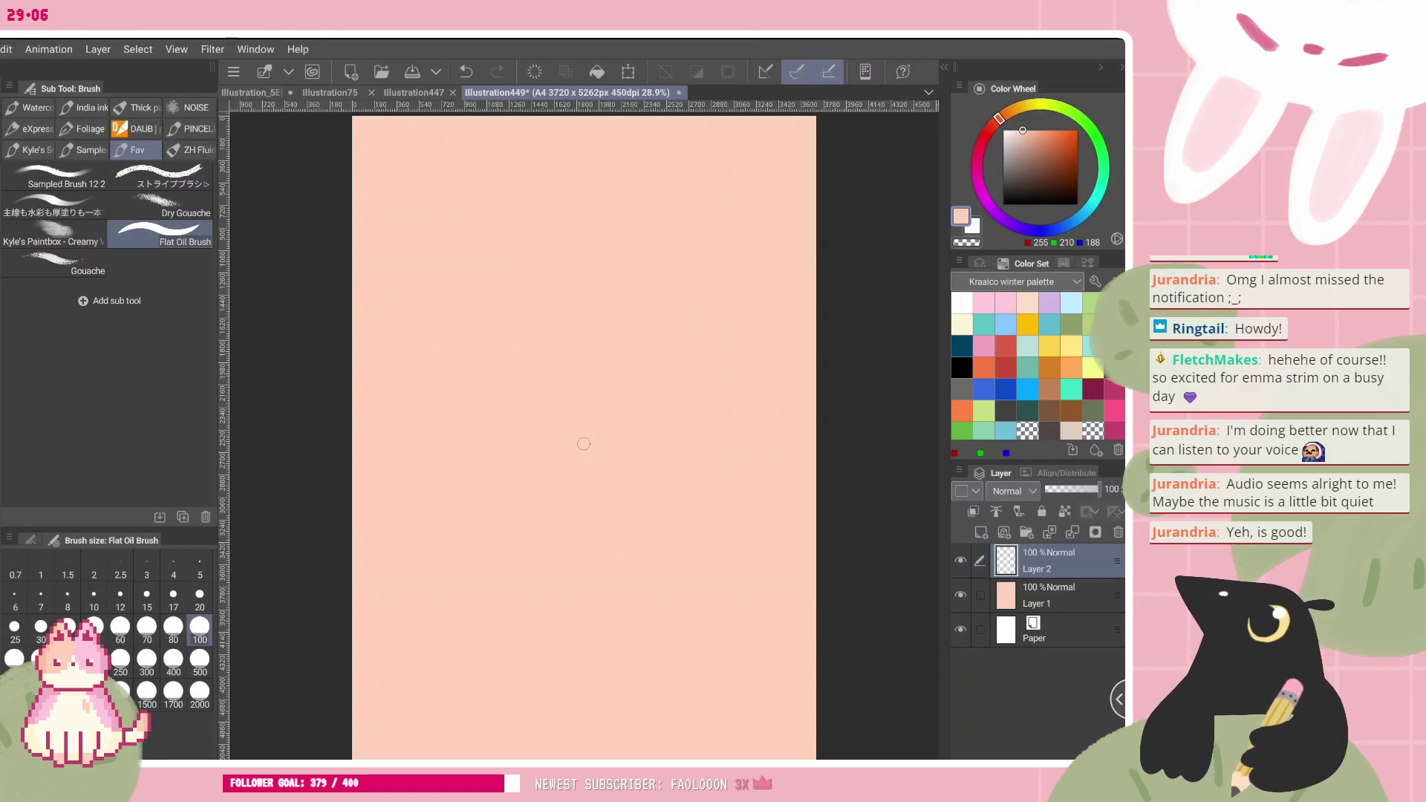
# - Choose a medium pink drawing colour and switch to the Kyle's Drawing Box pencil
pyautogui.scroll(-2, 583, 443)
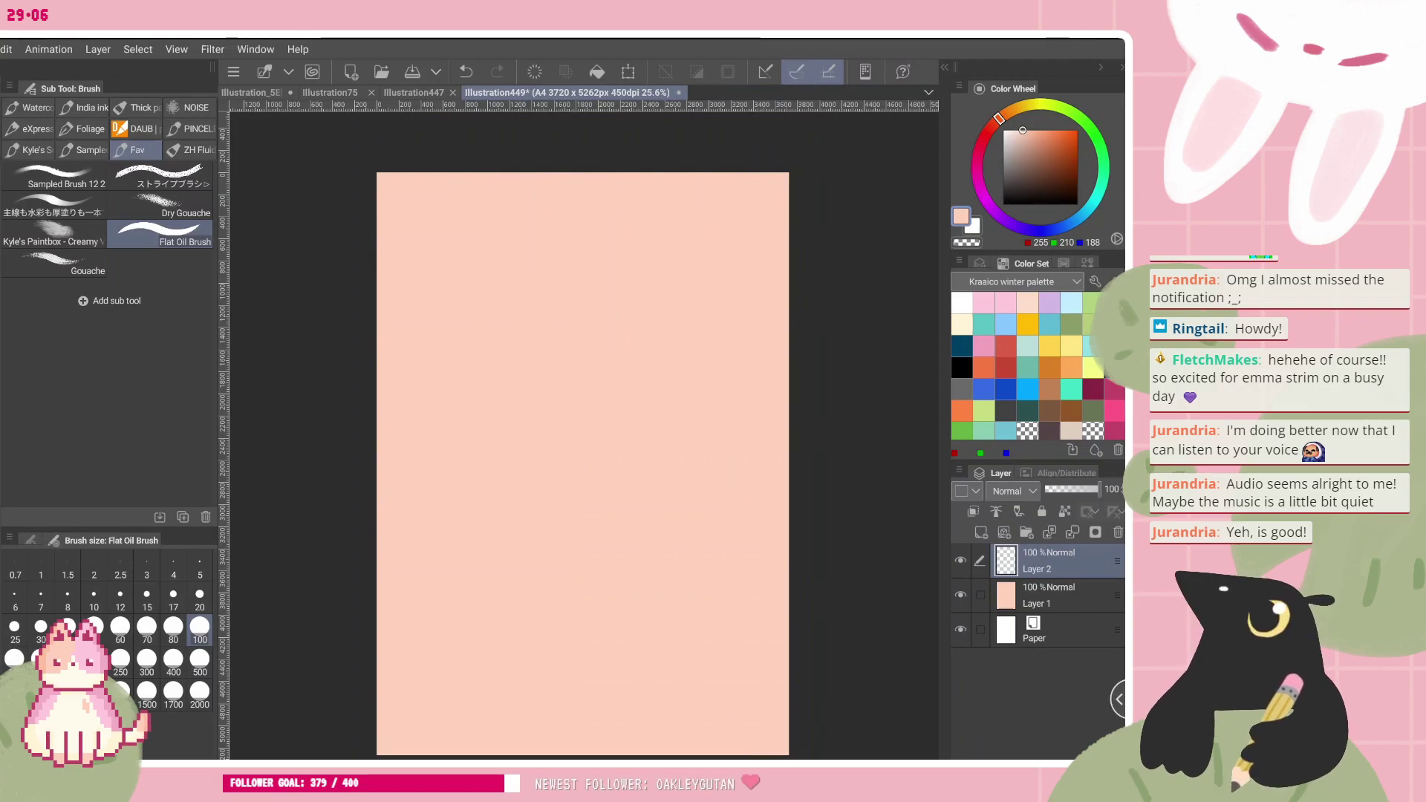
pyautogui.scroll(2, 583, 443)
pyautogui.scroll(2, 583, 435)
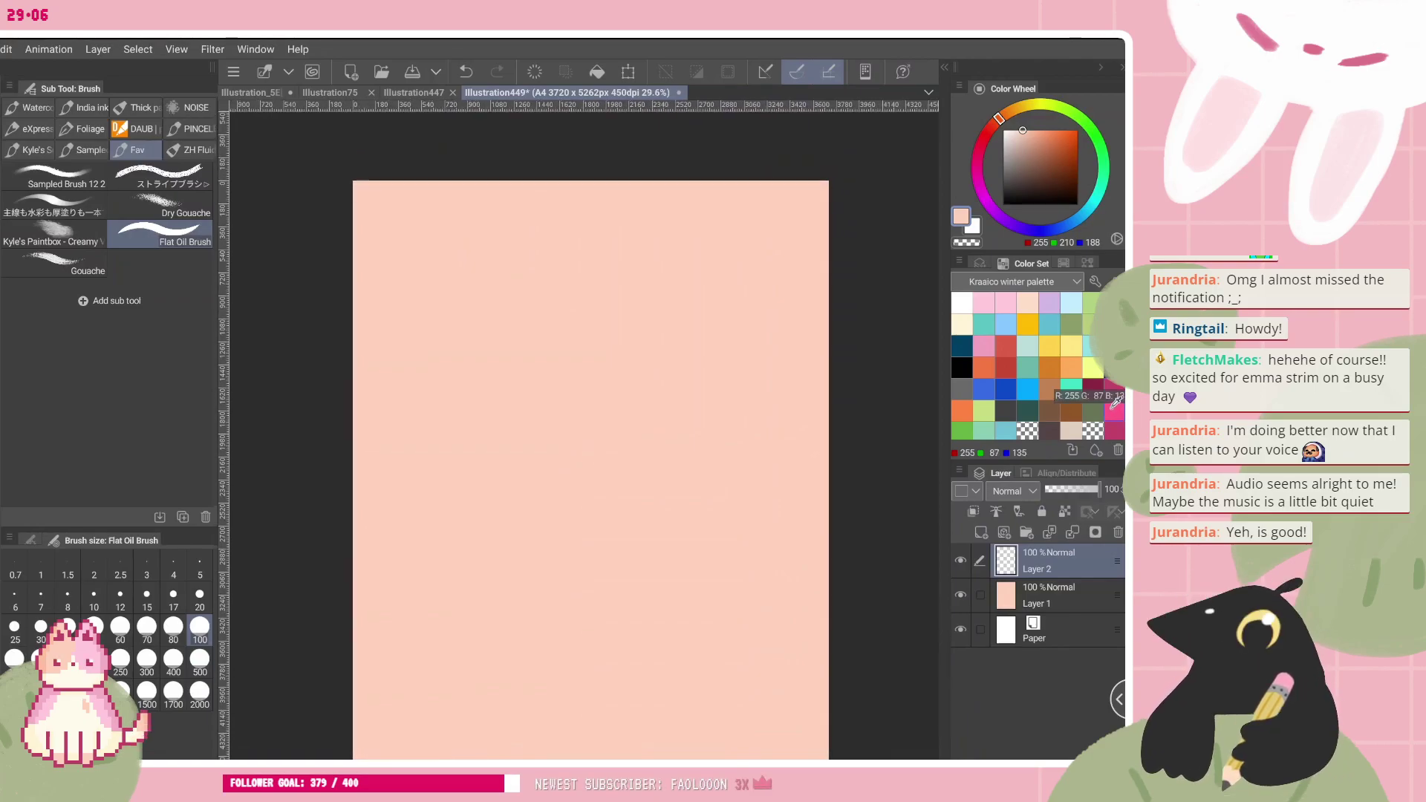
pyautogui.click(982, 346)
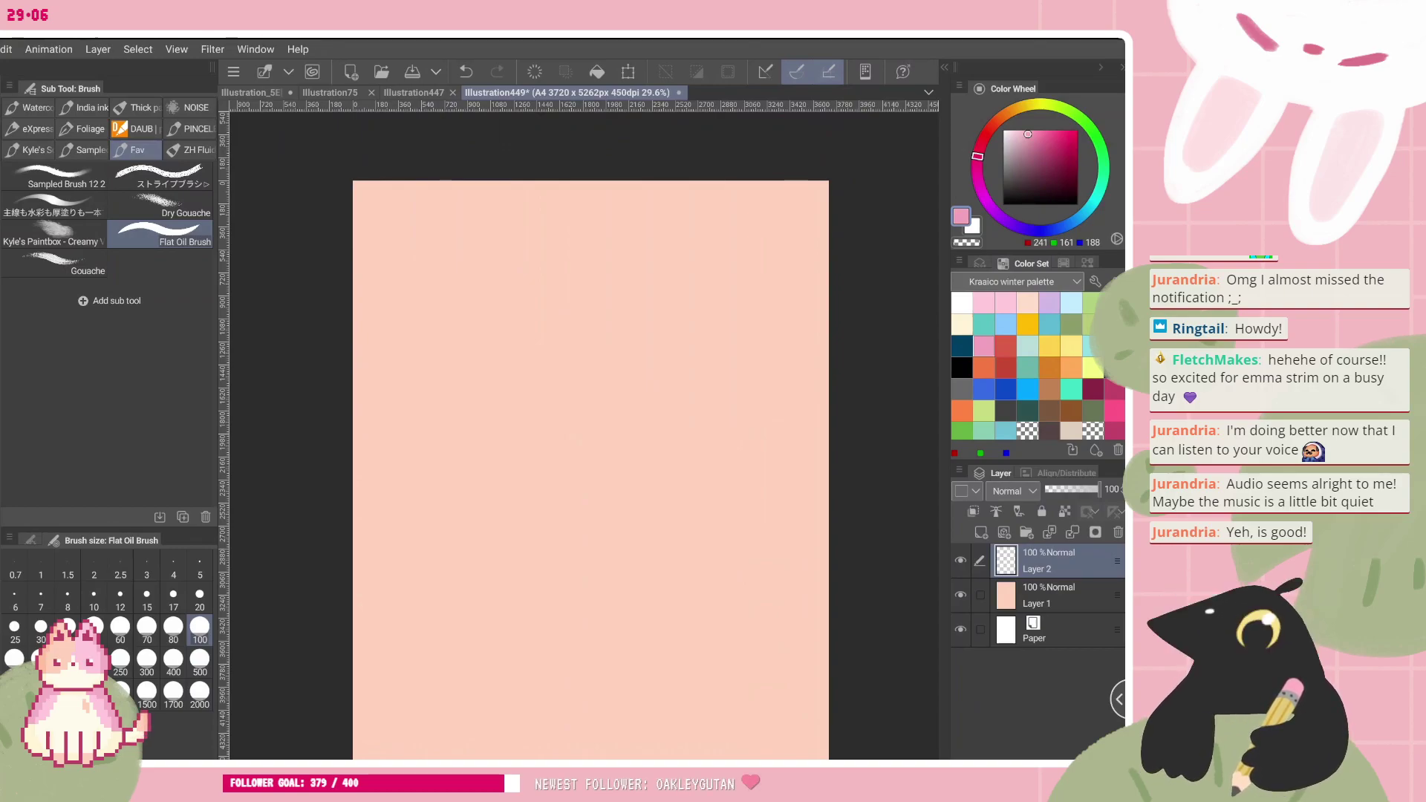
pyautogui.moveTo(590, 470); pyautogui.dragTo(576, 435)
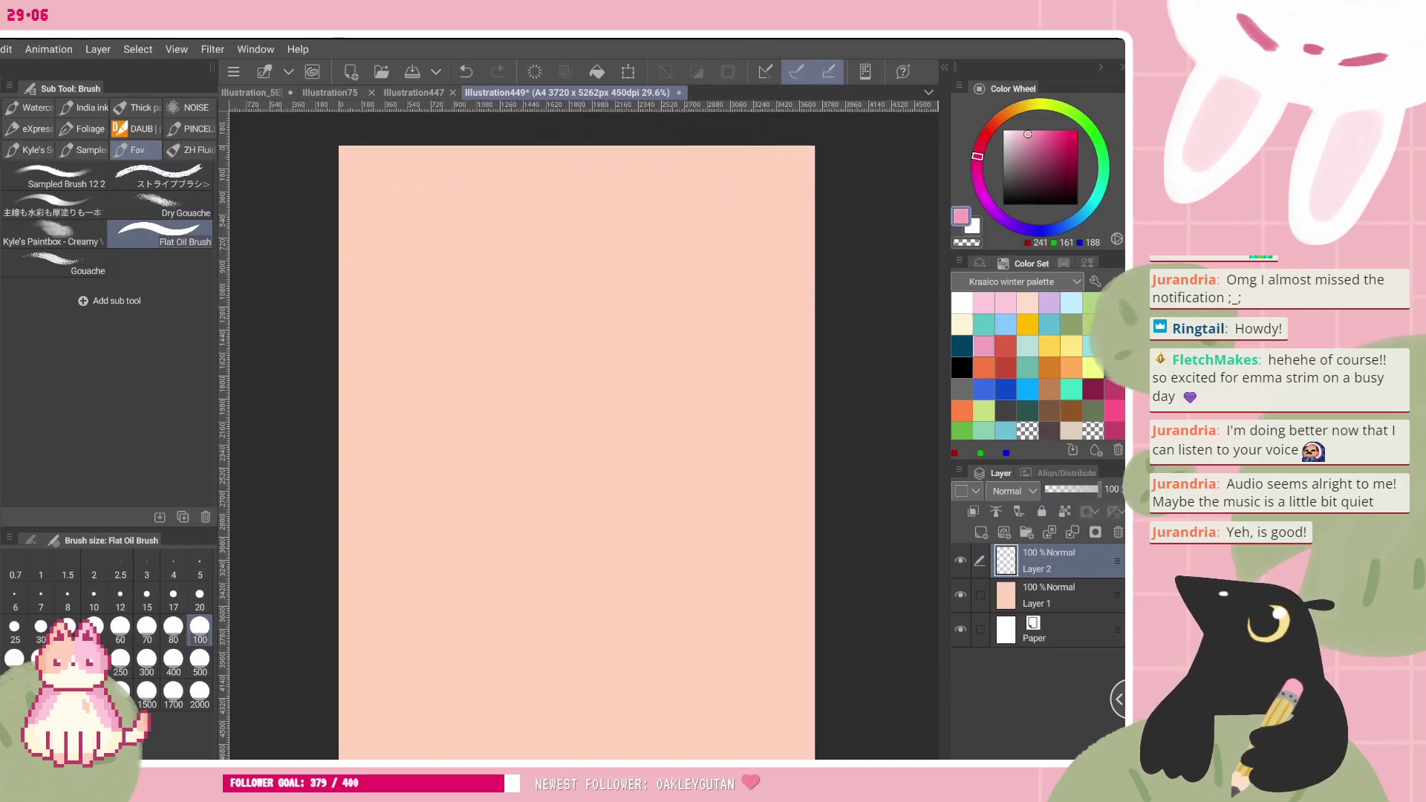
pyautogui.press('p')
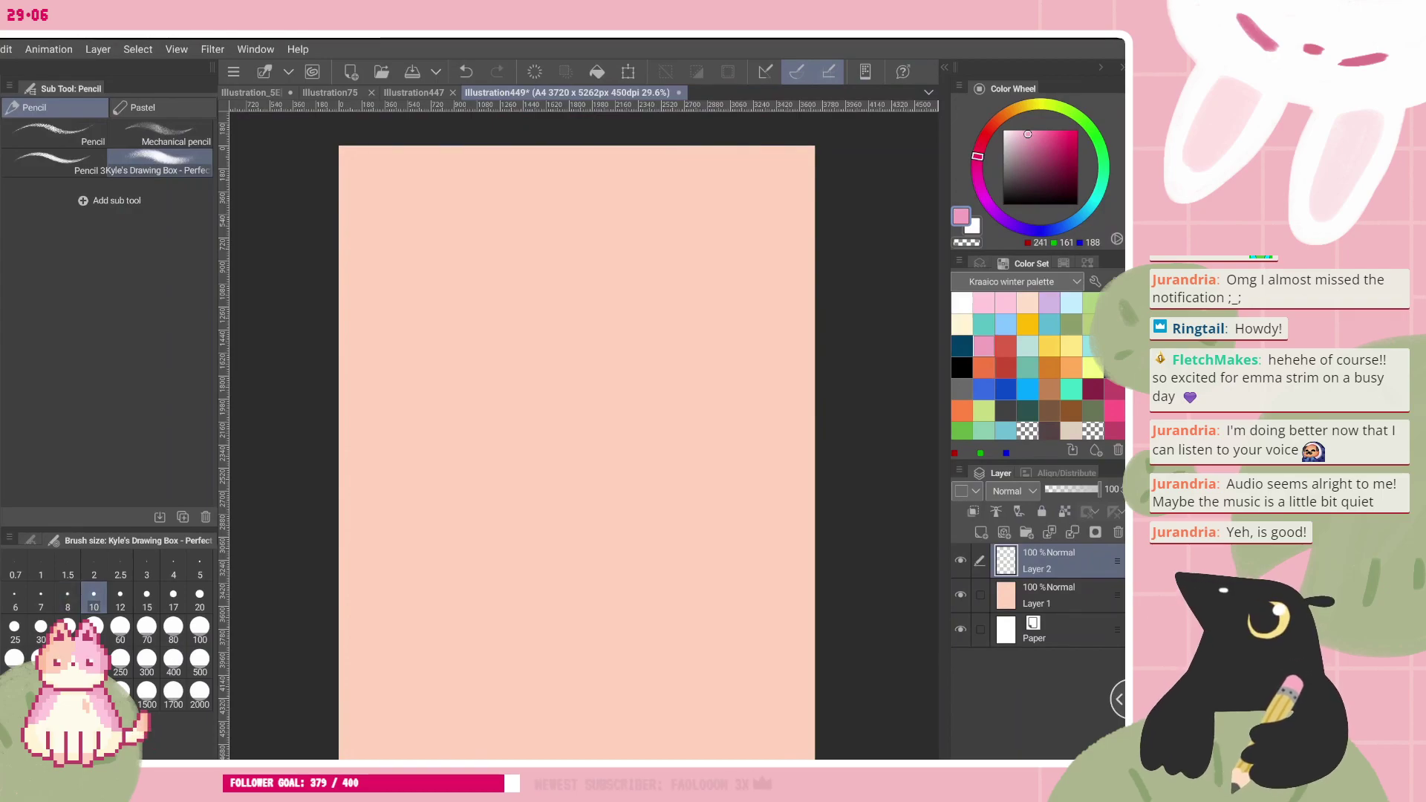
pyautogui.scroll(-1, 488, 289)
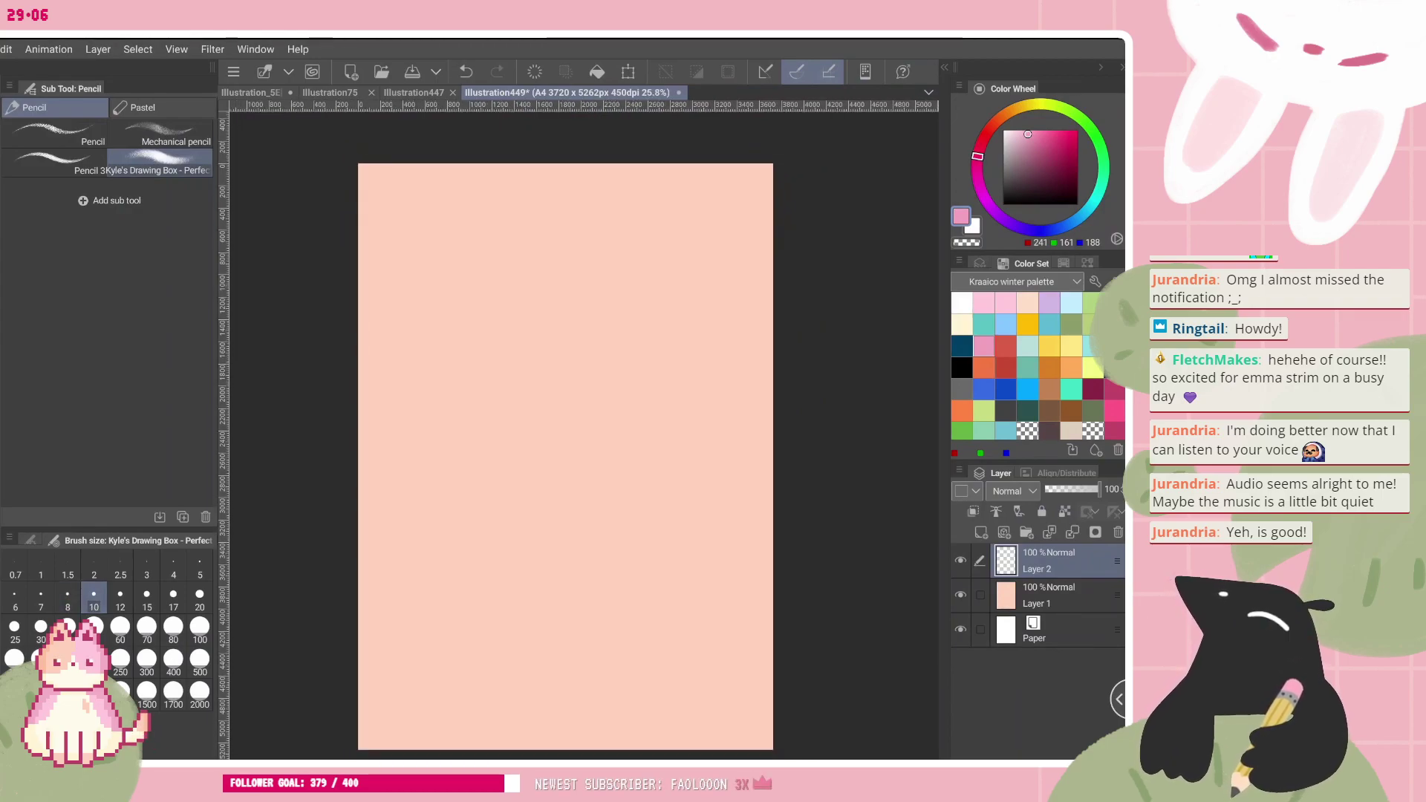
# - Fill Layer 1 with a light turquoise background colour
pyautogui.click(1058, 595)
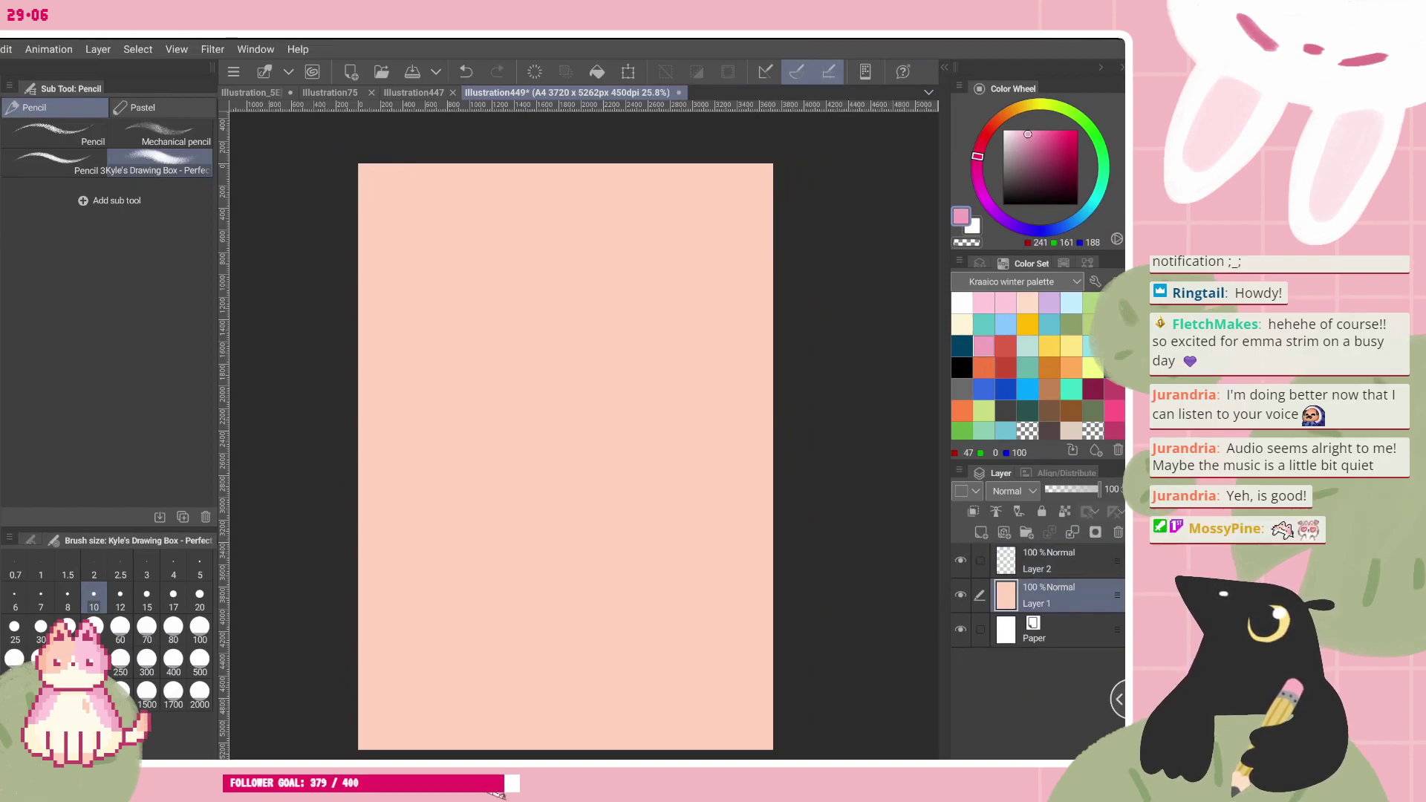
pyautogui.click(1070, 302)
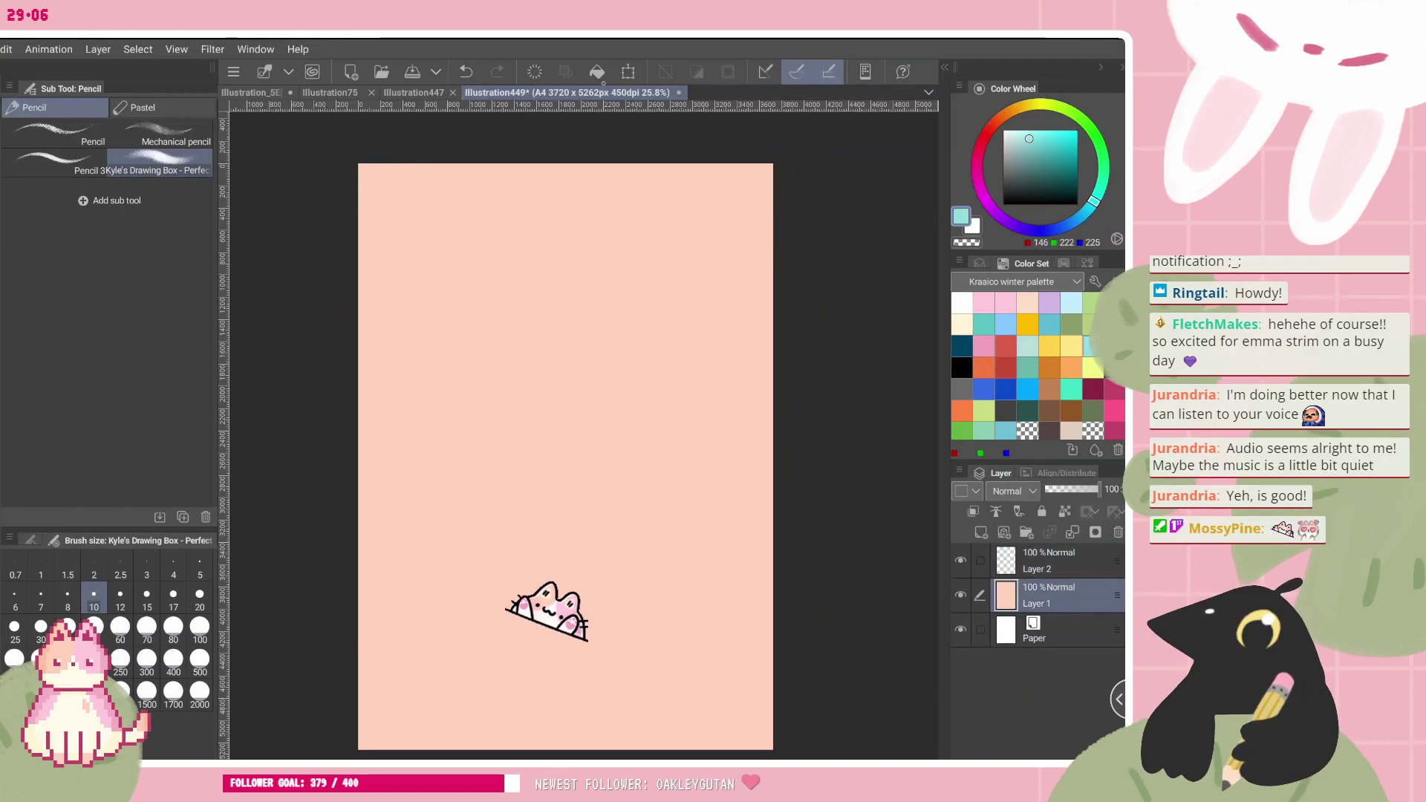
pyautogui.click(504, 568)
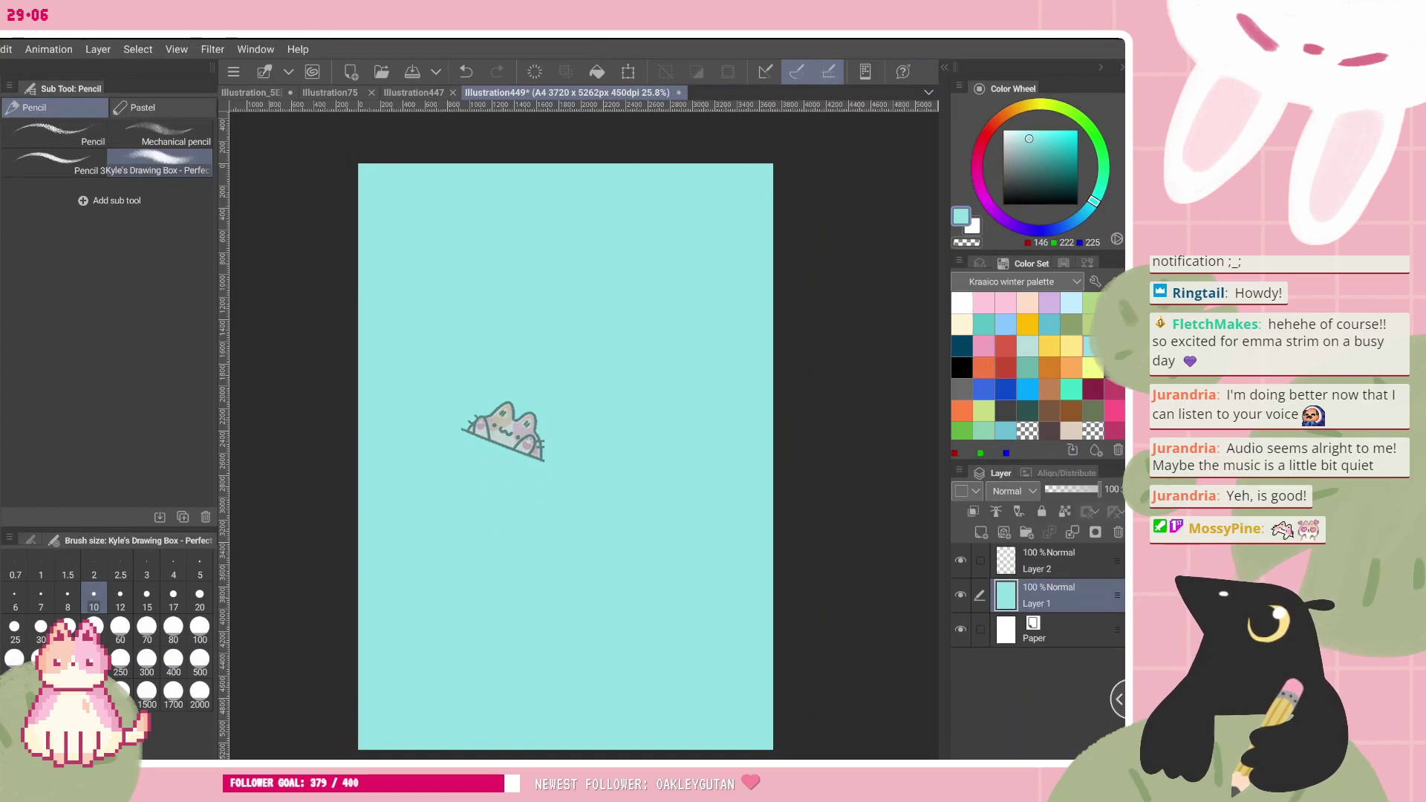
pyautogui.scroll(1, 564, 443)
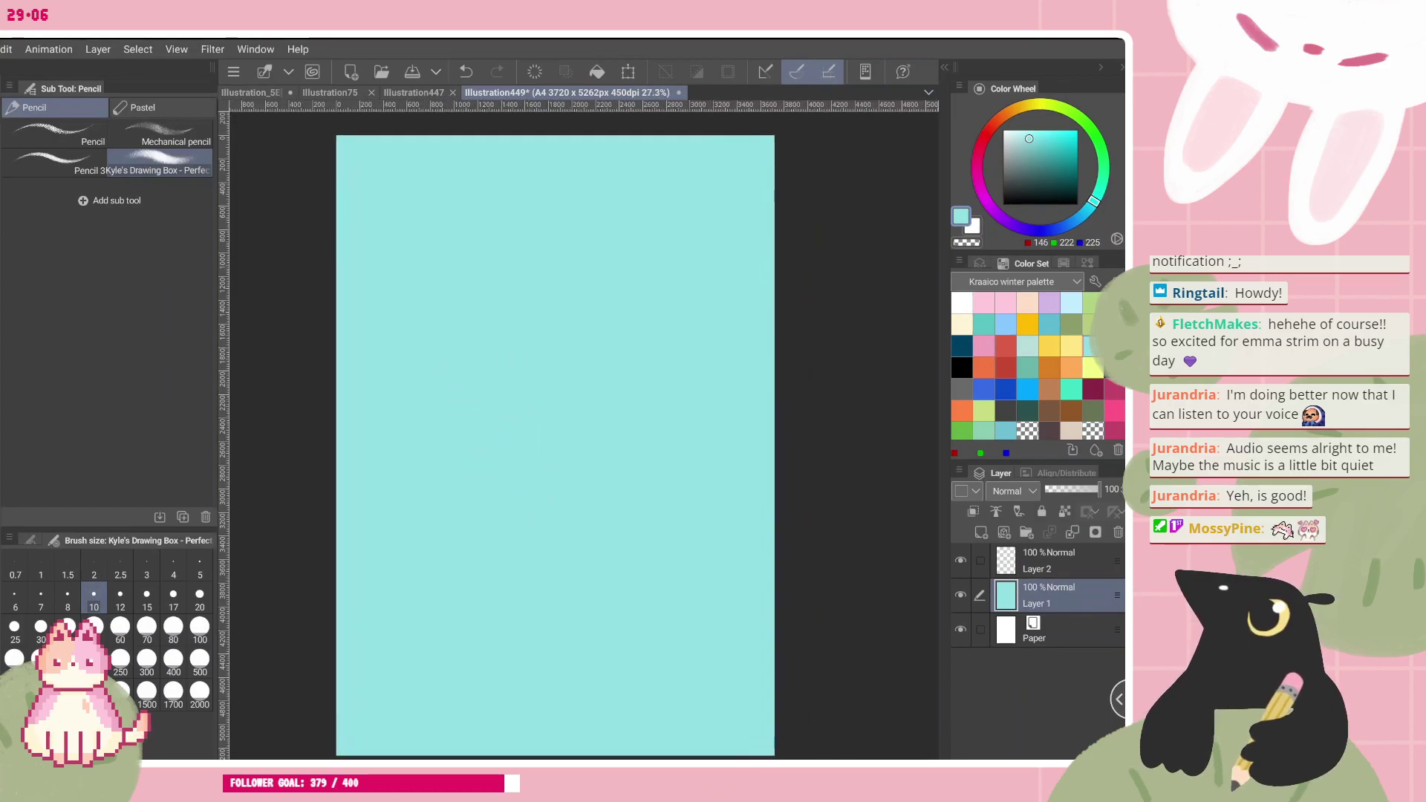
# - Set Layer 2 to the Multiply blending mode and choose medium pink as its sketching colour
pyautogui.click(1055, 562)
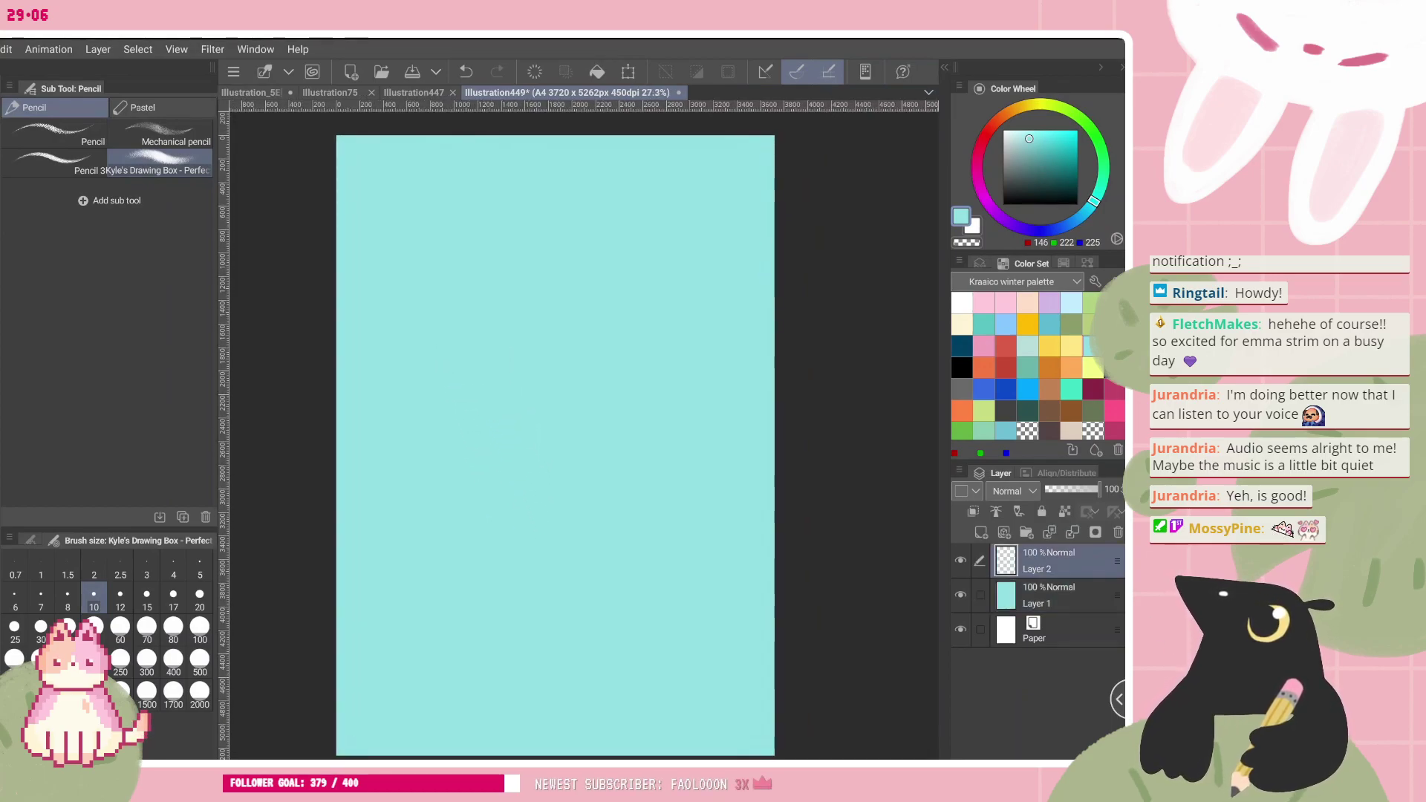
pyautogui.click(983, 345)
pyautogui.click(1012, 491)
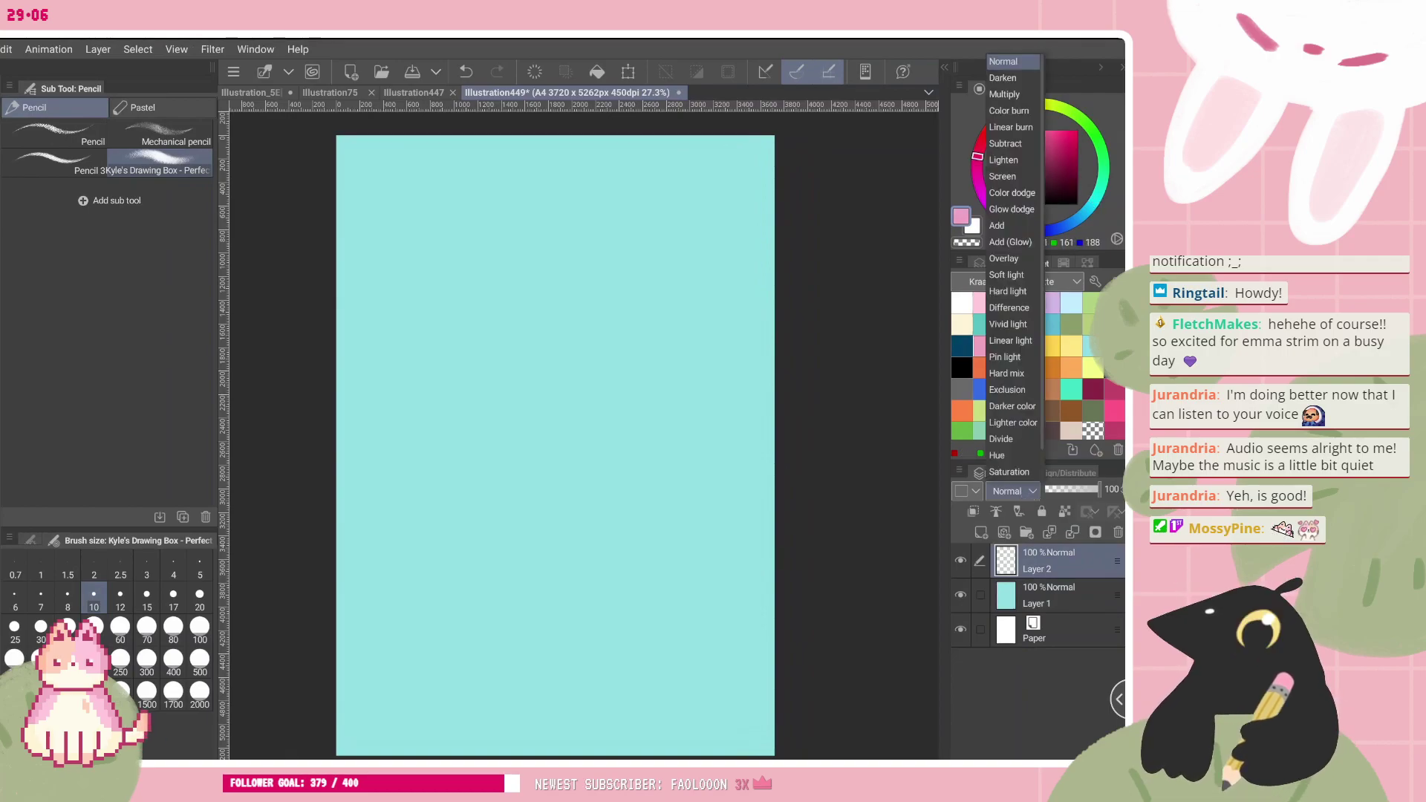
pyautogui.click(1012, 490)
pyautogui.click(1011, 491)
pyautogui.click(1014, 96)
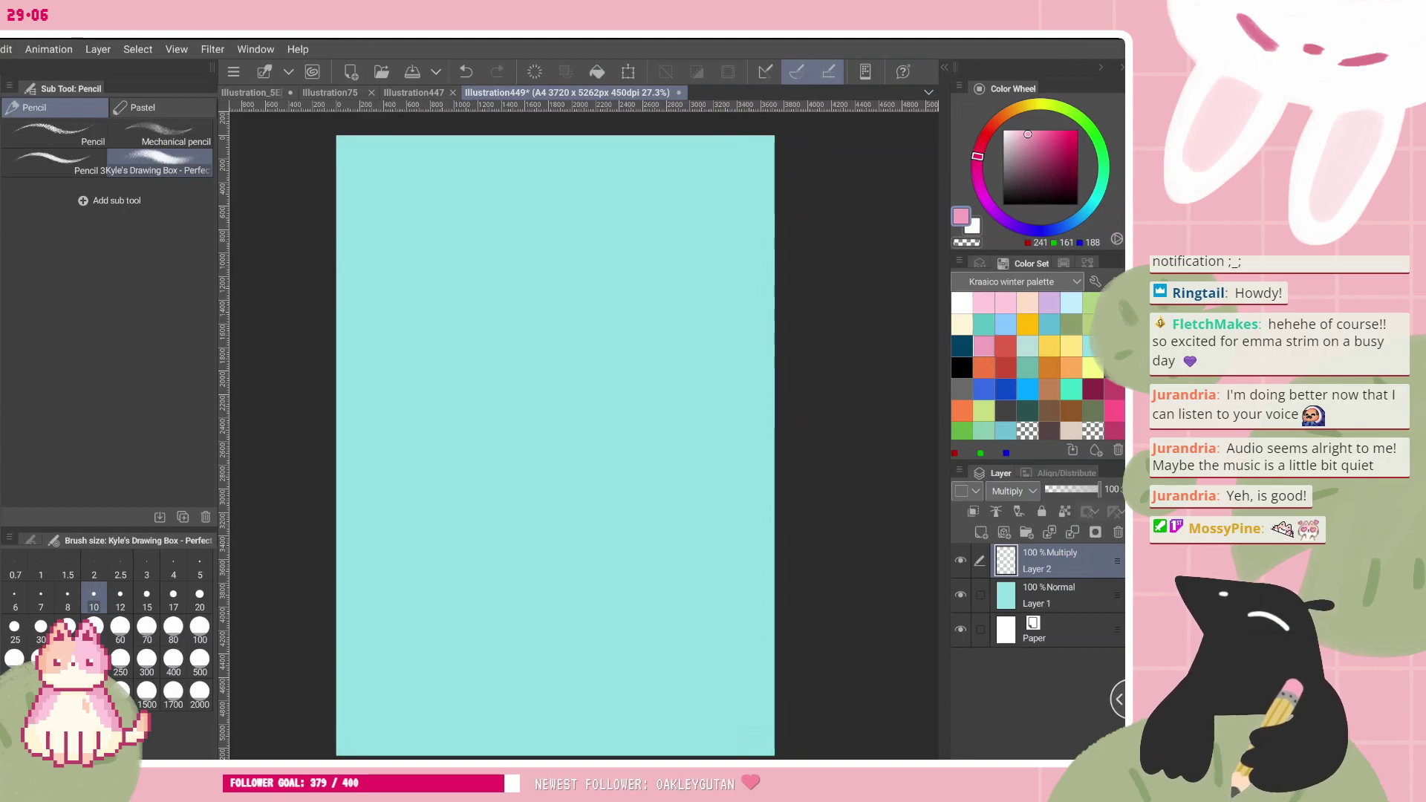
pyautogui.moveTo(555, 446); pyautogui.dragTo(523, 447)
pyautogui.hotkey('ctrl', '0')
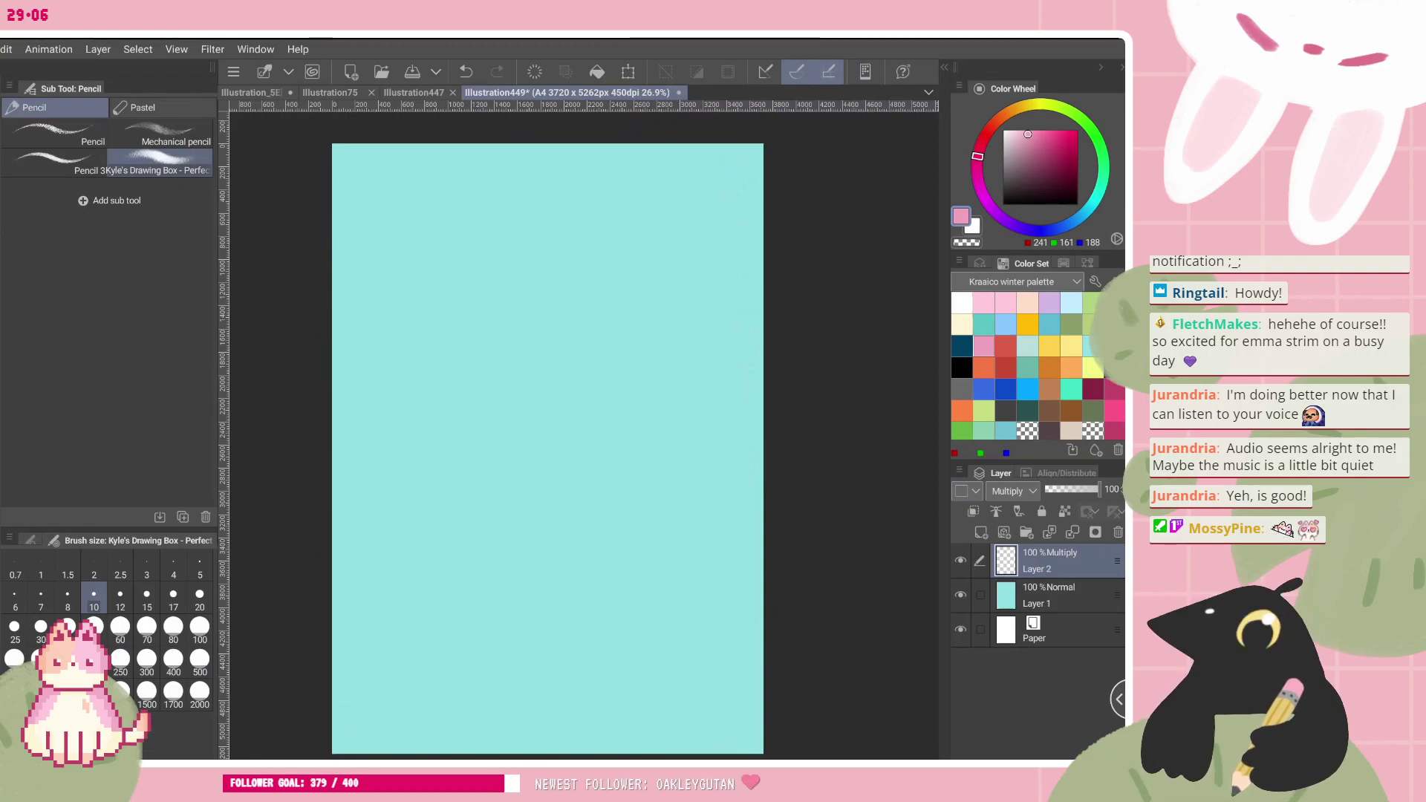
pyautogui.scroll(2, 550, 445)
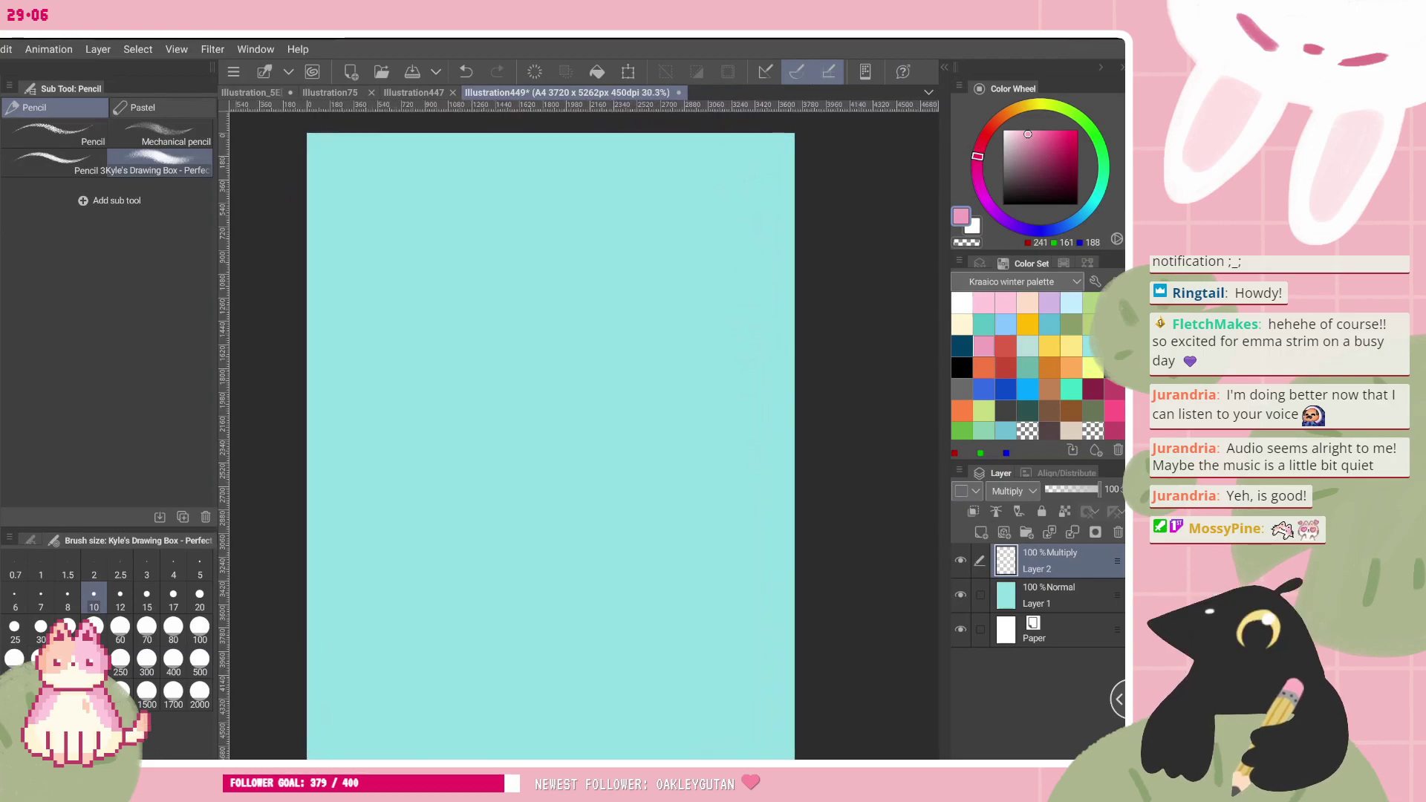
pyautogui.press('c')
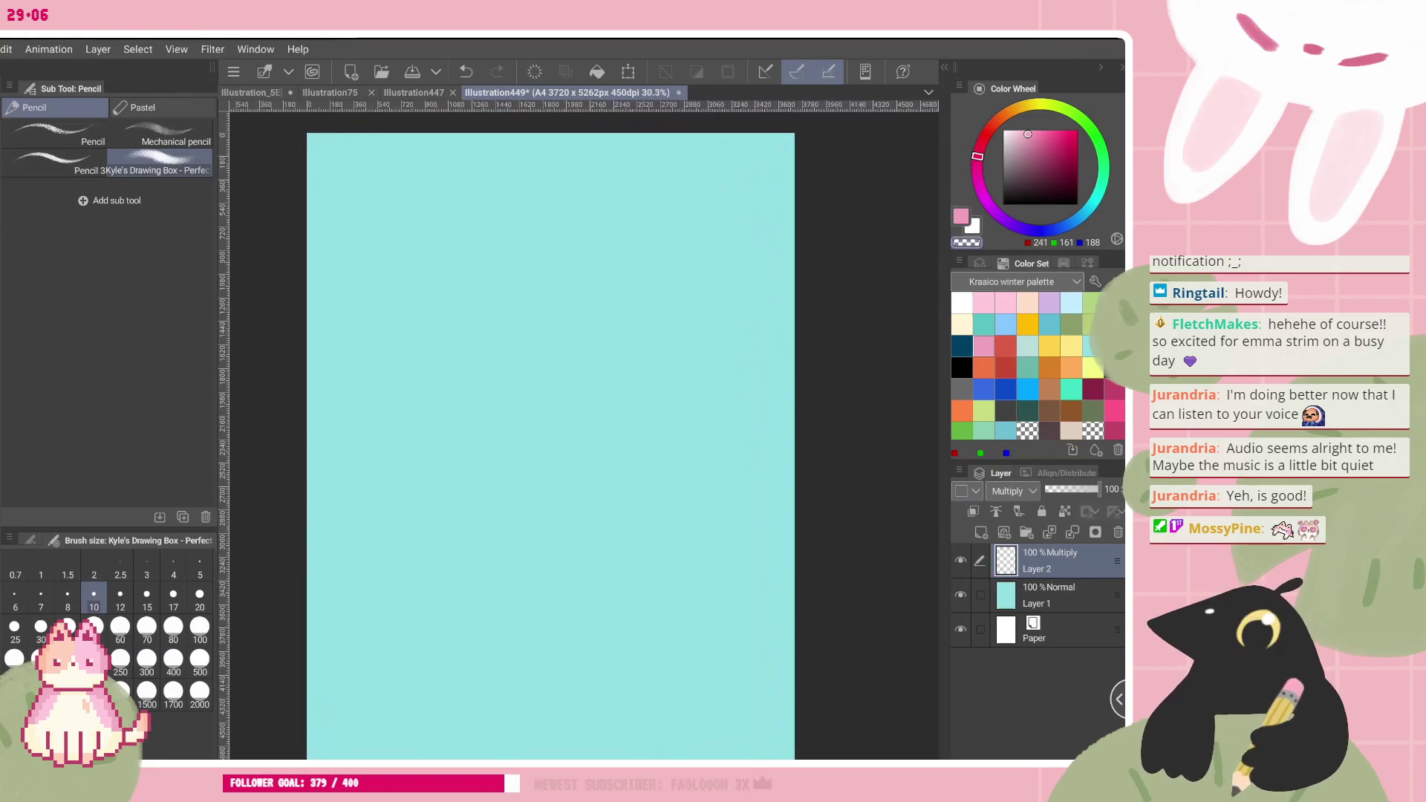
pyautogui.press('b')
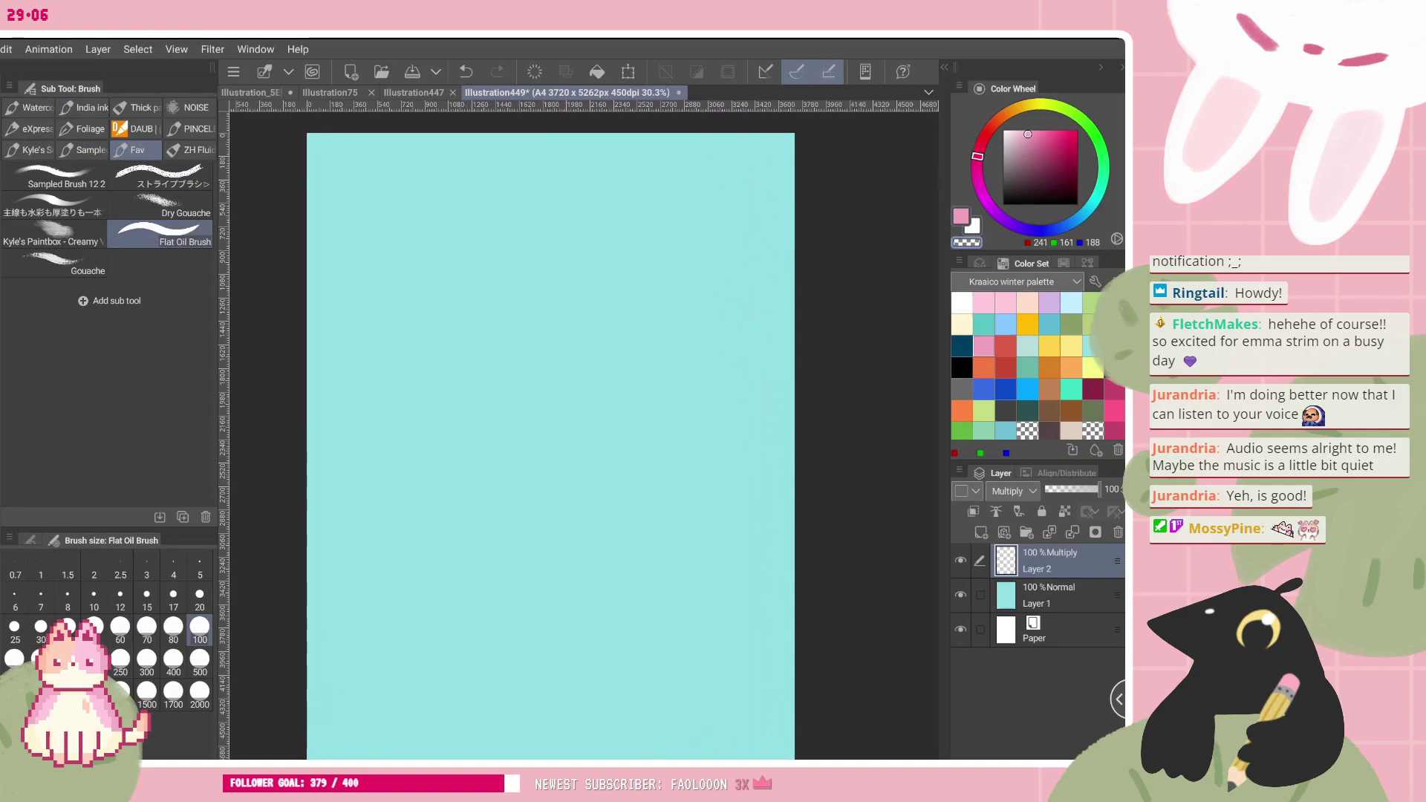
pyautogui.press('p')
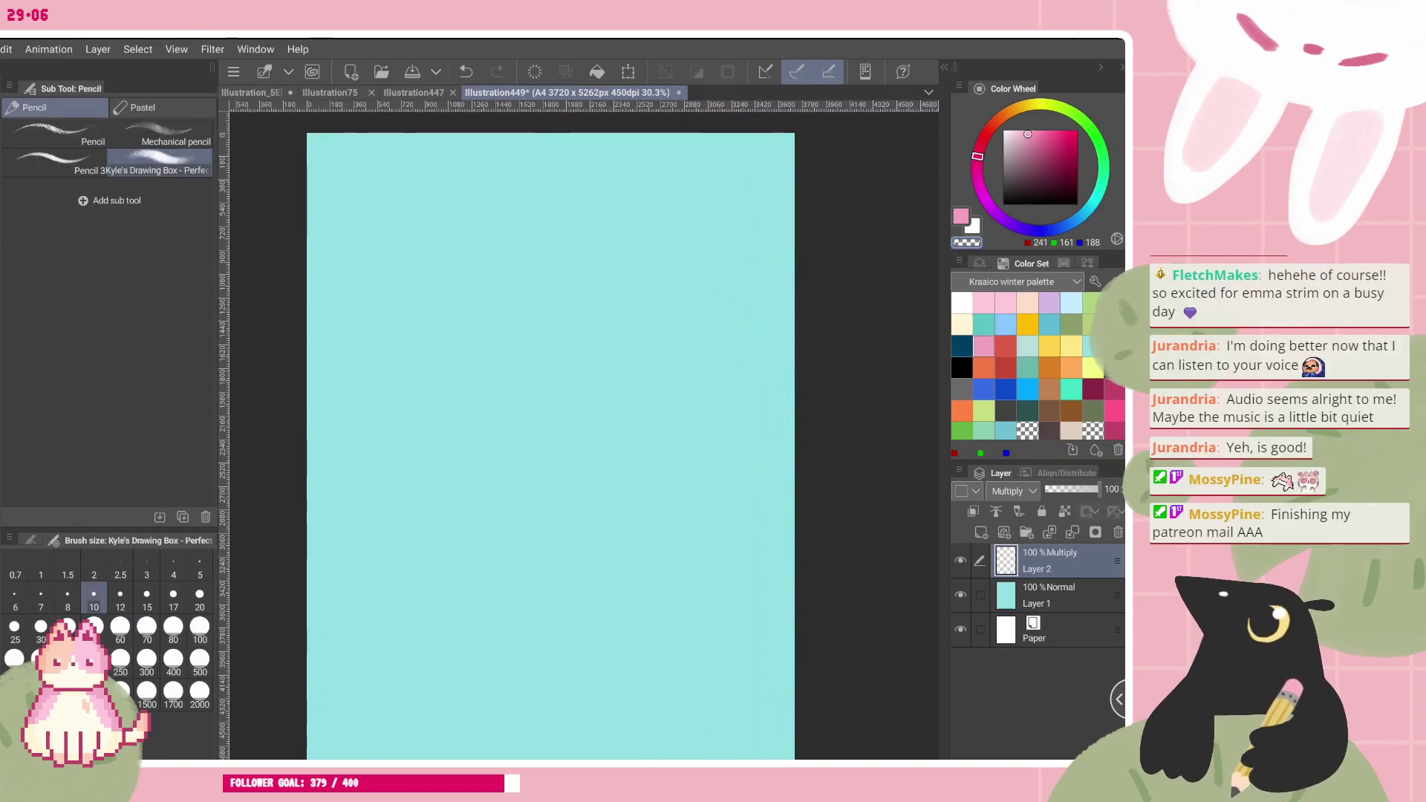
pyautogui.scroll(1, 565, 436)
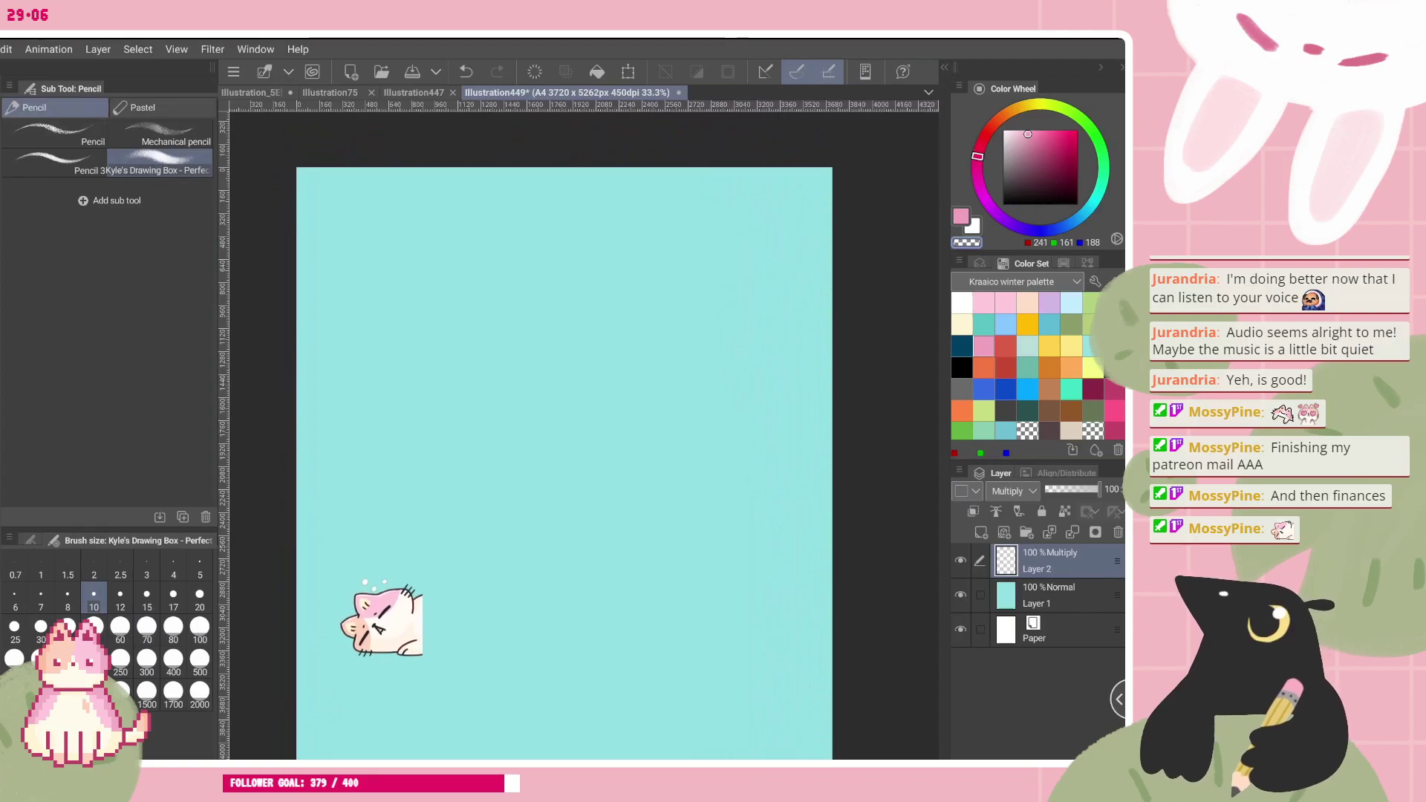
pyautogui.scroll(1, 565, 457)
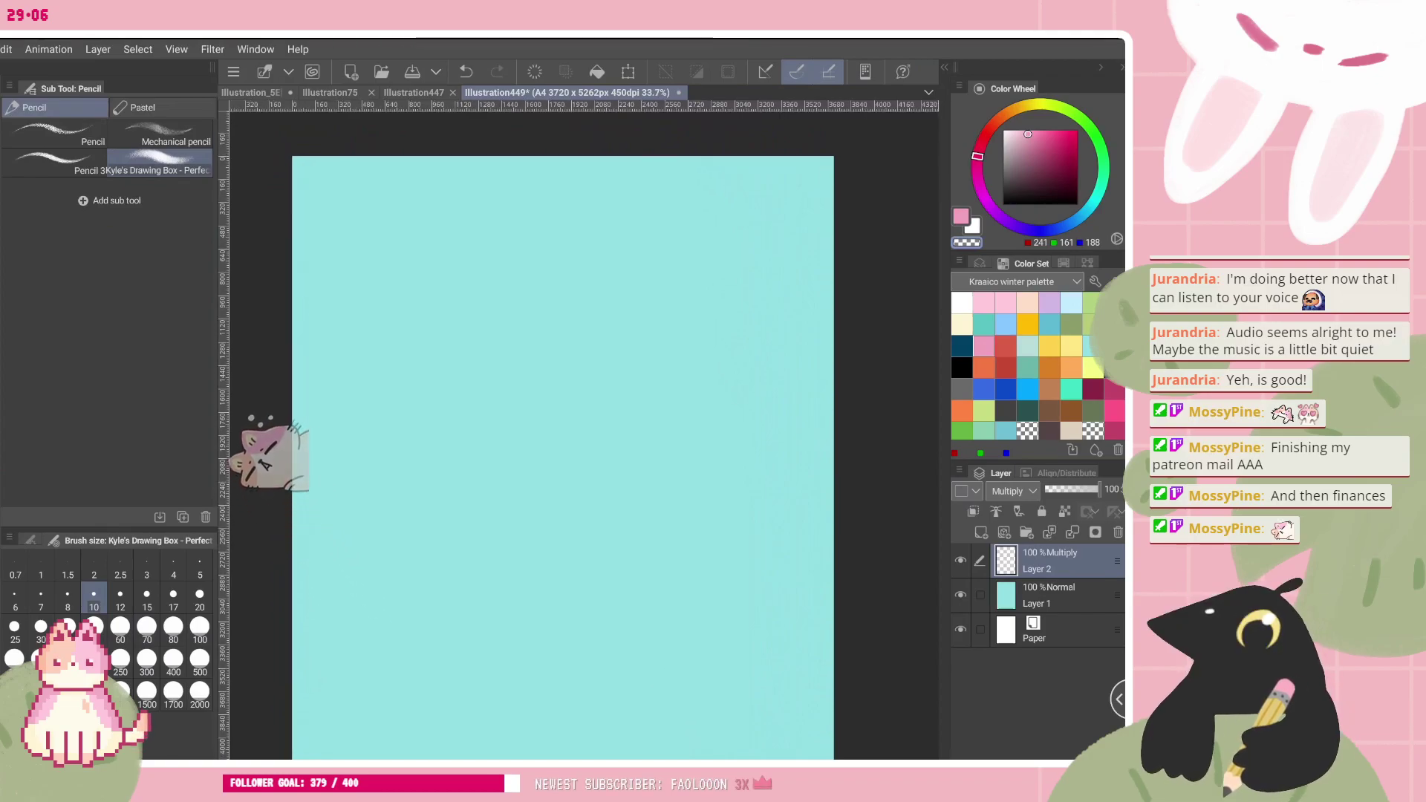
pyautogui.scroll(-3, 563, 445)
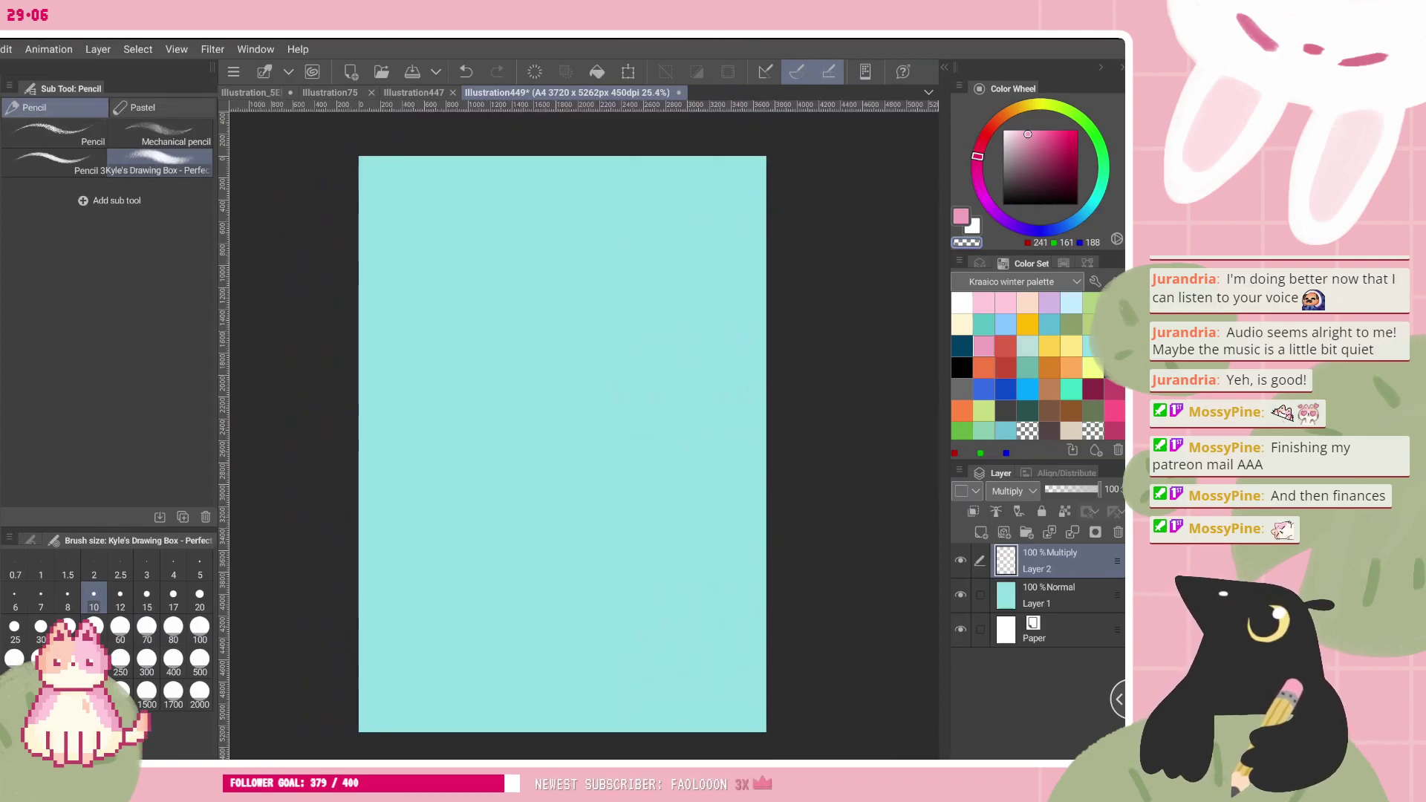
# - Sketch a rounded rabbit outline with two upright ears in the lower-left part of the canvas on Layer 2
pyautogui.scroll(1, 563, 446)
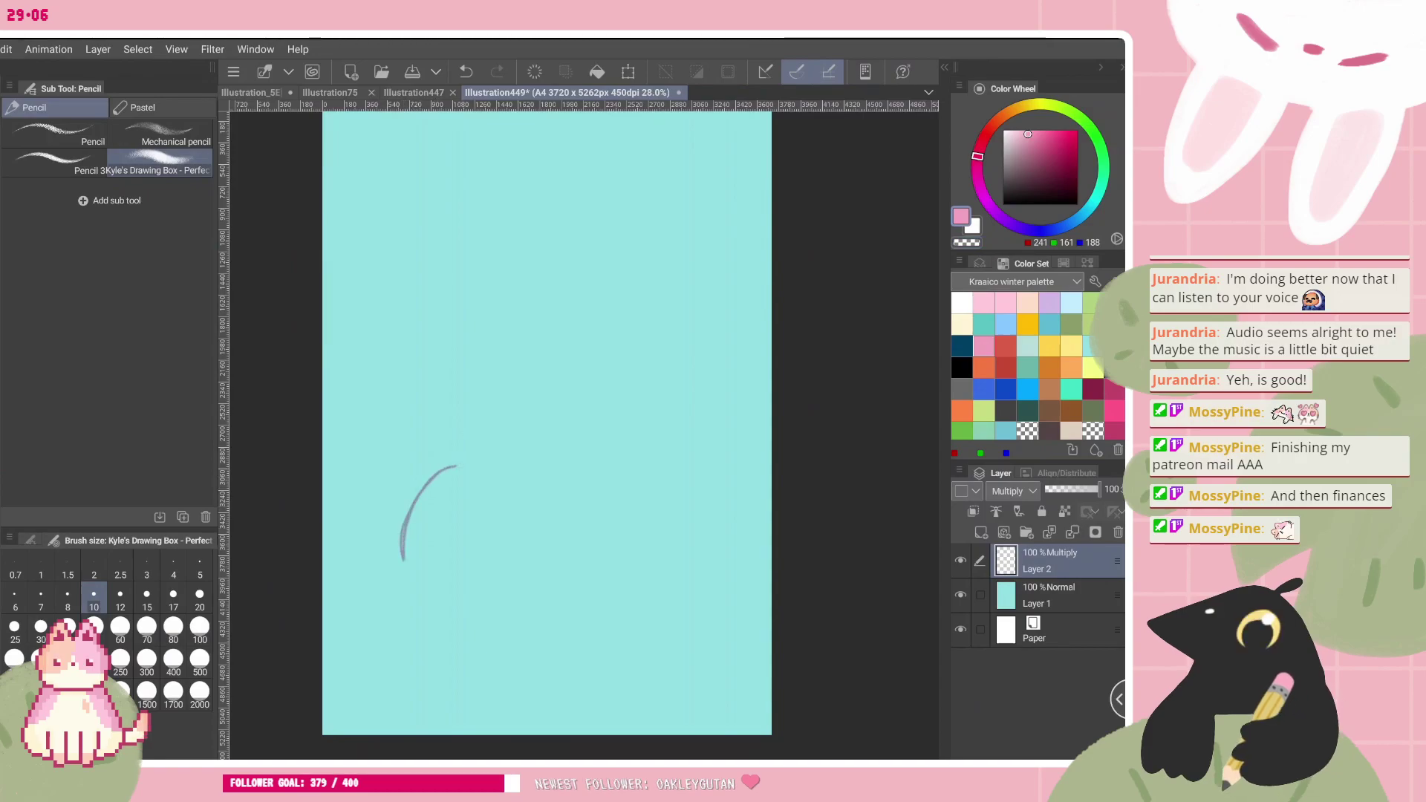
pyautogui.moveTo(456, 410)
pyautogui.mouseDown()
pyautogui.moveTo(449, 463)
pyautogui.moveTo(481, 400)
pyautogui.moveTo(476, 465)
pyautogui.mouseUp()
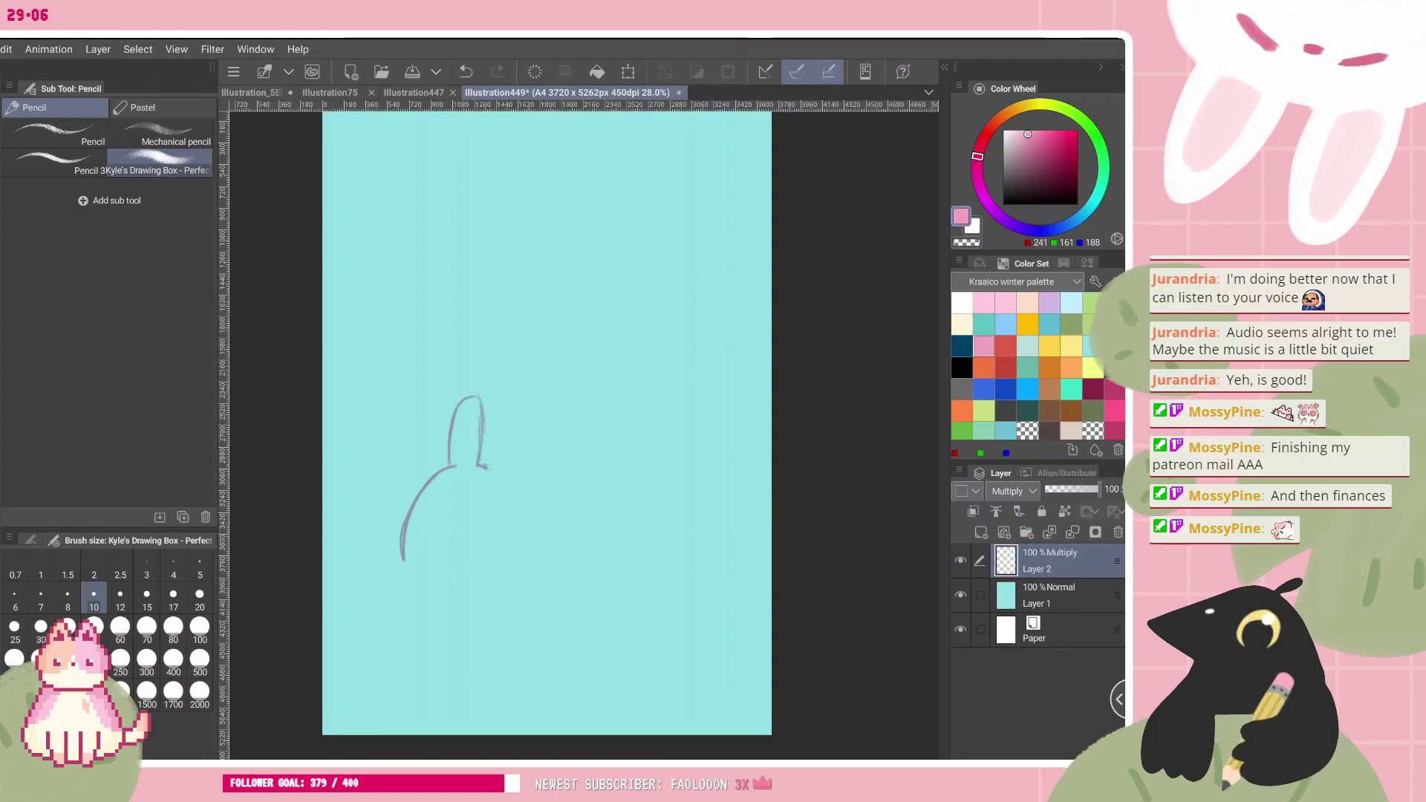
pyautogui.moveTo(483, 466)
pyautogui.mouseDown()
pyautogui.moveTo(533, 402)
pyautogui.moveTo(520, 471)
pyautogui.mouseUp()
pyautogui.moveTo(513, 479); pyautogui.dragTo(529, 586)
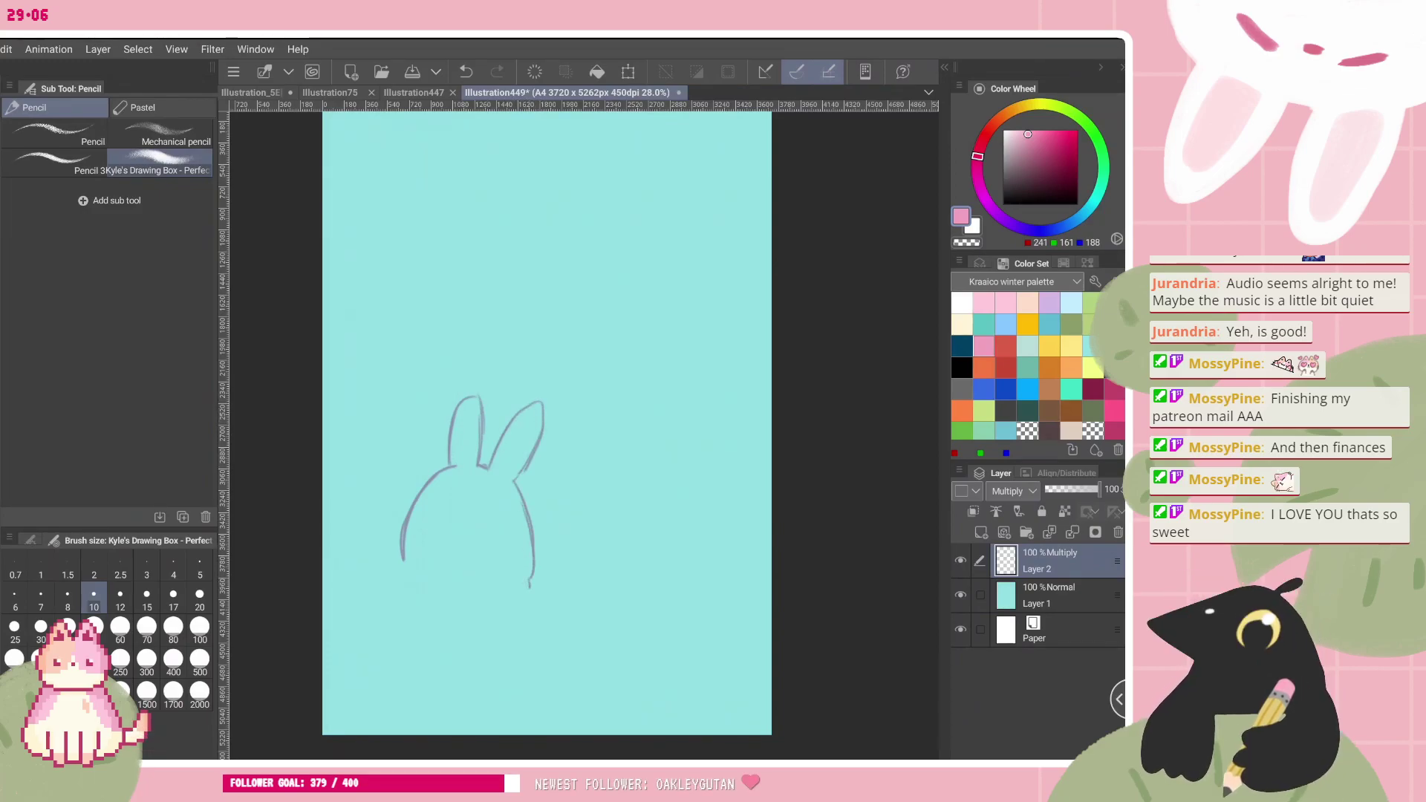
# - Draw curved cloud outlines around the rabbit's base and behind it, and mark its face with small dots
pyautogui.moveTo(334, 568); pyautogui.dragTo(326, 581)
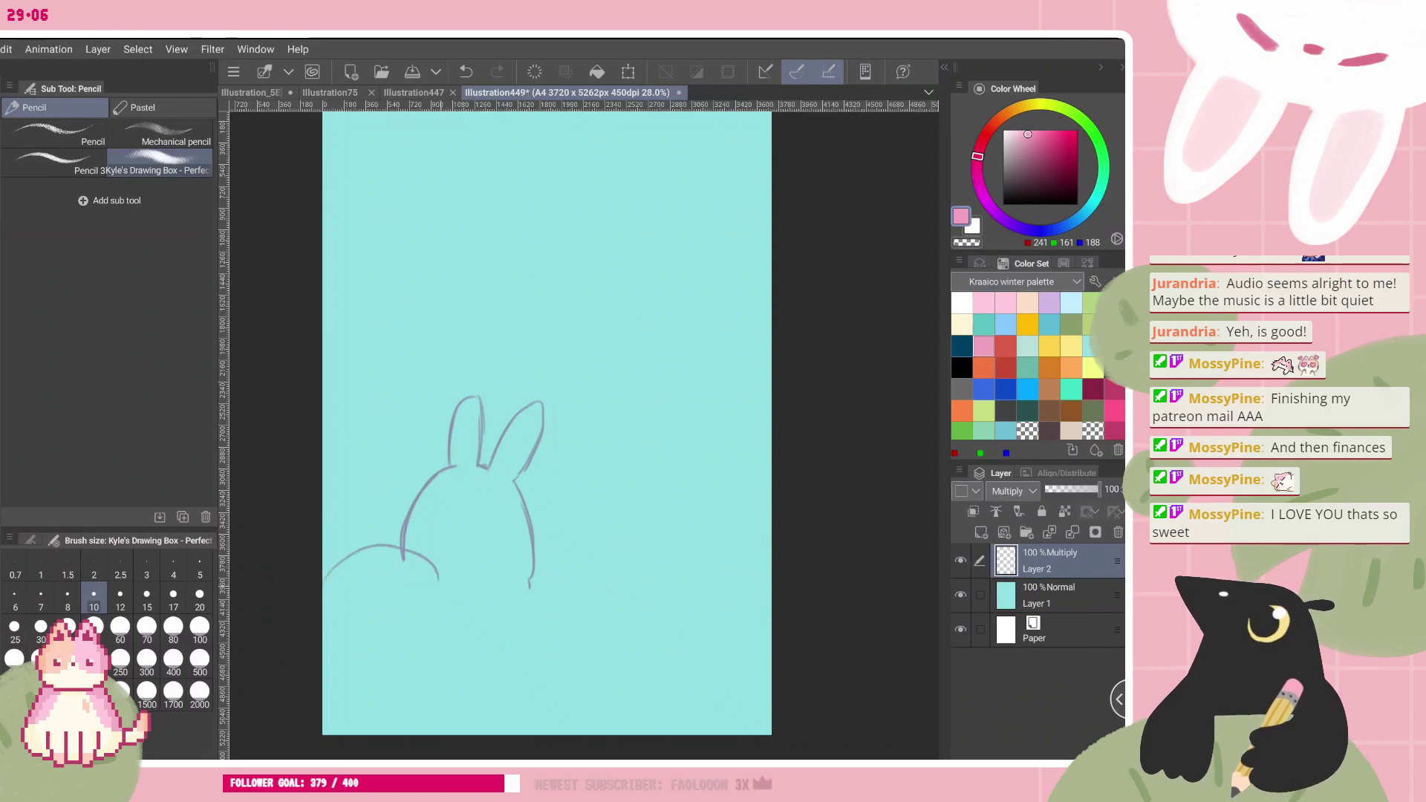
pyautogui.moveTo(440, 583); pyautogui.dragTo(534, 628)
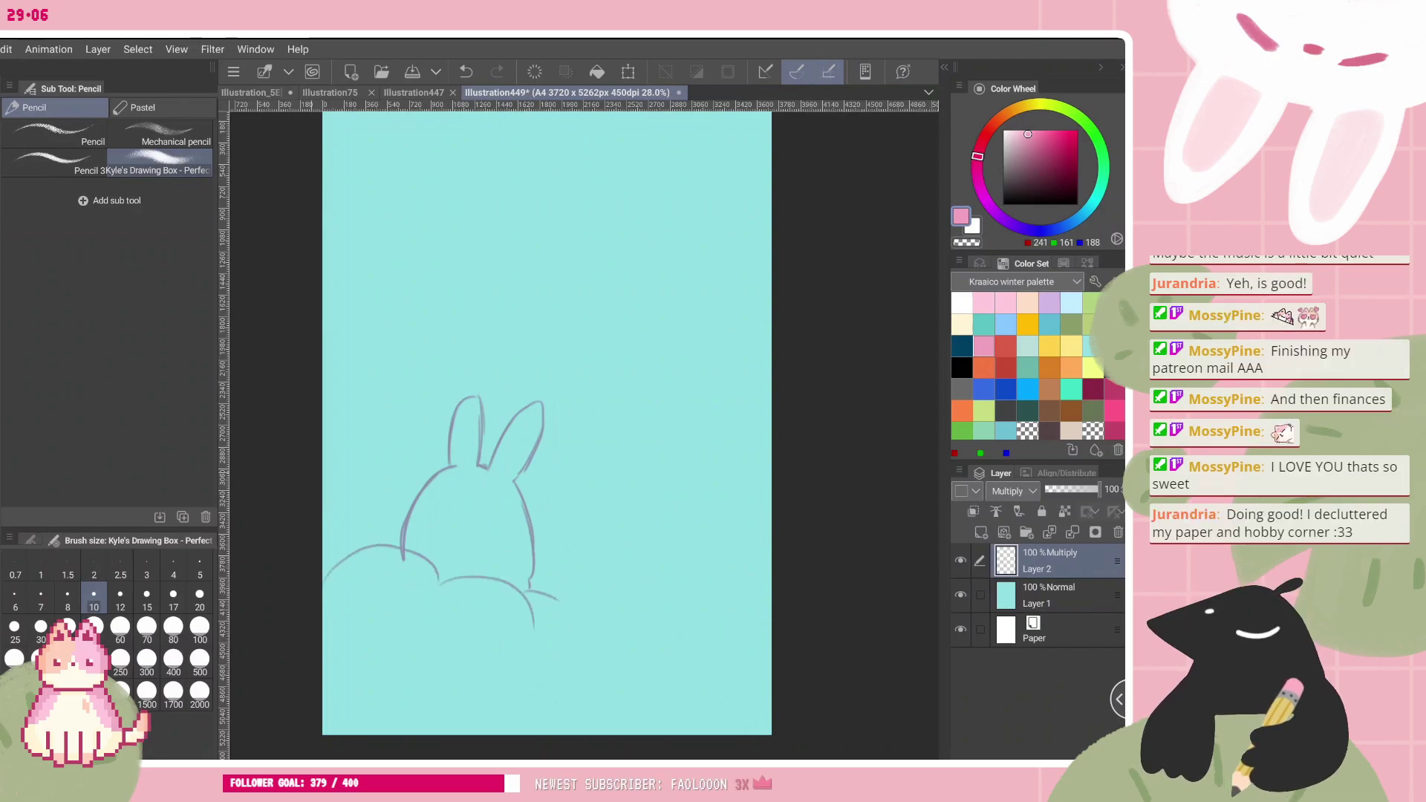
pyautogui.click(448, 486)
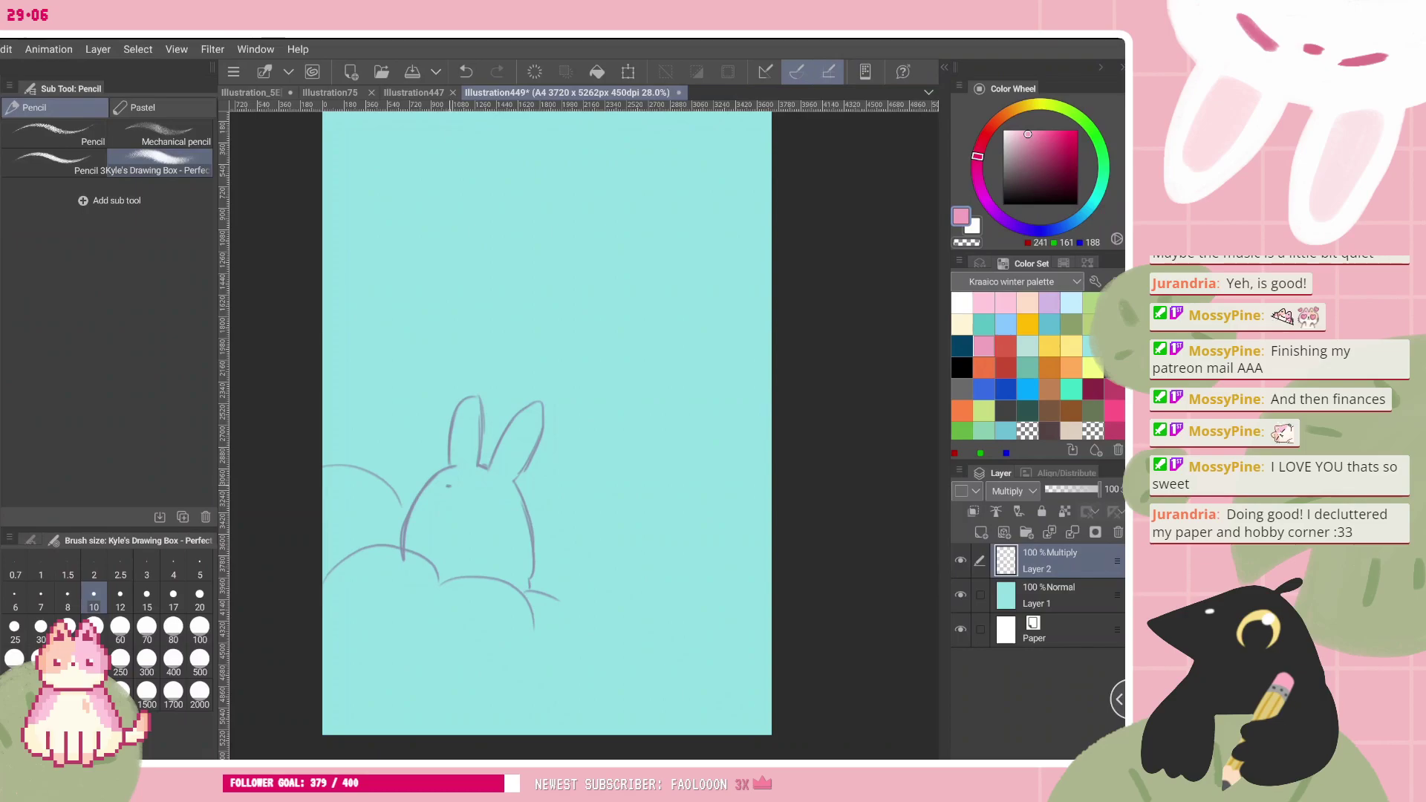
pyautogui.click(495, 493)
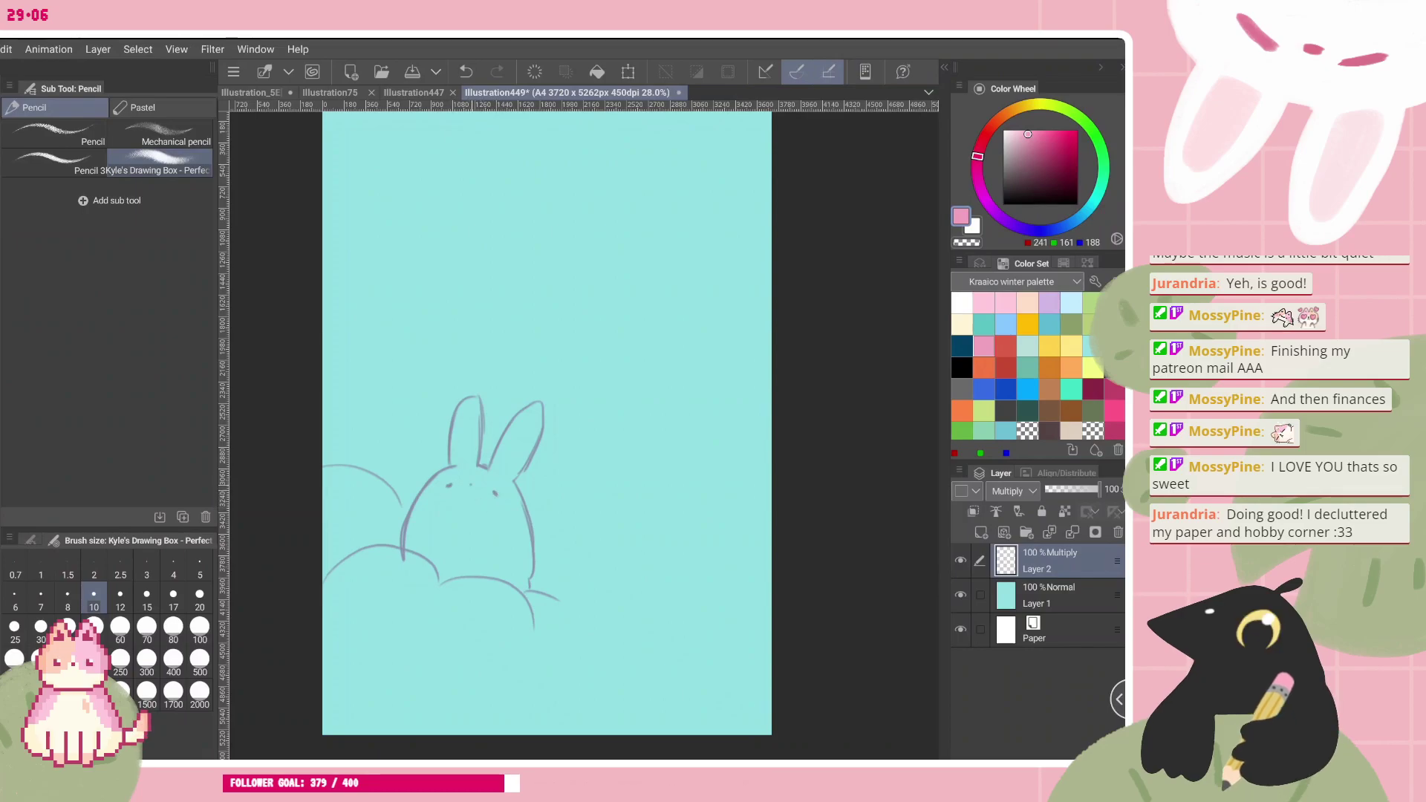
# - Extend the cloud outline behind the rabbit to its body and add a small cloud curve on its other side
pyautogui.scroll(-1, 547, 417)
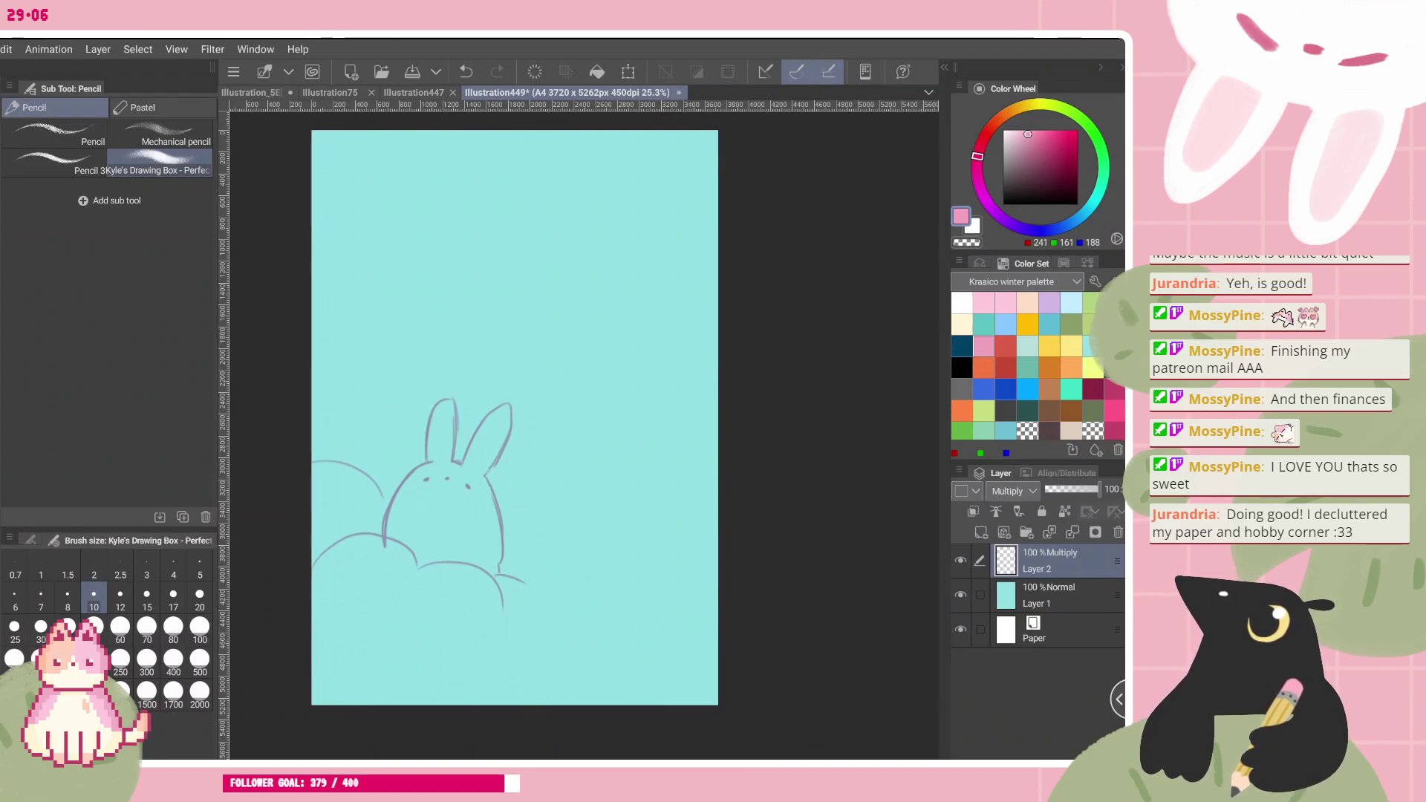
pyautogui.scroll(1, 492, 412)
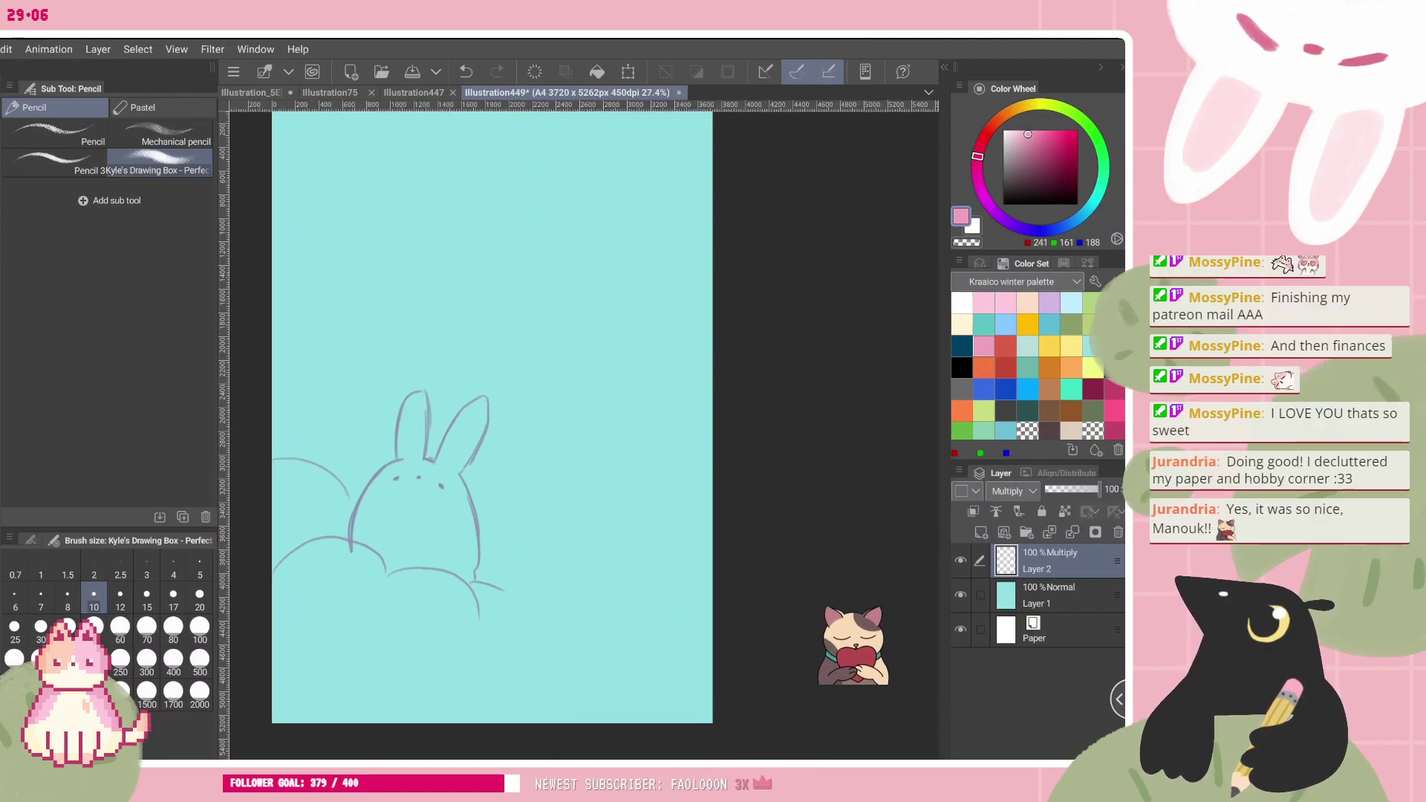
pyautogui.moveTo(337, 479); pyautogui.dragTo(354, 508)
pyautogui.moveTo(480, 551); pyautogui.dragTo(524, 546)
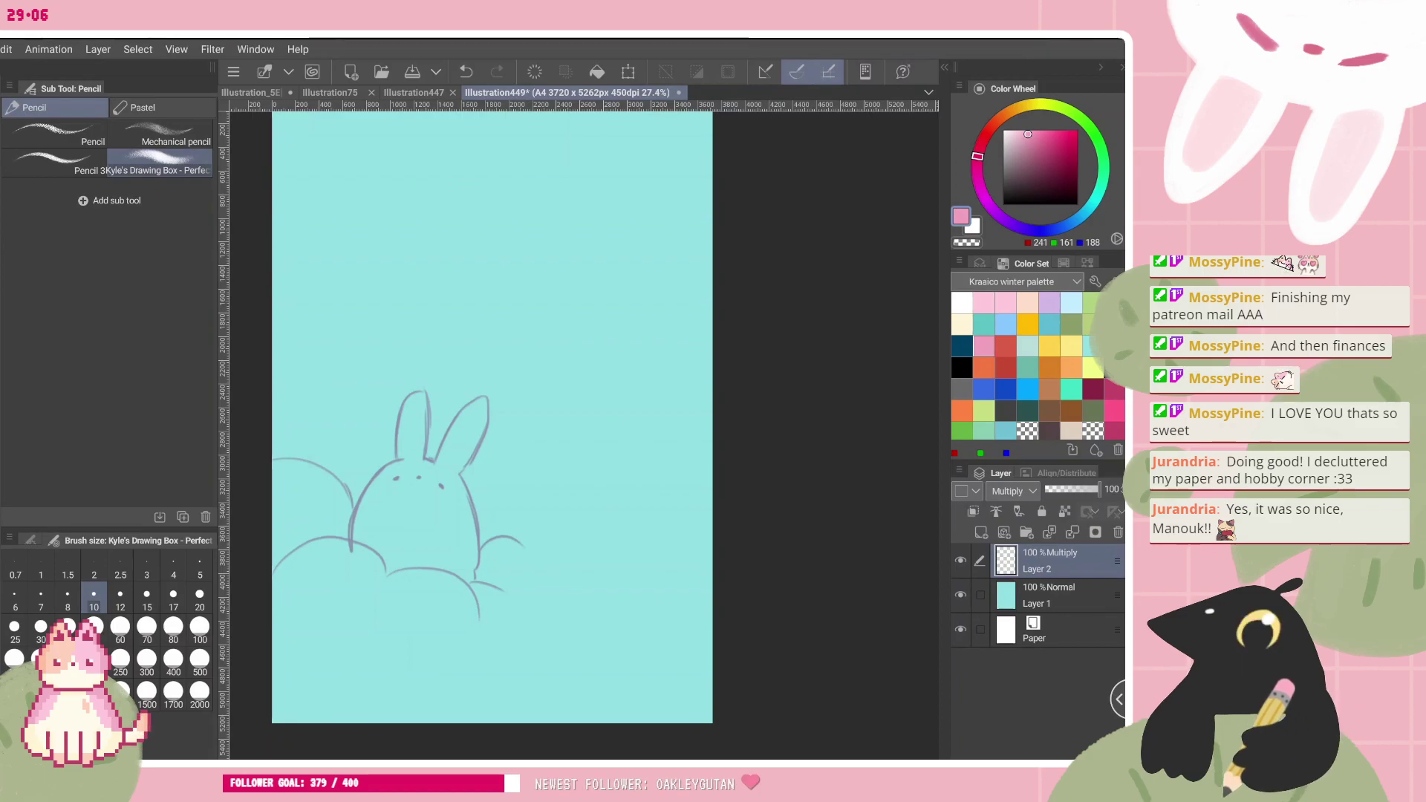
# - Sketch a second rabbit with two upright ears in the upper-right part of the canvas, its base tucked behind curved cloud outlines
pyautogui.scroll(1, 468, 415)
pyautogui.scroll(1, 468, 416)
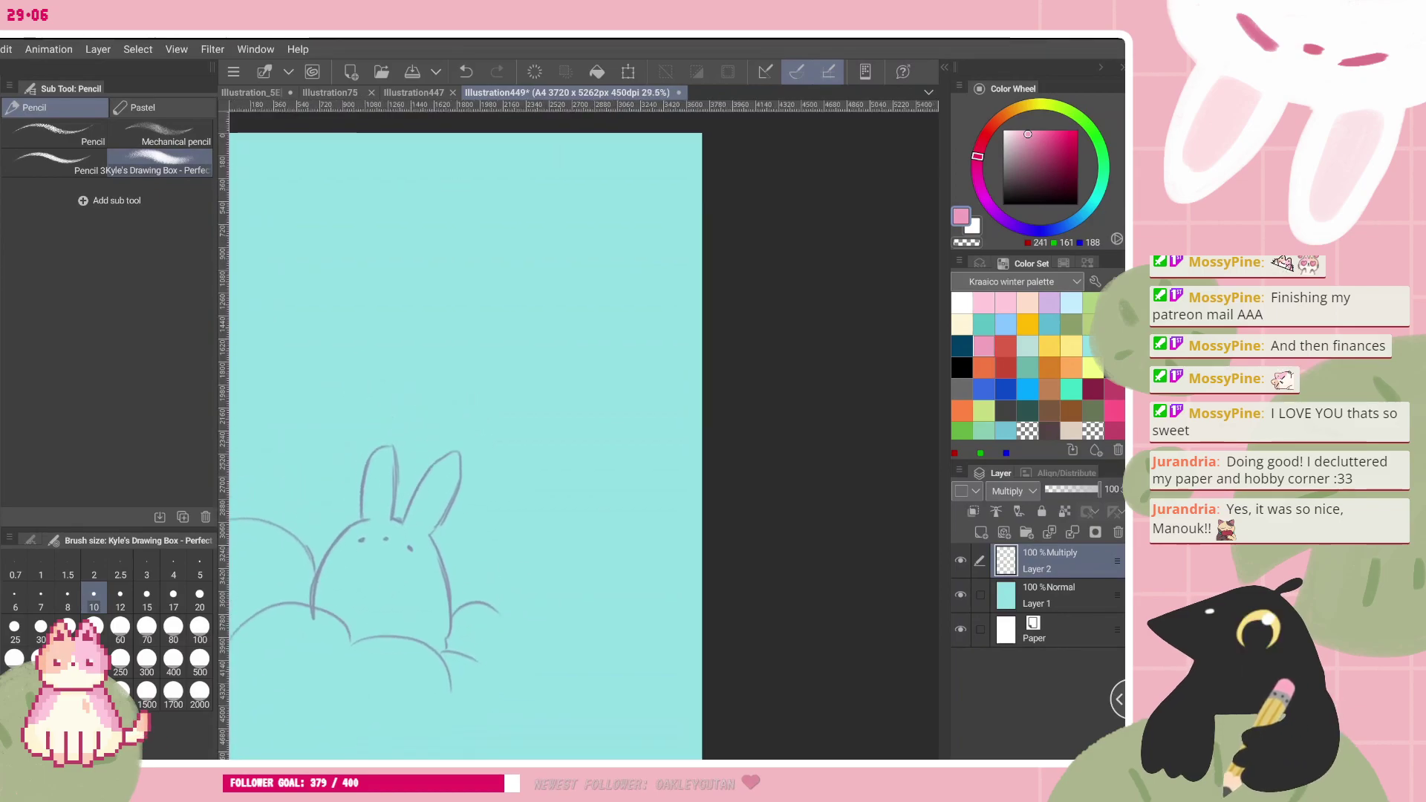
pyautogui.moveTo(540, 387); pyautogui.dragTo(531, 464)
pyautogui.moveTo(557, 364); pyautogui.dragTo(537, 379)
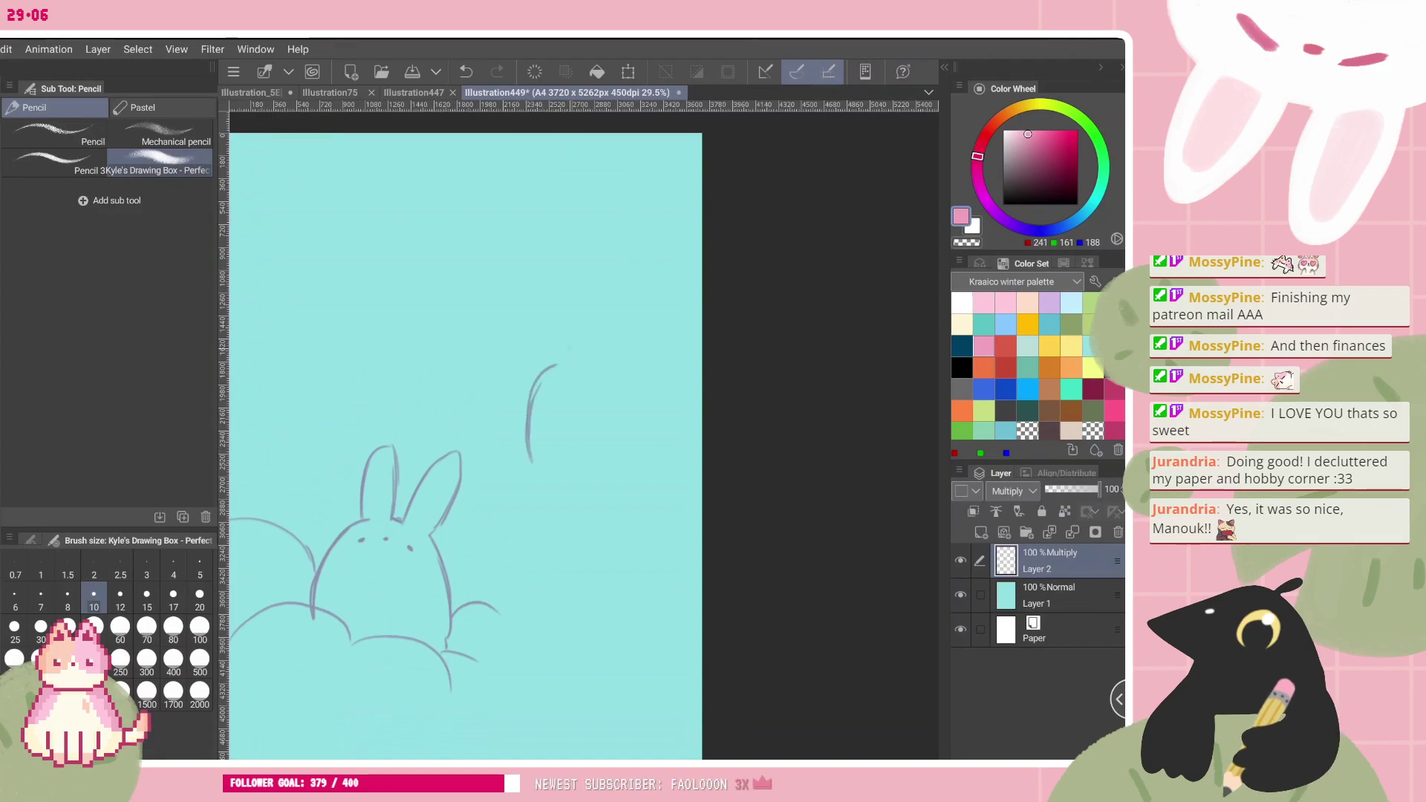
pyautogui.moveTo(547, 295); pyautogui.dragTo(582, 356)
pyautogui.moveTo(582, 356)
pyautogui.mouseDown()
pyautogui.moveTo(583, 327)
pyautogui.moveTo(618, 341)
pyautogui.moveTo(599, 285)
pyautogui.moveTo(614, 362)
pyautogui.moveTo(654, 407)
pyautogui.moveTo(621, 460)
pyautogui.mouseUp()
pyautogui.moveTo(548, 486); pyautogui.dragTo(618, 461)
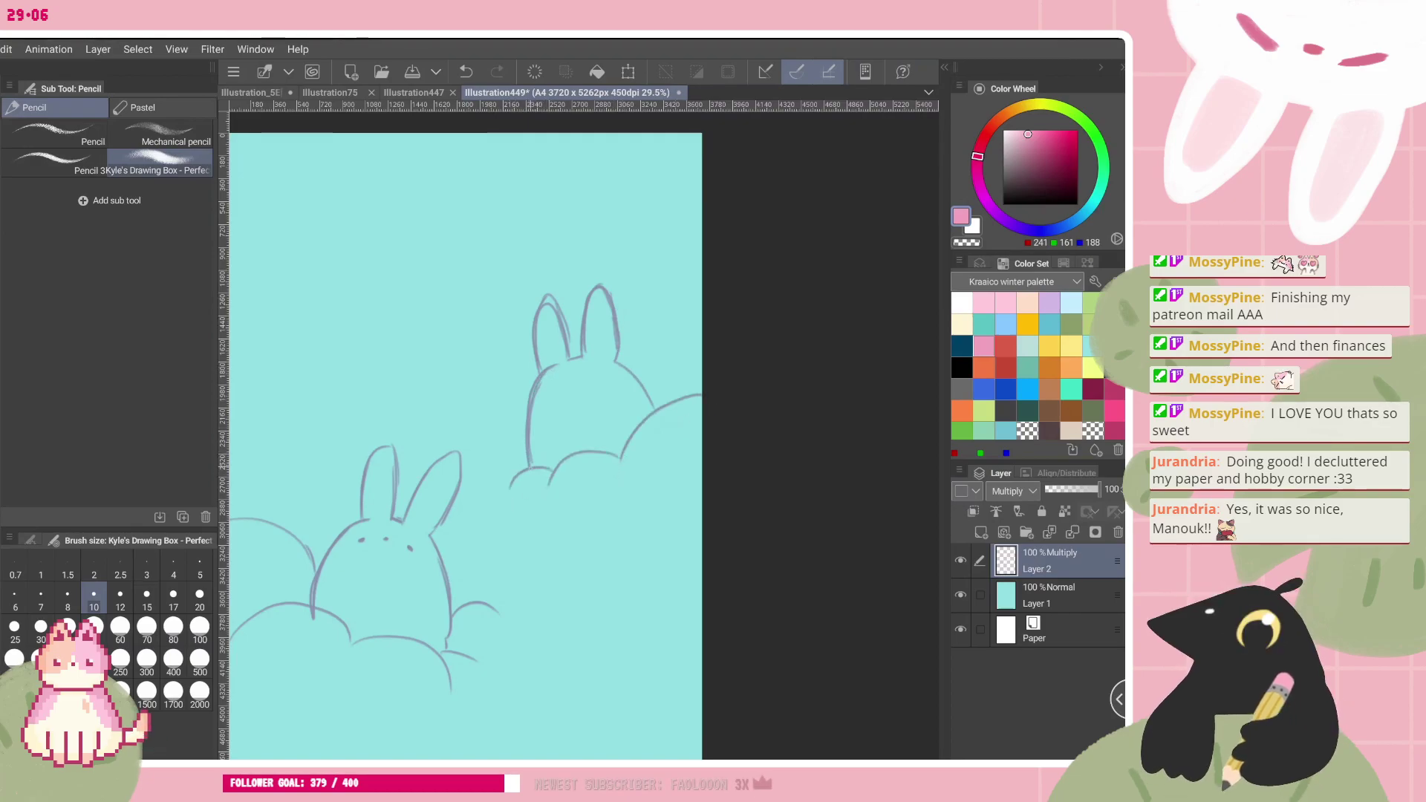
# - Give the upper-right rabbit dot eyes and a small wavy mouth, and extend its cloud outline down to the first rabbit's ear
pyautogui.click(554, 390)
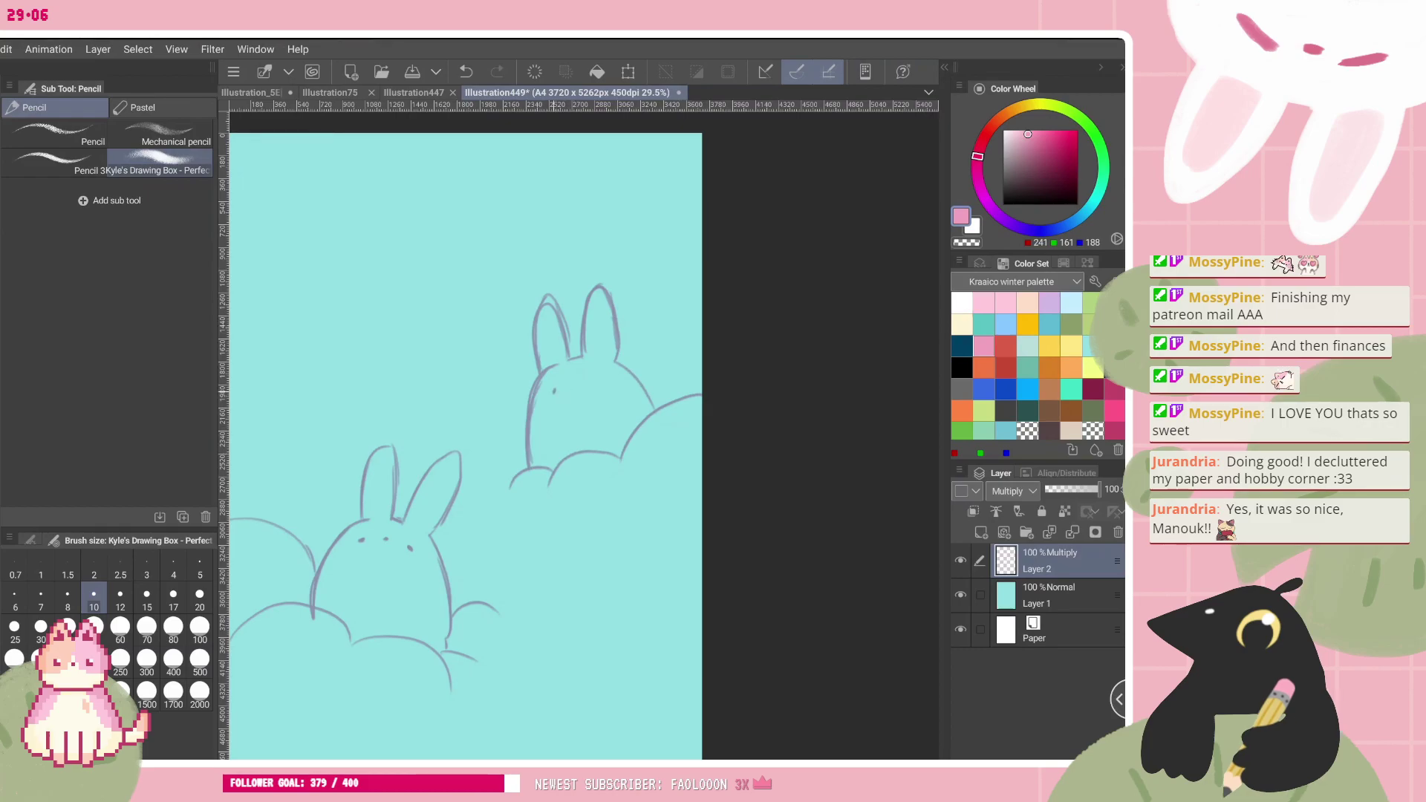
pyautogui.click(602, 380)
pyautogui.moveTo(576, 383); pyautogui.dragTo(586, 385)
pyautogui.moveTo(576, 389); pyautogui.dragTo(570, 391)
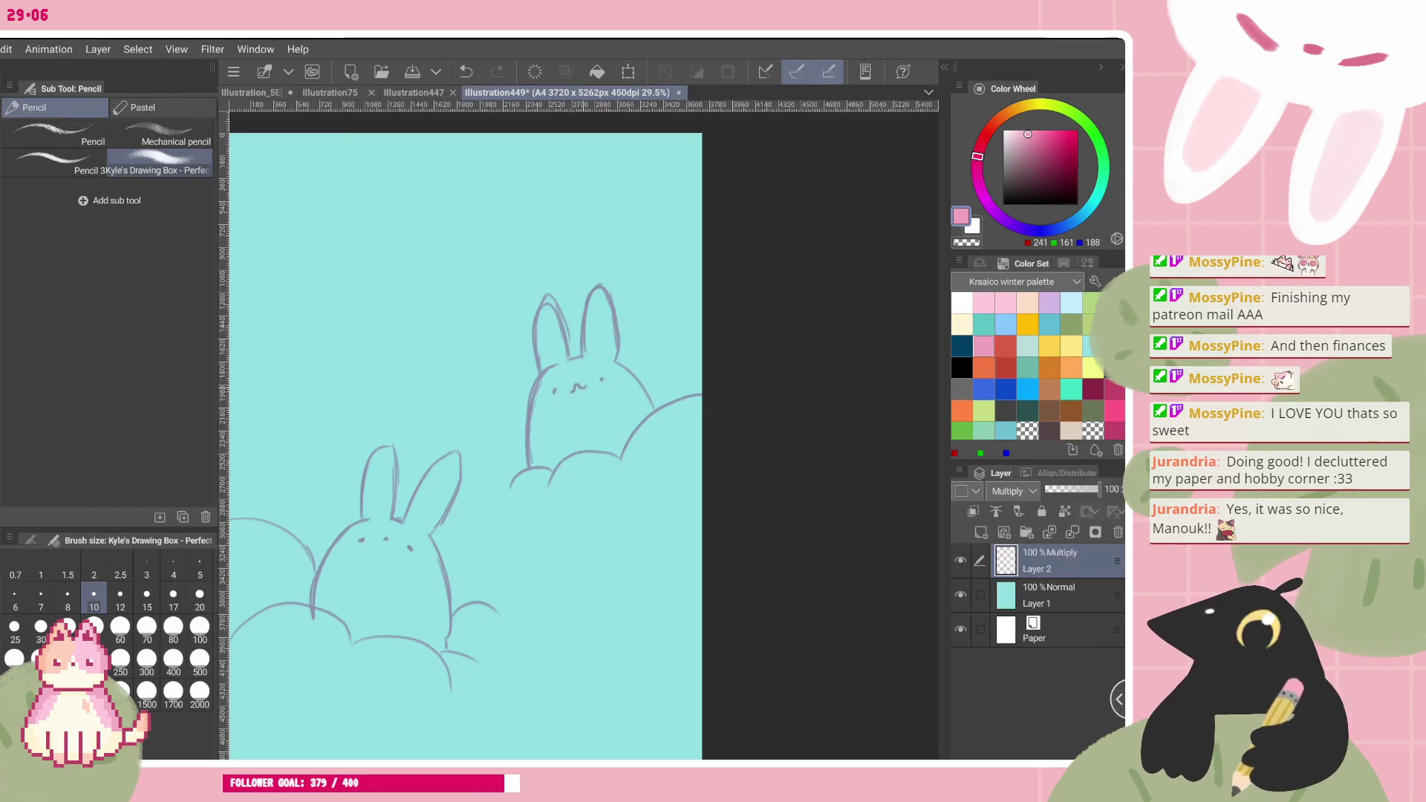
pyautogui.moveTo(577, 387)
pyautogui.mouseDown()
pyautogui.moveTo(558, 346)
pyautogui.moveTo(597, 334)
pyautogui.mouseUp()
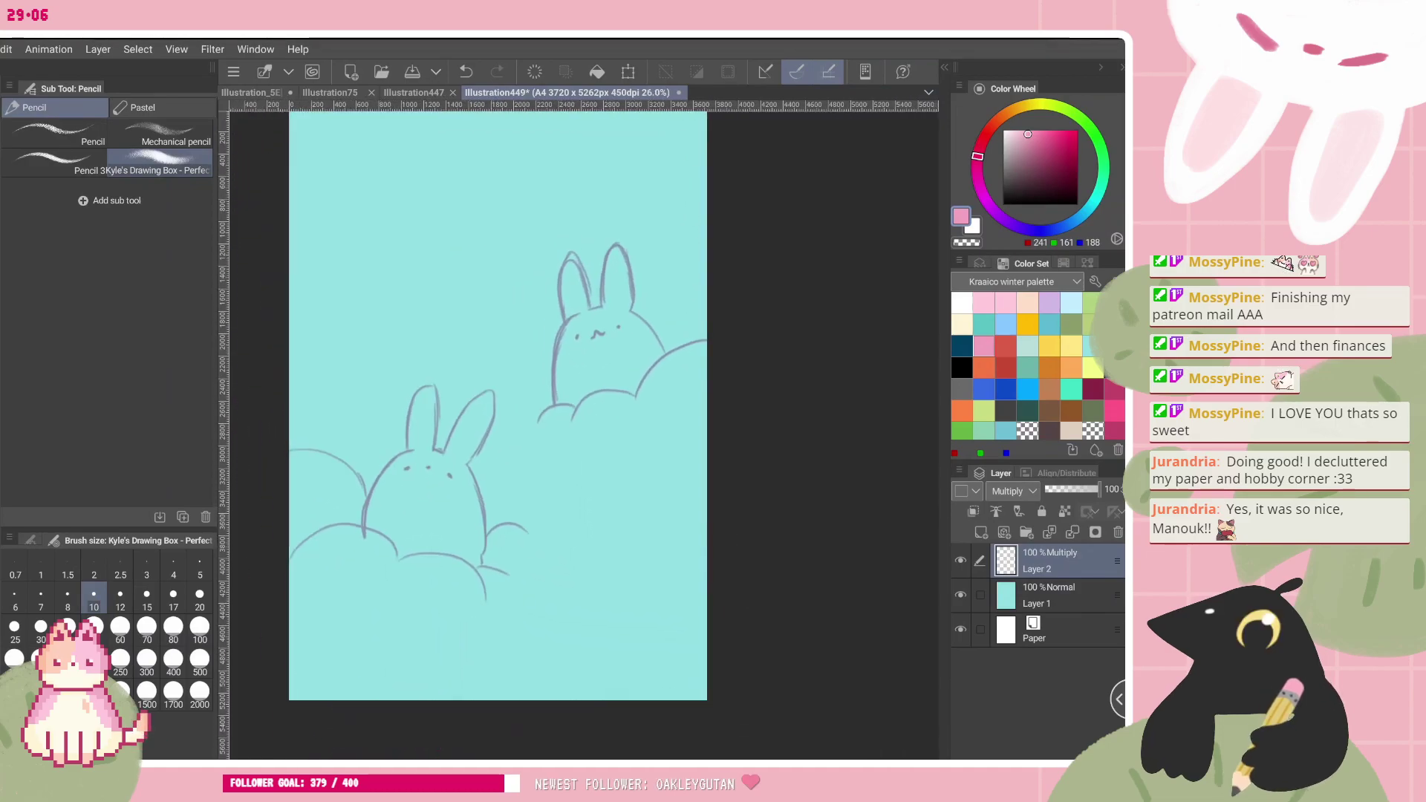
pyautogui.moveTo(537, 424); pyautogui.dragTo(482, 479)
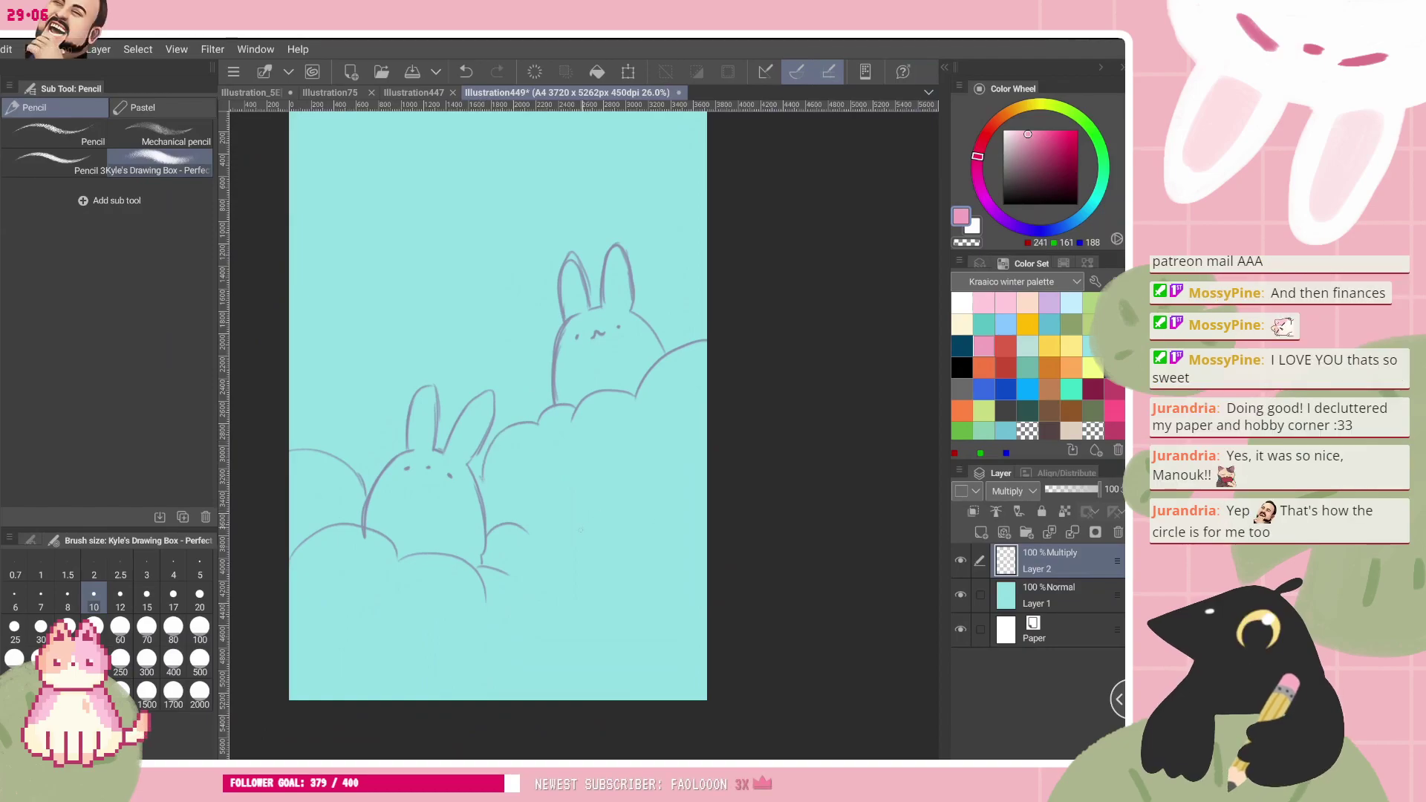
# - Sketch a small tilted rabbit head with two ears and dot eyes peeking over a cloud edge in the canvas's lower-right area
pyautogui.moveTo(569, 536)
pyautogui.mouseDown()
pyautogui.moveTo(603, 509)
pyautogui.moveTo(643, 518)
pyautogui.mouseUp()
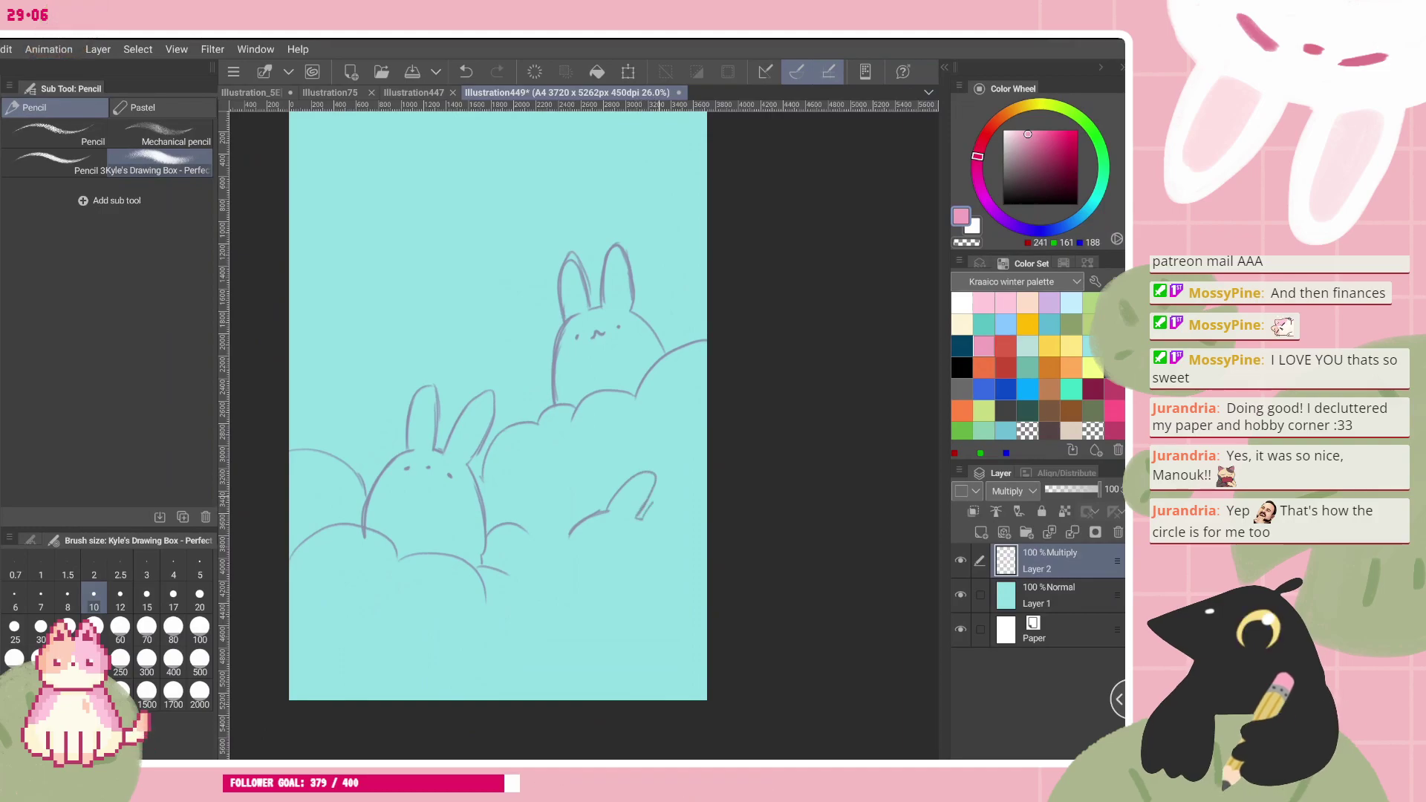
pyautogui.click(602, 531)
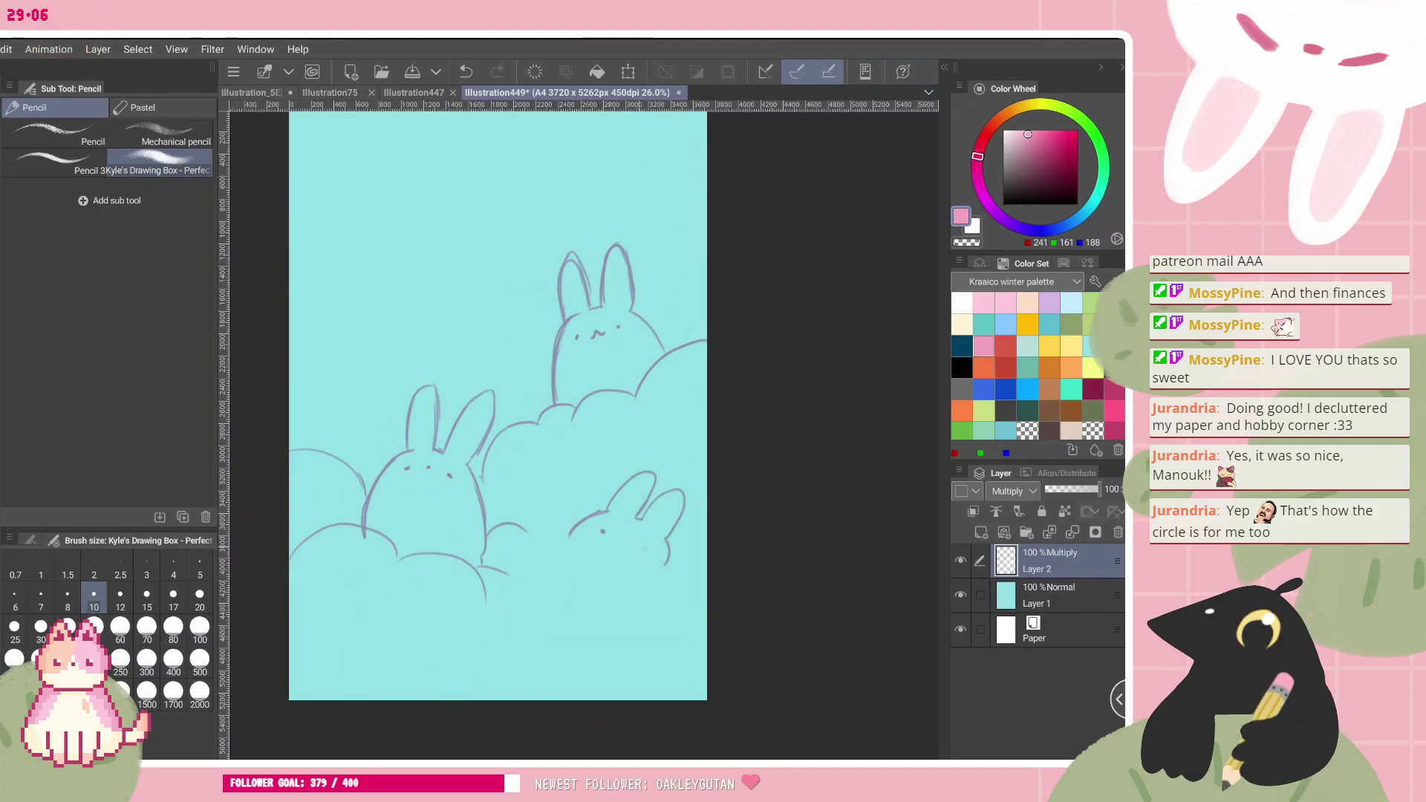
pyautogui.moveTo(554, 540); pyautogui.dragTo(604, 563)
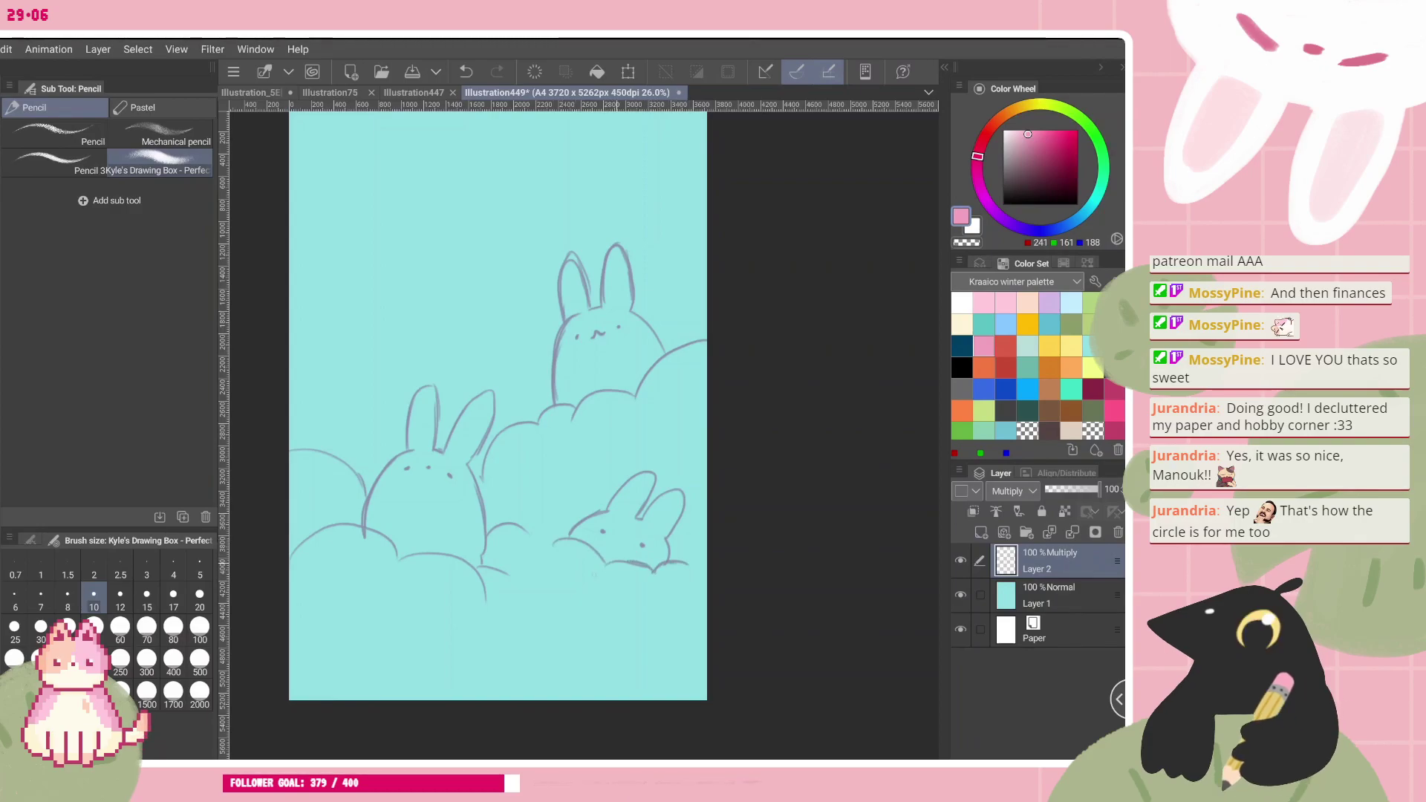
pyautogui.moveTo(583, 548)
pyautogui.mouseDown()
pyautogui.moveTo(585, 566)
pyautogui.moveTo(620, 574)
pyautogui.mouseUp()
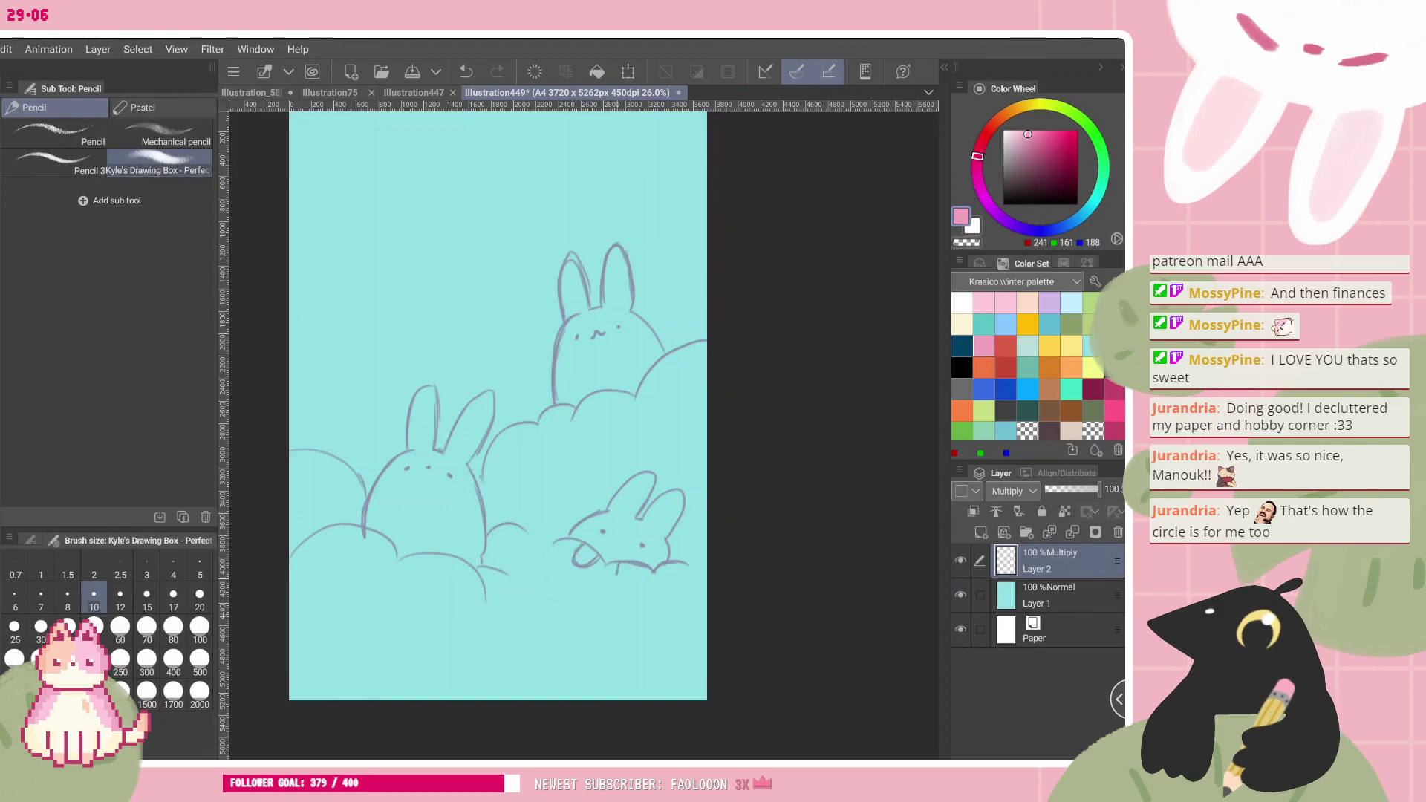
pyautogui.hotkey('ctrl', 'z')
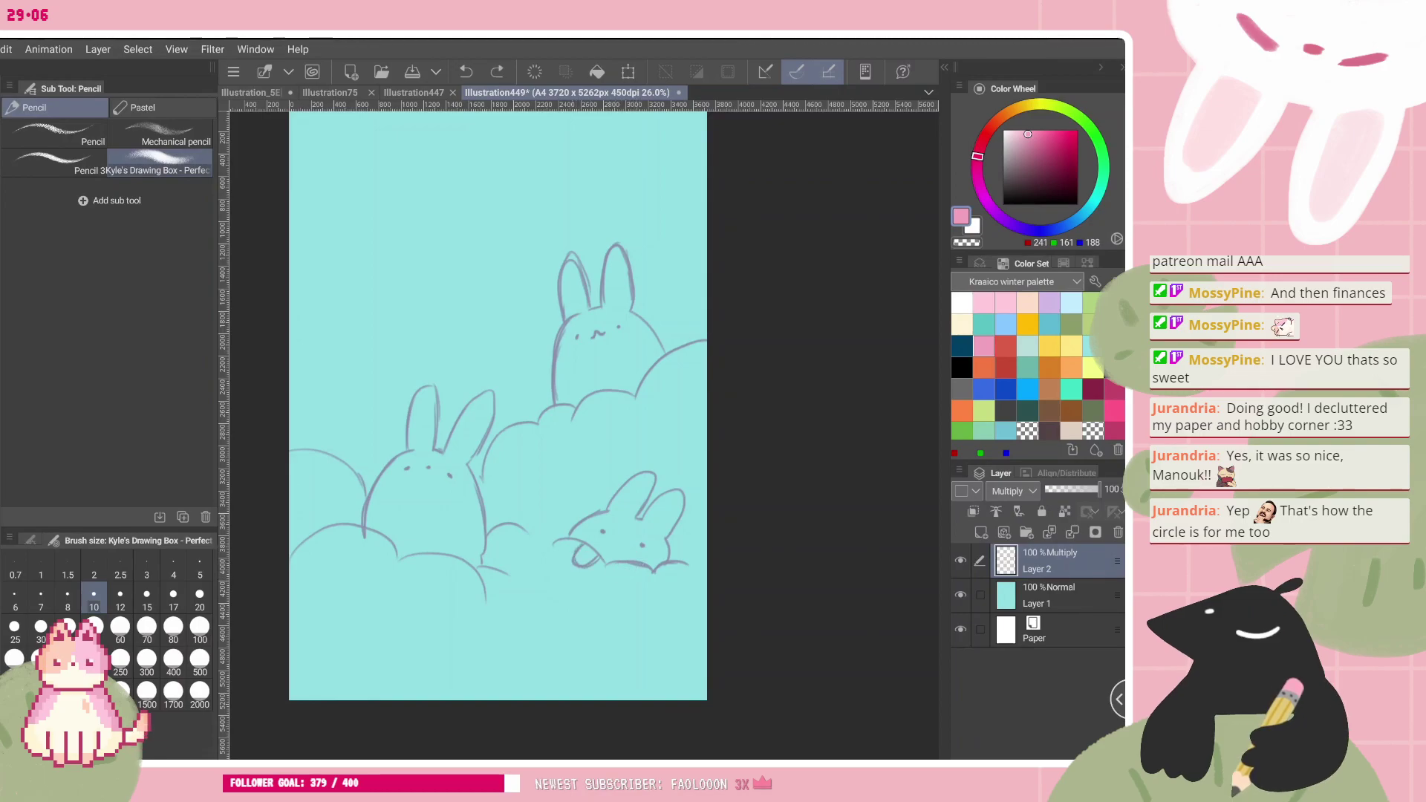
pyautogui.scroll(1, 497, 416)
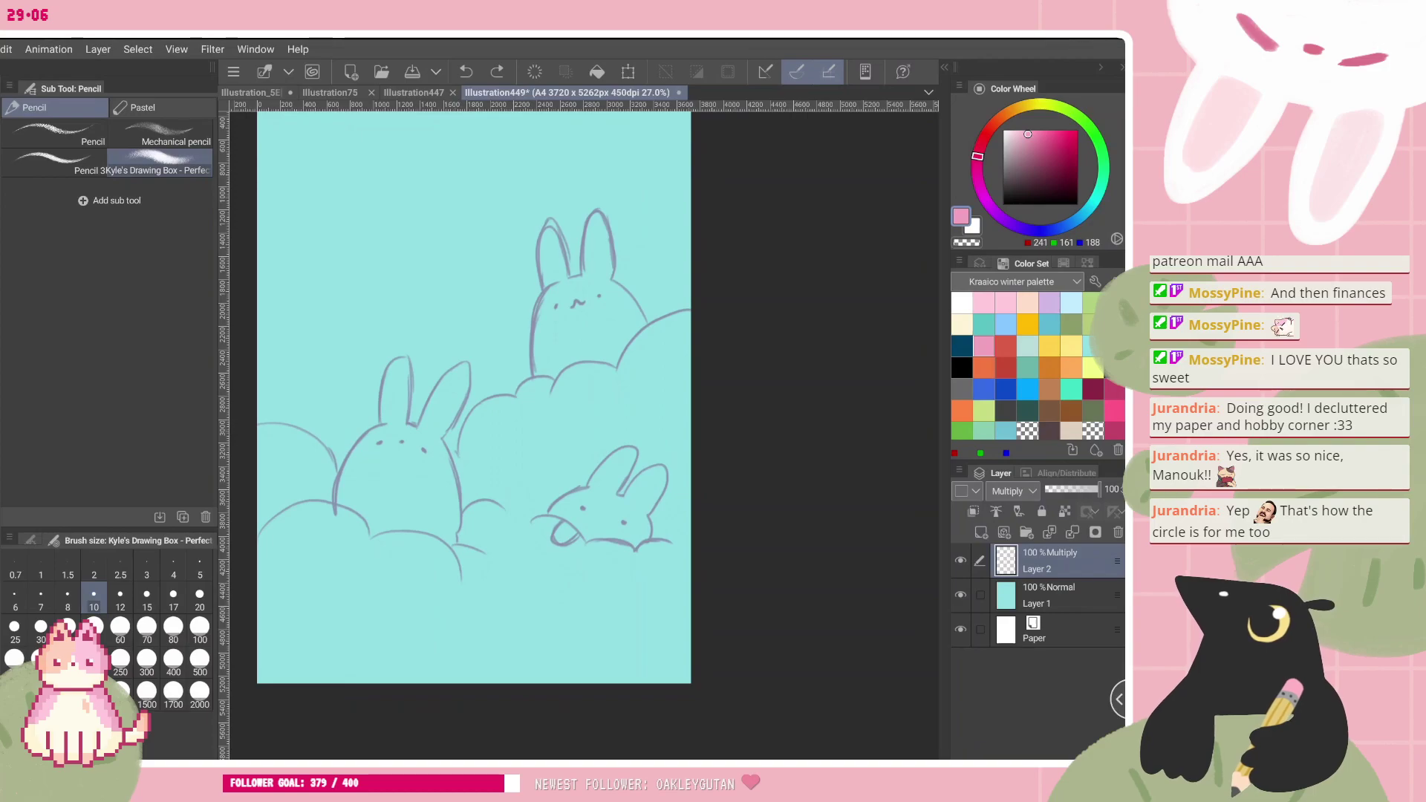
pyautogui.scroll(1, 614, 594)
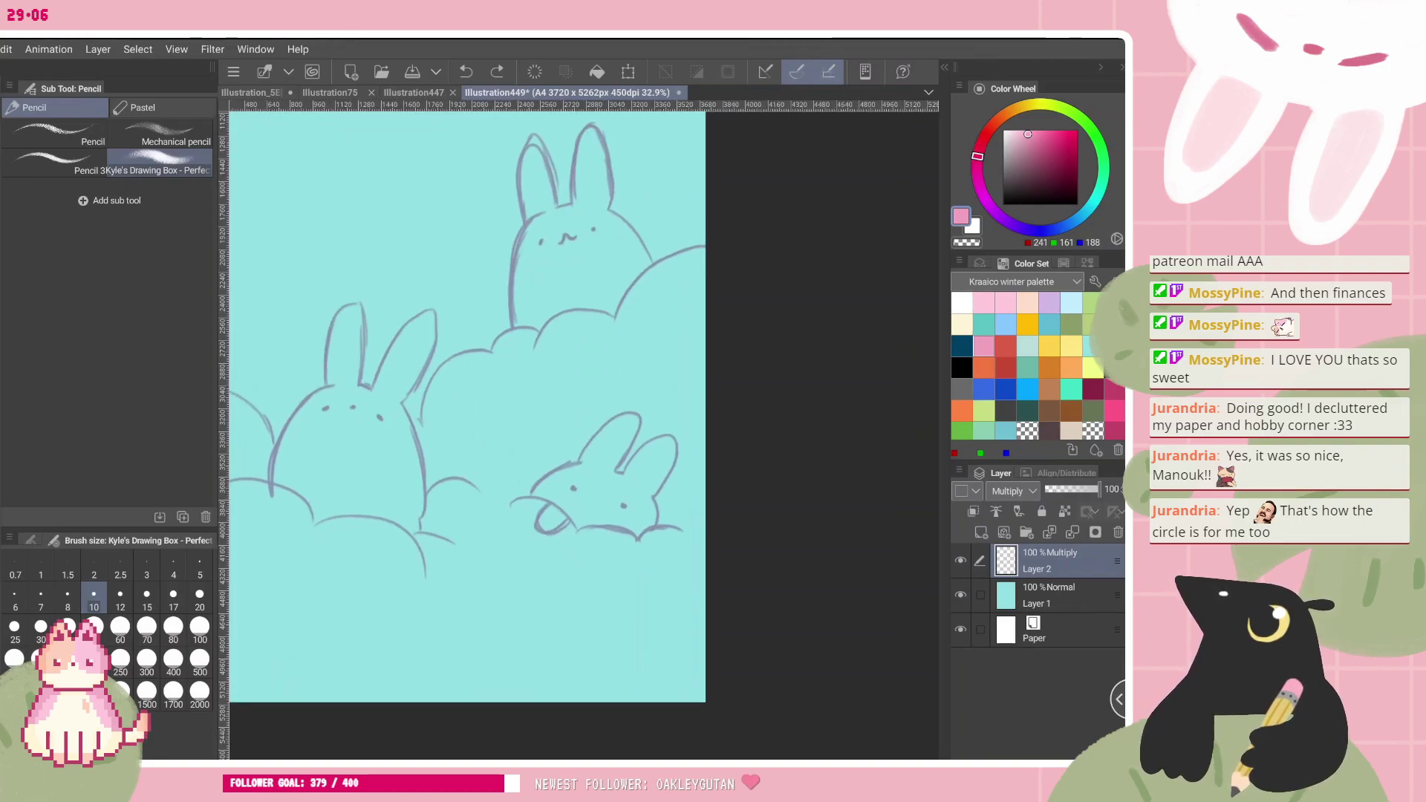
pyautogui.moveTo(557, 511); pyautogui.dragTo(546, 530)
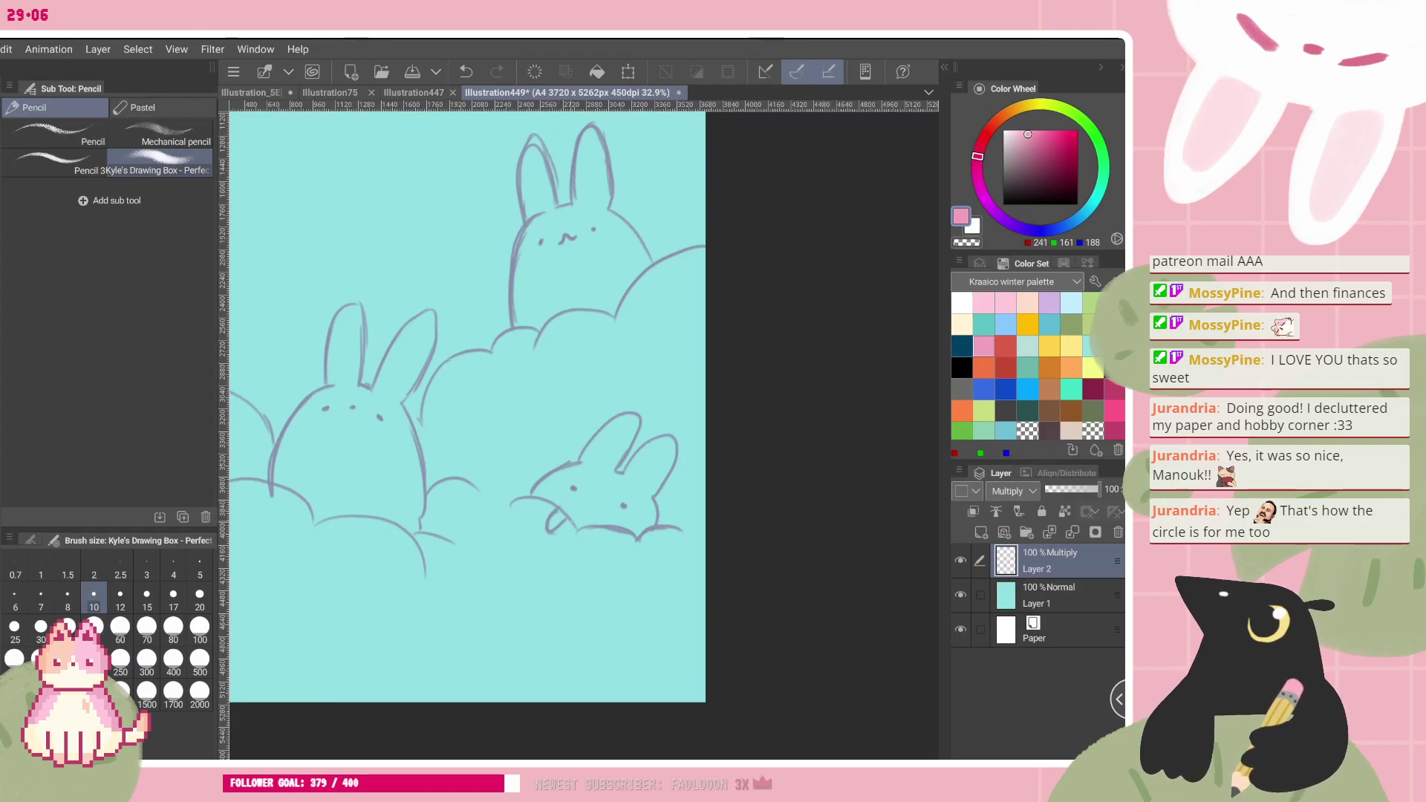
pyautogui.hotkey('ctrl', 'z')
pyautogui.hotkey('ctrl', 'z')
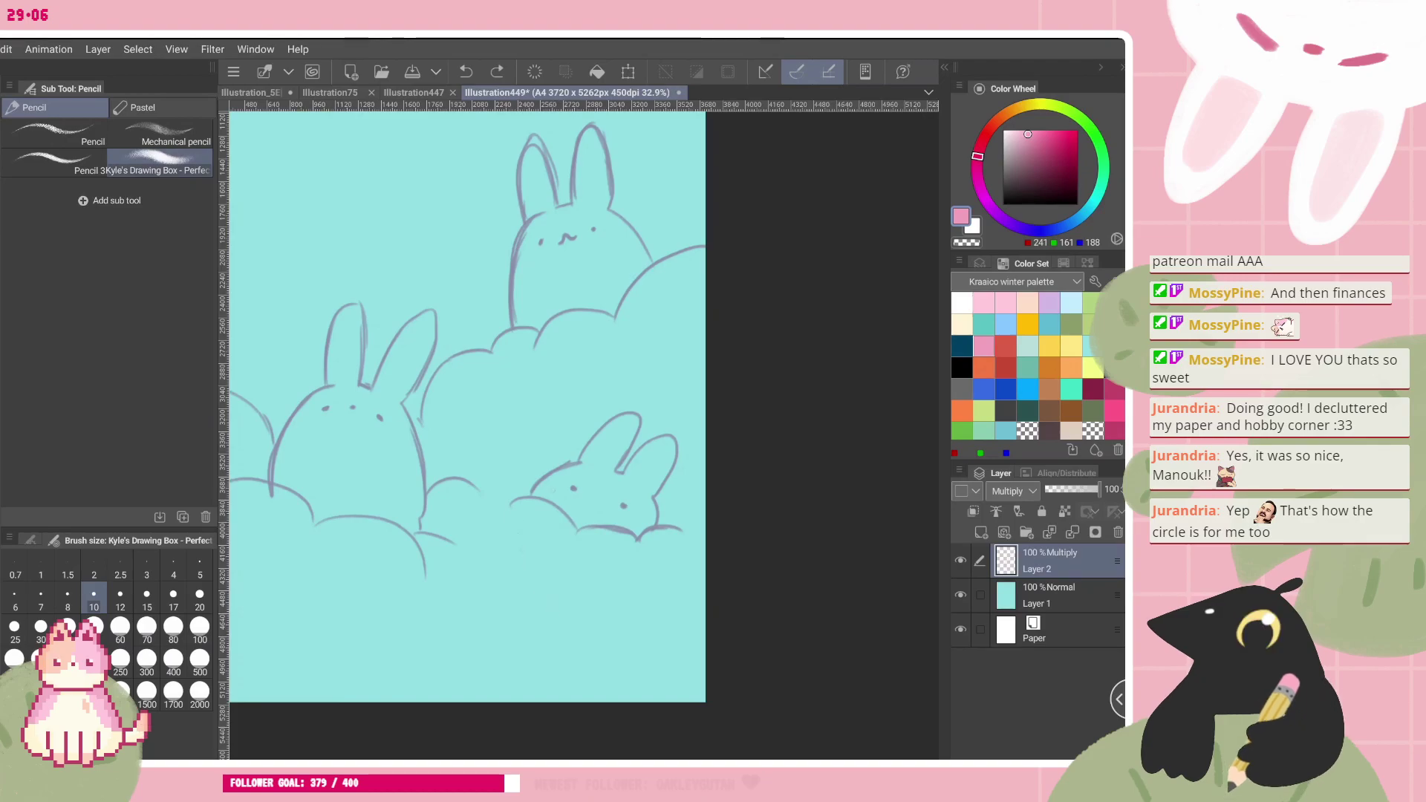
# - Sketch a fourth, larger rabbit behind the first one at the canvas's left edge, with a rounded body, two ears and dot eyes
pyautogui.scroll(-2, 579, 460)
pyautogui.scroll(1, 579, 460)
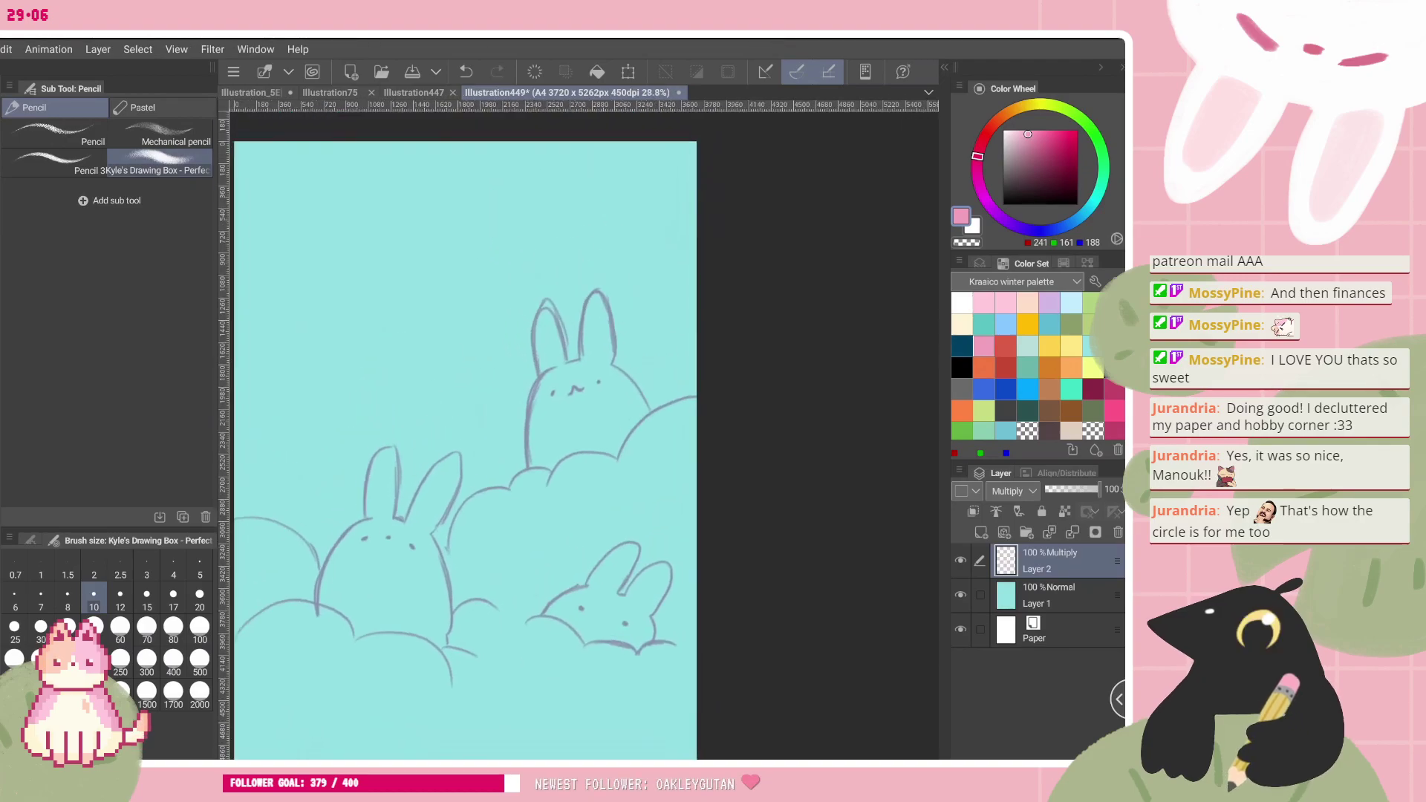
pyautogui.scroll(-1, 554, 564)
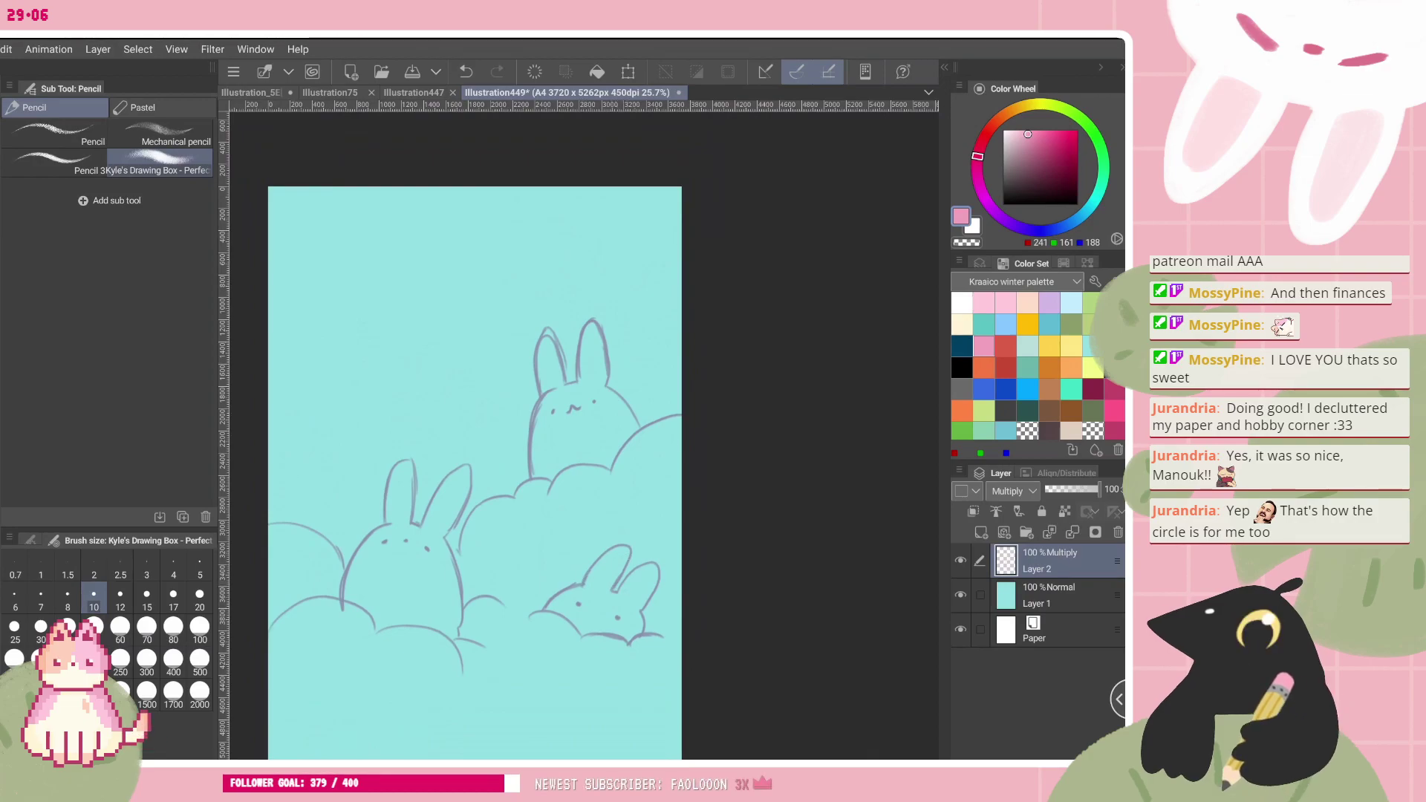
pyautogui.moveTo(294, 523); pyautogui.dragTo(294, 507)
pyautogui.moveTo(354, 388); pyautogui.dragTo(342, 441)
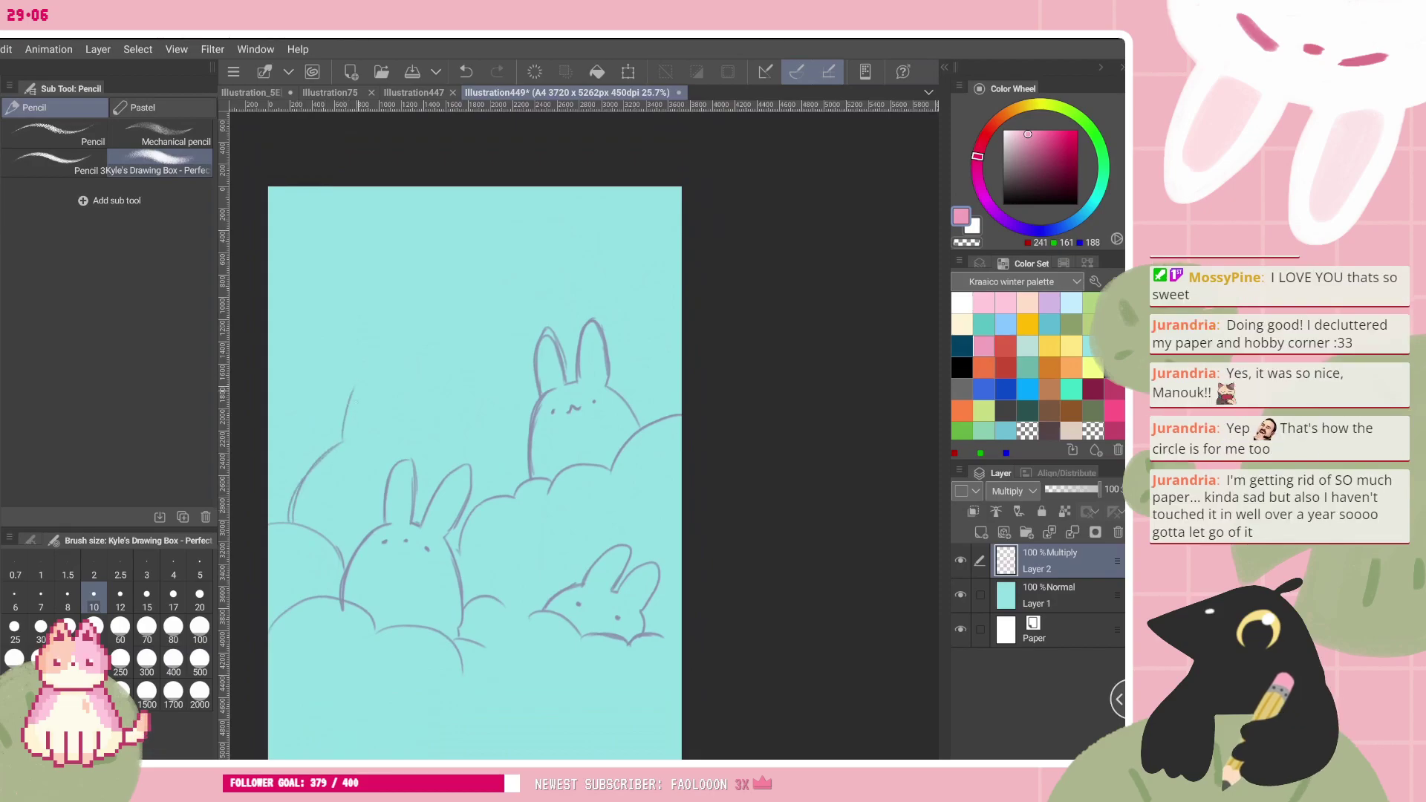
pyautogui.moveTo(375, 369); pyautogui.dragTo(382, 446)
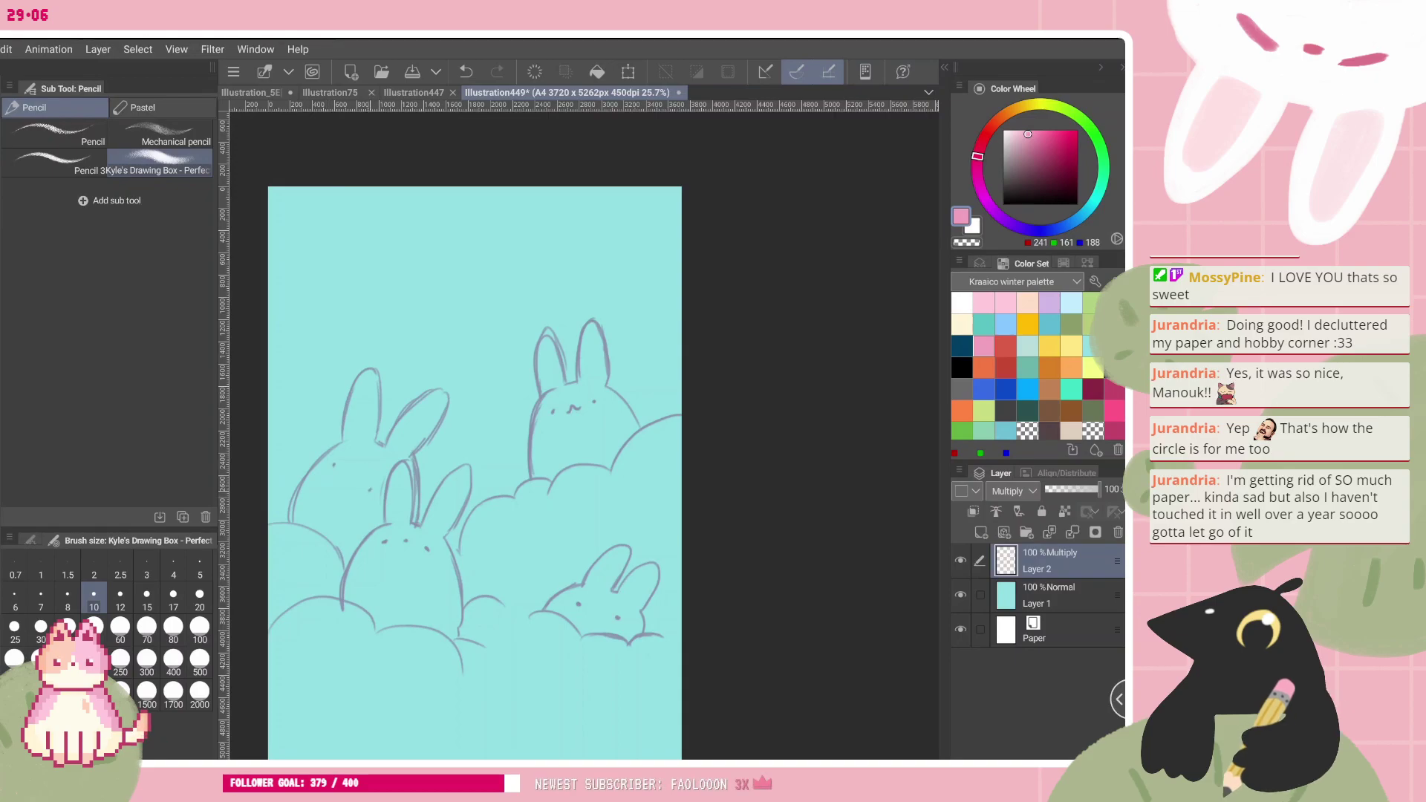
pyautogui.scroll(-1, 475, 473)
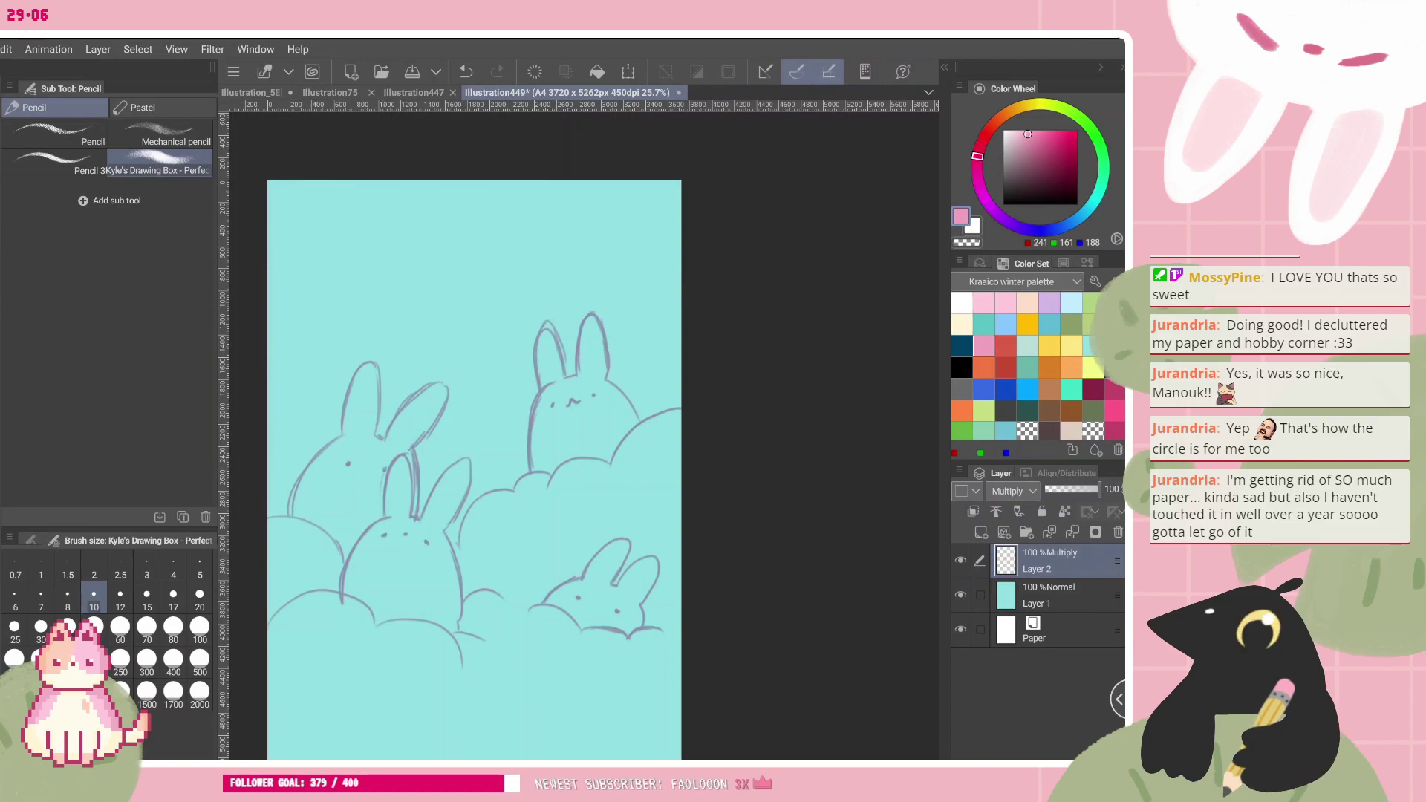
pyautogui.hotkey('ctrl', 'z')
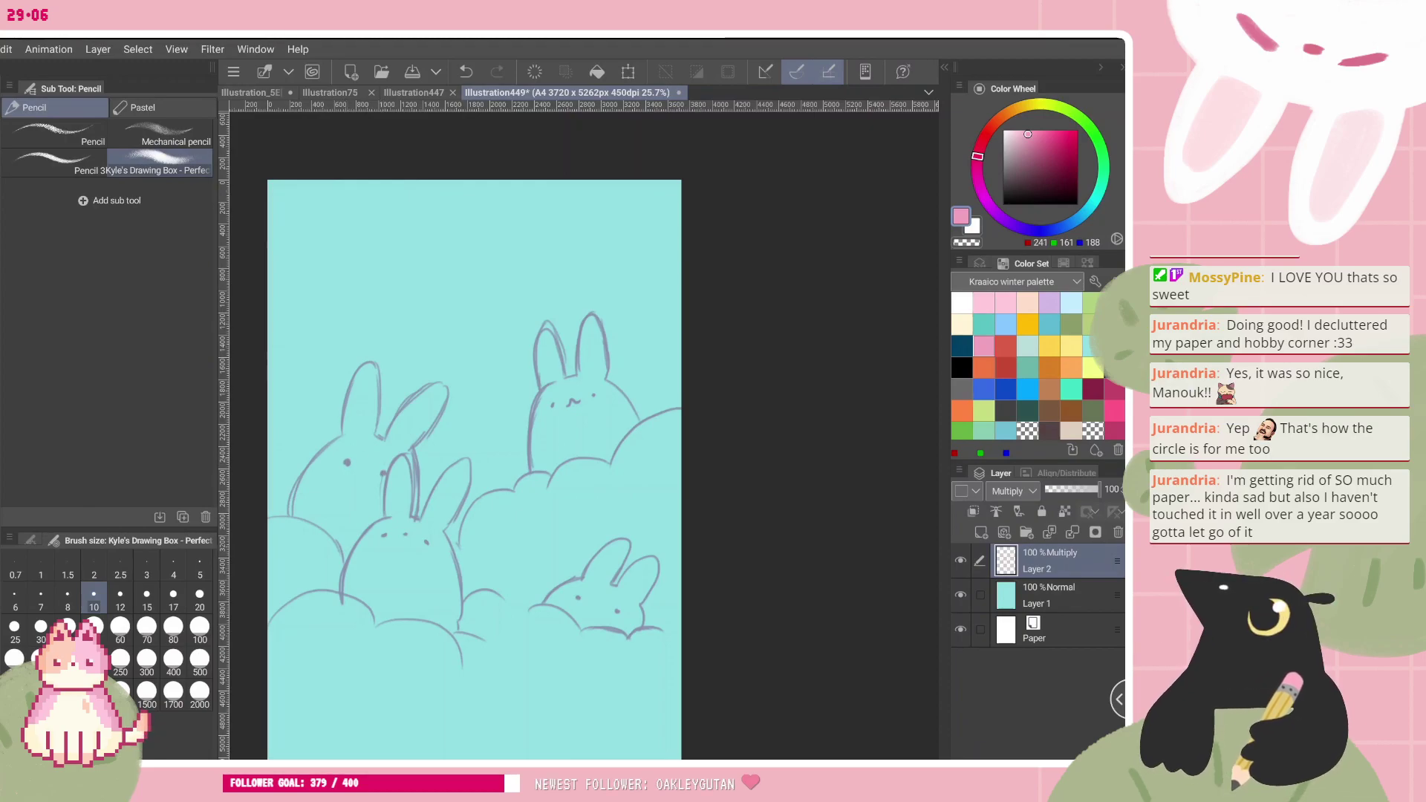
pyautogui.scroll(2, 584, 435)
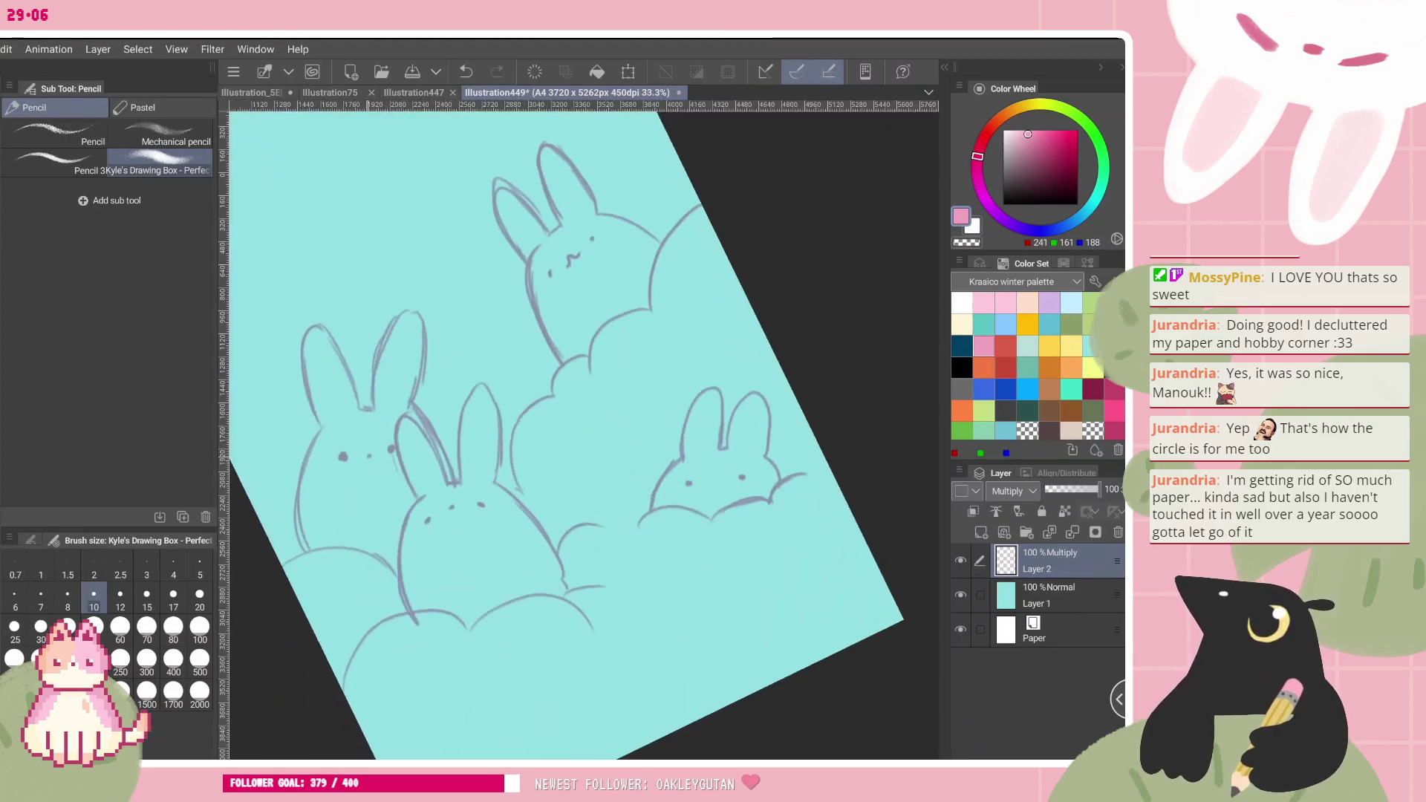
pyautogui.hotkey('ctrl', 'z')
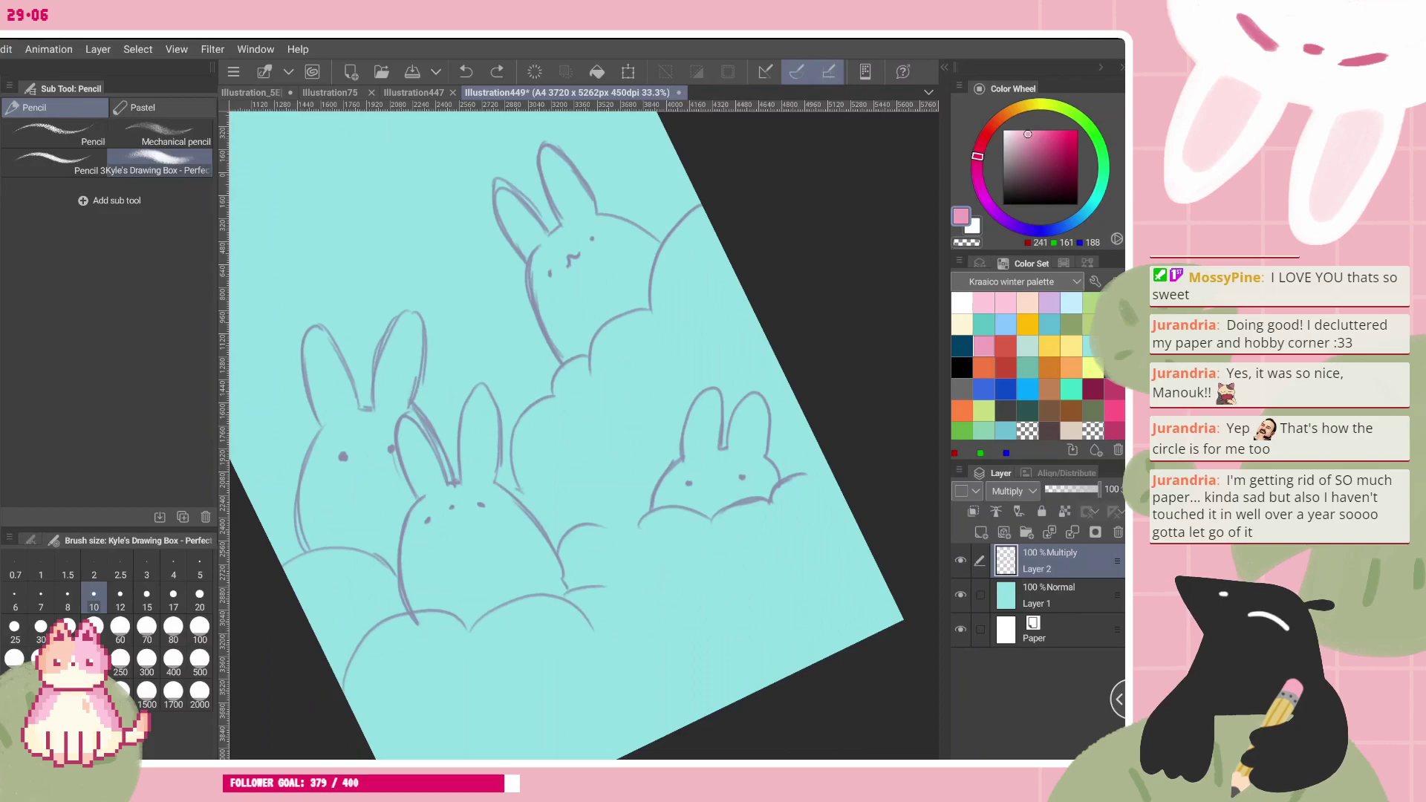
pyautogui.hotkey('ctrl', 'y')
pyautogui.hotkey('ctrl', 'z')
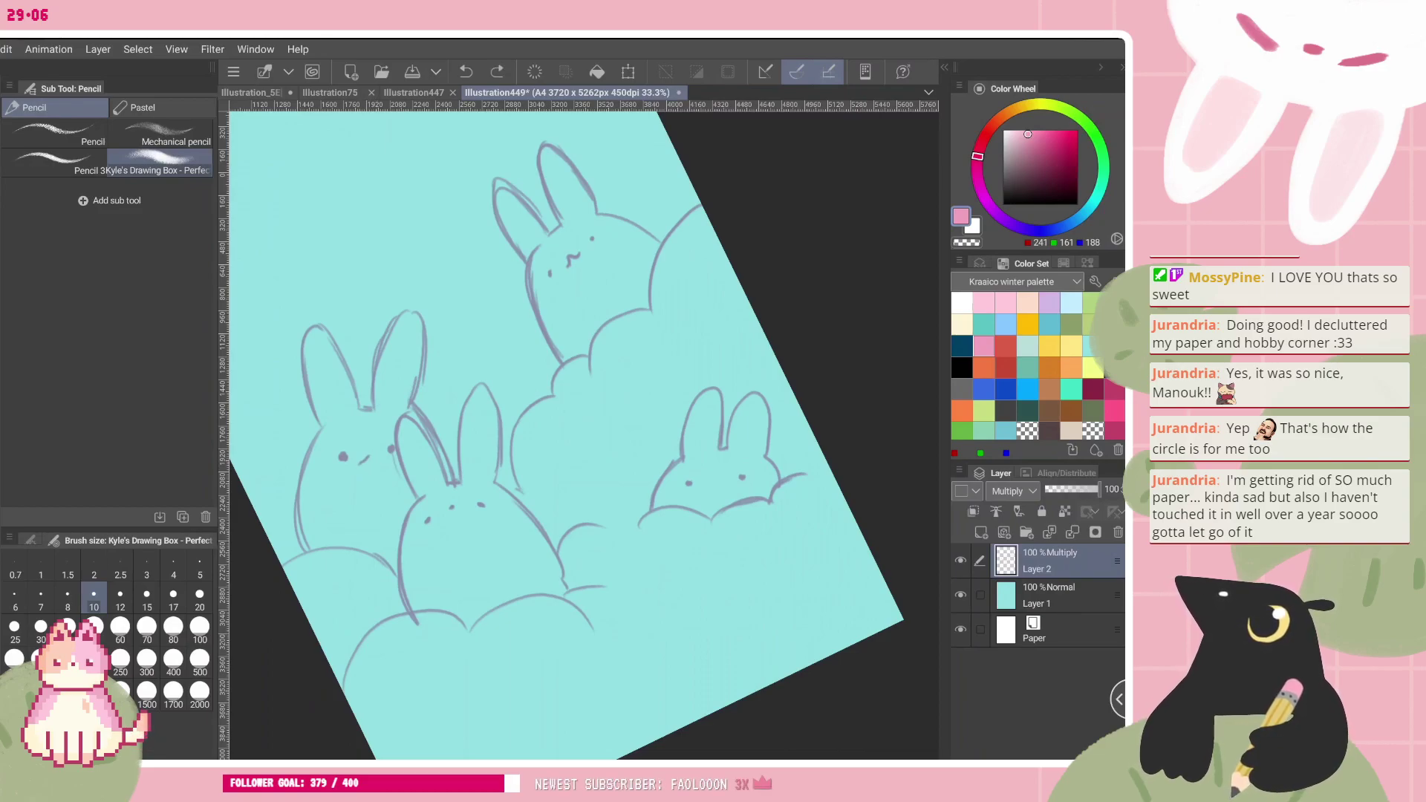
pyautogui.moveTo(358, 464); pyautogui.dragTo(366, 461)
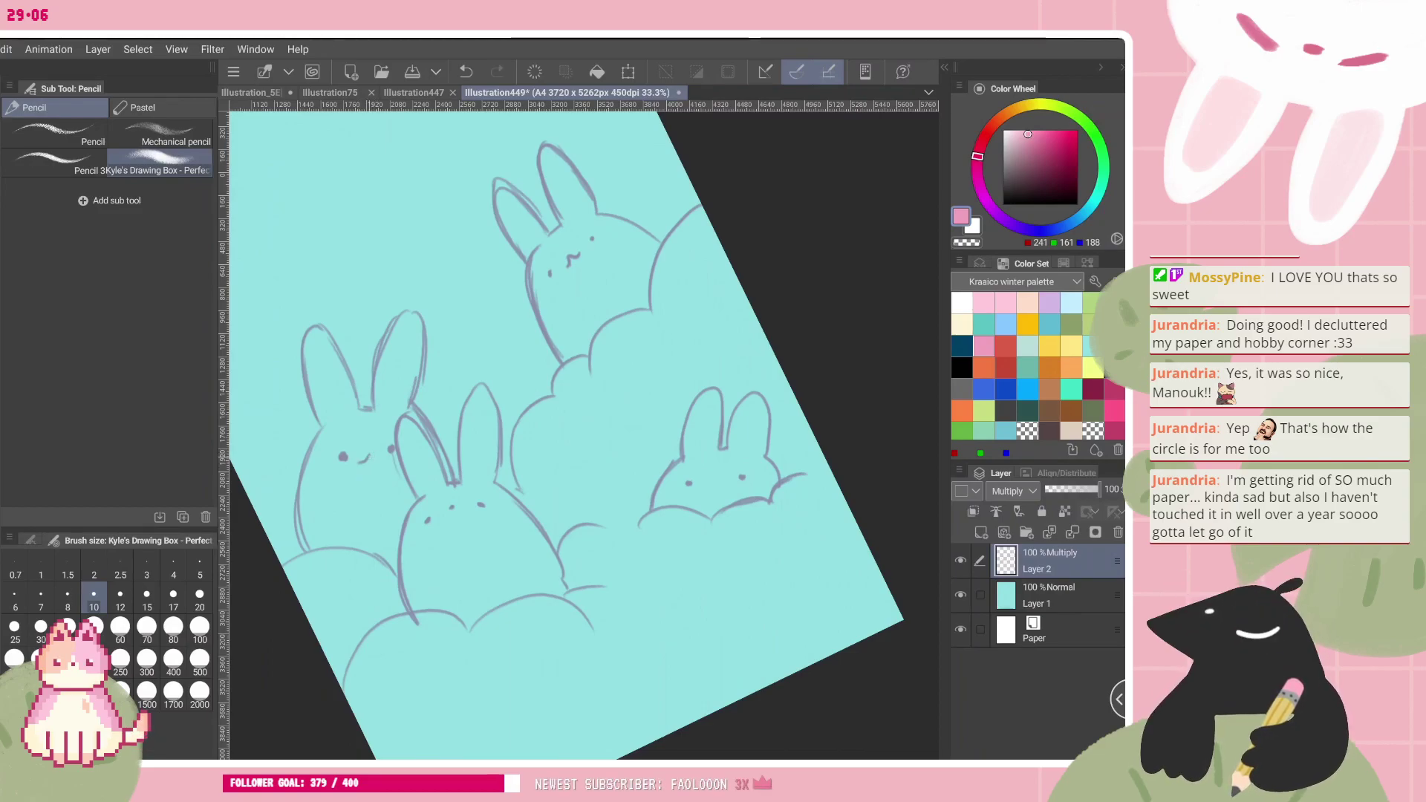
pyautogui.hotkey('ctrl', 'z')
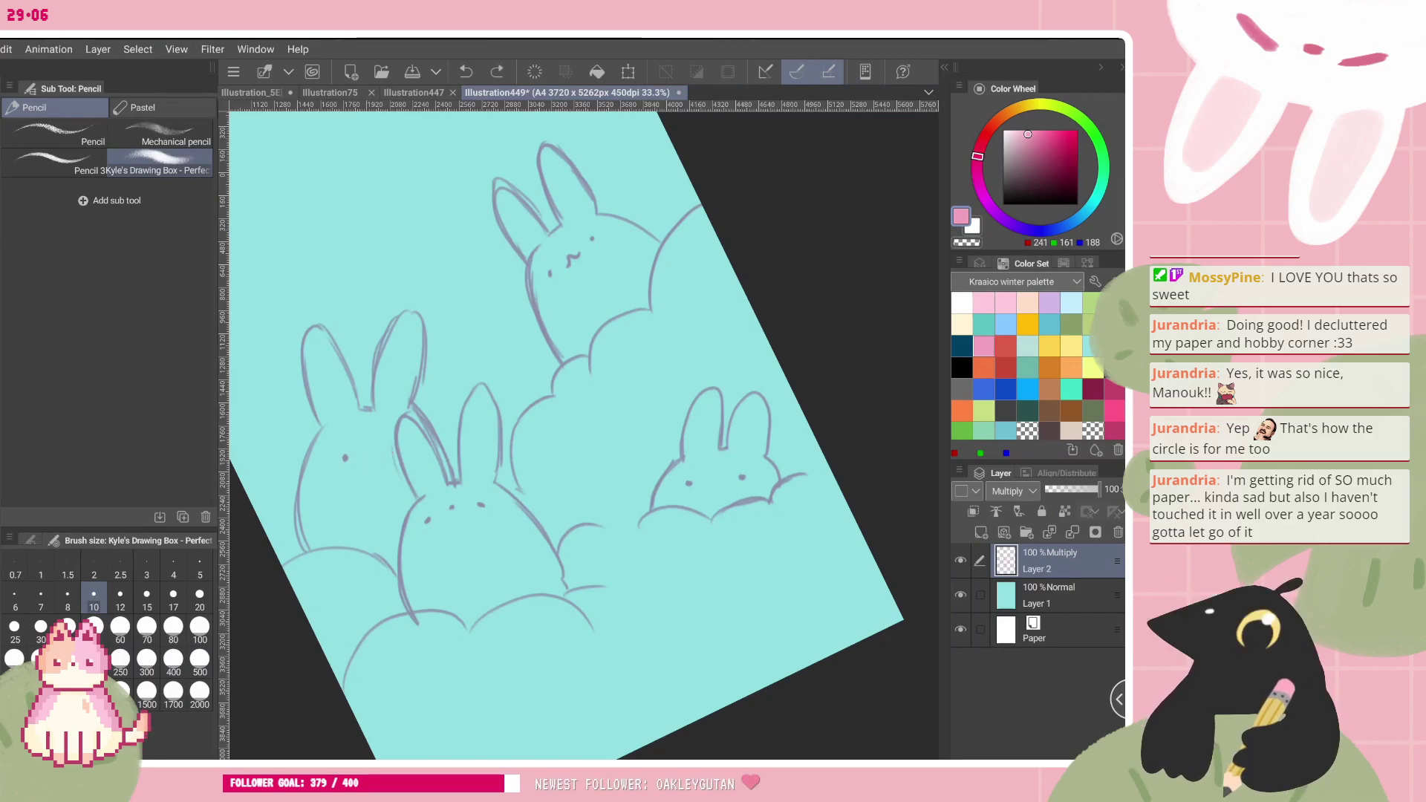
# - Redraw the rear left rabbit's dot eyes slightly higher and add a small wavy mouth between them
pyautogui.hotkey('ctrl', 'y')
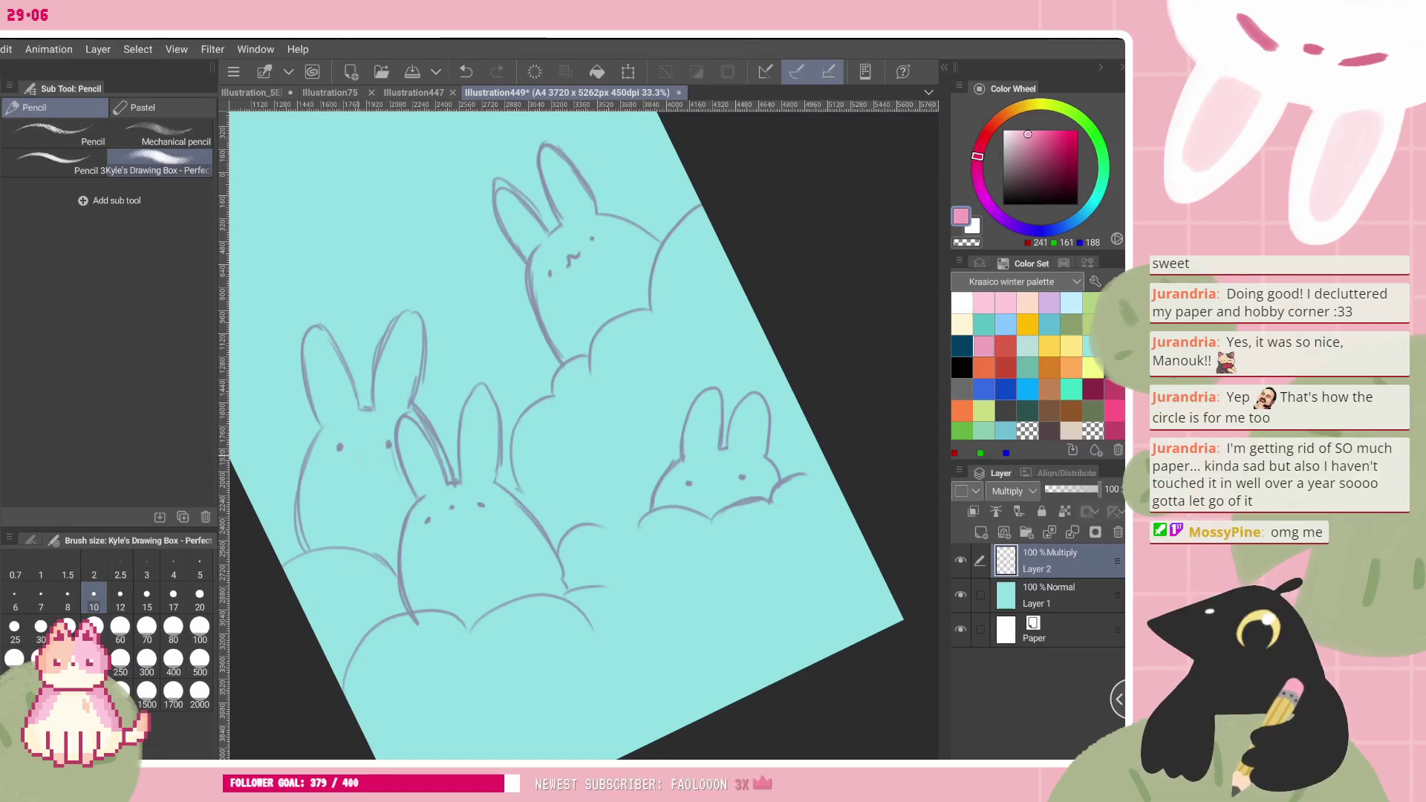
pyautogui.click(388, 444)
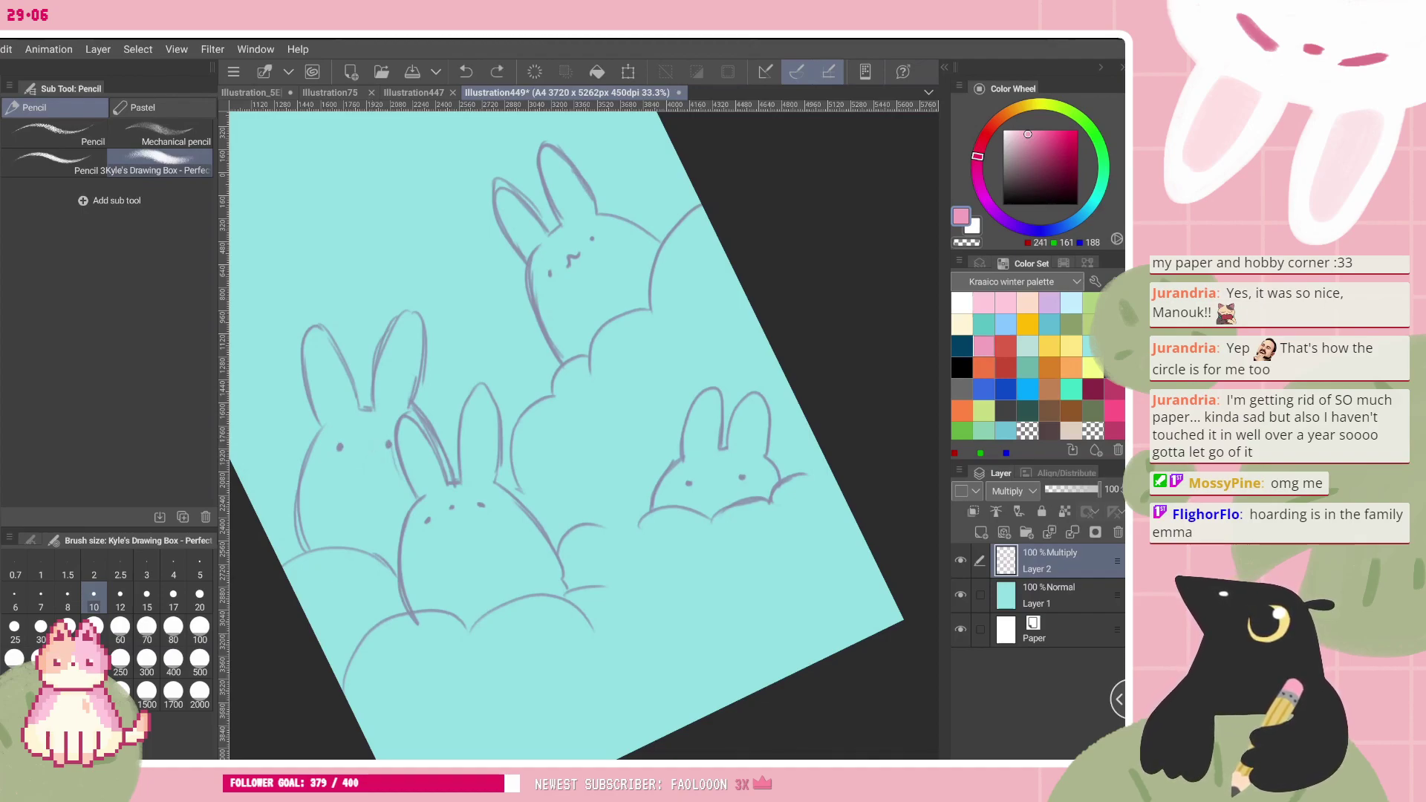
pyautogui.moveTo(362, 453); pyautogui.dragTo(377, 453)
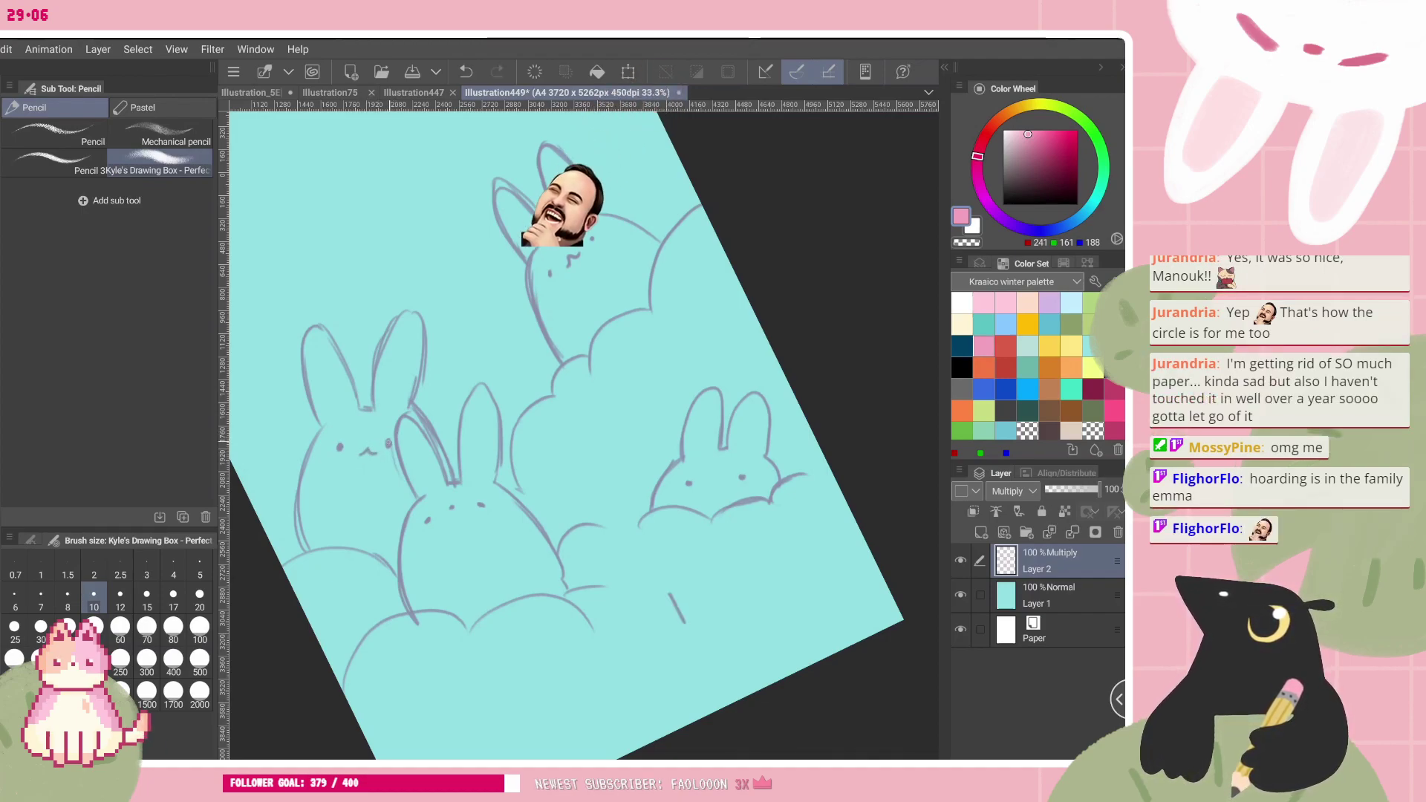
# - Lasso the rear rabbit's eye beside the front rabbit's ear, adjust its position with a transform, and clear the selection
pyautogui.press('m')
pyautogui.moveTo(386, 427)
pyautogui.mouseDown()
pyautogui.moveTo(397, 450)
pyautogui.moveTo(388, 433)
pyautogui.mouseUp()
pyautogui.hotkey('ctrl', 't')
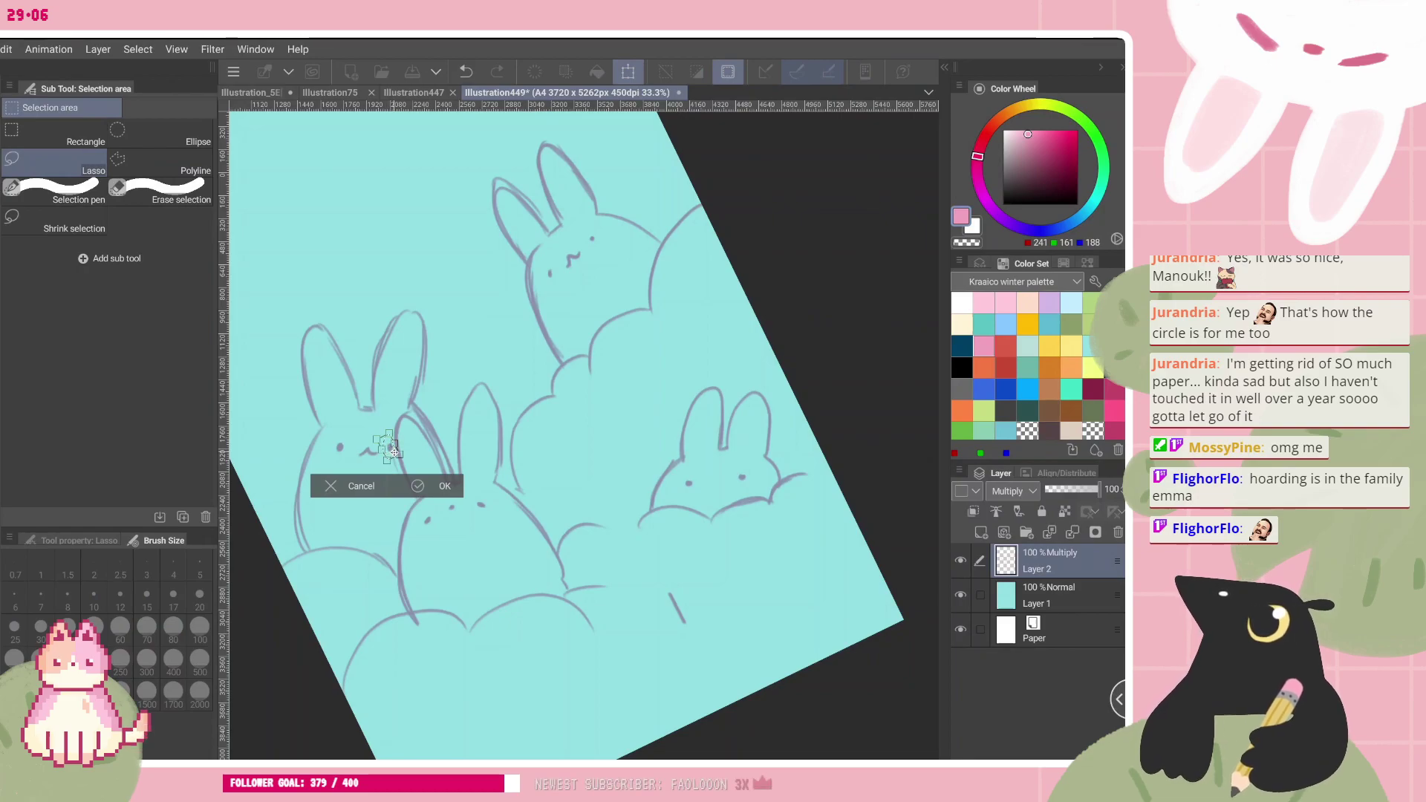
pyautogui.scroll(3, 388, 446)
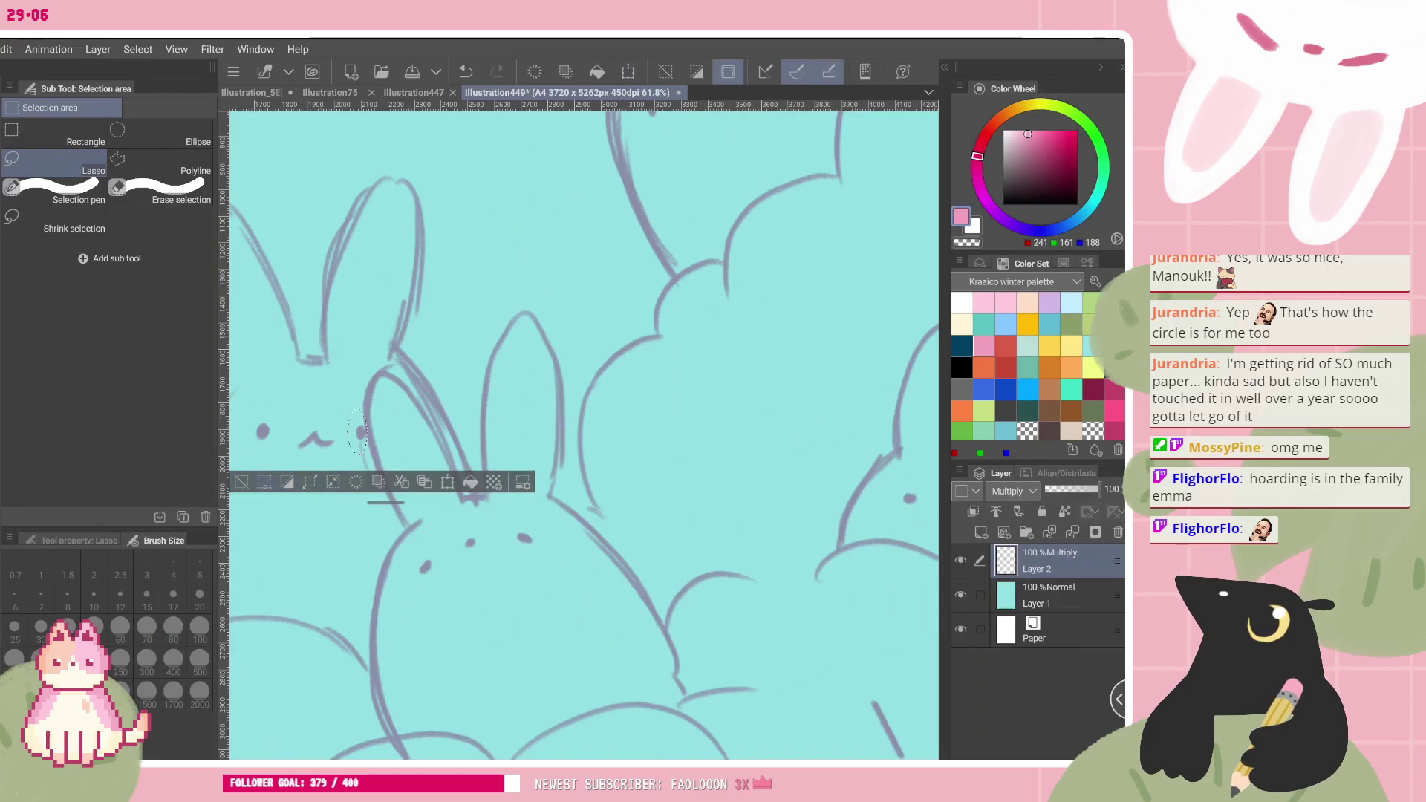
pyautogui.click(414, 481)
pyautogui.scroll(-3, 409, 453)
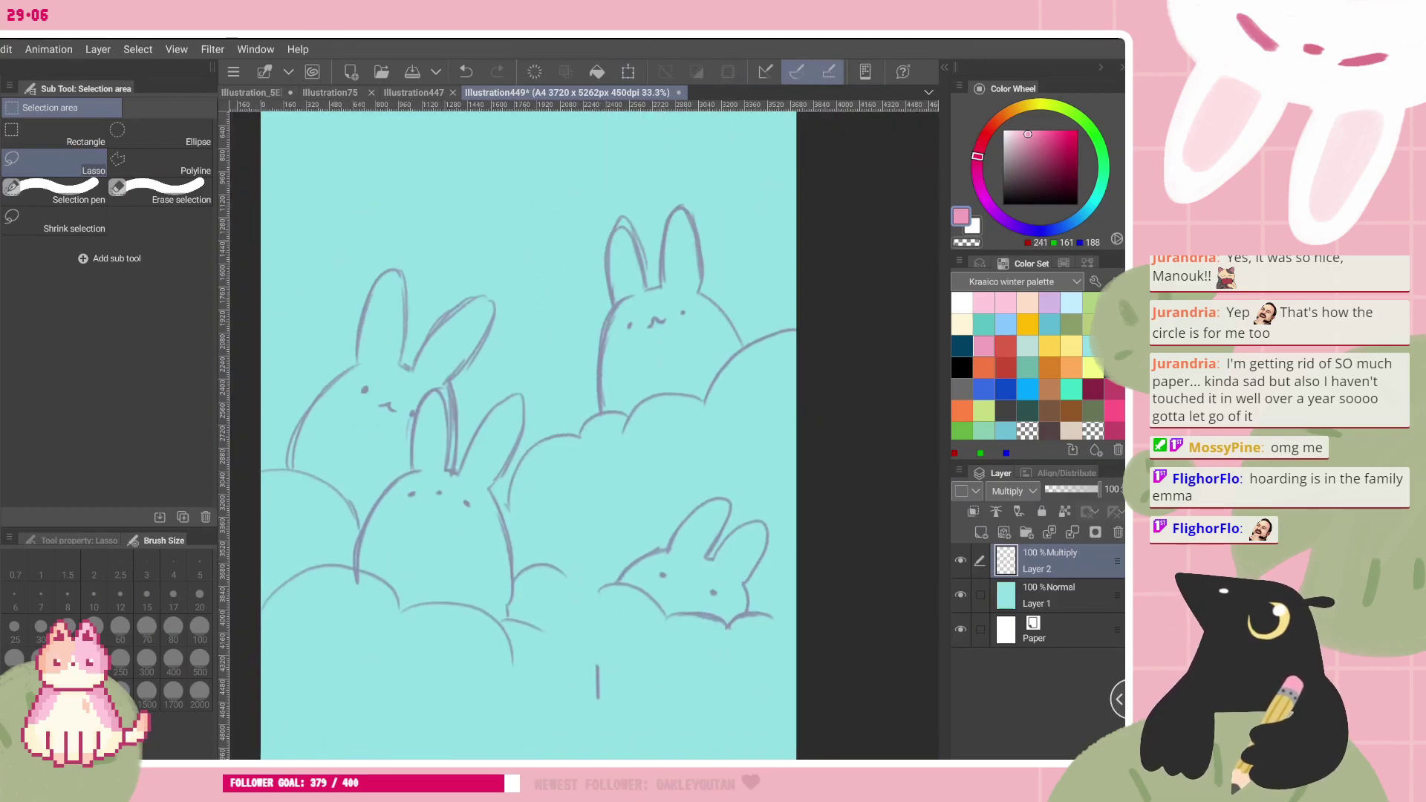
# - Lasso the rear left rabbit's ears, face and upper body, and move them slightly up and outward with a transform
pyautogui.press('p')
pyautogui.scroll(1, 478, 466)
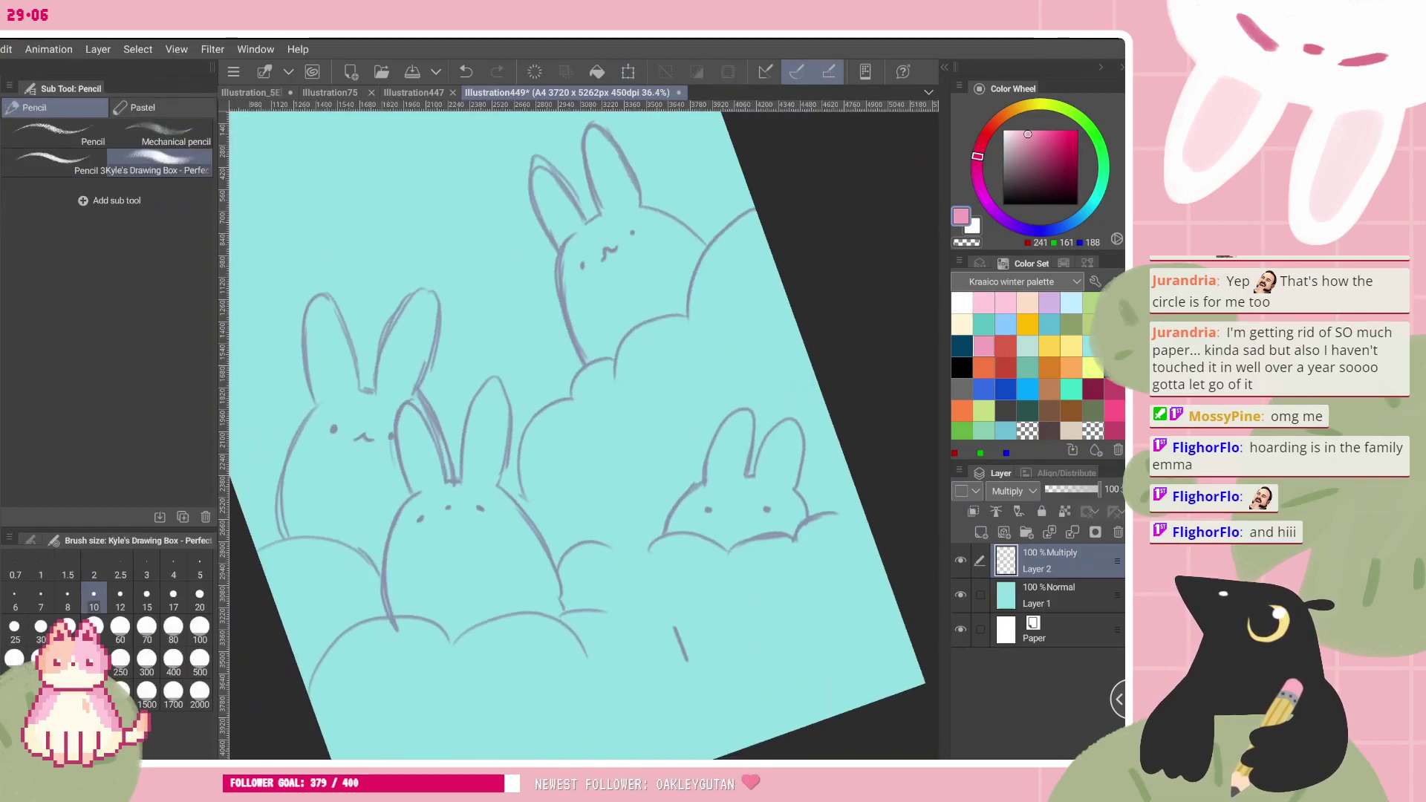
pyautogui.press('m')
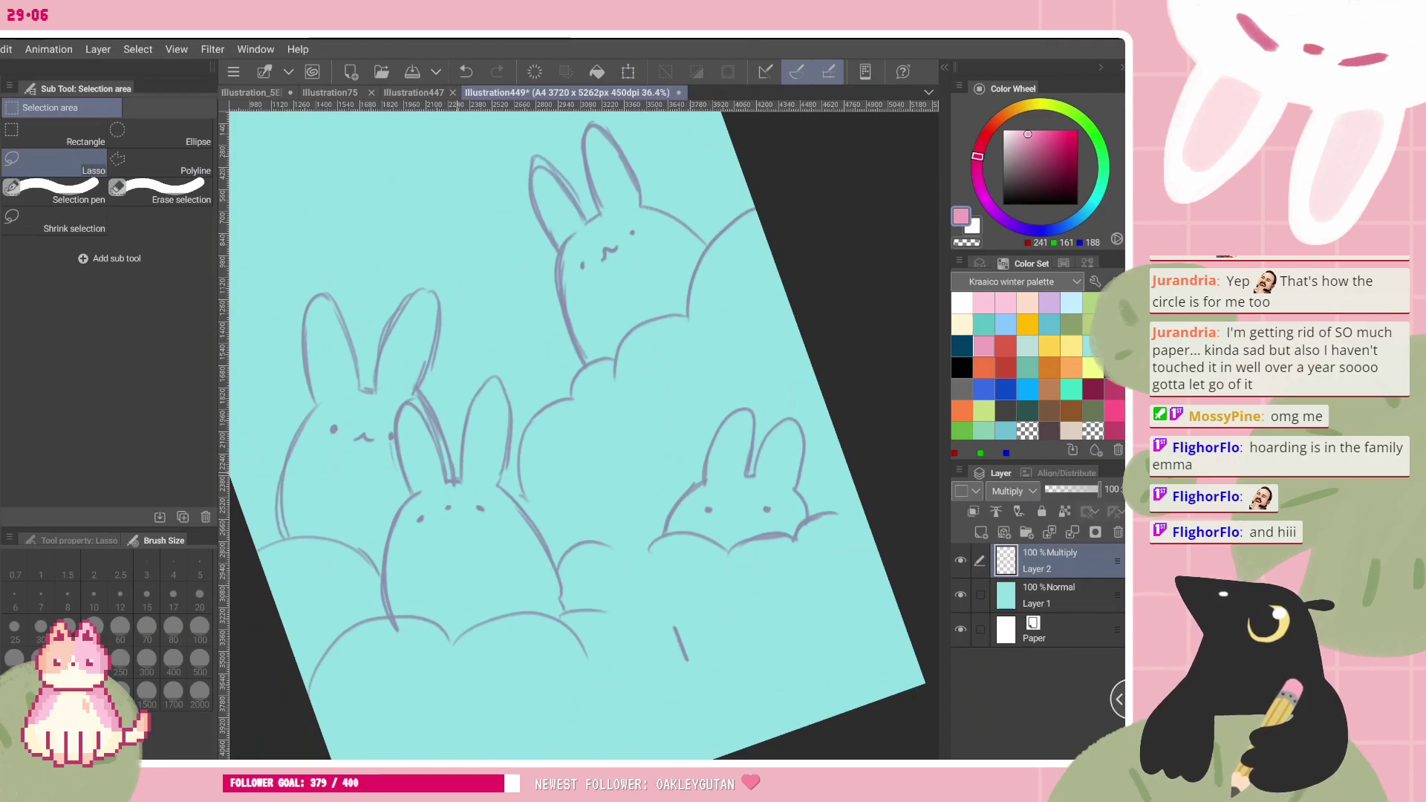
pyautogui.moveTo(431, 408)
pyautogui.mouseDown()
pyautogui.moveTo(400, 401)
pyautogui.moveTo(377, 496)
pyautogui.moveTo(300, 527)
pyautogui.mouseUp()
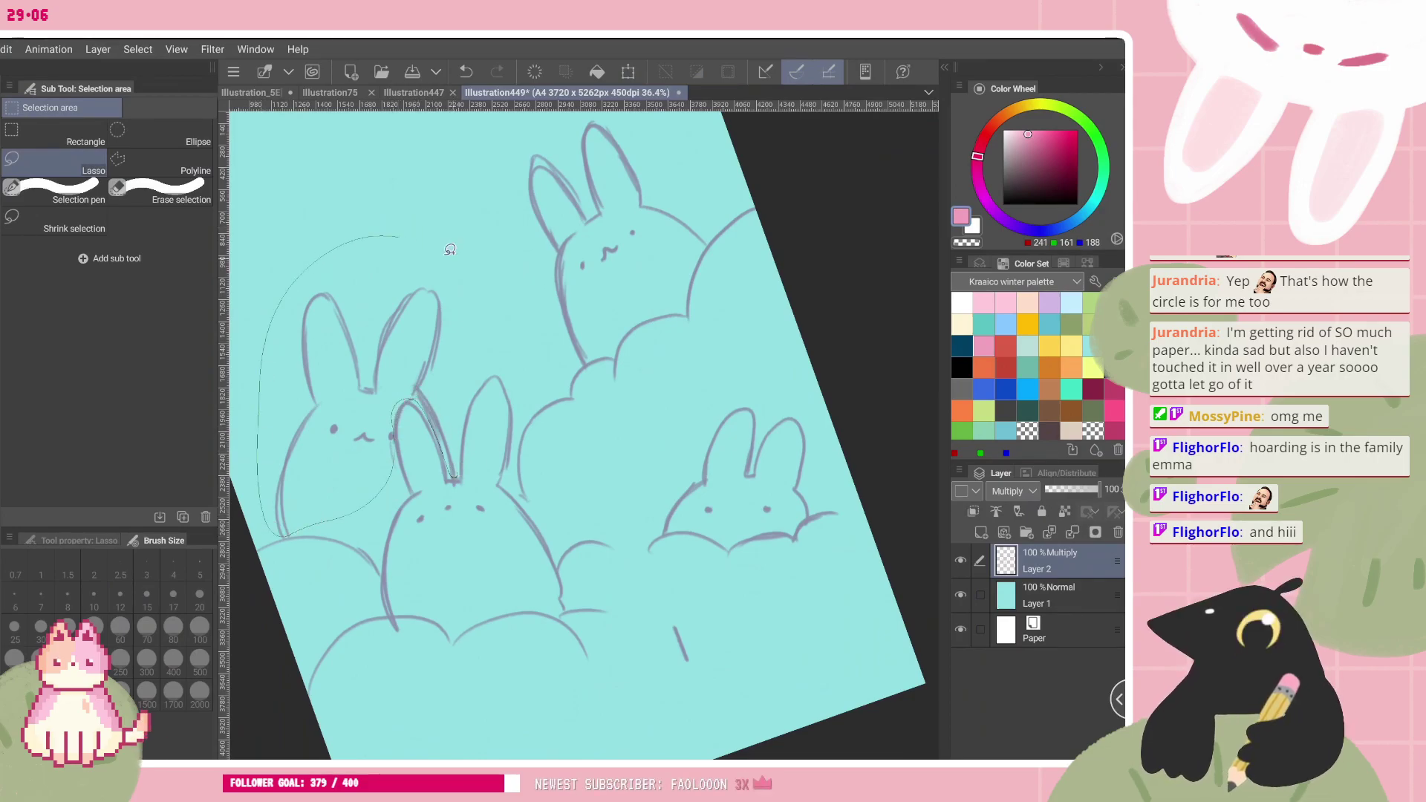
pyautogui.moveTo(450, 250); pyautogui.dragTo(482, 321)
pyautogui.click(447, 566)
pyautogui.moveTo(399, 349); pyautogui.dragTo(391, 323)
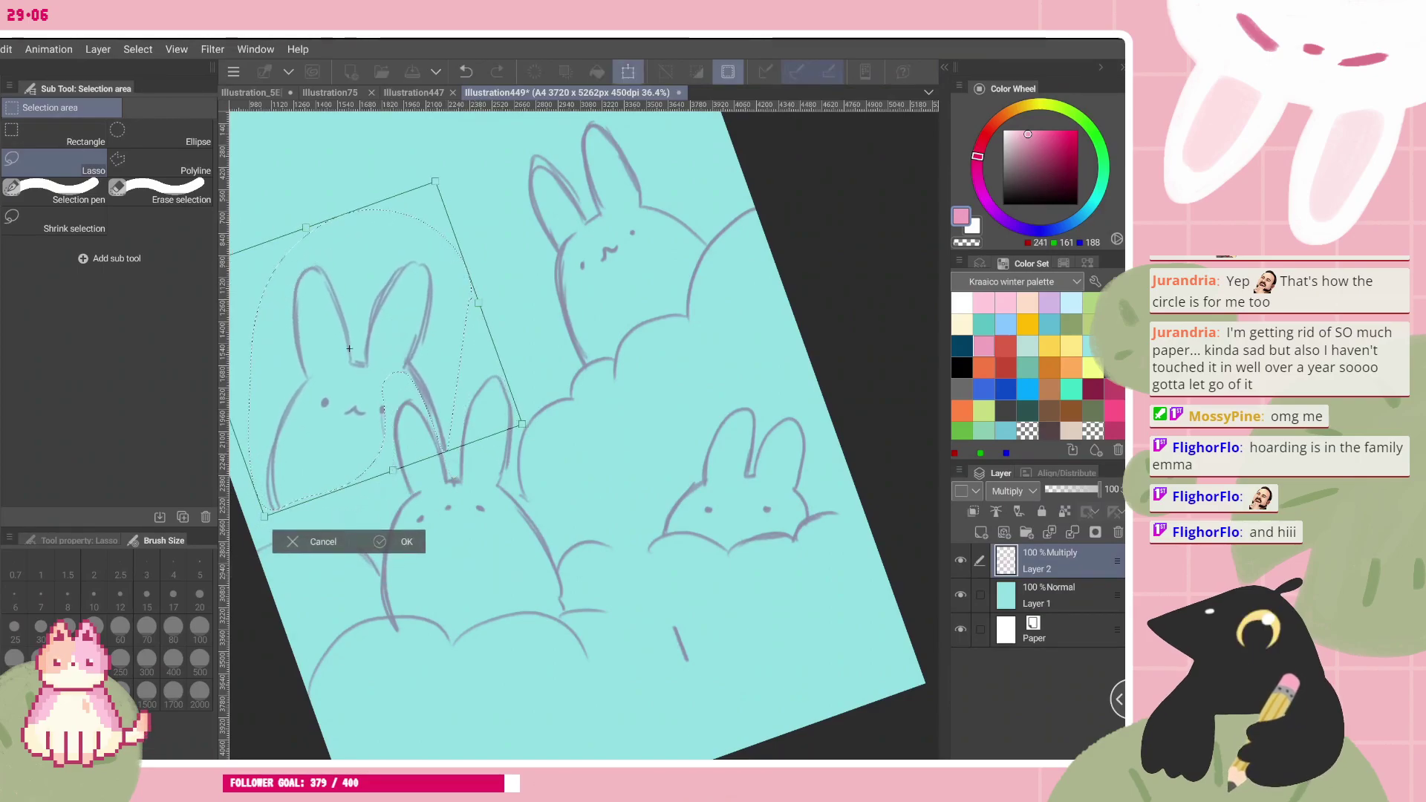
pyautogui.press('Return')
pyautogui.press('p')
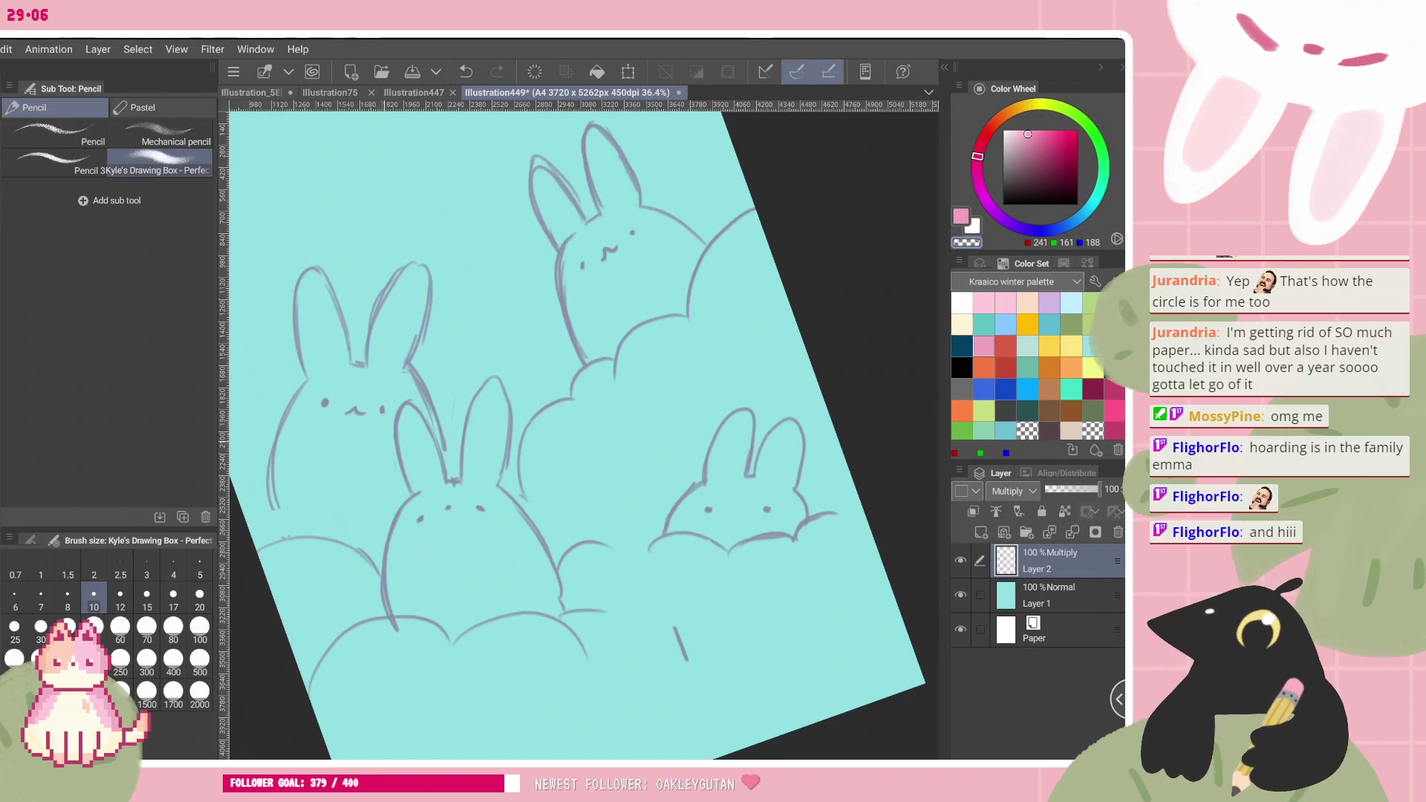
# - Extend the rear left rabbit's body outline down to the cloud and along the front rabbit's ear
pyautogui.moveTo(651, 515); pyautogui.dragTo(657, 532)
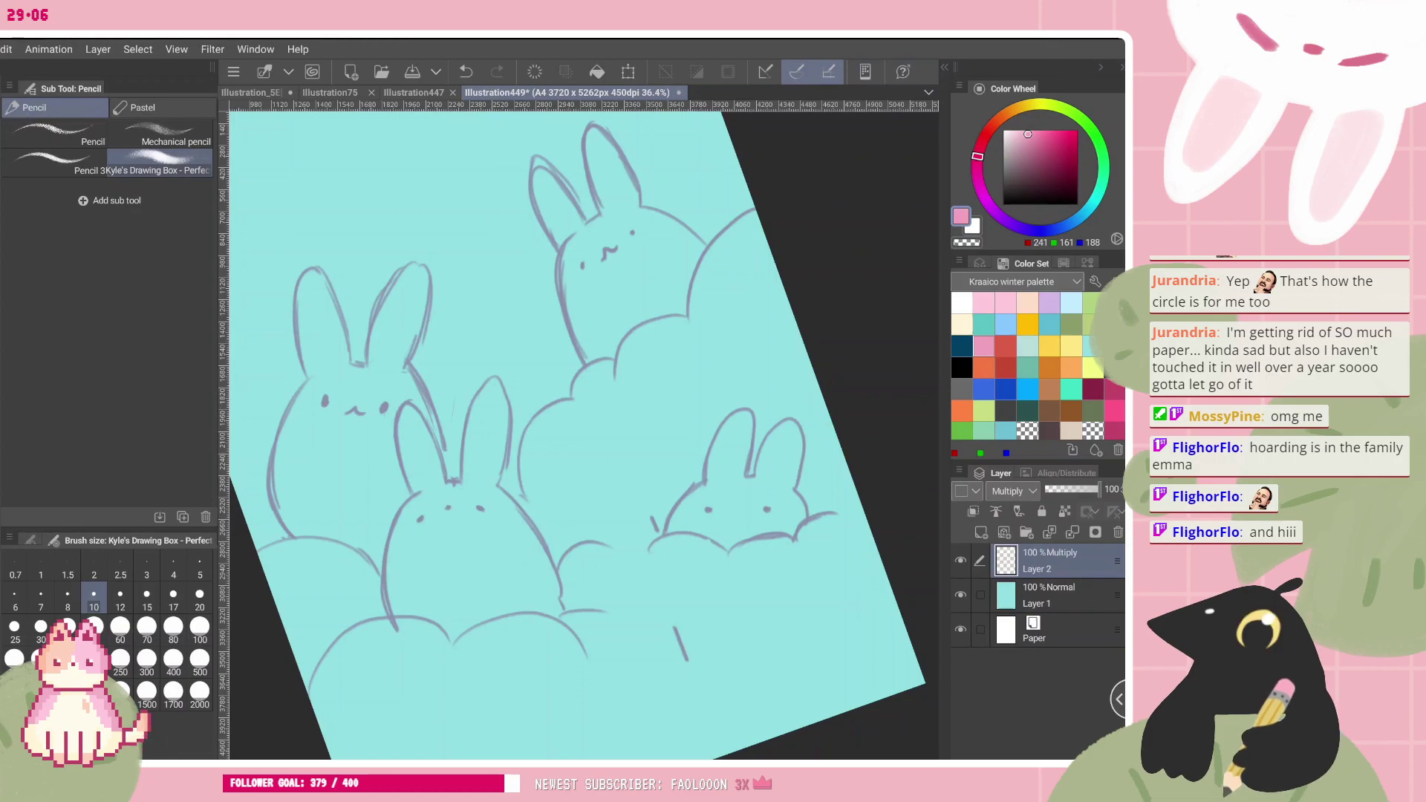
pyautogui.moveTo(750, 475); pyautogui.dragTo(714, 515)
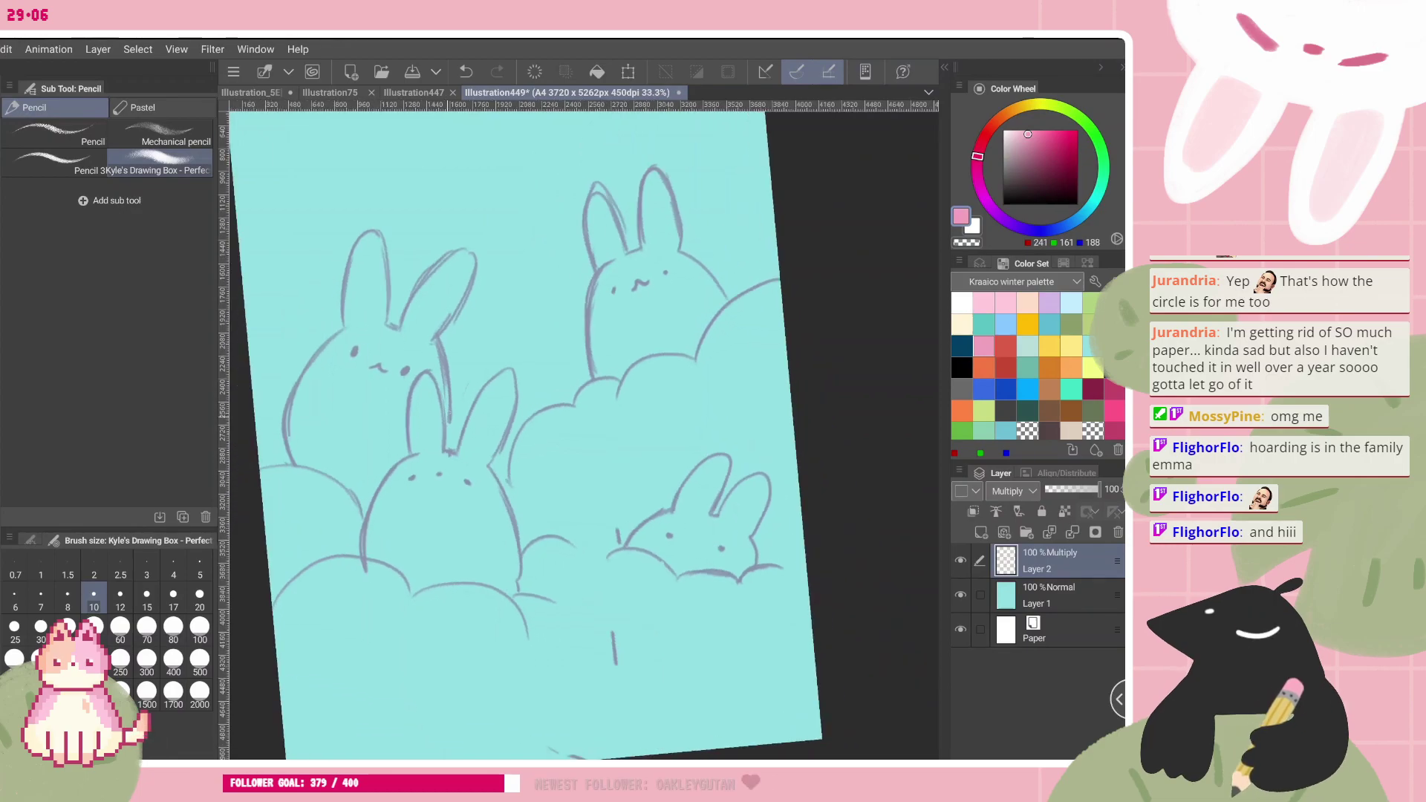
pyautogui.moveTo(447, 422); pyautogui.dragTo(450, 441)
pyautogui.moveTo(452, 384)
pyautogui.mouseDown()
pyautogui.moveTo(454, 447)
pyautogui.moveTo(448, 383)
pyautogui.mouseUp()
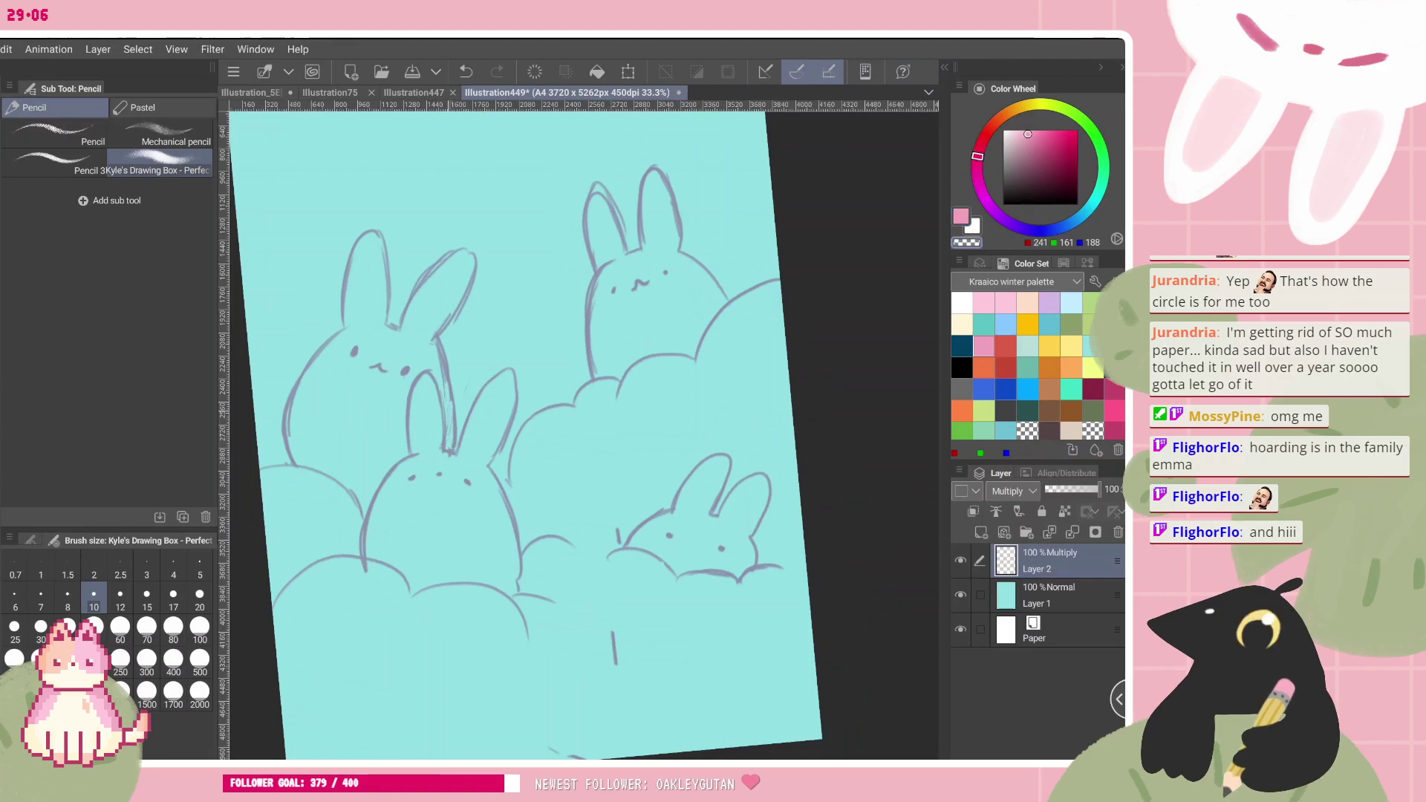
# - Remove the rear left rabbit's dot eyes and redraw them smaller on either side of its mouth
pyautogui.hotkey('ctrl', 'z')
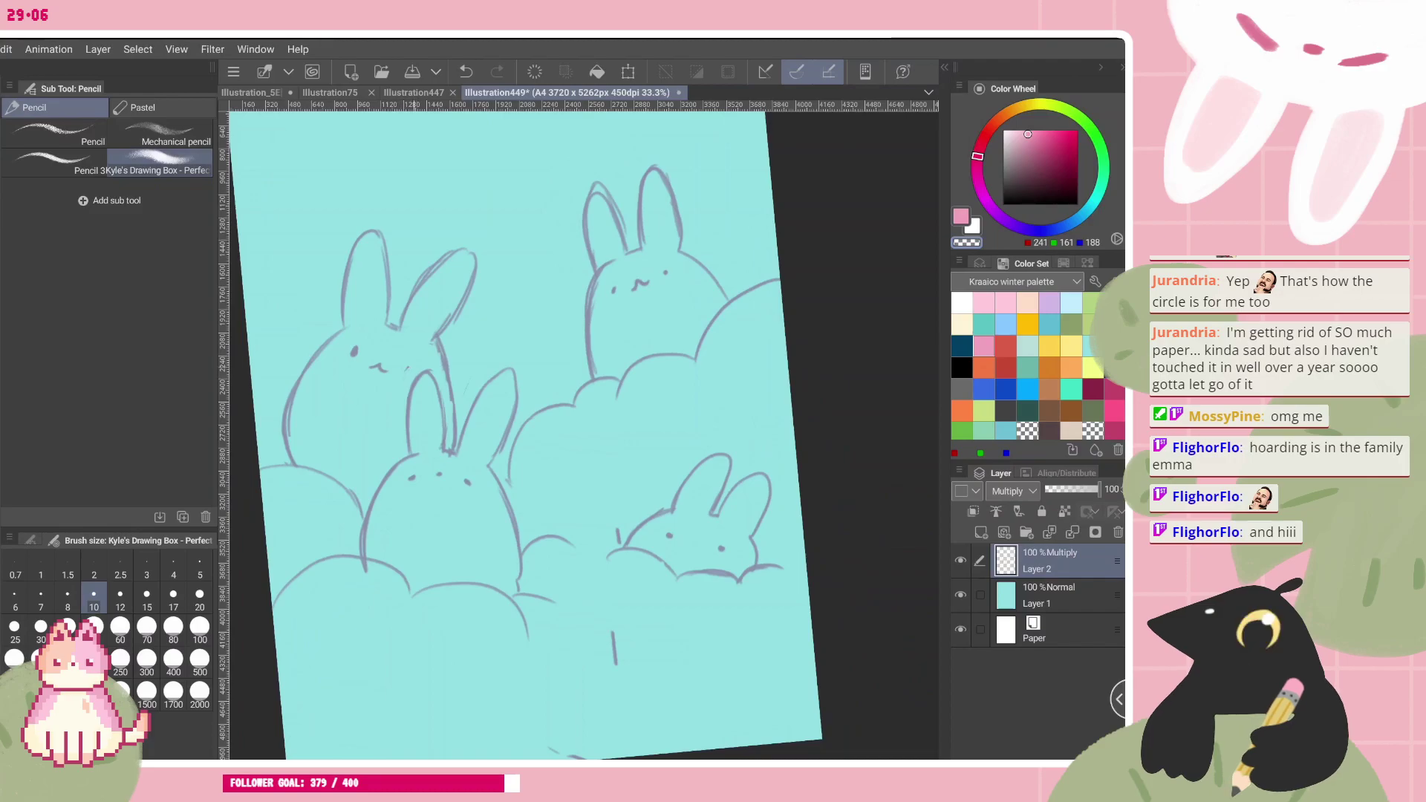
pyautogui.hotkey('ctrl', 'z')
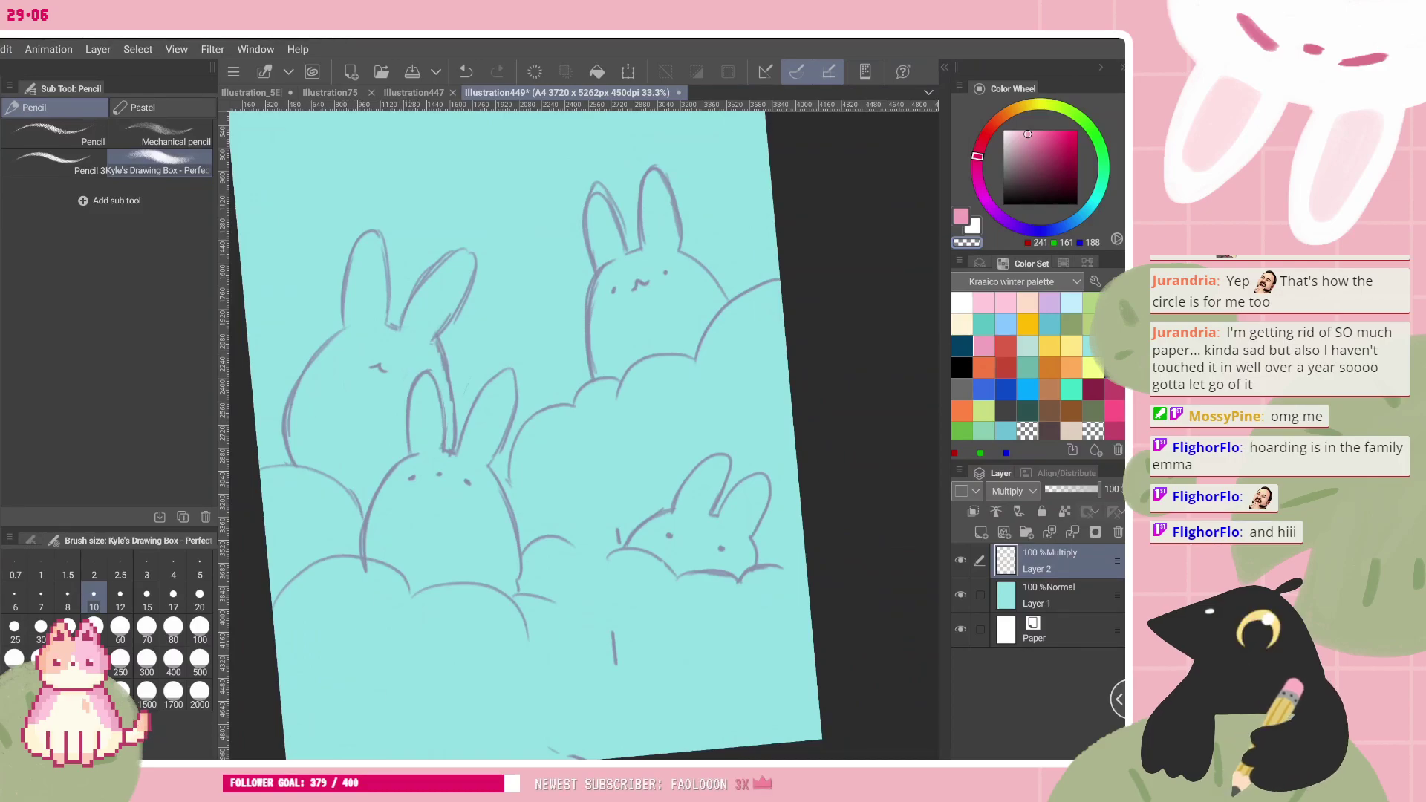
pyautogui.press('c')
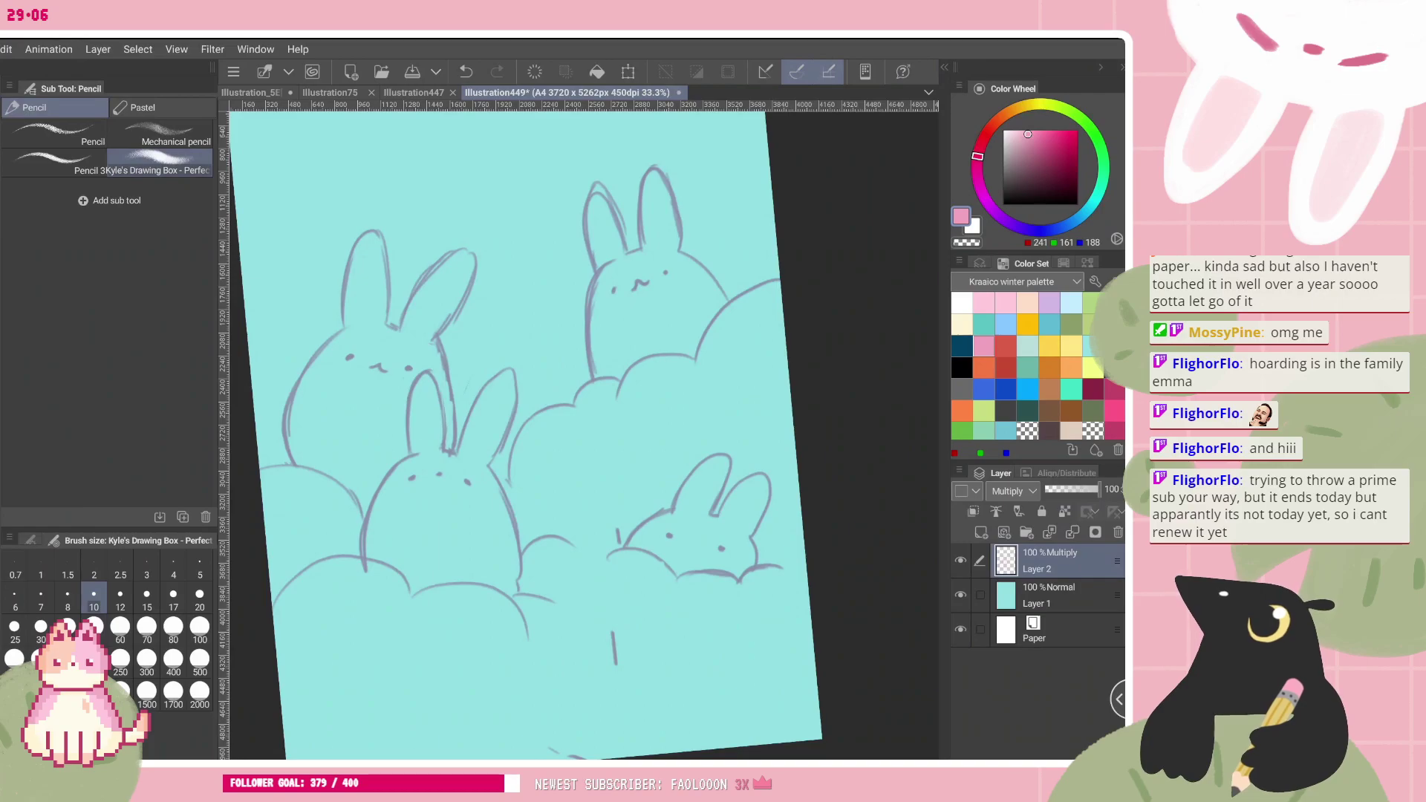
pyautogui.moveTo(640, 283); pyautogui.dragTo(666, 306)
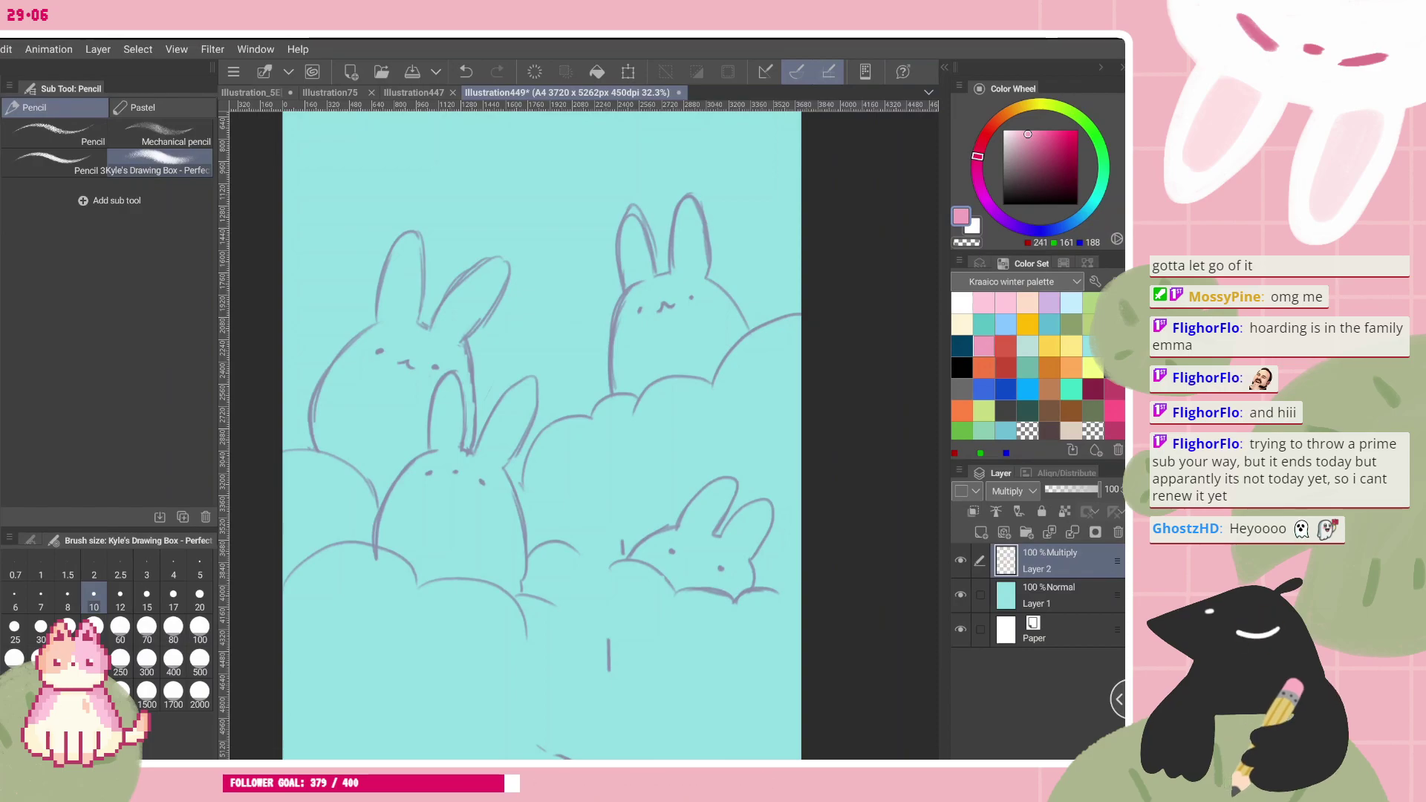
# - Add a small wavy mouth between the dot eyes of the small tilted rabbit
pyautogui.scroll(1, 579, 435)
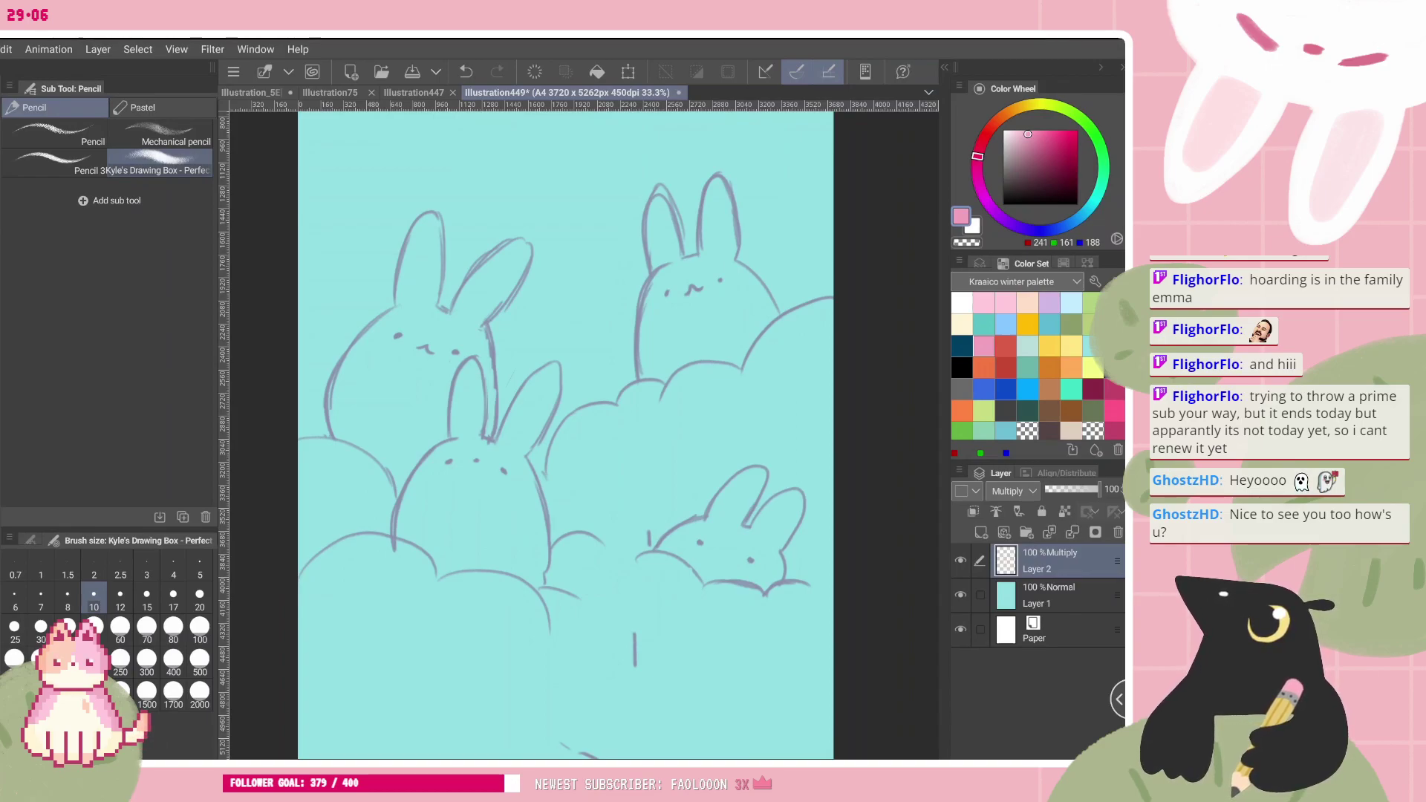
pyautogui.scroll(-1, 586, 566)
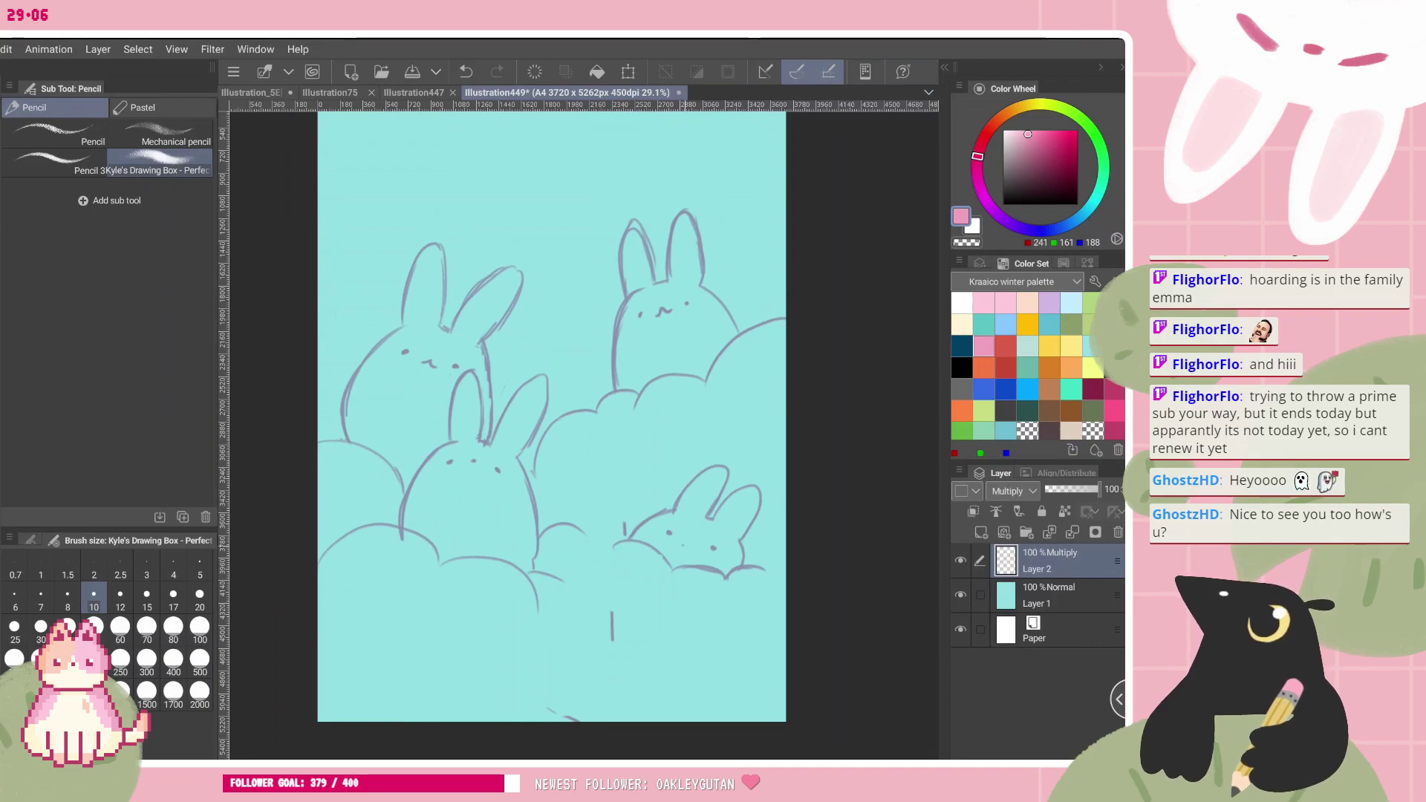
pyautogui.scroll(3, 584, 435)
pyautogui.hotkey('ctrl', 'z')
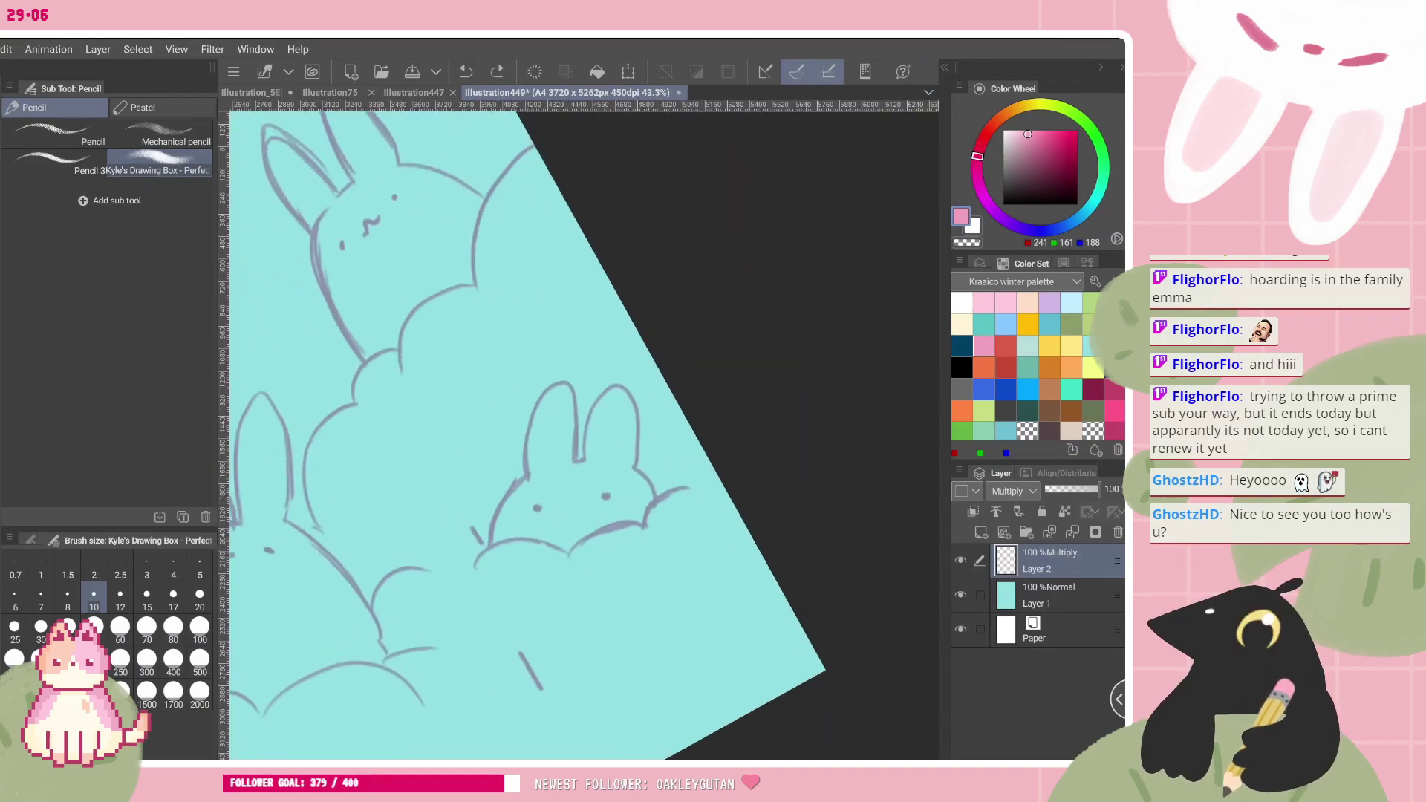
pyautogui.moveTo(571, 510); pyautogui.dragTo(585, 508)
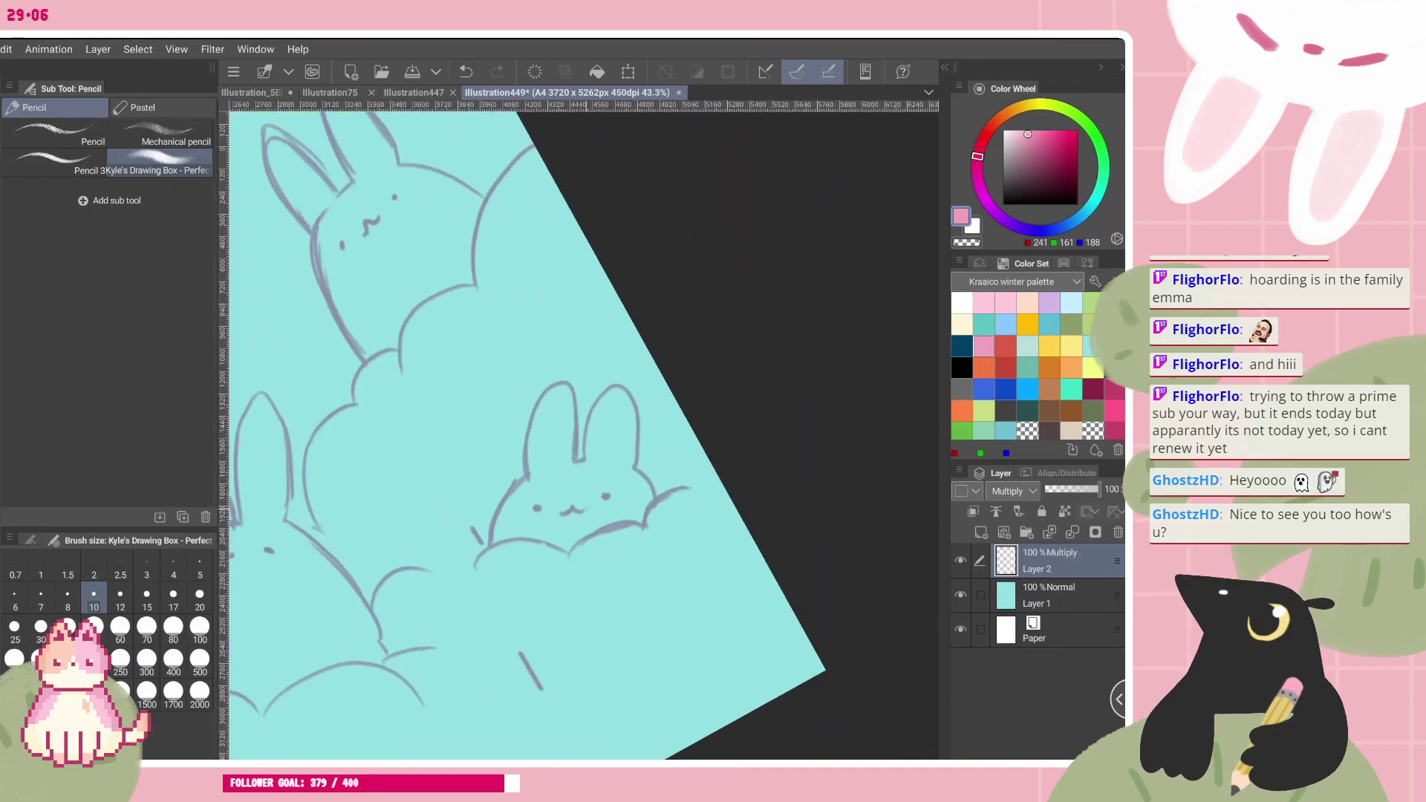
# - Clear the stray pencil marks beside and below the small tilted rabbit and at the canvas's lower edge
pyautogui.scroll(-1, 579, 459)
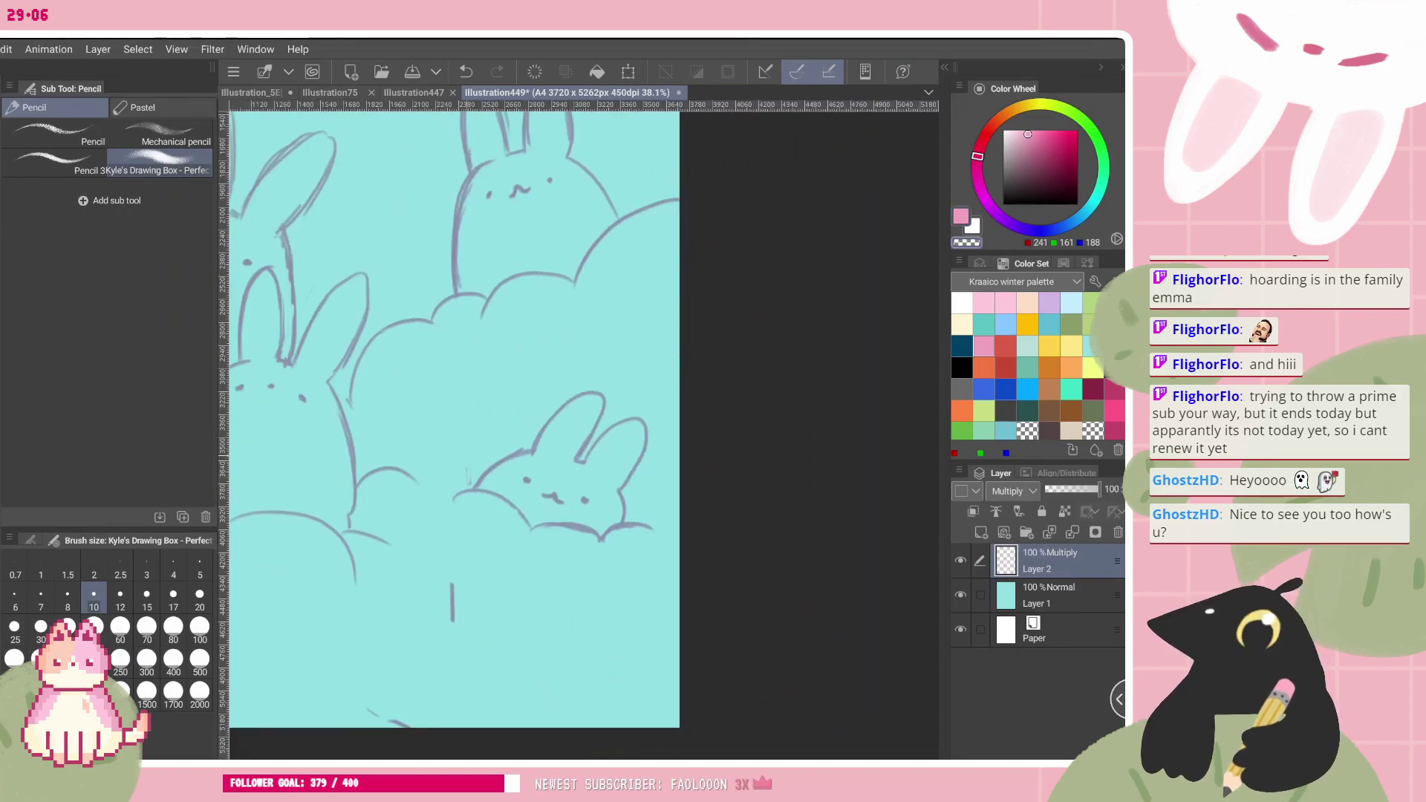
pyautogui.hotkey('ctrl', 'z')
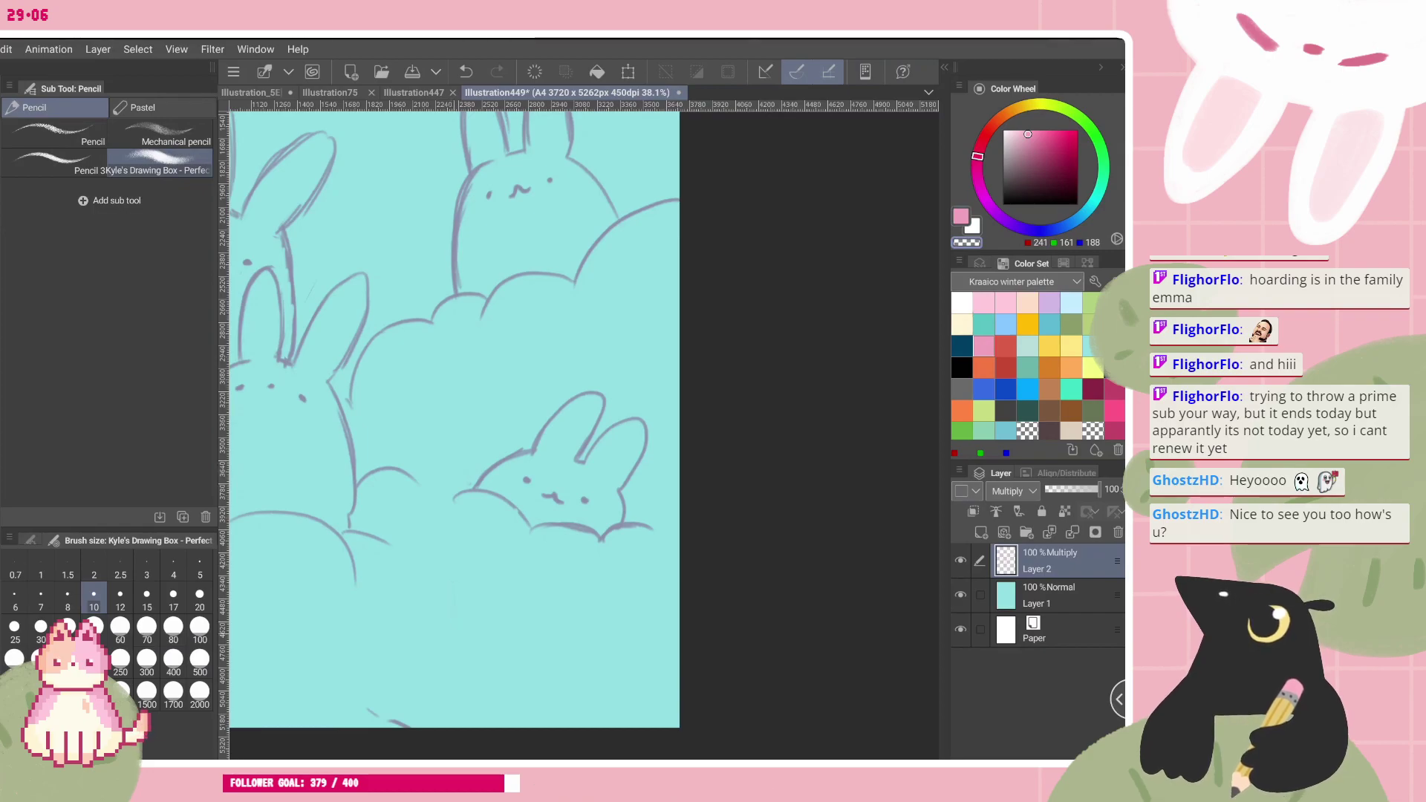
pyautogui.scroll(-2, 580, 459)
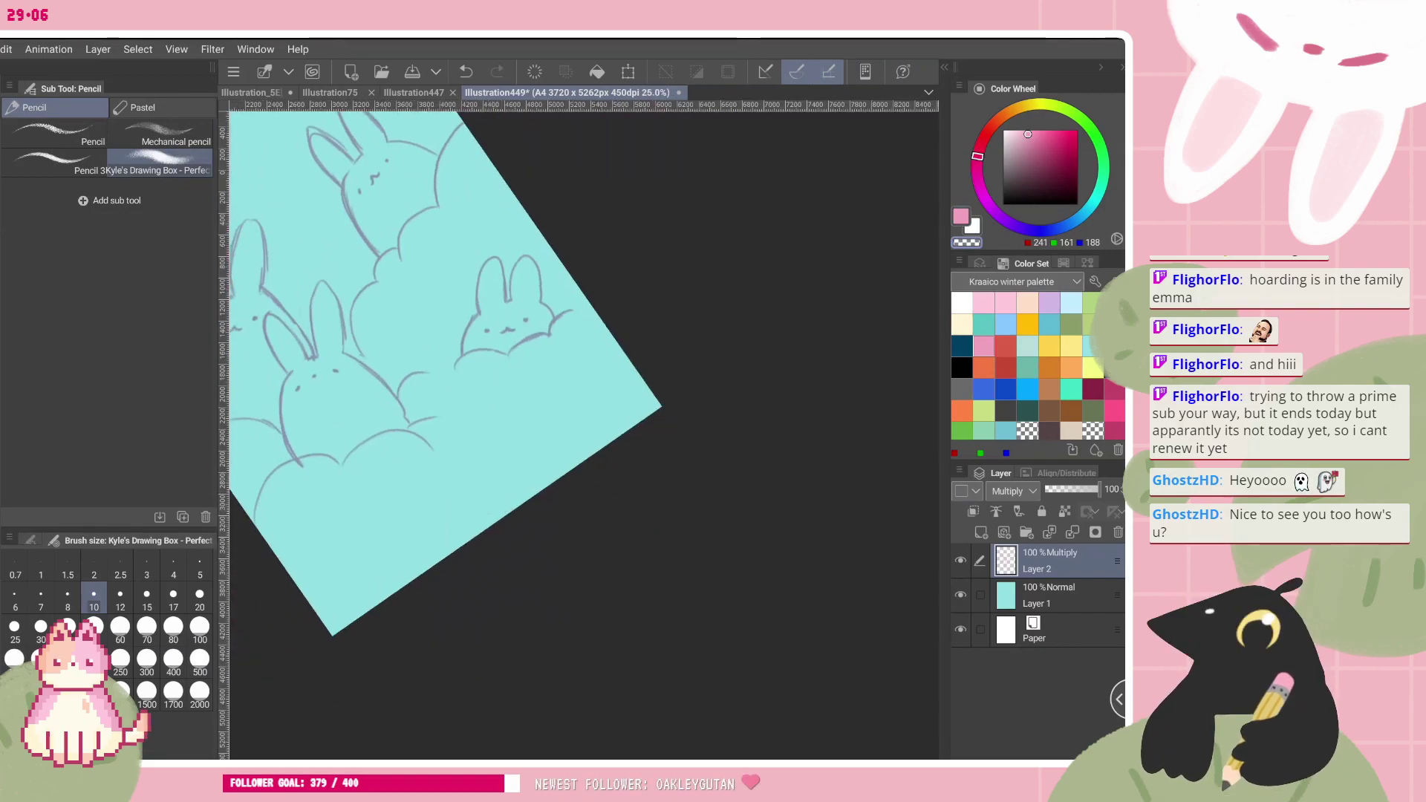
pyautogui.scroll(-2, 470, 416)
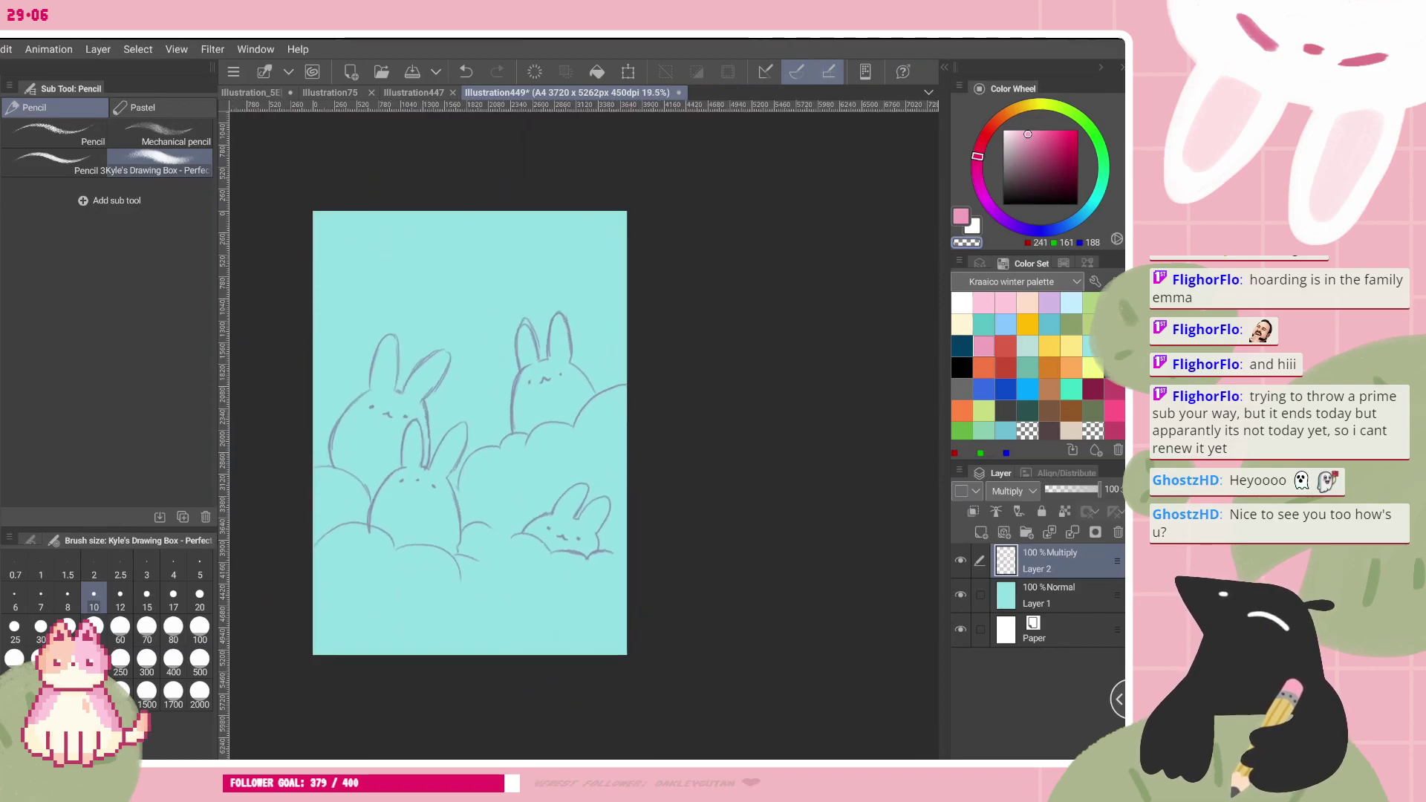
pyautogui.scroll(1, 569, 583)
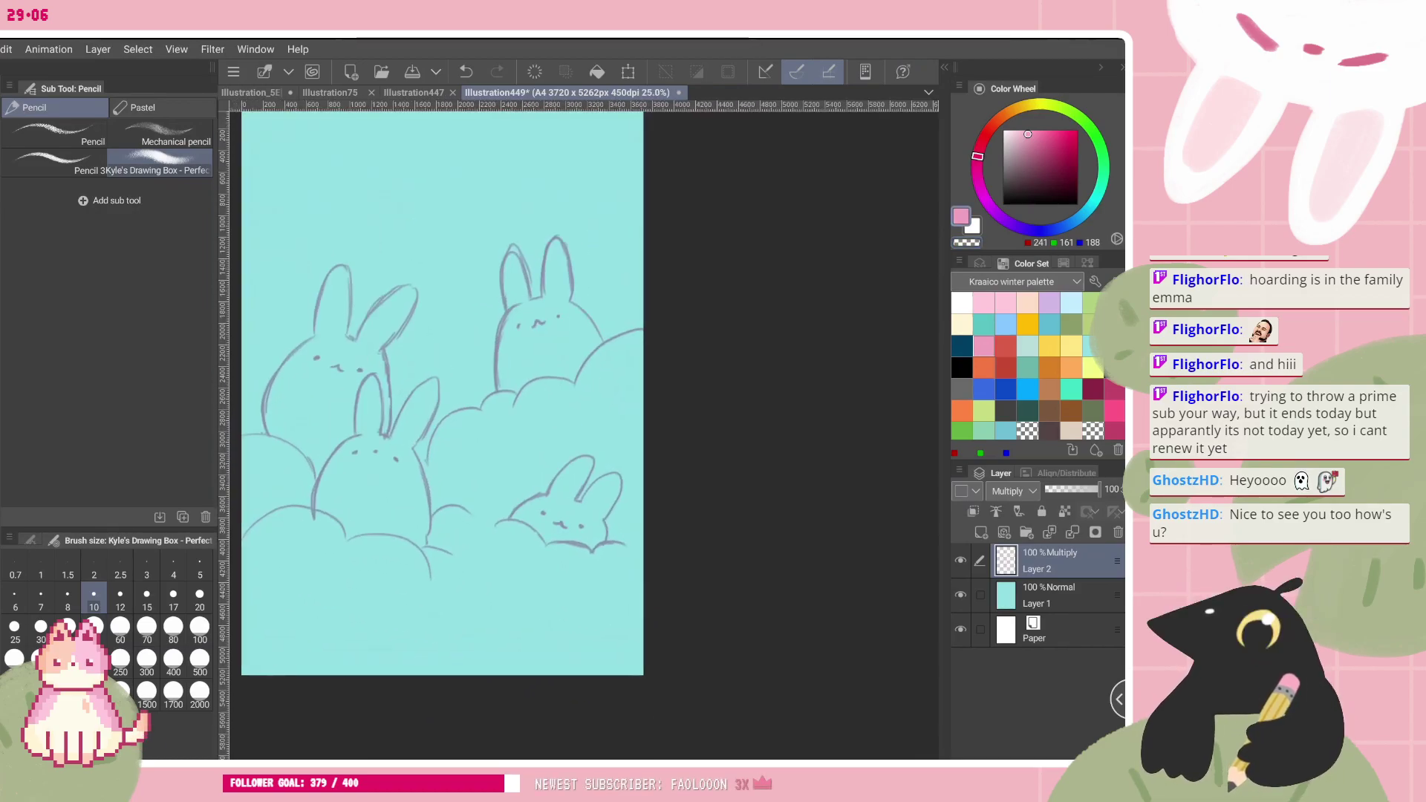
# - Sketch a fifth rabbit rising from the canvas's lower edge, with a rounded body, two ears, dot eyes and a small mouth
pyautogui.hotkey('ctrl', 'z')
pyautogui.moveTo(450, 673)
pyautogui.mouseDown()
pyautogui.moveTo(546, 632)
pyautogui.moveTo(565, 673)
pyautogui.moveTo(550, 639)
pyautogui.mouseUp()
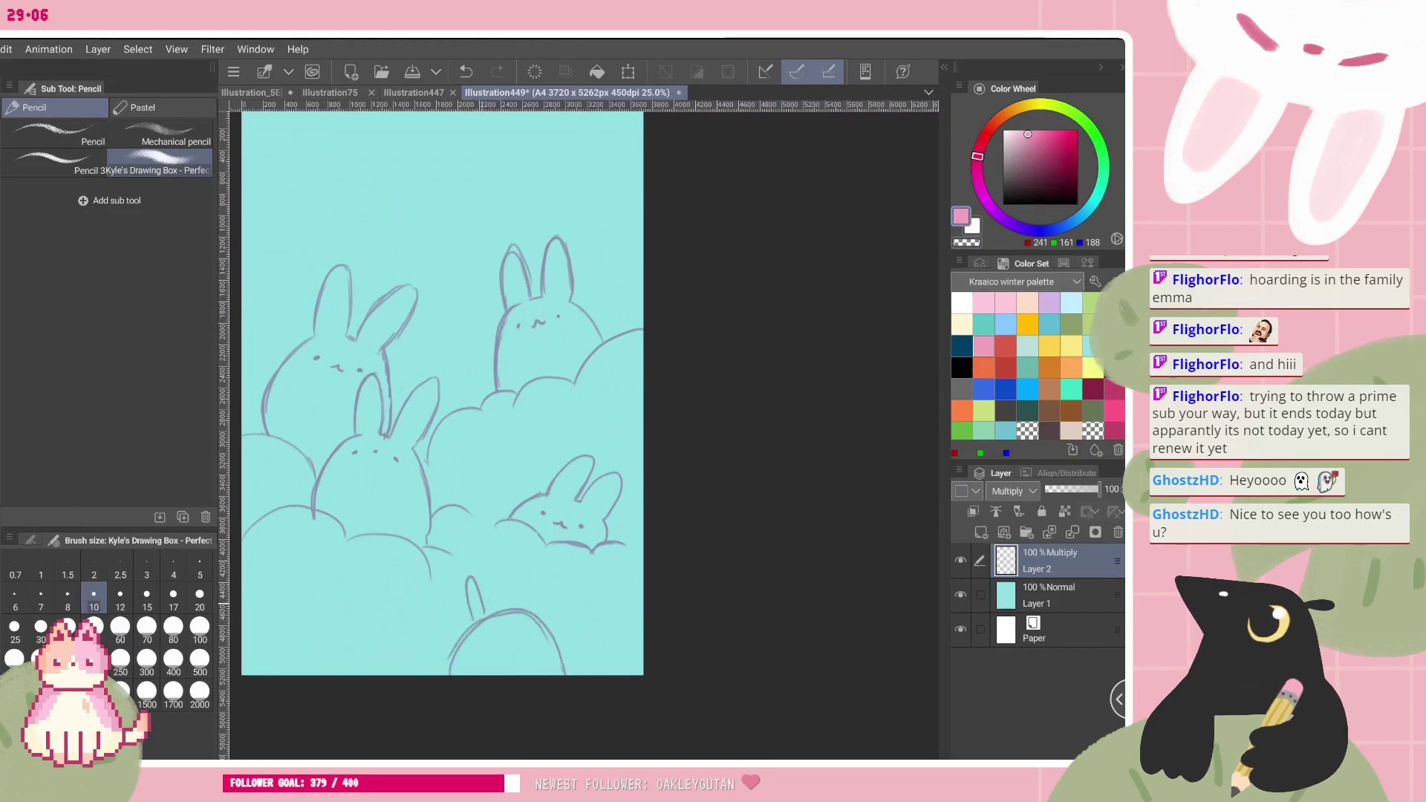
pyautogui.moveTo(468, 622)
pyautogui.mouseDown()
pyautogui.moveTo(530, 577)
pyautogui.moveTo(516, 555)
pyautogui.mouseUp()
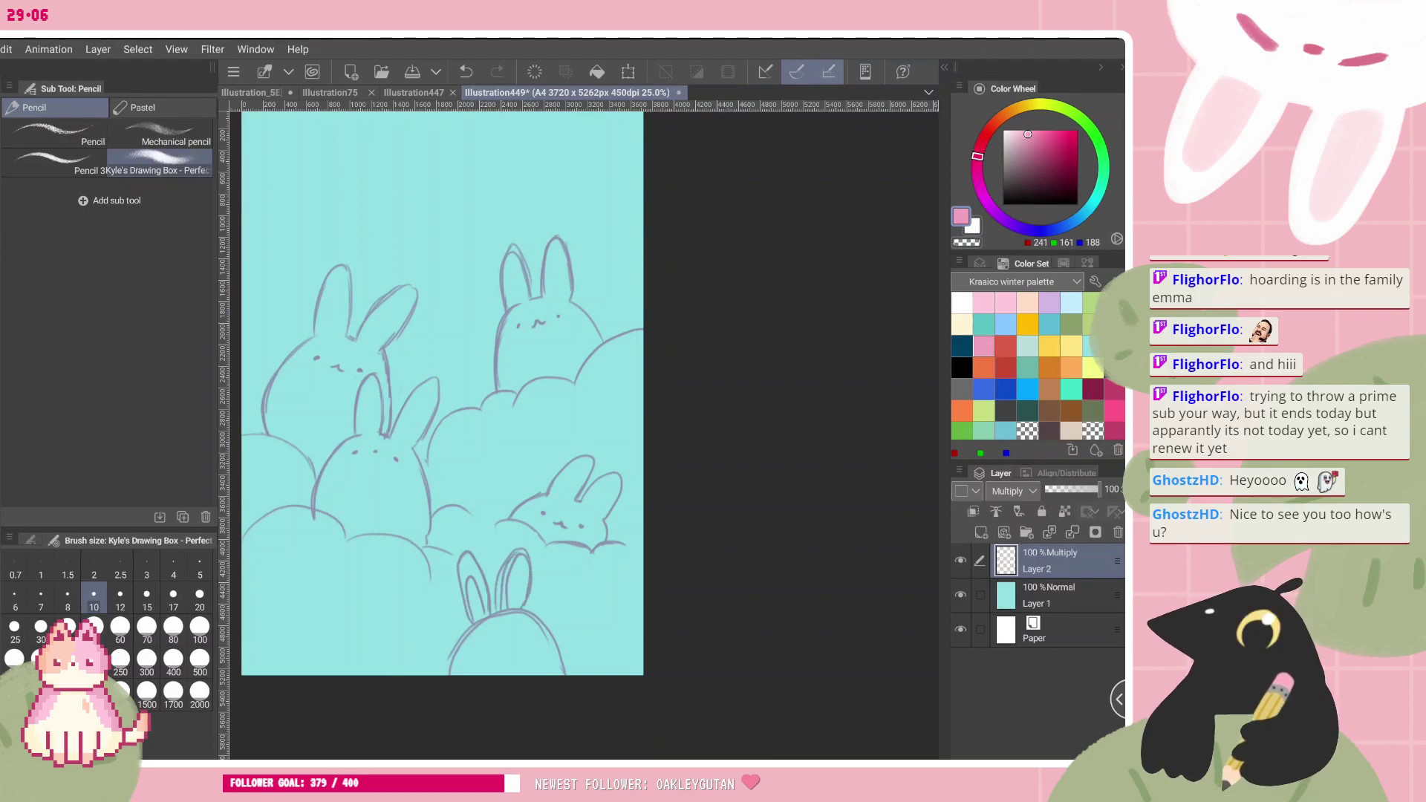
pyautogui.click(476, 647)
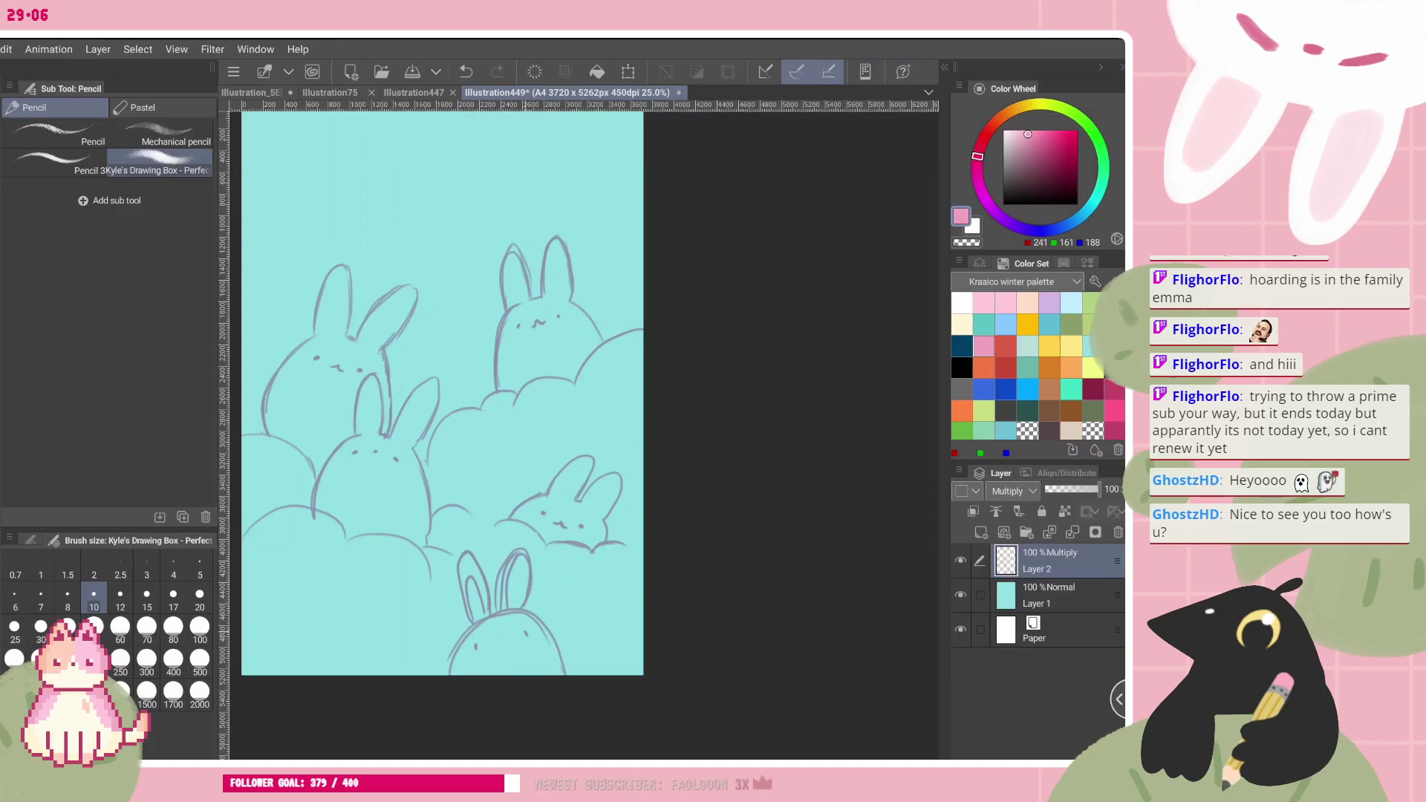
pyautogui.moveTo(493, 635); pyautogui.dragTo(504, 635)
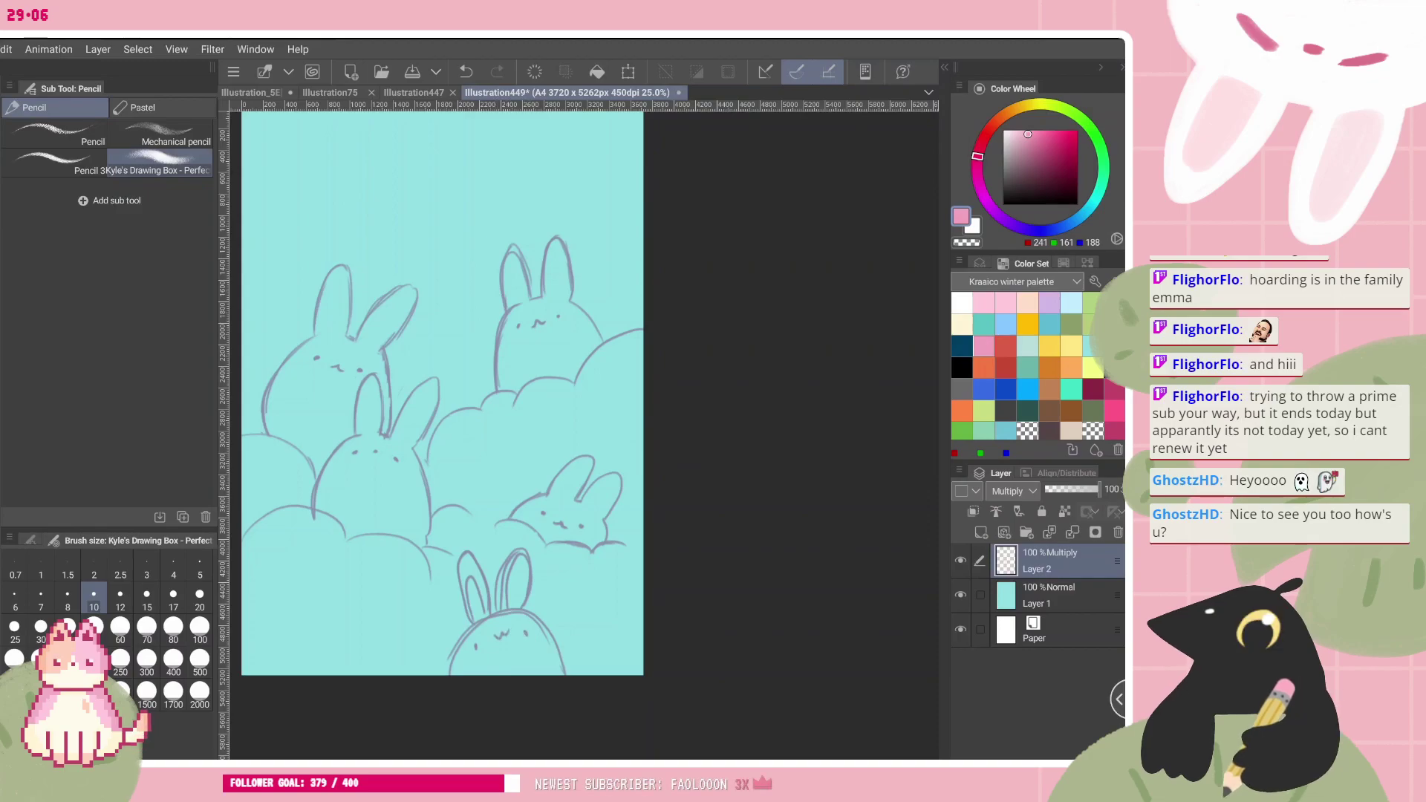
# - Redraw the lowest rabbit's dot eyes and mouth slightly higher, and add short whisker strokes on both cheeks
pyautogui.scroll(-1, 442, 389)
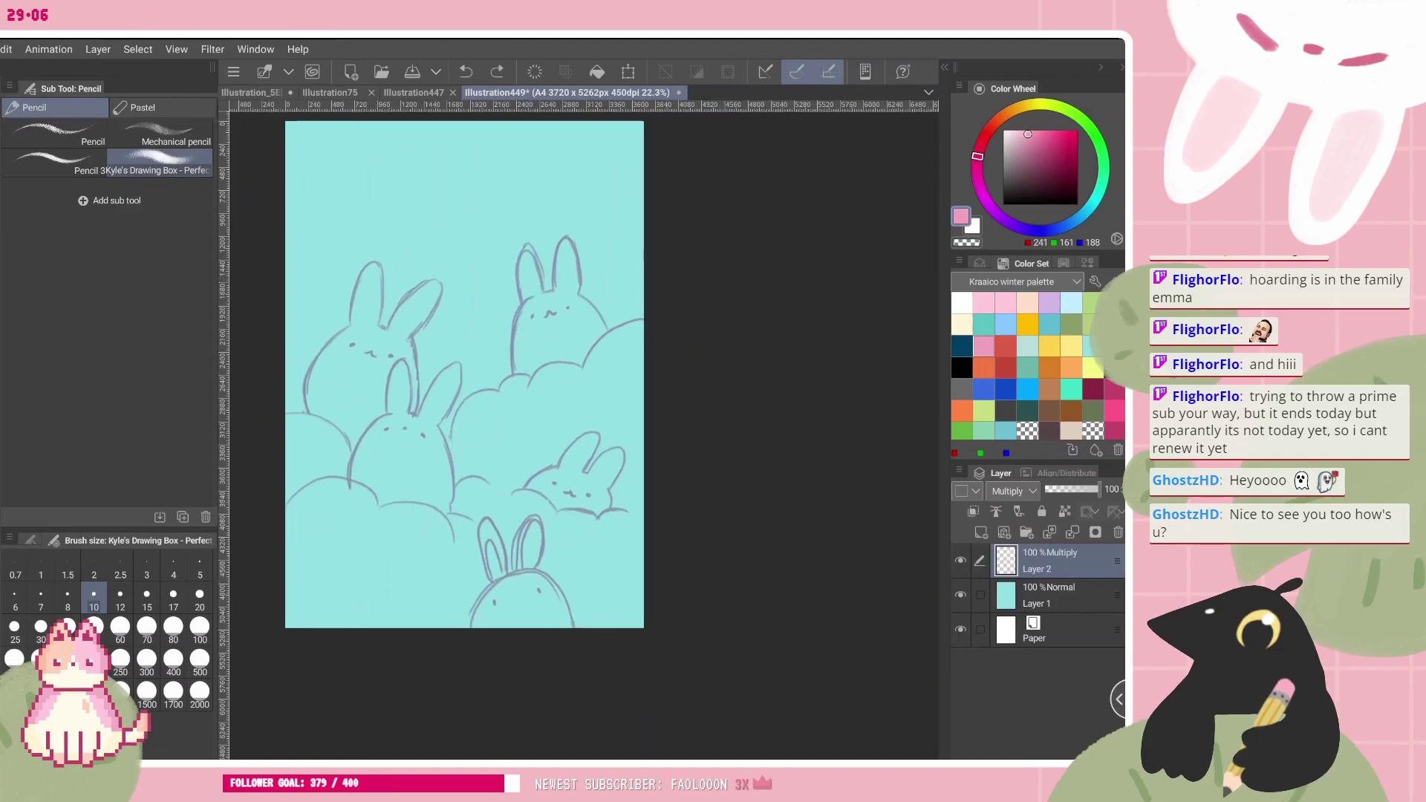
pyautogui.moveTo(512, 600); pyautogui.dragTo(524, 598)
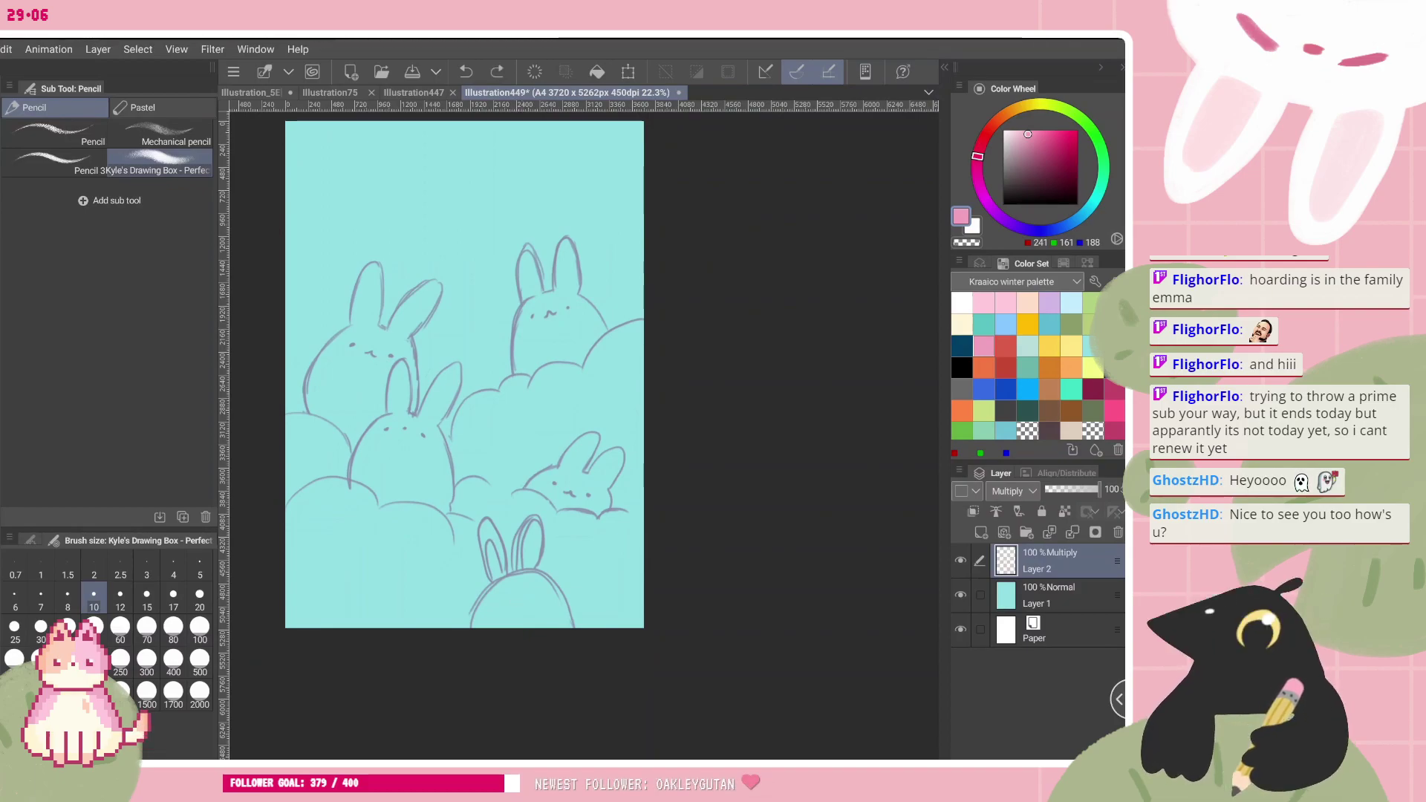
pyautogui.click(503, 595)
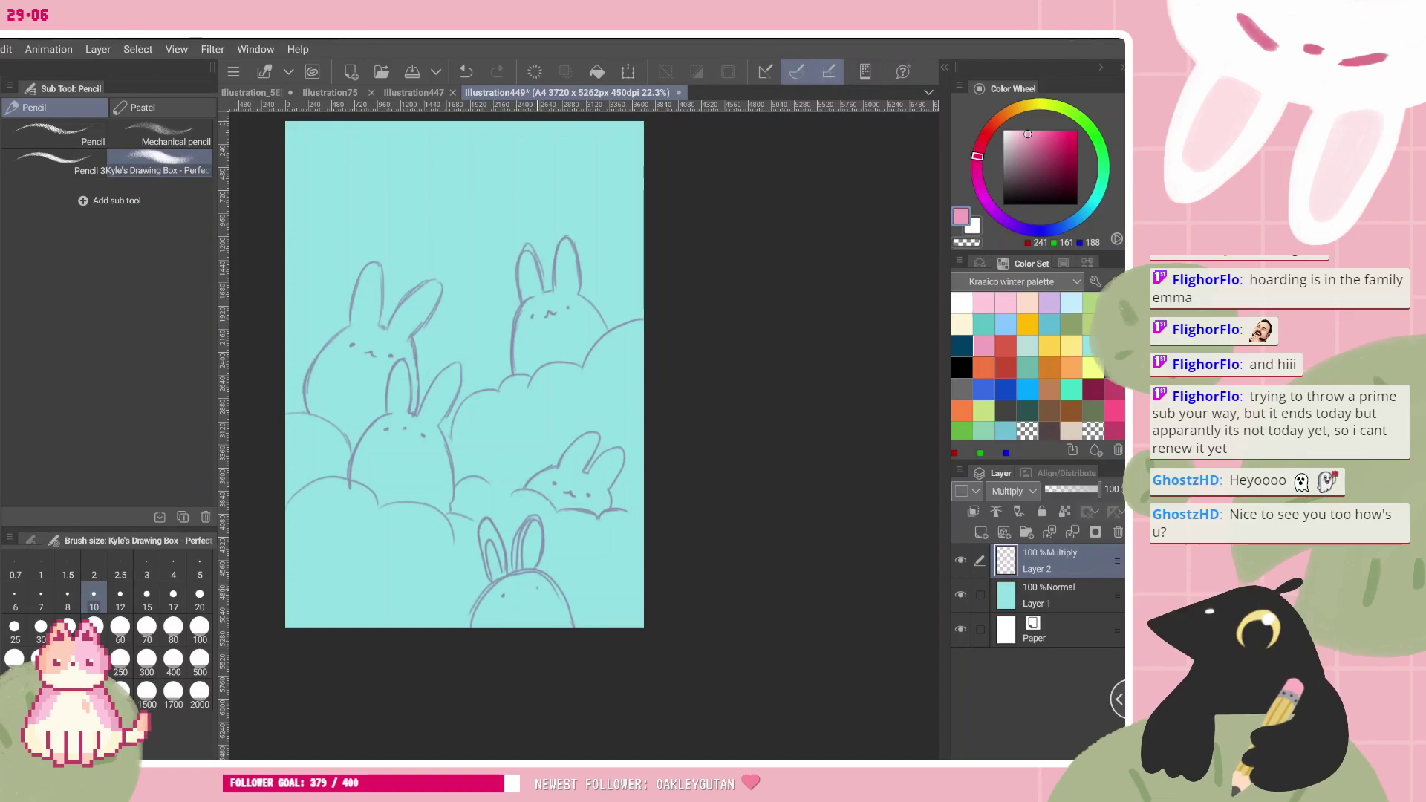
pyautogui.moveTo(516, 592); pyautogui.dragTo(524, 592)
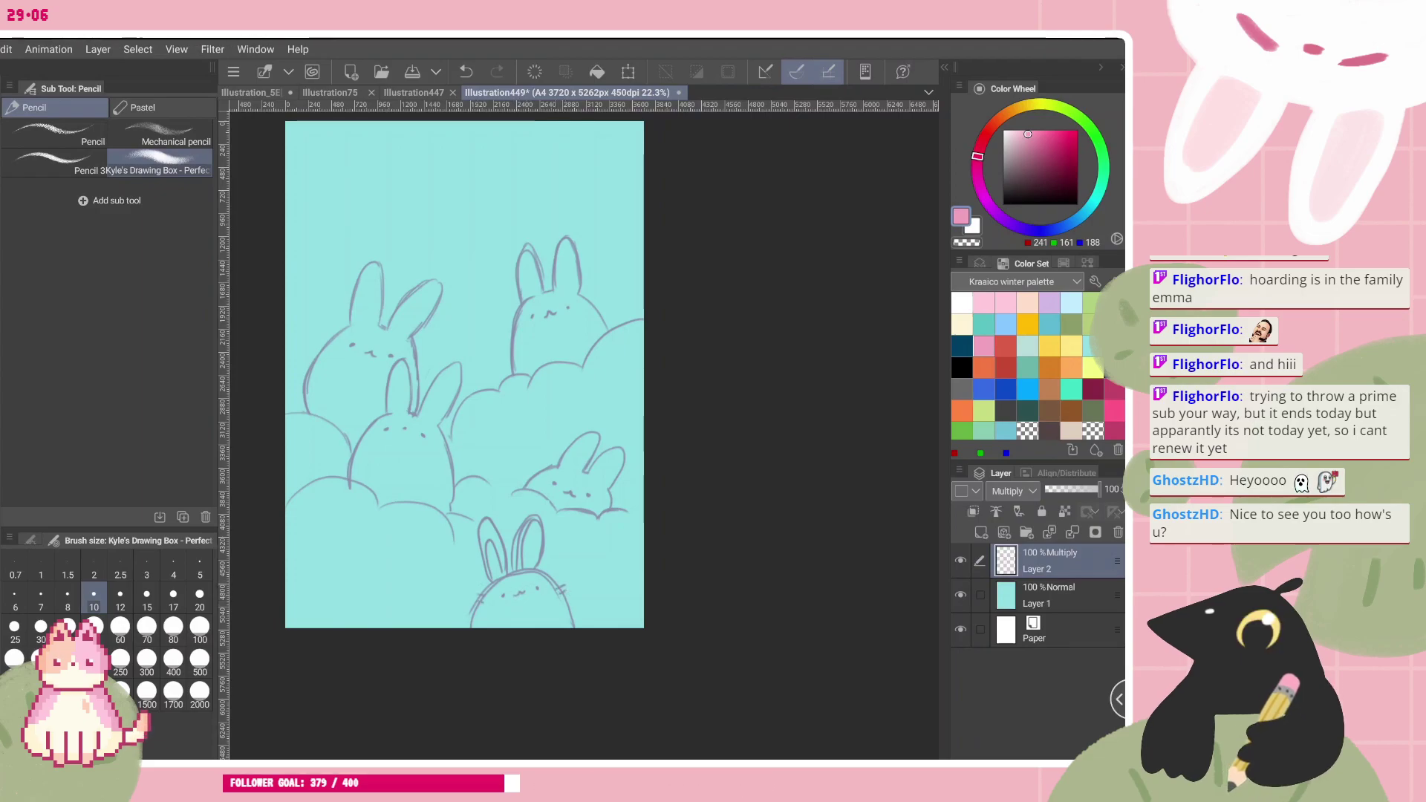
# - Add short whisker strokes to both cheeks of the small tilted rabbit
pyautogui.moveTo(609, 497); pyautogui.dragTo(617, 505)
pyautogui.moveTo(464, 375); pyautogui.dragTo(468, 475)
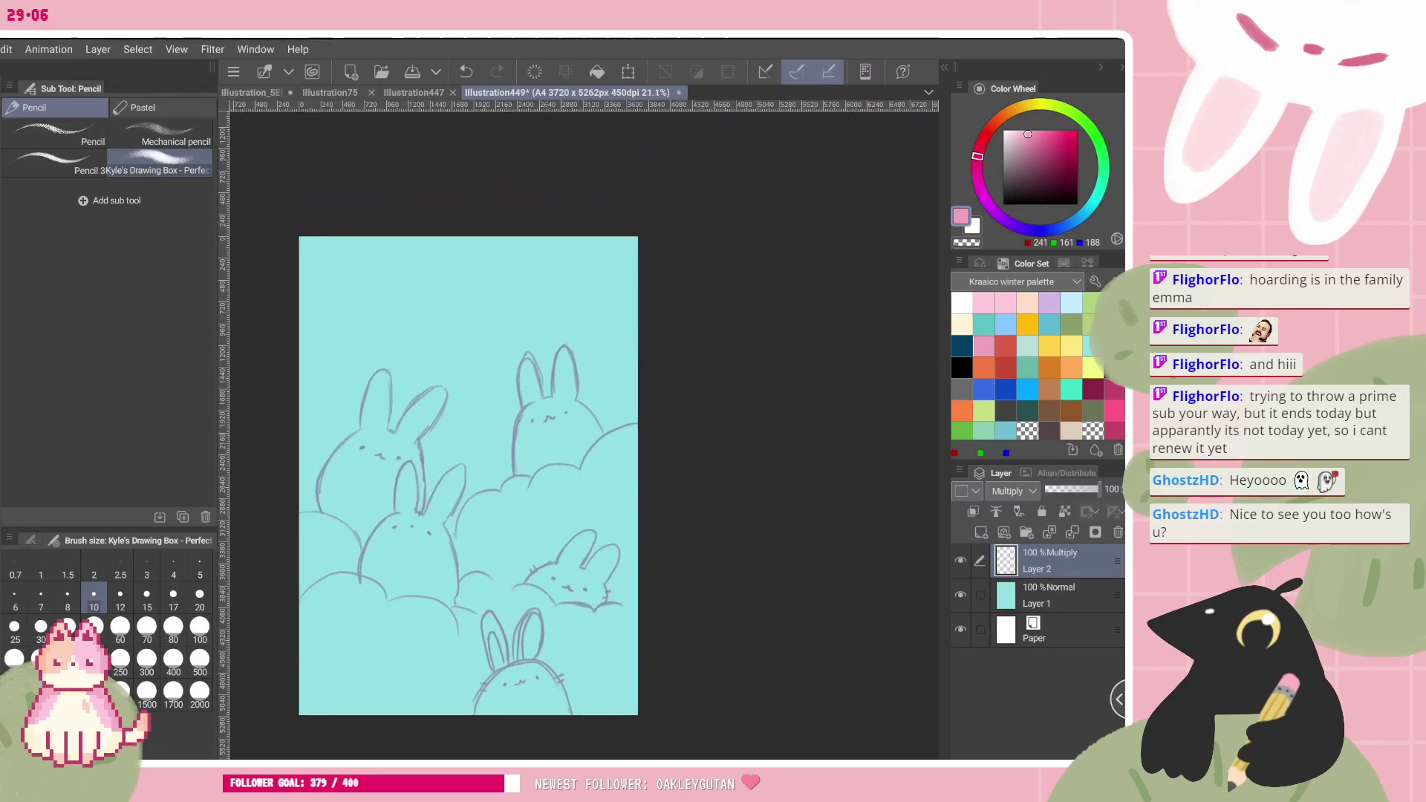
pyautogui.moveTo(574, 589); pyautogui.dragTo(599, 470)
# - Draw a higher cloud edge across the rear left rabbit's body, then lasso and delete the old lines beneath it
pyautogui.moveTo(303, 475); pyautogui.dragTo(403, 492)
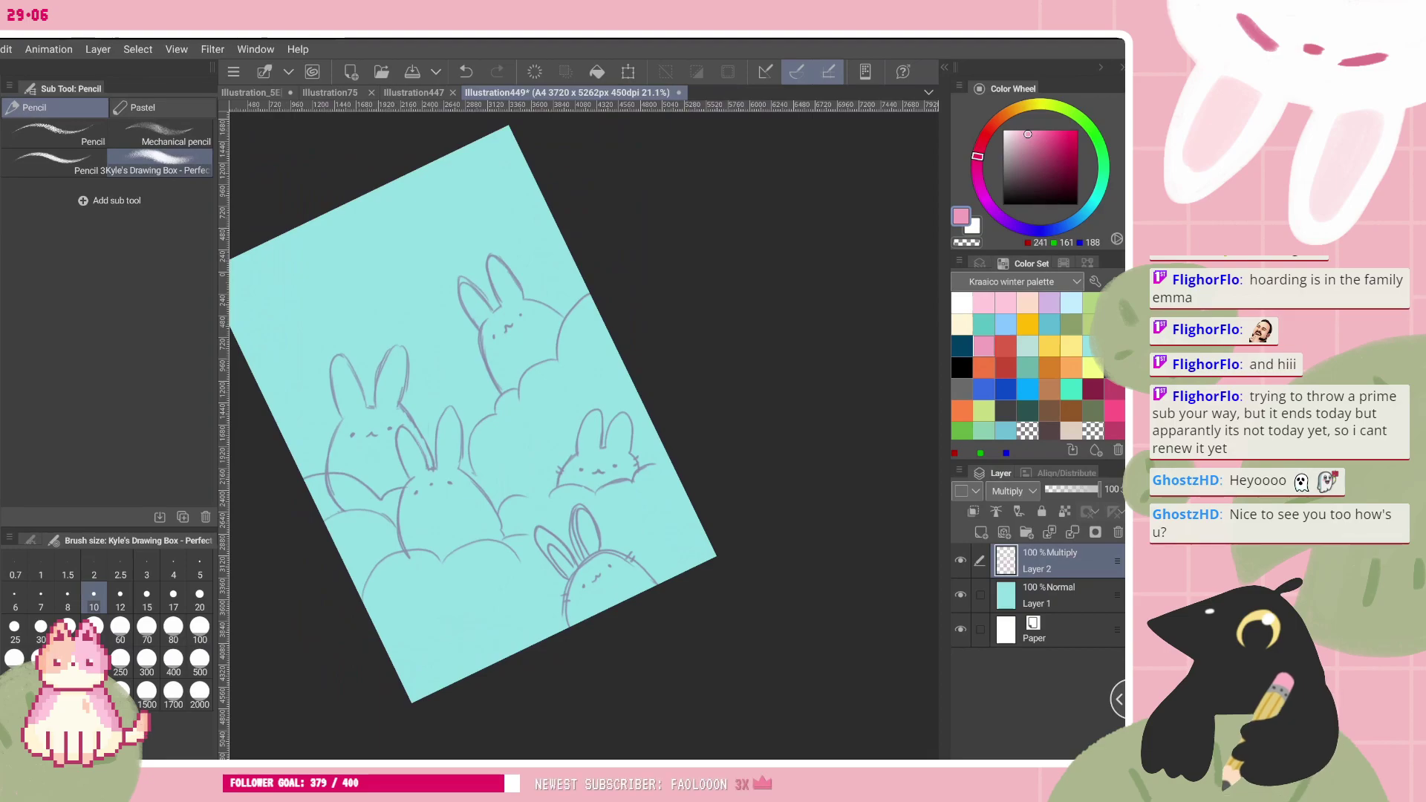
pyautogui.press('m')
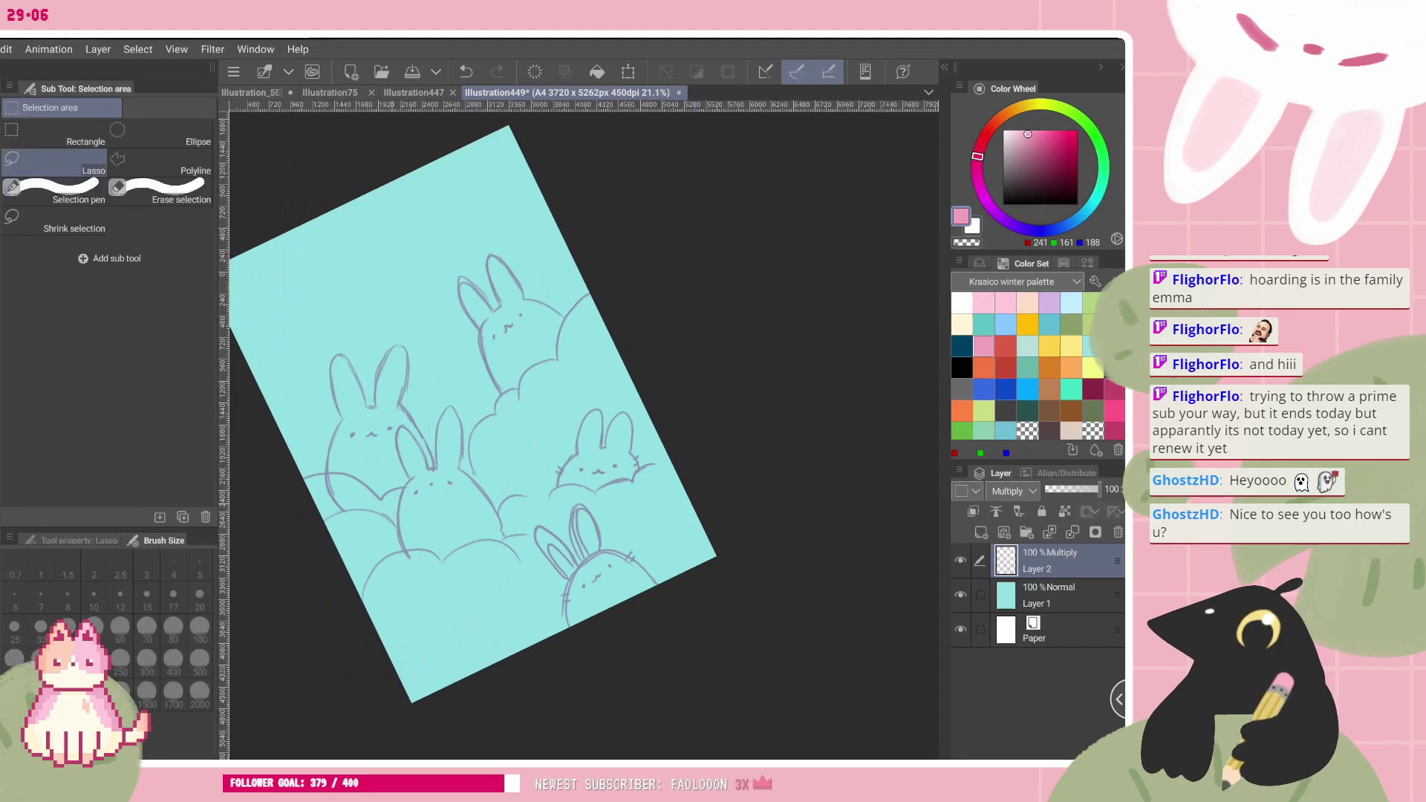
pyautogui.moveTo(351, 477); pyautogui.dragTo(382, 507)
pyautogui.click(356, 586)
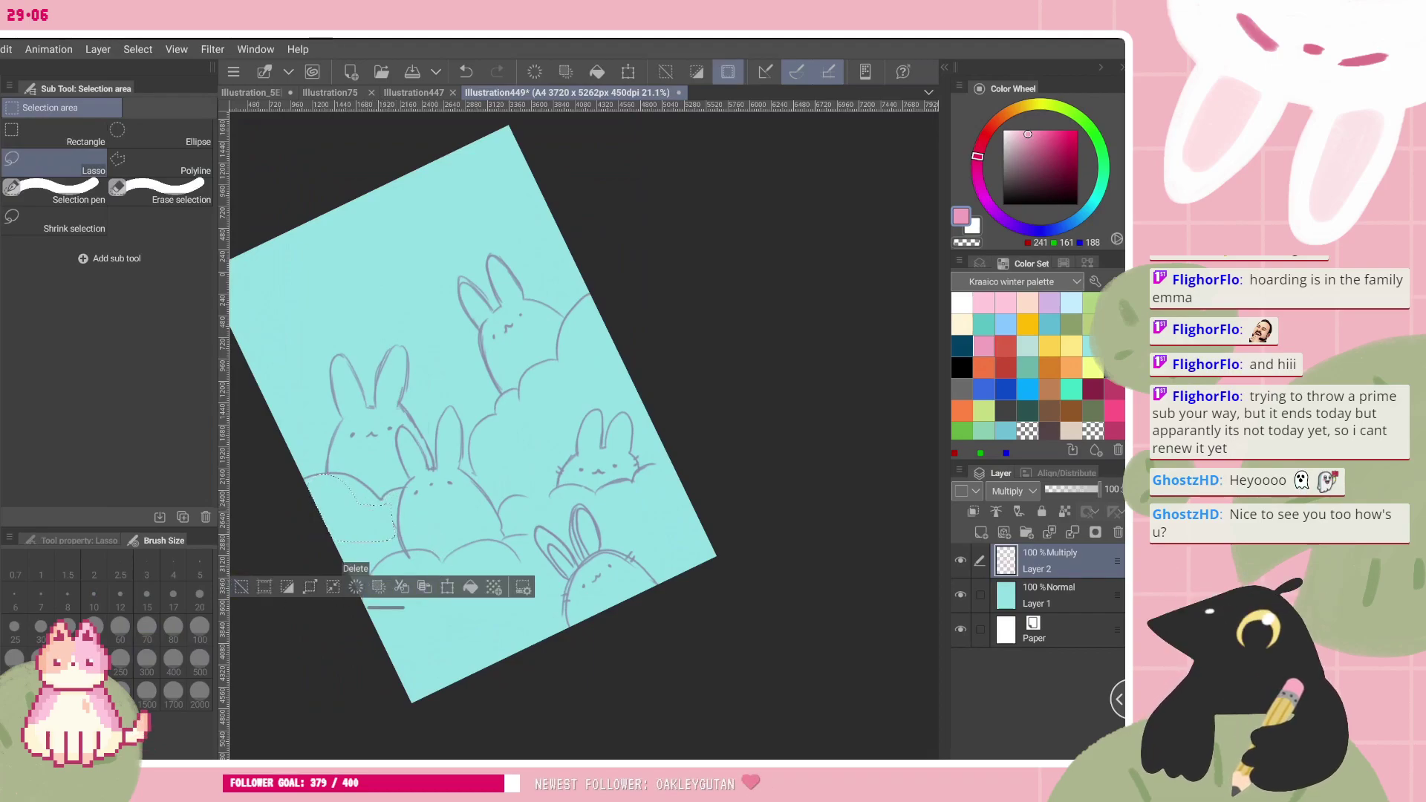
pyautogui.click(241, 586)
pyautogui.scroll(-3, 475, 438)
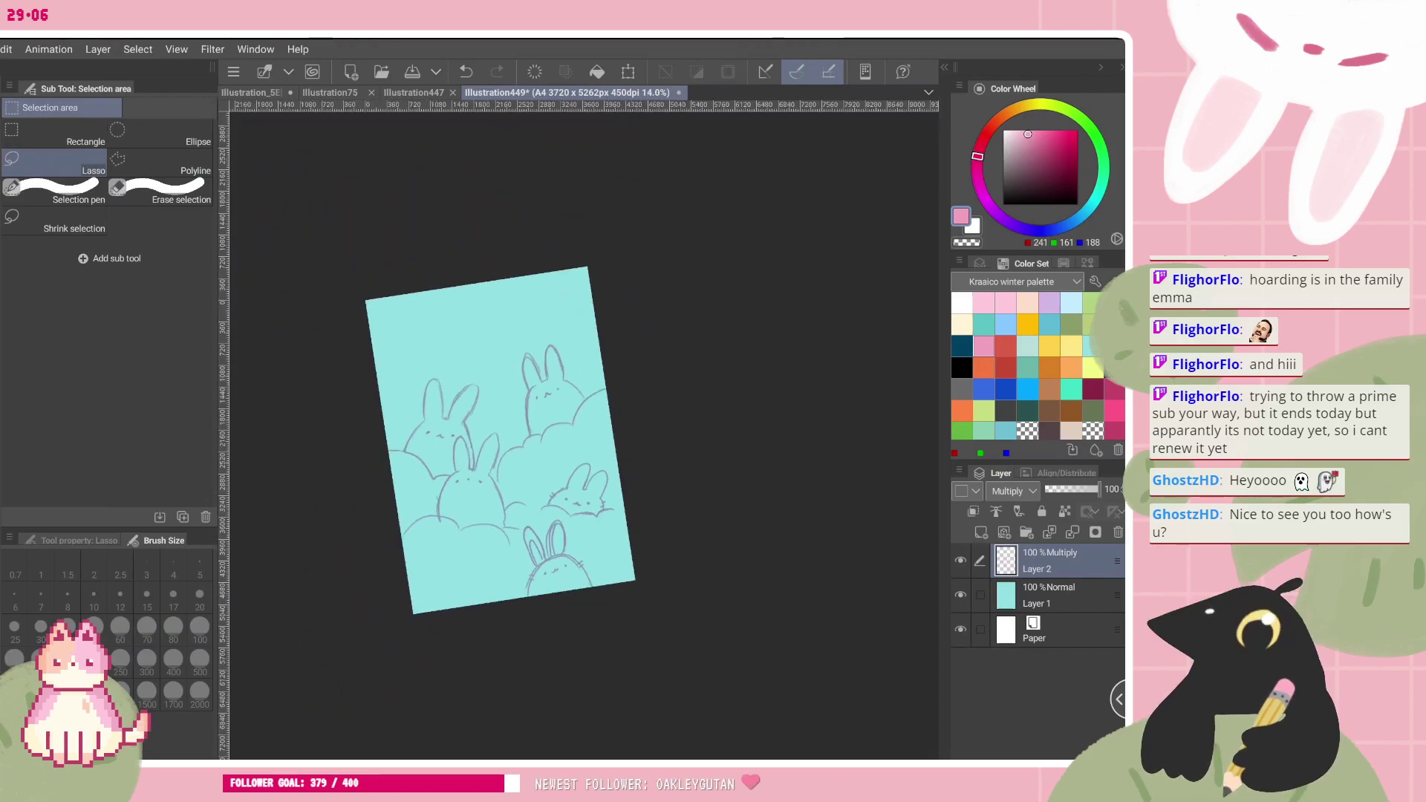
pyautogui.scroll(1, 505, 439)
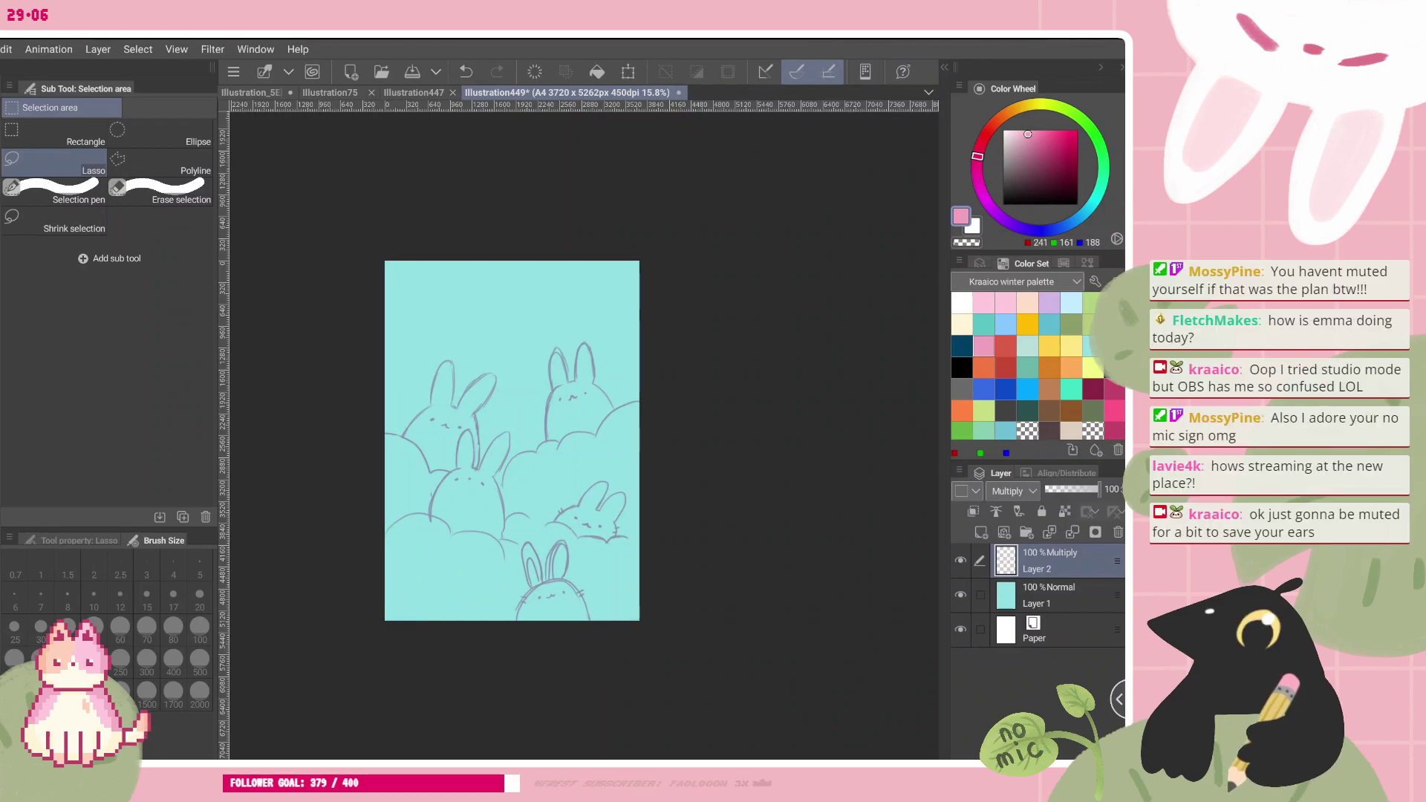
# - Add a new layer between the turquoise background and the Multiply sketch, and choose the Flat Oil Brush with white
pyautogui.scroll(1, 513, 440)
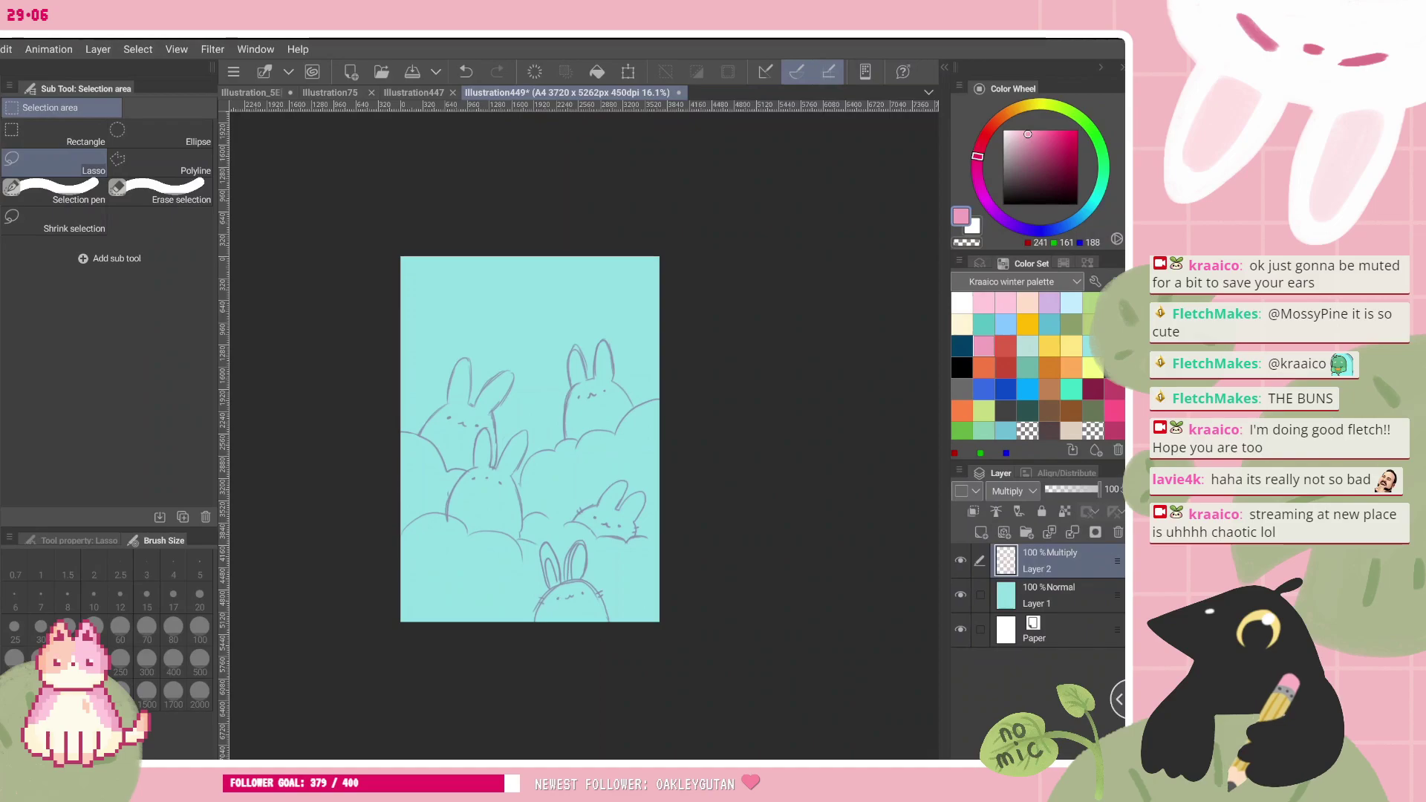
pyautogui.scroll(3, 493, 481)
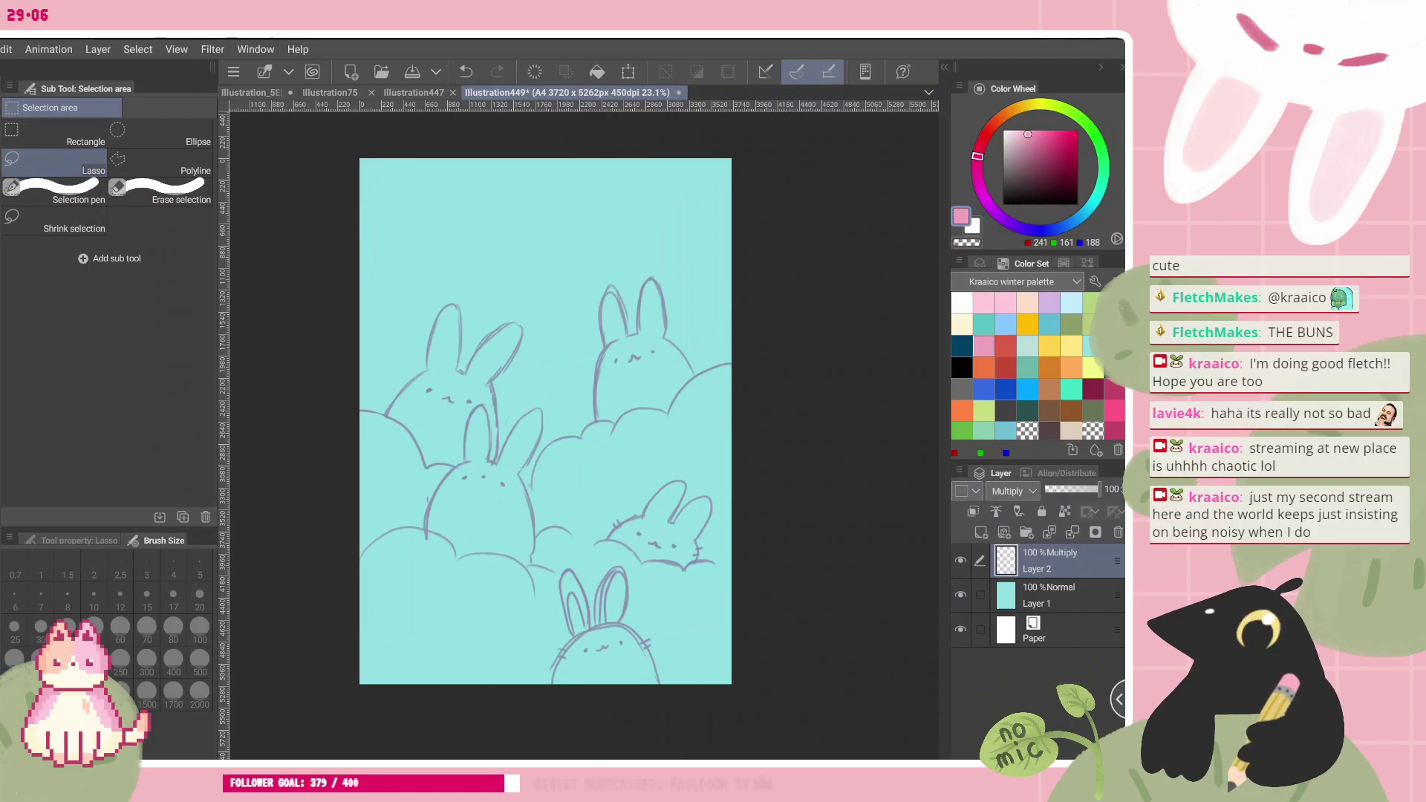
pyautogui.scroll(2, 672, 523)
pyautogui.click(1048, 595)
pyautogui.click(981, 532)
pyautogui.click(981, 532)
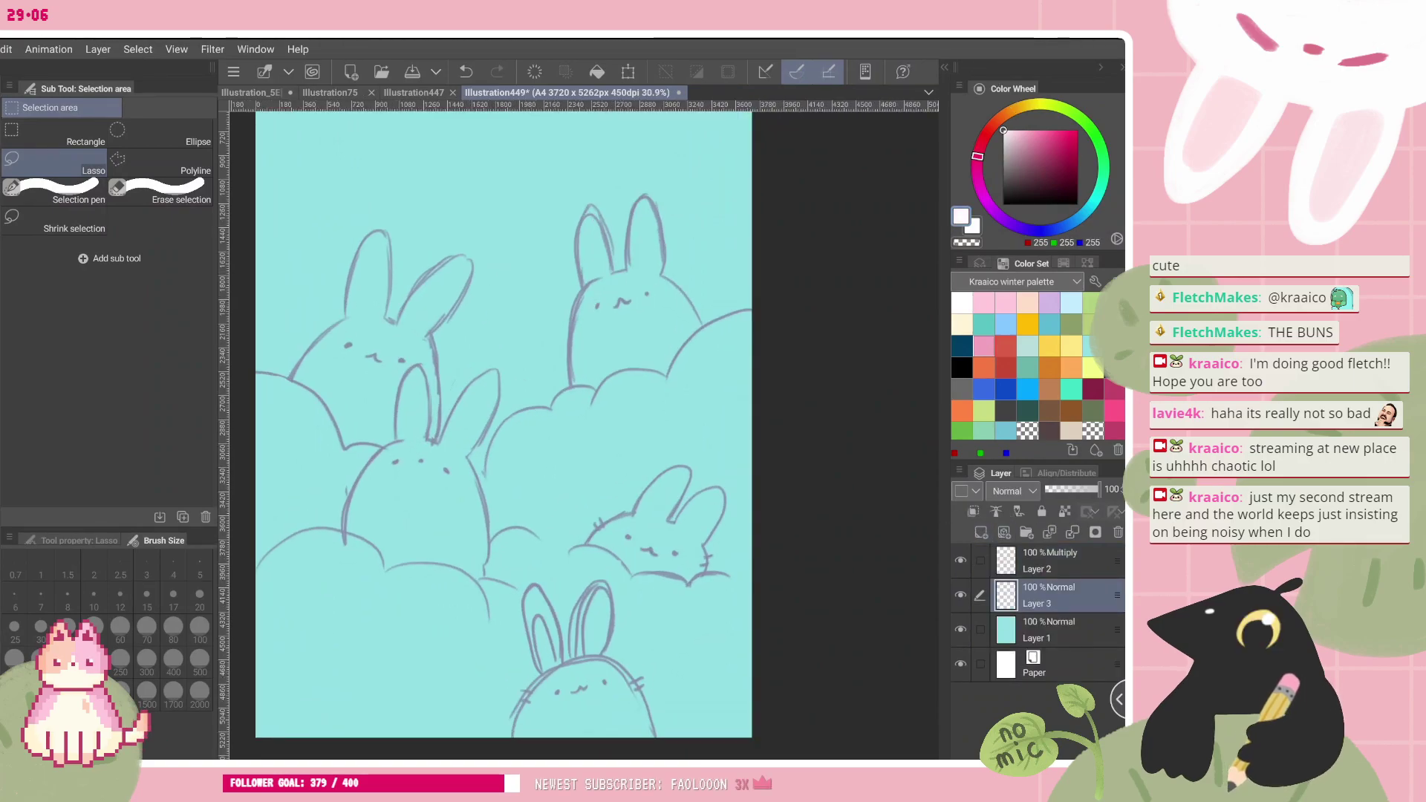
pyautogui.press('b')
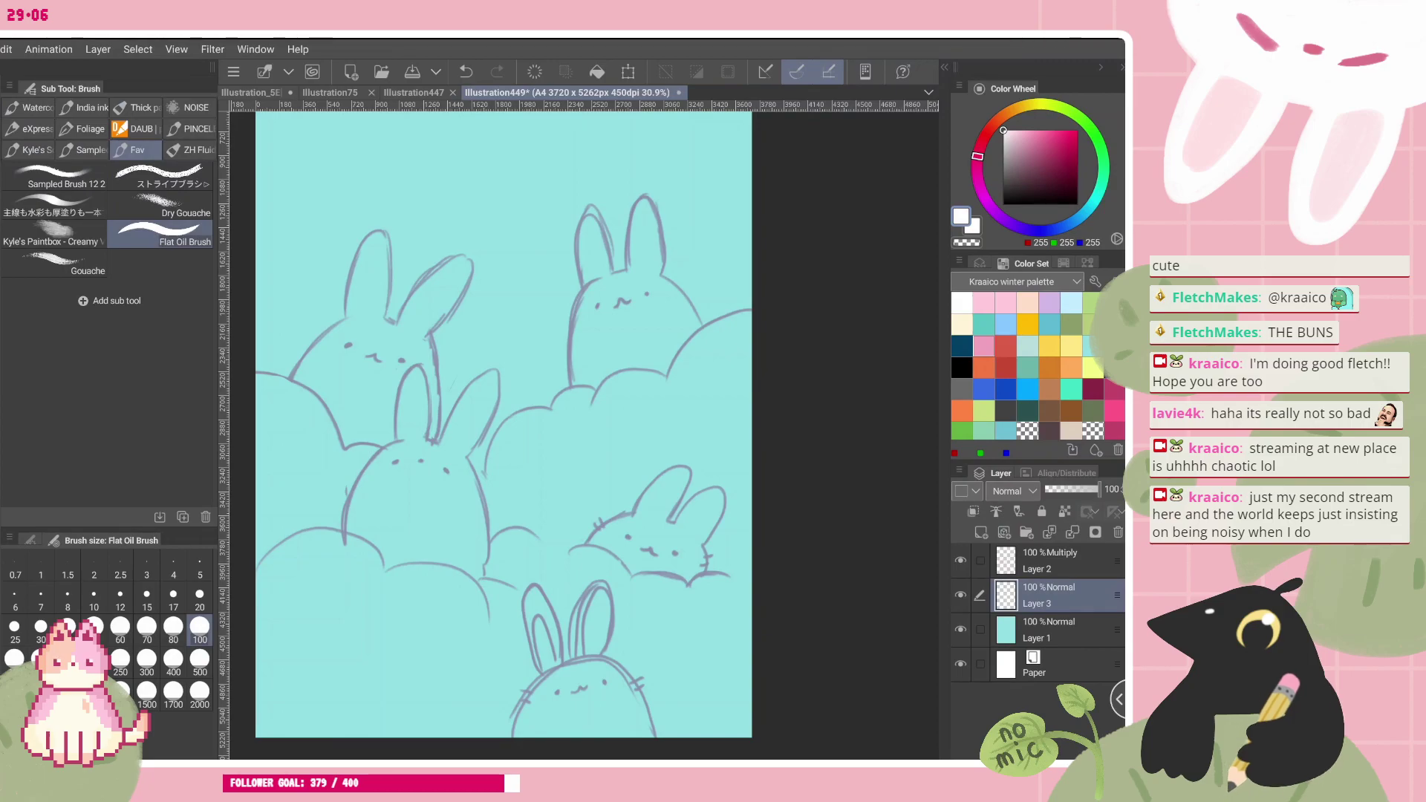
# - Paint the first rounded puff of the front left cloud in white, following its sketched outline
pyautogui.moveTo(301, 551)
pyautogui.mouseDown()
pyautogui.moveTo(276, 577)
pyautogui.moveTo(268, 565)
pyautogui.mouseUp()
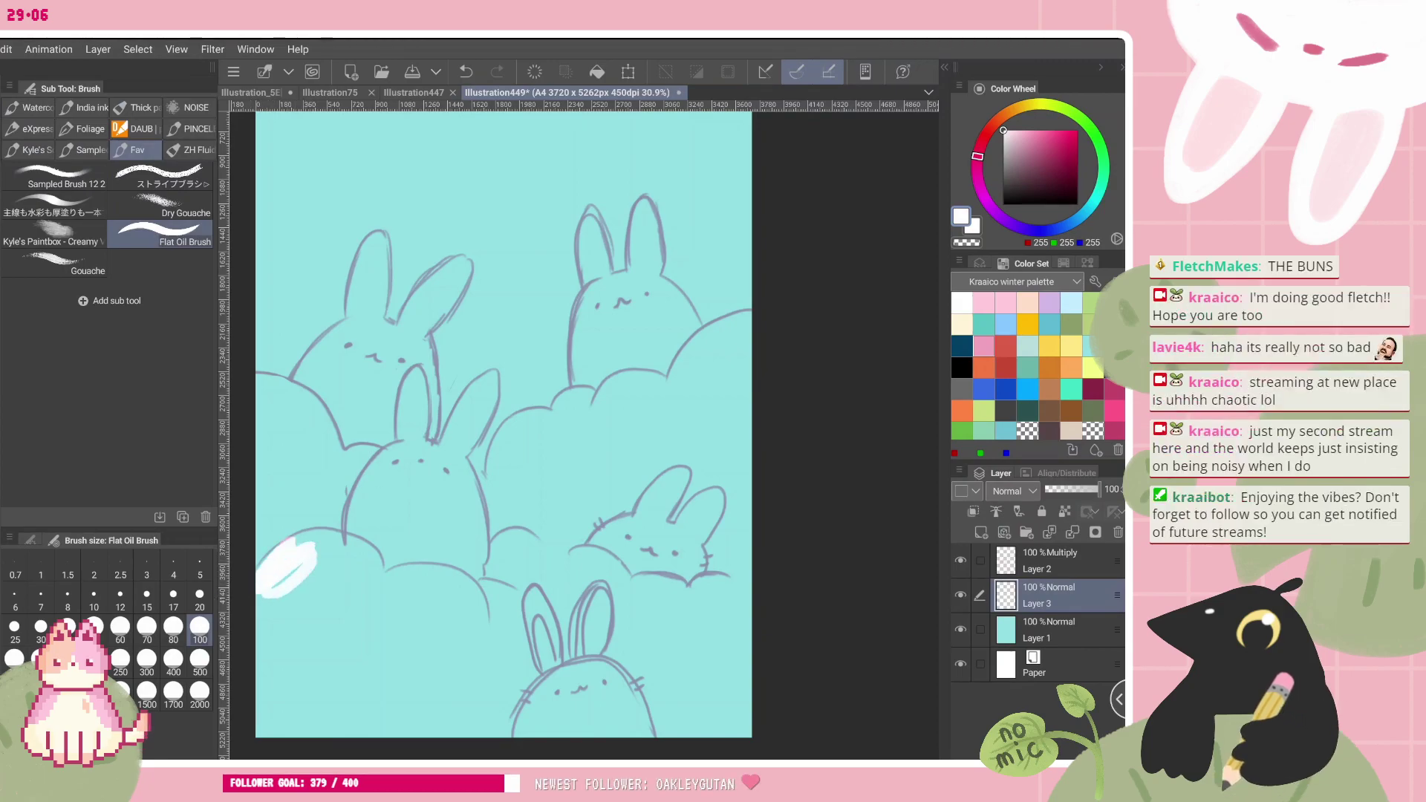
pyautogui.hotkey('ctrl', 'z')
pyautogui.scroll(-2, 513, 416)
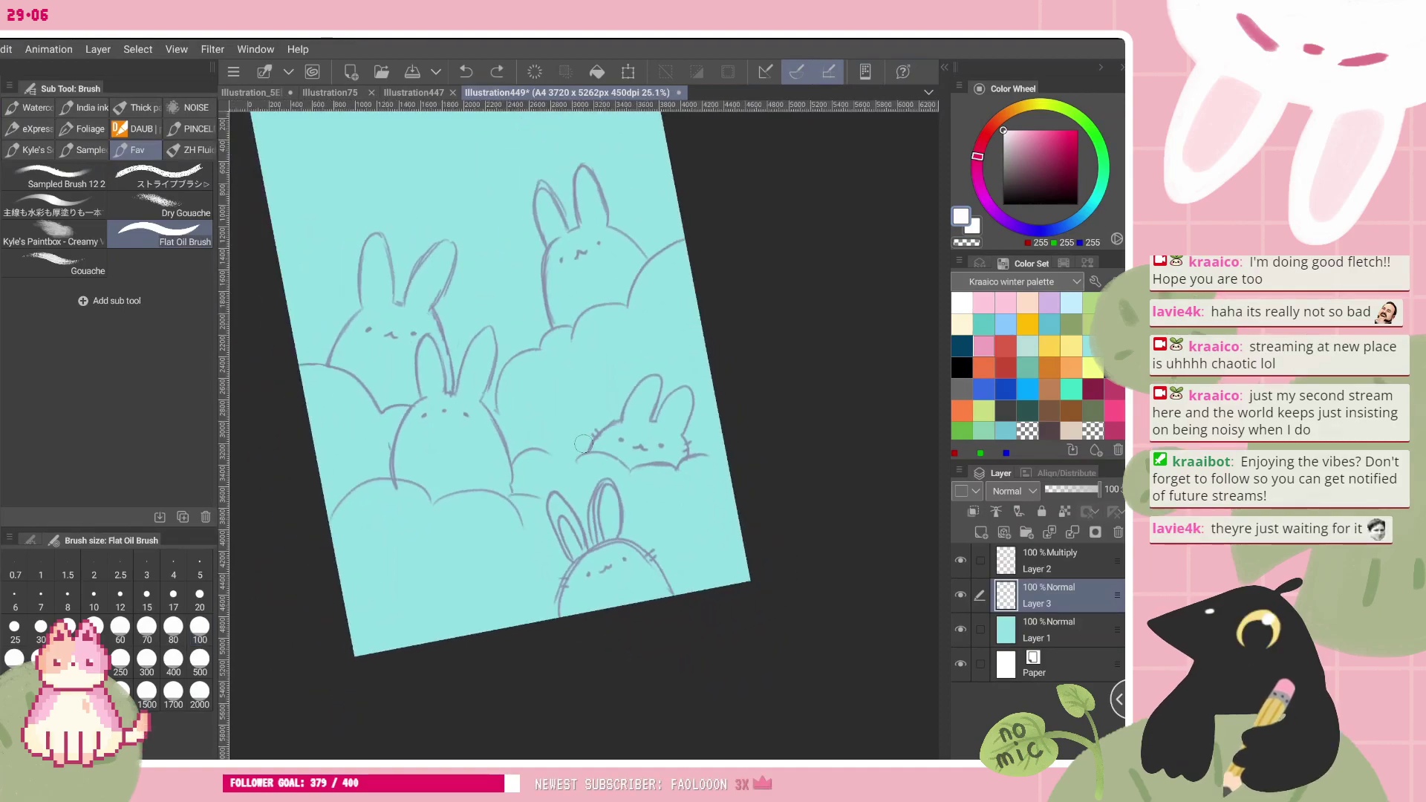
pyautogui.moveTo(368, 504)
pyautogui.mouseDown()
pyautogui.moveTo(418, 507)
pyautogui.moveTo(445, 543)
pyautogui.moveTo(384, 515)
pyautogui.moveTo(351, 530)
pyautogui.moveTo(425, 522)
pyautogui.moveTo(376, 529)
pyautogui.moveTo(348, 563)
pyautogui.moveTo(406, 541)
pyautogui.moveTo(398, 563)
pyautogui.moveTo(446, 565)
pyautogui.mouseUp()
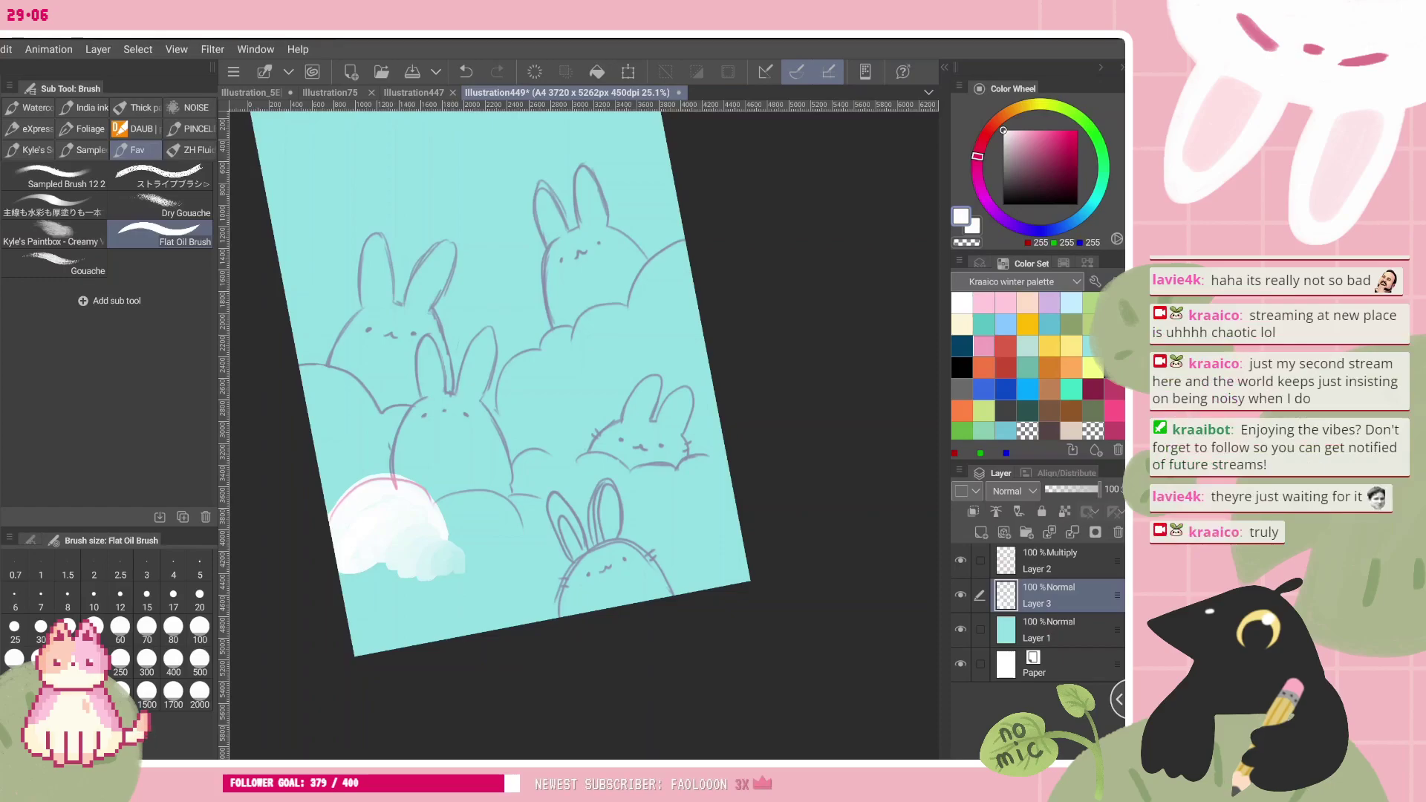
# - Paint the front cloud's second rounded puff in white along the sketched arc and fill its inside
pyautogui.scroll(3, 447, 563)
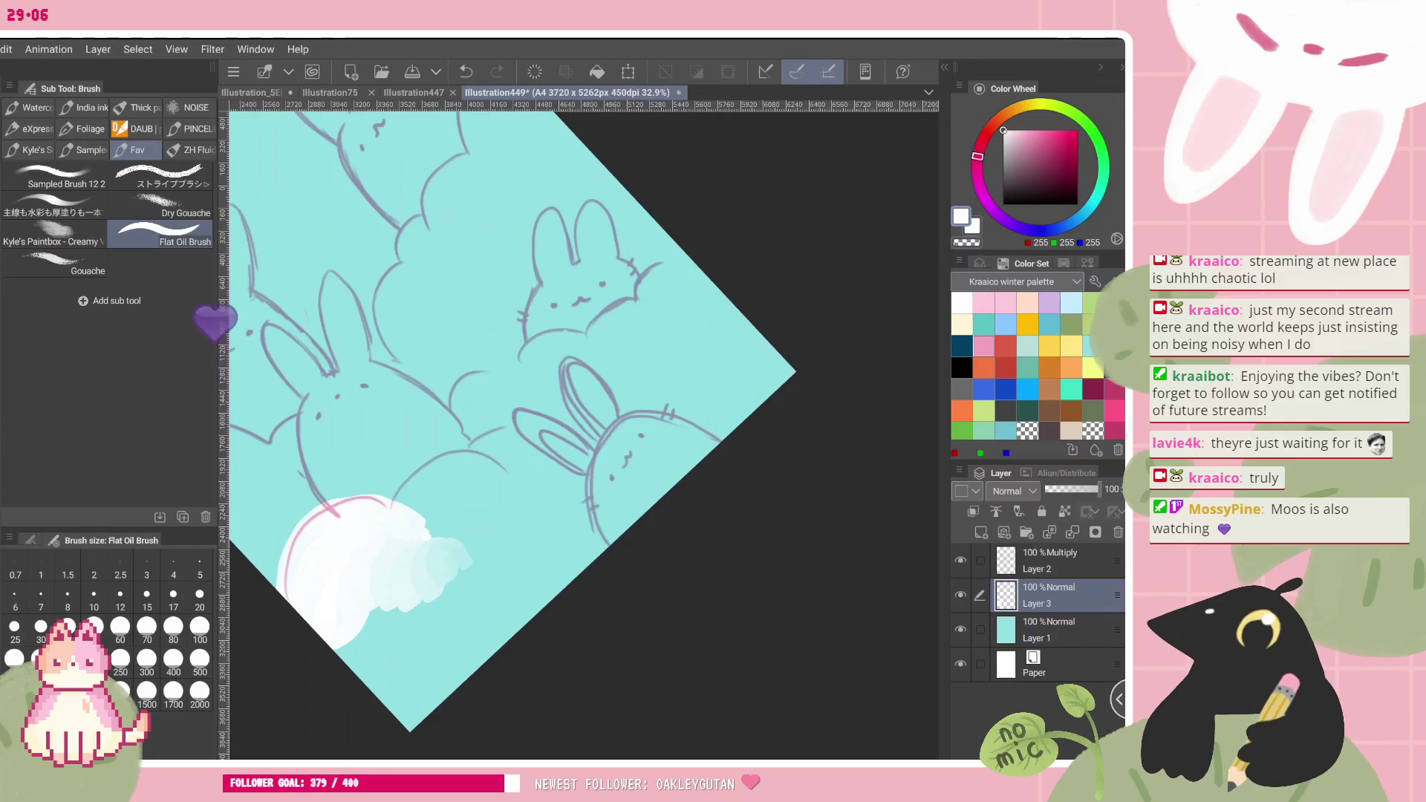
pyautogui.moveTo(406, 538)
pyautogui.mouseDown()
pyautogui.moveTo(497, 447)
pyautogui.moveTo(611, 478)
pyautogui.mouseUp()
pyautogui.moveTo(524, 508)
pyautogui.mouseDown()
pyautogui.moveTo(579, 484)
pyautogui.moveTo(635, 554)
pyautogui.mouseUp()
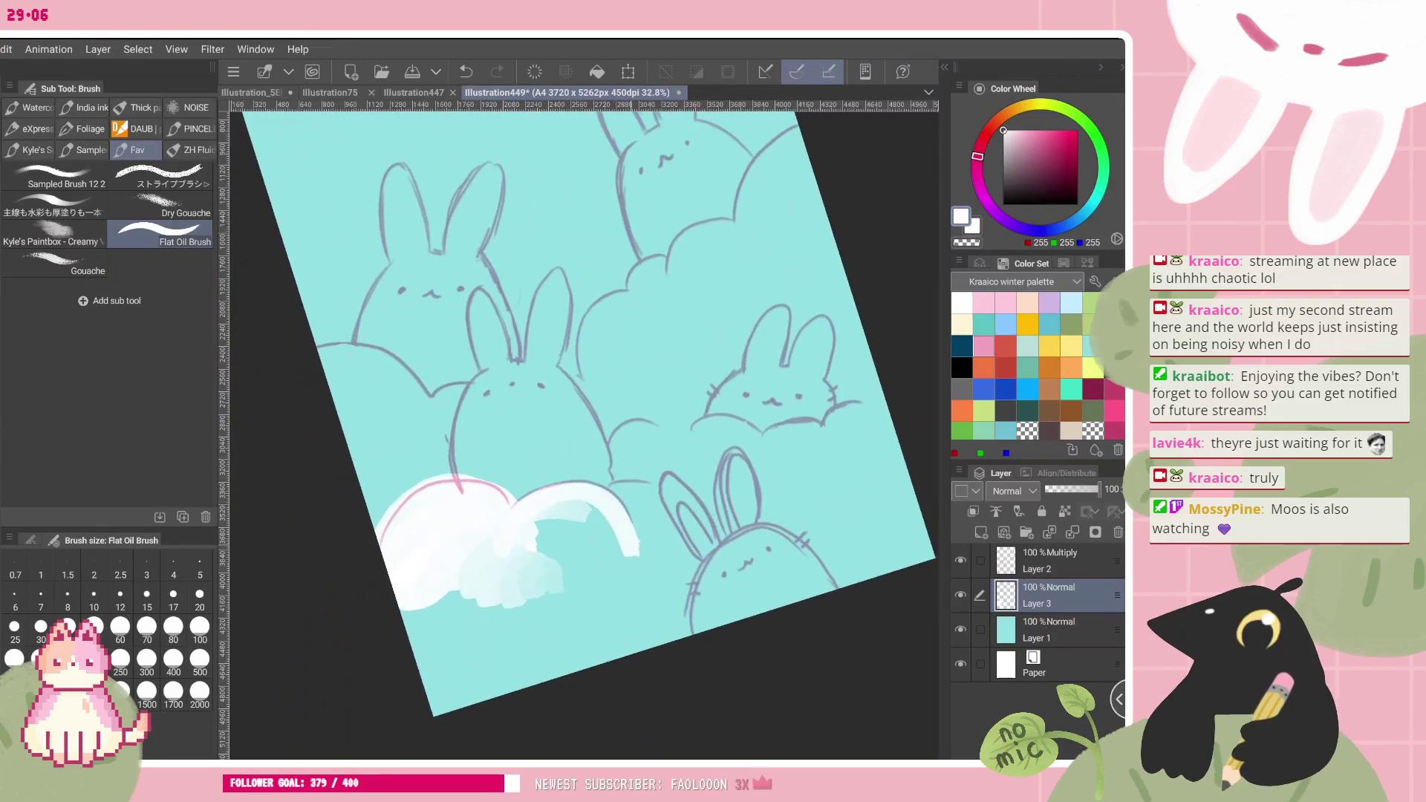
pyautogui.moveTo(492, 572)
pyautogui.mouseDown()
pyautogui.moveTo(559, 513)
pyautogui.moveTo(579, 520)
pyautogui.moveTo(592, 551)
pyautogui.moveTo(570, 570)
pyautogui.moveTo(508, 571)
pyautogui.mouseUp()
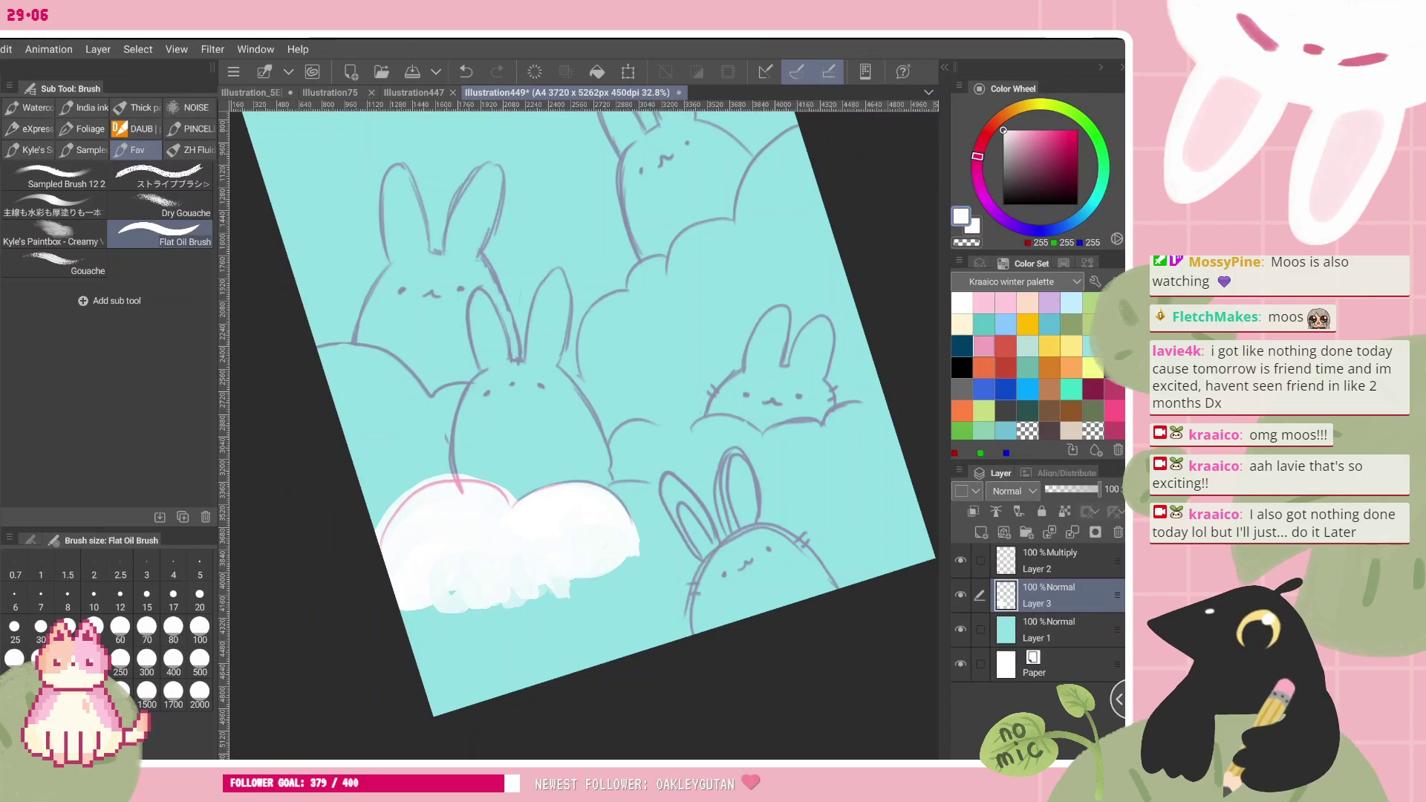
# - Extend the front cloud downwards with soft, semi-transparent white puffs reaching the canvas's lower edge and towards the lowest rabbit
pyautogui.scroll(1, 584, 435)
pyautogui.moveTo(315, 525)
pyautogui.mouseDown()
pyautogui.moveTo(279, 551)
pyautogui.moveTo(261, 520)
pyautogui.moveTo(294, 493)
pyautogui.mouseUp()
pyautogui.moveTo(366, 551)
pyautogui.mouseDown()
pyautogui.moveTo(282, 549)
pyautogui.moveTo(348, 573)
pyautogui.moveTo(284, 594)
pyautogui.moveTo(266, 533)
pyautogui.moveTo(303, 536)
pyautogui.mouseUp()
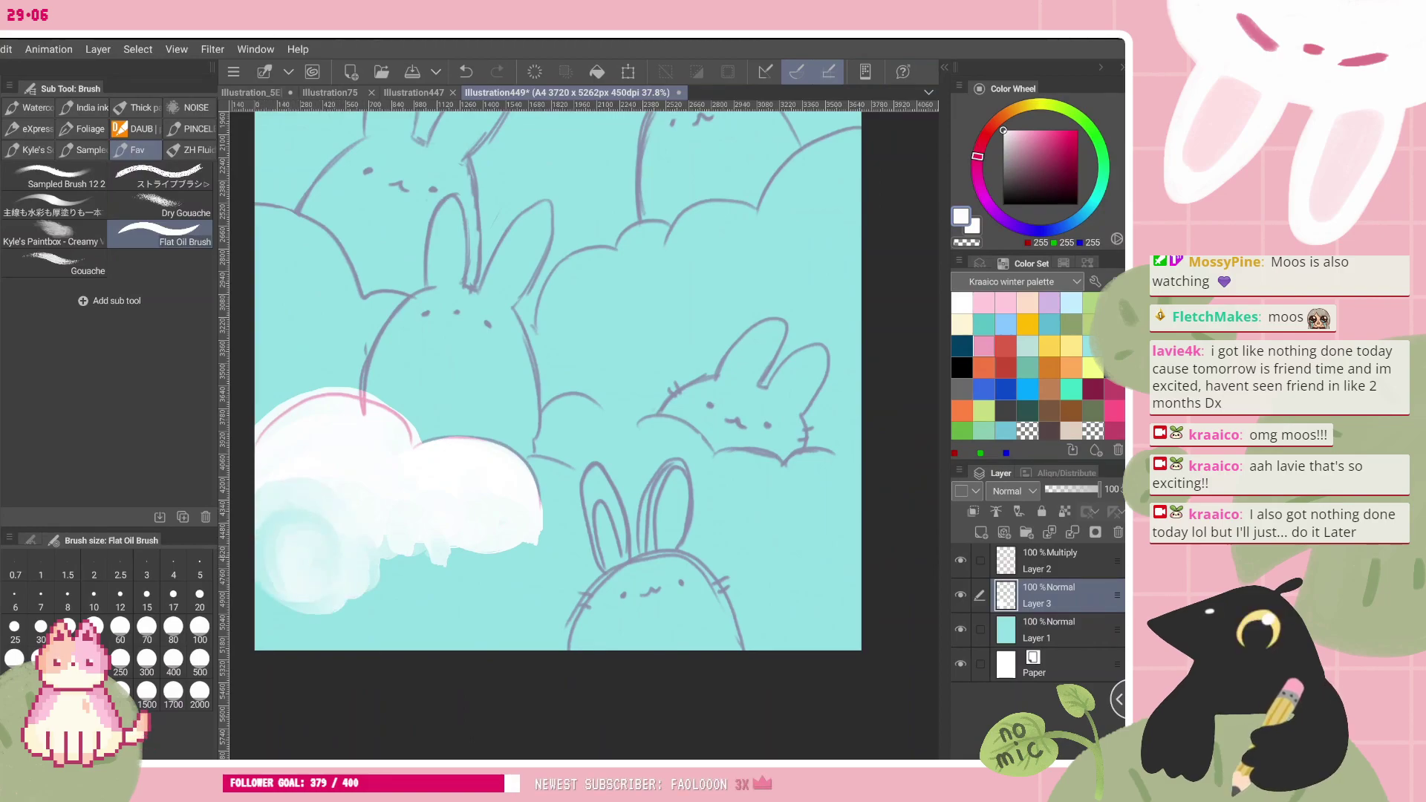
pyautogui.moveTo(266, 587)
pyautogui.mouseDown()
pyautogui.moveTo(297, 613)
pyautogui.moveTo(382, 594)
pyautogui.moveTo(427, 553)
pyautogui.moveTo(429, 593)
pyautogui.moveTo(483, 560)
pyautogui.moveTo(382, 627)
pyautogui.mouseUp()
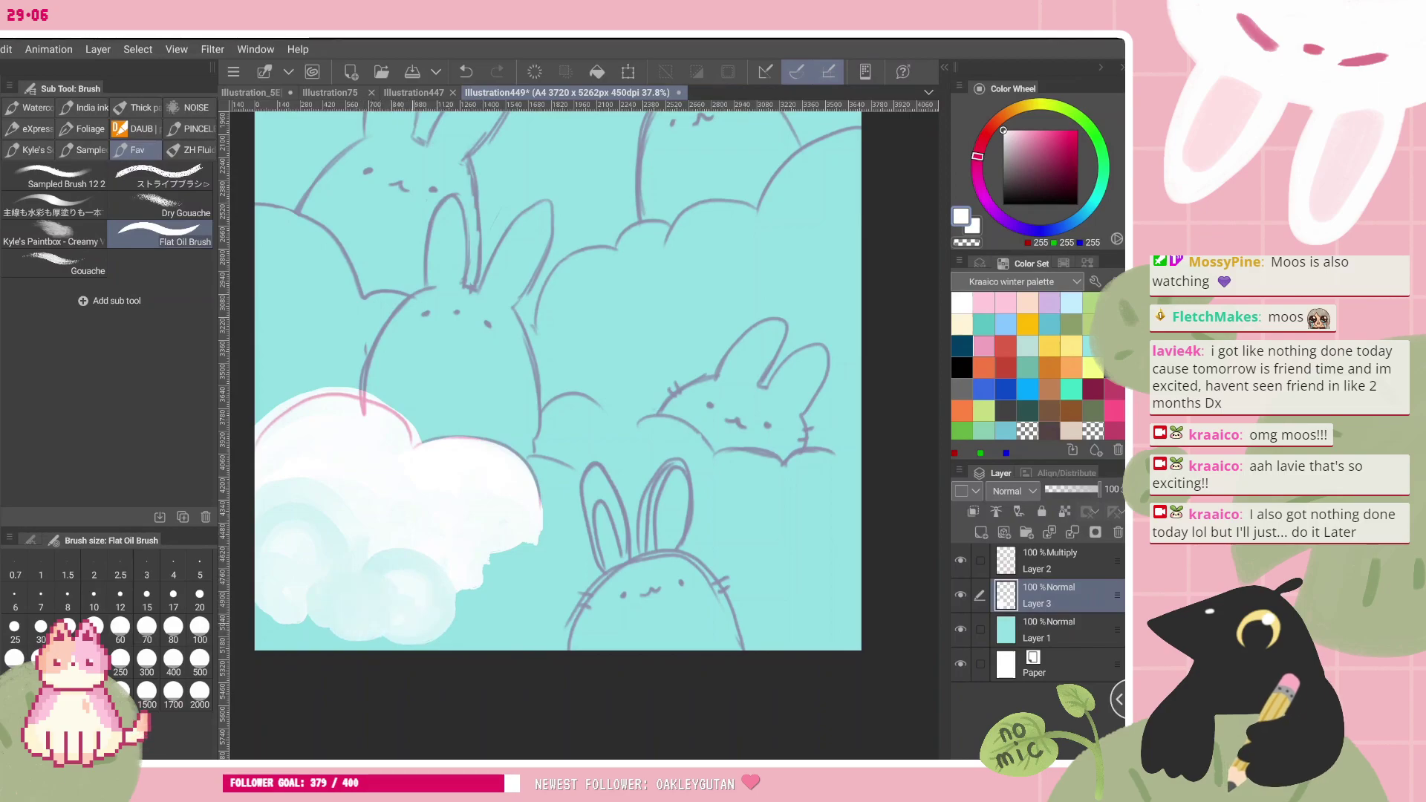
pyautogui.moveTo(438, 640)
pyautogui.mouseDown()
pyautogui.moveTo(516, 561)
pyautogui.moveTo(542, 574)
pyautogui.mouseUp()
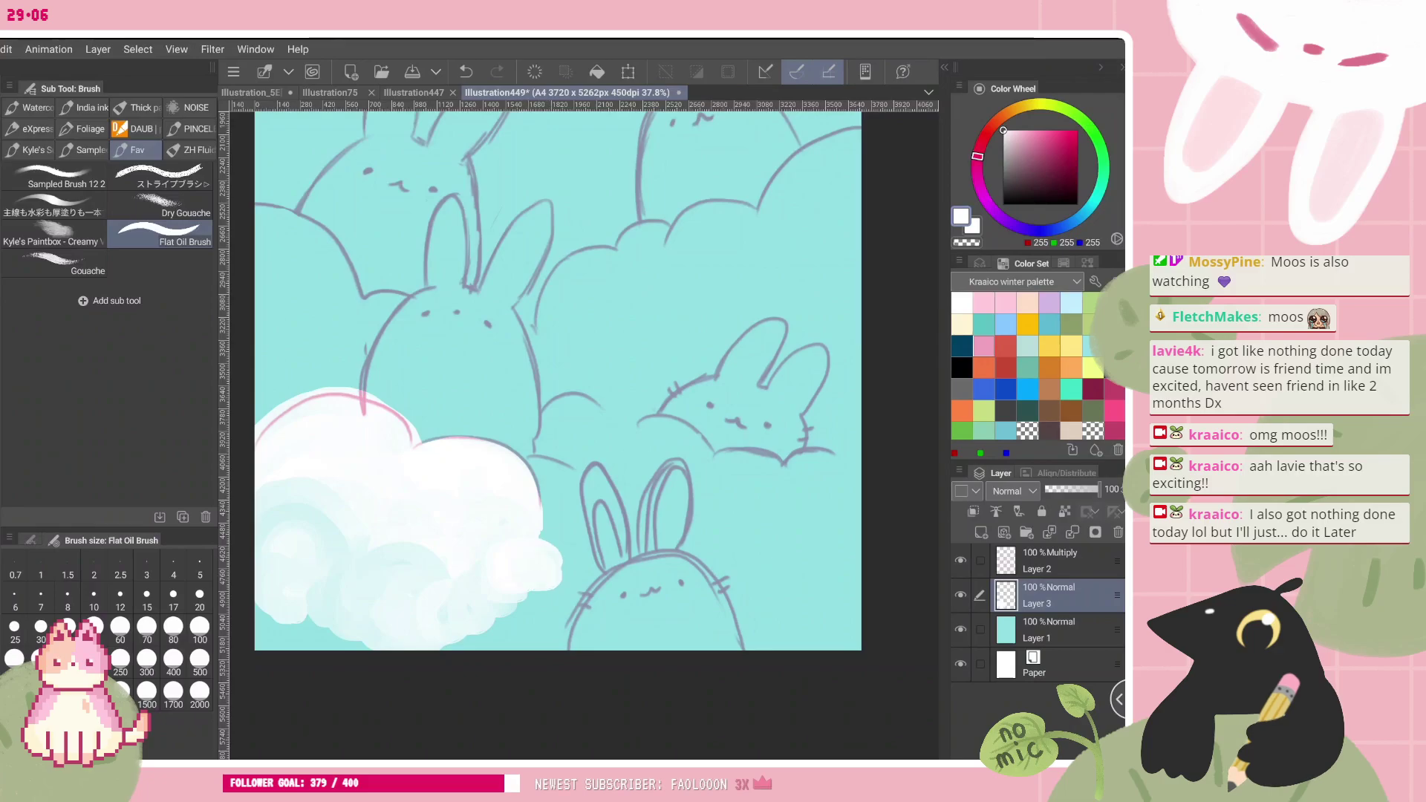
# - Fill the front cloud's lower corner with white and widen the cloud until it meets the lowest rabbit's body and ear
pyautogui.scroll(-1, 413, 447)
pyautogui.moveTo(342, 628)
pyautogui.mouseDown()
pyautogui.moveTo(361, 643)
pyautogui.moveTo(408, 631)
pyautogui.mouseUp()
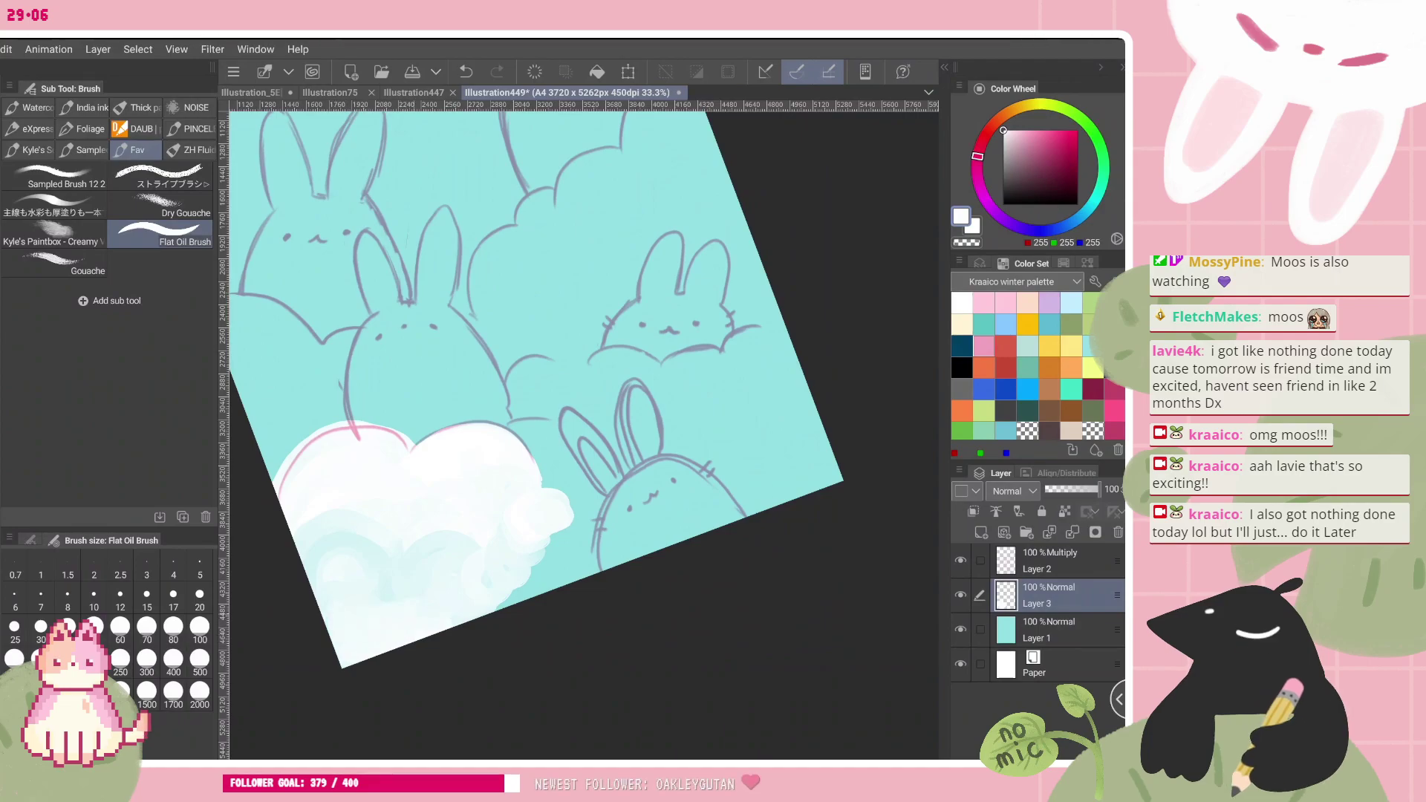
pyautogui.moveTo(558, 528)
pyautogui.mouseDown()
pyautogui.moveTo(523, 587)
pyautogui.moveTo(578, 566)
pyautogui.mouseUp()
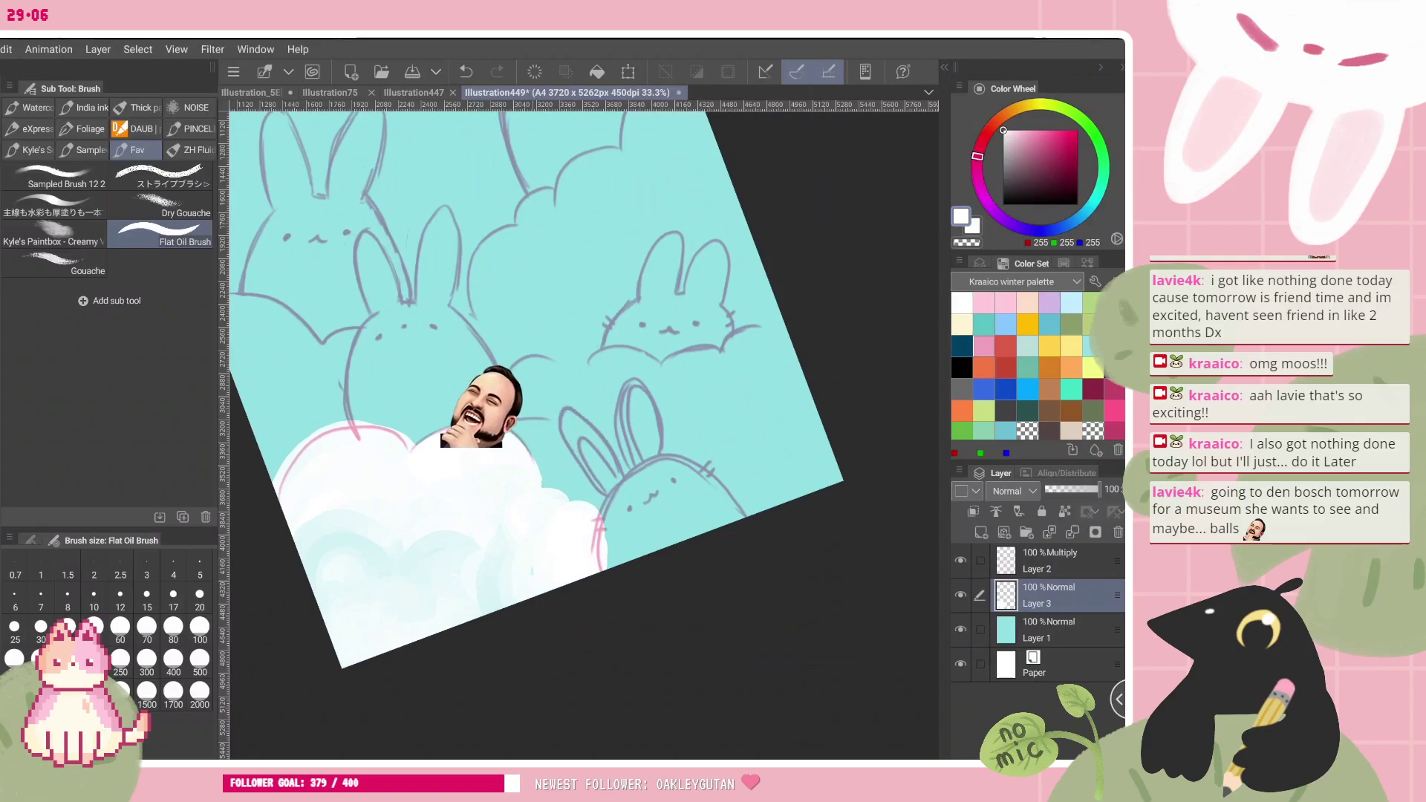
pyautogui.moveTo(529, 450)
pyautogui.mouseDown()
pyautogui.moveTo(562, 433)
pyautogui.moveTo(586, 471)
pyautogui.mouseUp()
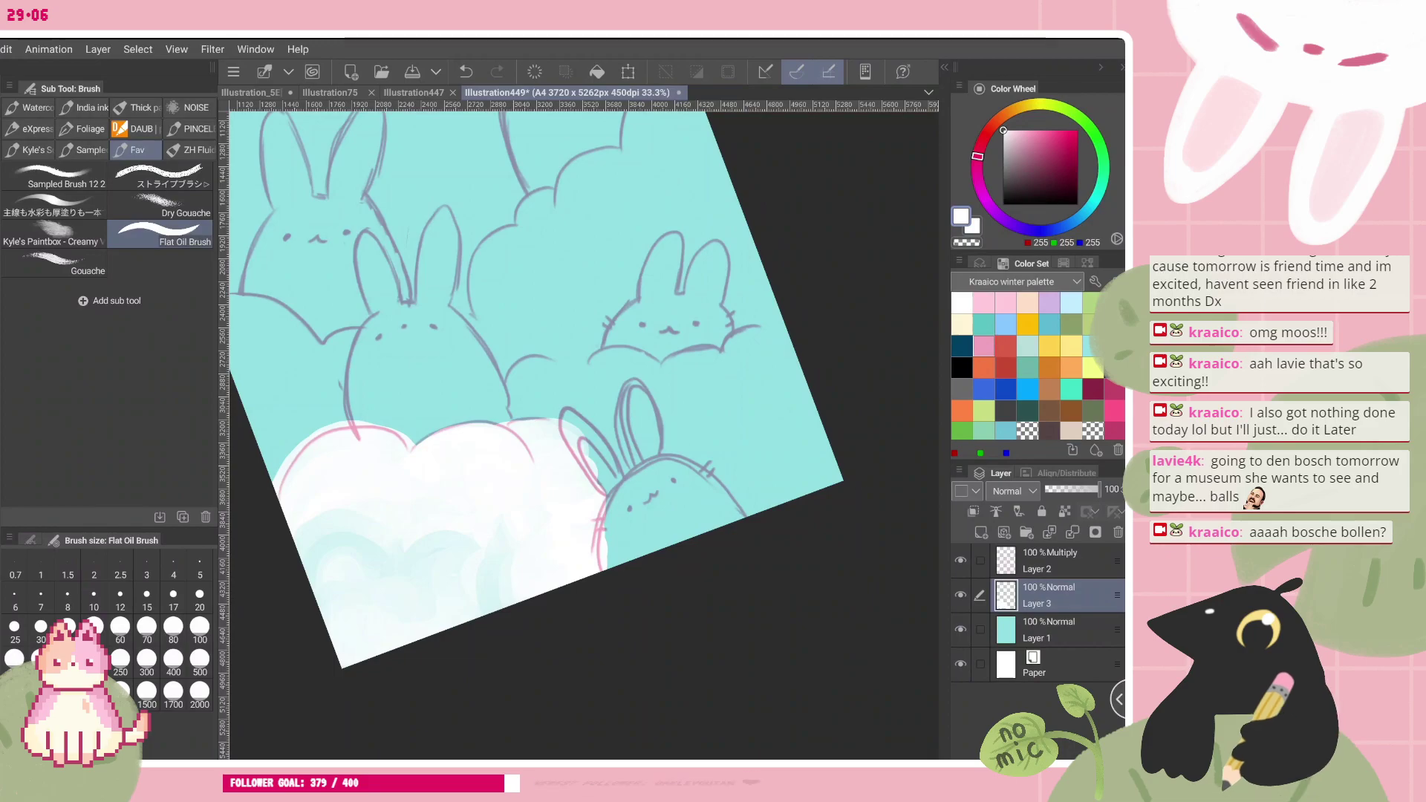
# - Smooth the front cloud's upper edge behind the lowest rabbit's ear and extend the white over part of that rabbit's body
pyautogui.moveTo(650, 494); pyautogui.dragTo(623, 443)
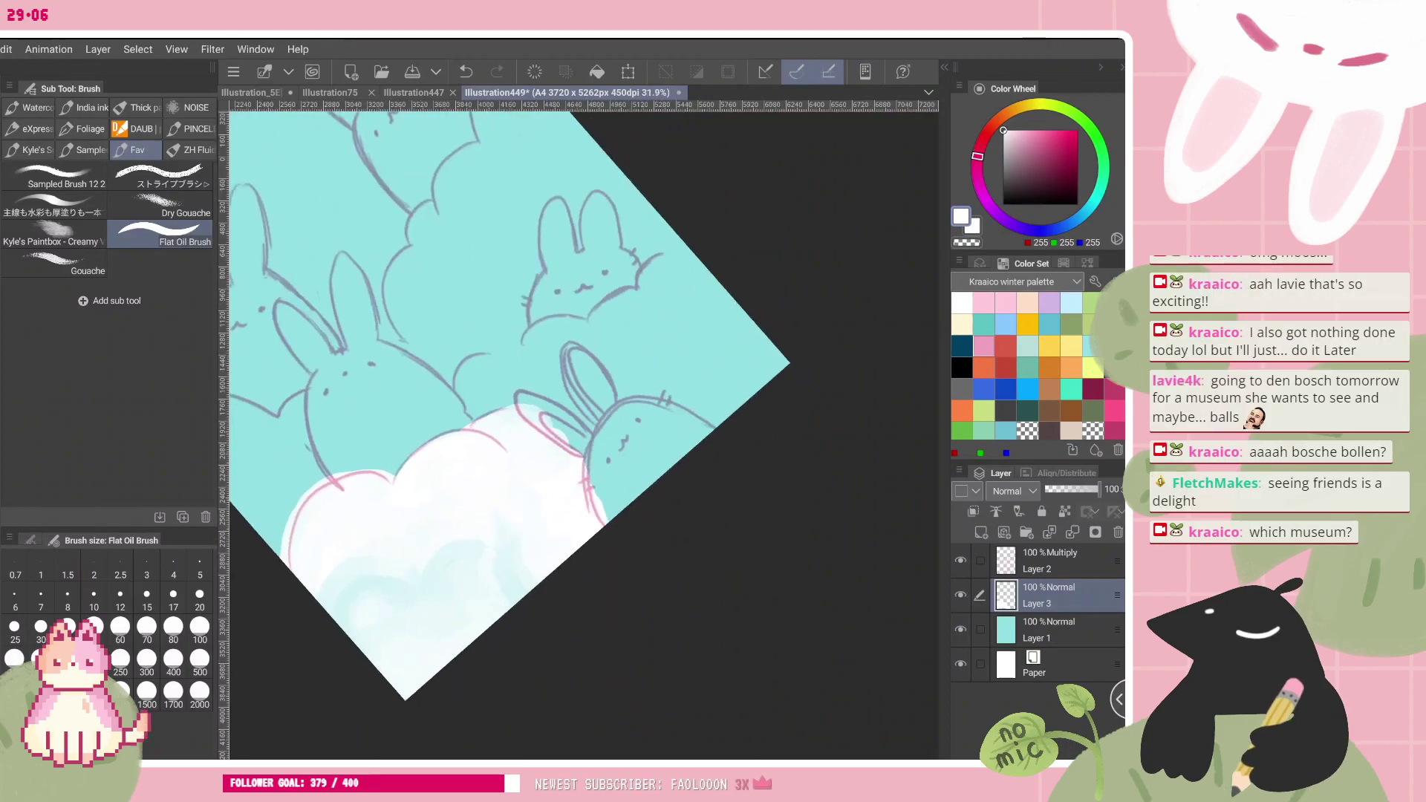
pyautogui.moveTo(479, 418)
pyautogui.mouseDown()
pyautogui.moveTo(552, 406)
pyautogui.moveTo(481, 416)
pyautogui.moveTo(575, 433)
pyautogui.mouseUp()
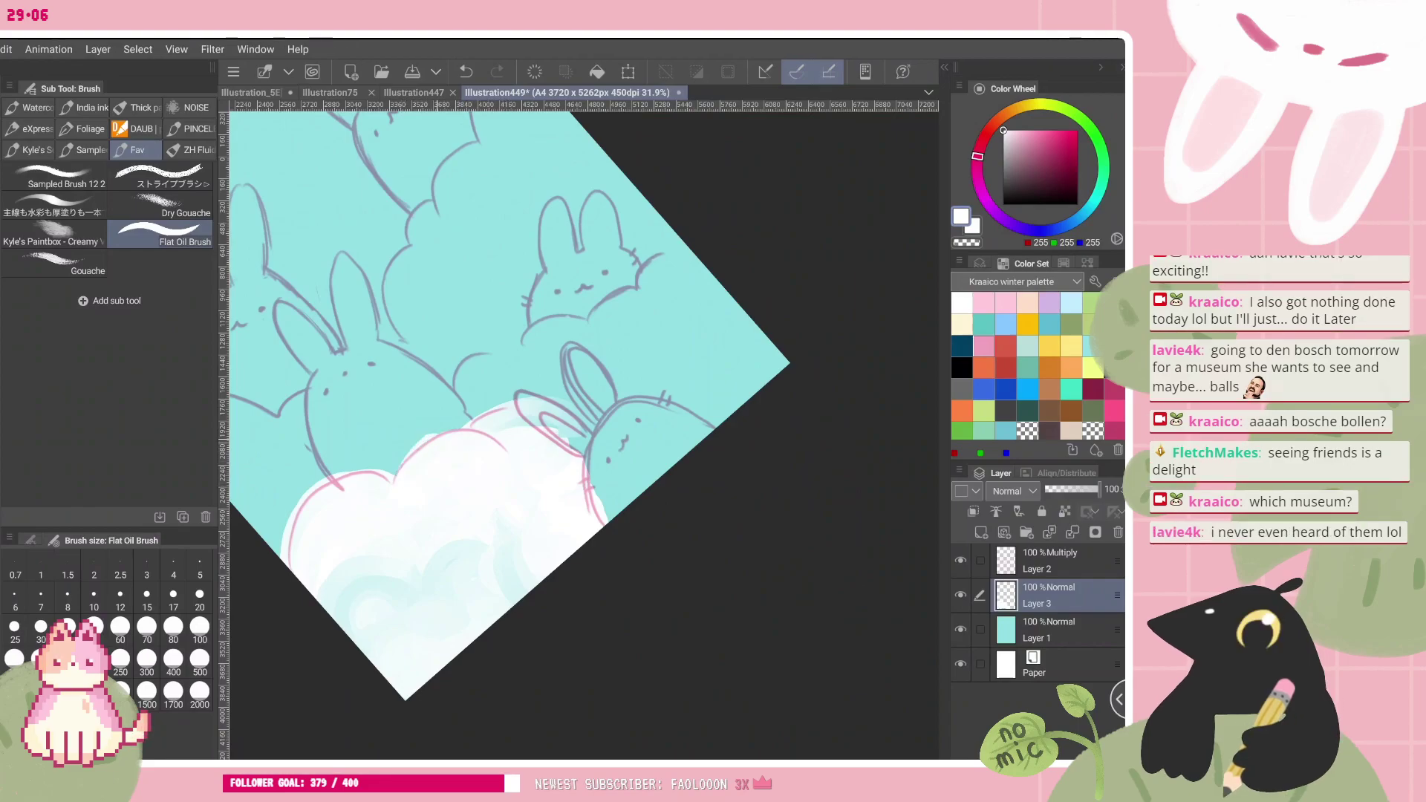
pyautogui.moveTo(437, 431); pyautogui.dragTo(580, 435)
pyautogui.moveTo(472, 413)
pyautogui.mouseDown()
pyautogui.moveTo(571, 407)
pyautogui.moveTo(606, 457)
pyautogui.mouseUp()
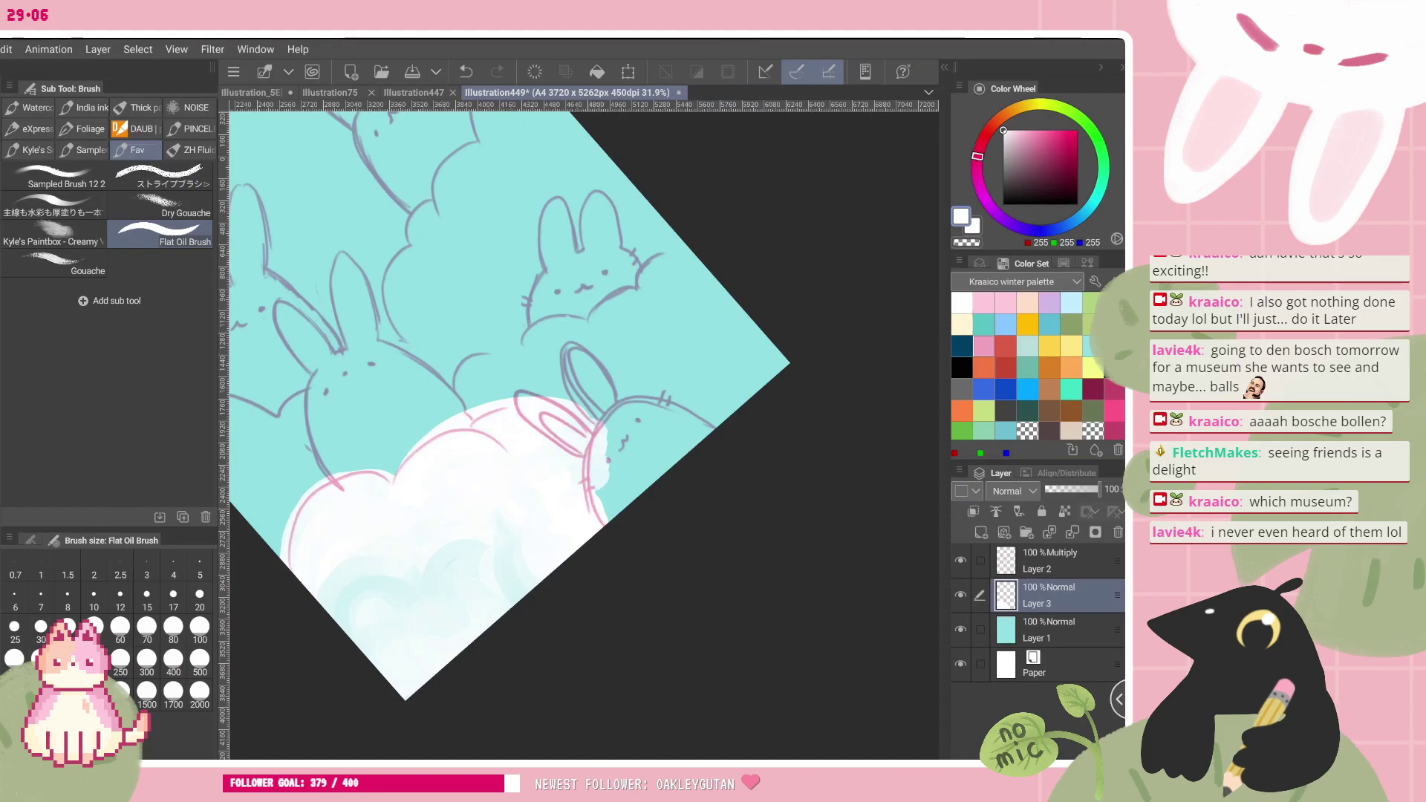
pyautogui.scroll(-2, 537, 435)
pyautogui.scroll(-1, 520, 357)
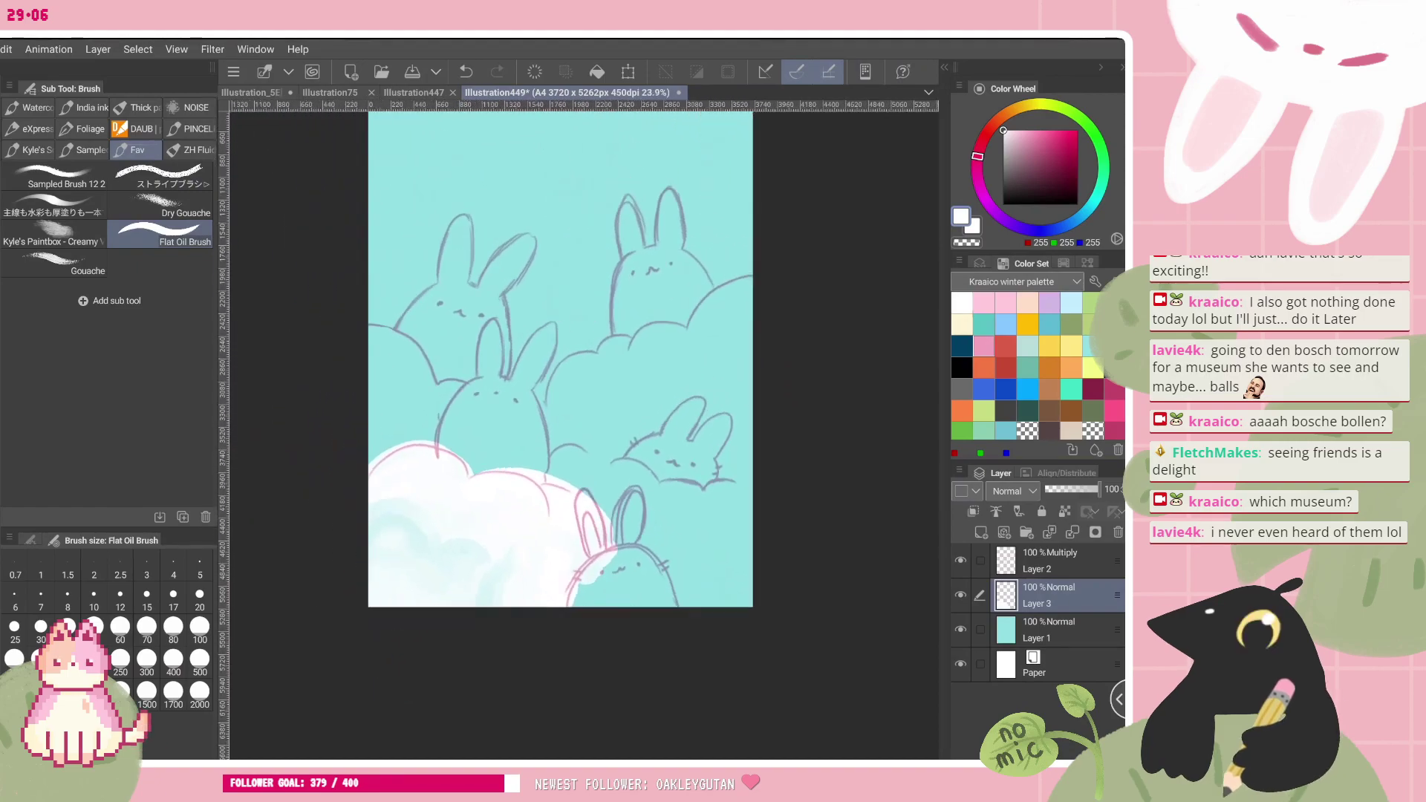
pyautogui.hscroll(1, 534, 357)
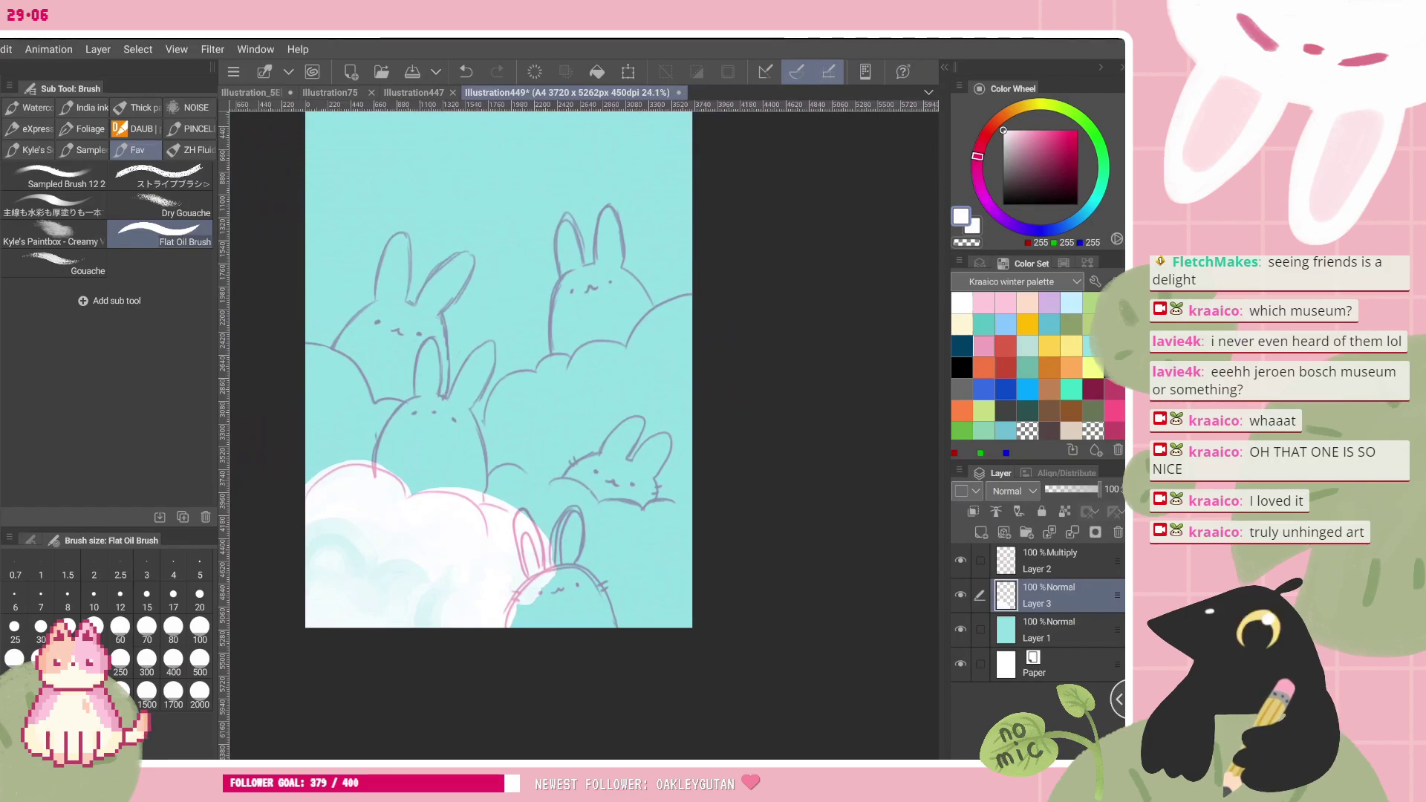
pyautogui.moveTo(489, 594); pyautogui.dragTo(564, 620)
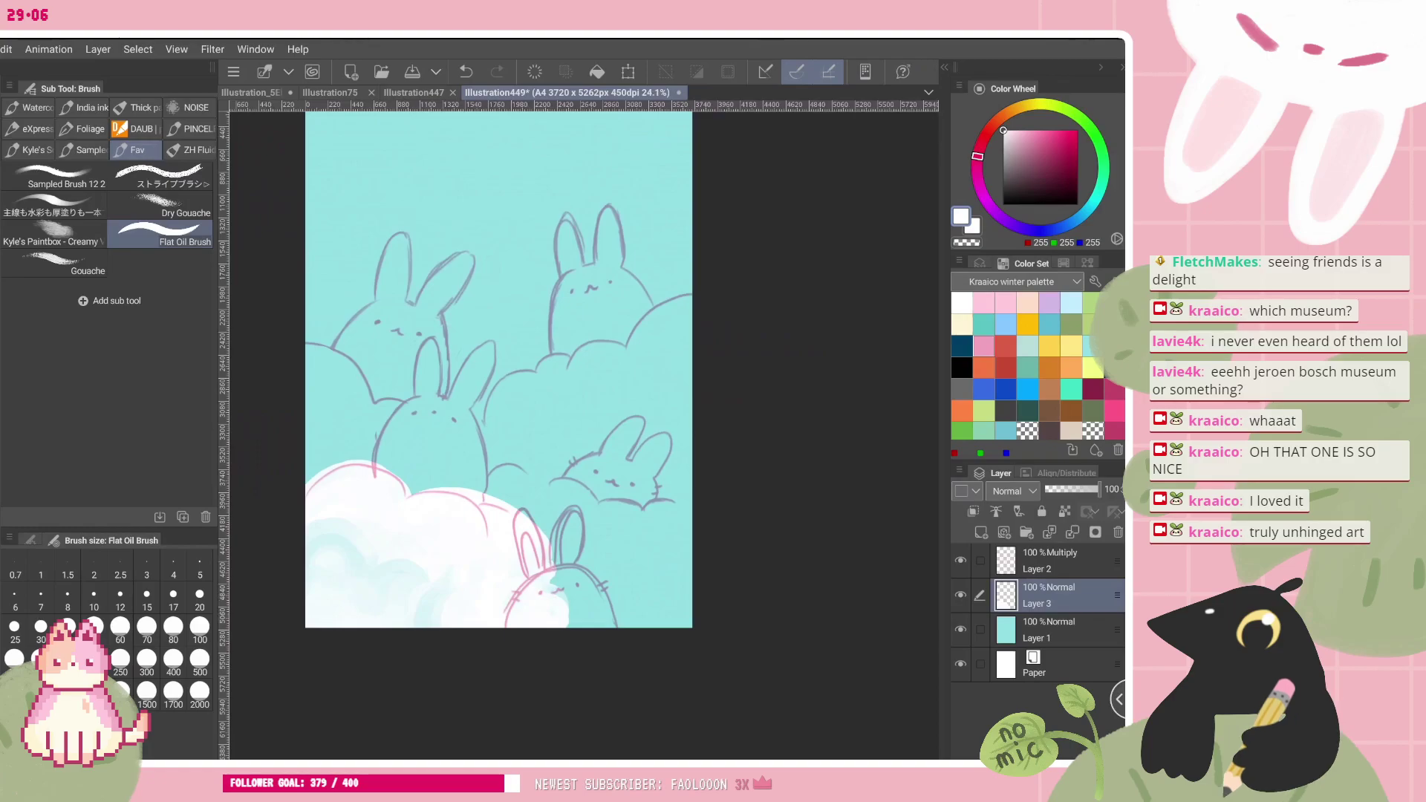
# - Add one layer above the cloud paint and another directly above the turquoise background, and choose pale peach as the colour
pyautogui.click(981, 532)
pyautogui.click(1092, 346)
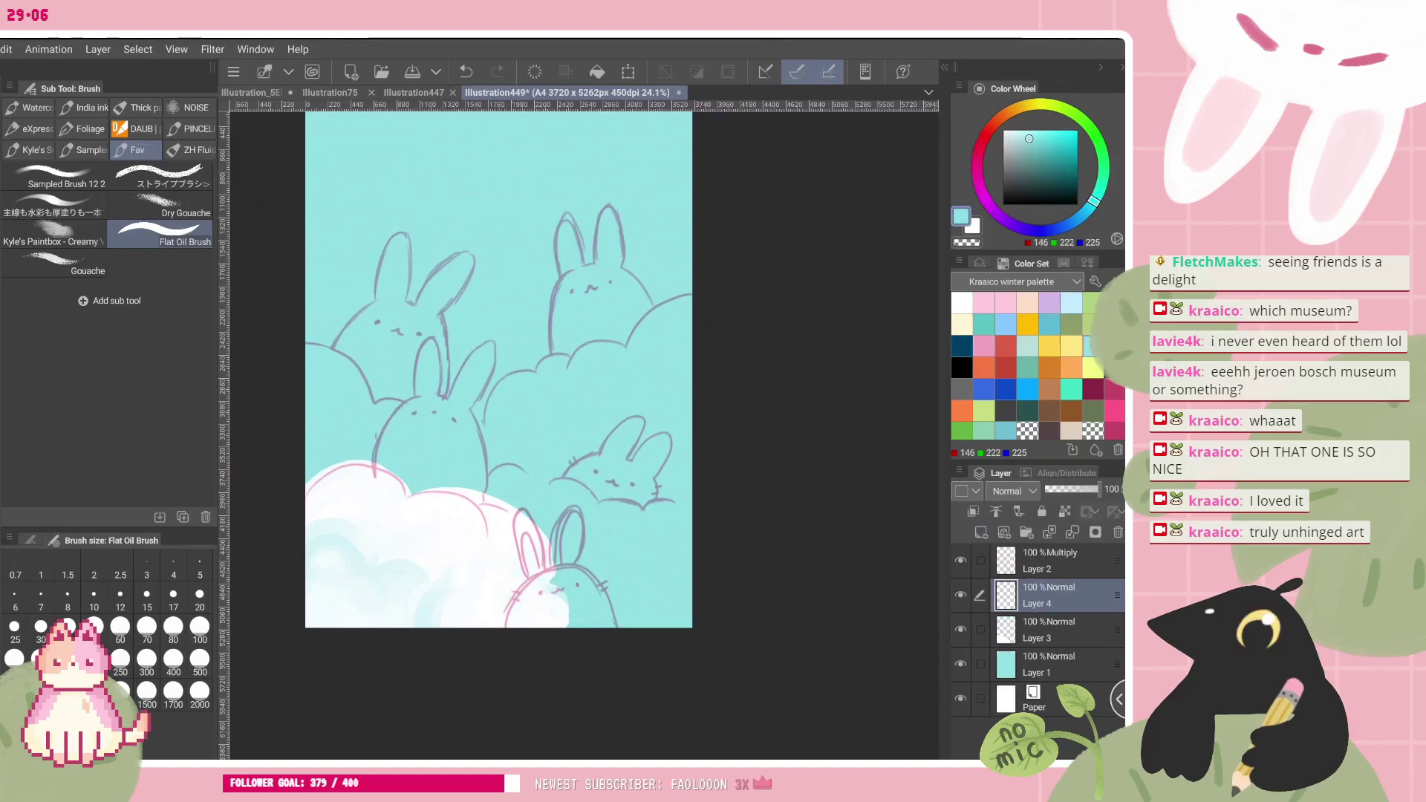
pyautogui.click(1071, 367)
pyautogui.click(1046, 665)
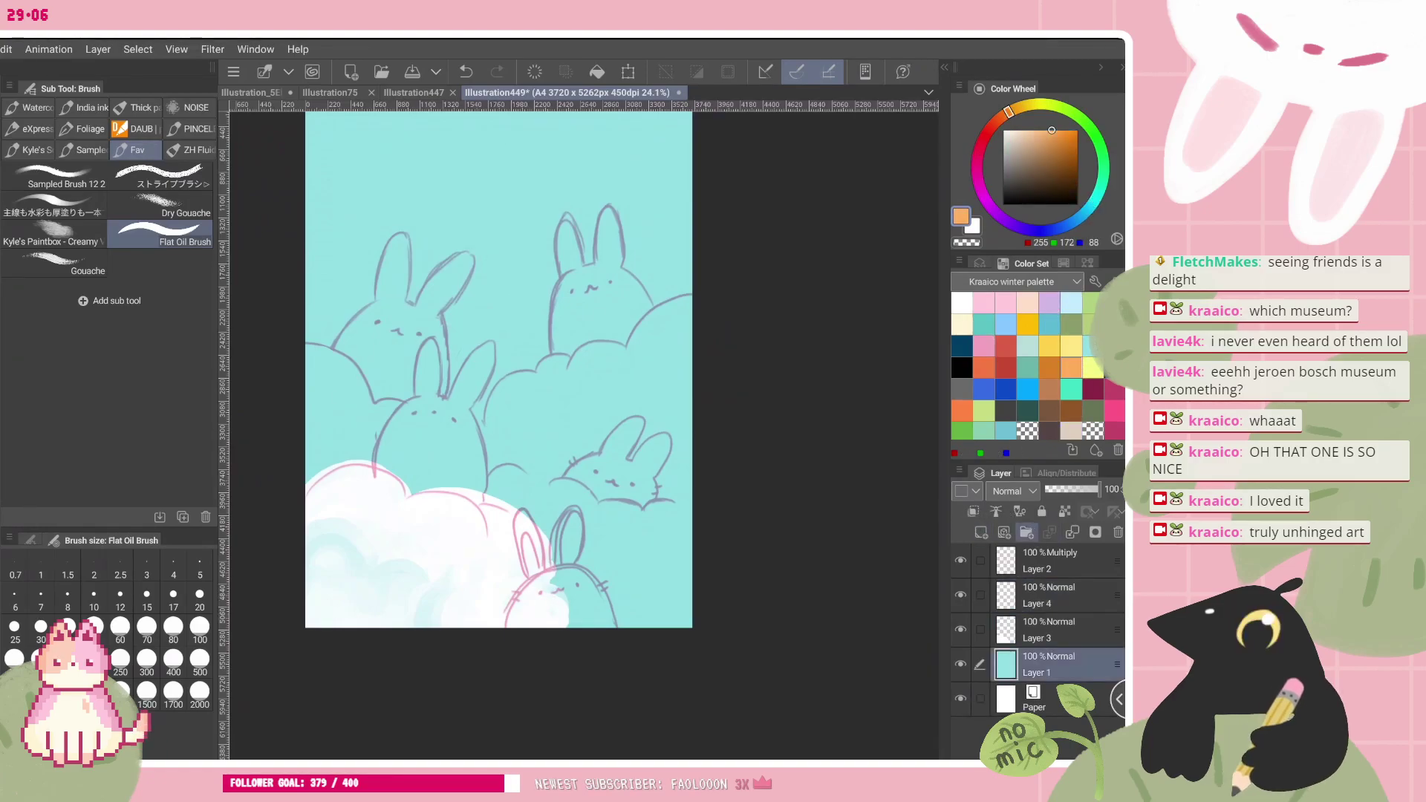
pyautogui.click(981, 532)
pyautogui.click(1027, 303)
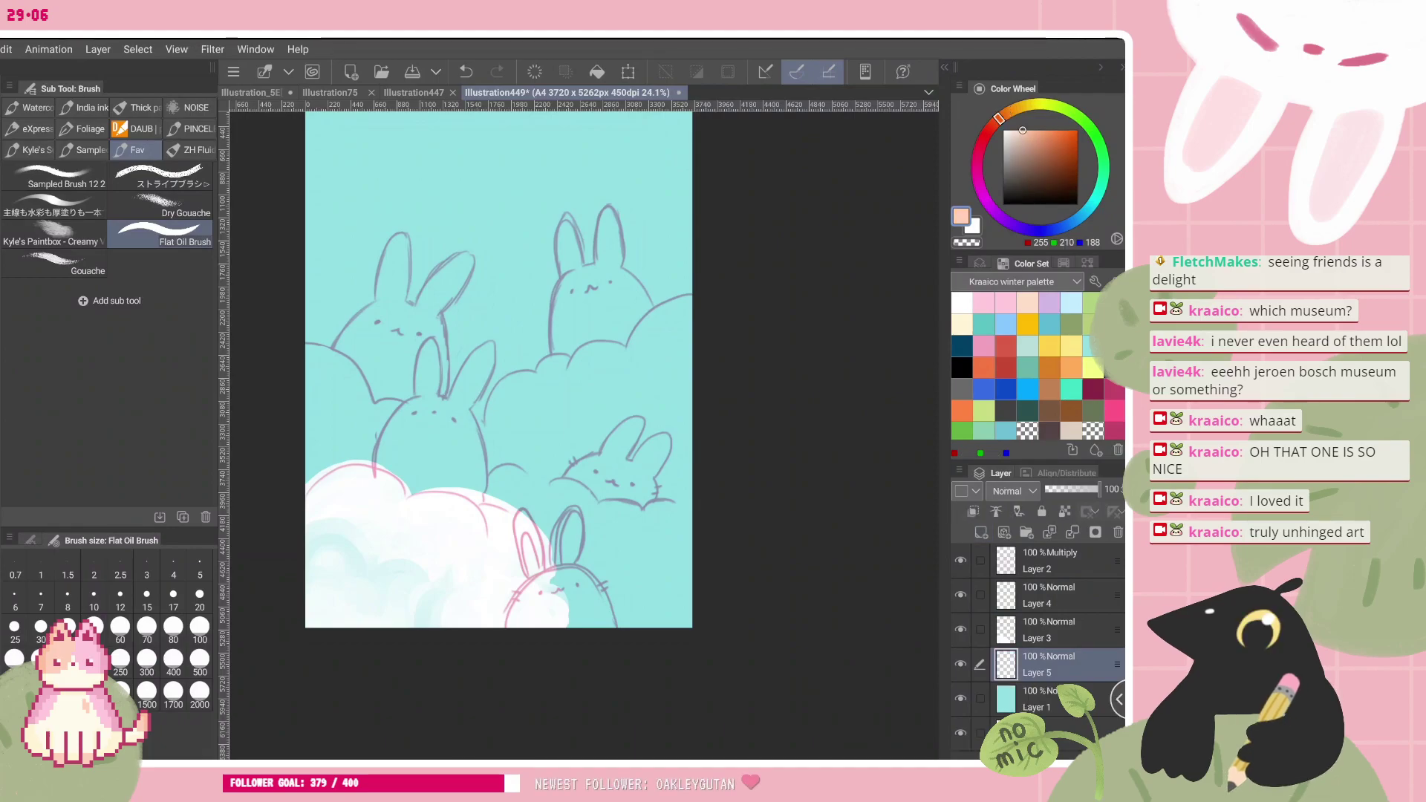
# - Paint the body and both ears of the middle rabbit behind the front cloud in pale peach
pyautogui.moveTo(395, 488); pyautogui.dragTo(392, 474)
pyautogui.moveTo(407, 395)
pyautogui.mouseDown()
pyautogui.moveTo(385, 447)
pyautogui.moveTo(411, 427)
pyautogui.moveTo(441, 458)
pyautogui.moveTo(435, 418)
pyautogui.moveTo(446, 444)
pyautogui.moveTo(421, 430)
pyautogui.moveTo(471, 460)
pyautogui.mouseUp()
pyautogui.hotkey('ctrl', 'z')
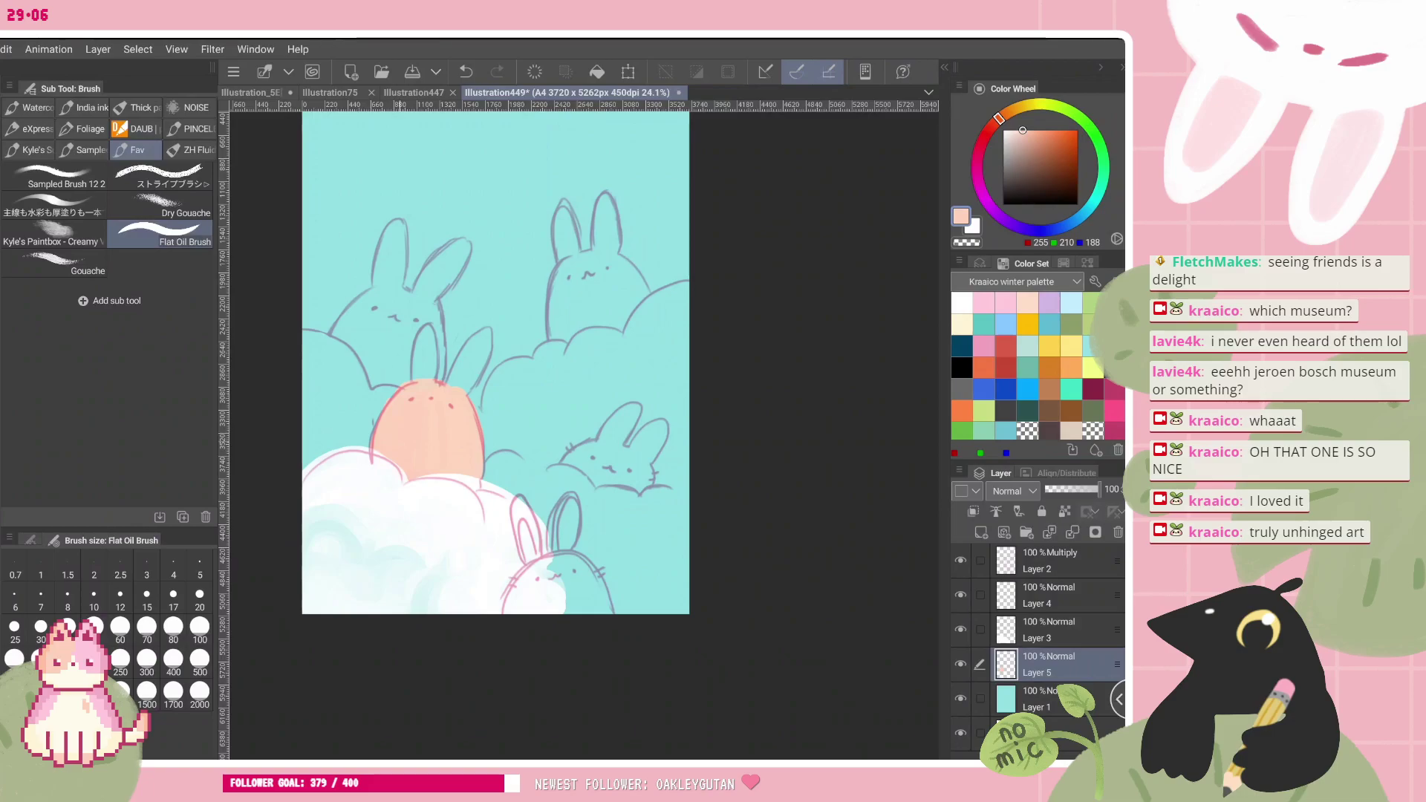
pyautogui.moveTo(426, 331); pyautogui.dragTo(422, 377)
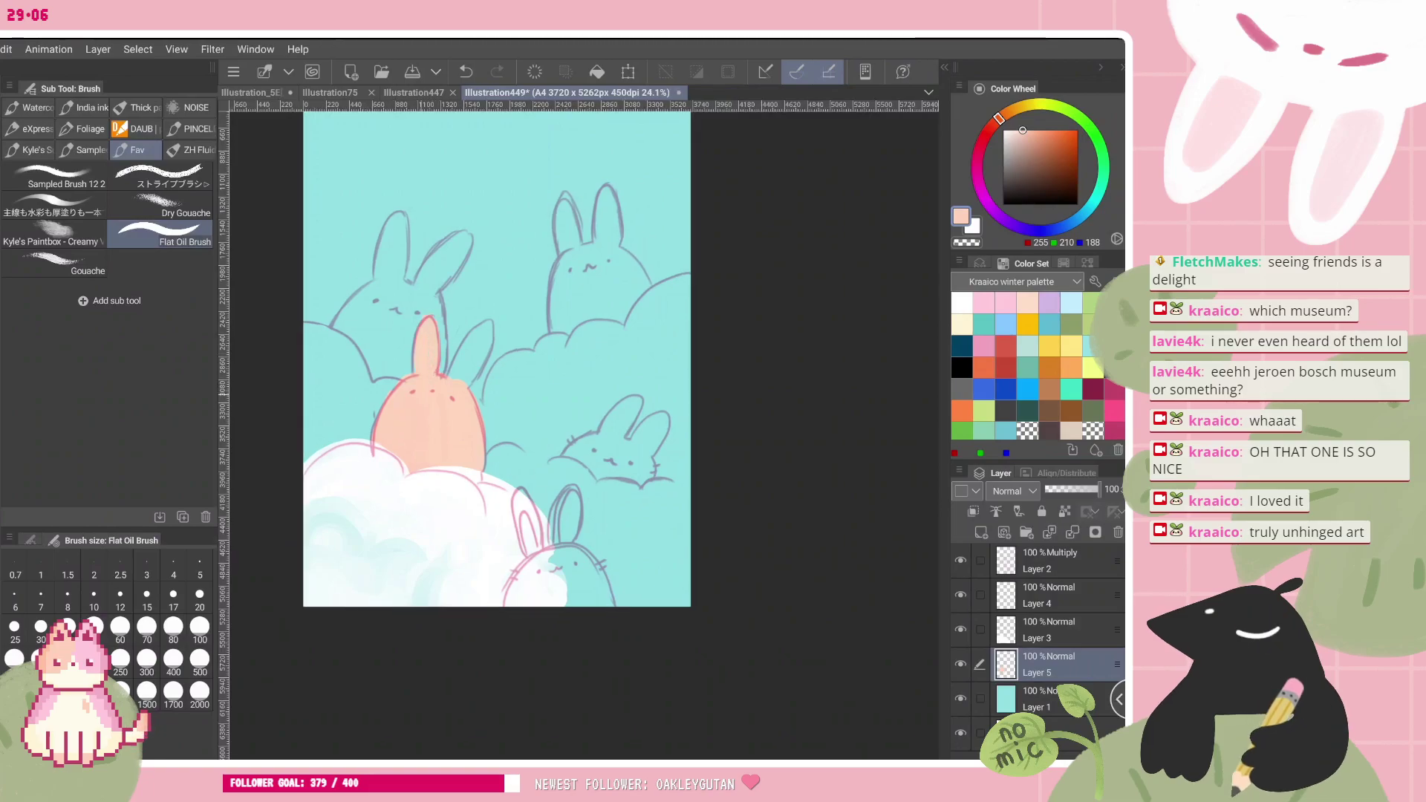
pyautogui.moveTo(448, 379)
pyautogui.mouseDown()
pyautogui.moveTo(479, 327)
pyautogui.moveTo(468, 377)
pyautogui.mouseUp()
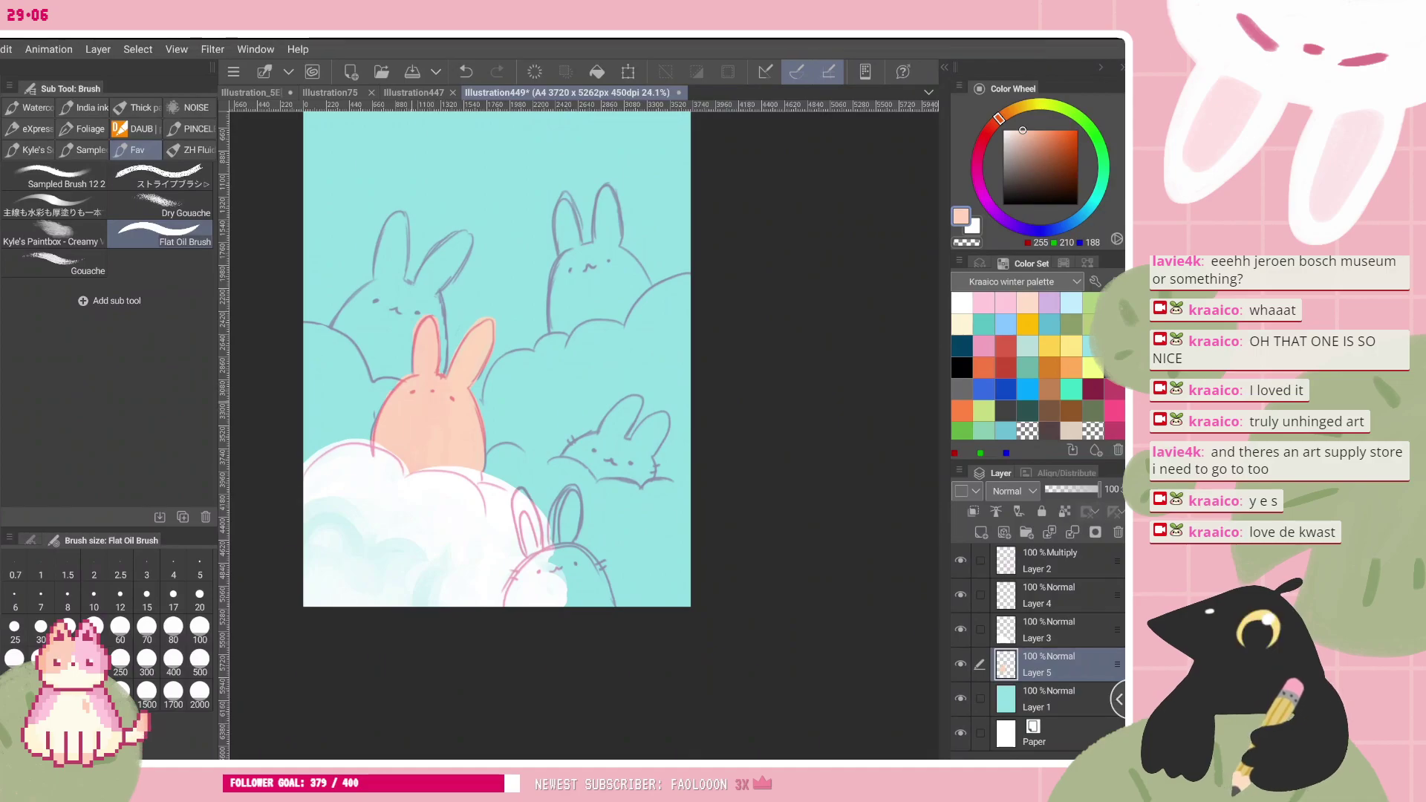
# - Trim the peach paint around the middle rabbit's ears and head with the transparent colour, matching the sketched outline
pyautogui.scroll(2, 497, 387)
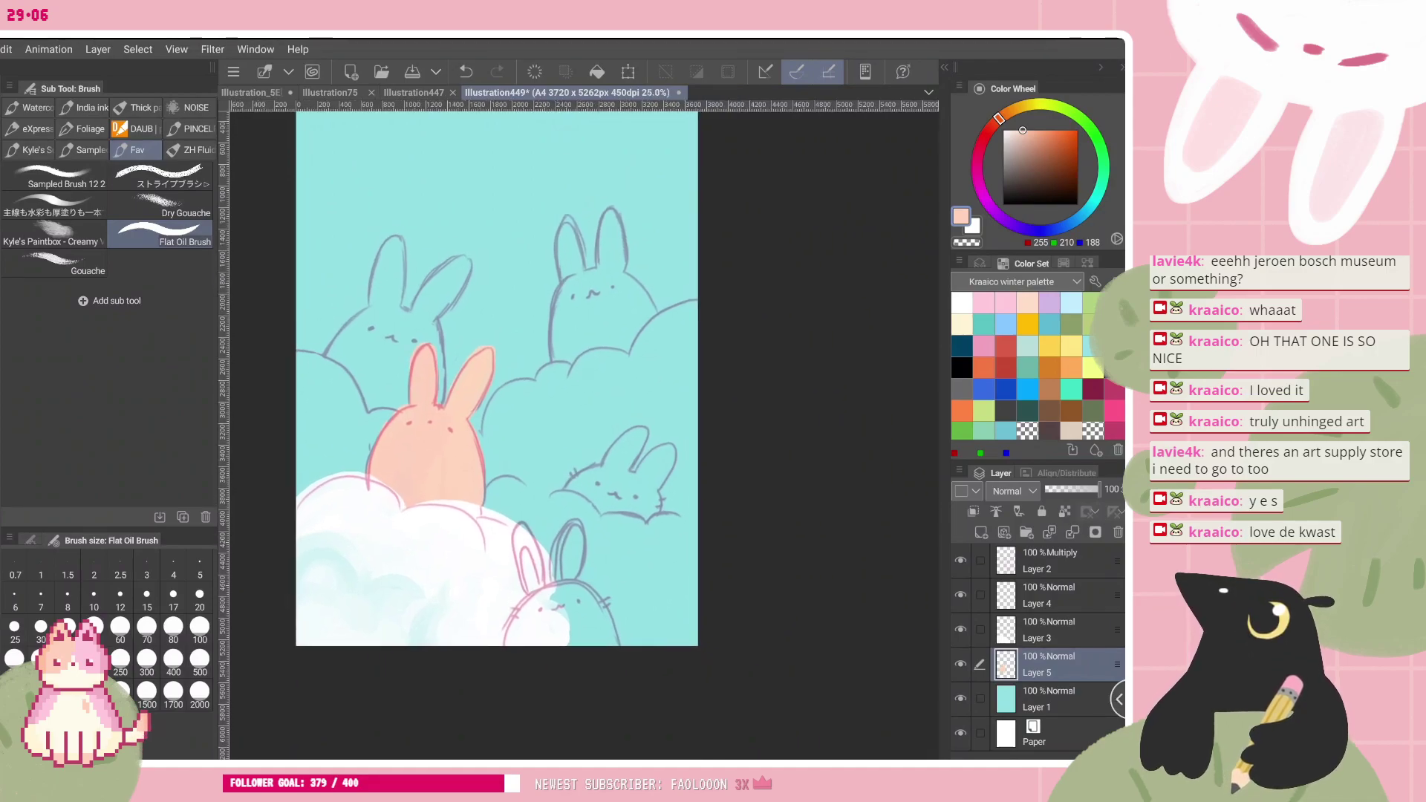
pyautogui.scroll(1, 398, 372)
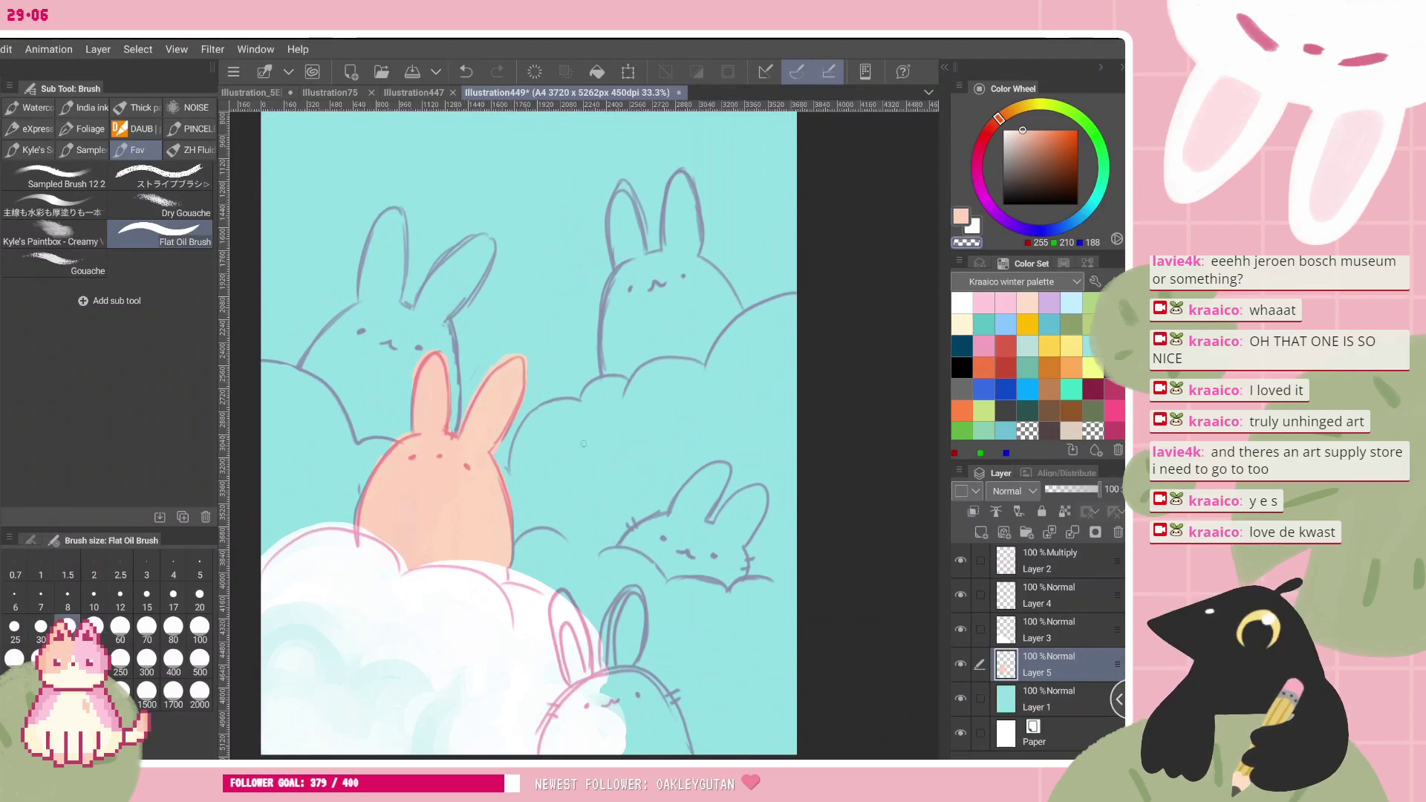
pyautogui.scroll(3, 584, 443)
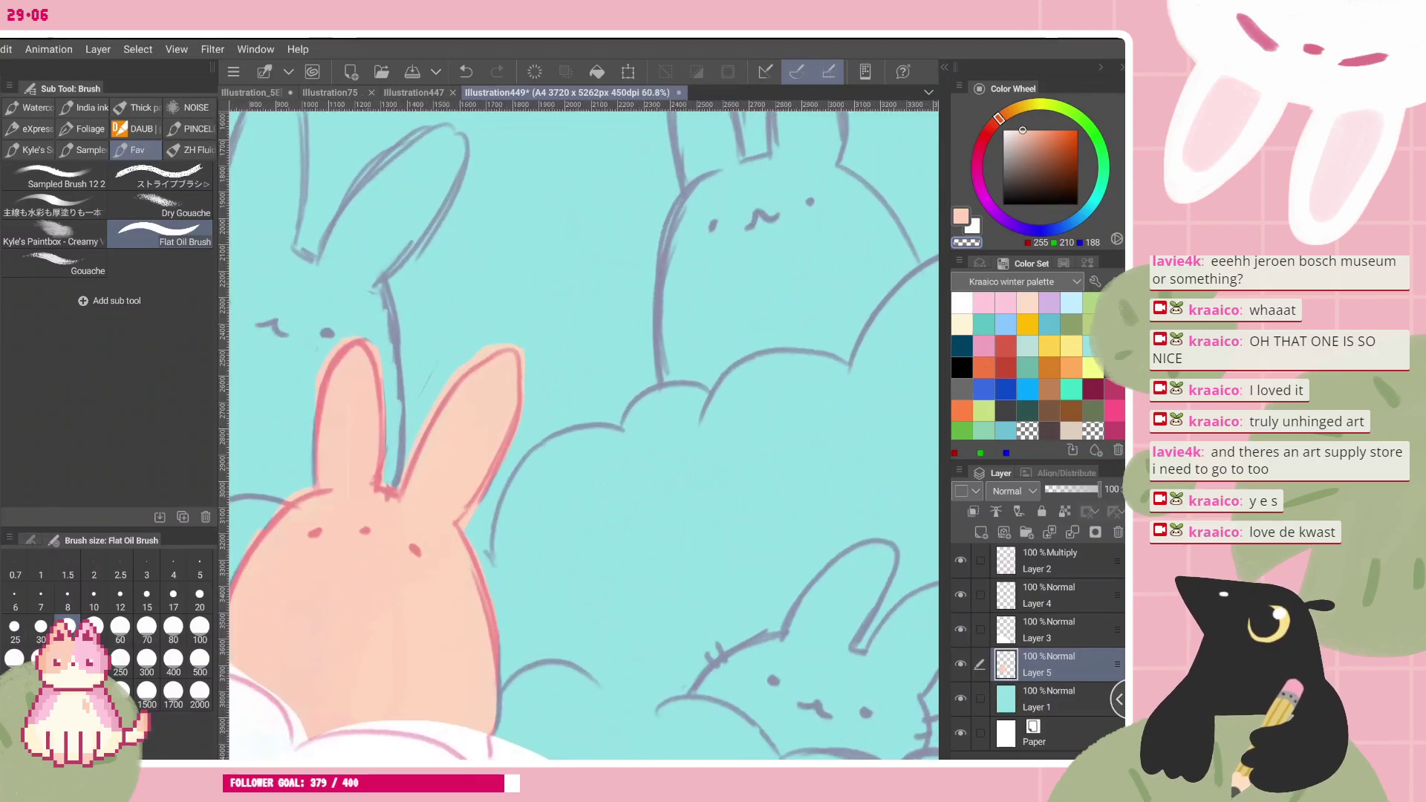
pyautogui.moveTo(293, 498); pyautogui.dragTo(305, 488)
pyautogui.scroll(-2, 583, 436)
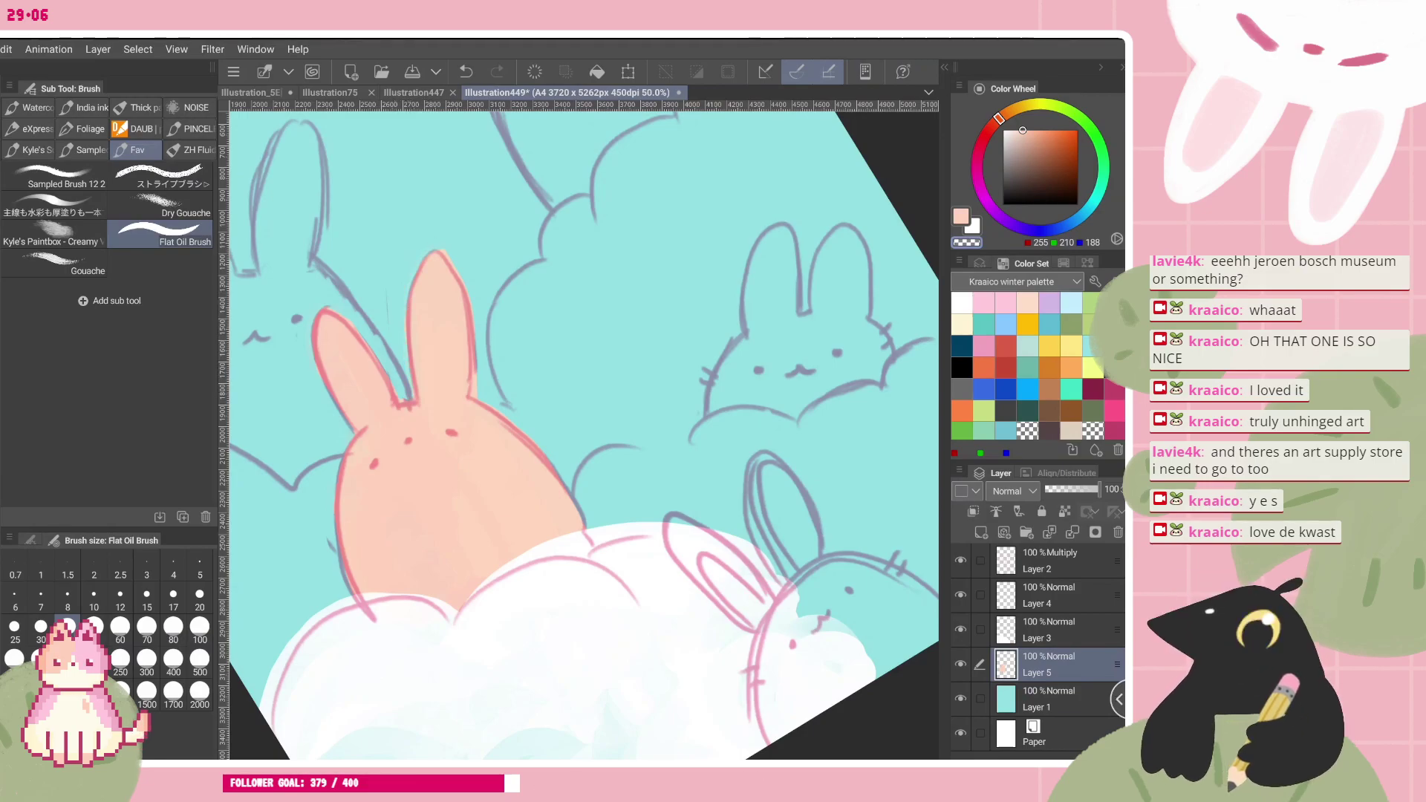
pyautogui.scroll(1, 584, 435)
pyautogui.moveTo(484, 259); pyautogui.dragTo(435, 386)
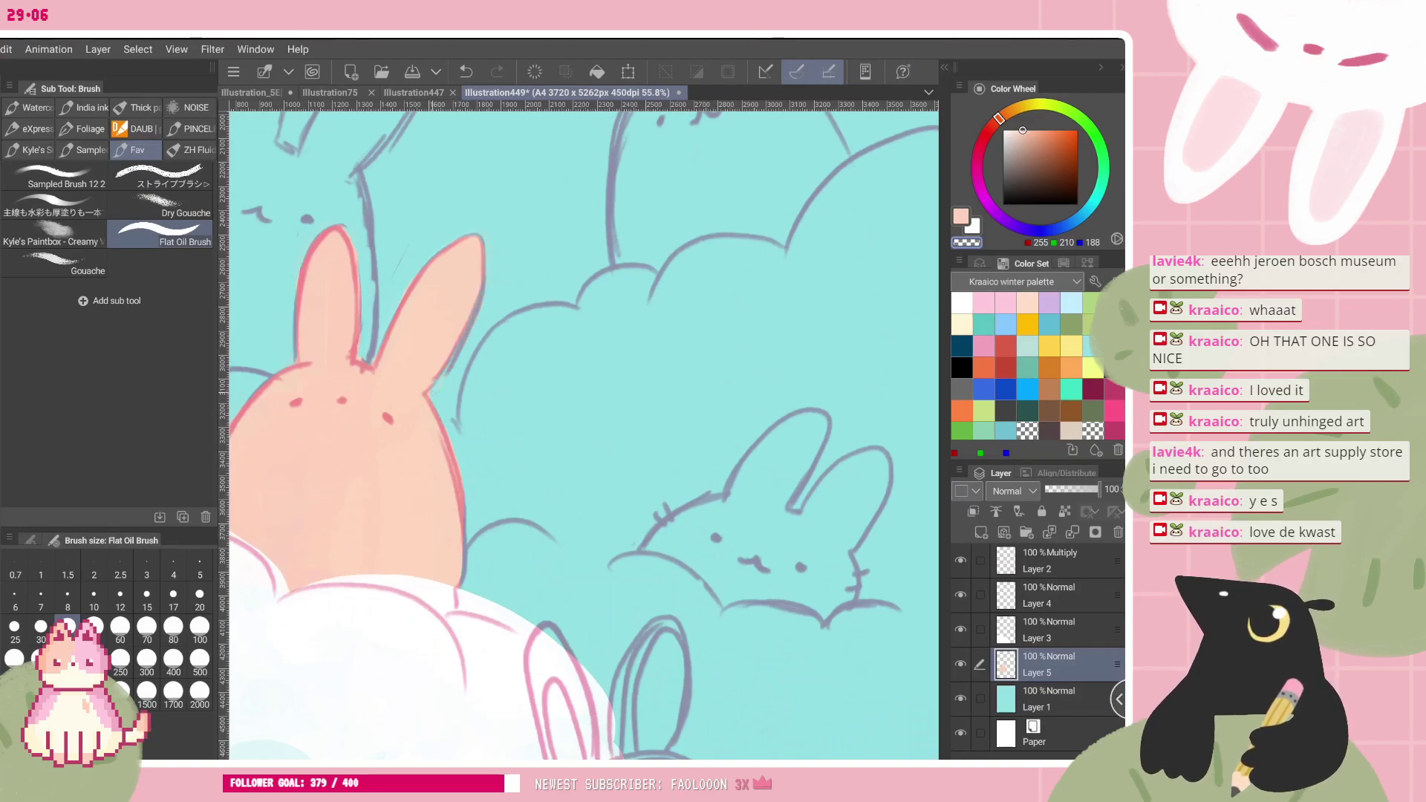
pyautogui.scroll(-2, 583, 431)
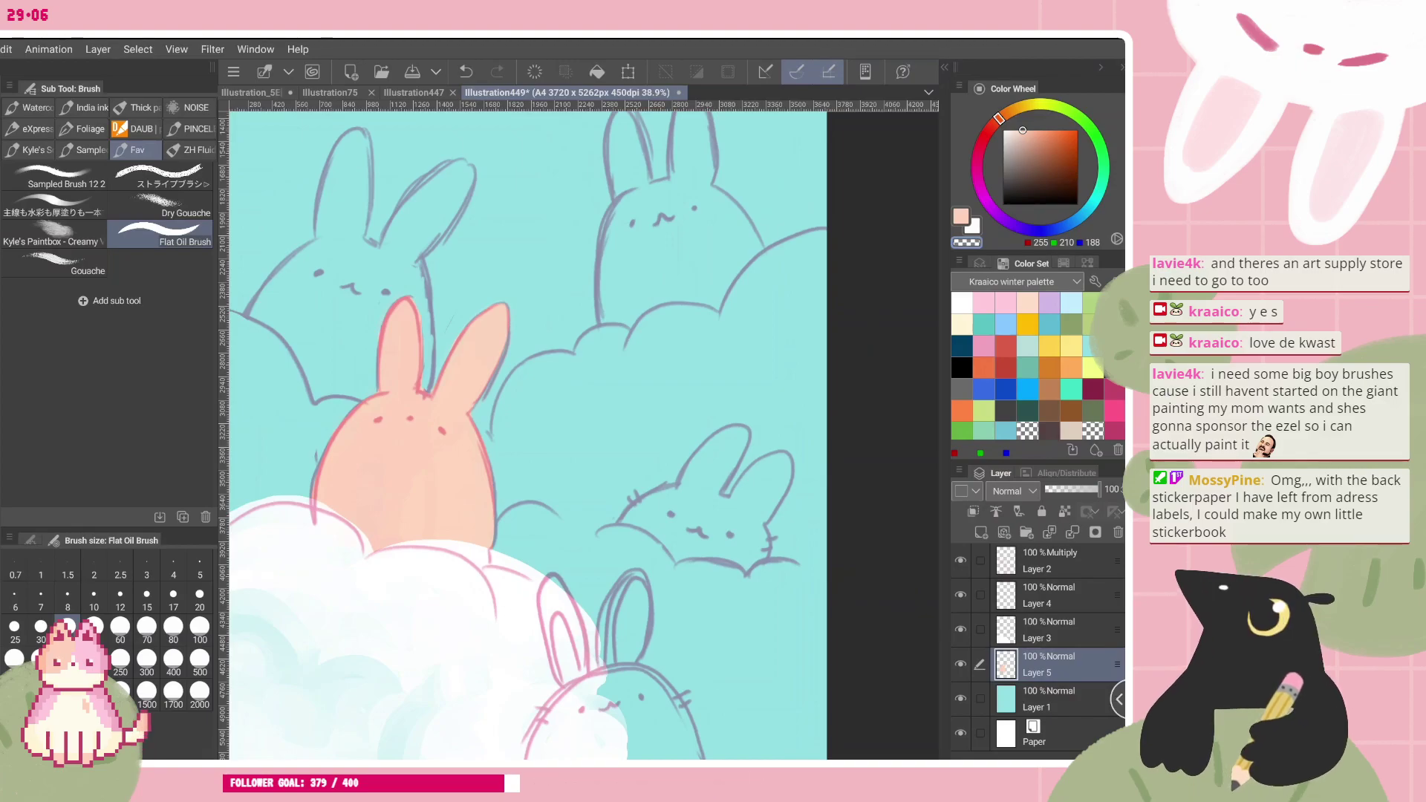
pyautogui.hotkey('ctrl', '-')
pyautogui.scroll(-1, 509, 417)
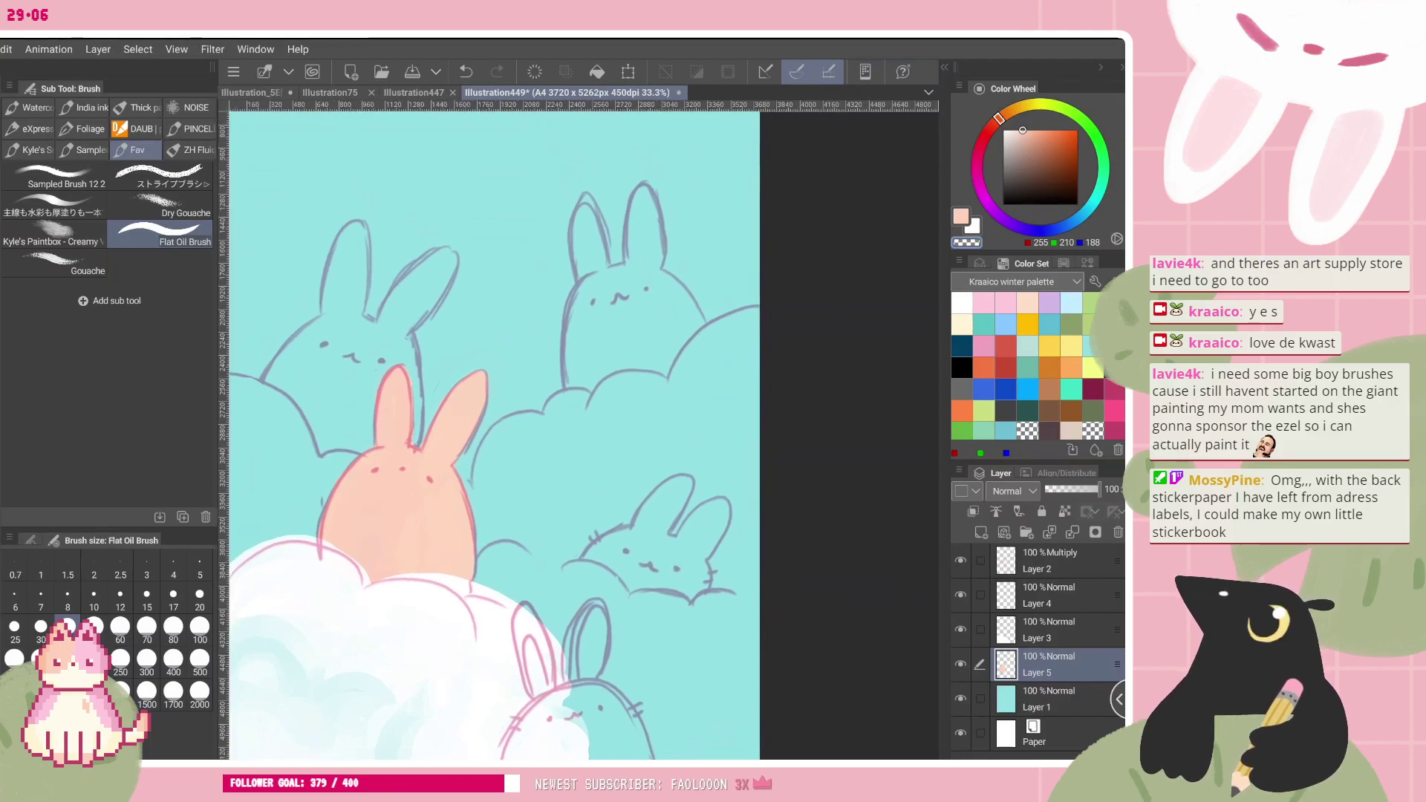
# - Add a layer directly above the turquoise background, choose white as the colour and set the brush size to 70
pyautogui.scroll(-1, 510, 418)
pyautogui.hotkey('ctrl', '+')
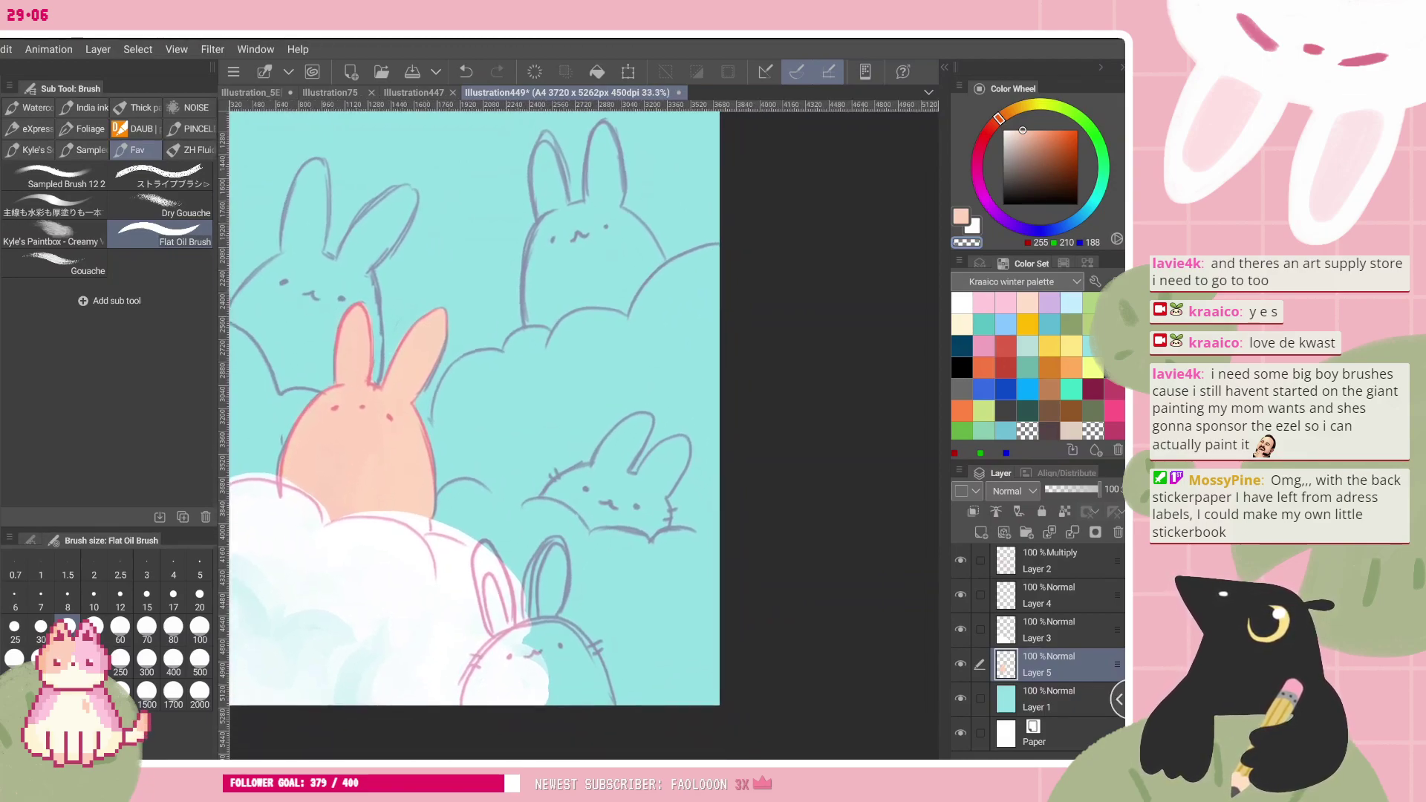
pyautogui.click(1047, 699)
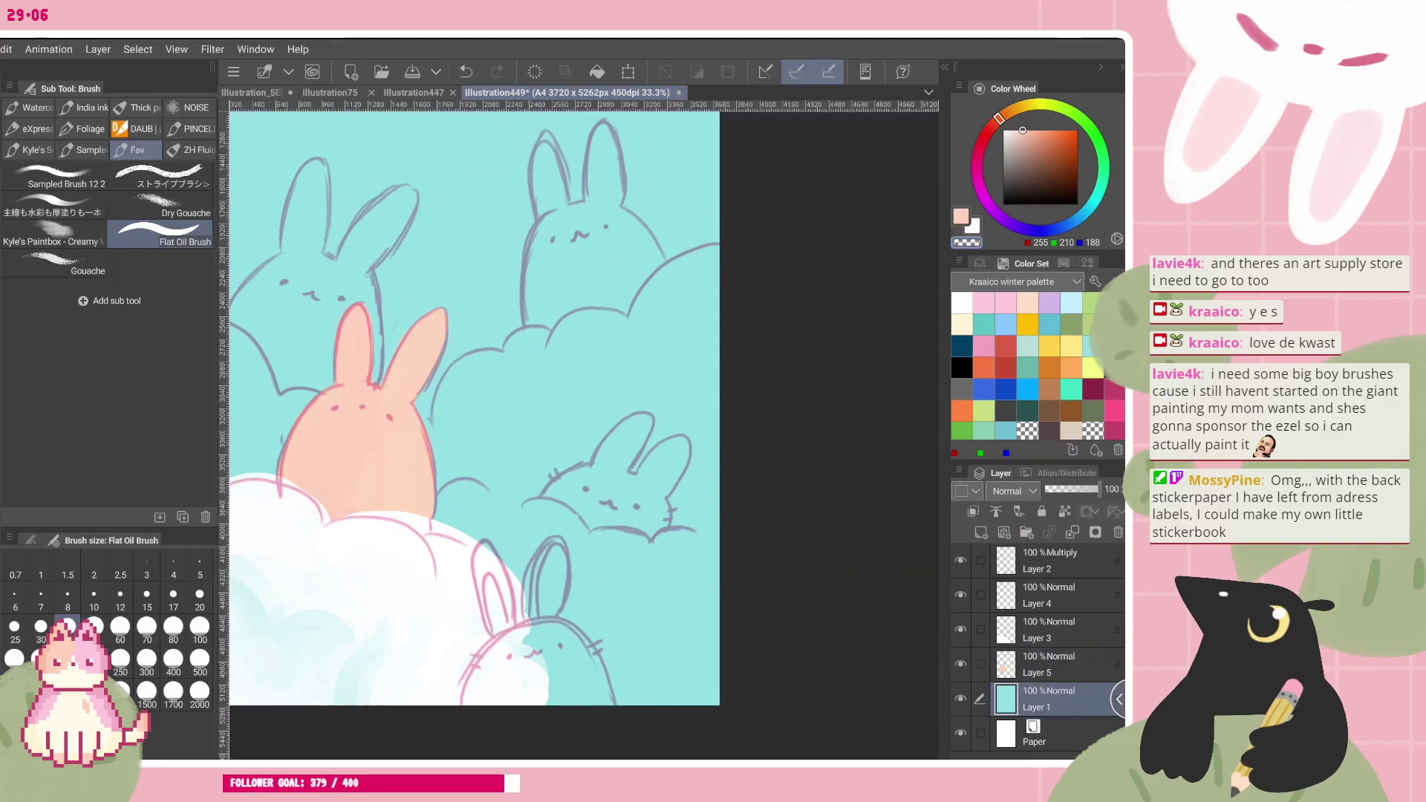
pyautogui.scroll(-1, 510, 417)
pyautogui.click(981, 532)
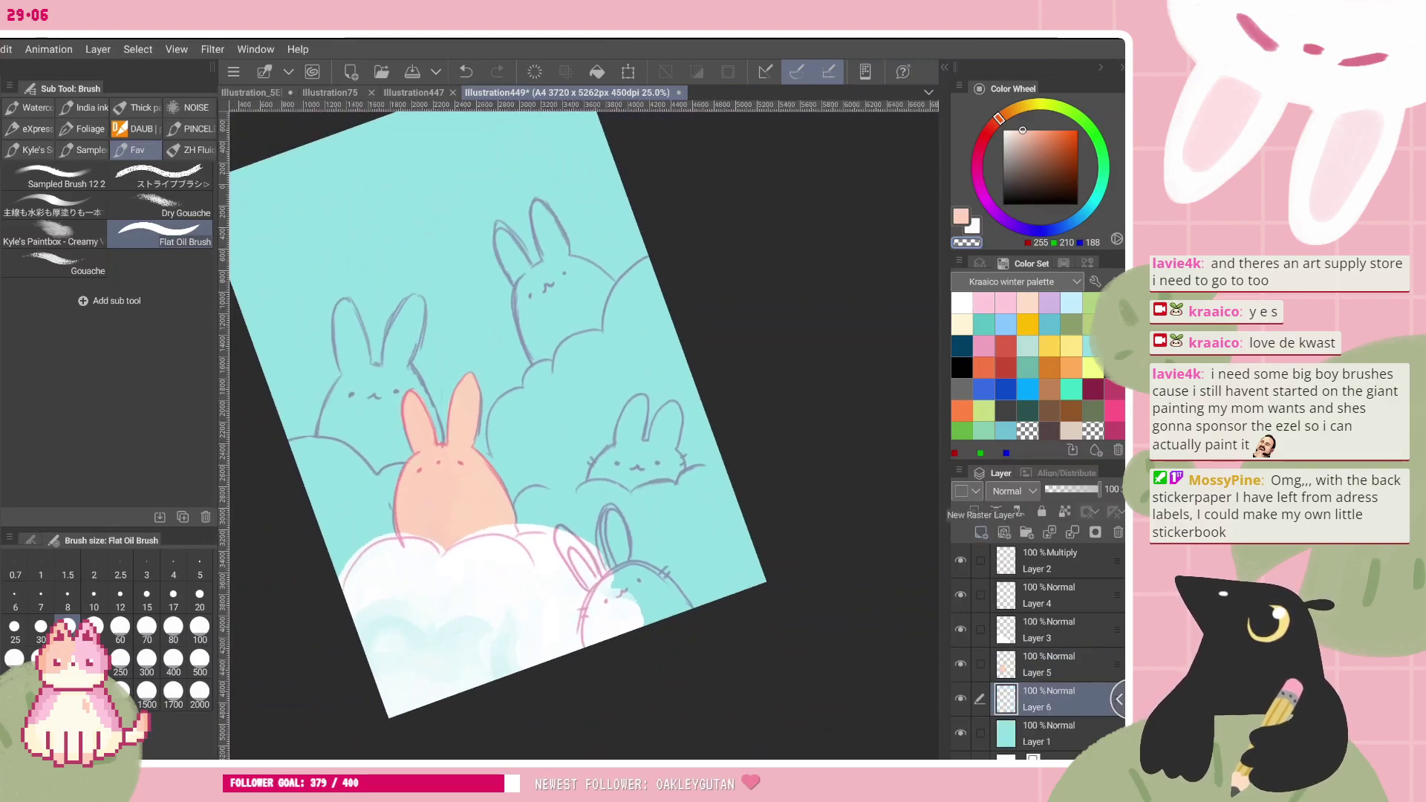
pyautogui.click(962, 302)
pyautogui.click(149, 630)
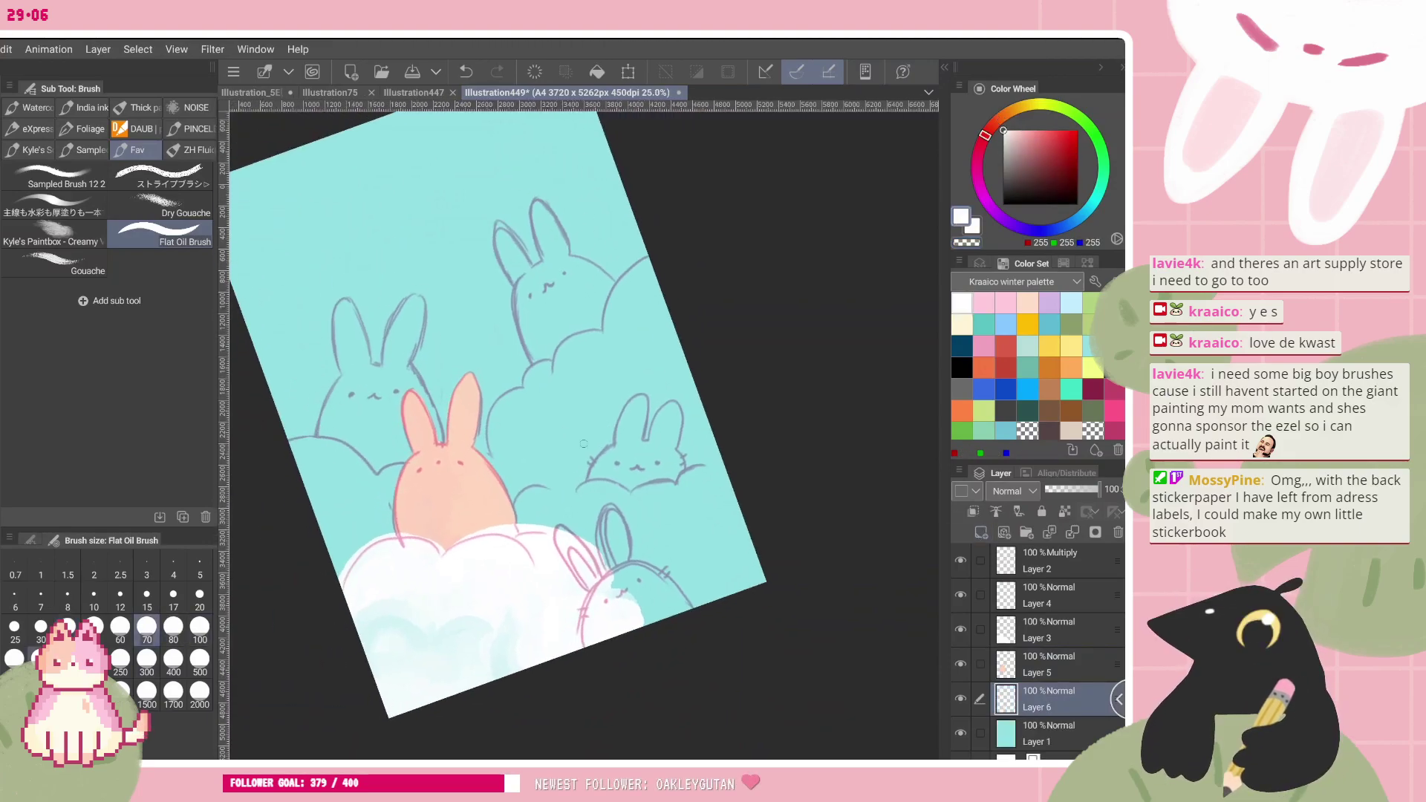
# - Paint the cloud behind the middle rabbit's left side white, from its sketched upper edge down to the front cloud and the canvas edge
pyautogui.scroll(1, 584, 444)
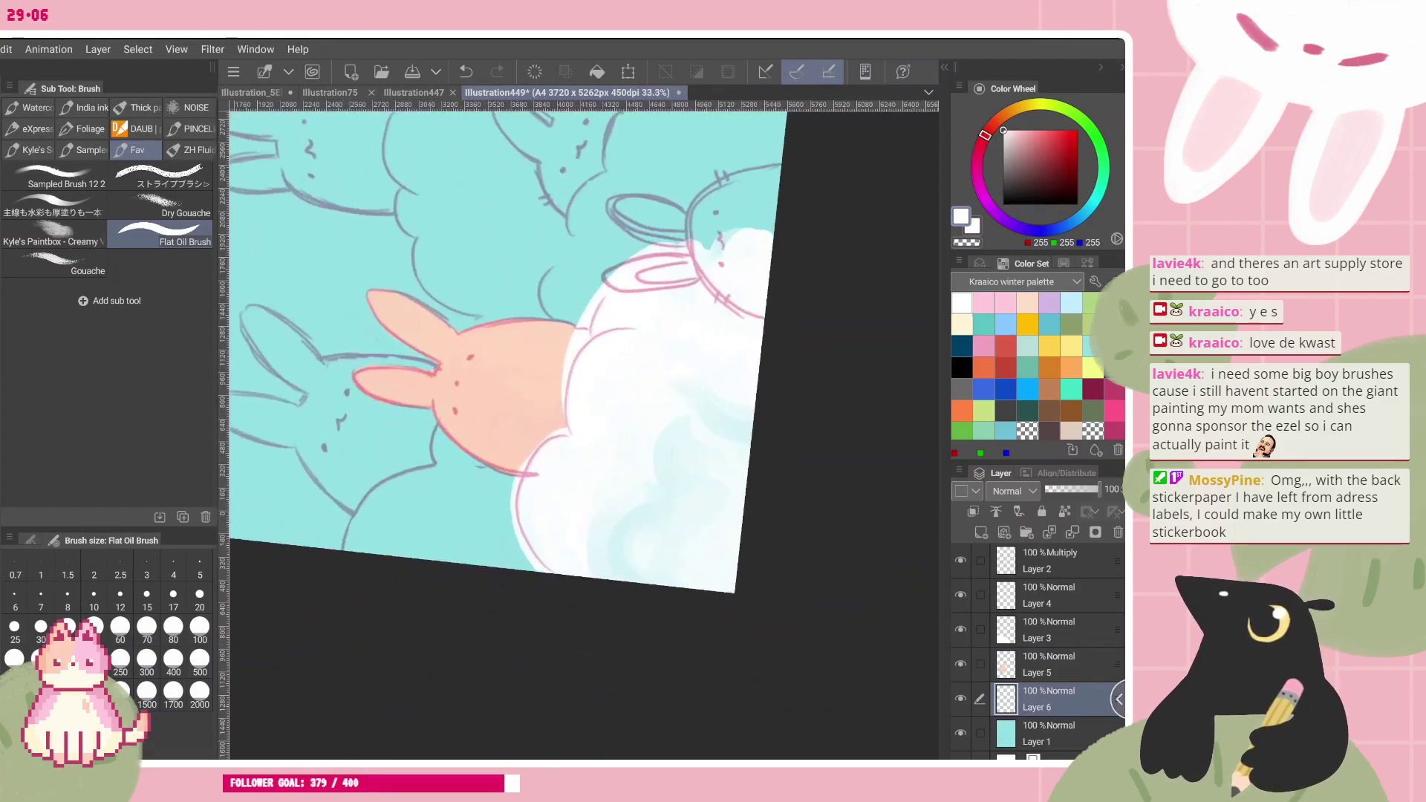
pyautogui.moveTo(444, 431)
pyautogui.mouseDown()
pyautogui.moveTo(473, 564)
pyautogui.moveTo(456, 450)
pyautogui.moveTo(439, 517)
pyautogui.moveTo(452, 546)
pyautogui.mouseUp()
pyautogui.moveTo(462, 454)
pyautogui.mouseDown()
pyautogui.moveTo(497, 560)
pyautogui.moveTo(515, 563)
pyautogui.mouseUp()
pyautogui.moveTo(493, 471); pyautogui.dragTo(519, 563)
pyautogui.moveTo(504, 476); pyautogui.dragTo(502, 510)
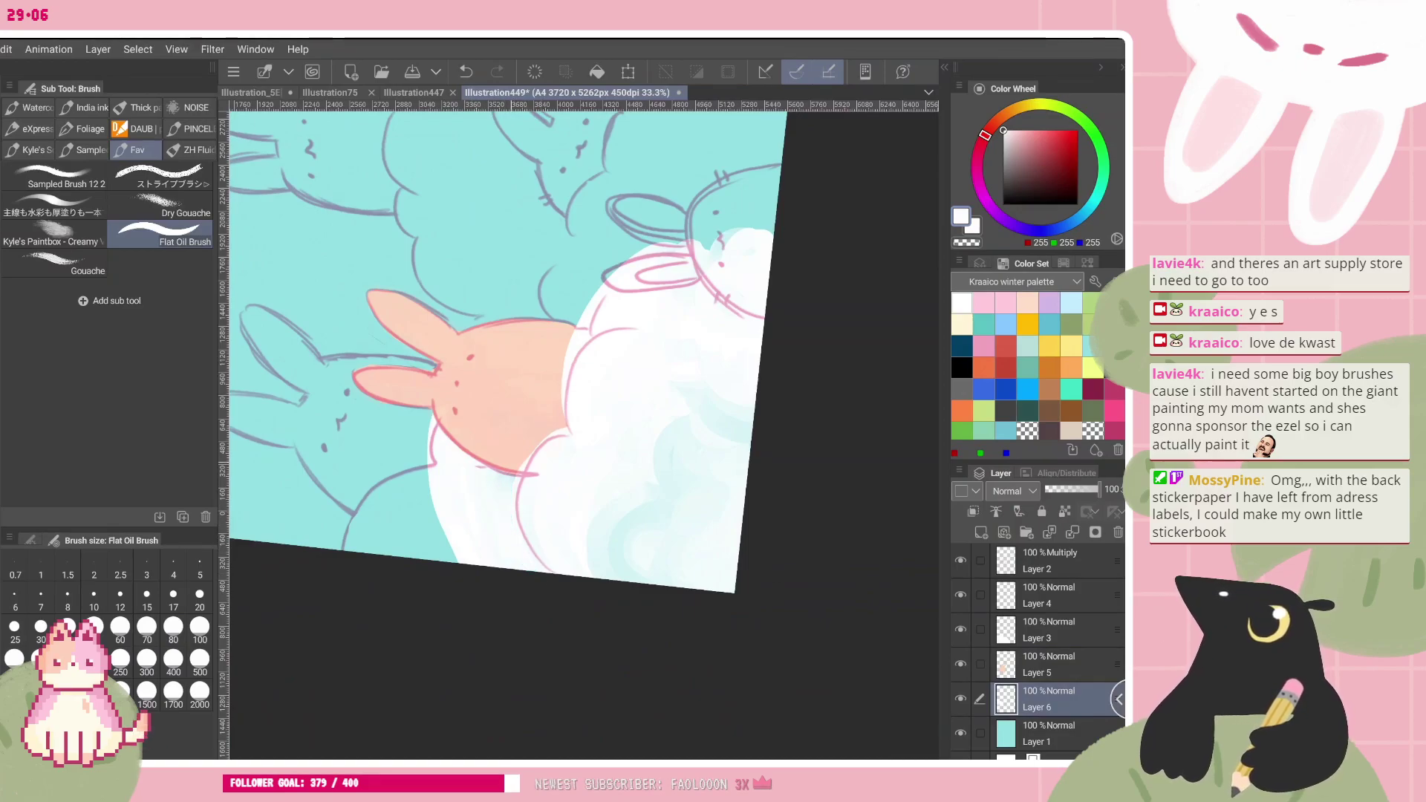
pyautogui.moveTo(504, 483); pyautogui.dragTo(516, 541)
pyautogui.moveTo(497, 479); pyautogui.dragTo(516, 566)
pyautogui.moveTo(483, 468); pyautogui.dragTo(497, 533)
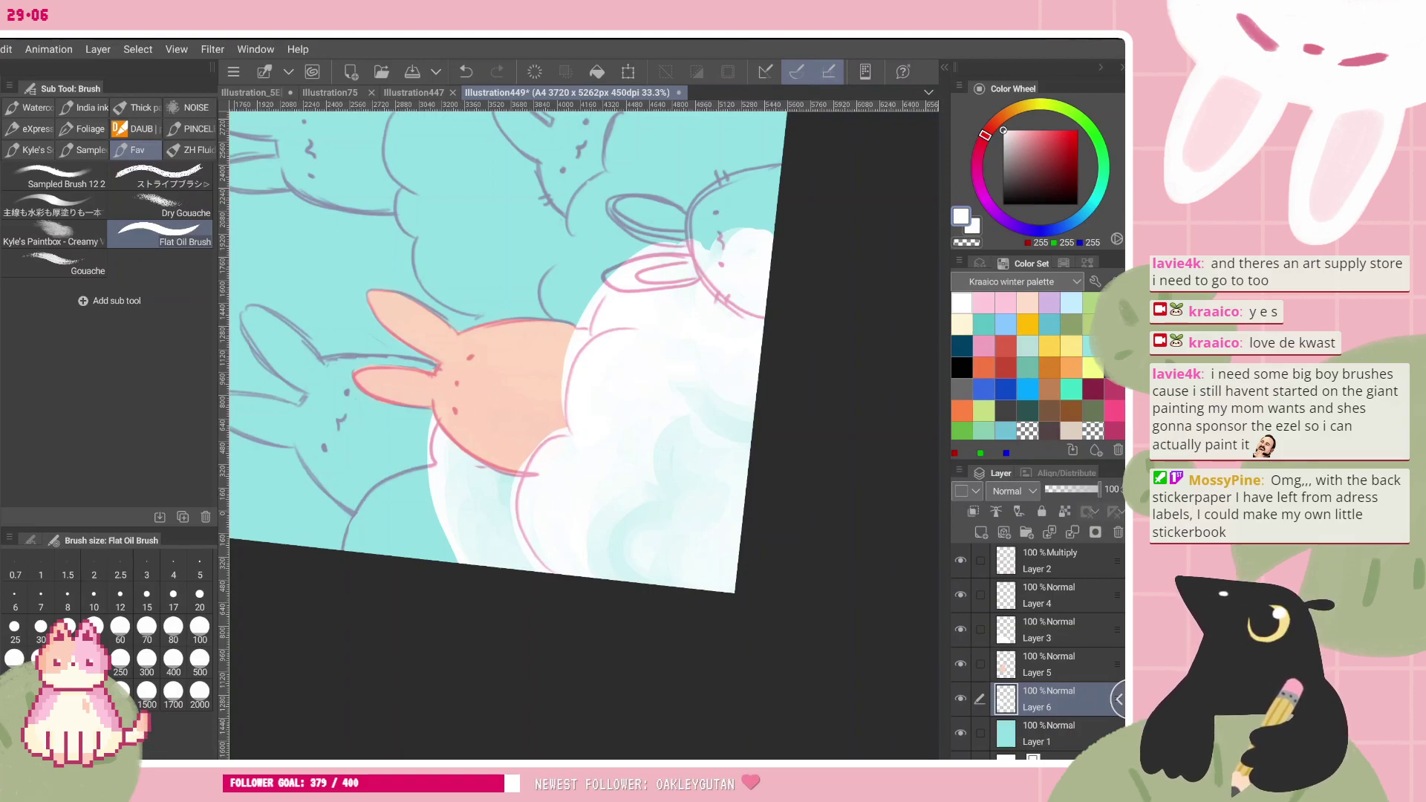
pyautogui.moveTo(584, 436); pyautogui.dragTo(569, 330)
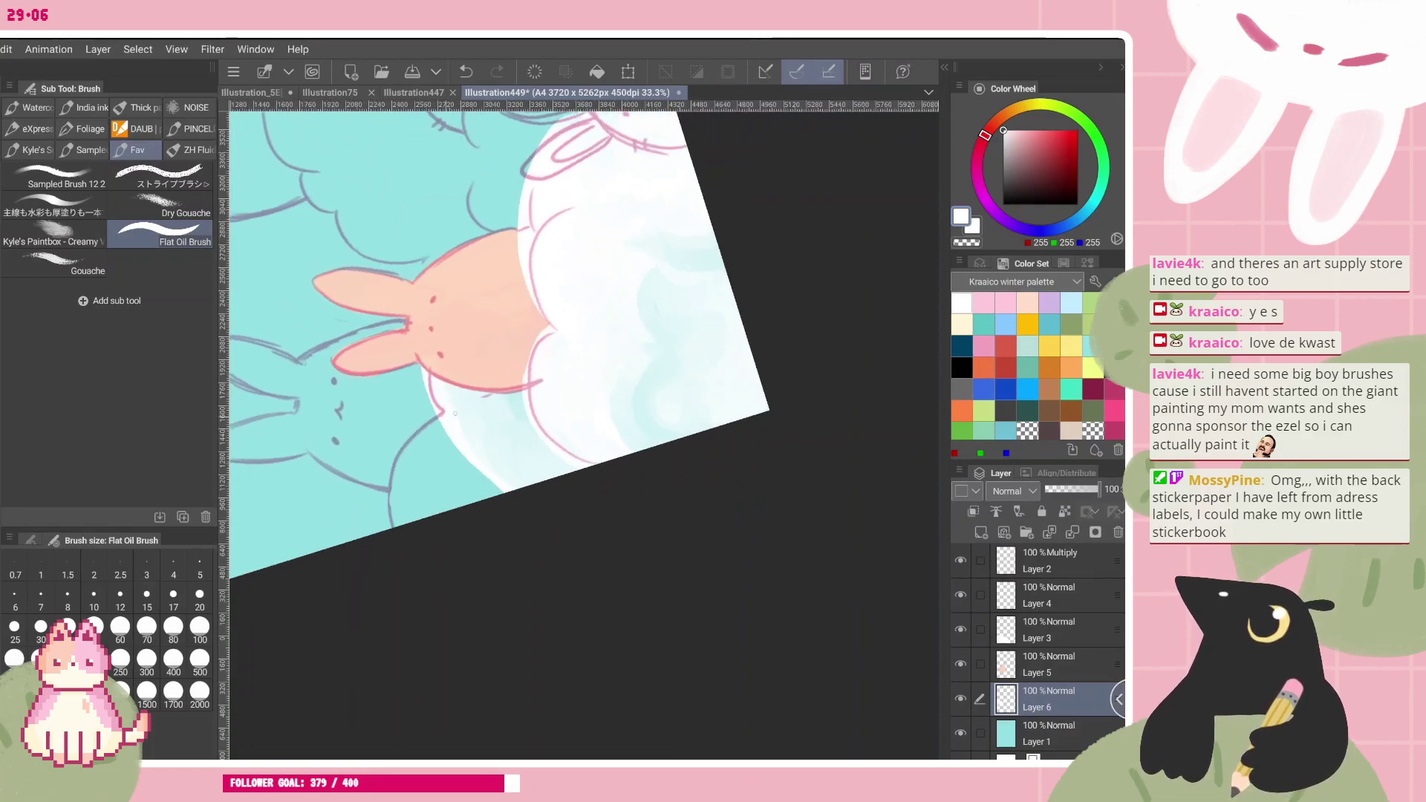
pyautogui.moveTo(442, 419); pyautogui.dragTo(418, 590)
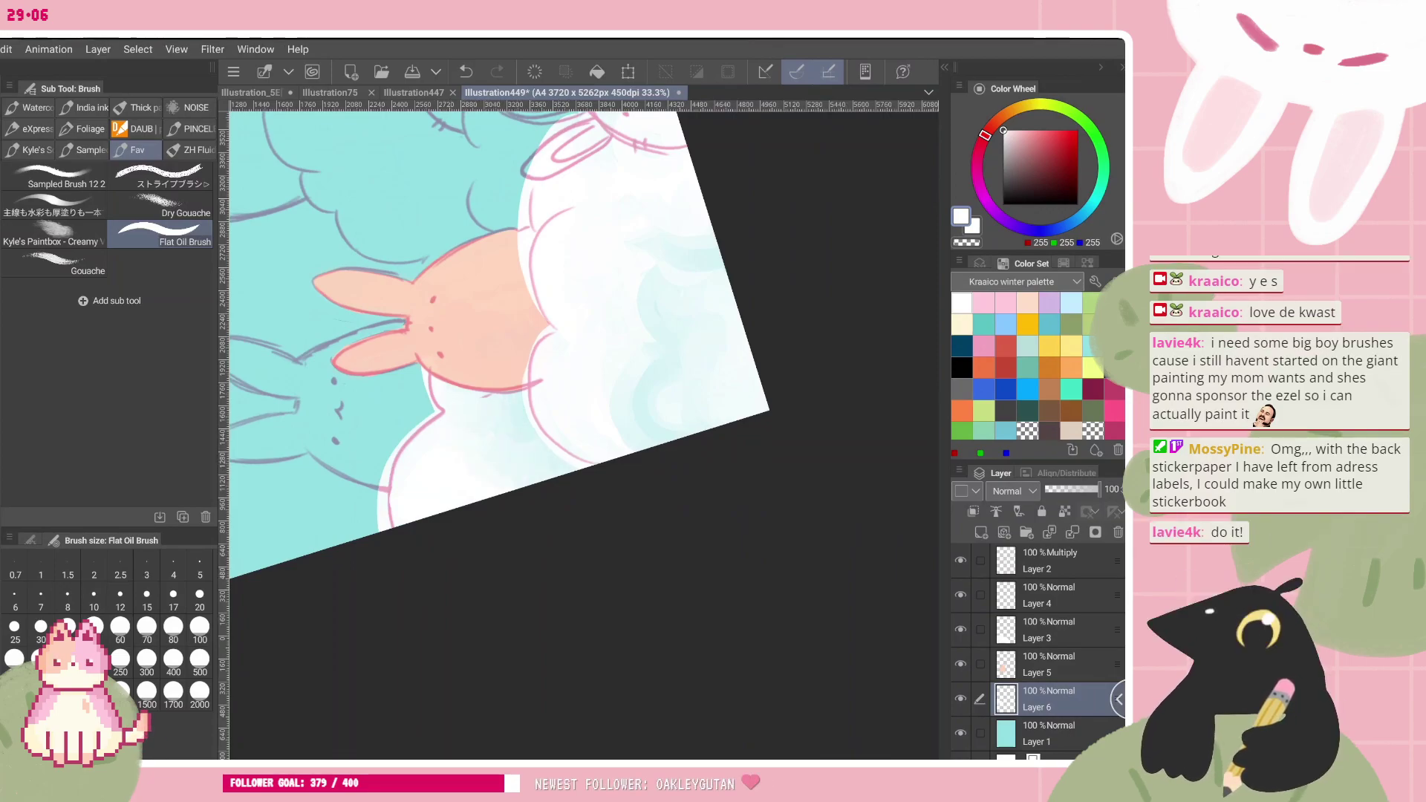
# - Paint the first three bumps of the right-hand cloud white, starting beside the peach rabbit's ear and following the sketched edge
pyautogui.scroll(-3, 584, 436)
pyautogui.scroll(4, 583, 435)
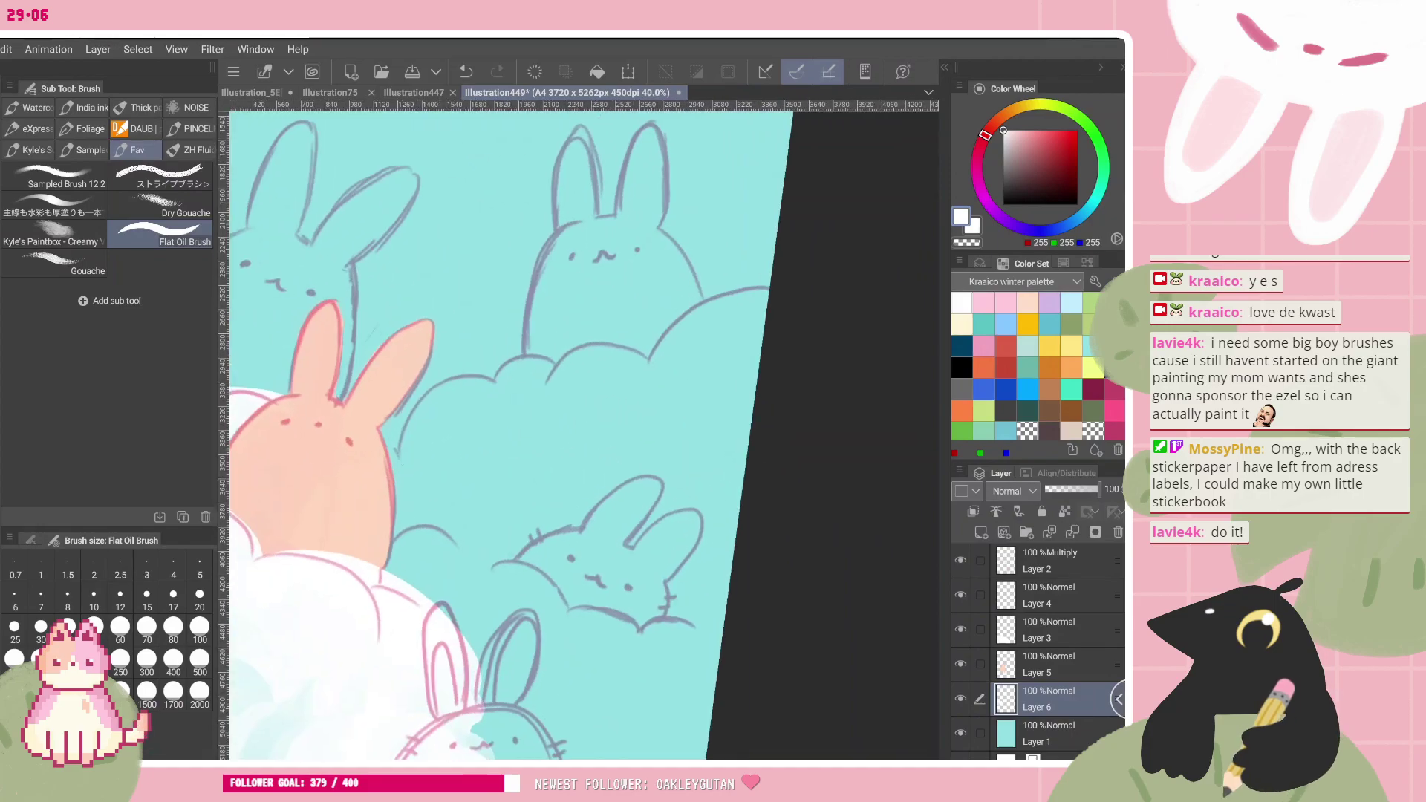
pyautogui.moveTo(391, 464)
pyautogui.mouseDown()
pyautogui.moveTo(506, 417)
pyautogui.moveTo(437, 409)
pyautogui.moveTo(427, 490)
pyautogui.moveTo(496, 439)
pyautogui.moveTo(465, 397)
pyautogui.moveTo(446, 445)
pyautogui.mouseUp()
pyautogui.moveTo(495, 381)
pyautogui.mouseDown()
pyautogui.moveTo(558, 403)
pyautogui.moveTo(519, 438)
pyautogui.moveTo(551, 435)
pyautogui.moveTo(496, 459)
pyautogui.mouseUp()
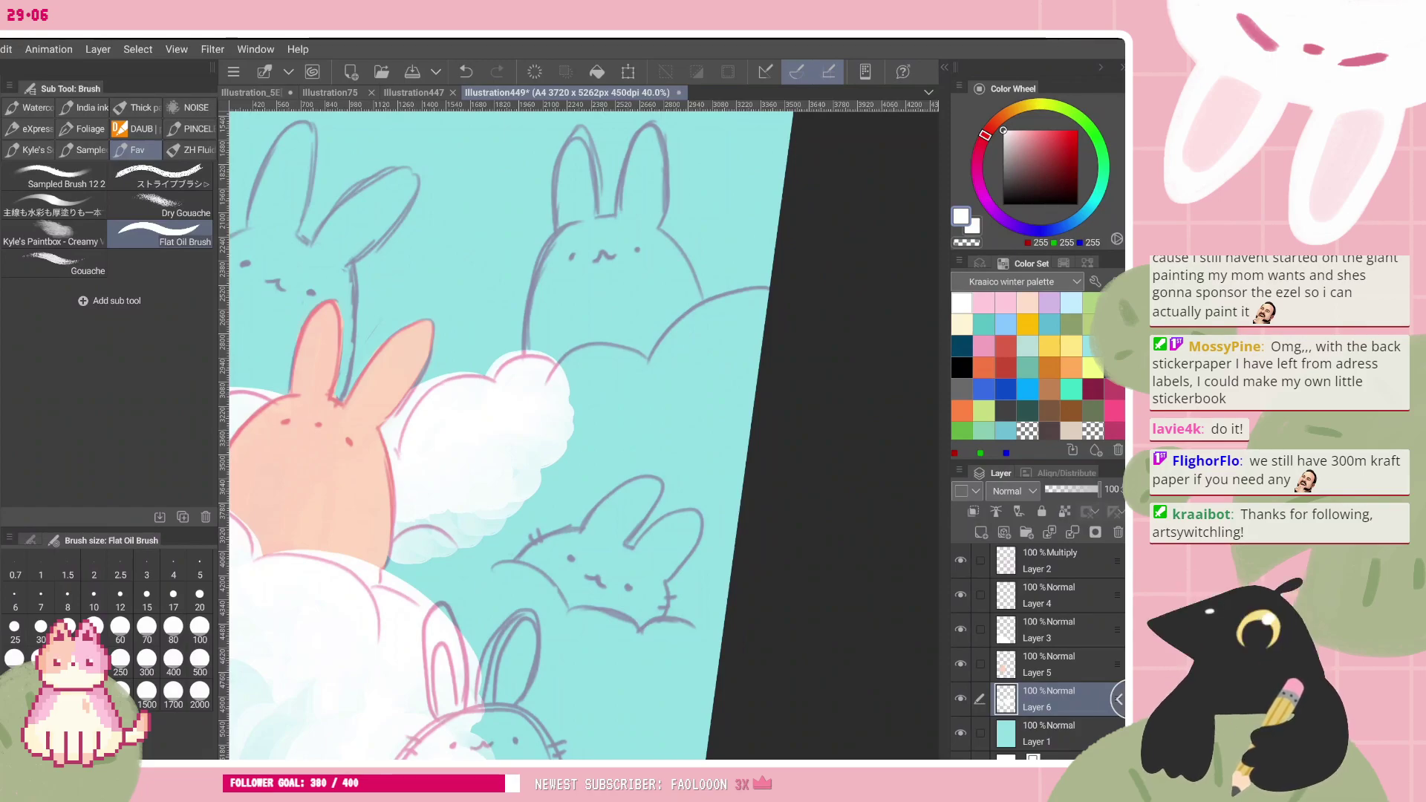
pyautogui.hotkey('ctrl', '@')
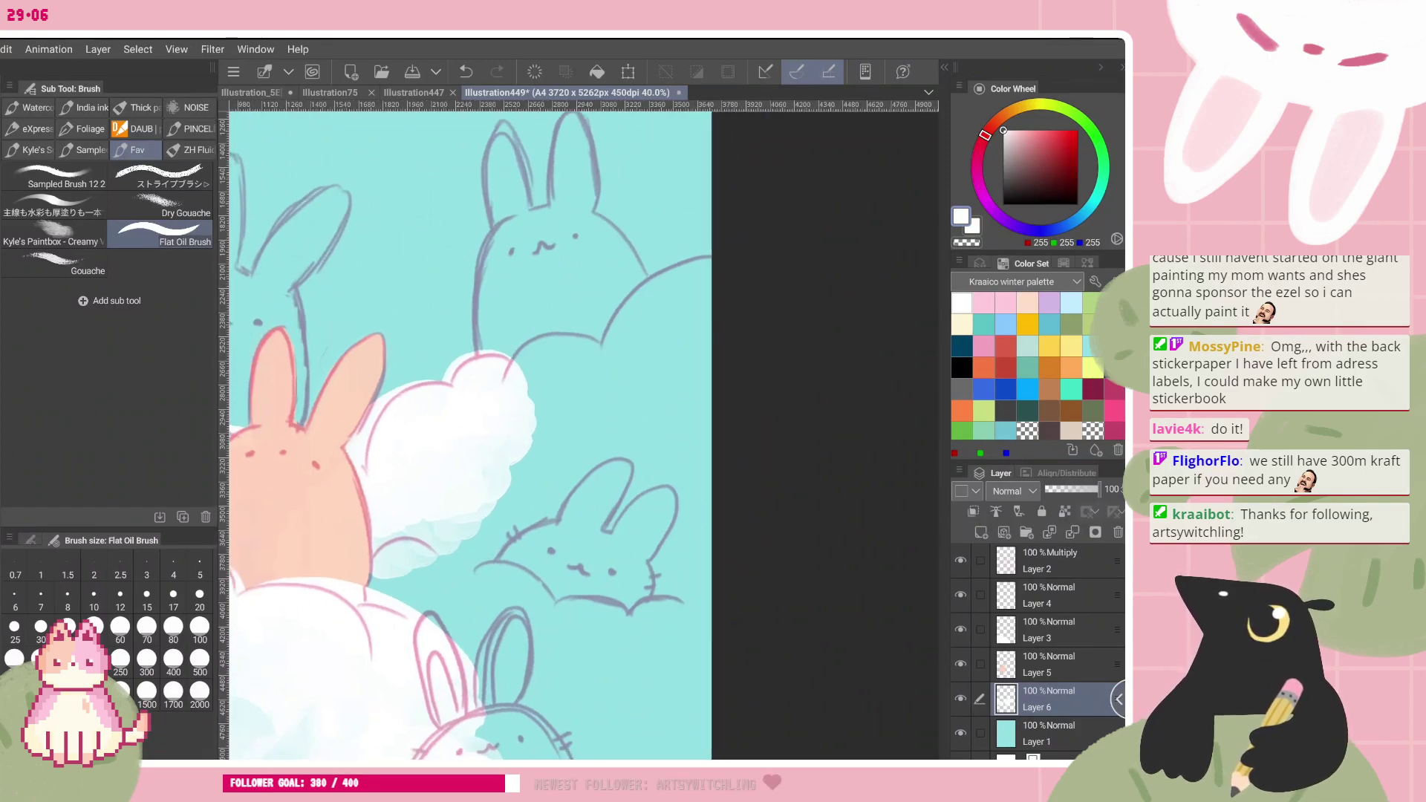
pyautogui.moveTo(515, 364)
pyautogui.mouseDown()
pyautogui.moveTo(595, 365)
pyautogui.moveTo(613, 388)
pyautogui.mouseUp()
pyautogui.moveTo(531, 373)
pyautogui.mouseDown()
pyautogui.moveTo(567, 358)
pyautogui.moveTo(592, 397)
pyautogui.moveTo(570, 423)
pyautogui.mouseUp()
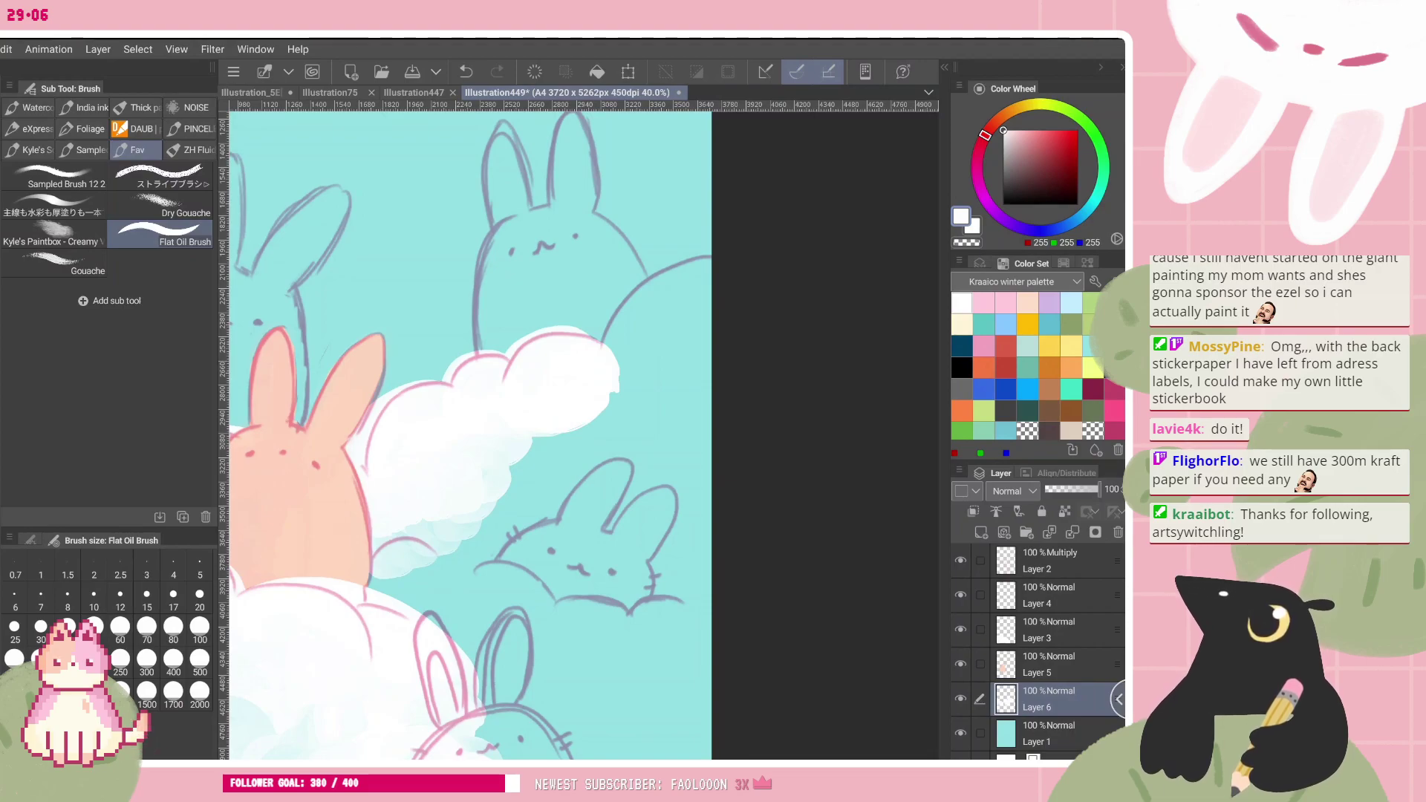
# - Extend the right-hand cloud's white along its tallest bump to the canvas edge and down to the small rabbit's ears
pyautogui.scroll(-1, 470, 435)
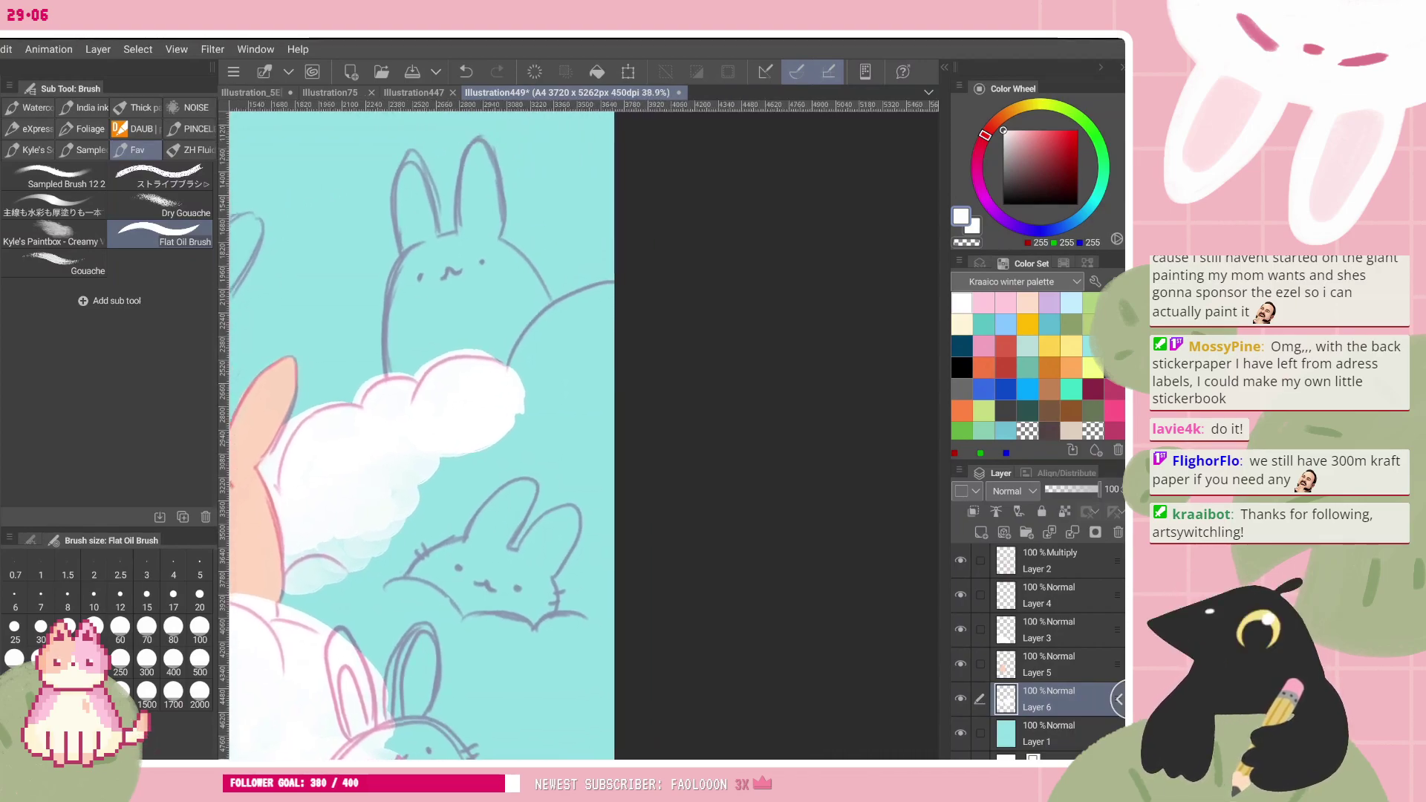
pyautogui.moveTo(445, 373)
pyautogui.mouseDown()
pyautogui.moveTo(529, 416)
pyautogui.moveTo(605, 324)
pyautogui.moveTo(523, 432)
pyautogui.moveTo(607, 361)
pyautogui.moveTo(555, 421)
pyautogui.moveTo(605, 445)
pyautogui.moveTo(493, 482)
pyautogui.moveTo(405, 550)
pyautogui.mouseUp()
pyautogui.moveTo(549, 479)
pyautogui.mouseDown()
pyautogui.moveTo(486, 546)
pyautogui.moveTo(530, 515)
pyautogui.mouseUp()
pyautogui.moveTo(605, 469)
pyautogui.mouseDown()
pyautogui.moveTo(496, 515)
pyautogui.moveTo(455, 502)
pyautogui.moveTo(395, 573)
pyautogui.mouseUp()
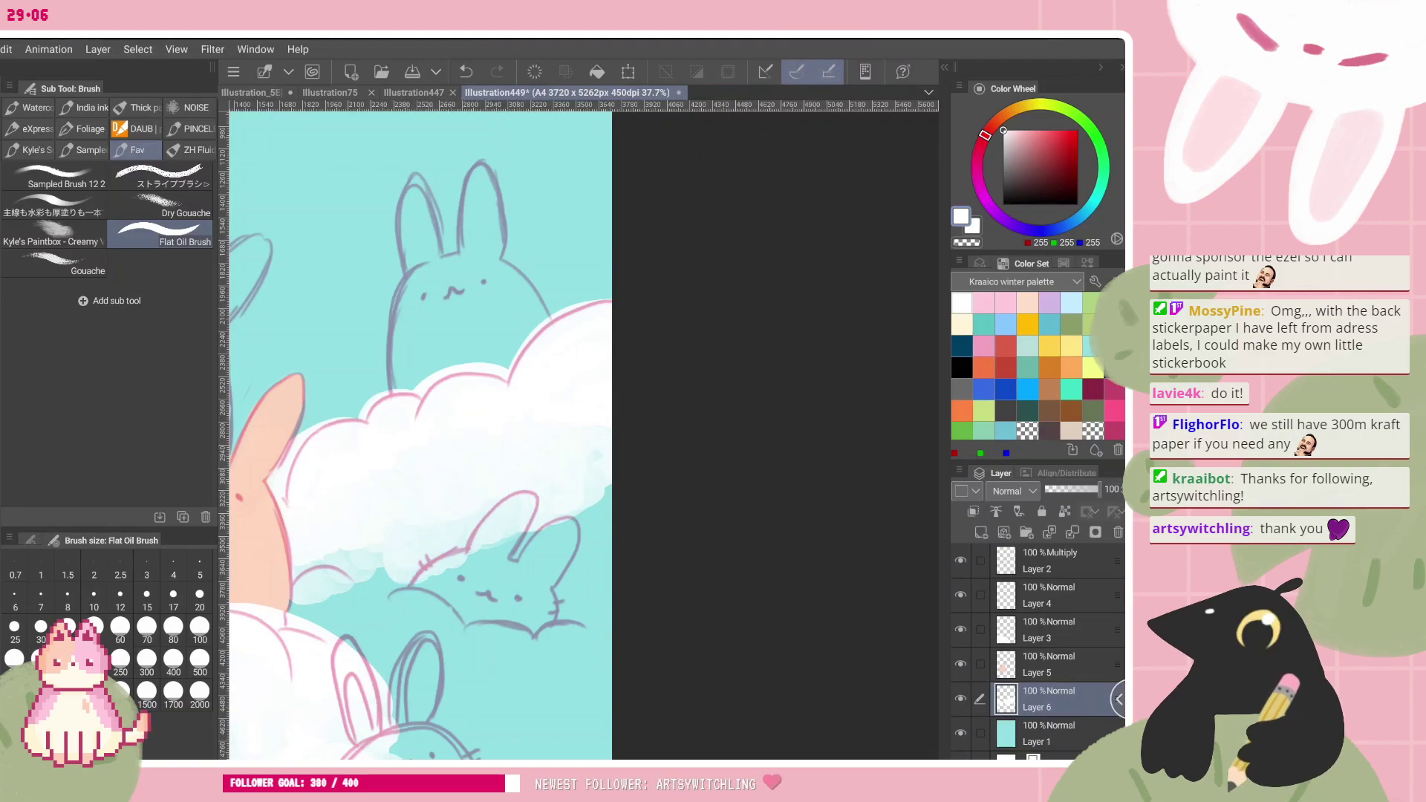
pyautogui.scroll(-1, 427, 435)
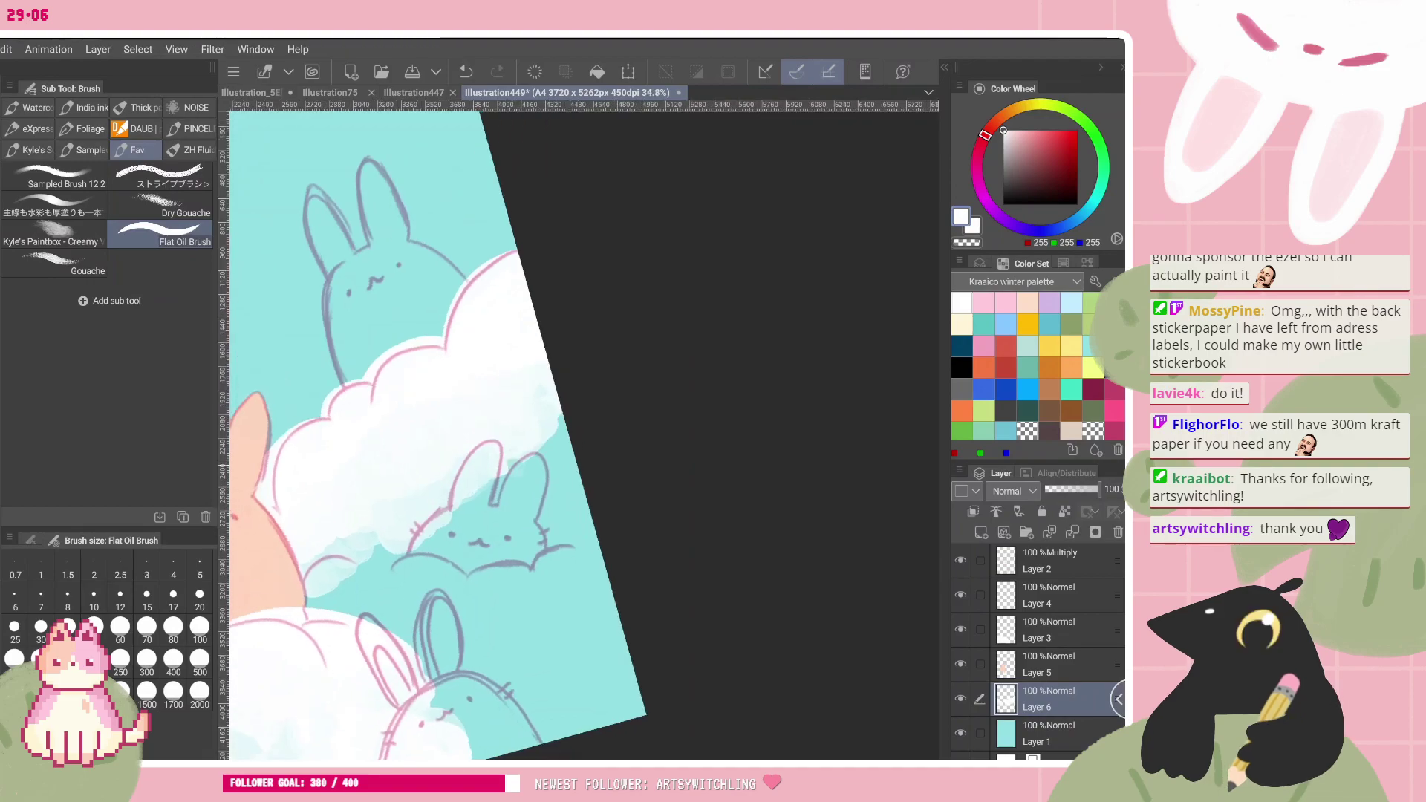
pyautogui.moveTo(533, 454); pyautogui.dragTo(559, 470)
pyautogui.scroll(-4, 476, 435)
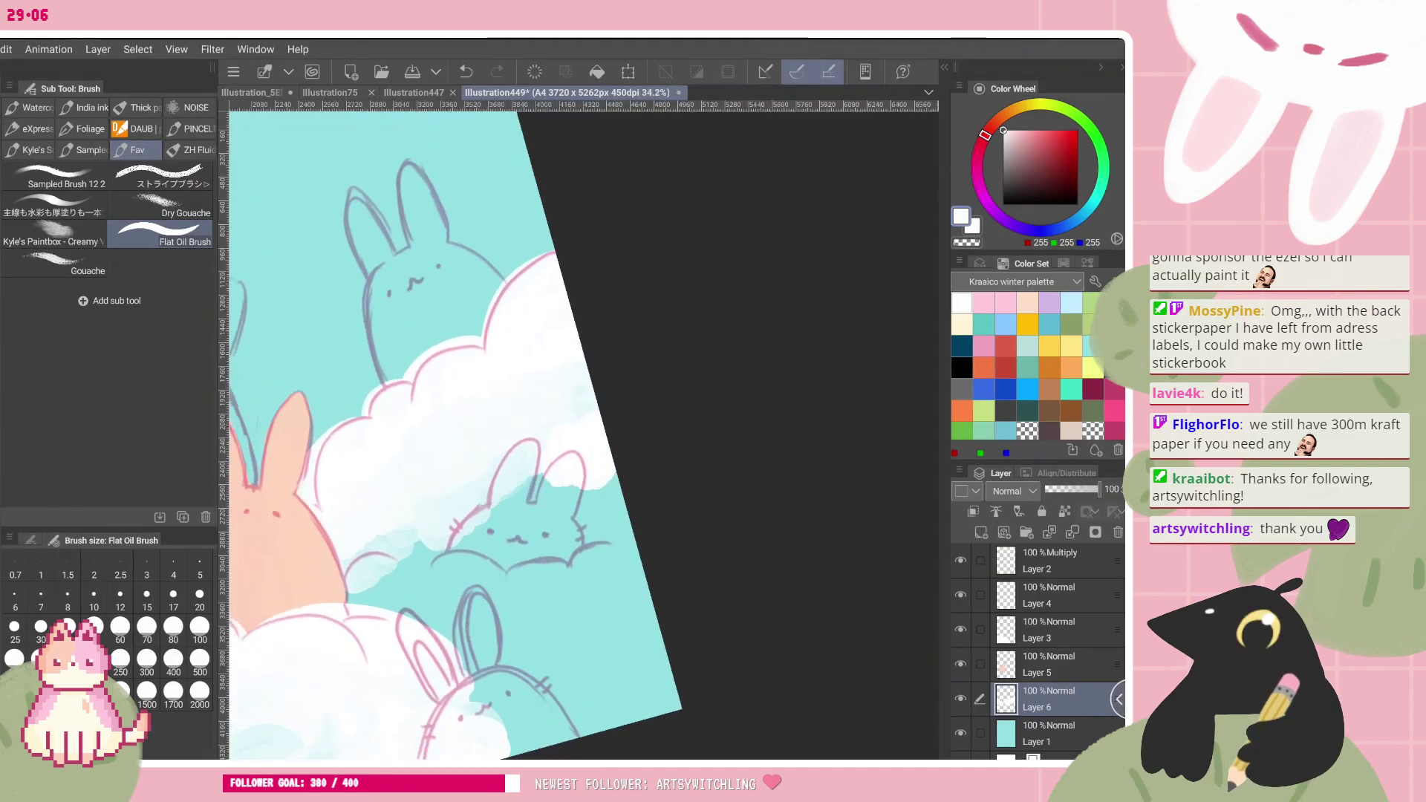
# - Fill the gap beside the peach rabbit and the area over the small right-hand rabbit and the lowest rabbit's ears with white
pyautogui.scroll(1, 510, 400)
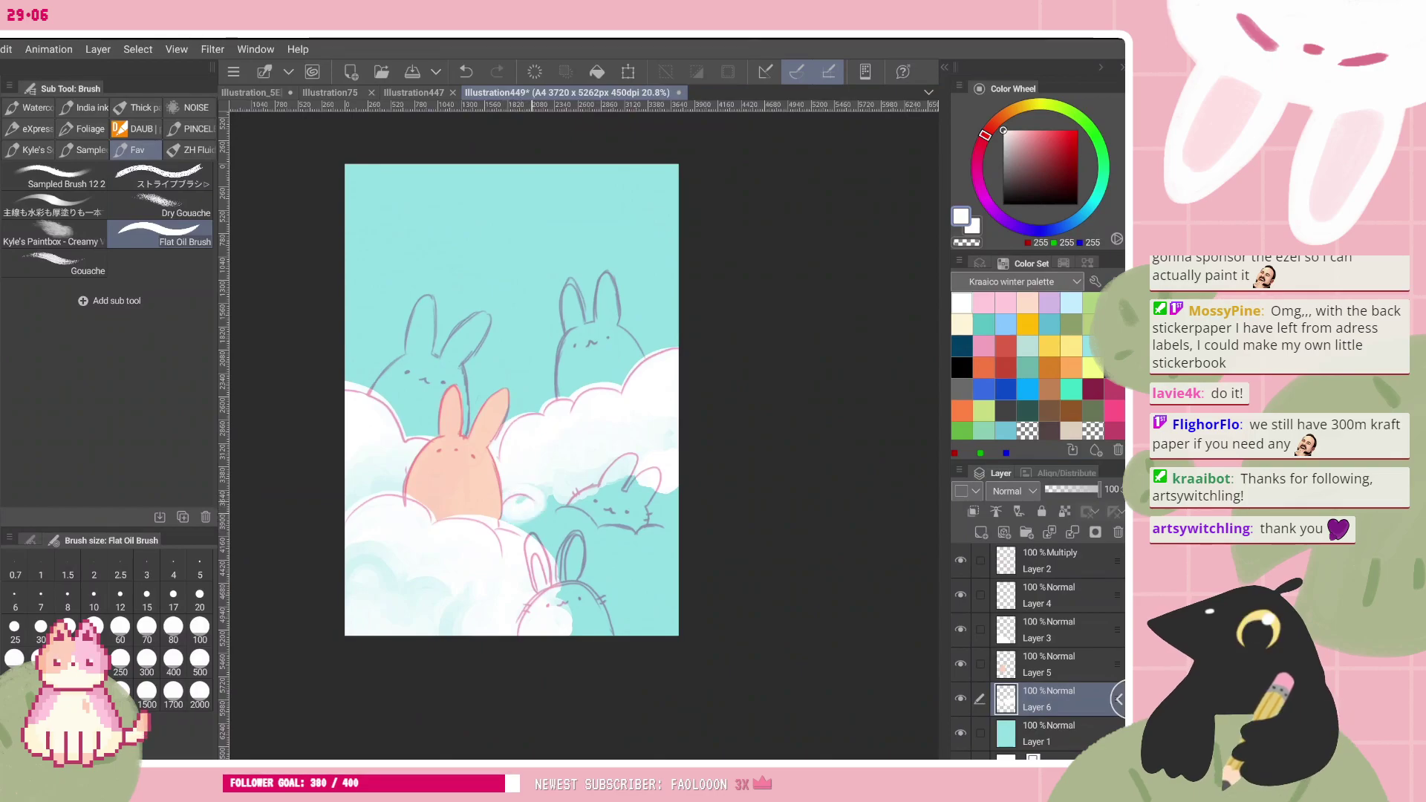
pyautogui.moveTo(552, 490)
pyautogui.mouseDown()
pyautogui.moveTo(523, 526)
pyautogui.moveTo(551, 533)
pyautogui.mouseUp()
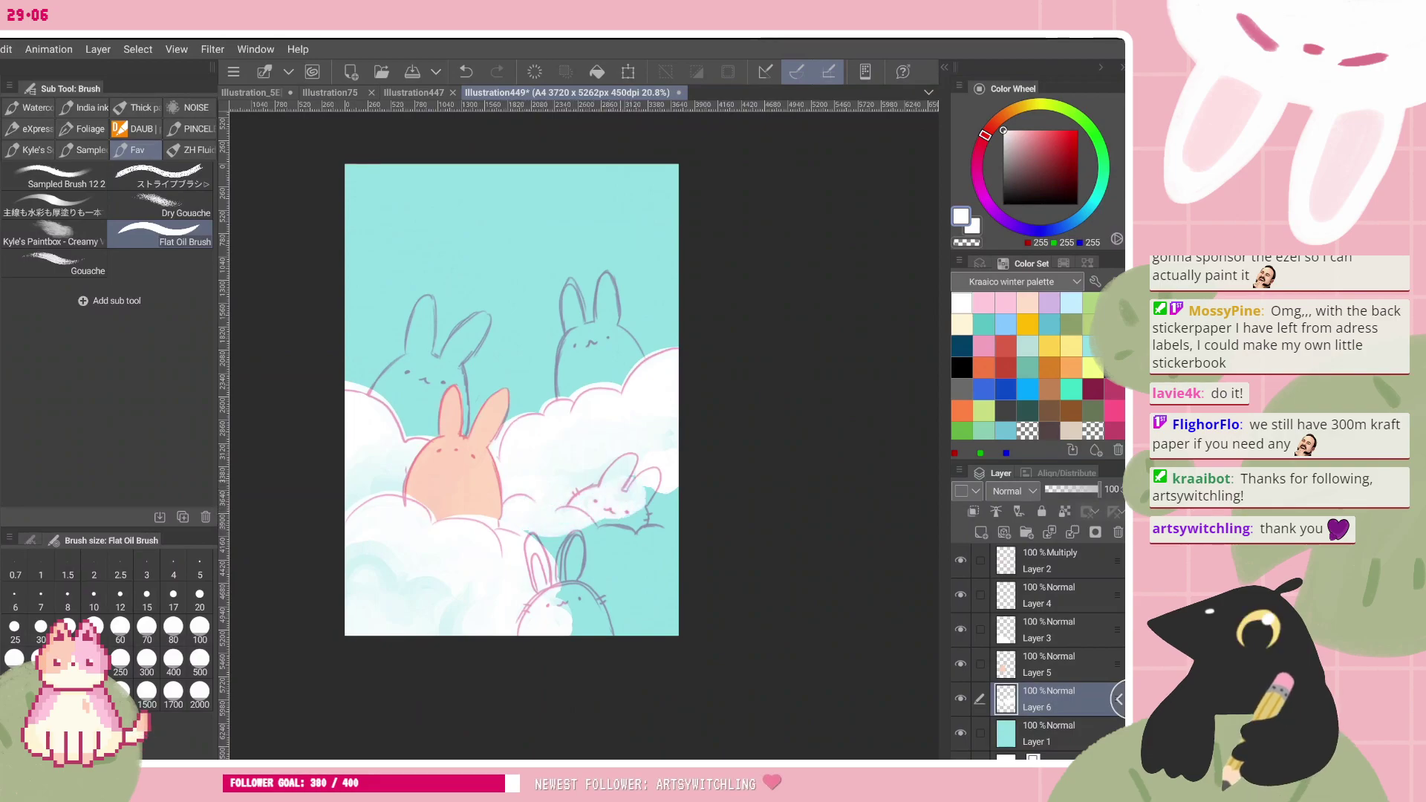
pyautogui.moveTo(657, 494); pyautogui.dragTo(647, 512)
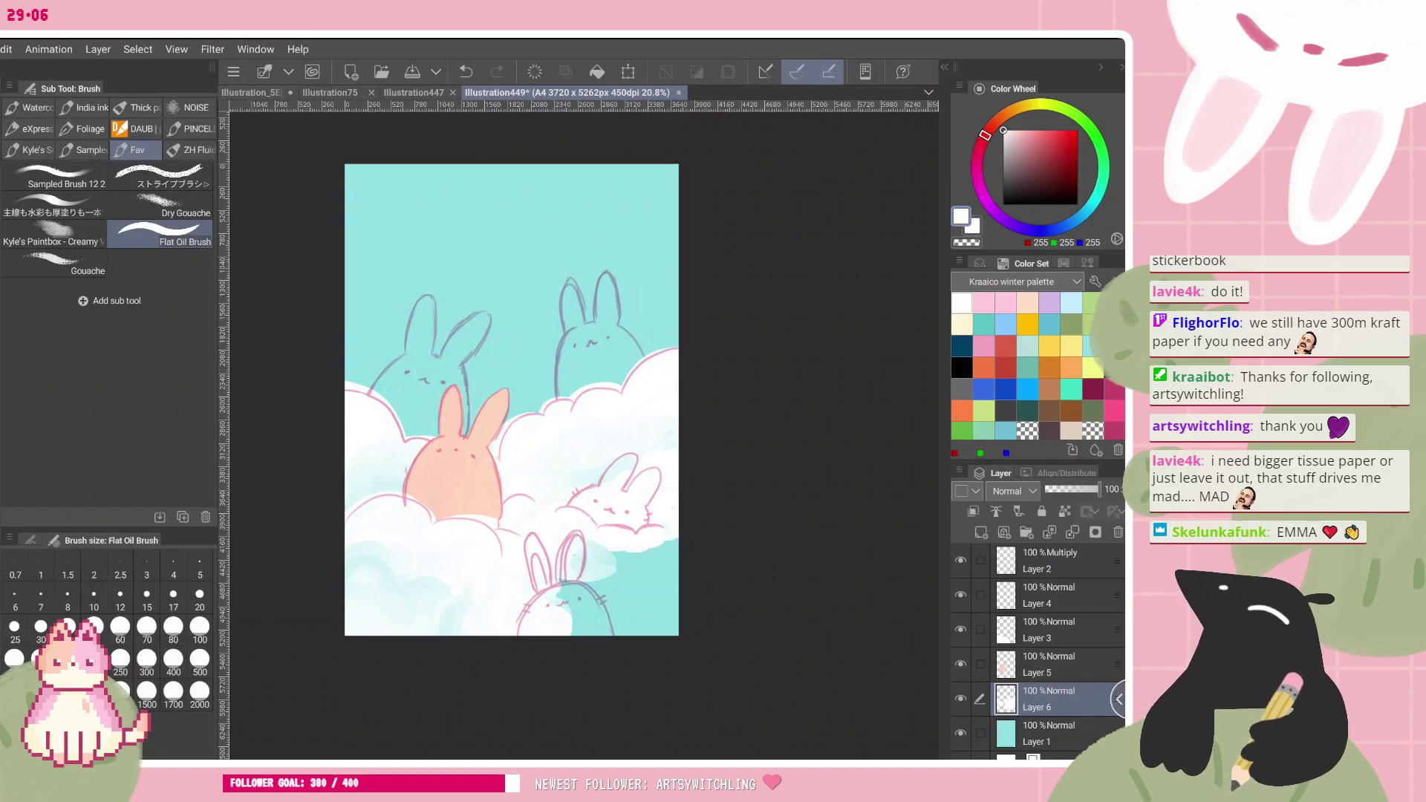
# - Spread white over the turquoise between the small right-hand rabbit and the lowest rabbit, out to the canvas edge
pyautogui.moveTo(584, 471); pyautogui.dragTo(580, 436)
pyautogui.scroll(2, 674, 490)
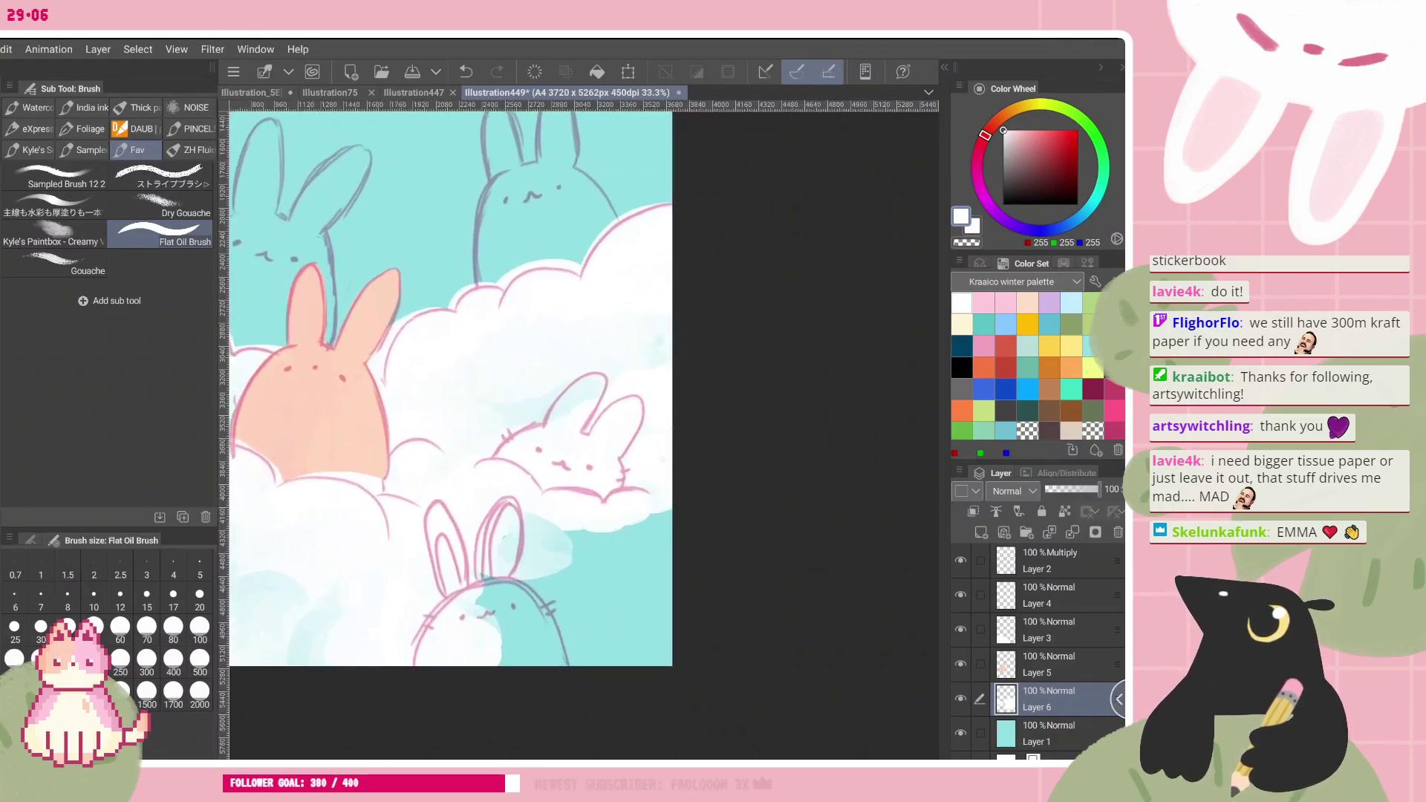
pyautogui.scroll(1, 691, 646)
pyautogui.moveTo(413, 539)
pyautogui.mouseDown()
pyautogui.moveTo(429, 572)
pyautogui.moveTo(475, 487)
pyautogui.mouseUp()
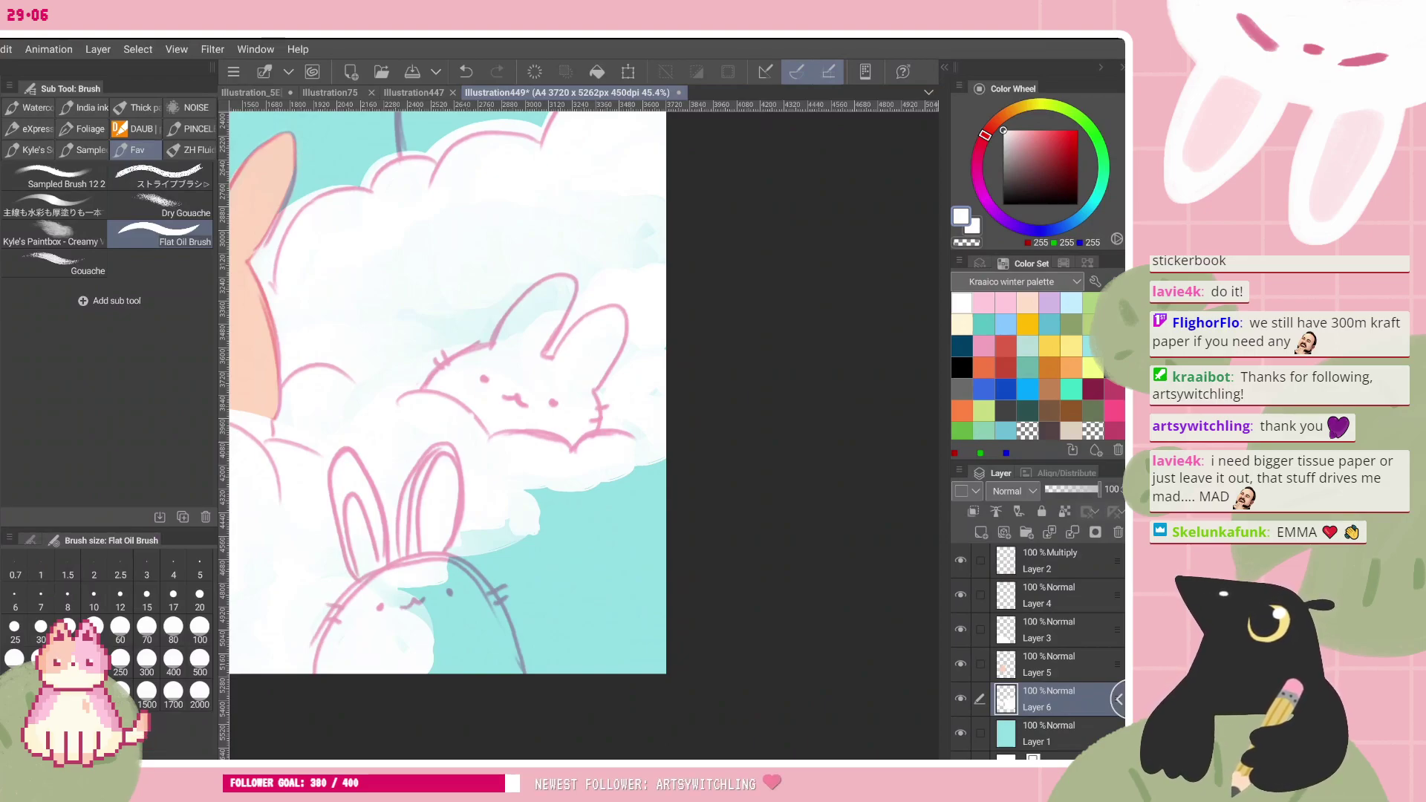
pyautogui.moveTo(536, 512)
pyautogui.mouseDown()
pyautogui.moveTo(640, 490)
pyautogui.moveTo(627, 495)
pyautogui.mouseUp()
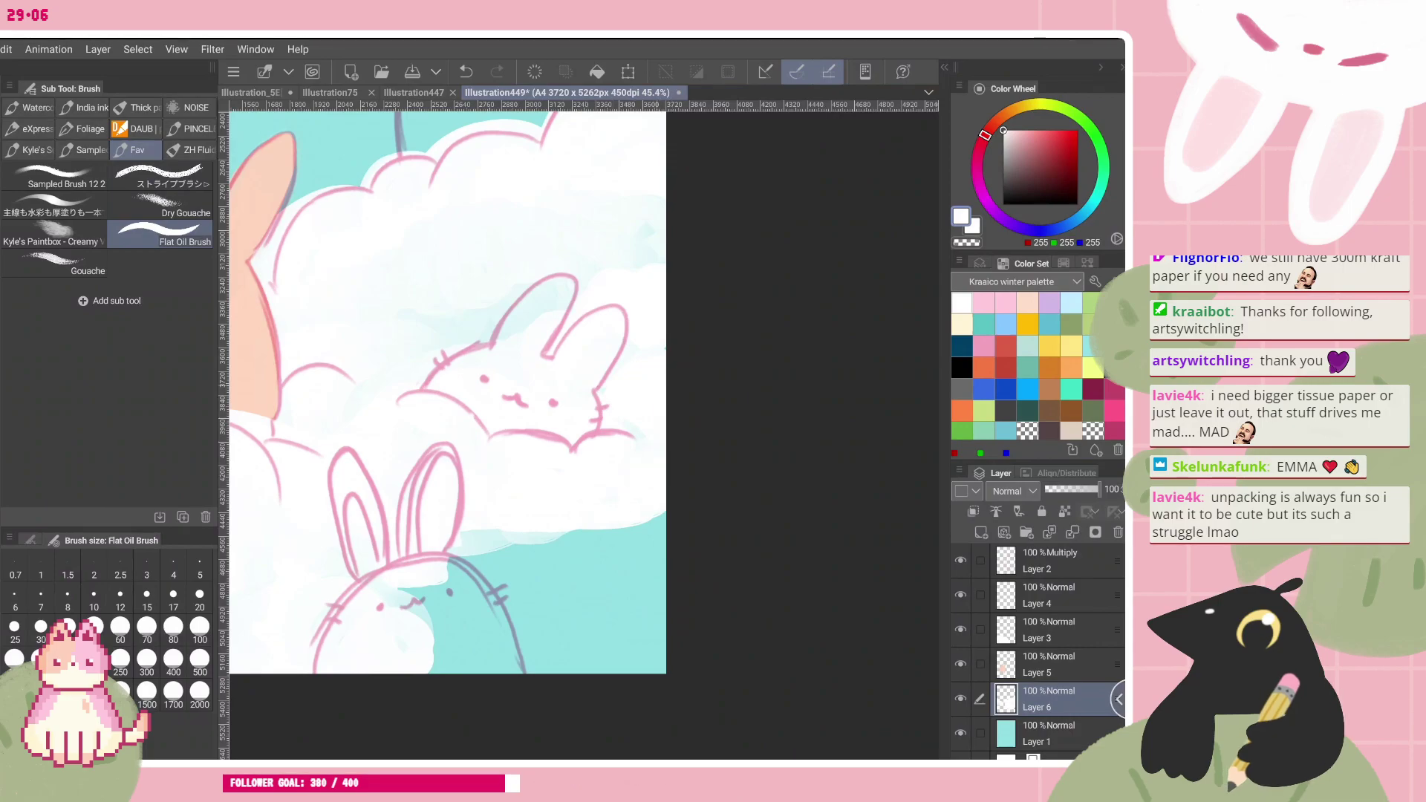
pyautogui.moveTo(491, 542)
pyautogui.mouseDown()
pyautogui.moveTo(565, 572)
pyautogui.moveTo(616, 554)
pyautogui.moveTo(627, 587)
pyautogui.moveTo(583, 632)
pyautogui.moveTo(594, 616)
pyautogui.moveTo(612, 627)
pyautogui.moveTo(649, 564)
pyautogui.moveTo(651, 513)
pyautogui.mouseUp()
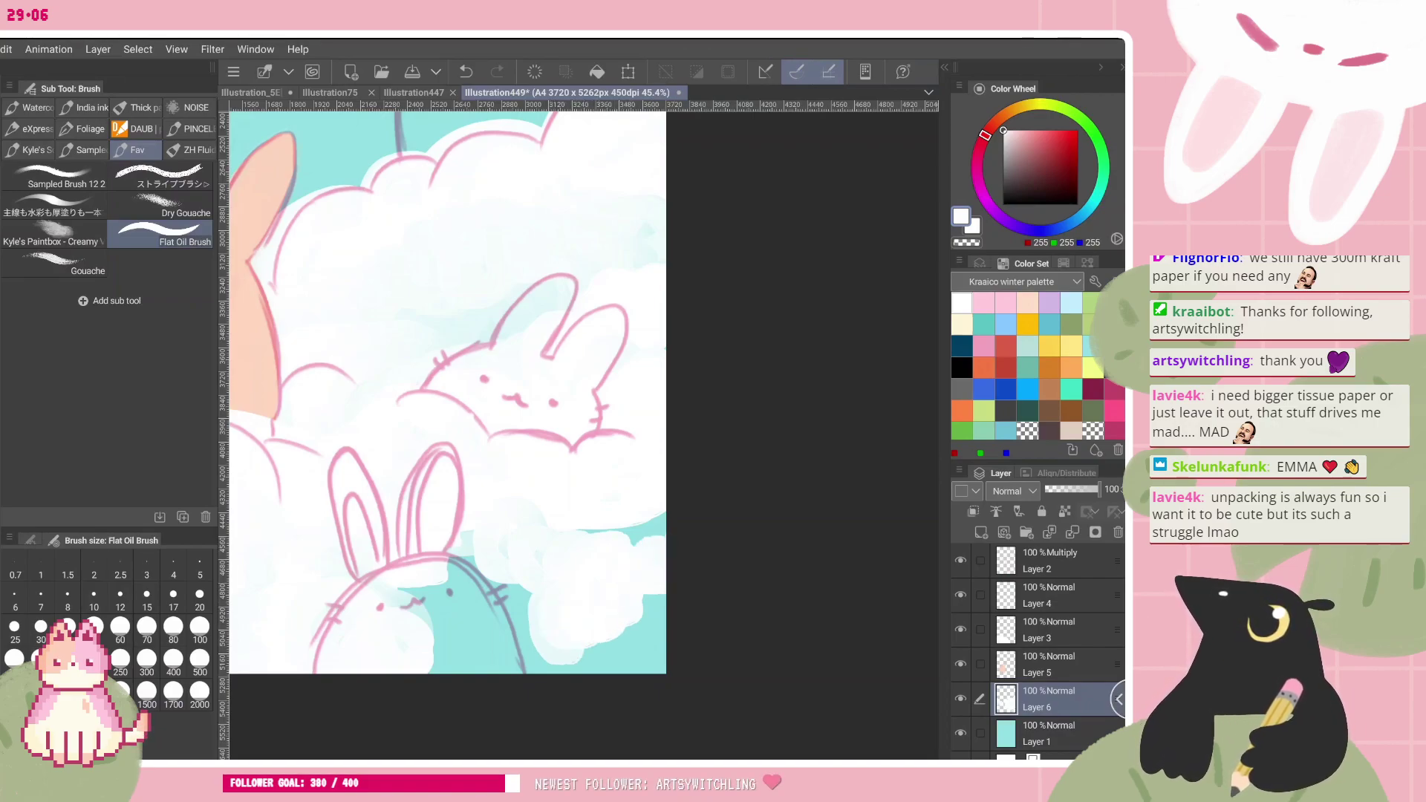
# - Cover the remaining turquoise over the lowest rabbit and in the lower-right corner with white, and touch up the right-hand cloud
pyautogui.moveTo(583, 529); pyautogui.dragTo(622, 528)
pyautogui.moveTo(475, 538)
pyautogui.mouseDown()
pyautogui.moveTo(457, 590)
pyautogui.moveTo(388, 600)
pyautogui.mouseUp()
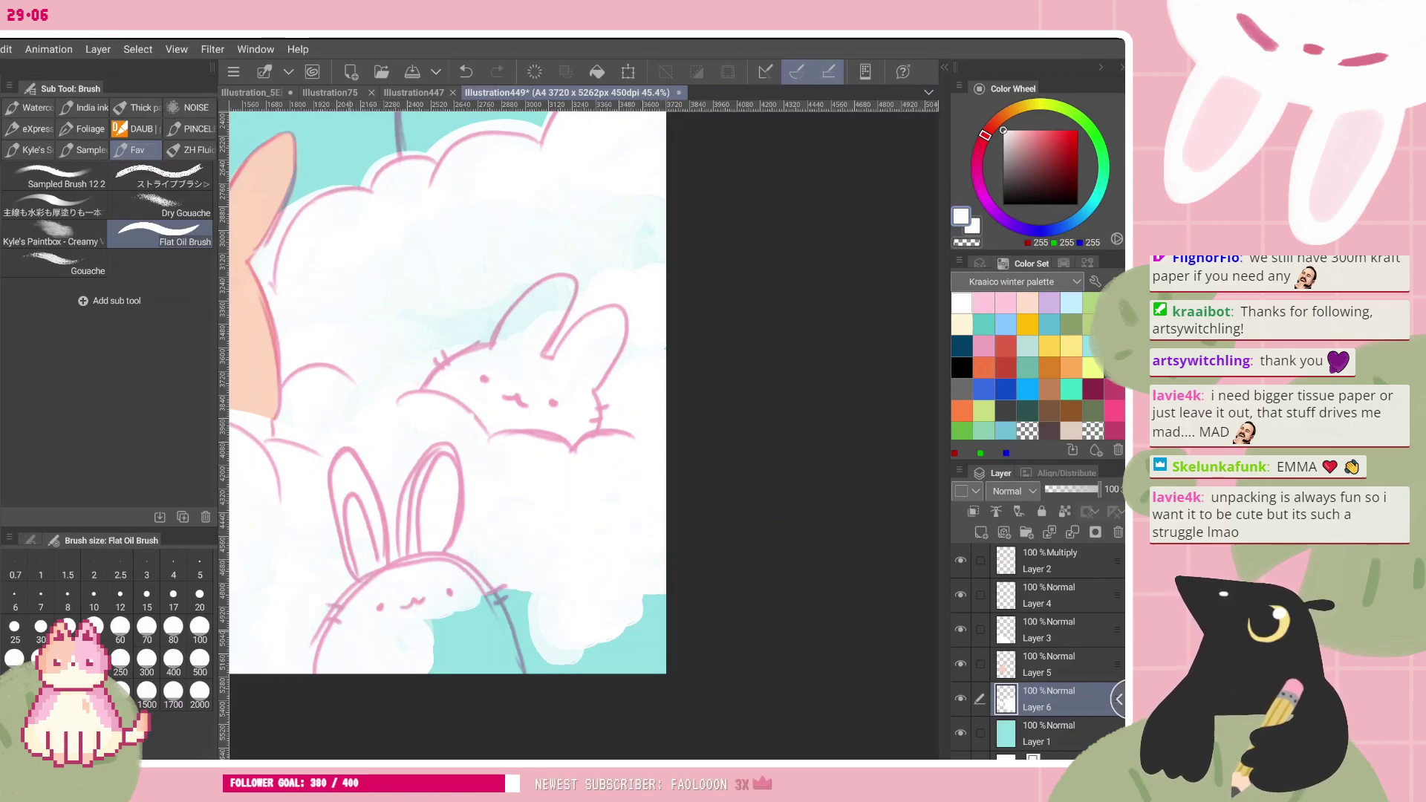
pyautogui.moveTo(423, 653); pyautogui.dragTo(493, 599)
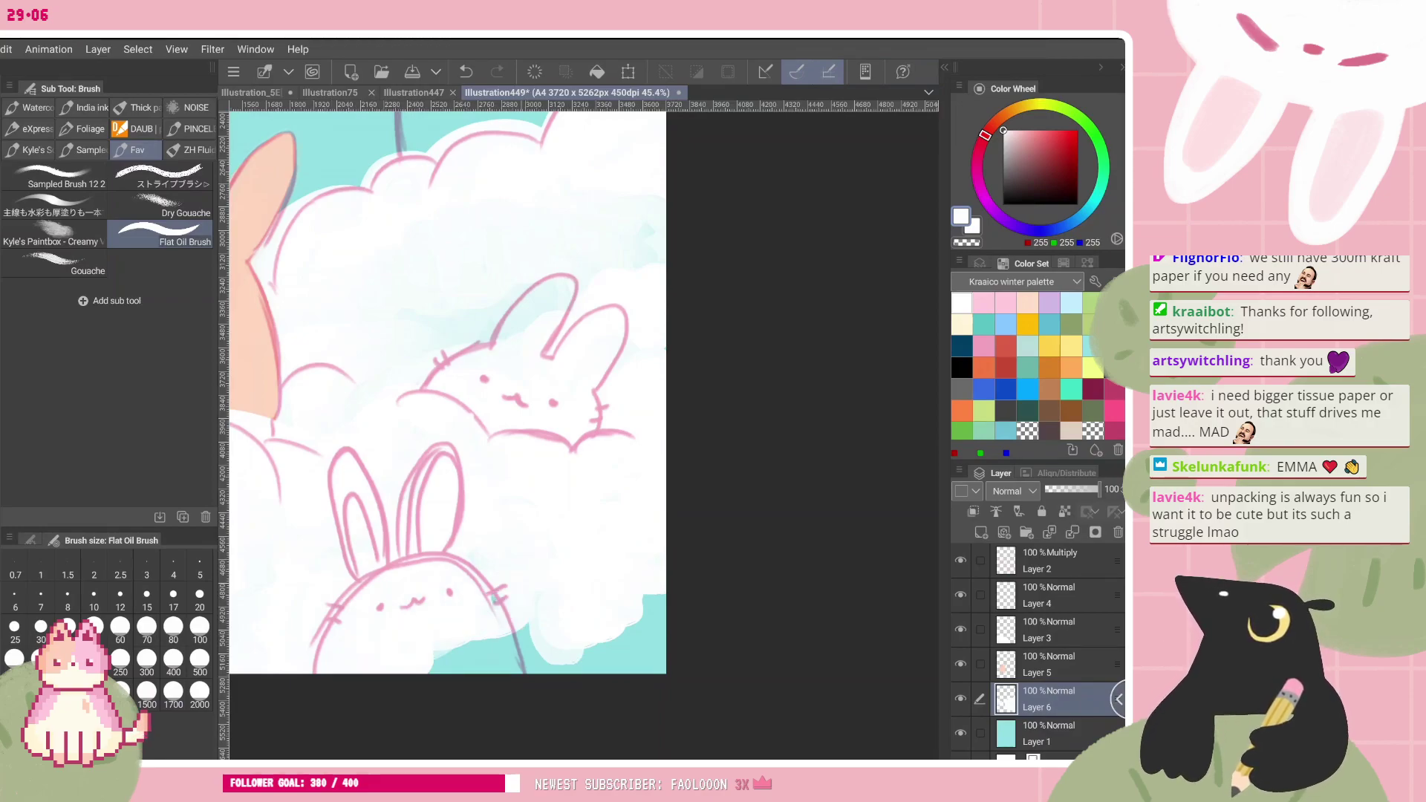
pyautogui.moveTo(527, 648); pyautogui.dragTo(464, 668)
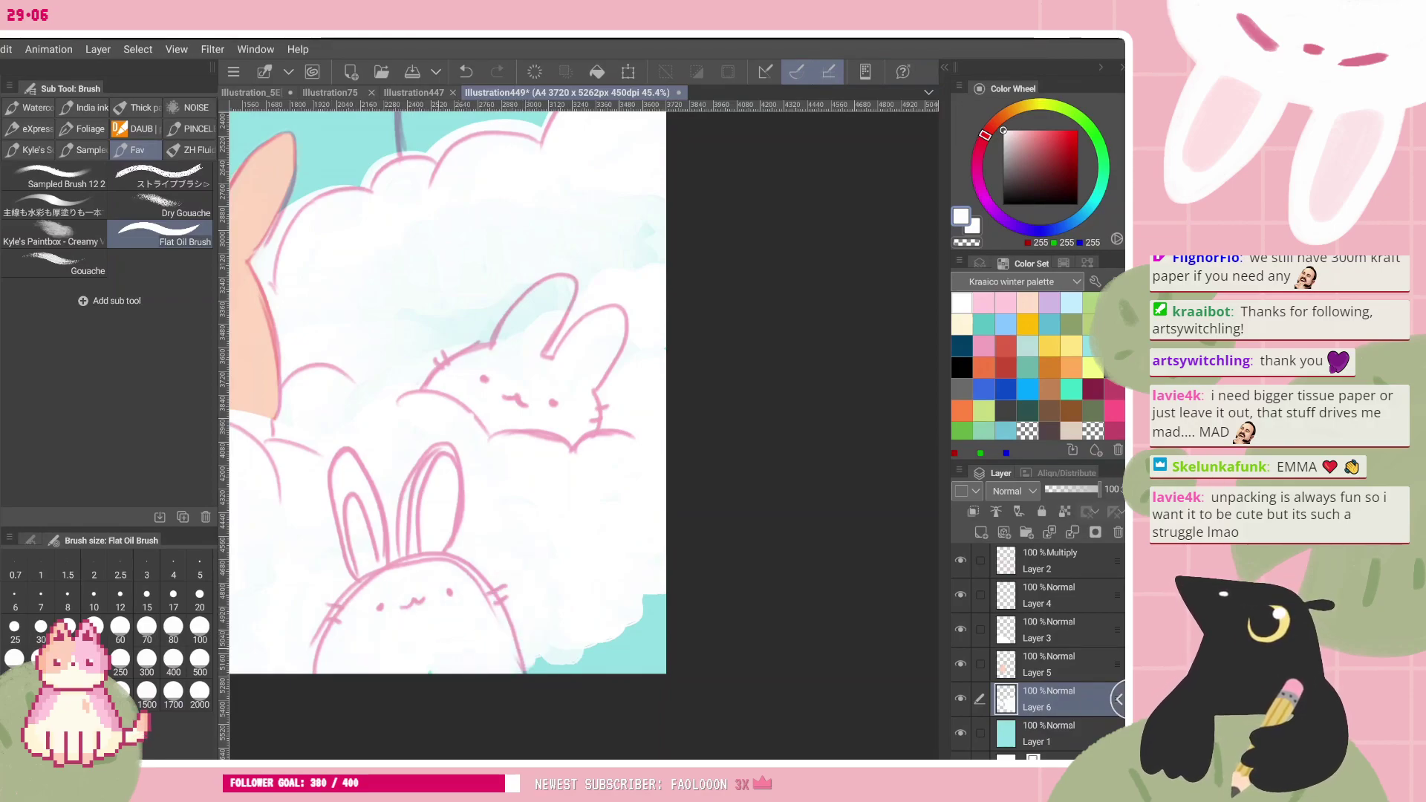
pyautogui.moveTo(566, 668)
pyautogui.mouseDown()
pyautogui.moveTo(655, 638)
pyautogui.moveTo(660, 598)
pyautogui.mouseUp()
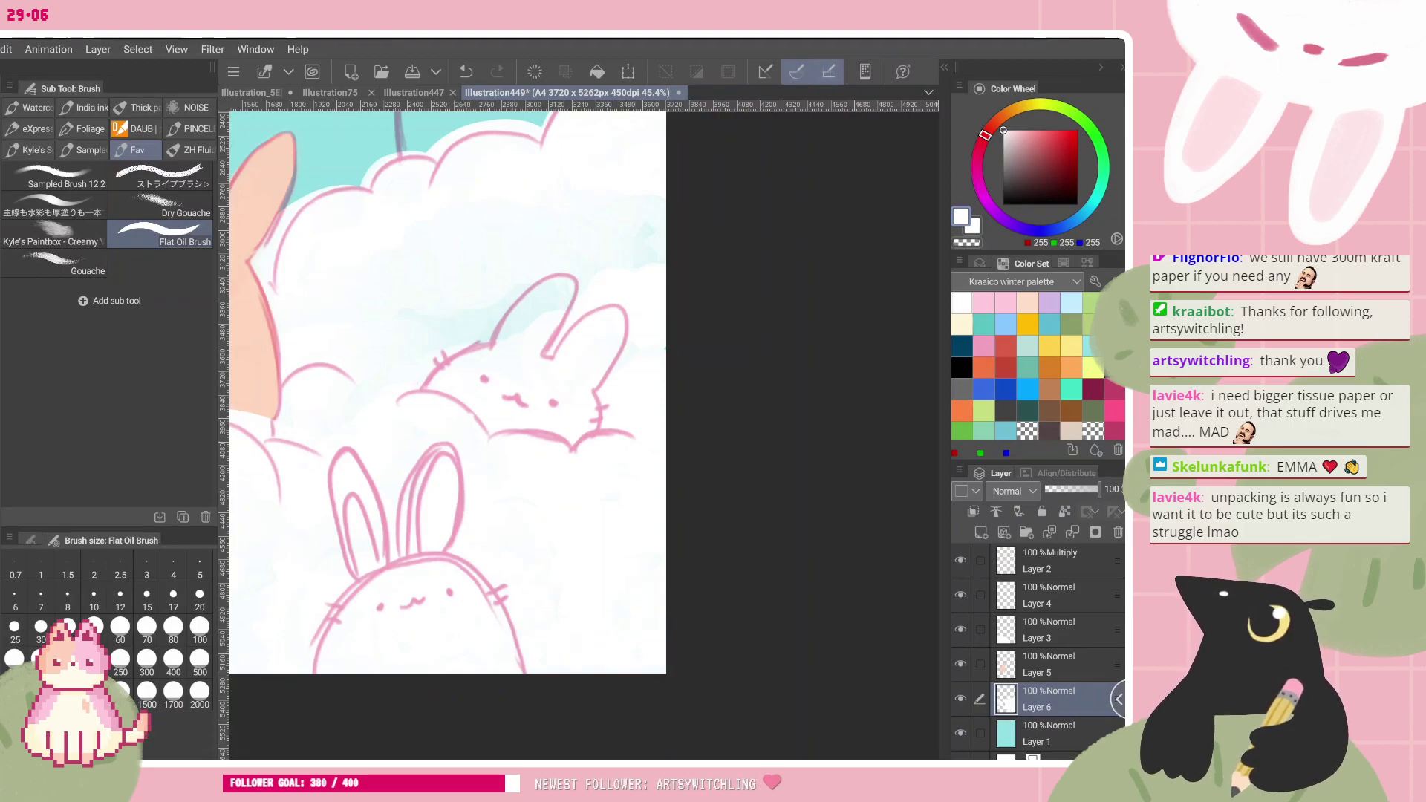
pyautogui.scroll(-4, 475, 416)
pyautogui.scroll(1, 475, 416)
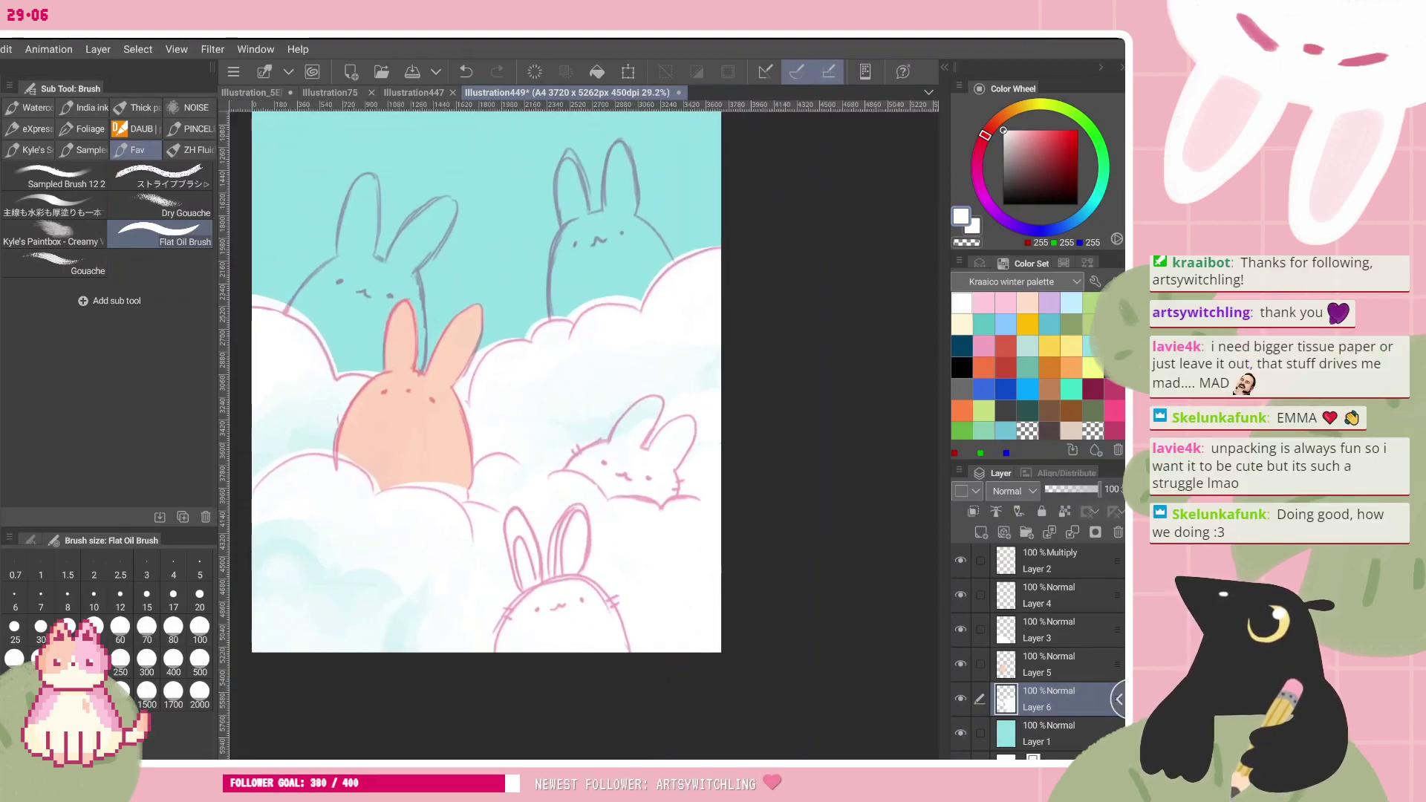
pyautogui.moveTo(627, 477); pyautogui.dragTo(627, 431)
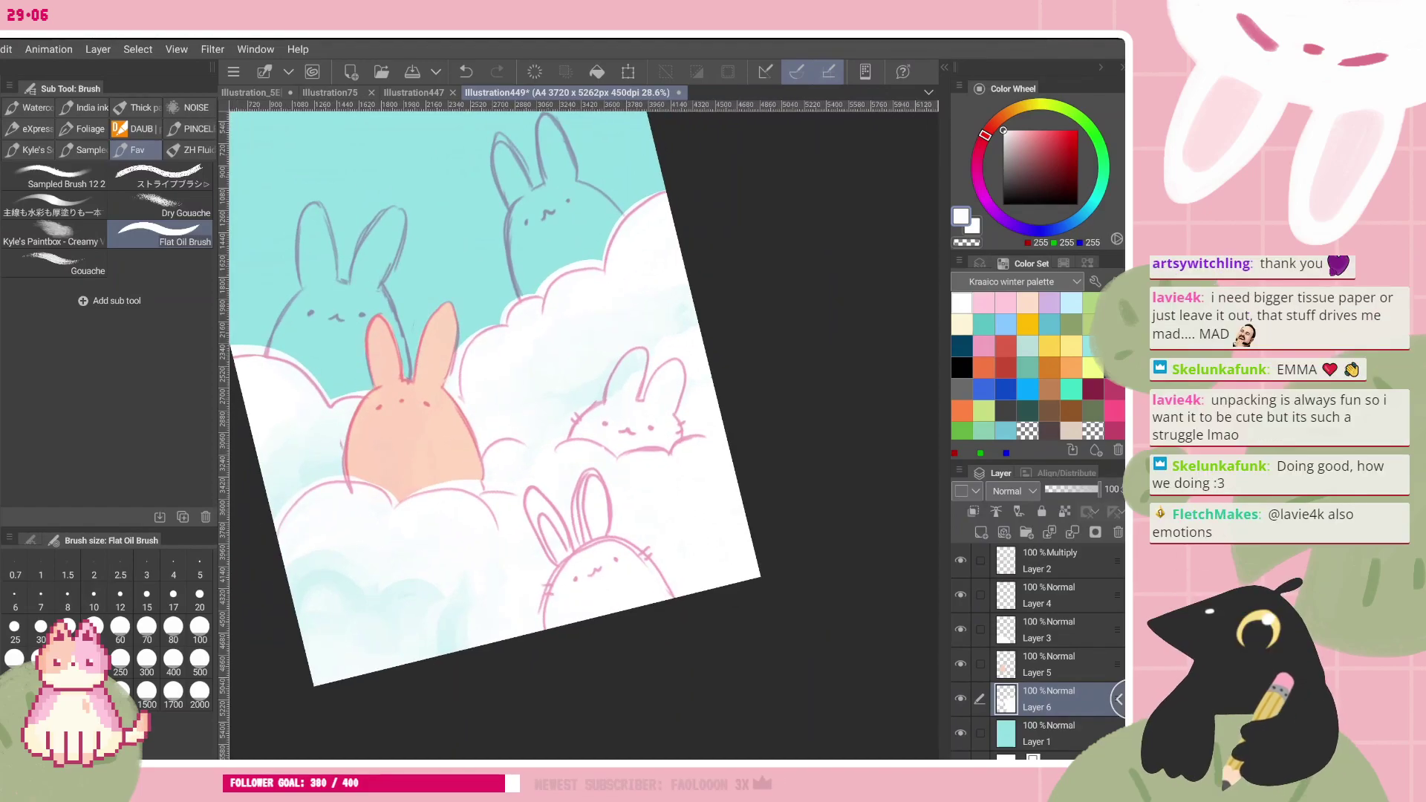
pyautogui.moveTo(611, 336); pyautogui.dragTo(674, 315)
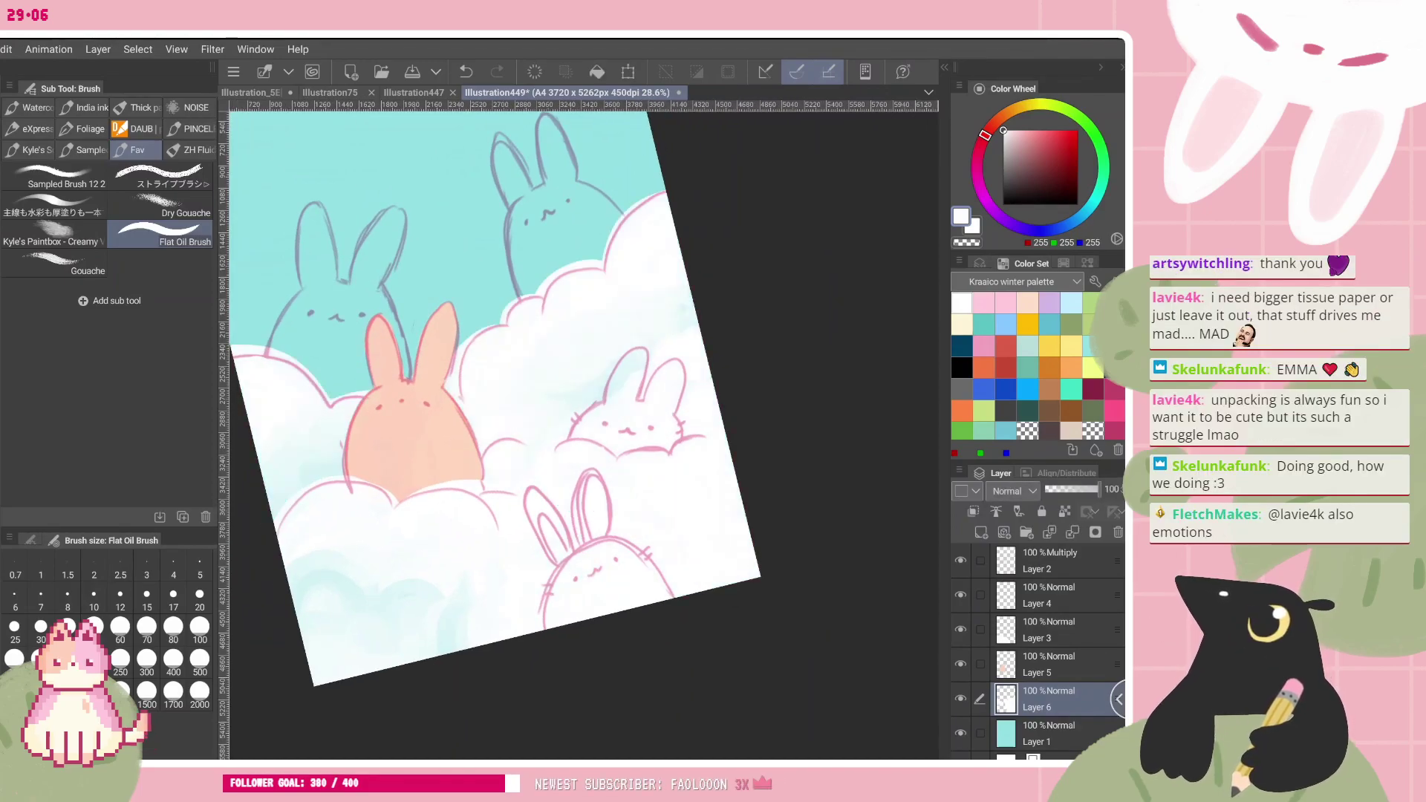
# - Check the contents of the two layers above the peach paint, make the peach layer active and sample the rabbit's pale peach
pyautogui.click(1044, 670)
pyautogui.click(1045, 633)
pyautogui.click(960, 630)
pyautogui.click(960, 629)
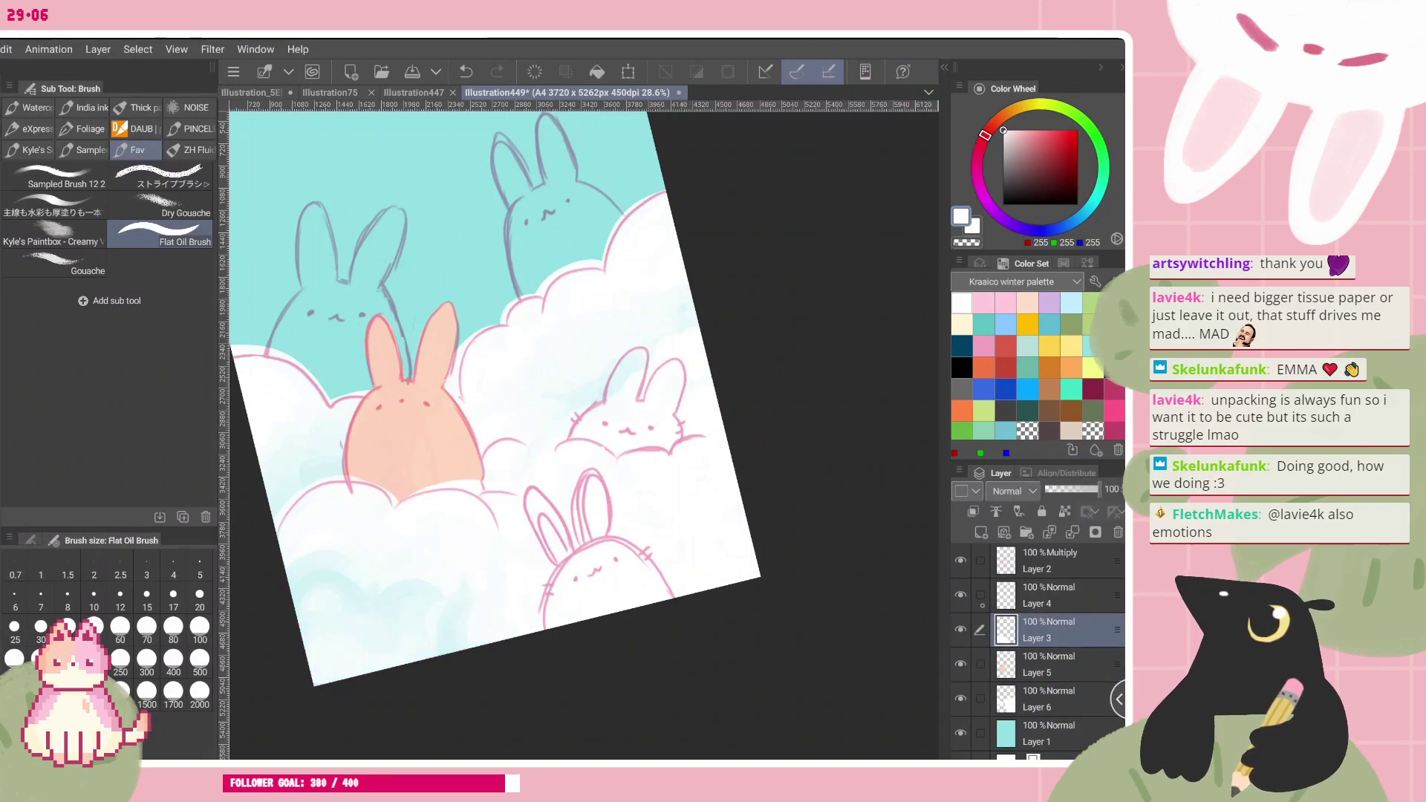
pyautogui.click(960, 597)
pyautogui.click(1041, 674)
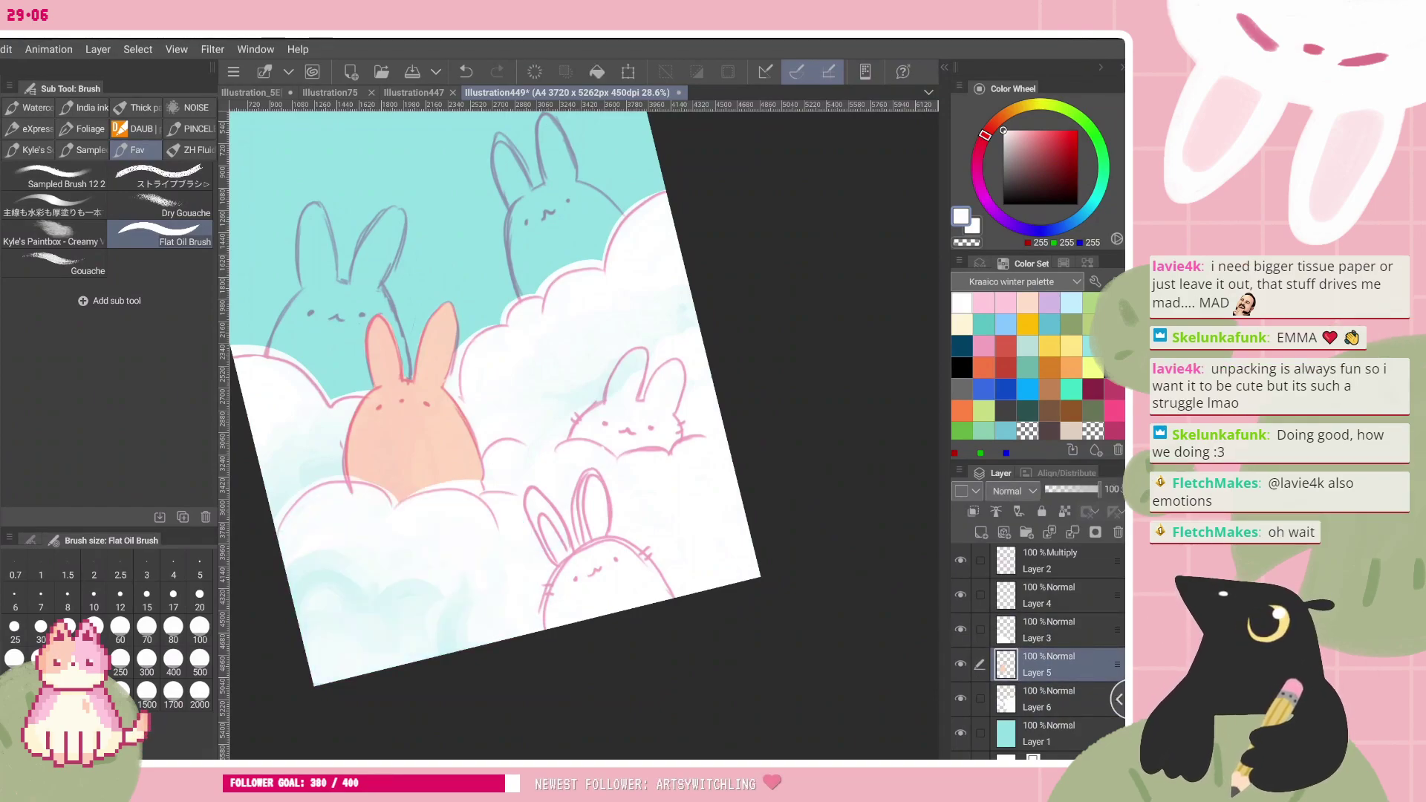
pyautogui.keyDown('alt'); pyautogui.click(405, 364); pyautogui.keyUp('alt')
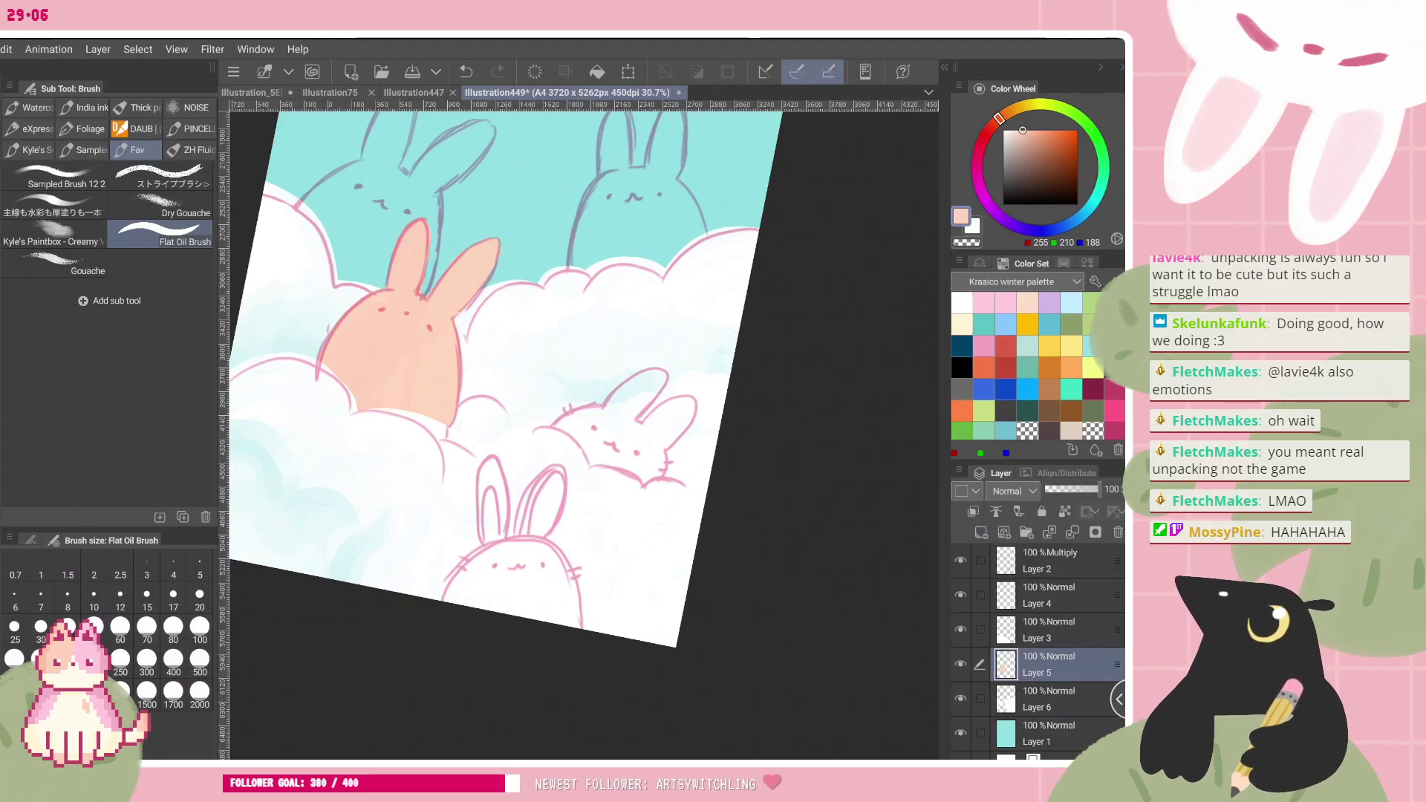
# - Paint the small right-hand rabbit's head and both ears pale peach on Layer 5
pyautogui.moveTo(594, 428)
pyautogui.mouseDown()
pyautogui.moveTo(550, 394)
pyautogui.moveTo(566, 388)
pyautogui.moveTo(506, 420)
pyautogui.moveTo(587, 423)
pyautogui.moveTo(599, 393)
pyautogui.moveTo(604, 426)
pyautogui.mouseUp()
pyautogui.moveTo(590, 375); pyautogui.dragTo(623, 408)
pyautogui.moveTo(613, 401); pyautogui.dragTo(630, 453)
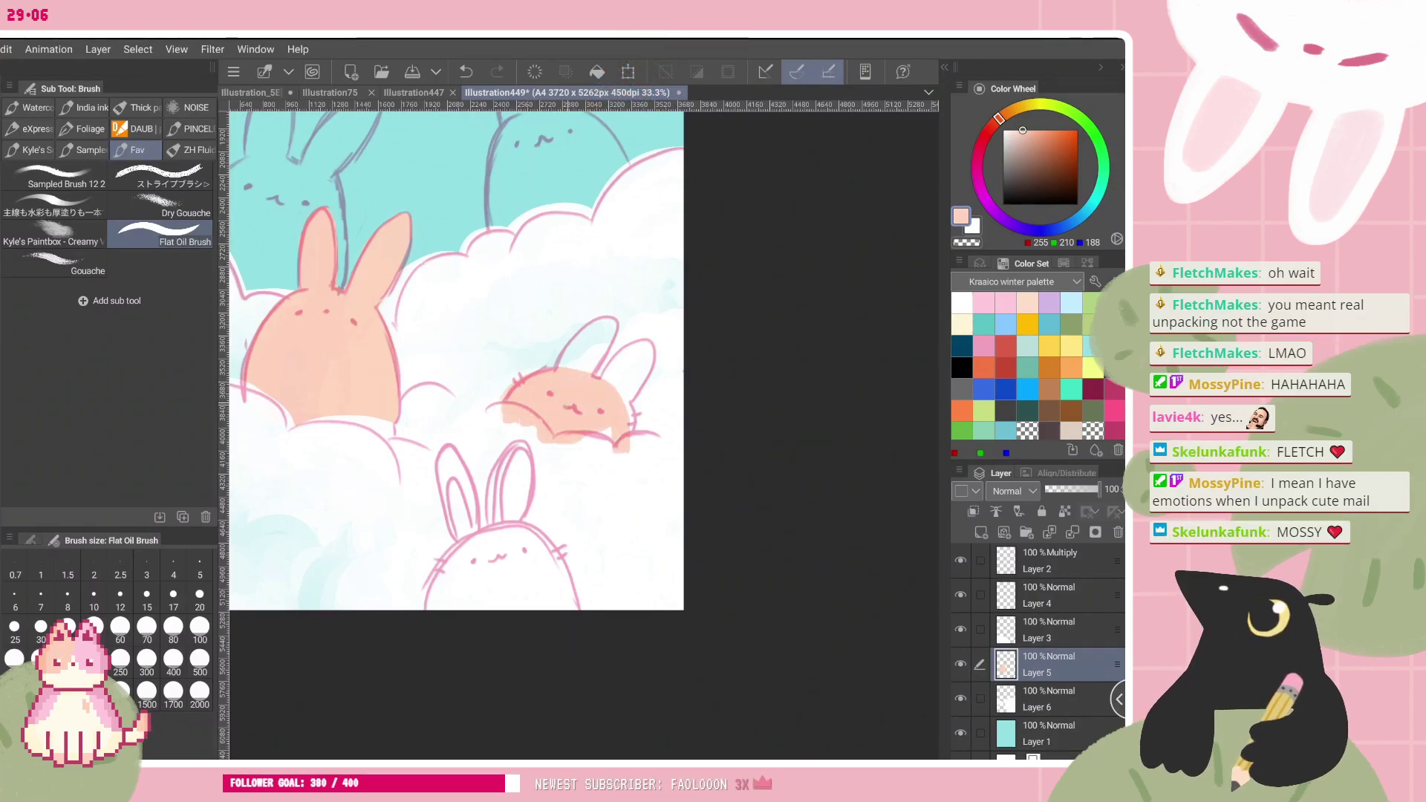
pyautogui.moveTo(622, 397); pyautogui.dragTo(628, 422)
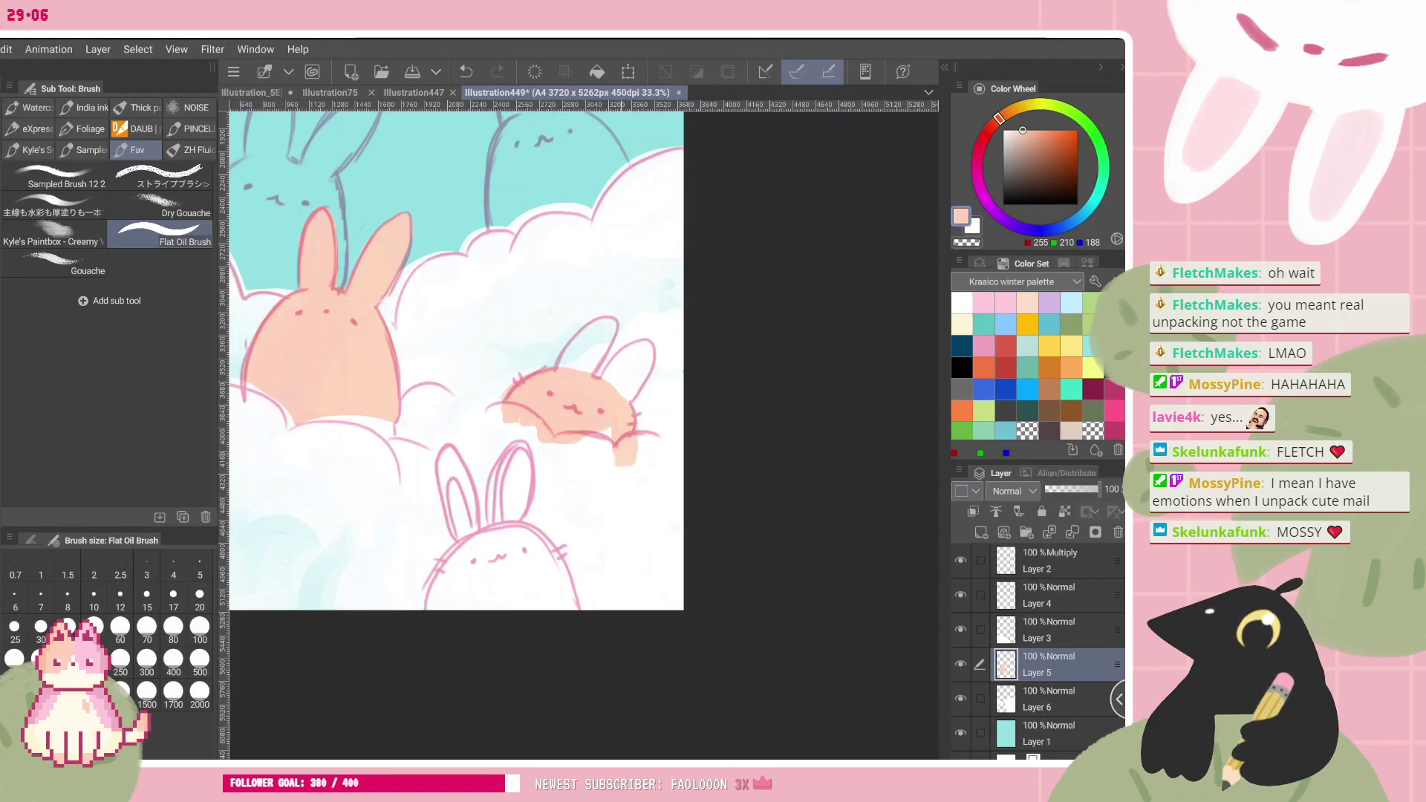
pyautogui.moveTo(583, 347); pyautogui.dragTo(609, 321)
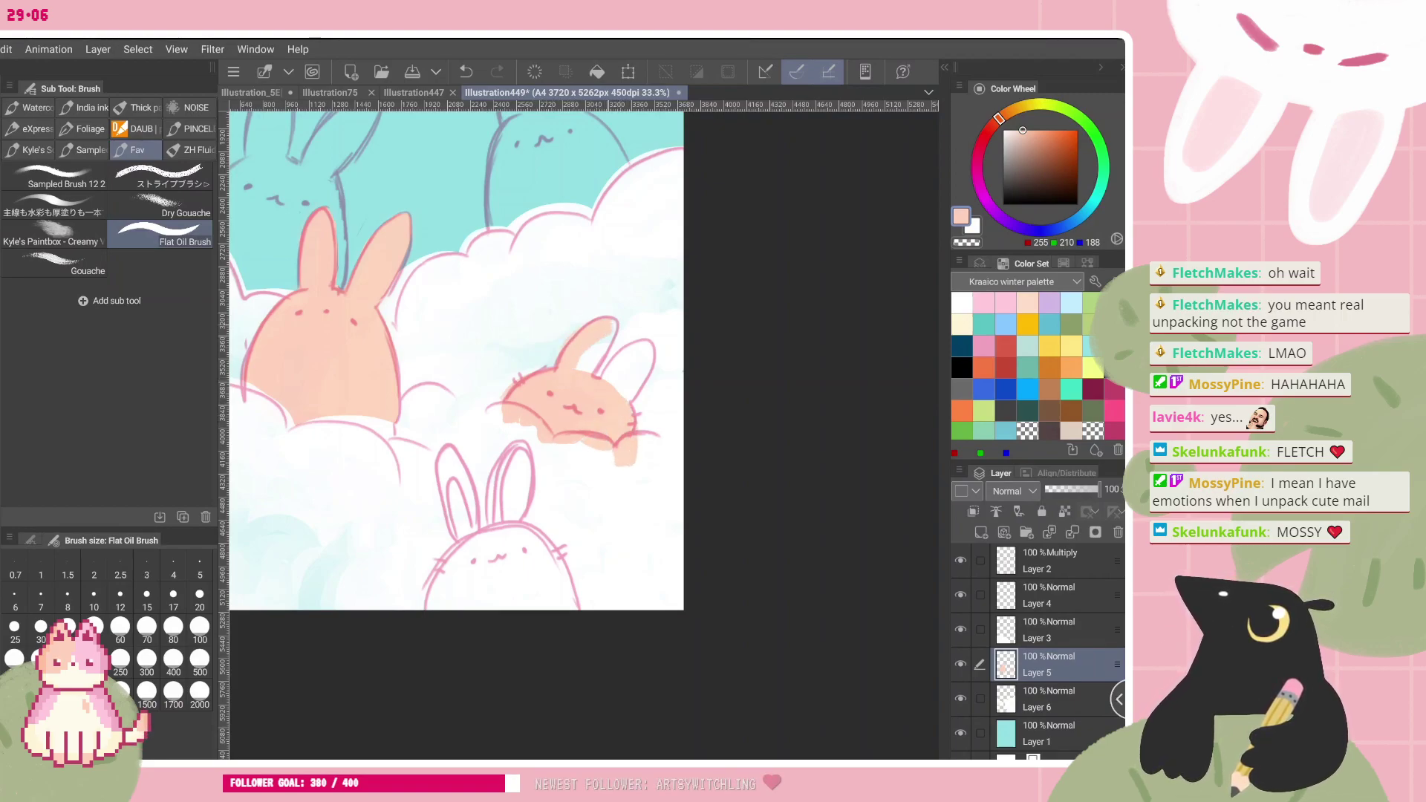
pyautogui.moveTo(601, 383)
pyautogui.mouseDown()
pyautogui.moveTo(652, 344)
pyautogui.moveTo(623, 403)
pyautogui.moveTo(606, 393)
pyautogui.moveTo(647, 361)
pyautogui.moveTo(628, 409)
pyautogui.mouseUp()
pyautogui.hotkey('ctrl', 'z')
pyautogui.hotkey('ctrl', 'z')
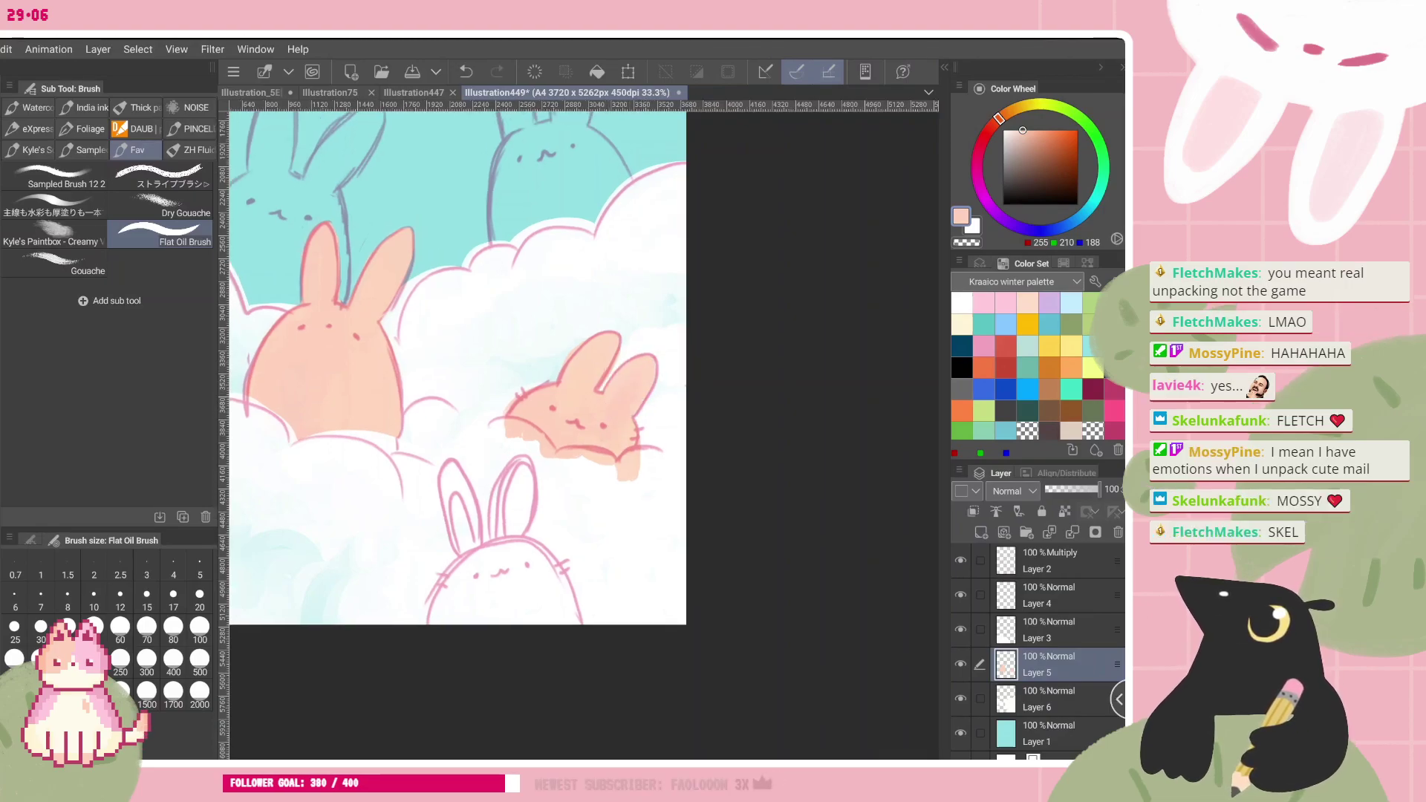
# - Erase the excess peach below the small right-hand rabbit along the cloud line, using the Flat Oil Brush with transparent colour
pyautogui.click(120, 630)
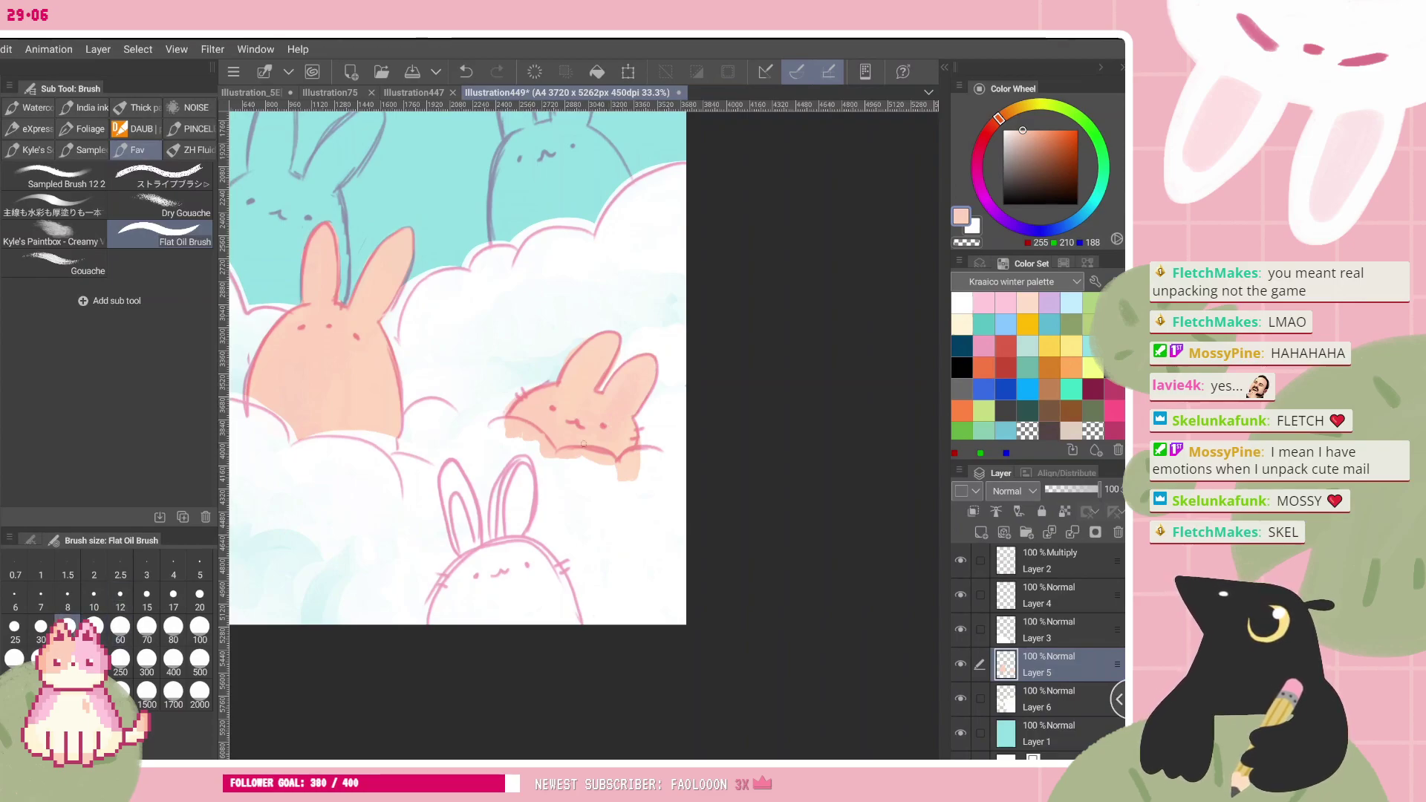
pyautogui.moveTo(555, 378); pyautogui.dragTo(560, 373)
pyautogui.press('c')
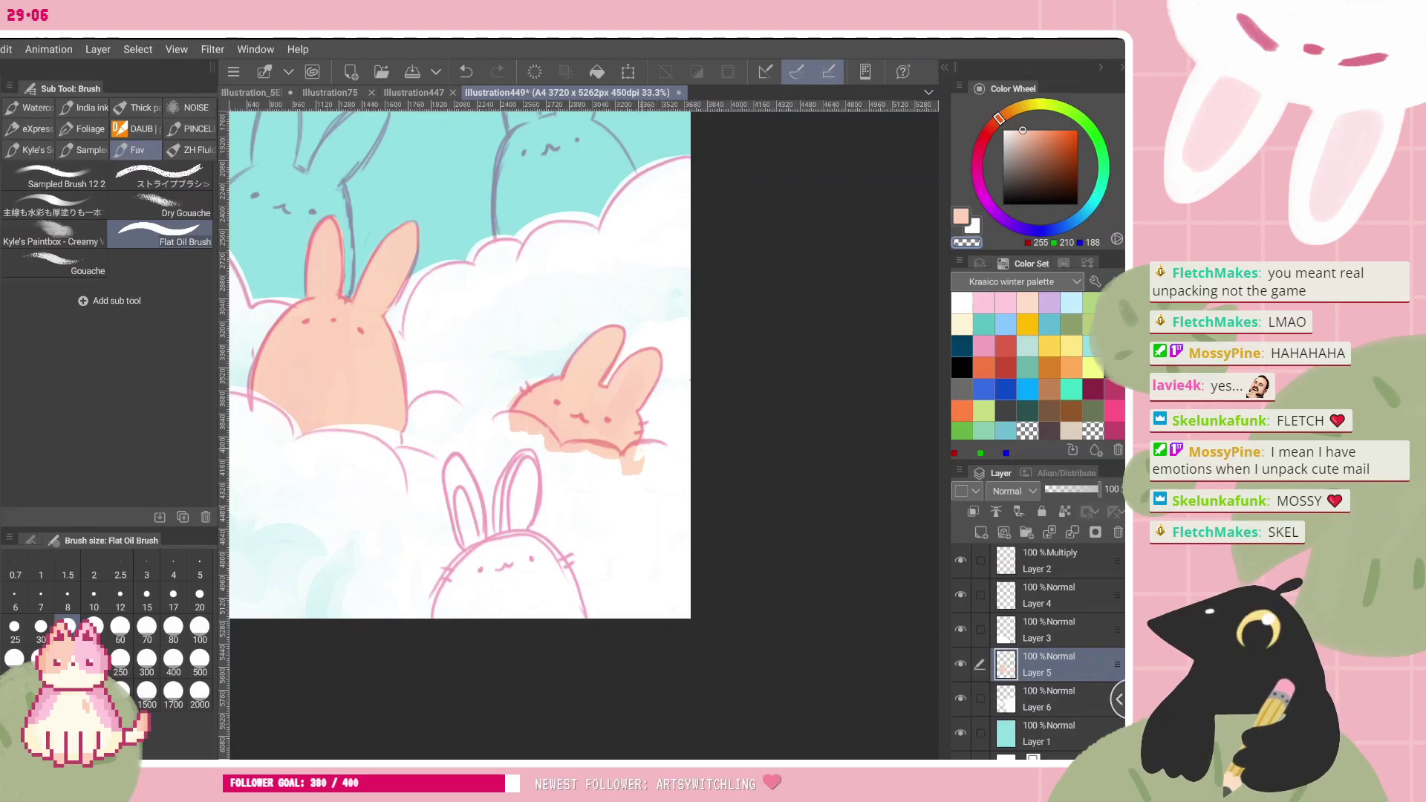
pyautogui.moveTo(637, 445)
pyautogui.mouseDown()
pyautogui.moveTo(623, 460)
pyautogui.moveTo(631, 474)
pyautogui.mouseUp()
pyautogui.scroll(4, 549, 431)
pyautogui.moveTo(549, 430); pyautogui.dragTo(551, 439)
pyautogui.moveTo(512, 308)
pyautogui.mouseDown()
pyautogui.moveTo(490, 393)
pyautogui.moveTo(521, 301)
pyautogui.mouseUp()
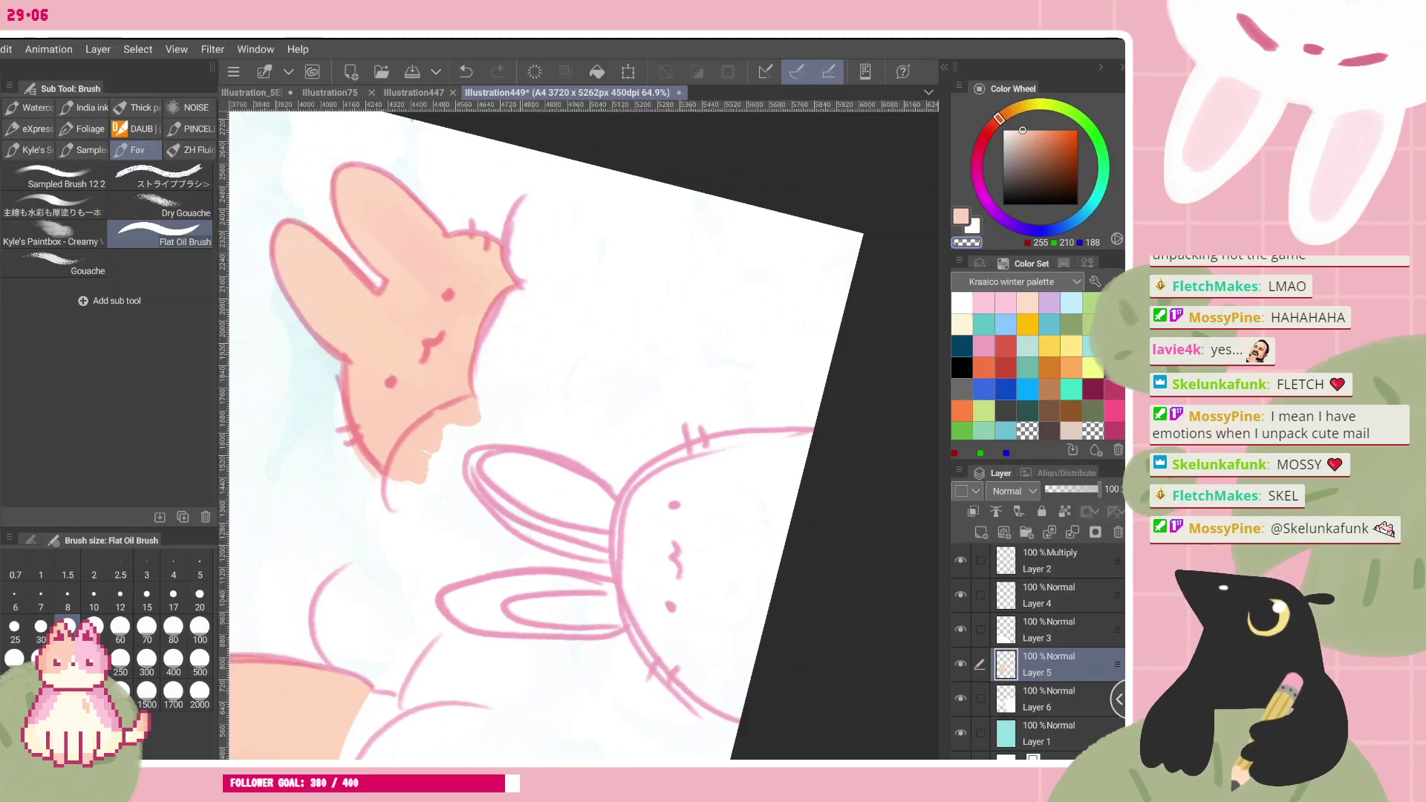
pyautogui.moveTo(487, 405)
pyautogui.mouseDown()
pyautogui.moveTo(439, 415)
pyautogui.moveTo(387, 476)
pyautogui.mouseUp()
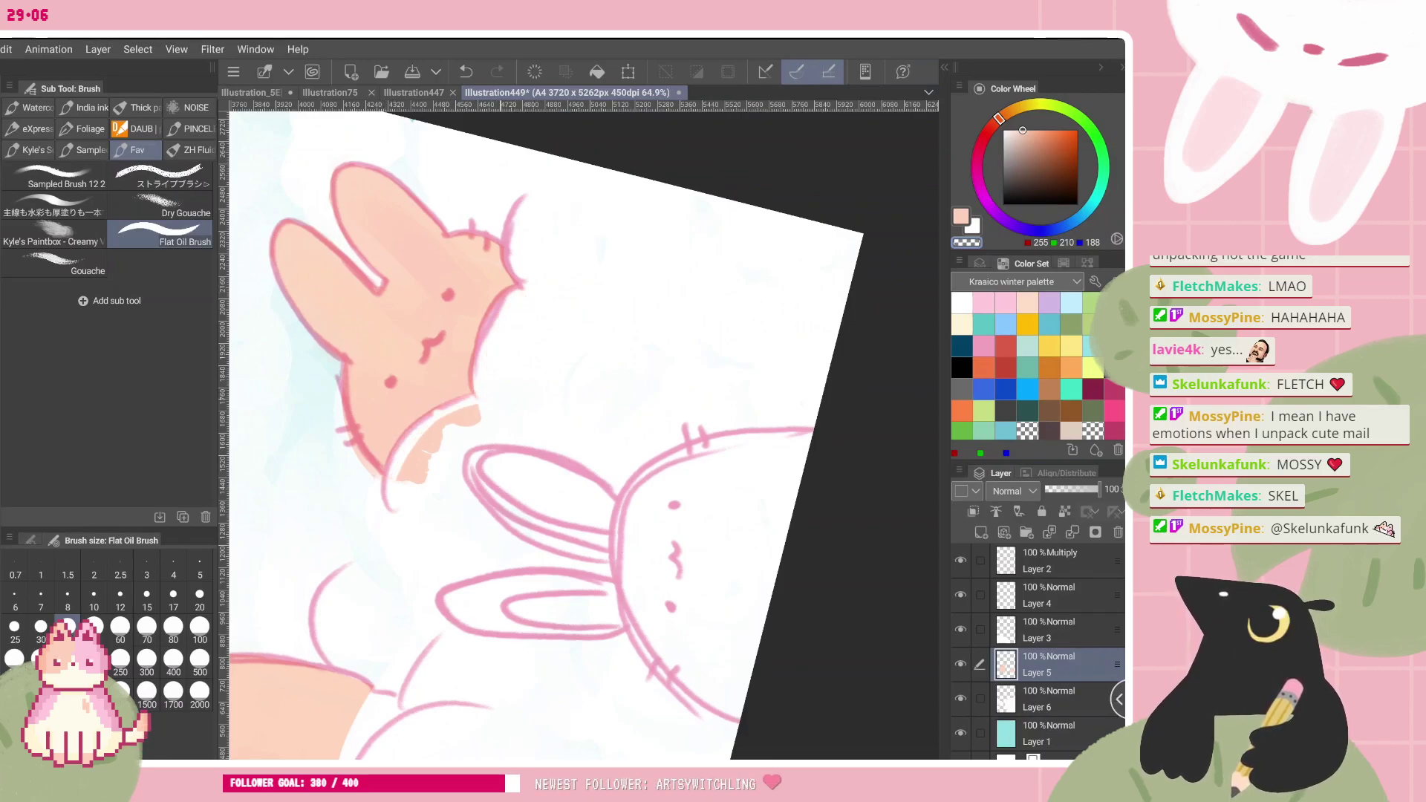
pyautogui.moveTo(475, 407); pyautogui.dragTo(398, 479)
pyautogui.moveTo(439, 437); pyautogui.dragTo(408, 481)
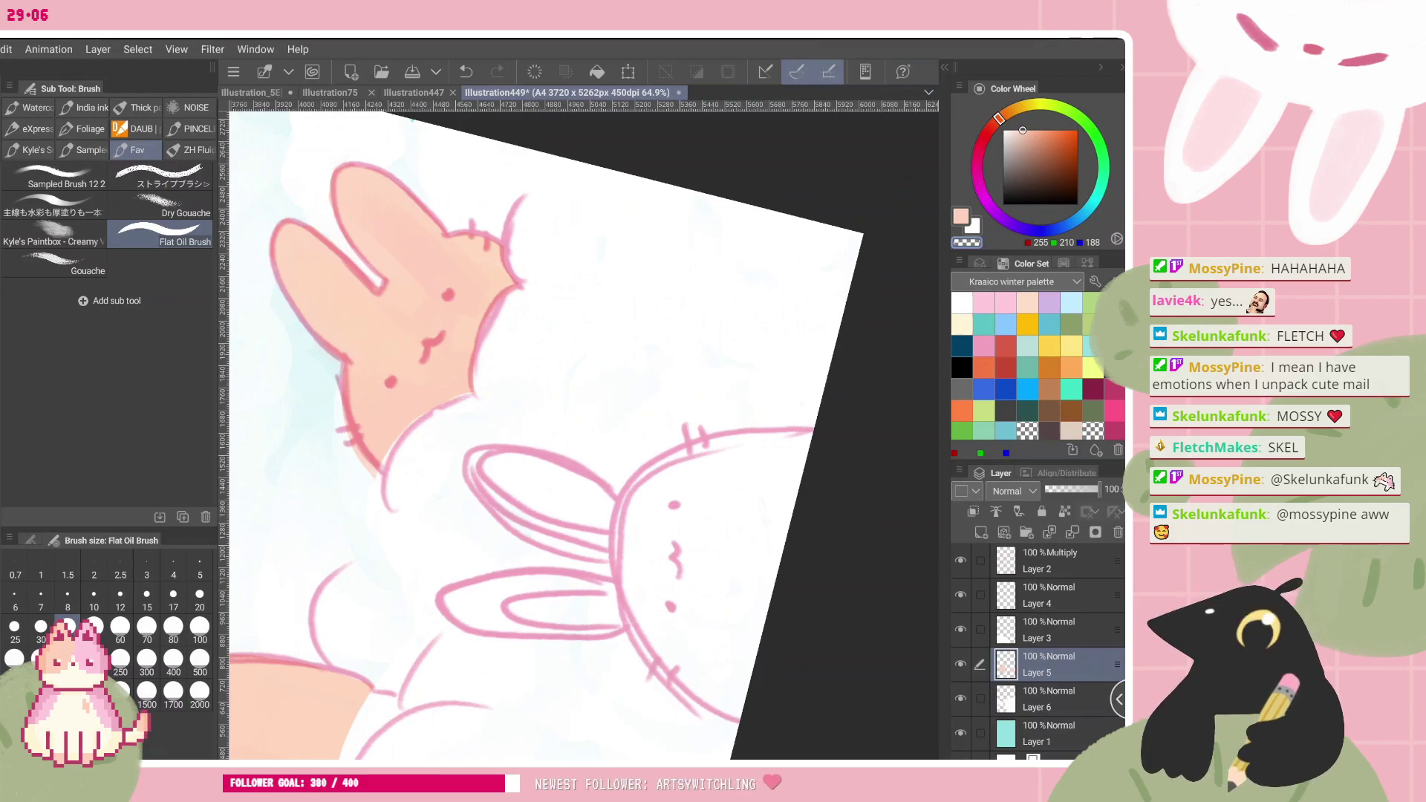
# - Undo the last touch-up around the small right-hand rabbit and enlarge the Flat Oil Brush to 100 while checking the painted rabbits
pyautogui.scroll(-1, 584, 435)
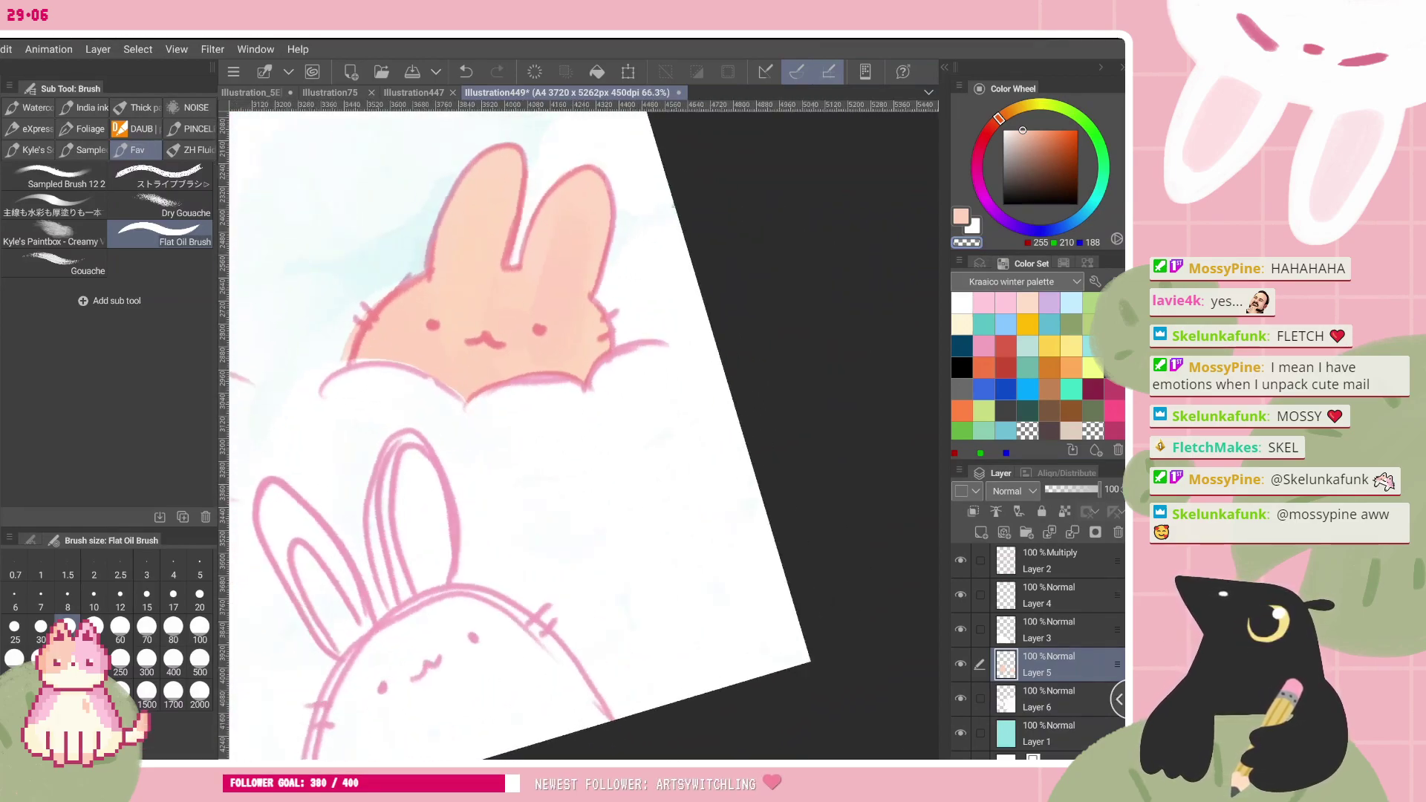
pyautogui.scroll(-2, 583, 435)
pyautogui.scroll(-3, 583, 435)
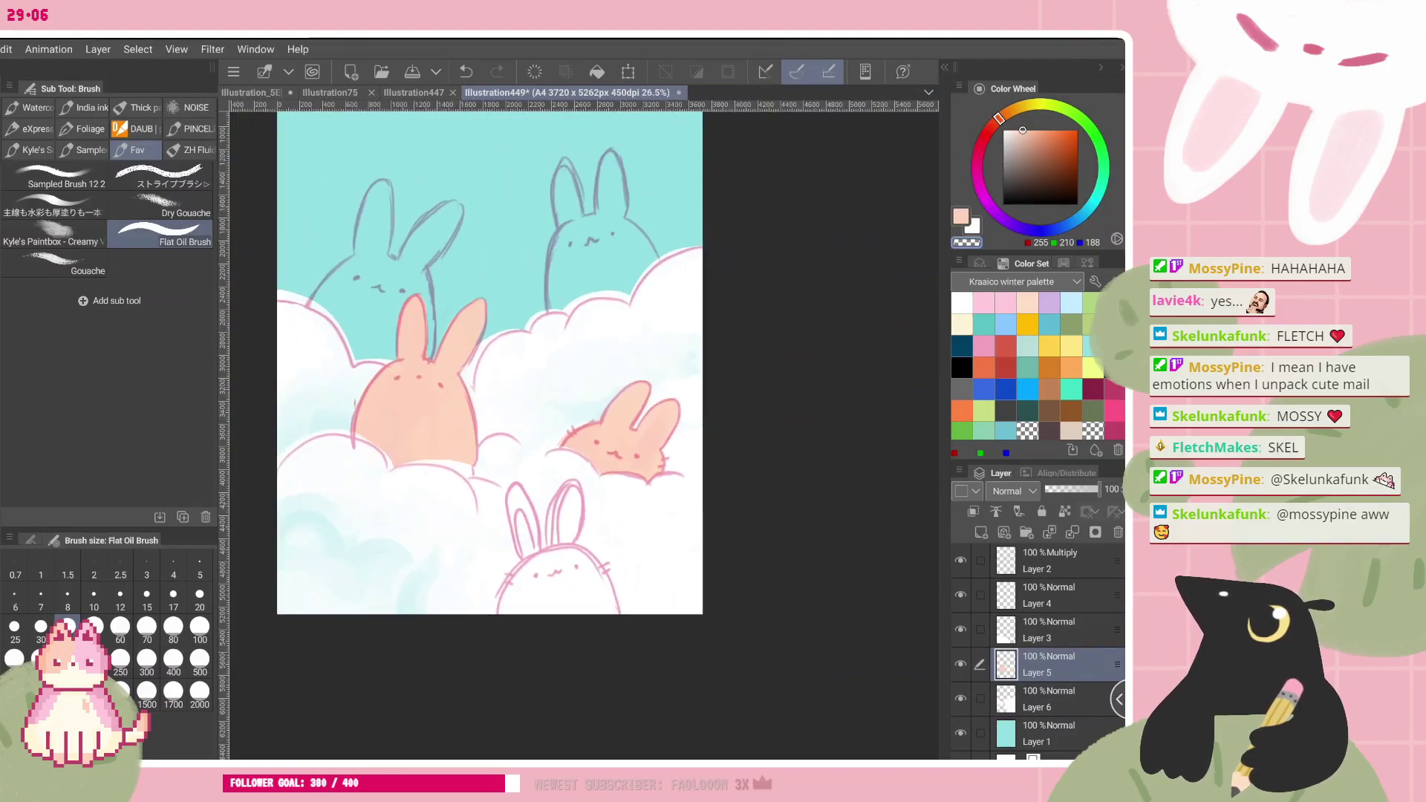
pyautogui.scroll(3, 688, 446)
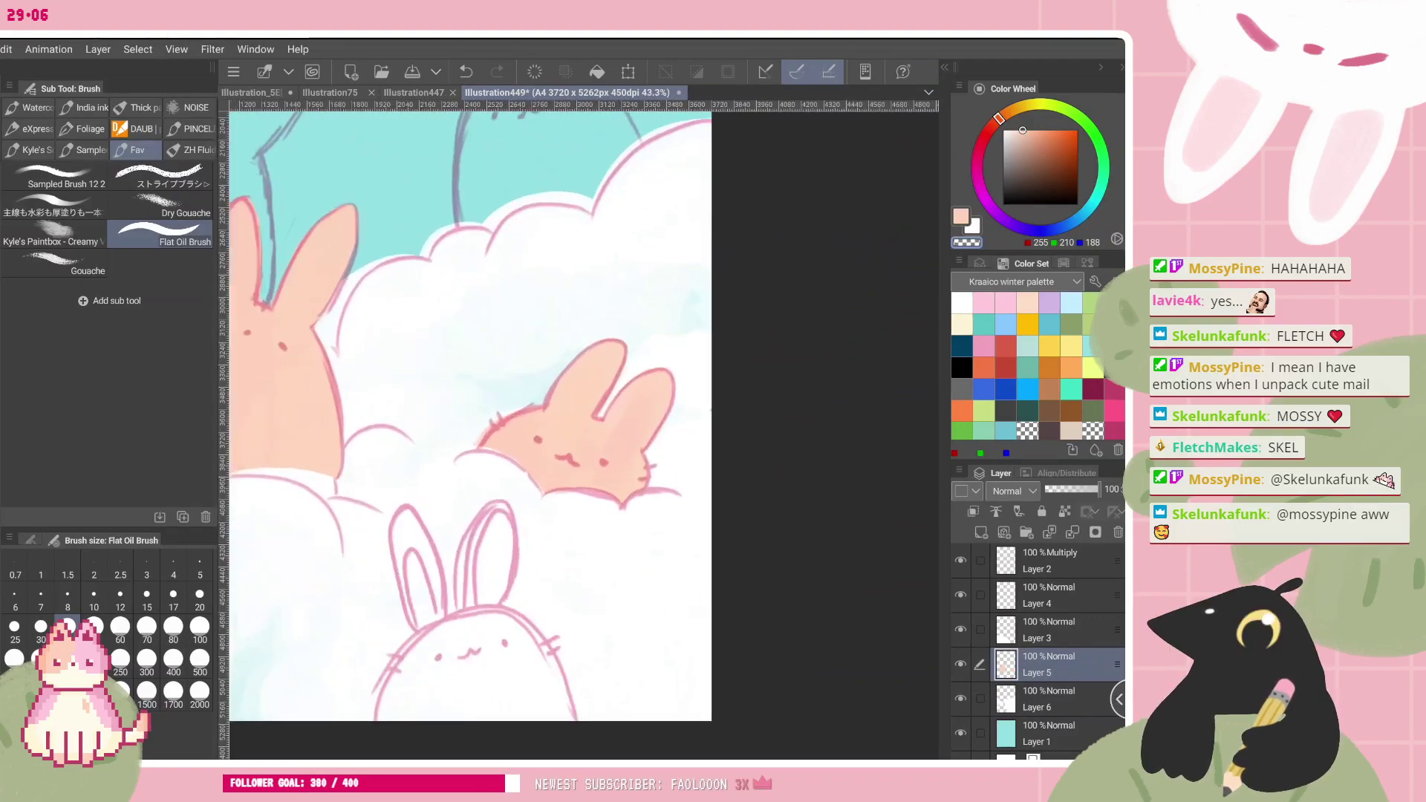
pyautogui.click(146, 630)
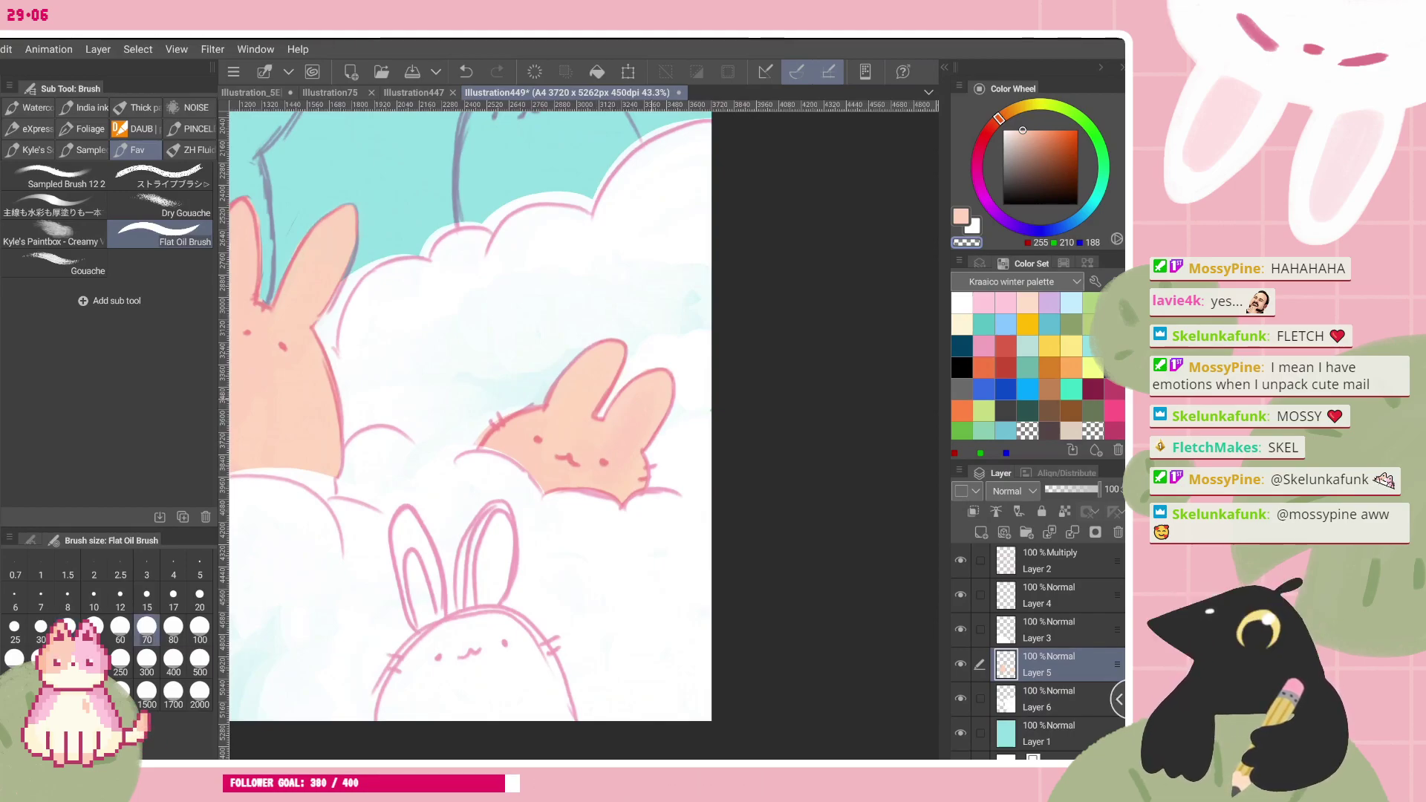
pyautogui.hotkey('ctrl', 'z')
pyautogui.scroll(3, 570, 446)
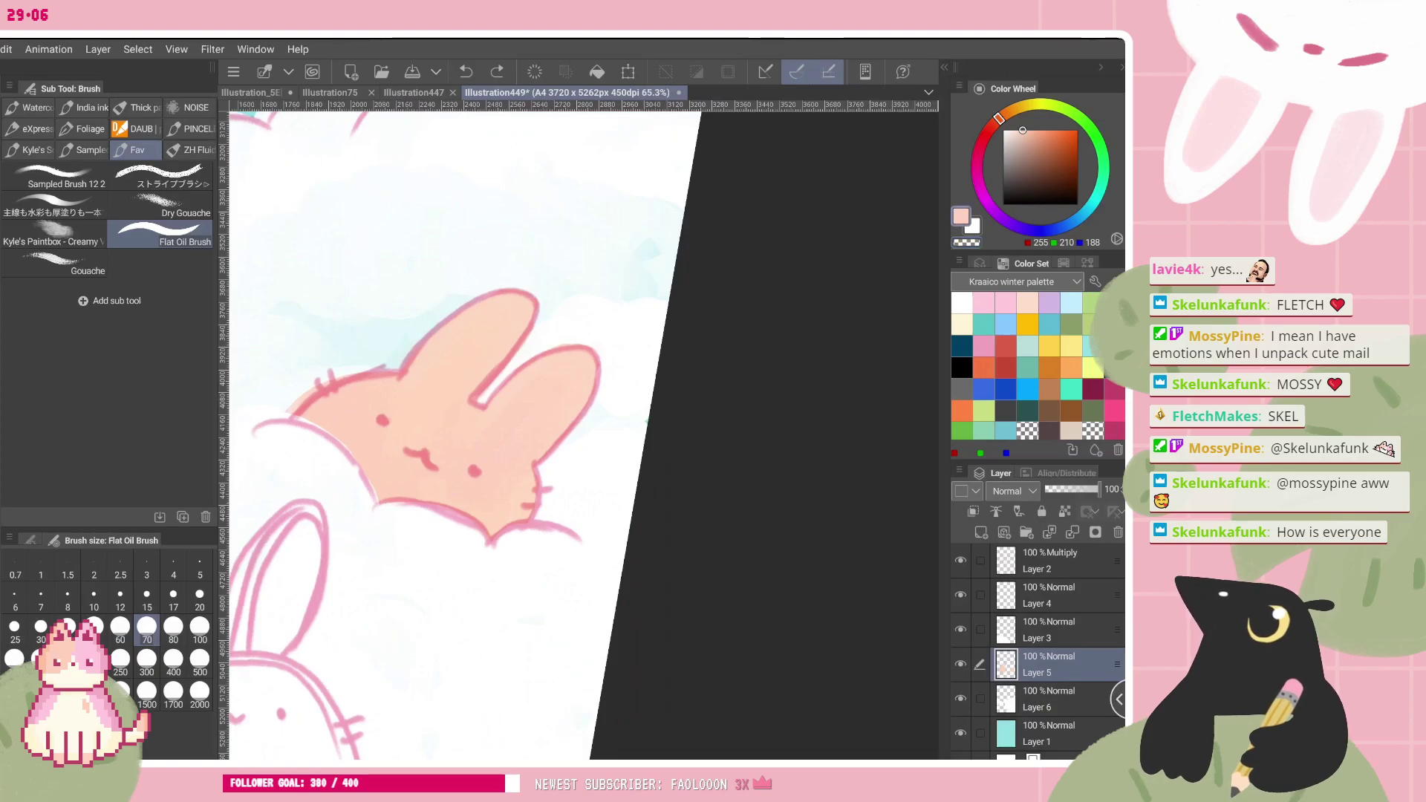
pyautogui.click(200, 630)
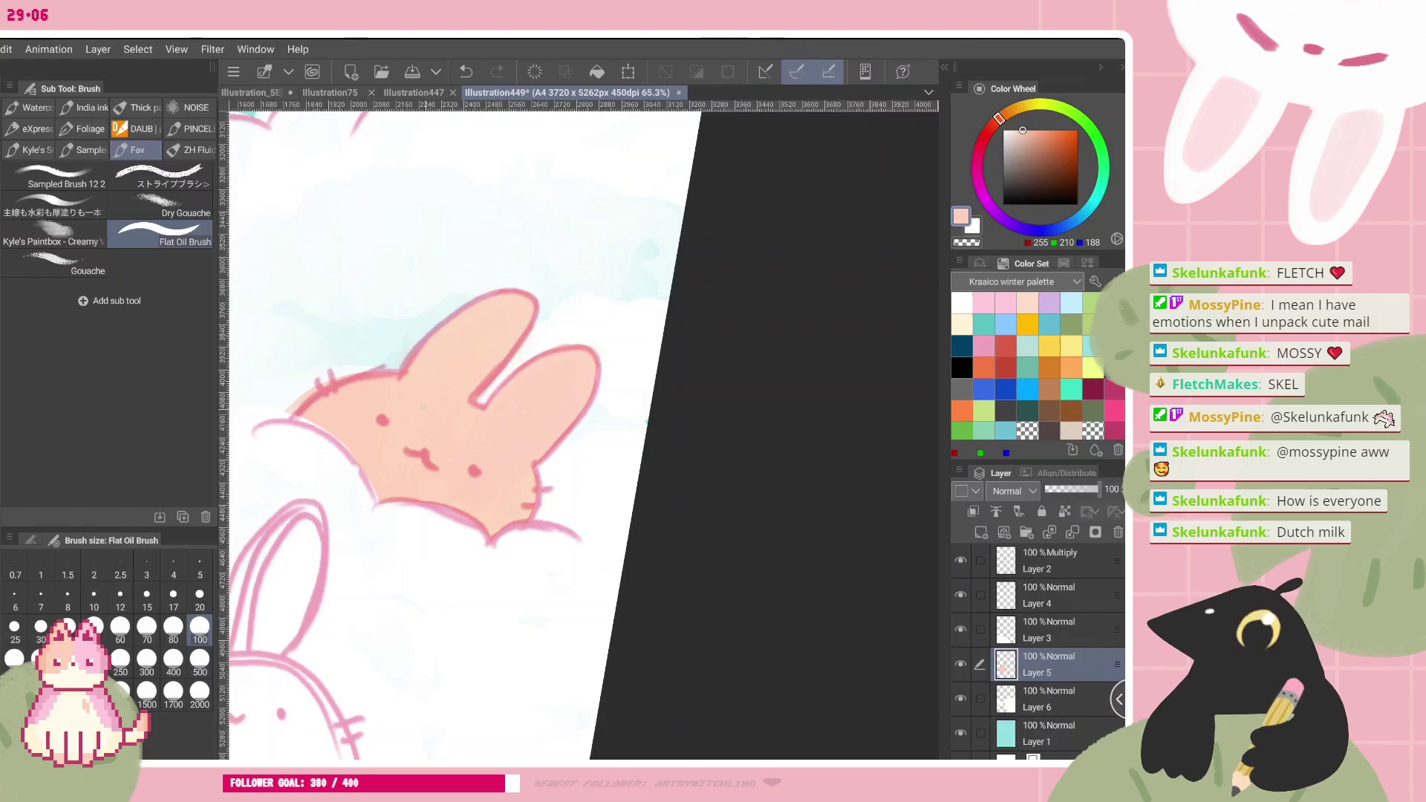
pyautogui.scroll(-3, 584, 435)
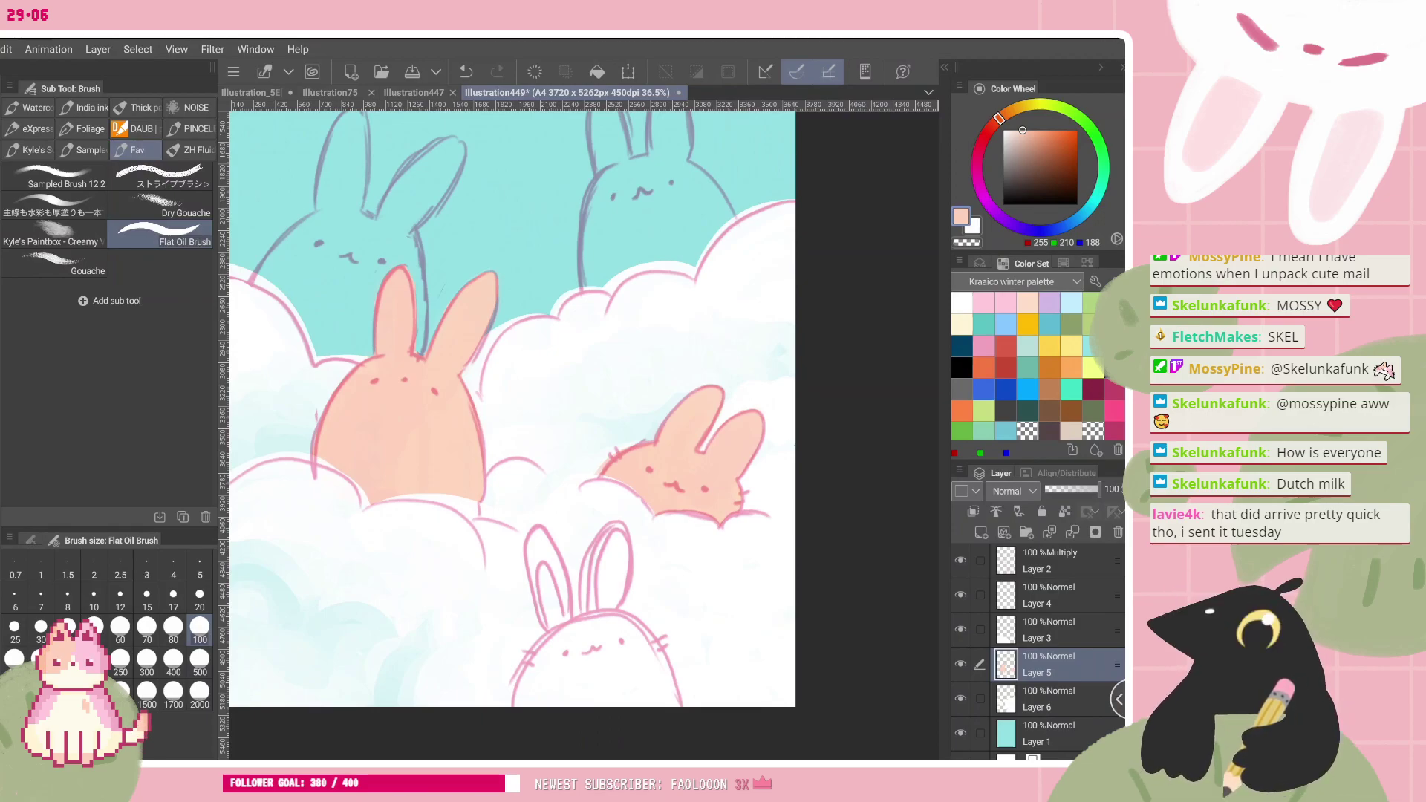
pyautogui.scroll(-1, 509, 409)
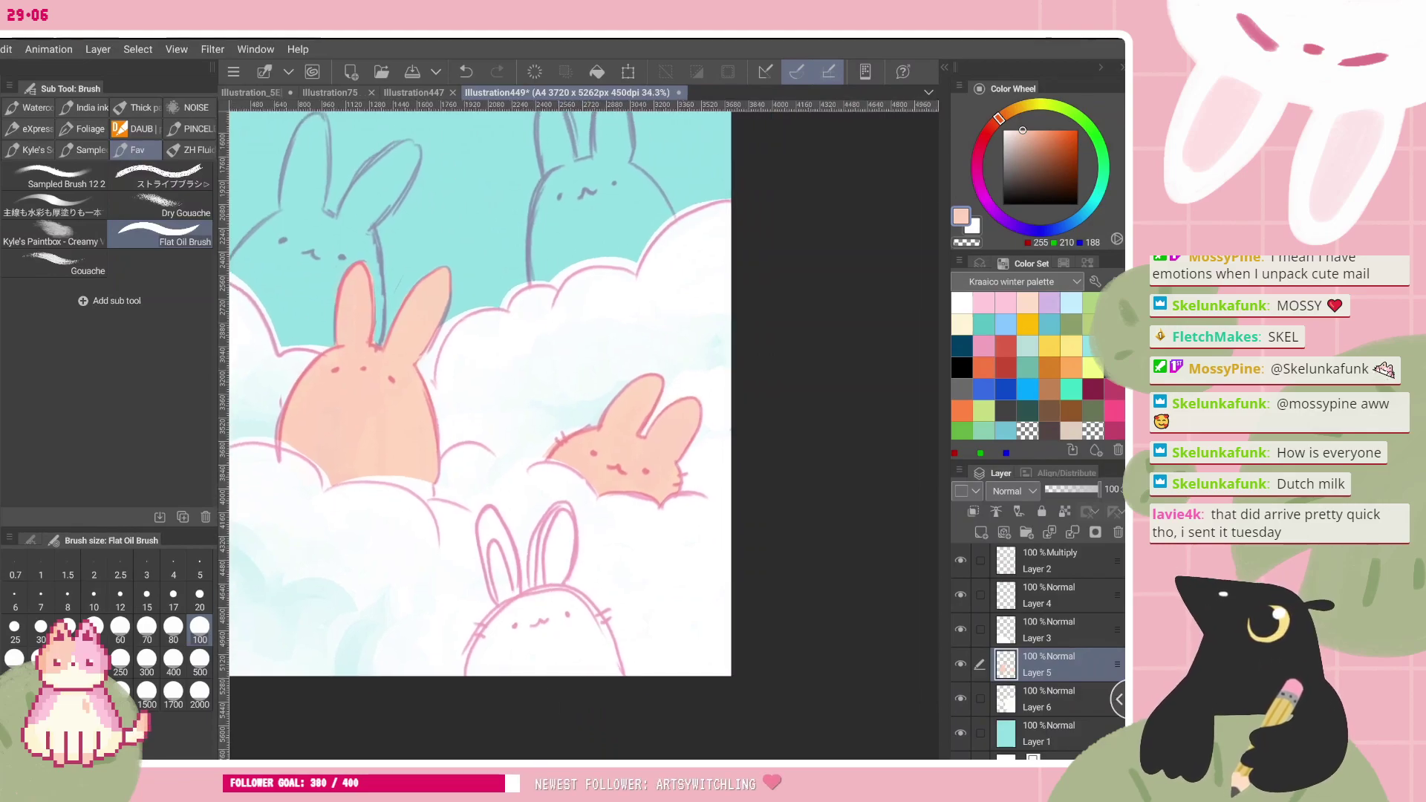
# - Try to paint the lowest rabbit's head peach on Layer 5 with the Kyle's Drawing Box pencil
pyautogui.scroll(3, 731, 449)
pyautogui.press('p')
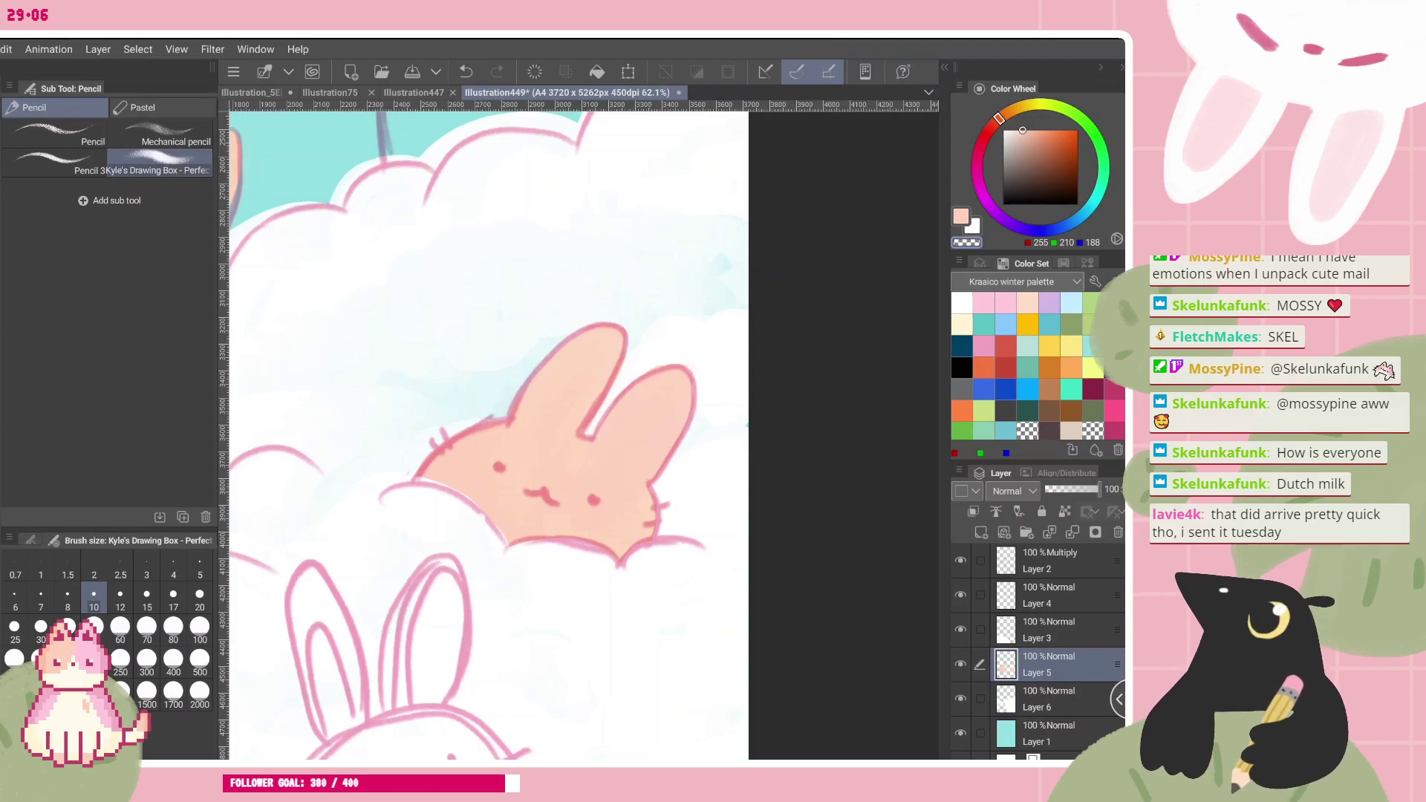
pyautogui.scroll(-5, 583, 435)
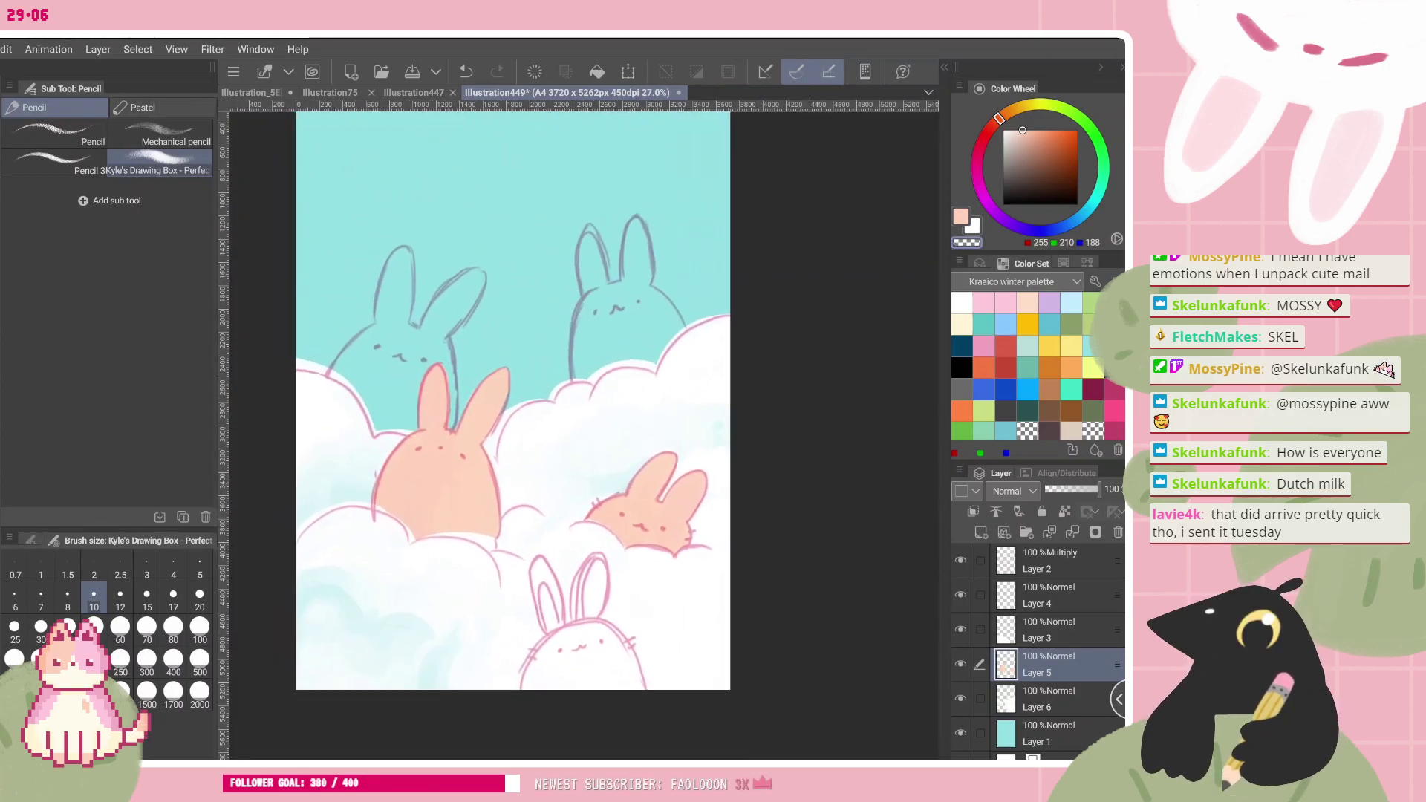
pyautogui.scroll(1, 651, 636)
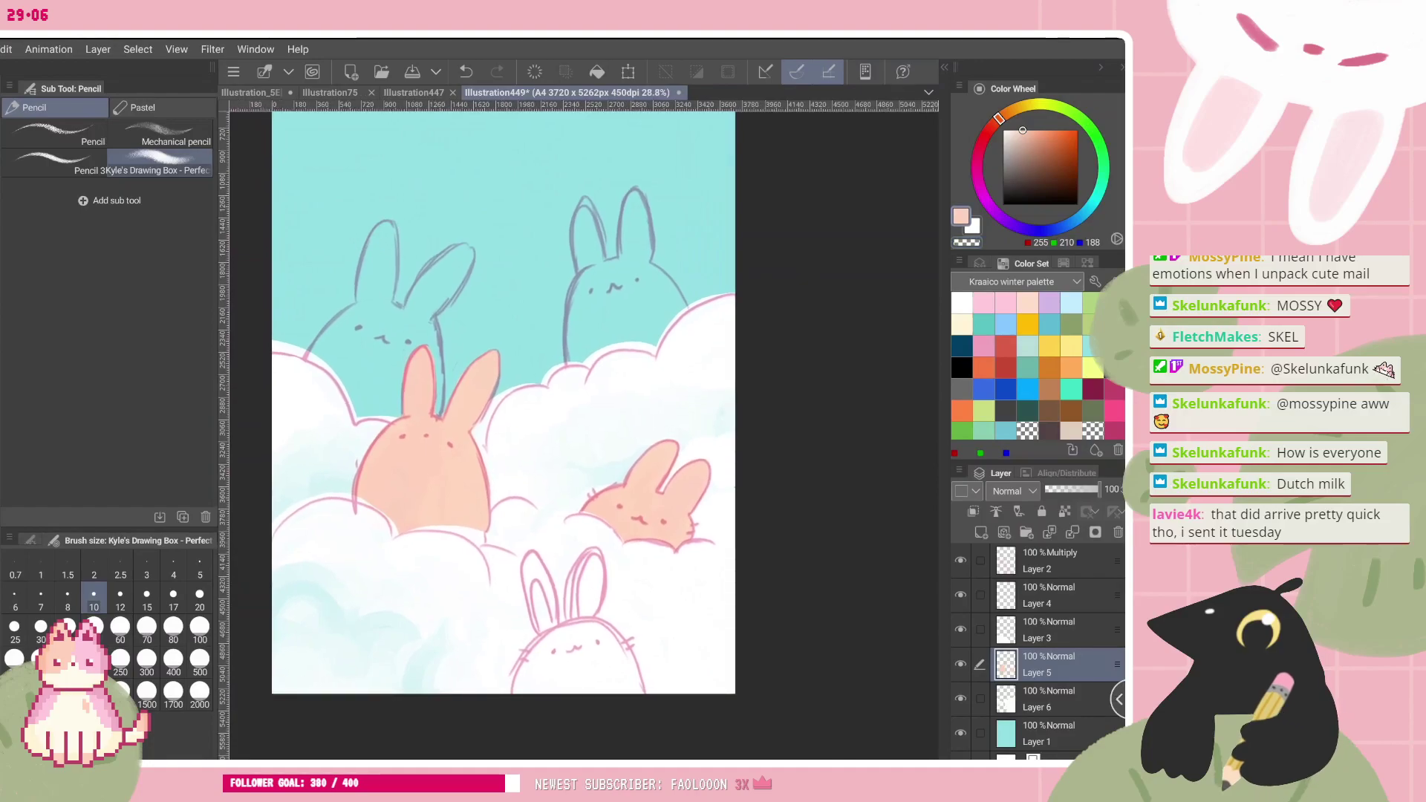
pyautogui.scroll(2, 594, 461)
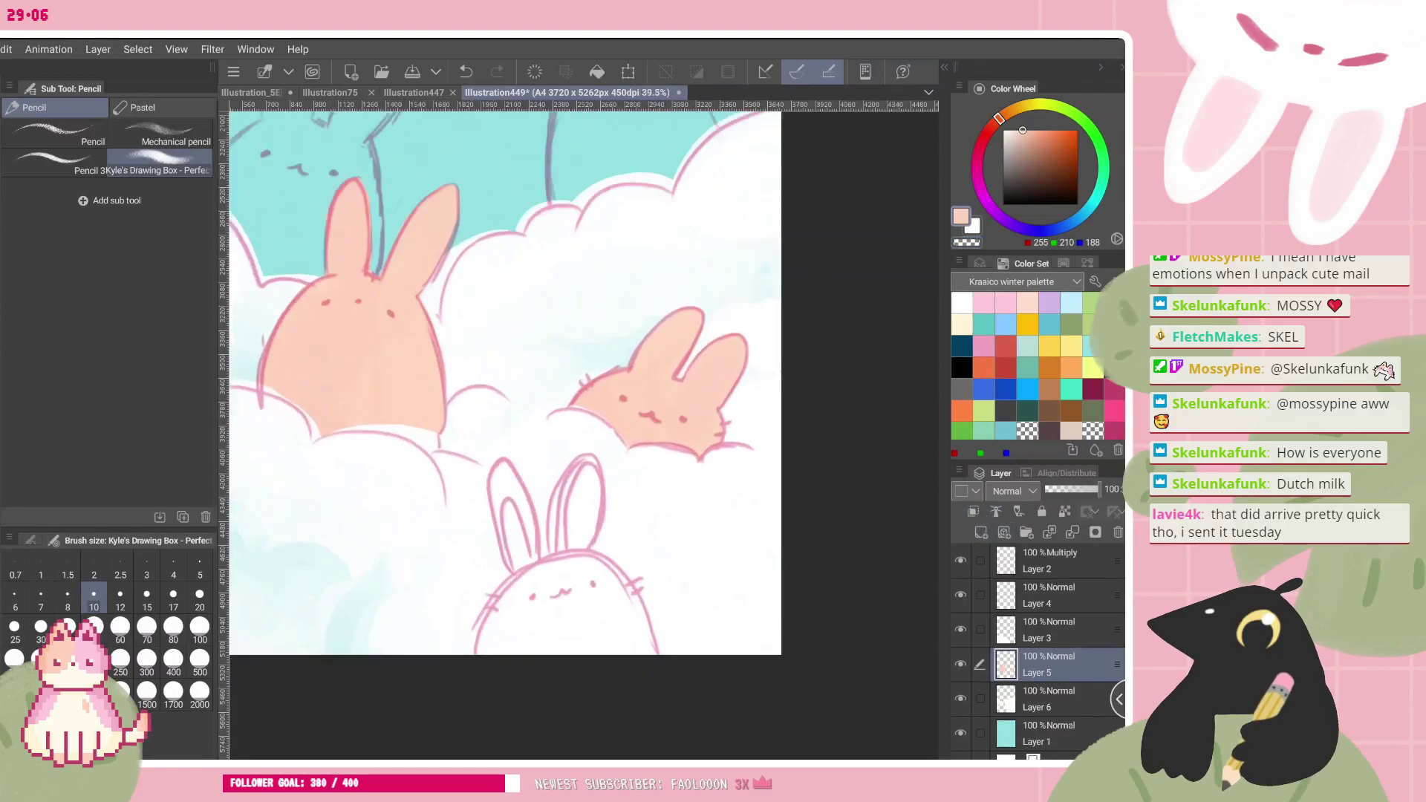
pyautogui.moveTo(572, 557); pyautogui.dragTo(597, 566)
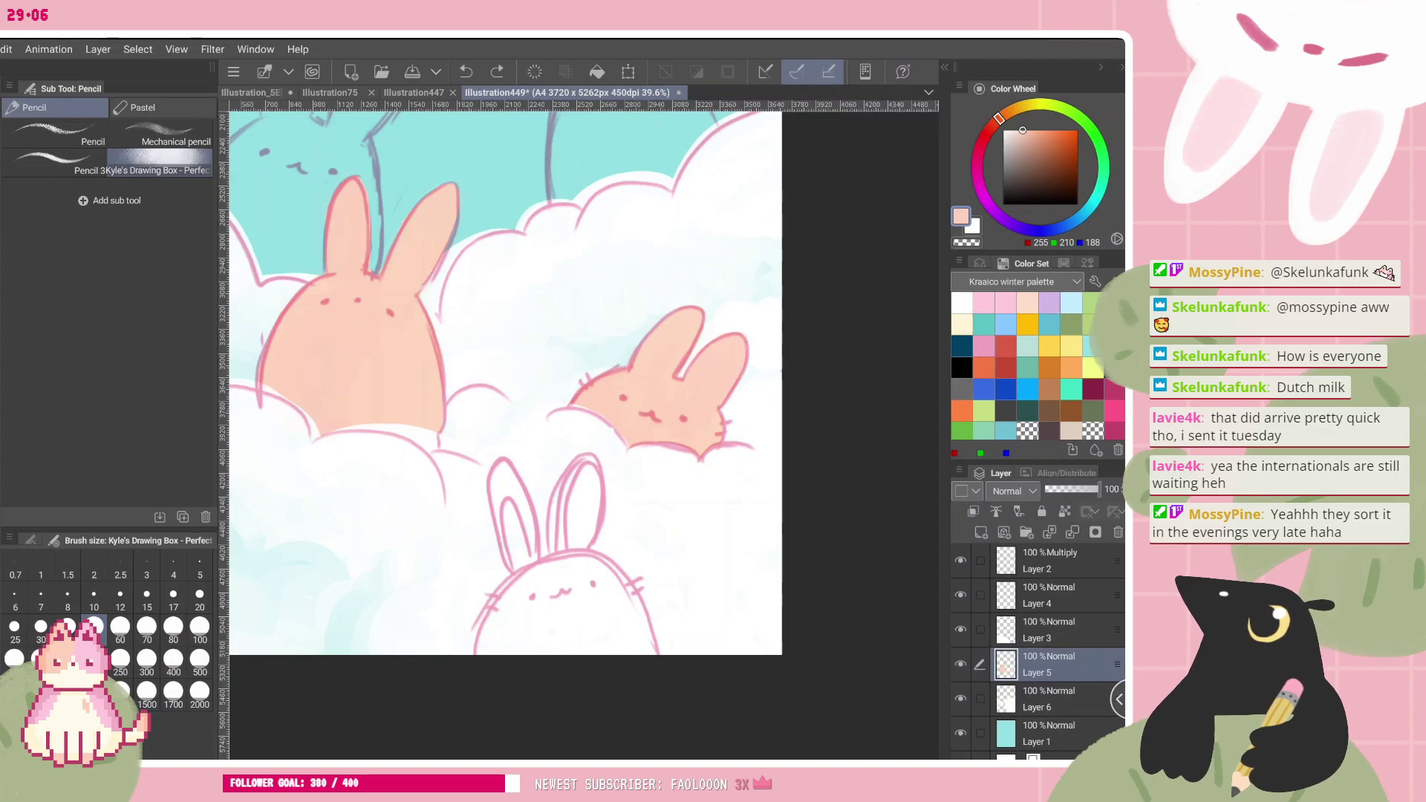
pyautogui.moveTo(589, 454); pyautogui.dragTo(509, 377)
pyautogui.moveTo(499, 500); pyautogui.dragTo(582, 536)
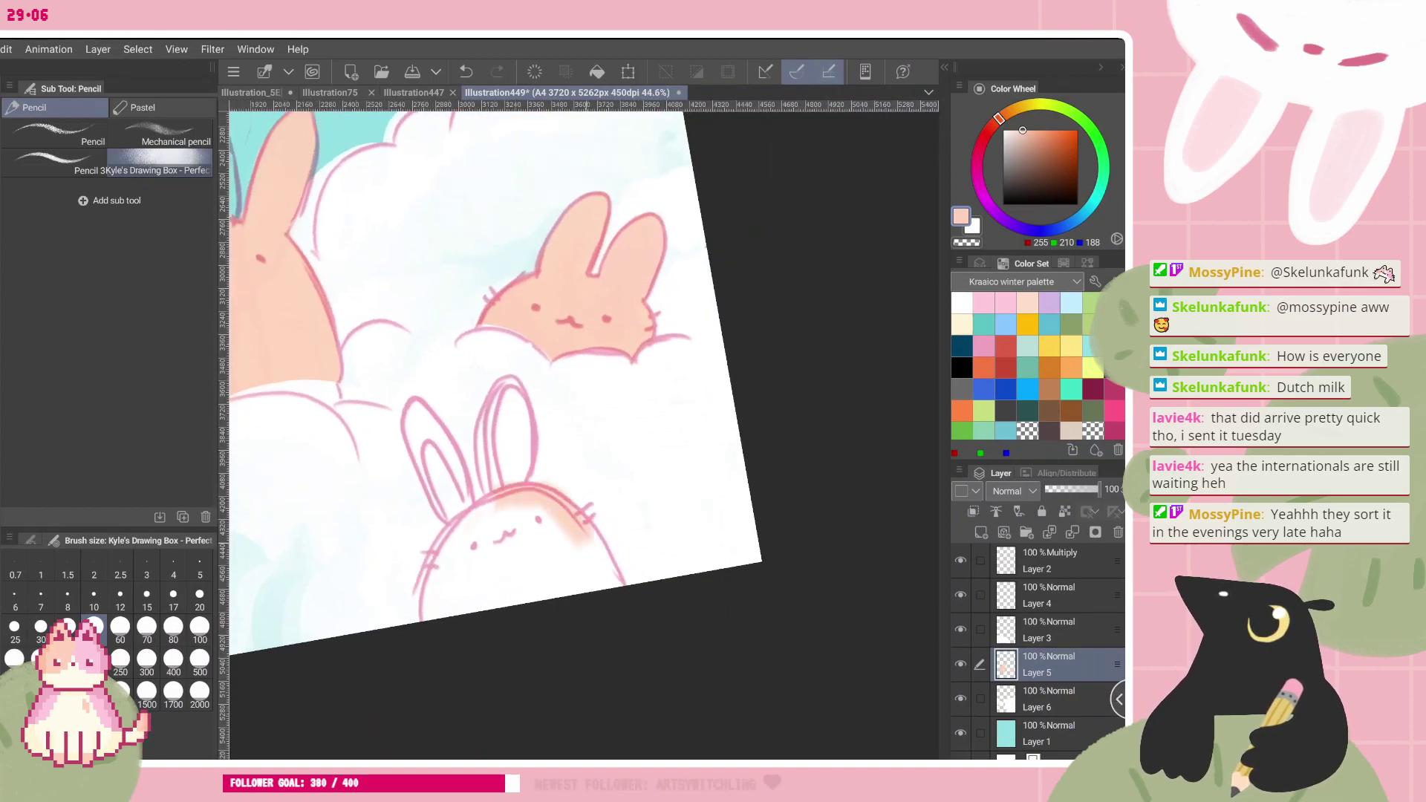
pyautogui.hotkey('ctrl', 'z')
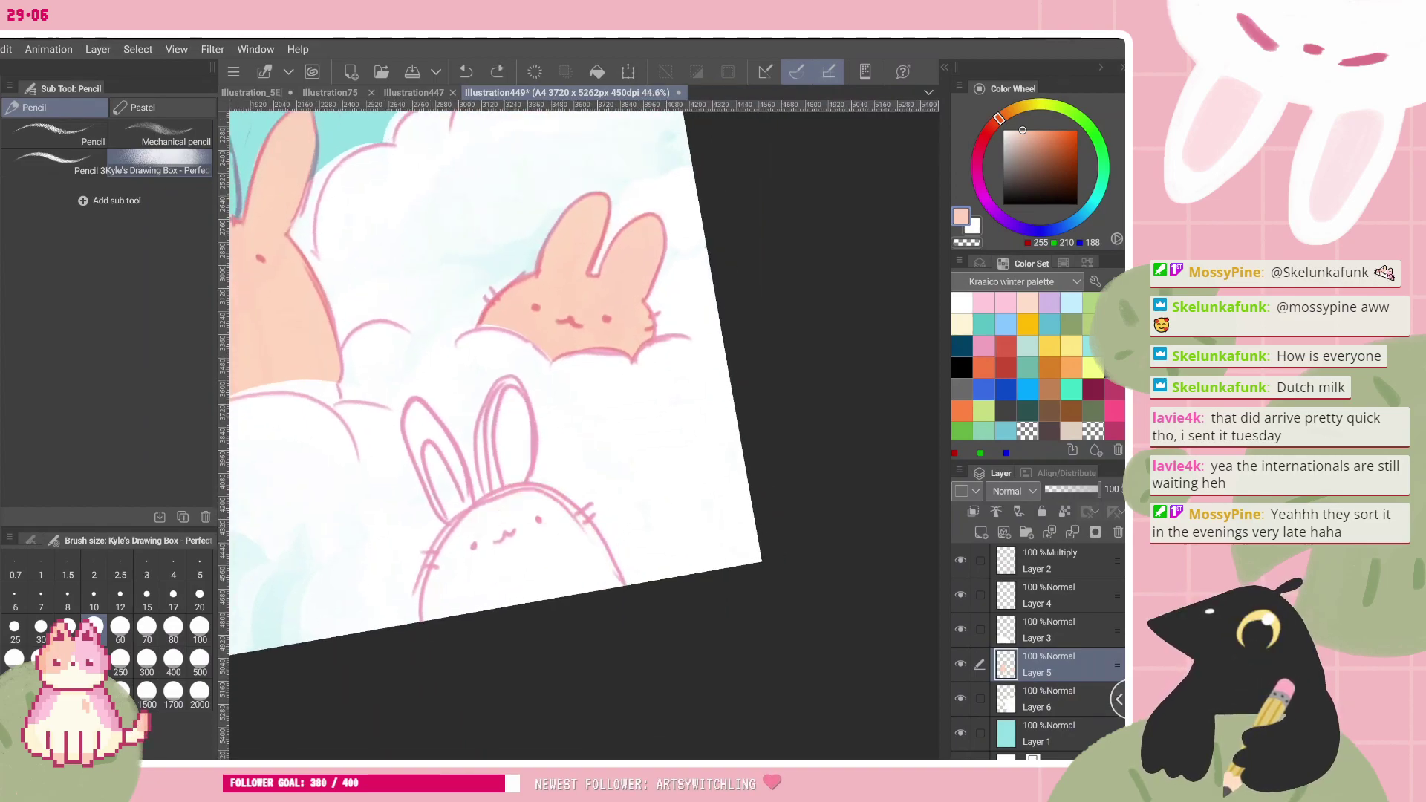
# - Make Layer 4 active and toggle its visibility to check its contents
pyautogui.click(1049, 595)
pyautogui.click(962, 596)
pyautogui.click(962, 596)
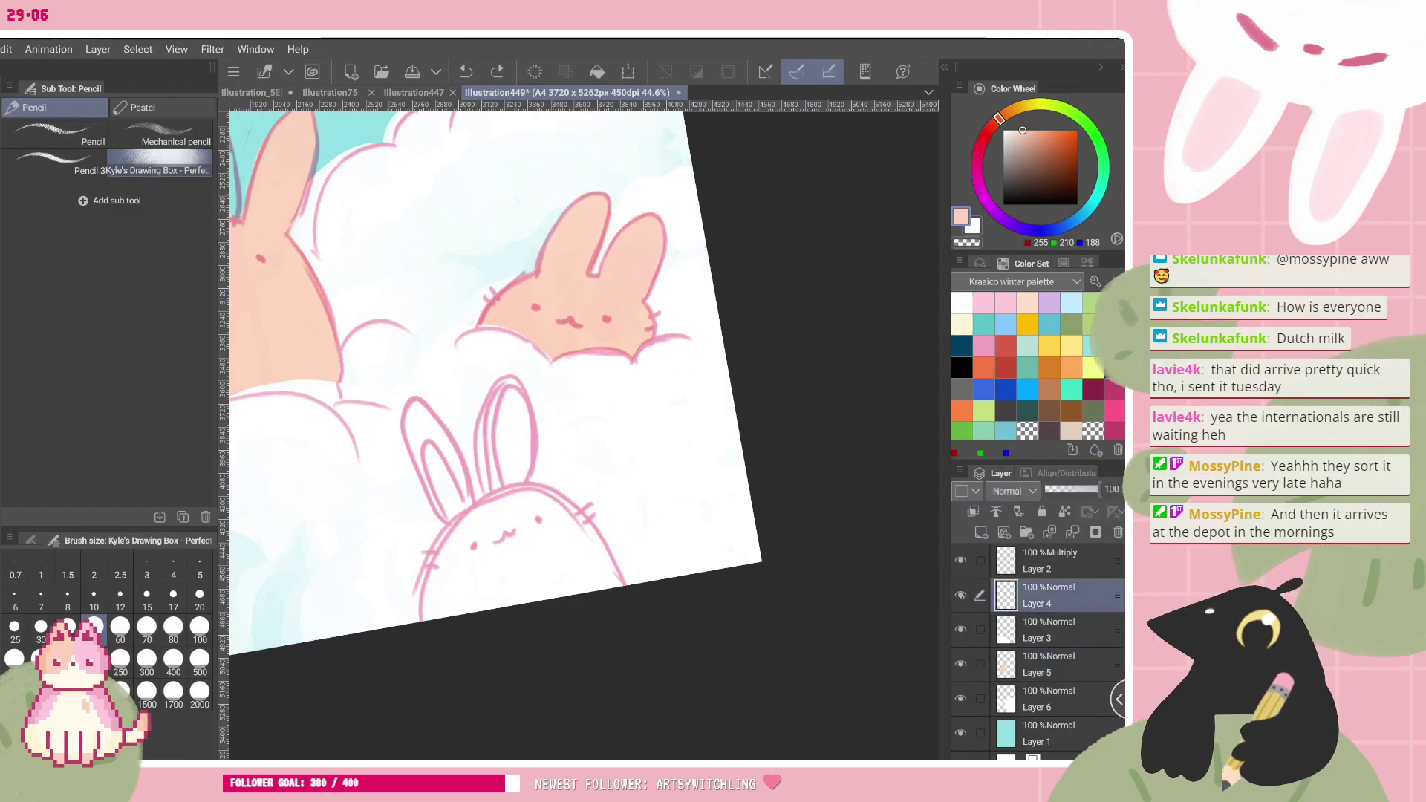
pyautogui.click(1021, 566)
pyautogui.click(1048, 595)
pyautogui.click(961, 594)
pyautogui.click(961, 595)
# - Paint pale peach along the inside edge of the lowest rabbit's body on Layer 4 with the Flat Oil Brush at size 80
pyautogui.moveTo(422, 616)
pyautogui.mouseDown()
pyautogui.moveTo(442, 564)
pyautogui.moveTo(590, 524)
pyautogui.moveTo(616, 587)
pyautogui.mouseUp()
pyautogui.hotkey('ctrl', 'z')
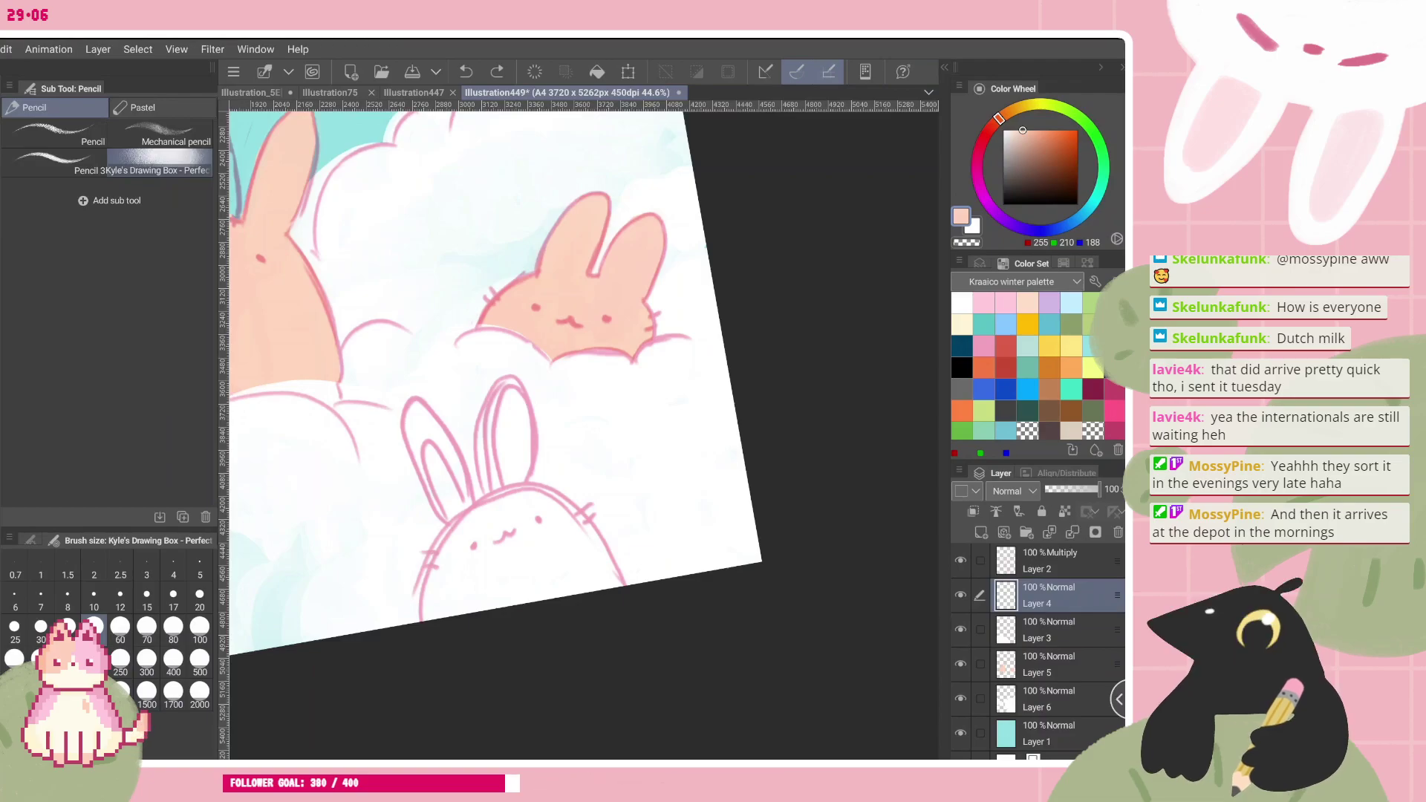
pyautogui.press('b')
pyautogui.click(95, 629)
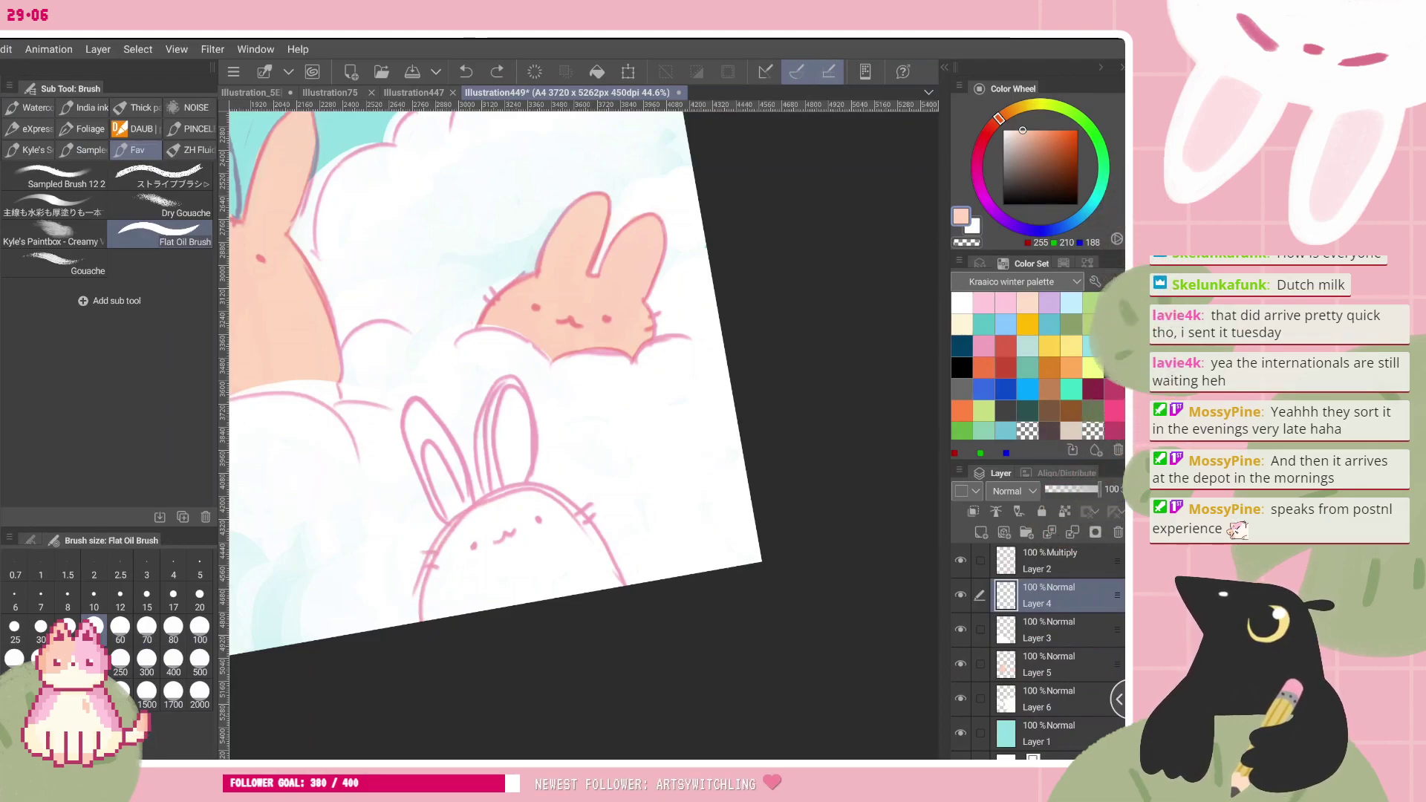
pyautogui.click(173, 626)
pyautogui.moveTo(427, 616)
pyautogui.mouseDown()
pyautogui.moveTo(462, 525)
pyautogui.moveTo(536, 496)
pyautogui.moveTo(588, 531)
pyautogui.moveTo(617, 583)
pyautogui.mouseUp()
pyautogui.moveTo(464, 533)
pyautogui.mouseDown()
pyautogui.moveTo(438, 614)
pyautogui.moveTo(463, 612)
pyautogui.mouseUp()
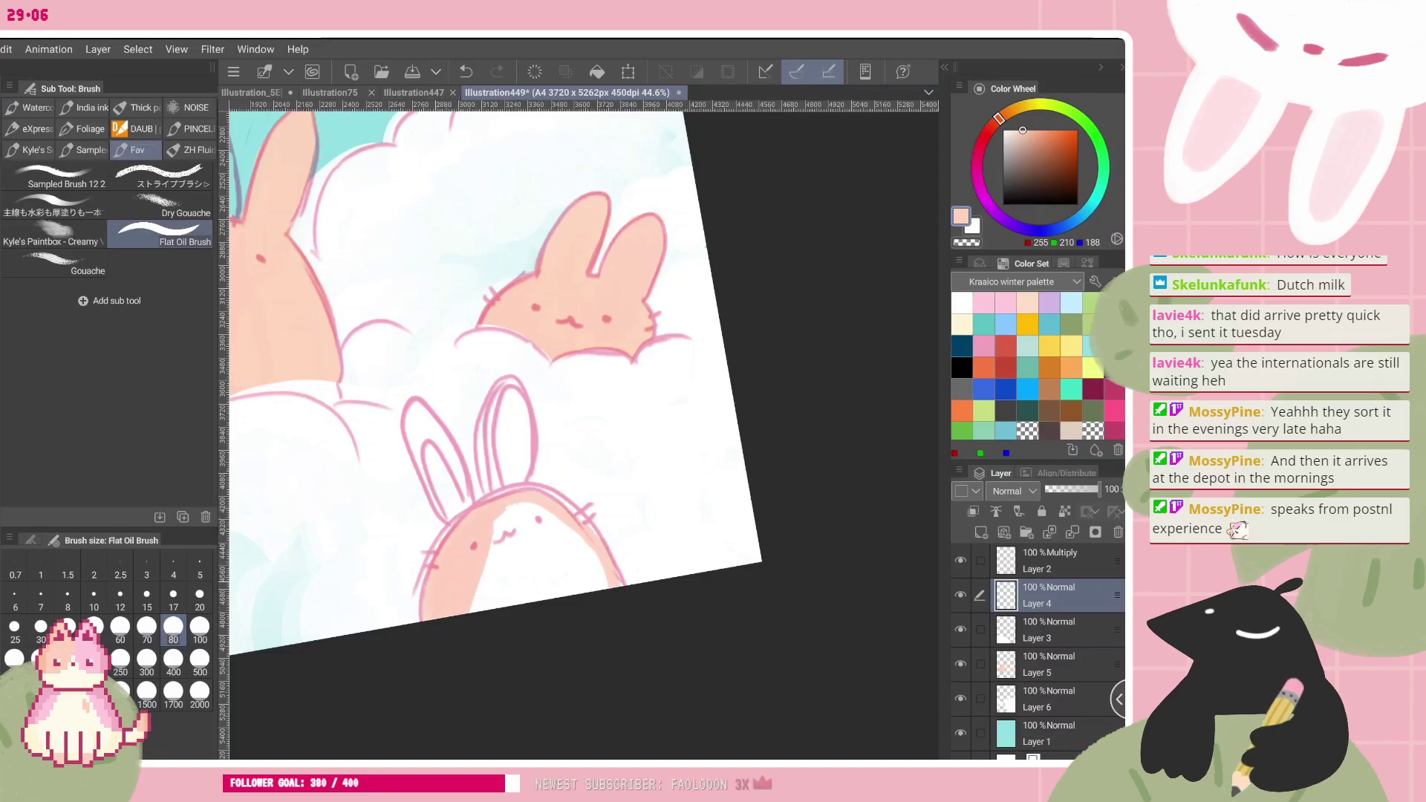
pyautogui.moveTo(493, 507)
pyautogui.mouseDown()
pyautogui.moveTo(559, 496)
pyautogui.moveTo(620, 583)
pyautogui.mouseUp()
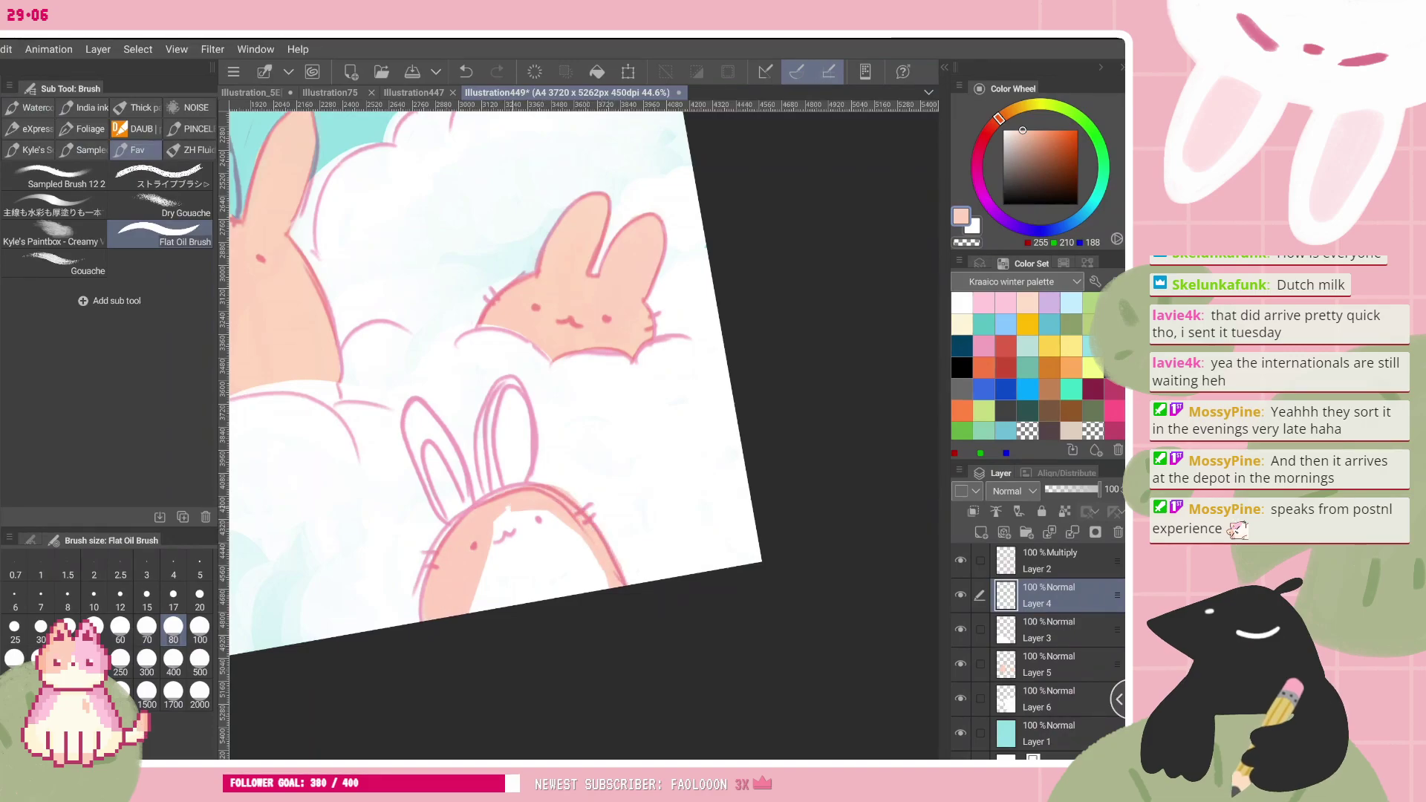
# - Fill the rest of the lowest rabbit's face and body and both of its ears with pale peach
pyautogui.moveTo(494, 598); pyautogui.dragTo(513, 516)
pyautogui.moveTo(512, 606)
pyautogui.mouseDown()
pyautogui.moveTo(524, 512)
pyautogui.moveTo(564, 589)
pyautogui.moveTo(587, 584)
pyautogui.moveTo(563, 520)
pyautogui.mouseUp()
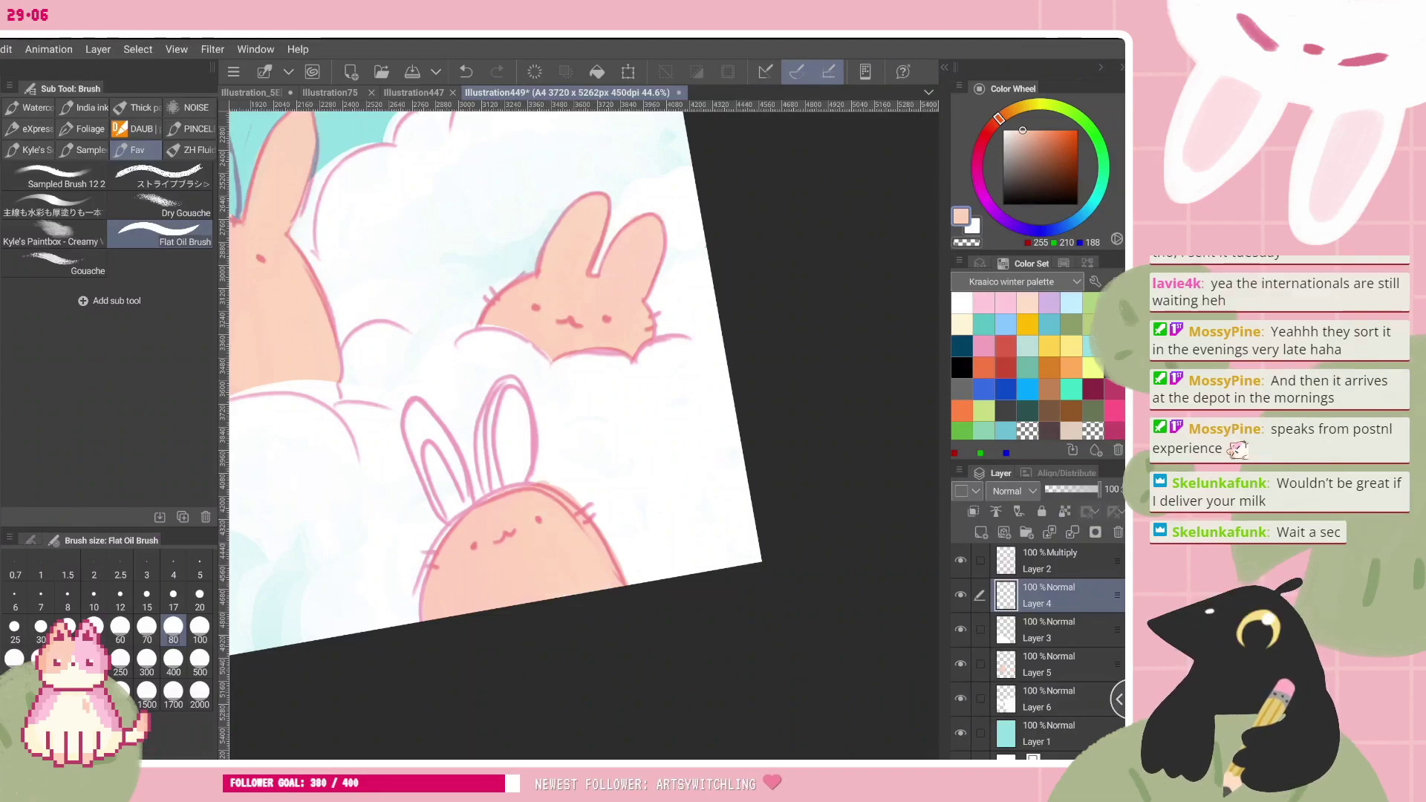
pyautogui.moveTo(449, 519)
pyautogui.mouseDown()
pyautogui.moveTo(411, 444)
pyautogui.moveTo(450, 454)
pyautogui.moveTo(447, 466)
pyautogui.moveTo(424, 430)
pyautogui.mouseUp()
pyautogui.moveTo(503, 489)
pyautogui.mouseDown()
pyautogui.moveTo(496, 434)
pyautogui.moveTo(532, 426)
pyautogui.moveTo(518, 395)
pyautogui.moveTo(510, 484)
pyautogui.mouseUp()
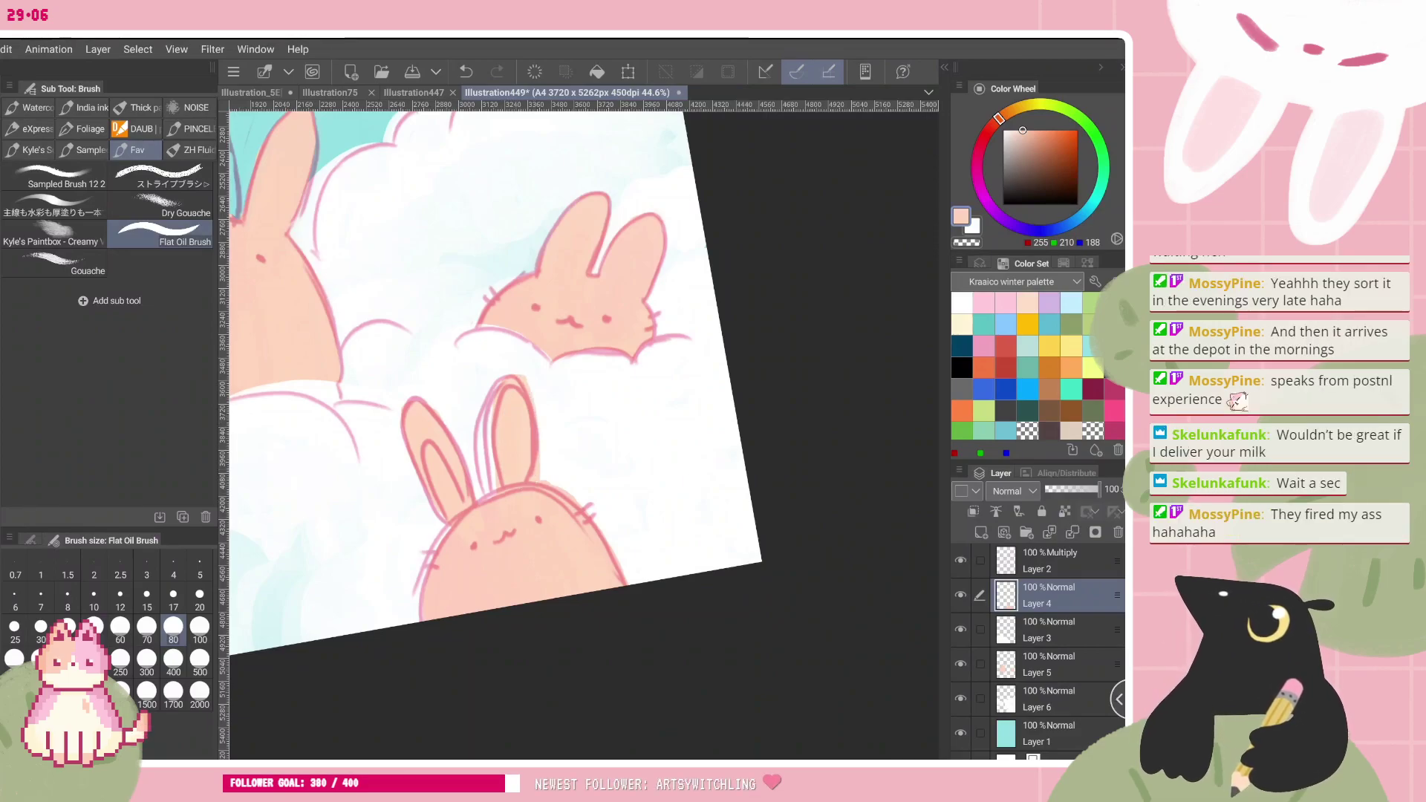
# - Preview the flat colours with the Multiply sketch layer hidden, show it again and lower its opacity to 27%
pyautogui.click(960, 561)
pyautogui.scroll(-3, 671, 593)
pyautogui.scroll(1, 711, 494)
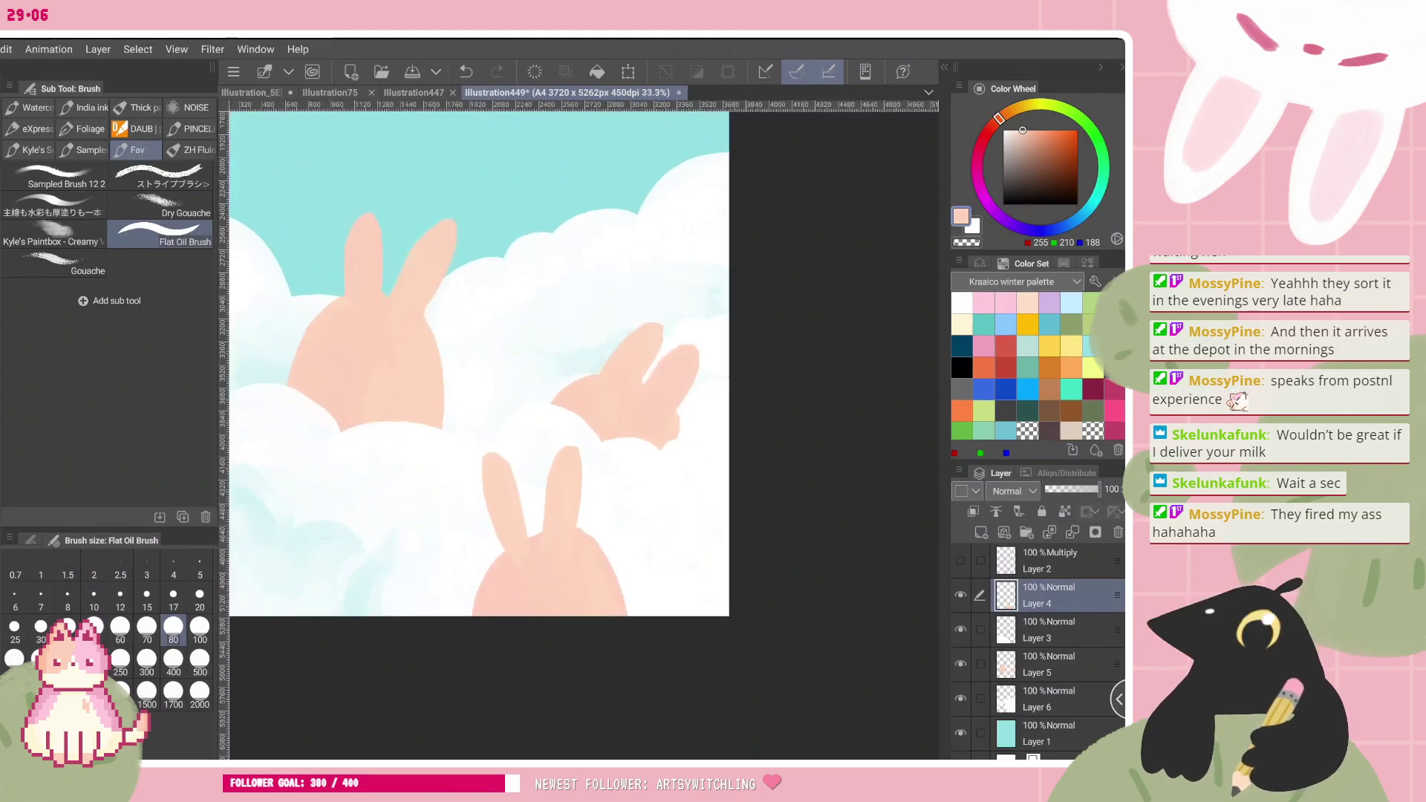
pyautogui.click(960, 561)
pyautogui.click(1019, 563)
pyautogui.click(1060, 490)
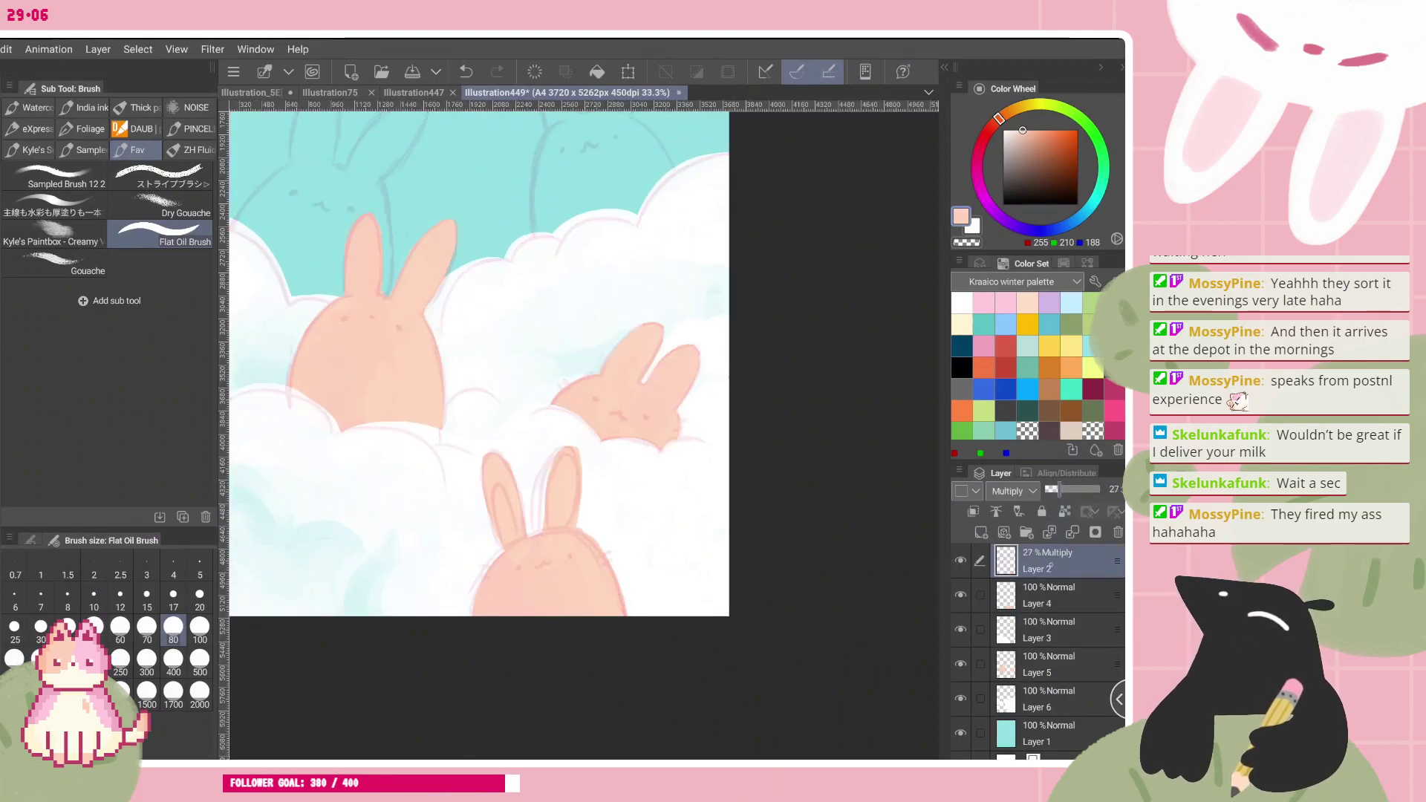
# - Extend the small tilted rabbit's ears, cheek and body edge with pale peach strokes on Layer 4, following the sketch outline
pyautogui.click(1040, 596)
pyautogui.scroll(3, 648, 531)
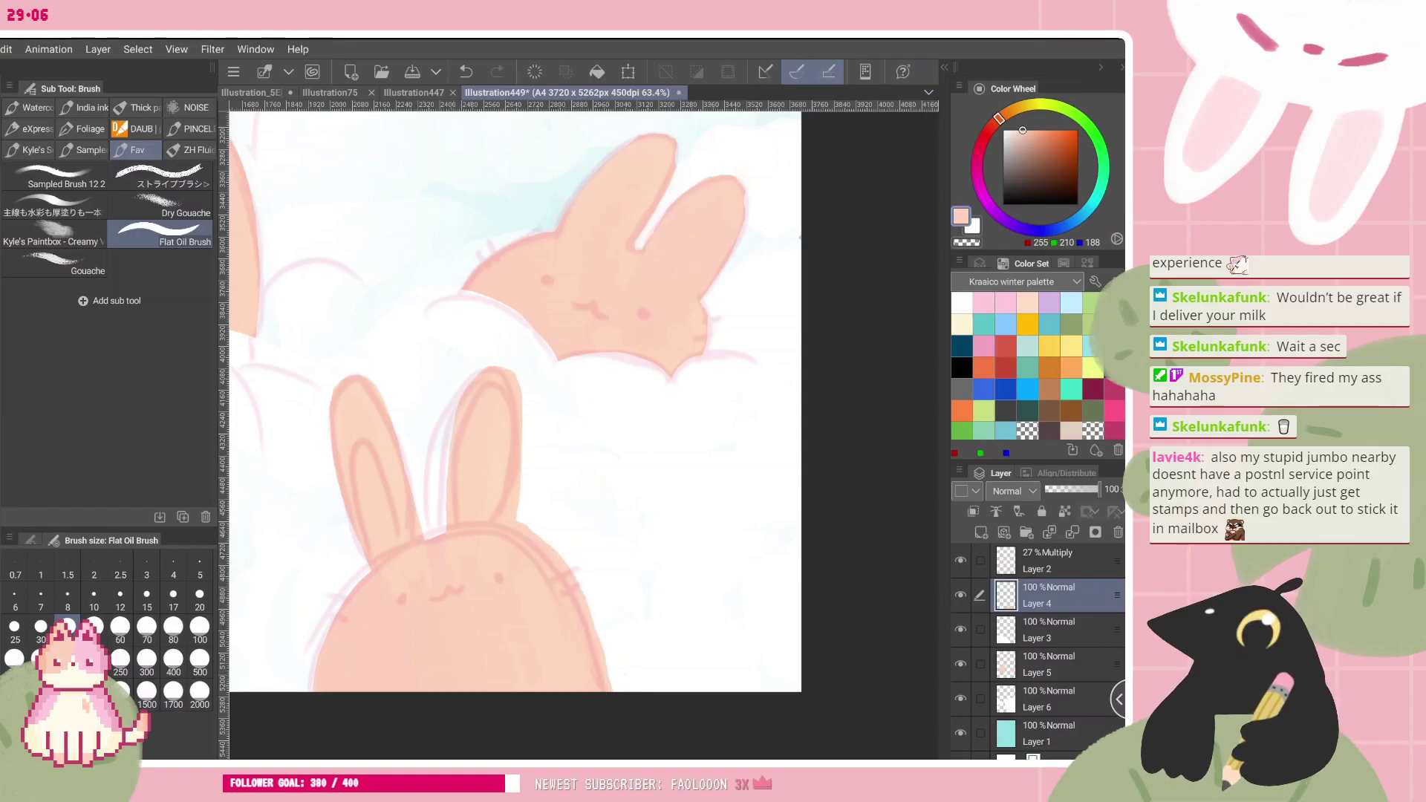
pyautogui.scroll(-3, 580, 431)
pyautogui.scroll(5, 520, 416)
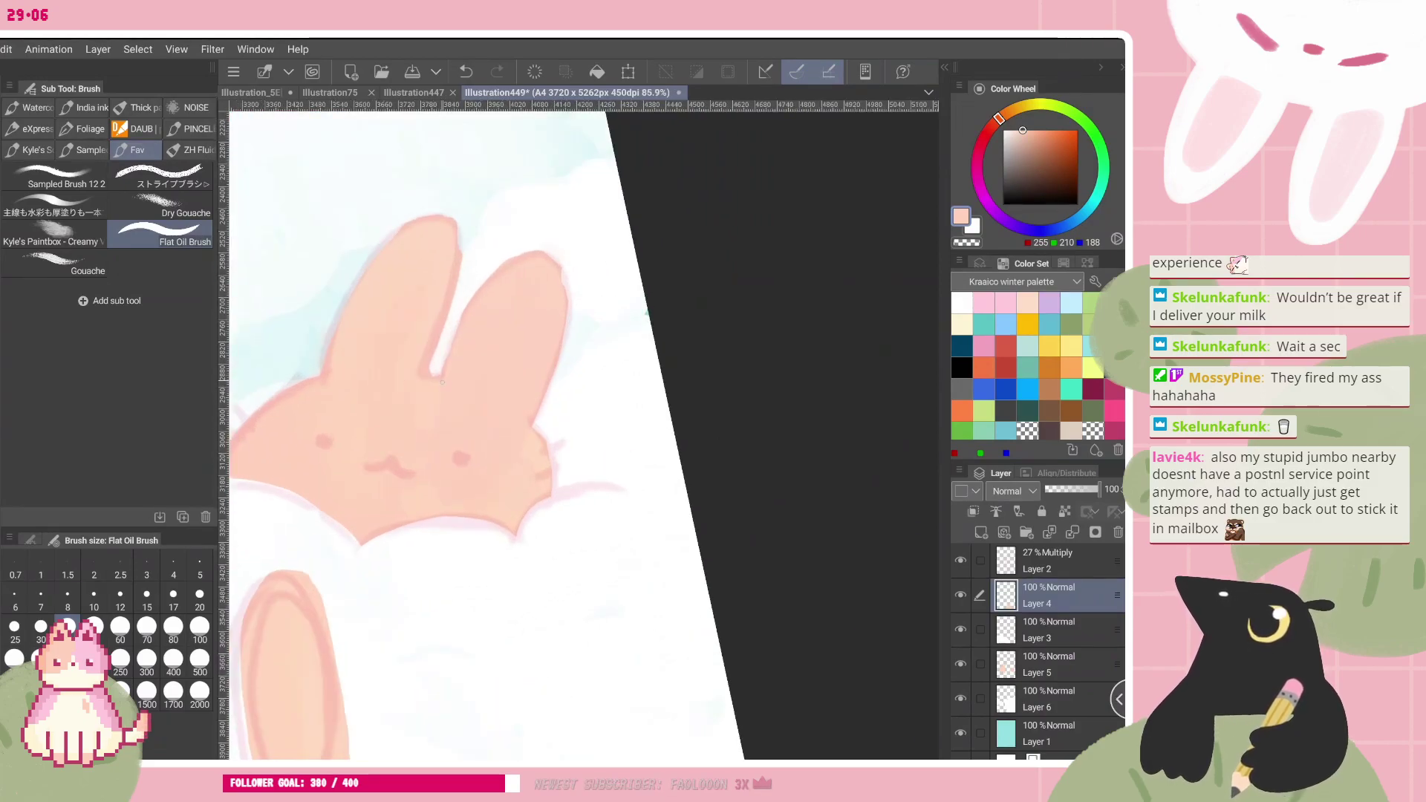
pyautogui.moveTo(529, 247)
pyautogui.mouseDown()
pyautogui.moveTo(575, 286)
pyautogui.moveTo(571, 355)
pyautogui.moveTo(546, 415)
pyautogui.mouseUp()
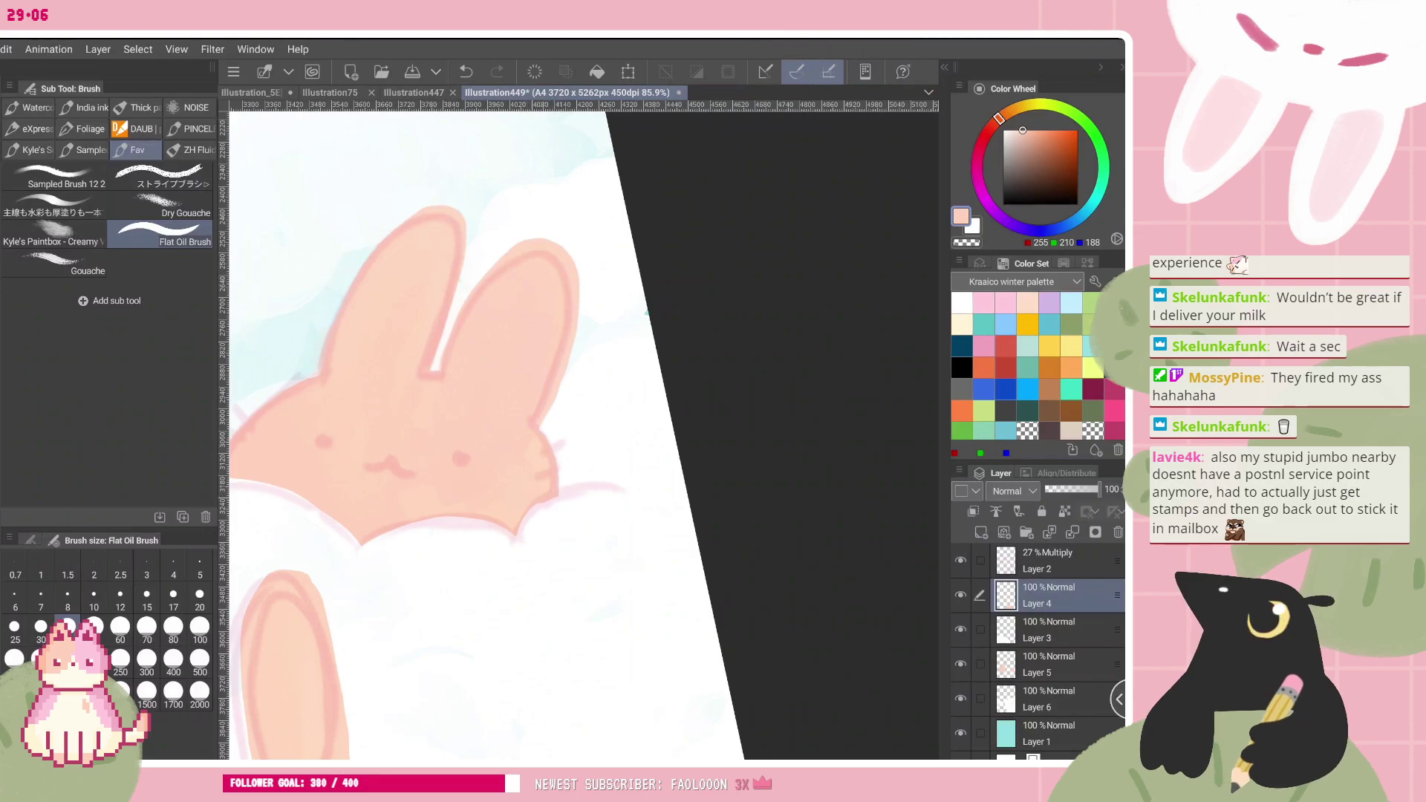
pyautogui.scroll(-3, 583, 436)
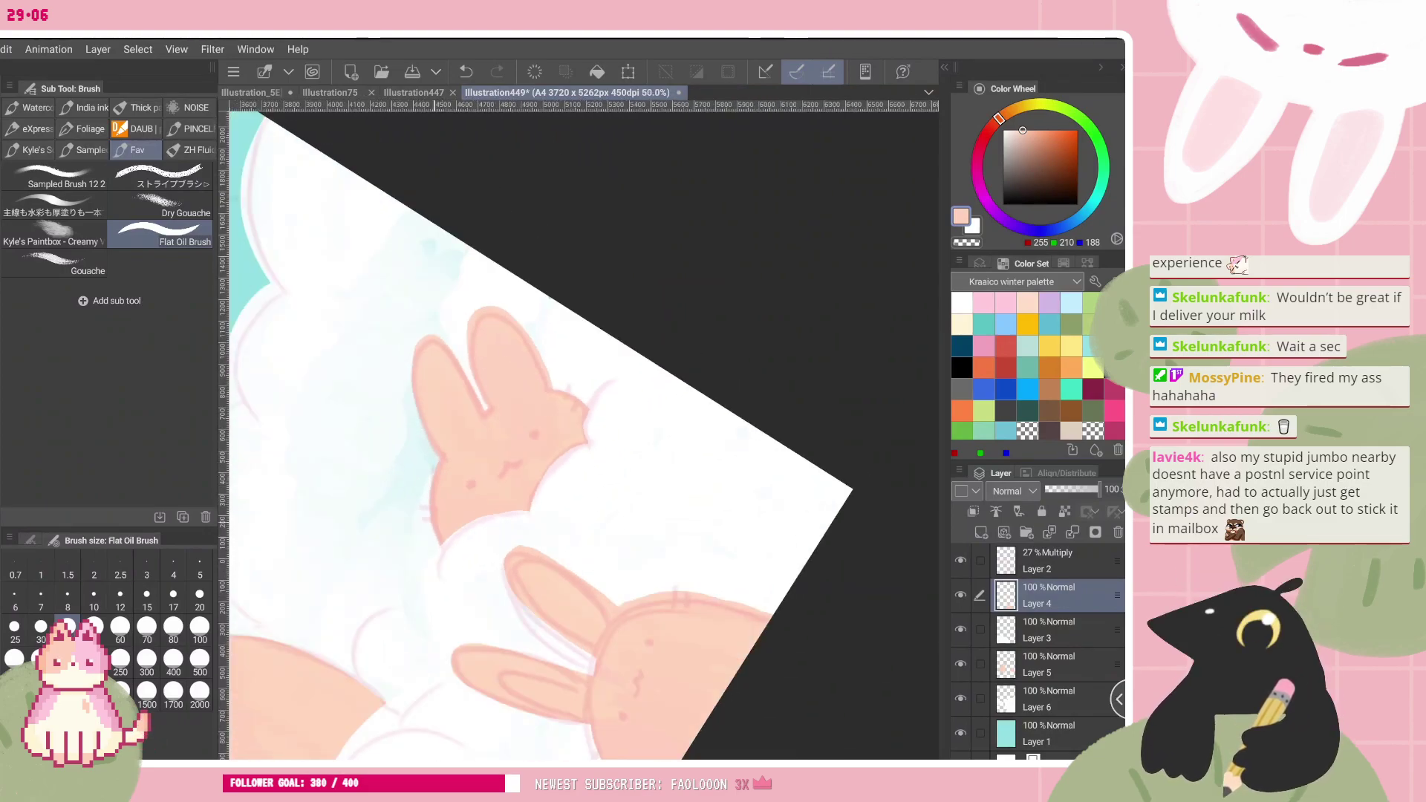
pyautogui.scroll(3, 579, 430)
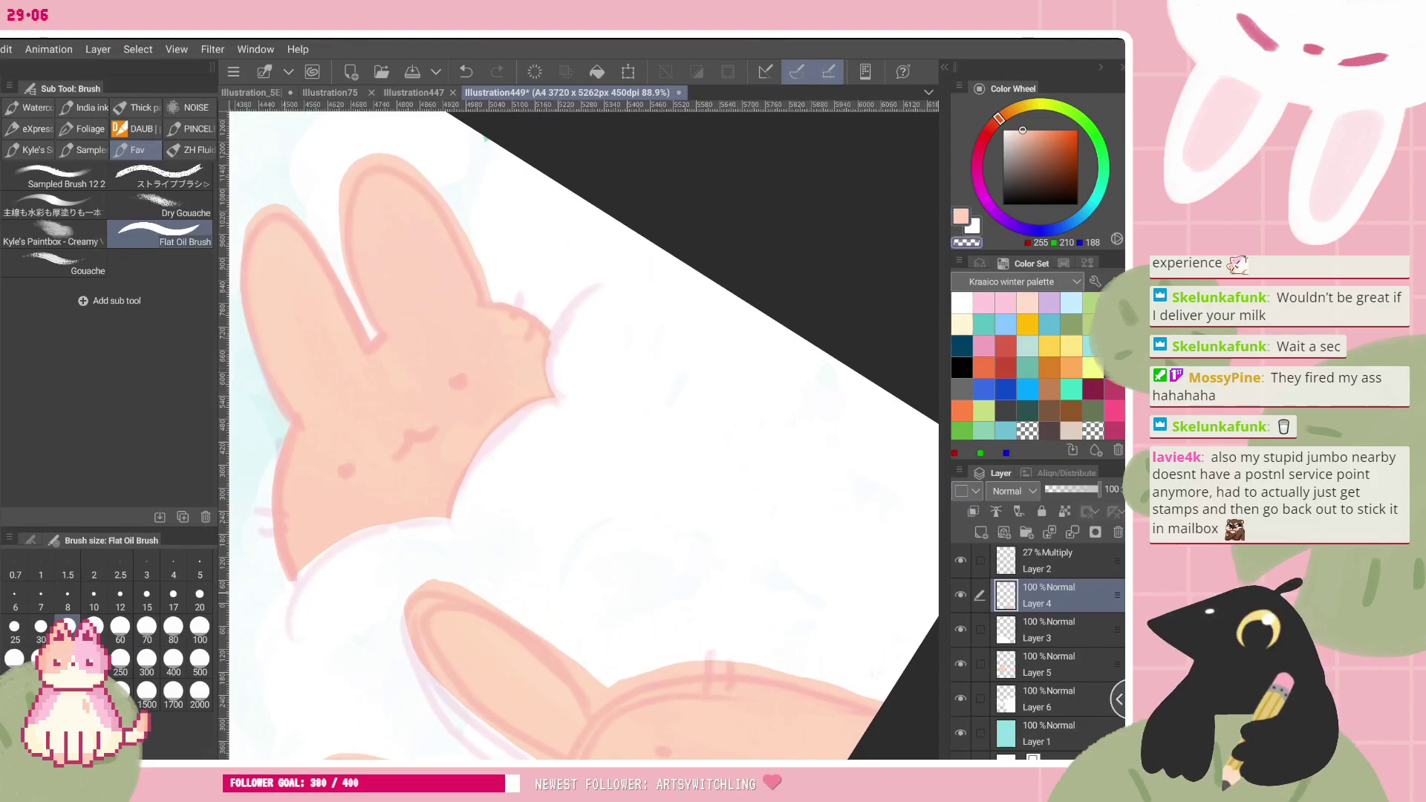
# - Hide and show Layer 5 to check which layer holds the small tilted rabbit's new edge strokes, then return to Layer 4
pyautogui.click(1054, 665)
pyautogui.click(960, 664)
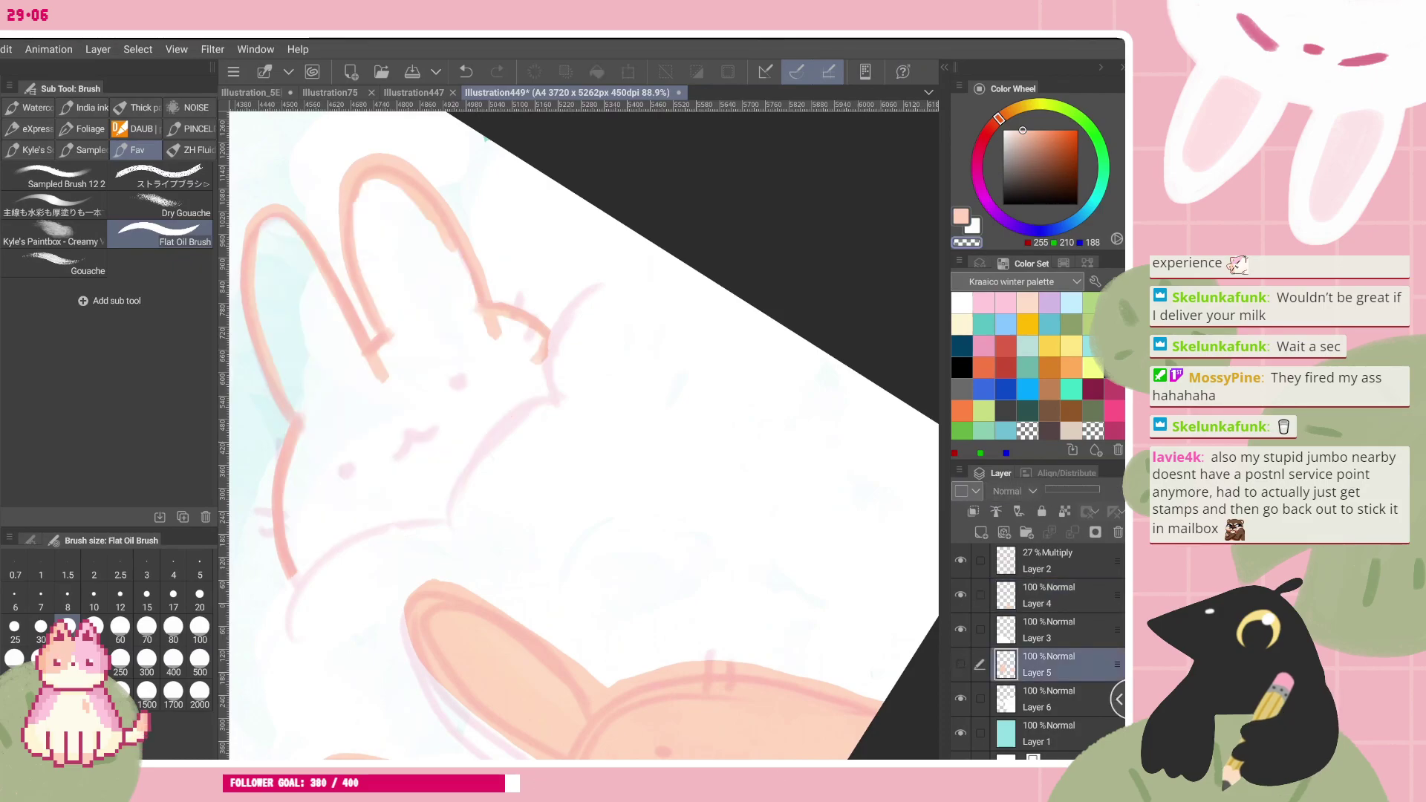
pyautogui.click(960, 663)
pyautogui.click(1054, 595)
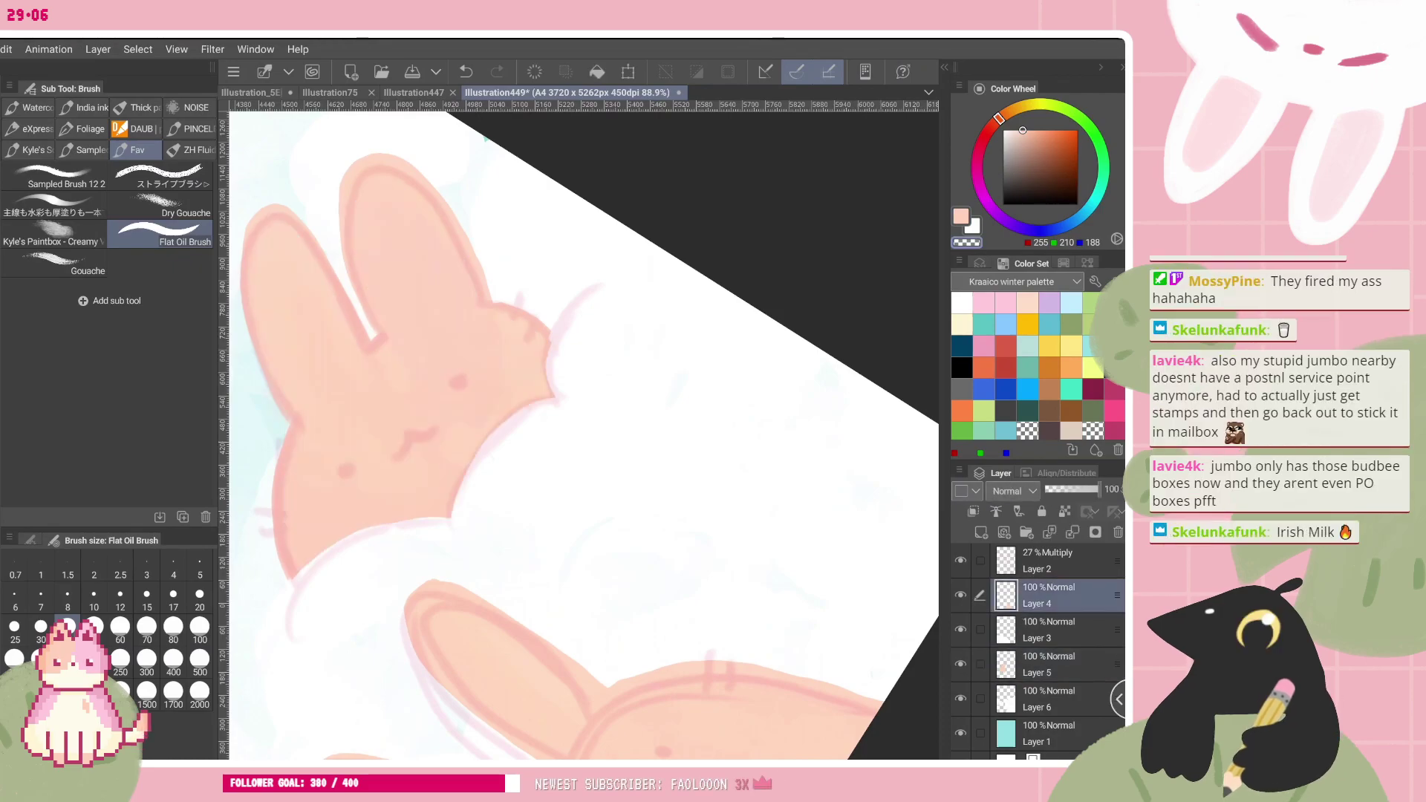
# - Lasso the small tilted rabbit's strokes on Layer 4, cut and paste them, merge them into Layer 5 and deselect
pyautogui.press('m')
pyautogui.scroll(-3, 513, 438)
pyautogui.moveTo(348, 319)
pyautogui.mouseDown()
pyautogui.moveTo(311, 479)
pyautogui.moveTo(348, 525)
pyautogui.mouseUp()
pyautogui.moveTo(498, 505); pyautogui.dragTo(583, 416)
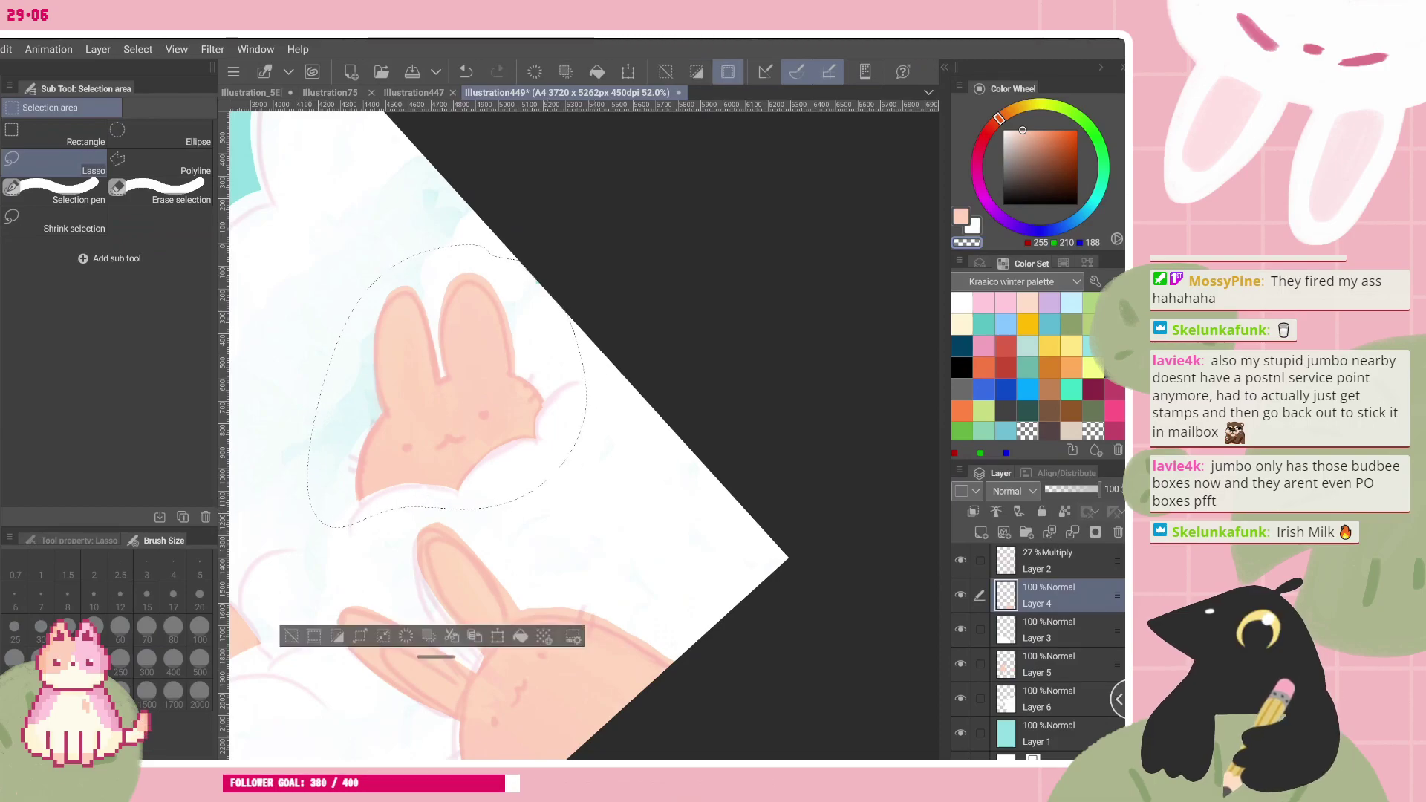
pyautogui.click(452, 636)
pyautogui.moveTo(1092, 596); pyautogui.dragTo(1096, 658)
pyautogui.click(1072, 532)
pyautogui.hotkey('ctrl', 'd')
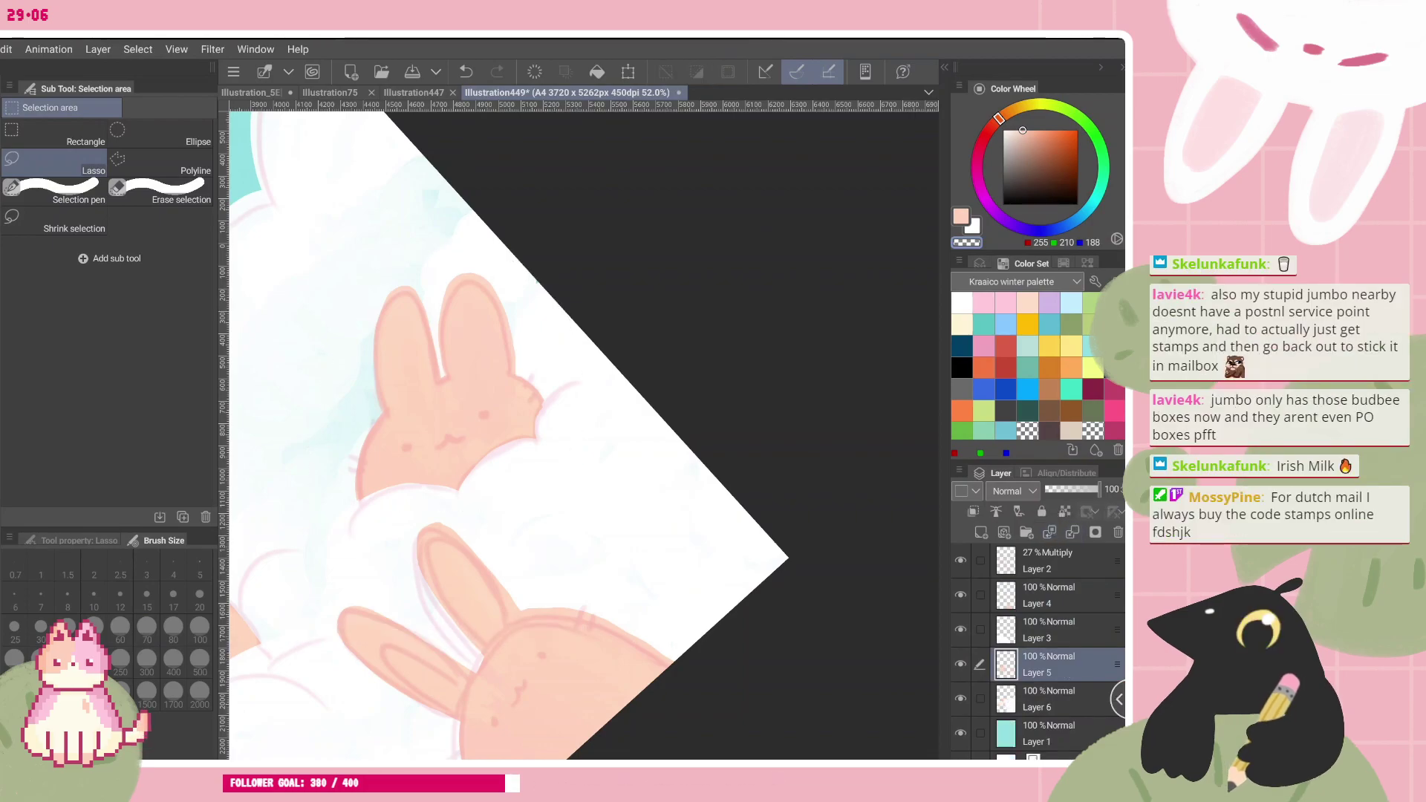
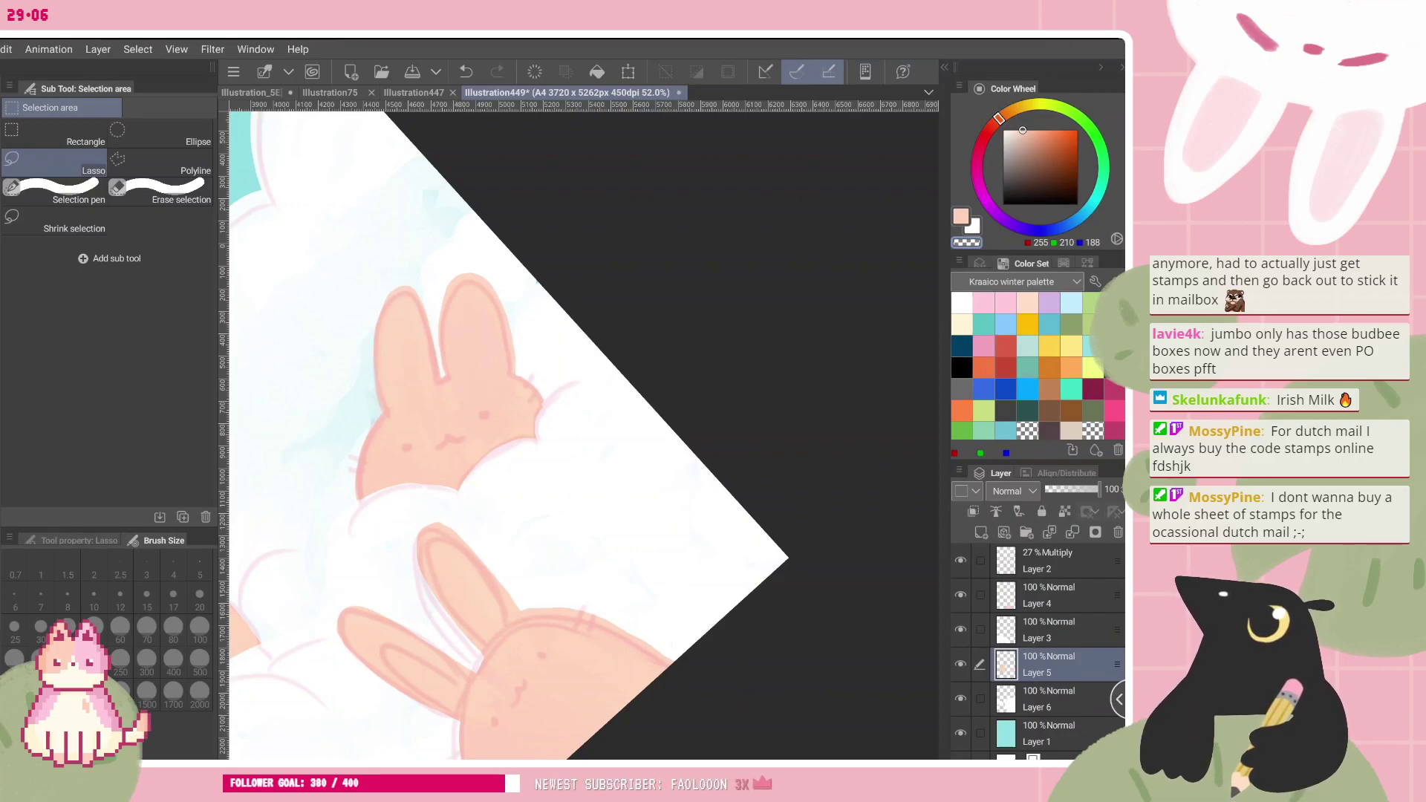
# - Toggle Layer 5's visibility to check the rabbit, and add a new layer directly above the turquoise Layer 1
pyautogui.scroll(-3, 583, 436)
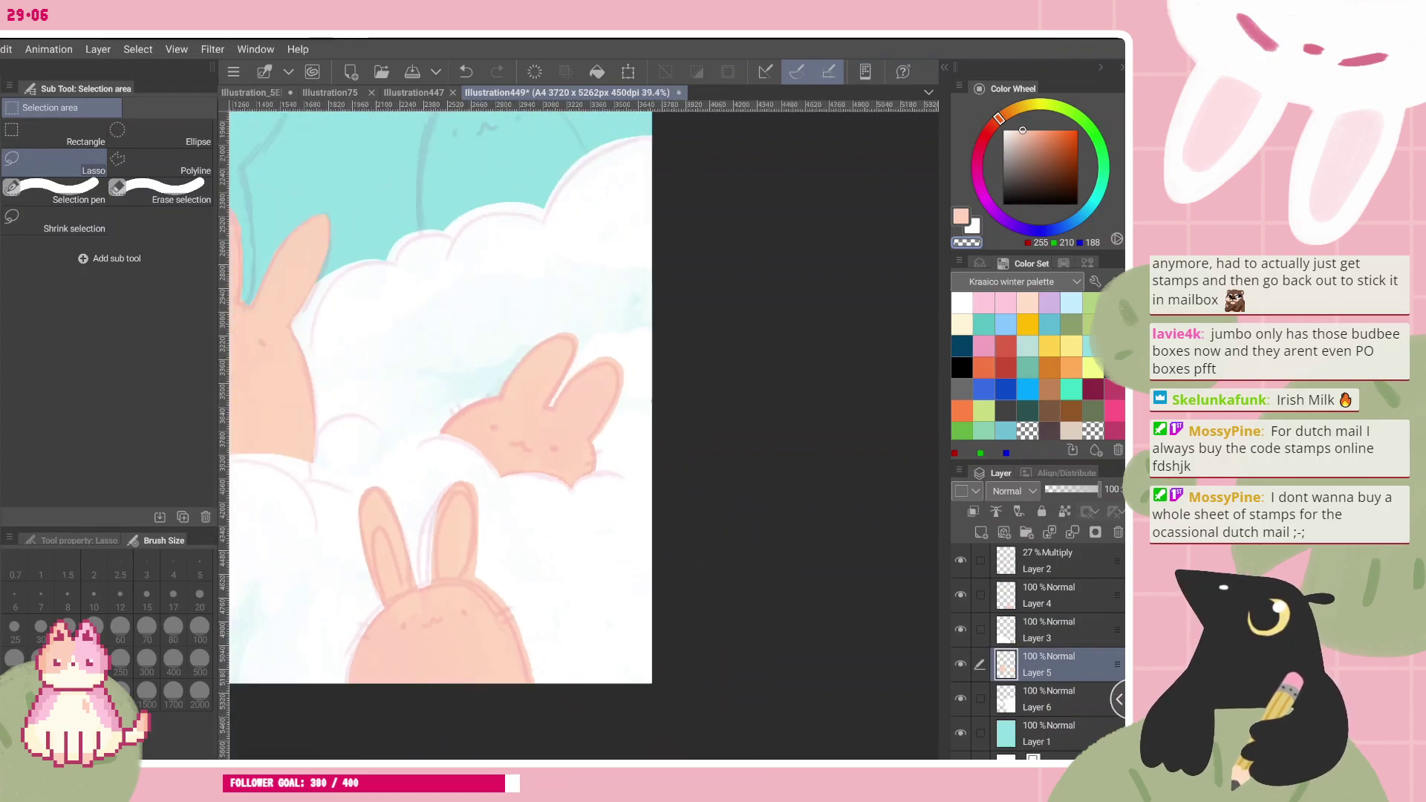
pyautogui.scroll(-1, 584, 436)
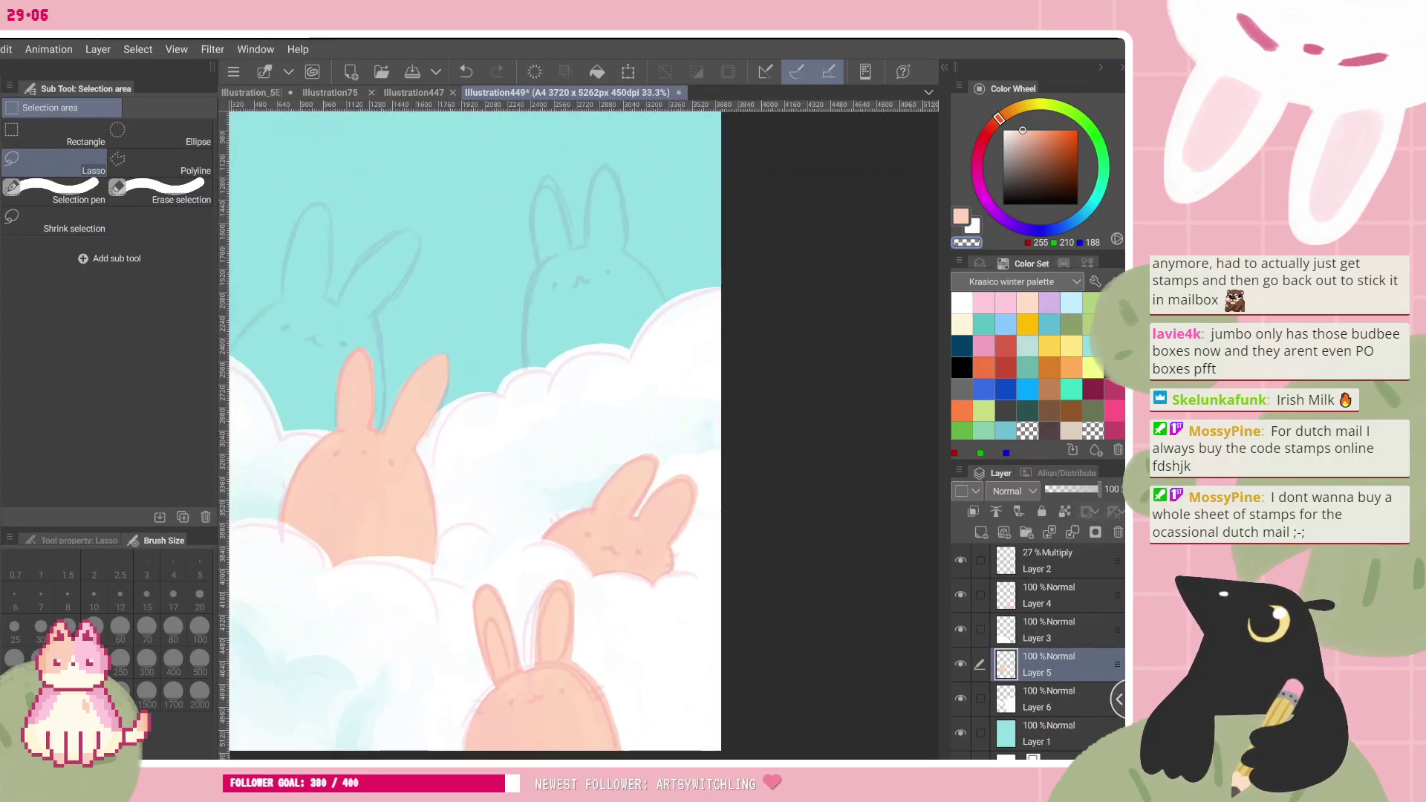
pyautogui.scroll(-1, 489, 563)
pyautogui.click(961, 663)
pyautogui.click(961, 664)
pyautogui.click(972, 511)
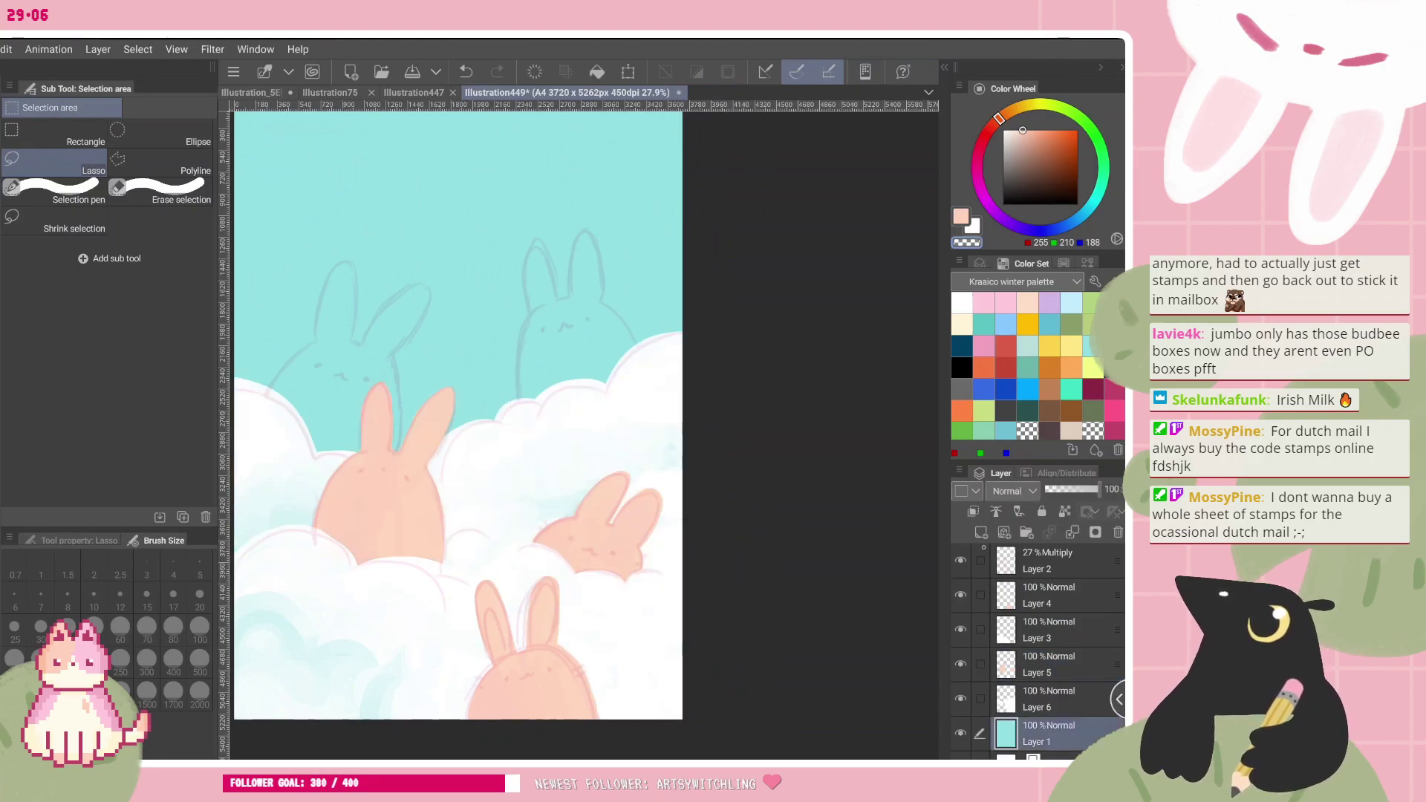
# - Outline the upper-right rabbit's body in pale peach on Layer 7 with the Flat Oil Brush at size 60
pyautogui.scroll(5, 565, 334)
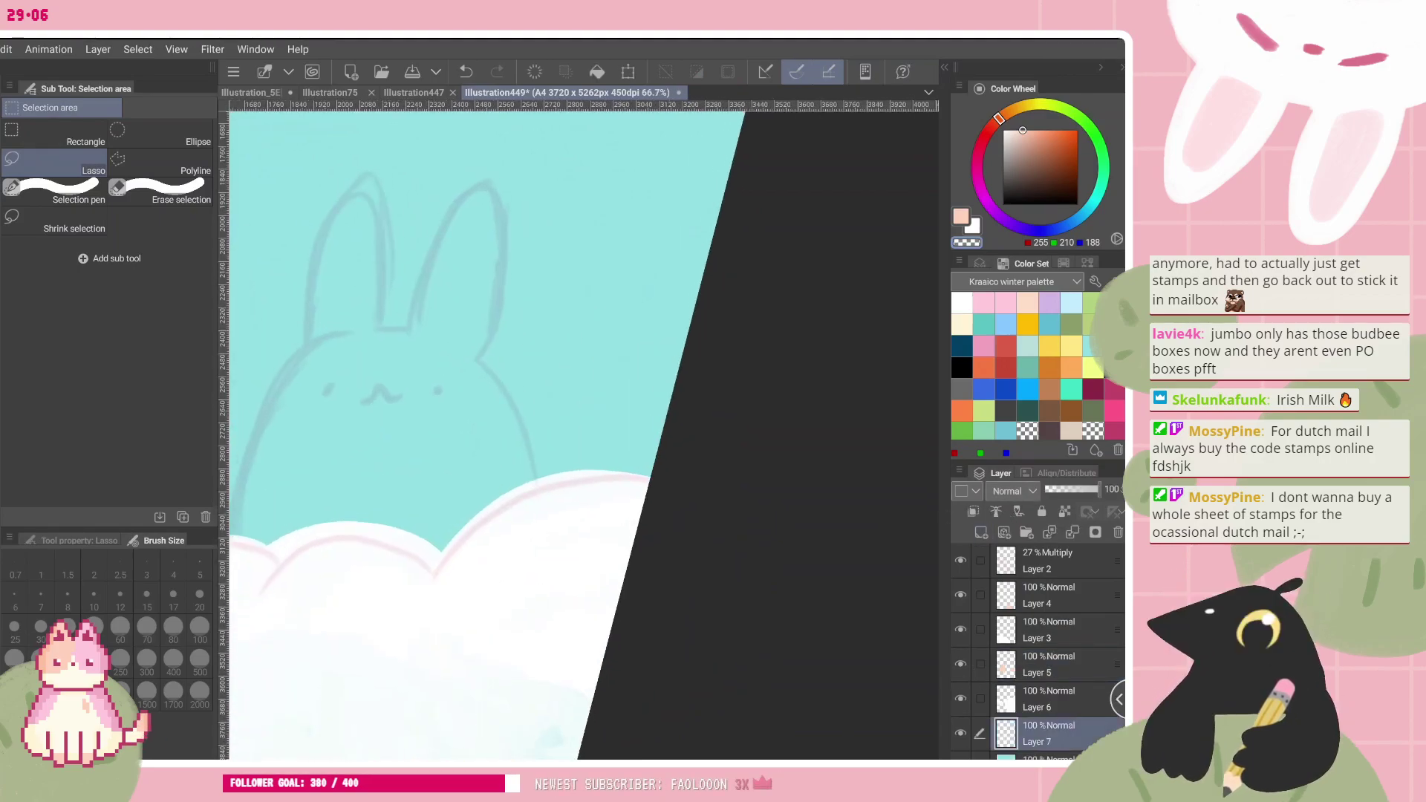
pyautogui.click(960, 216)
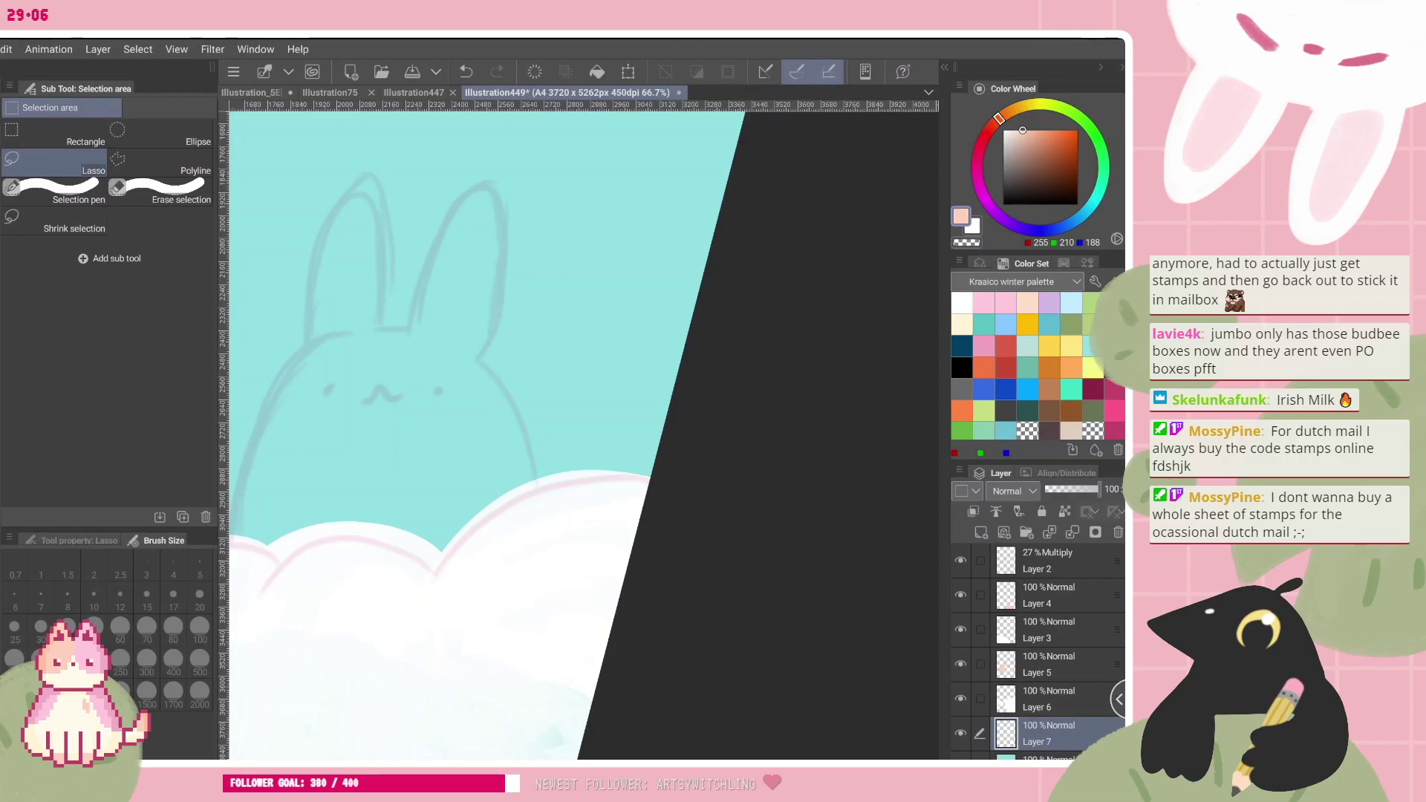
pyautogui.scroll(-1, 584, 435)
pyautogui.moveTo(272, 555)
pyautogui.mouseDown()
pyautogui.moveTo(279, 502)
pyautogui.moveTo(275, 545)
pyautogui.mouseUp()
pyautogui.hotkey('ctrl', 'd')
pyautogui.press('b')
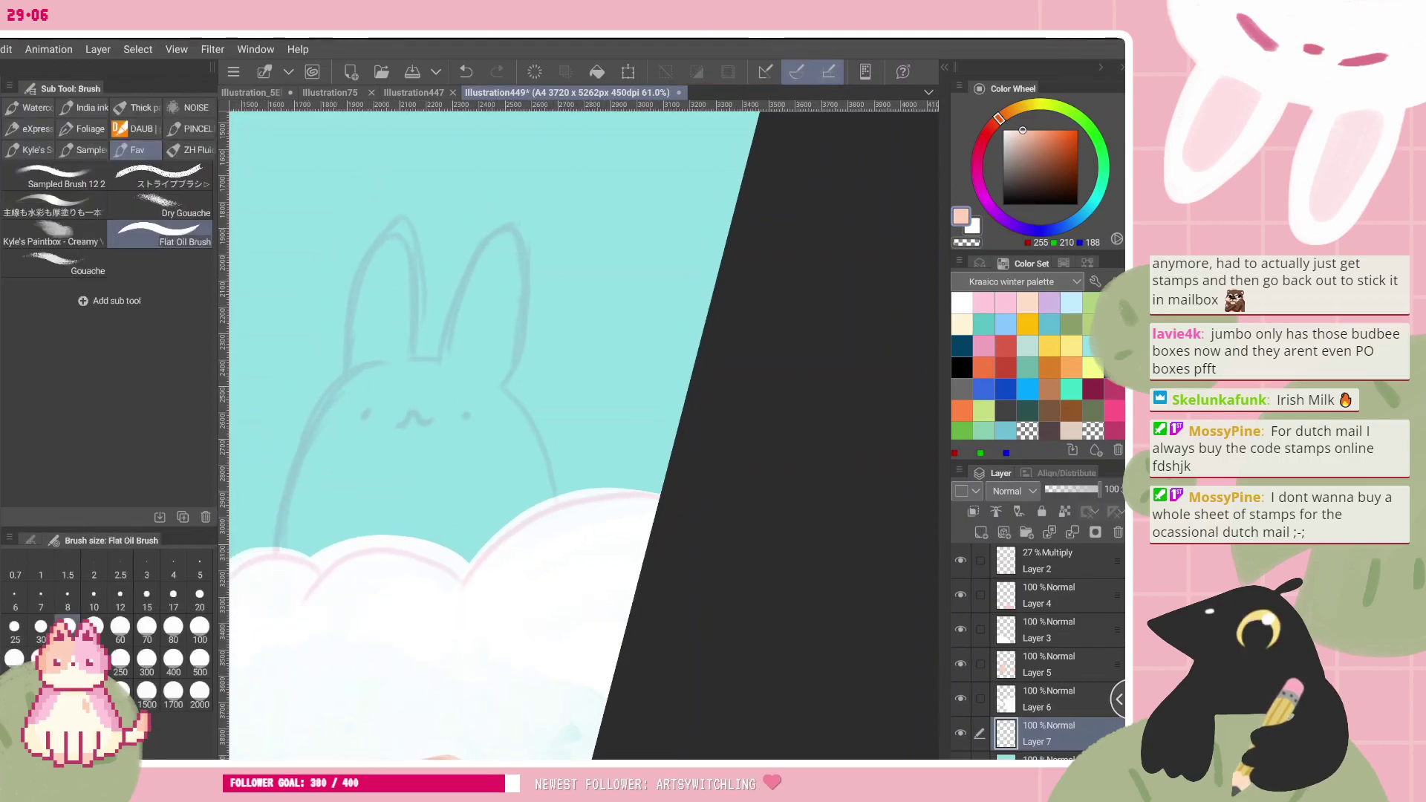
pyautogui.press(']')
pyautogui.press(']')
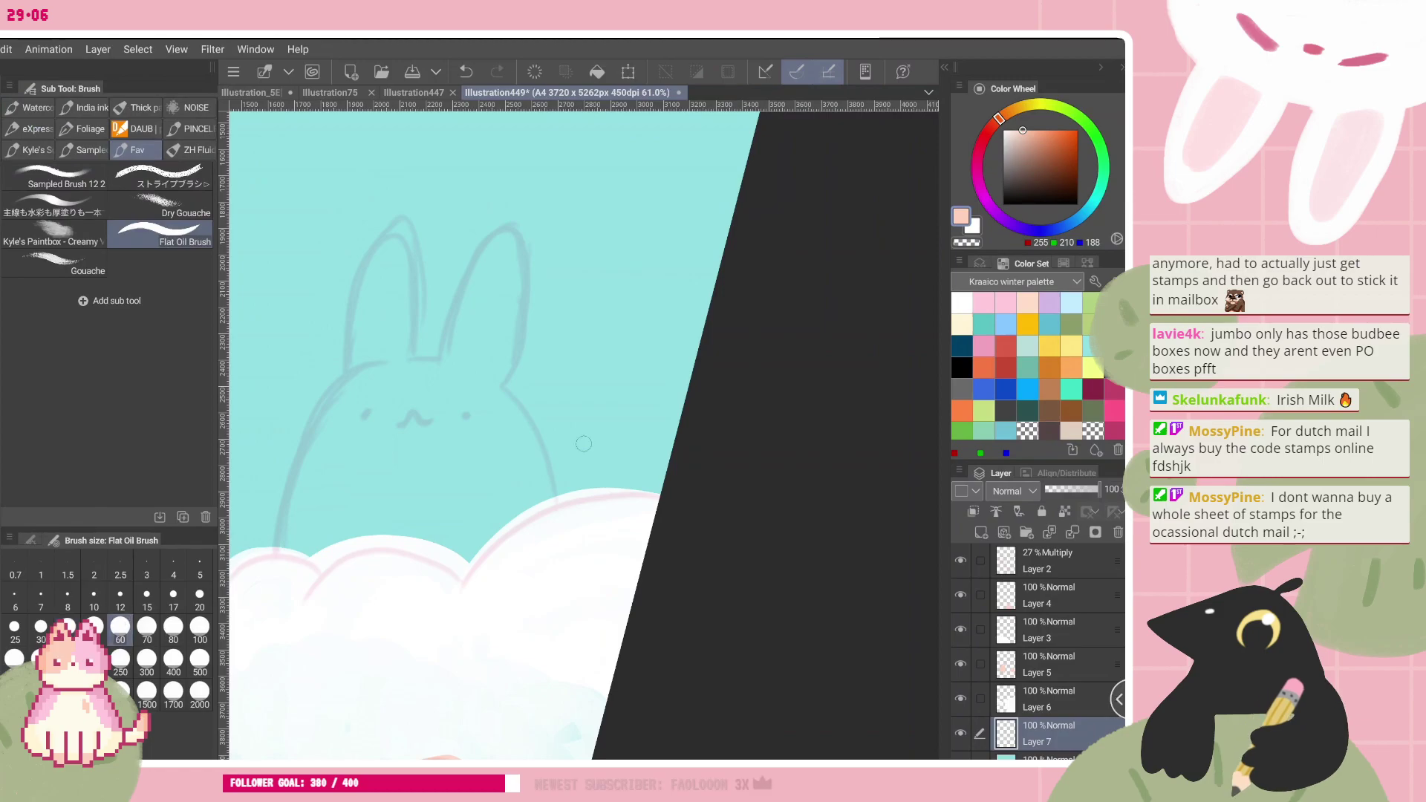
pyautogui.moveTo(277, 546)
pyautogui.mouseDown()
pyautogui.moveTo(326, 393)
pyautogui.moveTo(490, 383)
pyautogui.moveTo(550, 457)
pyautogui.mouseUp()
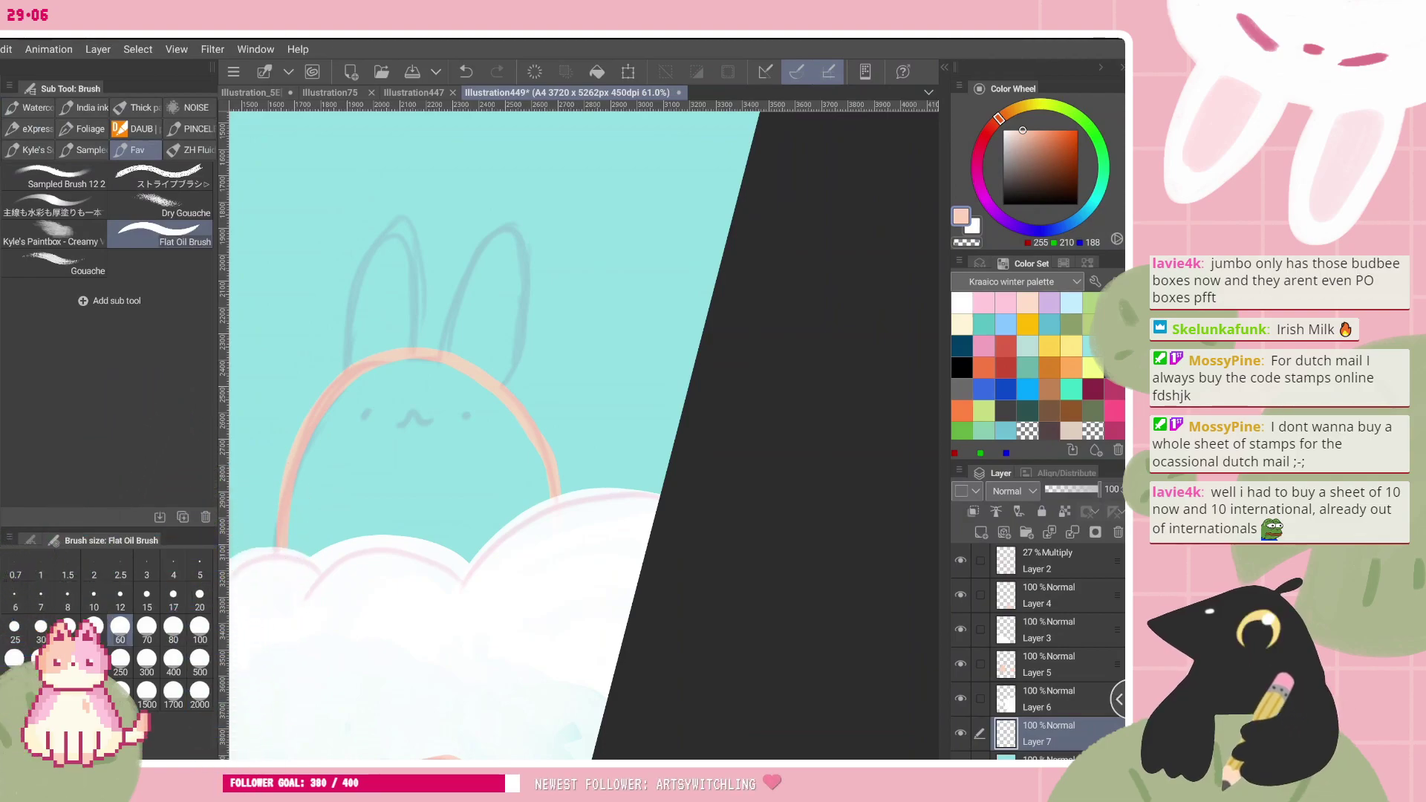
# - Fill the left half and lower part of the upper-right rabbit's body with pale peach down to the clouds
pyautogui.scroll(-1, 529, 407)
pyautogui.scroll(-1, 475, 430)
pyautogui.scroll(1, 475, 431)
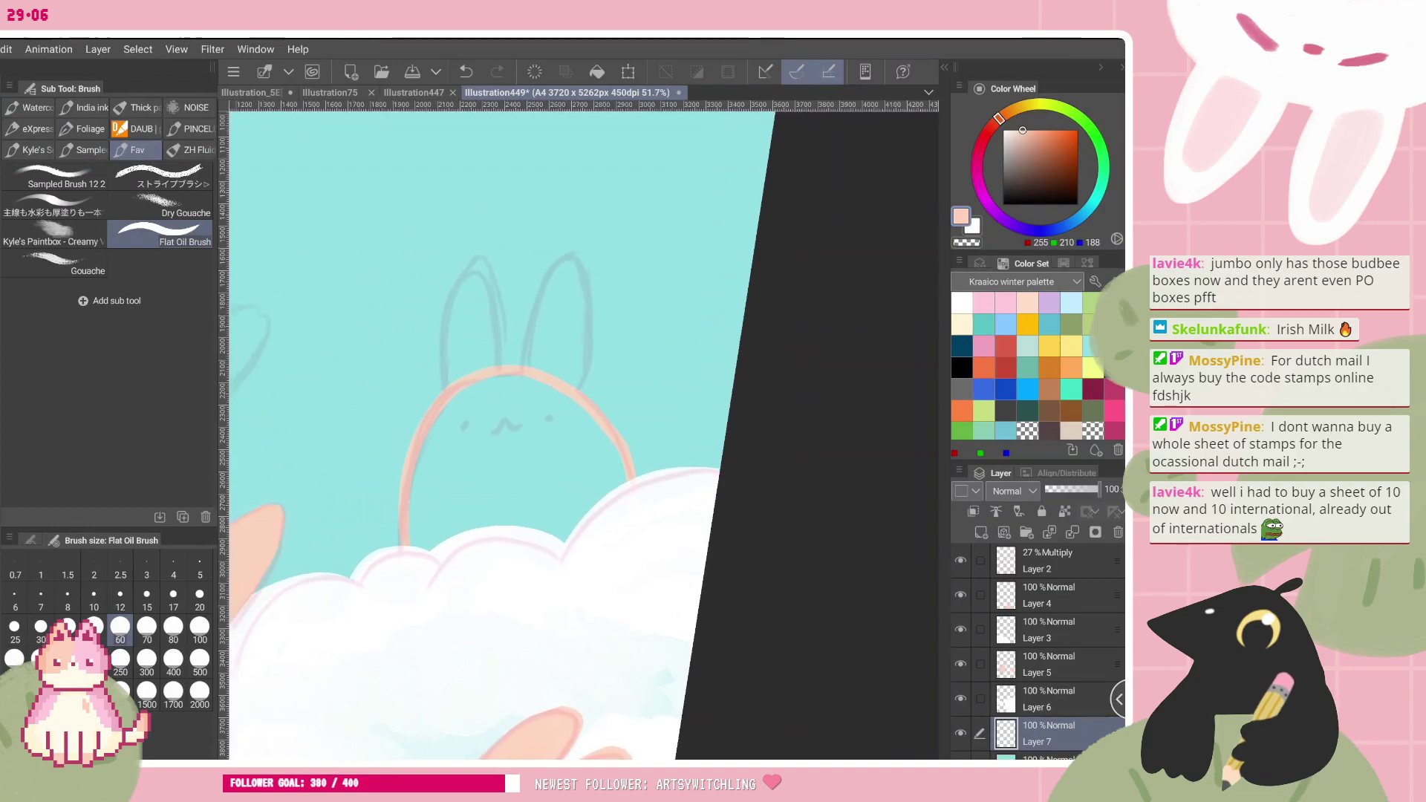
pyautogui.scroll(1, 675, 506)
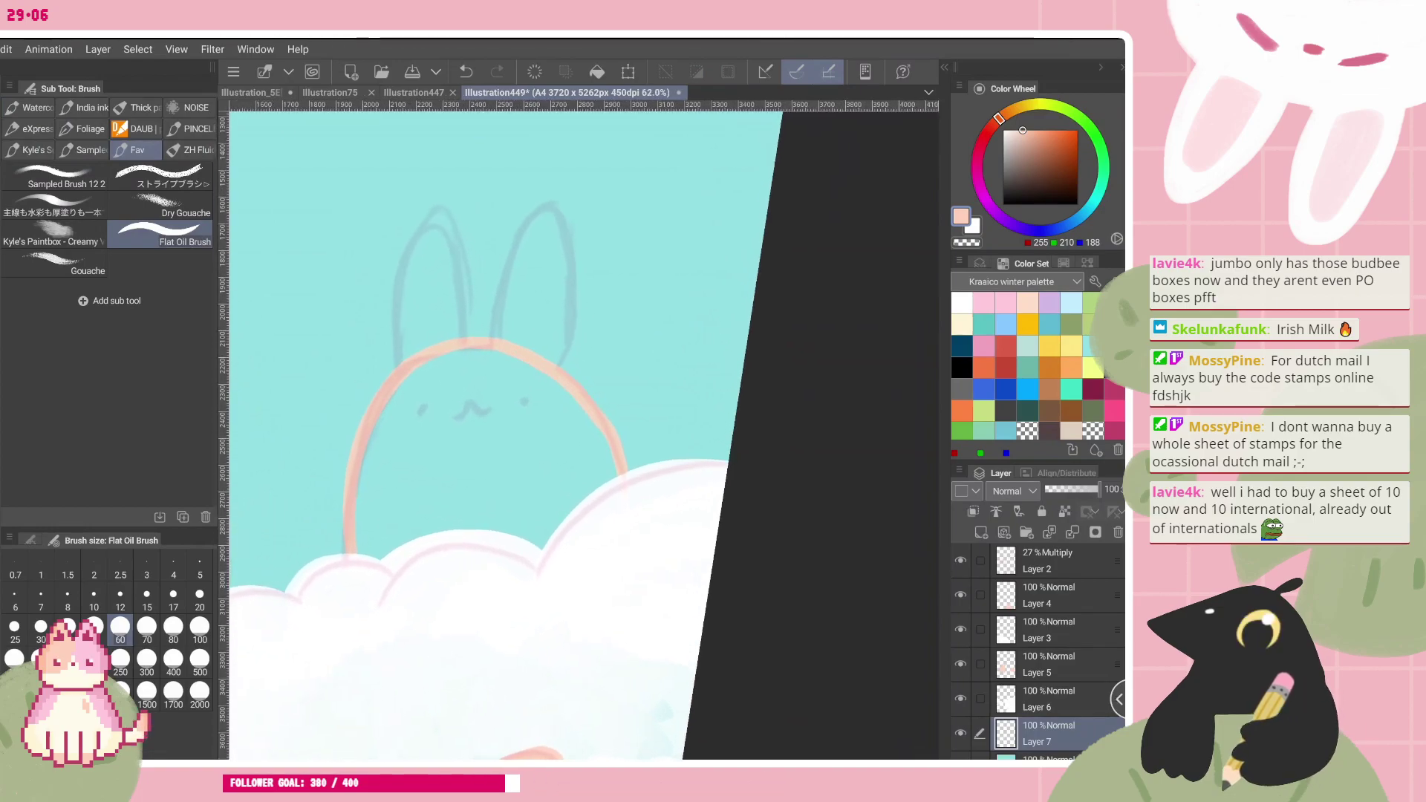
pyautogui.moveTo(374, 444); pyautogui.dragTo(369, 550)
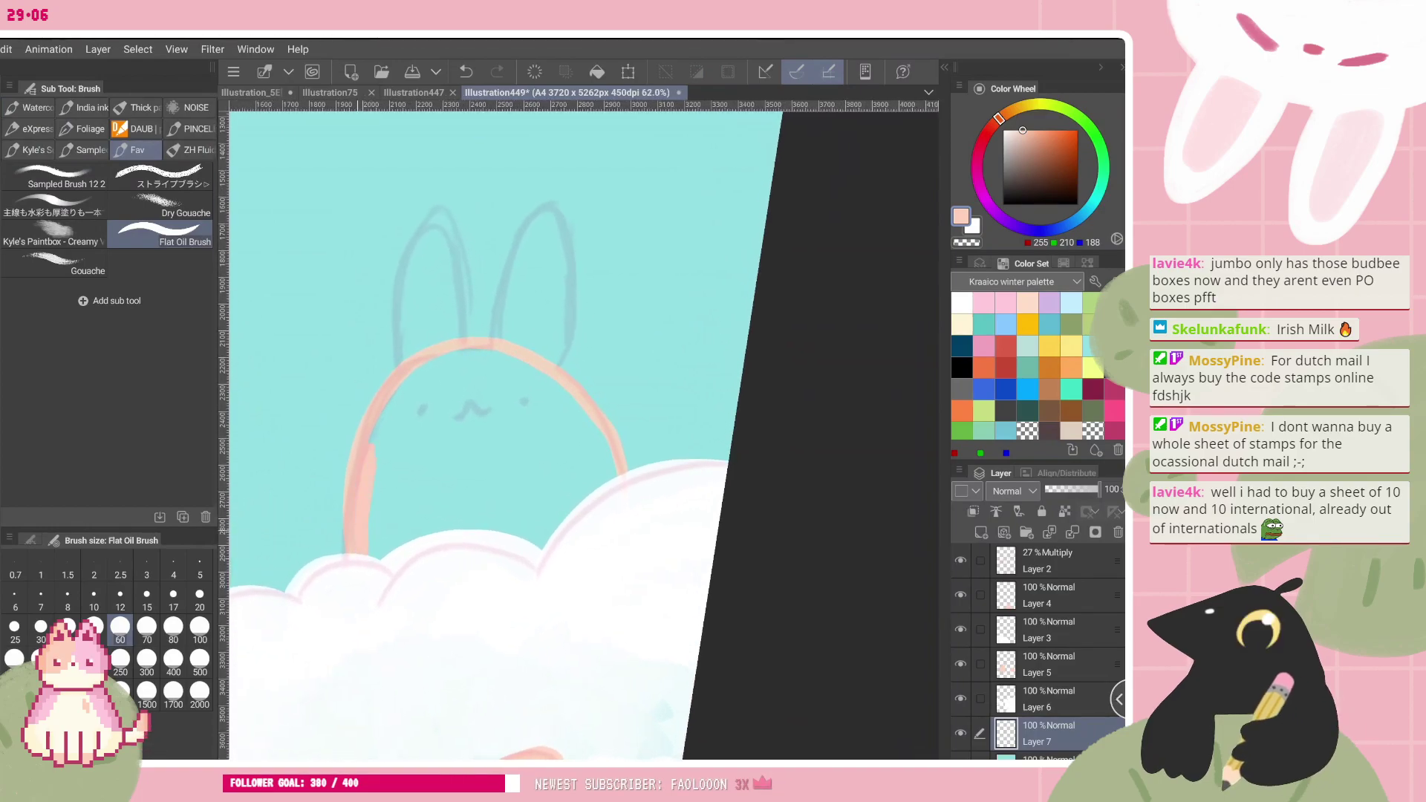
pyautogui.moveTo(417, 436)
pyautogui.mouseDown()
pyautogui.moveTo(420, 529)
pyautogui.moveTo(444, 527)
pyautogui.mouseUp()
pyautogui.moveTo(455, 450); pyautogui.dragTo(467, 526)
pyautogui.moveTo(424, 375)
pyautogui.mouseDown()
pyautogui.moveTo(413, 436)
pyautogui.moveTo(451, 447)
pyautogui.moveTo(467, 490)
pyautogui.mouseUp()
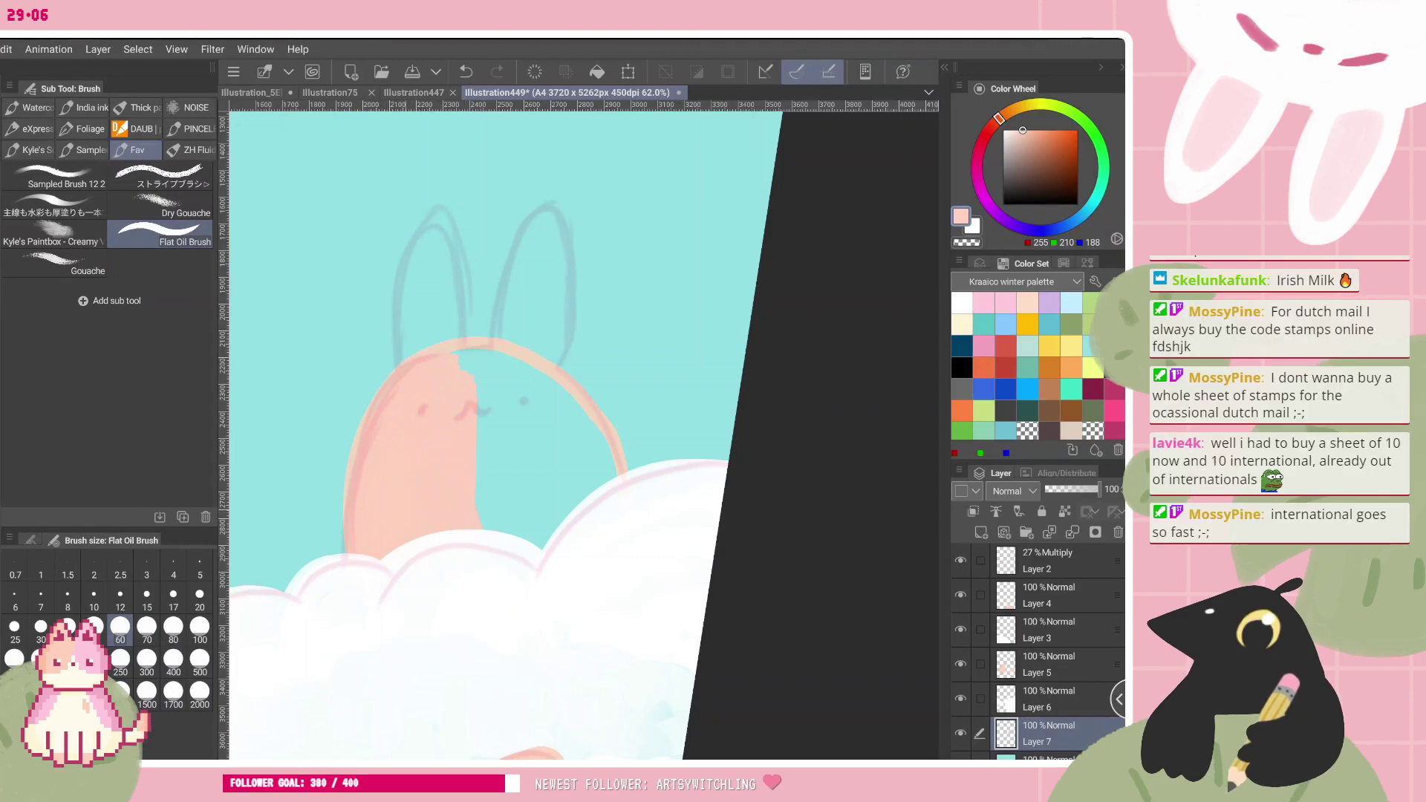
pyautogui.moveTo(483, 475); pyautogui.dragTo(511, 531)
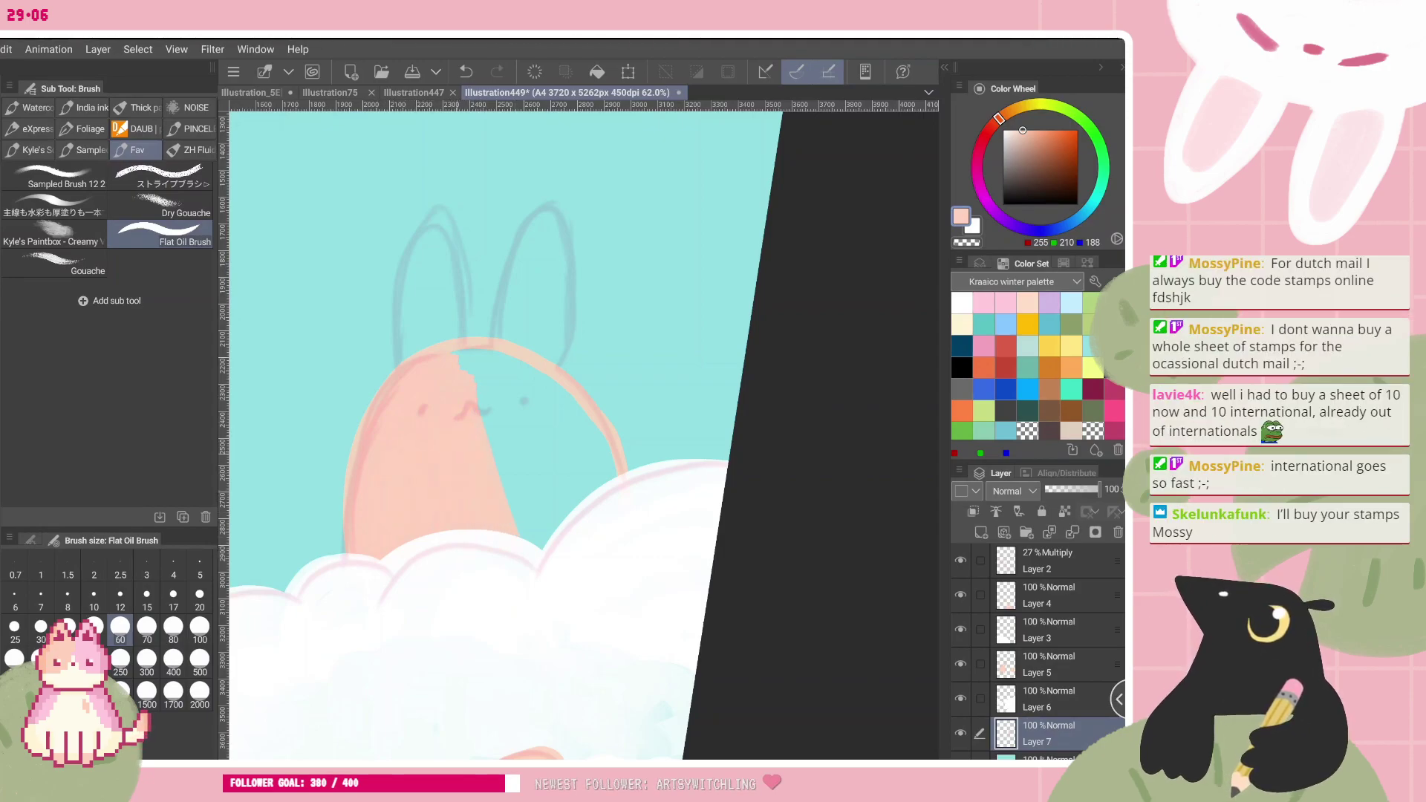
pyautogui.moveTo(496, 435); pyautogui.dragTo(530, 536)
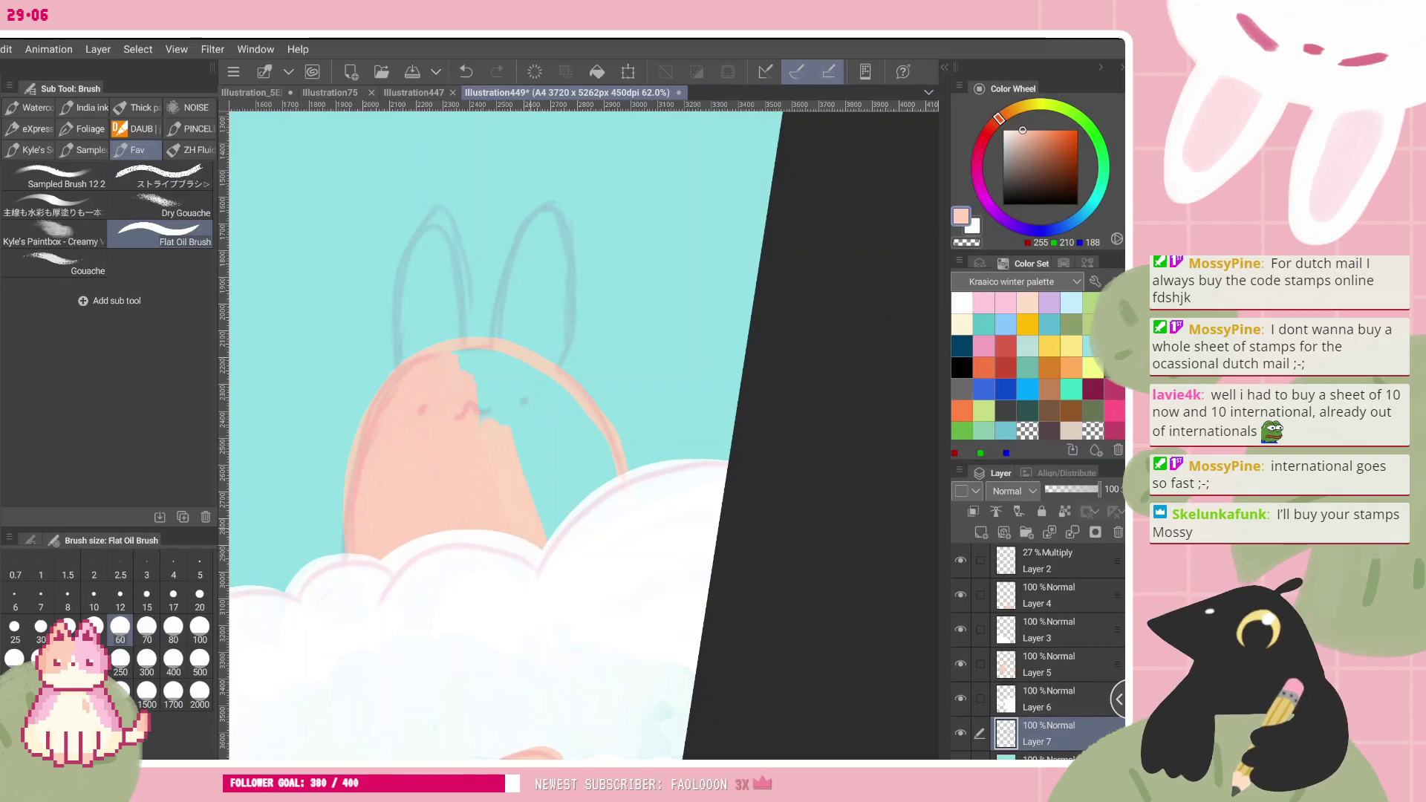
pyautogui.moveTo(518, 428)
pyautogui.mouseDown()
pyautogui.moveTo(556, 516)
pyautogui.moveTo(608, 474)
pyautogui.mouseUp()
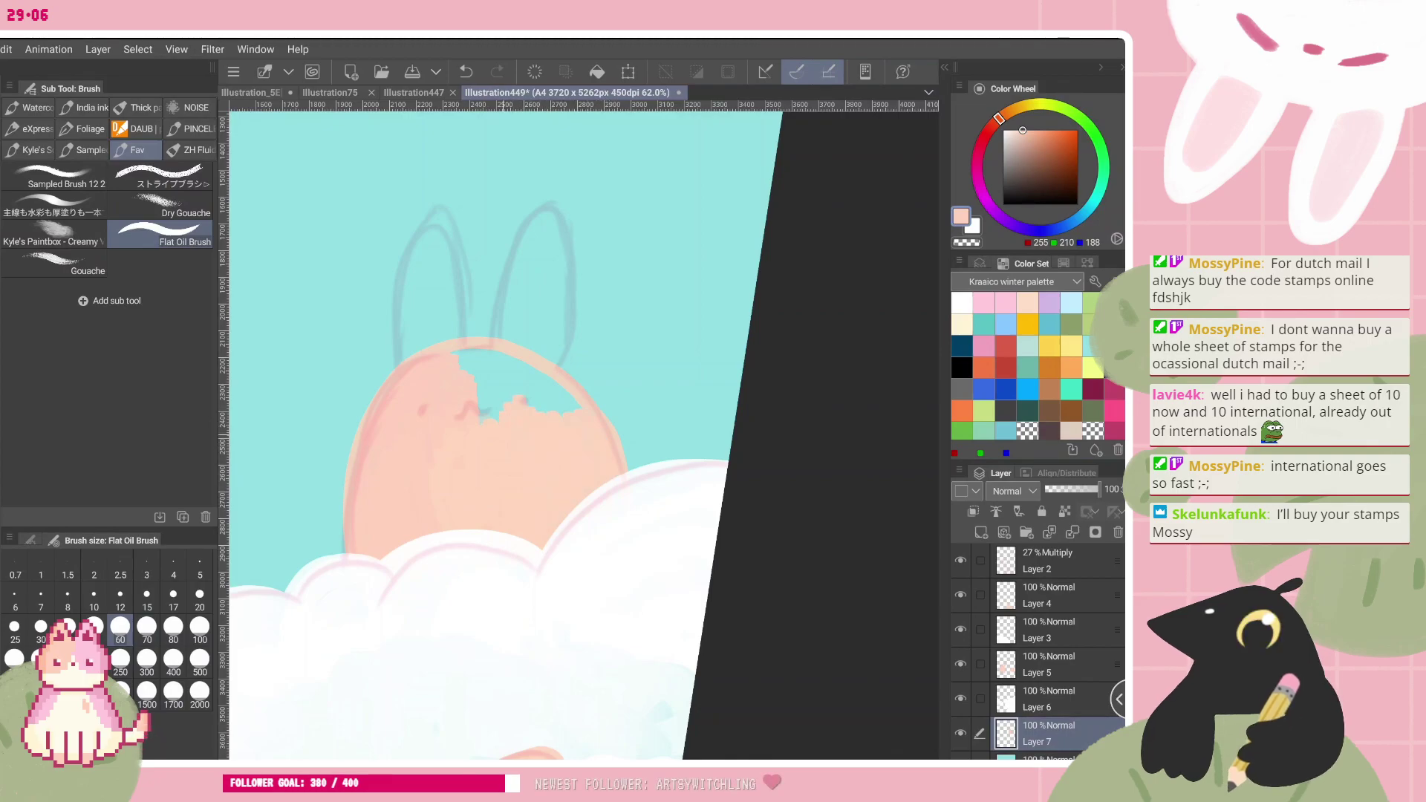
# - Fill the remaining gap across the upper-right rabbit's face and top of the head with pale peach
pyautogui.scroll(-5, 550, 438)
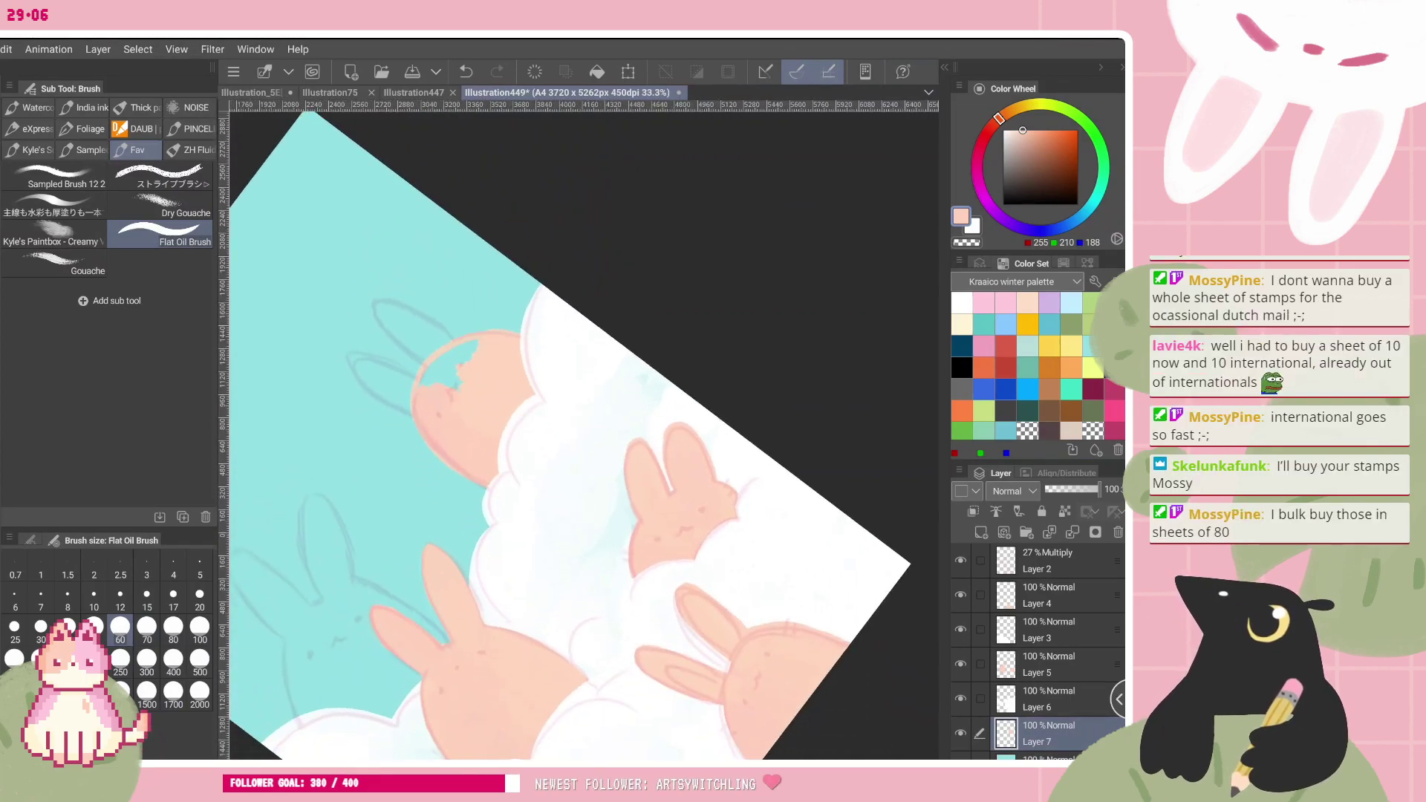
pyautogui.scroll(3, 550, 438)
pyautogui.scroll(3, 446, 297)
pyautogui.moveTo(388, 292)
pyautogui.mouseDown()
pyautogui.moveTo(357, 352)
pyautogui.moveTo(357, 420)
pyautogui.mouseUp()
pyautogui.moveTo(380, 303)
pyautogui.mouseDown()
pyautogui.moveTo(373, 405)
pyautogui.moveTo(411, 390)
pyautogui.mouseUp()
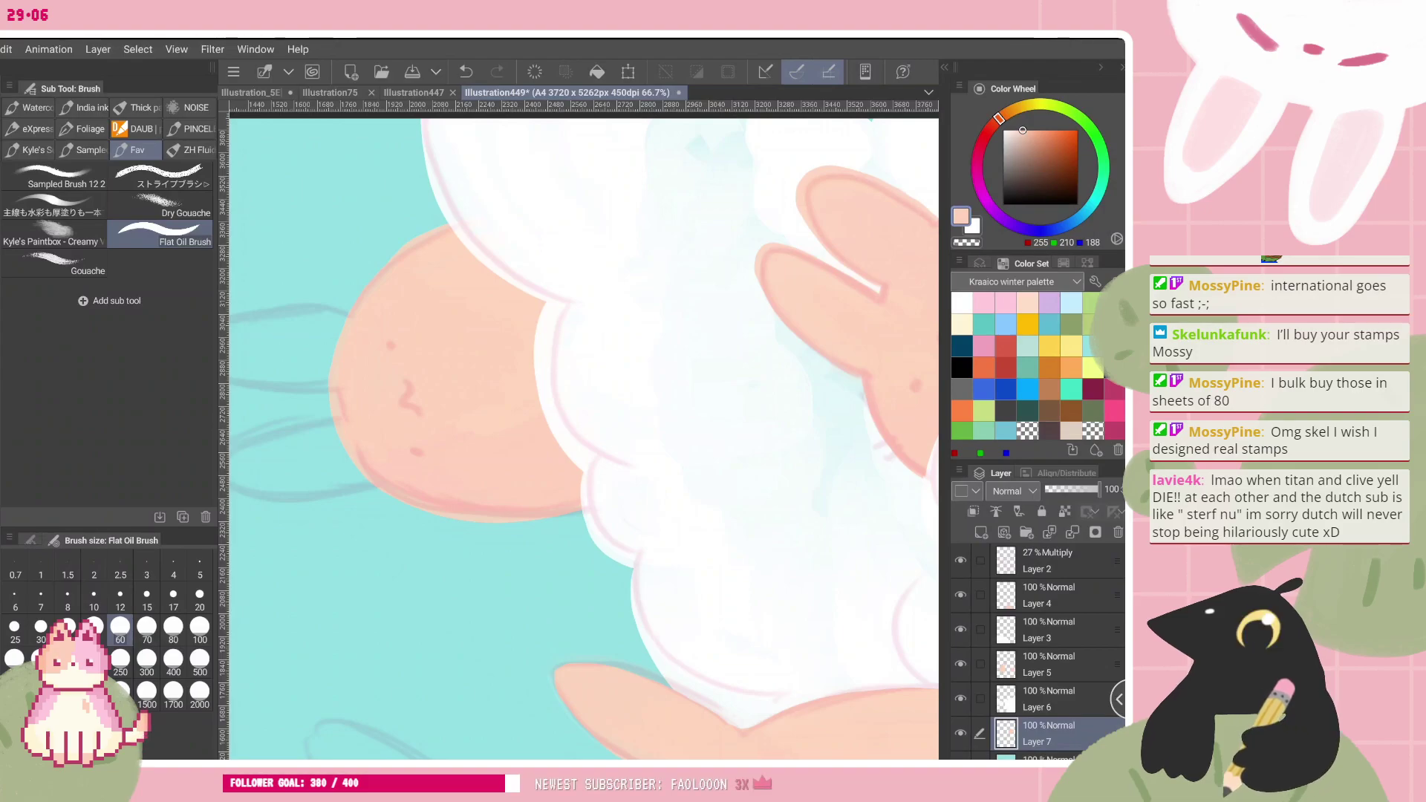
# - Outline both ears of the upper-right rabbit in pale peach and fill their insides
pyautogui.scroll(-1, 584, 438)
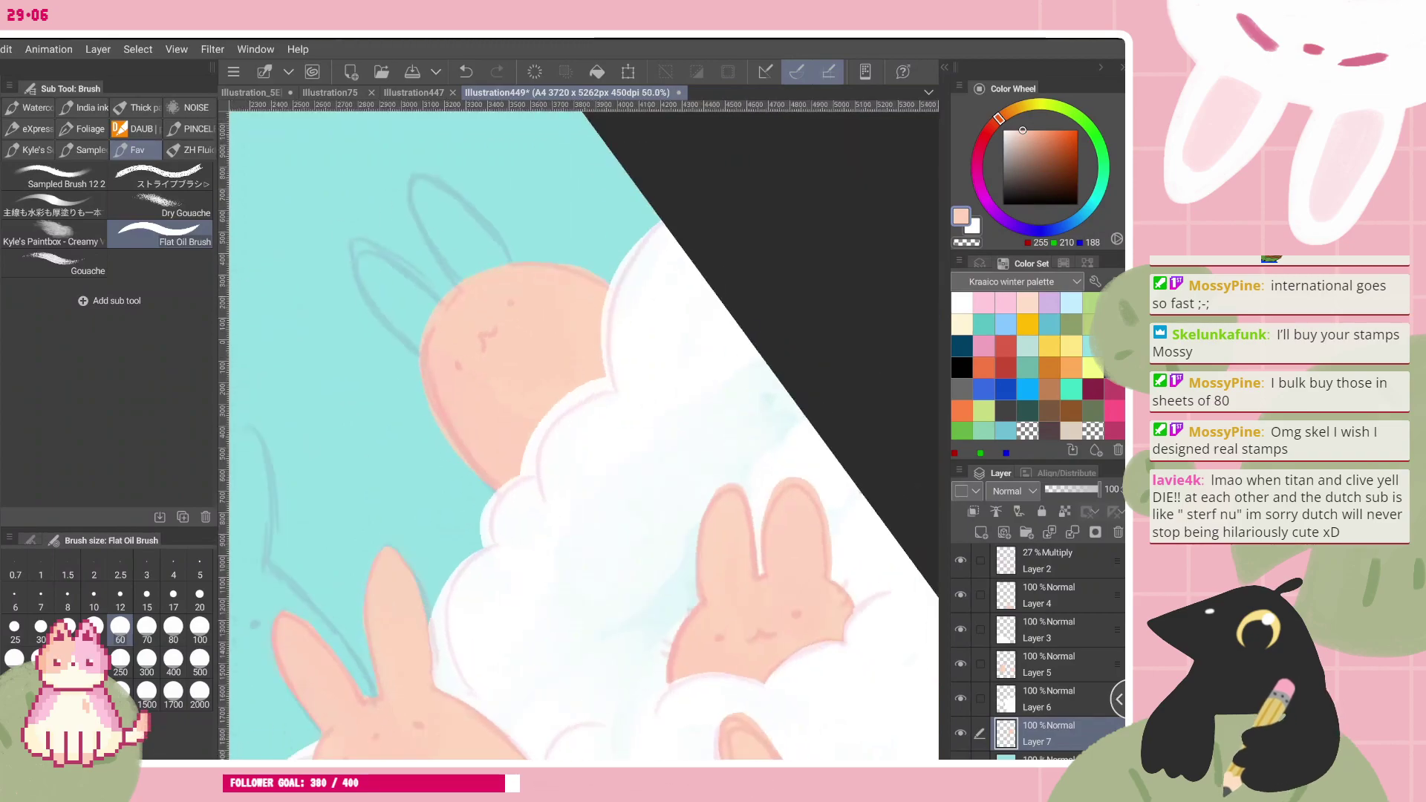
pyautogui.moveTo(482, 304)
pyautogui.mouseDown()
pyautogui.moveTo(652, 334)
pyautogui.moveTo(657, 305)
pyautogui.moveTo(367, 499)
pyautogui.mouseUp()
pyautogui.scroll(1, 583, 438)
pyautogui.moveTo(296, 456)
pyautogui.mouseDown()
pyautogui.moveTo(325, 353)
pyautogui.moveTo(339, 434)
pyautogui.mouseUp()
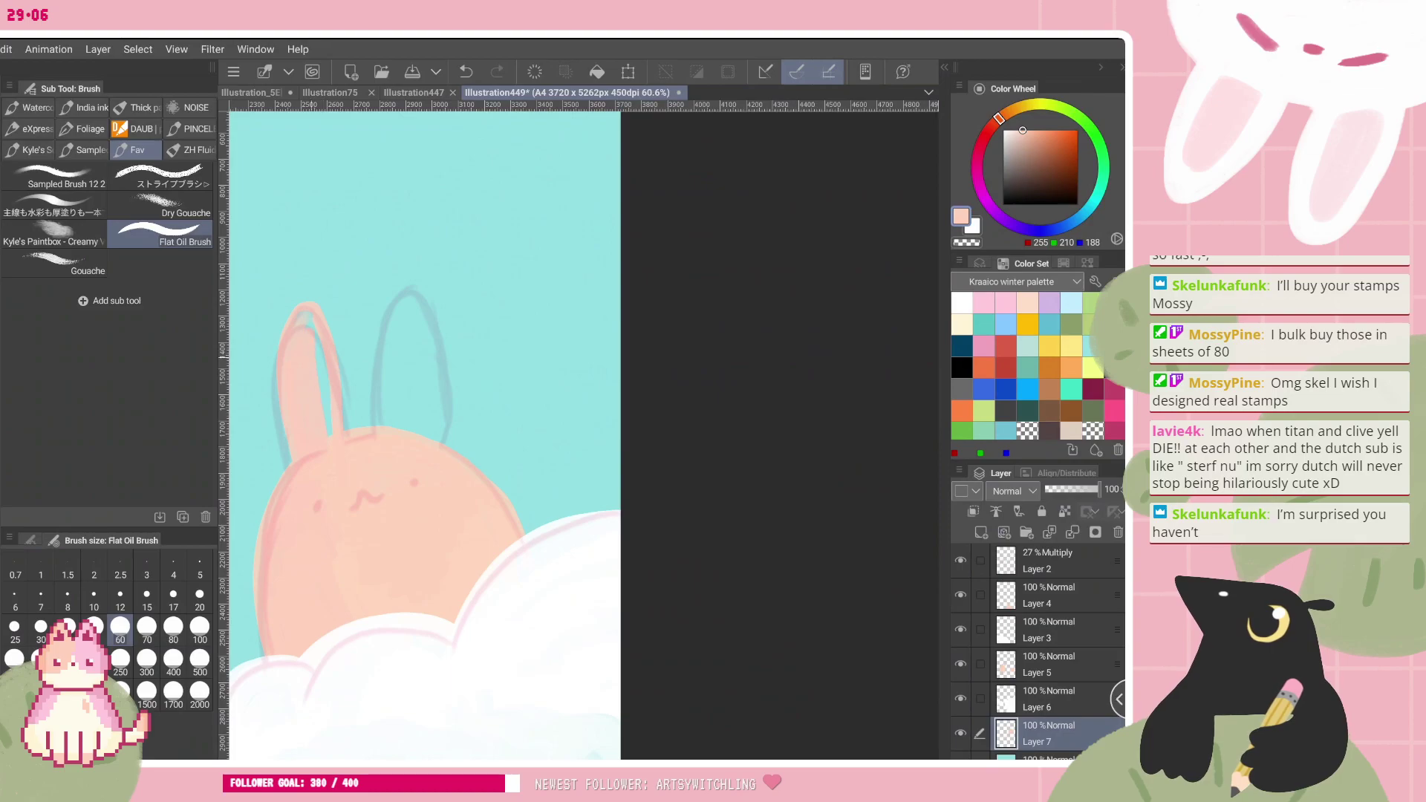
pyautogui.moveTo(373, 434)
pyautogui.mouseDown()
pyautogui.moveTo(431, 300)
pyautogui.moveTo(416, 424)
pyautogui.moveTo(412, 323)
pyautogui.moveTo(391, 425)
pyautogui.mouseUp()
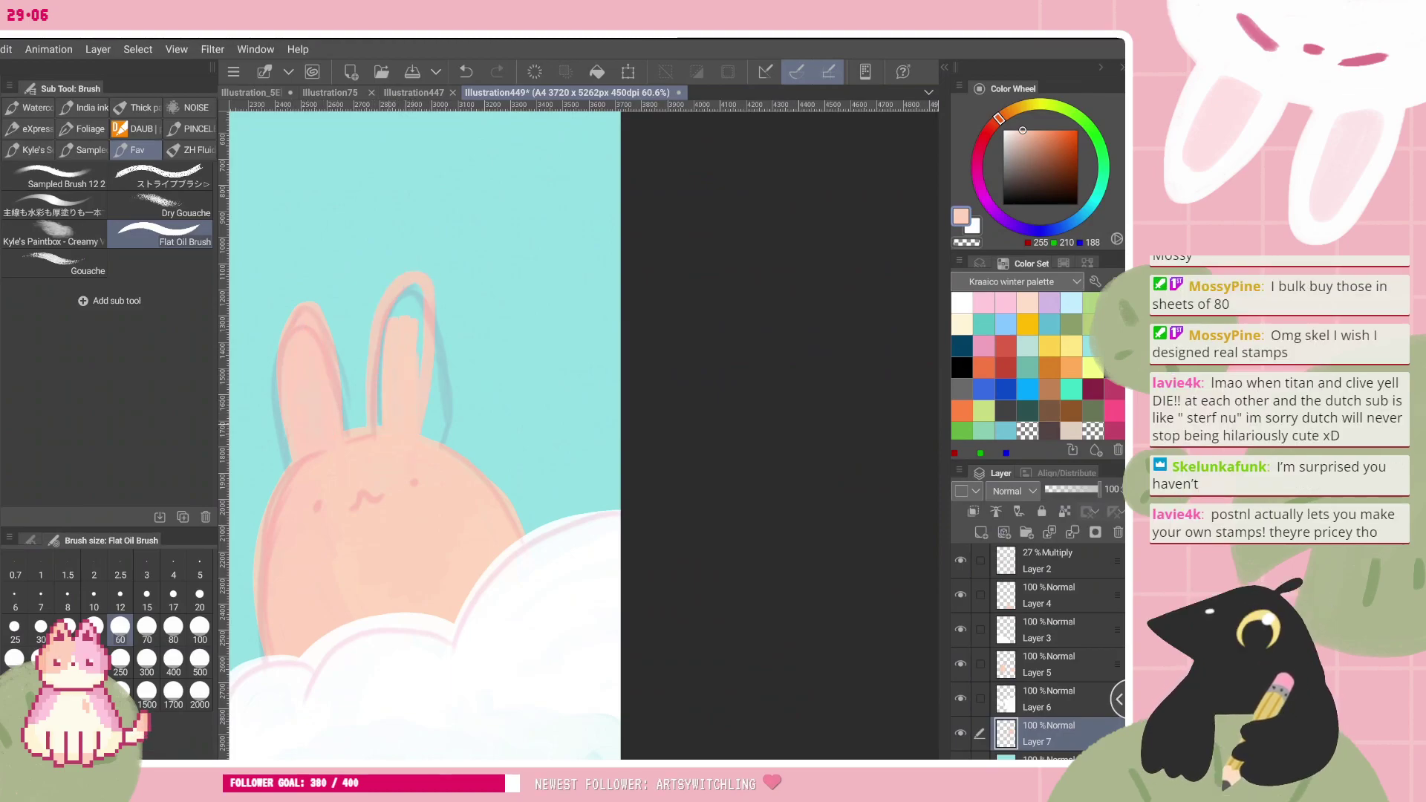
pyautogui.moveTo(394, 315); pyautogui.dragTo(421, 369)
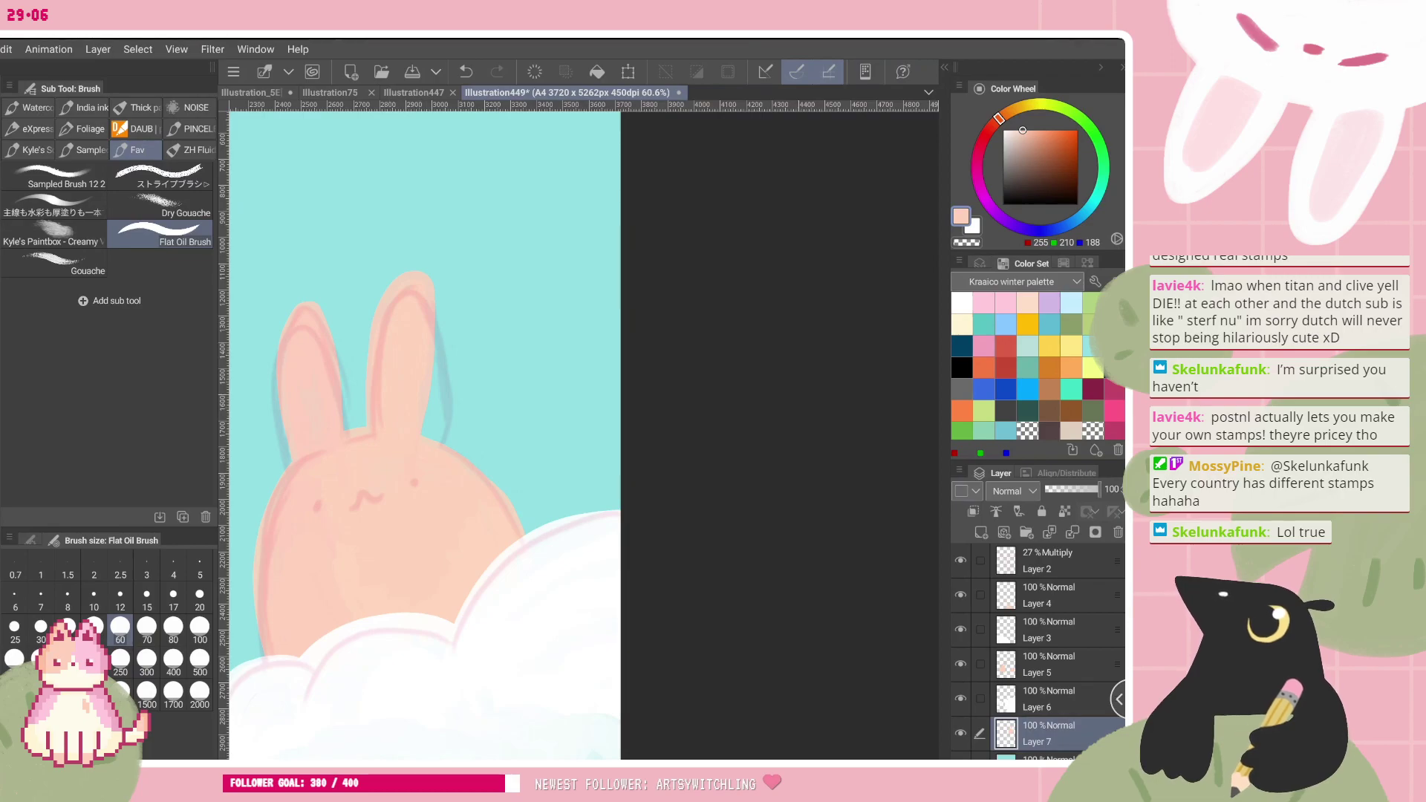
# - Trim the outer edge of the upper-right rabbit's right ear with the transparent colour
pyautogui.moveTo(415, 483); pyautogui.dragTo(444, 505)
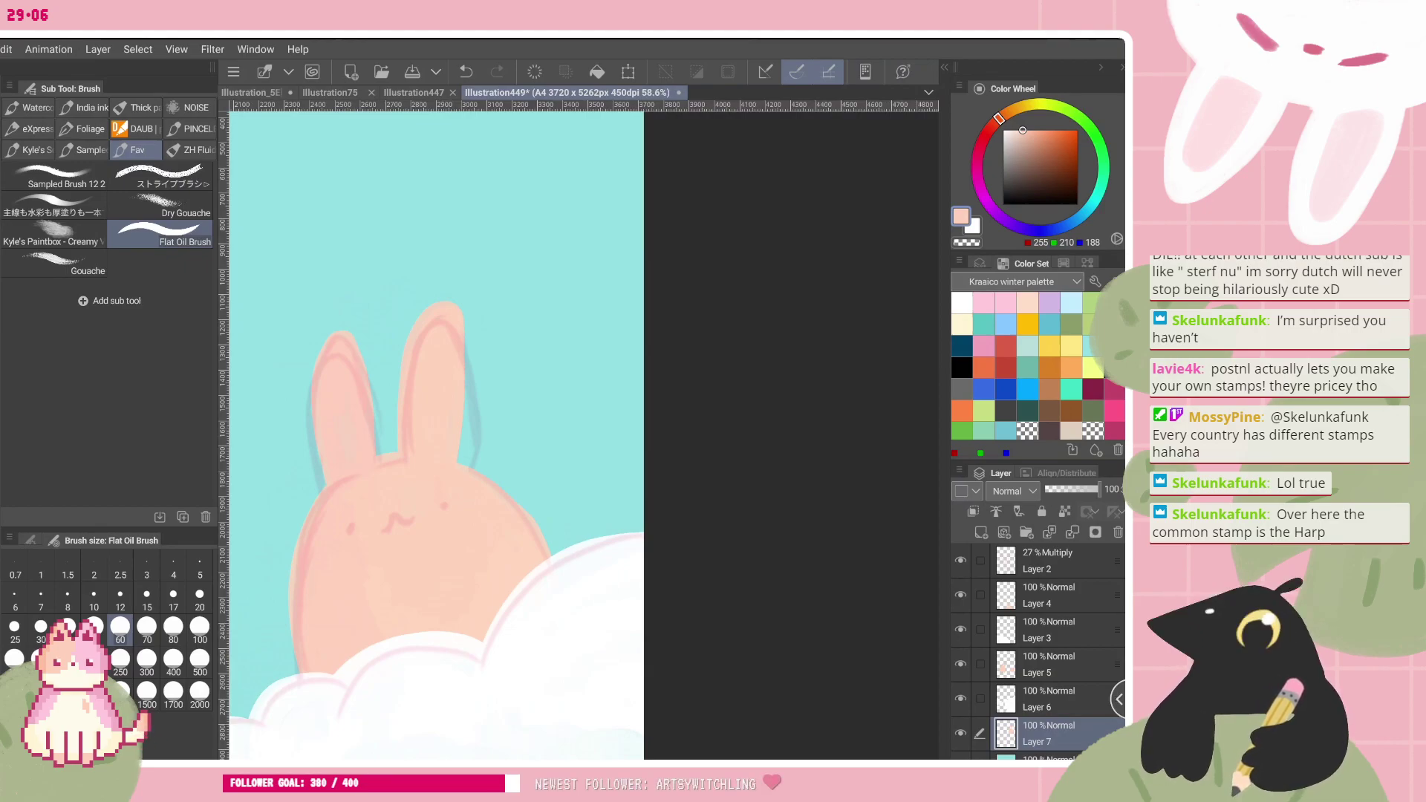
pyautogui.scroll(1, 390, 397)
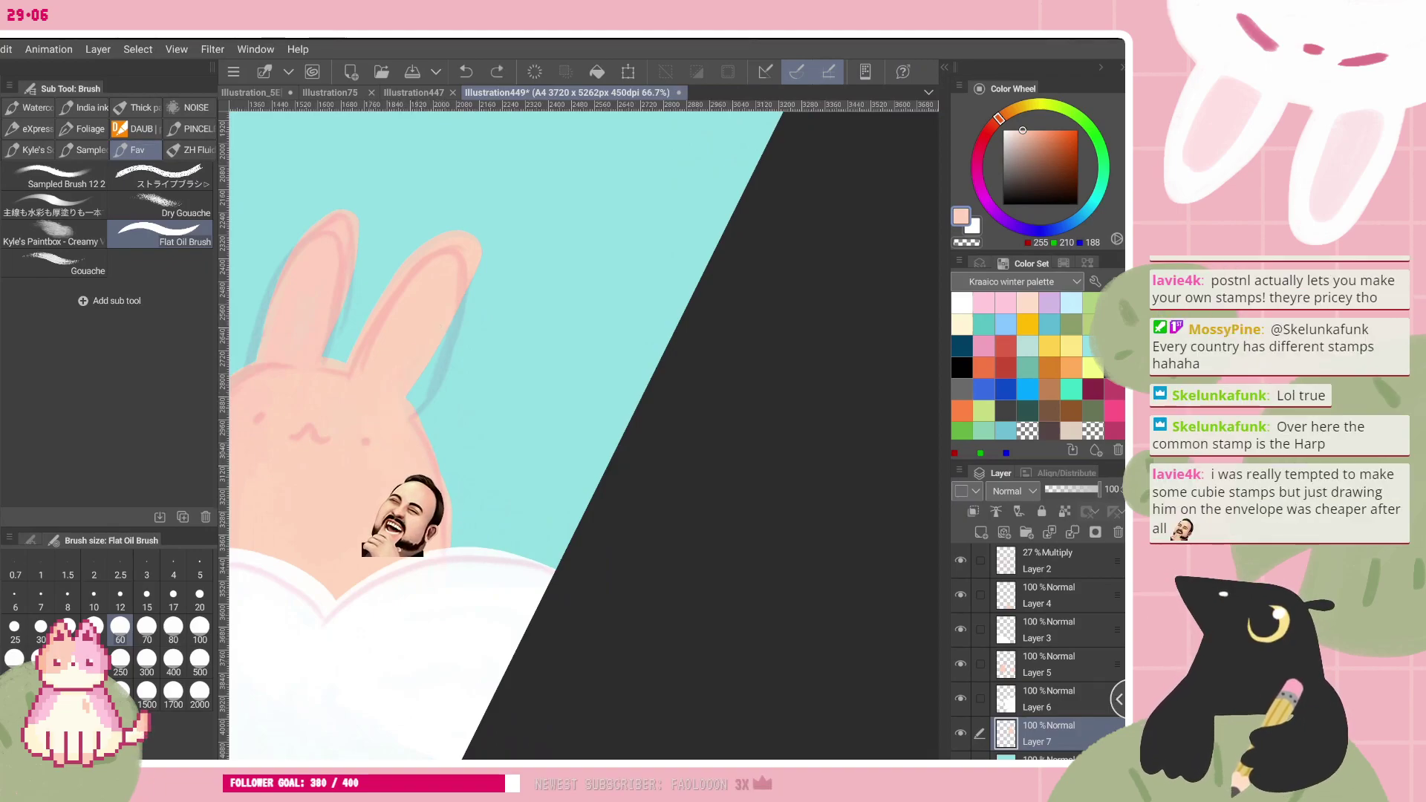
pyautogui.scroll(-1, 583, 435)
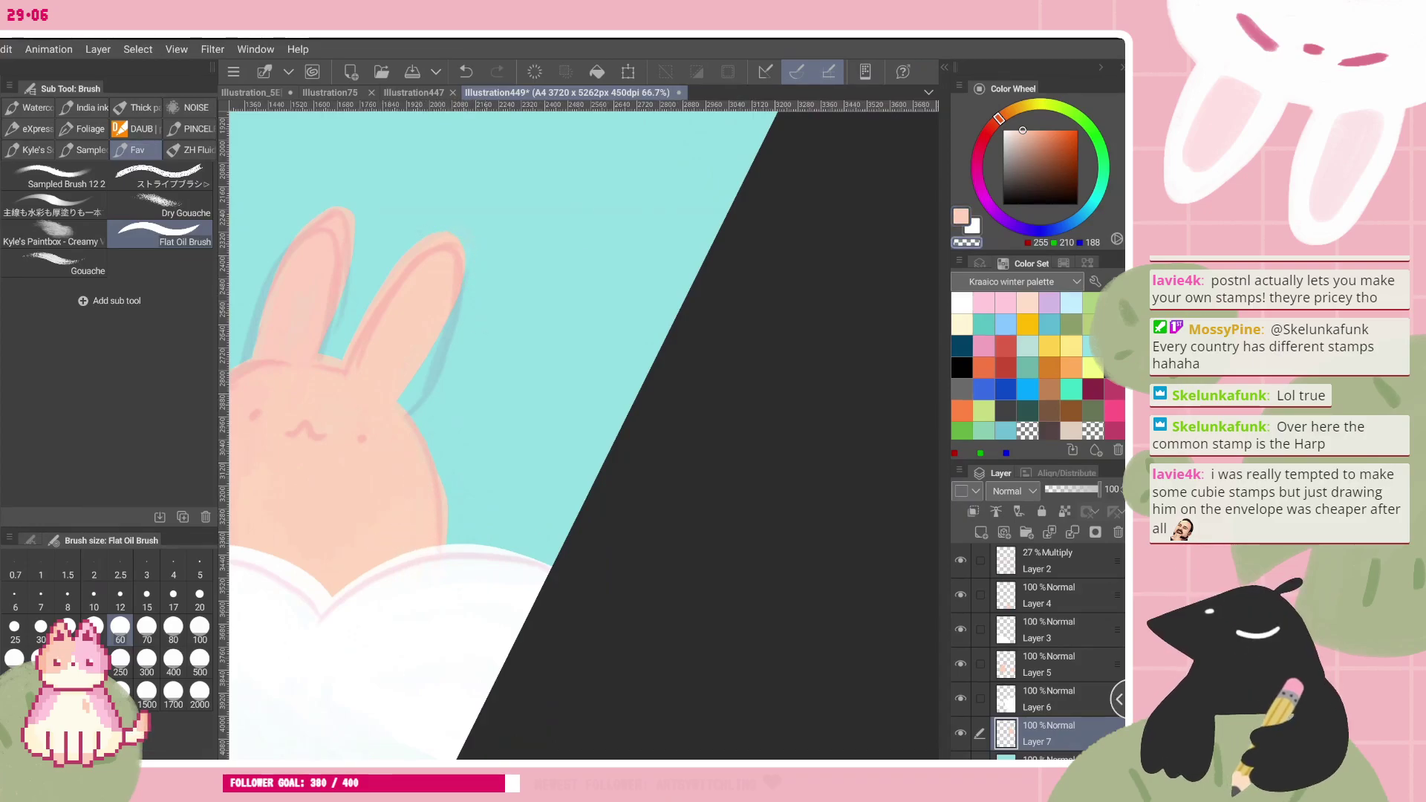
pyautogui.scroll(-5, 584, 436)
pyautogui.moveTo(575, 473); pyautogui.dragTo(635, 421)
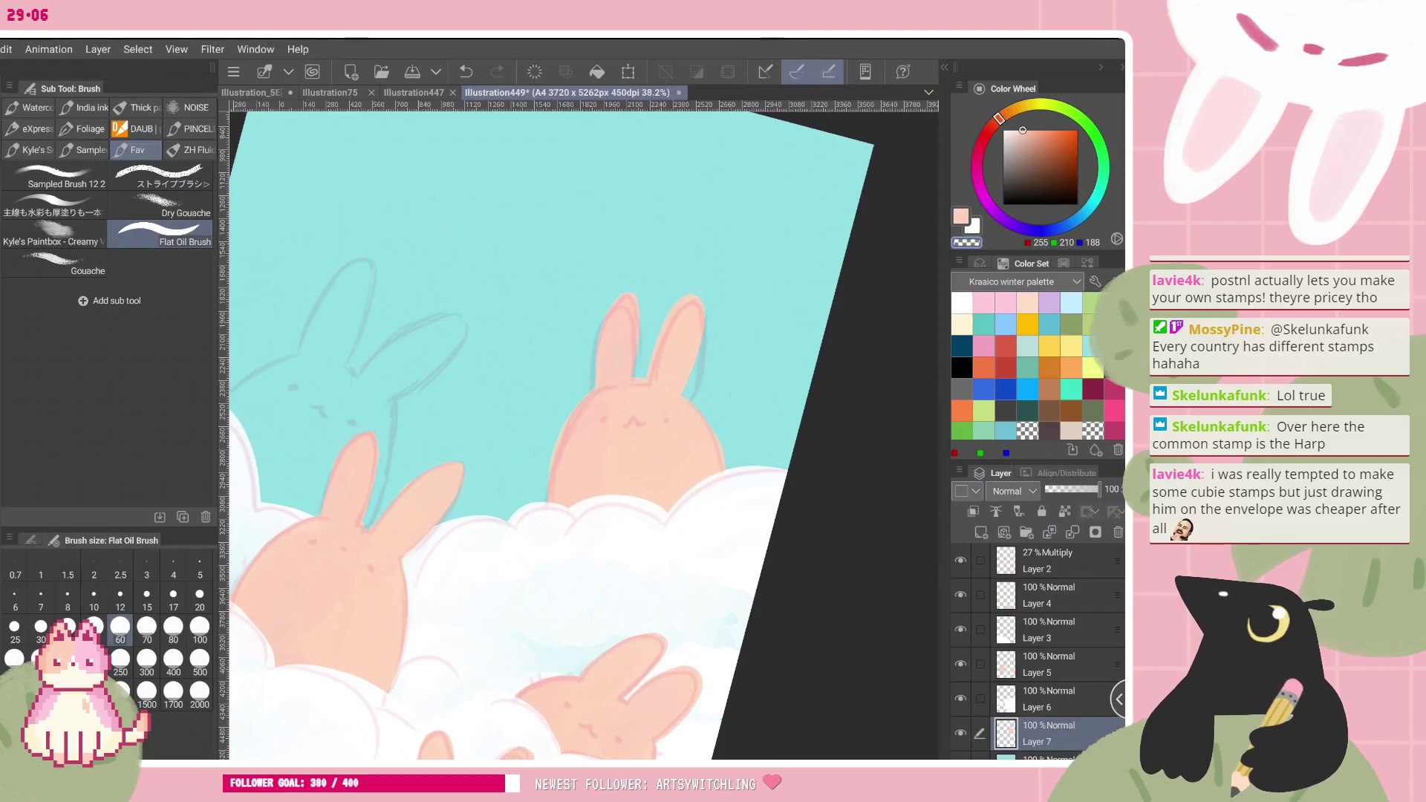
pyautogui.scroll(-3, 584, 436)
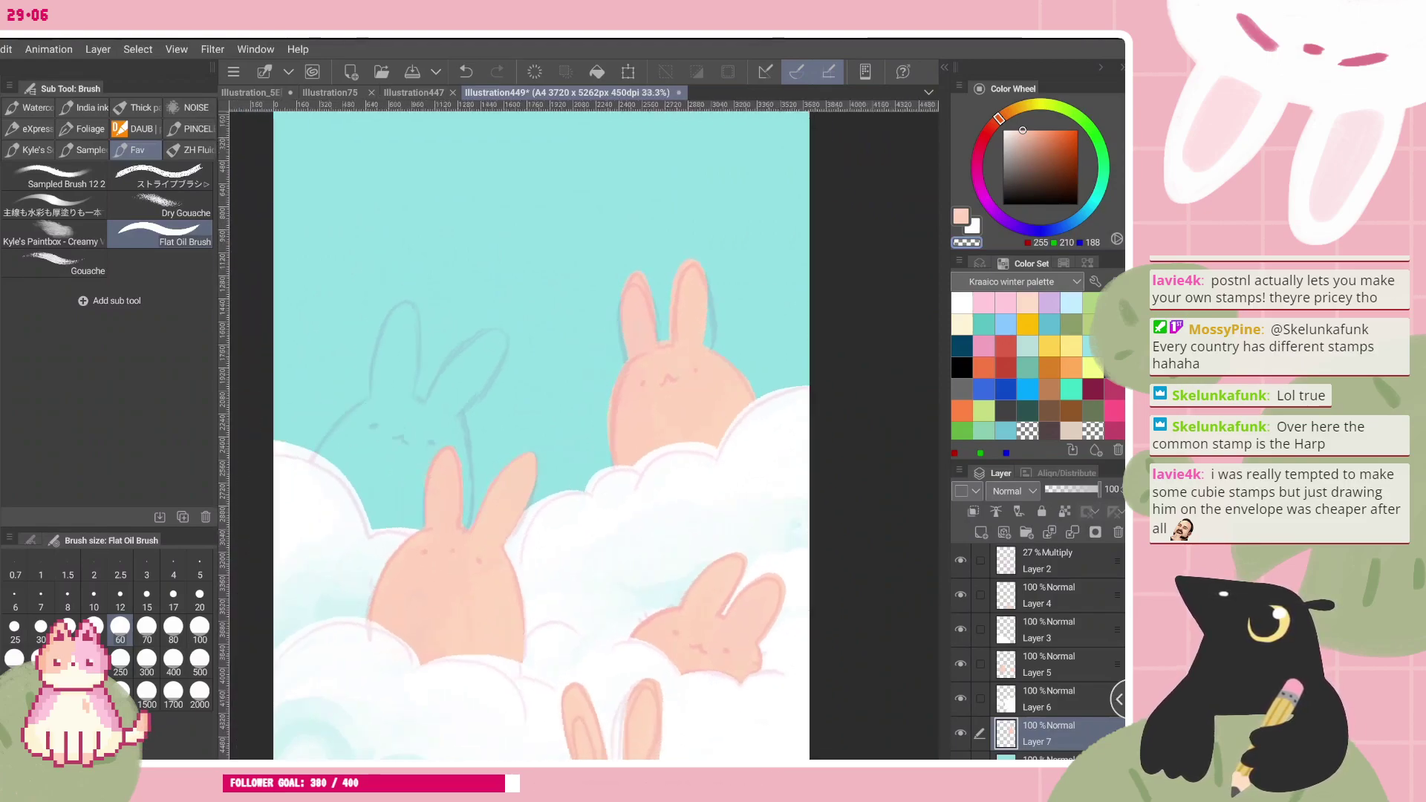
pyautogui.scroll(1, 584, 436)
pyautogui.scroll(-1, 573, 436)
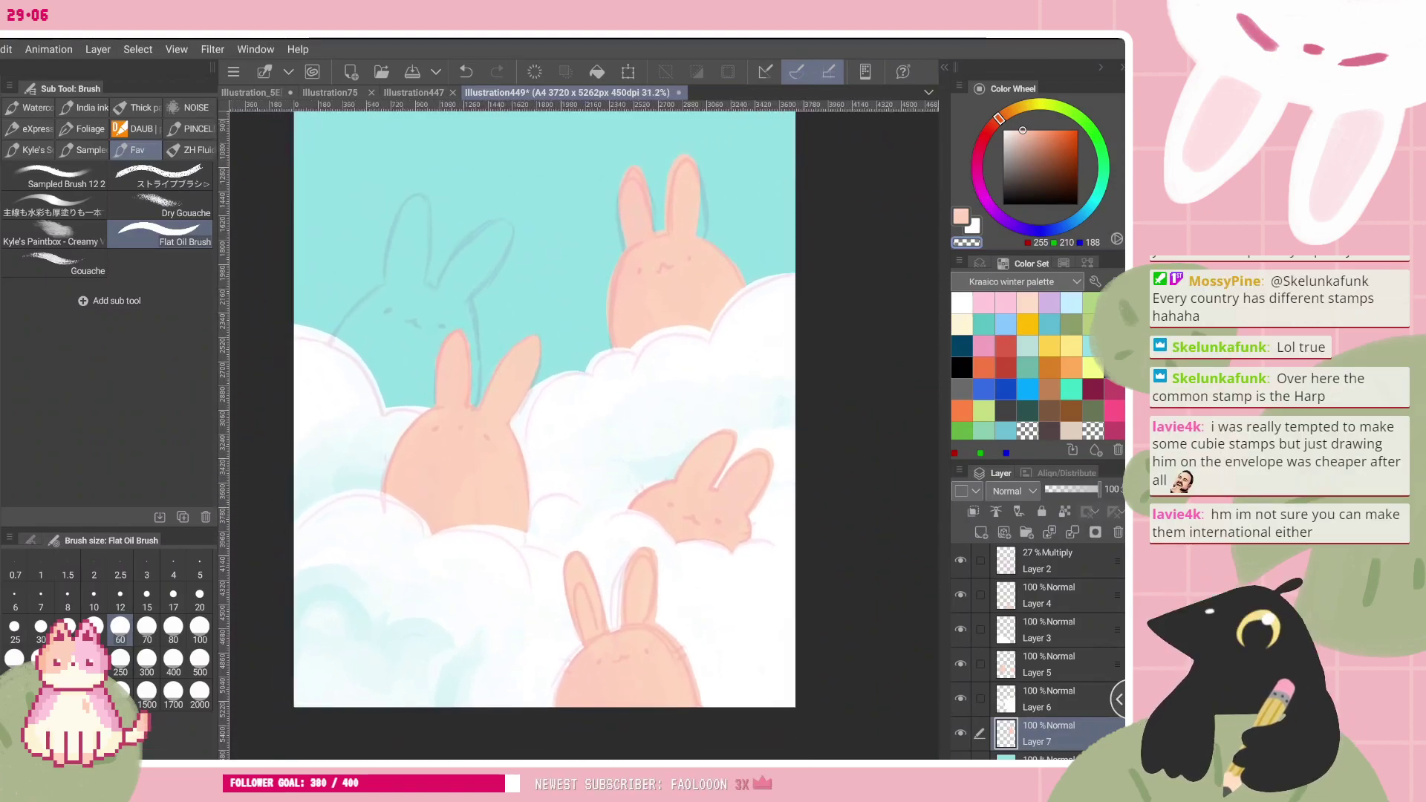
pyautogui.scroll(2, 572, 436)
pyautogui.scroll(2, 668, 583)
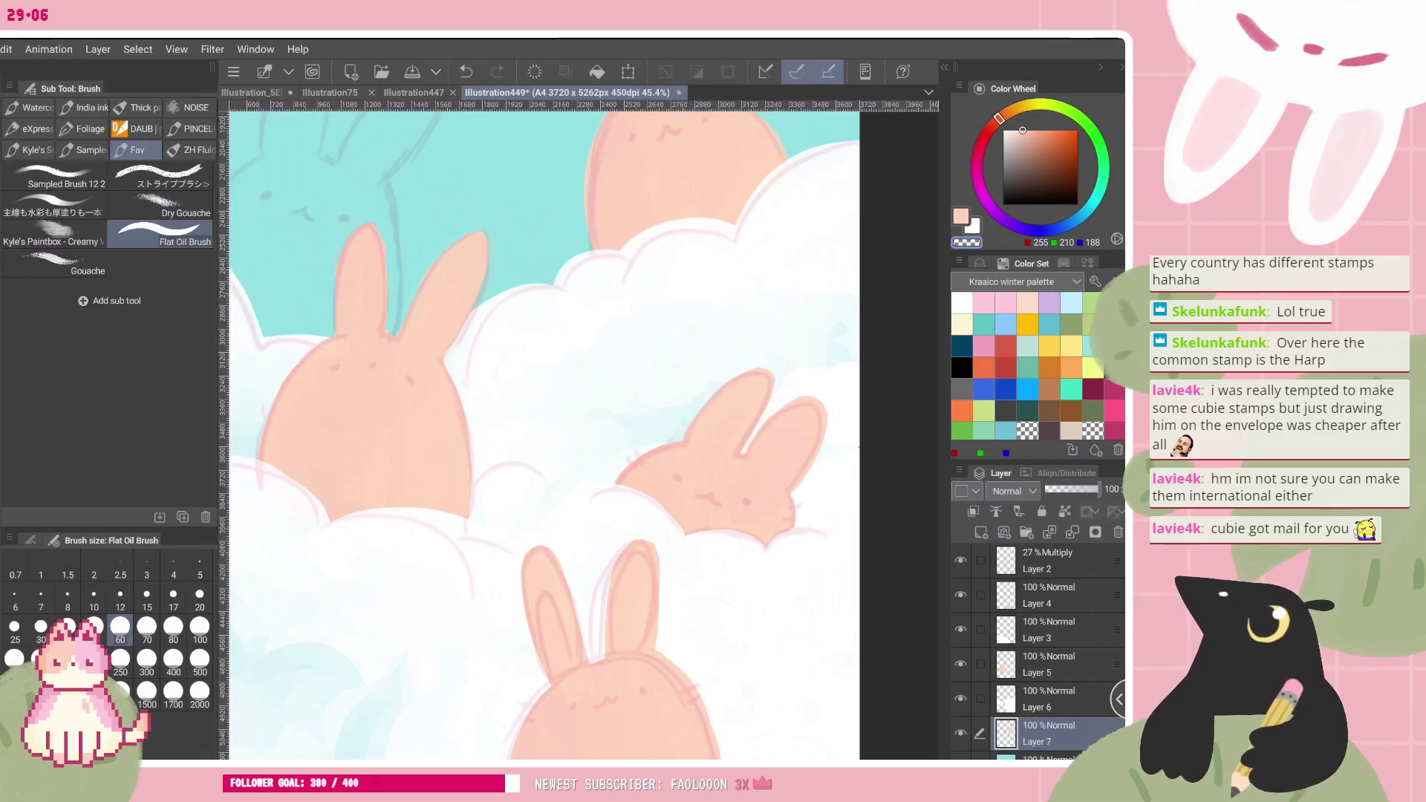
pyautogui.scroll(-3, 579, 435)
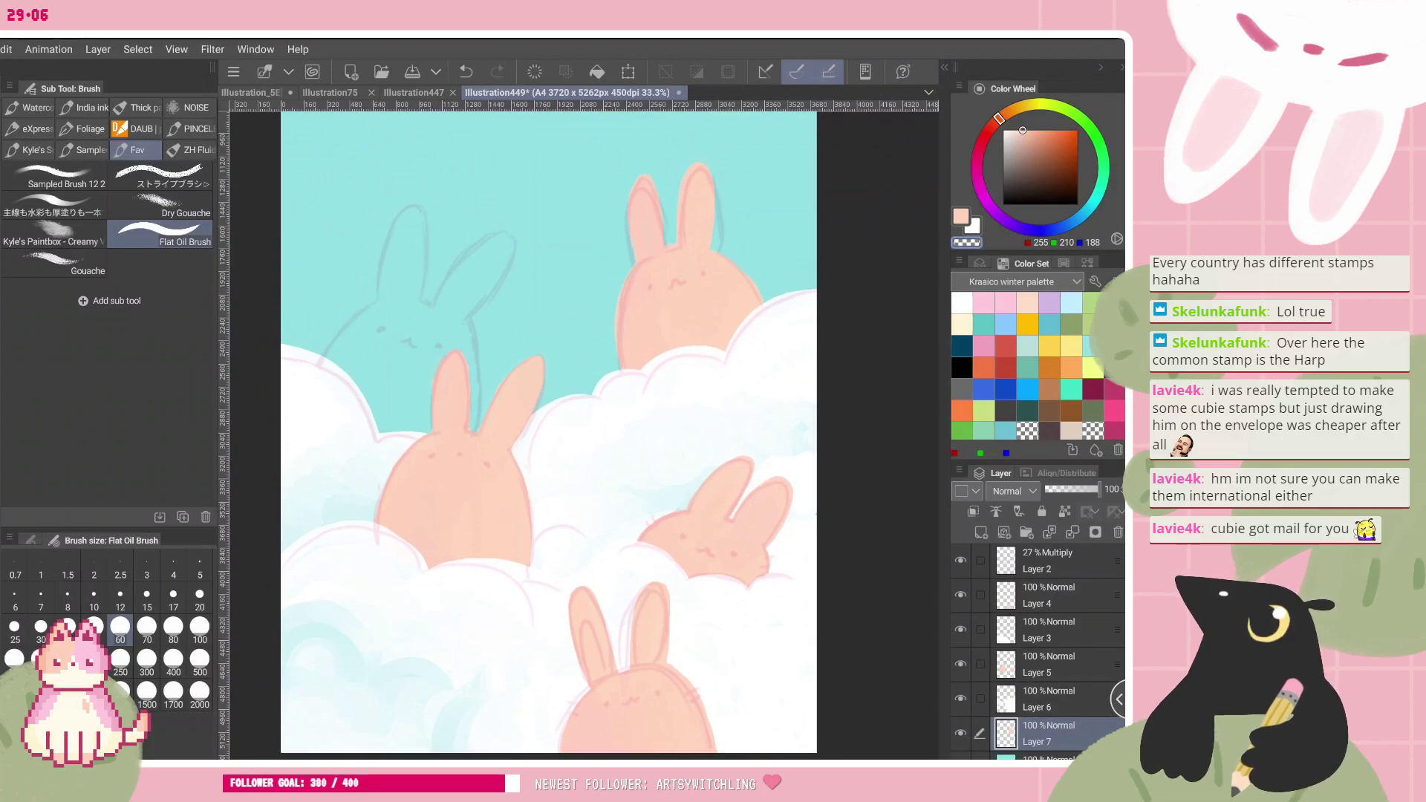
# - Paint the left side of the upper-left rabbit's head and body pale peach down to the cloud, and set the brush size to 100
pyautogui.hotkey('ctrl', '+')
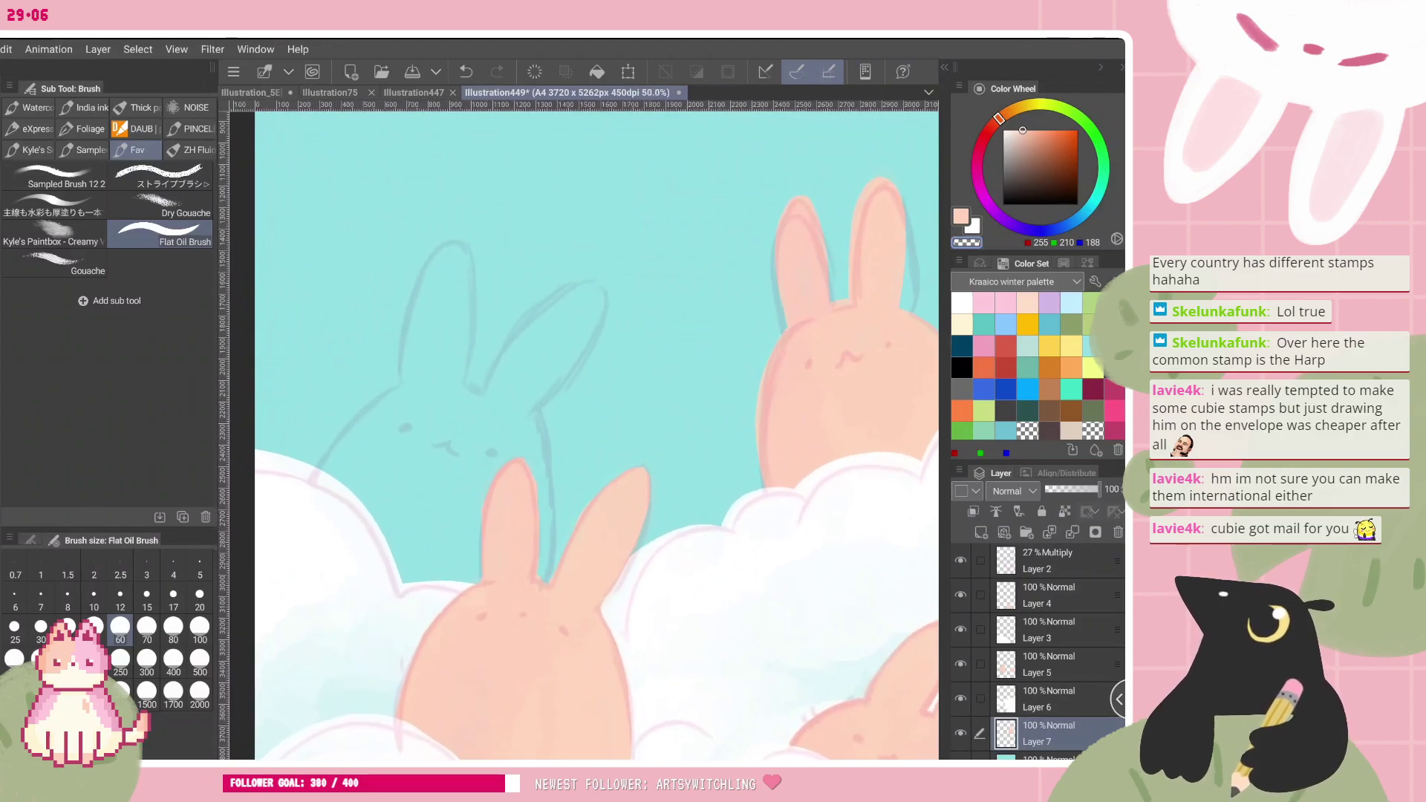
pyautogui.scroll(-2, 583, 436)
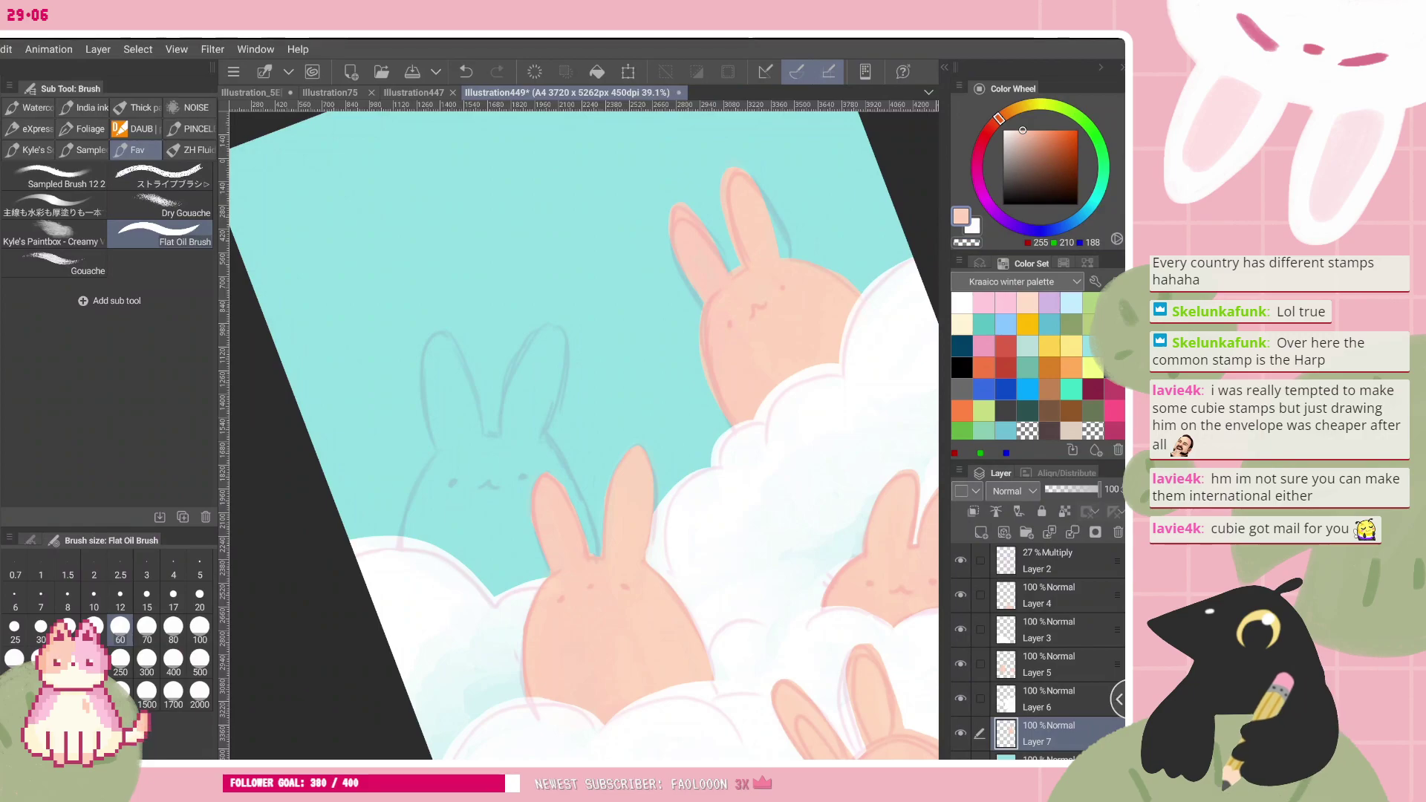
pyautogui.scroll(1, 583, 435)
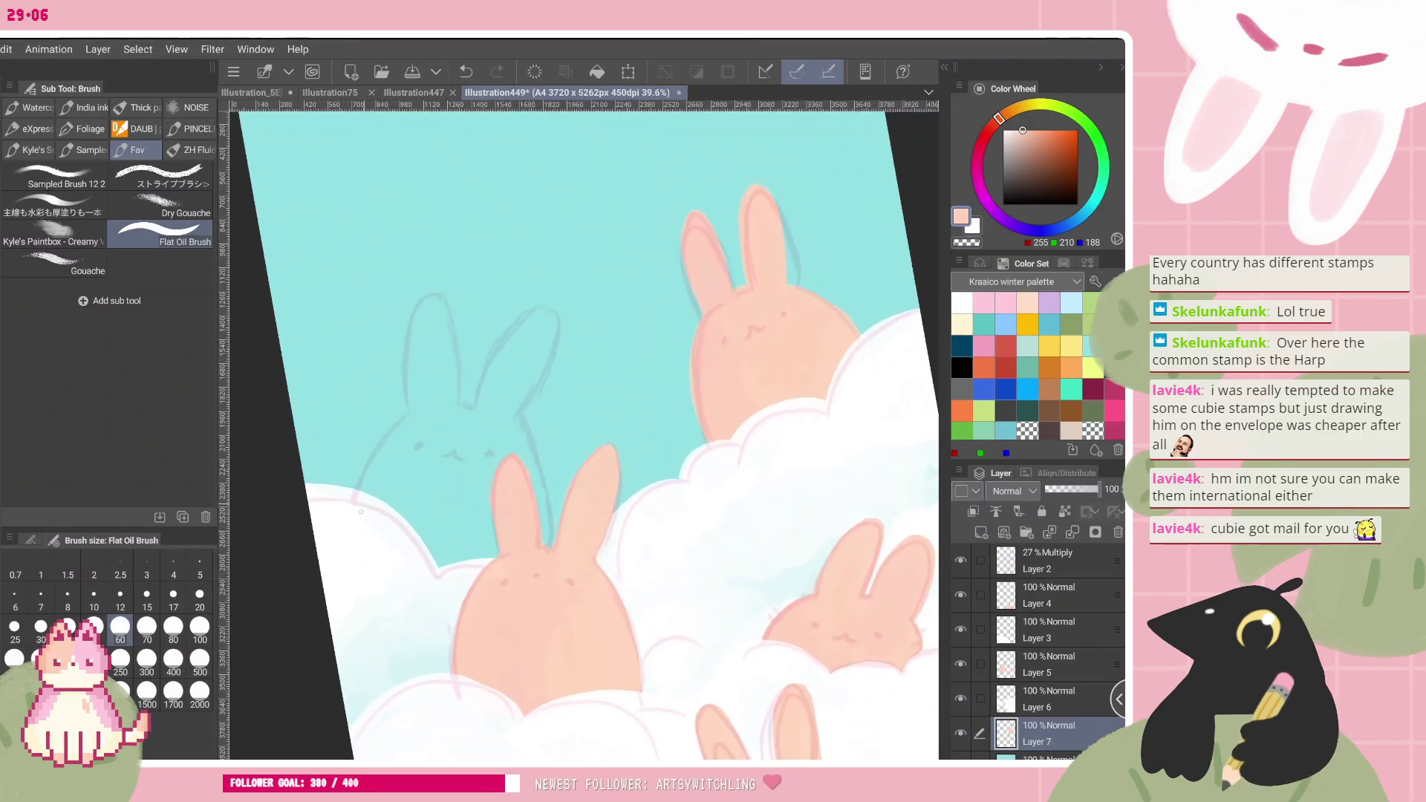
pyautogui.moveTo(422, 406)
pyautogui.mouseDown()
pyautogui.moveTo(372, 493)
pyautogui.moveTo(383, 500)
pyautogui.moveTo(419, 444)
pyautogui.moveTo(411, 490)
pyautogui.mouseUp()
pyautogui.moveTo(420, 438)
pyautogui.mouseDown()
pyautogui.moveTo(417, 528)
pyautogui.moveTo(434, 558)
pyautogui.mouseUp()
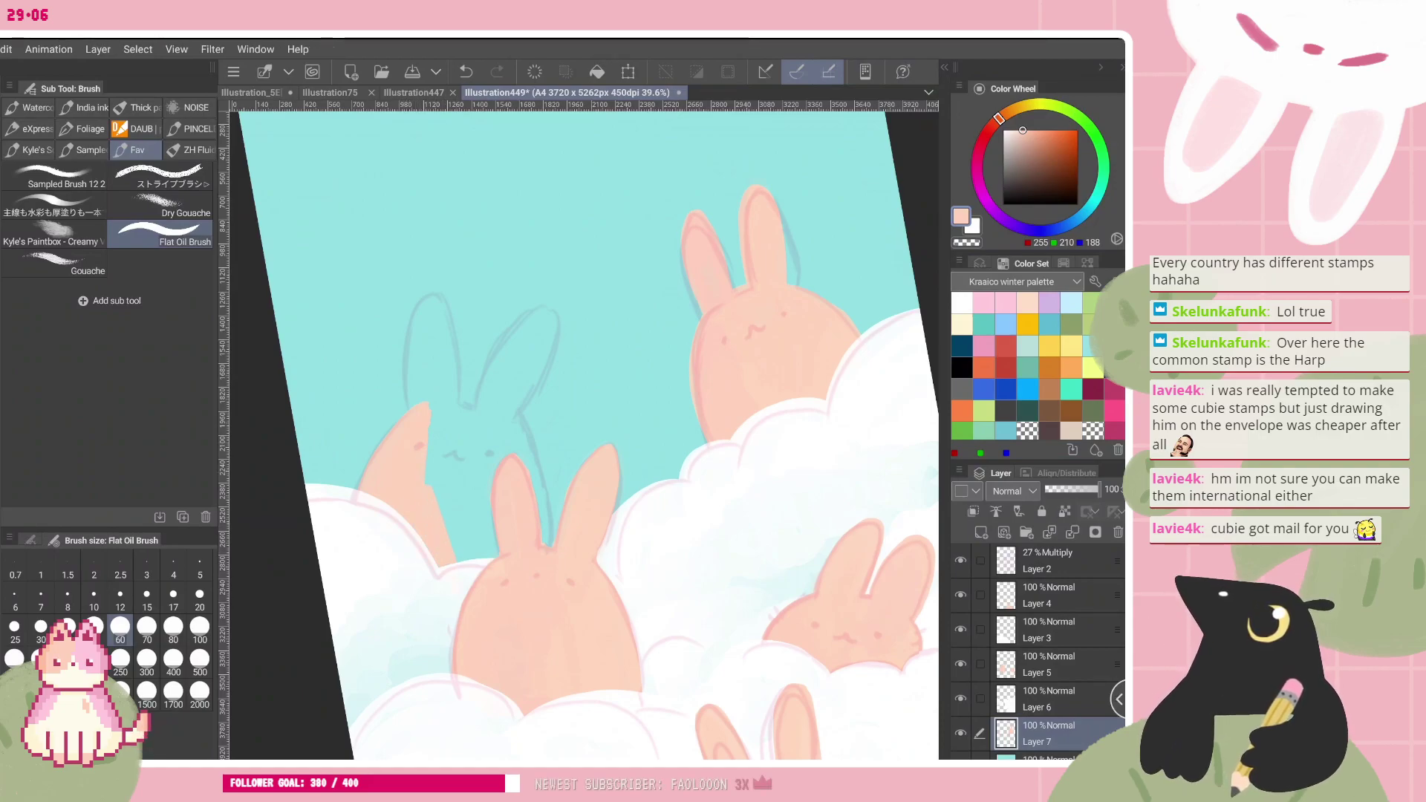
pyautogui.click(199, 629)
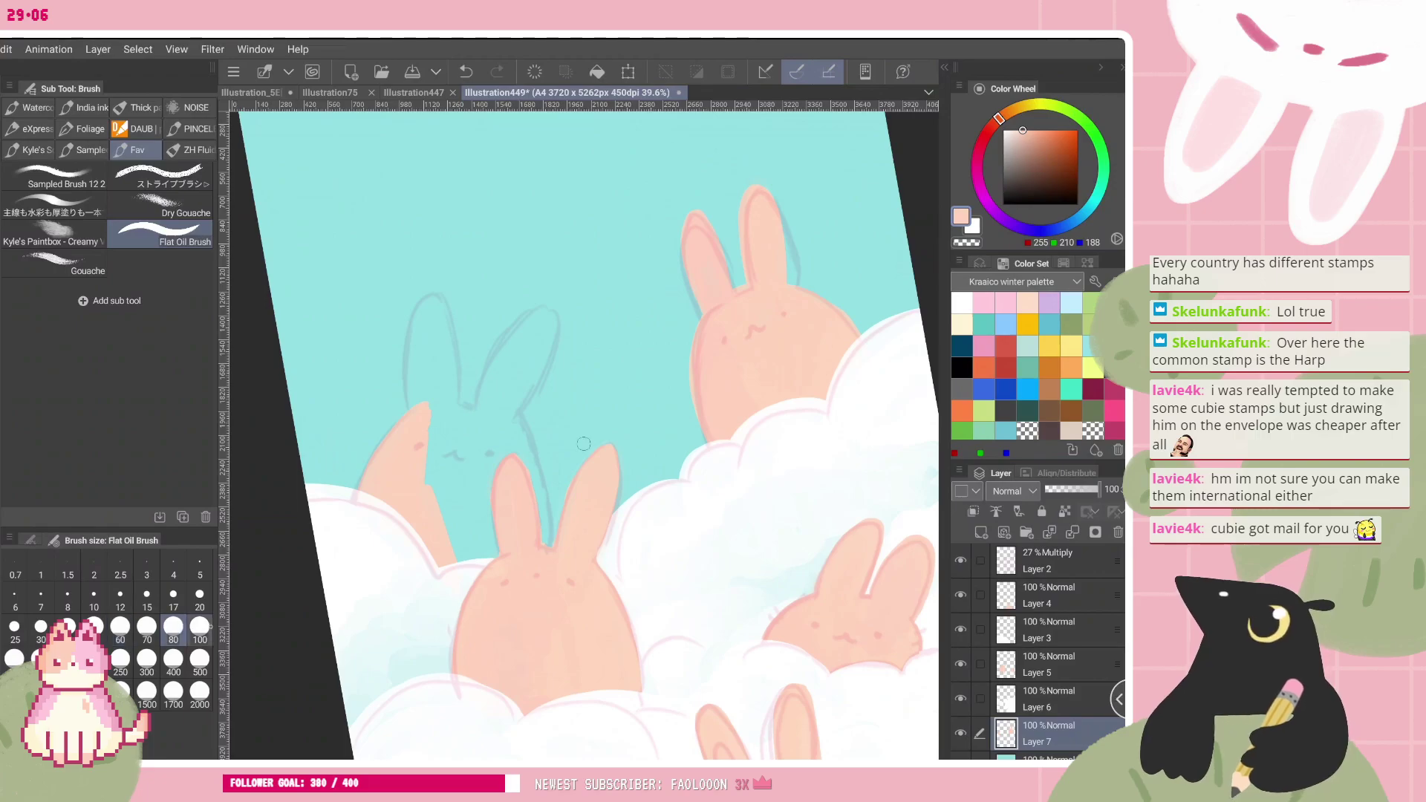
pyautogui.moveTo(449, 539); pyautogui.dragTo(435, 446)
pyautogui.moveTo(464, 556)
pyautogui.mouseDown()
pyautogui.moveTo(444, 456)
pyautogui.moveTo(445, 475)
pyautogui.mouseUp()
pyautogui.moveTo(467, 508); pyautogui.dragTo(432, 409)
pyautogui.hotkey('ctrl', 'z')
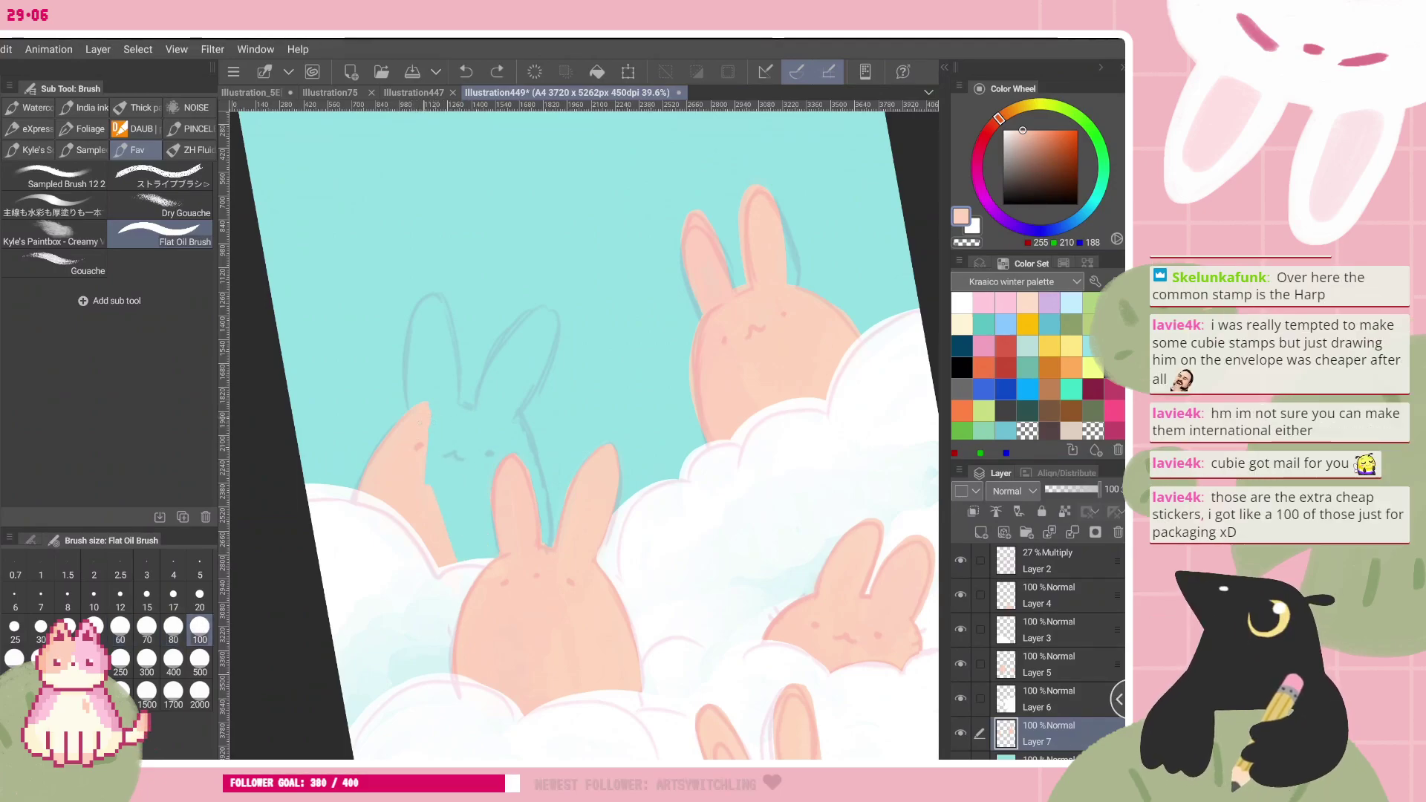
# - Paint the top and right side of the upper-left rabbit's head in pale peach, and fill its face and body
pyautogui.moveTo(542, 469); pyautogui.dragTo(547, 533)
pyautogui.moveTo(403, 446); pyautogui.dragTo(411, 467)
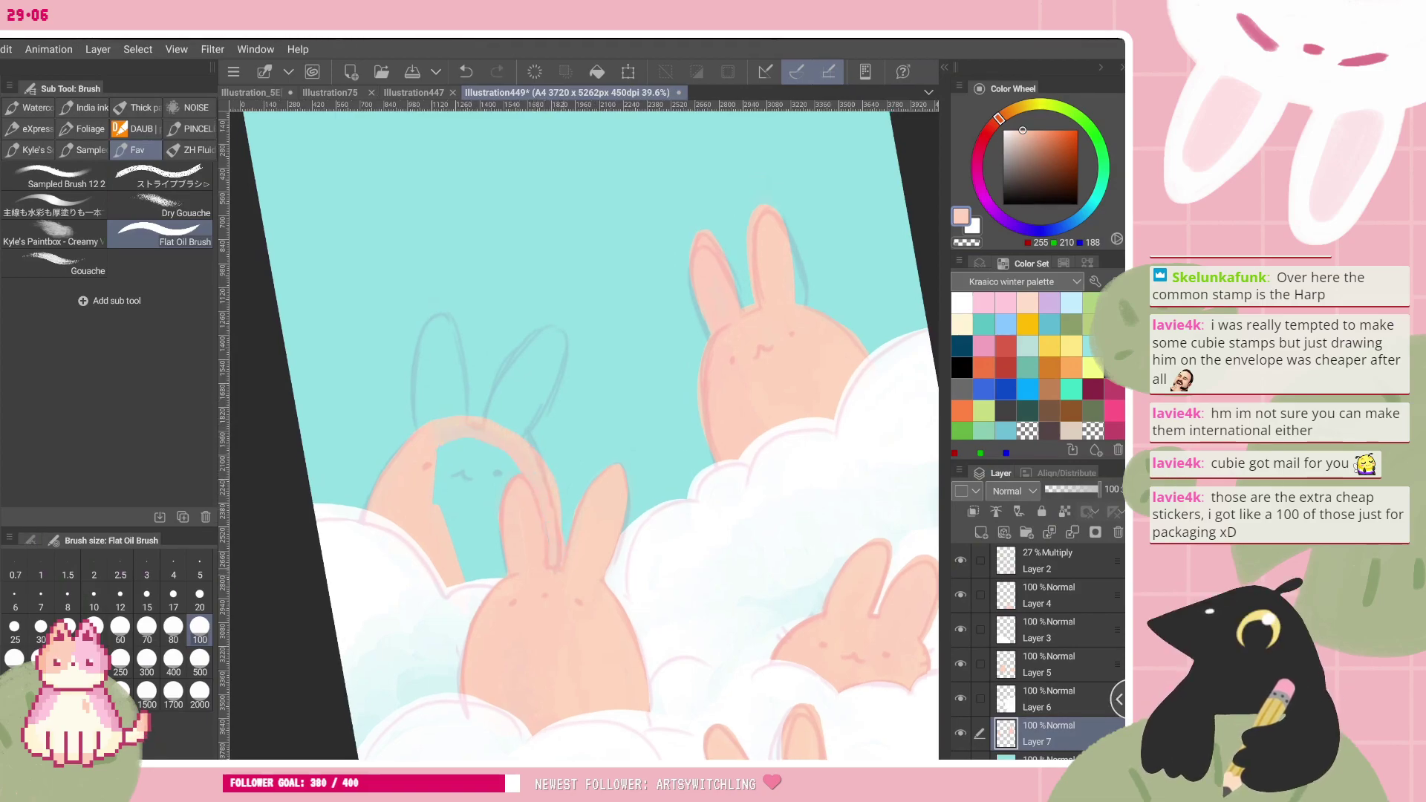
pyautogui.moveTo(448, 450)
pyautogui.mouseDown()
pyautogui.moveTo(475, 513)
pyautogui.moveTo(435, 469)
pyautogui.mouseUp()
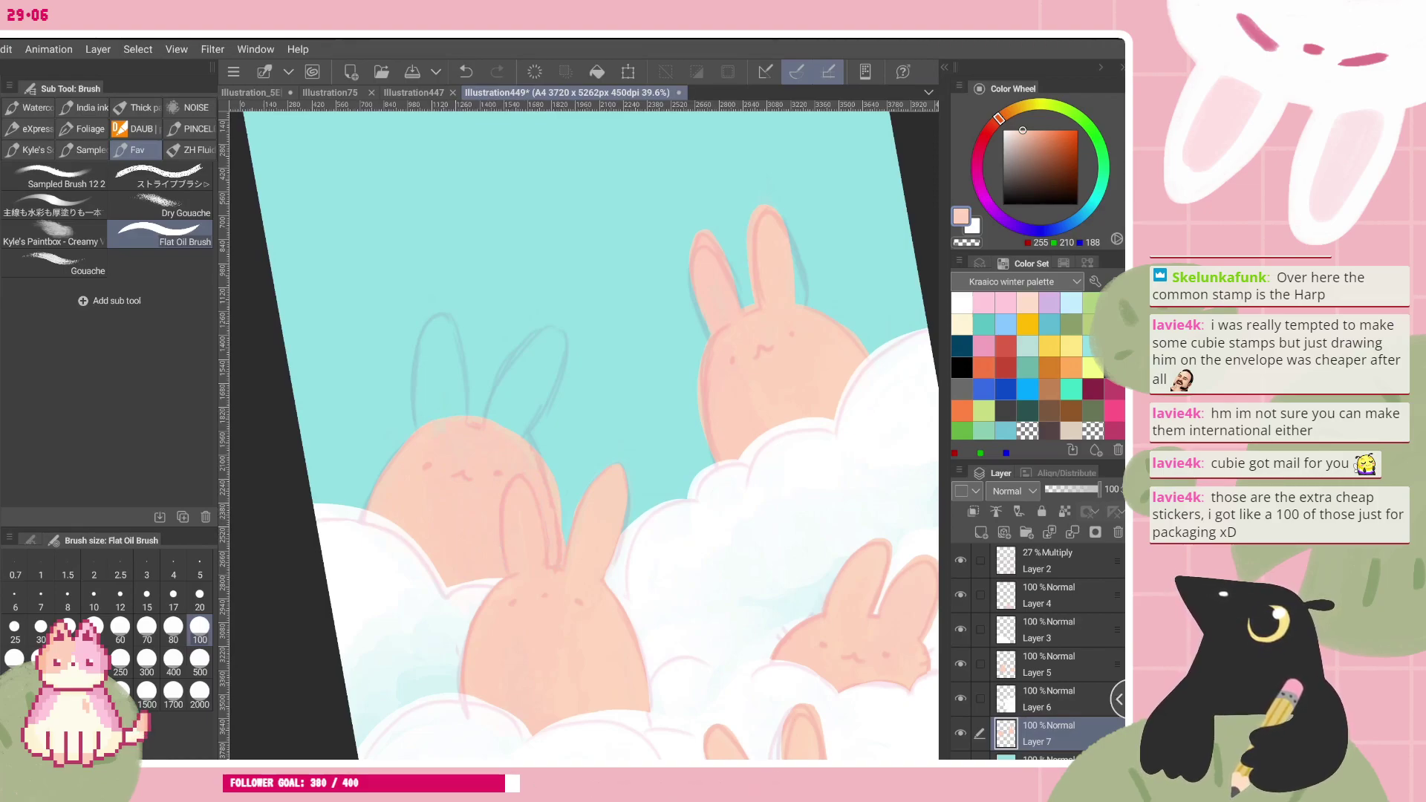
# - Outline the upper-left rabbit's left ear in pale peach and fill its inside
pyautogui.scroll(2, 371, 424)
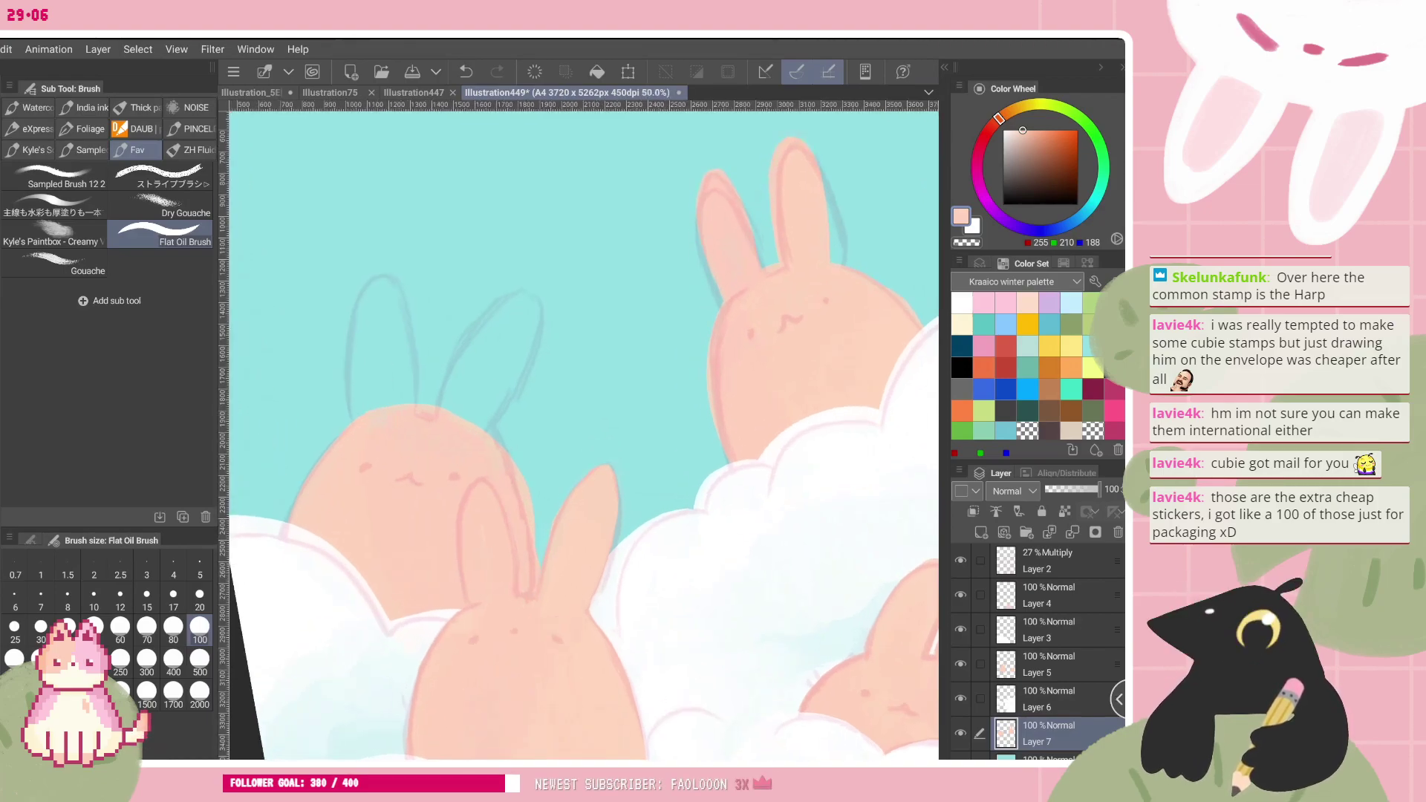
pyautogui.moveTo(357, 409)
pyautogui.mouseDown()
pyautogui.moveTo(373, 281)
pyautogui.moveTo(405, 397)
pyautogui.mouseUp()
pyautogui.moveTo(383, 286); pyautogui.dragTo(387, 330)
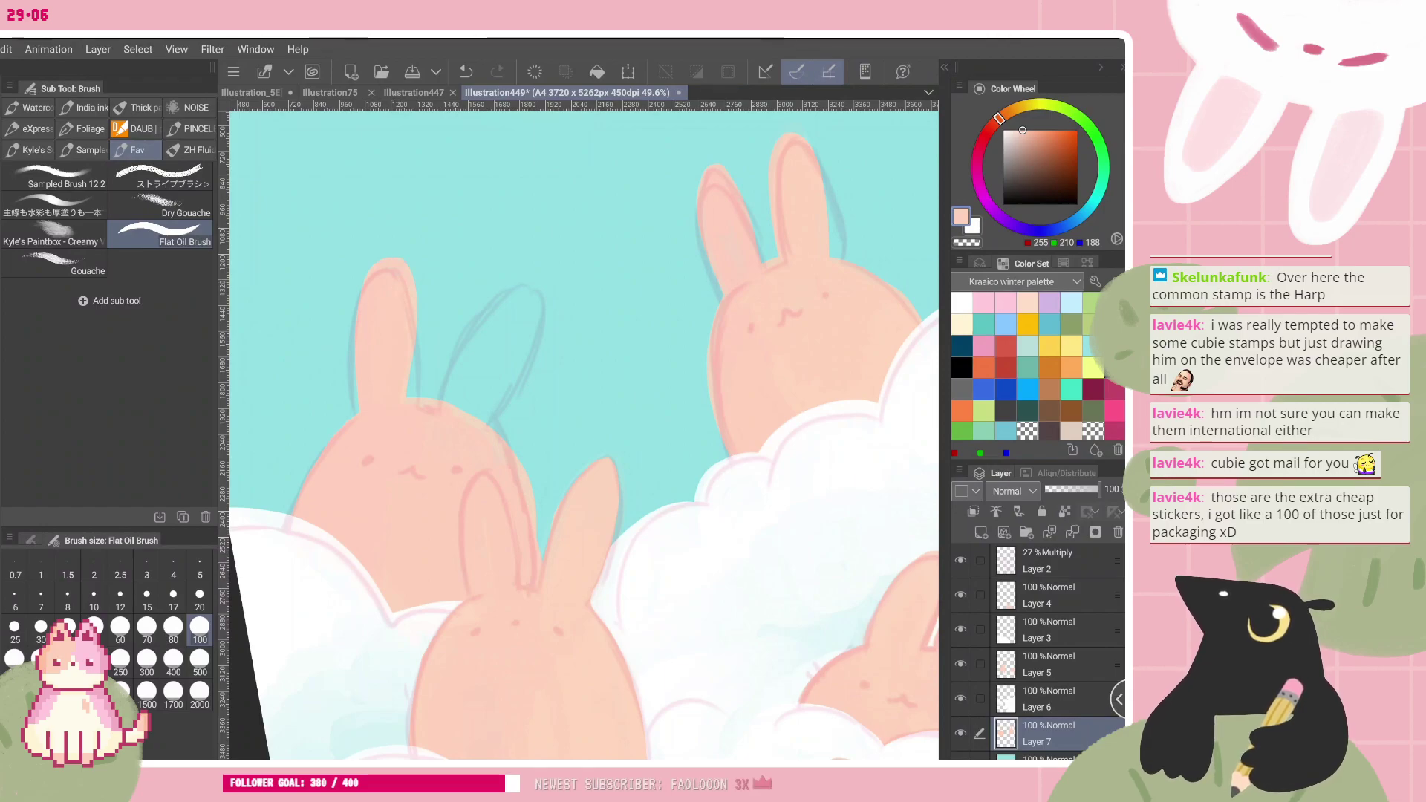
# - Paint the upper-left rabbit's right ear in pale peach, undoing the misplaced strokes and redrawing the ear slimmer
pyautogui.moveTo(464, 407)
pyautogui.mouseDown()
pyautogui.moveTo(452, 365)
pyautogui.moveTo(533, 334)
pyautogui.moveTo(469, 412)
pyautogui.mouseUp()
pyautogui.hotkey('ctrl', 'z')
pyautogui.scroll(-1, 457, 425)
pyautogui.moveTo(486, 304); pyautogui.dragTo(493, 405)
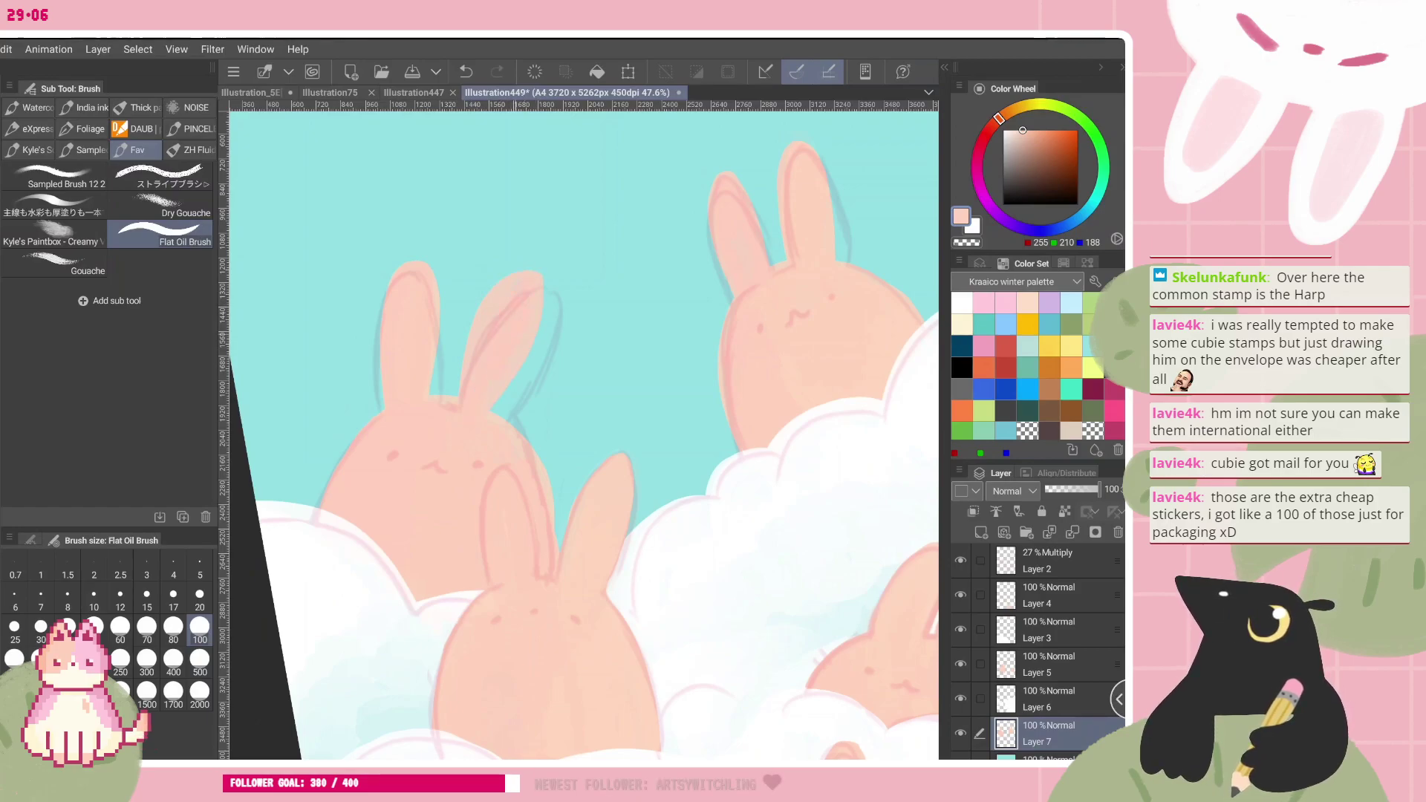
pyautogui.hotkey('ctrl', 'z')
pyautogui.moveTo(480, 402)
pyautogui.mouseDown()
pyautogui.moveTo(531, 338)
pyautogui.moveTo(507, 414)
pyautogui.mouseUp()
pyautogui.moveTo(524, 308); pyautogui.dragTo(522, 317)
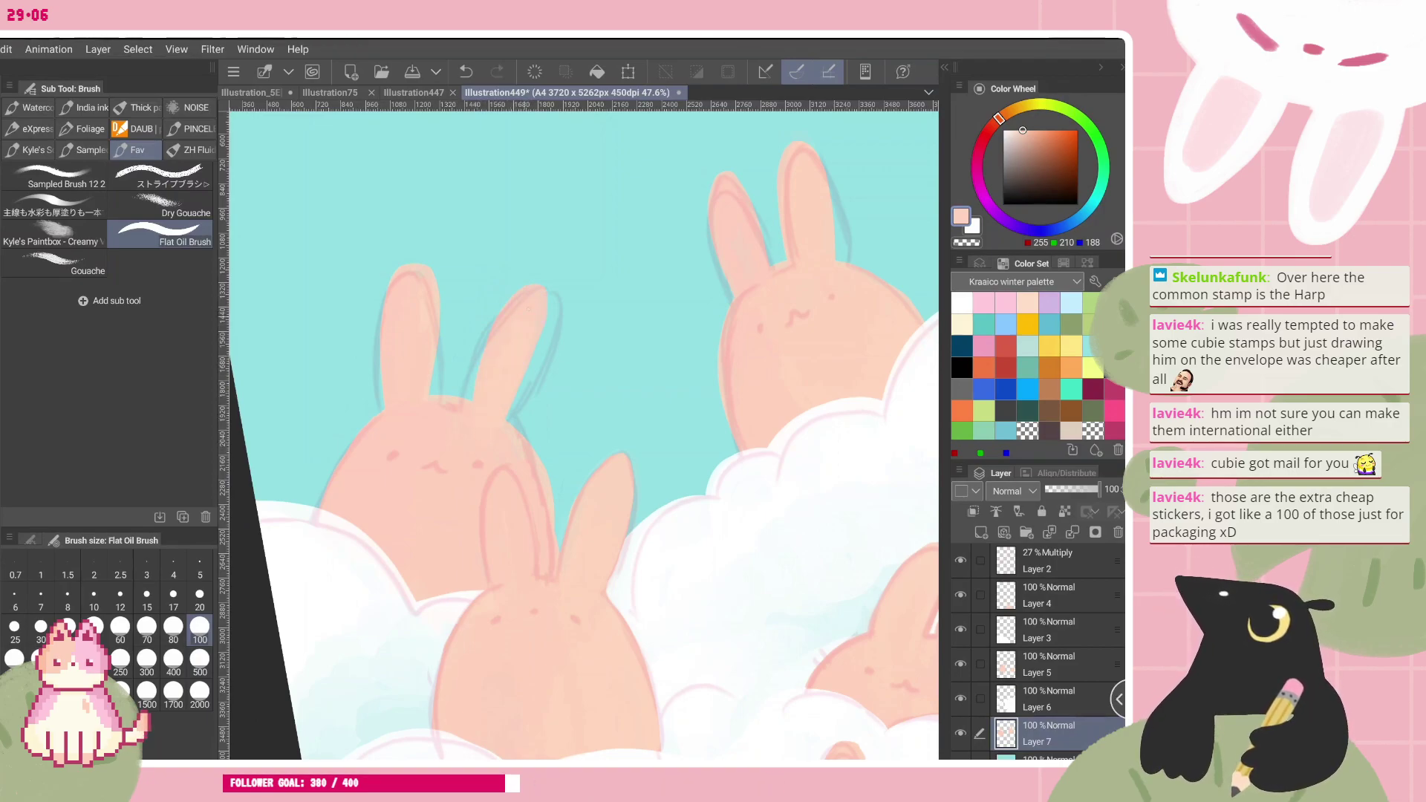
# - Trim the right edge of the upper-left rabbit's body with the transparent colour at brush size 17
pyautogui.scroll(-1, 498, 378)
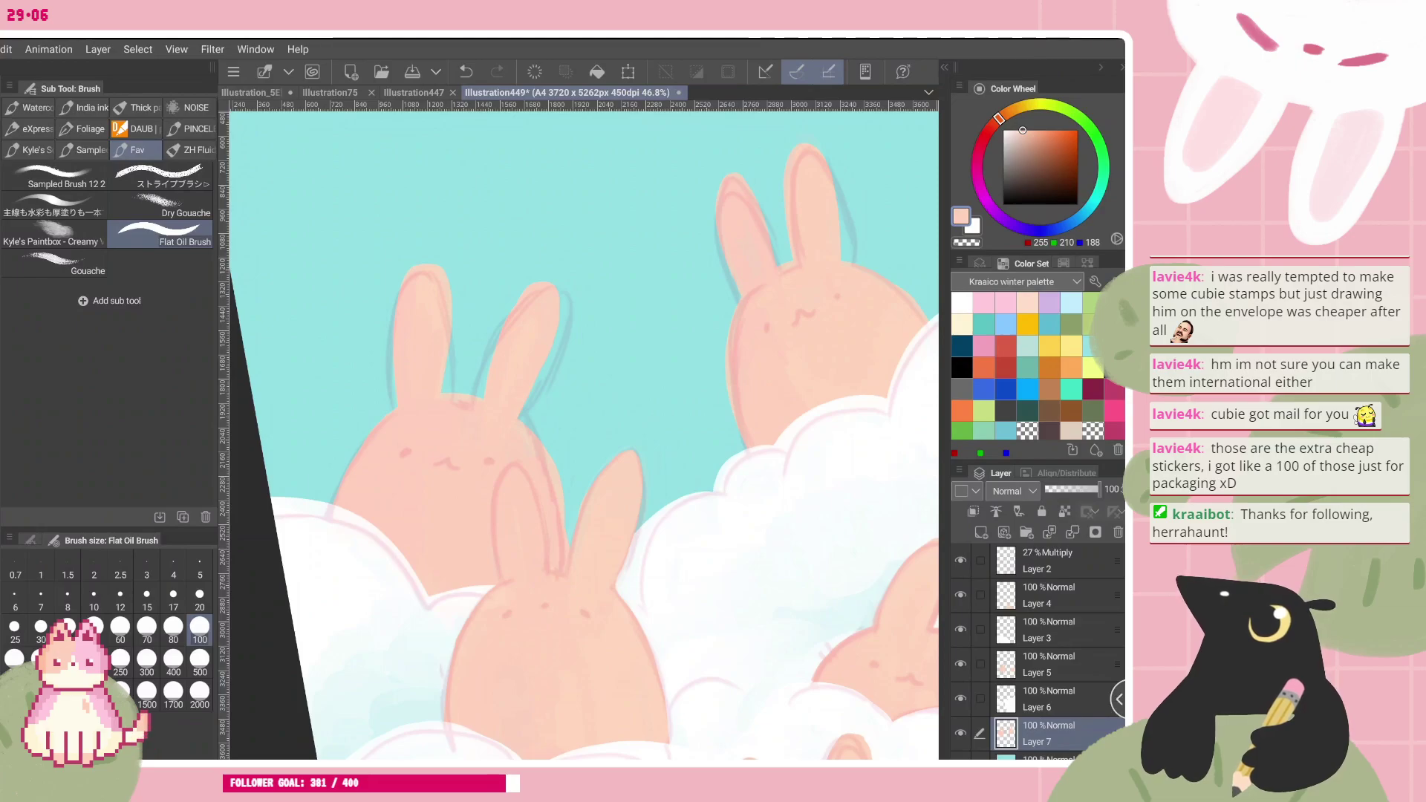
pyautogui.scroll(-1, 584, 435)
pyautogui.scroll(-2, 584, 435)
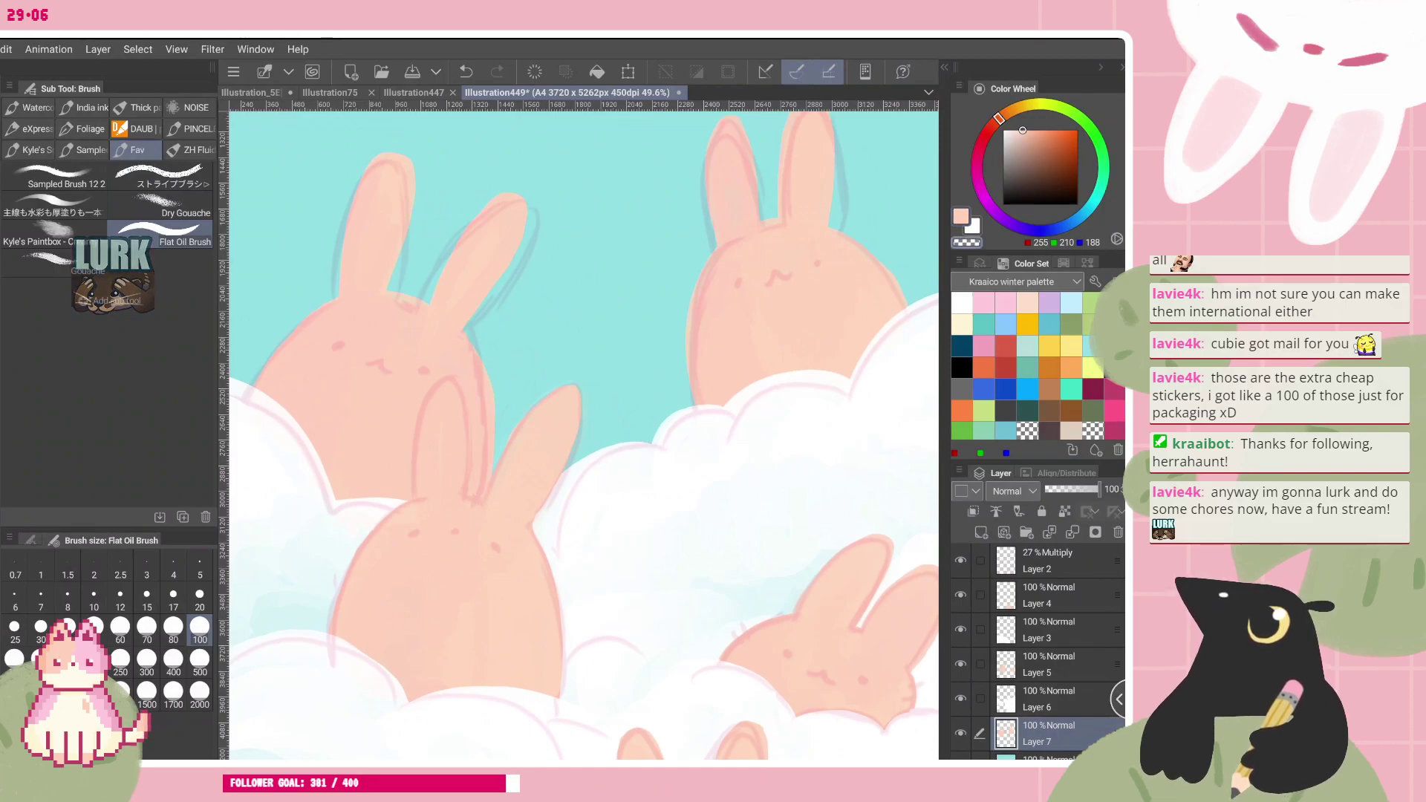
pyautogui.hotkey('ctrl', 'z')
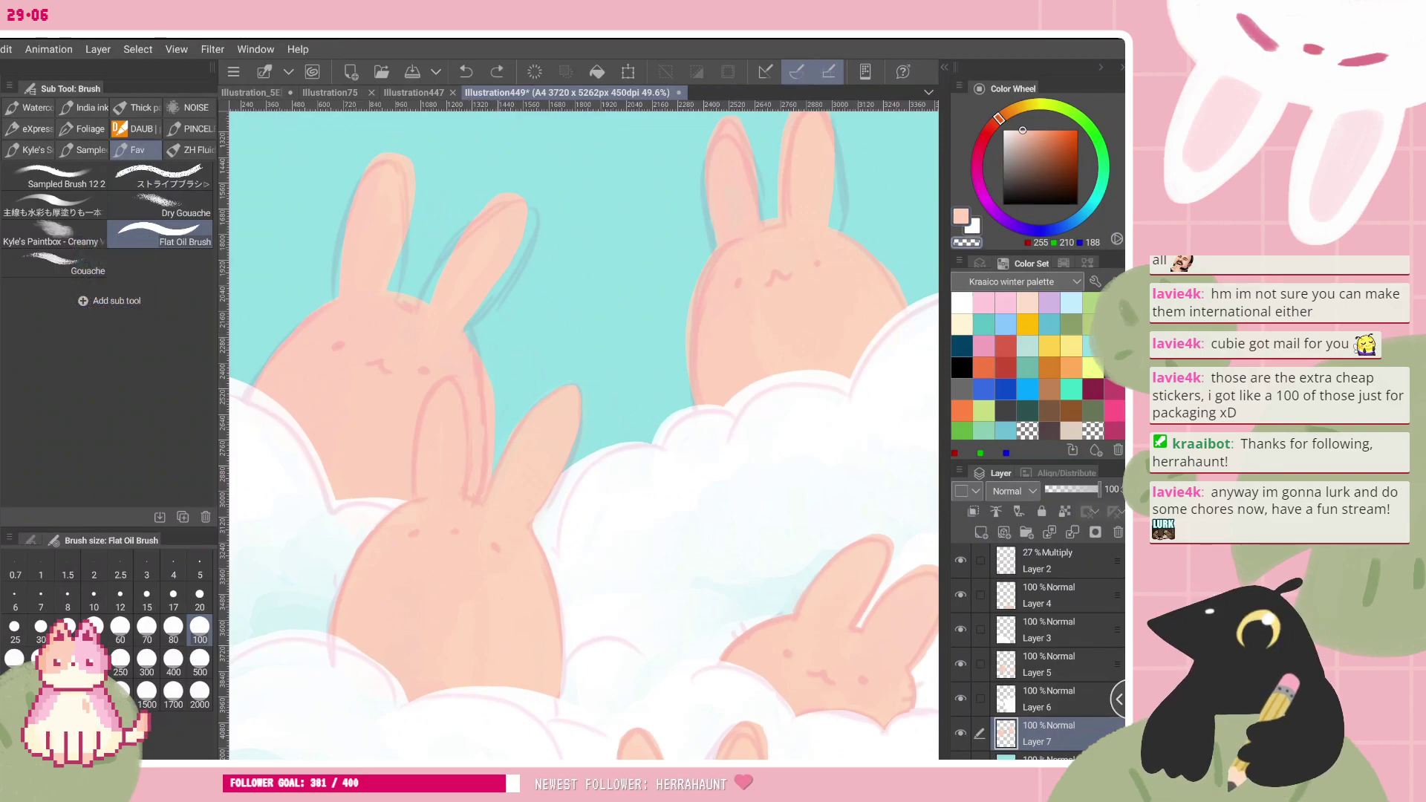
pyautogui.click(173, 600)
pyautogui.scroll(-1, 584, 435)
pyautogui.press('c')
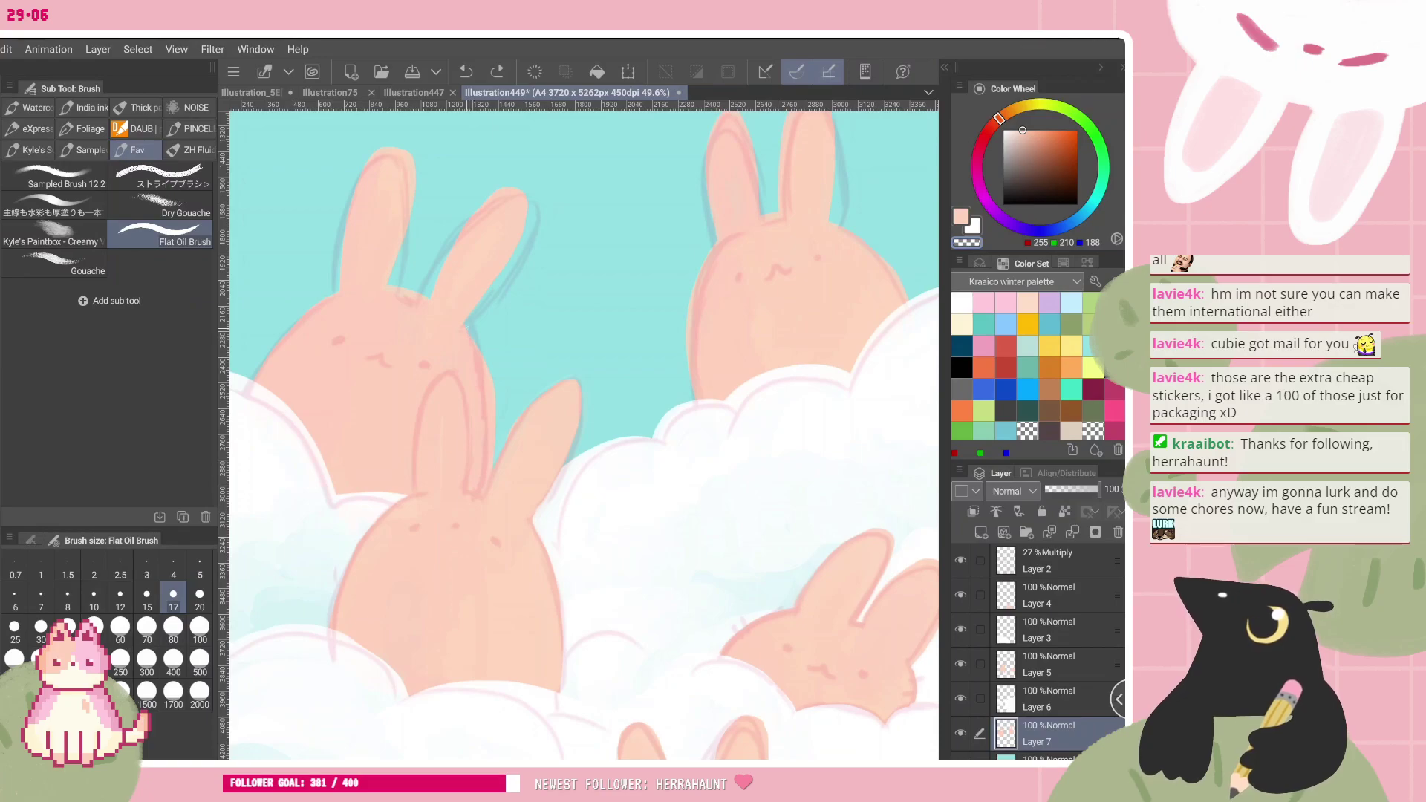
pyautogui.moveTo(490, 372); pyautogui.dragTo(495, 444)
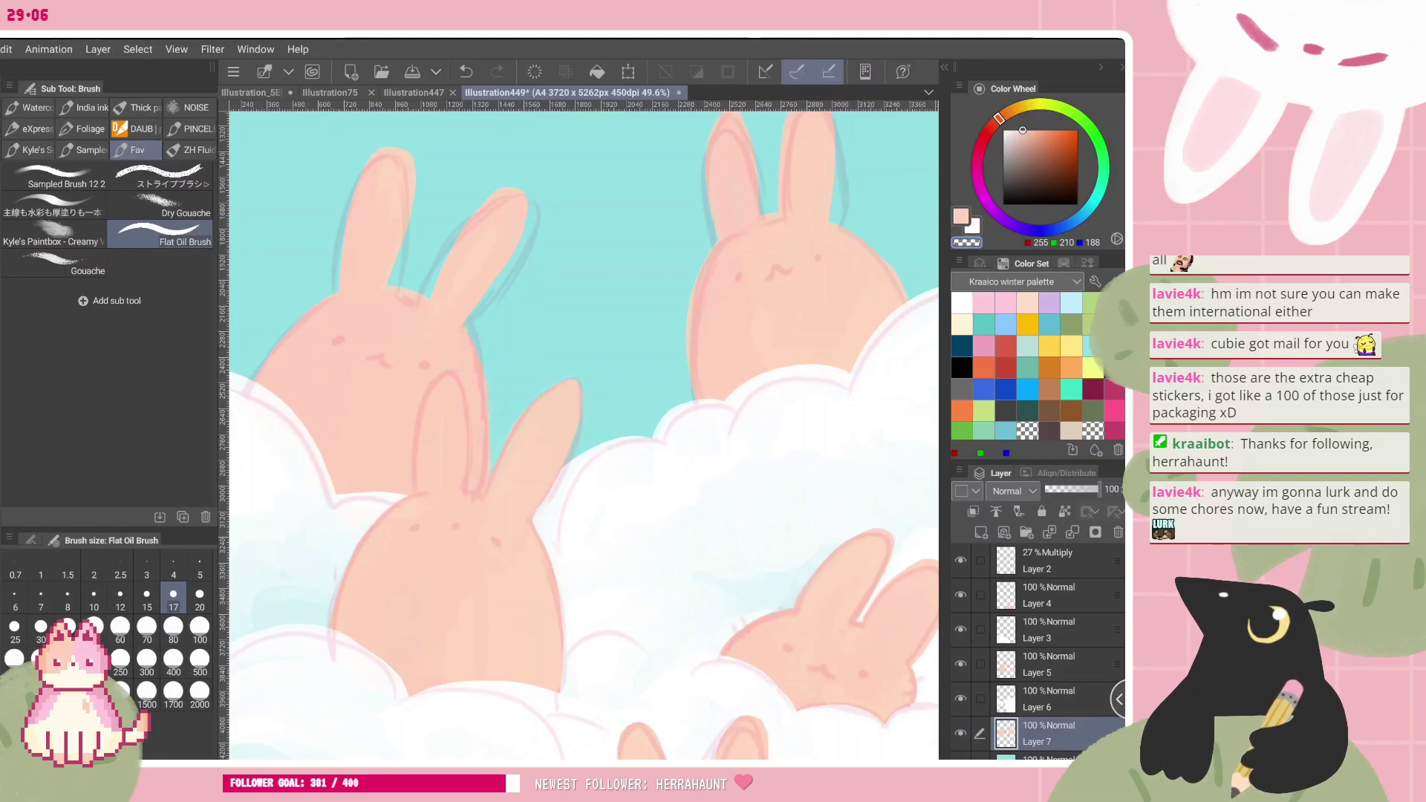
pyautogui.hotkey('ctrl', '-')
pyautogui.moveTo(584, 435); pyautogui.dragTo(532, 414)
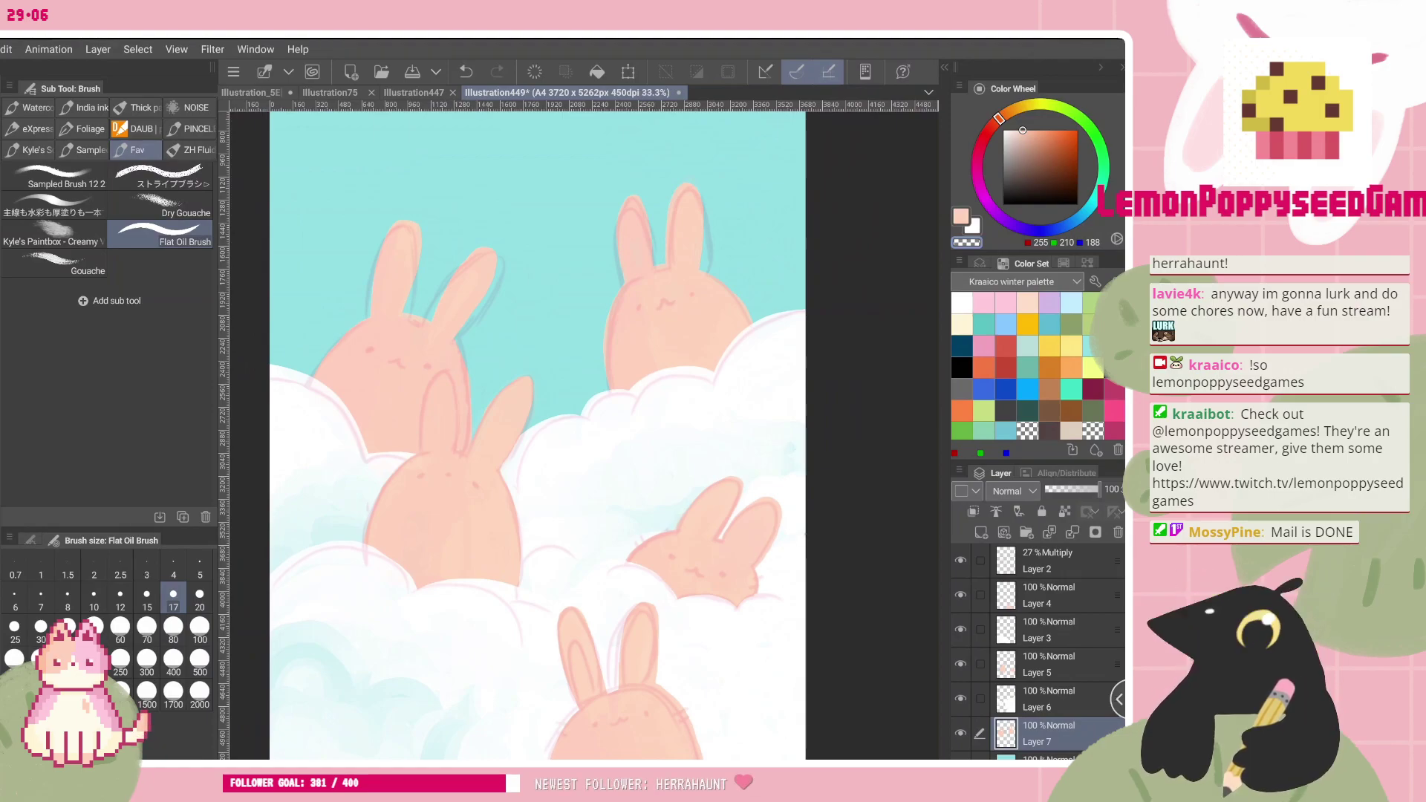
pyautogui.scroll(1, 548, 435)
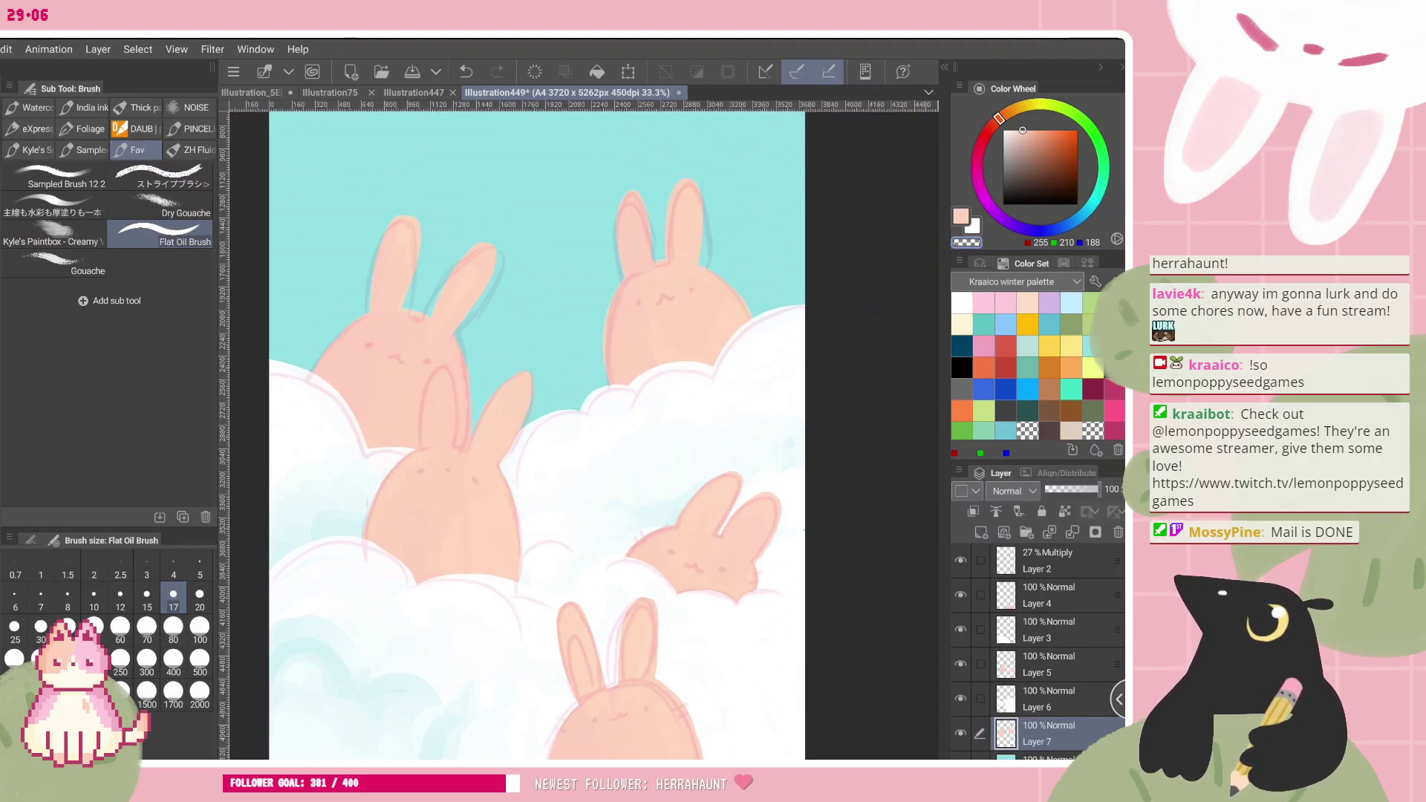
pyautogui.scroll(-2, 547, 435)
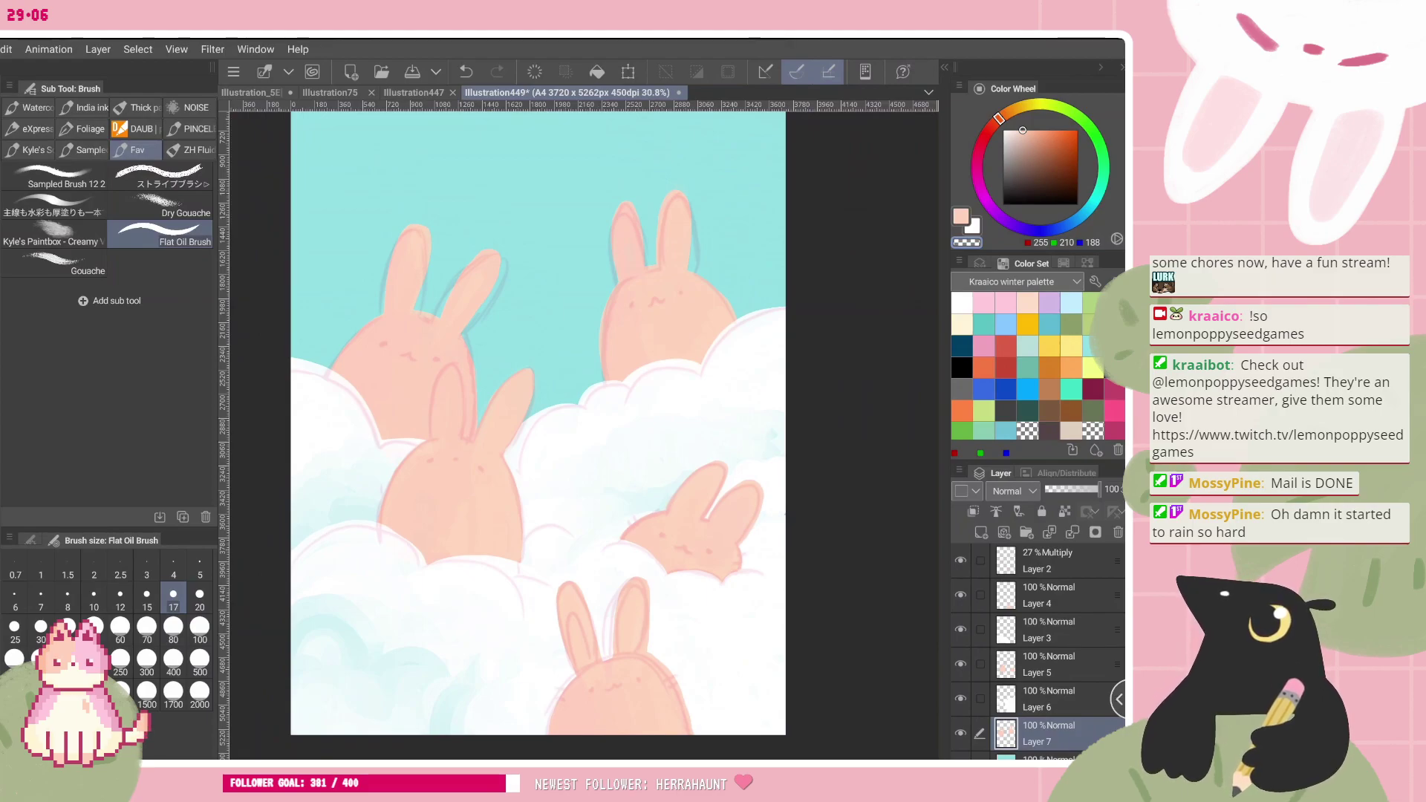
pyautogui.scroll(-2, 555, 388)
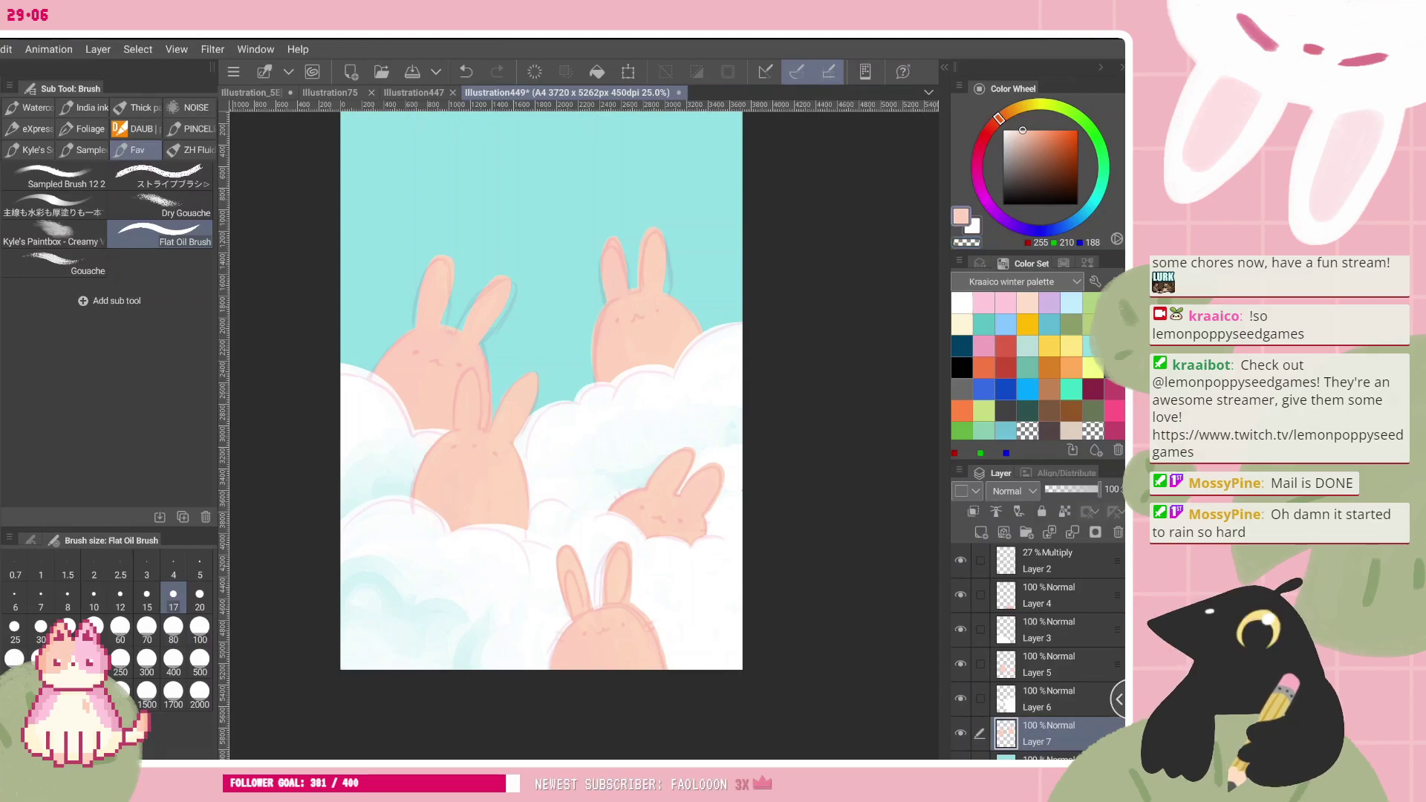
pyautogui.hotkey('ctrl', '-')
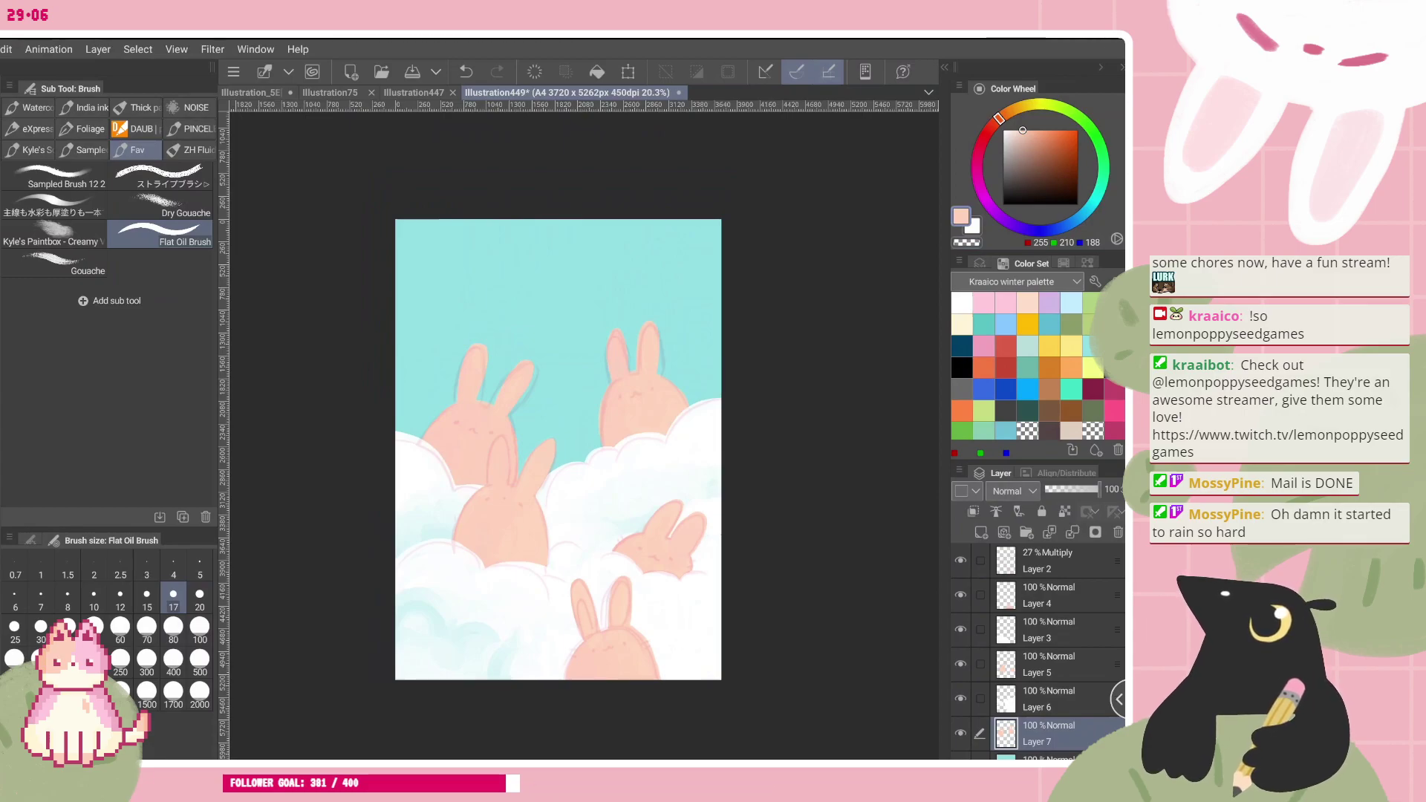
# - Lasso around the upper-left rabbit on its colour layer and open the Hue/Saturation/Luminosity correction for the selection
pyautogui.press('m')
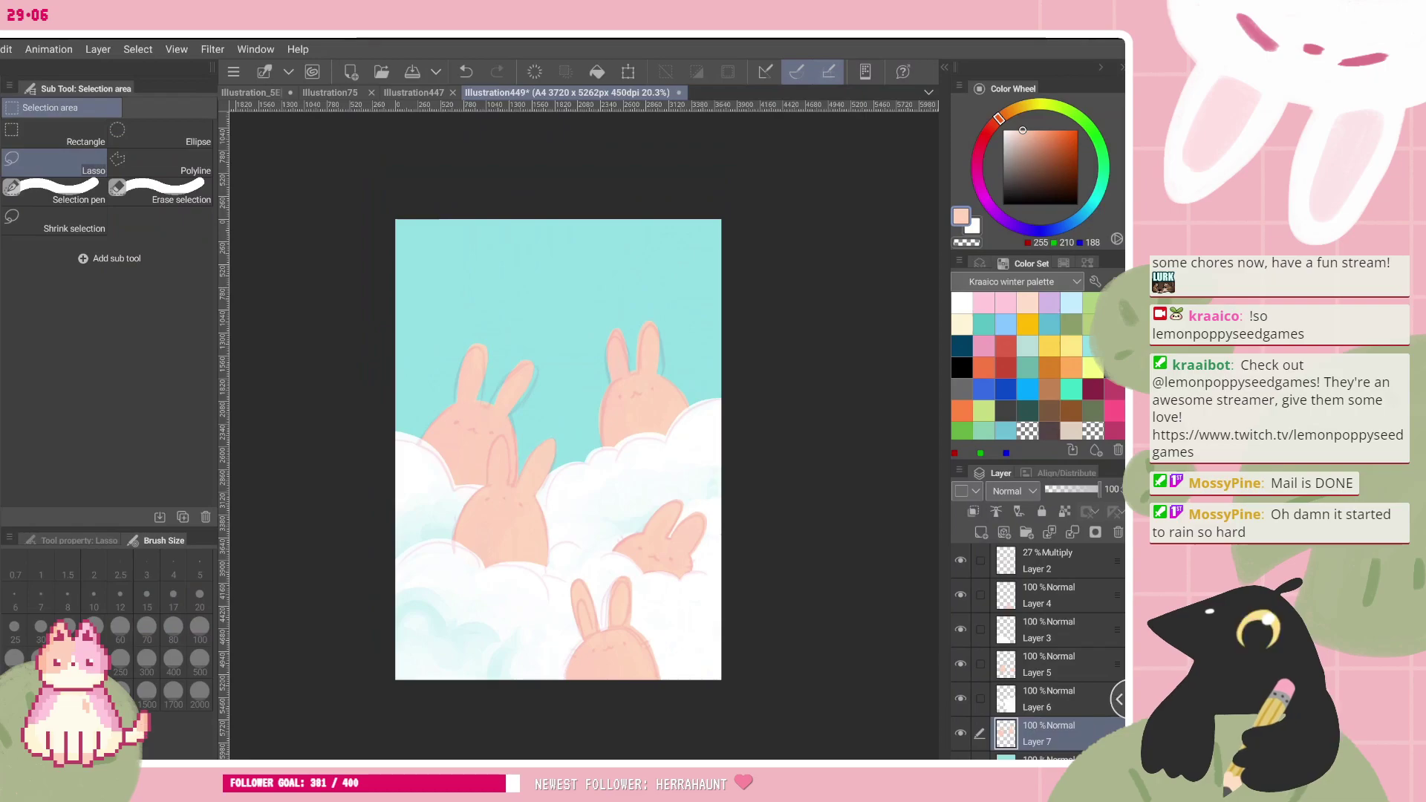
pyautogui.moveTo(488, 203); pyautogui.dragTo(487, 205)
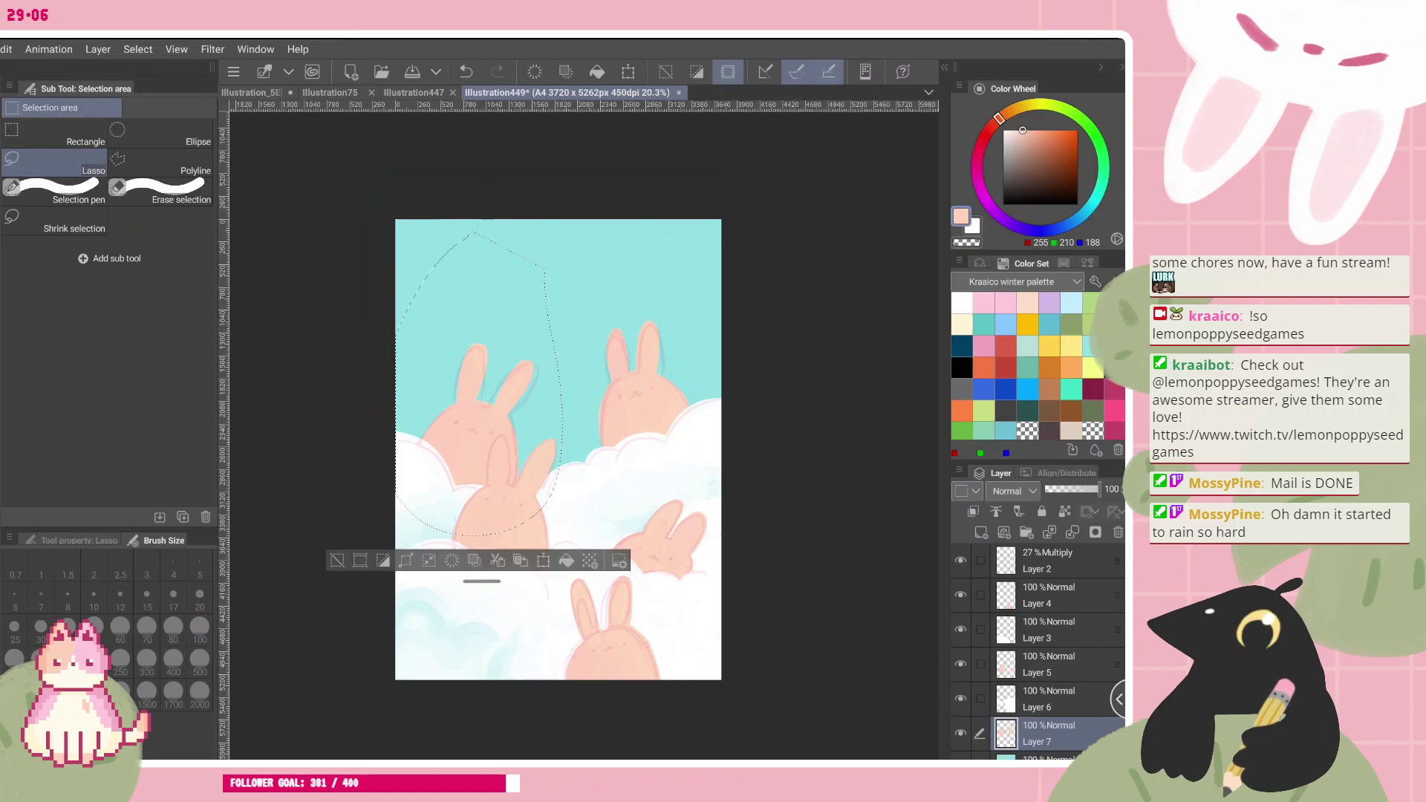
pyautogui.click(6, 49)
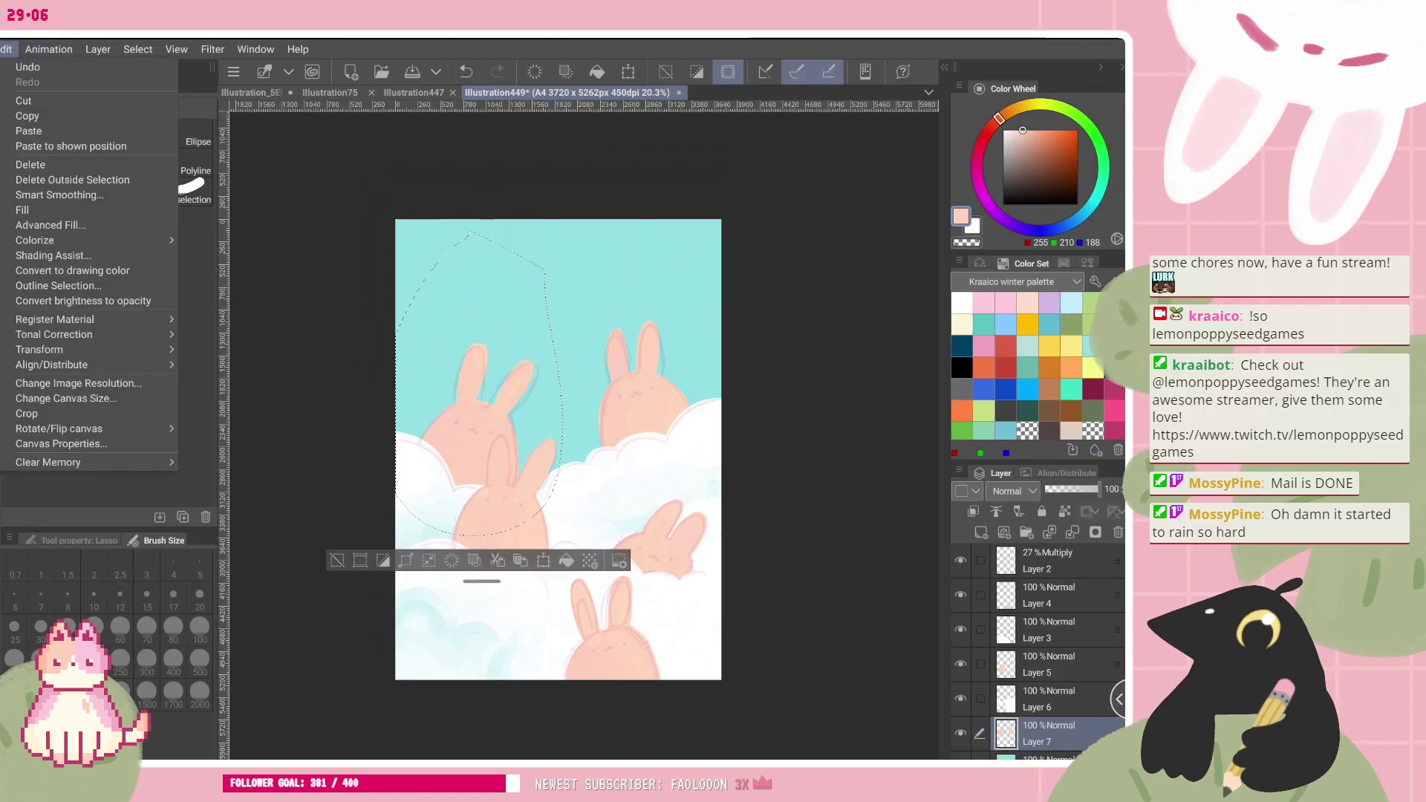
pyautogui.moveTo(167, 334)
pyautogui.click(253, 352)
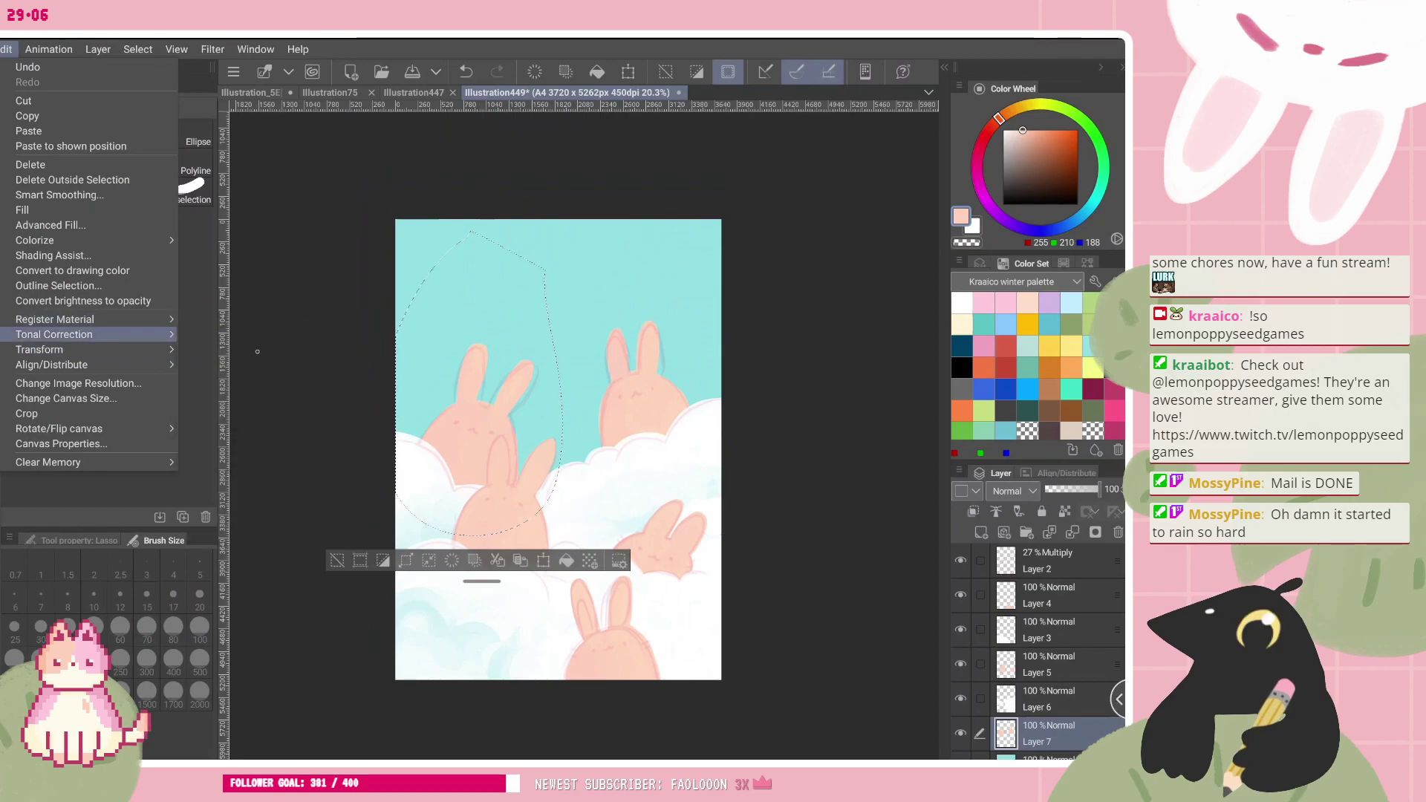
# - Try different hue shifts on the selected upper-left rabbit, apply a Hue of -50, and deselect
pyautogui.moveTo(845, 585); pyautogui.dragTo(811, 584)
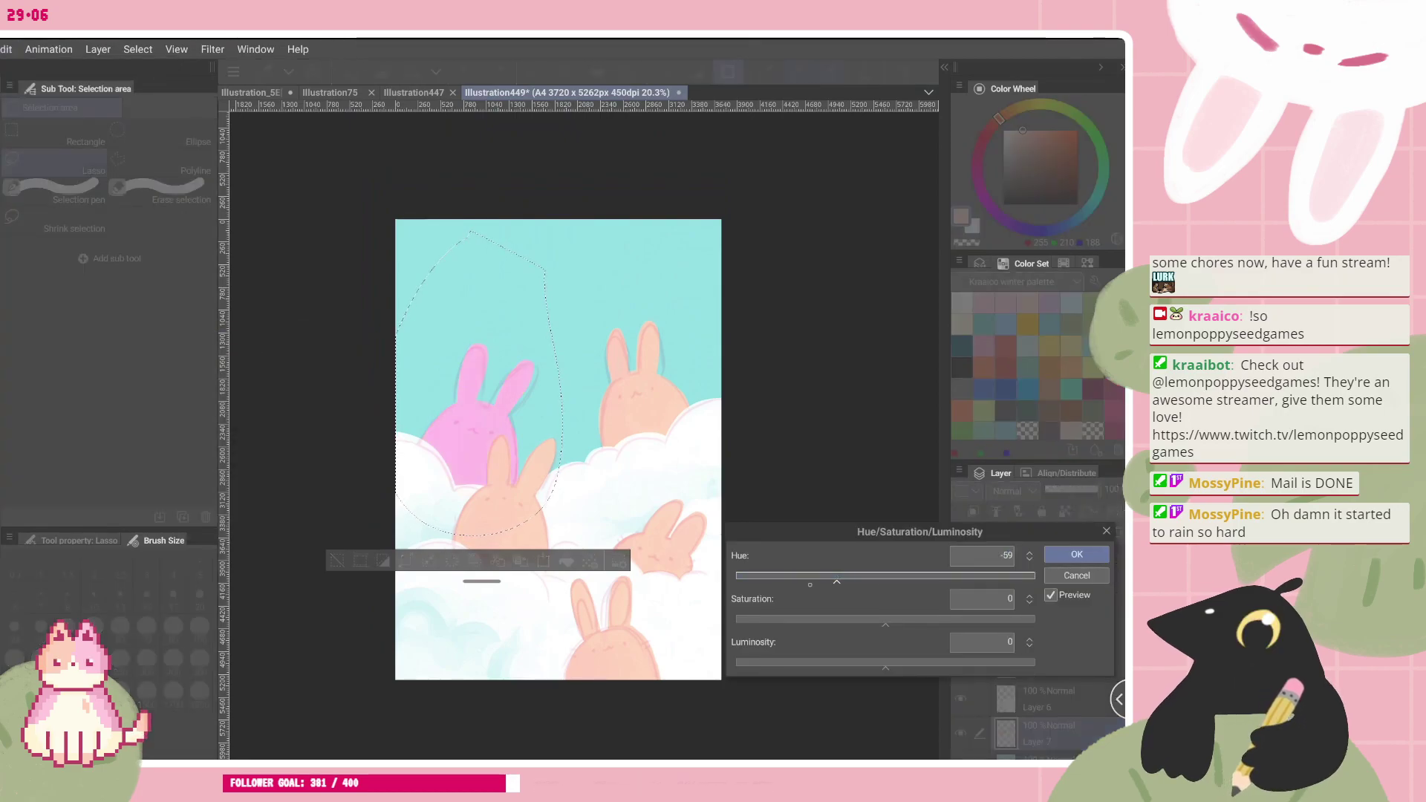
pyautogui.moveTo(936, 577); pyautogui.dragTo(962, 574)
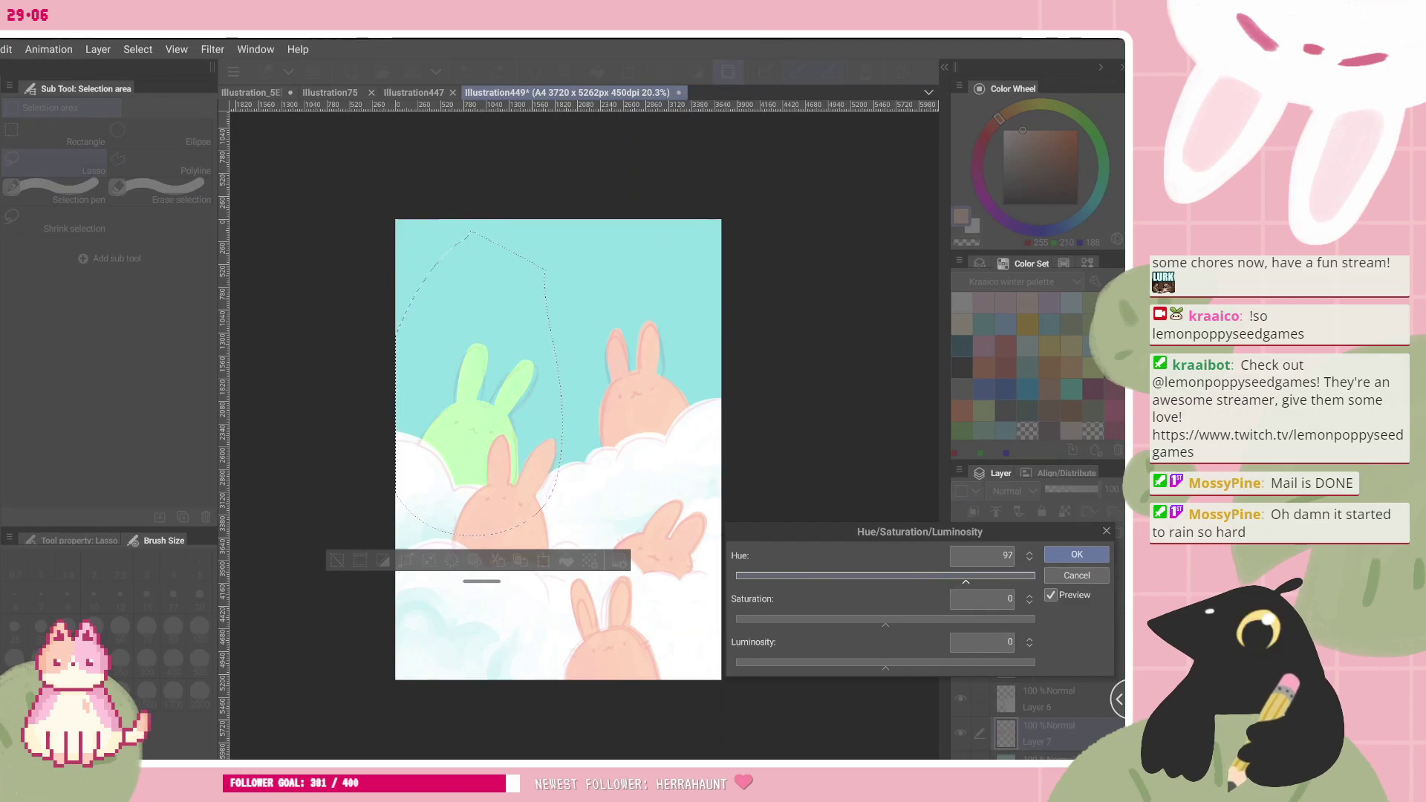
pyautogui.click(1025, 577)
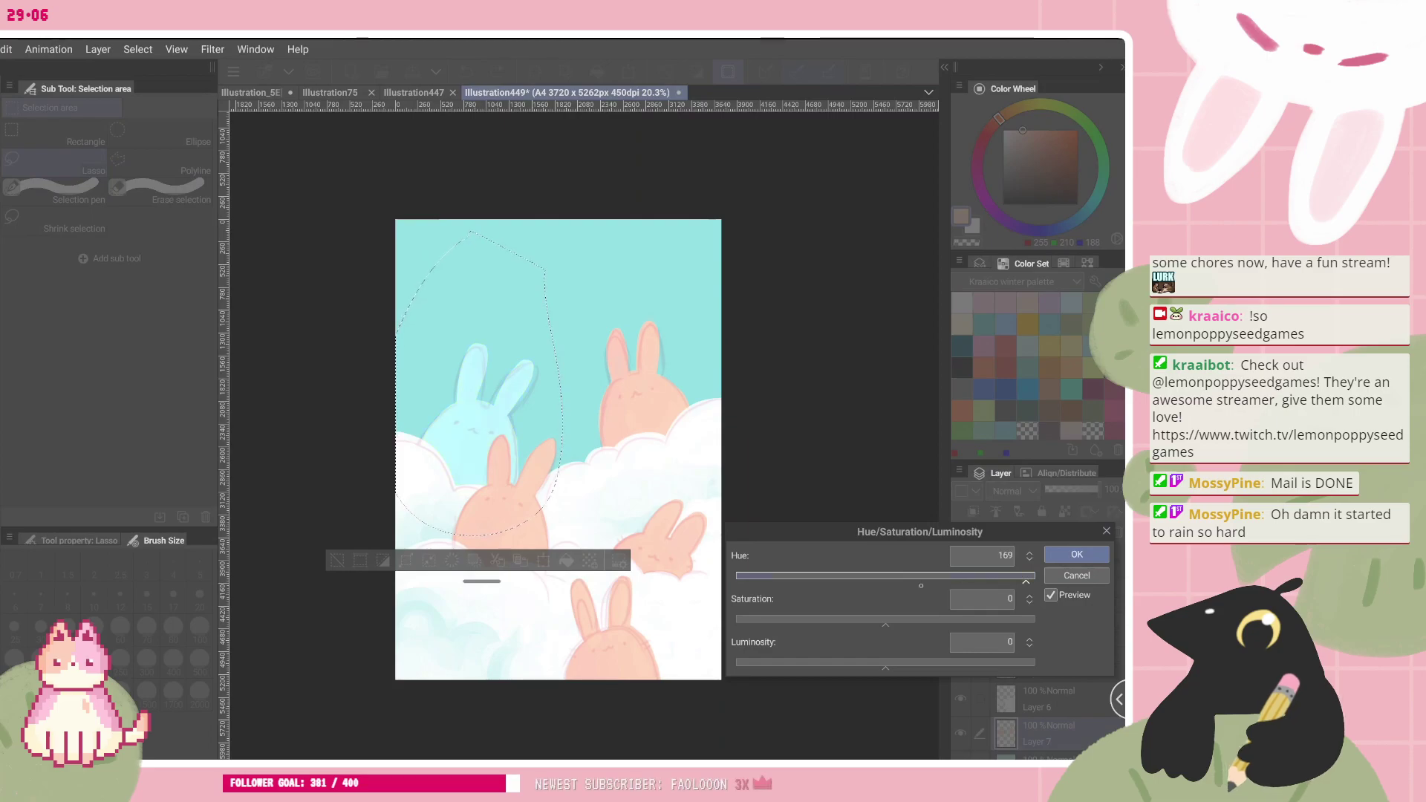
pyautogui.click(747, 579)
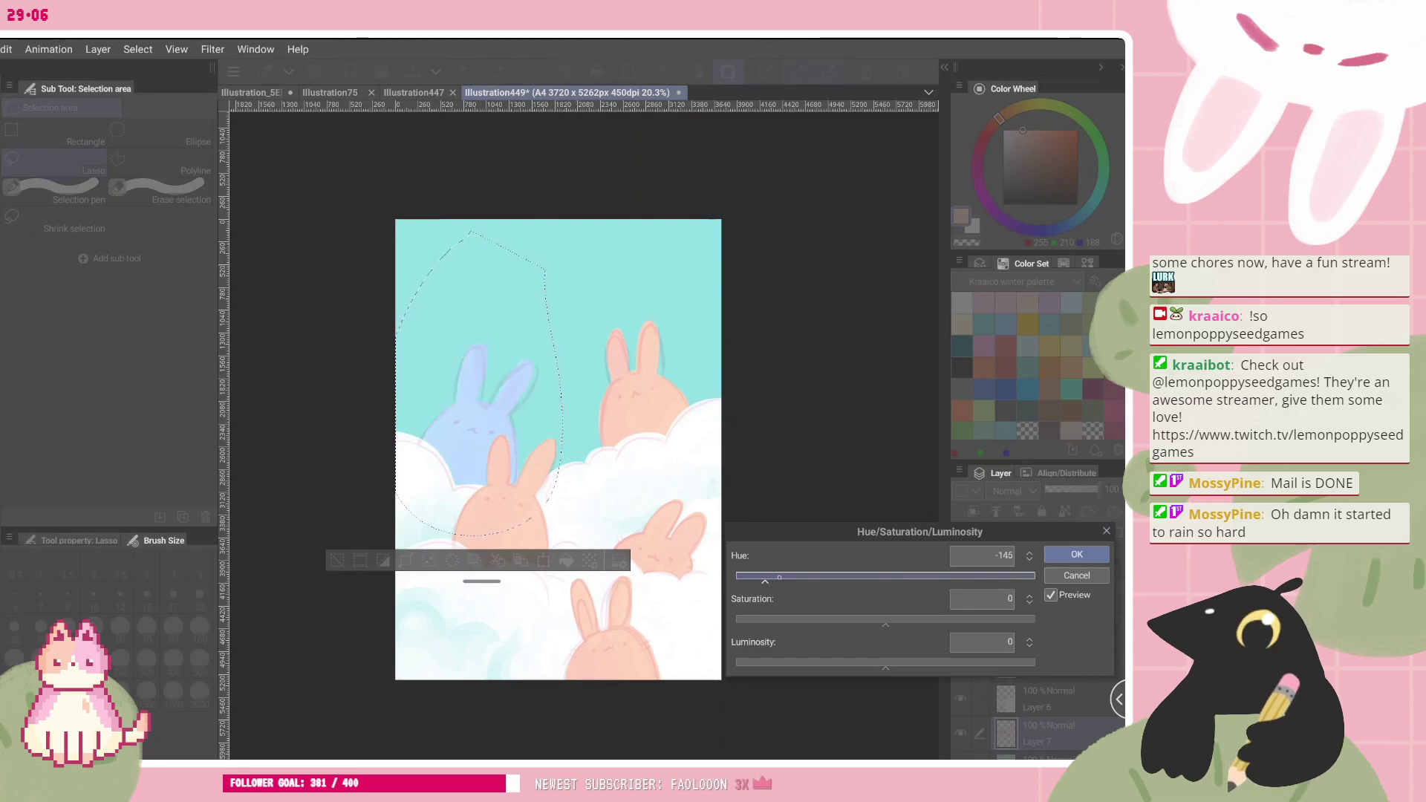
pyautogui.click(786, 578)
pyautogui.click(807, 577)
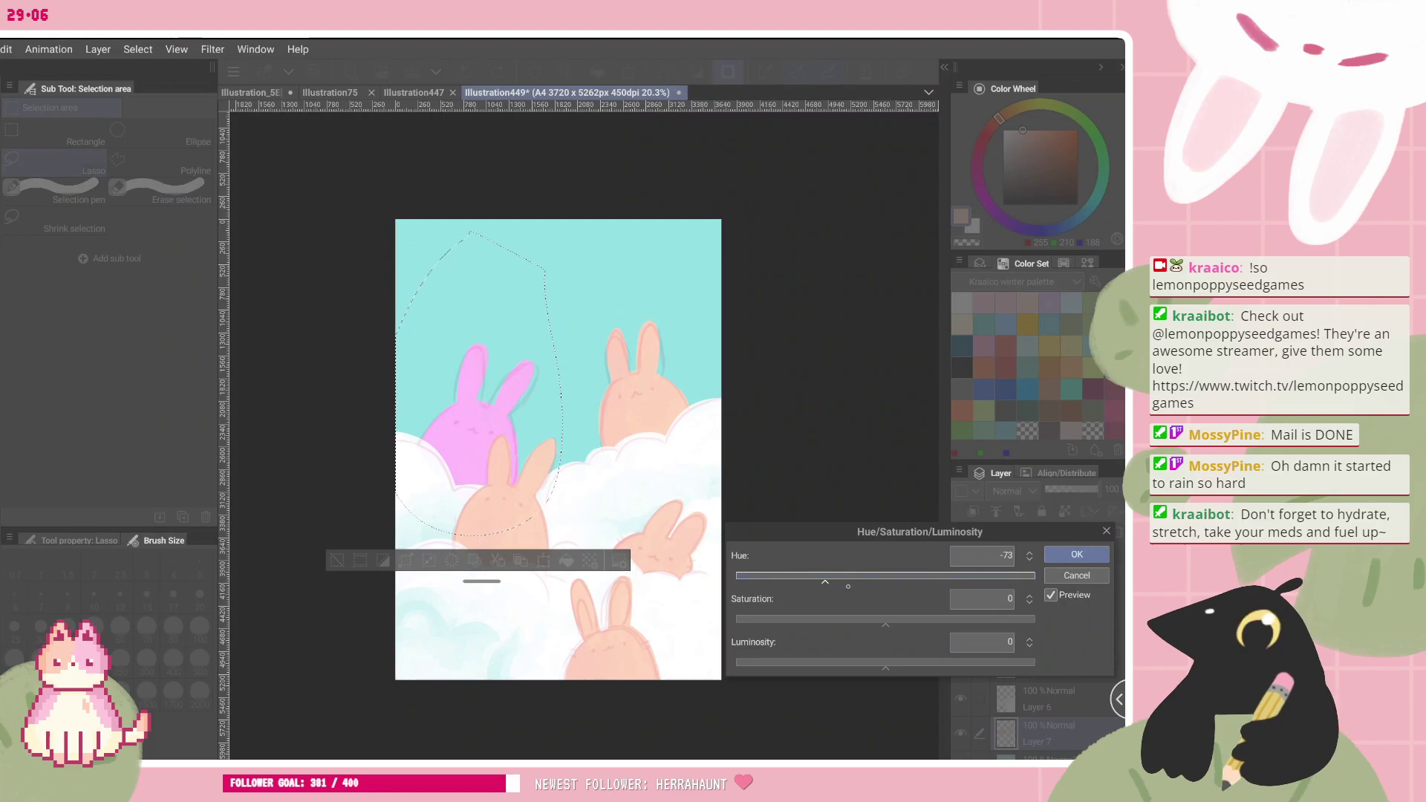
pyautogui.moveTo(824, 580); pyautogui.dragTo(833, 580)
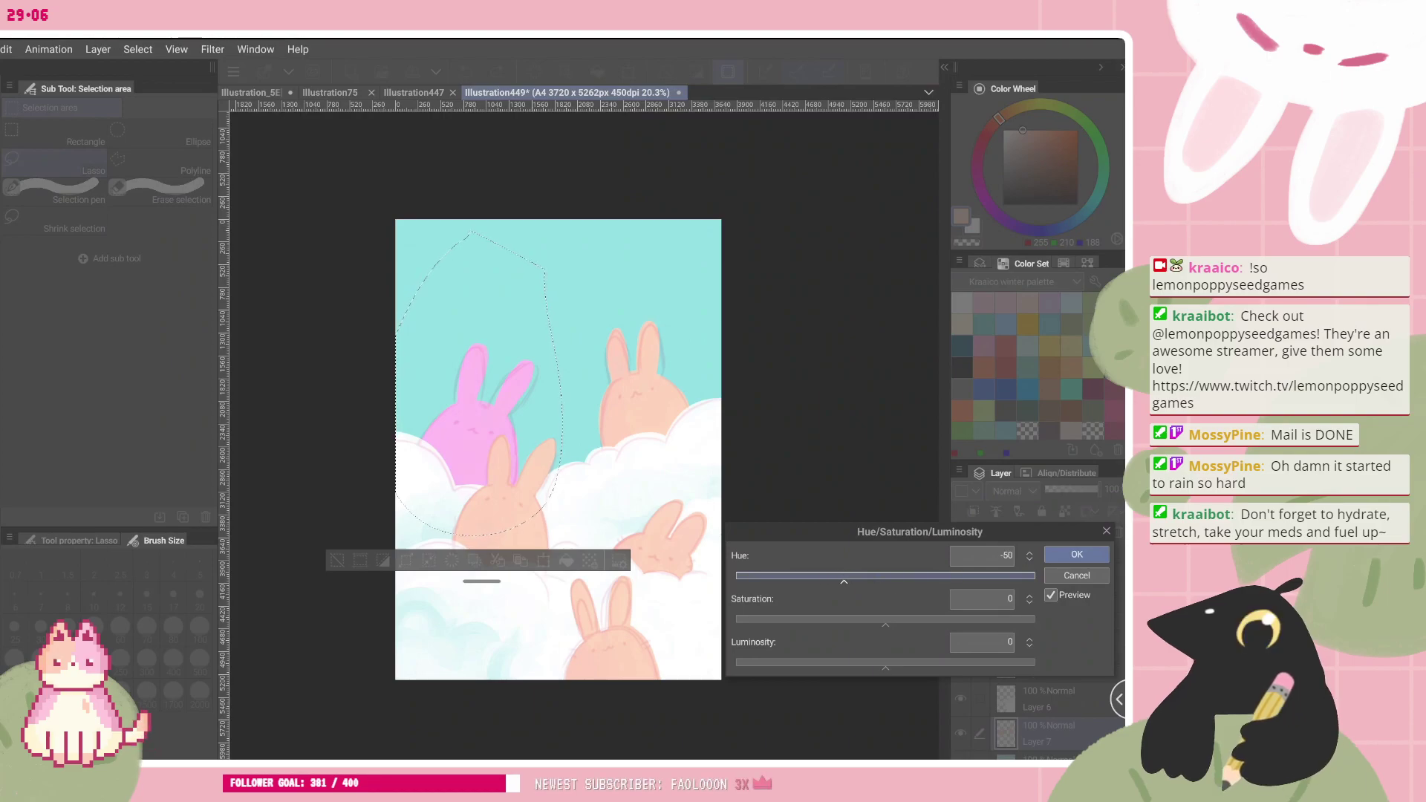
pyautogui.click(1069, 555)
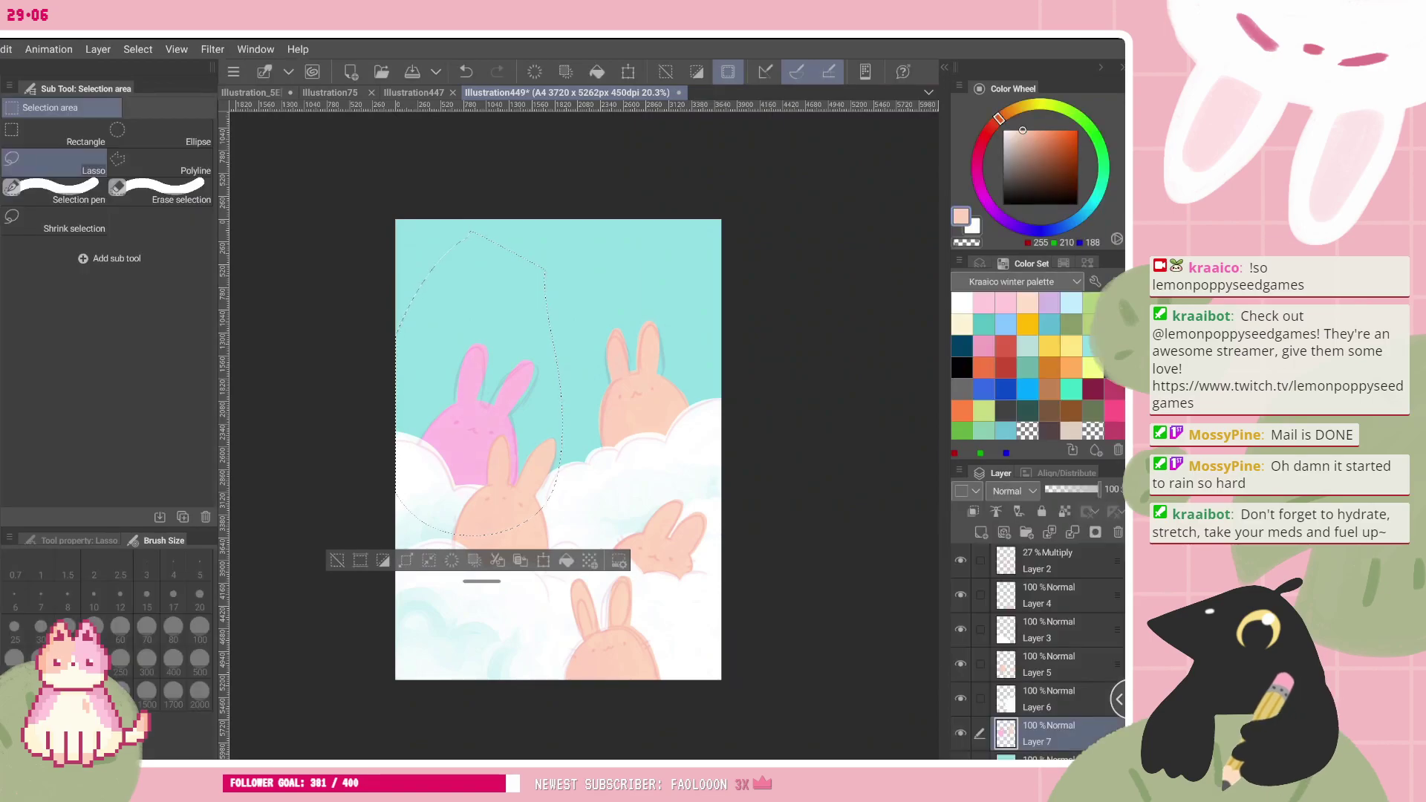
pyautogui.hotkey('ctrl', 'd')
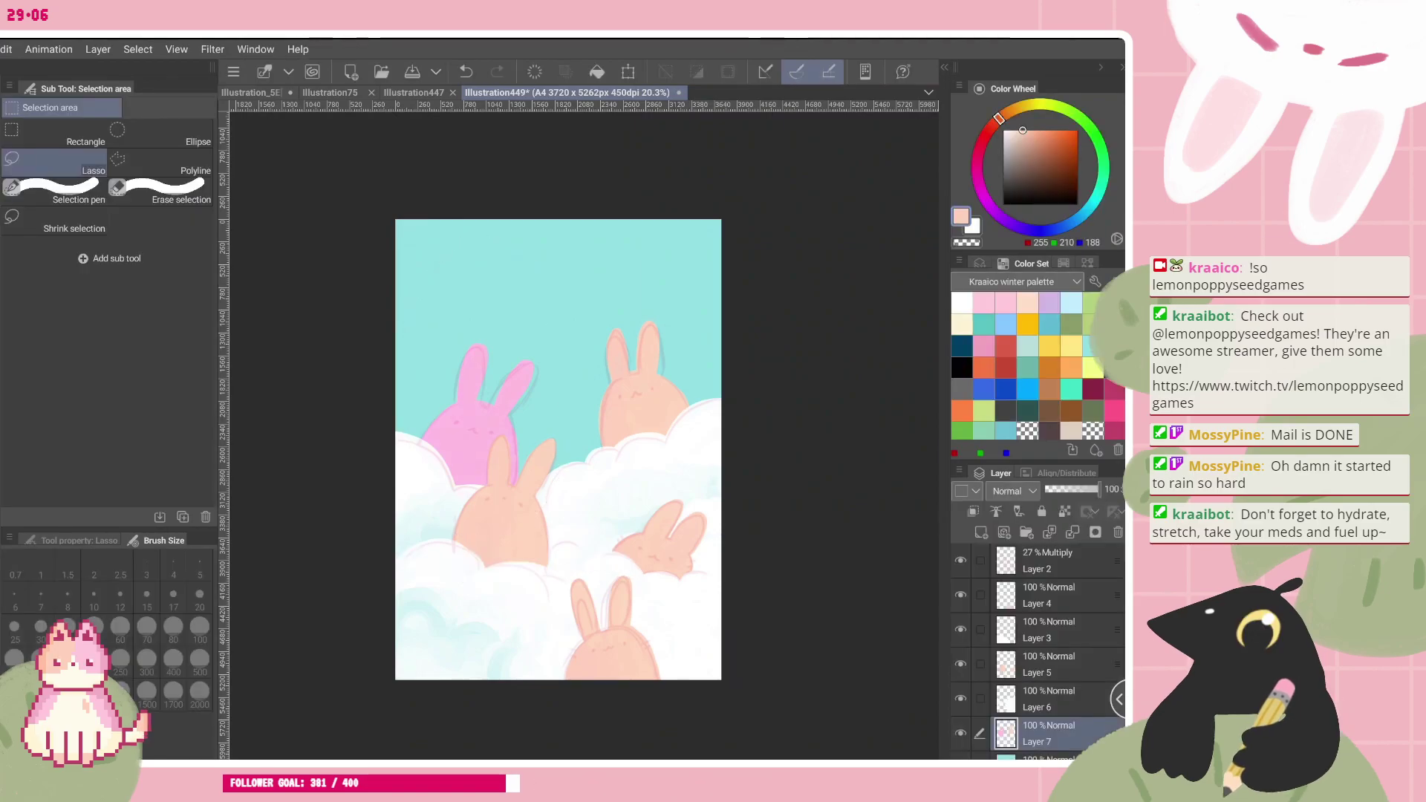
# - Sample the upper-left rabbit's pink, lock transparent pixels on Layer 5, and fill only the lassoed small right-hand rabbit with it
pyautogui.keyDown('alt'); pyautogui.click(464, 428); pyautogui.keyUp('alt')
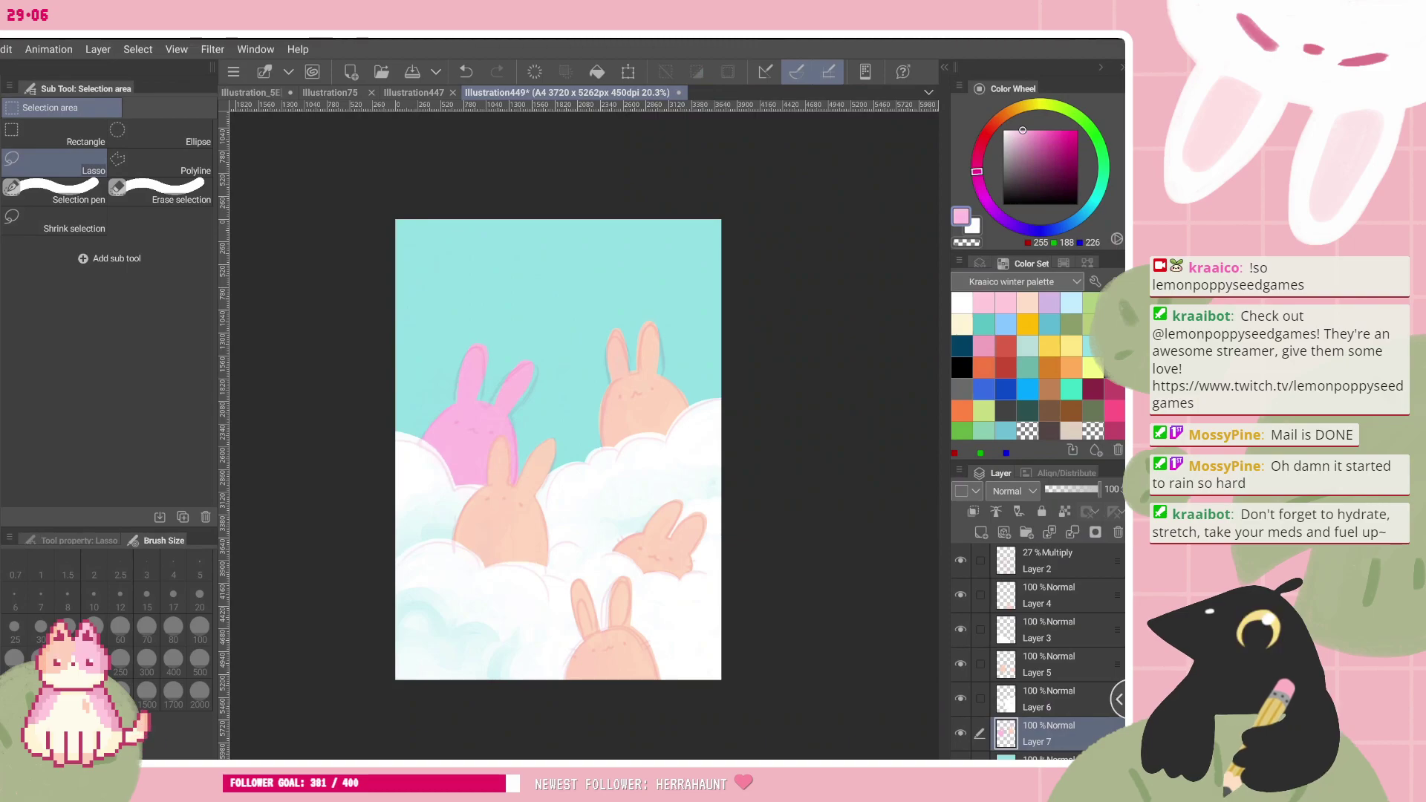
pyautogui.scroll(-1, 1047, 646)
pyautogui.click(960, 638)
pyautogui.click(961, 638)
pyautogui.click(1026, 637)
pyautogui.click(1064, 511)
pyautogui.hotkey('alt', 'BackSpace')
pyautogui.hotkey('ctrl', 'z')
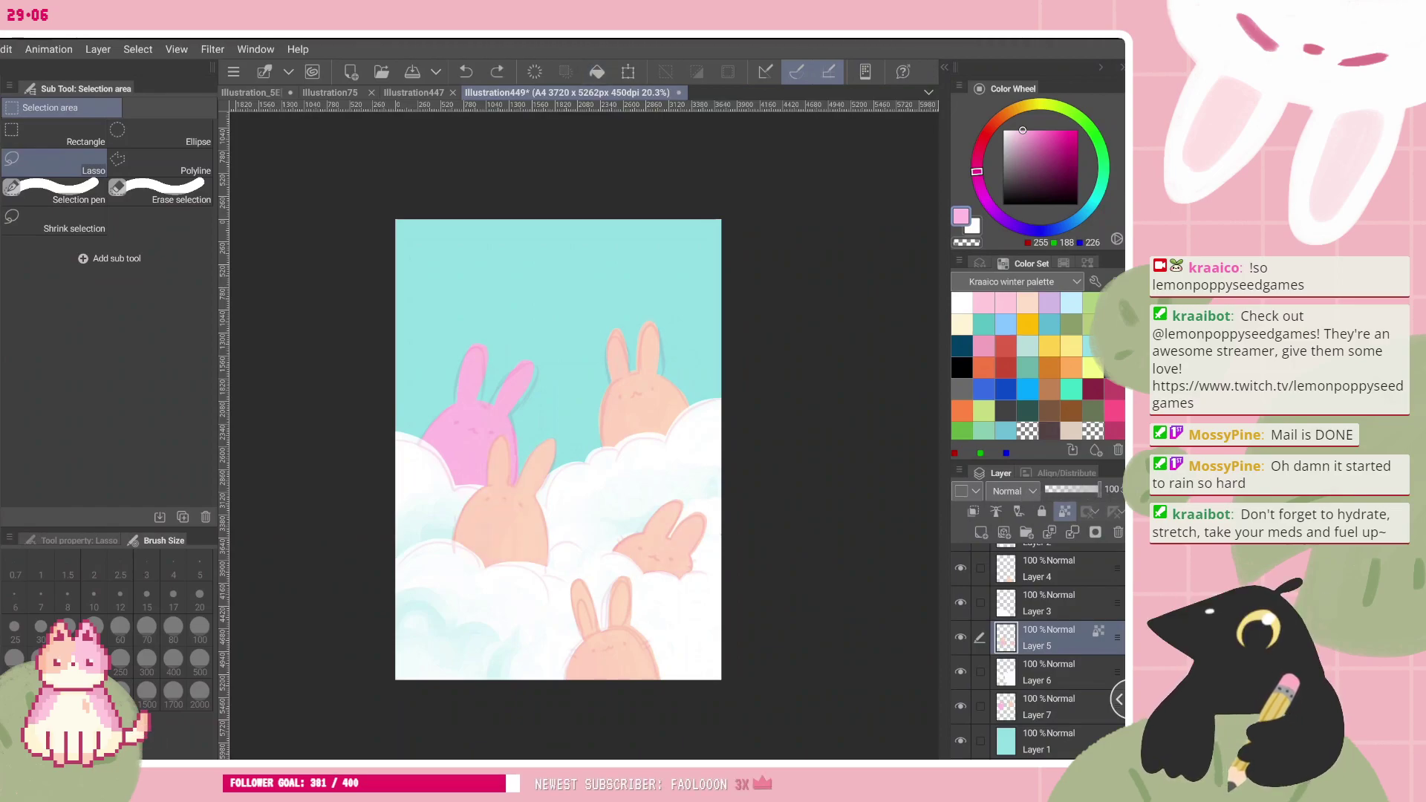
pyautogui.moveTo(768, 471); pyautogui.dragTo(620, 565)
pyautogui.click(597, 71)
pyautogui.hotkey('ctrl', 'd')
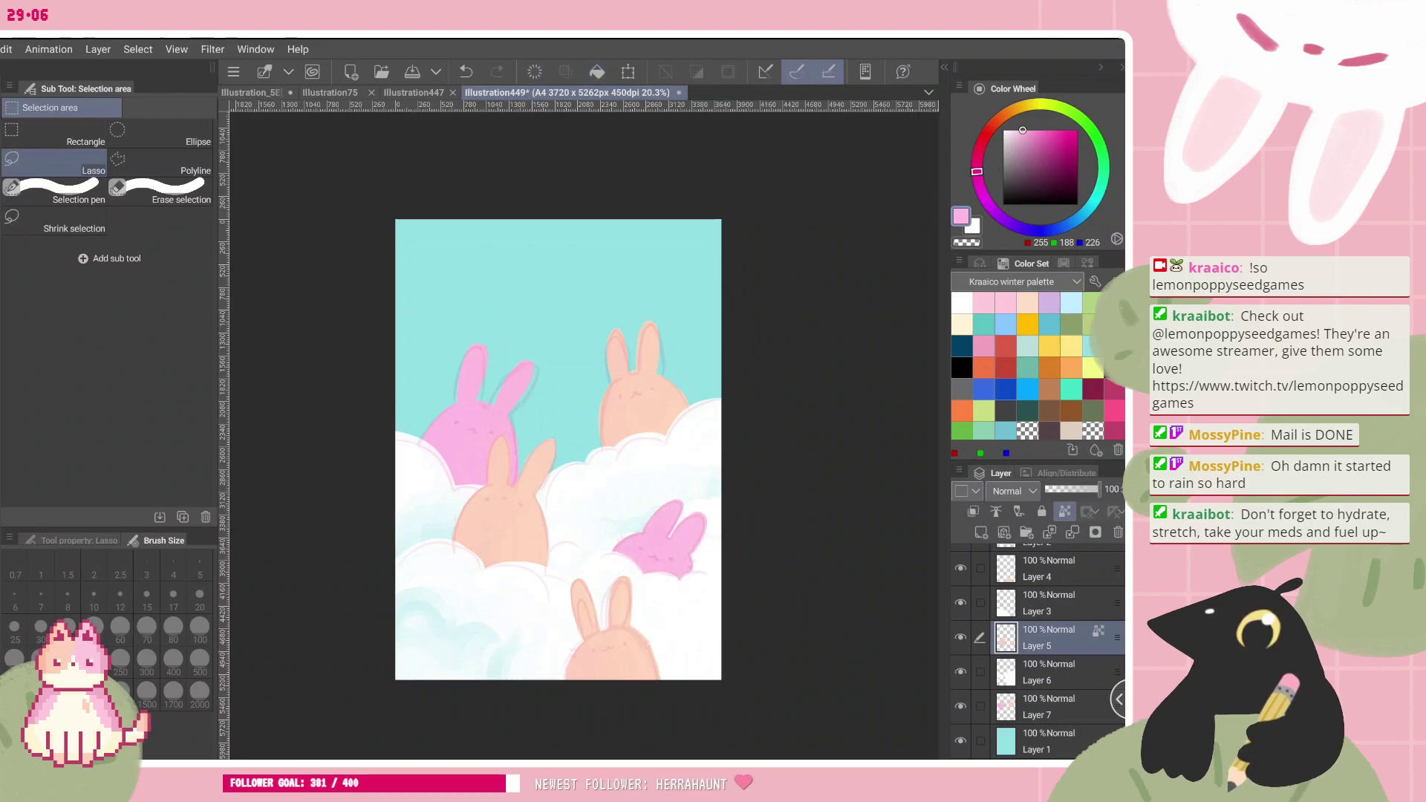
# - Lock transparent pixels on Layer 4 and fill the bottom rabbit with the same pink
pyautogui.scroll(1, 477, 434)
pyautogui.scroll(1, 1054, 639)
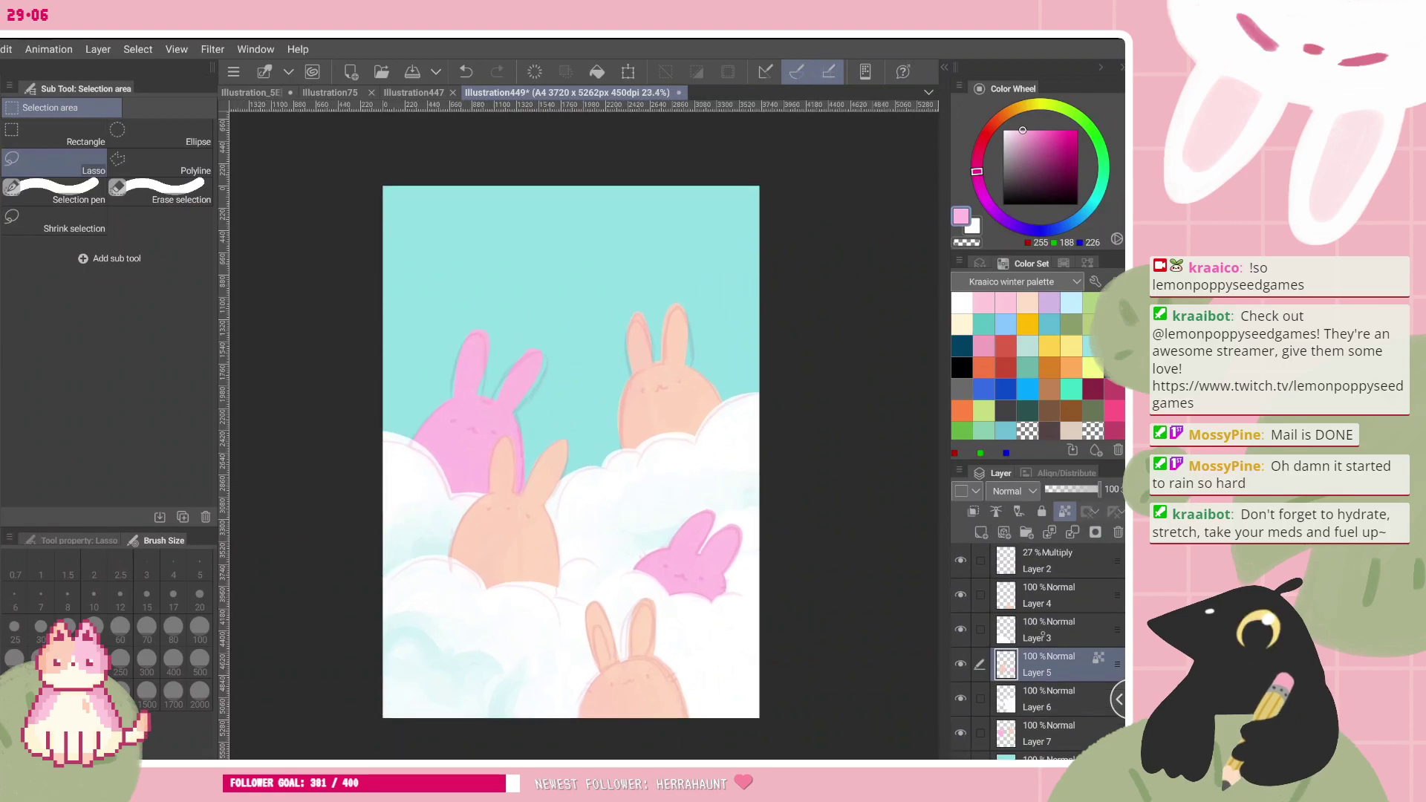
pyautogui.click(1069, 593)
pyautogui.click(960, 594)
pyautogui.click(960, 594)
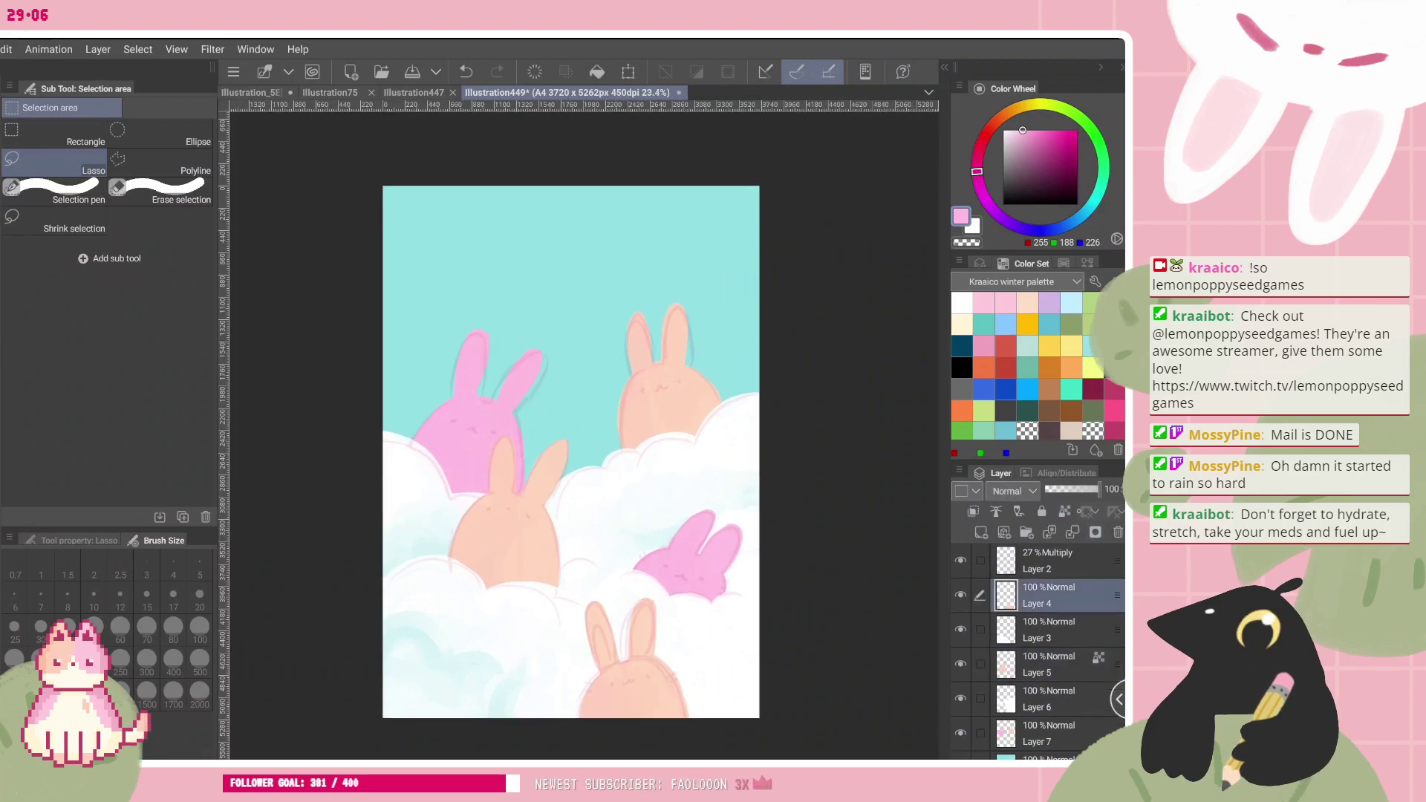
pyautogui.click(1064, 511)
pyautogui.click(596, 71)
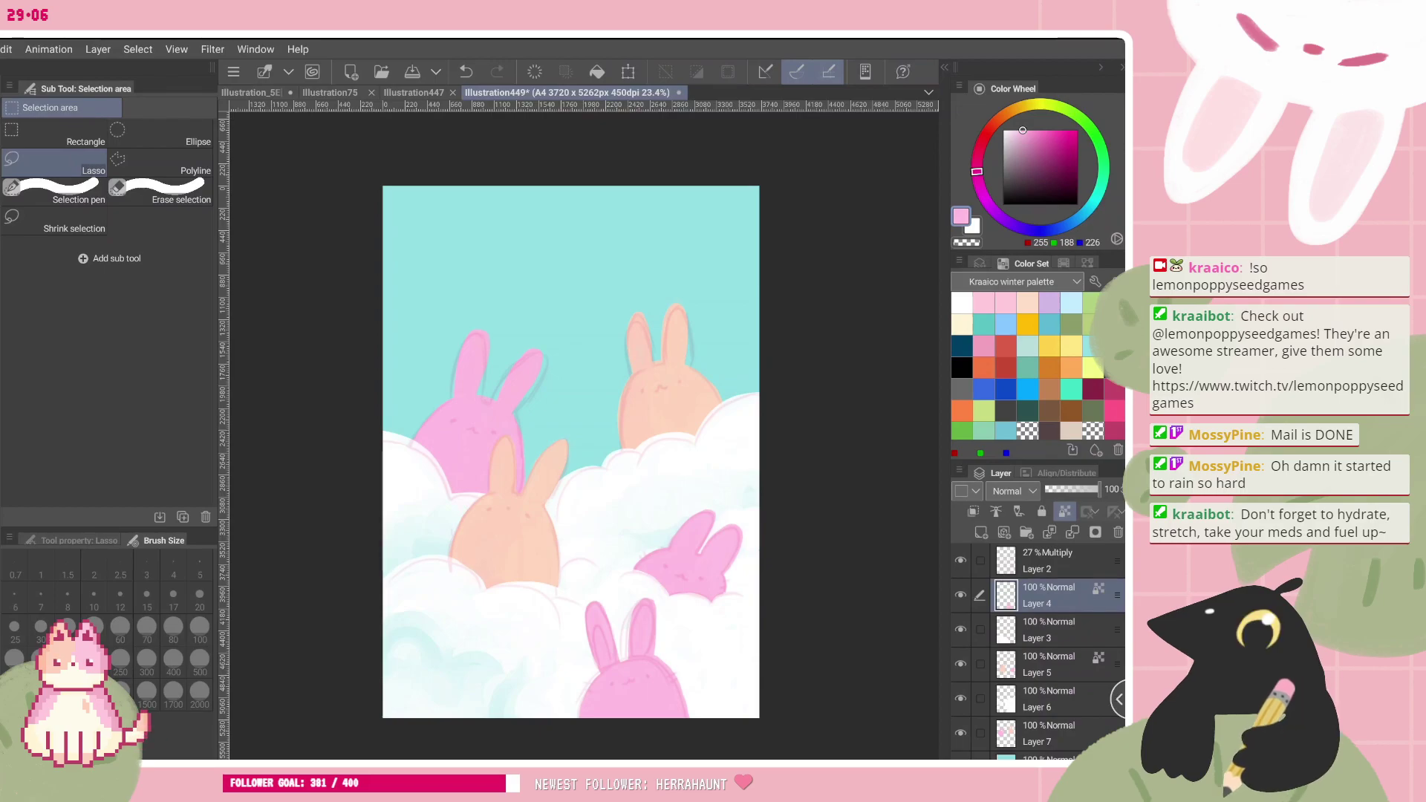
pyautogui.scroll(-1, 505, 574)
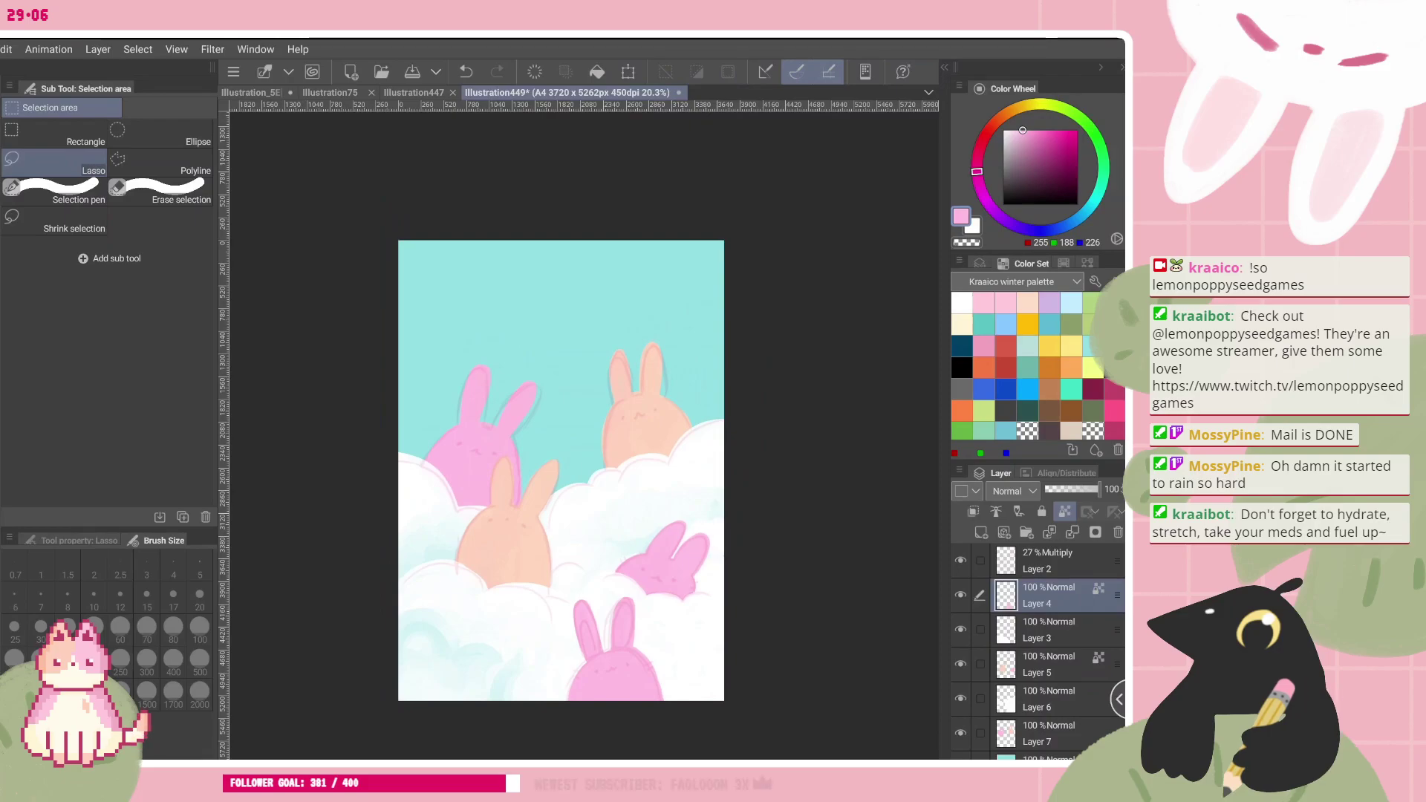
pyautogui.scroll(1, 712, 579)
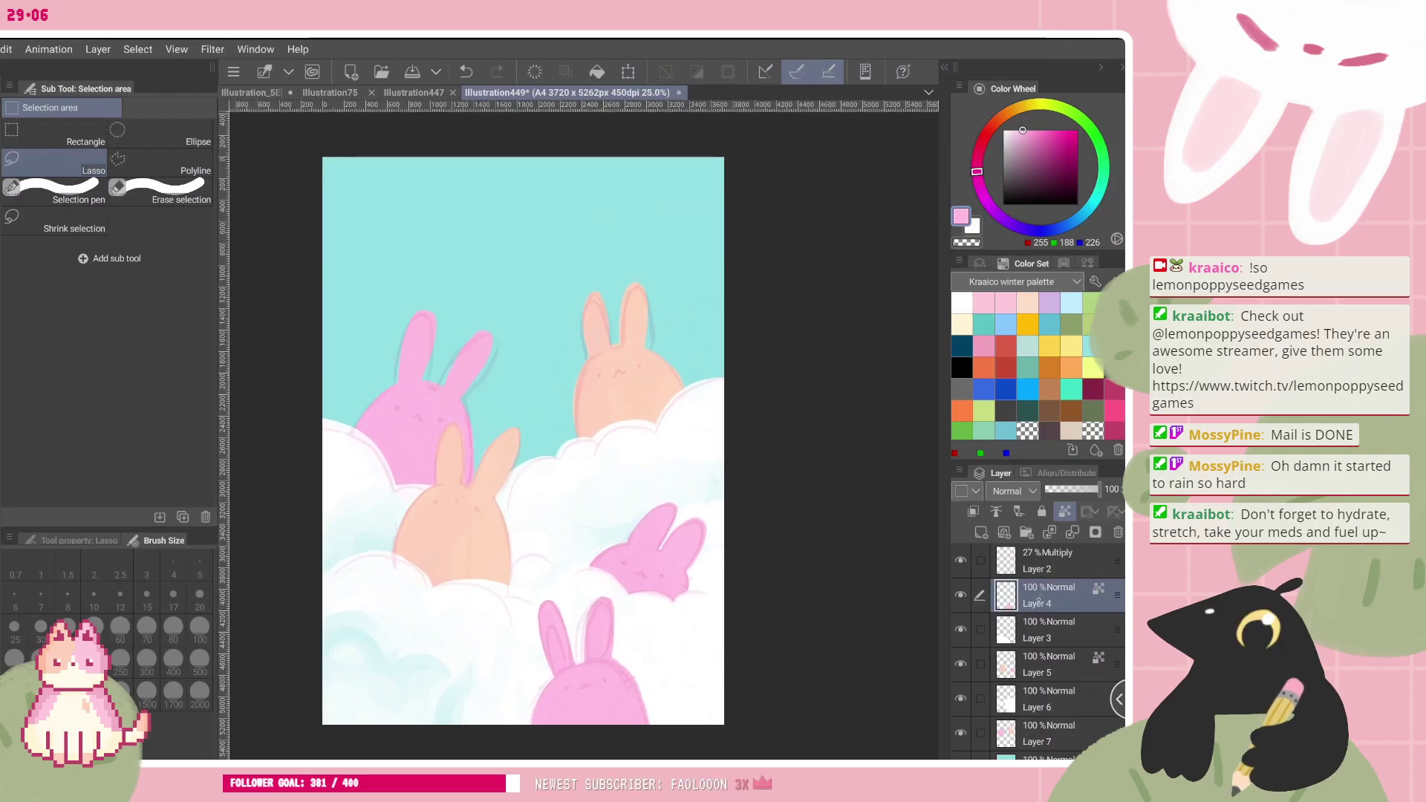
# - Toggle the visibility of Layer 1 to examine the sky background behind the rabbits
pyautogui.scroll(-1, 1041, 610)
pyautogui.click(960, 724)
pyautogui.click(960, 724)
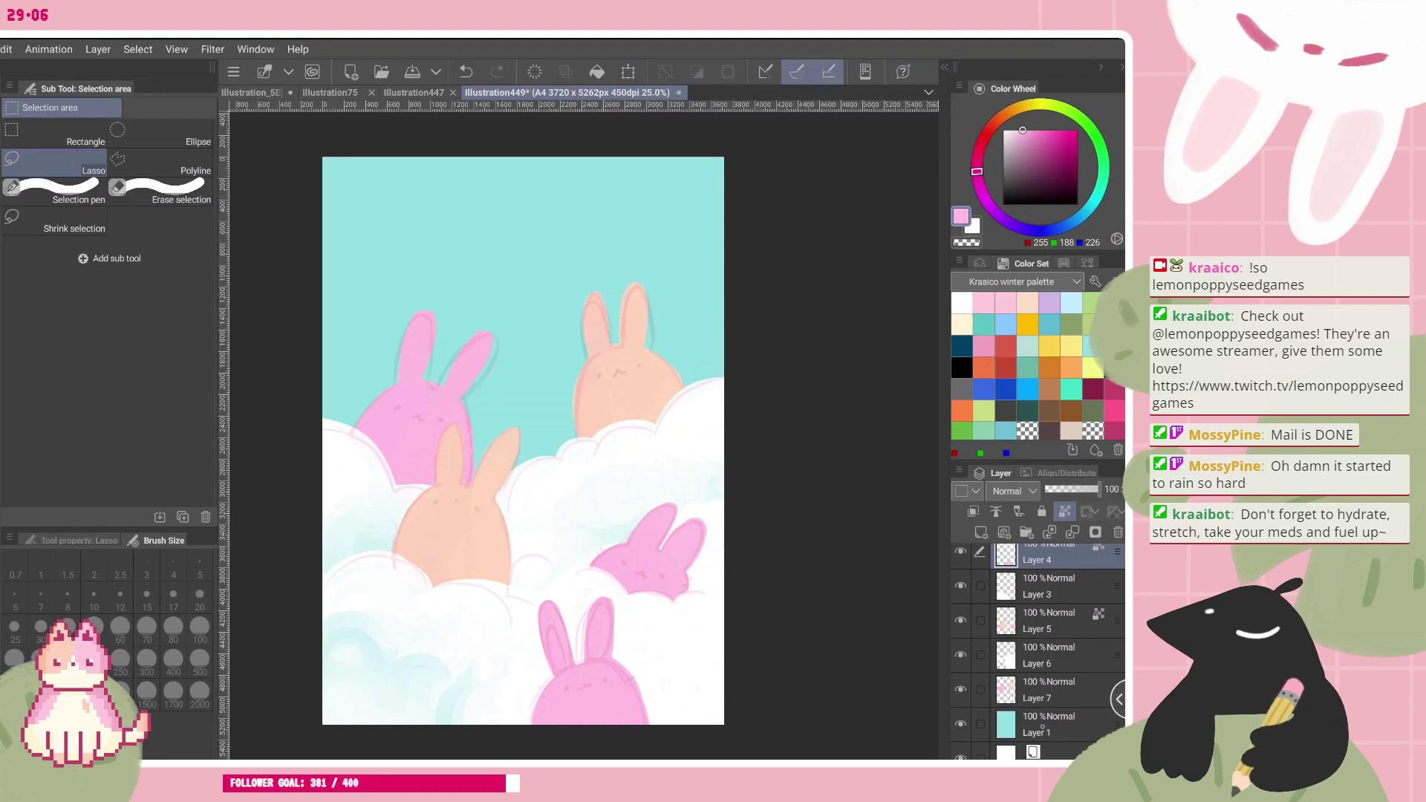
pyautogui.click(1047, 724)
pyautogui.scroll(1, 617, 392)
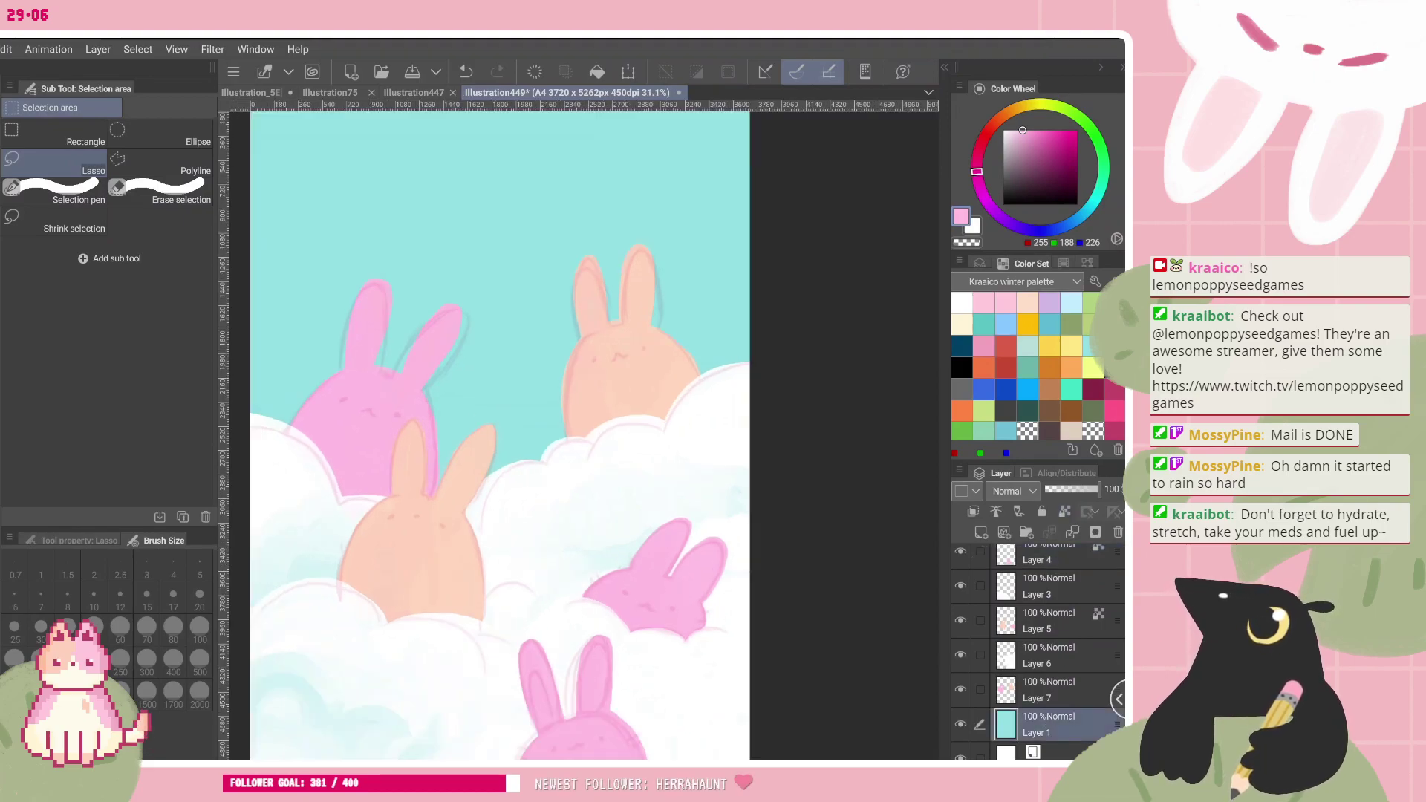
pyautogui.scroll(-1, 668, 494)
pyautogui.click(960, 724)
pyautogui.click(961, 724)
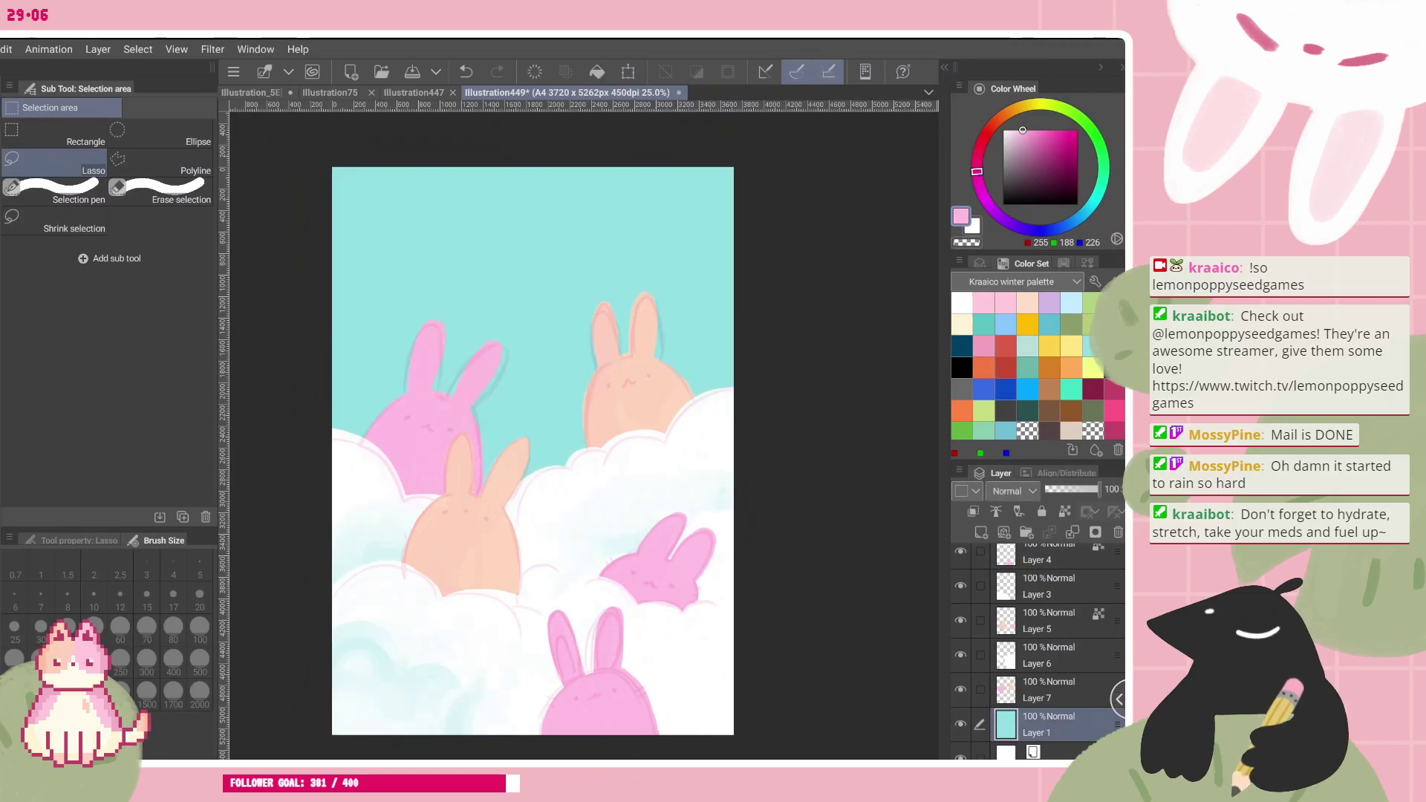
# - Add a new layer directly above Layer 4 and choose the pencil with dark burgundy (RGB 138, 39, 67)
pyautogui.scroll(1, 1047, 653)
pyautogui.click(1047, 560)
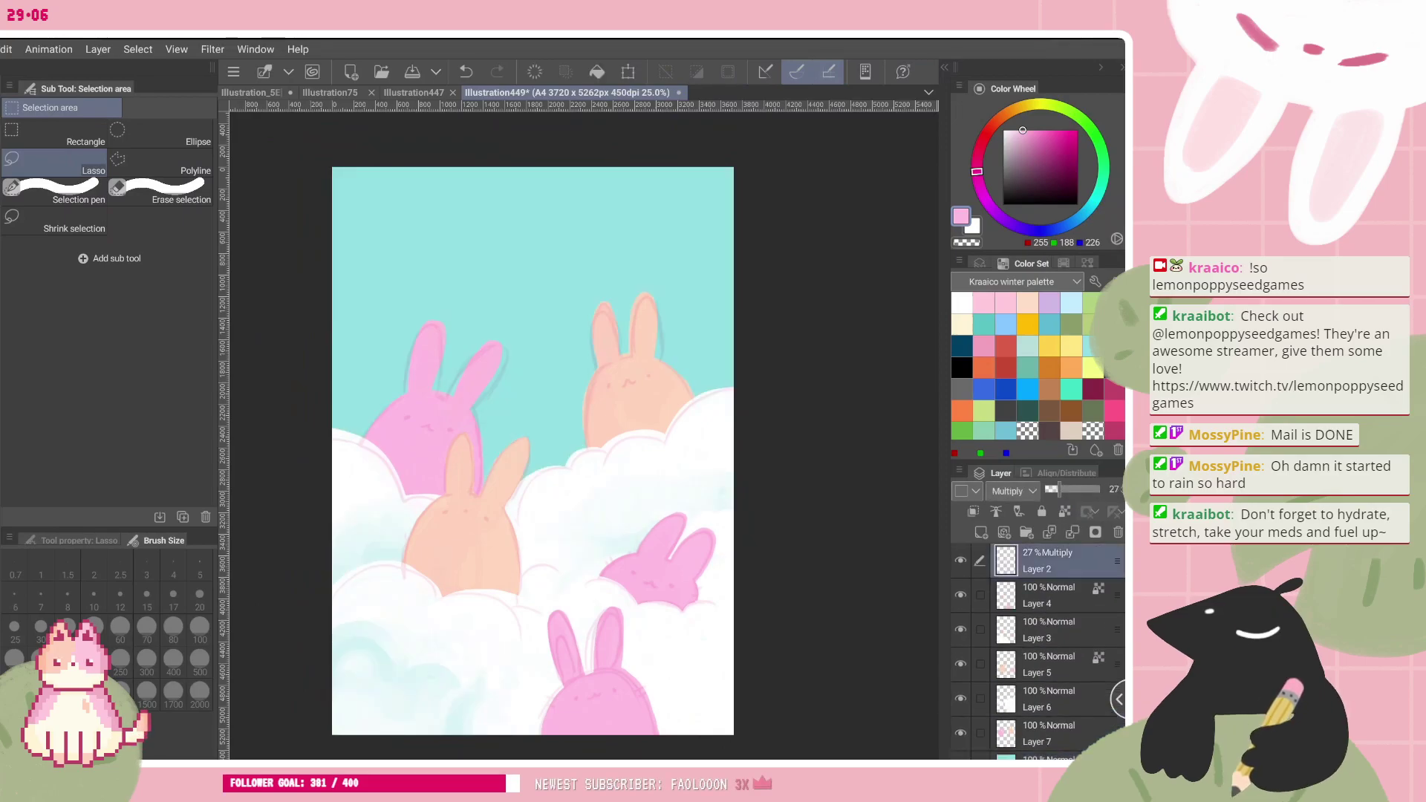
pyautogui.click(1047, 596)
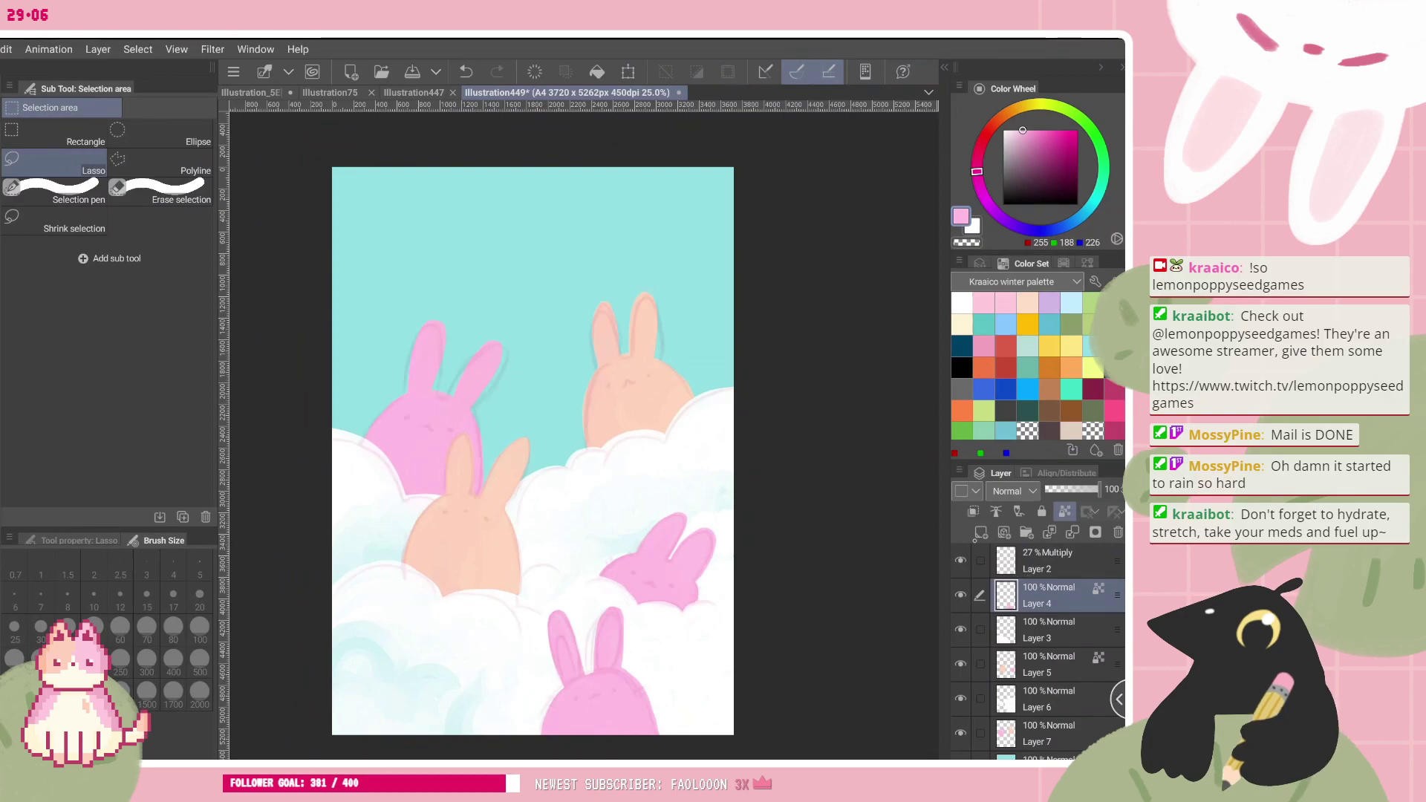
pyautogui.click(981, 532)
pyautogui.click(1092, 387)
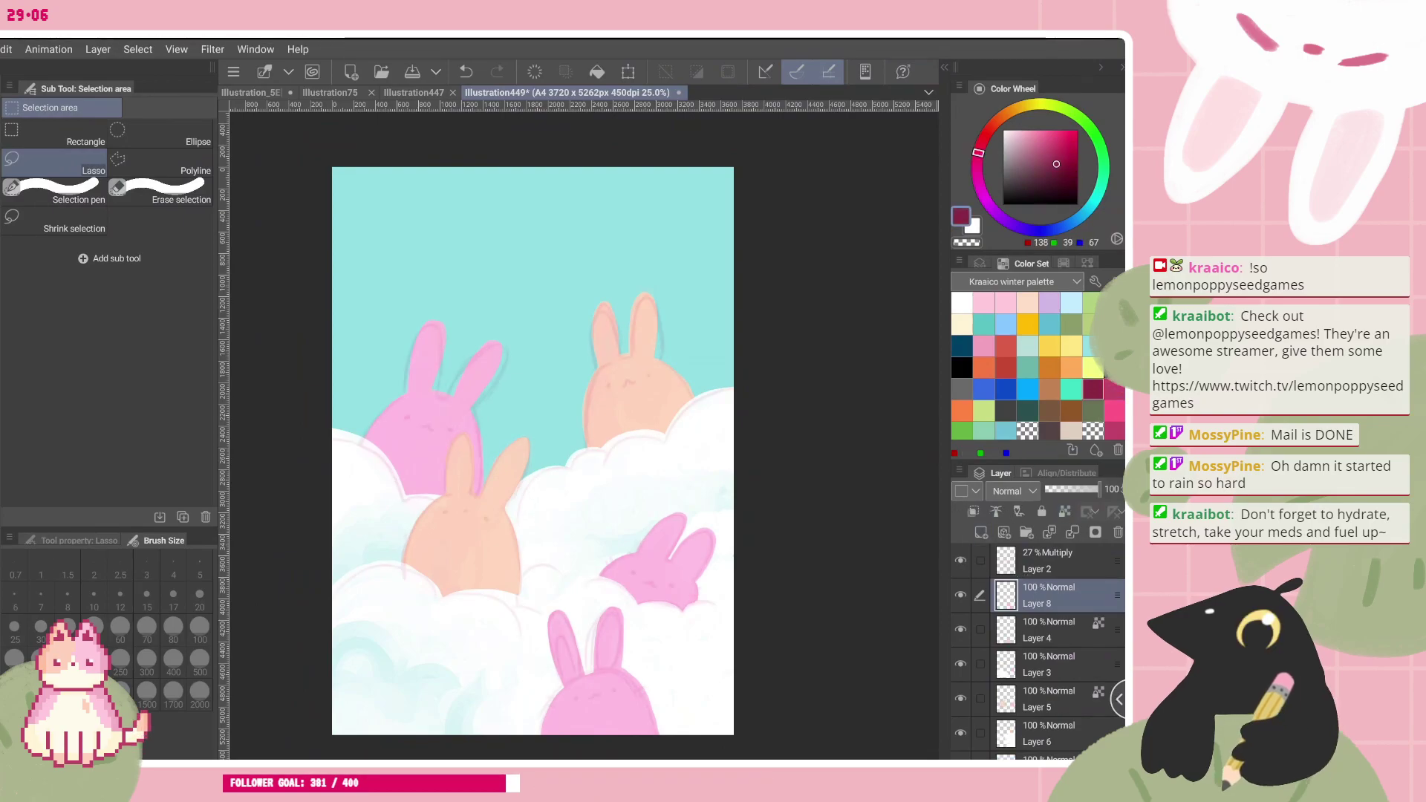
pyautogui.press('p')
# - Draw the middle peach rabbit's eyes and small dot mouth with the pencil at brush size 8, undoing the thicker first eye
pyautogui.scroll(2, 583, 444)
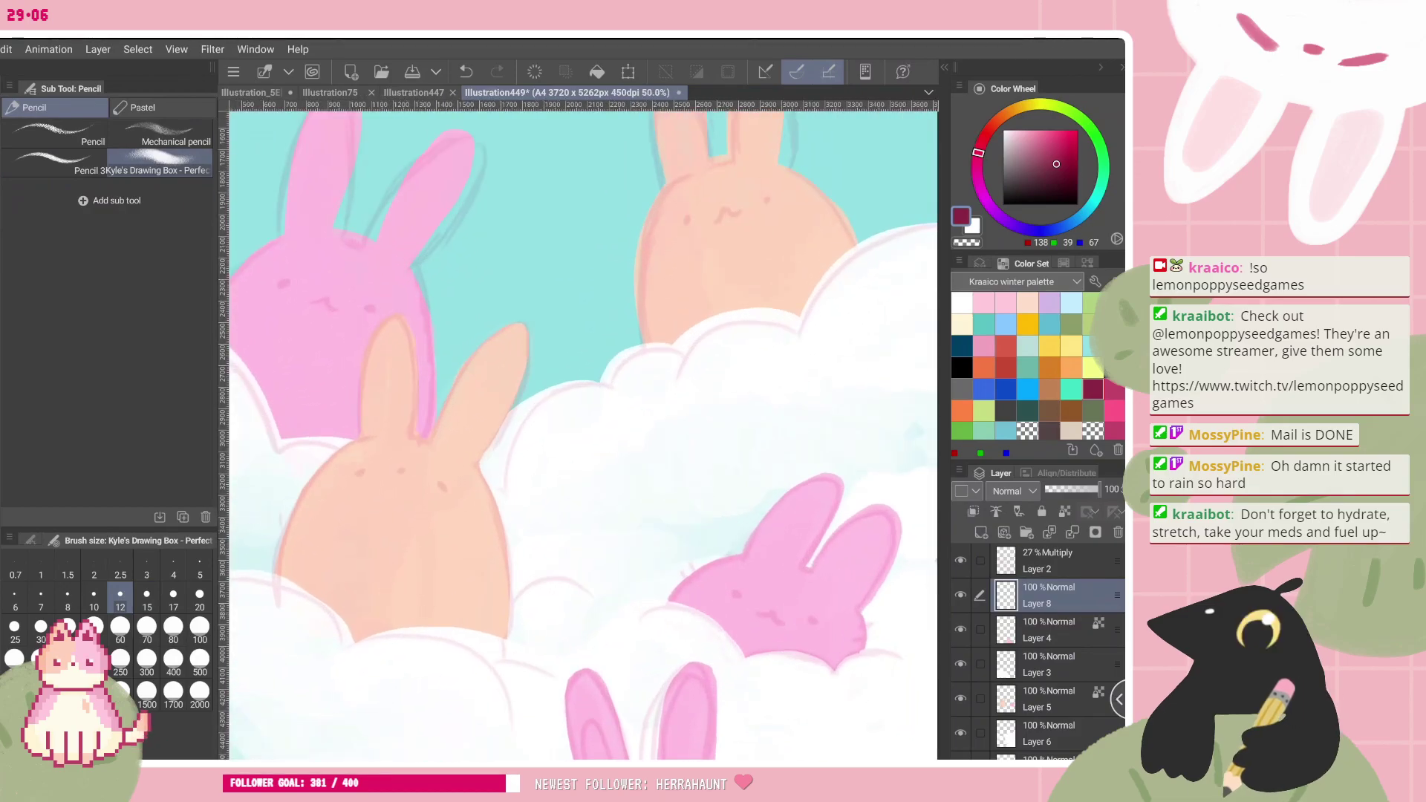
pyautogui.scroll(1, 401, 386)
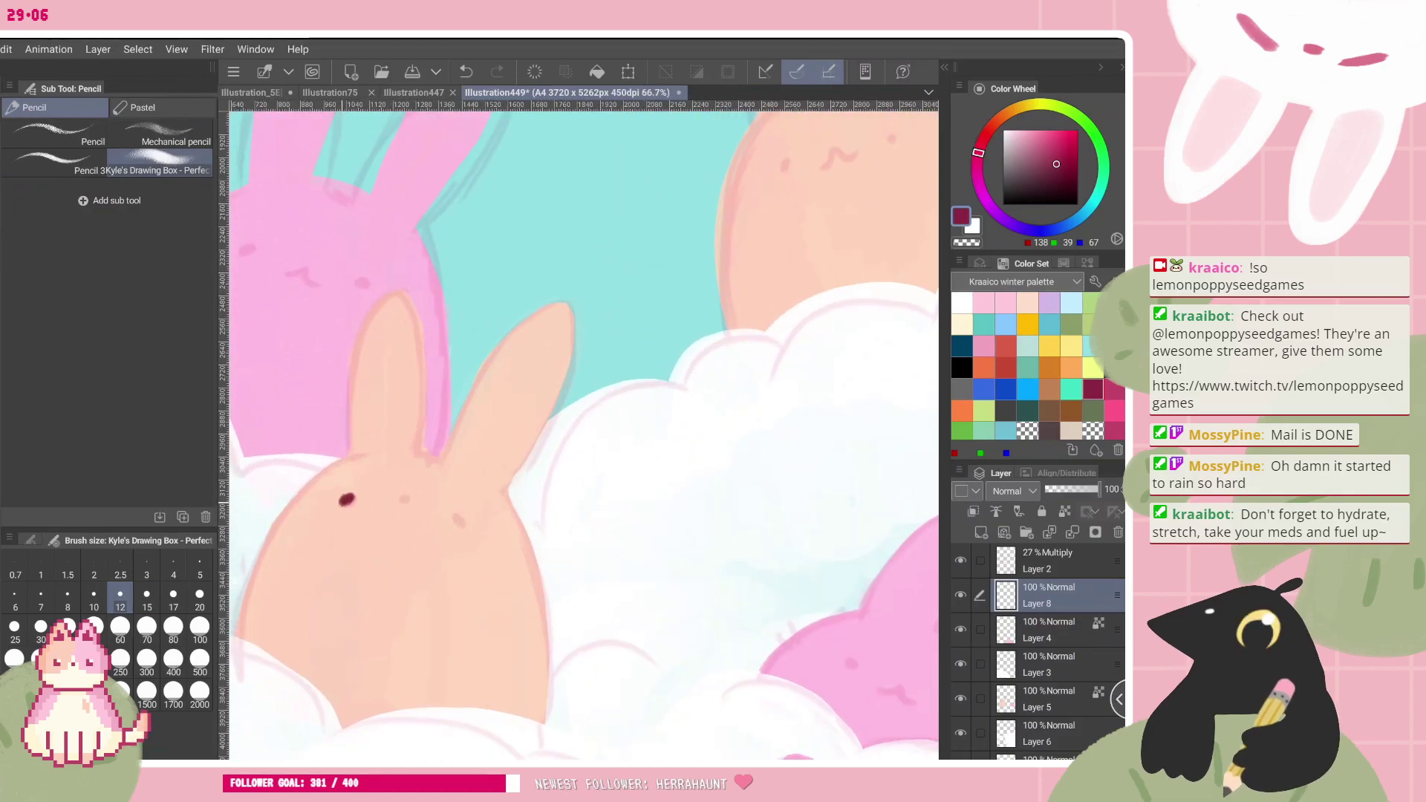
pyautogui.hotkey('ctrl', 'z')
pyautogui.press('[')
pyautogui.press('[')
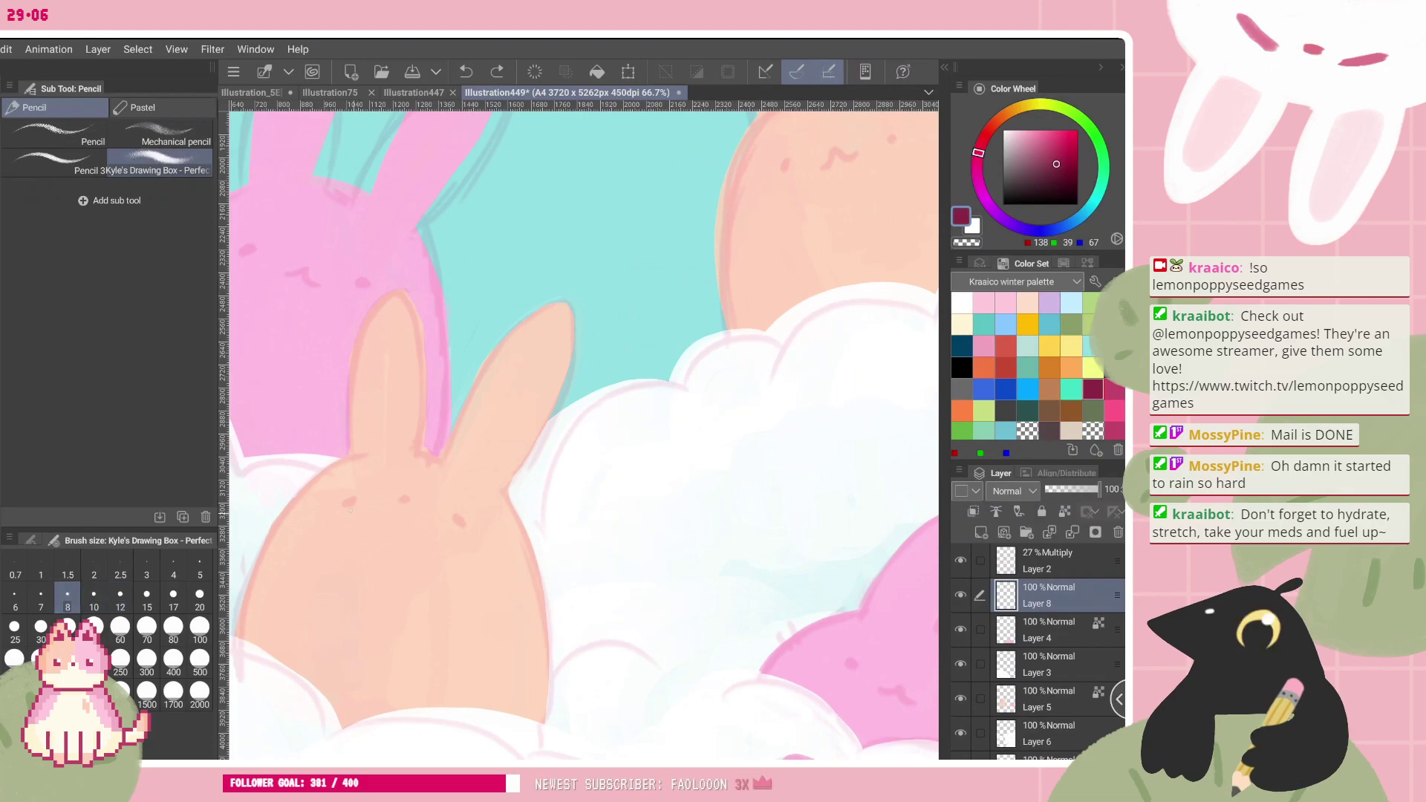
pyautogui.moveTo(342, 505); pyautogui.dragTo(358, 499)
pyautogui.moveTo(458, 515); pyautogui.dragTo(464, 525)
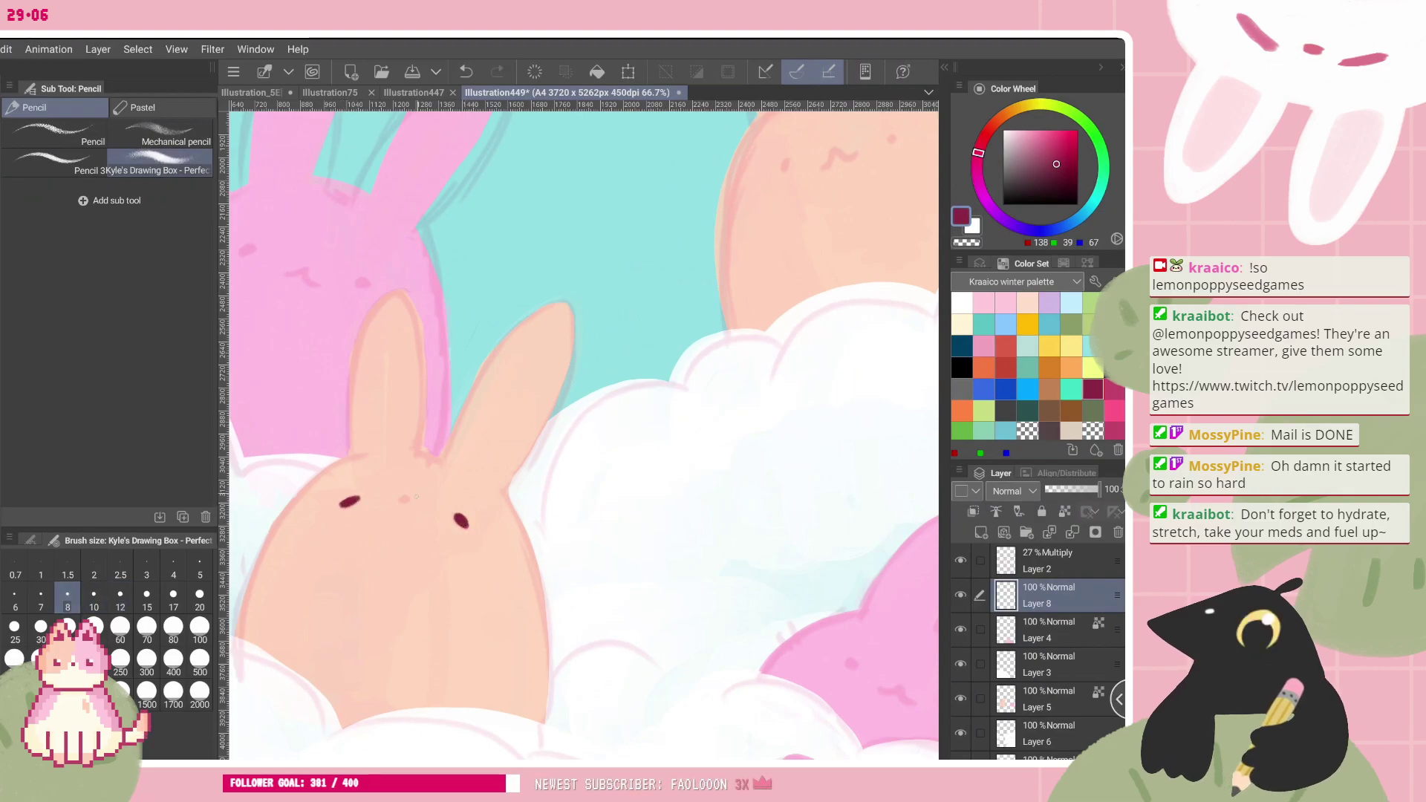
pyautogui.click(409, 500)
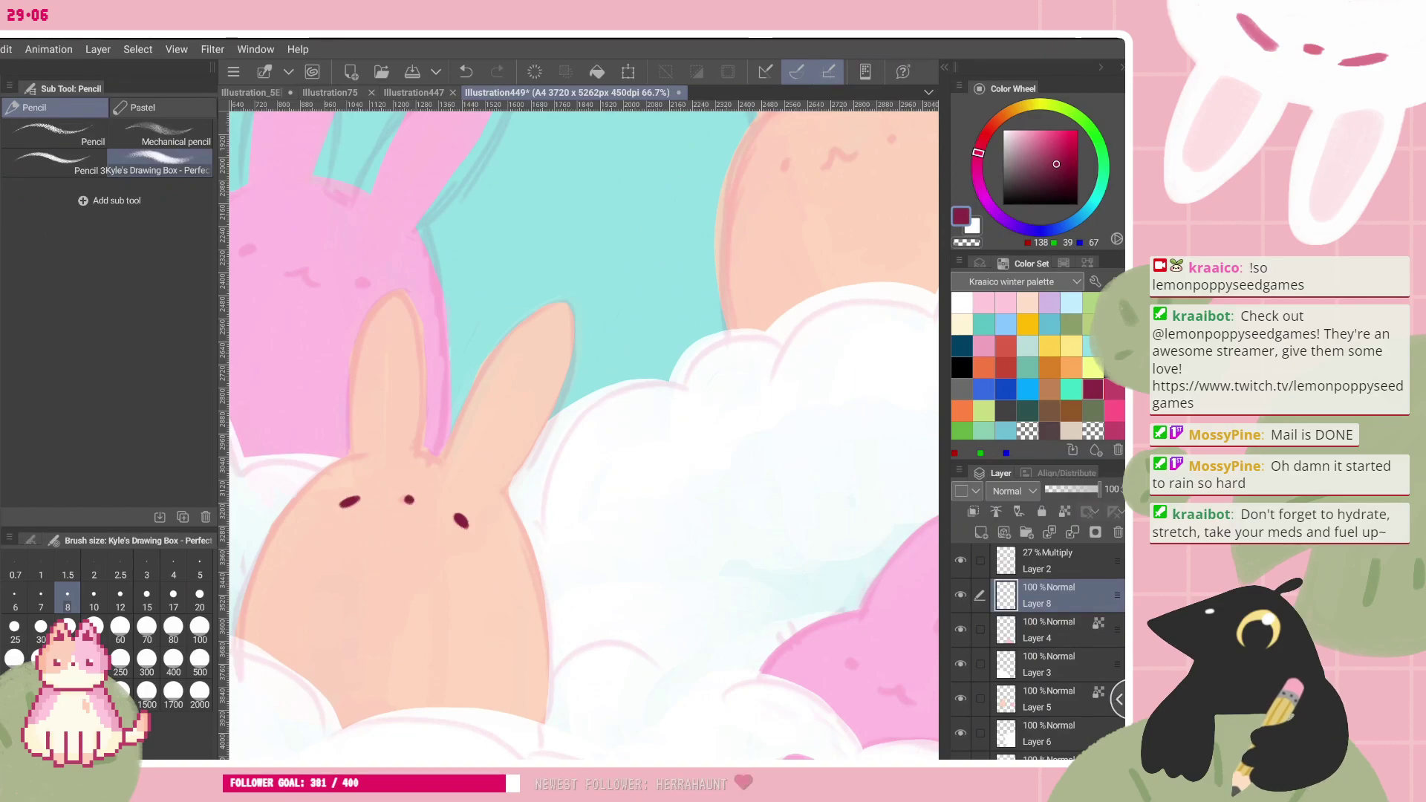
# - Draw two dot eyes and a curved cat-like mouth on the upper-left pink rabbit, following the sketch
pyautogui.scroll(-1, 561, 538)
pyautogui.scroll(-1, 594, 520)
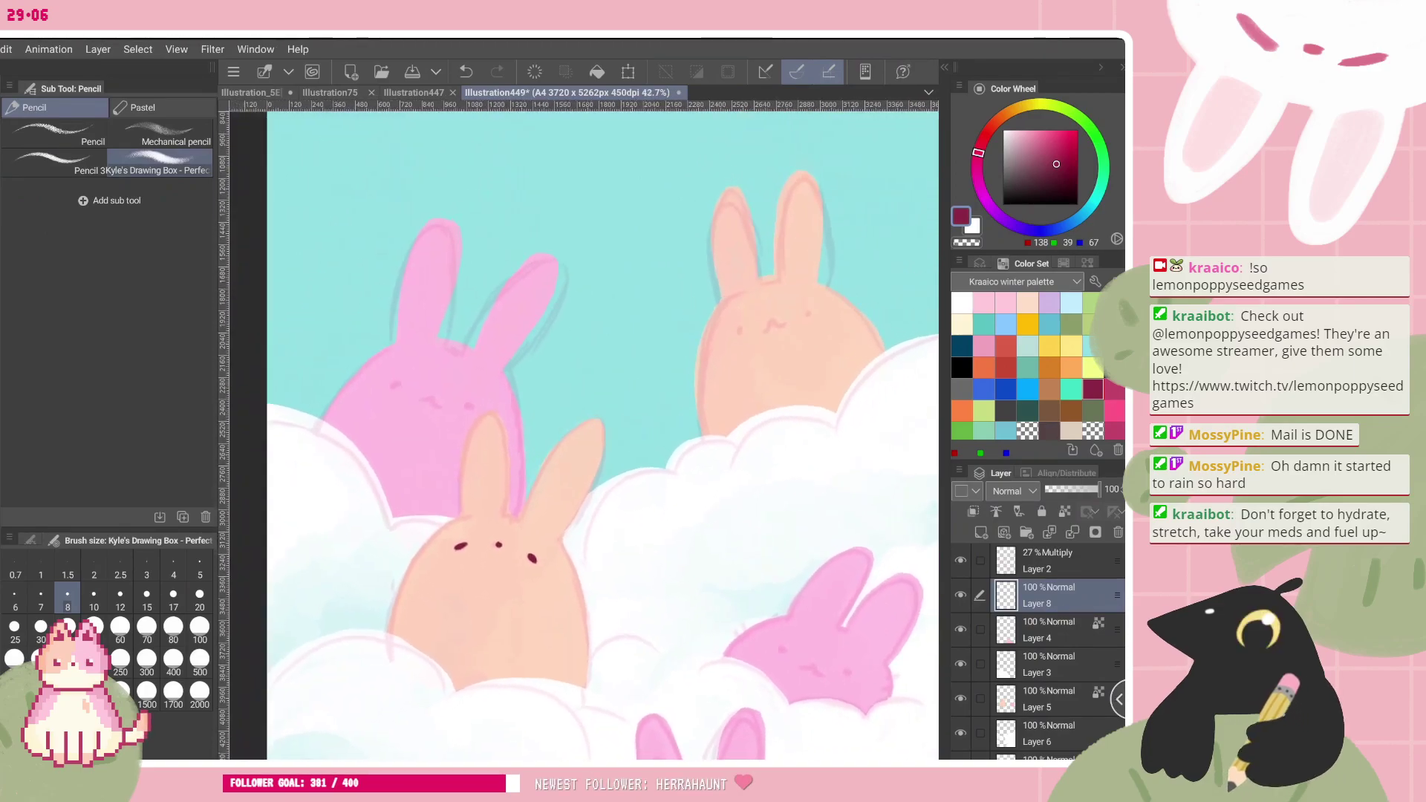
pyautogui.scroll(2, 490, 308)
pyautogui.click(342, 469)
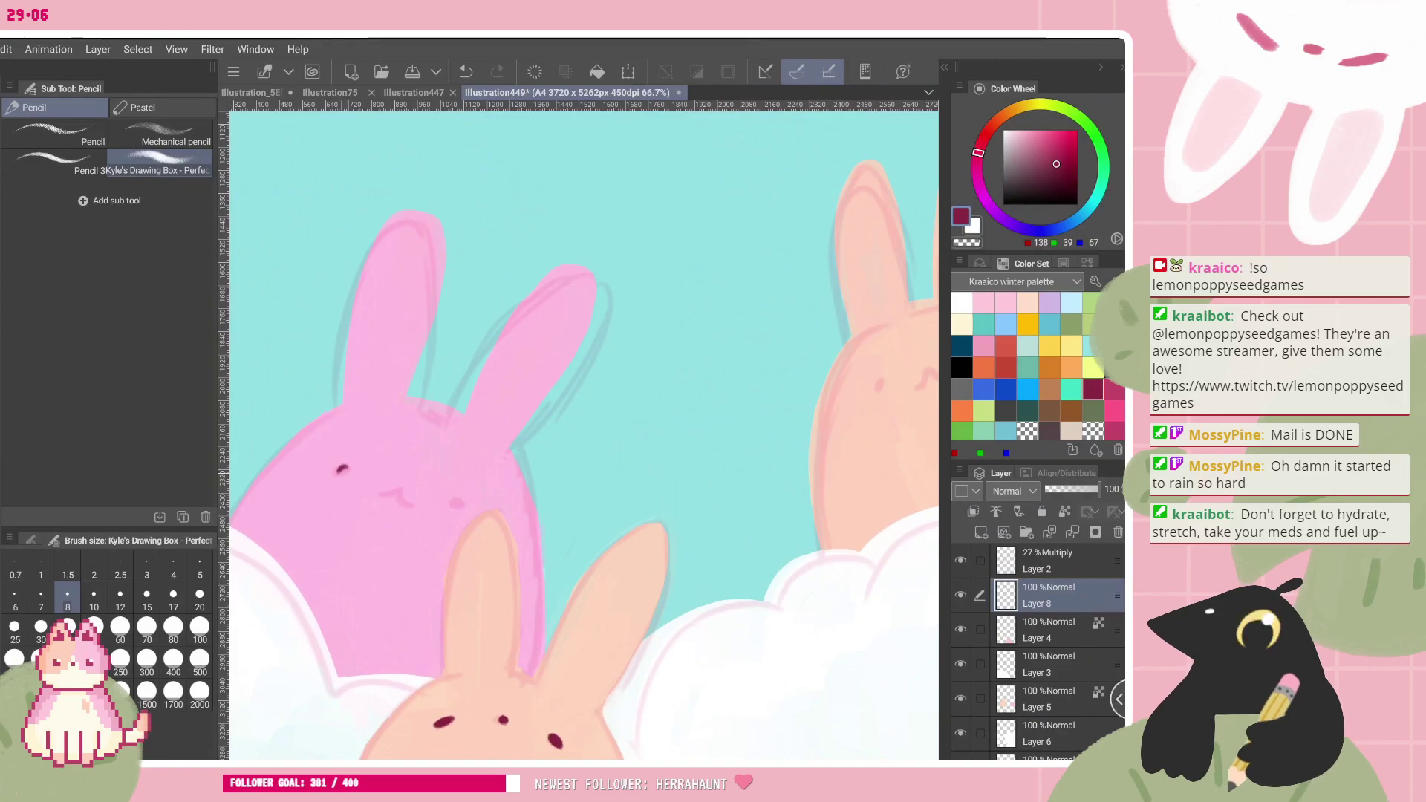
pyautogui.click(454, 505)
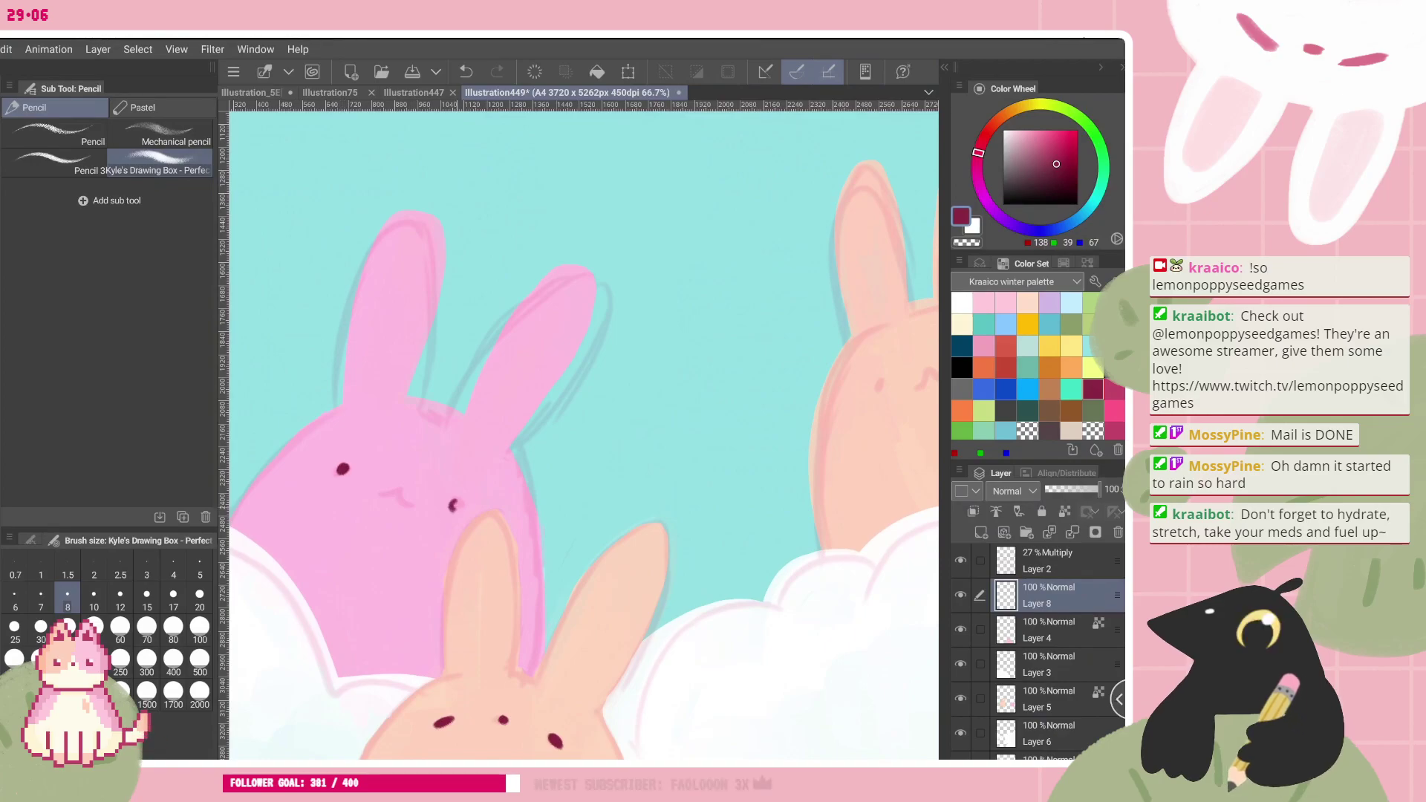
pyautogui.moveTo(383, 492)
pyautogui.mouseDown()
pyautogui.moveTo(408, 504)
pyautogui.moveTo(376, 490)
pyautogui.mouseUp()
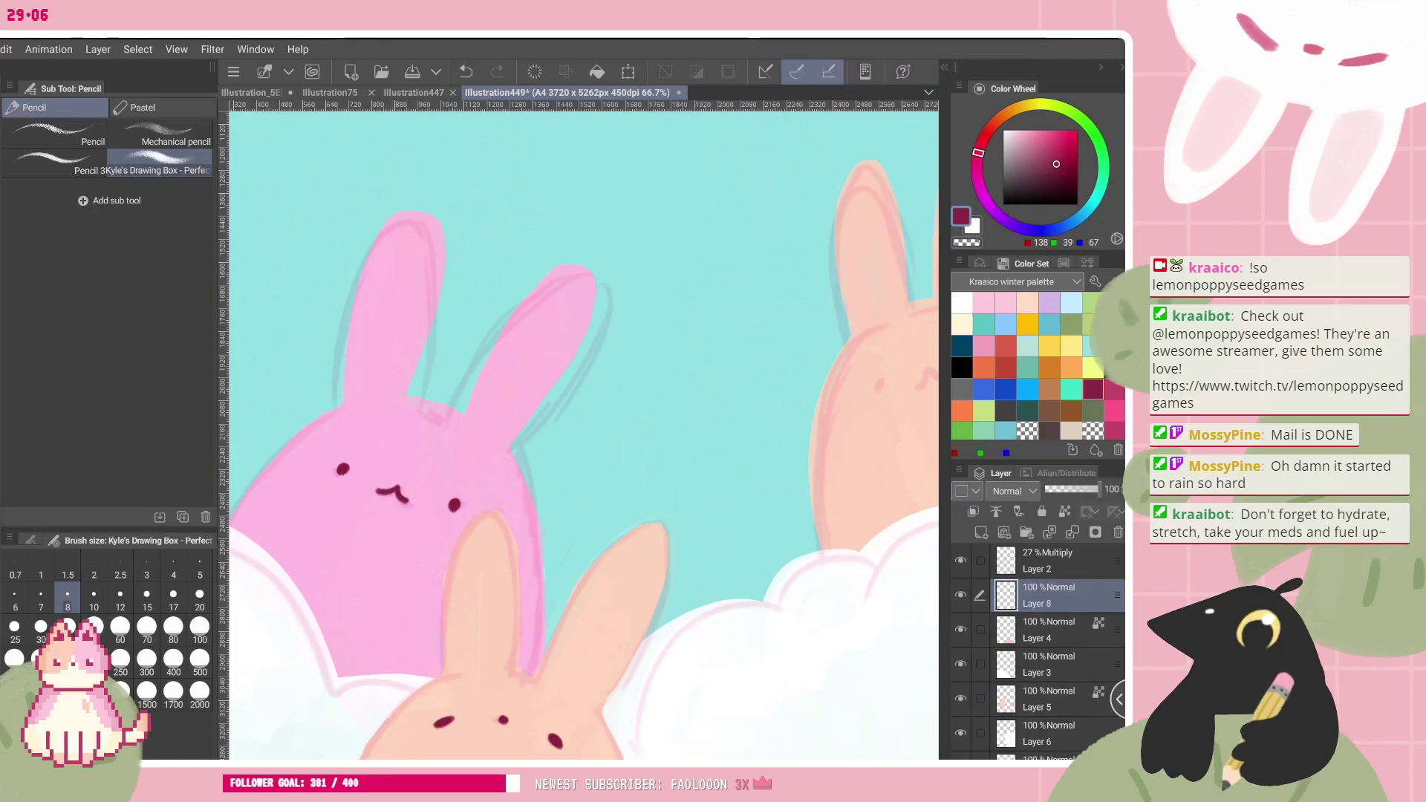
pyautogui.scroll(-4, 584, 446)
pyautogui.scroll(4, 520, 453)
pyautogui.scroll(3, 475, 505)
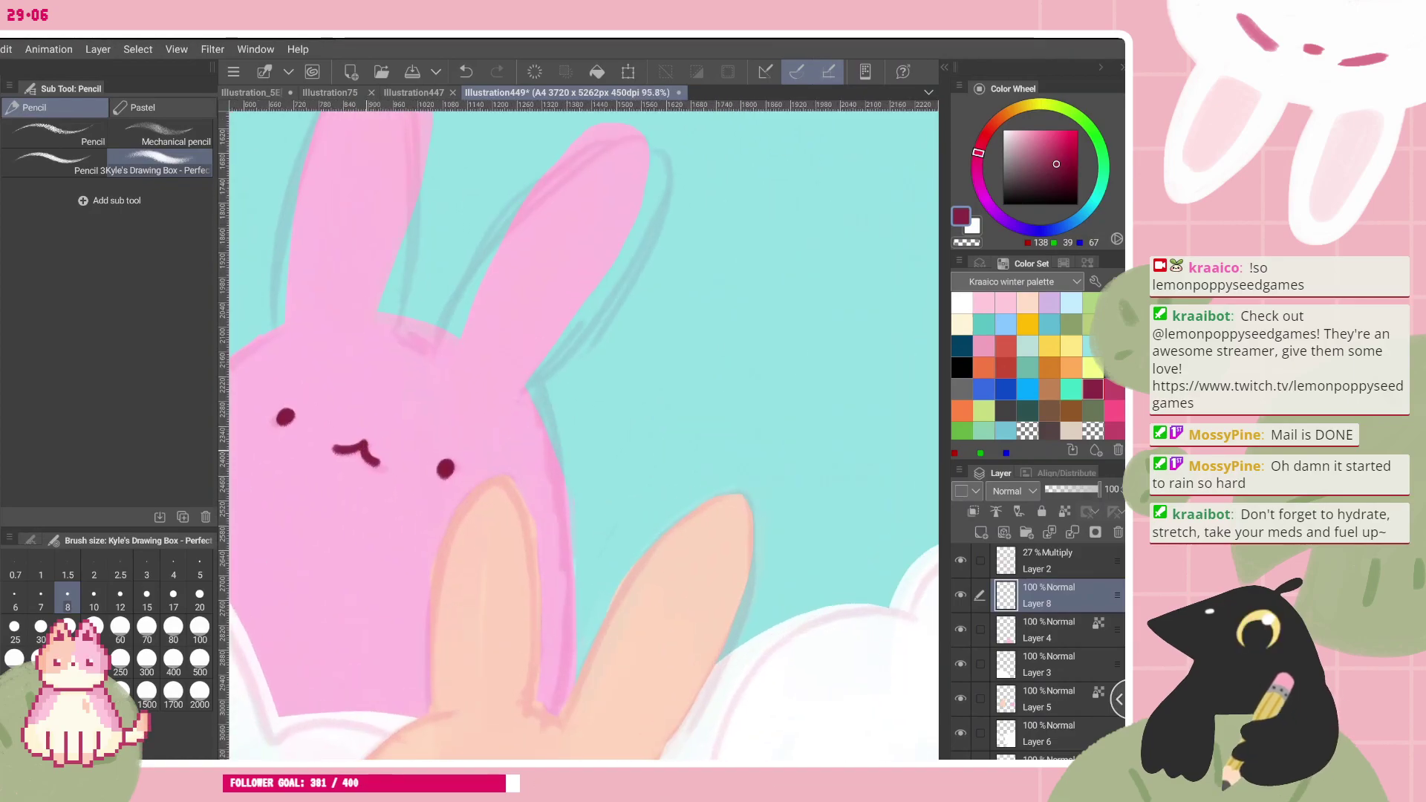
pyautogui.moveTo(385, 465); pyautogui.dragTo(375, 463)
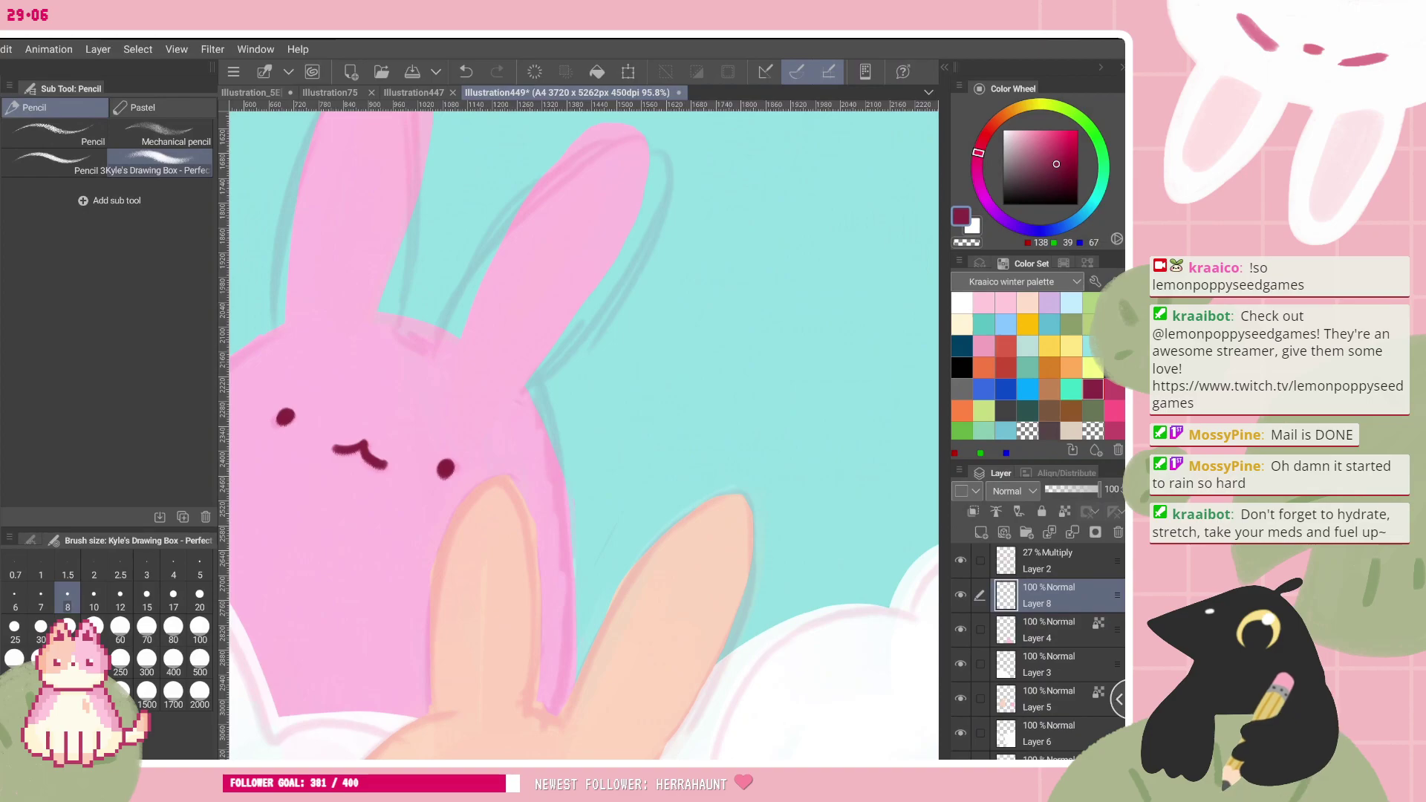
# - Draw two dot eyes and a wavy mouth on the upper-right peach rabbit, following the sketch
pyautogui.scroll(-6, 295, 408)
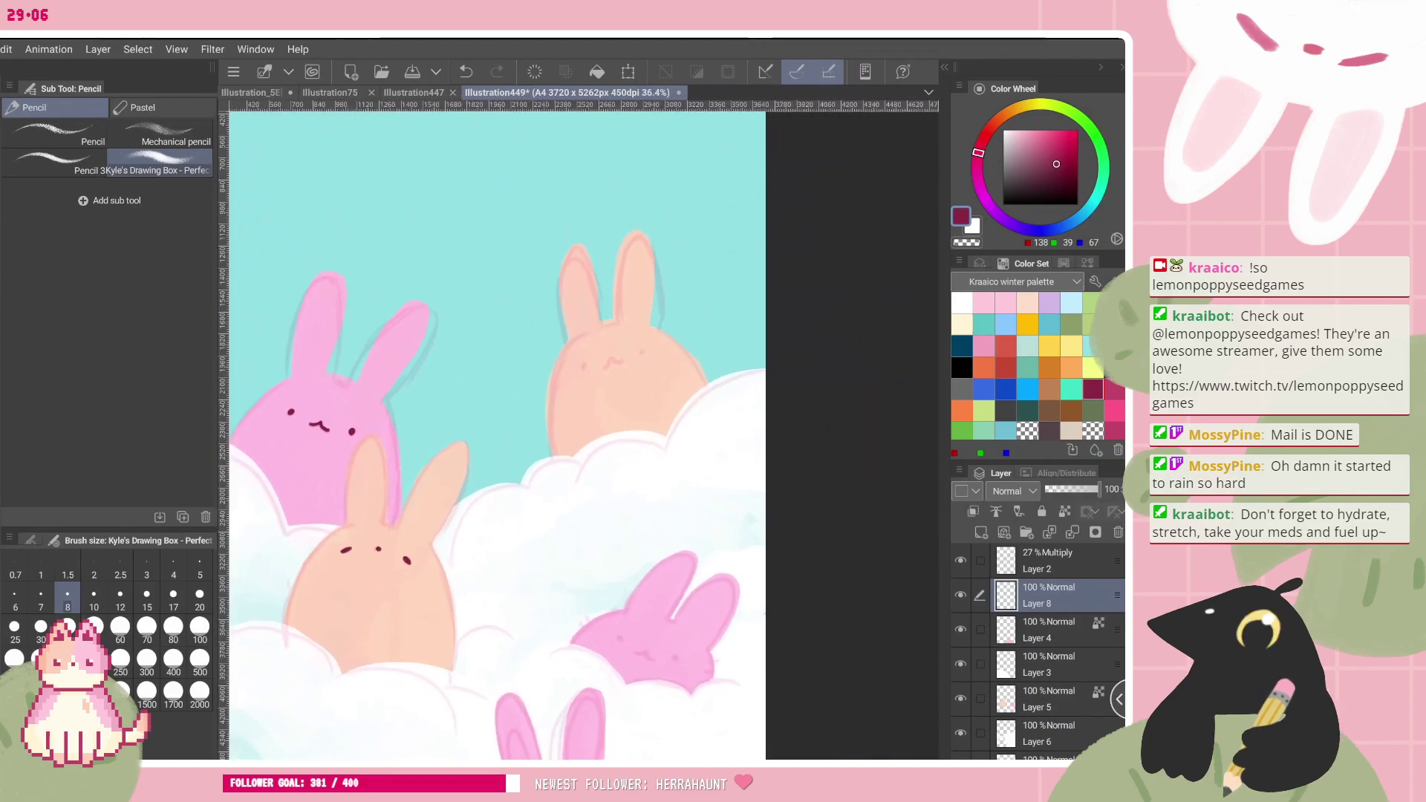
pyautogui.scroll(6, 727, 319)
pyautogui.moveTo(337, 441)
pyautogui.mouseDown()
pyautogui.moveTo(392, 449)
pyautogui.moveTo(410, 418)
pyautogui.moveTo(426, 433)
pyautogui.moveTo(497, 407)
pyautogui.mouseUp()
pyautogui.click(335, 446)
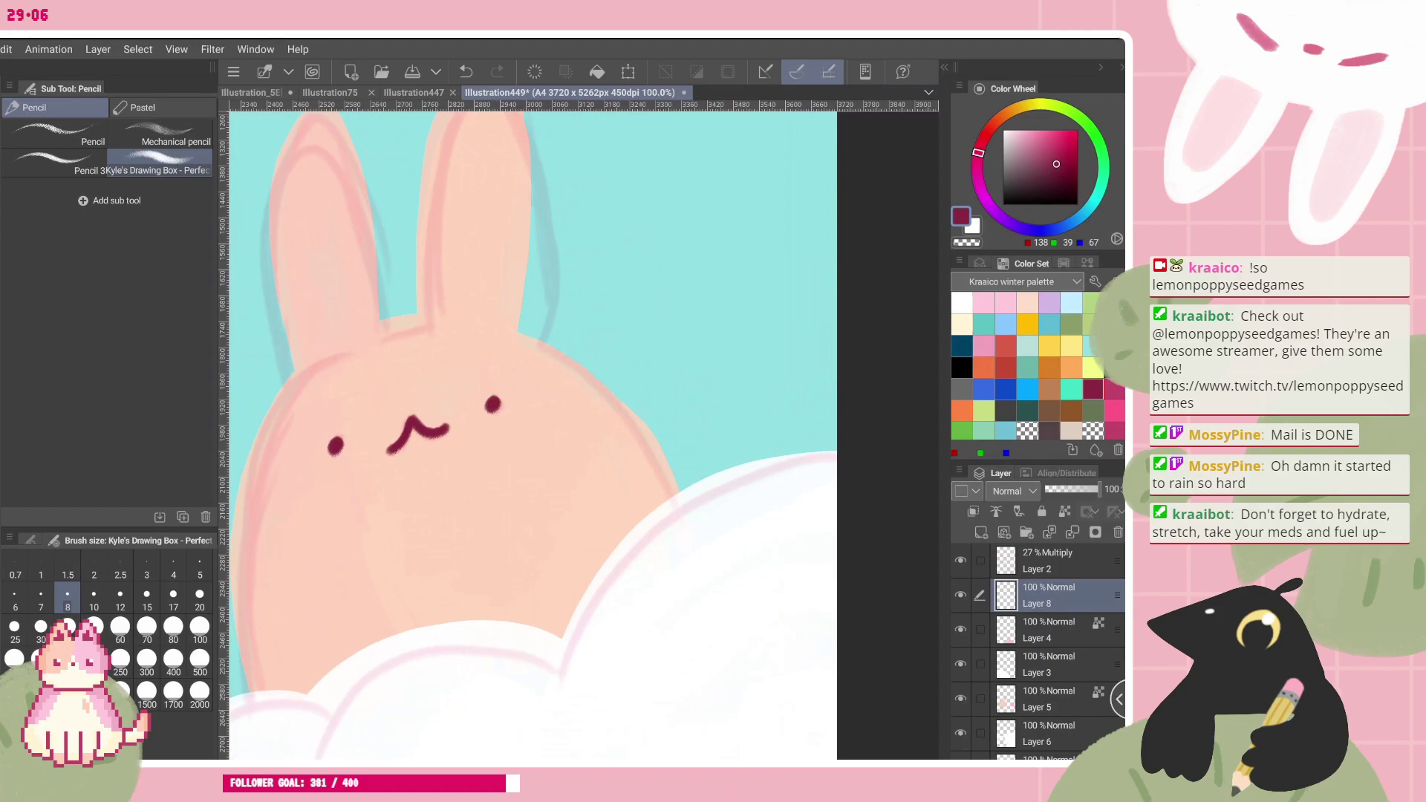
# - Draw the first dot eye on the middle-right pink rabbit and try its mouth and second eye, undoing those attempts
pyautogui.scroll(-5, 532, 435)
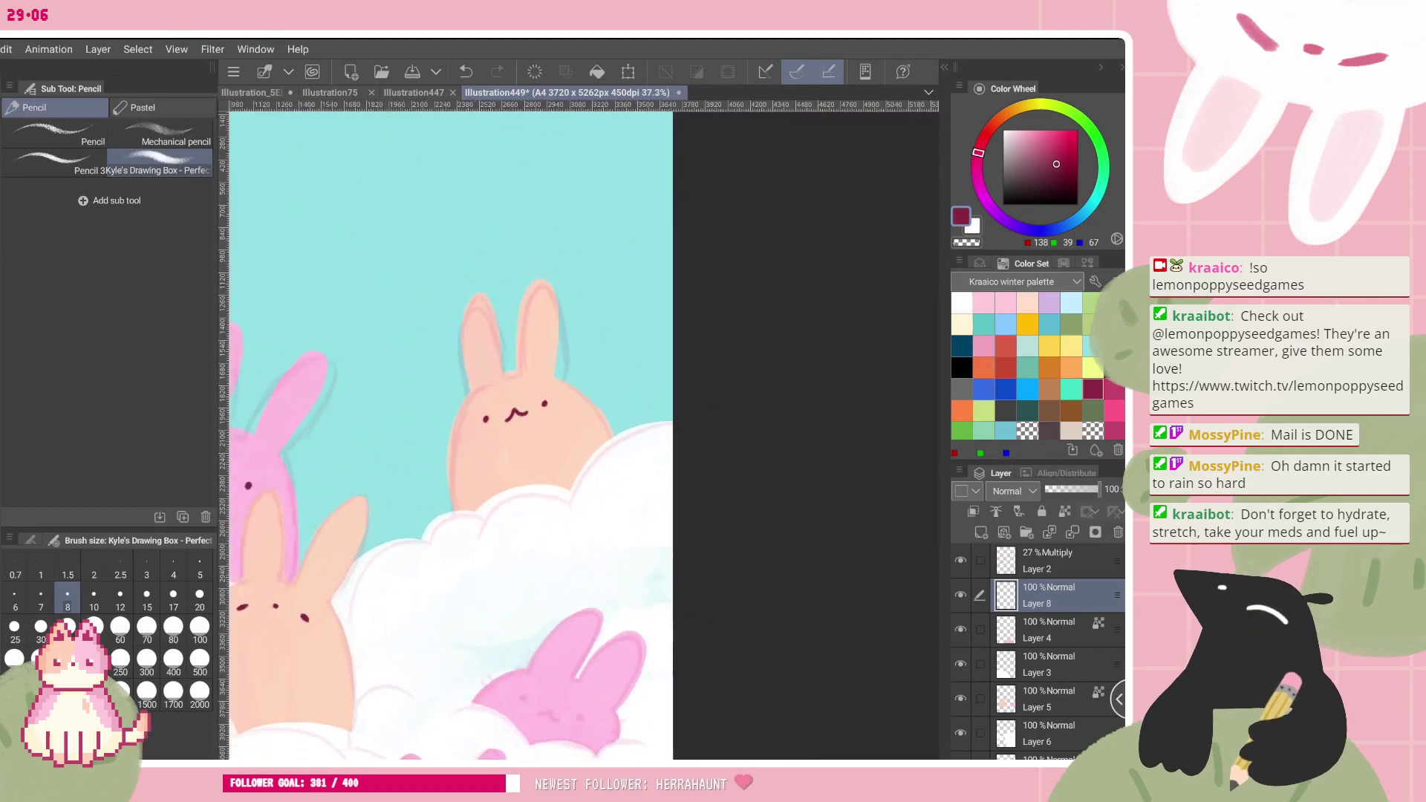
pyautogui.scroll(5, 584, 436)
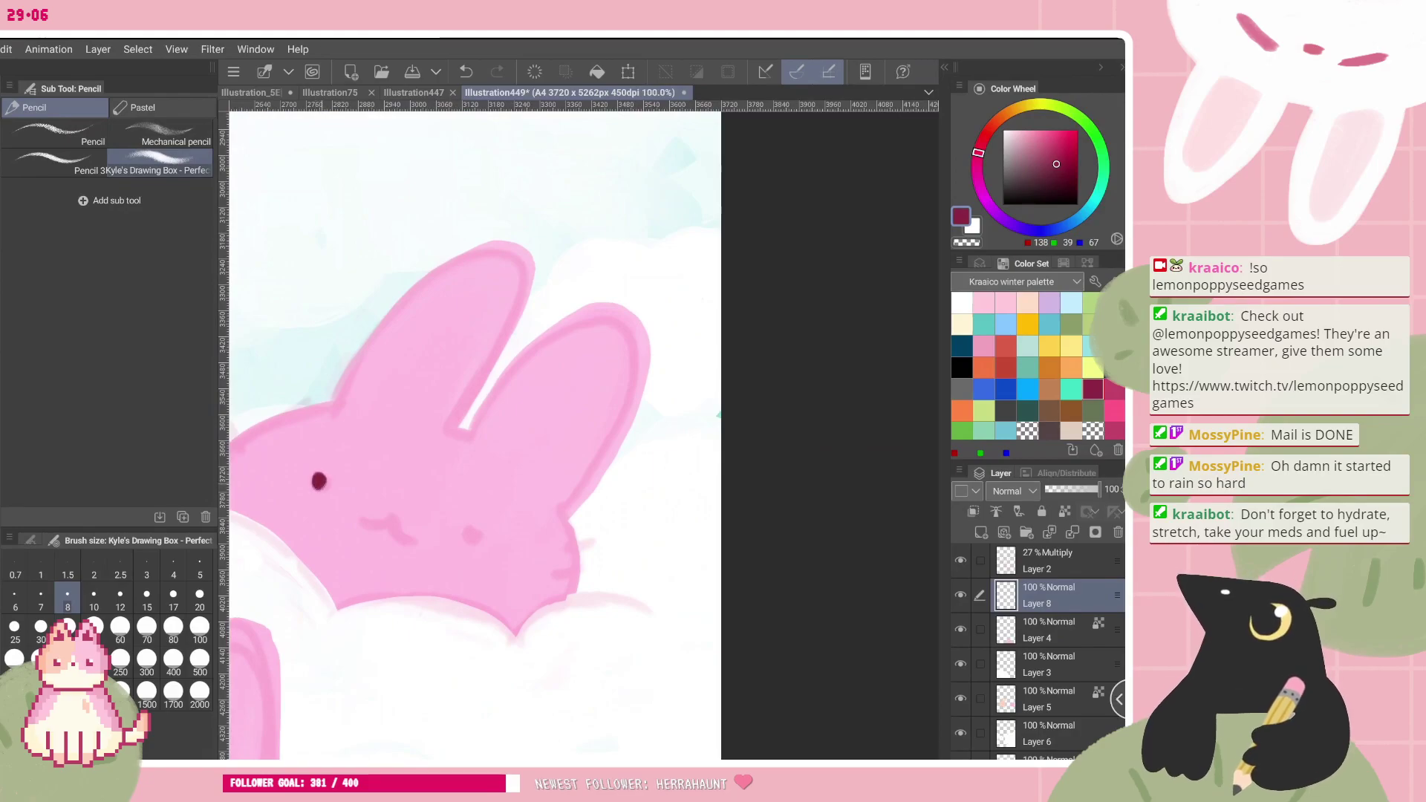
pyautogui.moveTo(361, 515); pyautogui.dragTo(389, 519)
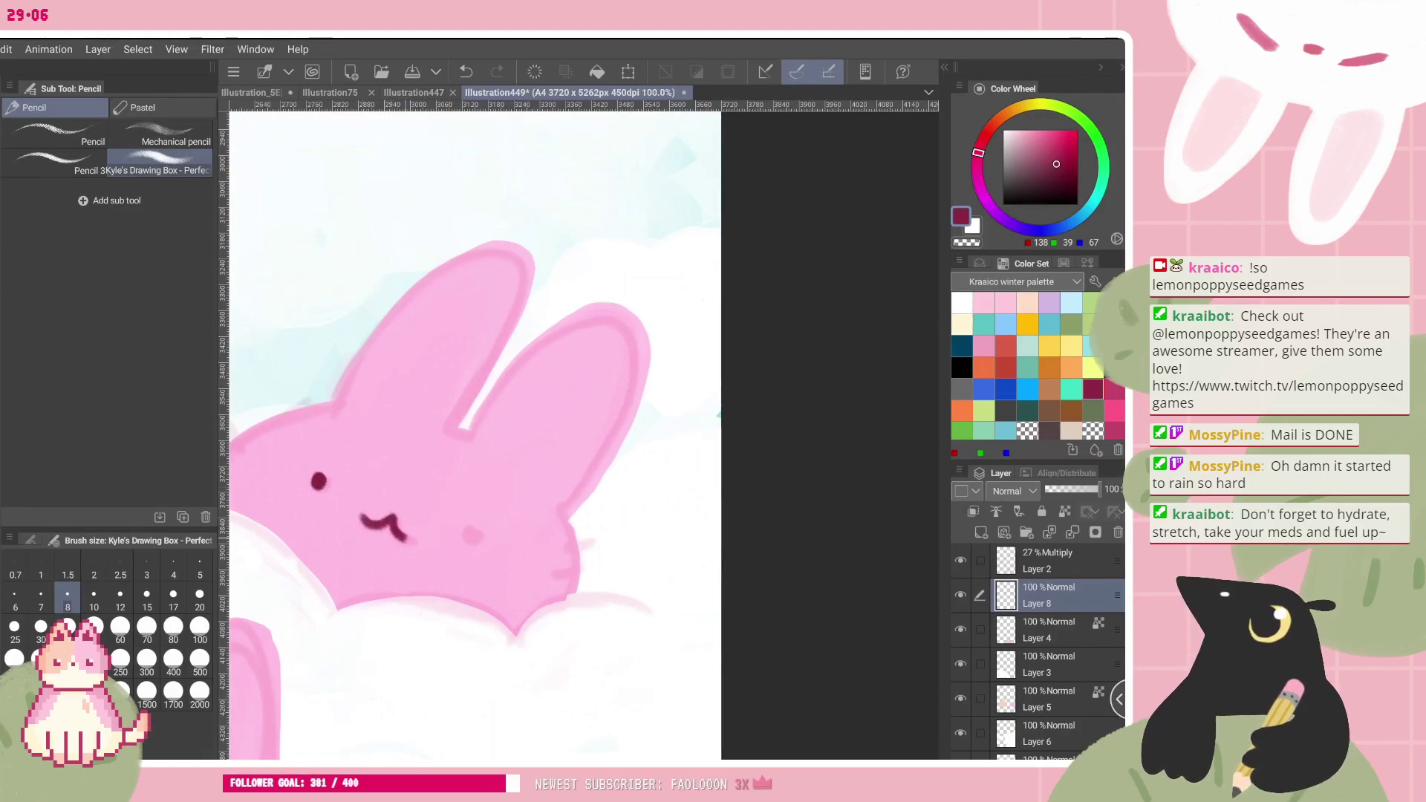
pyautogui.hotkey('ctrl', 'z')
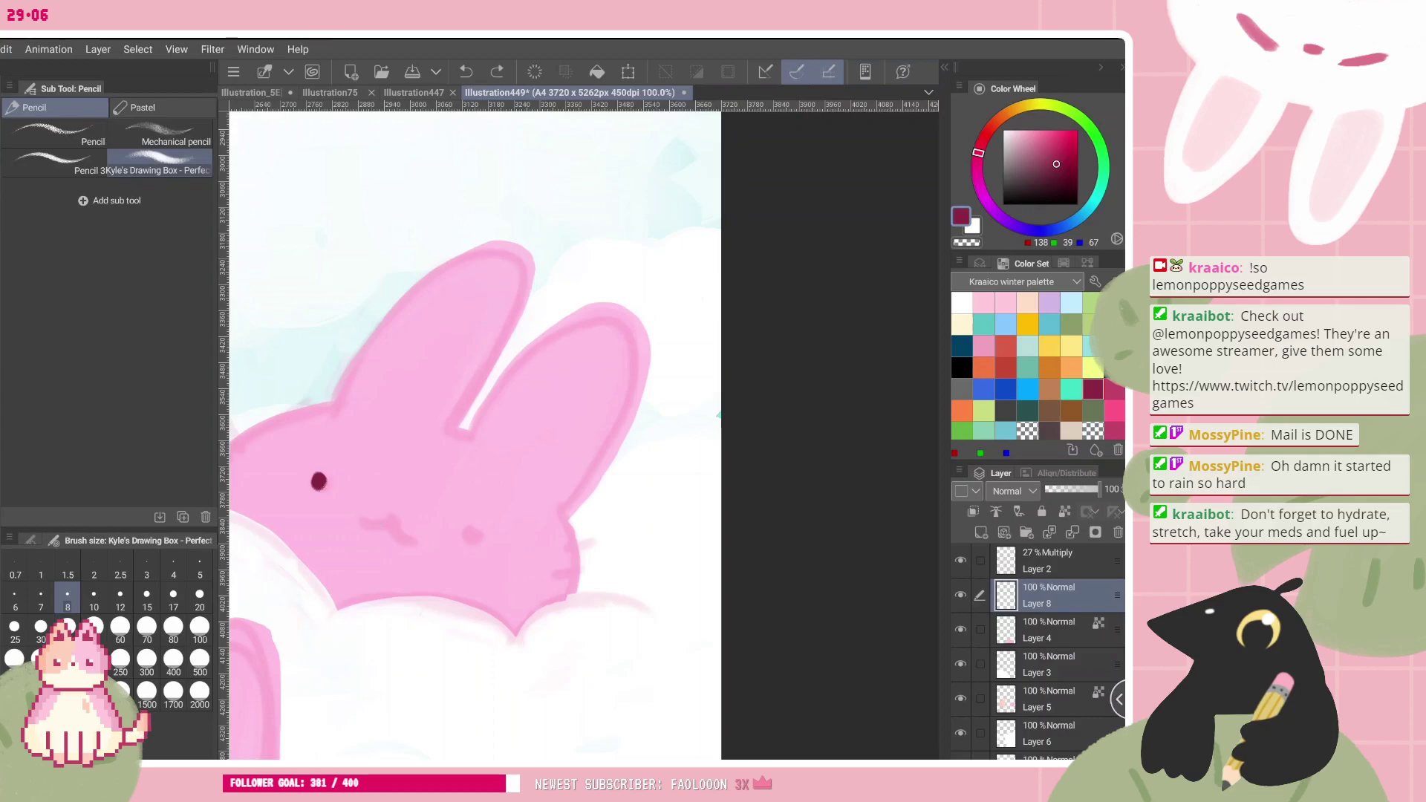
pyautogui.moveTo(391, 525); pyautogui.dragTo(413, 541)
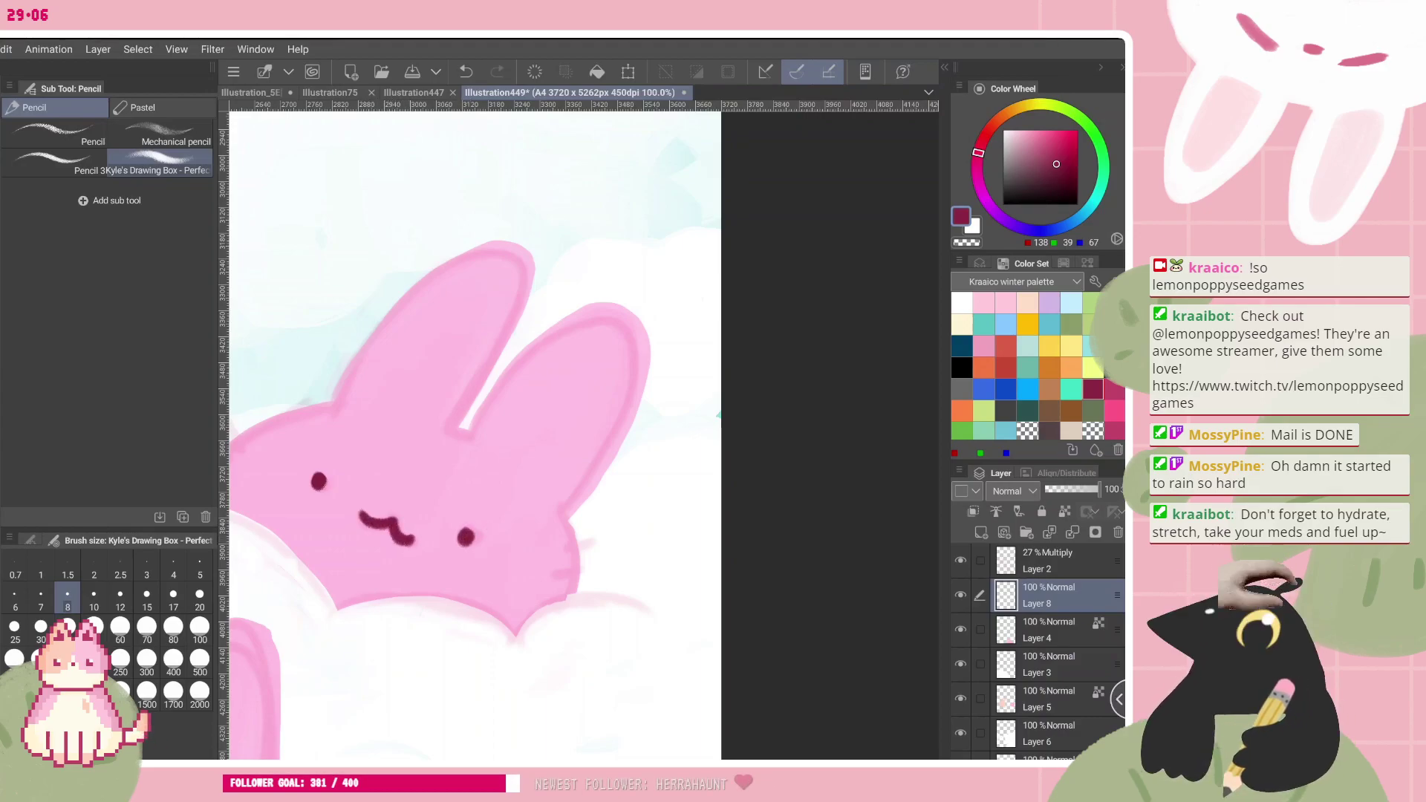
pyautogui.hotkey('ctrl', '-')
pyautogui.hotkey('ctrl', '-')
pyautogui.scroll(3, 537, 519)
pyautogui.hotkey('ctrl', 'z')
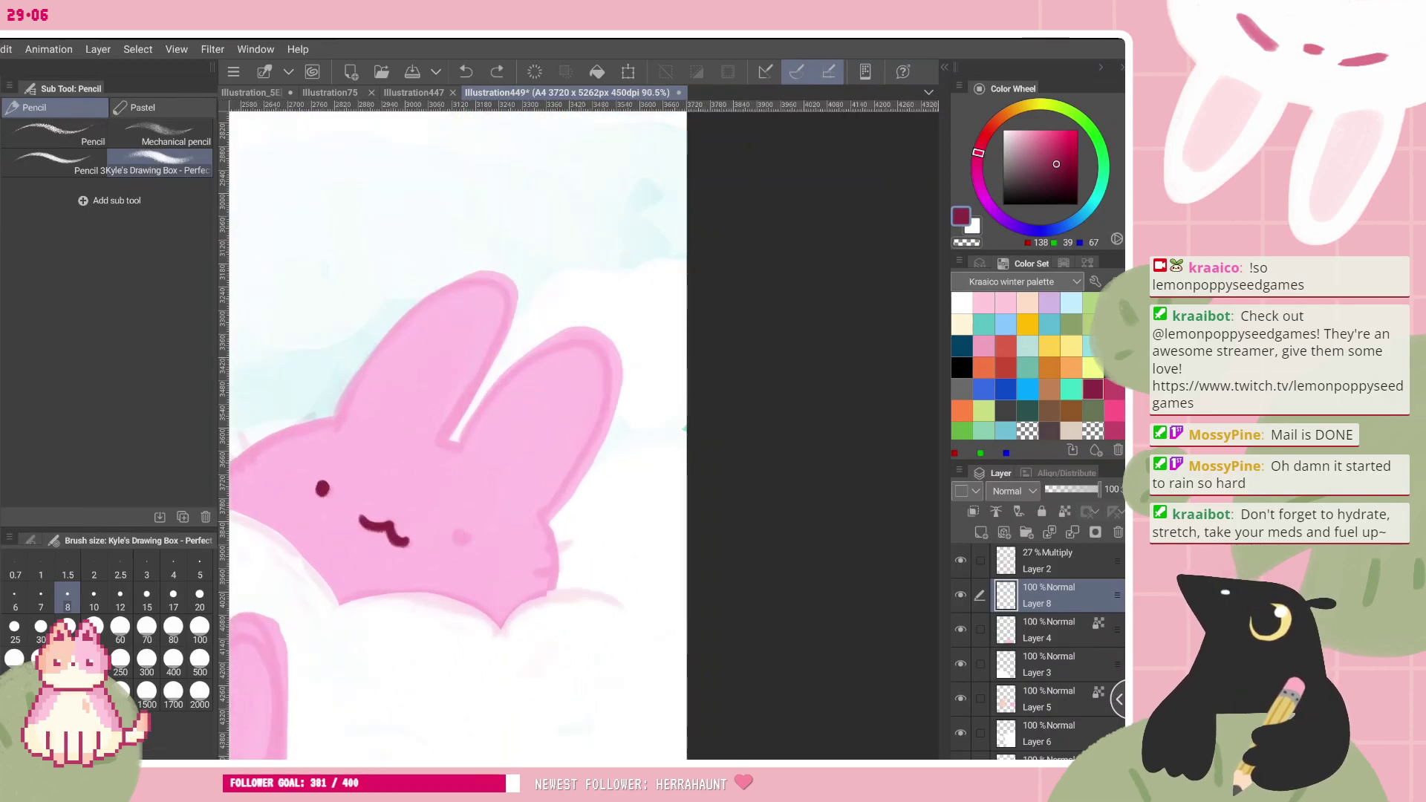
pyautogui.hotkey('ctrl', 'z')
# - Rotate the canvas and draw the curved cat-like mouth and second dot eye on the middle-right pink rabbit, following the sketch
pyautogui.scroll(-2, 389, 465)
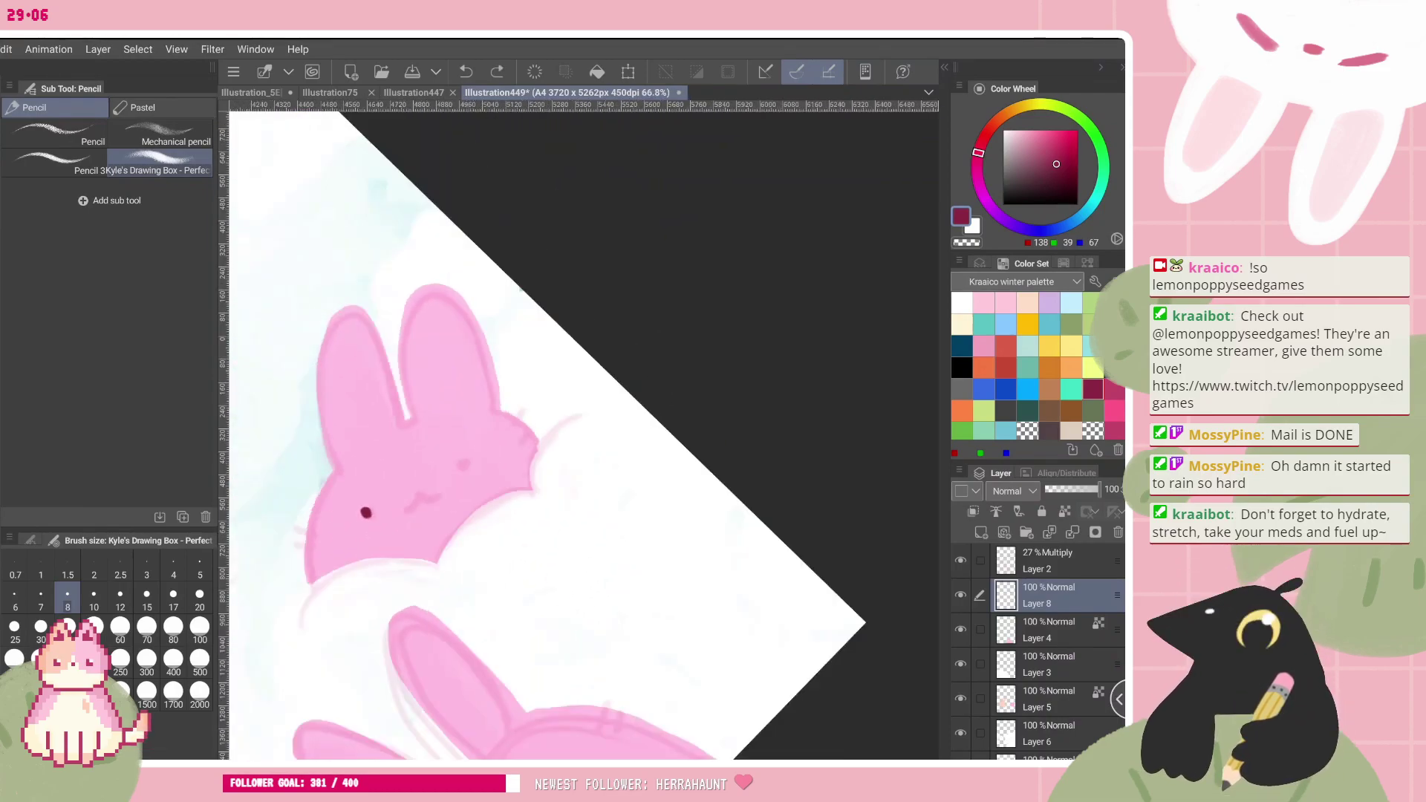
pyautogui.moveTo(406, 510); pyautogui.dragTo(444, 494)
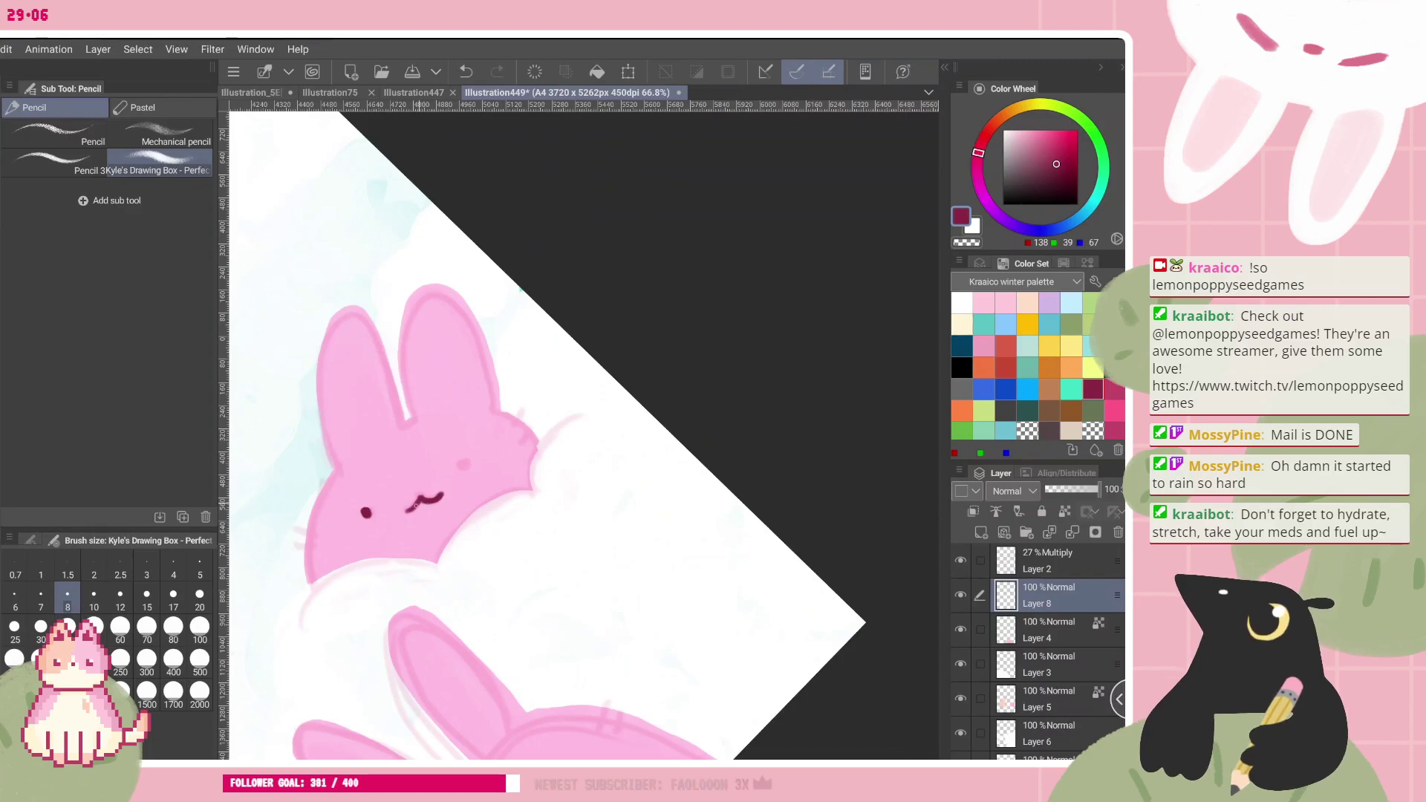
pyautogui.moveTo(464, 468); pyautogui.dragTo(465, 470)
pyautogui.hotkey('ctrl', 'z')
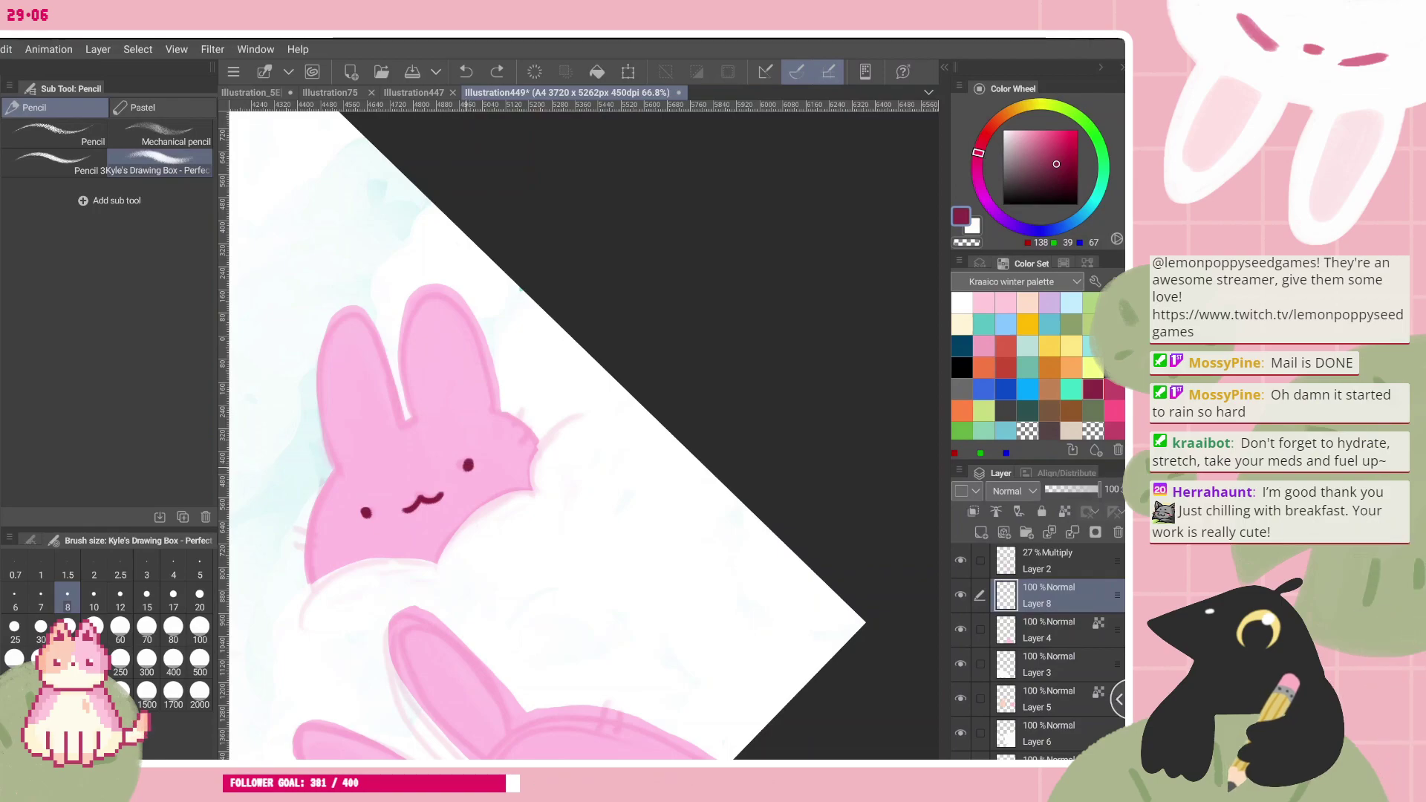
# - Reset the canvas rotation and draw two dot eyes and a wavy mouth on the bottom pink rabbit, following the sketch
pyautogui.scroll(-5, 579, 435)
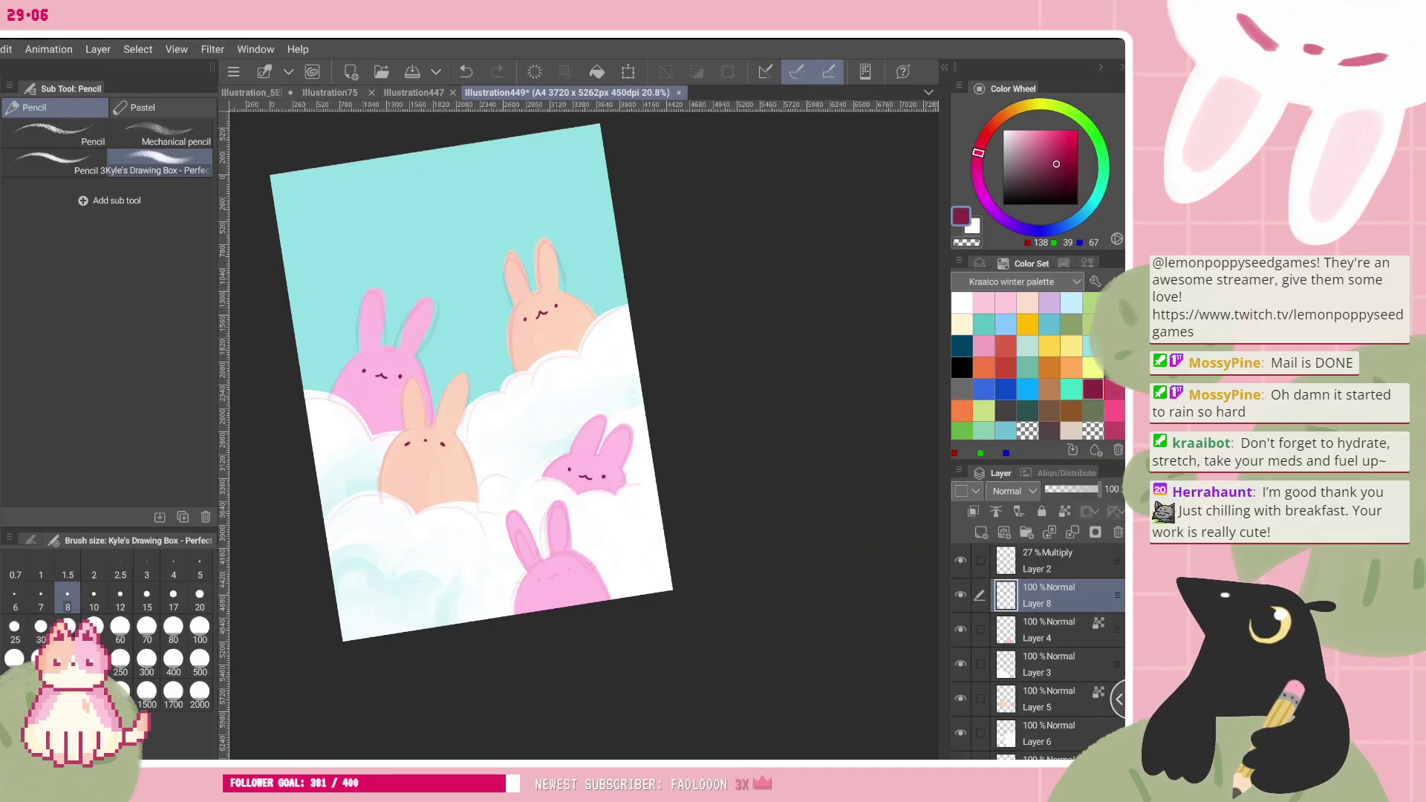
pyautogui.hotkey('ctrl', '@')
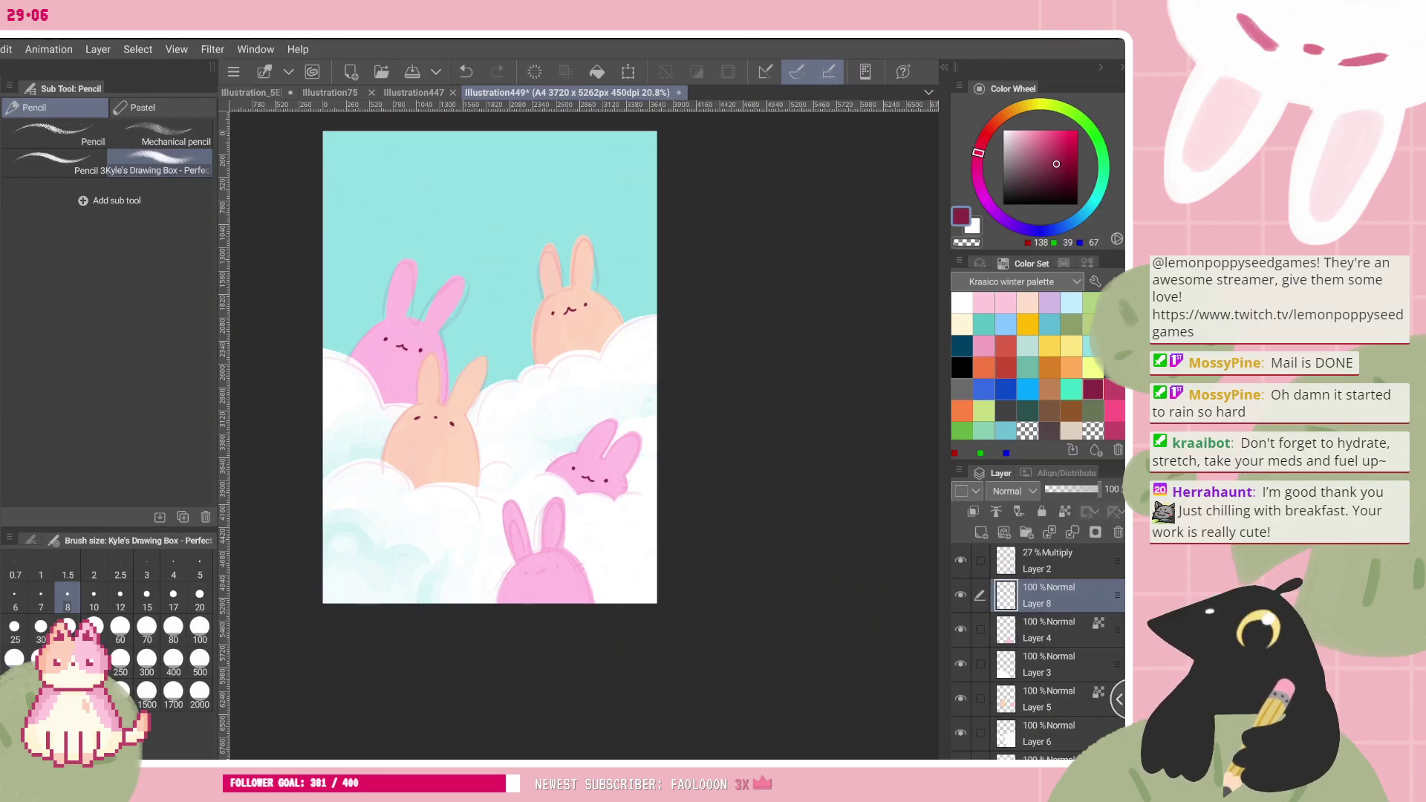
pyautogui.hotkey('ctrl', '+')
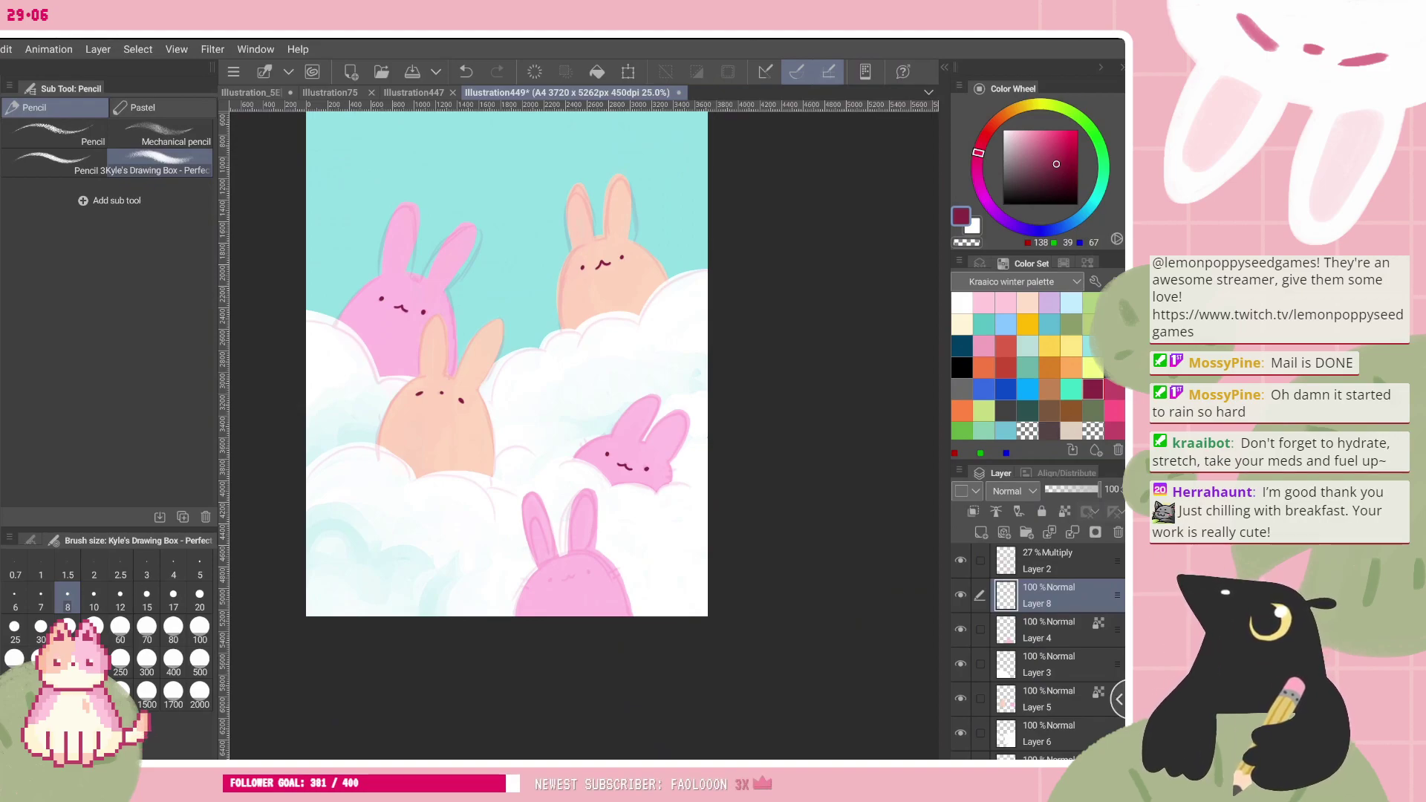
pyautogui.scroll(4, 584, 446)
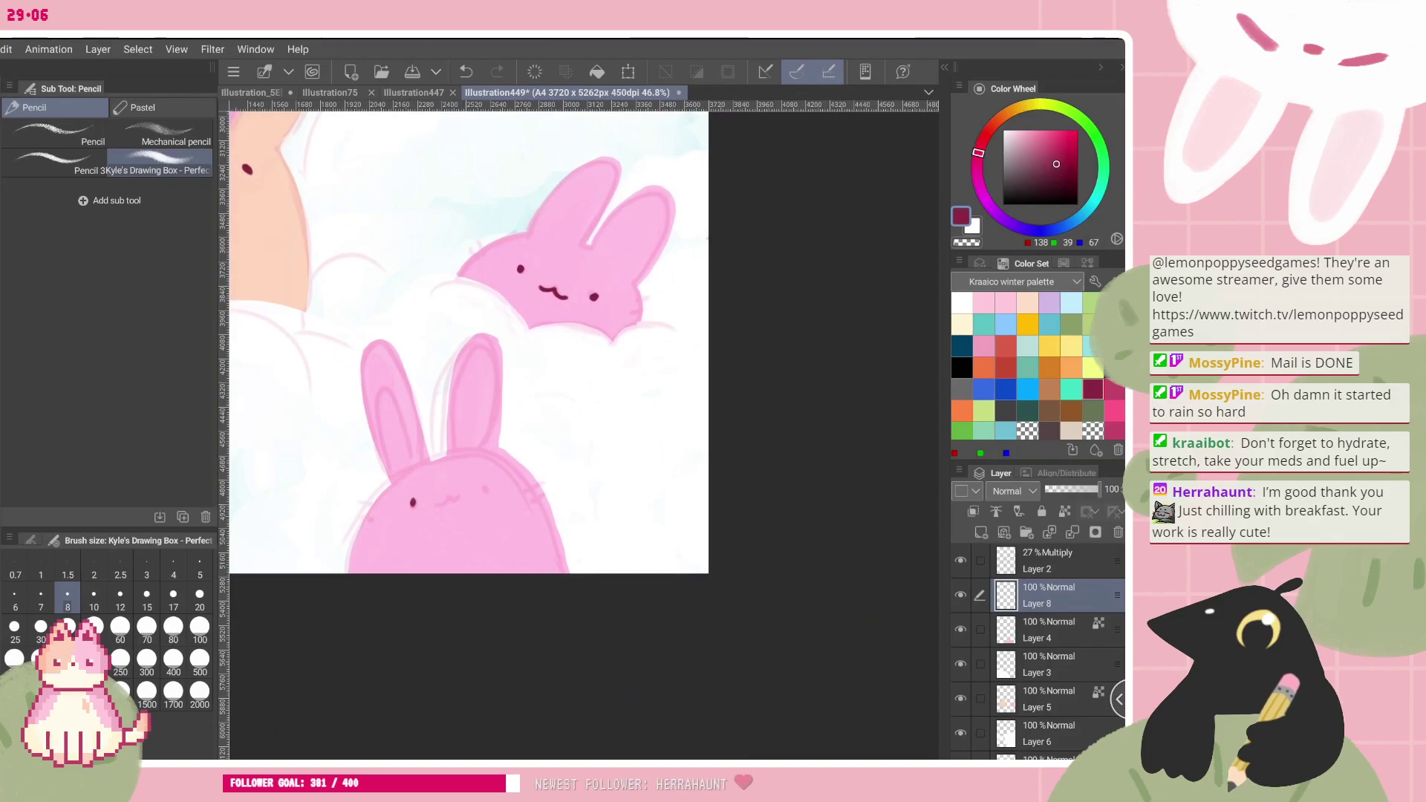
pyautogui.scroll(3, 305, 545)
pyautogui.click(372, 492)
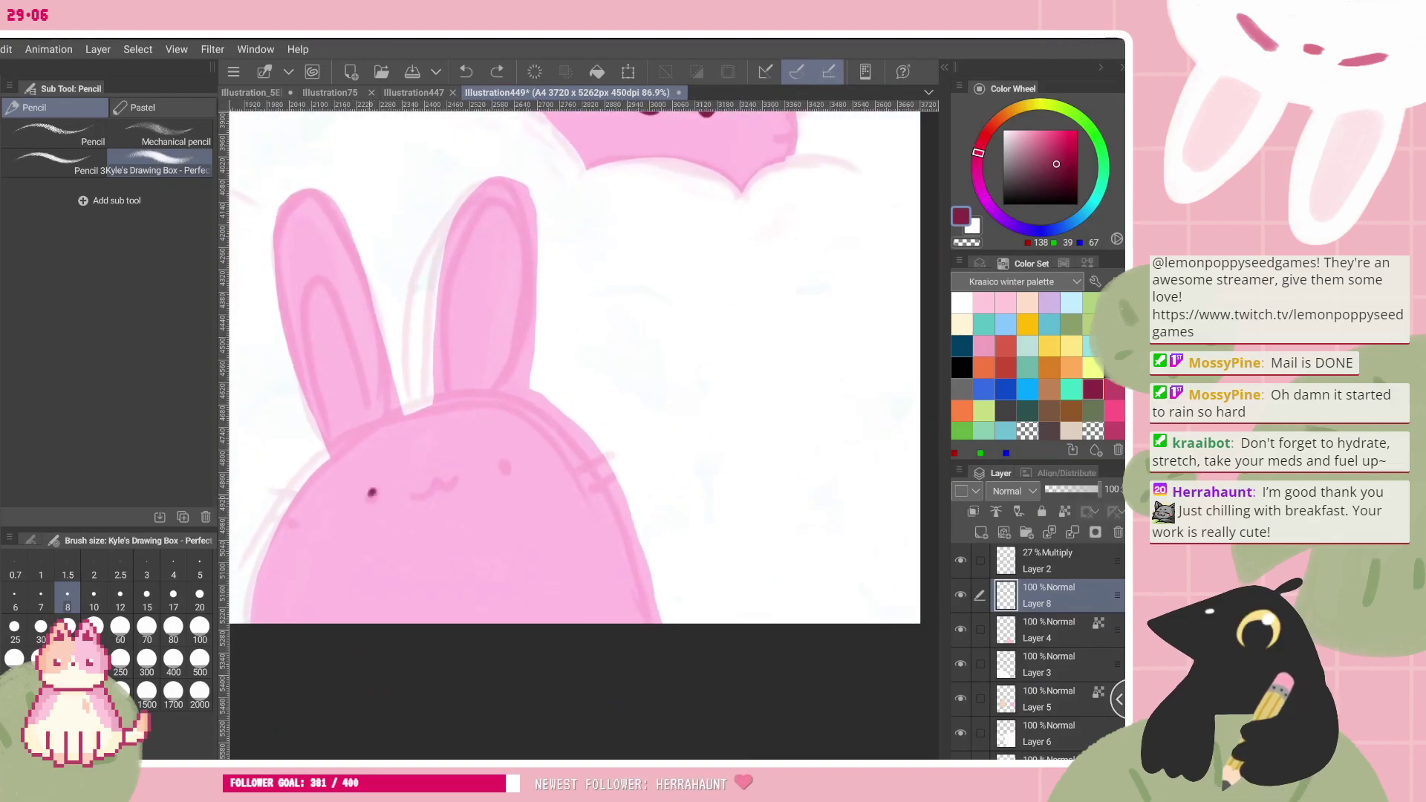
pyautogui.moveTo(417, 495)
pyautogui.mouseDown()
pyautogui.moveTo(439, 480)
pyautogui.moveTo(421, 495)
pyautogui.mouseUp()
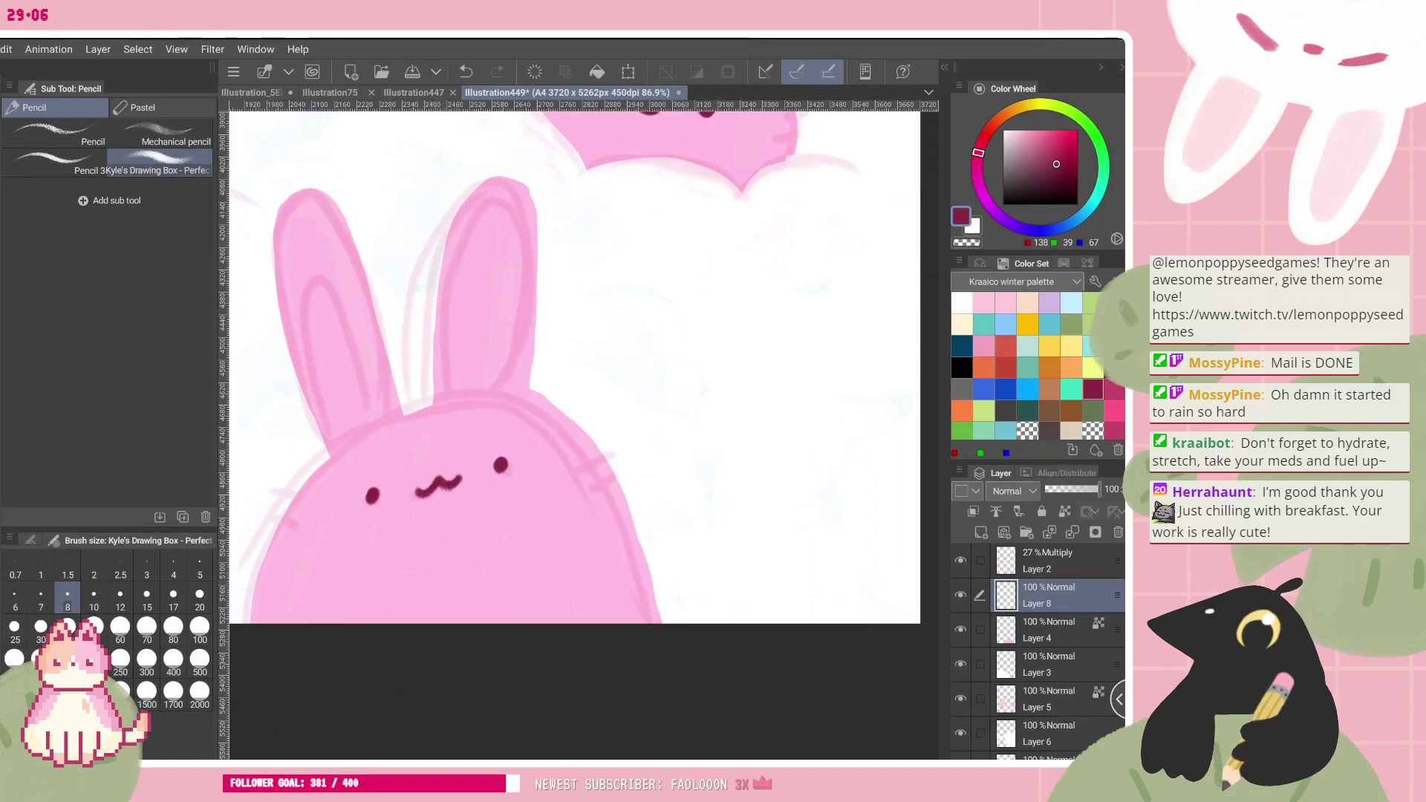
# - Check which rabbits are on Layer 5, add a new layer clipped to it, and choose pale cream (RGB 255, 251, 214)
pyautogui.scroll(-8, 556, 560)
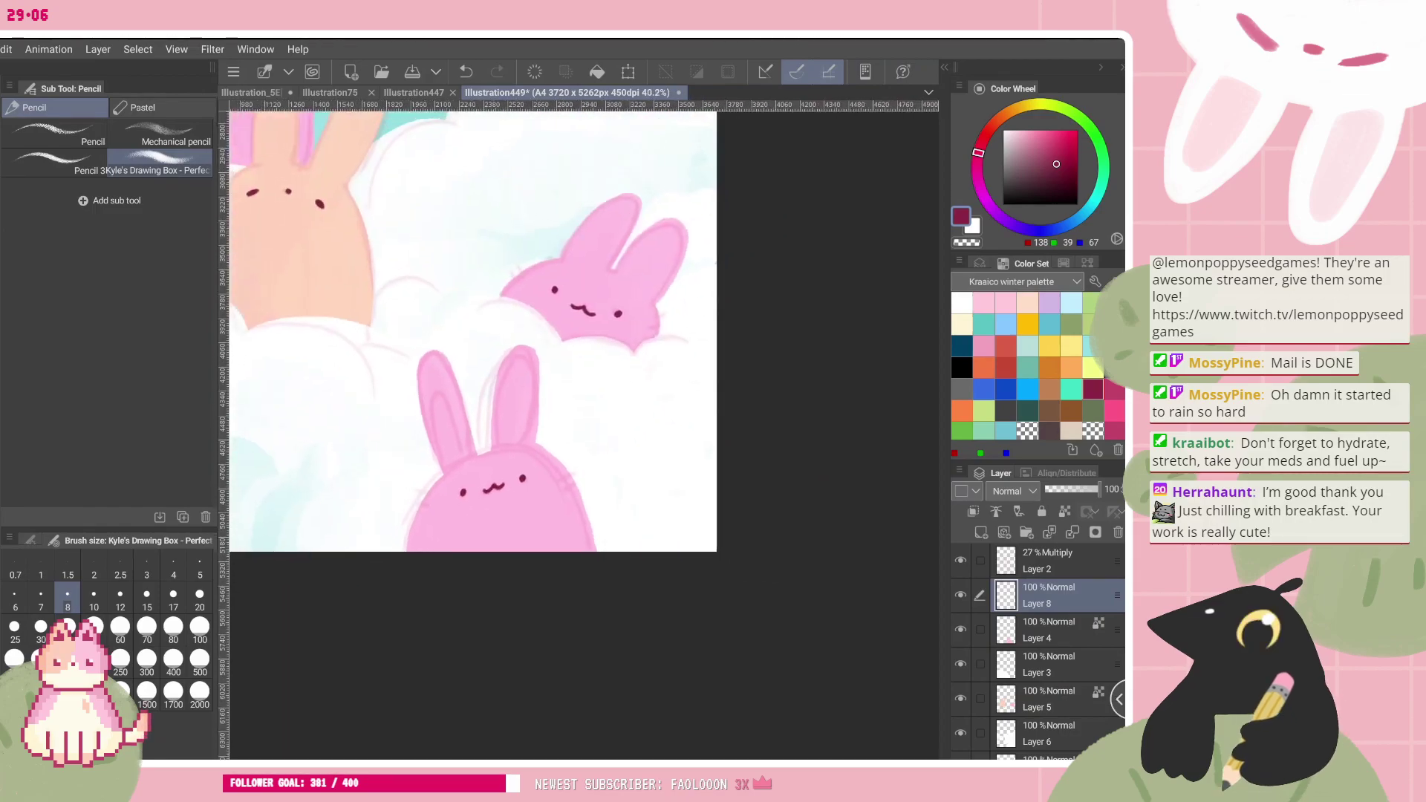
pyautogui.scroll(1, 560, 496)
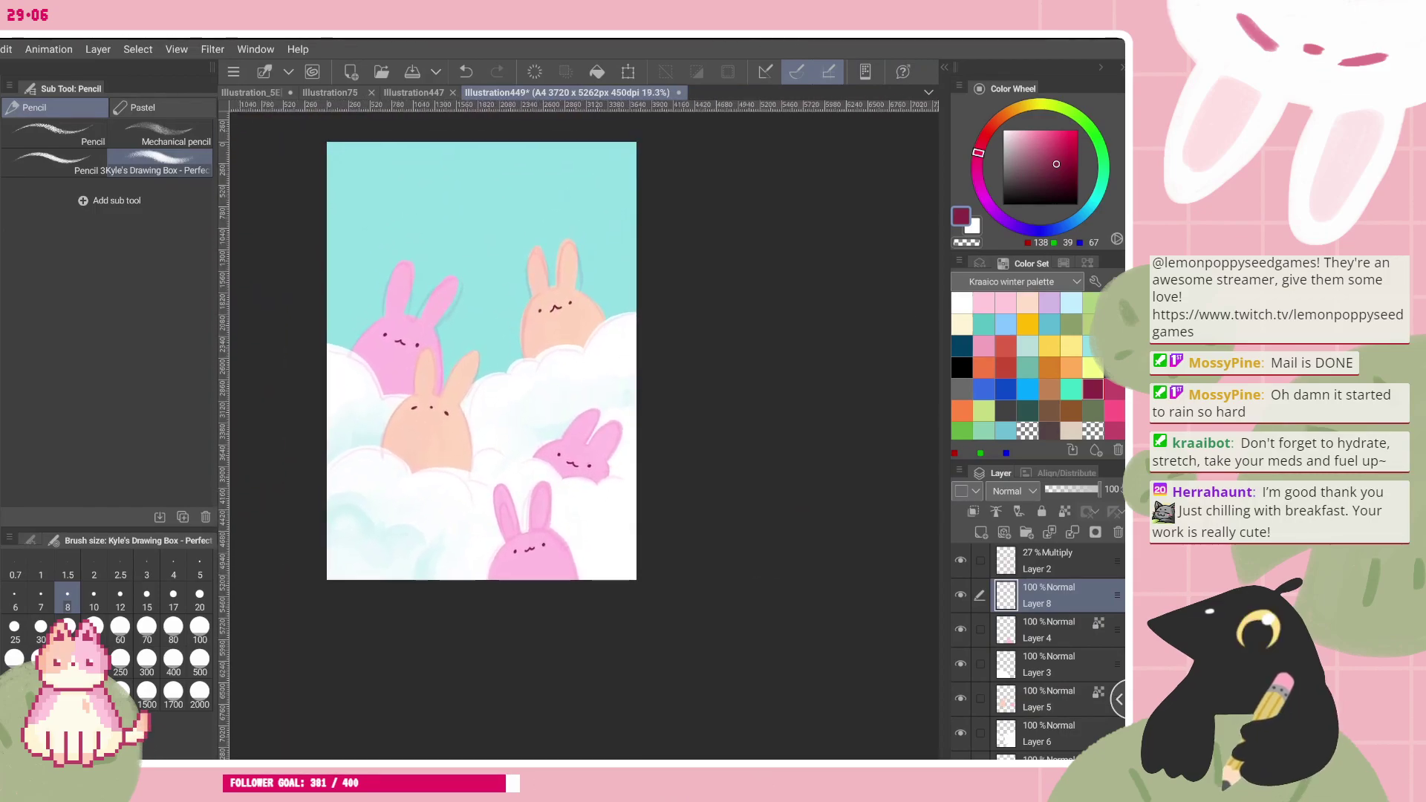
pyautogui.scroll(2, 459, 242)
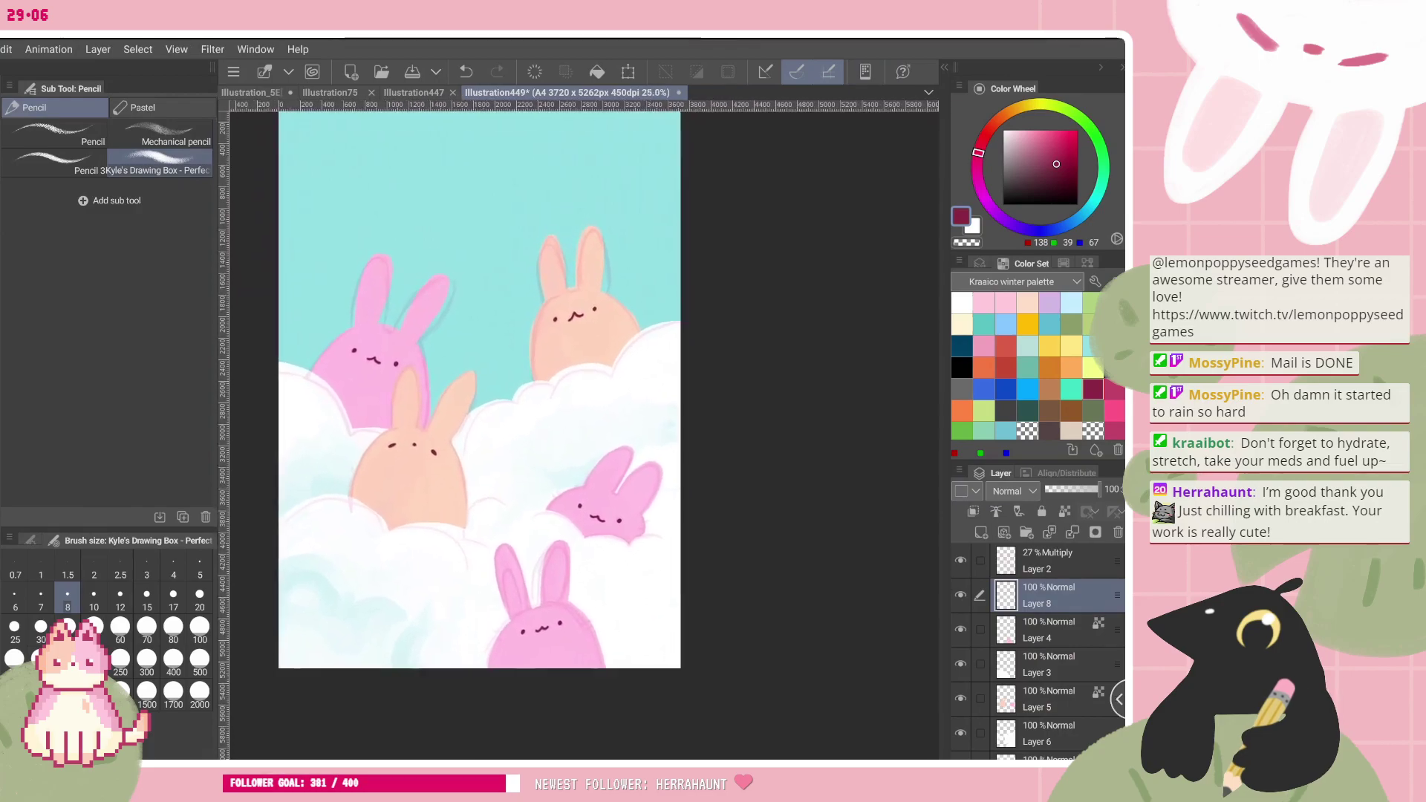
pyautogui.scroll(2, 445, 234)
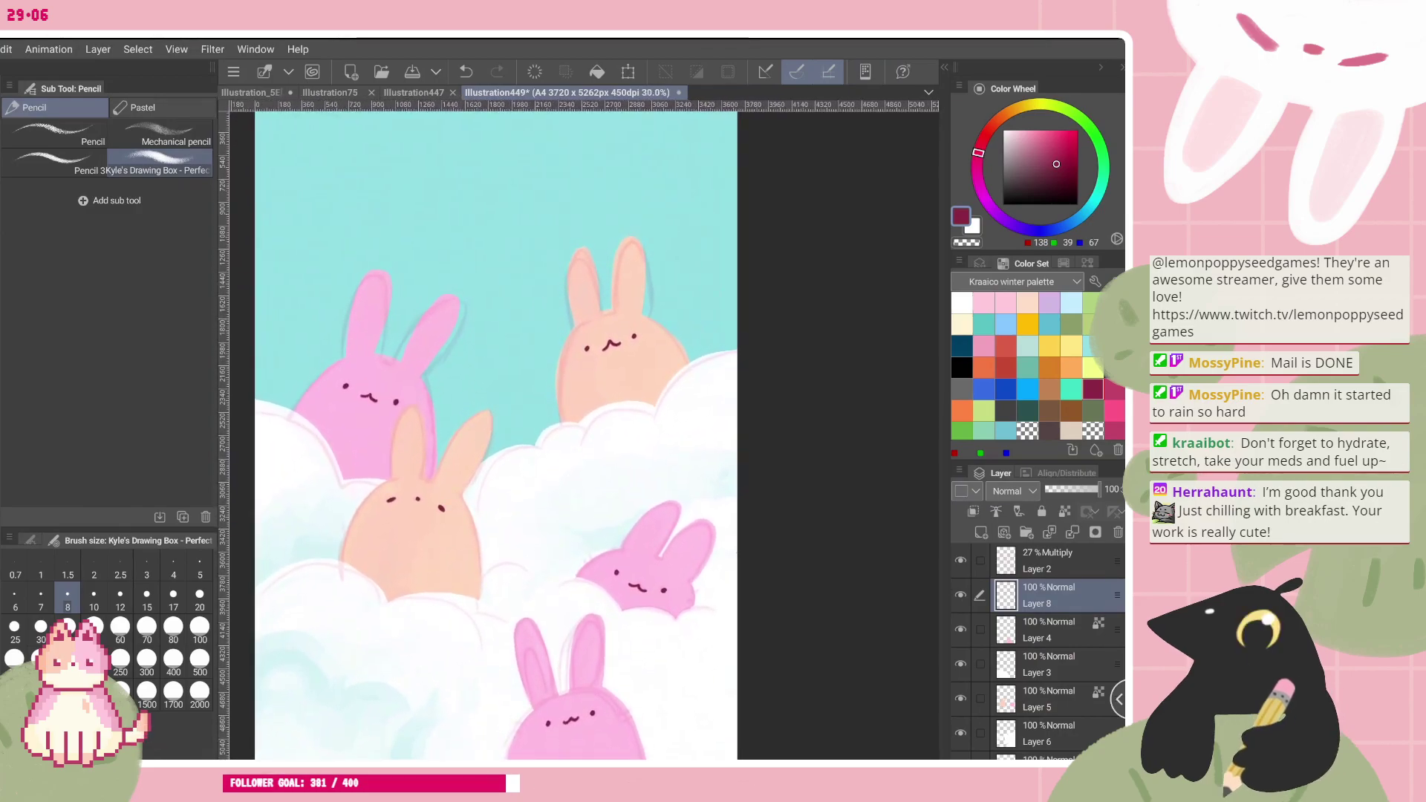
pyautogui.scroll(-1, 496, 435)
pyautogui.click(960, 596)
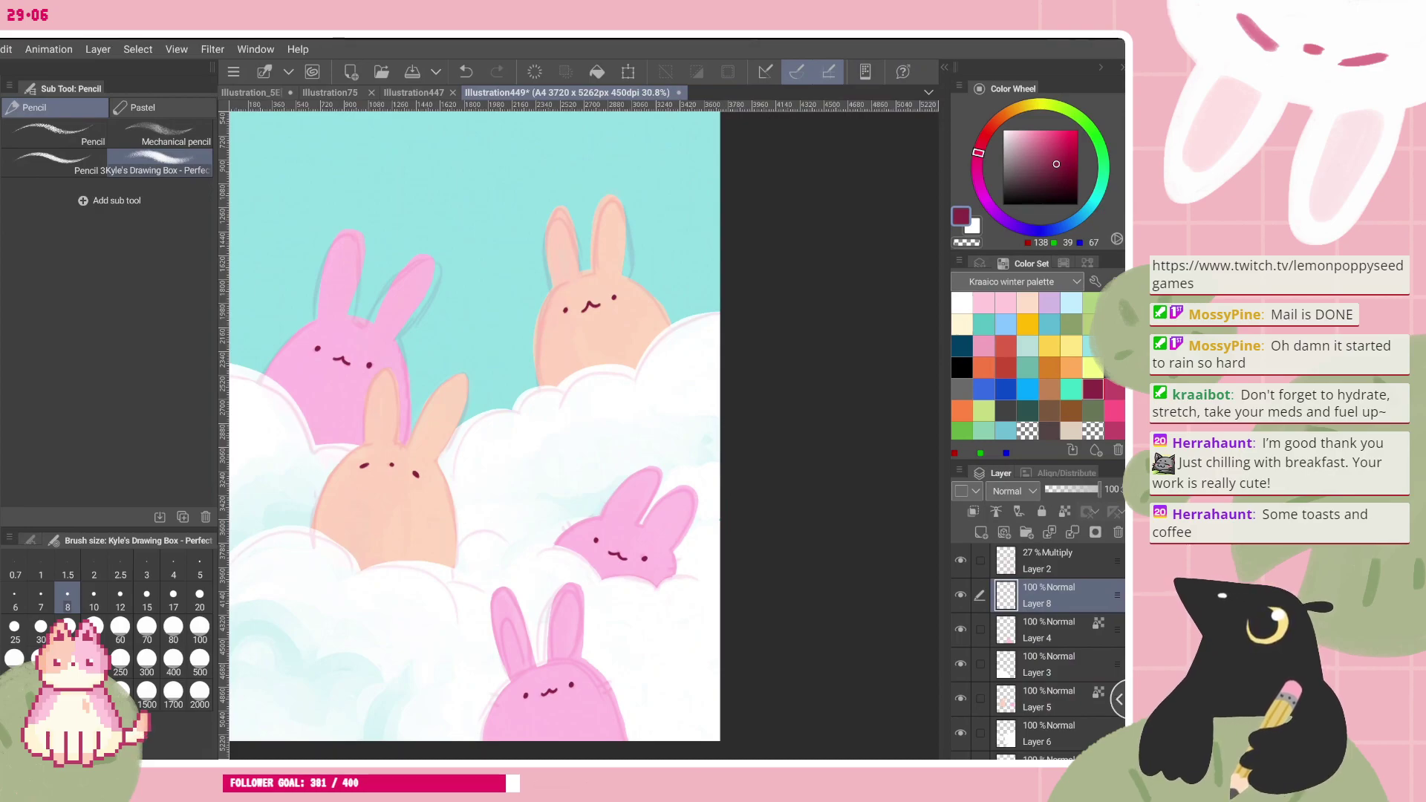
pyautogui.scroll(-2, 1050, 608)
pyautogui.click(1047, 643)
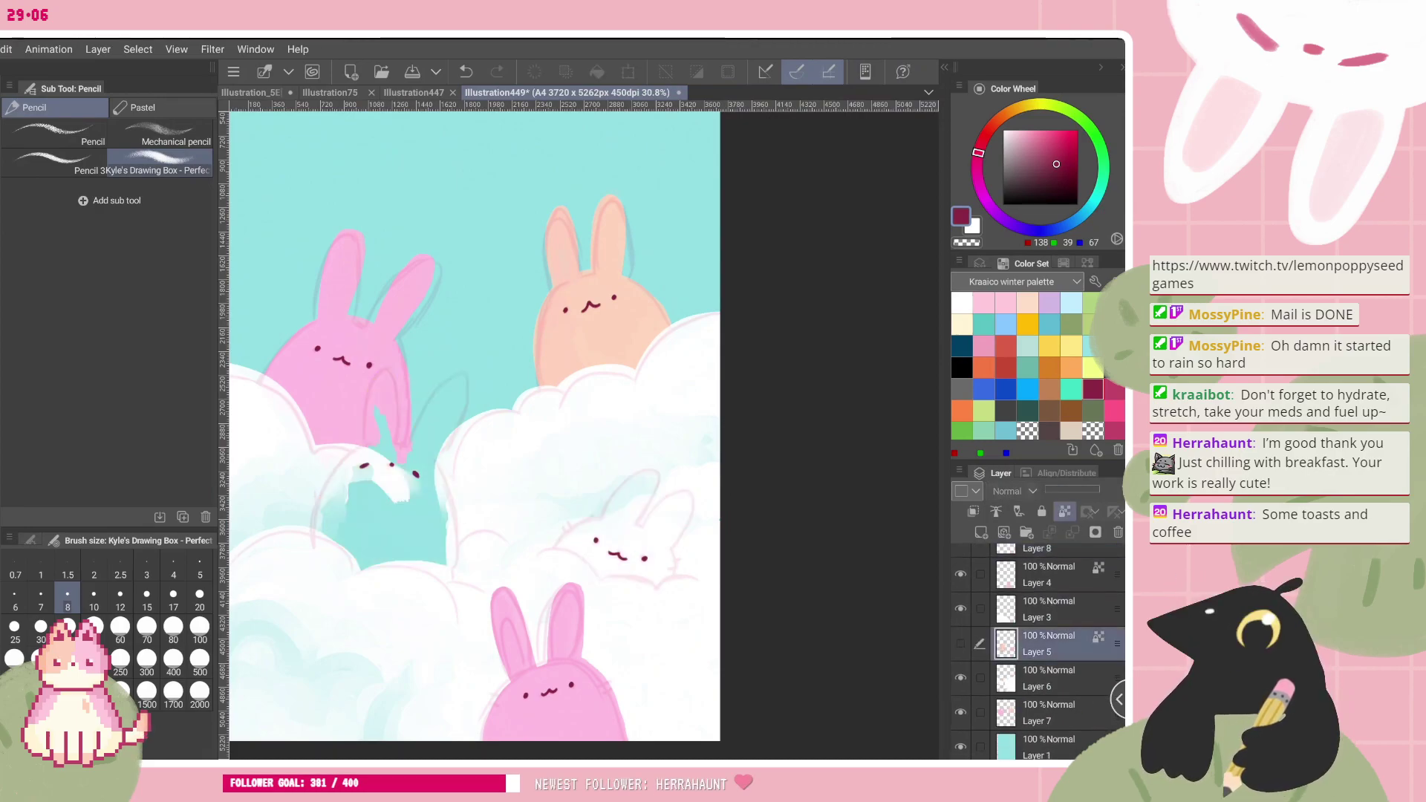
pyautogui.click(980, 531)
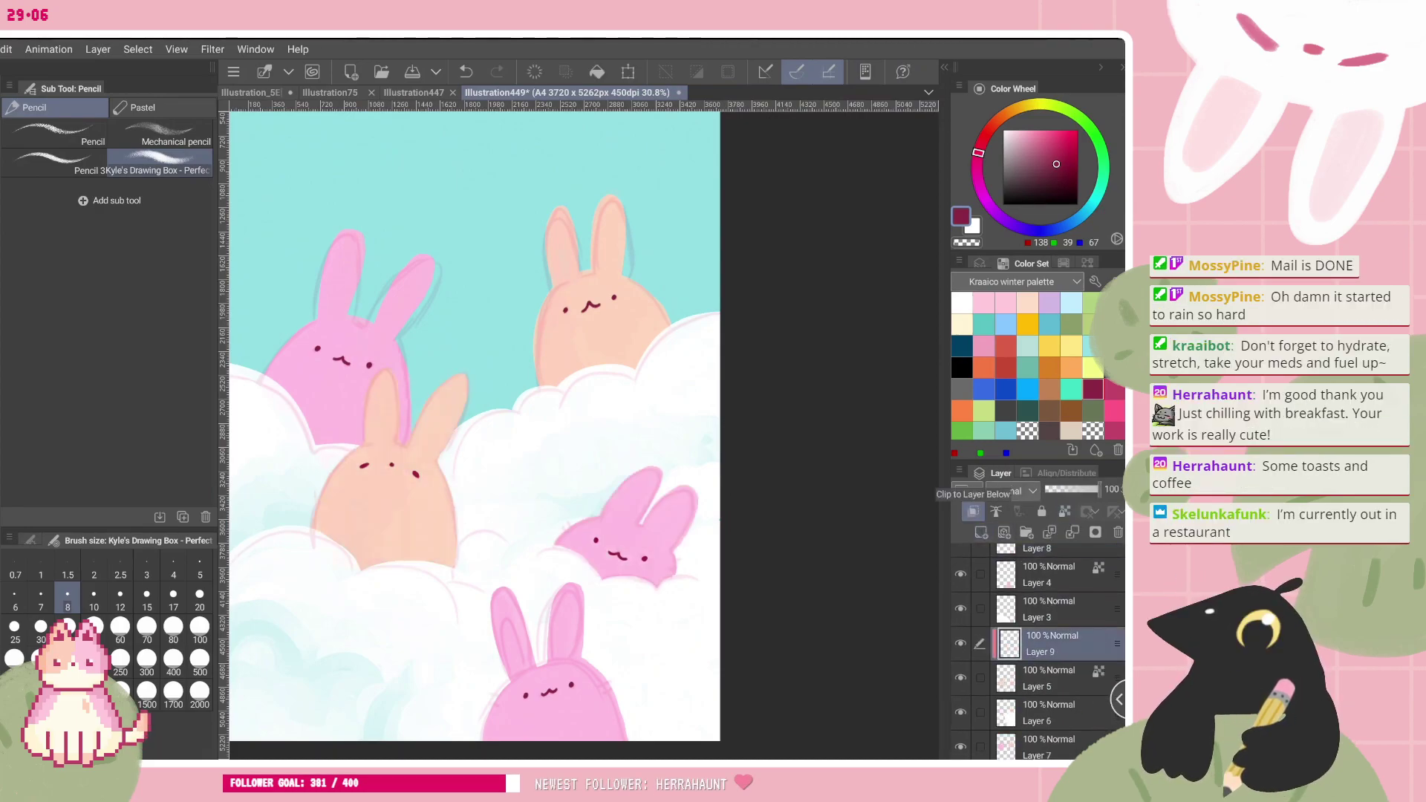
pyautogui.click(961, 324)
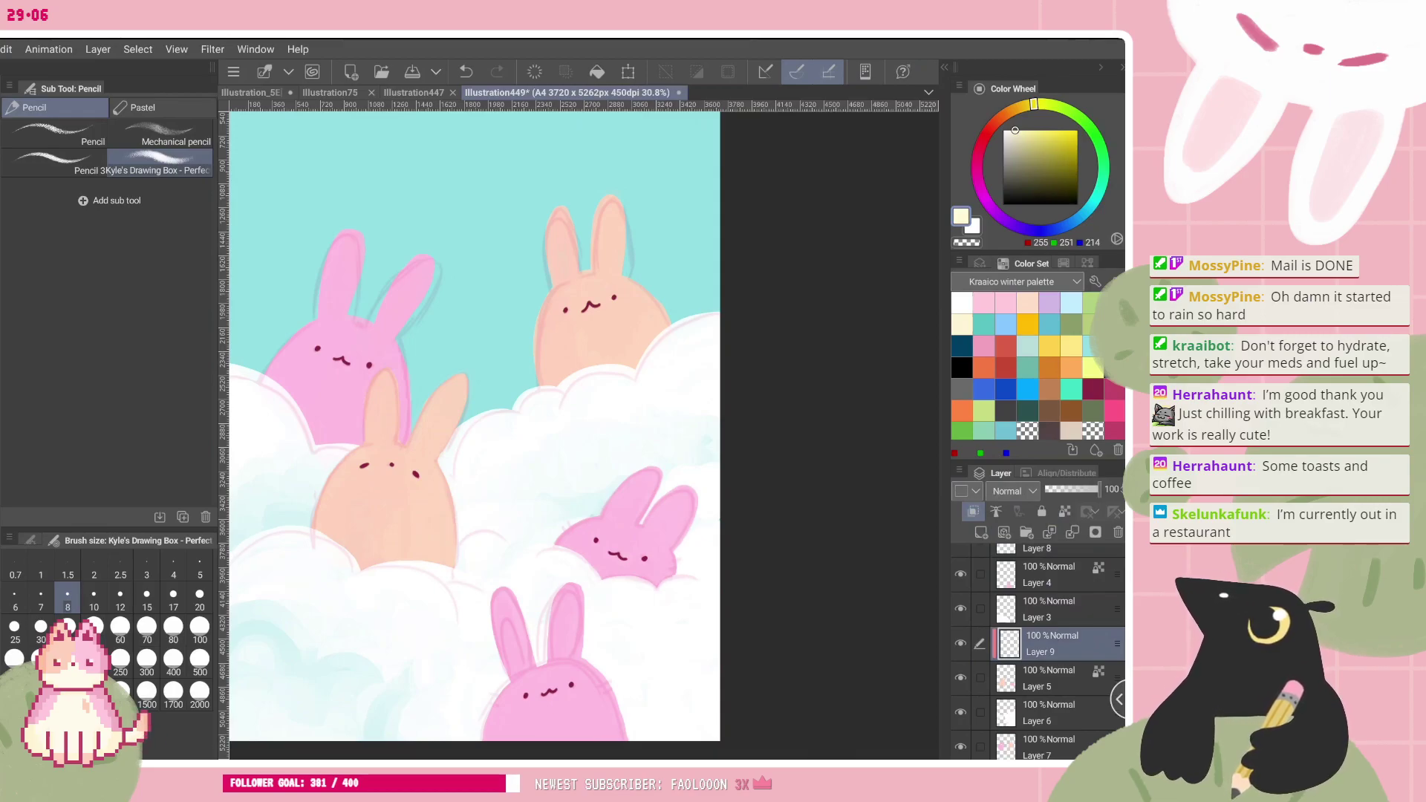
# - Set the pencil brush size to 15 and fill the left inner ear of the front peach bunny with pale yellow
pyautogui.scroll(5, 451, 391)
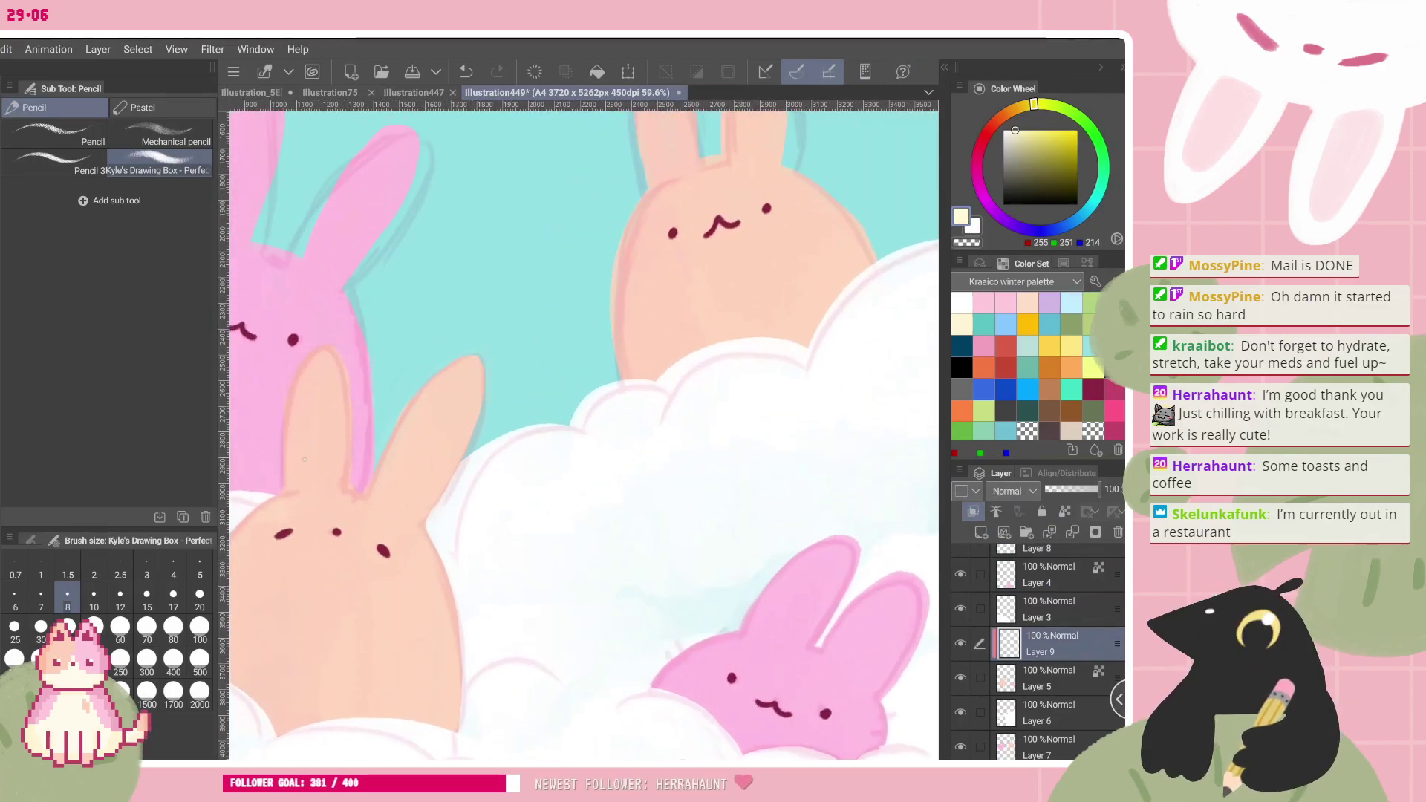
pyautogui.moveTo(306, 483); pyautogui.dragTo(323, 484)
pyautogui.hotkey('ctrl', 'z')
pyautogui.click(147, 599)
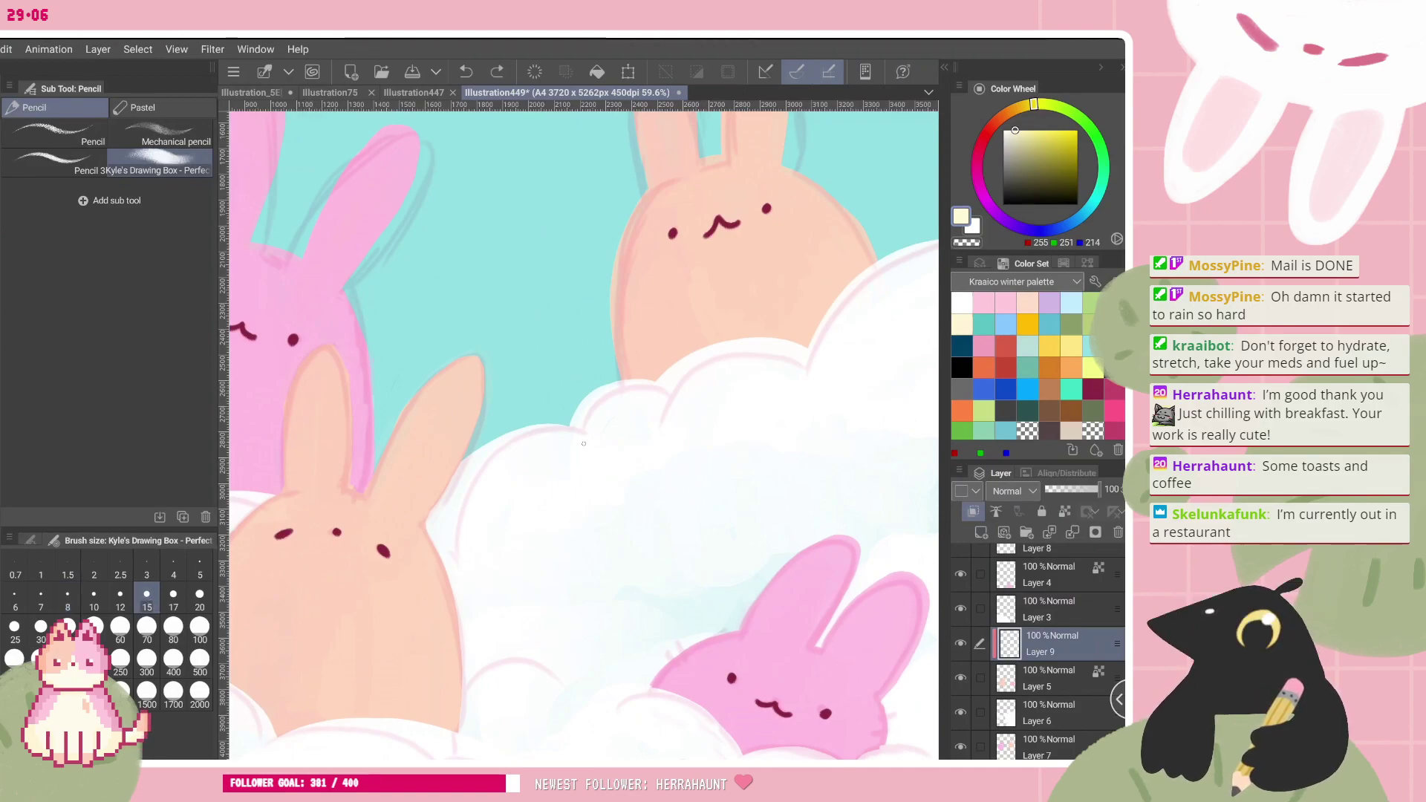
pyautogui.moveTo(305, 486)
pyautogui.mouseDown()
pyautogui.moveTo(324, 385)
pyautogui.moveTo(317, 480)
pyautogui.mouseUp()
pyautogui.moveTo(321, 404); pyautogui.dragTo(321, 475)
# - Try to fill the front peach bunny's right inner ear with pale yellow at brush size 15
pyautogui.moveTo(773, 707); pyautogui.dragTo(849, 566)
pyautogui.moveTo(402, 460)
pyautogui.mouseDown()
pyautogui.moveTo(414, 390)
pyautogui.moveTo(428, 454)
pyautogui.mouseUp()
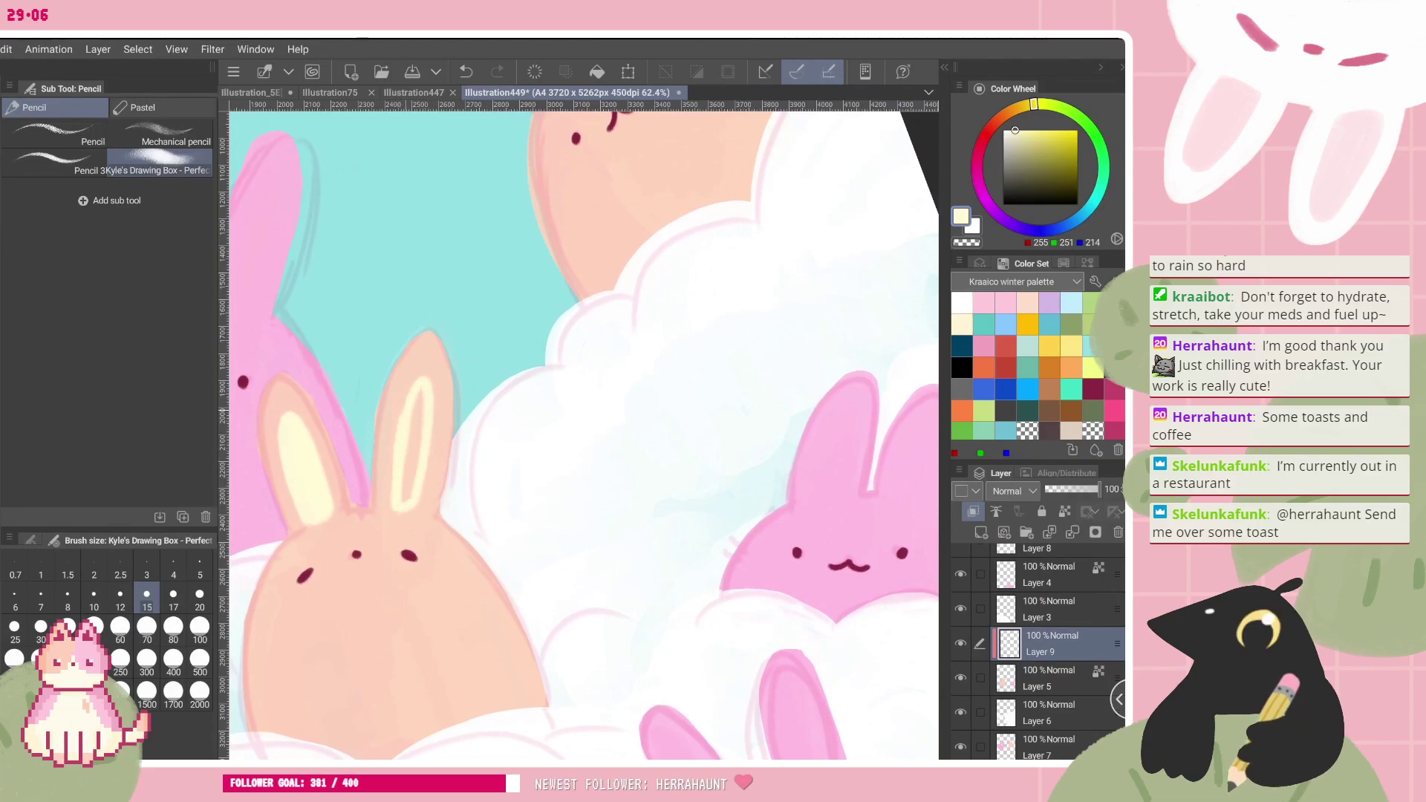
pyautogui.moveTo(421, 396); pyautogui.dragTo(406, 492)
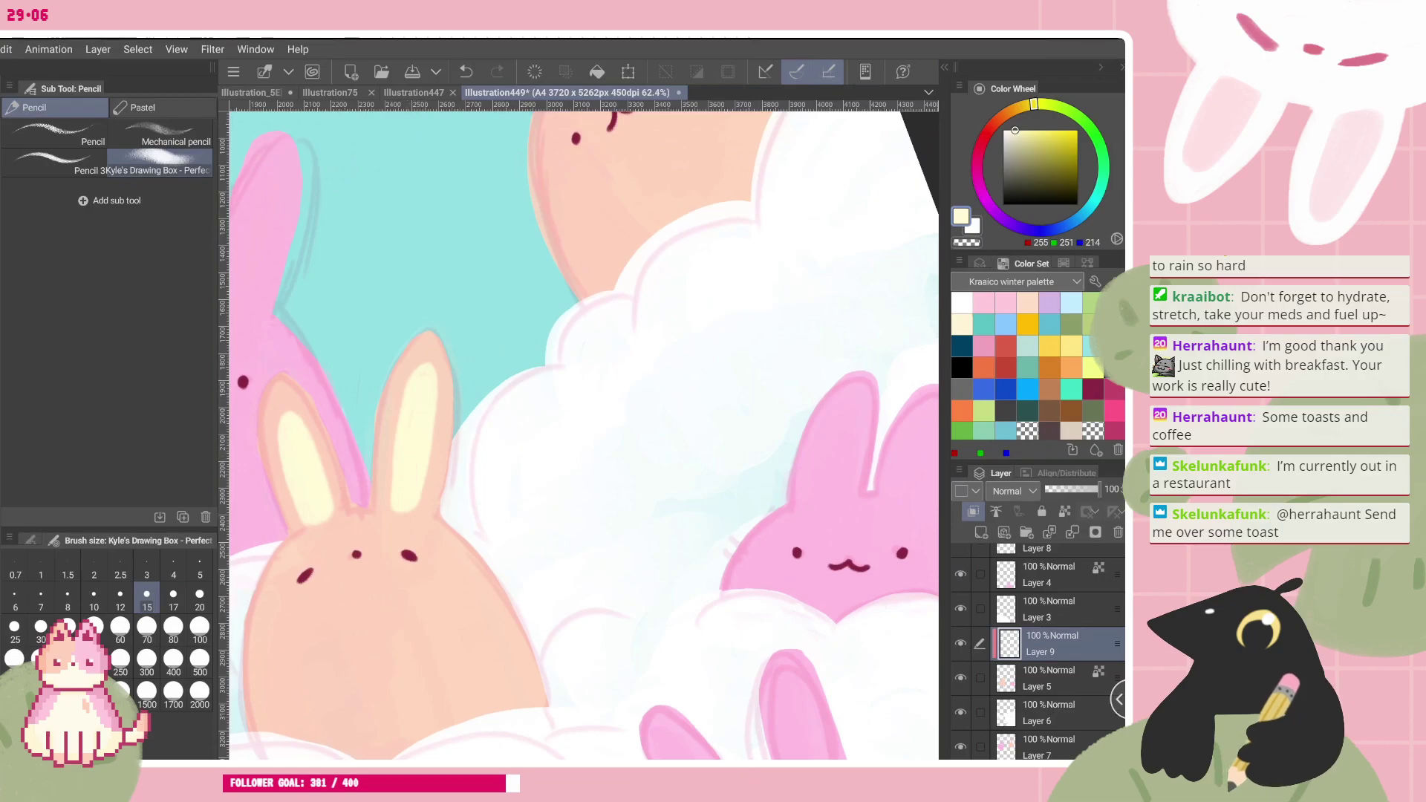
# - Reduce the brush size to 10, undo the right inner ear's fill, and repaint it in pale yellow
pyautogui.press('[')
pyautogui.press('[')
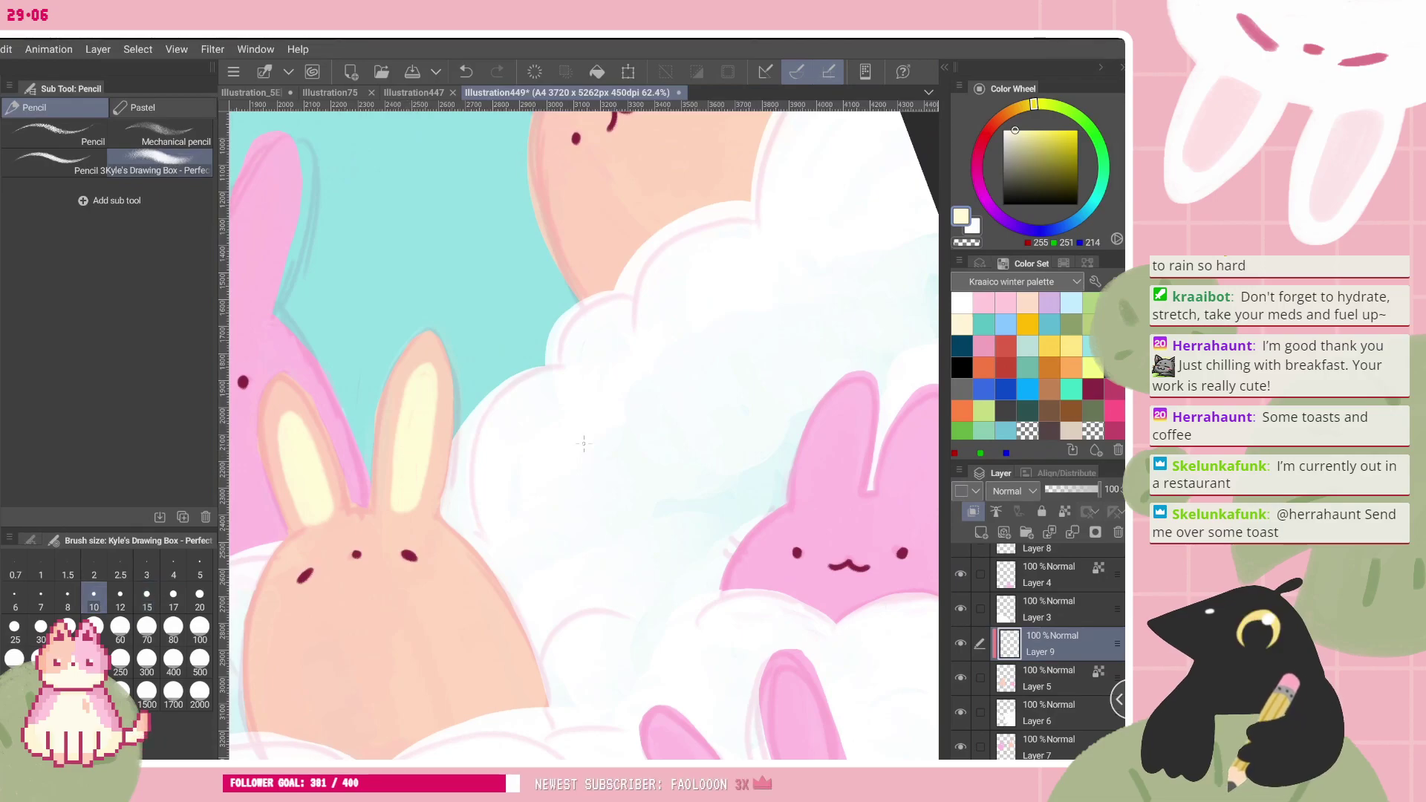
pyautogui.hotkey('ctrl', 'z')
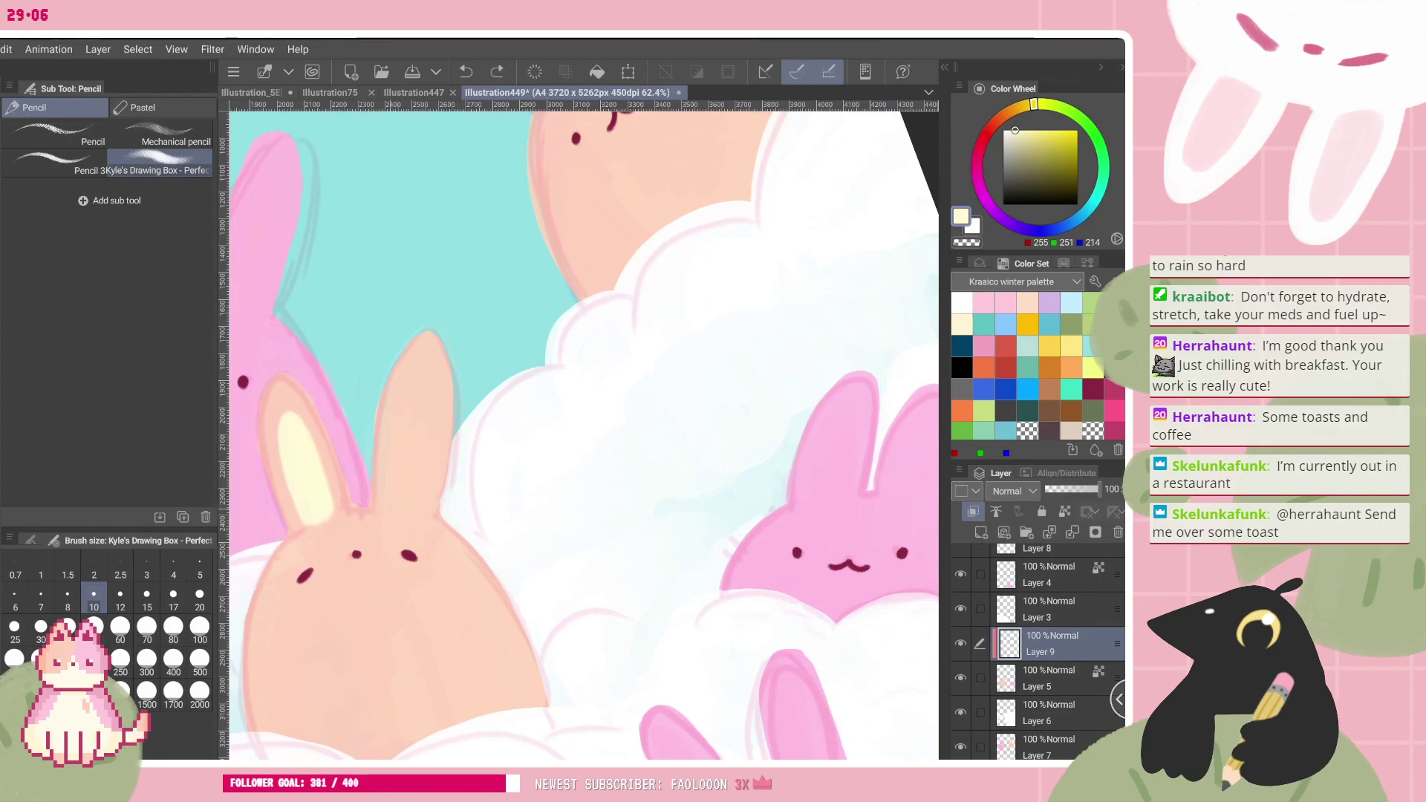
pyautogui.moveTo(410, 461)
pyautogui.mouseDown()
pyautogui.moveTo(423, 367)
pyautogui.moveTo(423, 505)
pyautogui.mouseUp()
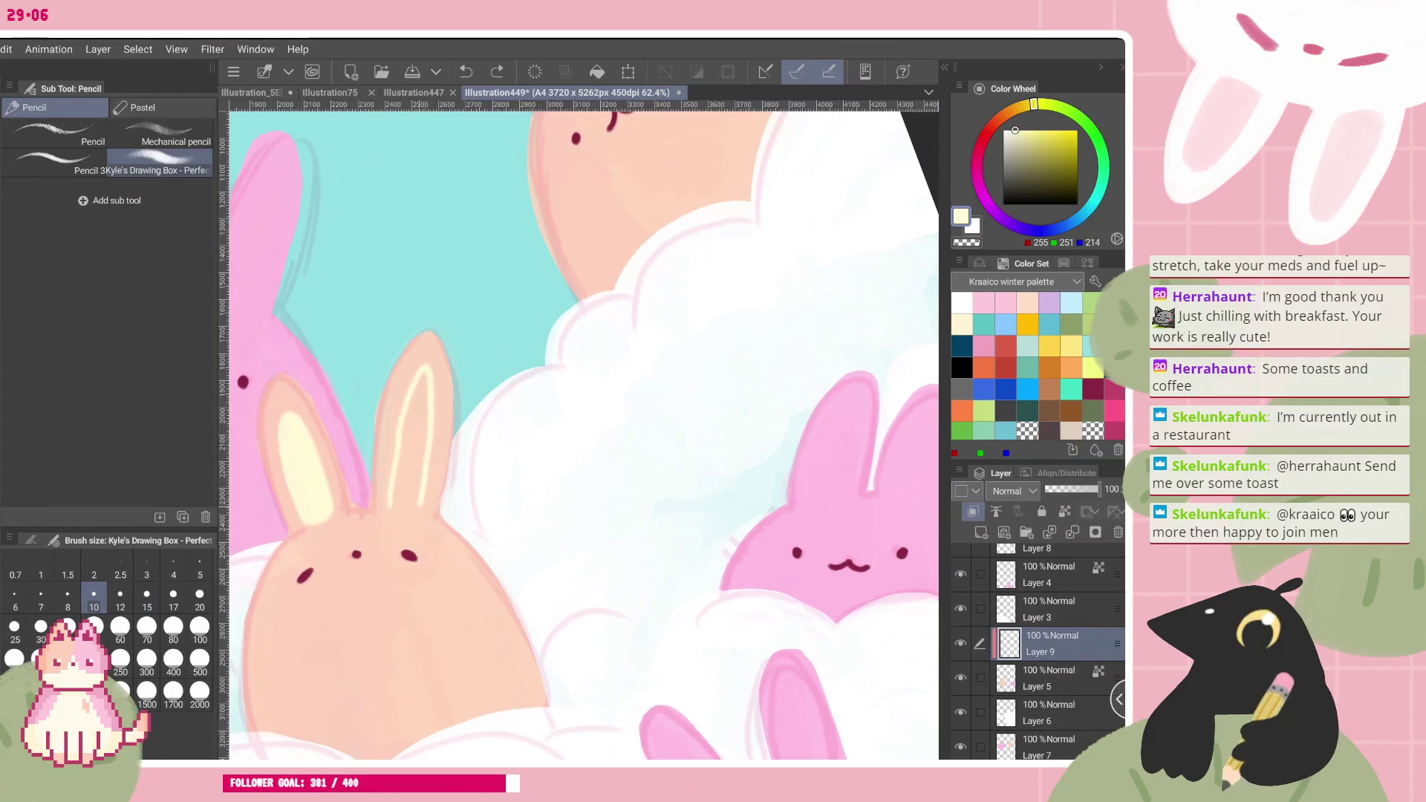
pyautogui.moveTo(425, 379); pyautogui.dragTo(409, 462)
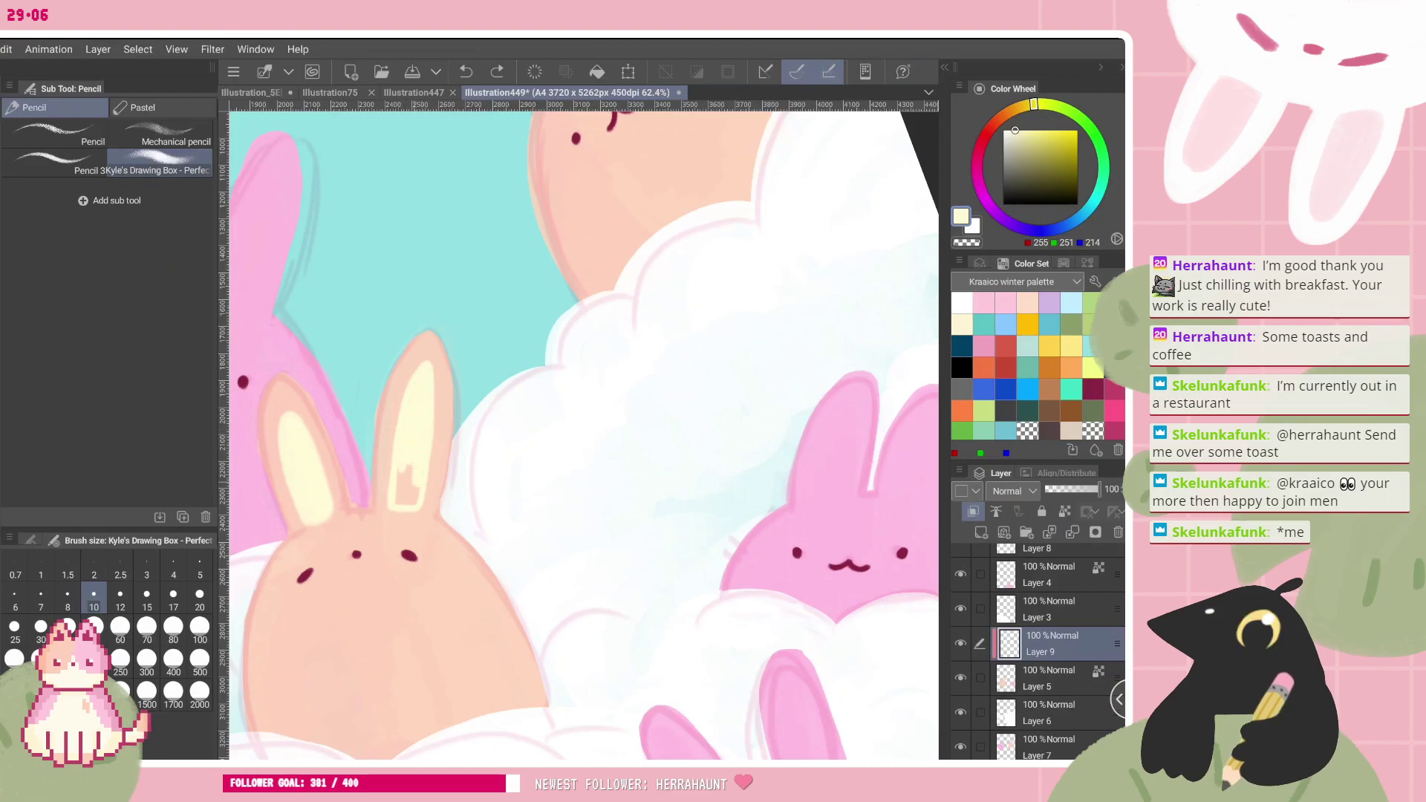
pyautogui.moveTo(408, 477); pyautogui.dragTo(406, 502)
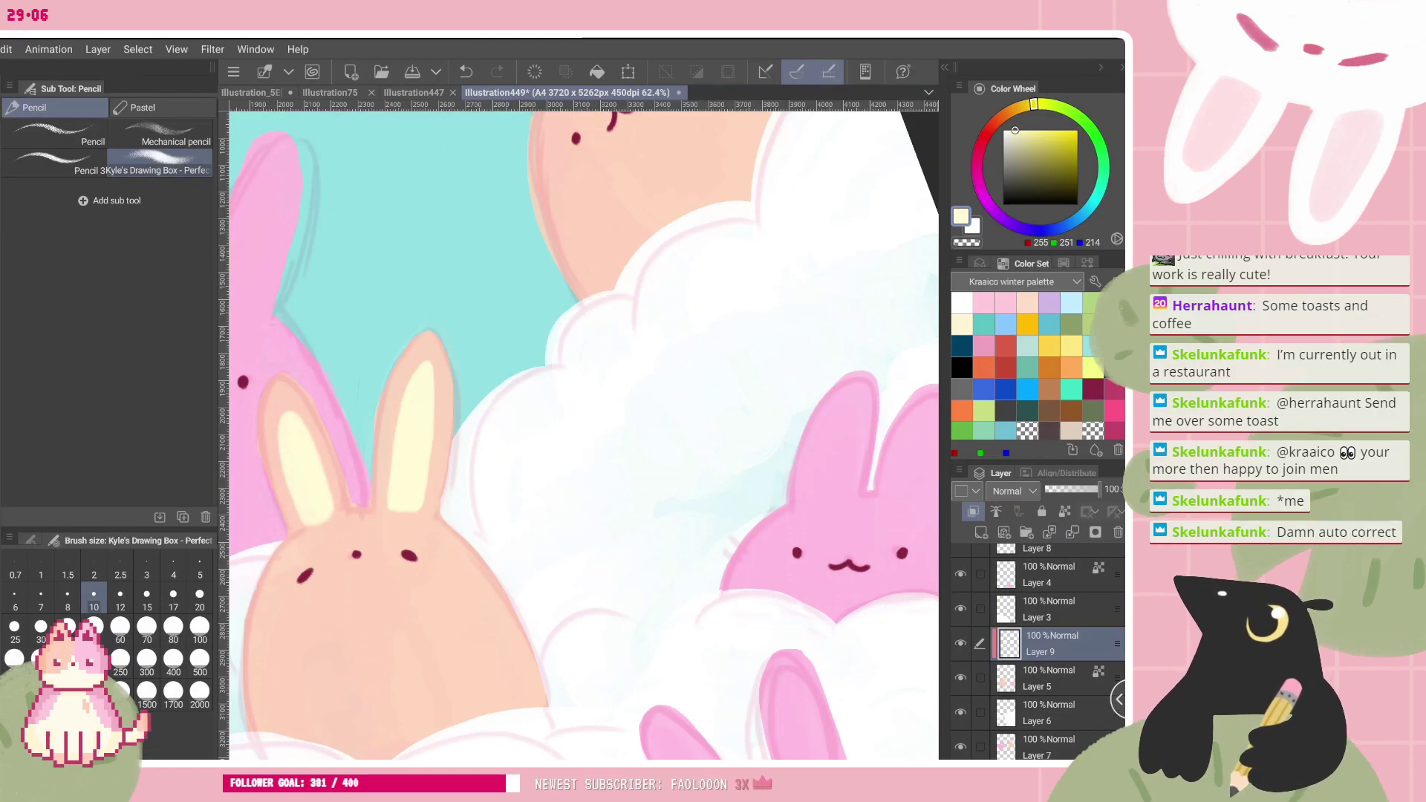
pyautogui.scroll(-2, 583, 436)
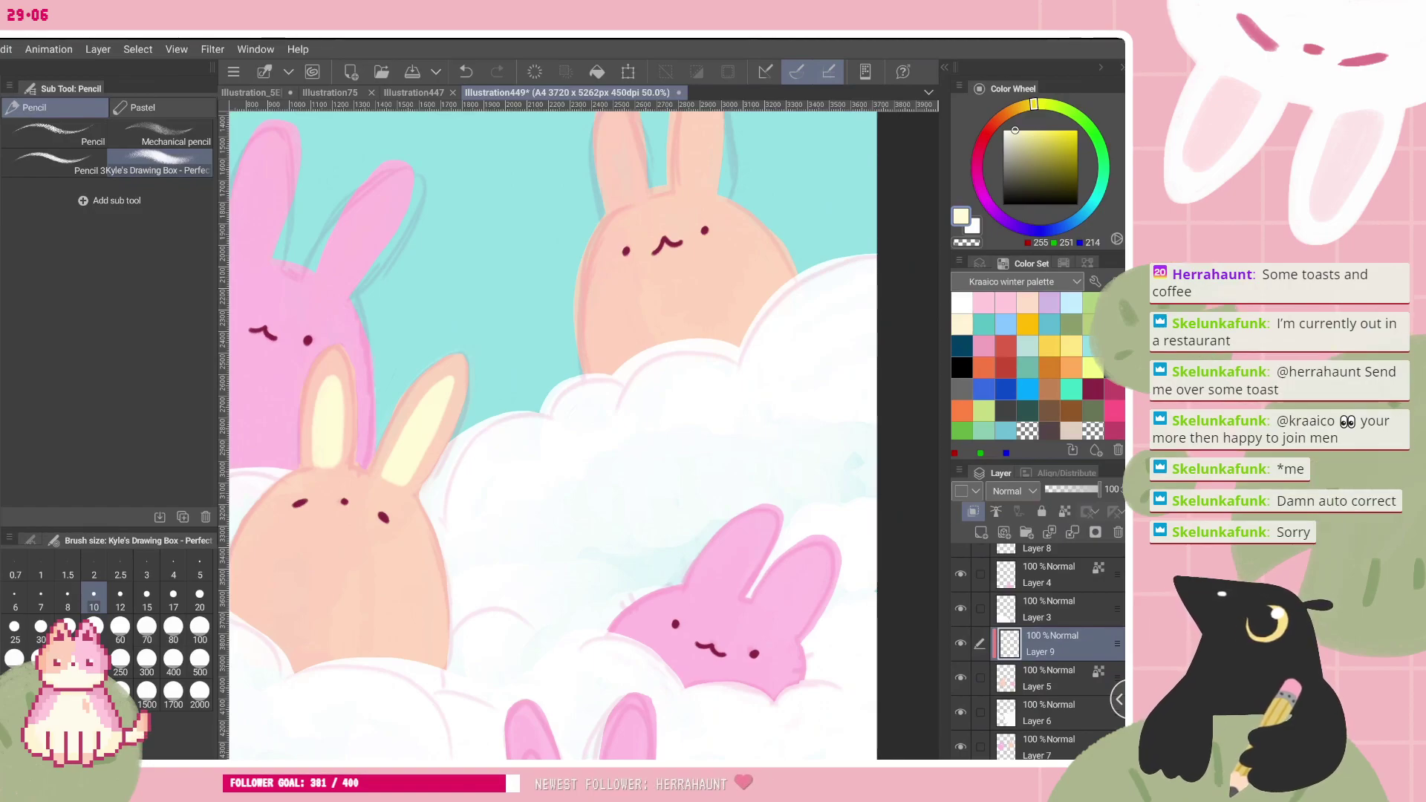
pyautogui.scroll(1, 363, 303)
pyautogui.scroll(2, 316, 304)
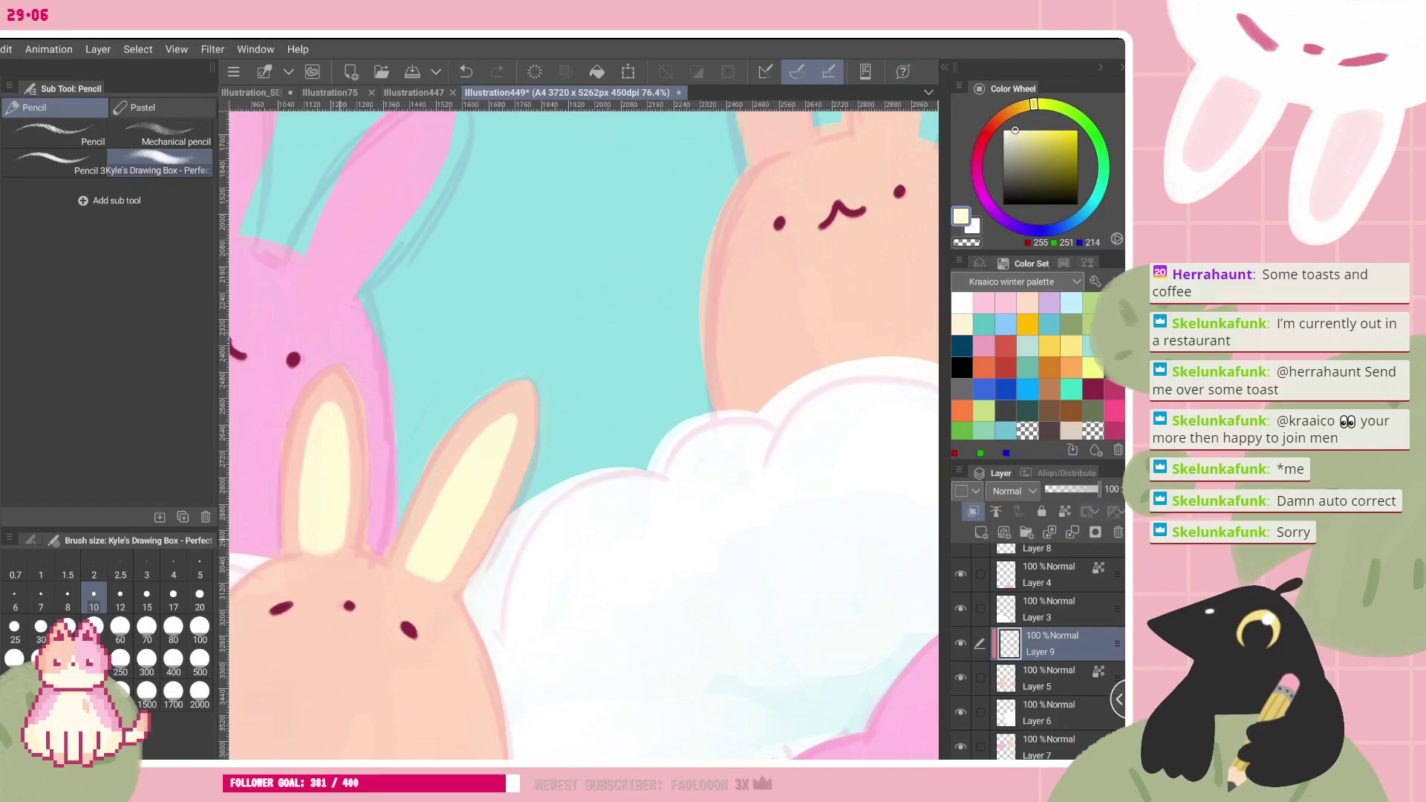
pyautogui.scroll(-1, 356, 544)
pyautogui.press('c')
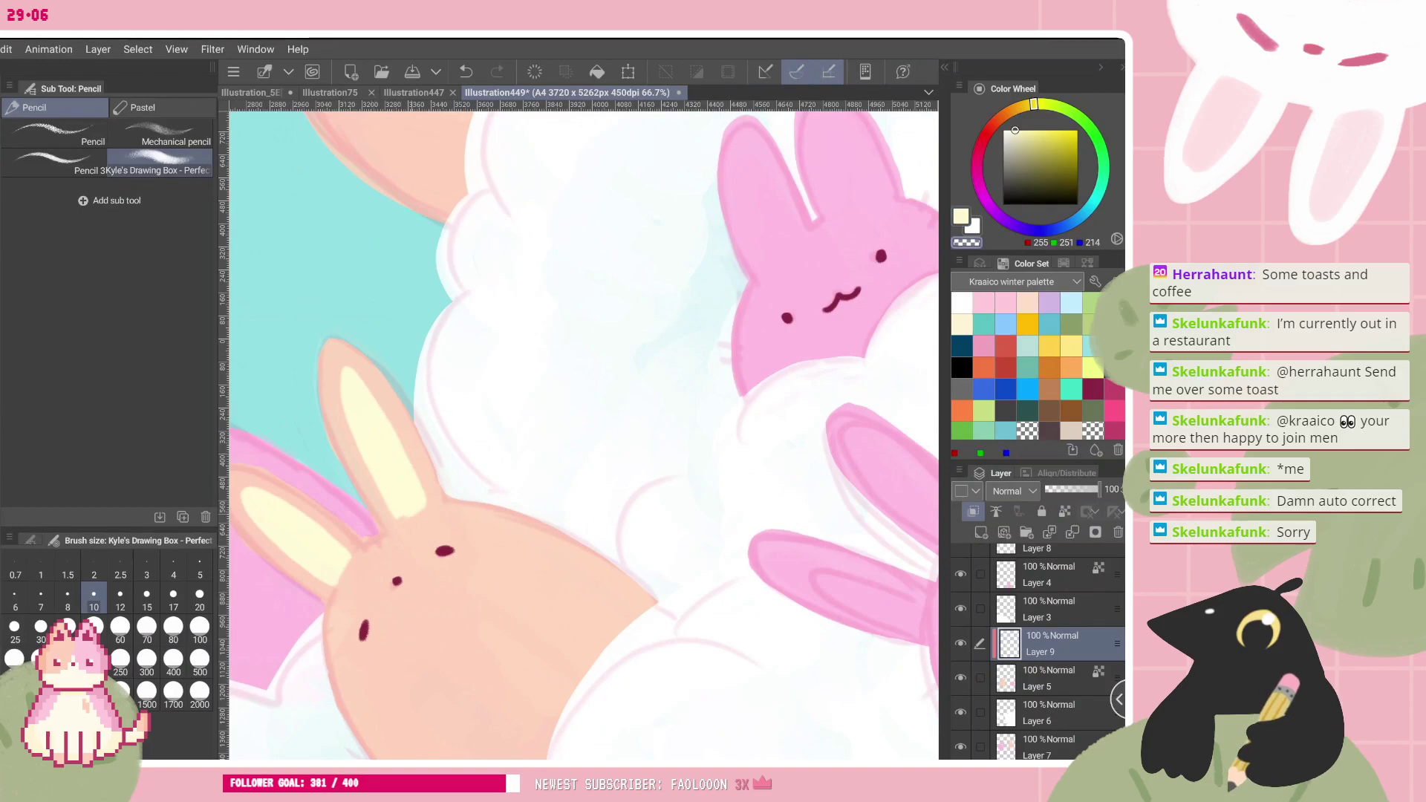
pyautogui.scroll(-3, 584, 435)
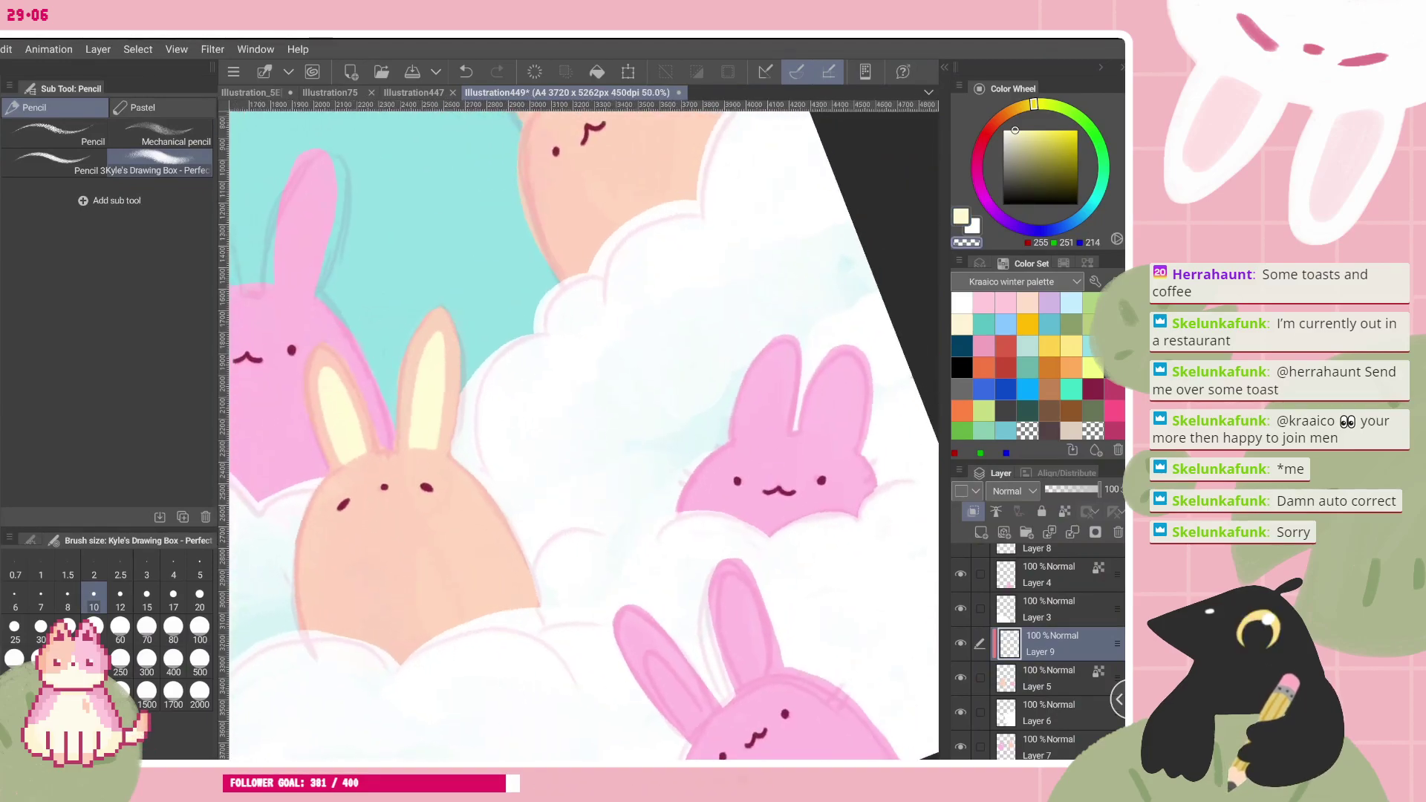
pyautogui.scroll(-3, 584, 435)
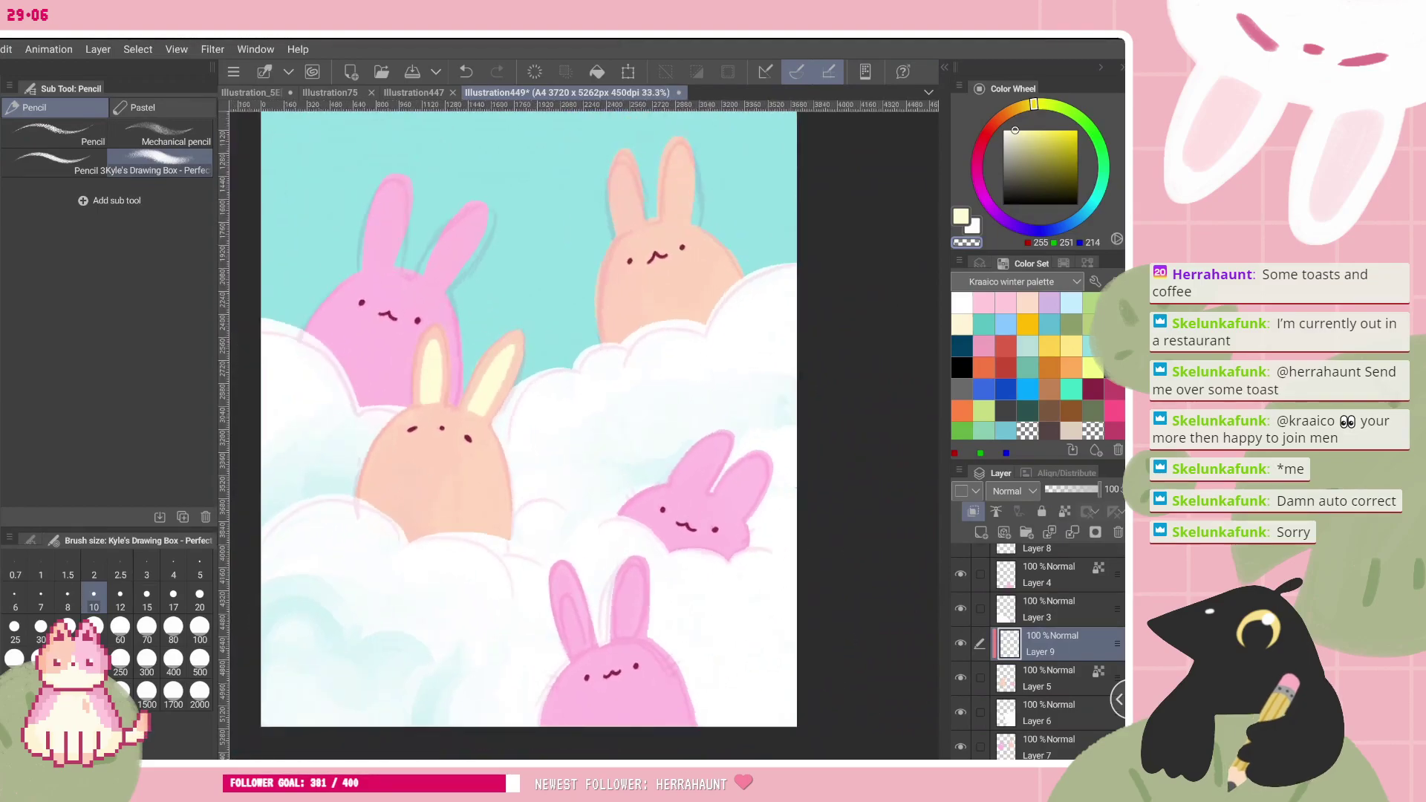
# - Outline and fill the left inner ear of the small tilted pink bunny with pale yellow
pyautogui.scroll(2, 583, 435)
pyautogui.scroll(1, 488, 430)
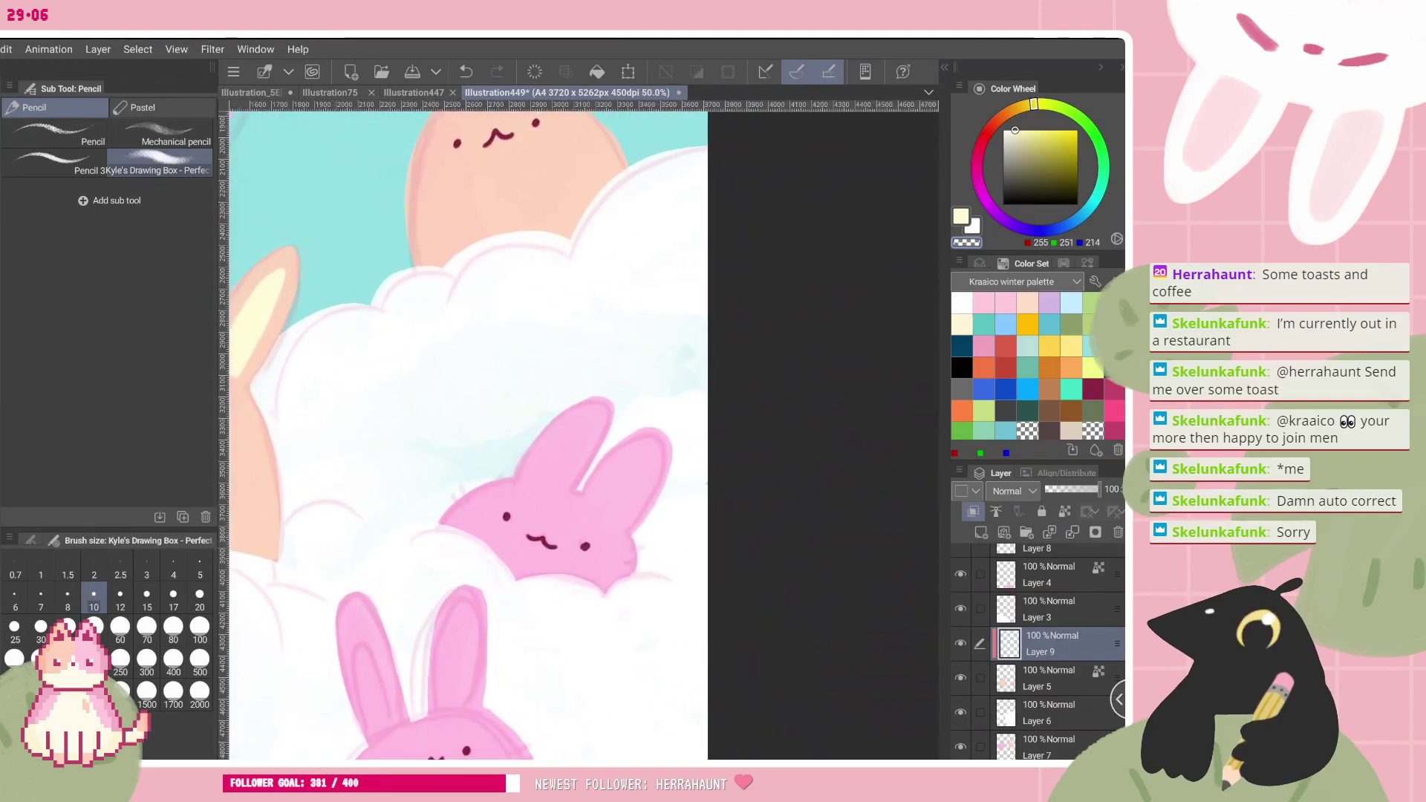
pyautogui.scroll(2, 668, 469)
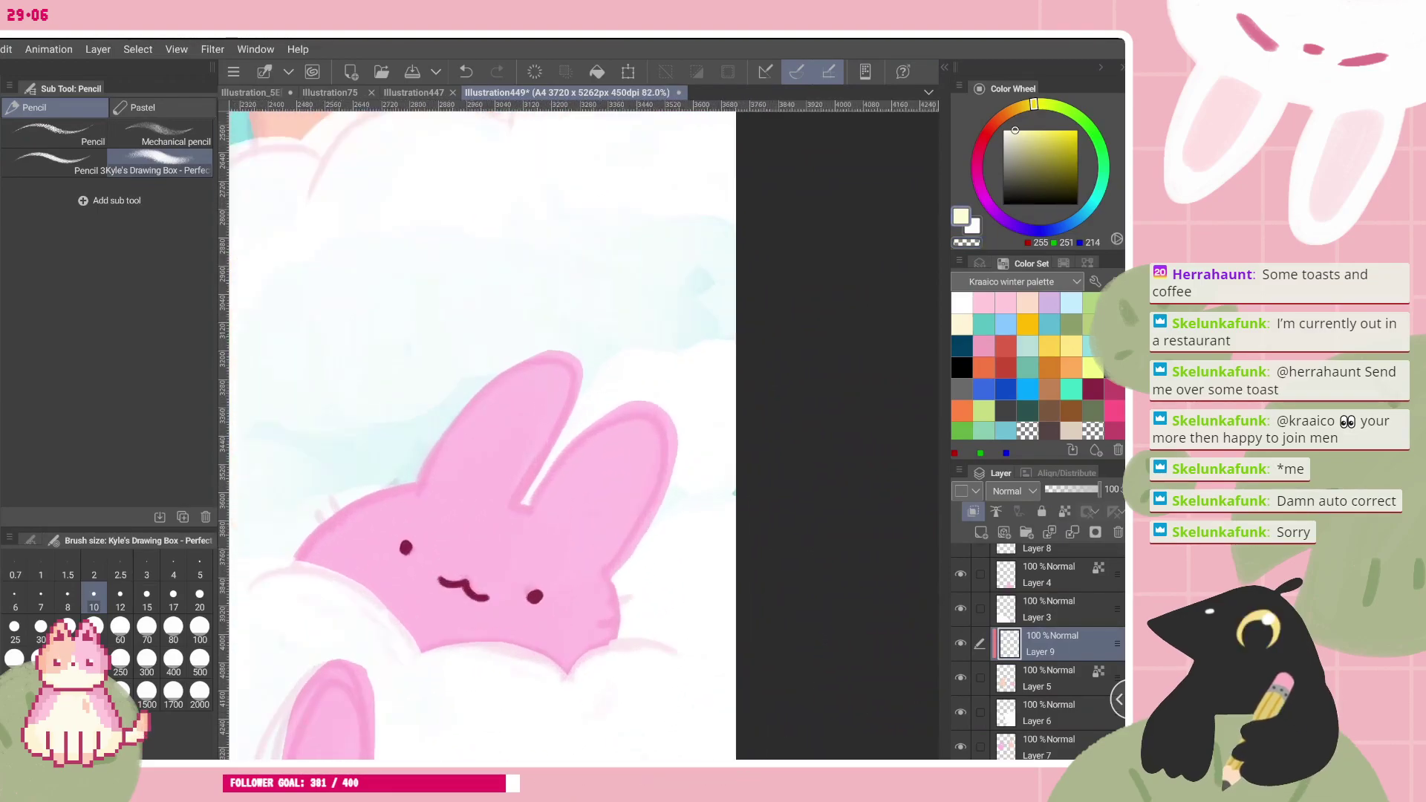
pyautogui.moveTo(449, 475)
pyautogui.mouseDown()
pyautogui.moveTo(506, 398)
pyautogui.moveTo(540, 383)
pyautogui.mouseUp()
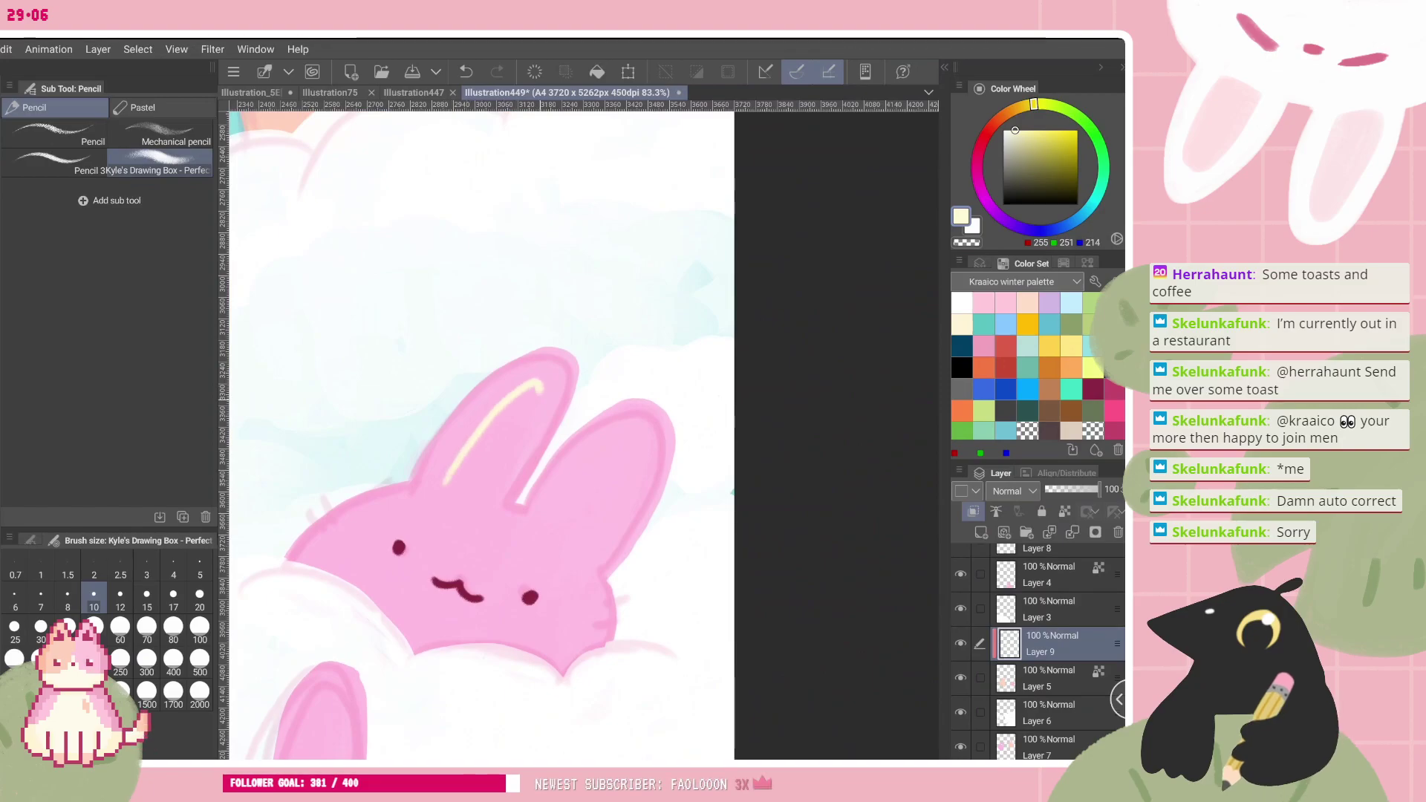
pyautogui.moveTo(451, 481); pyautogui.dragTo(530, 393)
pyautogui.moveTo(482, 464); pyautogui.dragTo(530, 402)
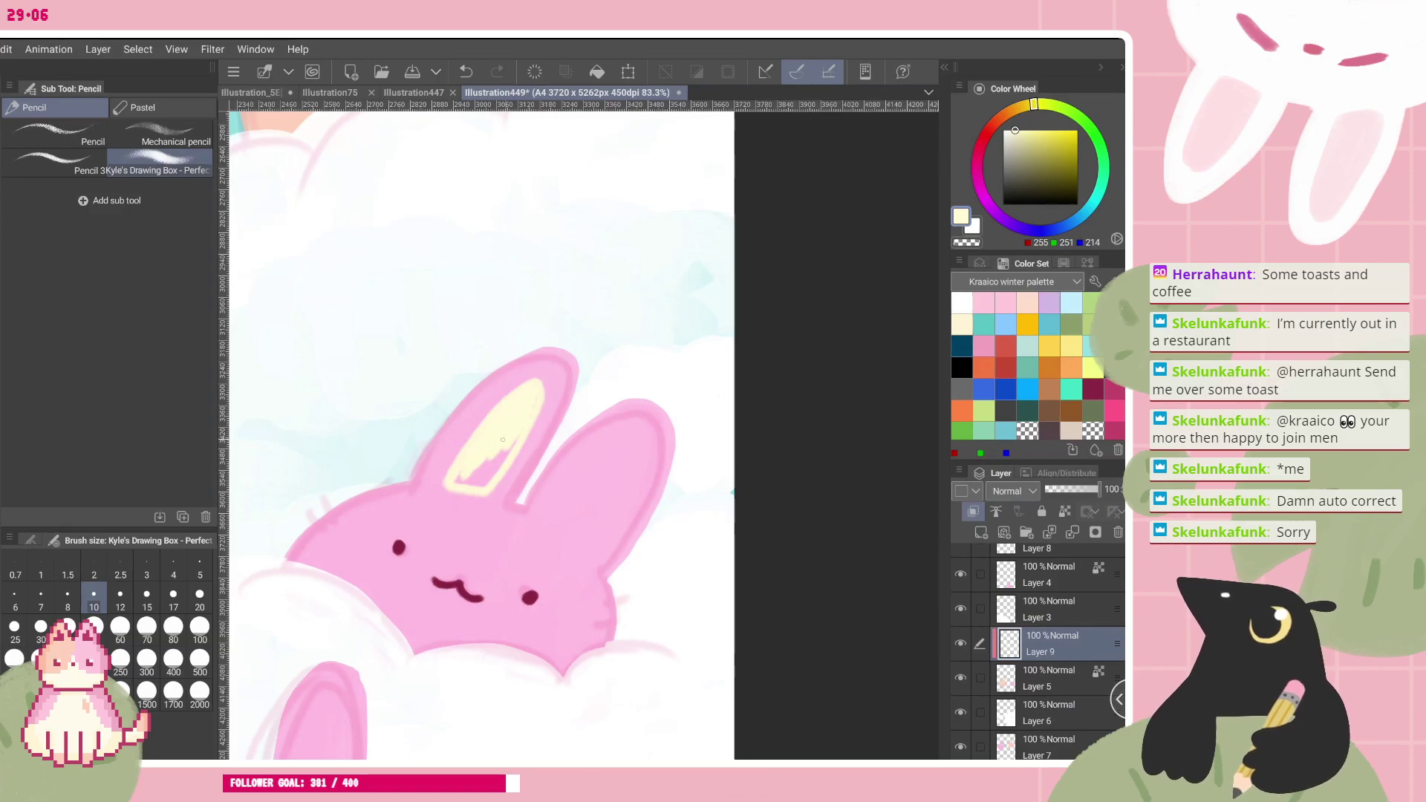
pyautogui.moveTo(471, 484); pyautogui.dragTo(502, 451)
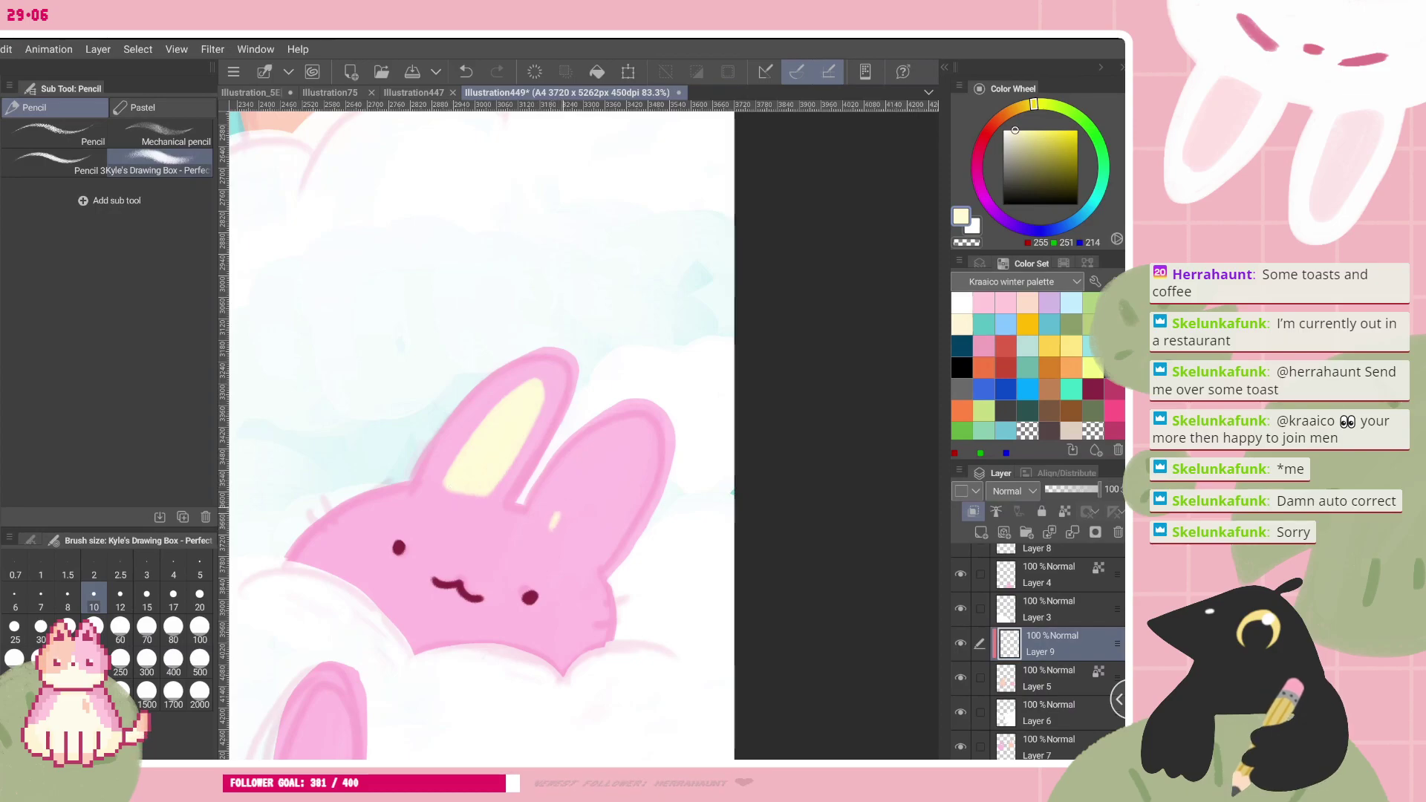
# - Outline and fill the right inner ear of the small tilted pink bunny with pale yellow
pyautogui.moveTo(553, 527); pyautogui.dragTo(643, 434)
pyautogui.moveTo(555, 531); pyautogui.dragTo(585, 539)
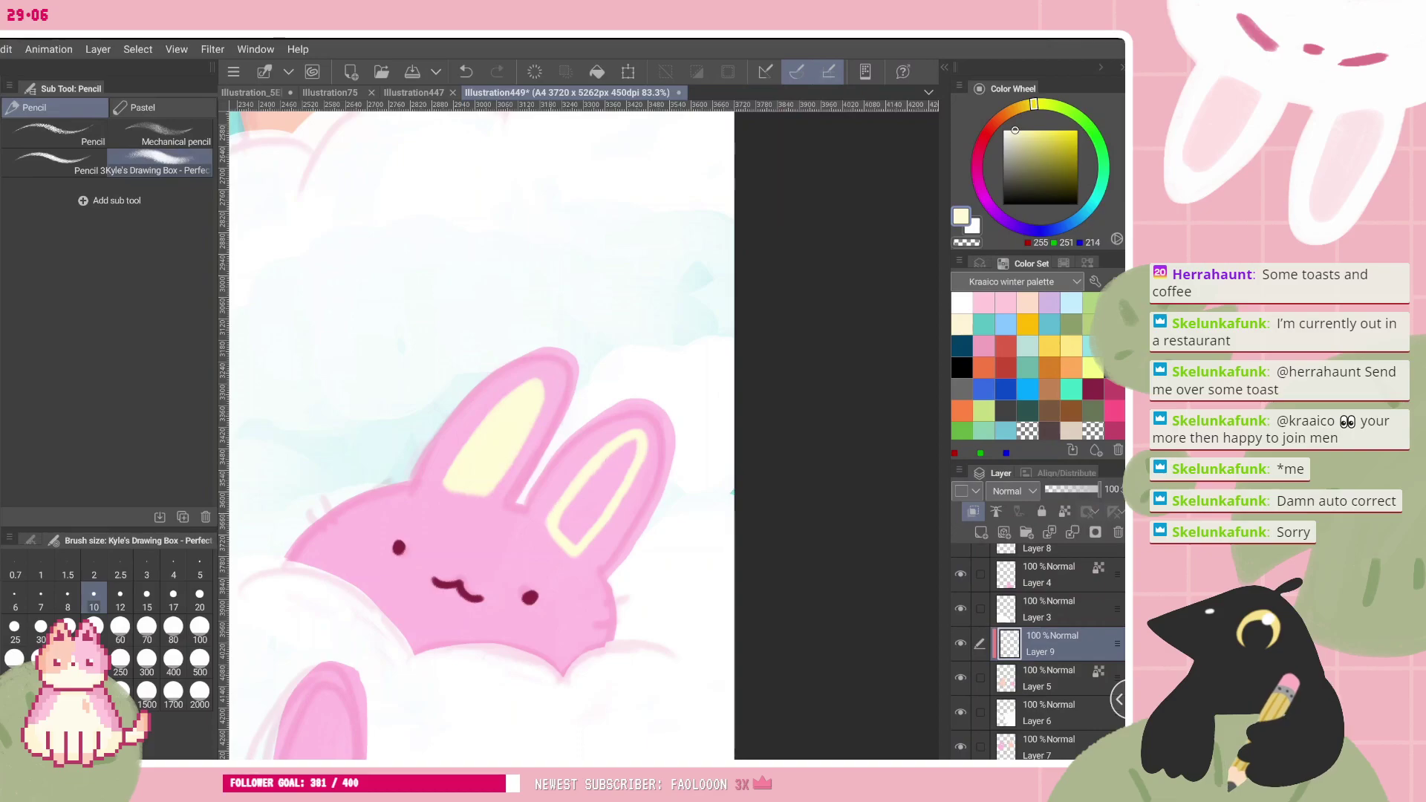
pyautogui.moveTo(632, 451)
pyautogui.mouseDown()
pyautogui.moveTo(578, 514)
pyautogui.moveTo(633, 443)
pyautogui.mouseUp()
pyautogui.moveTo(583, 514)
pyautogui.mouseDown()
pyautogui.moveTo(576, 542)
pyautogui.moveTo(584, 515)
pyautogui.mouseUp()
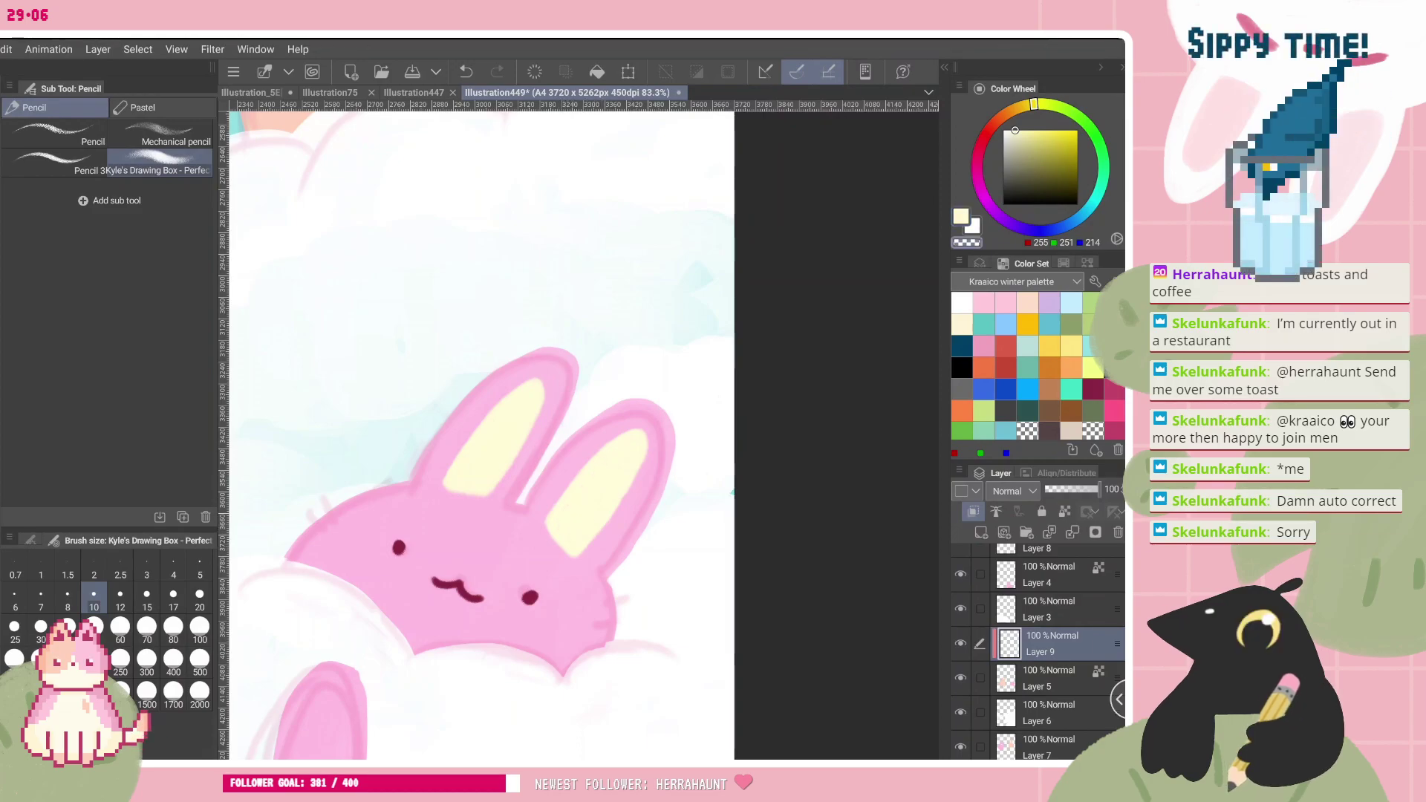
pyautogui.moveTo(594, 356); pyautogui.dragTo(570, 473)
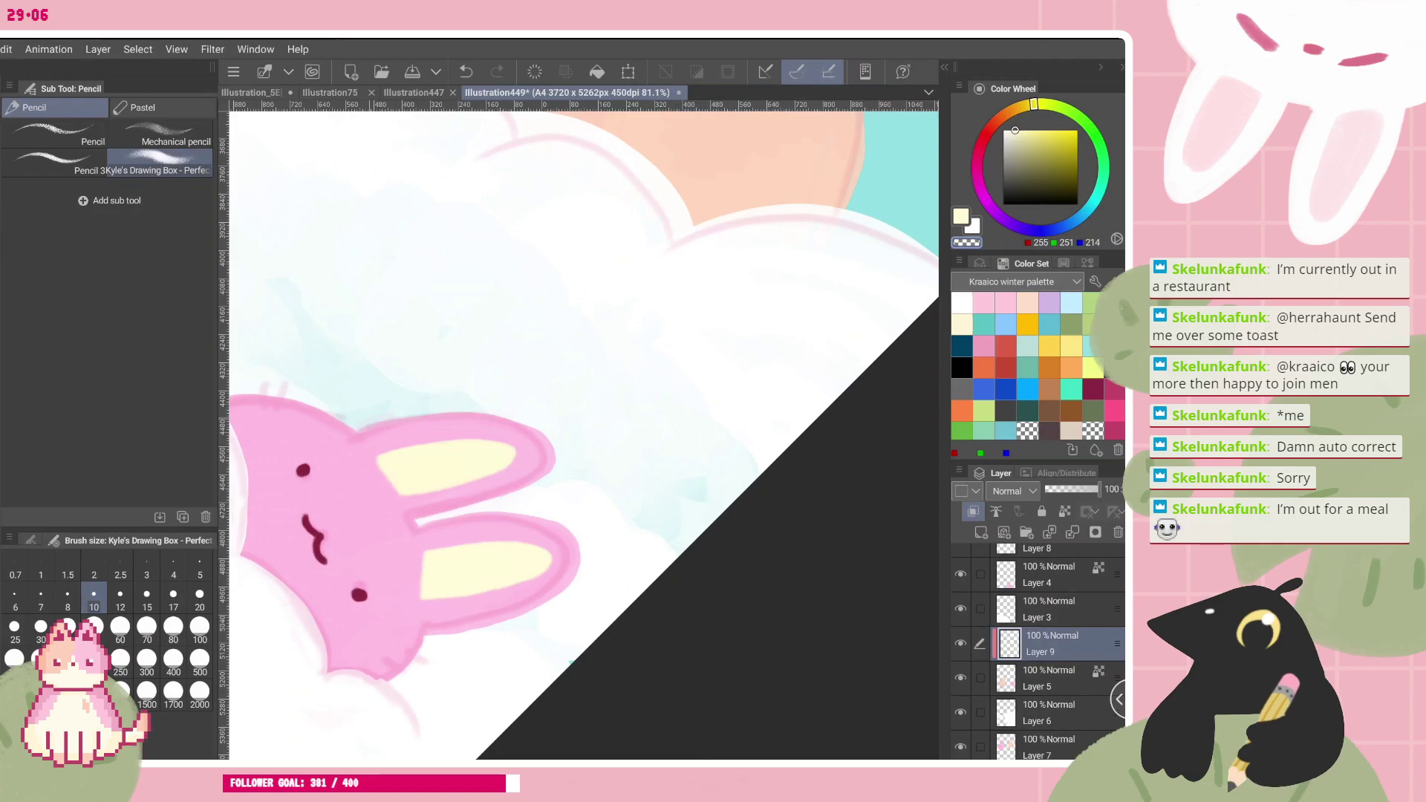
# - Create a new raster layer directly above Layer 5
pyautogui.scroll(-5, 579, 435)
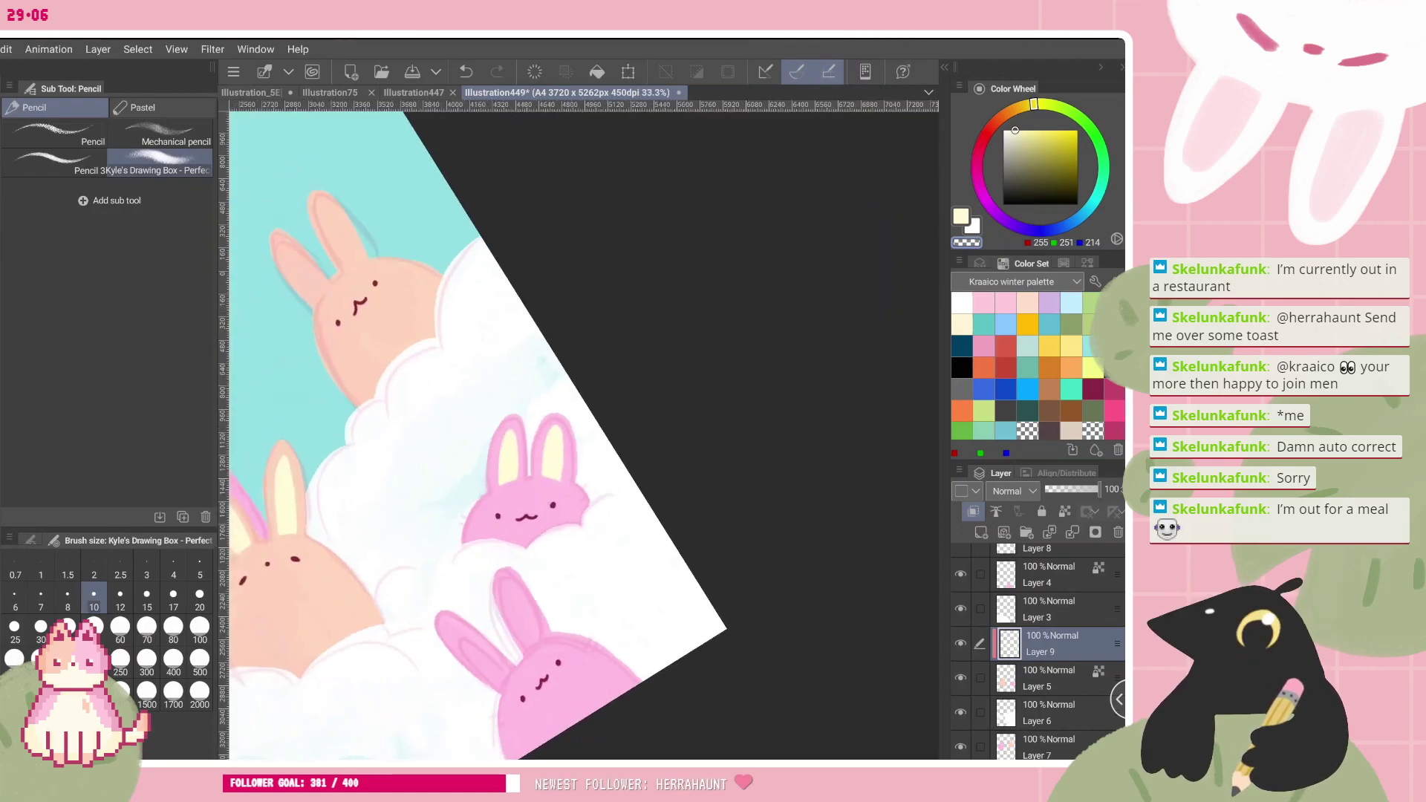
pyautogui.scroll(-1, 579, 435)
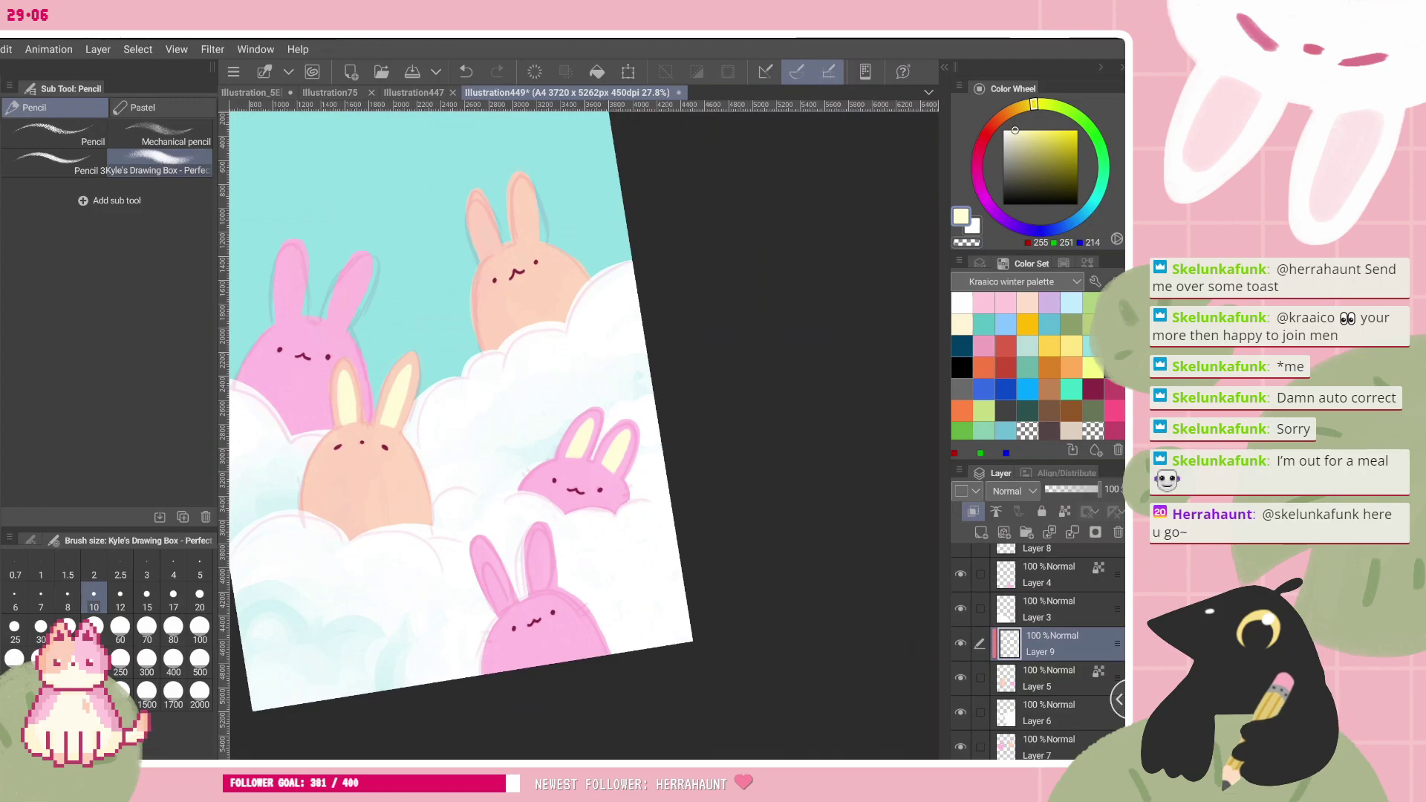
pyautogui.scroll(3, 544, 540)
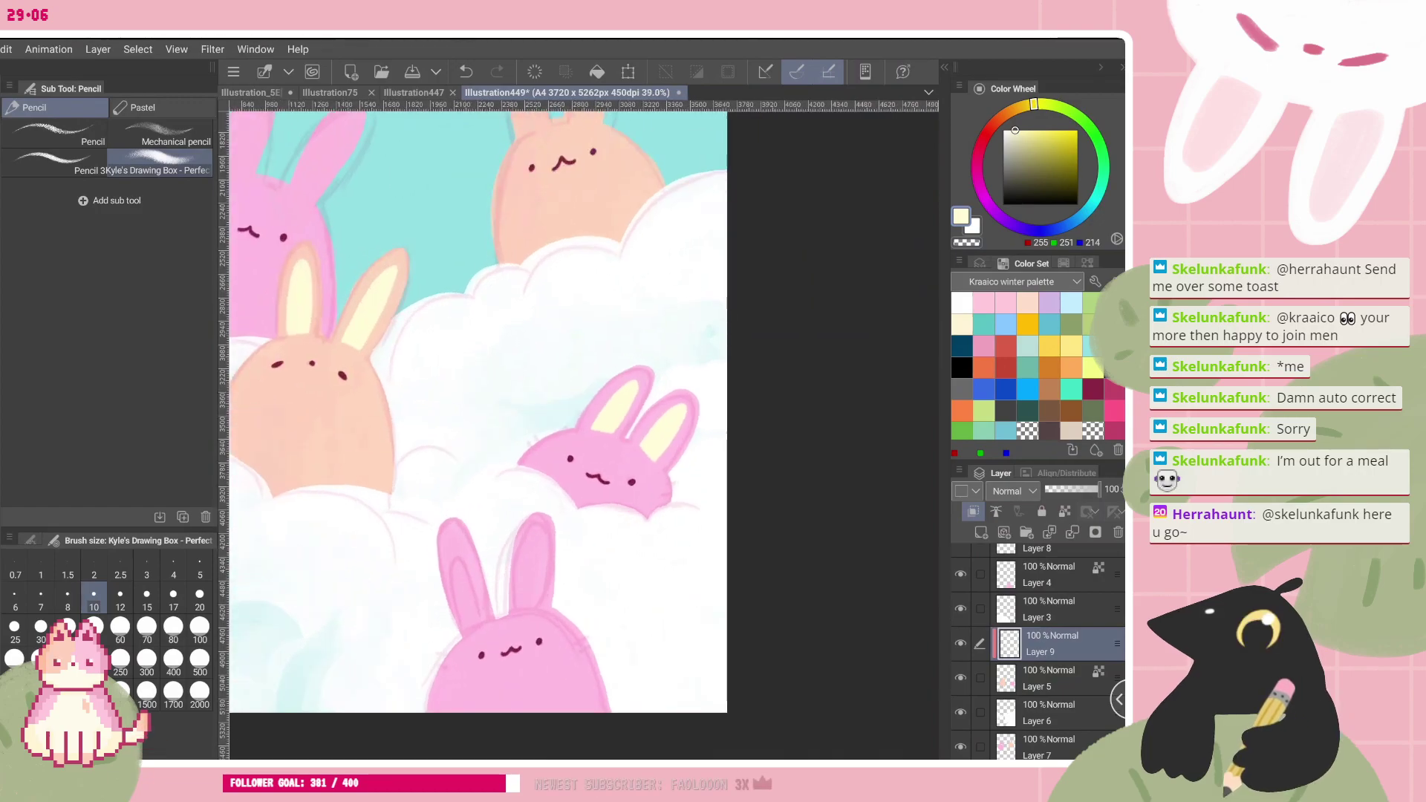
pyautogui.moveTo(478, 412); pyautogui.dragTo(579, 418)
pyautogui.click(1033, 682)
pyautogui.click(960, 678)
pyautogui.click(960, 678)
pyautogui.click(981, 533)
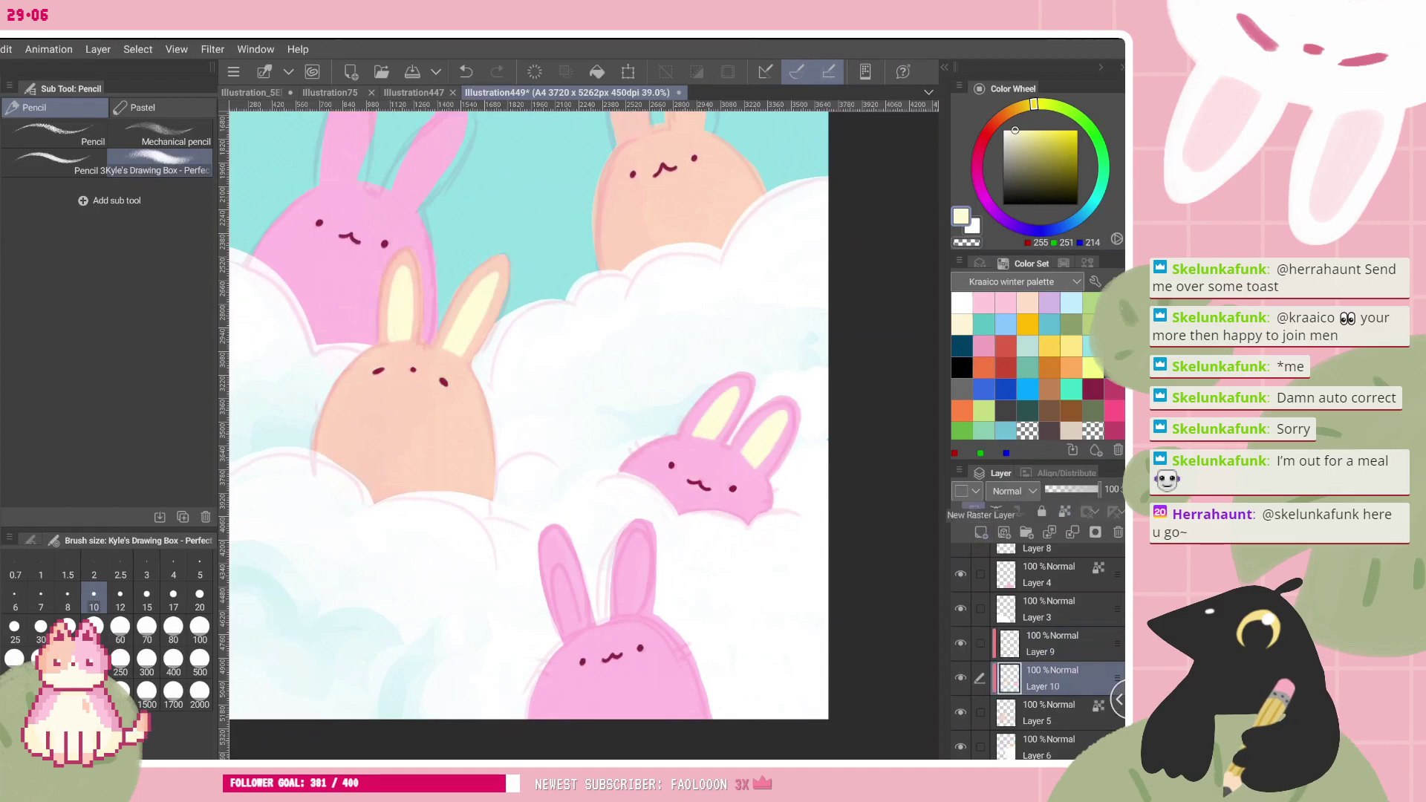
# - Sample the small bunny's pink and shade the lower body of the front peach bunny with the spray thick airbrush
pyautogui.keyDown('alt'); pyautogui.click(709, 438); pyautogui.keyUp('alt')
pyautogui.press('b')
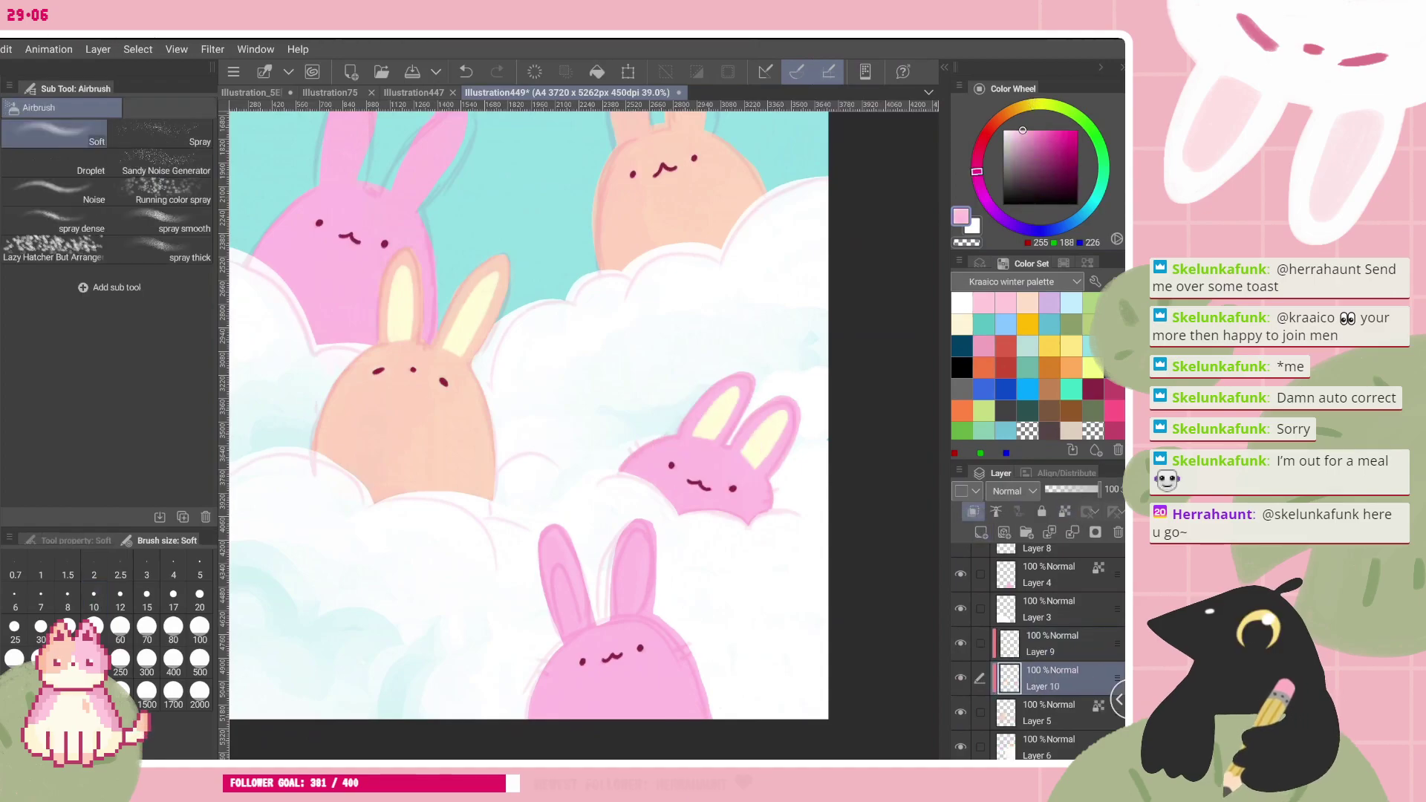
pyautogui.click(161, 251)
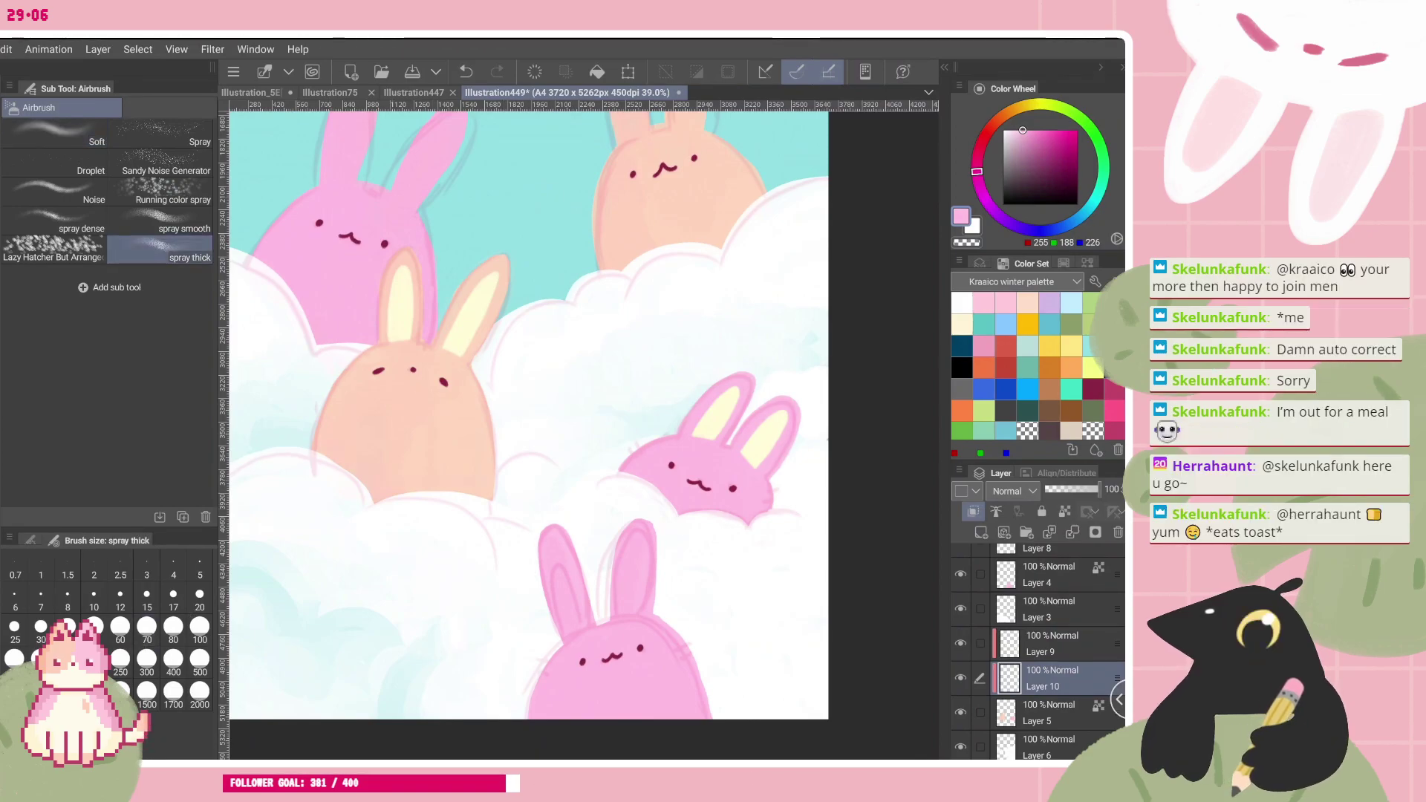
pyautogui.scroll(-1, 529, 416)
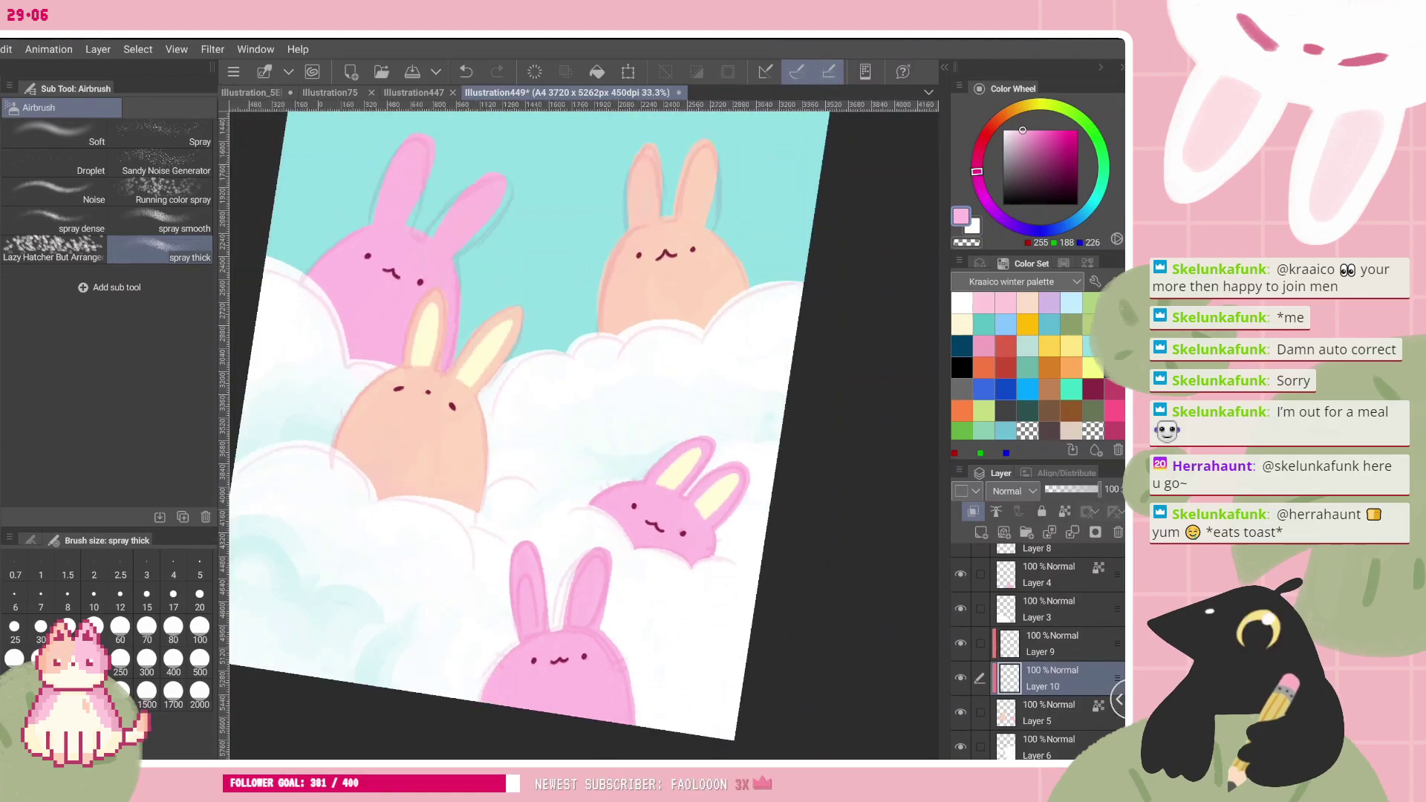
pyautogui.scroll(2, 584, 435)
pyautogui.moveTo(345, 374); pyautogui.dragTo(405, 546)
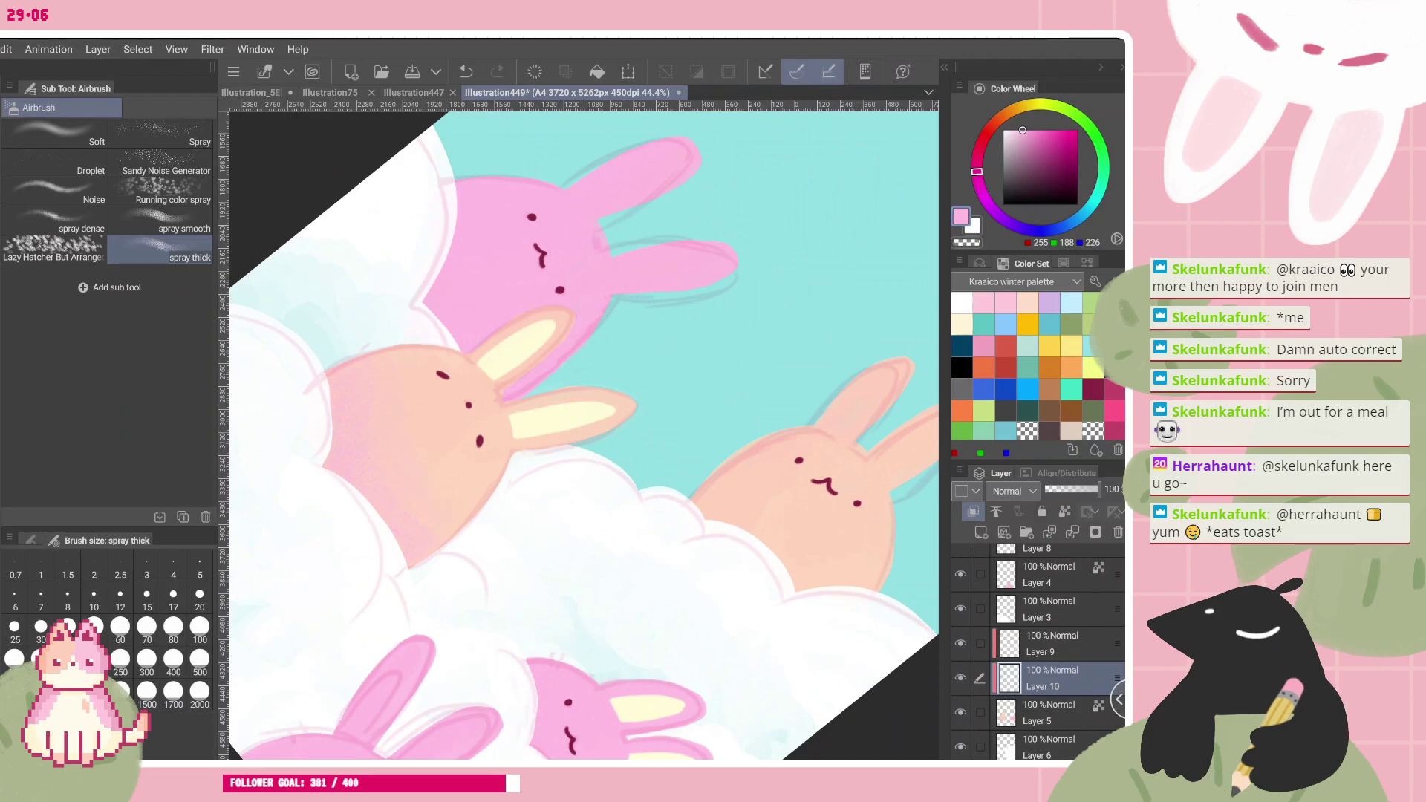
# - Lock the transparent pixels of Layer 7
pyautogui.scroll(-4, 584, 435)
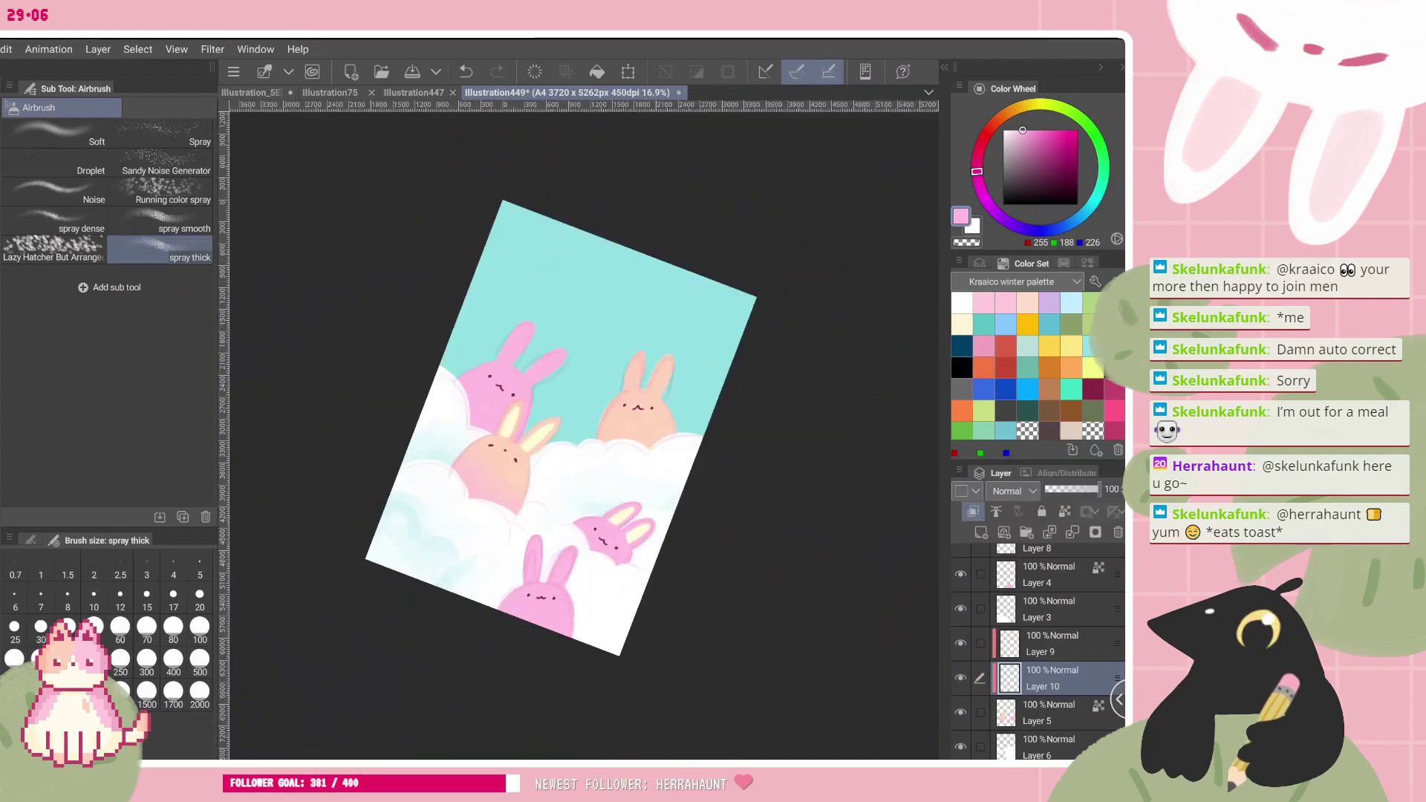
pyautogui.scroll(1, 560, 431)
pyautogui.scroll(-3, 1047, 654)
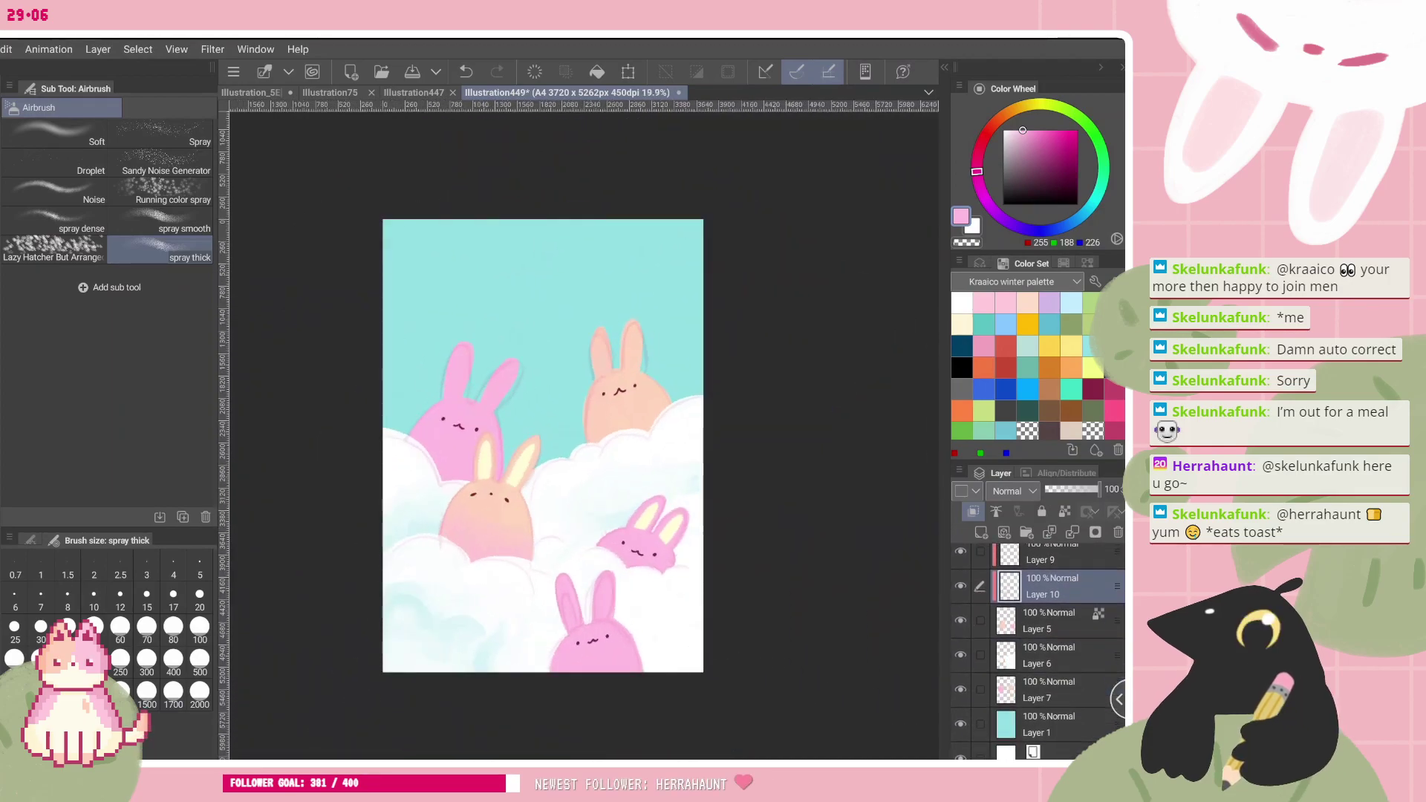
pyautogui.click(1054, 690)
pyautogui.click(1065, 511)
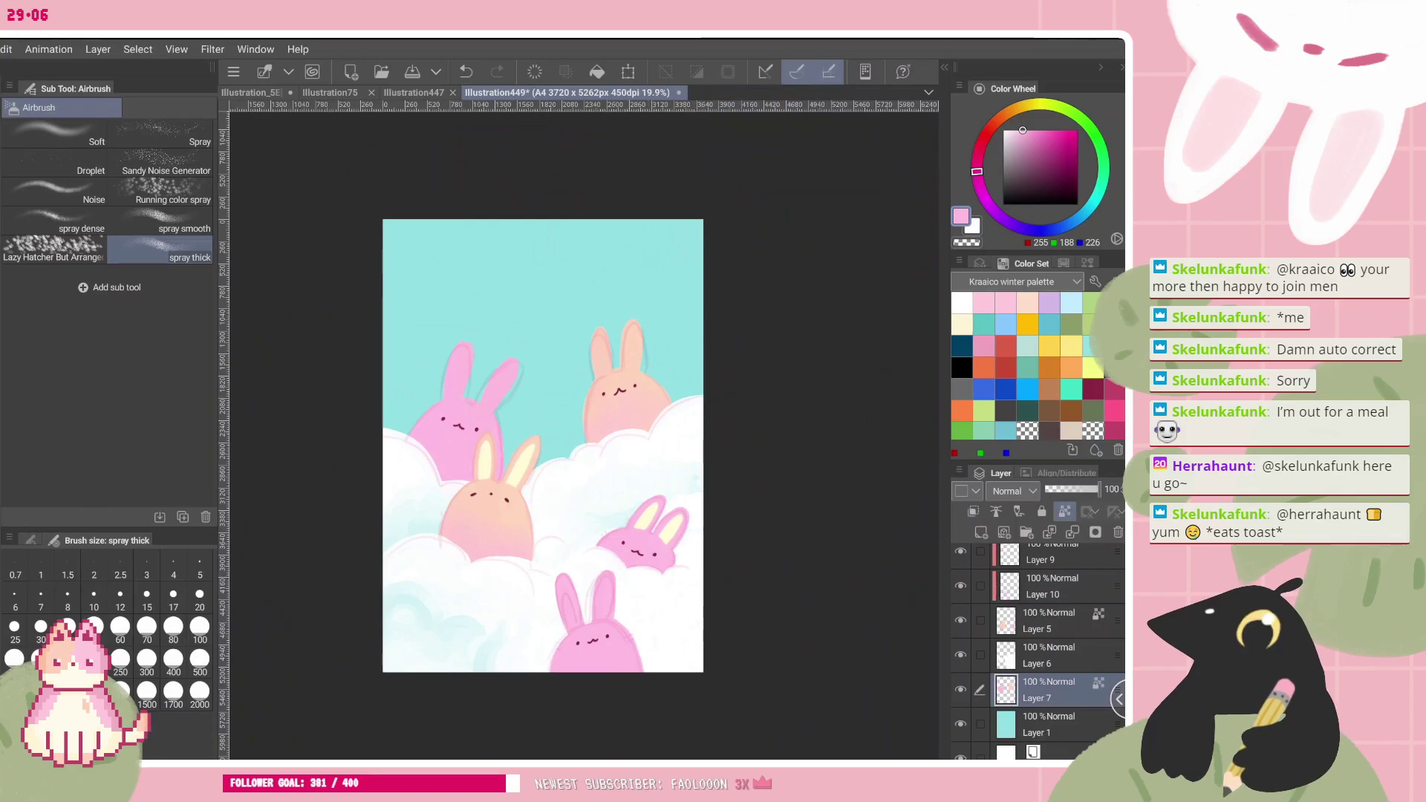
# - Add a clipped raster layer above Layer 10 and choose the light peach swatch from the winter palette as the drawing color
pyautogui.scroll(1, 1049, 639)
pyautogui.click(1052, 633)
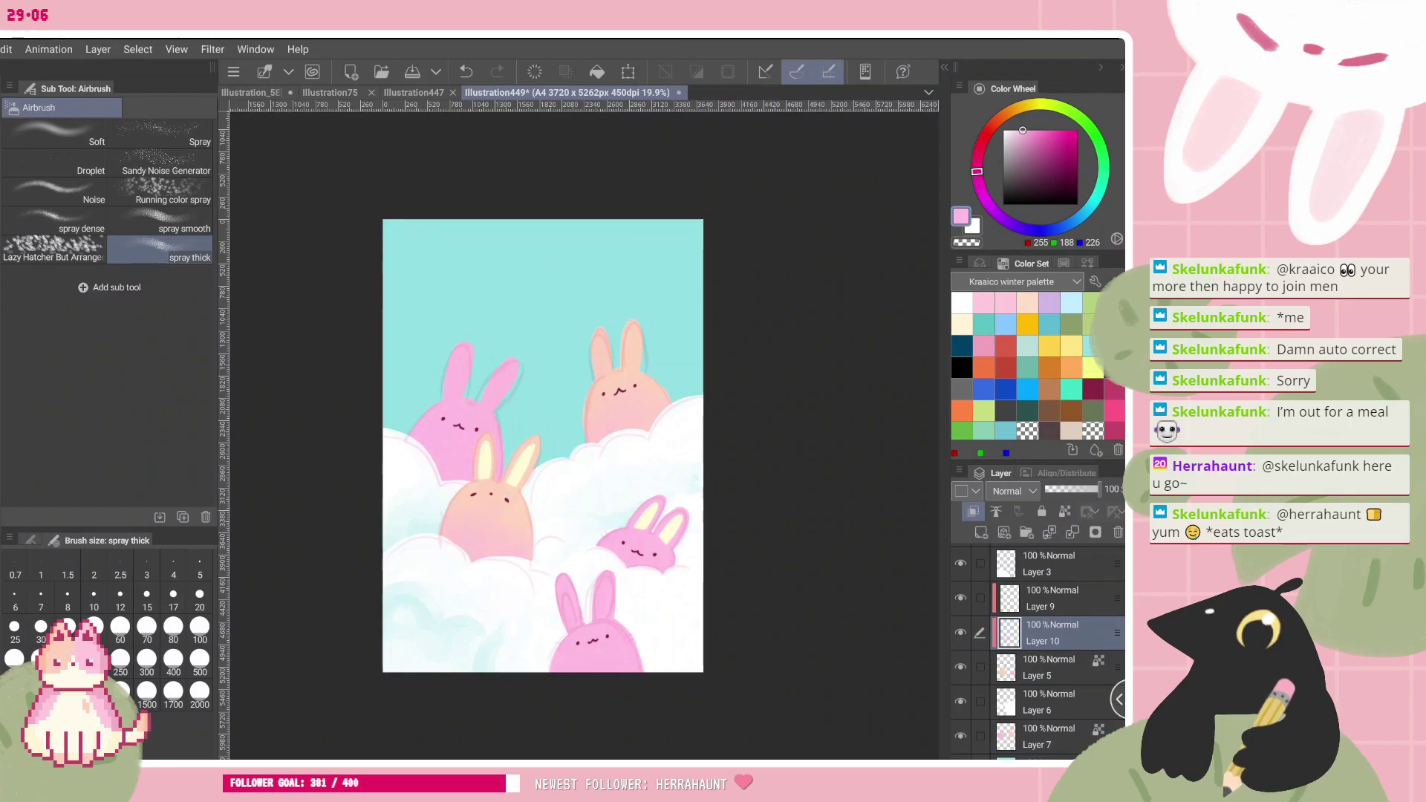
pyautogui.click(972, 510)
pyautogui.click(1027, 303)
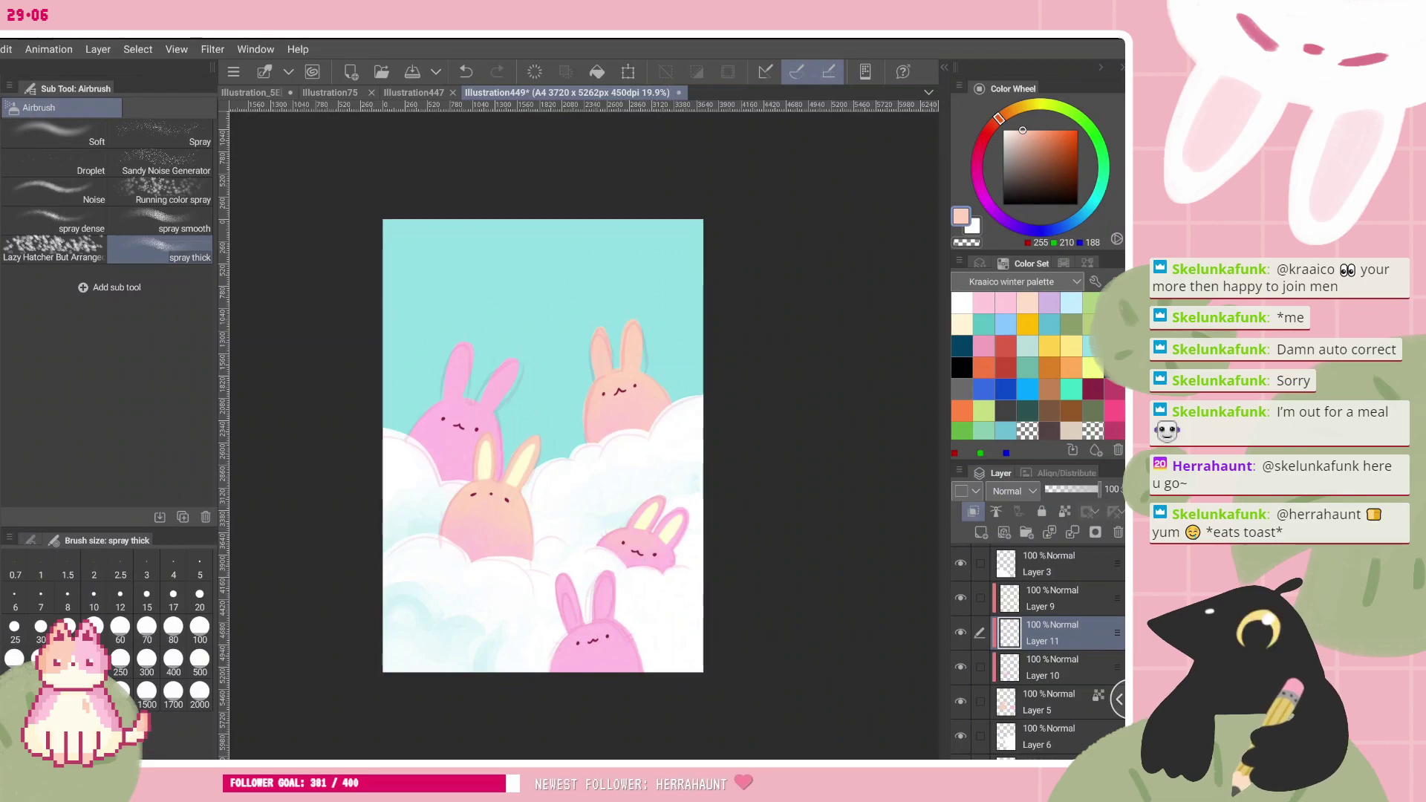
# - Add a clipped raster layer above Layer 7 and choose the pale cream-yellow swatch as the drawing color
pyautogui.hotkey('ctrl', 'z')
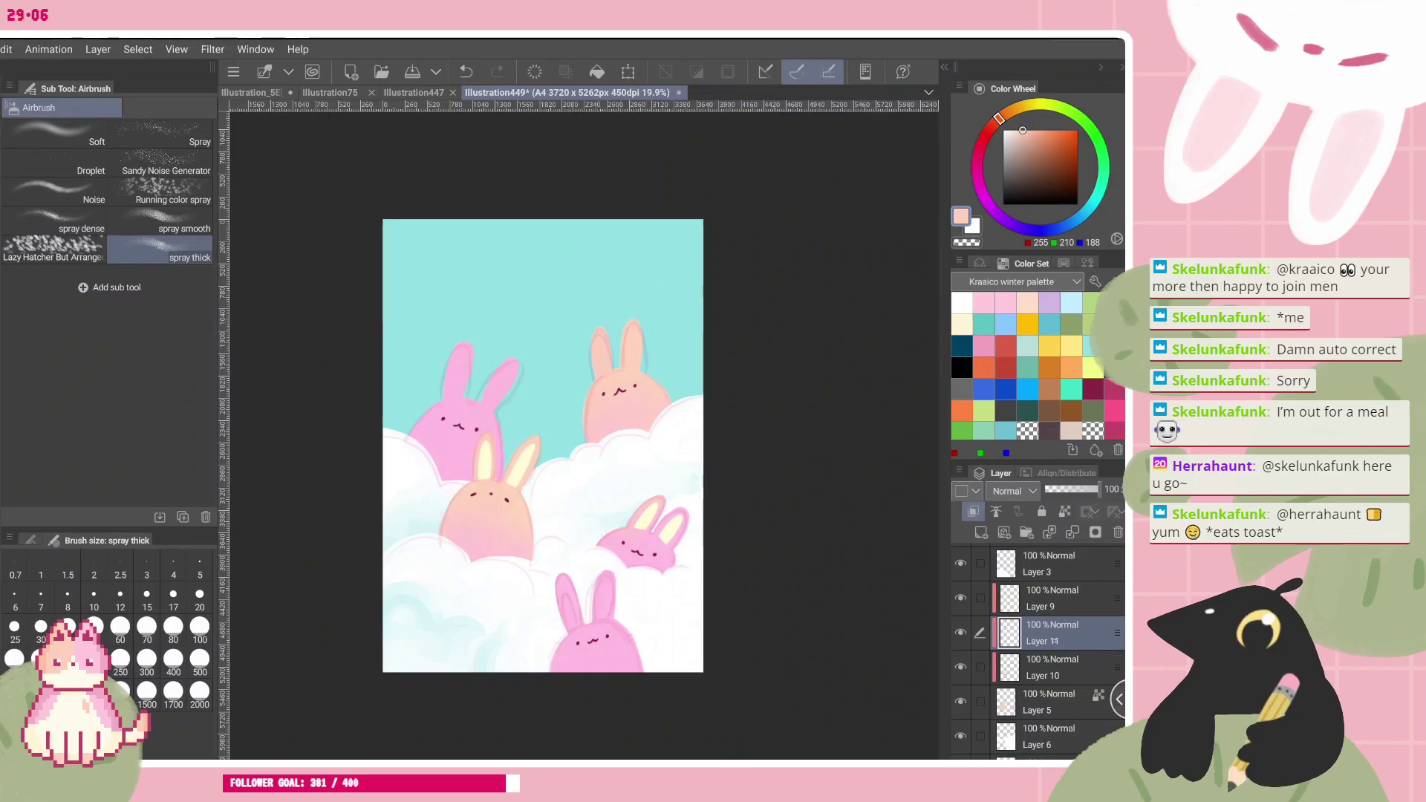
pyautogui.scroll(-2, 1048, 650)
pyautogui.click(1048, 662)
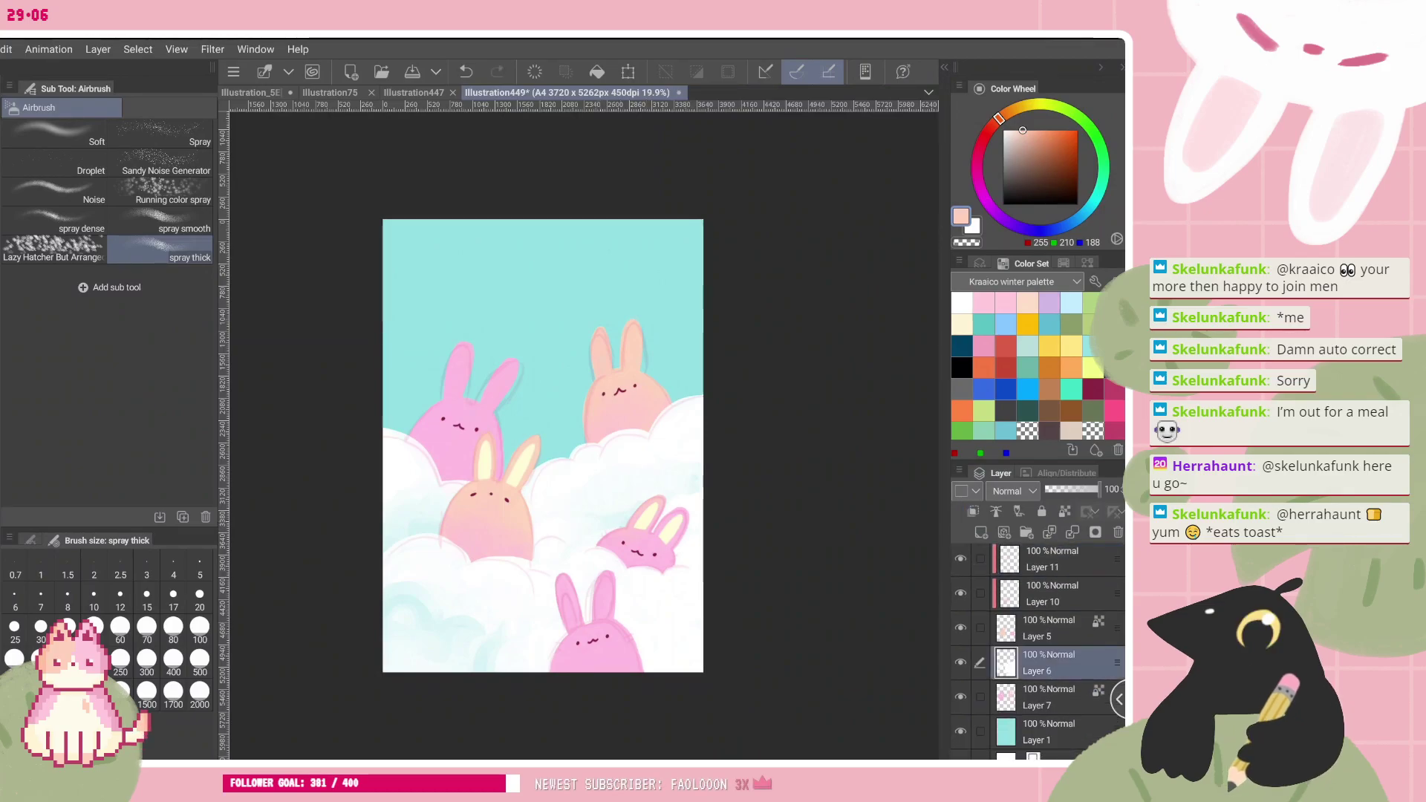
pyautogui.click(1048, 697)
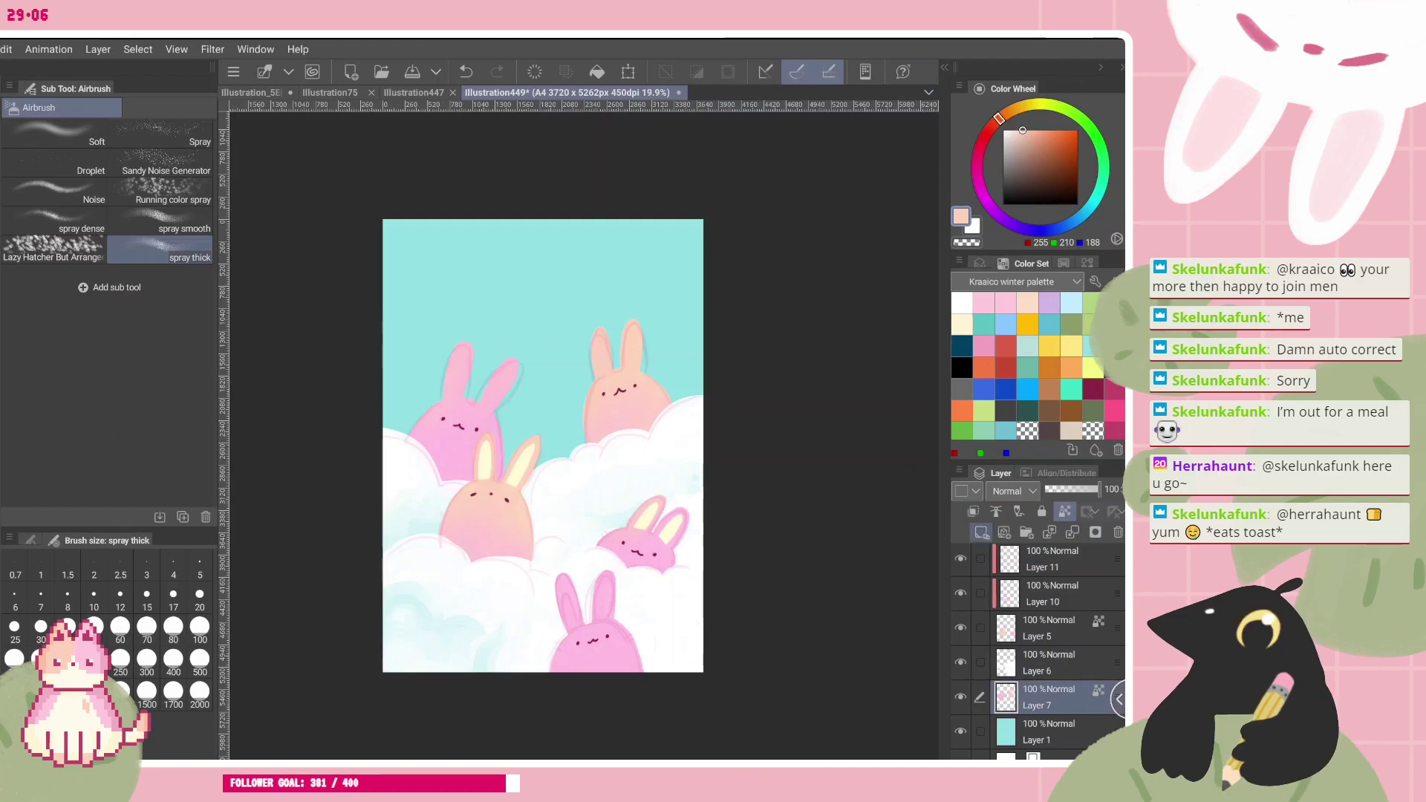
pyautogui.hotkey('ctrl', 'shift', 'n')
pyautogui.click(973, 511)
pyautogui.click(961, 324)
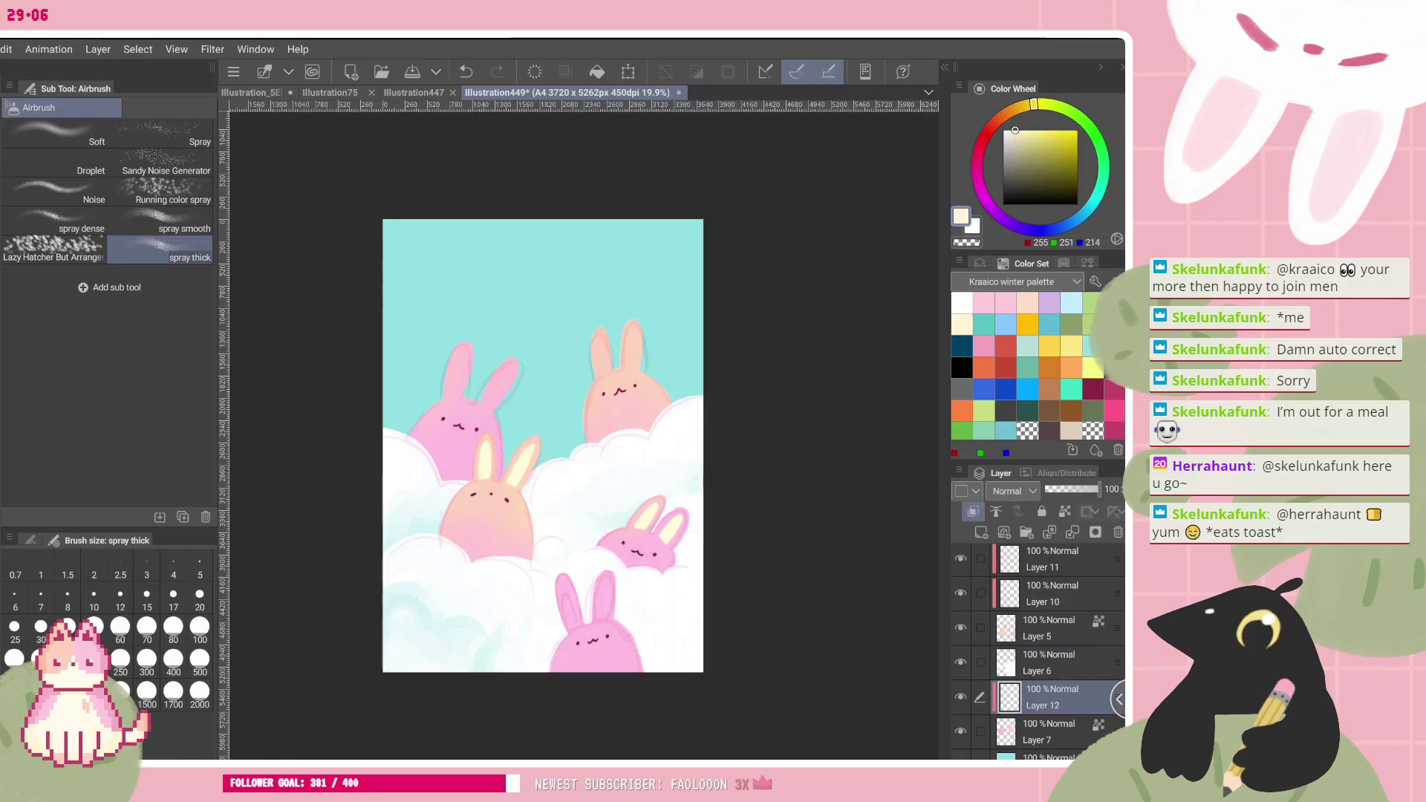
# - Outline both inner ears of the back pink bunny in pale yellow with the Kyle's Drawing Box pencil
pyautogui.press('p')
pyautogui.scroll(5, 453, 280)
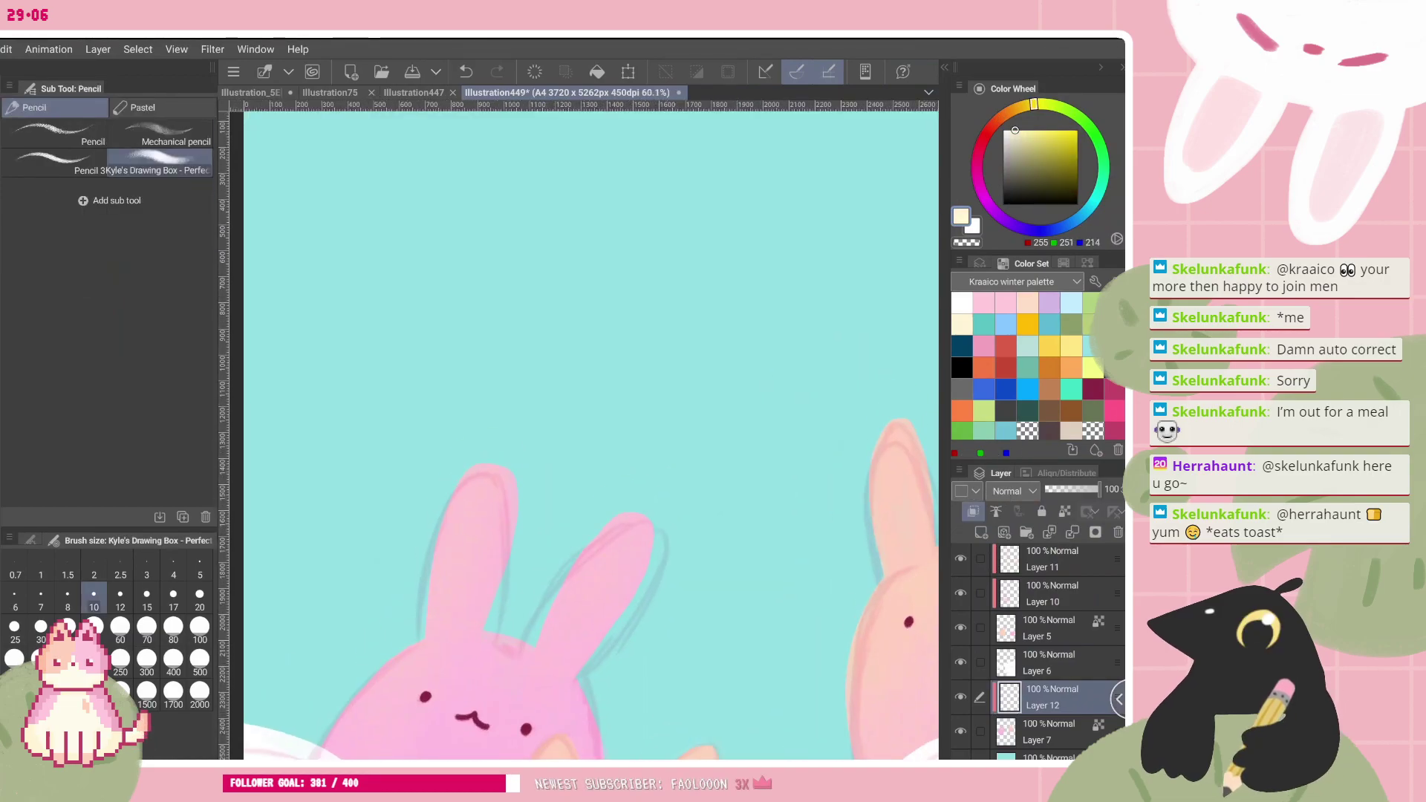
pyautogui.scroll(-3, 590, 431)
pyautogui.scroll(3, 590, 430)
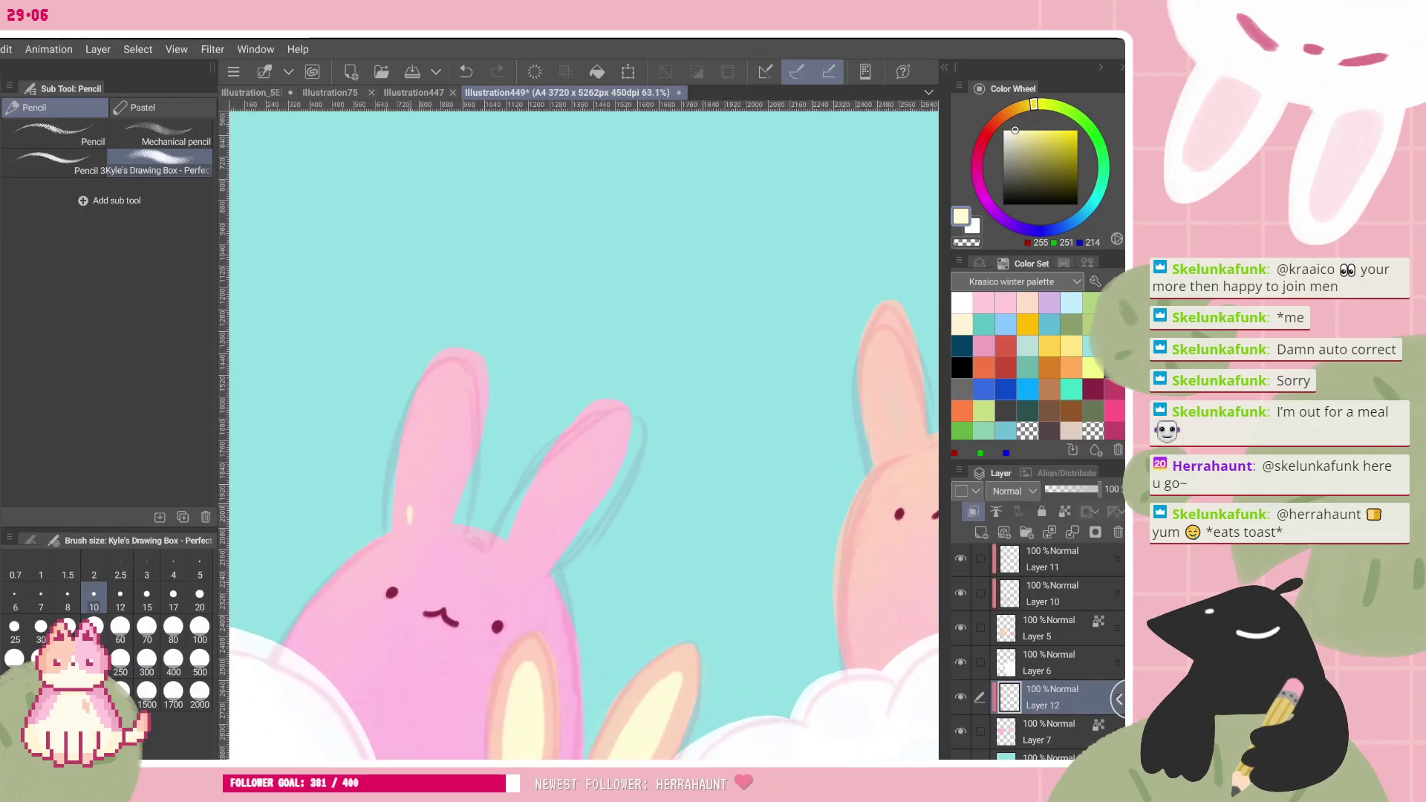
pyautogui.moveTo(455, 383); pyautogui.dragTo(438, 518)
pyautogui.moveTo(899, 512); pyautogui.dragTo(760, 234)
pyautogui.moveTo(488, 399)
pyautogui.mouseDown()
pyautogui.moveTo(518, 466)
pyautogui.moveTo(509, 455)
pyautogui.mouseUp()
pyautogui.hotkey('ctrl', 'z')
pyautogui.moveTo(490, 375)
pyautogui.mouseDown()
pyautogui.moveTo(528, 468)
pyautogui.moveTo(513, 506)
pyautogui.mouseUp()
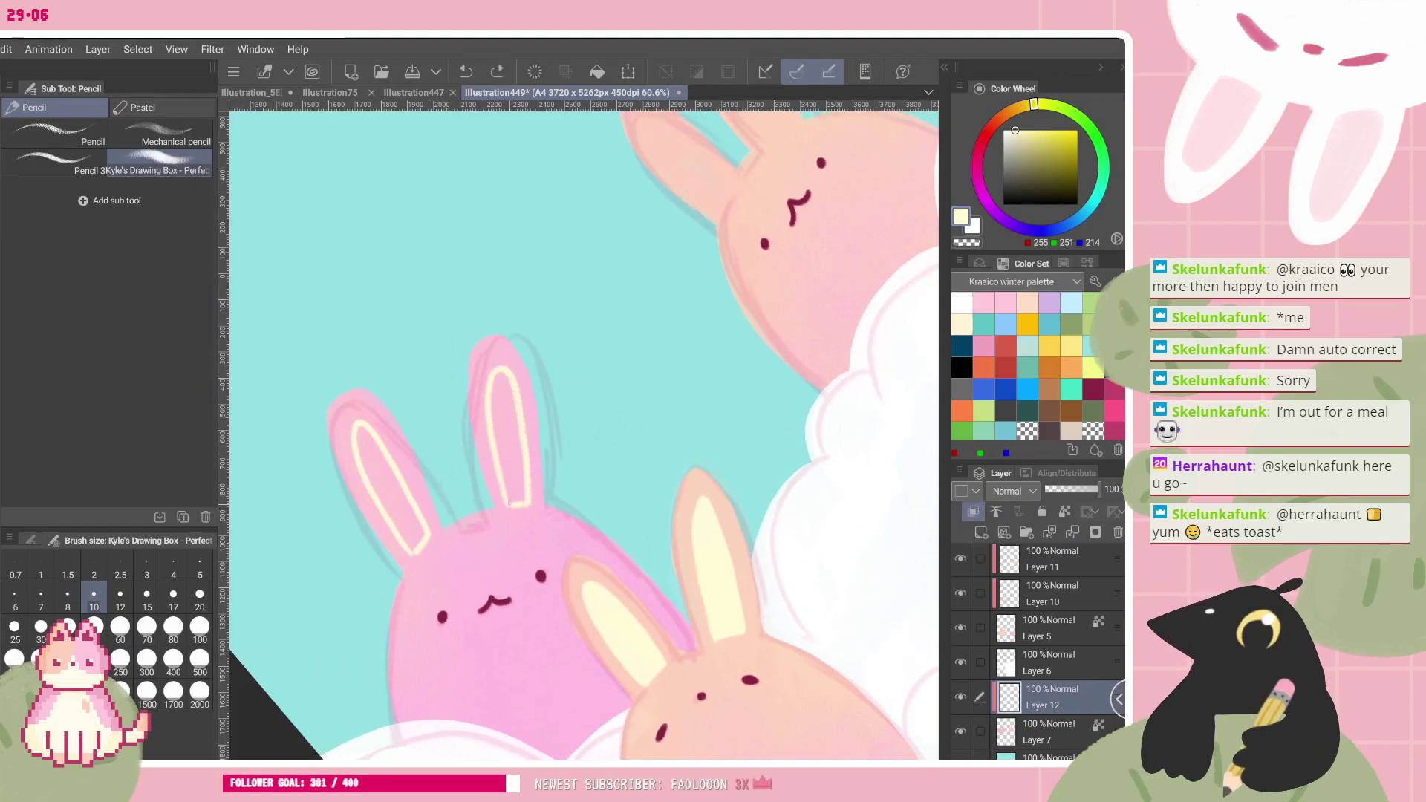
# - Fill the outlined inner ears of the back pink bunny with solid pale yellow
pyautogui.moveTo(363, 442); pyautogui.dragTo(406, 541)
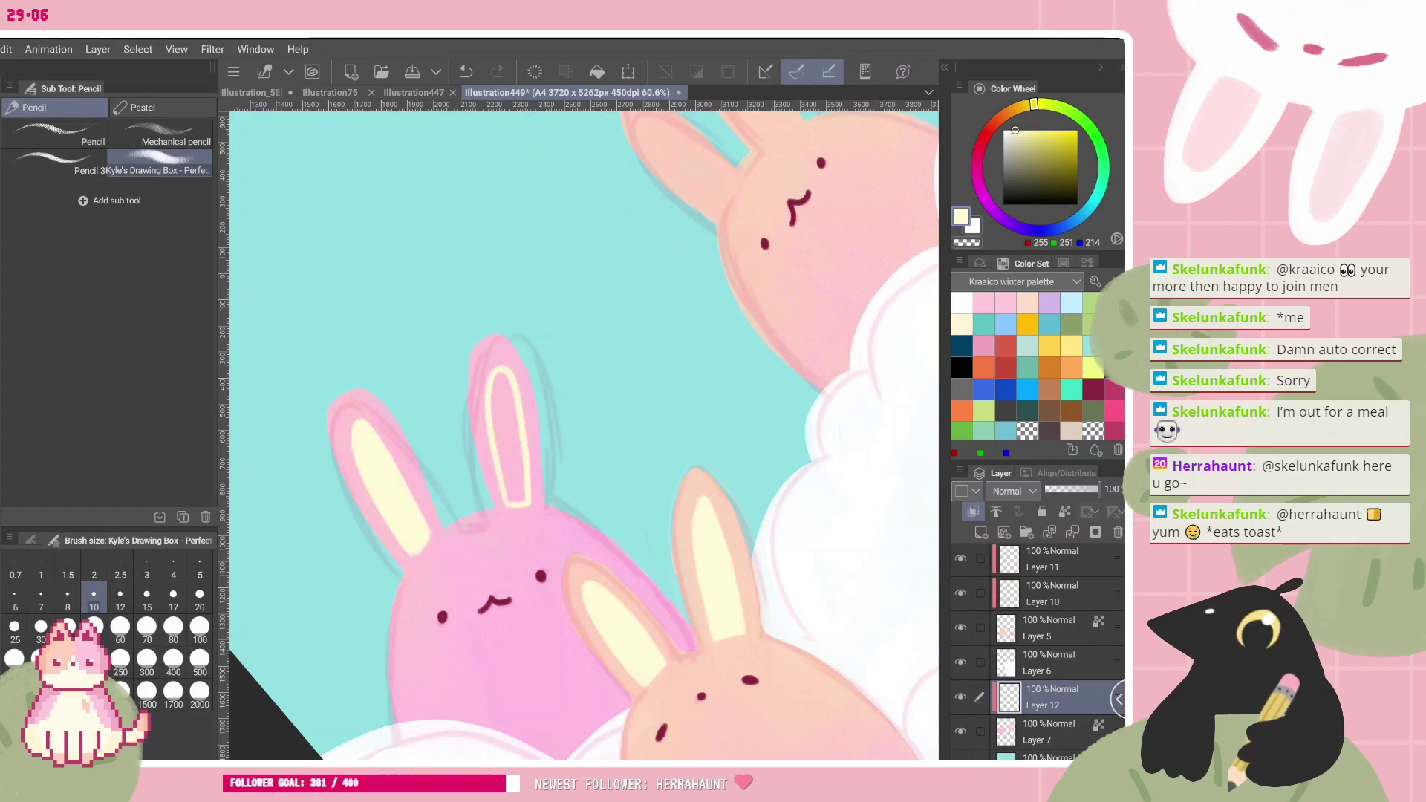
pyautogui.moveTo(502, 403)
pyautogui.mouseDown()
pyautogui.moveTo(513, 469)
pyautogui.moveTo(498, 385)
pyautogui.moveTo(514, 432)
pyautogui.mouseUp()
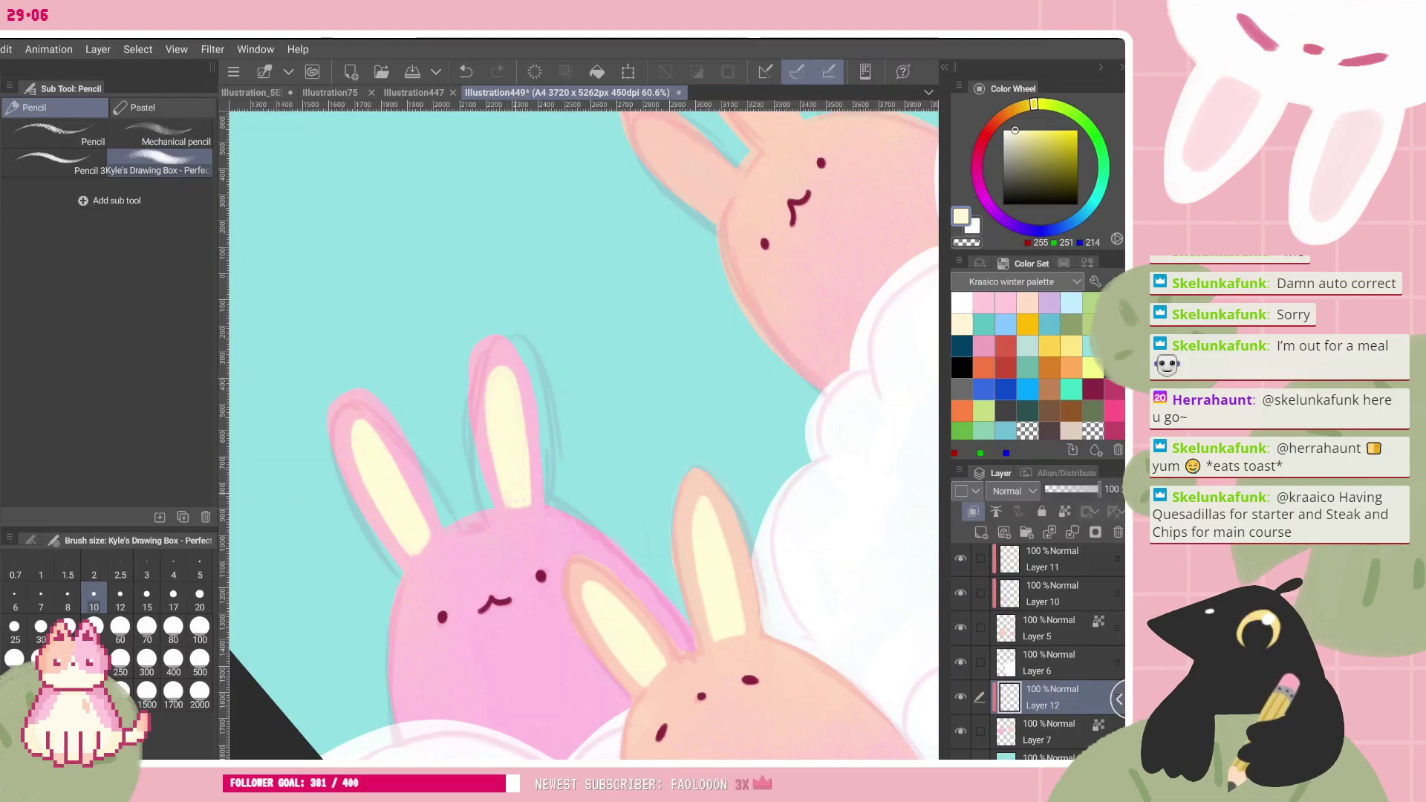
pyautogui.scroll(-5, 584, 436)
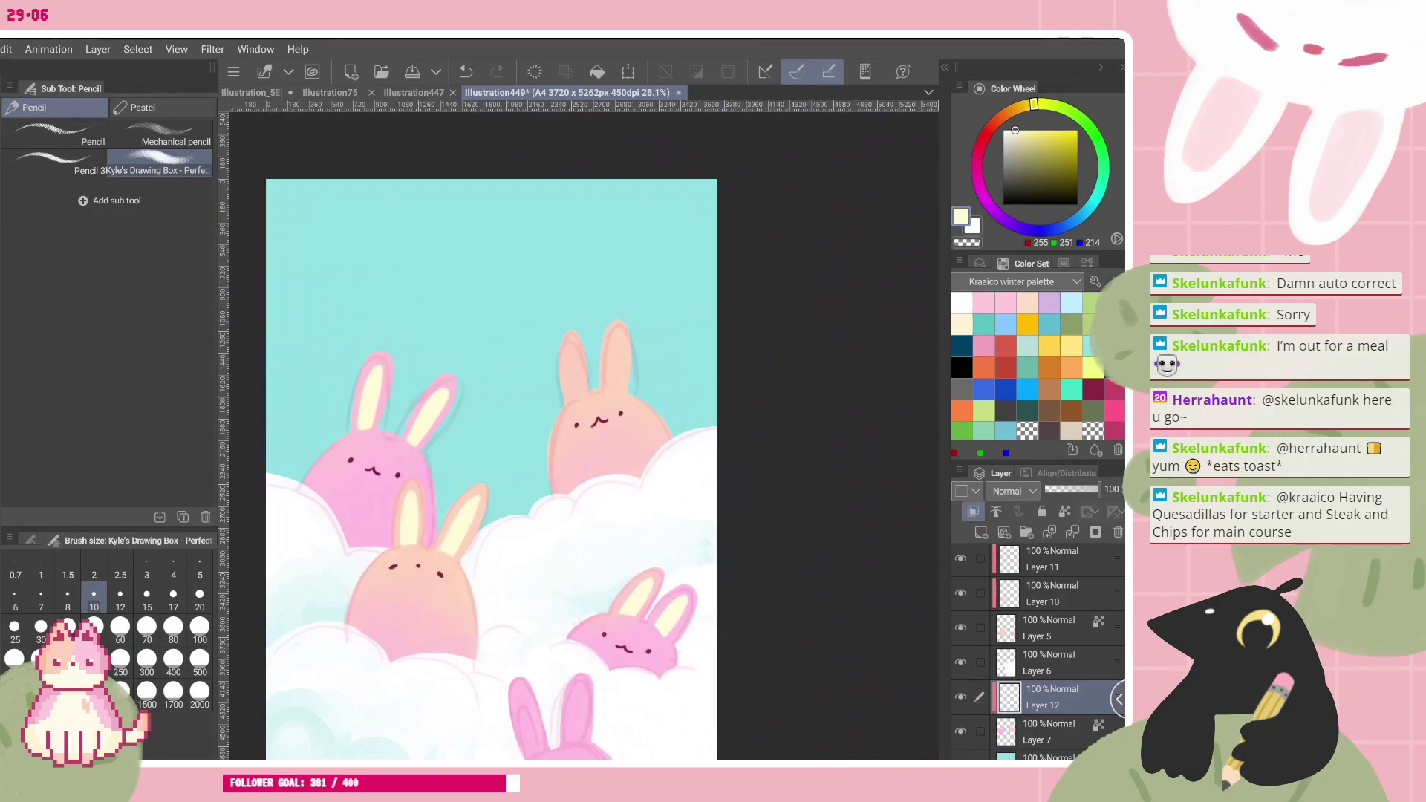
# - Outline and fill the inner left ear of the back peach bunny in pale yellow
pyautogui.scroll(3, 584, 435)
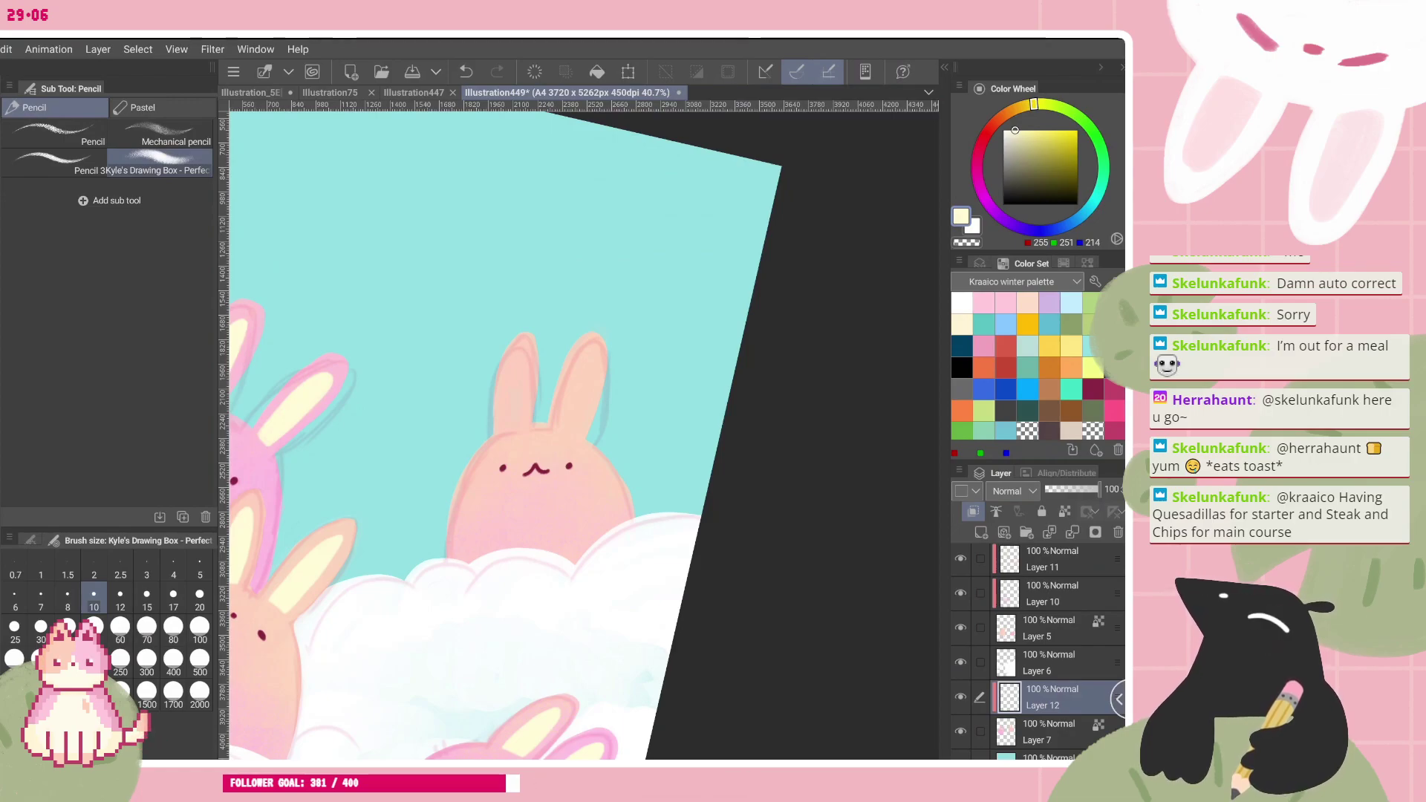
pyautogui.scroll(2, 724, 468)
pyautogui.scroll(-1, 583, 435)
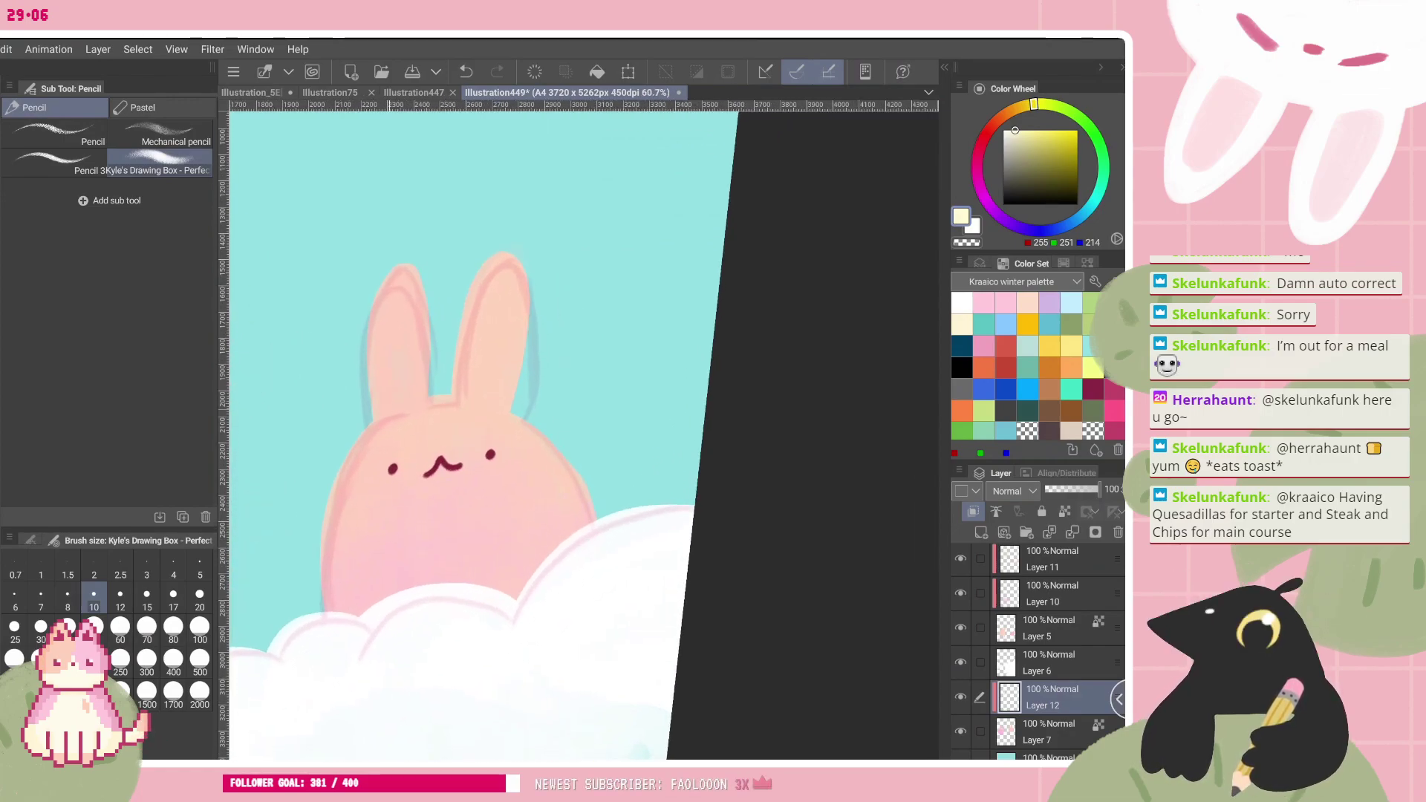
pyautogui.moveTo(395, 299)
pyautogui.mouseDown()
pyautogui.moveTo(414, 402)
pyautogui.moveTo(386, 400)
pyautogui.moveTo(388, 311)
pyautogui.moveTo(387, 410)
pyautogui.mouseUp()
pyautogui.hotkey('ctrl', 'z')
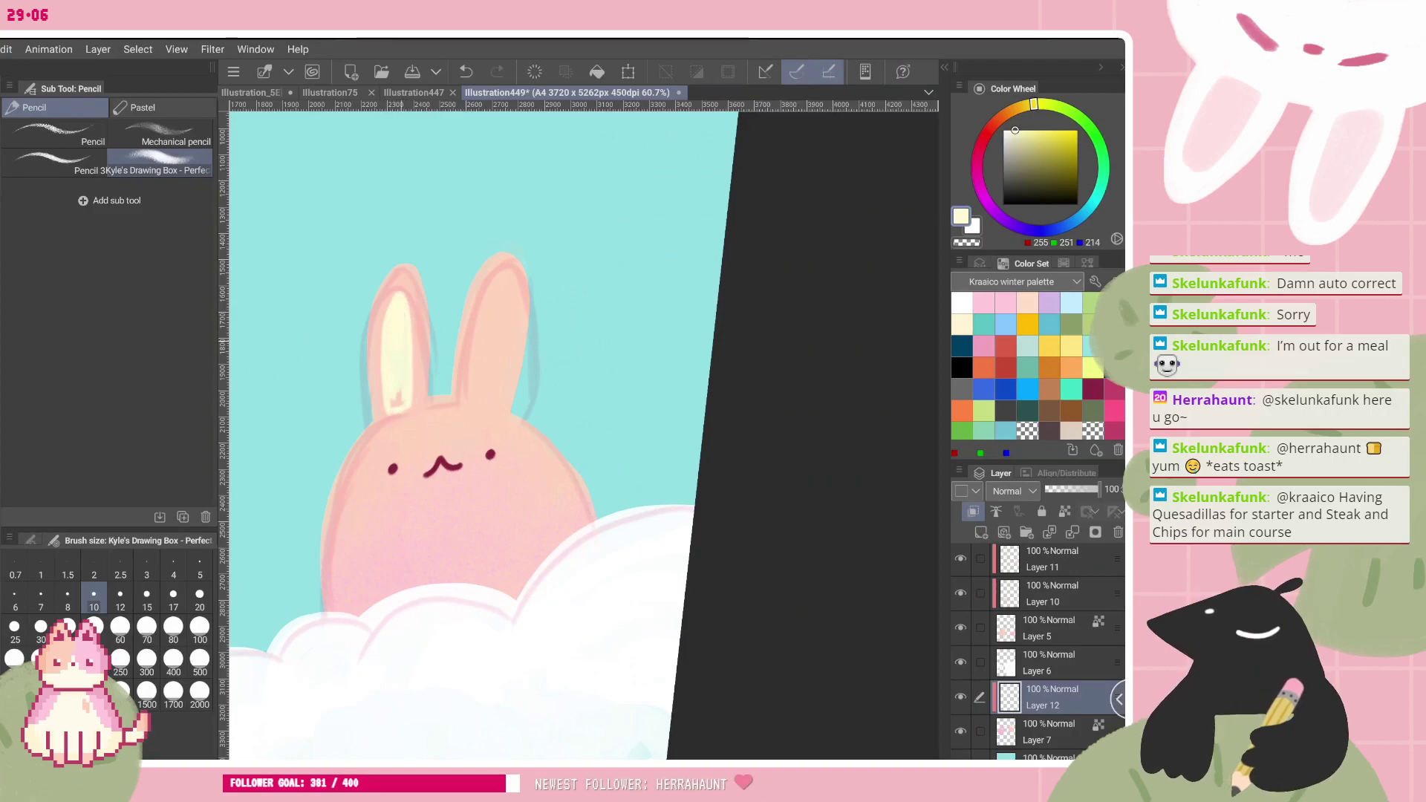
pyautogui.hotkey('ctrl', 'z')
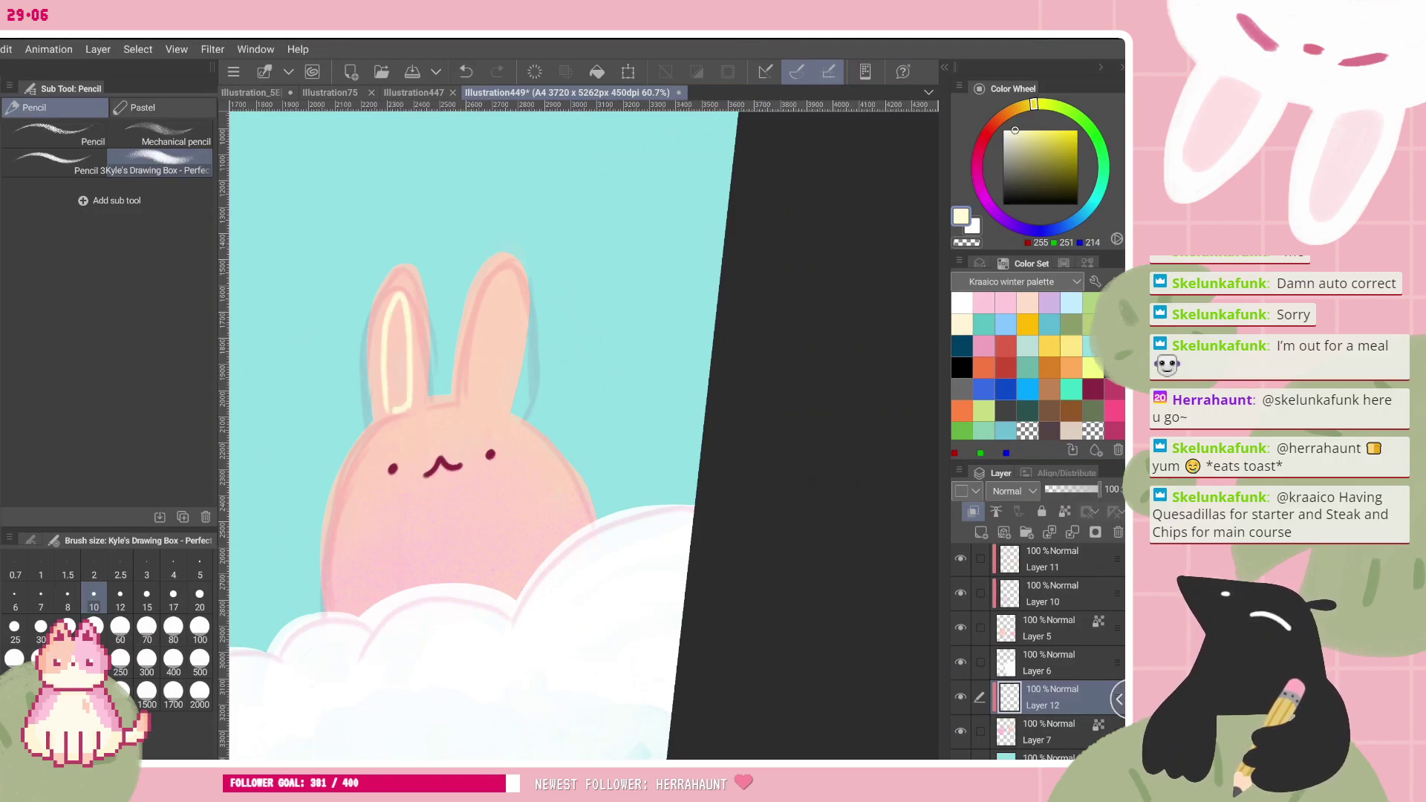
pyautogui.hotkey('ctrl', 'y')
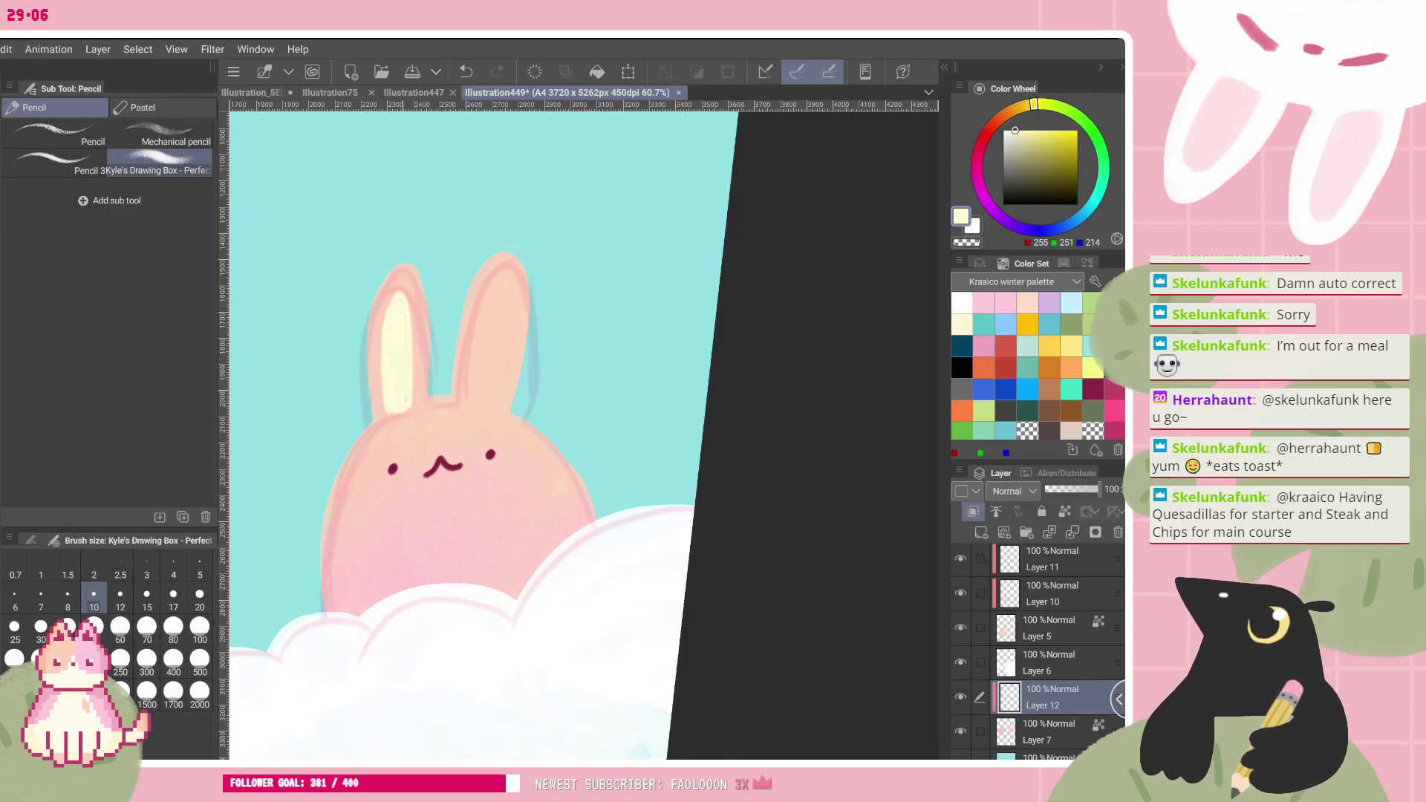
pyautogui.hotkey('ctrl', 'z')
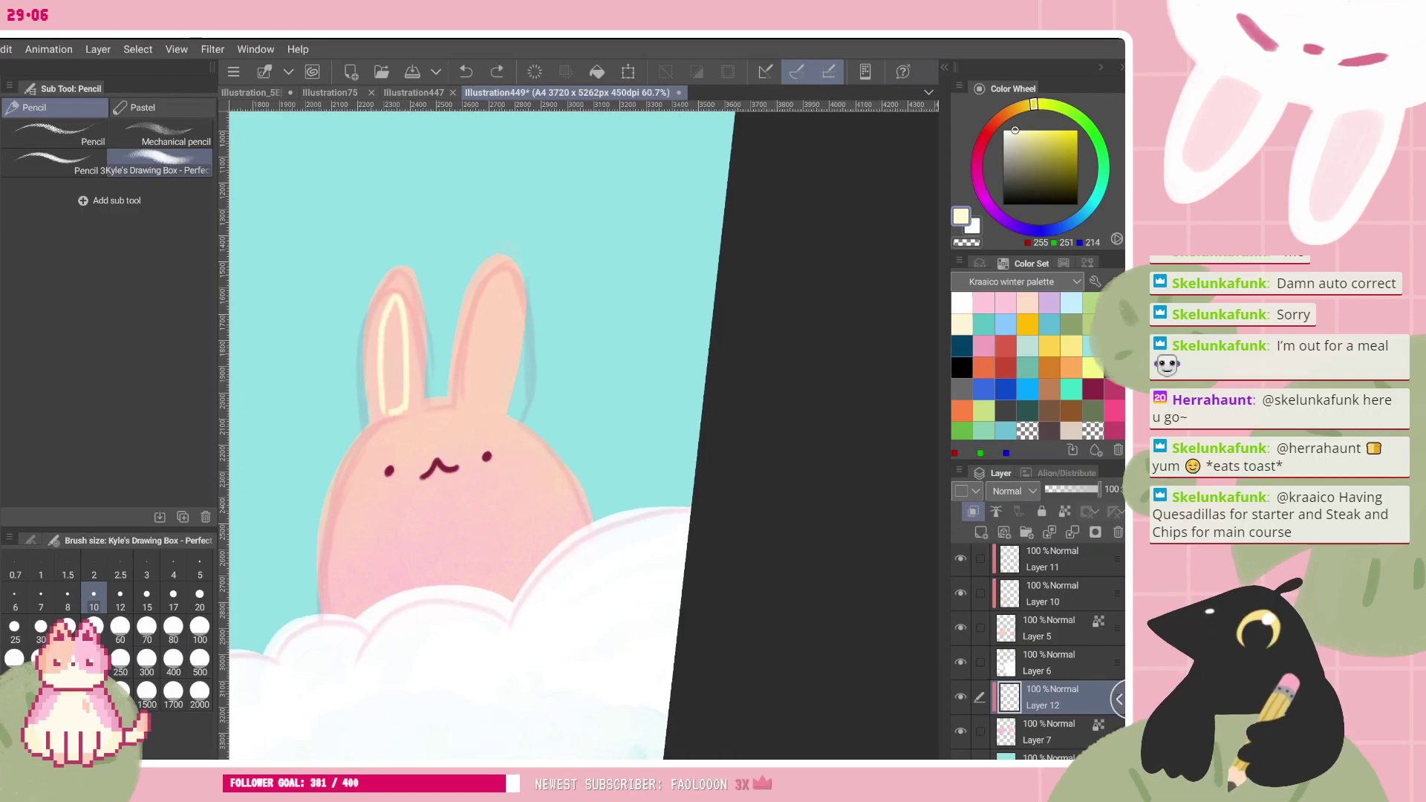
pyautogui.hotkey('ctrl', 'y')
pyautogui.scroll(1, 584, 435)
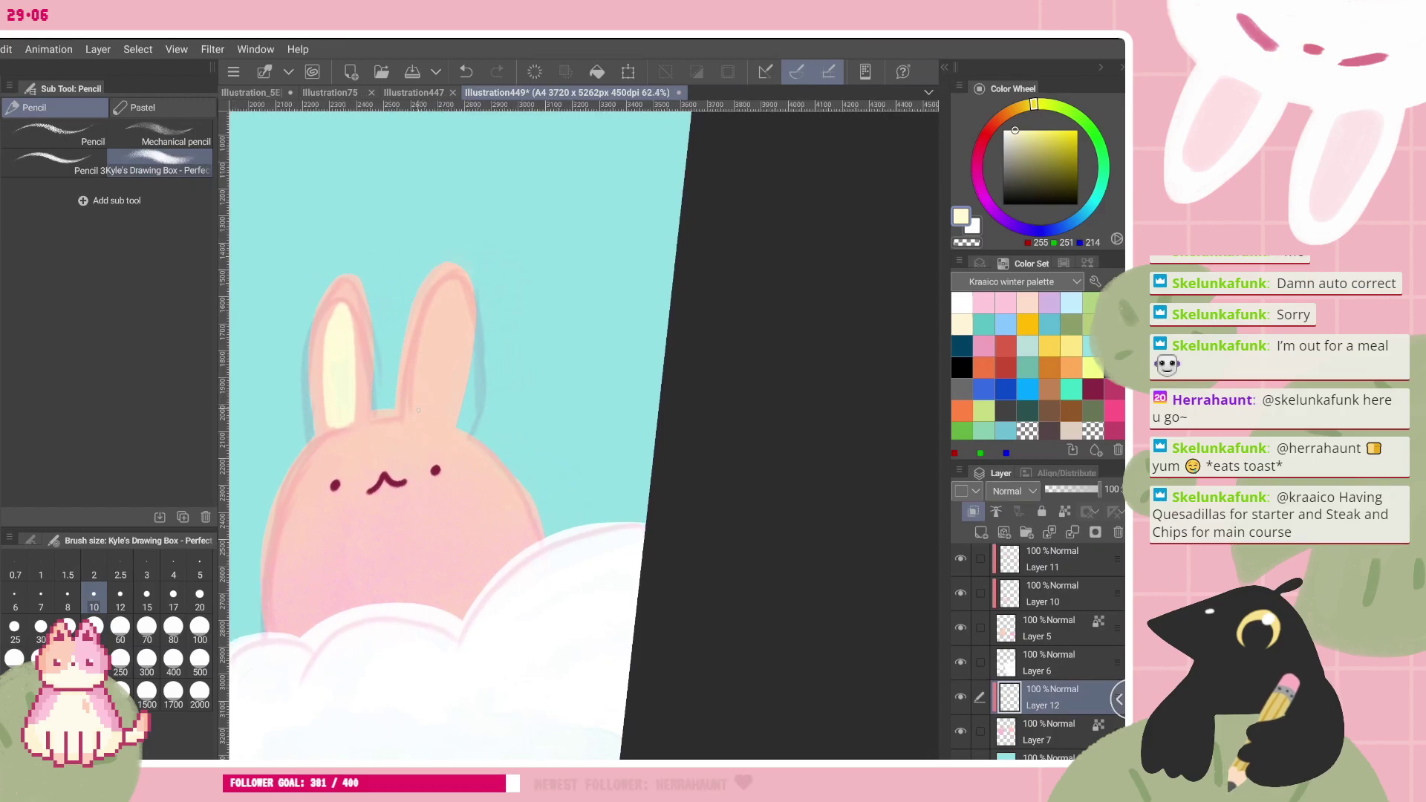
# - Outline and fill the inner right ear of the back peach bunny in pale yellow
pyautogui.moveTo(421, 411)
pyautogui.mouseDown()
pyautogui.moveTo(442, 294)
pyautogui.moveTo(455, 374)
pyautogui.mouseUp()
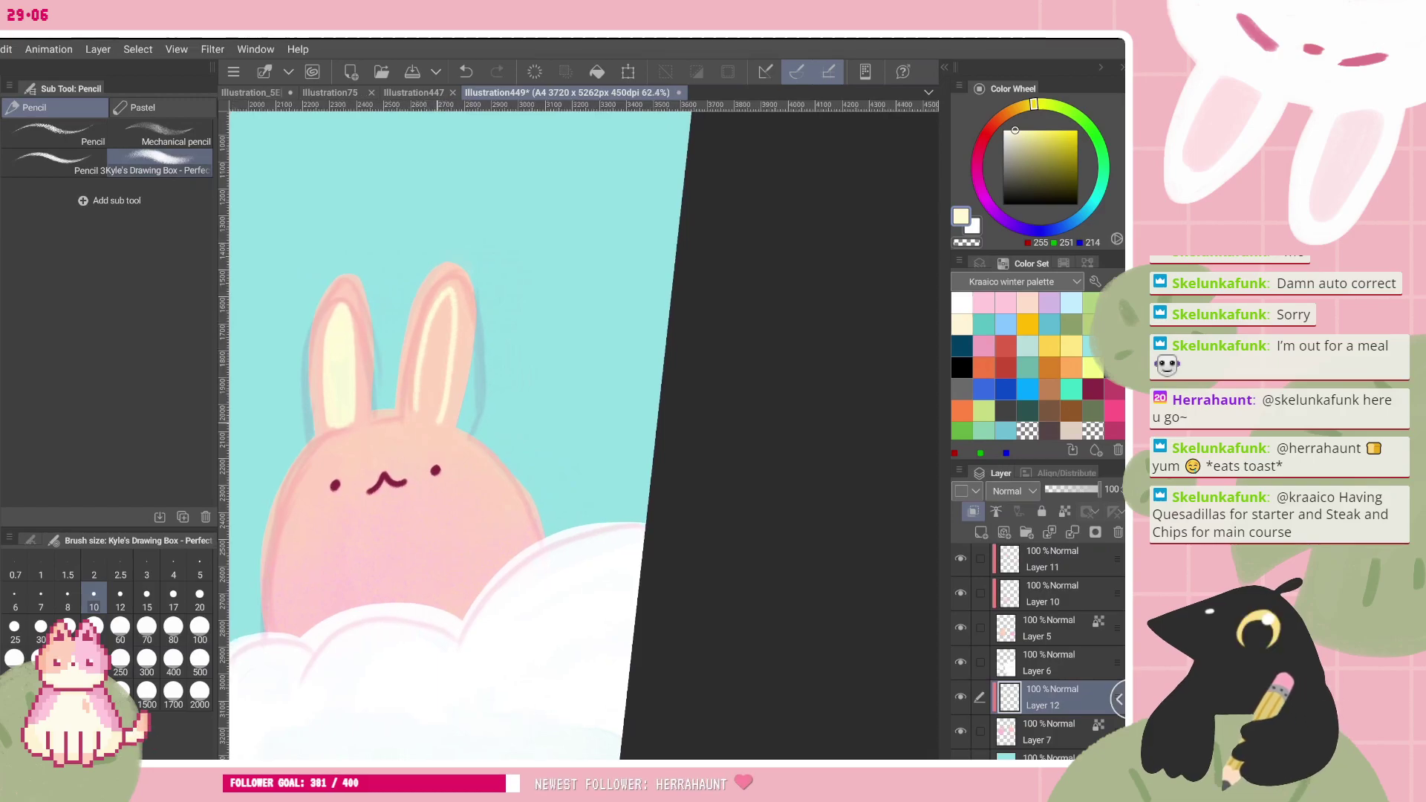
pyautogui.moveTo(450, 296); pyautogui.dragTo(429, 413)
pyautogui.moveTo(446, 364); pyautogui.dragTo(437, 412)
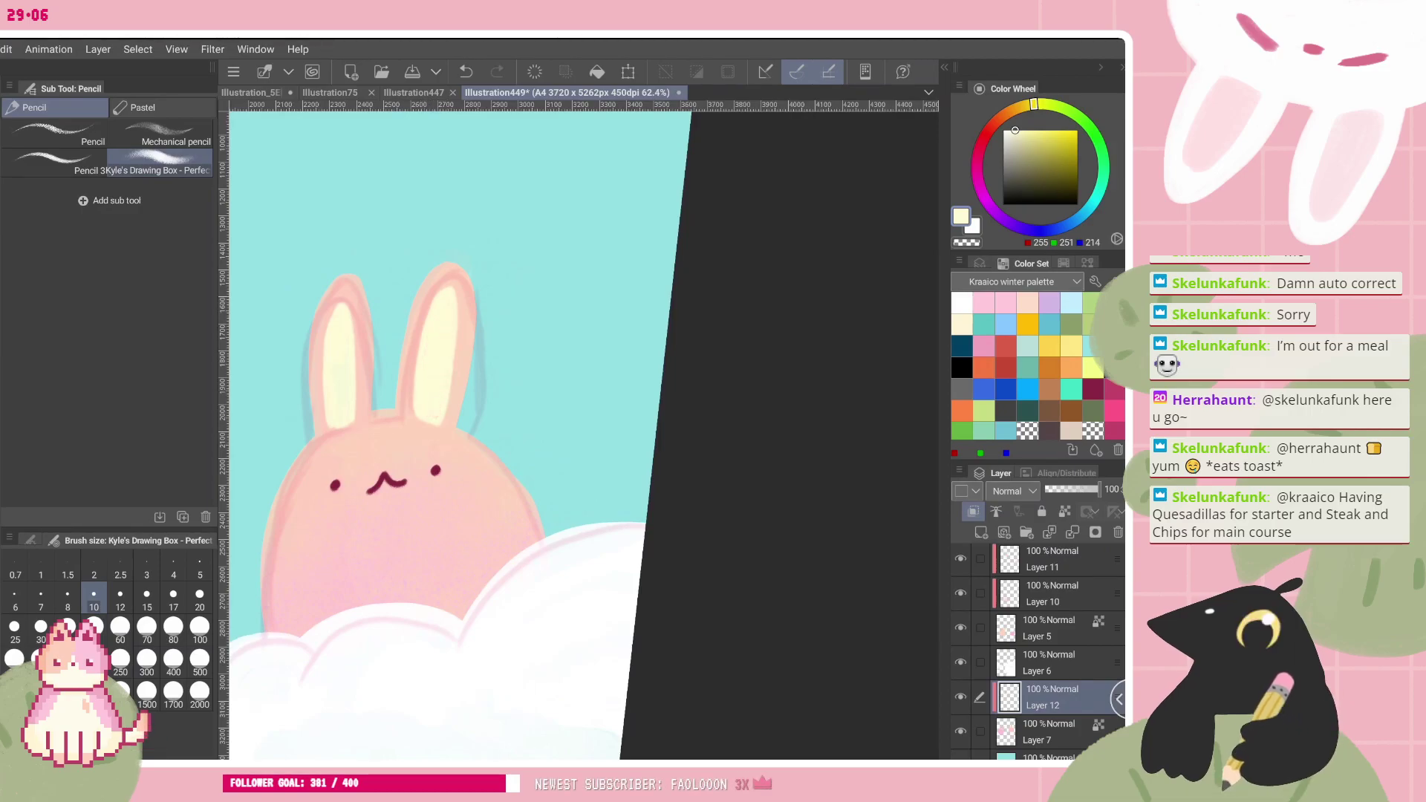
pyautogui.scroll(-2, 527, 369)
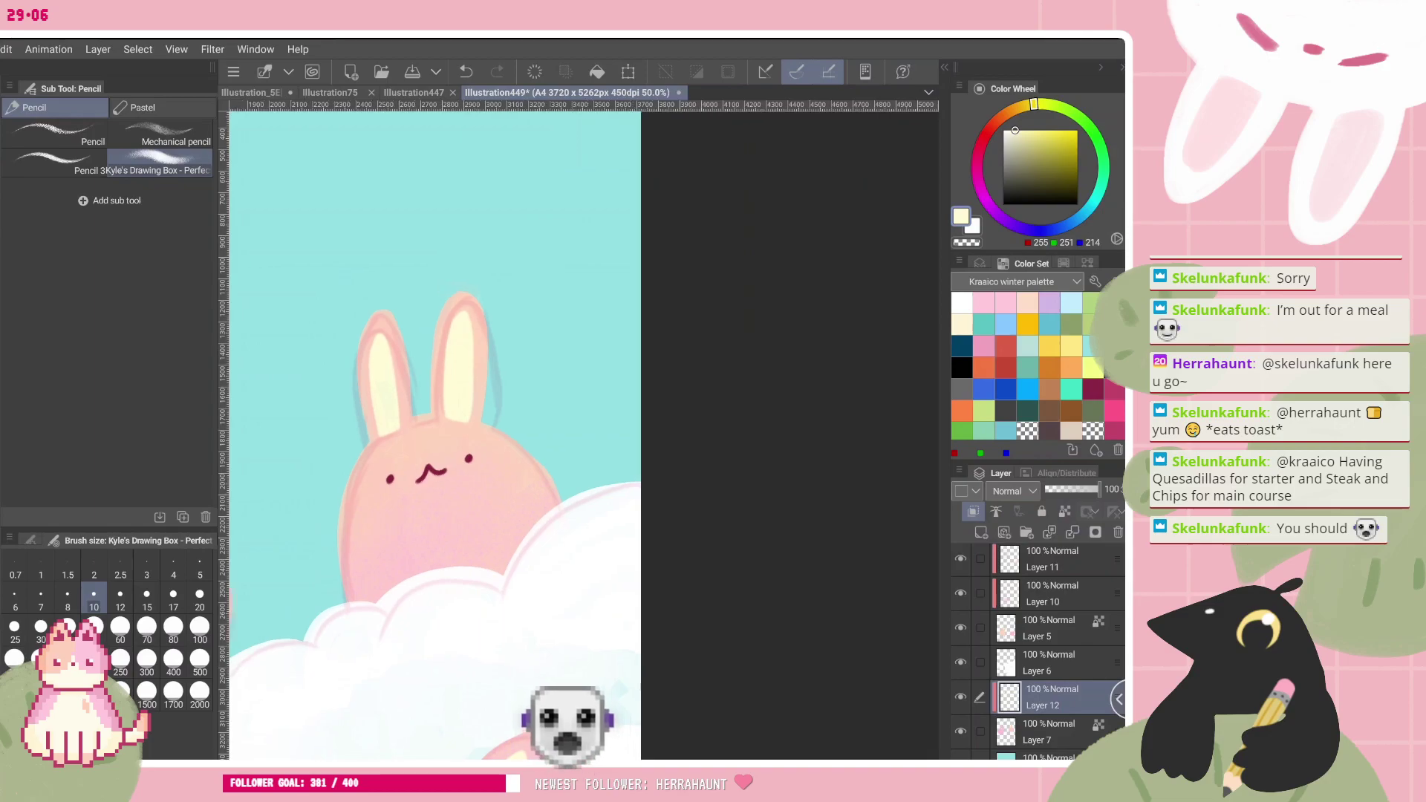
pyautogui.hotkey('ctrl', '-')
pyautogui.scroll(-2, 462, 488)
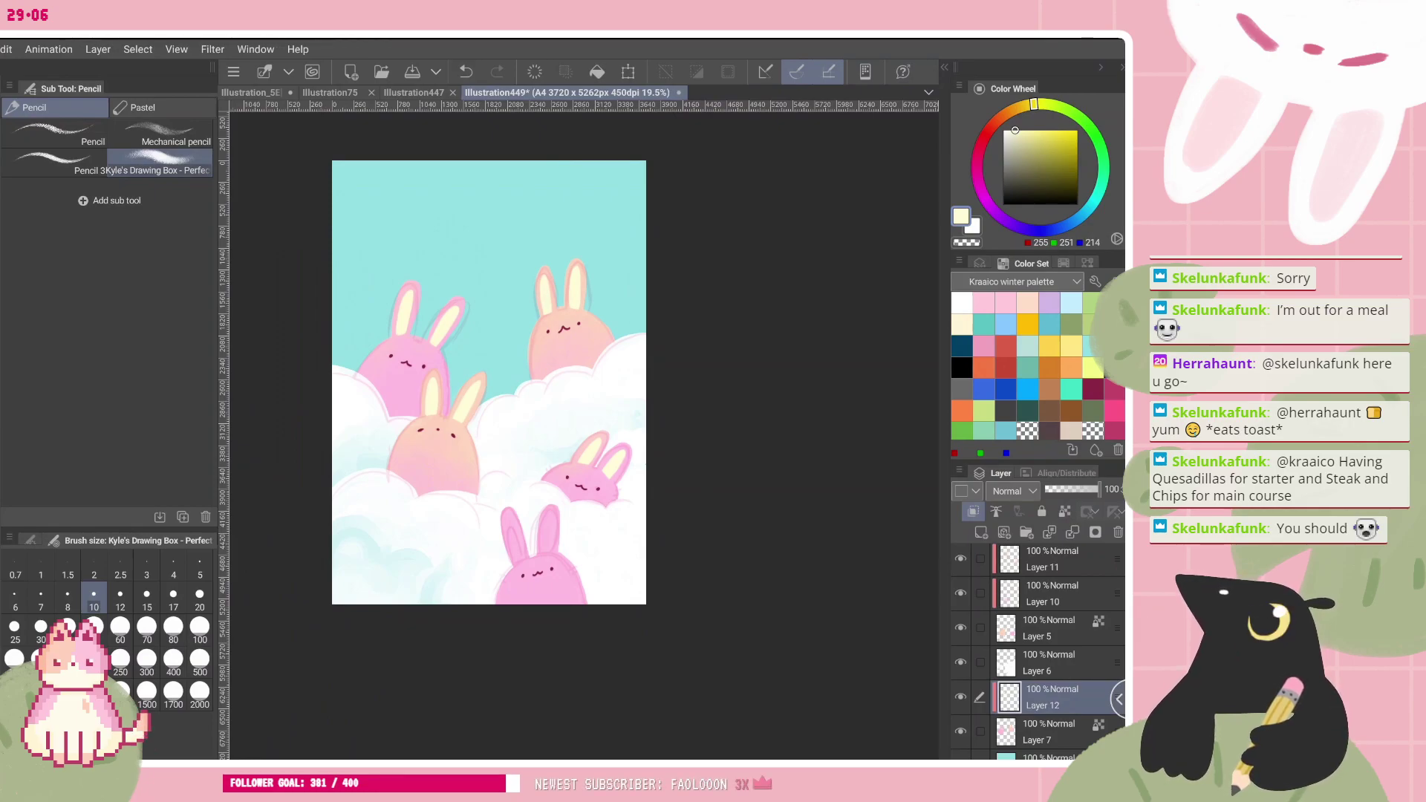
# - Add a raster layer above Layer 4 and clip it to the layer below
pyautogui.scroll(3, 1032, 725)
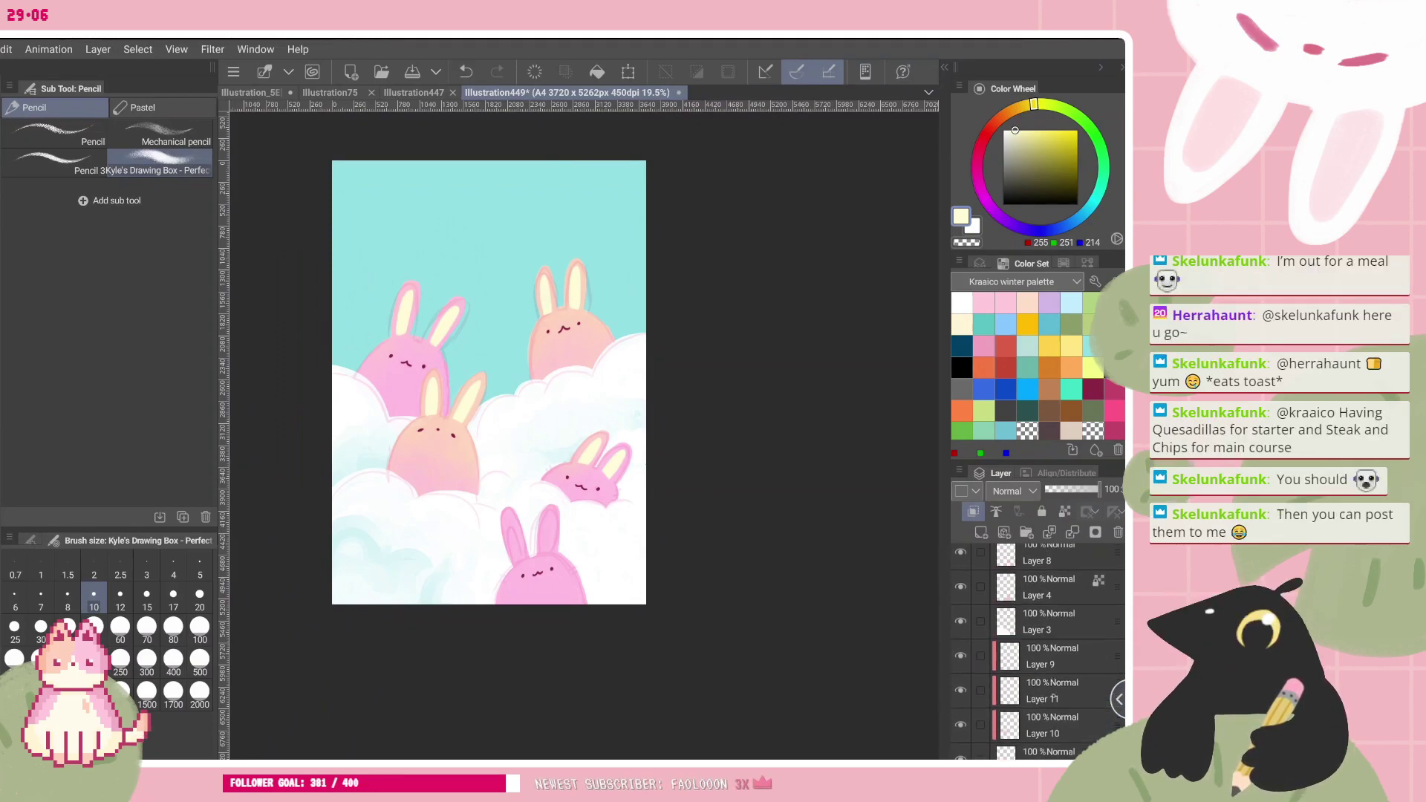
pyautogui.click(981, 532)
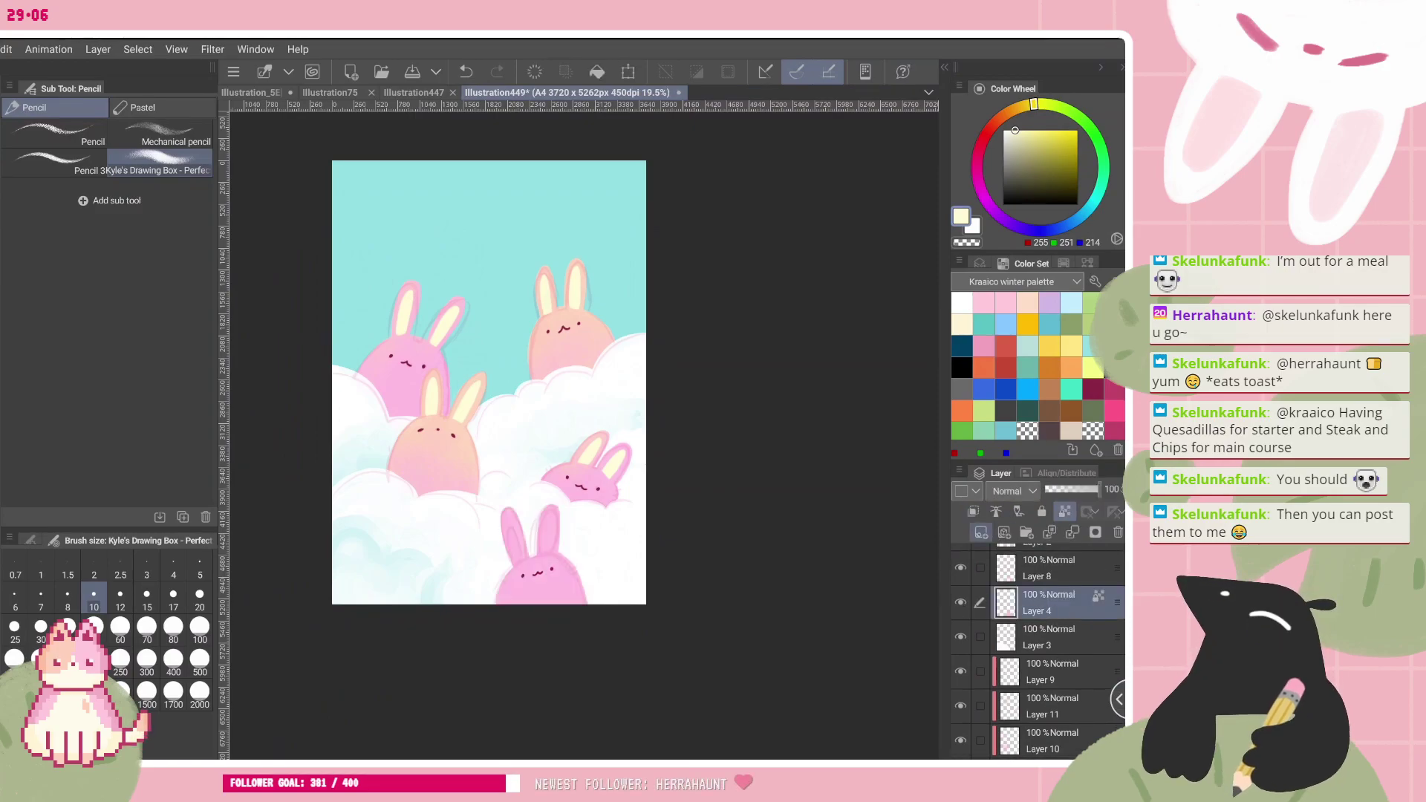
pyautogui.click(973, 511)
# - Paint the inner left ear of the lowest pink bunny in pale yellow, filling in the outlined shape
pyautogui.scroll(3, 586, 603)
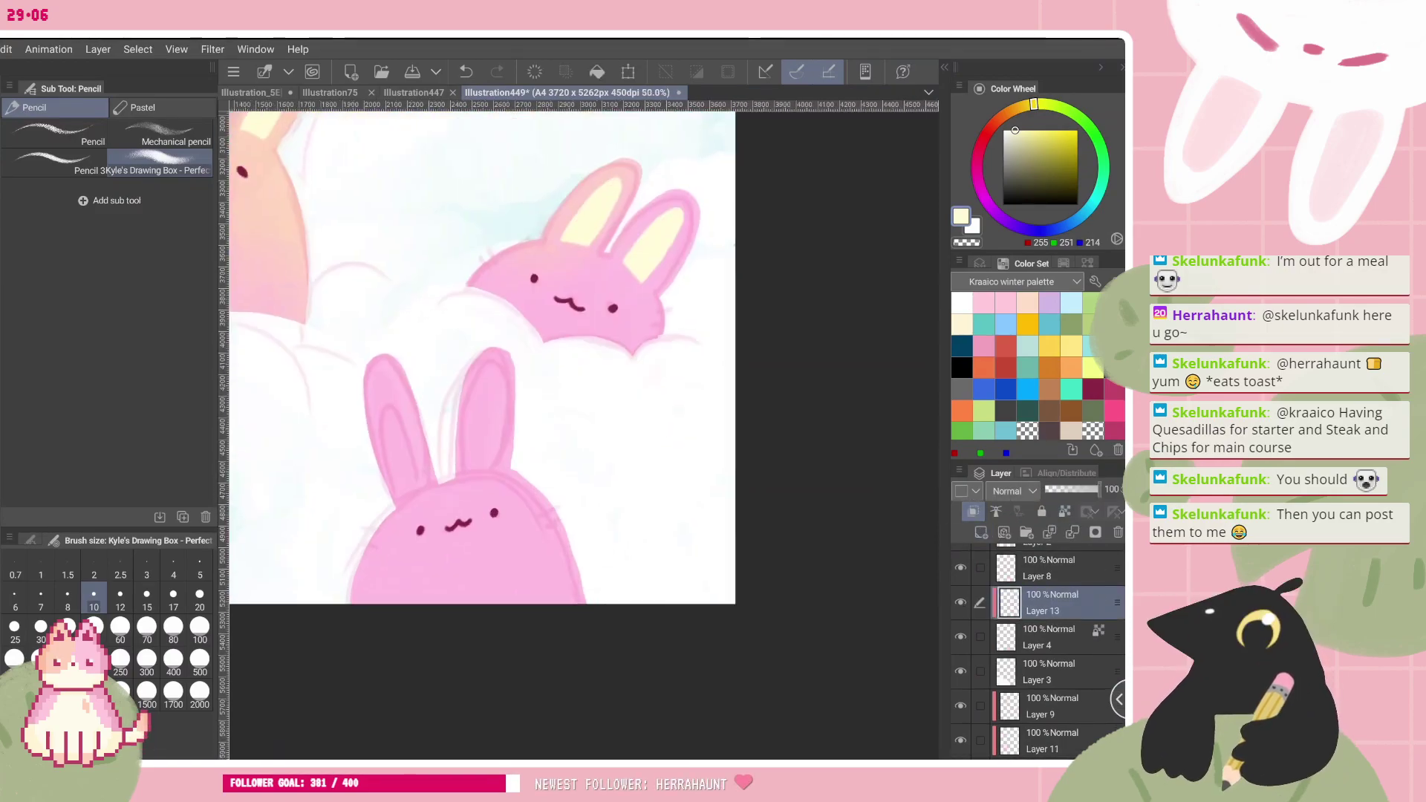
pyautogui.scroll(-1, 407, 485)
pyautogui.moveTo(380, 394)
pyautogui.mouseDown()
pyautogui.moveTo(397, 390)
pyautogui.moveTo(420, 470)
pyautogui.mouseUp()
pyautogui.moveTo(391, 406); pyautogui.dragTo(412, 477)
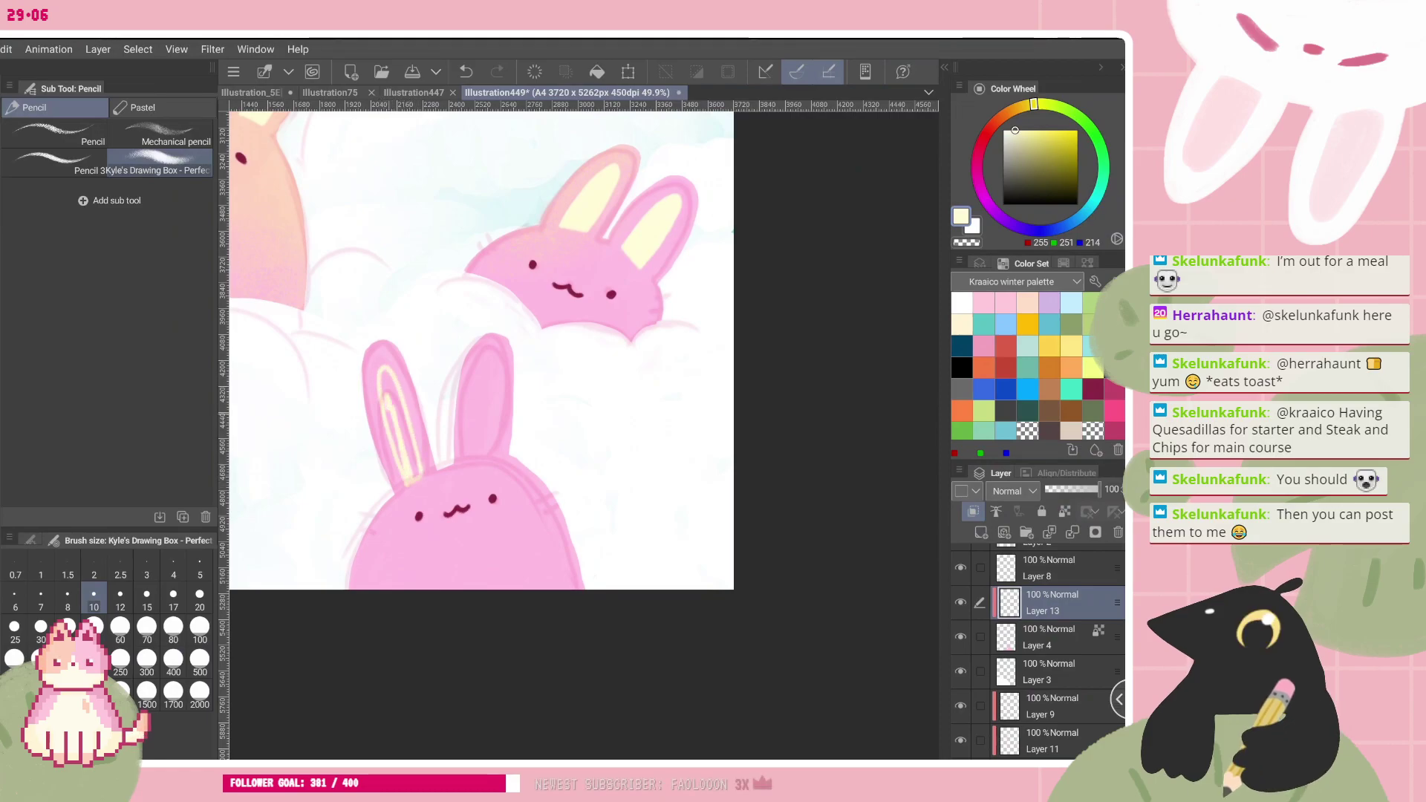
pyautogui.moveTo(387, 380); pyautogui.dragTo(402, 418)
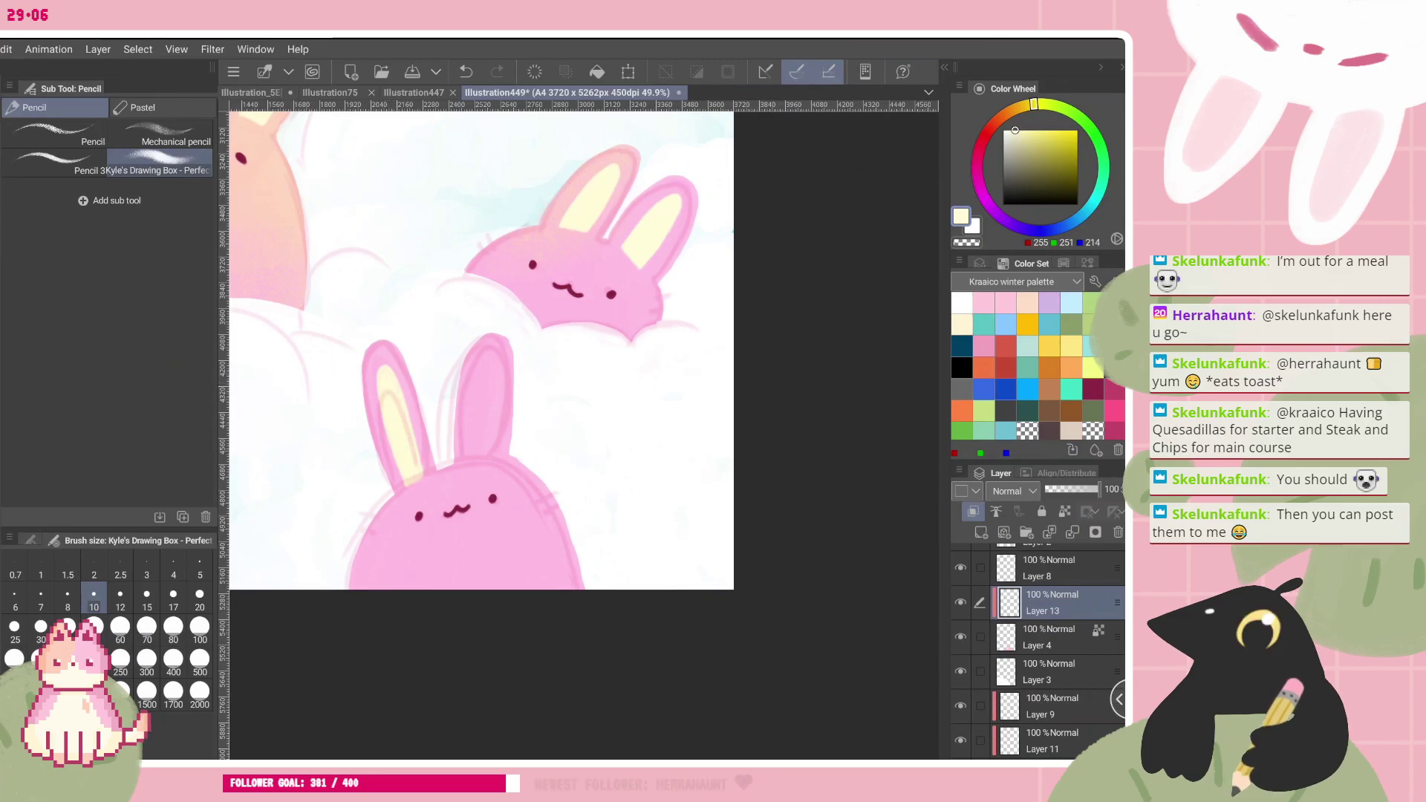
# - Paint the inner right ear of the lowest pink bunny in pale yellow and switch to transparent color for cleanup
pyautogui.moveTo(482, 349); pyautogui.dragTo(455, 345)
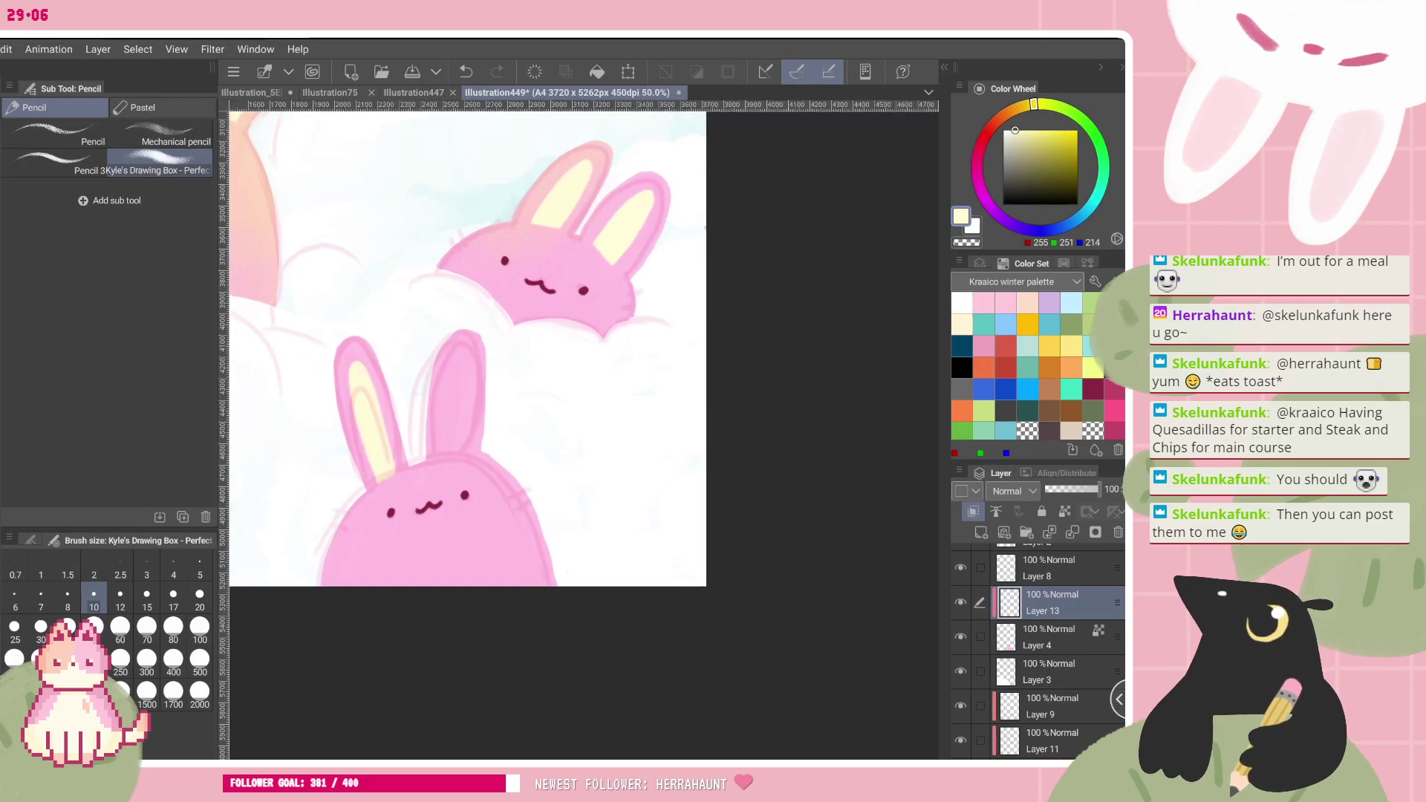
pyautogui.moveTo(444, 455)
pyautogui.mouseDown()
pyautogui.moveTo(462, 354)
pyautogui.moveTo(467, 450)
pyautogui.moveTo(445, 455)
pyautogui.moveTo(465, 362)
pyautogui.mouseUp()
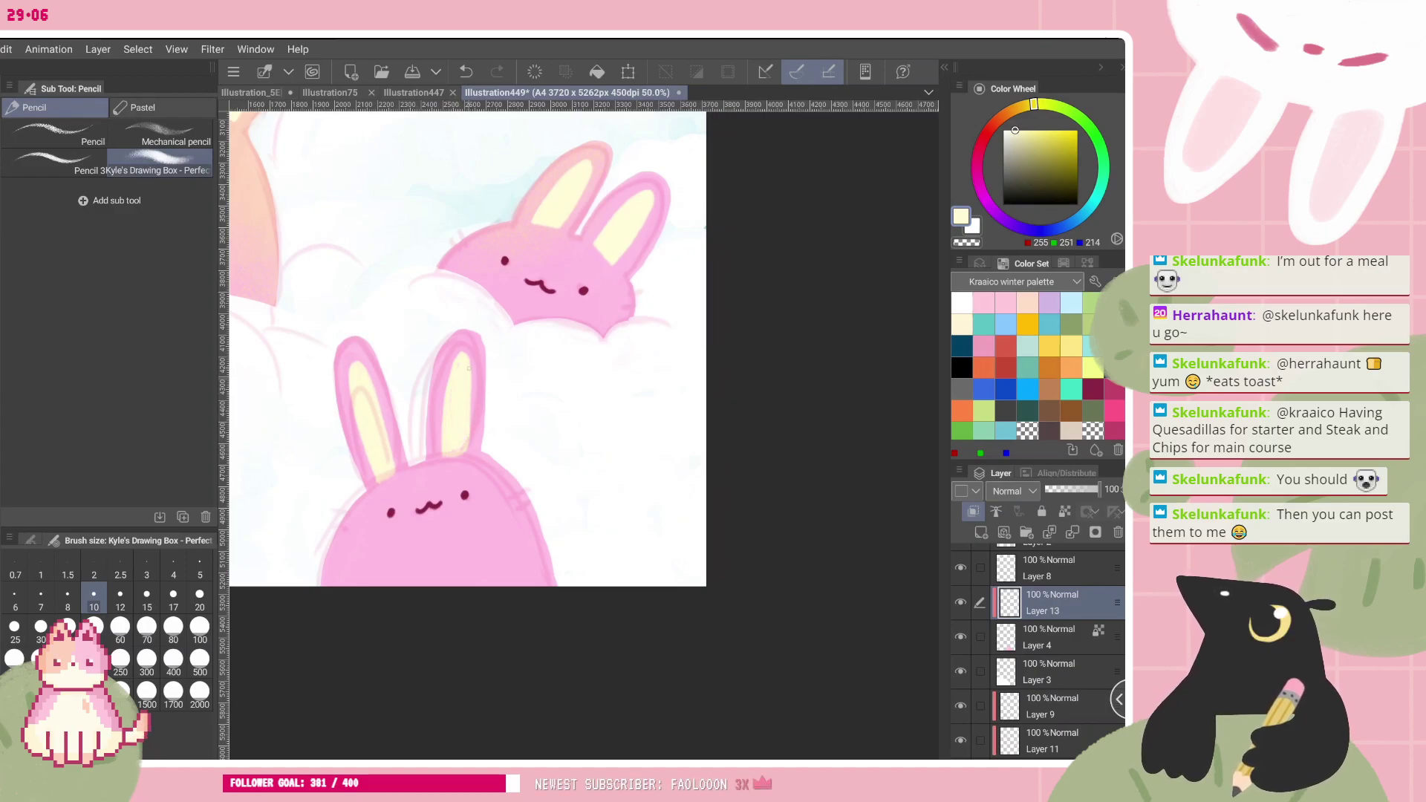
pyautogui.moveTo(453, 457); pyautogui.dragTo(465, 458)
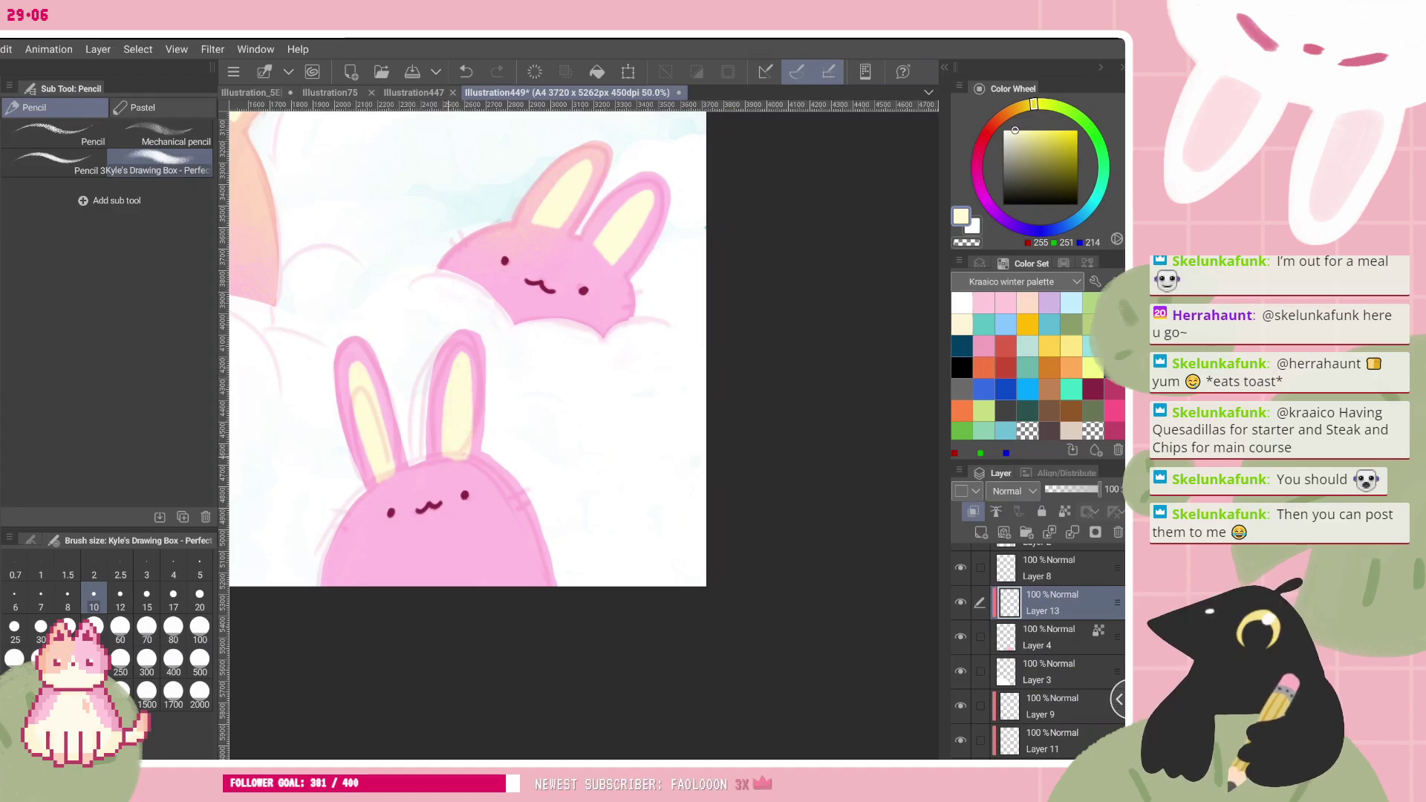
pyautogui.press('c')
pyautogui.press('-')
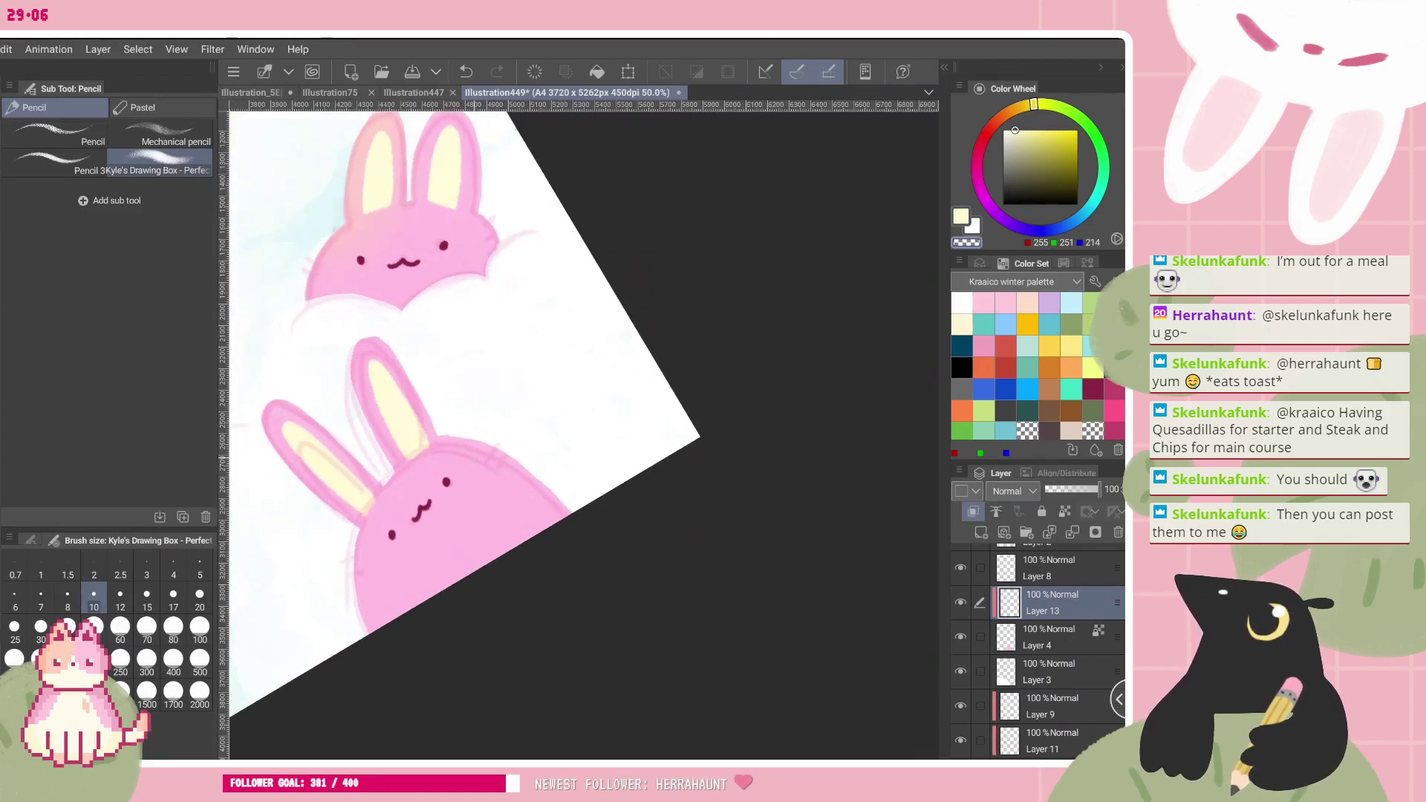
pyautogui.scroll(-6, 475, 401)
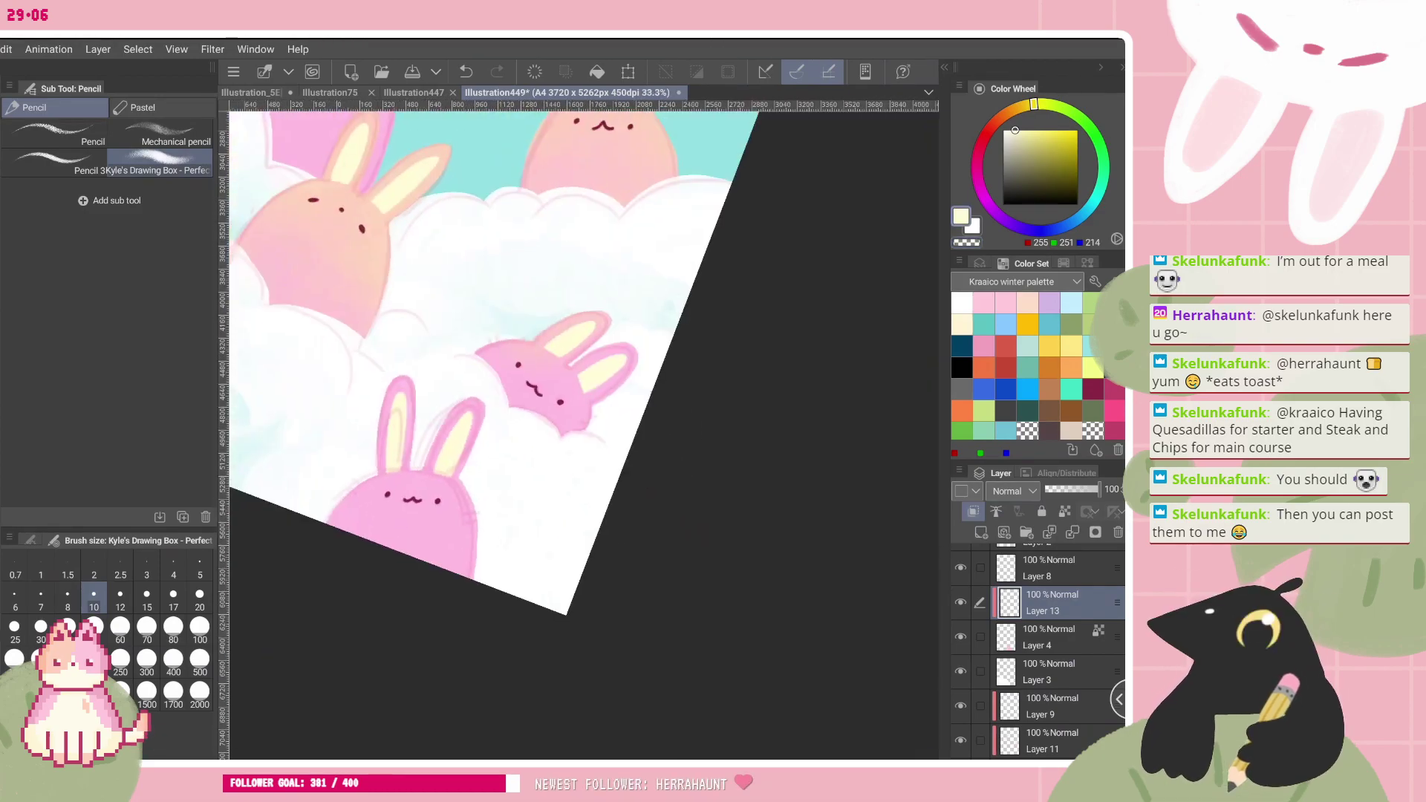
pyautogui.scroll(2, 475, 401)
pyautogui.hotkey('ctrl', '+')
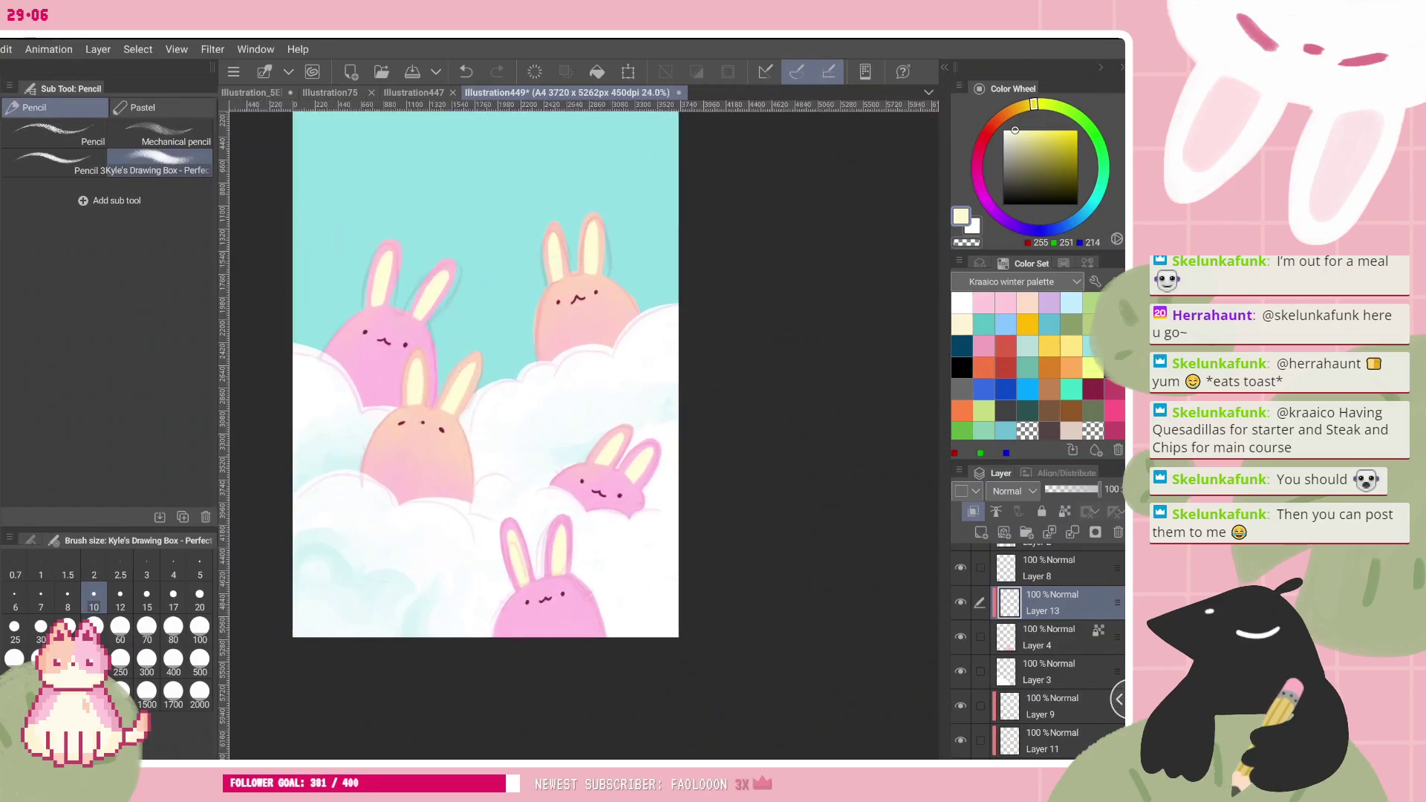
# - Hide the Layer 2 sketch and the Layer 8 faces
pyautogui.scroll(1, 1040, 654)
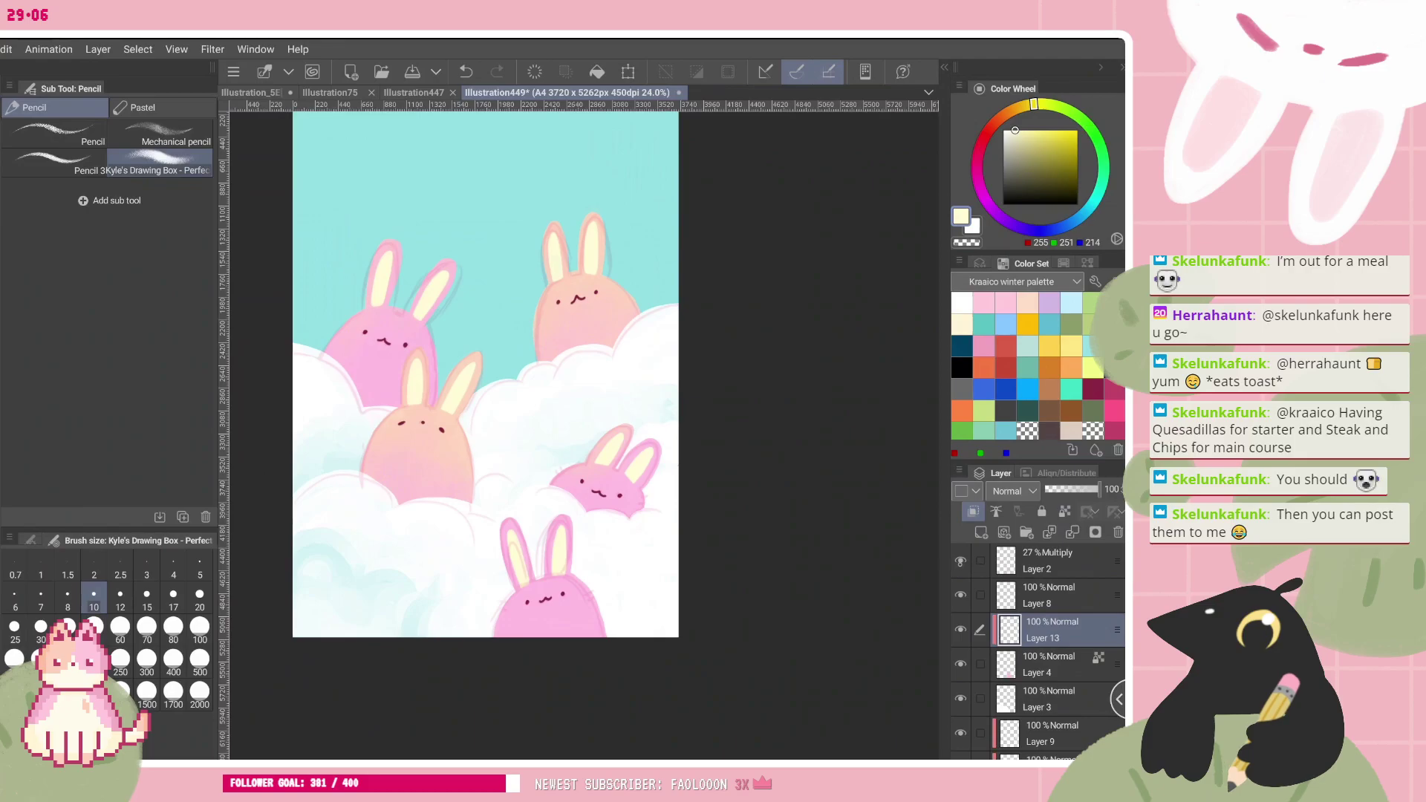
pyautogui.click(960, 565)
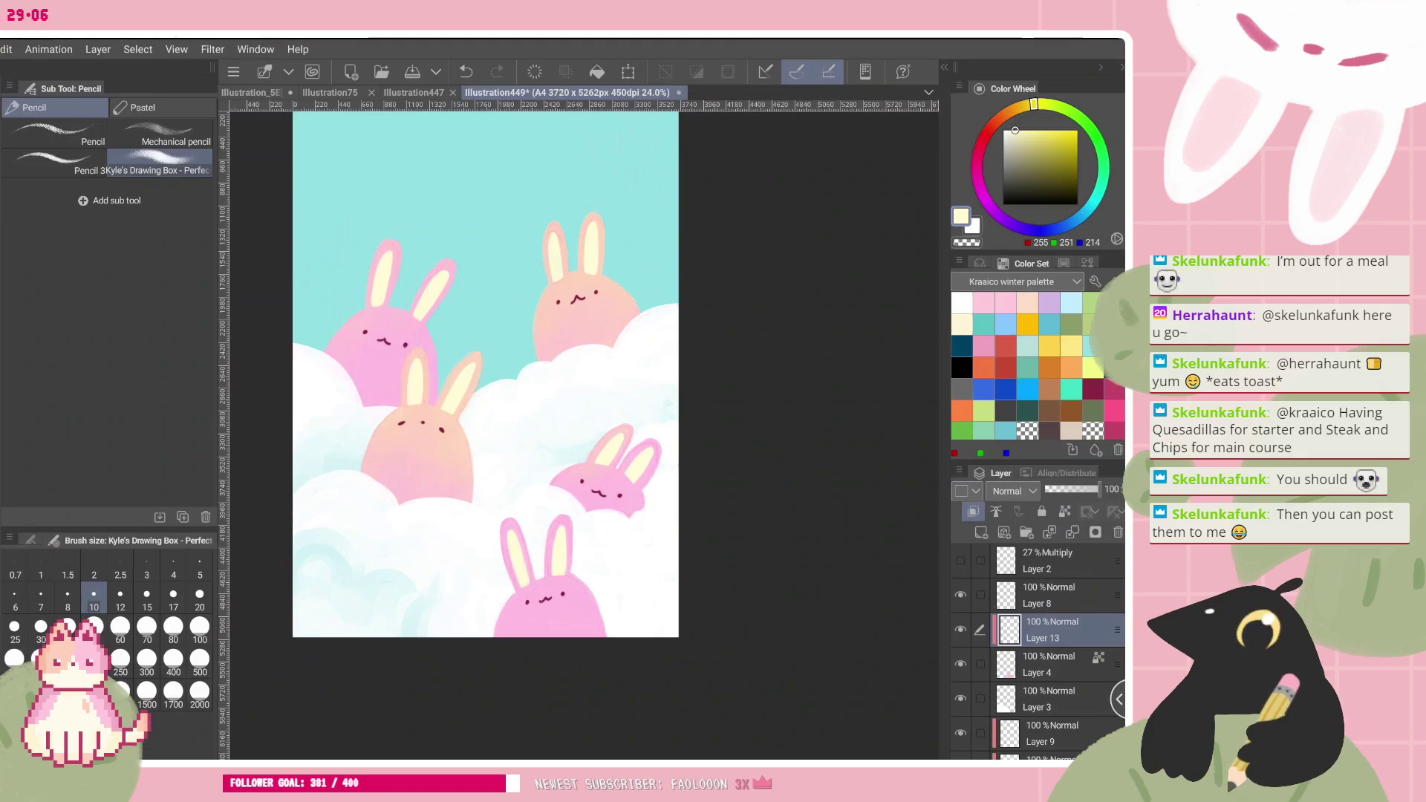
pyautogui.scroll(-1, 1040, 653)
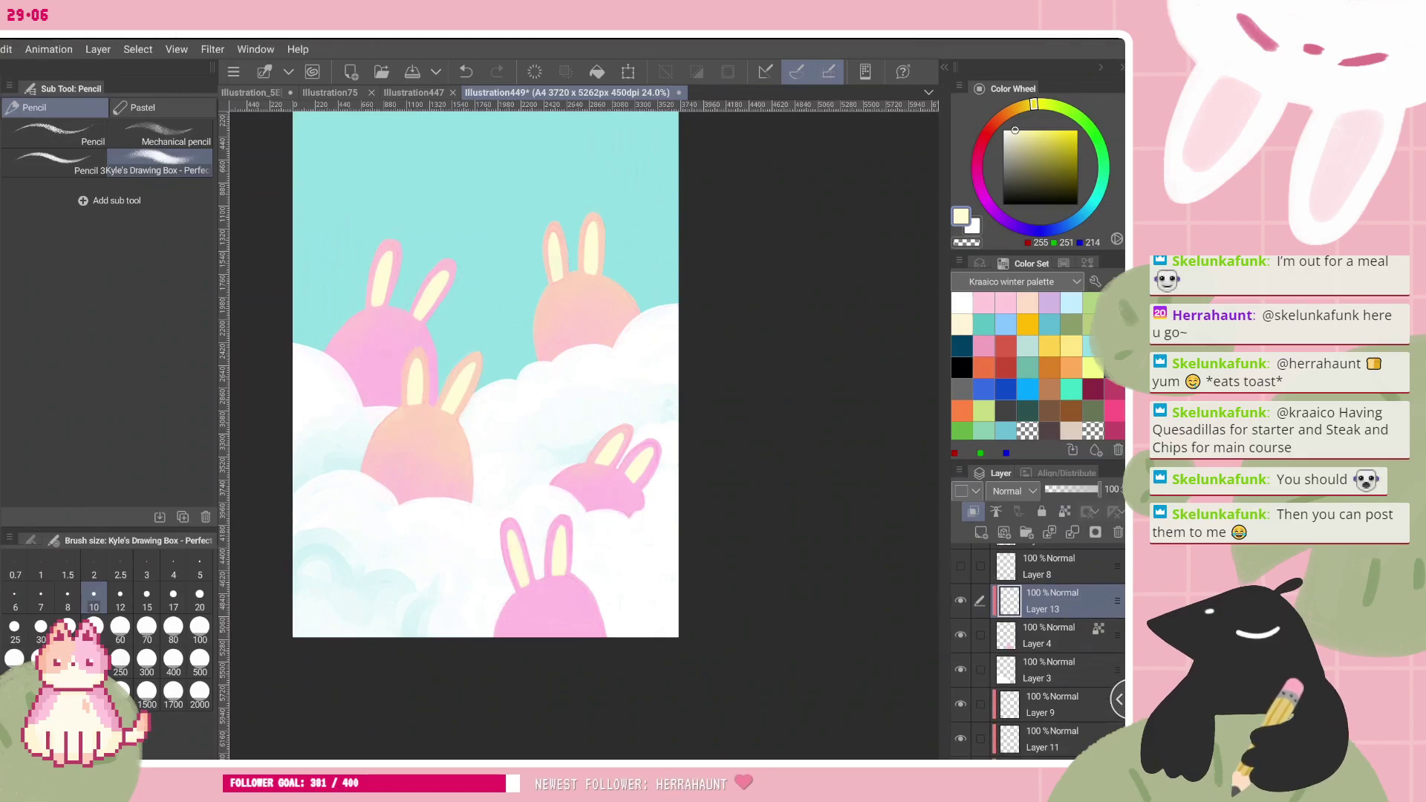
# - Show the Layer 8 faces and add a raster layer directly above them
pyautogui.click(1055, 567)
pyautogui.click(980, 533)
pyautogui.click(981, 533)
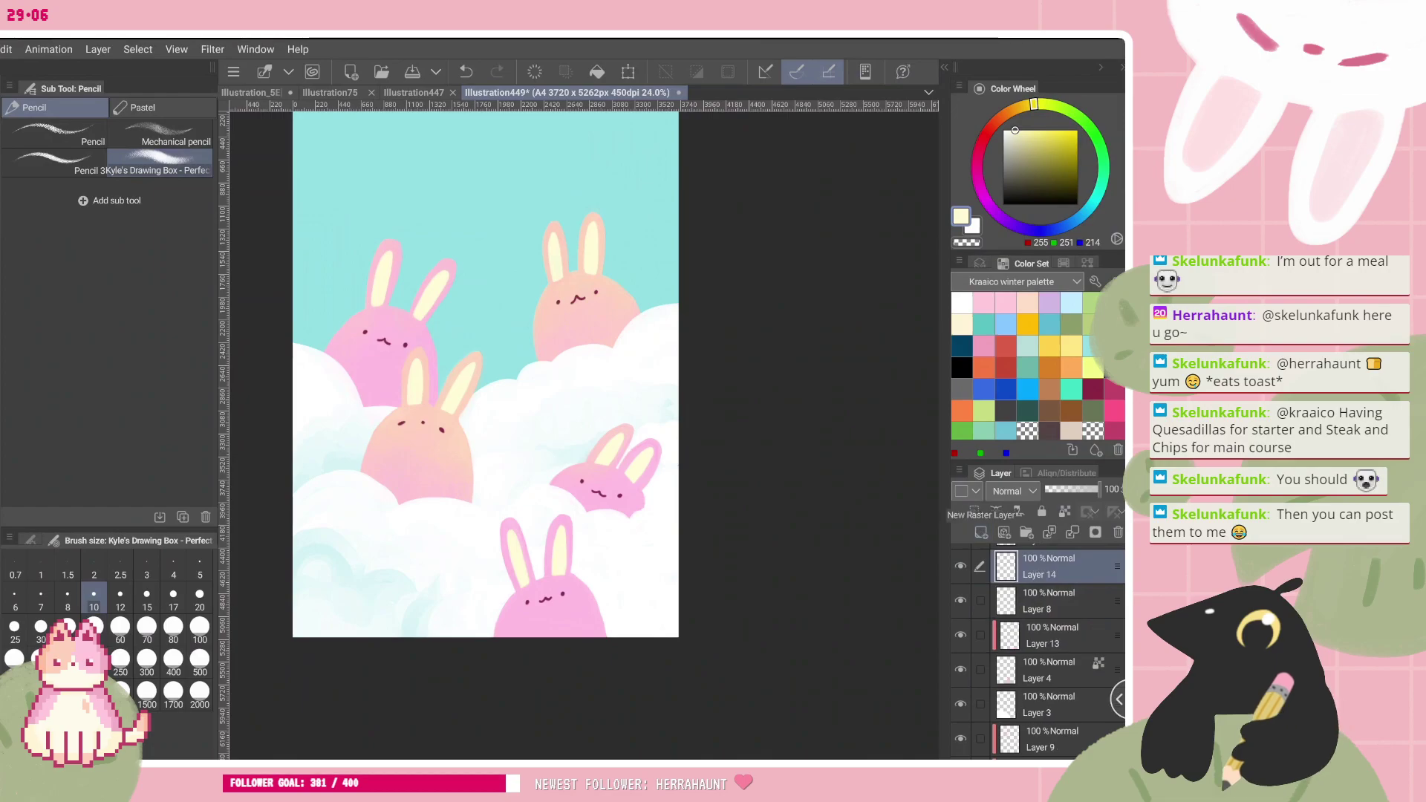
# - Sample the dark maroon from the front peach bunny's eye and outline its left ear and the left side of its body
pyautogui.scroll(5, 381, 435)
pyautogui.keyDown('alt'); pyautogui.click(567, 421); pyautogui.keyUp('alt')
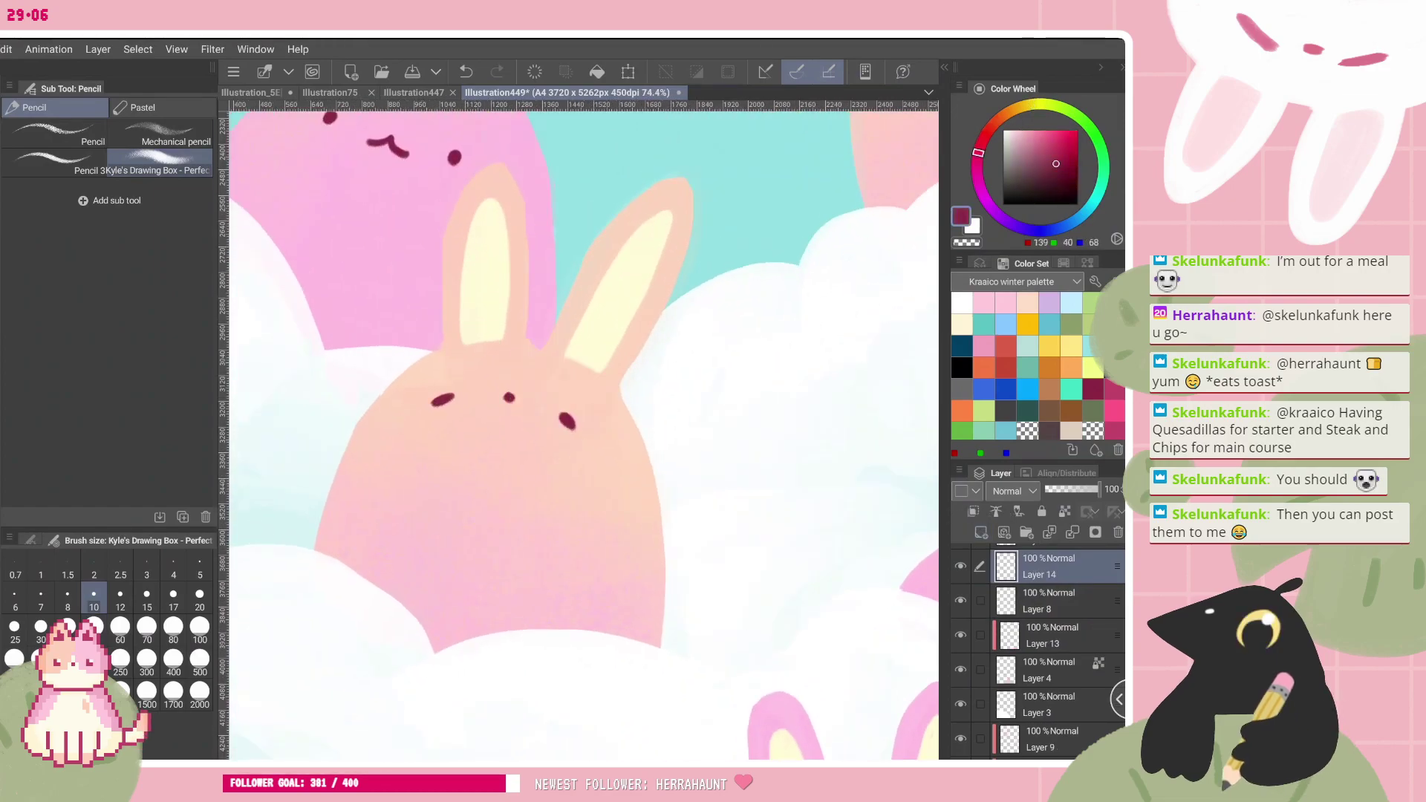
pyautogui.scroll(1, 584, 435)
pyautogui.moveTo(417, 238); pyautogui.dragTo(469, 210)
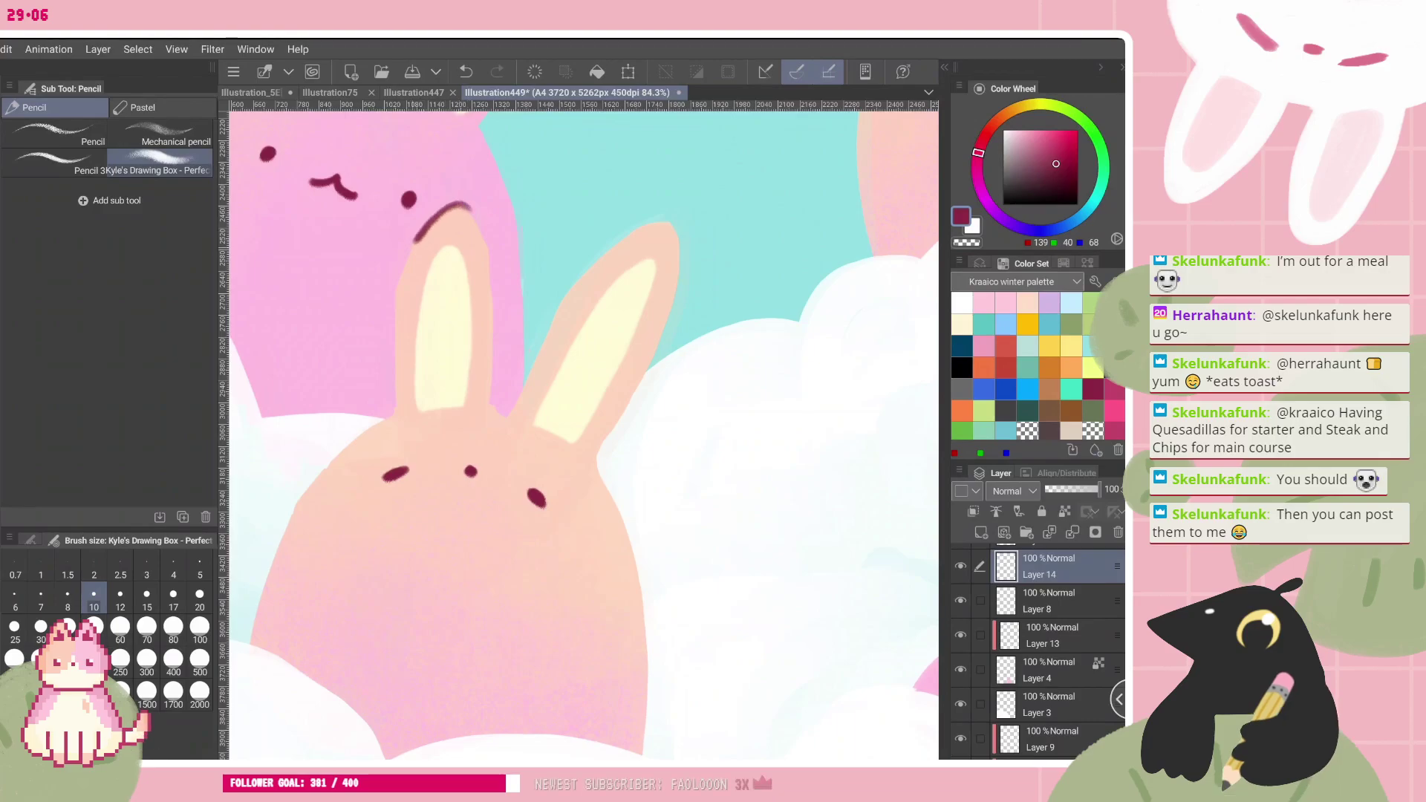
pyautogui.moveTo(391, 327)
pyautogui.mouseDown()
pyautogui.moveTo(397, 407)
pyautogui.moveTo(280, 539)
pyautogui.moveTo(252, 646)
pyautogui.mouseUp()
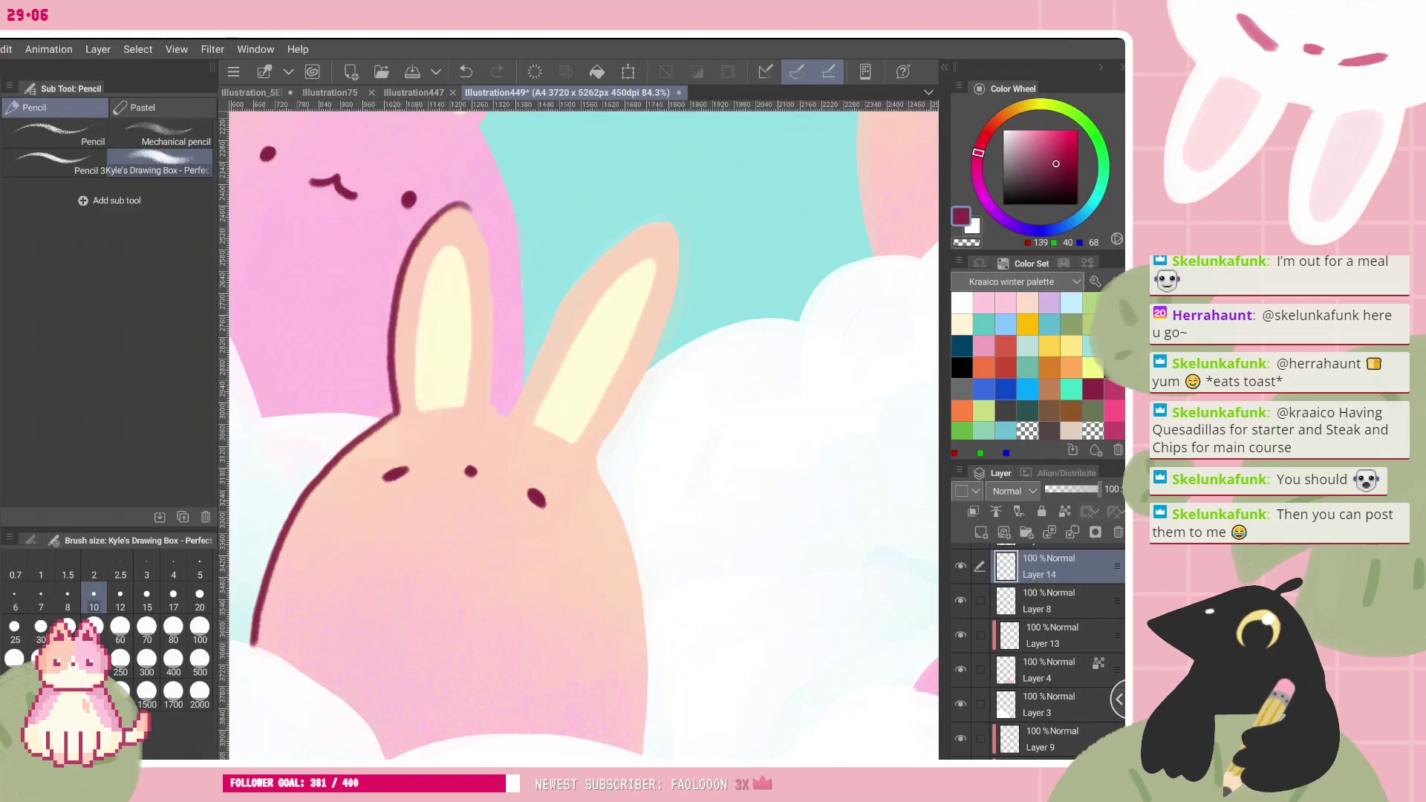
# - Outline the front peach bunny's right ear and the right side of its body in dark maroon down to the cloud
pyautogui.scroll(-2, 557, 469)
pyautogui.scroll(2, 584, 436)
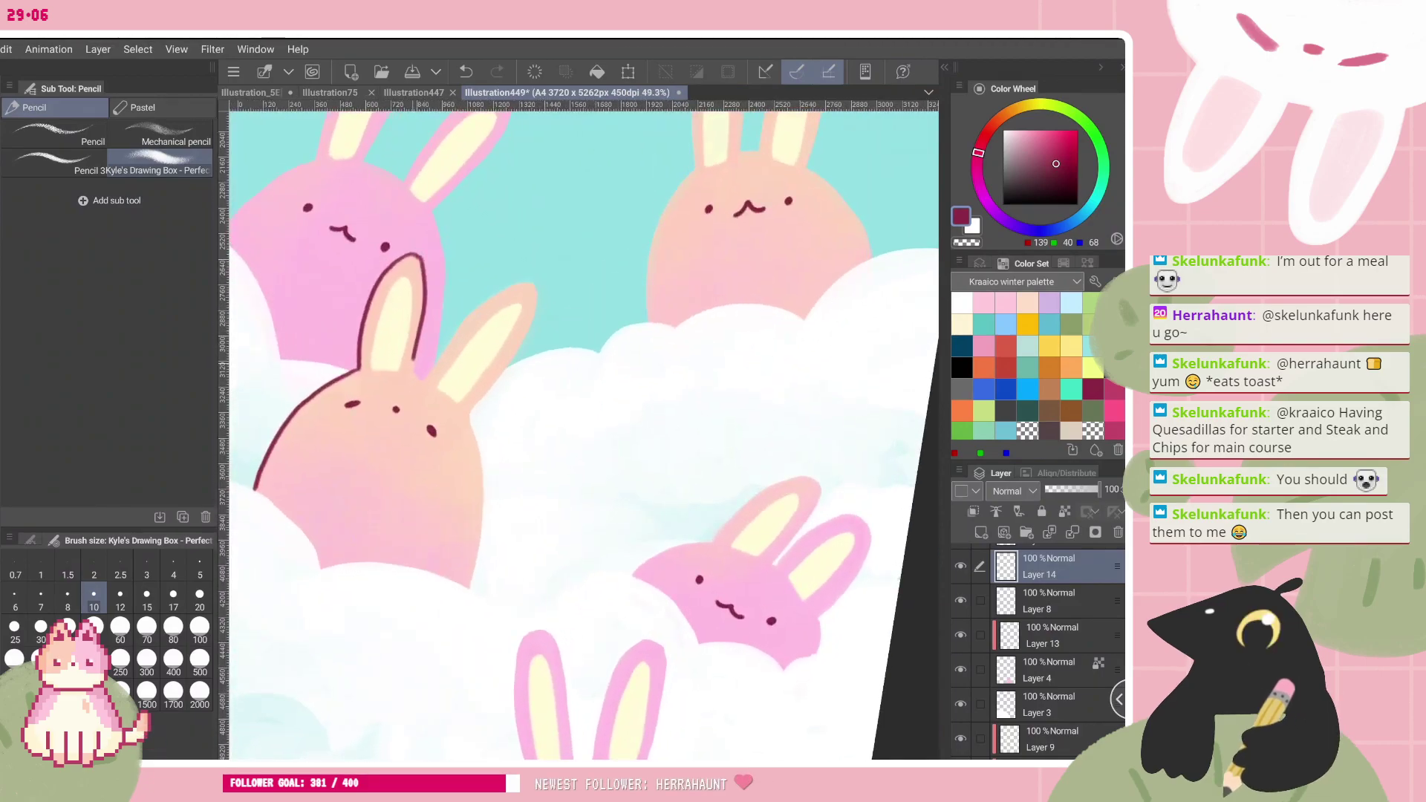
pyautogui.moveTo(421, 381); pyautogui.dragTo(458, 330)
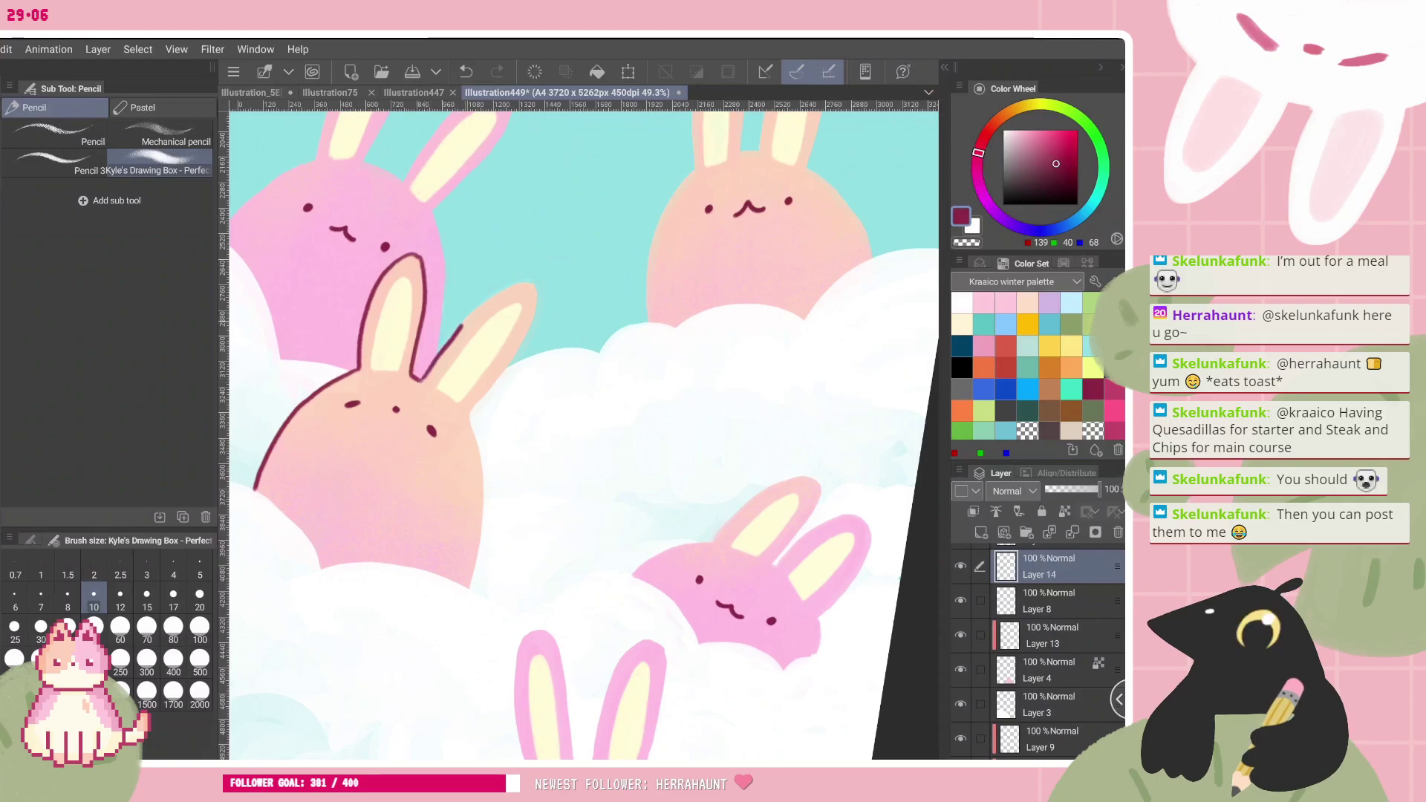
pyautogui.moveTo(537, 304); pyautogui.dragTo(466, 418)
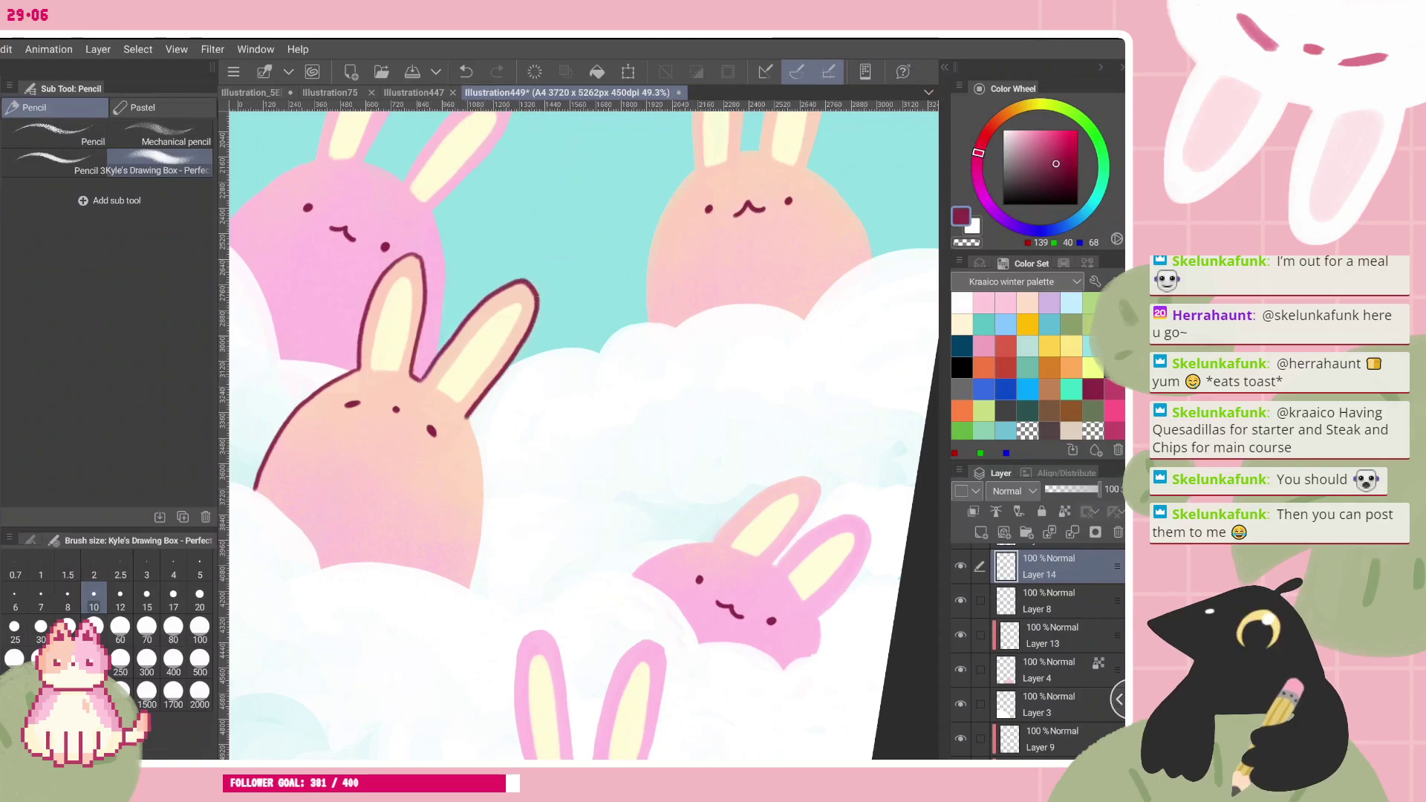
pyautogui.moveTo(484, 504); pyautogui.dragTo(473, 585)
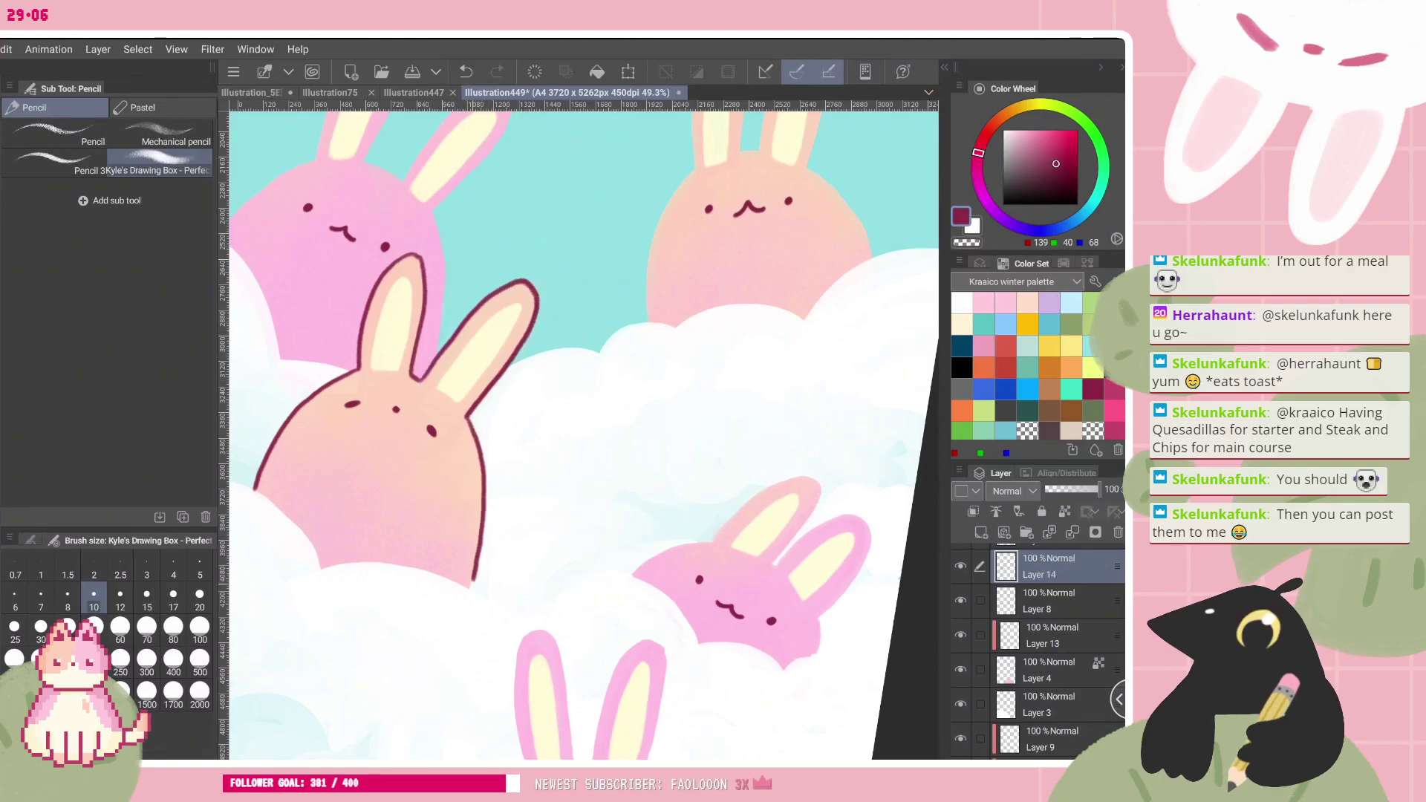
# - Outline both ears and the visible head edges of the small tilted pink bunny in dark maroon
pyautogui.scroll(-5, 513, 475)
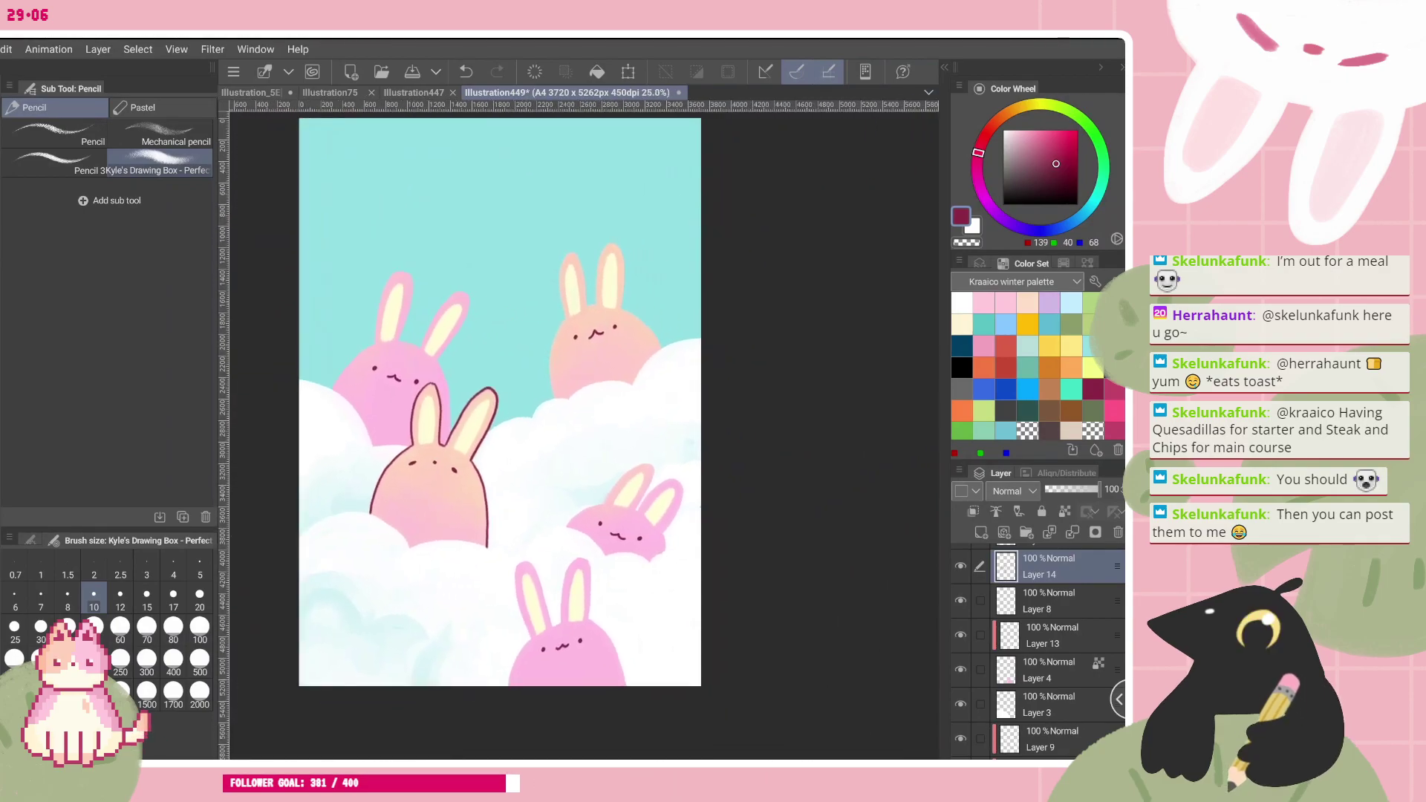
pyautogui.scroll(5, 579, 460)
pyautogui.moveTo(559, 466); pyautogui.dragTo(562, 478)
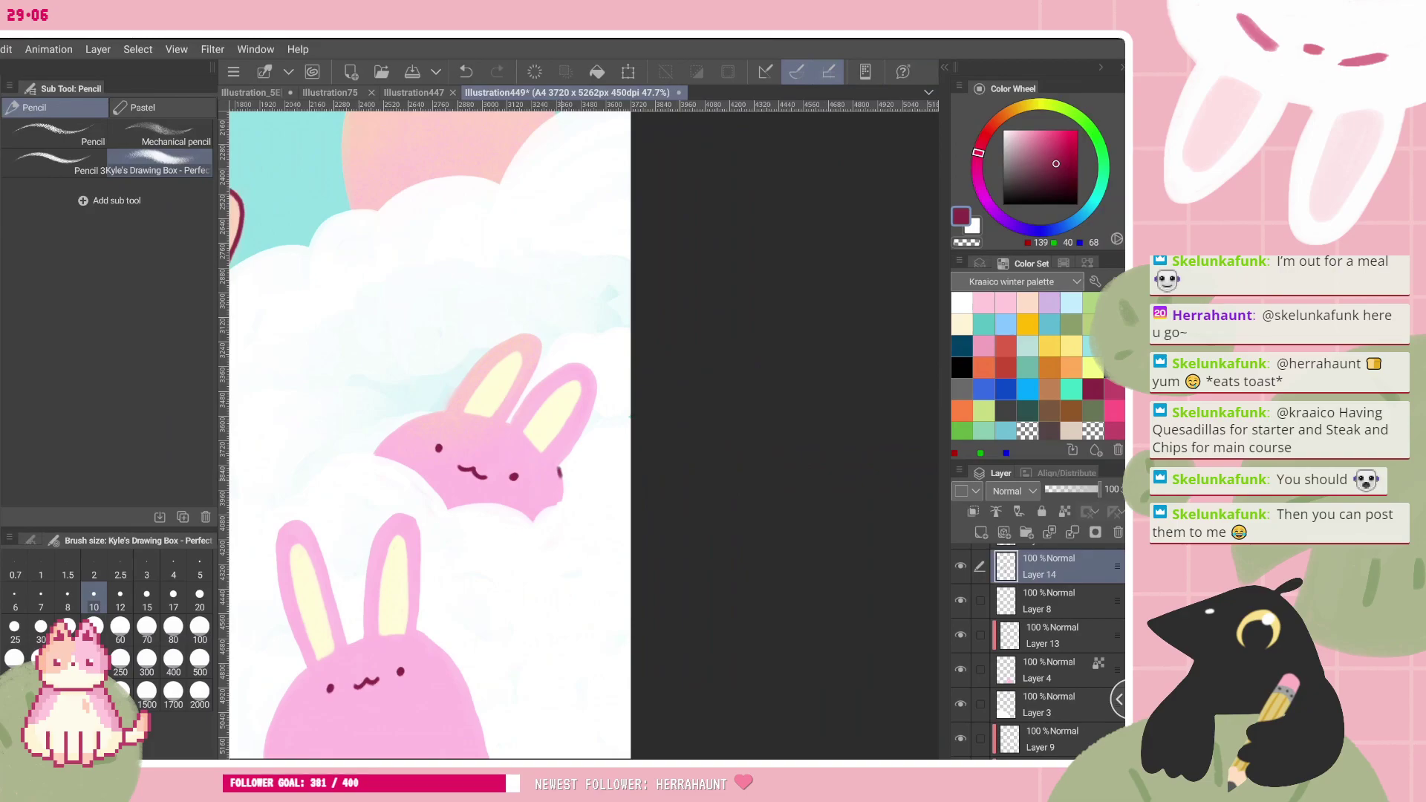
pyautogui.moveTo(512, 415); pyautogui.dragTo(511, 420)
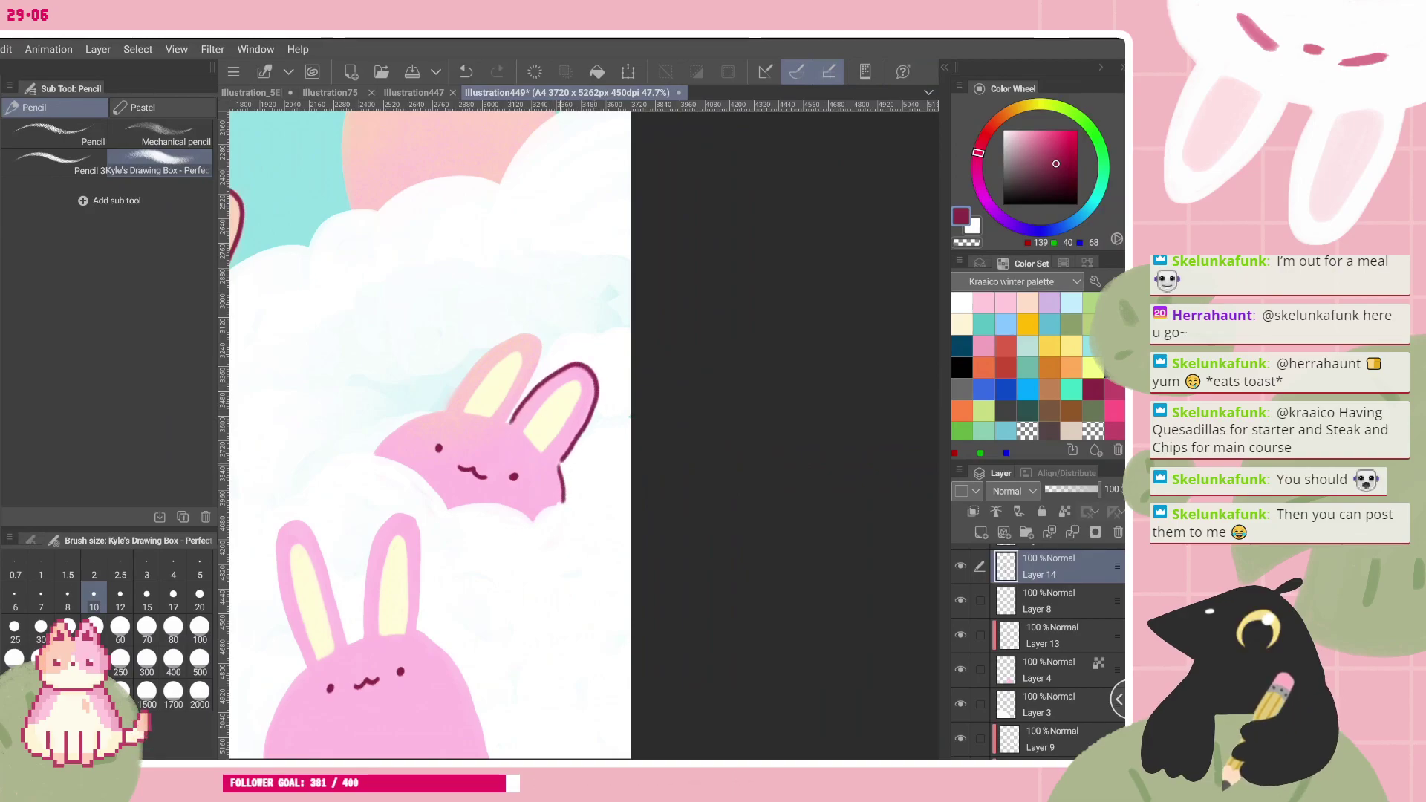
pyautogui.moveTo(511, 416); pyautogui.dragTo(504, 424)
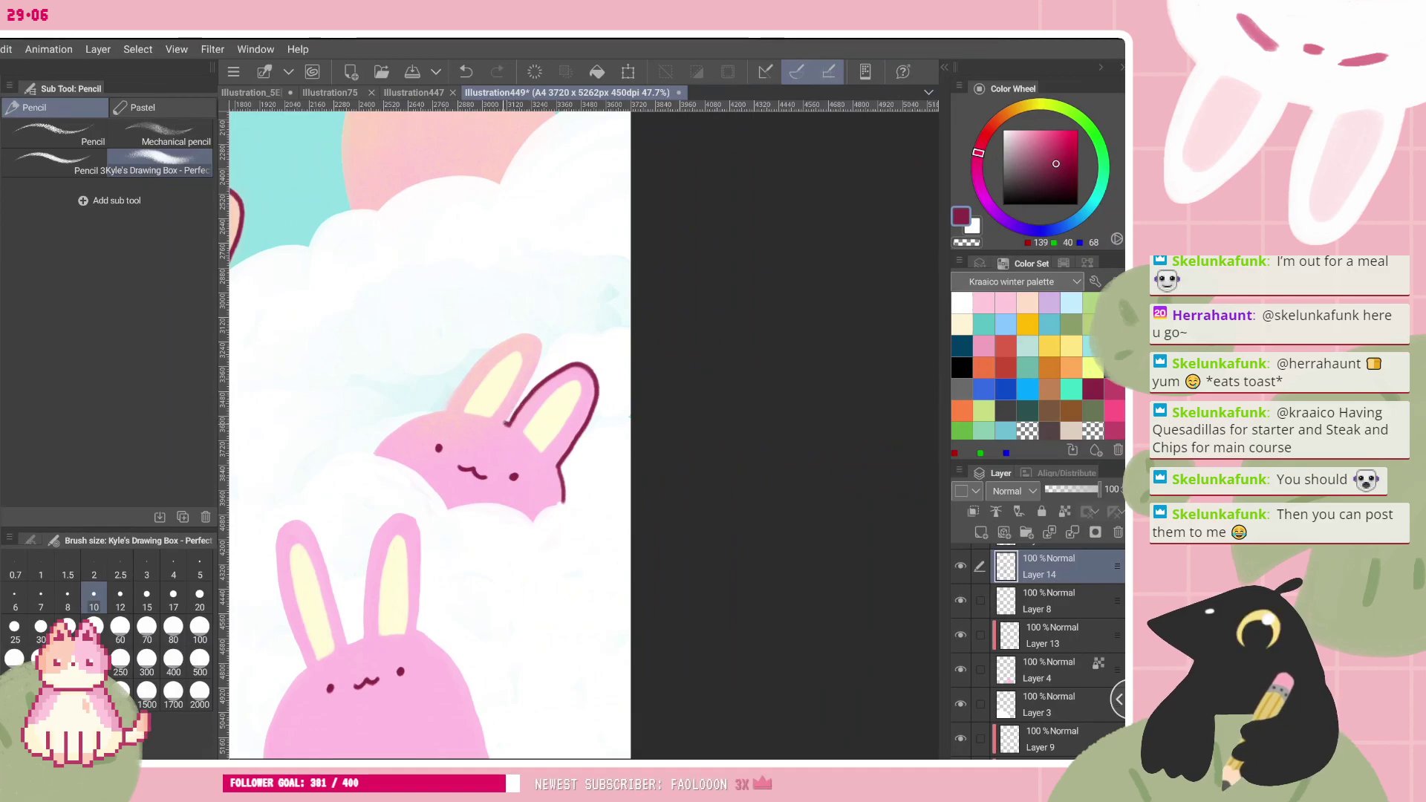
pyautogui.moveTo(535, 338)
pyautogui.mouseDown()
pyautogui.moveTo(502, 338)
pyautogui.moveTo(444, 407)
pyautogui.moveTo(371, 458)
pyautogui.mouseUp()
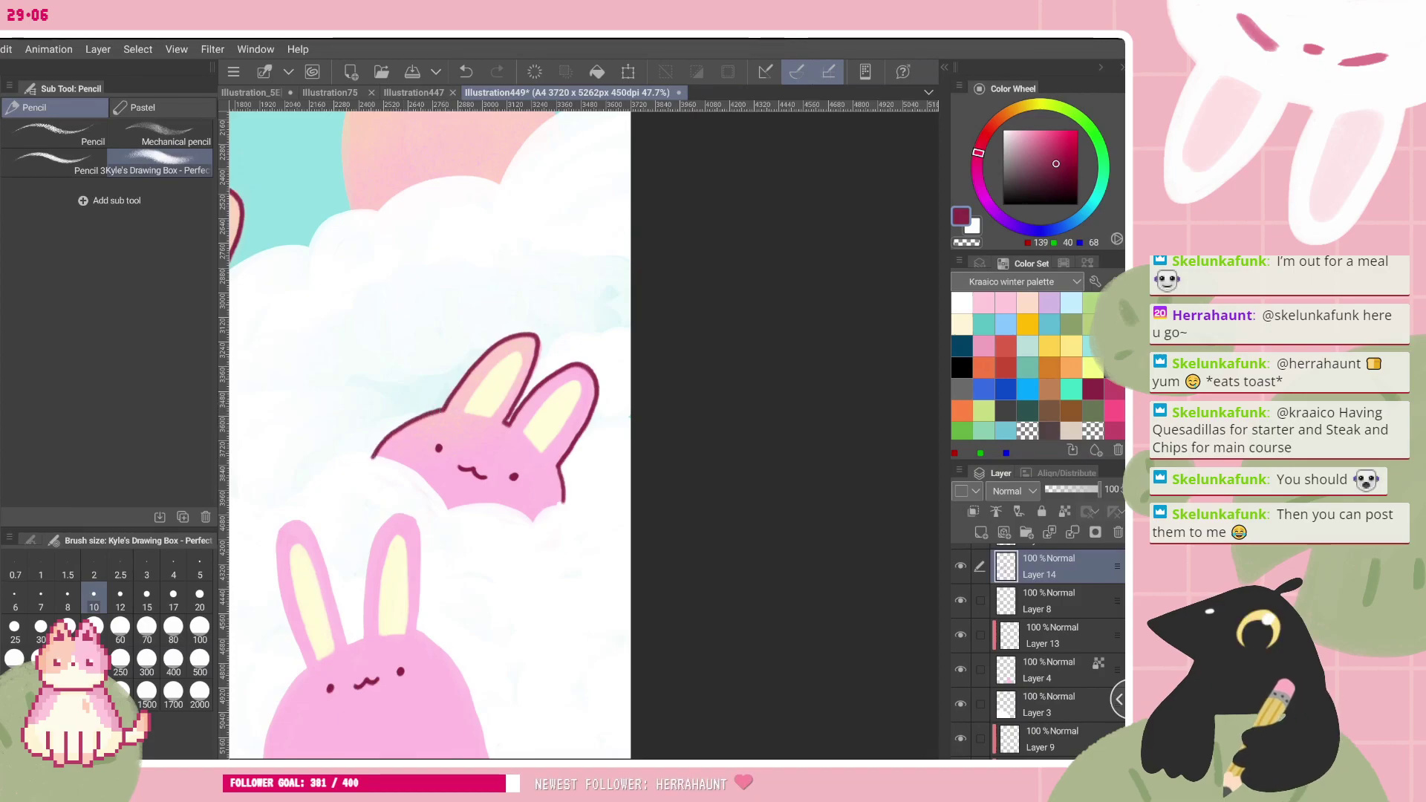
# - Outline the lowest pink bunny's left ear, left body edge and the top of its head between the ears
pyautogui.scroll(-6, 565, 490)
pyautogui.scroll(3, 488, 438)
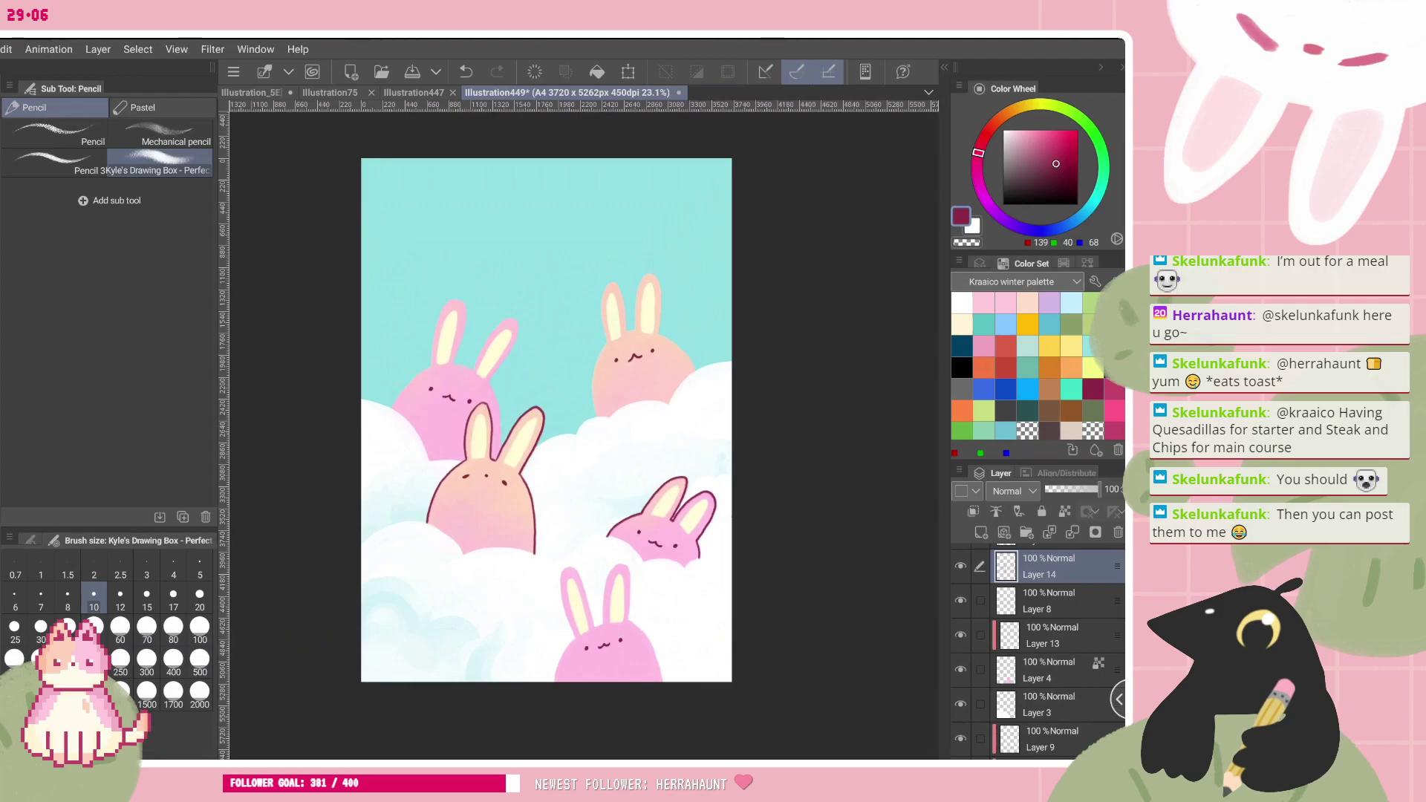
pyautogui.scroll(5, 649, 743)
pyautogui.scroll(-2, 550, 416)
pyautogui.moveTo(432, 300)
pyautogui.mouseDown()
pyautogui.moveTo(410, 320)
pyautogui.moveTo(409, 356)
pyautogui.moveTo(439, 451)
pyautogui.moveTo(397, 536)
pyautogui.mouseUp()
pyautogui.moveTo(414, 306)
pyautogui.mouseDown()
pyautogui.moveTo(444, 320)
pyautogui.moveTo(496, 426)
pyautogui.mouseUp()
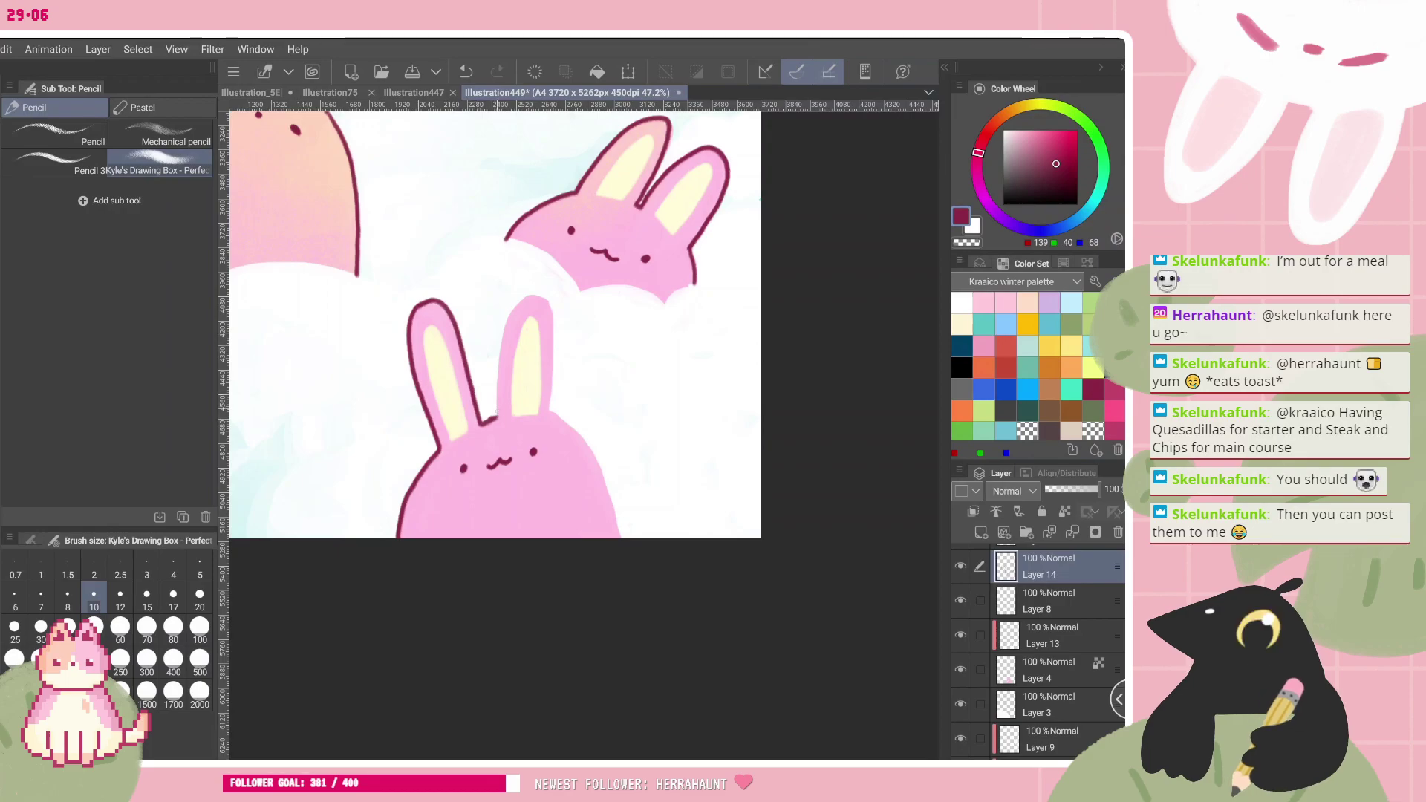
# - Redraw the outline of the lowest pink bunny's right ear and outline the right side of its body
pyautogui.moveTo(547, 297); pyautogui.dragTo(558, 366)
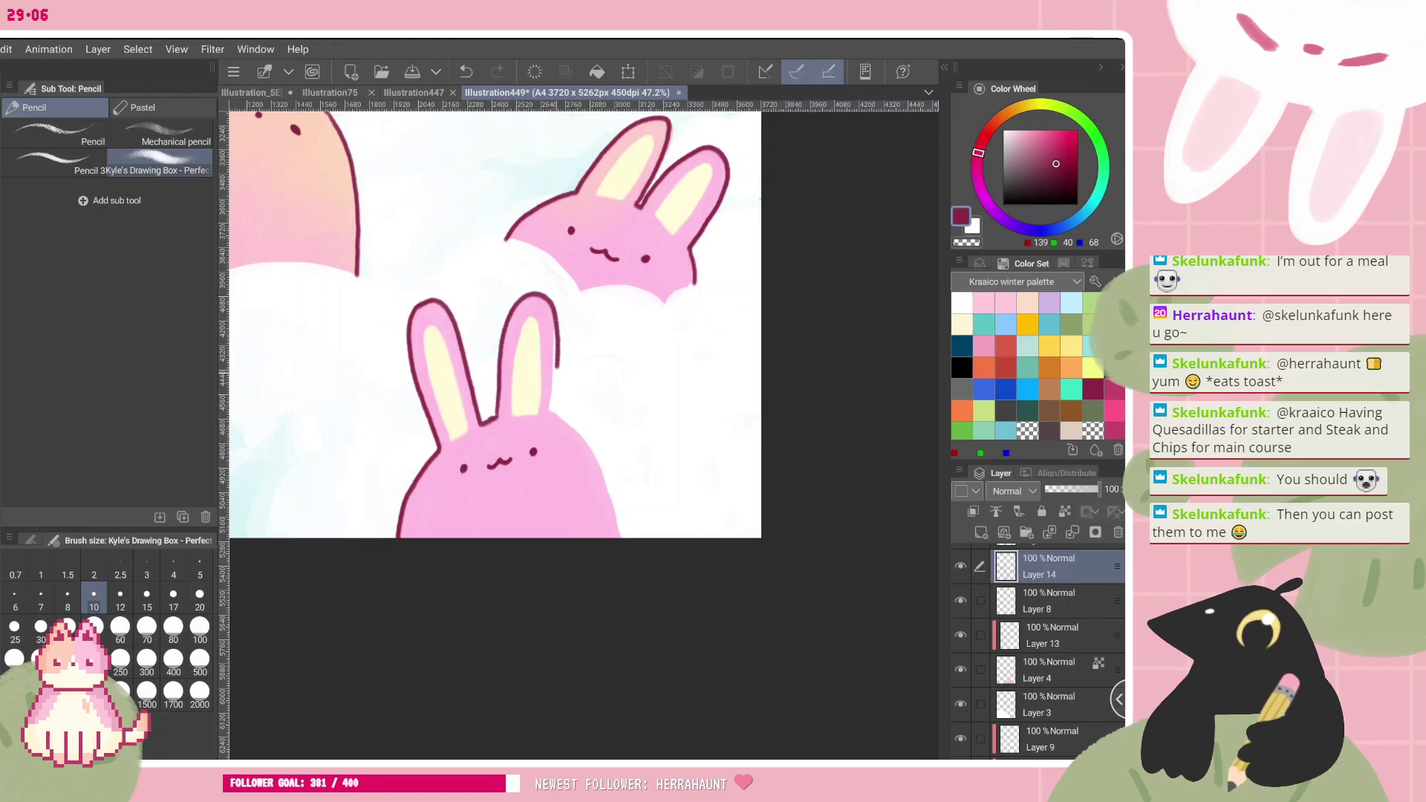
pyautogui.hotkey('ctrl', 'z')
pyautogui.moveTo(496, 403); pyautogui.dragTo(543, 297)
pyautogui.moveTo(553, 347); pyautogui.dragTo(550, 405)
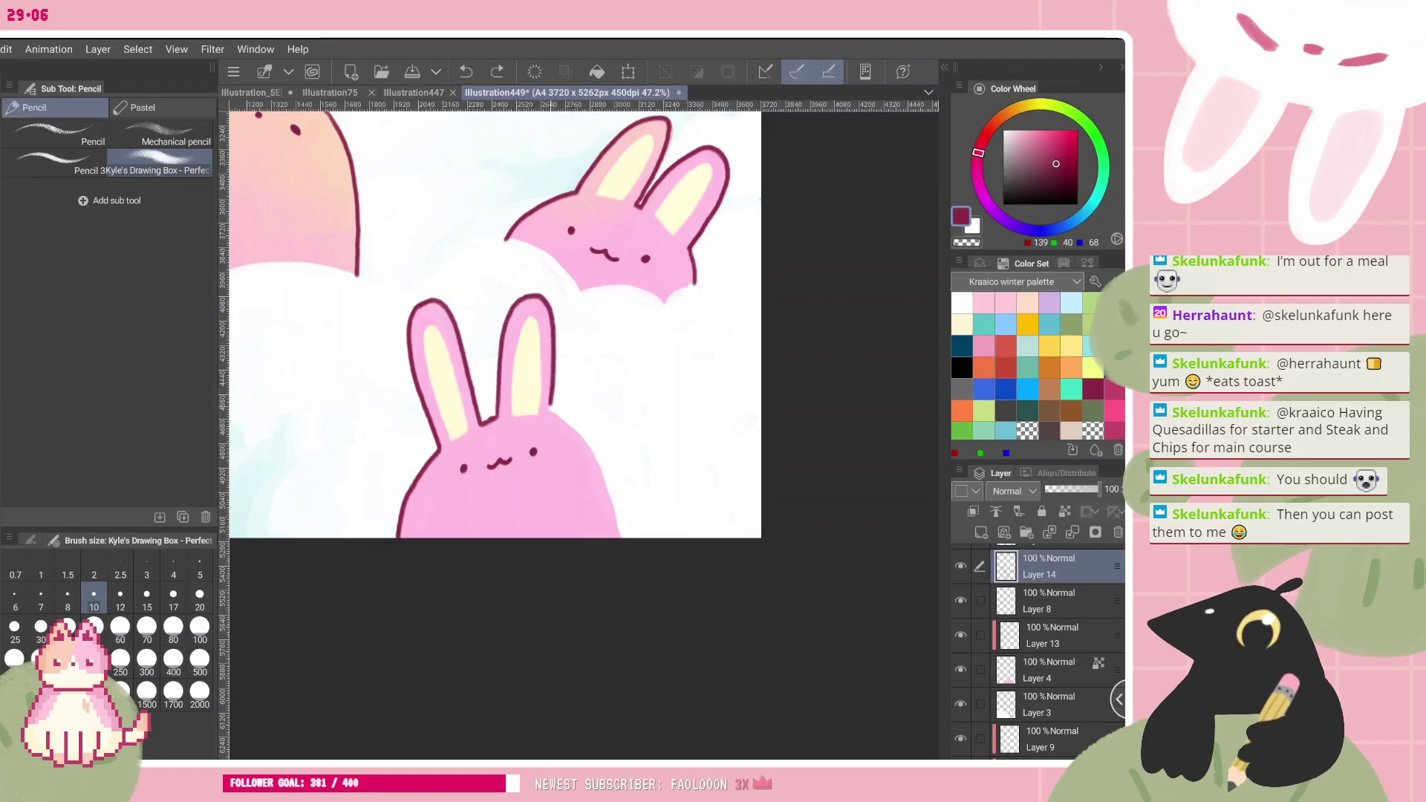
pyautogui.moveTo(481, 363)
pyautogui.mouseDown()
pyautogui.moveTo(485, 410)
pyautogui.moveTo(447, 495)
pyautogui.mouseUp()
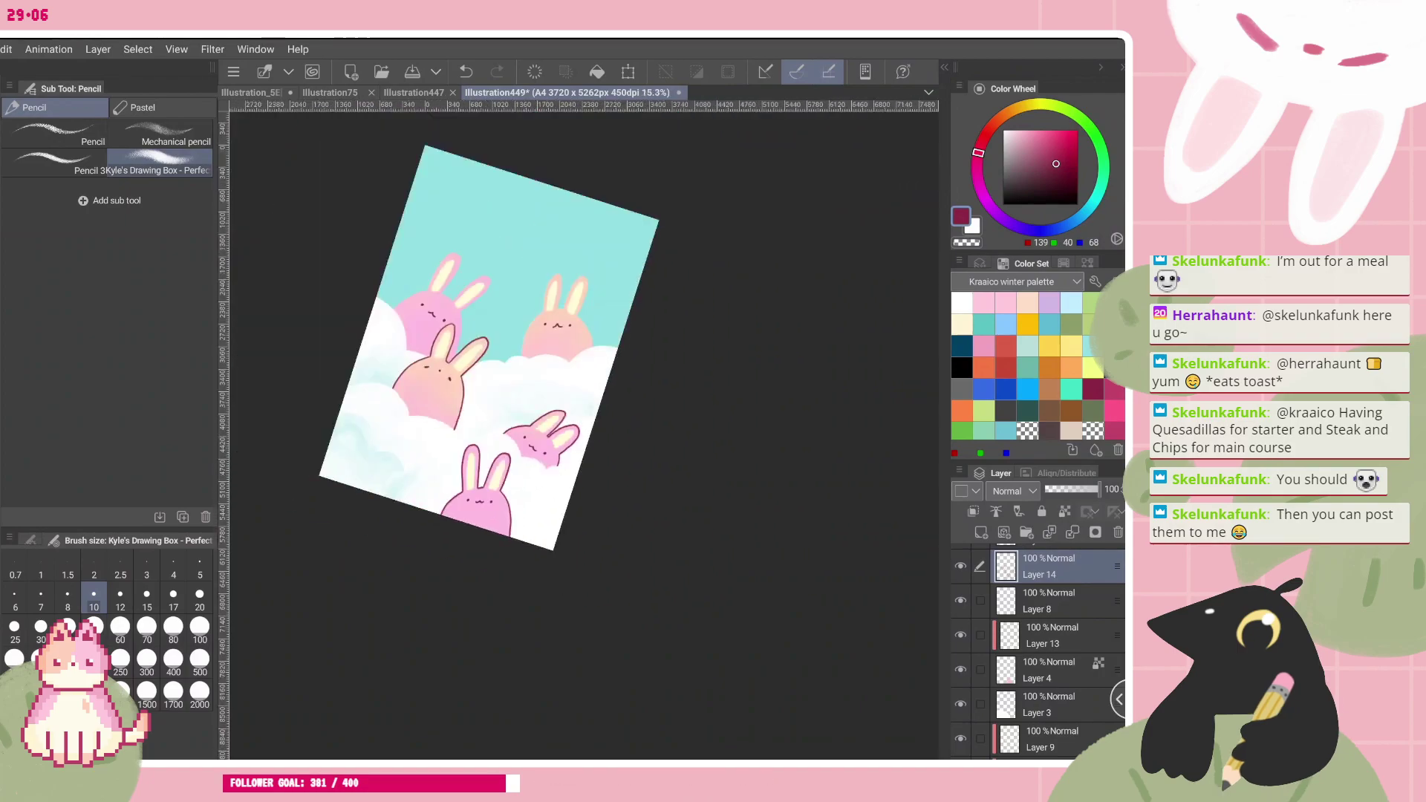
pyautogui.moveTo(458, 401); pyautogui.dragTo(470, 421)
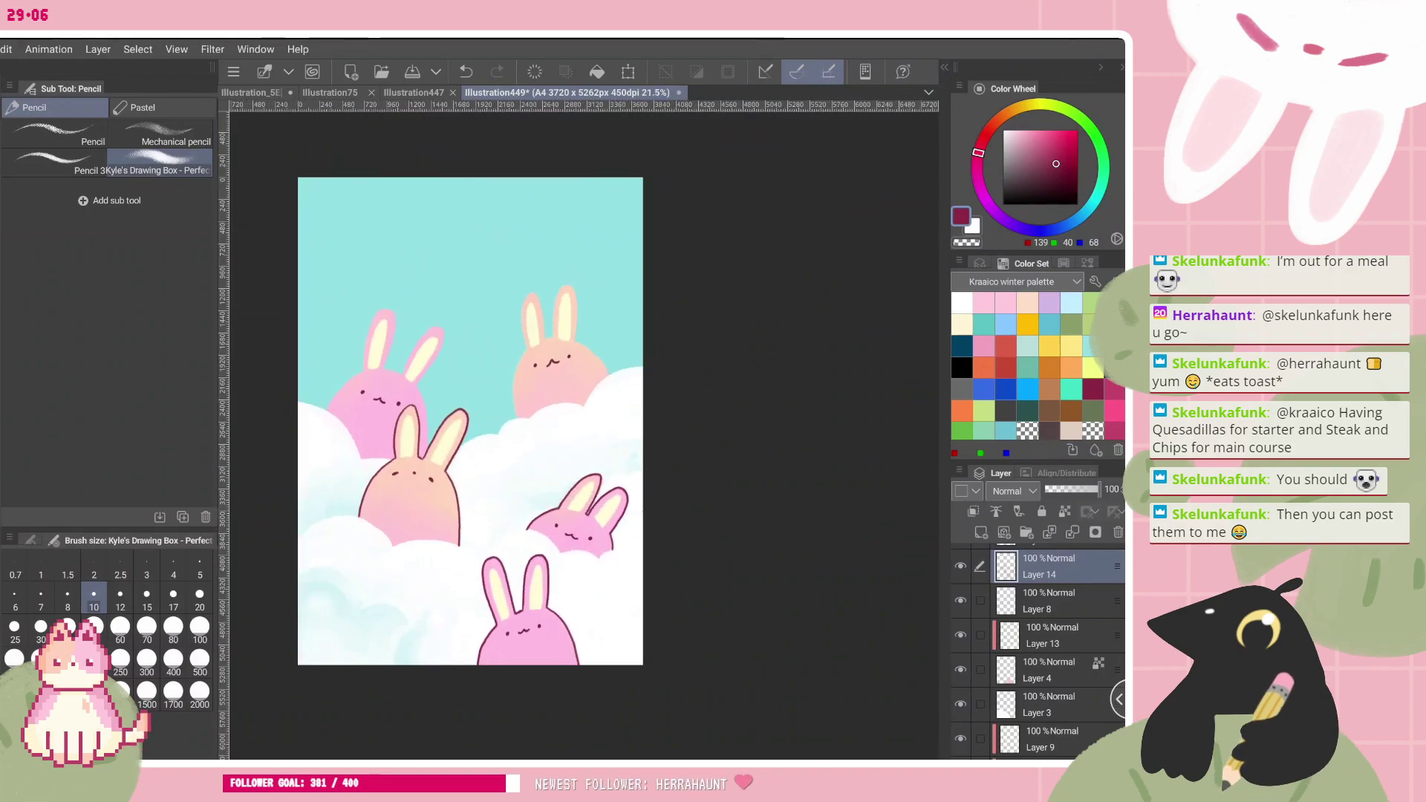
# - Add a raster layer above Layer 12 for the outlines of the two rear bunnies
pyautogui.scroll(-5, 1040, 653)
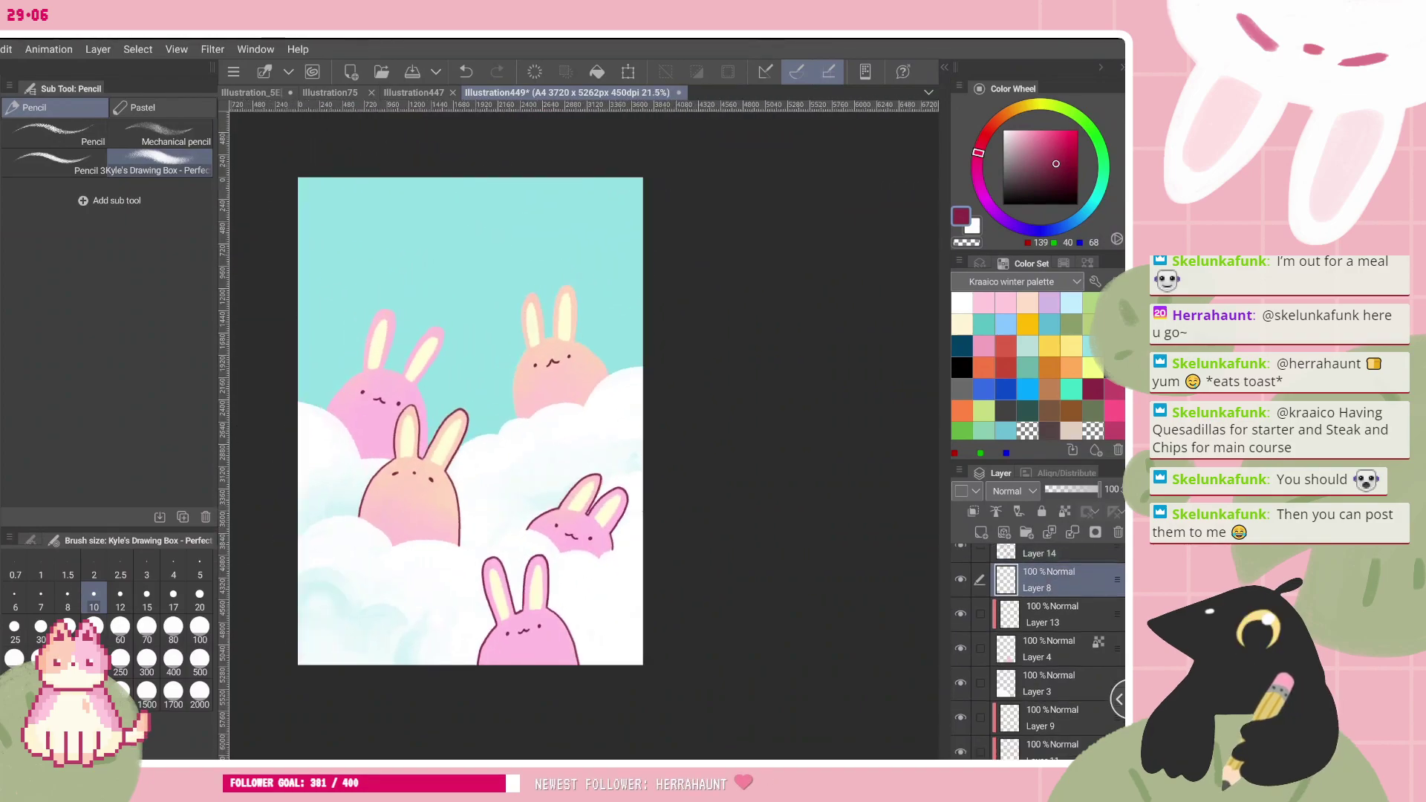
pyautogui.scroll(-3, 1039, 653)
pyautogui.click(1055, 707)
pyautogui.click(1055, 672)
pyautogui.click(980, 532)
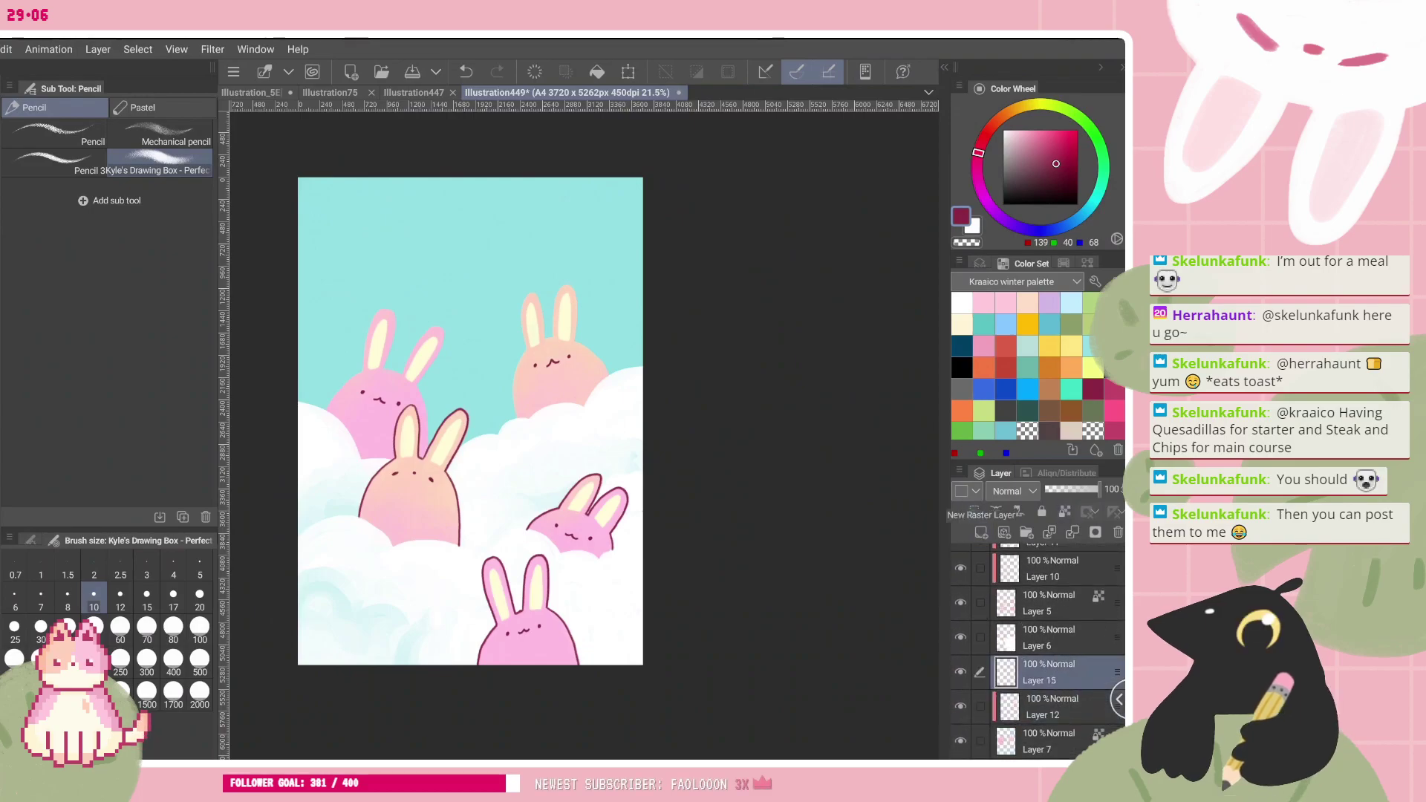
# - Outline the outer edge of the rear peach bunny's left ear and the left side of its body in dark maroon
pyautogui.scroll(2, 470, 421)
pyautogui.scroll(4, 599, 312)
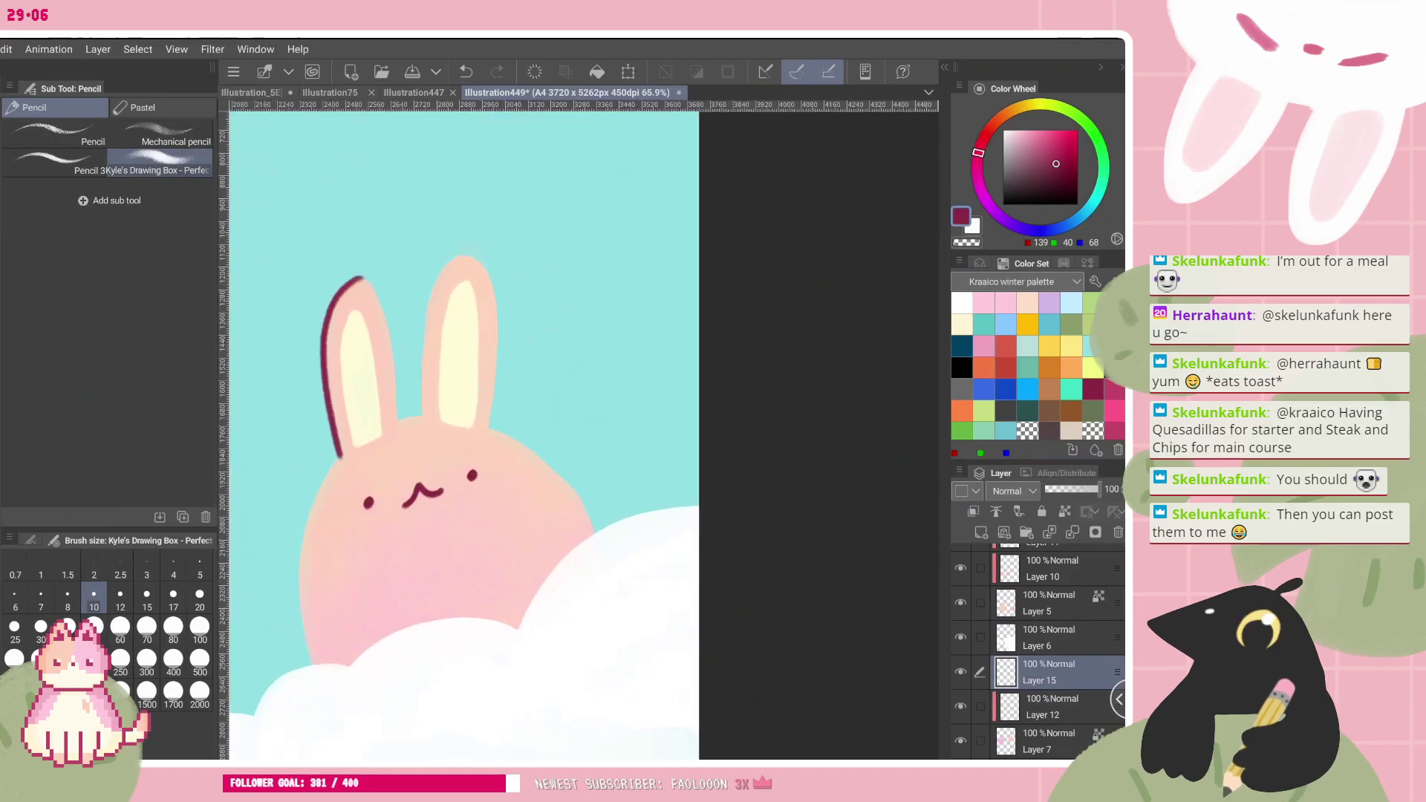
pyautogui.moveTo(334, 468)
pyautogui.mouseDown()
pyautogui.moveTo(300, 549)
pyautogui.moveTo(306, 665)
pyautogui.mouseUp()
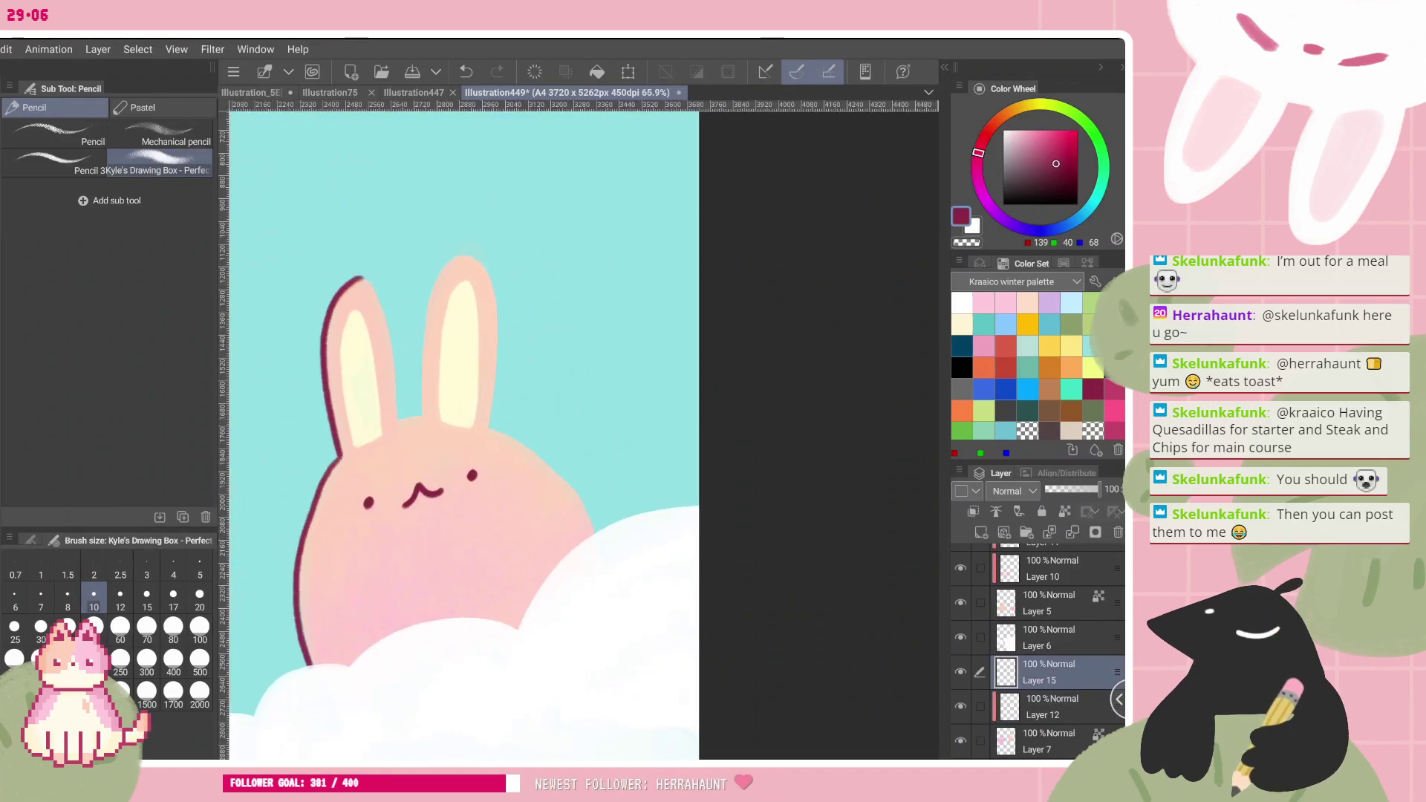
pyautogui.hotkey('ctrl', 'z')
pyautogui.moveTo(342, 452)
pyautogui.mouseDown()
pyautogui.moveTo(299, 586)
pyautogui.moveTo(308, 665)
pyautogui.mouseUp()
# - Finish the rear peach bunny's left ear outline, then outline its right ear and the right side of its body
pyautogui.moveTo(363, 273); pyautogui.dragTo(399, 423)
pyautogui.hotkey('ctrl', 'z')
pyautogui.moveTo(353, 282); pyautogui.dragTo(368, 273)
pyautogui.moveTo(395, 387)
pyautogui.mouseDown()
pyautogui.moveTo(421, 416)
pyautogui.moveTo(430, 308)
pyautogui.moveTo(464, 255)
pyautogui.moveTo(492, 293)
pyautogui.moveTo(491, 429)
pyautogui.mouseUp()
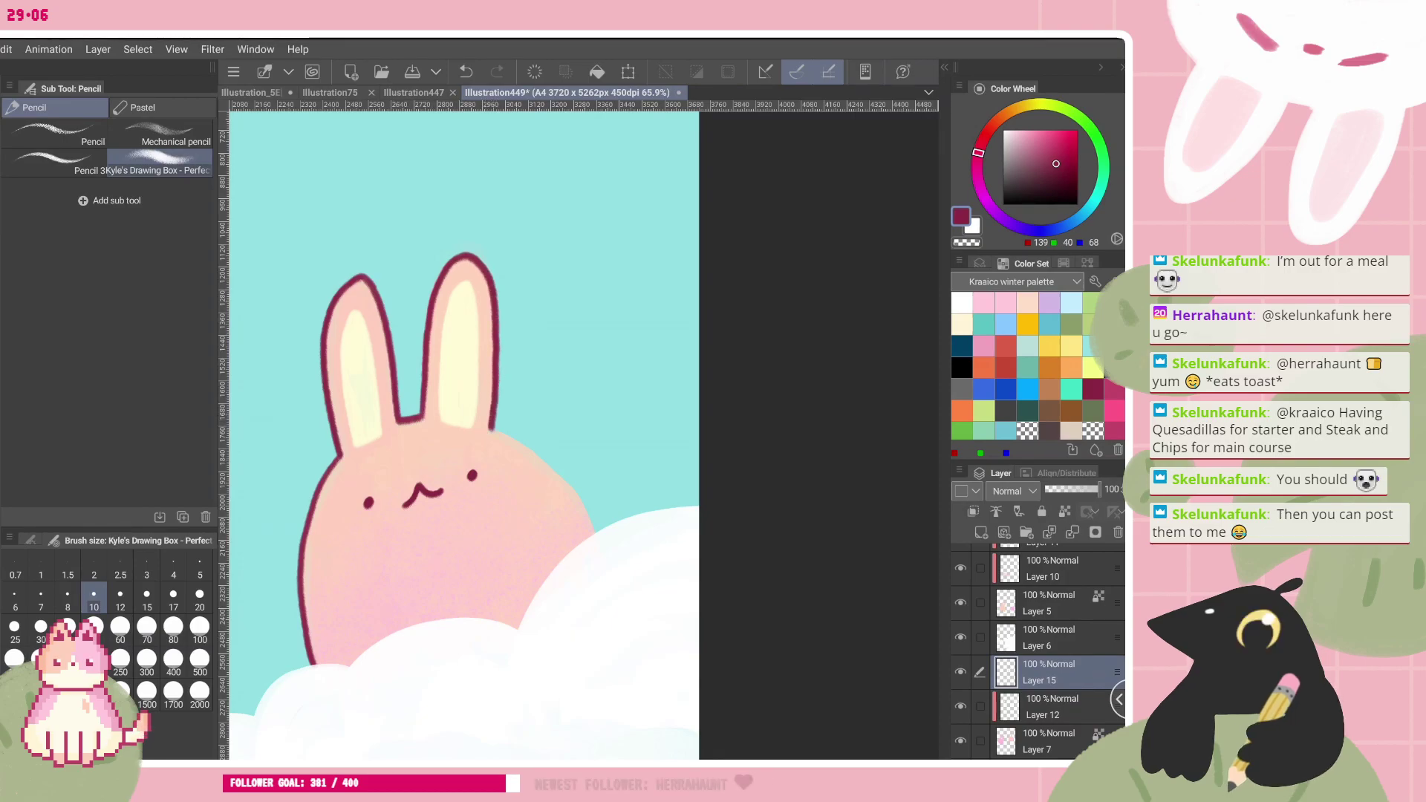
pyautogui.moveTo(428, 385); pyautogui.dragTo(449, 464)
# - Outline the rear pink bunny's left body edge and left ear in dark maroon
pyautogui.scroll(-3, 583, 435)
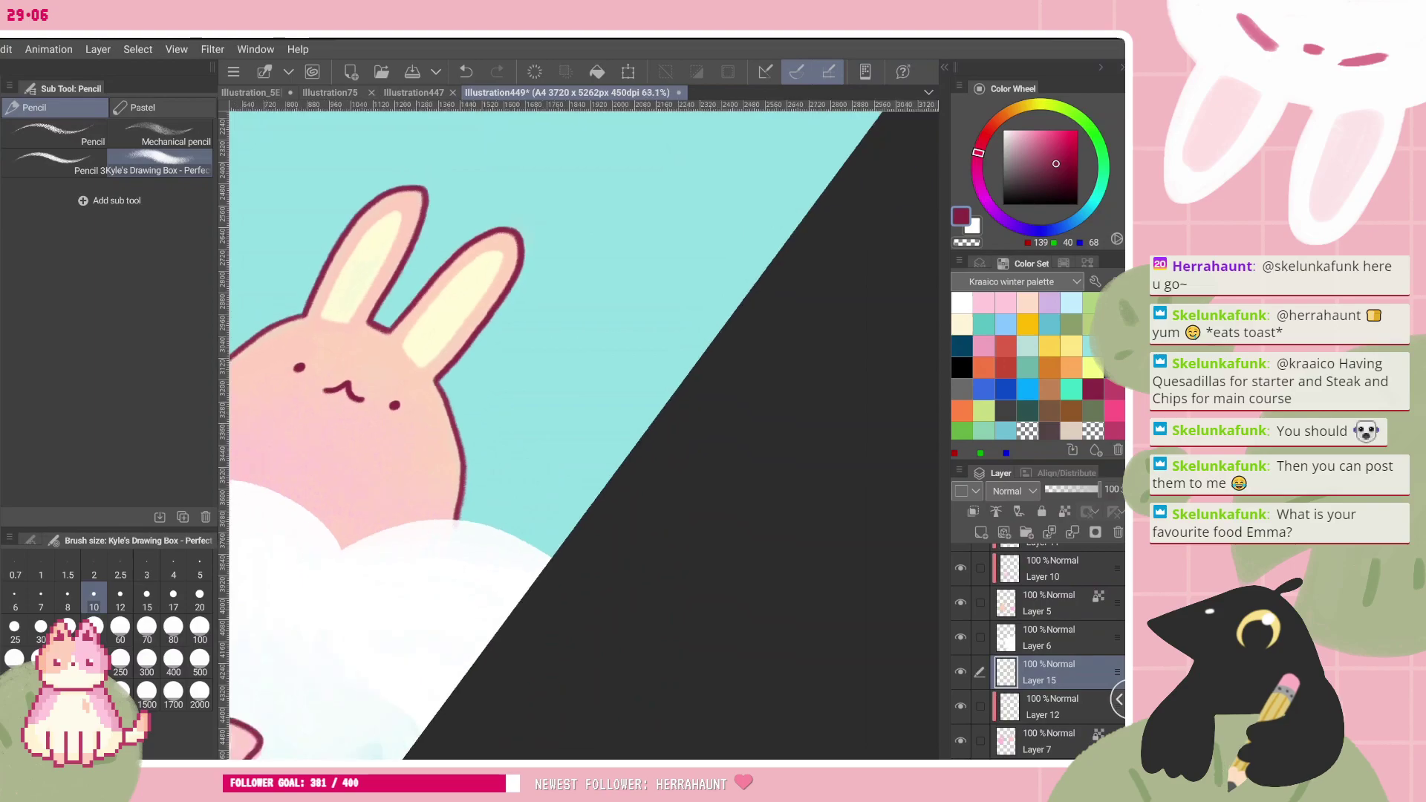
pyautogui.scroll(-1, 584, 435)
pyautogui.scroll(3, 601, 374)
pyautogui.scroll(-1, 584, 435)
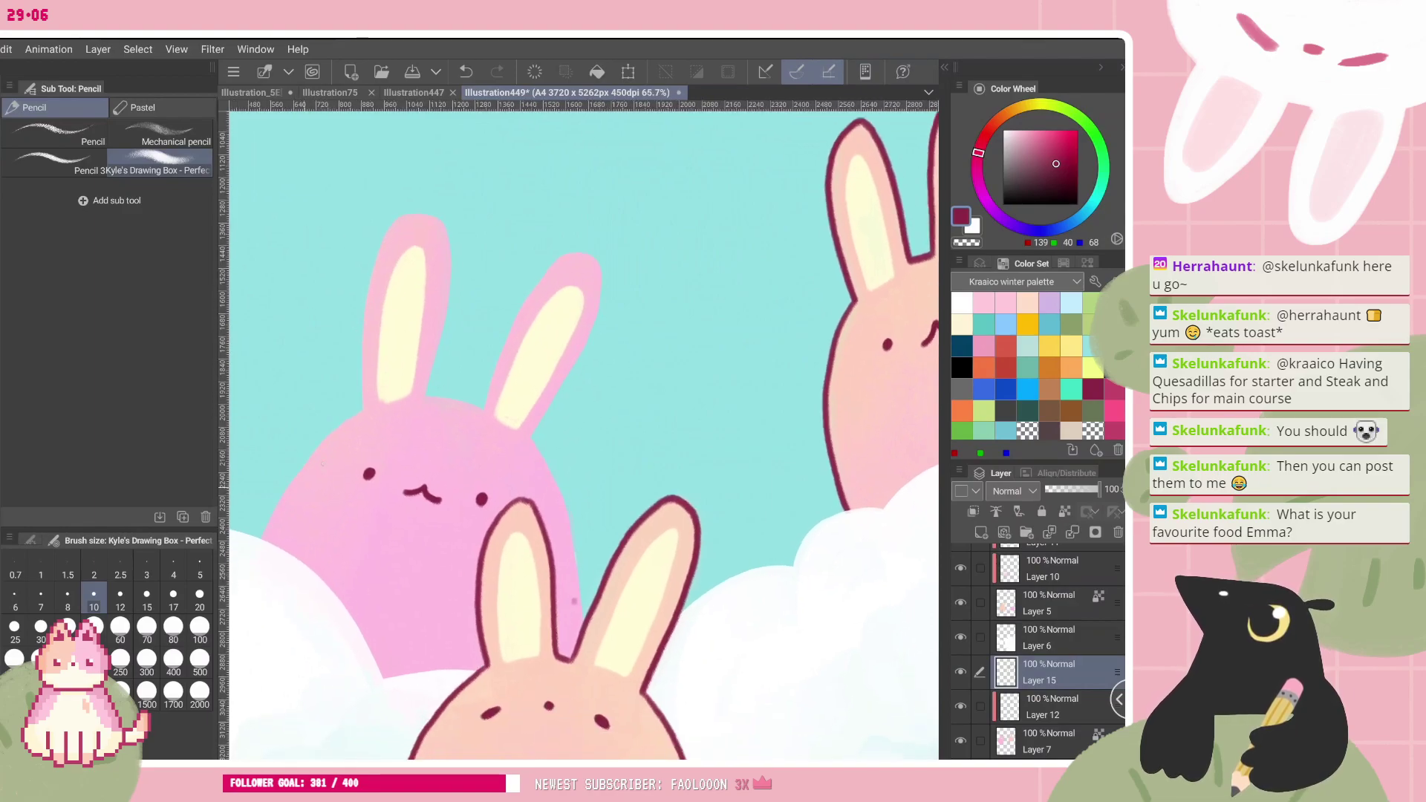
pyautogui.moveTo(363, 409)
pyautogui.mouseDown()
pyautogui.moveTo(296, 472)
pyautogui.moveTo(263, 531)
pyautogui.mouseUp()
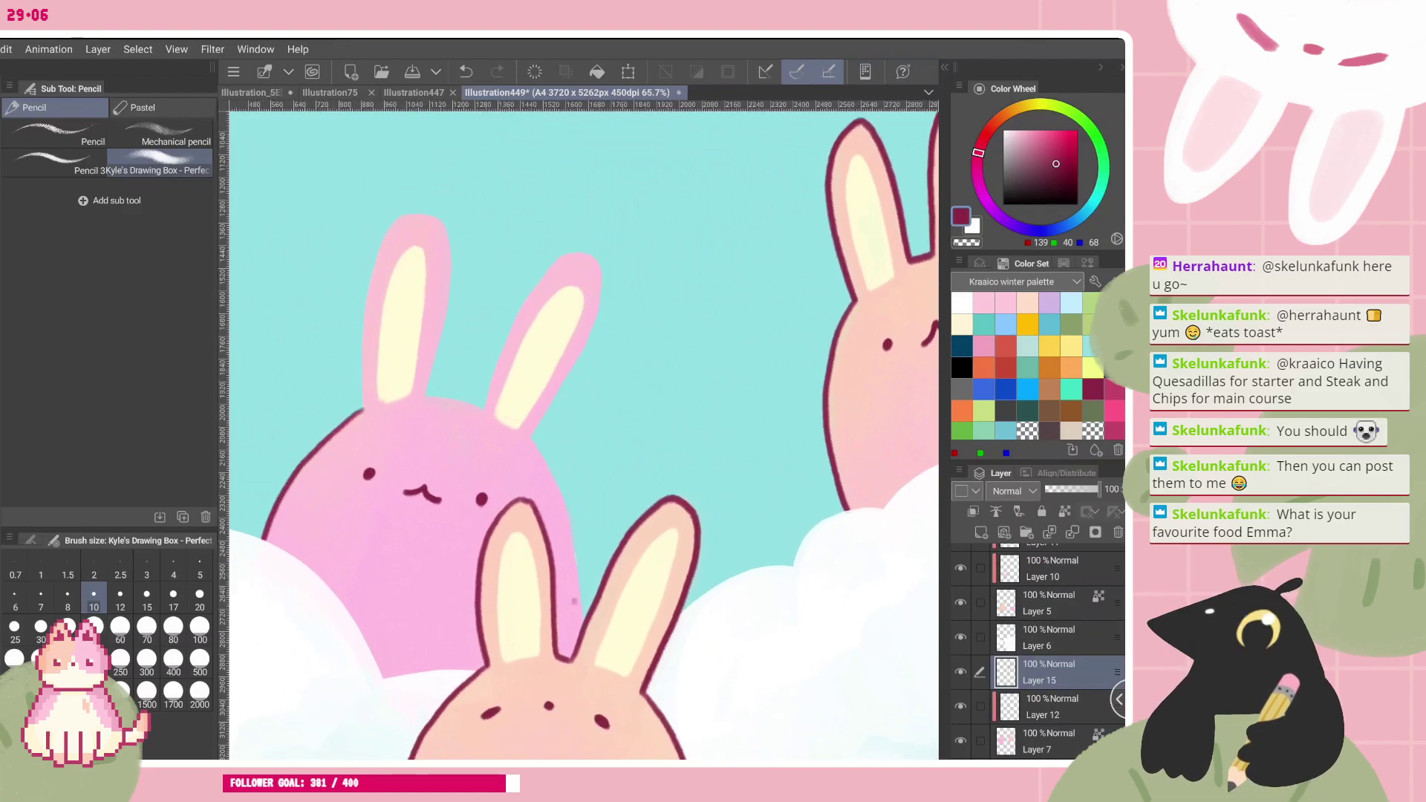
pyautogui.hotkey('ctrl', 'z')
pyautogui.moveTo(366, 407); pyautogui.dragTo(257, 540)
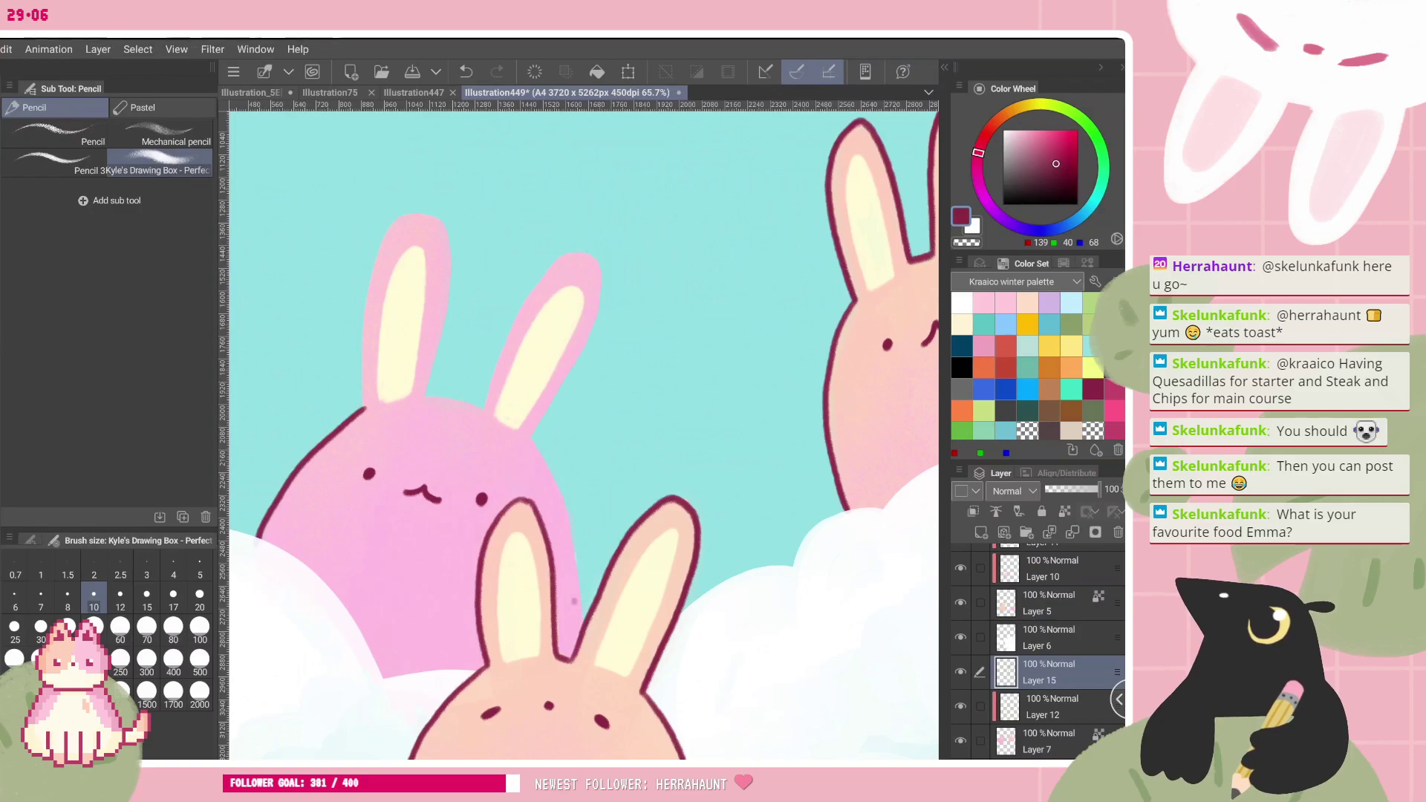
pyautogui.scroll(-1, 583, 435)
pyautogui.moveTo(359, 377)
pyautogui.mouseDown()
pyautogui.moveTo(366, 289)
pyautogui.moveTo(388, 227)
pyautogui.moveTo(414, 207)
pyautogui.moveTo(439, 217)
pyautogui.moveTo(449, 245)
pyautogui.moveTo(429, 380)
pyautogui.mouseUp()
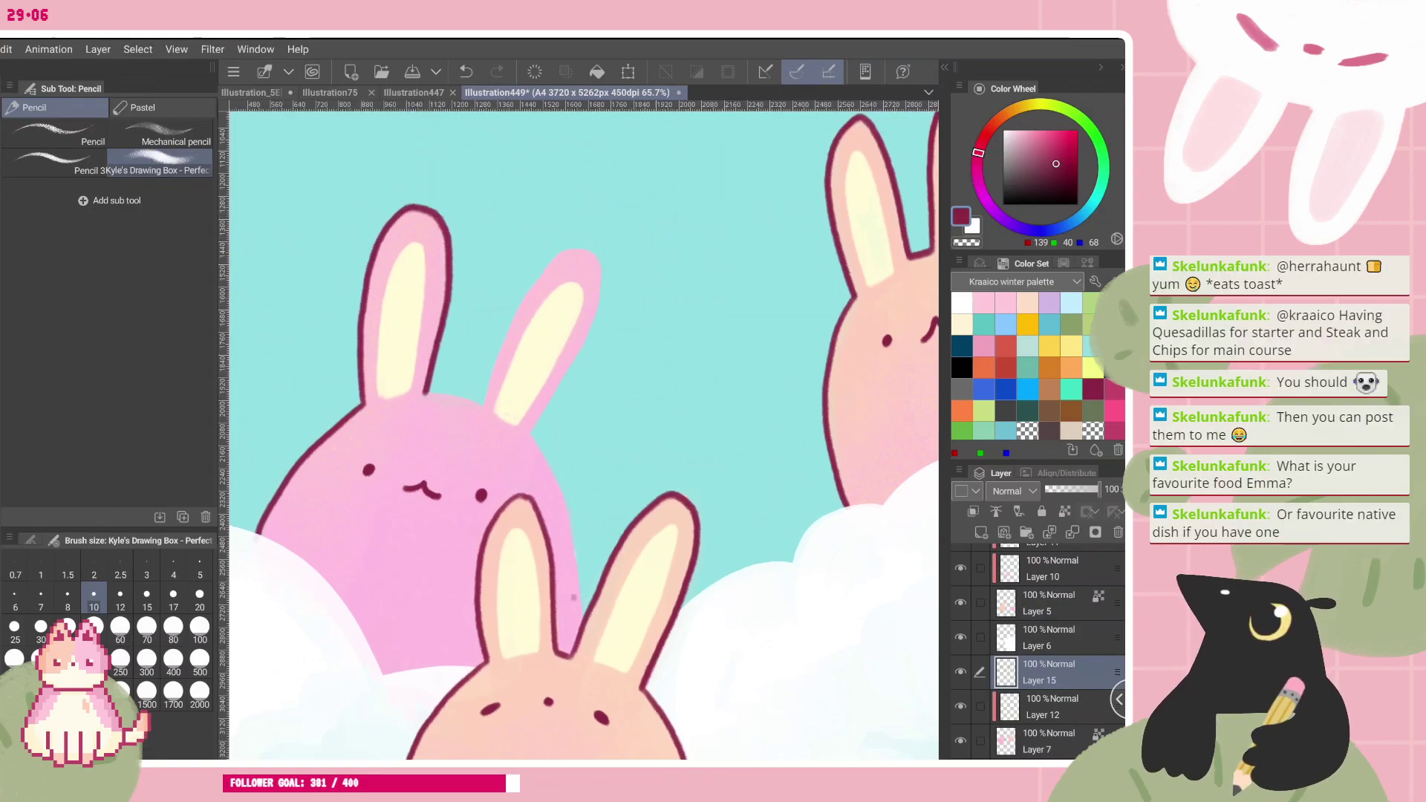
# - Outline the rear pink bunny's right ear and the top of its head between the ears, redrawing uneven strokes
pyautogui.moveTo(573, 596); pyautogui.dragTo(648, 473)
pyautogui.moveTo(392, 449)
pyautogui.mouseDown()
pyautogui.moveTo(442, 411)
pyautogui.moveTo(393, 302)
pyautogui.mouseUp()
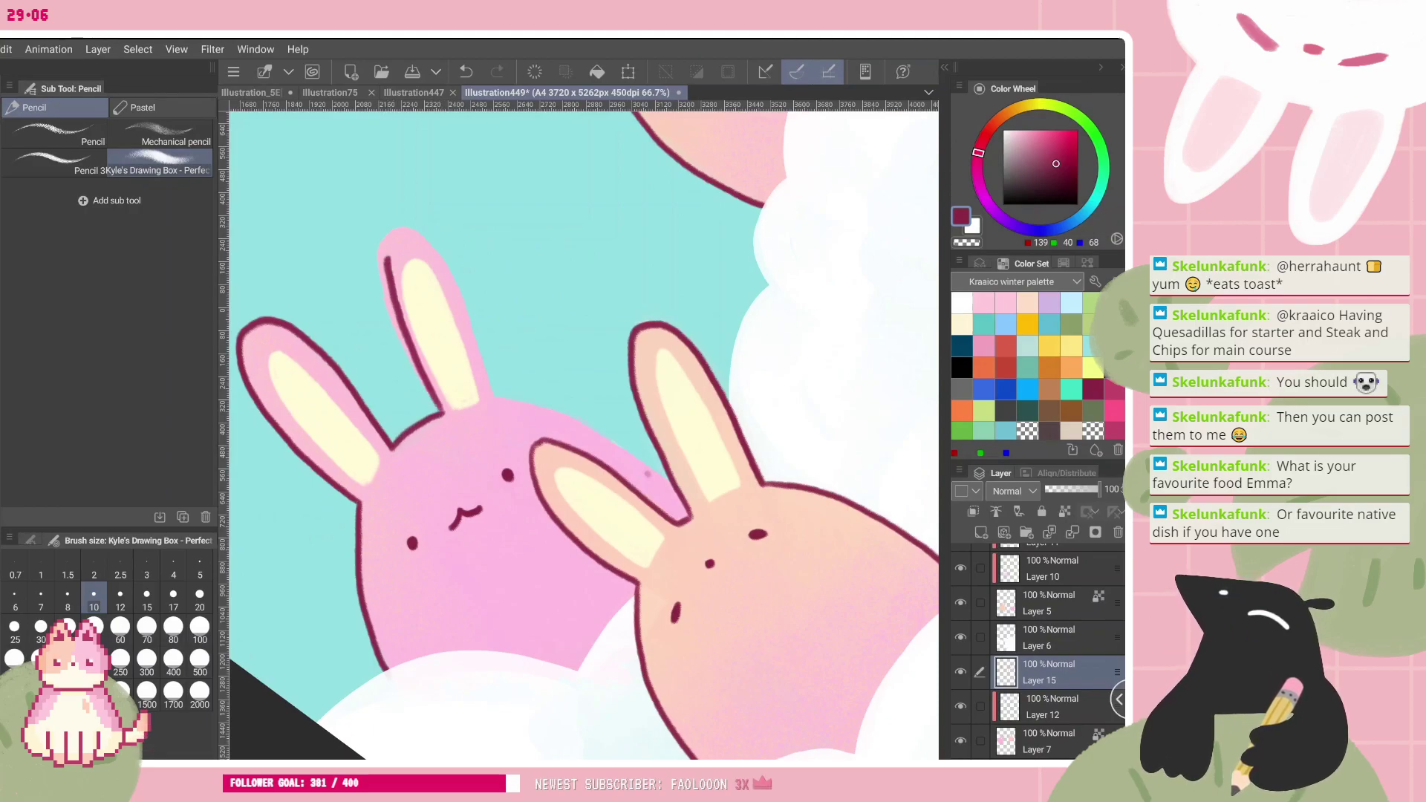
pyautogui.hotkey('ctrl', 'z')
pyautogui.moveTo(379, 283)
pyautogui.mouseDown()
pyautogui.moveTo(397, 228)
pyautogui.moveTo(422, 225)
pyautogui.moveTo(490, 405)
pyautogui.mouseUp()
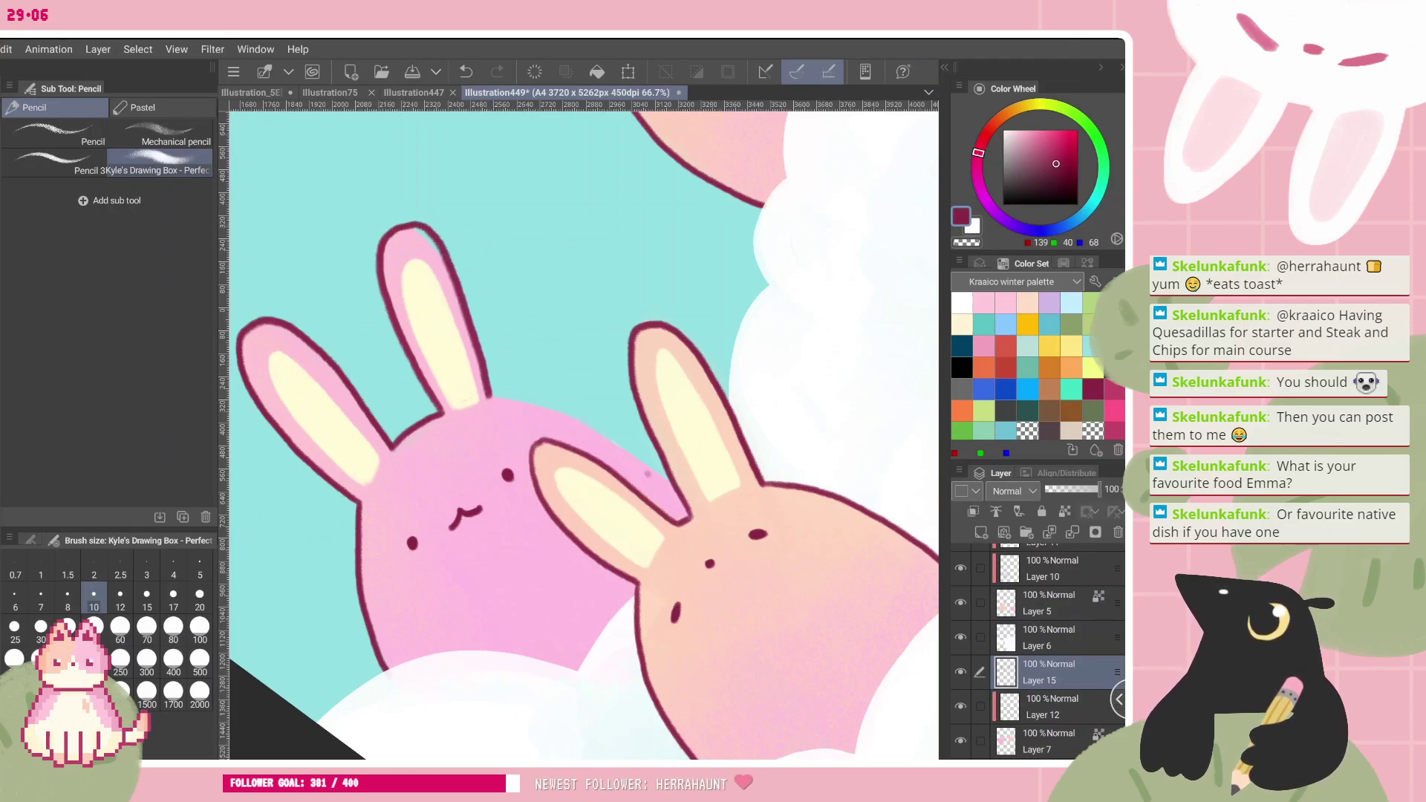
pyautogui.hotkey('ctrl', 'z')
pyautogui.moveTo(415, 369); pyautogui.dragTo(444, 412)
pyautogui.moveTo(379, 273)
pyautogui.mouseDown()
pyautogui.moveTo(409, 224)
pyautogui.moveTo(432, 235)
pyautogui.moveTo(491, 401)
pyautogui.mouseUp()
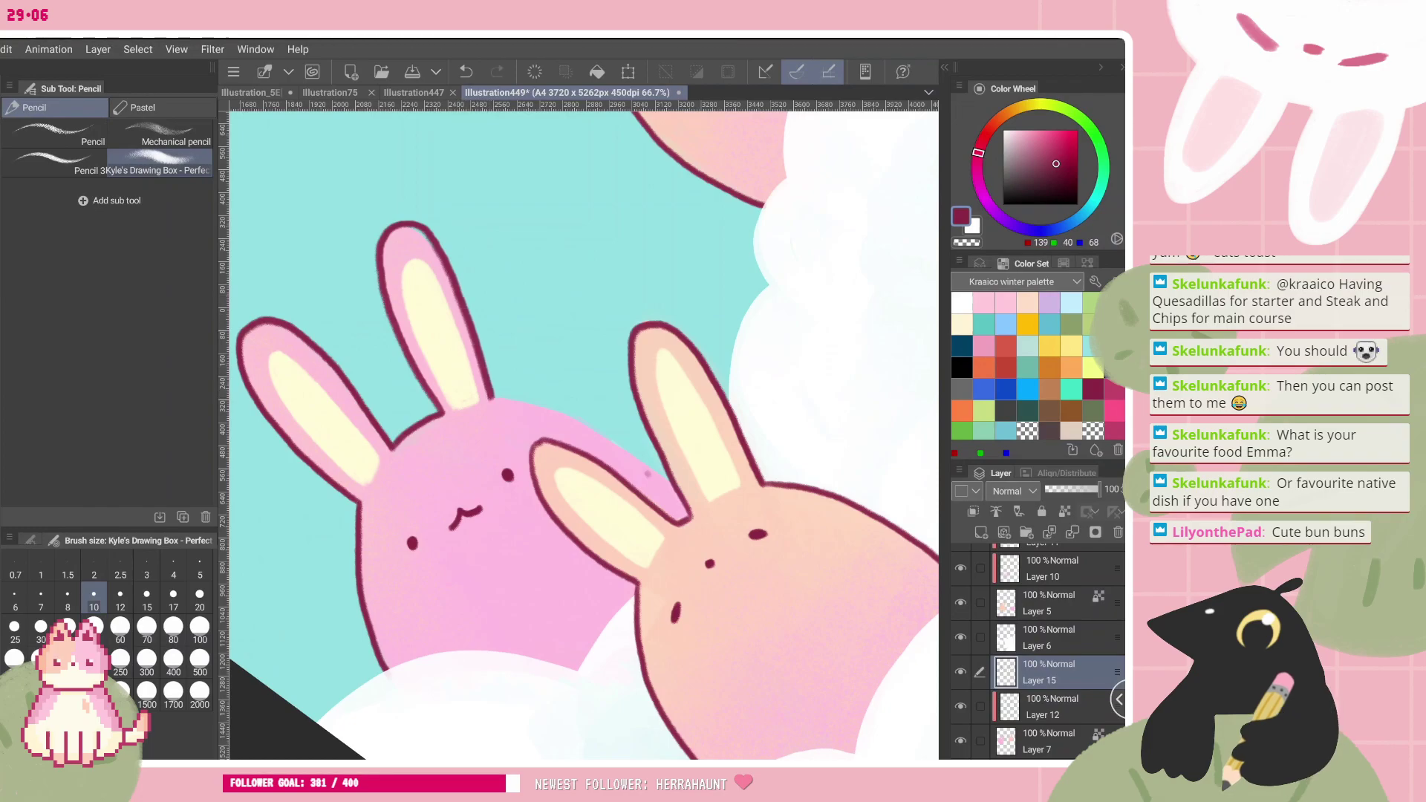
# - Outline the right side of the rear pink bunny's body down to the front peach bunny's ears
pyautogui.scroll(2, 585, 435)
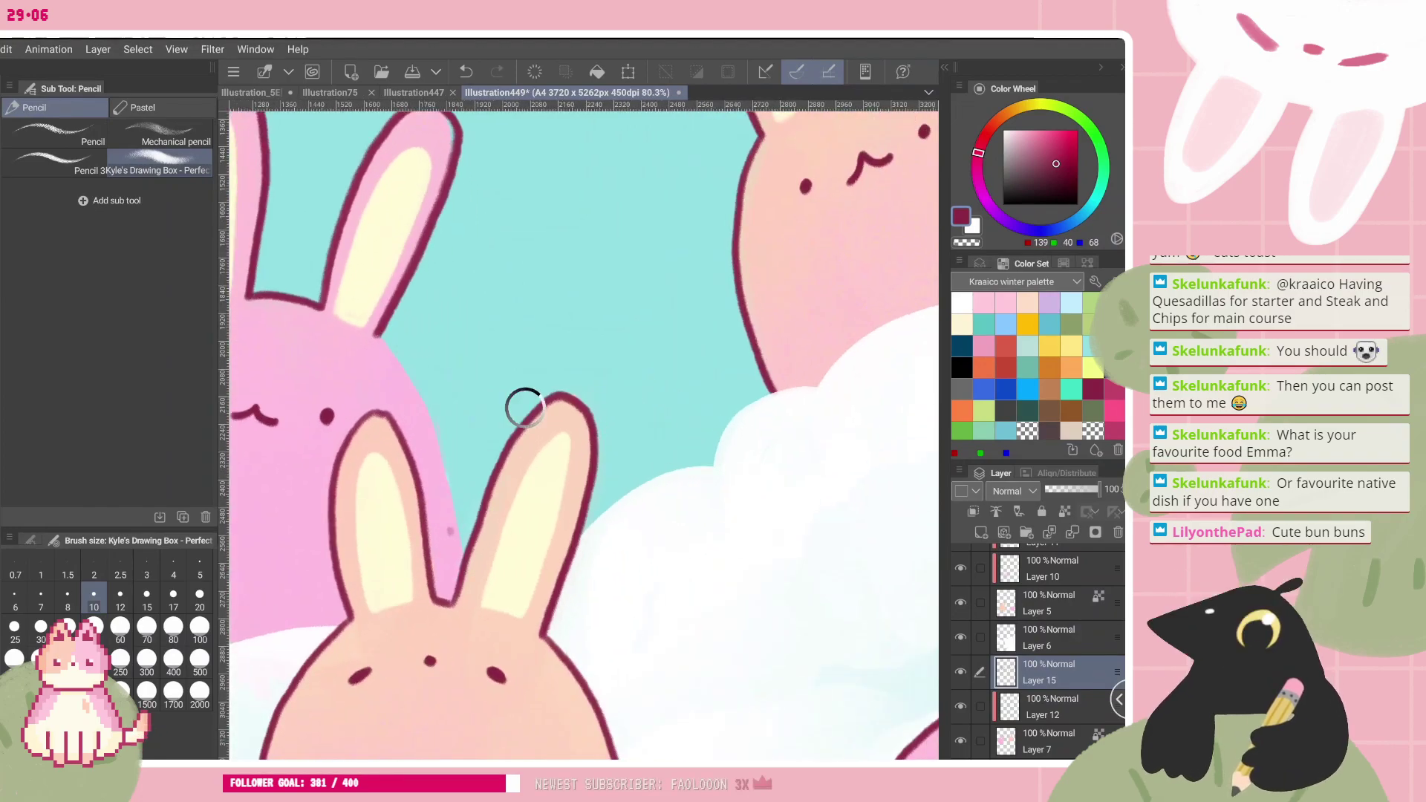
pyautogui.moveTo(380, 331); pyautogui.dragTo(418, 395)
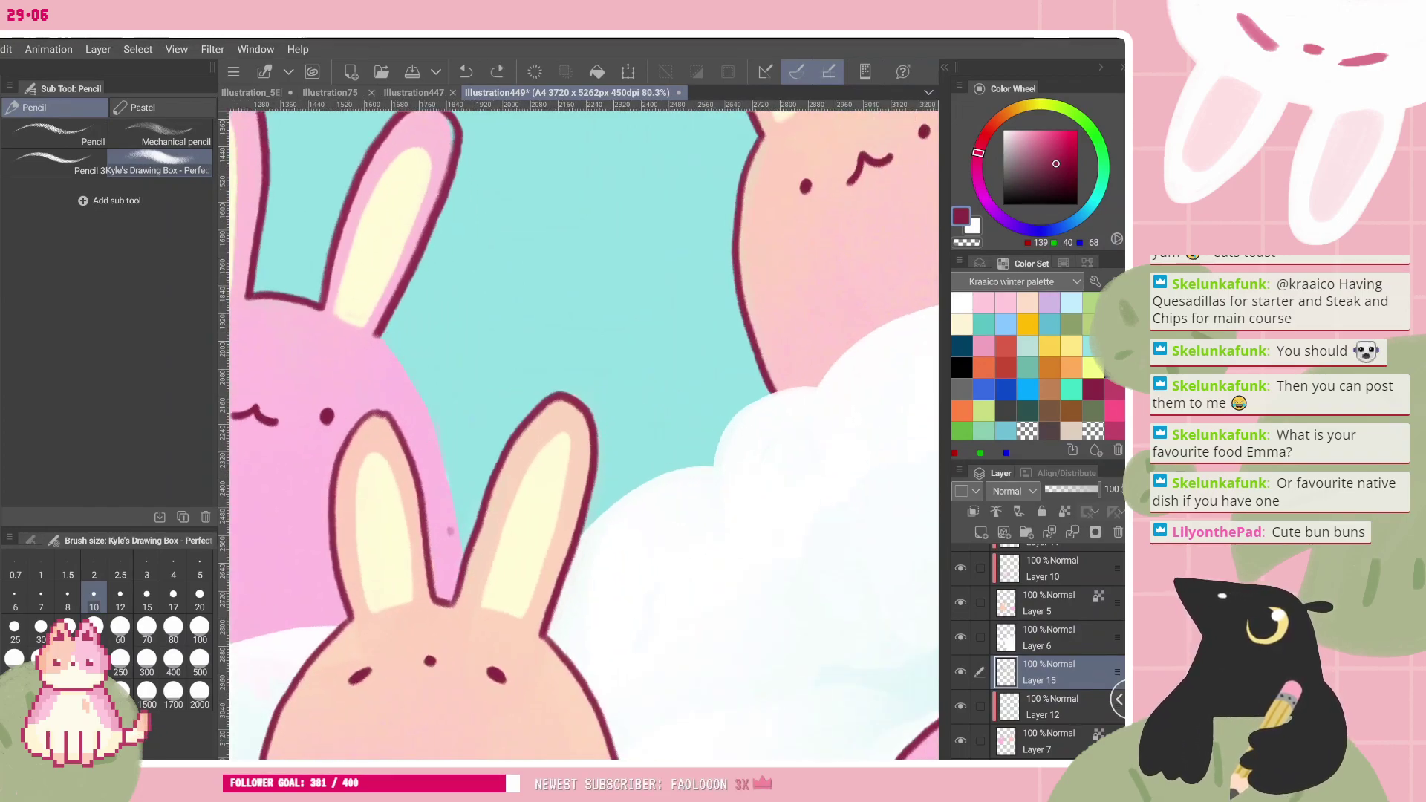
pyautogui.moveTo(379, 333)
pyautogui.mouseDown()
pyautogui.moveTo(425, 406)
pyautogui.moveTo(449, 496)
pyautogui.mouseUp()
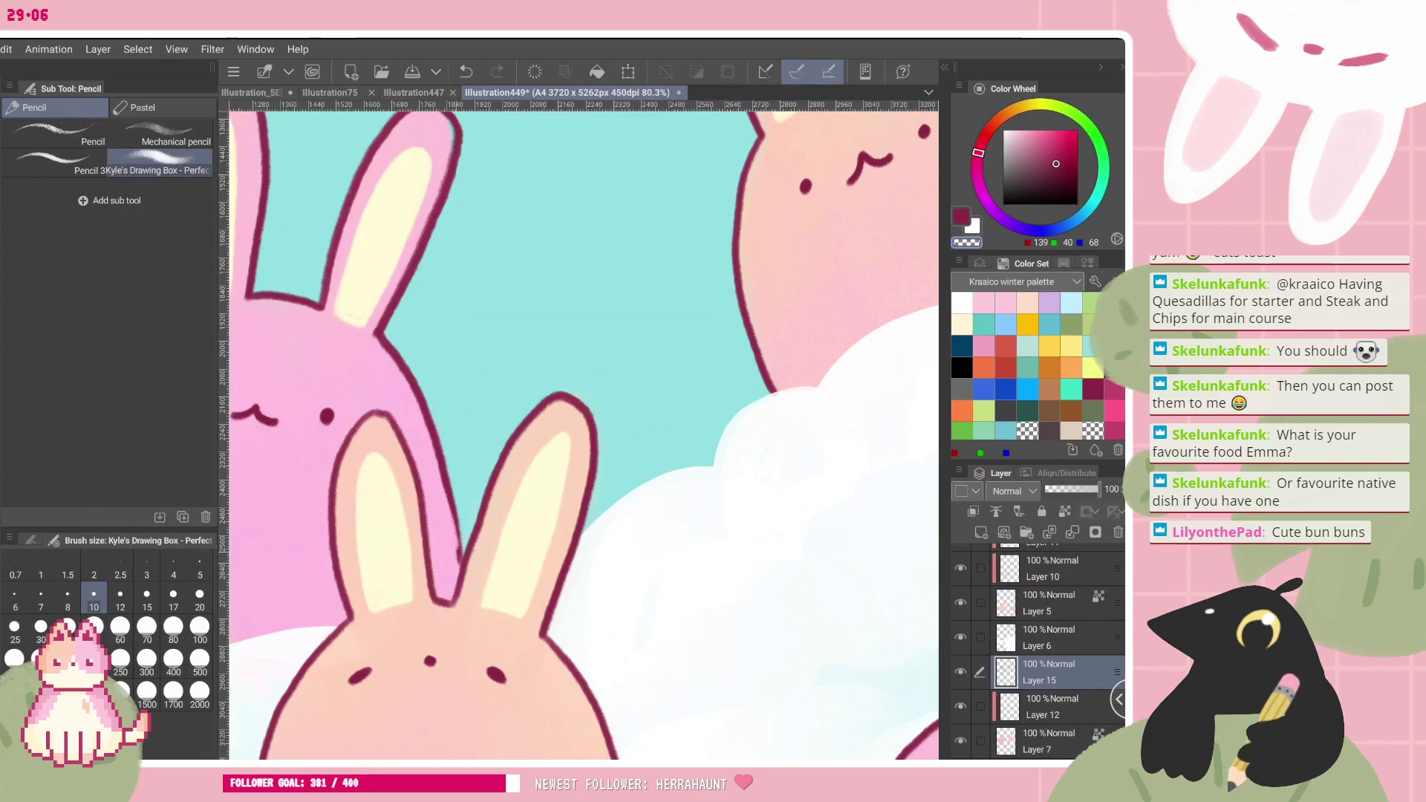
# - Undo the last outline stroke and look over the whole illustration
pyautogui.hotkey('ctrl', 'z')
pyautogui.scroll(-5, 584, 435)
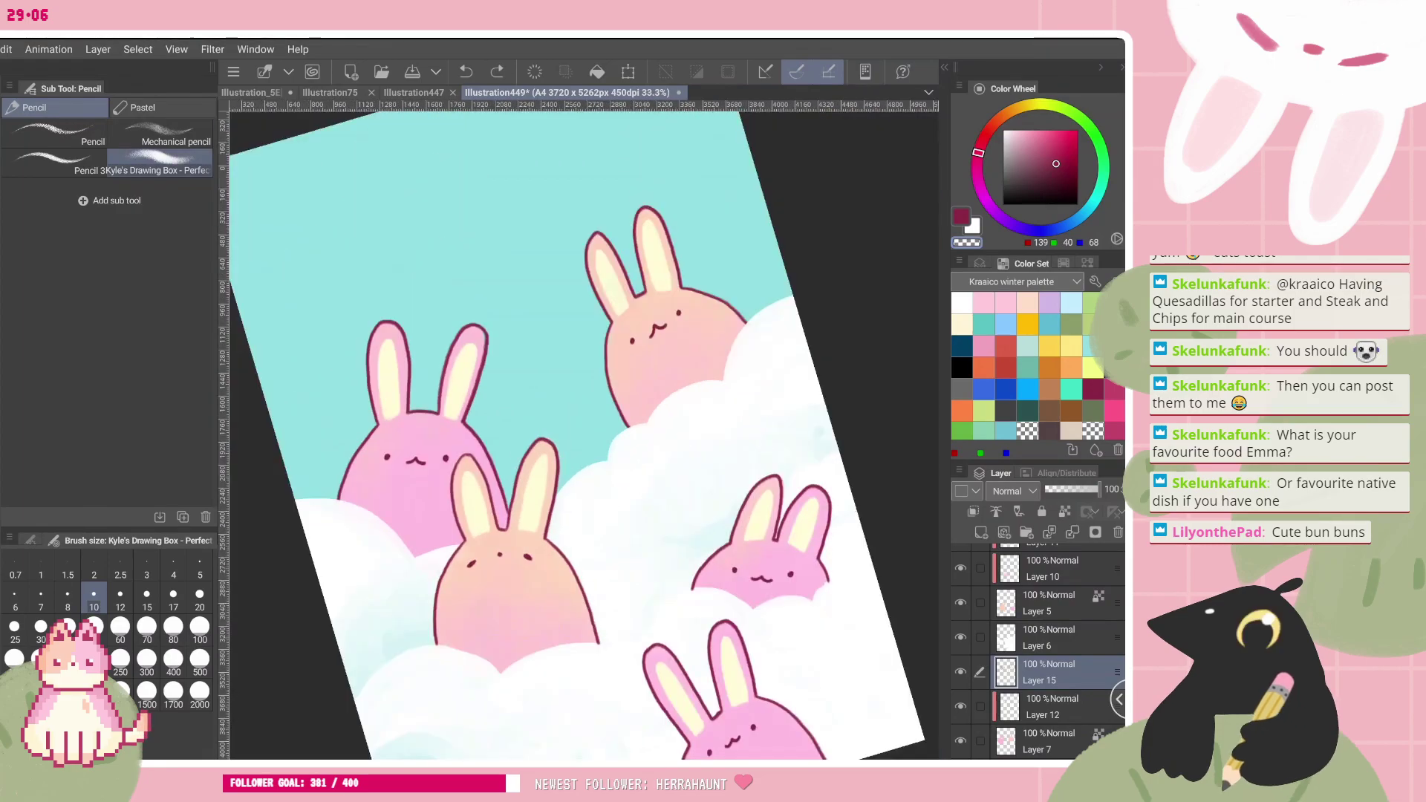
pyautogui.scroll(1, 584, 435)
pyautogui.scroll(-5, 584, 435)
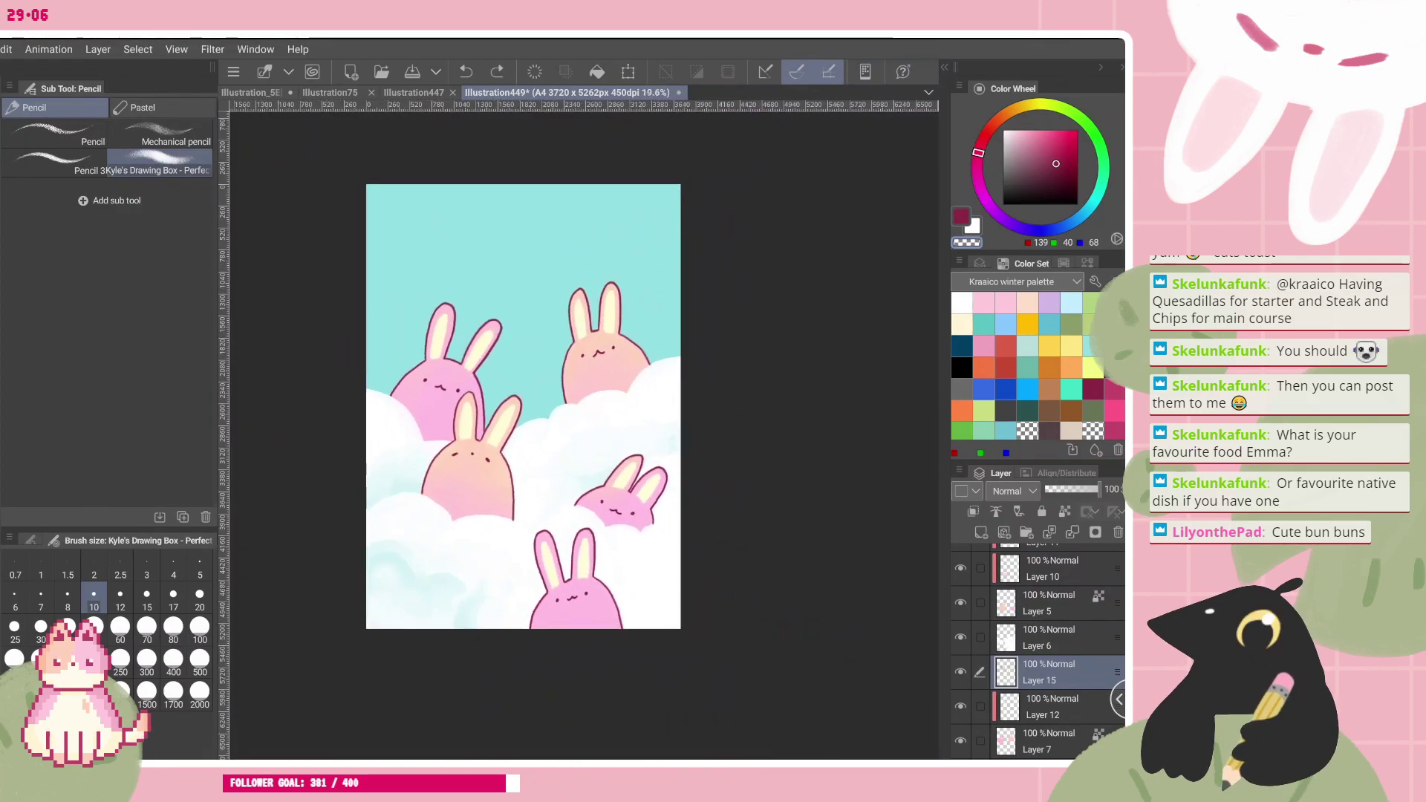
pyautogui.scroll(2, 583, 435)
pyautogui.scroll(2, 469, 413)
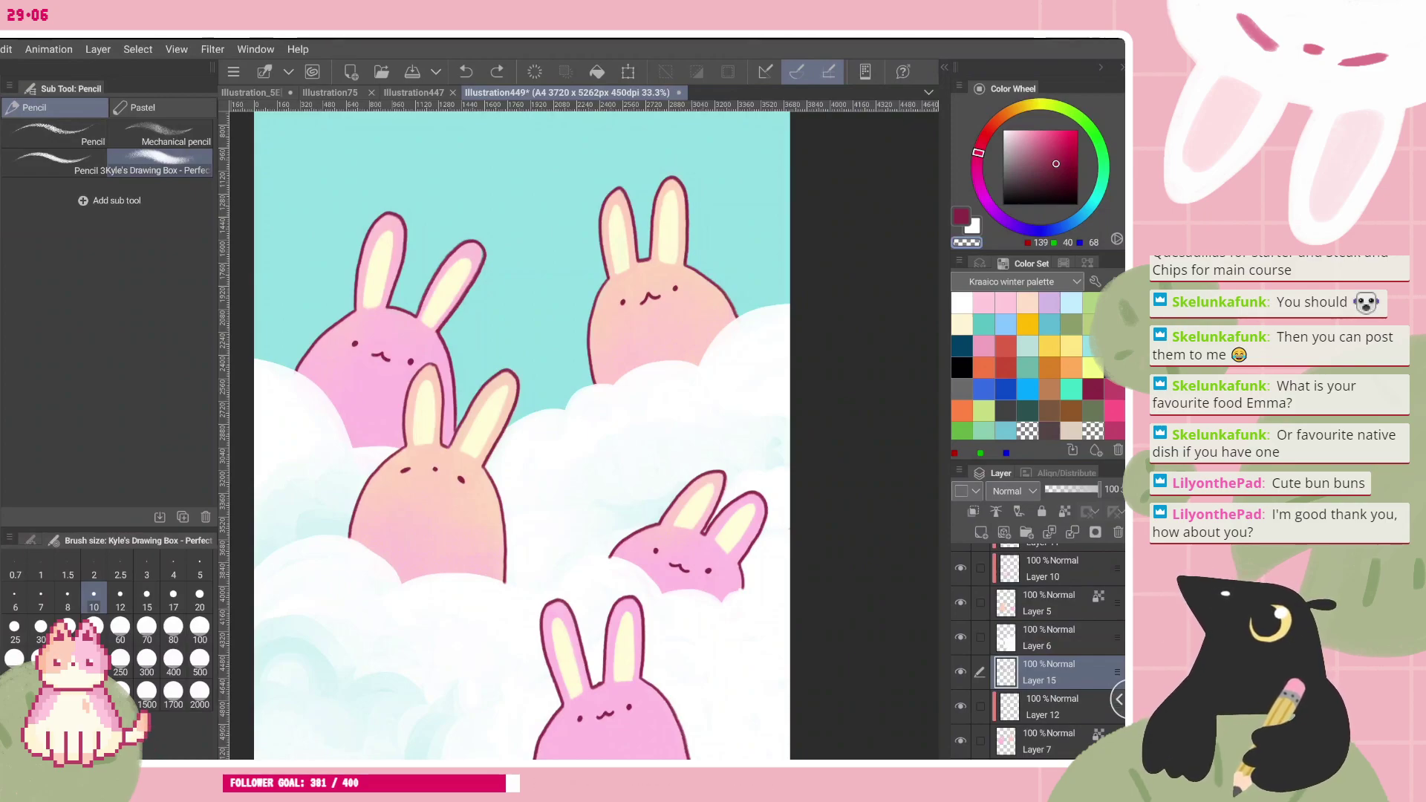
pyautogui.scroll(-1, 594, 427)
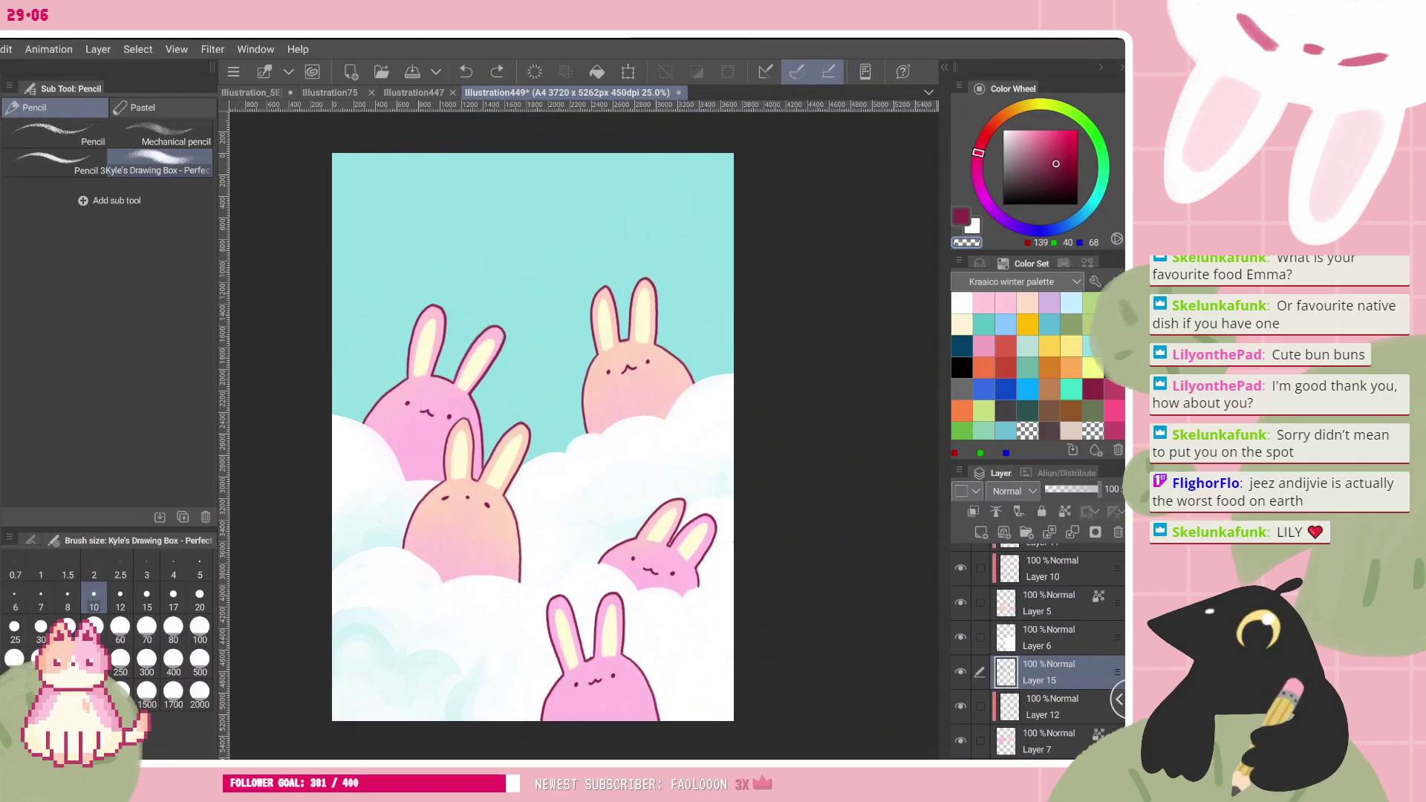
pyautogui.scroll(1, 532, 437)
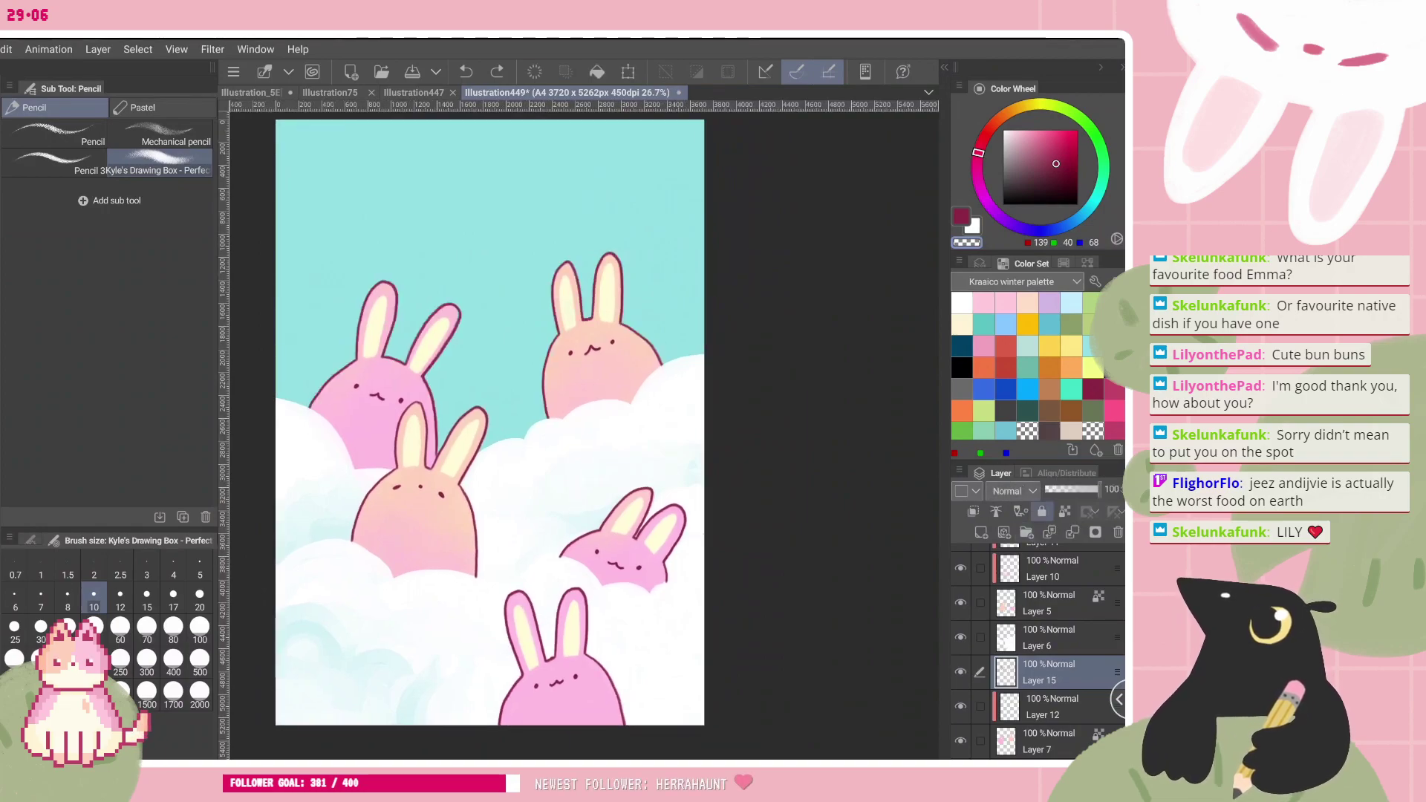
# - Add a layer clipped to the rear bunnies' line art and tint their outlines with pink and red using the Flat Oil Brush
pyautogui.click(981, 533)
pyautogui.click(972, 511)
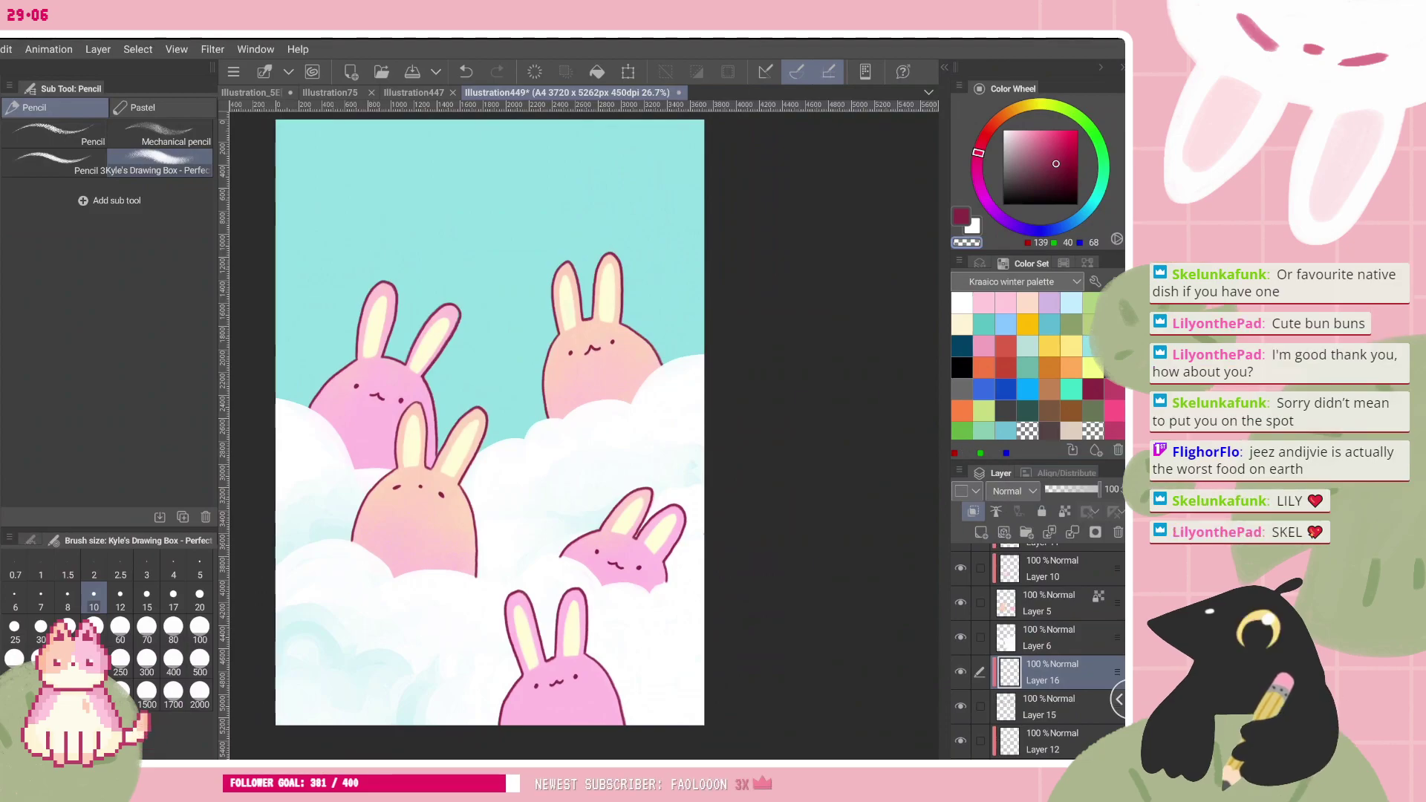
pyautogui.press('b')
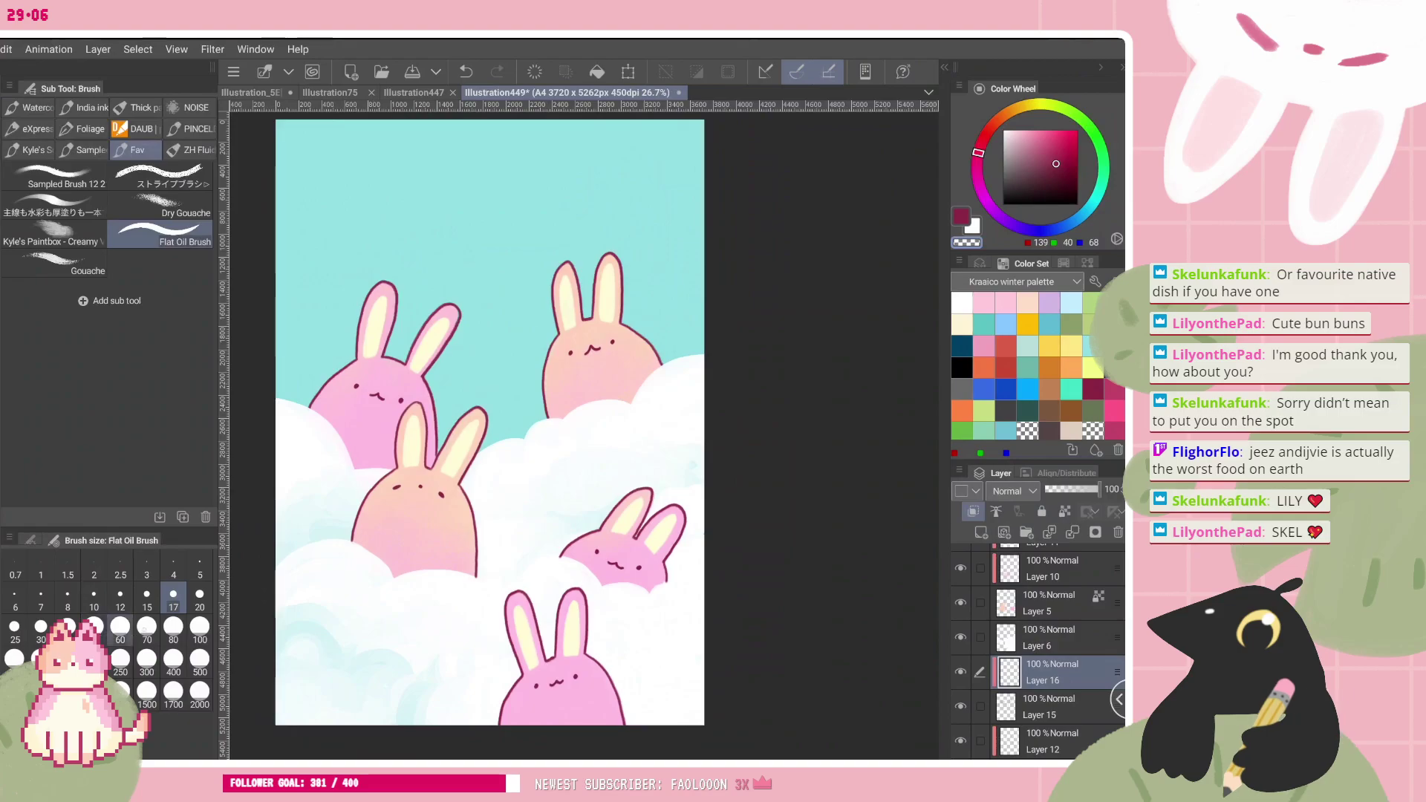
pyautogui.click(1113, 410)
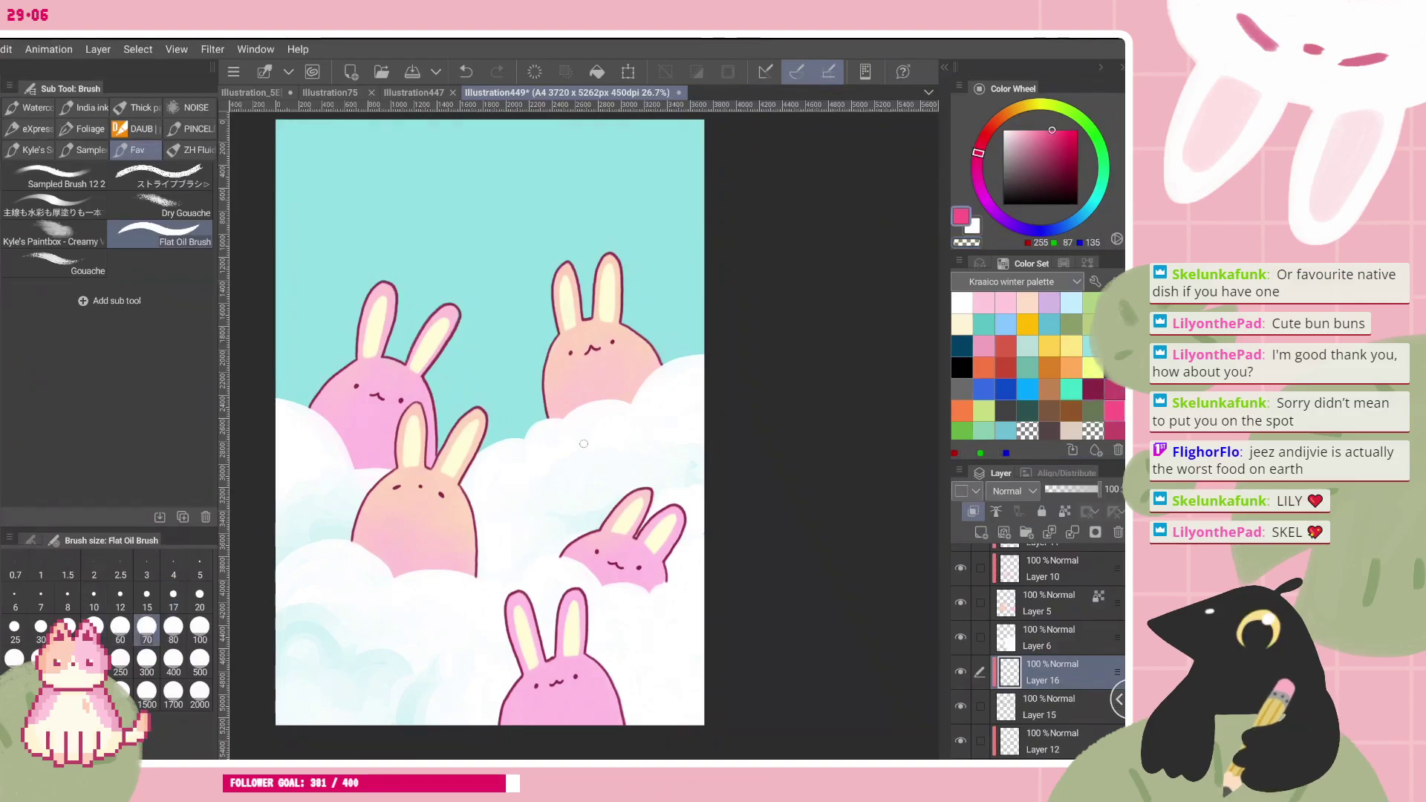
pyautogui.scroll(-1, 490, 419)
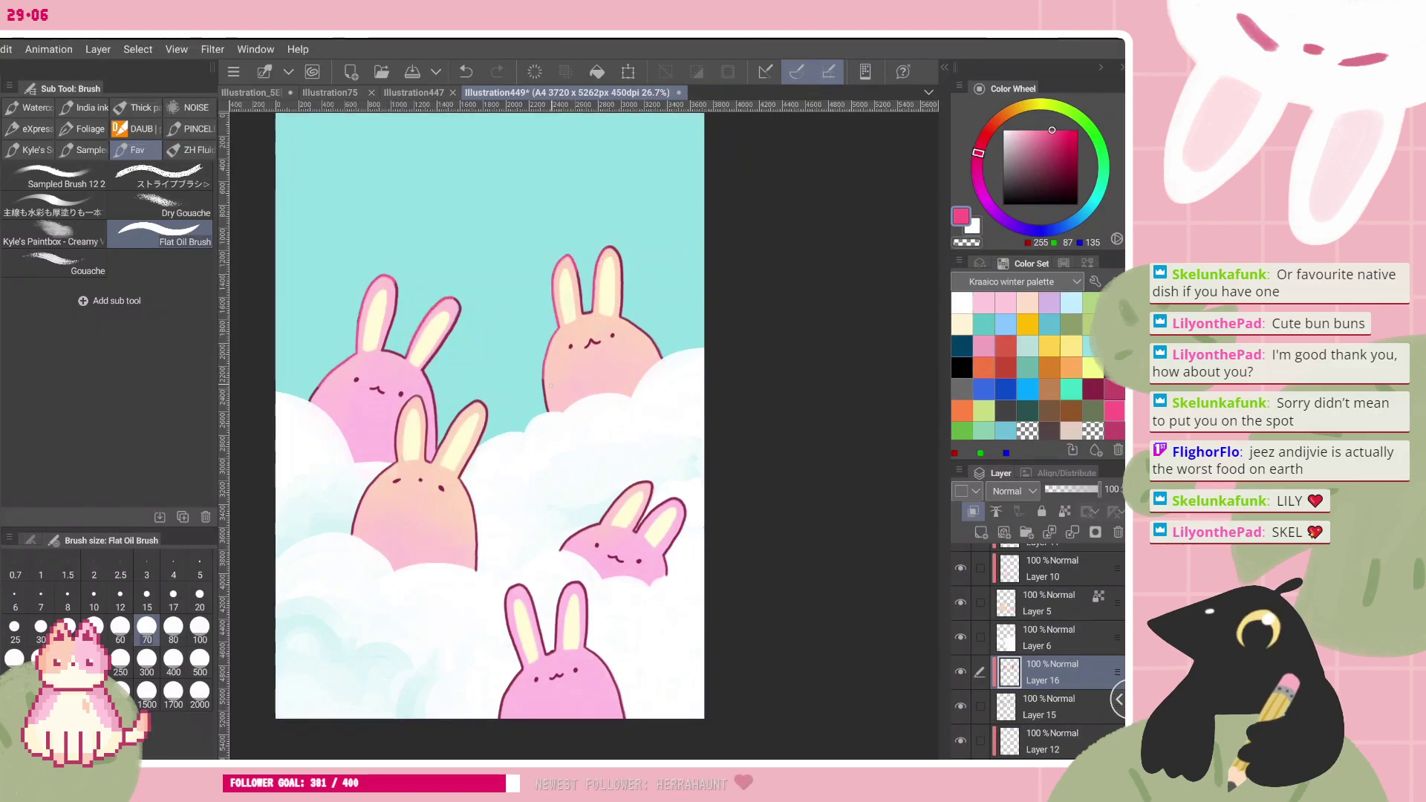
pyautogui.click(1006, 368)
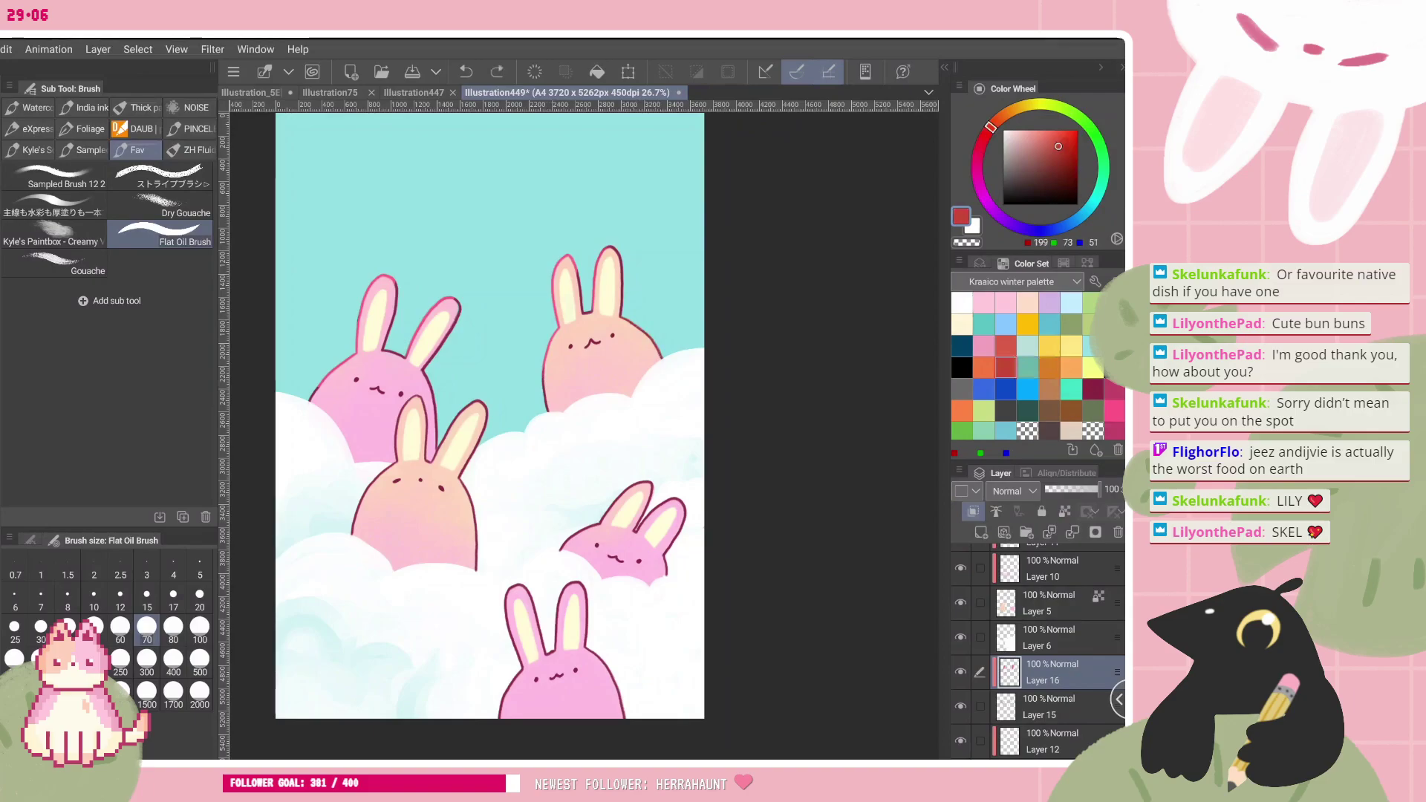
pyautogui.hotkey('ctrl', 'z')
pyautogui.hotkey('ctrl', 'y')
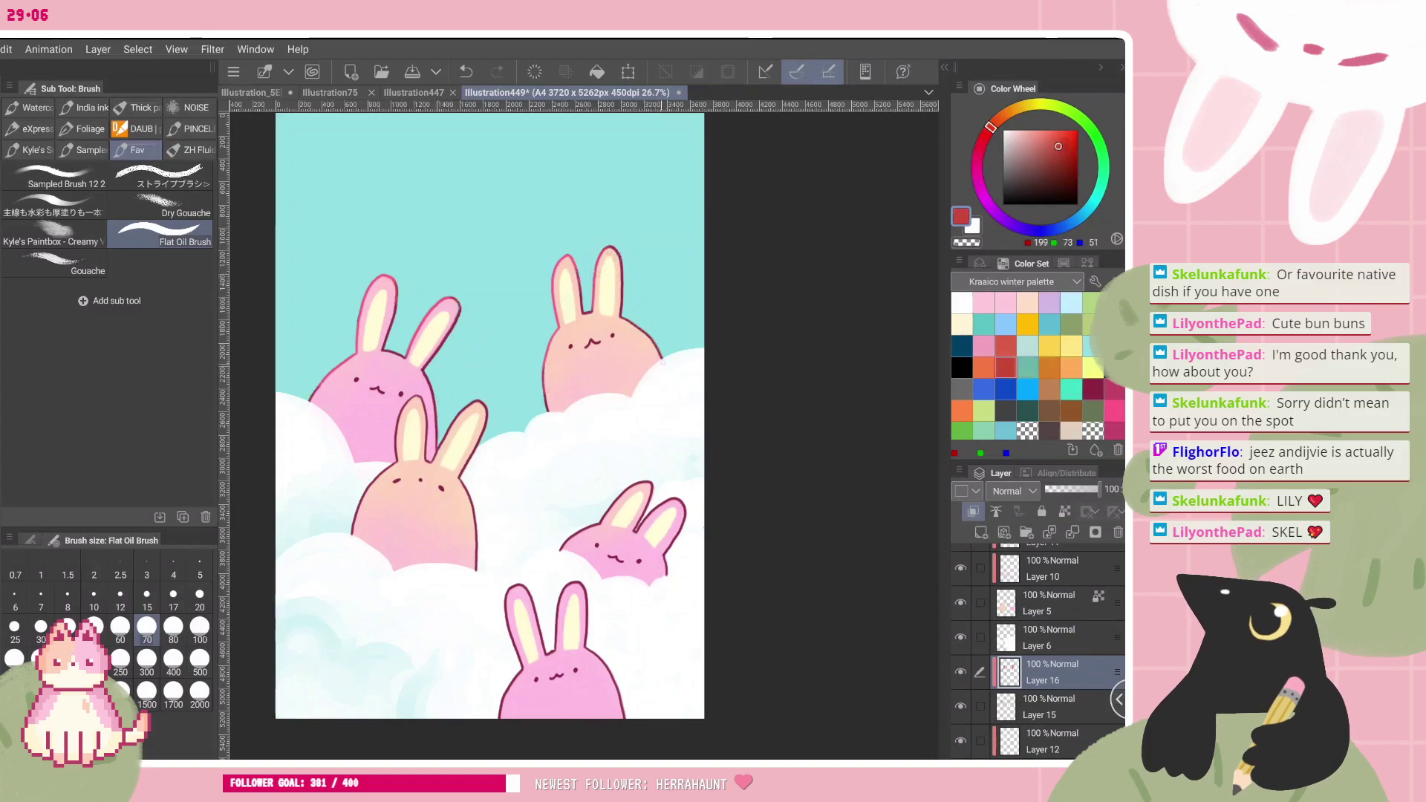
# - Add a layer clipped to the front bunnies' line art on Layer 14 and tint parts of their outlines bright pink
pyautogui.scroll(3, 1051, 661)
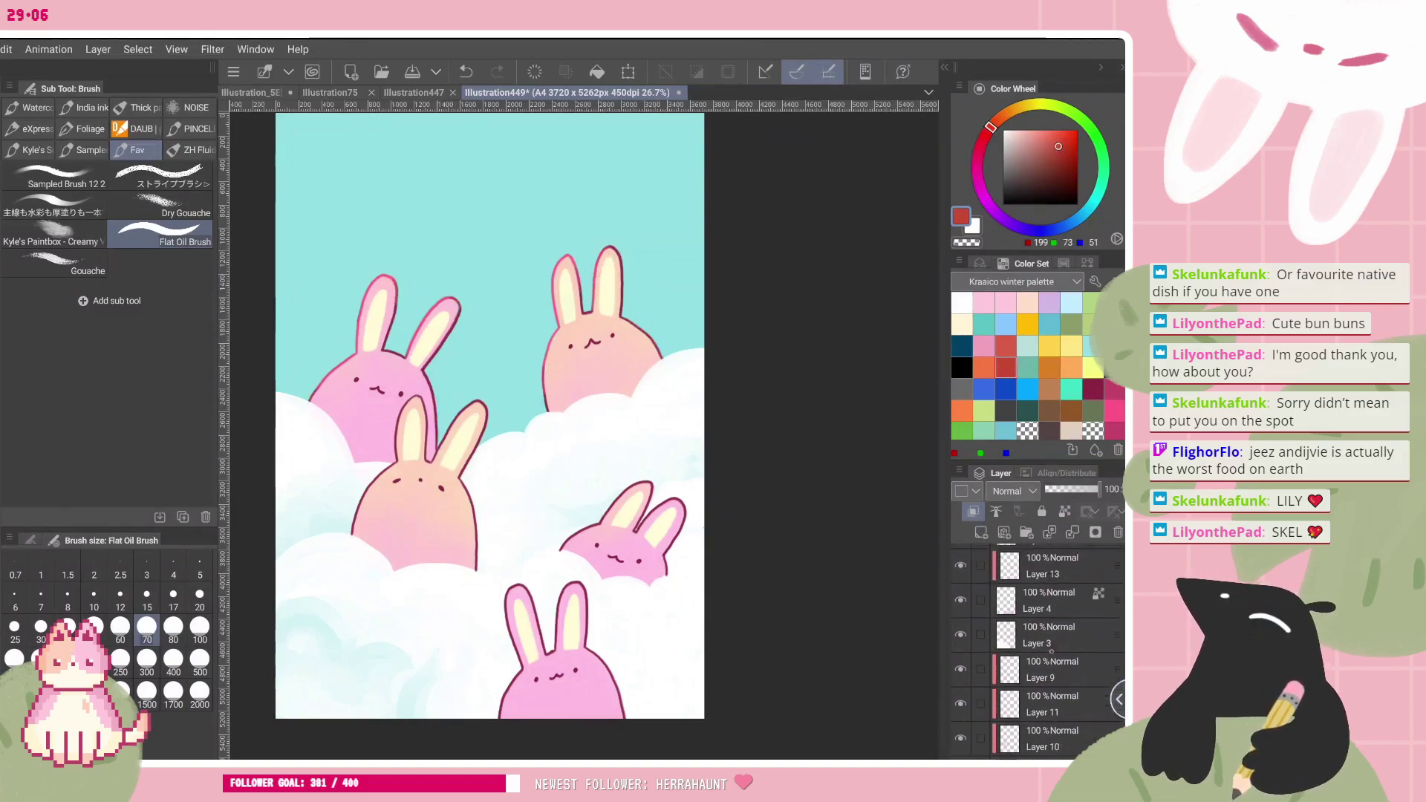
pyautogui.scroll(3, 1050, 661)
pyautogui.click(960, 595)
pyautogui.click(960, 595)
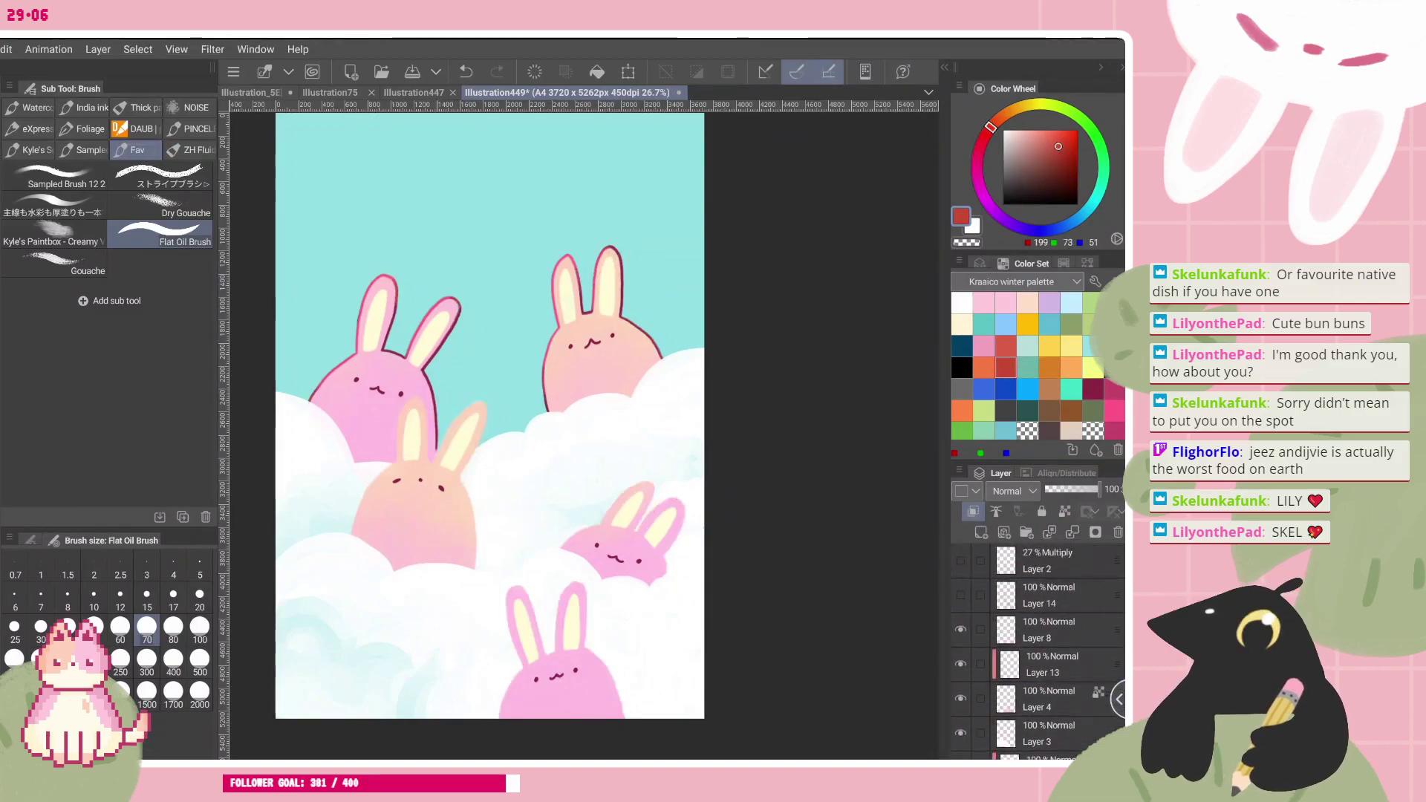
pyautogui.click(981, 532)
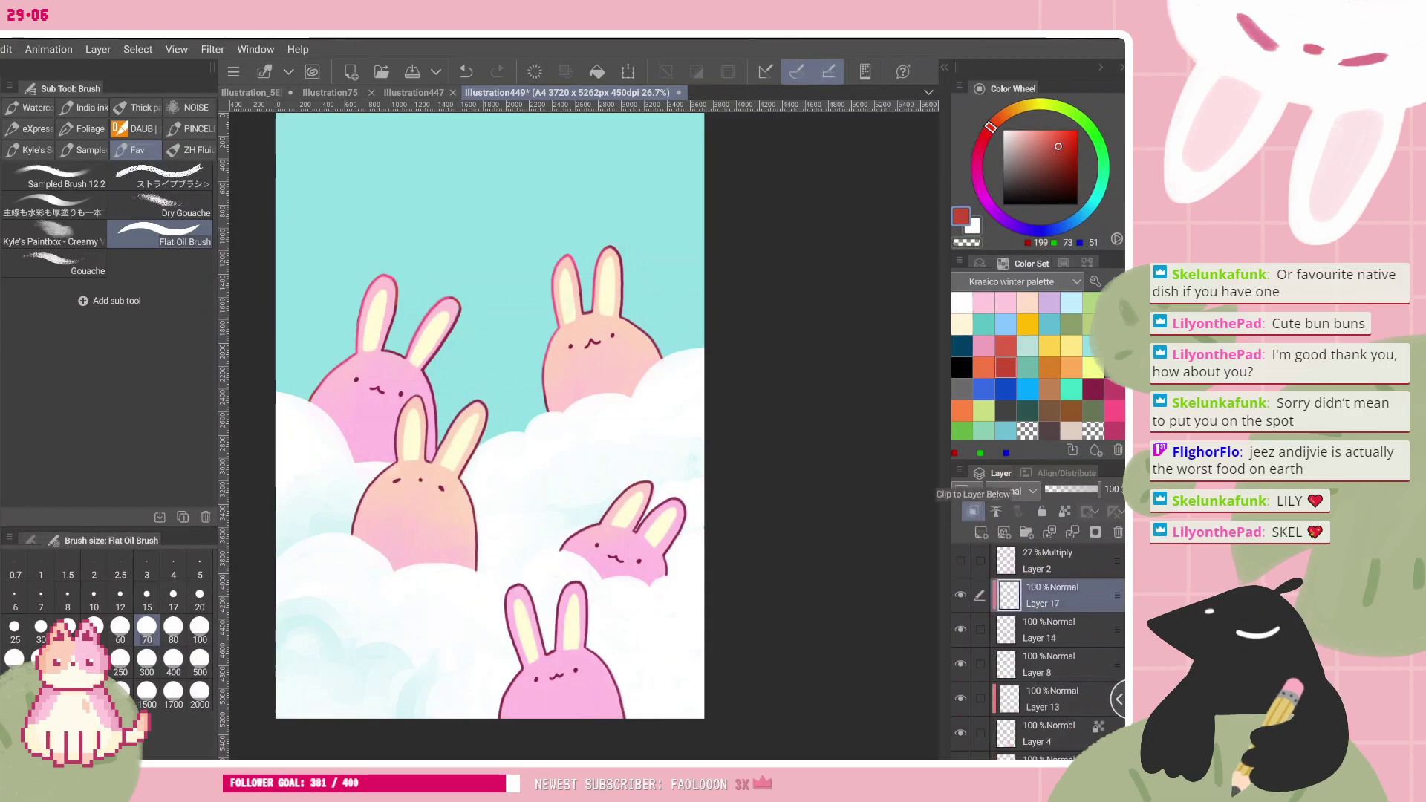
pyautogui.click(1092, 389)
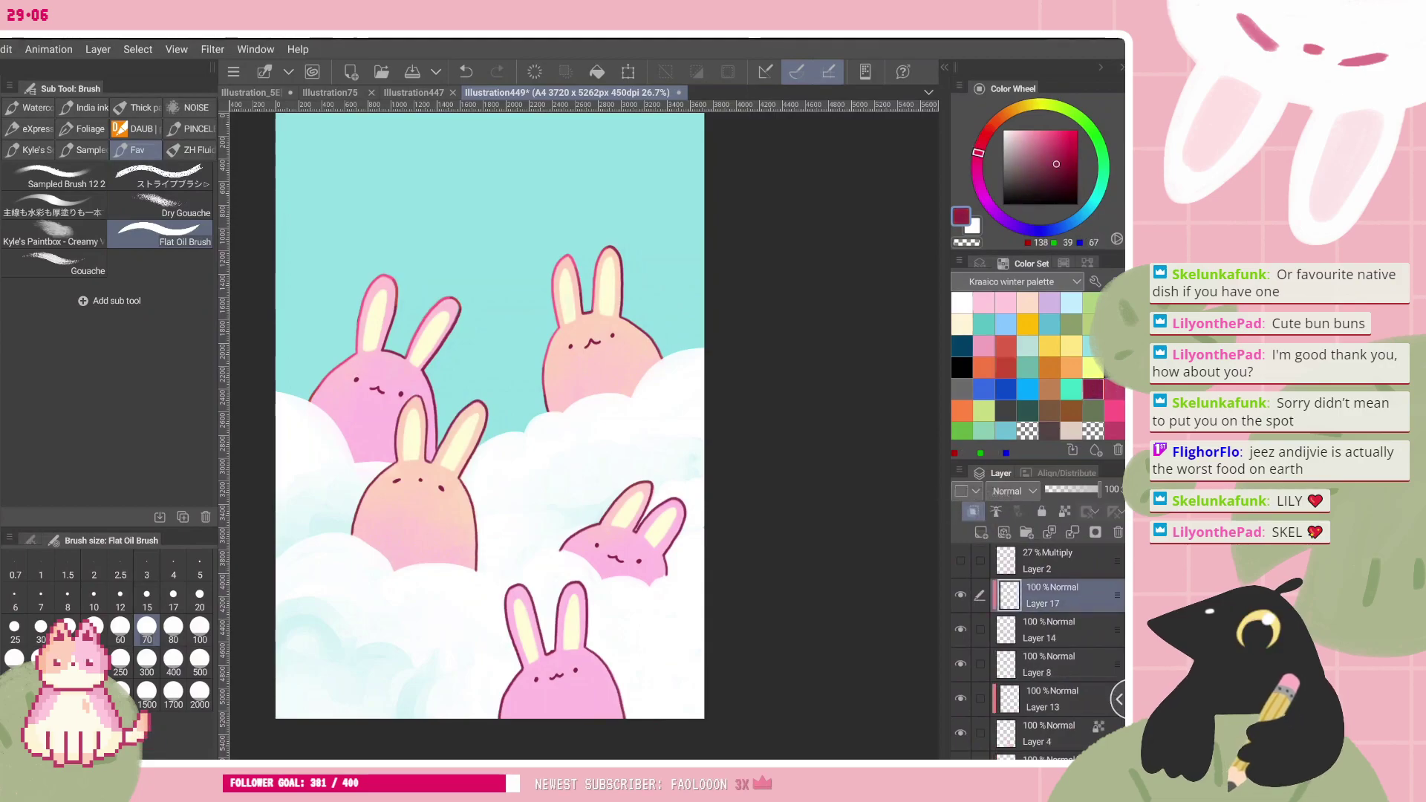
pyautogui.click(1114, 411)
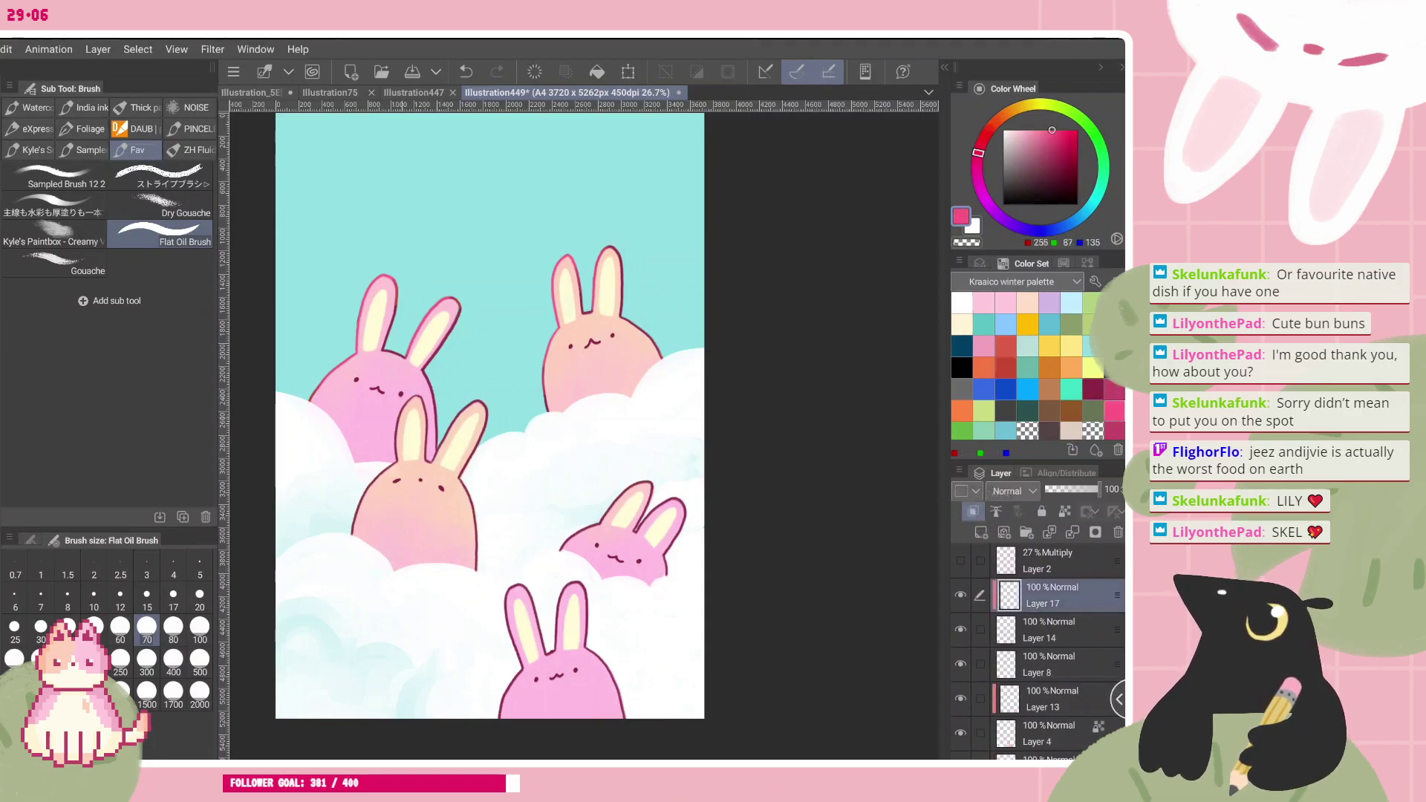
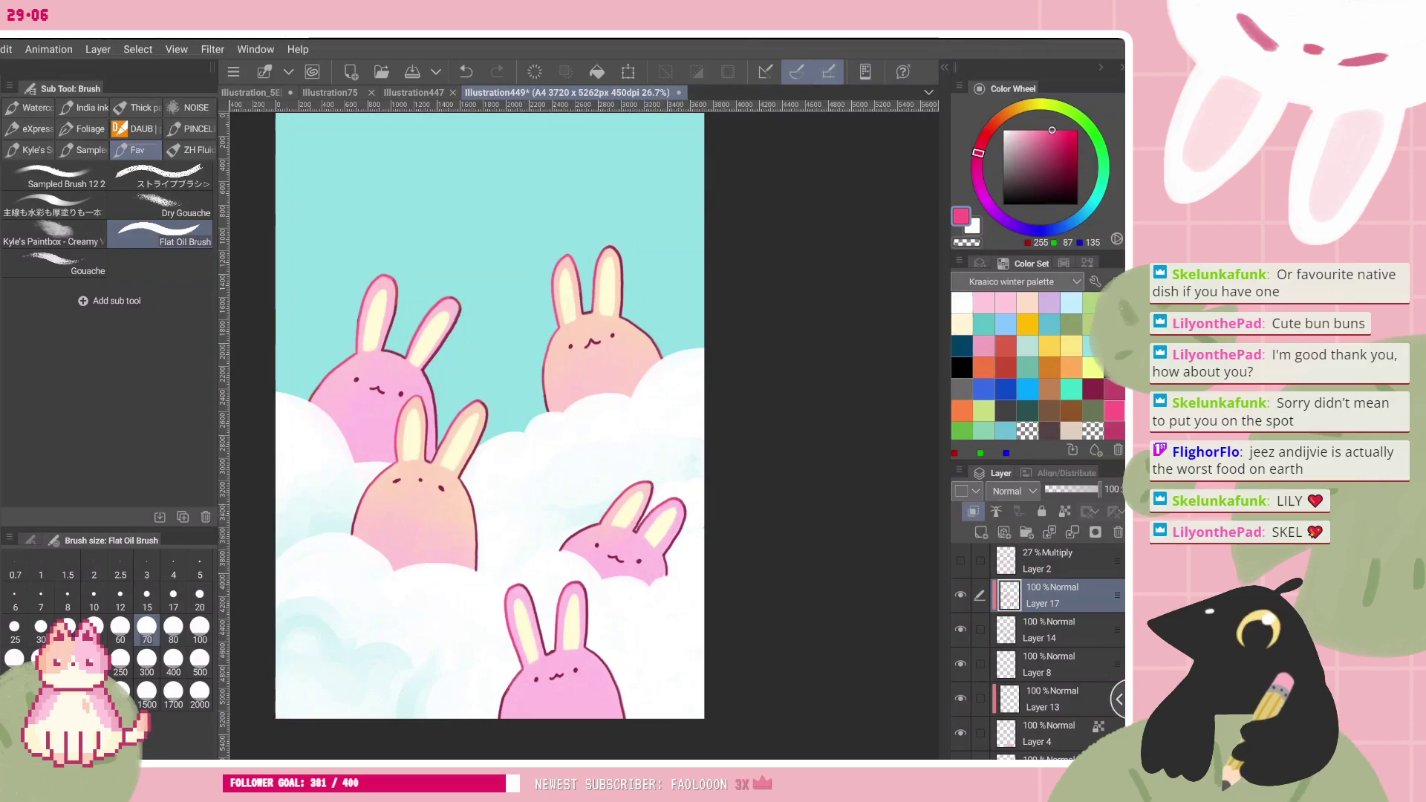
pyautogui.scroll(-3, 654, 654)
pyautogui.scroll(1, 490, 467)
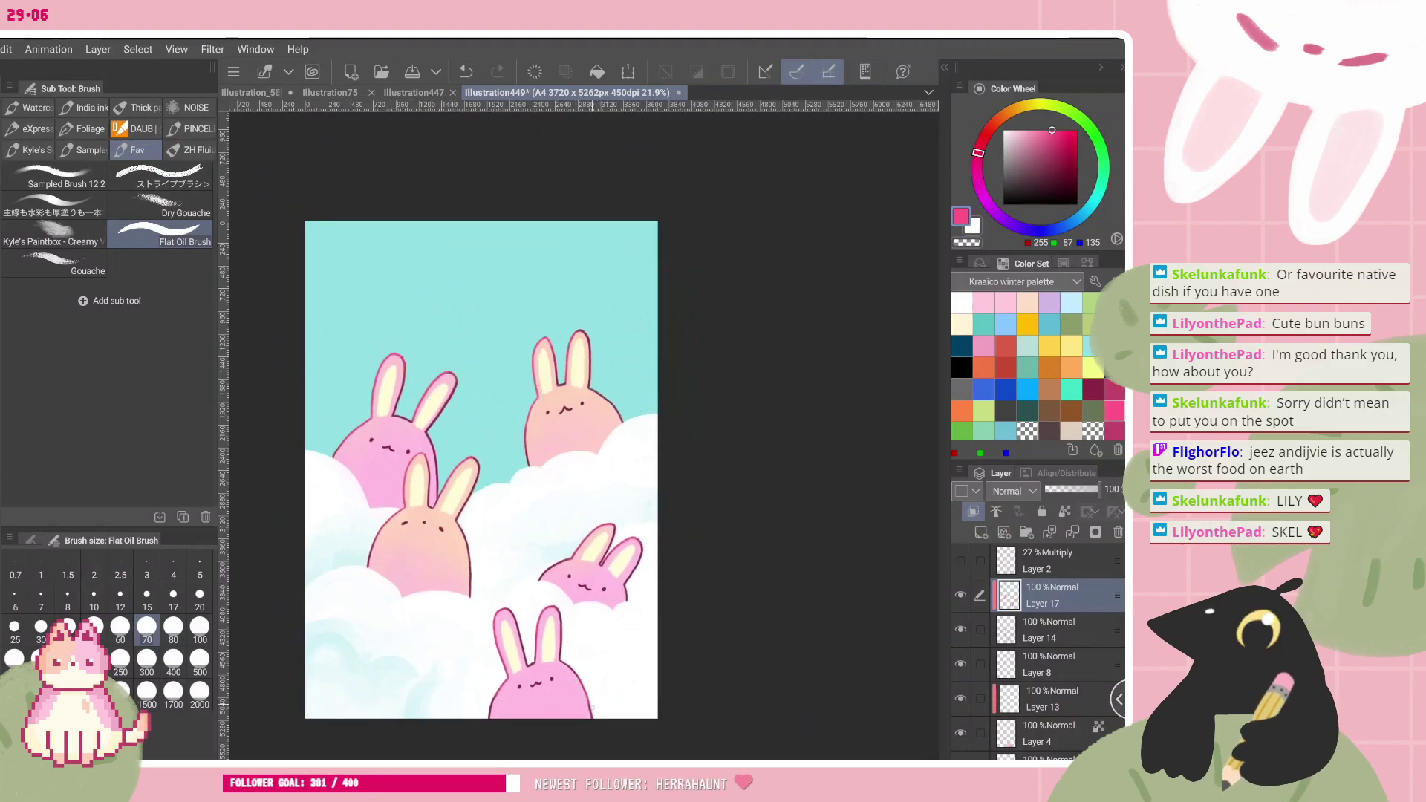
# - Create a new raster layer and try short bright pink pencil whiskers on both sides of the rear pink bunny
pyautogui.hotkey('ctrl', 'shift', 'n')
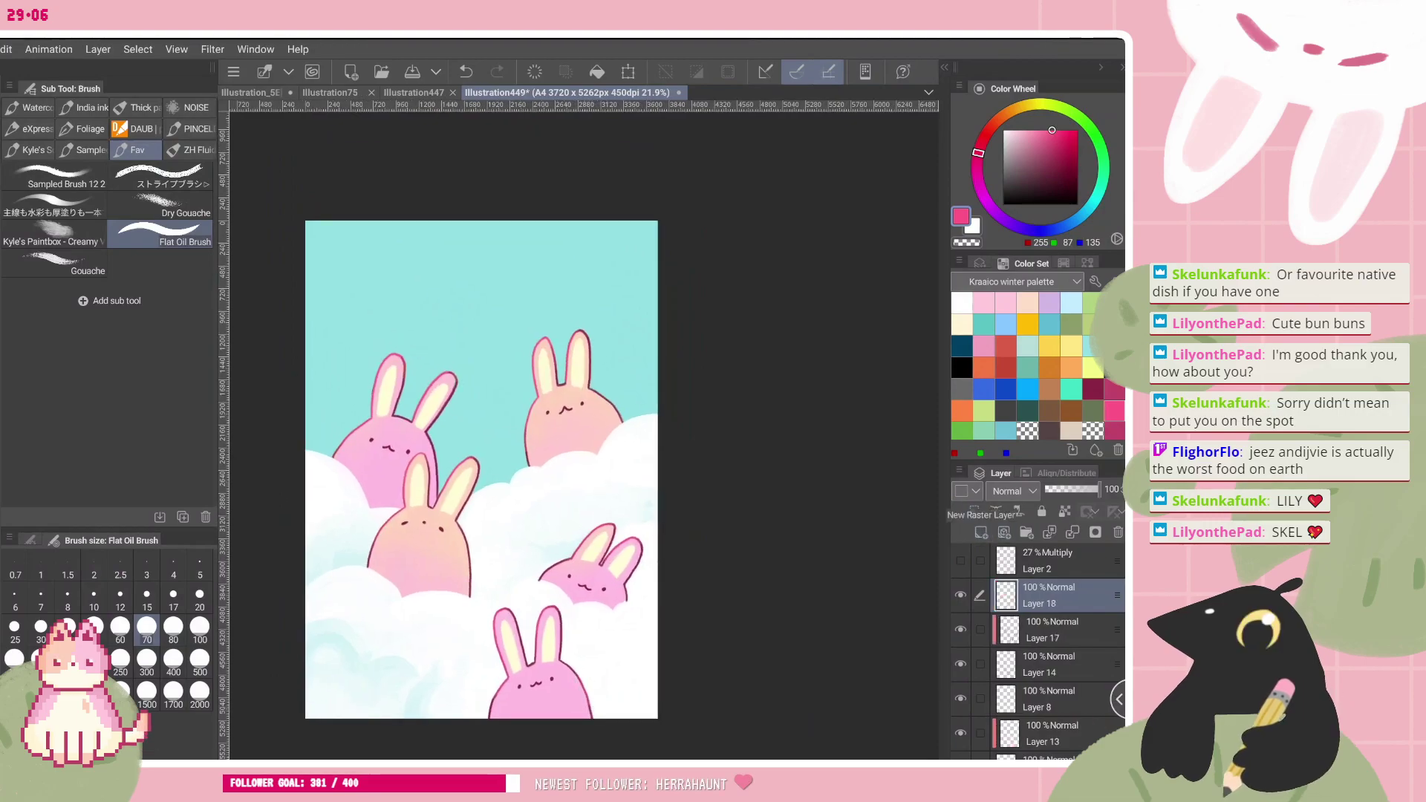
pyautogui.press('p')
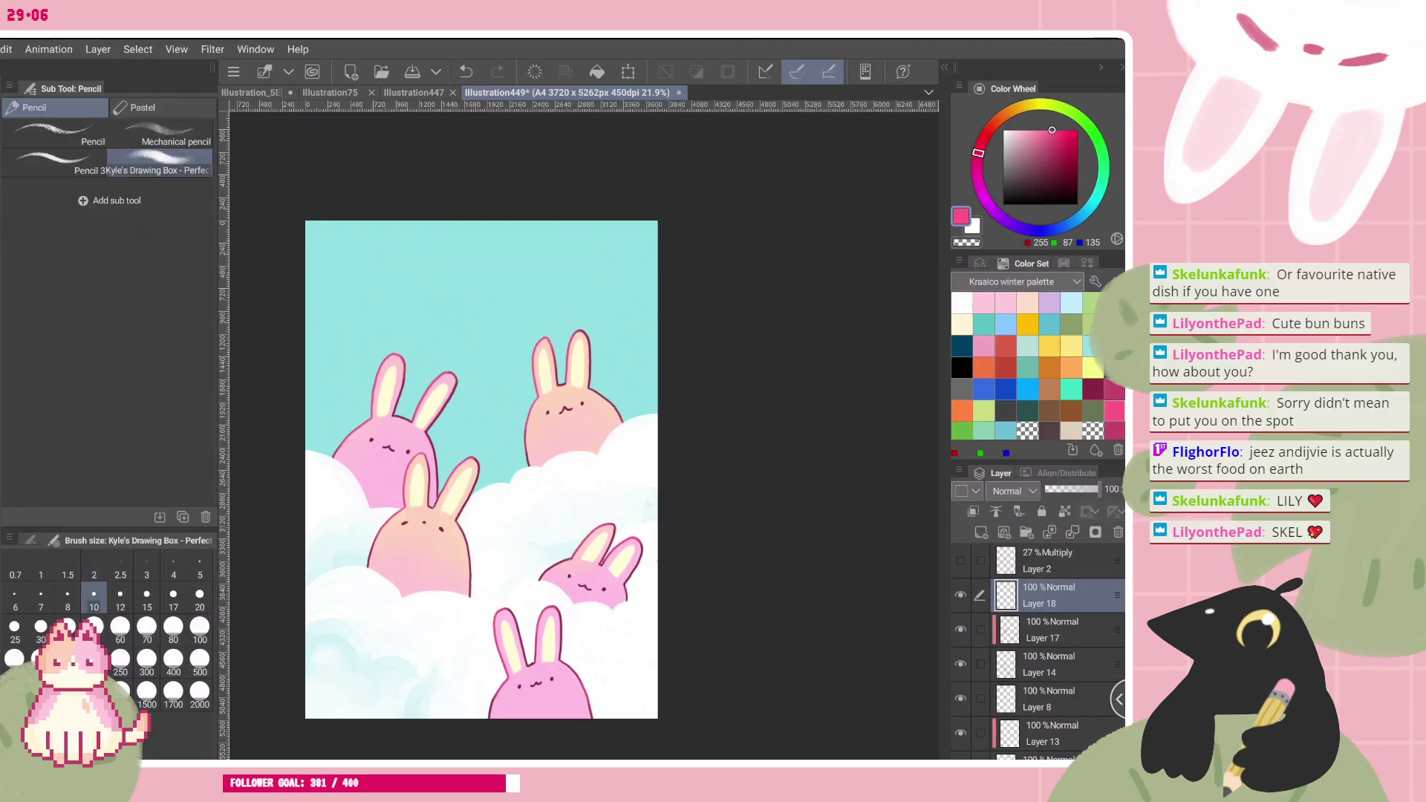
pyautogui.scroll(4, 416, 468)
pyautogui.moveTo(490, 241); pyautogui.dragTo(612, 427)
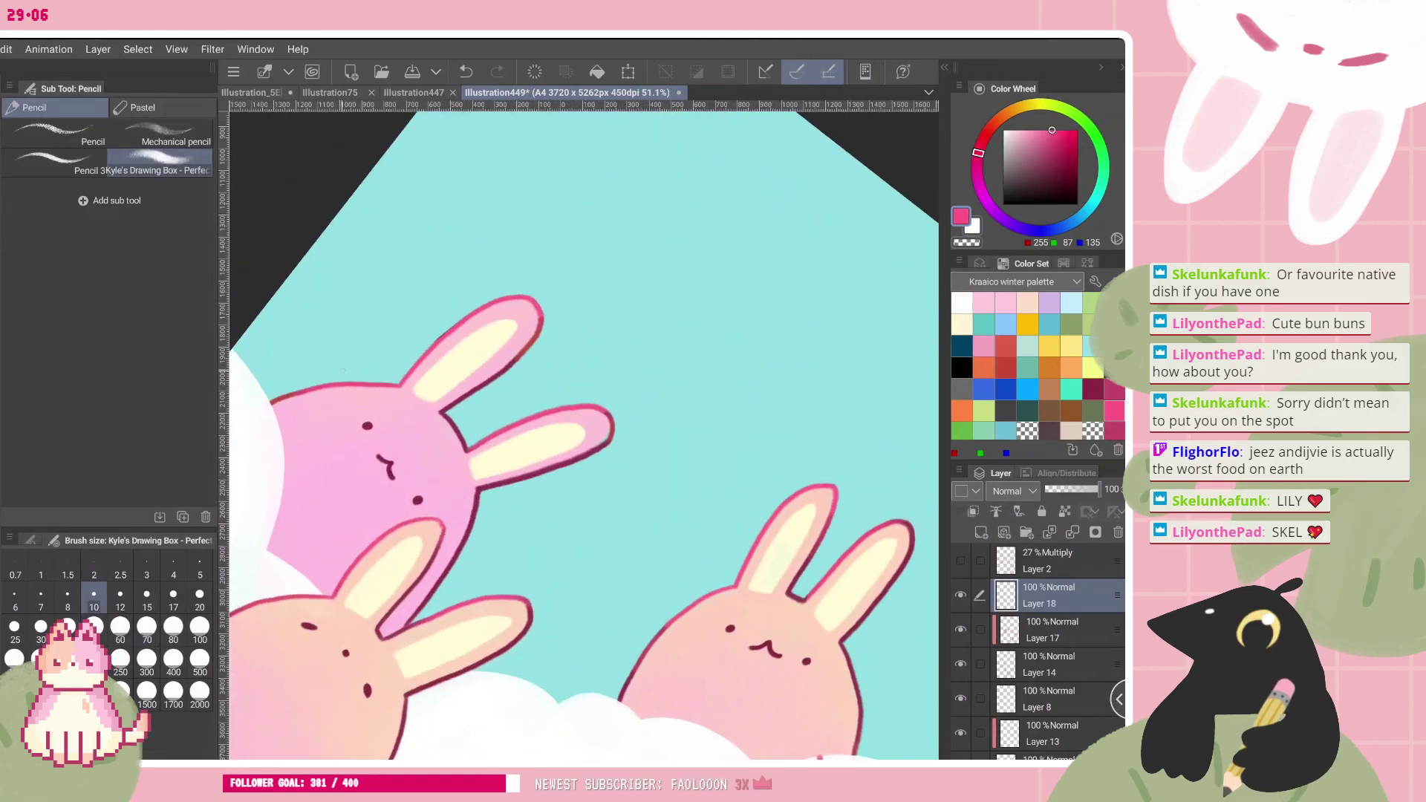
pyautogui.moveTo(322, 364); pyautogui.dragTo(327, 397)
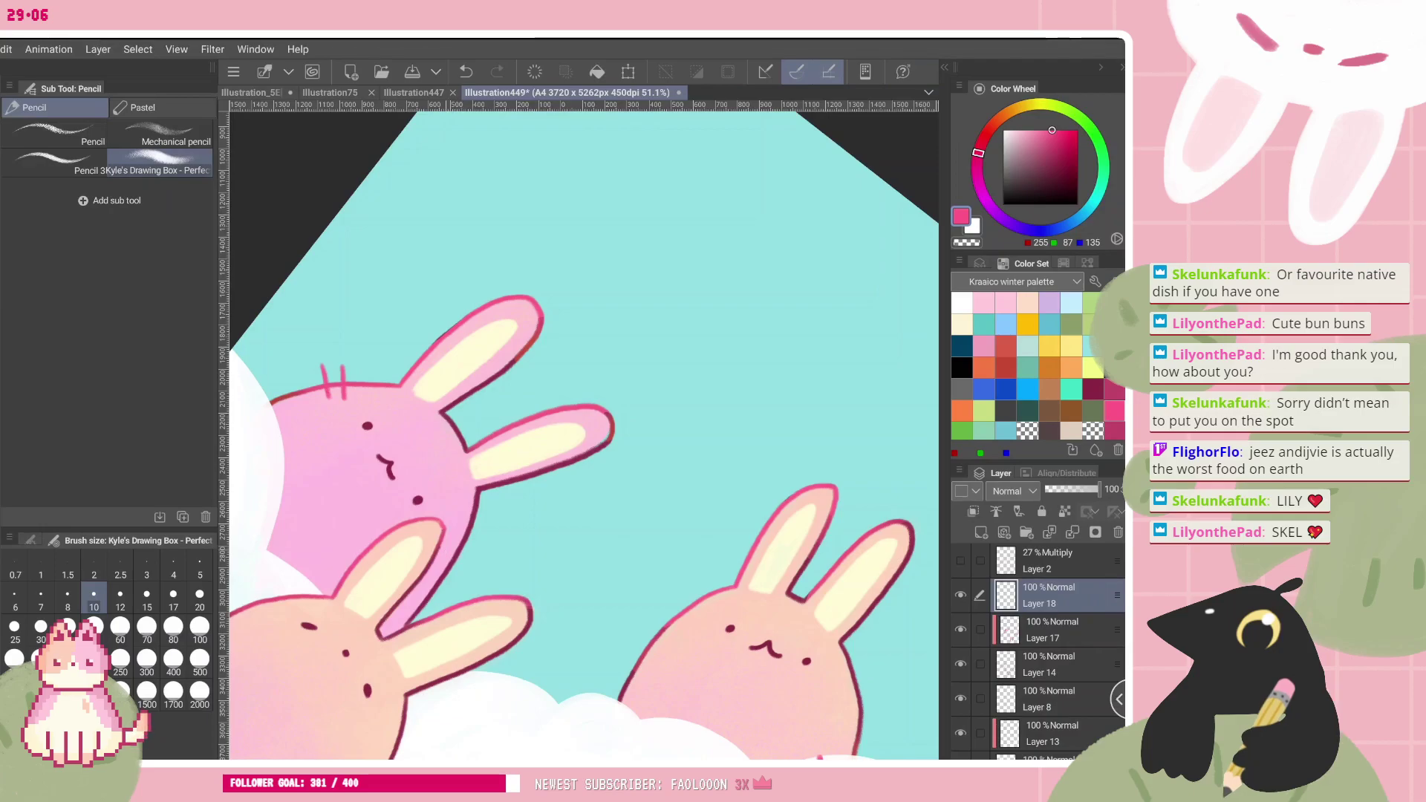
pyautogui.hotkey('ctrl', 'z')
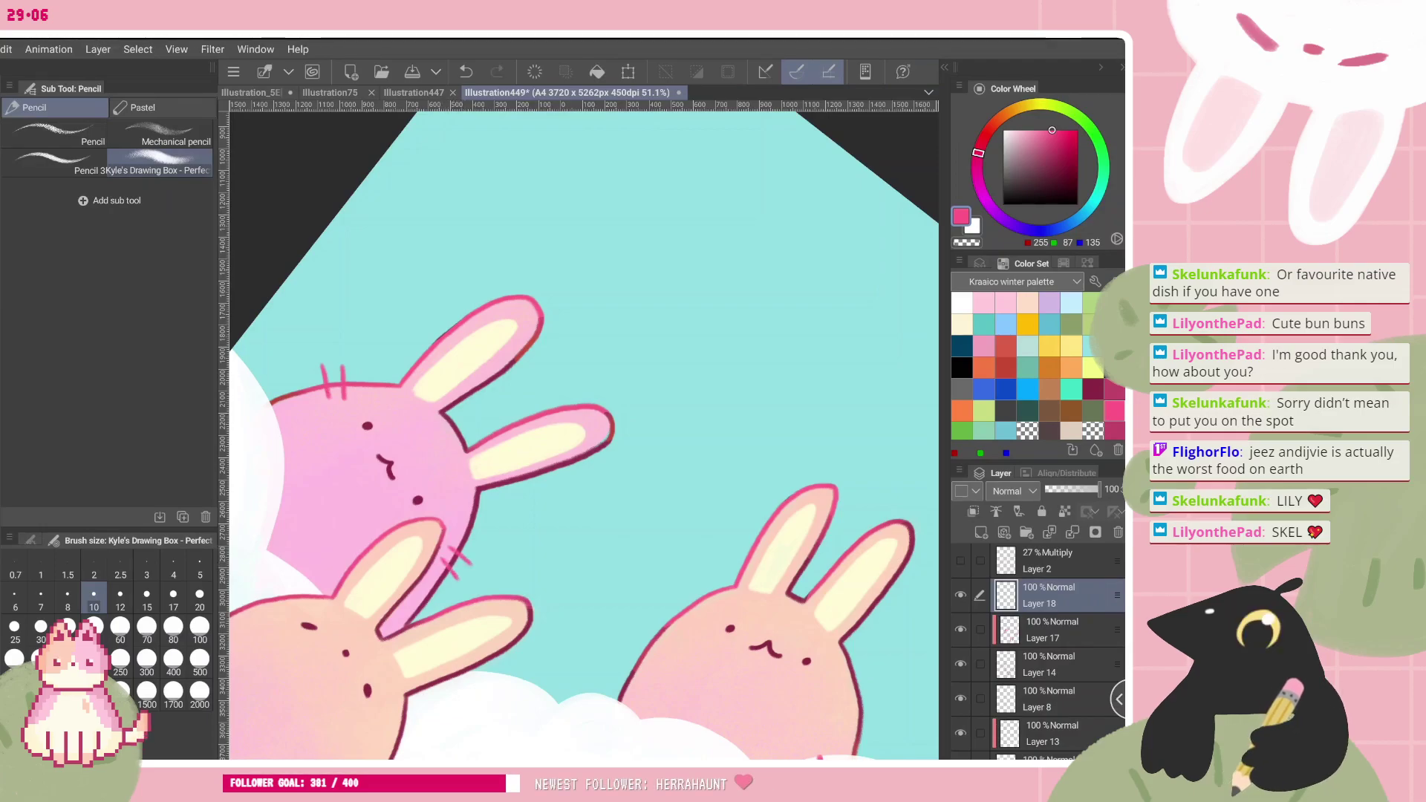
pyautogui.hotkey('ctrl', 'z')
# - Draw dark maroon whiskers on both sides of the front peach bunny on the Layer 14 line art
pyautogui.moveTo(579, 476); pyautogui.dragTo(690, 345)
pyautogui.click(1058, 664)
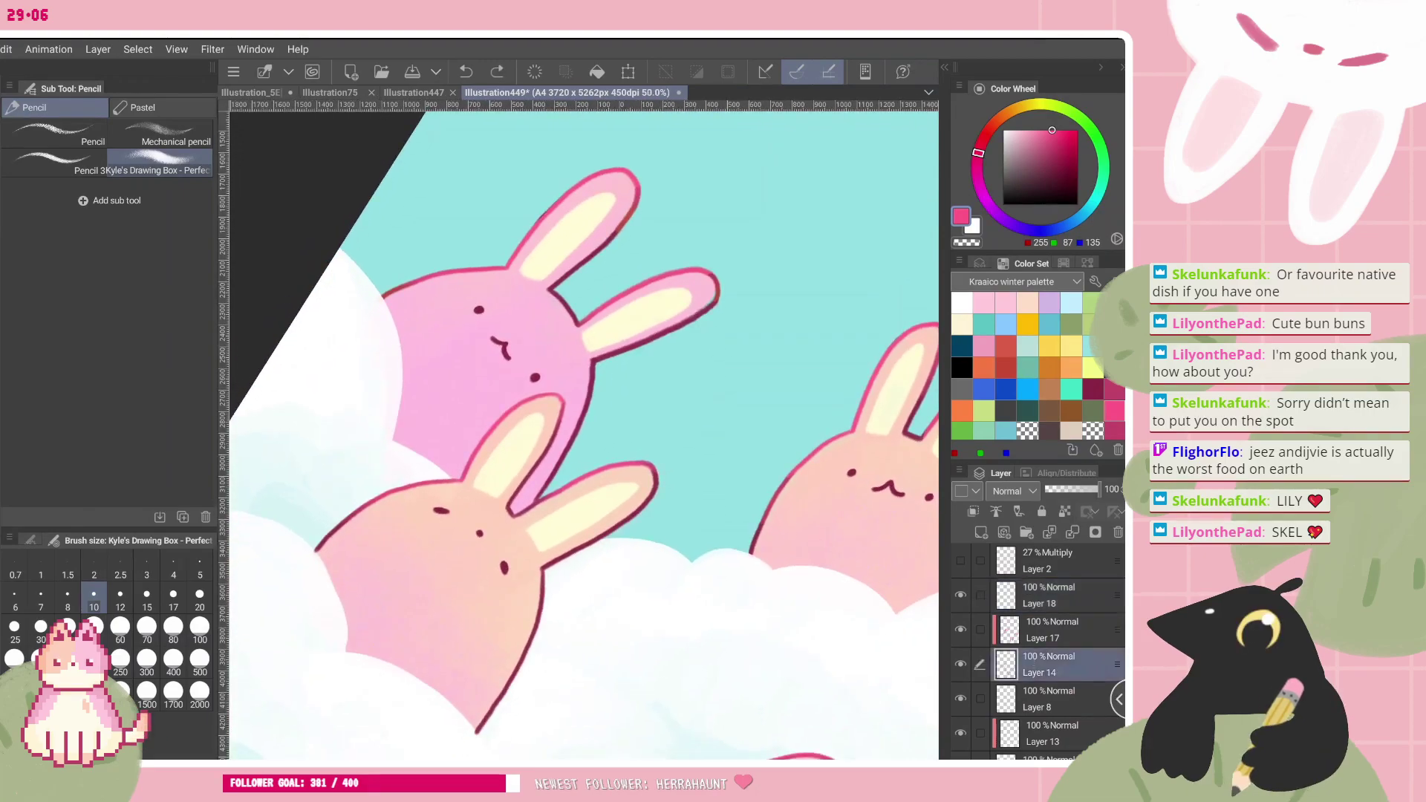
pyautogui.click(1097, 392)
pyautogui.moveTo(366, 481); pyautogui.dragTo(380, 503)
pyautogui.moveTo(389, 464); pyautogui.dragTo(394, 498)
pyautogui.moveTo(529, 607); pyautogui.dragTo(553, 619)
pyautogui.moveTo(540, 603); pyautogui.dragTo(545, 622)
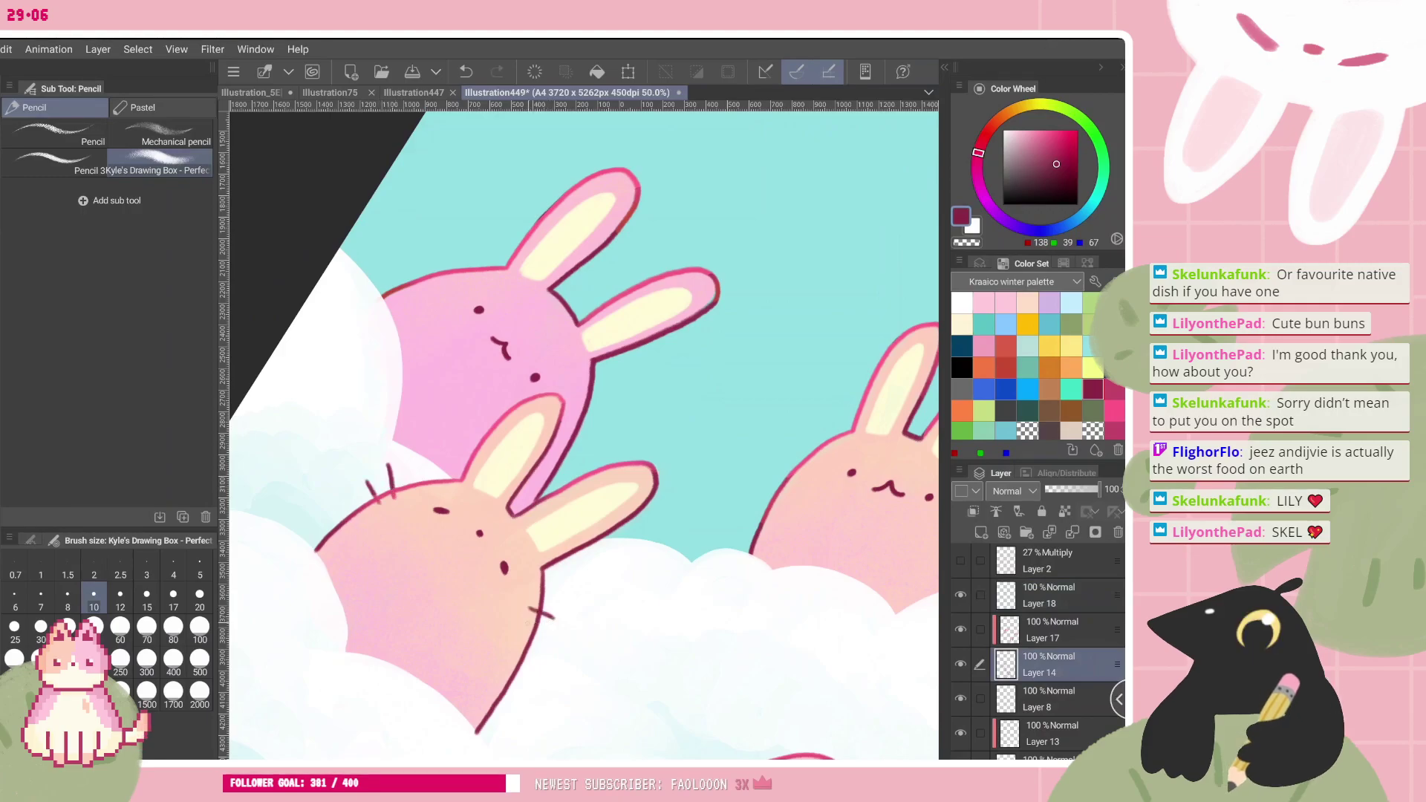
# - Draw dark maroon whiskers on both sides of the two front pink bunnies
pyautogui.moveTo(705, 557); pyautogui.dragTo(431, 278)
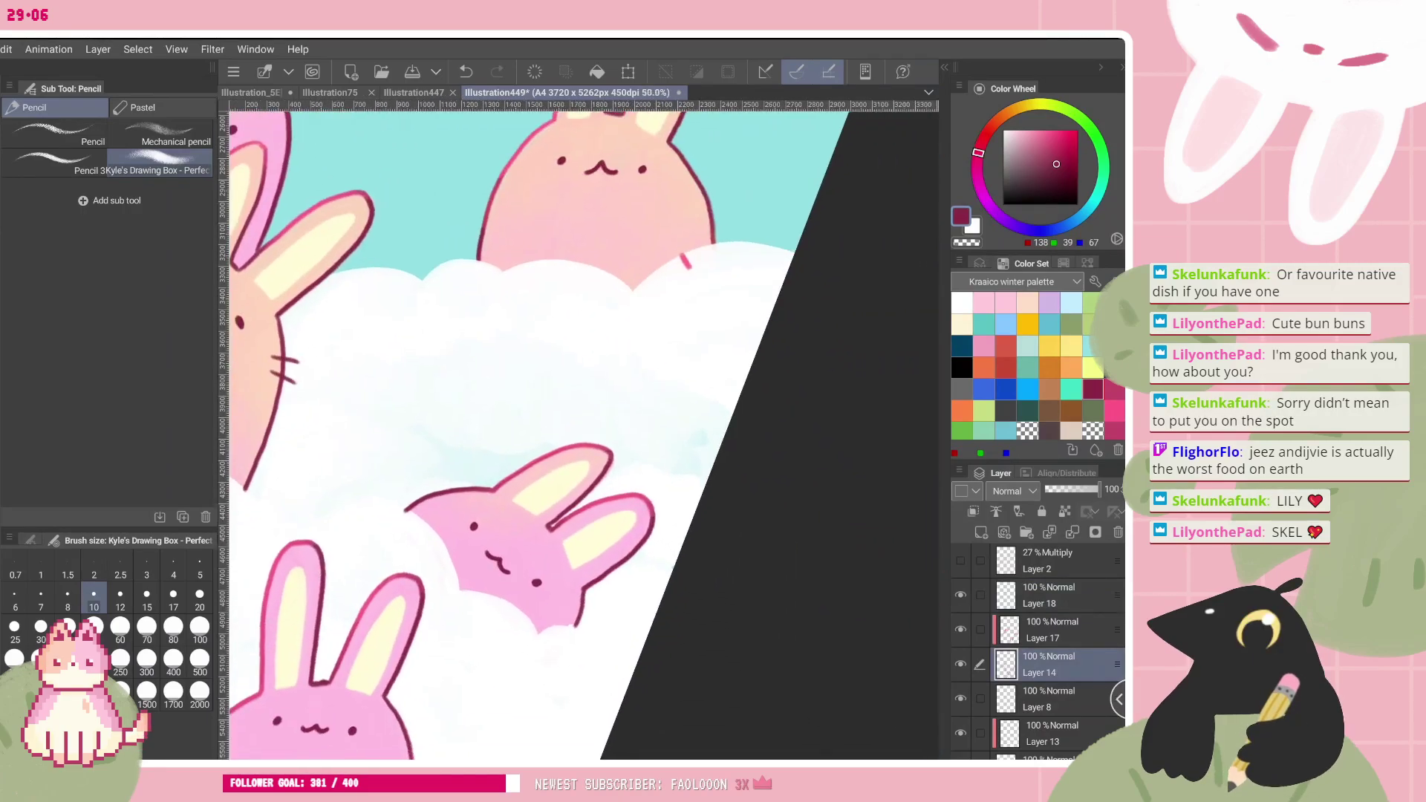
pyautogui.moveTo(461, 472); pyautogui.dragTo(463, 502)
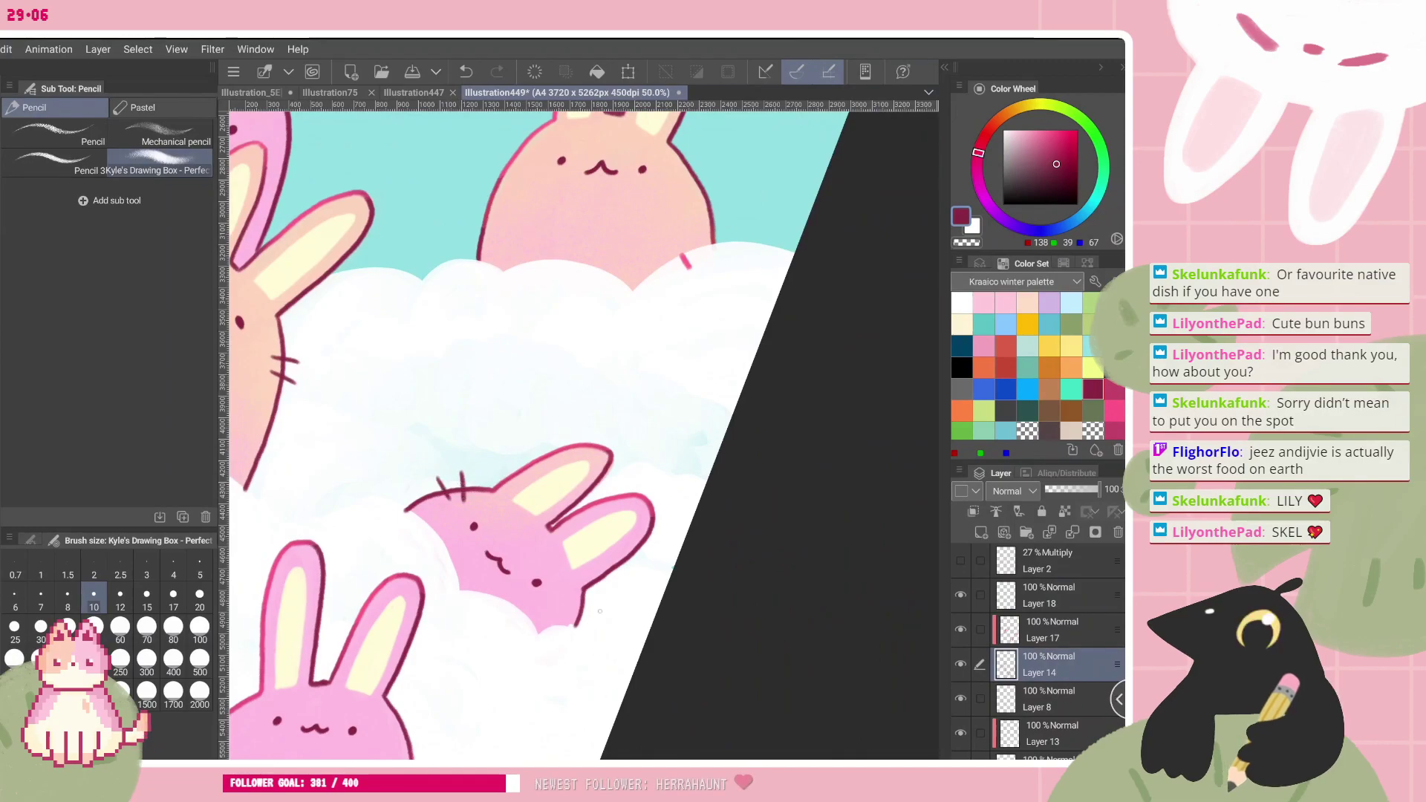
pyautogui.scroll(-2, 583, 435)
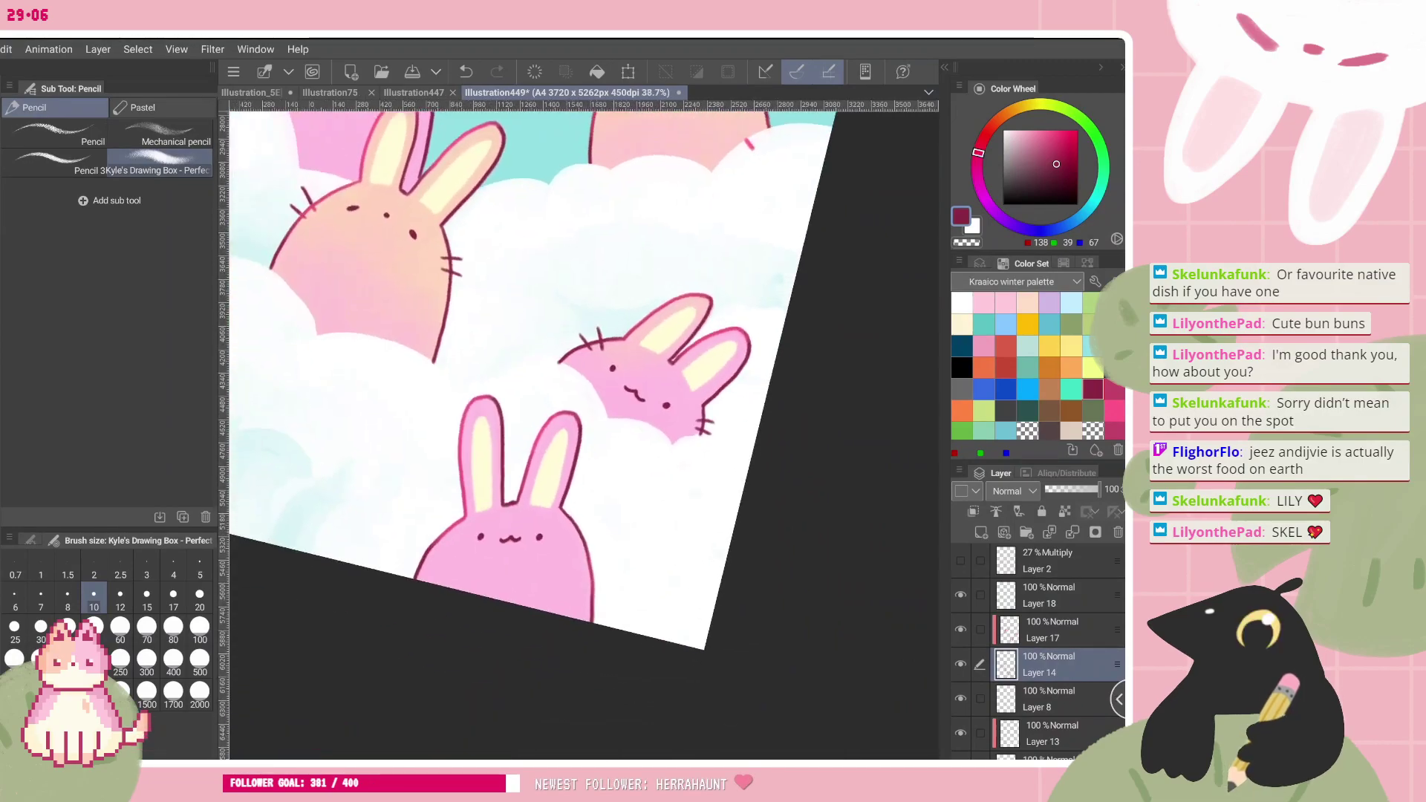
pyautogui.moveTo(573, 533); pyautogui.dragTo(596, 527)
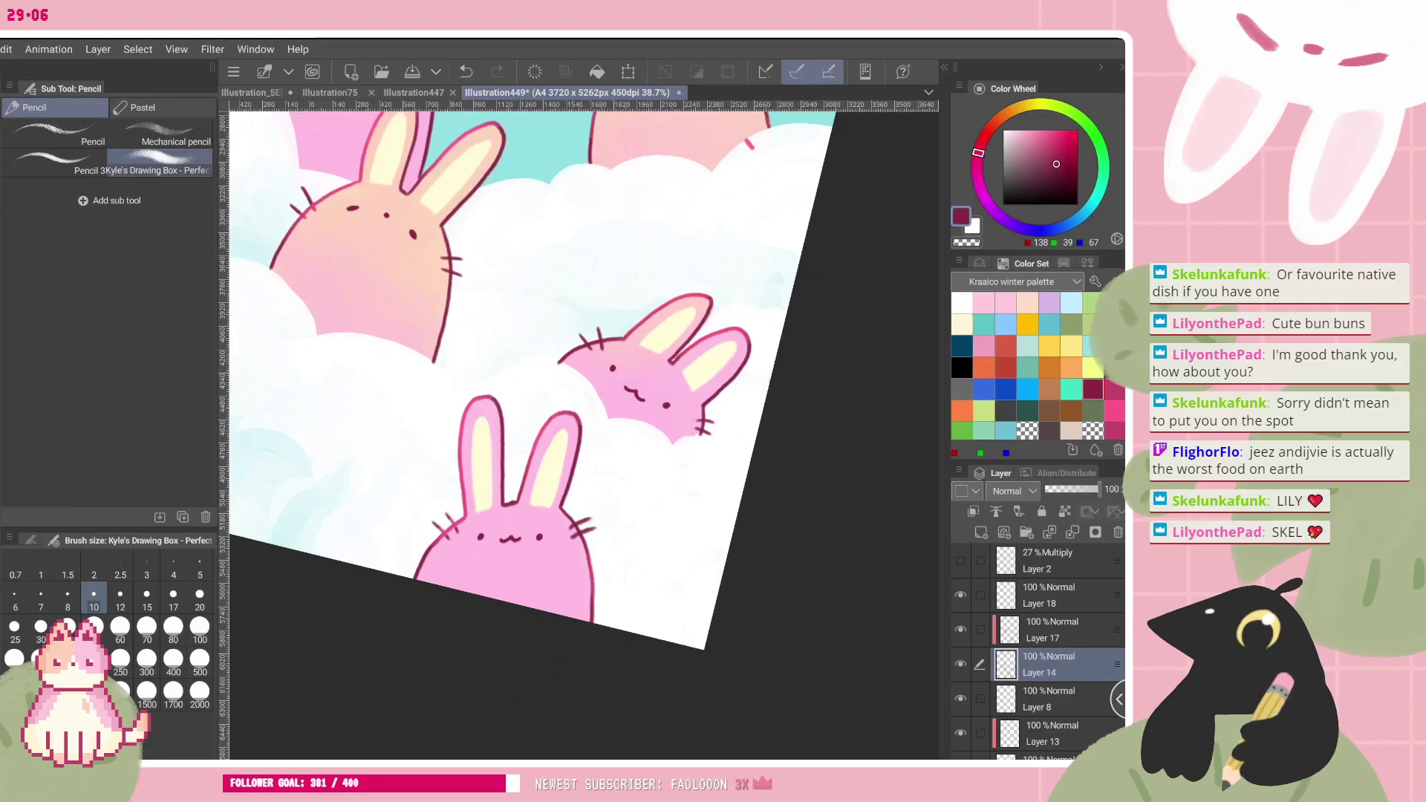
# - On clipped Layer 17, tint the left whiskers of the front peach bunny and the lowest pink bunny bright pink
pyautogui.click(1054, 631)
pyautogui.click(1114, 406)
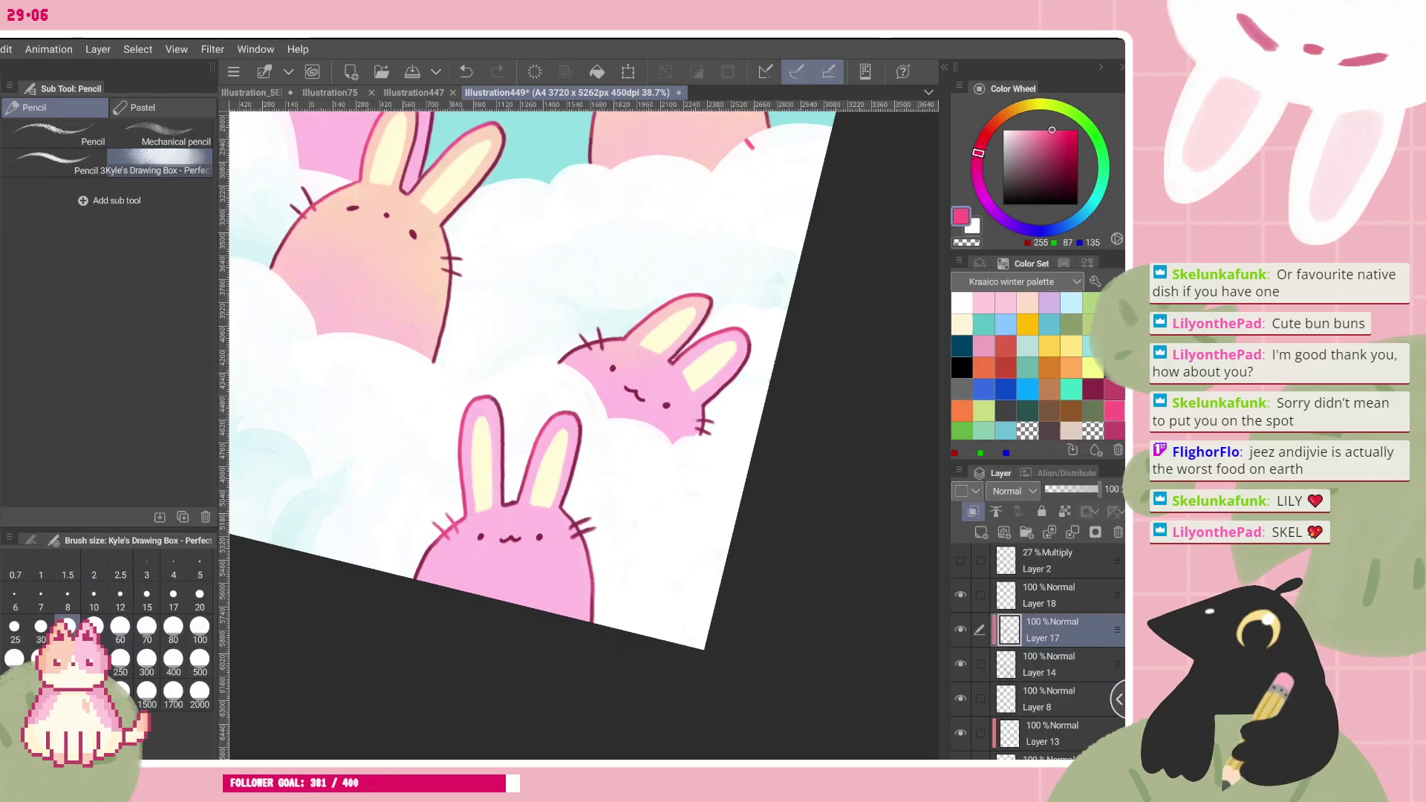
pyautogui.scroll(3, 584, 435)
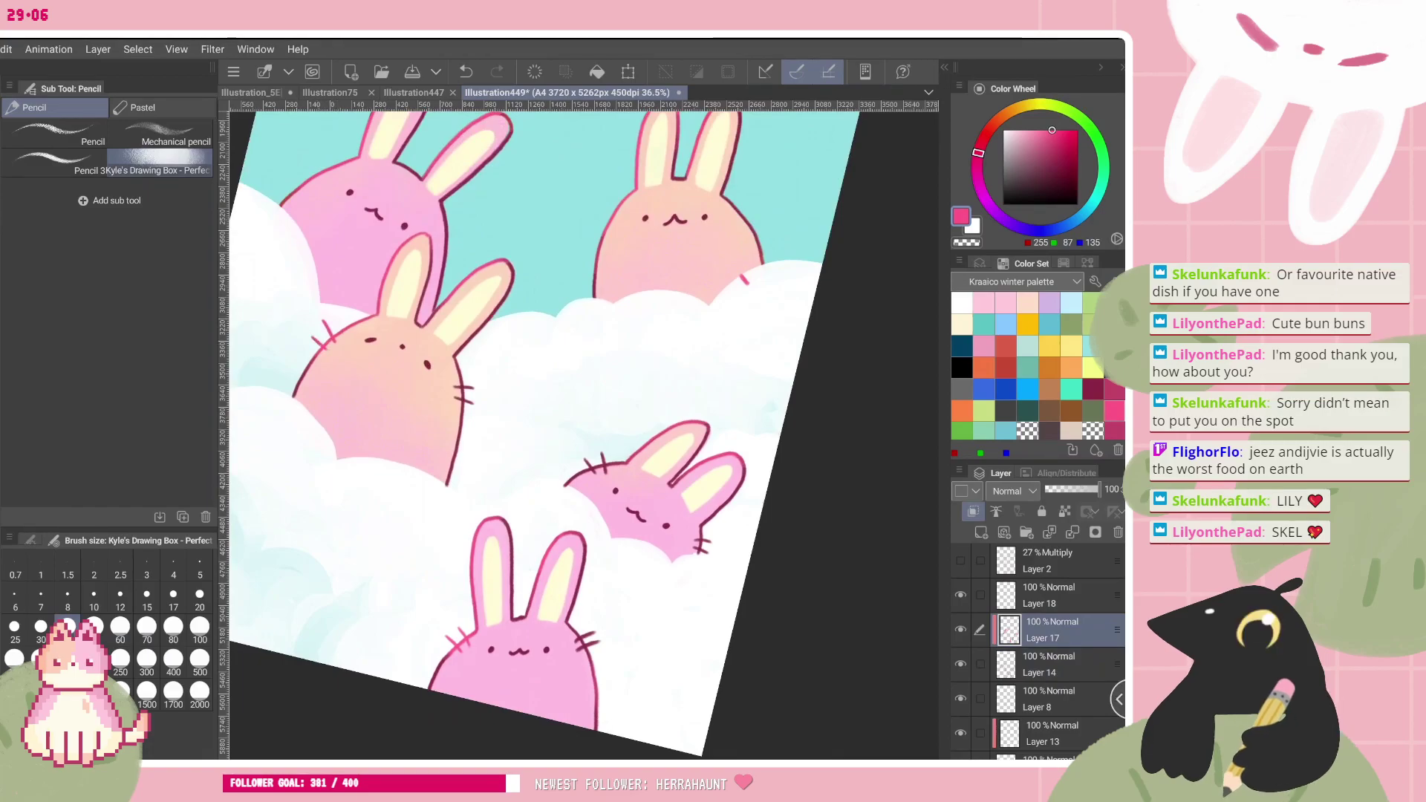
pyautogui.scroll(2, 583, 435)
pyautogui.click(960, 664)
pyautogui.click(961, 664)
# - Clear Layer 18 to remove the stray pink stroke beside the rear peach bunny
pyautogui.scroll(-1, 1039, 654)
pyautogui.scroll(1, 1040, 653)
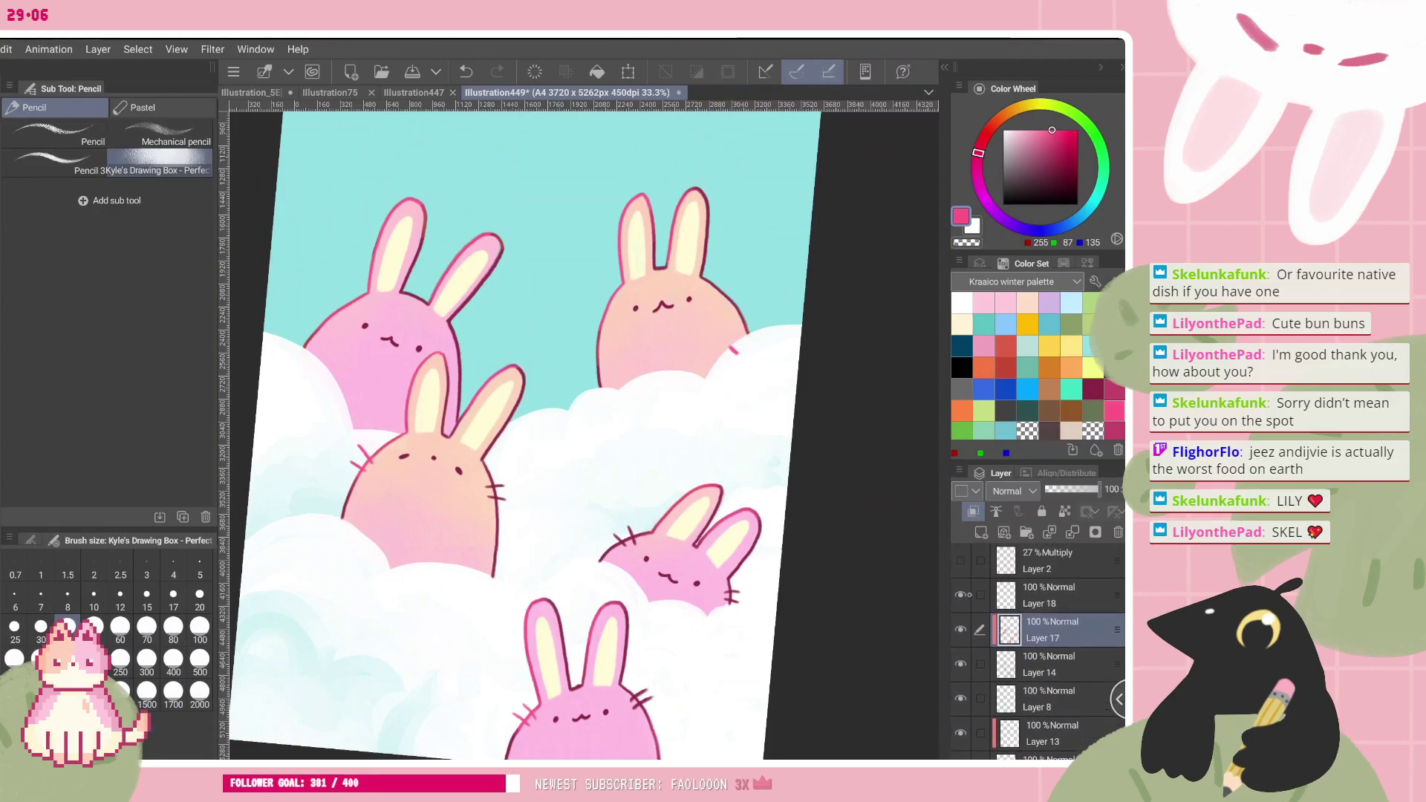
pyautogui.click(1016, 597)
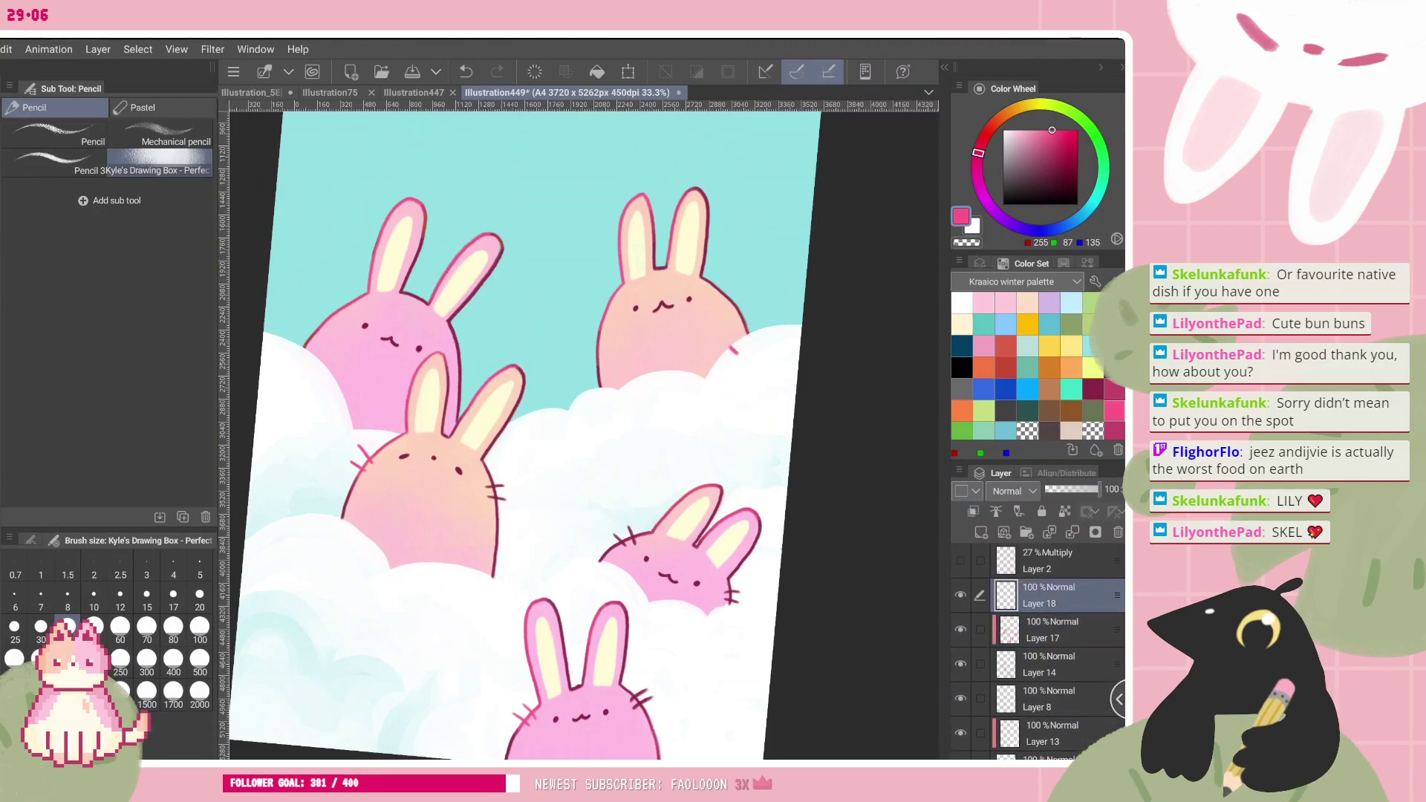
pyautogui.click(535, 71)
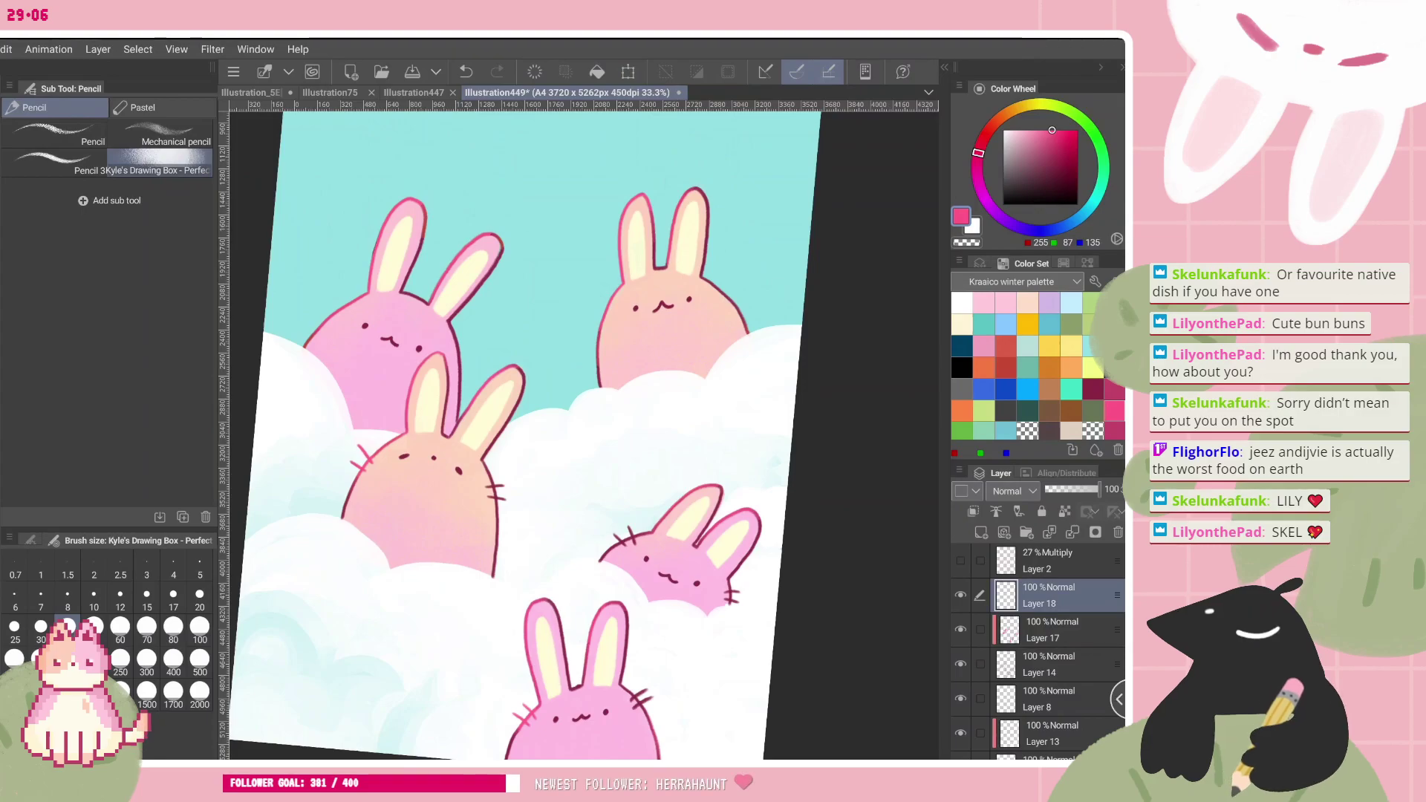
pyautogui.scroll(-5, 1052, 671)
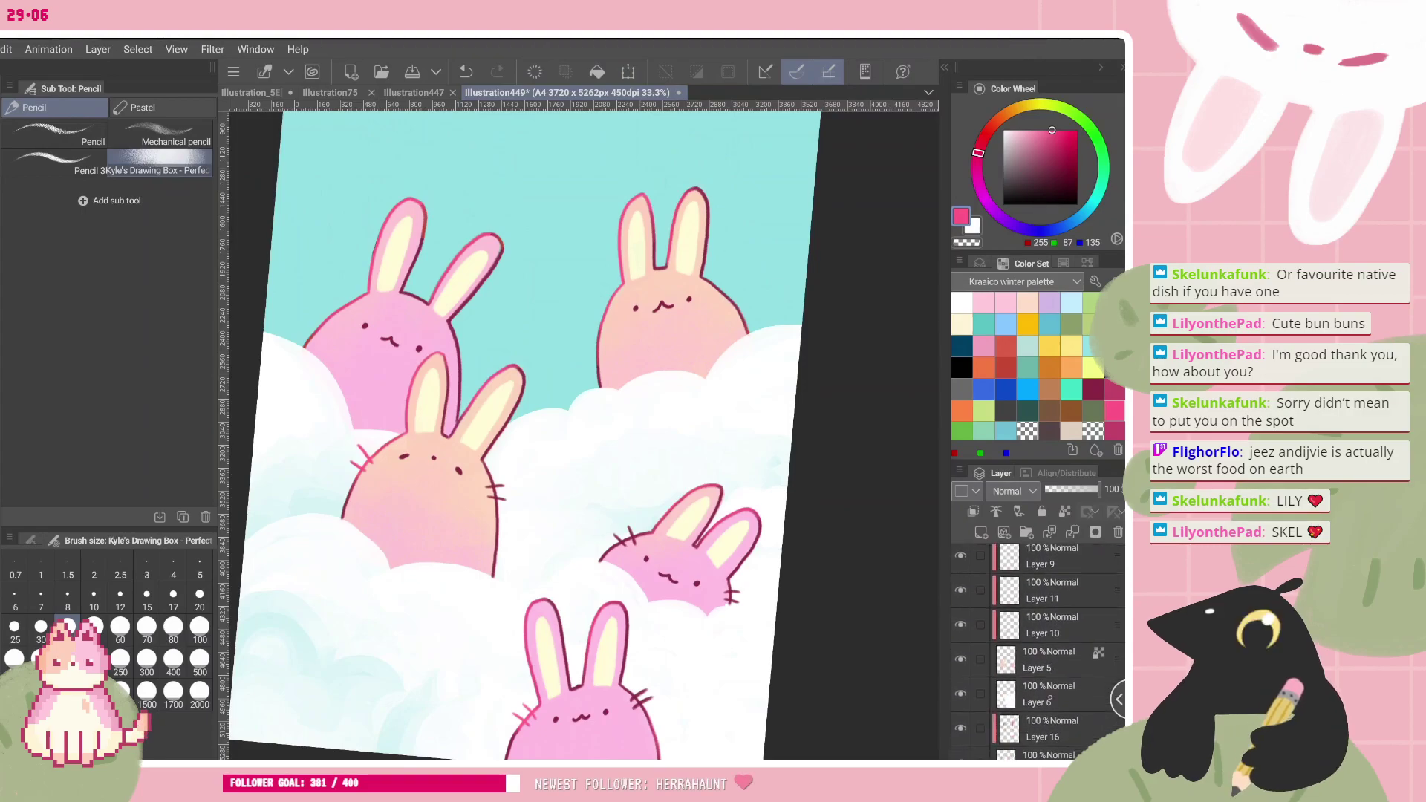
# - On Layer 15, draw dark maroon whiskers at brush size 10 on both sides of the rear pink and rear peach bunnies
pyautogui.scroll(1, 1036, 615)
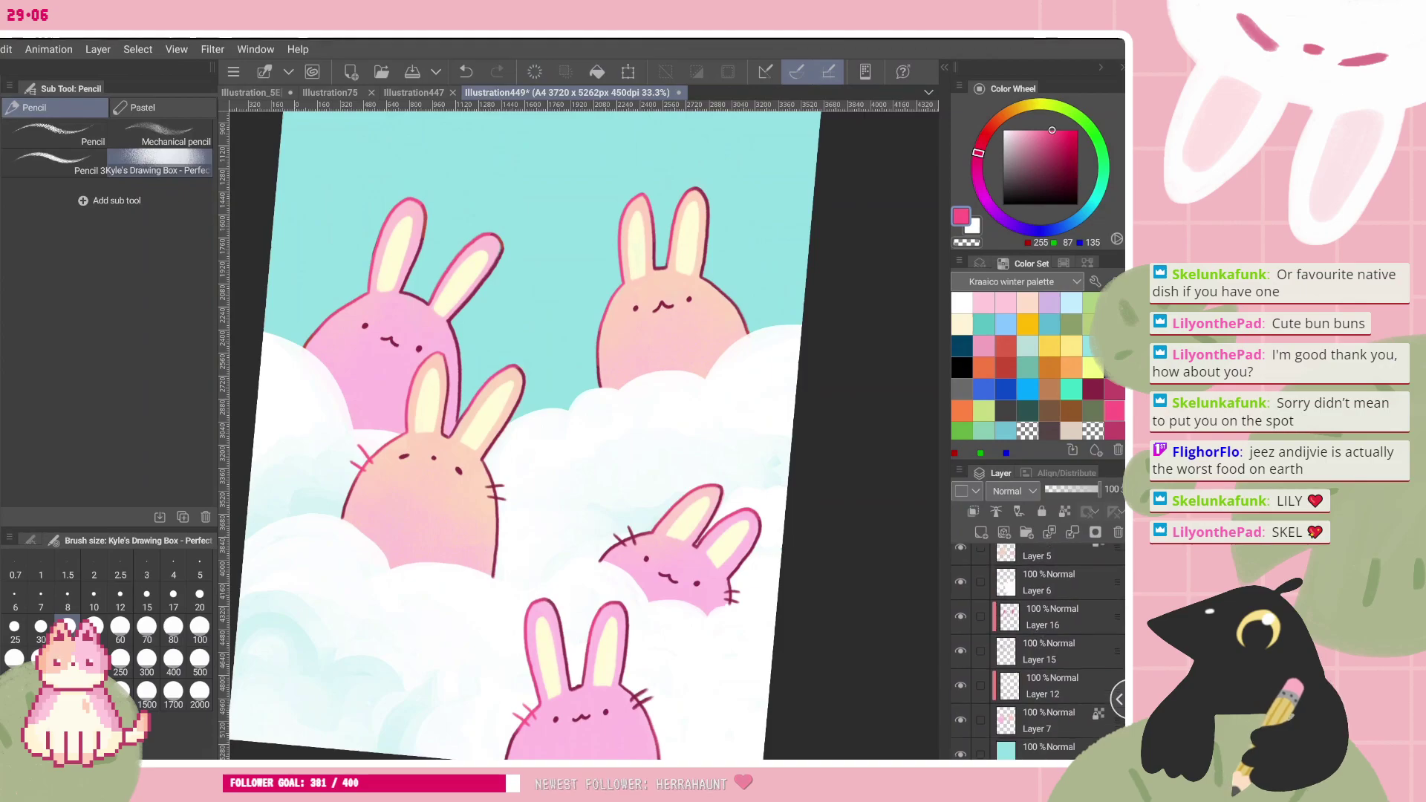
pyautogui.click(1047, 651)
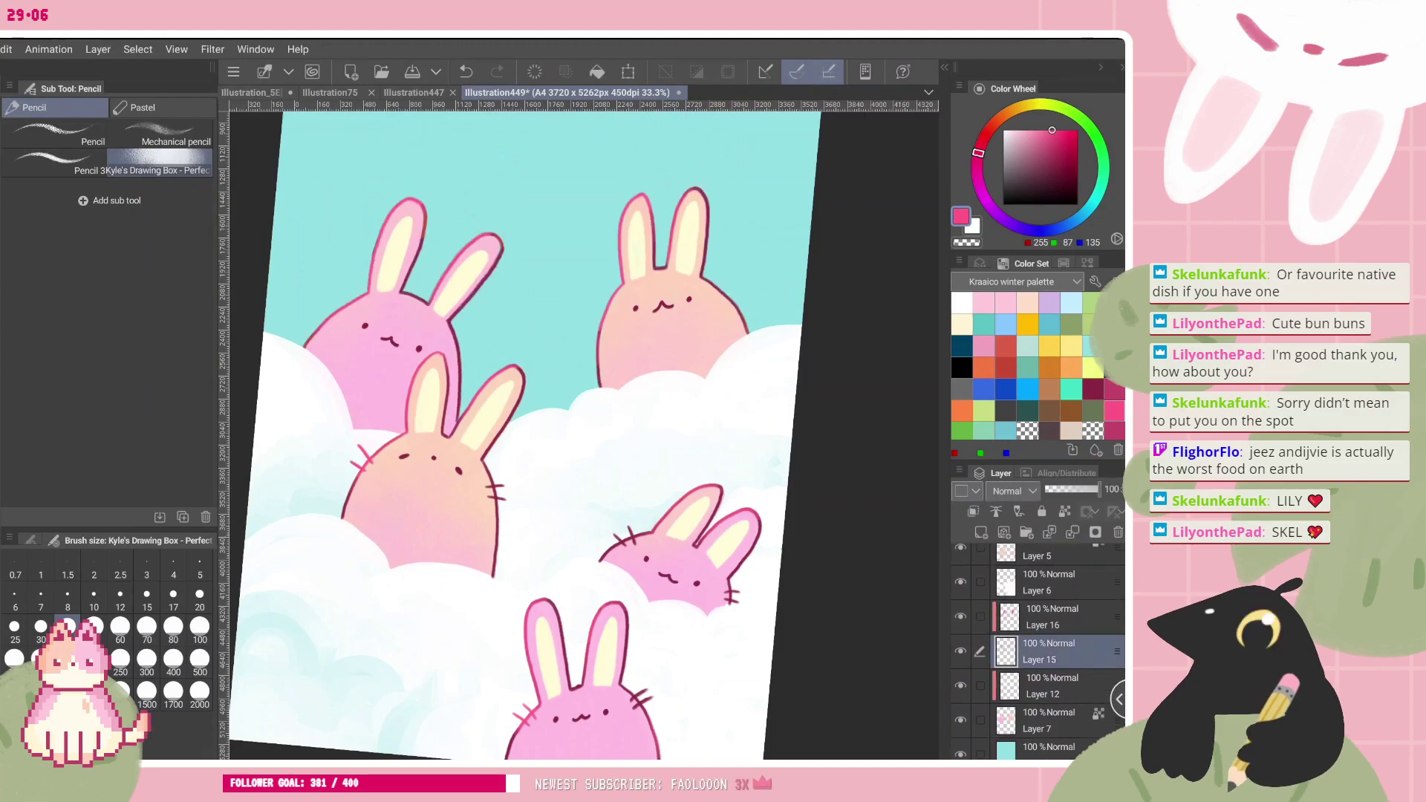
pyautogui.click(1093, 387)
pyautogui.click(94, 597)
pyautogui.scroll(3, 583, 436)
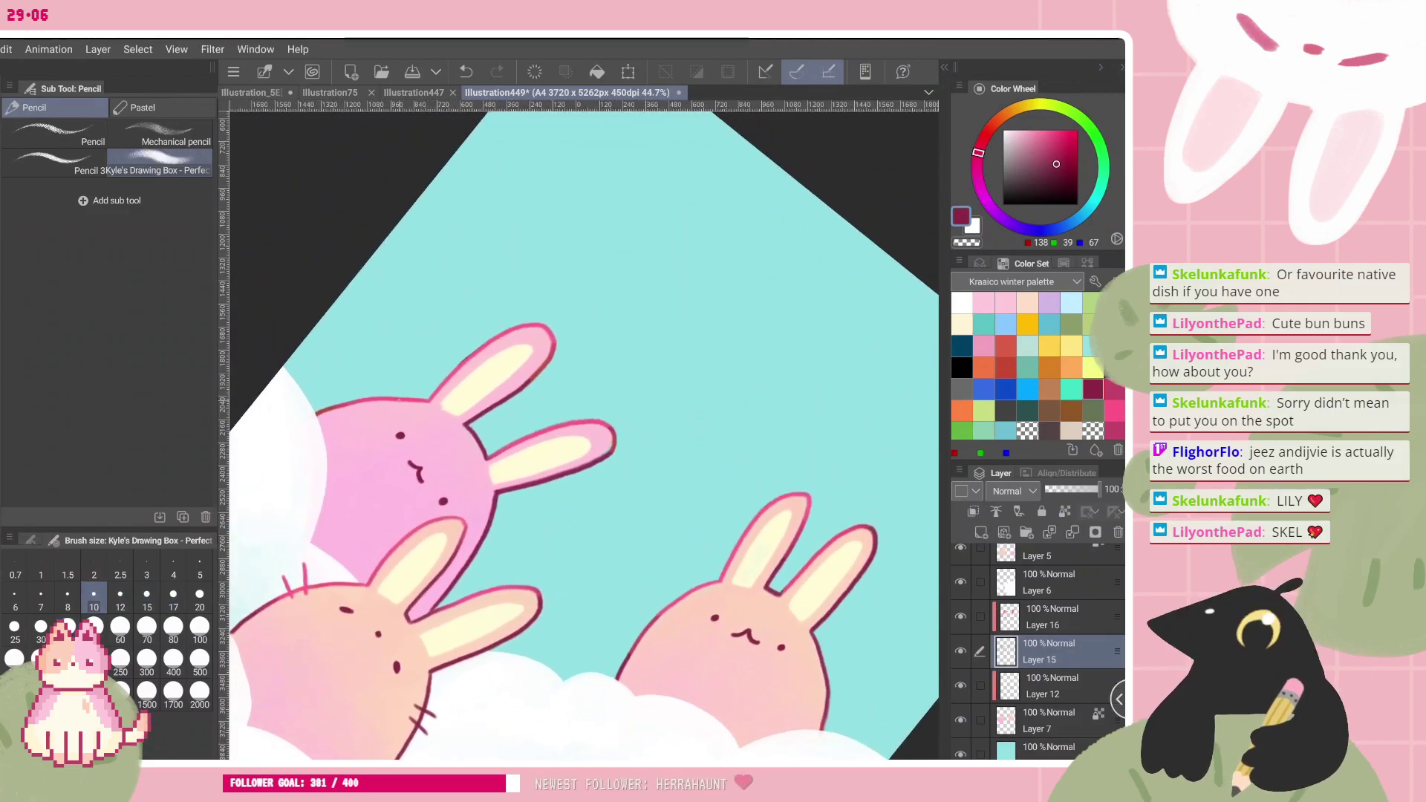
pyautogui.moveTo(376, 385); pyautogui.dragTo(378, 406)
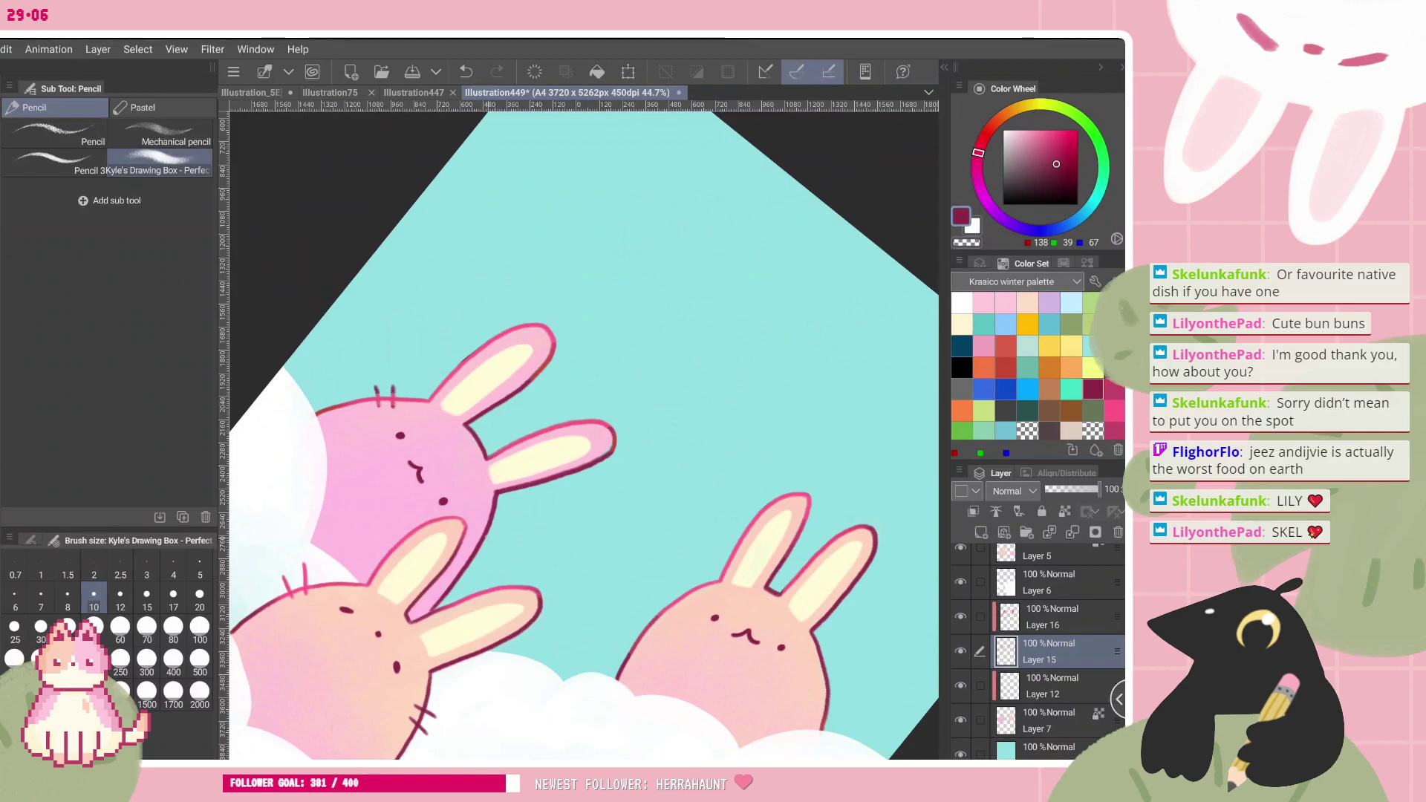
pyautogui.moveTo(747, 636)
pyautogui.mouseDown()
pyautogui.moveTo(531, 514)
pyautogui.moveTo(501, 518)
pyautogui.mouseUp()
pyautogui.moveTo(753, 508); pyautogui.dragTo(757, 526)
pyautogui.moveTo(424, 467); pyautogui.dragTo(447, 478)
pyautogui.moveTo(564, 552)
pyautogui.mouseDown()
pyautogui.moveTo(590, 554)
pyautogui.moveTo(587, 570)
pyautogui.mouseUp()
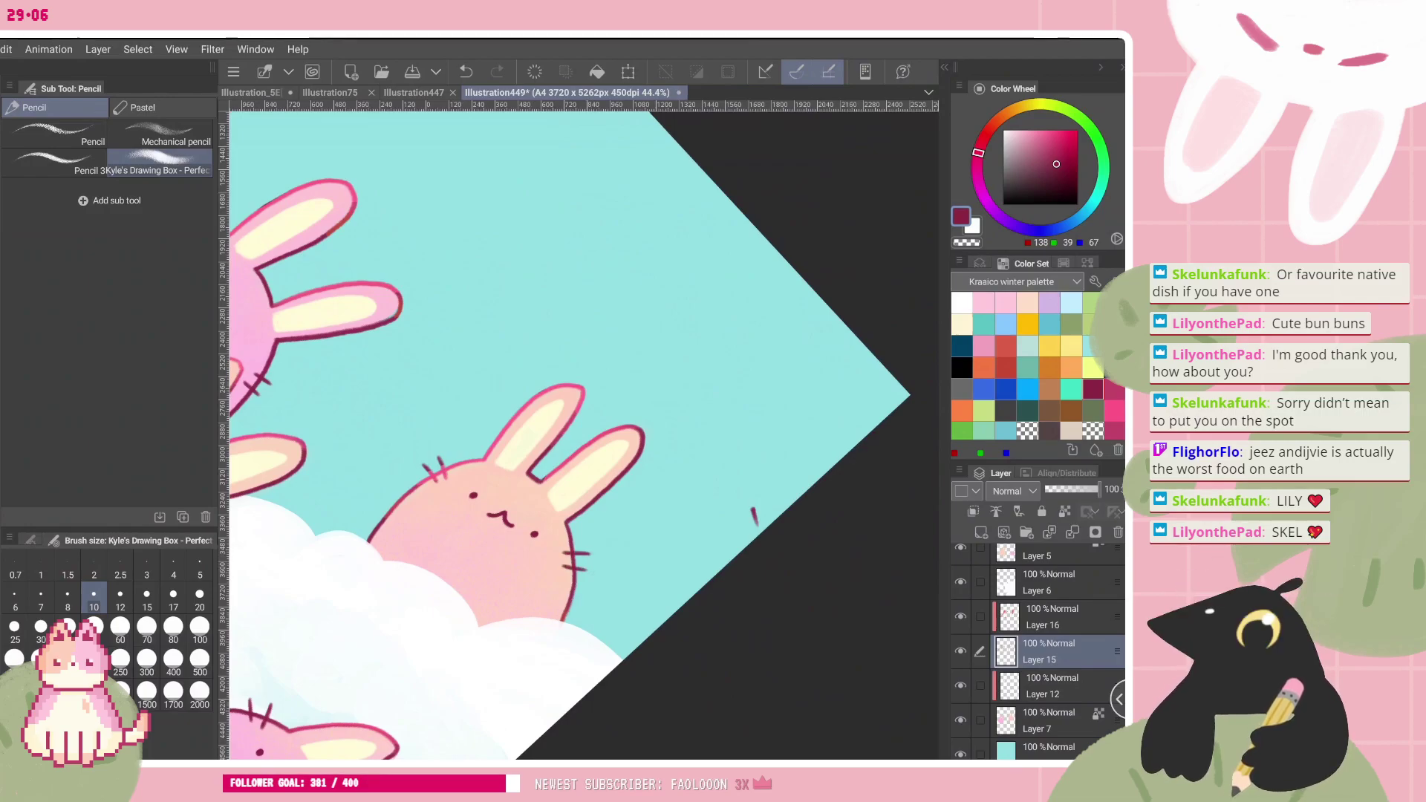
# - On clipped Layer 16, tint the left whiskers of both rear bunnies bright pink with brush size 70
pyautogui.click(1058, 617)
pyautogui.click(1113, 411)
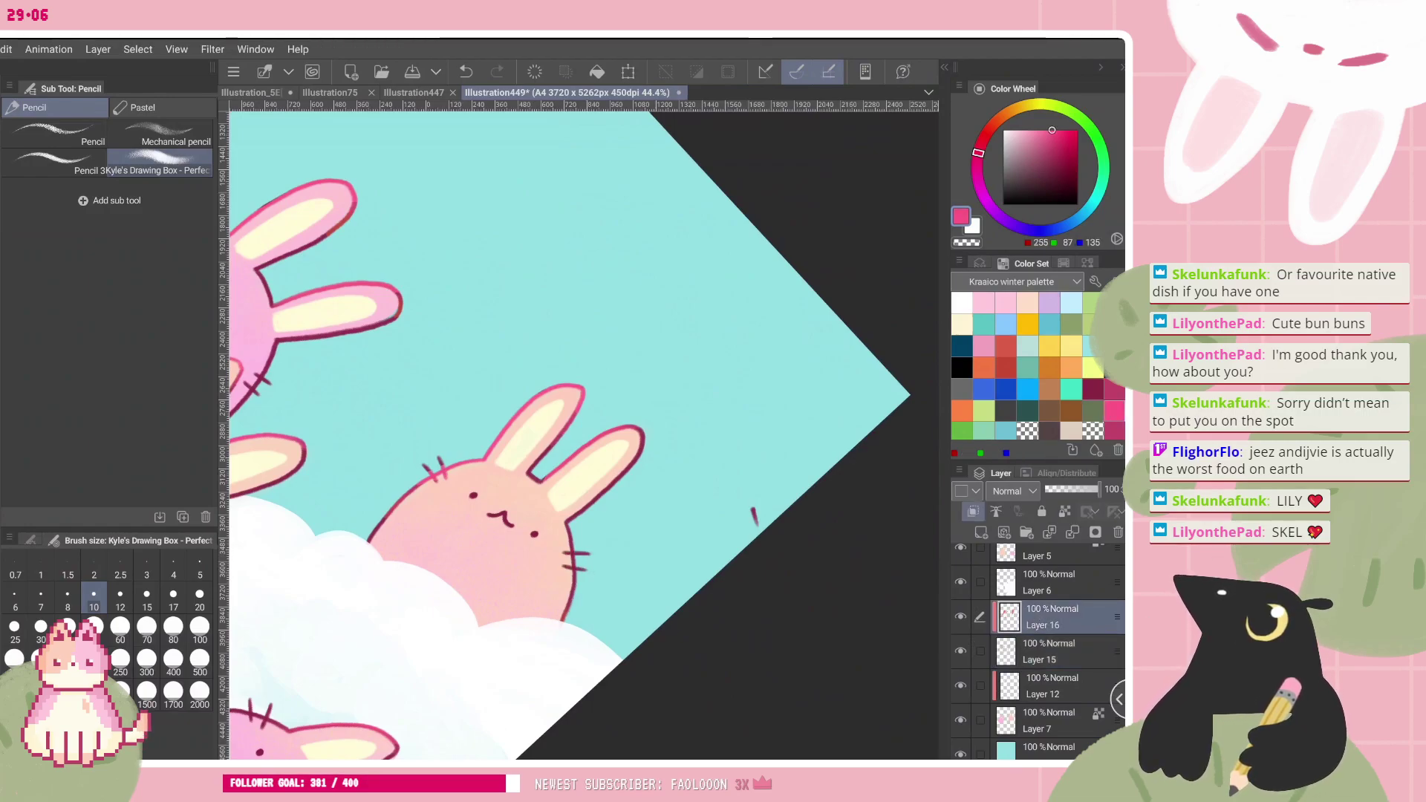
pyautogui.click(147, 630)
pyautogui.moveTo(444, 461); pyautogui.dragTo(430, 475)
pyautogui.scroll(-1, 580, 438)
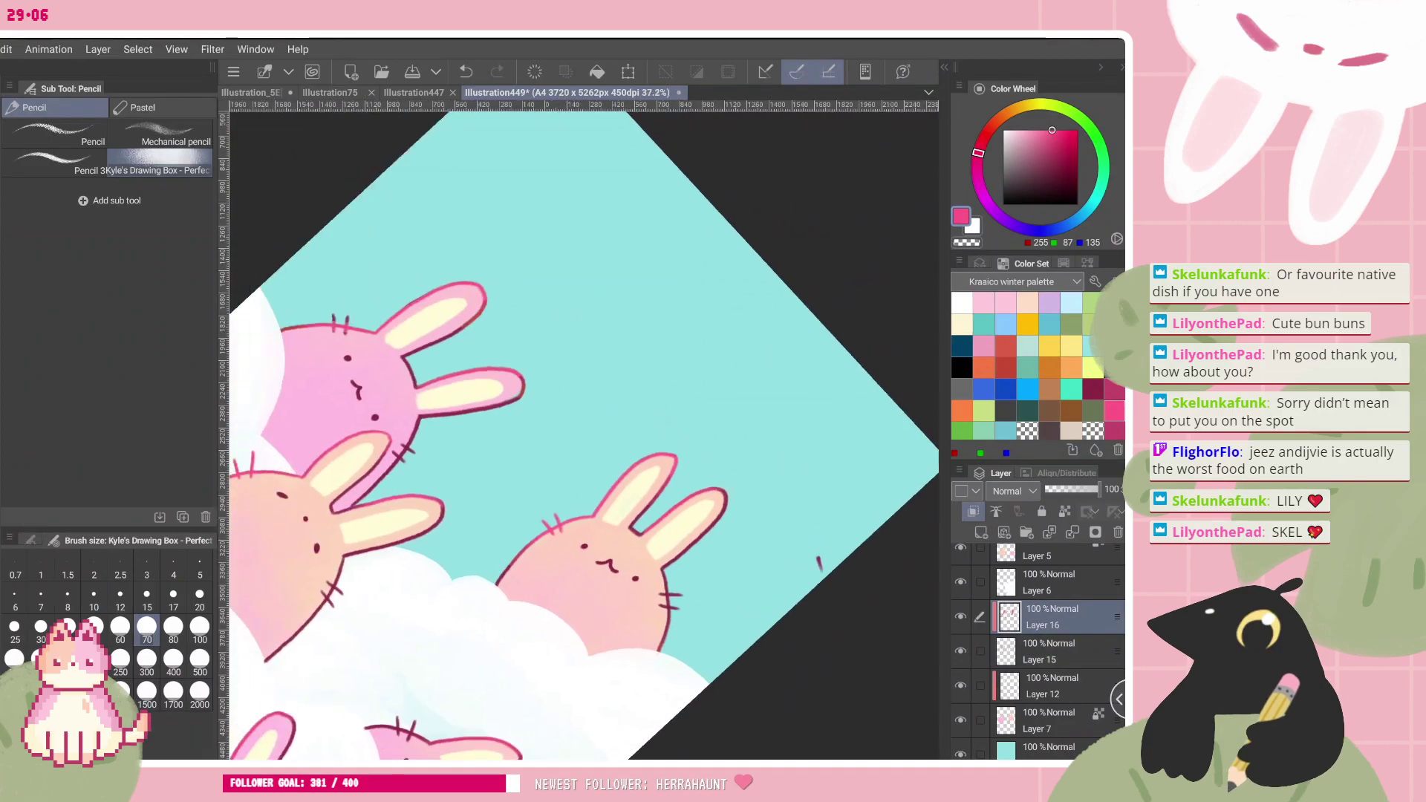
pyautogui.scroll(-3, 579, 438)
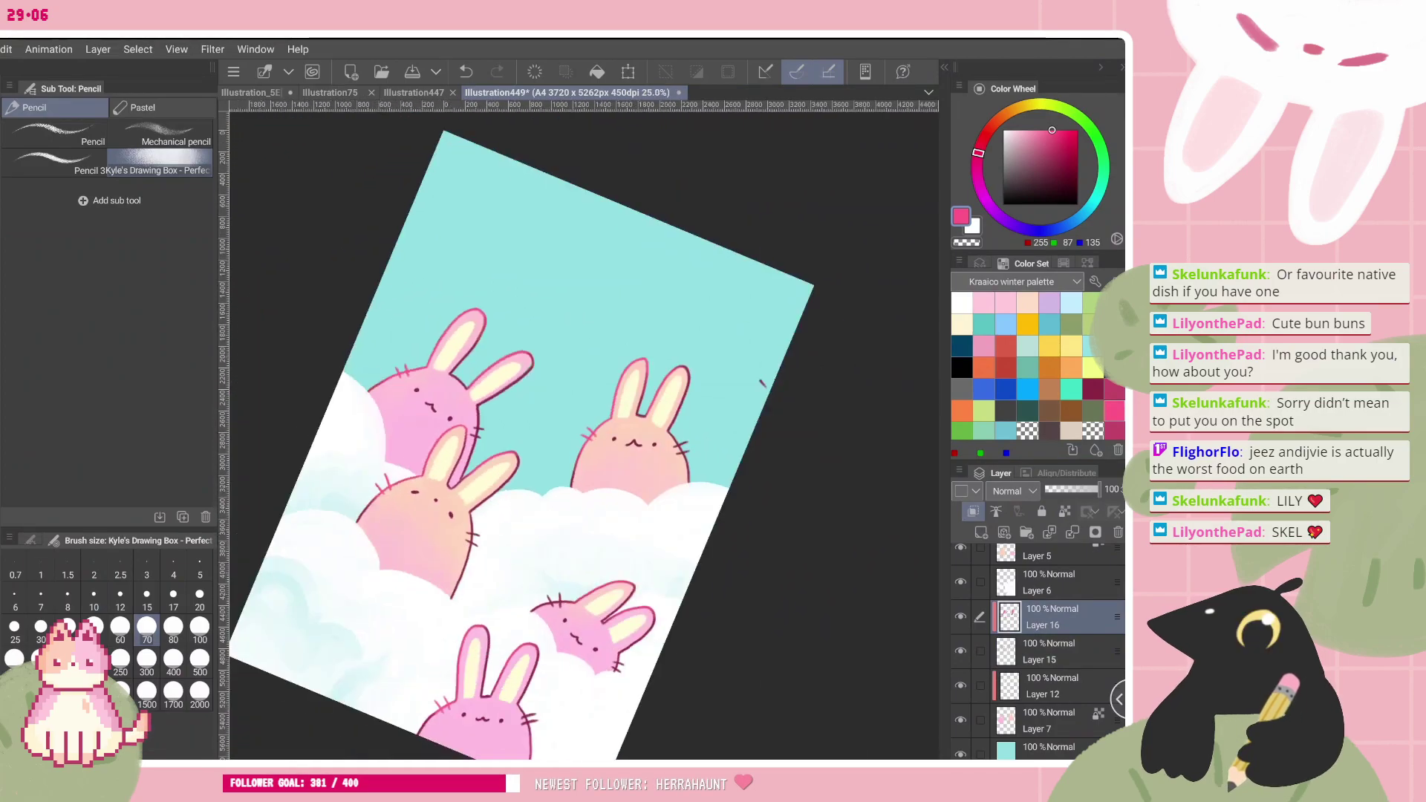
pyautogui.scroll(-1, 580, 438)
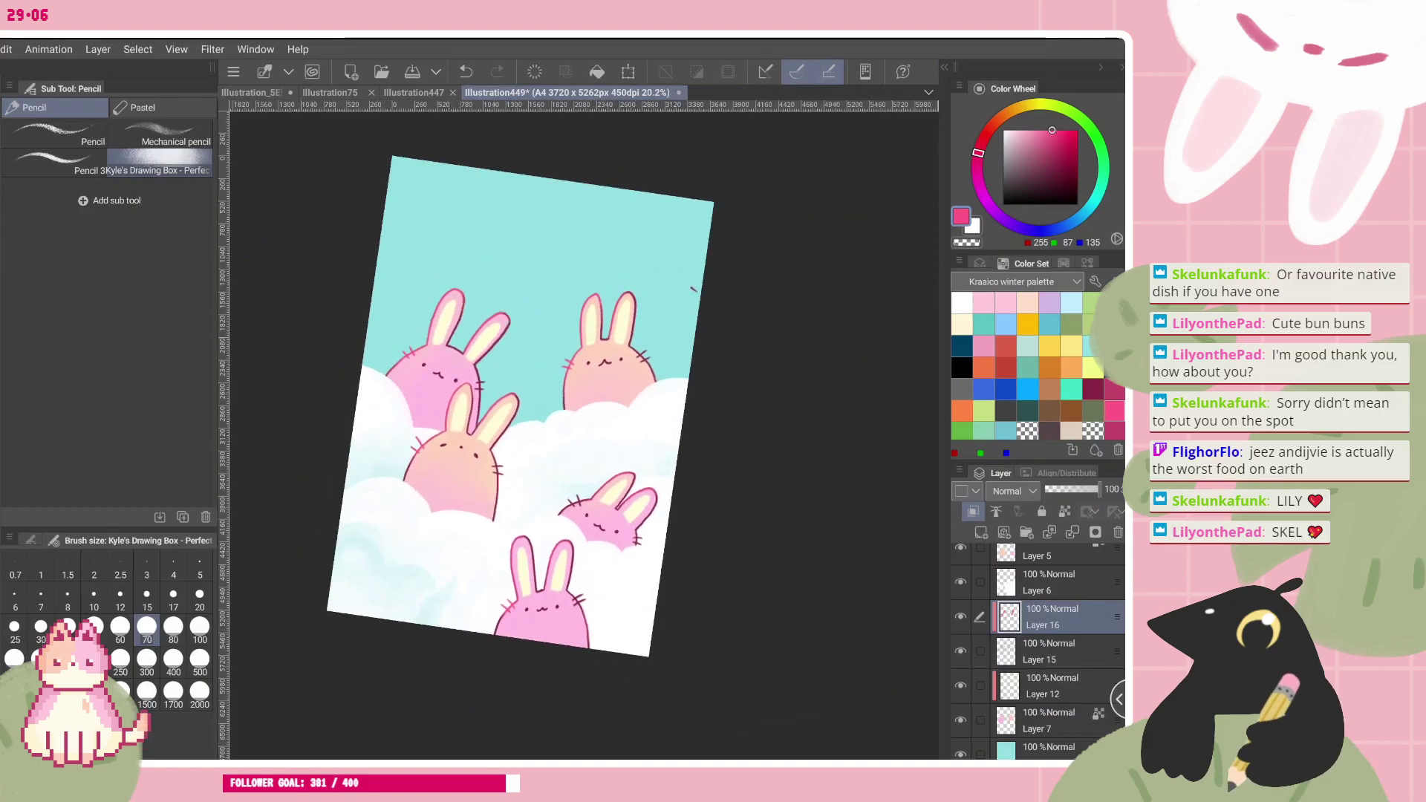
# - Erase the stray maroon mark in the sky on Layer 15 using the transparent color
pyautogui.click(1092, 389)
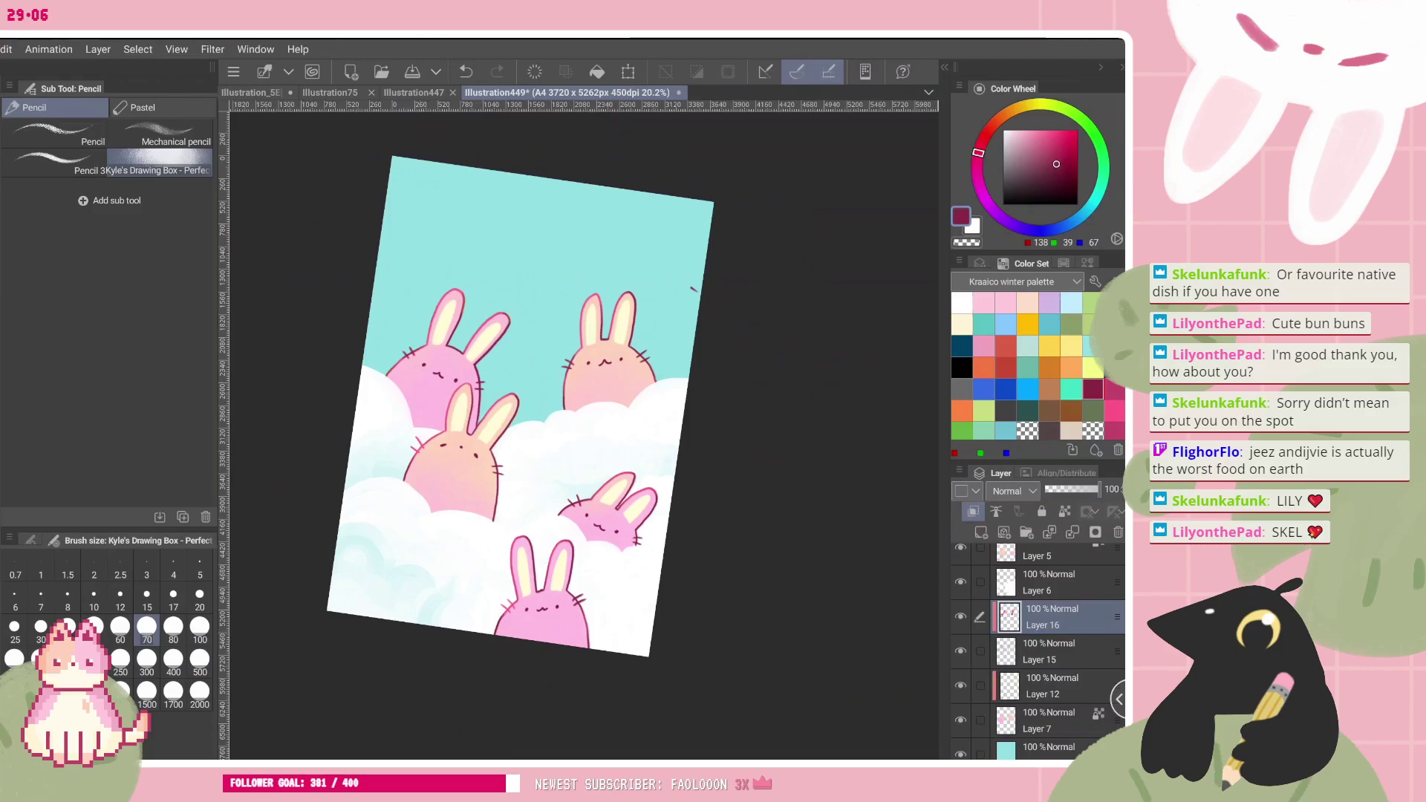
pyautogui.click(960, 651)
pyautogui.click(960, 651)
pyautogui.click(1050, 652)
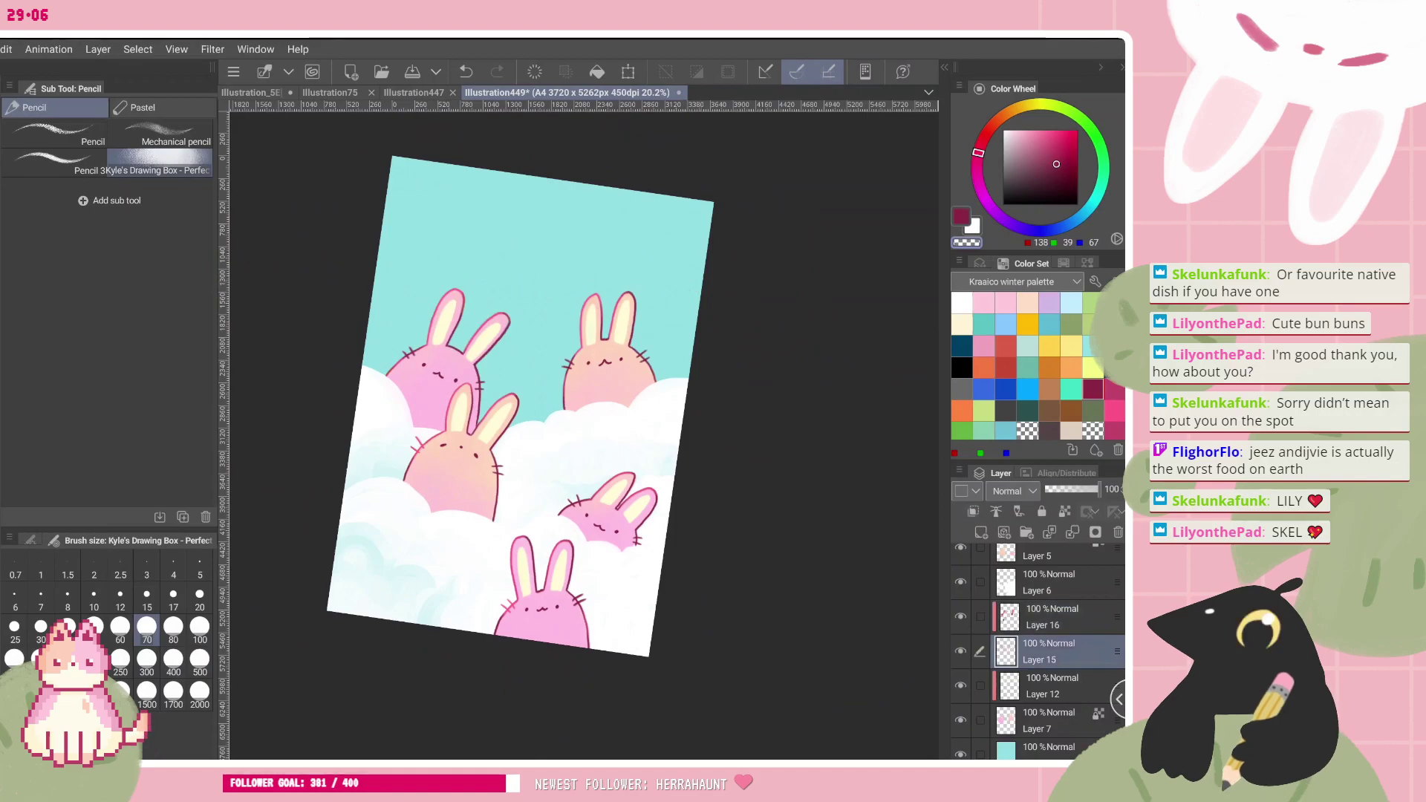
pyautogui.moveTo(542, 609); pyautogui.dragTo(596, 597)
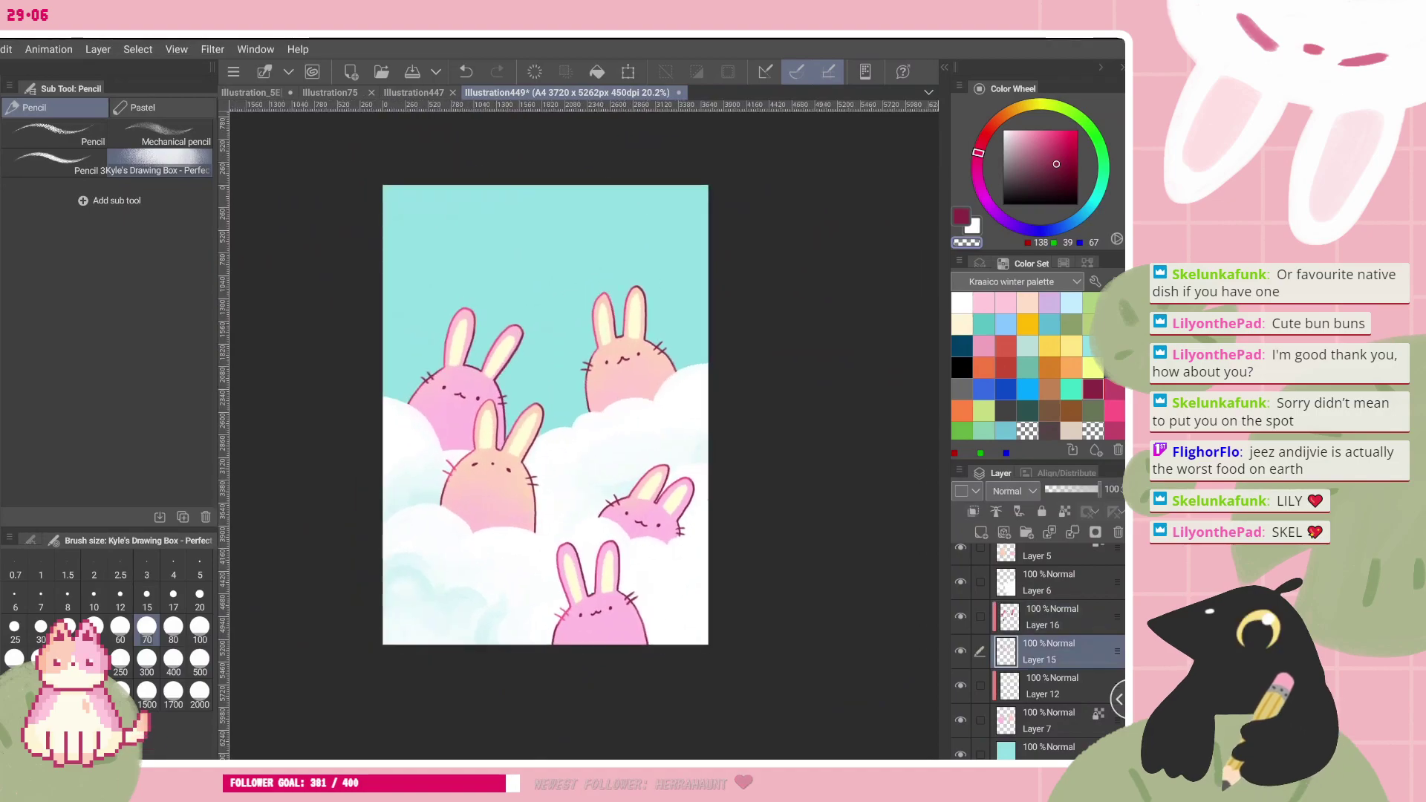
pyautogui.scroll(1, 545, 386)
pyautogui.moveTo(545, 445); pyautogui.dragTo(544, 416)
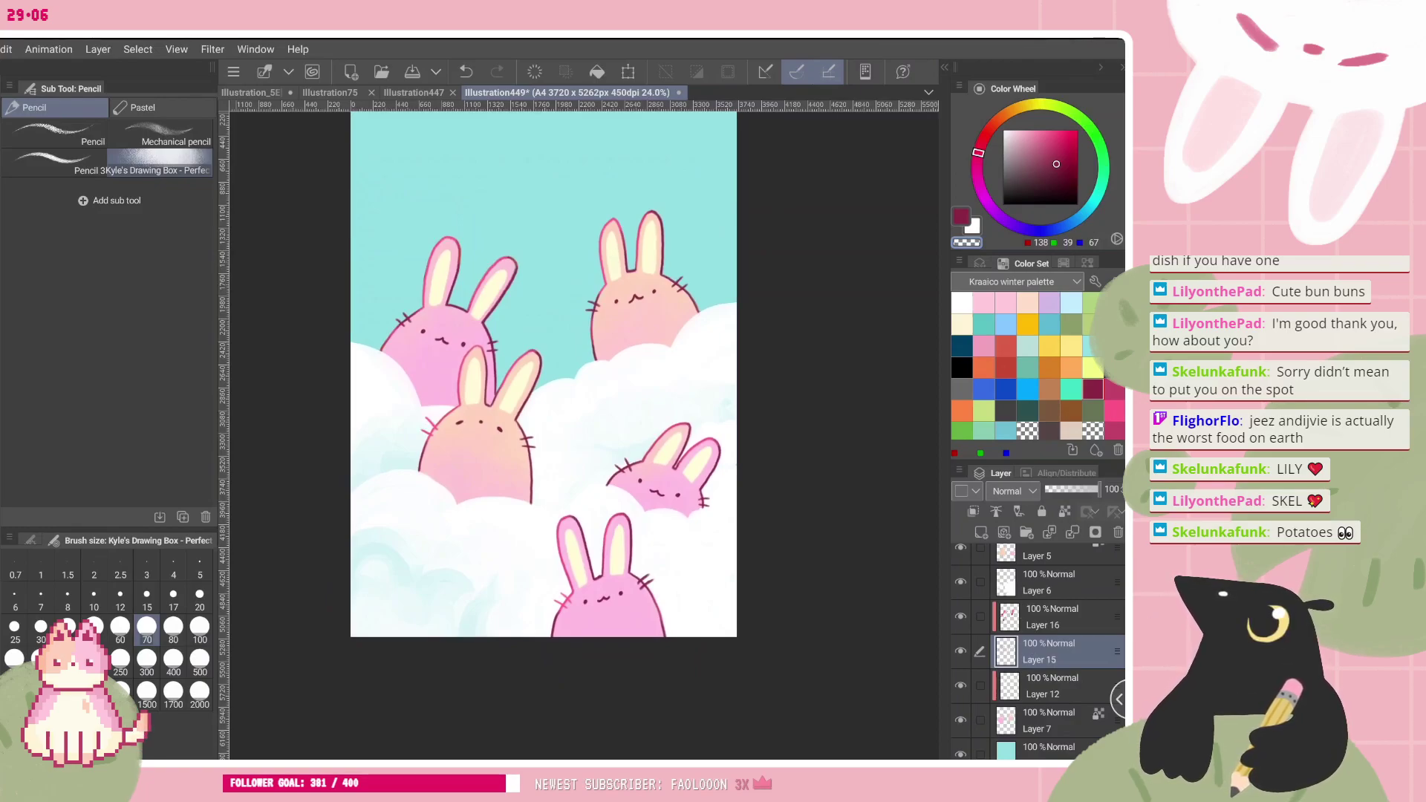
# - Add a new layer above the Layer 6 clouds and clip it to them
pyautogui.click(1048, 583)
pyautogui.click(960, 582)
pyautogui.click(960, 582)
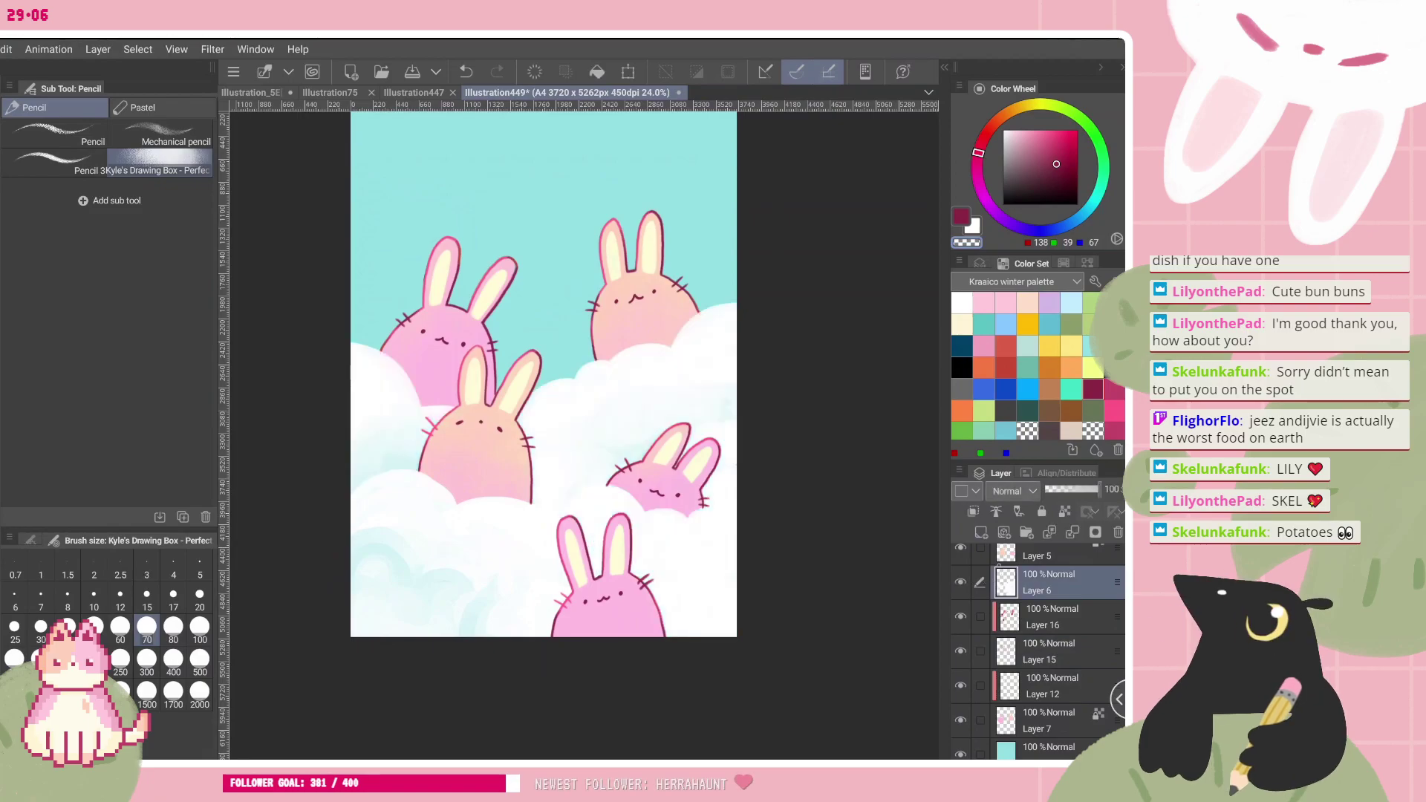
pyautogui.click(981, 532)
pyautogui.click(972, 512)
# - Try a pale yellow tint on the cloud beside the lowest pink bunny
pyautogui.click(961, 325)
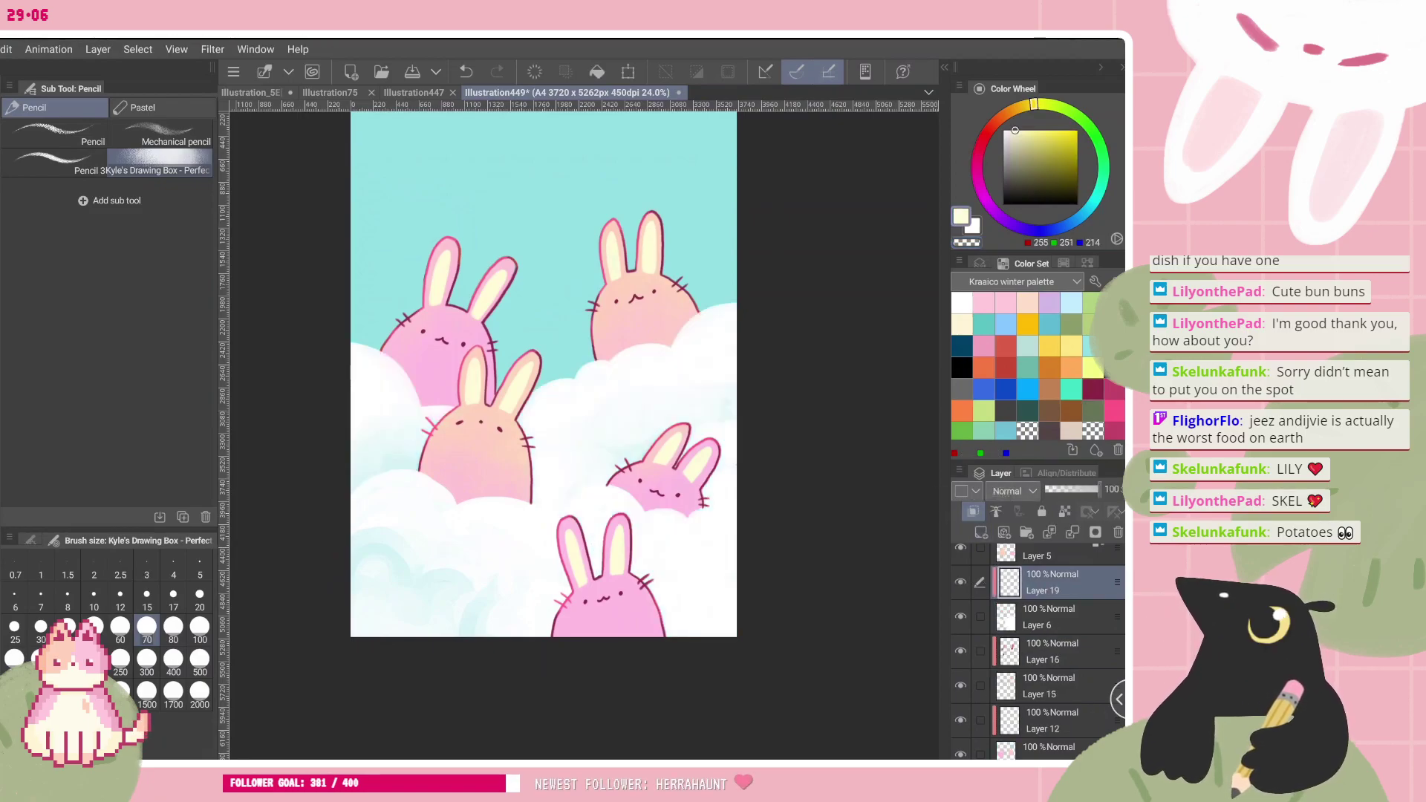
pyautogui.moveTo(668, 632); pyautogui.dragTo(681, 622)
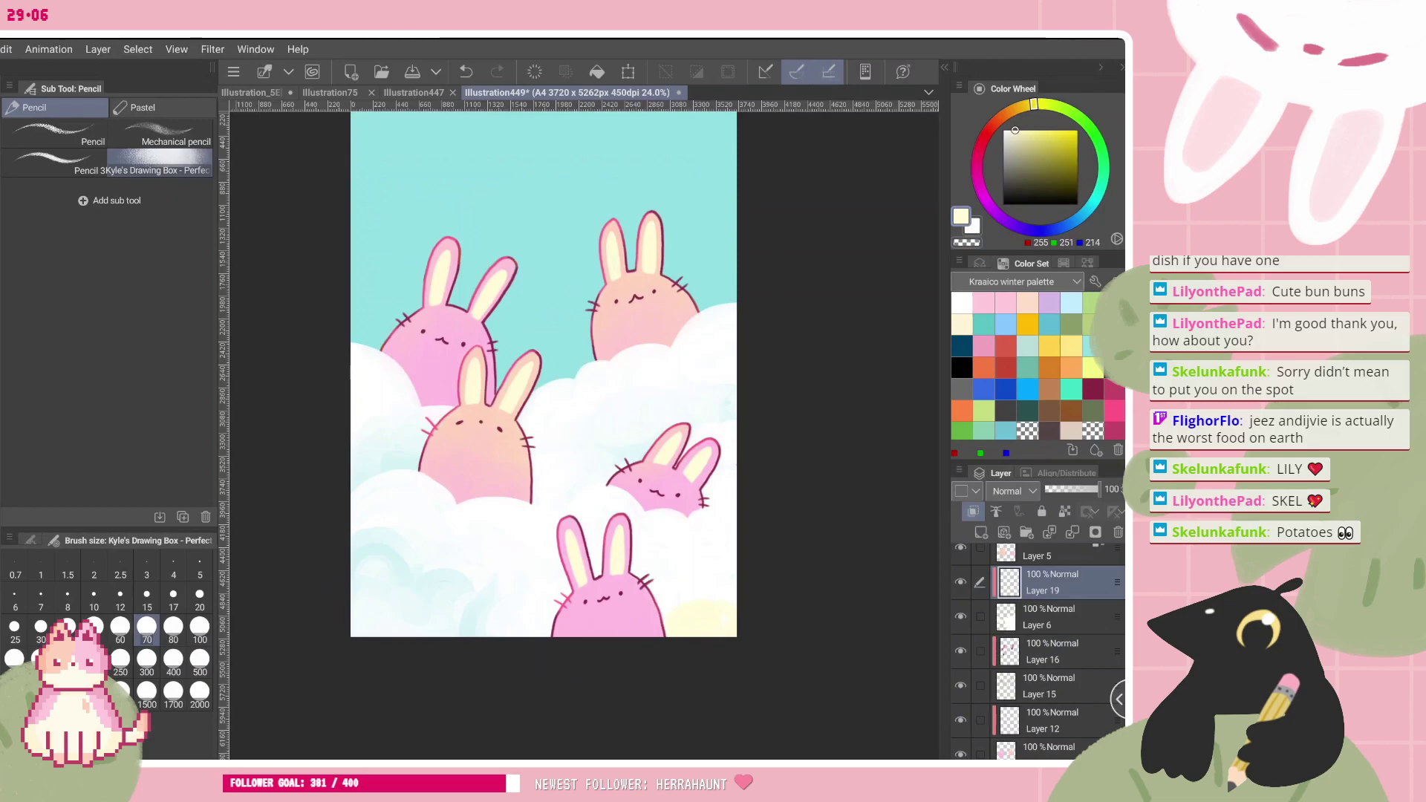
# - Shade the left cloud beside the front peach bunny in lavender with the Flat Oil Brush on Layer 19
pyautogui.click(1049, 302)
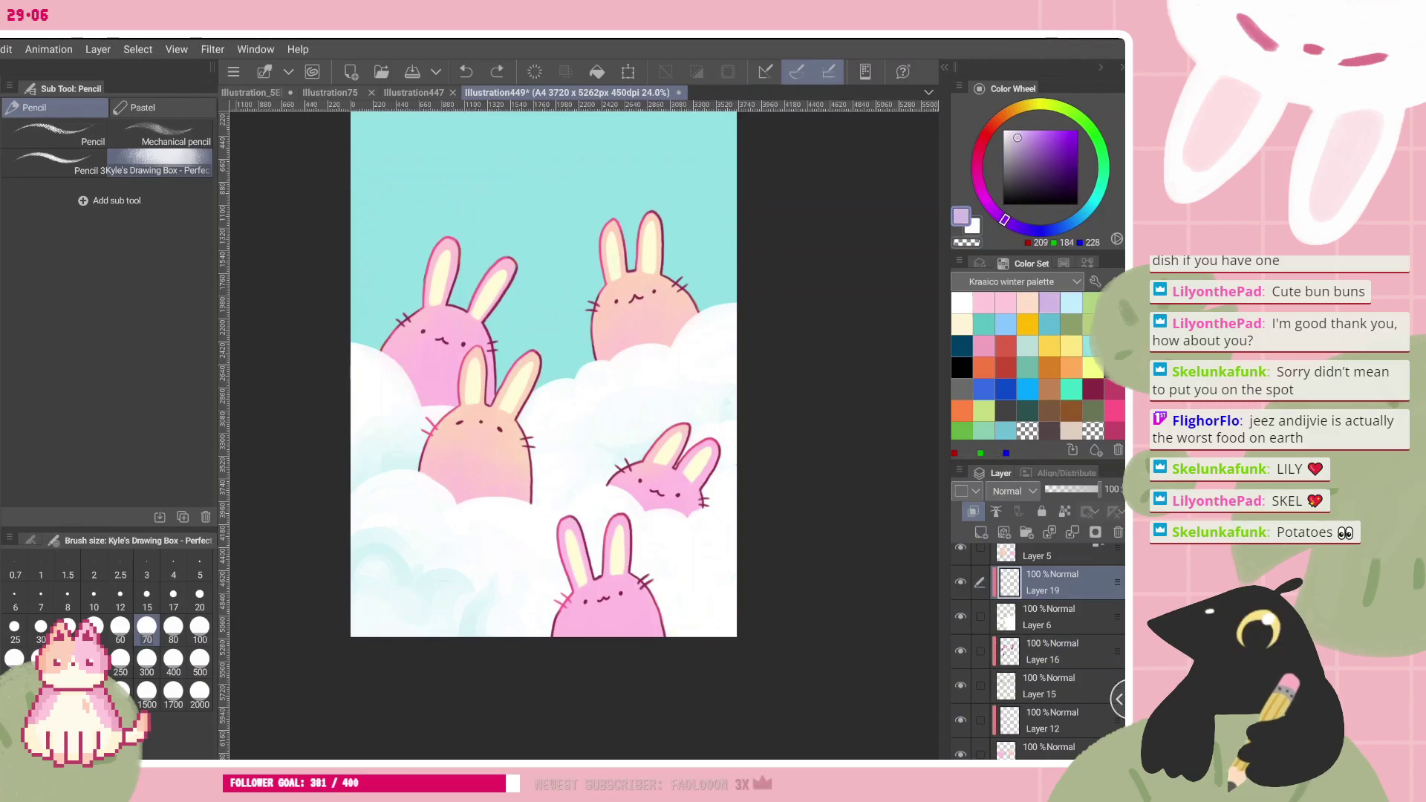
pyautogui.press('b')
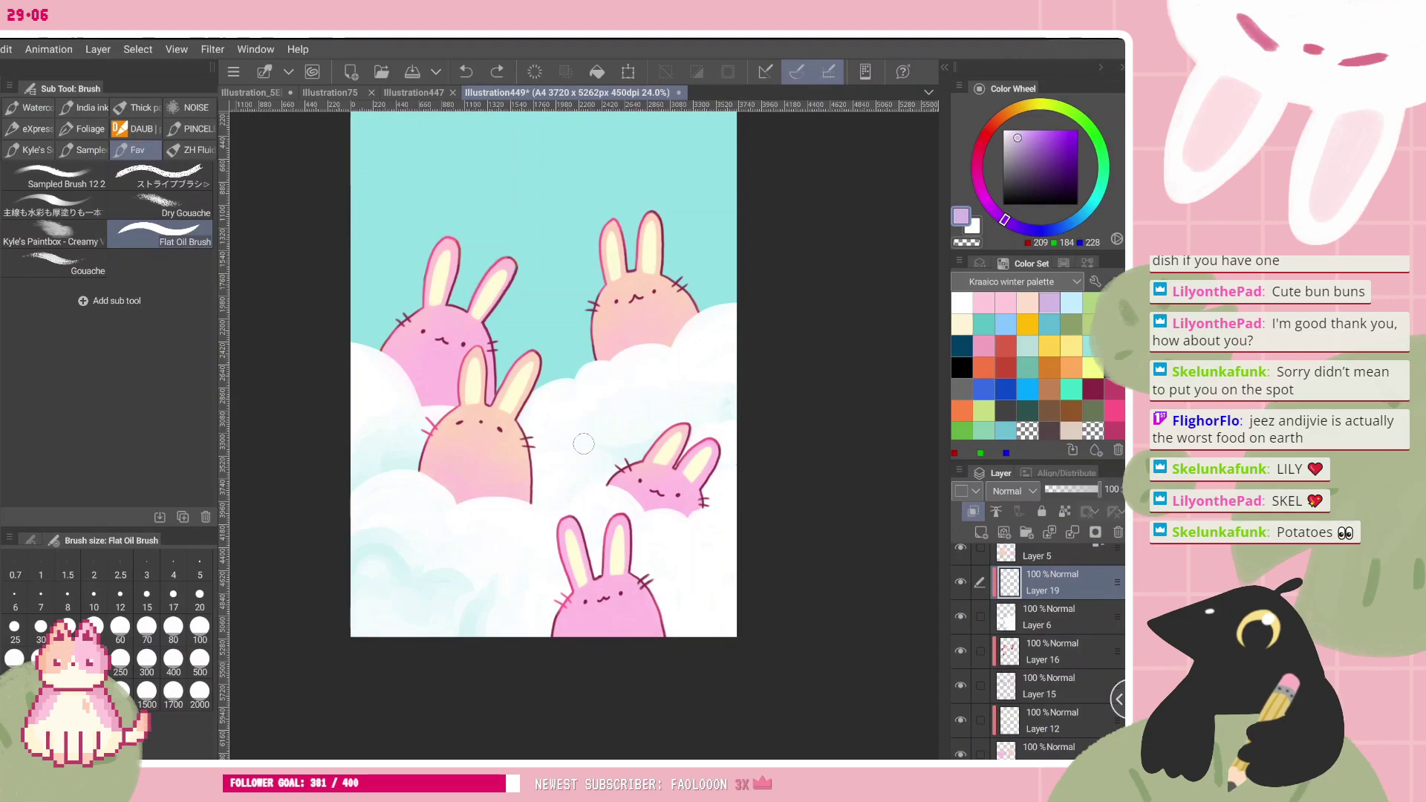
pyautogui.moveTo(667, 614)
pyautogui.mouseDown()
pyautogui.moveTo(728, 613)
pyautogui.moveTo(697, 630)
pyautogui.moveTo(680, 599)
pyautogui.moveTo(663, 600)
pyautogui.mouseUp()
pyautogui.hotkey('ctrl', 'z')
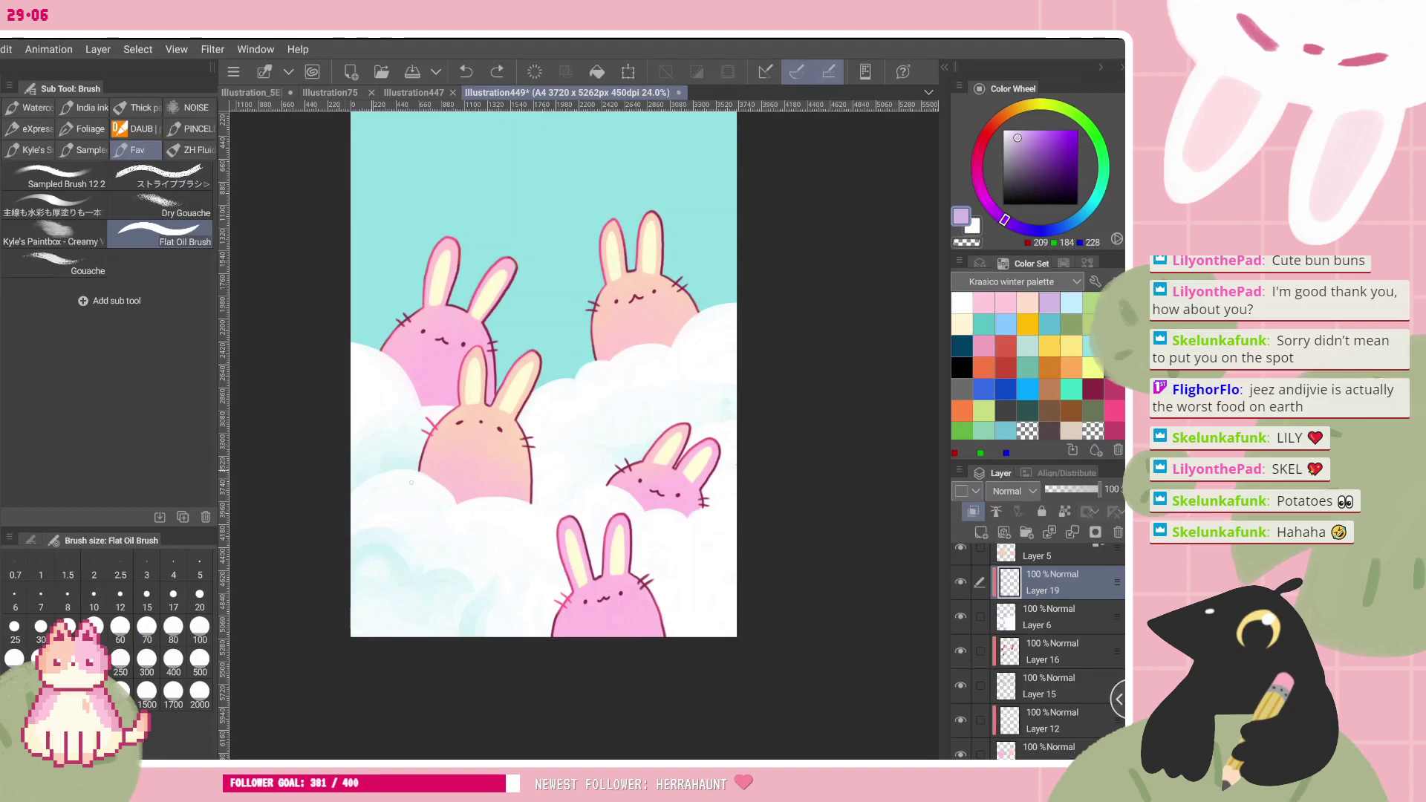
pyautogui.moveTo(374, 444)
pyautogui.mouseDown()
pyautogui.moveTo(353, 446)
pyautogui.moveTo(362, 401)
pyautogui.moveTo(399, 420)
pyautogui.mouseUp()
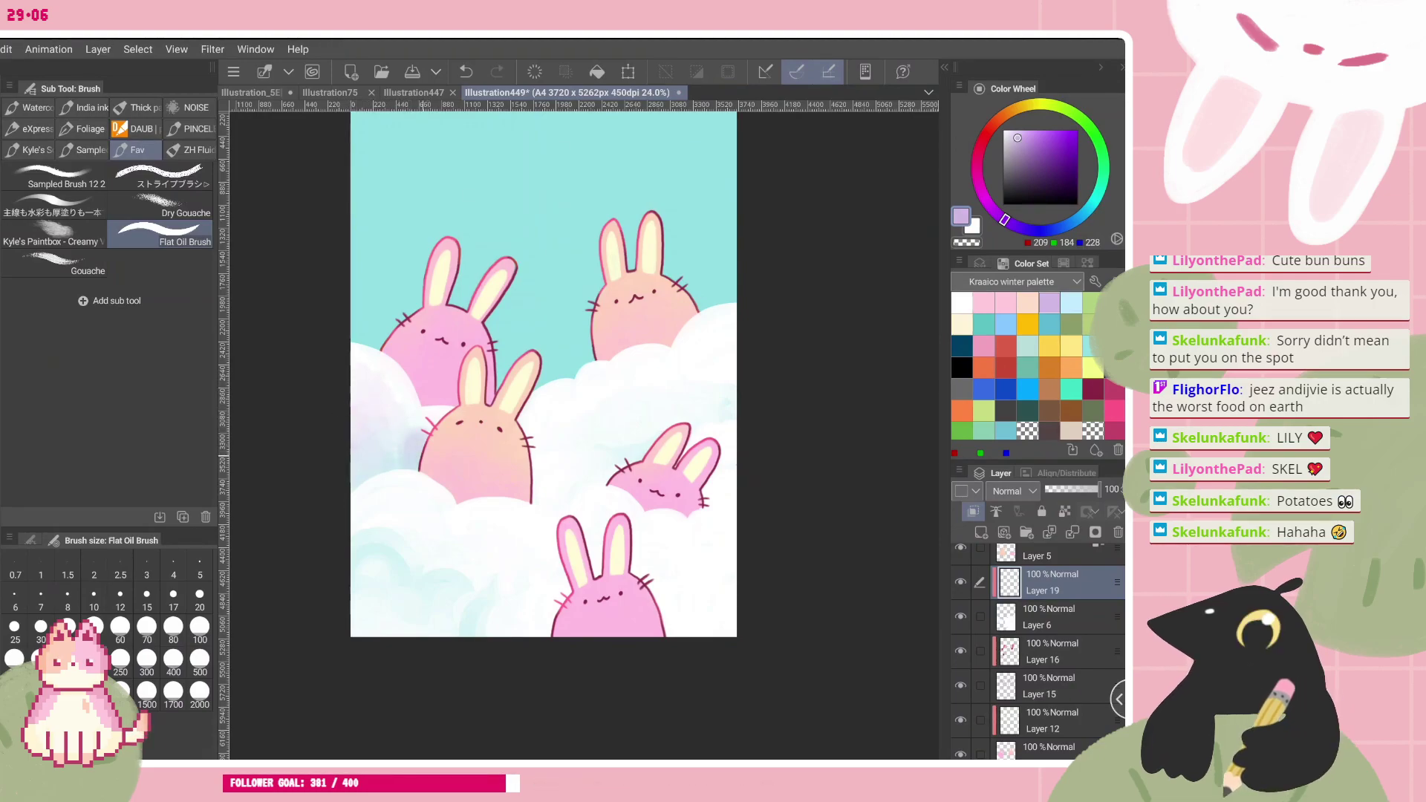
pyautogui.moveTo(383, 449)
pyautogui.mouseDown()
pyautogui.moveTo(356, 462)
pyautogui.moveTo(353, 416)
pyautogui.mouseUp()
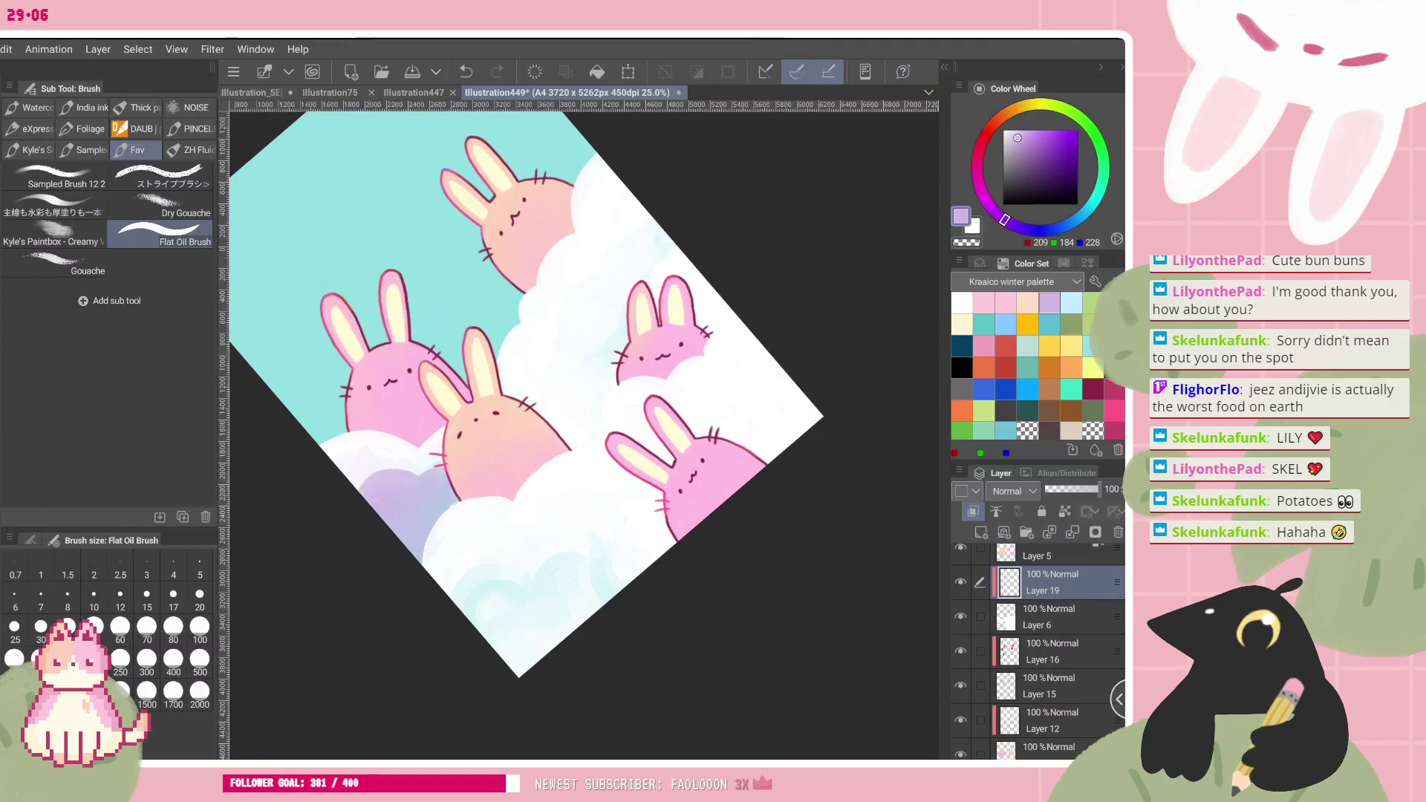
# - Paint rounded lavender cloud shading between the front peach bunny and the small pink bunny
pyautogui.scroll(2, 354, 478)
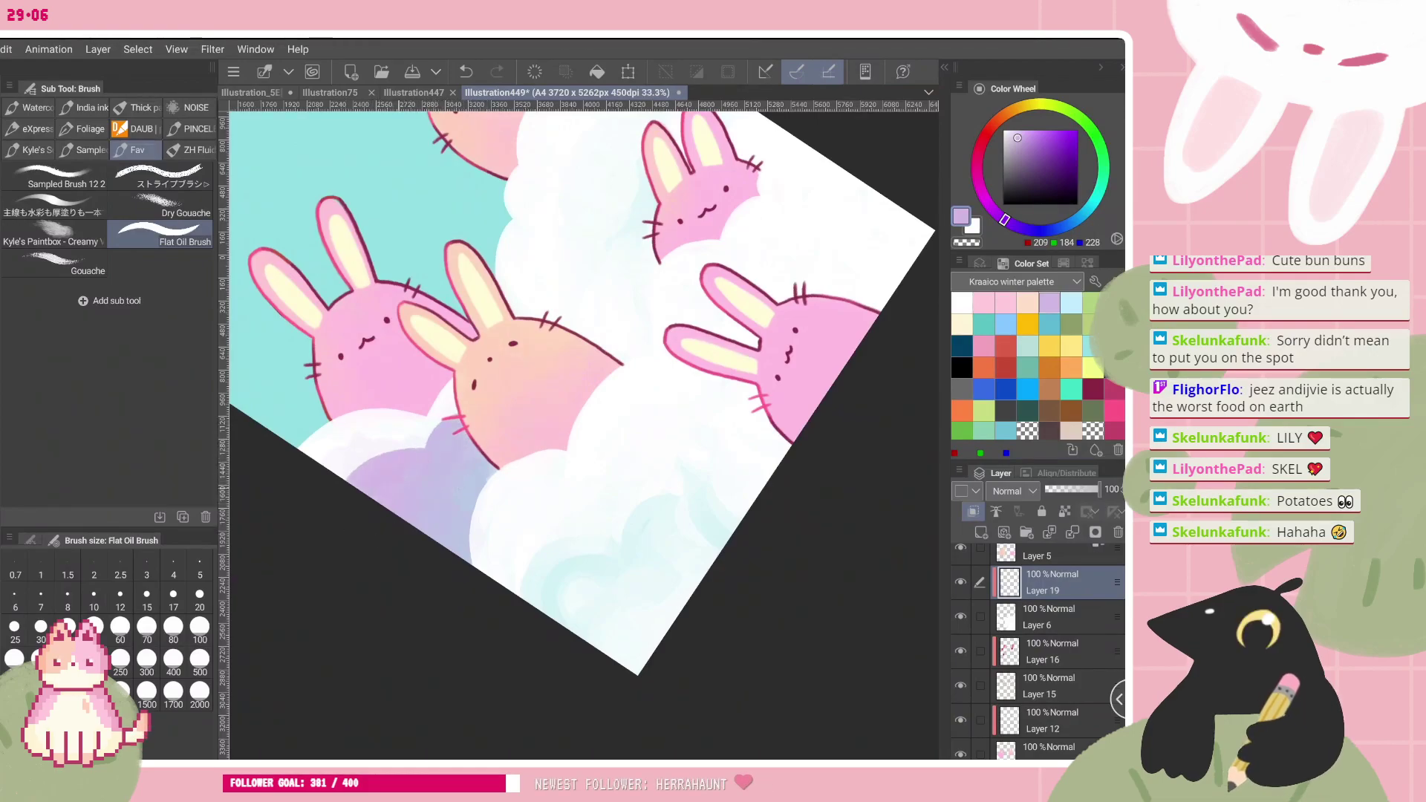
pyautogui.scroll(2, 583, 435)
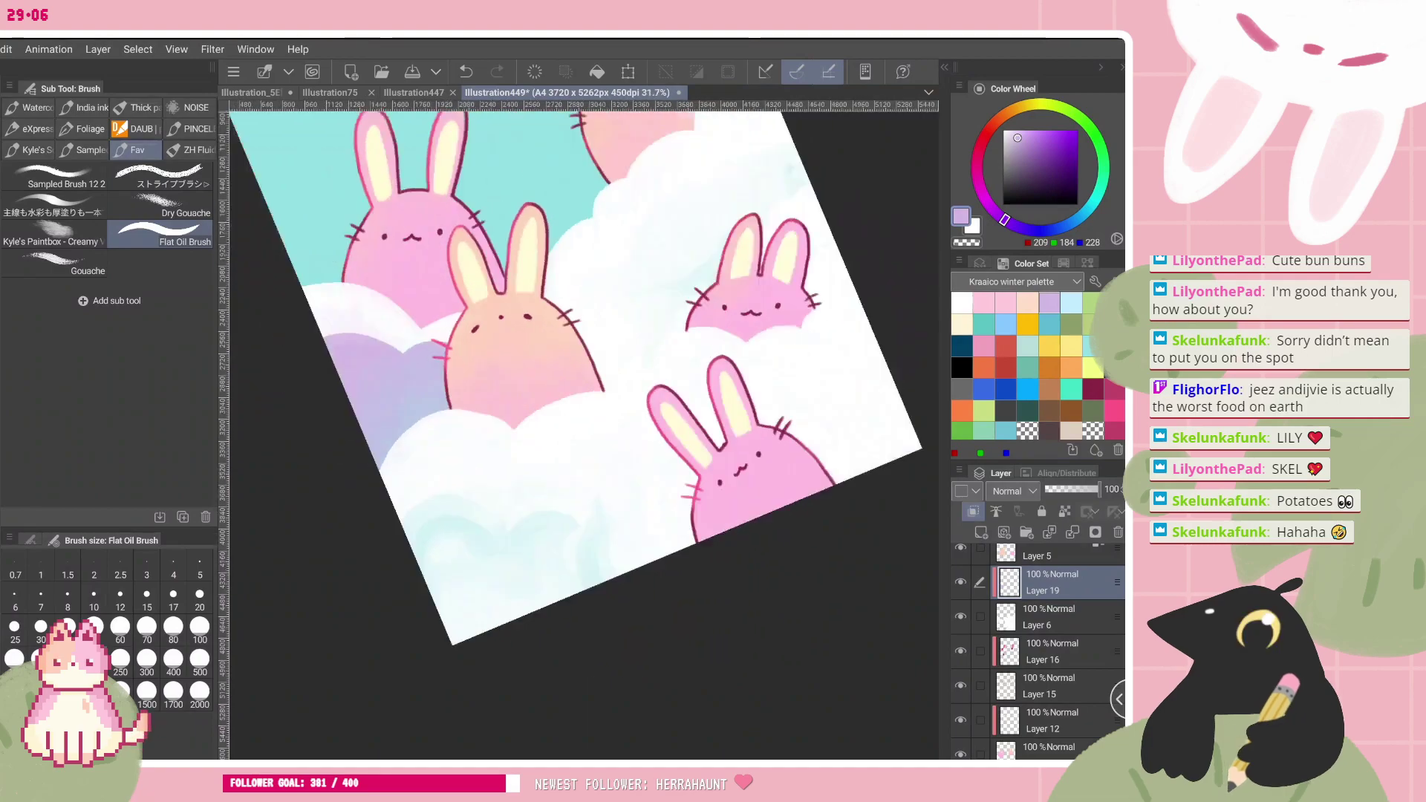
pyautogui.moveTo(432, 375)
pyautogui.mouseDown()
pyautogui.moveTo(486, 431)
pyautogui.moveTo(455, 419)
pyautogui.moveTo(476, 455)
pyautogui.moveTo(512, 472)
pyautogui.moveTo(546, 380)
pyautogui.mouseUp()
pyautogui.moveTo(514, 474)
pyautogui.mouseDown()
pyautogui.moveTo(568, 440)
pyautogui.moveTo(525, 443)
pyautogui.moveTo(515, 475)
pyautogui.mouseUp()
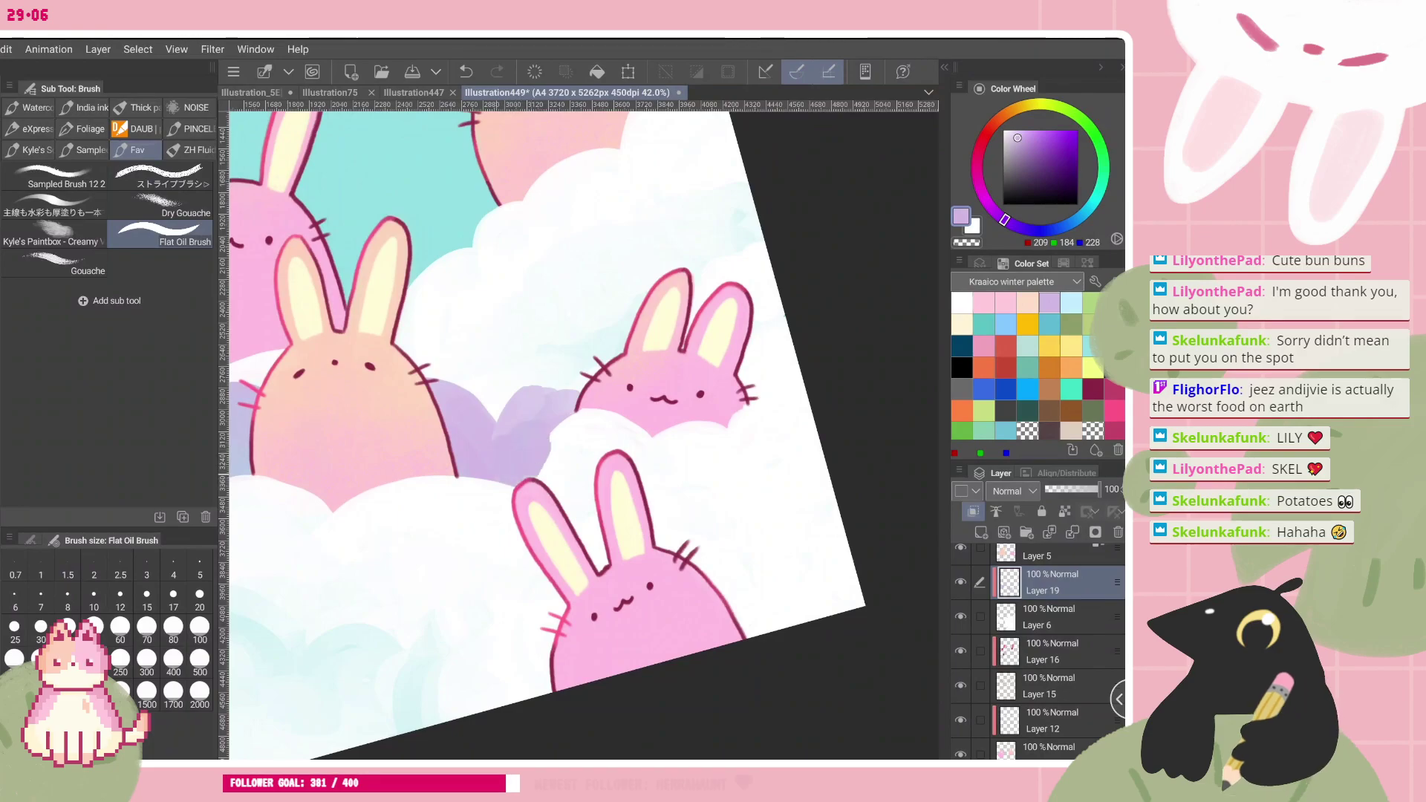
pyautogui.moveTo(499, 422)
pyautogui.mouseDown()
pyautogui.moveTo(564, 389)
pyautogui.moveTo(582, 397)
pyautogui.mouseUp()
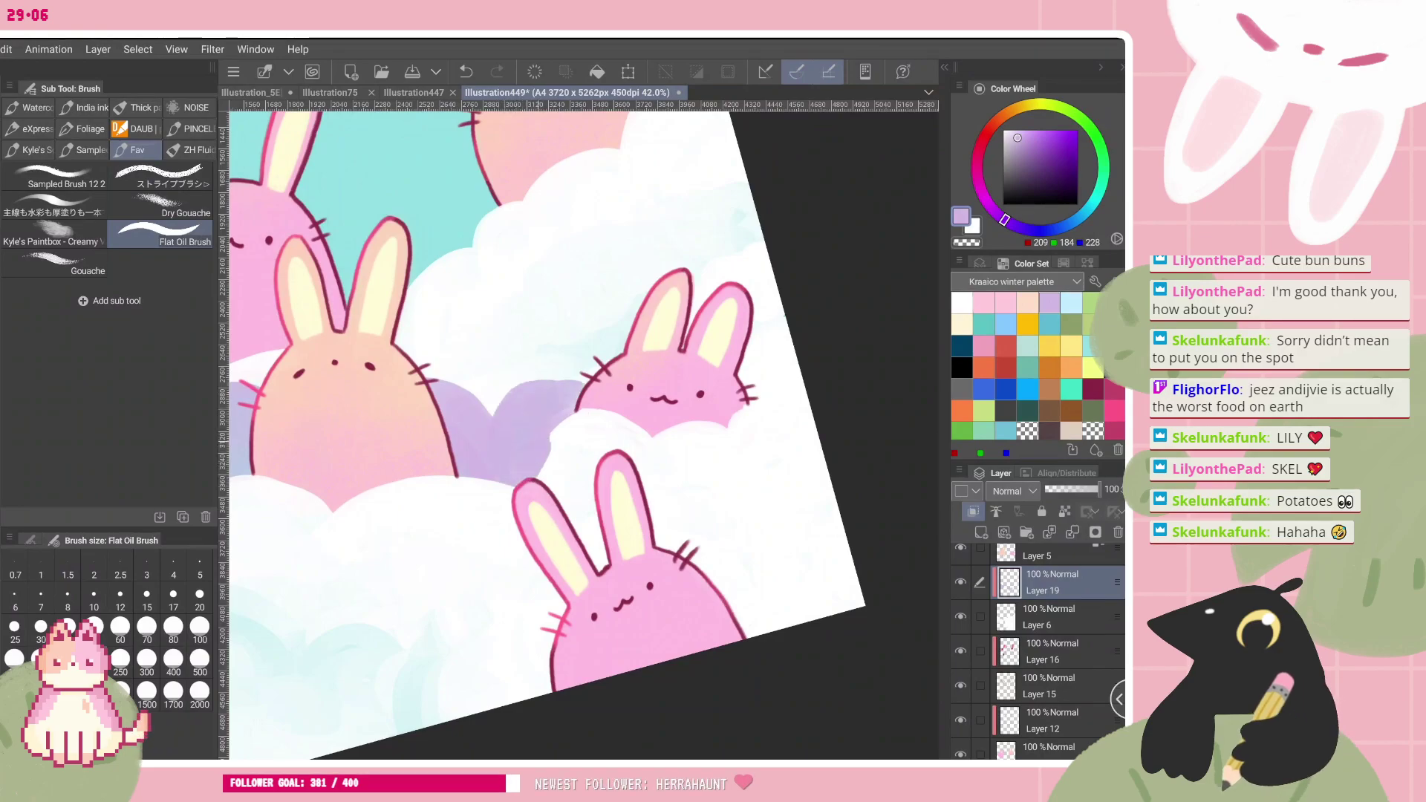
pyautogui.moveTo(552, 447); pyautogui.dragTo(591, 412)
pyautogui.scroll(1, 579, 438)
pyautogui.moveTo(496, 421)
pyautogui.mouseDown()
pyautogui.moveTo(513, 384)
pyautogui.moveTo(548, 424)
pyautogui.mouseUp()
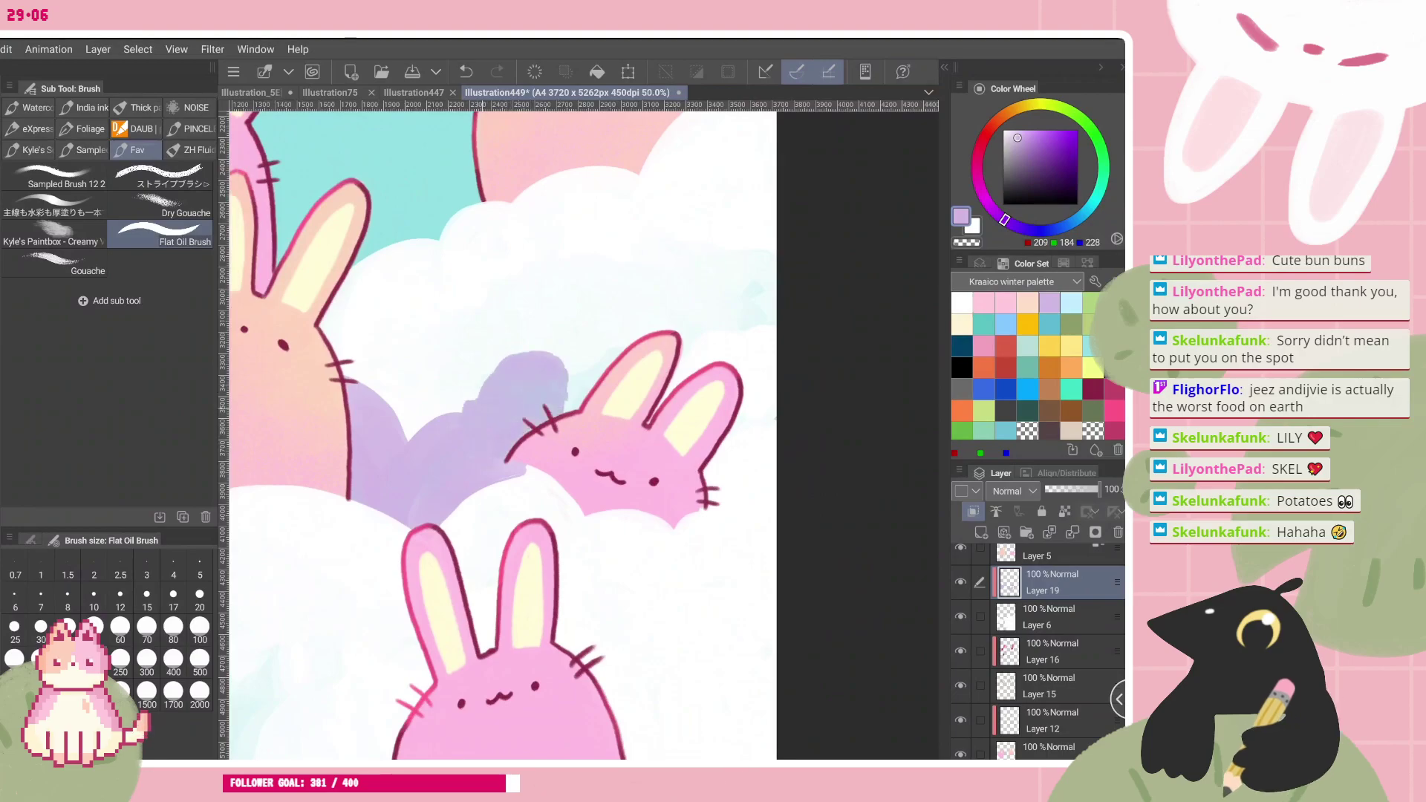
pyautogui.moveTo(460, 408)
pyautogui.mouseDown()
pyautogui.moveTo(509, 358)
pyautogui.moveTo(588, 408)
pyautogui.mouseUp()
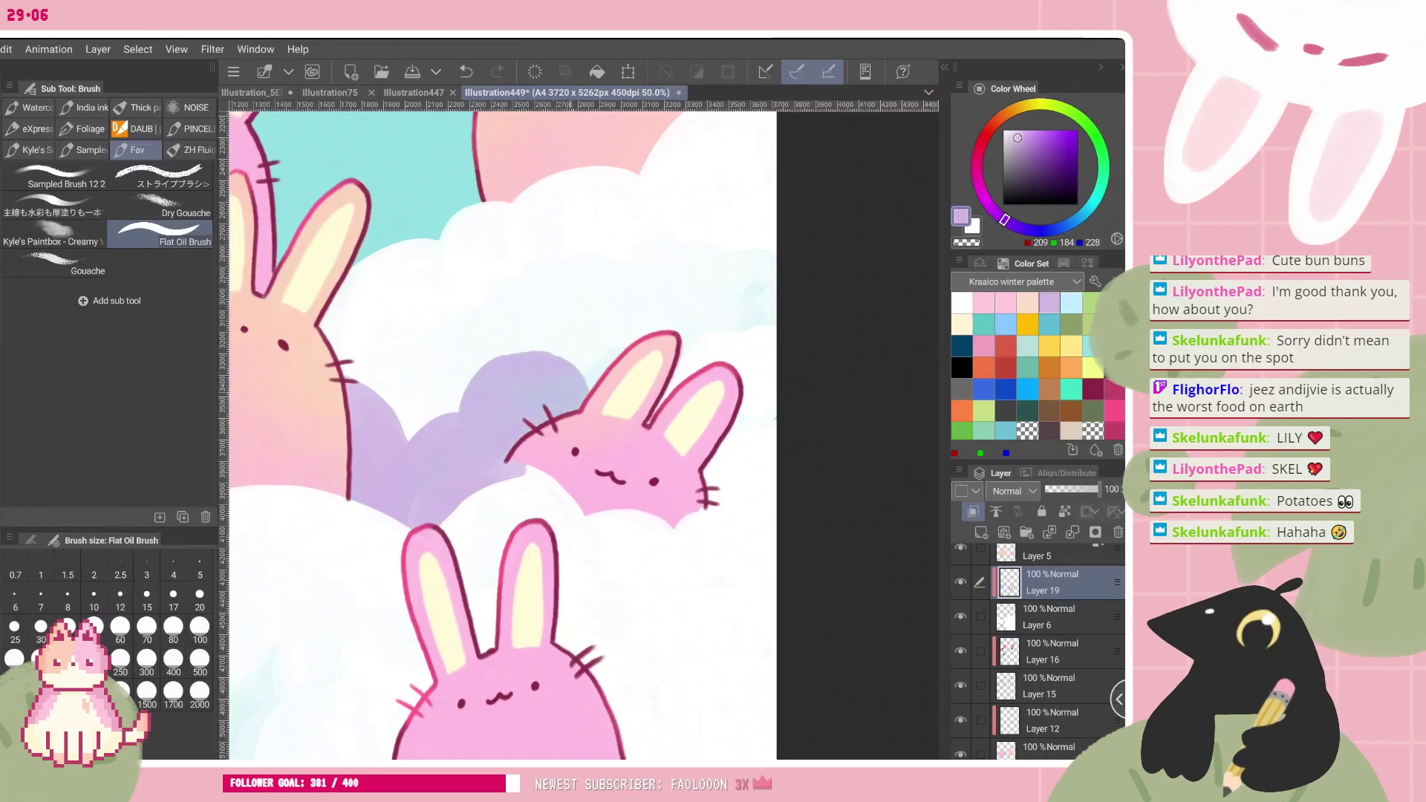
pyautogui.scroll(1, 584, 436)
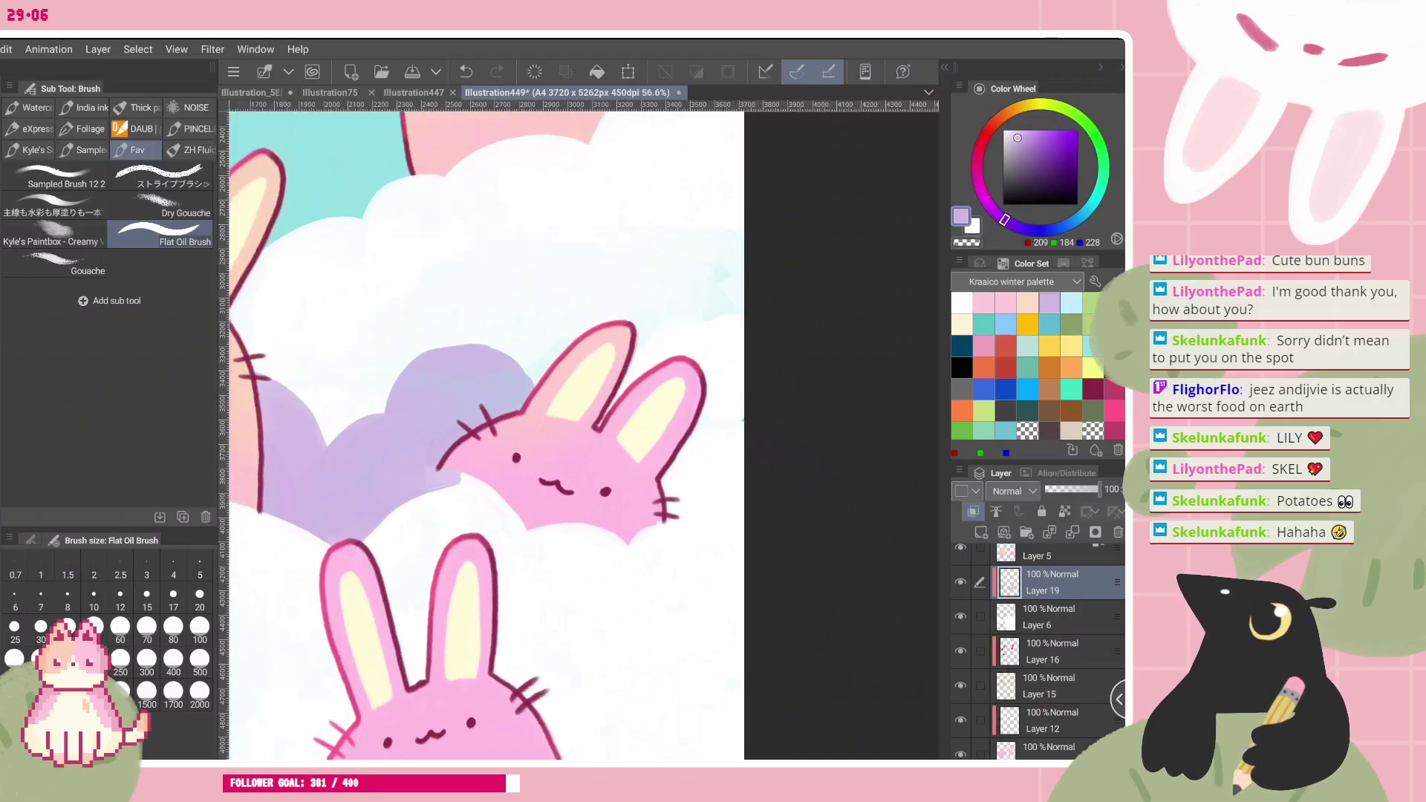
pyautogui.moveTo(459, 474); pyautogui.dragTo(336, 542)
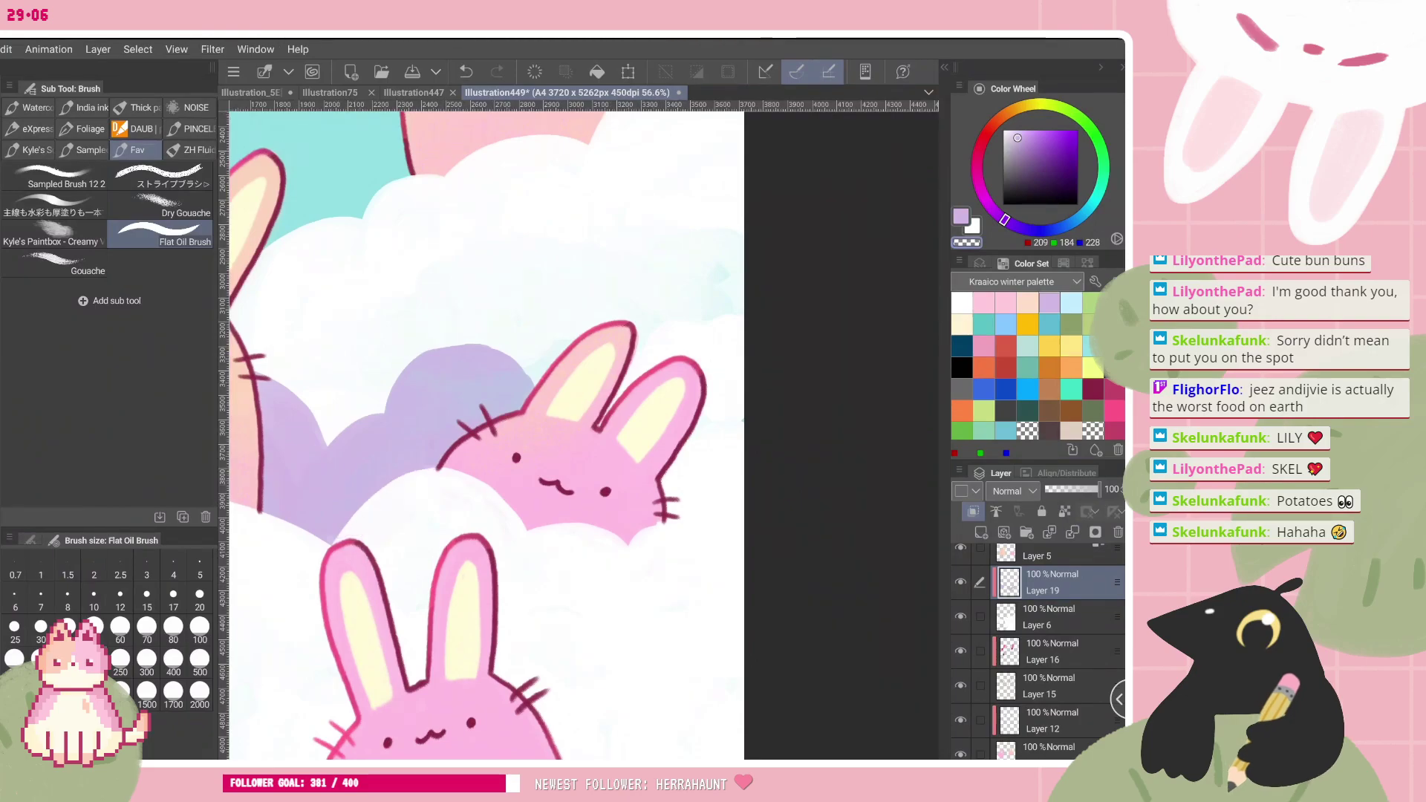
# - Extend the lavender cloud shading behind the small pink bunny's ears to the canvas's right edge
pyautogui.scroll(-1, 584, 436)
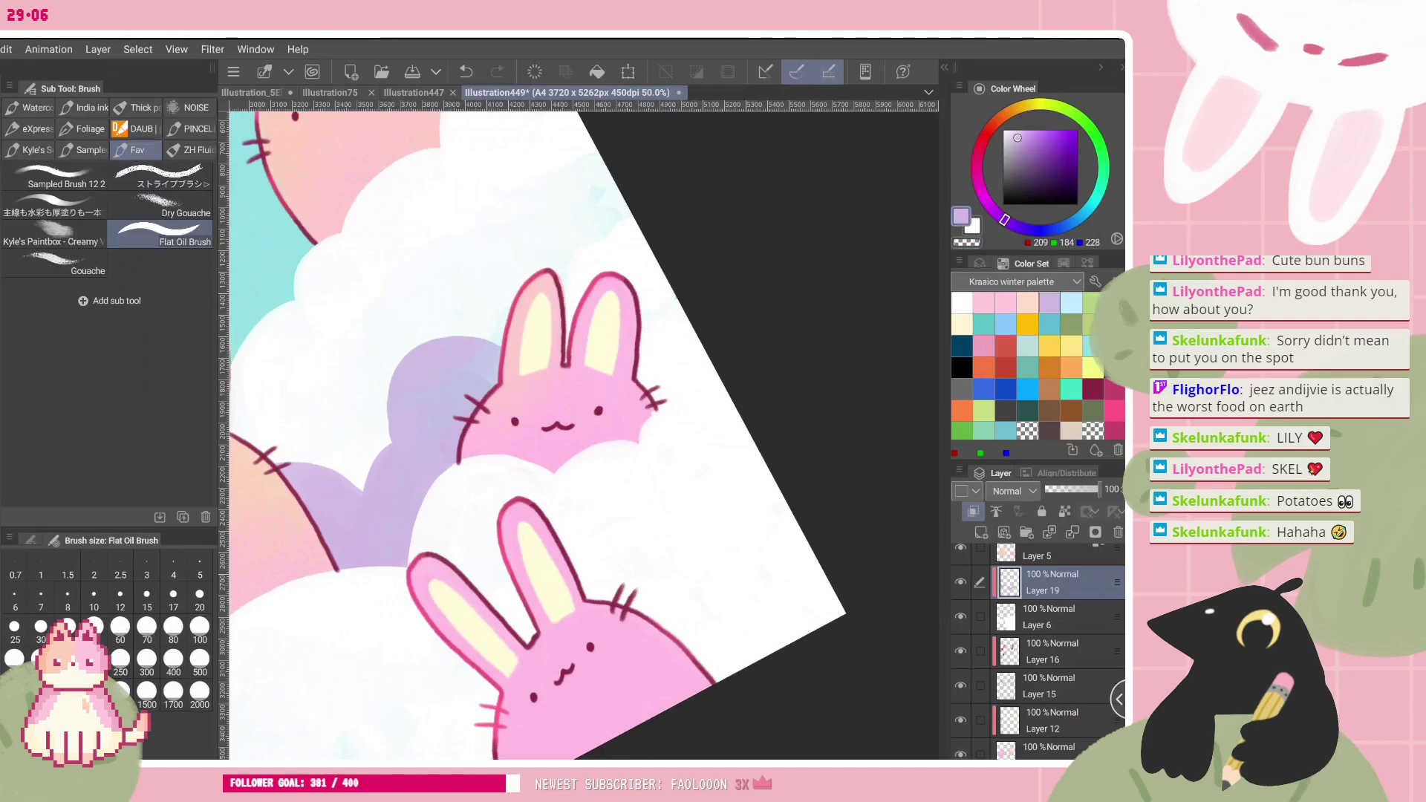
pyautogui.moveTo(513, 312)
pyautogui.mouseDown()
pyautogui.moveTo(609, 238)
pyautogui.moveTo(583, 297)
pyautogui.moveTo(633, 231)
pyautogui.mouseUp()
pyautogui.moveTo(639, 293); pyautogui.dragTo(572, 167)
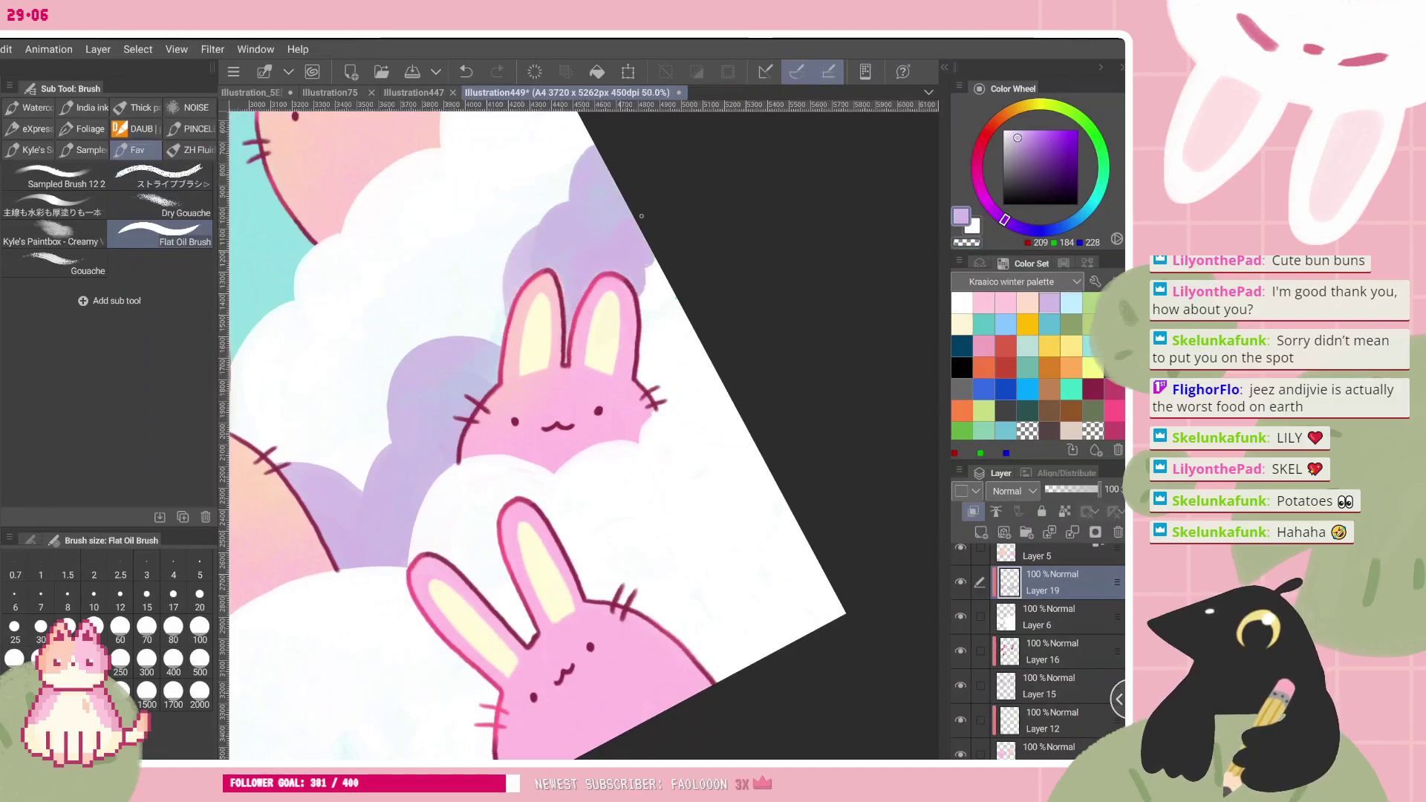
pyautogui.moveTo(644, 267)
pyautogui.mouseDown()
pyautogui.moveTo(647, 294)
pyautogui.moveTo(679, 319)
pyautogui.moveTo(657, 350)
pyautogui.mouseUp()
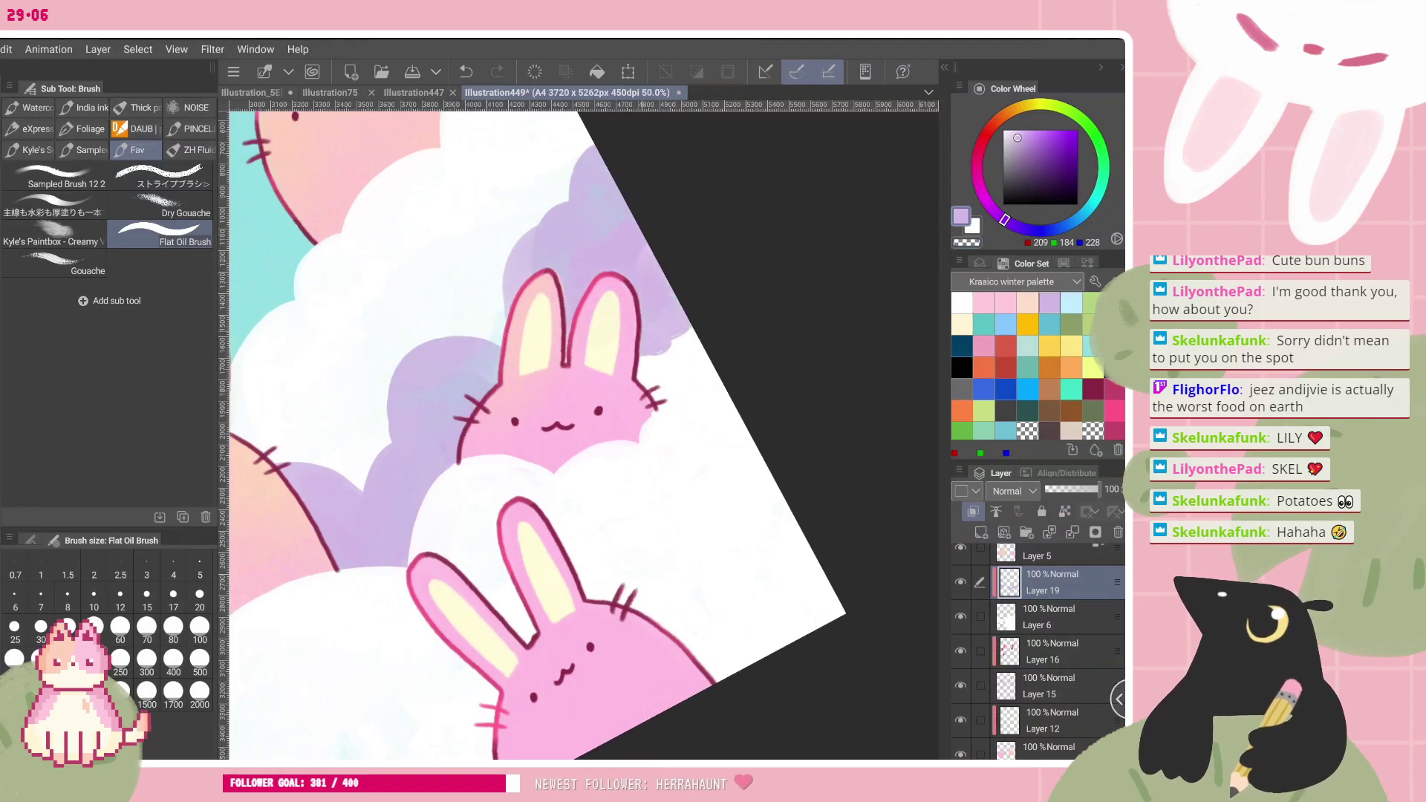
pyautogui.scroll(-4, 565, 393)
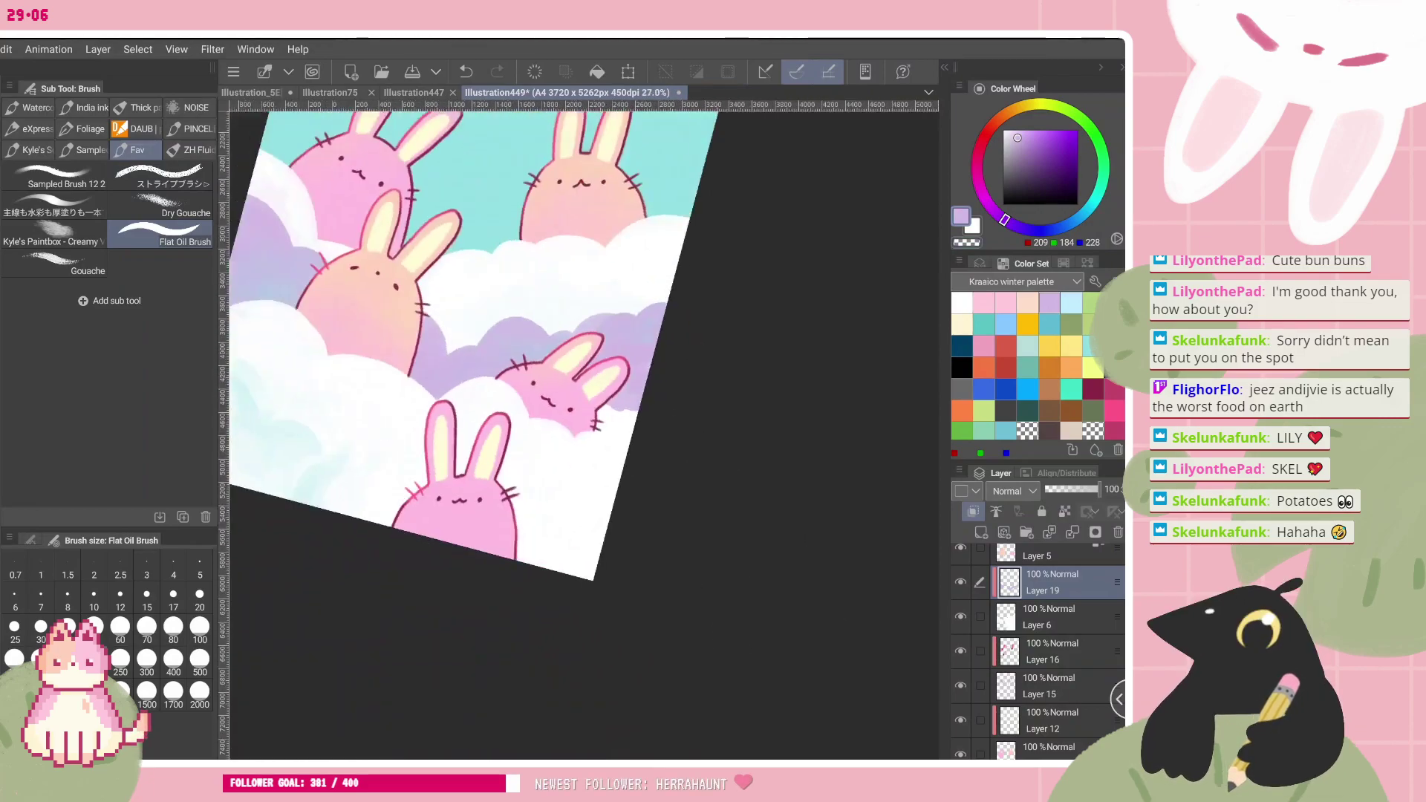
pyautogui.scroll(1, 550, 401)
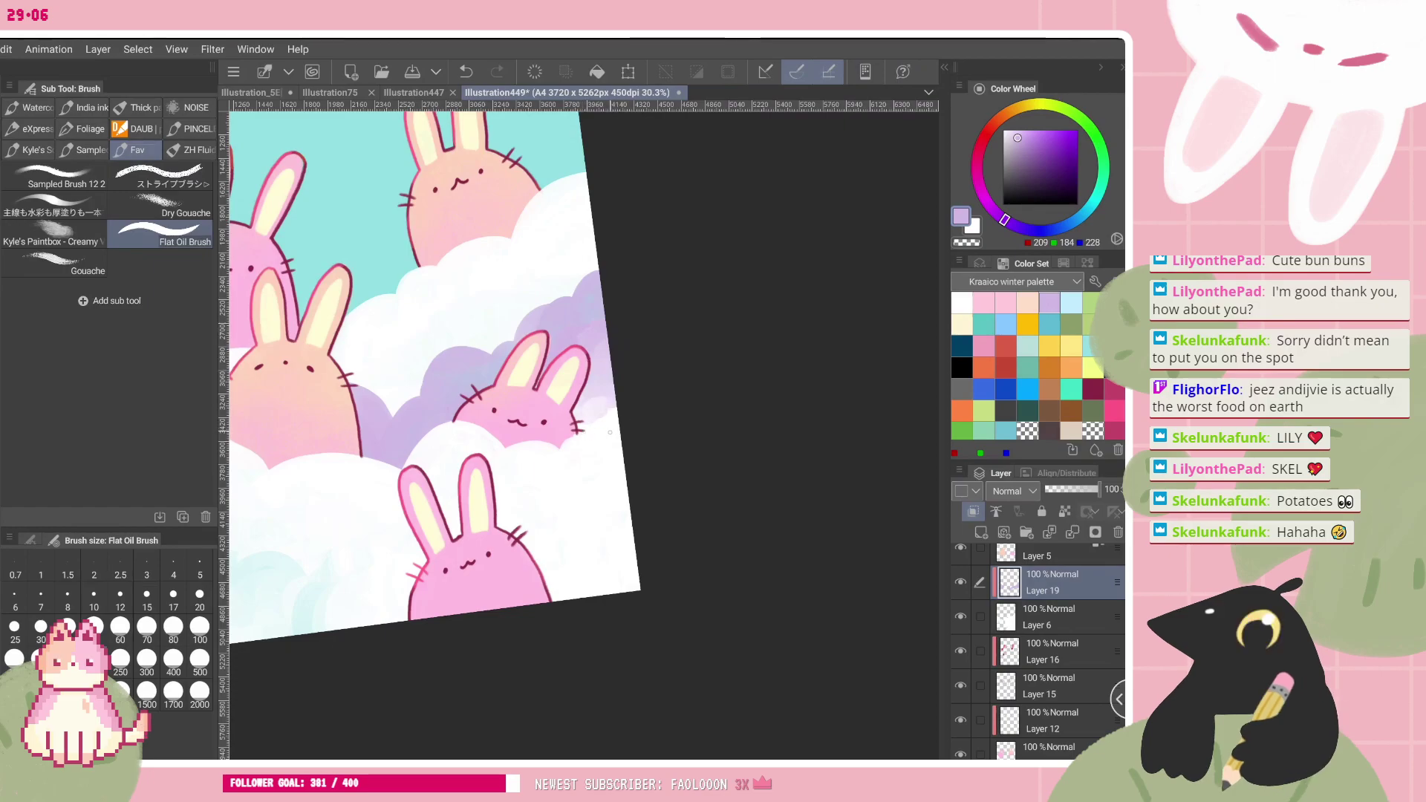
pyautogui.scroll(-3, 765, 477)
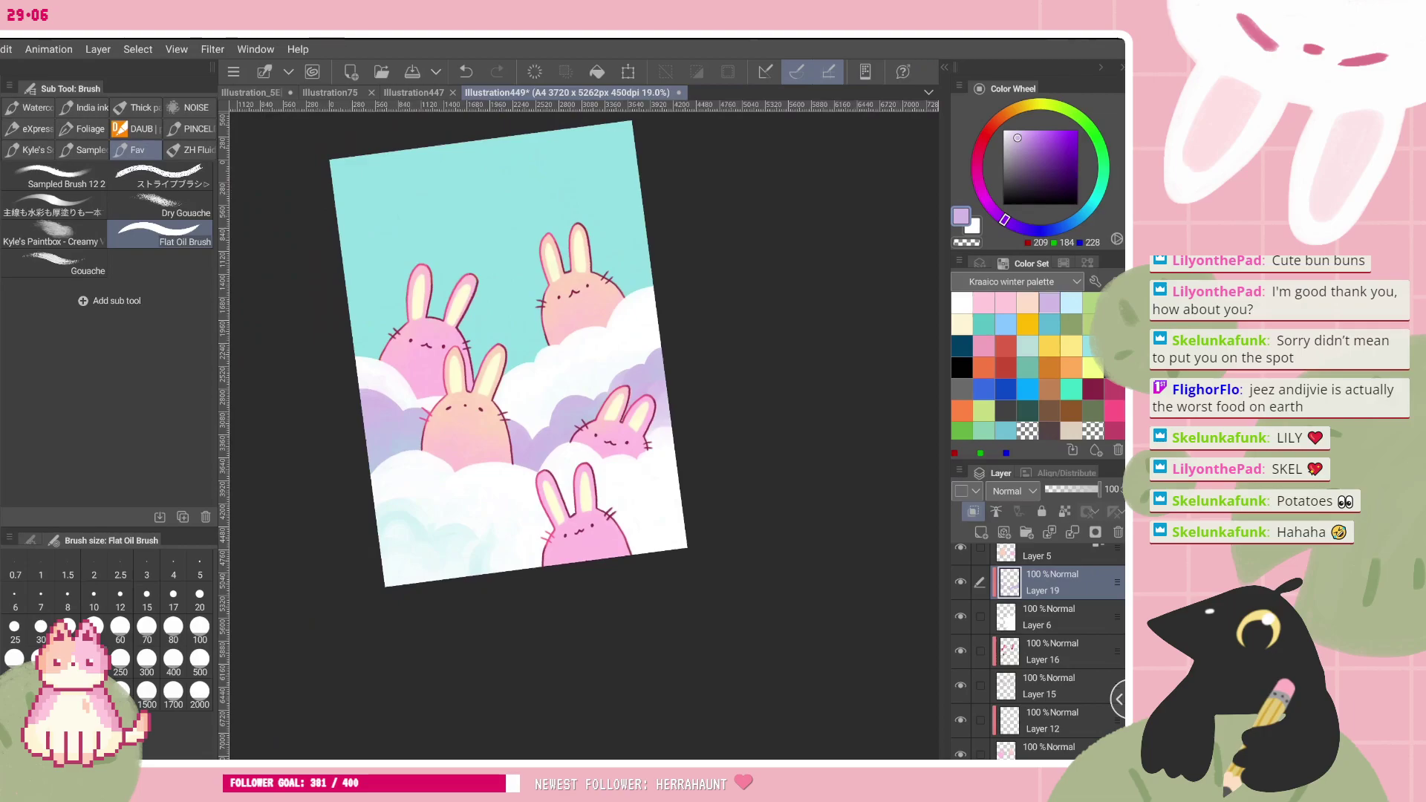
# - Add a new layer above Layer 19 and set the Flat Oil Brush size to 60
pyautogui.scroll(1, 472, 181)
pyautogui.scroll(3, 535, 301)
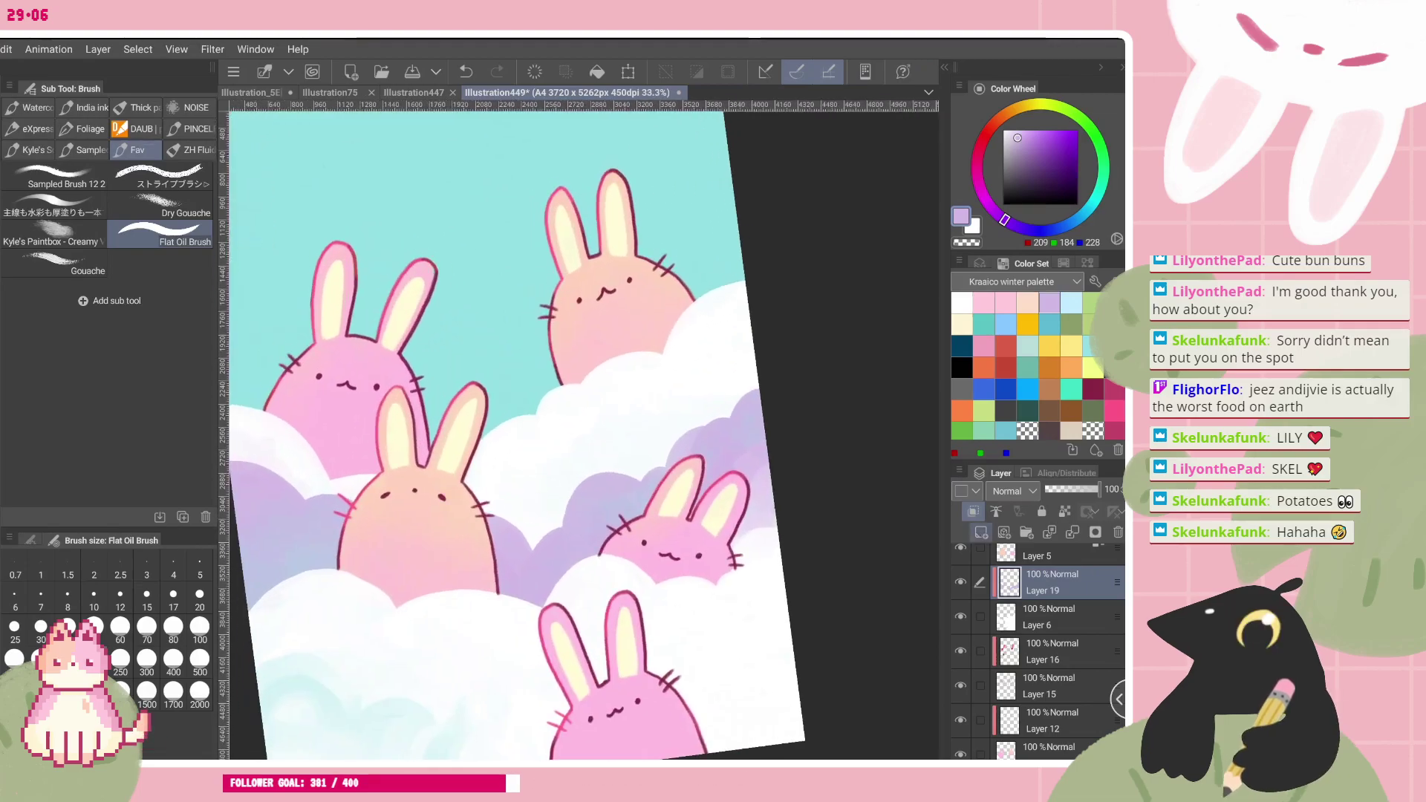
pyautogui.click(981, 533)
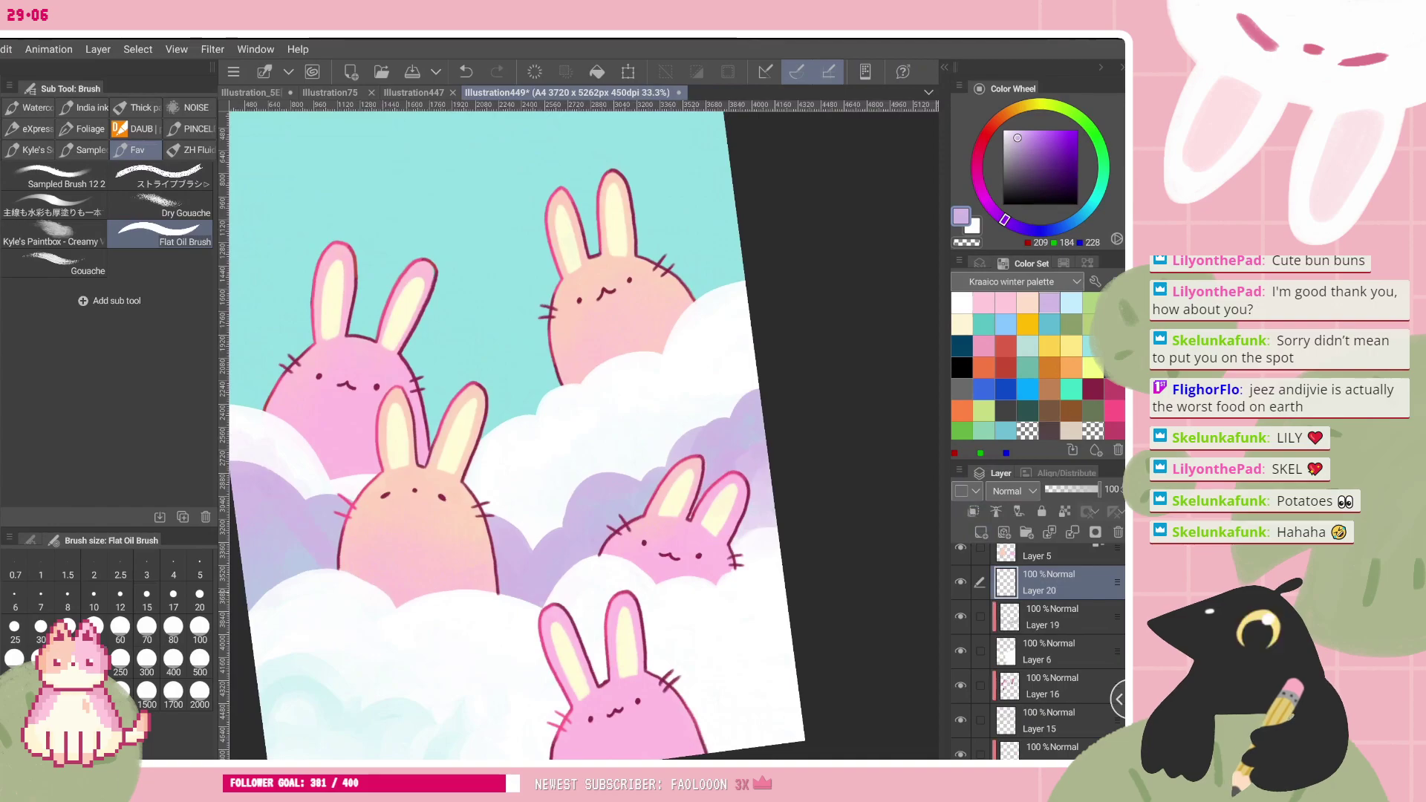
pyautogui.scroll(2, 584, 443)
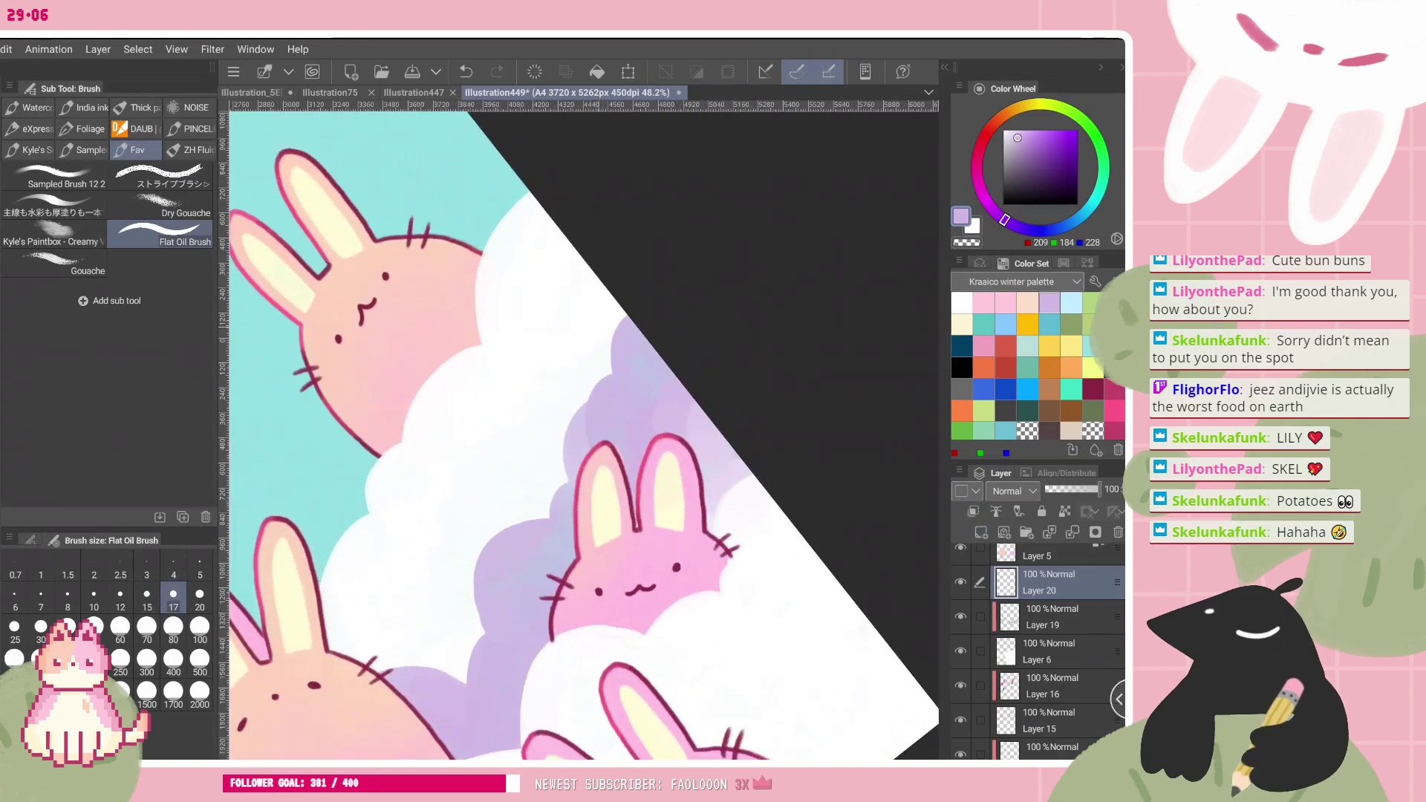
pyautogui.click(120, 626)
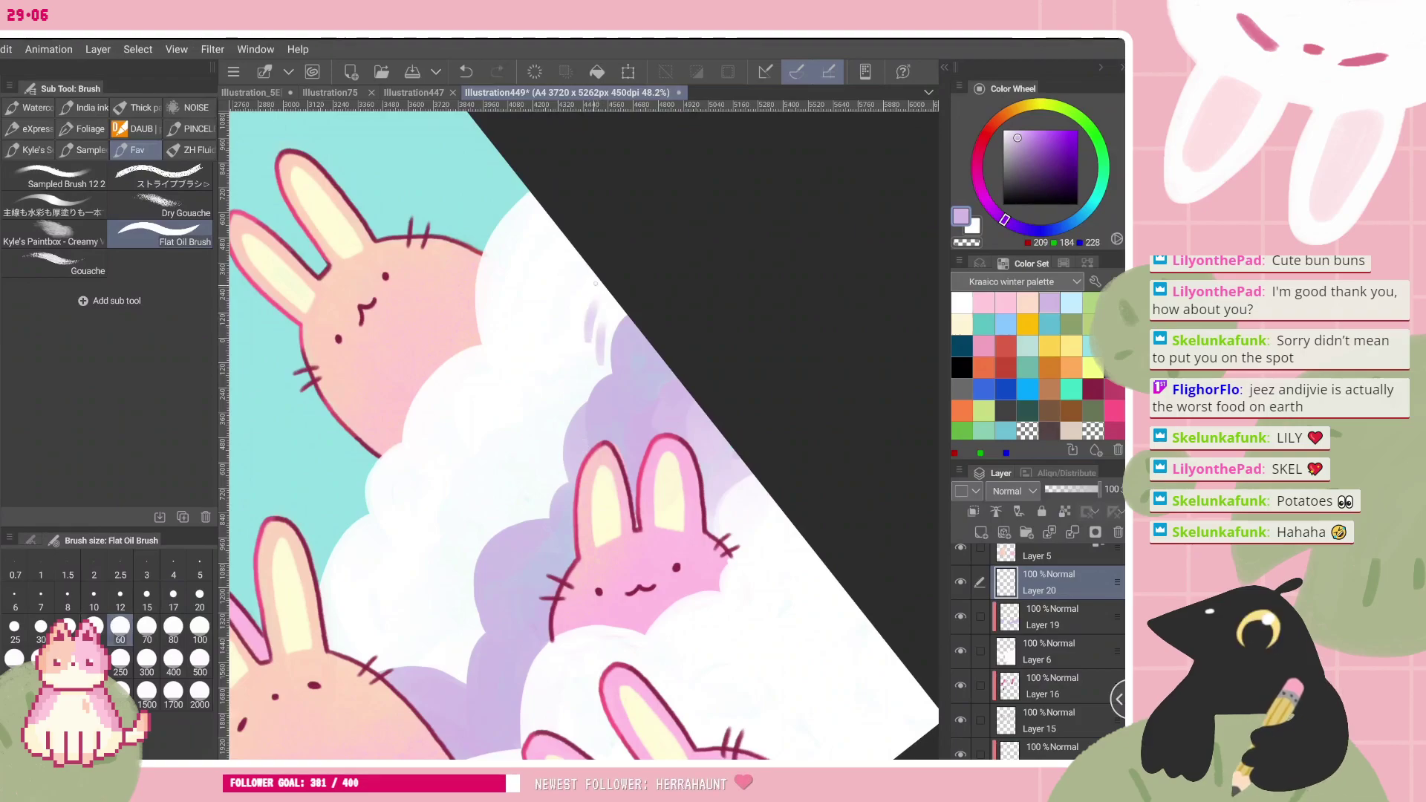
# - Undo the short lavender test strokes on the white cloud near the canvas's right edge
pyautogui.scroll(-2, 595, 284)
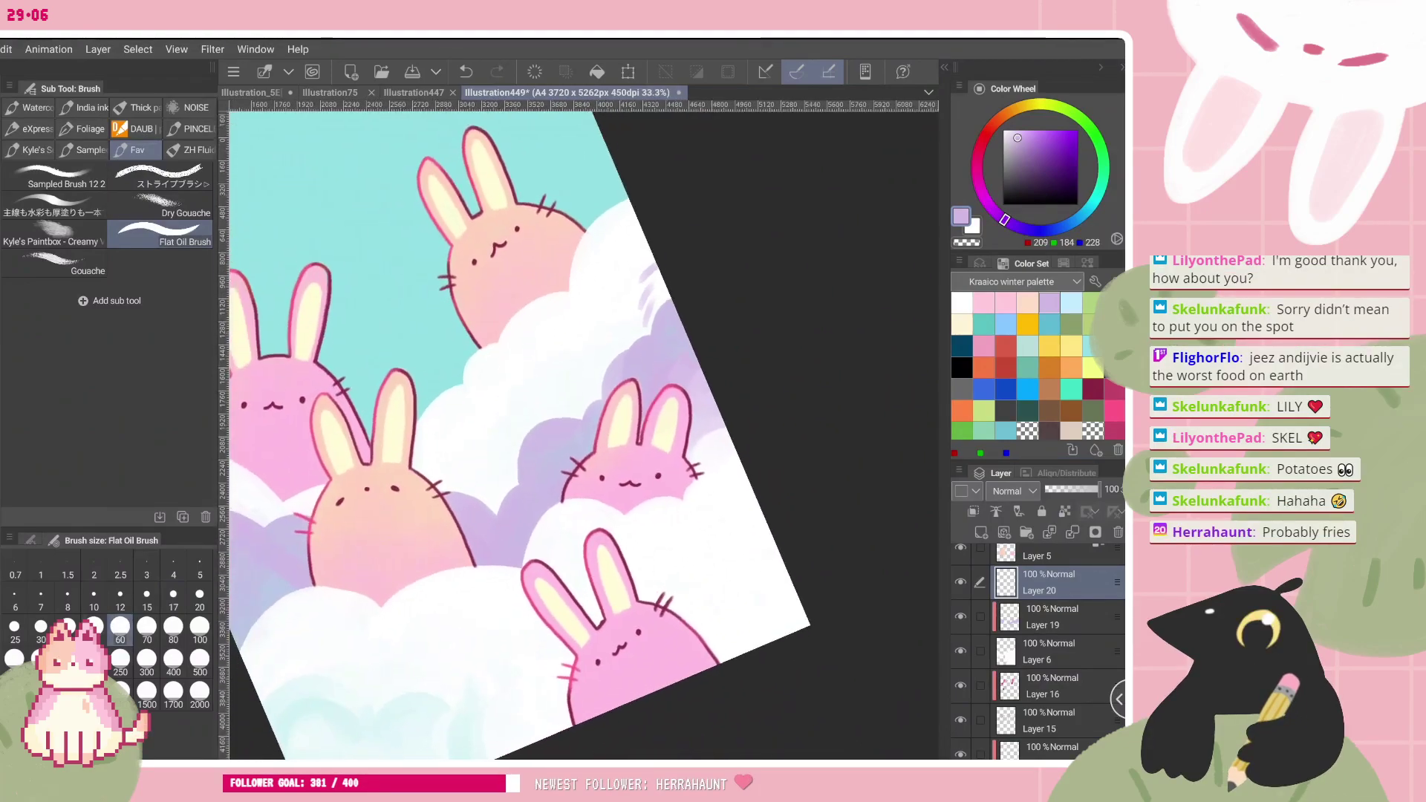
pyautogui.moveTo(713, 475); pyautogui.dragTo(717, 471)
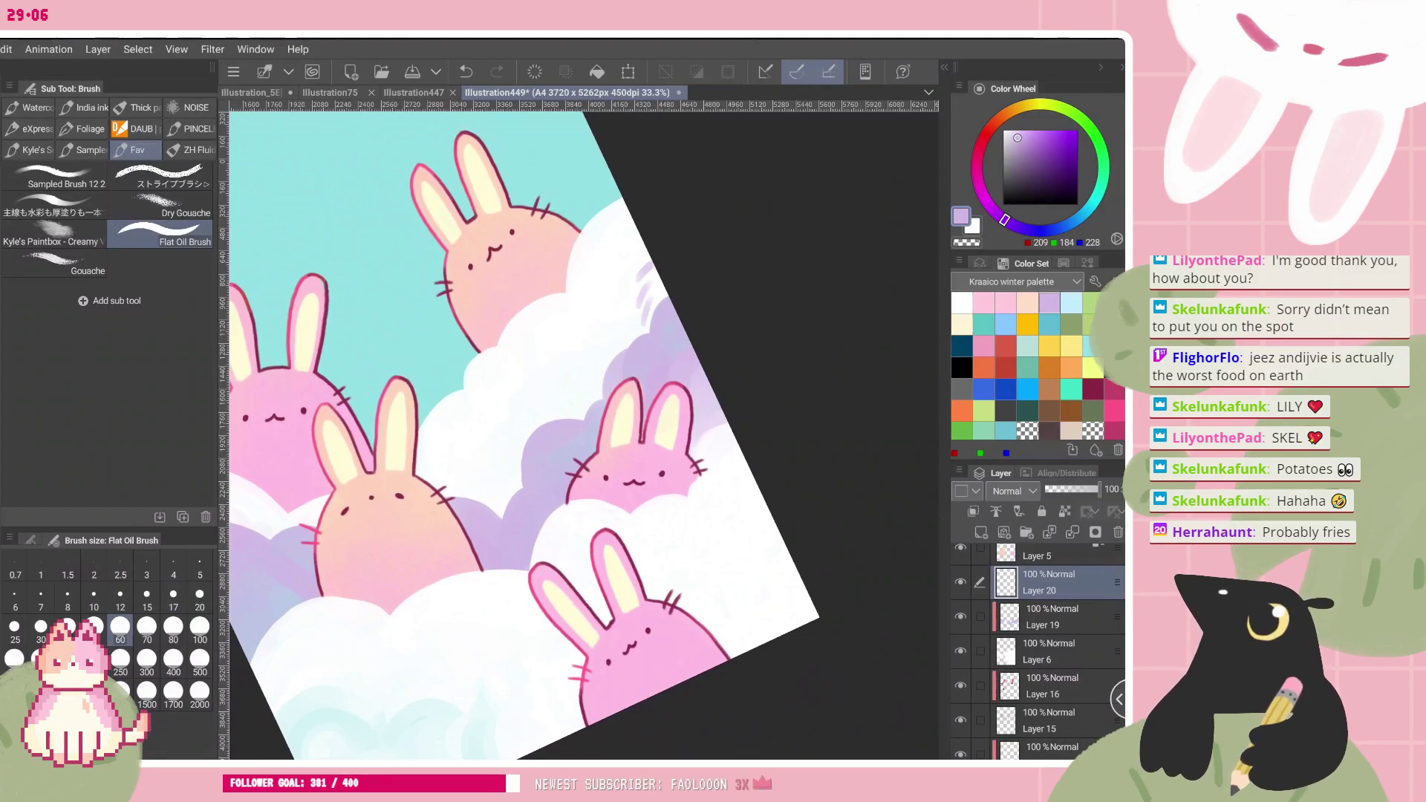
pyautogui.hotkey('ctrl', 'z')
pyautogui.hotkey('ctrl', 'z')
pyautogui.hotkey('ctrl', 'z')
# - Paint short parallel lavender accent strokes on the white cloud between the front peach bunny and the small pink bunny
pyautogui.scroll(3, 639, 468)
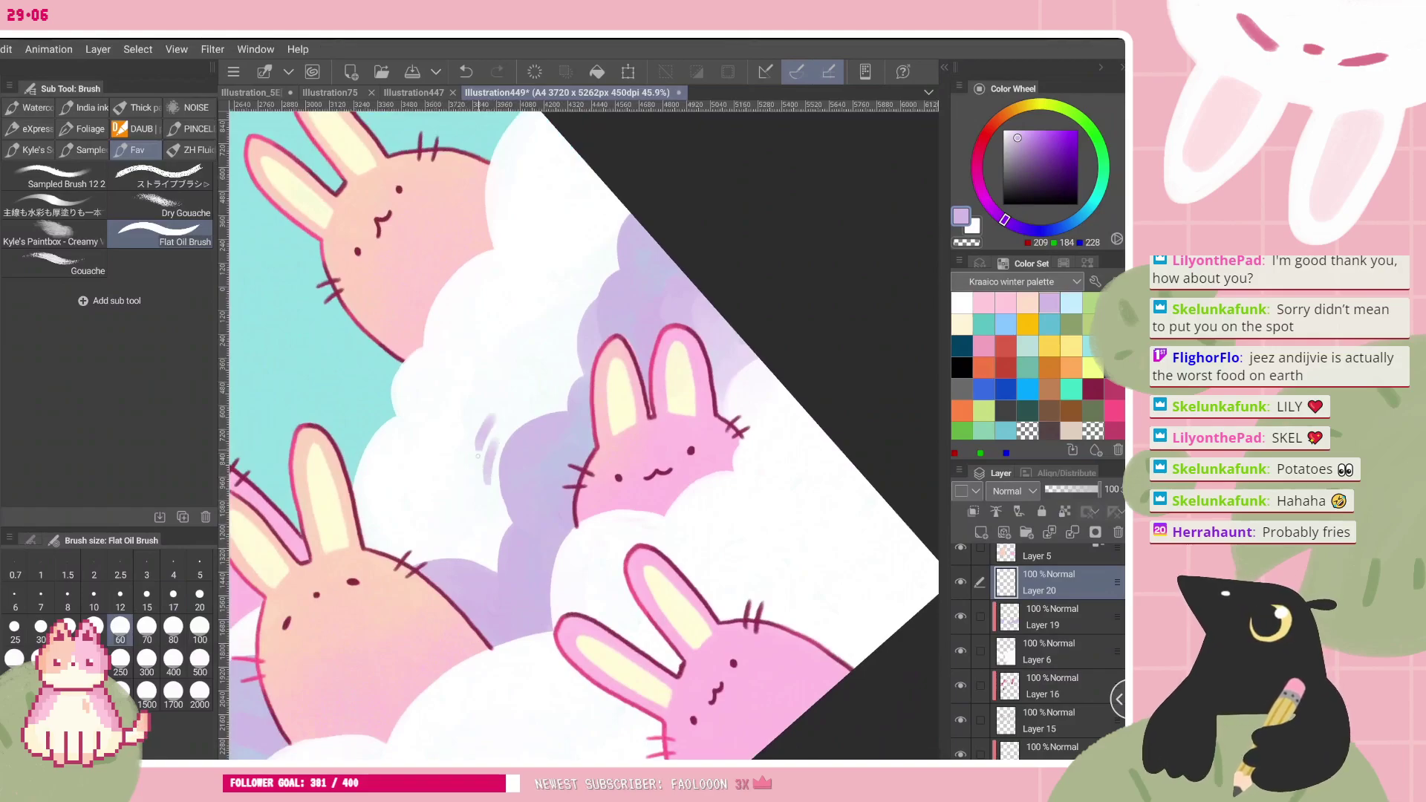
pyautogui.moveTo(492, 414); pyautogui.dragTo(481, 444)
pyautogui.moveTo(481, 431); pyautogui.dragTo(470, 459)
pyautogui.moveTo(466, 438); pyautogui.dragTo(457, 469)
pyautogui.scroll(-5, 584, 436)
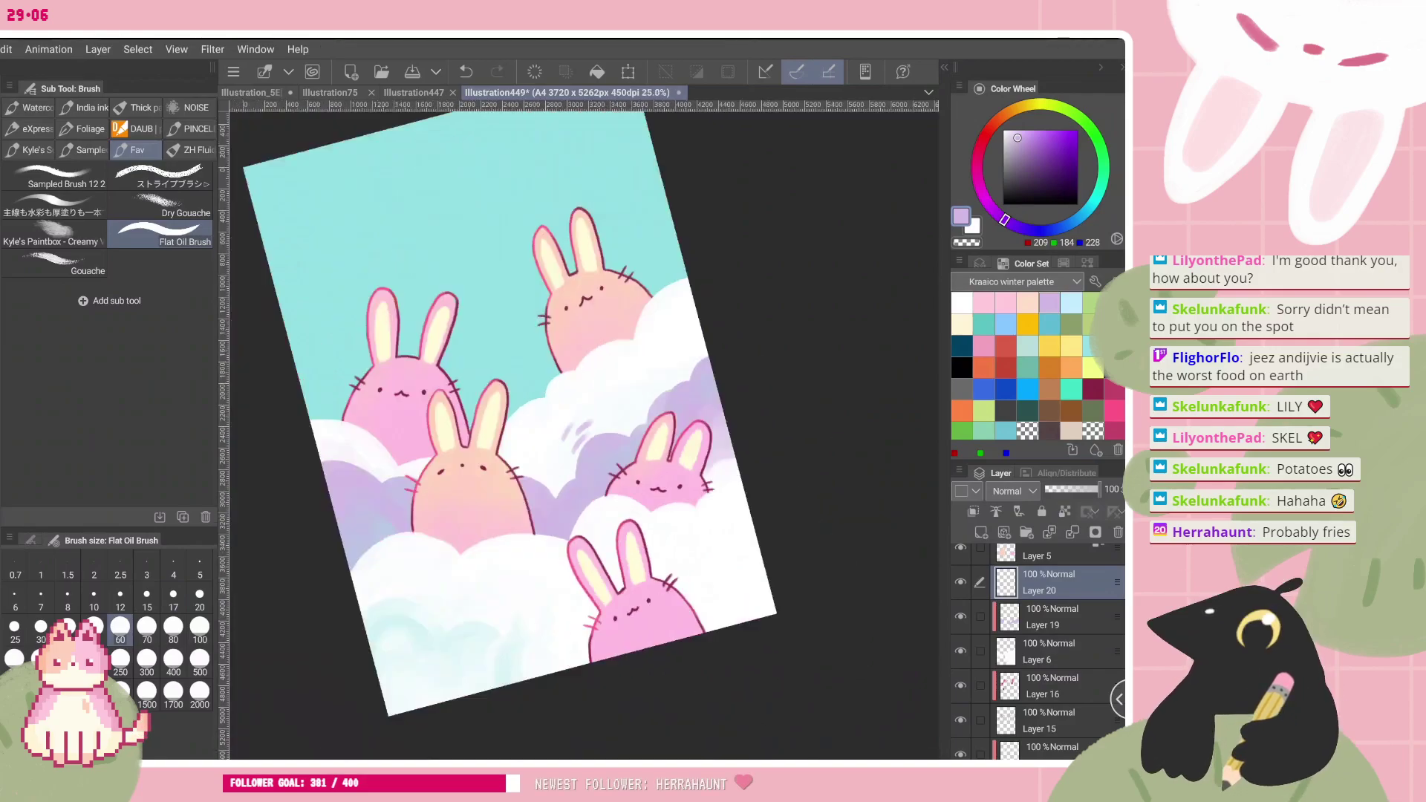
# - Paint short lavender accent strokes on the white cloud below the back pink bunny, near the canvas's left edge
pyautogui.scroll(5, 584, 436)
pyautogui.scroll(1, 583, 436)
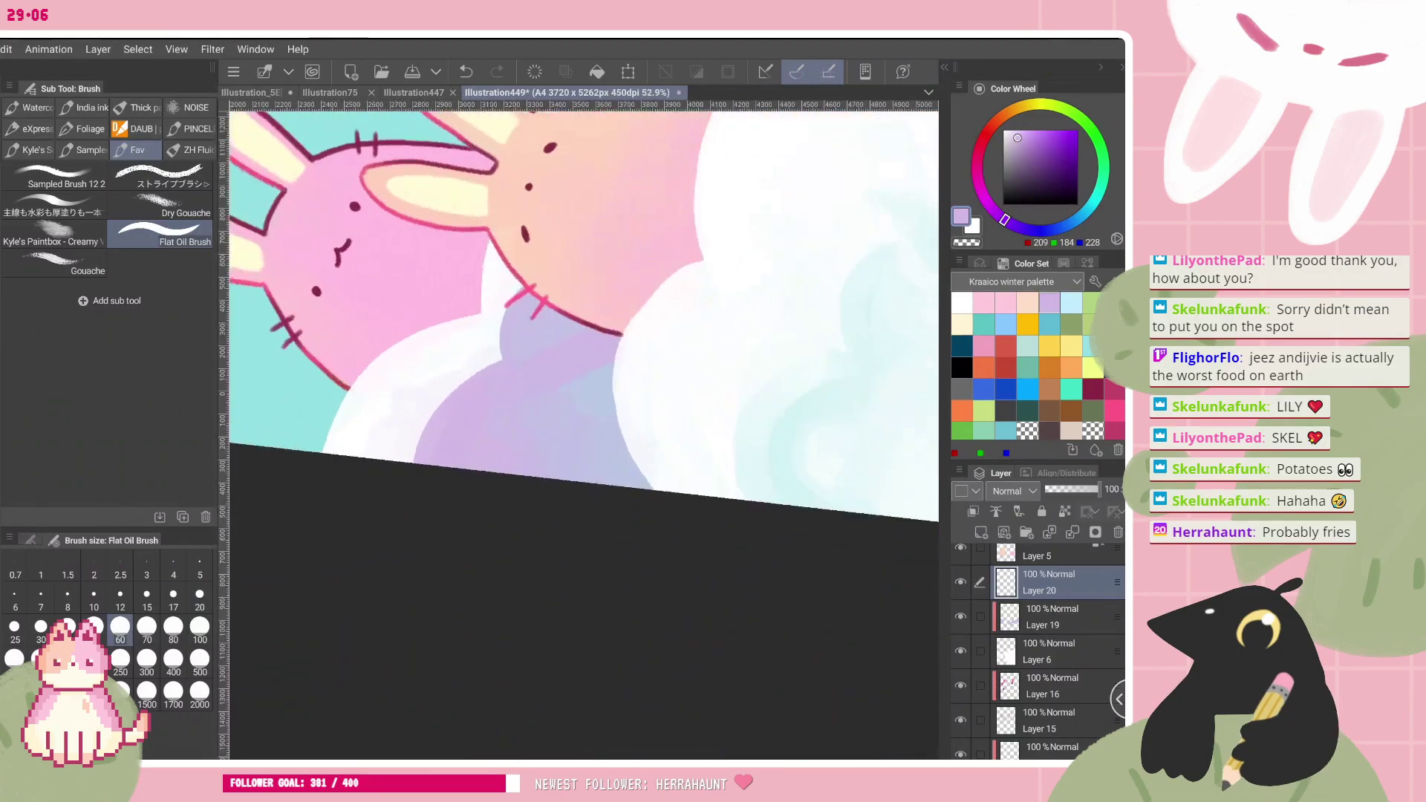
pyautogui.hotkey('ctrl', 'z')
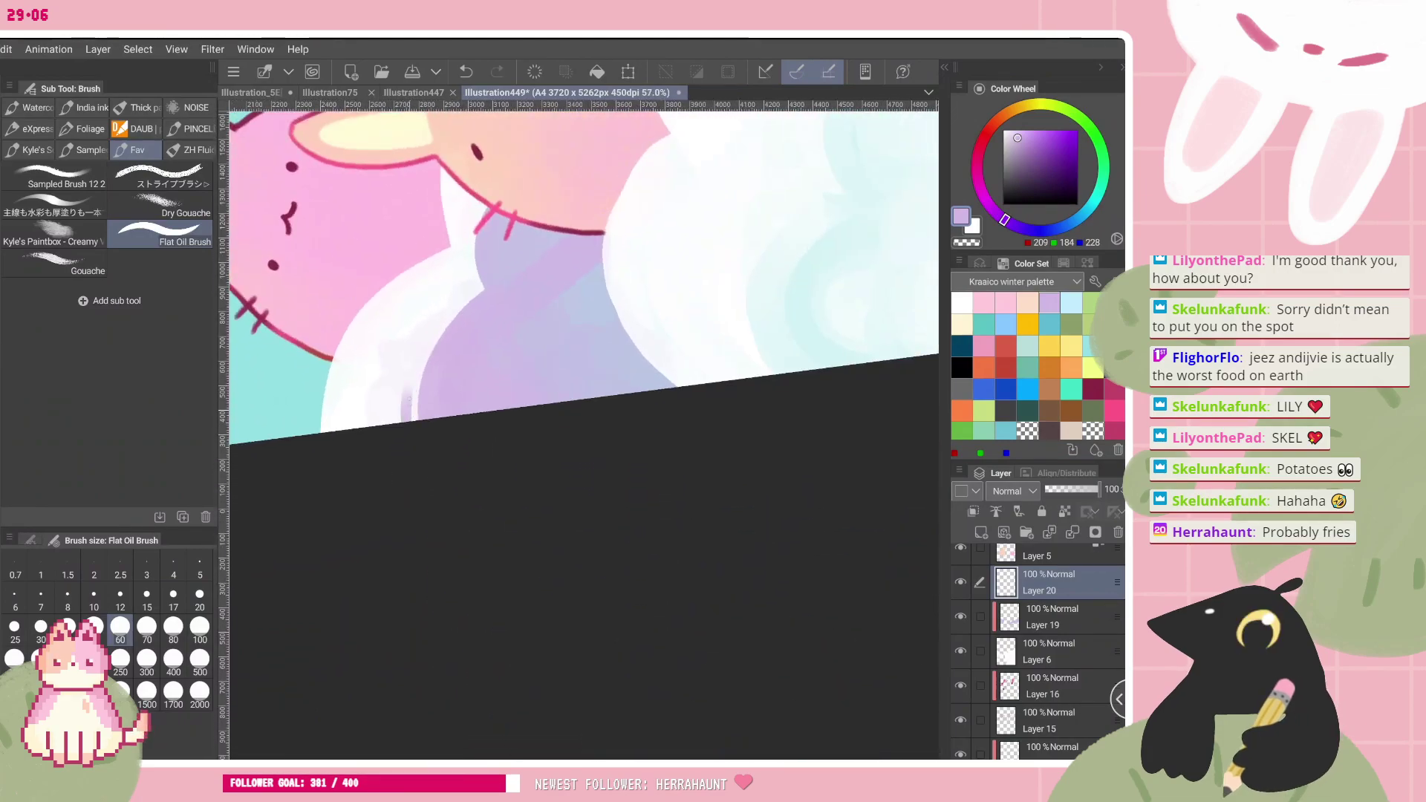
pyautogui.moveTo(395, 363); pyautogui.dragTo(389, 403)
pyautogui.moveTo(405, 382); pyautogui.dragTo(401, 415)
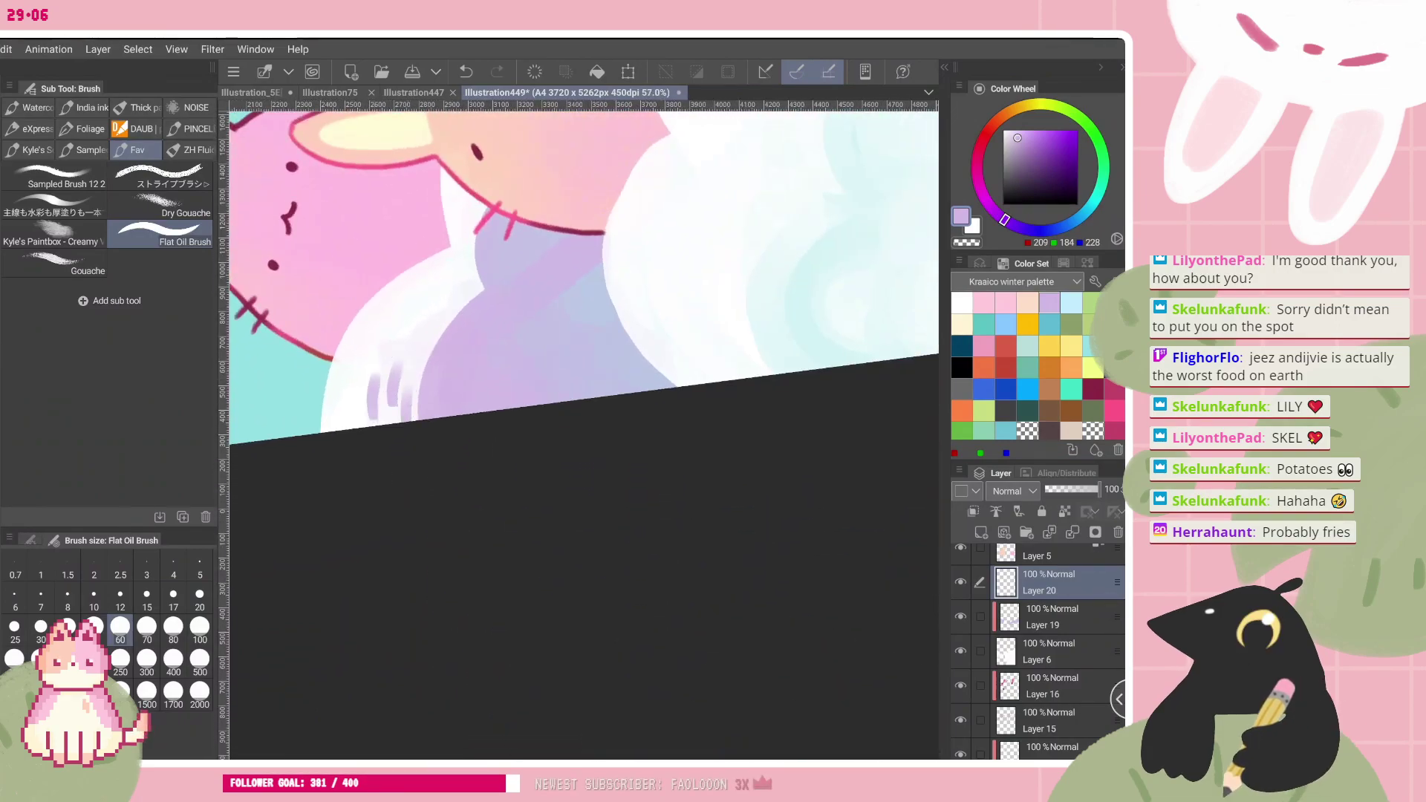
pyautogui.hotkey('ctrl', '0')
pyautogui.scroll(3, 583, 436)
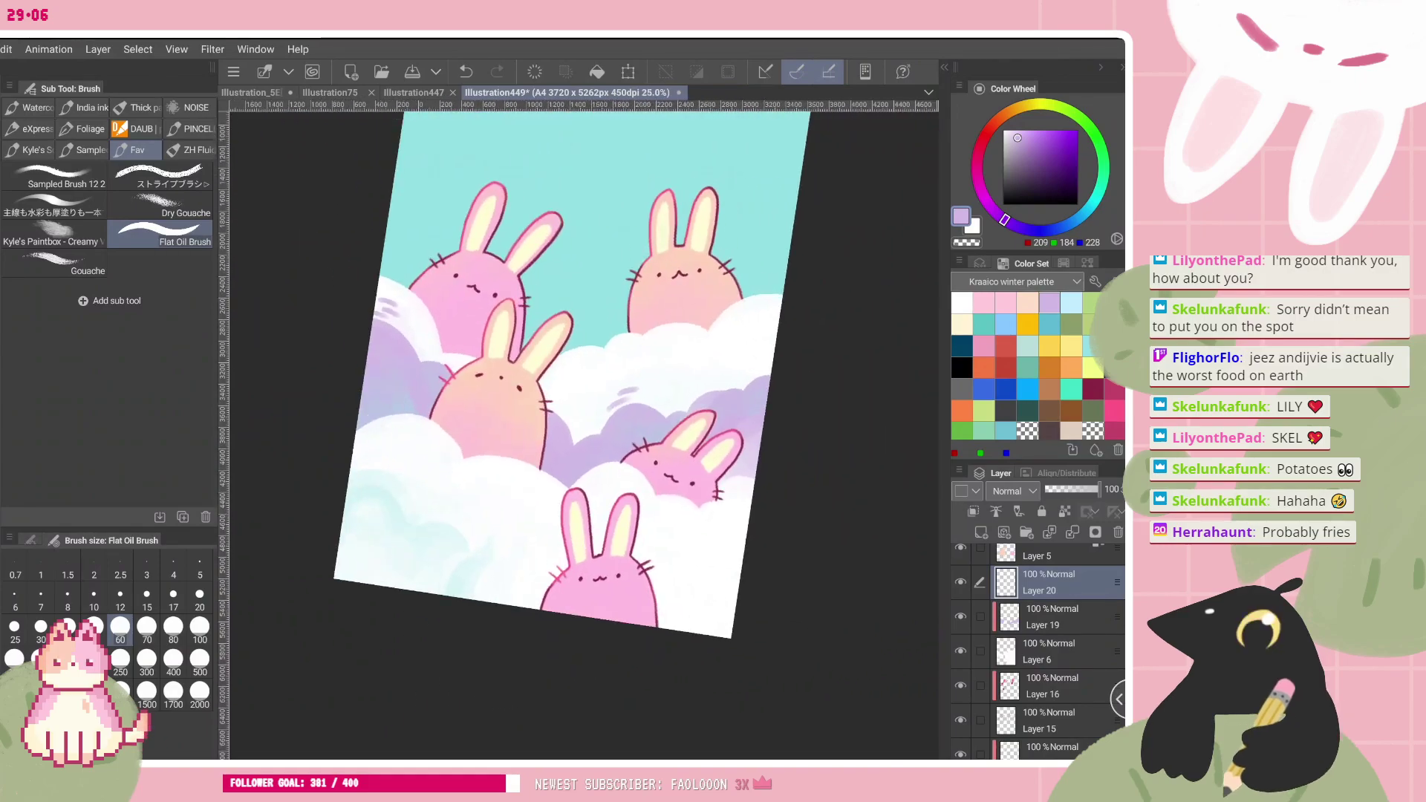
# - Try lavender accent strokes at brush size 80 on the white cloud at the canvas's right edge
pyautogui.click(173, 630)
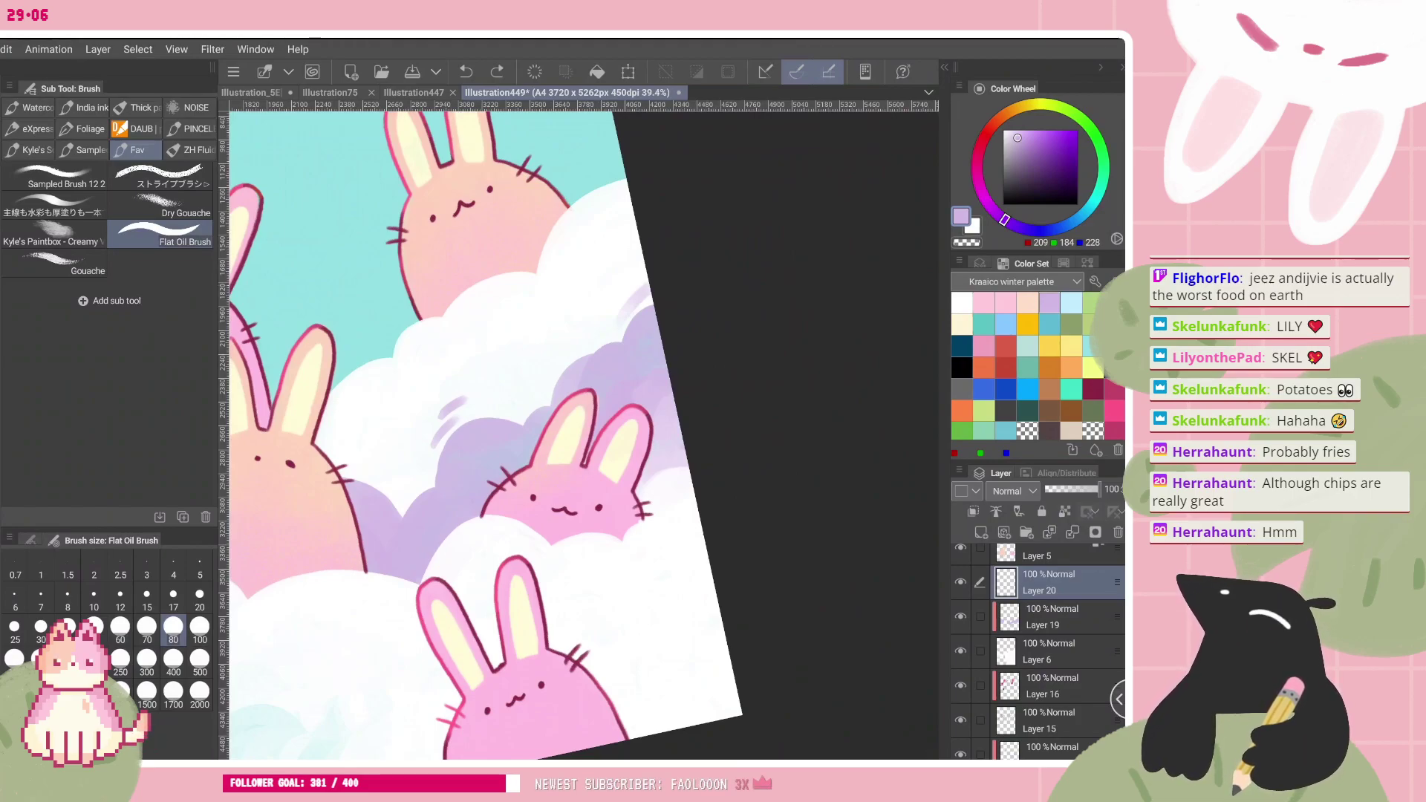
pyautogui.scroll(3, 631, 335)
pyautogui.hotkey('ctrl', 'z')
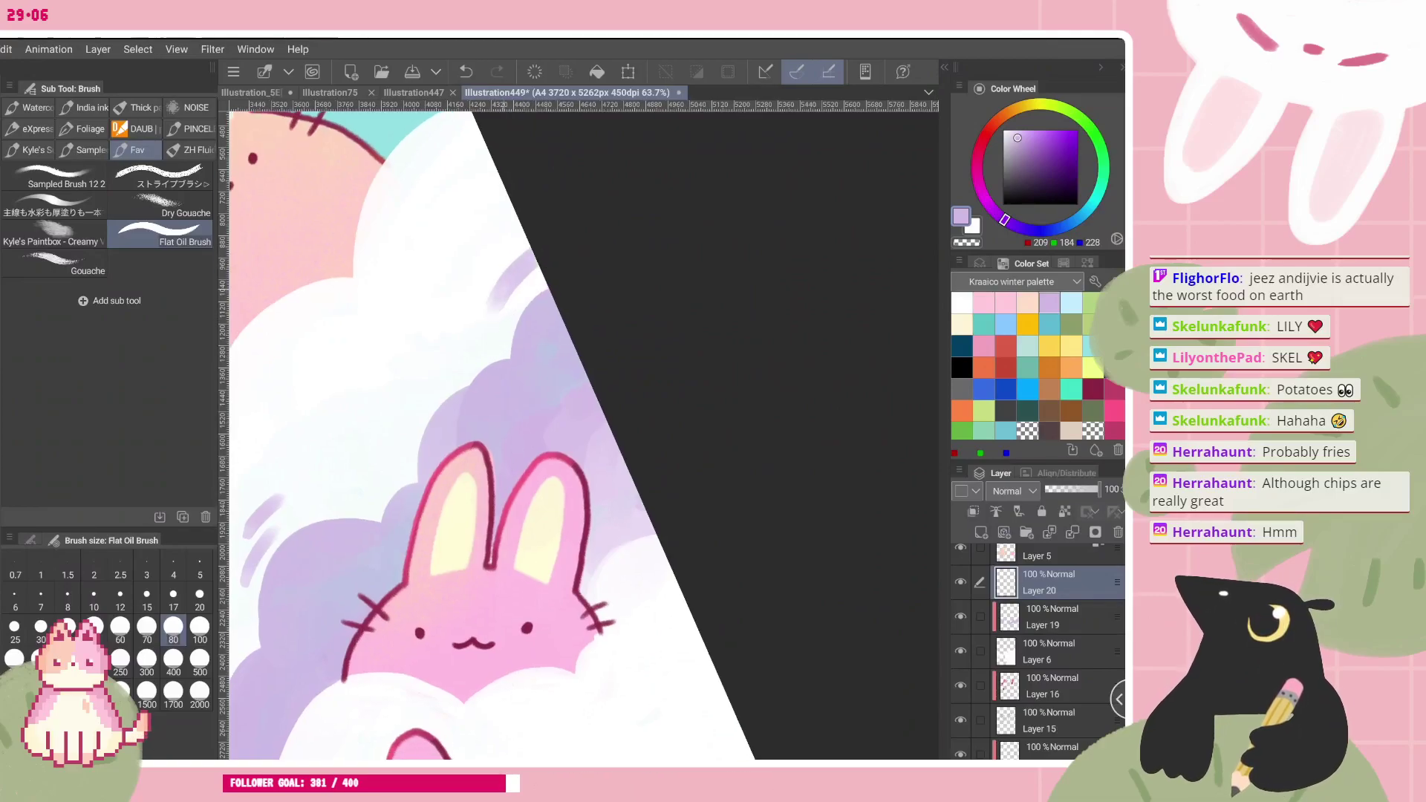
pyautogui.hotkey('ctrl', 'z')
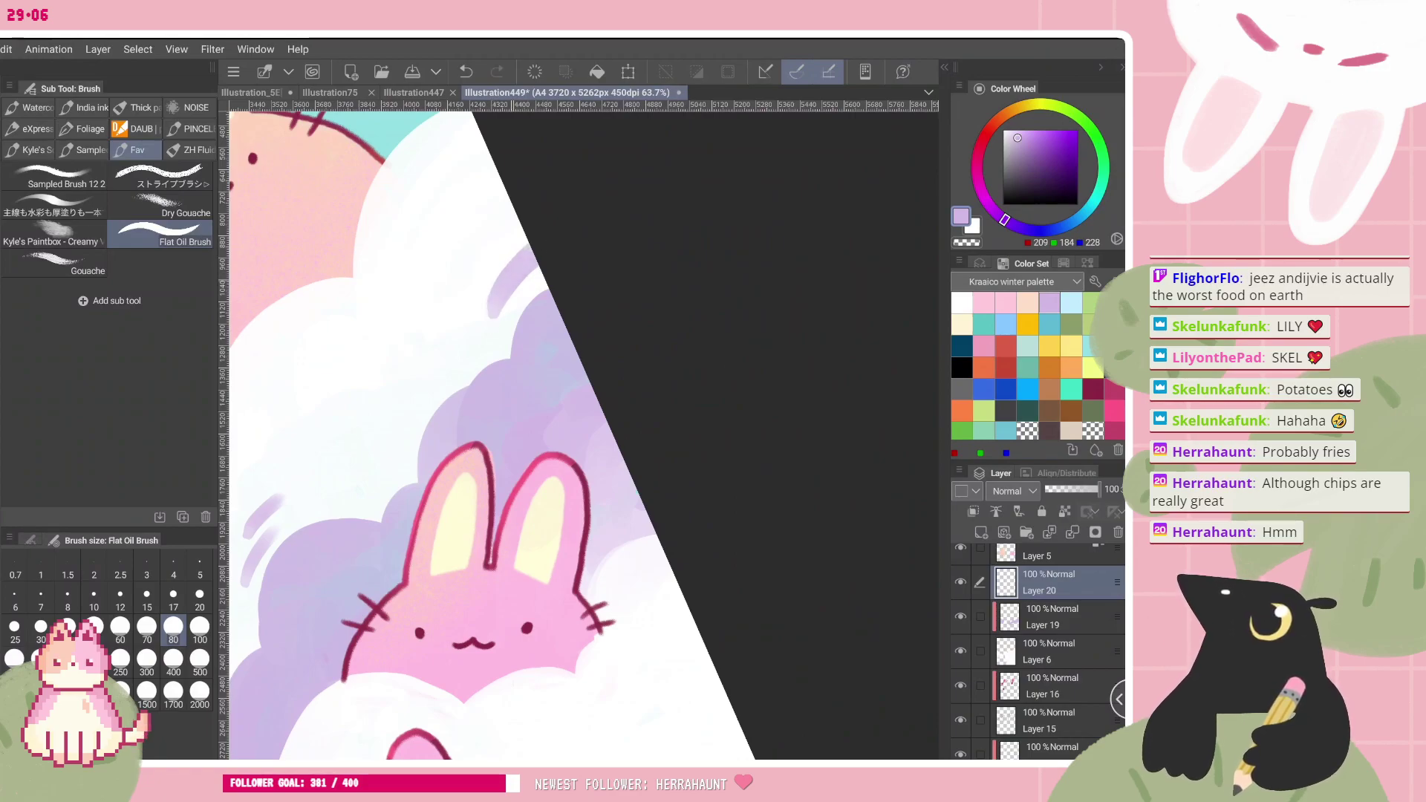
pyautogui.moveTo(522, 211); pyautogui.dragTo(484, 272)
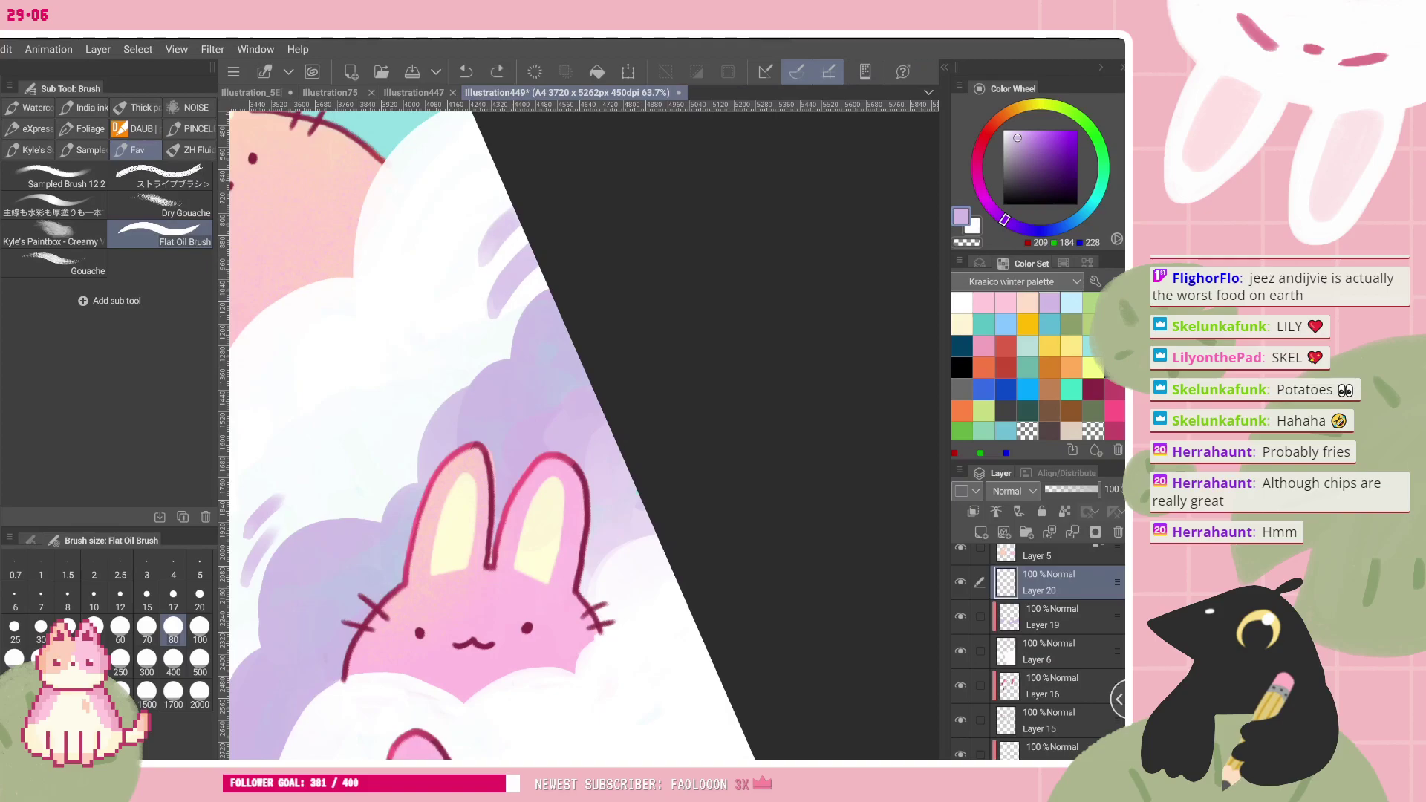
pyautogui.hotkey('ctrl', 'z')
pyautogui.hotkey('ctrl', 'z')
# - Set the Flat Oil Brush size to 15 and check the whole bunny illustration
pyautogui.click(146, 599)
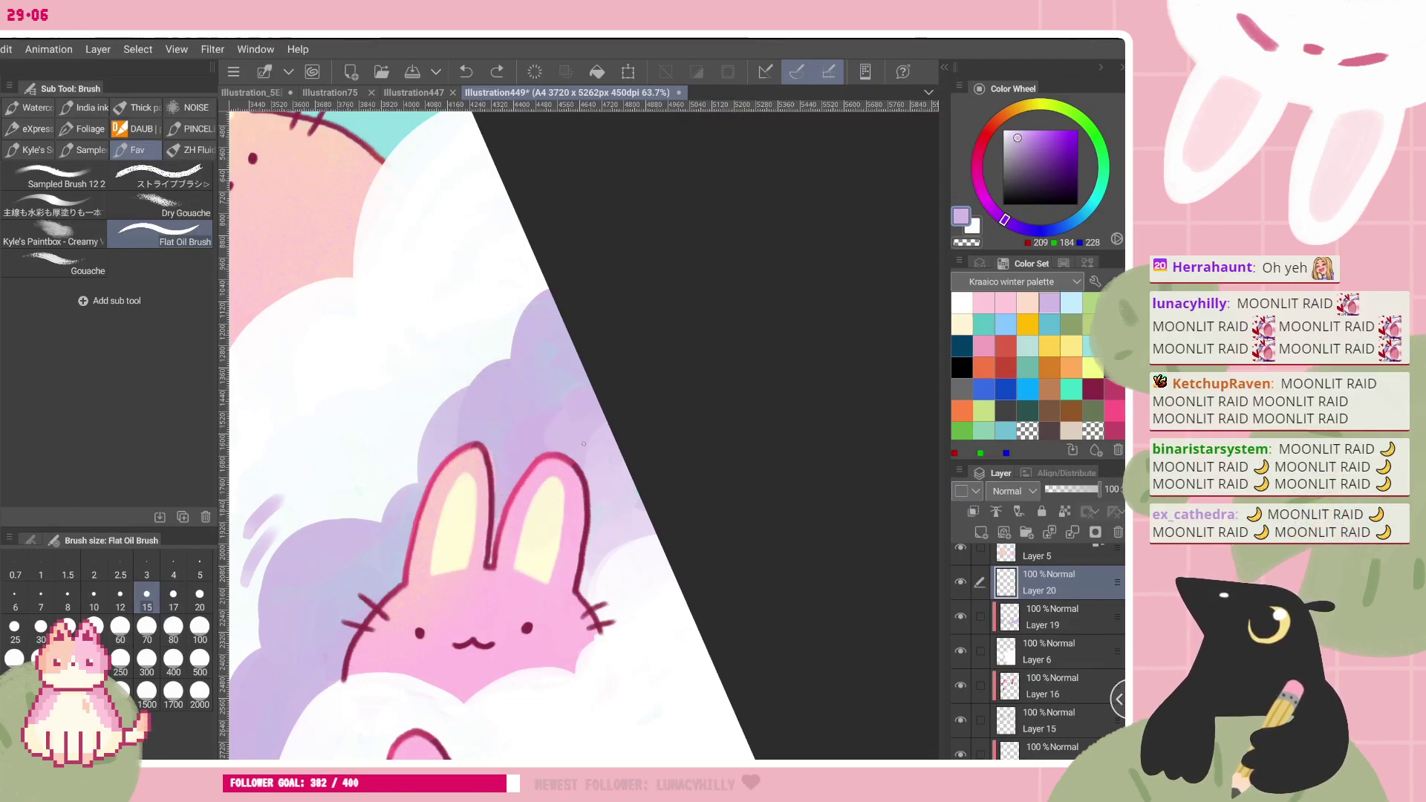
pyautogui.scroll(-5, 584, 443)
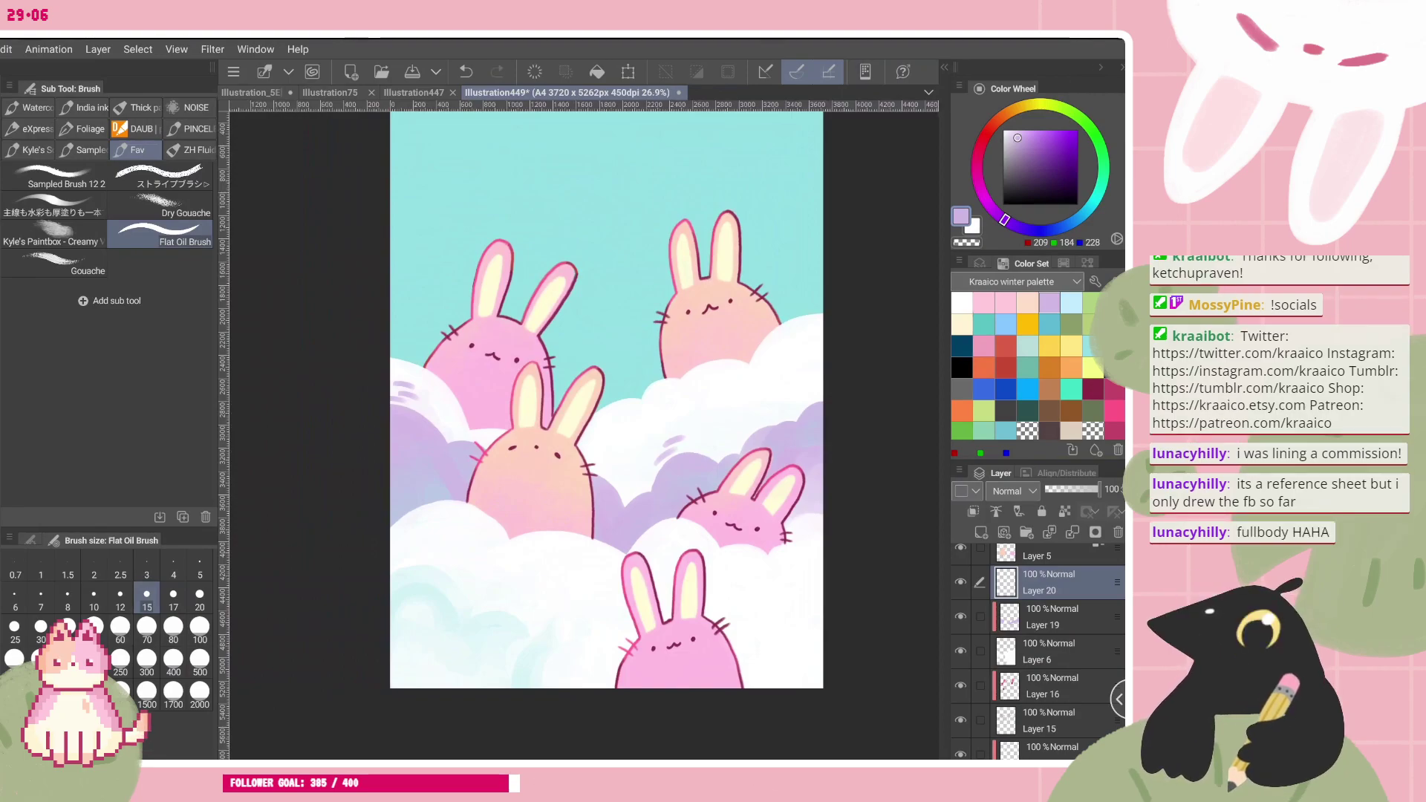
pyautogui.scroll(2, 772, 501)
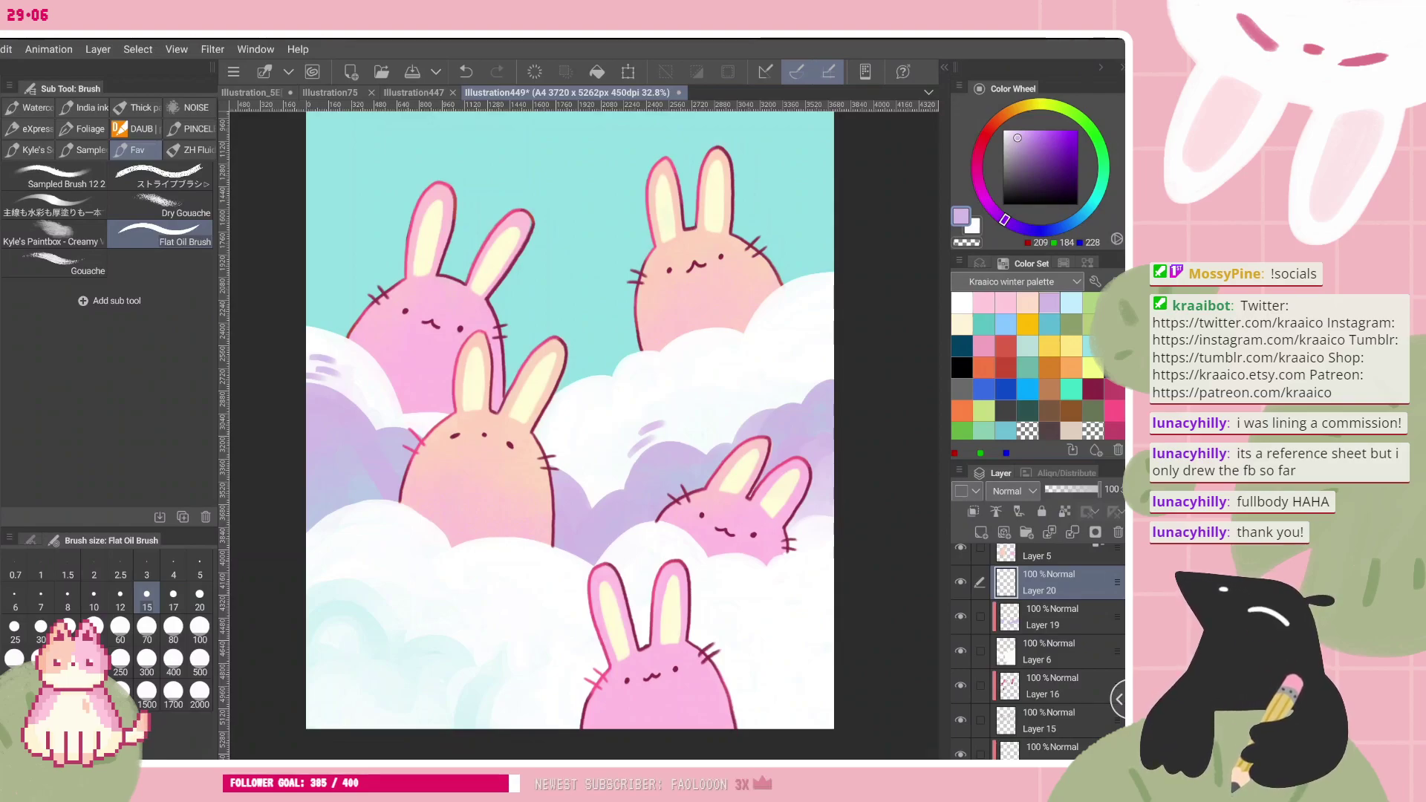
pyautogui.scroll(-2, 646, 579)
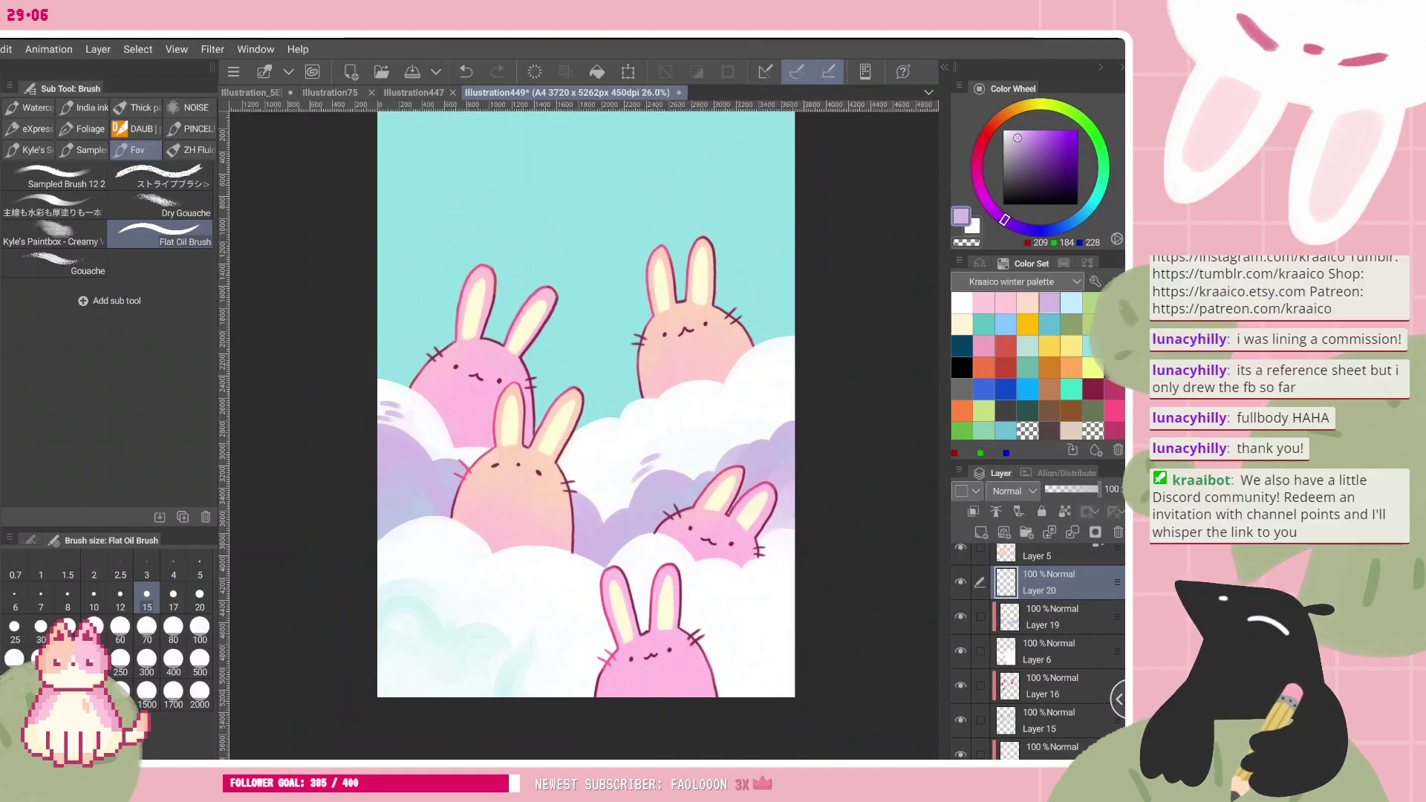
pyautogui.scroll(3, 858, 186)
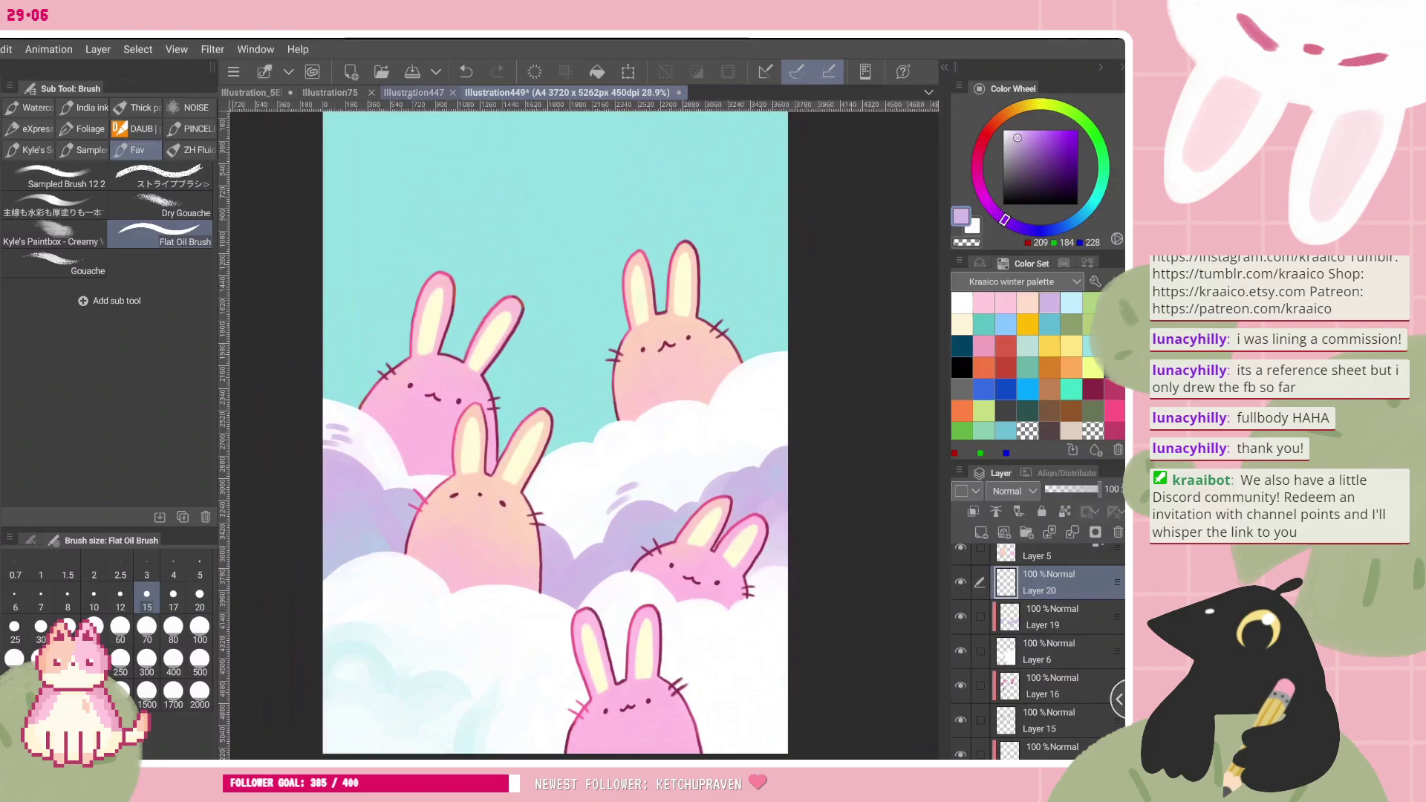
# - Switch to Illustration447 and look over the bird drawings
pyautogui.click(408, 94)
pyautogui.scroll(3, 562, 431)
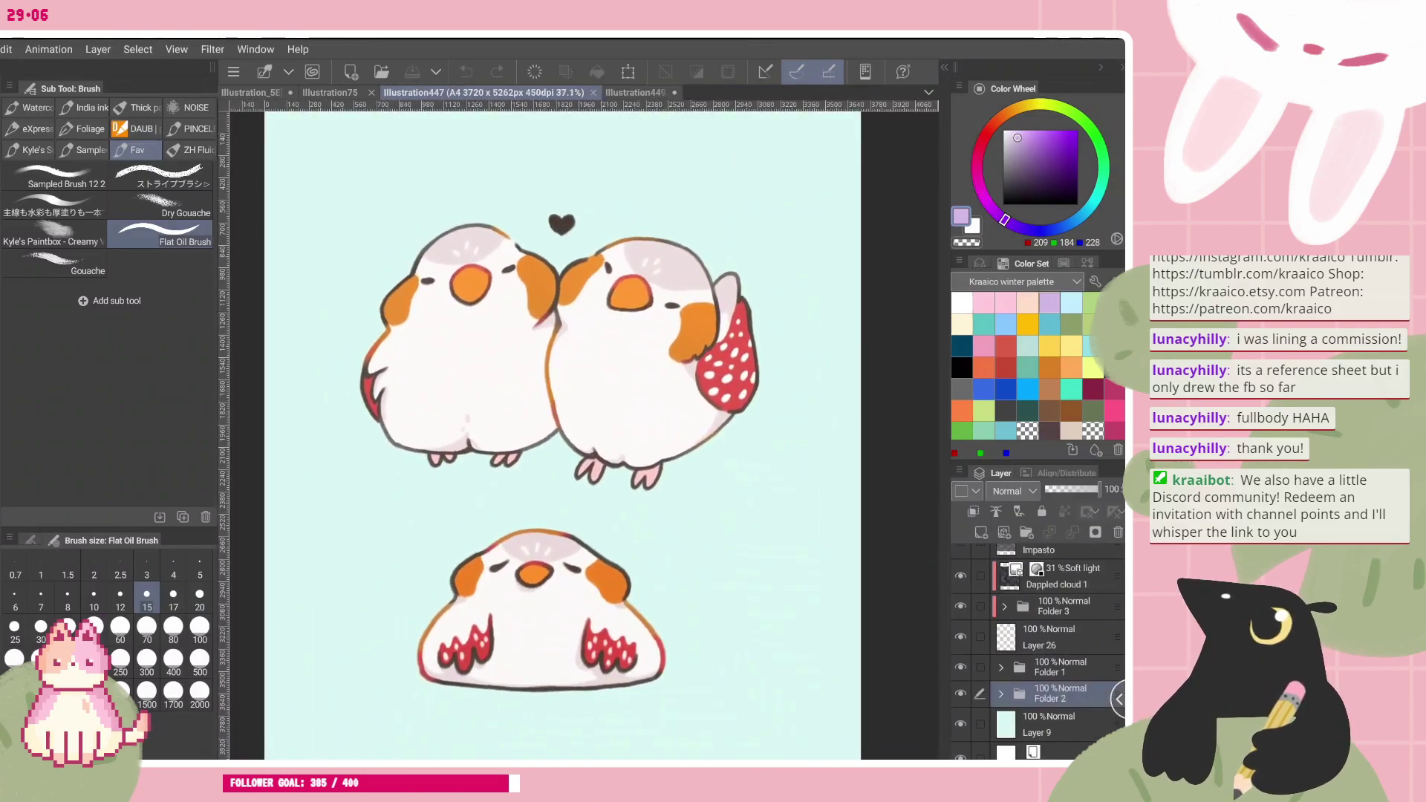
pyautogui.scroll(-1, 562, 431)
pyautogui.scroll(1, 562, 431)
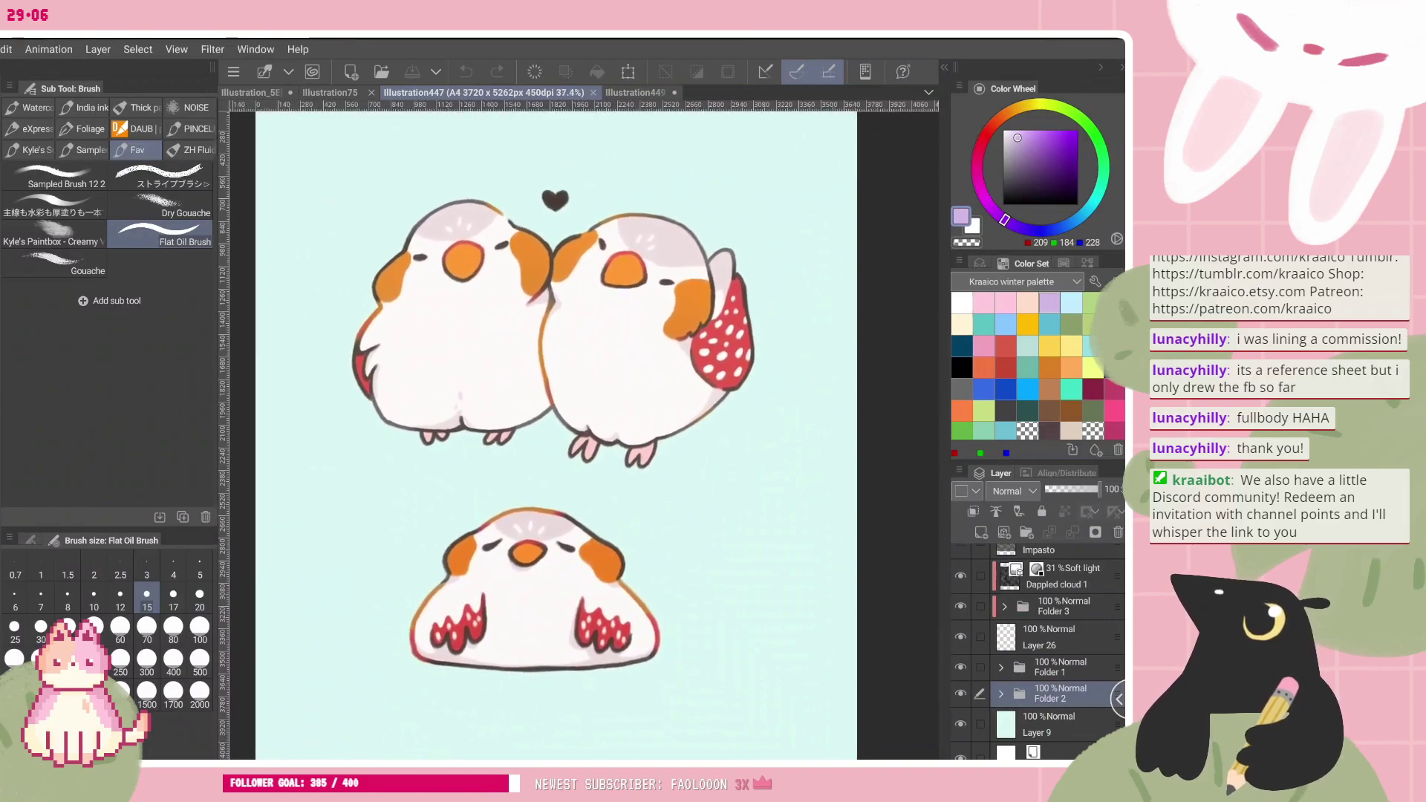
pyautogui.scroll(-1, 562, 431)
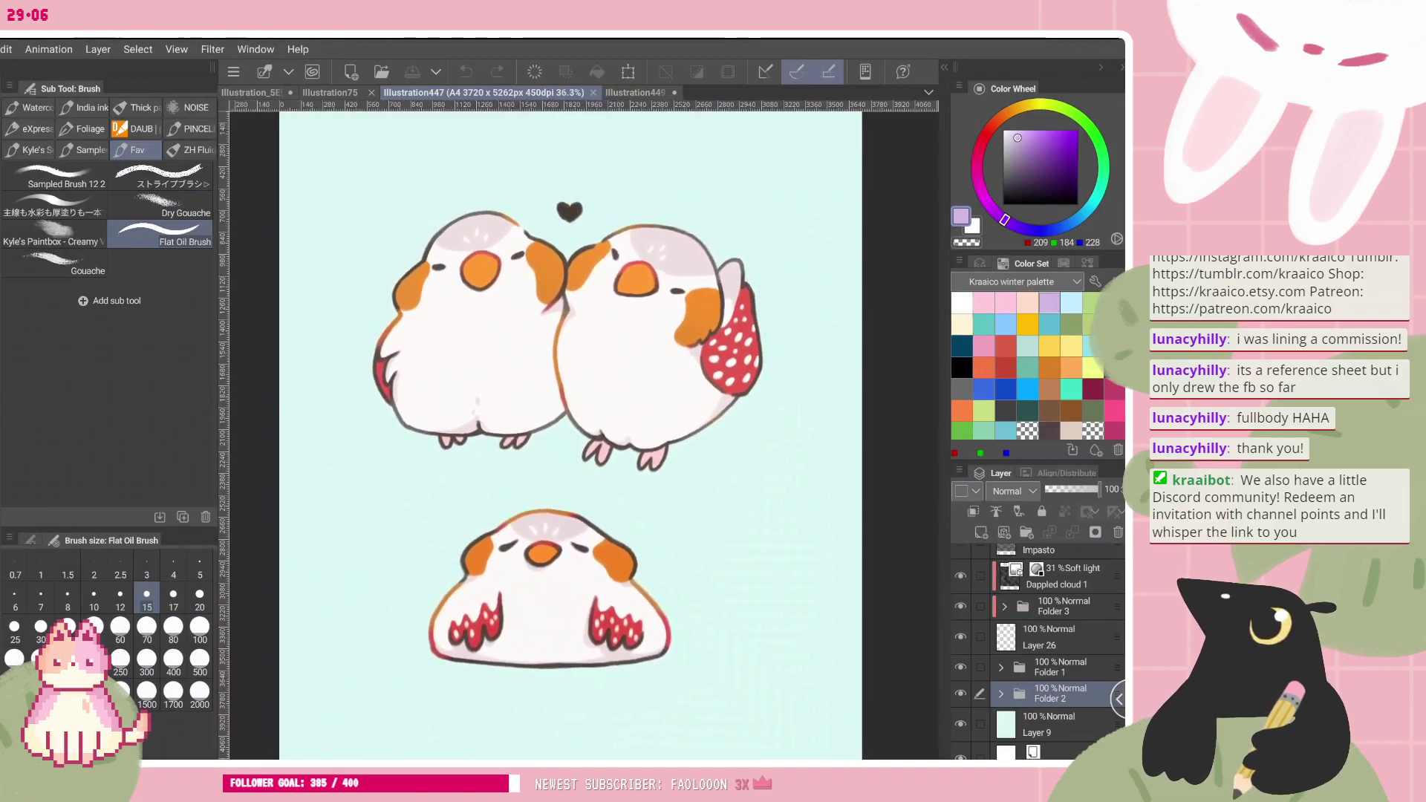
# - Switch to Illustration75 and look over the food cart scene with the pink trees
pyautogui.click(330, 92)
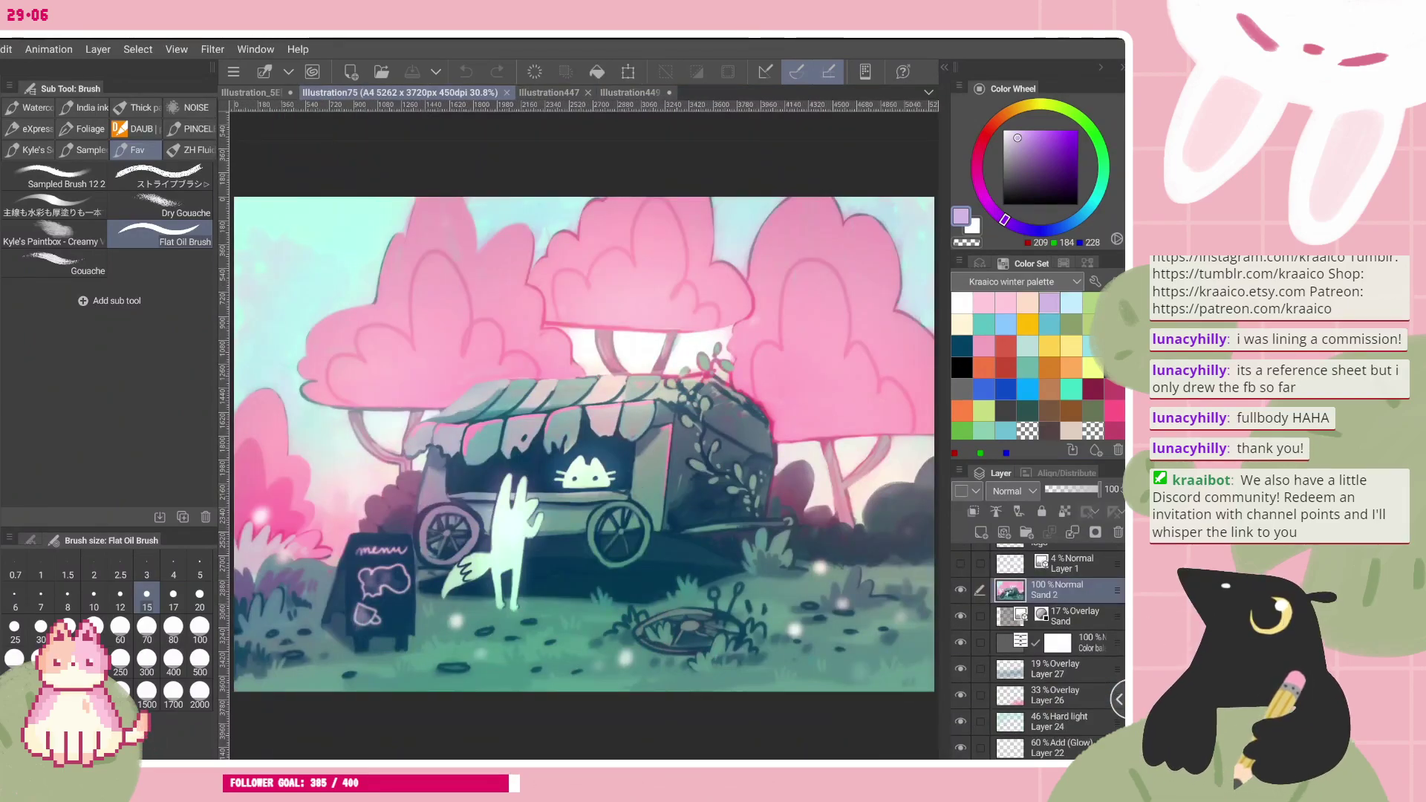
pyautogui.scroll(3, 758, 605)
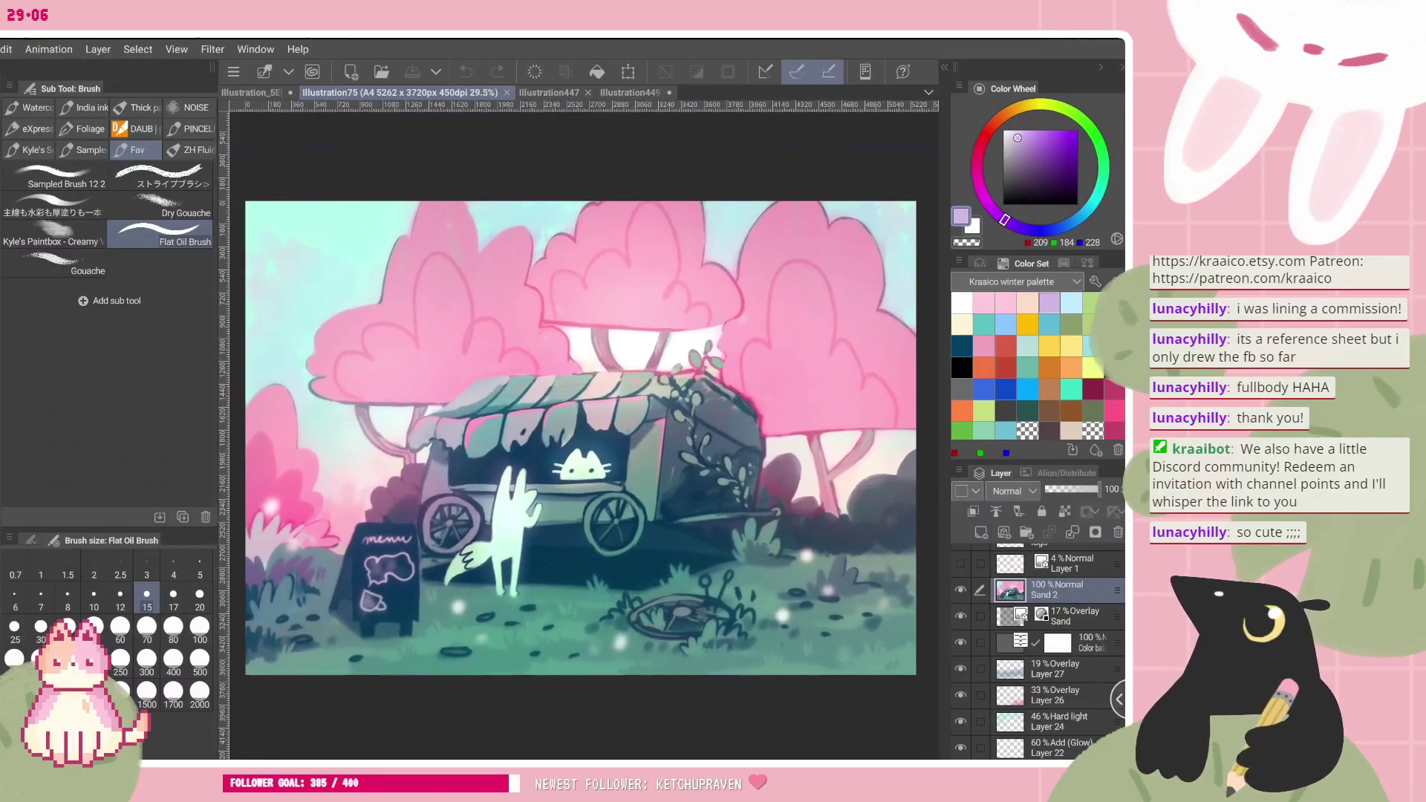
pyautogui.scroll(-1, 819, 522)
pyautogui.scroll(1, 824, 564)
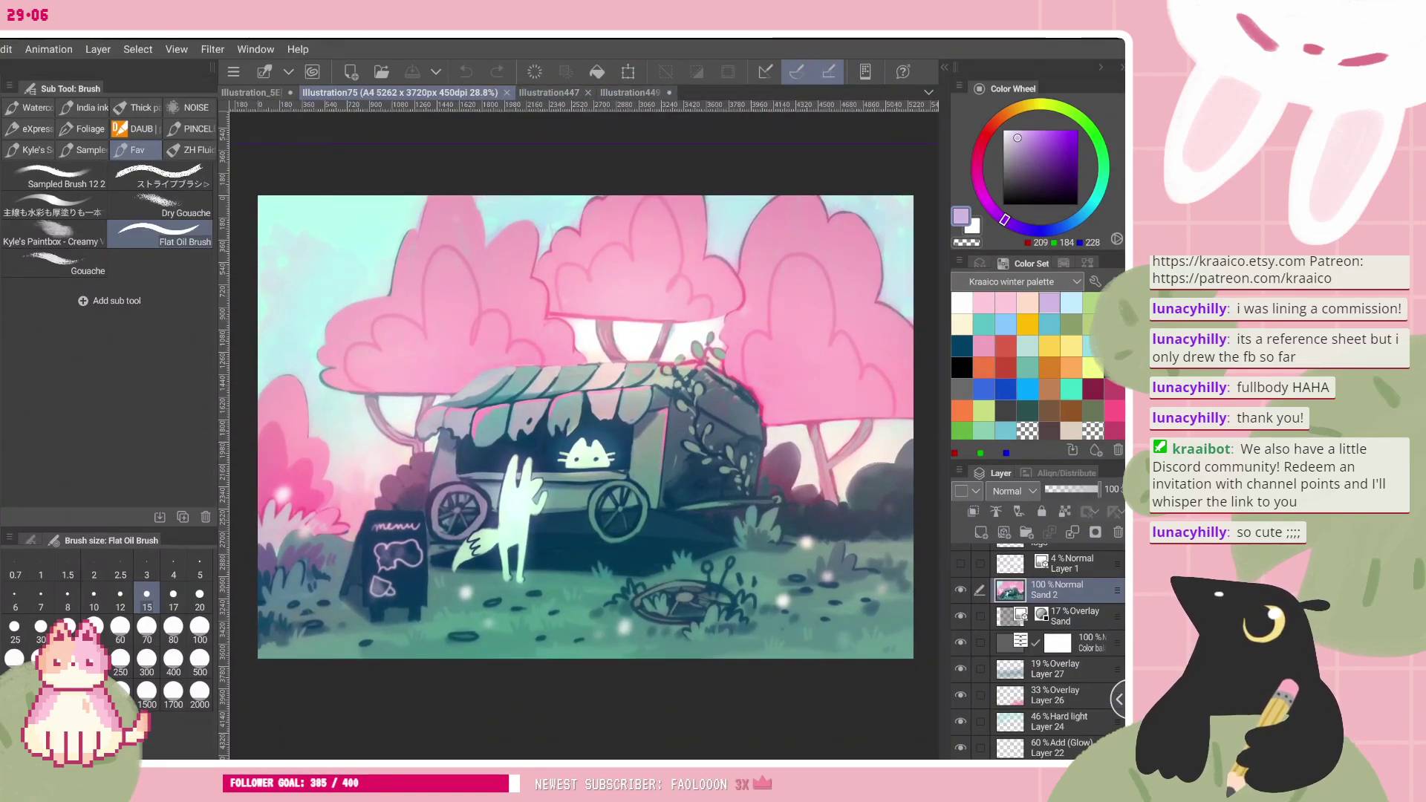
# - Return to Illustration449 and look over the bunnies and cloud shading
pyautogui.click(620, 93)
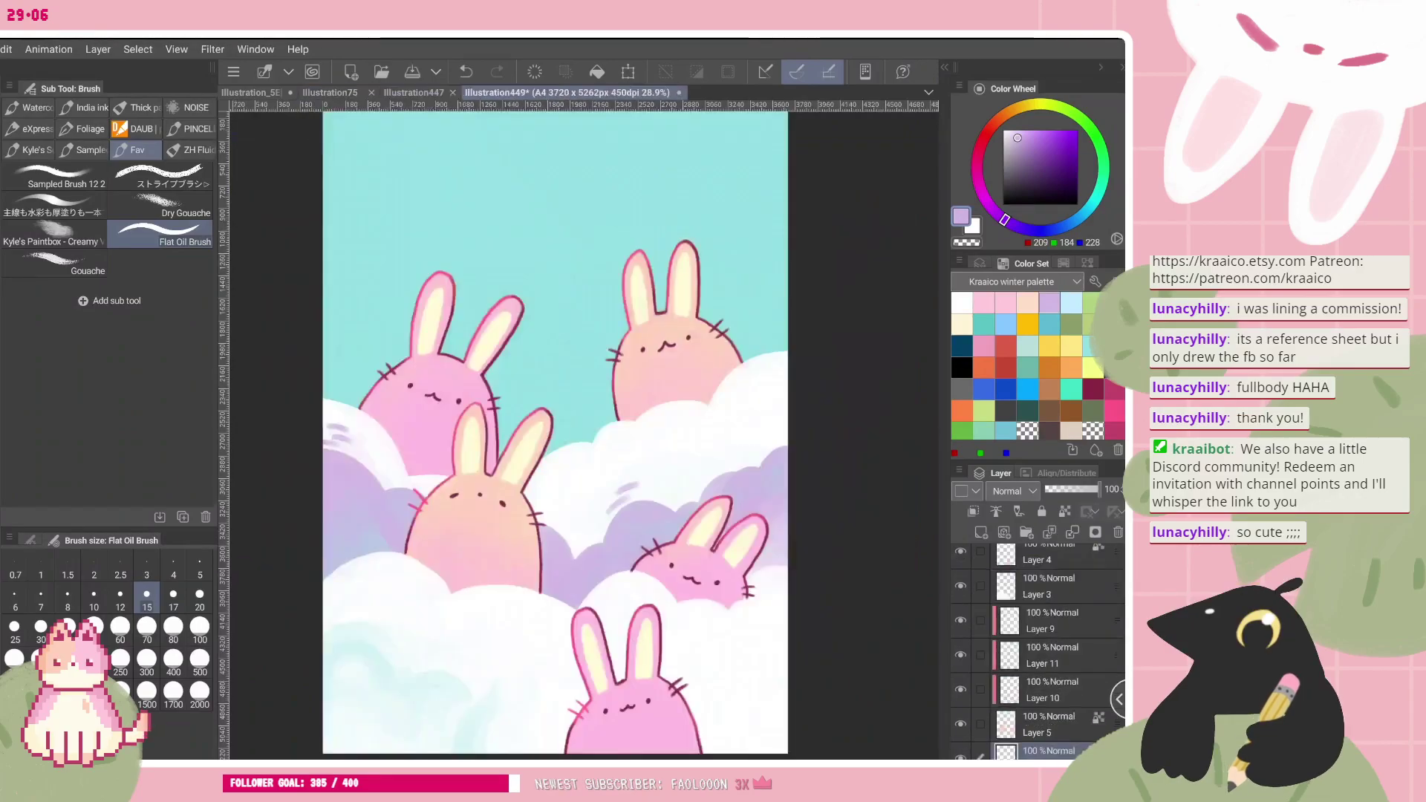
pyautogui.scroll(-2, 584, 435)
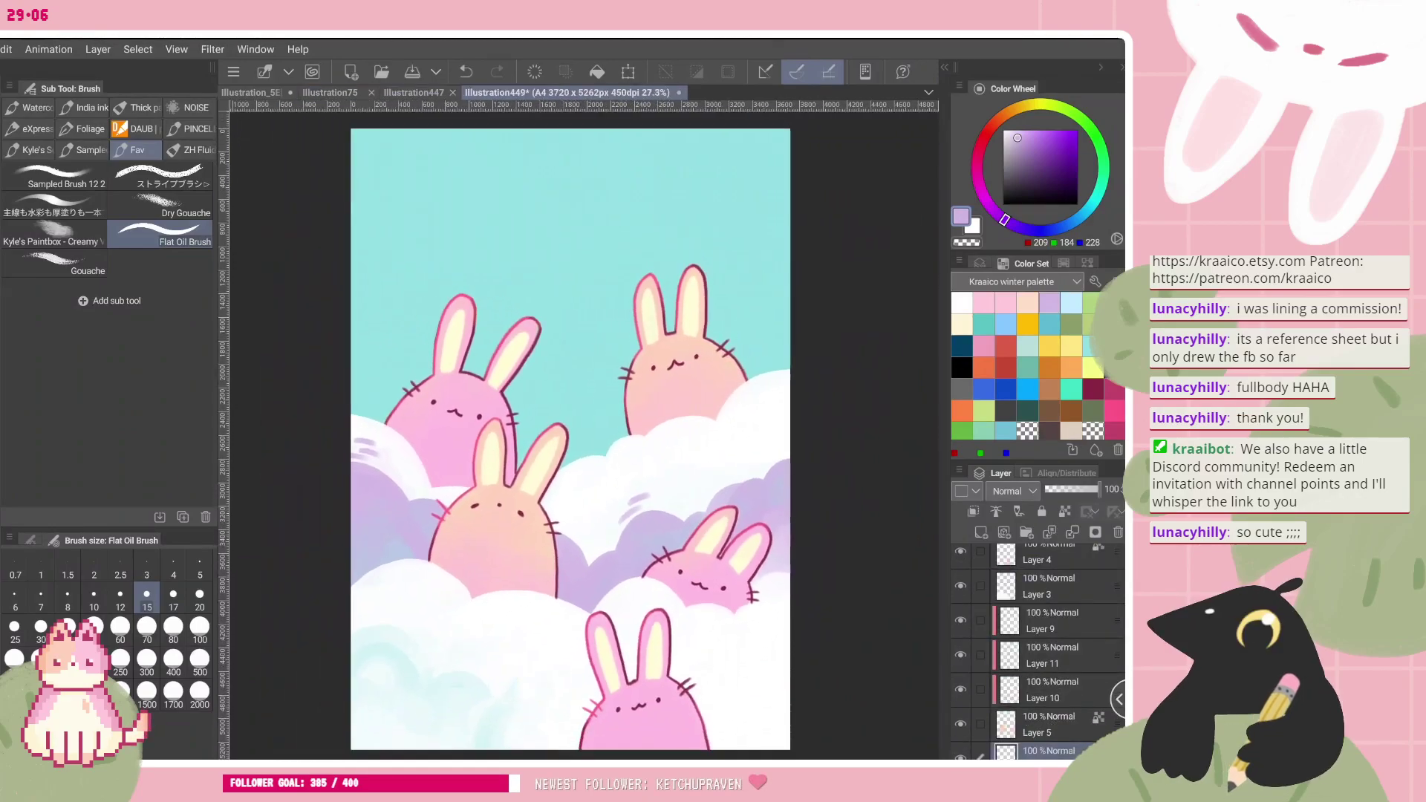
pyautogui.moveTo(571, 438); pyautogui.dragTo(561, 426)
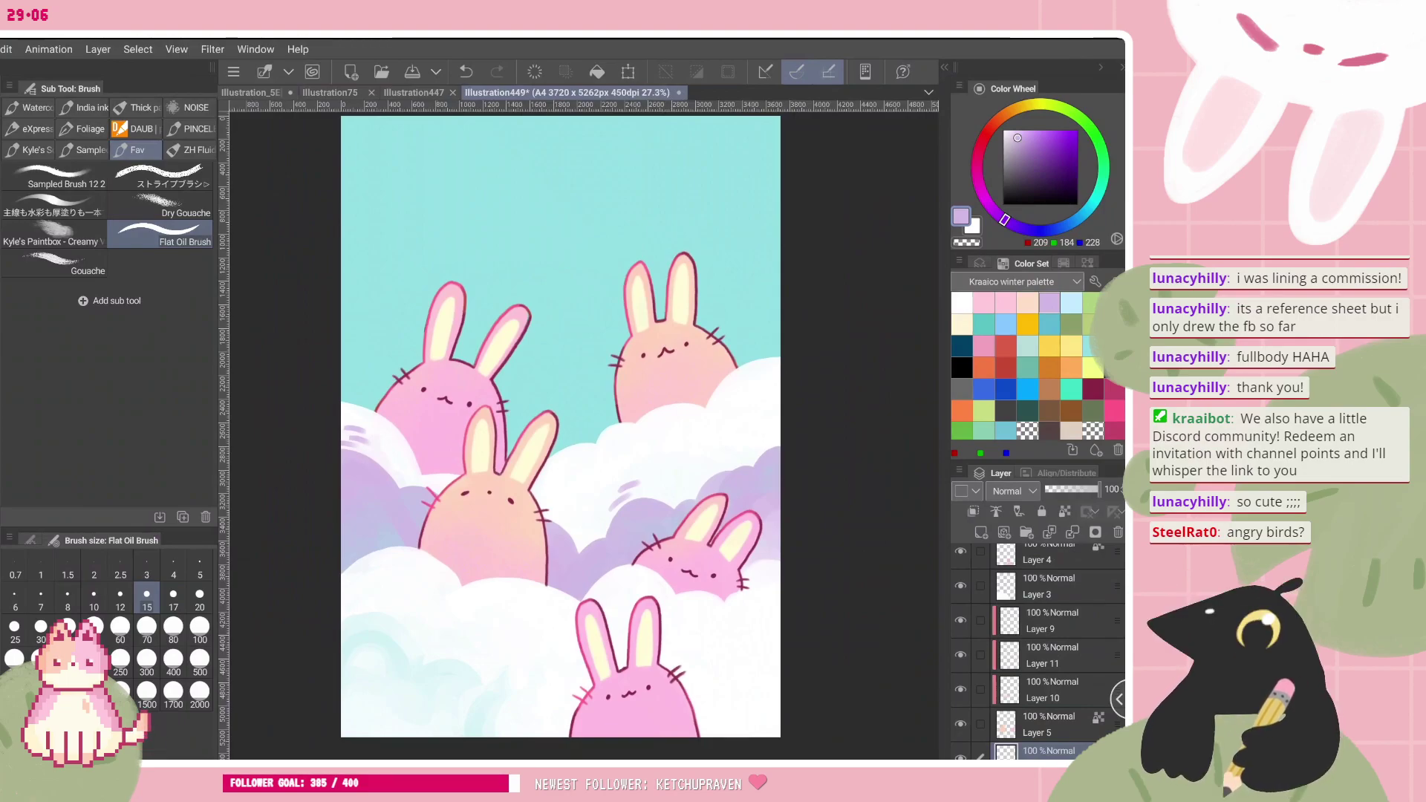
pyautogui.scroll(1, 696, 630)
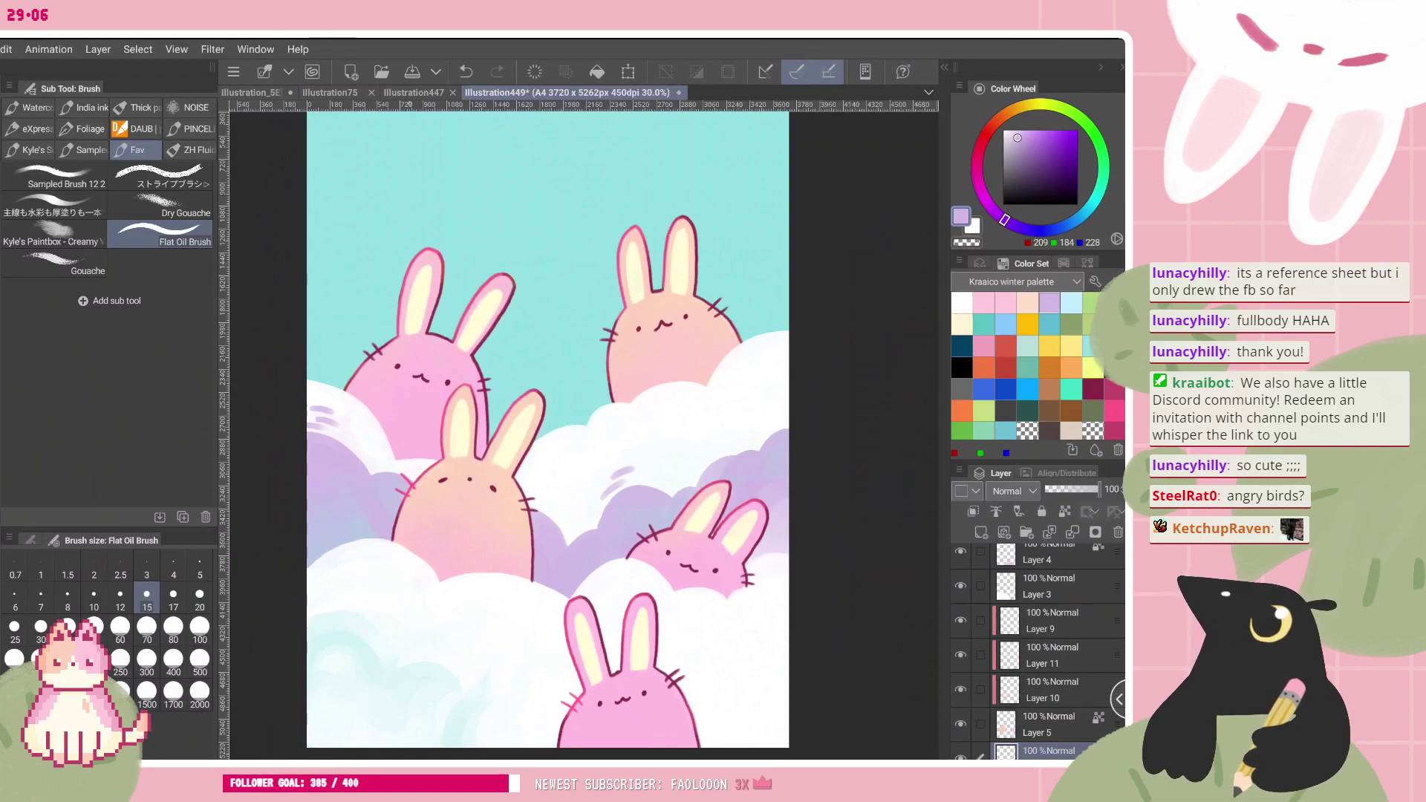
# - View the birds in Illustration447 once more, and return to the bunny illustration
pyautogui.click(414, 93)
pyautogui.scroll(2, 704, 216)
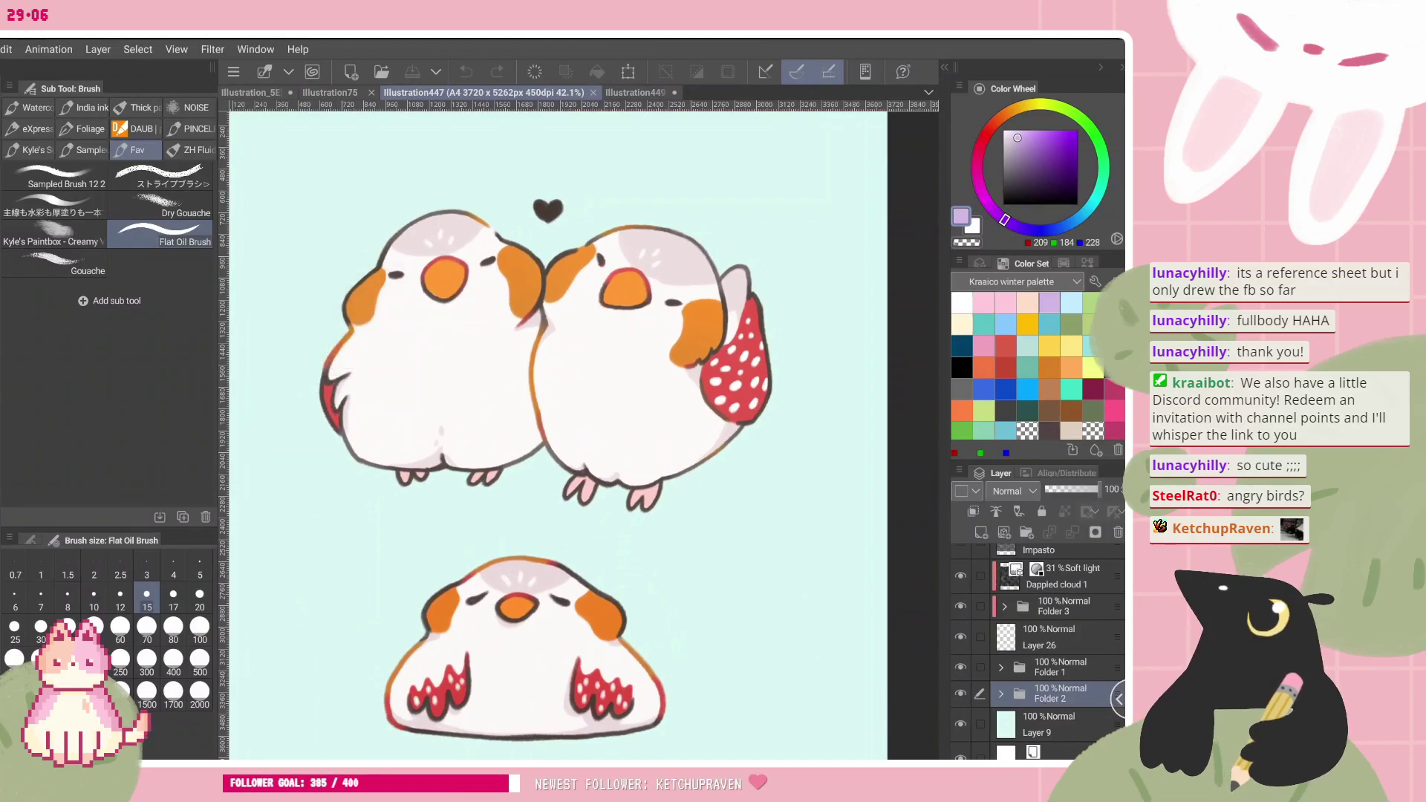
pyautogui.click(636, 93)
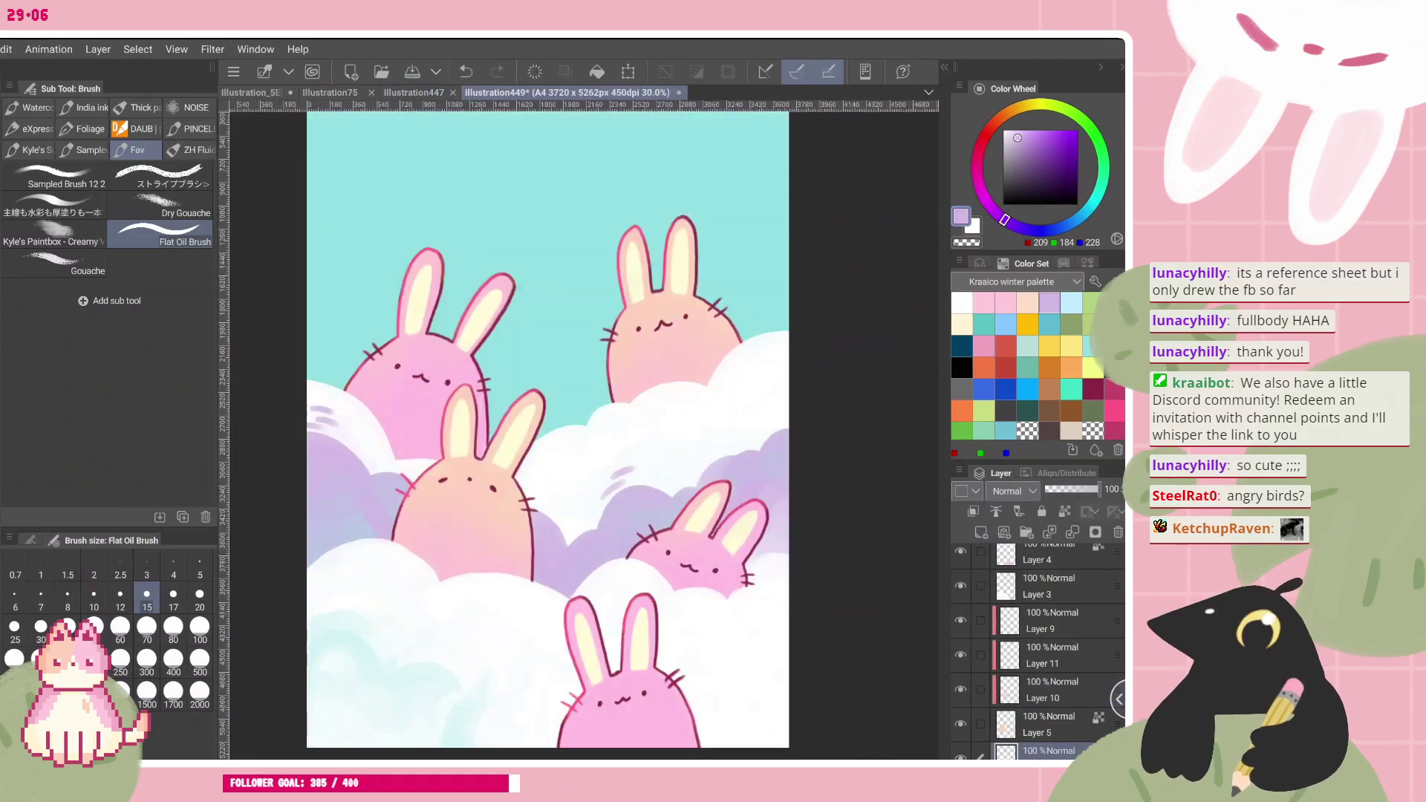
pyautogui.scroll(-1, 620, 413)
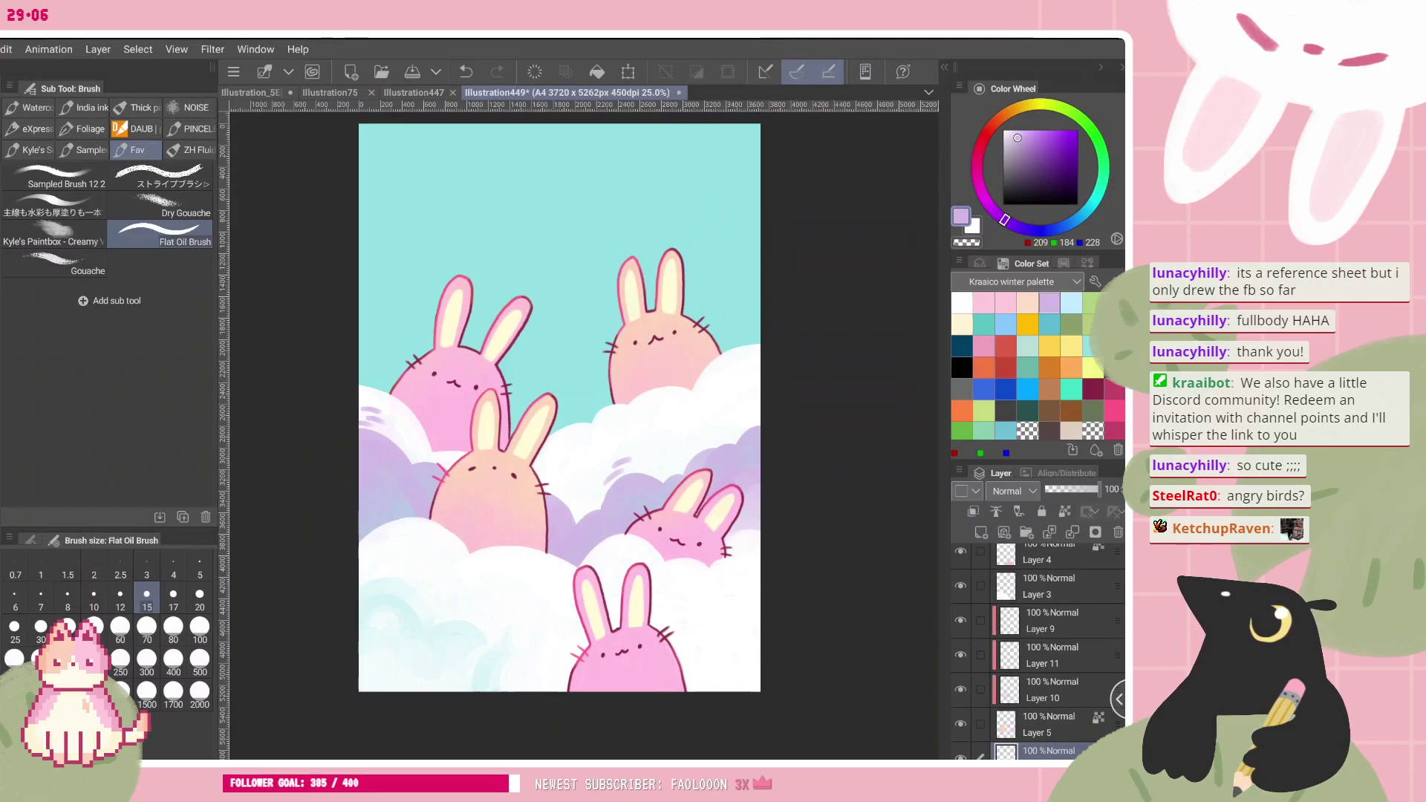
pyautogui.scroll(1, 645, 349)
pyautogui.scroll(1, 645, 357)
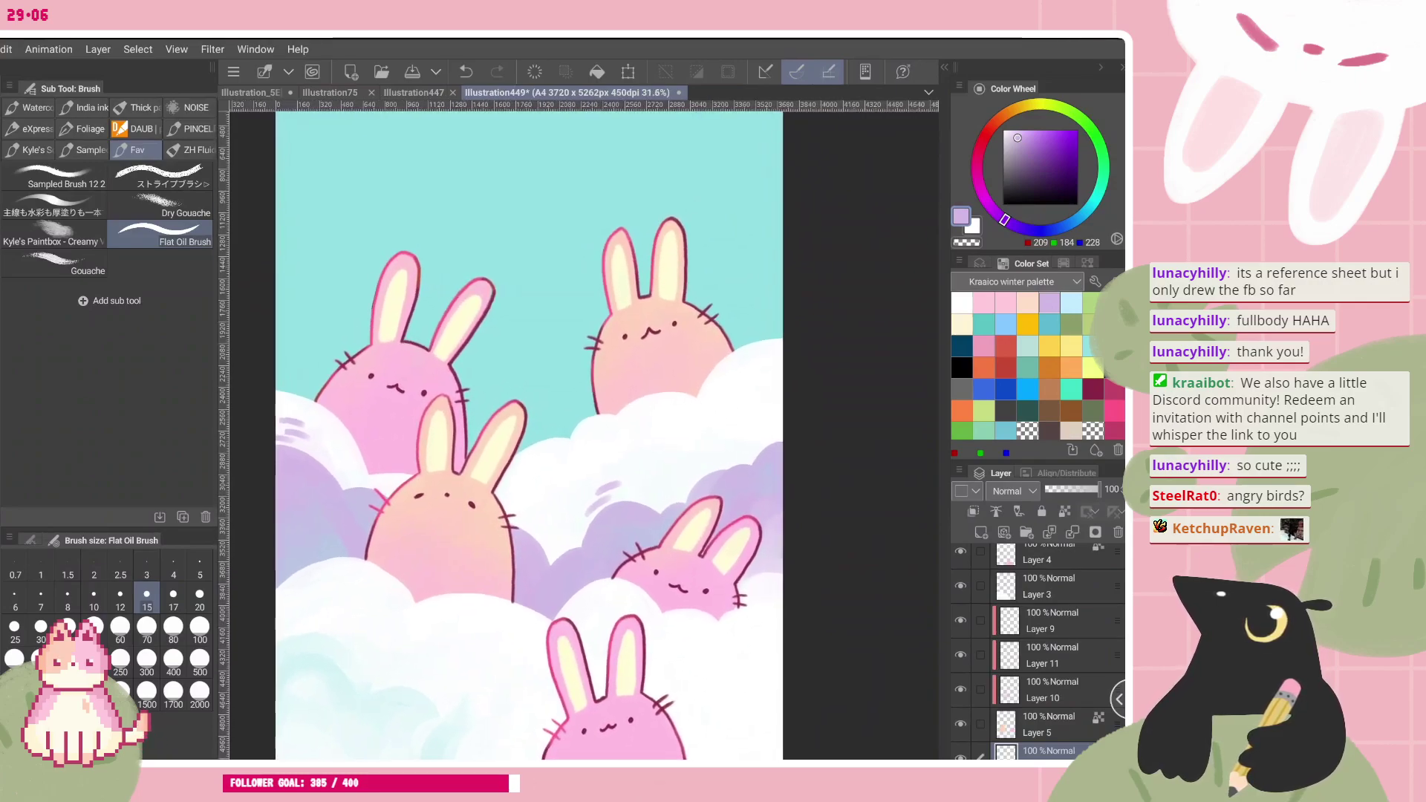
# - Add a new layer directly above the teal sky layer, Layer 1, beneath the bunnies and white clouds
pyautogui.scroll(-1, 526, 435)
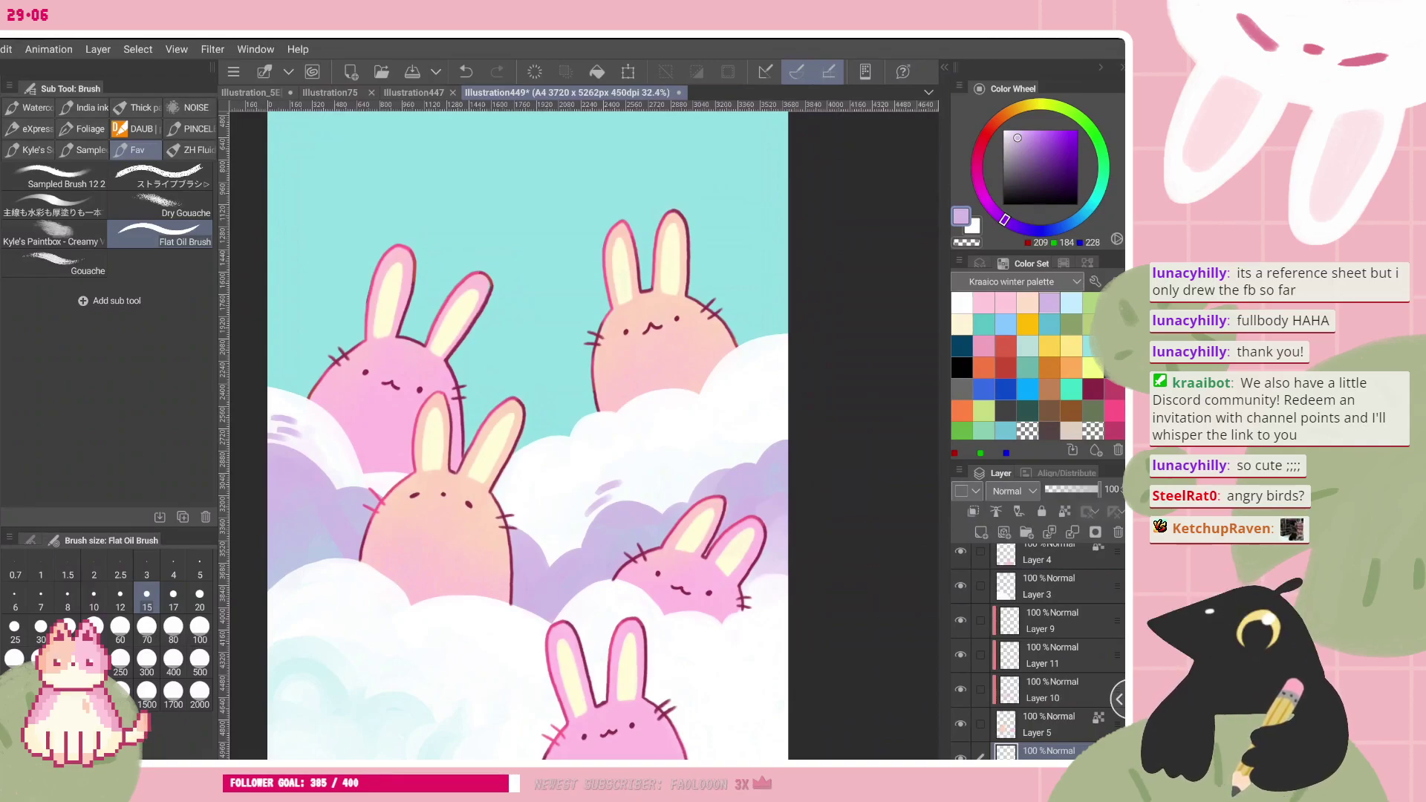
pyautogui.scroll(-1, 594, 314)
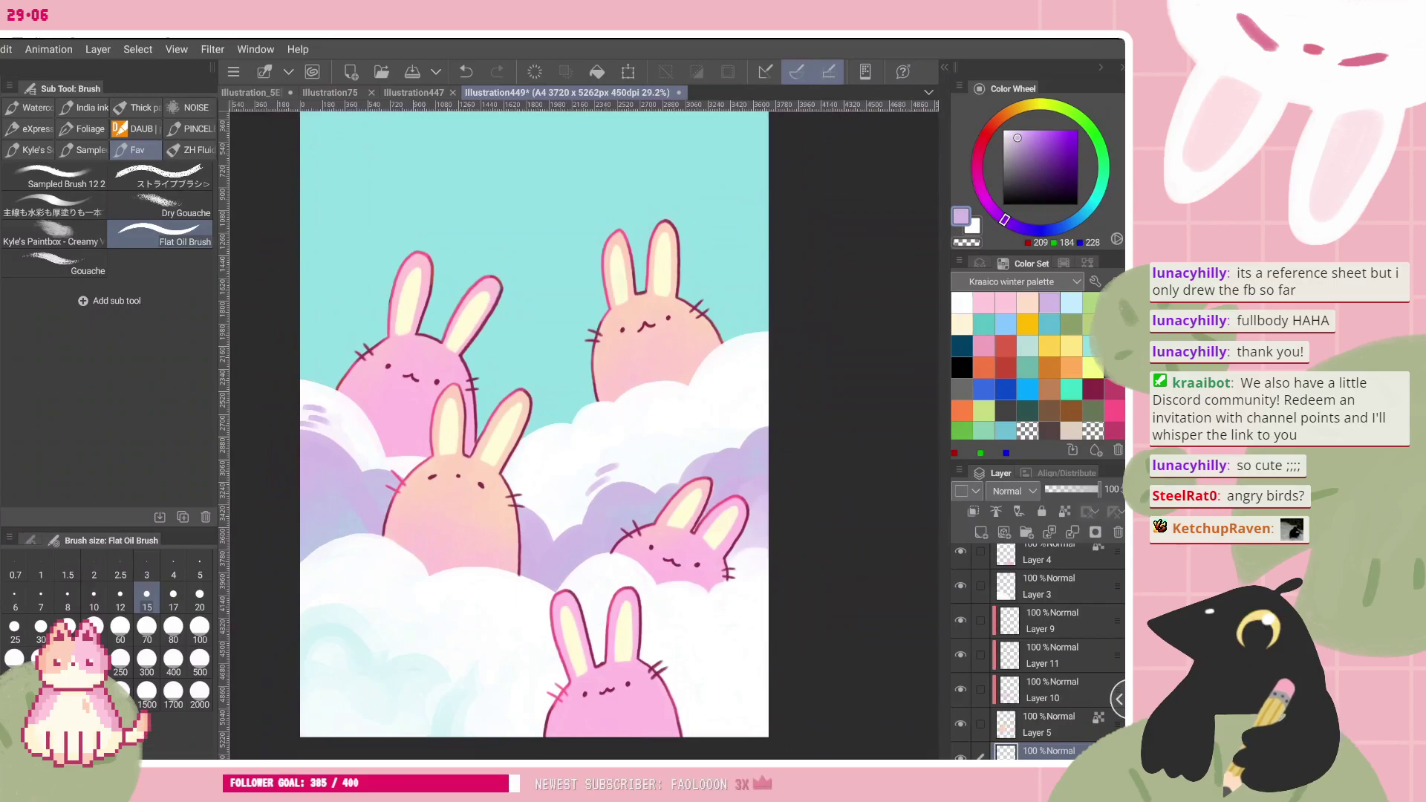
pyautogui.scroll(-2, 591, 312)
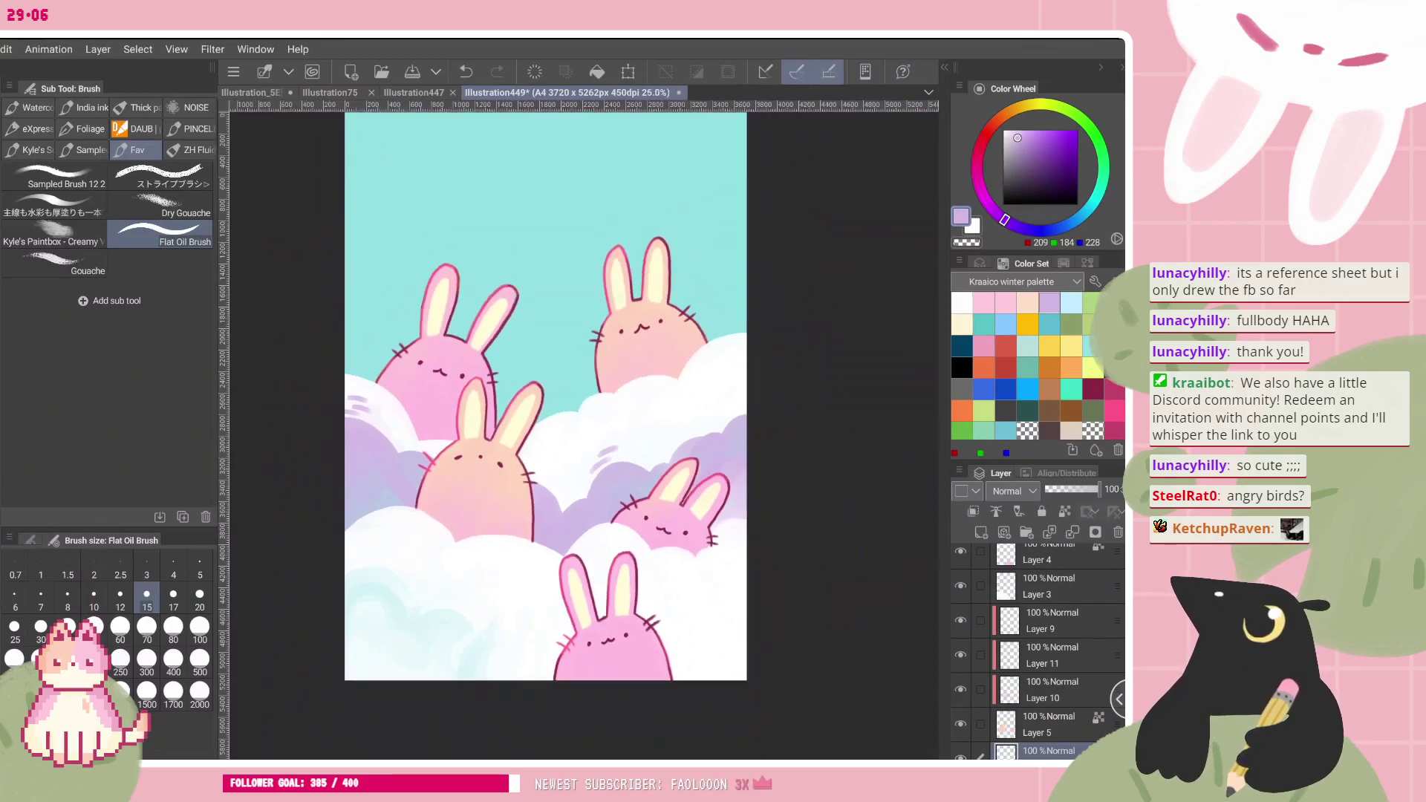
pyautogui.scroll(5, 1051, 624)
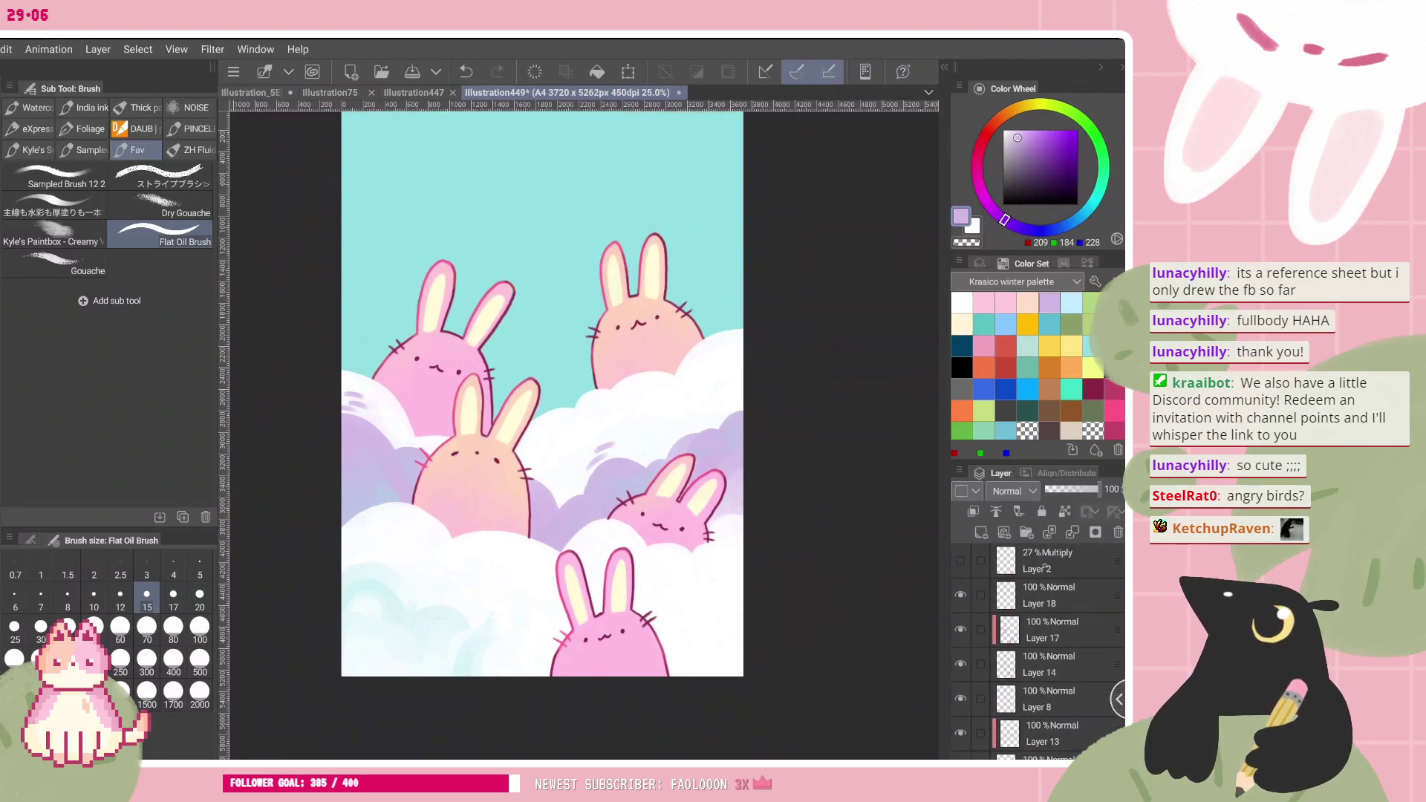
pyautogui.click(1058, 595)
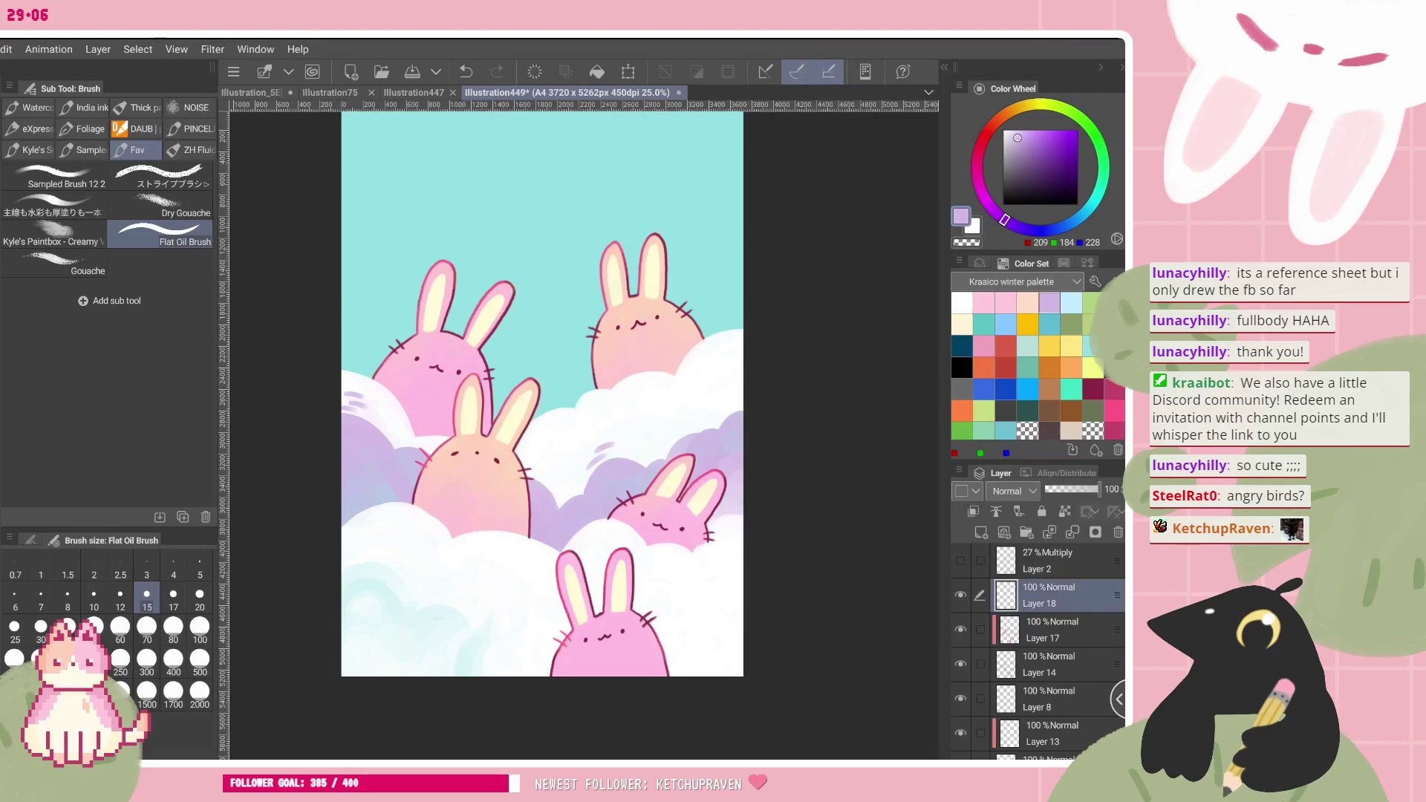
pyautogui.scroll(2, 542, 416)
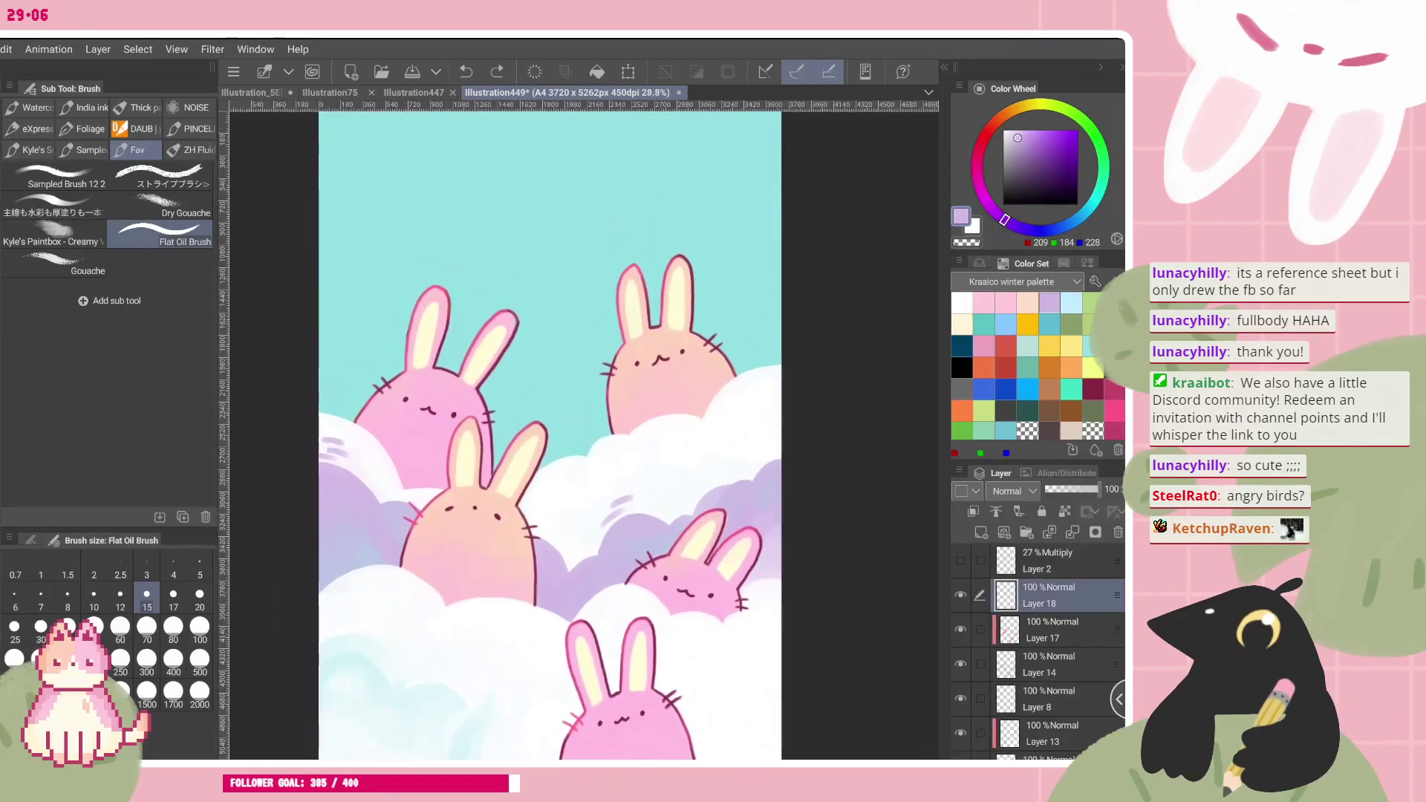
pyautogui.scroll(-5, 1040, 653)
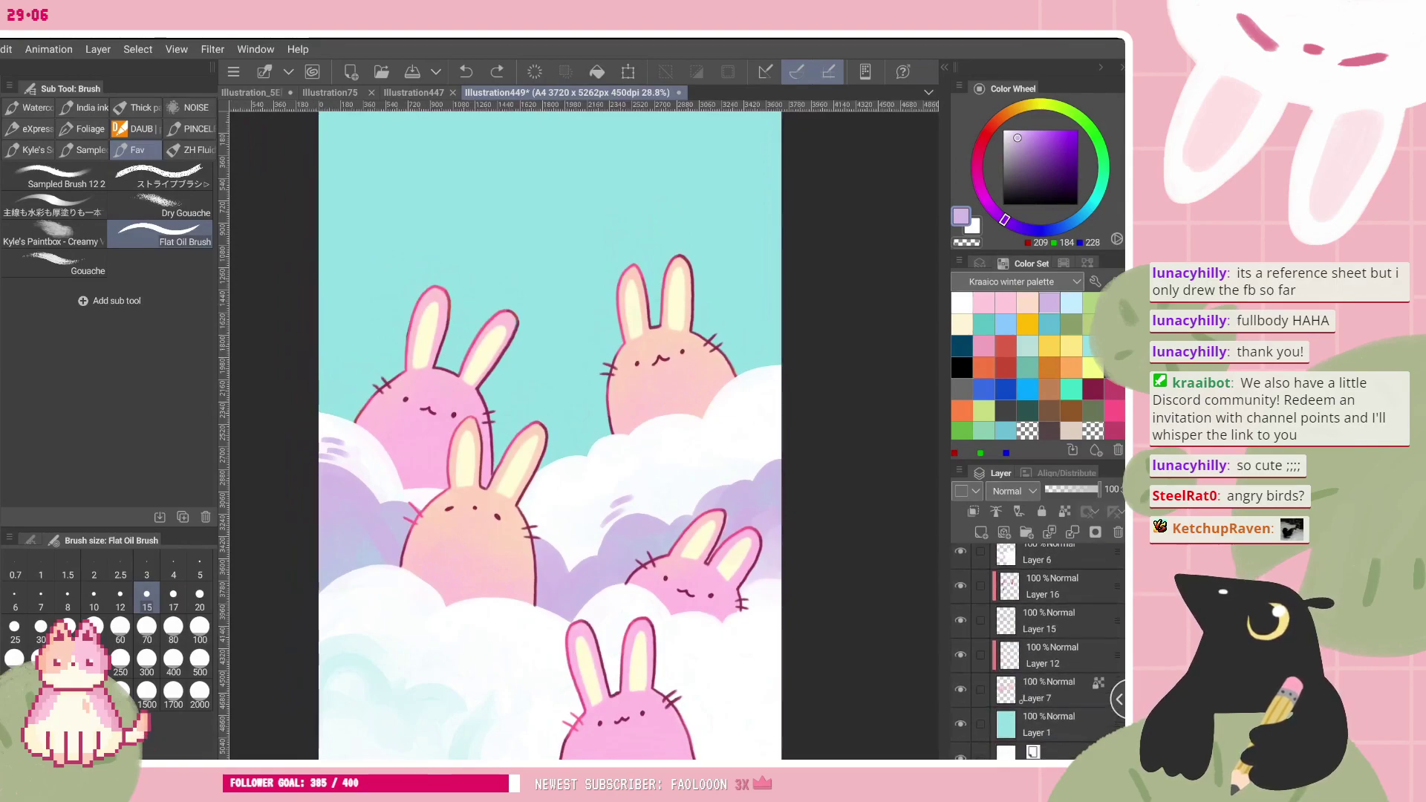
pyautogui.click(1023, 732)
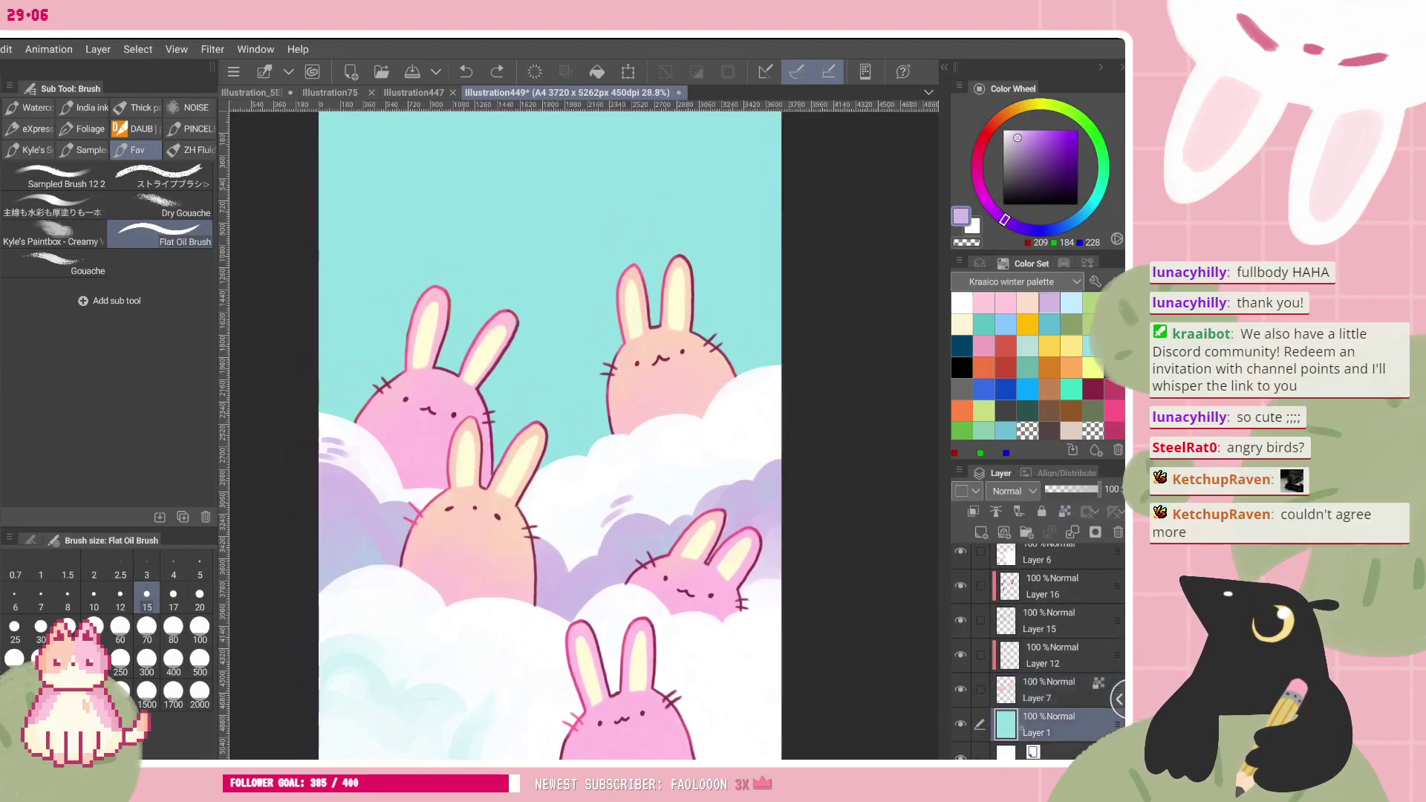
pyautogui.scroll(-1, 731, 623)
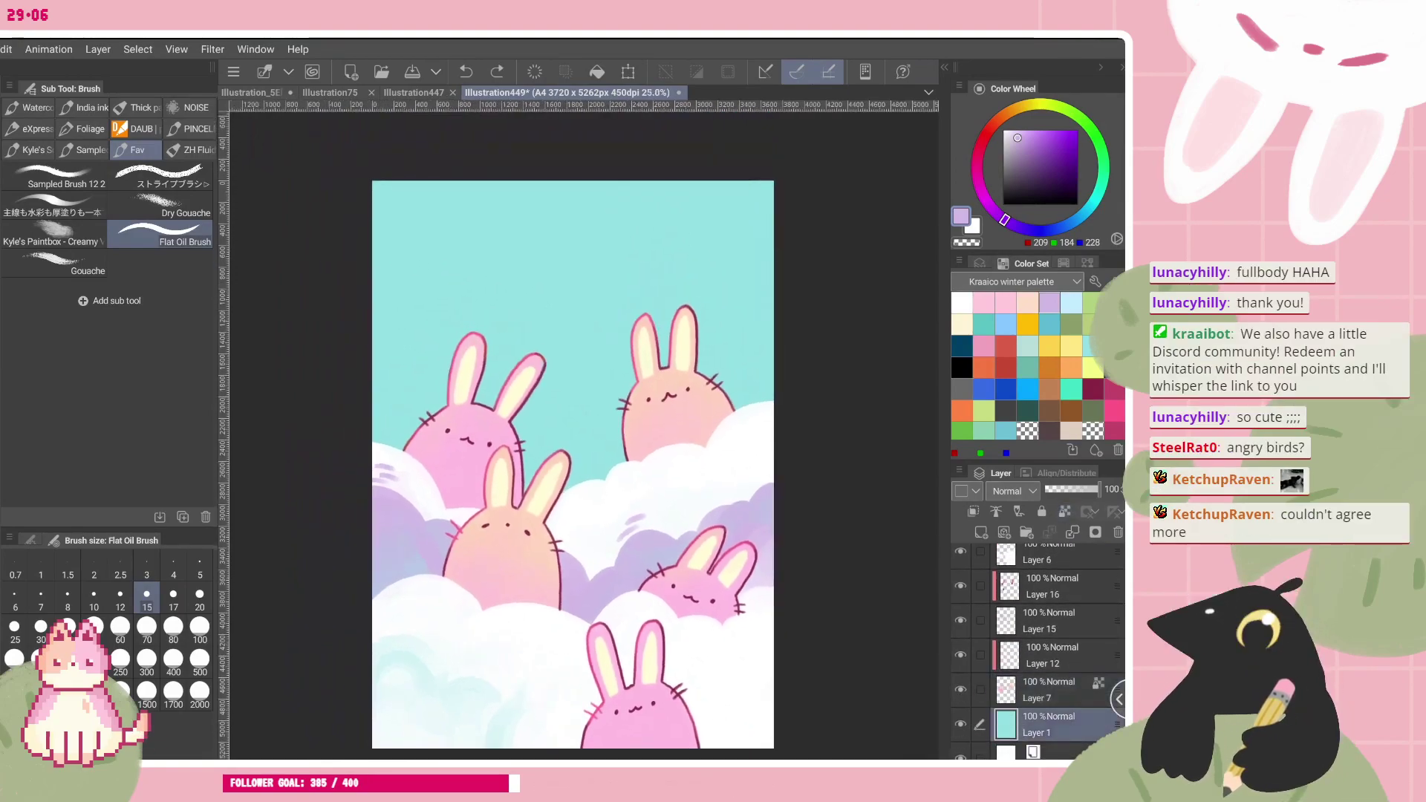
pyautogui.click(980, 532)
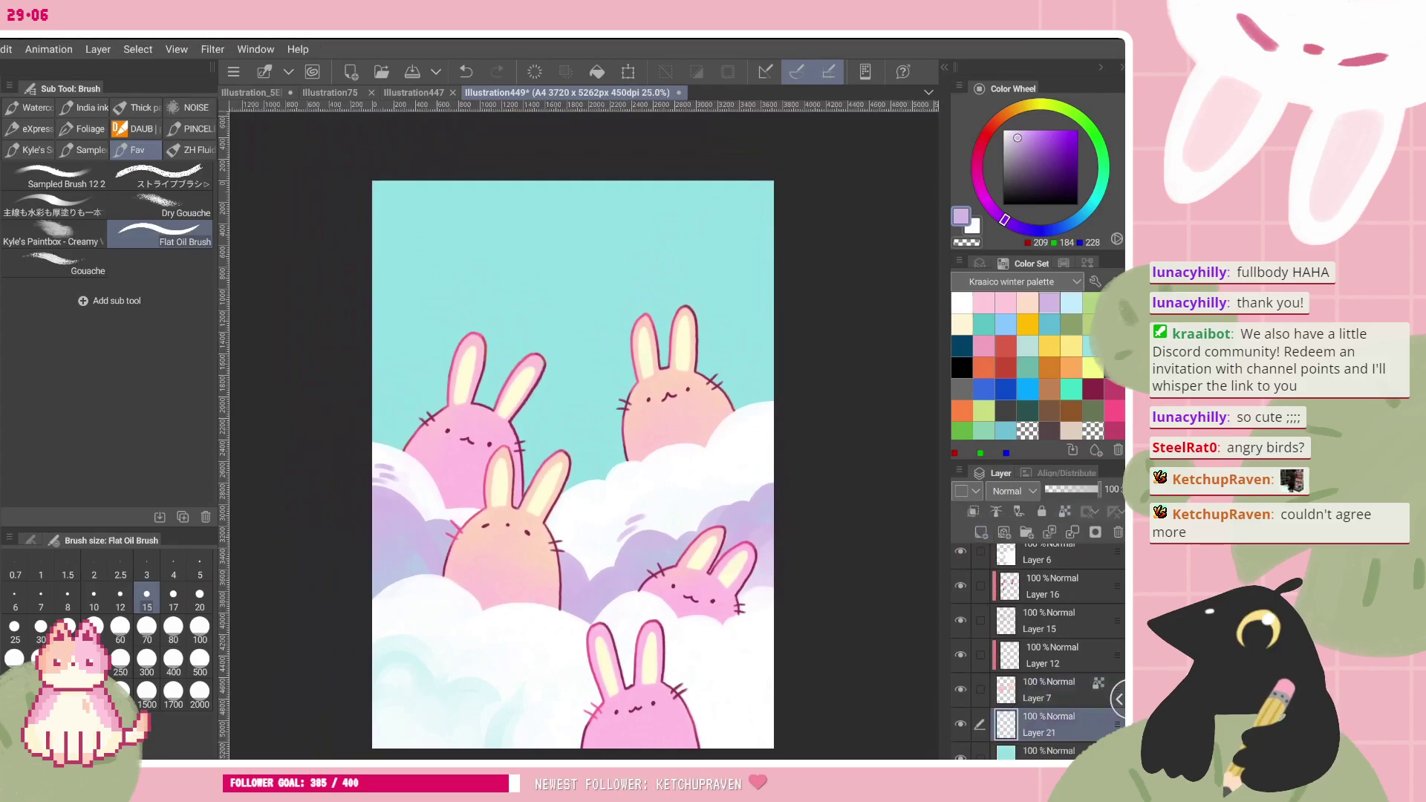
# - Paint lavender clouds behind the upper-left pink bunny on Layer 21 with the Flat Oil Brush at size 100
pyautogui.moveTo(401, 499); pyautogui.dragTo(394, 477)
pyautogui.click(199, 631)
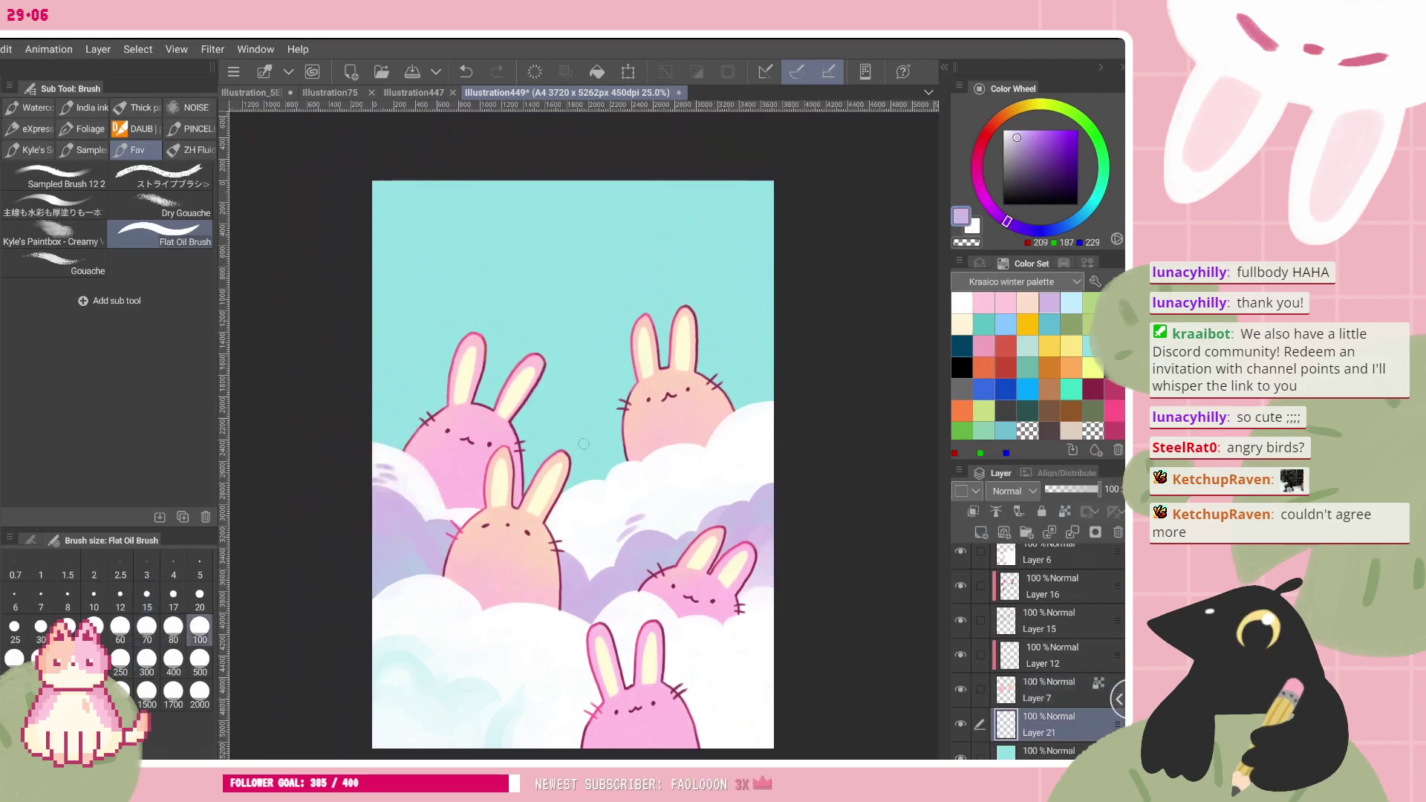
pyautogui.moveTo(668, 535)
pyautogui.mouseDown()
pyautogui.moveTo(708, 498)
pyautogui.moveTo(683, 468)
pyautogui.mouseUp()
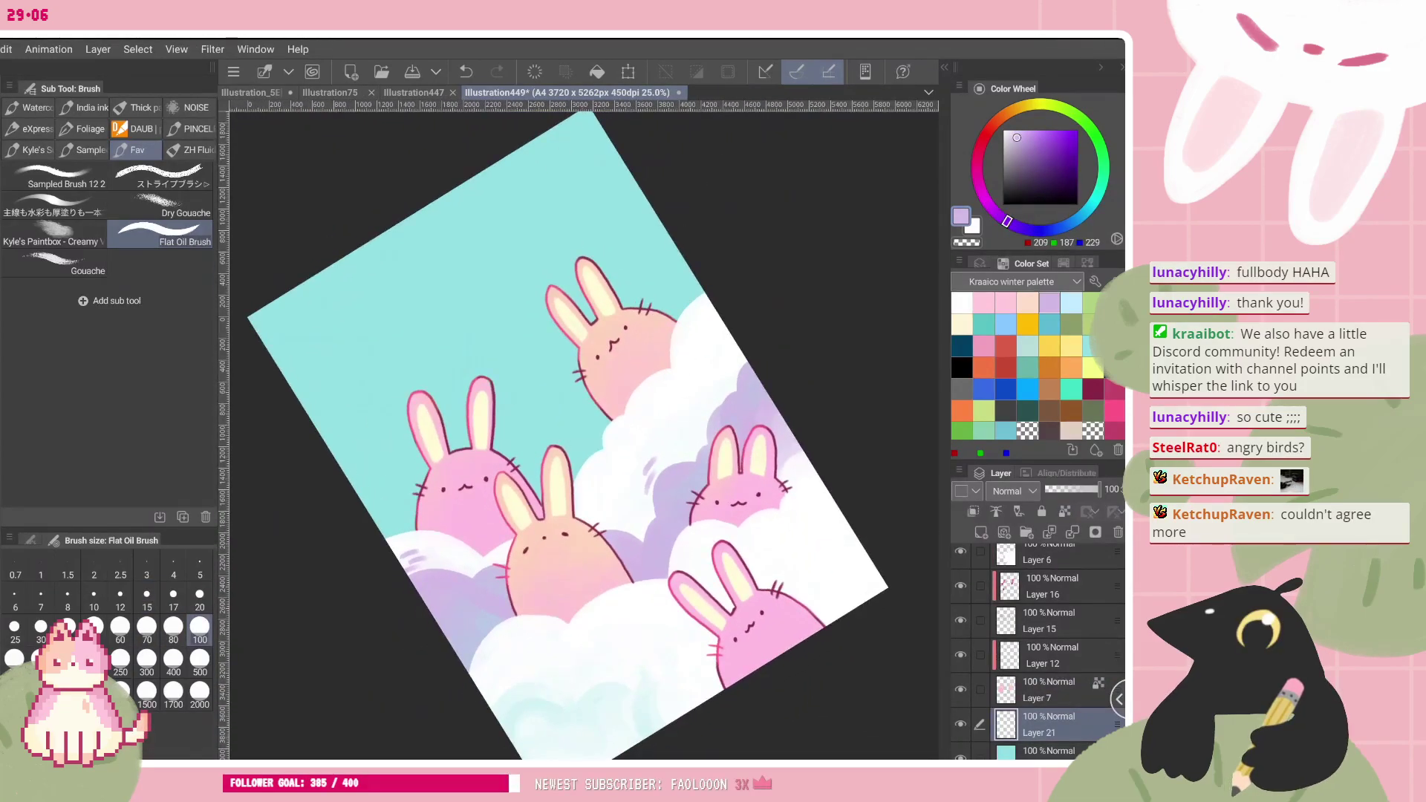
pyautogui.moveTo(761, 612); pyautogui.dragTo(742, 628)
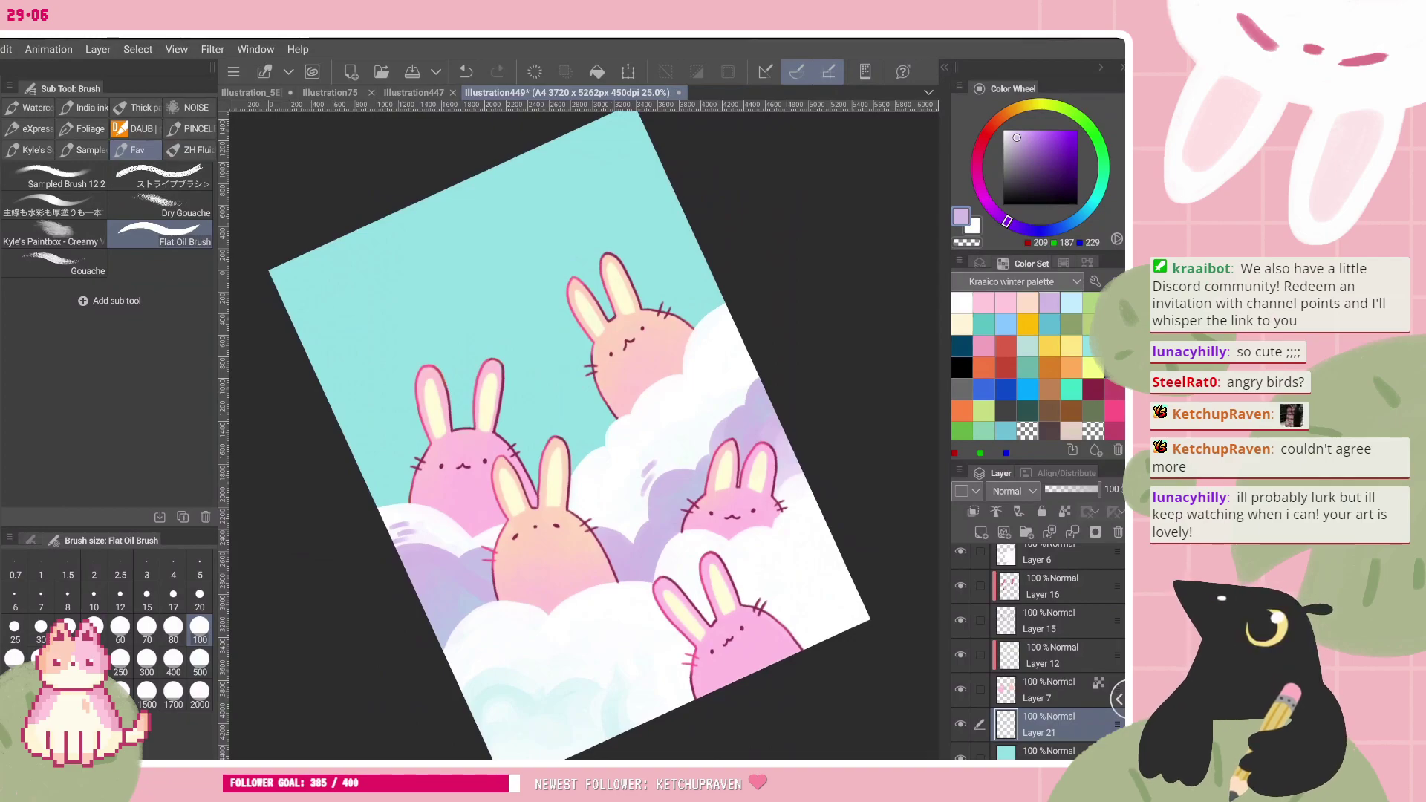
pyautogui.scroll(-1, 561, 430)
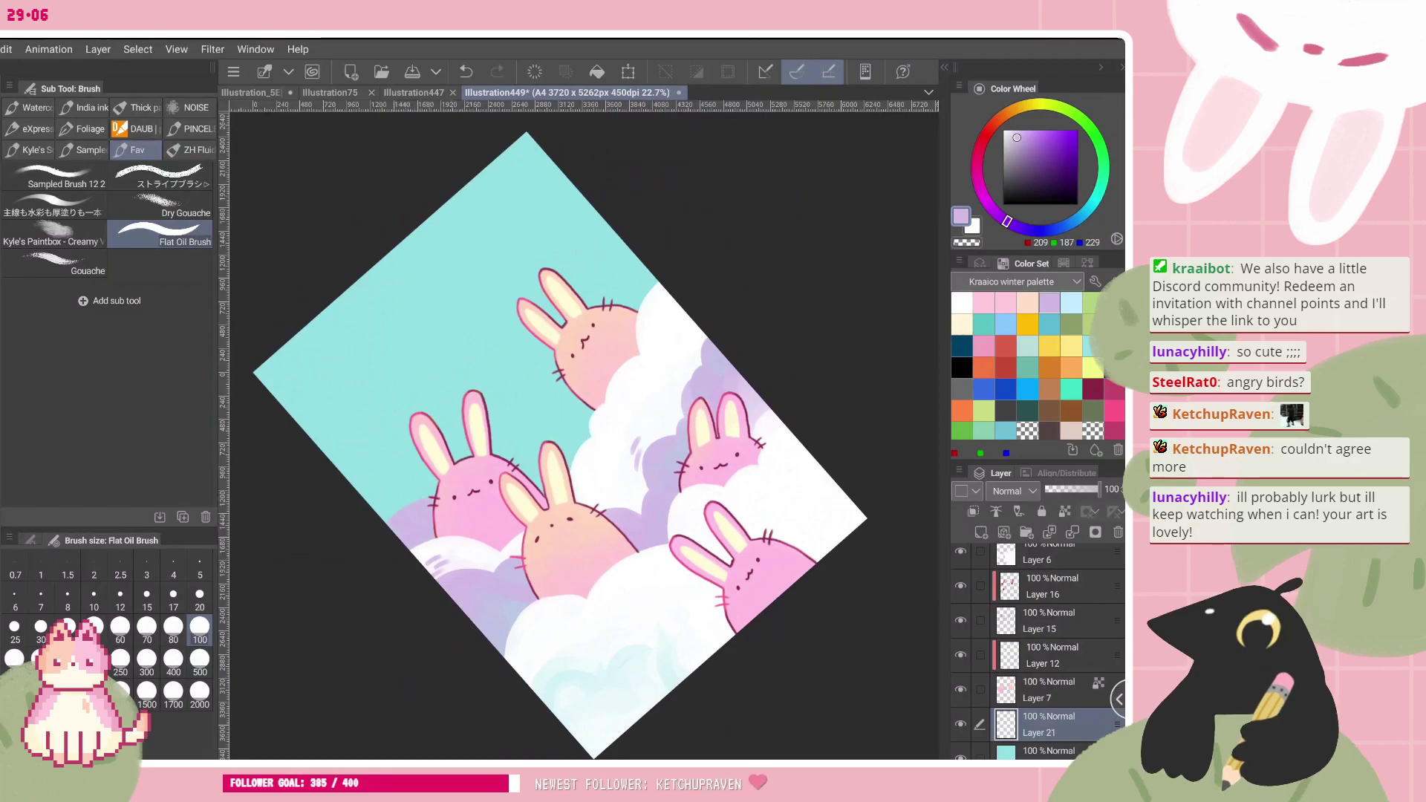
pyautogui.scroll(3, 584, 435)
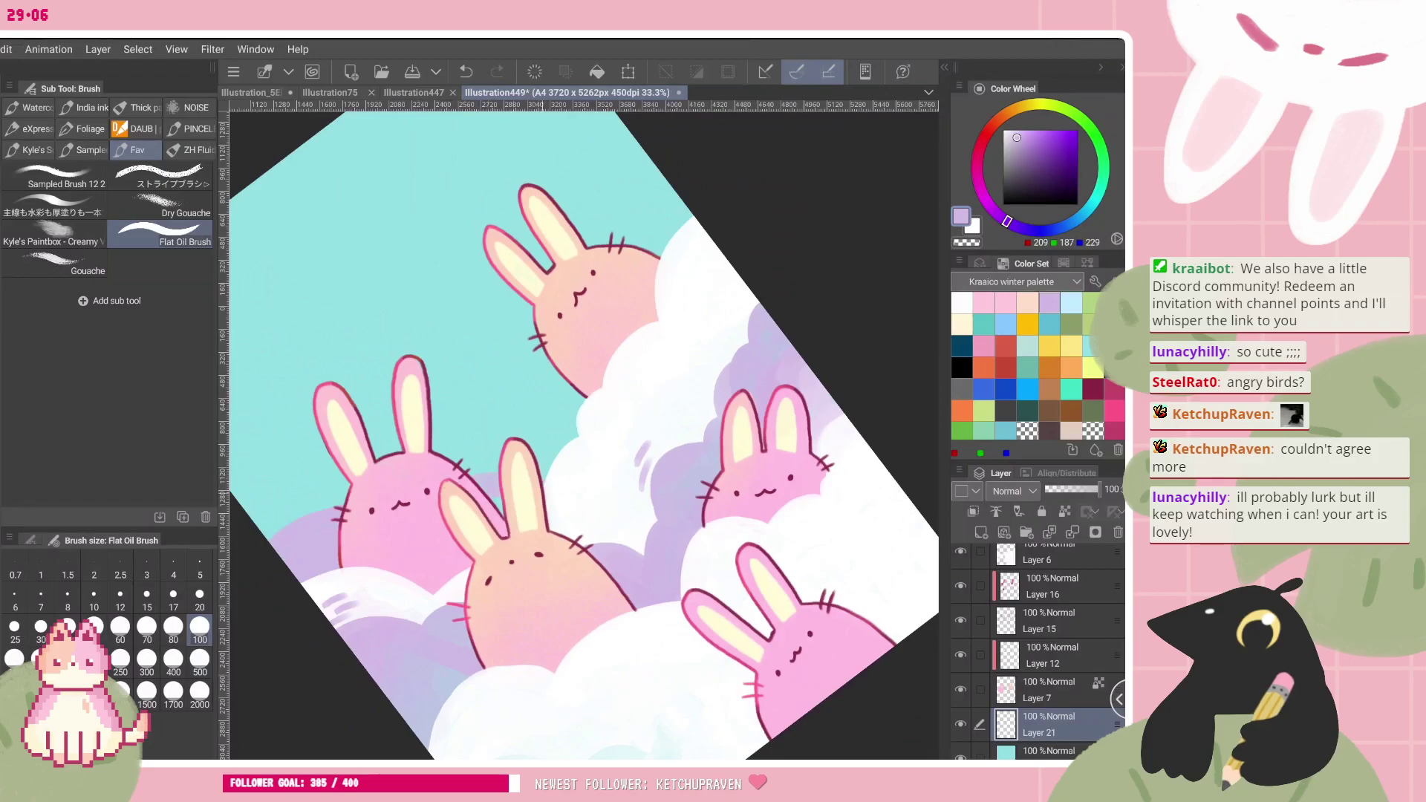
# - Extend the lavender clouds behind the upper-right peach bunny and the white cloud edges, undoing a stray stroke
pyautogui.scroll(1, 583, 435)
pyautogui.moveTo(554, 374); pyautogui.dragTo(562, 404)
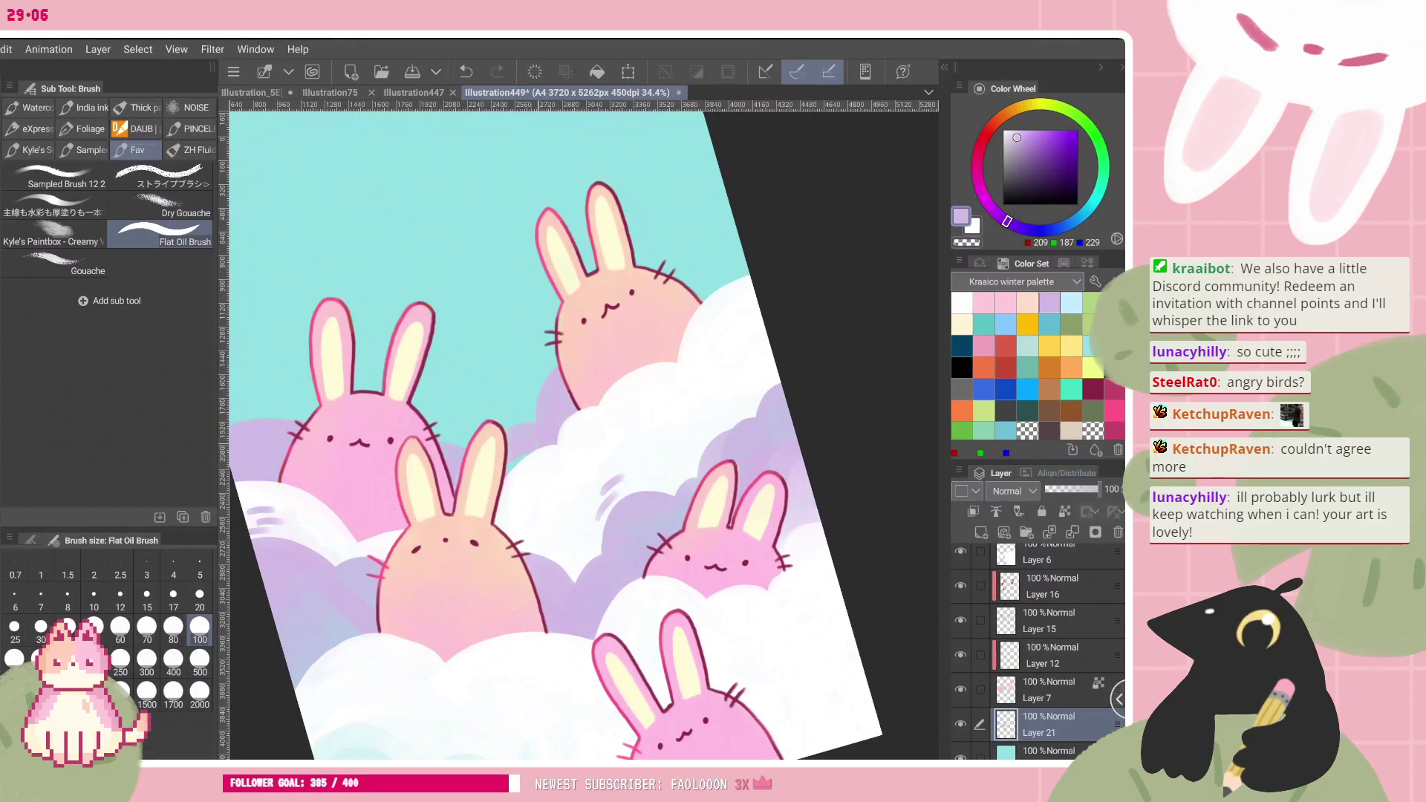
pyautogui.hotkey('ctrl', 'z')
pyautogui.scroll(1, 584, 435)
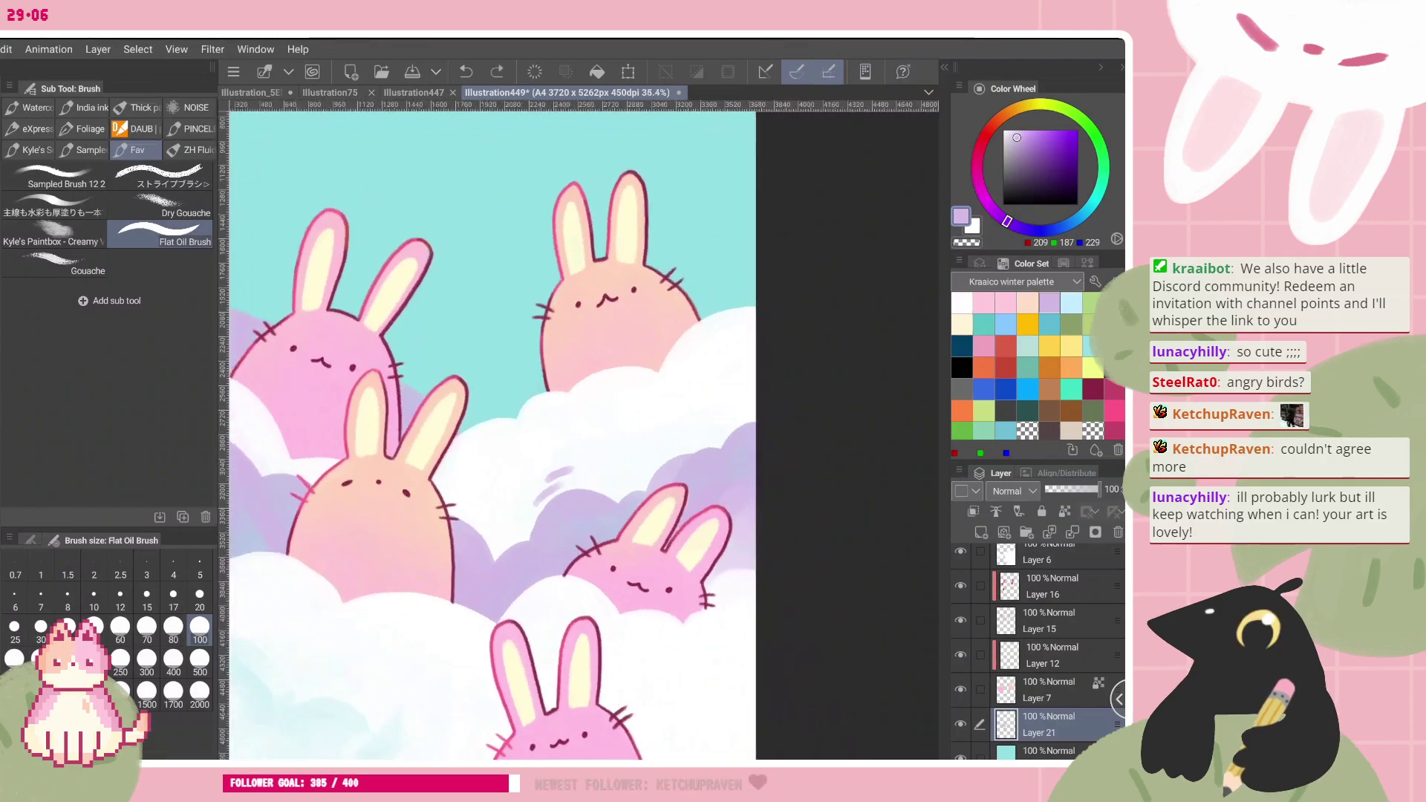
pyautogui.moveTo(536, 360); pyautogui.dragTo(475, 424)
pyautogui.scroll(-2, 647, 602)
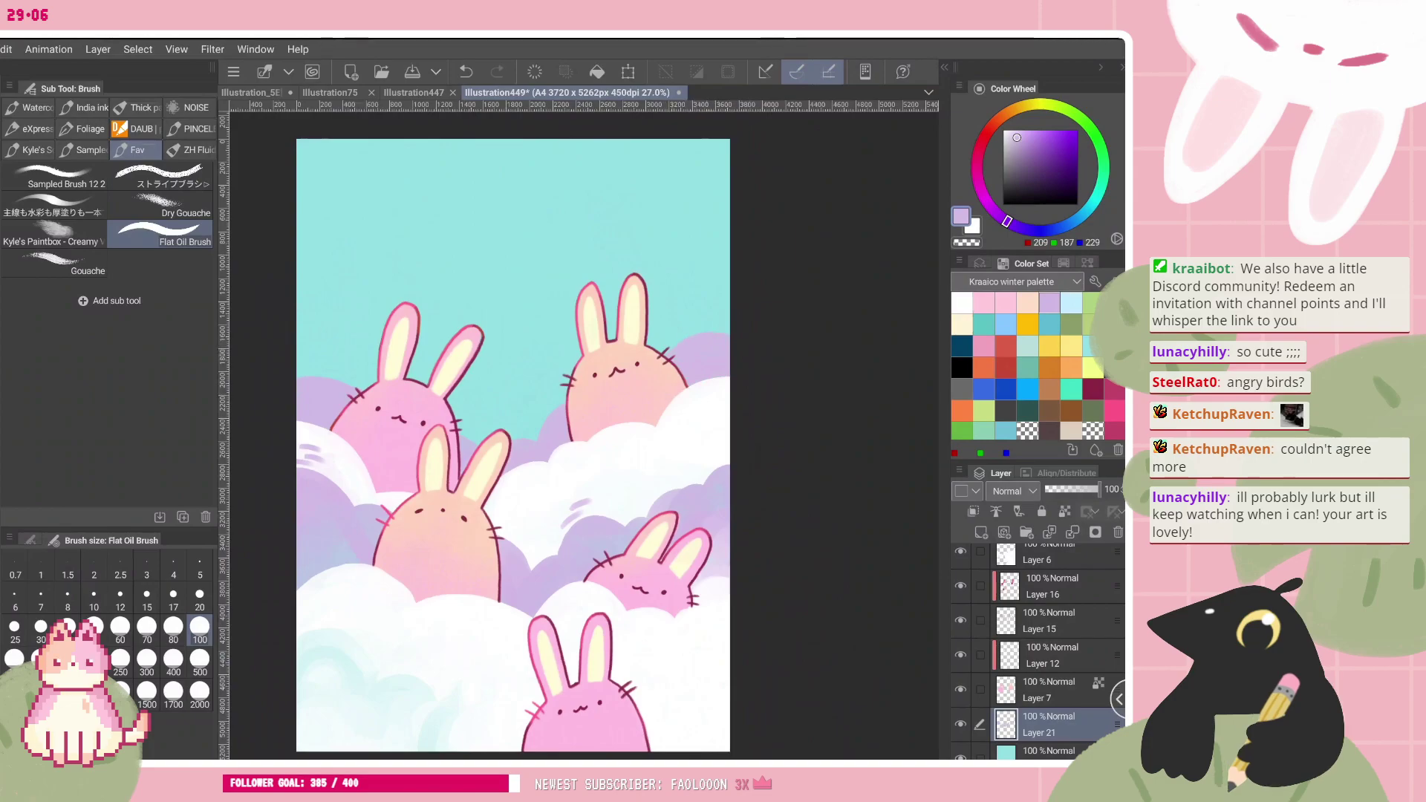
pyautogui.scroll(-2, 513, 445)
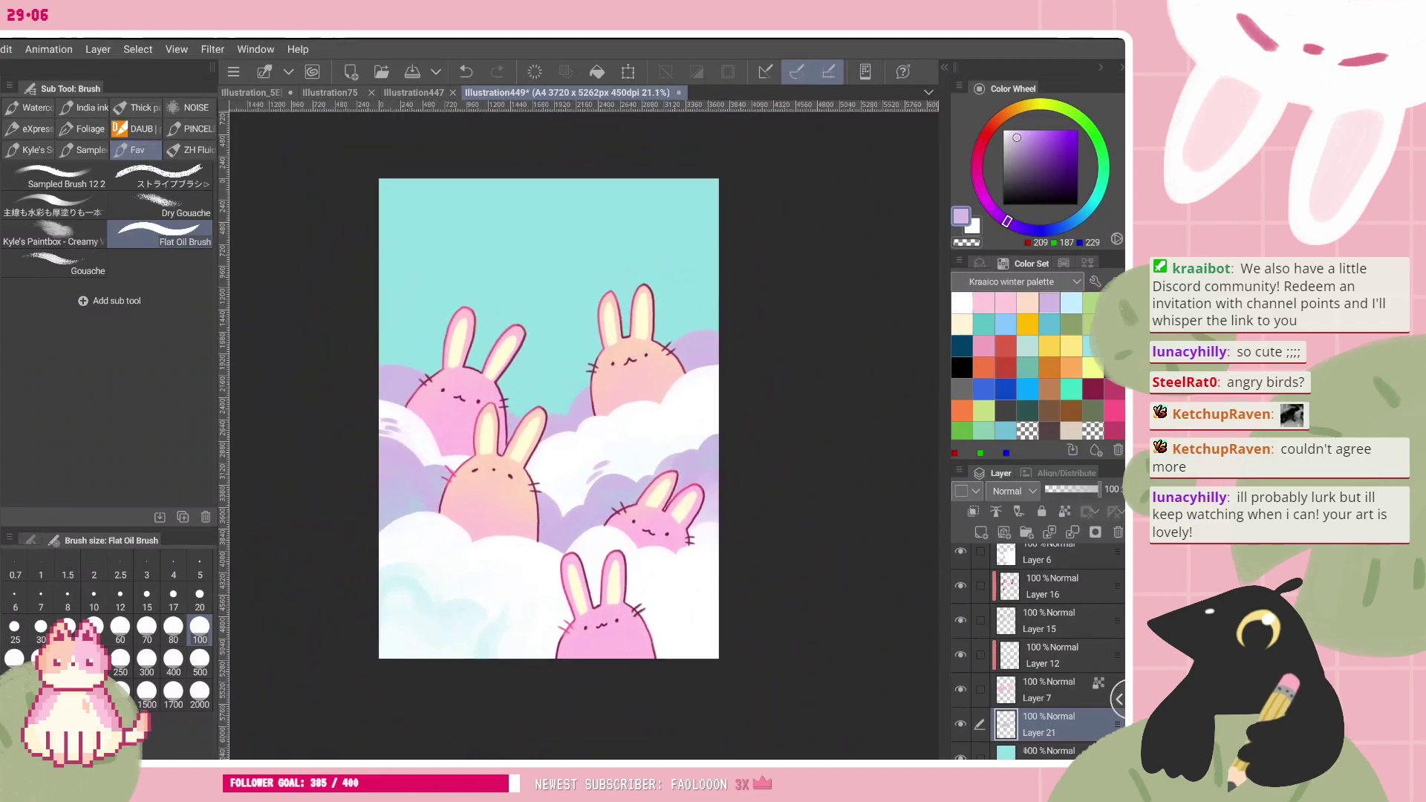
# - Try painting white clouds behind the lavender ones on a new layer above the sky, and undo them
pyautogui.click(1026, 751)
pyautogui.click(981, 532)
pyautogui.moveTo(1034, 159); pyautogui.dragTo(1004, 131)
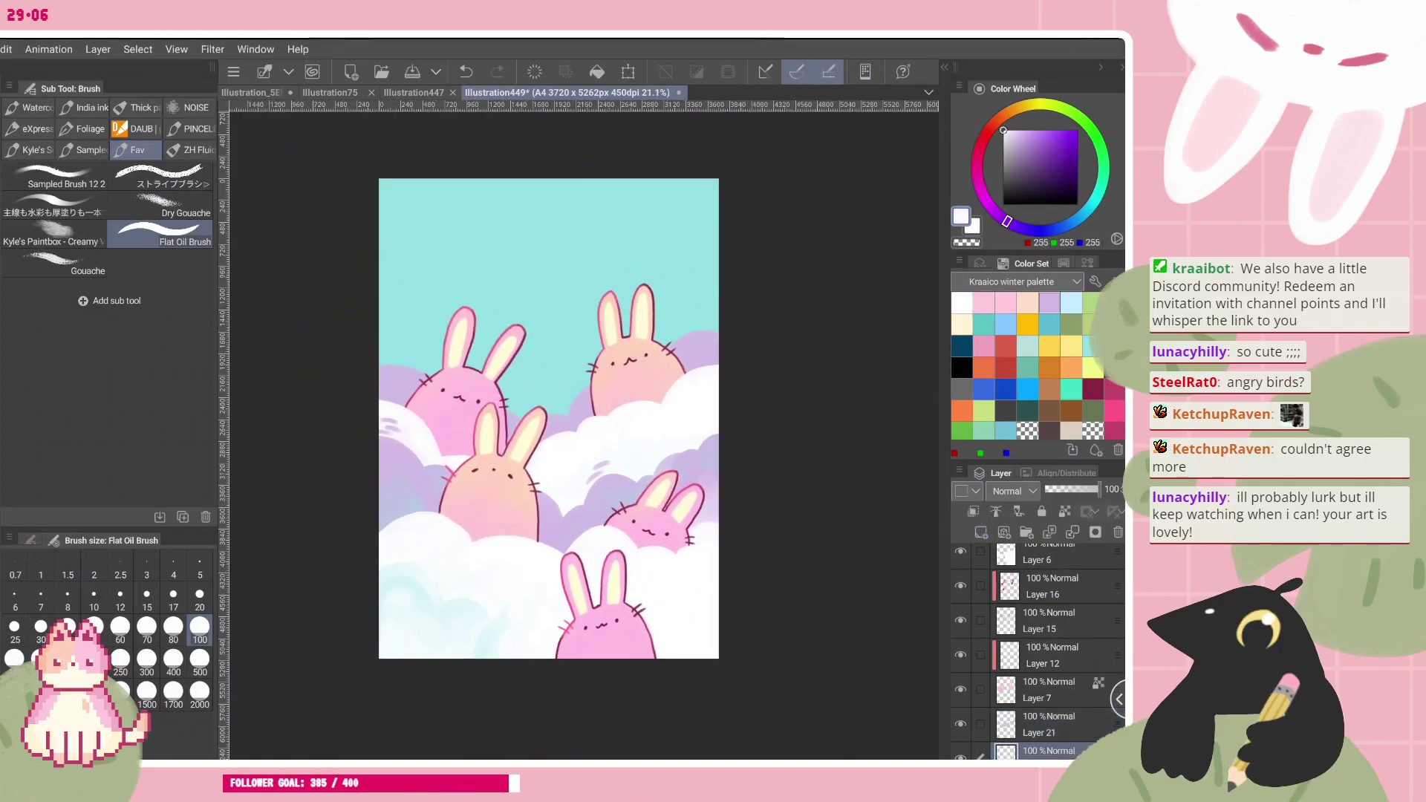
pyautogui.moveTo(520, 445); pyautogui.dragTo(562, 520)
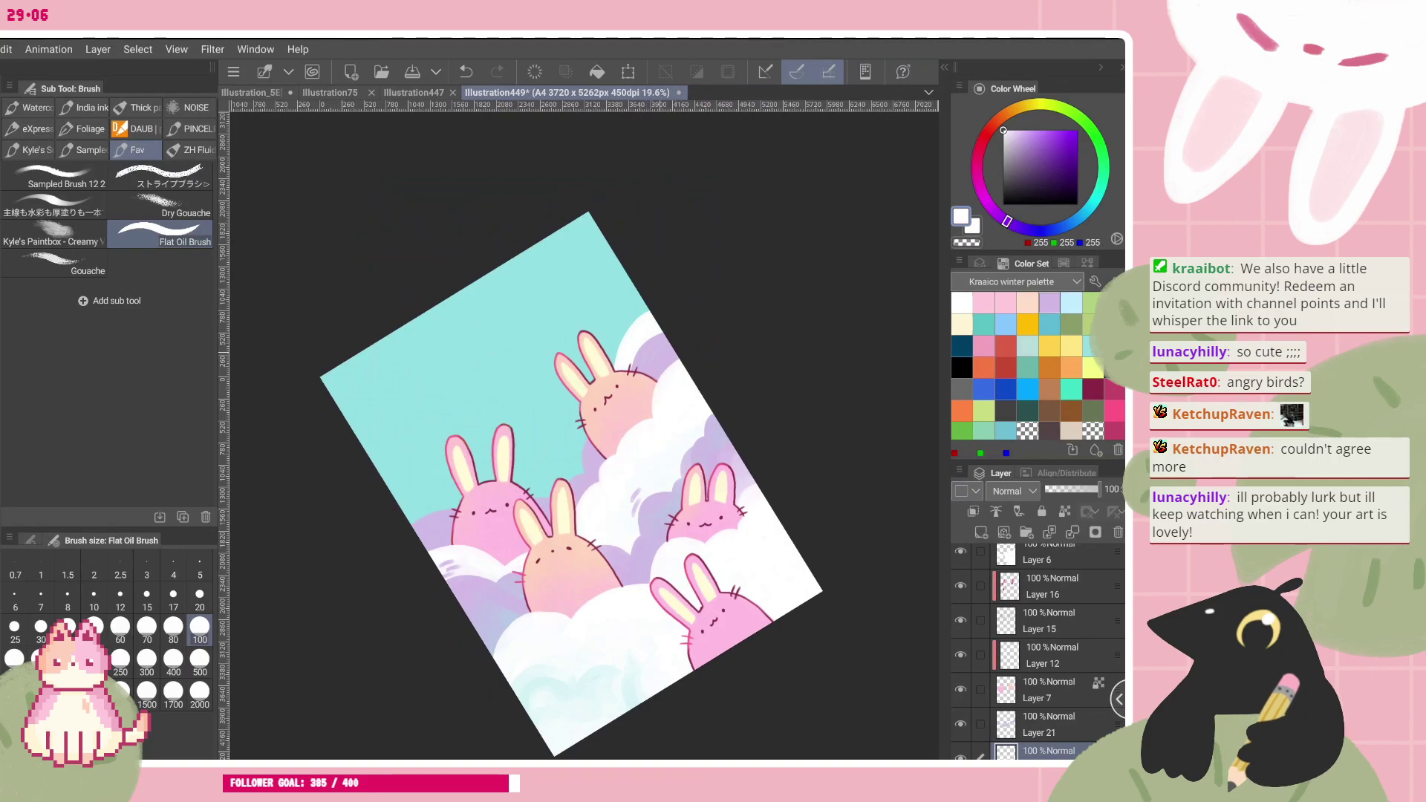
pyautogui.moveTo(668, 520); pyautogui.dragTo(680, 469)
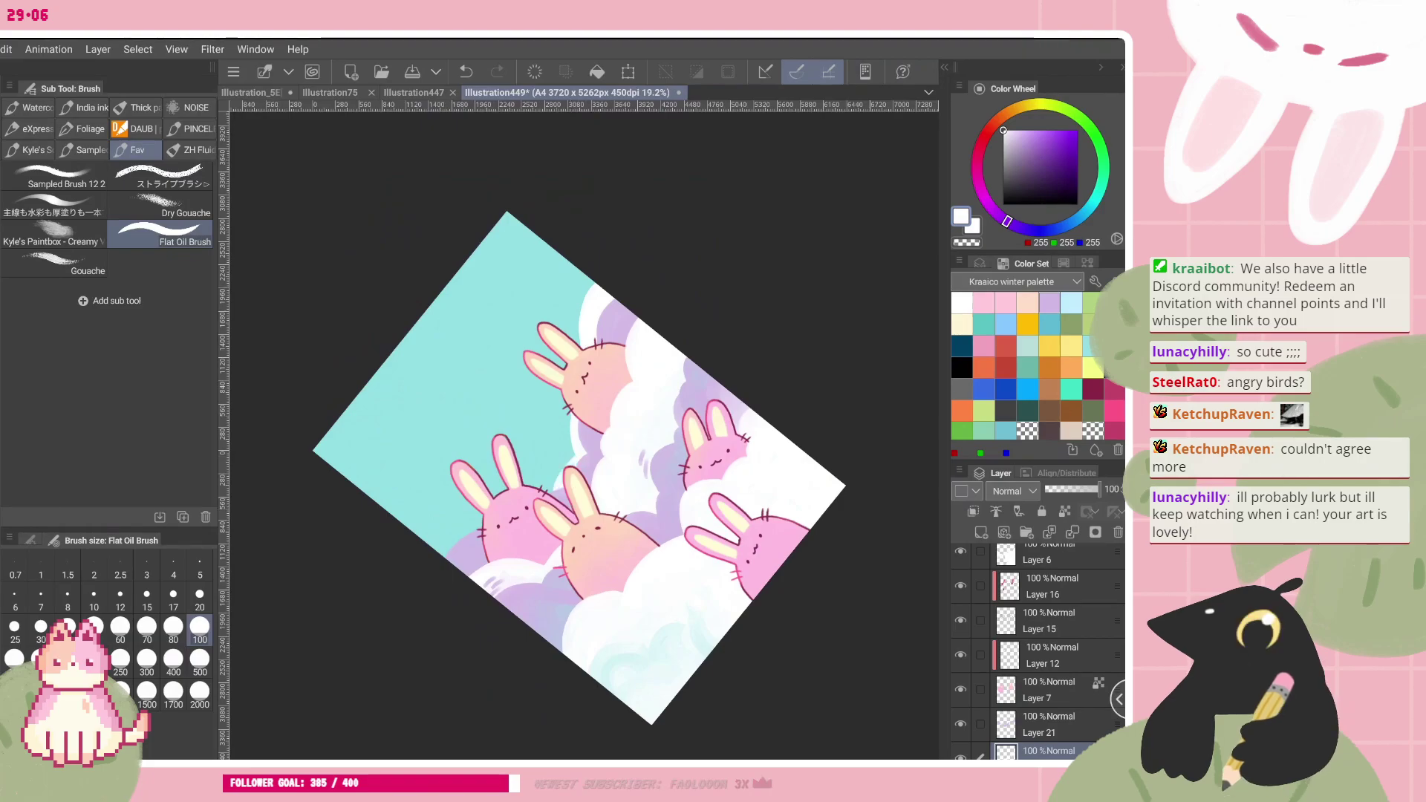
pyautogui.moveTo(668, 520); pyautogui.dragTo(637, 506)
pyautogui.moveTo(668, 445); pyautogui.dragTo(643, 461)
pyautogui.hotkey('ctrl', 'z')
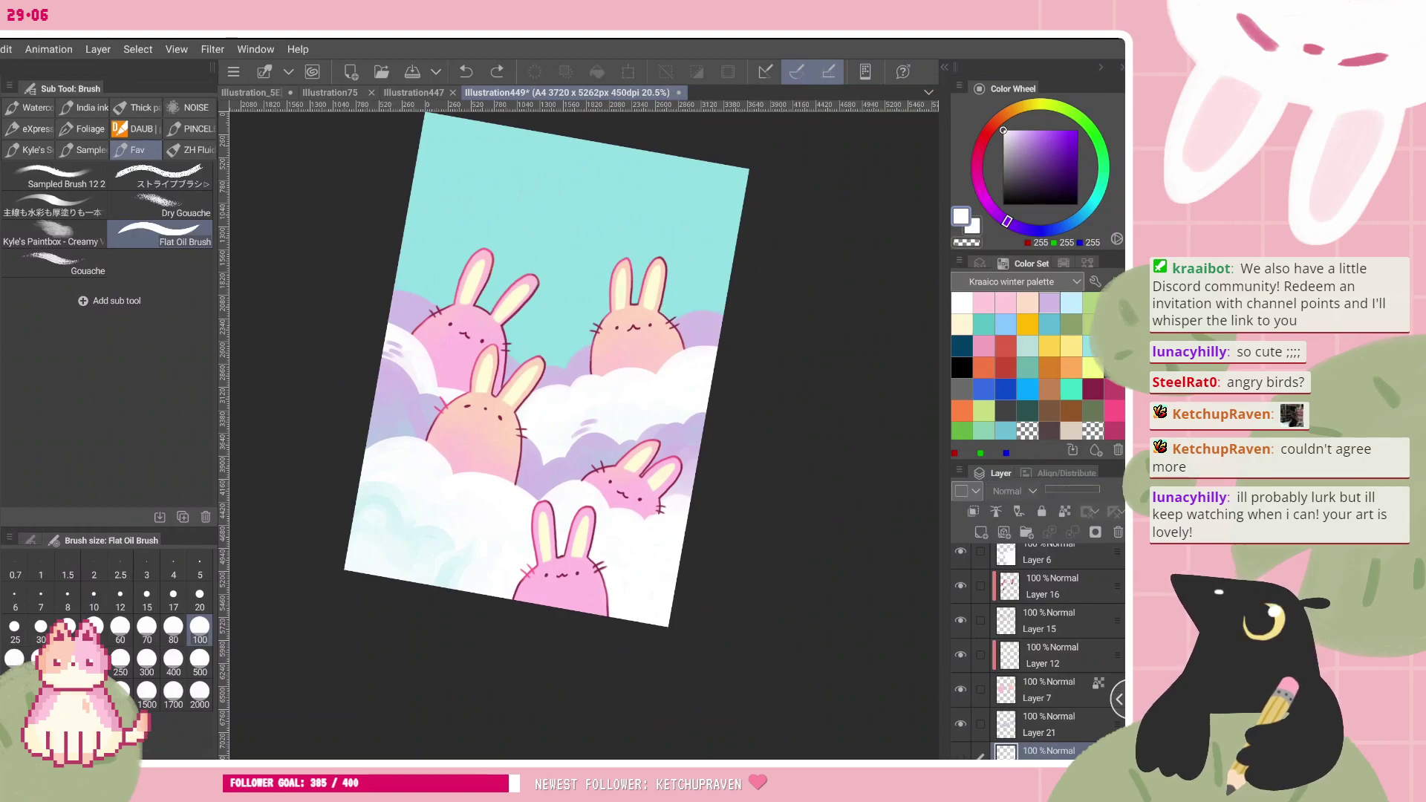
# - Check the lavender clouds by toggling Layer 21's visibility, and add a new layer clipped to it
pyautogui.click(1054, 724)
pyautogui.click(961, 724)
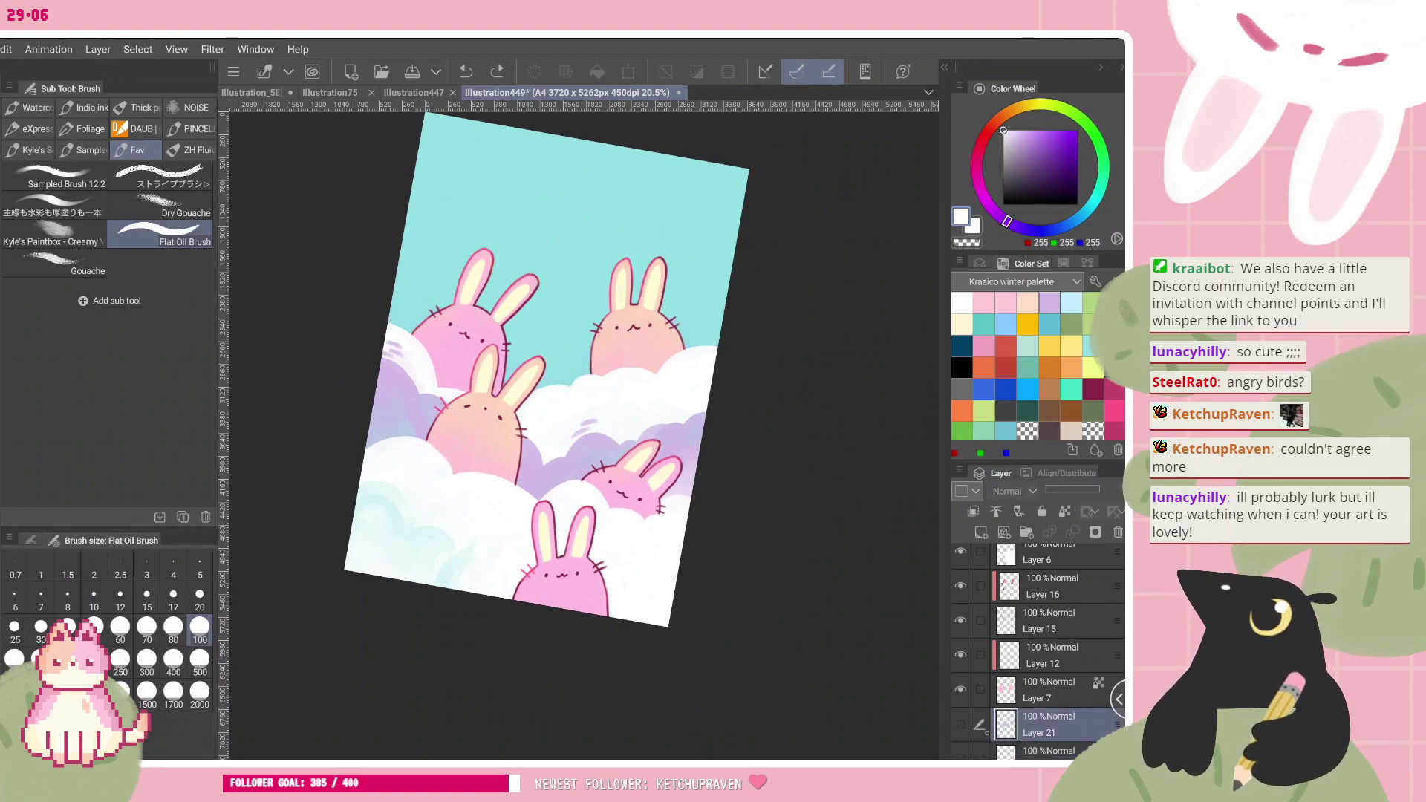
pyautogui.click(961, 724)
pyautogui.click(981, 533)
pyautogui.click(972, 511)
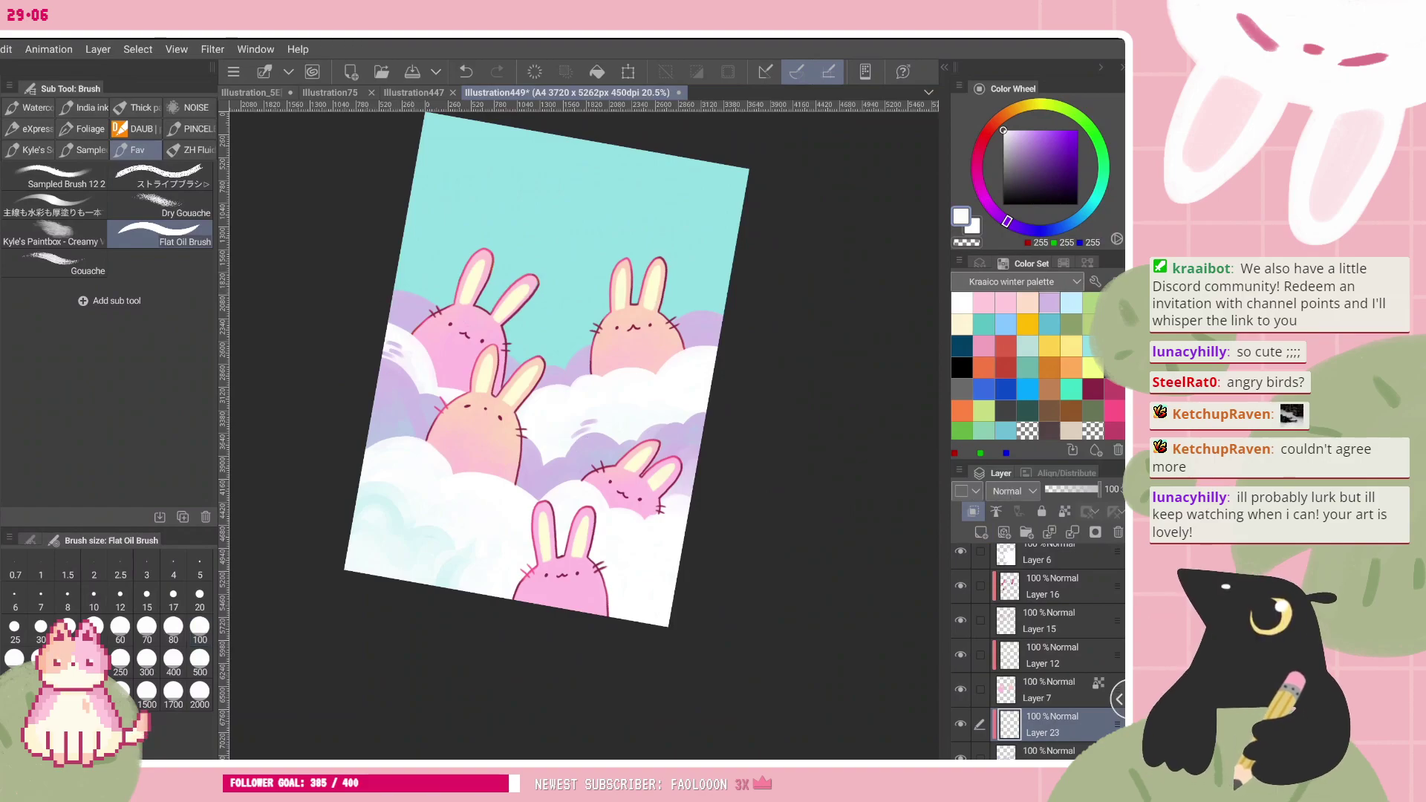
# - Tint parts of the lavender background clouds with light teal (146, 222, 225) on the clipped Layer 23
pyautogui.scroll(-3, 545, 368)
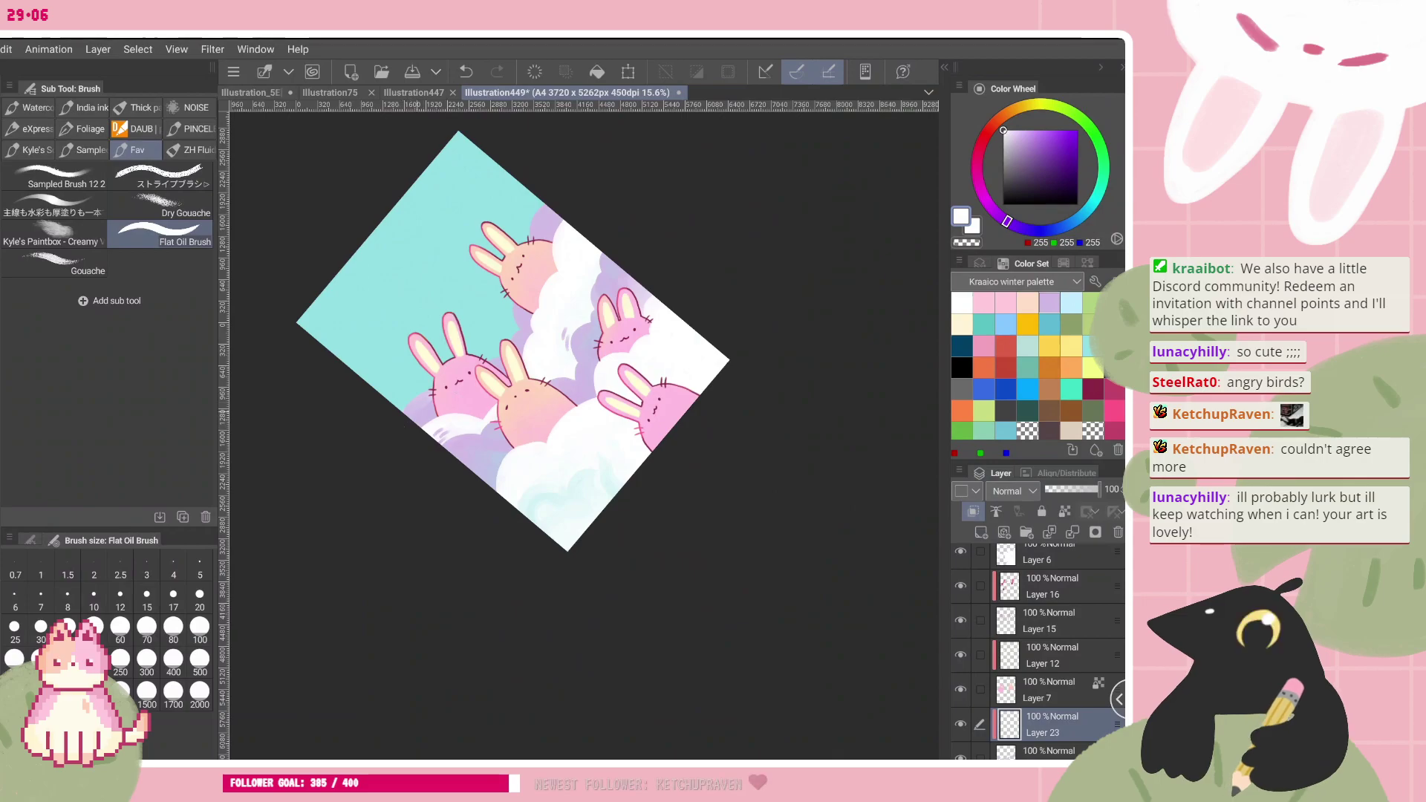
pyautogui.click(1090, 346)
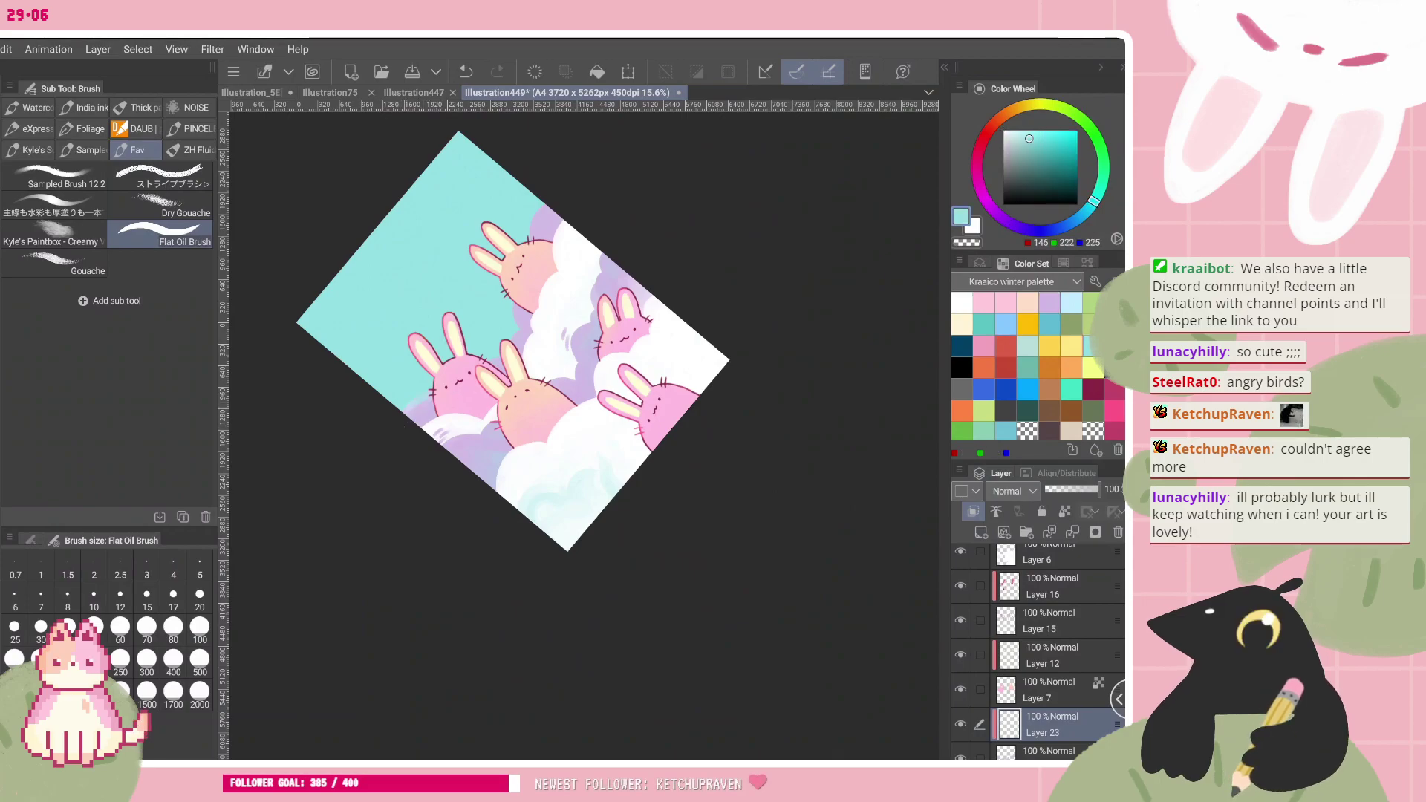
pyautogui.scroll(5, 584, 435)
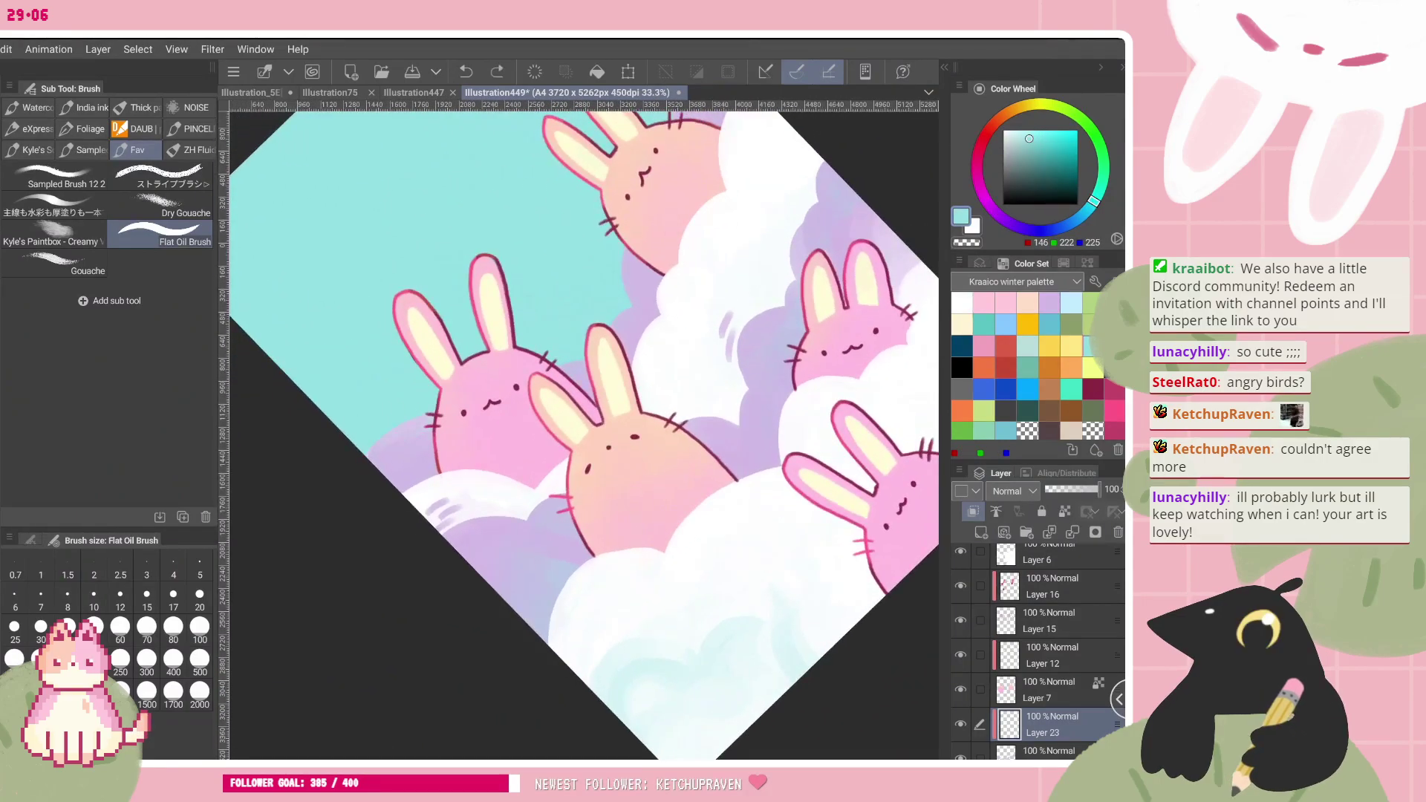
pyautogui.click(535, 71)
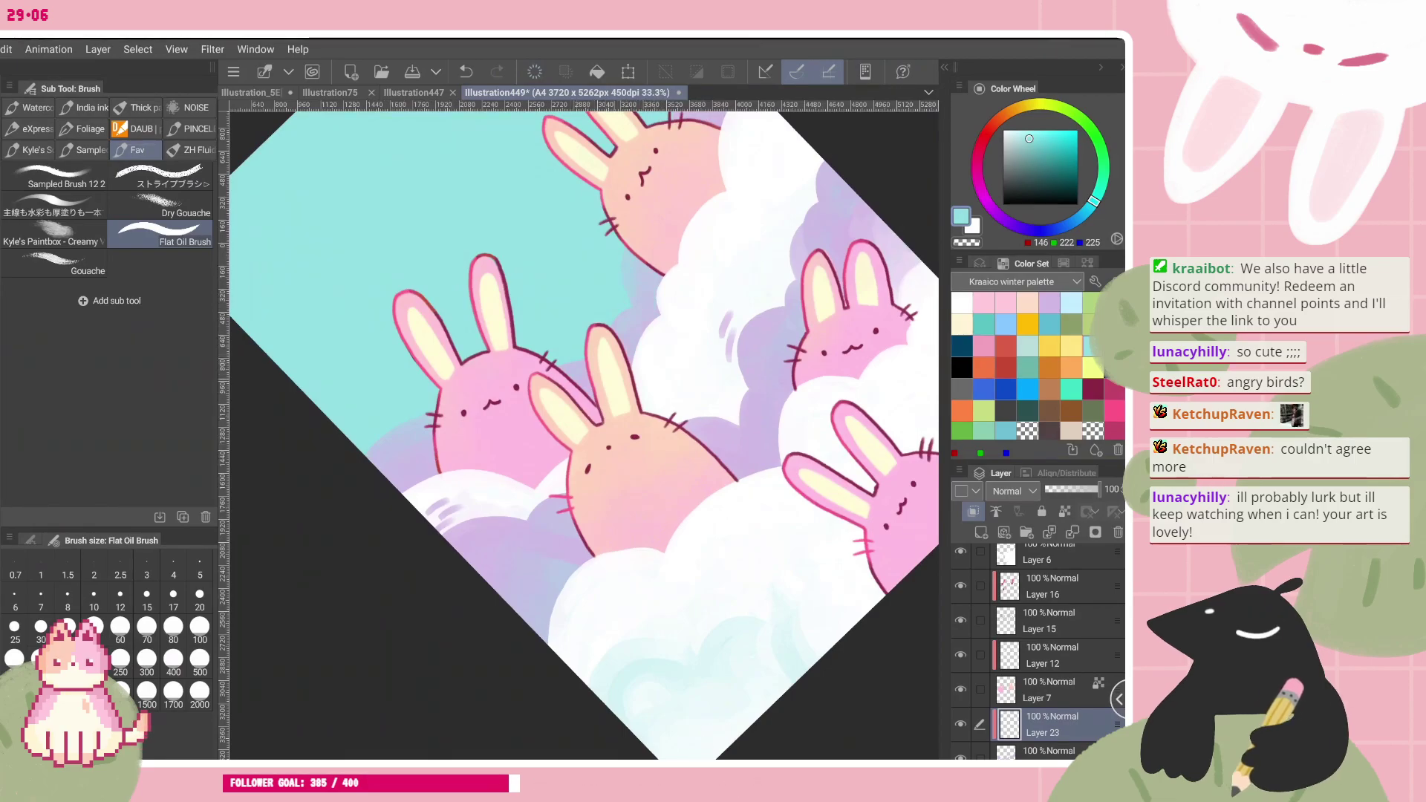
pyautogui.scroll(-2, 583, 435)
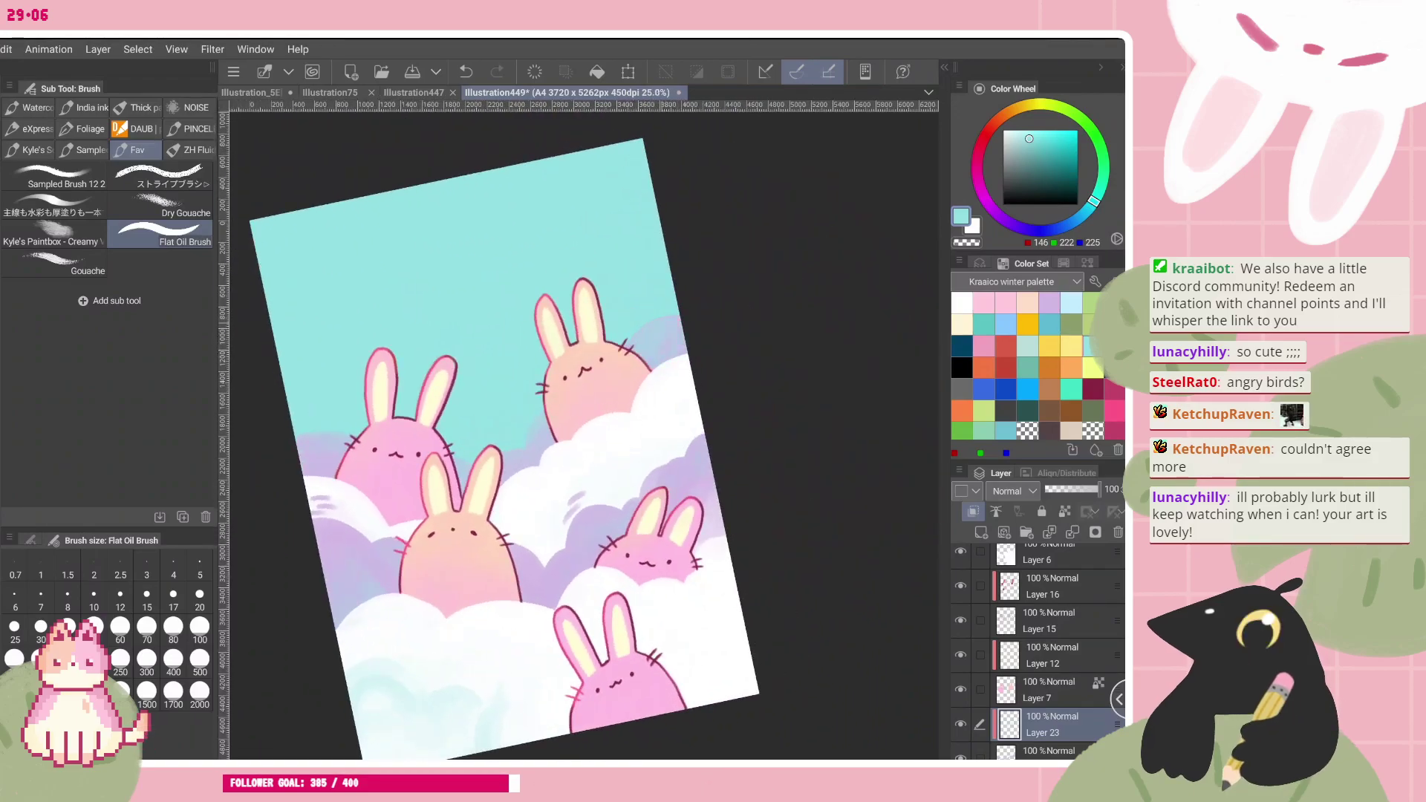
pyautogui.hotkey('ctrl', '0')
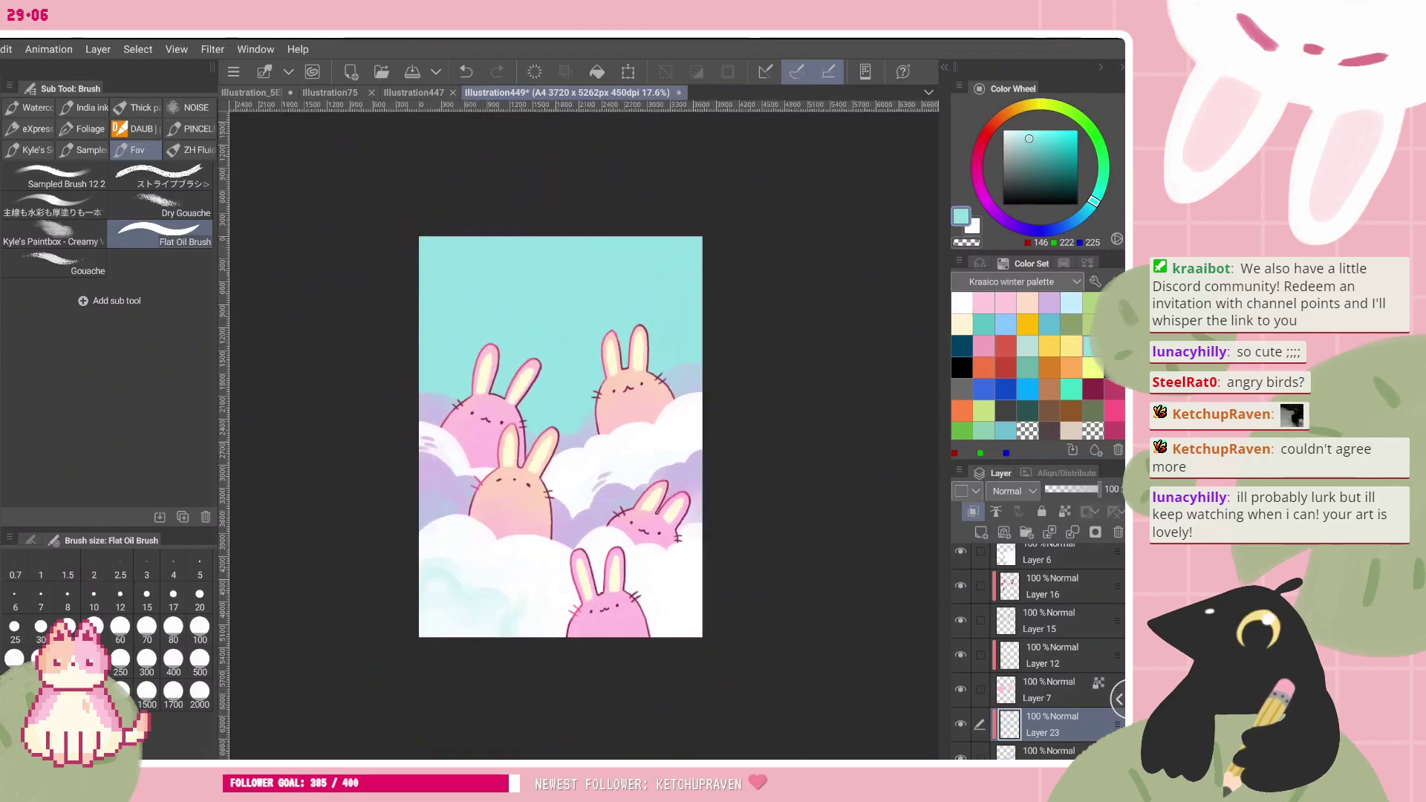
pyautogui.scroll(4, 547, 487)
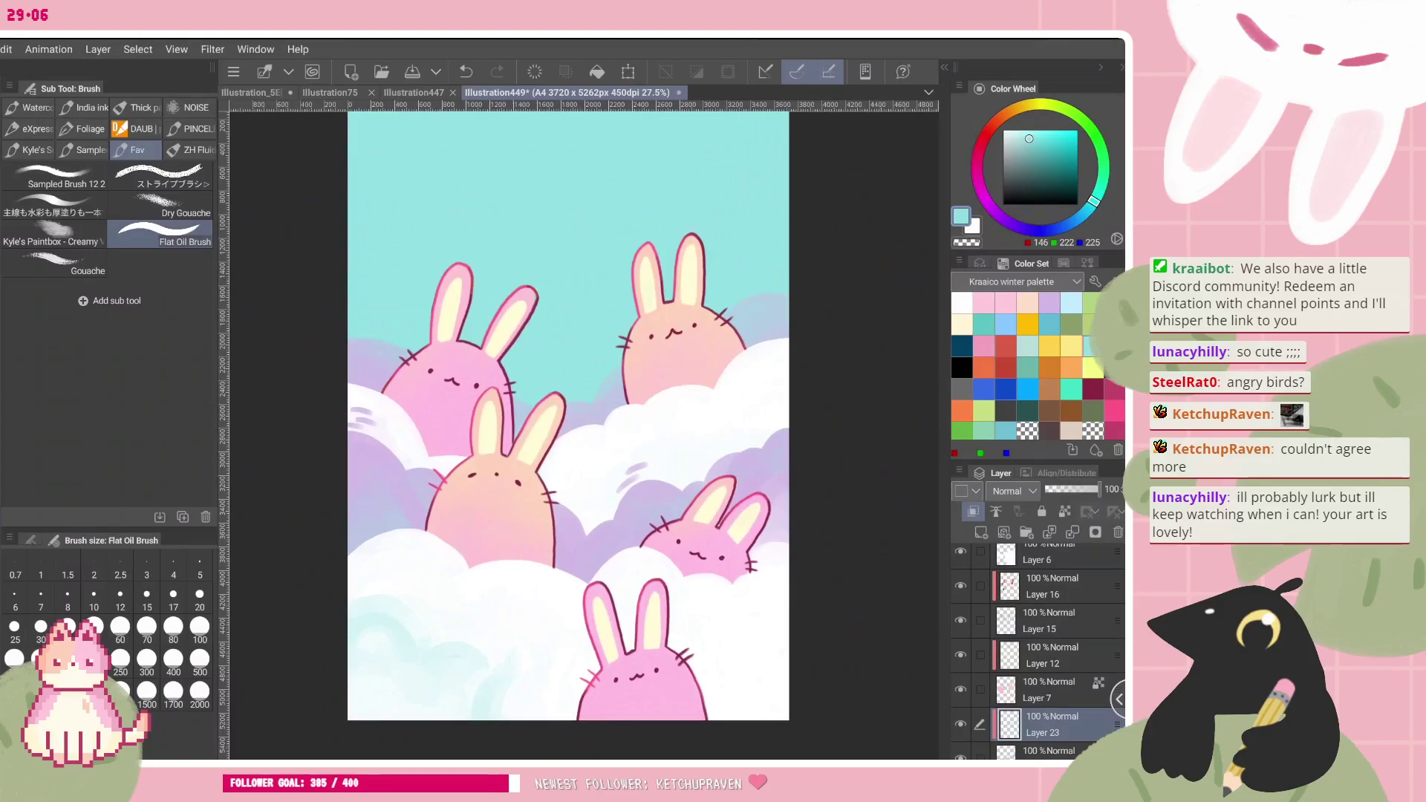
pyautogui.scroll(2, 1054, 646)
# - Select Layer 7 and examine what it and Layer 12 contain by toggling their visibility
pyautogui.scroll(-3, 1055, 646)
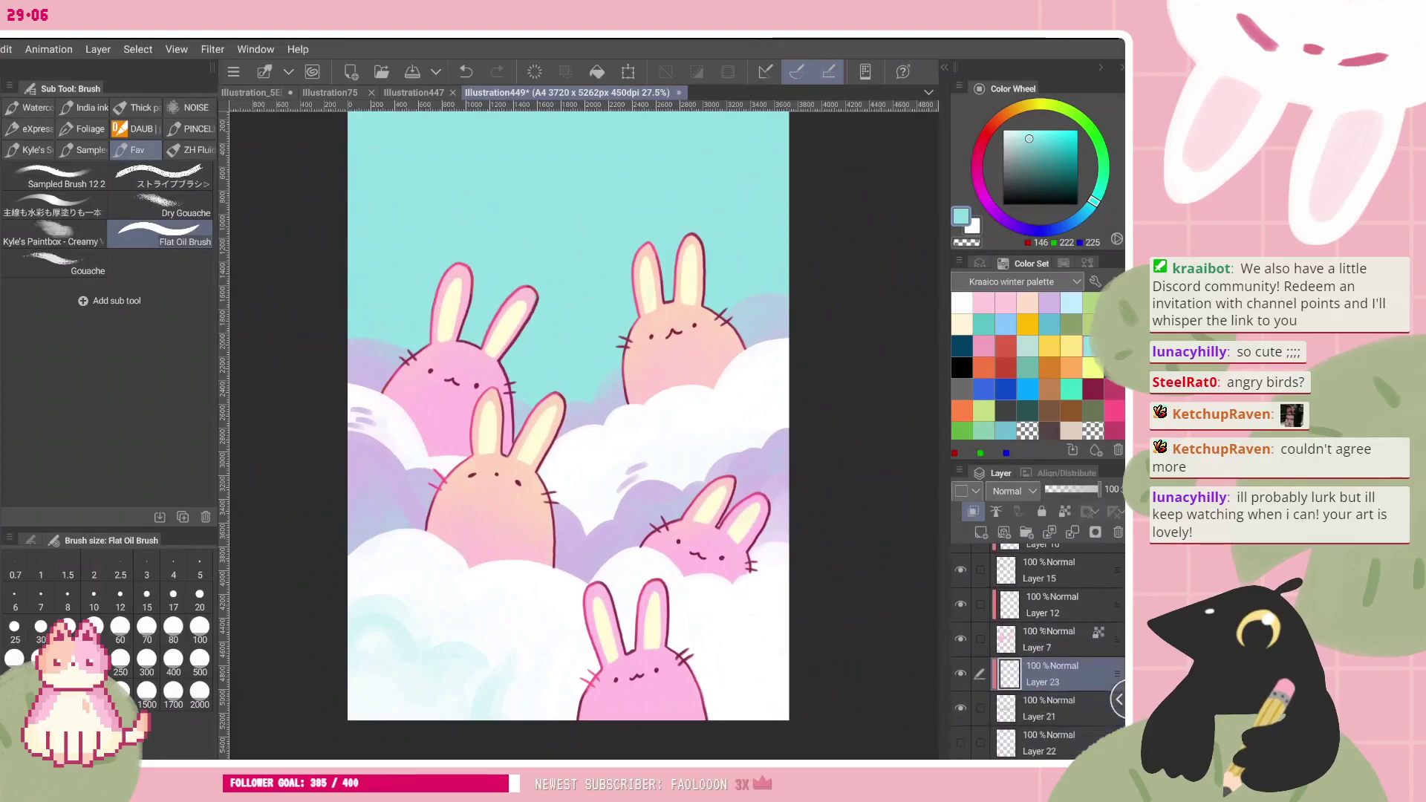
pyautogui.click(1049, 638)
pyautogui.click(960, 637)
pyautogui.click(960, 637)
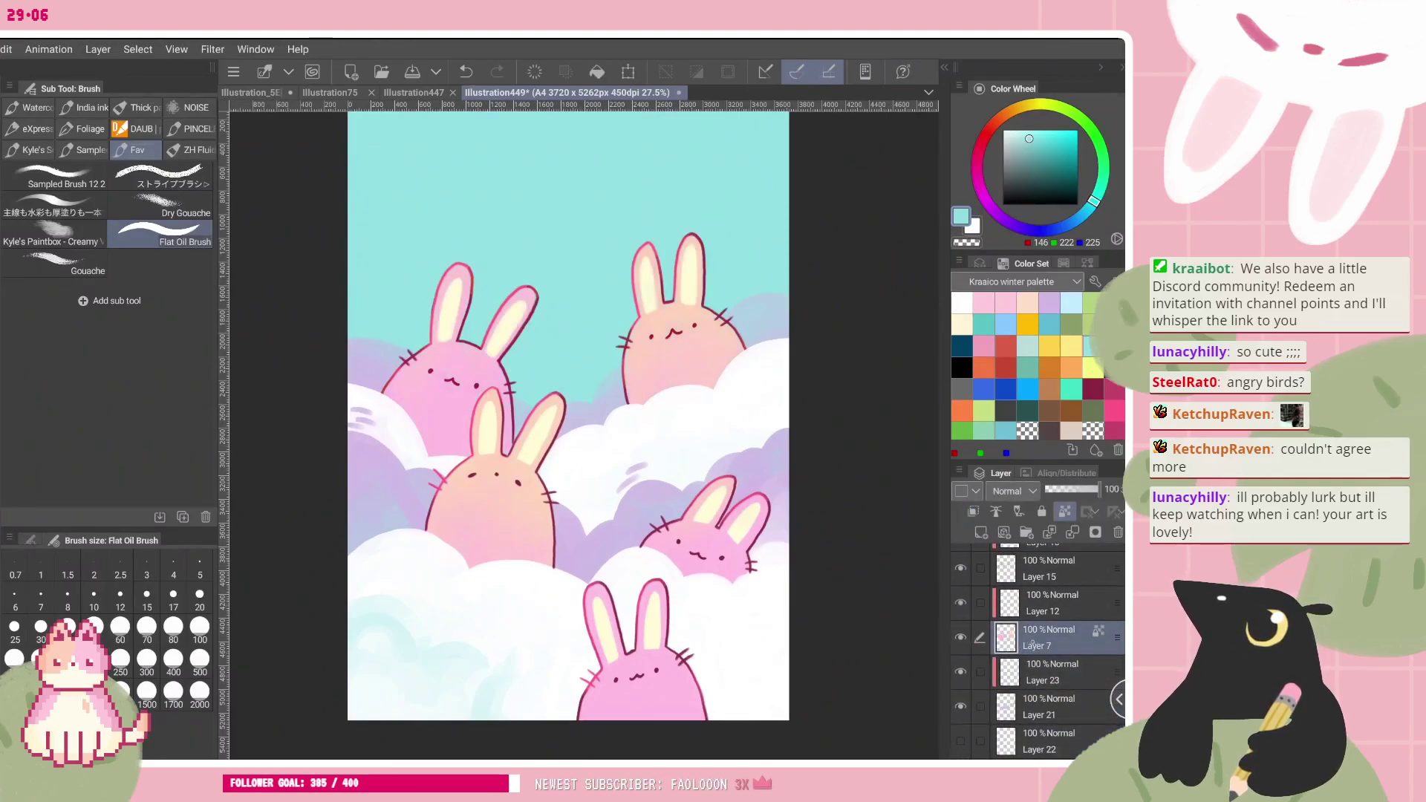
pyautogui.click(960, 602)
pyautogui.click(961, 604)
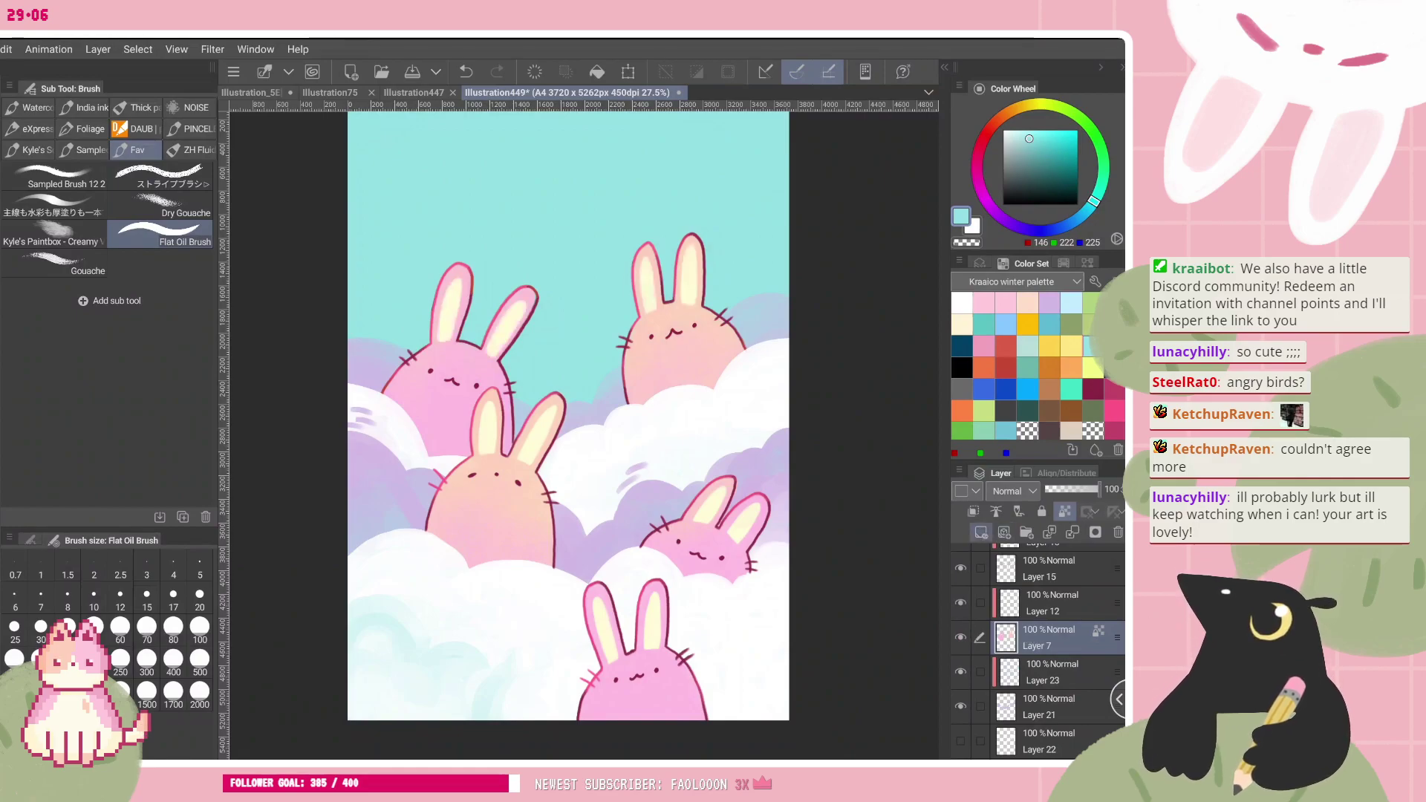
# - Add a clipped layer above Layer 7 and paint a pink (255, 168, 198) patch over one ear and eye of the upper-right peach bunny
pyautogui.click(980, 532)
pyautogui.click(1027, 303)
pyautogui.click(984, 303)
pyautogui.click(983, 346)
pyautogui.moveTo(568, 415); pyautogui.dragTo(569, 433)
pyautogui.moveTo(667, 325); pyautogui.dragTo(633, 370)
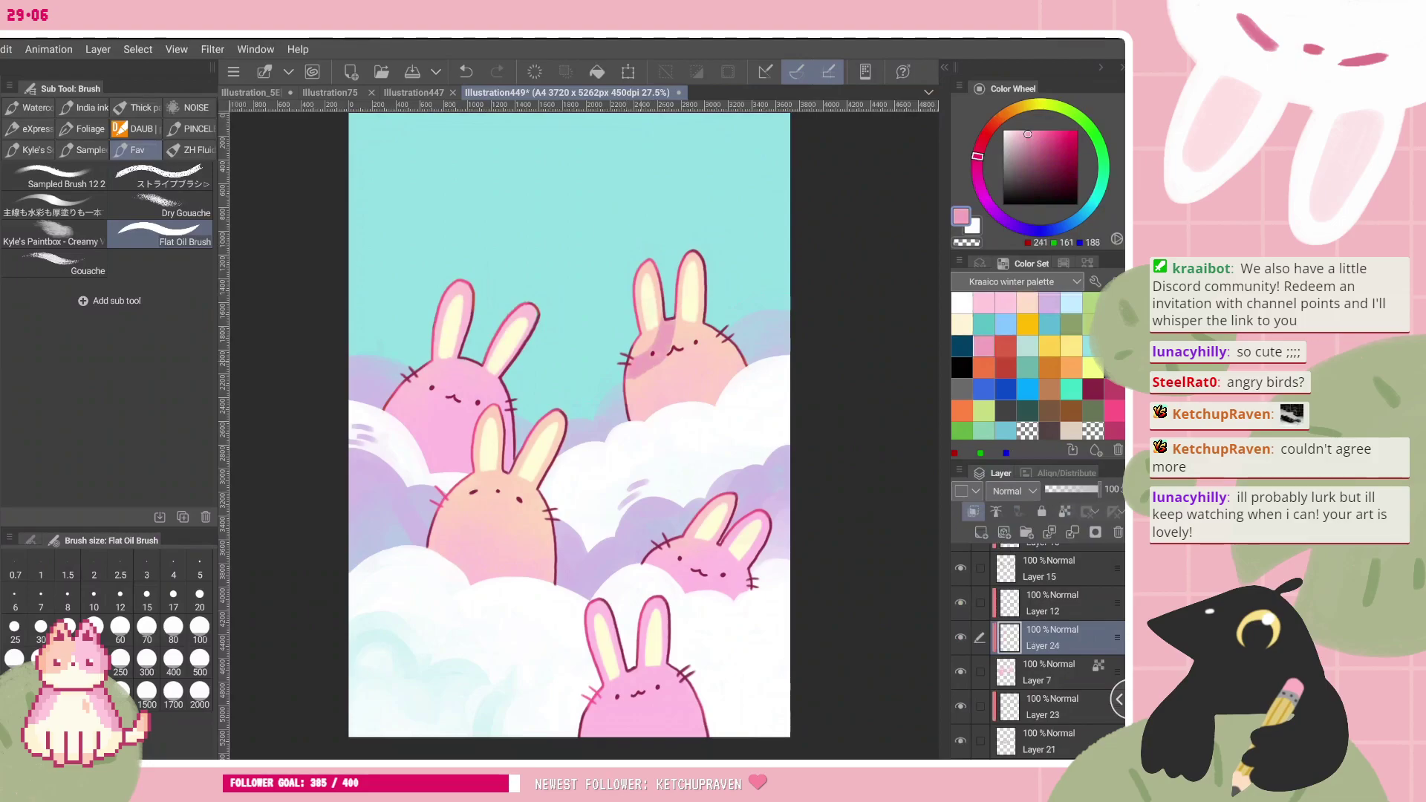
pyautogui.moveTo(649, 264)
pyautogui.mouseDown()
pyautogui.moveTo(628, 377)
pyautogui.moveTo(583, 411)
pyautogui.moveTo(587, 380)
pyautogui.mouseUp()
pyautogui.hotkey('ctrl', 'z')
pyautogui.click(1005, 303)
pyautogui.hotkey('ctrl', 'z')
pyautogui.click(1032, 127)
pyautogui.moveTo(571, 375)
pyautogui.mouseDown()
pyautogui.moveTo(527, 431)
pyautogui.moveTo(553, 392)
pyautogui.mouseUp()
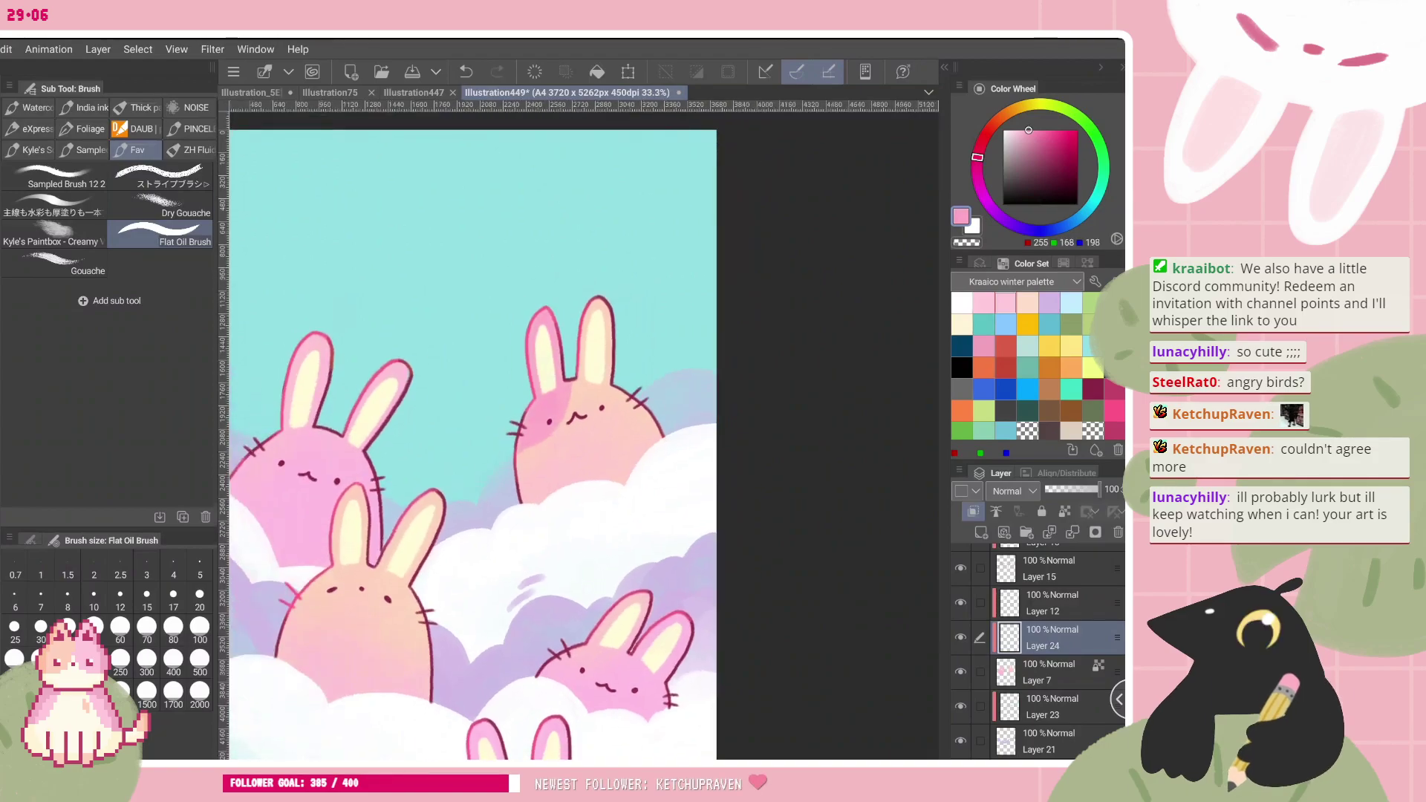
# - Paint a pink heart-shaped spot on the same peach bunny's side at brush size 60, and refine its edges at size 30
pyautogui.click(200, 598)
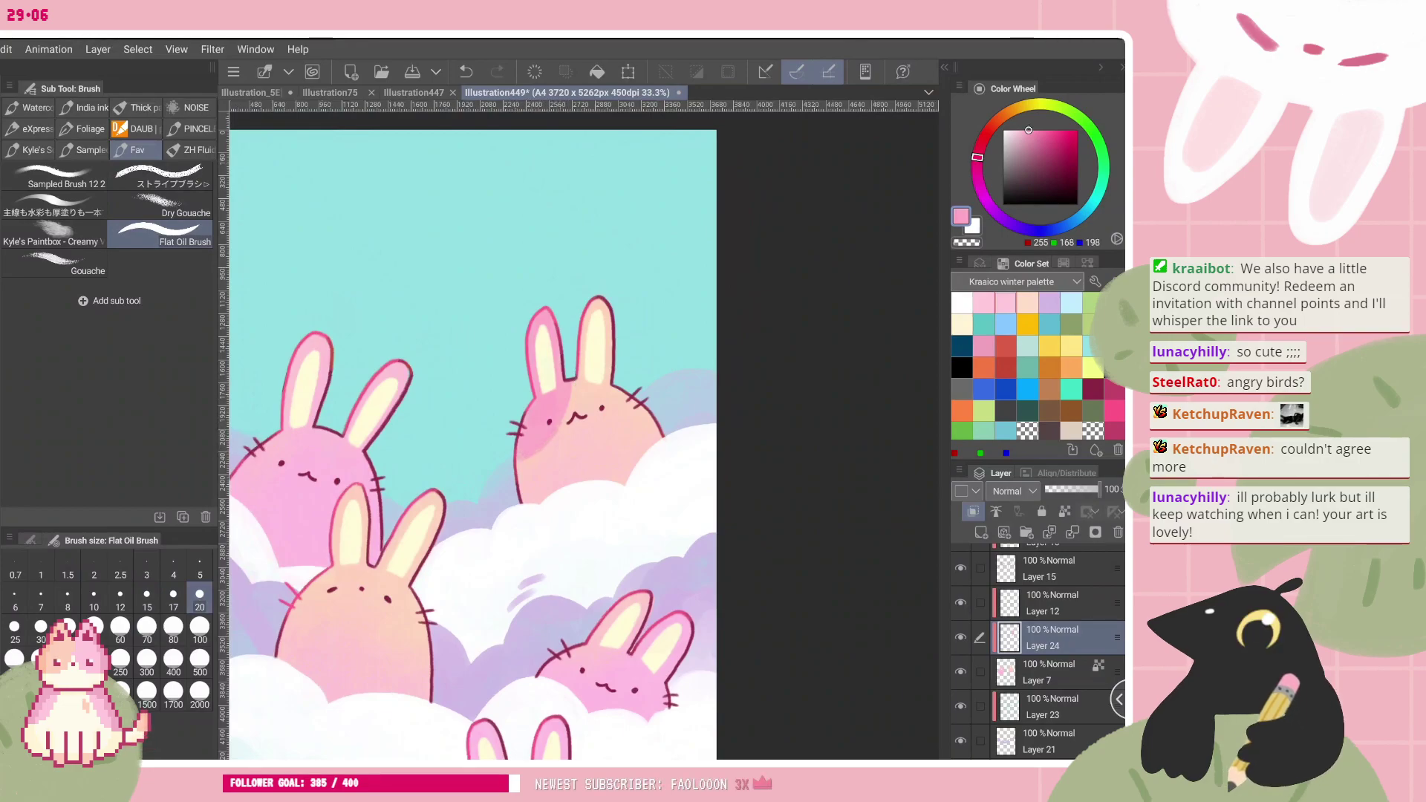
pyautogui.click(120, 630)
pyautogui.moveTo(630, 467); pyautogui.dragTo(620, 456)
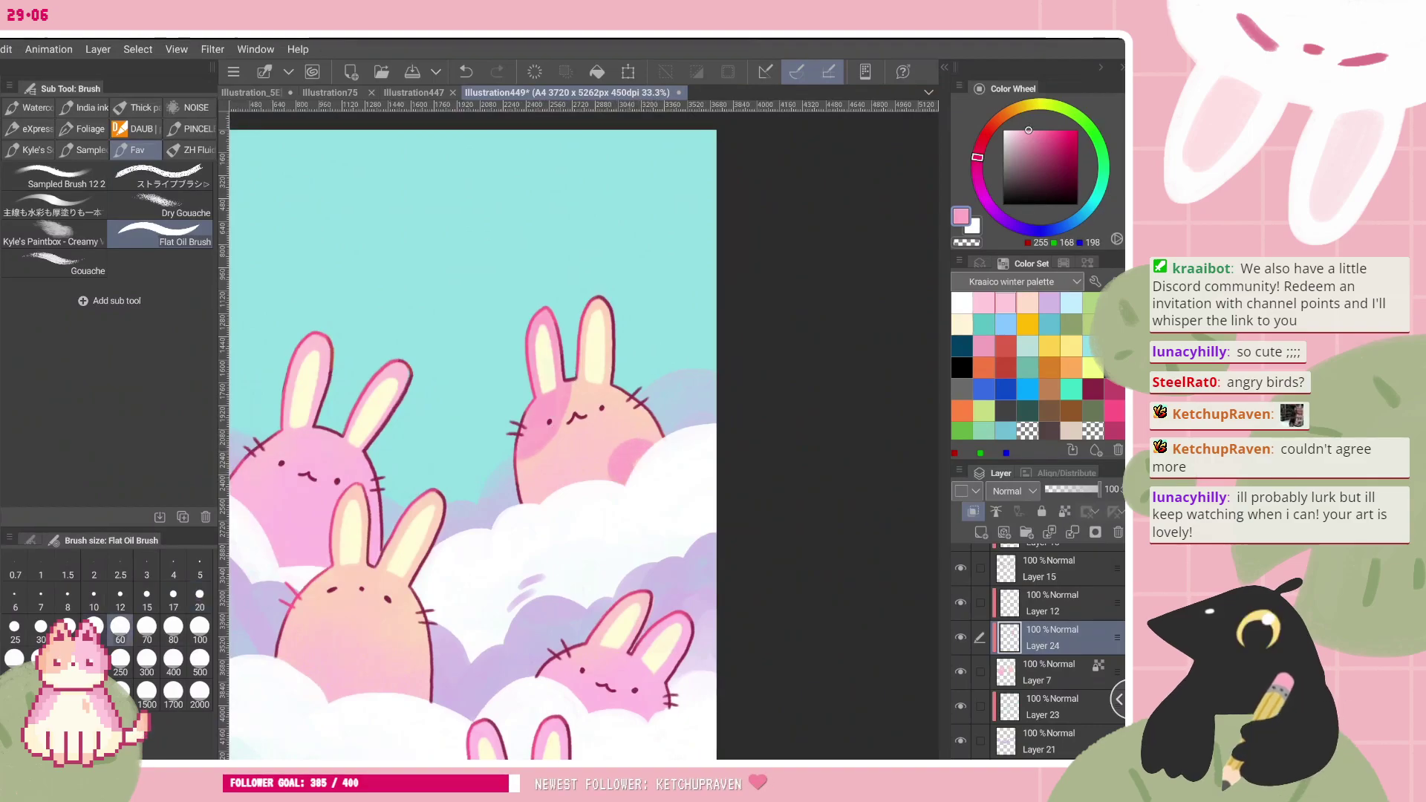
pyautogui.hotkey('ctrl', 'z')
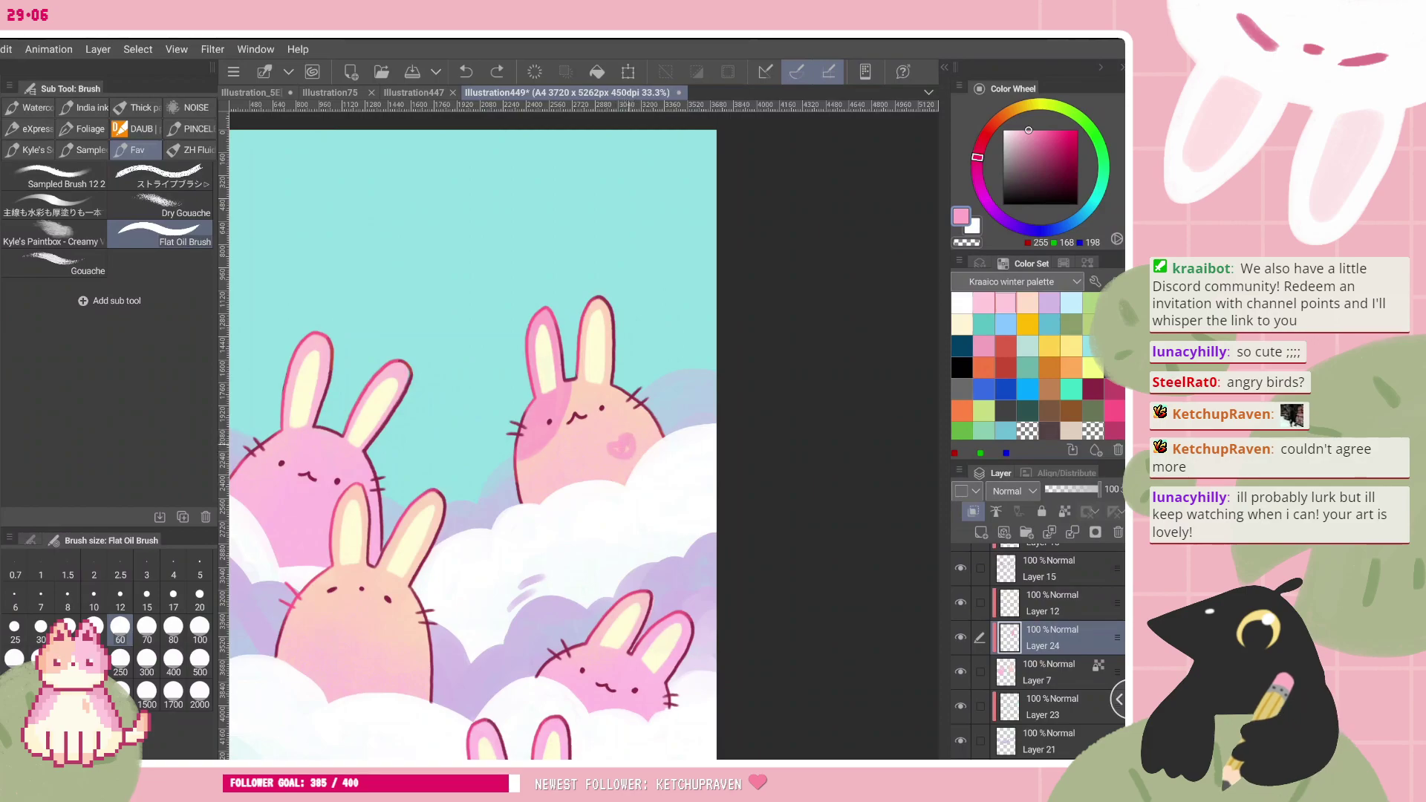
pyautogui.scroll(3, 587, 423)
pyautogui.hotkey('ctrl', 'z')
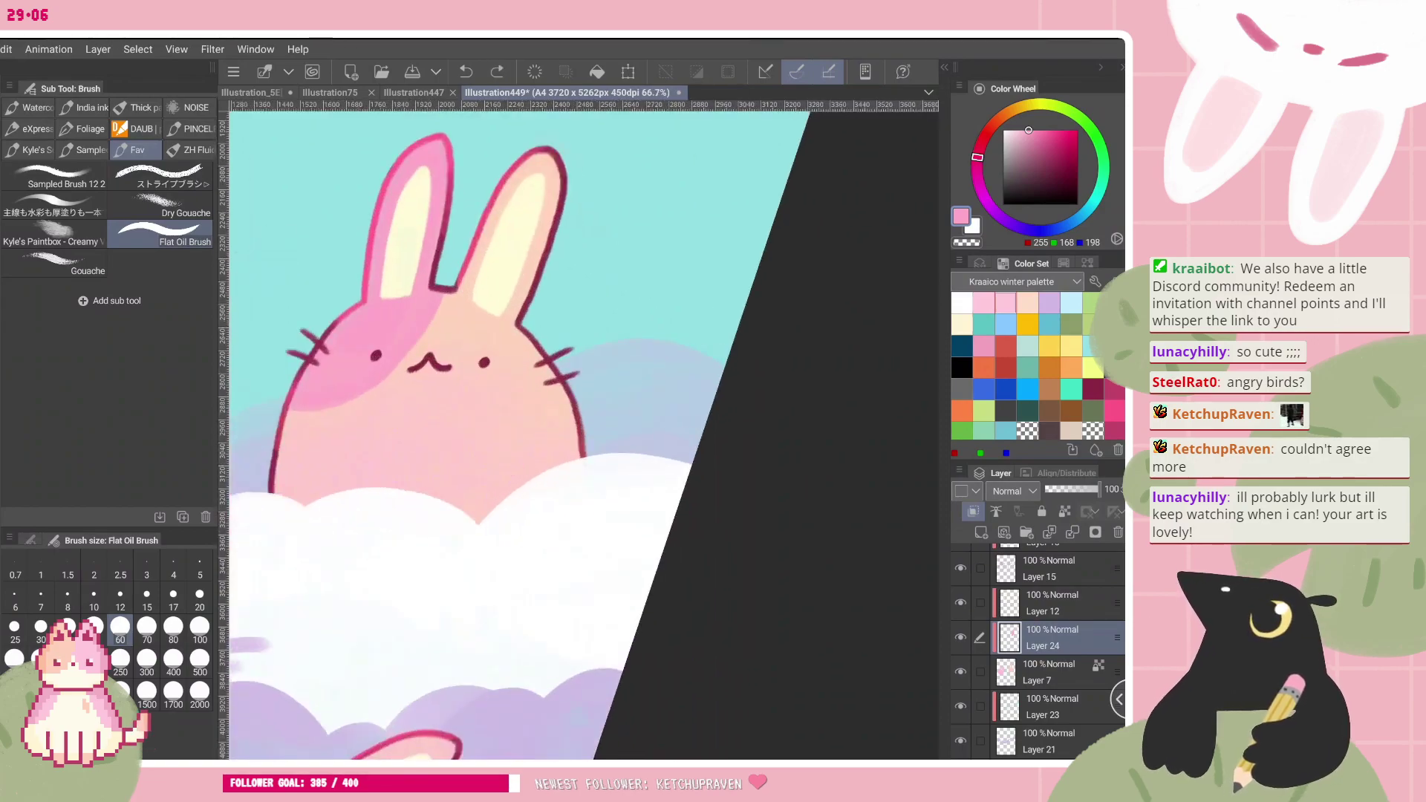
pyautogui.moveTo(501, 428)
pyautogui.mouseDown()
pyautogui.moveTo(546, 437)
pyautogui.moveTo(534, 403)
pyautogui.moveTo(523, 449)
pyautogui.mouseUp()
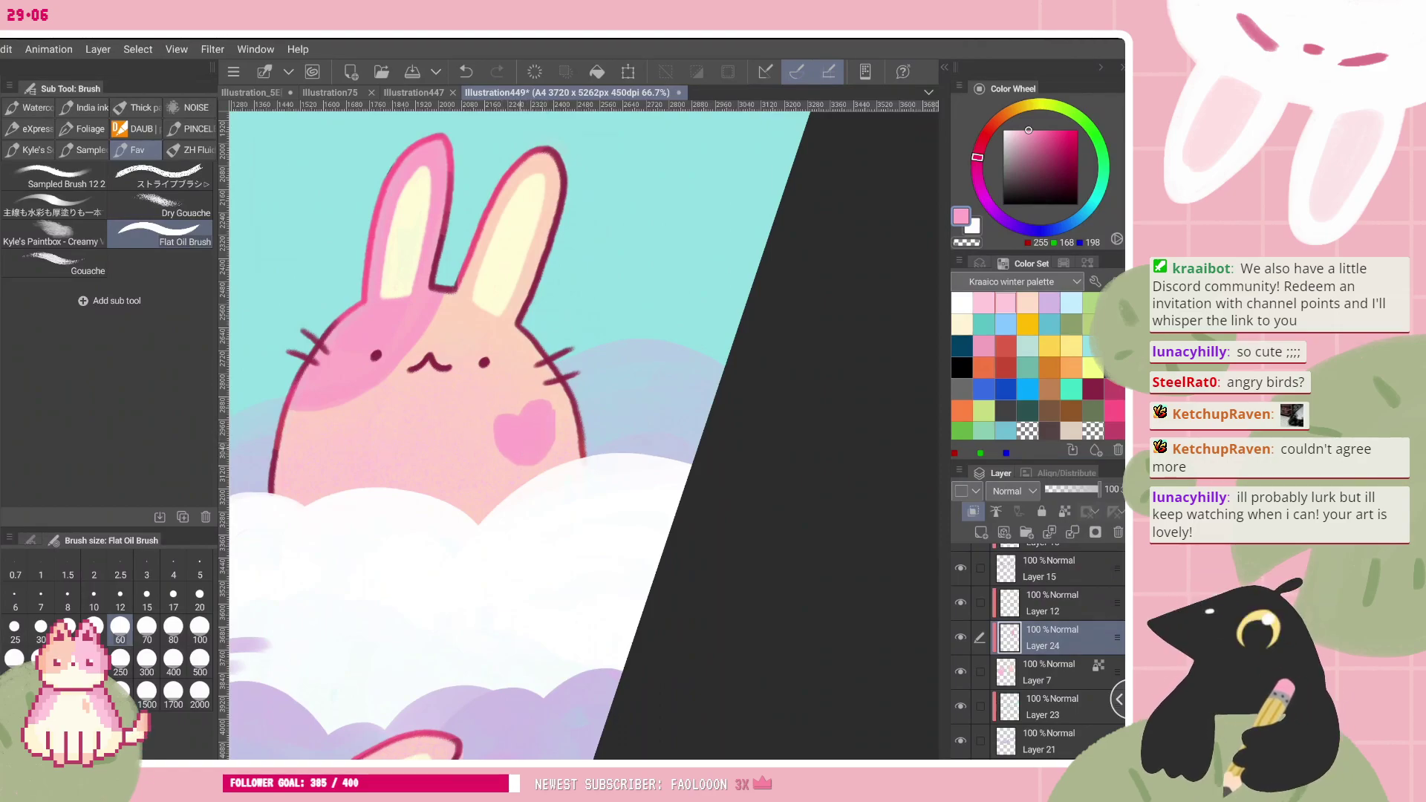
pyautogui.scroll(3, 579, 435)
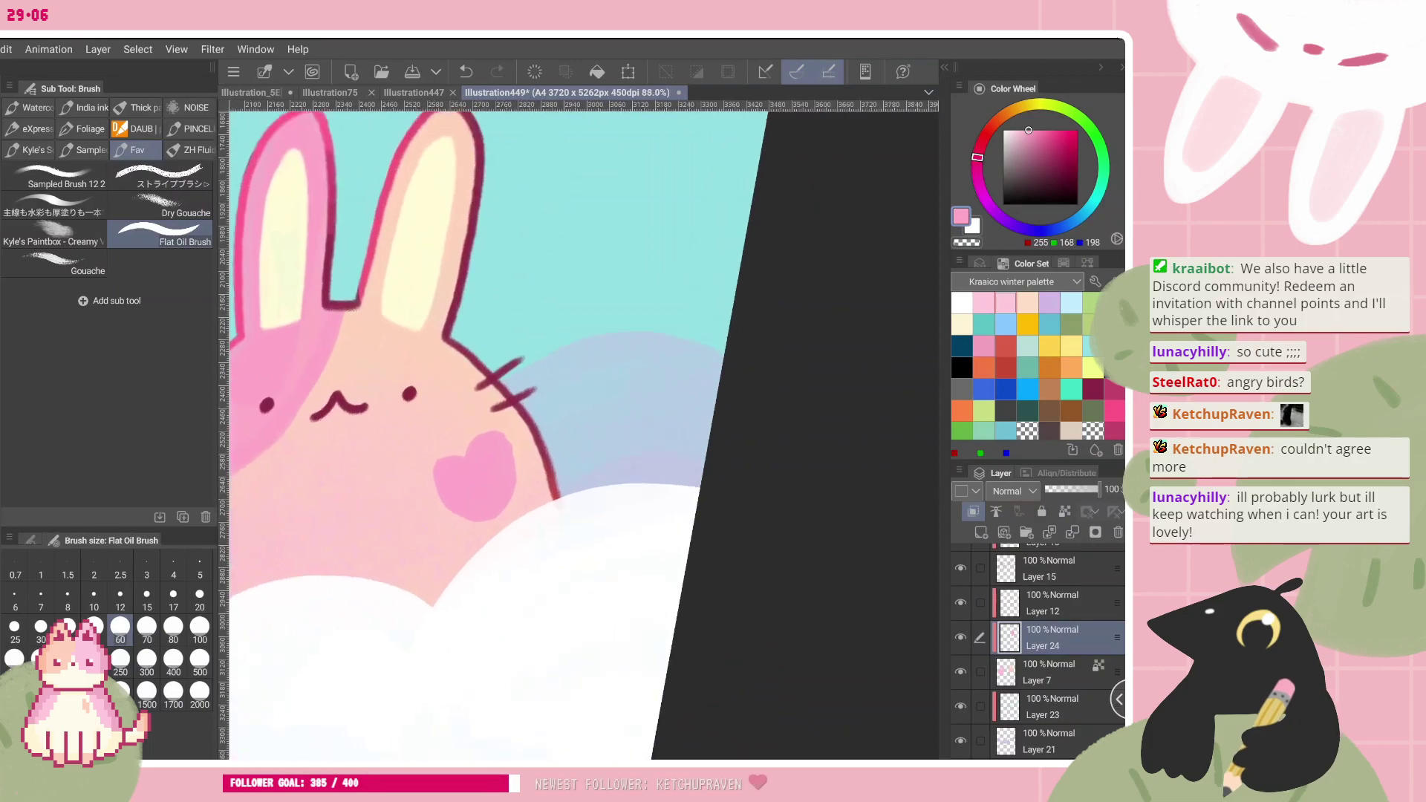
pyautogui.click(41, 632)
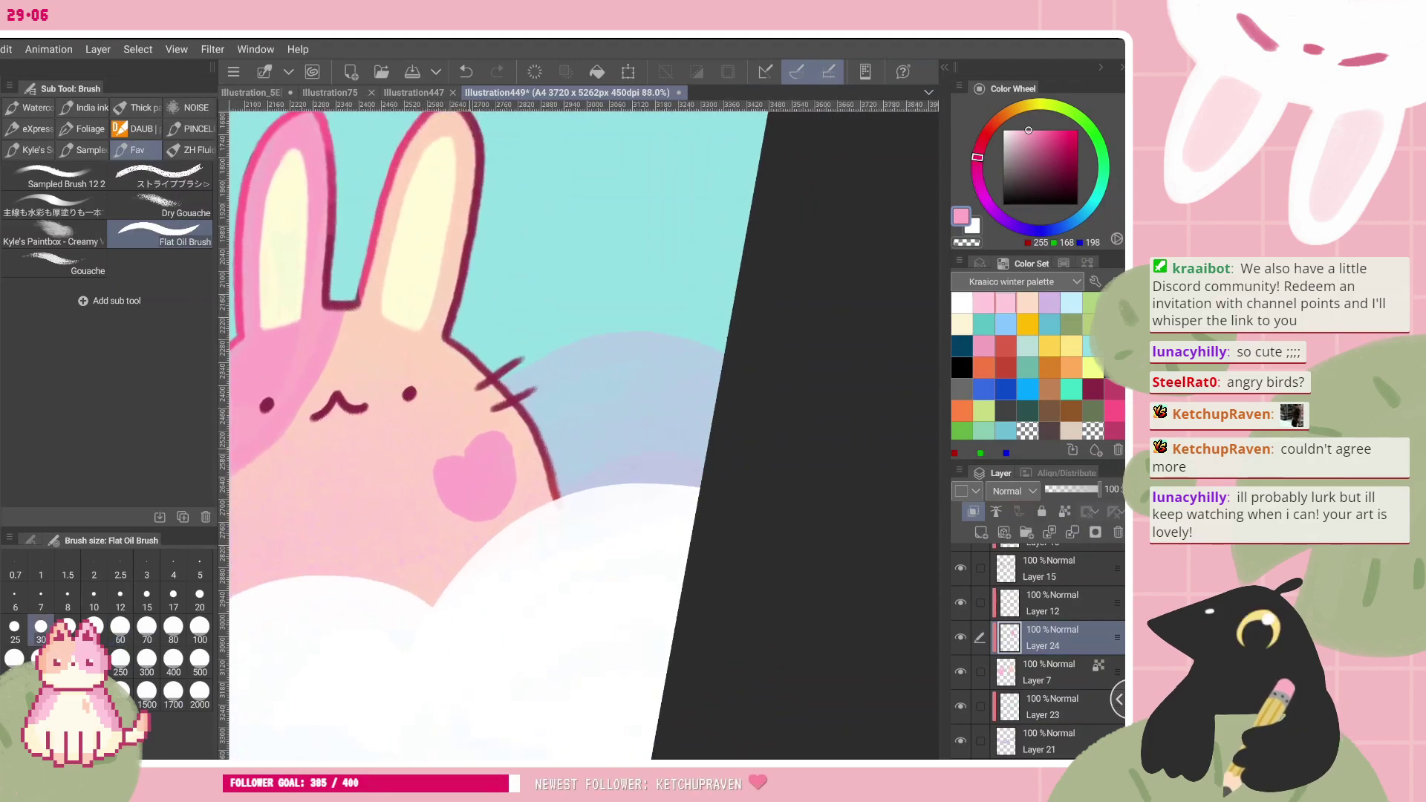
pyautogui.moveTo(437, 464)
pyautogui.mouseDown()
pyautogui.moveTo(466, 518)
pyautogui.moveTo(509, 502)
pyautogui.mouseUp()
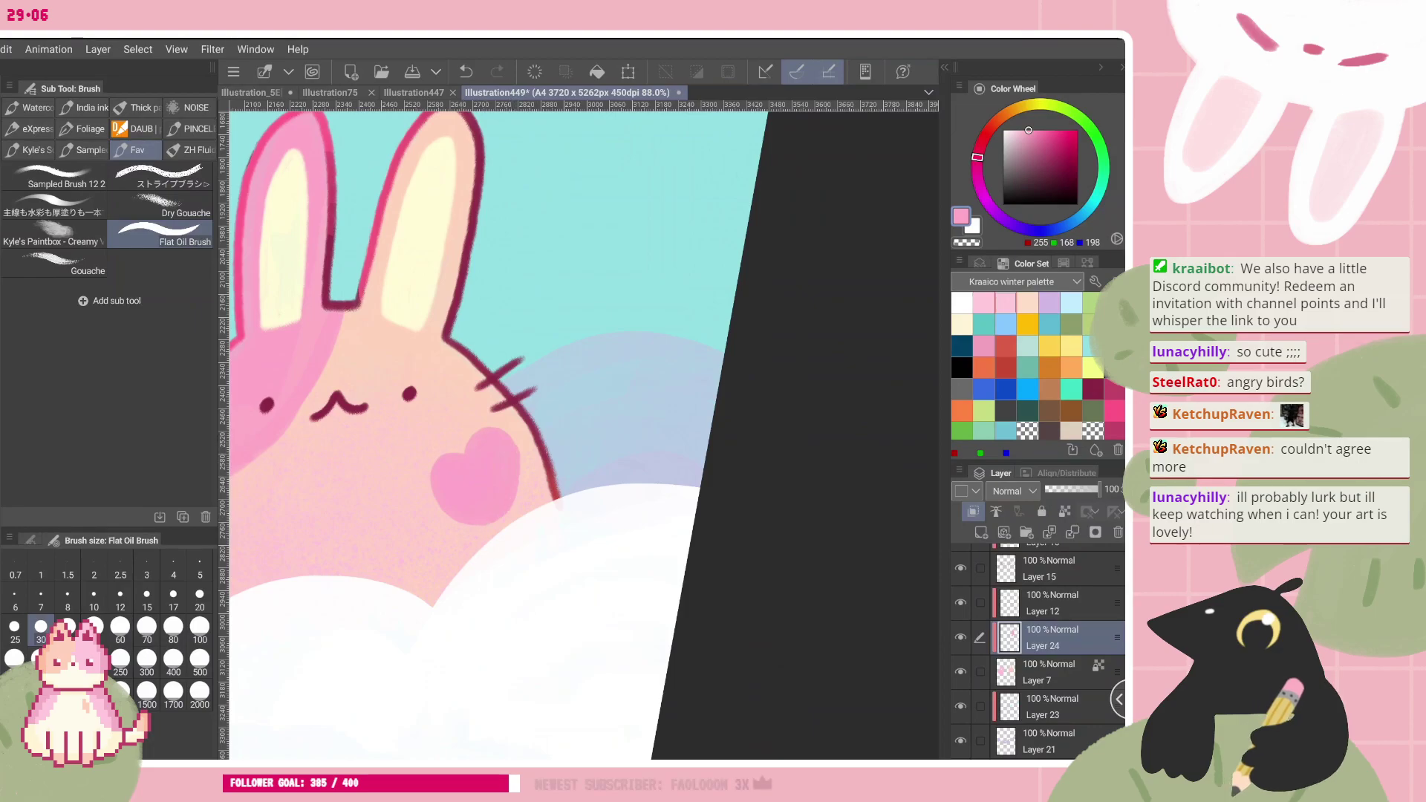
# - Paint a pale peach (255, 230, 218) muzzle patch around the upper-left pink bunny's mouth at brush size 80
pyautogui.scroll(-5, 483, 430)
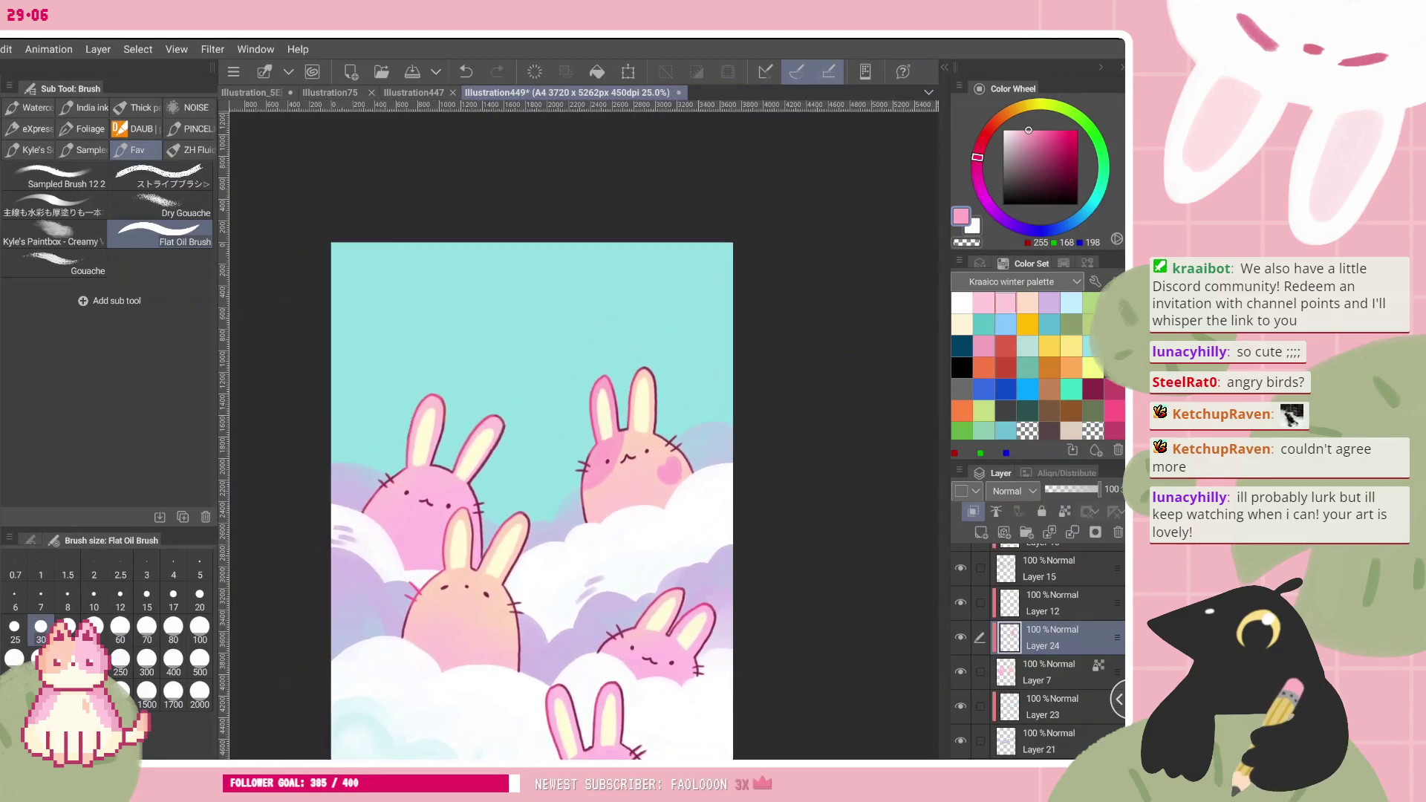
pyautogui.scroll(1, 438, 498)
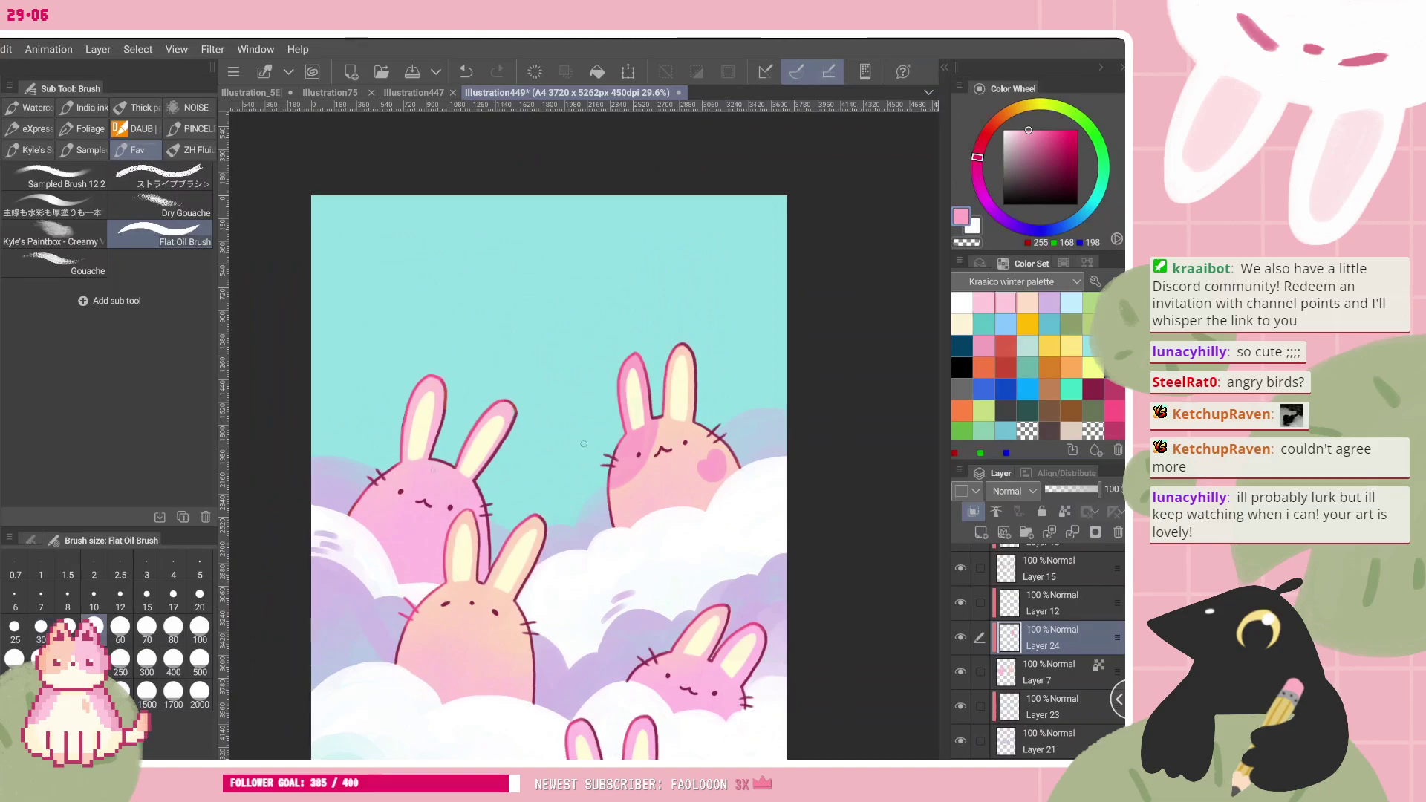
pyautogui.hotkey('ctrl', 'z')
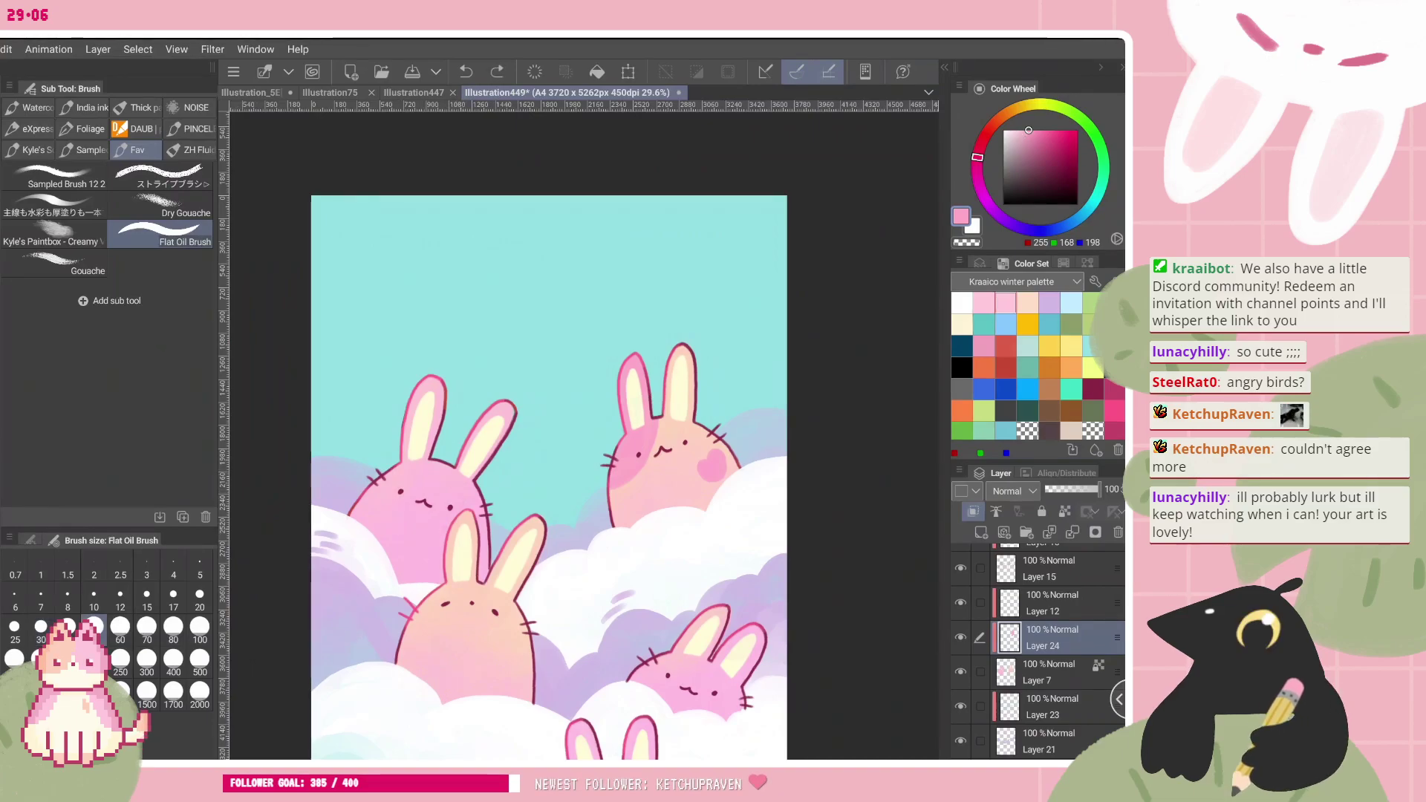
pyautogui.click(962, 324)
pyautogui.click(1027, 302)
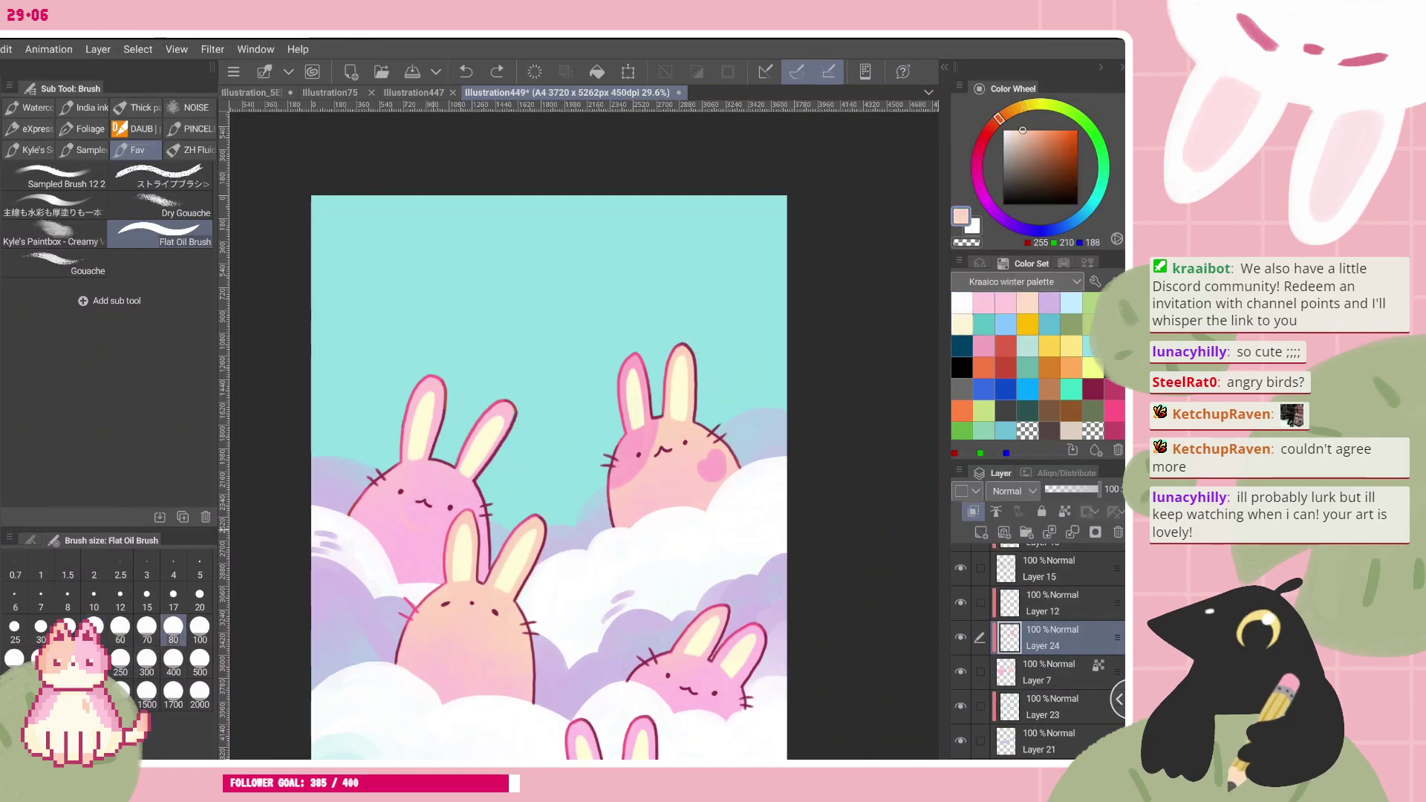
pyautogui.moveTo(417, 484); pyautogui.dragTo(421, 486)
pyautogui.hotkey('ctrl', 'z')
pyautogui.moveTo(424, 486)
pyautogui.mouseDown()
pyautogui.moveTo(407, 526)
pyautogui.moveTo(429, 496)
pyautogui.mouseUp()
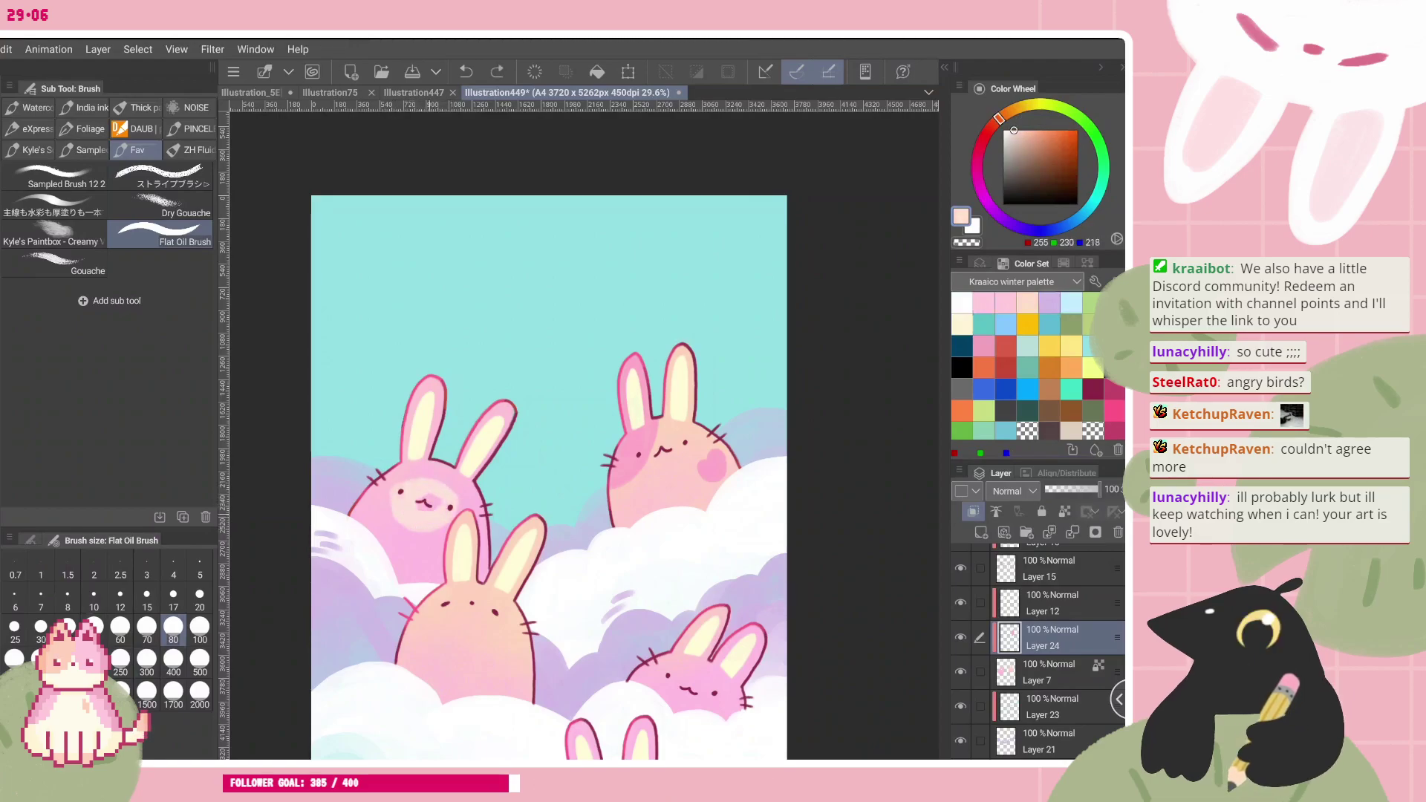
pyautogui.moveTo(663, 450); pyautogui.dragTo(583, 346)
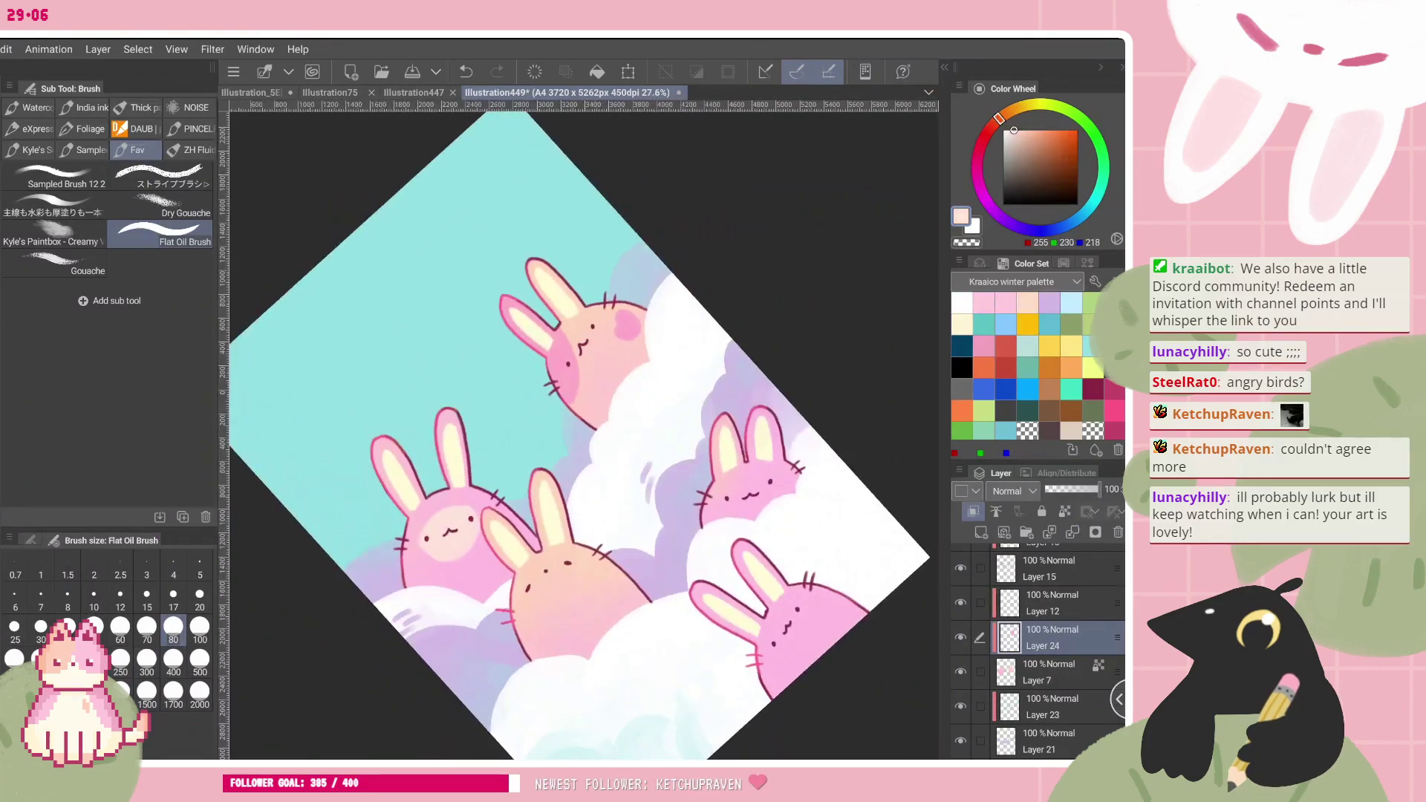
pyautogui.hotkey('ctrl', 'z')
pyautogui.scroll(5, 519, 594)
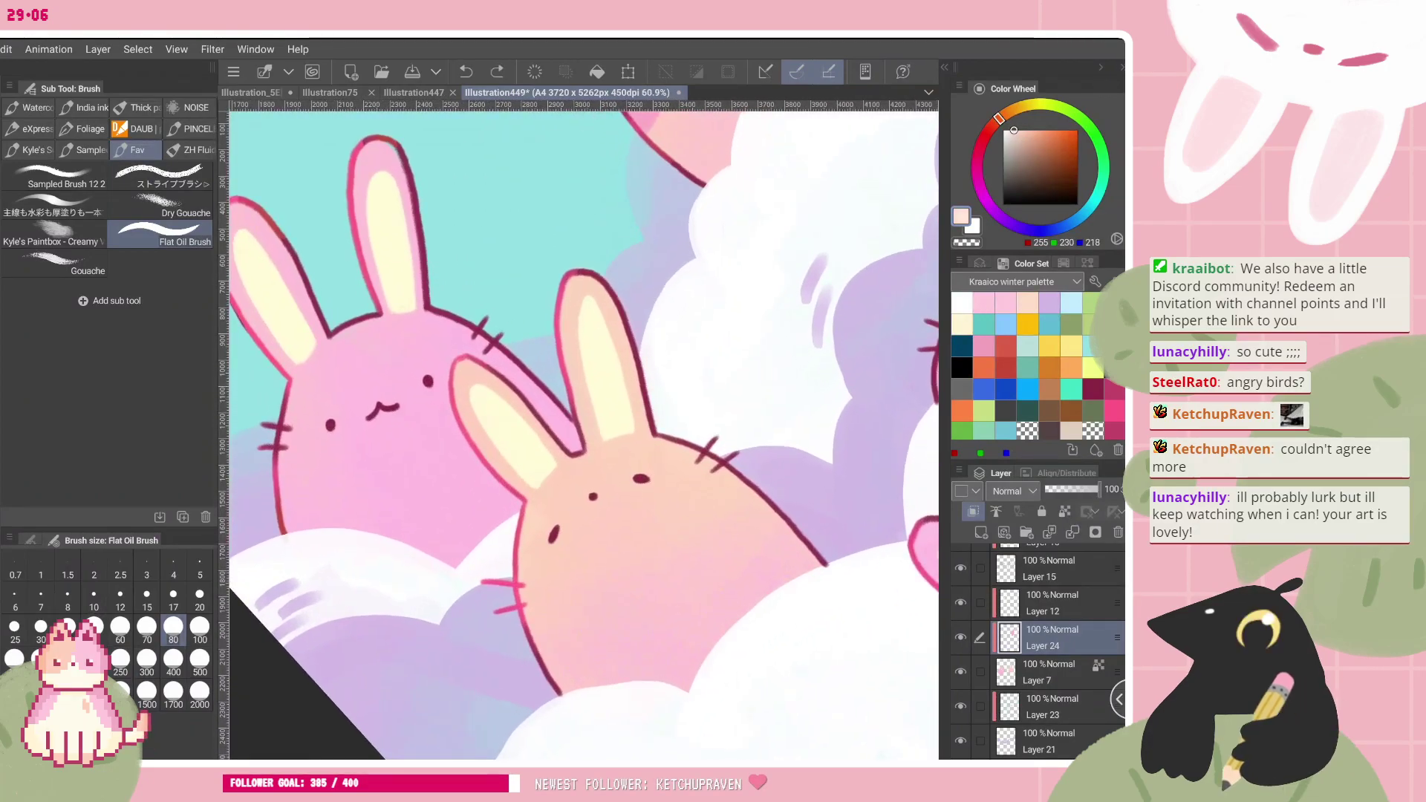
pyautogui.moveTo(380, 393)
pyautogui.mouseDown()
pyautogui.moveTo(352, 436)
pyautogui.moveTo(412, 457)
pyautogui.moveTo(427, 405)
pyautogui.moveTo(386, 385)
pyautogui.moveTo(391, 434)
pyautogui.mouseUp()
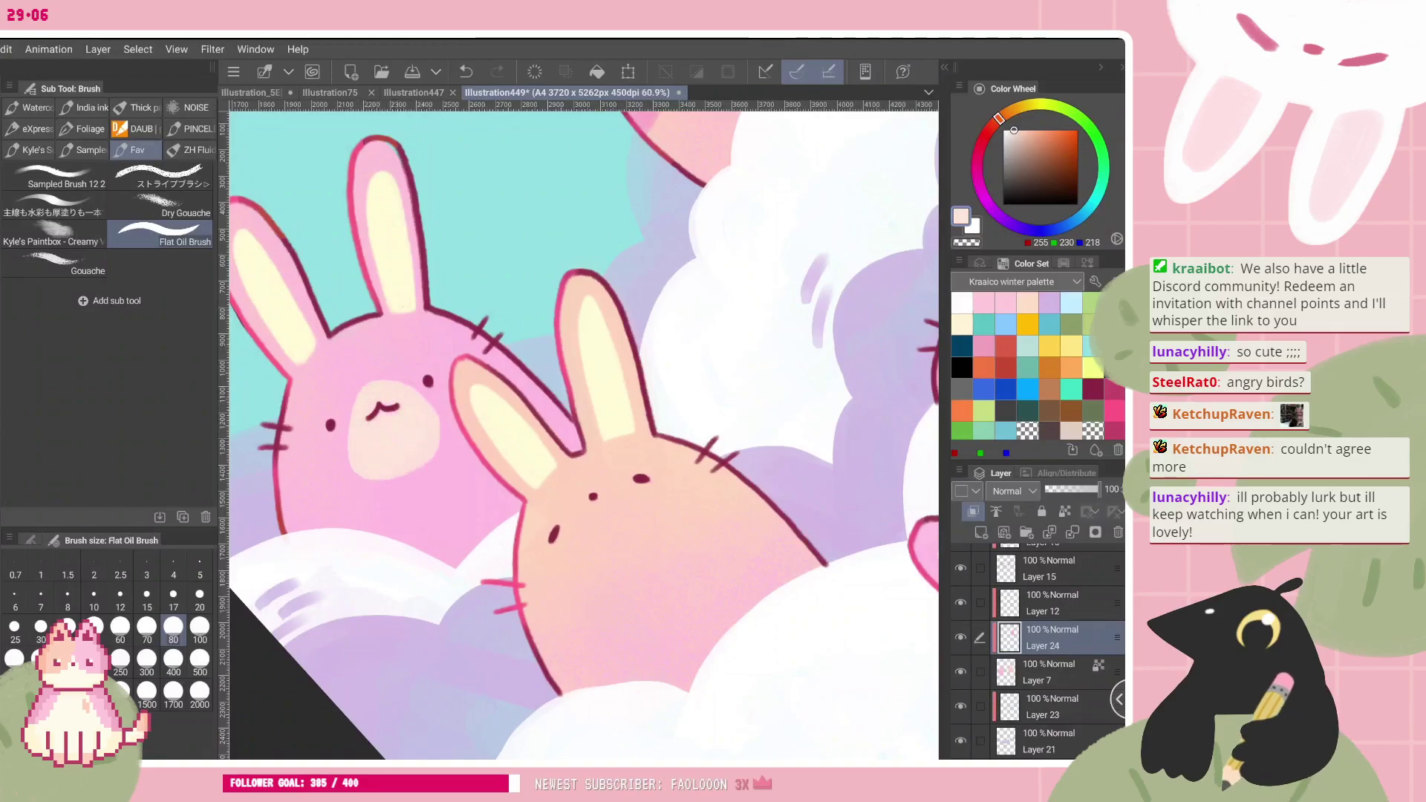
pyautogui.scroll(-4, 584, 435)
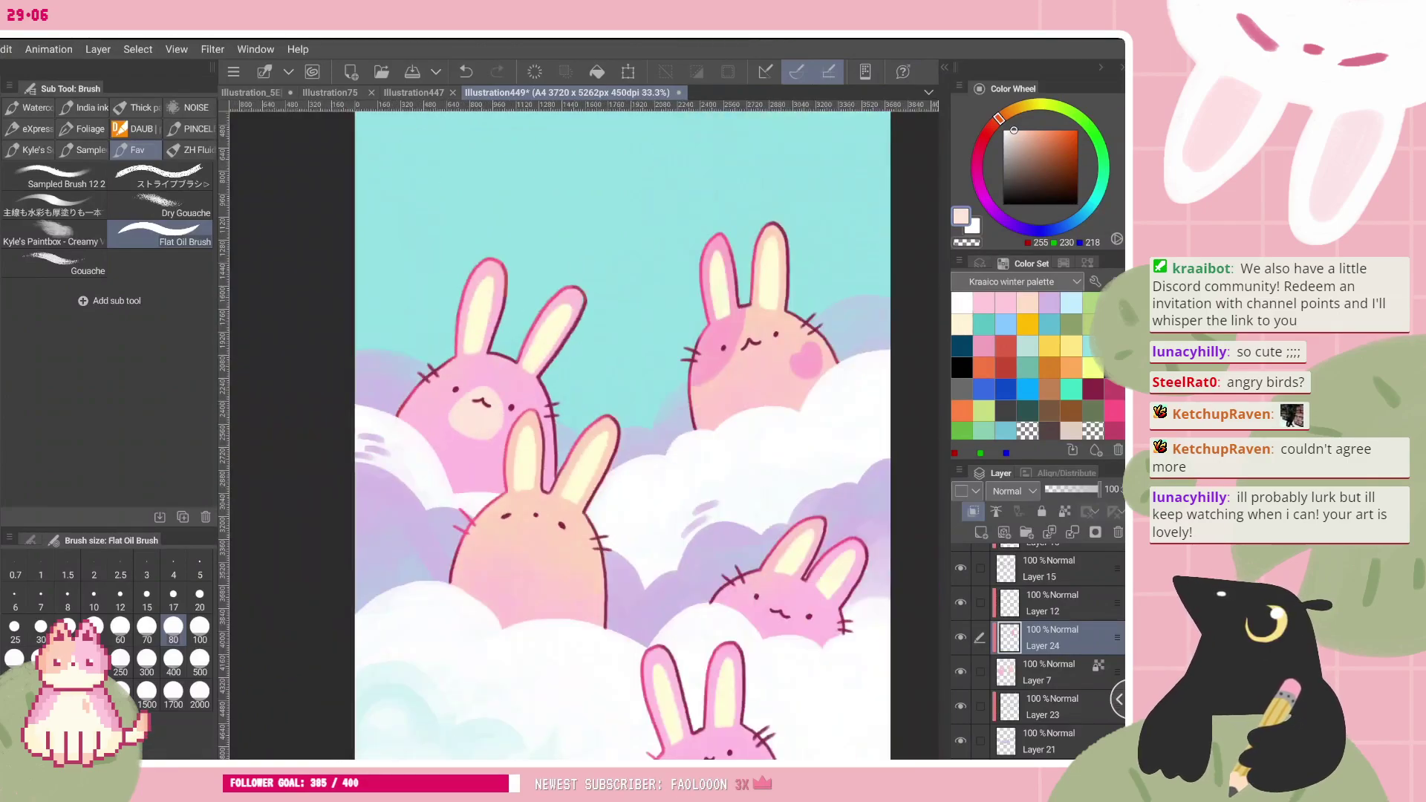
# - Extend the pale peach patch from the pink bunny's muzzle down over its belly to the cloud
pyautogui.scroll(3, 612, 378)
pyautogui.scroll(-2, 520, 423)
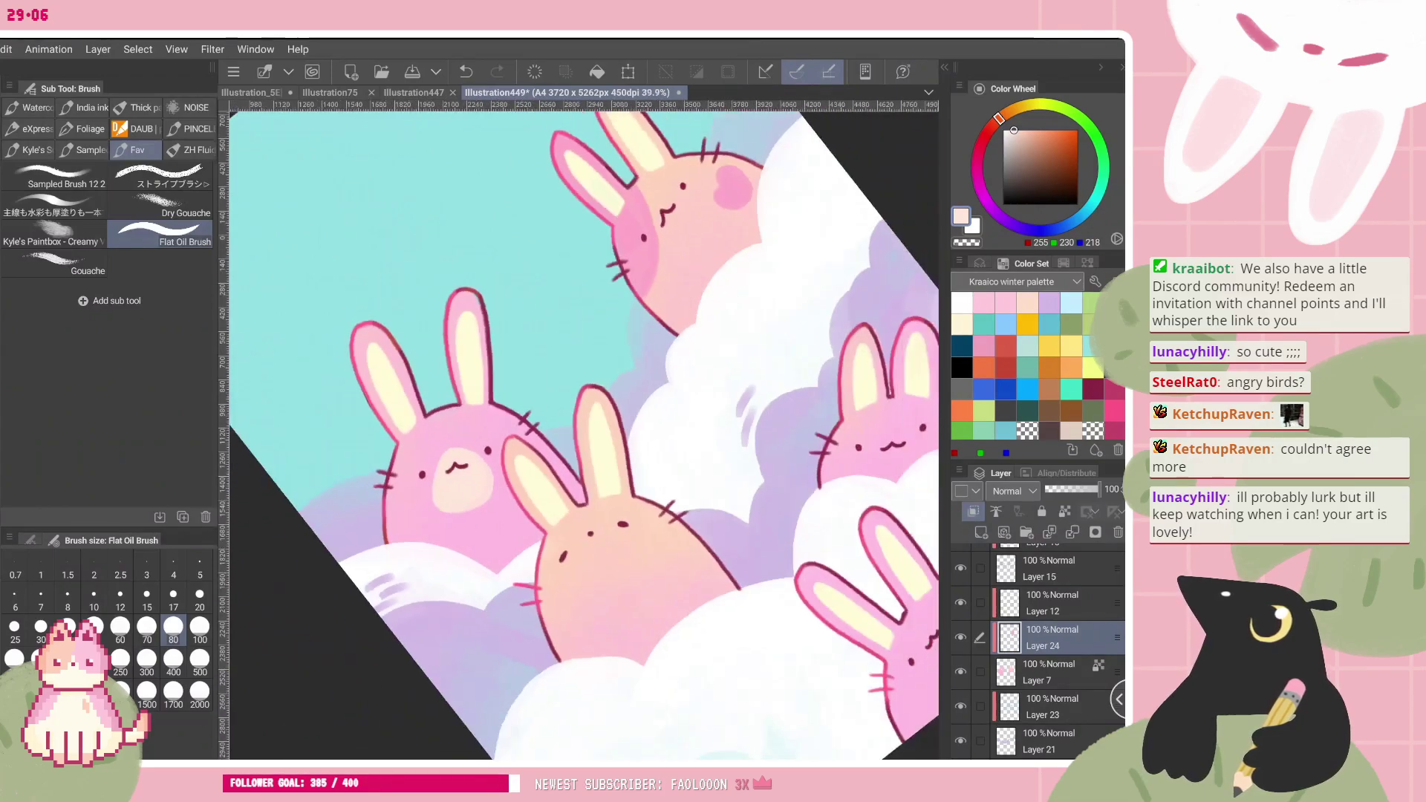
pyautogui.moveTo(447, 475); pyautogui.dragTo(428, 540)
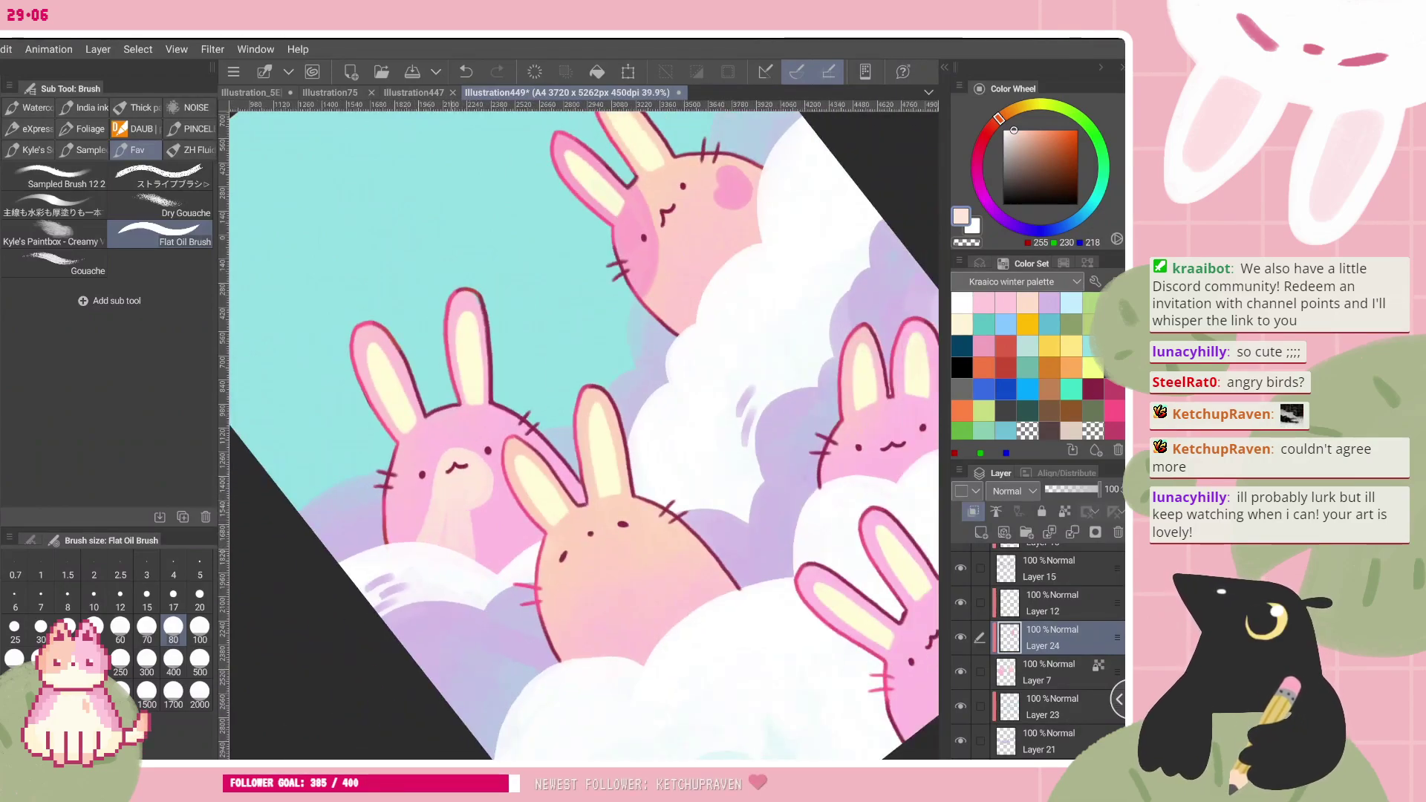
pyautogui.moveTo(481, 482)
pyautogui.mouseDown()
pyautogui.moveTo(530, 527)
pyautogui.moveTo(496, 506)
pyautogui.mouseUp()
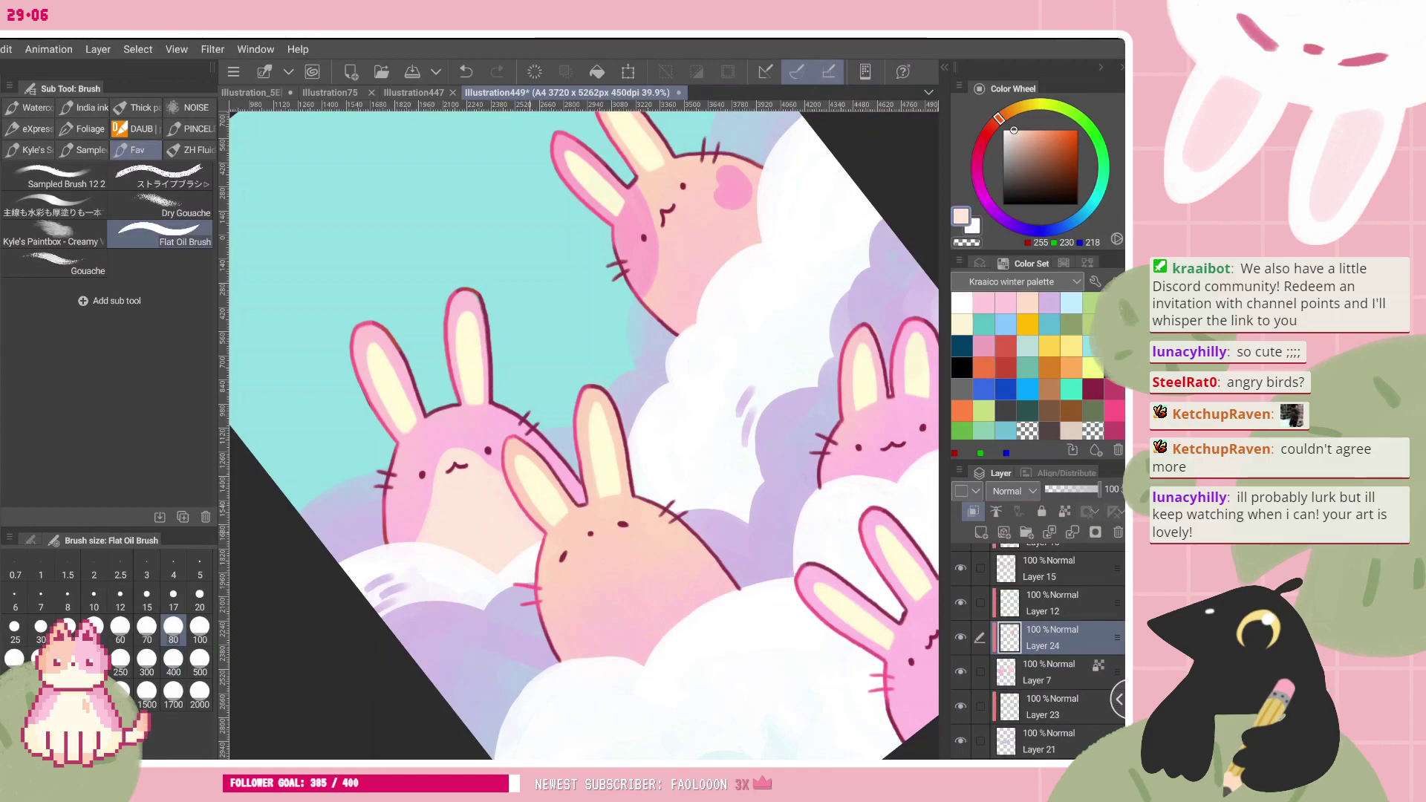
pyautogui.scroll(-1, 583, 435)
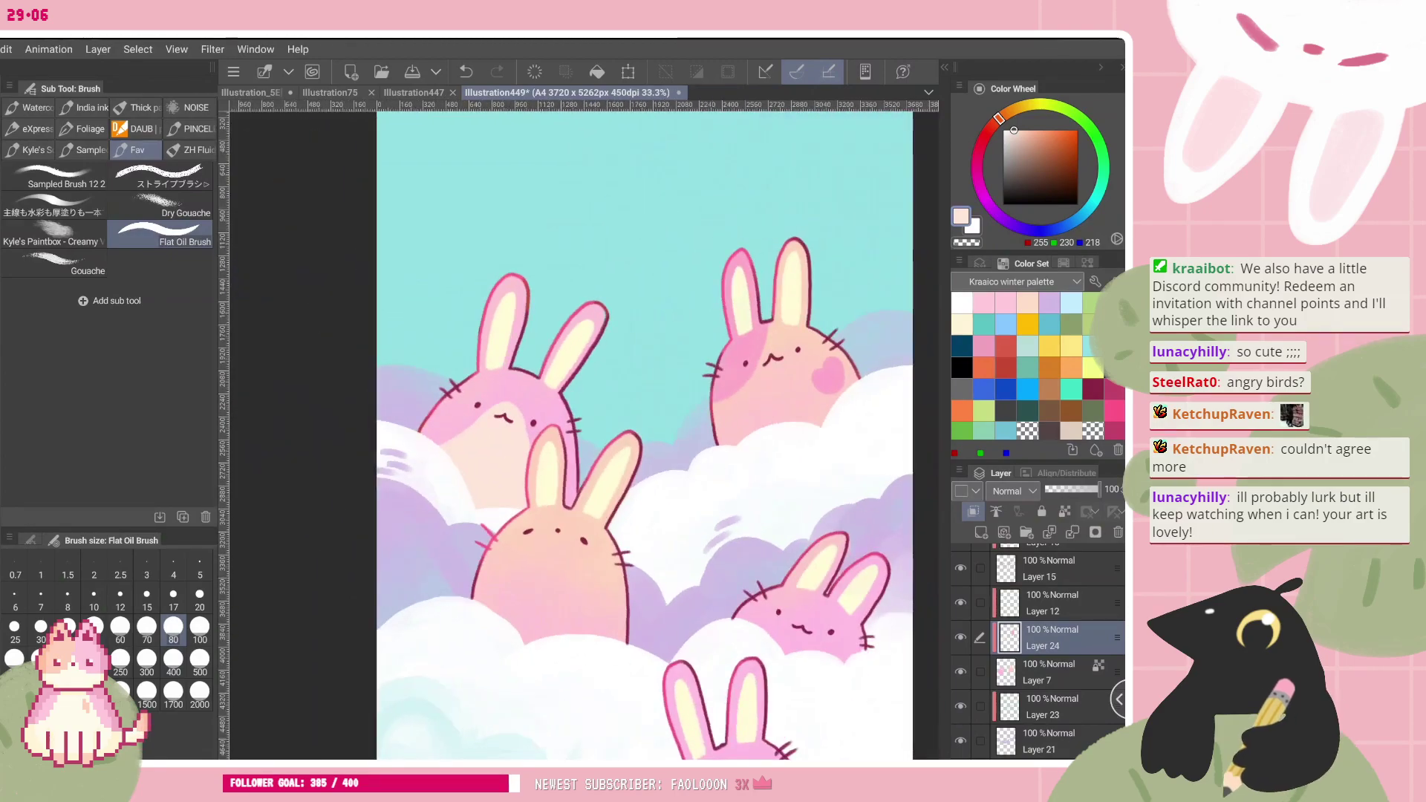
pyautogui.moveTo(645, 435); pyautogui.dragTo(567, 394)
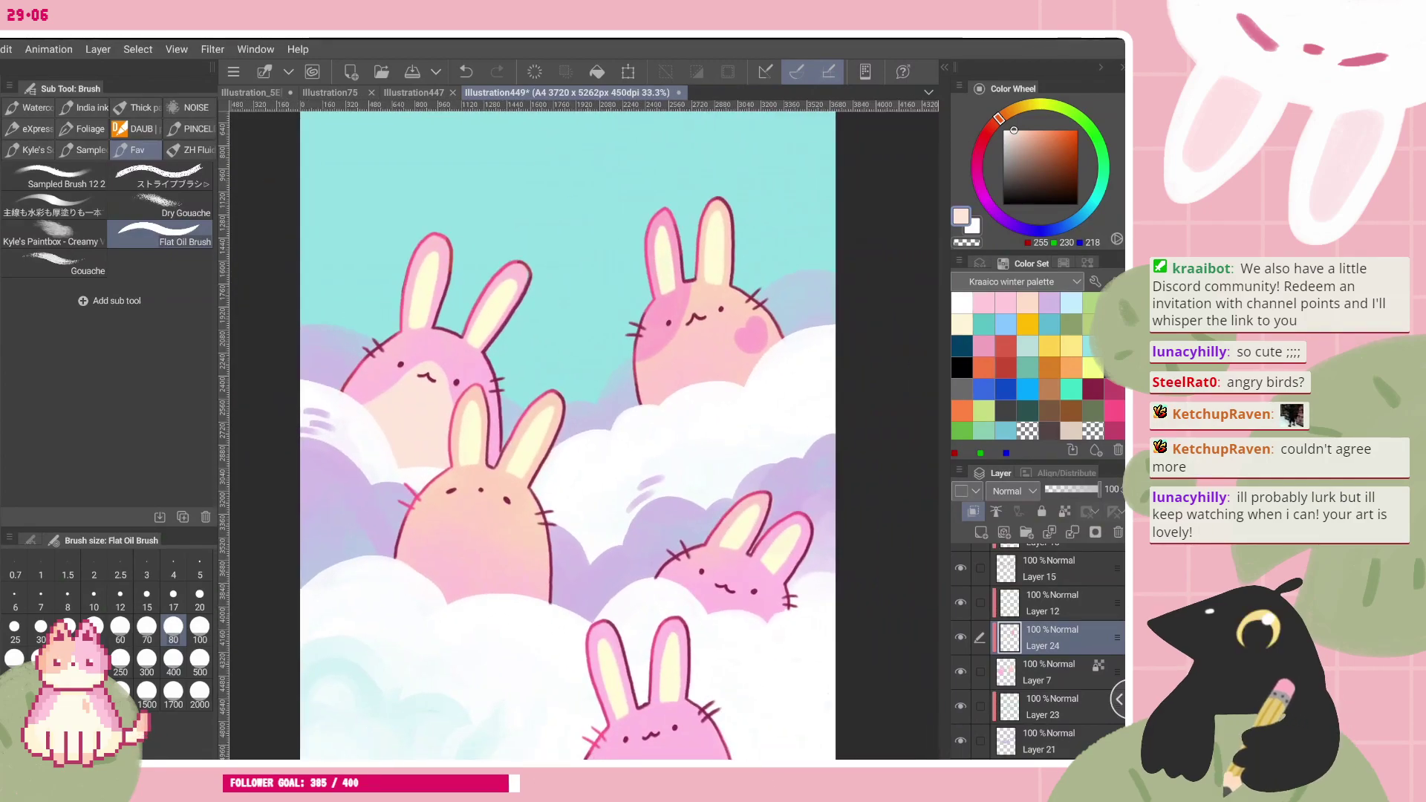
# - Find the layers clipped to Layer 5 and add a new clipped layer directly above Layer 11
pyautogui.scroll(-10, 1034, 653)
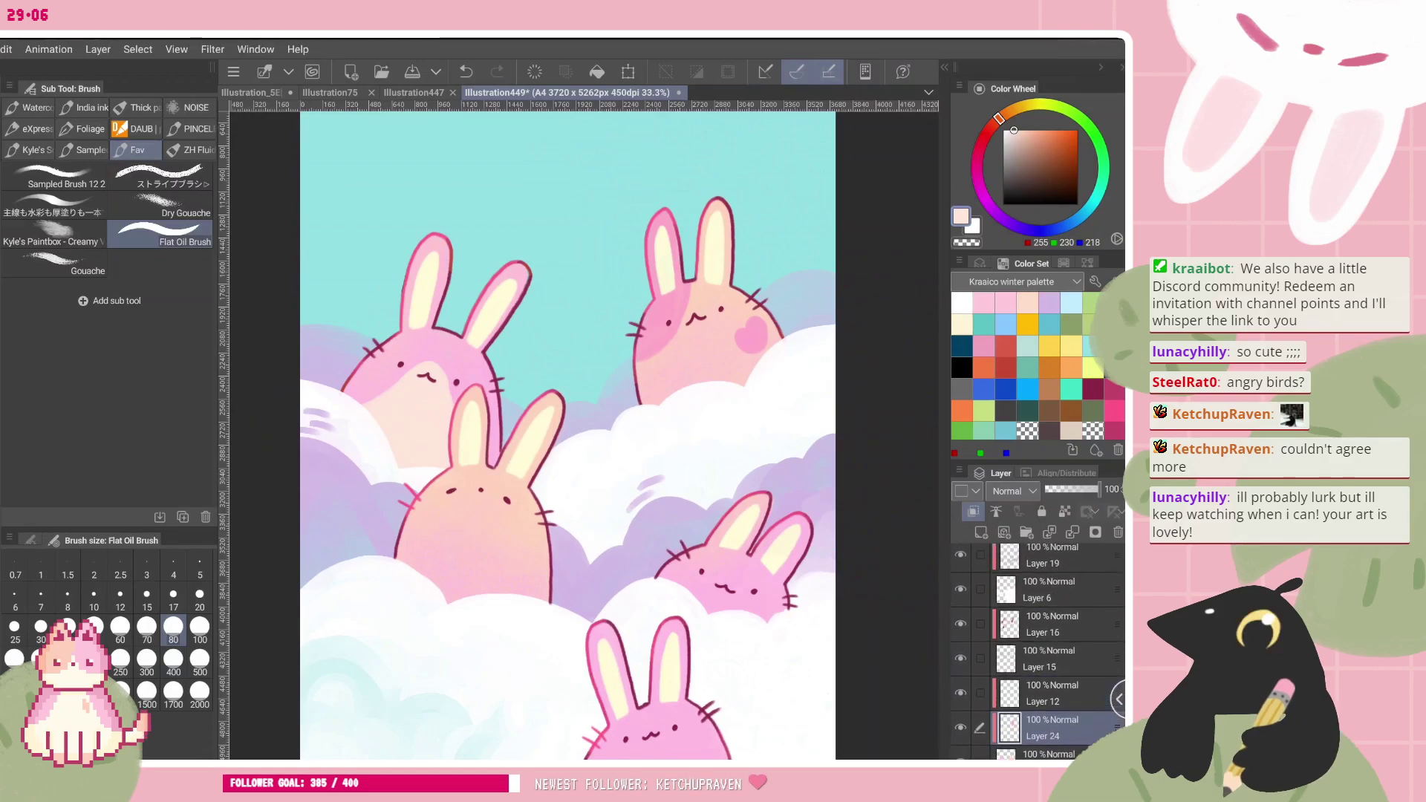
pyautogui.click(1053, 652)
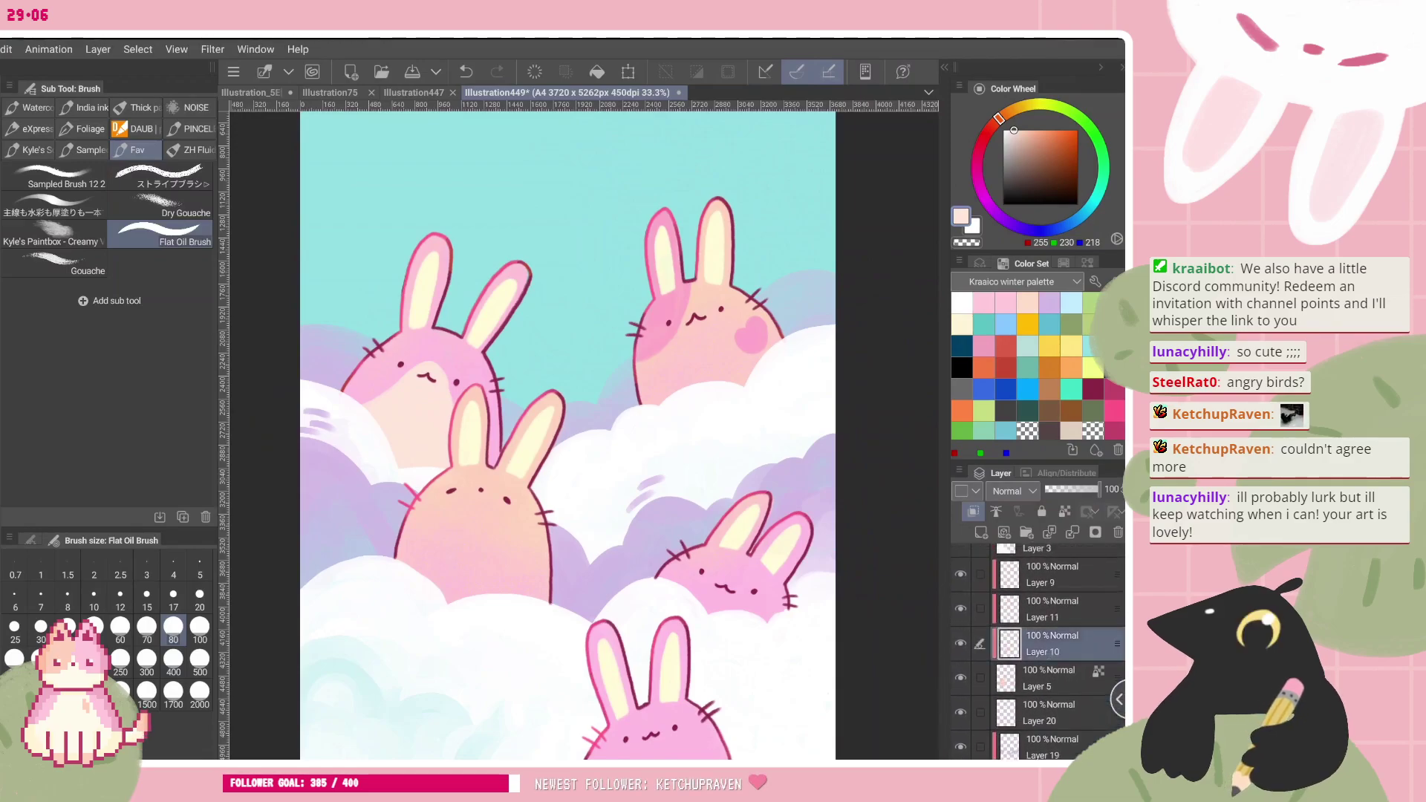
pyautogui.scroll(1, 1039, 631)
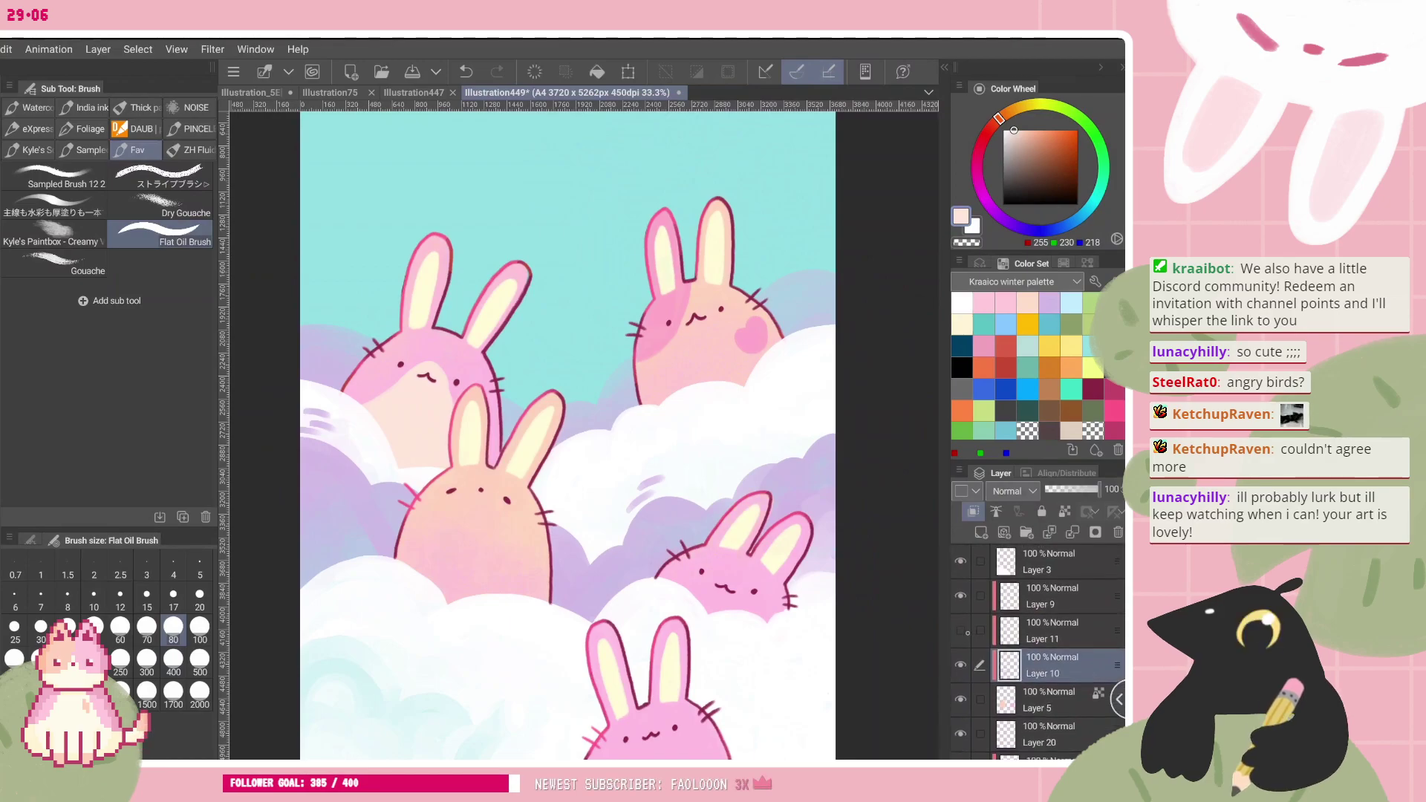
pyautogui.click(1035, 632)
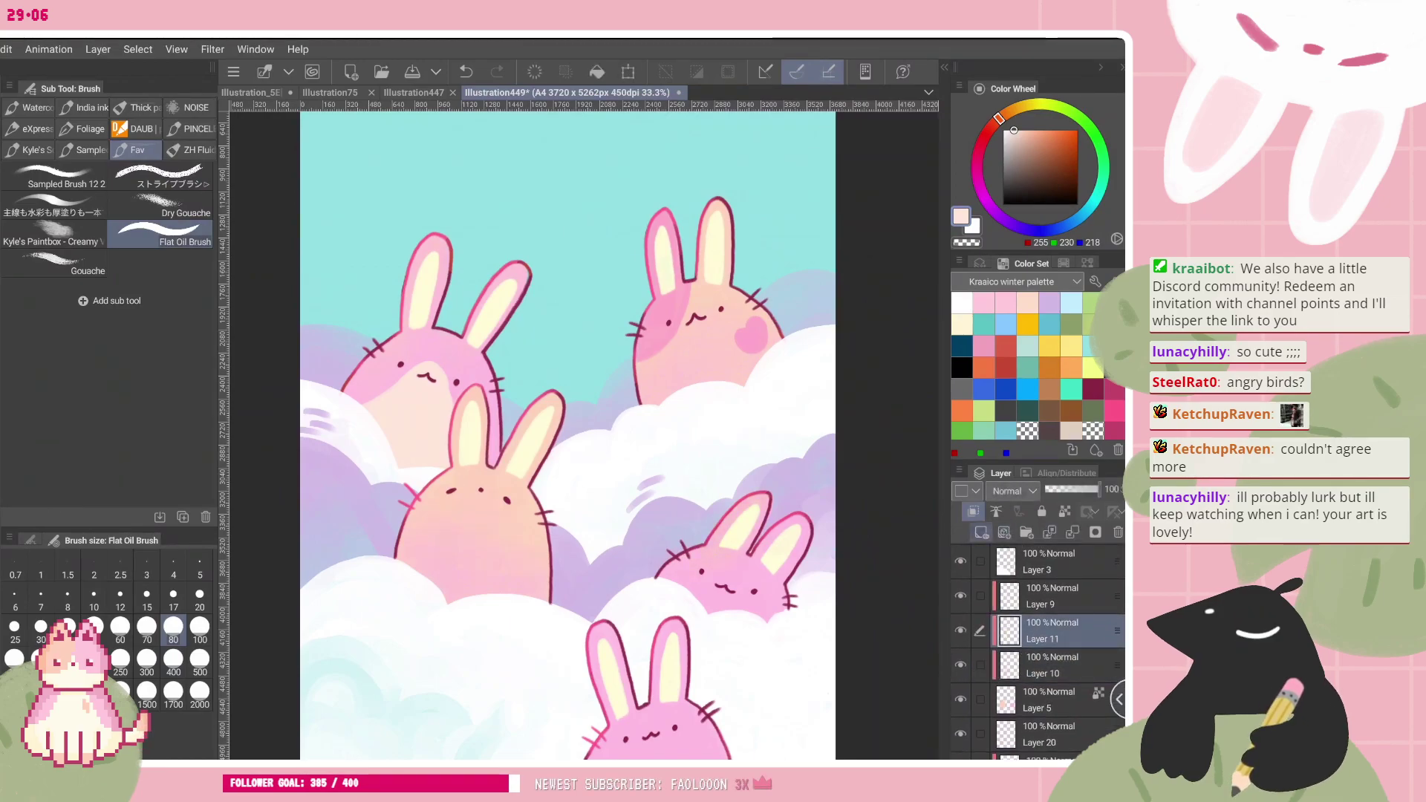
pyautogui.click(980, 532)
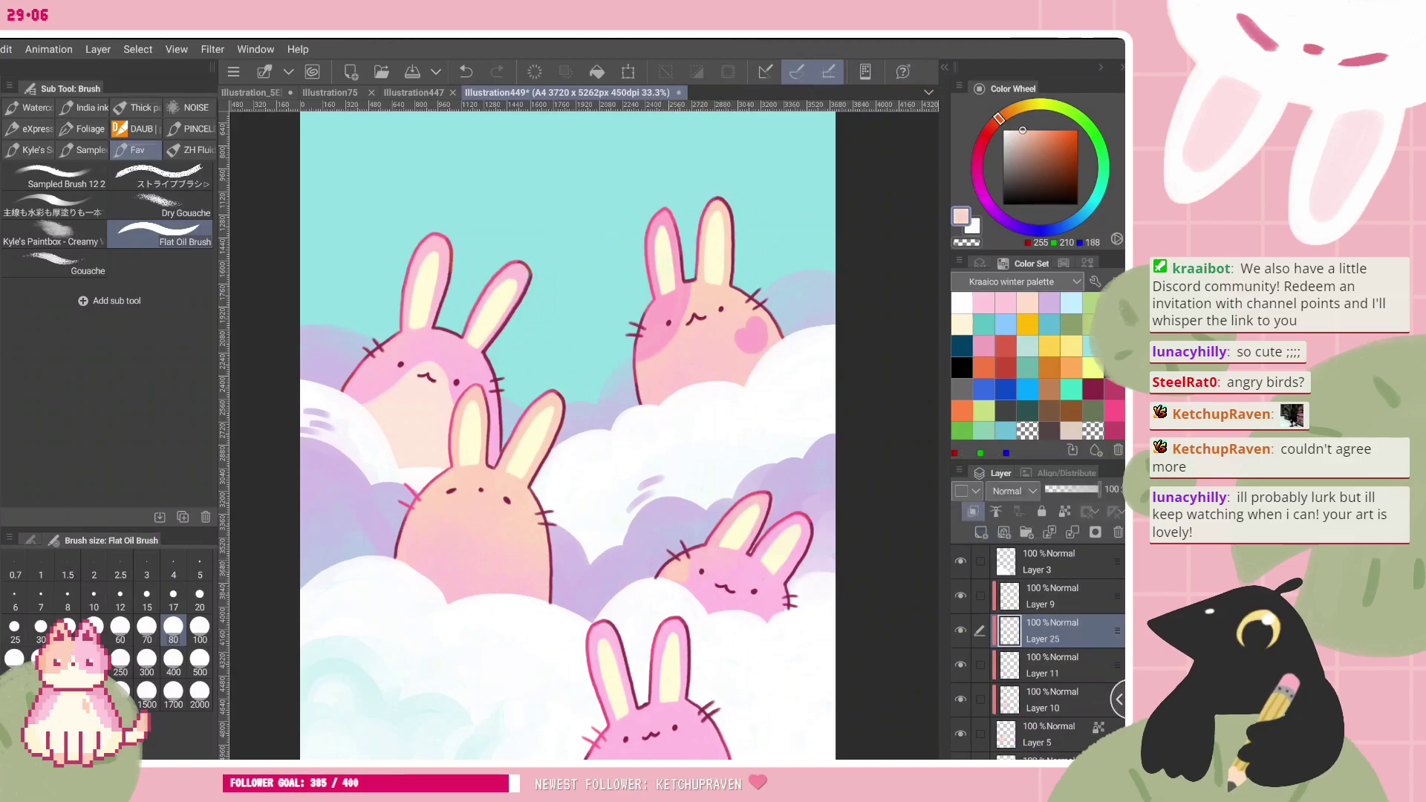
# - Try peach (255, 210, 188) and pink (241, 161, 188) markings on the small pink bunny at the right, and undo them
pyautogui.hotkey('ctrl', 'z')
pyautogui.scroll(1, 583, 435)
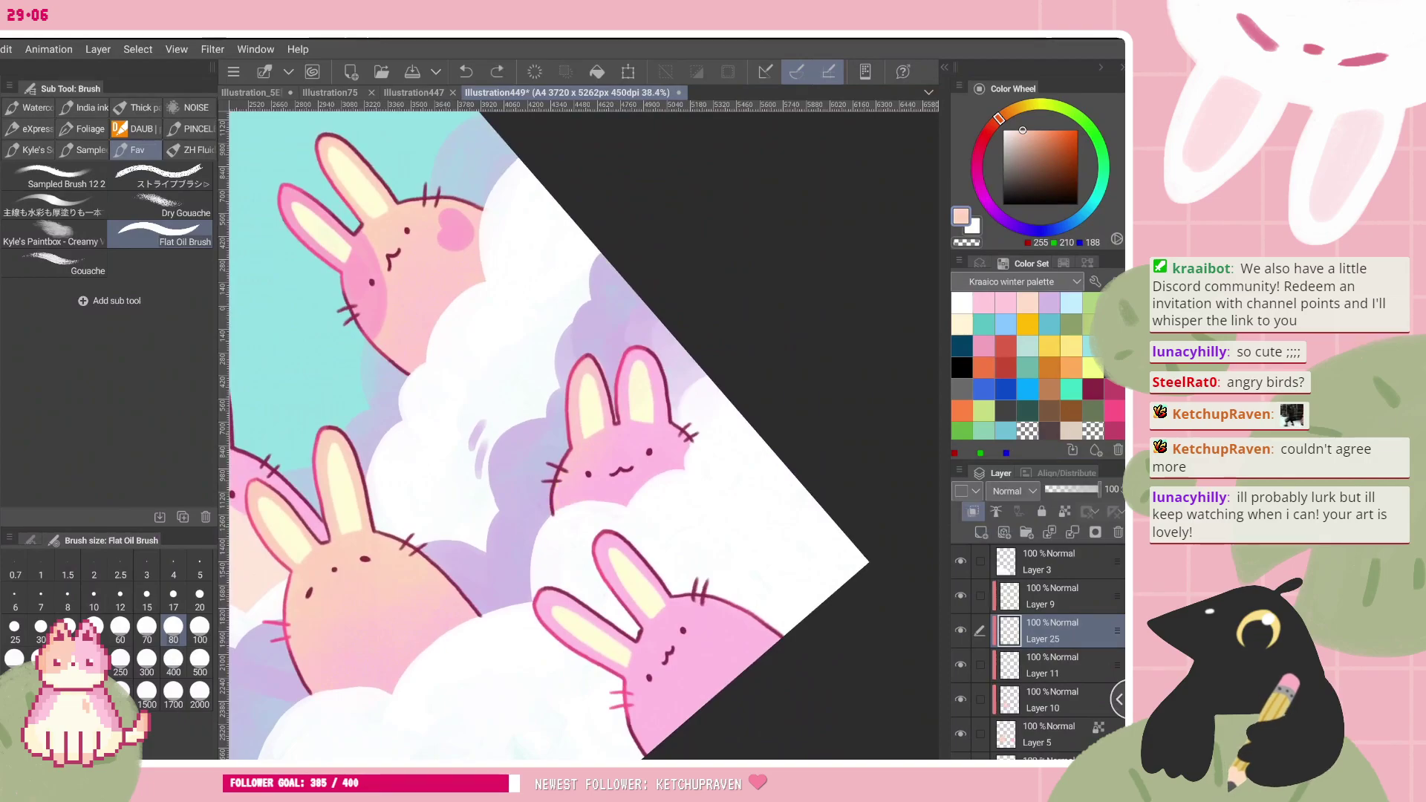
pyautogui.moveTo(561, 493); pyautogui.dragTo(577, 489)
pyautogui.hotkey('ctrl', 'z')
pyautogui.click(1005, 345)
pyautogui.click(983, 346)
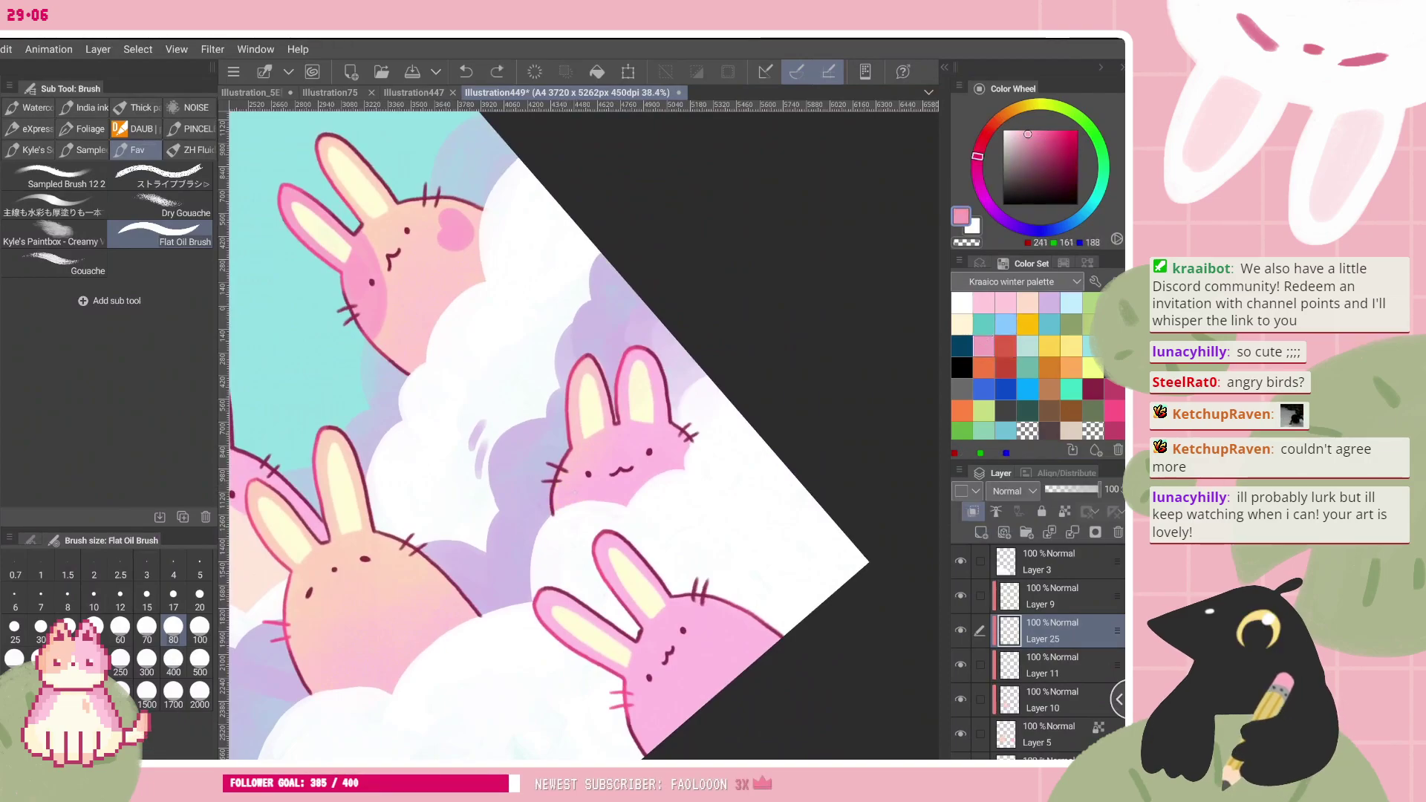
pyautogui.moveTo(562, 490); pyautogui.dragTo(578, 493)
pyautogui.hotkey('ctrl', 'z')
# - Paint pink (255, 177, 203) blush on both cheeks of the small right-hand bunny with the Kyle's Drawing Box pencil at size 20
pyautogui.click(1028, 129)
pyautogui.click(199, 600)
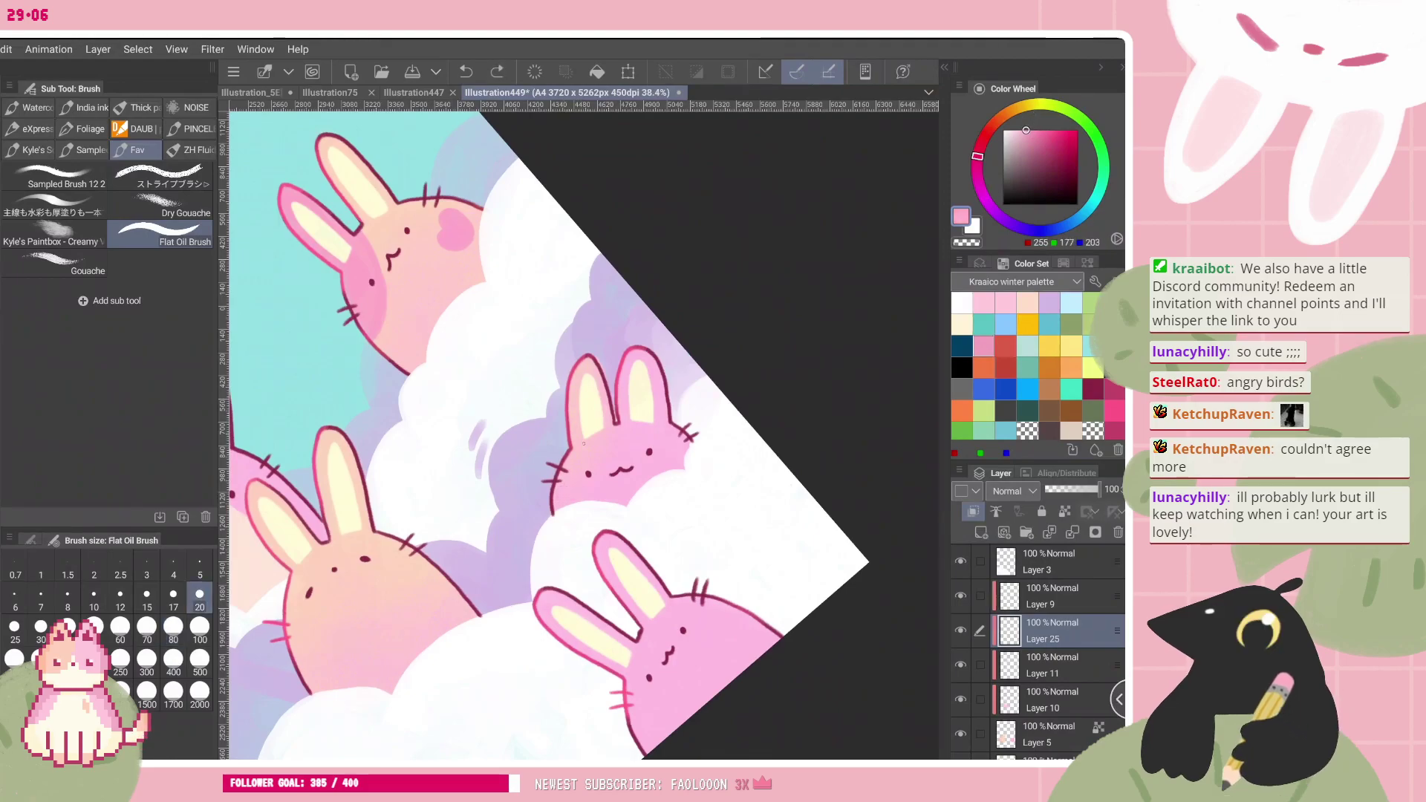
pyautogui.moveTo(564, 490); pyautogui.dragTo(582, 491)
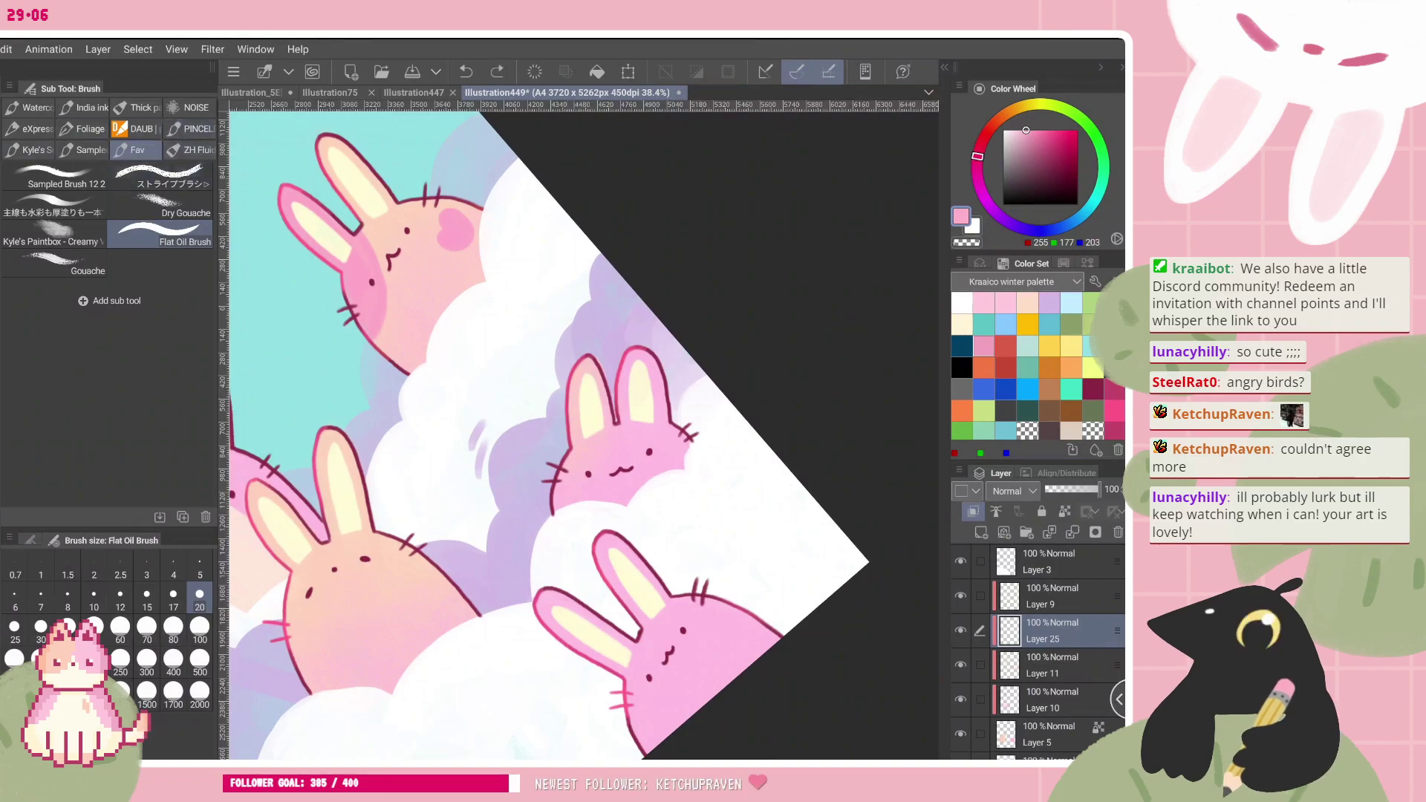
pyautogui.press('p')
pyautogui.scroll(1, 598, 542)
pyautogui.scroll(1, 583, 475)
pyautogui.click(199, 599)
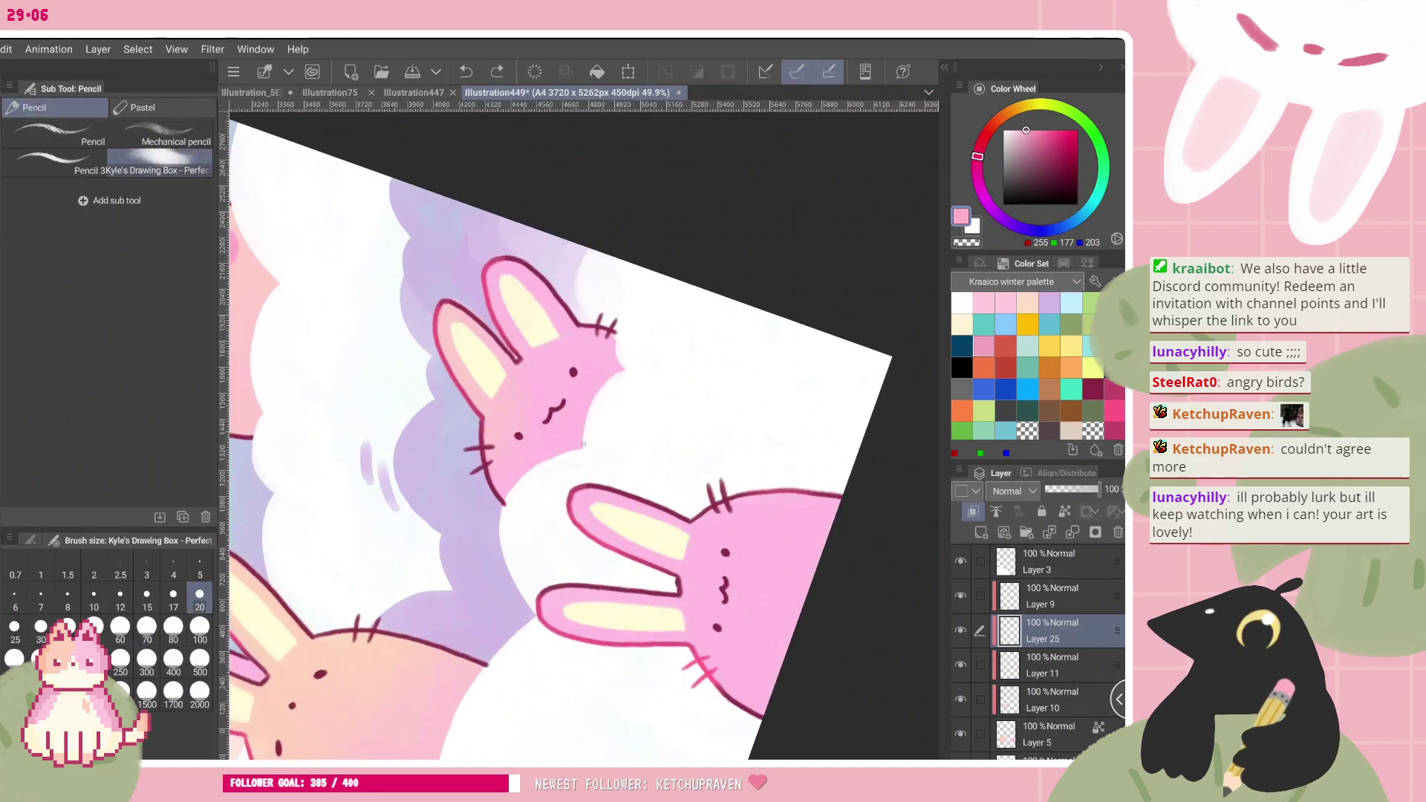
pyautogui.moveTo(505, 468)
pyautogui.mouseDown()
pyautogui.moveTo(524, 462)
pyautogui.moveTo(507, 467)
pyautogui.mouseUp()
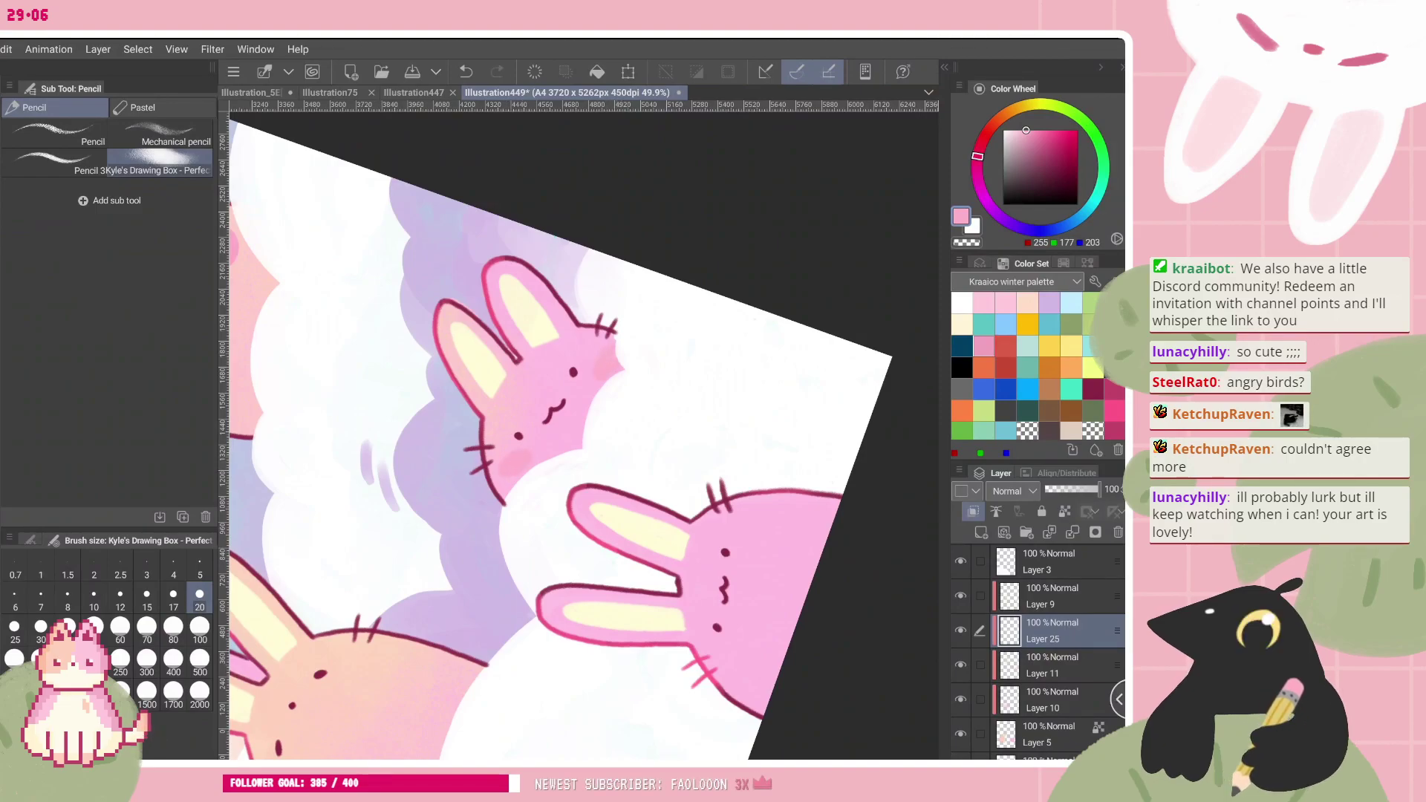
# - Try a pink (255, 177, 203) blush mark on the front peach bunny's left-hand cheek
pyautogui.scroll(-5, 584, 435)
pyautogui.scroll(3, 584, 435)
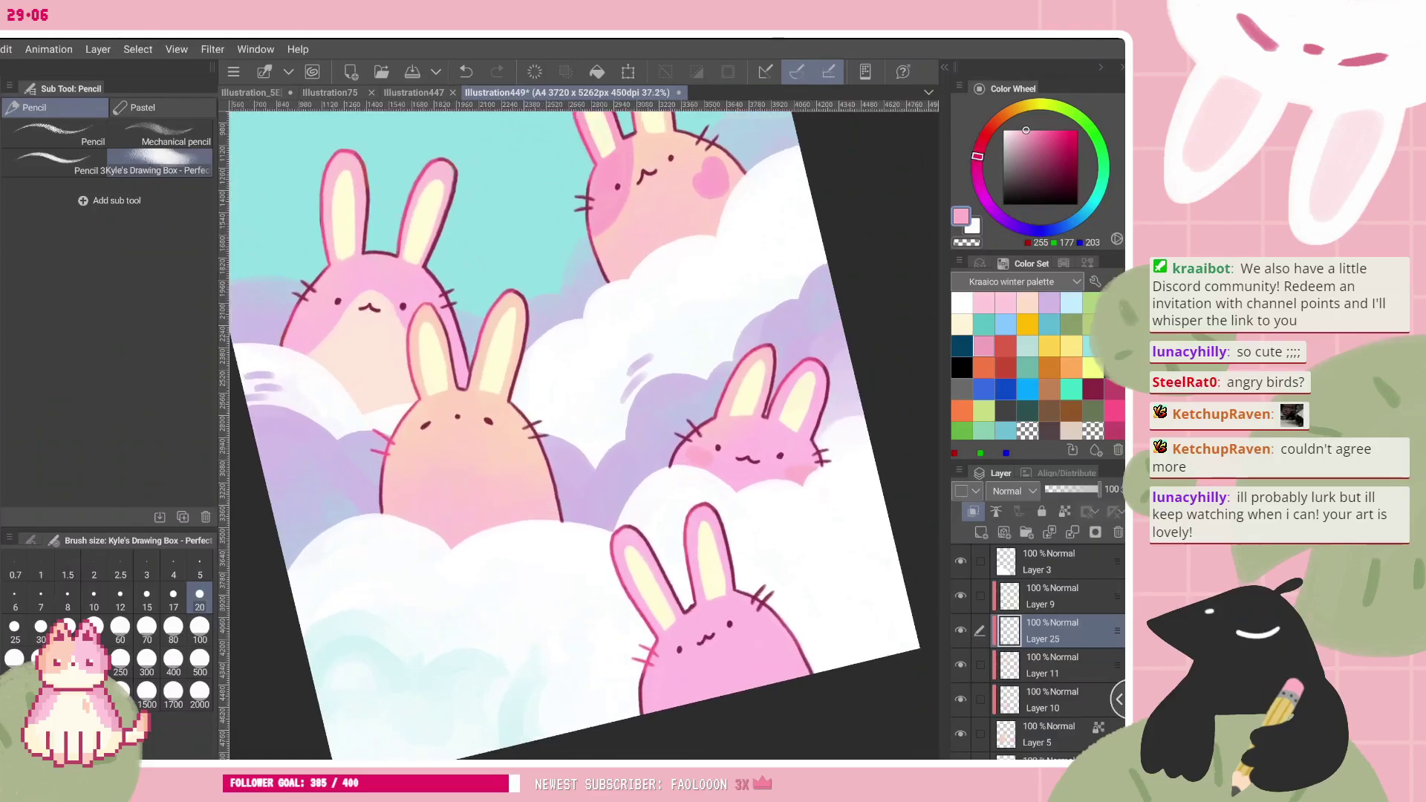
pyautogui.moveTo(413, 442); pyautogui.dragTo(405, 454)
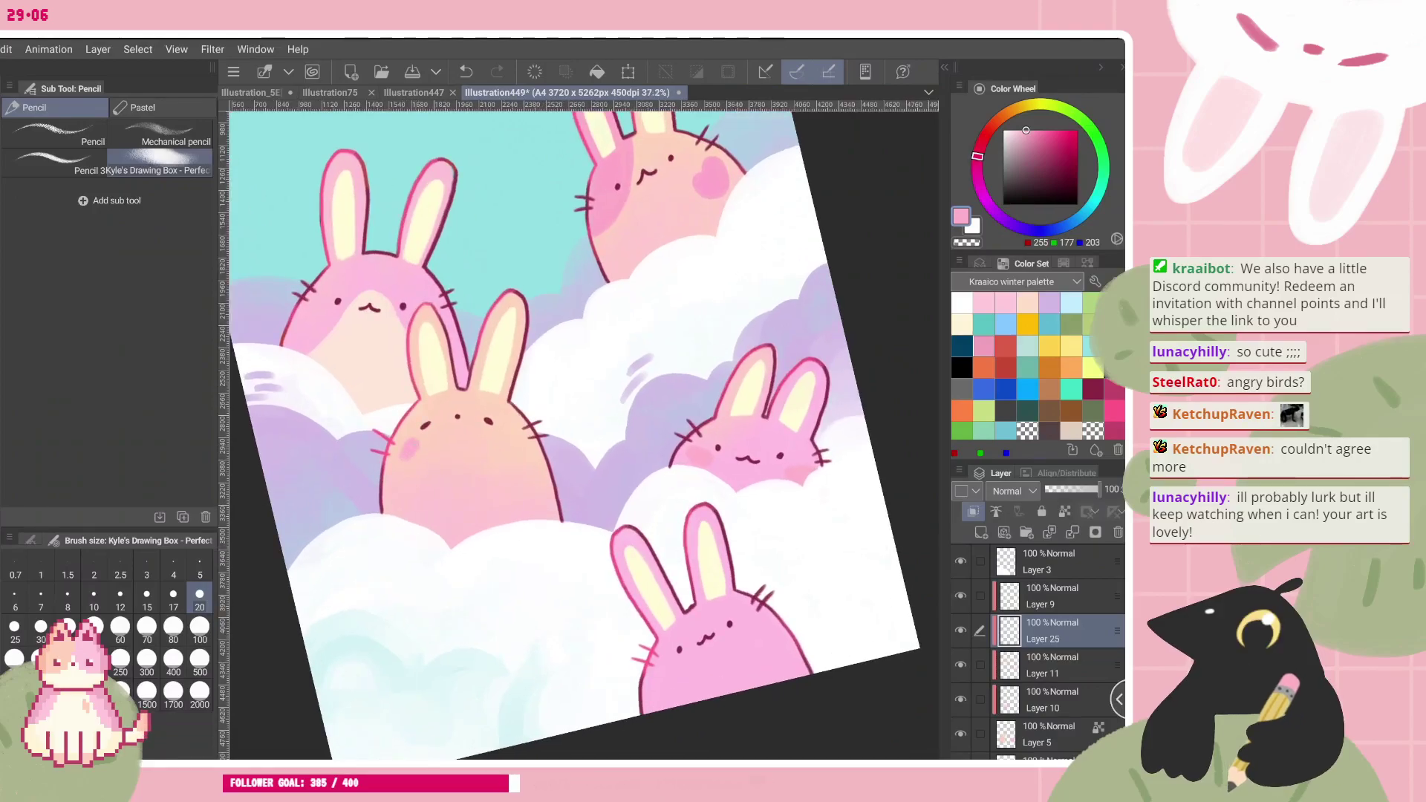
# - Paint the outer fur of the front peach bunny's right-hand ear pink (255, 174, 202), and undo the same coloring on its other ear
pyautogui.click(1009, 299)
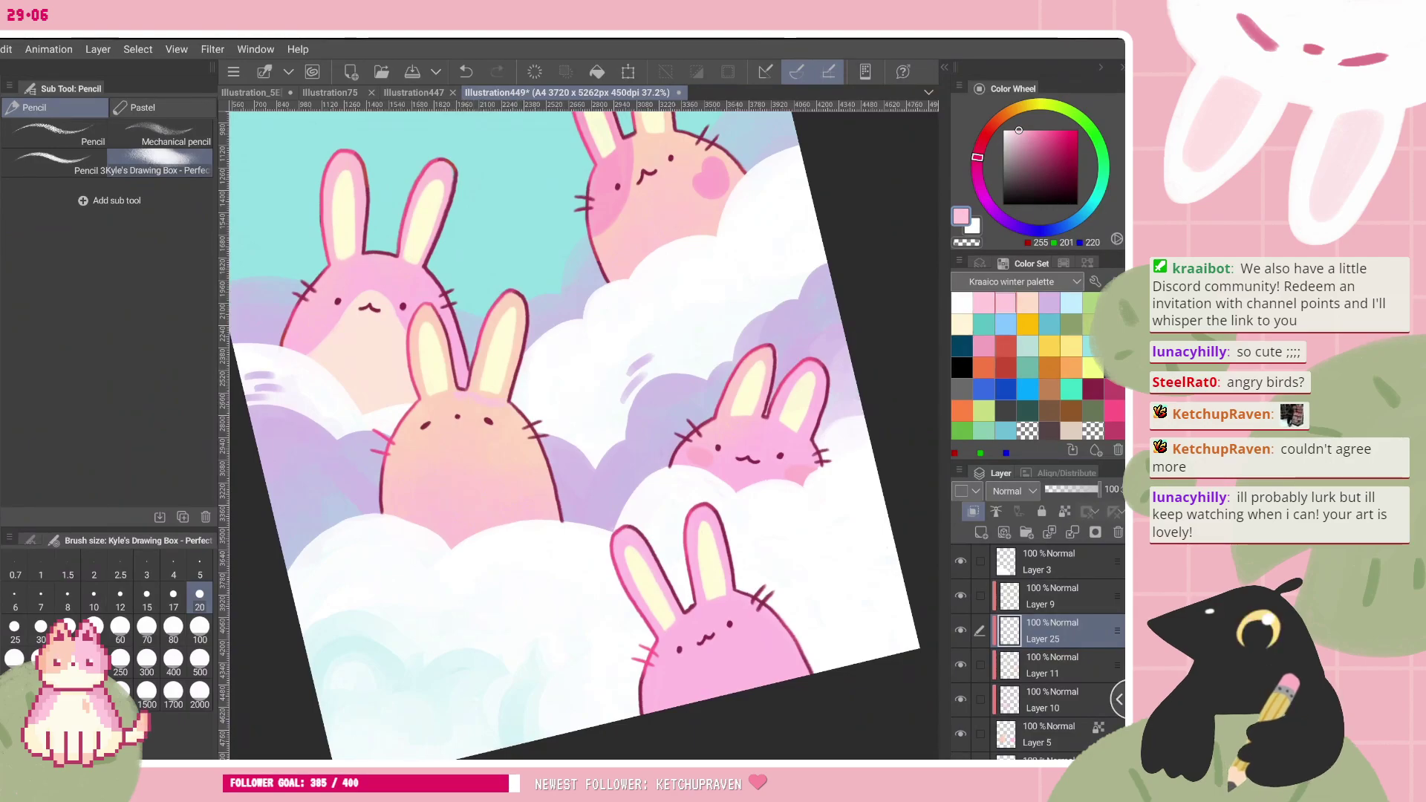
pyautogui.click(1027, 130)
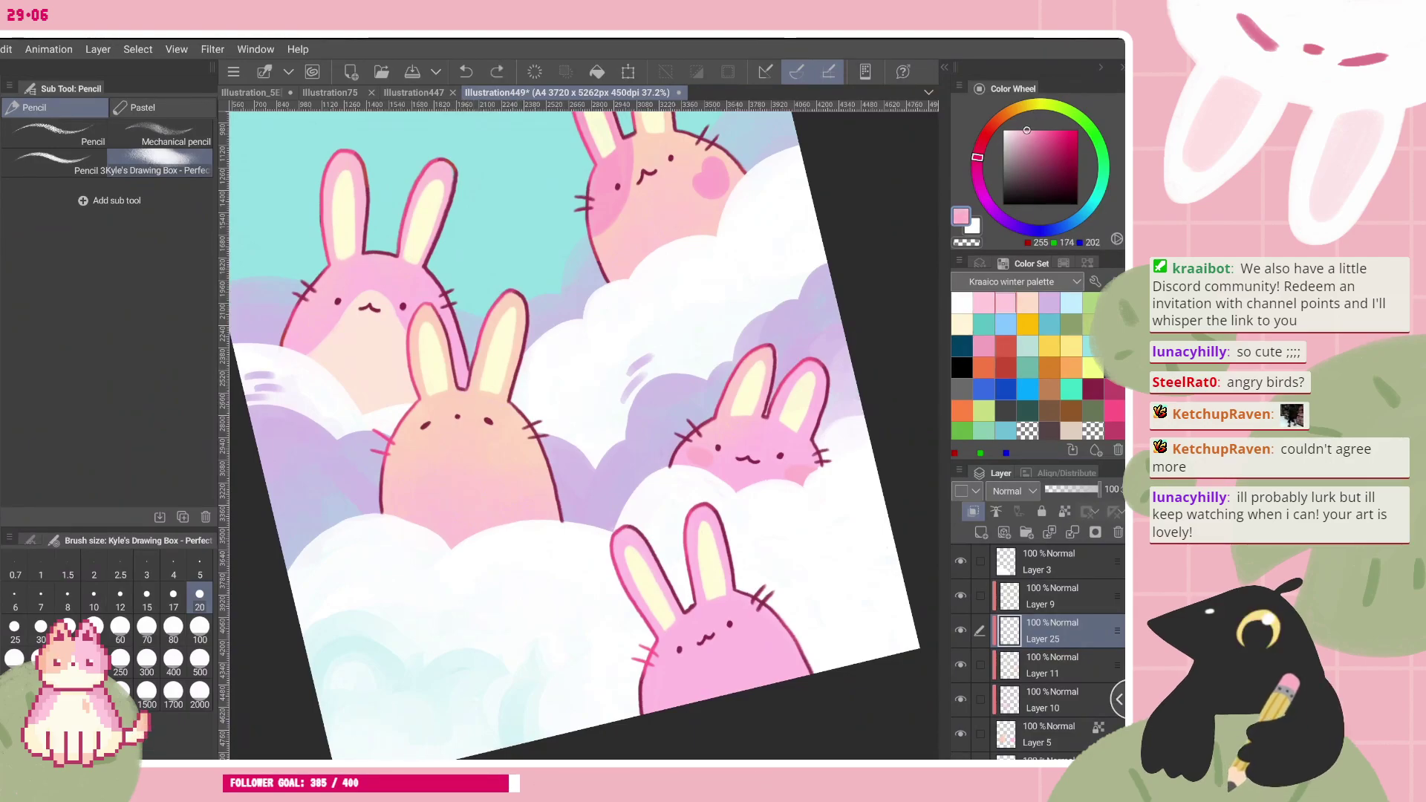
pyautogui.moveTo(471, 378)
pyautogui.mouseDown()
pyautogui.moveTo(483, 418)
pyautogui.moveTo(521, 338)
pyautogui.moveTo(531, 389)
pyautogui.mouseUp()
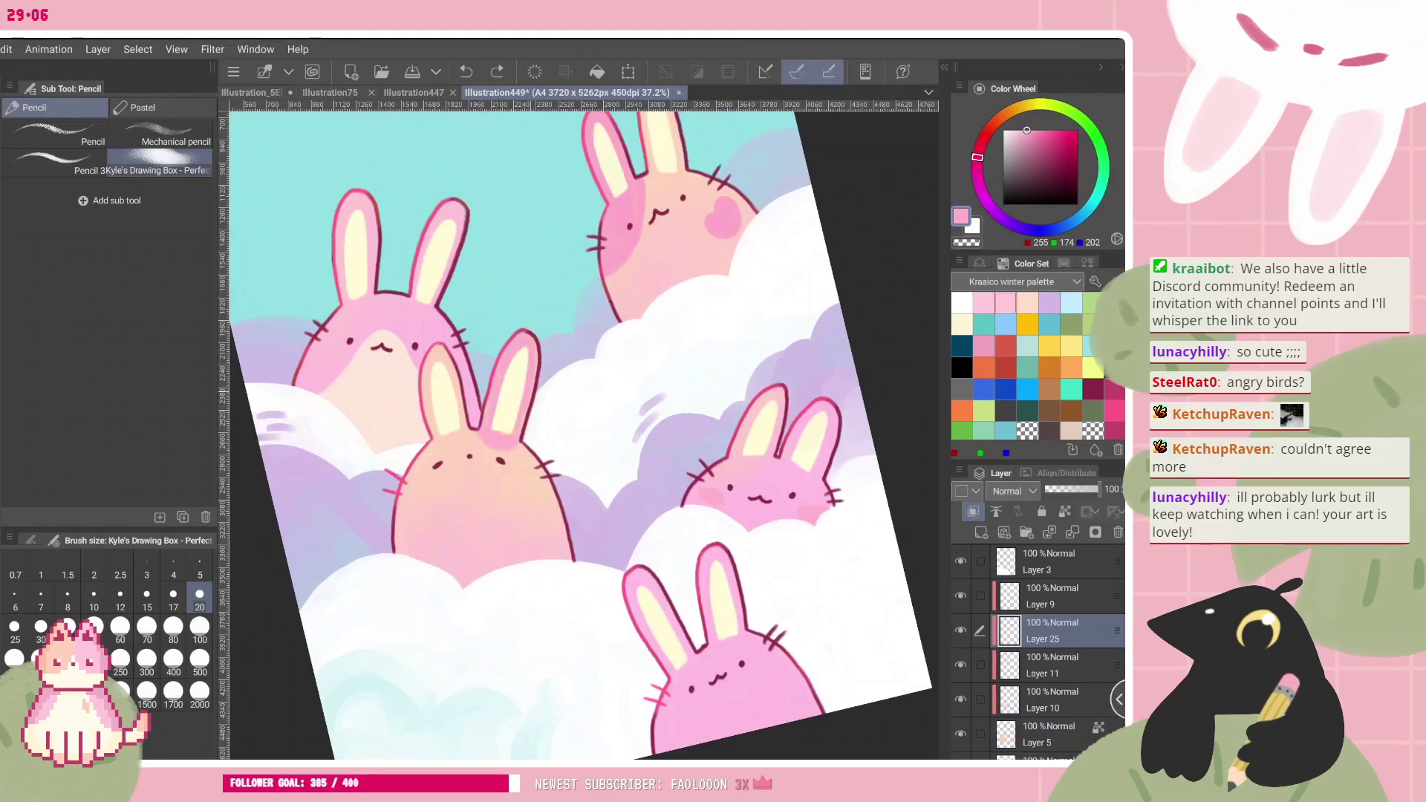
pyautogui.moveTo(473, 430)
pyautogui.mouseDown()
pyautogui.moveTo(430, 356)
pyautogui.moveTo(454, 434)
pyautogui.mouseUp()
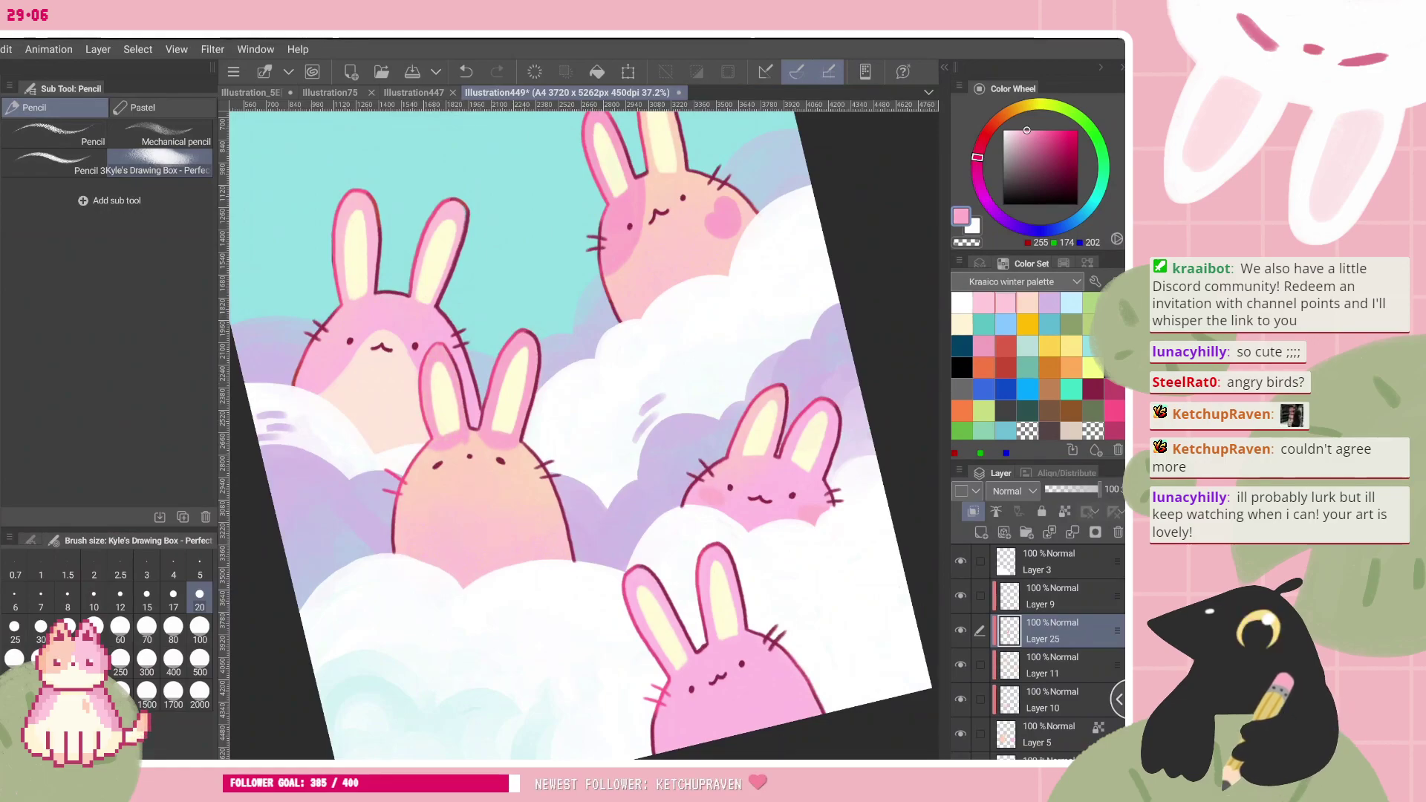
pyautogui.hotkey('ctrl', 'z')
pyautogui.hotkey('ctrl', 'z')
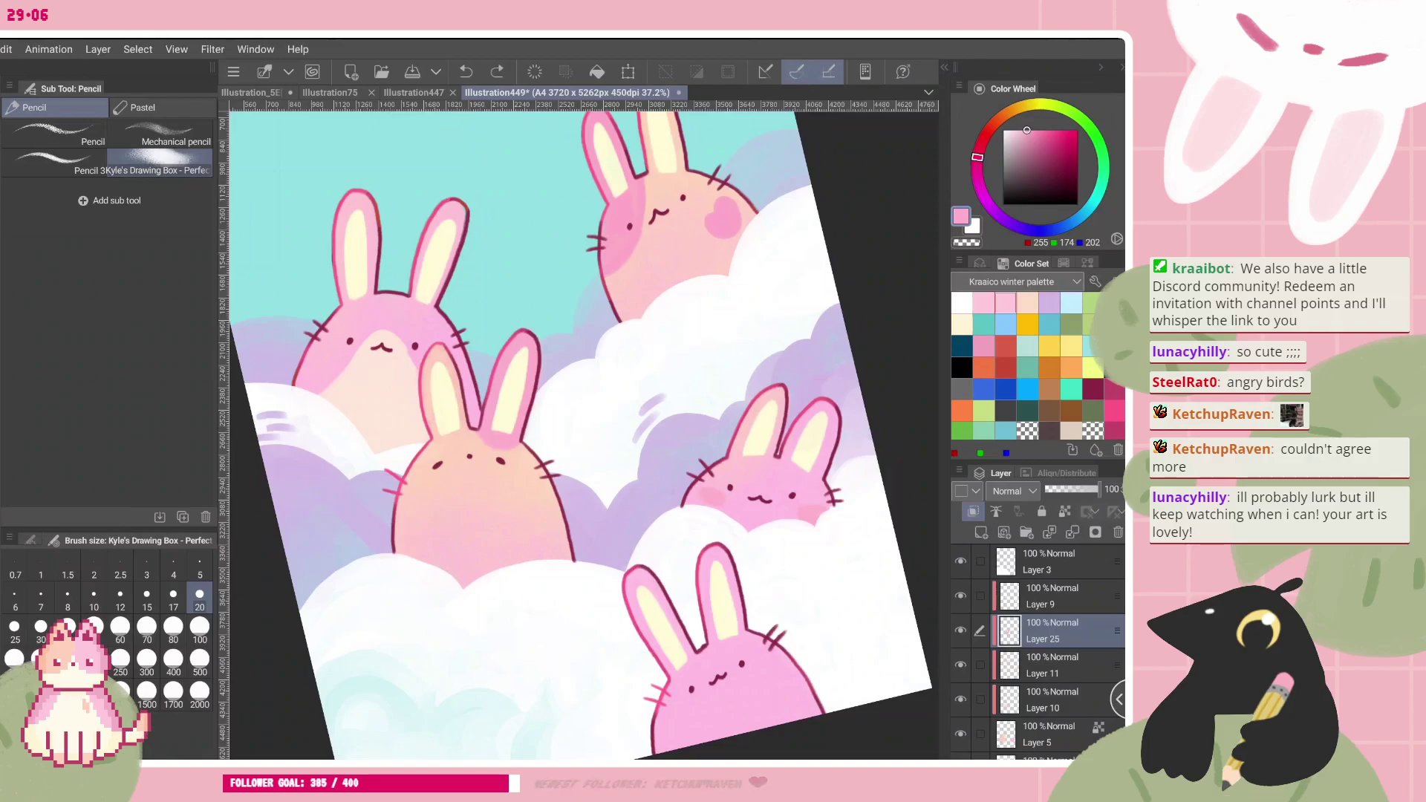
# - Paint a pink (255, 174, 202) fur patch down the right-hand side of the front peach bunny's body to the cloud
pyautogui.scroll(2, 584, 436)
pyautogui.moveTo(510, 430)
pyautogui.mouseDown()
pyautogui.moveTo(497, 526)
pyautogui.moveTo(512, 476)
pyautogui.mouseUp()
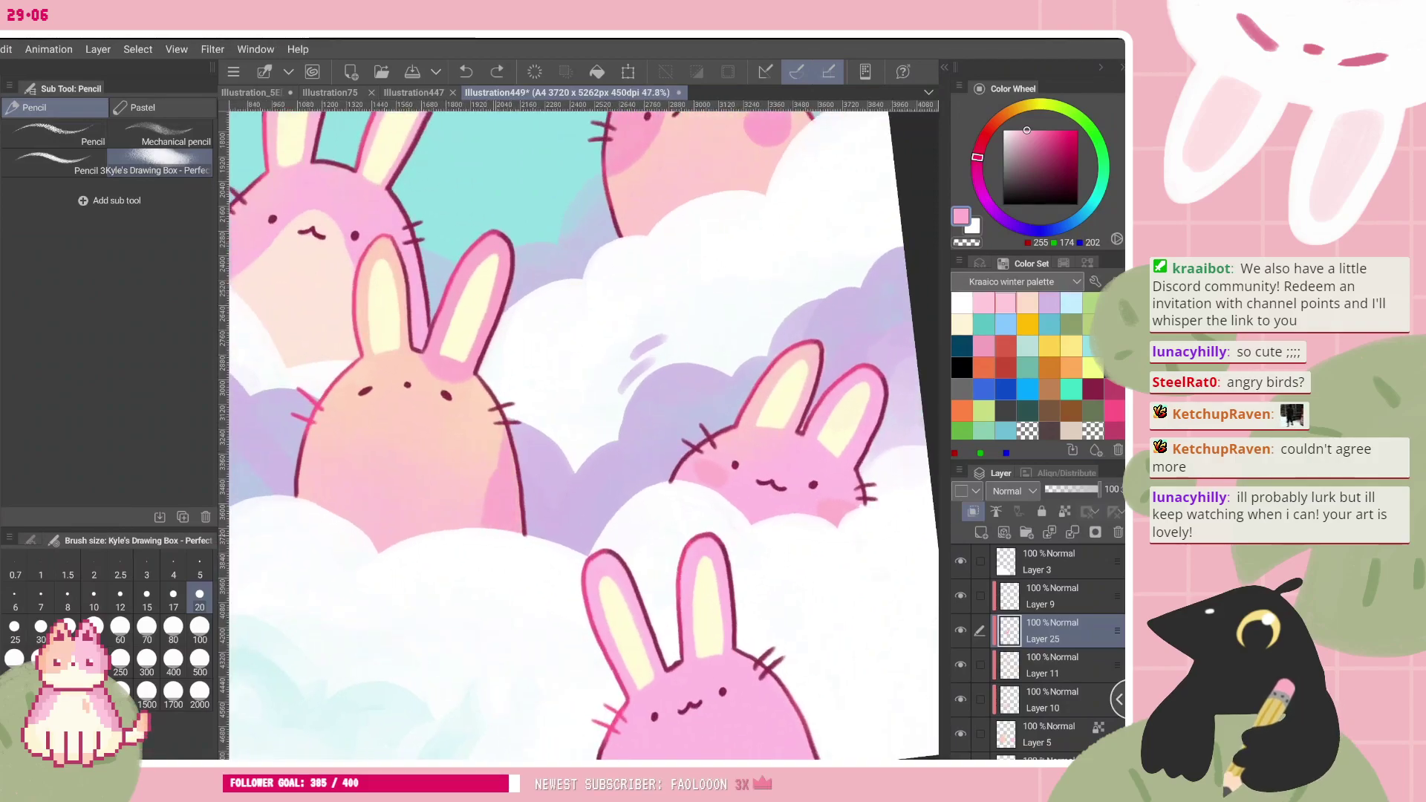
pyautogui.moveTo(505, 436); pyautogui.dragTo(477, 524)
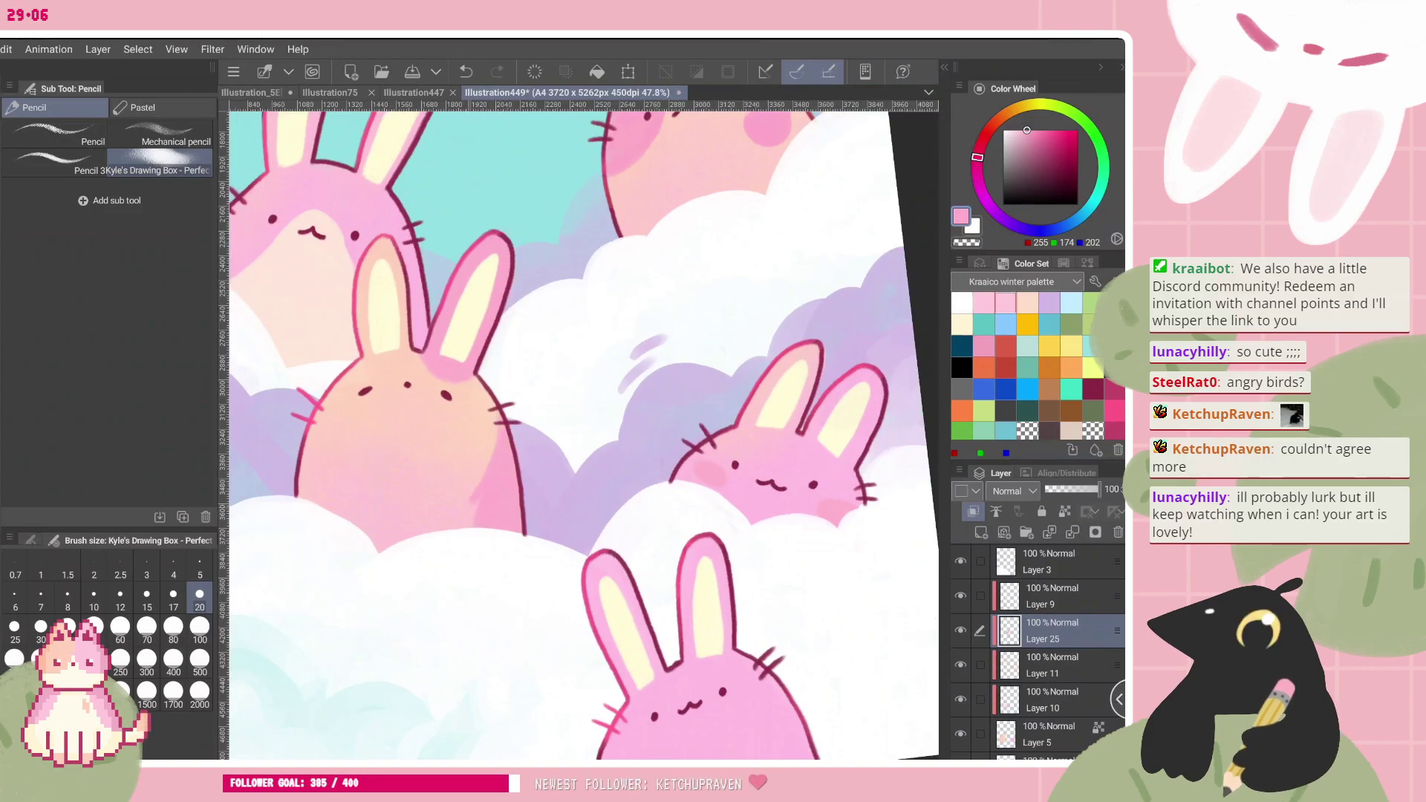
# - Find the layer holding the bunnies' inner ears, select Layer 13, and lock its transparent pixels
pyautogui.scroll(-5, 579, 435)
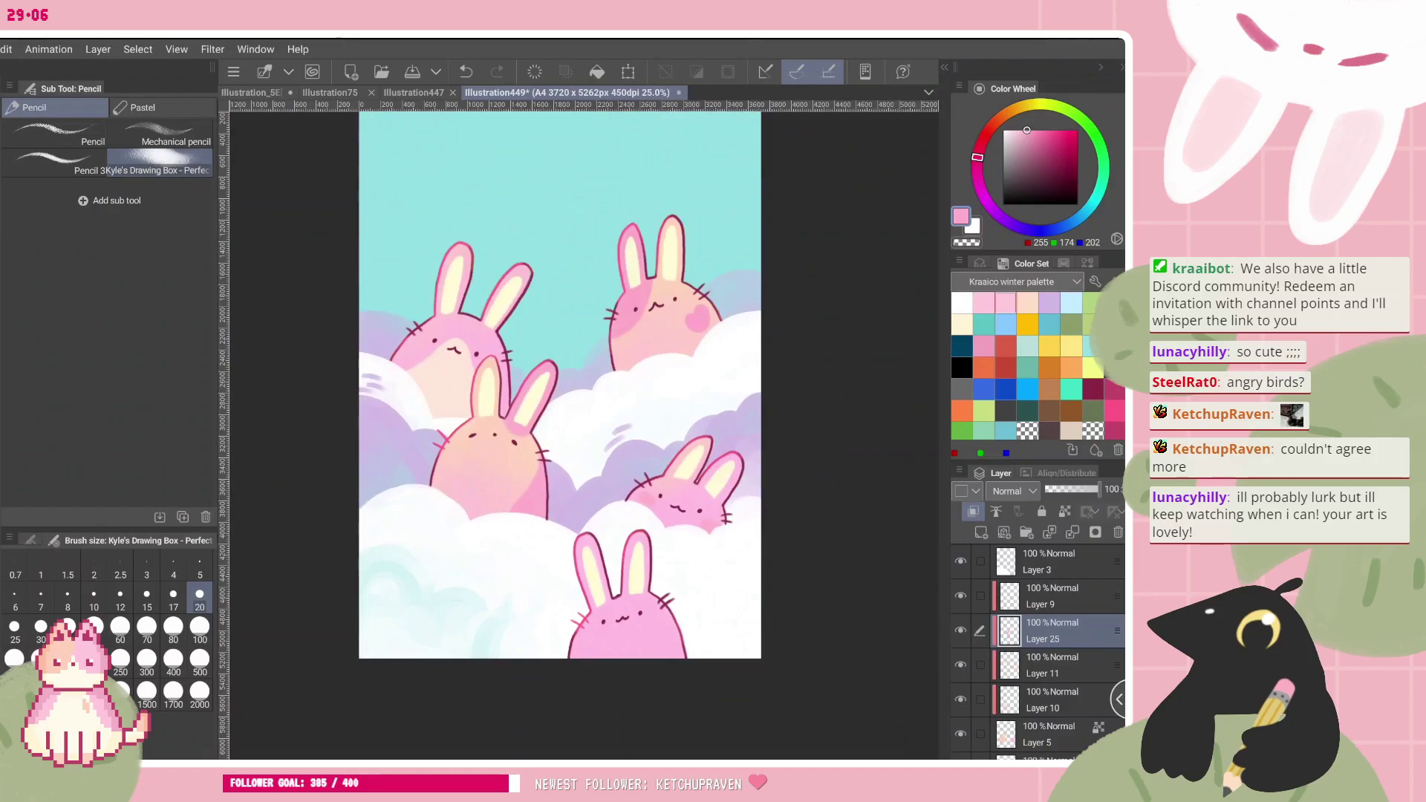
pyautogui.scroll(1, 558, 474)
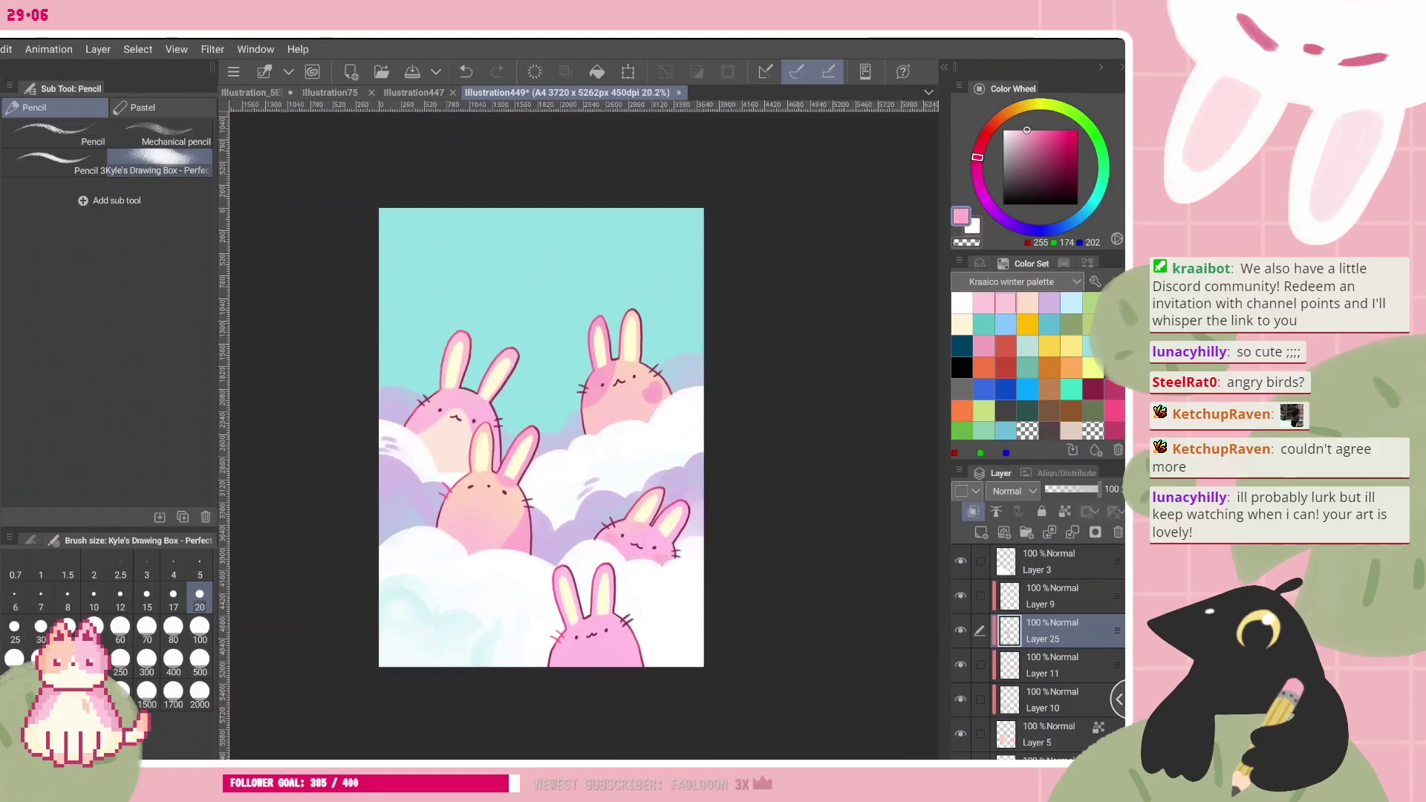
pyautogui.scroll(5, 1064, 597)
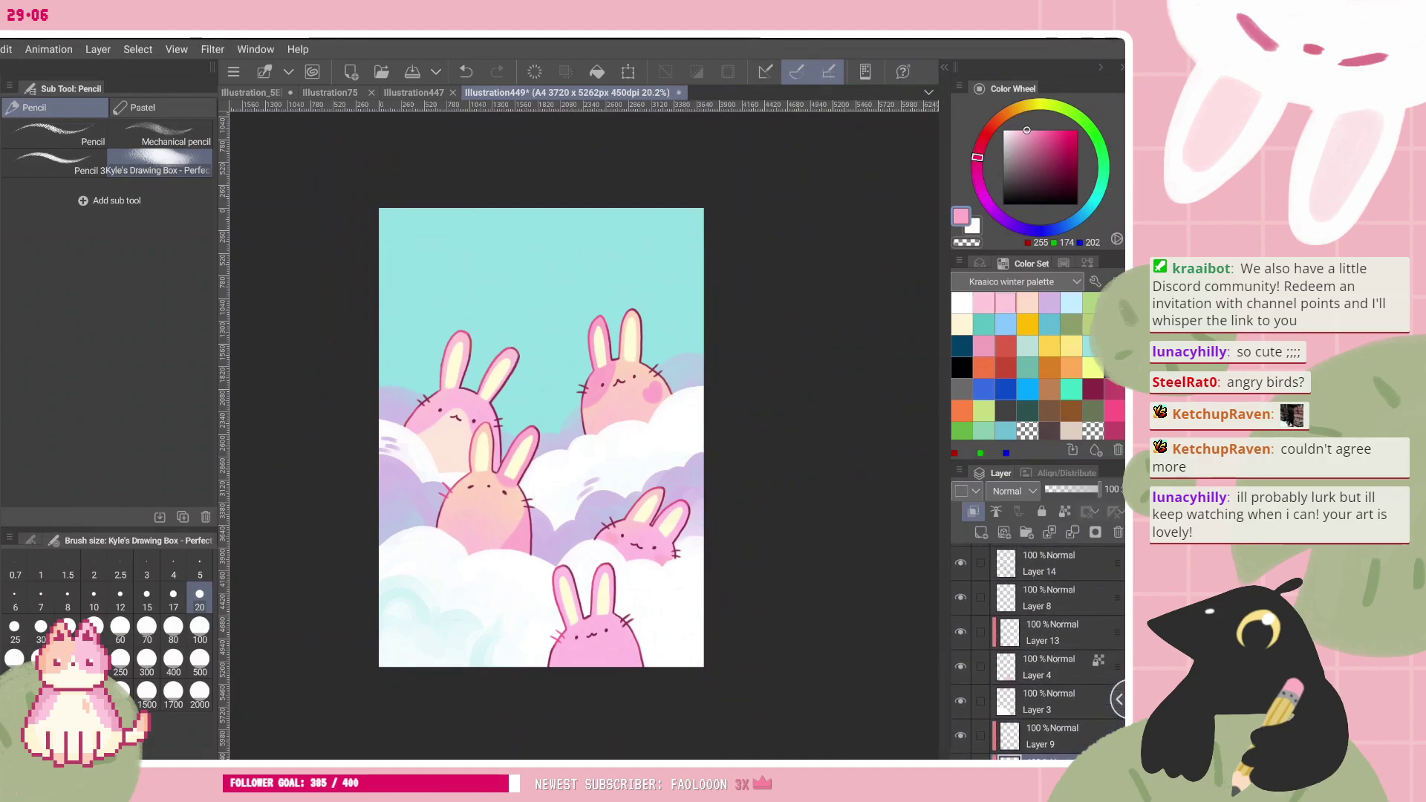
pyautogui.scroll(3, 636, 644)
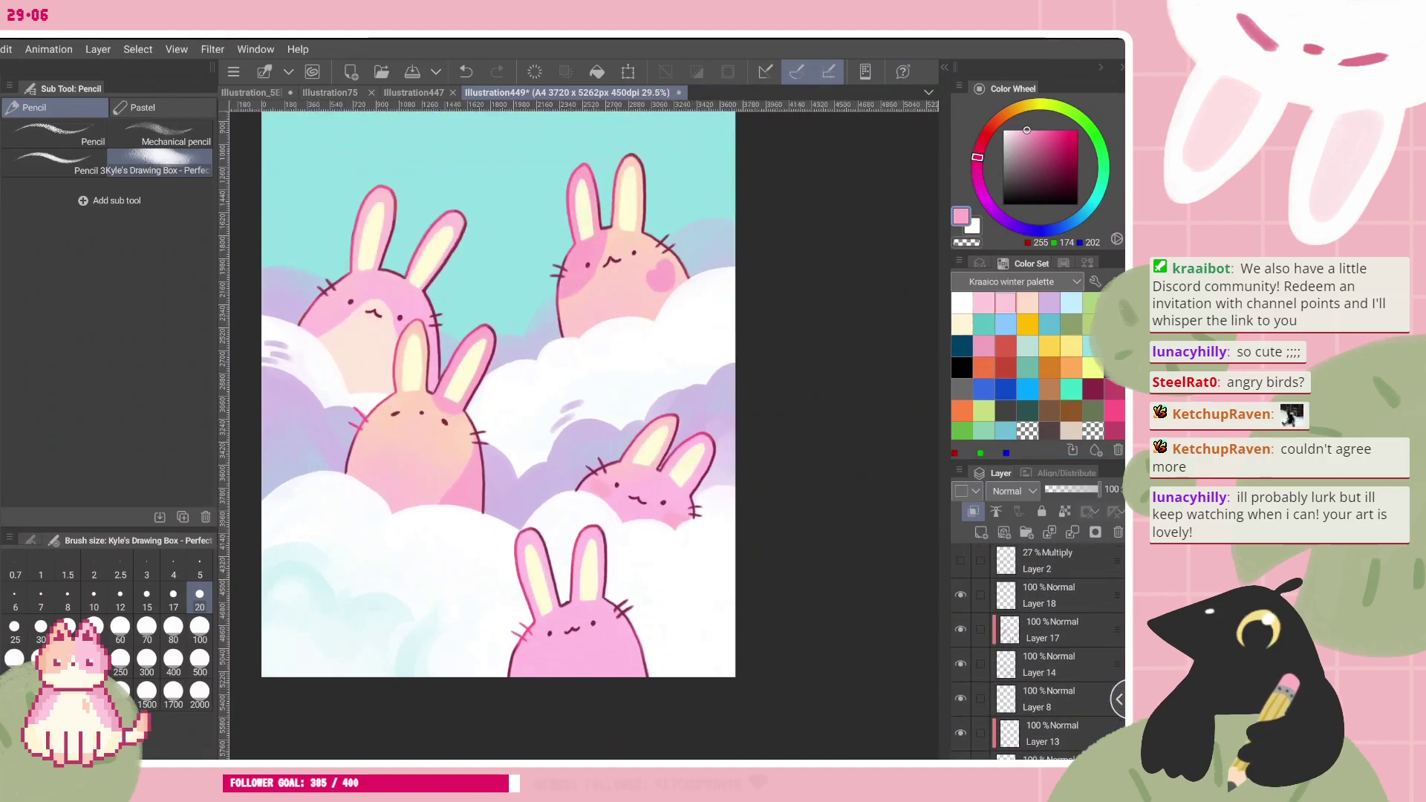
pyautogui.scroll(-1, 1039, 646)
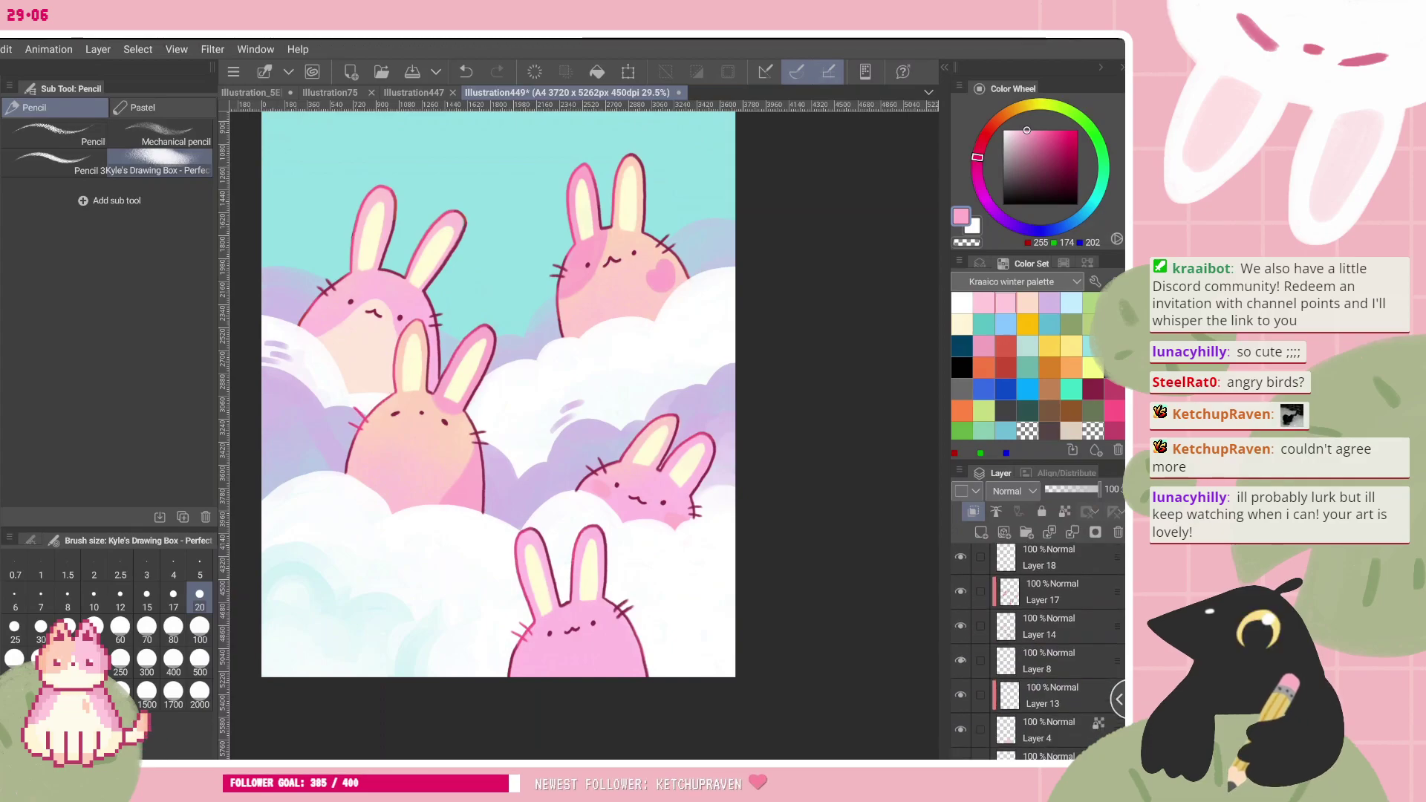
pyautogui.click(962, 660)
pyautogui.scroll(-1, 972, 659)
pyautogui.click(972, 658)
pyautogui.click(961, 658)
pyautogui.click(1048, 659)
pyautogui.click(1064, 511)
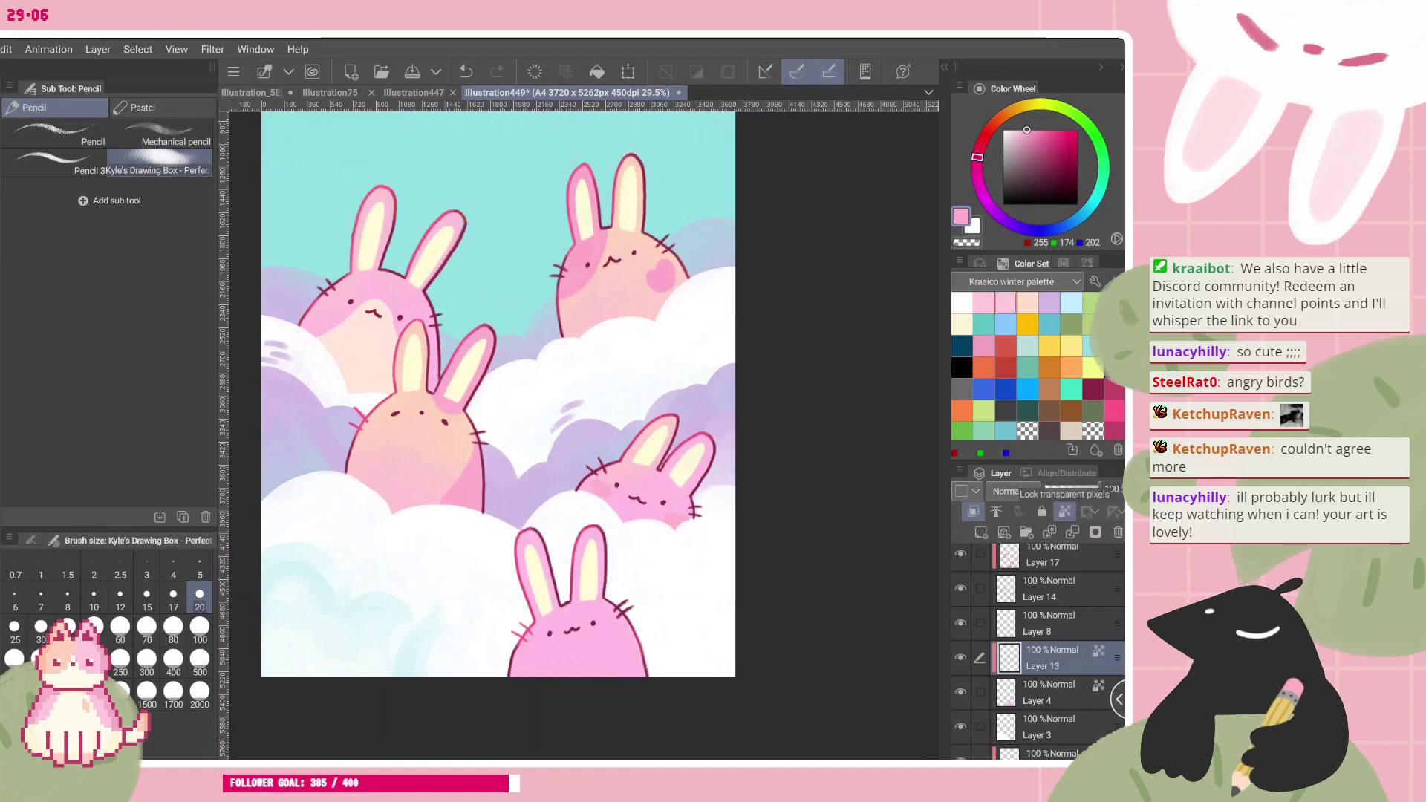
# - Try pale cream (255, 253, 230) and pink (255, 201, 220) pencil shading at size 100 inside the bunnies' ears, and undo it
pyautogui.keyDown('alt'); pyautogui.click(589, 576); pyautogui.keyUp('alt')
pyautogui.click(147, 662)
pyautogui.click(199, 629)
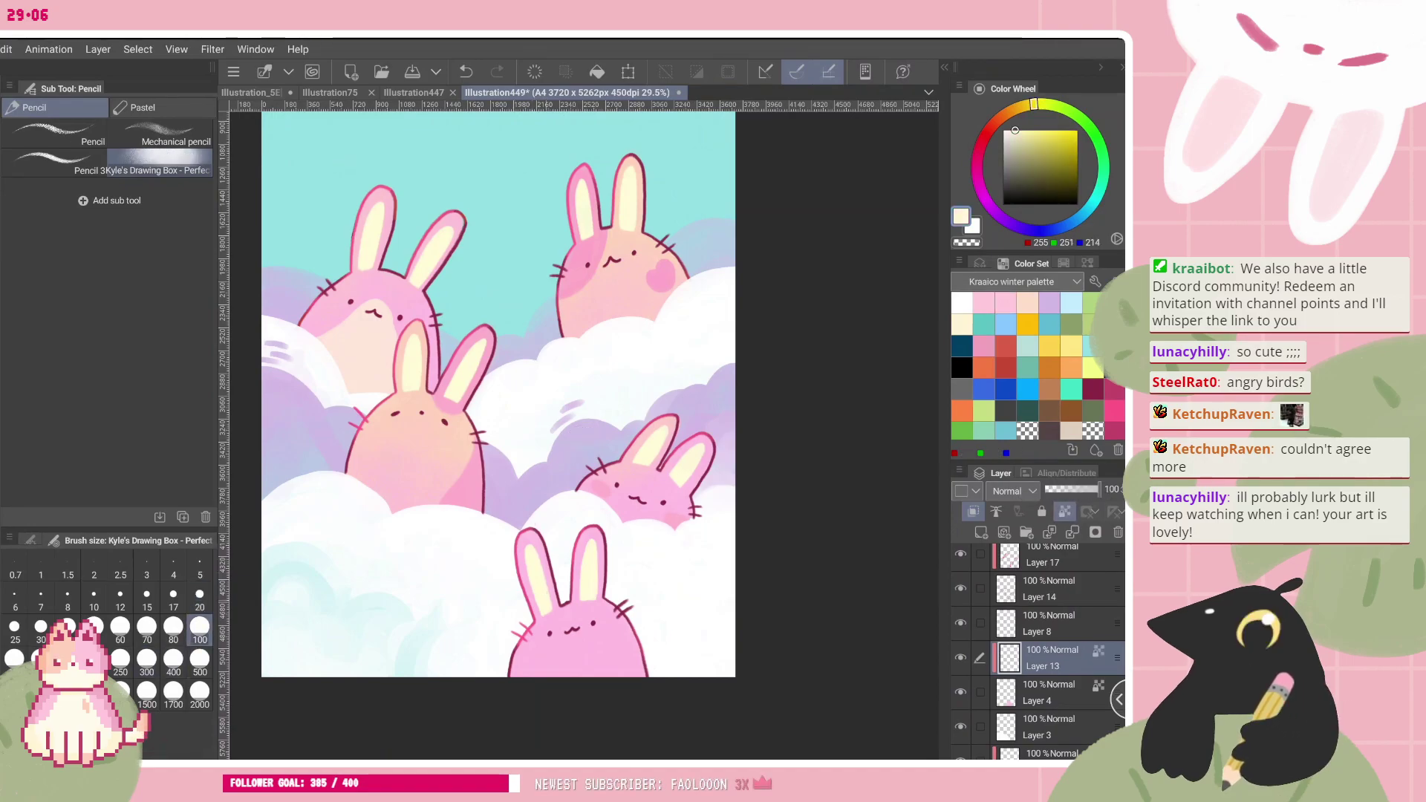
pyautogui.click(1010, 129)
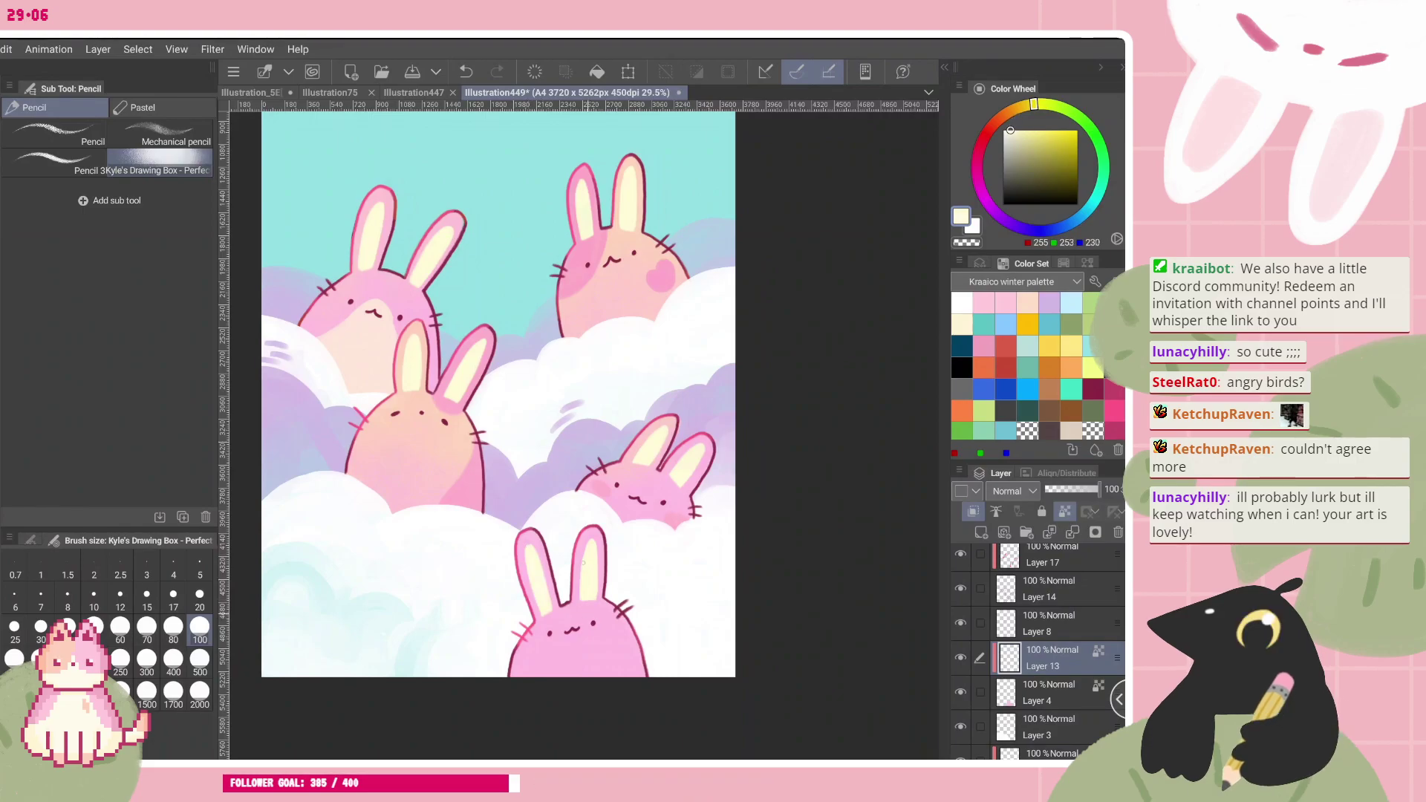
pyautogui.click(983, 303)
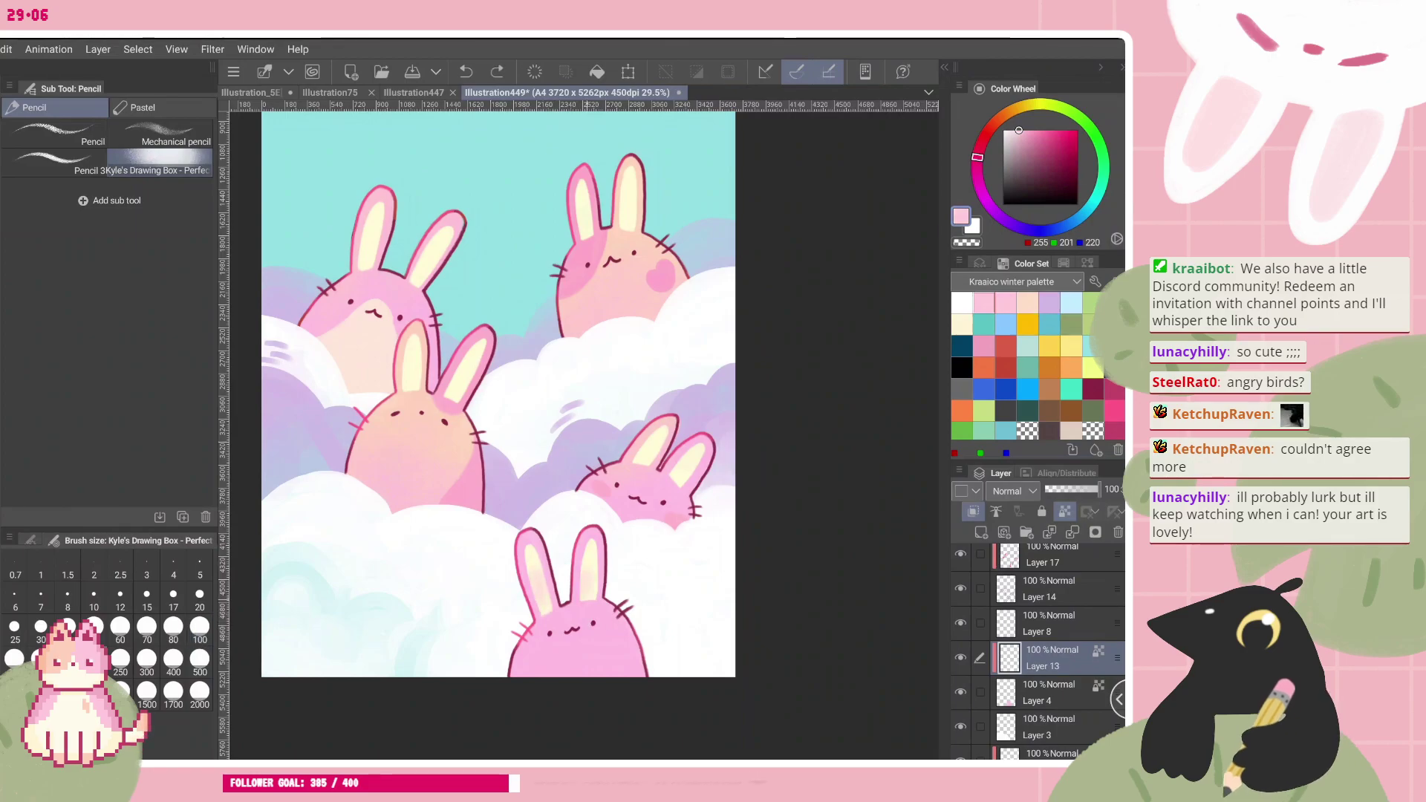
pyautogui.hotkey('ctrl', 'y')
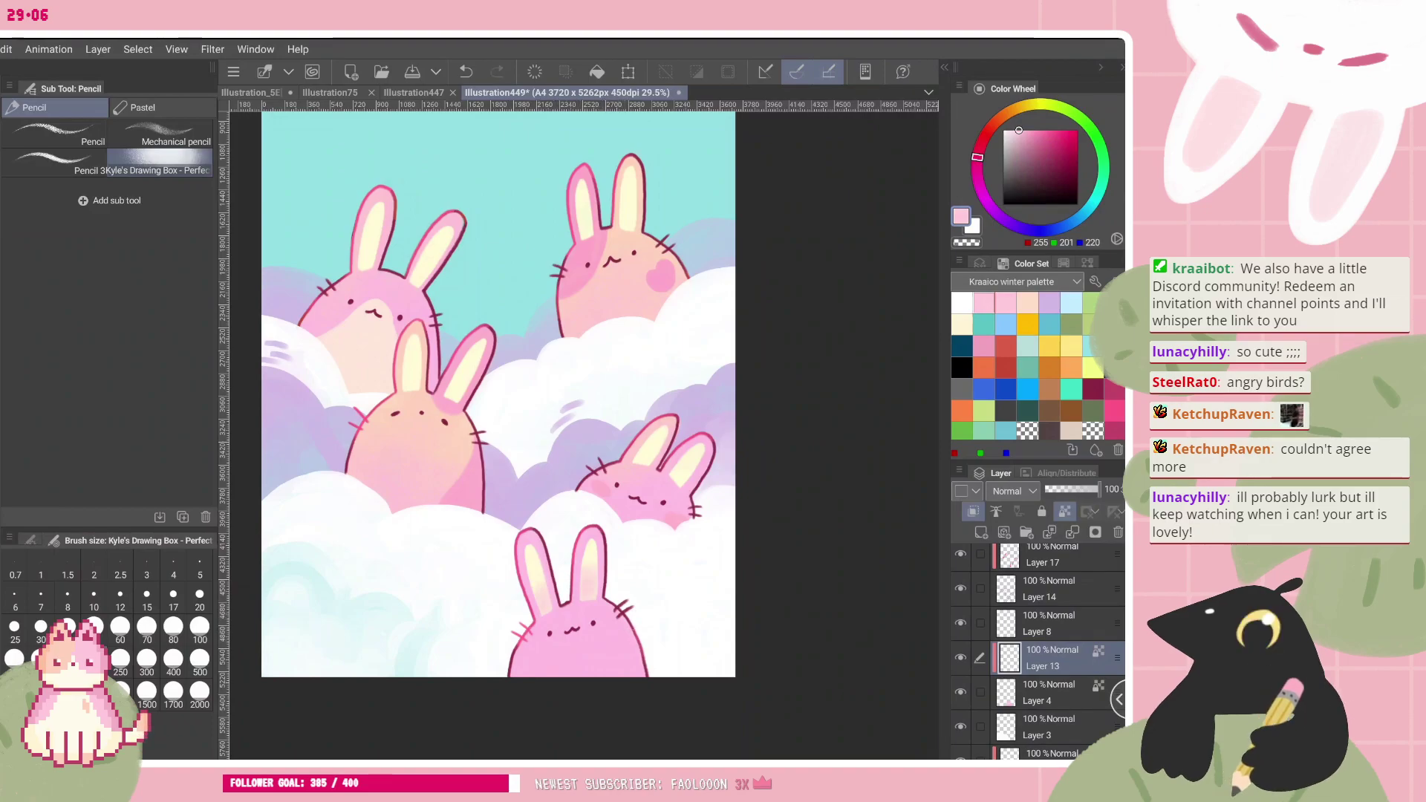
pyautogui.hotkey('ctrl', 'z')
pyautogui.hotkey('ctrl', 'z')
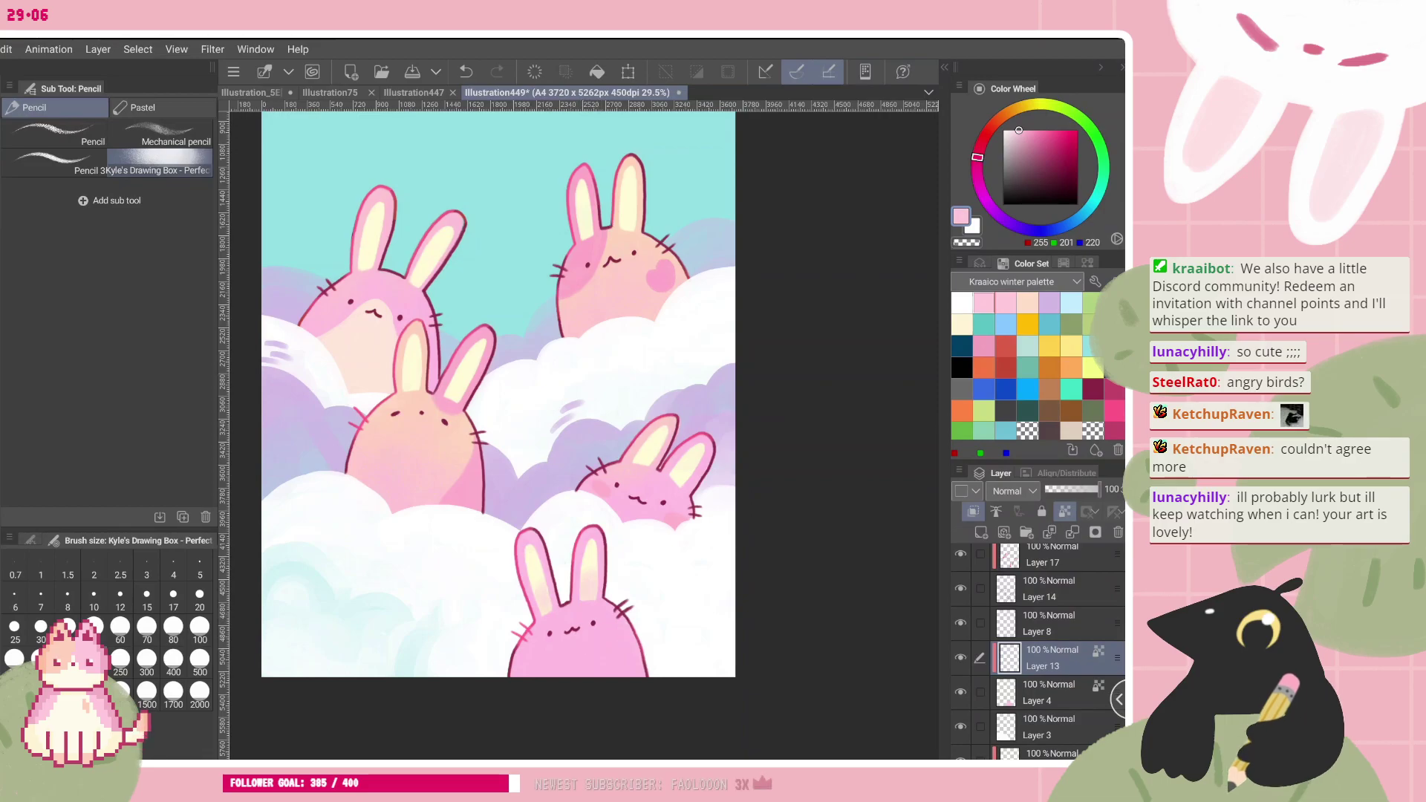
pyautogui.scroll(-1, 681, 701)
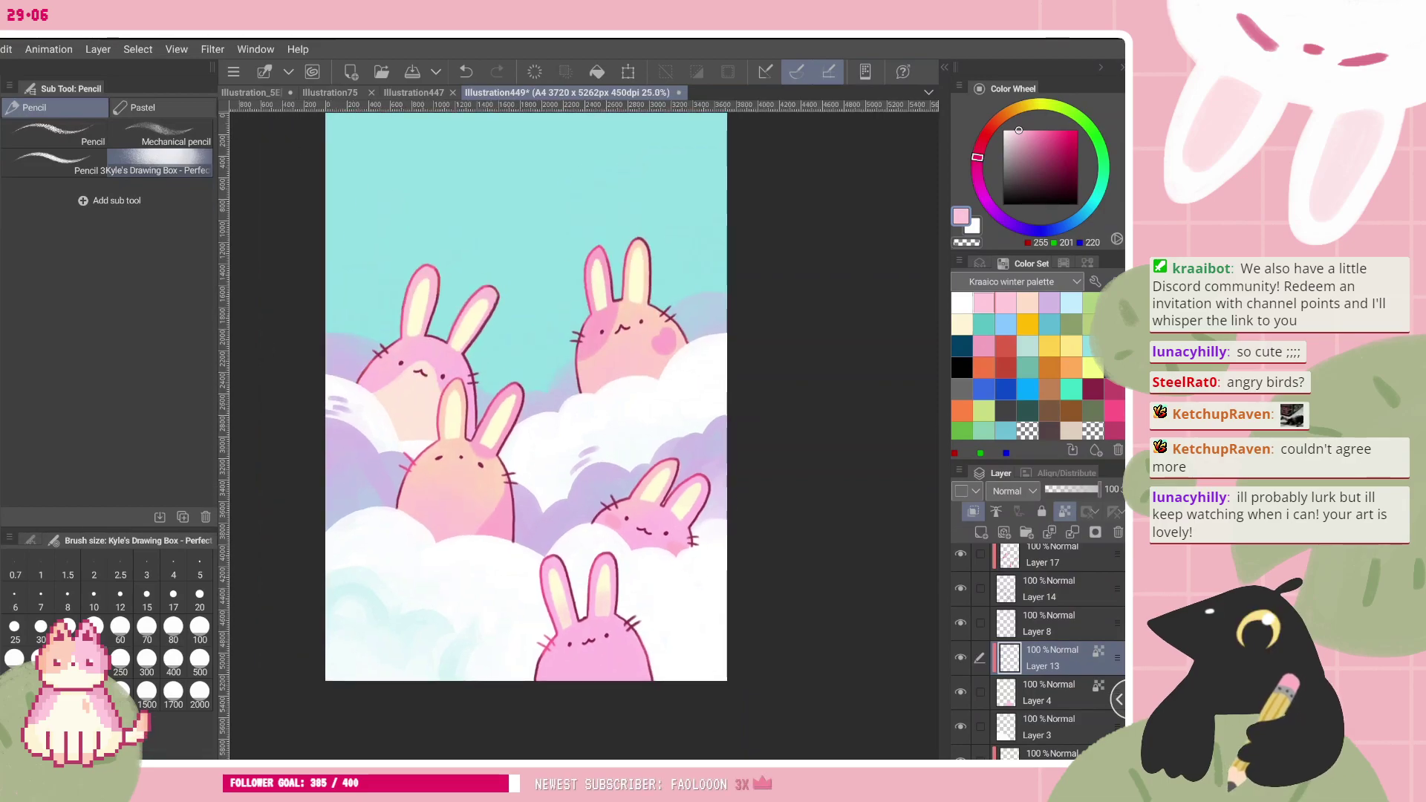
pyautogui.hotkey('ctrl', 'z')
pyautogui.scroll(2, 743, 642)
pyautogui.hotkey('ctrl', 'z')
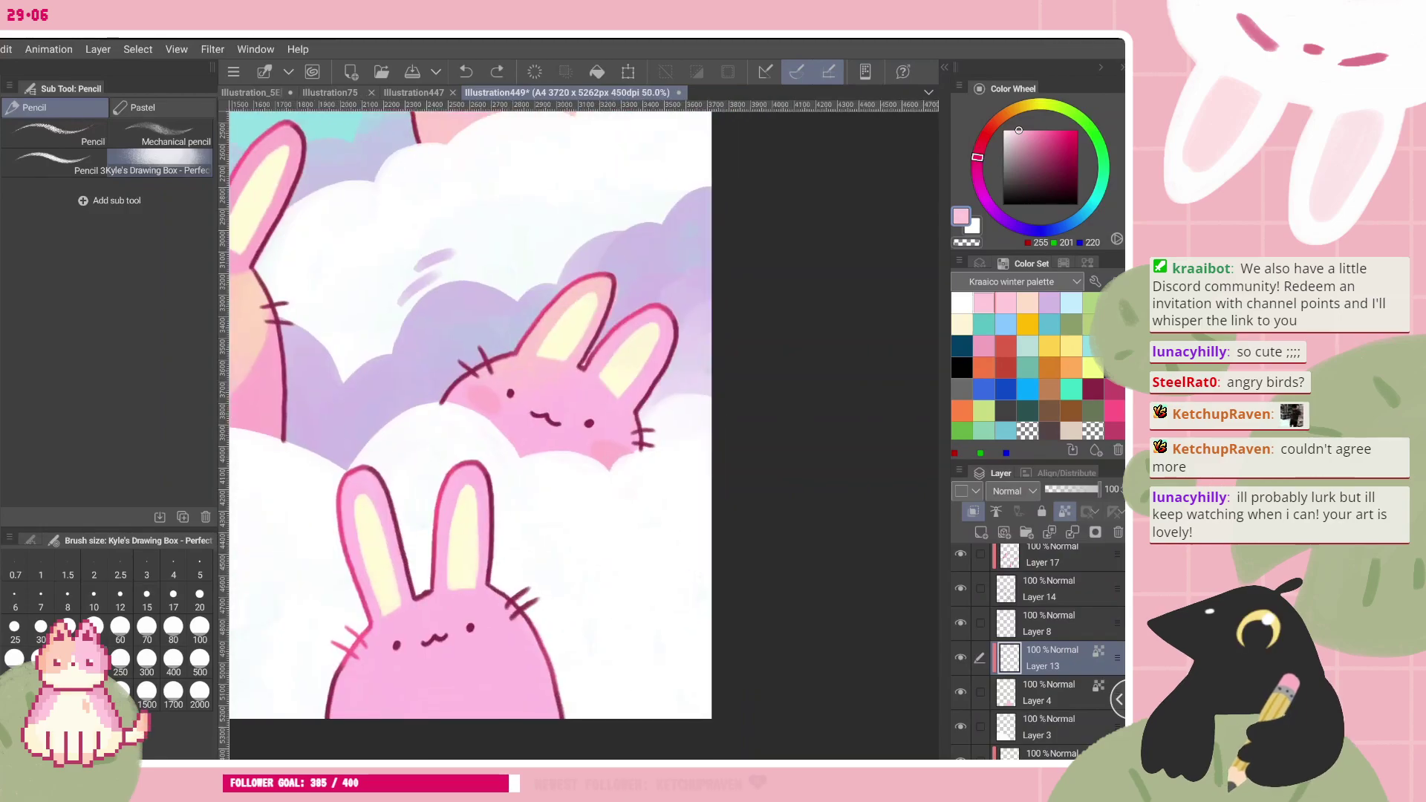
# - Shade the inner ears on Layer 13 softly with the Soft airbrush in pink (255, 201, 220)
pyautogui.press('b')
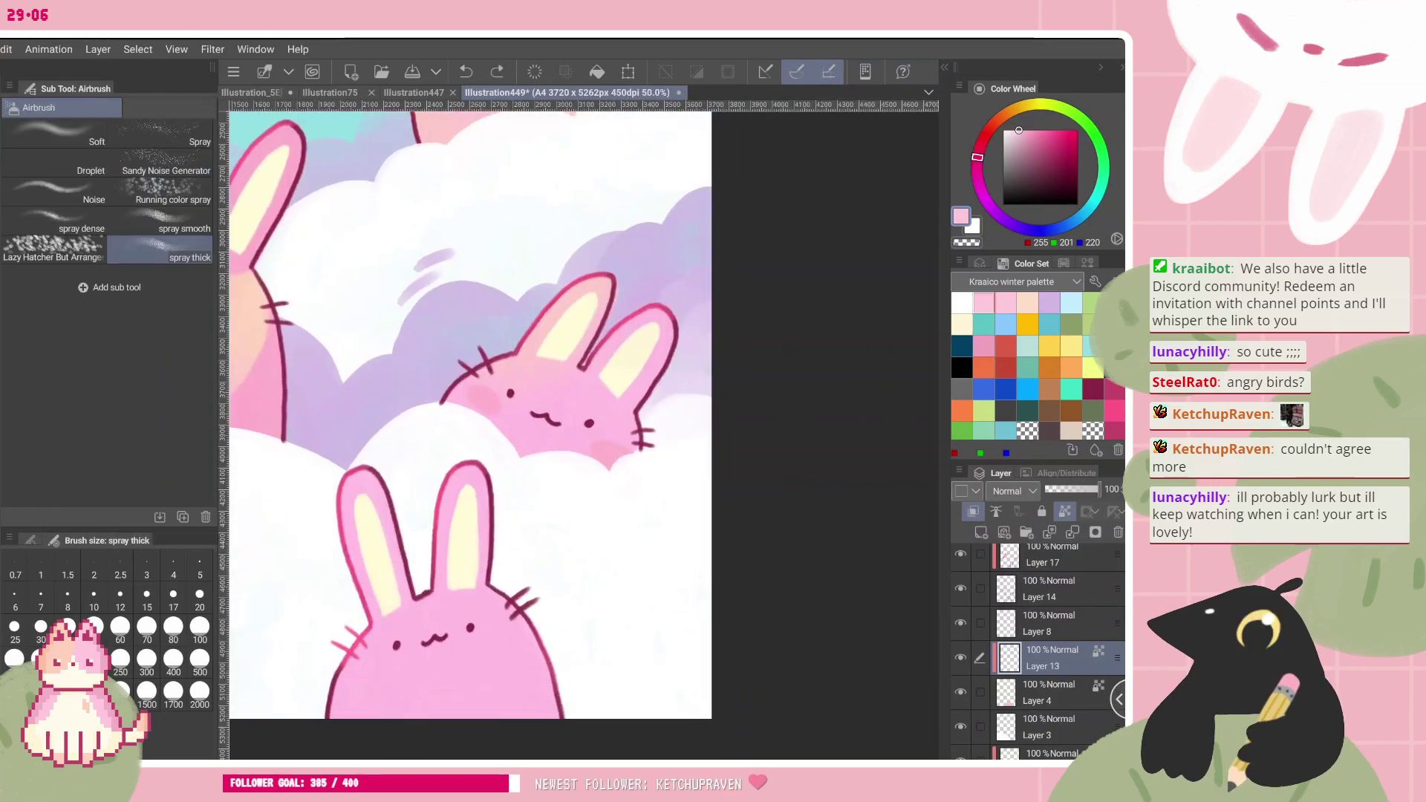
pyautogui.click(54, 133)
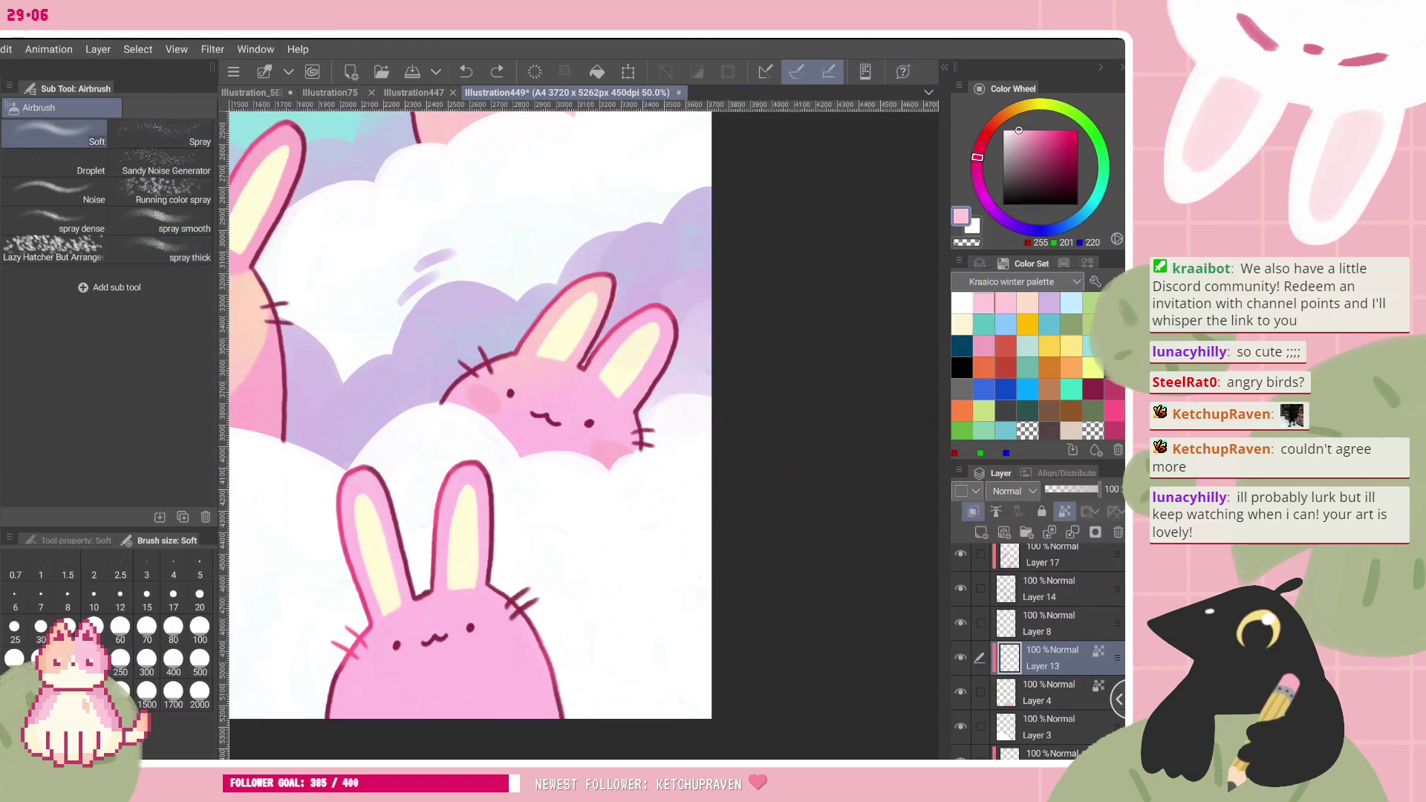
pyautogui.moveTo(584, 444); pyautogui.dragTo(607, 450)
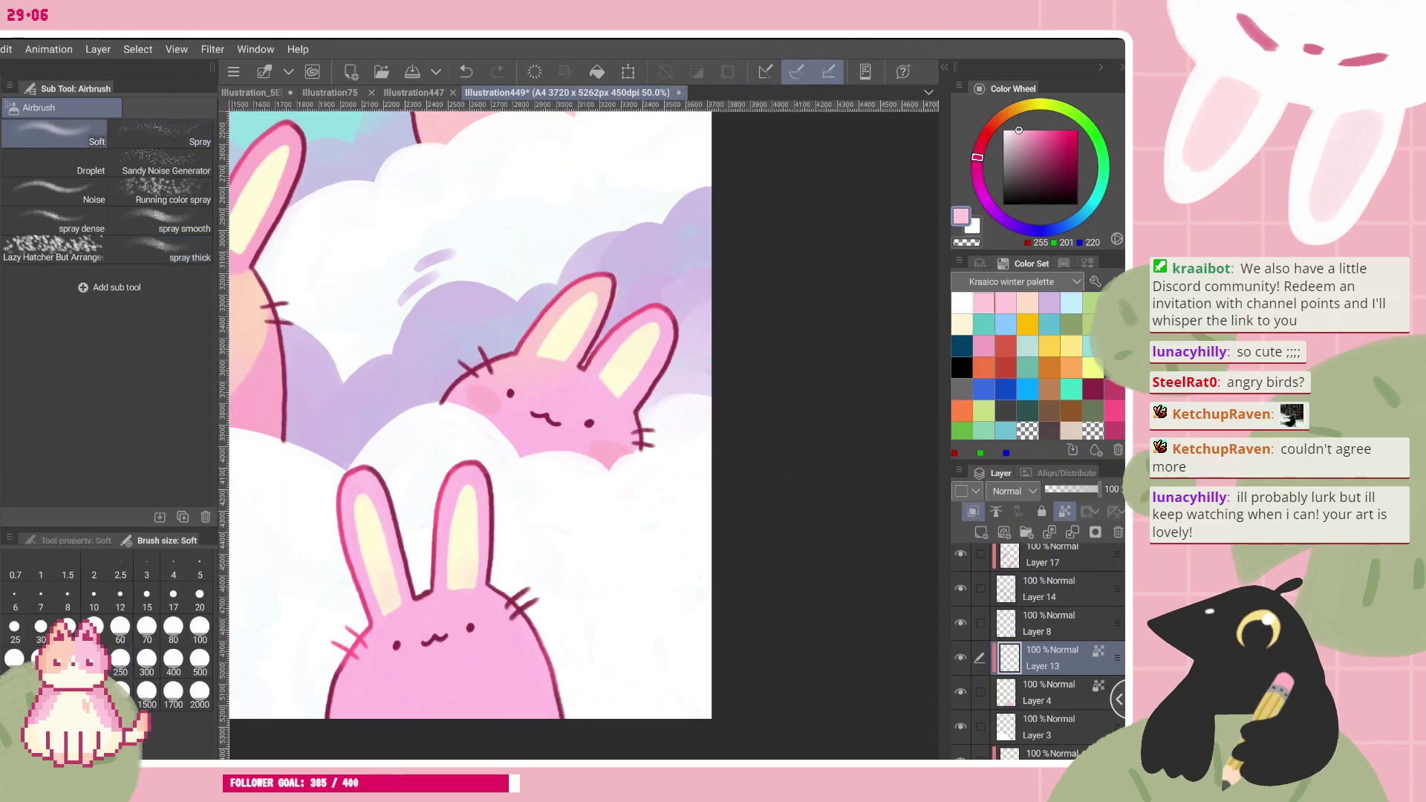
pyautogui.scroll(-4, 603, 498)
pyautogui.scroll(2, 549, 415)
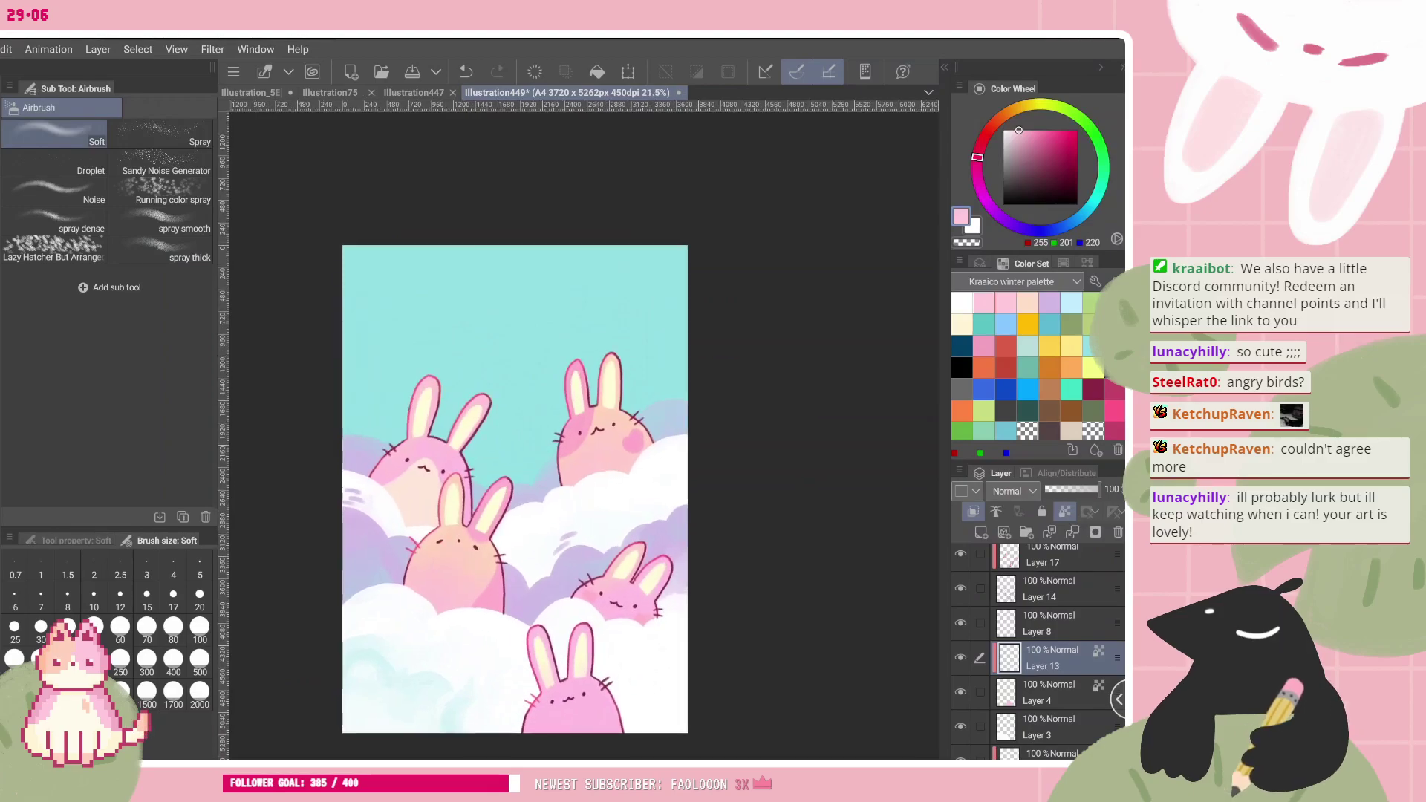
pyautogui.scroll(2, 520, 476)
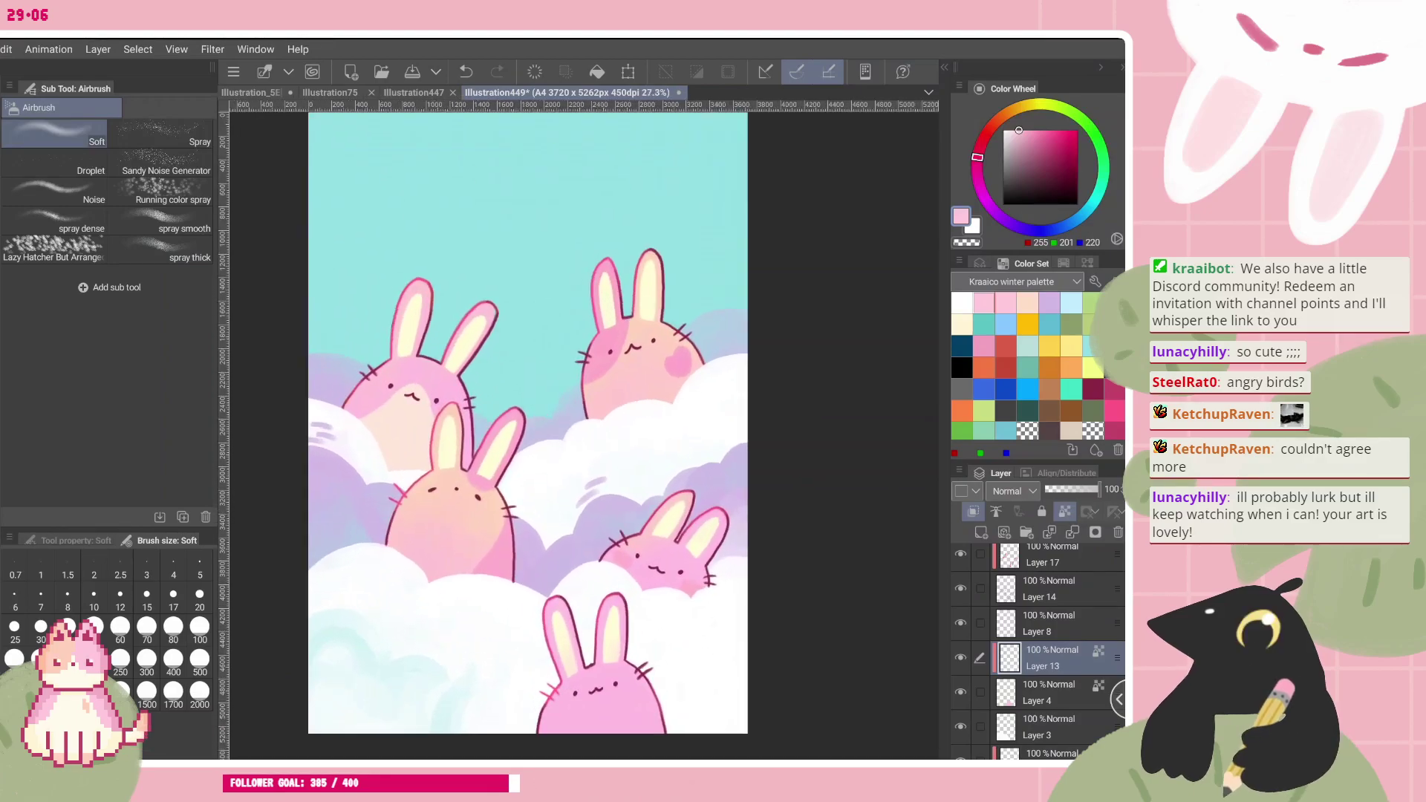
pyautogui.scroll(-1, 654, 696)
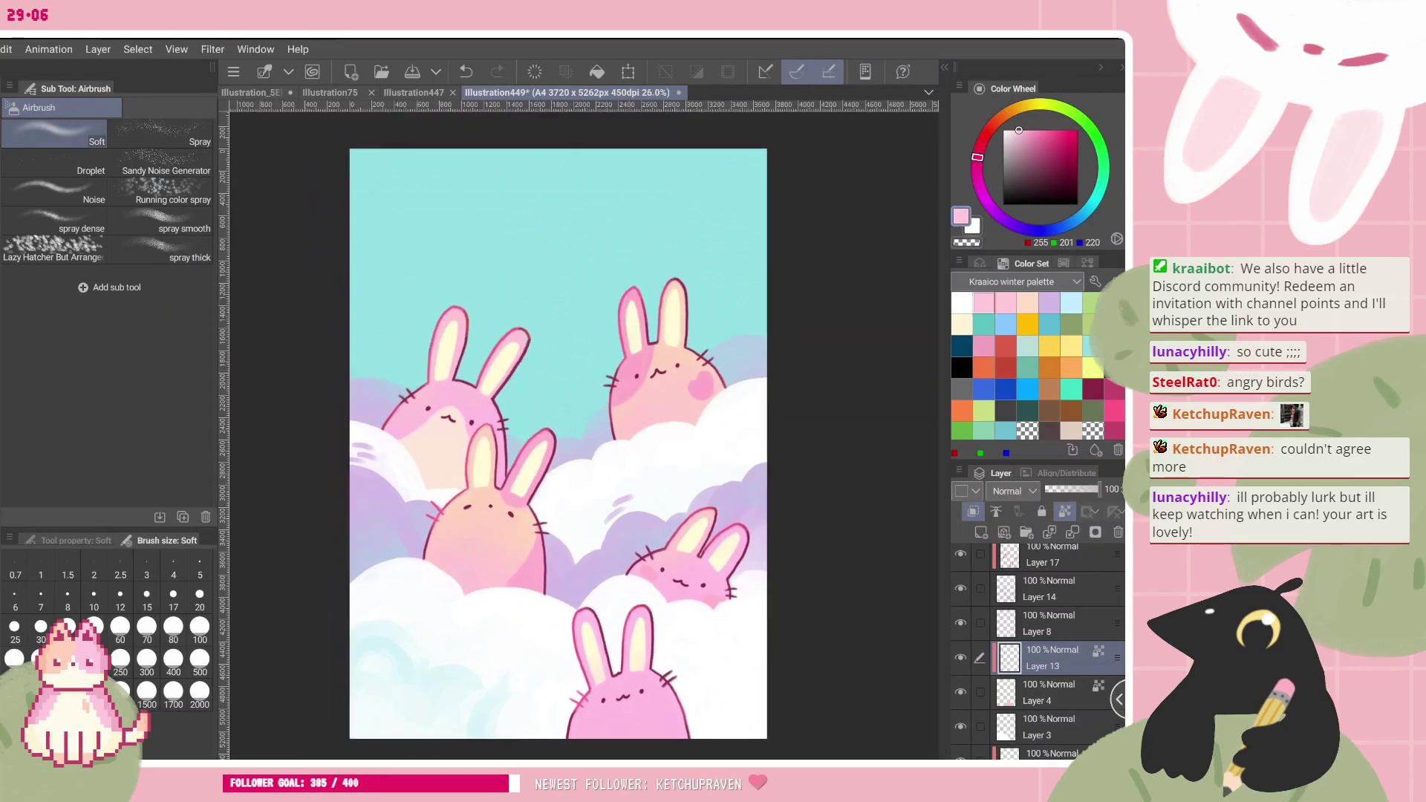
# - Identify Layer 3 by toggling its visibility and add a new raster layer directly above it
pyautogui.scroll(-3, 1042, 663)
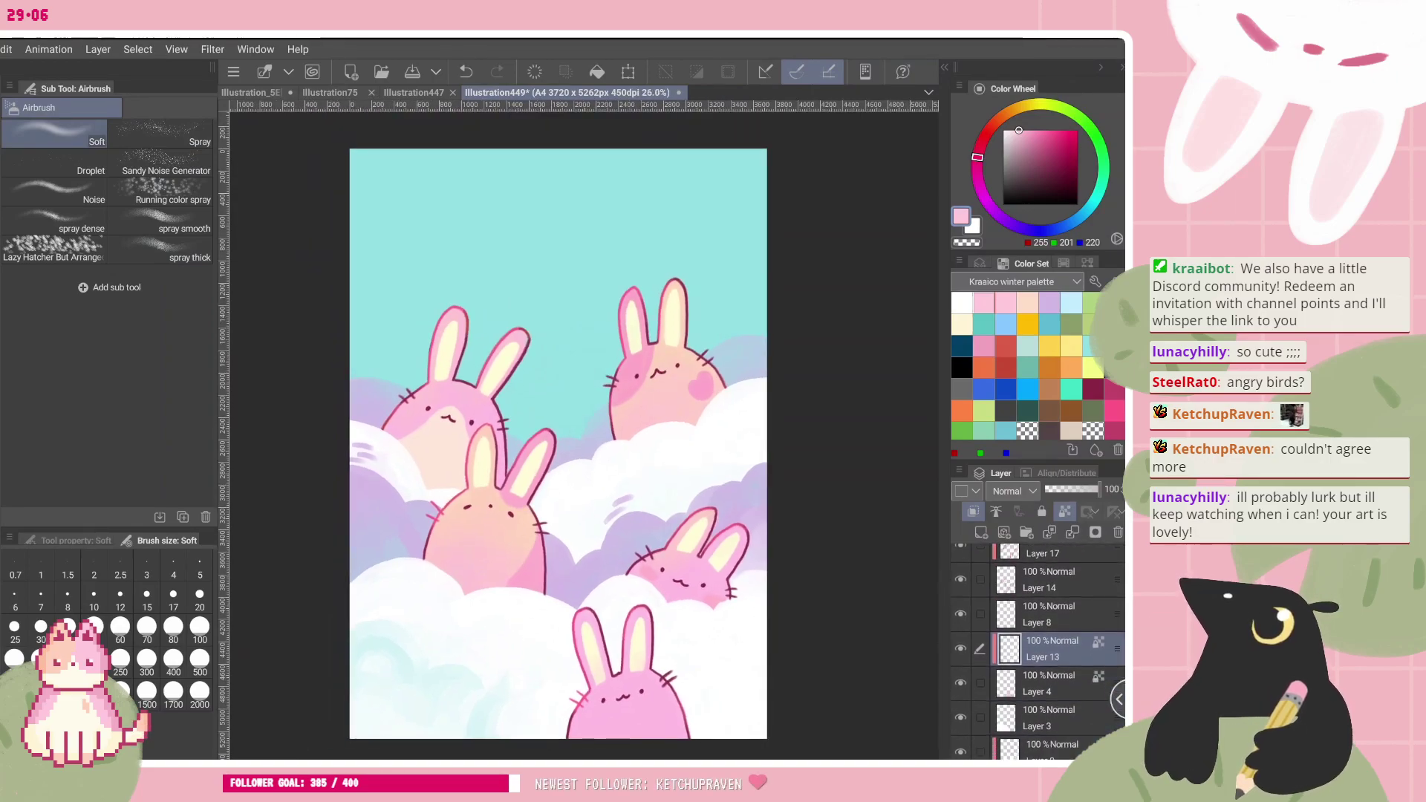
pyautogui.scroll(4, 1042, 669)
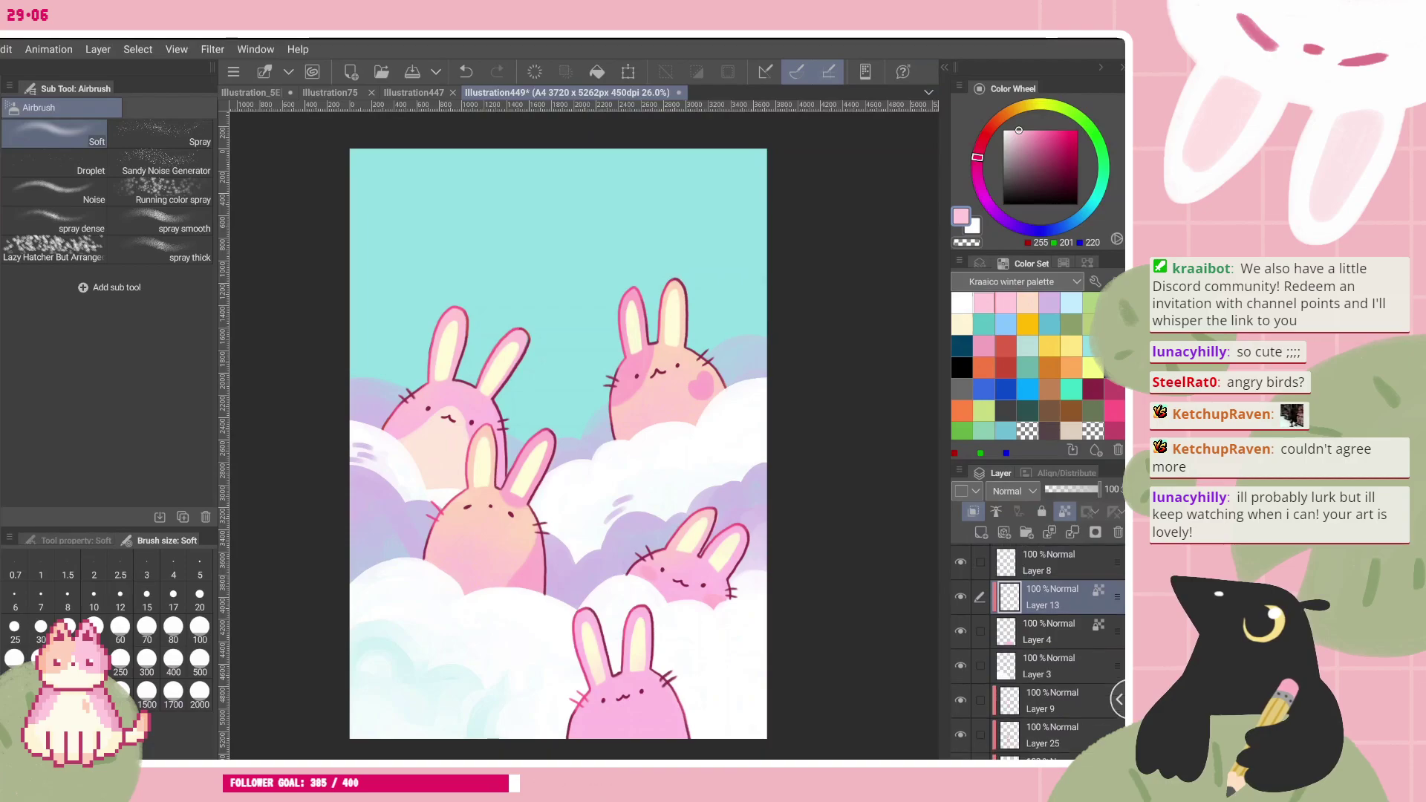
pyautogui.scroll(1, 1042, 654)
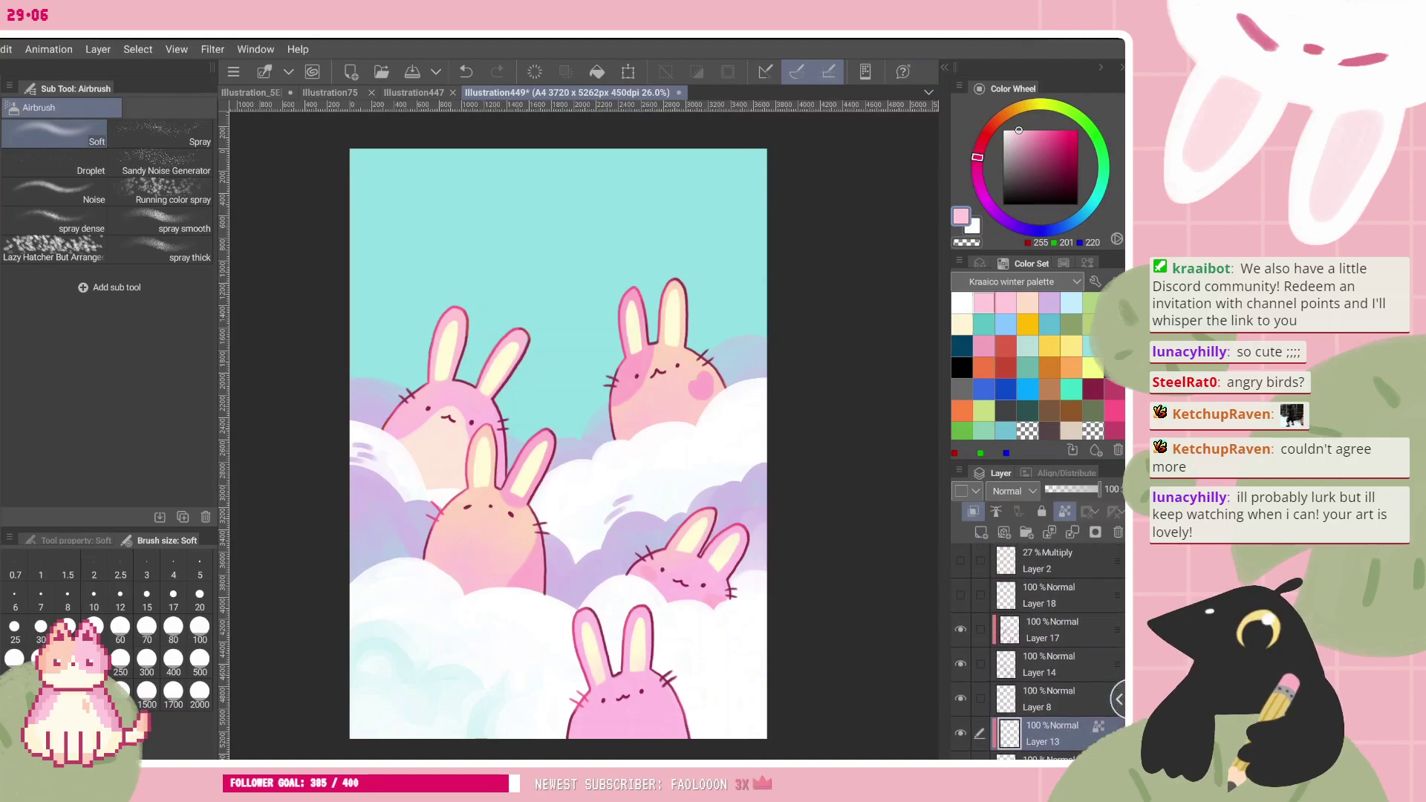
pyautogui.scroll(-1, 1047, 660)
pyautogui.scroll(-3, 1041, 661)
pyautogui.click(1047, 679)
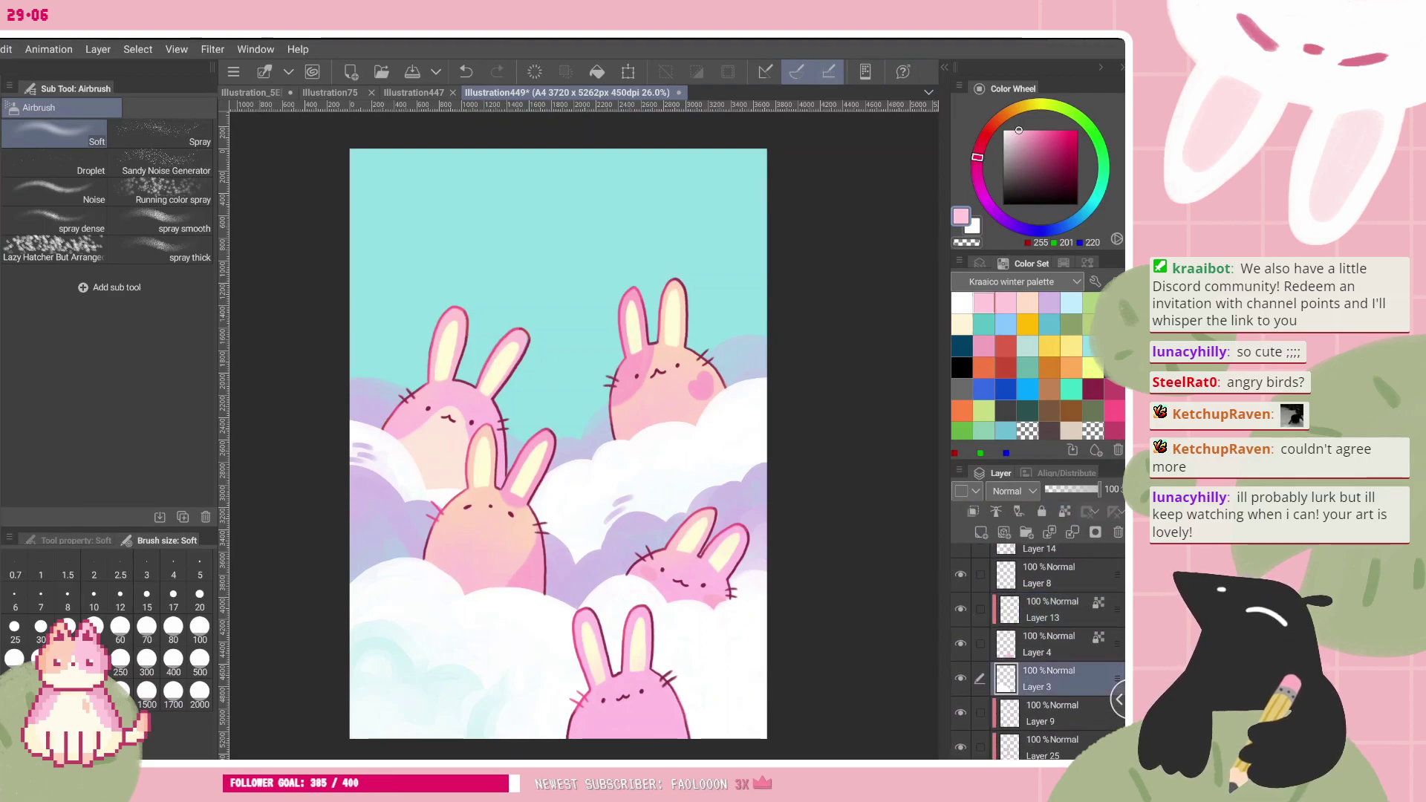
pyautogui.click(961, 678)
pyautogui.click(961, 679)
pyautogui.click(981, 532)
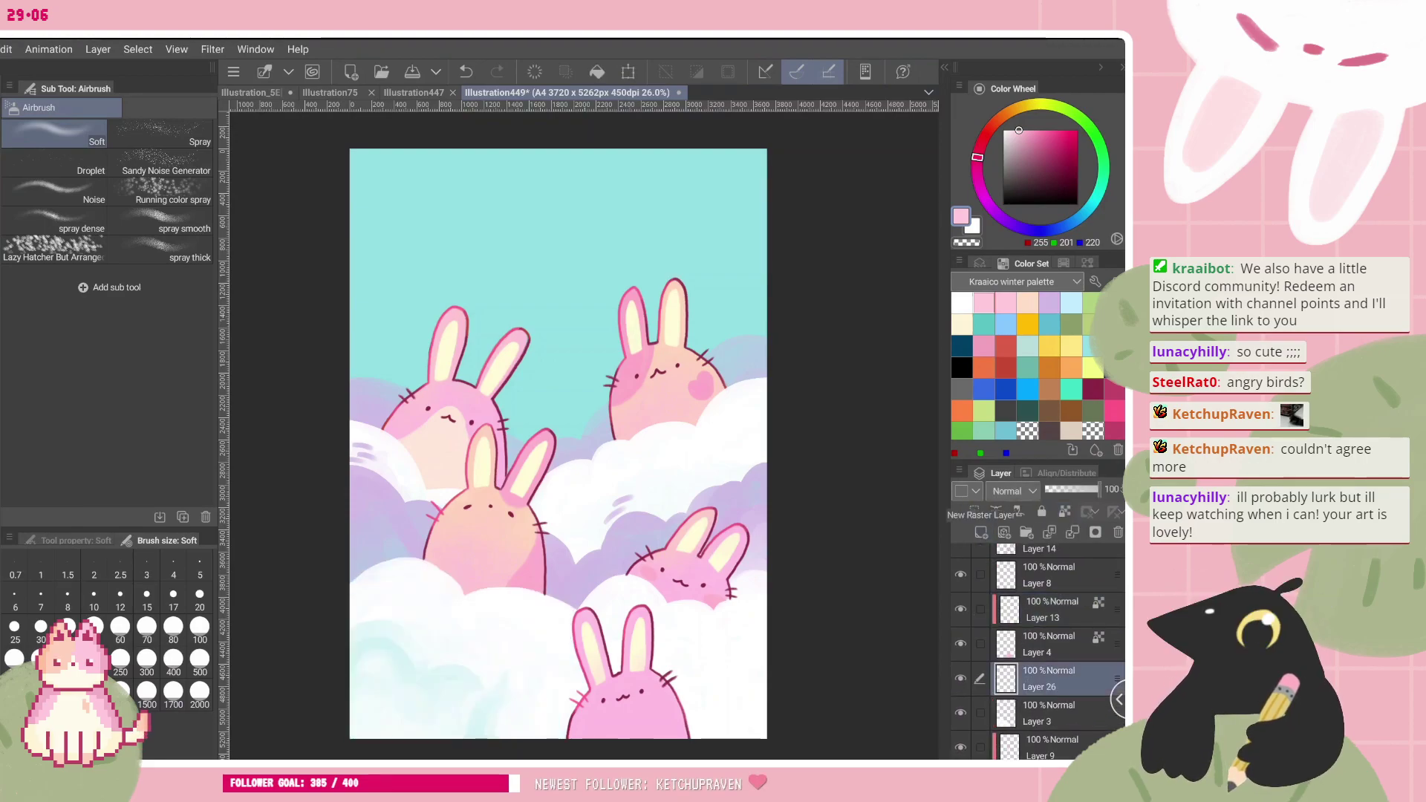
# - Sample the clouds' lilac (210, 185, 228) and set the Flat Oil Brush to size 80
pyautogui.keyDown('alt'); pyautogui.click(375, 473); pyautogui.keyUp('alt')
pyautogui.scroll(1, 565, 438)
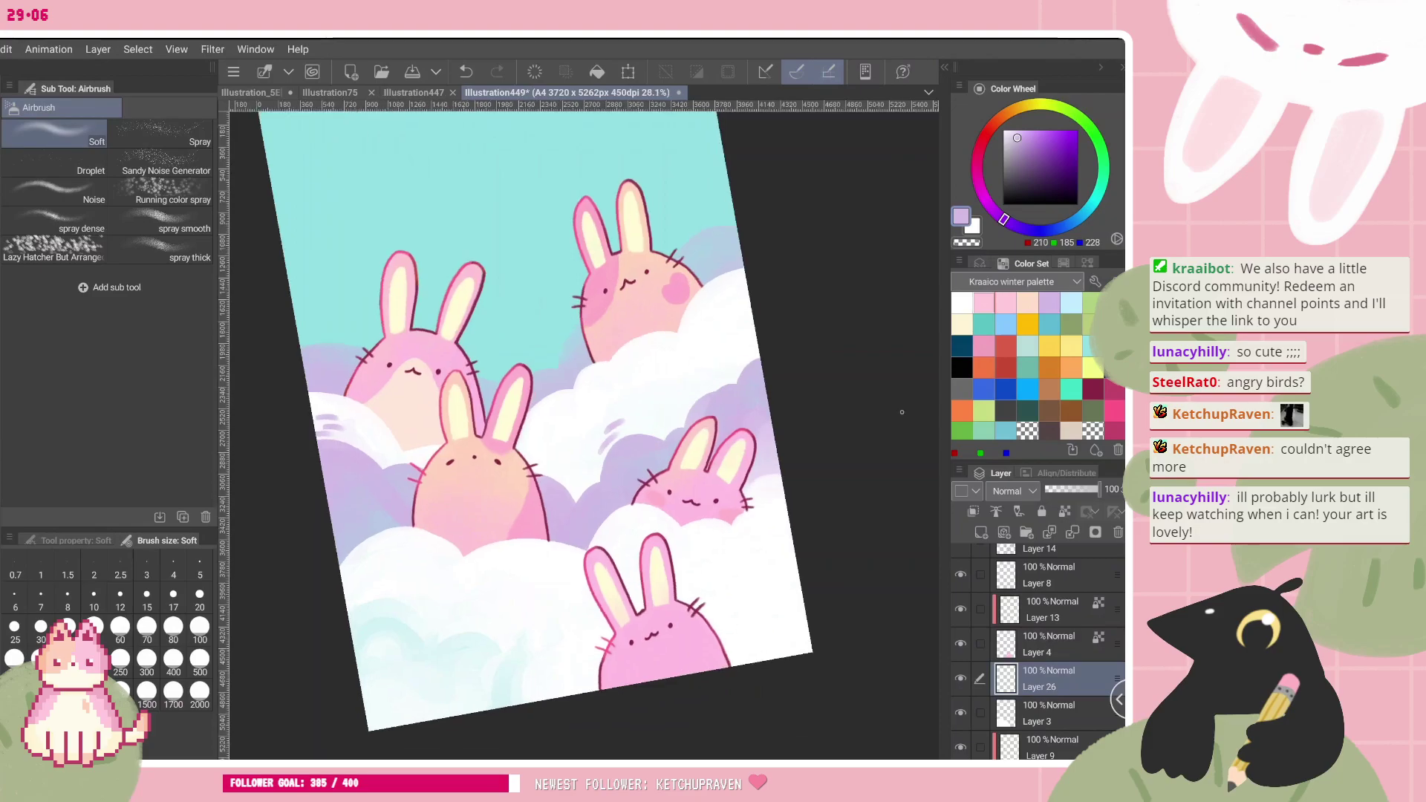
pyautogui.press('b')
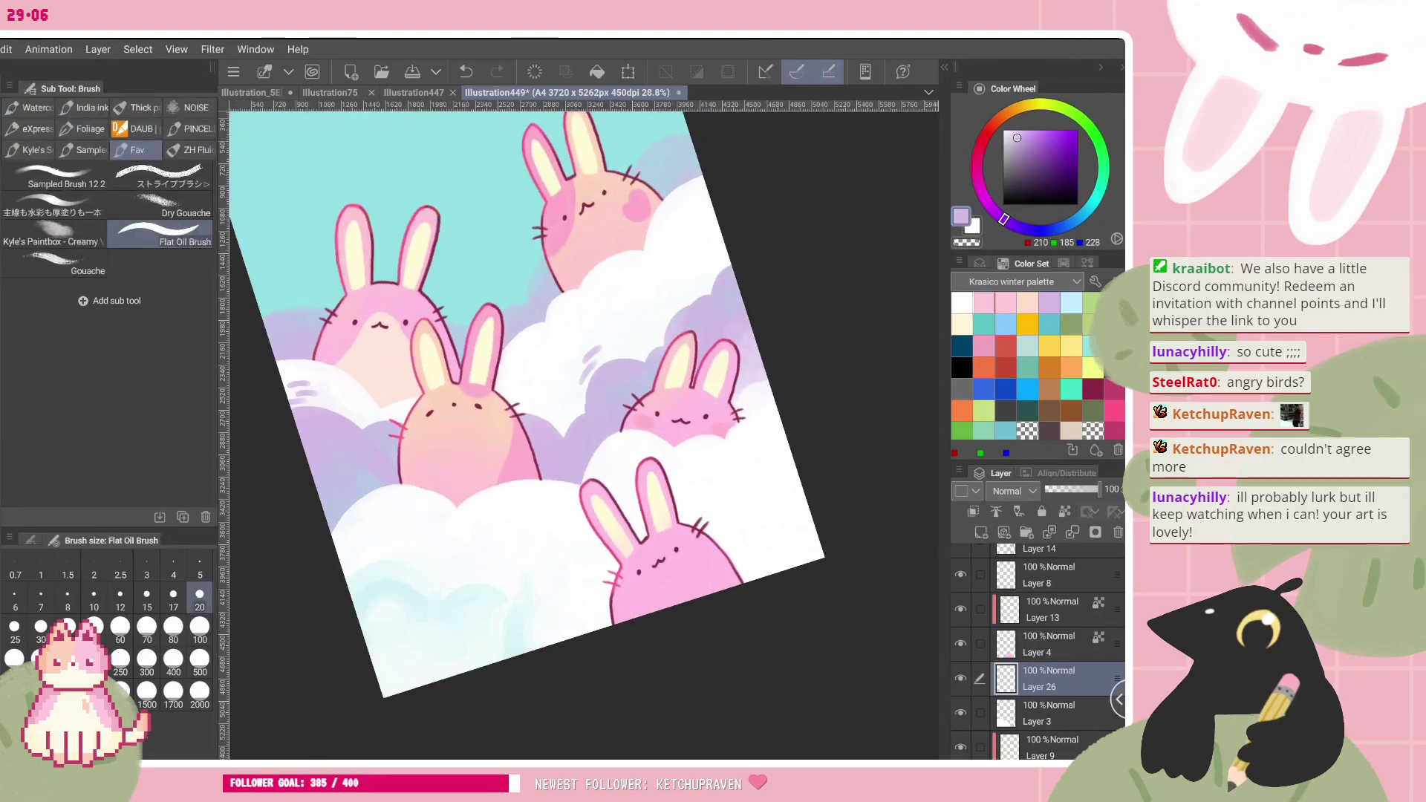
pyautogui.press(']')
pyautogui.press(']')
pyautogui.press(']')
pyautogui.press(']')
pyautogui.press(']')
pyautogui.press(']')
pyautogui.press(']')
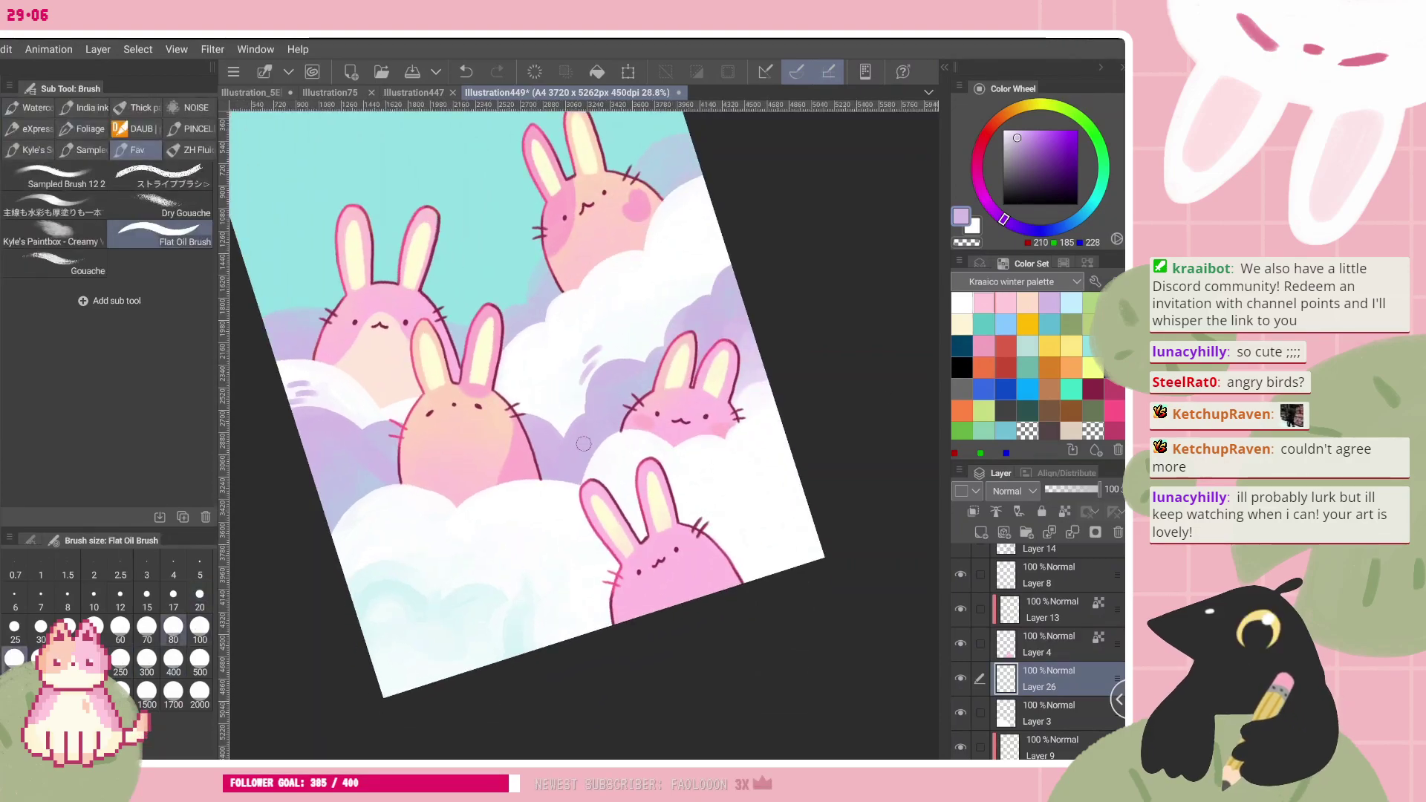
# - Try a lilac arc across the white cloud near the canvas's lower-left corner, and undo it
pyautogui.moveTo(584, 444); pyautogui.dragTo(562, 369)
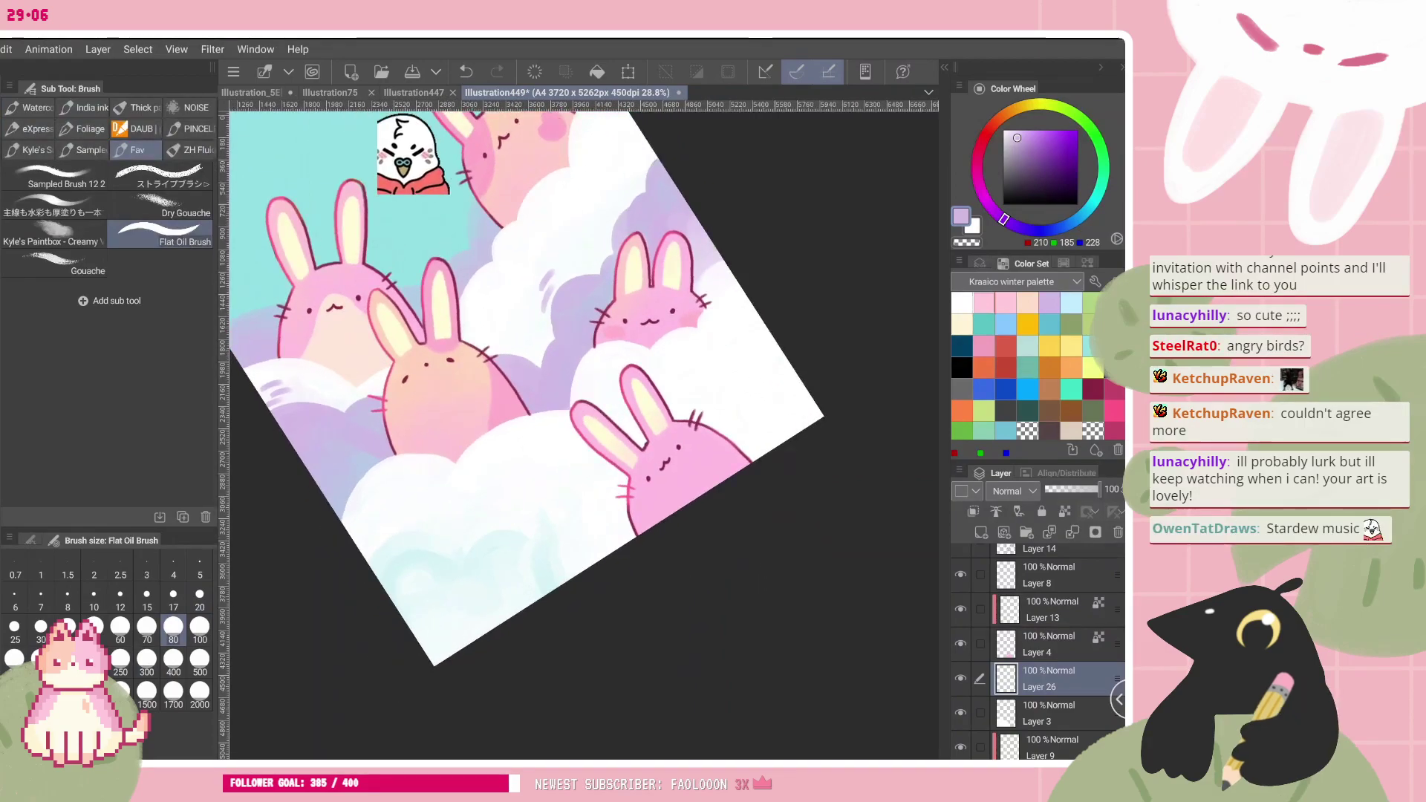
pyautogui.moveTo(379, 566); pyautogui.dragTo(509, 615)
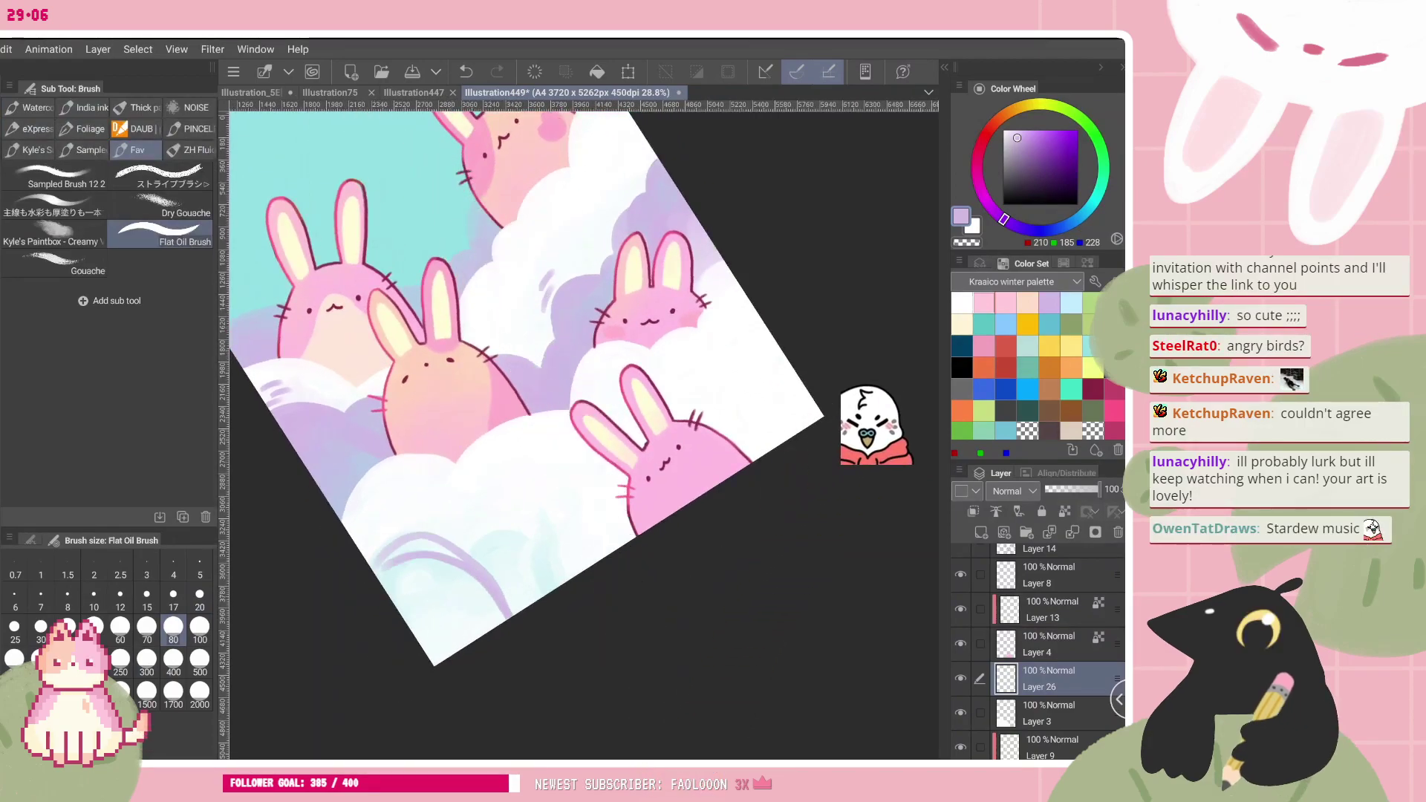
pyautogui.hotkey('ctrl', 'z')
pyautogui.hotkey('ctrl', 'z')
pyautogui.hotkey('ctrl', 'z')
pyautogui.hotkey('ctrl', 'z')
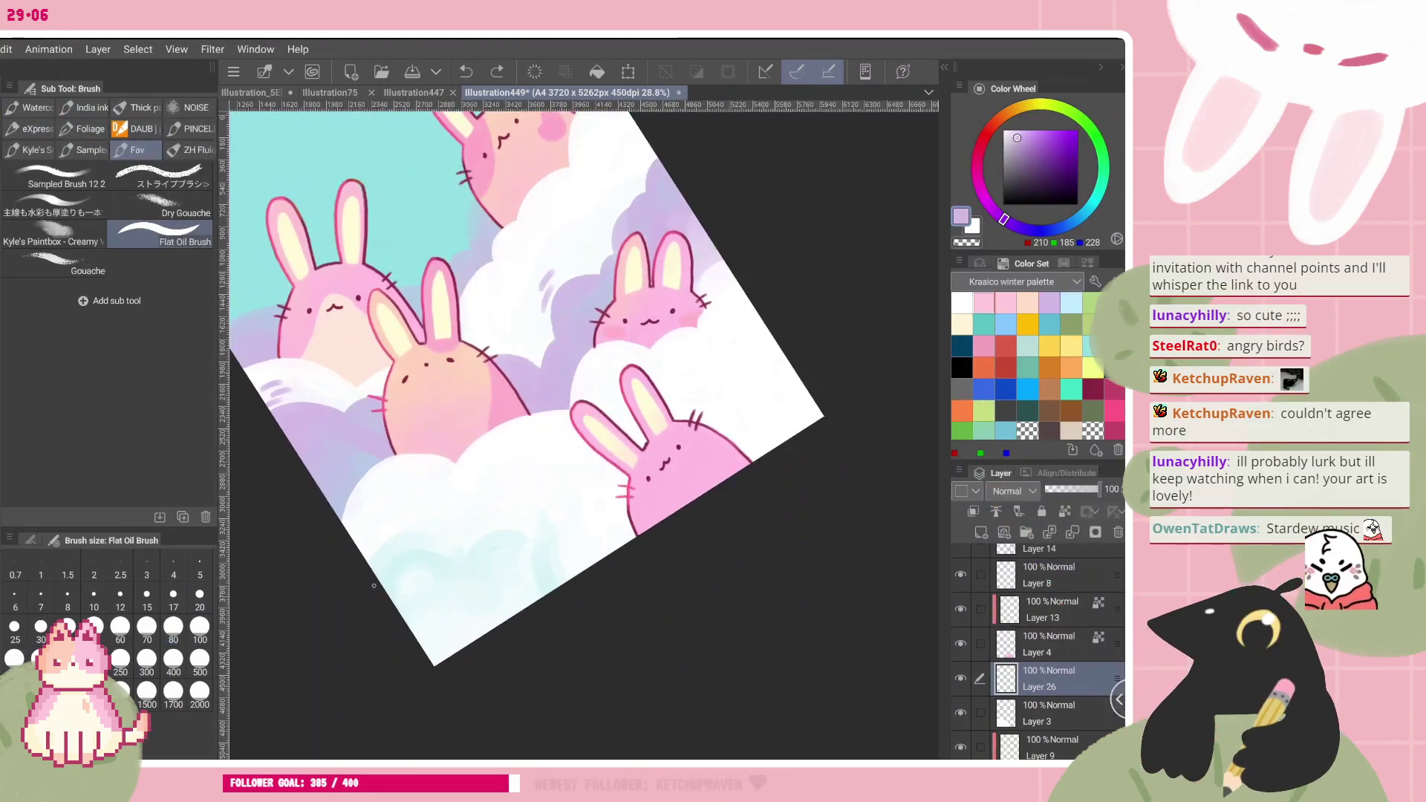
# - Paint a large rounded lilac cloud puff in the canvas's lower-left corner on Layer 26 and outline a smaller puff beside it
pyautogui.moveTo(380, 568)
pyautogui.mouseDown()
pyautogui.moveTo(508, 591)
pyautogui.moveTo(475, 617)
pyautogui.moveTo(416, 586)
pyautogui.moveTo(468, 600)
pyautogui.moveTo(417, 604)
pyautogui.moveTo(423, 588)
pyautogui.moveTo(427, 637)
pyautogui.mouseUp()
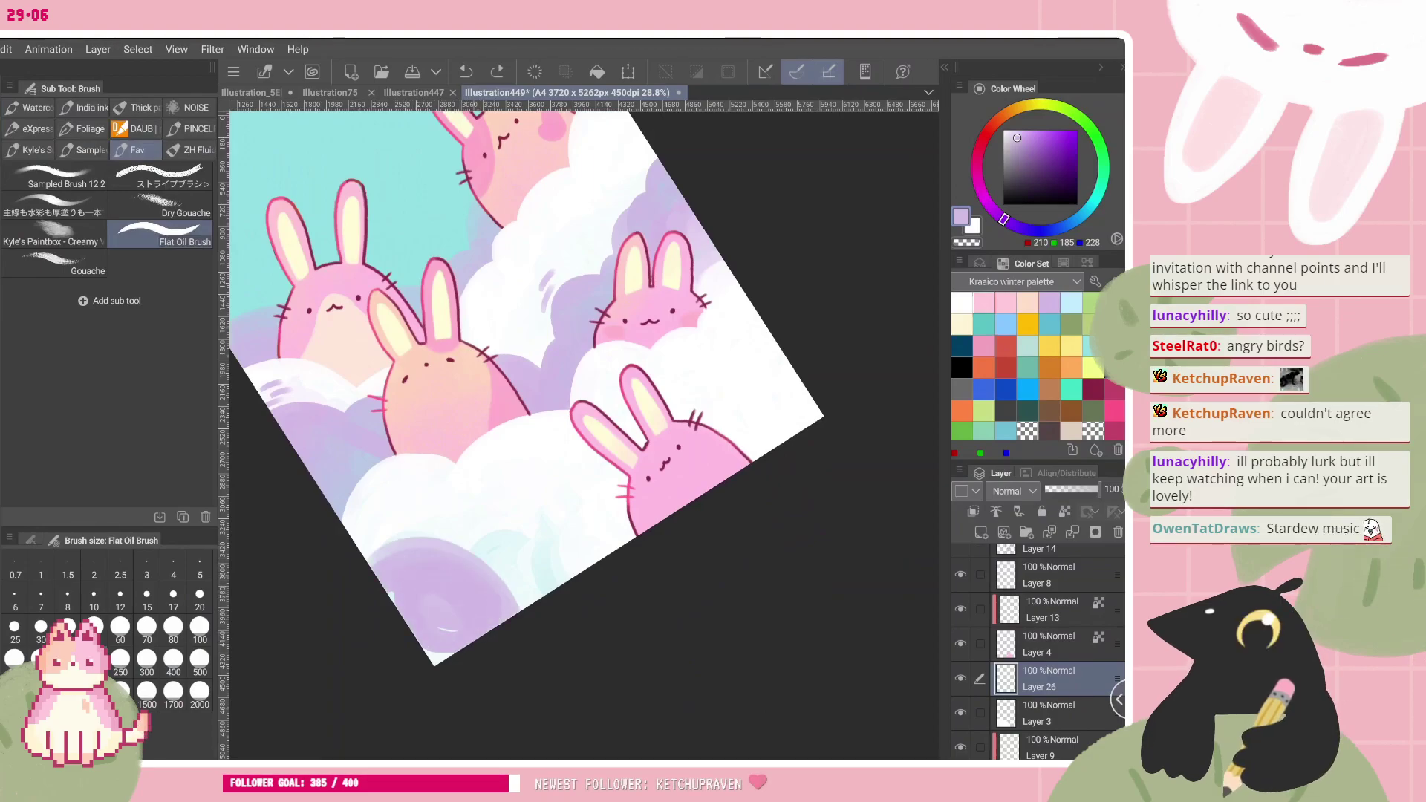
pyautogui.moveTo(668, 334); pyautogui.dragTo(748, 404)
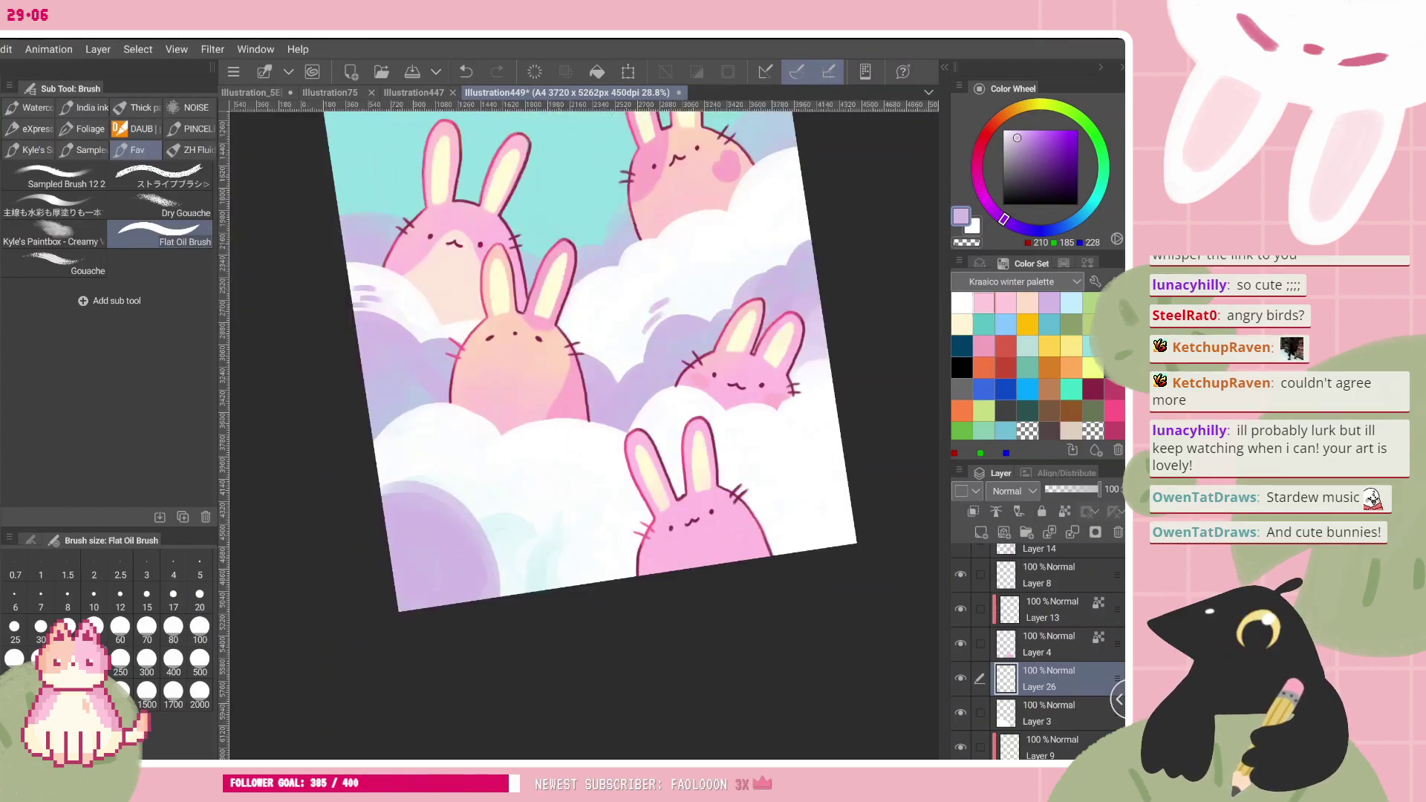
pyautogui.scroll(-1, 584, 430)
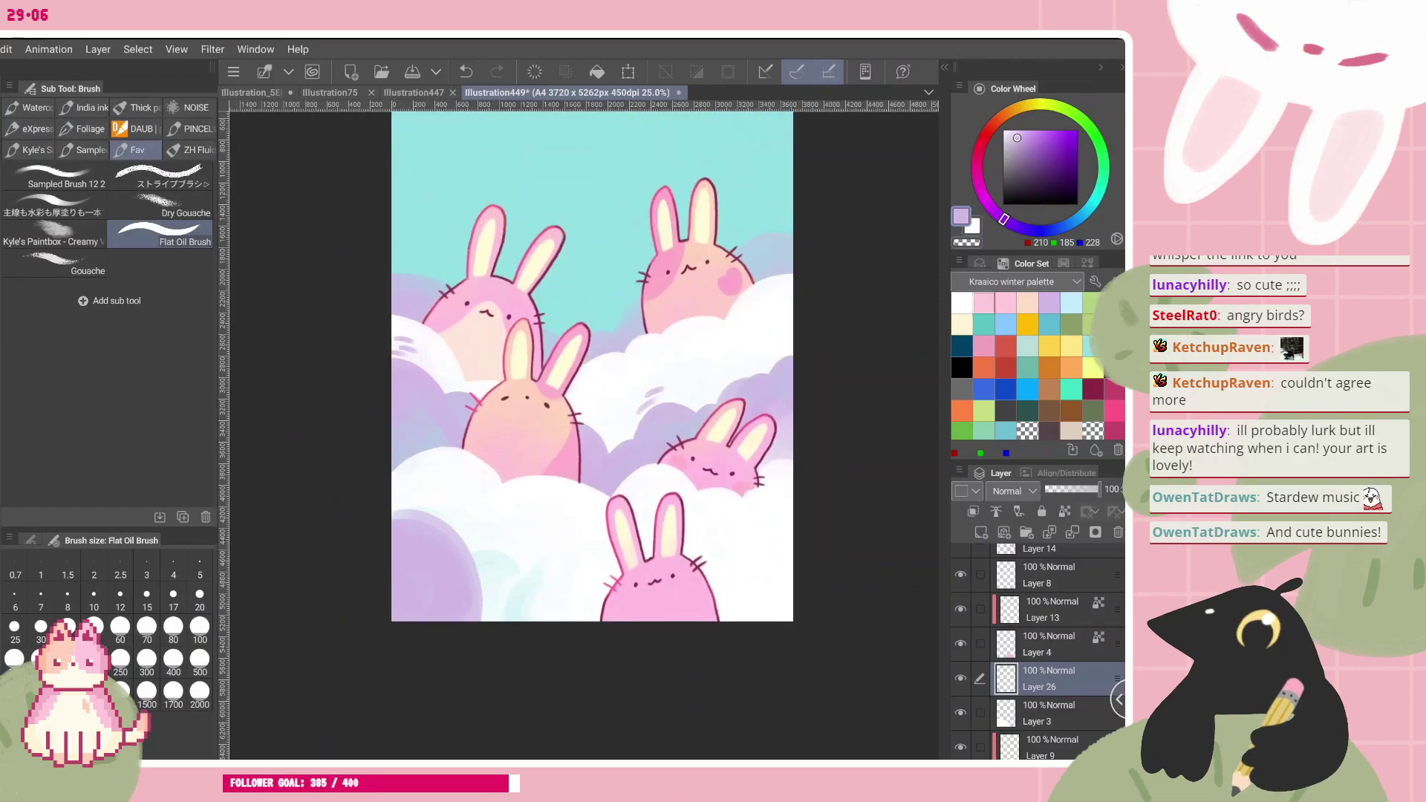
pyautogui.scroll(1, 583, 431)
pyautogui.scroll(1, 571, 617)
pyautogui.moveTo(330, 470)
pyautogui.mouseDown()
pyautogui.moveTo(423, 512)
pyautogui.moveTo(448, 608)
pyautogui.mouseUp()
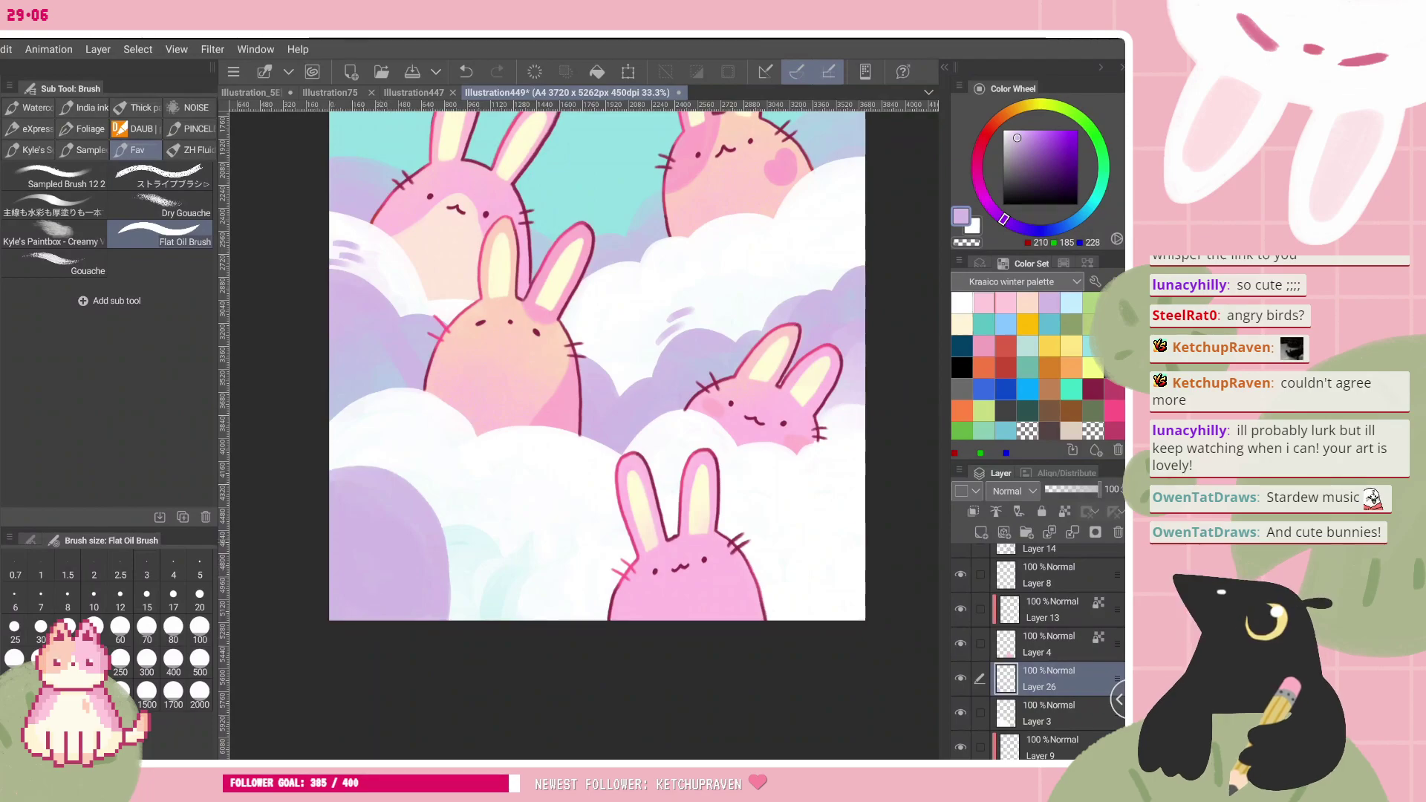
pyautogui.moveTo(446, 546); pyautogui.dragTo(501, 583)
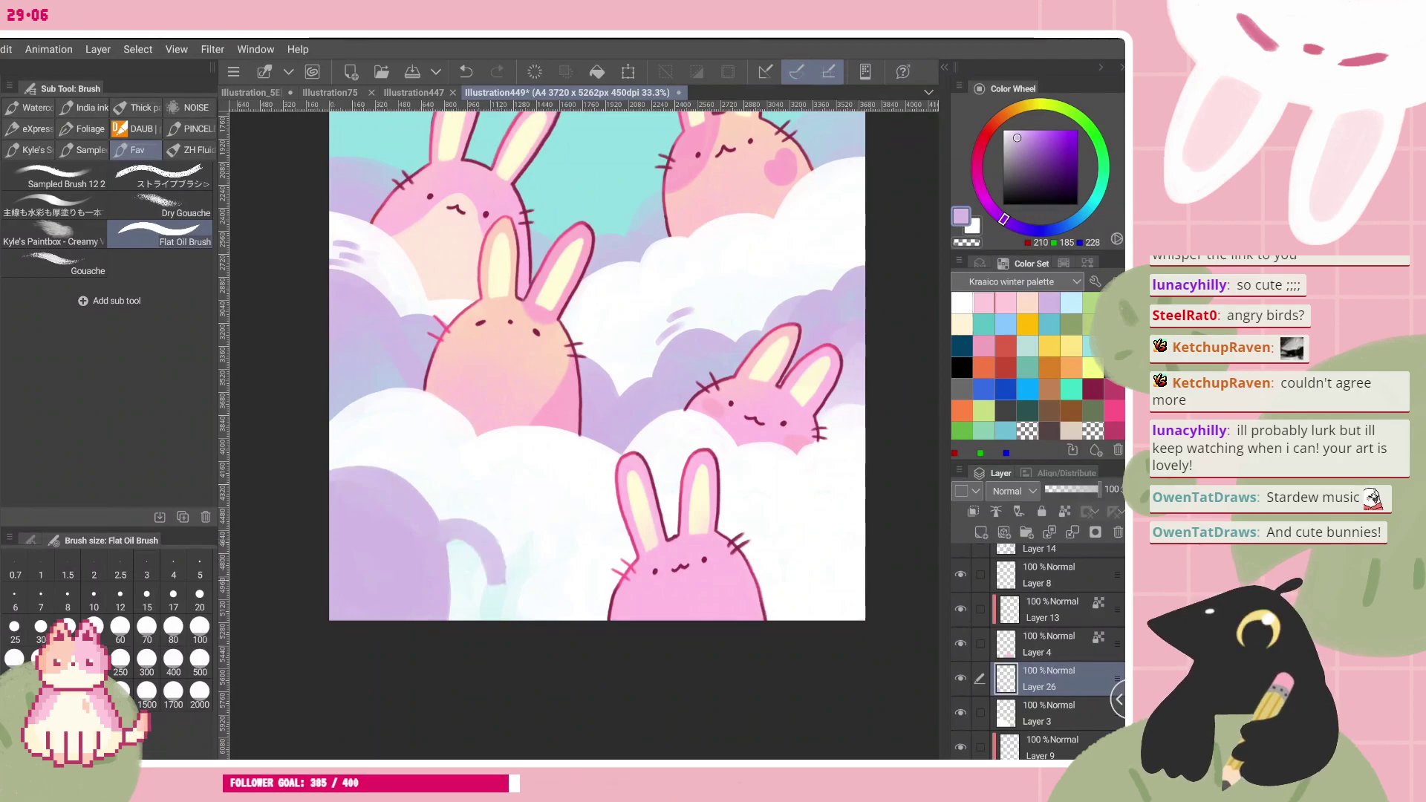
# - Extend the lavender cloud in the canvas's lower-left corner with rounded puffs on Layer 26 using the Flat Oil Brush
pyautogui.moveTo(453, 542)
pyautogui.mouseDown()
pyautogui.moveTo(457, 620)
pyautogui.moveTo(463, 592)
pyautogui.mouseUp()
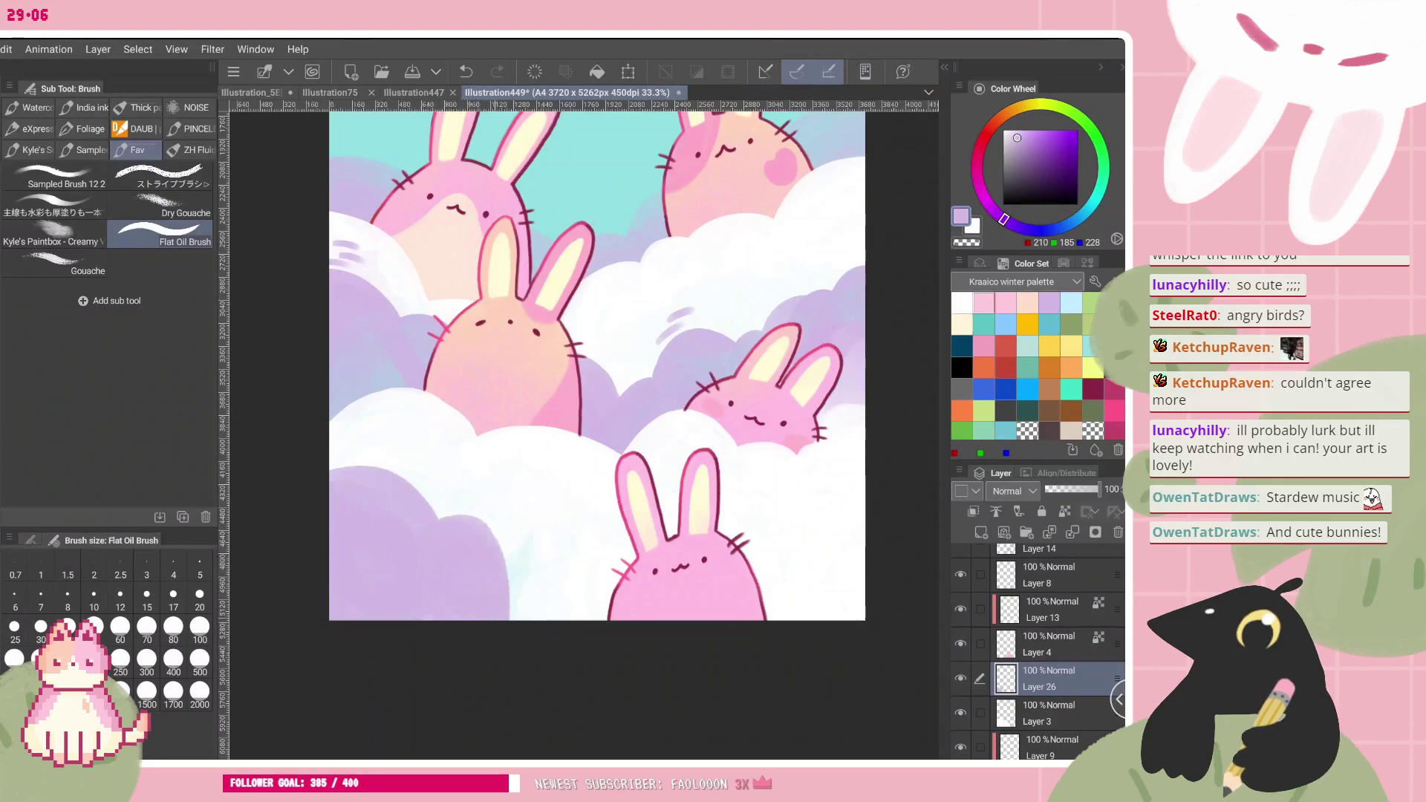
pyautogui.moveTo(510, 576); pyautogui.dragTo(553, 618)
pyautogui.moveTo(773, 520); pyautogui.dragTo(671, 408)
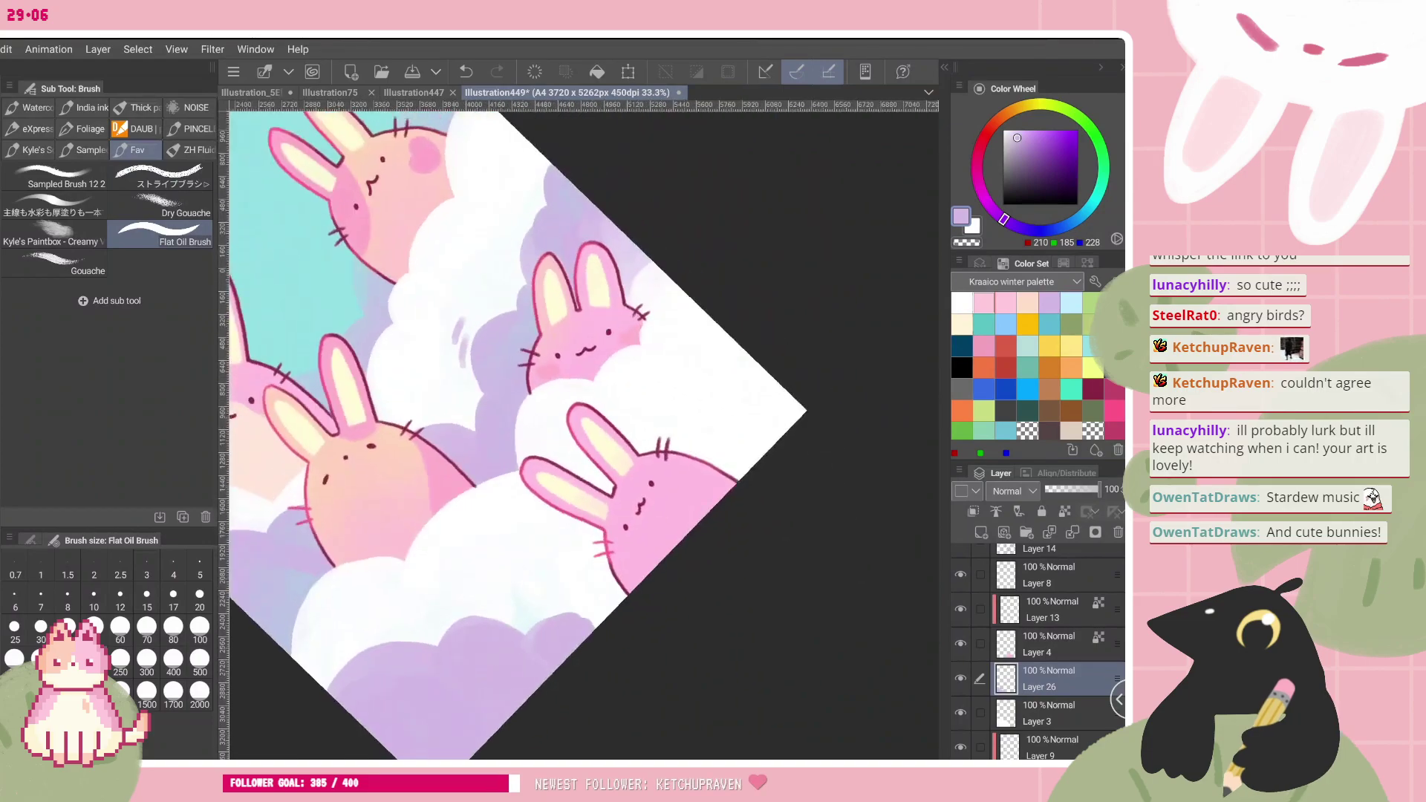
pyautogui.moveTo(572, 475); pyautogui.dragTo(589, 340)
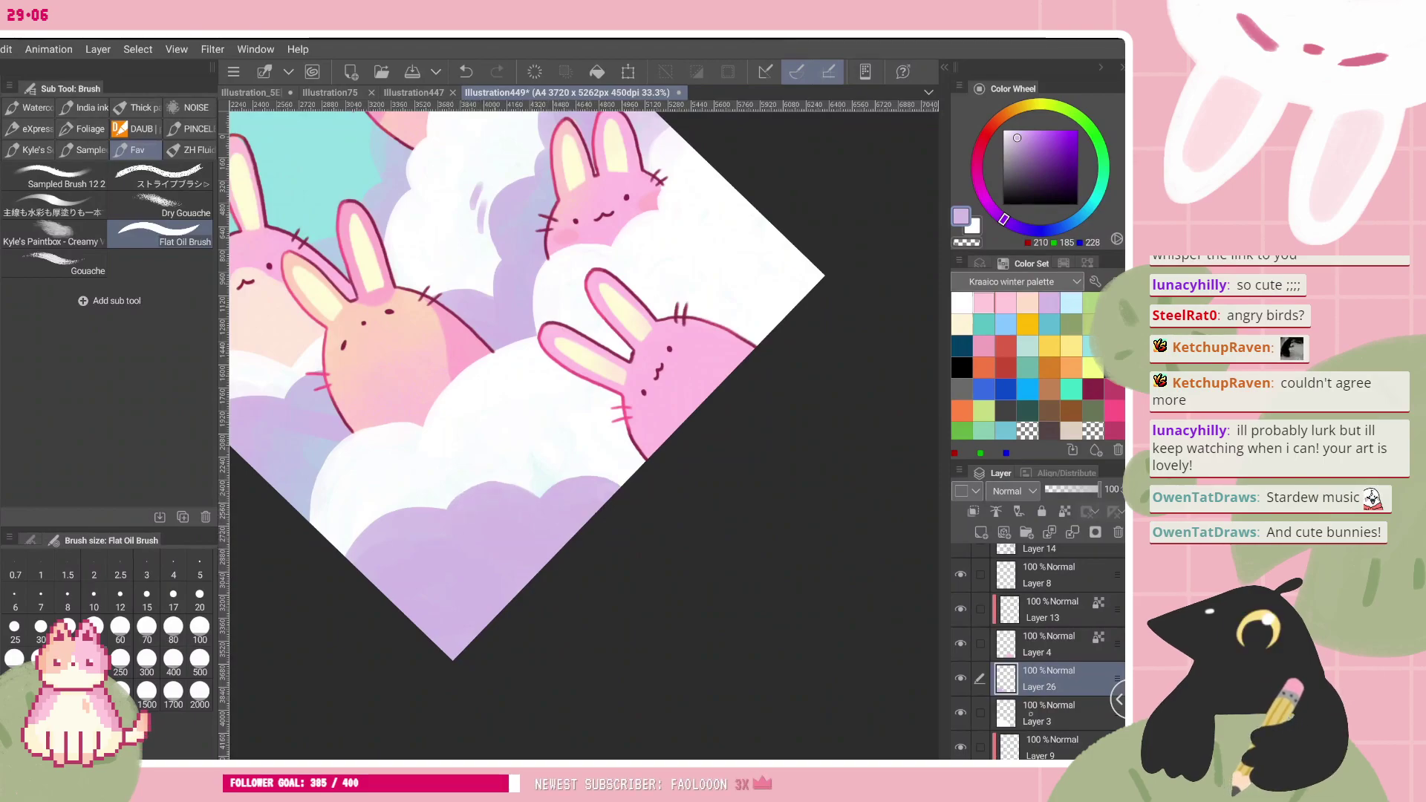
pyautogui.click(1031, 714)
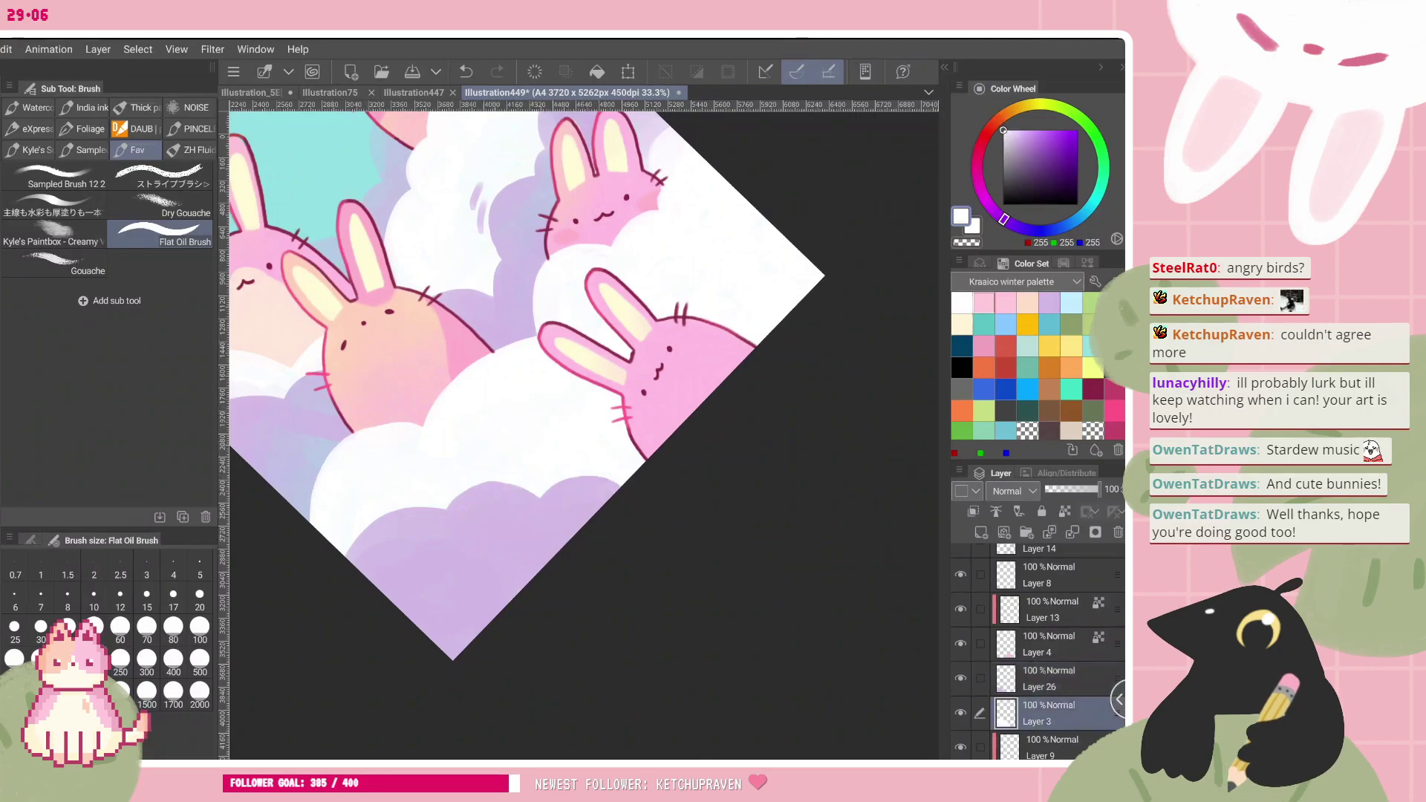
pyautogui.scroll(-3, 583, 436)
pyautogui.scroll(1, 583, 435)
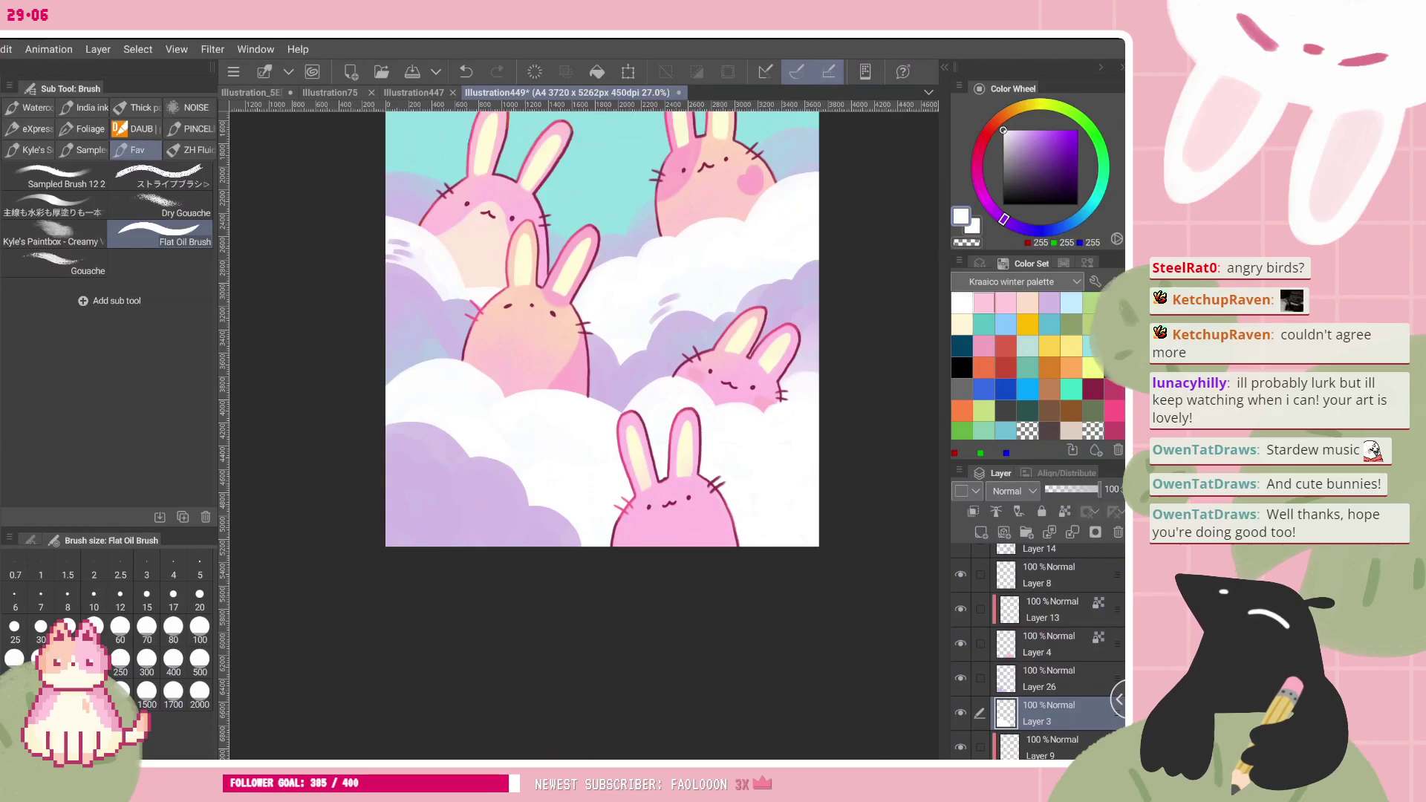
pyautogui.scroll(1, 664, 489)
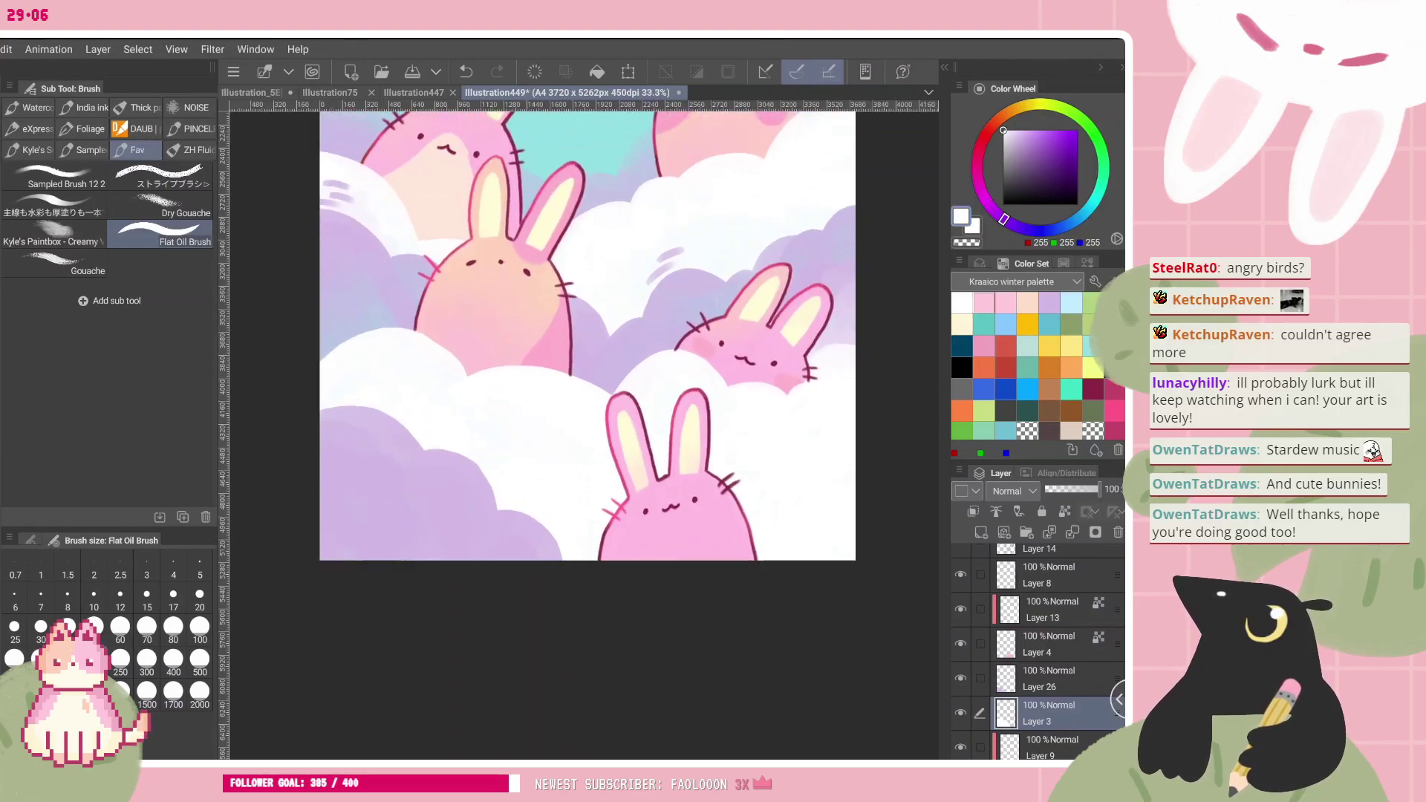
# - Sample the cloud's lavender and paint short accent strokes on Layer 26 beside the lower-left cloud's edge with the Flat Oil Brush
pyautogui.click(1048, 679)
pyautogui.press('p')
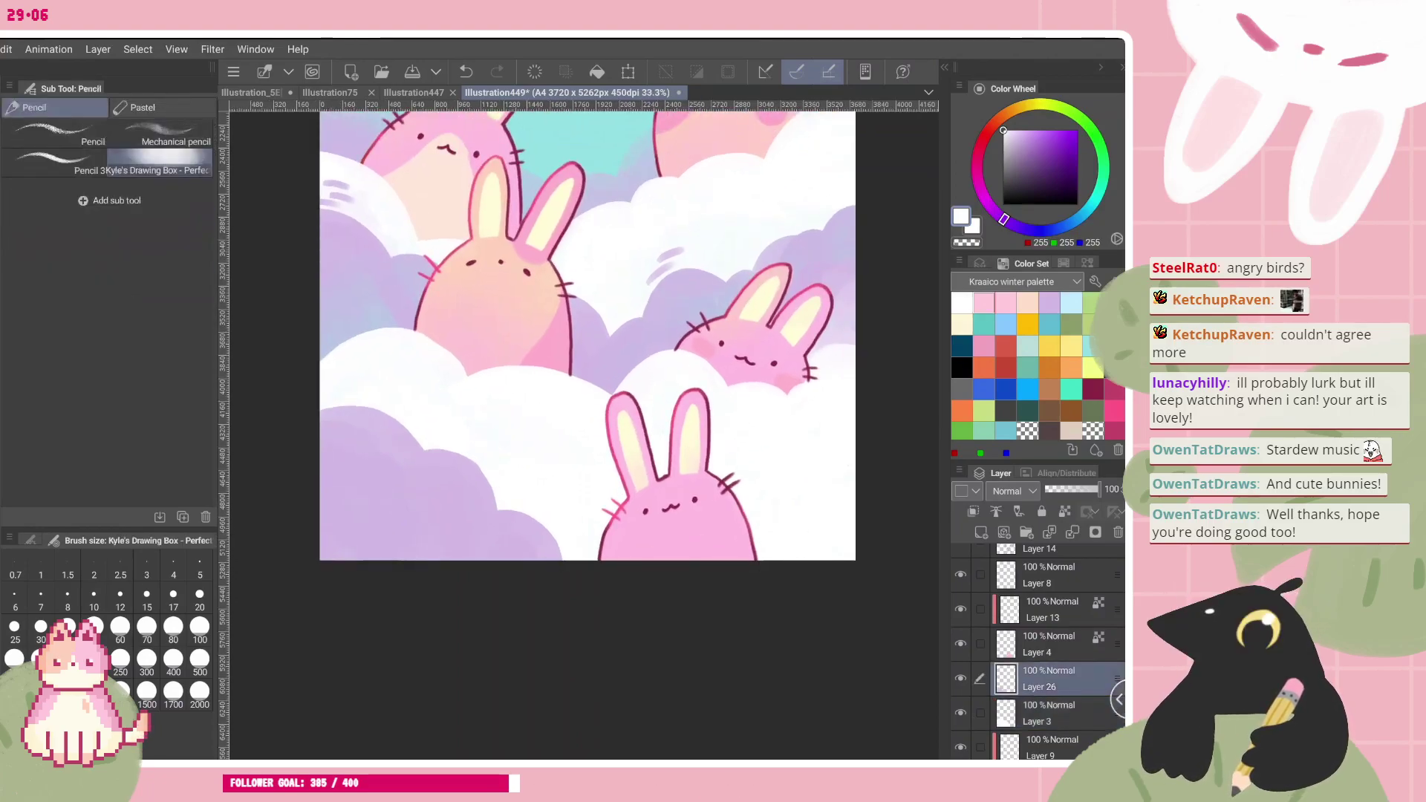
pyautogui.keyDown('alt'); pyautogui.click(419, 453); pyautogui.keyUp('alt')
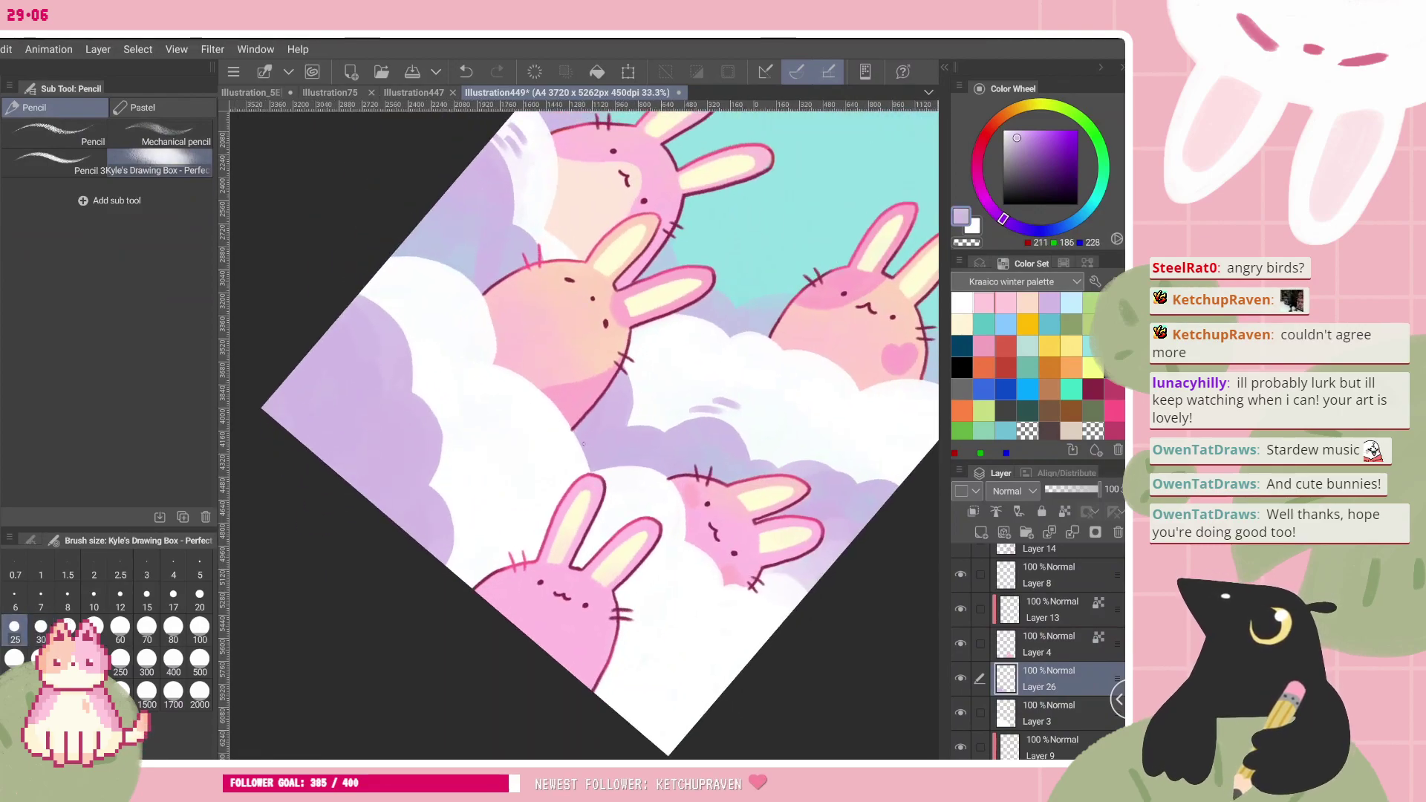
pyautogui.click(199, 599)
pyautogui.scroll(2, 540, 387)
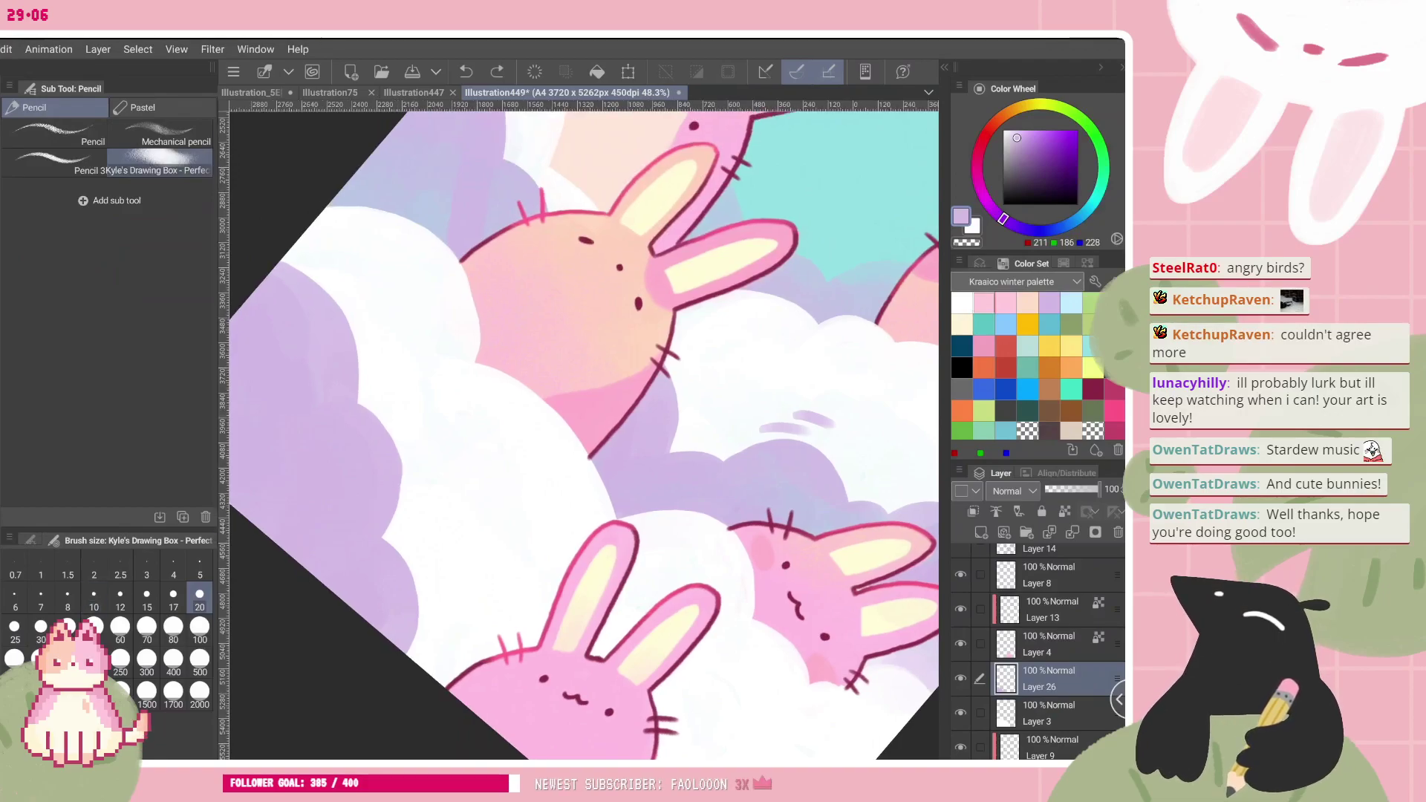
pyautogui.press('b')
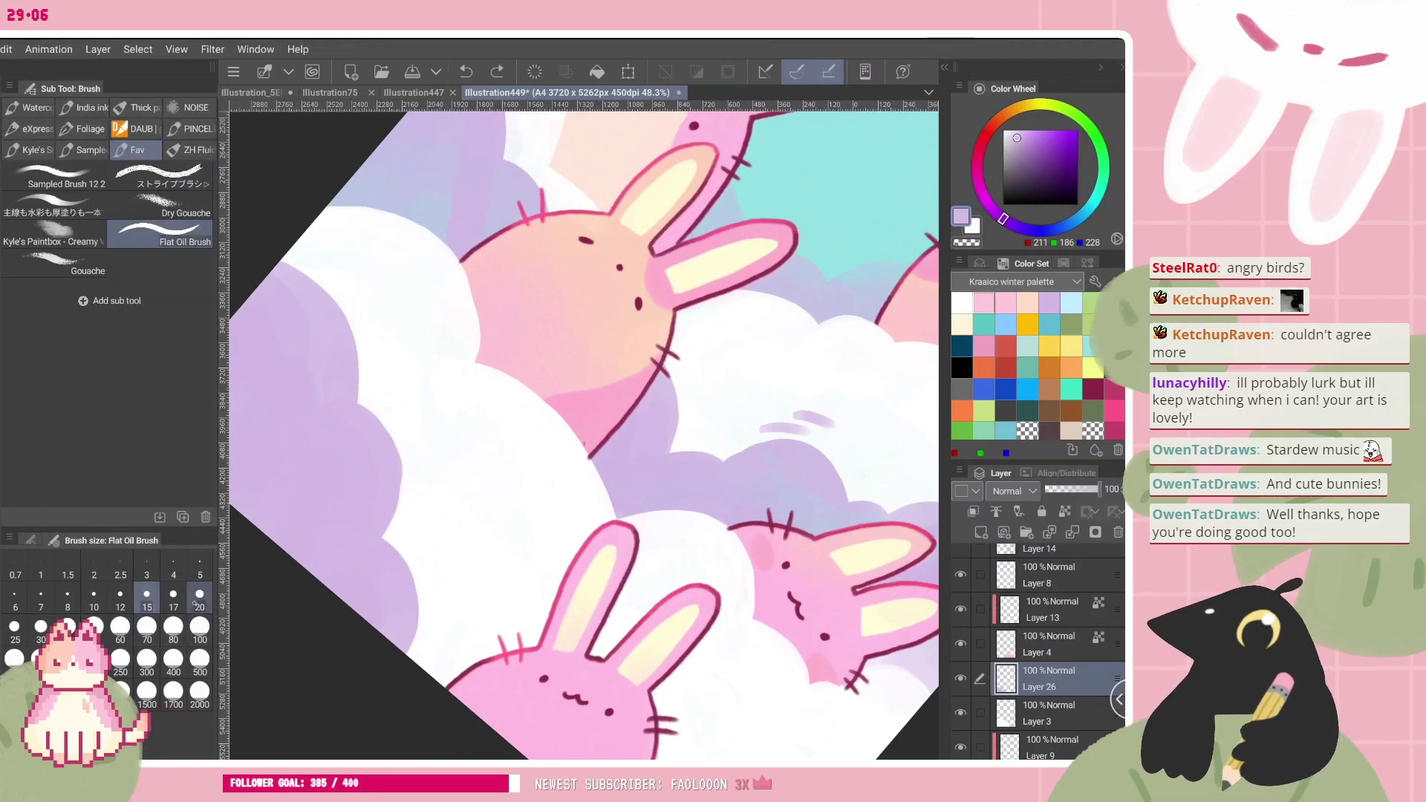
pyautogui.moveTo(387, 414); pyautogui.dragTo(404, 425)
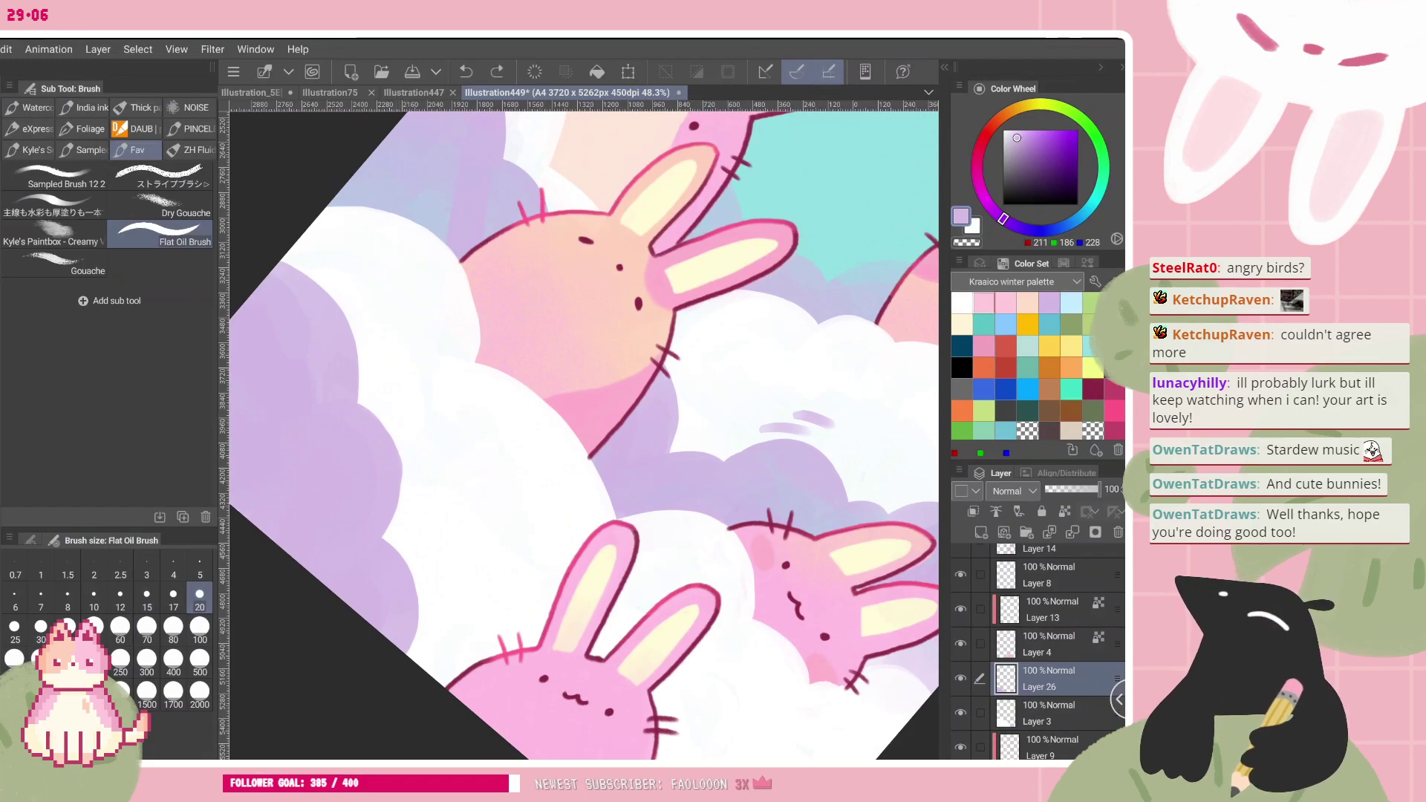
pyautogui.click(121, 628)
pyautogui.click(95, 627)
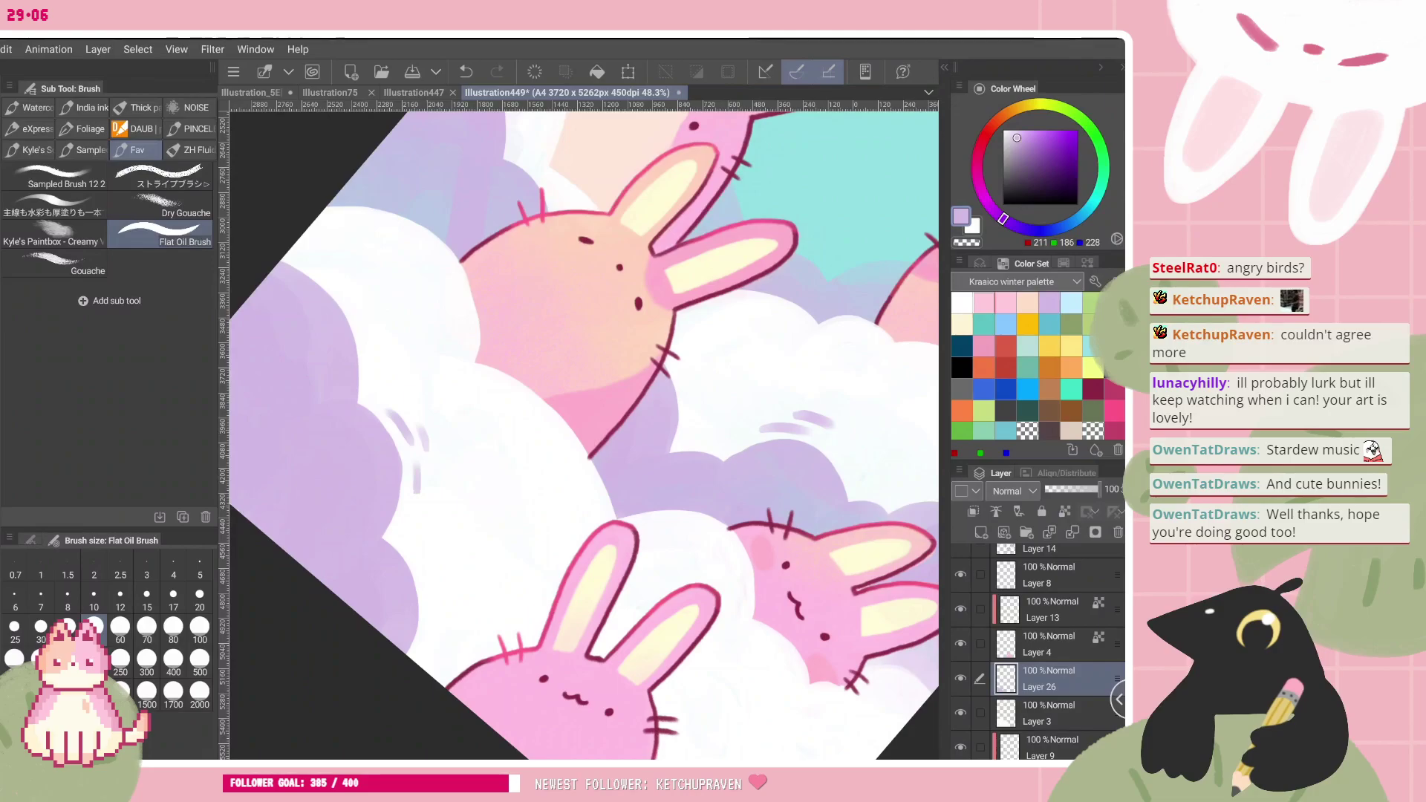
pyautogui.scroll(-3, 583, 435)
pyautogui.scroll(1, 583, 435)
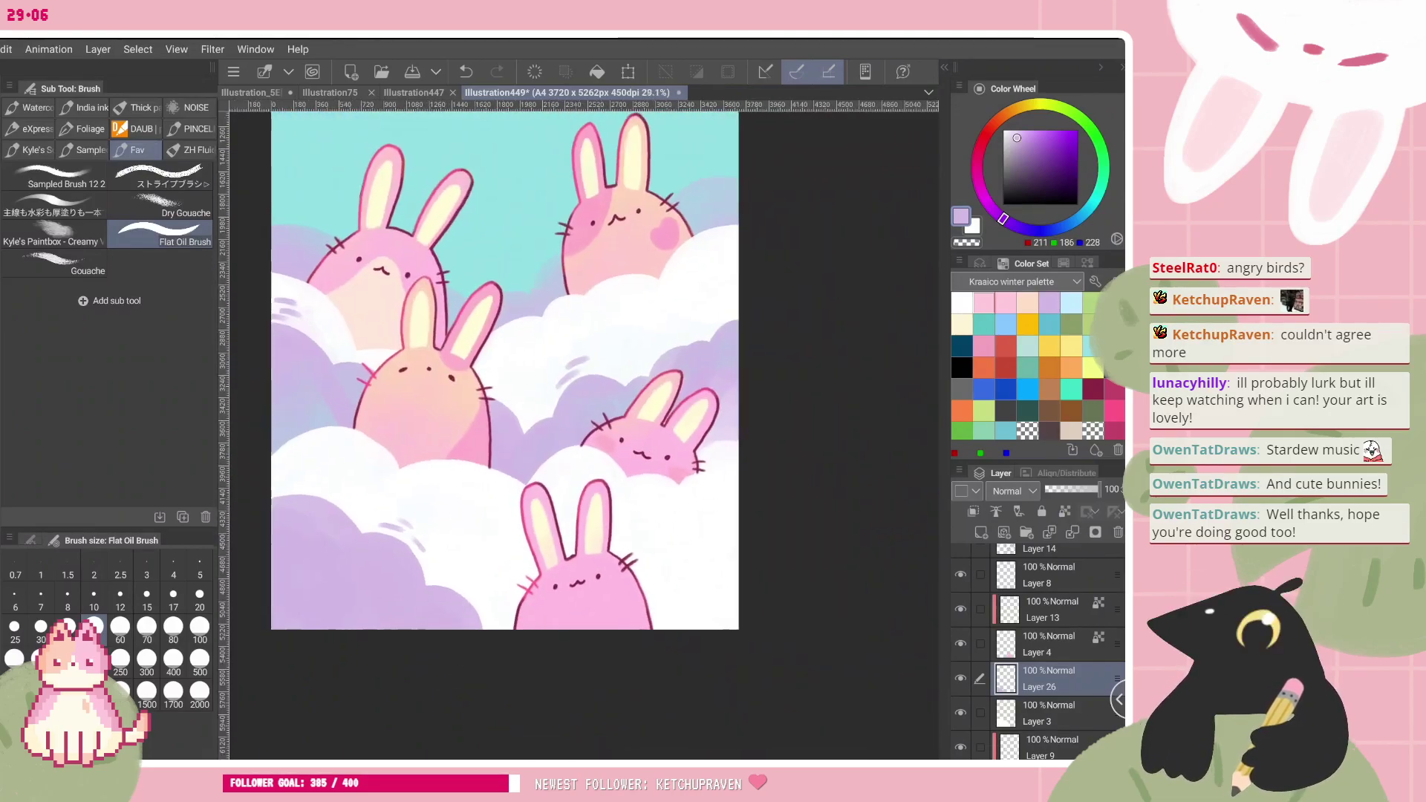
# - Paint a rounded lavender cloud in the canvas's lower-right corner with the Flat Oil Brush, using size 80 to fill it out
pyautogui.scroll(3, 584, 435)
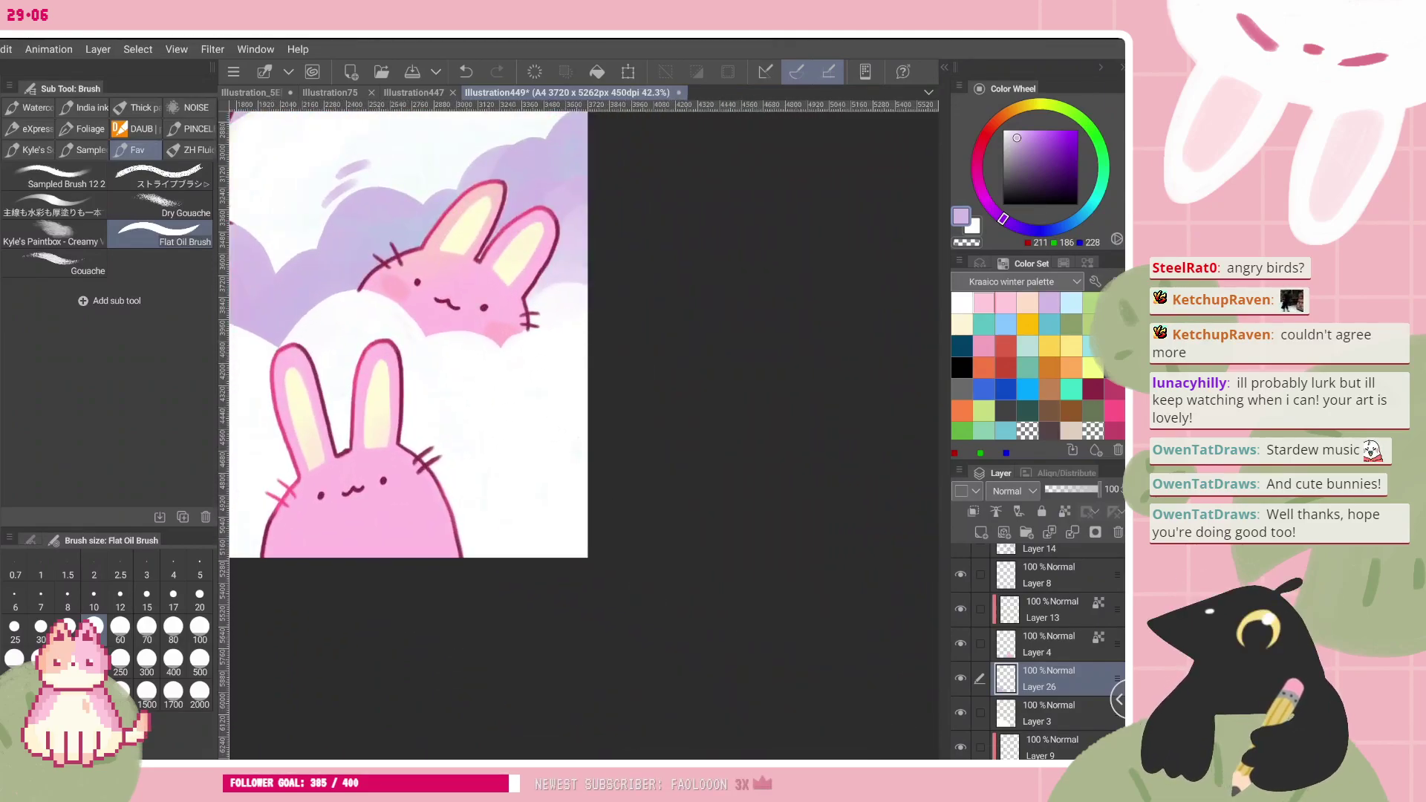
pyautogui.moveTo(585, 491)
pyautogui.mouseDown()
pyautogui.moveTo(580, 551)
pyautogui.moveTo(584, 499)
pyautogui.mouseUp()
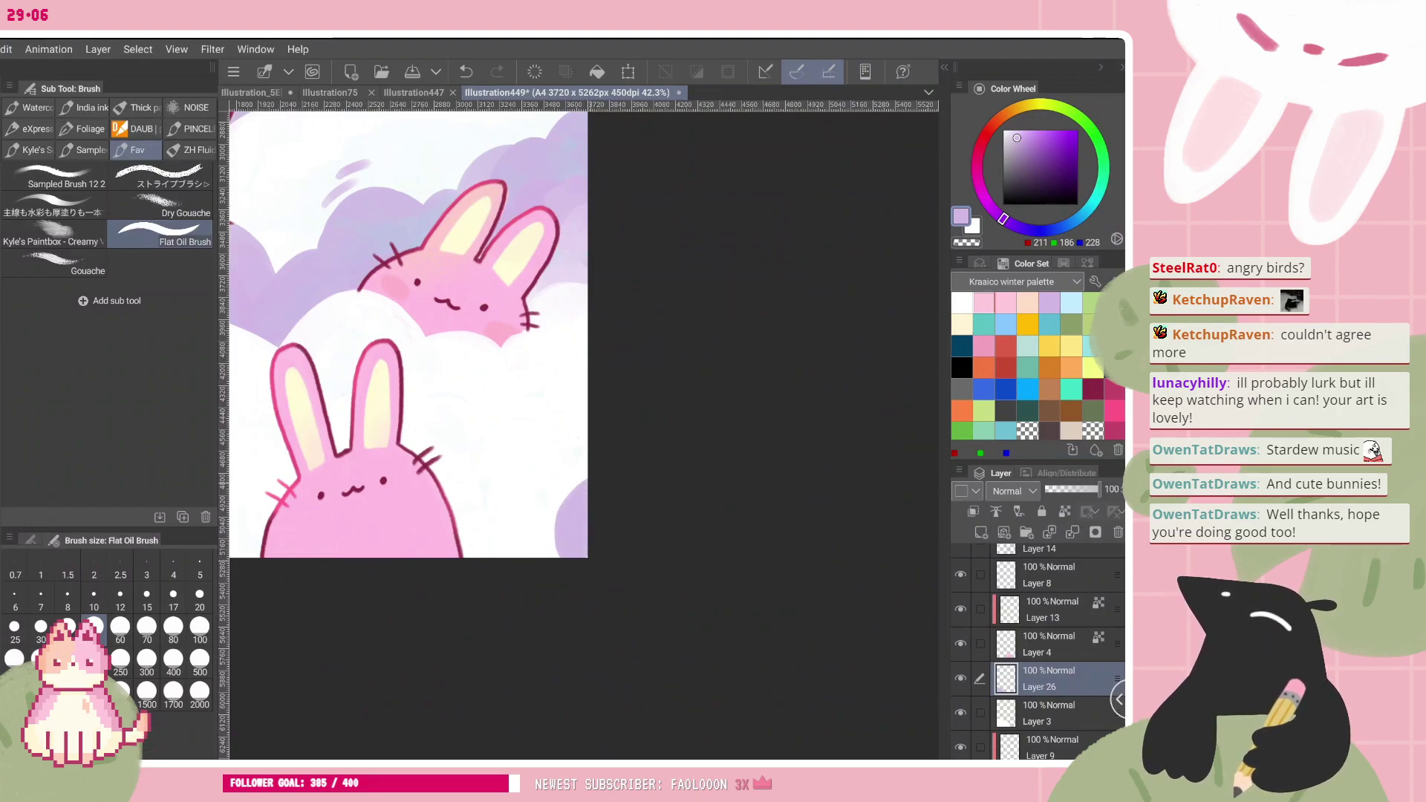
pyautogui.click(173, 630)
pyautogui.moveTo(508, 556)
pyautogui.mouseDown()
pyautogui.moveTo(554, 538)
pyautogui.moveTo(555, 552)
pyautogui.mouseUp()
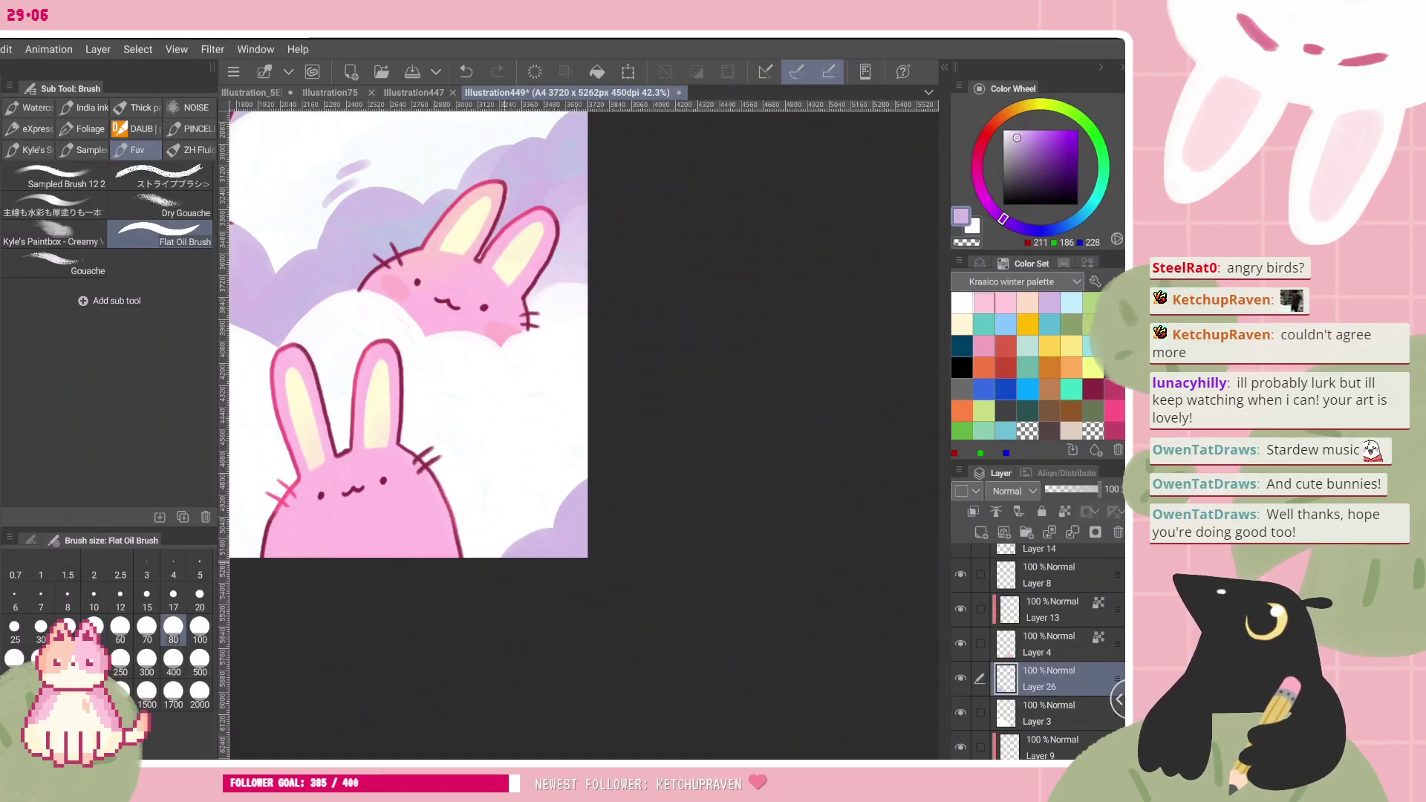
pyautogui.moveTo(591, 511); pyautogui.dragTo(499, 549)
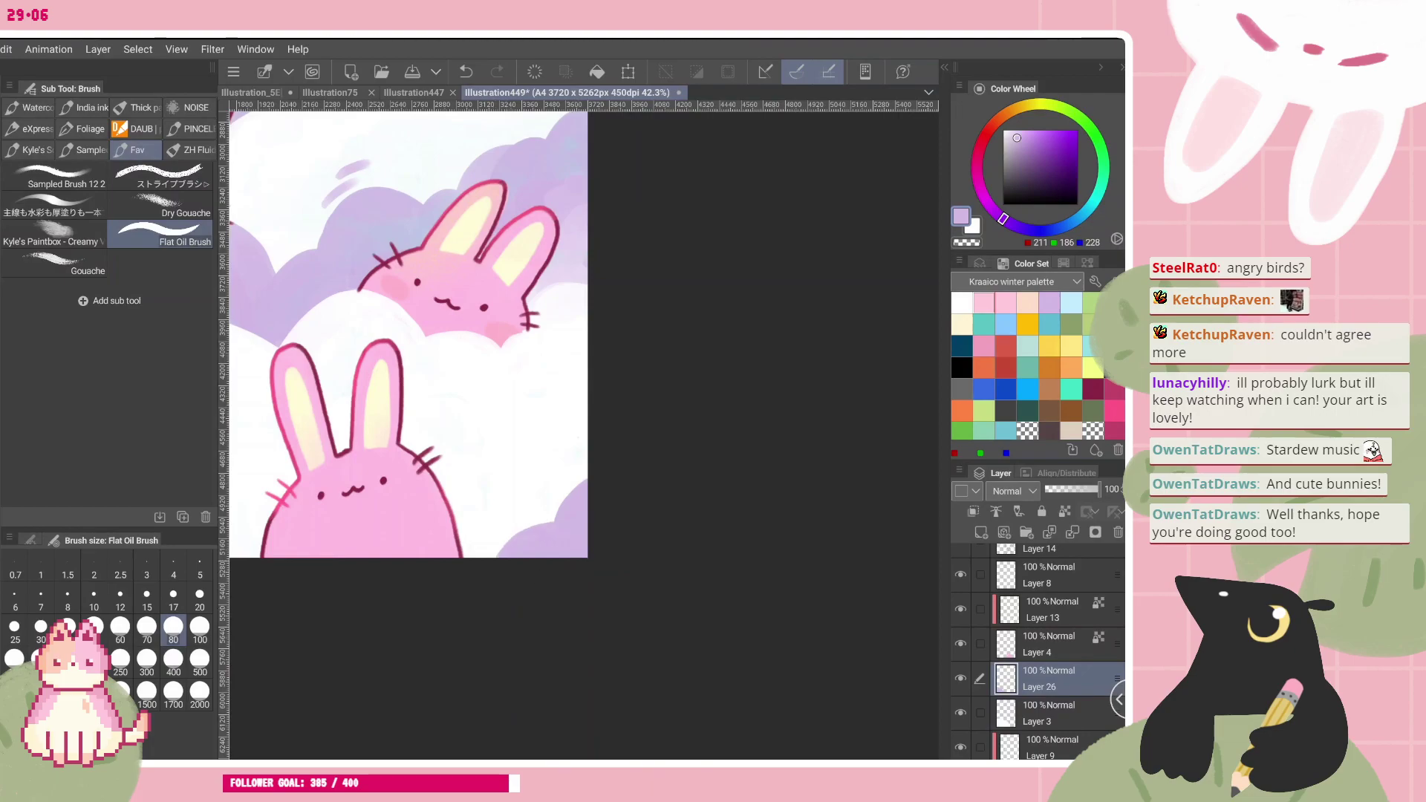
pyautogui.scroll(-5, 609, 512)
pyautogui.scroll(3, 608, 512)
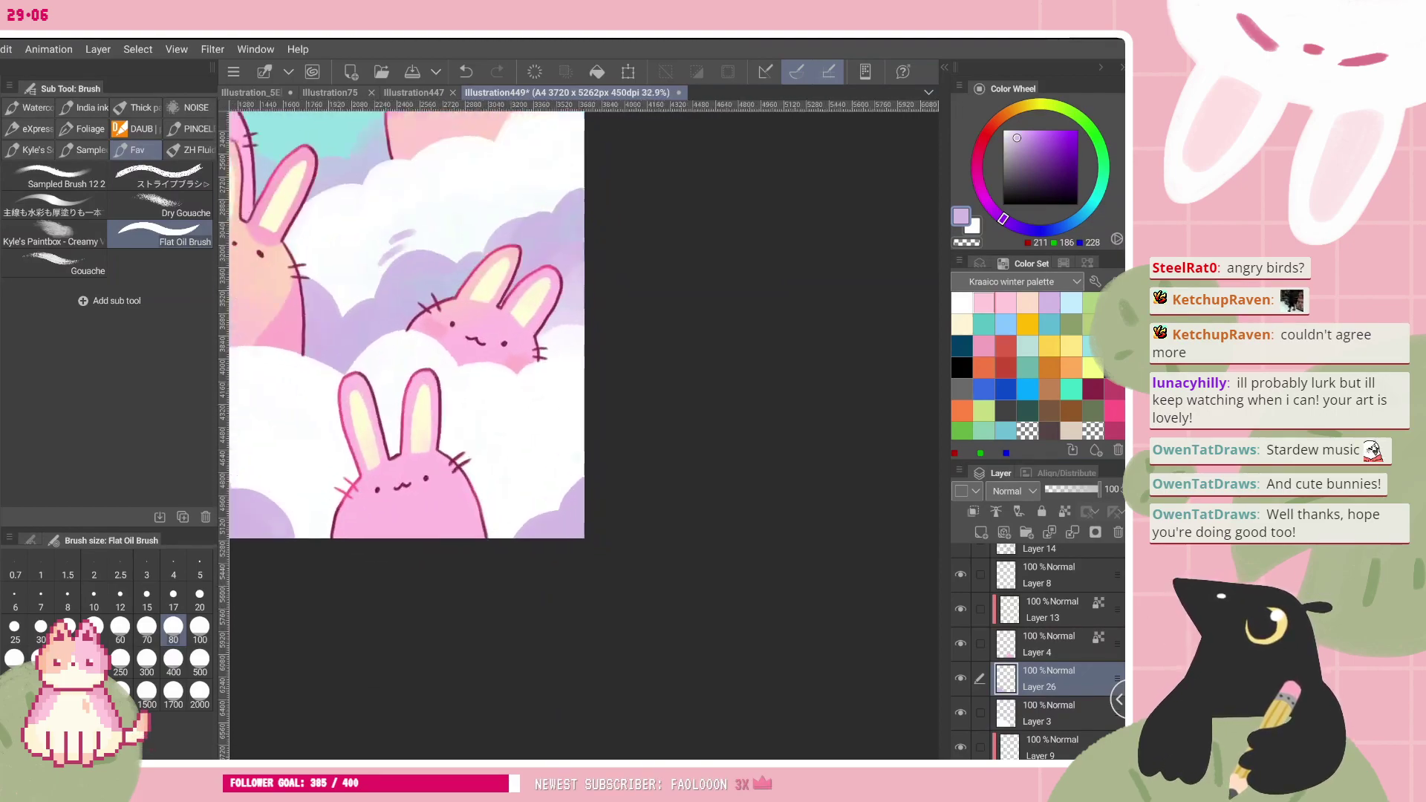
# - Add short lavender accent strokes in the white area just above the lower-right cloud with a smaller brush
pyautogui.scroll(1, 409, 327)
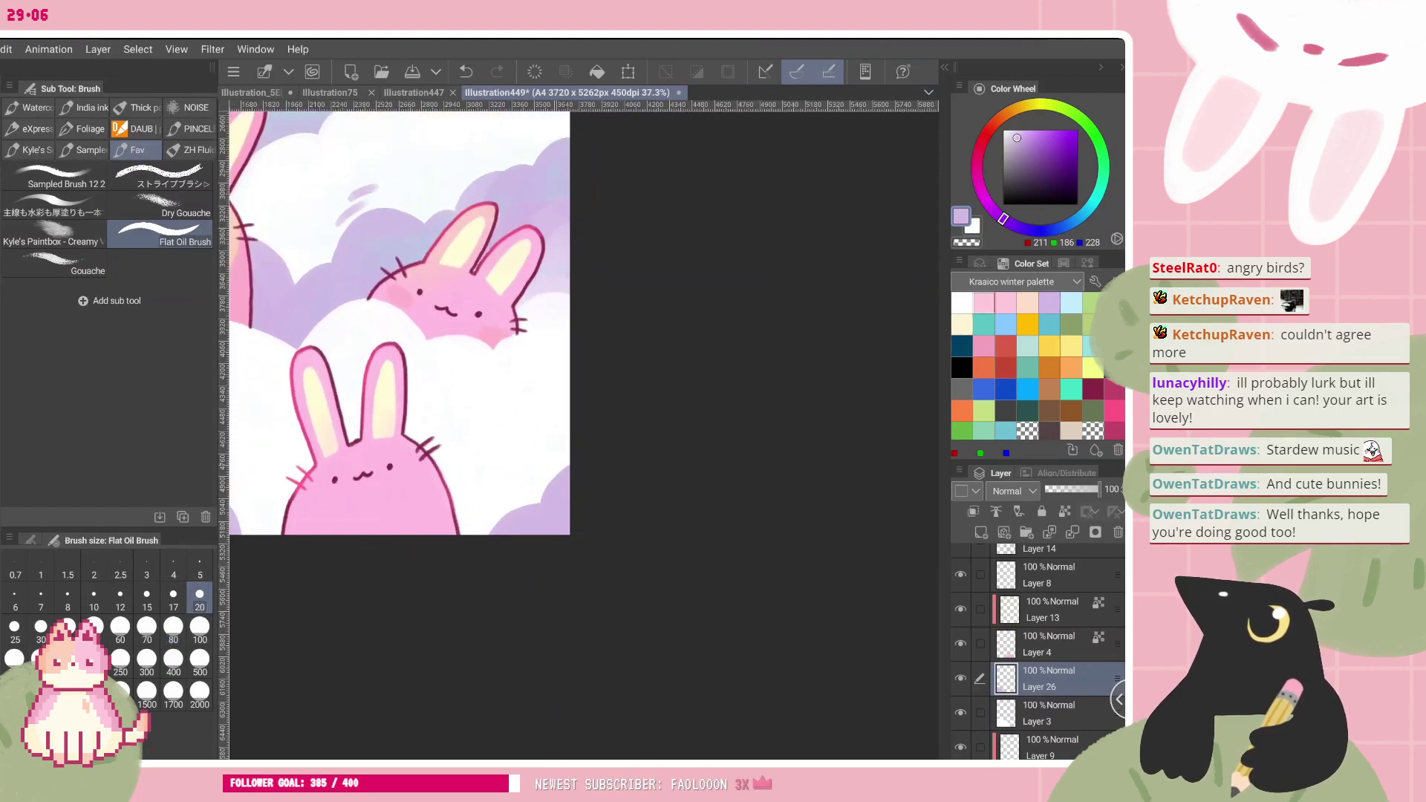
pyautogui.scroll(4, 401, 327)
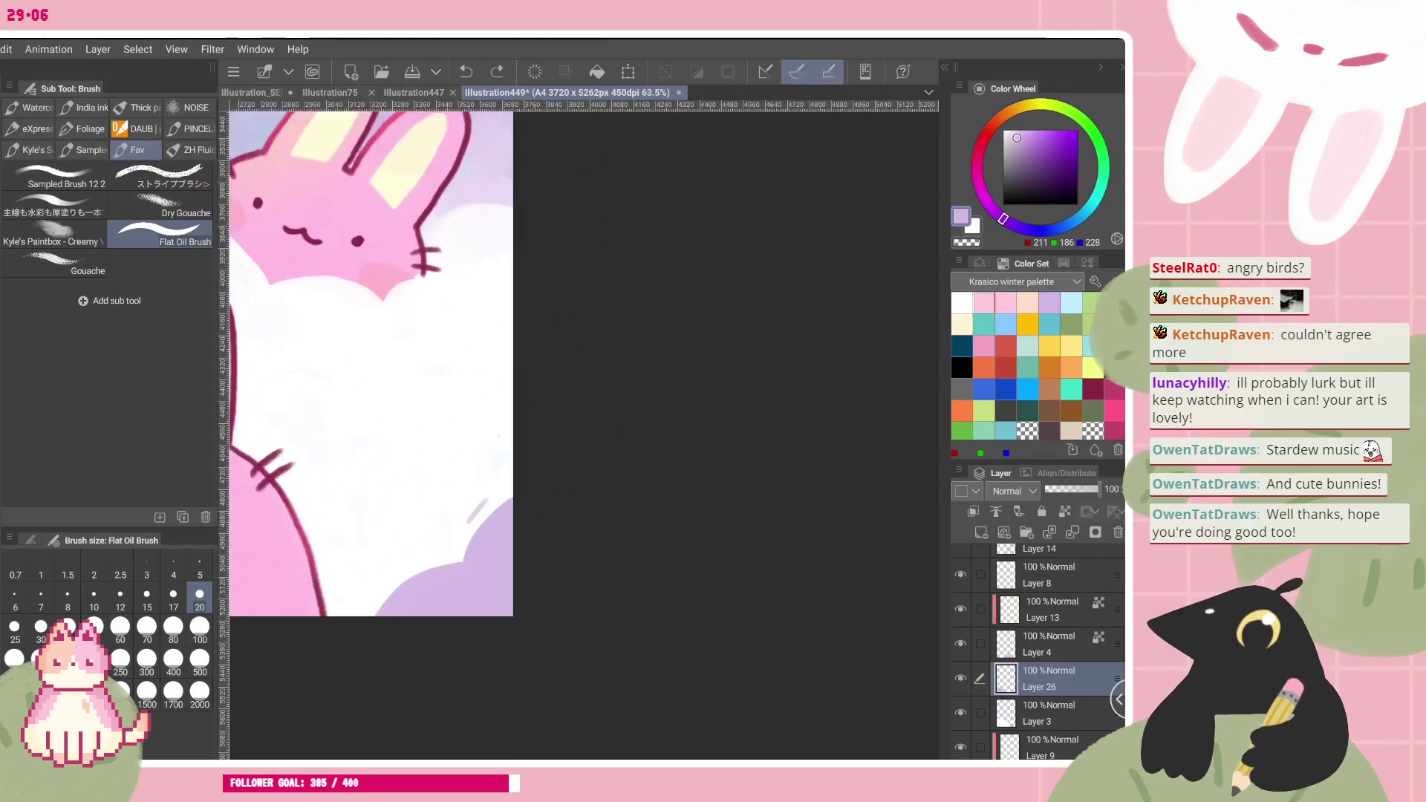
pyautogui.press(']')
pyautogui.press(']')
pyautogui.press(']')
pyautogui.moveTo(514, 472)
pyautogui.mouseDown()
pyautogui.moveTo(474, 511)
pyautogui.moveTo(456, 506)
pyautogui.mouseUp()
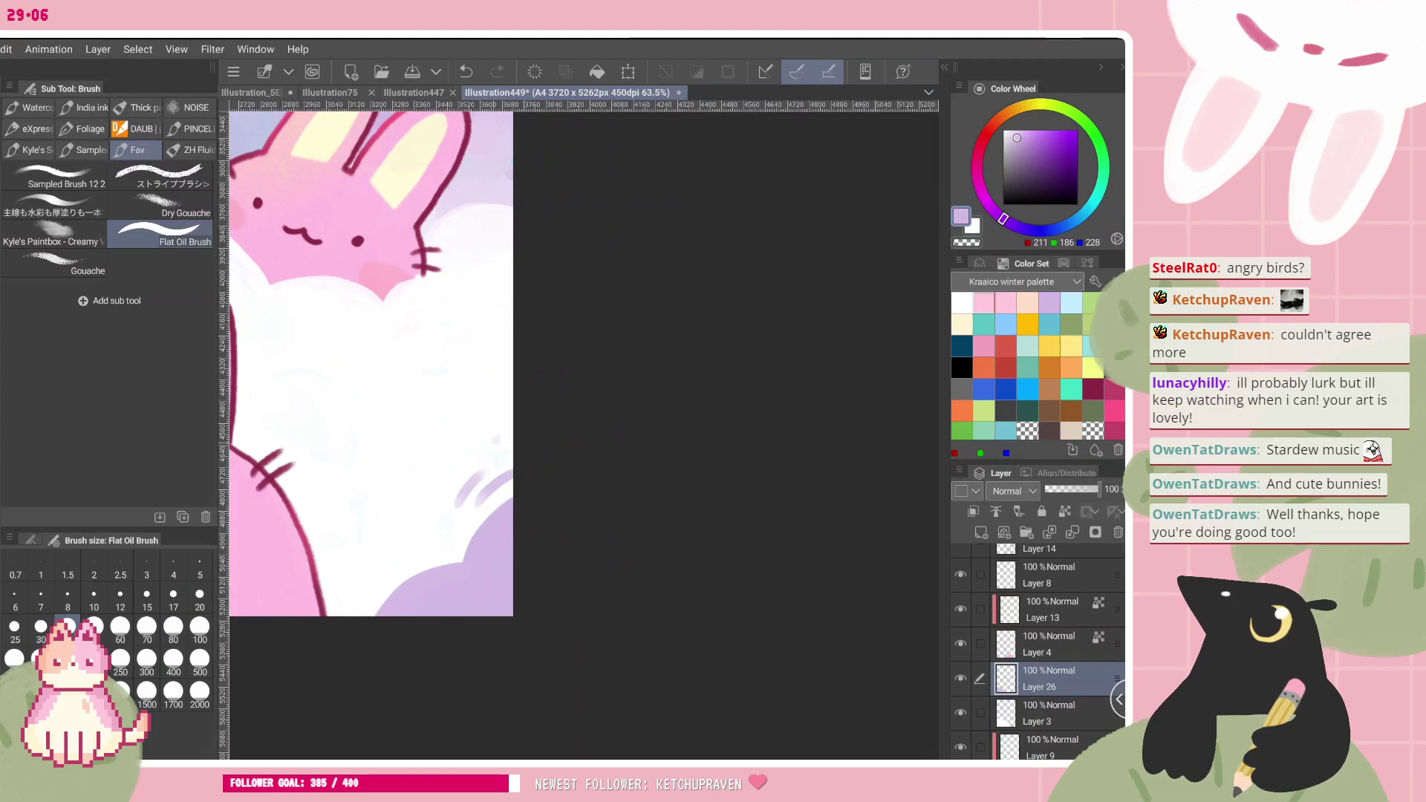
pyautogui.scroll(-5, 476, 356)
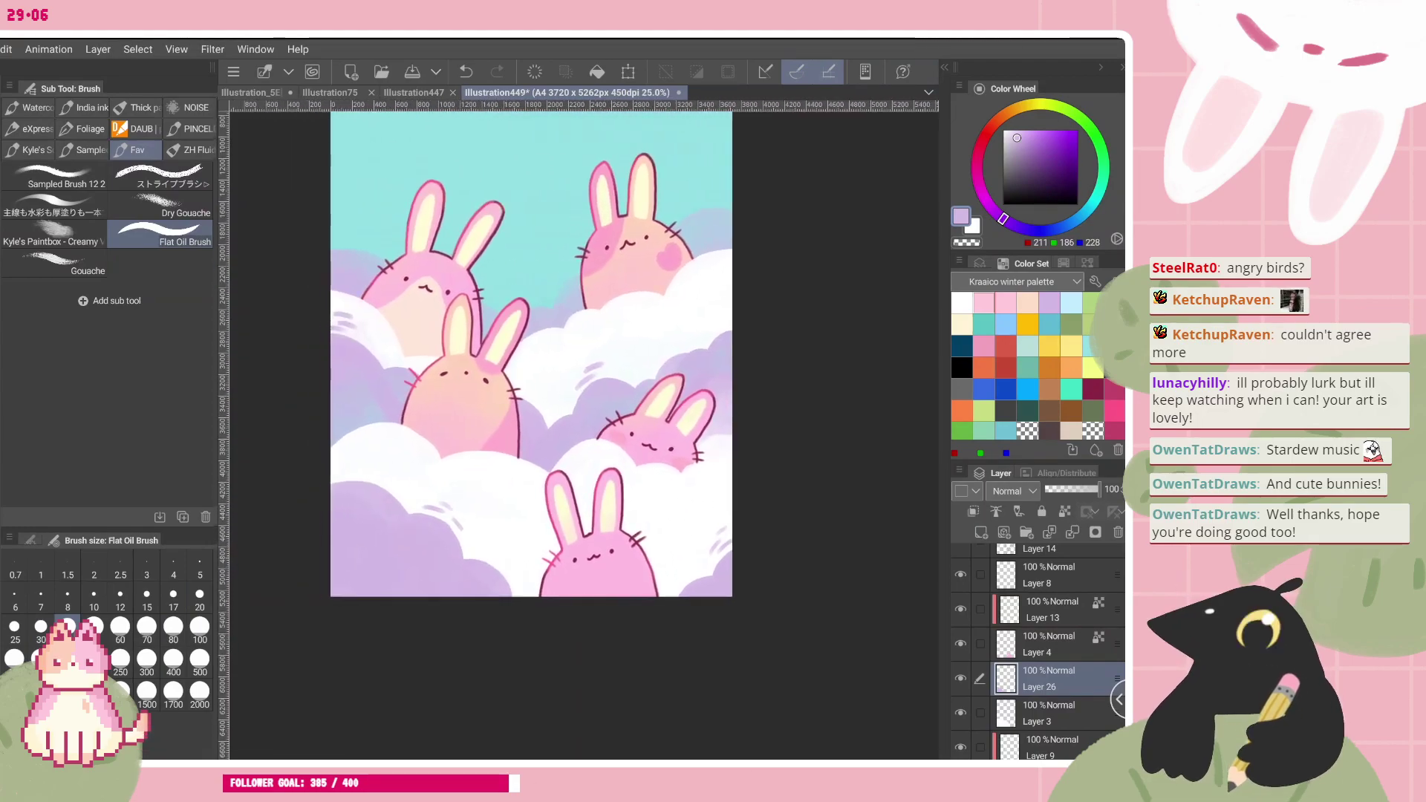
# - Create a new layer above Layer 26 and clip it to the layer below
pyautogui.scroll(-2, 621, 650)
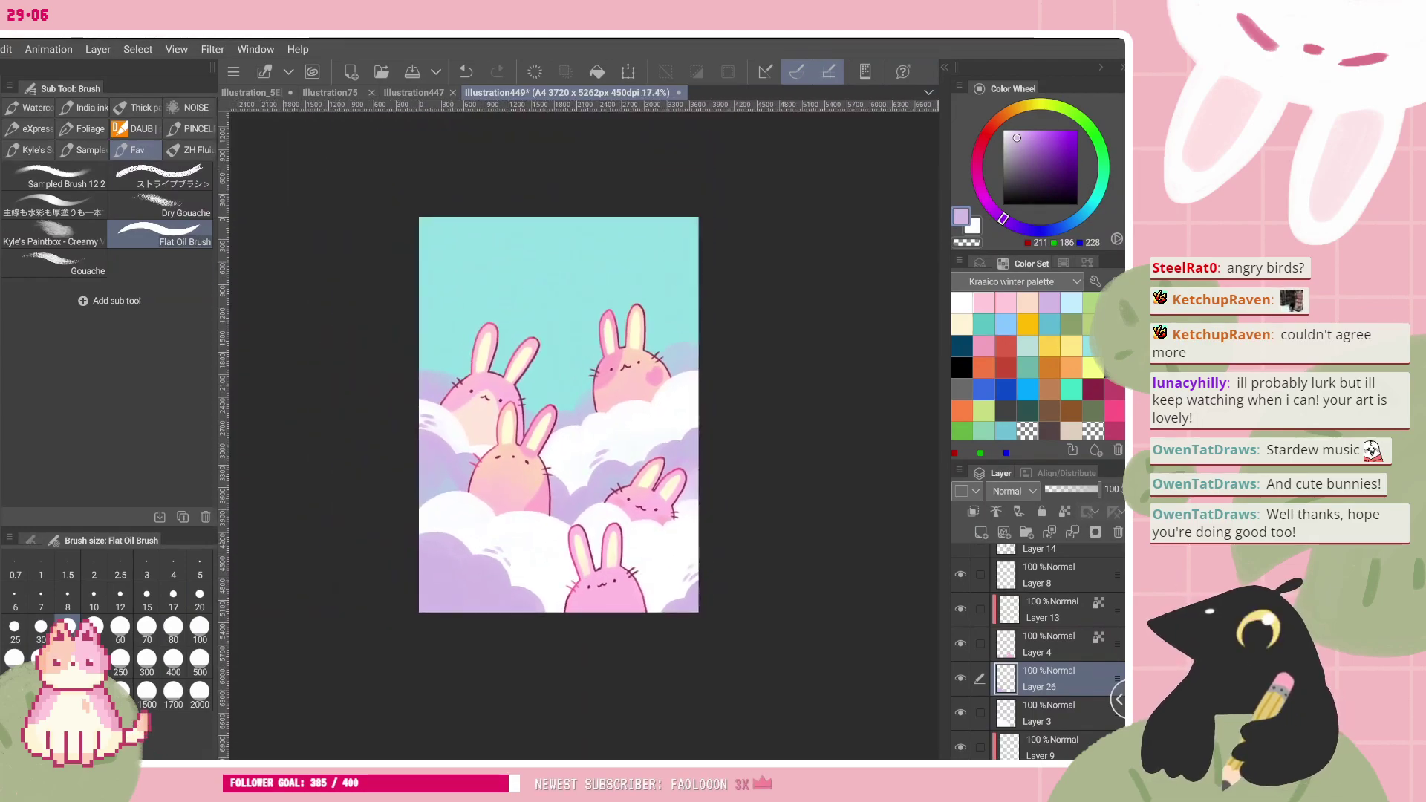
pyautogui.scroll(1, 559, 414)
pyautogui.scroll(1, 707, 605)
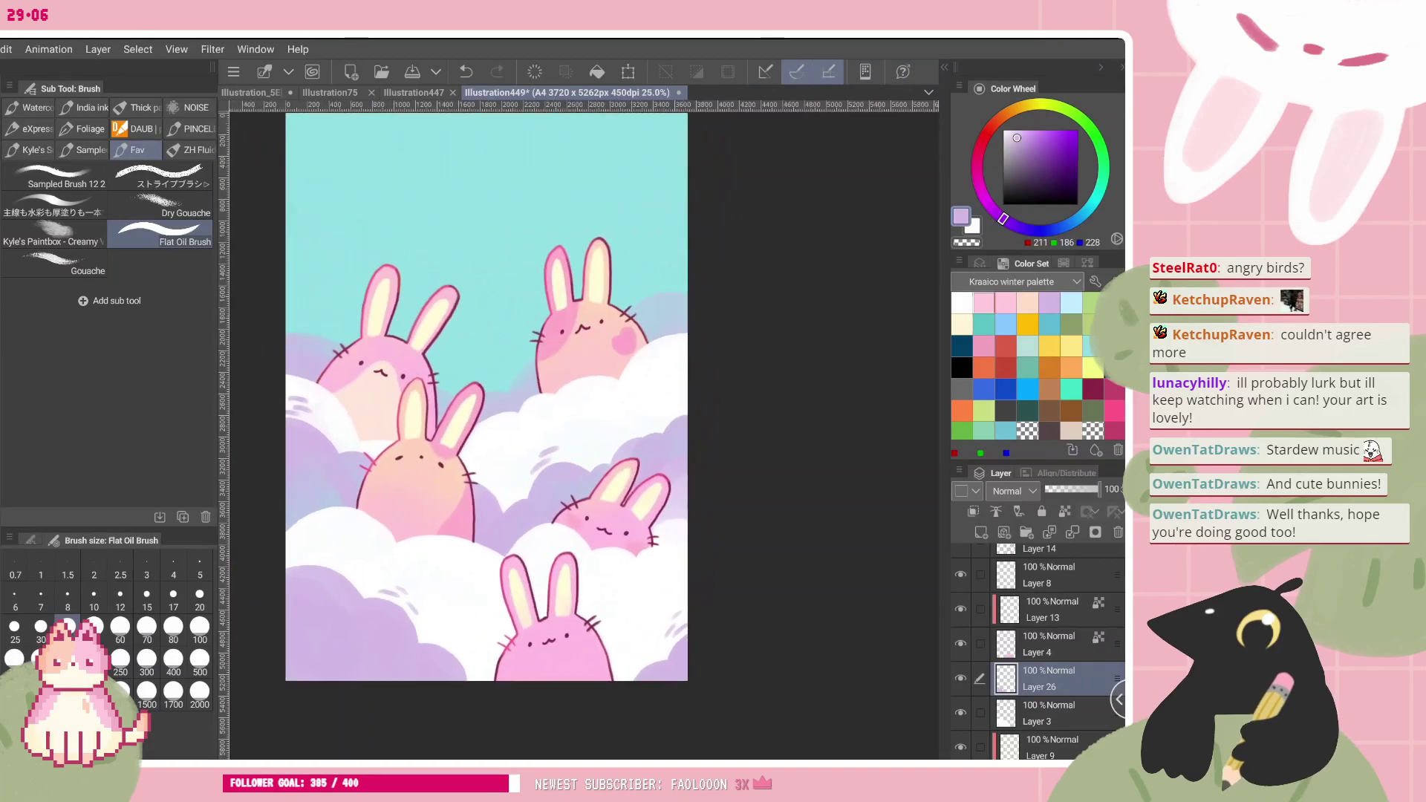
pyautogui.click(981, 532)
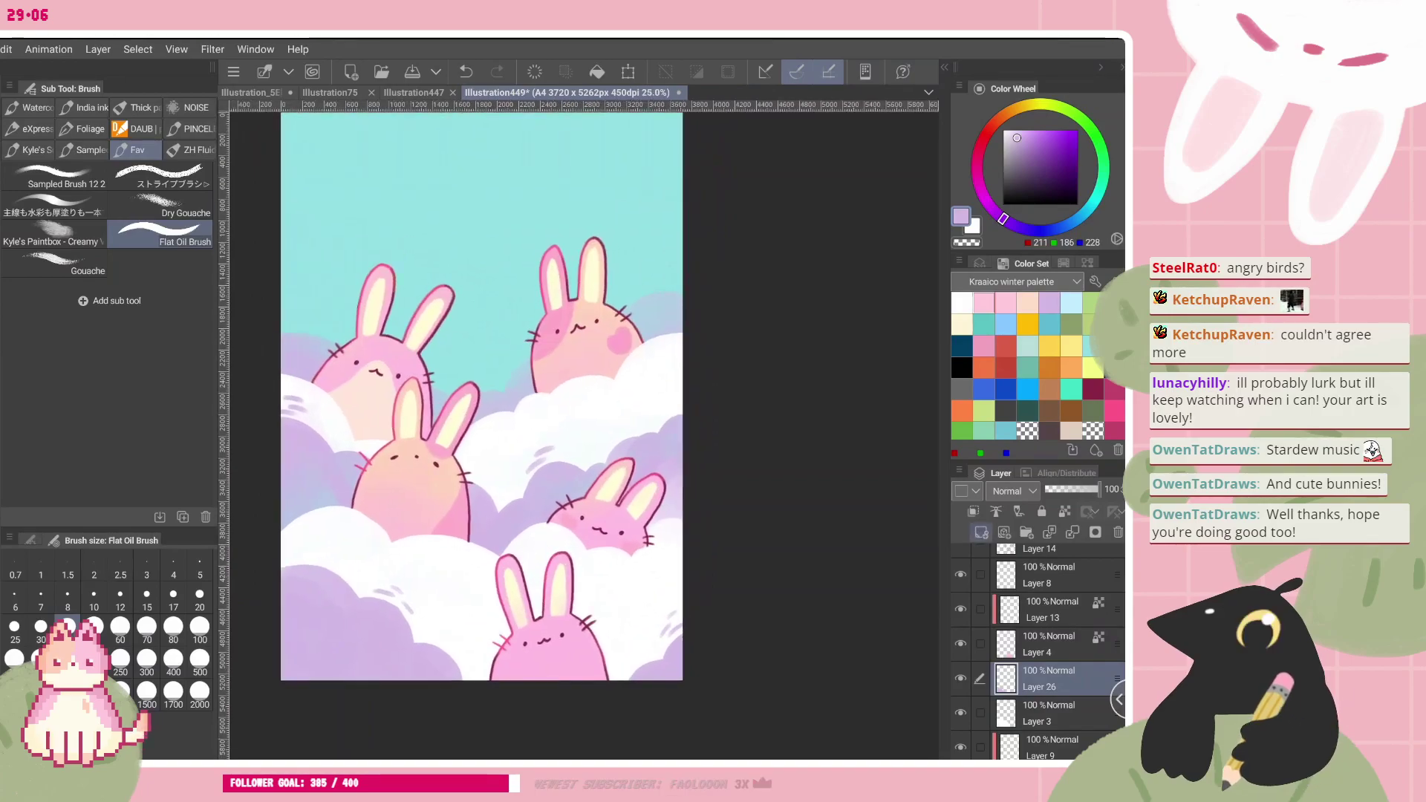
pyautogui.click(973, 512)
# - Sample the sky's teal and softly airbrush a tint over the lower-left lavender cloud, undoing unwanted strokes
pyautogui.keyDown('alt'); pyautogui.click(490, 349); pyautogui.keyUp('alt')
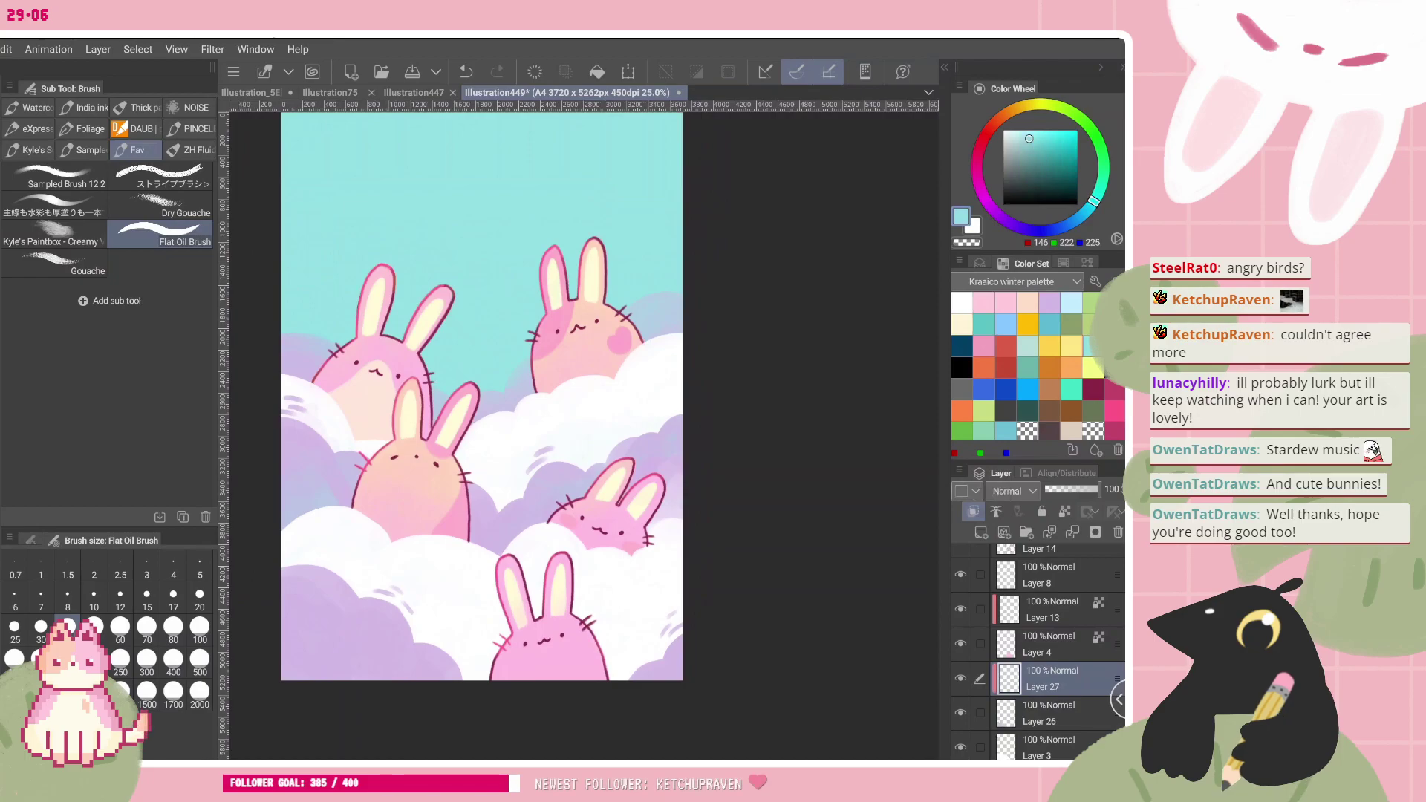
pyautogui.press('b')
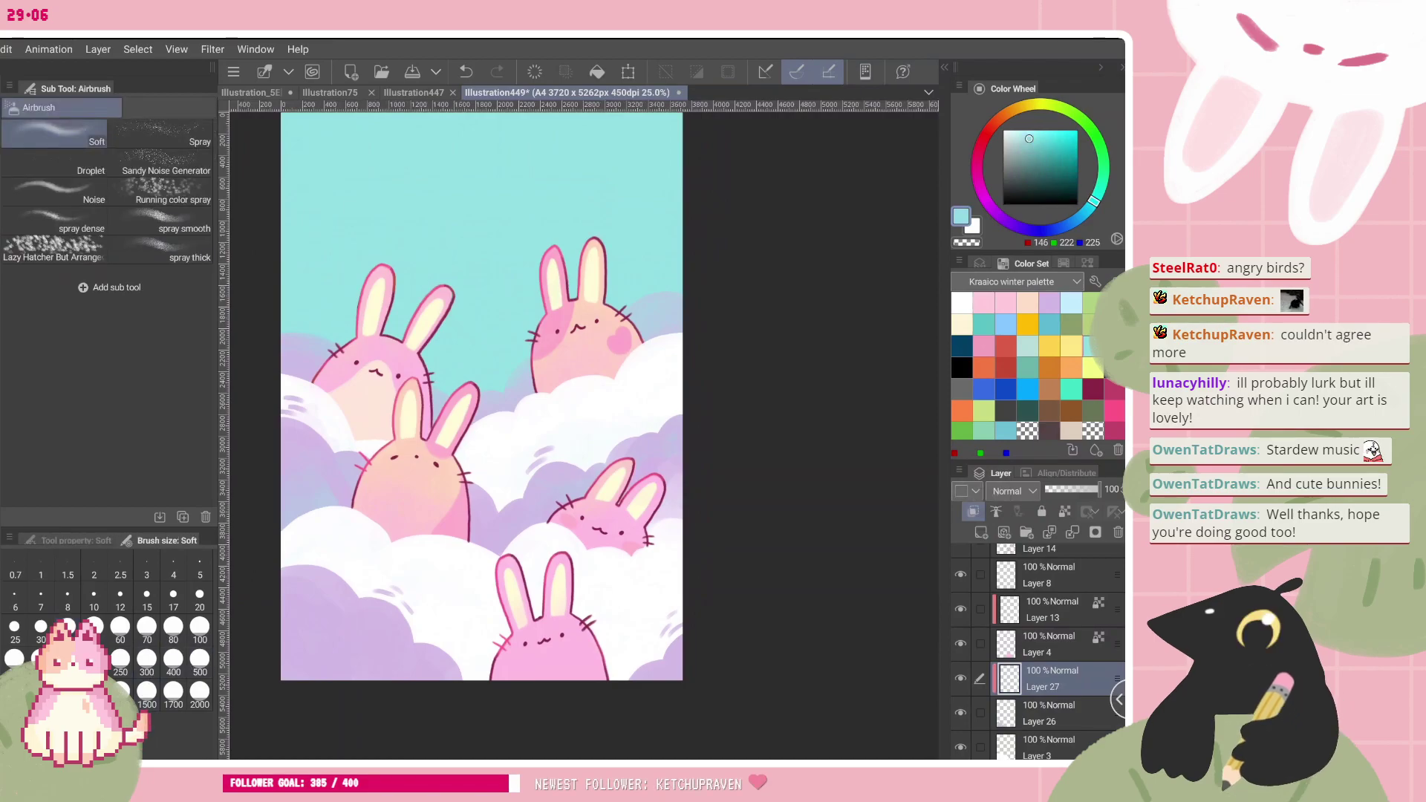
pyautogui.hotkey('ctrl', 'z')
pyautogui.scroll(-1, 481, 398)
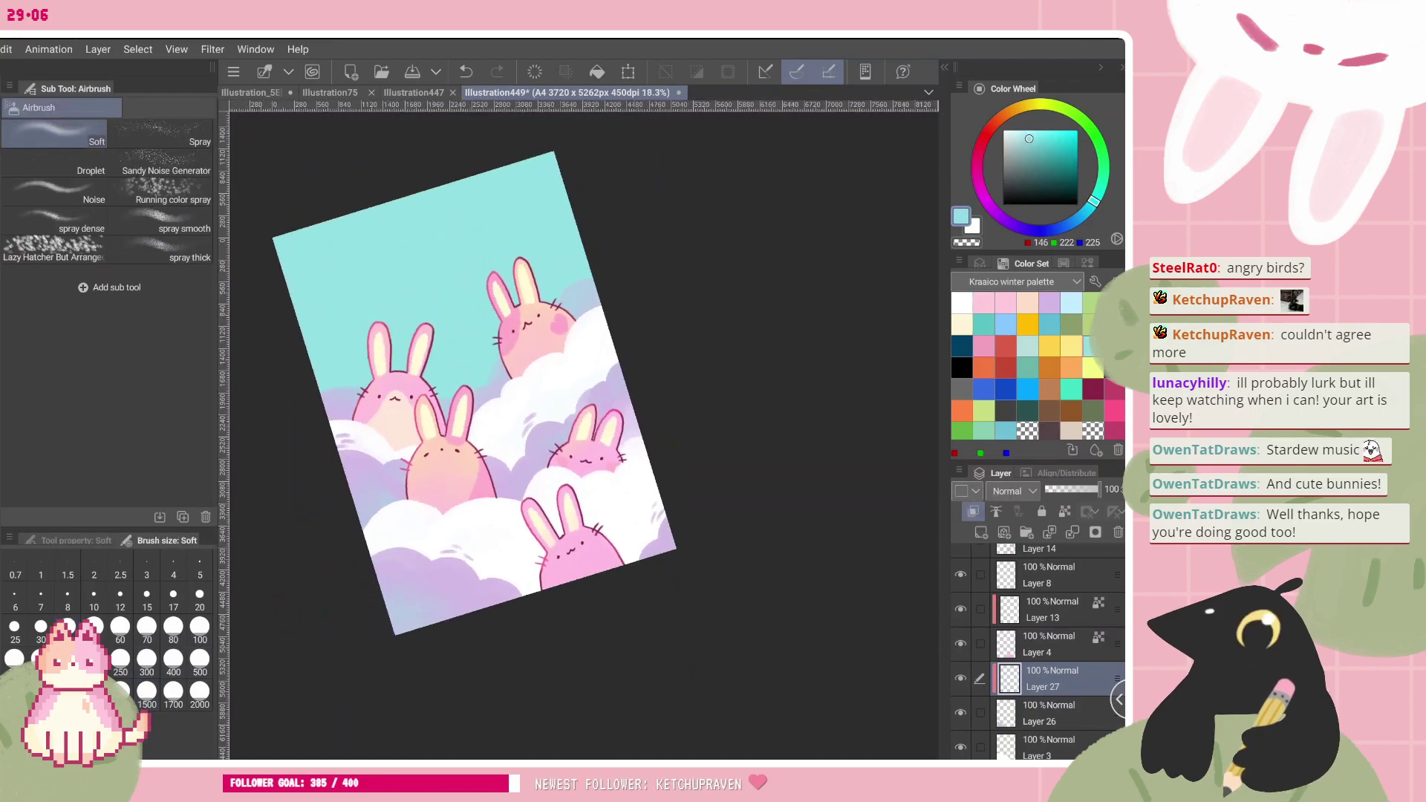
pyautogui.moveTo(365, 602); pyautogui.dragTo(416, 587)
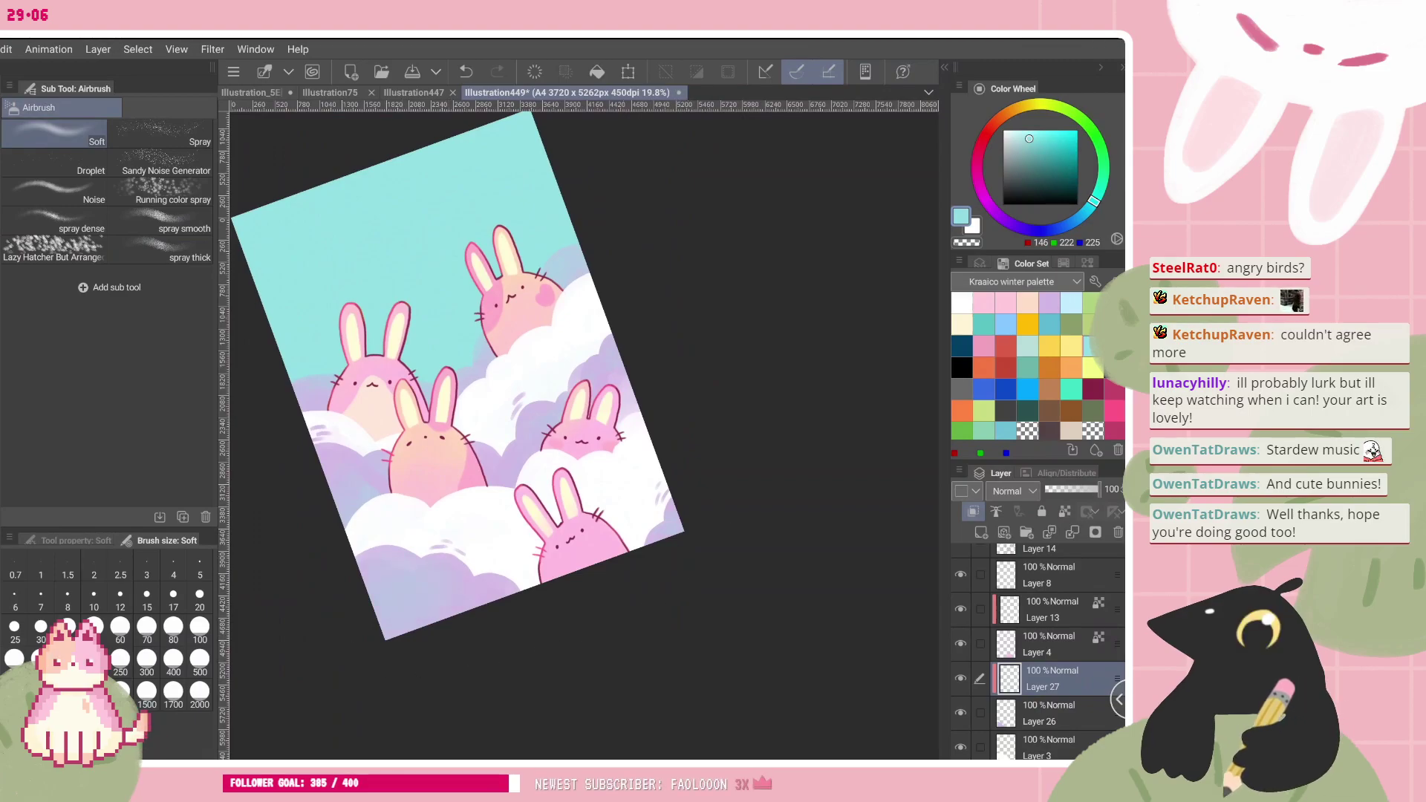
pyautogui.hotkey('ctrl', 'z')
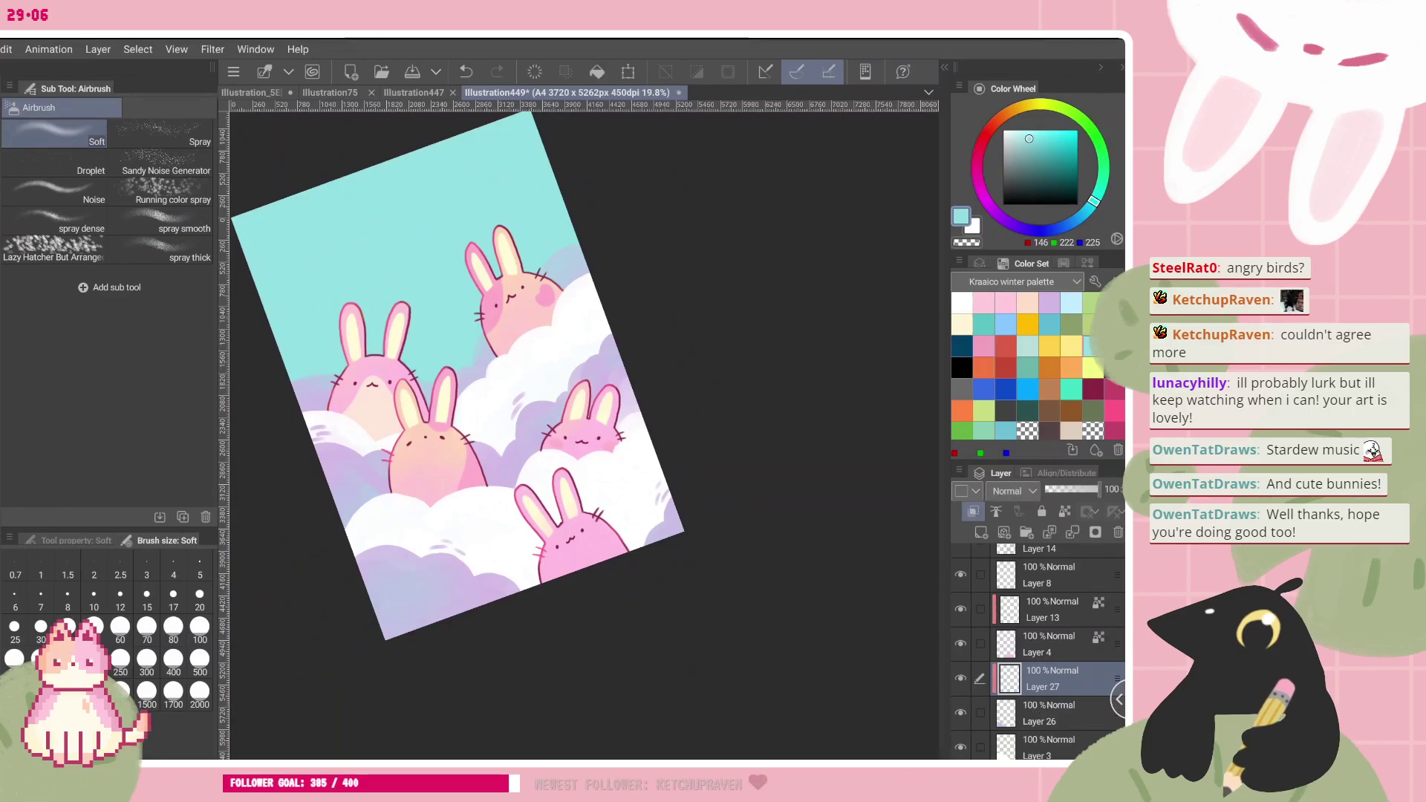
# - Check Layer 19's contents by toggling its visibility, leave it hidden, and select Layer 20 with the Object tool
pyautogui.scroll(-3, 1039, 651)
pyautogui.scroll(-3, 1039, 651)
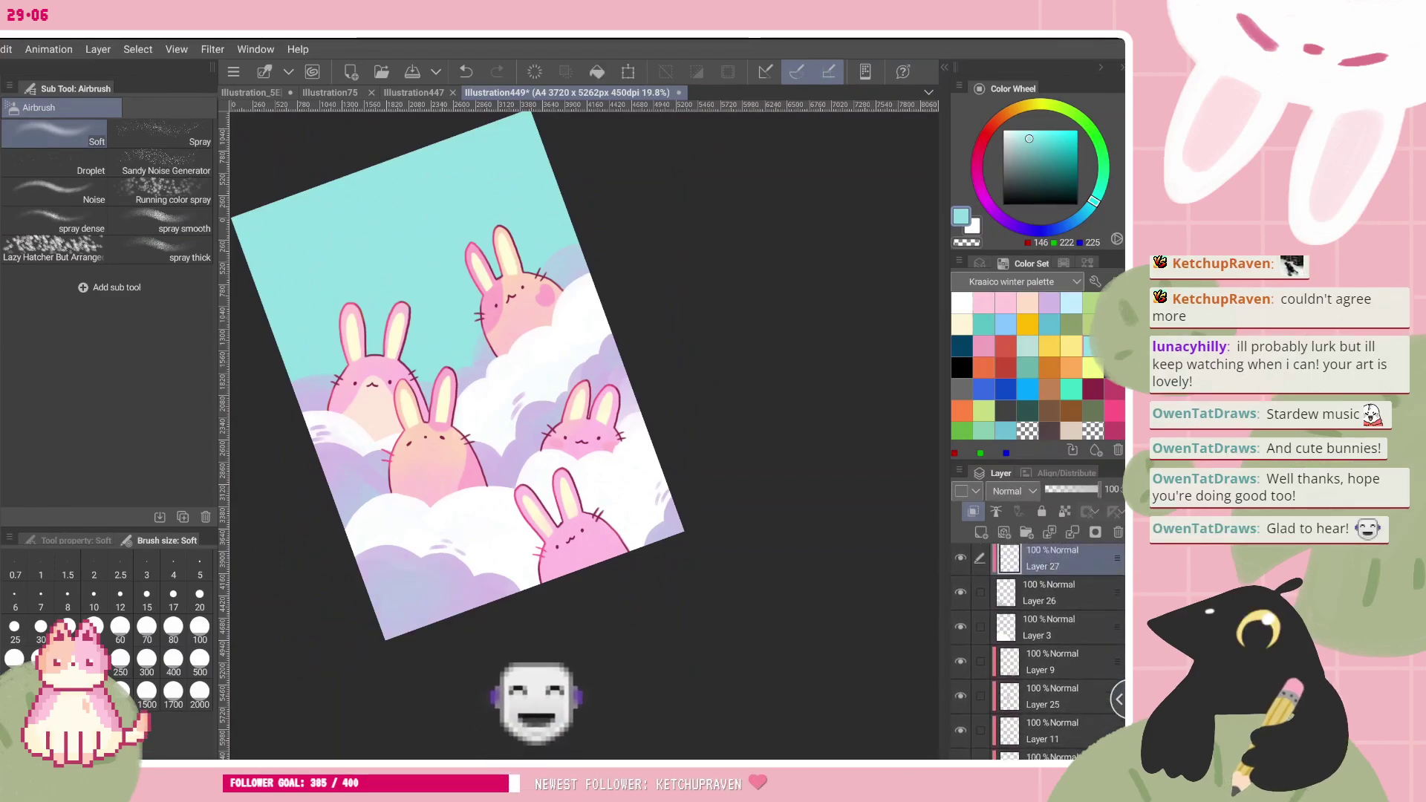
pyautogui.scroll(-5, 1040, 651)
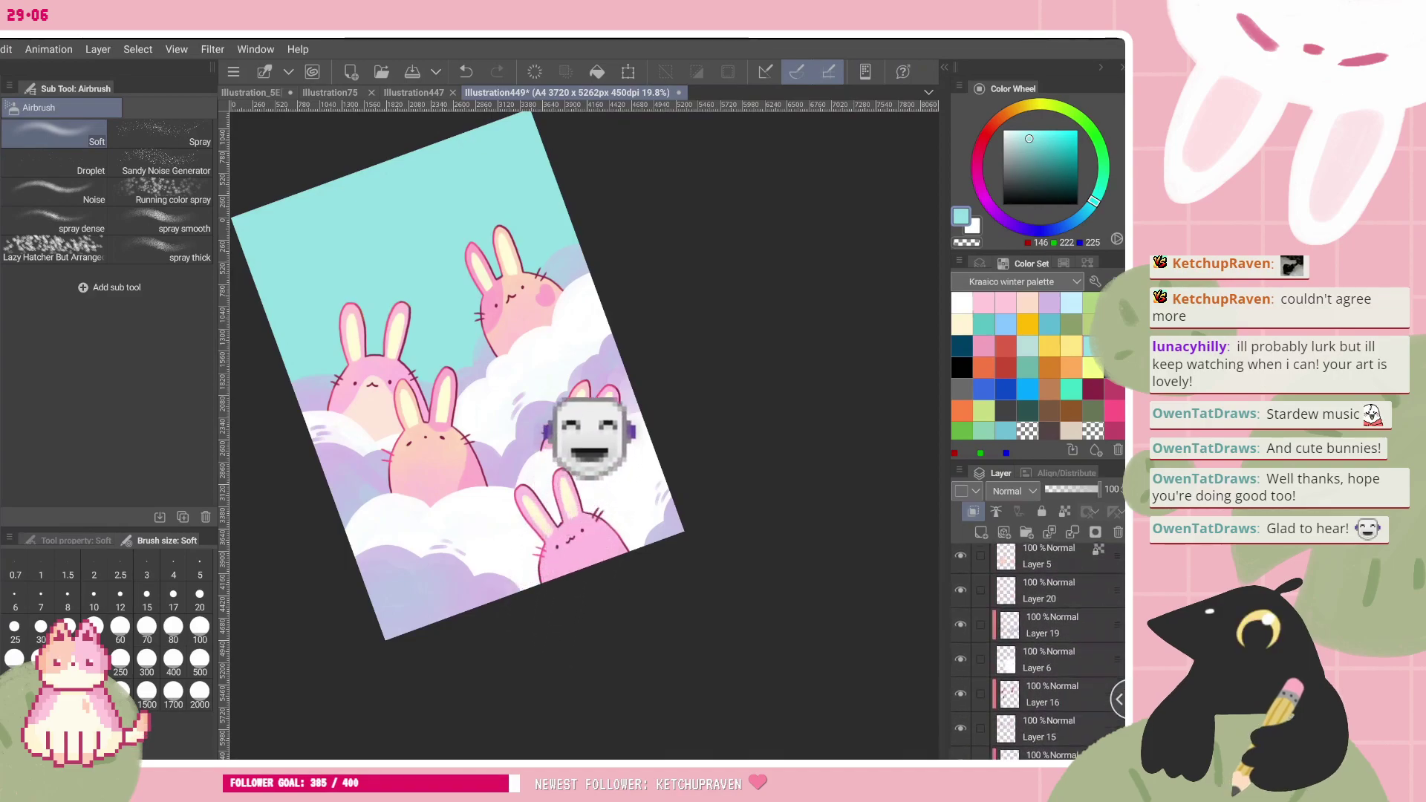
pyautogui.click(960, 619)
pyautogui.click(960, 620)
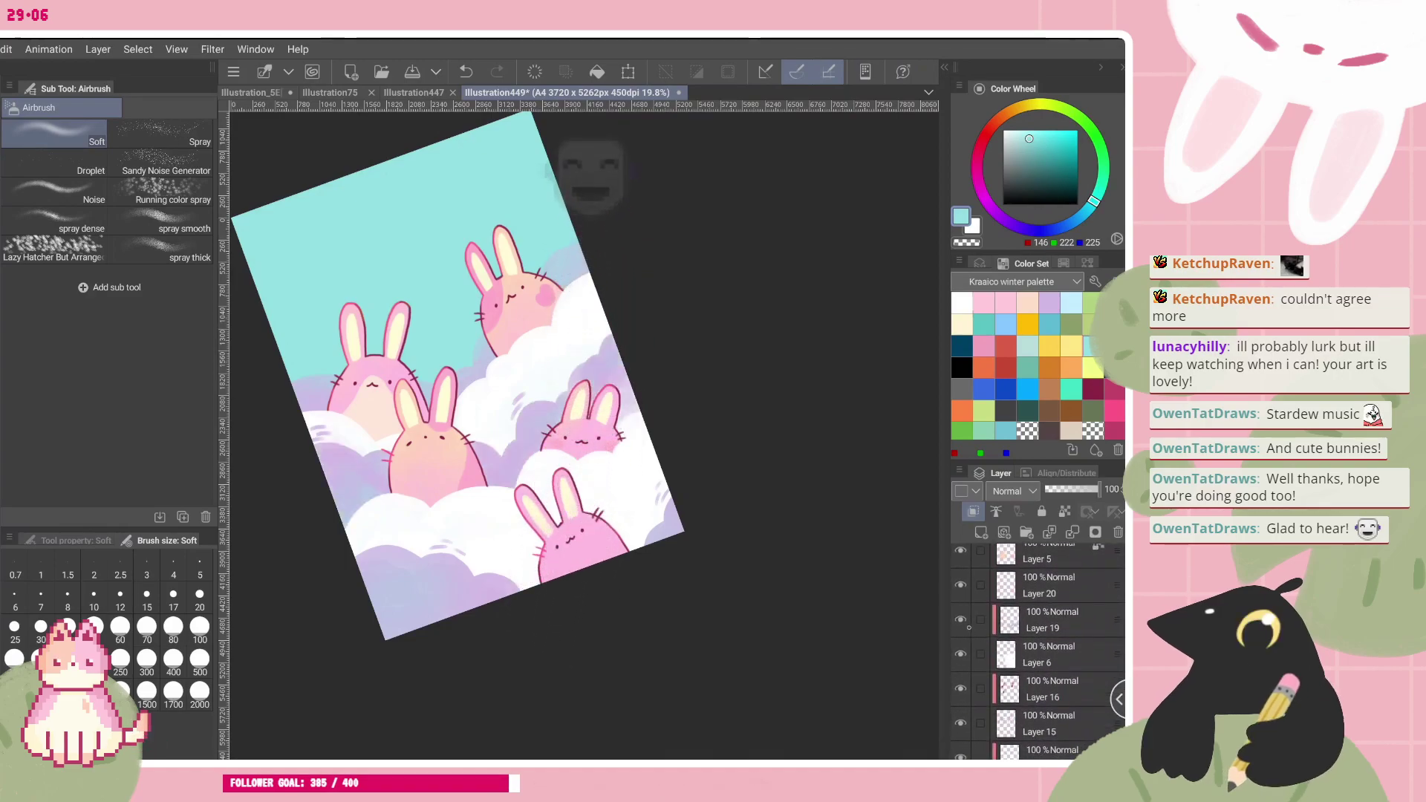
pyautogui.click(960, 619)
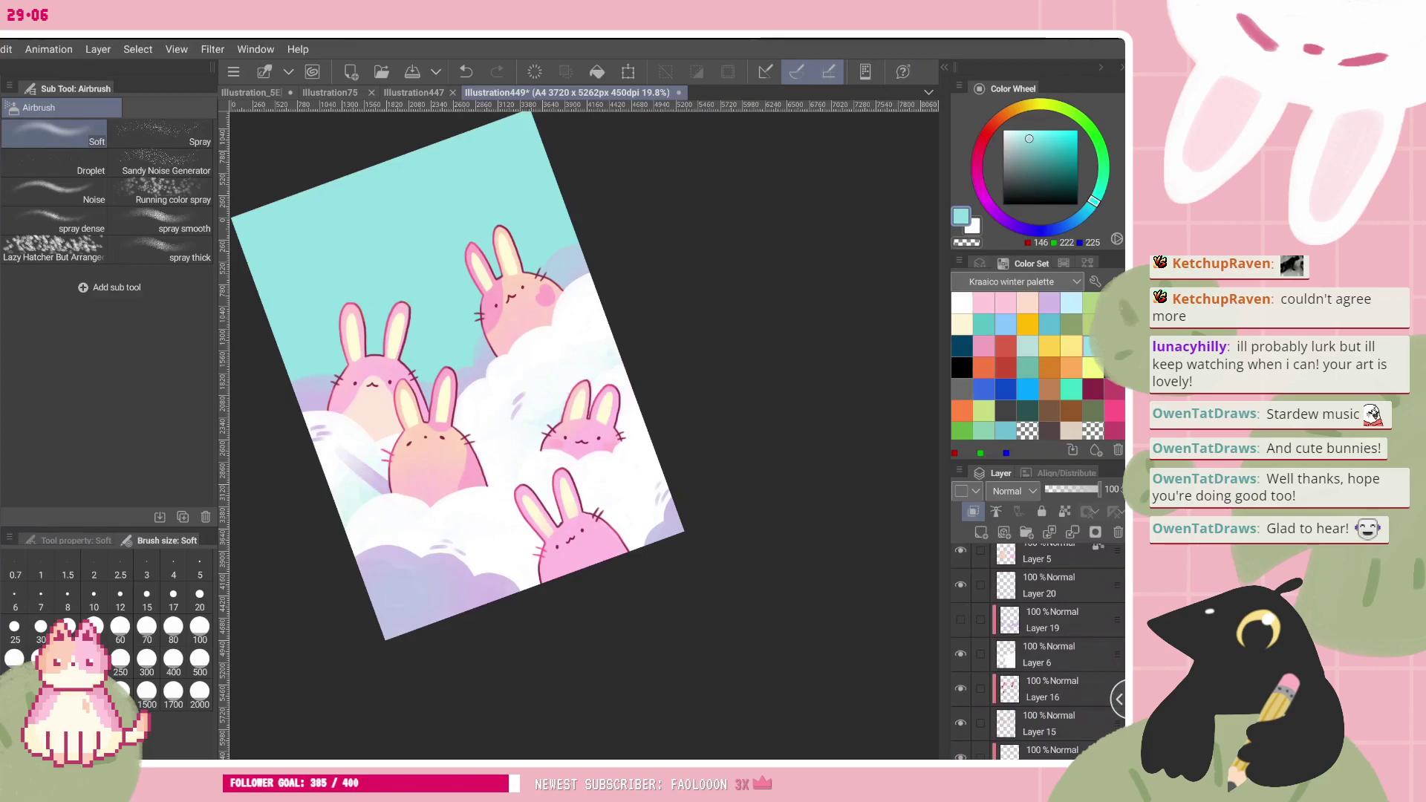
pyautogui.press('o')
pyautogui.click(1054, 585)
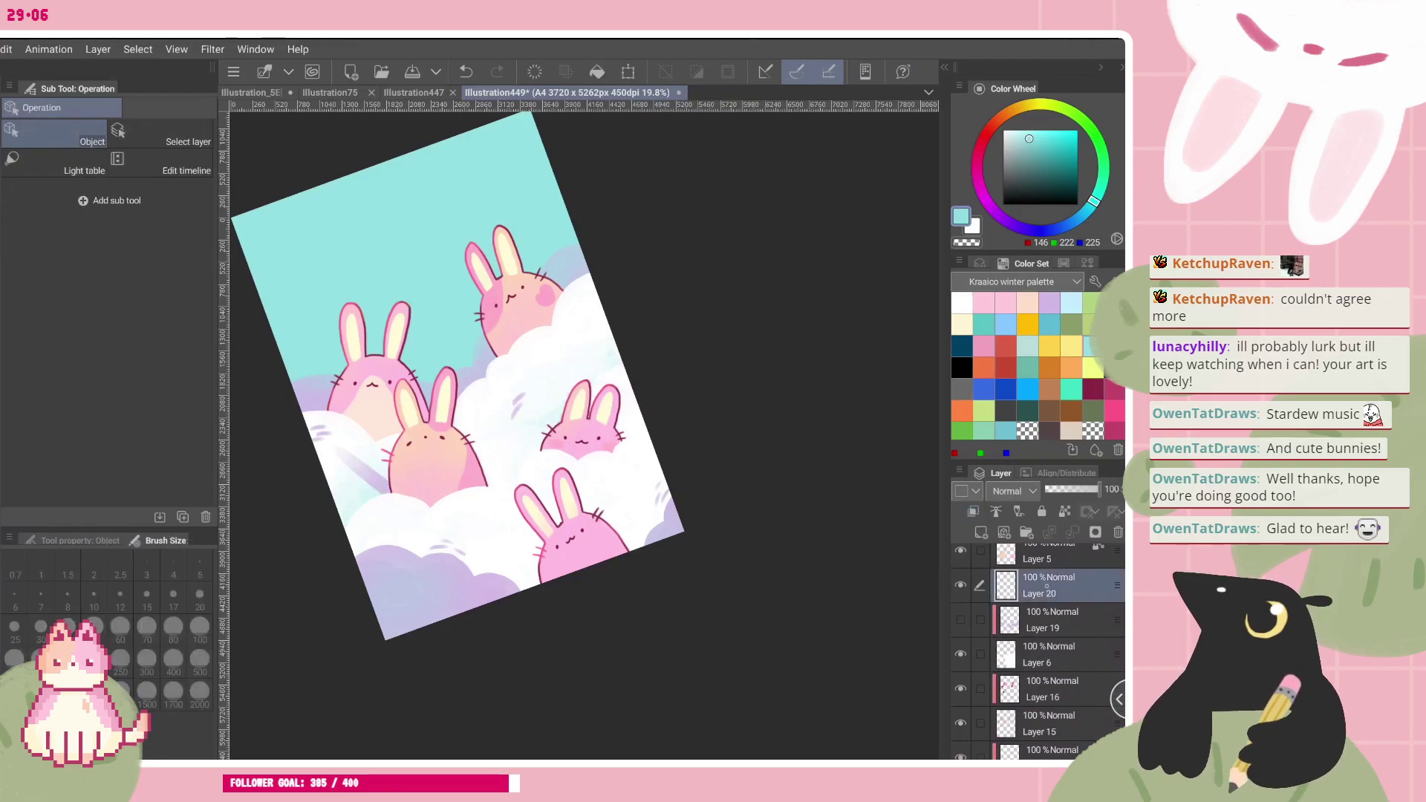
# - Show Layer 19 again and set up the Kyle's Drawing Box pencil at size 80 with transparent colour
pyautogui.click(960, 619)
pyautogui.press('p')
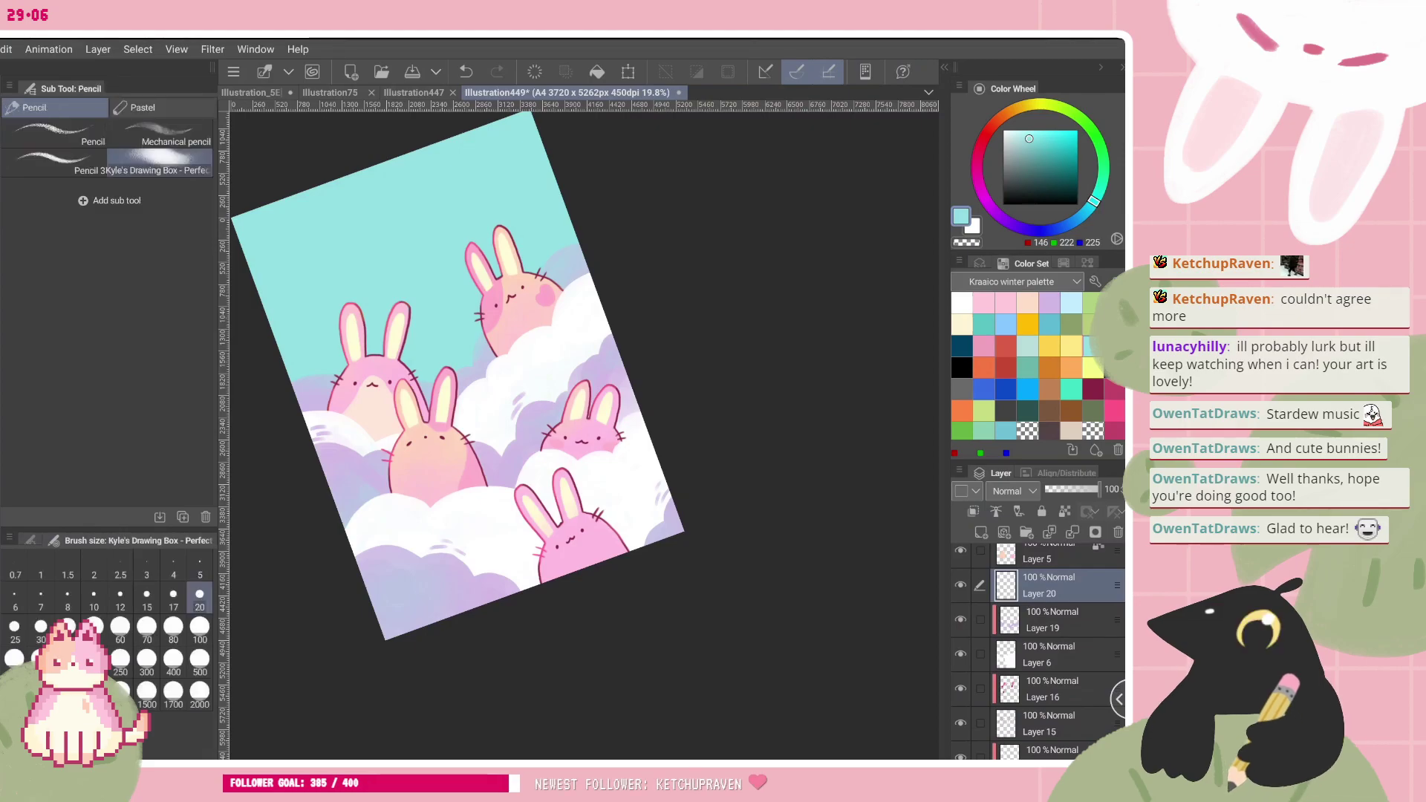
pyautogui.click(164, 636)
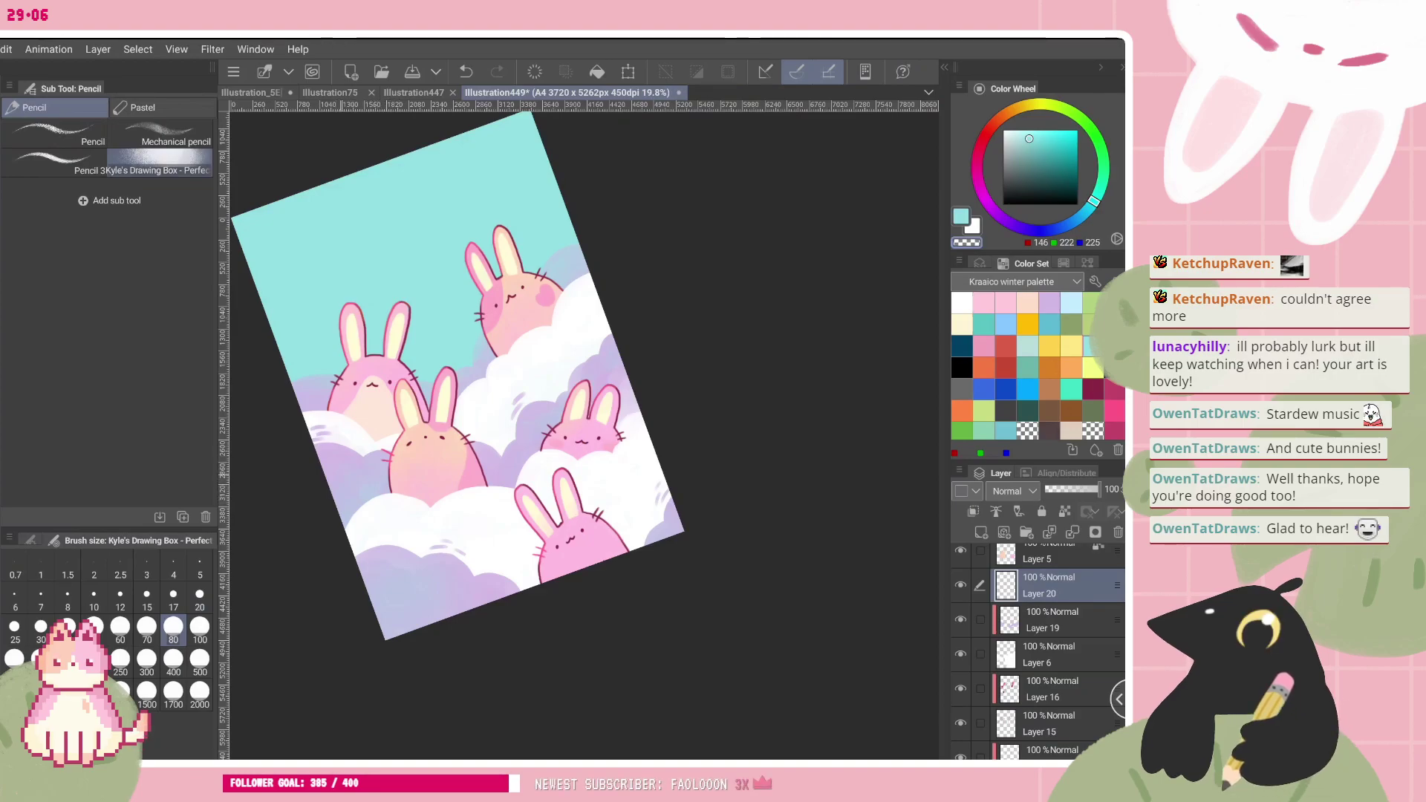
# - Examine the whole illustration upright and browse the lower cloud and bunny layers, including Layers 7 and 21
pyautogui.scroll(-8, 584, 435)
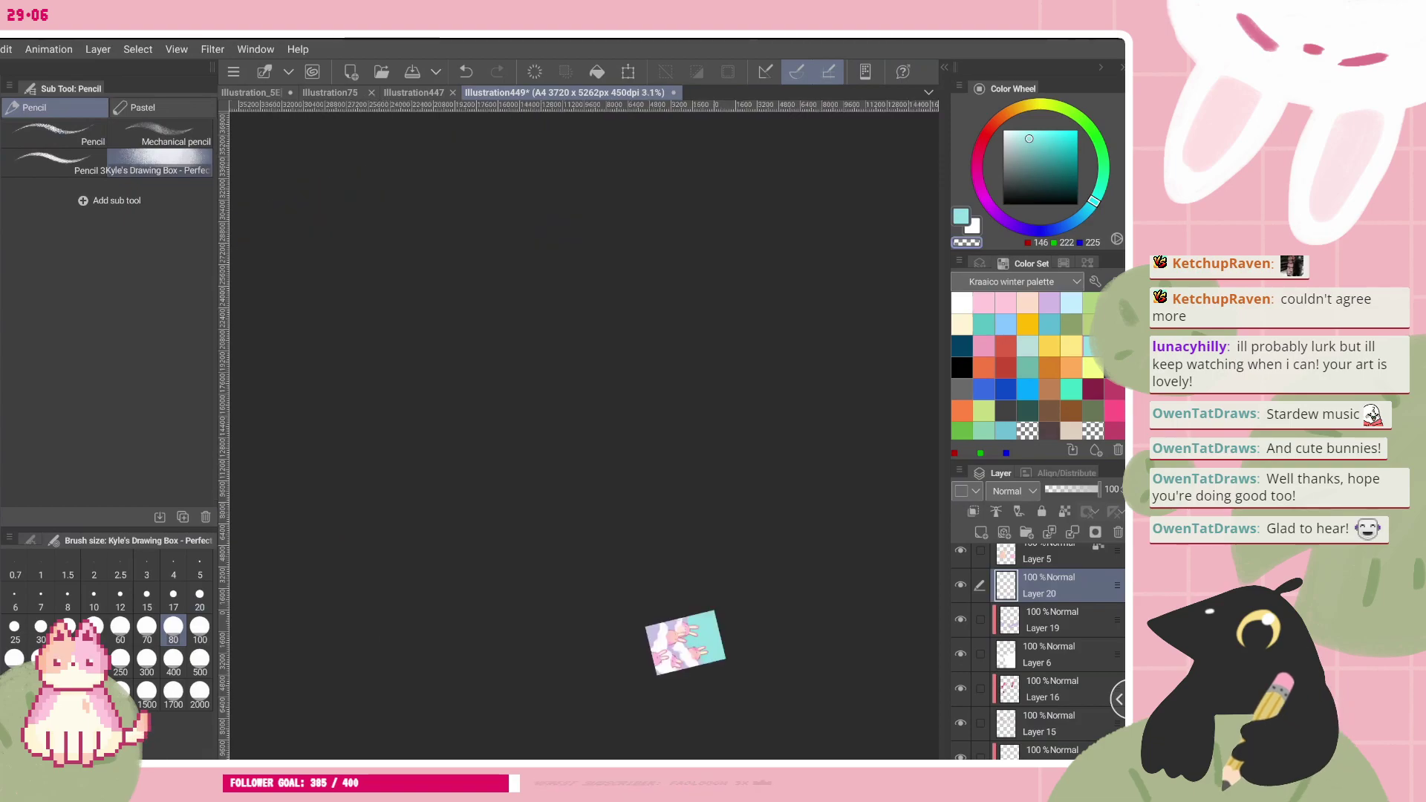
pyautogui.scroll(6, 584, 520)
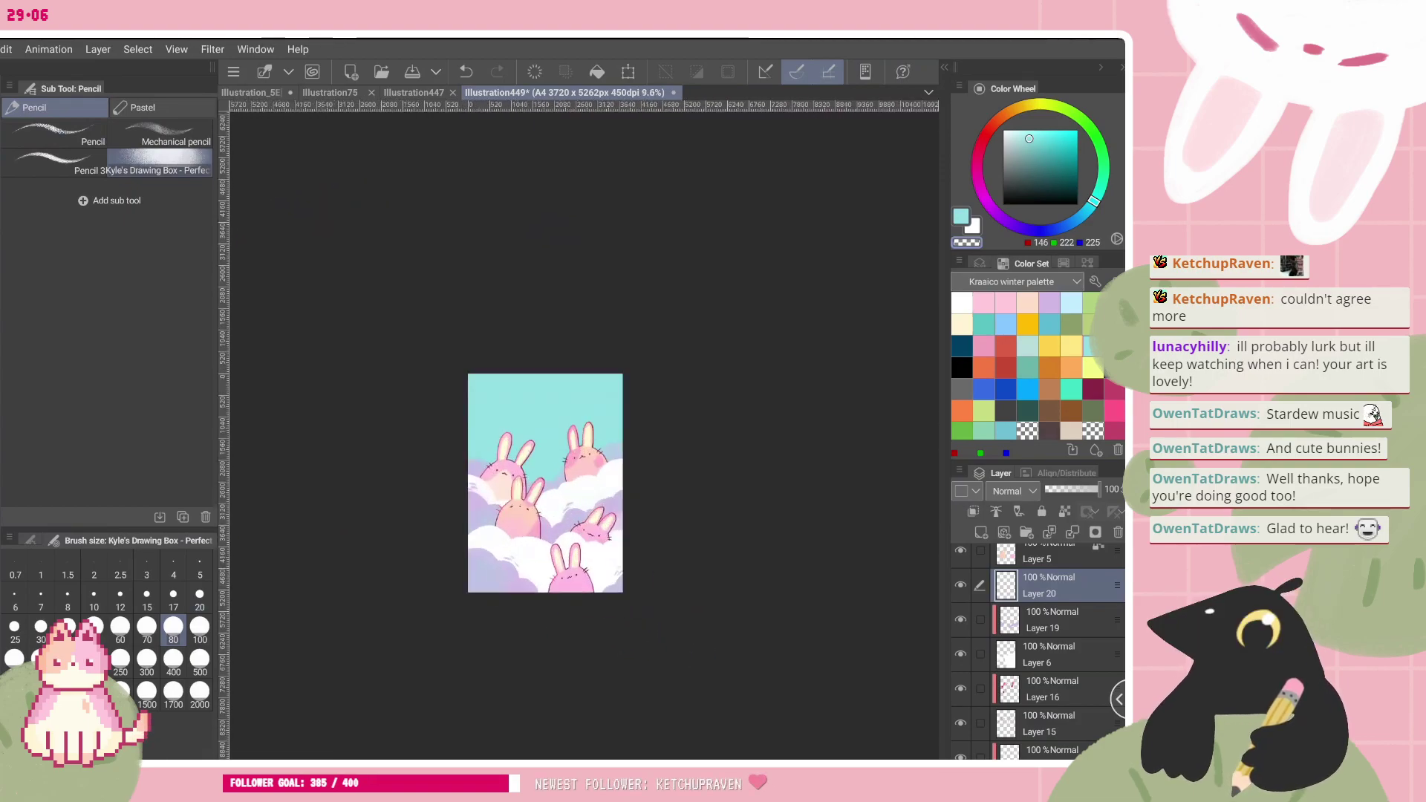
pyautogui.scroll(2, 540, 472)
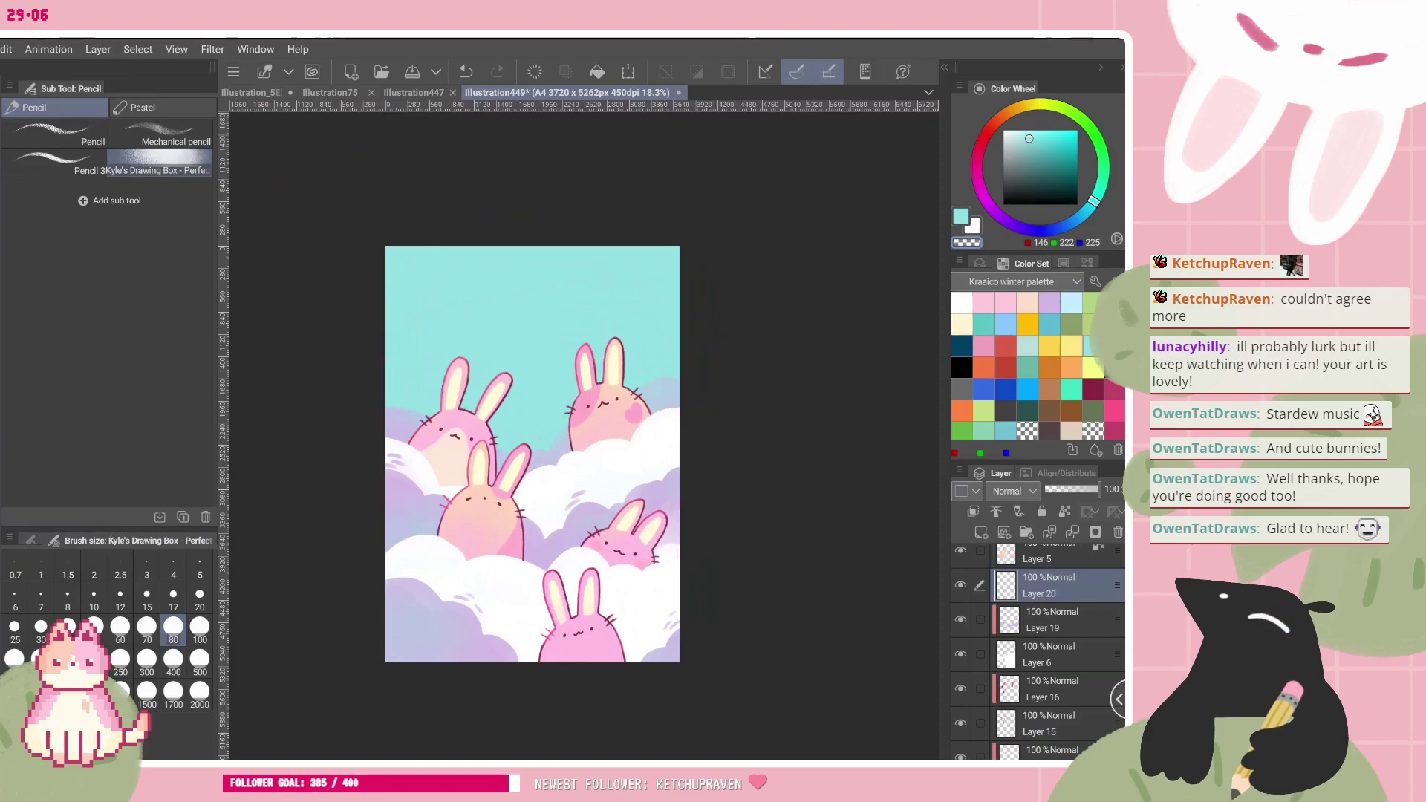
pyautogui.scroll(-5, 1048, 683)
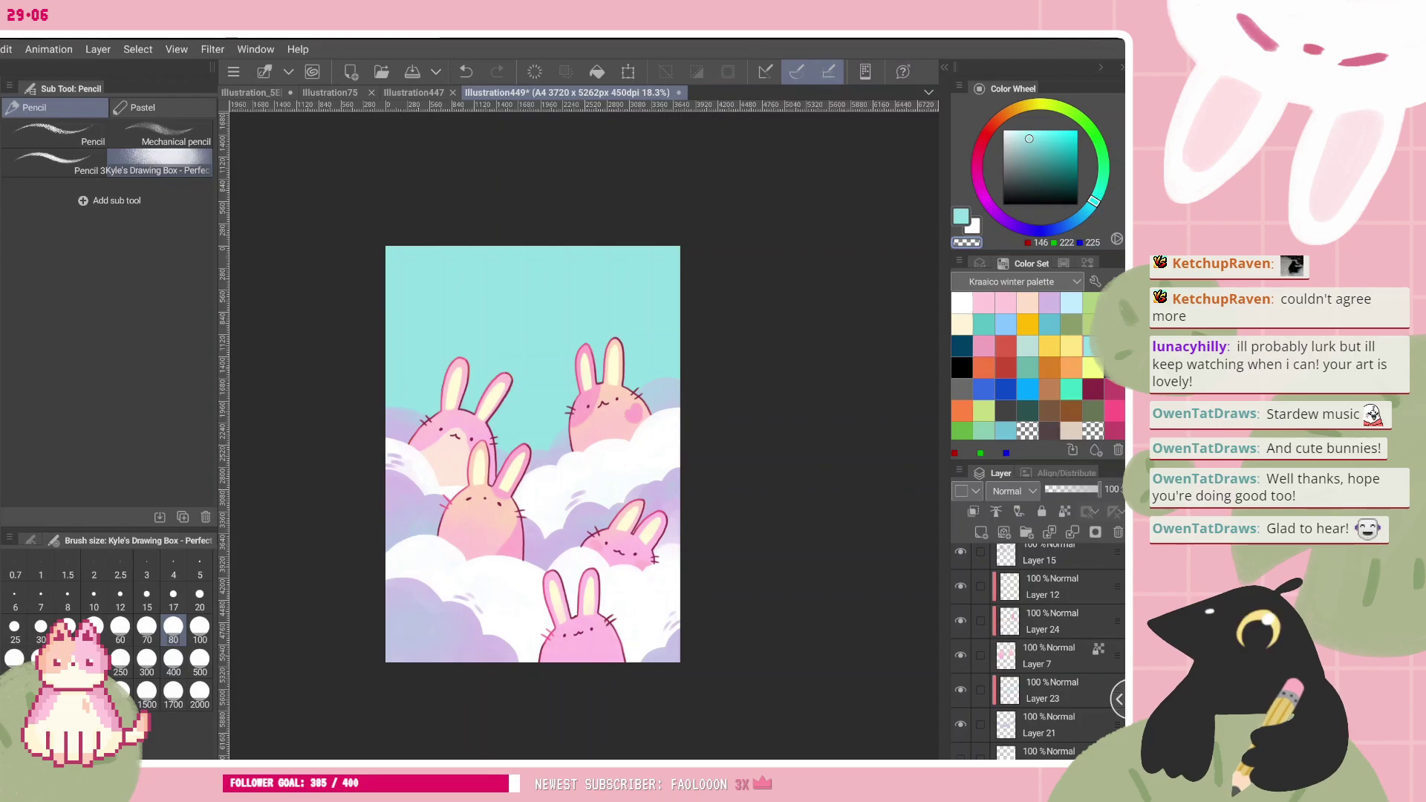
pyautogui.scroll(3, 542, 594)
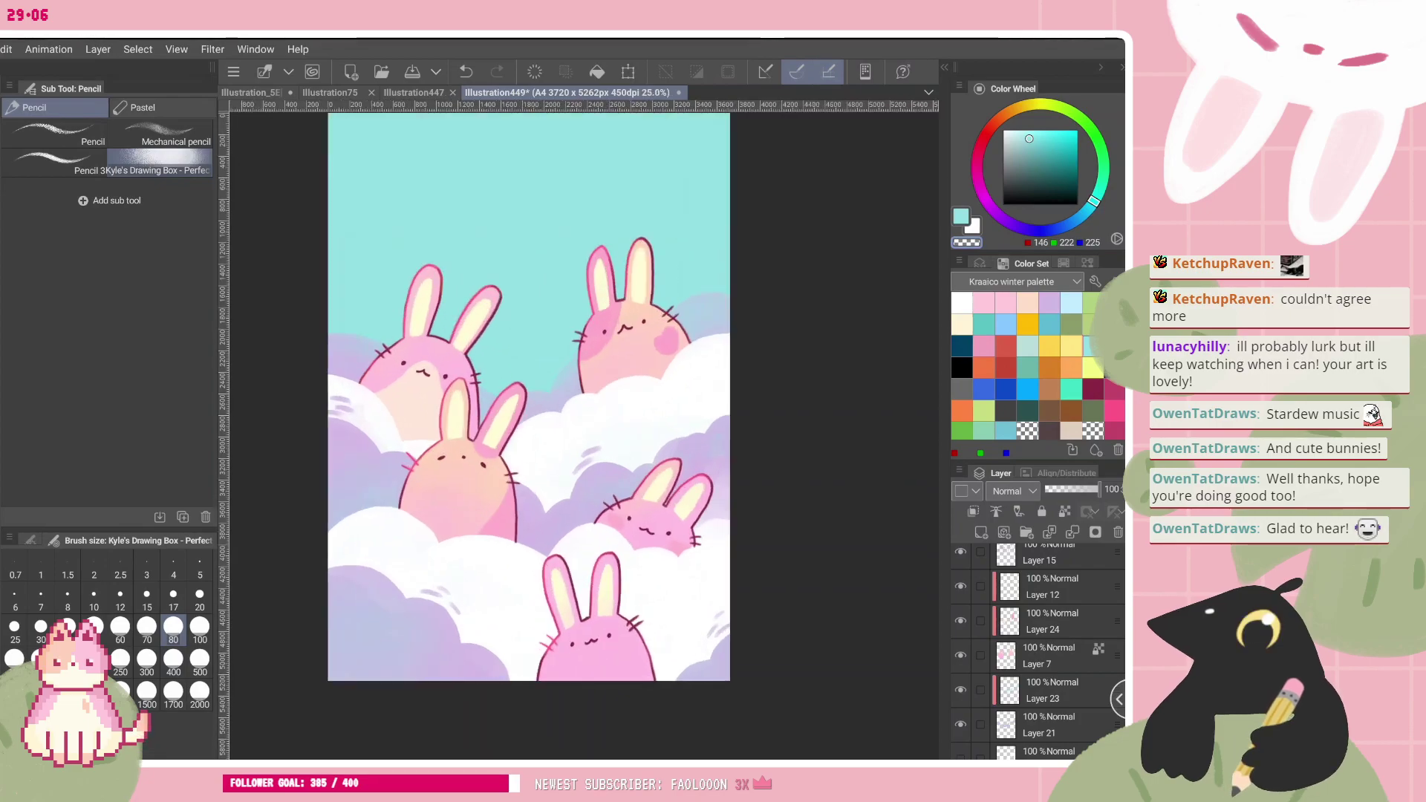
pyautogui.click(1049, 655)
pyautogui.scroll(1, 1048, 655)
pyautogui.scroll(-1, 1049, 668)
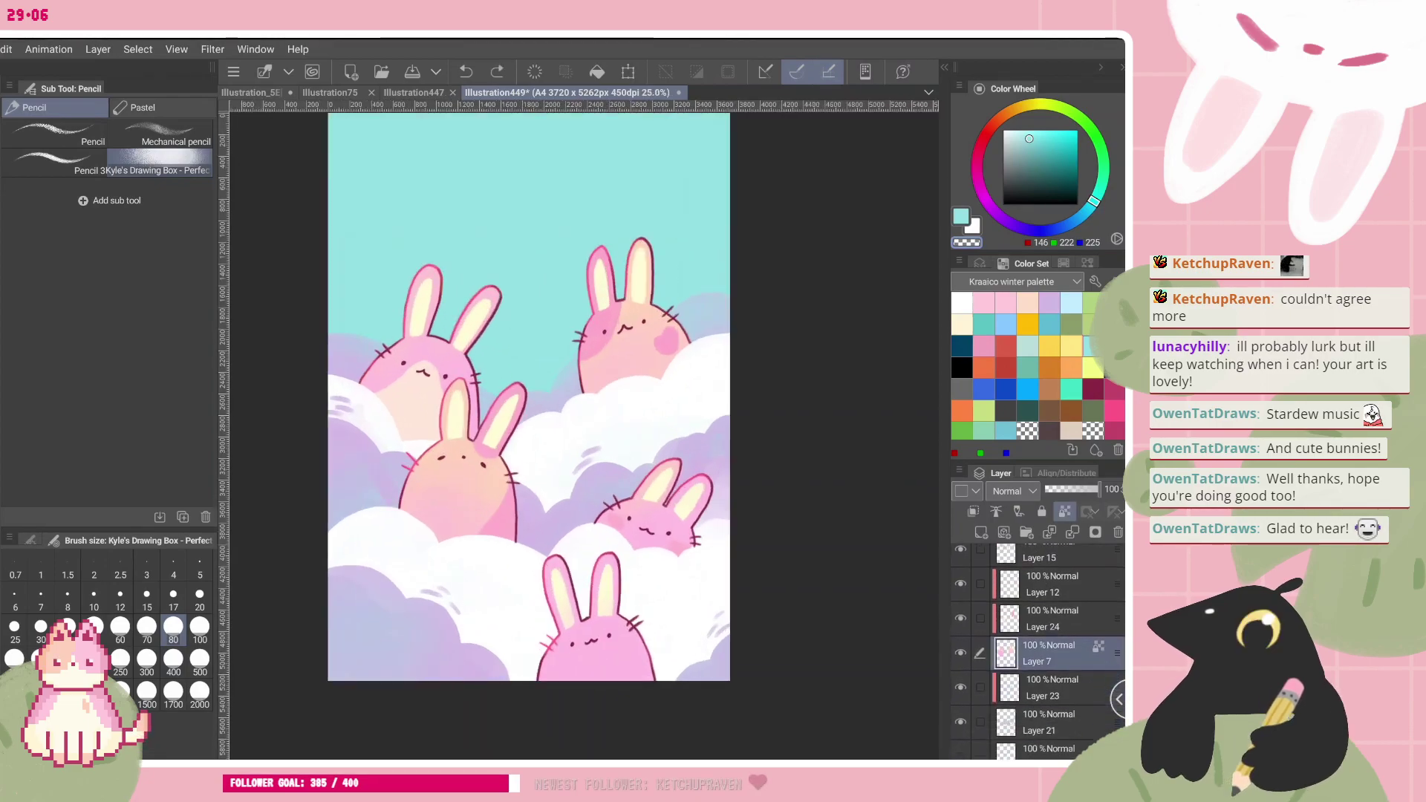
pyautogui.click(1049, 723)
pyautogui.scroll(-3, 1039, 653)
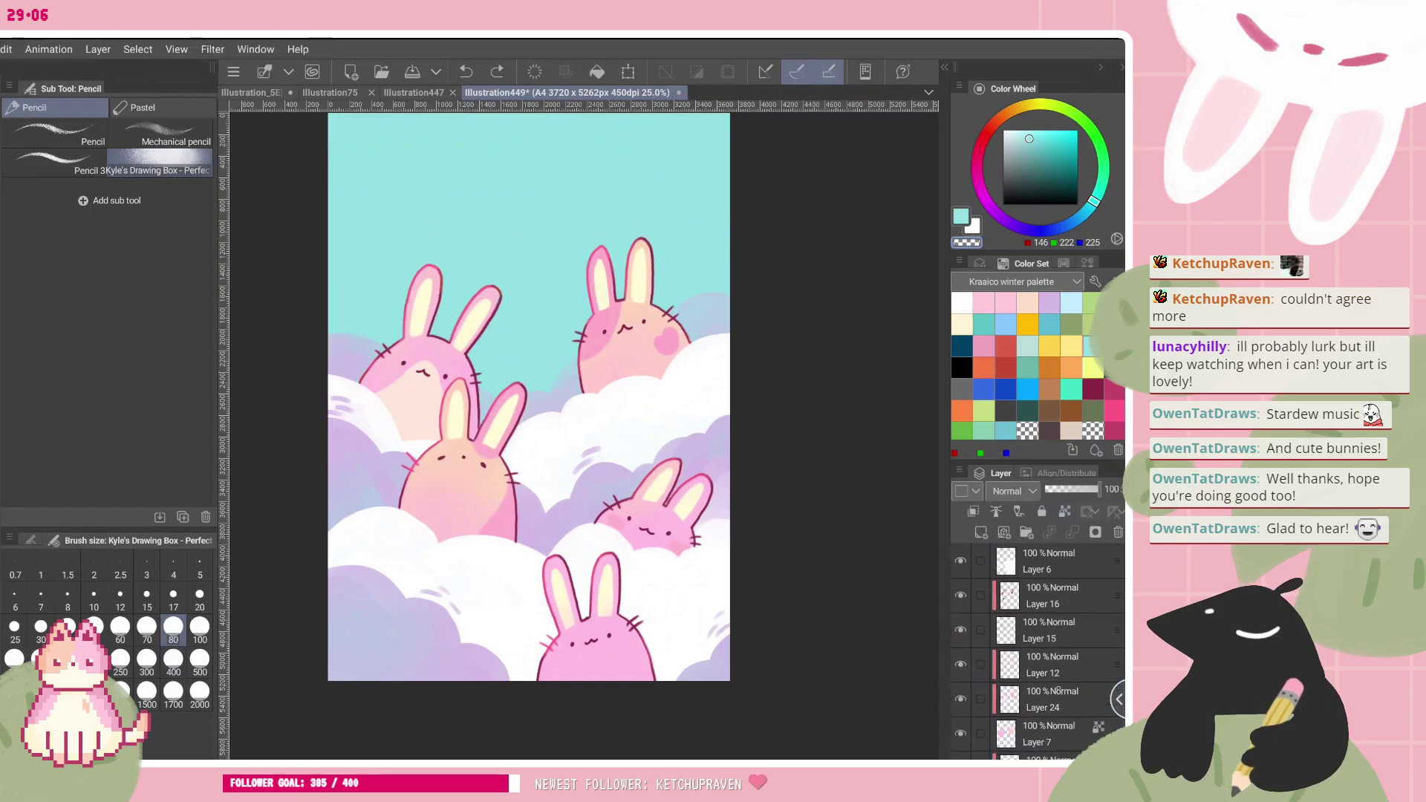
# - With Layer 19 temporarily hidden, erase the stray lavender streak beside the middle bunny on Layer 20
pyautogui.scroll(-1, 1039, 653)
pyautogui.click(1055, 704)
pyautogui.click(960, 703)
pyautogui.click(961, 704)
pyautogui.click(960, 704)
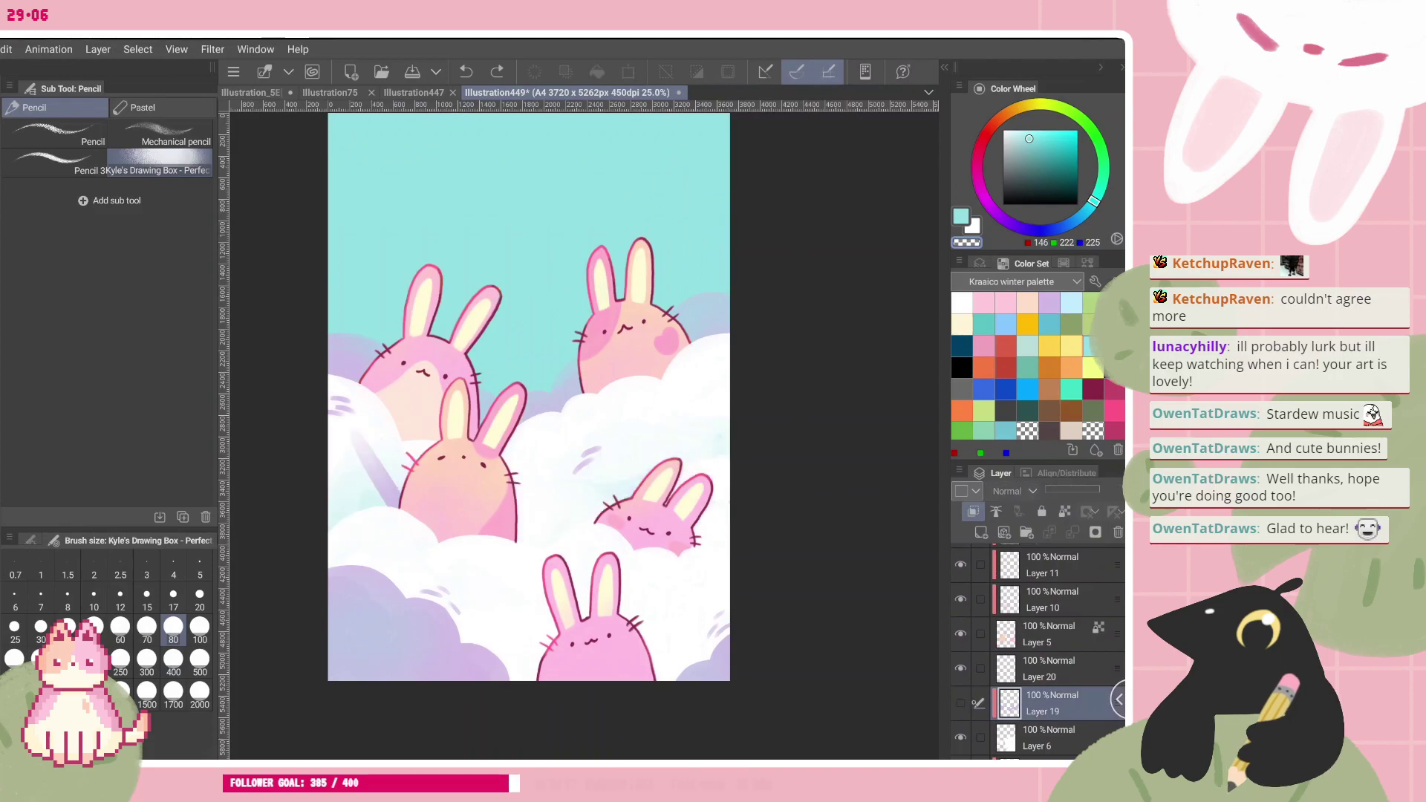
pyautogui.click(1023, 673)
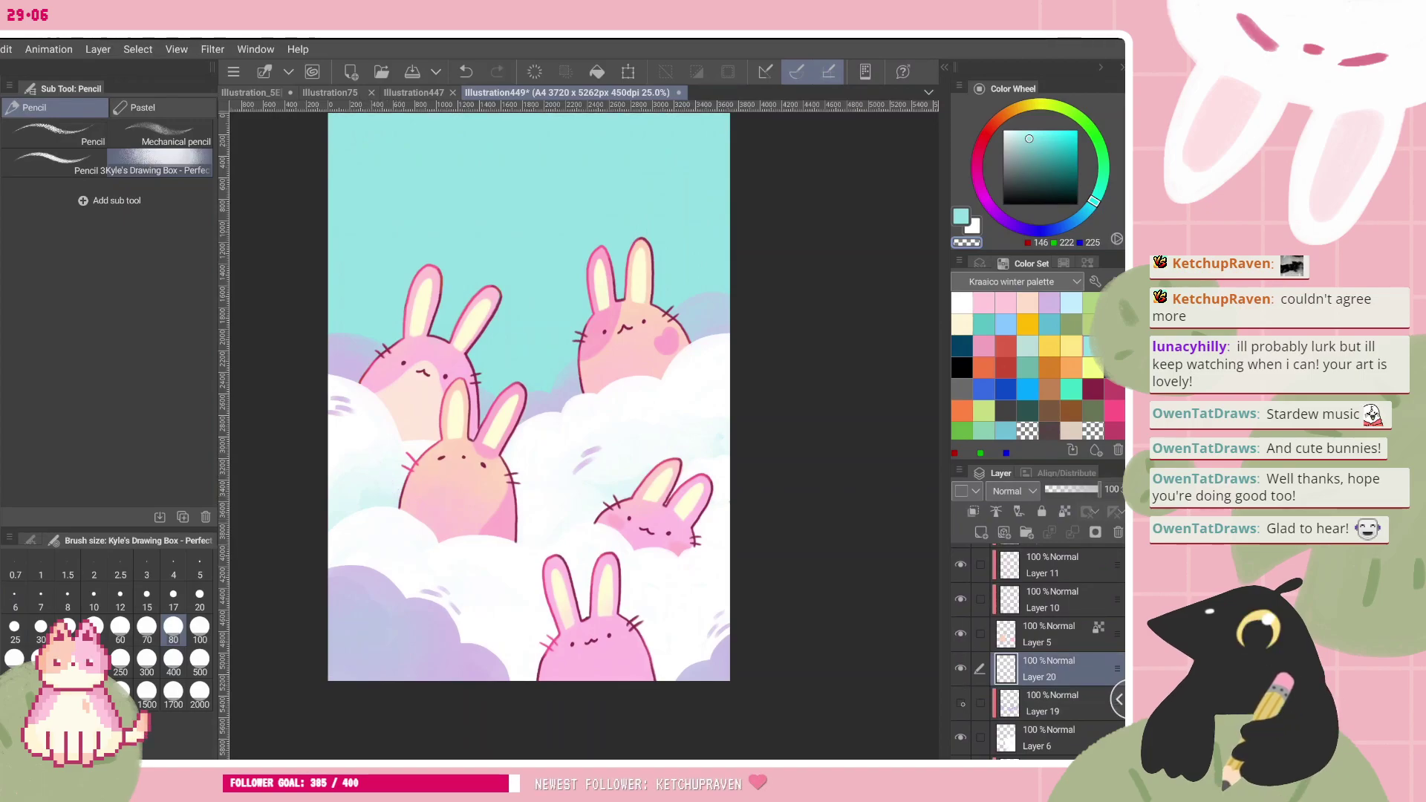
pyautogui.scroll(-2, 490, 577)
pyautogui.scroll(1, 928, 475)
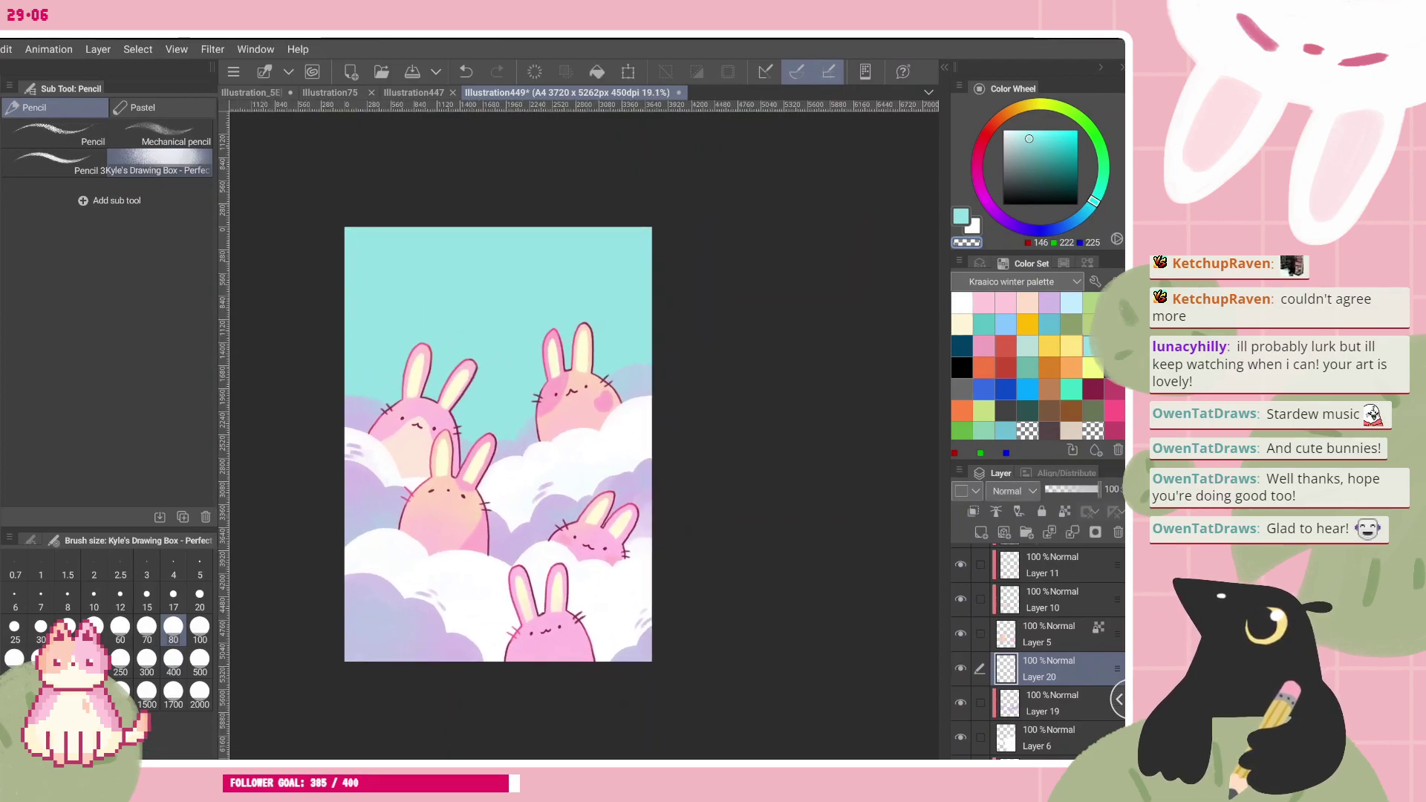
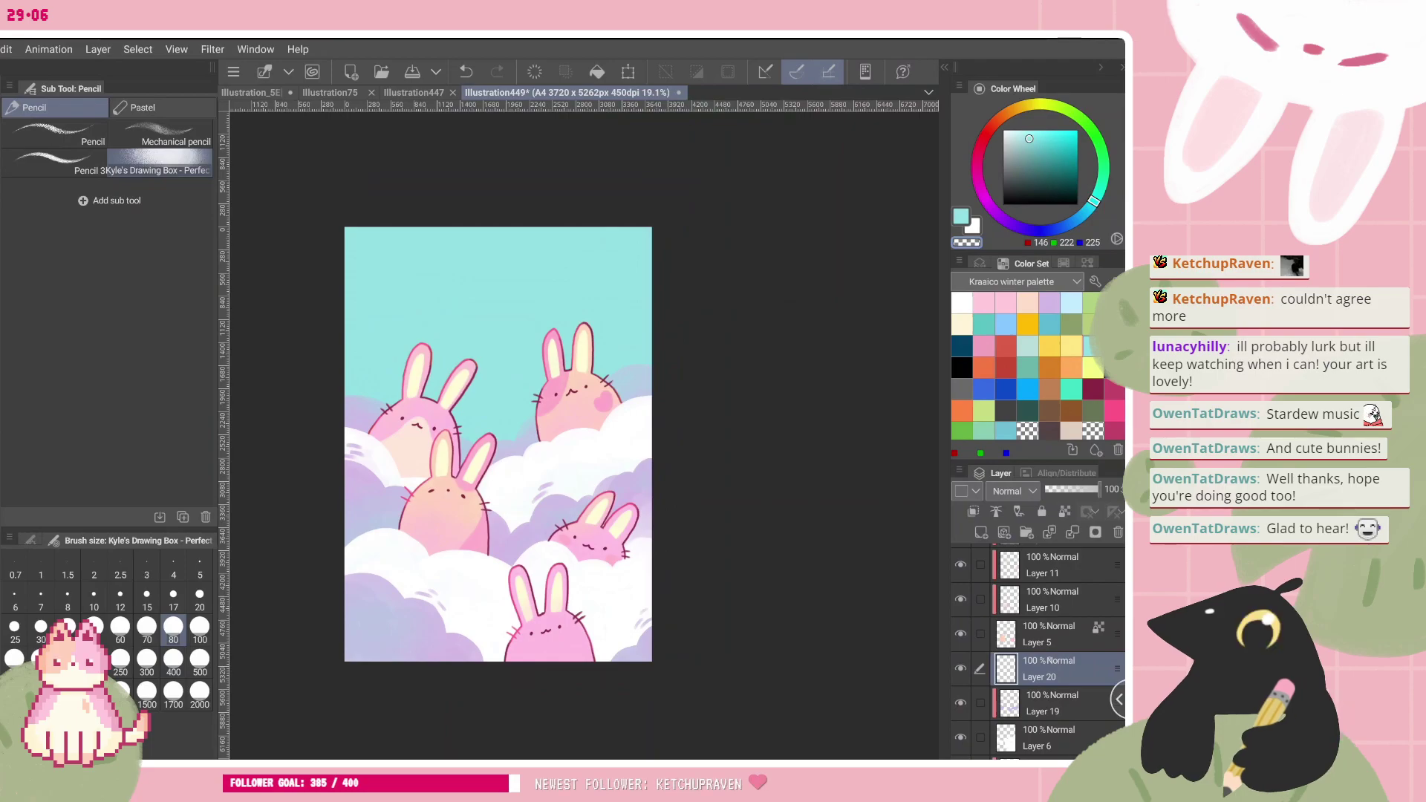
# - Check what Layers 5, 3 and 26 contain by toggling their visibility
pyautogui.scroll(1, 1055, 653)
pyautogui.click(960, 654)
pyautogui.click(960, 653)
pyautogui.scroll(1, 1054, 653)
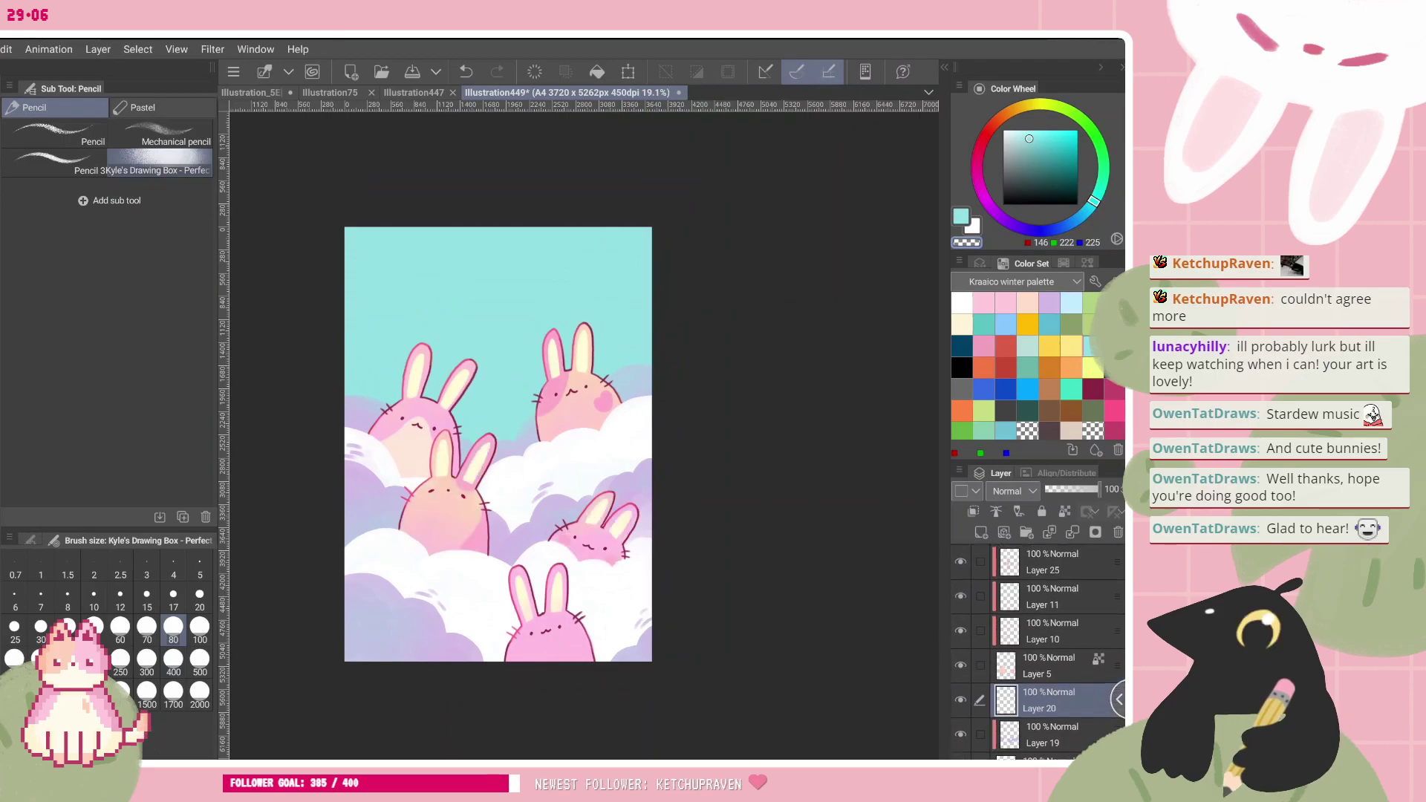
pyautogui.scroll(10, 1022, 691)
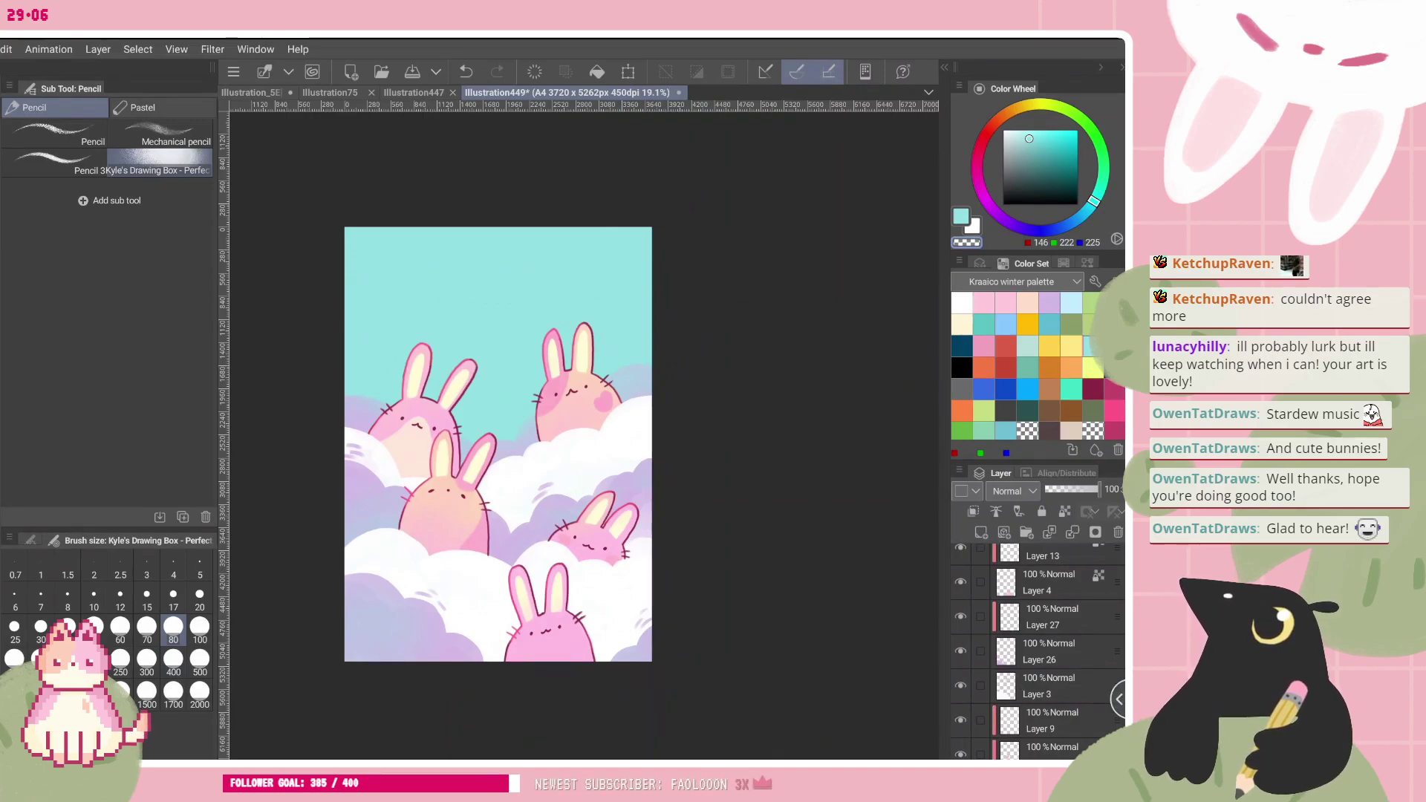
pyautogui.click(962, 685)
pyautogui.click(962, 685)
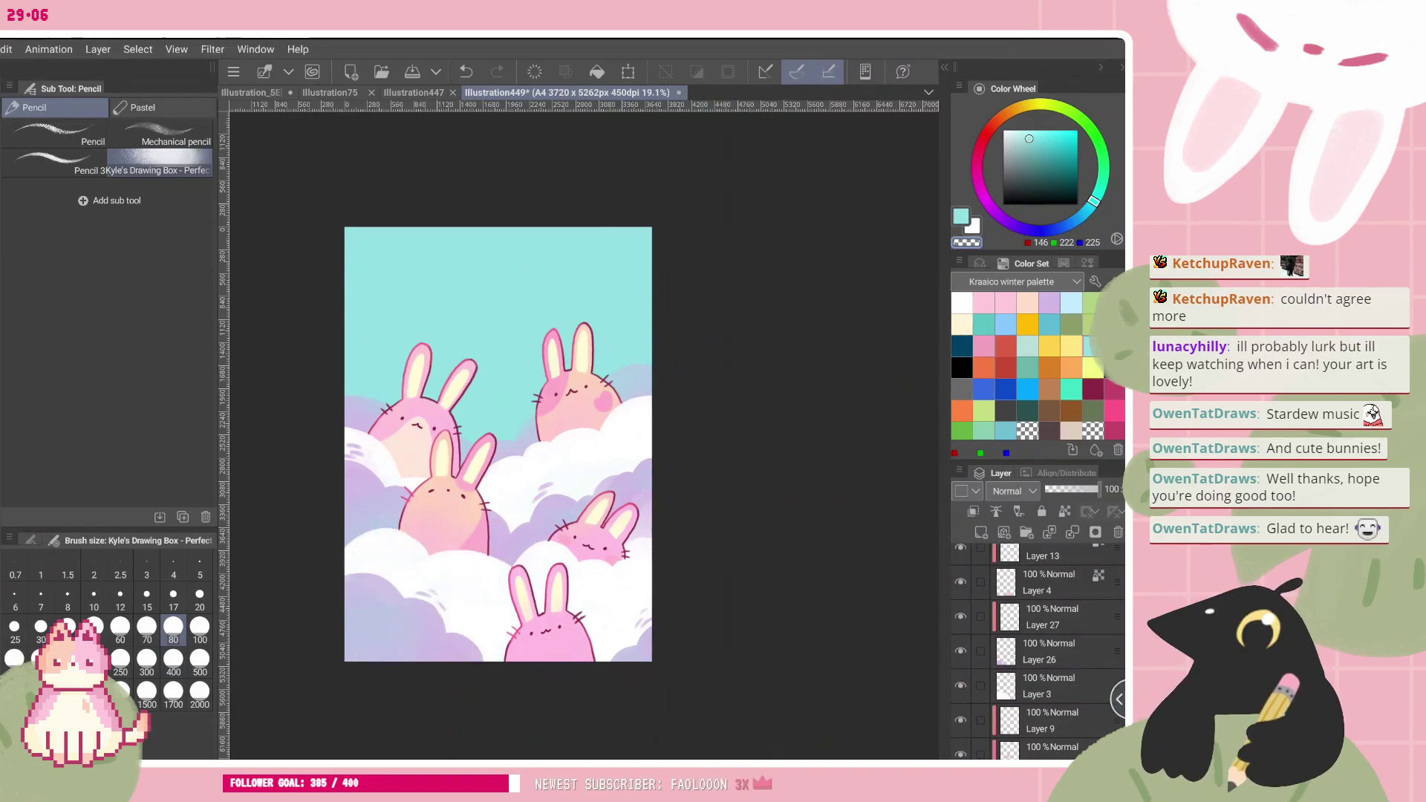
pyautogui.click(1049, 651)
pyautogui.click(961, 651)
pyautogui.click(961, 651)
pyautogui.scroll(1, 1047, 654)
pyautogui.scroll(4, 980, 637)
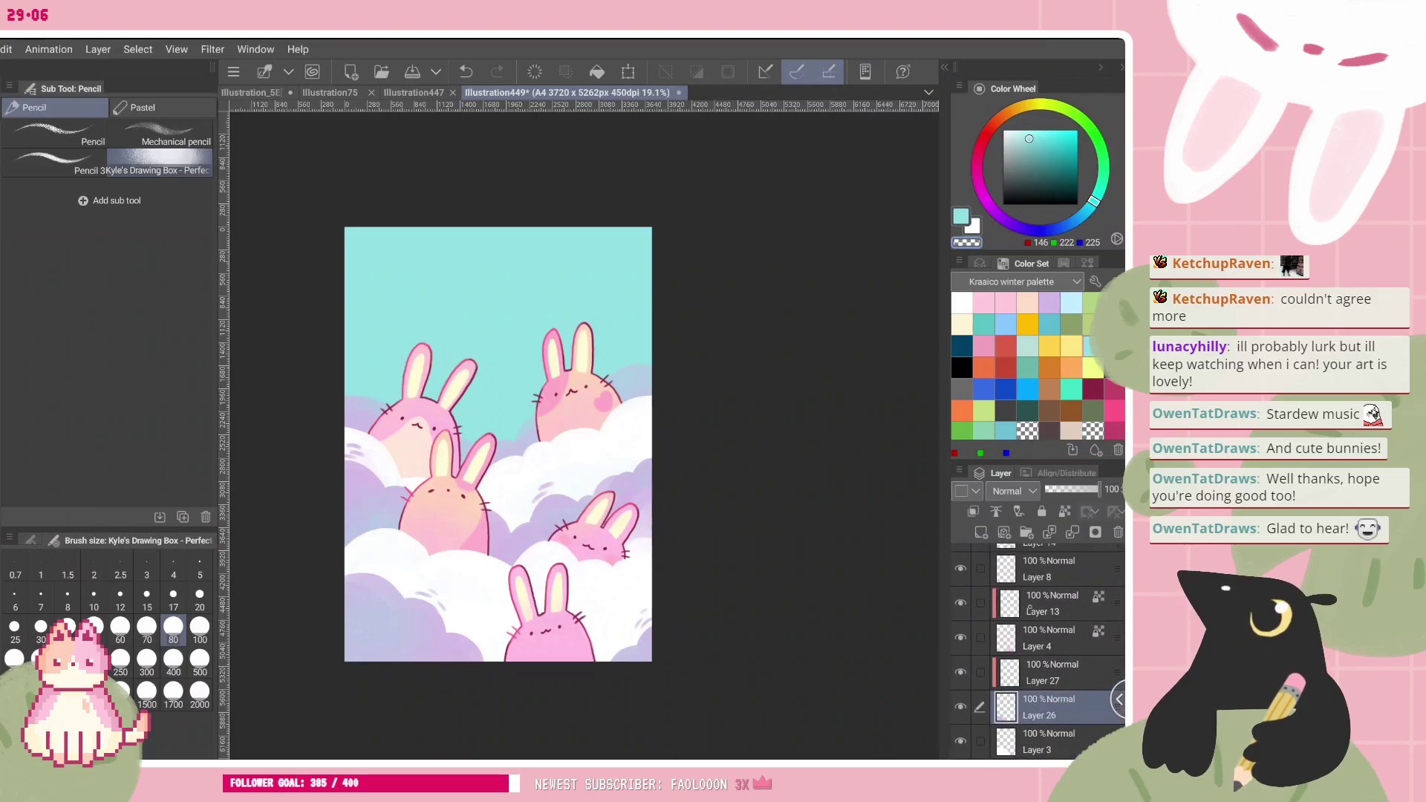
# - Check the line-art Layers 8 and 14, Layer 18 and the background Layer 1 by toggling their visibility
pyautogui.click(961, 645)
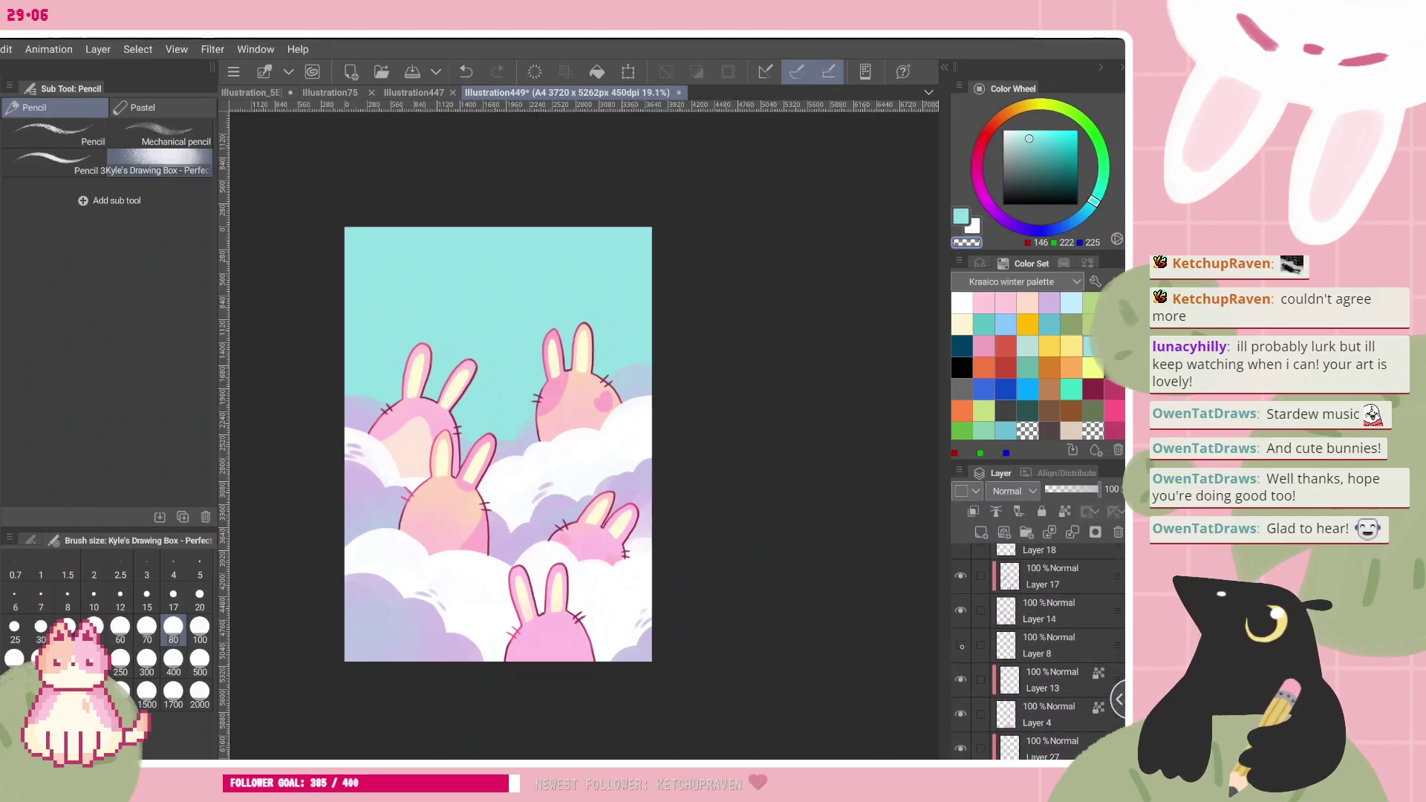
pyautogui.scroll(2, 961, 624)
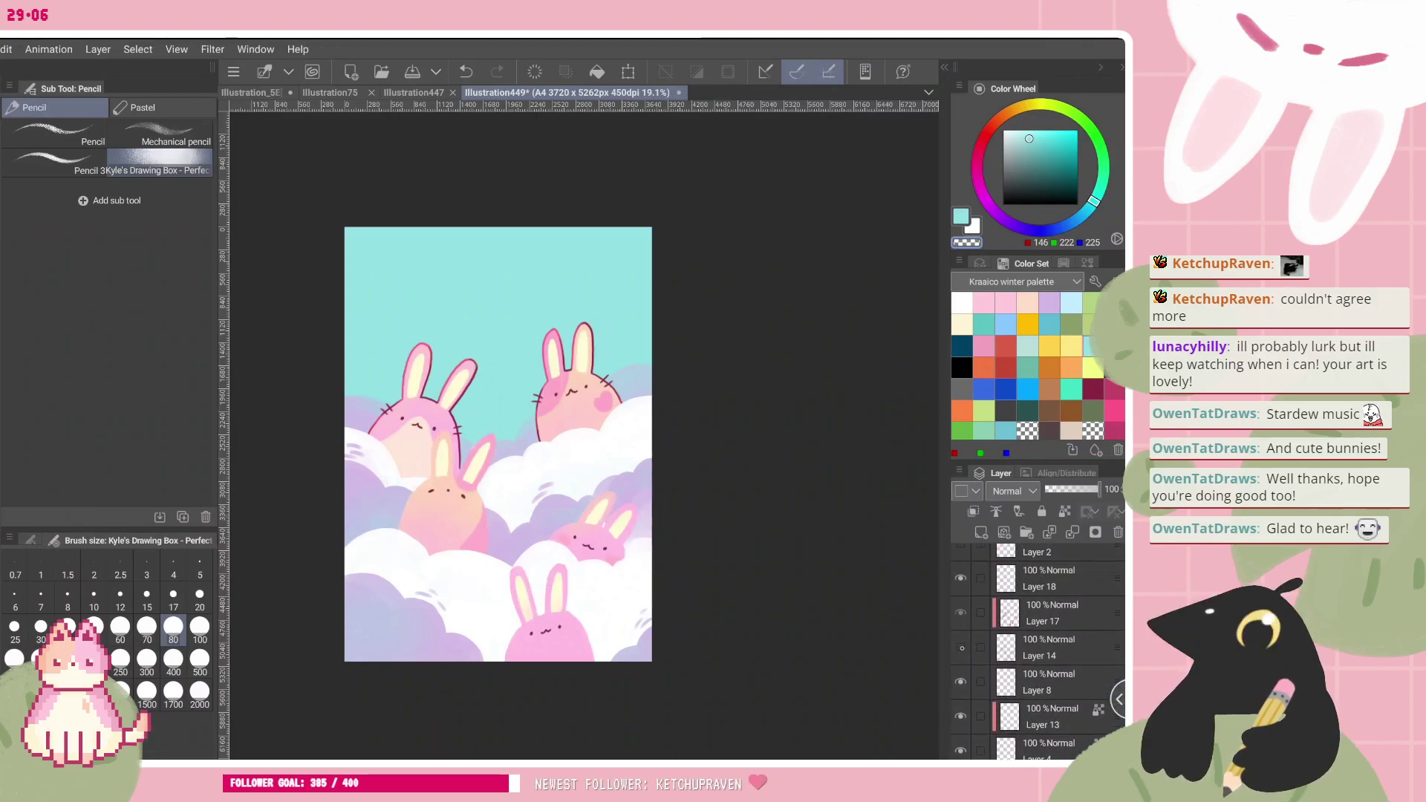
pyautogui.scroll(1, 963, 613)
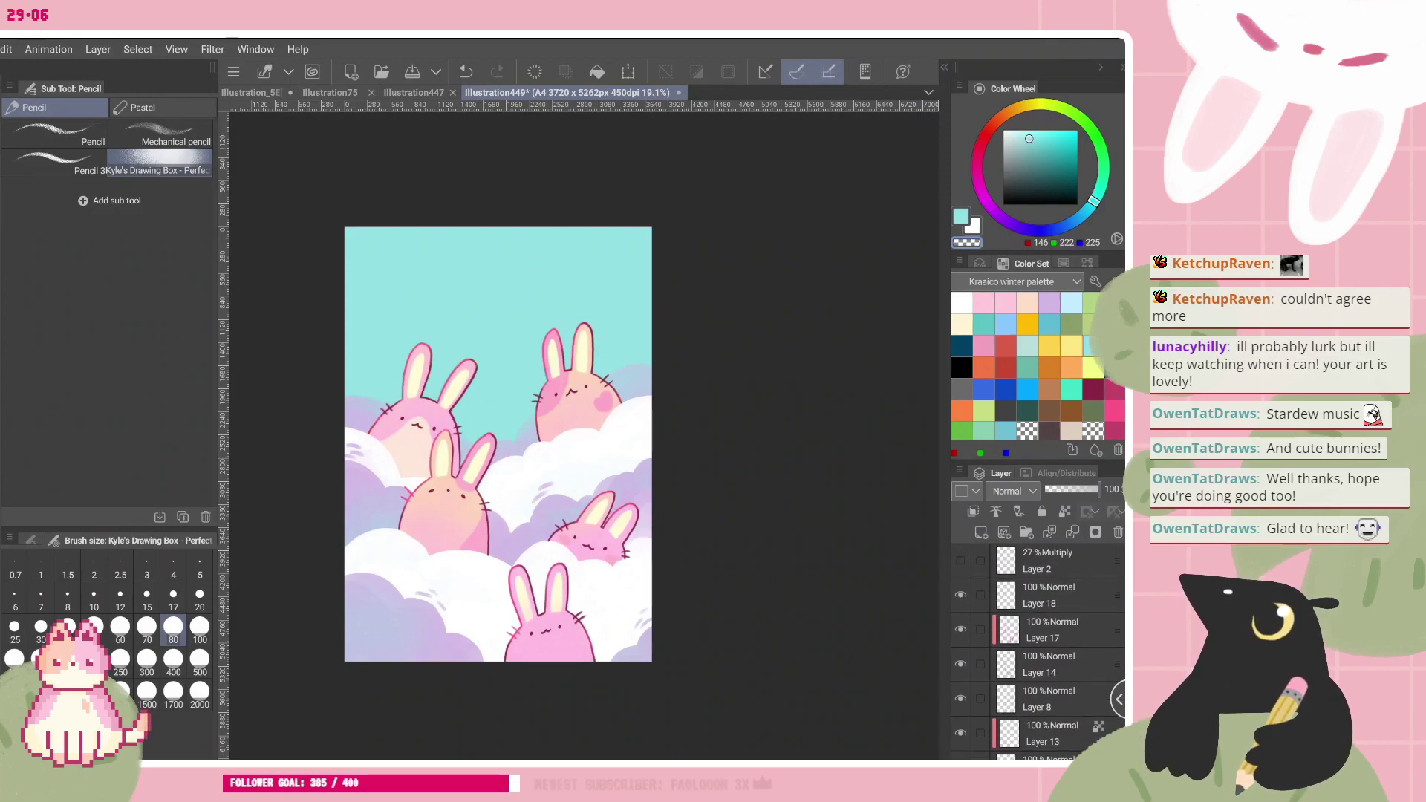
pyautogui.click(1029, 603)
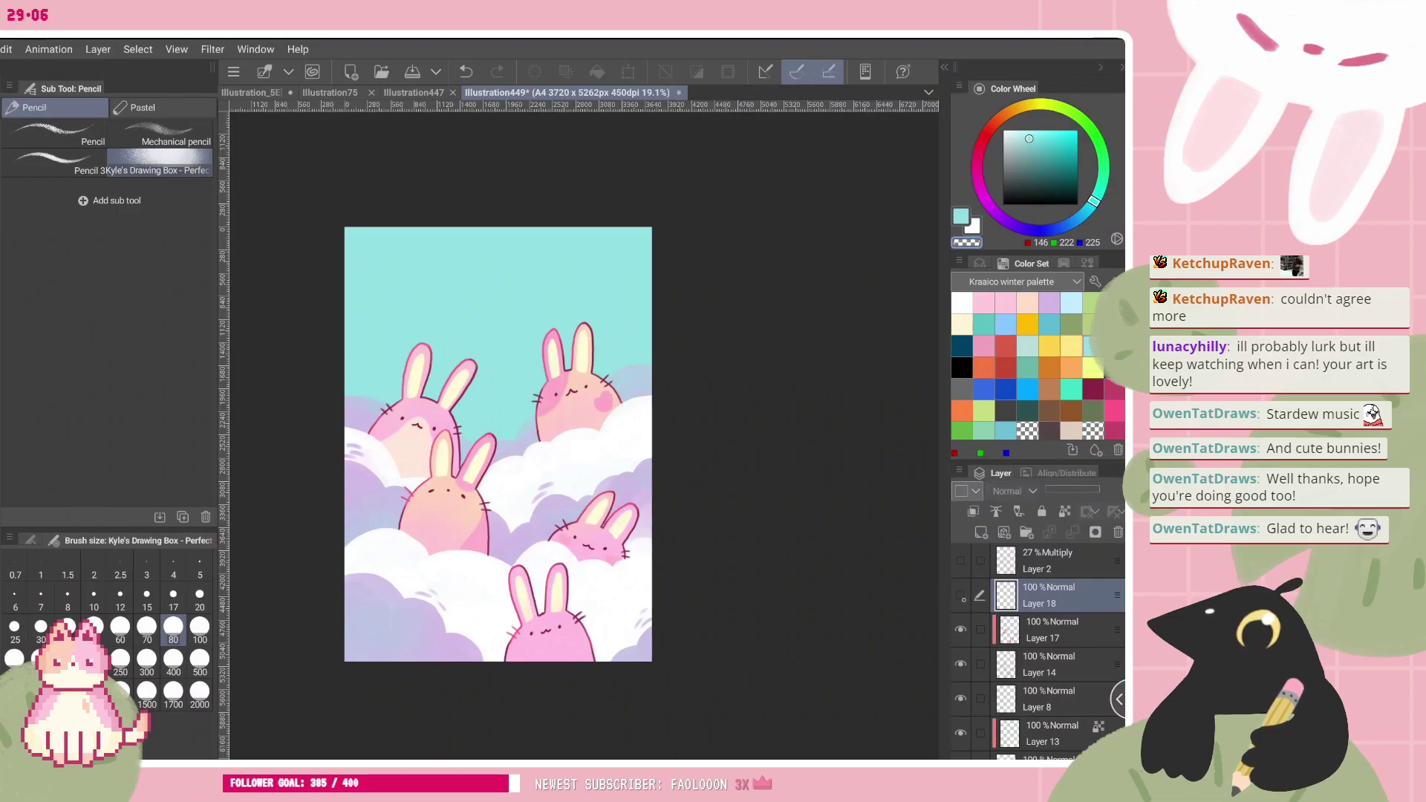
pyautogui.scroll(-10, 1031, 660)
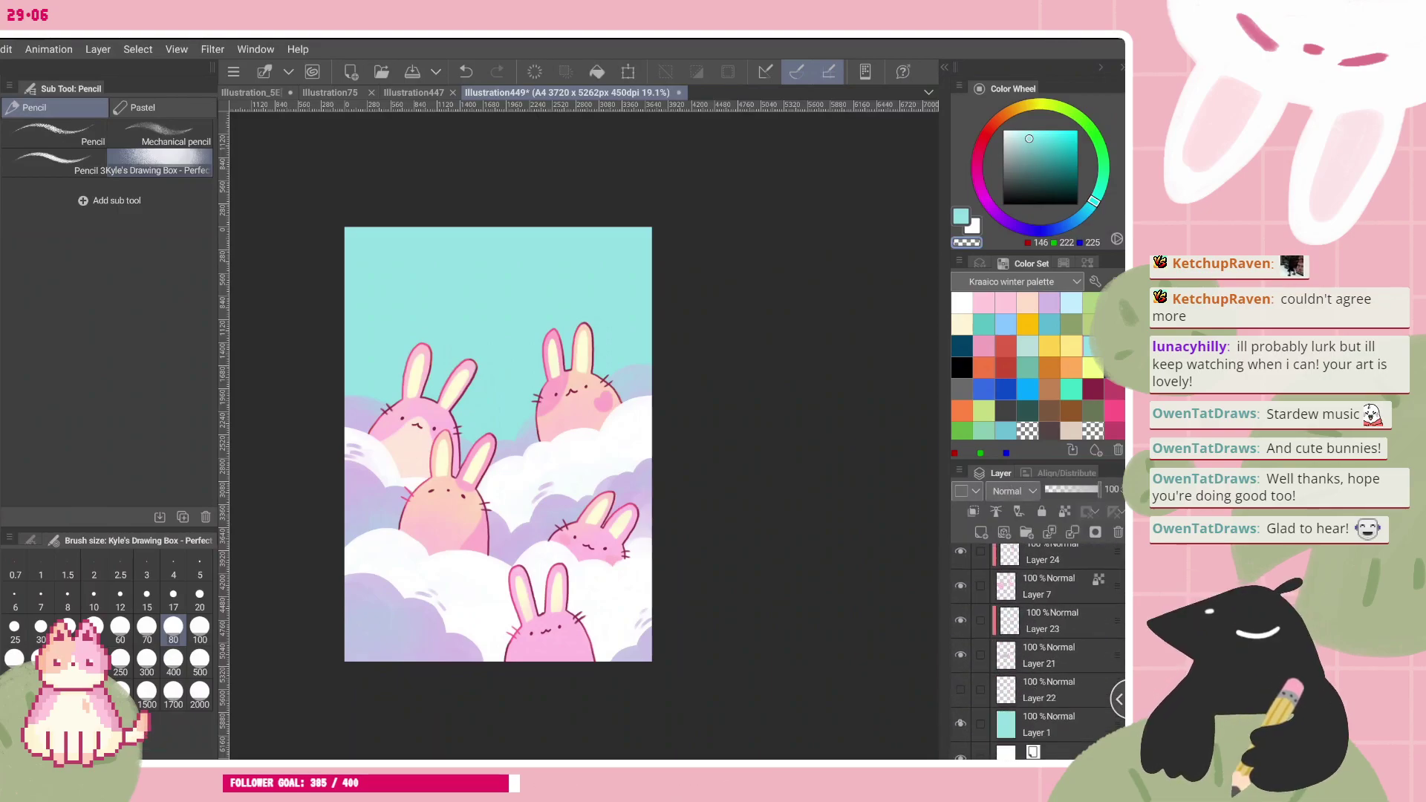
pyautogui.click(960, 723)
pyautogui.click(960, 724)
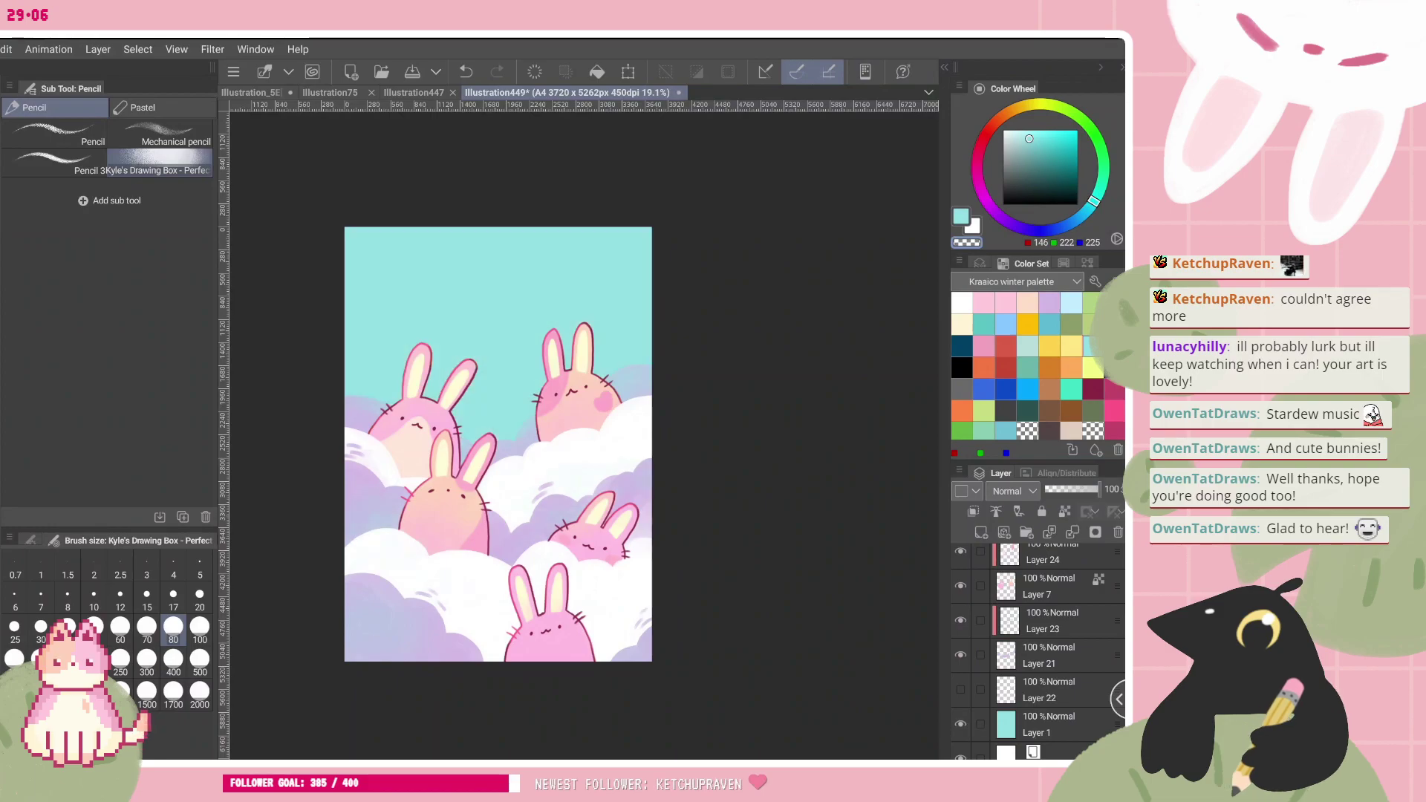
pyautogui.click(960, 724)
pyautogui.click(960, 724)
# - Make Layer 22 visible and clear everything on it
pyautogui.click(1049, 690)
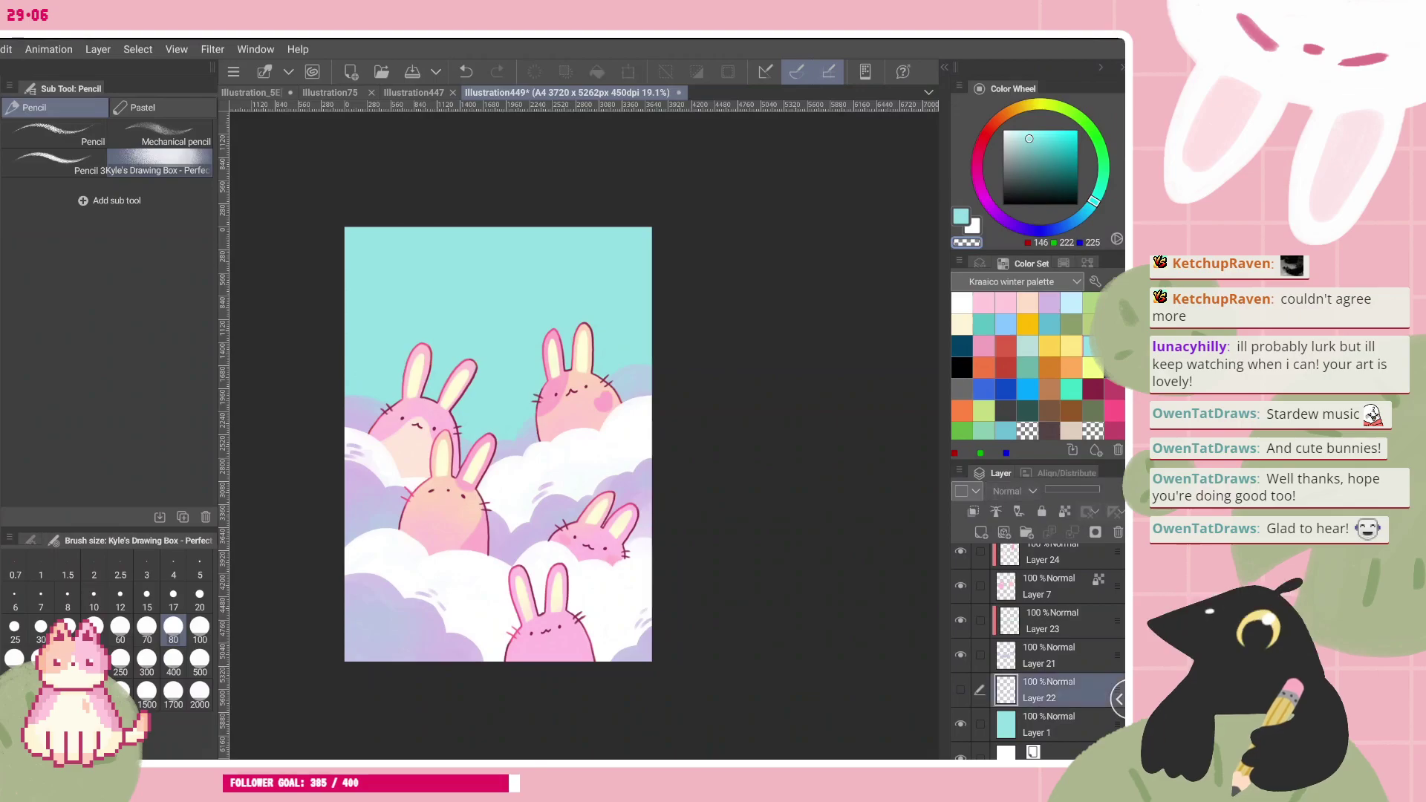
pyautogui.click(961, 688)
pyautogui.click(535, 72)
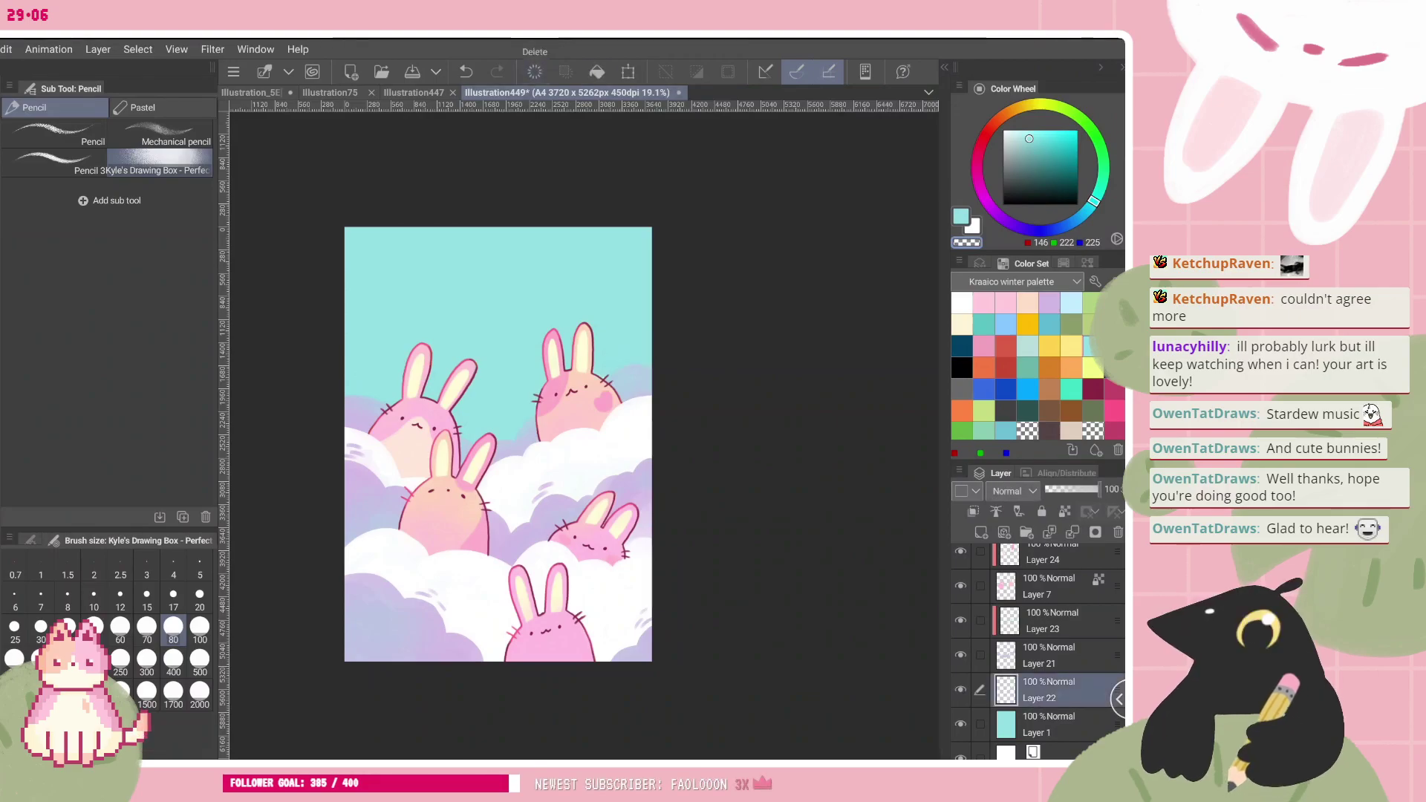
pyautogui.scroll(1, 571, 487)
pyautogui.scroll(-1, 520, 452)
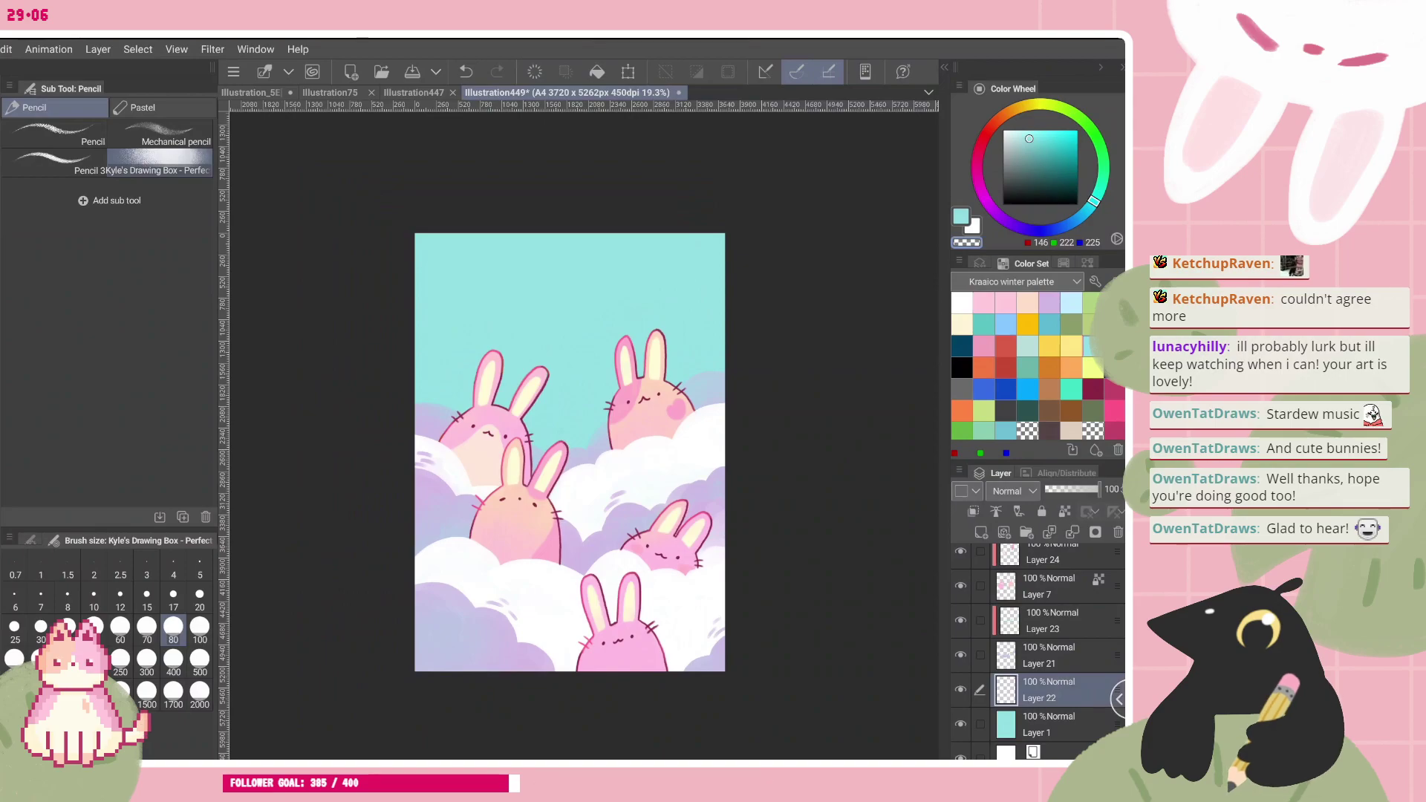
pyautogui.scroll(1, 664, 481)
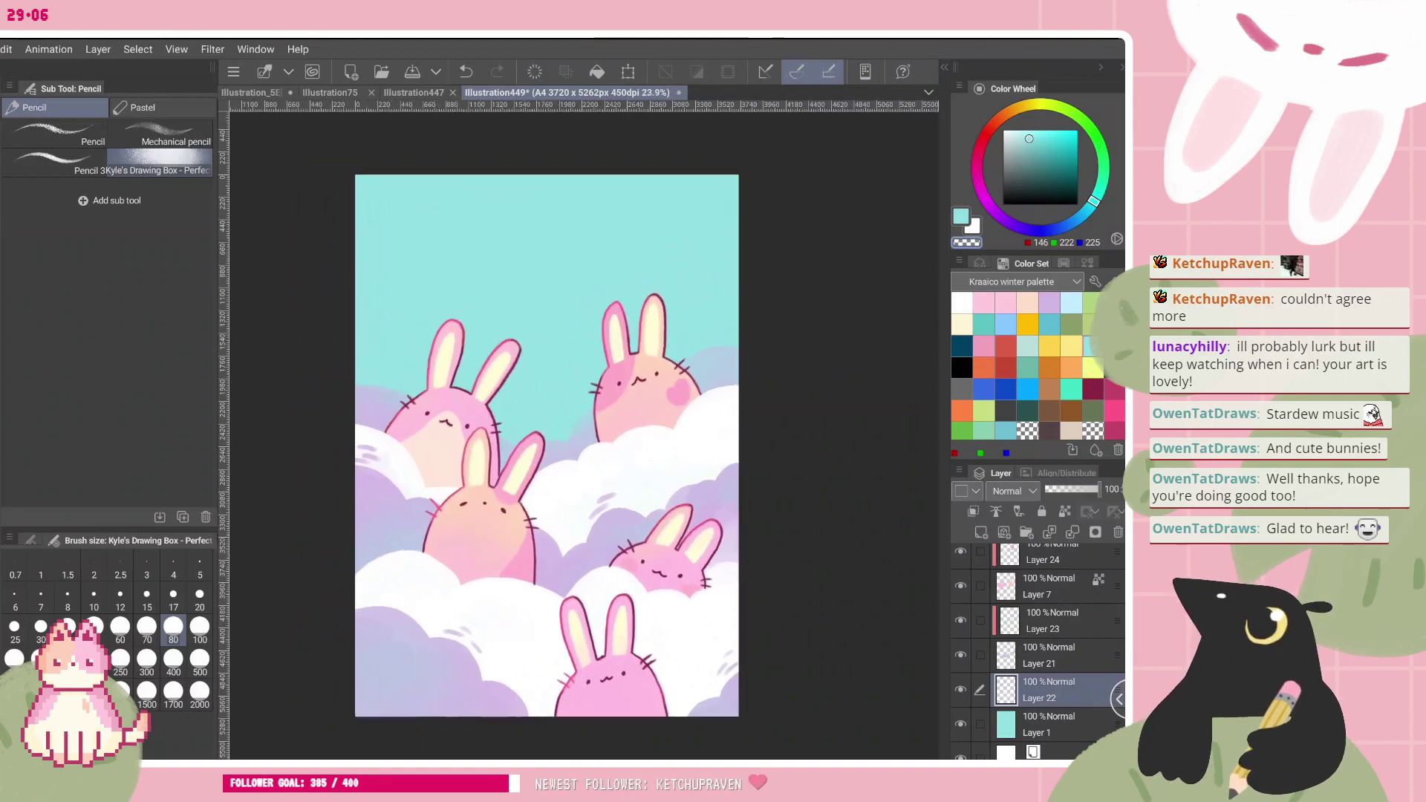
# - Select the teal background Layer 1 and look over the layers above it
pyautogui.click(1016, 728)
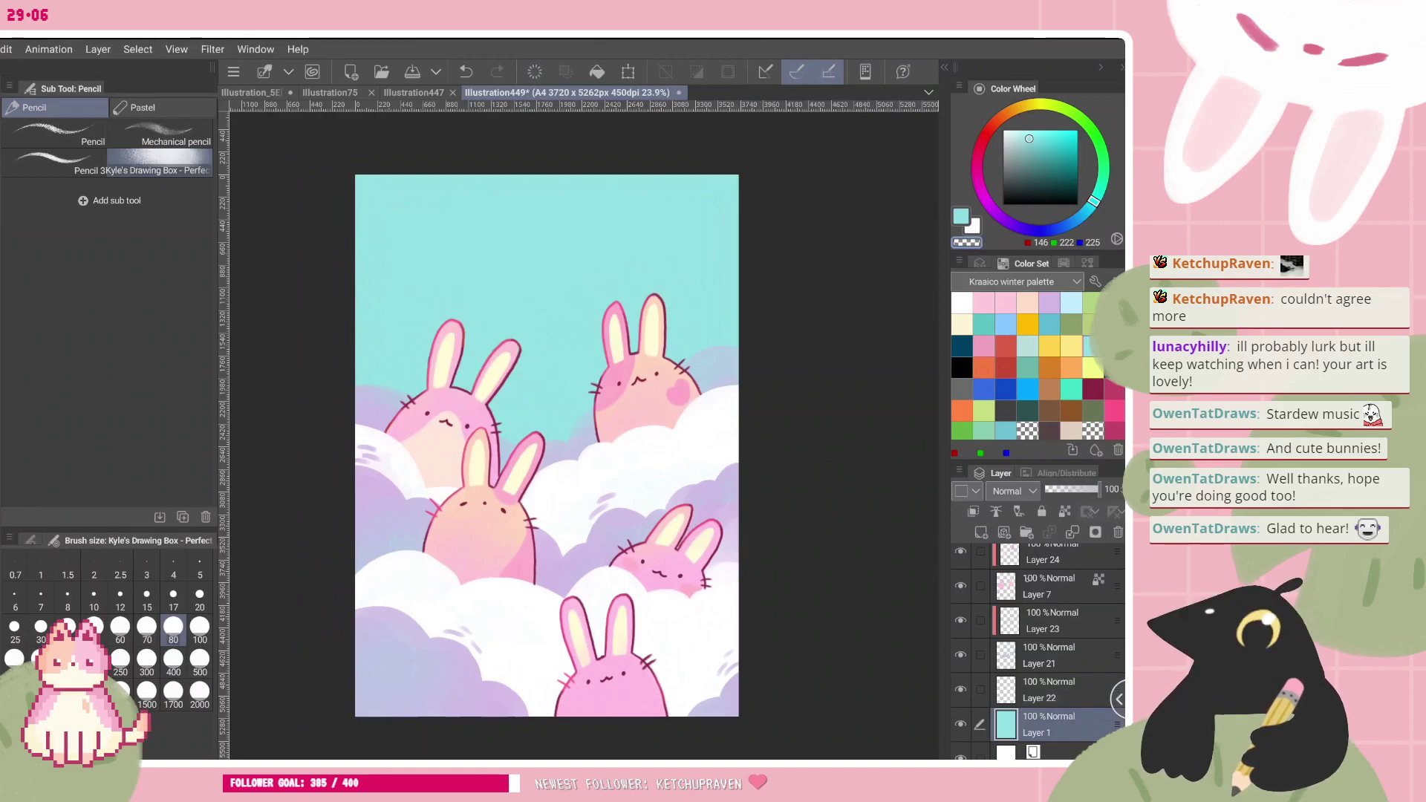
pyautogui.scroll(3, 1040, 654)
pyautogui.scroll(-2, 1040, 654)
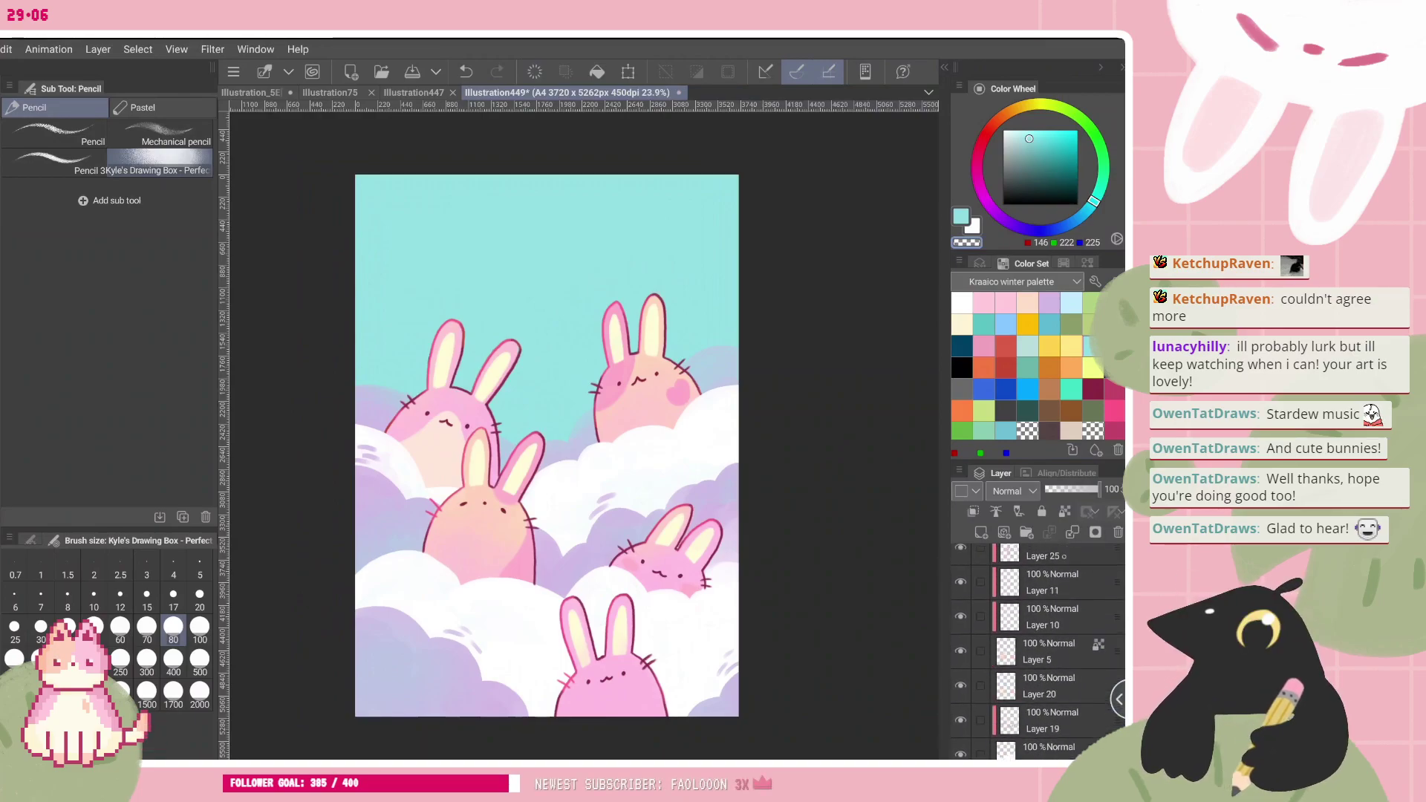
pyautogui.scroll(-1, 1039, 653)
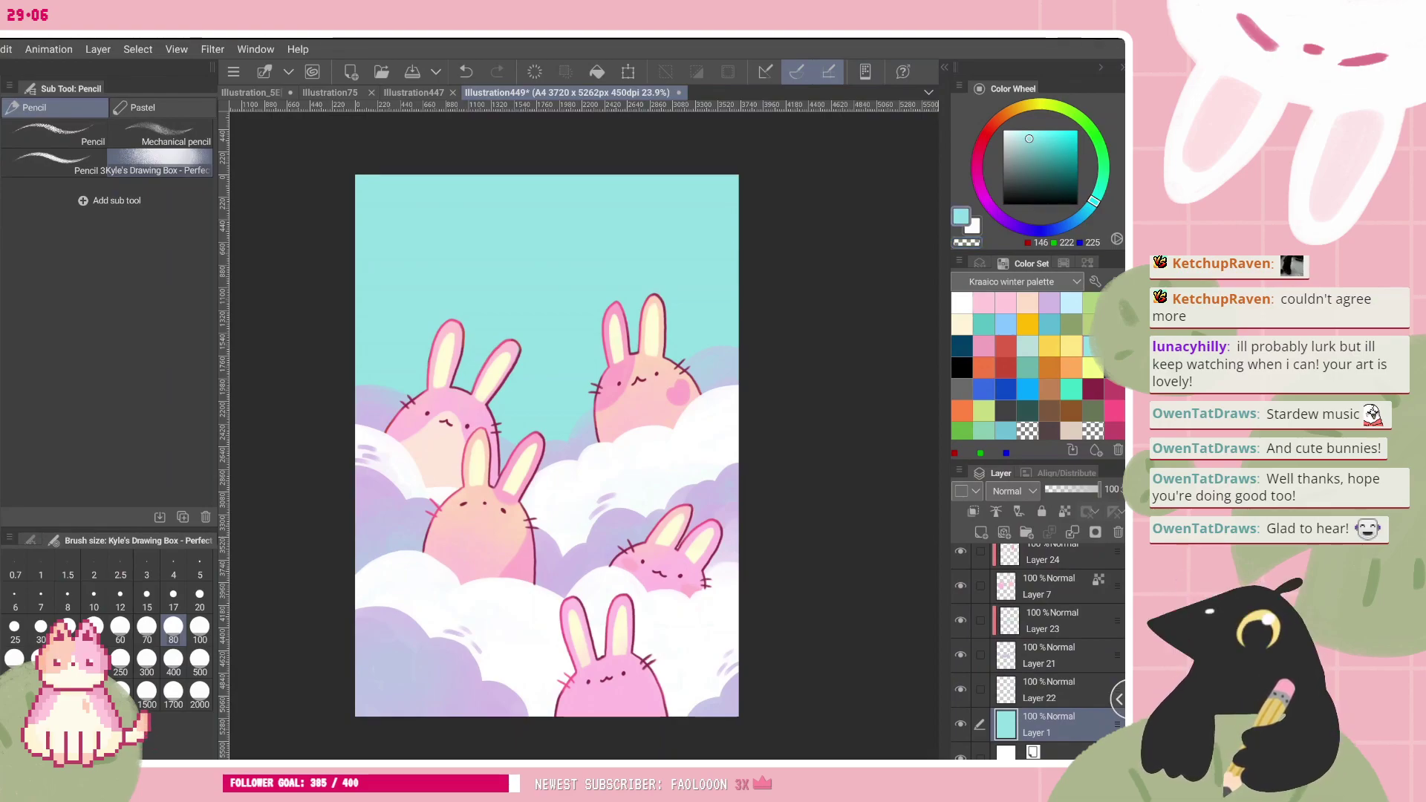
pyautogui.scroll(2, 548, 378)
# - Try the dark magenta from the Kraaico winter palette as the drawing colour and view the sky area
pyautogui.click(1092, 388)
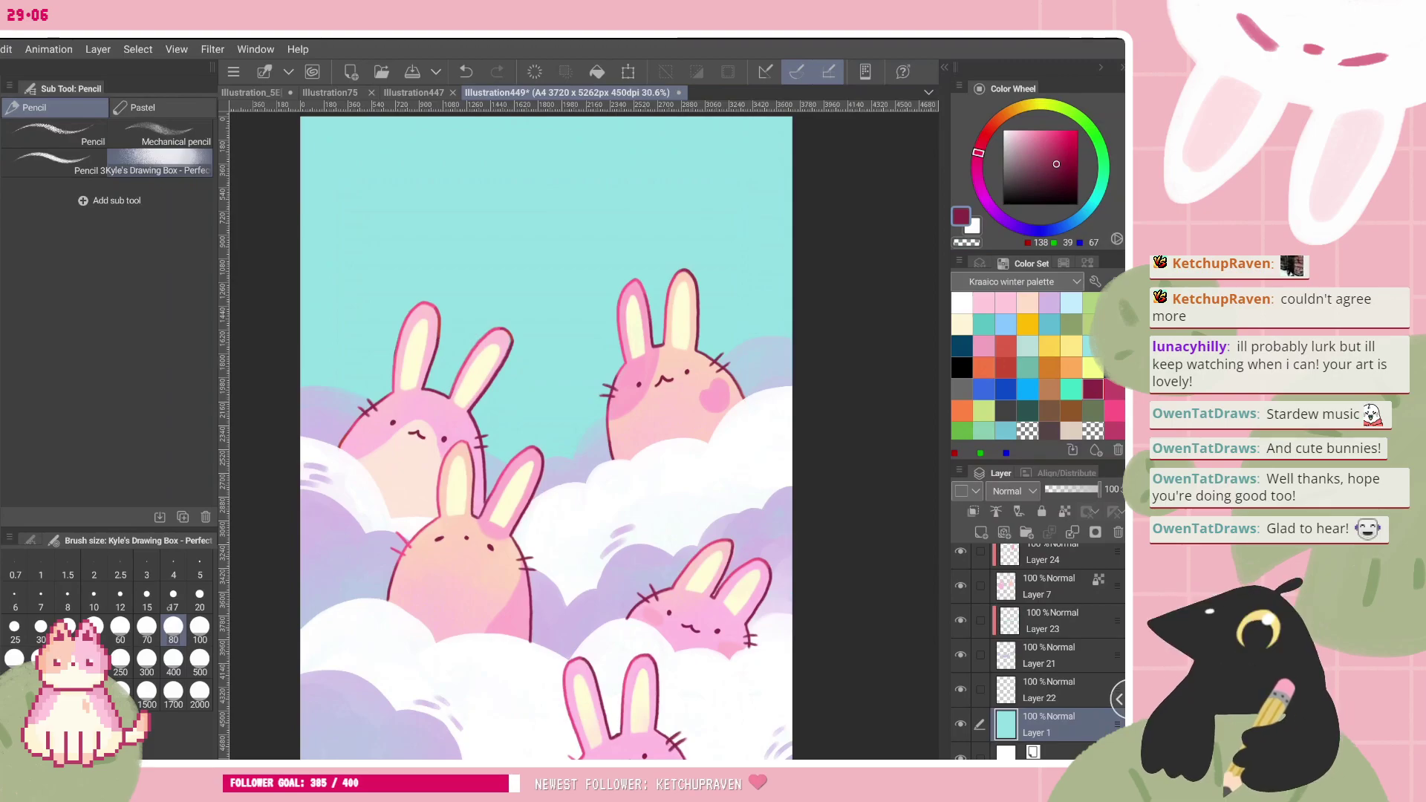
pyautogui.scroll(-2, 584, 438)
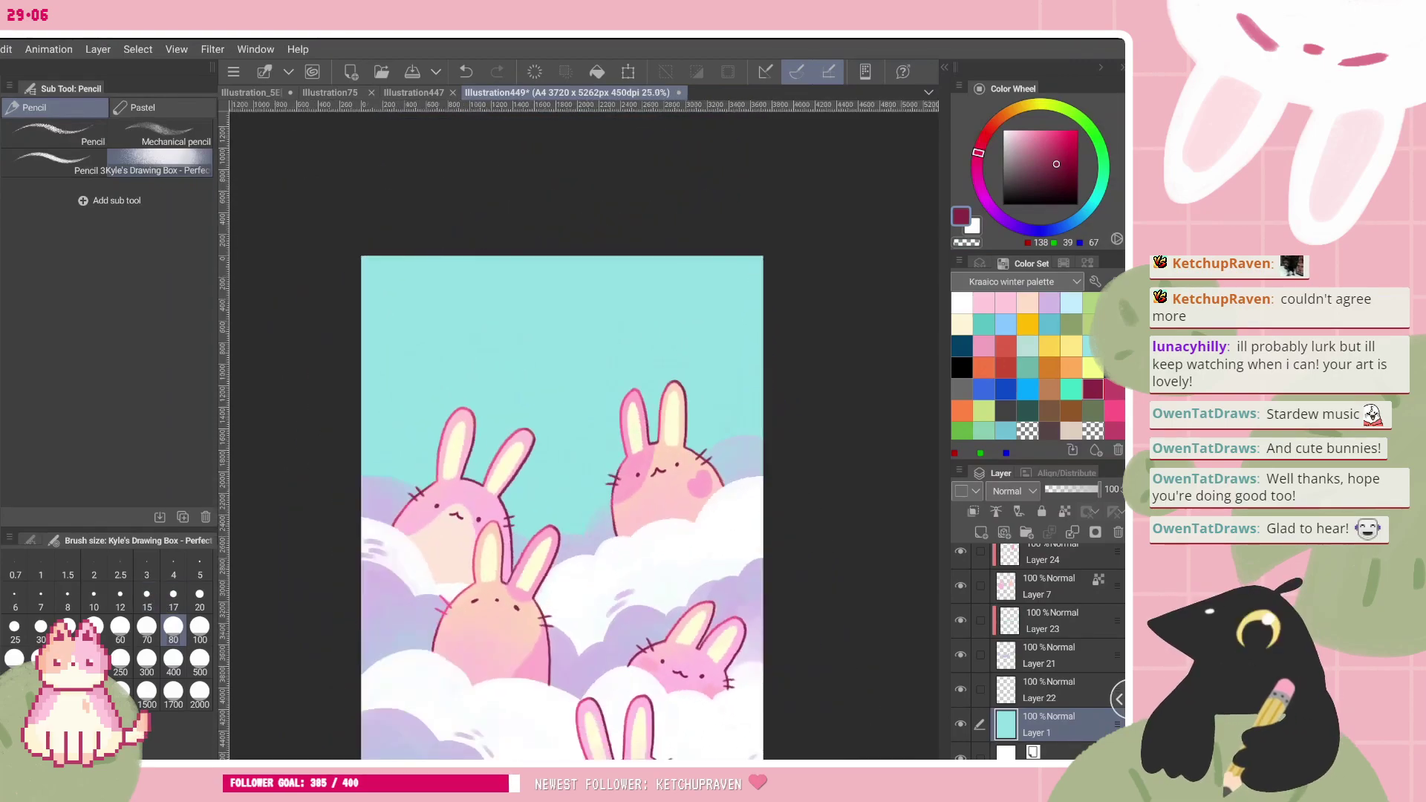
pyautogui.scroll(-2, 585, 520)
pyautogui.scroll(2, 585, 445)
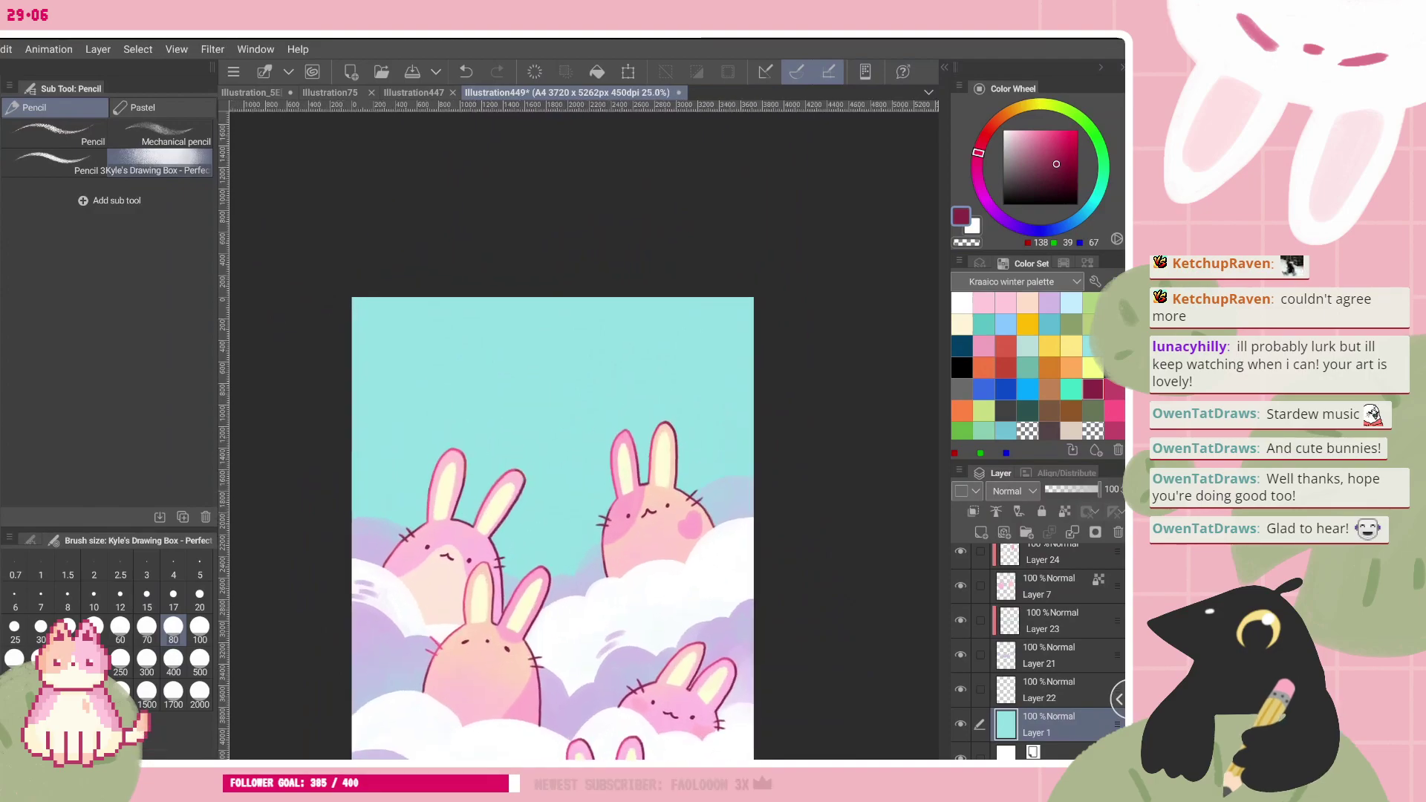
pyautogui.scroll(-4, 587, 449)
# - Lock the transparent pixels of the teal background Layer 1 and set the drawing colour to white
pyautogui.click(960, 724)
pyautogui.click(960, 724)
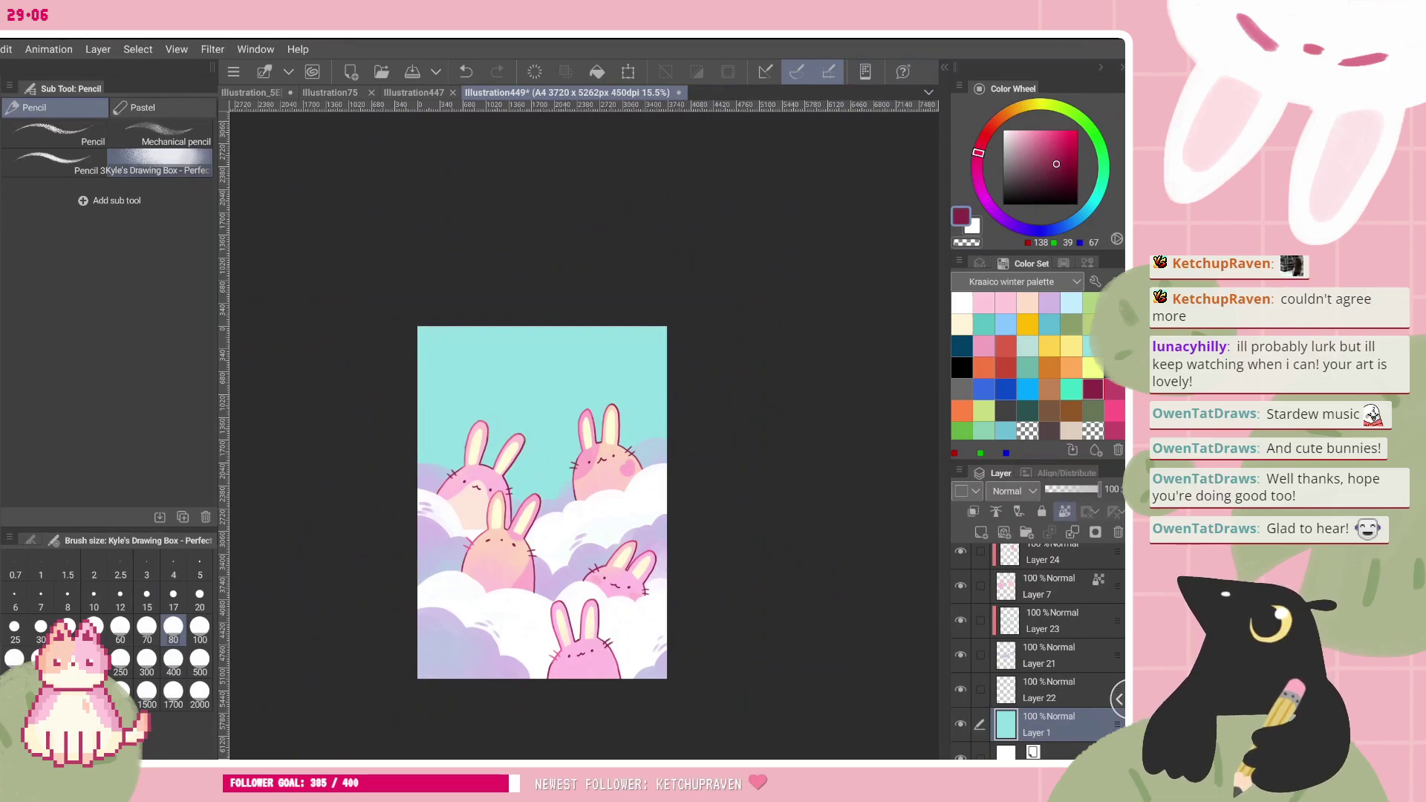
pyautogui.click(969, 302)
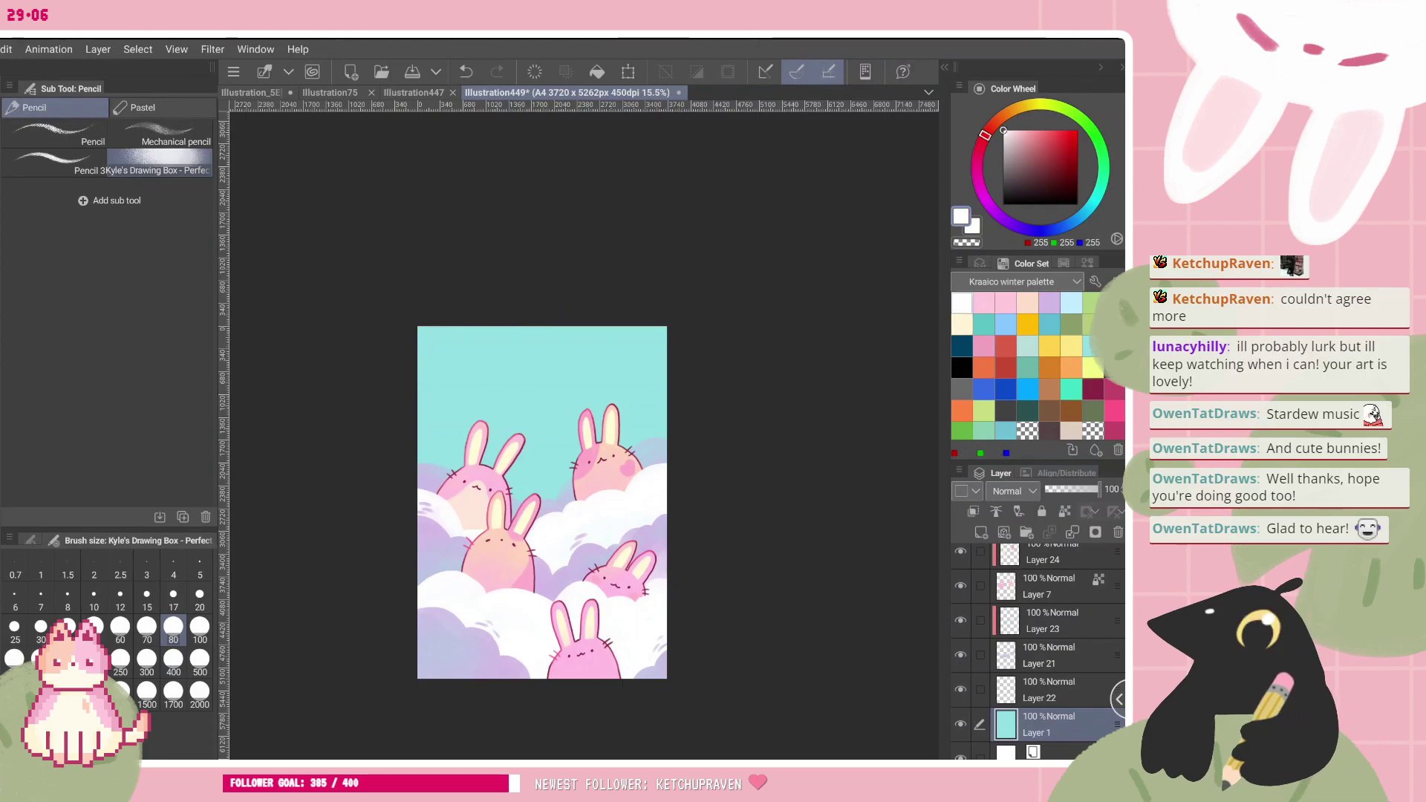
pyautogui.scroll(3, 516, 401)
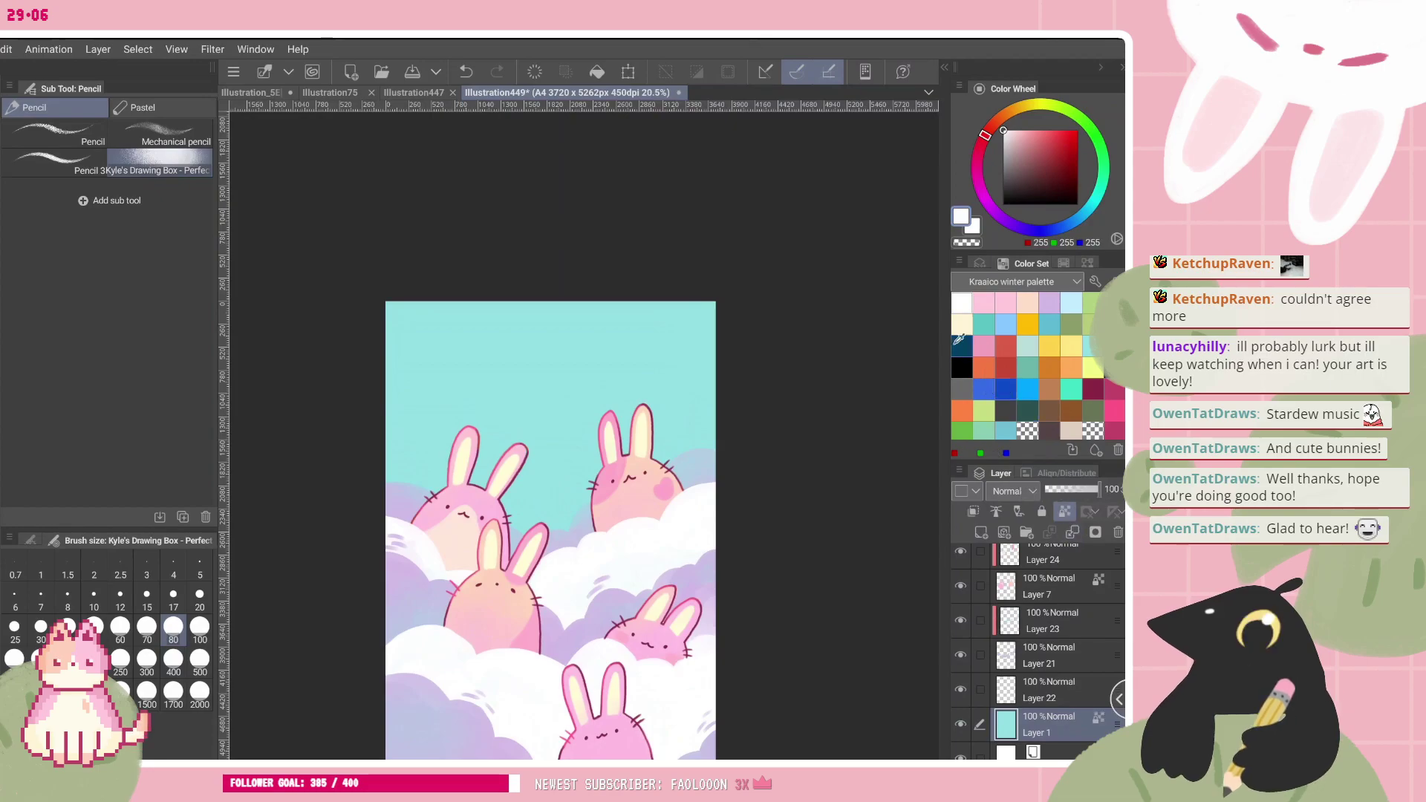
# - Try filling the background Layer 1 with dark purple (RGB 47, 0, 100), compare it with the bunnies, and undo the fill
pyautogui.click(990, 386)
pyautogui.click(1010, 223)
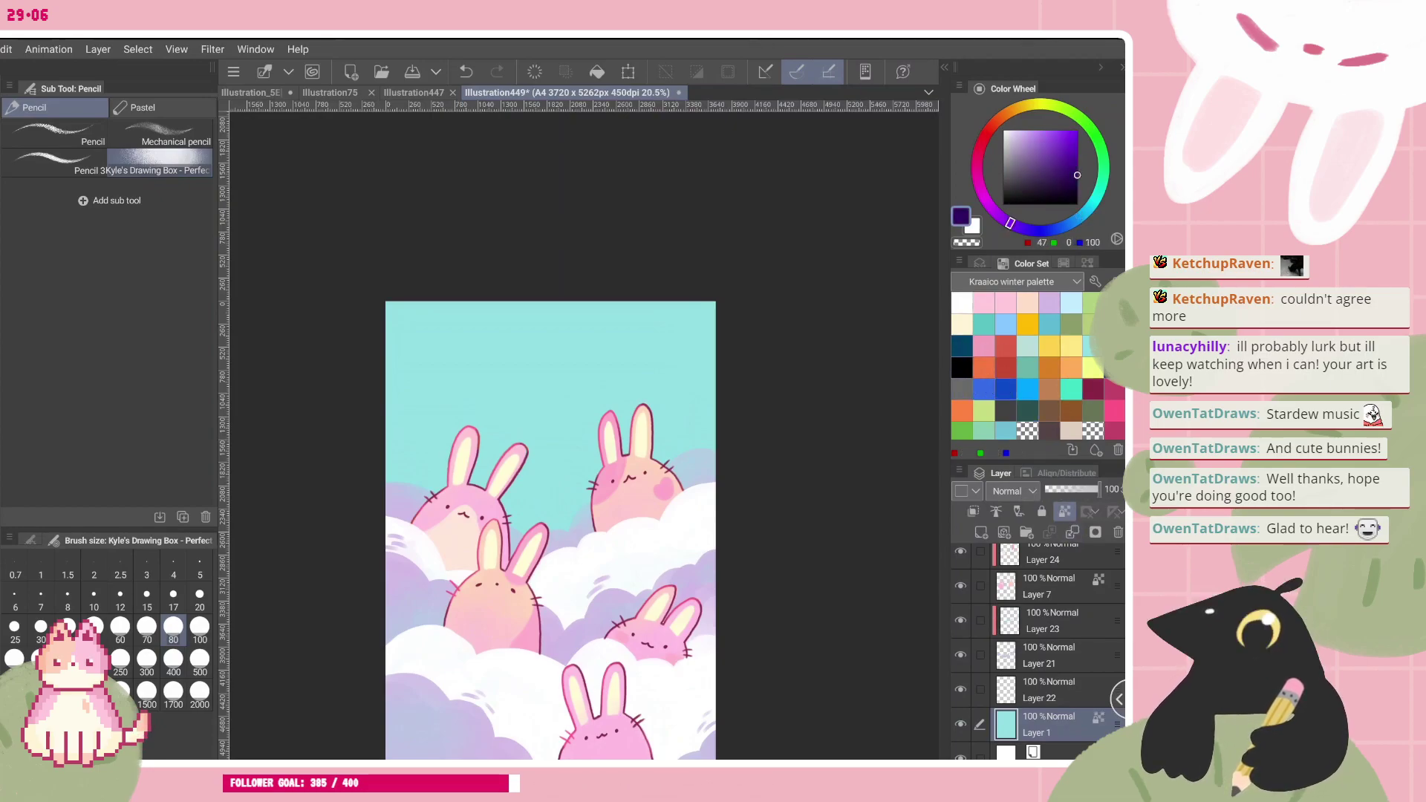
pyautogui.click(597, 71)
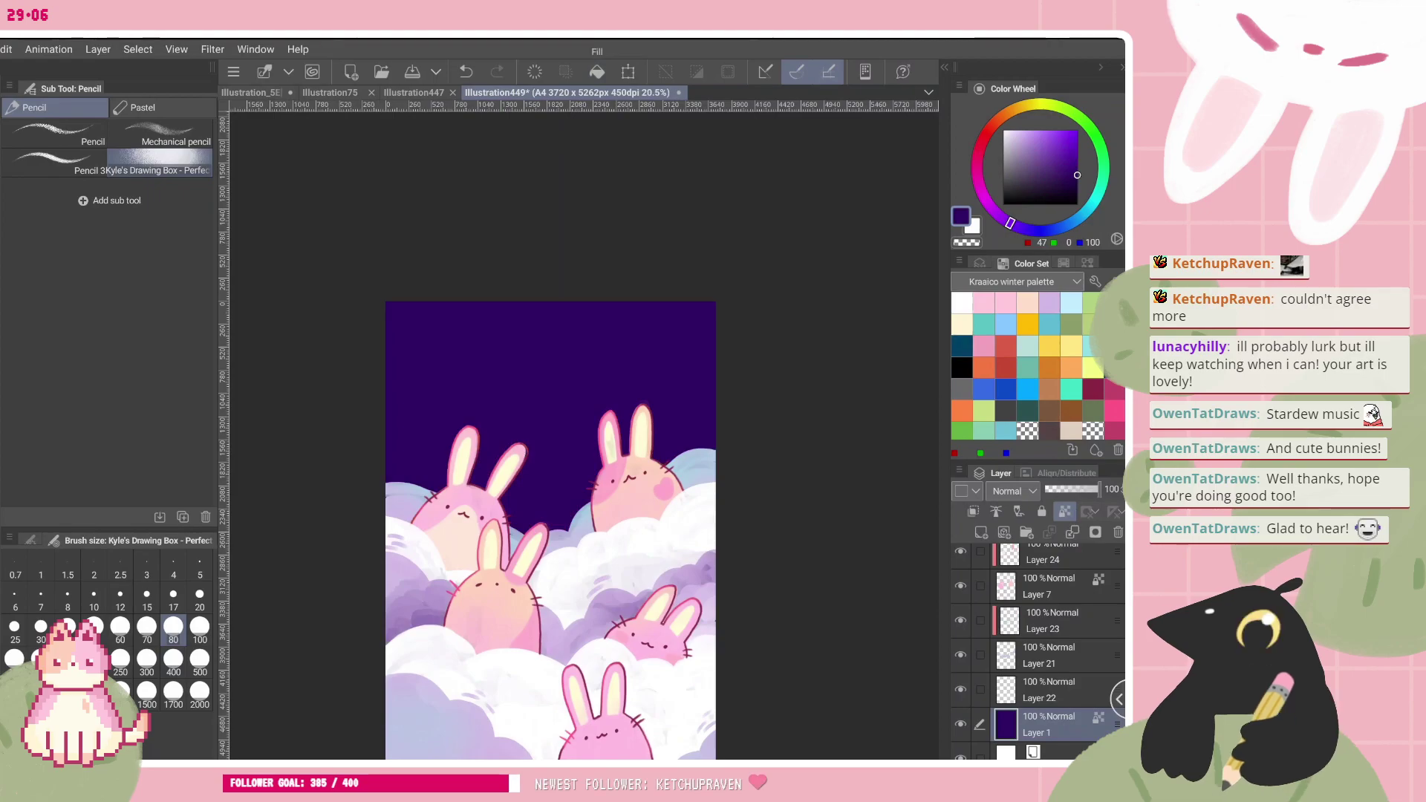
pyautogui.hotkey('ctrl', '-')
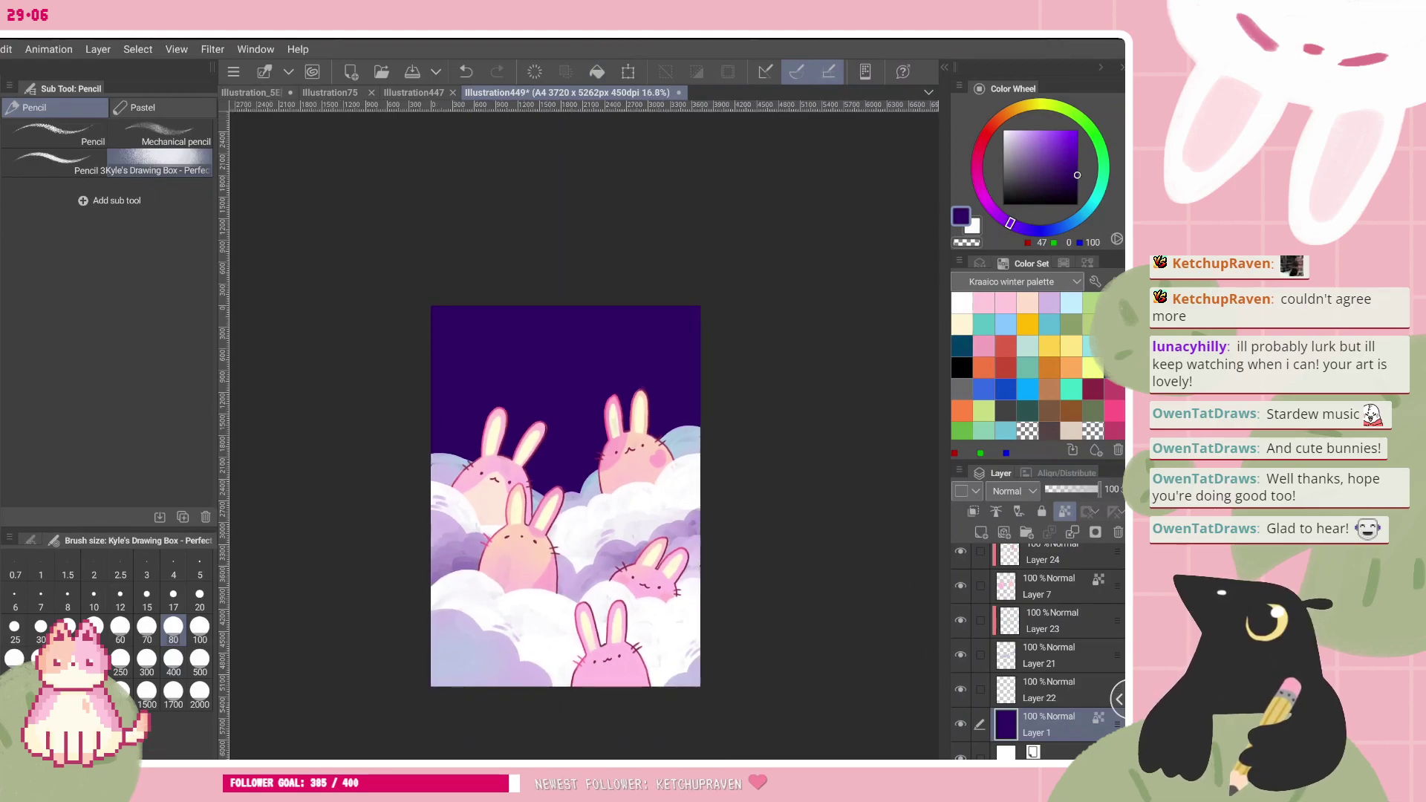
pyautogui.hotkey('ctrl', '+')
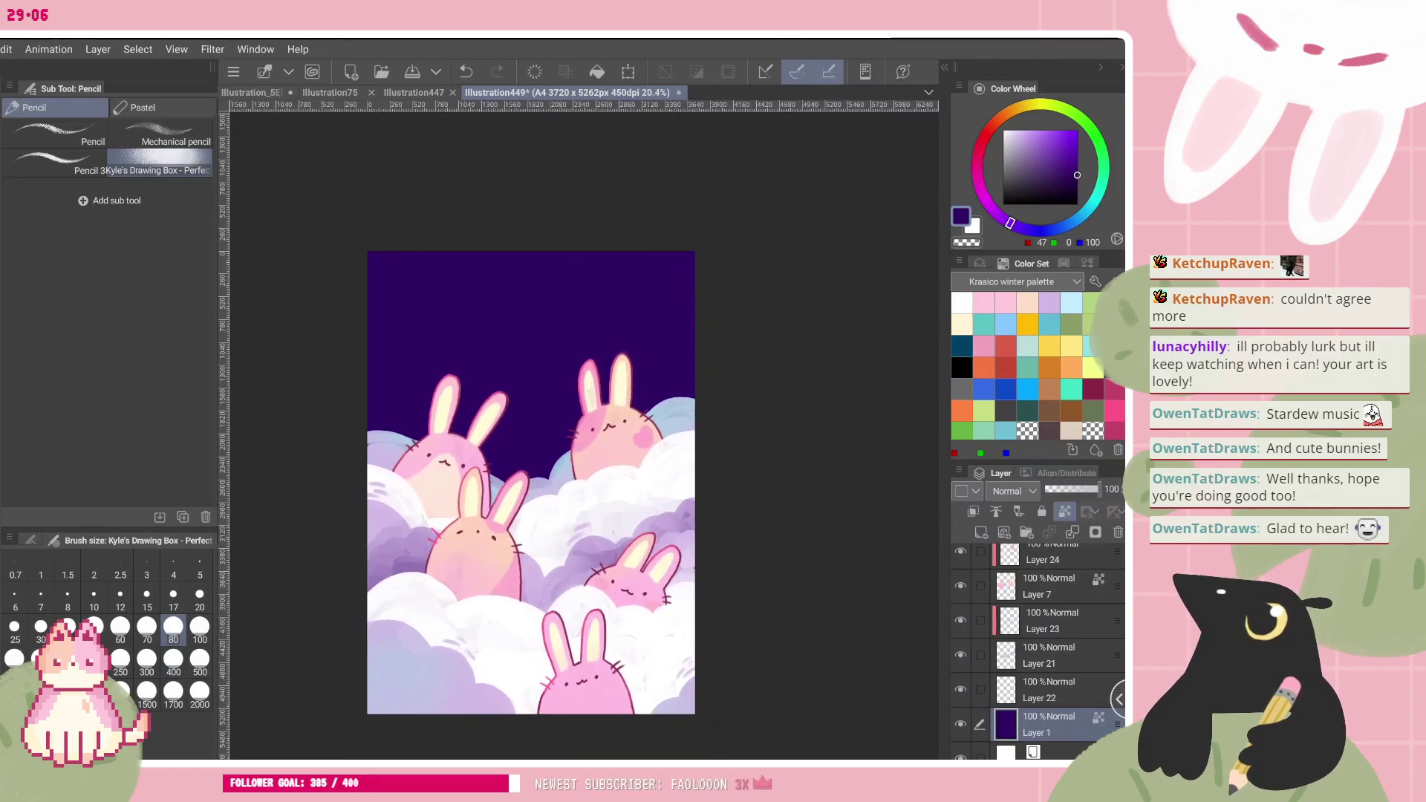
pyautogui.hotkey('ctrl', '-')
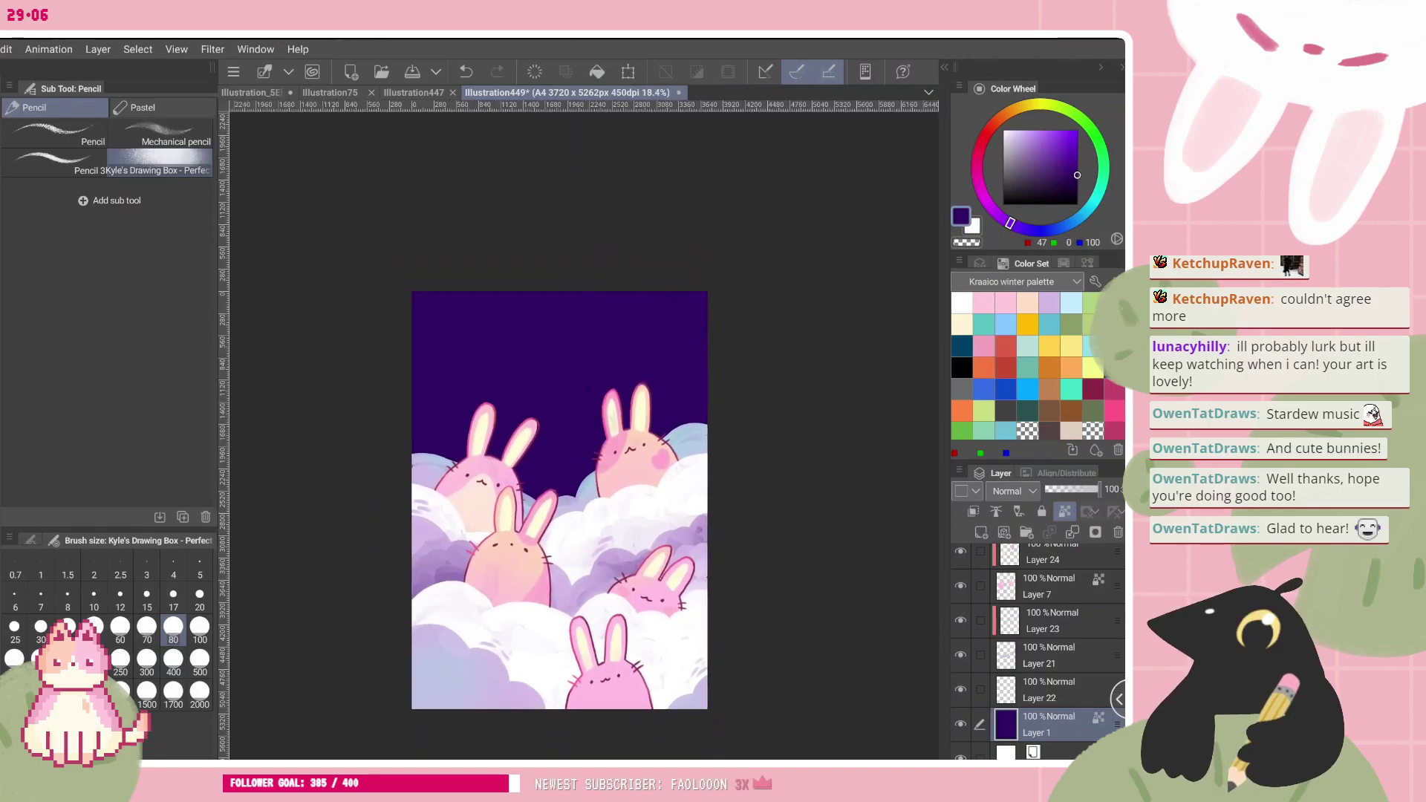
pyautogui.hotkey('ctrl', 'z')
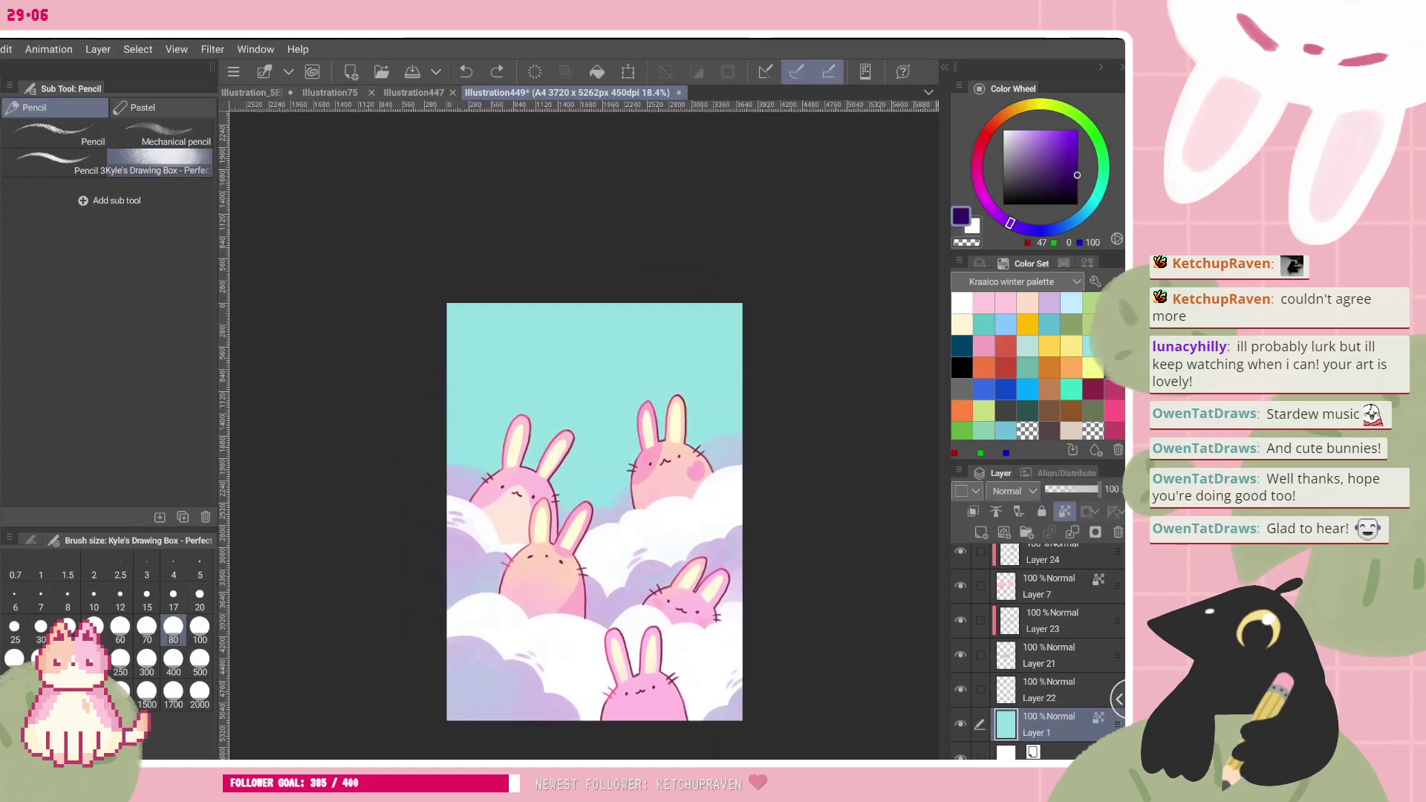
# - On Layer 22, outline a white crescent moon in the upper-left sky using the Kyle's Drawing Box pencil at size 15
pyautogui.click(1024, 698)
pyautogui.moveTo(1020, 157); pyautogui.dragTo(1003, 130)
pyautogui.scroll(6, 524, 329)
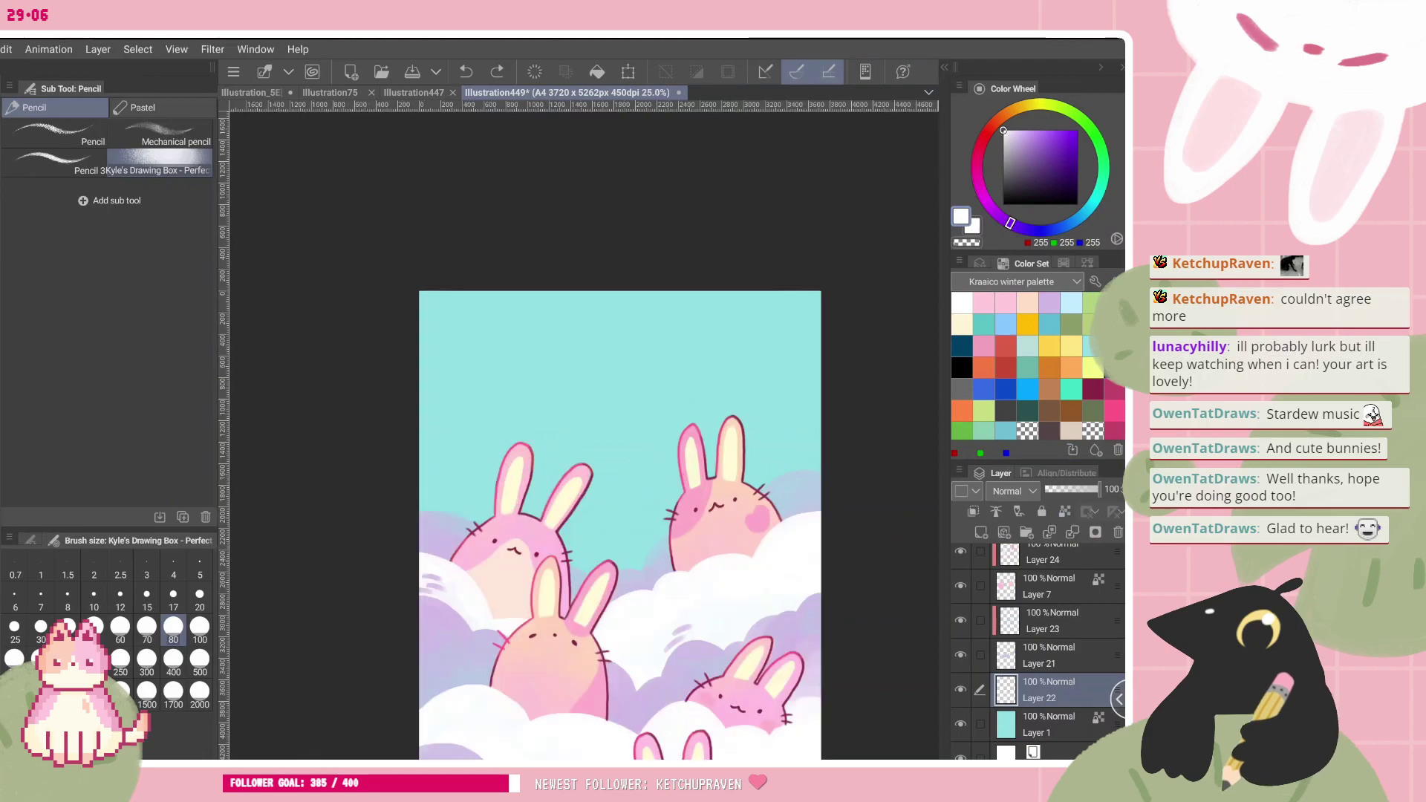
pyautogui.click(146, 597)
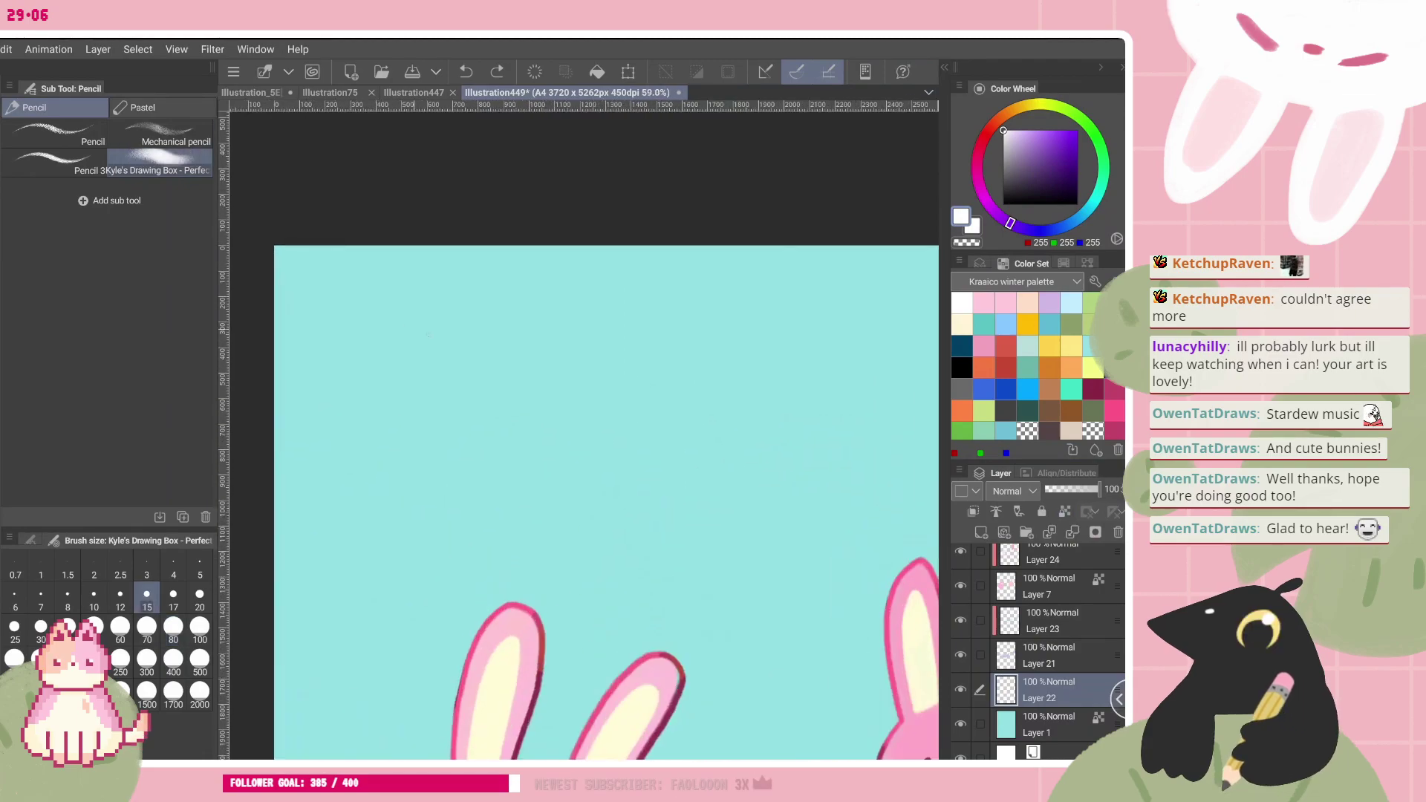
pyautogui.moveTo(382, 392); pyautogui.dragTo(421, 380)
pyautogui.moveTo(401, 481); pyautogui.dragTo(451, 460)
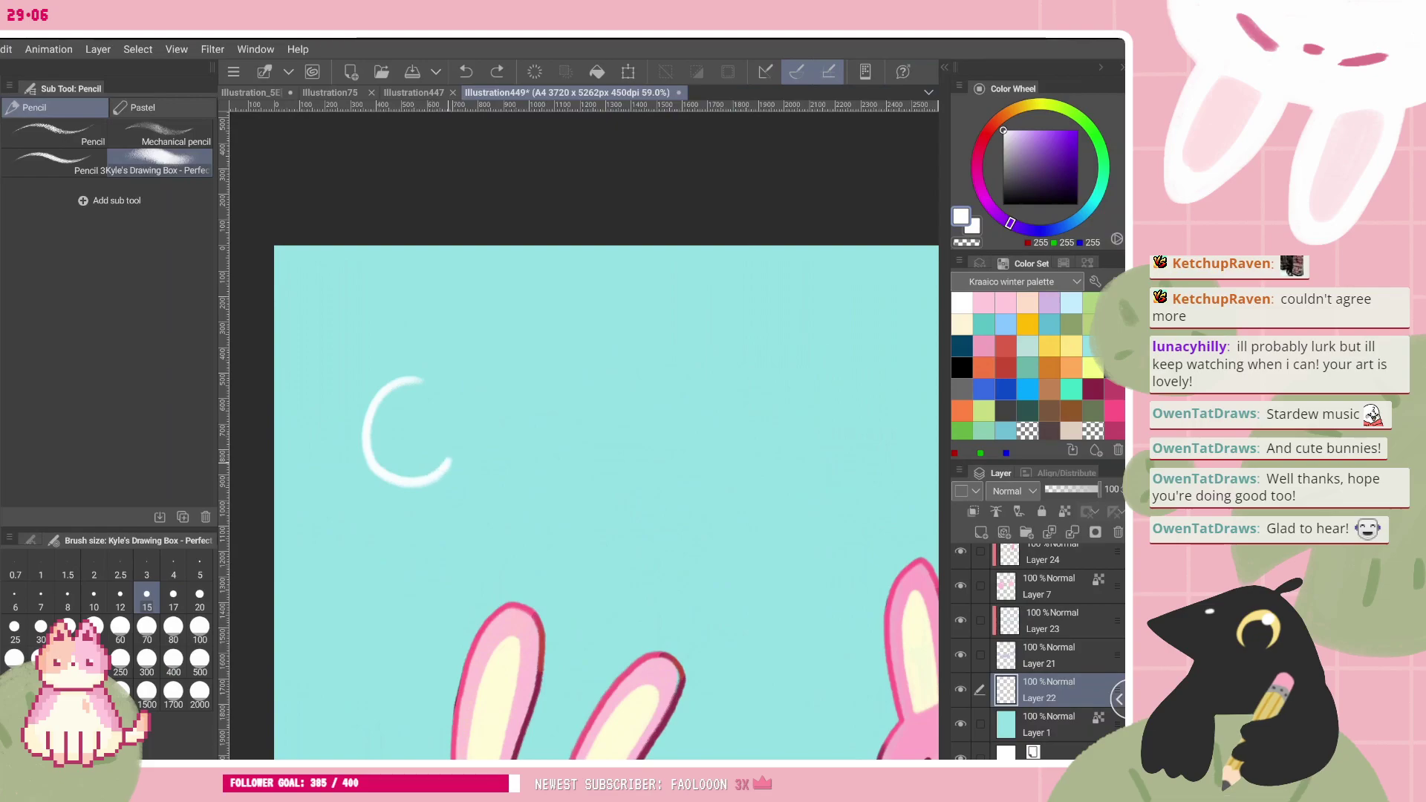
pyautogui.moveTo(385, 380); pyautogui.dragTo(447, 393)
pyautogui.moveTo(390, 377); pyautogui.dragTo(371, 394)
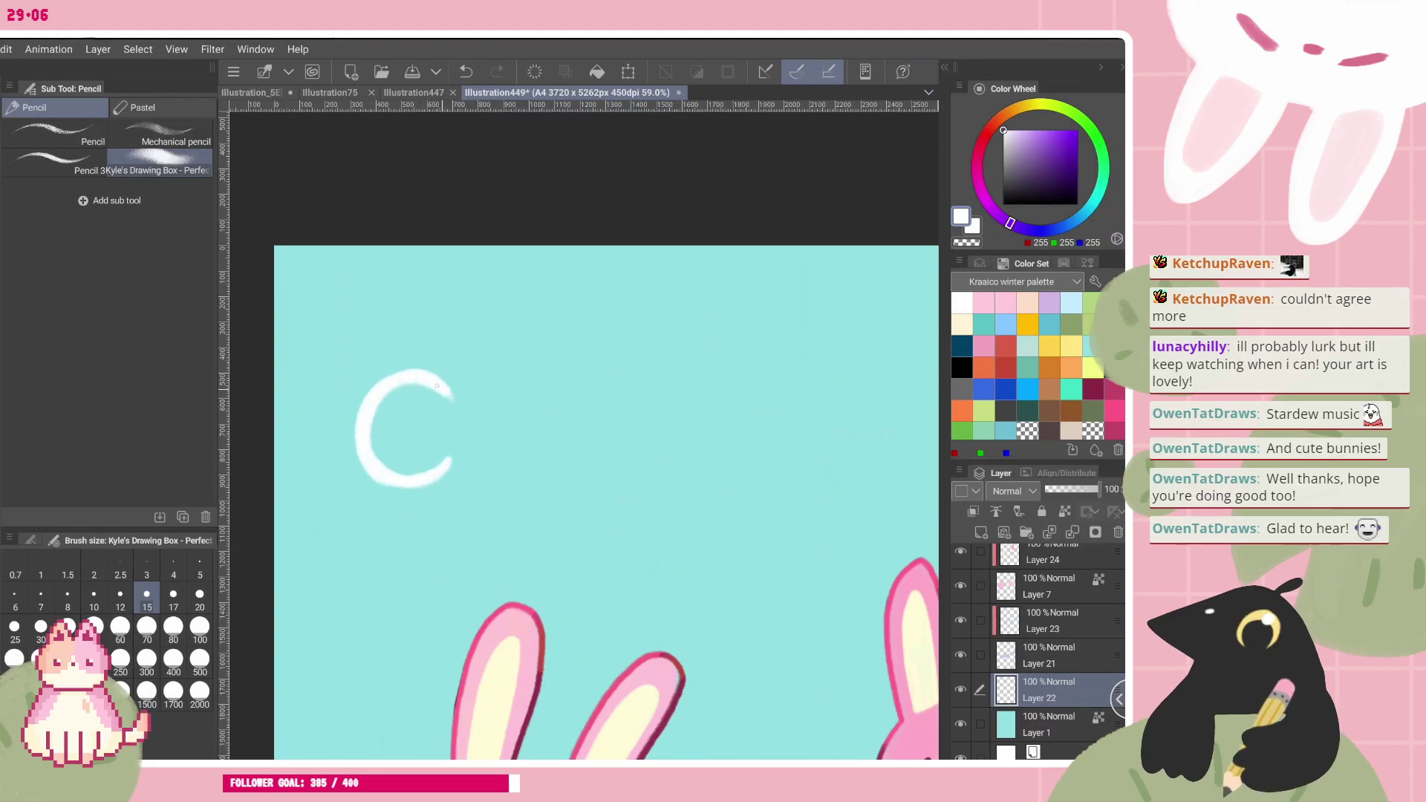
pyautogui.moveTo(450, 402); pyautogui.dragTo(444, 398)
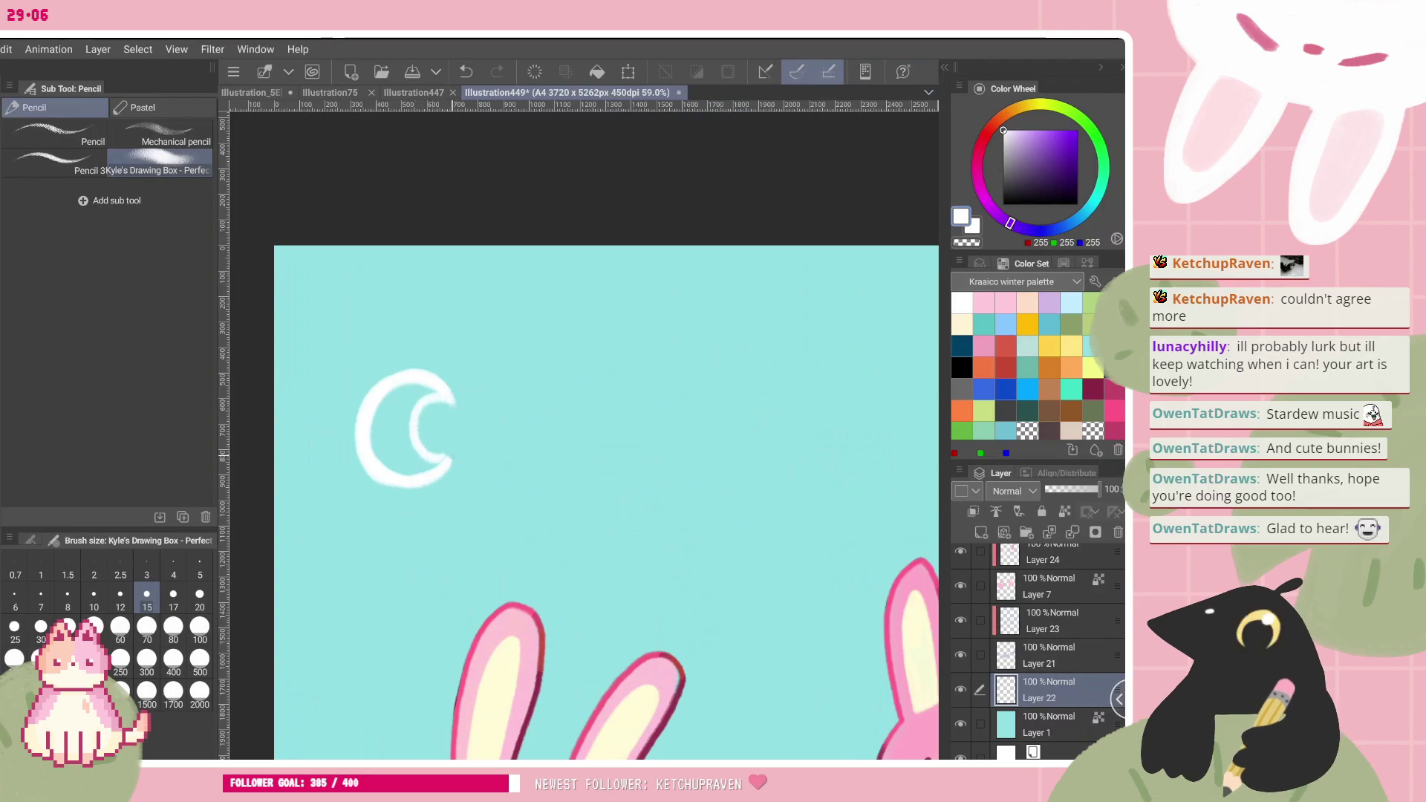
# - Fill the inside of the crescent moon's outline with solid white strokes
pyautogui.moveTo(413, 393)
pyautogui.mouseDown()
pyautogui.moveTo(422, 467)
pyautogui.moveTo(375, 441)
pyautogui.moveTo(400, 395)
pyautogui.moveTo(440, 395)
pyautogui.mouseUp()
pyautogui.moveTo(373, 435); pyautogui.dragTo(395, 388)
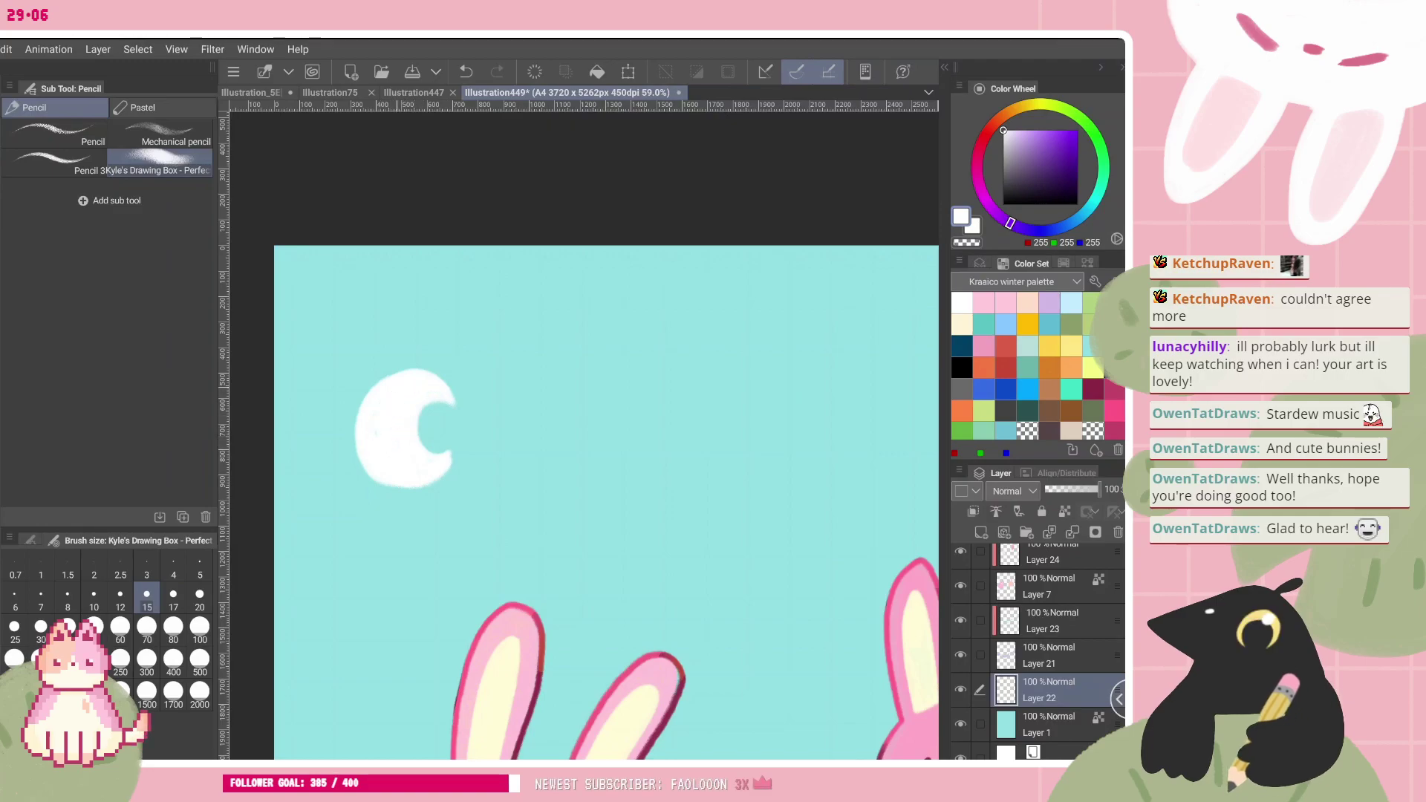
pyautogui.scroll(-6, 545, 474)
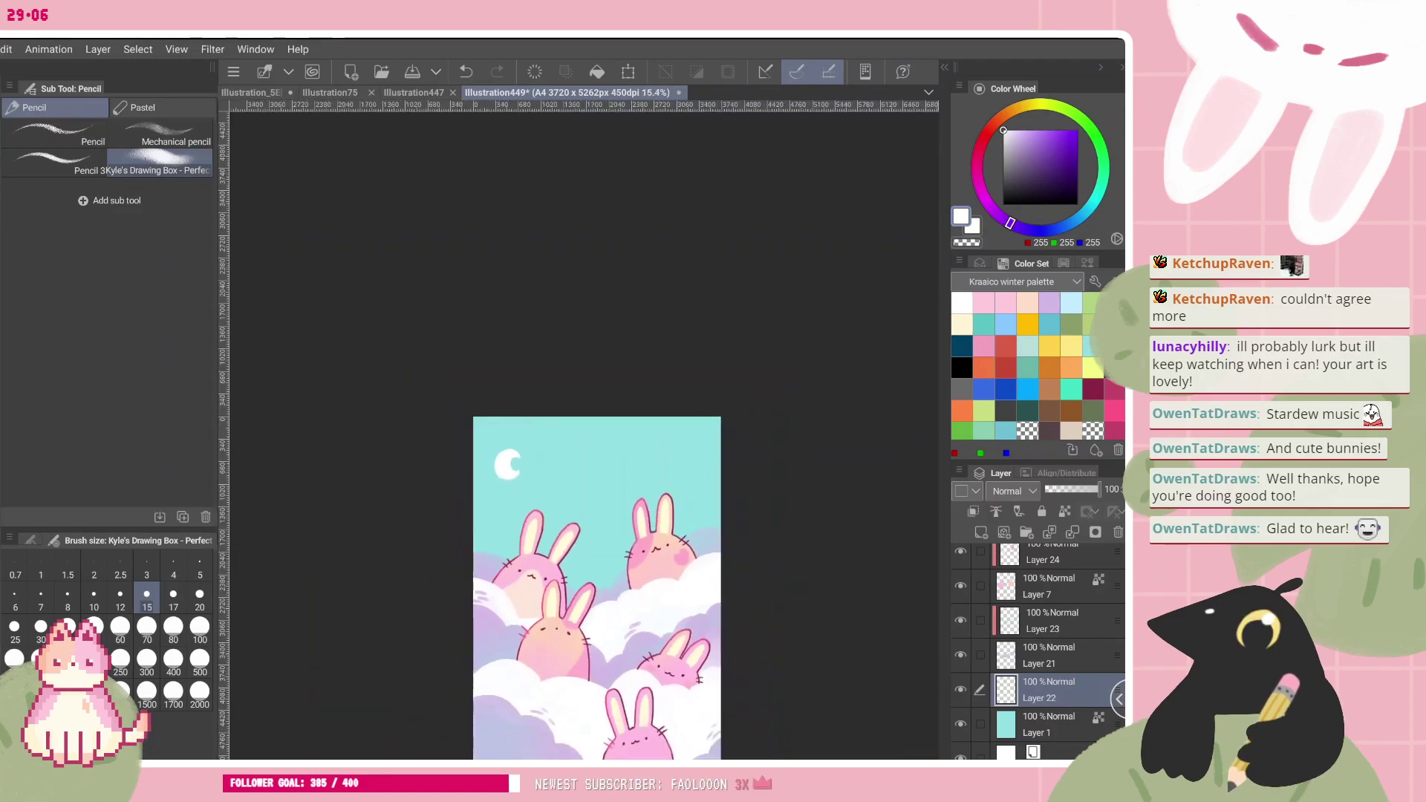
# - Trim the crescent moon's inner curve and tips with transparent colour at brush size 10, and nudge the moon slightly to the right
pyautogui.scroll(6, 533, 446)
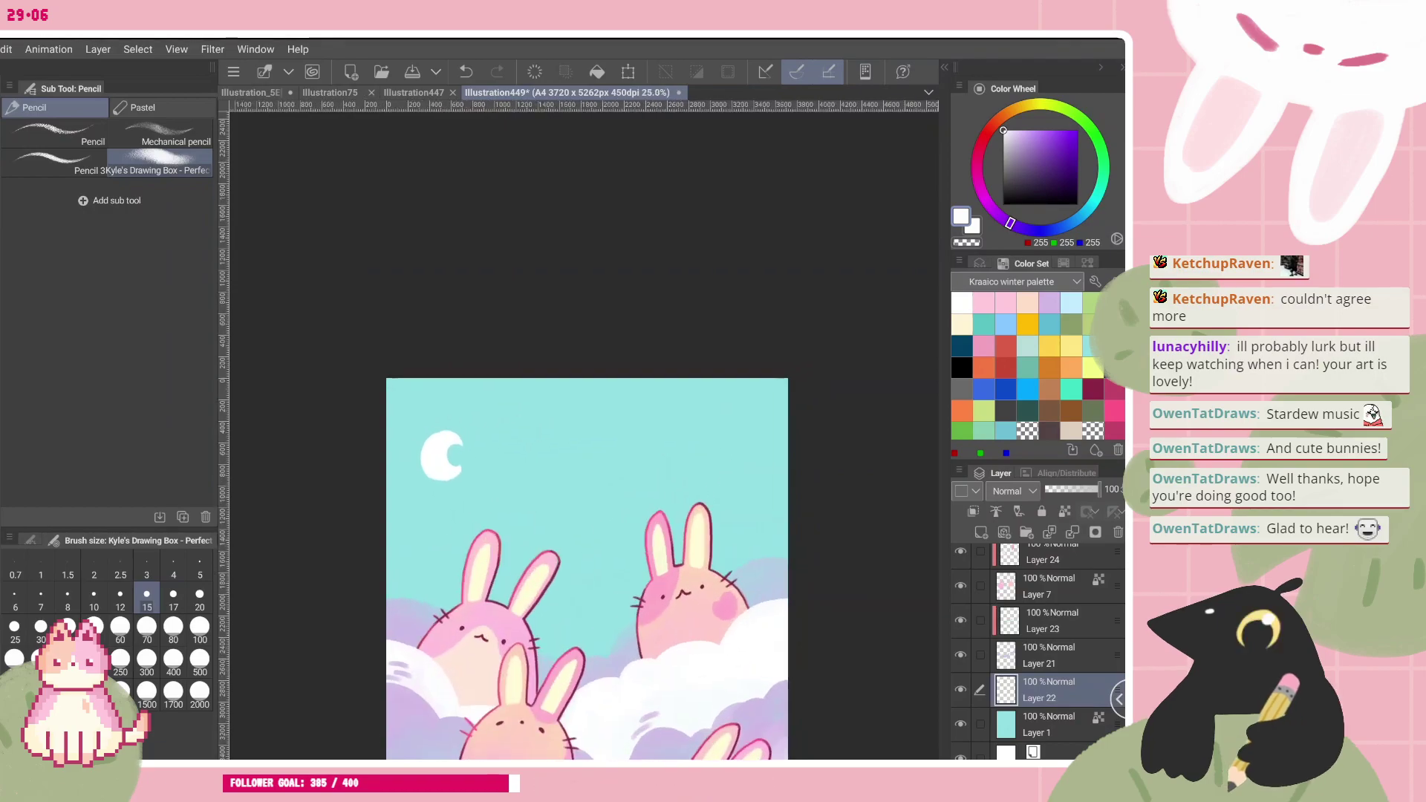
pyautogui.press('[')
pyautogui.press('[')
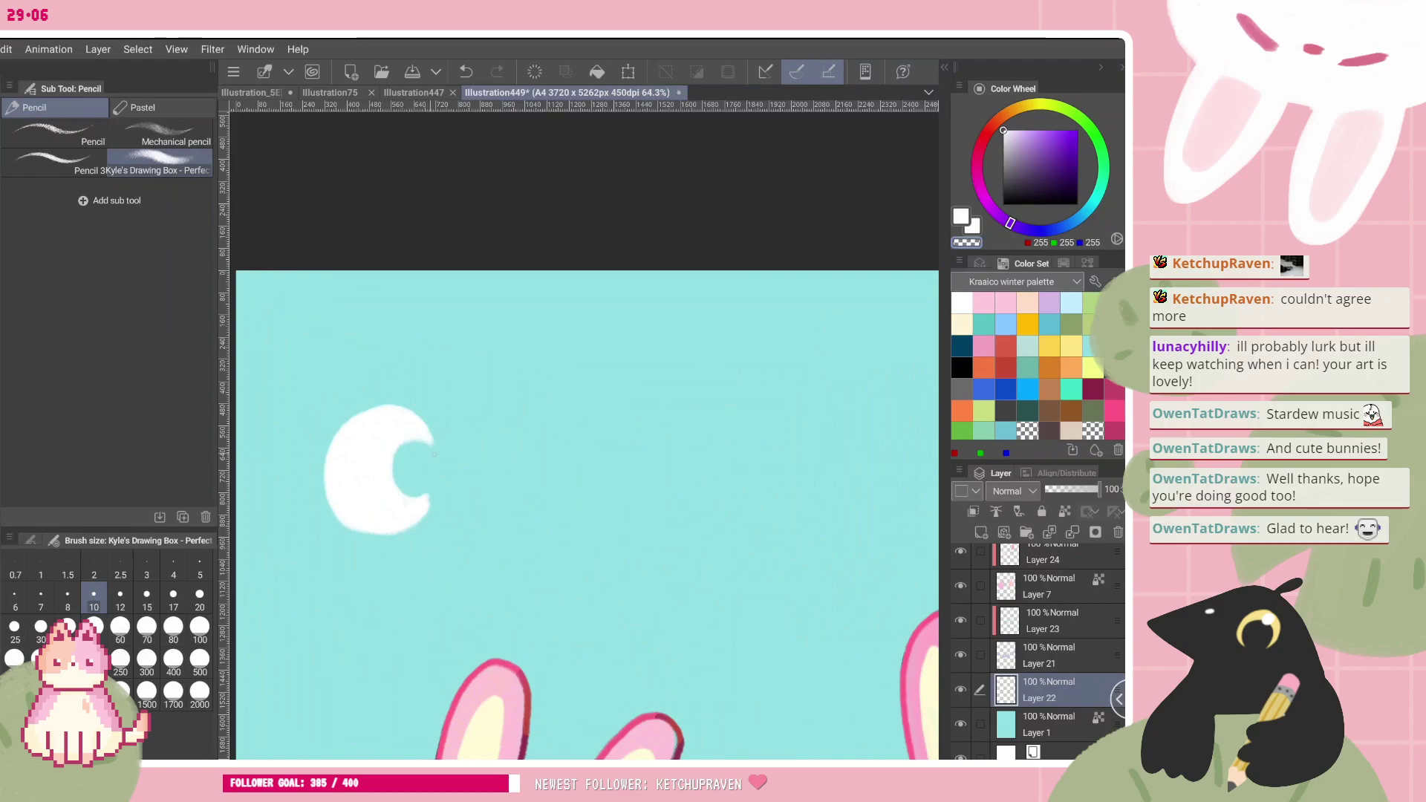
pyautogui.moveTo(396, 447)
pyautogui.mouseDown()
pyautogui.moveTo(427, 498)
pyautogui.moveTo(439, 487)
pyautogui.mouseUp()
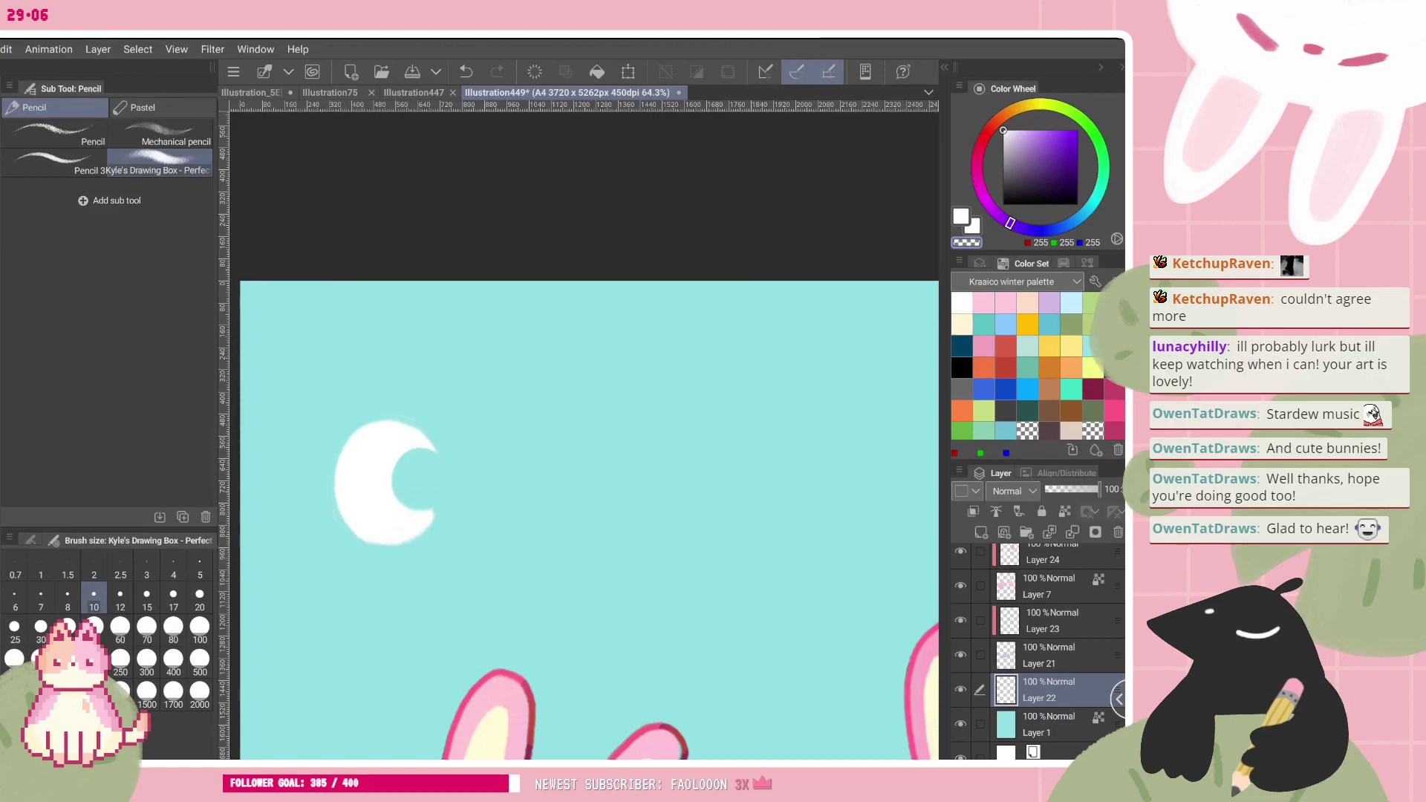
pyautogui.hotkey('ctrl', 'z')
pyautogui.hotkey('ctrl', 'z')
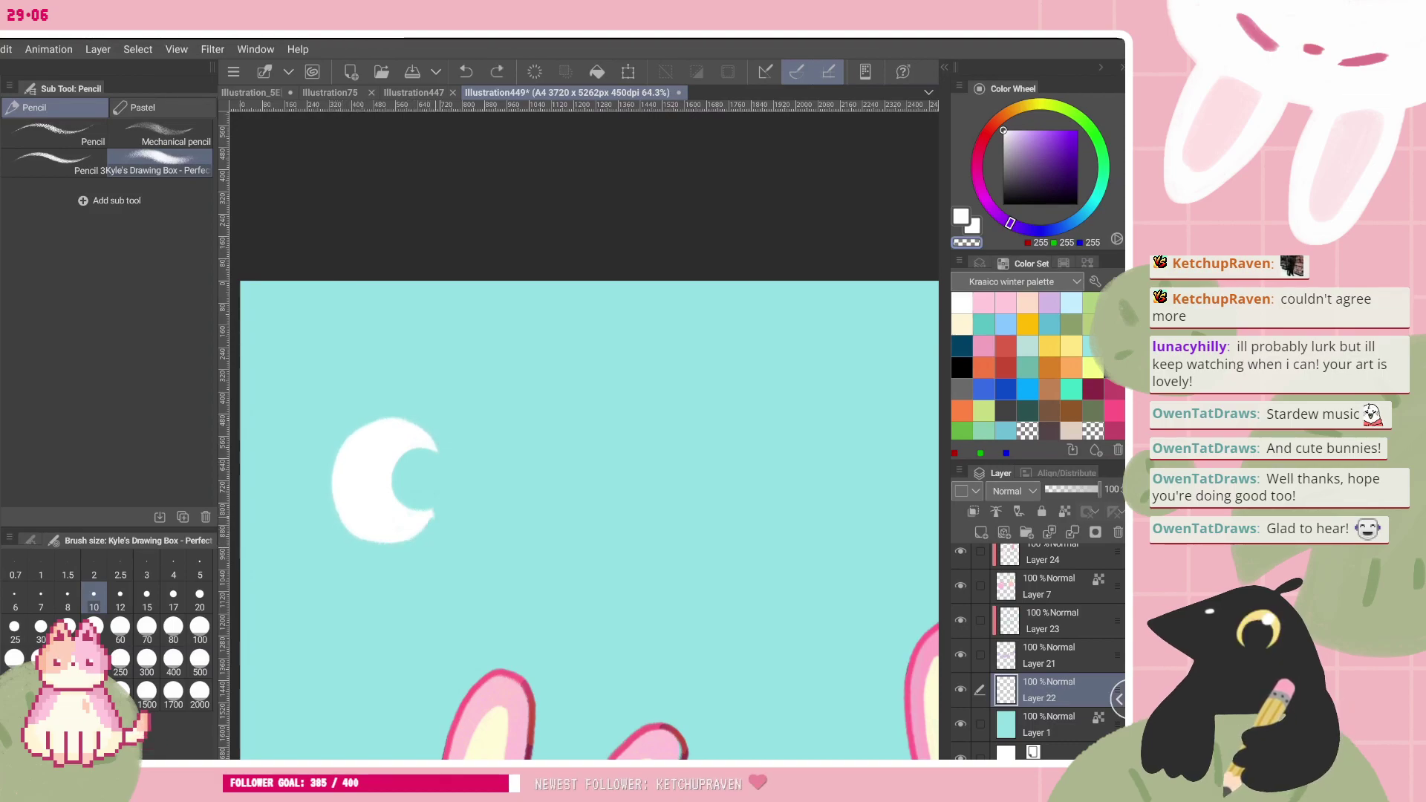
pyautogui.moveTo(429, 510); pyautogui.dragTo(392, 481)
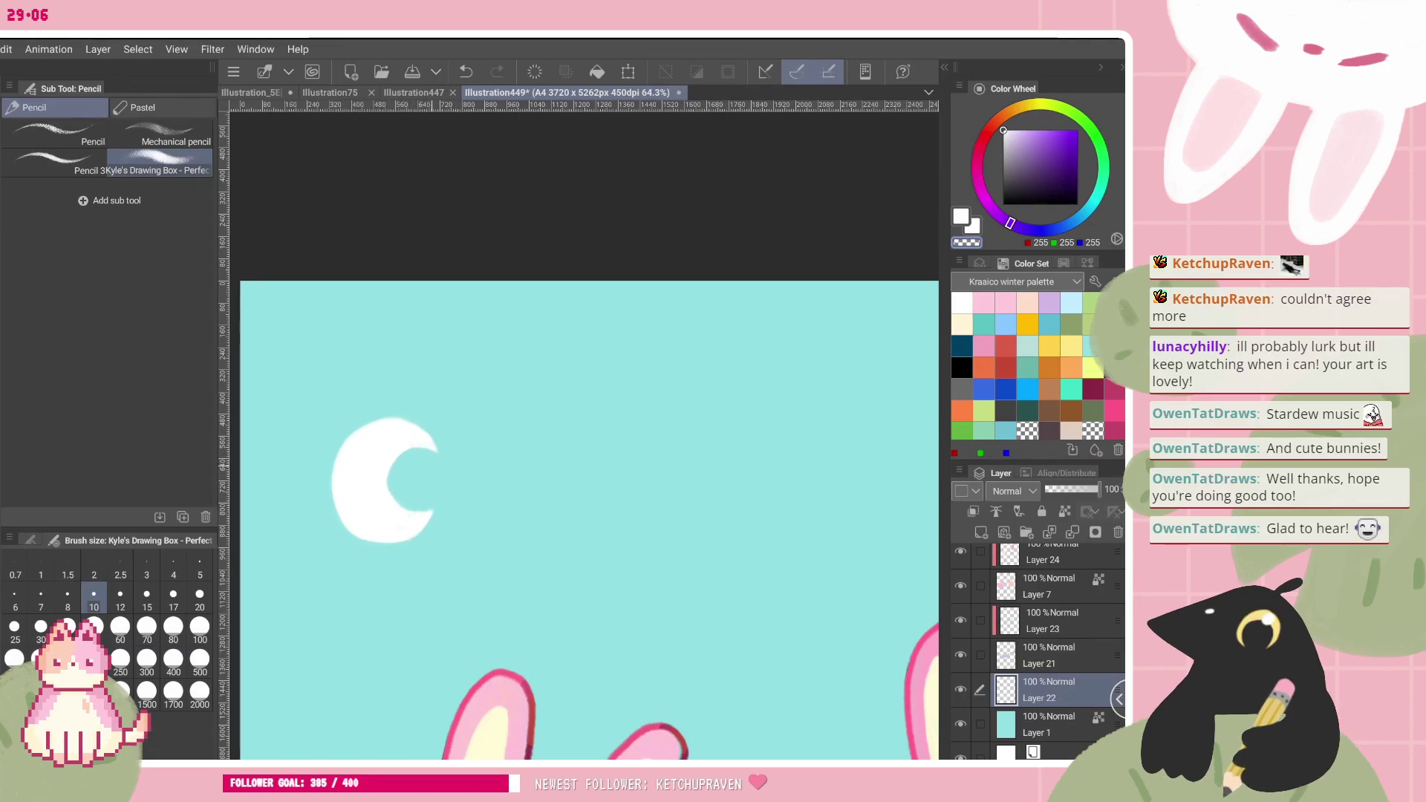
pyautogui.moveTo(388, 473); pyautogui.dragTo(408, 510)
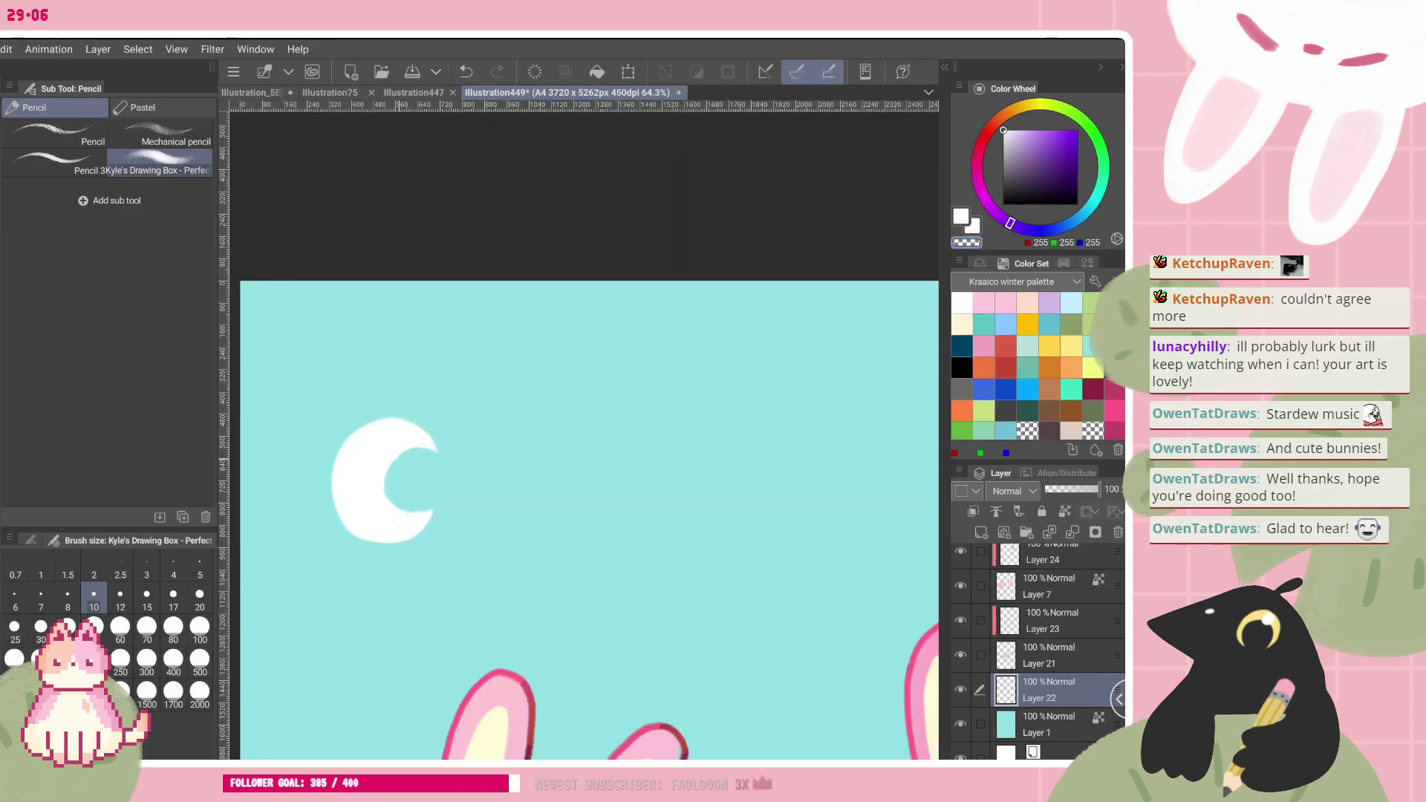
pyautogui.scroll(-5, 584, 475)
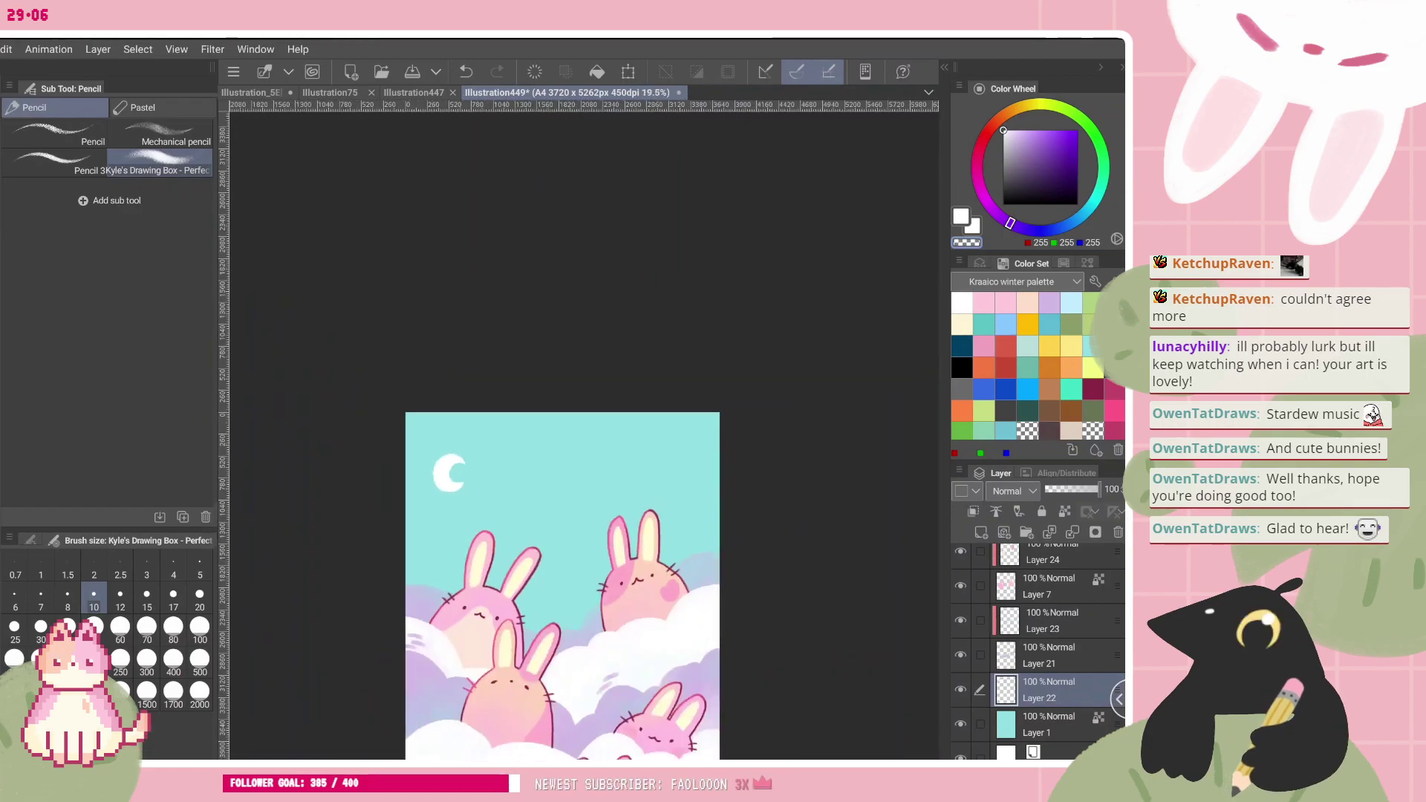
pyautogui.press('k')
pyautogui.moveTo(591, 287)
pyautogui.mouseDown()
pyautogui.moveTo(582, 319)
pyautogui.moveTo(582, 305)
pyautogui.moveTo(616, 344)
pyautogui.moveTo(591, 348)
pyautogui.moveTo(577, 384)
pyautogui.mouseUp()
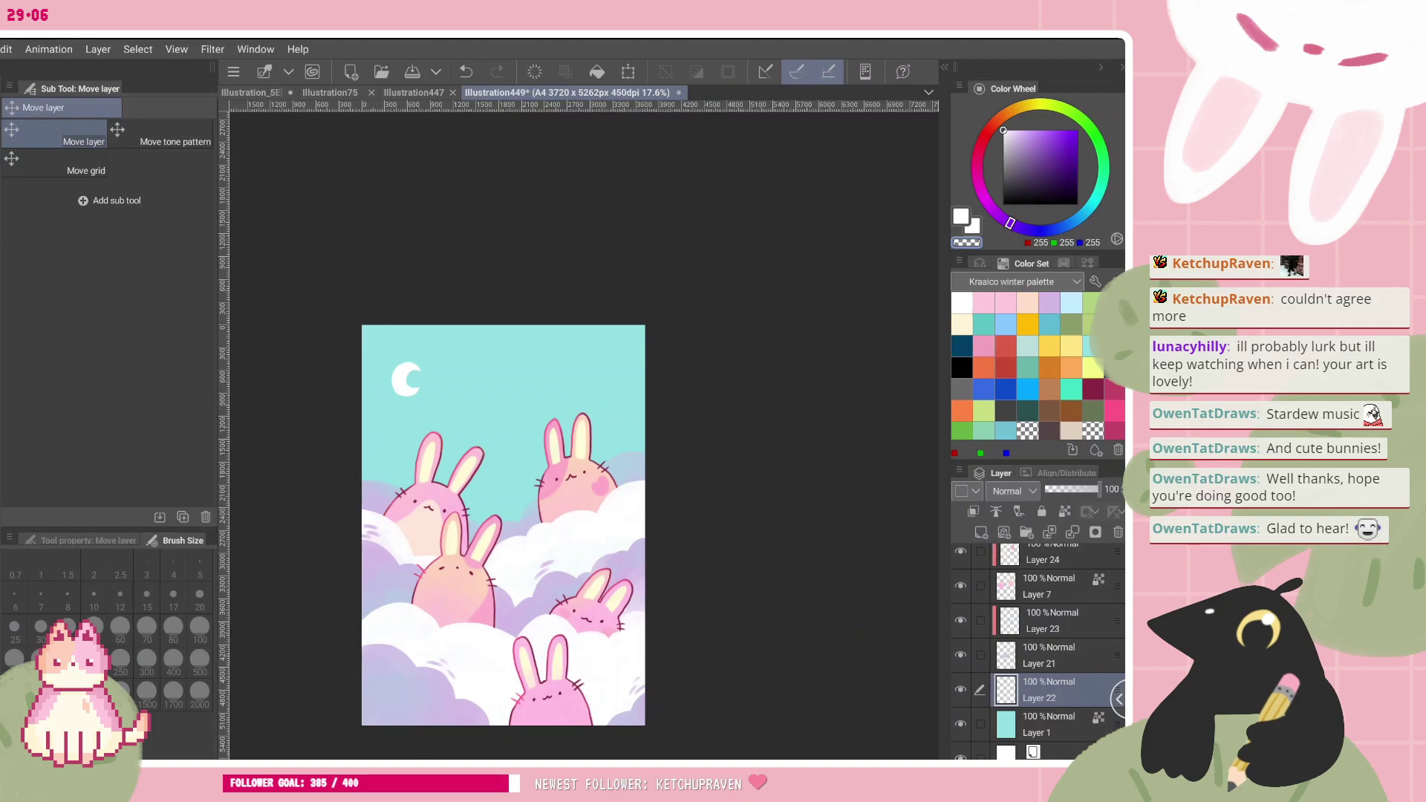
# - Create a new layer directly above the background Layer 1 and set the drawing colour to dark purple (RGB 47, 0, 100)
pyautogui.click(1038, 724)
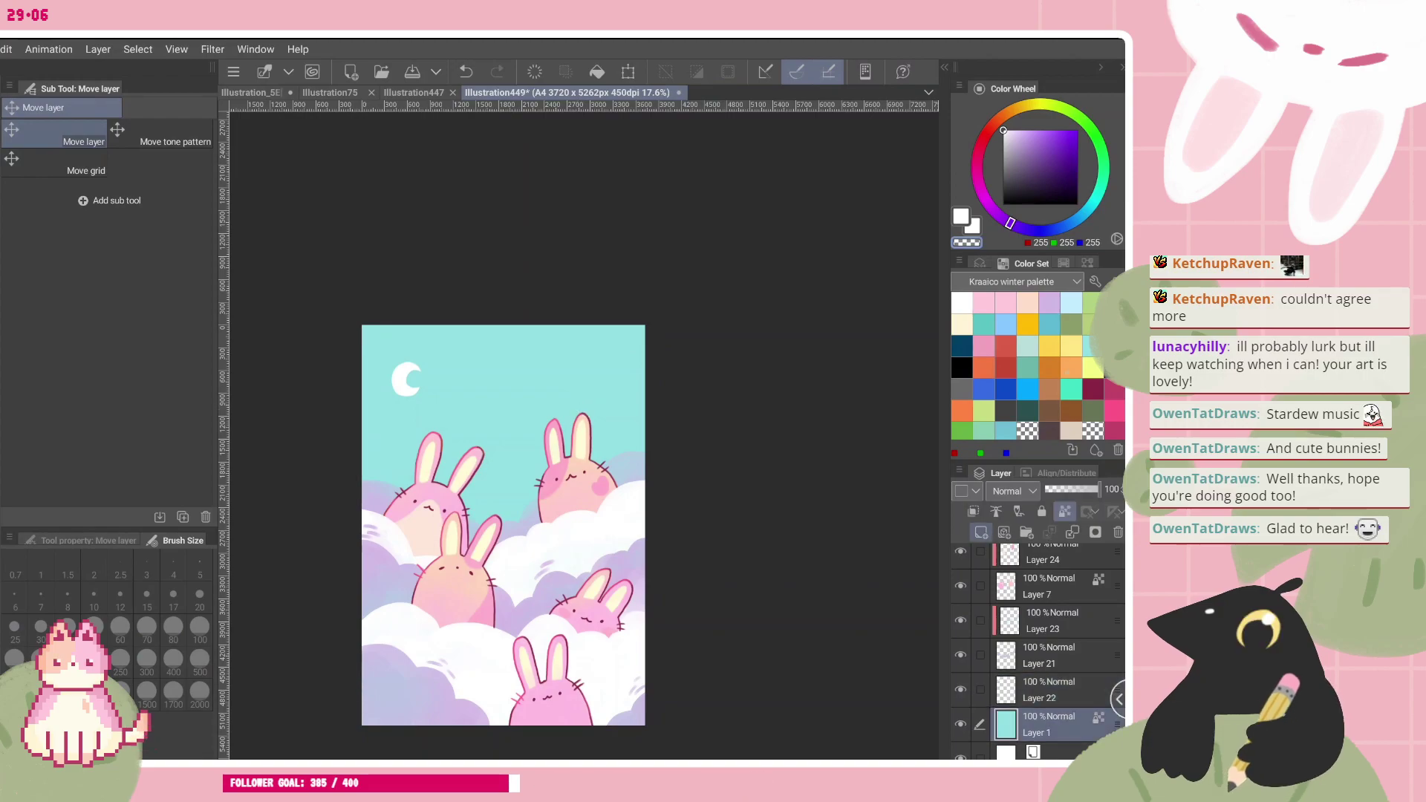
pyautogui.click(981, 531)
pyautogui.click(1077, 175)
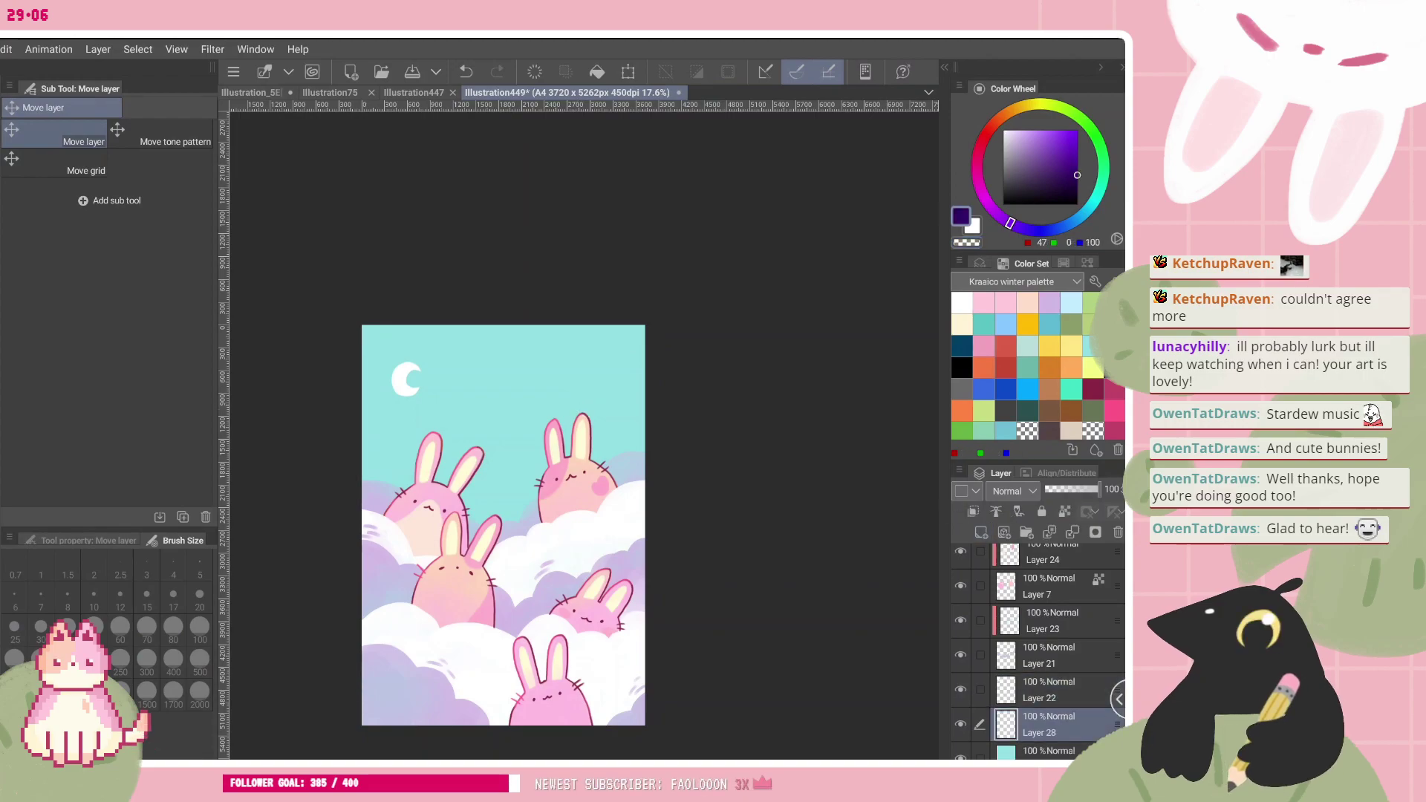
# - Try darkening the top of the sky with dark purple Soft airbrush strokes, going up to size 1700, and undo them
pyautogui.press('b')
pyautogui.moveTo(360, 355); pyautogui.dragTo(647, 352)
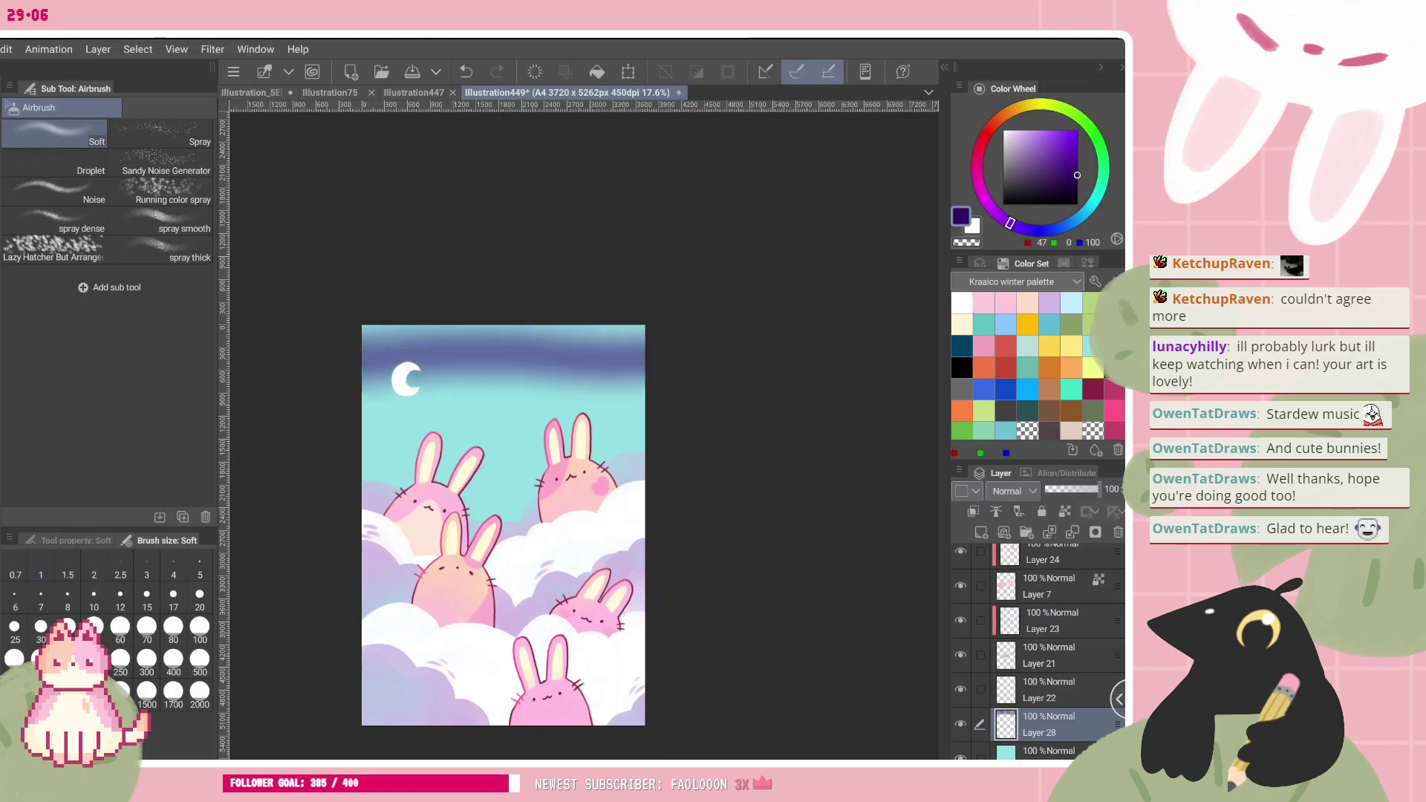
pyautogui.hotkey('ctrl', 'z')
pyautogui.moveTo(367, 331)
pyautogui.mouseDown()
pyautogui.moveTo(424, 394)
pyautogui.moveTo(520, 347)
pyautogui.moveTo(646, 346)
pyautogui.mouseUp()
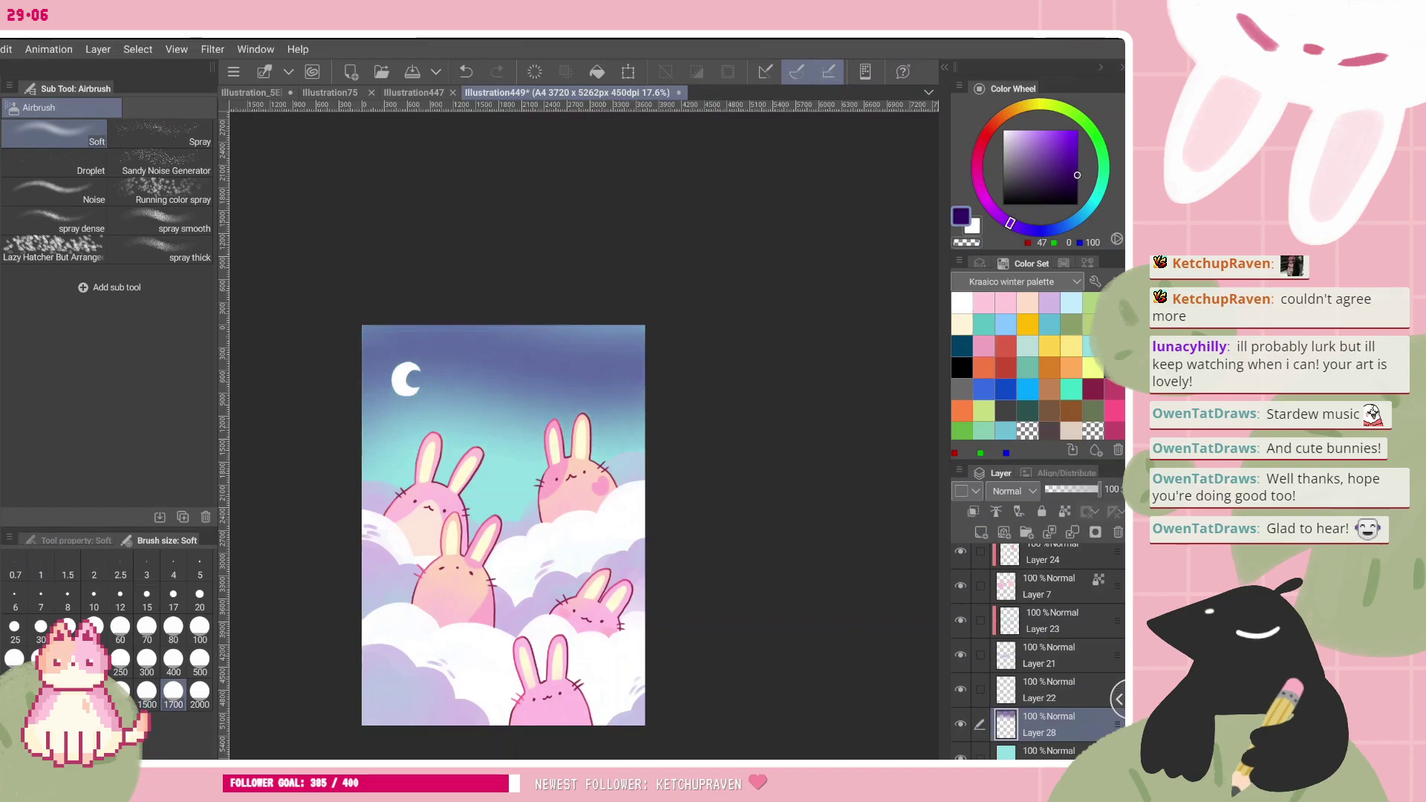
pyautogui.hotkey('ctrl', 'z')
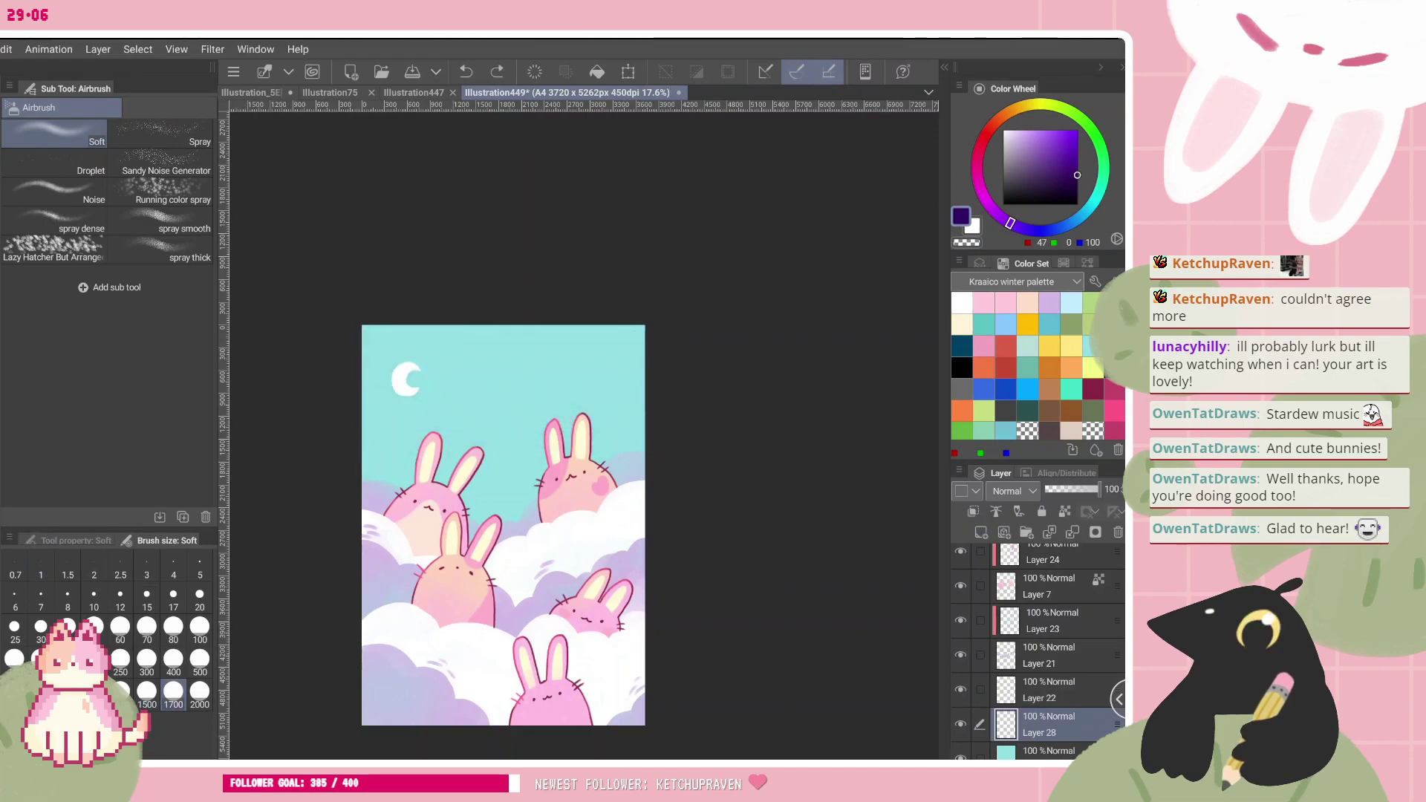
# - Try a vertical dark purple Foreground to transparent gradient over the sky on the new layer
pyautogui.press('g')
pyautogui.moveTo(511, 287); pyautogui.dragTo(512, 533)
pyautogui.hotkey('ctrl', 'z')
pyautogui.moveTo(510, 379); pyautogui.dragTo(514, 579)
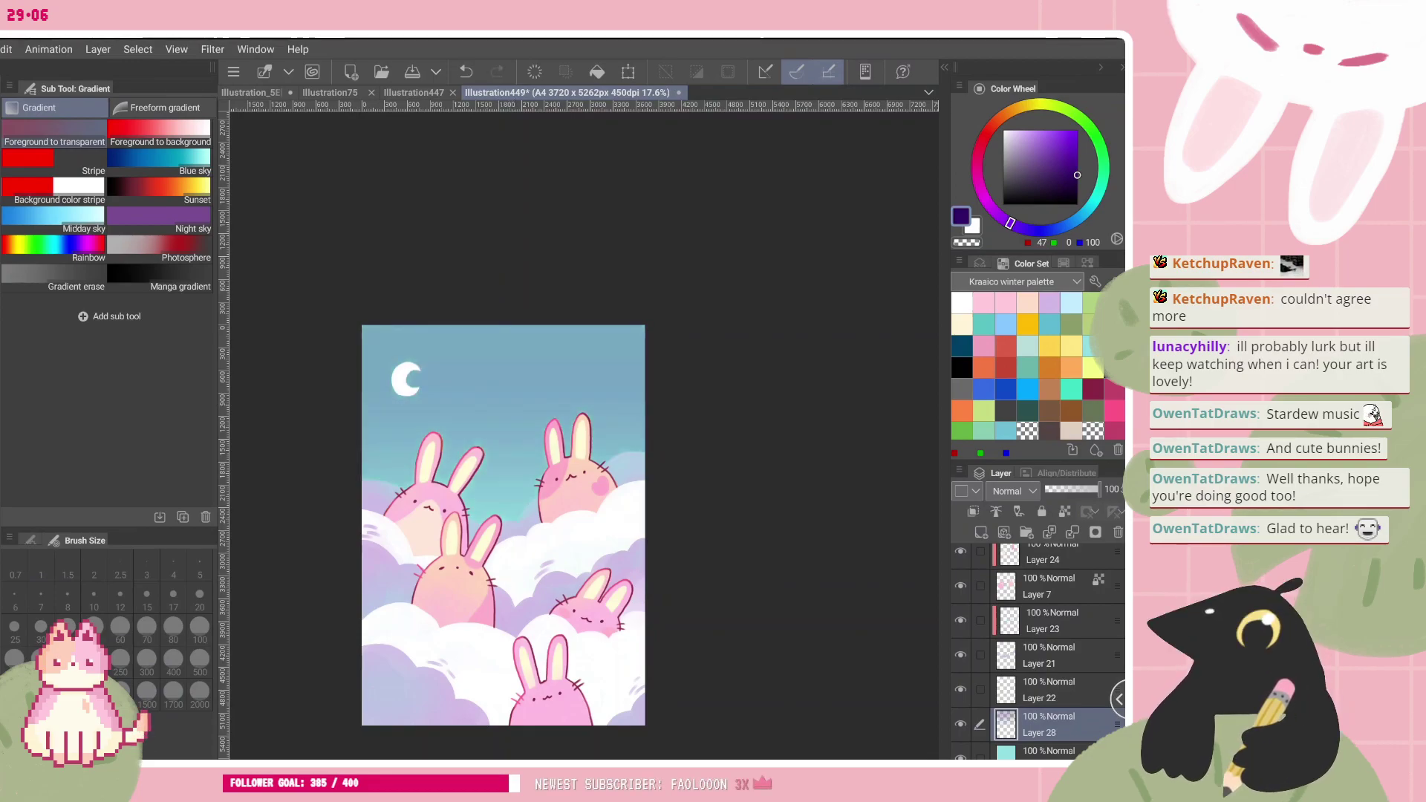
pyautogui.scroll(1, 576, 457)
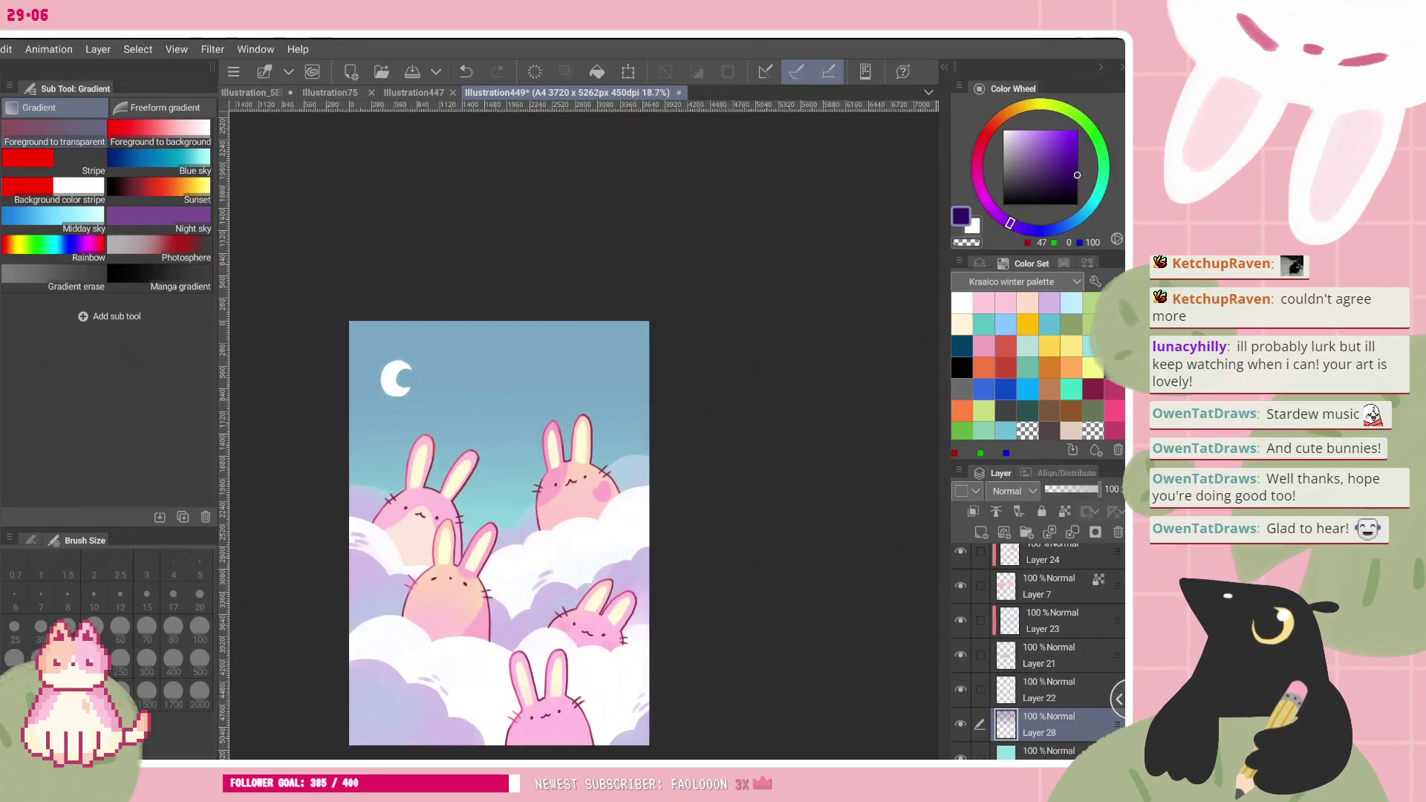
pyautogui.scroll(-3, 575, 456)
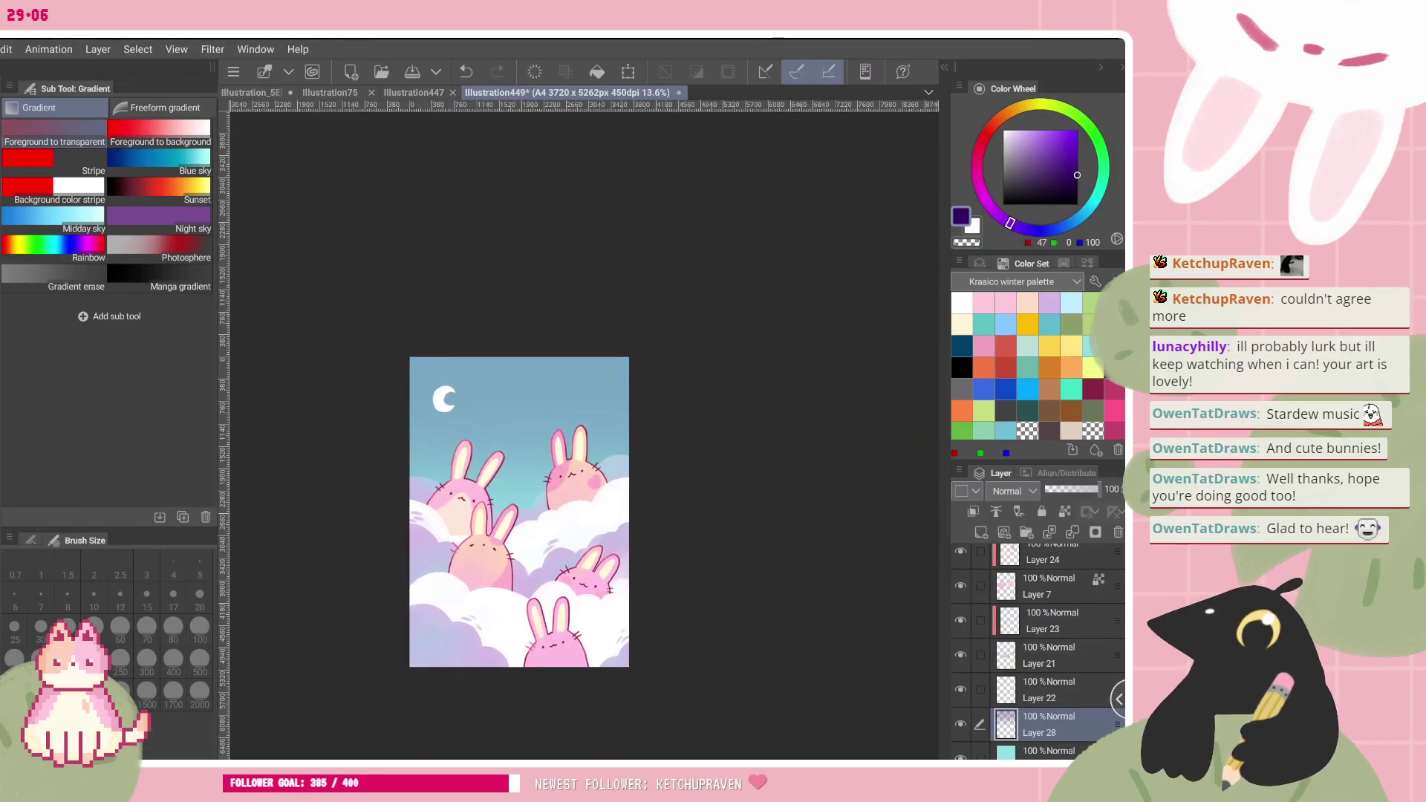
# - Sample the muted magenta (RGB 150, 57, 79) from the upper-right bunny's outline and apply it as a downward gradient fading above the clouds
pyautogui.scroll(4, 601, 494)
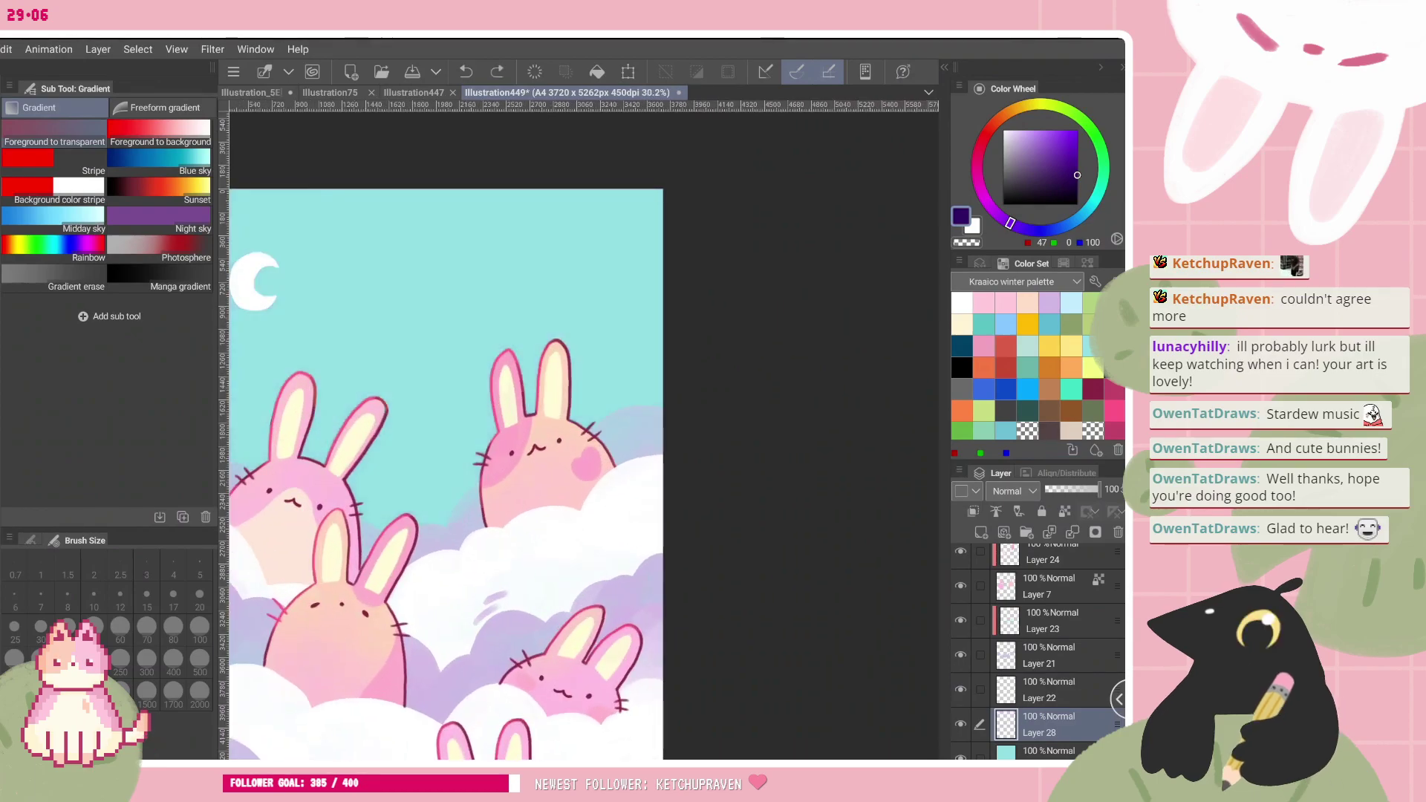
pyautogui.keyDown('alt'); pyautogui.click(532, 420); pyautogui.keyUp('alt')
pyautogui.scroll(-2, 532, 420)
pyautogui.moveTo(487, 281); pyautogui.dragTo(479, 551)
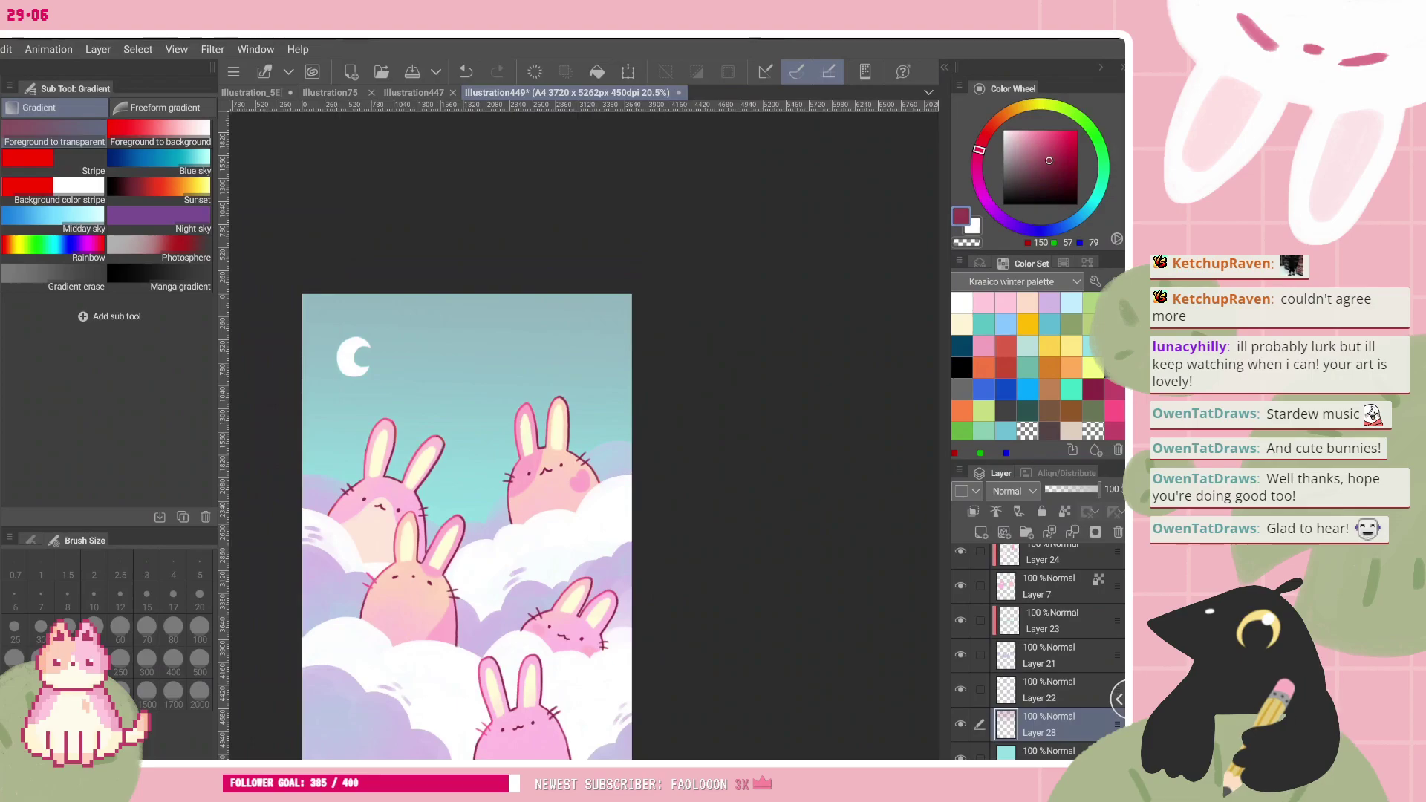
pyautogui.hotkey('ctrl', 'z')
pyautogui.moveTo(493, 423); pyautogui.dragTo(489, 524)
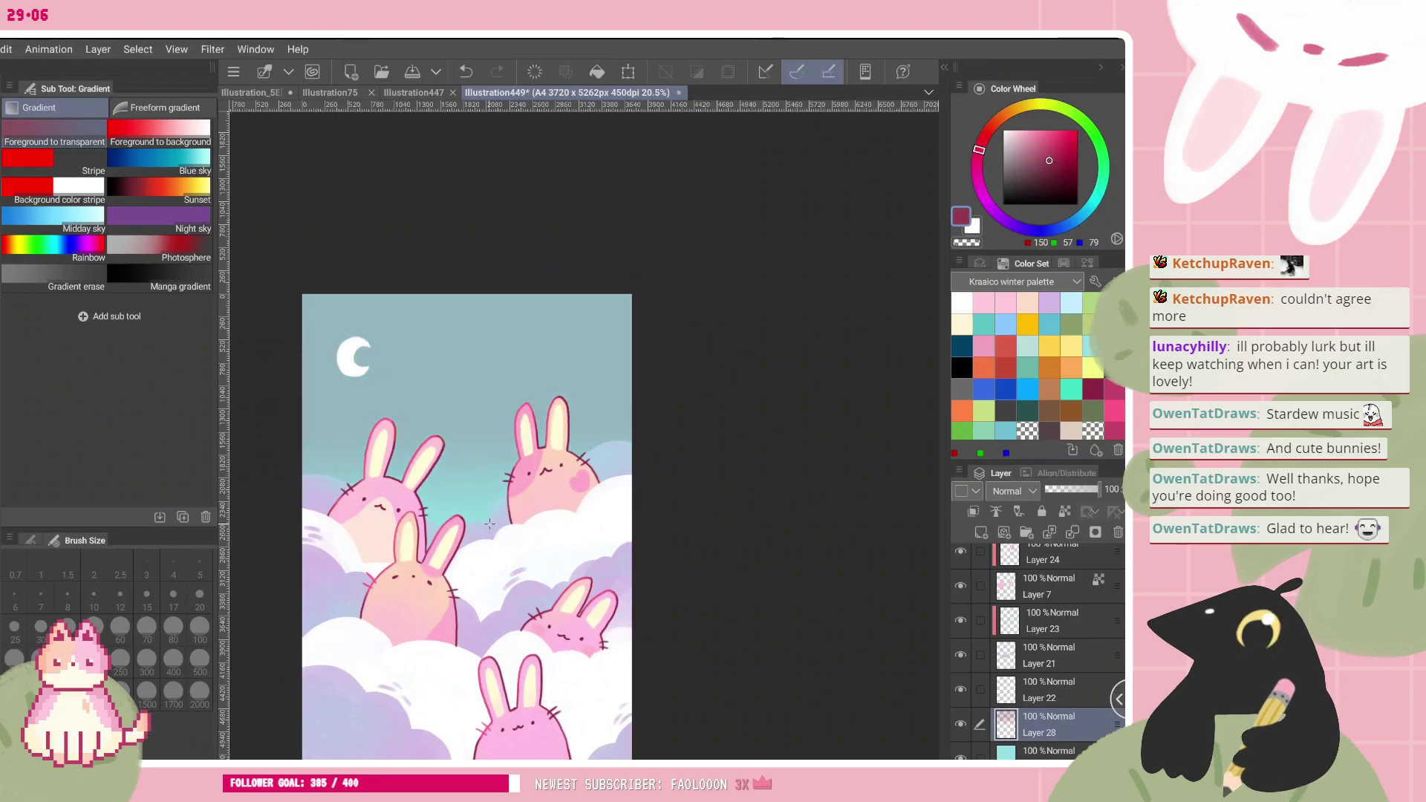
# - Undo the muted magenta sky gradient, then try downward gradients in a darker magenta (RGB 138, 39, 67) and undo them
pyautogui.hotkey('ctrl', 'z')
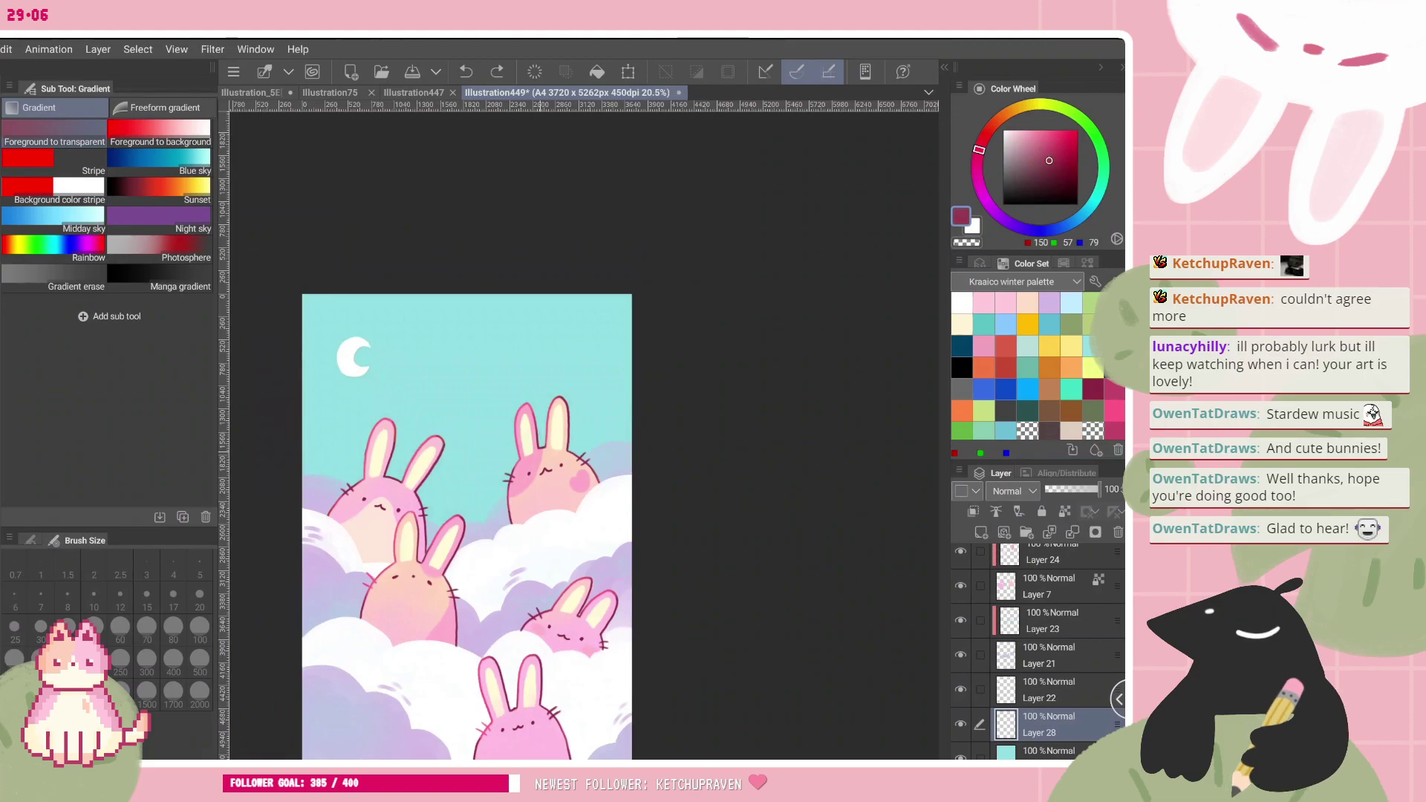
pyautogui.hotkey('ctrl', 'y')
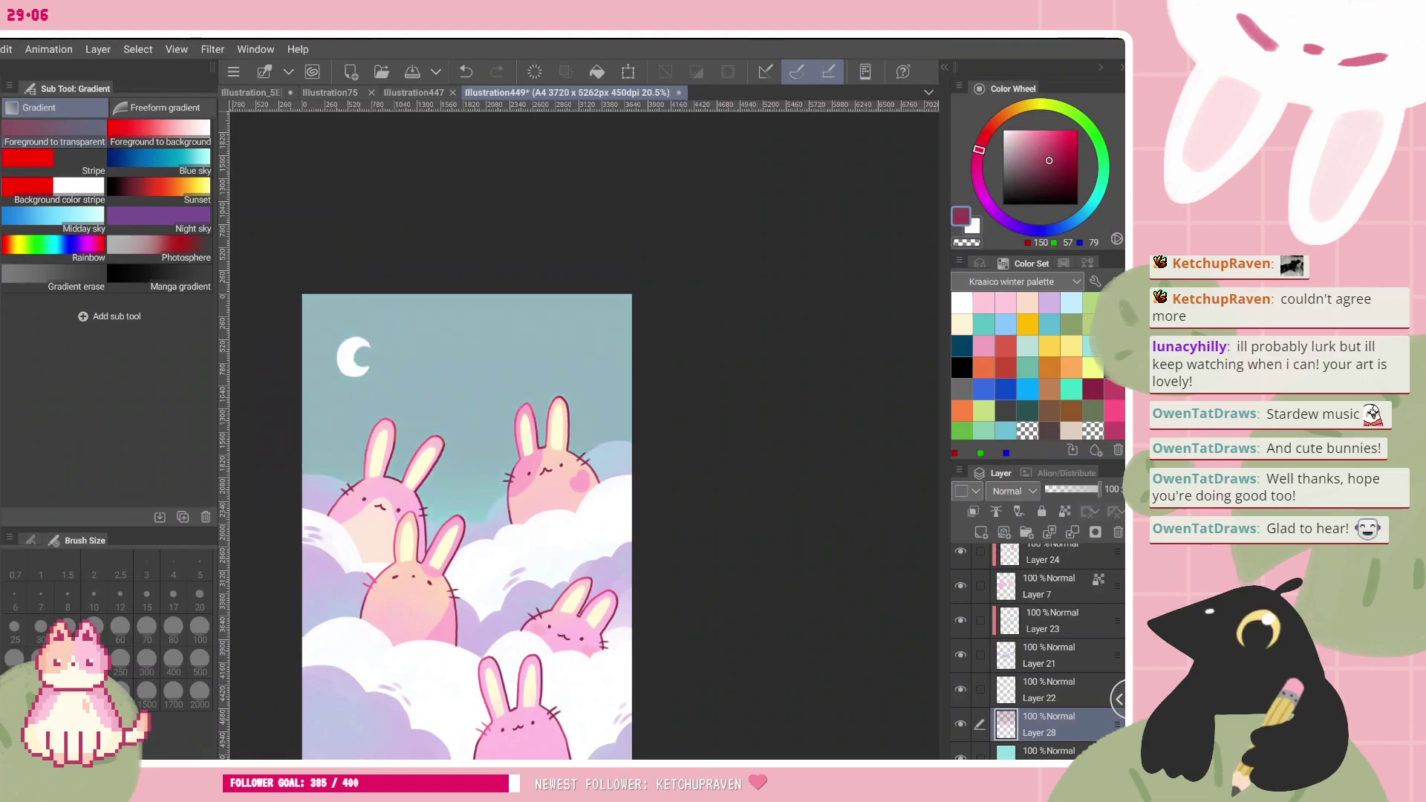
pyautogui.hotkey('ctrl', 'z')
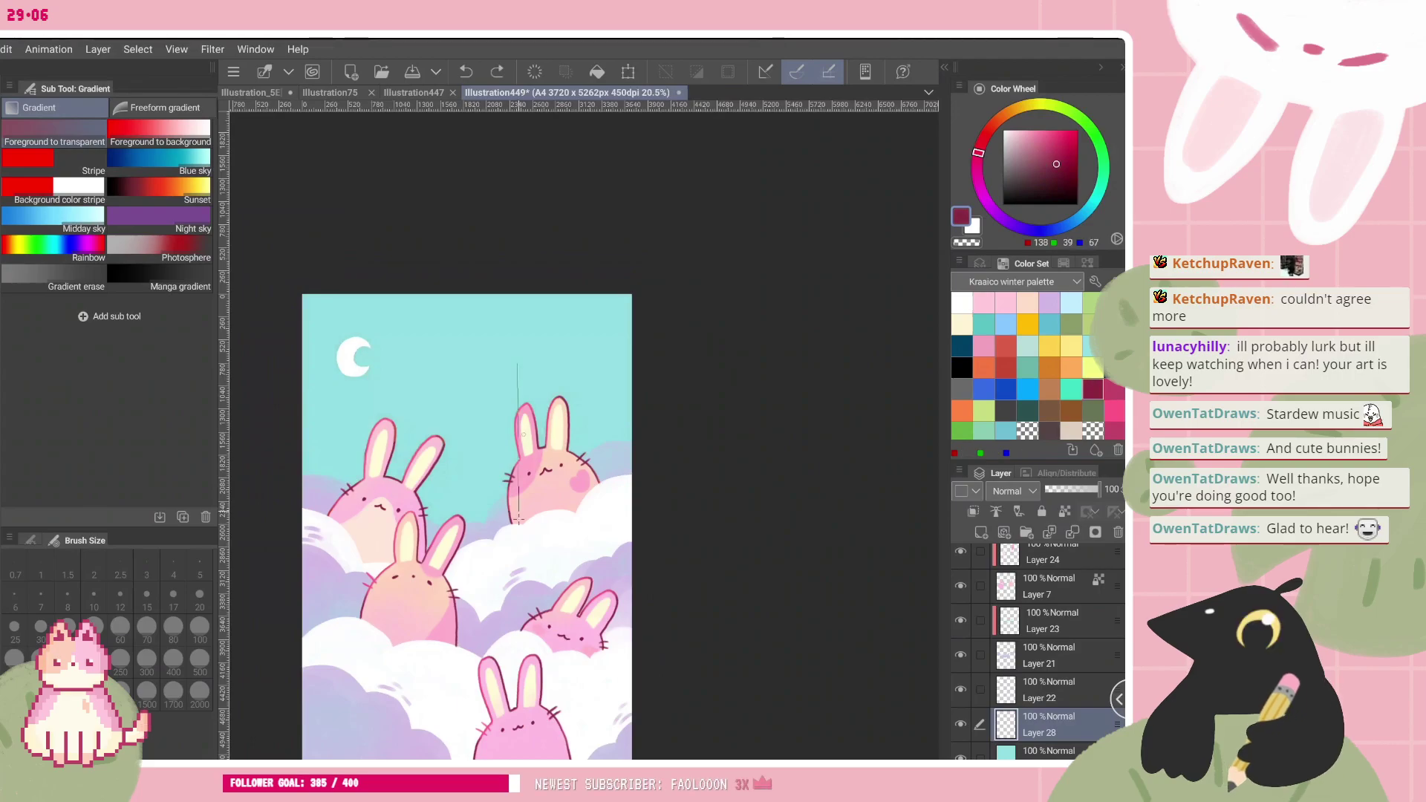
pyautogui.moveTo(518, 364); pyautogui.dragTo(518, 519)
pyautogui.moveTo(543, 383); pyautogui.dragTo(534, 490)
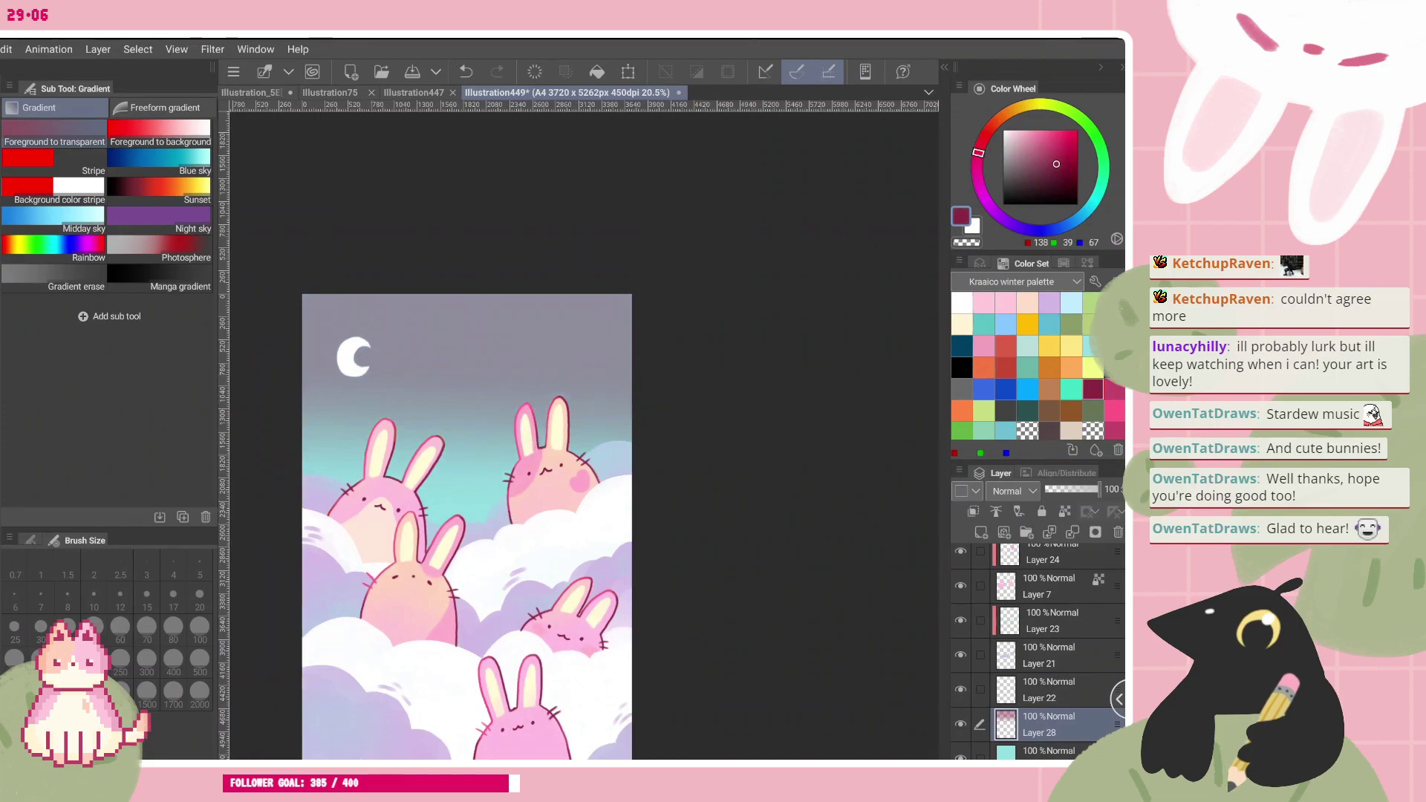
pyautogui.hotkey('ctrl', 'z')
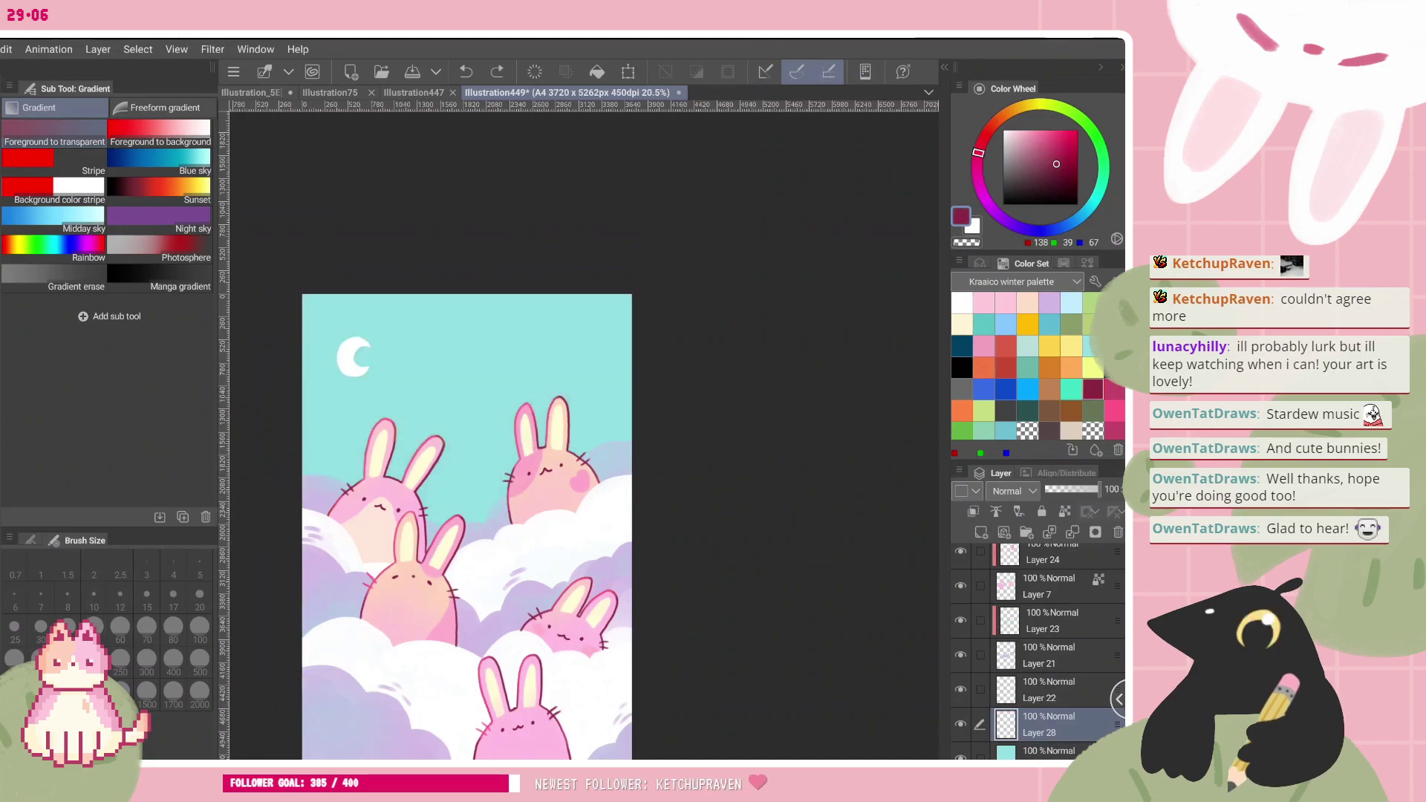
# - Sample the lavender of a cloud, darken it to RGB 80, 72, 122, and try several vertical gradients over the sky, undoing each
pyautogui.keyDown('alt'); pyautogui.click(333, 551); pyautogui.keyUp('alt')
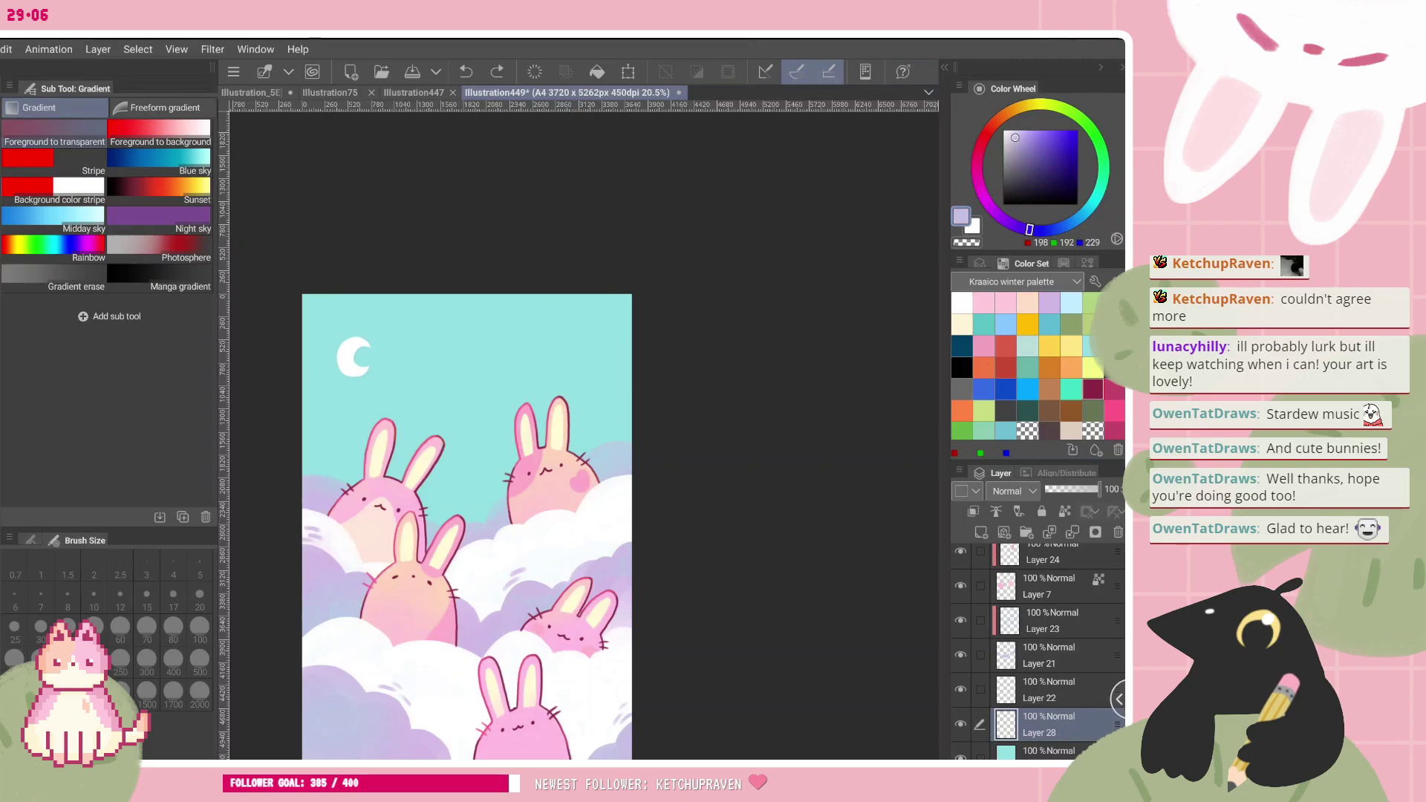
pyautogui.click(1033, 169)
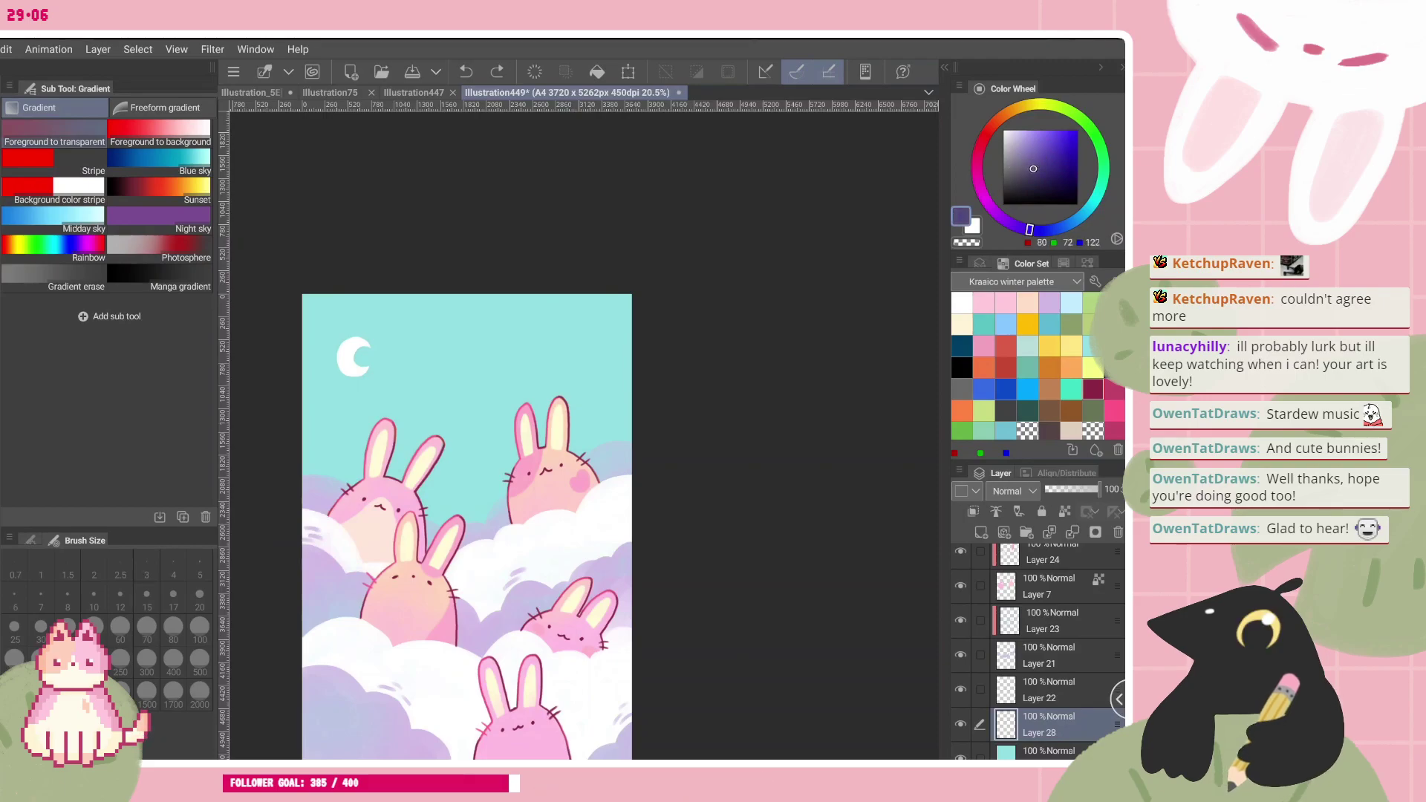
pyautogui.moveTo(495, 480); pyautogui.dragTo(495, 480)
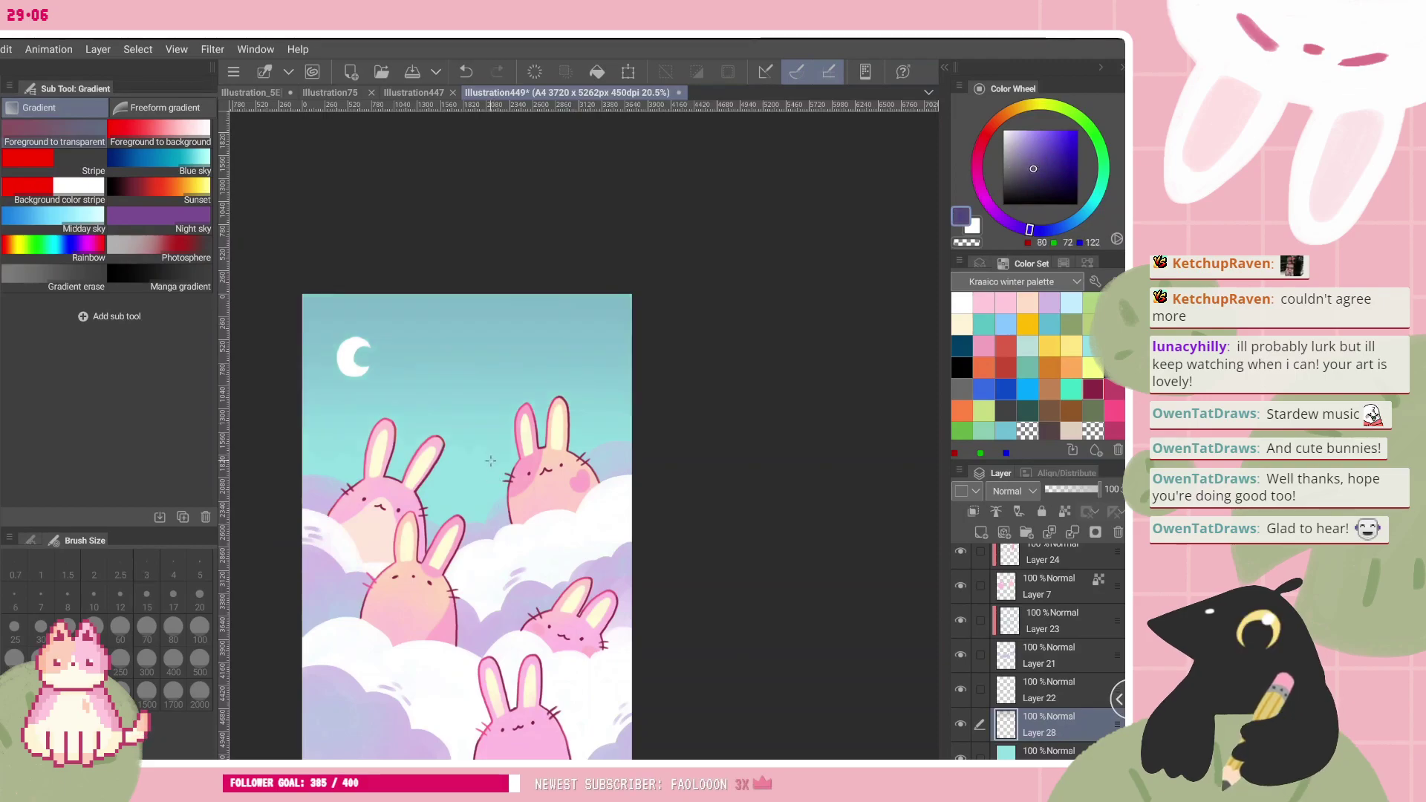
pyautogui.scroll(-2, 547, 479)
pyautogui.hotkey('ctrl', 'z')
pyautogui.moveTo(525, 265); pyautogui.dragTo(529, 665)
pyautogui.moveTo(518, 357); pyautogui.dragTo(514, 520)
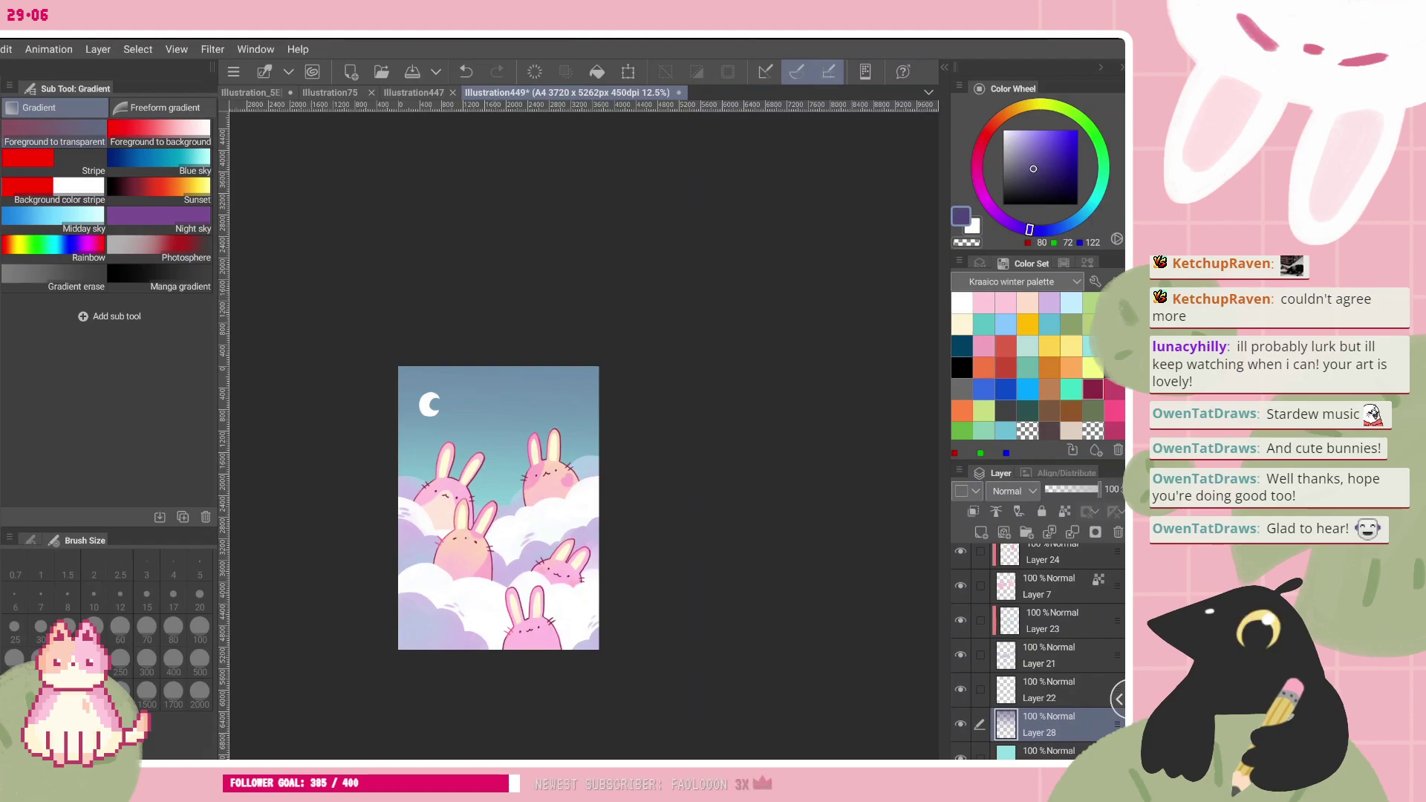
pyautogui.press('Delete')
pyautogui.moveTo(502, 342); pyautogui.dragTo(509, 547)
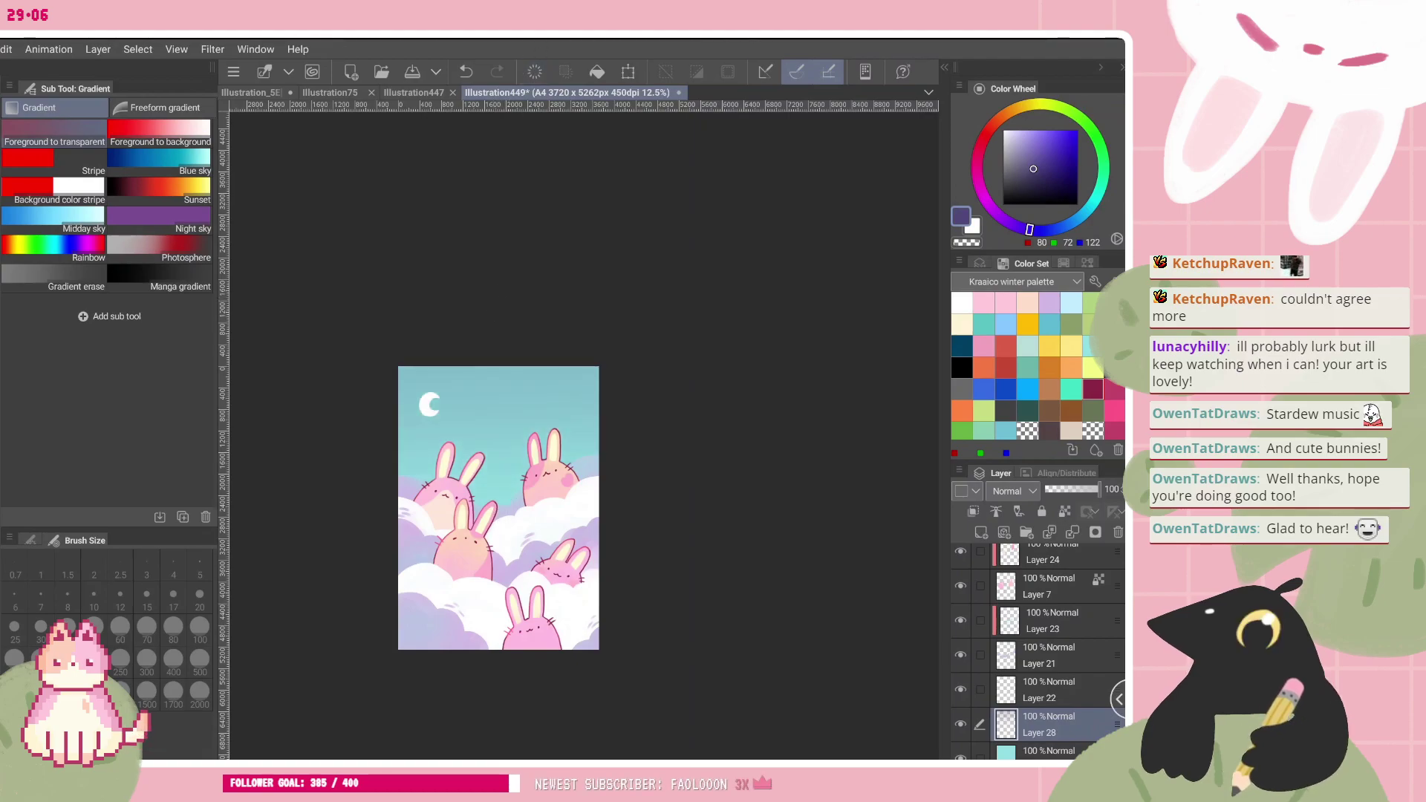
pyautogui.hotkey('ctrl', 'z')
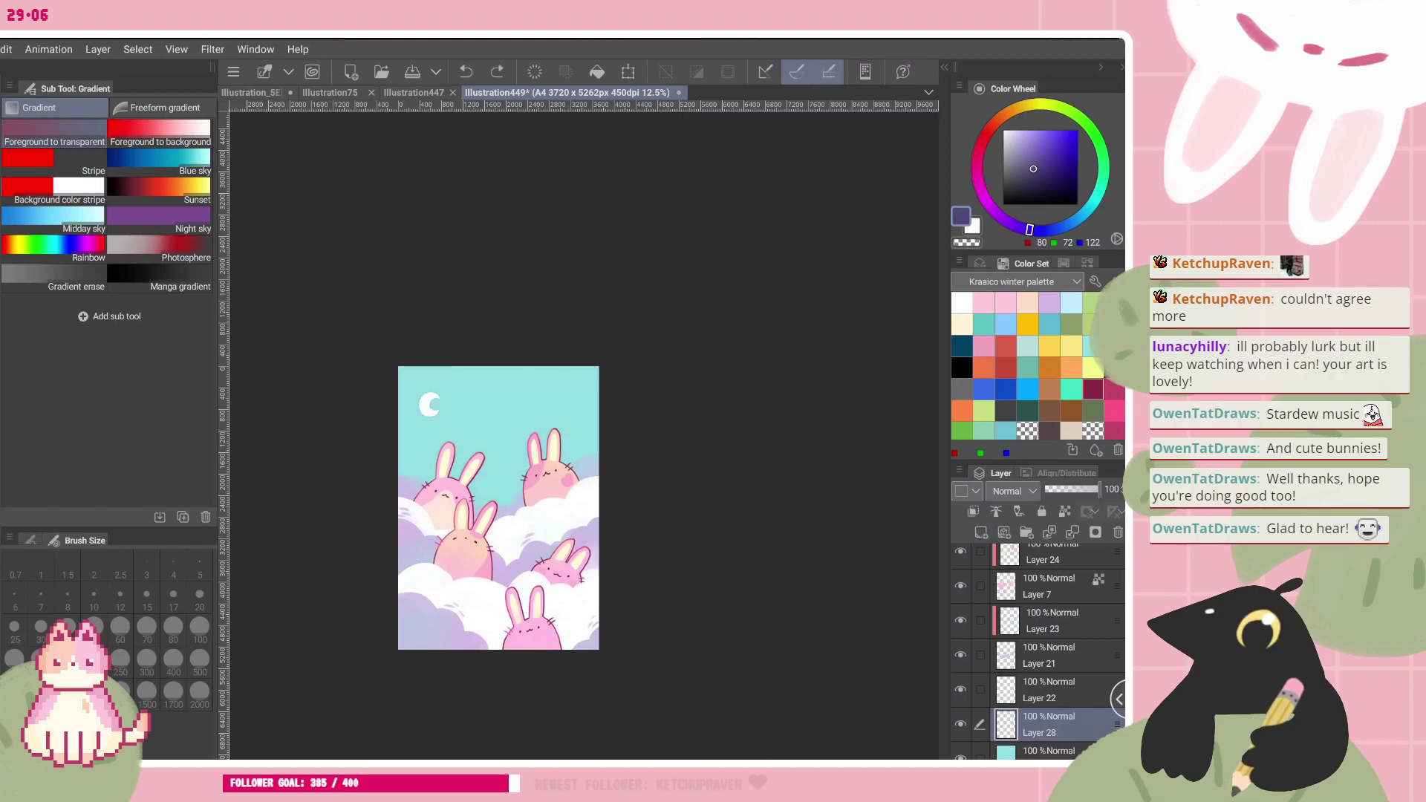
# - Set the drawing colour to hot pink (RGB 255, 87, 135) and try vertical gradients over the sky, undoing them
pyautogui.click(1114, 411)
pyautogui.moveTo(529, 555); pyautogui.dragTo(529, 555)
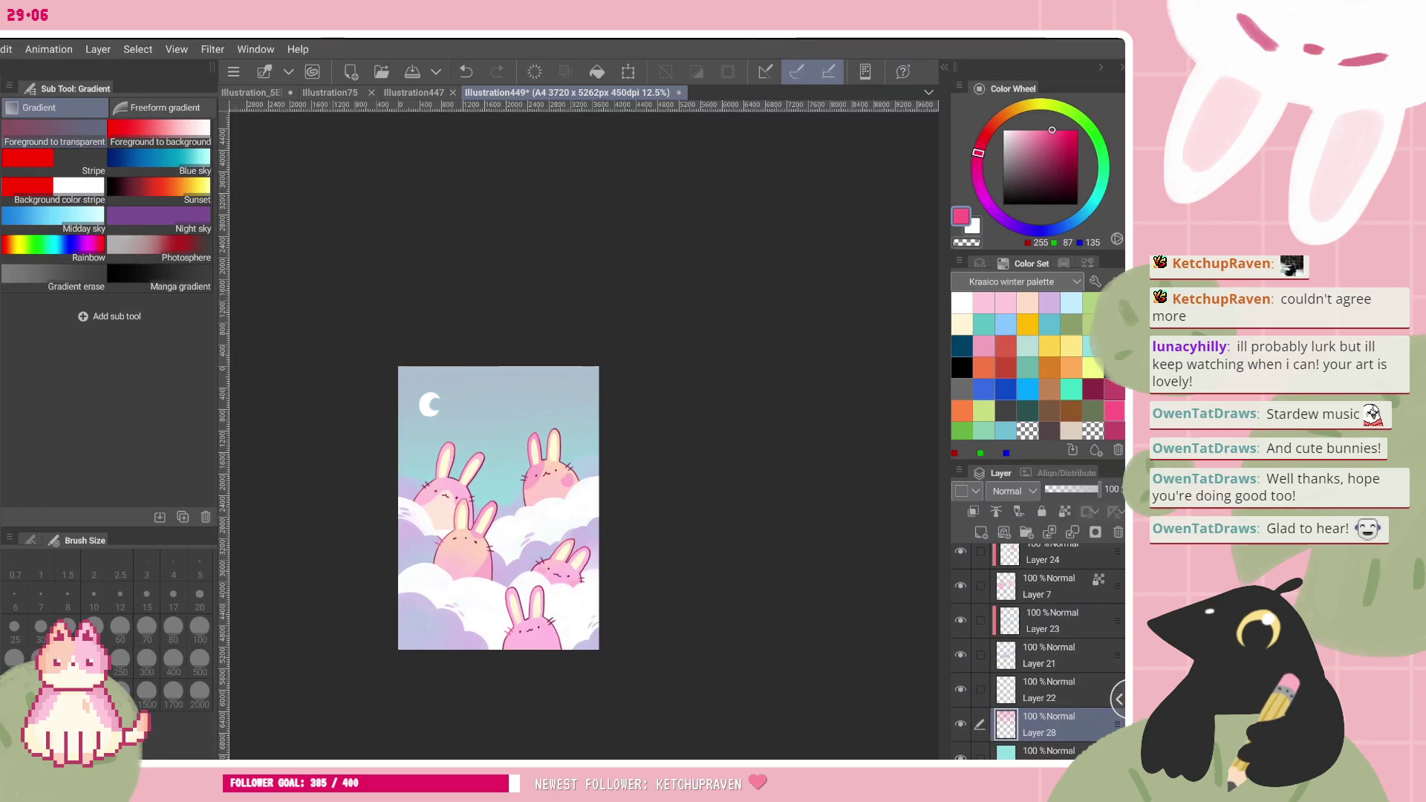
pyautogui.hotkey('ctrl', 'z')
pyautogui.moveTo(461, 420); pyautogui.dragTo(466, 479)
pyautogui.hotkey('ctrl', 'z')
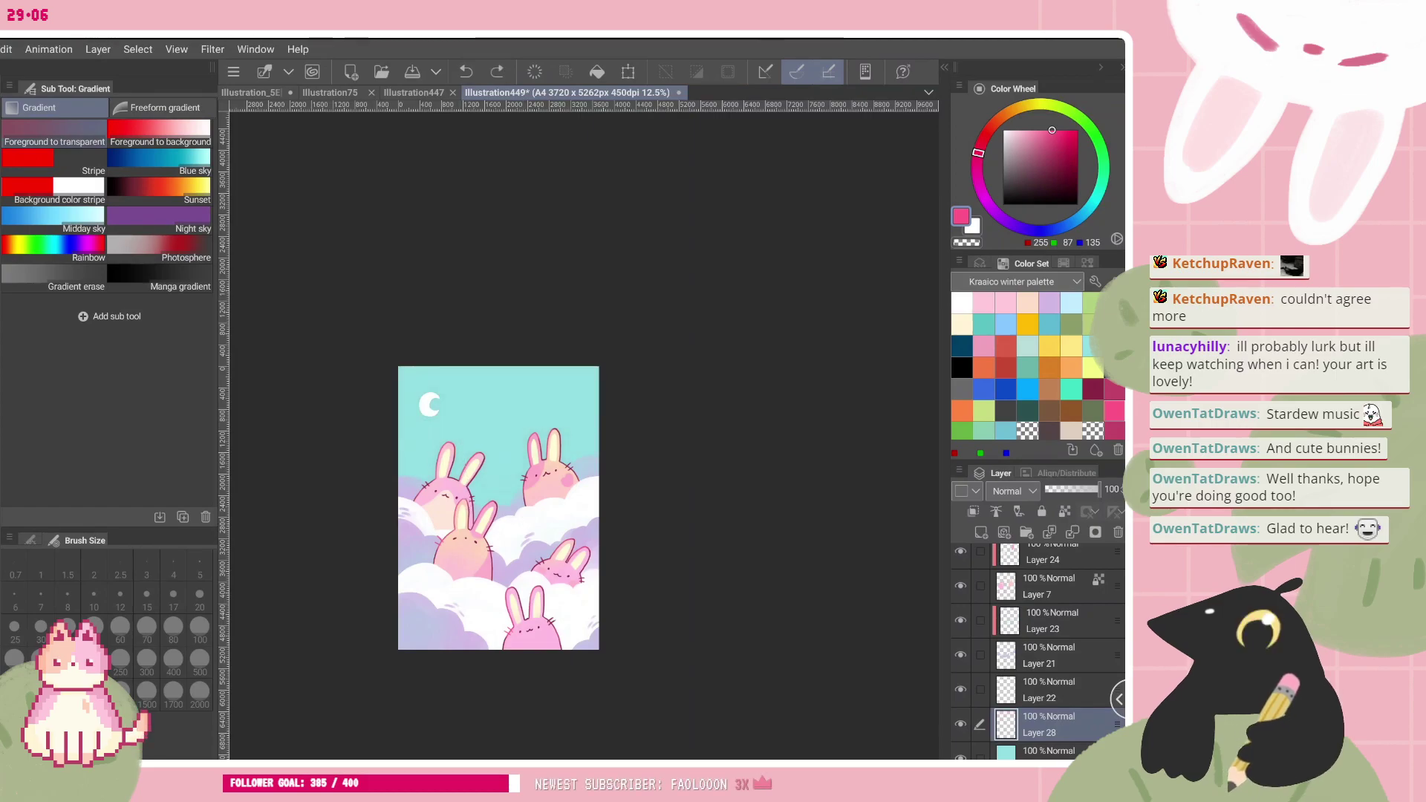
# - Paint hot pink across the top of the sky on Layer 28 with Soft airbrush strokes at size 1700
pyautogui.press('b')
pyautogui.moveTo(376, 402); pyautogui.dragTo(581, 391)
pyautogui.moveTo(599, 508)
pyautogui.mouseDown()
pyautogui.moveTo(621, 495)
pyautogui.moveTo(624, 459)
pyautogui.mouseUp()
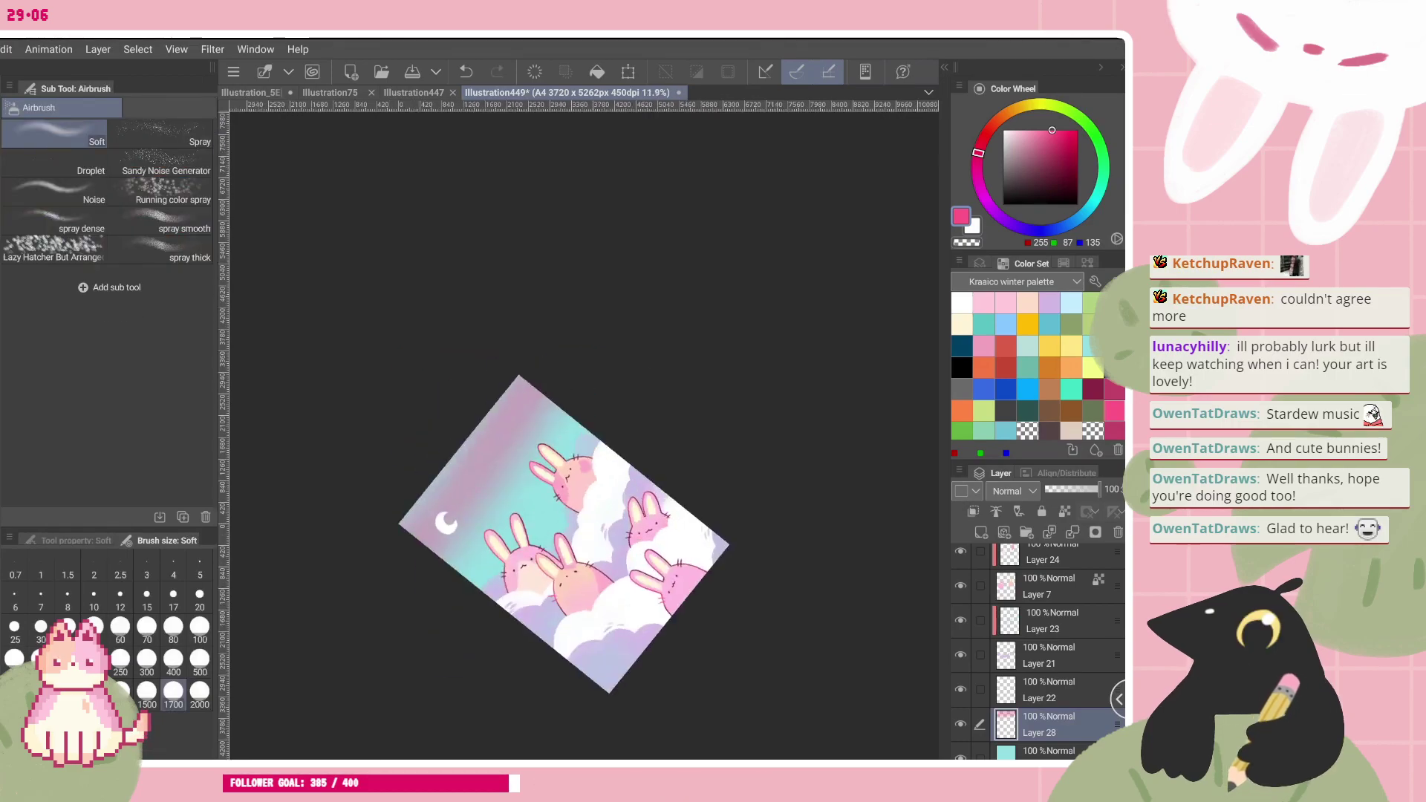
pyautogui.hotkey('ctrl', 'z')
pyautogui.moveTo(415, 528); pyautogui.dragTo(535, 386)
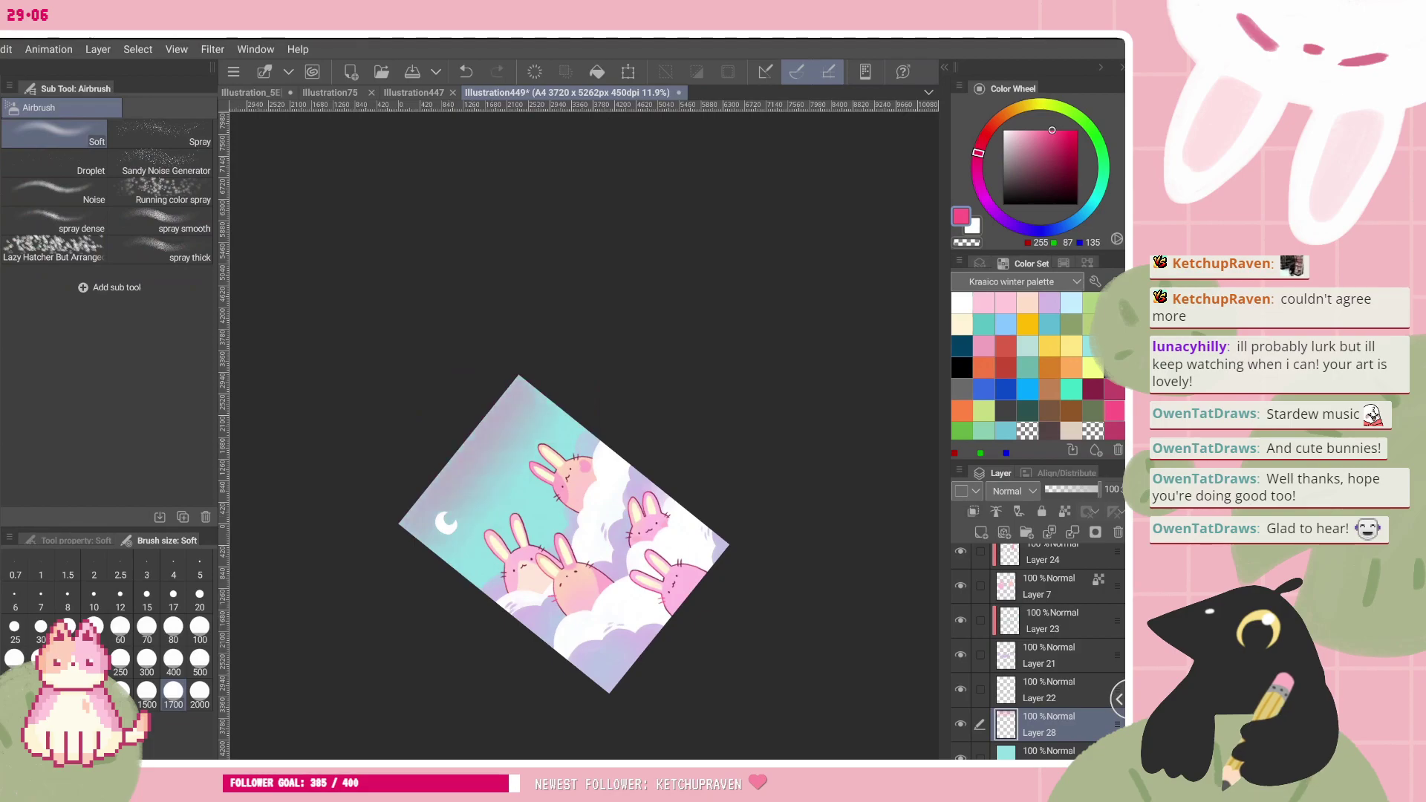
pyautogui.moveTo(564, 534); pyautogui.dragTo(516, 496)
pyautogui.moveTo(393, 479); pyautogui.dragTo(505, 398)
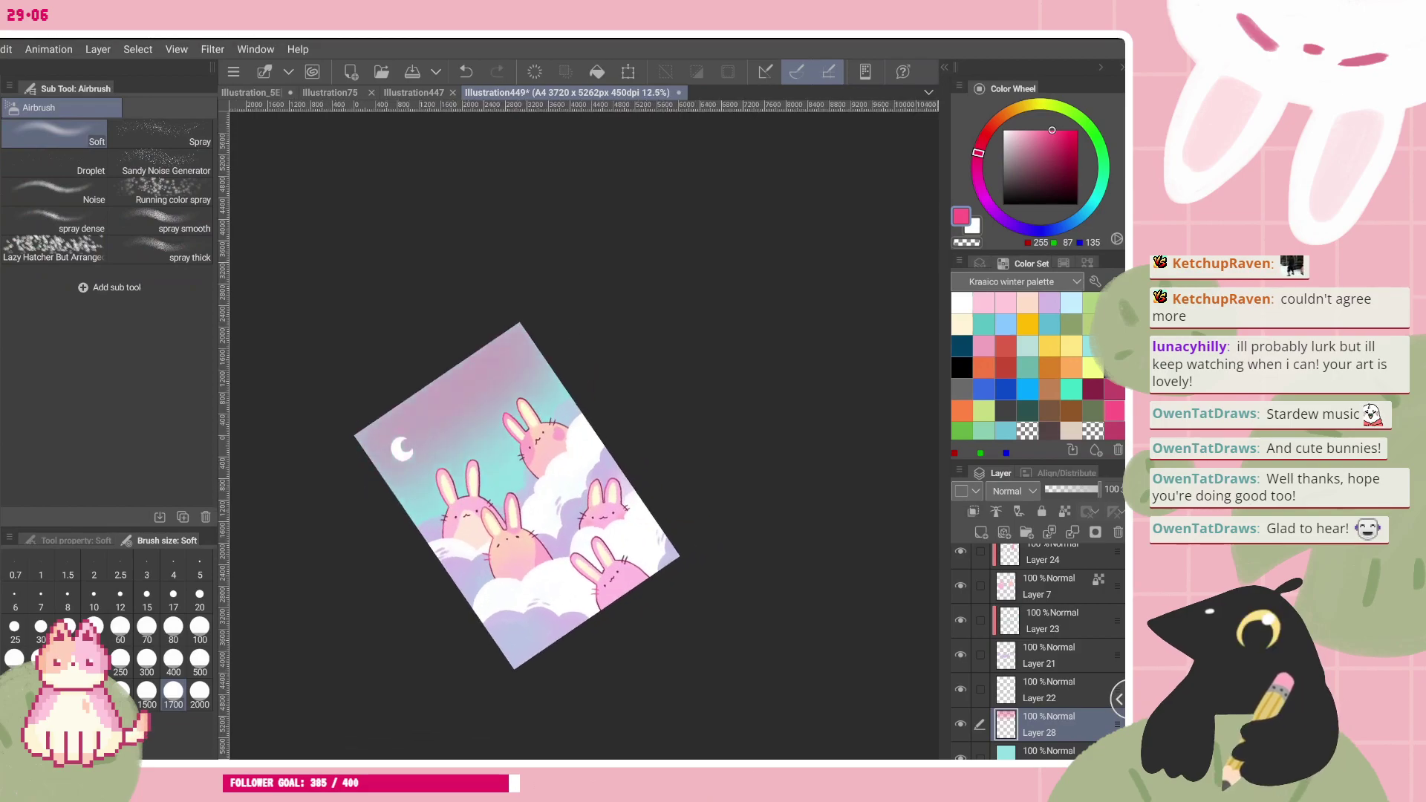
pyautogui.moveTo(517, 495); pyautogui.dragTo(473, 492)
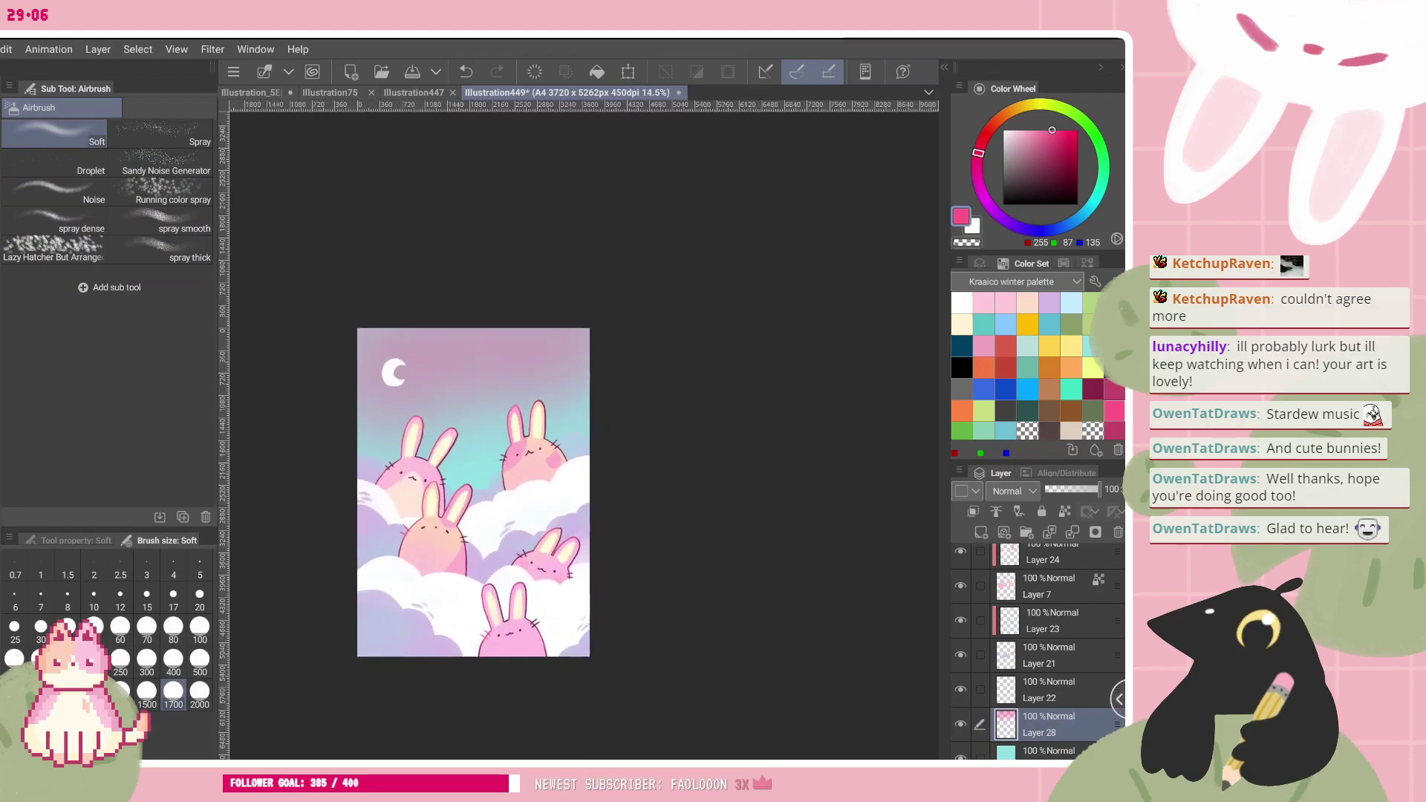
pyautogui.moveTo(1078, 493); pyautogui.dragTo(1100, 491)
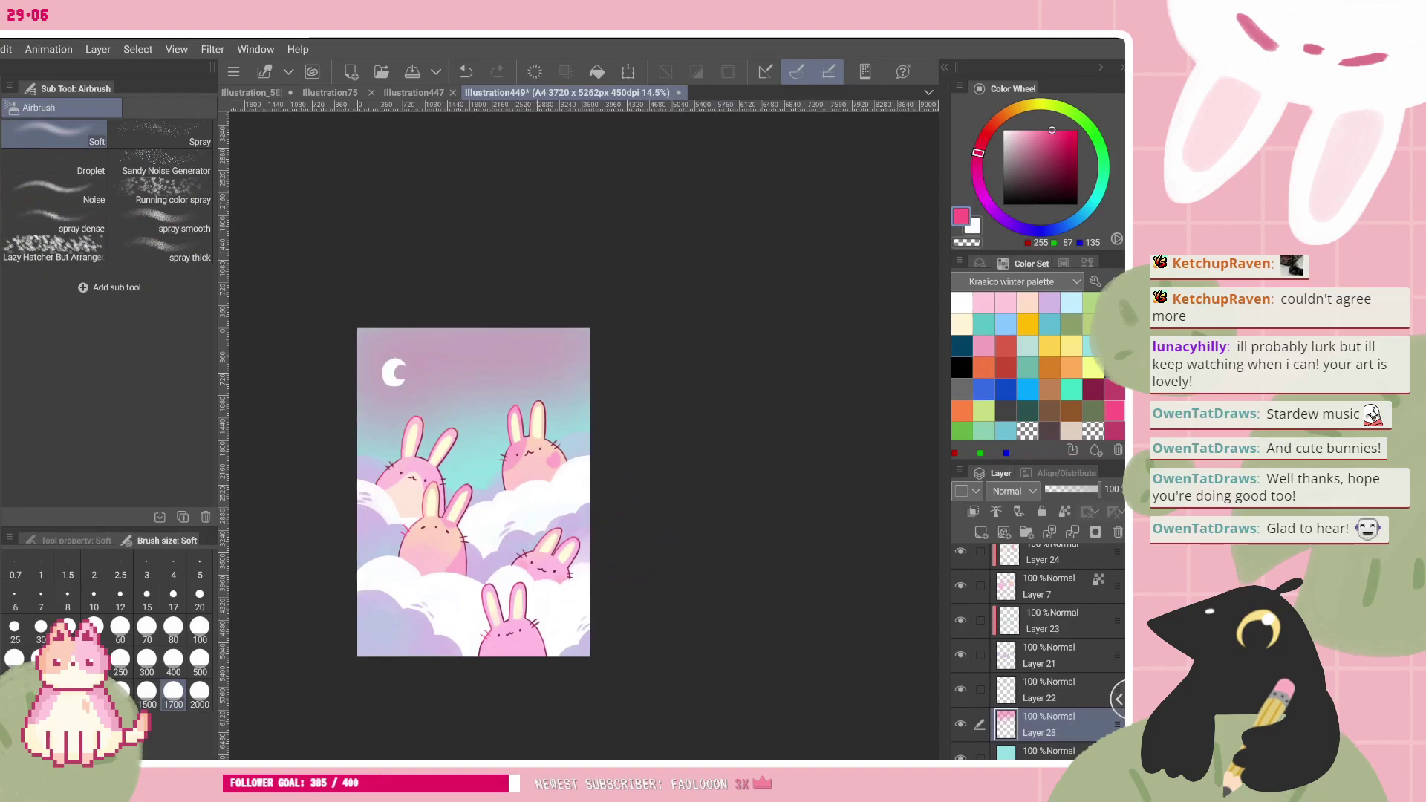
# - Move the pink tint on Layer 28 slightly upward and realign it so it covers the sky up to both side edges
pyautogui.press('k')
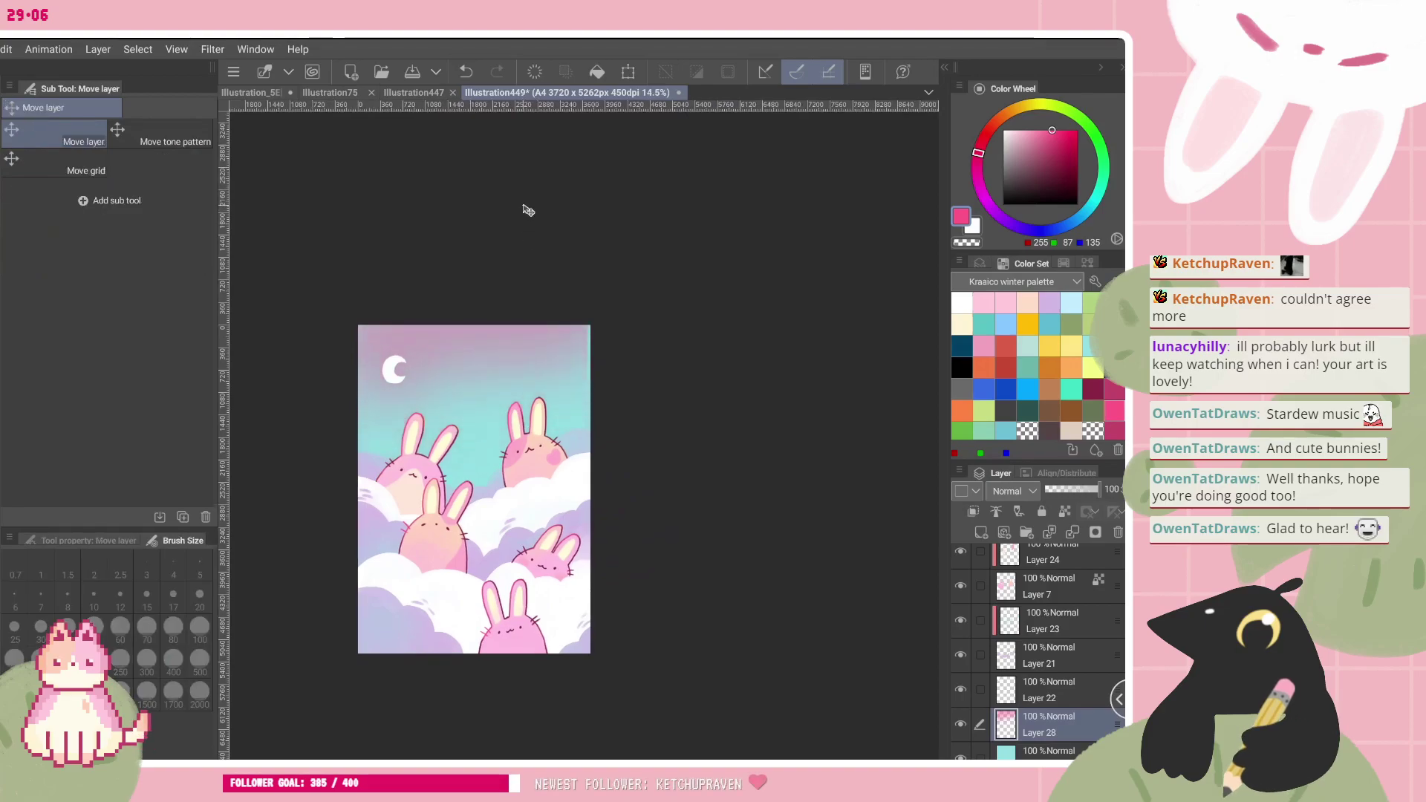
pyautogui.moveTo(586, 219); pyautogui.dragTo(550, 238)
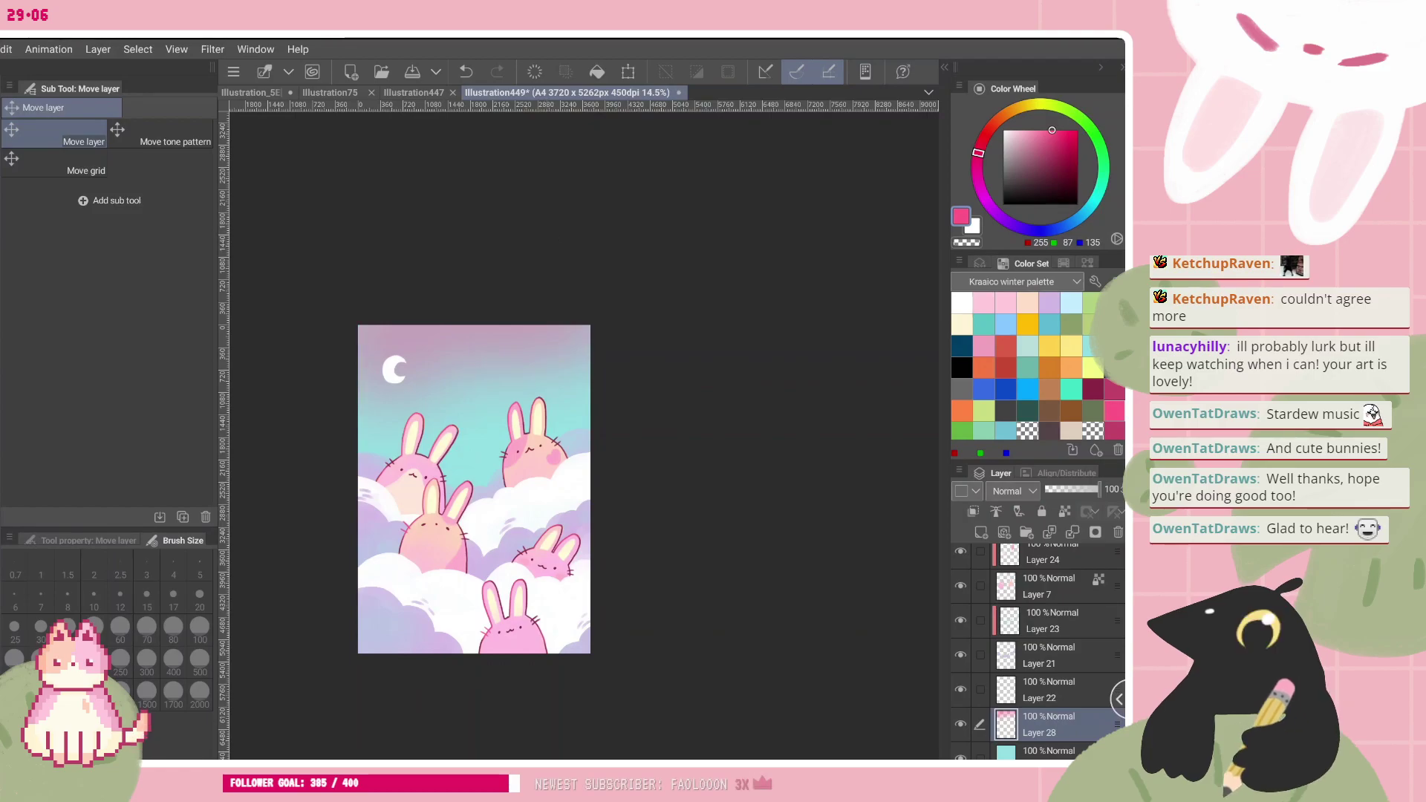
pyautogui.scroll(2, 531, 290)
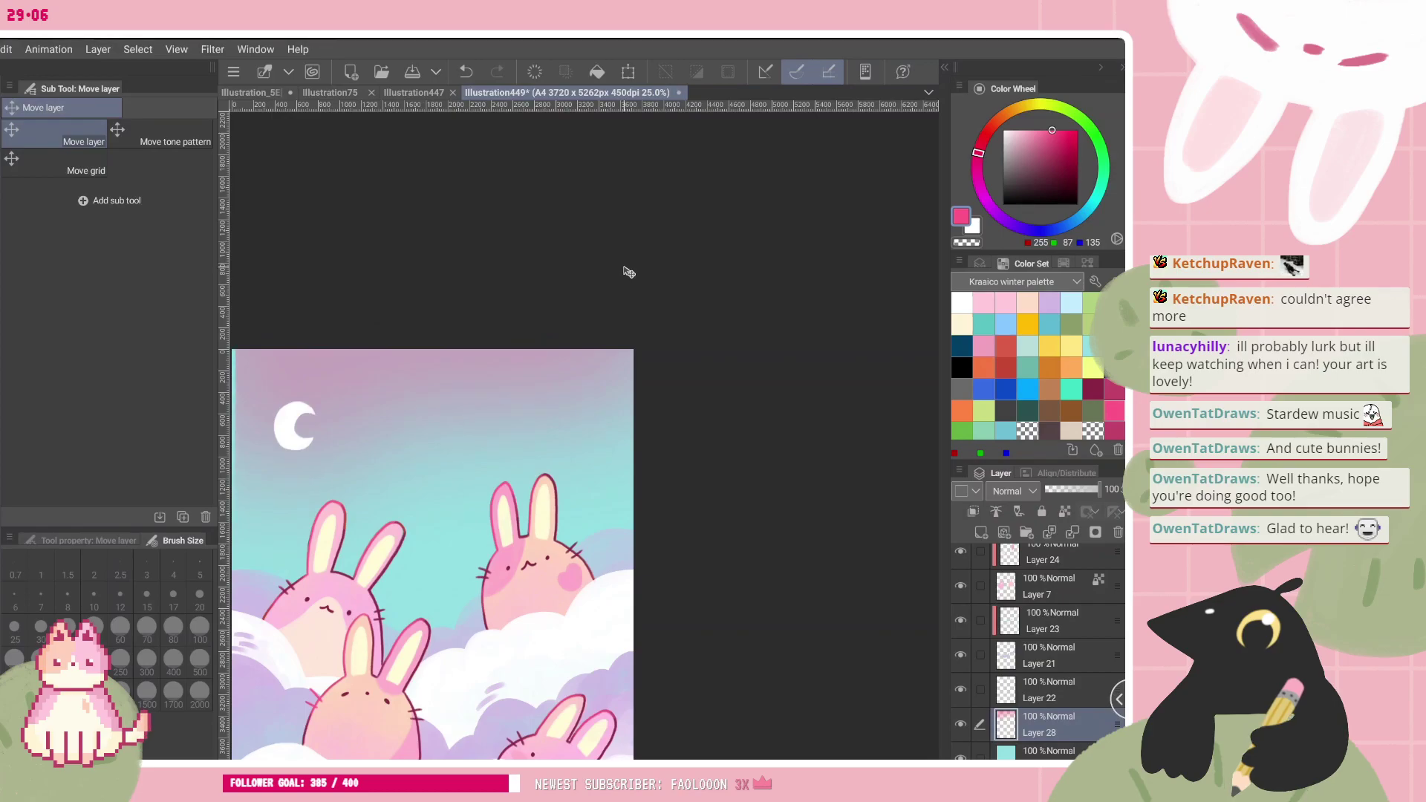
pyautogui.hscroll(-2, 585, 435)
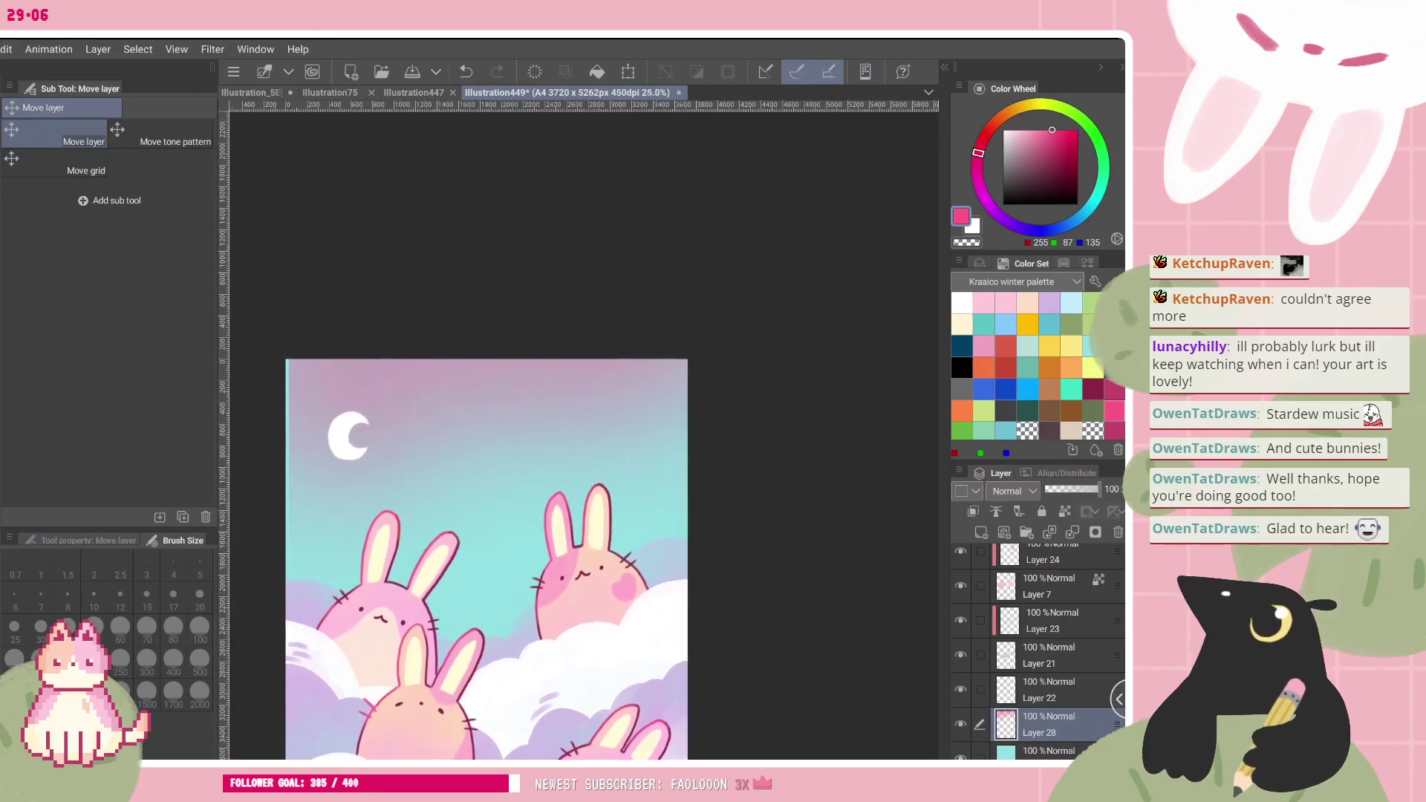
pyautogui.scroll(3, 344, 395)
pyautogui.scroll(1, 356, 475)
pyautogui.moveTo(331, 376); pyautogui.dragTo(324, 375)
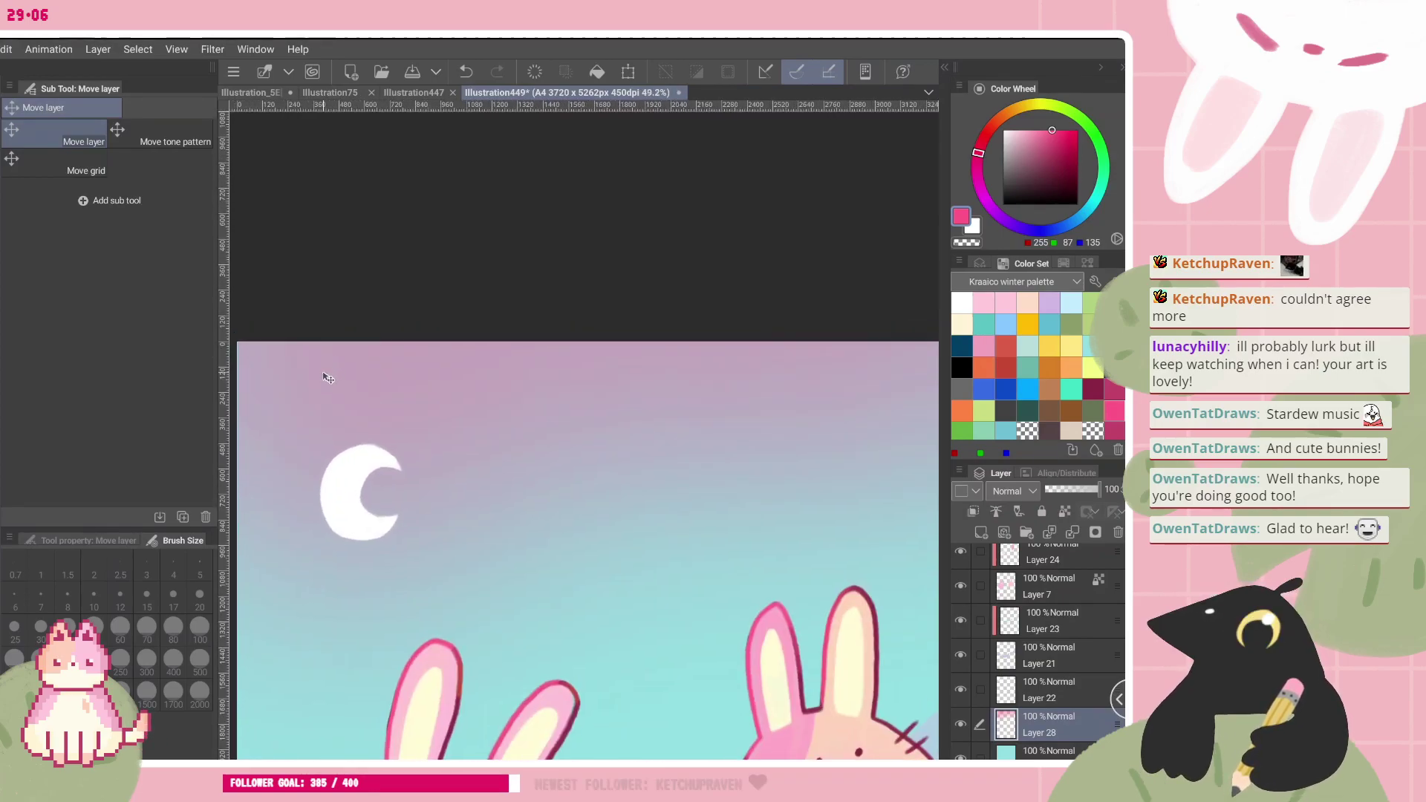
pyautogui.scroll(-3, 326, 378)
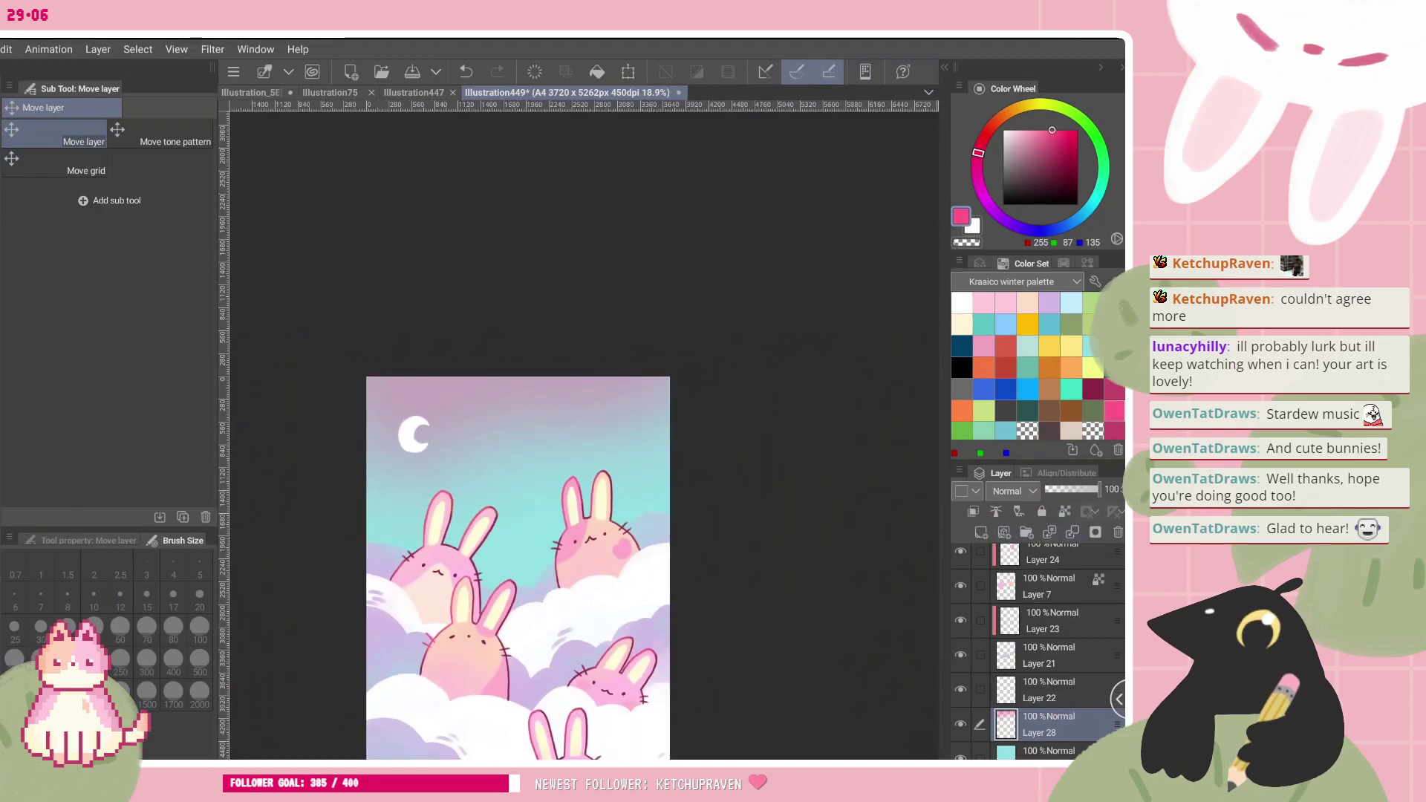
# - Try reworking the pink sky tint with Flat Oil Brush strokes, going from size 70 to 300 with transparent colour, and undo them
pyautogui.click(146, 629)
pyautogui.moveTo(598, 546)
pyautogui.mouseDown()
pyautogui.moveTo(626, 421)
pyautogui.moveTo(616, 438)
pyautogui.mouseUp()
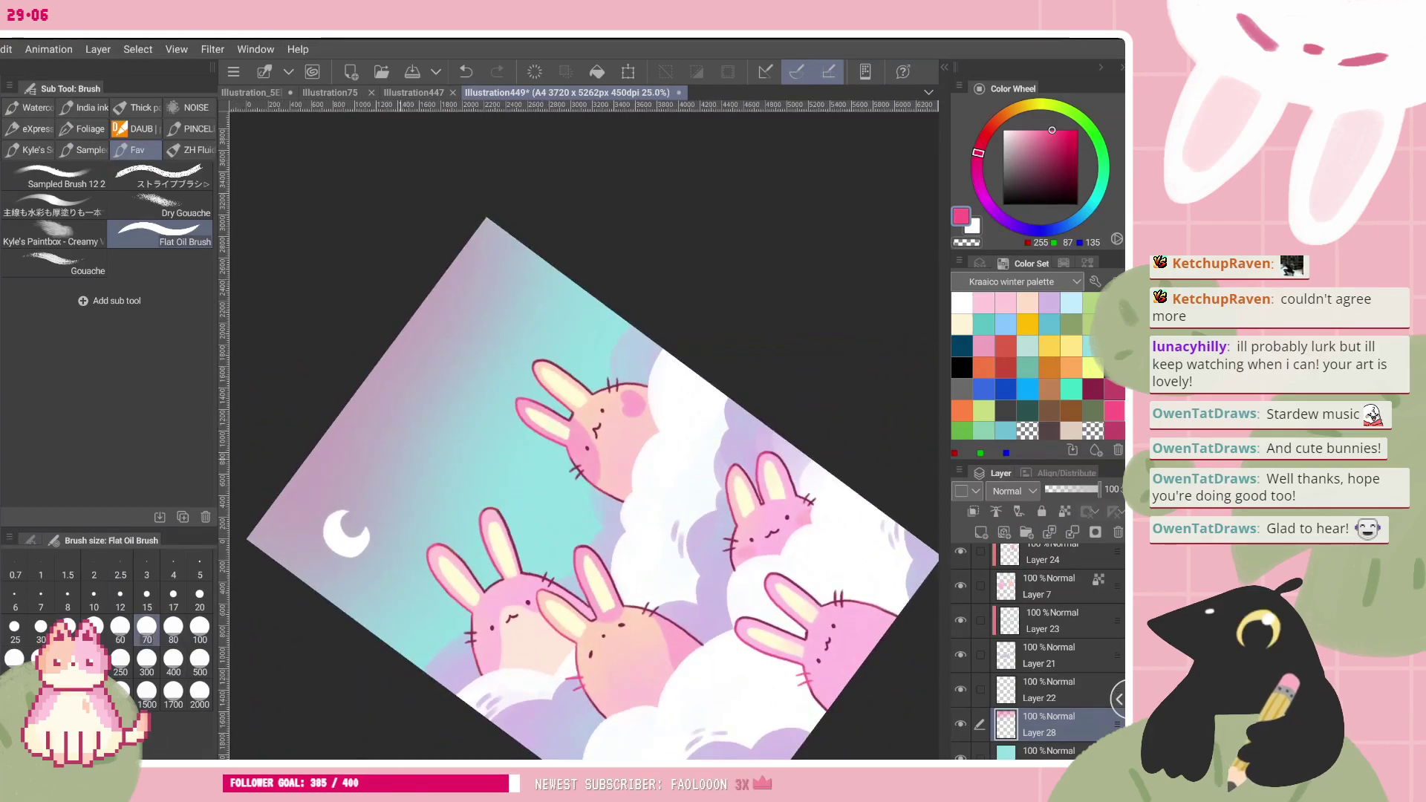
pyautogui.hotkey('ctrl', 'z')
pyautogui.click(146, 660)
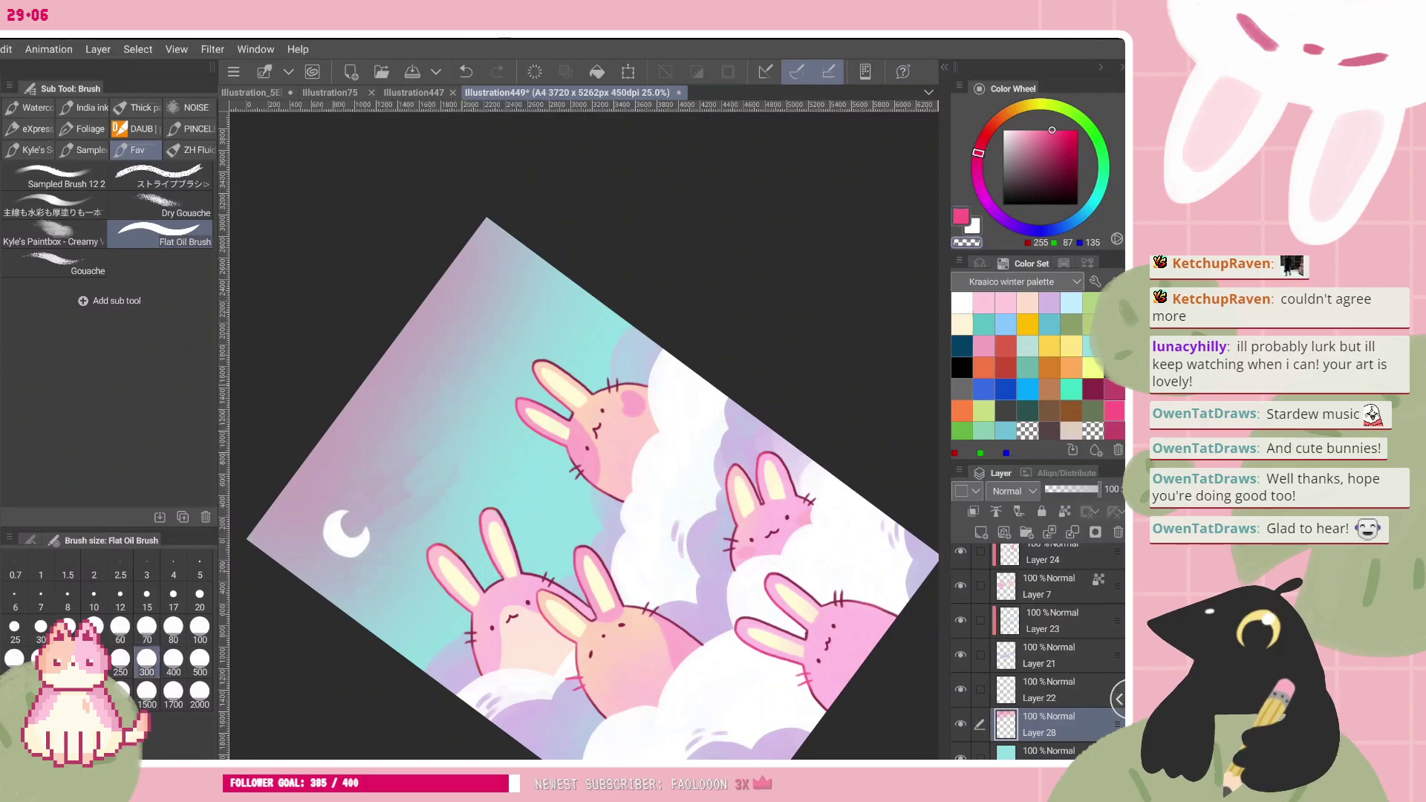
pyautogui.hotkey('ctrl', 'z')
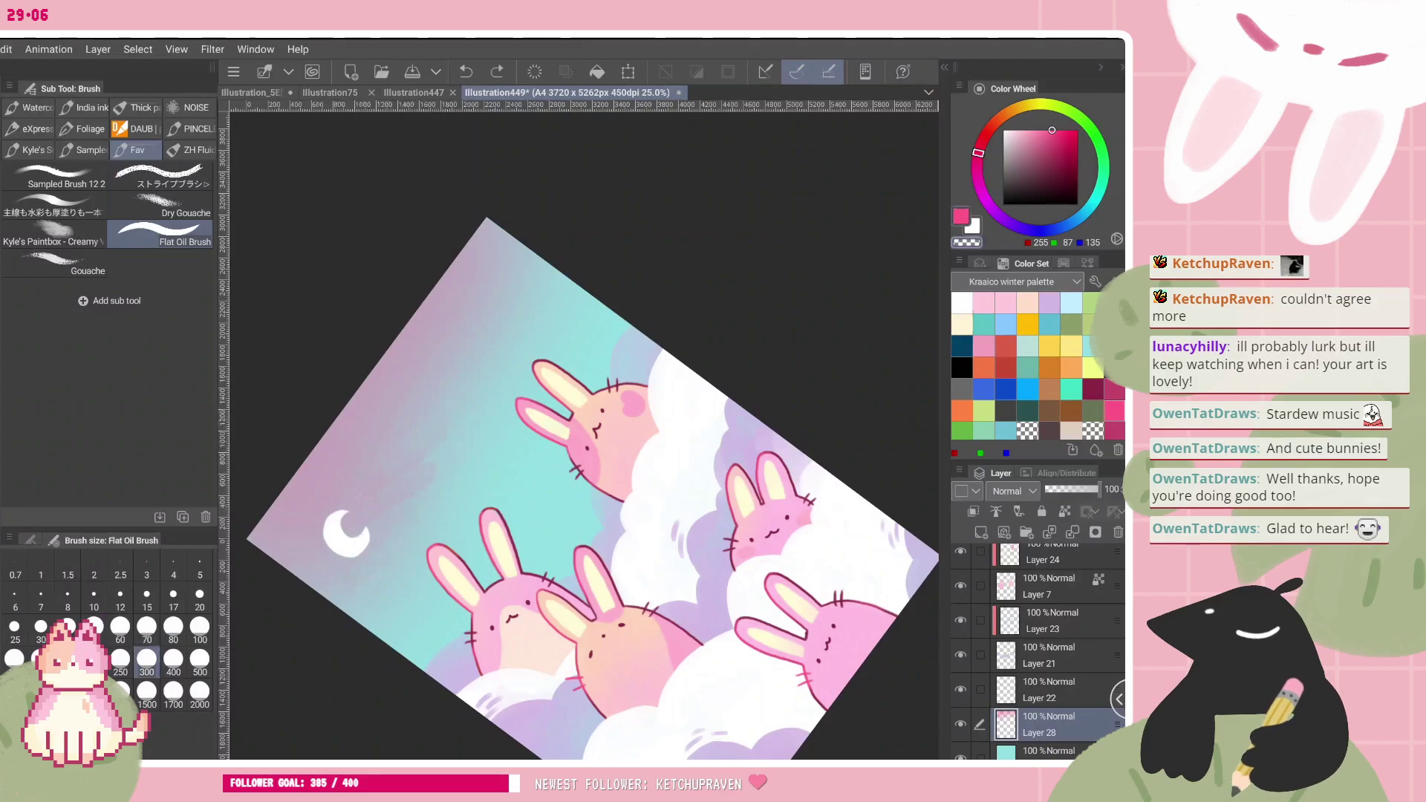
pyautogui.hotkey('ctrl', '0')
pyautogui.scroll(1, 562, 495)
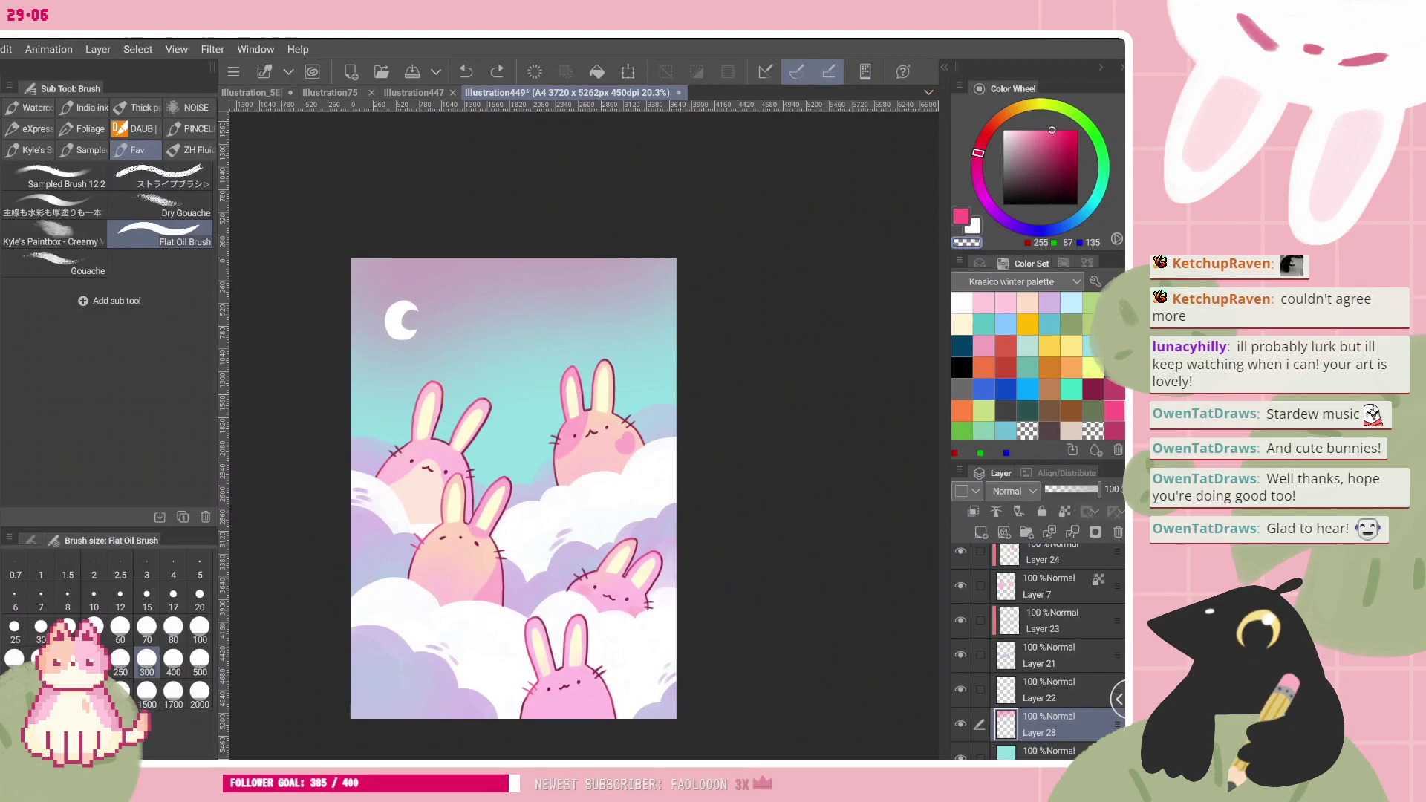
# - Lock Layer 28's transparent pixels and recolour part of the pink sky tint with the Soft airbrush in lavender (RGB 209, 184, 228)
pyautogui.press('b')
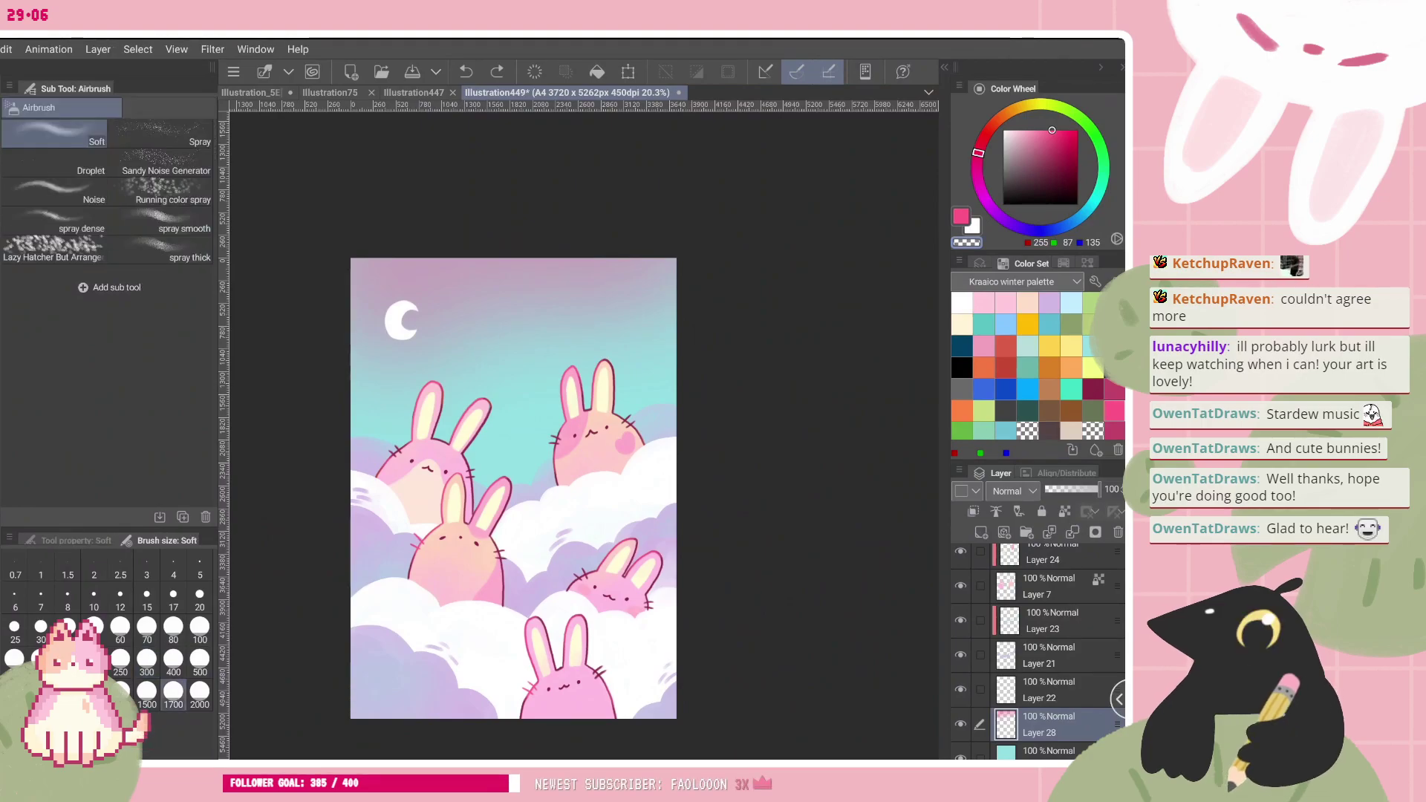
pyautogui.click(1049, 303)
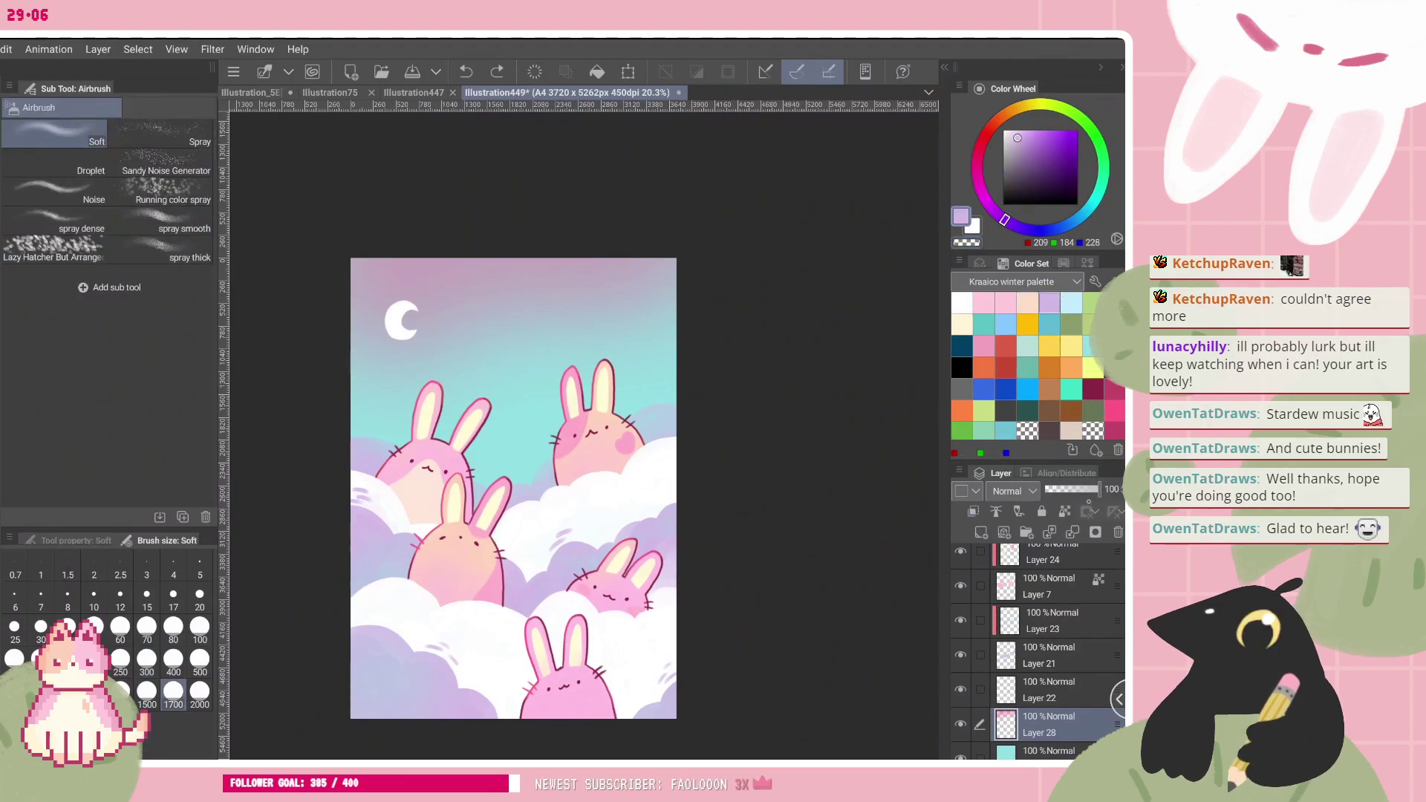
pyautogui.click(1065, 512)
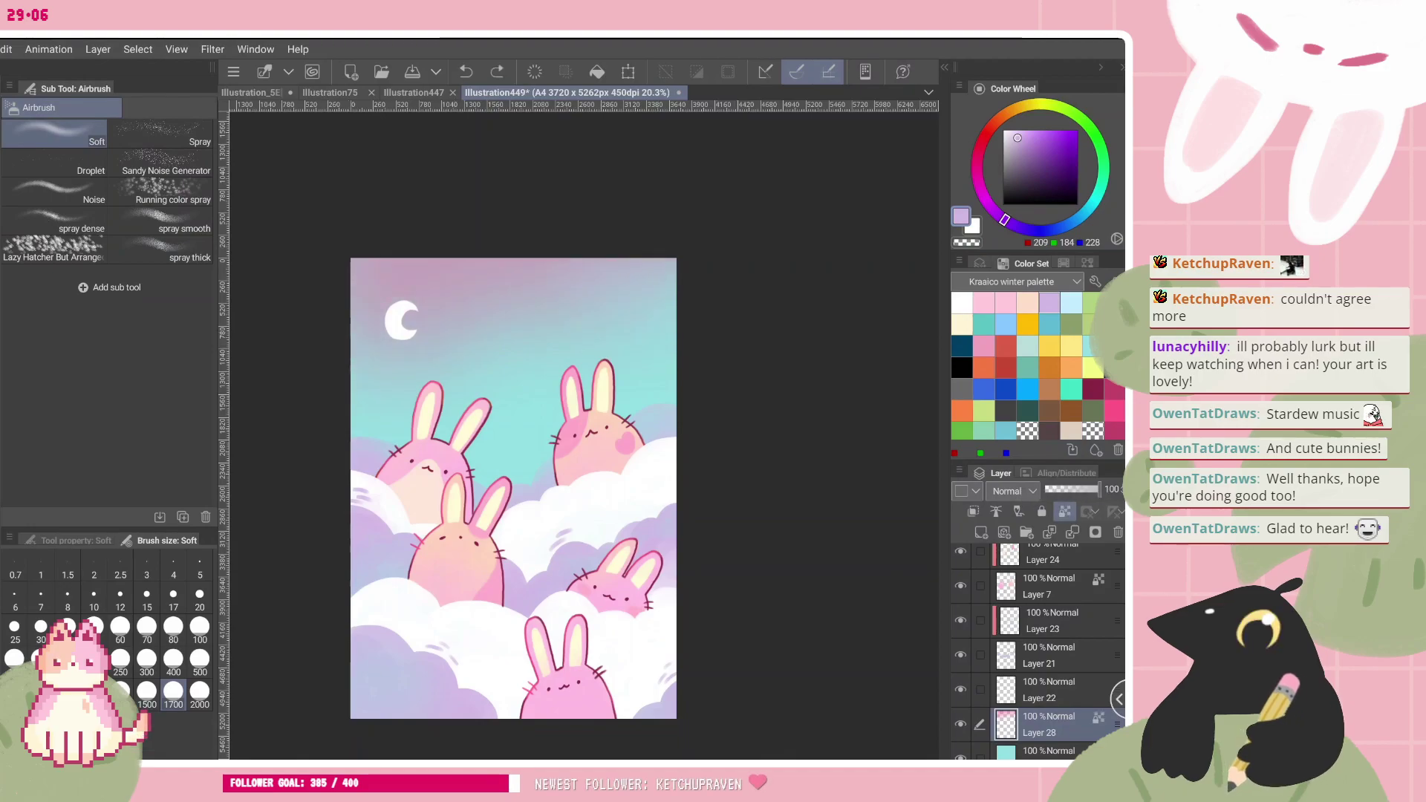
pyautogui.hotkey('ctrl', 'z')
pyautogui.hotkey('ctrl', 'y')
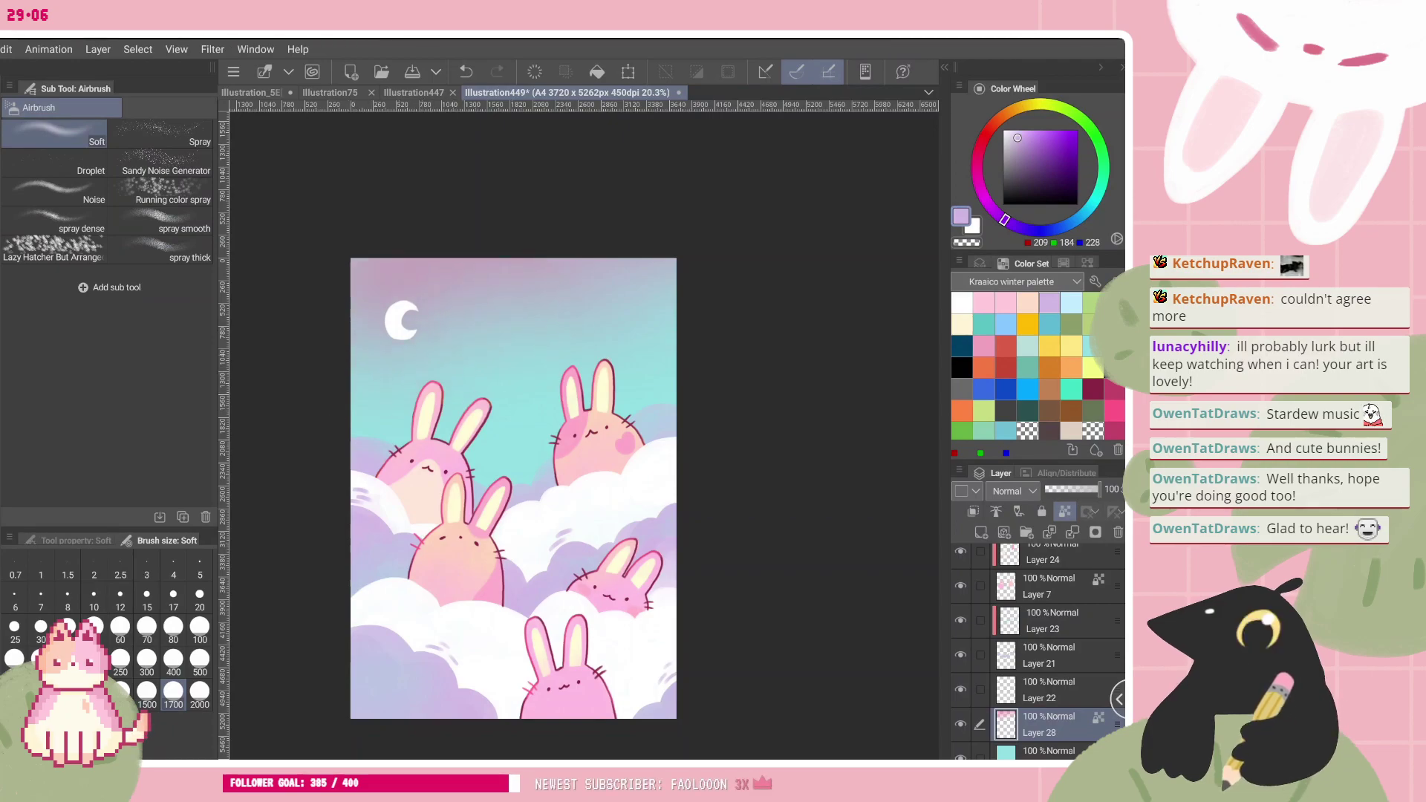
# - Add a new layer between the teal background layer and Layer 28
pyautogui.click(1048, 751)
pyautogui.click(981, 532)
pyautogui.click(981, 531)
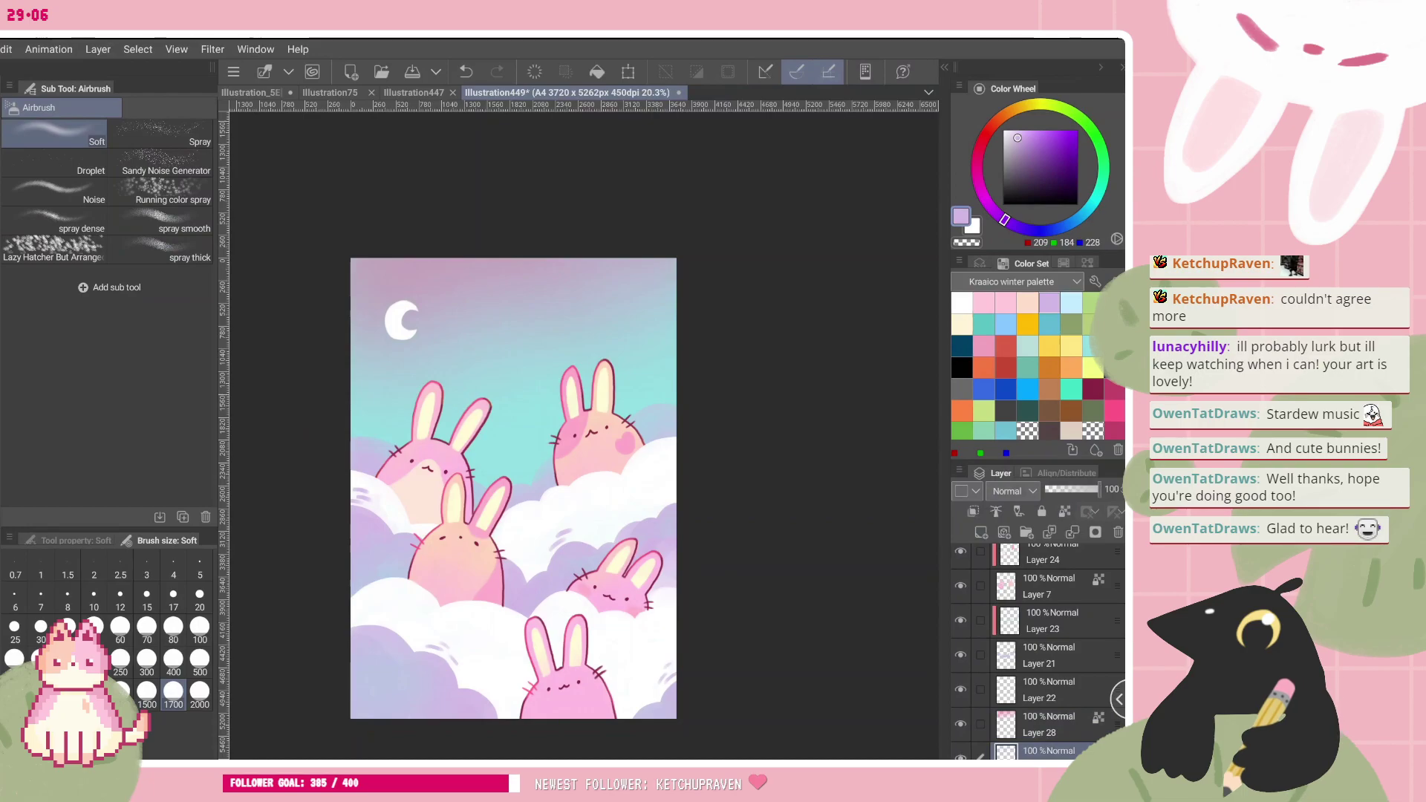
# - Lower the opacity of the crescent moon's Layer 22 to 65%
pyautogui.click(1049, 690)
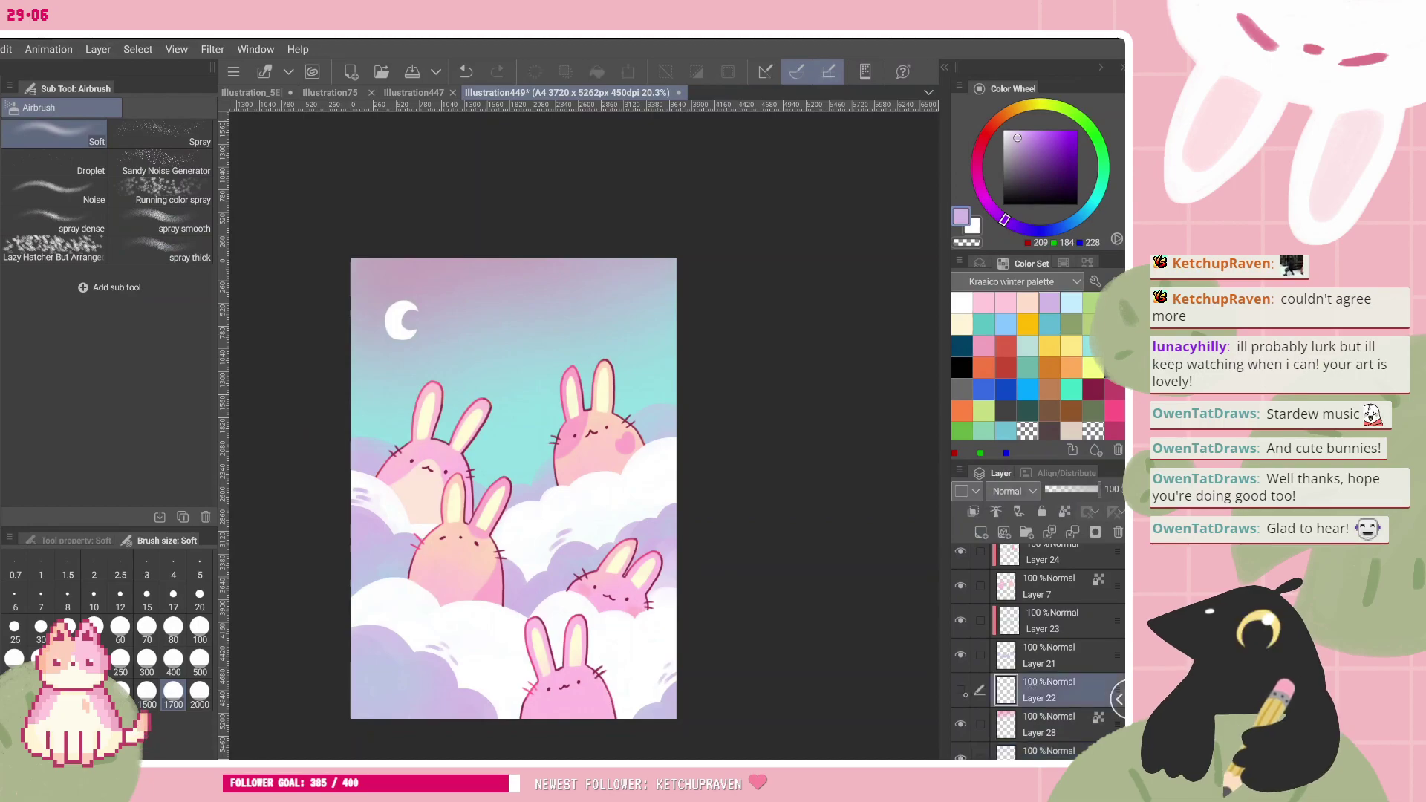
pyautogui.click(1081, 489)
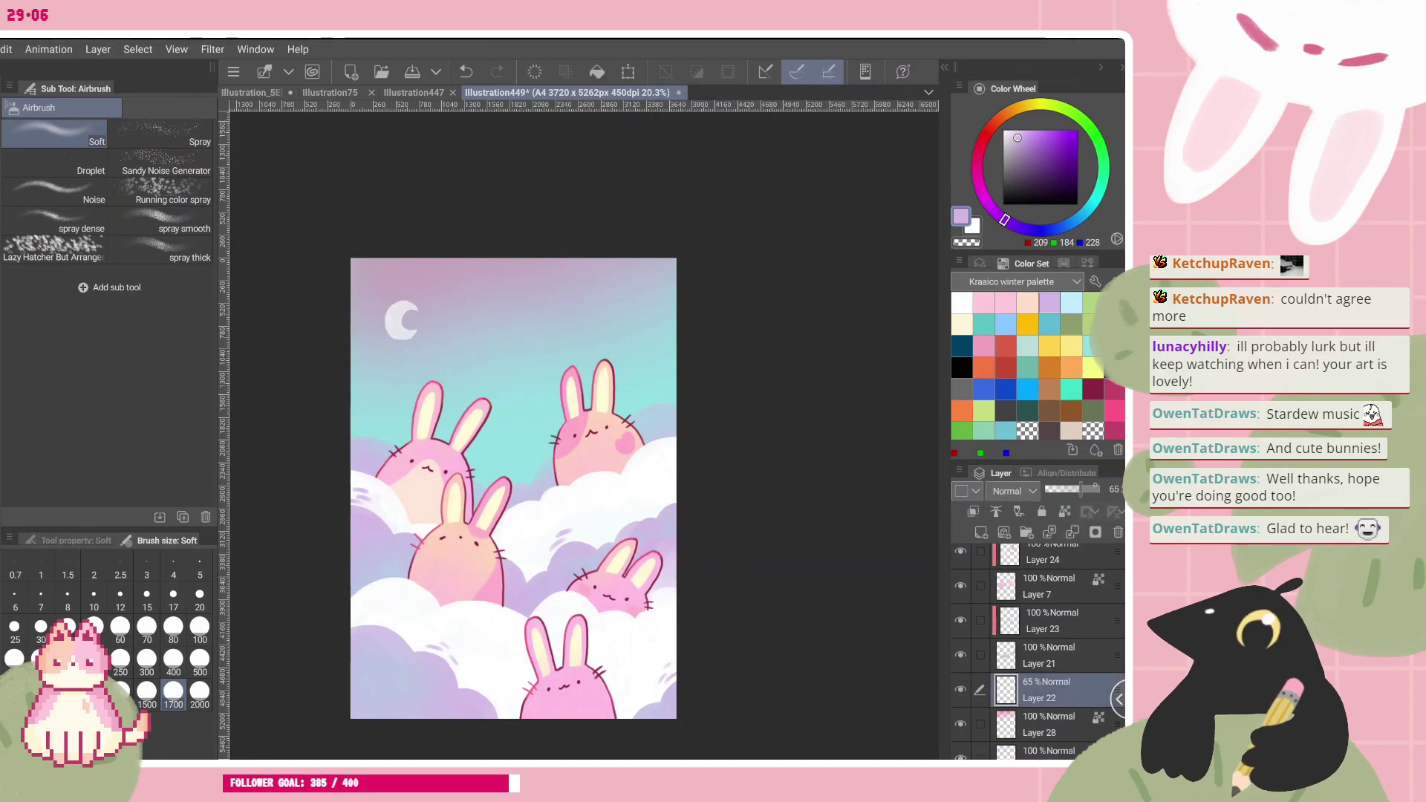
# - Set the crescent moon's Layer 22 back to 100% opacity and add a new layer between it and Layer 28
pyautogui.click(1088, 489)
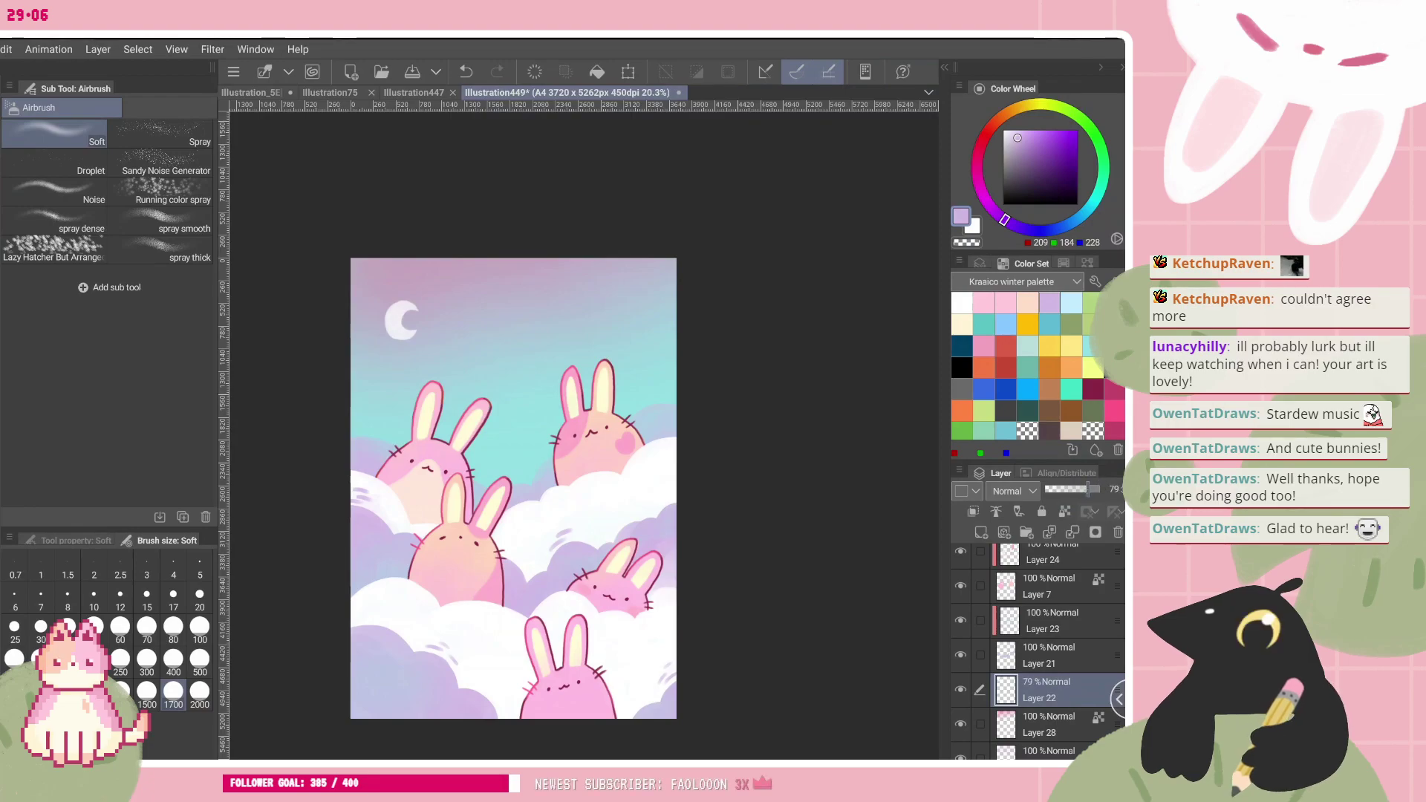
pyautogui.moveTo(1088, 489); pyautogui.dragTo(1100, 488)
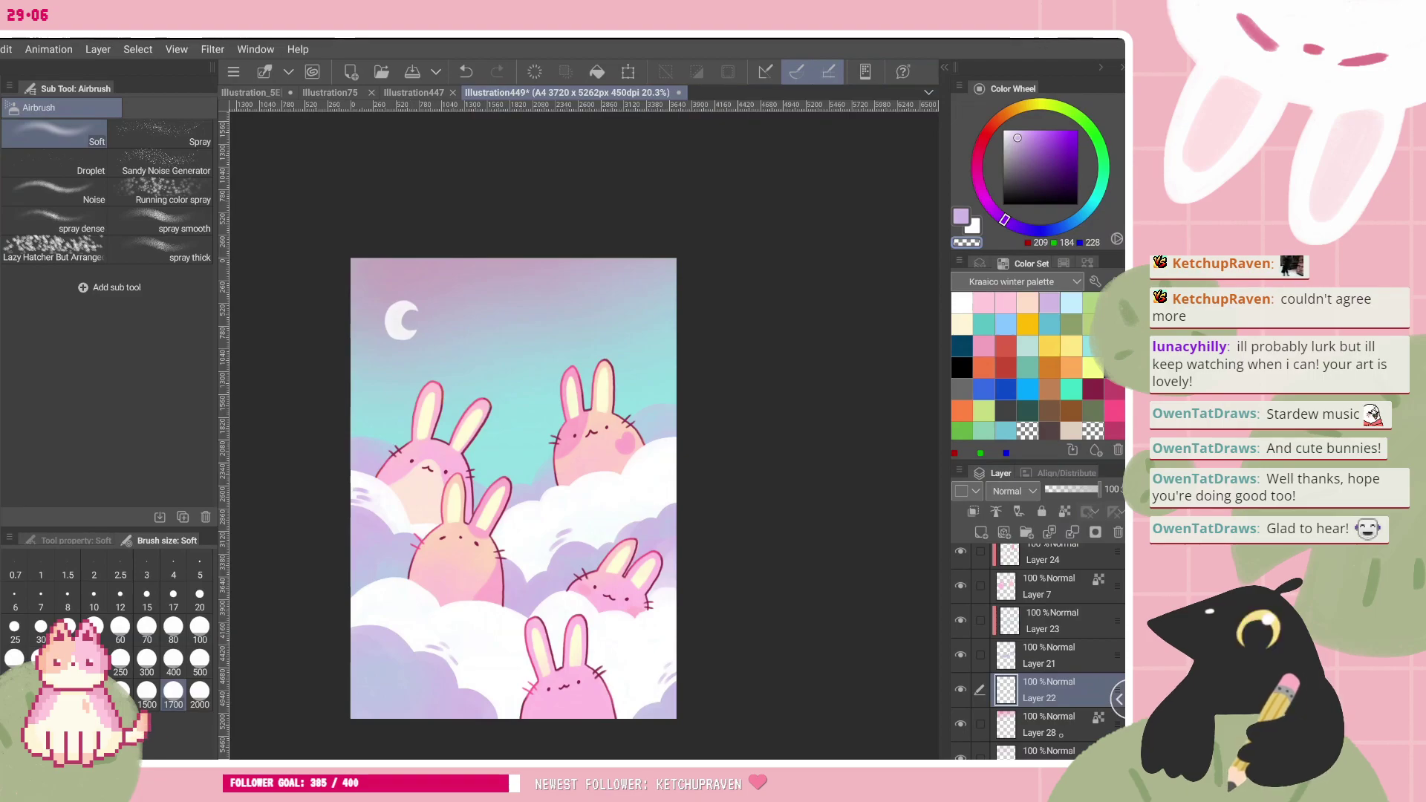
pyautogui.click(973, 511)
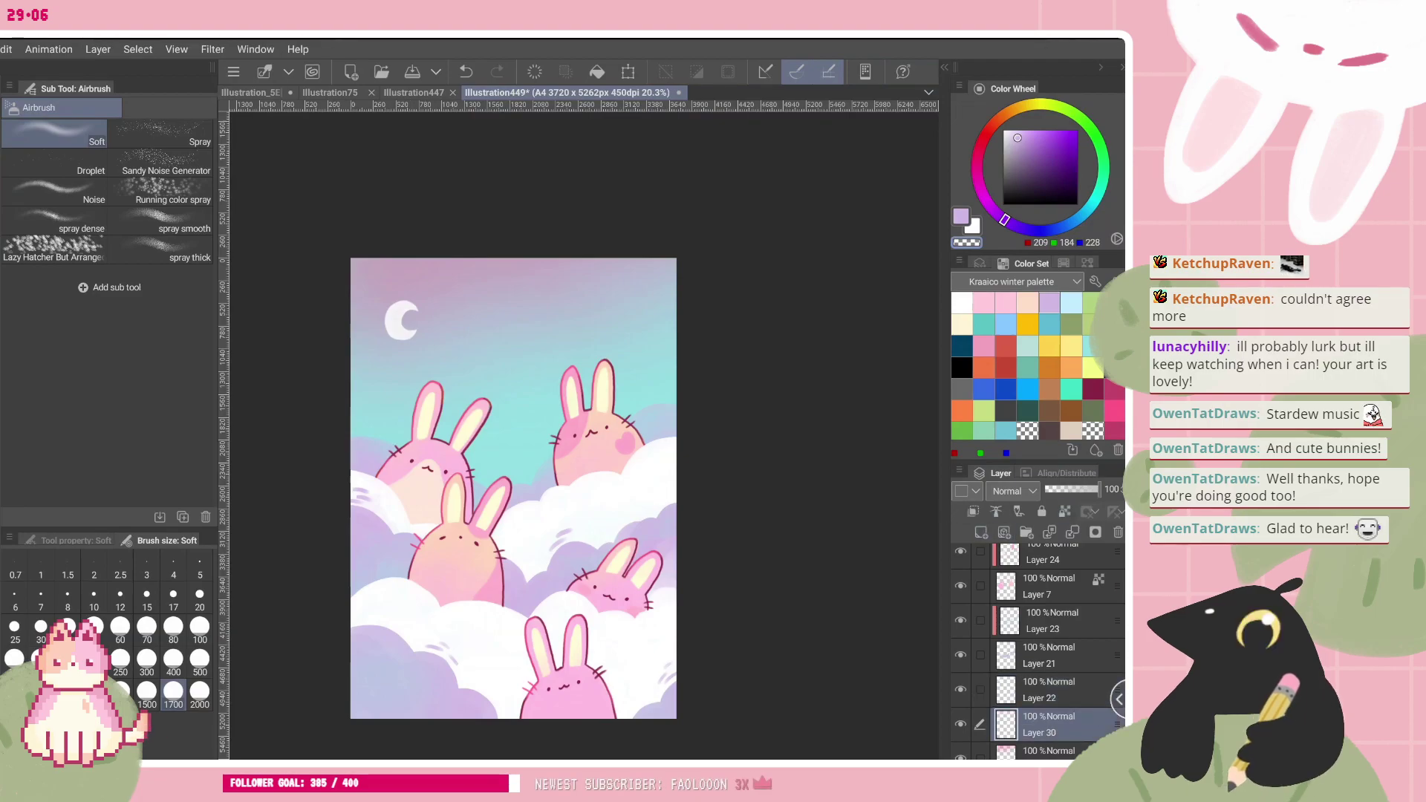
# - Dot a few small white stars across the sky beside the crescent moon with the Kyle's Drawing Box pencil at size 10
pyautogui.click(1003, 131)
pyautogui.press('p')
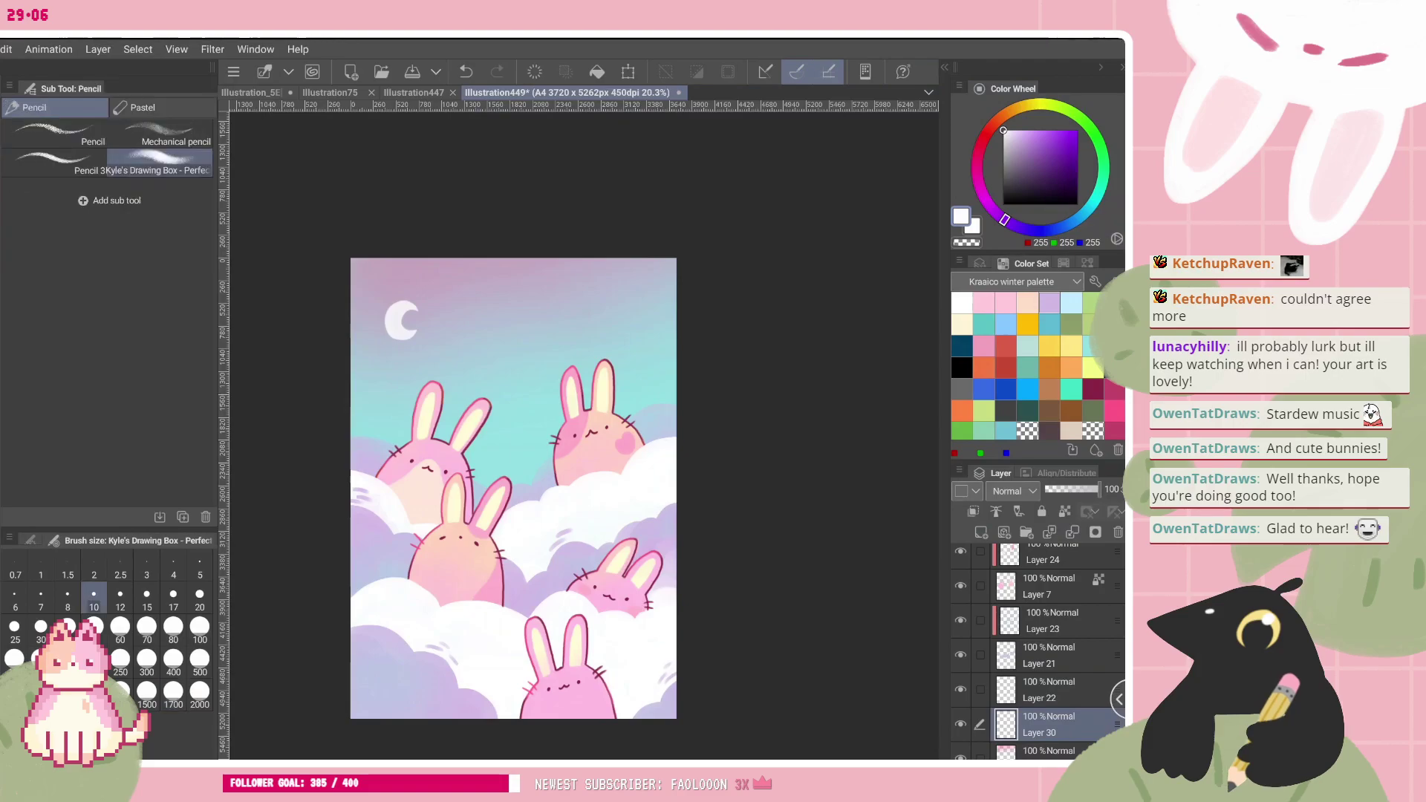
pyautogui.hotkey('ctrl', '+')
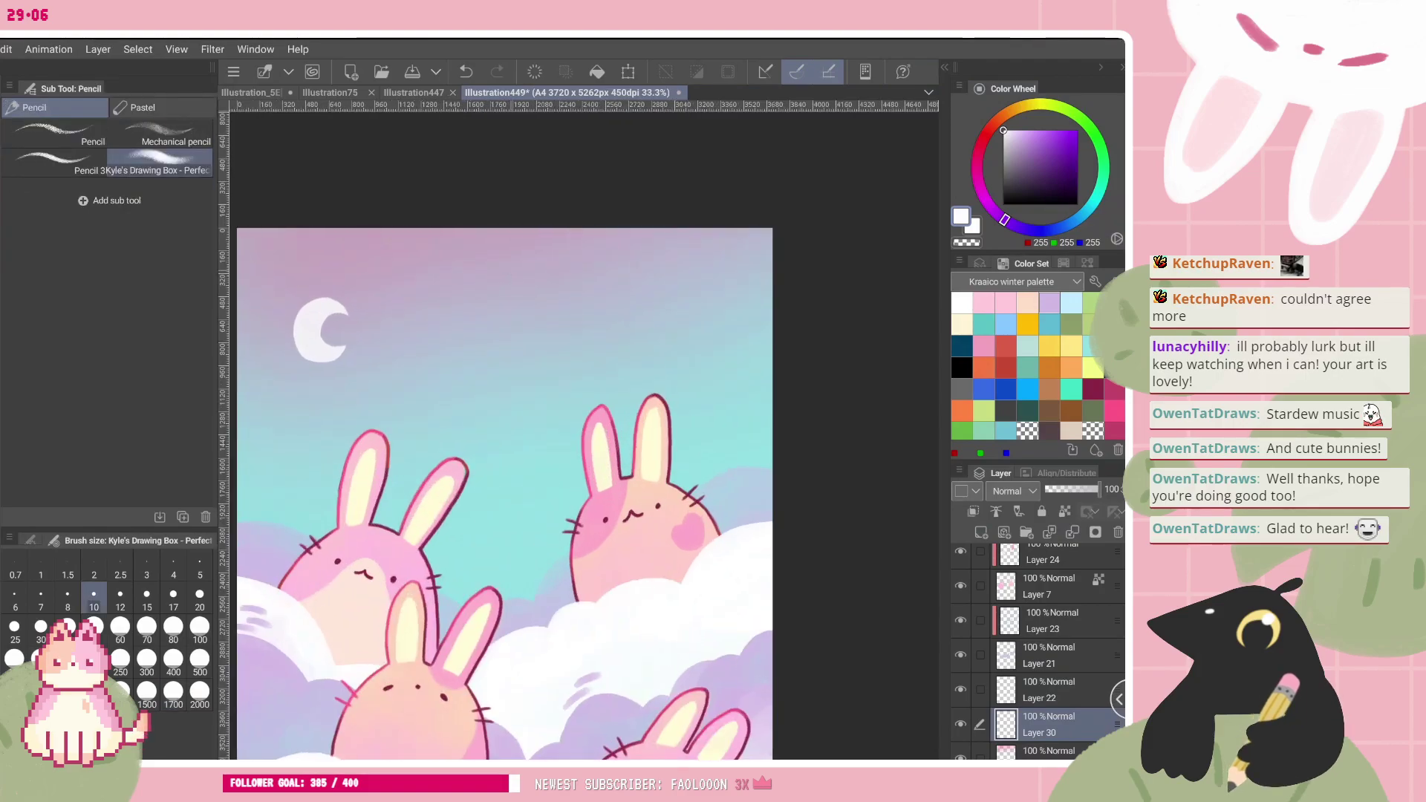
pyautogui.hotkey('ctrl', 'z')
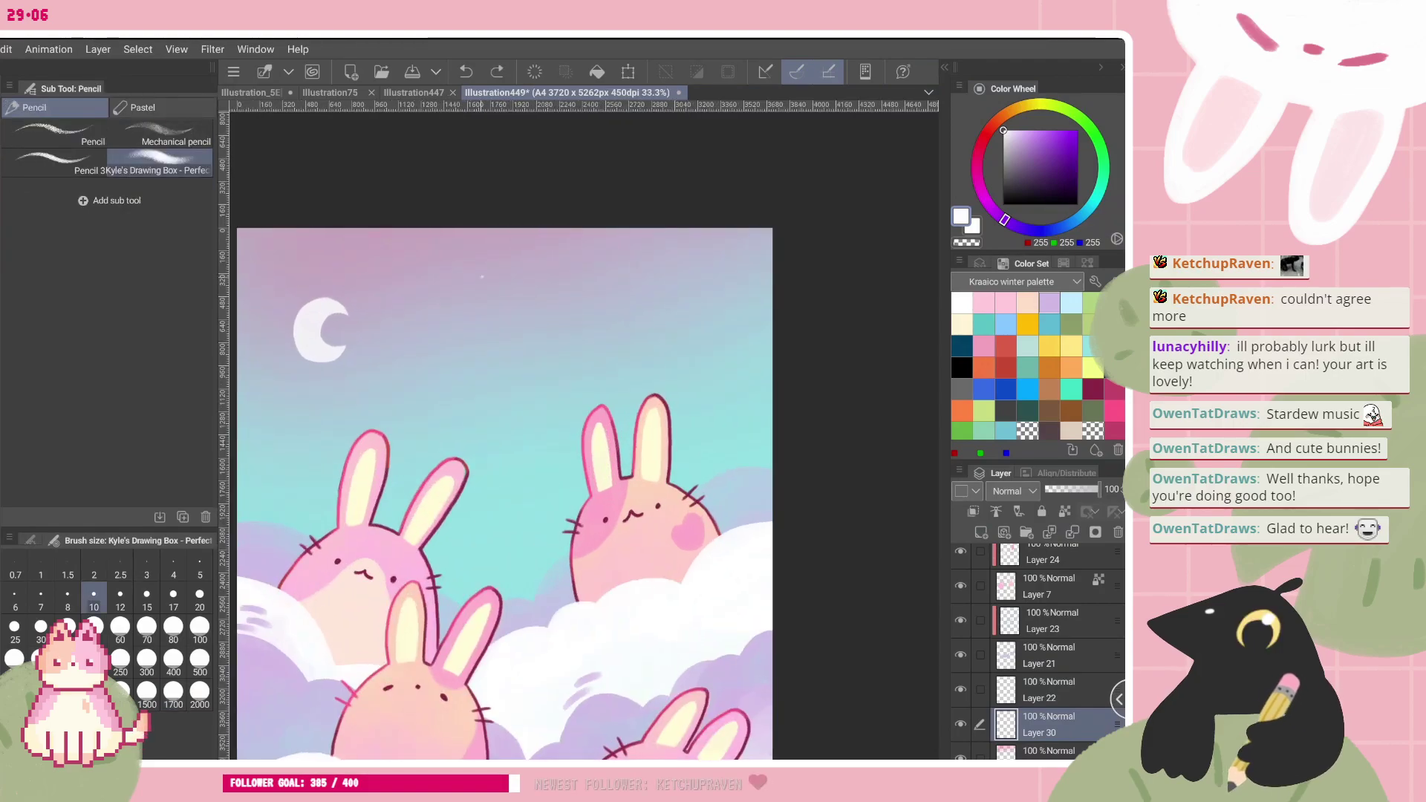
pyautogui.click(482, 279)
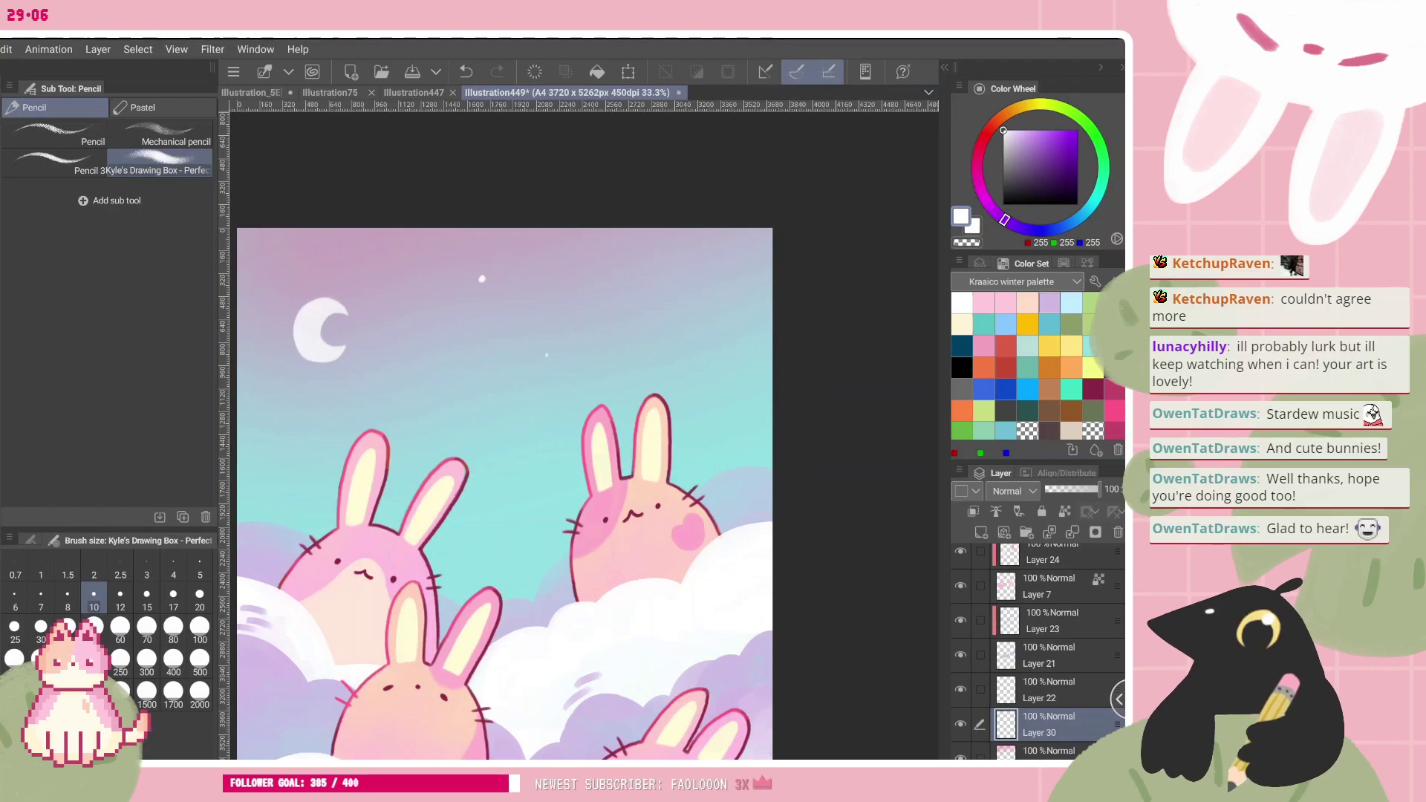
pyautogui.scroll(1, 505, 475)
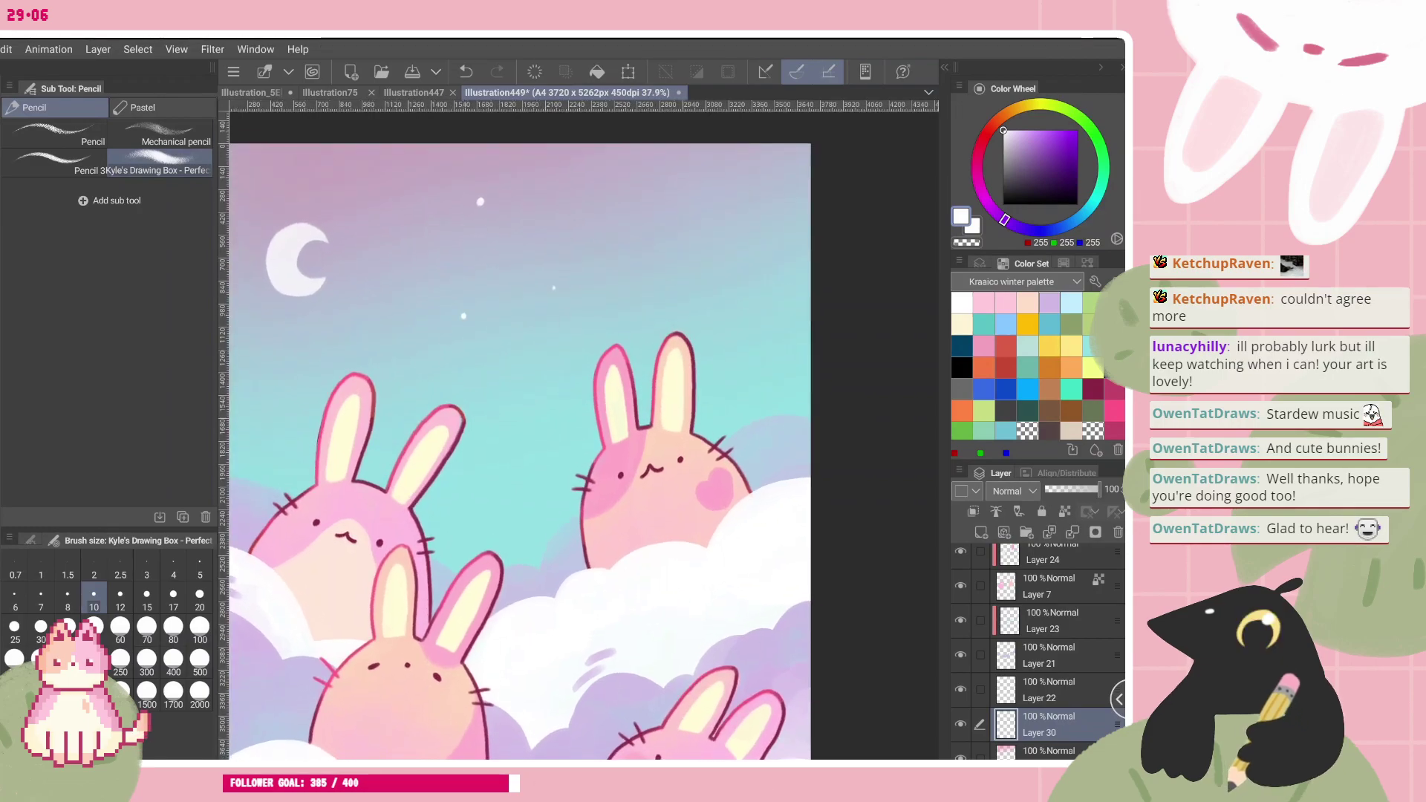
# - Try a white four-pointed sparkle beside the upper-right bunny's ears at brush size 10 and undo it
pyautogui.click(980, 655)
pyautogui.moveTo(764, 378); pyautogui.dragTo(772, 389)
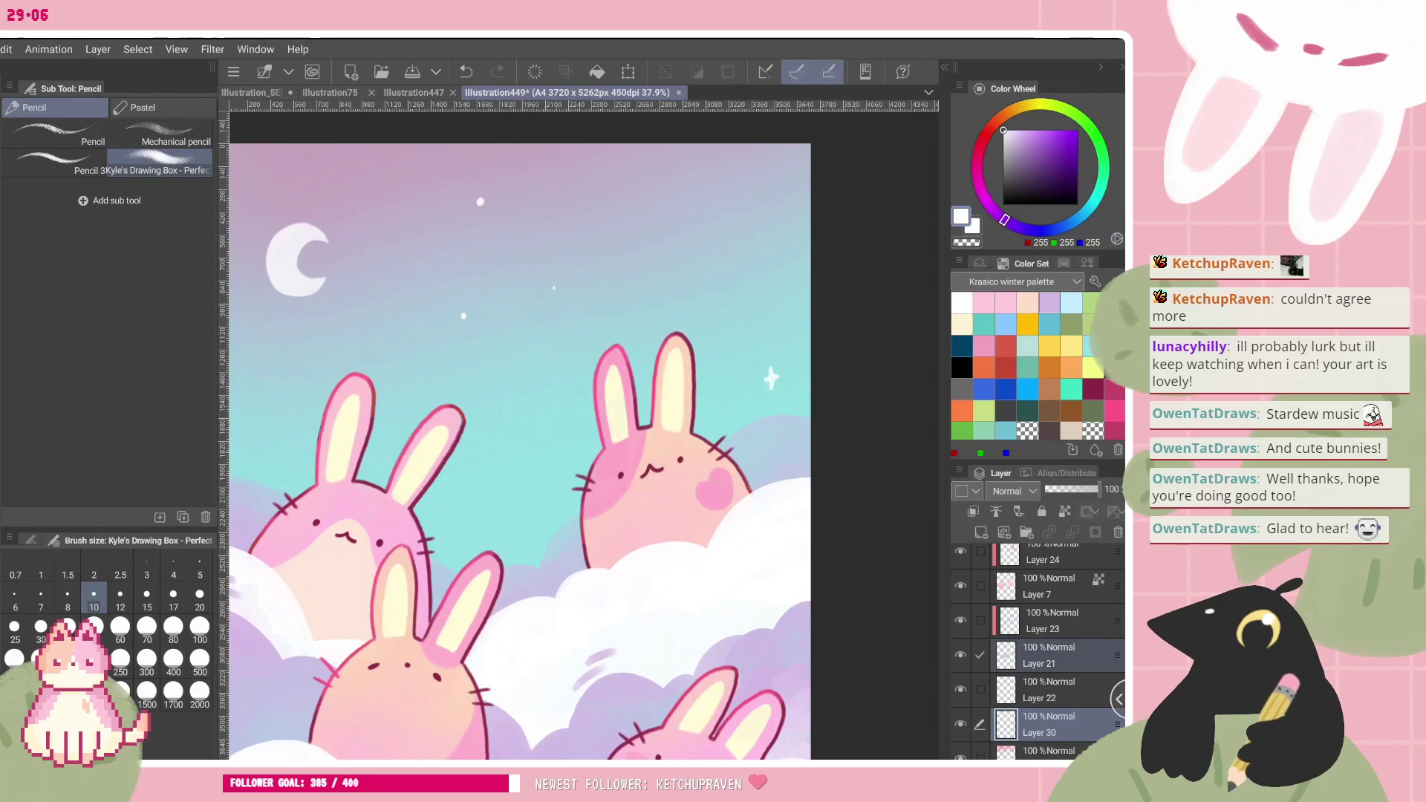
pyautogui.scroll(-4, 687, 392)
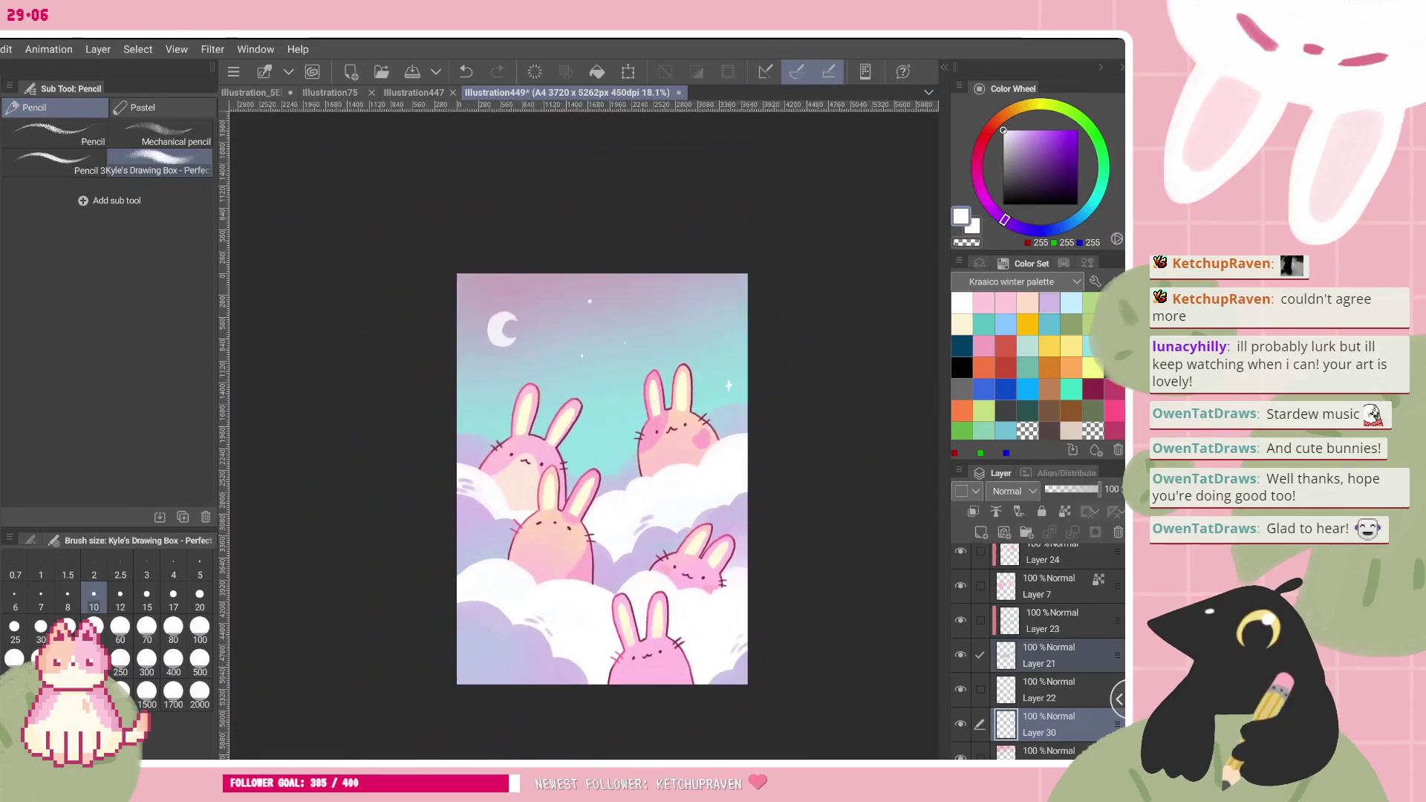
pyautogui.scroll(2, 584, 434)
pyautogui.hotkey('ctrl', 'z')
pyautogui.hotkey('ctrl', 'z')
pyautogui.hotkey('ctrl', 'z')
pyautogui.hotkey('ctrl', 'z')
pyautogui.scroll(2, 584, 435)
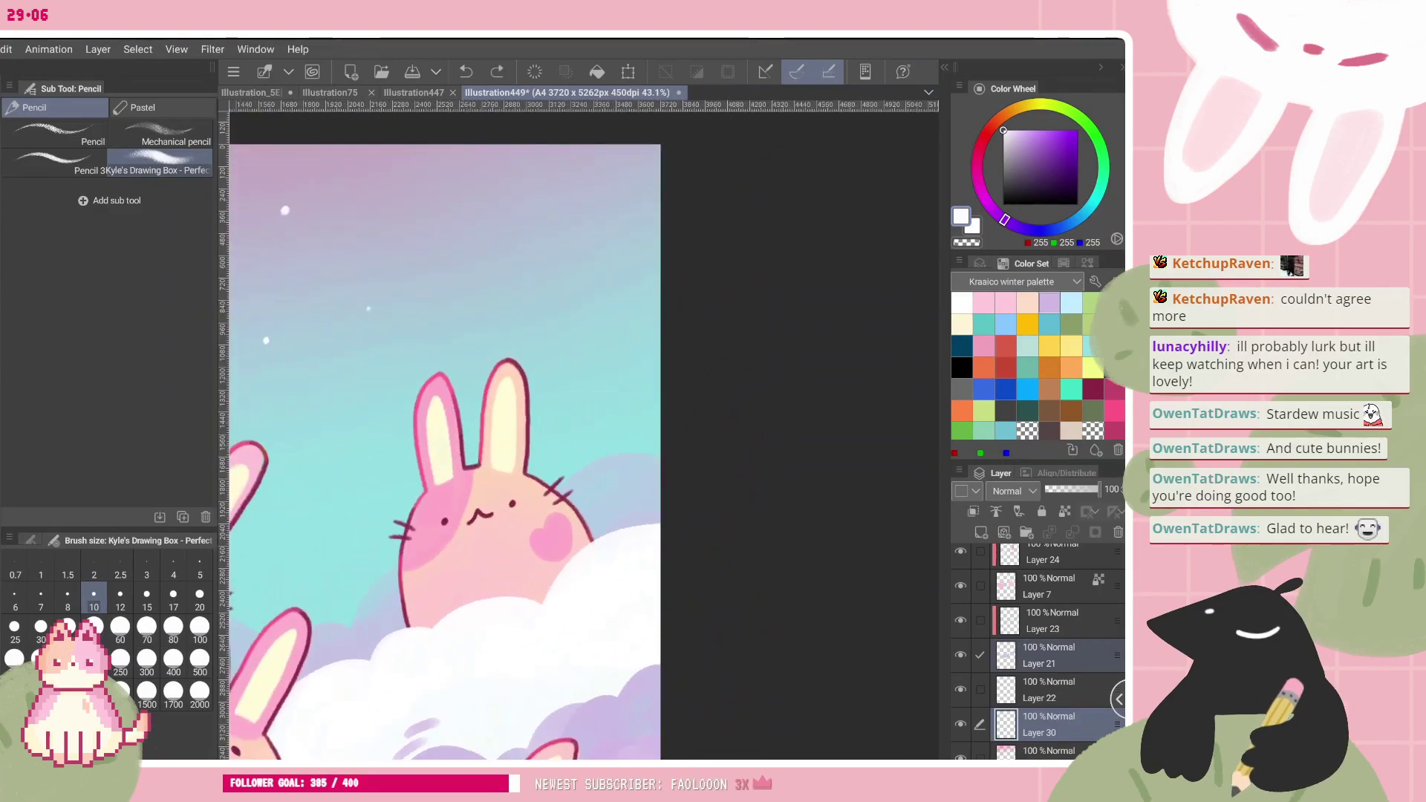
# - Draw white four-pointed sparkles at brush size 8, two beside the upper-right bunny and one below the crescent moon
pyautogui.press('[')
pyautogui.moveTo(616, 401)
pyautogui.mouseDown()
pyautogui.moveTo(617, 420)
pyautogui.moveTo(622, 409)
pyautogui.mouseUp()
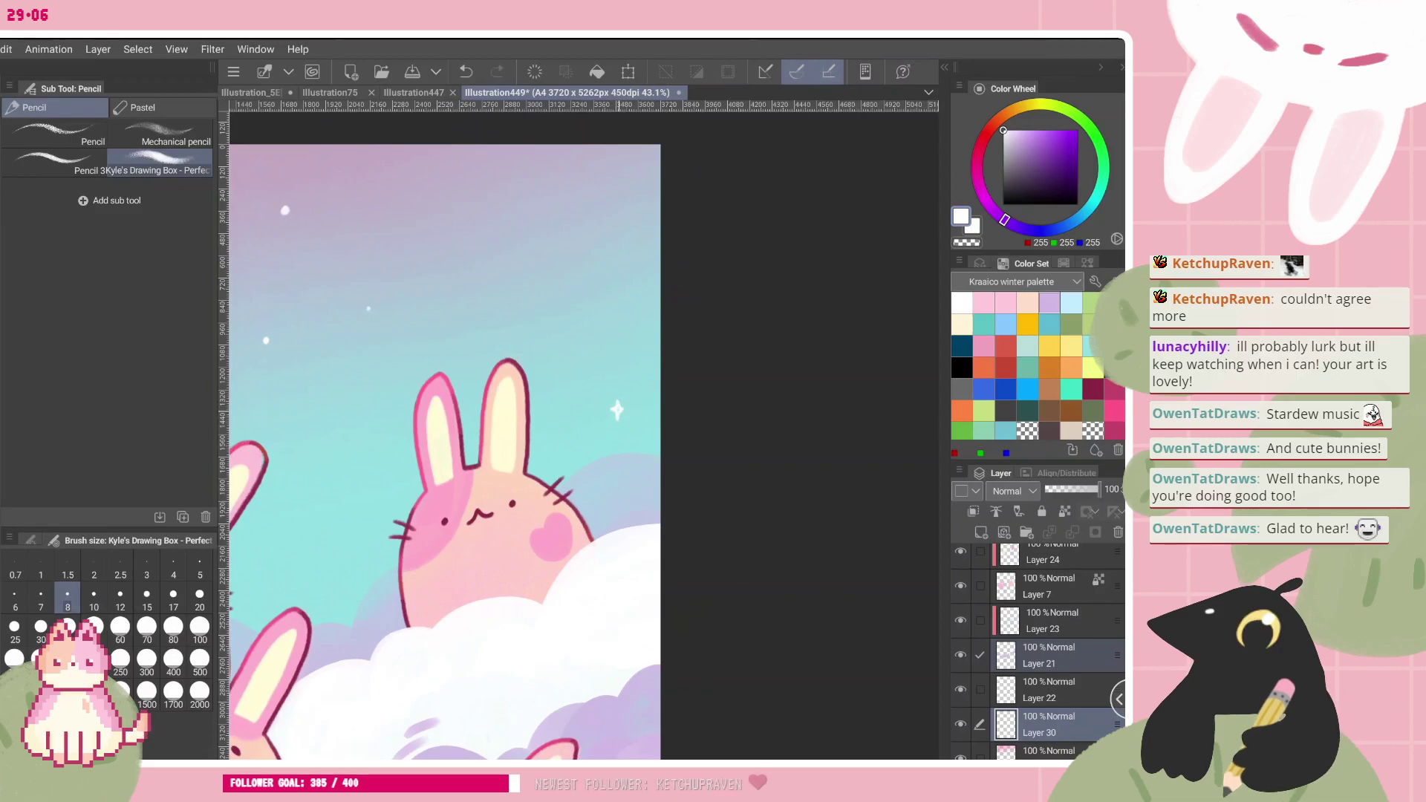
pyautogui.moveTo(575, 345); pyautogui.dragTo(580, 353)
pyautogui.moveTo(576, 361); pyautogui.dragTo(575, 353)
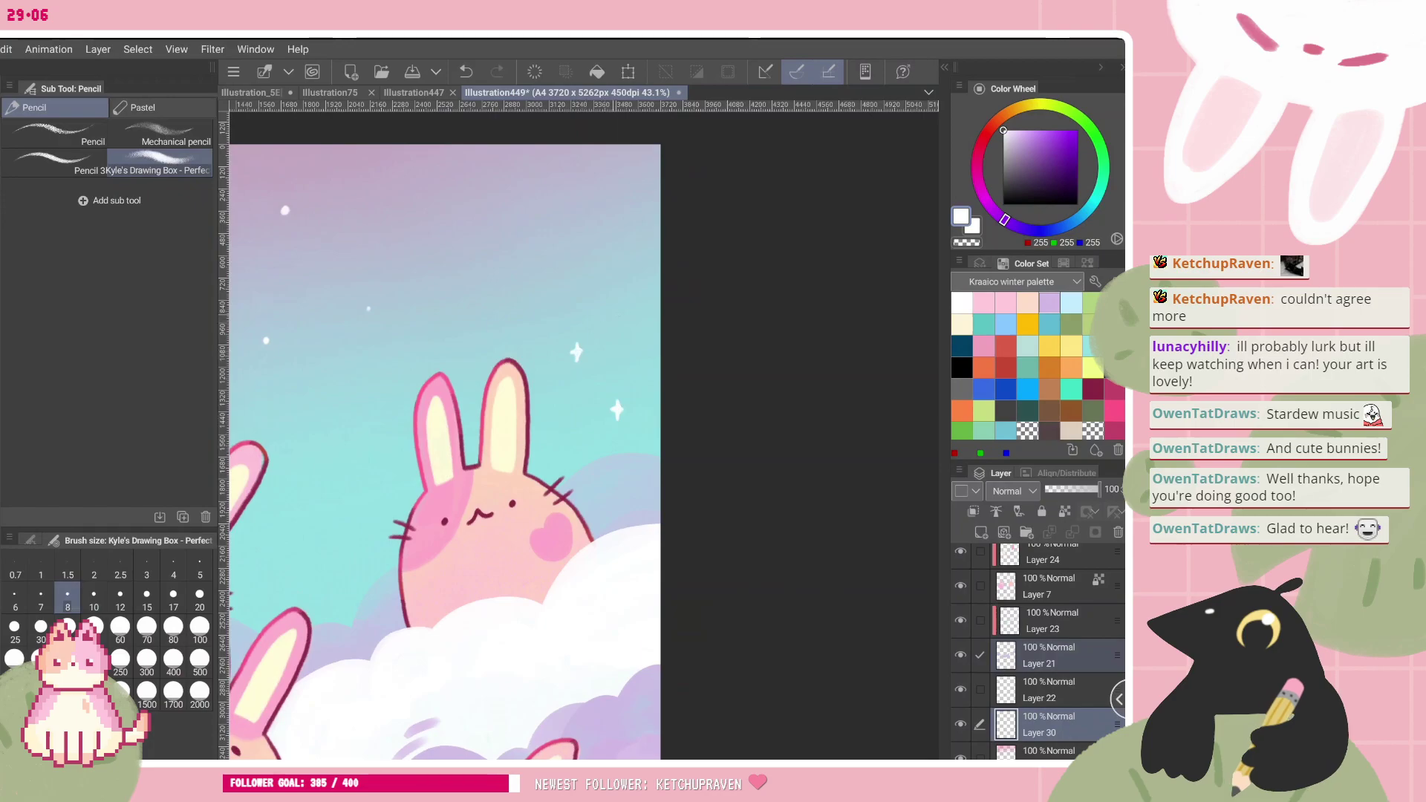
pyautogui.scroll(-3, 584, 435)
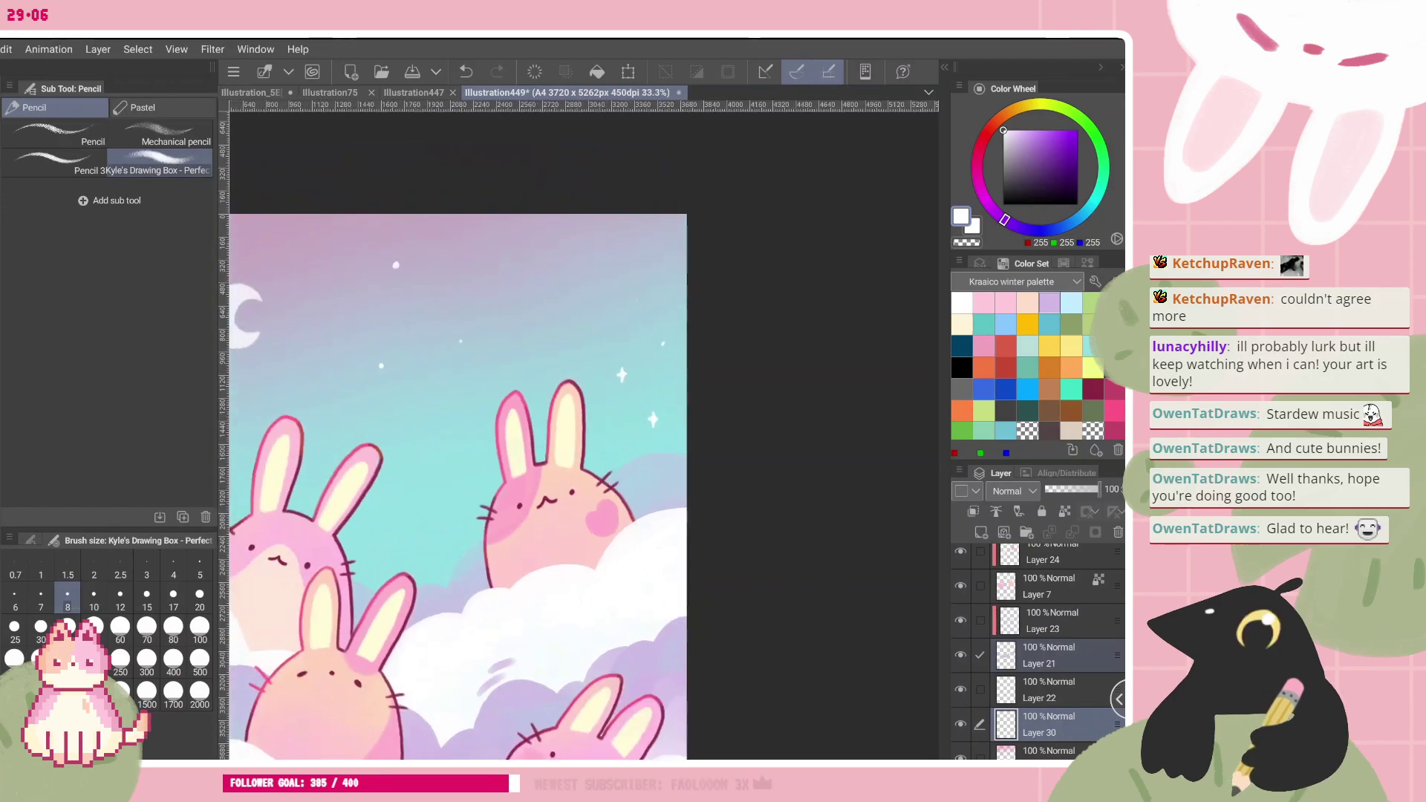
pyautogui.moveTo(565, 445); pyautogui.dragTo(583, 441)
pyautogui.moveTo(379, 350); pyautogui.dragTo(374, 357)
pyautogui.moveTo(374, 357); pyautogui.dragTo(382, 363)
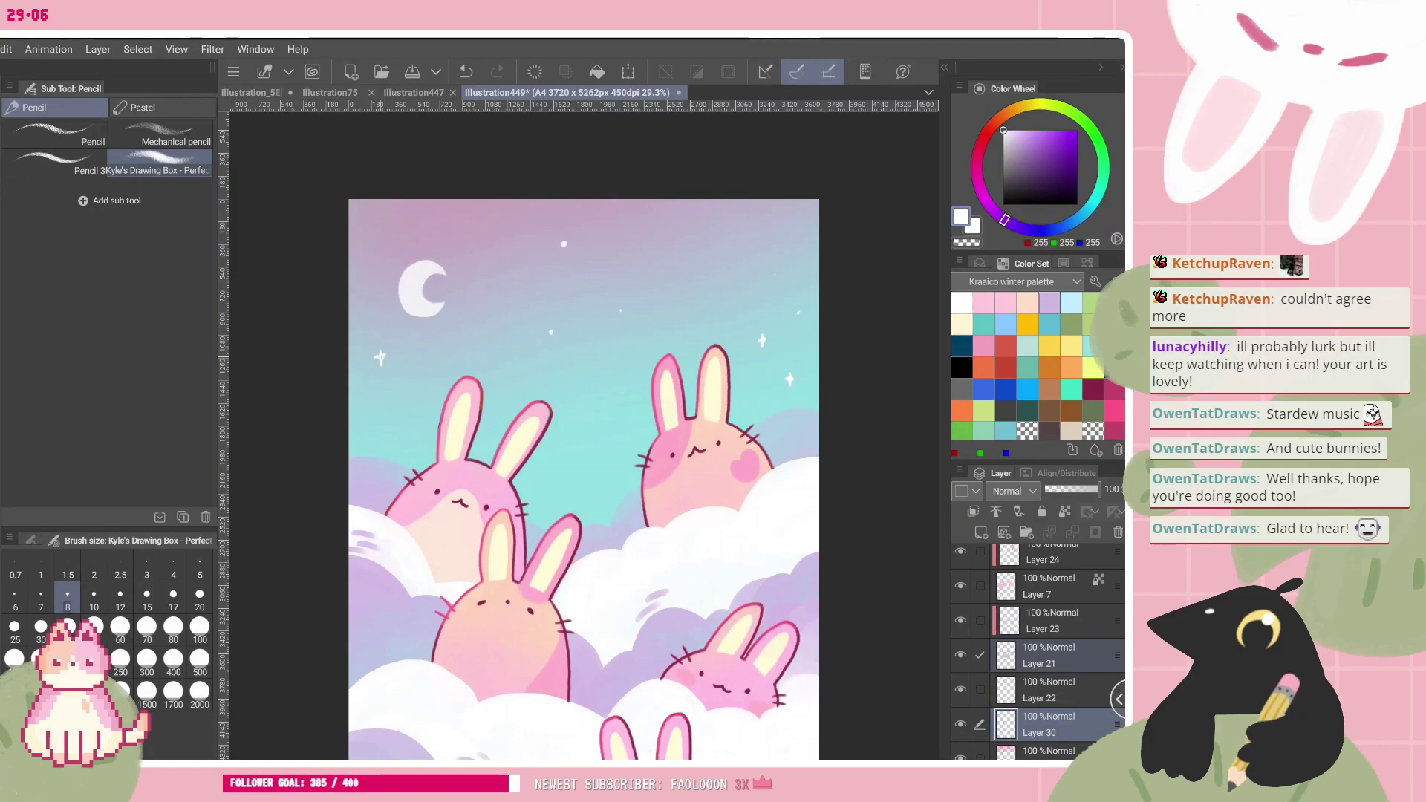
# - Scatter more small white star dots over the upper sky on both sides of the existing stars
pyautogui.click(525, 210)
pyautogui.click(491, 238)
pyautogui.click(516, 245)
pyautogui.click(722, 254)
pyautogui.click(771, 223)
pyautogui.click(762, 232)
pyautogui.click(750, 276)
pyautogui.click(708, 287)
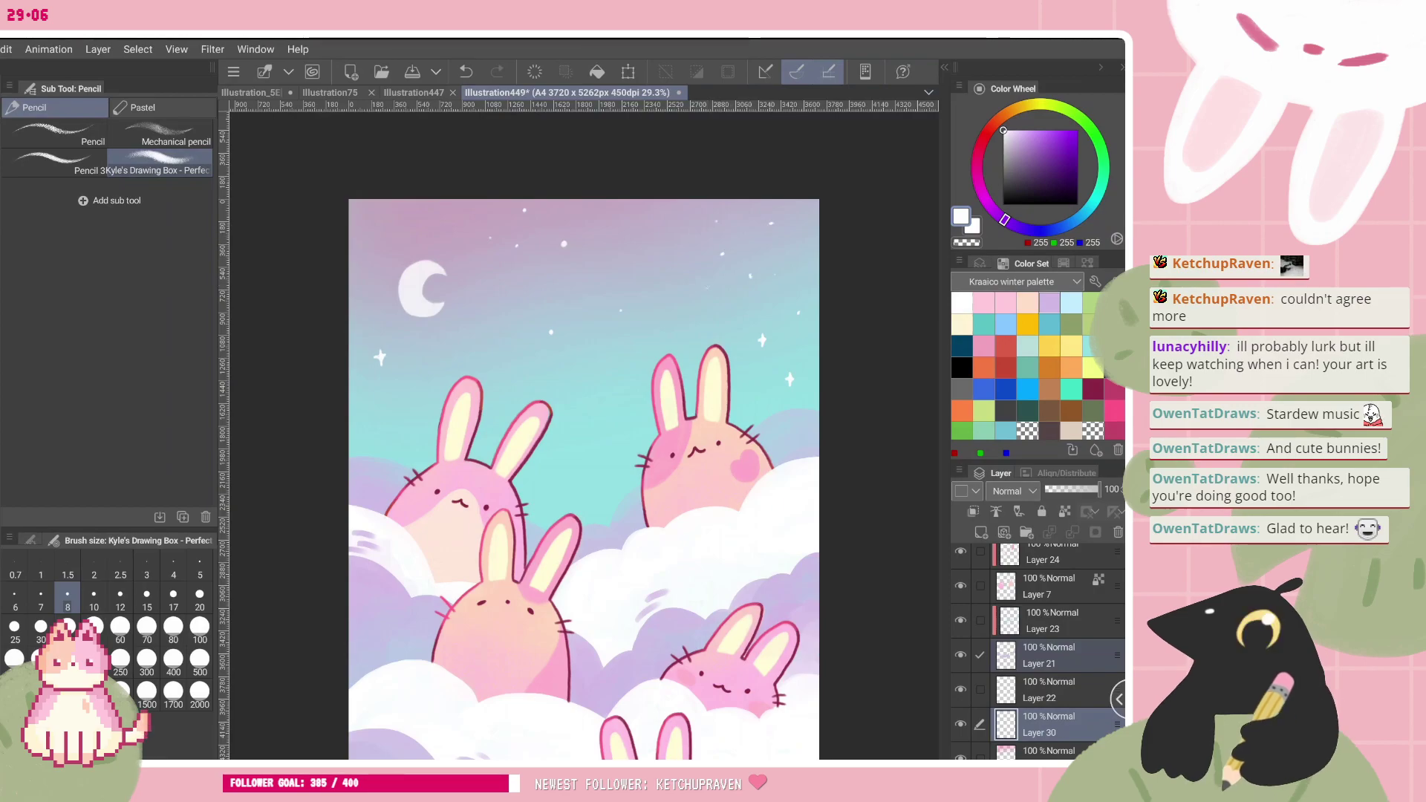
pyautogui.click(657, 224)
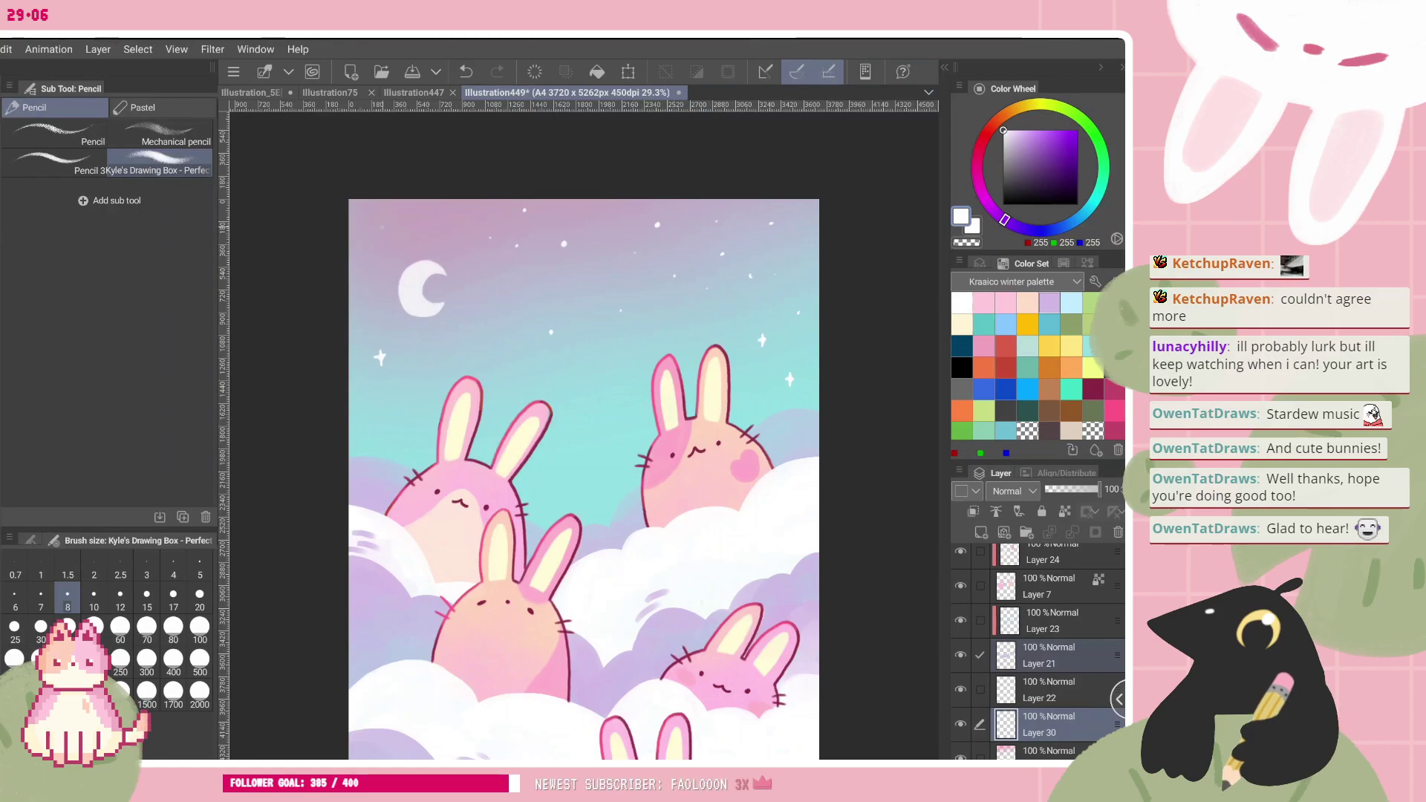
pyautogui.click(381, 224)
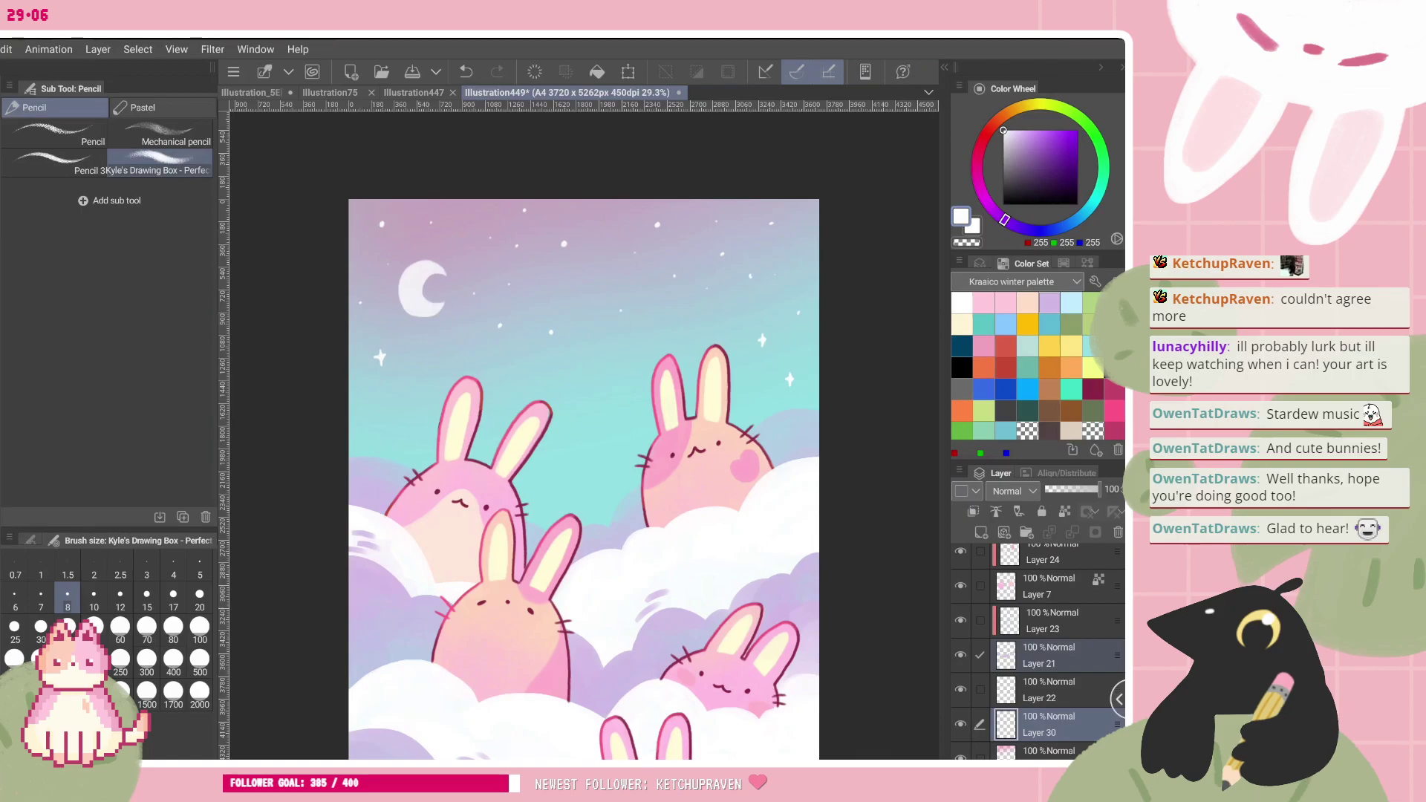
# - Add a new raster layer directly above the bottom bunny's Layer 13 and clip it to the layers below
pyautogui.scroll(-3, 583, 436)
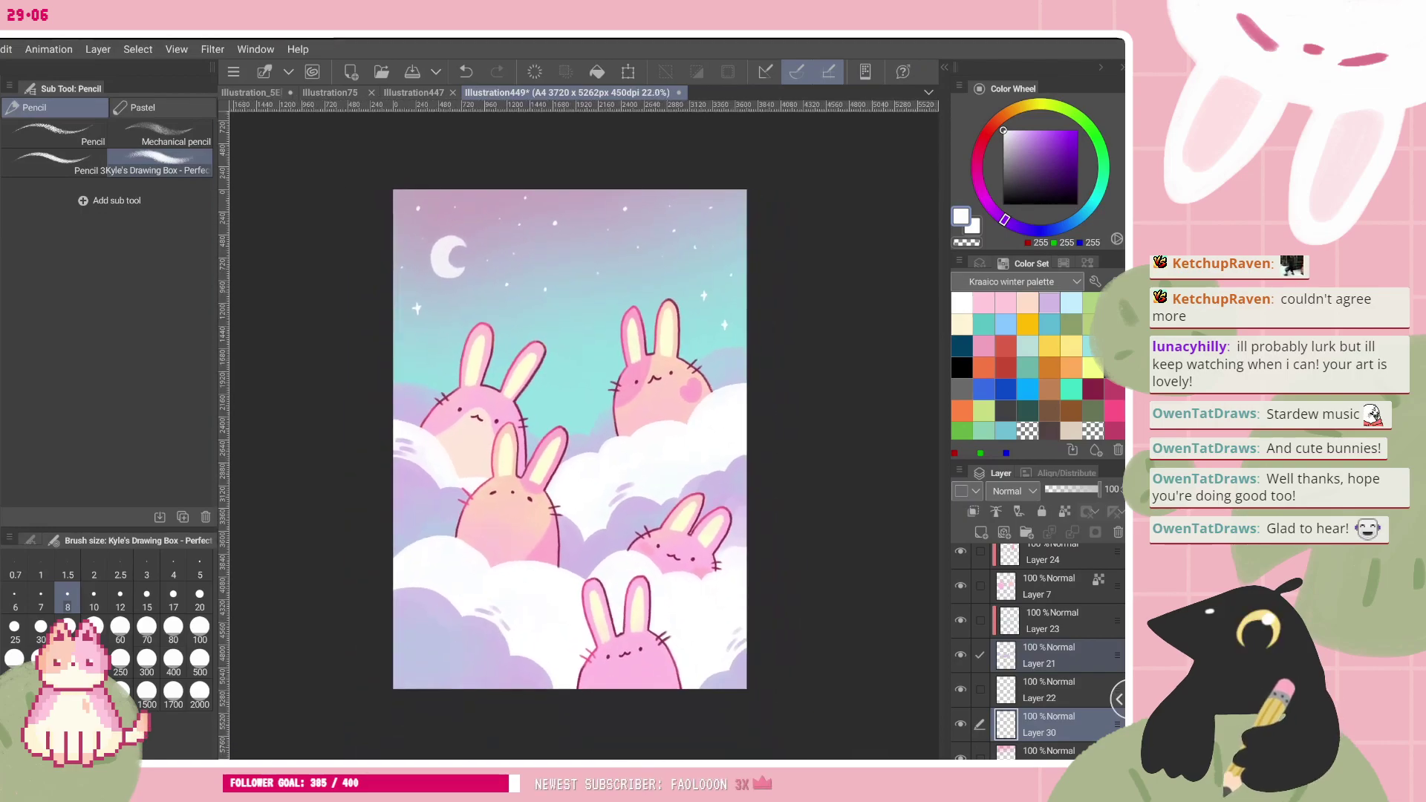
pyautogui.scroll(-5, 1039, 653)
pyautogui.scroll(2, 1049, 653)
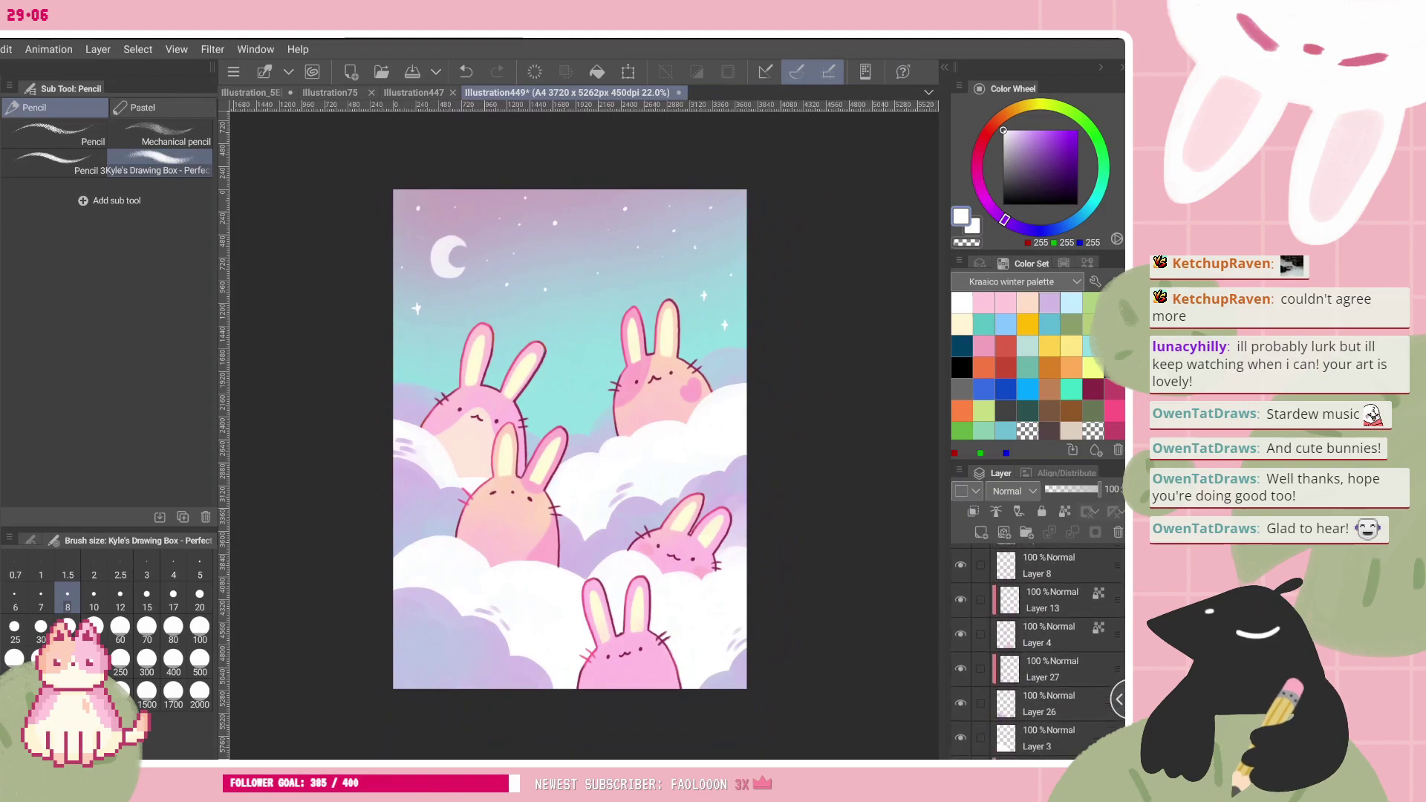
pyautogui.click(1048, 637)
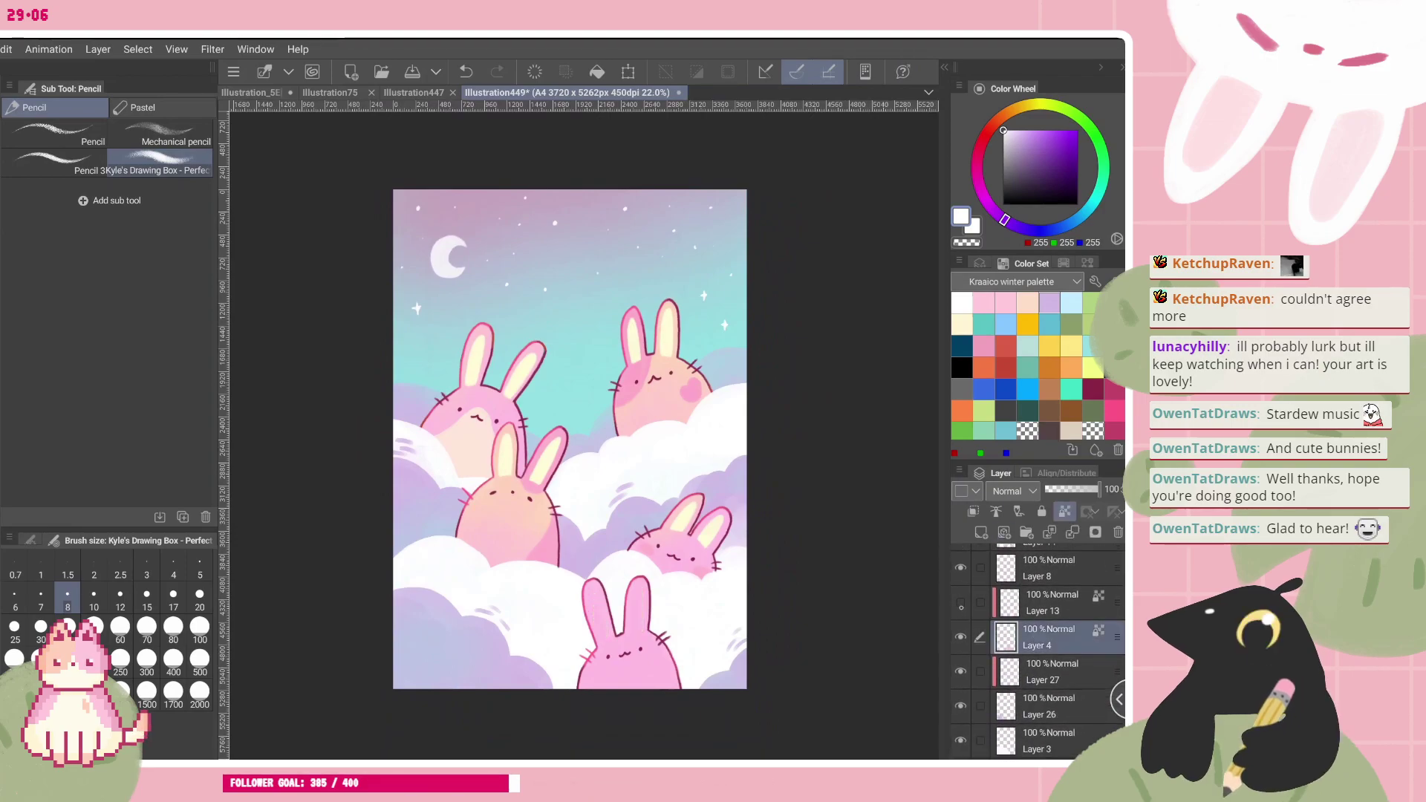
pyautogui.click(1052, 603)
pyautogui.click(980, 531)
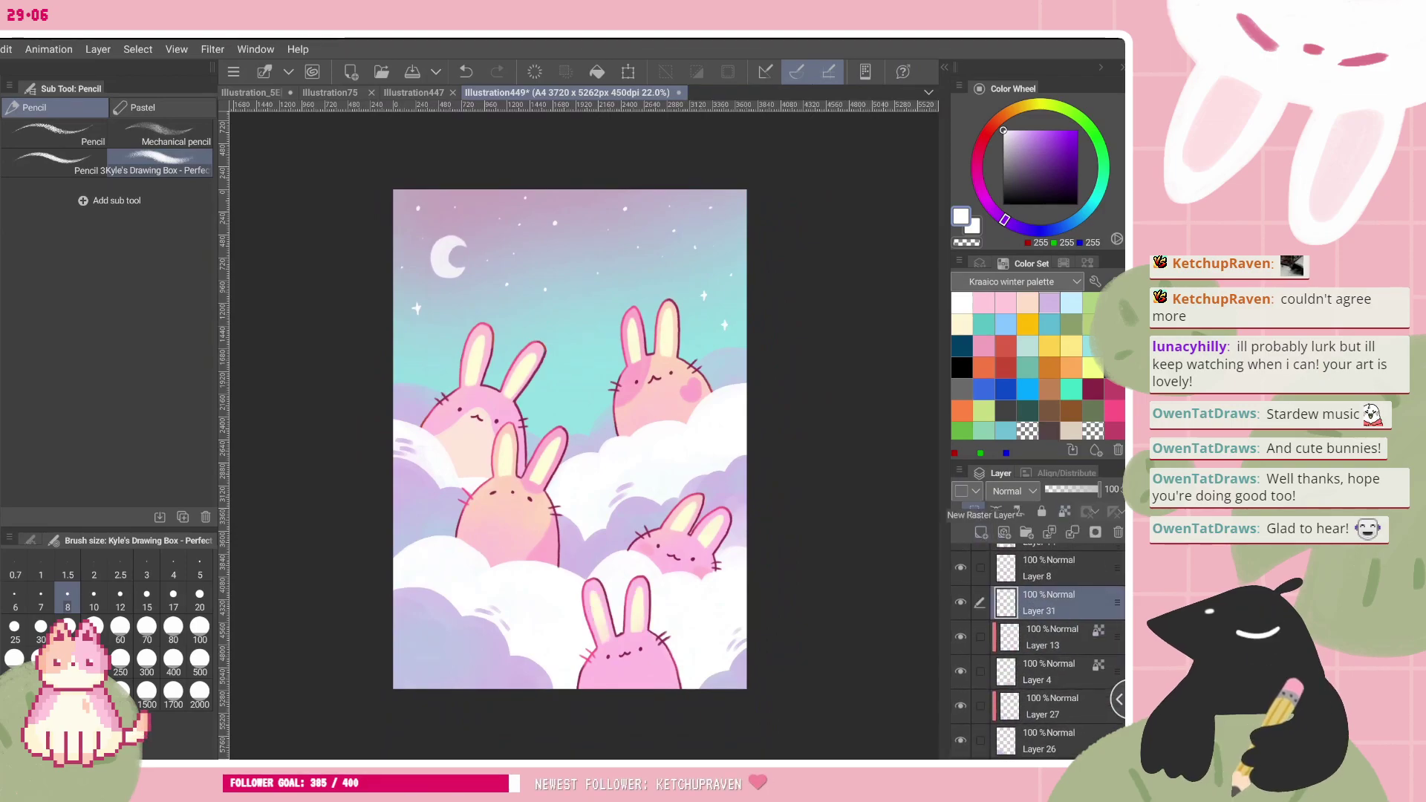
# - Try white oval cheek marks on the bottom bunny's face and undo them
pyautogui.scroll(5, 584, 475)
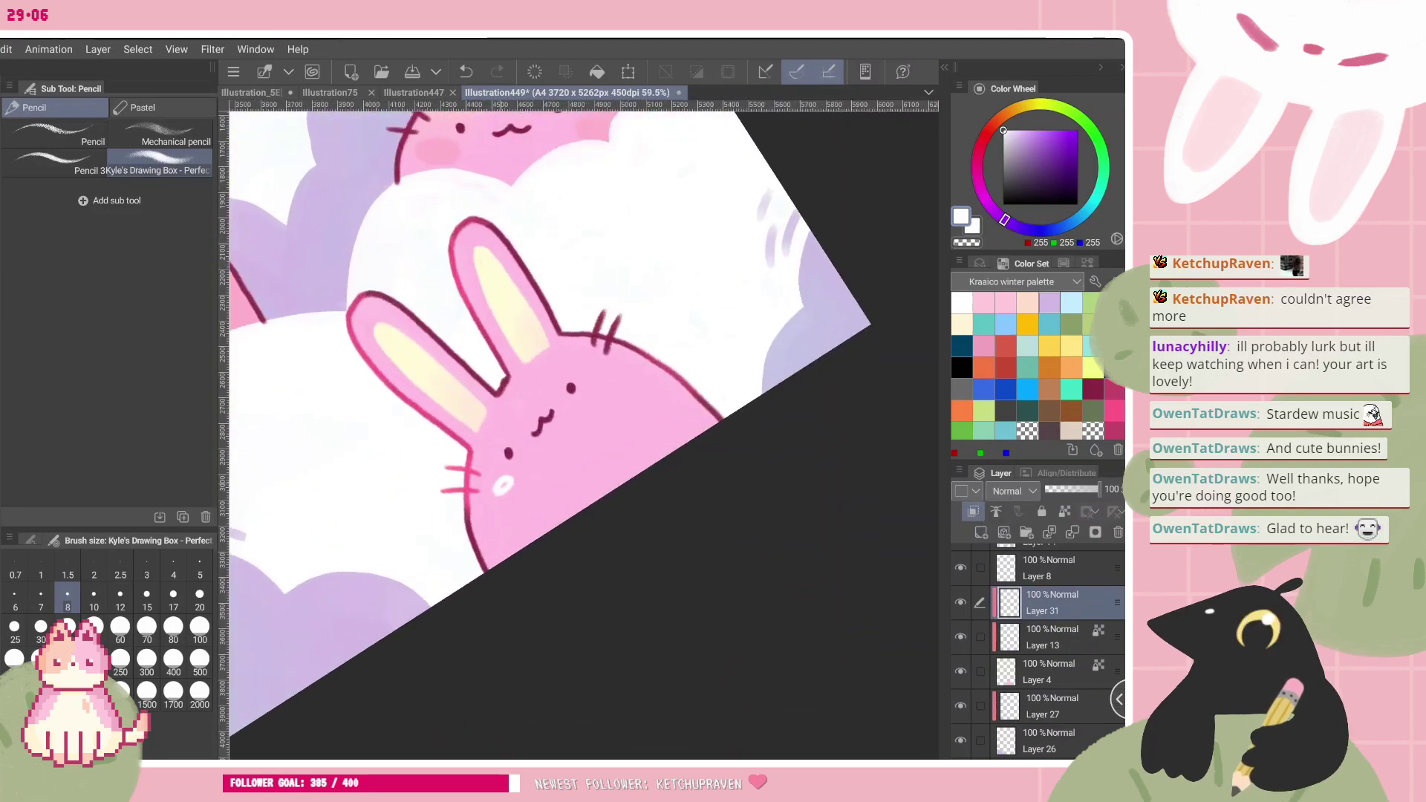
pyautogui.moveTo(607, 384); pyautogui.dragTo(603, 385)
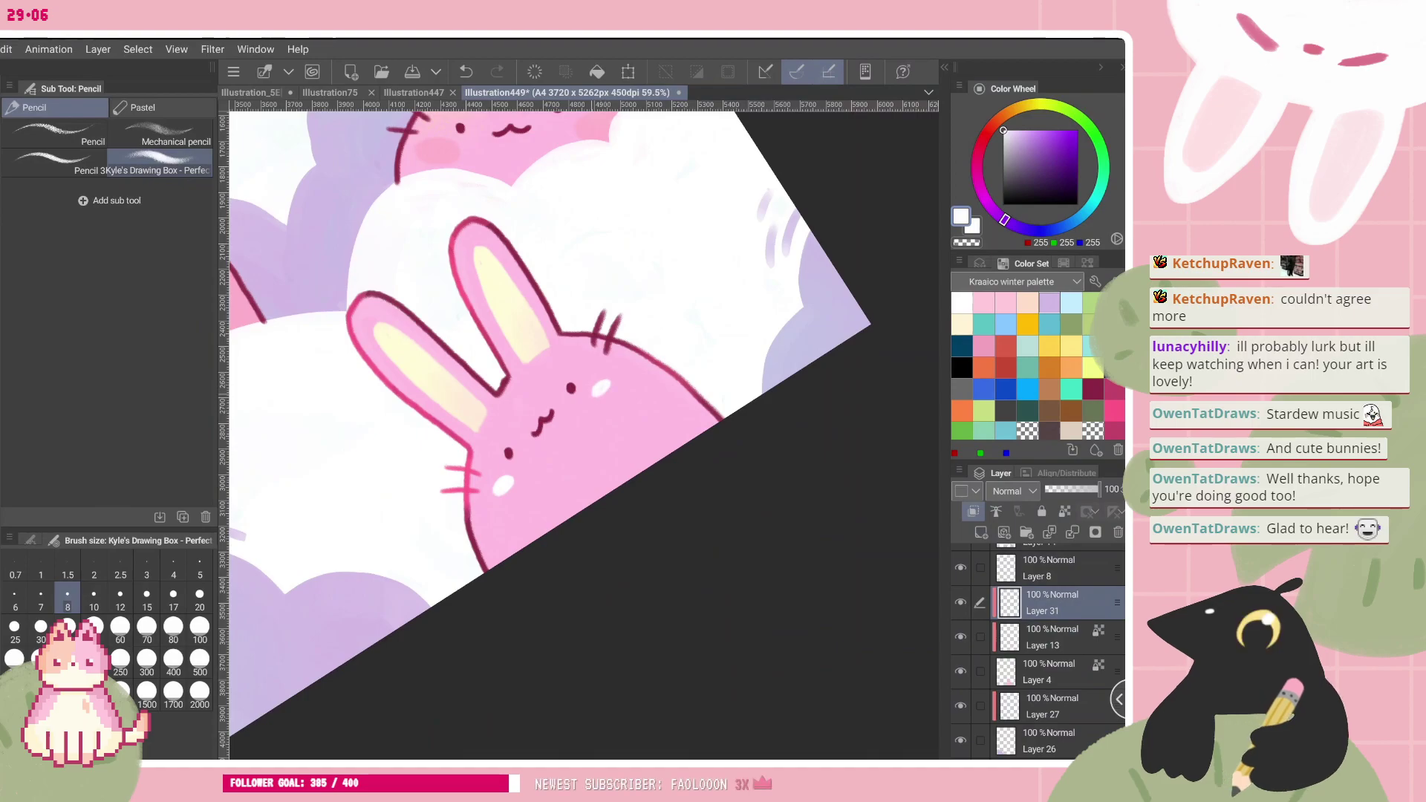
pyautogui.scroll(-6, 583, 435)
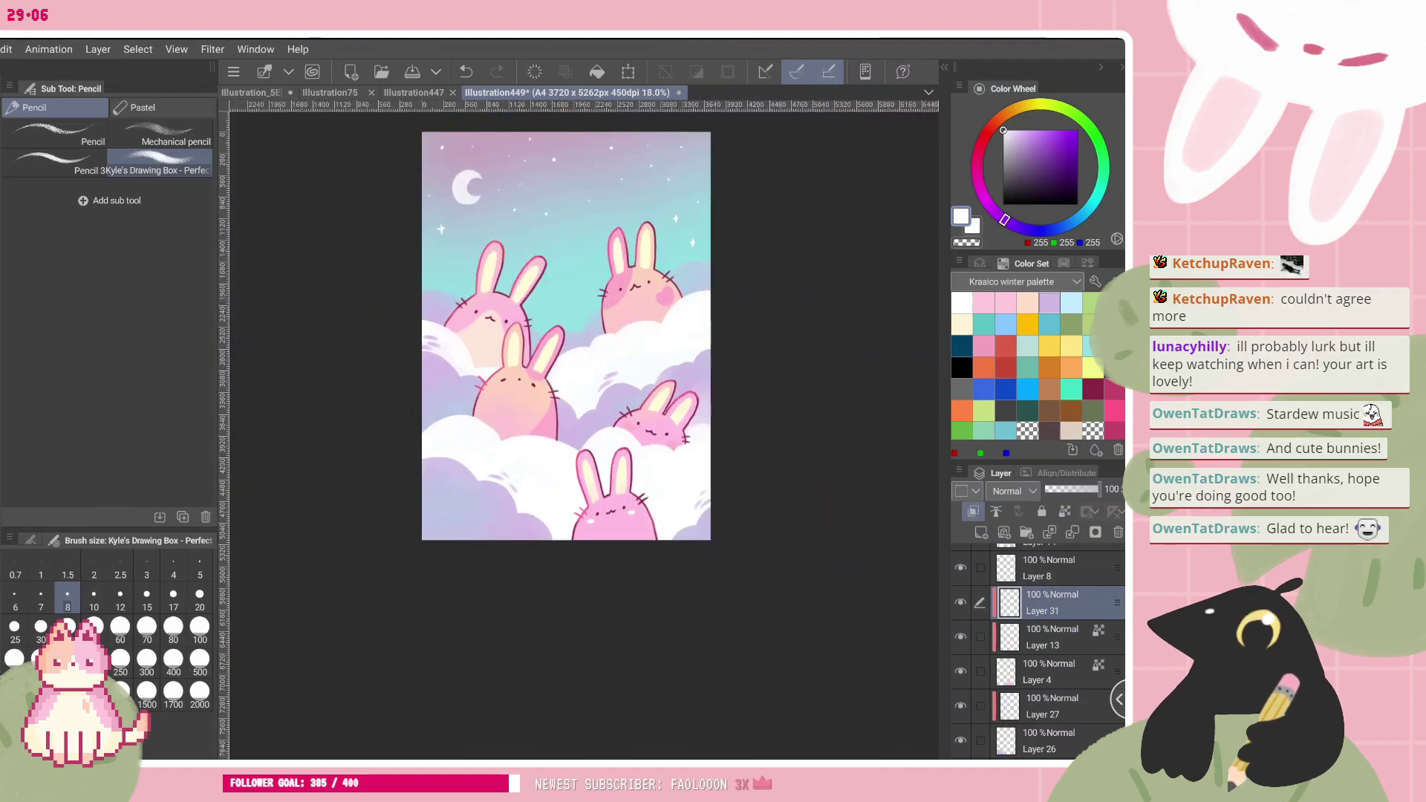
pyautogui.scroll(3, 584, 436)
pyautogui.hotkey('ctrl', 'z')
pyautogui.hotkey('ctrl', 'z')
# - Paint oval blush marks on both of the bottom bunny's cheeks in pink (RGB 255, 87, 135) and lower Layer 31's opacity to 61%
pyautogui.click(1114, 411)
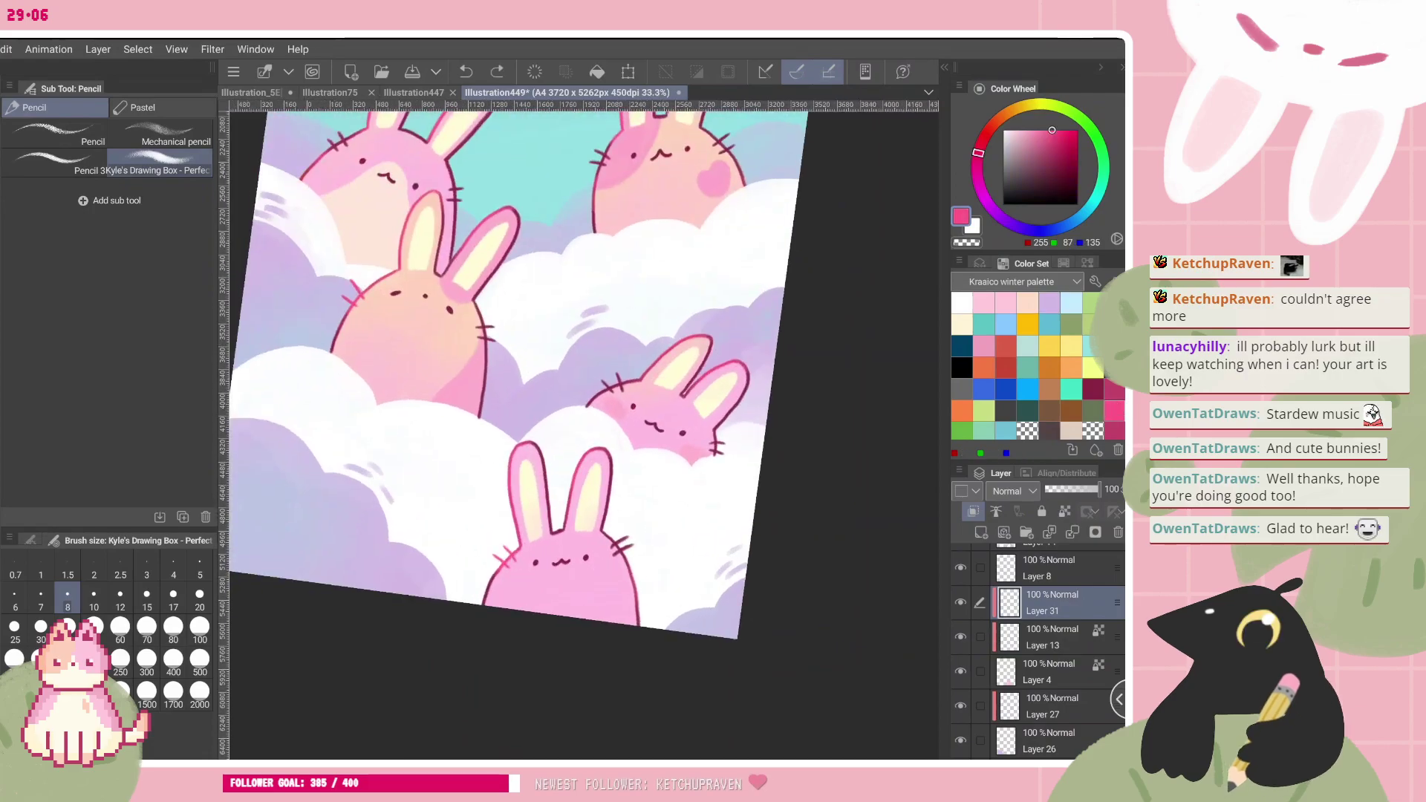
pyautogui.scroll(3, 584, 435)
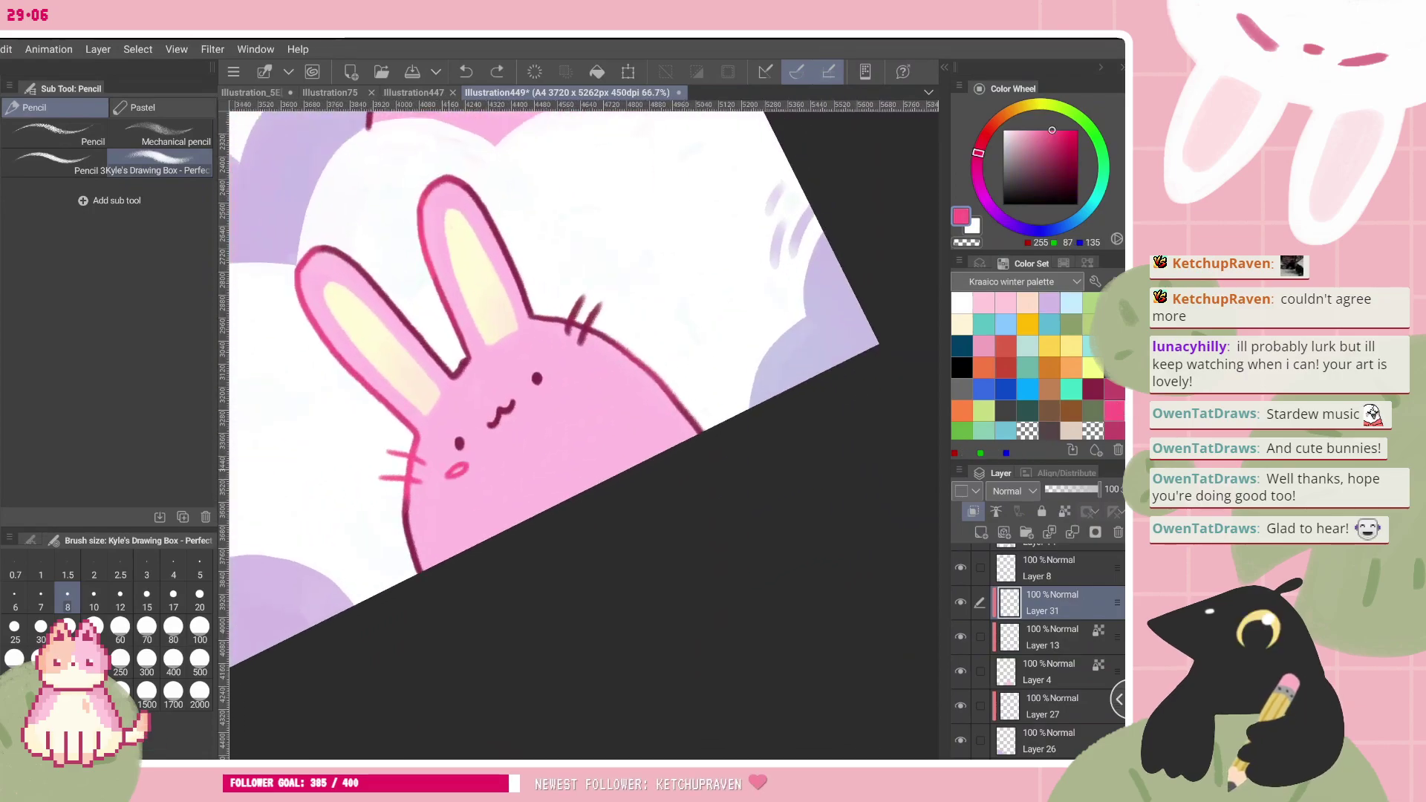
pyautogui.moveTo(556, 392); pyautogui.dragTo(571, 382)
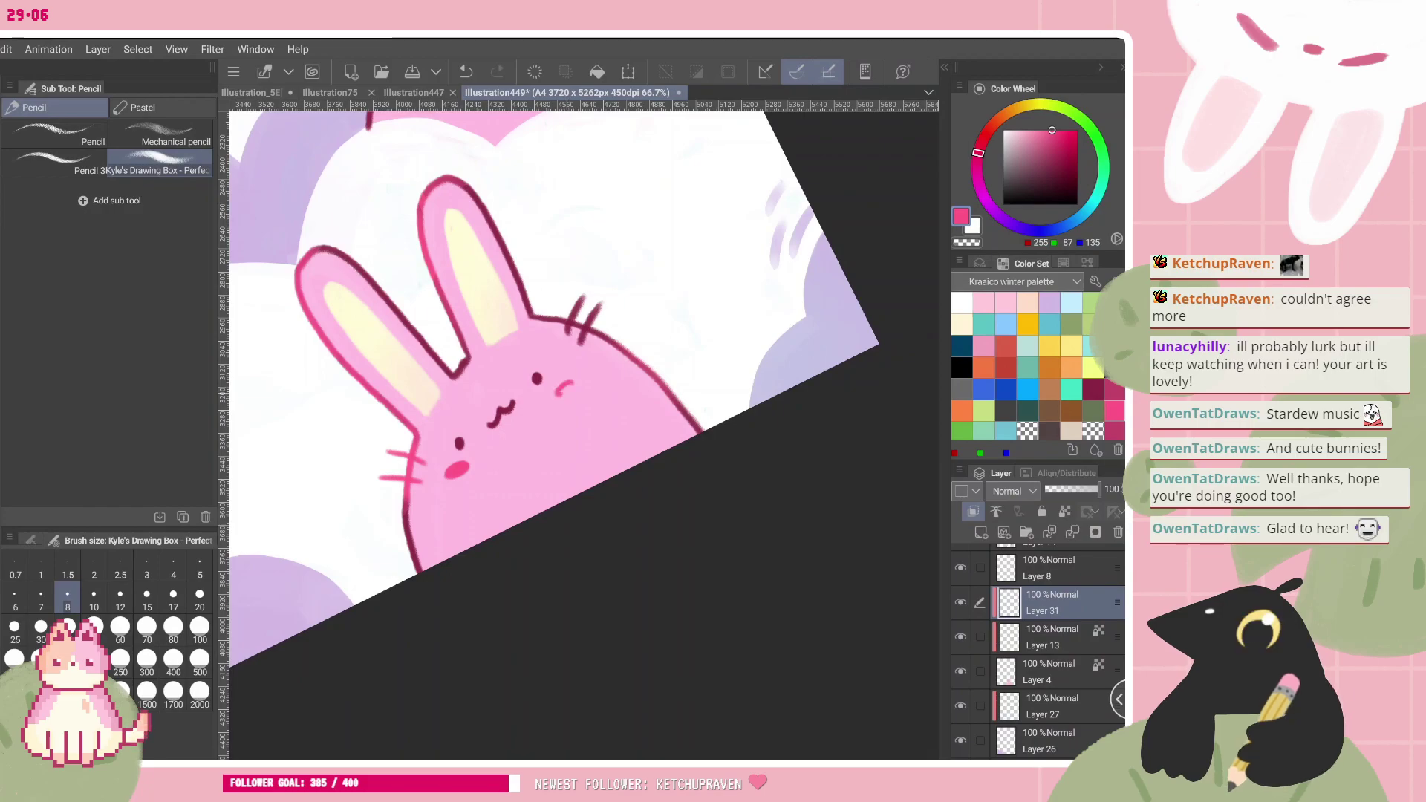
pyautogui.click(1079, 489)
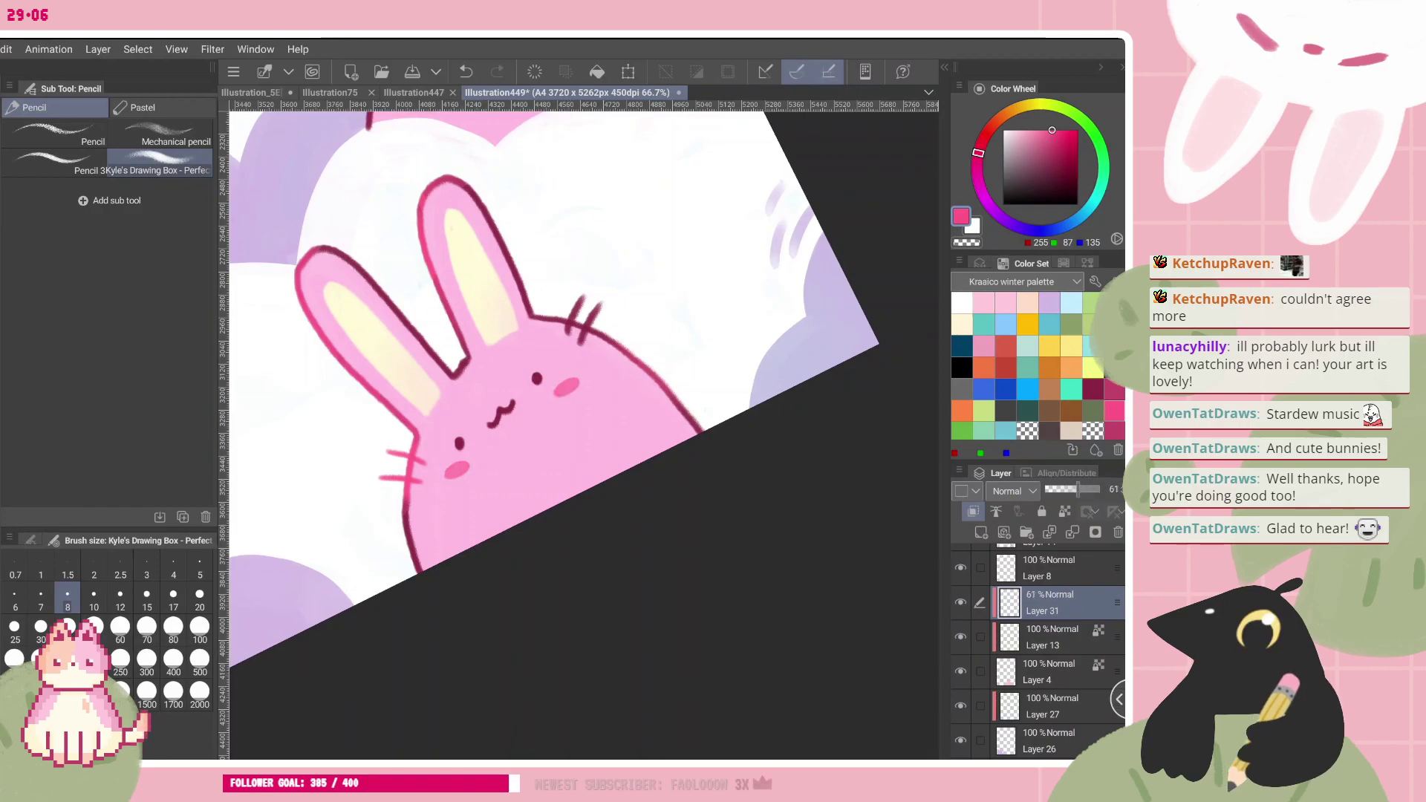
# - Add a new raster layer directly above Layer 27 and clip it to the layers below
pyautogui.scroll(-4, 584, 435)
pyautogui.scroll(-2, 584, 435)
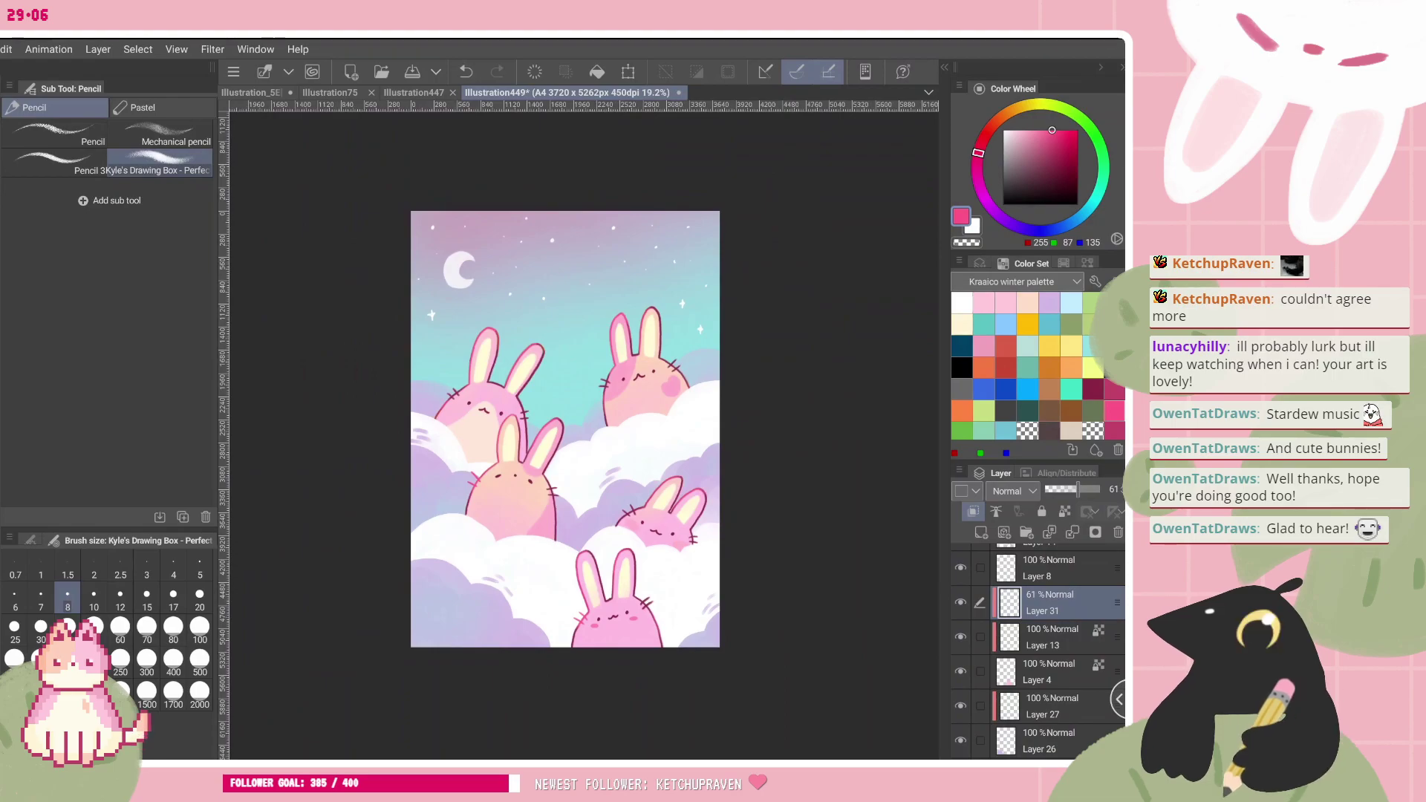
pyautogui.scroll(3, 565, 429)
pyautogui.scroll(-2, 550, 416)
pyautogui.scroll(3, 1056, 642)
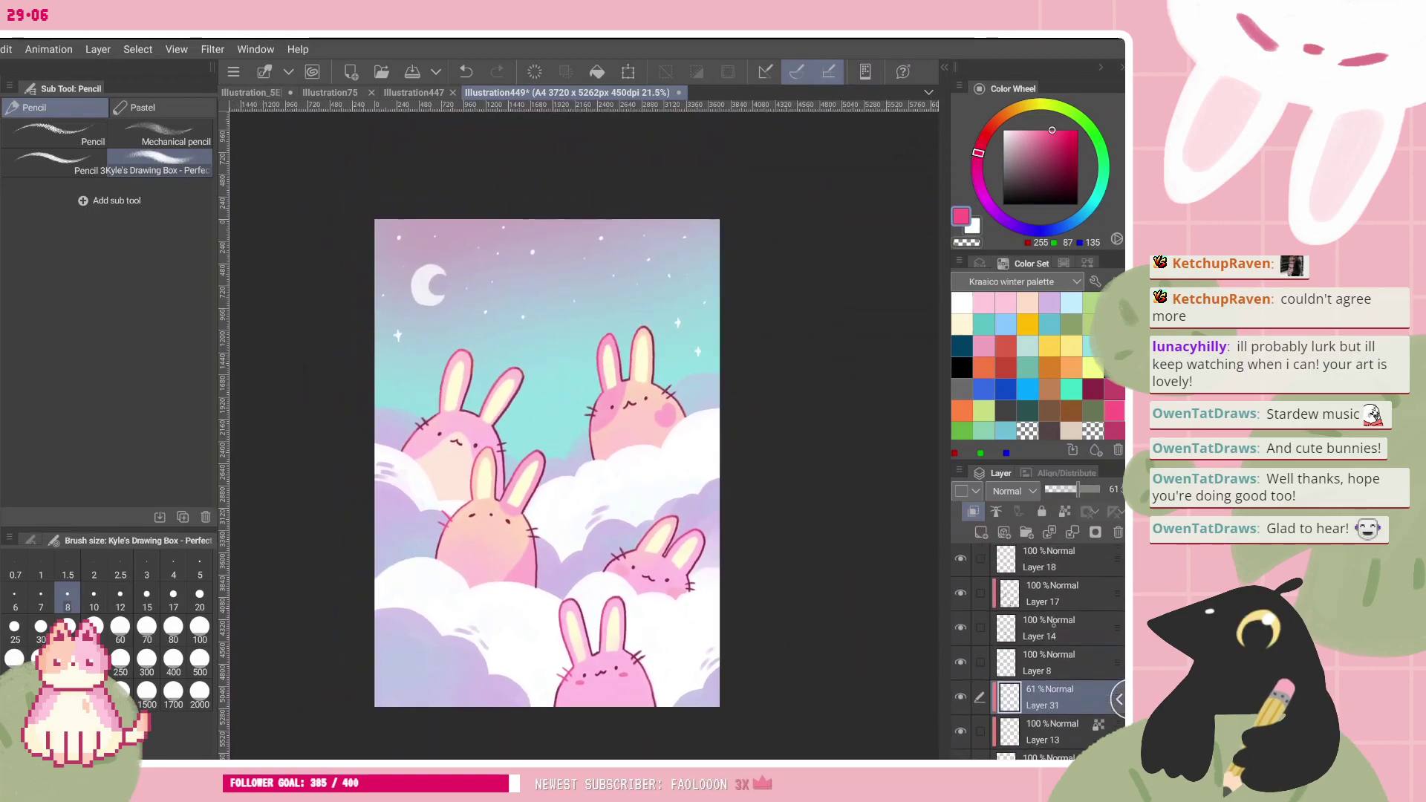
pyautogui.click(1054, 630)
pyautogui.scroll(-10, 1054, 646)
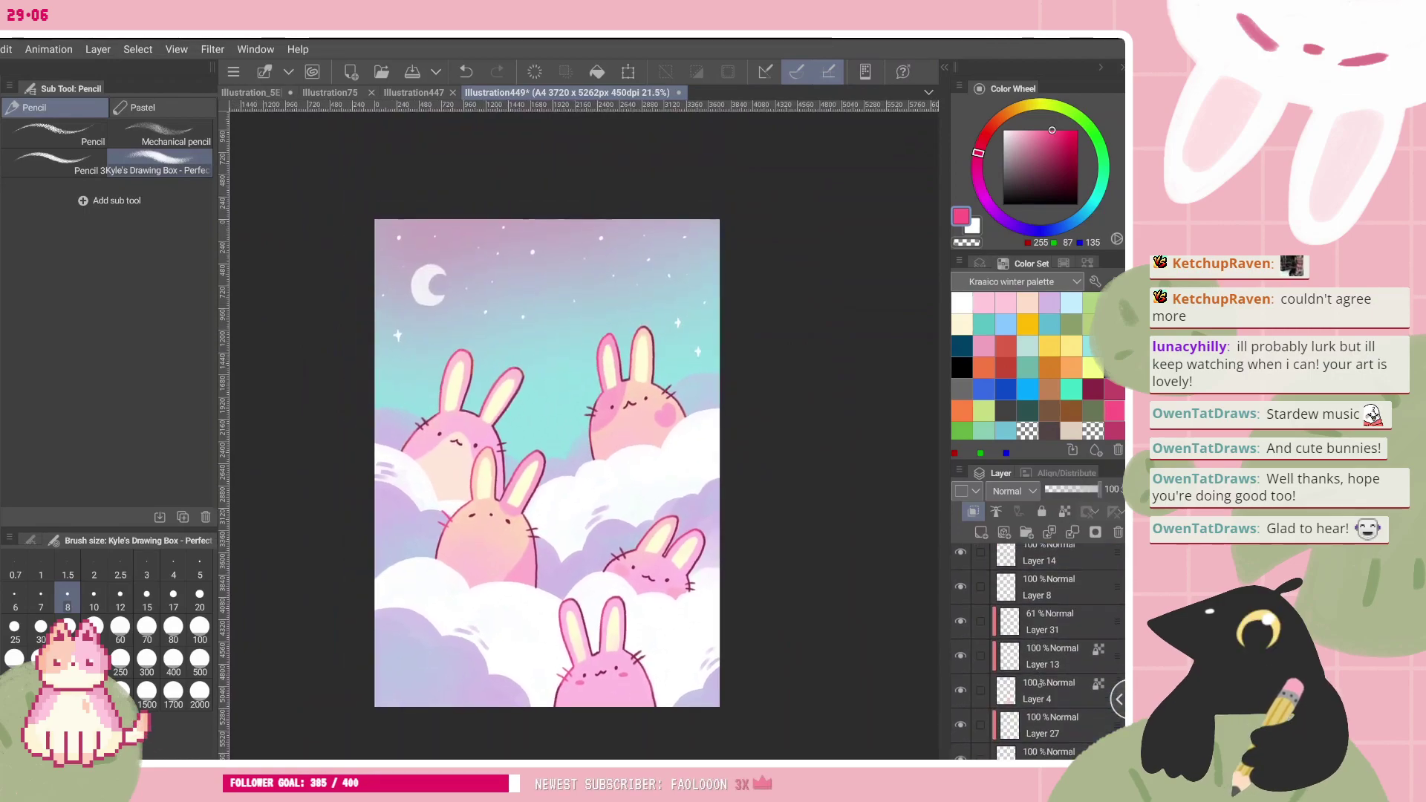
pyautogui.click(1039, 649)
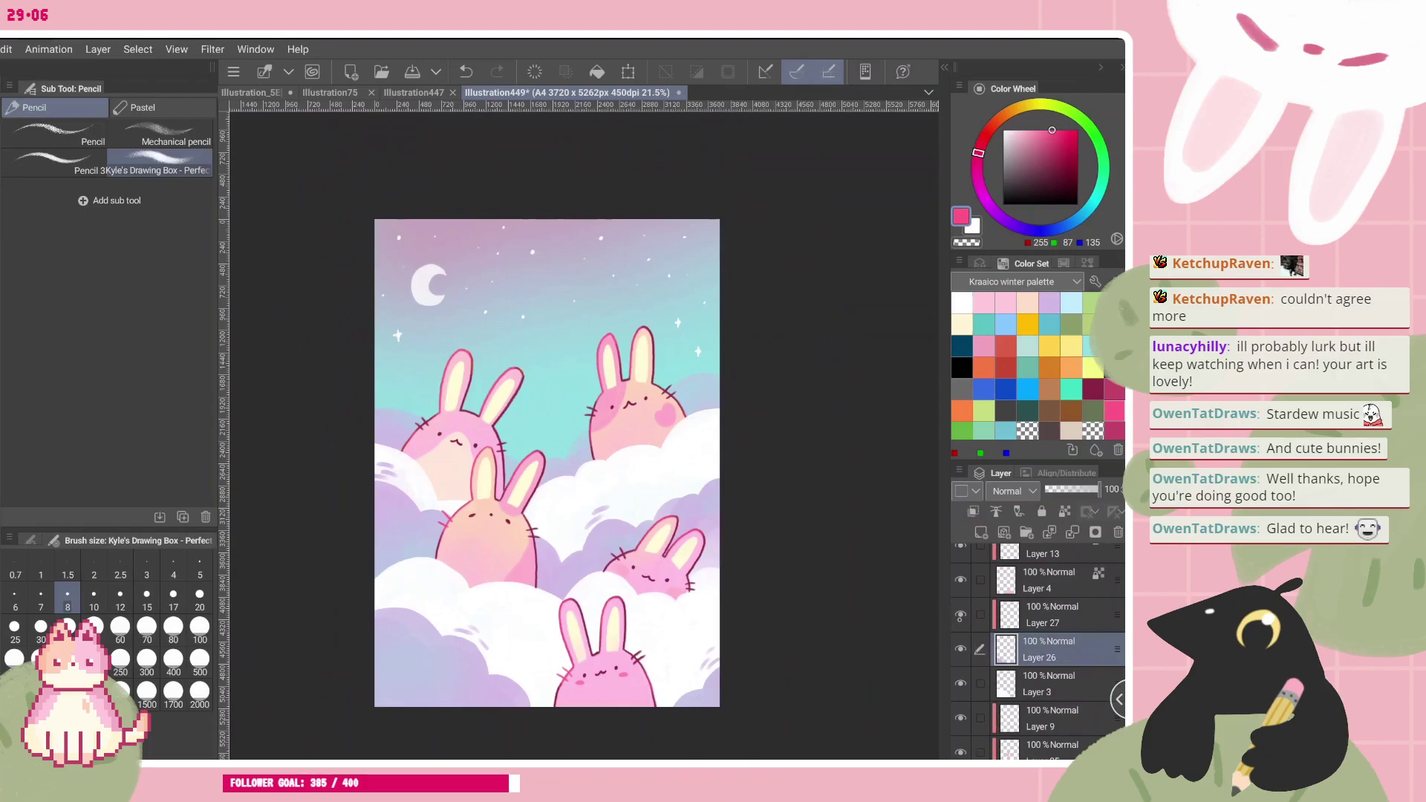
pyautogui.click(972, 510)
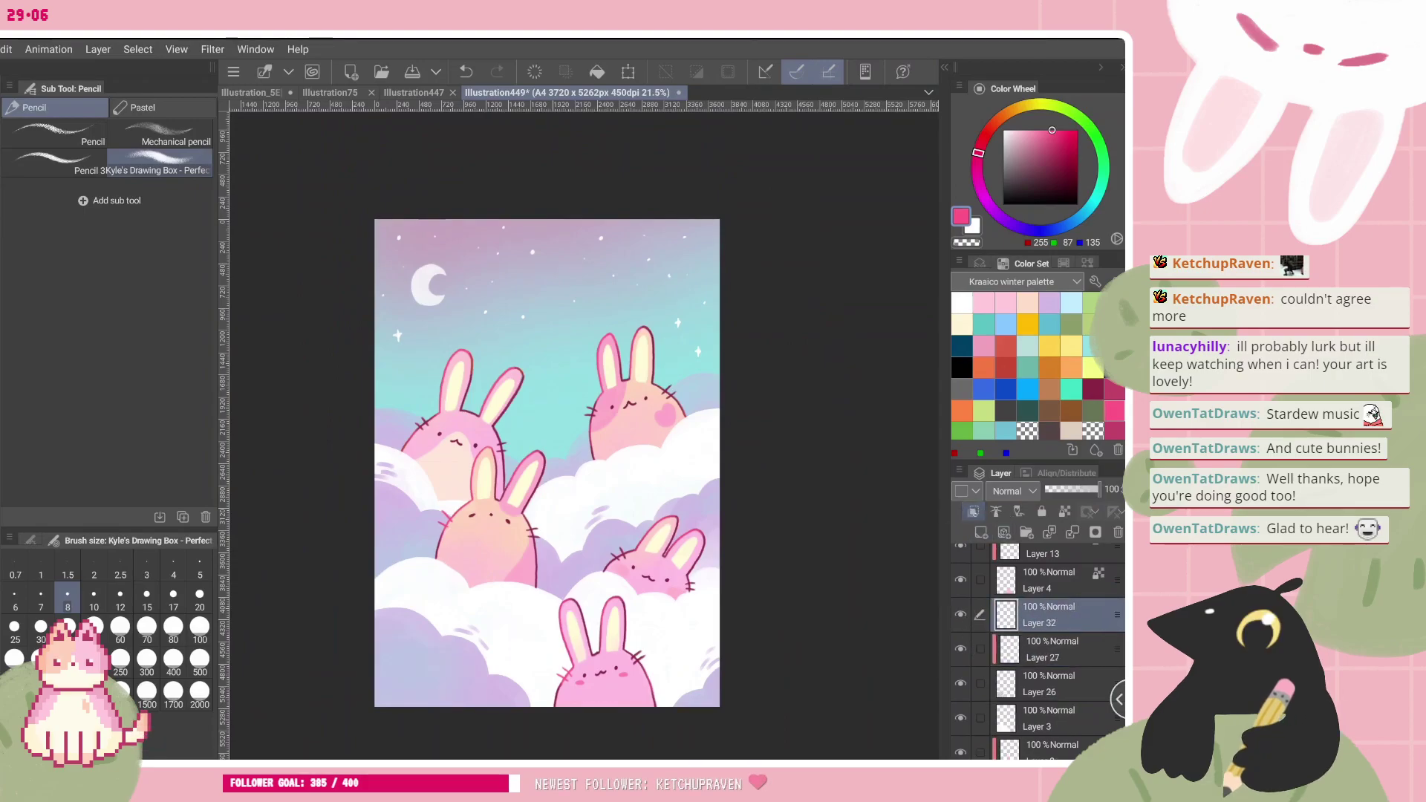
# - Try short light blue (RGB 146, 222, 225) pencil strokes on the shaded cloud in the artwork's lower-left corner
pyautogui.click(969, 343)
pyautogui.click(1090, 346)
pyautogui.scroll(5, 550, 483)
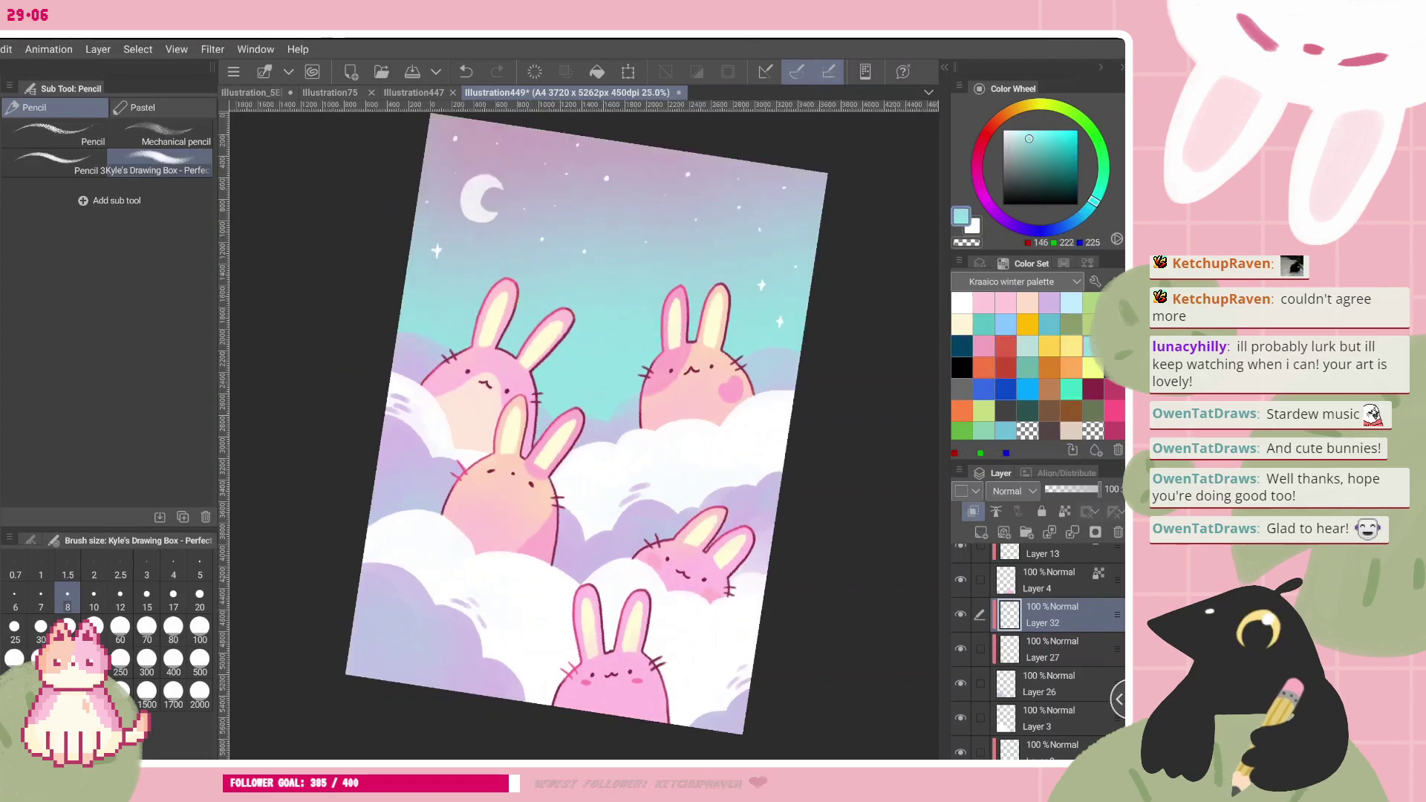
pyautogui.moveTo(308, 462); pyautogui.dragTo(333, 488)
pyautogui.moveTo(311, 474); pyautogui.dragTo(326, 492)
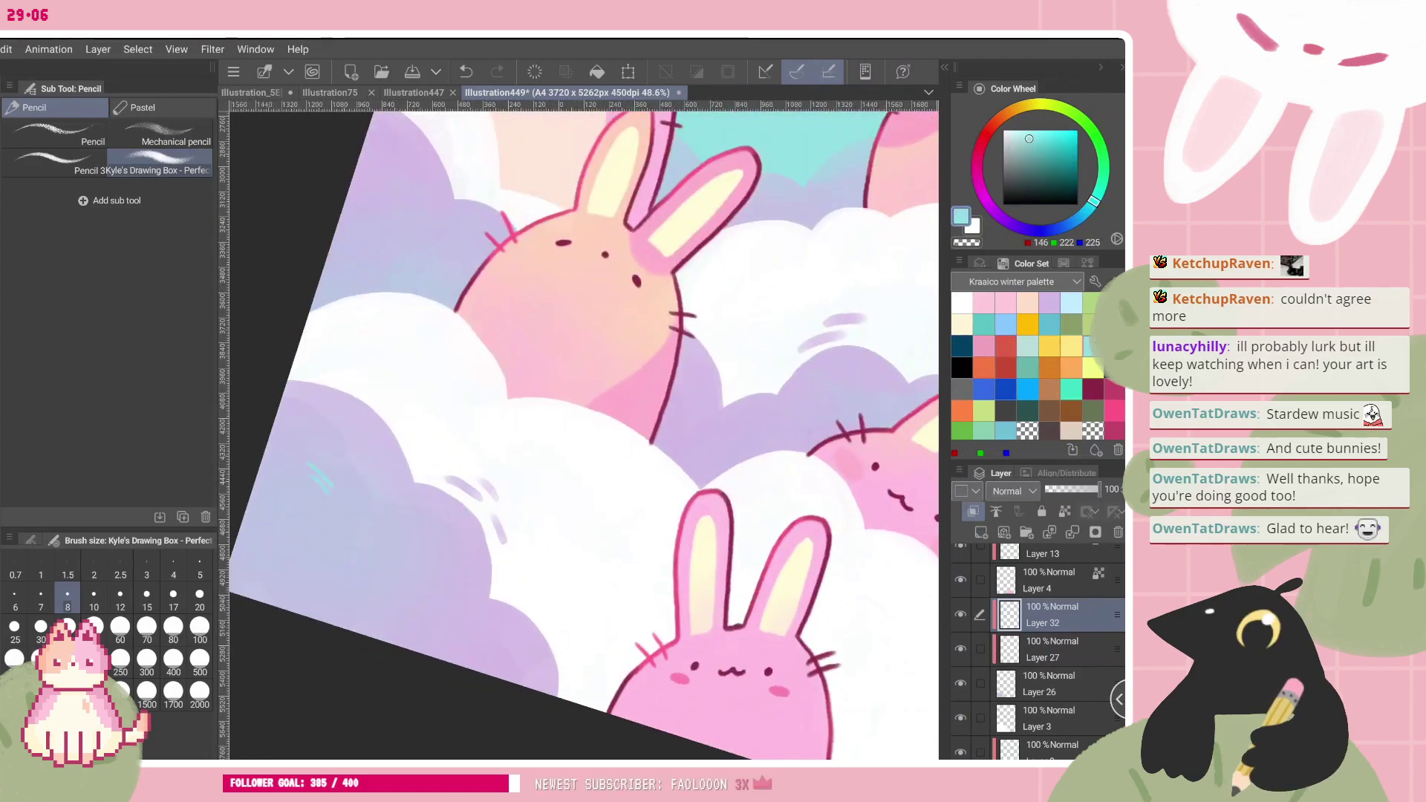
# - Try Layer 32 in Multiply mode at 34% opacity with more light blue lines on the lower-left cloud
pyautogui.click(1010, 490)
pyautogui.click(1014, 95)
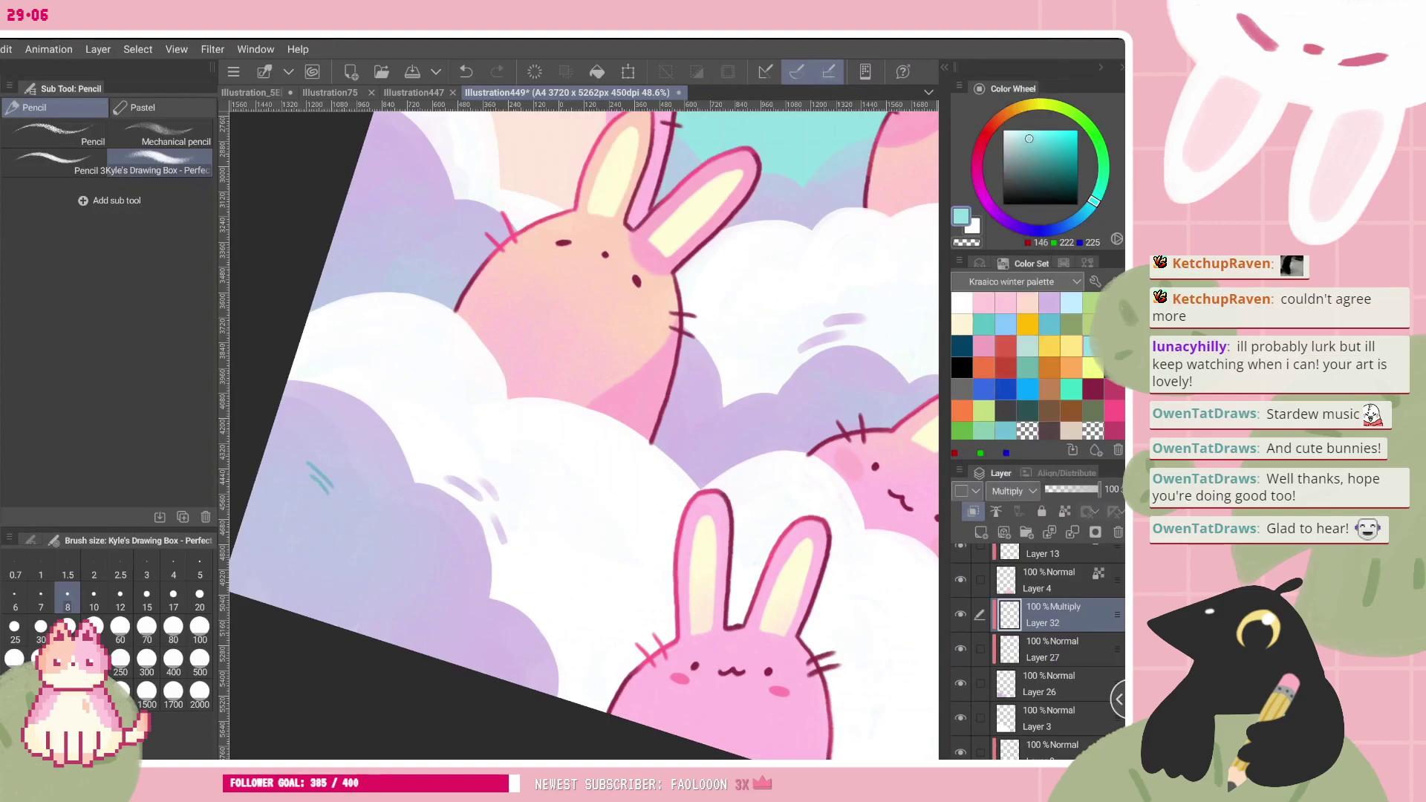
pyautogui.moveTo(1067, 489); pyautogui.dragTo(1063, 489)
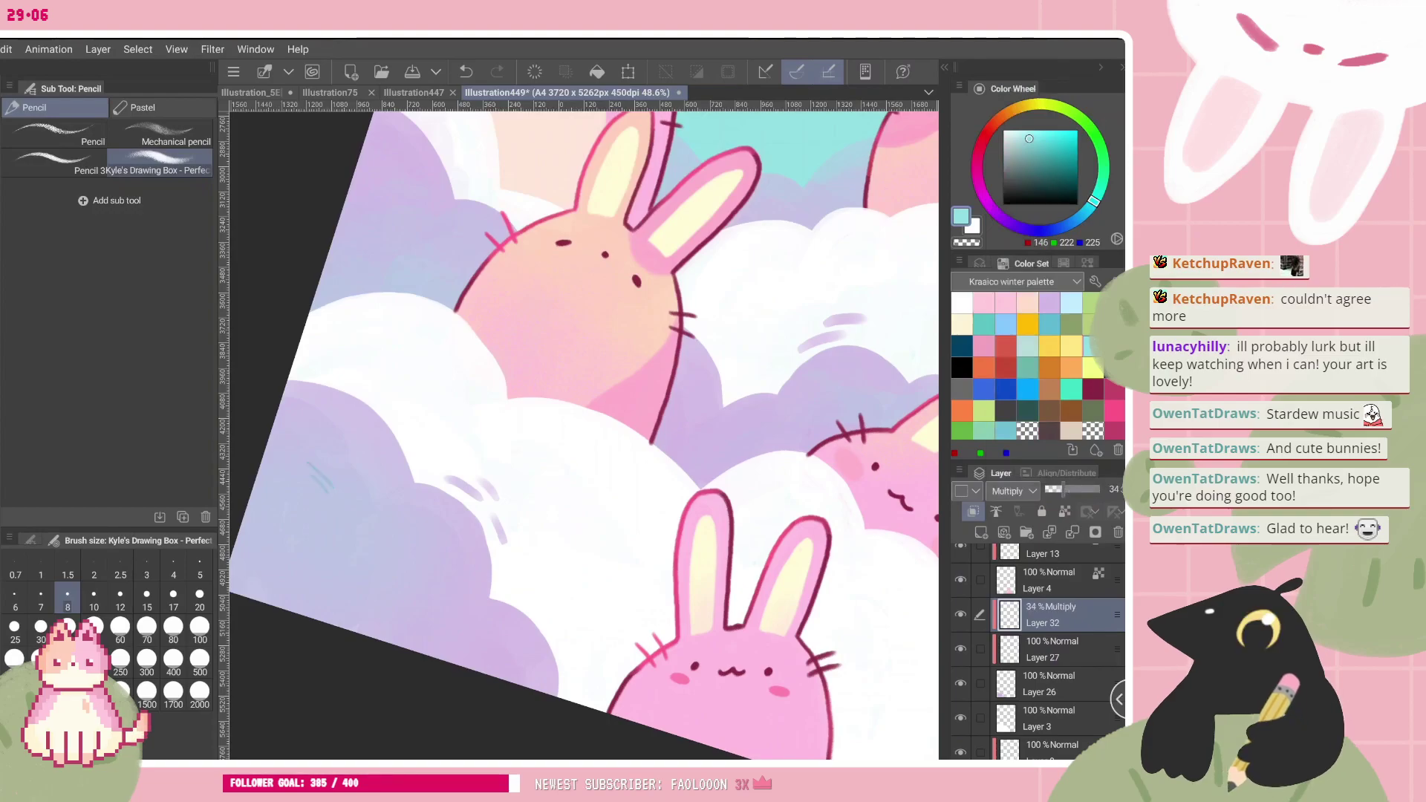
pyautogui.hotkey('ctrl', '-')
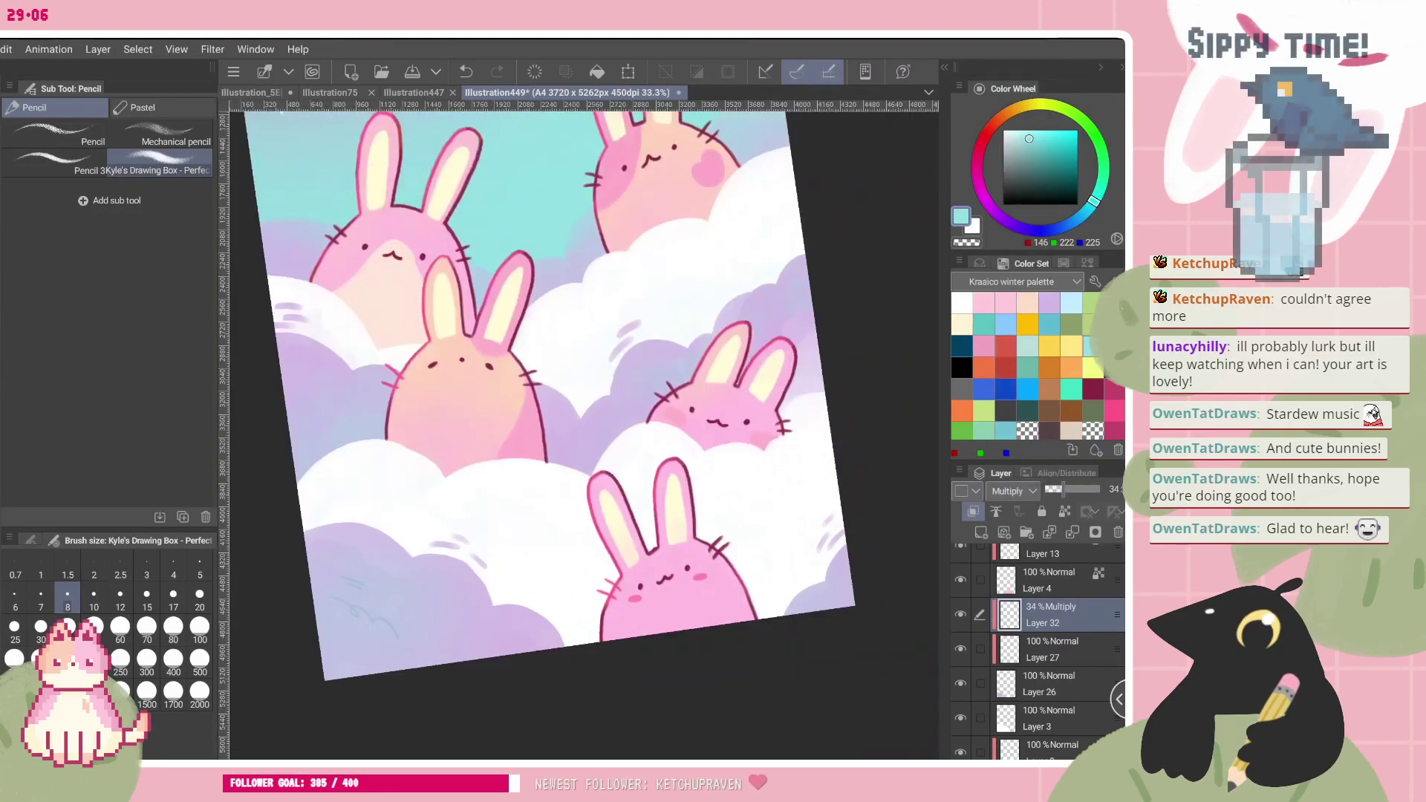
pyautogui.moveTo(462, 360); pyautogui.dragTo(496, 324)
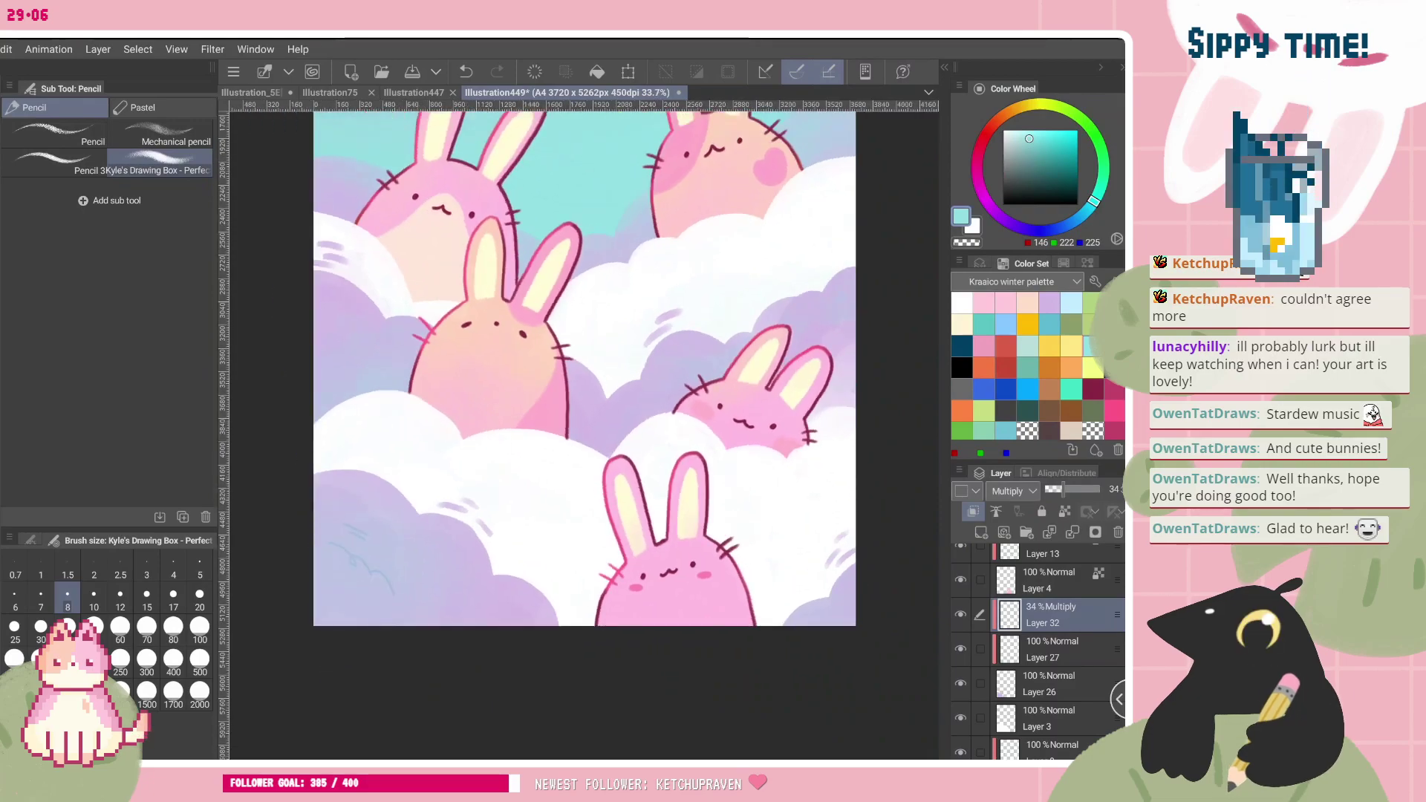
# - Undo the light blue cloud strokes and Layer 32's blend mode and opacity changes
pyautogui.hotkey('ctrl', 'z')
pyautogui.hotkey('ctrl', 'z')
pyautogui.hotkey('ctrl', 'z')
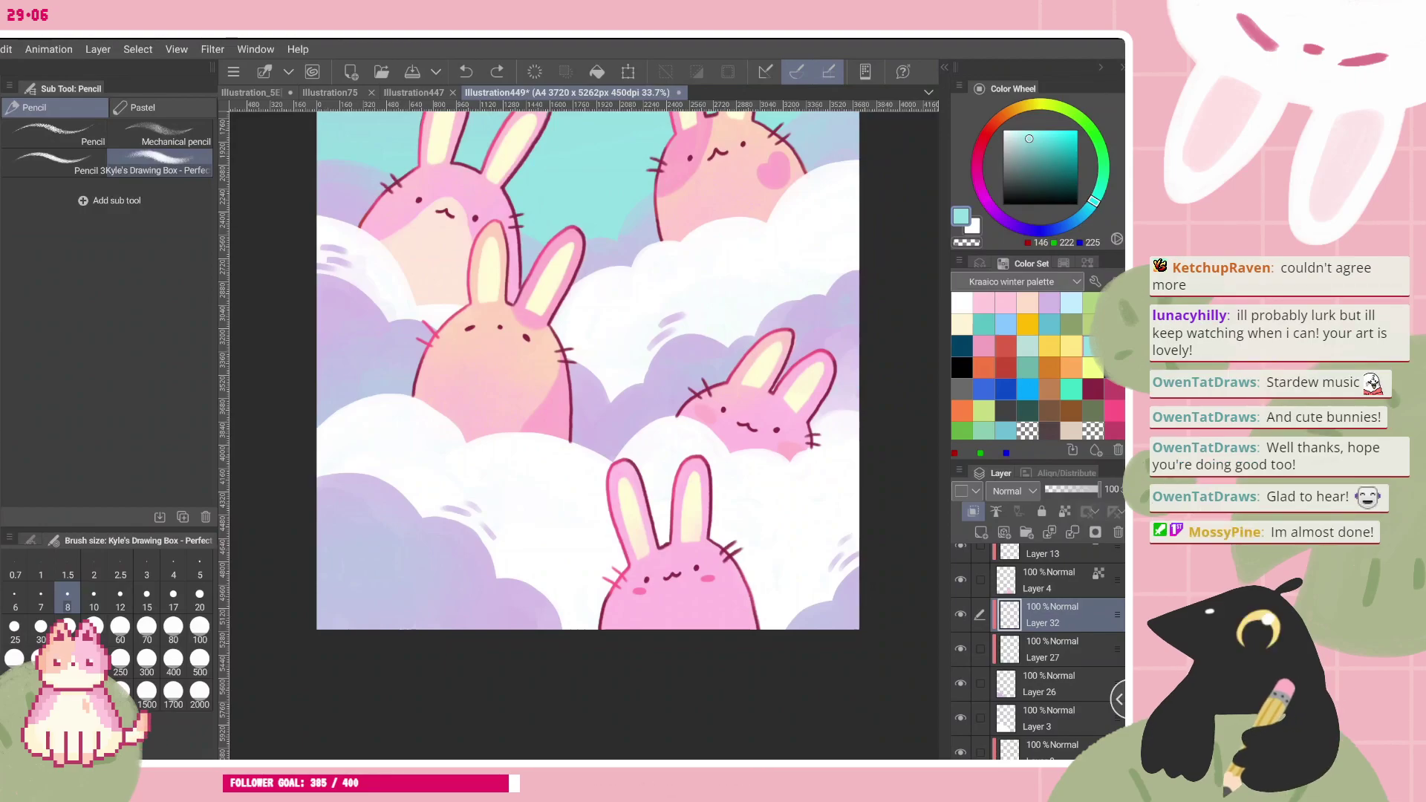
# - Choose lavender (RGB 209, 184, 228) as the drawing colour and set Layer 32's blending mode to Multiply
pyautogui.moveTo(580, 371); pyautogui.dragTo(565, 473)
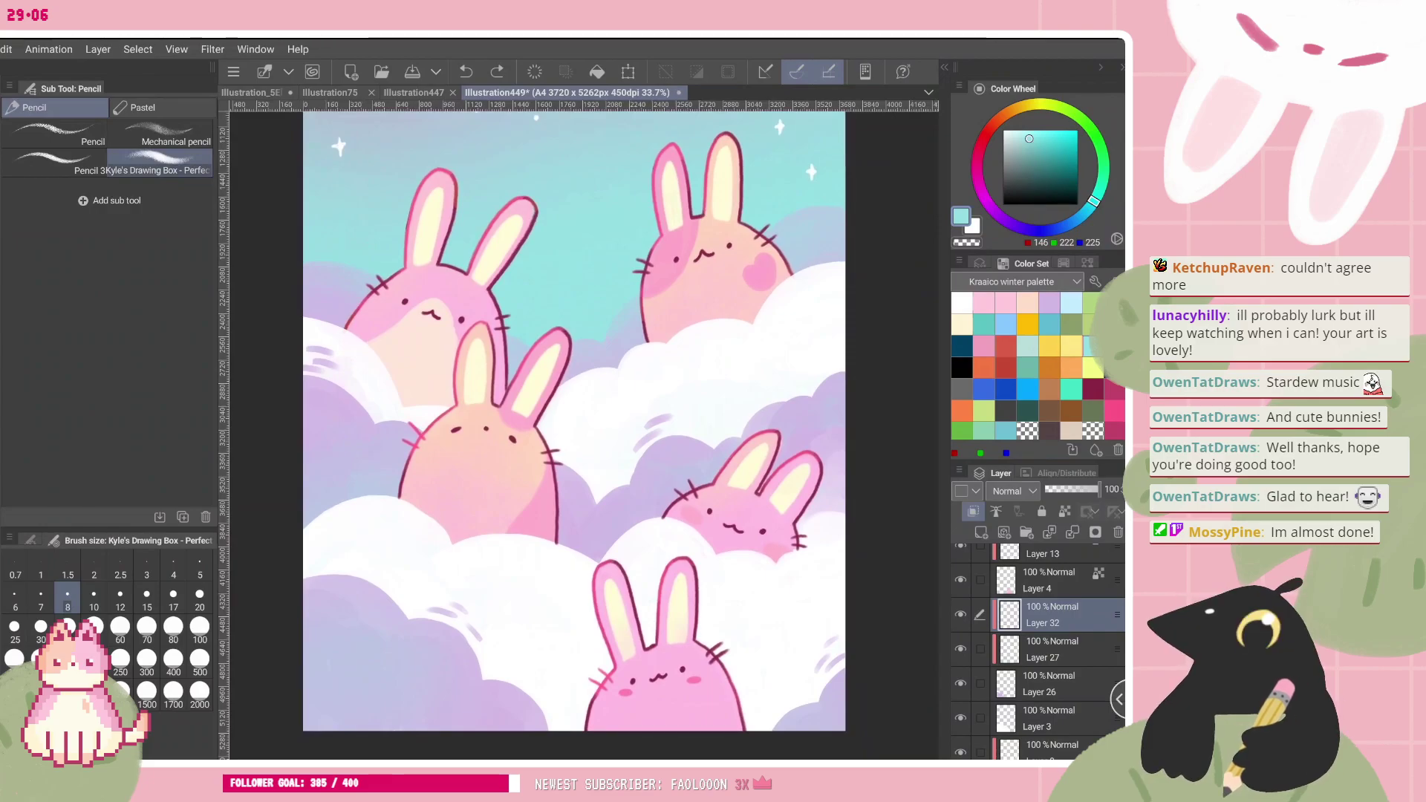
pyautogui.click(1048, 303)
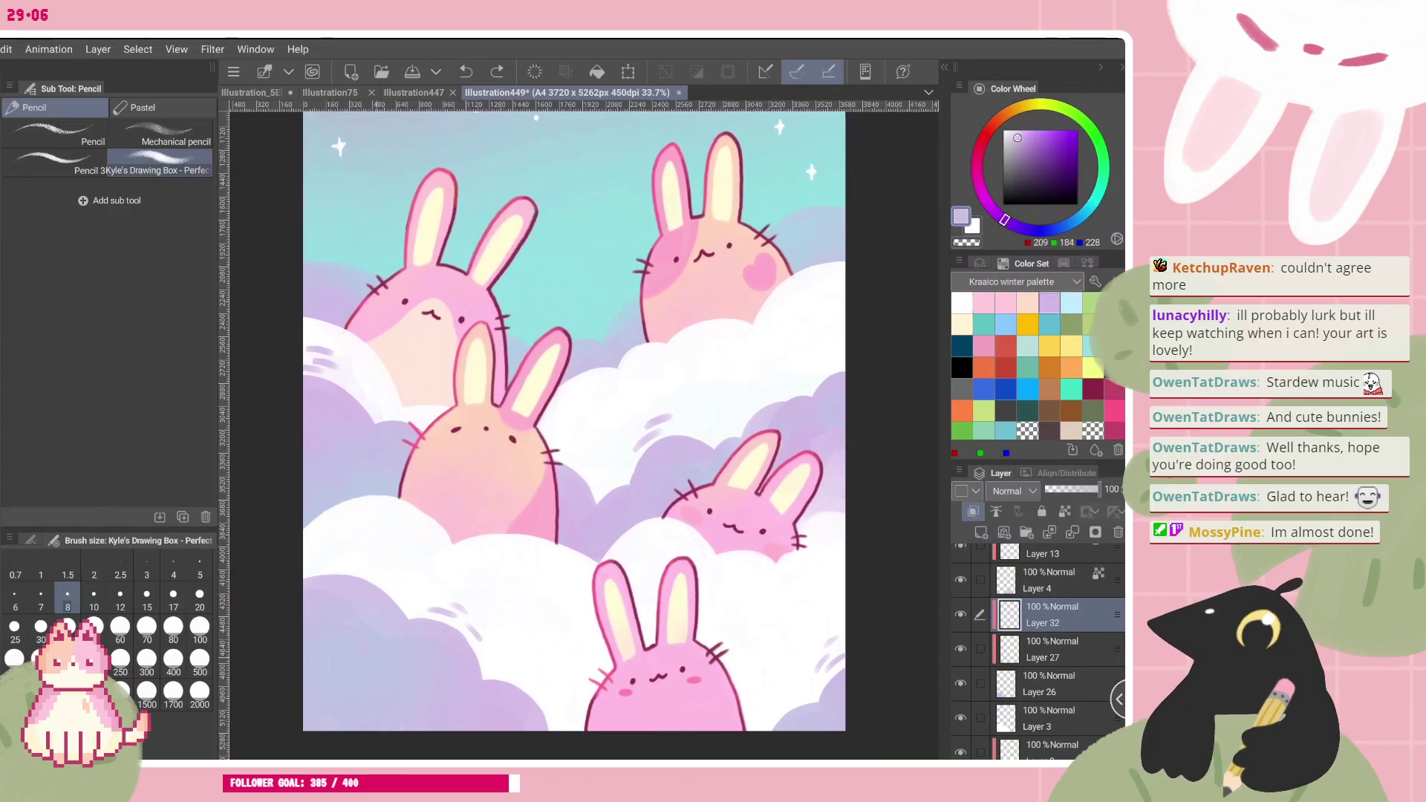
pyautogui.click(1013, 490)
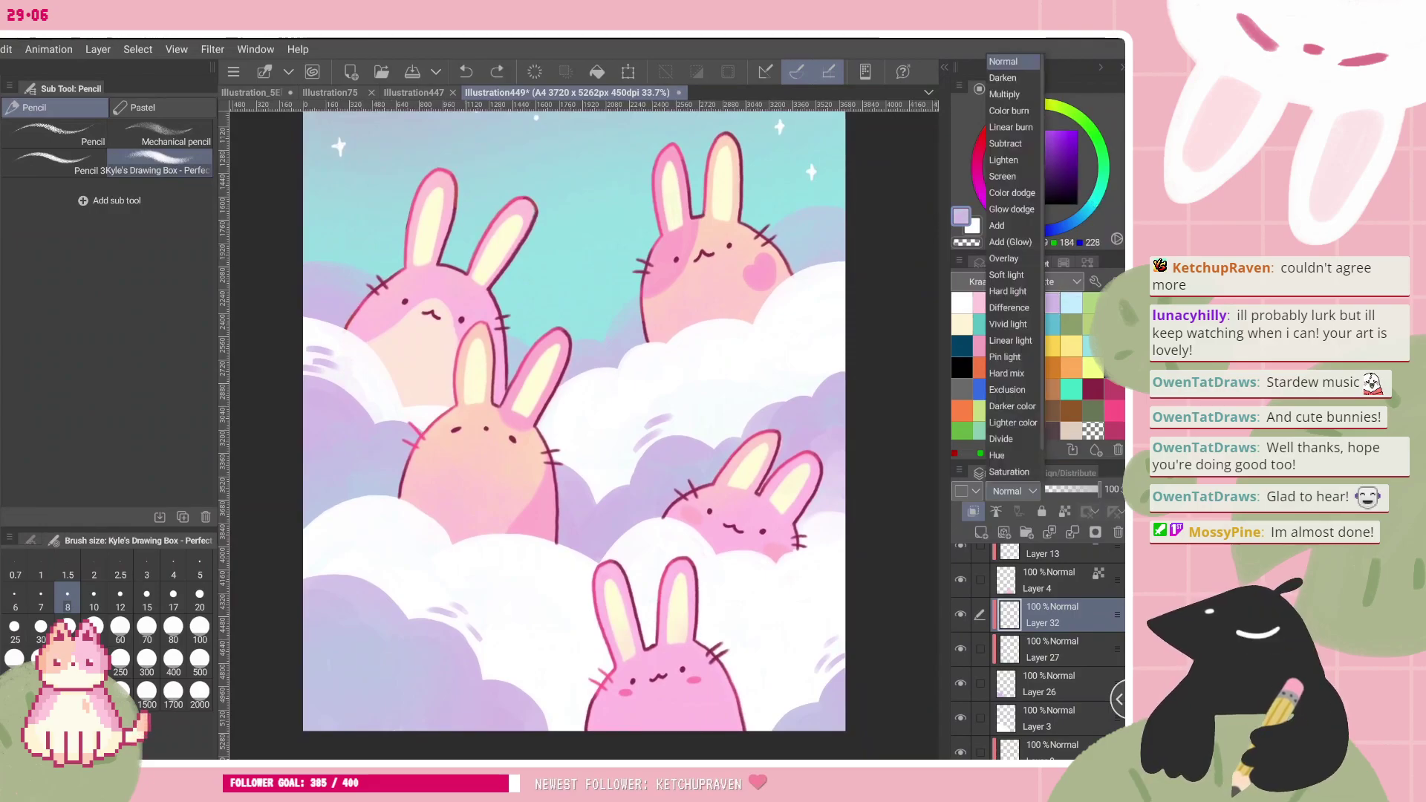
pyautogui.click(1011, 96)
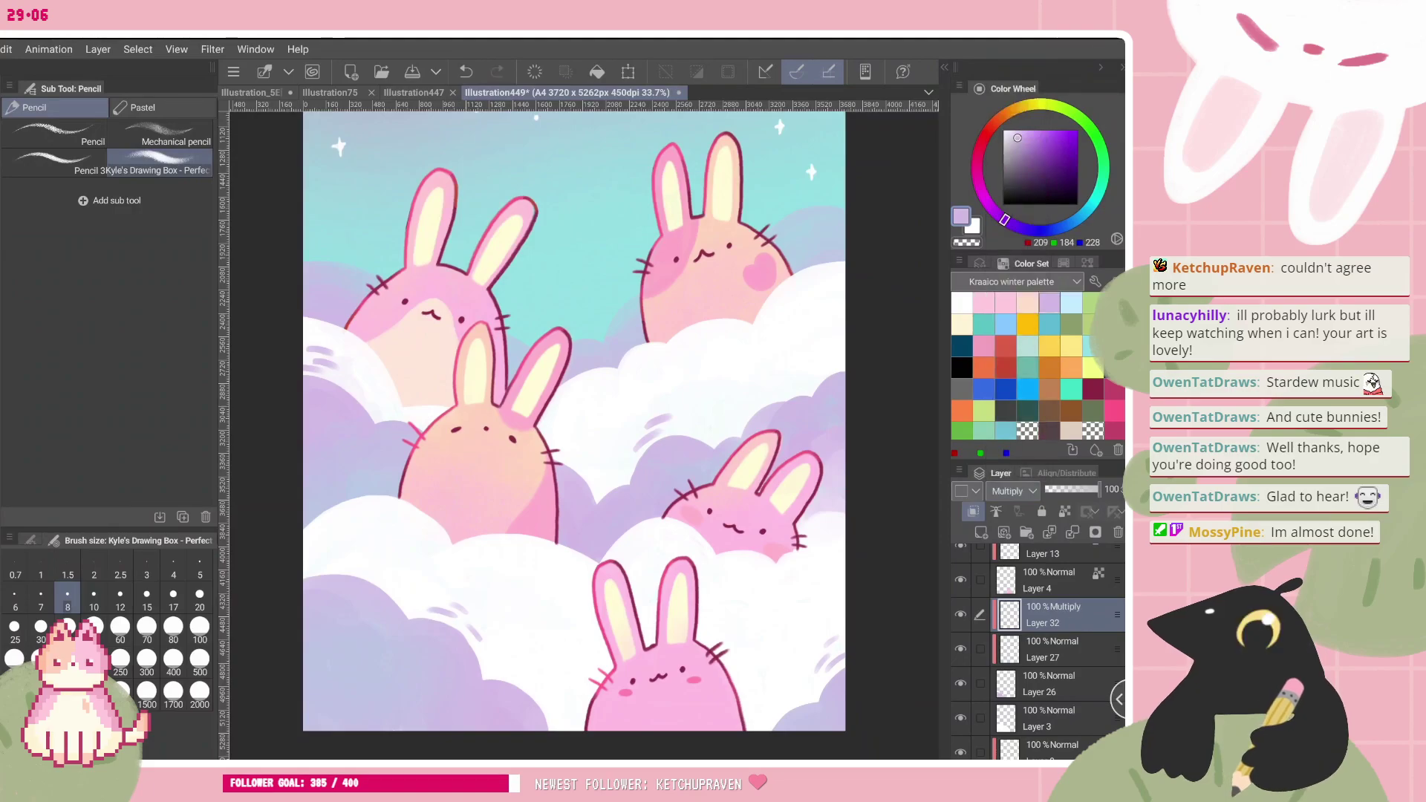
# - Switch from the pencil to the Gouache brush for painting the cloud texture
pyautogui.click(120, 598)
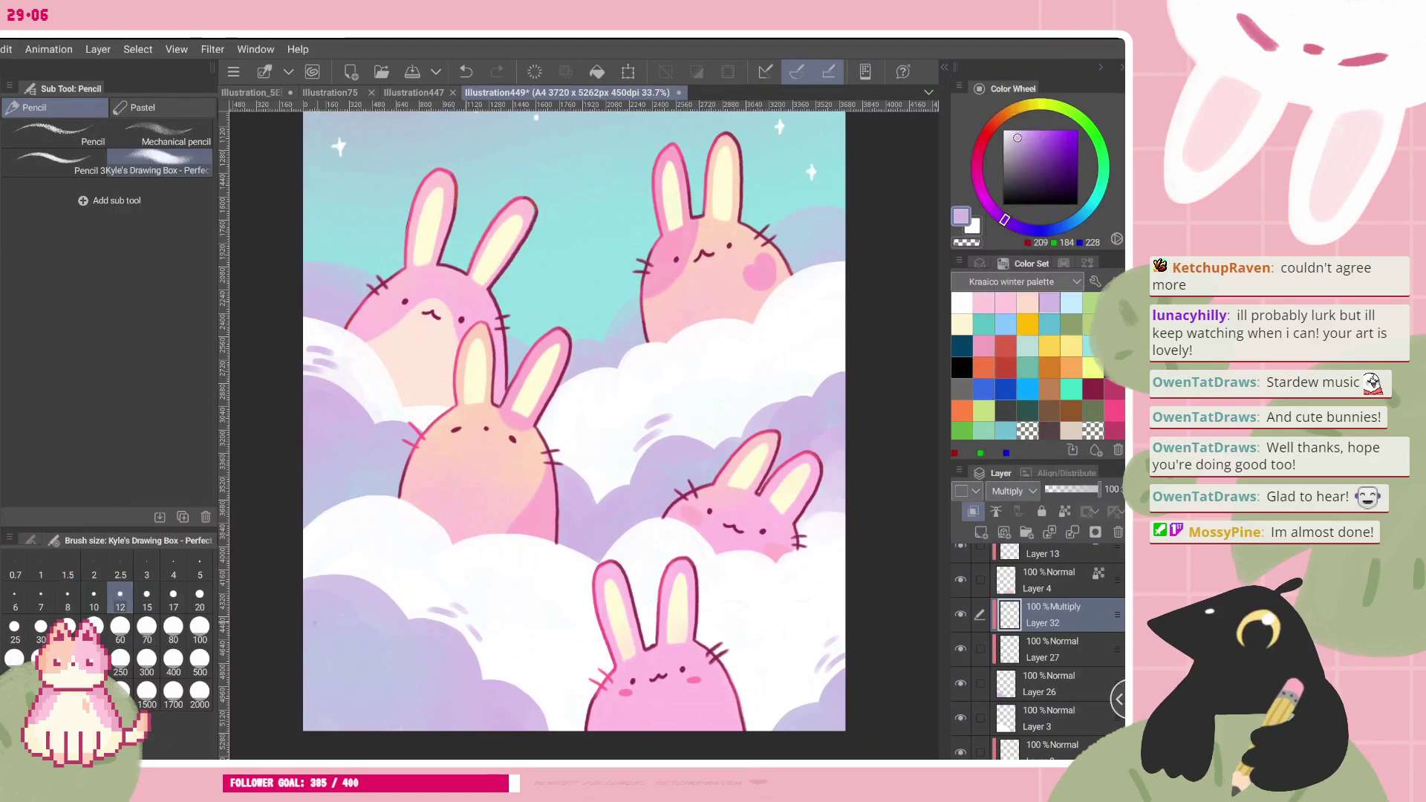
pyautogui.hotkey('ctrl', 'z')
pyautogui.press('b')
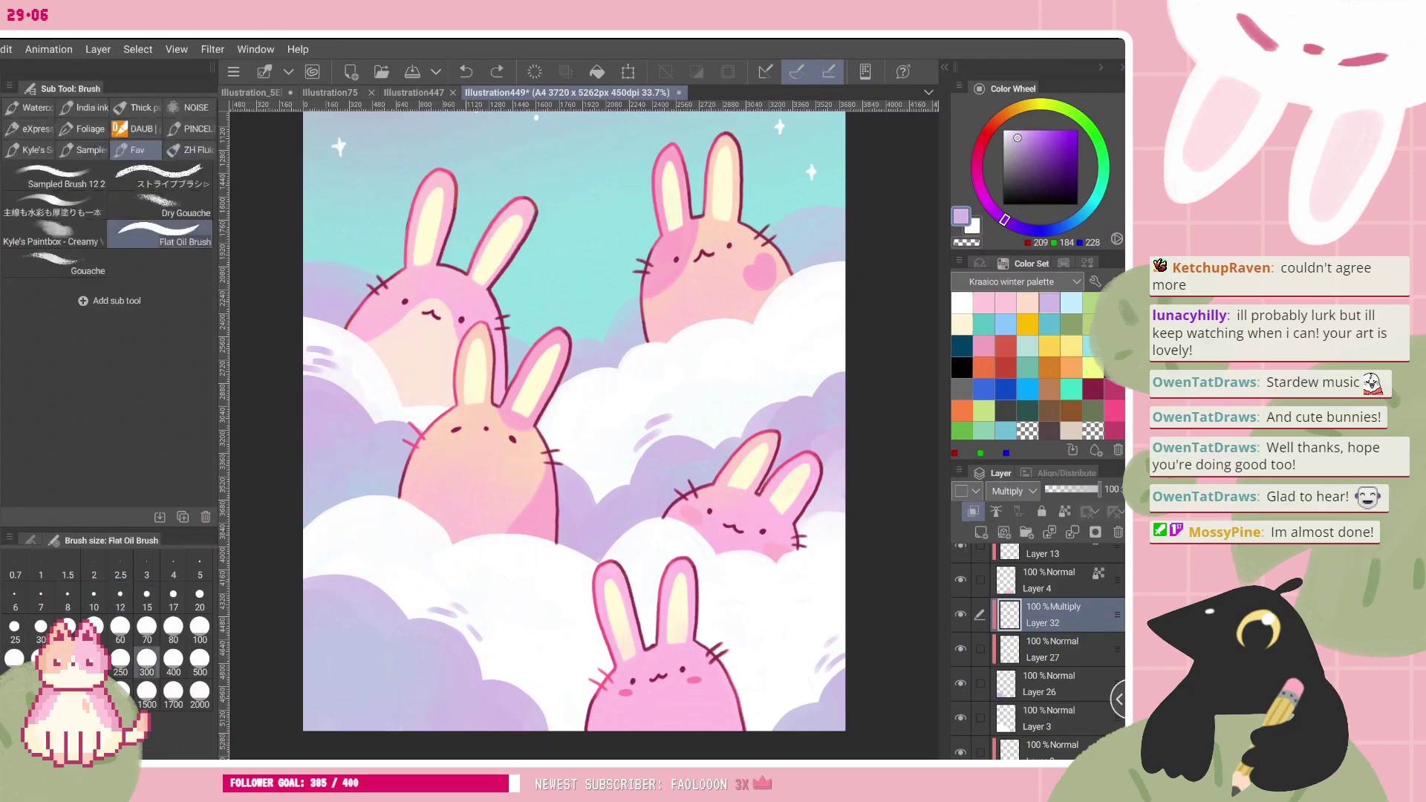
pyautogui.click(54, 264)
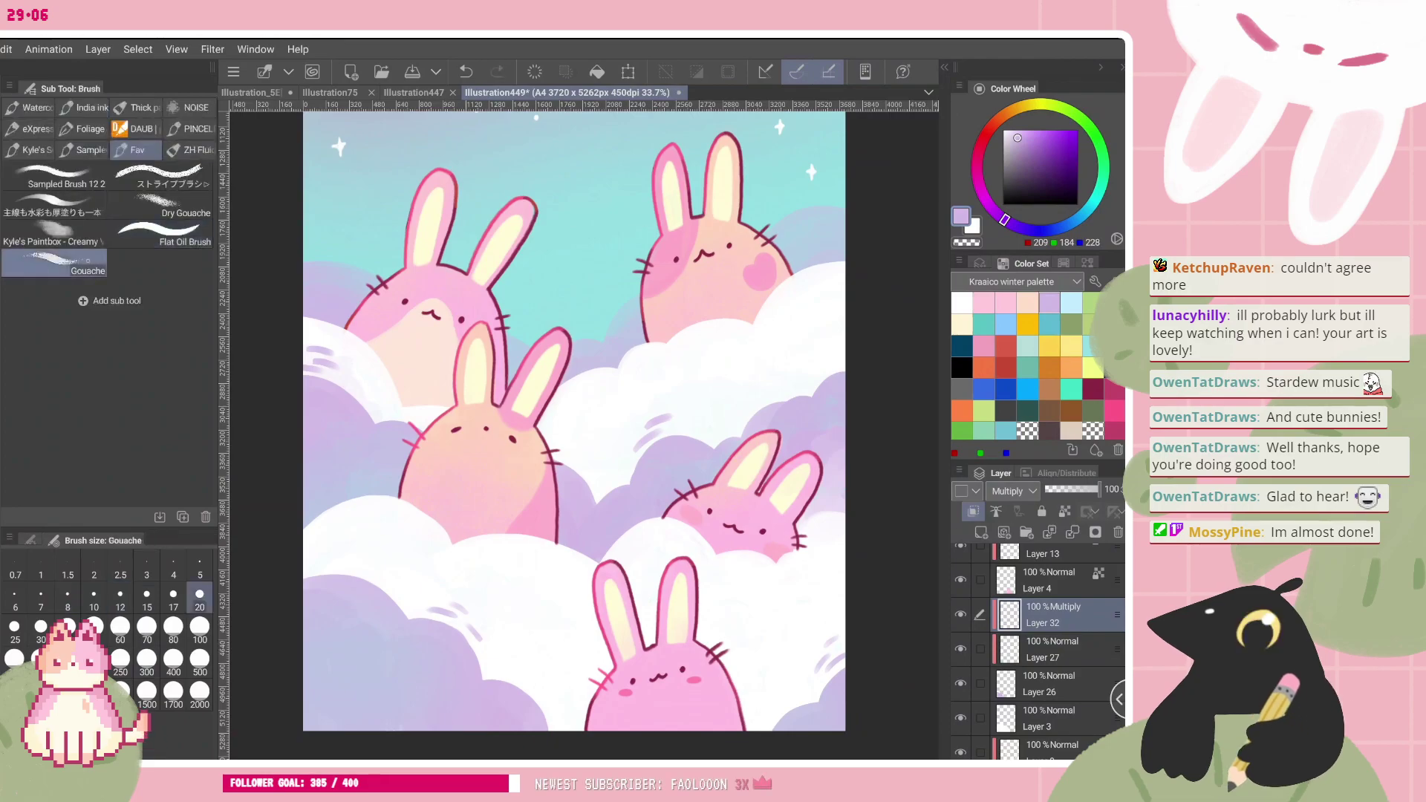
# - Try a curved lavender line on the lower-left cloud with the Gouache brush at size 30, and undo it
pyautogui.press(']')
pyautogui.press(']')
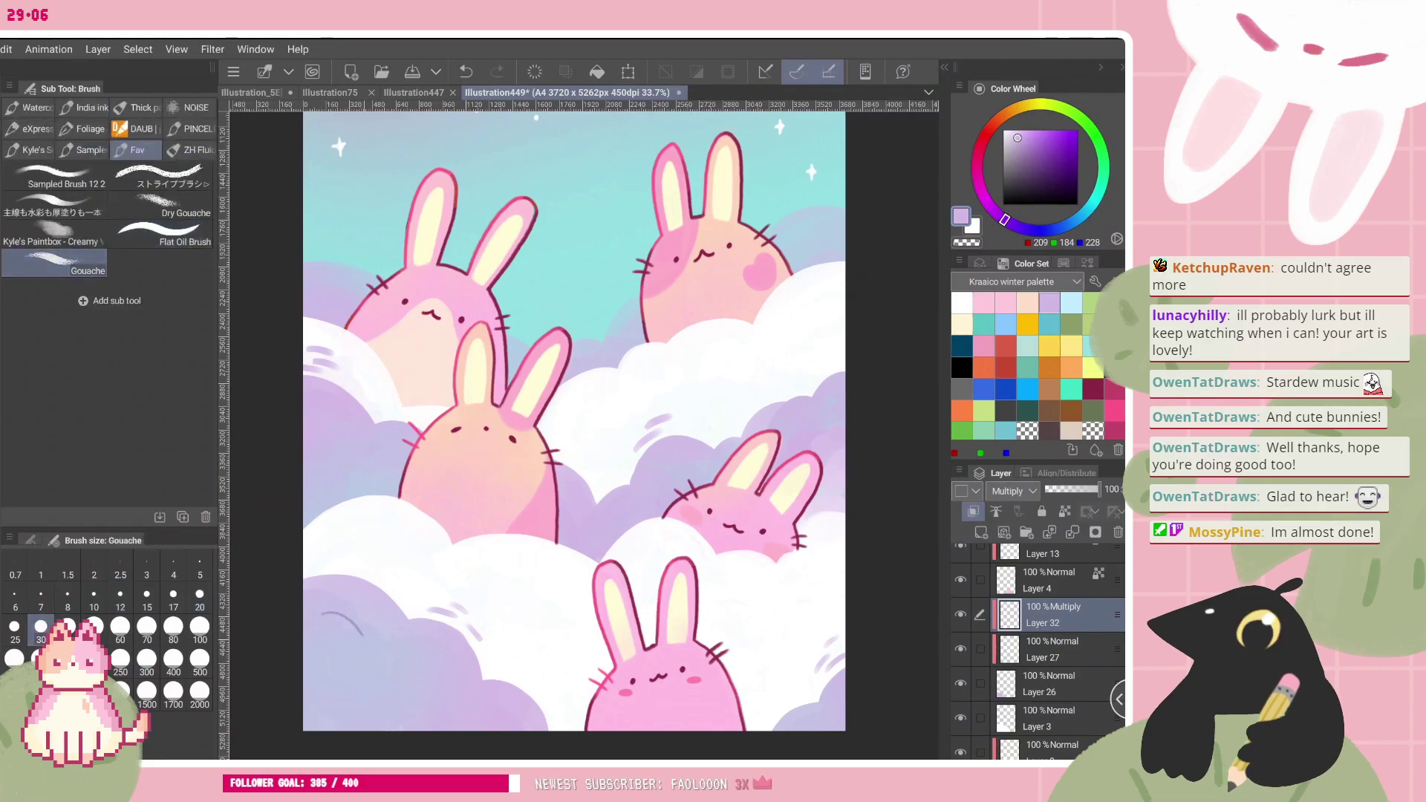
pyautogui.hotkey('ctrl', 'z')
# - Try short lavender dashes on the lower-left cloud with the Gouache brush at size 70
pyautogui.press(']')
pyautogui.press(']')
pyautogui.press(']')
pyautogui.press(']')
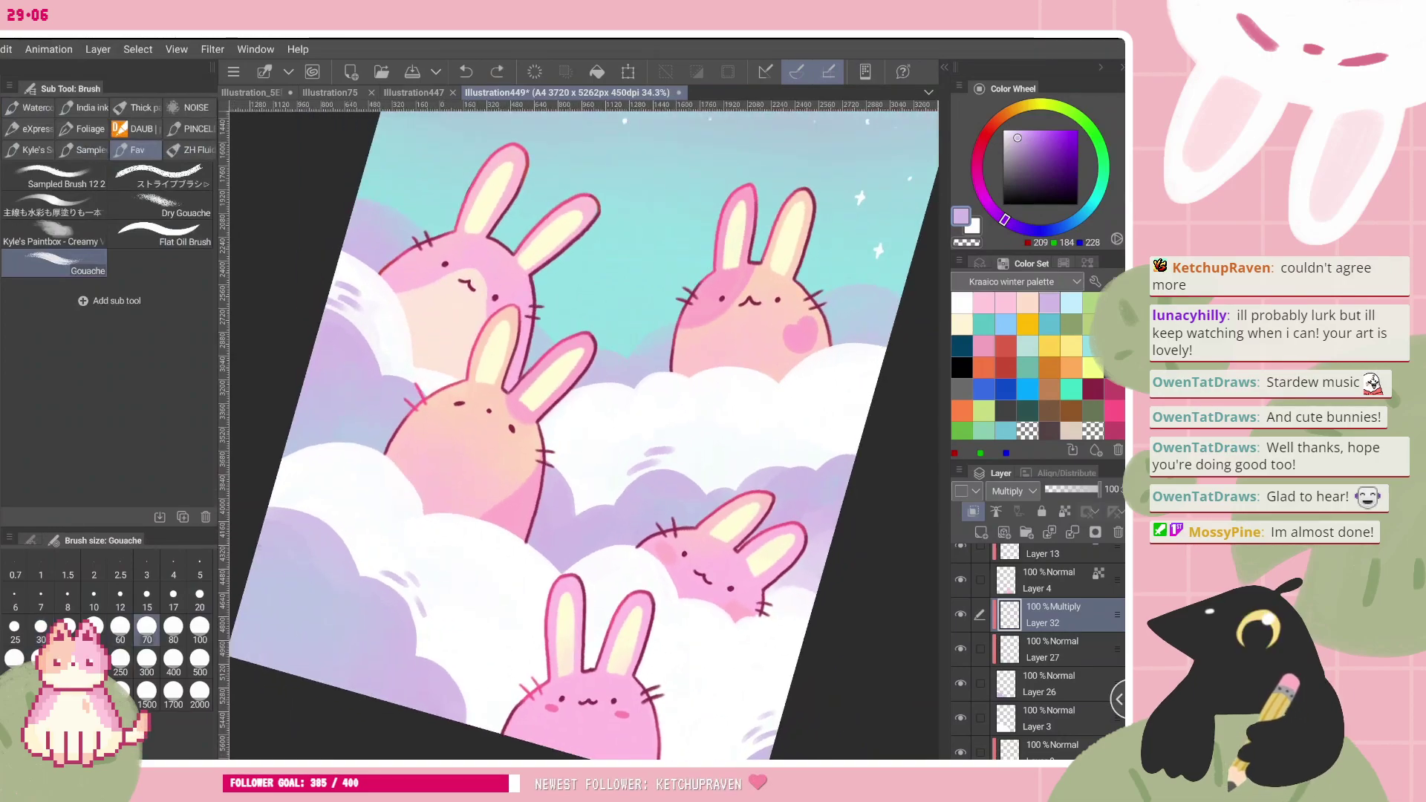
pyautogui.moveTo(294, 548); pyautogui.dragTo(324, 565)
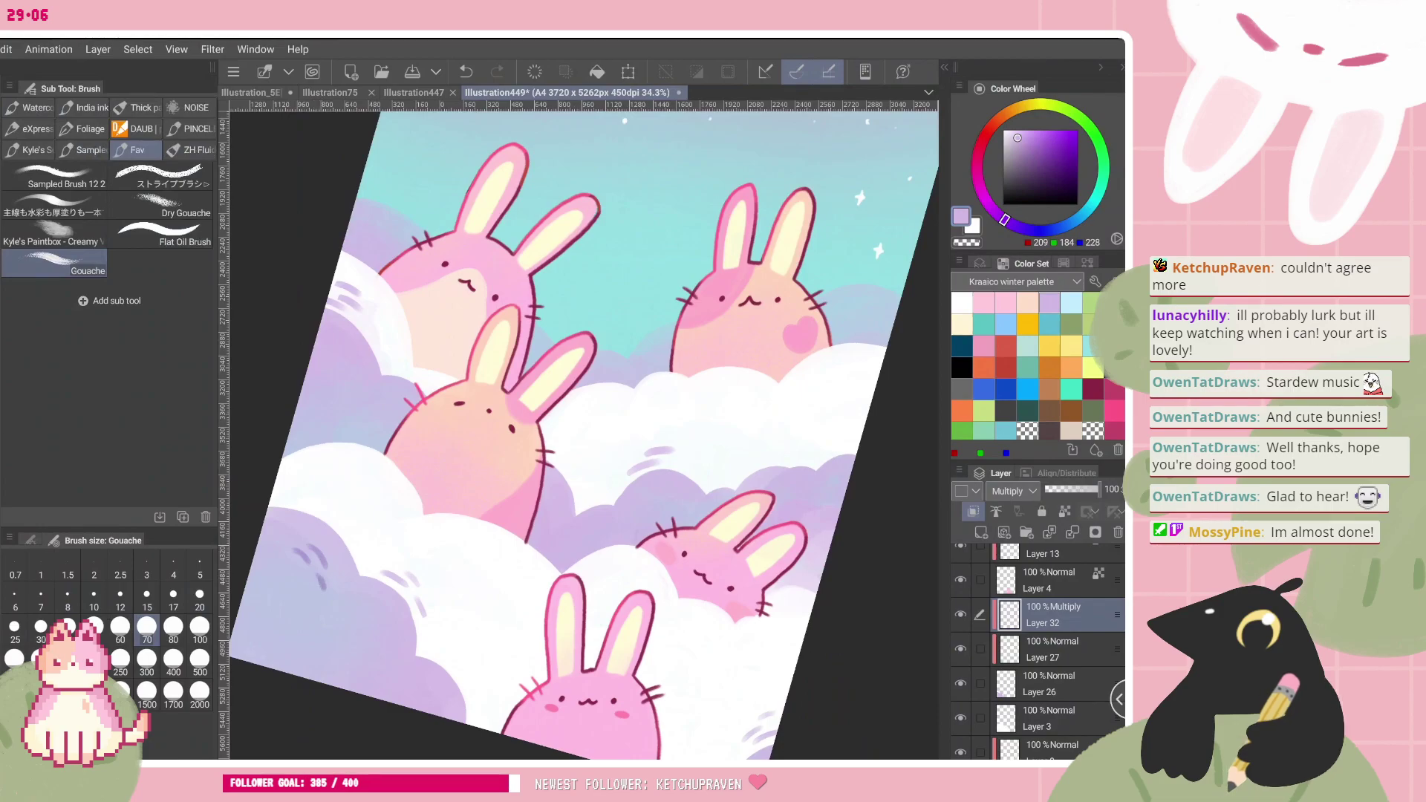
pyautogui.hotkey('ctrl', '0')
pyautogui.scroll(1, 580, 436)
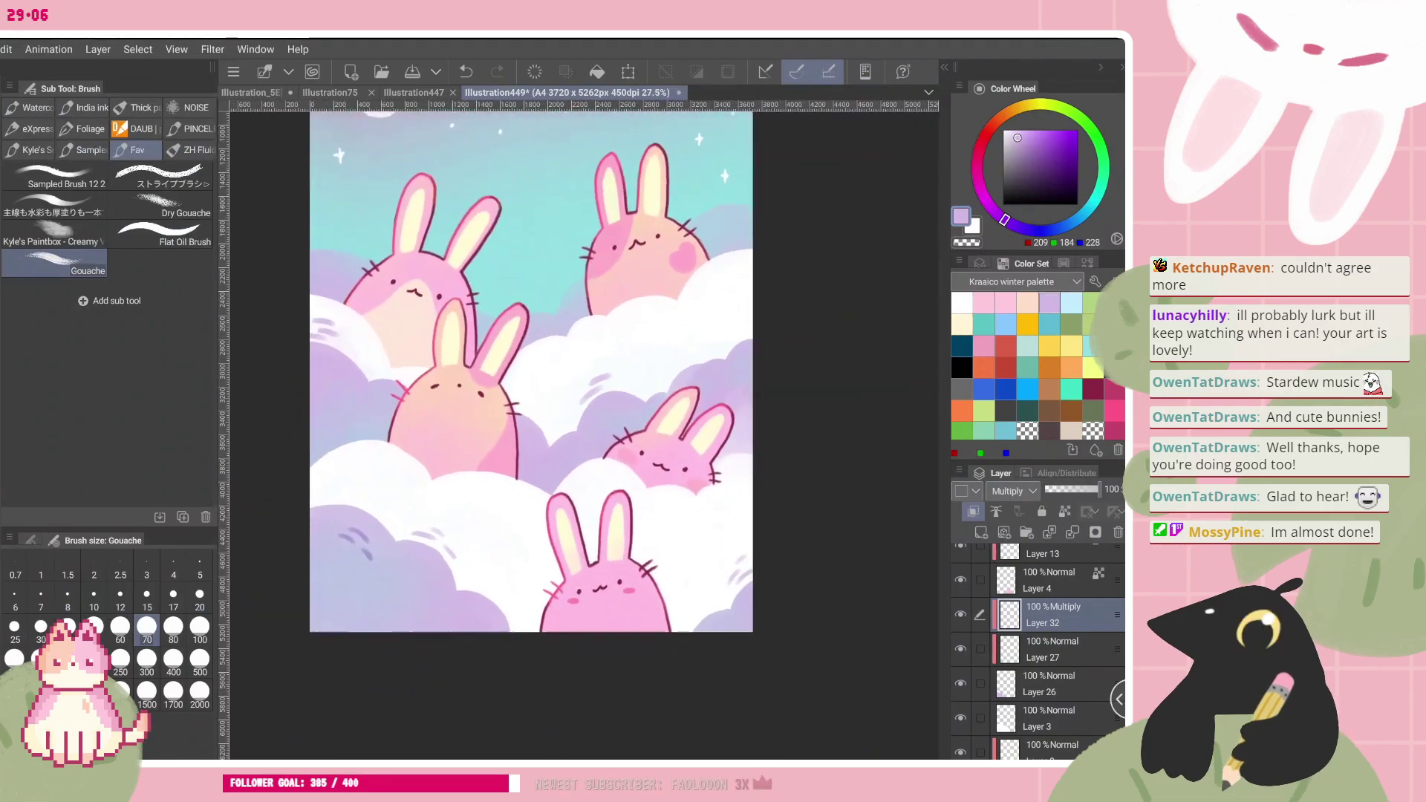
# - Paint three four-petalled lavender flowers on the lower-left cloud with a smaller Gouache brush
pyautogui.press('[')
pyautogui.press('[')
pyautogui.scroll(4, 579, 436)
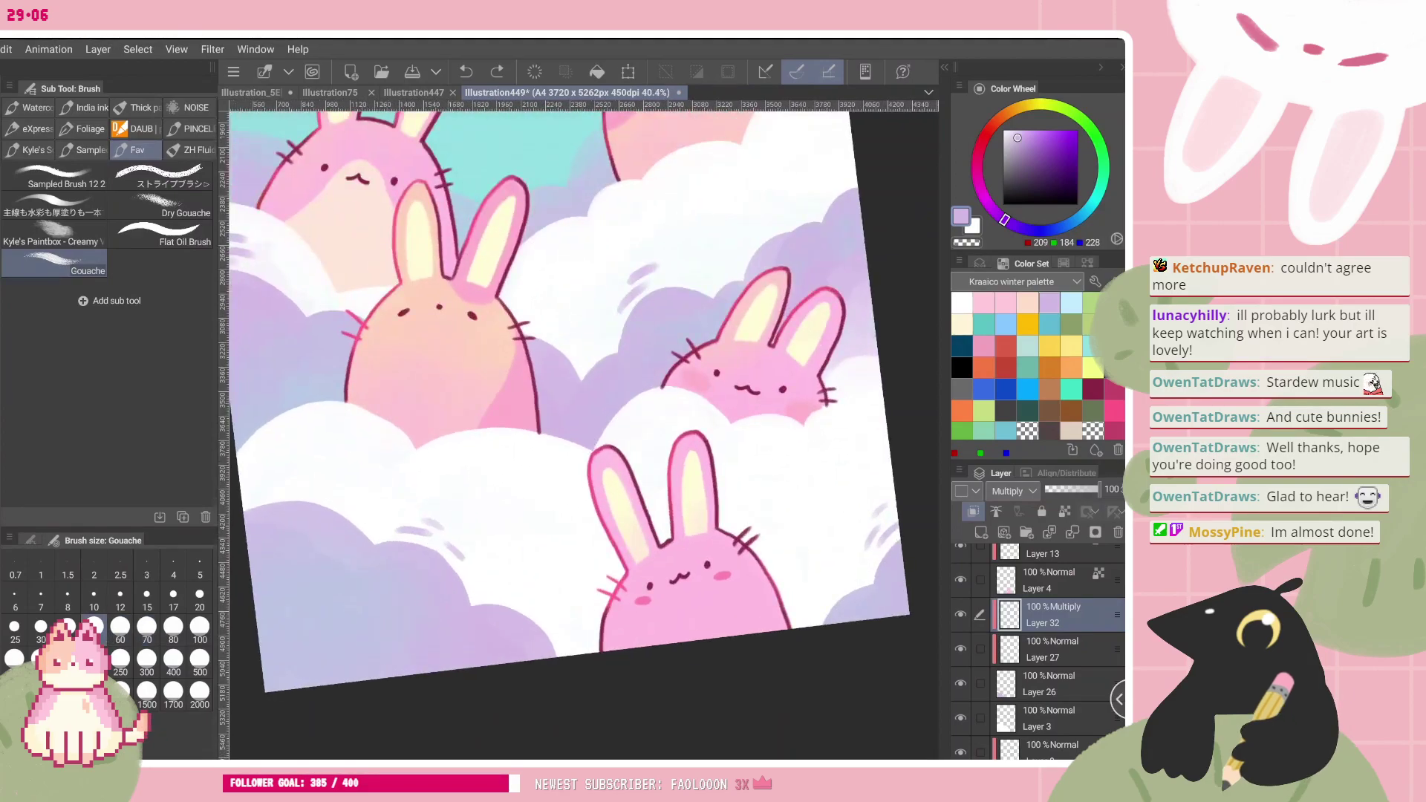
pyautogui.moveTo(299, 534)
pyautogui.mouseDown()
pyautogui.moveTo(305, 546)
pyautogui.moveTo(269, 539)
pyautogui.moveTo(306, 550)
pyautogui.moveTo(345, 534)
pyautogui.moveTo(310, 548)
pyautogui.mouseUp()
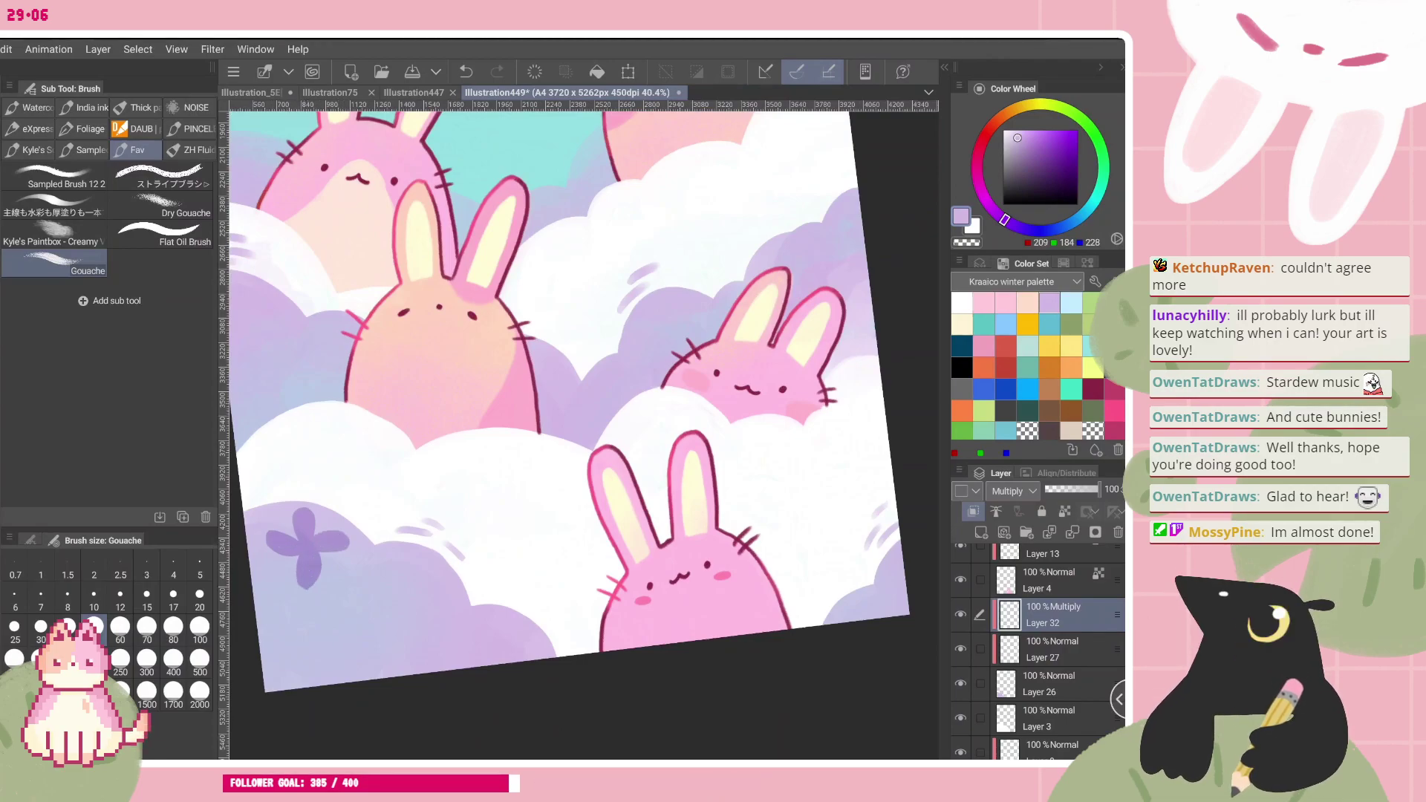
pyautogui.scroll(-5, 568, 435)
pyautogui.scroll(5, 569, 435)
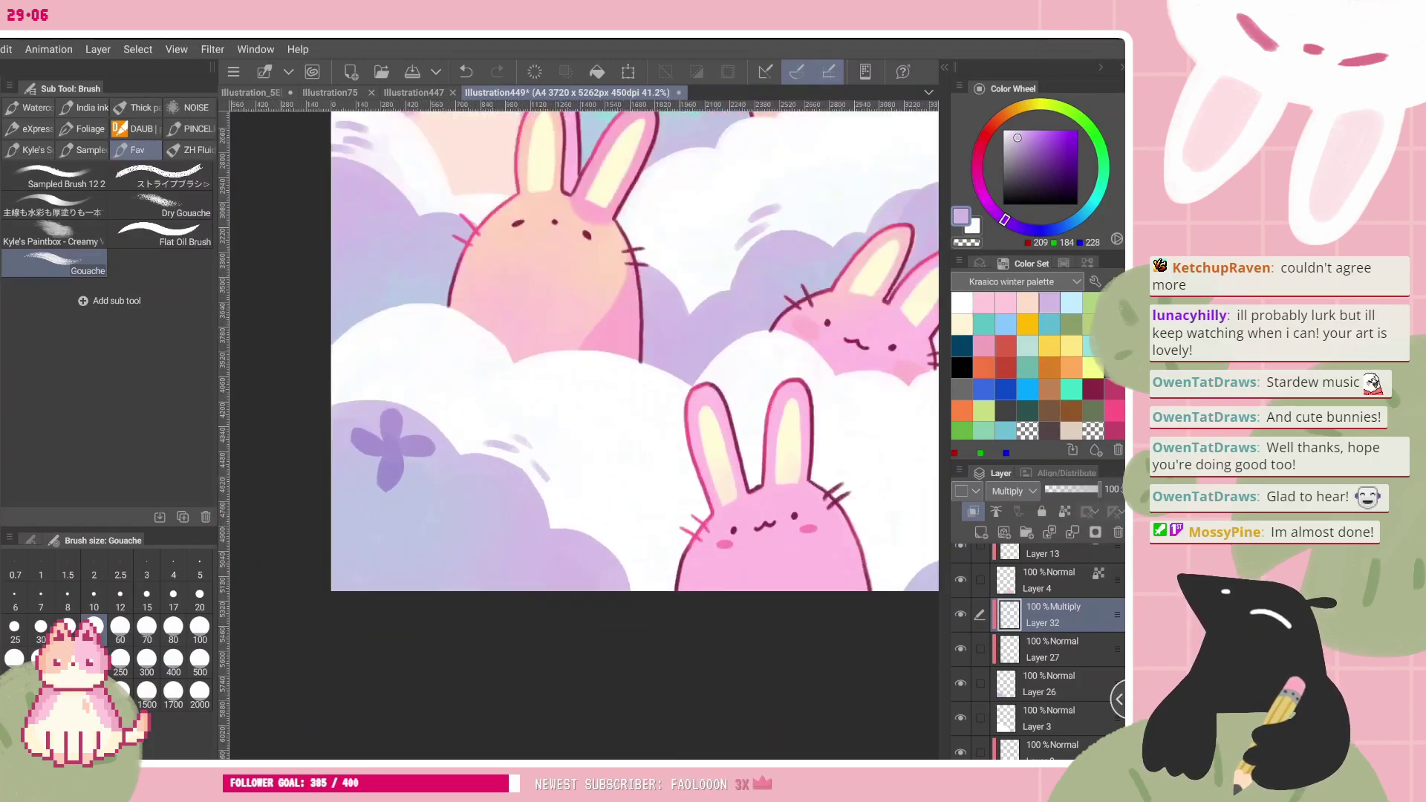
pyautogui.moveTo(461, 457); pyautogui.dragTo(440, 482)
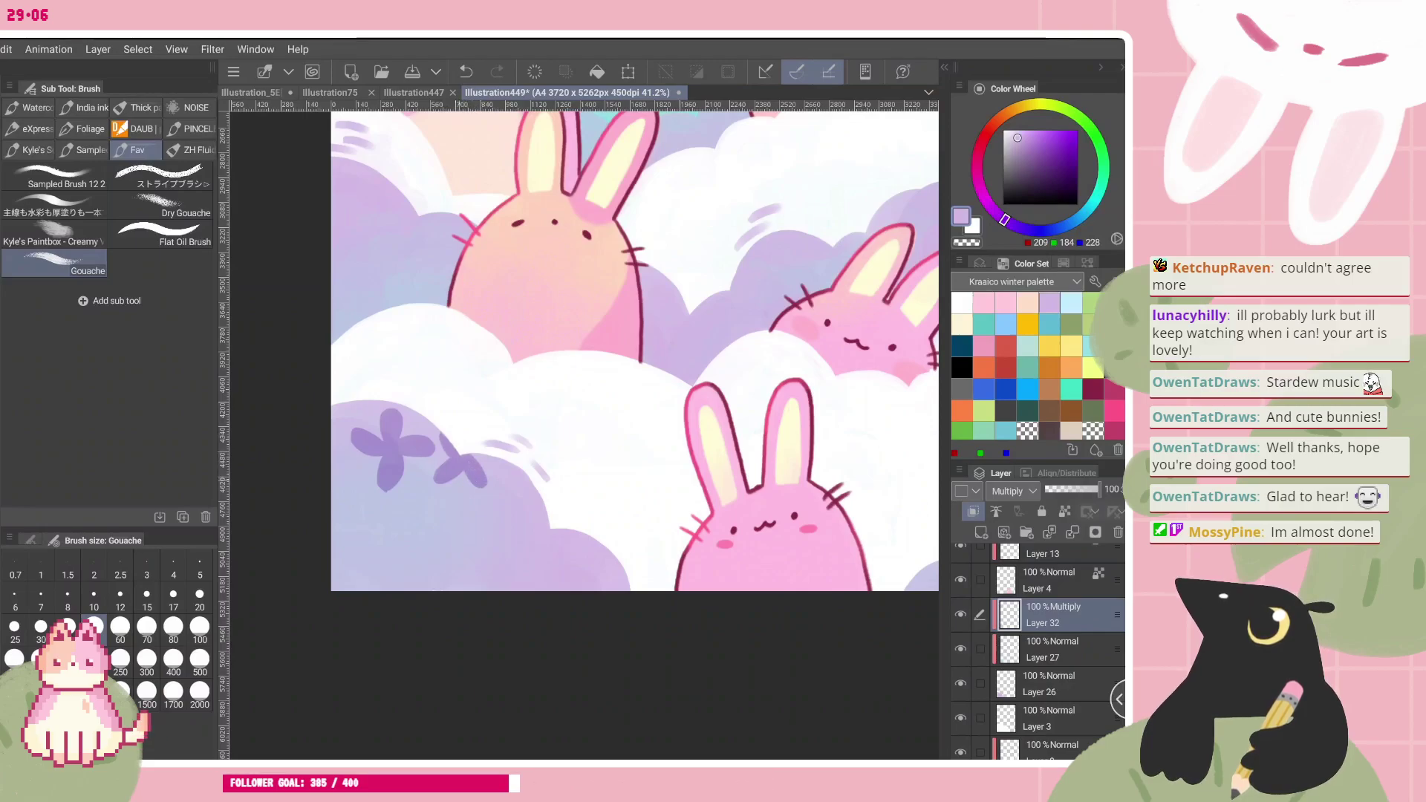
pyautogui.moveTo(417, 475)
pyautogui.mouseDown()
pyautogui.moveTo(412, 511)
pyautogui.moveTo(390, 520)
pyautogui.moveTo(457, 499)
pyautogui.mouseUp()
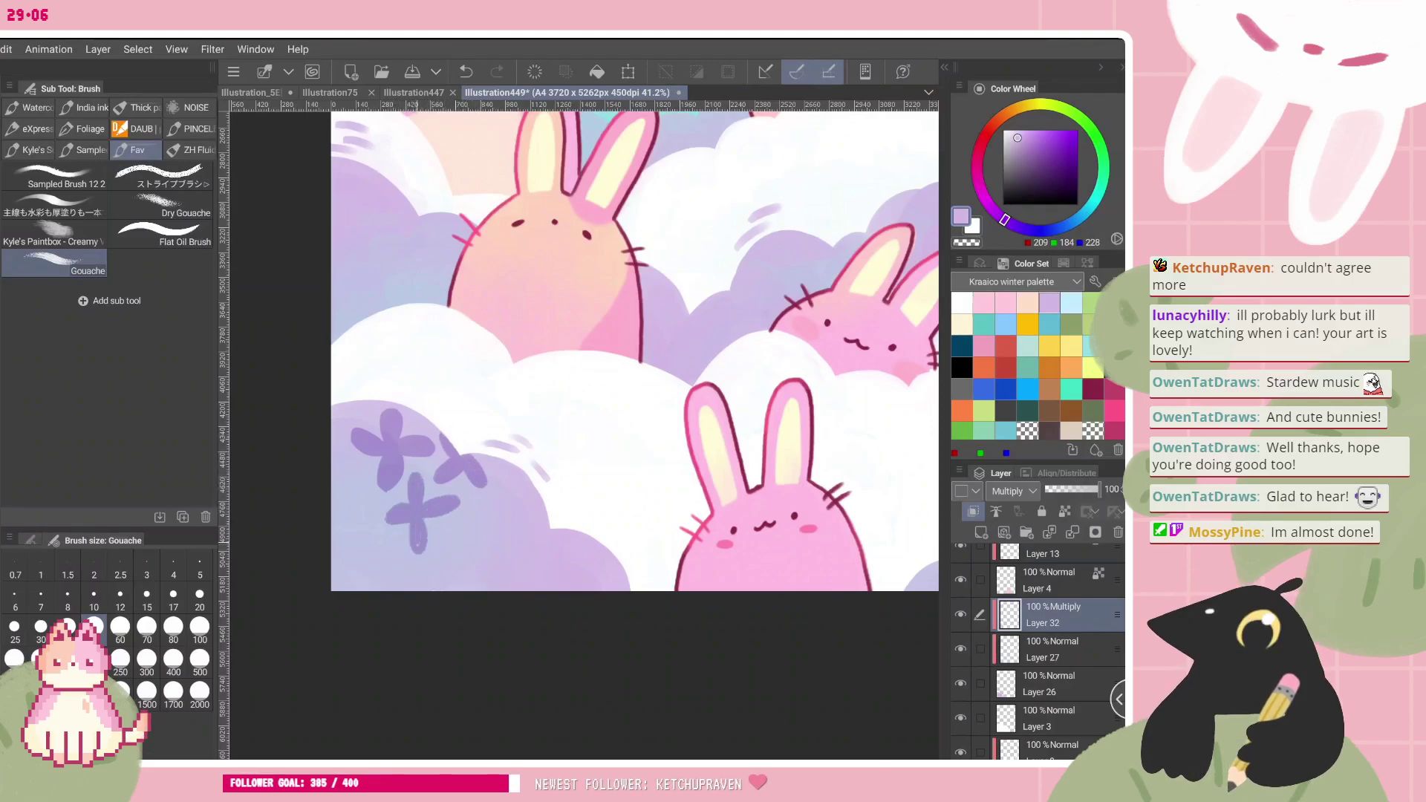
# - Try Layer 32 at 24% opacity, undo that change and clear the painted flowers from the layer
pyautogui.scroll(-5, 584, 435)
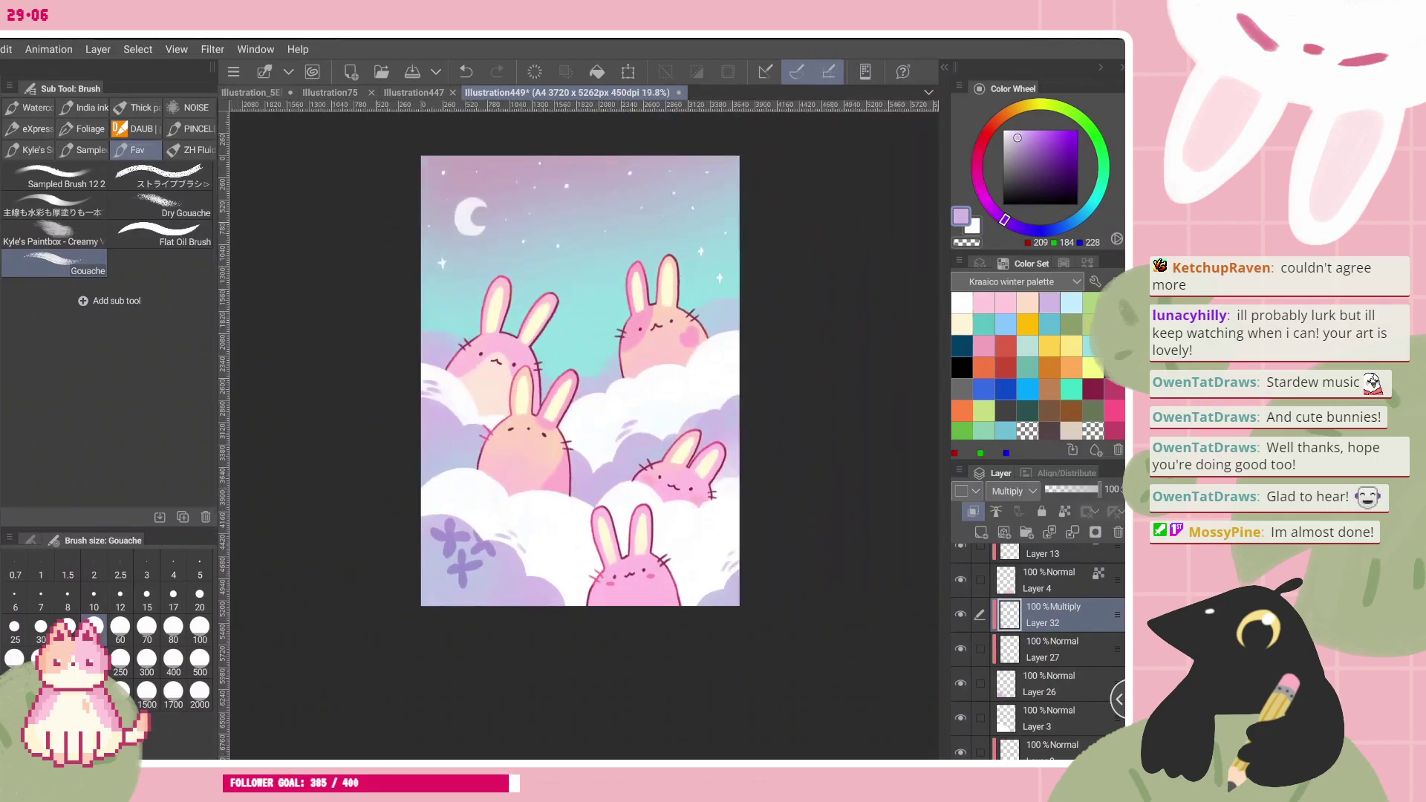
pyautogui.moveTo(1098, 489); pyautogui.dragTo(1057, 489)
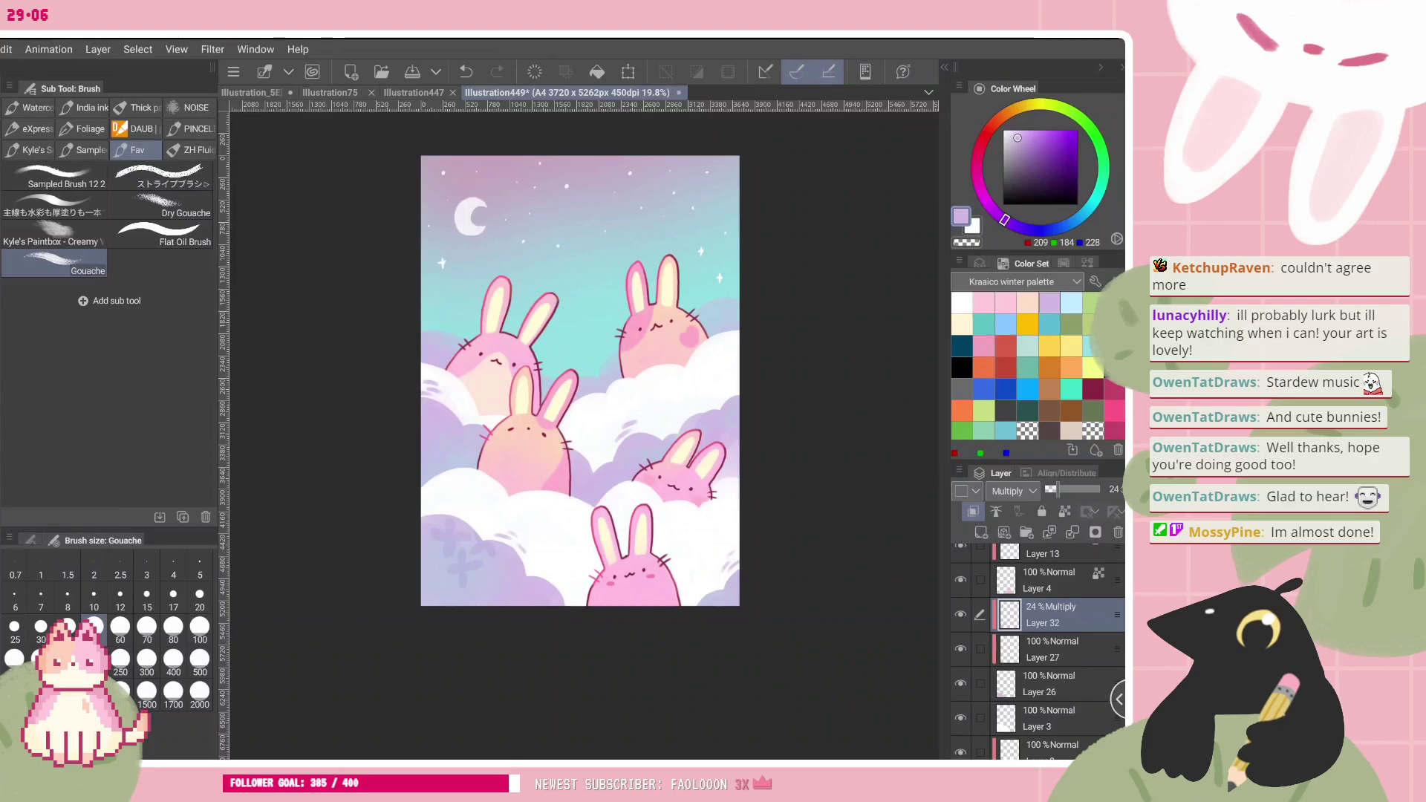
pyautogui.hotkey('ctrl', 'z')
pyautogui.press('Delete')
pyautogui.scroll(3, 519, 587)
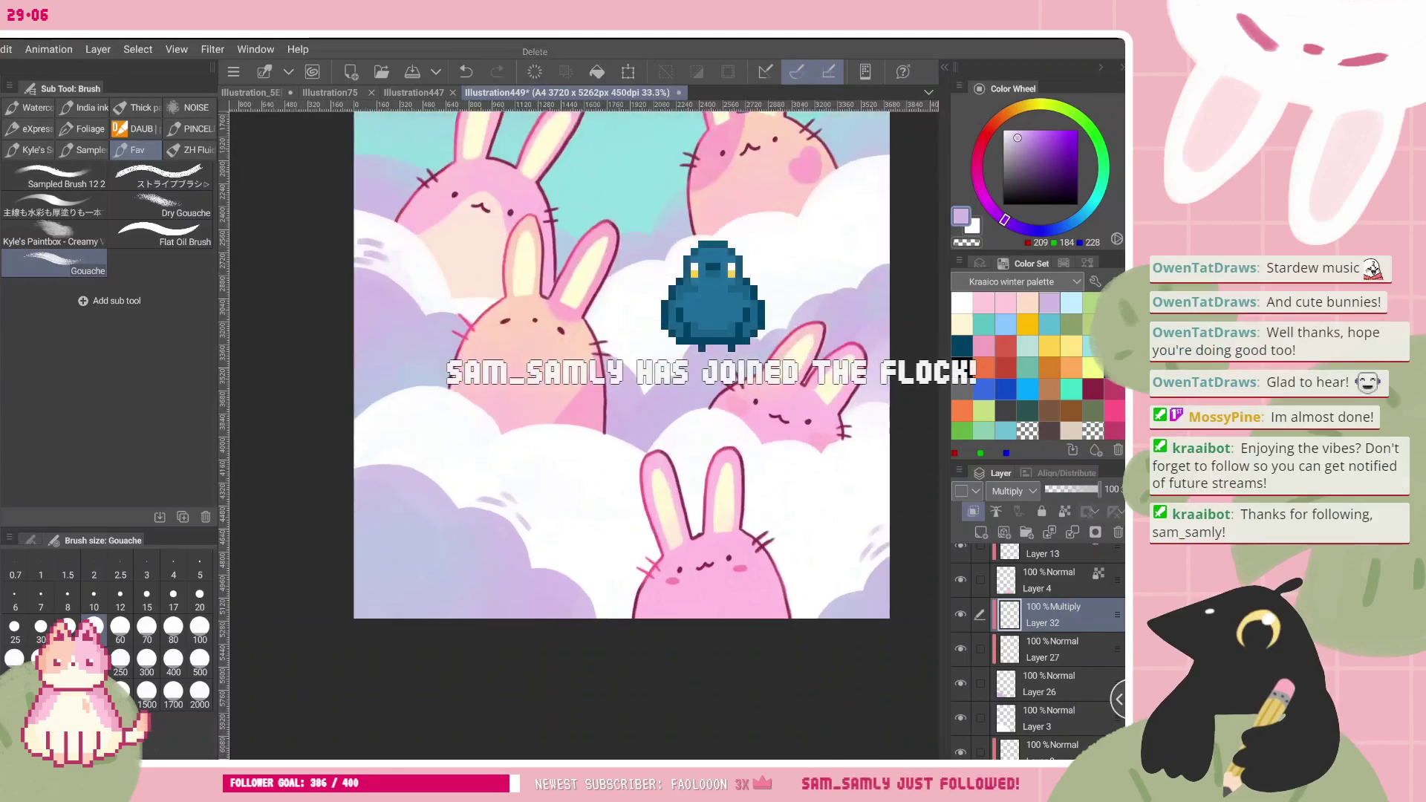
# - Draw a pattern of overlapping scalloped lavender arcs across the lower-left cloud with the Gouache brush at size 30
pyautogui.scroll(1, 631, 363)
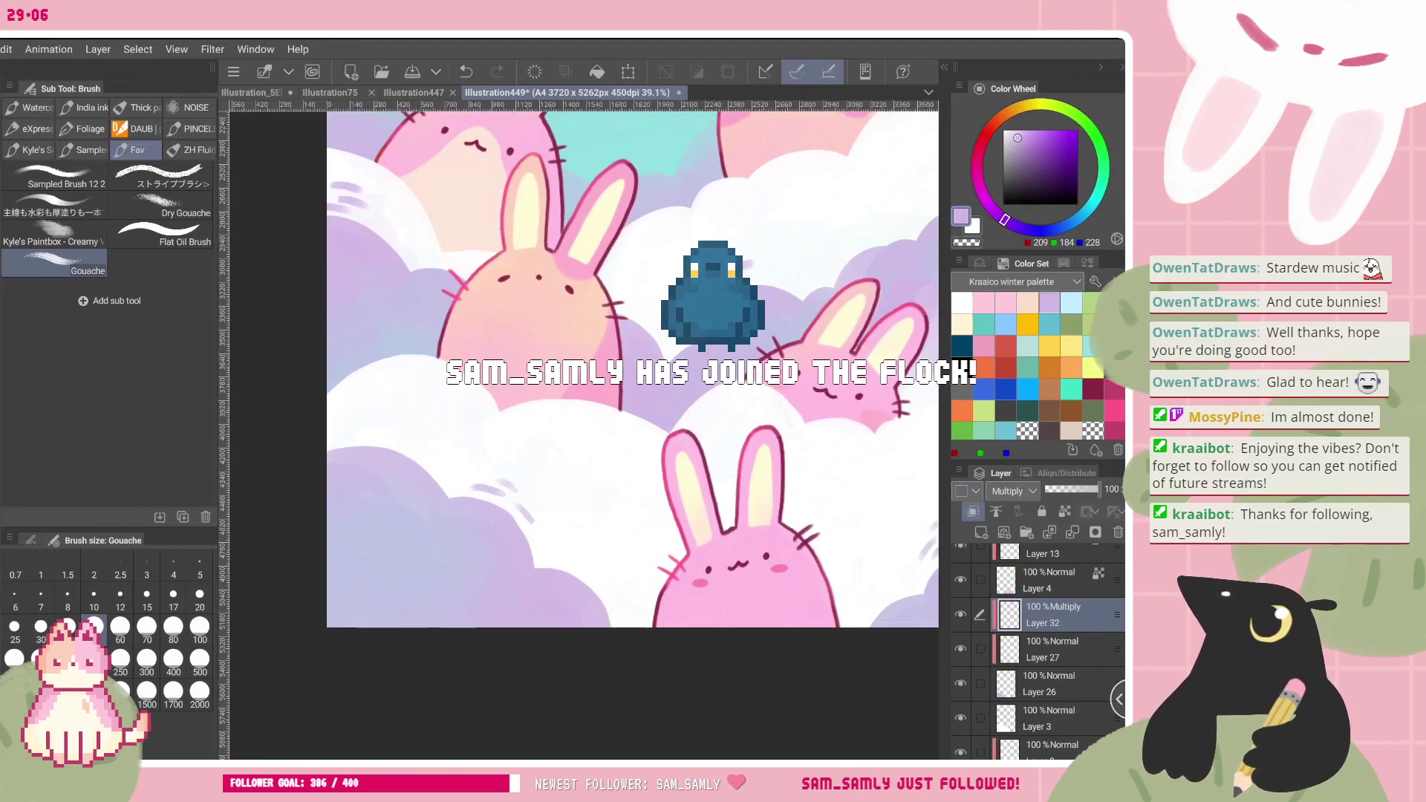
pyautogui.scroll(1, 616, 363)
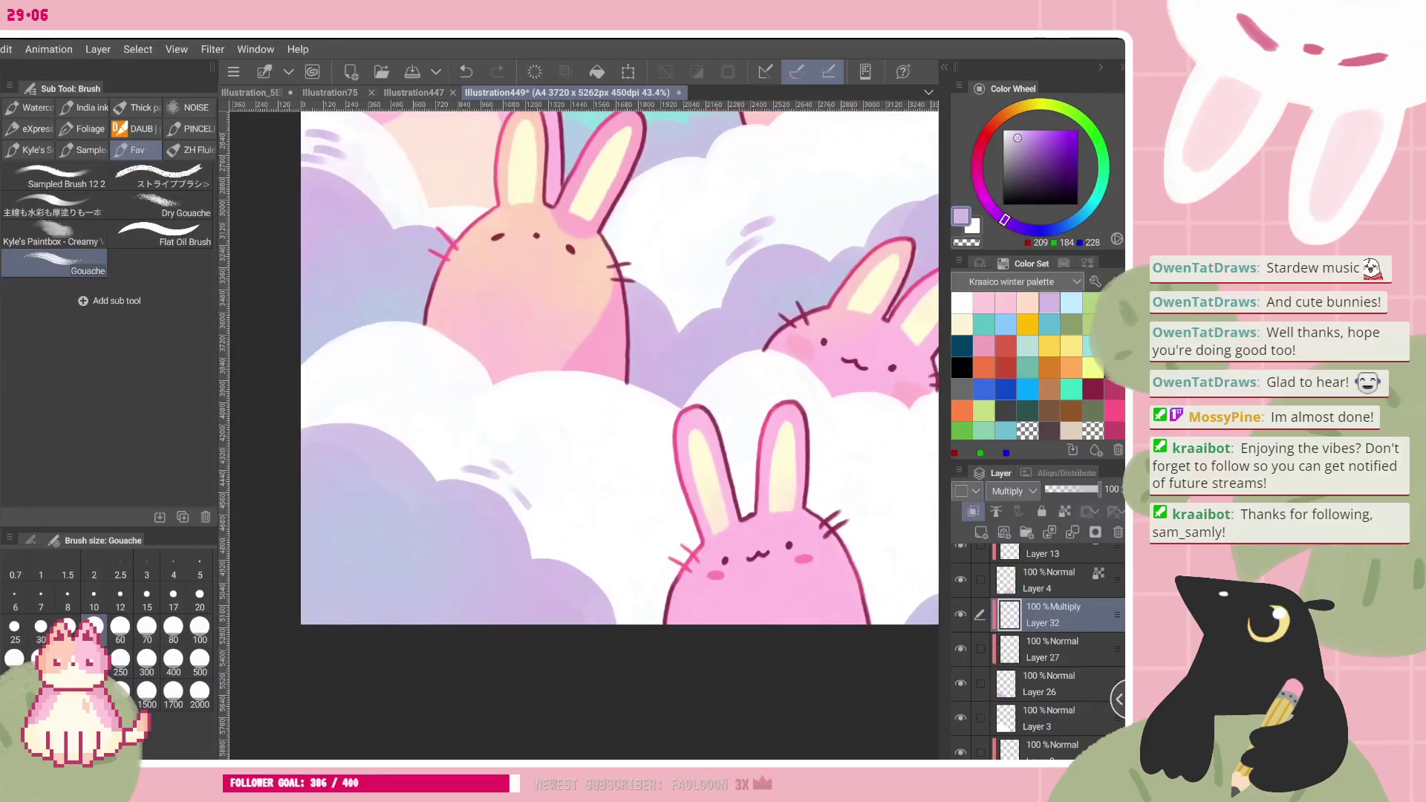
pyautogui.click(41, 630)
pyautogui.moveTo(302, 447); pyautogui.dragTo(342, 447)
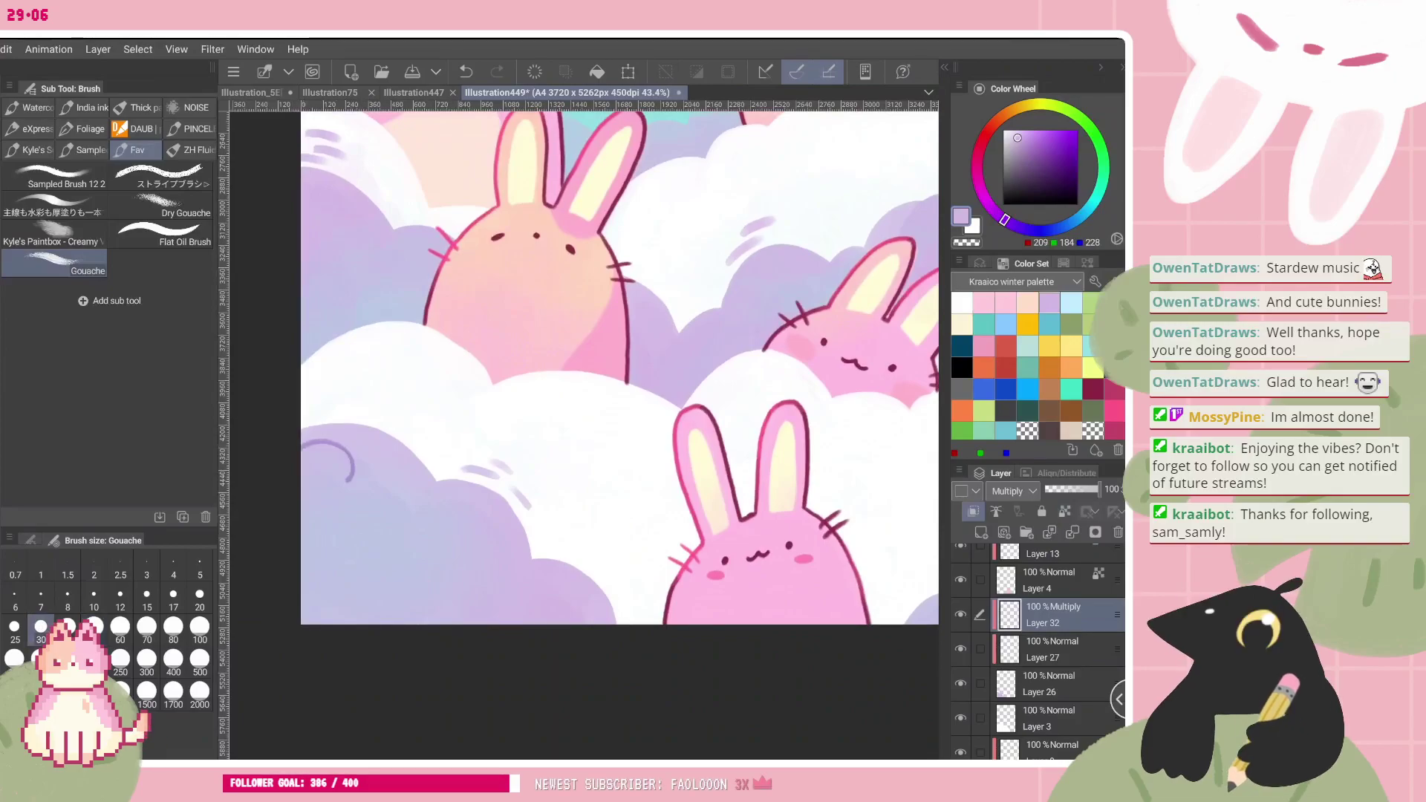
pyautogui.scroll(-2, 583, 435)
pyautogui.hotkey('ctrl', 'z')
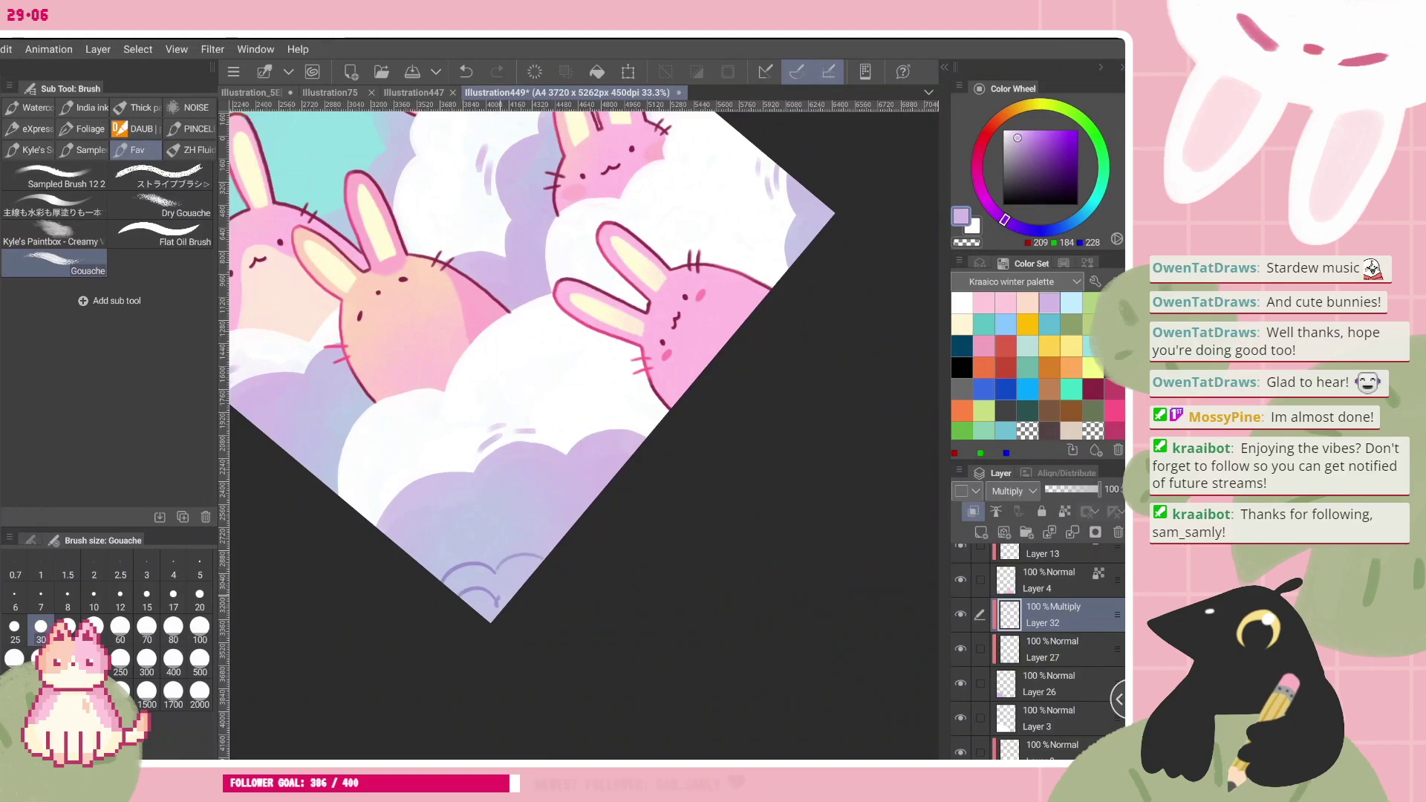
pyautogui.moveTo(422, 564)
pyautogui.mouseDown()
pyautogui.moveTo(566, 533)
pyautogui.moveTo(505, 539)
pyautogui.mouseUp()
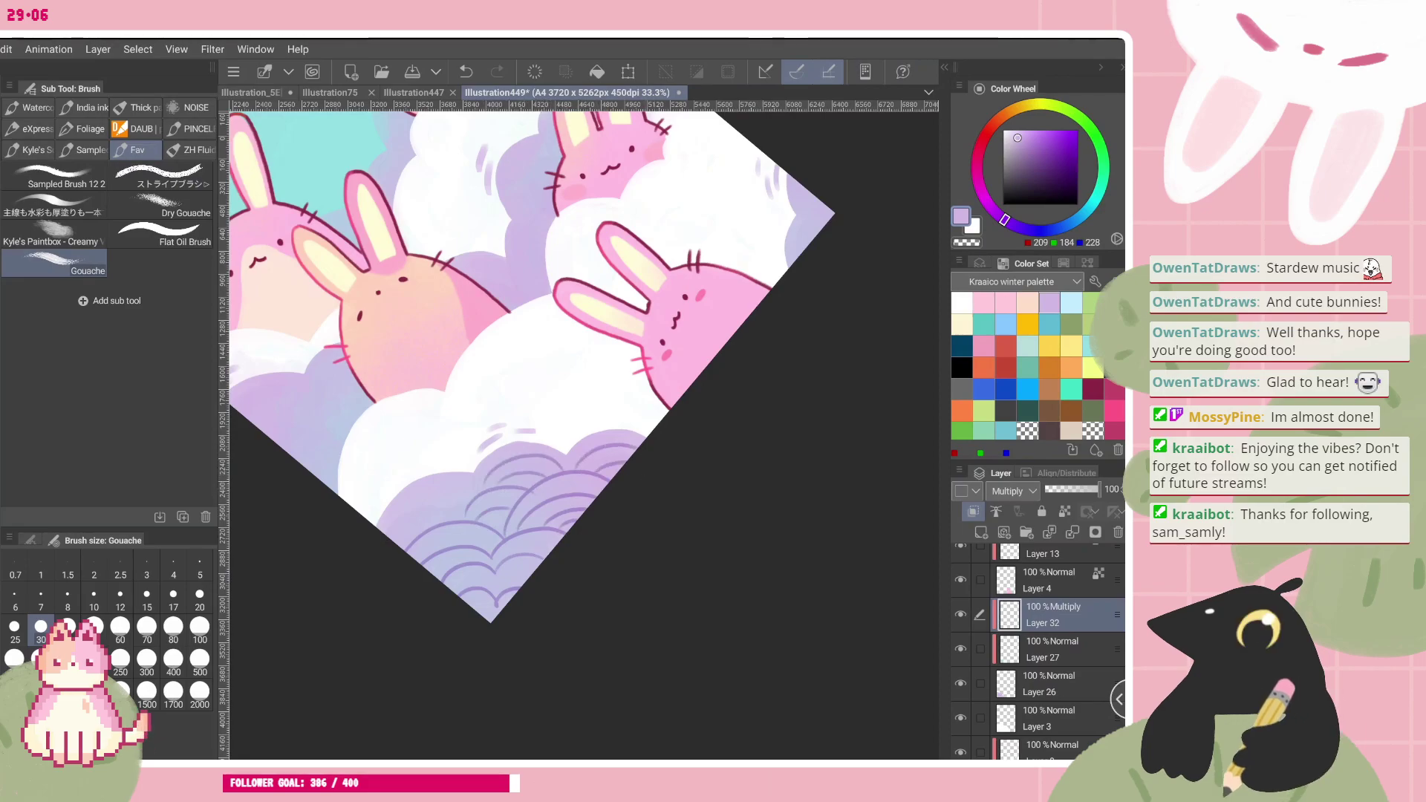
# - Extend the scalloped arcs towards the cloud's edges, undoing the last stray stroke, and lower Layer 32's opacity to 61%
pyautogui.scroll(2, 476, 460)
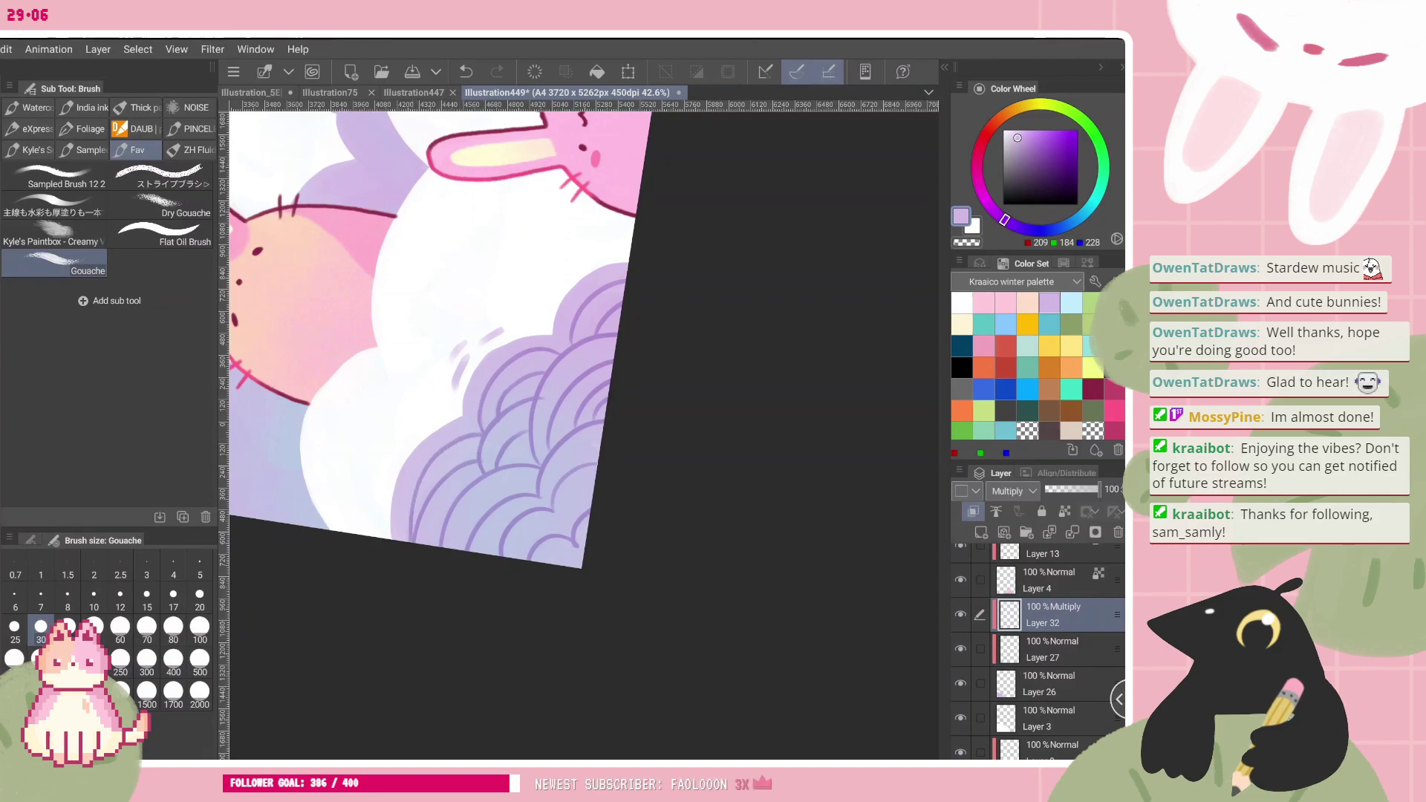
pyautogui.hotkey('ctrl', 'z')
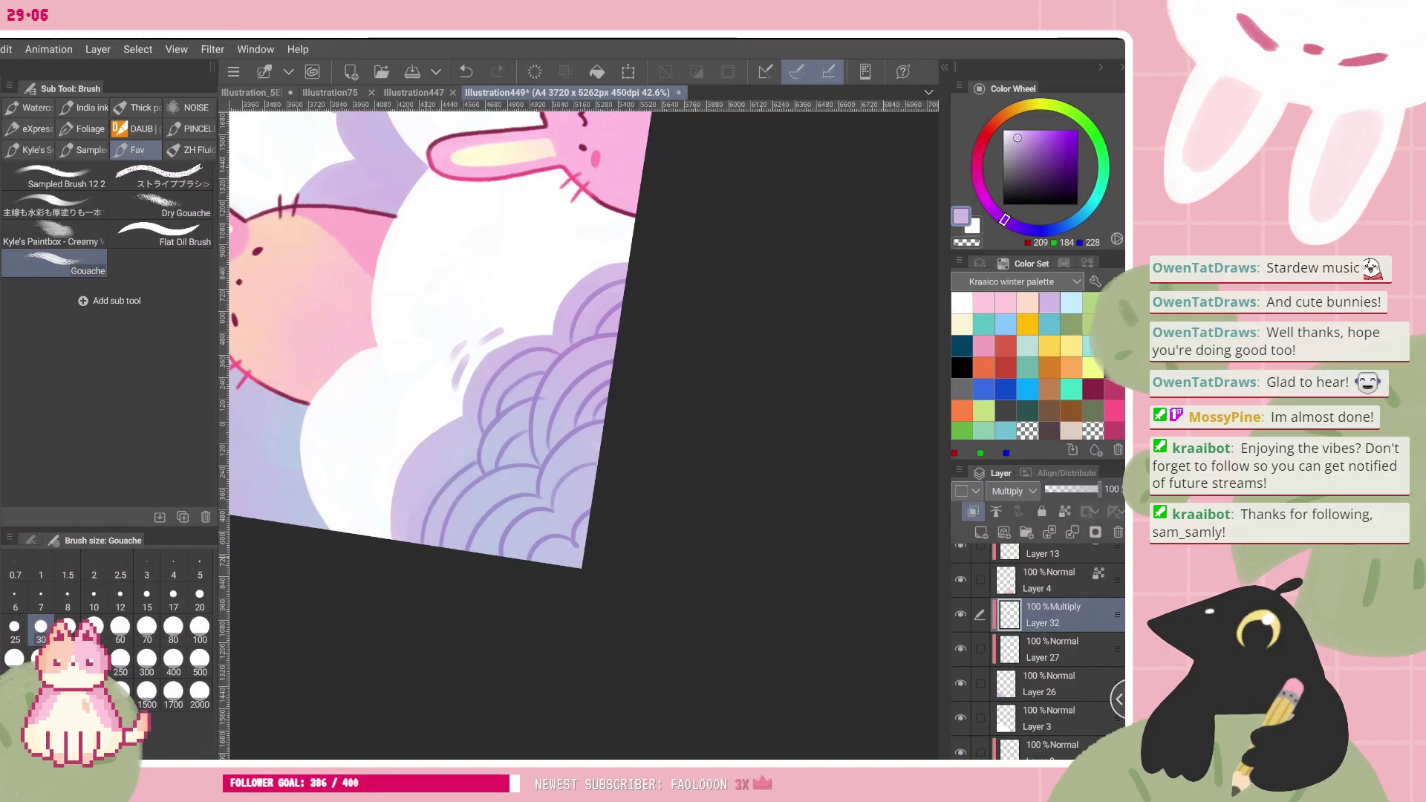
pyautogui.scroll(-5, 583, 430)
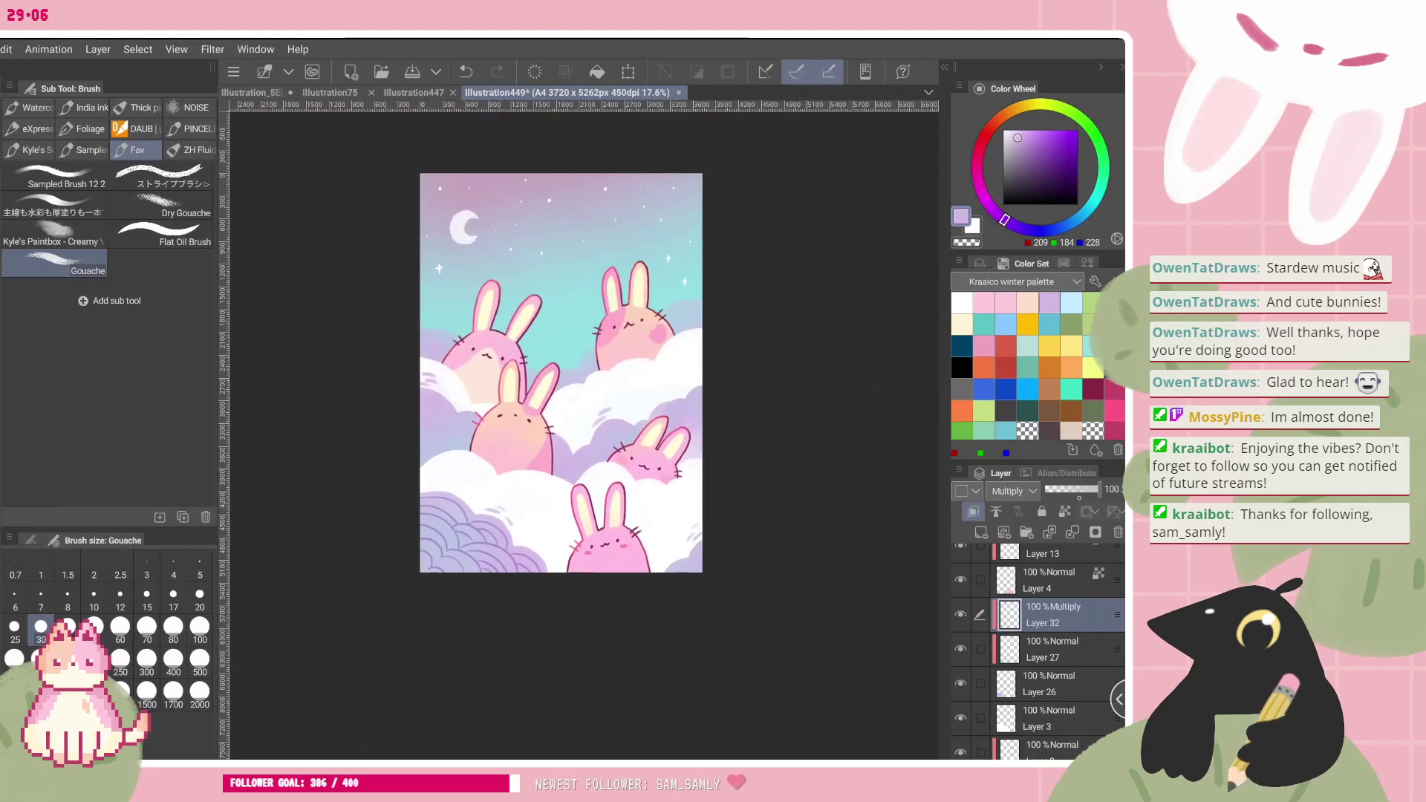
pyautogui.scroll(5, 557, 513)
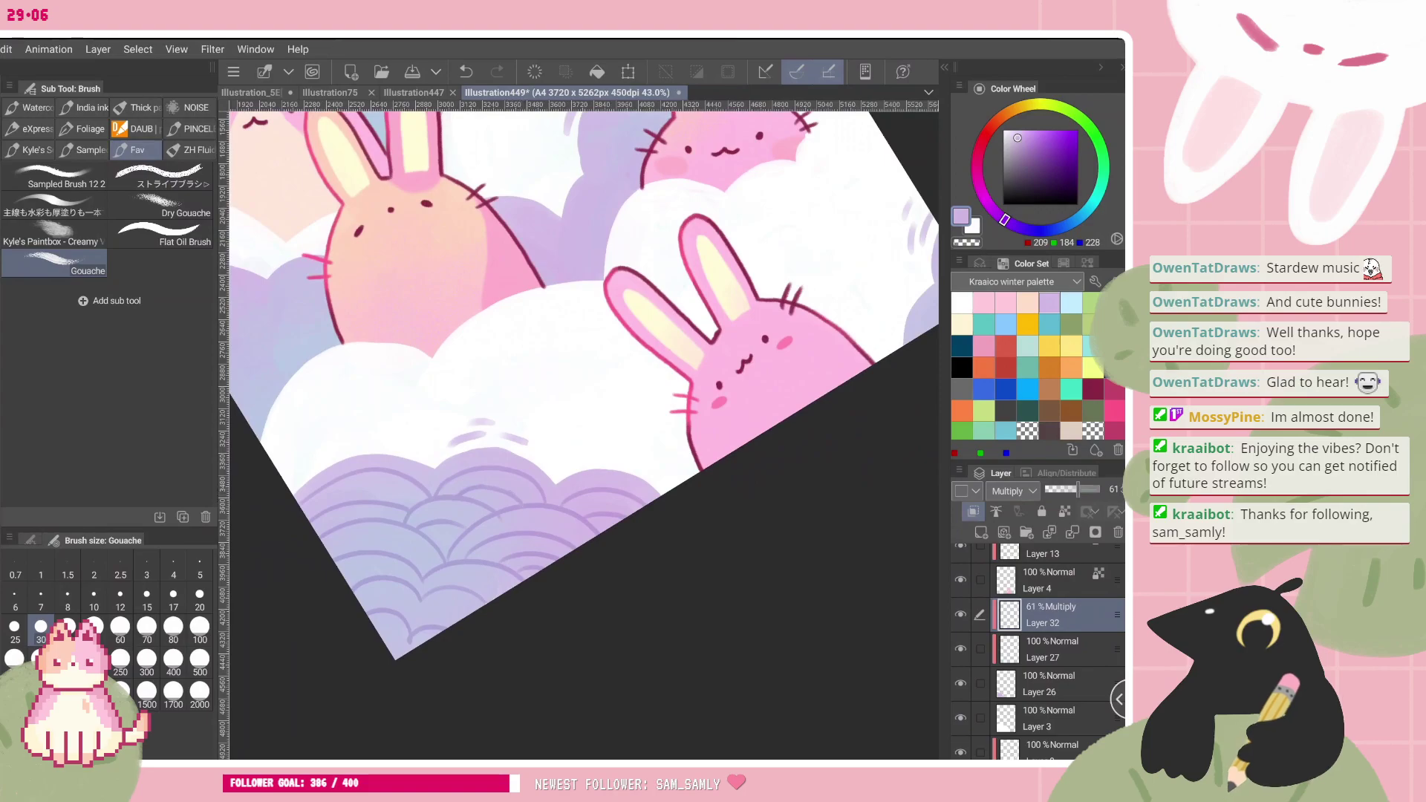
# - Refine the scalloped lavender arcs along the lower-left cloud's page edge, undoing a stray stroke
pyautogui.scroll(3, 519, 460)
pyautogui.scroll(2, 605, 507)
pyautogui.hotkey('ctrl', 'z')
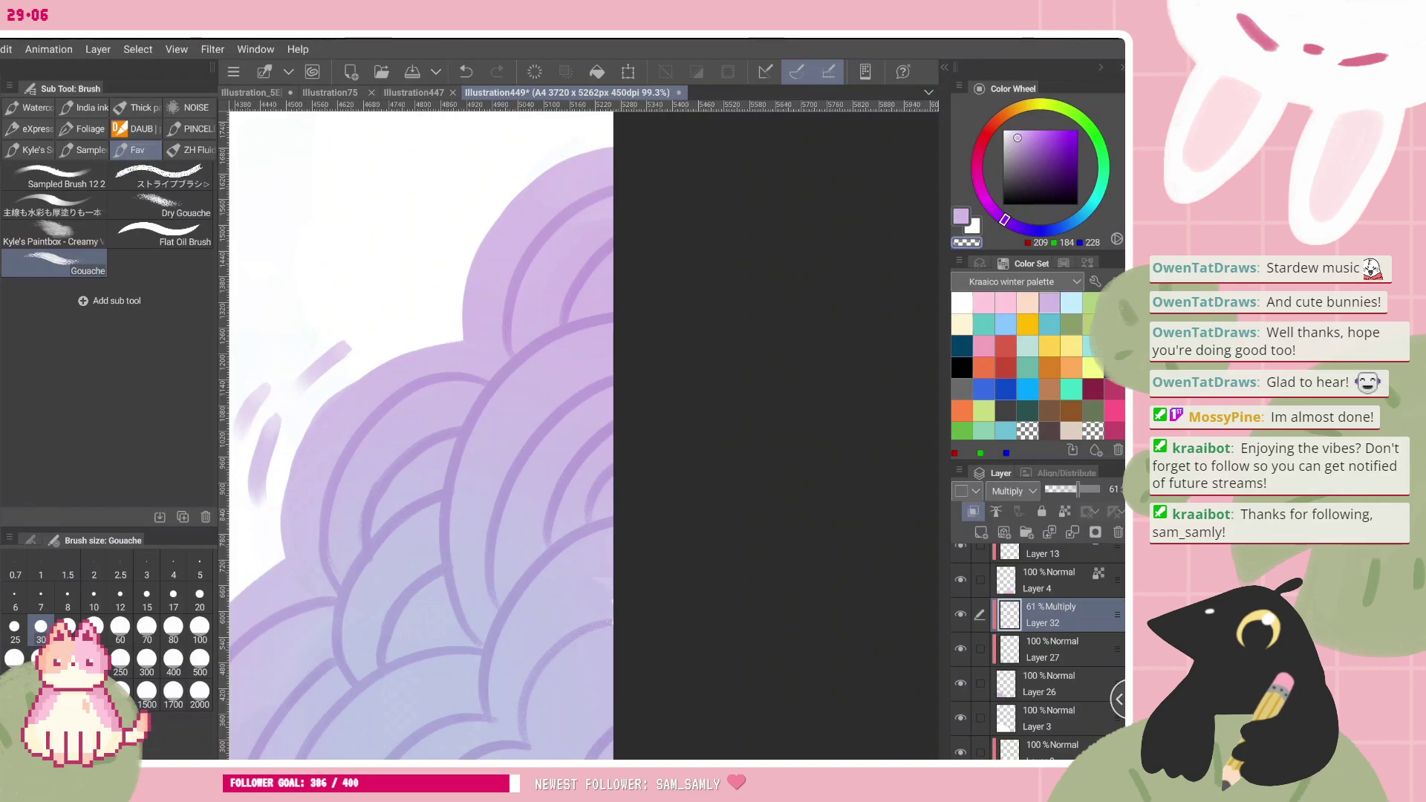
pyautogui.moveTo(486, 383); pyautogui.dragTo(540, 278)
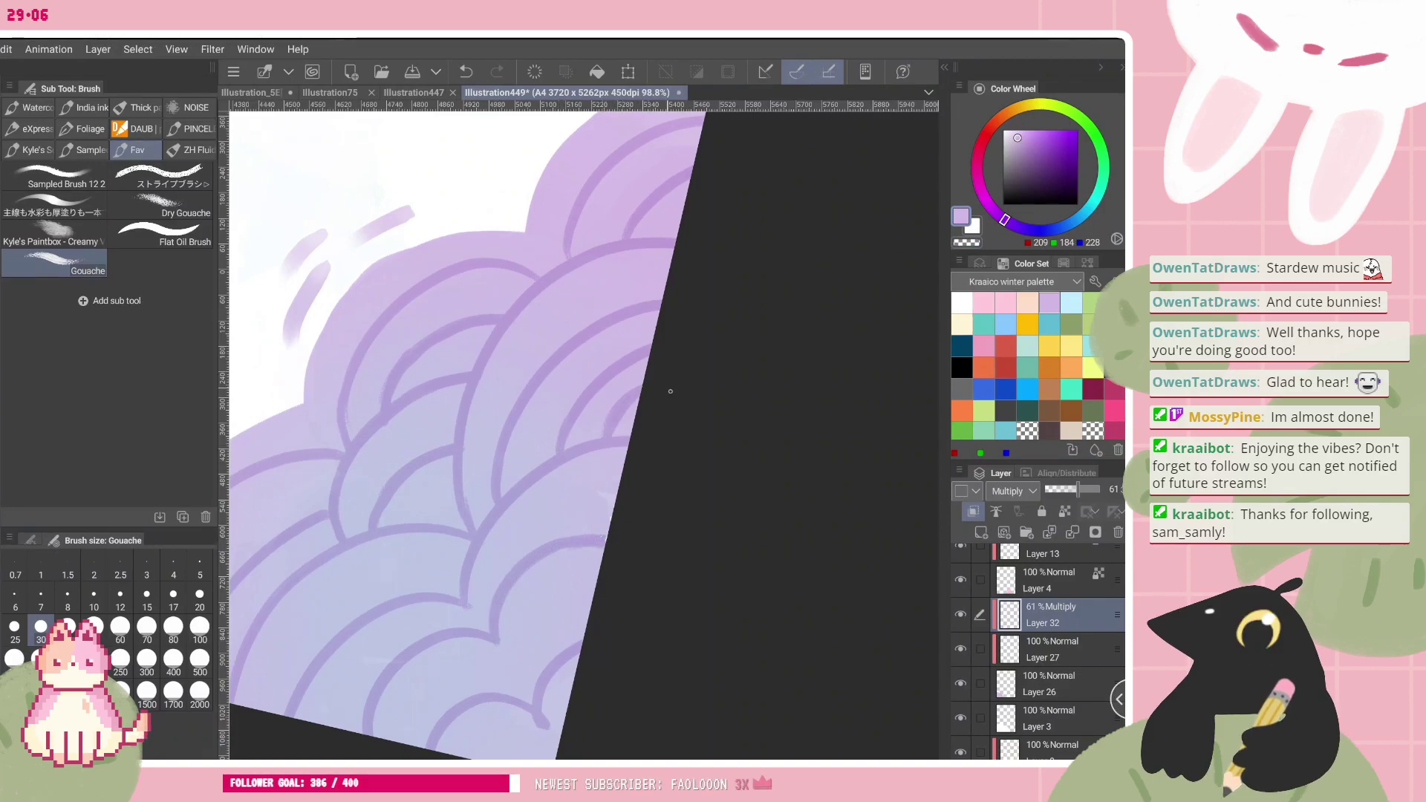
pyautogui.scroll(-5, 584, 435)
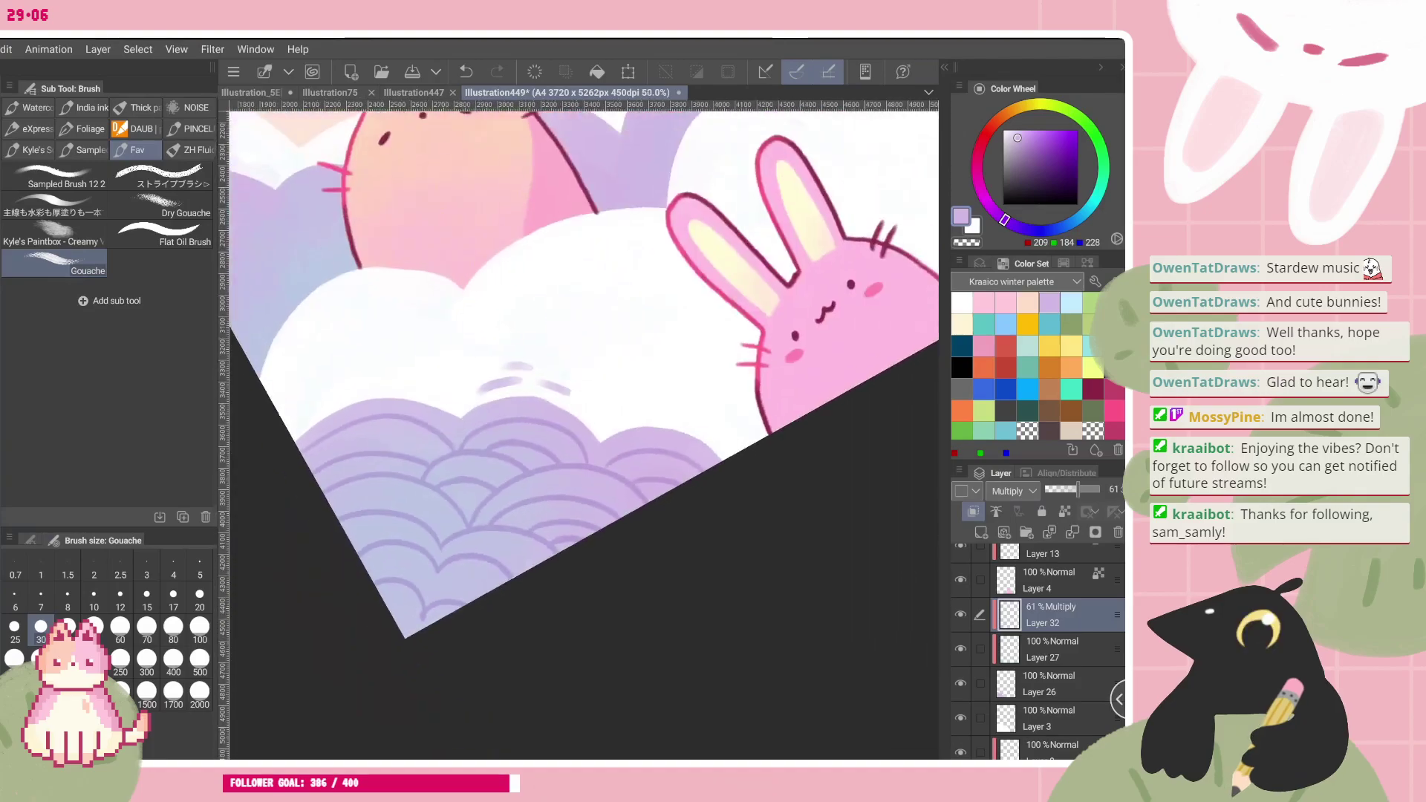
pyautogui.scroll(3, 584, 436)
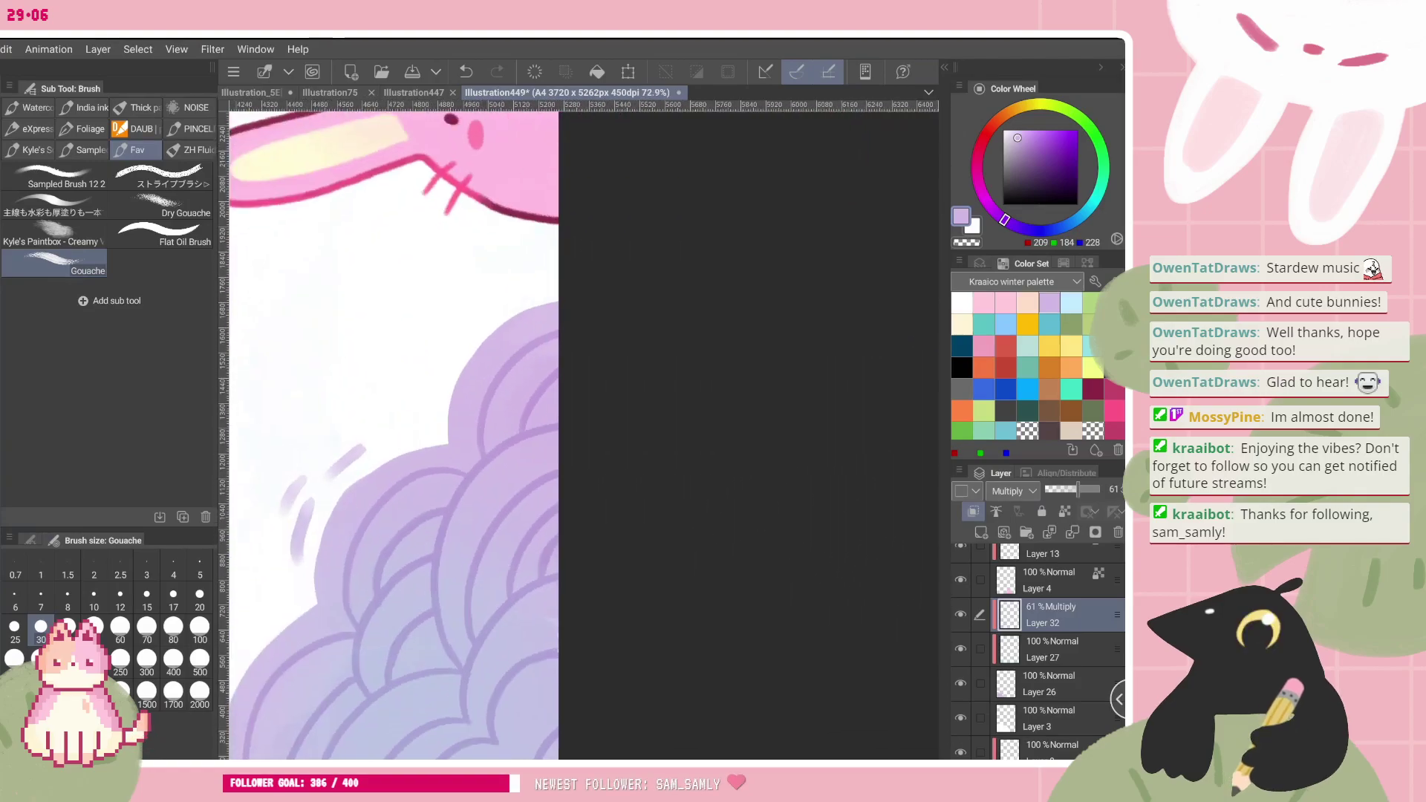
# - Draw matching scalloped lavender arcs on the shaded cloud in the page's lower-right corner
pyautogui.scroll(-8, 584, 435)
pyautogui.scroll(3, 584, 435)
pyautogui.scroll(1, 583, 435)
pyautogui.scroll(-3, 584, 435)
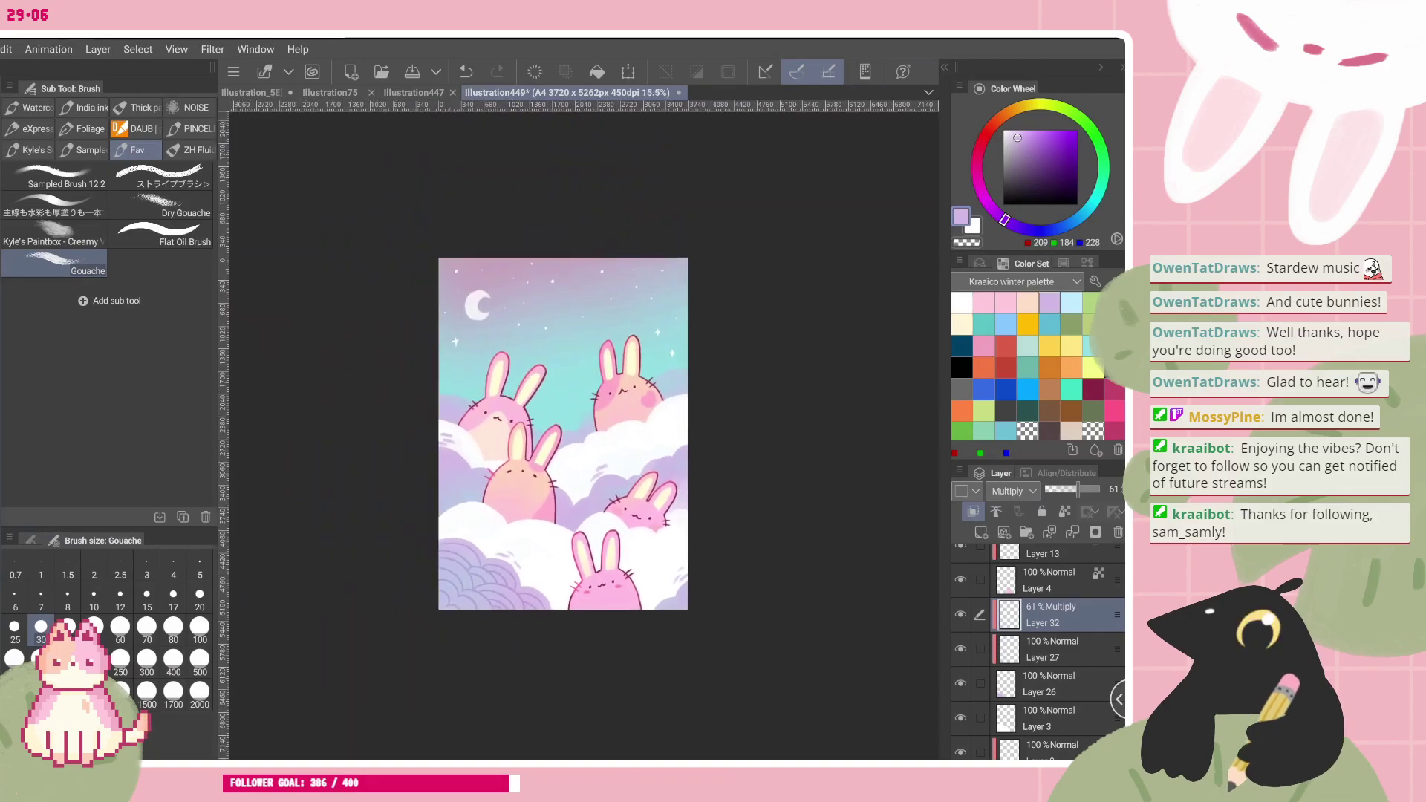
pyautogui.scroll(2, 584, 435)
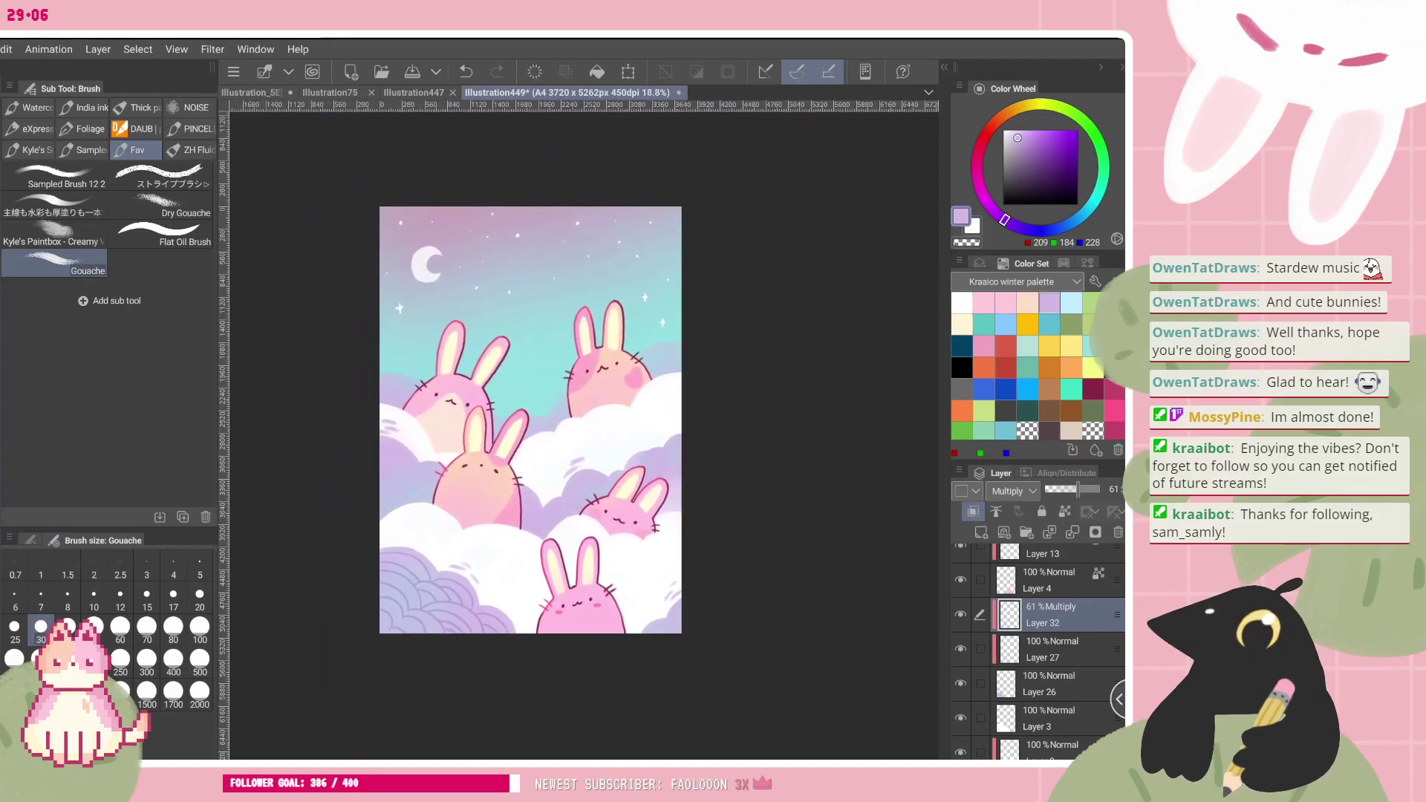
pyautogui.scroll(1, 512, 412)
pyautogui.scroll(2, 617, 573)
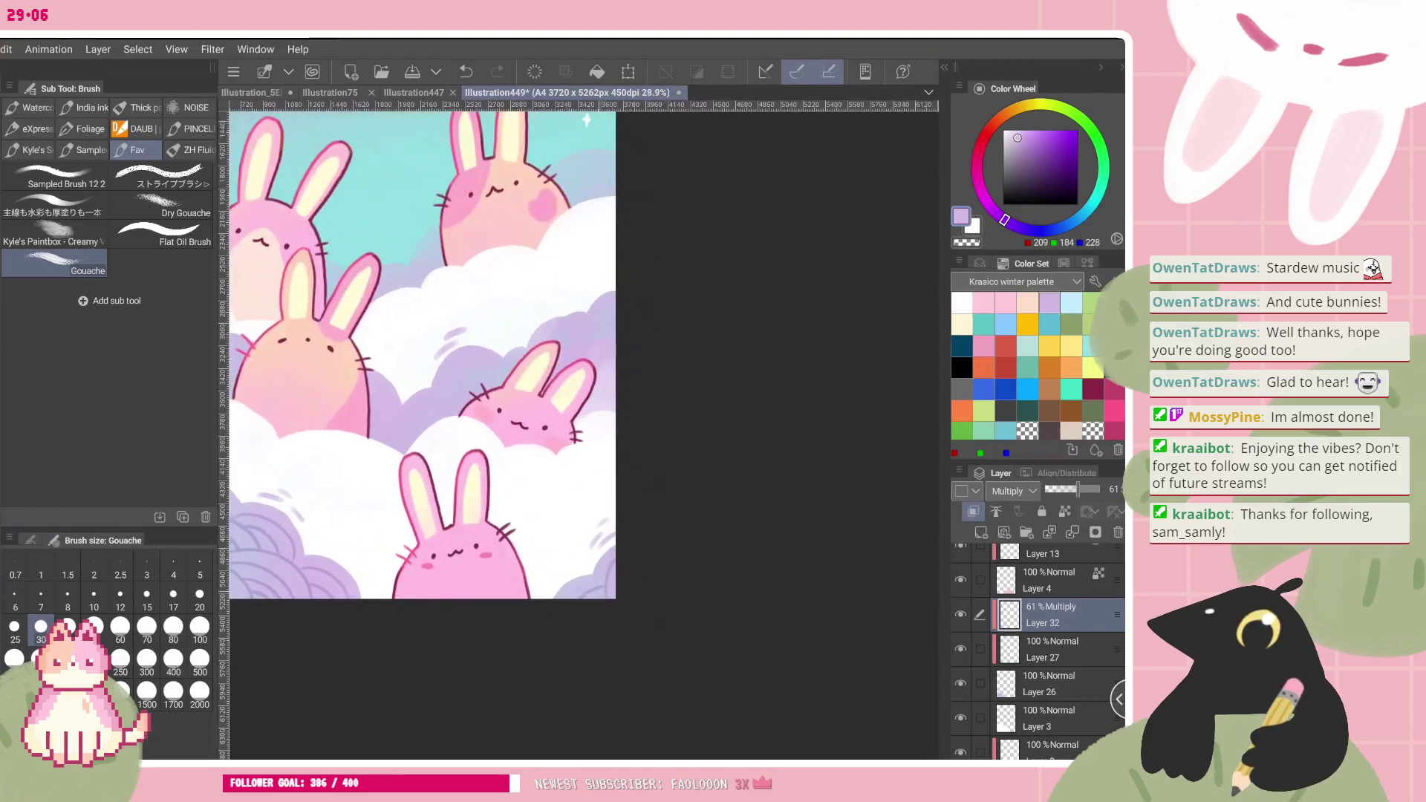
pyautogui.scroll(-2, 422, 355)
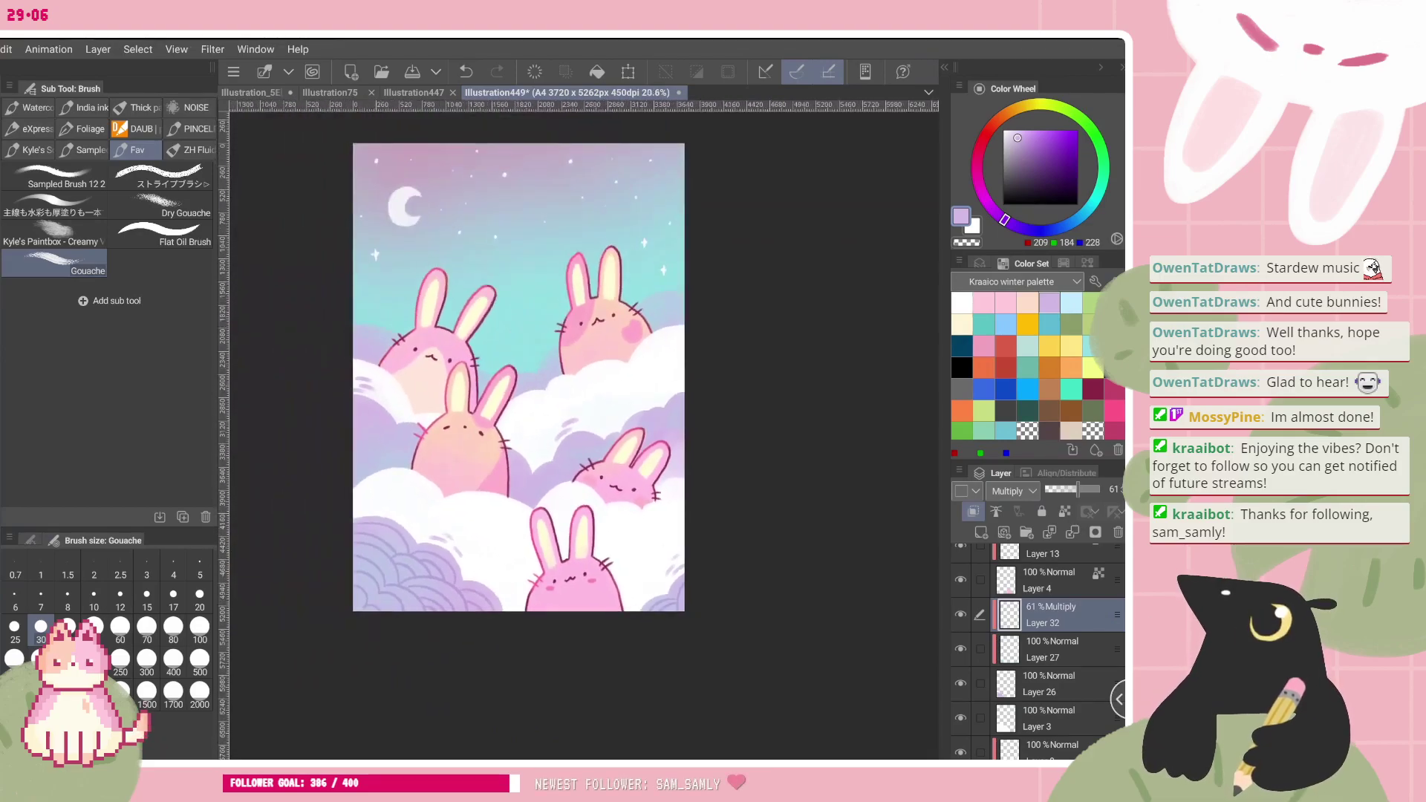
# - Undo the accidental layer reordering, then add a clipped layer above Layer 19 with its blending mode set to Multiply
pyautogui.scroll(-3, 1054, 654)
pyautogui.scroll(-4, 1055, 653)
pyautogui.moveTo(1028, 713); pyautogui.dragTo(1026, 668)
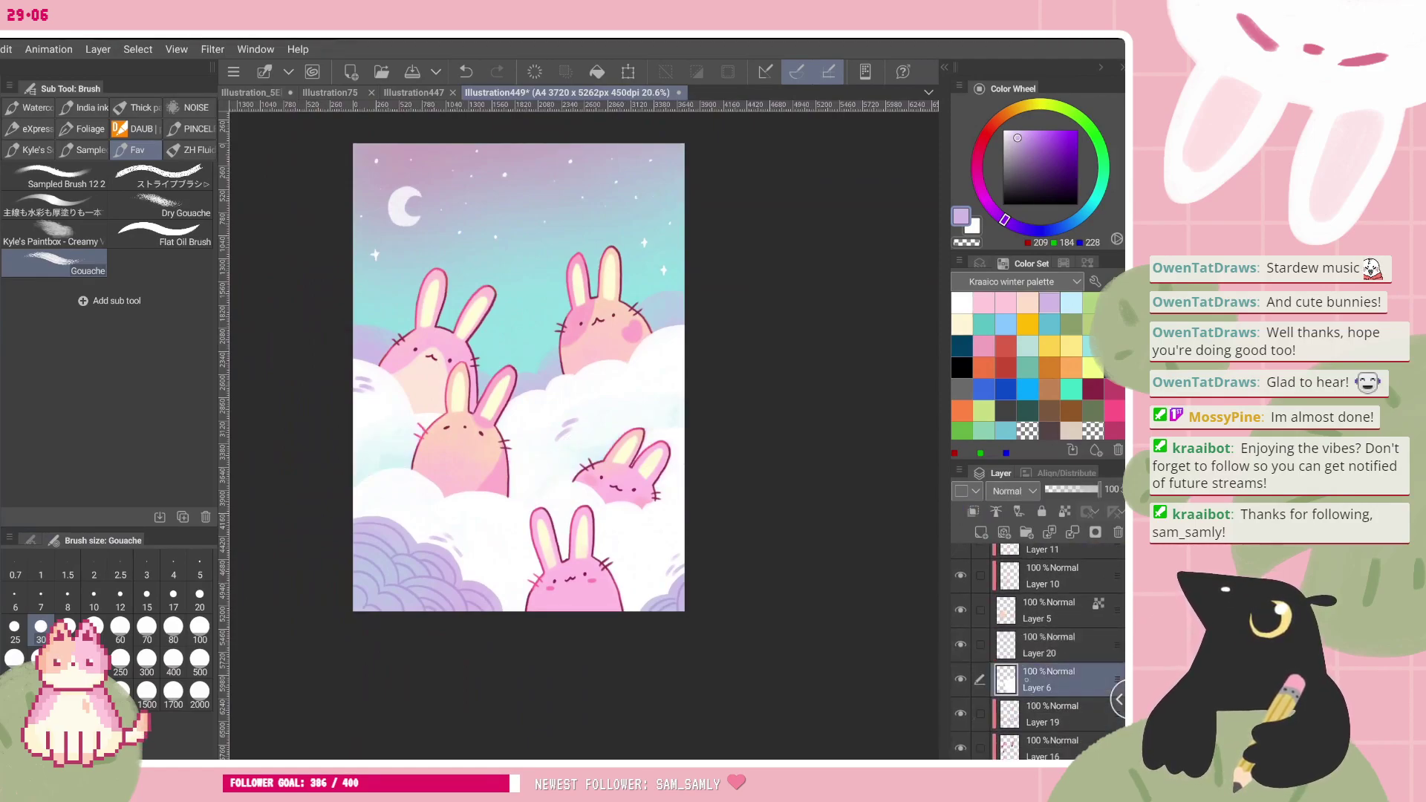
pyautogui.hotkey('ctrl', 'z')
pyautogui.click(972, 511)
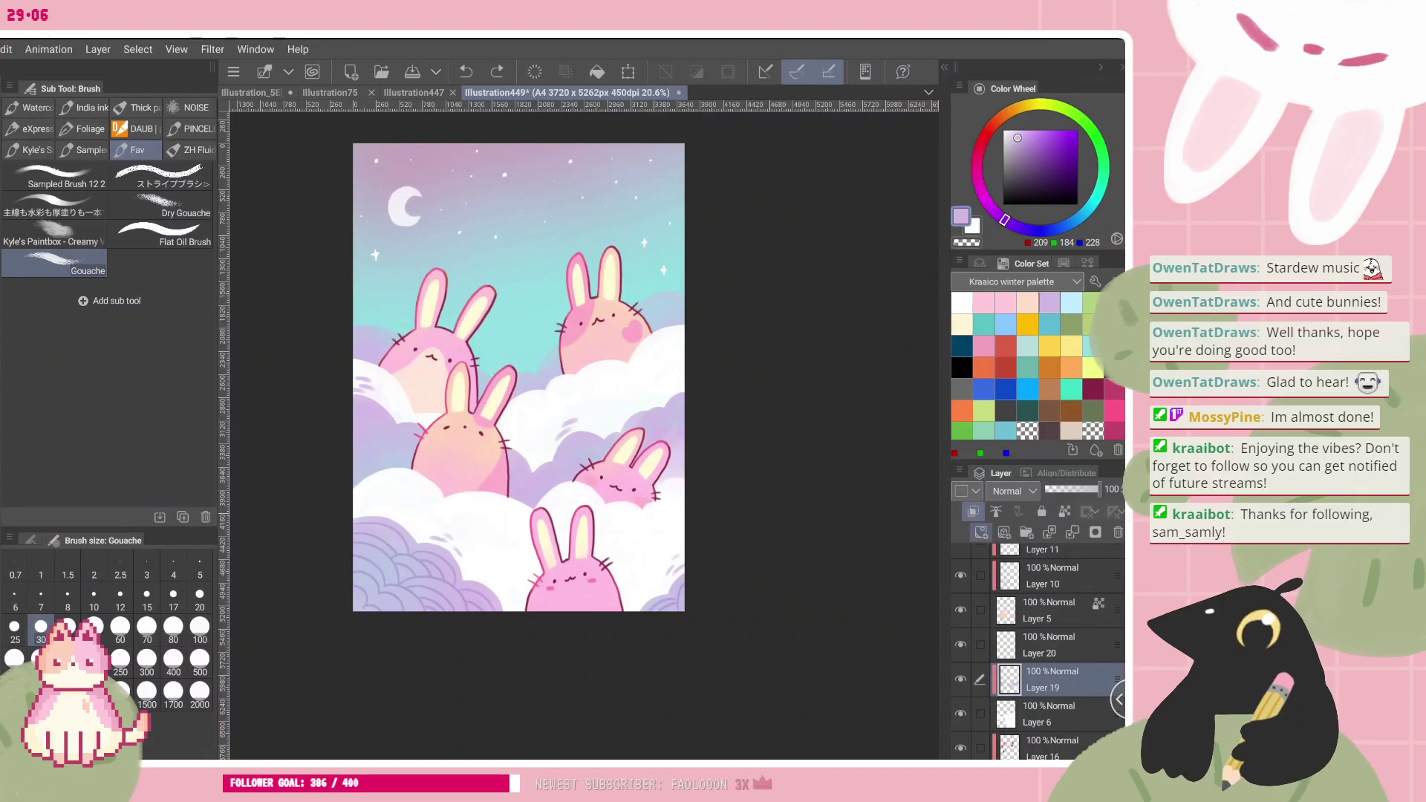
pyautogui.click(1012, 491)
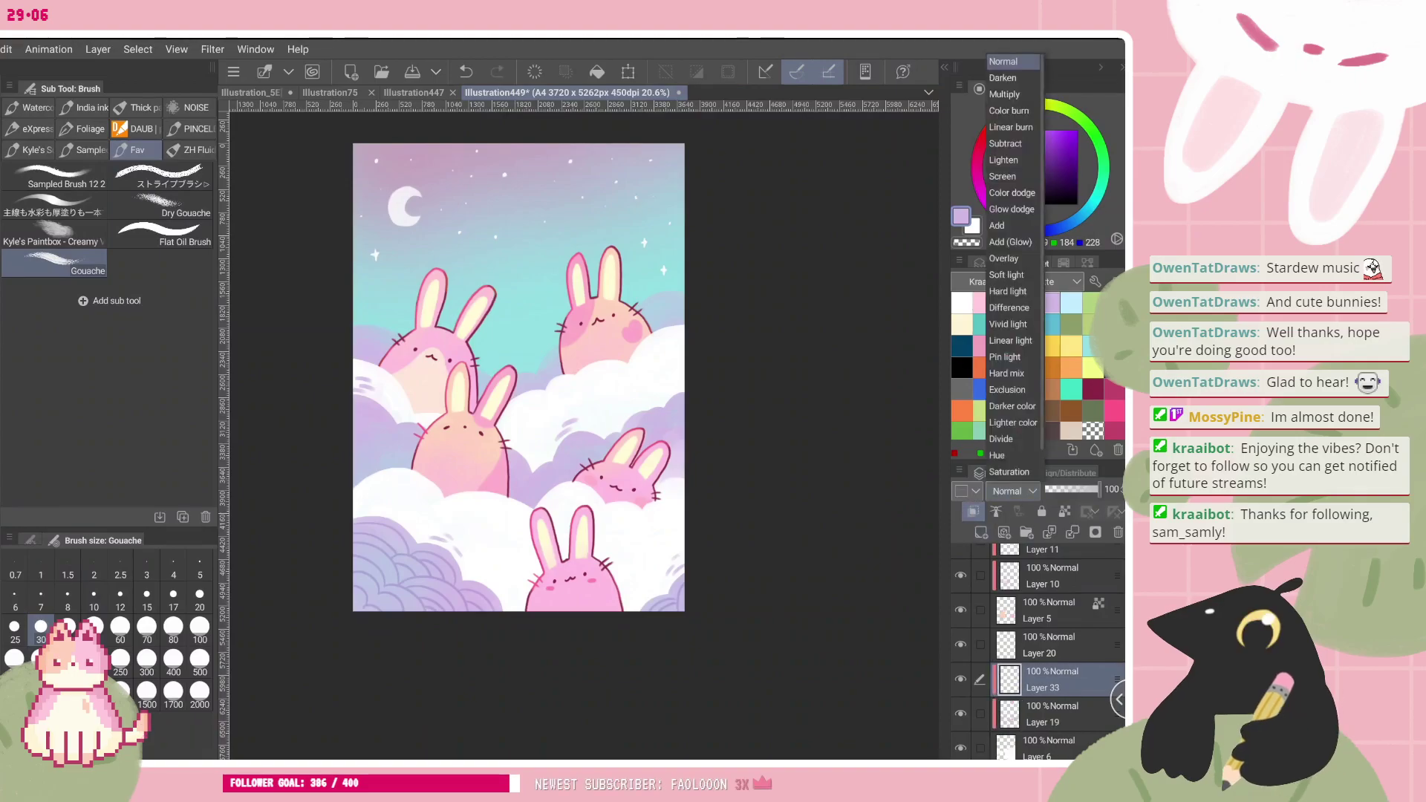
pyautogui.click(1013, 109)
# - Draw overlapping scalloped lavender arcs on the shaded middle clouds between the bunnies and near the right page edge
pyautogui.scroll(3, 766, 456)
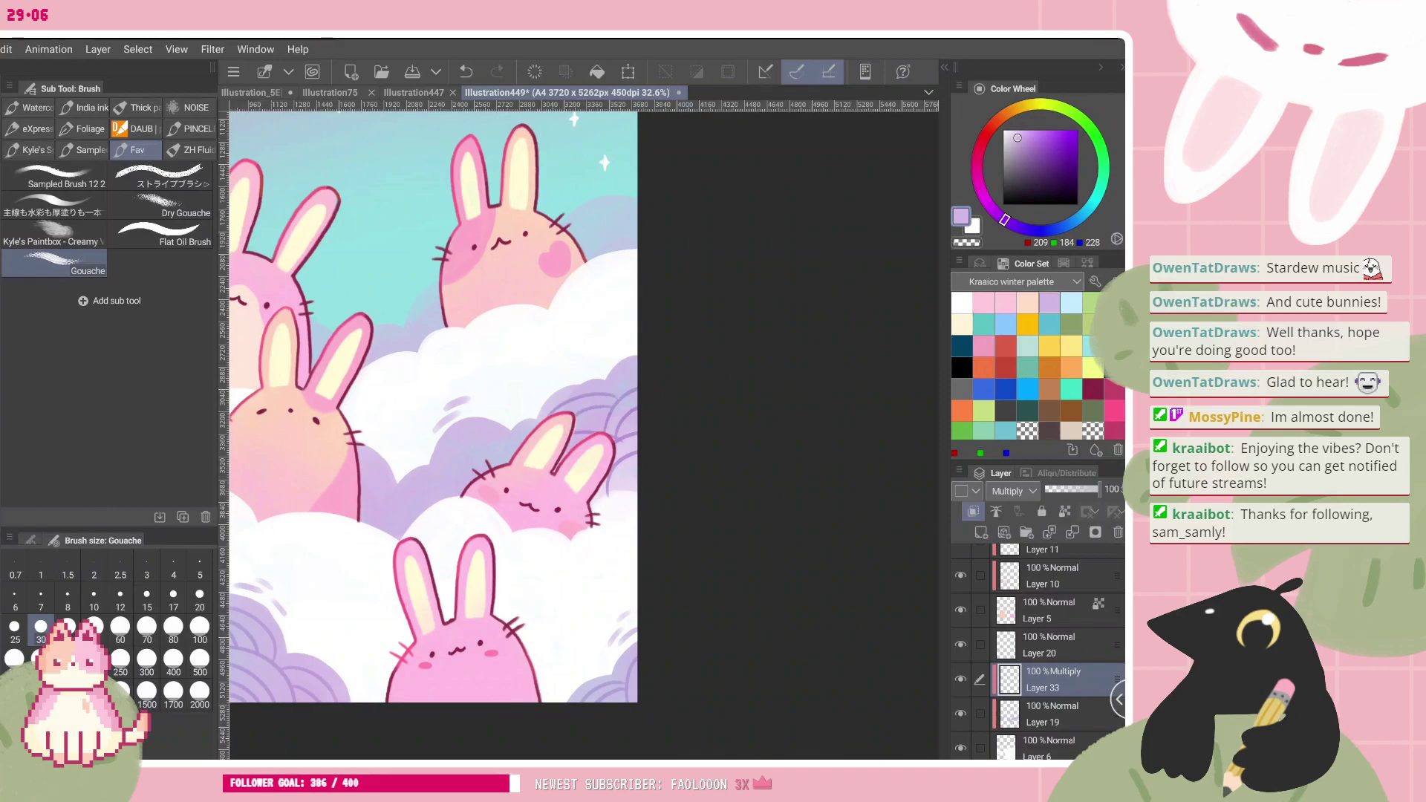
pyautogui.moveTo(600, 428); pyautogui.dragTo(636, 408)
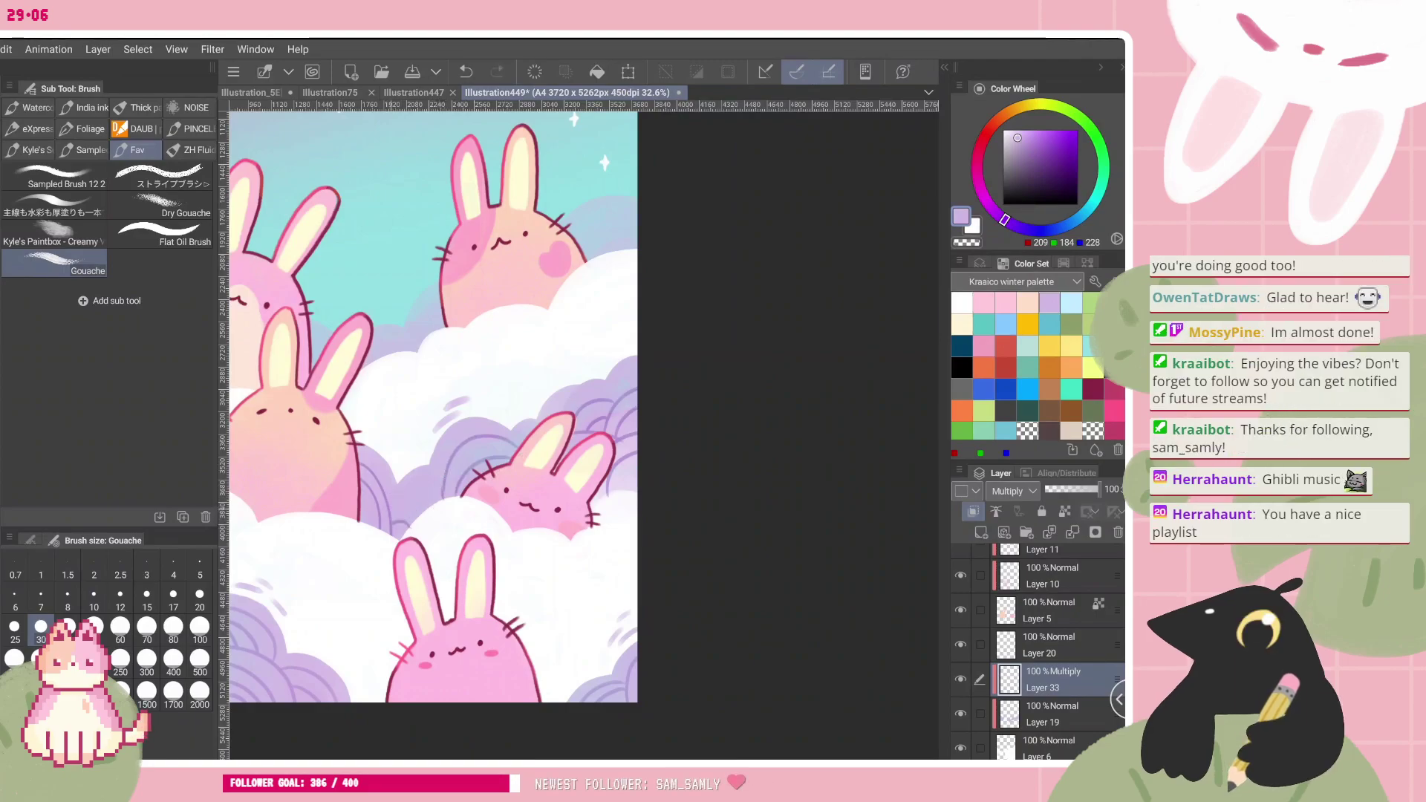
pyautogui.hotkey('ctrl', 'z')
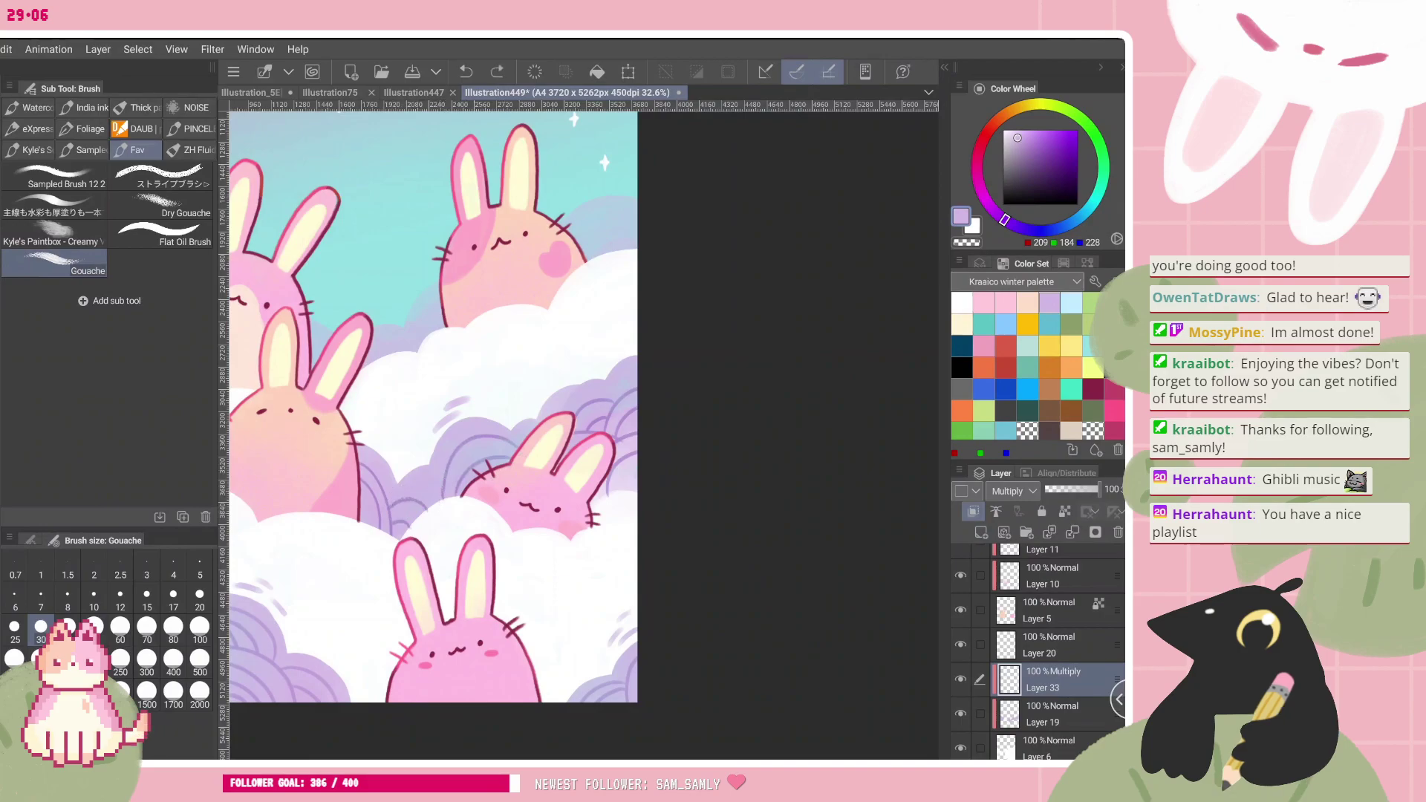
pyautogui.hotkey('ctrl', 'y')
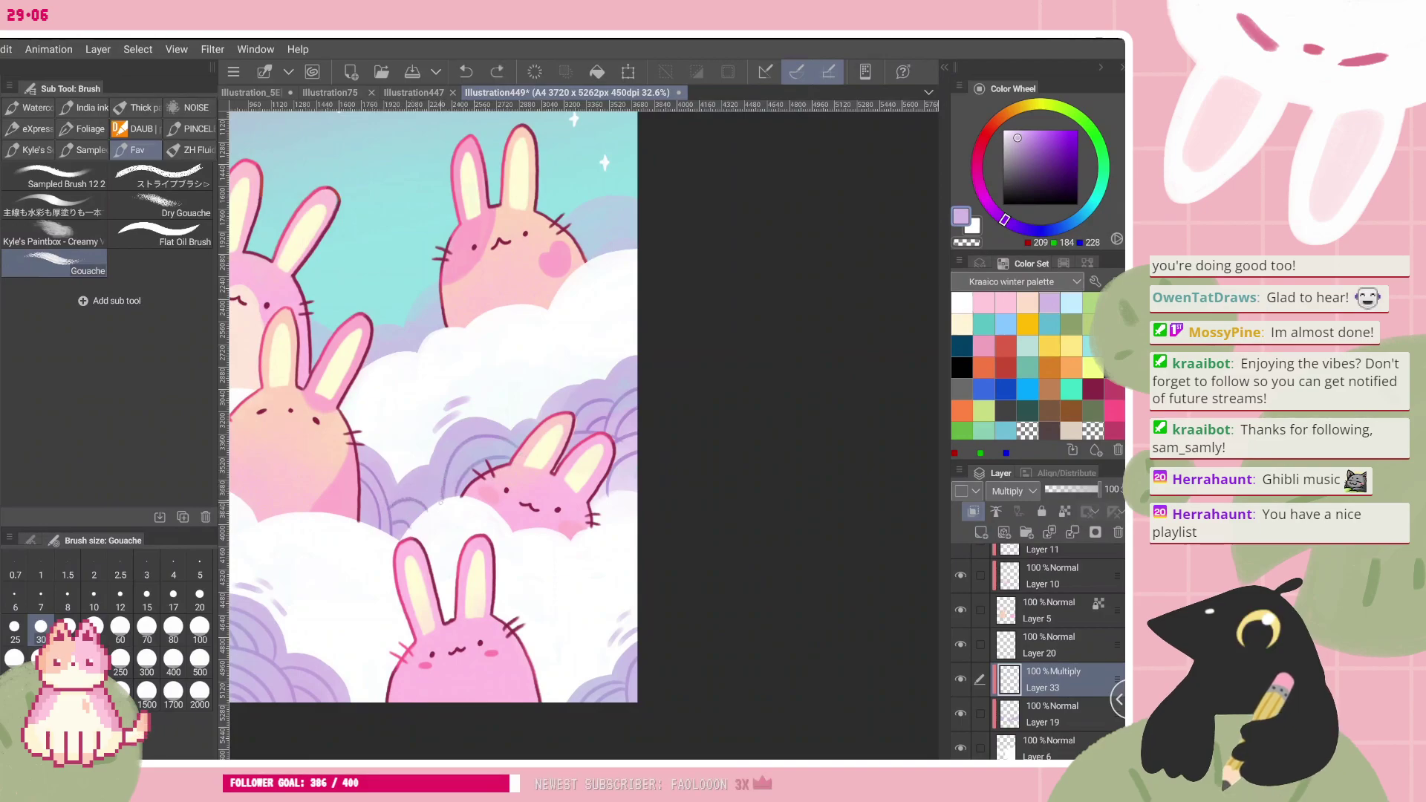
pyautogui.scroll(-5, 592, 534)
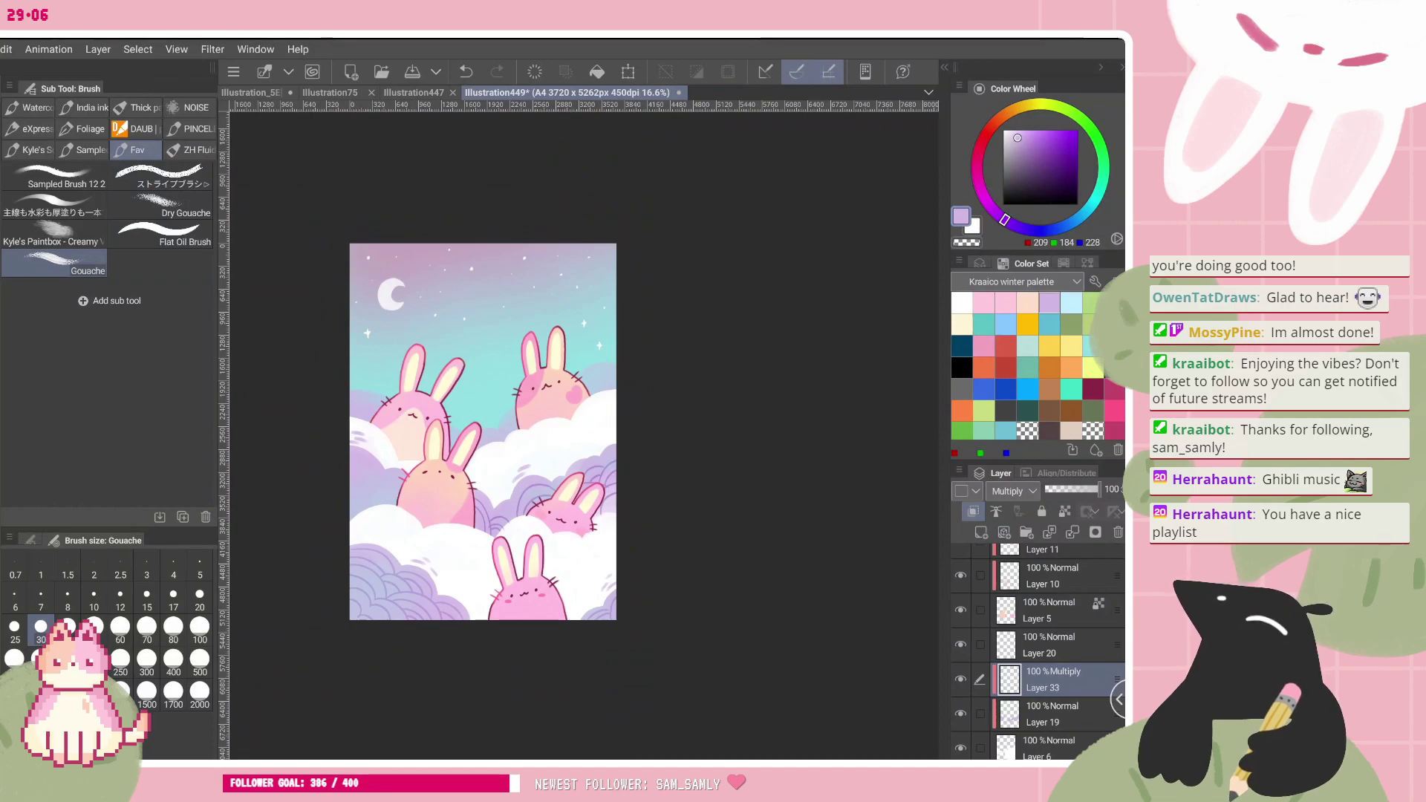
pyautogui.scroll(5, 568, 512)
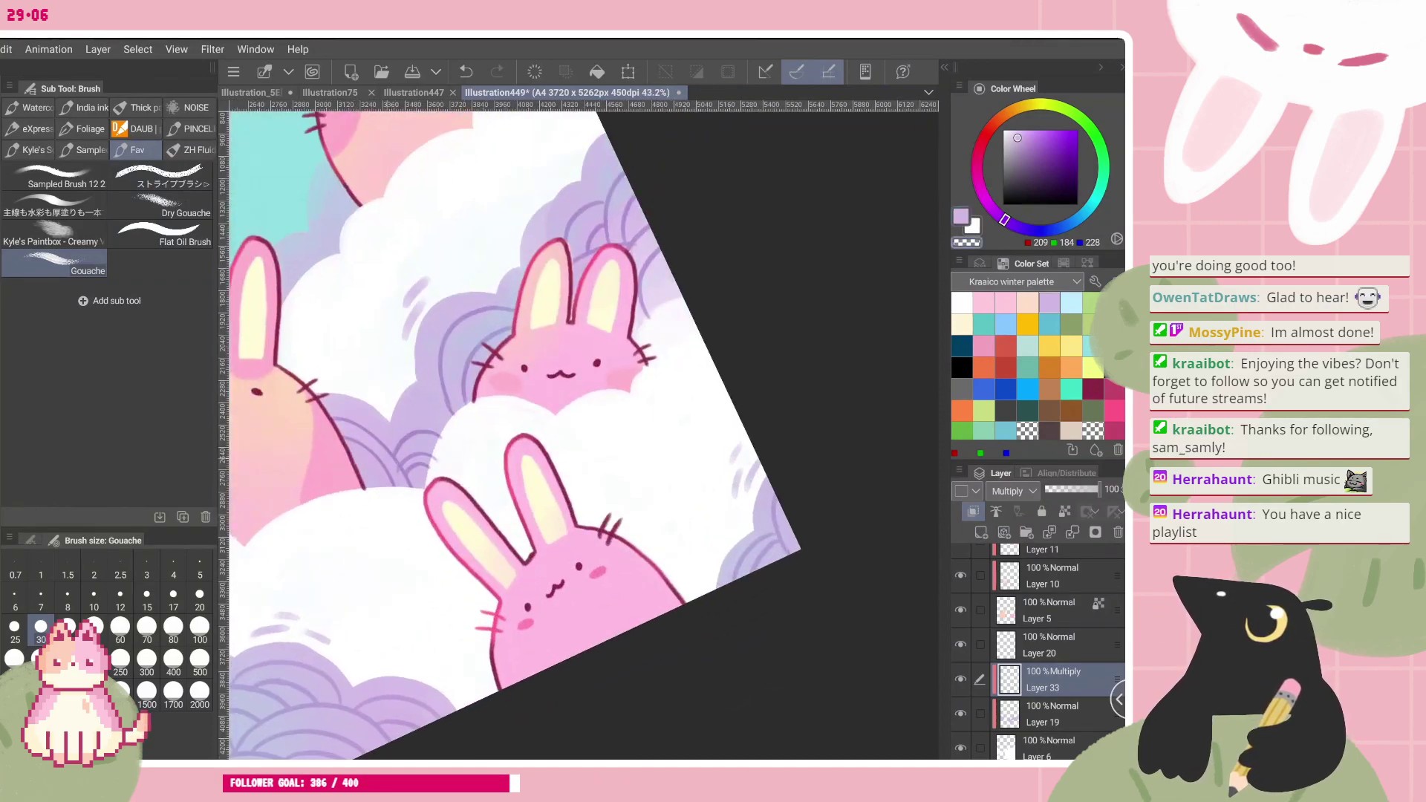
# - Fill the remaining gaps in the shaded cloud around the right-hand bunny with scalloped arcs, undoing one stray stroke
pyautogui.moveTo(568, 416); pyautogui.dragTo(577, 432)
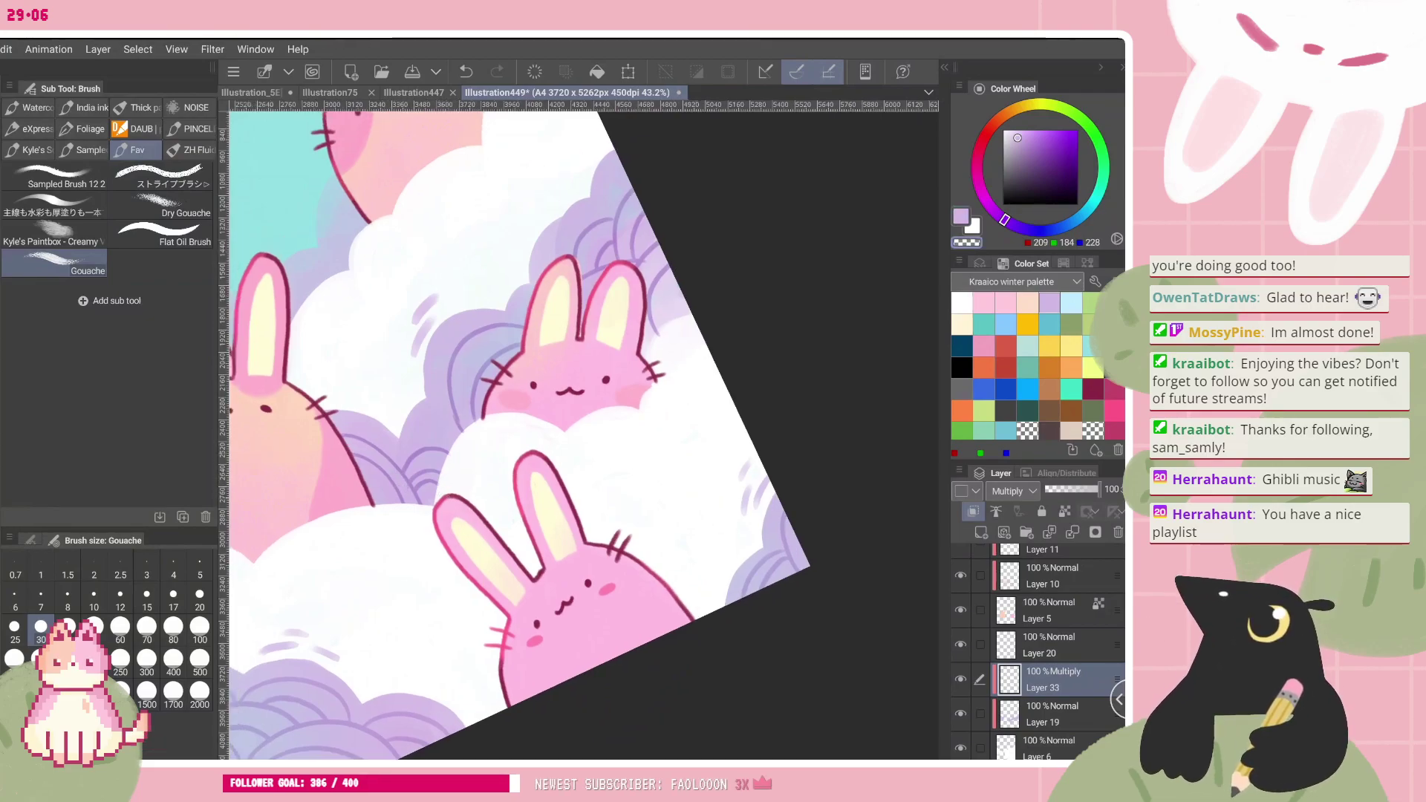
pyautogui.scroll(3, 484, 417)
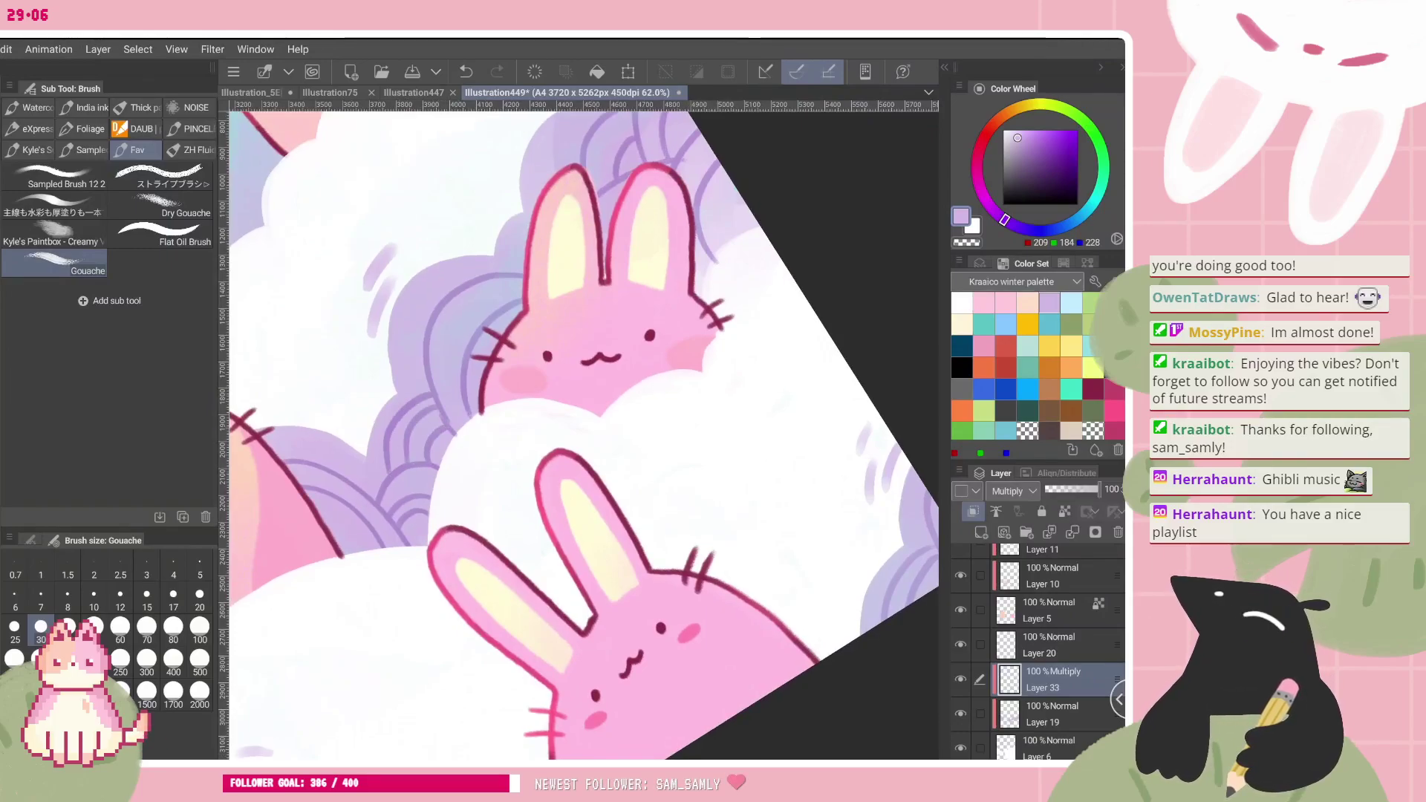
pyautogui.scroll(-8, 574, 475)
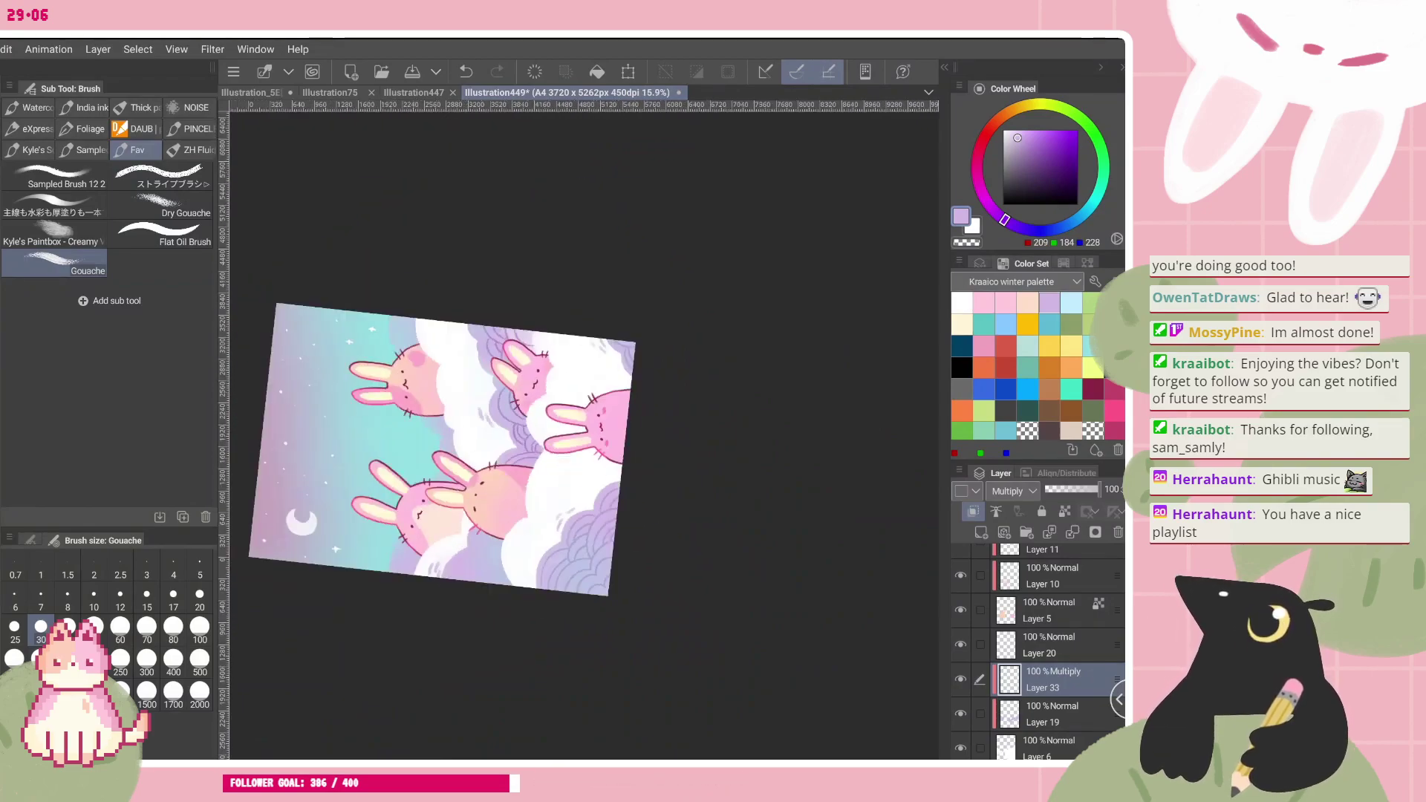
pyautogui.scroll(4, 416, 416)
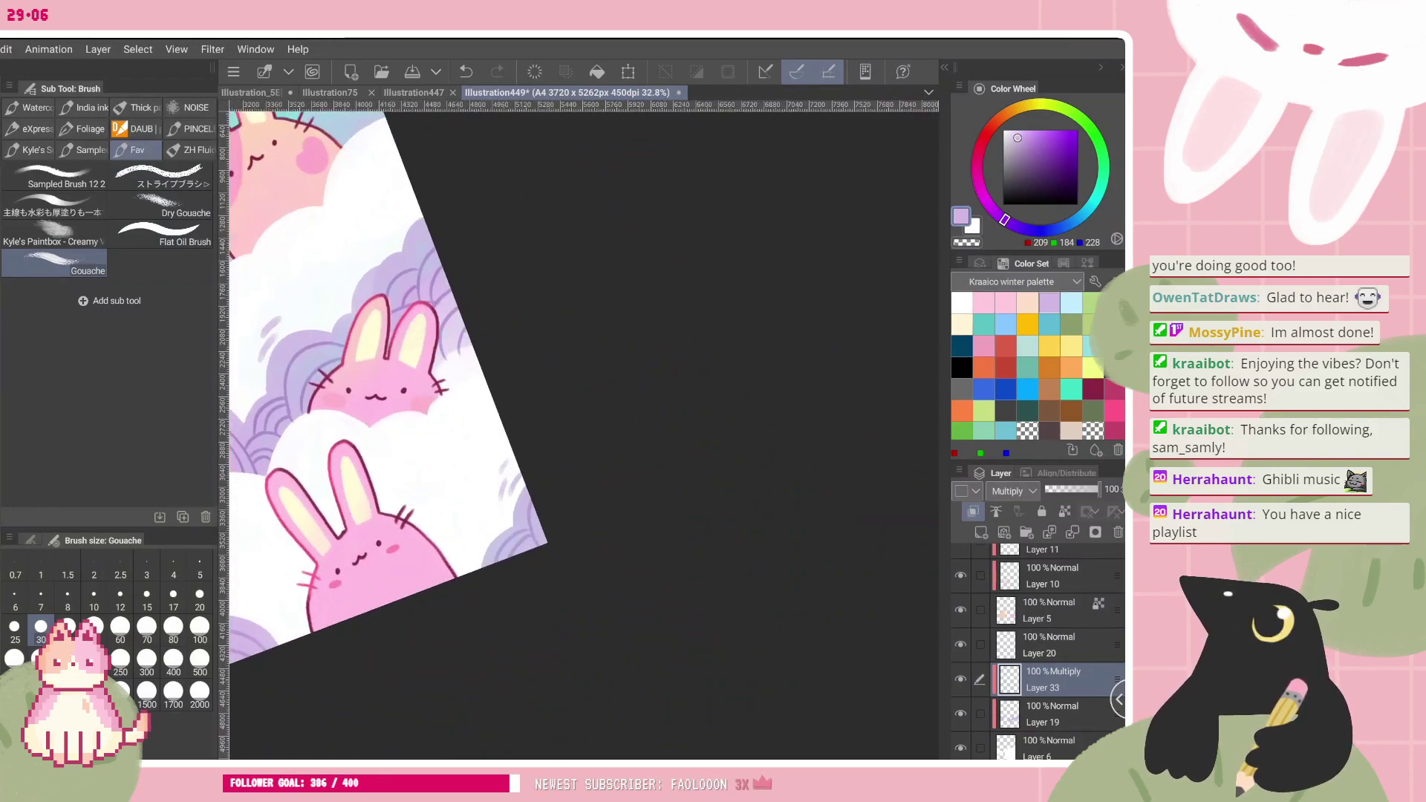
pyautogui.scroll(4, 476, 253)
pyautogui.hotkey('ctrl', 'z')
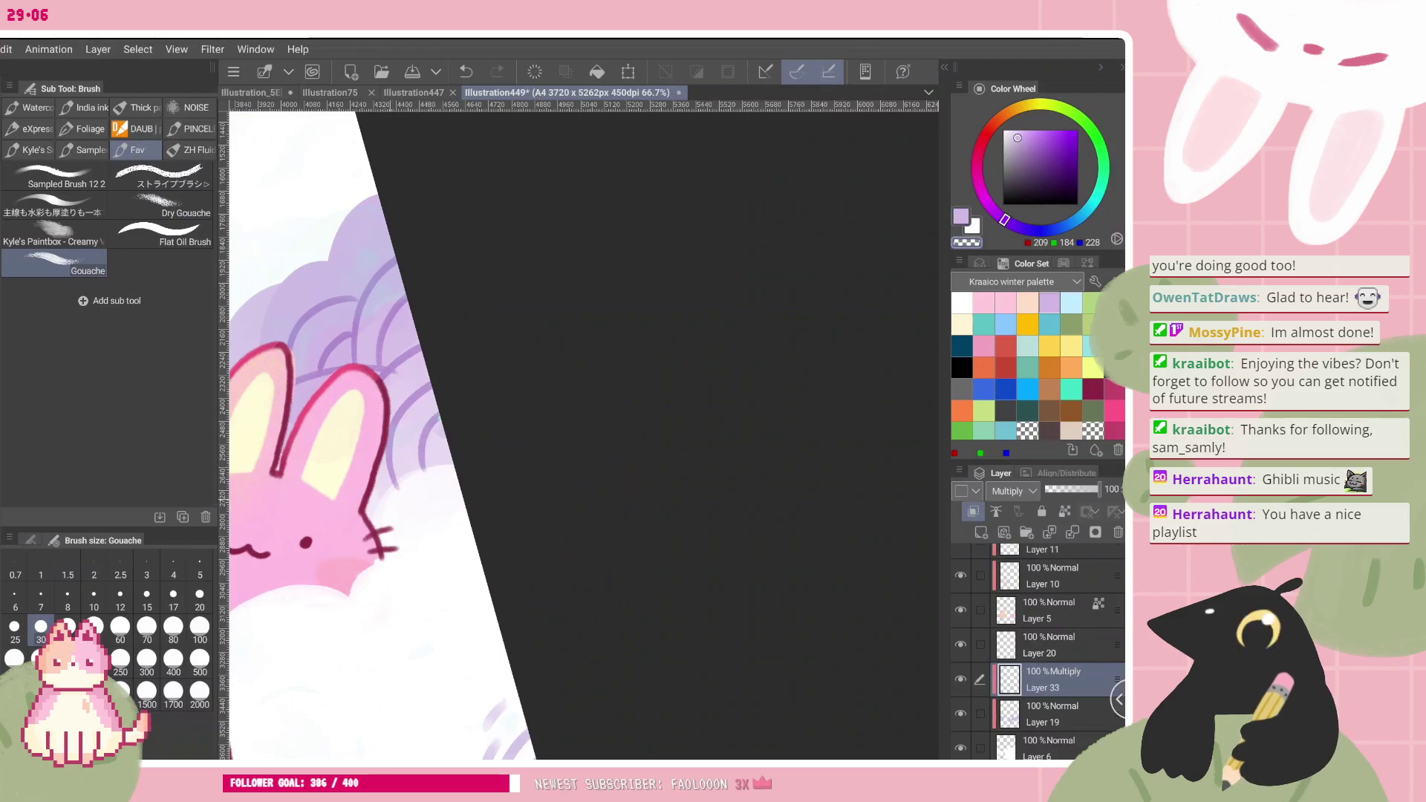
pyautogui.press('c')
pyautogui.scroll(-2, 513, 430)
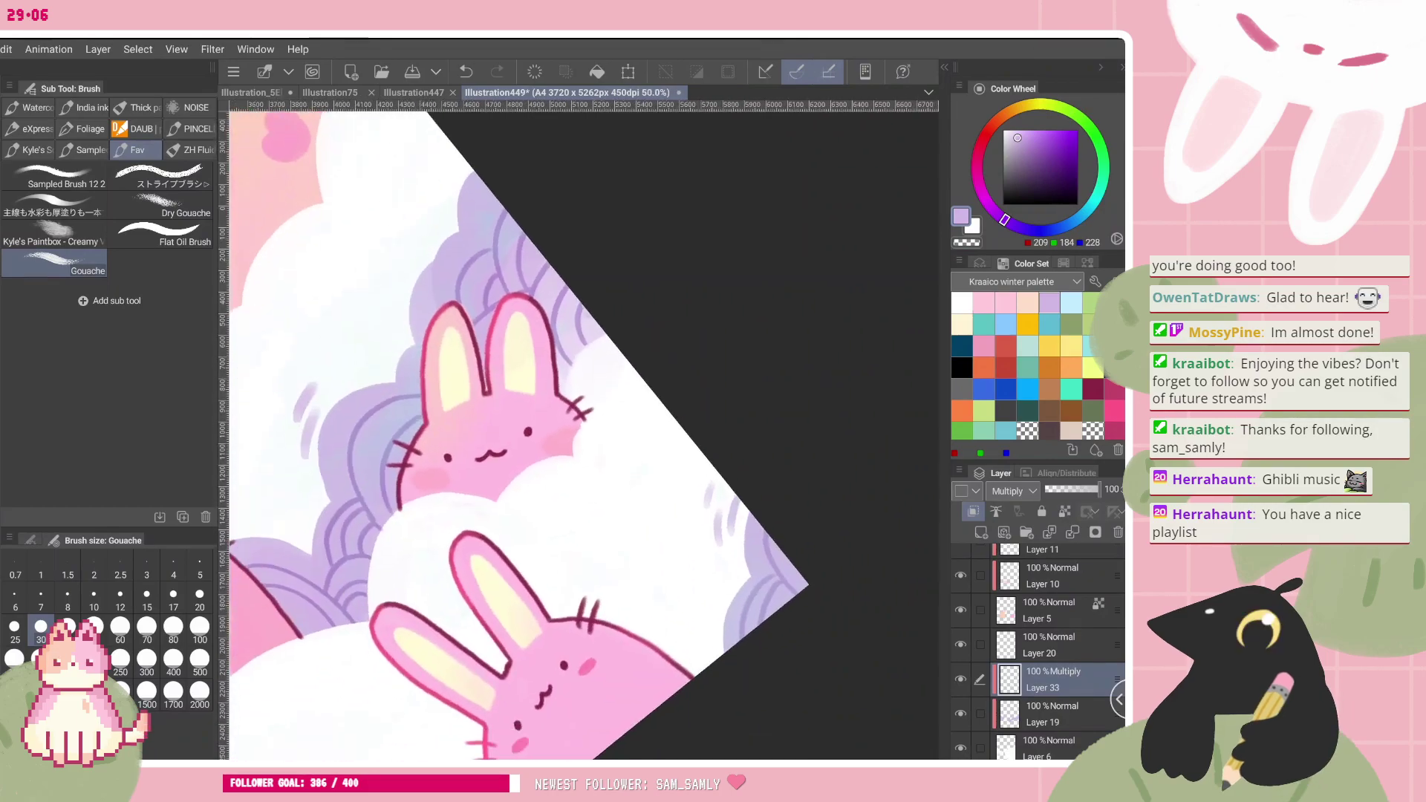
pyautogui.scroll(2, 583, 435)
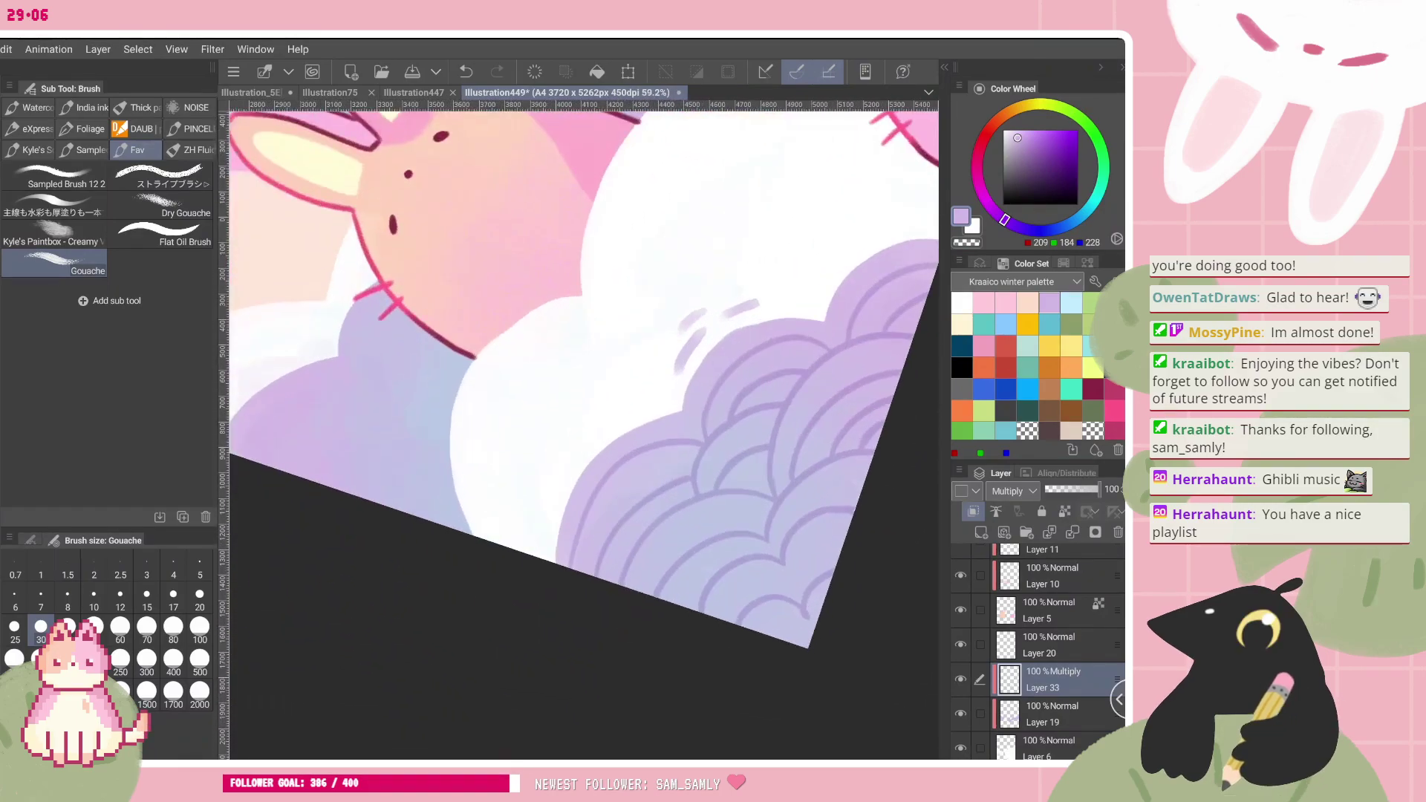
# - Draw overlapping scalloped lavender arcs across the shaded middle cloud on the page's left side, beside the peach bunny
pyautogui.moveTo(444, 337); pyautogui.dragTo(450, 437)
pyautogui.moveTo(397, 298)
pyautogui.mouseDown()
pyautogui.moveTo(452, 464)
pyautogui.moveTo(378, 493)
pyautogui.moveTo(408, 504)
pyautogui.mouseUp()
pyautogui.moveTo(383, 400); pyautogui.dragTo(296, 466)
pyautogui.moveTo(318, 383); pyautogui.dragTo(247, 451)
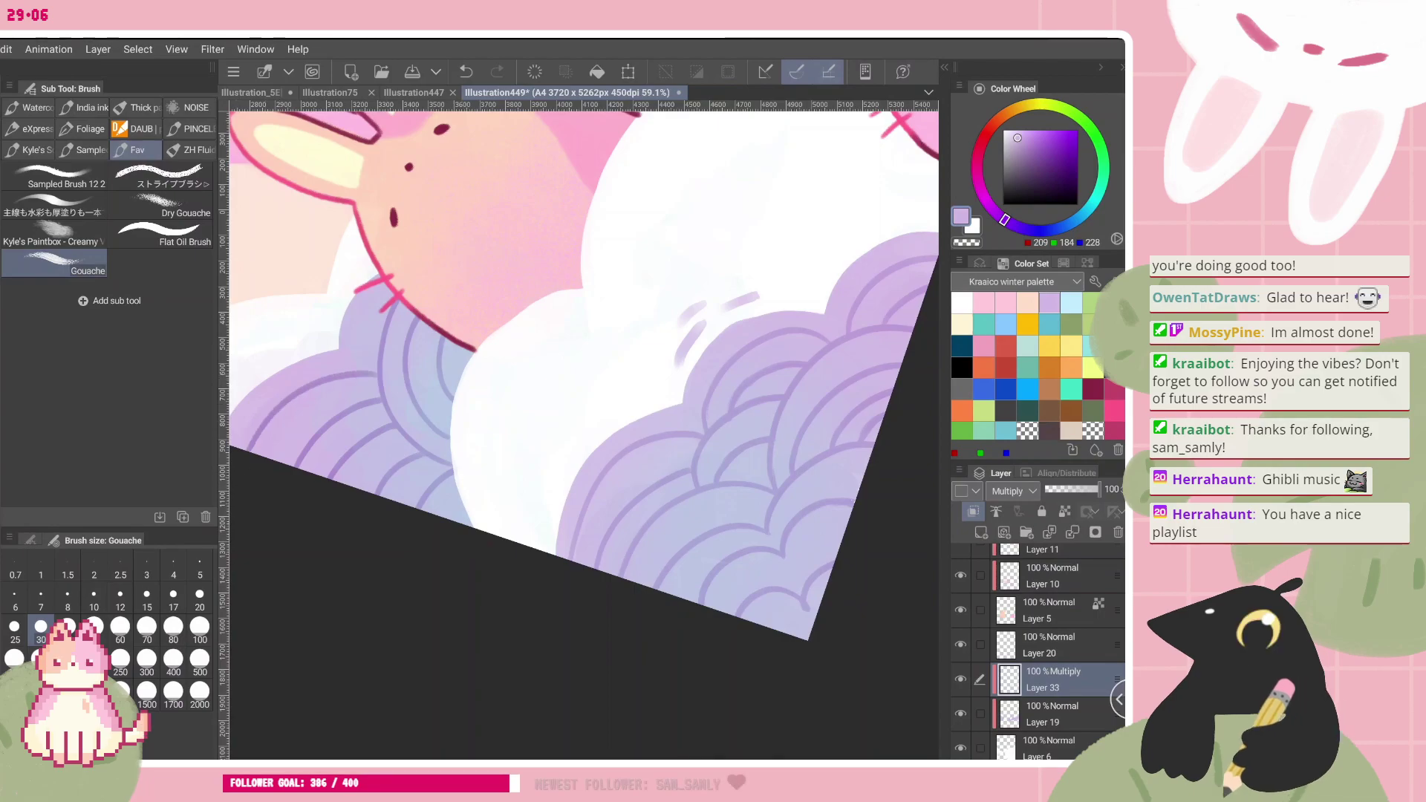
pyautogui.scroll(-3, 584, 435)
pyautogui.moveTo(447, 392); pyautogui.dragTo(507, 378)
pyautogui.scroll(-5, 605, 434)
pyautogui.moveTo(655, 369); pyautogui.dragTo(588, 388)
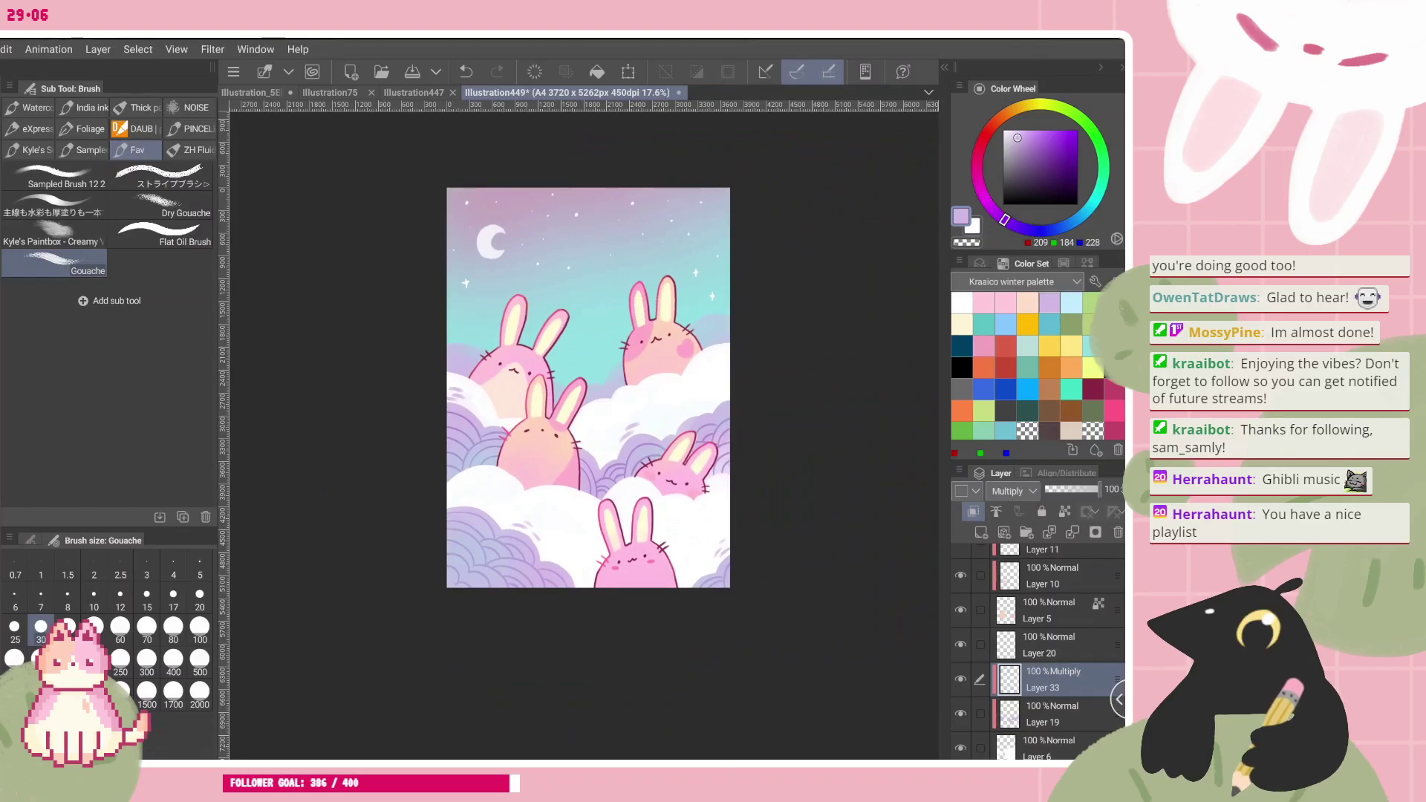
pyautogui.scroll(2, 735, 421)
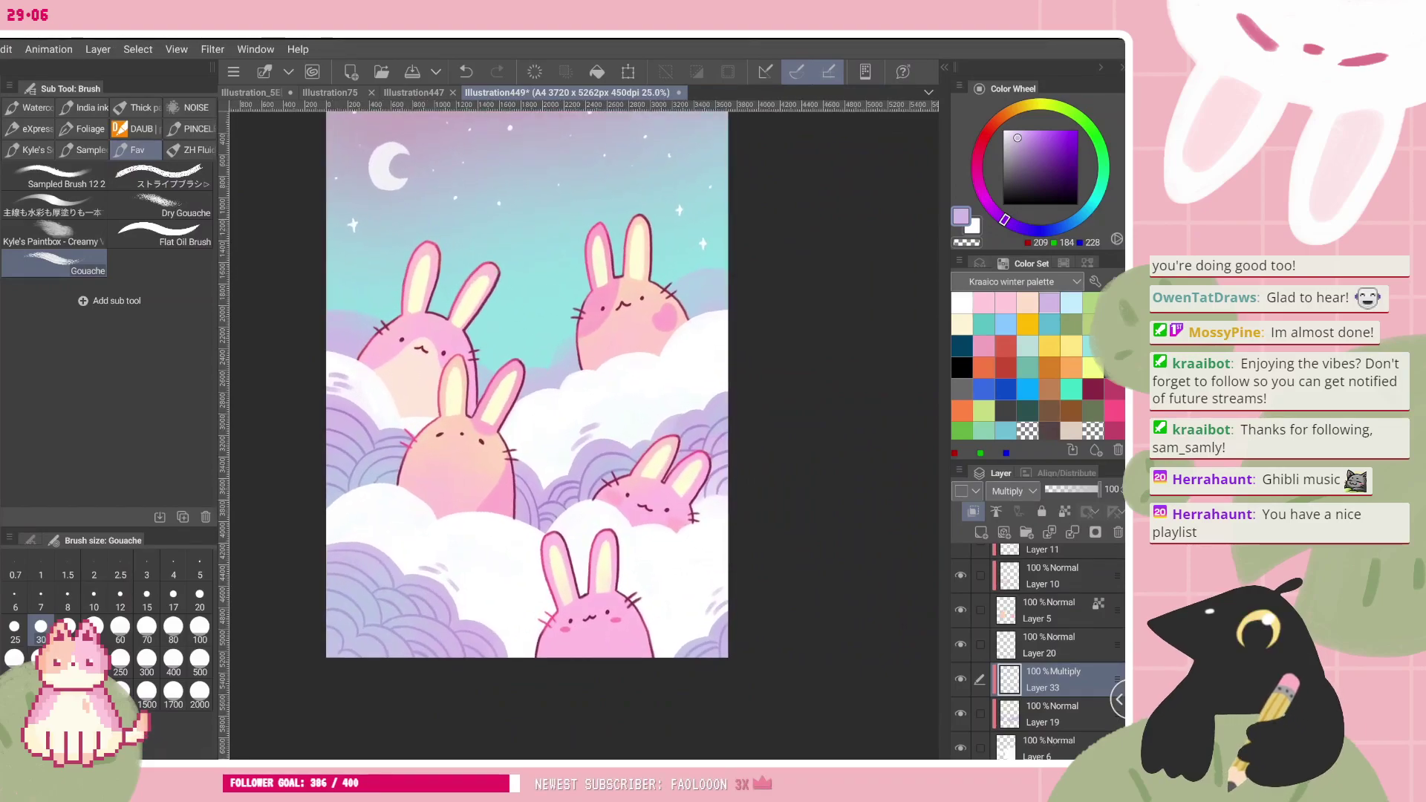
# - Add a clipped layer above Layer 21 and set its blending mode to Multiply
pyautogui.scroll(-6, 1040, 654)
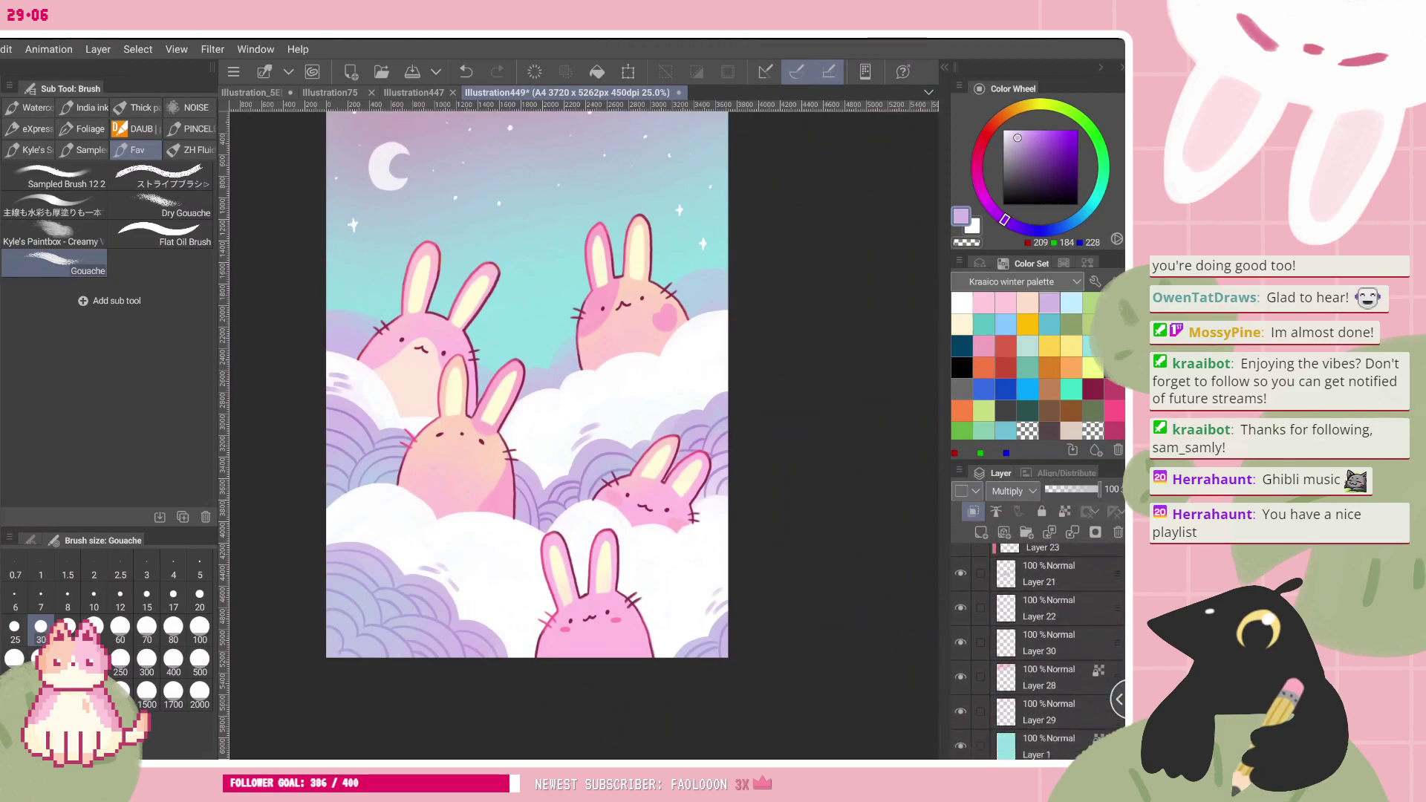
pyautogui.click(1061, 574)
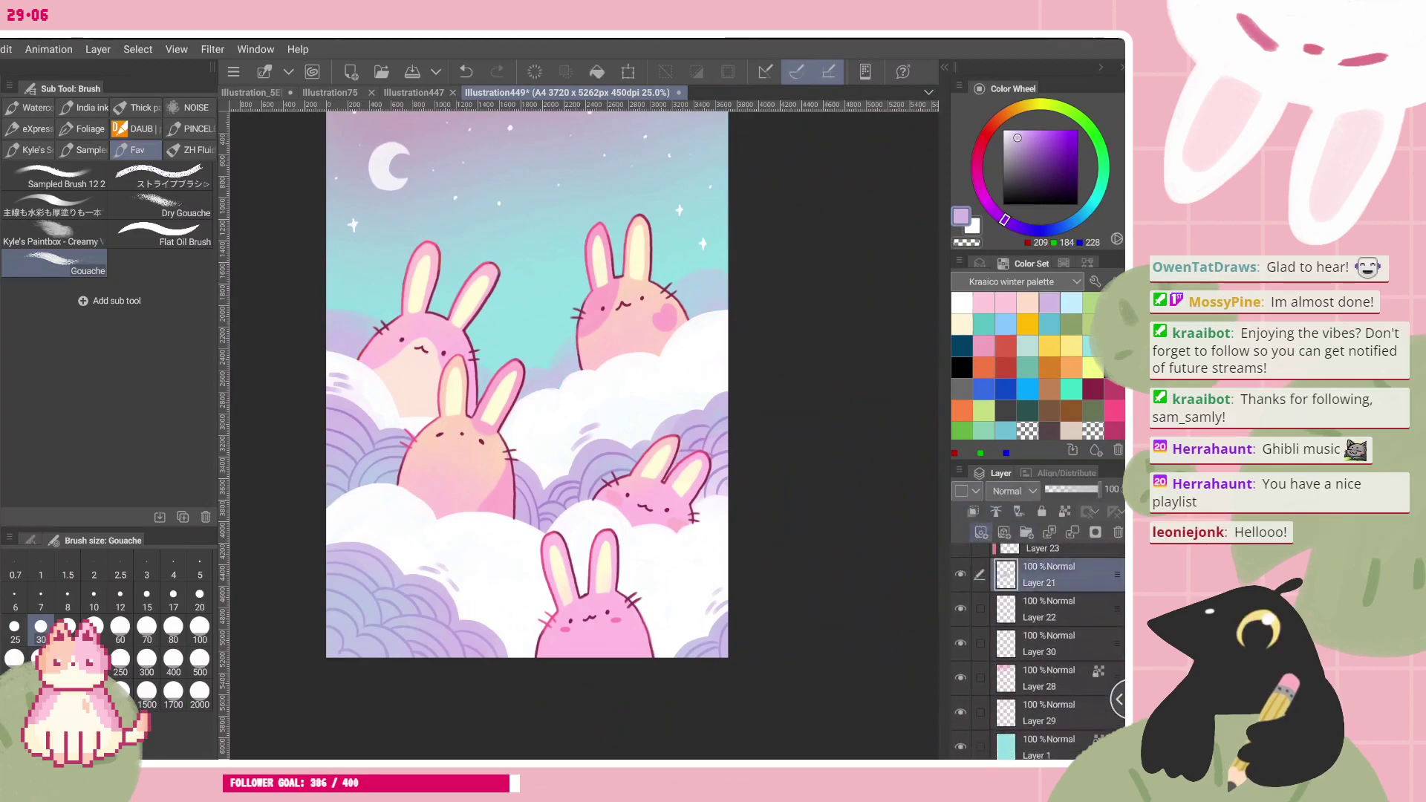
pyautogui.hotkey('ctrl', 'shift', 'n')
pyautogui.scroll(1, 850, 234)
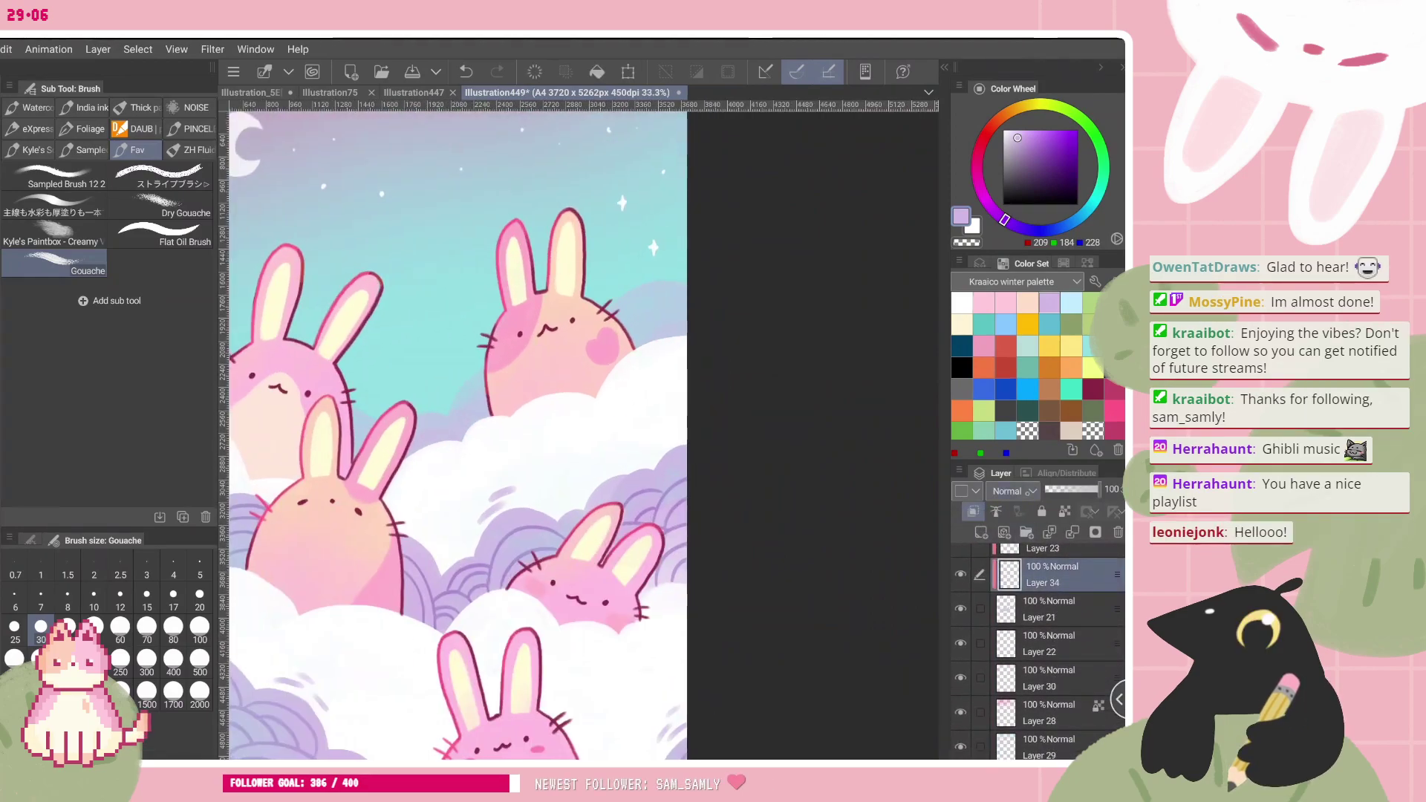
pyautogui.click(1013, 491)
pyautogui.click(1014, 94)
# - Draw scalloped arcs on the rear shaded clouds behind the upper-right and upper-left bunnies with the Gouache brush
pyautogui.scroll(2, 584, 435)
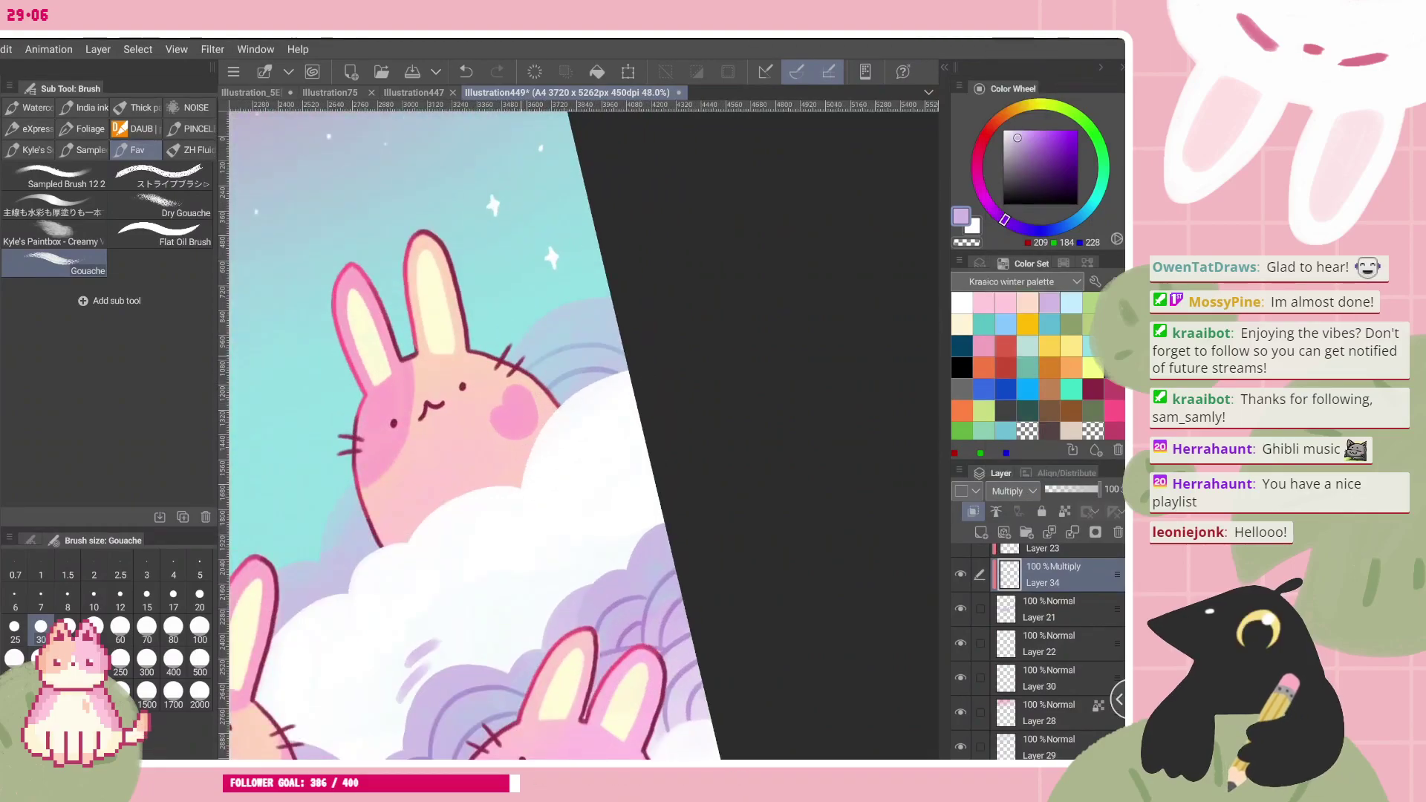
pyautogui.scroll(-1, 408, 552)
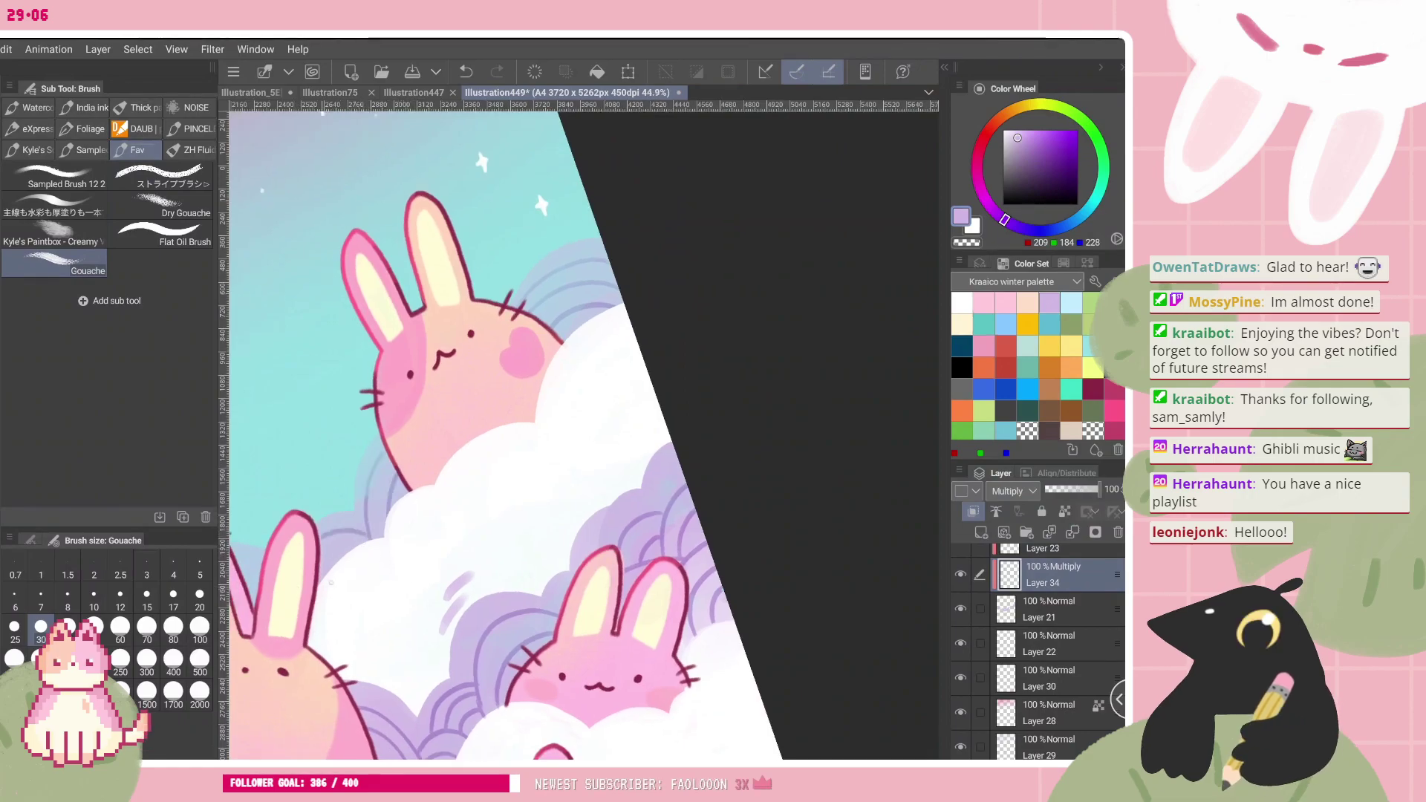
pyautogui.scroll(-3, 584, 435)
pyautogui.scroll(2, 583, 435)
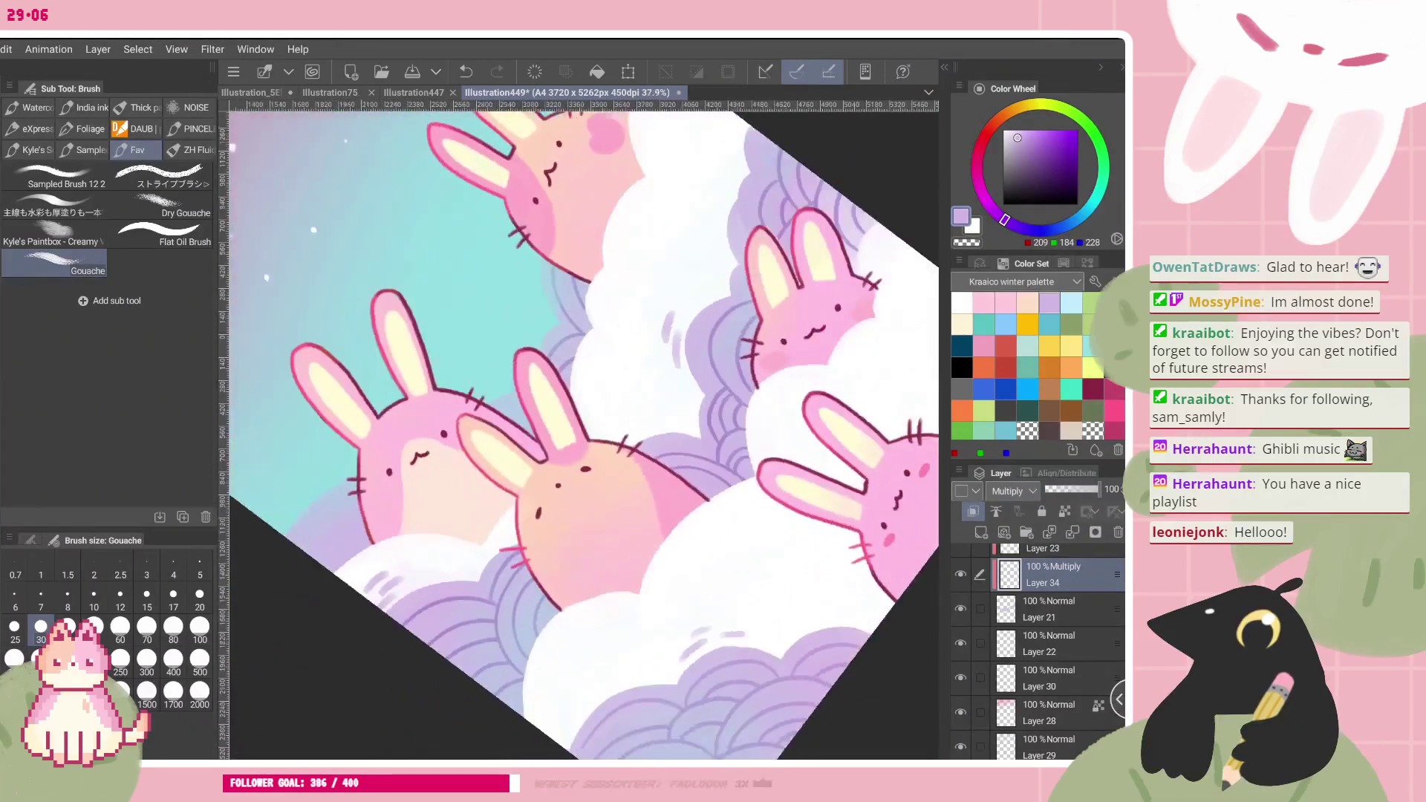
pyautogui.scroll(1, 584, 429)
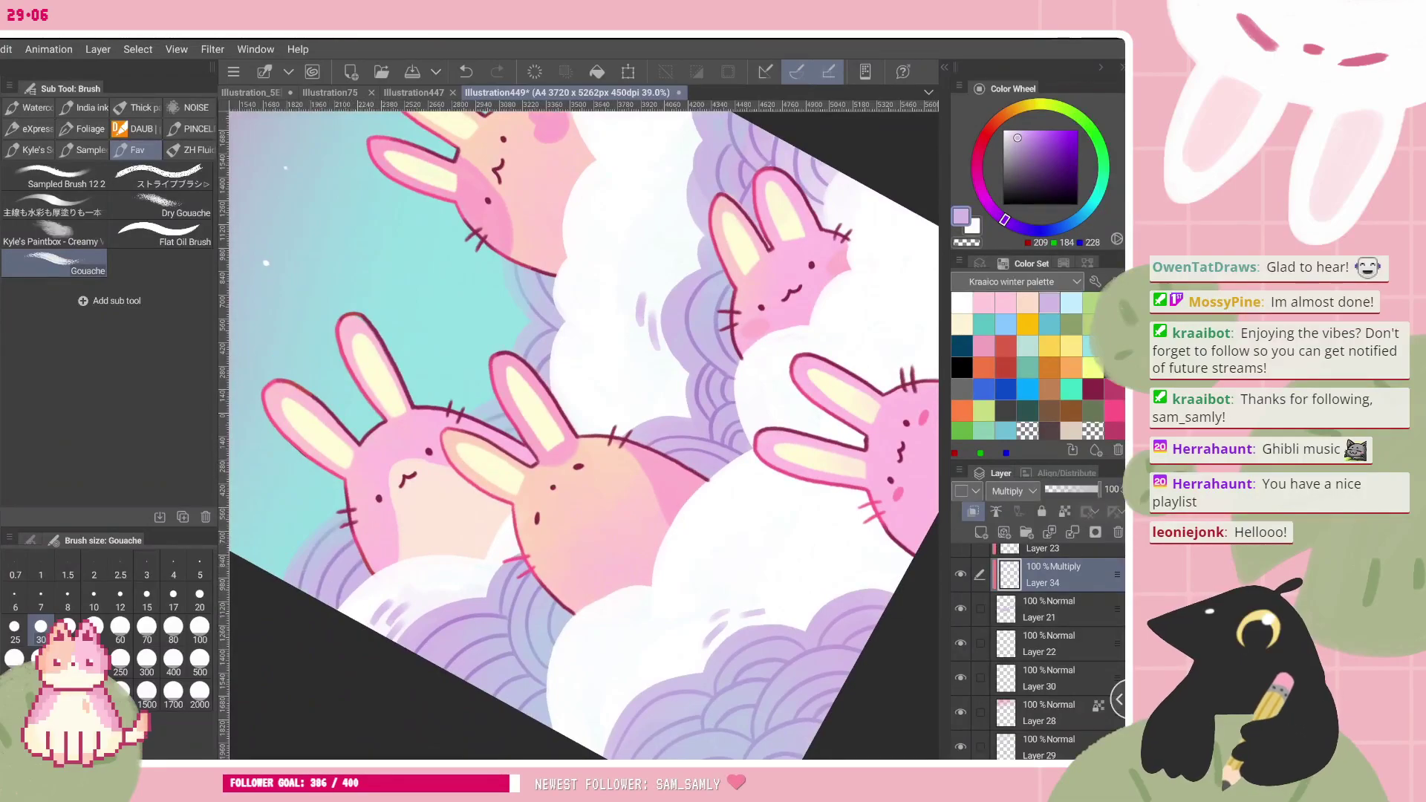
pyautogui.scroll(-3, 583, 435)
pyautogui.scroll(-1, 584, 436)
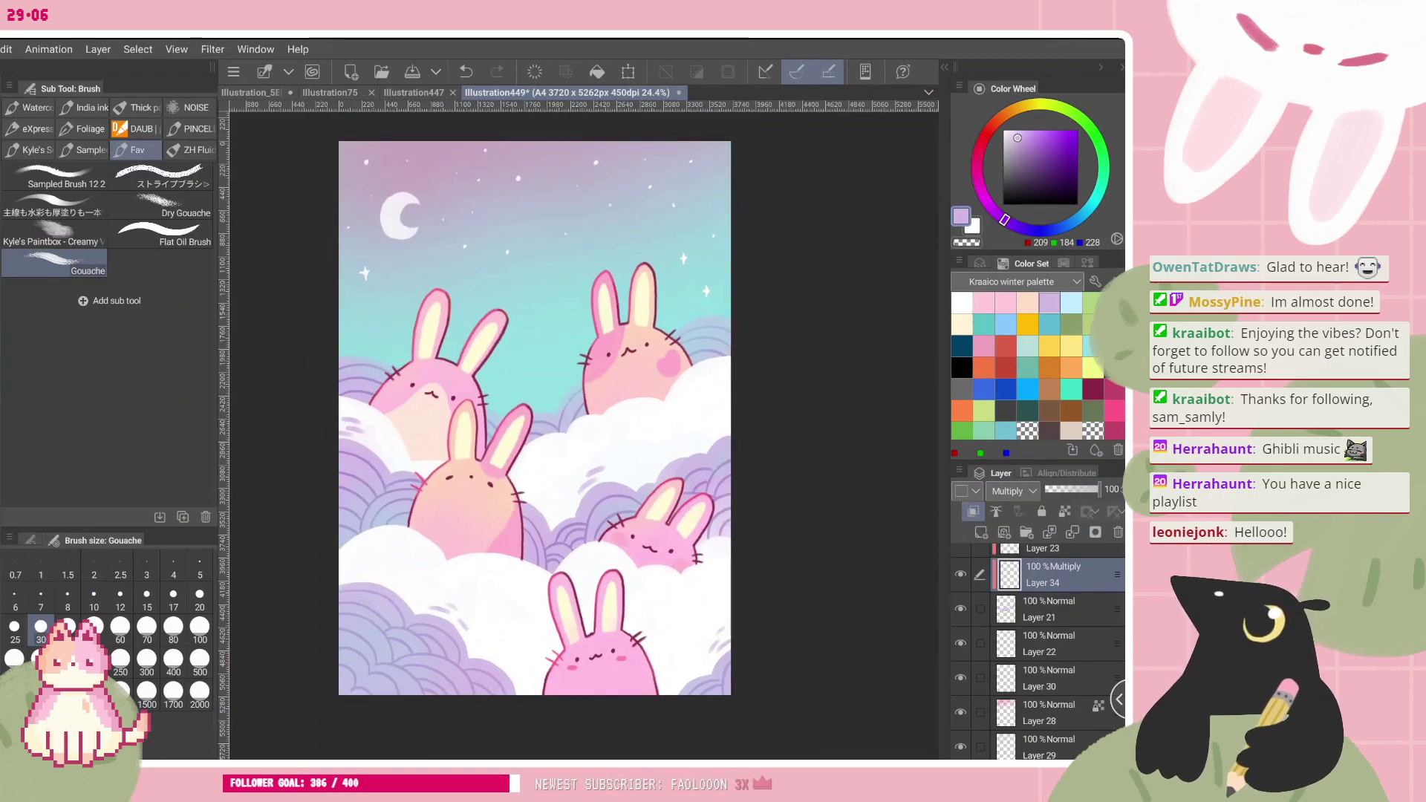
# - Lower the opacity of the Multiply Layer 34 with the rear clouds' scalloped lines to 62%
pyautogui.click(1079, 489)
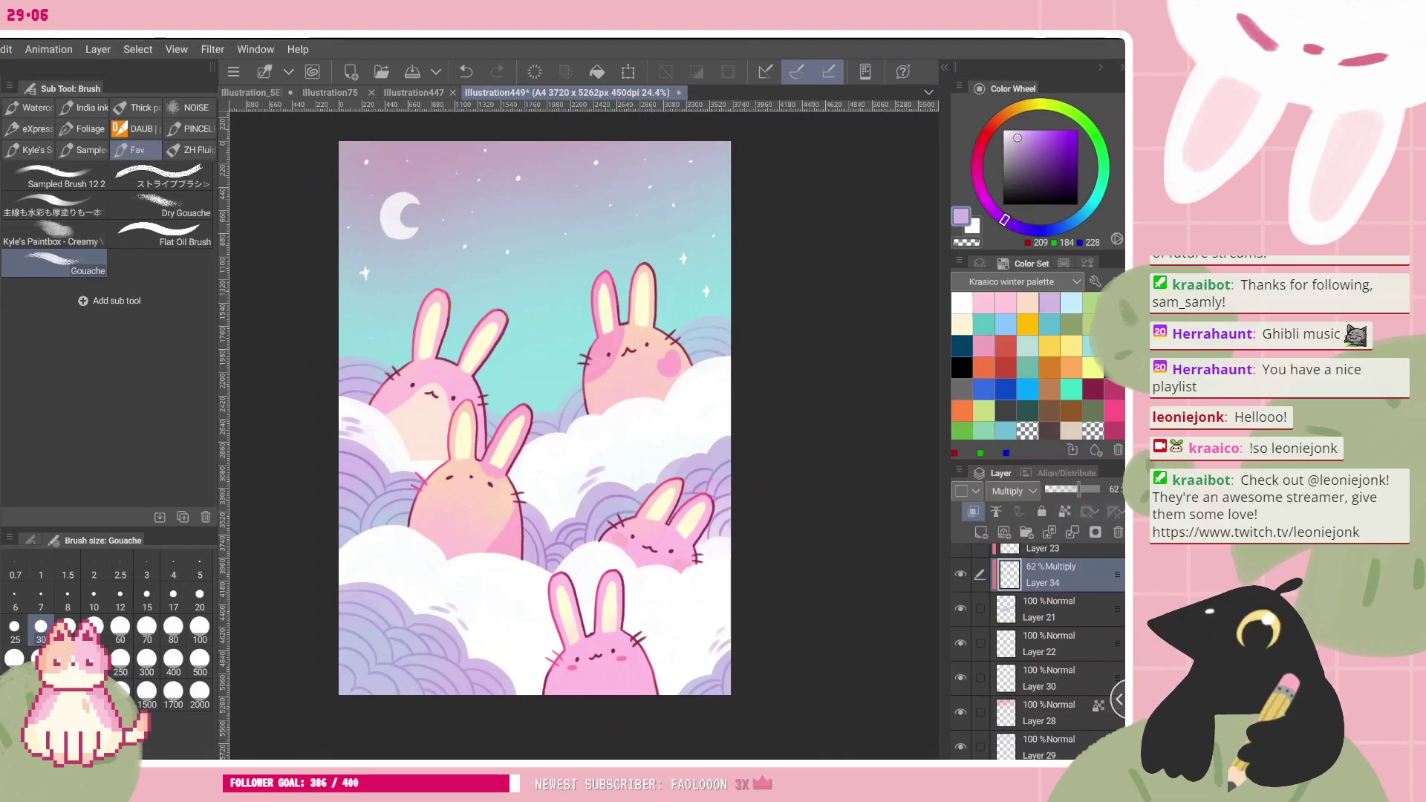
pyautogui.scroll(2, 719, 687)
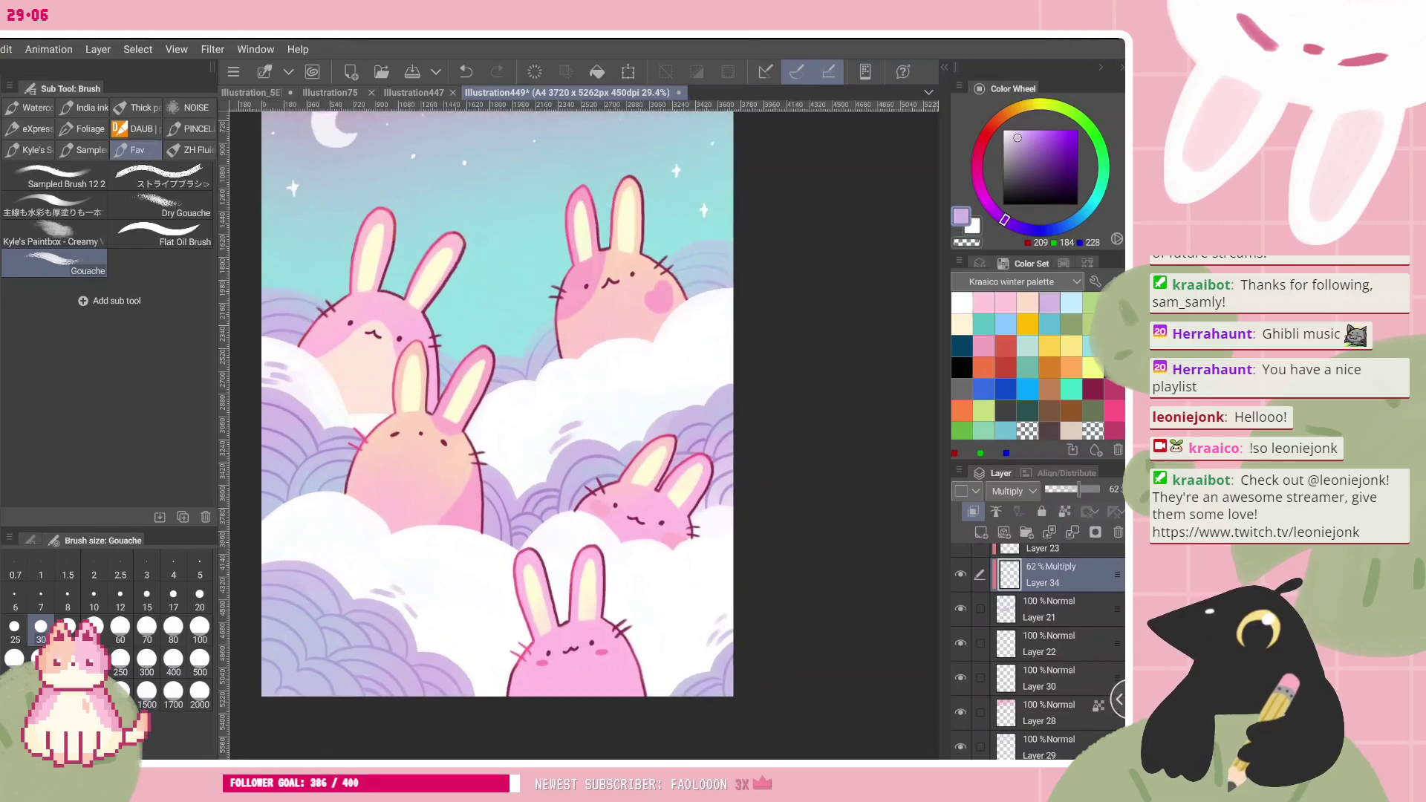
pyautogui.hotkey('ctrl', '-')
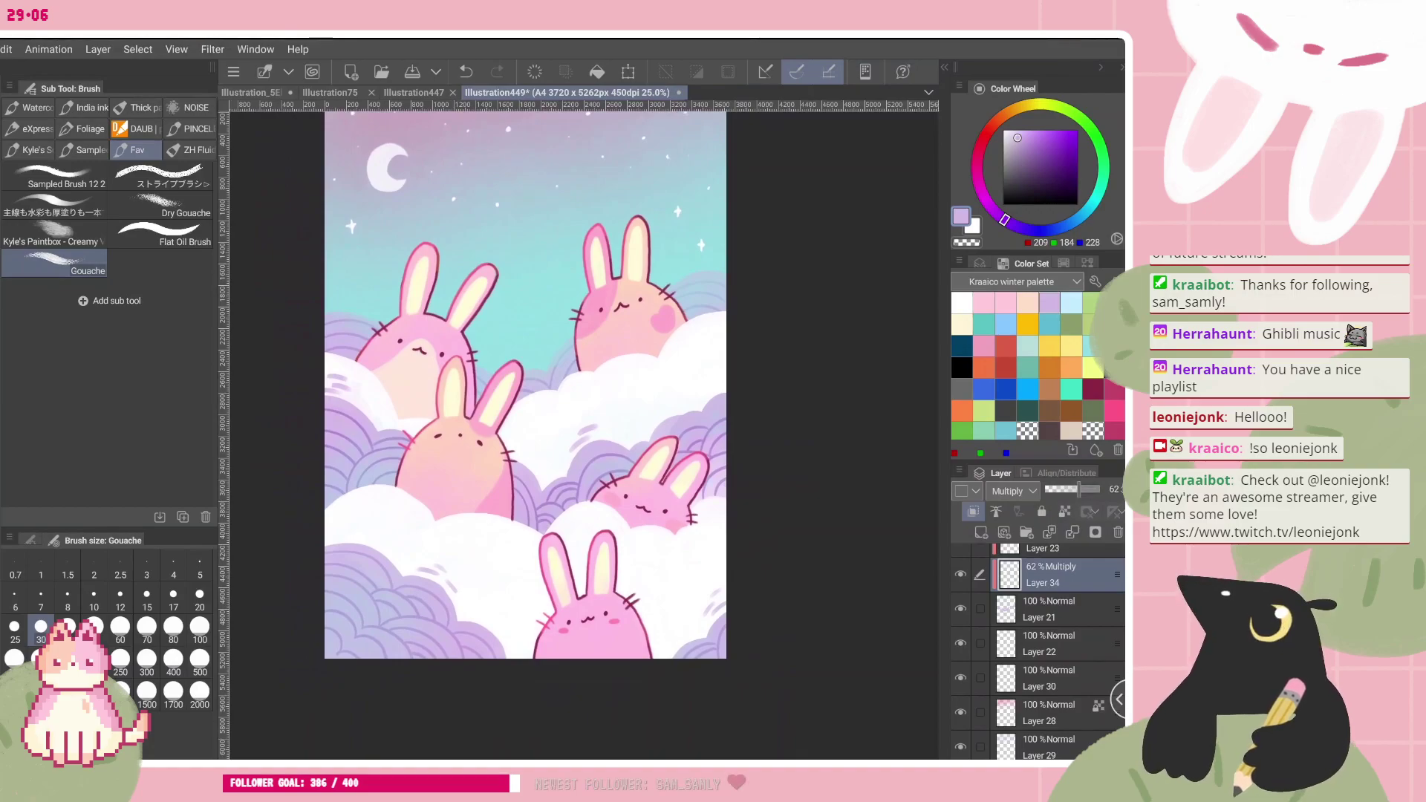
pyautogui.scroll(1, 584, 430)
pyautogui.scroll(-1, 583, 431)
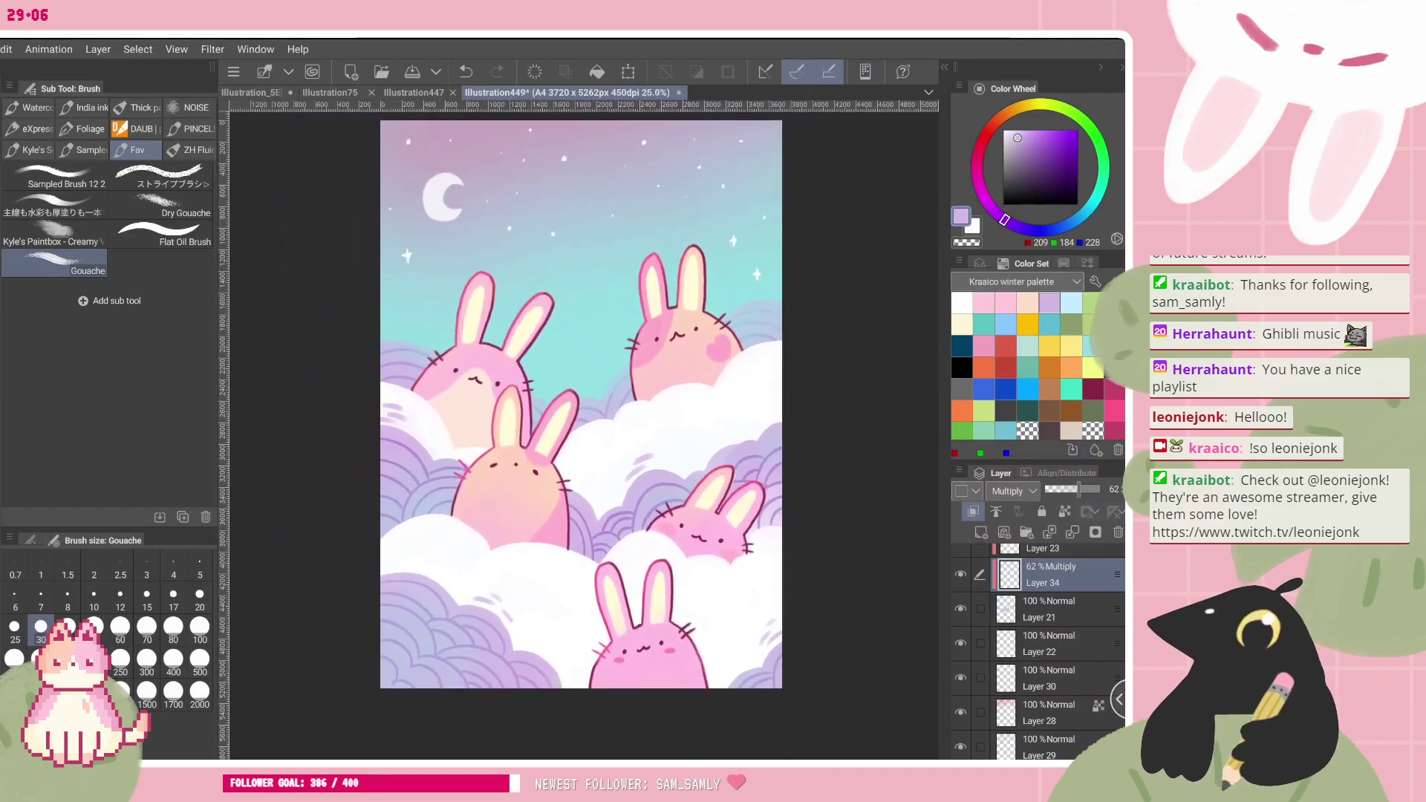
pyautogui.scroll(-1, 646, 531)
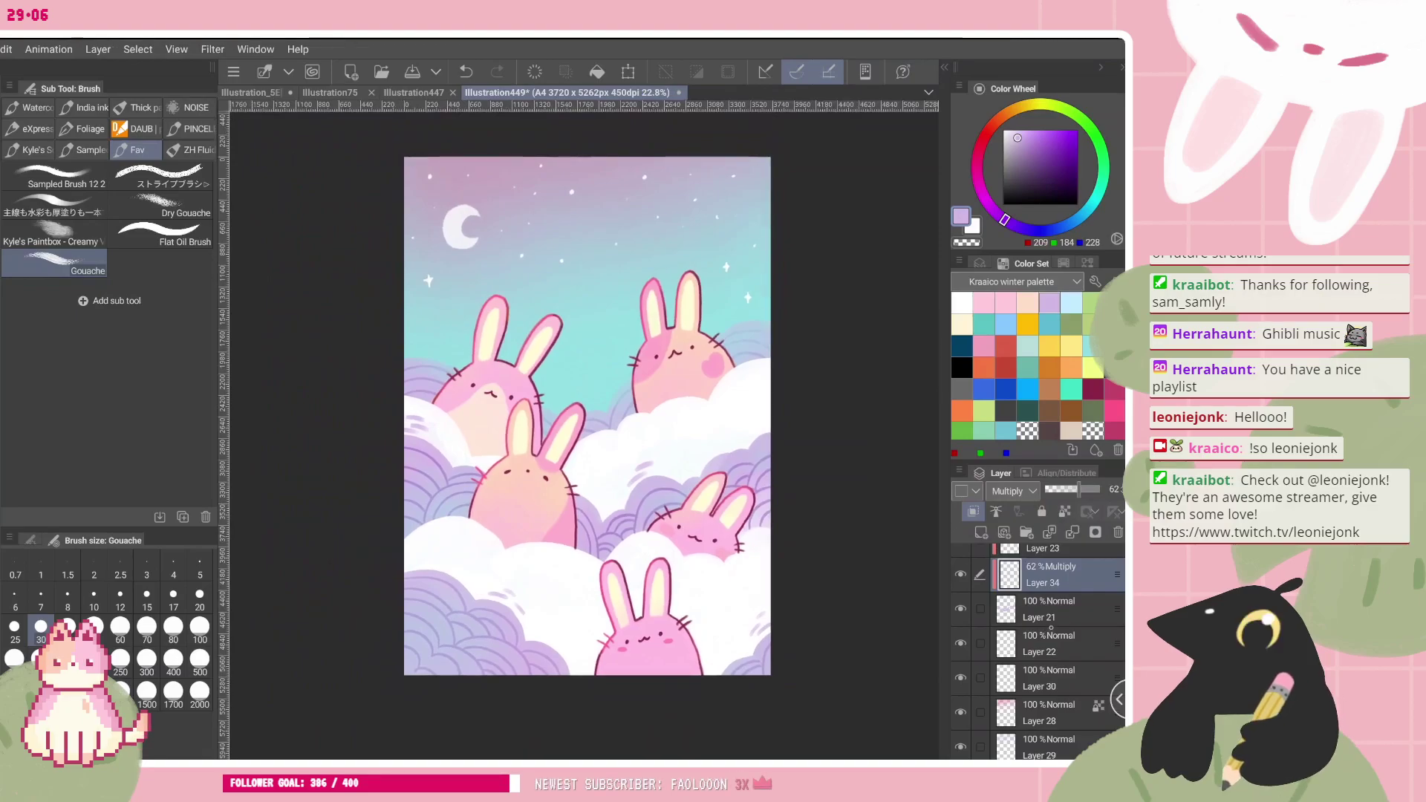
# - Find Layer 6 in the layer stack, select it and toggle its visibility off and on to check its contents
pyautogui.scroll(2, 1047, 653)
pyautogui.click(1021, 665)
pyautogui.scroll(-1, 1022, 669)
pyautogui.scroll(1, 1047, 646)
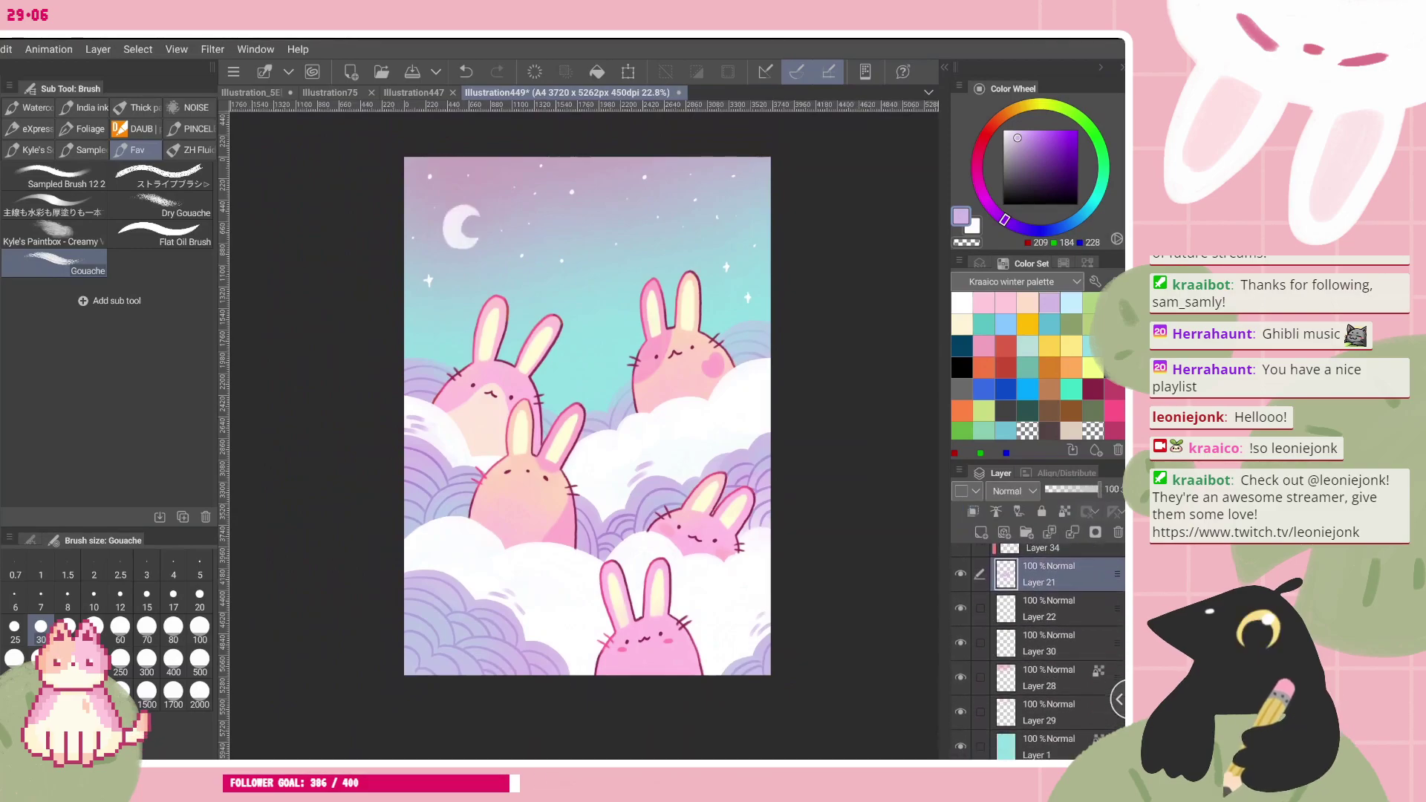
pyautogui.scroll(-6, 1047, 653)
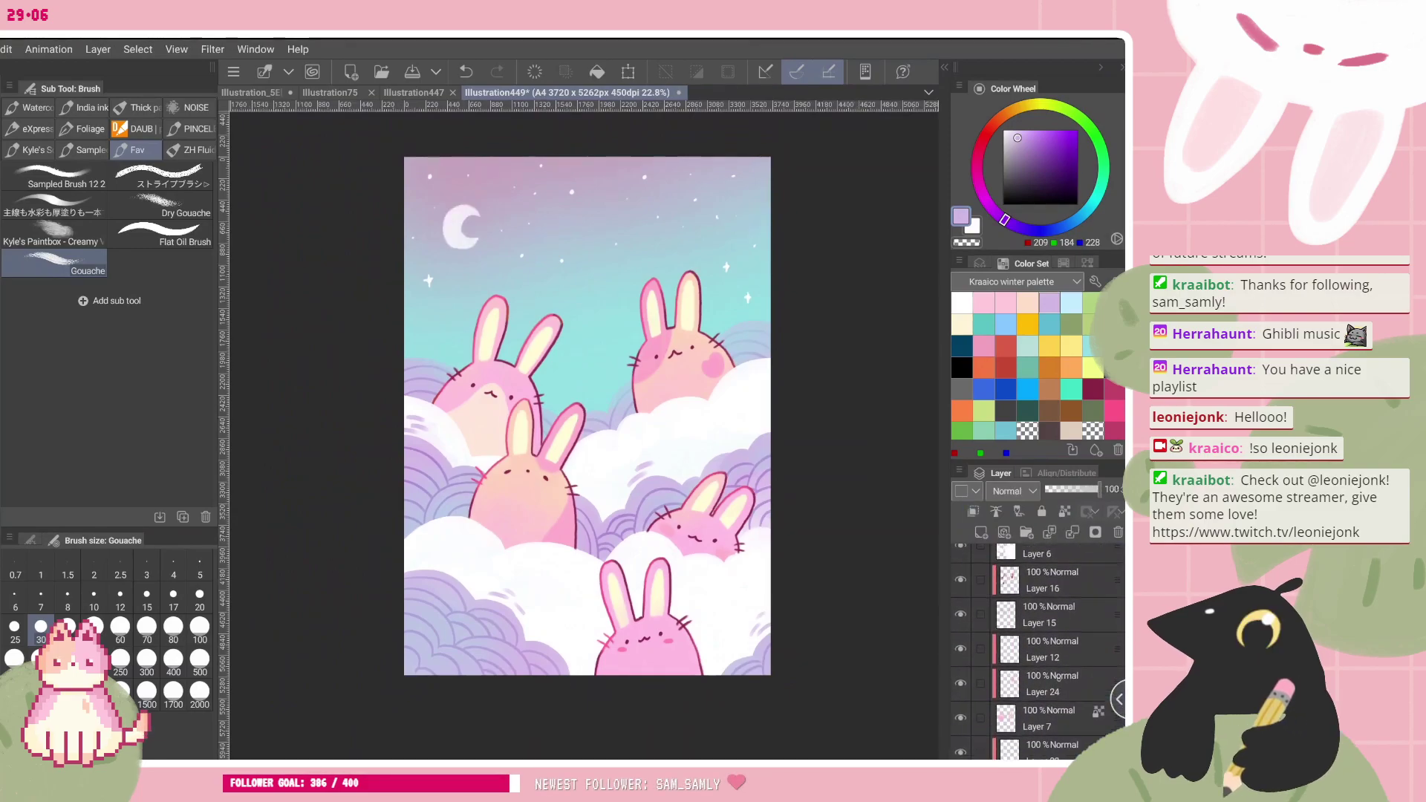
pyautogui.scroll(1, 1047, 653)
pyautogui.click(1048, 663)
pyautogui.click(960, 664)
pyautogui.click(960, 663)
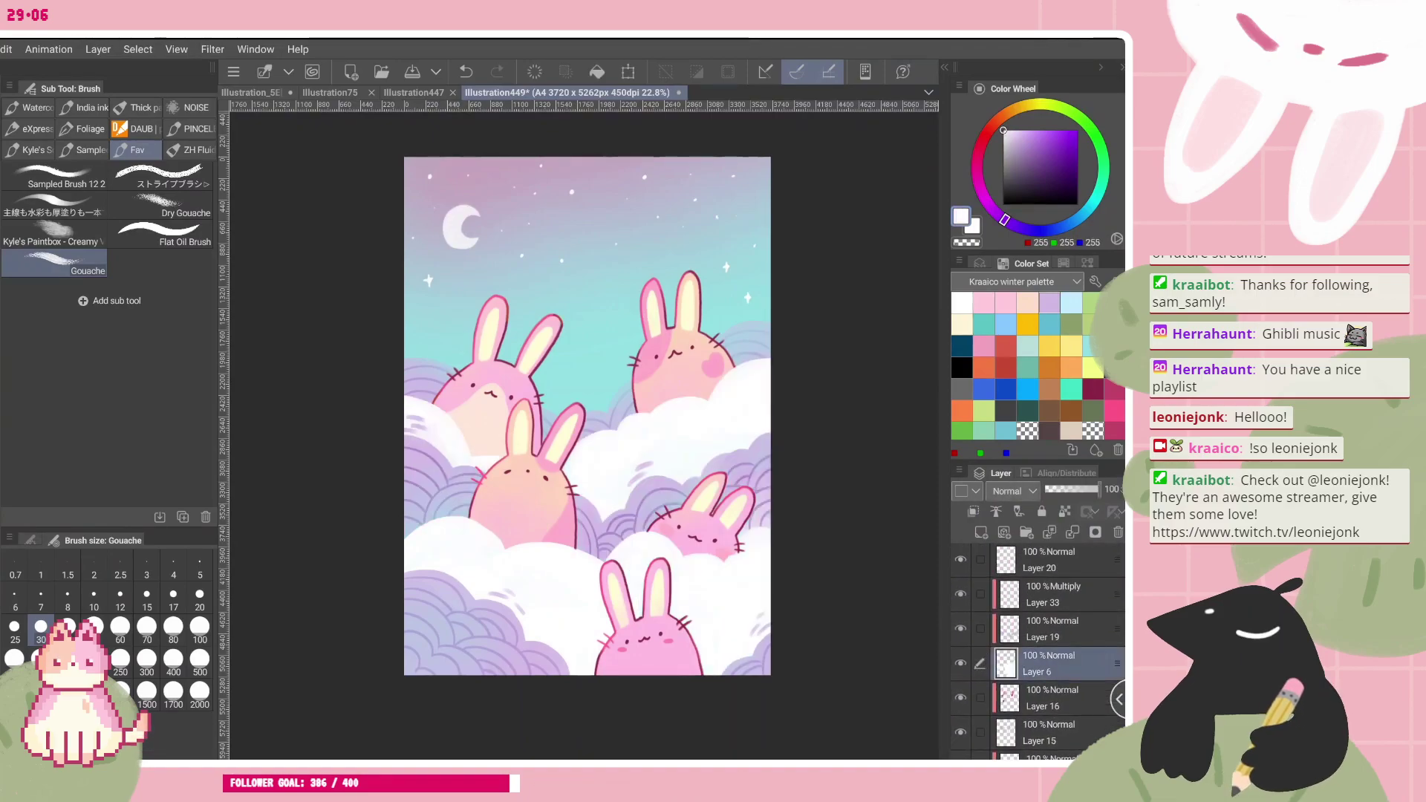
# - Enlarge the Gouache brush to size 250 for the white clouds on Layer 6
pyautogui.scroll(1, 645, 572)
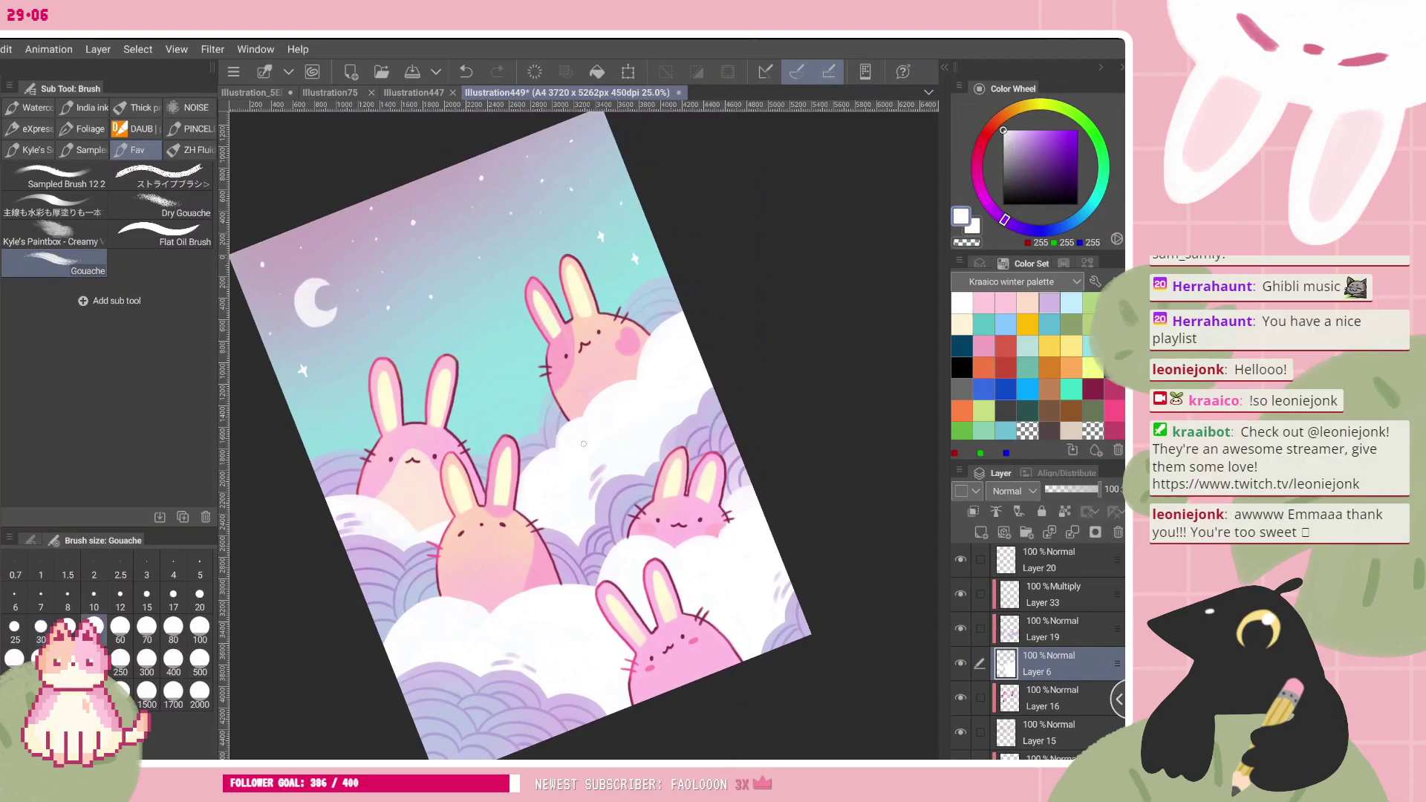
pyautogui.scroll(2, 582, 443)
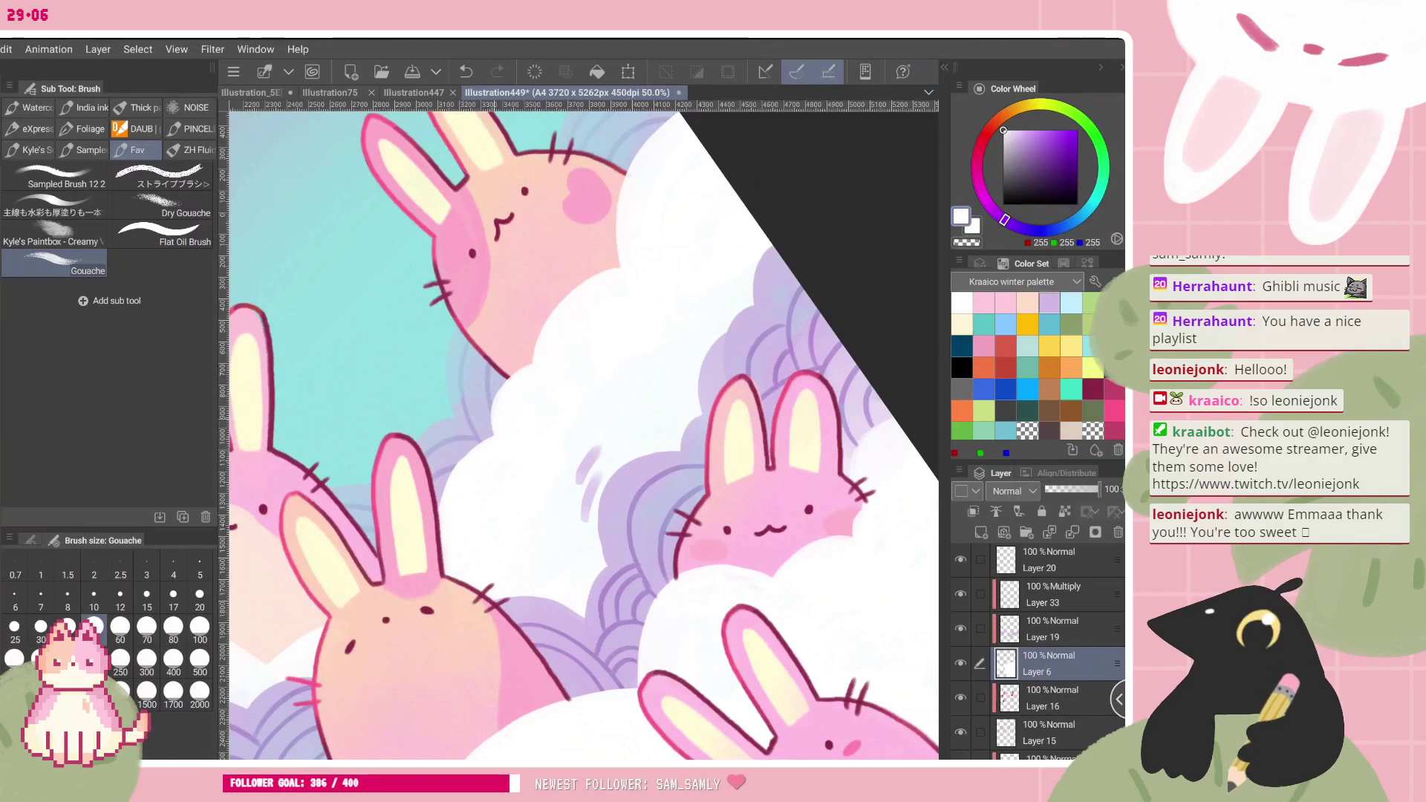
pyautogui.moveTo(586, 483); pyautogui.dragTo(499, 556)
pyautogui.scroll(-1, 583, 435)
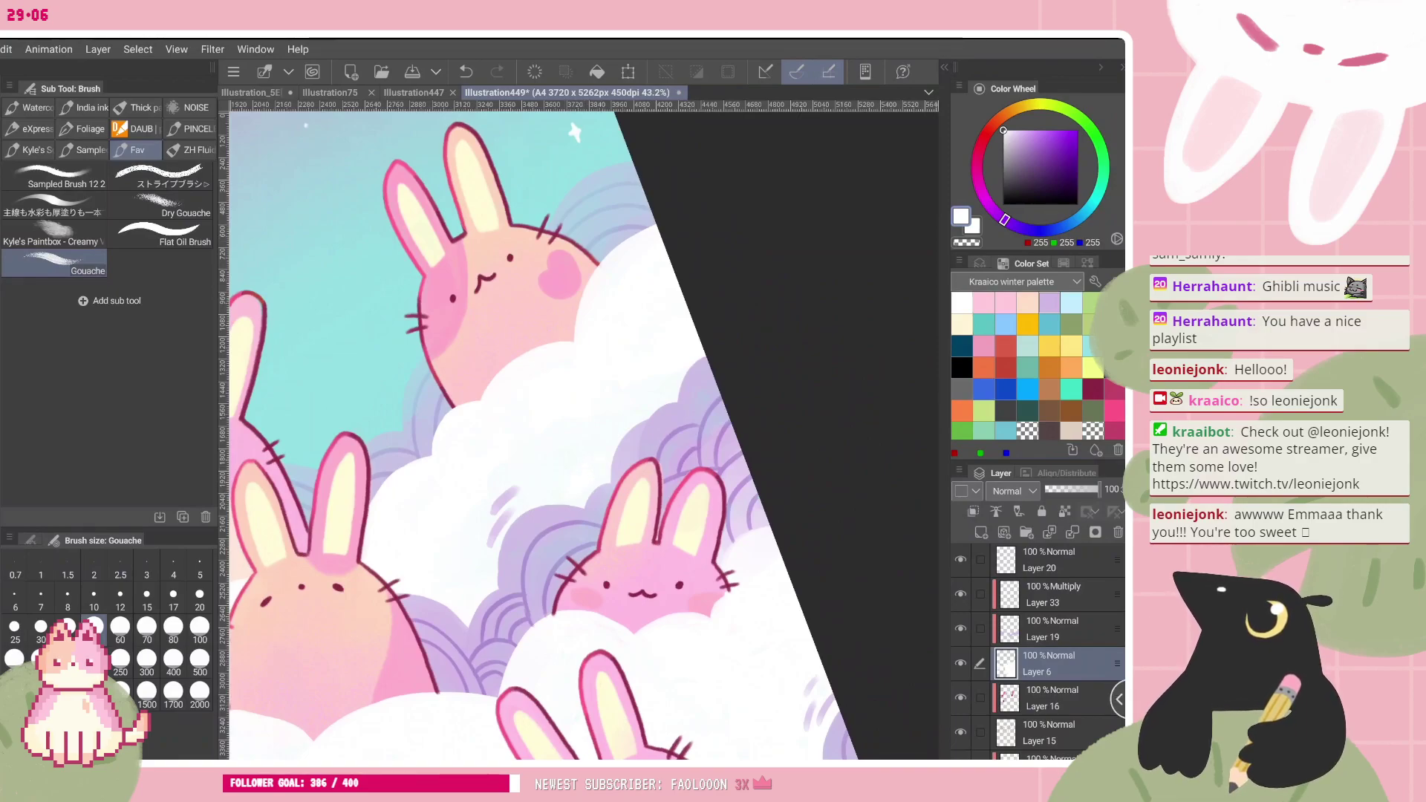
pyautogui.click(199, 631)
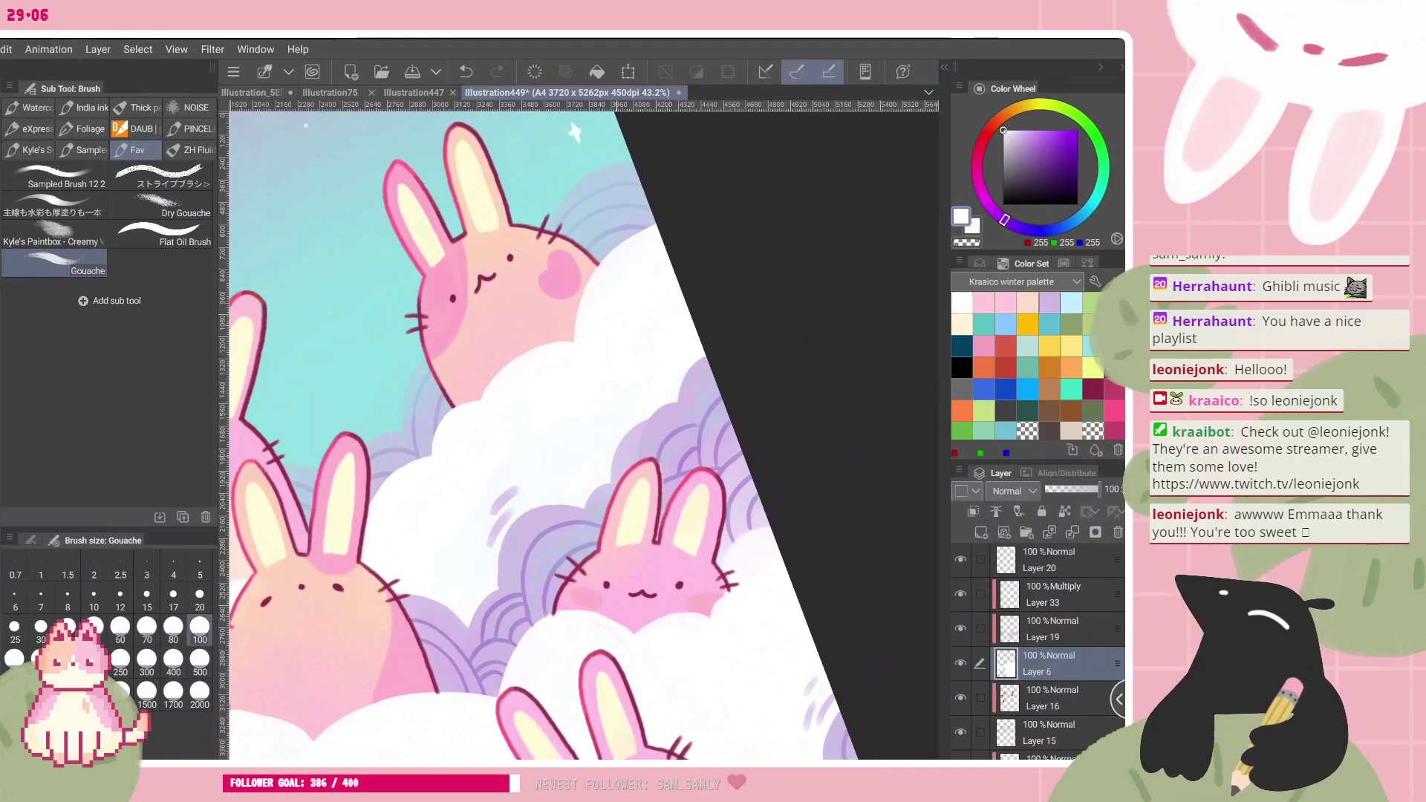
pyautogui.press(']')
pyautogui.press(']')
pyautogui.press(']')
pyautogui.press(']')
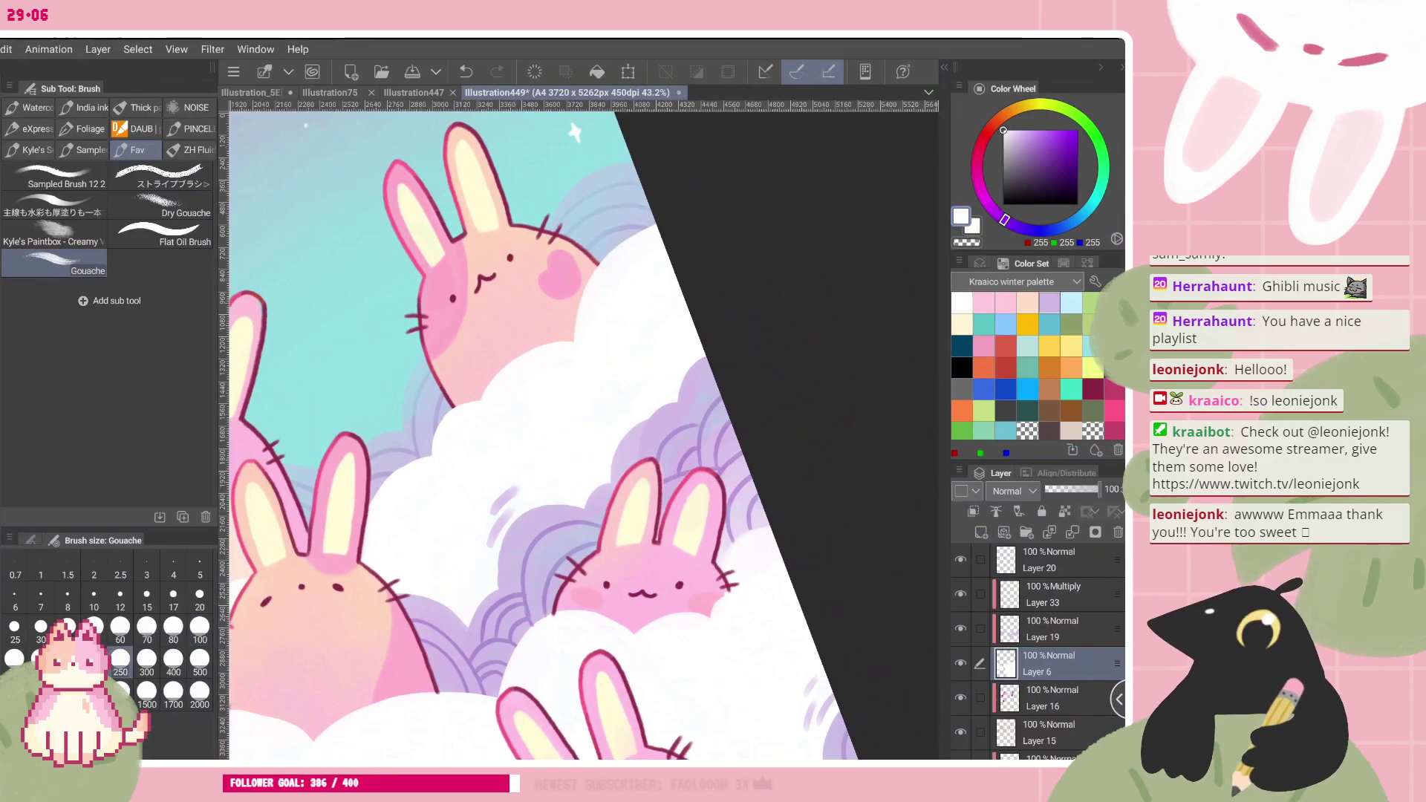
pyautogui.scroll(-2, 584, 435)
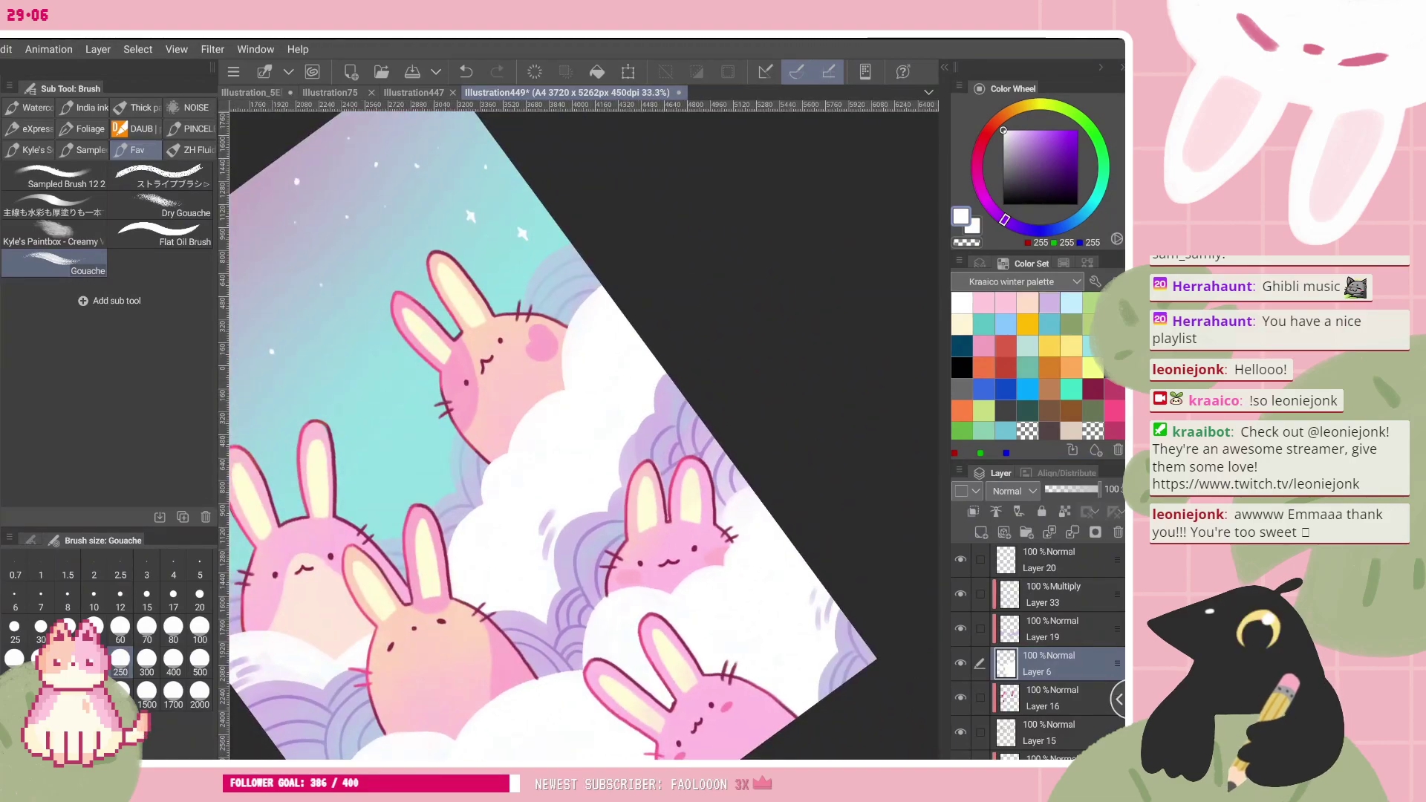
pyautogui.scroll(-2, 584, 435)
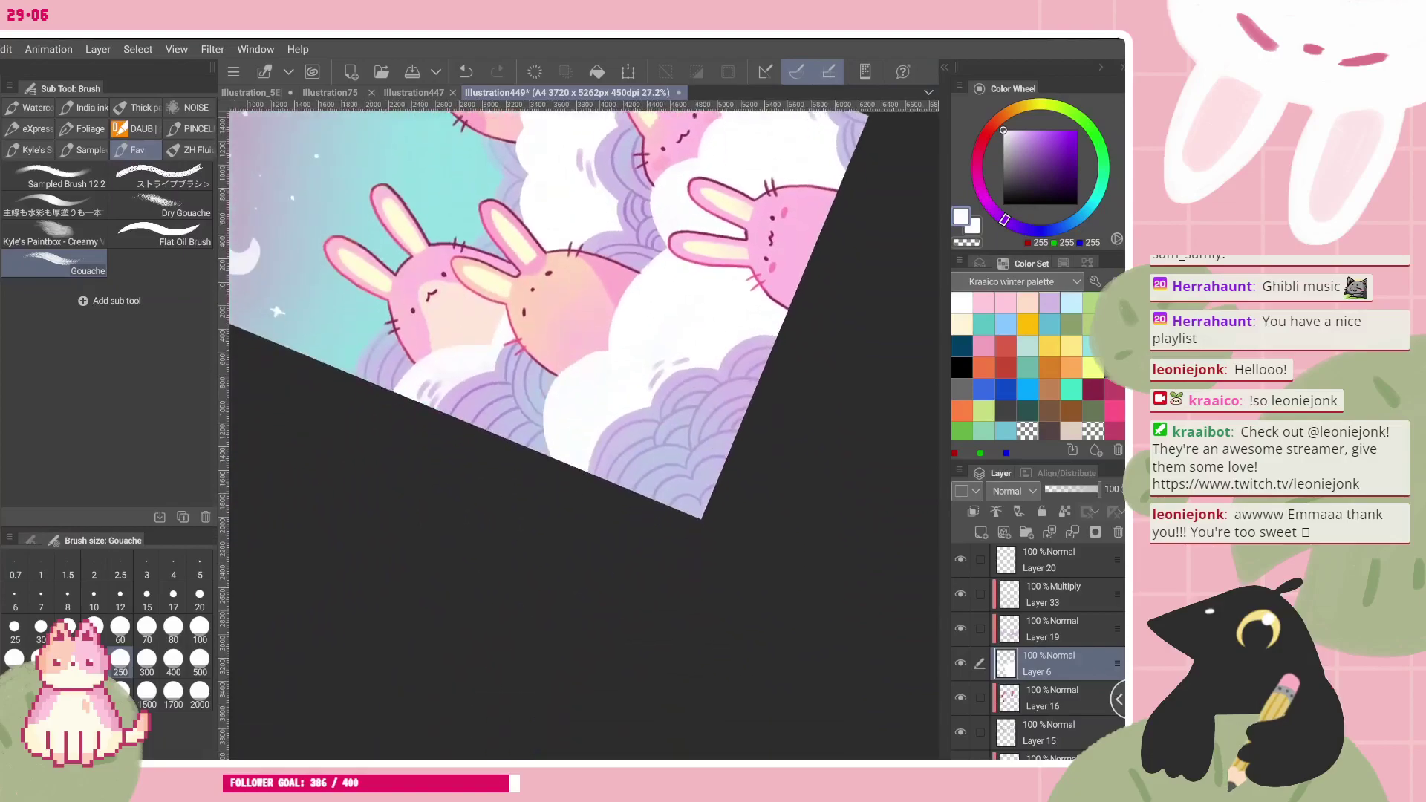
pyautogui.scroll(-1, 583, 435)
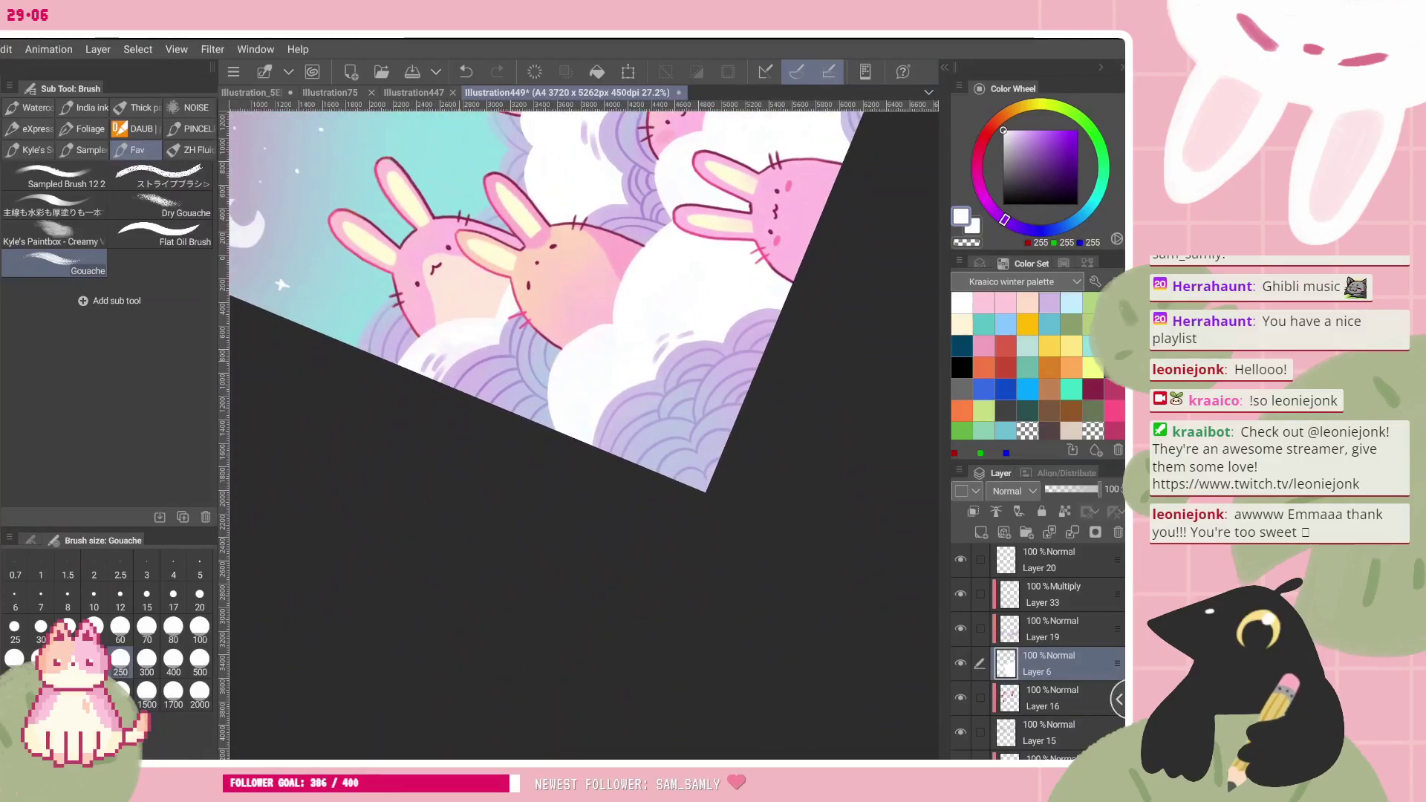
# - Toggle Layer 6 and Layer 19 off and on to compare their contents, selecting Layer 19
pyautogui.click(960, 663)
pyautogui.click(960, 663)
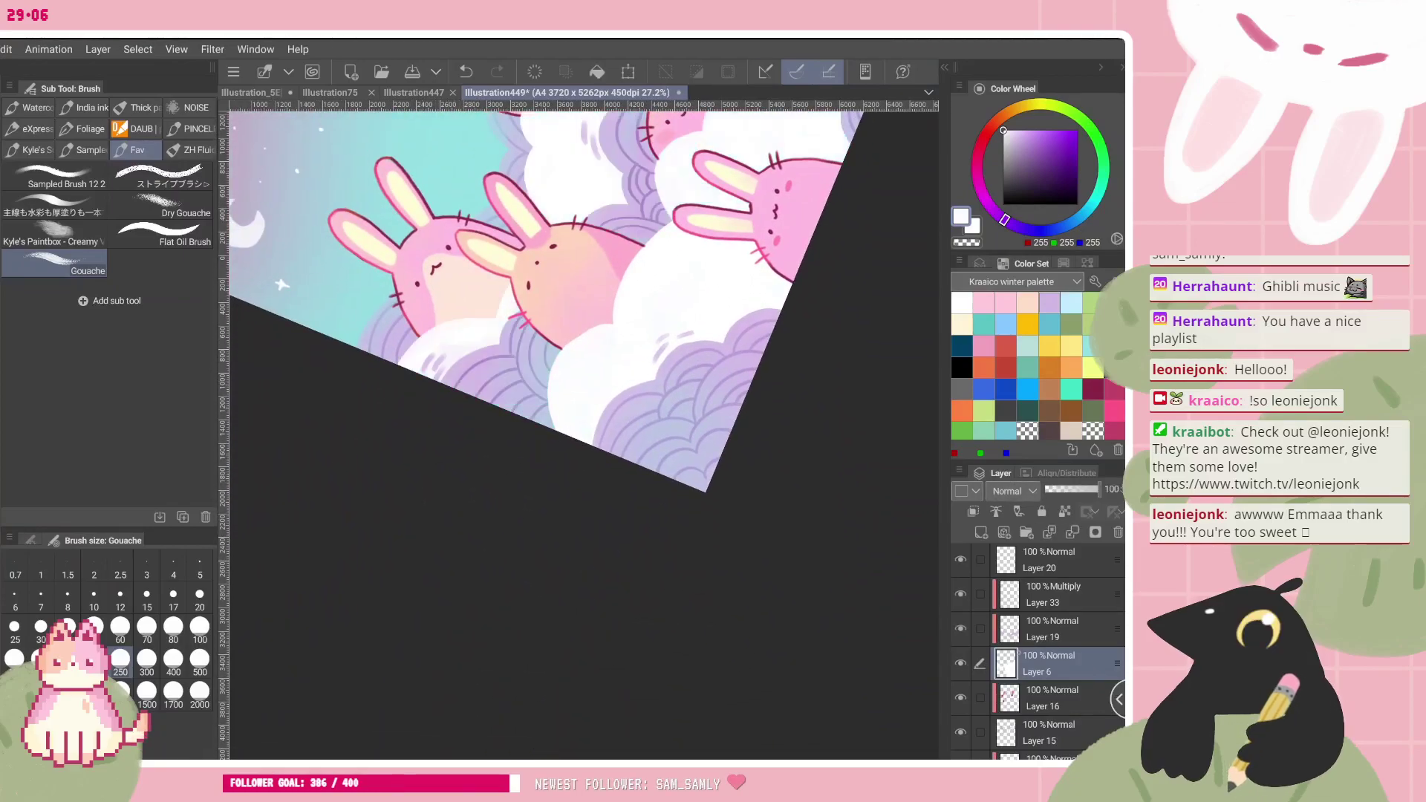
pyautogui.click(1054, 628)
pyautogui.click(960, 629)
pyautogui.click(960, 629)
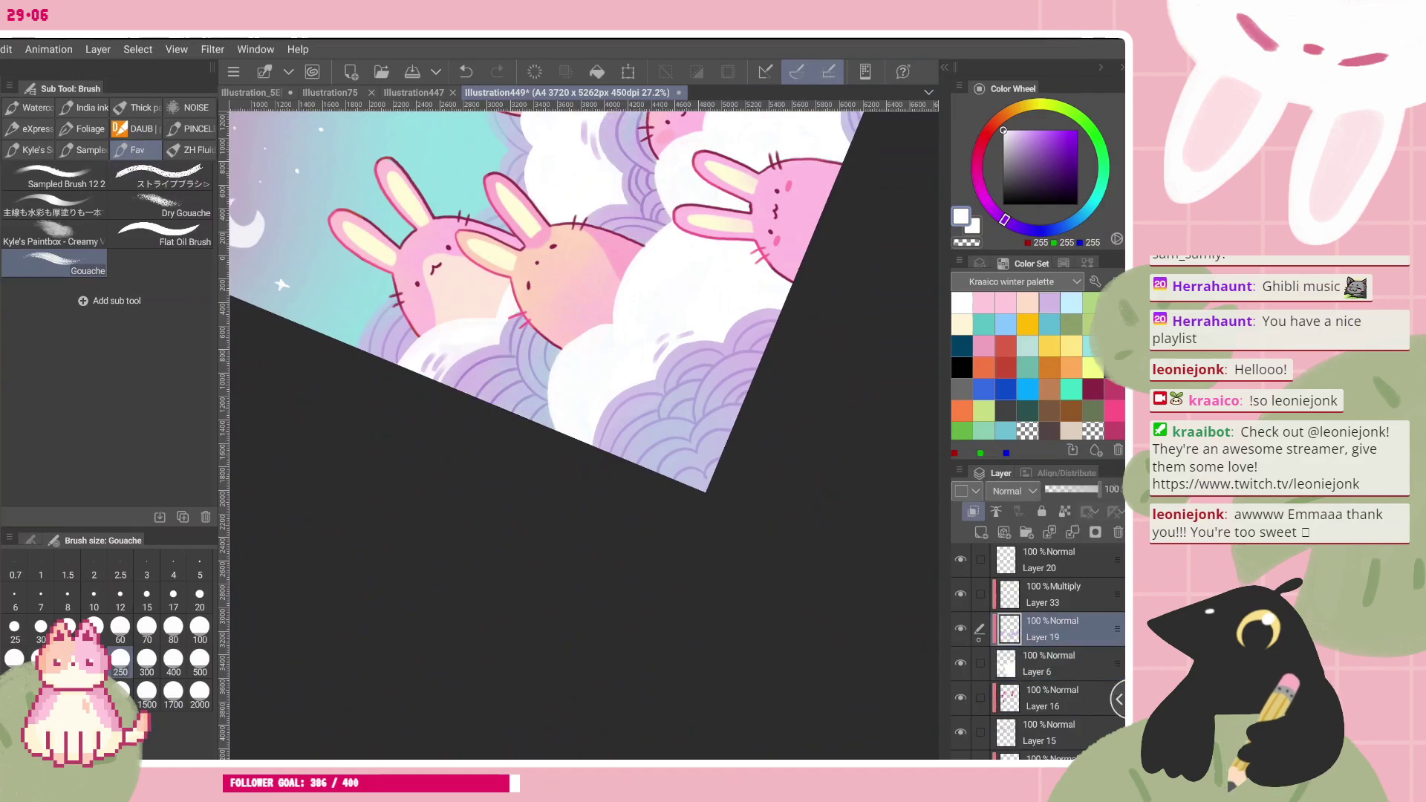
# - Switch the Gouache brush to transparent colour at size 100 on Layer 19, and return to Layer 6
pyautogui.click(966, 242)
pyautogui.click(199, 630)
pyautogui.scroll(3, 584, 444)
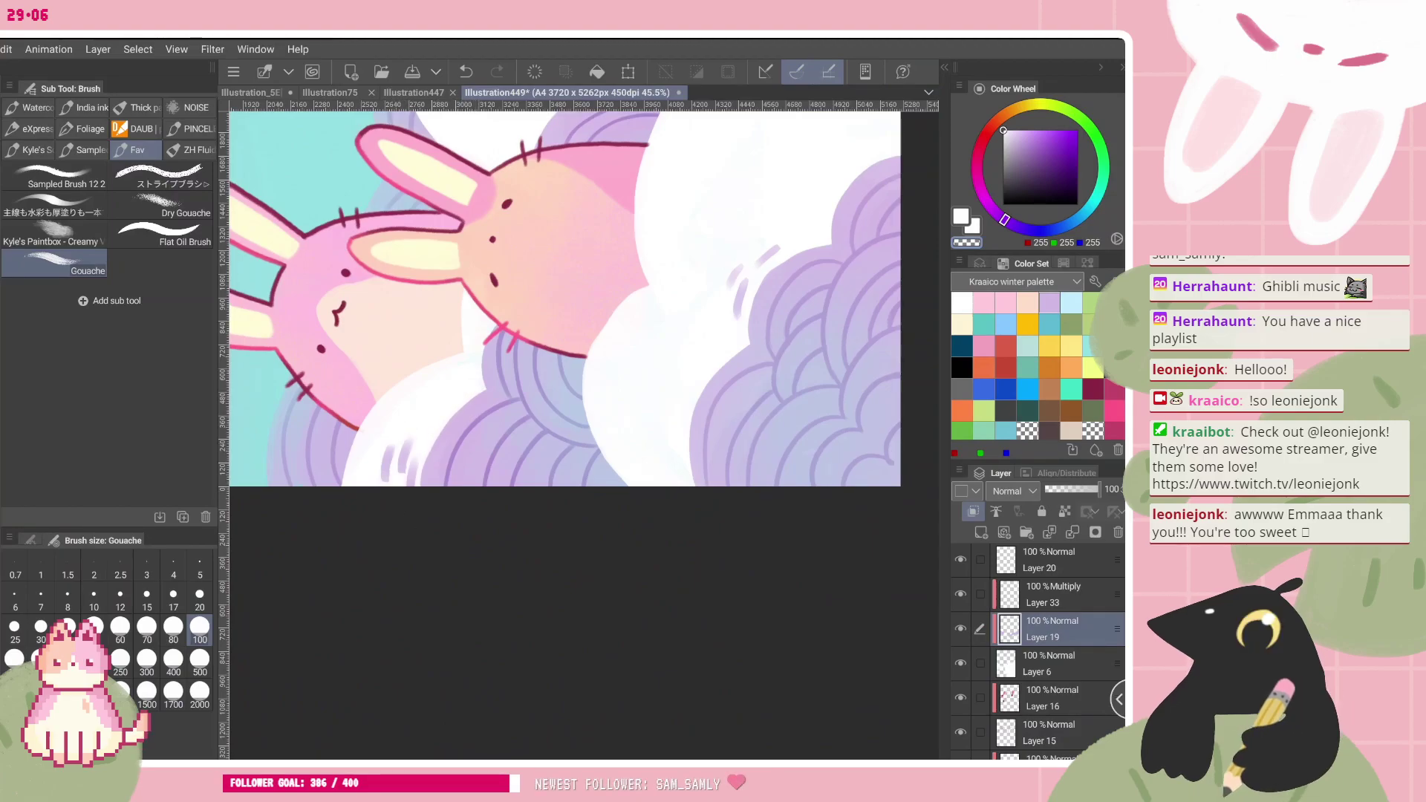
pyautogui.scroll(-3, 583, 386)
pyautogui.click(1054, 663)
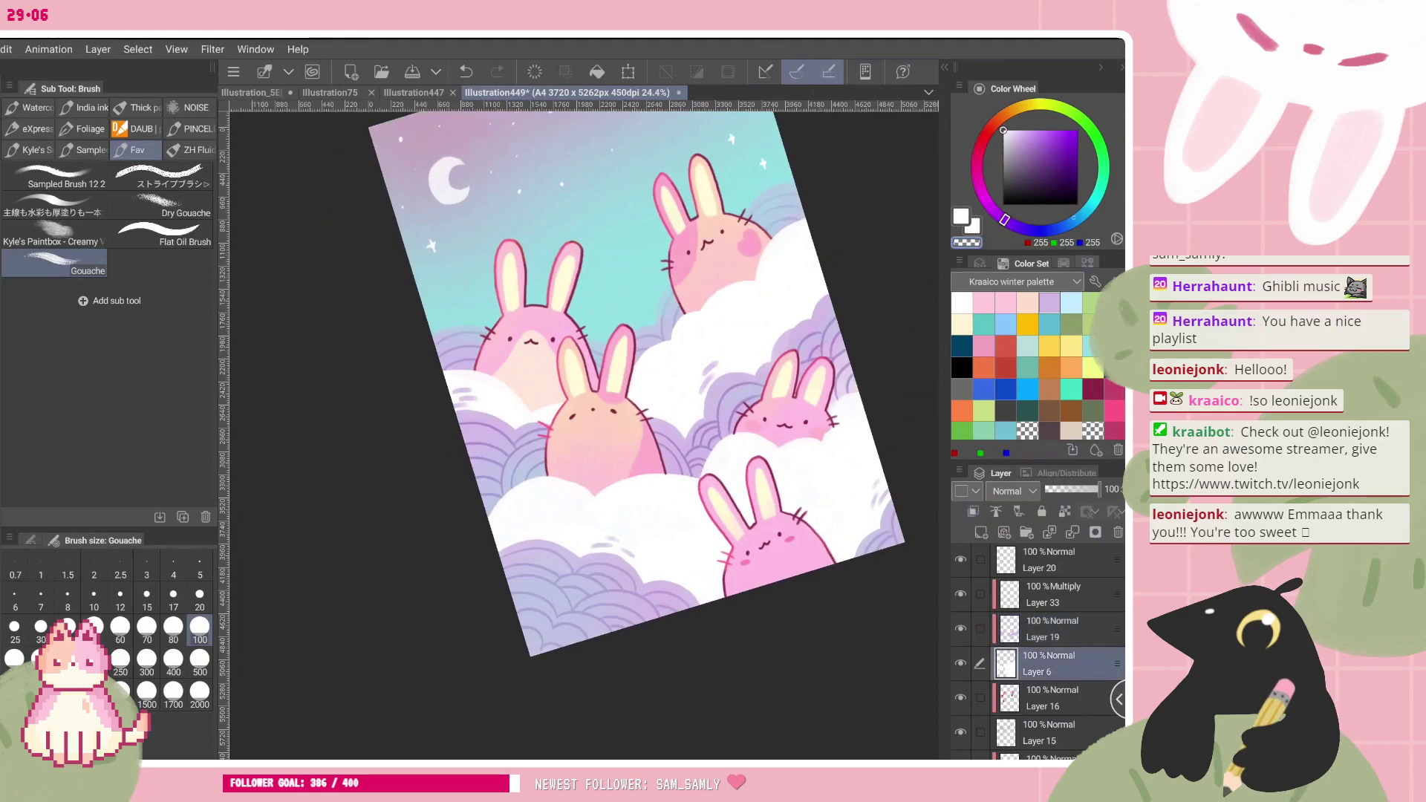
# - Review the whole illustration and toggle Layer 6's visibility to check the white clouds
pyautogui.scroll(2, 600, 452)
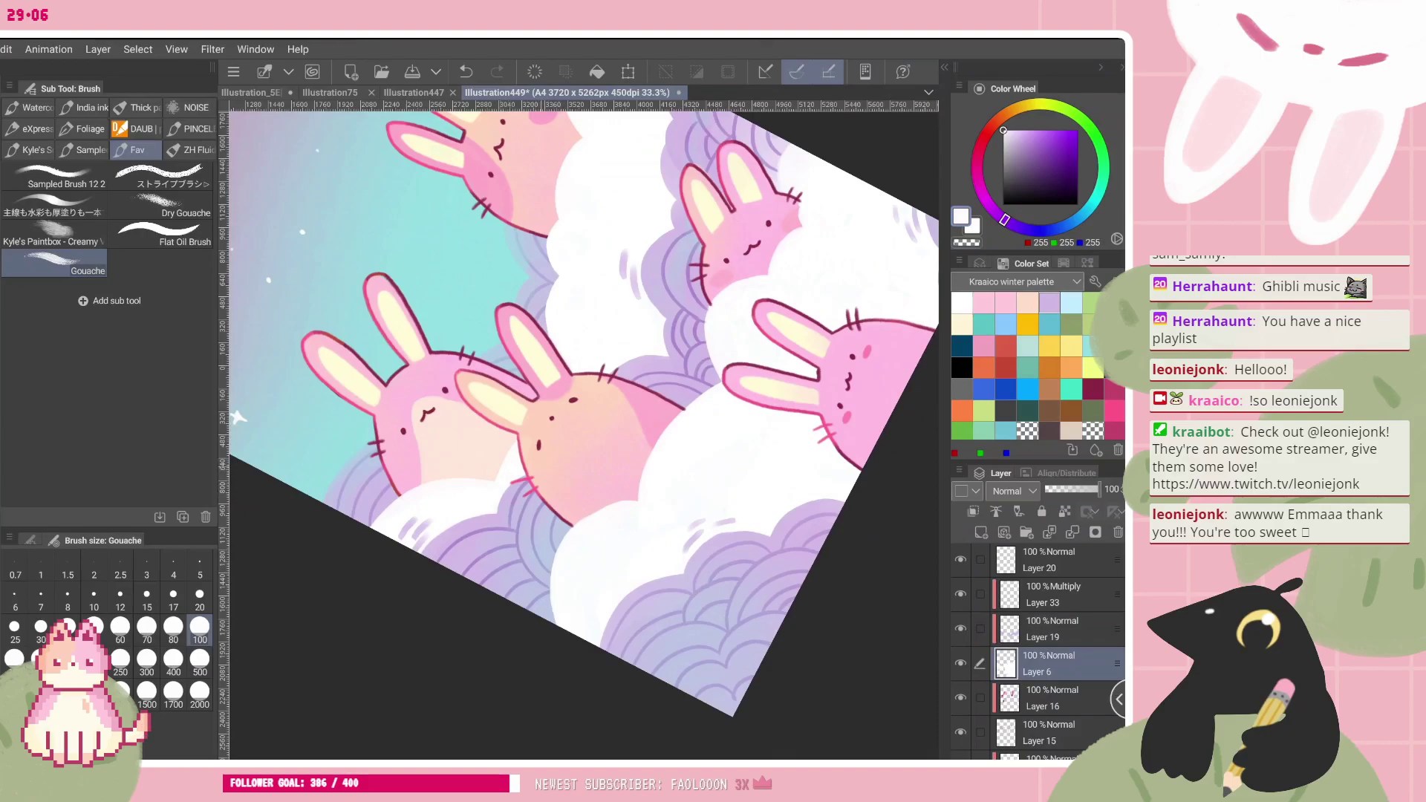
pyautogui.scroll(-2, 237, 417)
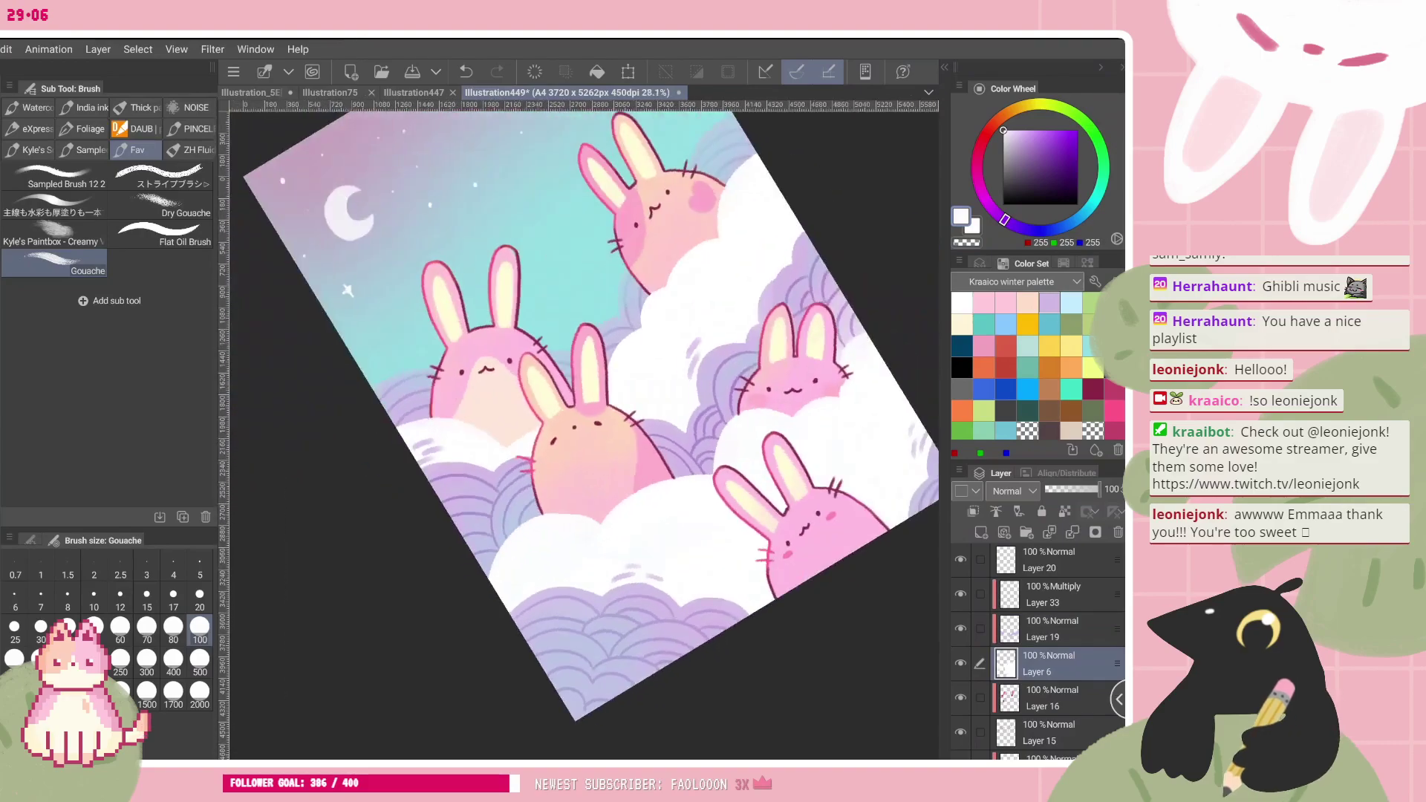
pyautogui.scroll(-1, 583, 435)
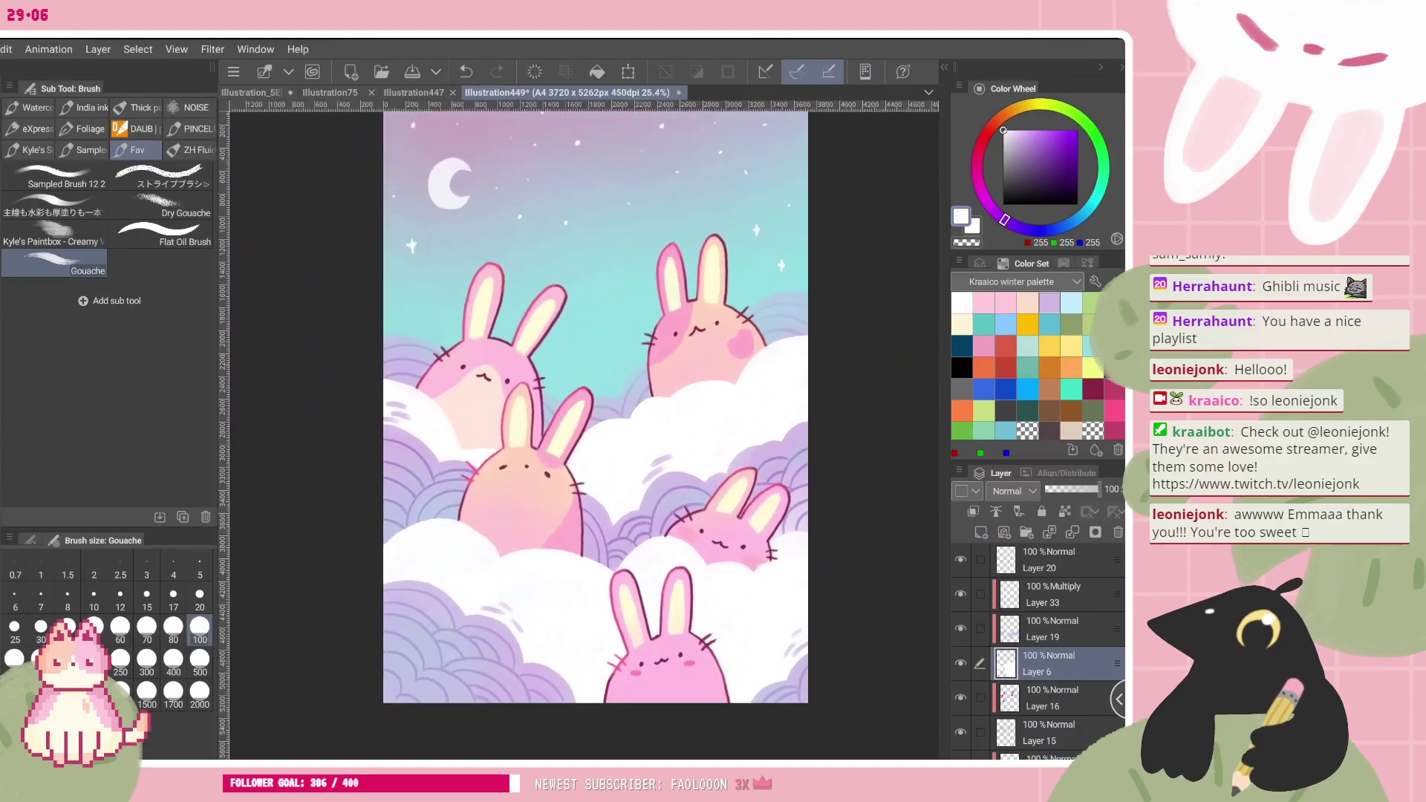
pyautogui.moveTo(593, 459); pyautogui.dragTo(613, 441)
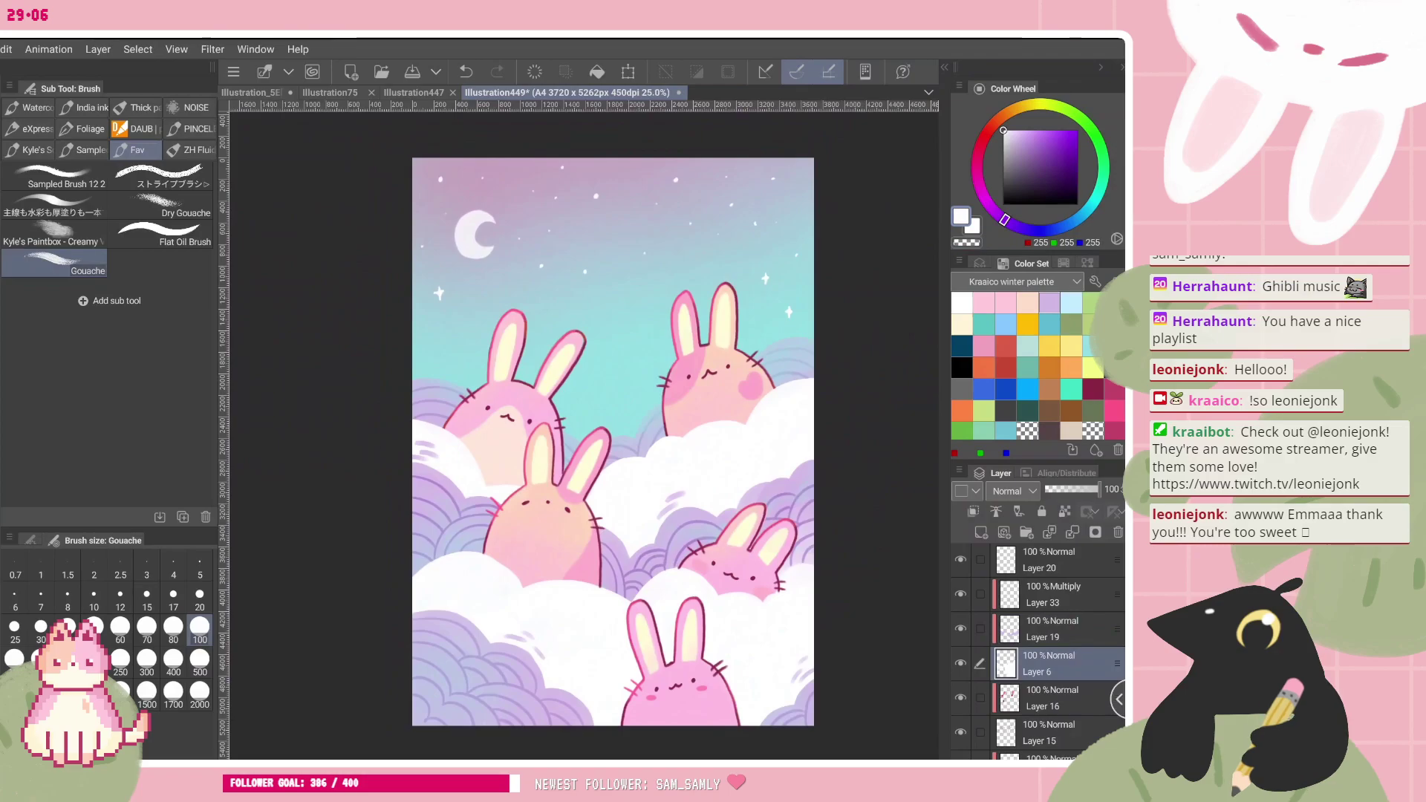
pyautogui.moveTo(612, 442); pyautogui.dragTo(575, 404)
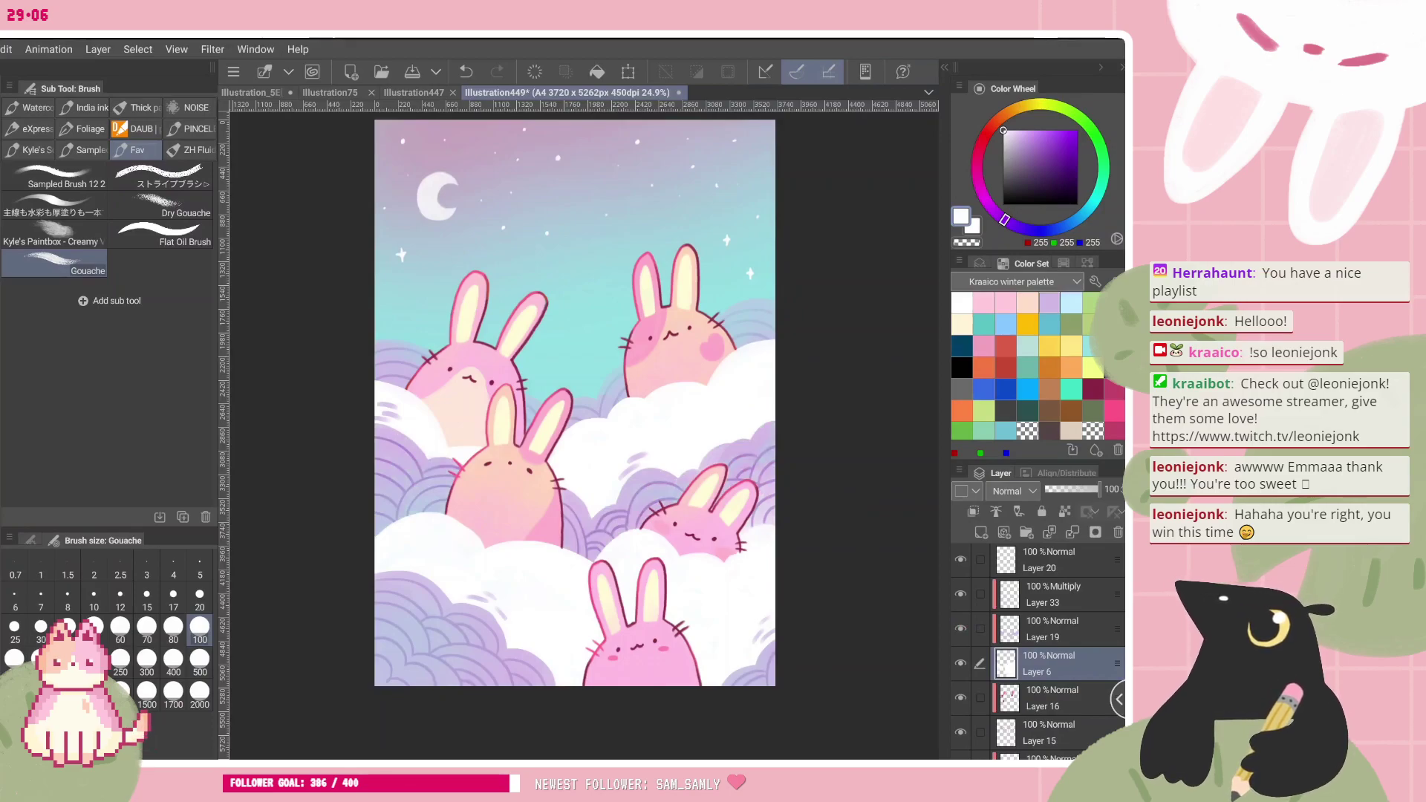
pyautogui.scroll(-1, 525, 590)
pyautogui.scroll(1, 621, 438)
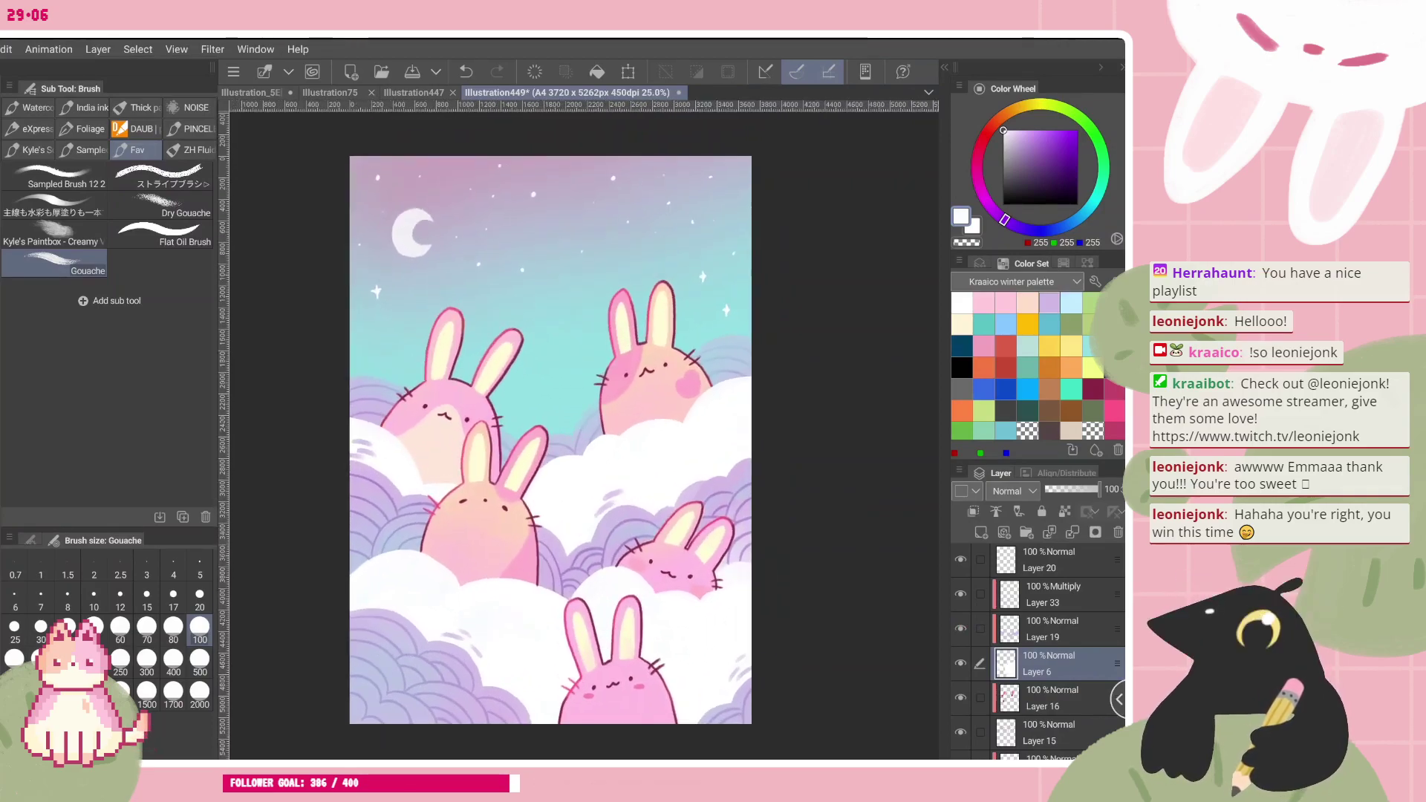
pyautogui.scroll(-1, 1039, 646)
pyautogui.click(960, 617)
pyautogui.click(960, 617)
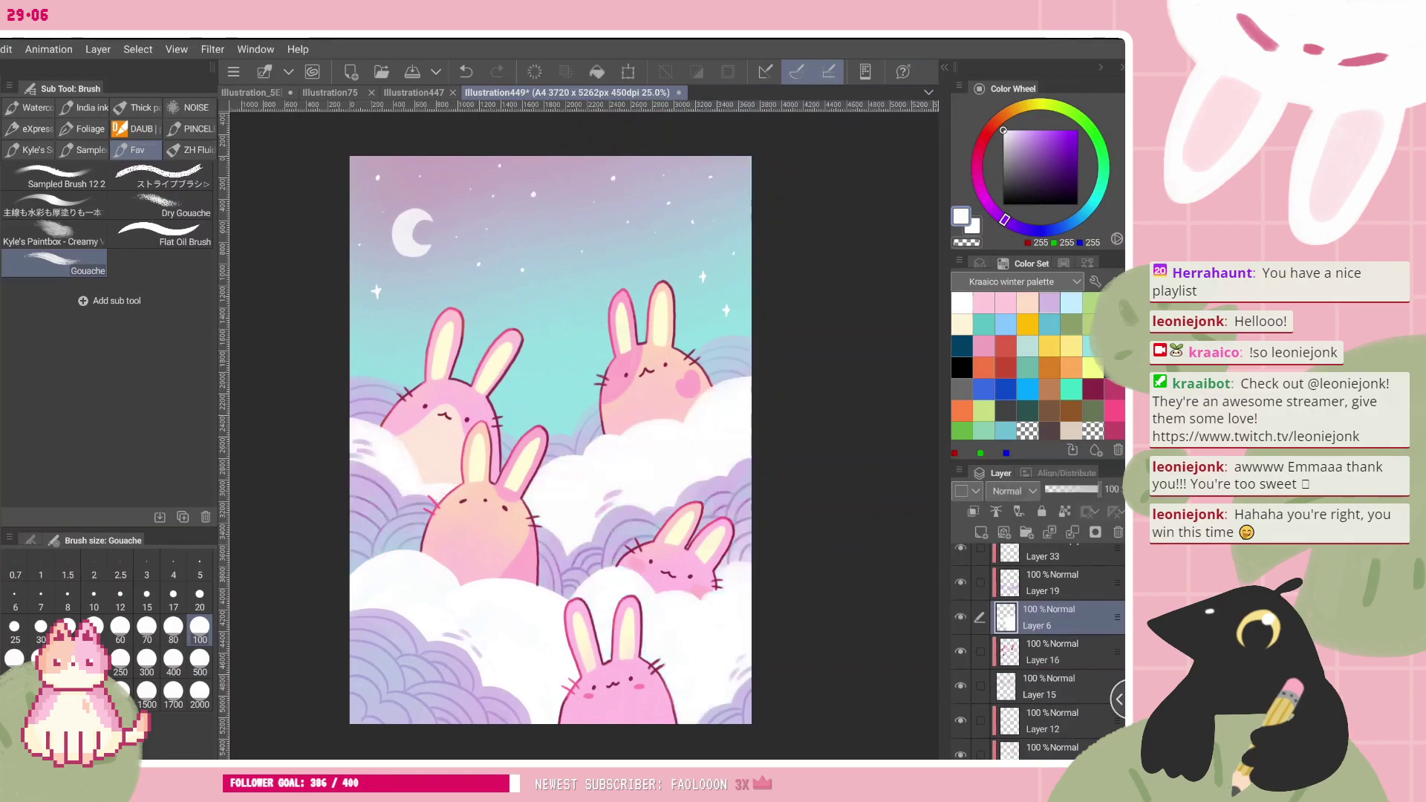
# - Select Layer 19 and pick the lavender palette swatch as the painting colour for the white clouds
pyautogui.scroll(-2, 1039, 646)
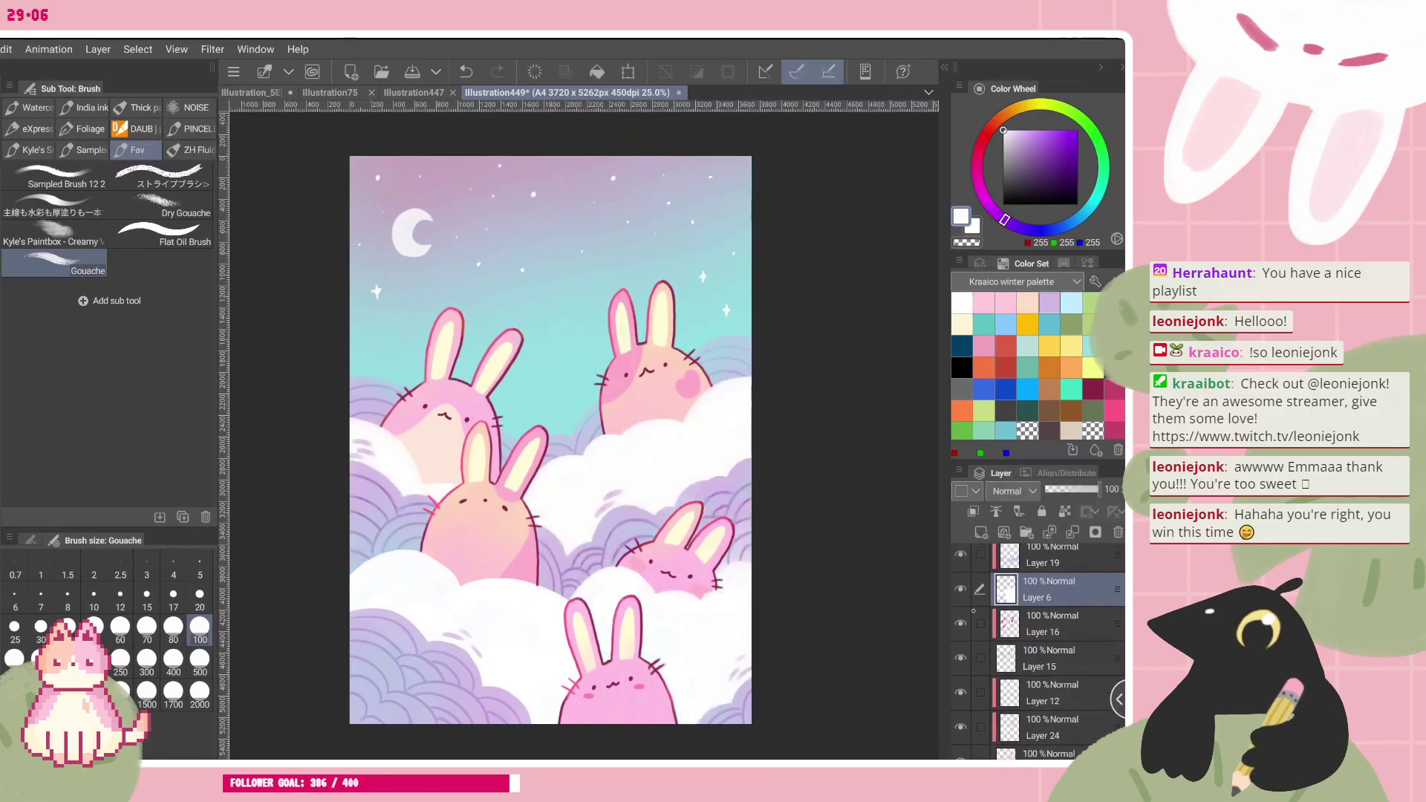
pyautogui.scroll(1, 1039, 646)
pyautogui.click(1053, 584)
pyautogui.click(1048, 303)
pyautogui.moveTo(612, 683); pyautogui.dragTo(466, 464)
pyautogui.moveTo(389, 413); pyautogui.dragTo(438, 410)
pyautogui.moveTo(398, 420); pyautogui.dragTo(442, 430)
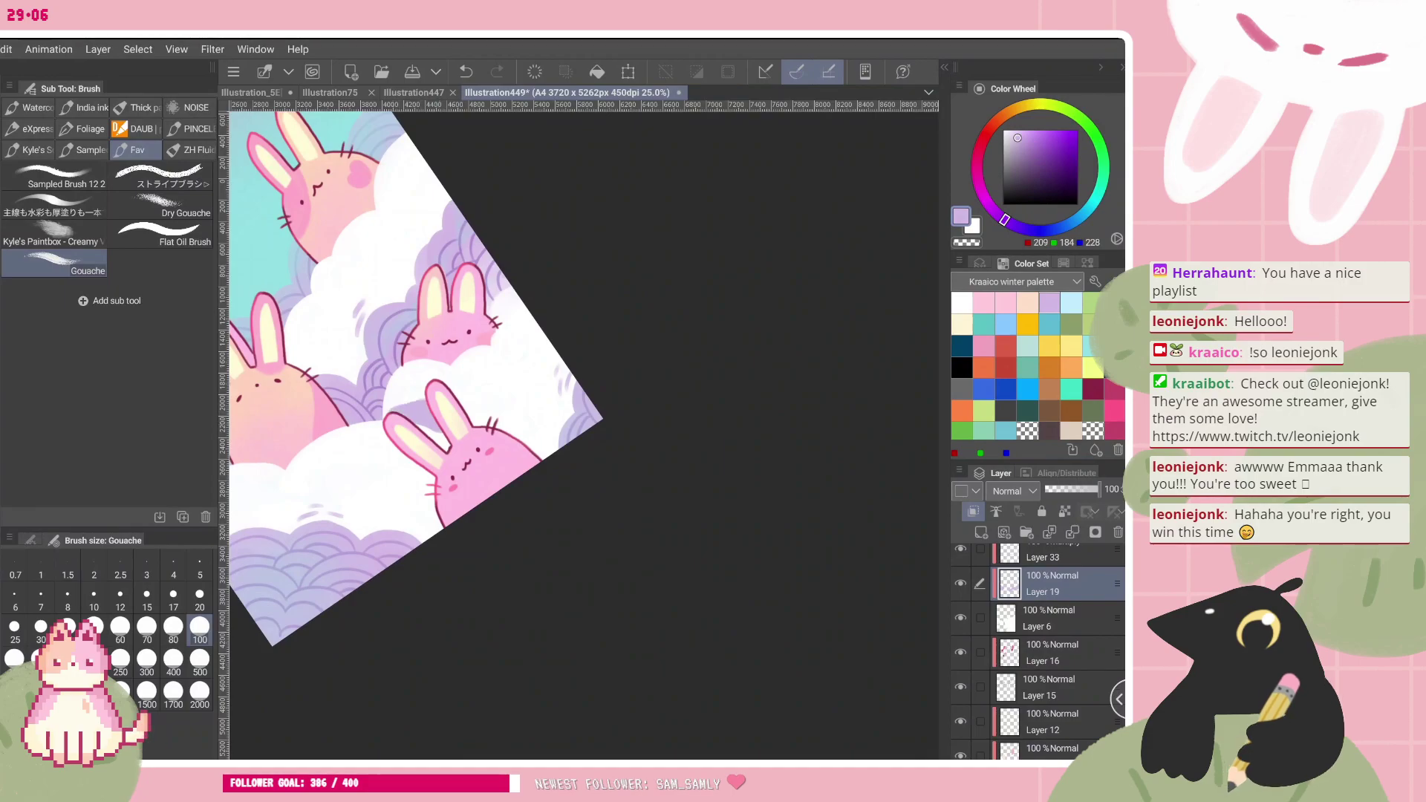
pyautogui.scroll(-3, 475, 371)
pyautogui.scroll(1, 465, 371)
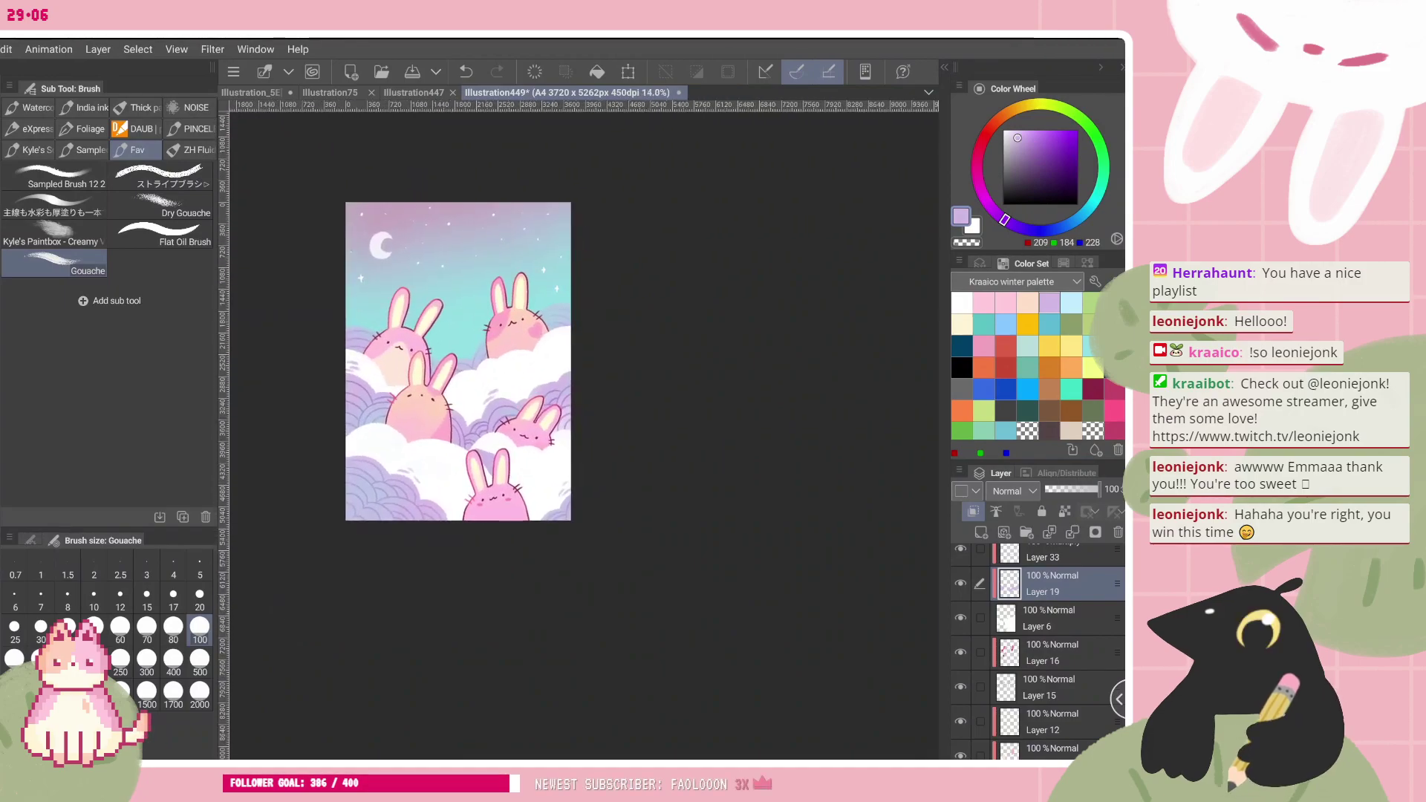
pyautogui.scroll(3, 476, 416)
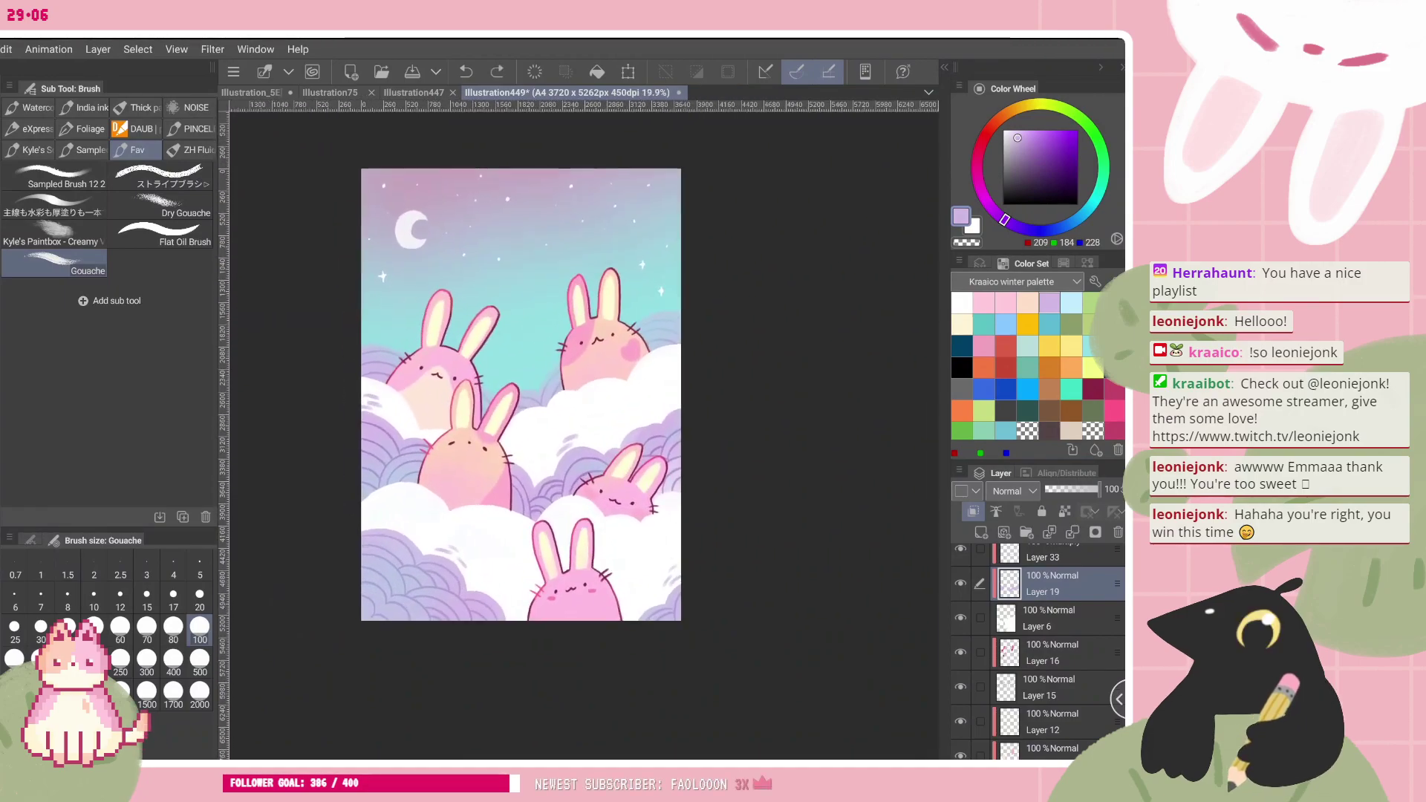
pyautogui.scroll(1, 535, 387)
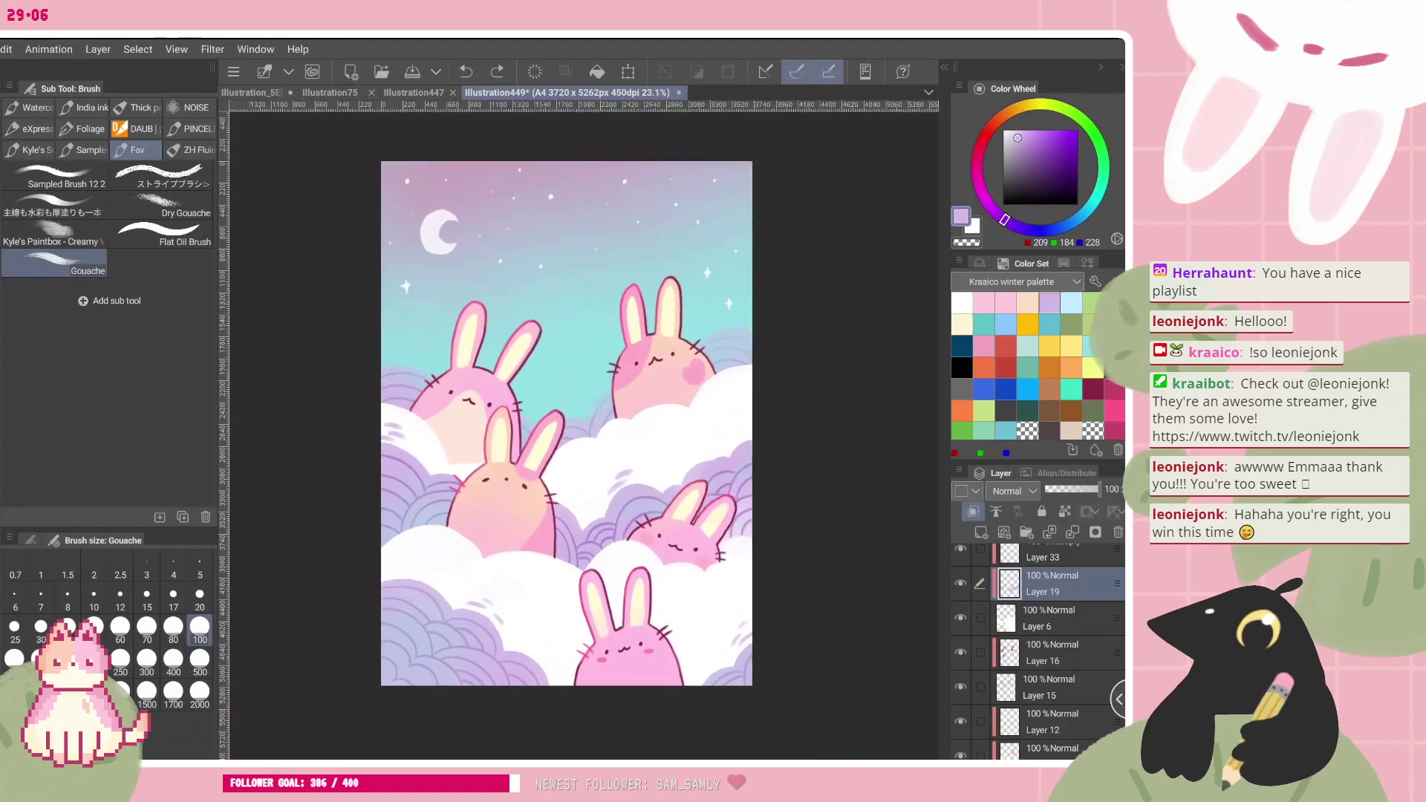
# - Reduce the Gouache brush size to 20
pyautogui.click(146, 598)
pyautogui.click(173, 598)
pyautogui.click(199, 598)
# - Identify Layer 18 near the top of the layer stack by toggling visibility, and make it the active layer
pyautogui.scroll(10, 1038, 651)
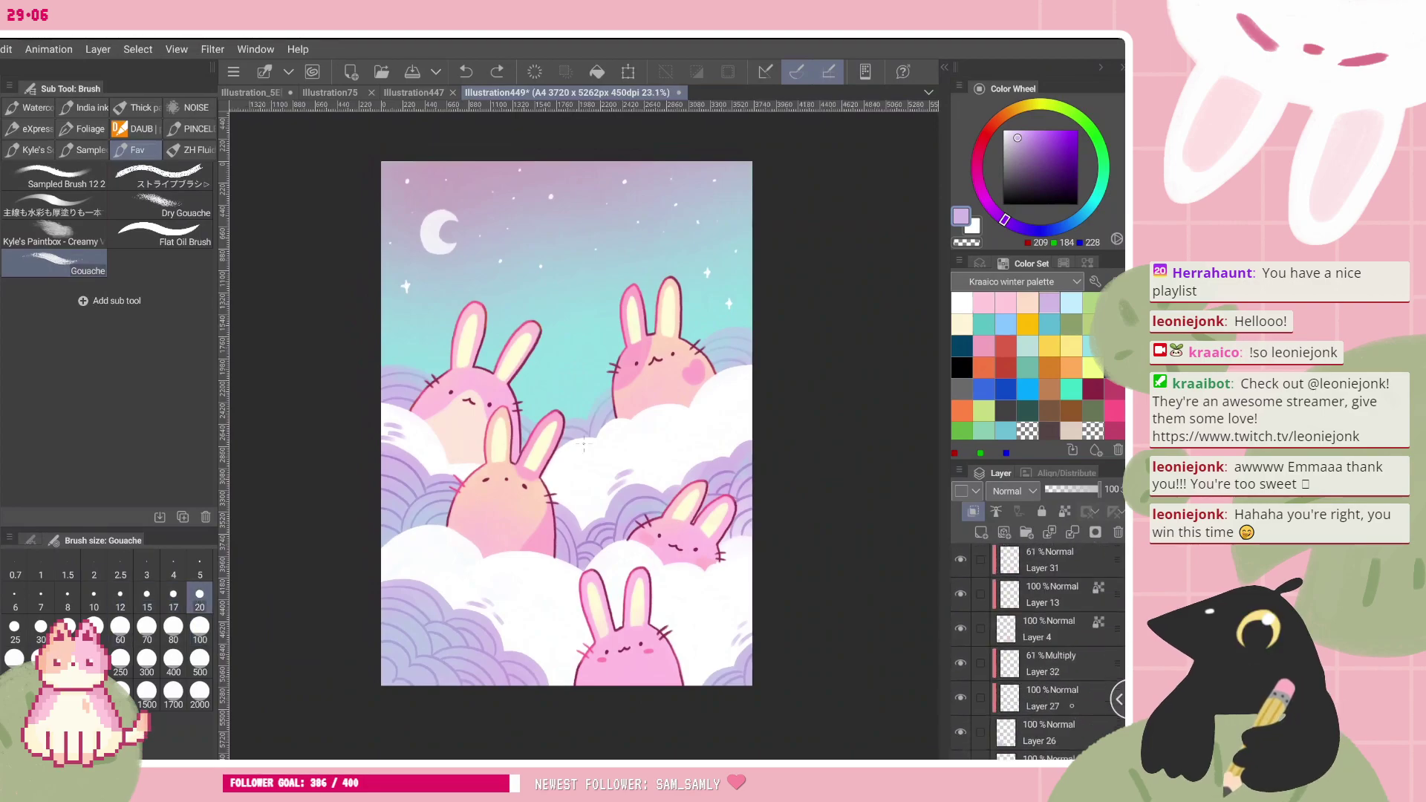
pyautogui.click(960, 594)
pyautogui.click(960, 594)
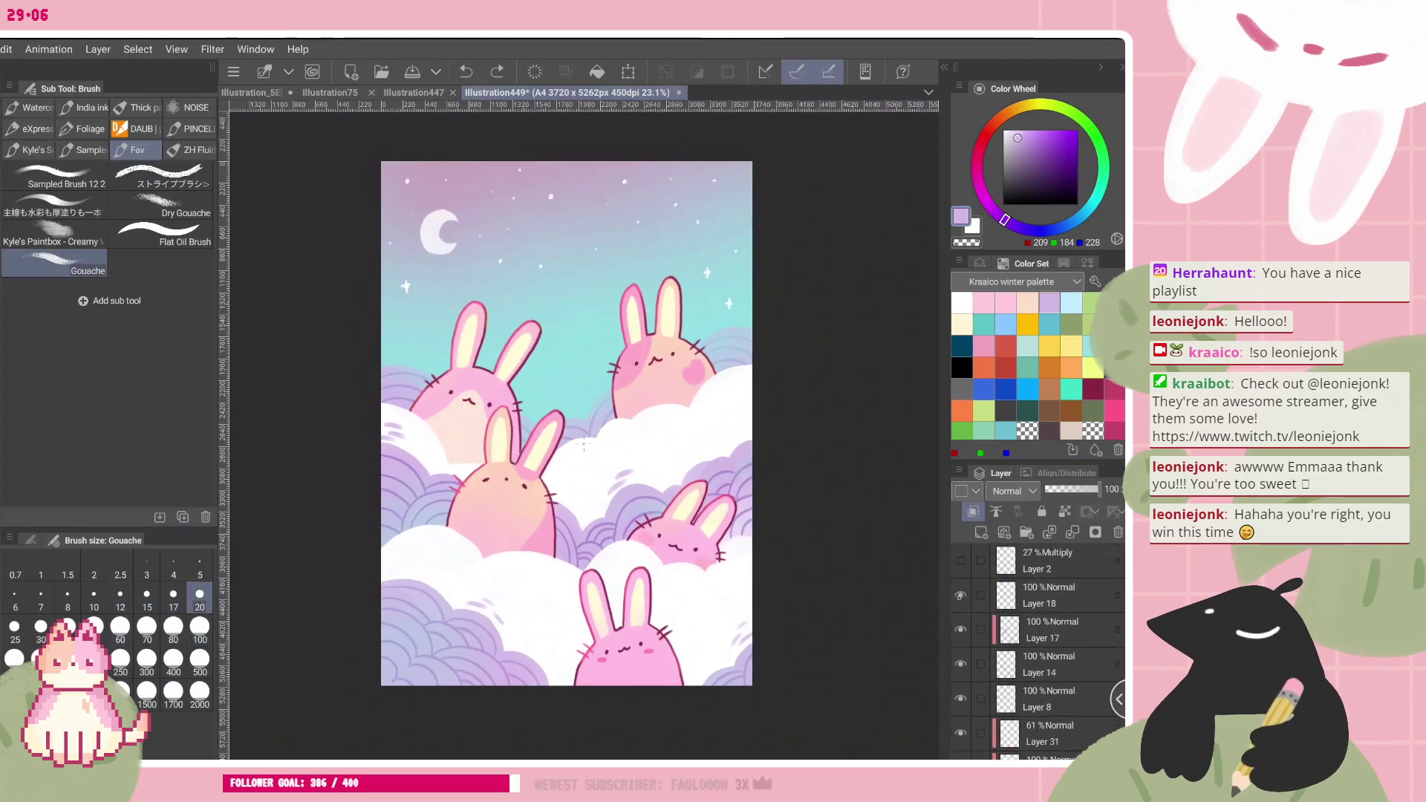
pyautogui.click(960, 595)
pyautogui.click(1049, 595)
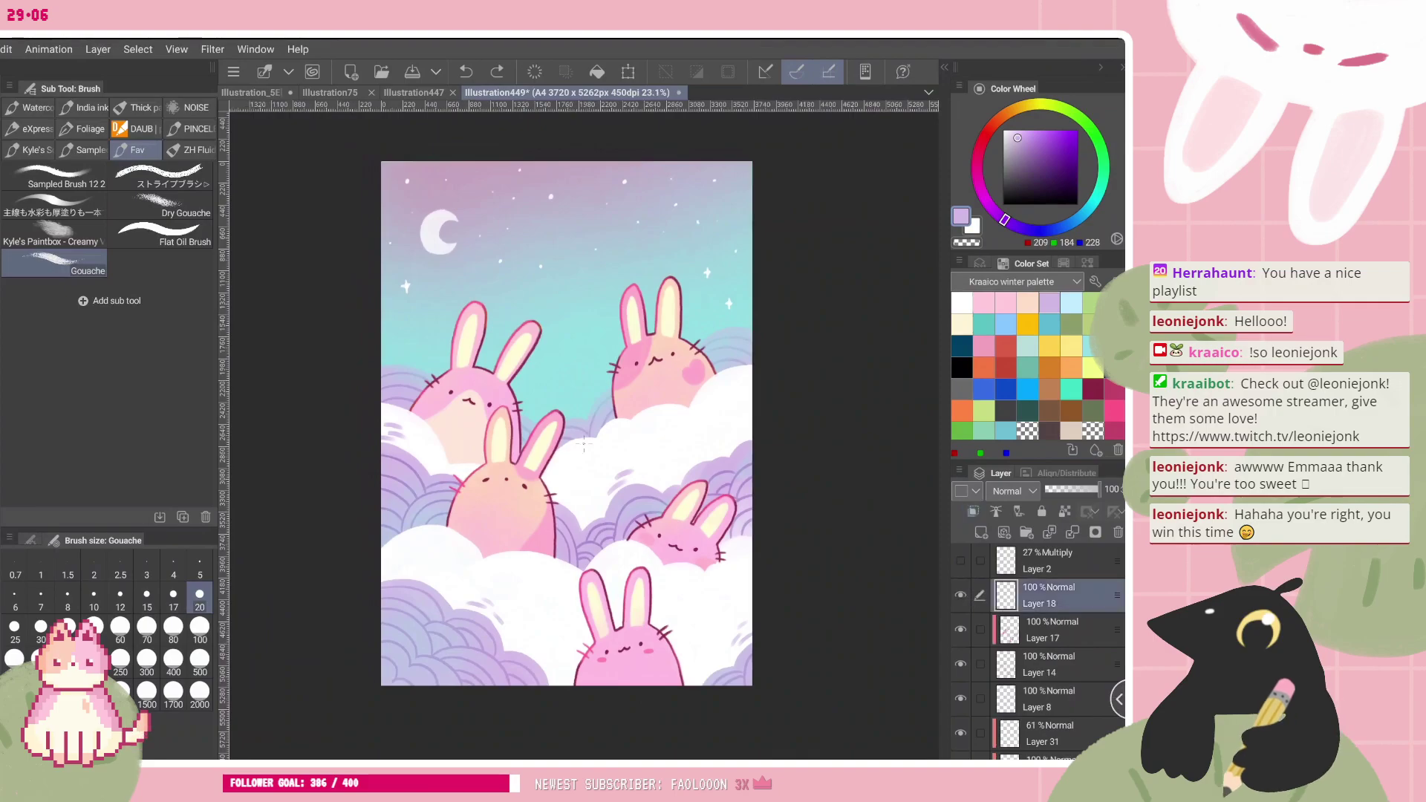
# - Try sketching two lavender outline tulips with stems on the white cloud beside the front bunny on Layer 18
pyautogui.moveTo(583, 444); pyautogui.dragTo(497, 401)
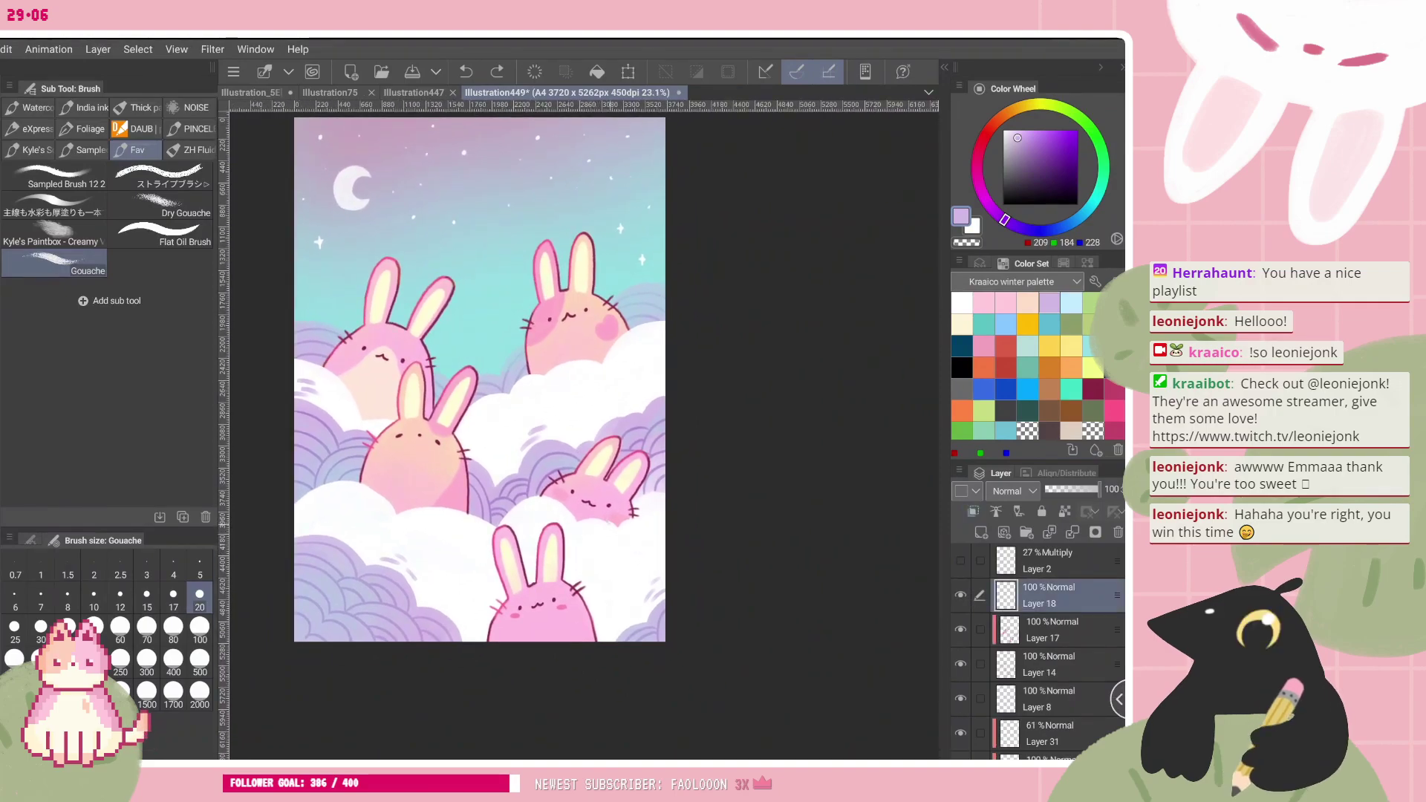
pyautogui.hotkey('ctrl', 'z')
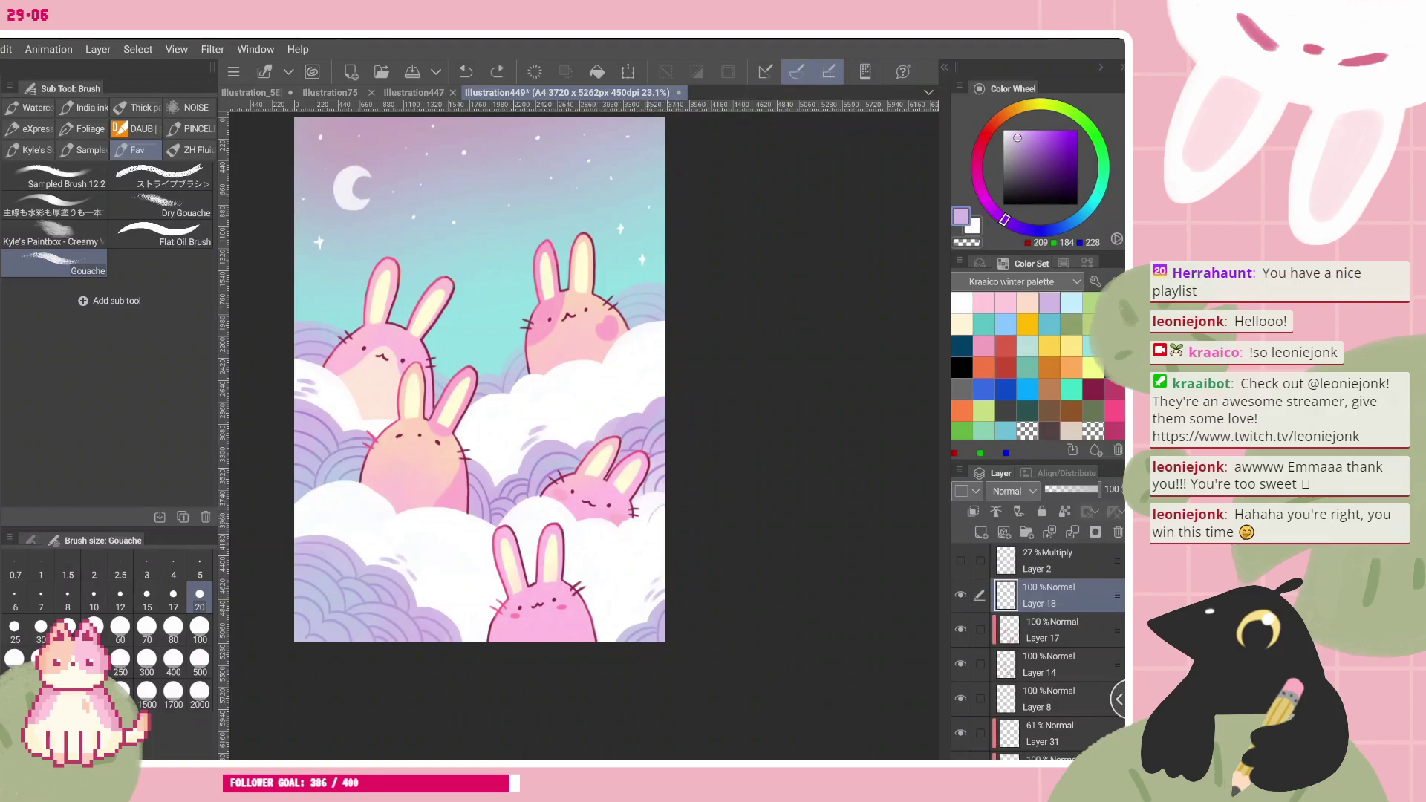
pyautogui.moveTo(657, 516); pyautogui.dragTo(603, 553)
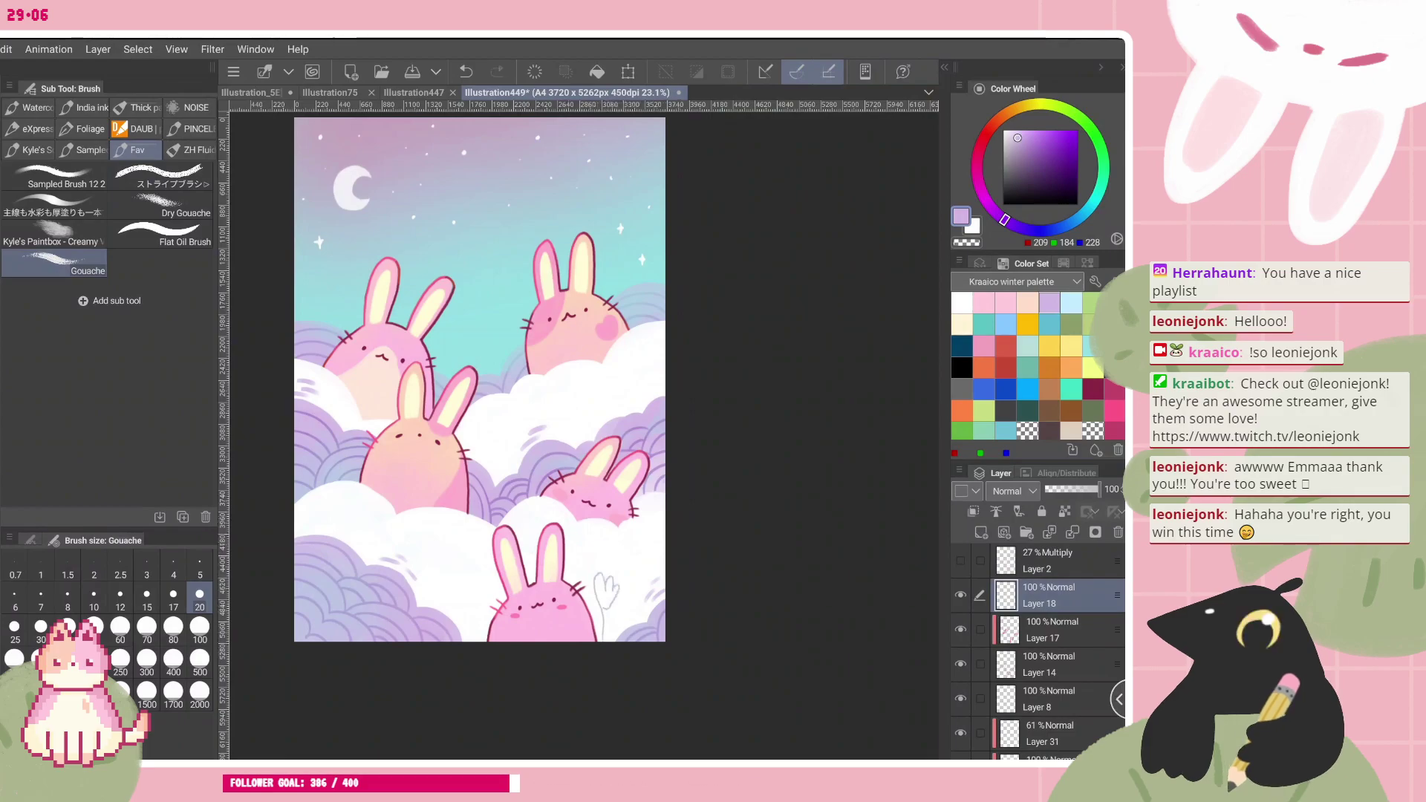
pyautogui.scroll(5, 675, 636)
pyautogui.scroll(1, 615, 648)
pyautogui.hotkey('ctrl', 'z')
pyautogui.moveTo(511, 645); pyautogui.dragTo(515, 555)
pyautogui.moveTo(532, 475); pyautogui.dragTo(536, 553)
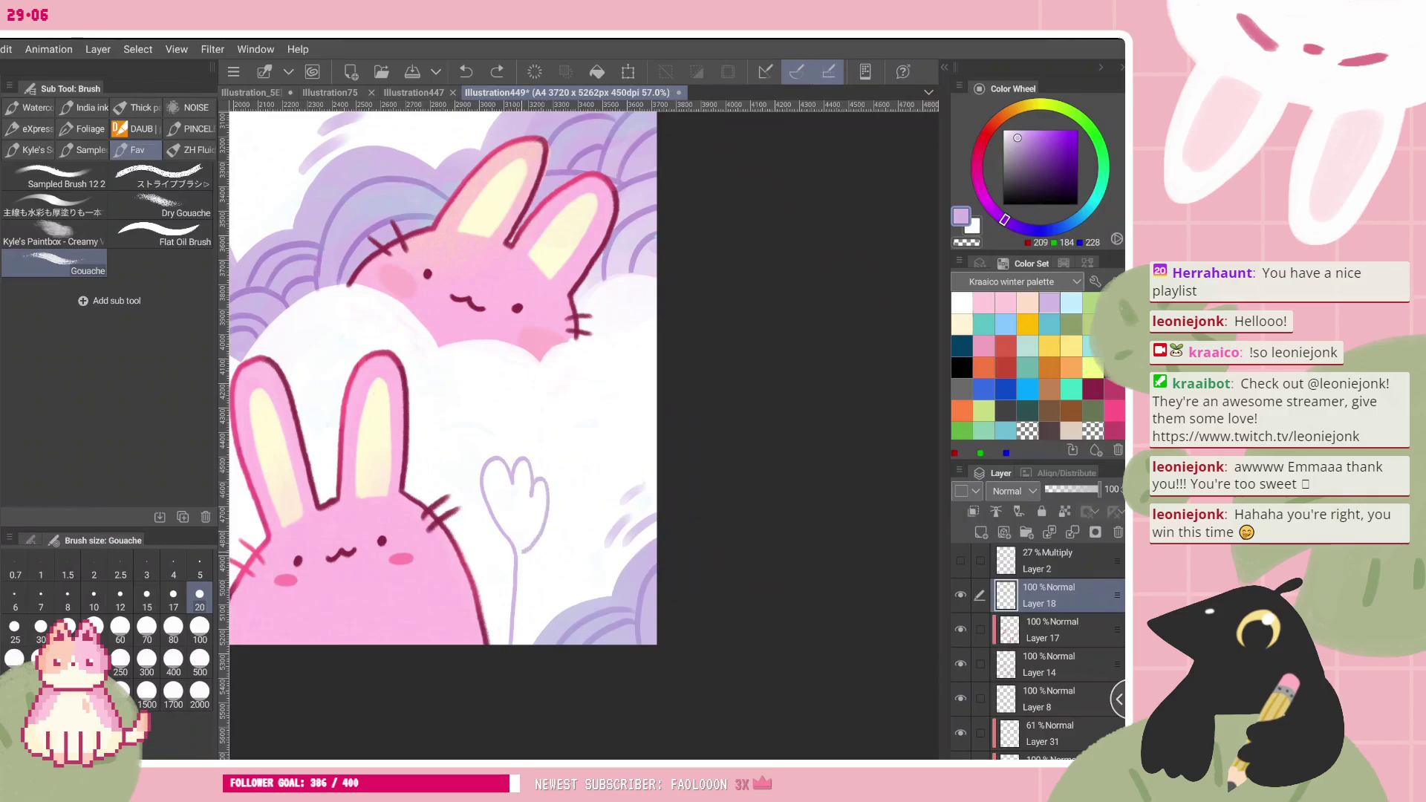
pyautogui.moveTo(593, 600)
pyautogui.mouseDown()
pyautogui.moveTo(593, 512)
pyautogui.moveTo(568, 401)
pyautogui.moveTo(616, 375)
pyautogui.moveTo(587, 536)
pyautogui.mouseUp()
pyautogui.hotkey('ctrl', 'z')
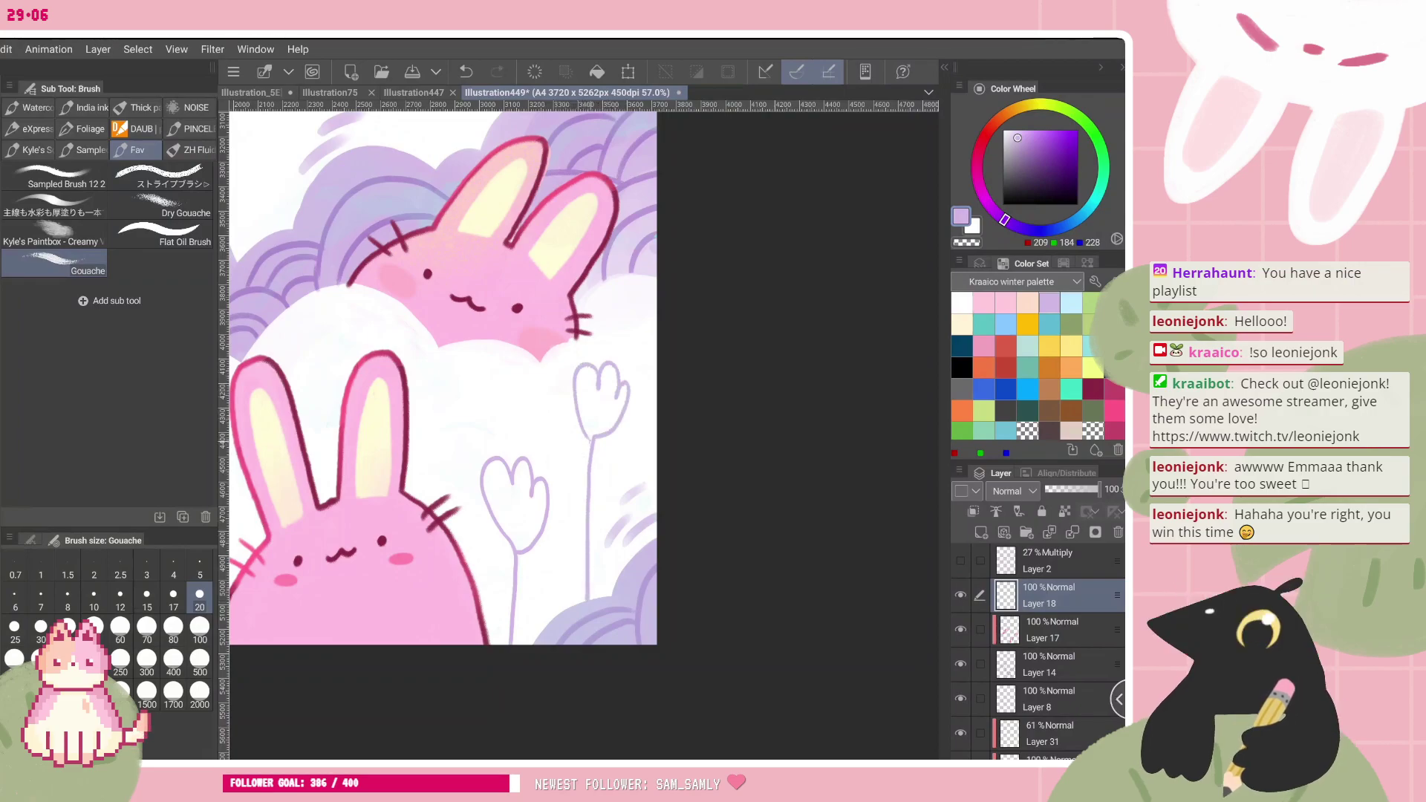
# - Toggle Layer 18's visibility to compare the picture with and without the tulips, and clear the tulip sketches
pyautogui.scroll(-6, 583, 435)
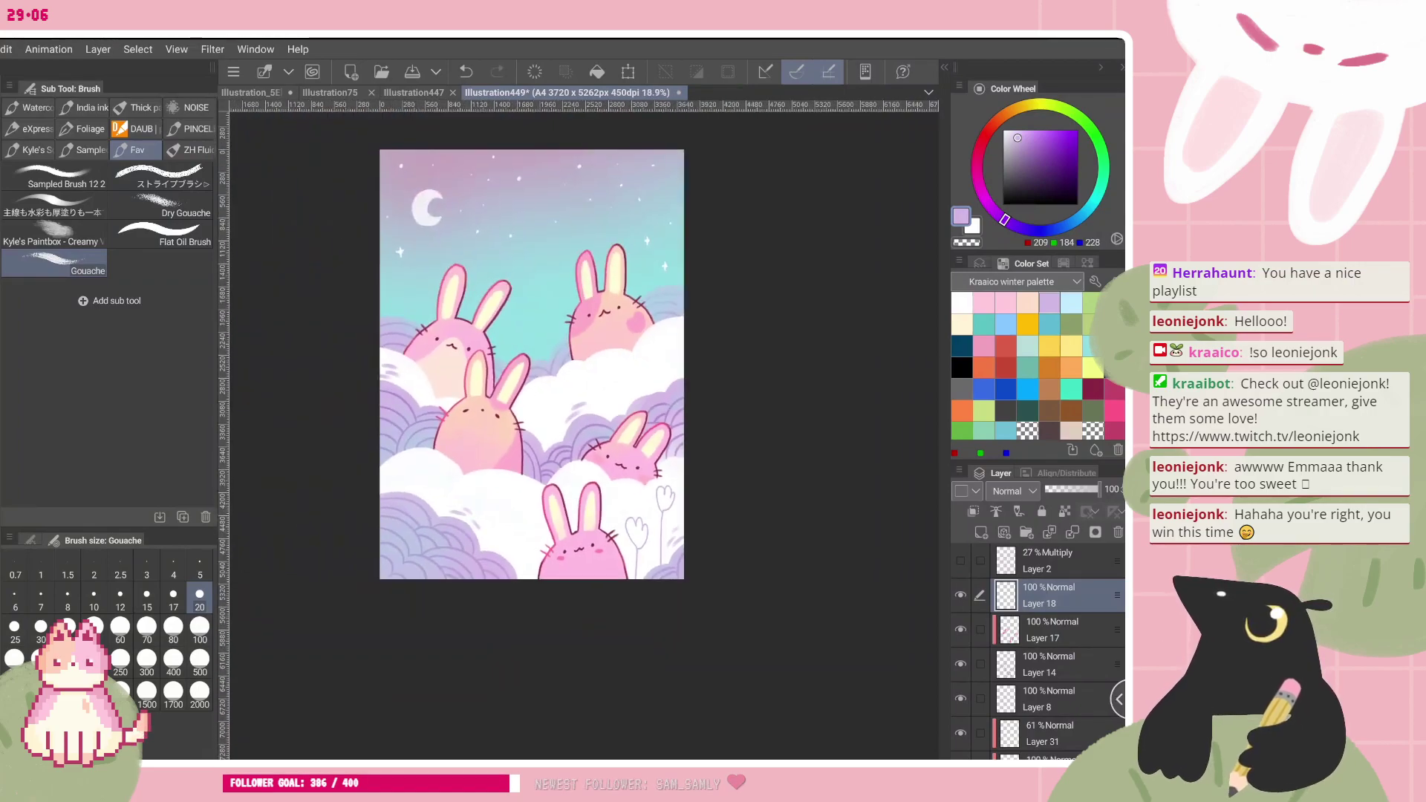
pyautogui.click(961, 594)
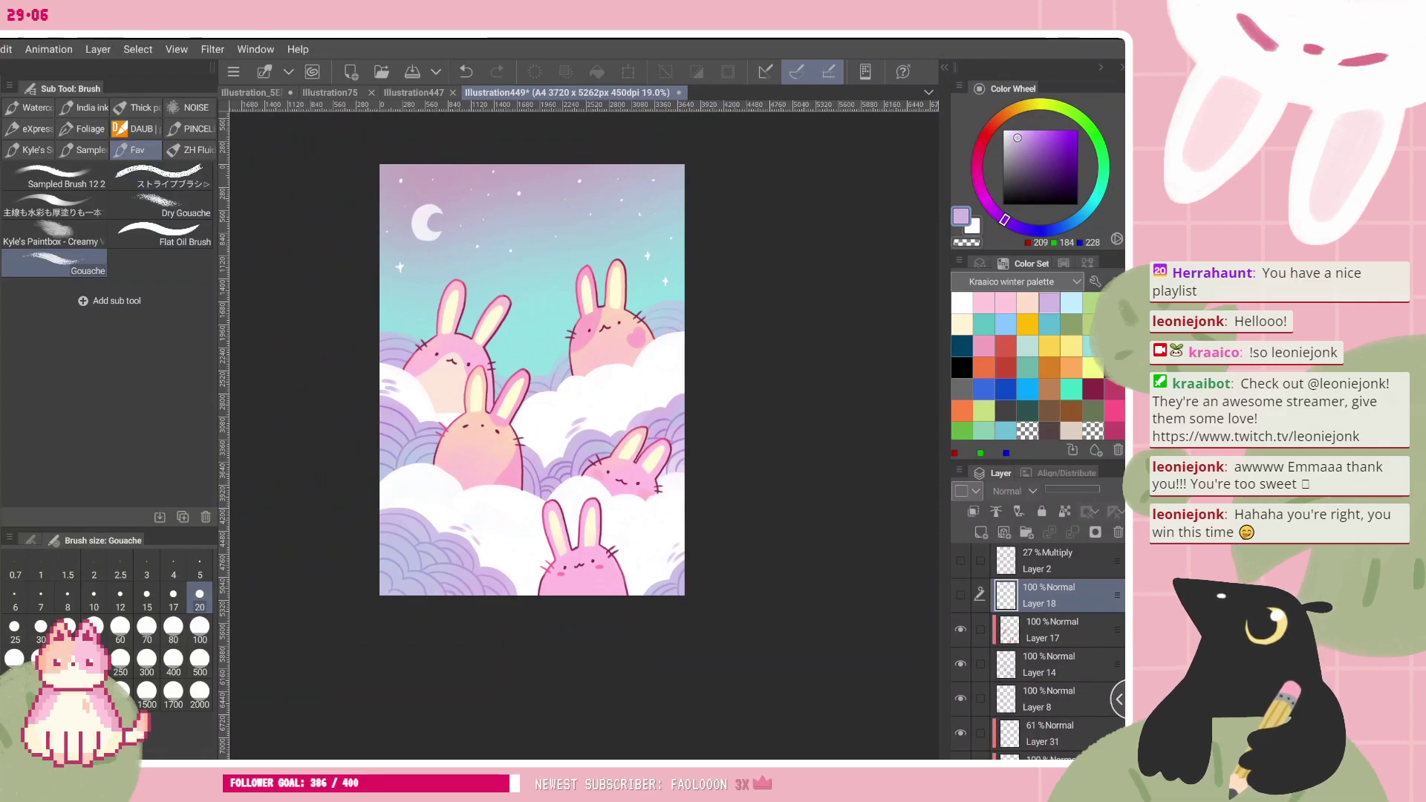
pyautogui.click(960, 594)
pyautogui.scroll(3, 770, 538)
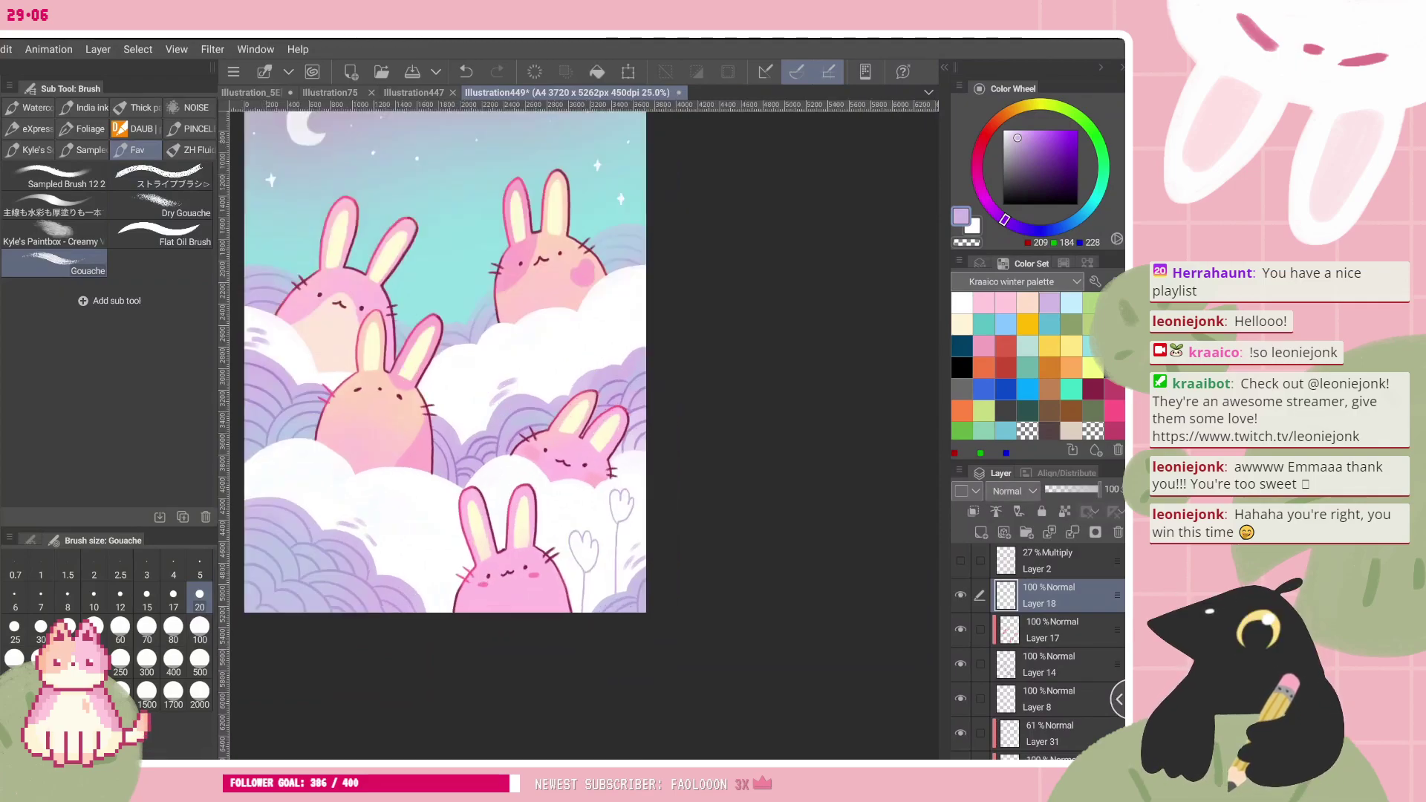
pyautogui.click(535, 72)
# - Draw a large lavender tulip outline with stem and inner petal line beside the front bunny, using Gouache size 25
pyautogui.scroll(1, 637, 605)
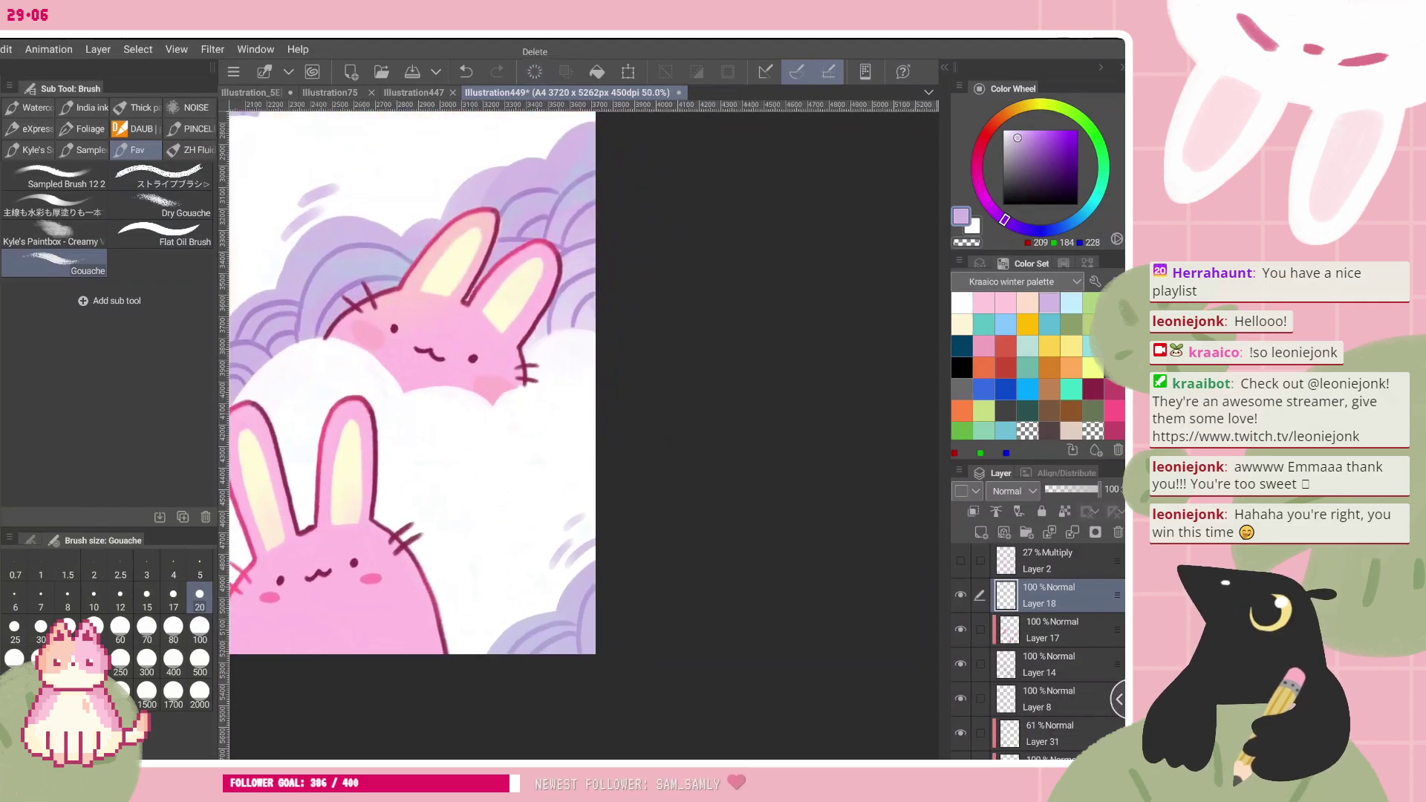
pyautogui.moveTo(469, 484)
pyautogui.mouseDown()
pyautogui.moveTo(507, 493)
pyautogui.moveTo(469, 532)
pyautogui.mouseUp()
pyautogui.hotkey('ctrl', 'z')
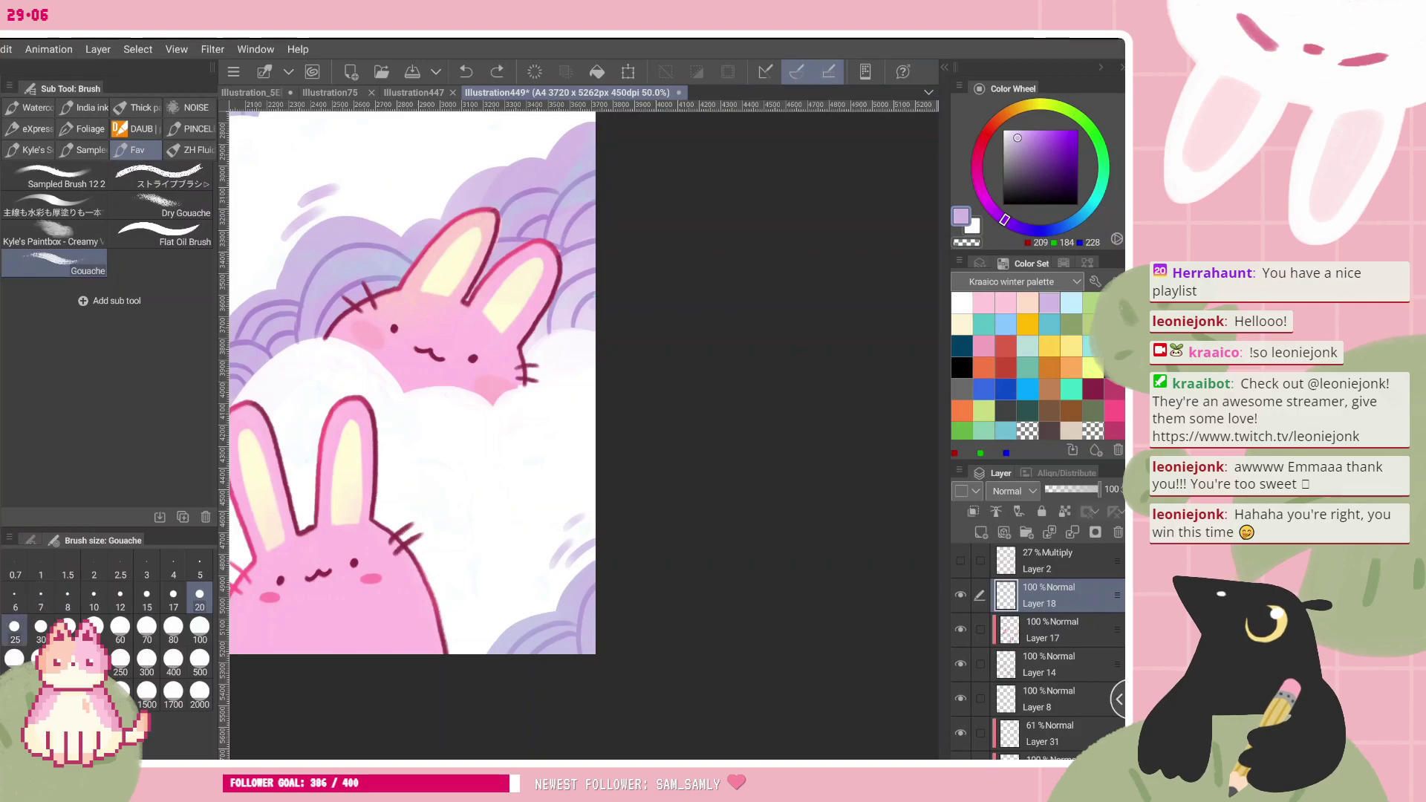
pyautogui.moveTo(472, 482)
pyautogui.mouseDown()
pyautogui.moveTo(522, 490)
pyautogui.moveTo(502, 529)
pyautogui.moveTo(474, 533)
pyautogui.moveTo(475, 631)
pyautogui.mouseUp()
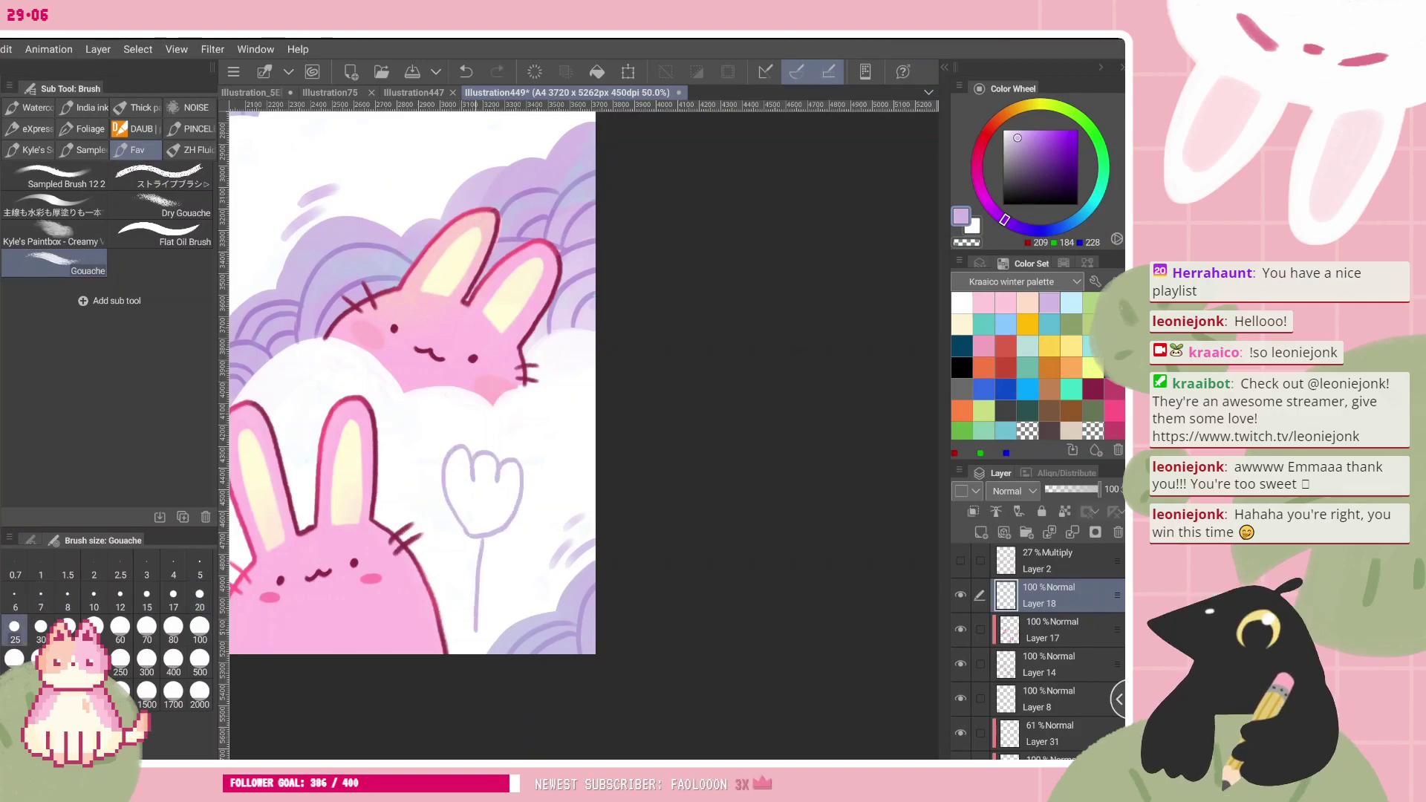
pyautogui.hotkey('ctrl', 'z')
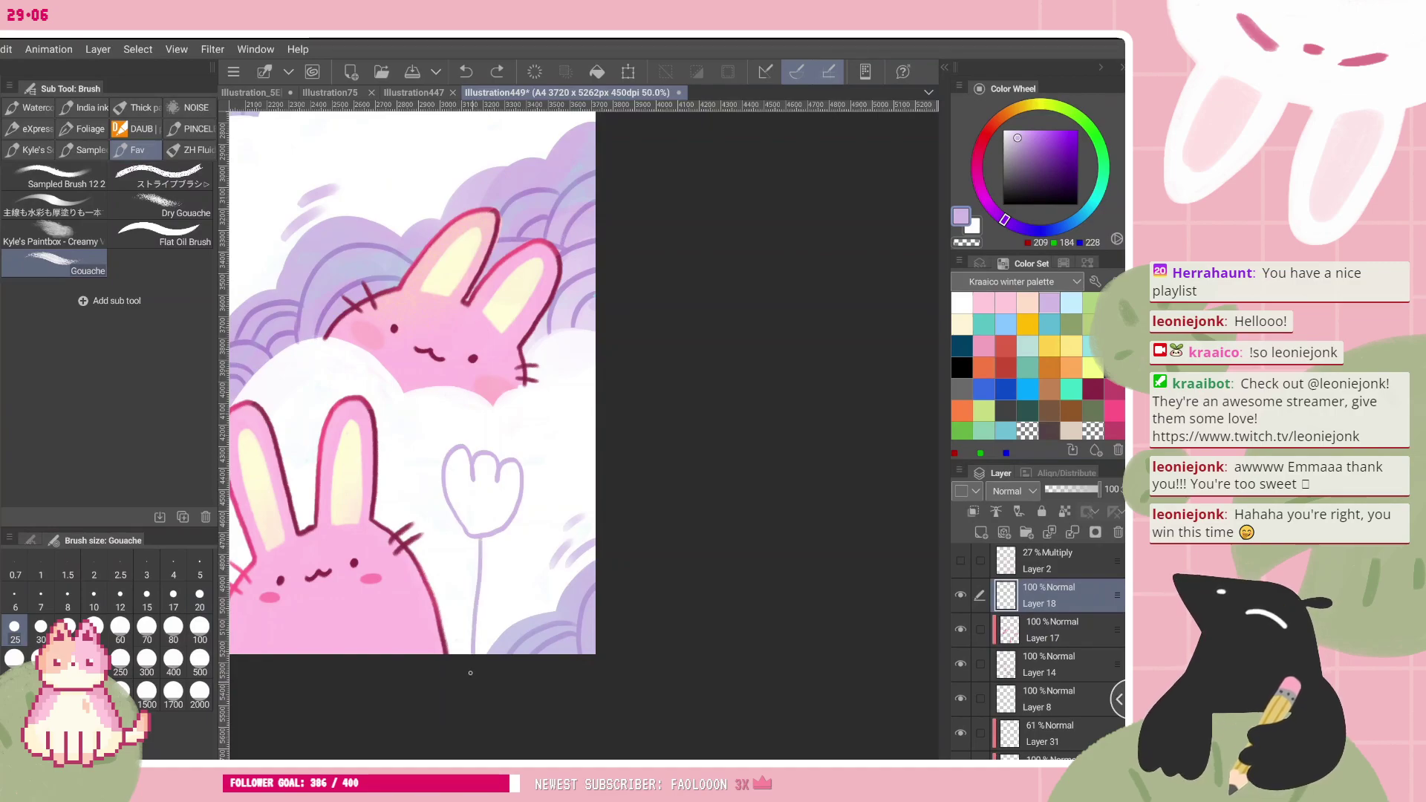
pyautogui.moveTo(456, 500)
pyautogui.mouseDown()
pyautogui.moveTo(480, 526)
pyautogui.moveTo(505, 505)
pyautogui.mouseUp()
# - Draw a smaller tulip outline with inner petals and a curved stem near the illustration's edge, below the tilted bunny
pyautogui.moveTo(568, 378)
pyautogui.mouseDown()
pyautogui.moveTo(568, 408)
pyautogui.moveTo(533, 431)
pyautogui.moveTo(527, 449)
pyautogui.moveTo(566, 409)
pyautogui.moveTo(543, 461)
pyautogui.moveTo(575, 448)
pyautogui.moveTo(539, 459)
pyautogui.moveTo(540, 418)
pyautogui.moveTo(580, 407)
pyautogui.mouseUp()
pyautogui.hotkey('ctrl', 'z')
pyautogui.hotkey('ctrl', 'z')
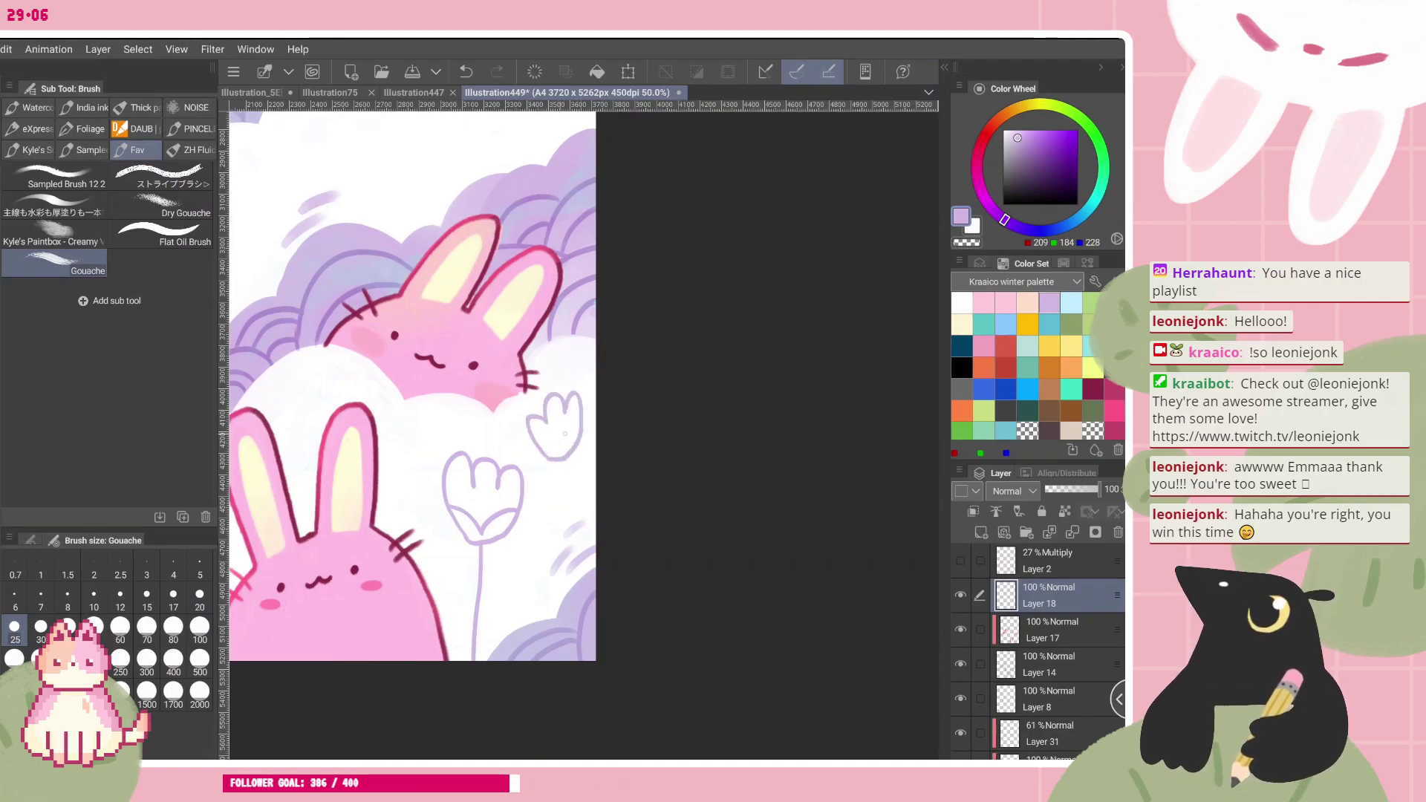
pyautogui.hotkey('ctrl', 'z')
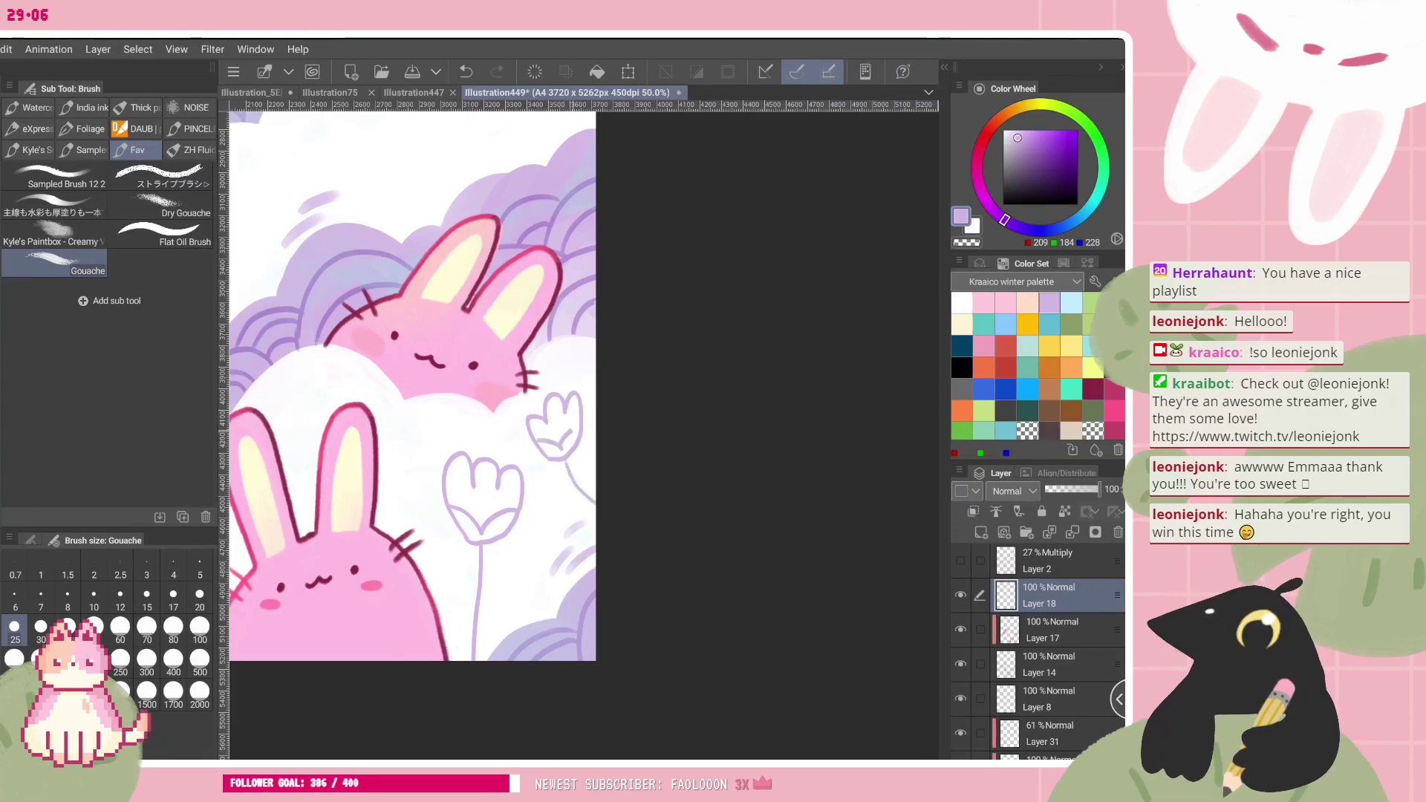
pyautogui.moveTo(535, 438)
pyautogui.mouseDown()
pyautogui.moveTo(560, 449)
pyautogui.moveTo(577, 425)
pyautogui.mouseUp()
# - Draw two outlined leaves, one on each side of the large tulip's stem
pyautogui.scroll(-5, 577, 531)
pyautogui.scroll(1, 574, 438)
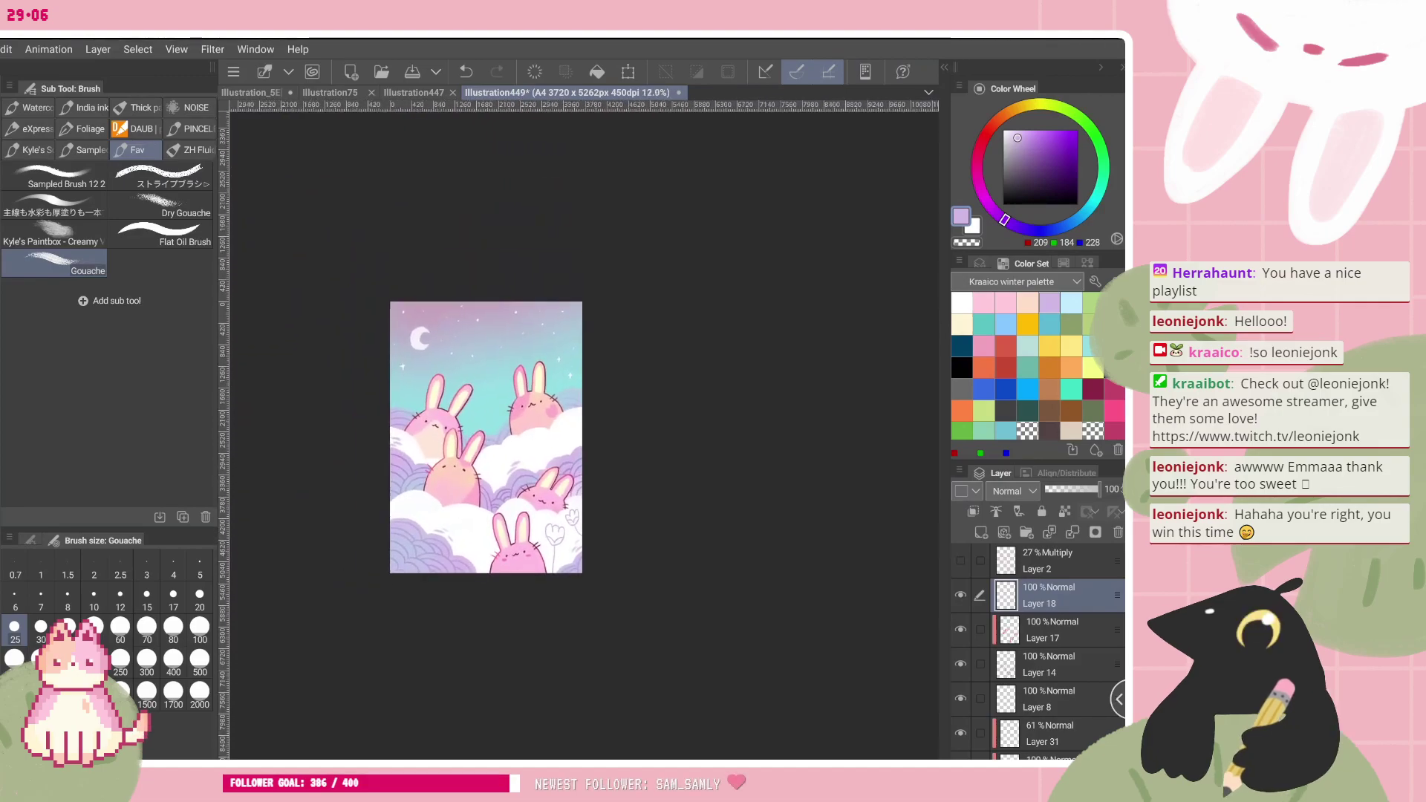
pyautogui.scroll(5, 551, 547)
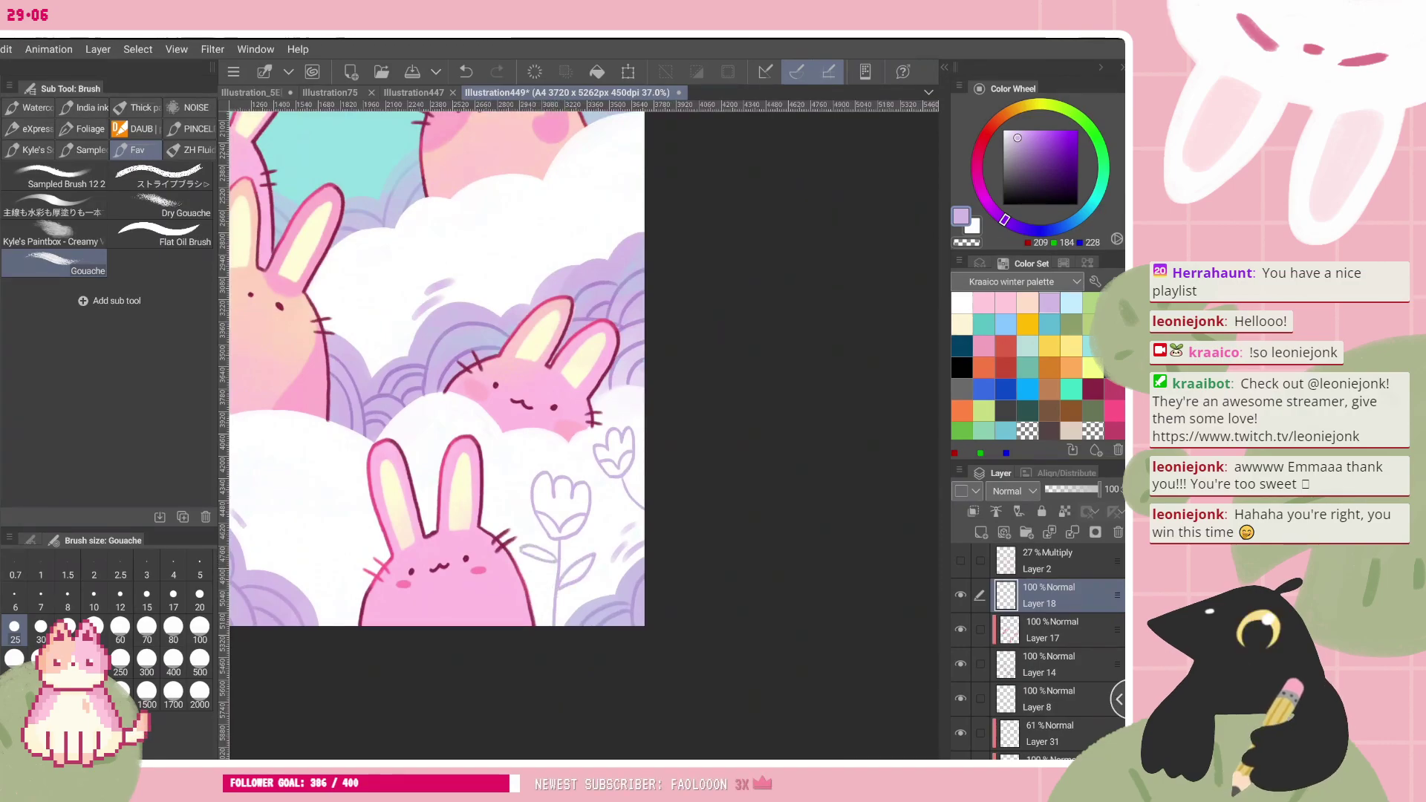
pyautogui.scroll(-2, 534, 445)
pyautogui.scroll(1, 513, 422)
pyautogui.scroll(-3, 460, 415)
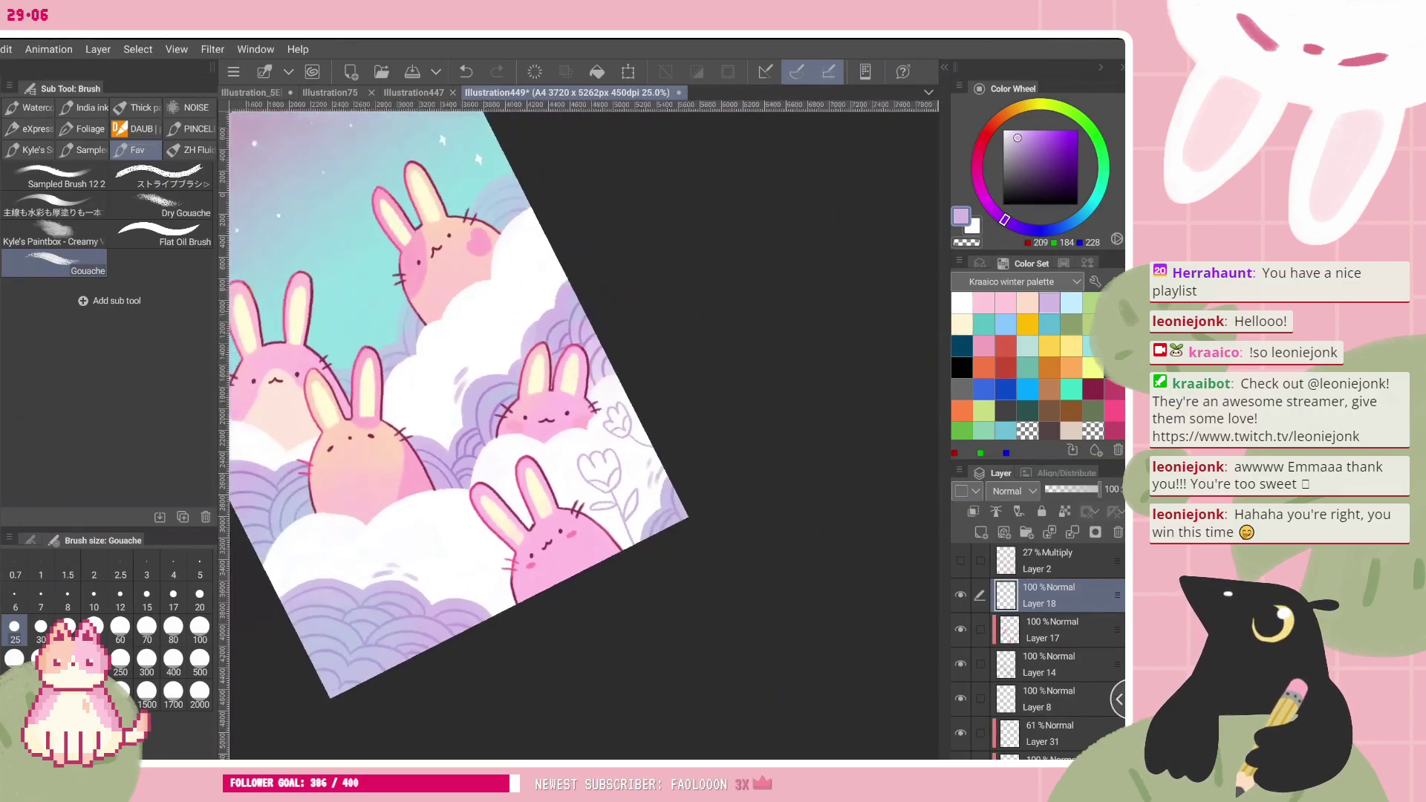
# - Draw a four-pointed sparkle outline between the front bunny's ear and the large tulip
pyautogui.scroll(-2, 452, 416)
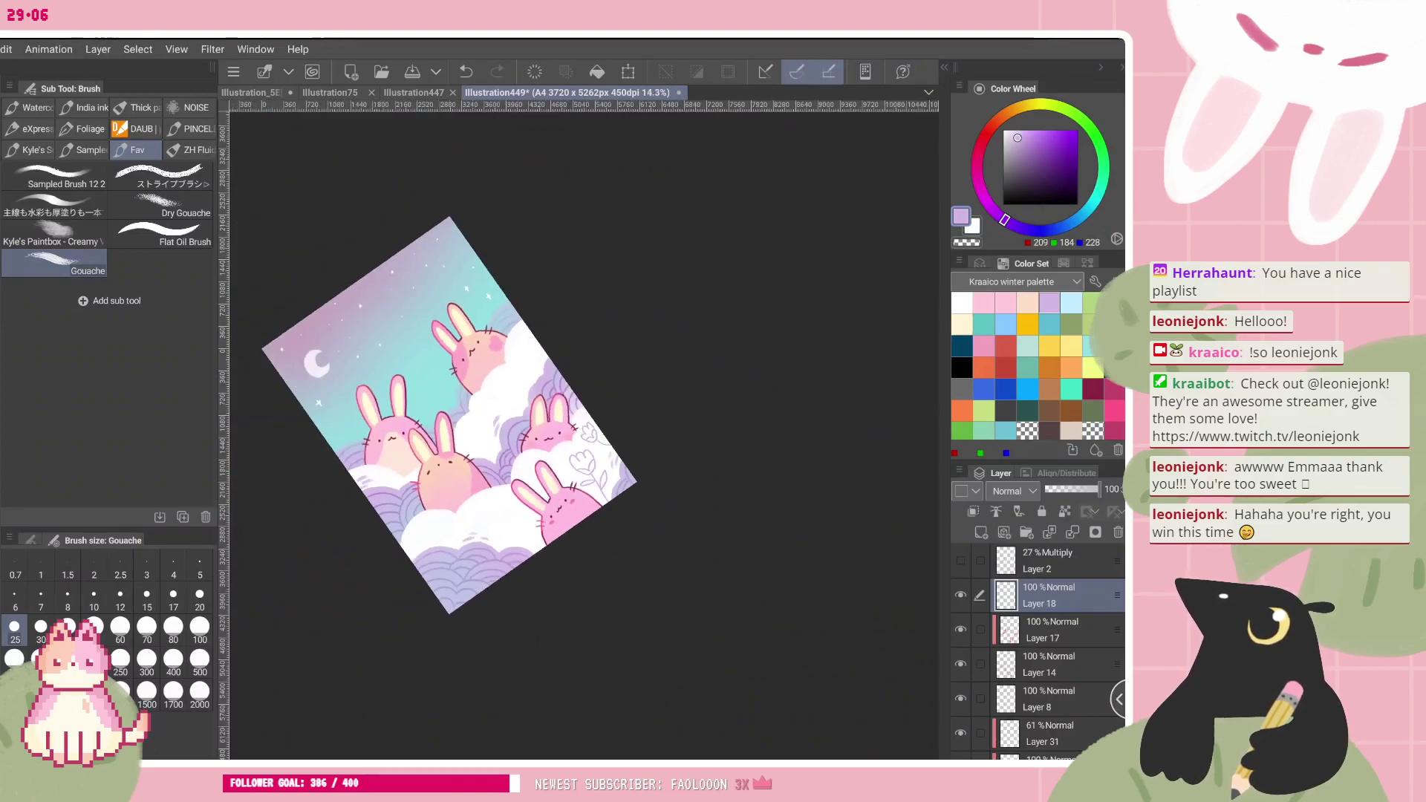
pyautogui.scroll(3, 461, 415)
pyautogui.scroll(-1, 513, 356)
pyautogui.scroll(3, 817, 423)
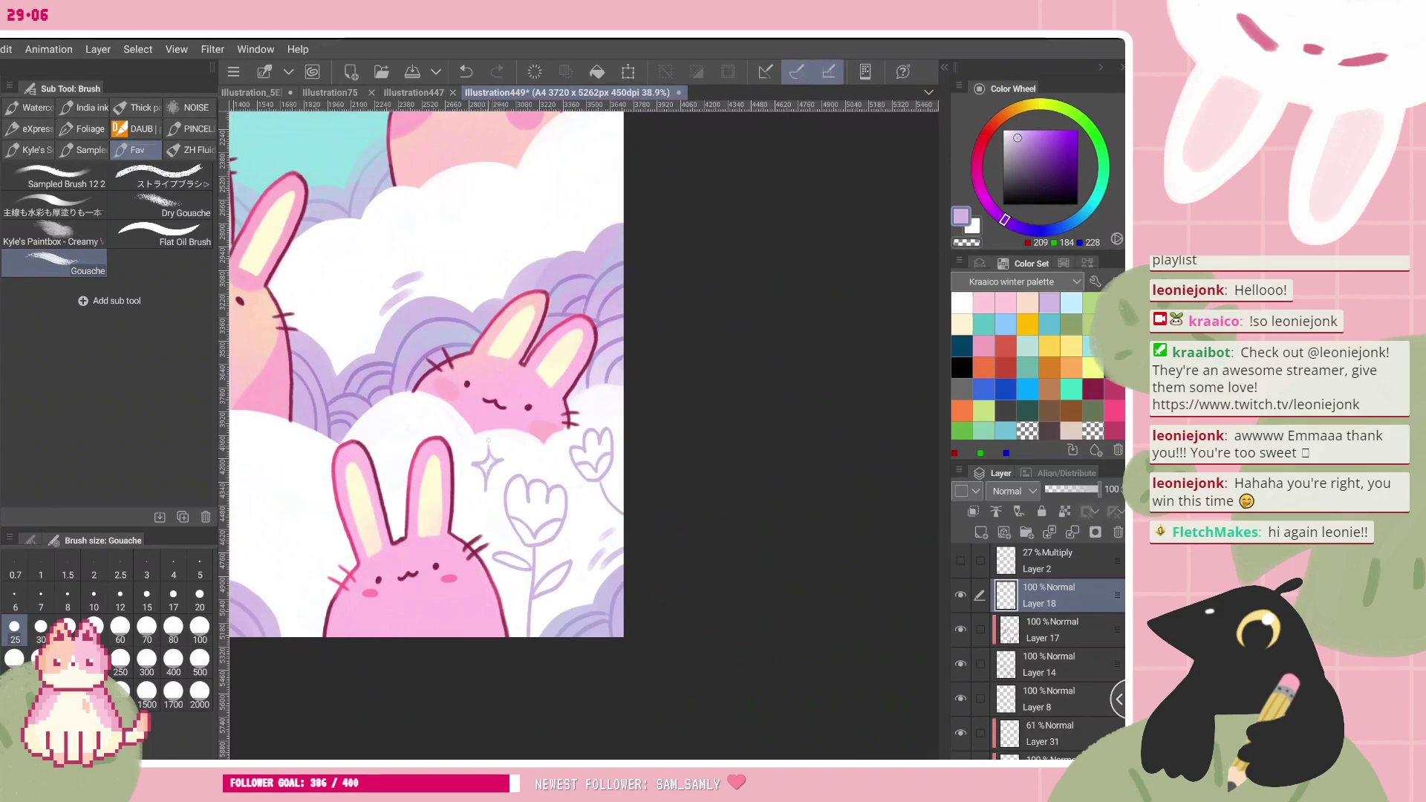
pyautogui.scroll(-4, 483, 427)
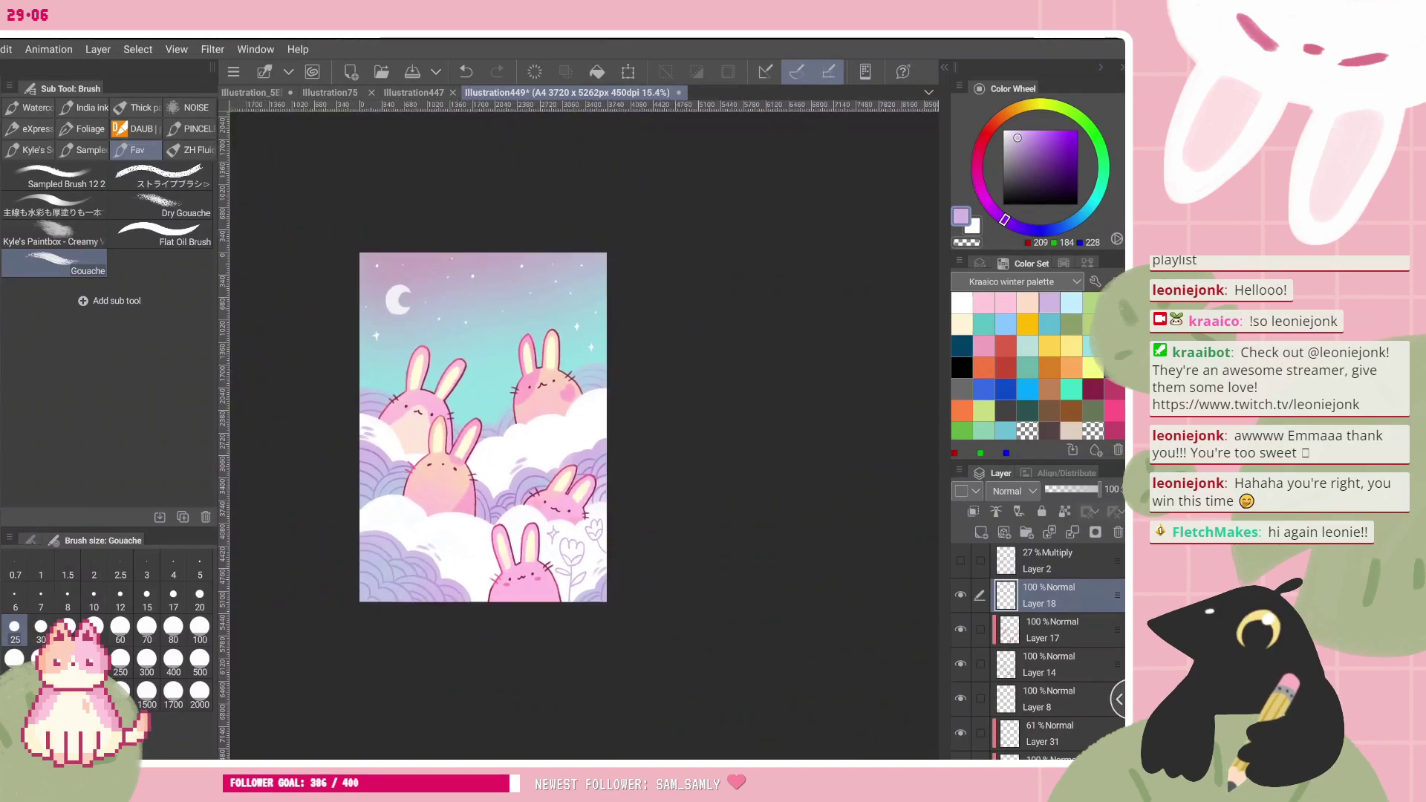
pyautogui.scroll(2, 506, 598)
pyautogui.scroll(1, 271, 512)
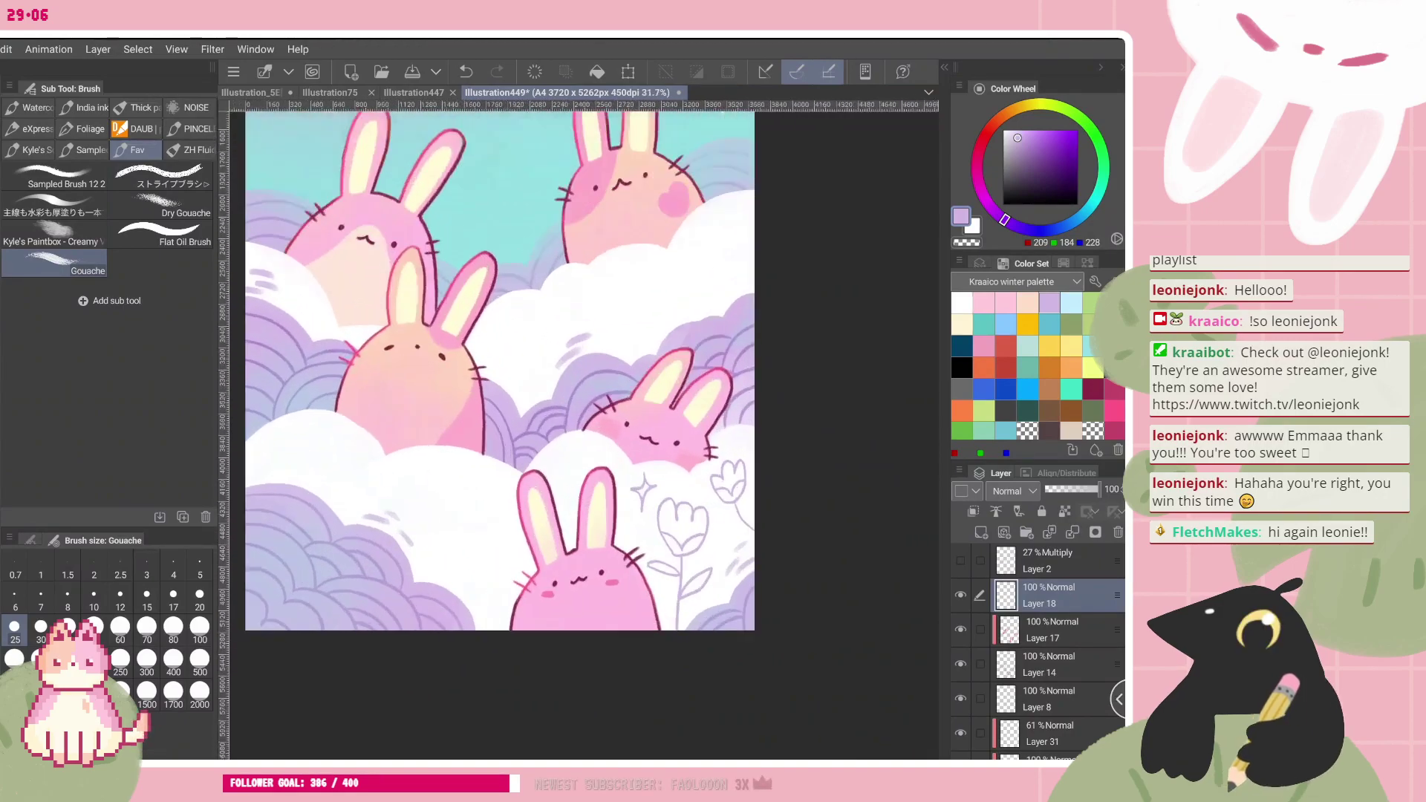
# - Add outlined leaves to the small tulip's stem, redrawing the leaf shape until it closes cleanly
pyautogui.scroll(1, 549, 520)
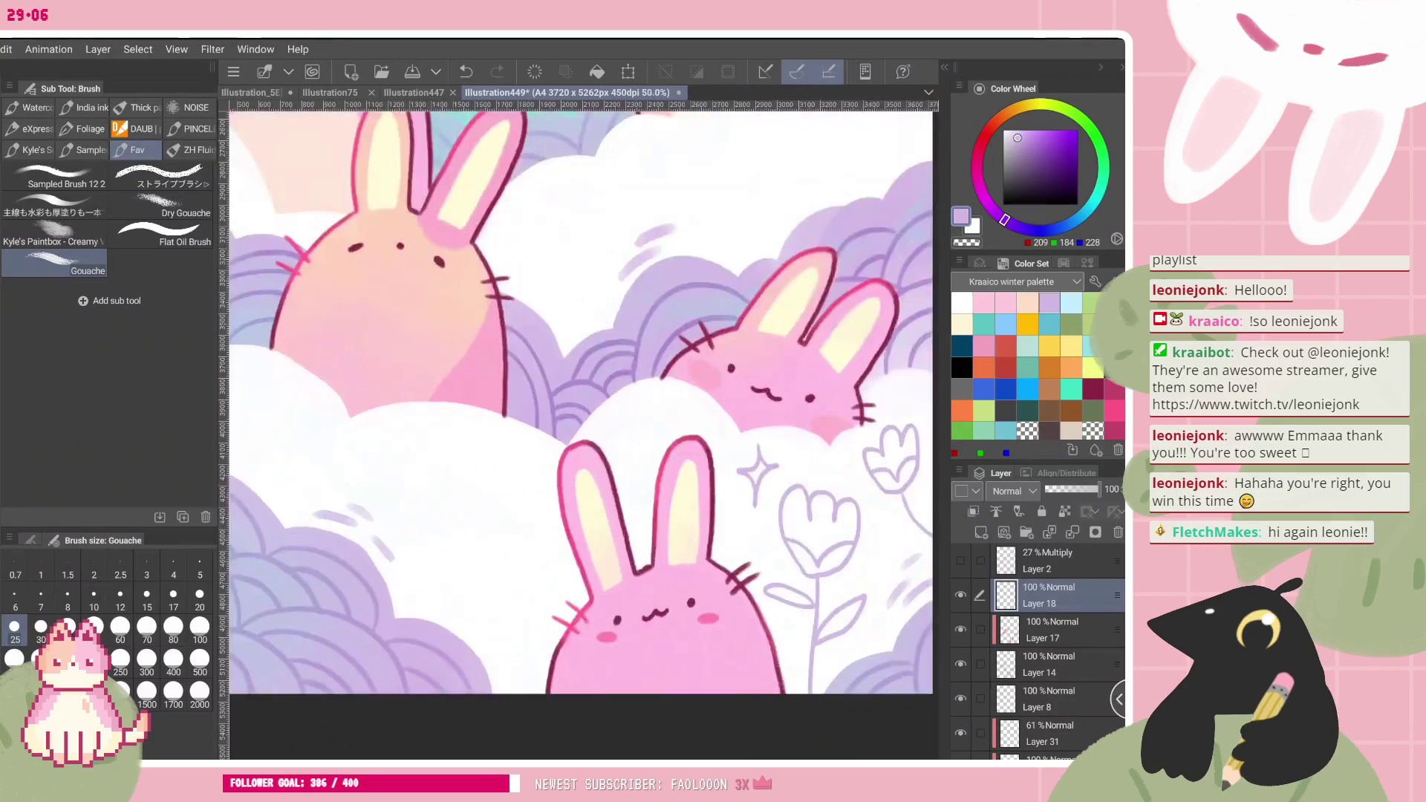
pyautogui.scroll(-1, 579, 405)
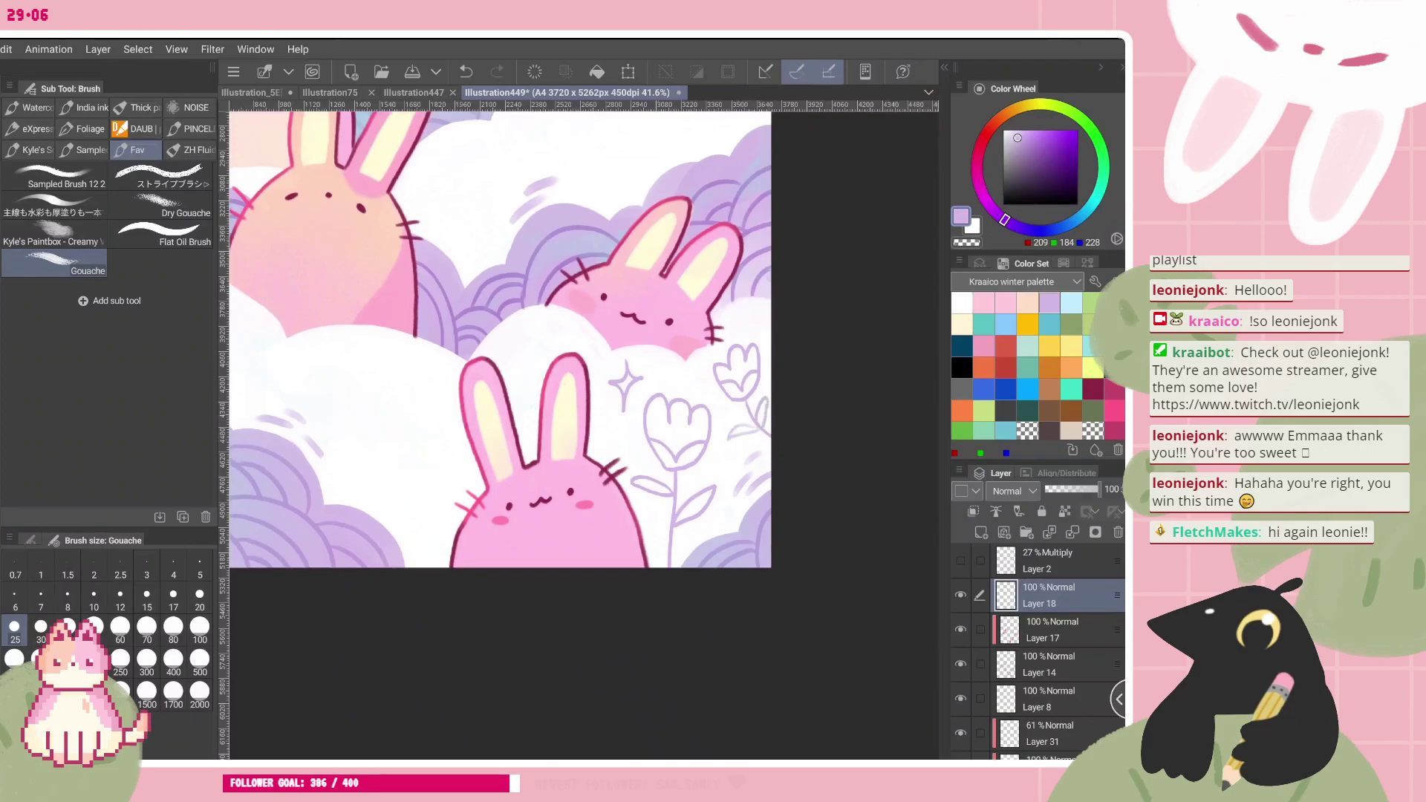
pyautogui.hotkey('ctrl', 'z')
pyautogui.scroll(1, 740, 221)
pyautogui.scroll(1, 559, 462)
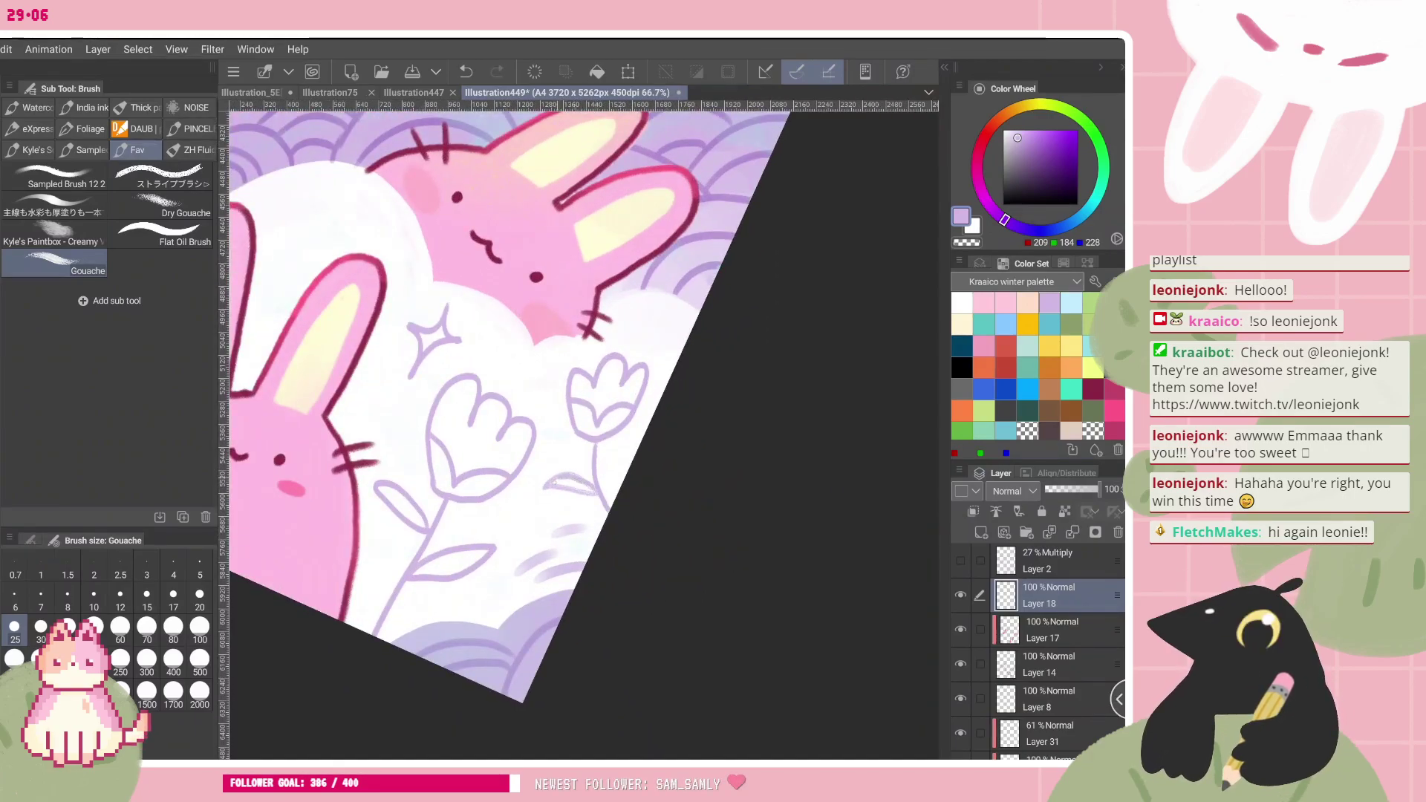
pyautogui.hotkey('ctrl', 'z')
pyautogui.hotkey('ctrl', 'z')
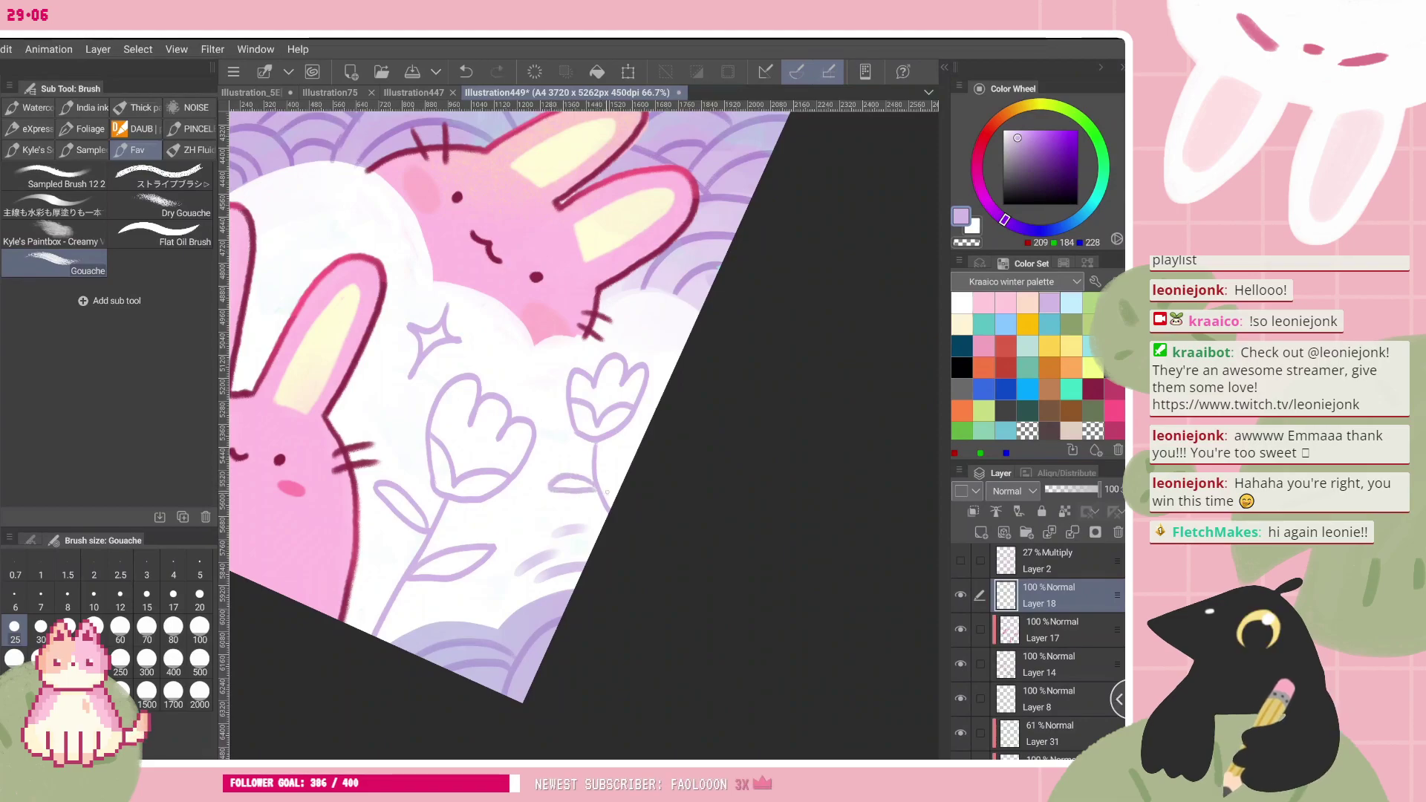
pyautogui.scroll(-3, 583, 435)
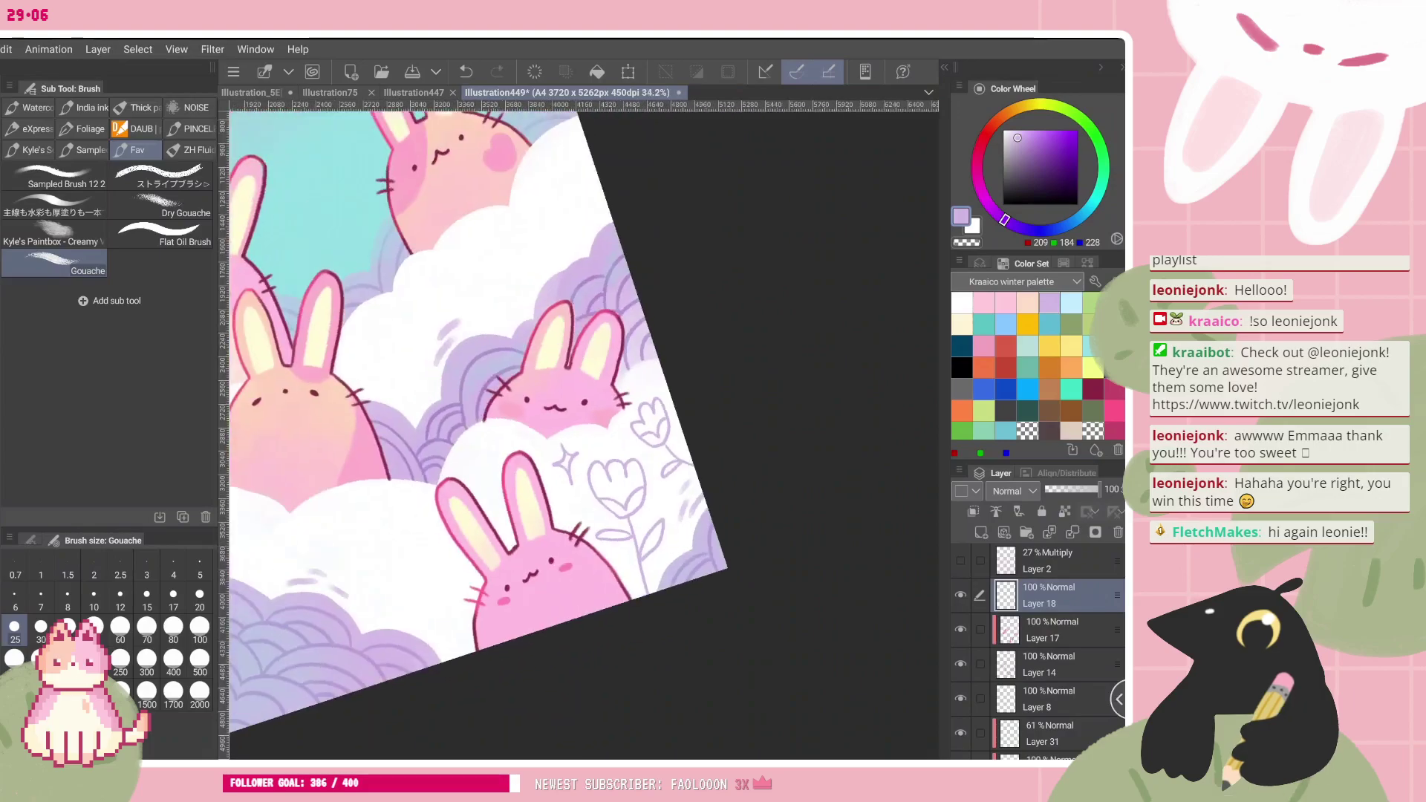
pyautogui.scroll(2, 584, 435)
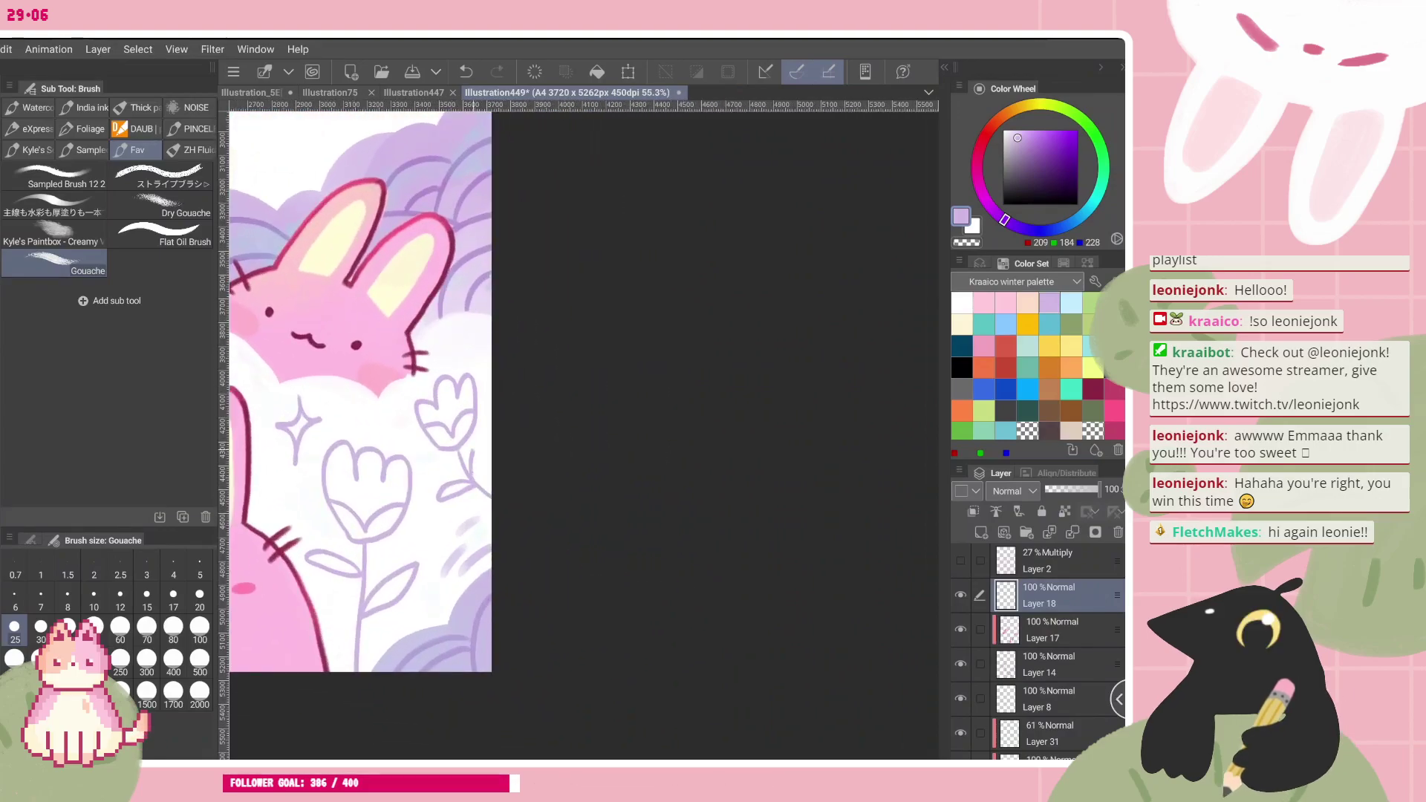
pyautogui.scroll(-3, 583, 435)
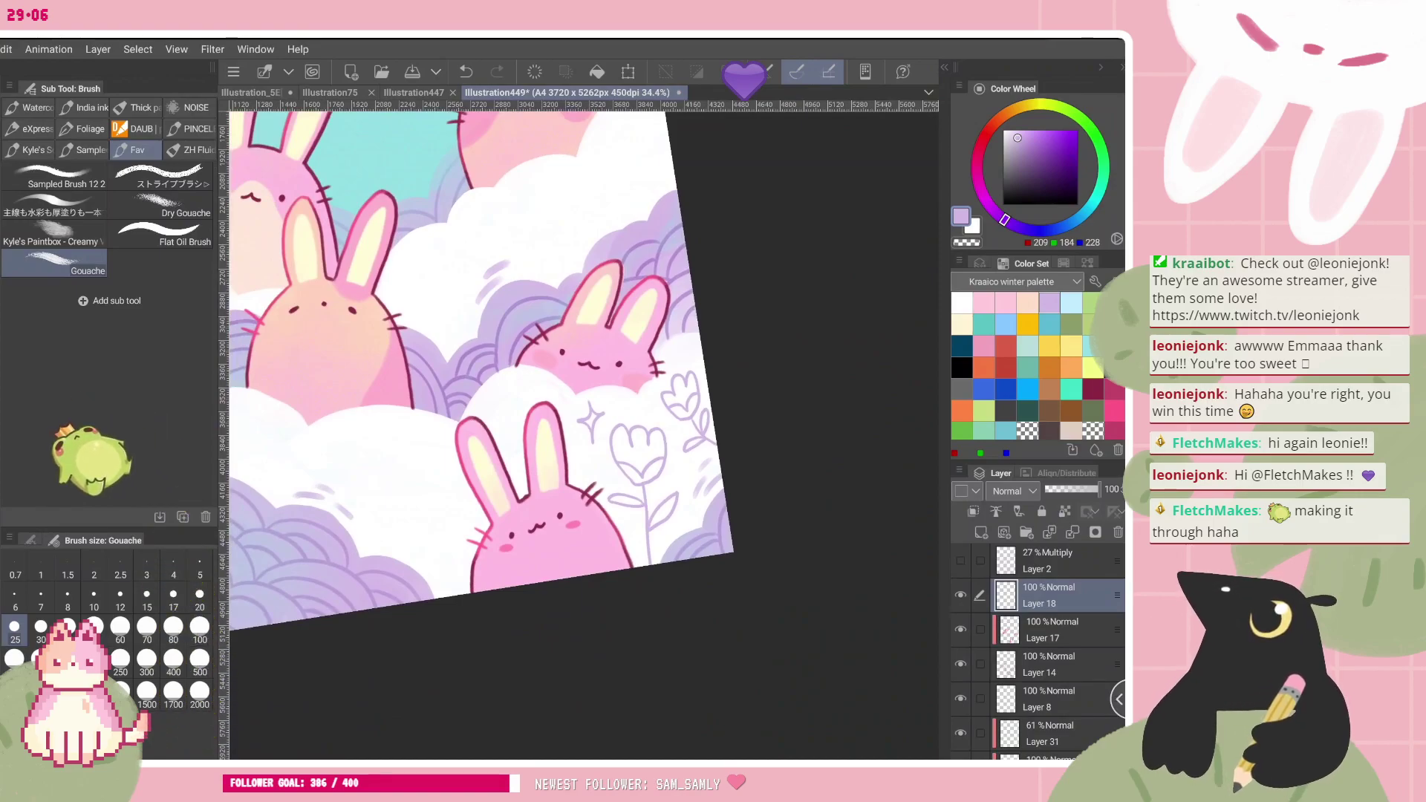
pyautogui.scroll(2, 516, 505)
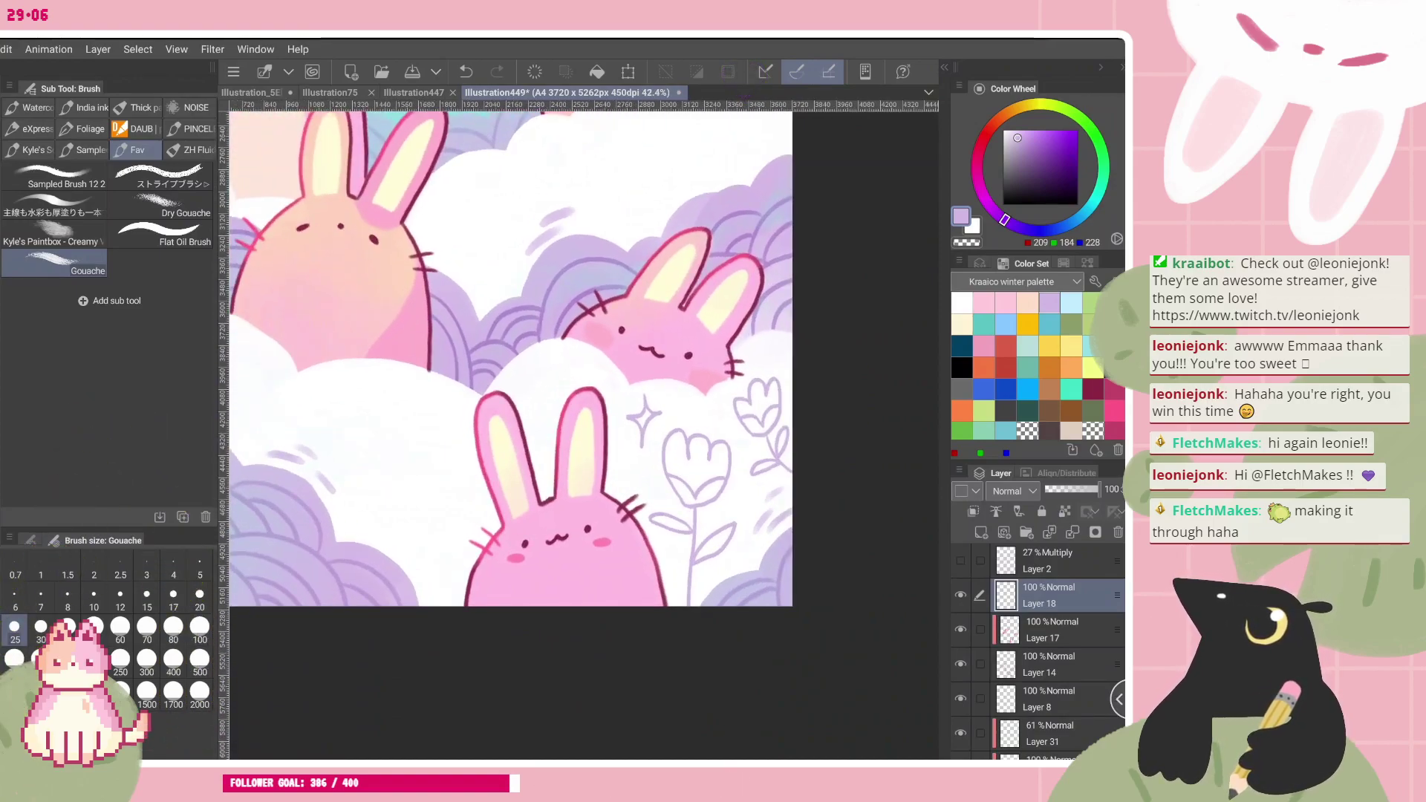
# - Draw a lavender butterfly outline on the white cloud on the front bunny's other side, opposite the tulips
pyautogui.moveTo(404, 475)
pyautogui.mouseDown()
pyautogui.moveTo(397, 436)
pyautogui.moveTo(373, 459)
pyautogui.moveTo(385, 486)
pyautogui.moveTo(402, 486)
pyautogui.moveTo(407, 447)
pyautogui.moveTo(430, 455)
pyautogui.moveTo(405, 483)
pyautogui.moveTo(399, 420)
pyautogui.mouseUp()
pyautogui.scroll(-6, 519, 393)
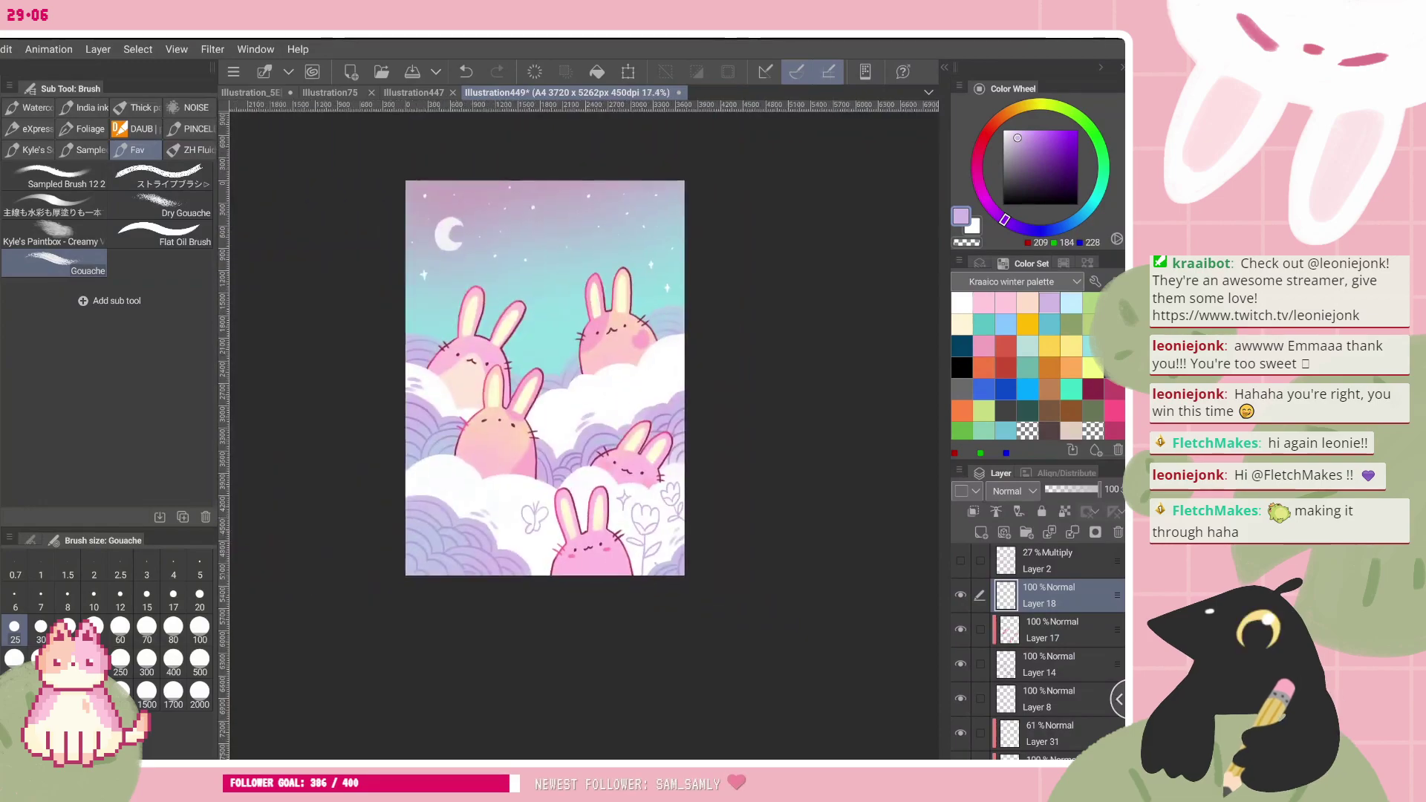
pyautogui.scroll(1, 520, 393)
pyautogui.scroll(1, 519, 392)
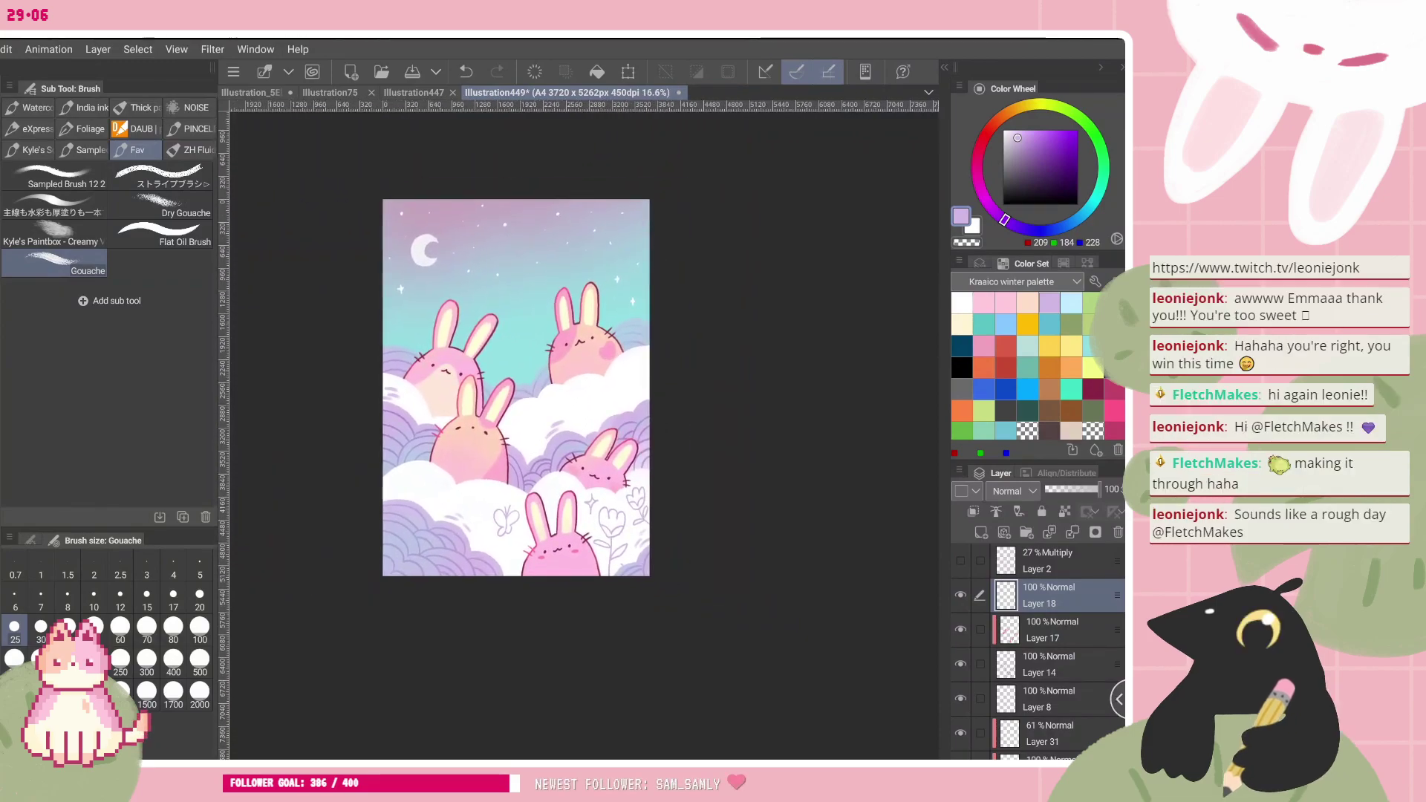
# - Draw a lavender stem with outlined leaves below the butterfly, beside the front bunny
pyautogui.scroll(4, 531, 553)
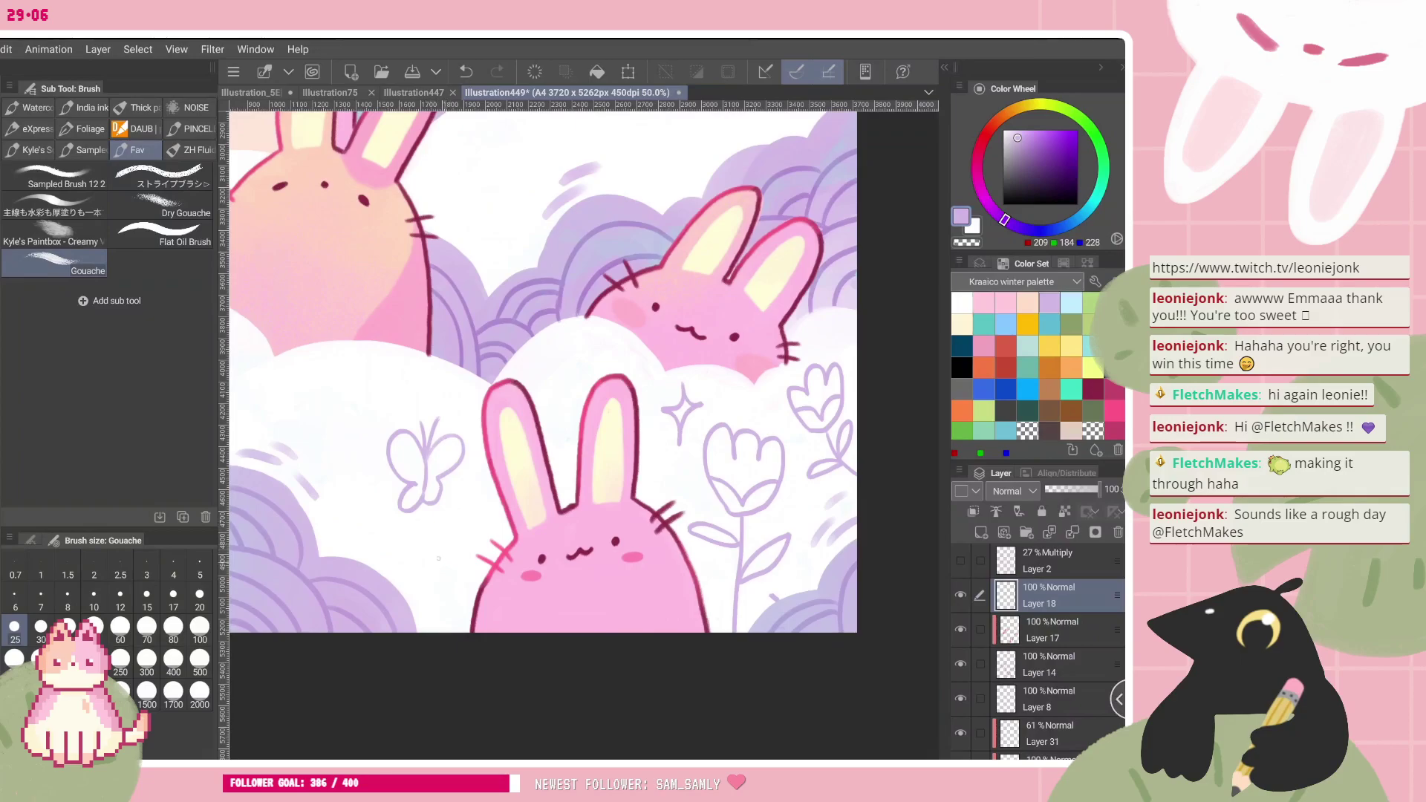
pyautogui.moveTo(440, 580)
pyautogui.mouseDown()
pyautogui.moveTo(458, 520)
pyautogui.moveTo(468, 538)
pyautogui.moveTo(443, 576)
pyautogui.mouseUp()
pyautogui.moveTo(416, 544); pyautogui.dragTo(441, 576)
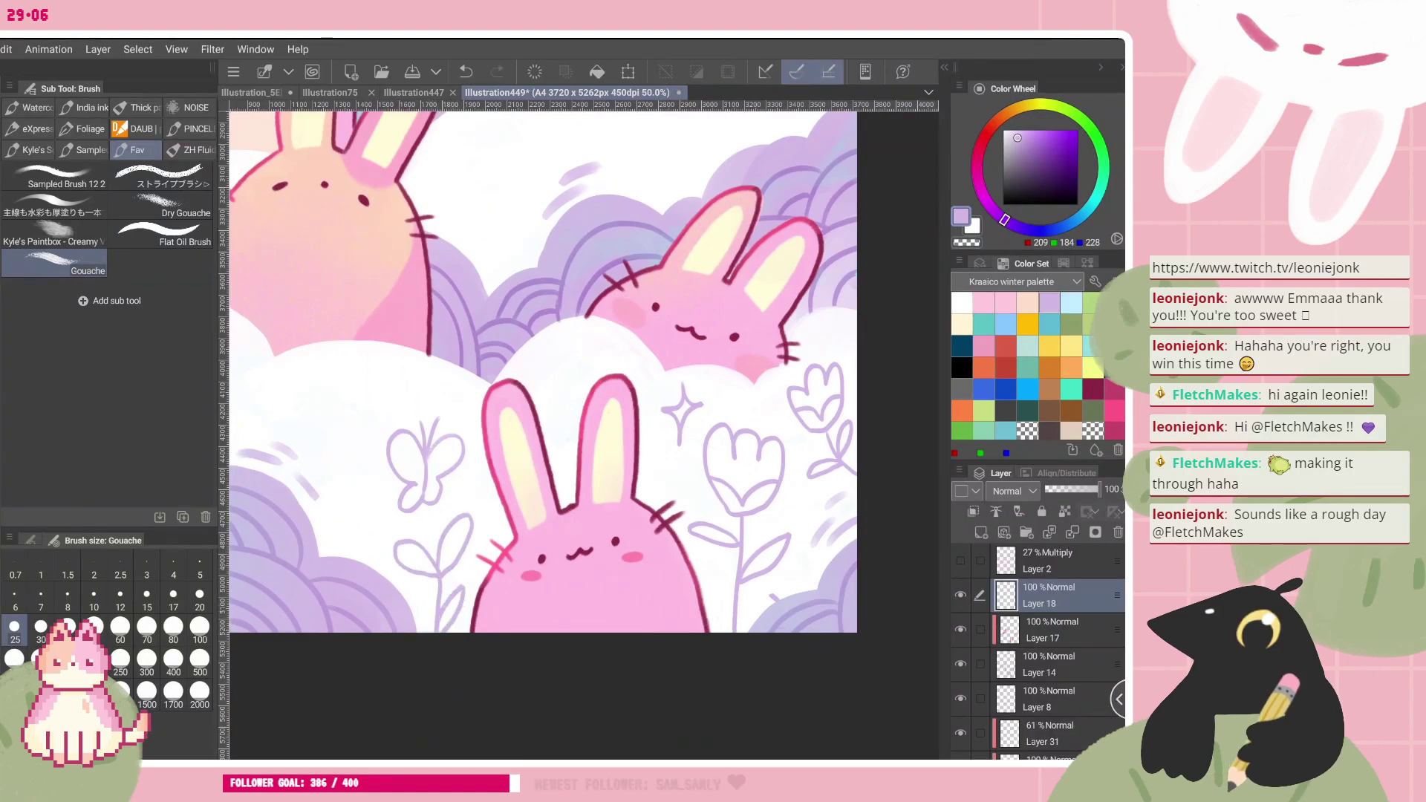
pyautogui.scroll(-3, 638, 599)
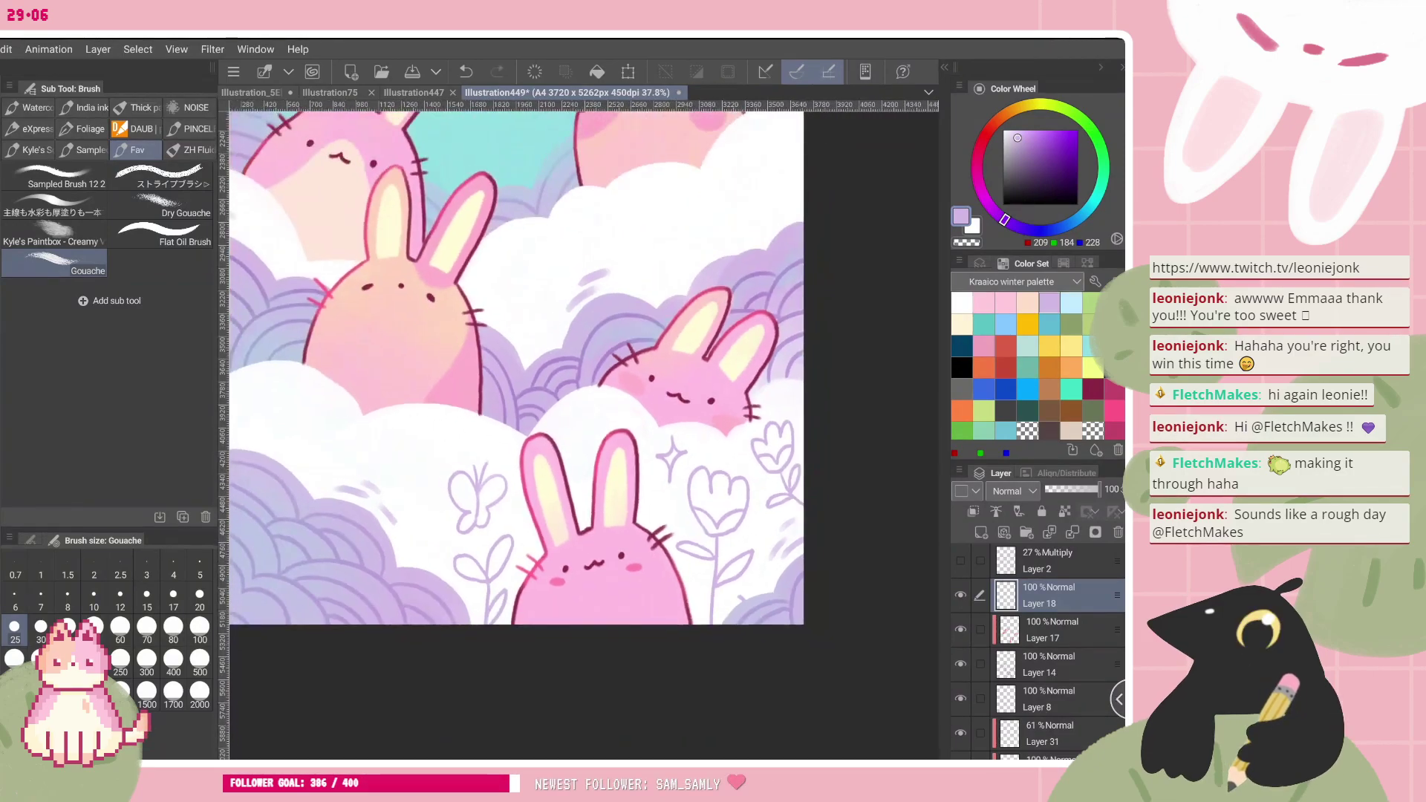
pyautogui.scroll(2, 531, 446)
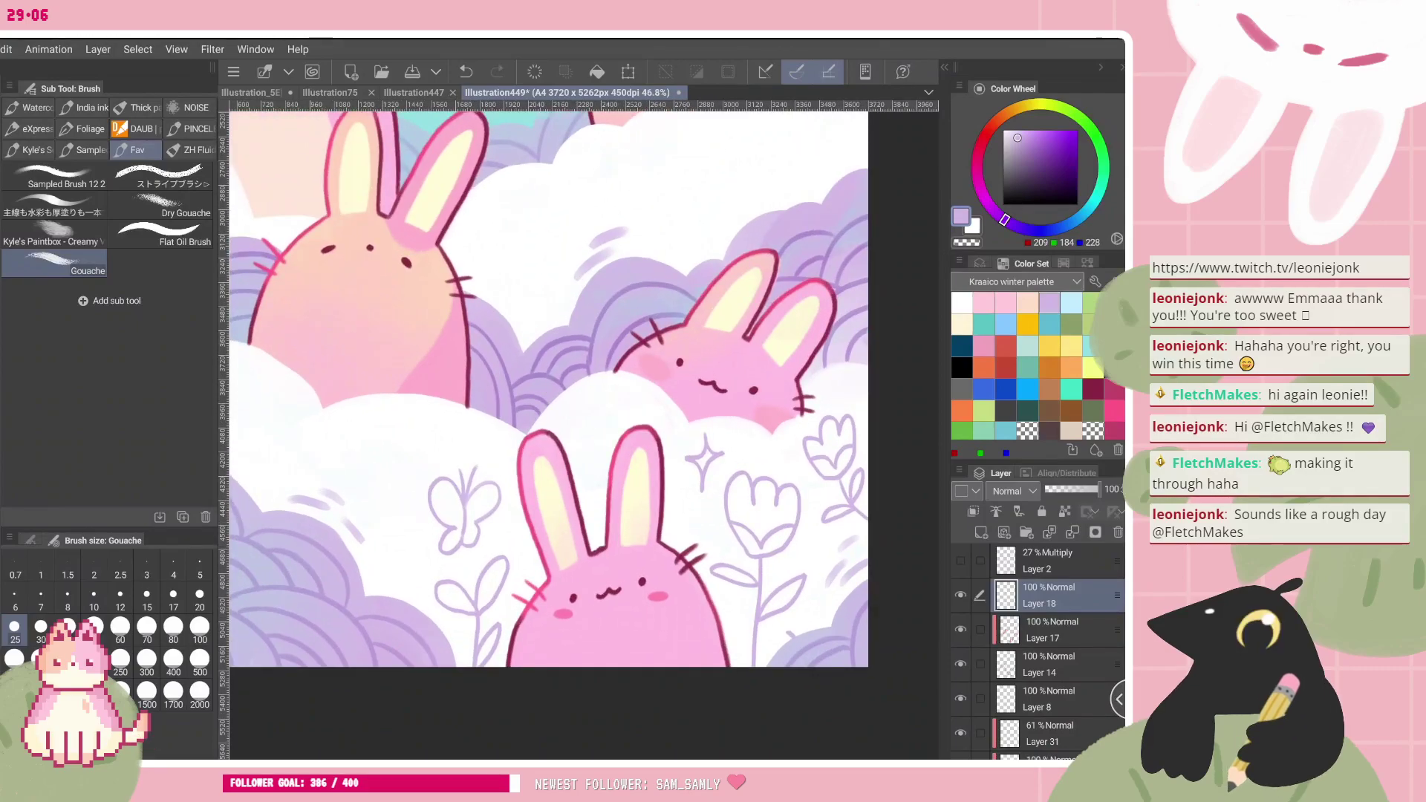
# - Draw a small lavender acorn outline beside the butterfly, and a sparkle with small dots on the cloud above the front bunny's ears
pyautogui.moveTo(398, 539)
pyautogui.mouseDown()
pyautogui.moveTo(381, 543)
pyautogui.moveTo(414, 531)
pyautogui.moveTo(380, 499)
pyautogui.mouseUp()
pyautogui.scroll(-5, 545, 386)
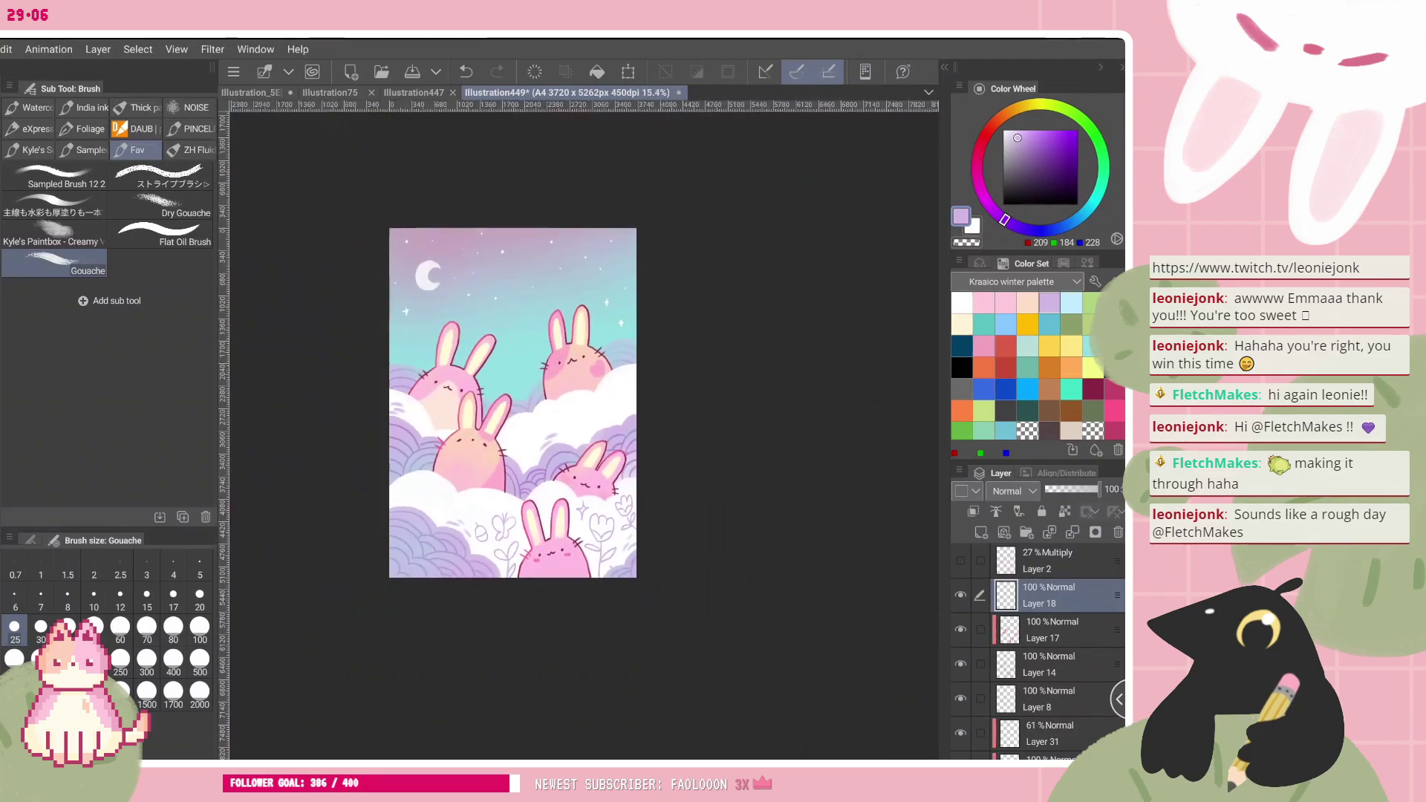
pyautogui.scroll(5, 583, 534)
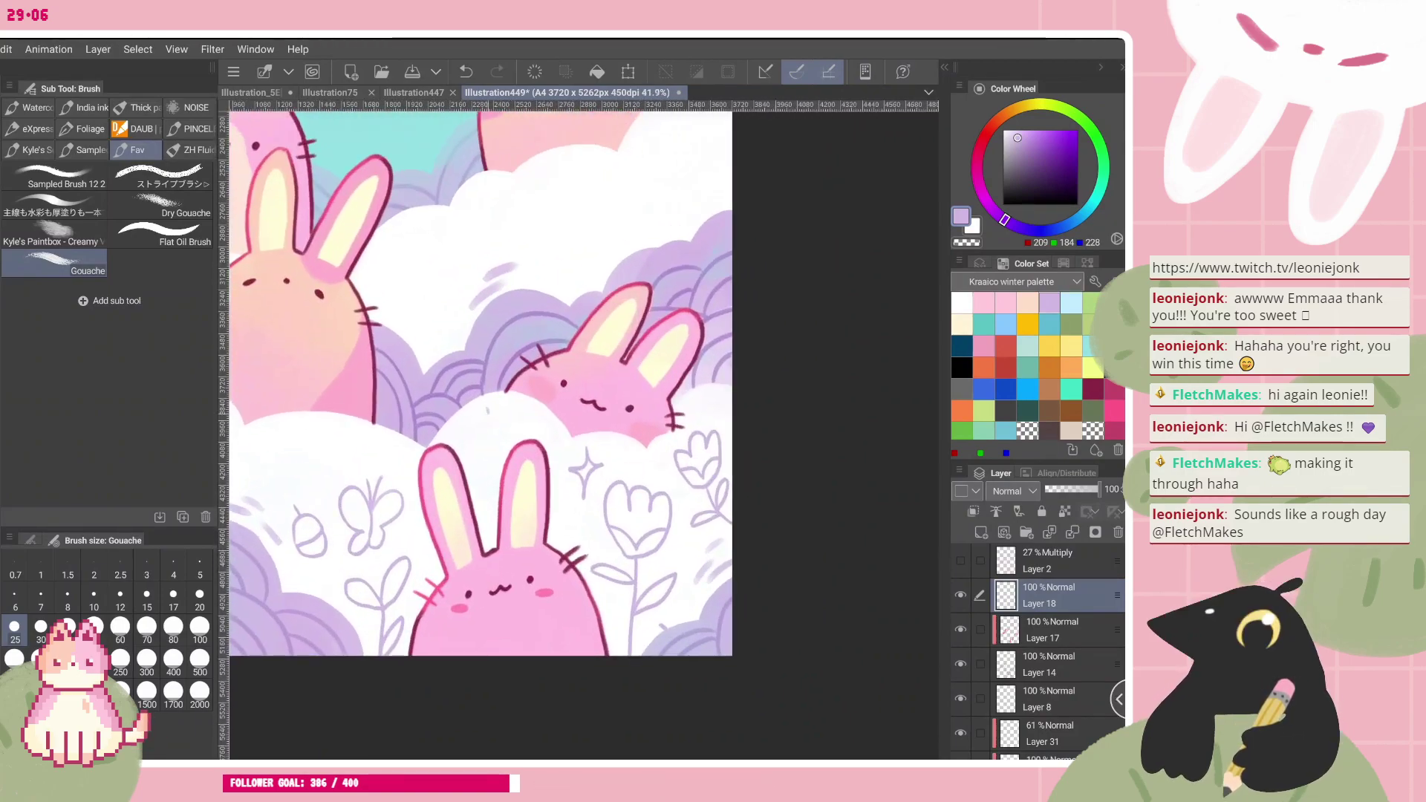
pyautogui.moveTo(489, 407)
pyautogui.mouseDown()
pyautogui.moveTo(502, 422)
pyautogui.moveTo(486, 484)
pyautogui.mouseUp()
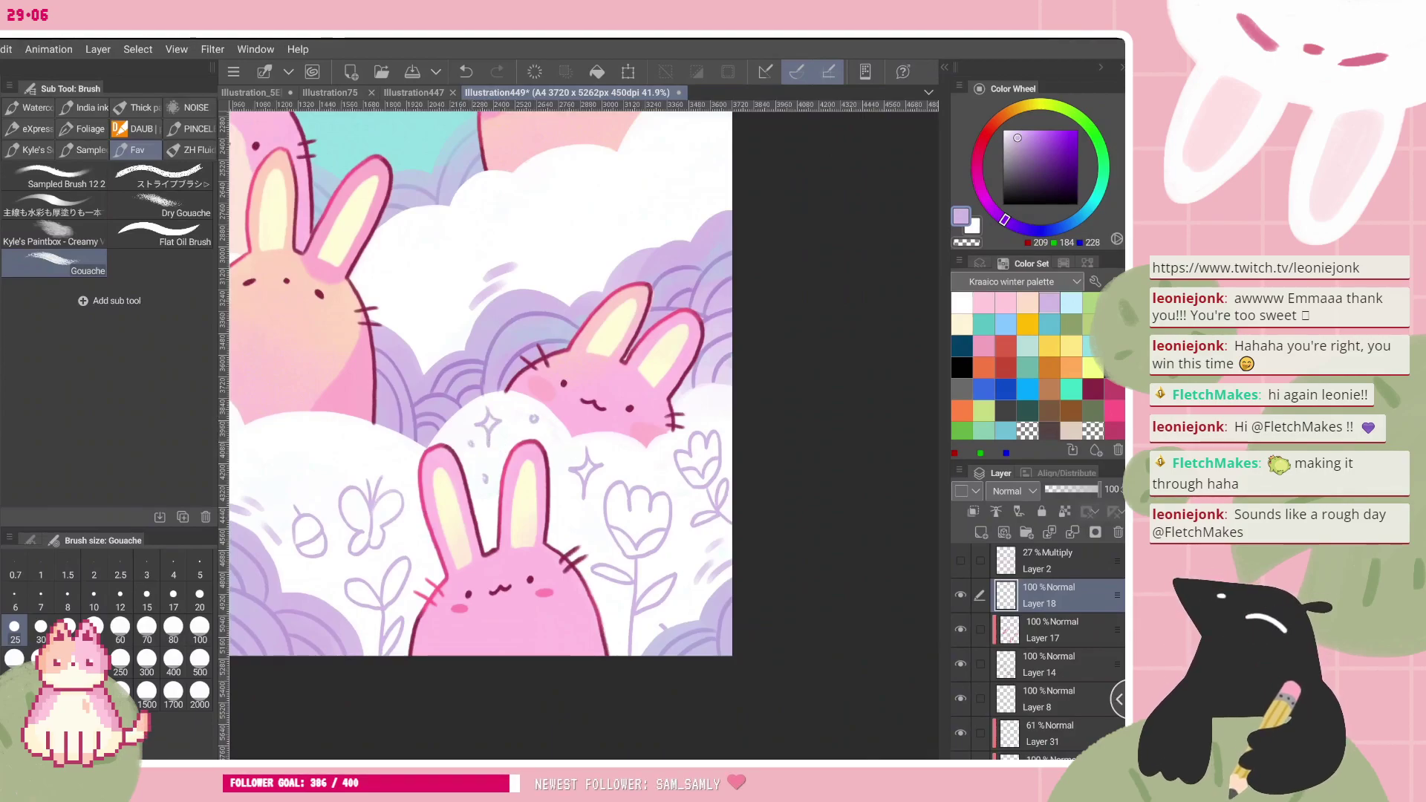
# - Draw a lavender round-petalled flower outline with a circular centre on the white cloud above the acorn and butterfly
pyautogui.scroll(-3, 689, 565)
pyautogui.scroll(-1, 719, 557)
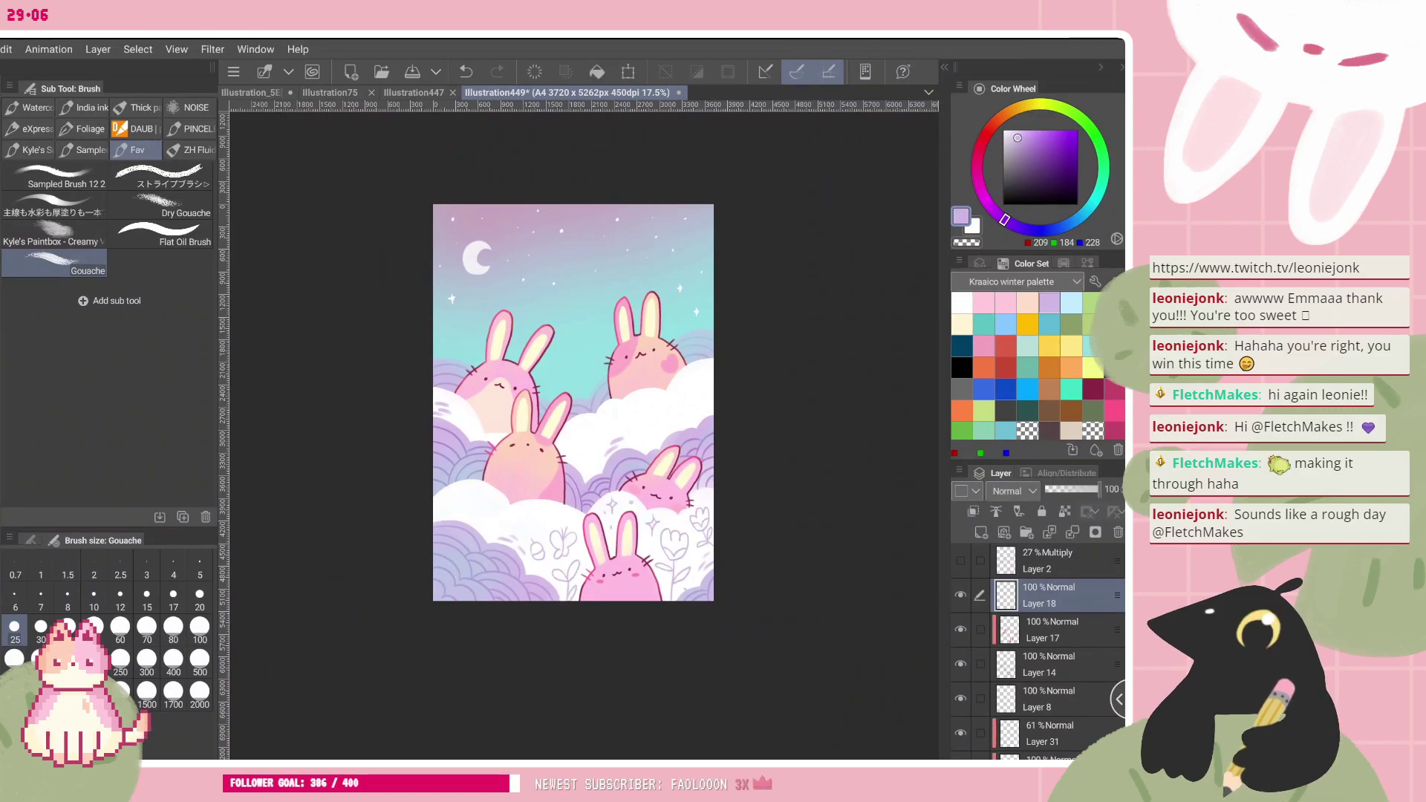
pyautogui.scroll(5, 585, 482)
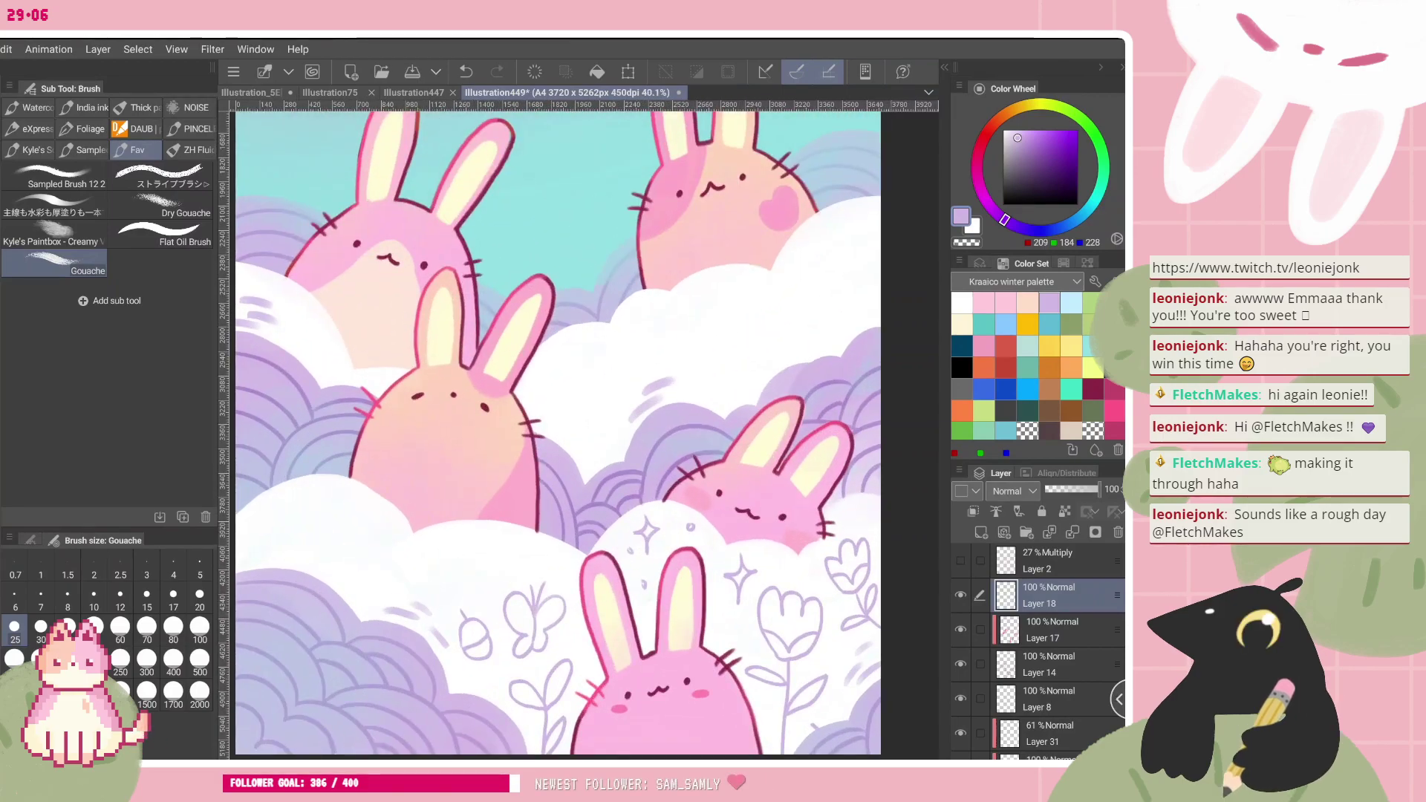
pyautogui.scroll(-1, 557, 435)
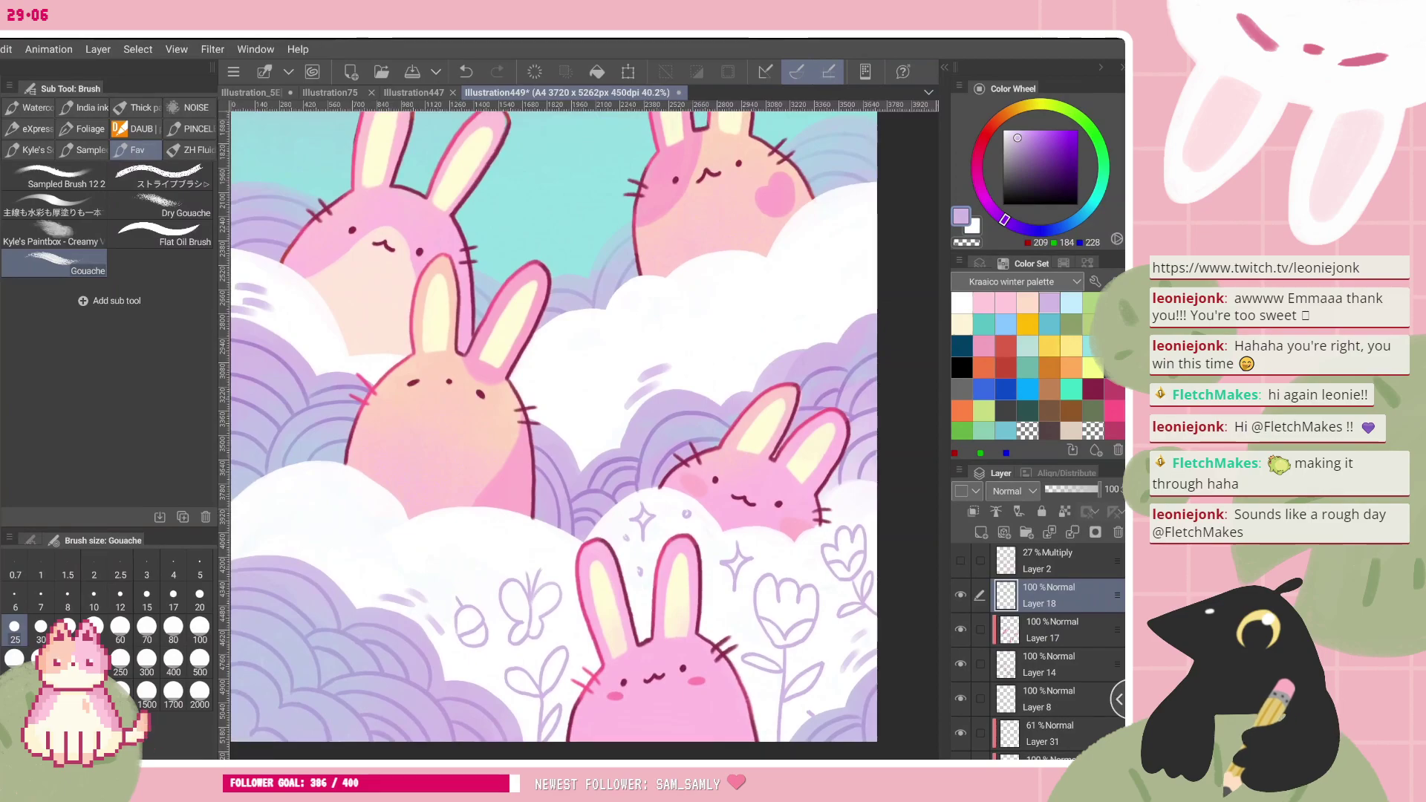
pyautogui.moveTo(447, 537)
pyautogui.mouseDown()
pyautogui.moveTo(421, 559)
pyautogui.moveTo(438, 570)
pyautogui.moveTo(470, 536)
pyautogui.moveTo(474, 570)
pyautogui.moveTo(439, 582)
pyautogui.moveTo(421, 548)
pyautogui.mouseUp()
pyautogui.hotkey('ctrl', 'z')
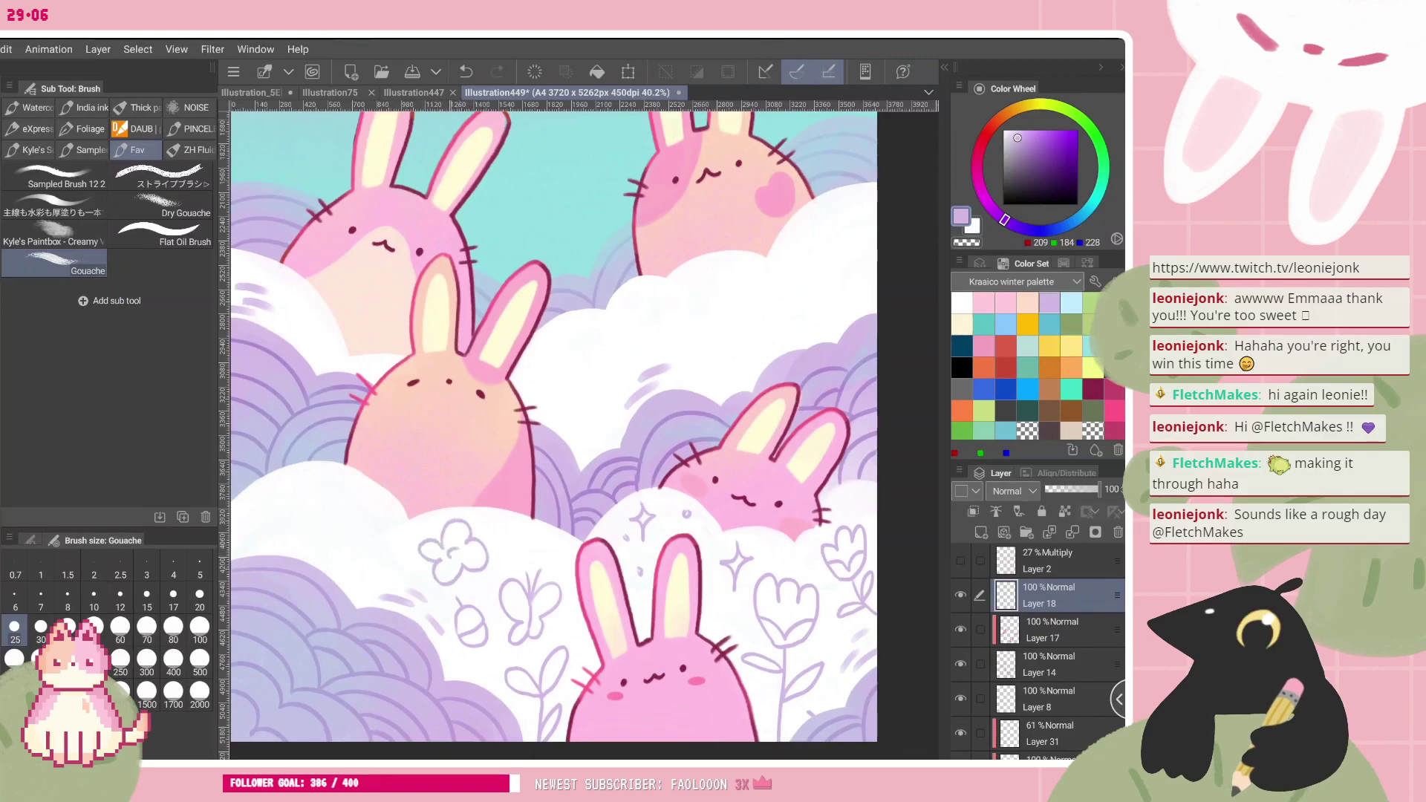
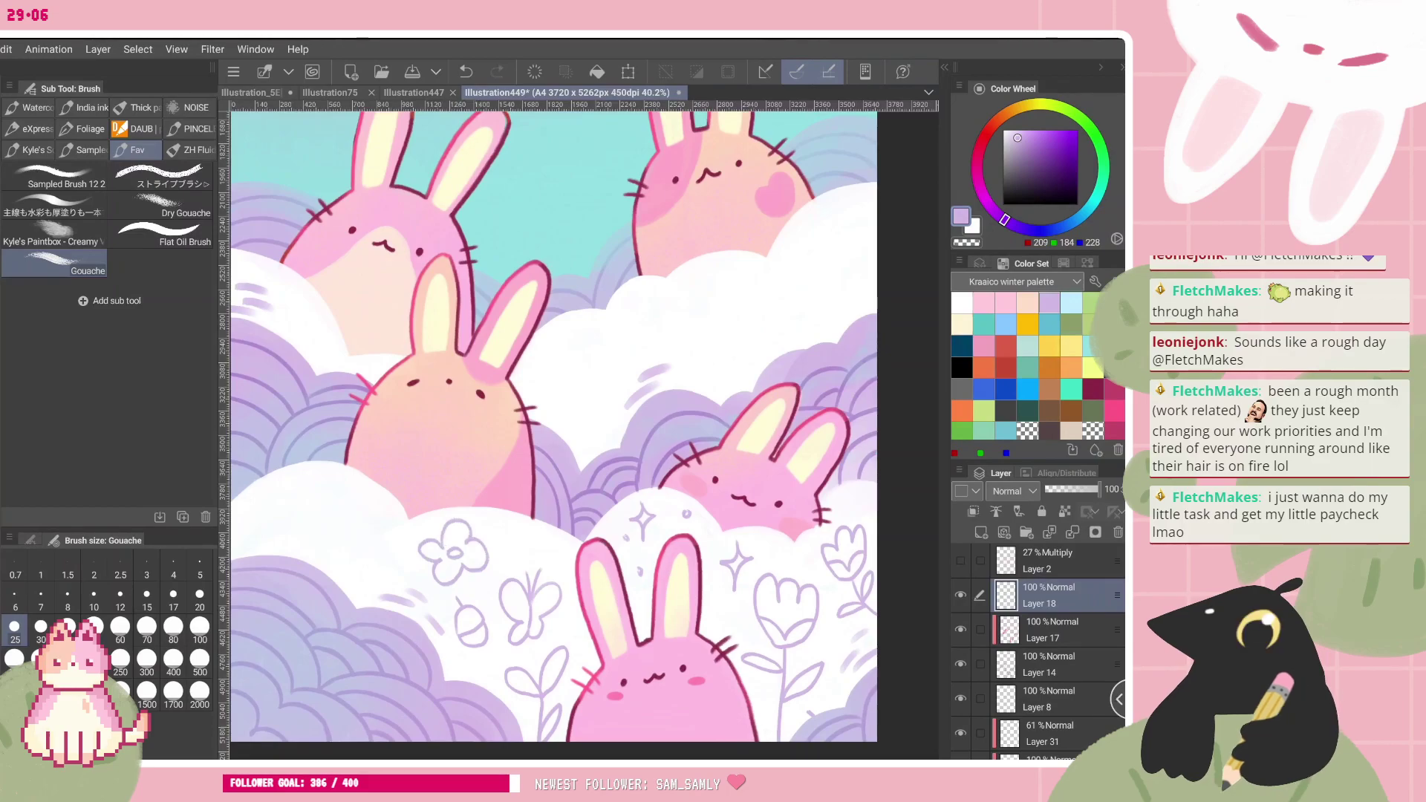
# - Add pointed leaf outlines around the round-petalled flower above the acorn, redrawing the stroke that does not fit
pyautogui.scroll(3, 521, 631)
pyautogui.moveTo(408, 487)
pyautogui.mouseDown()
pyautogui.moveTo(447, 489)
pyautogui.moveTo(424, 501)
pyautogui.mouseUp()
pyautogui.scroll(-2, 583, 435)
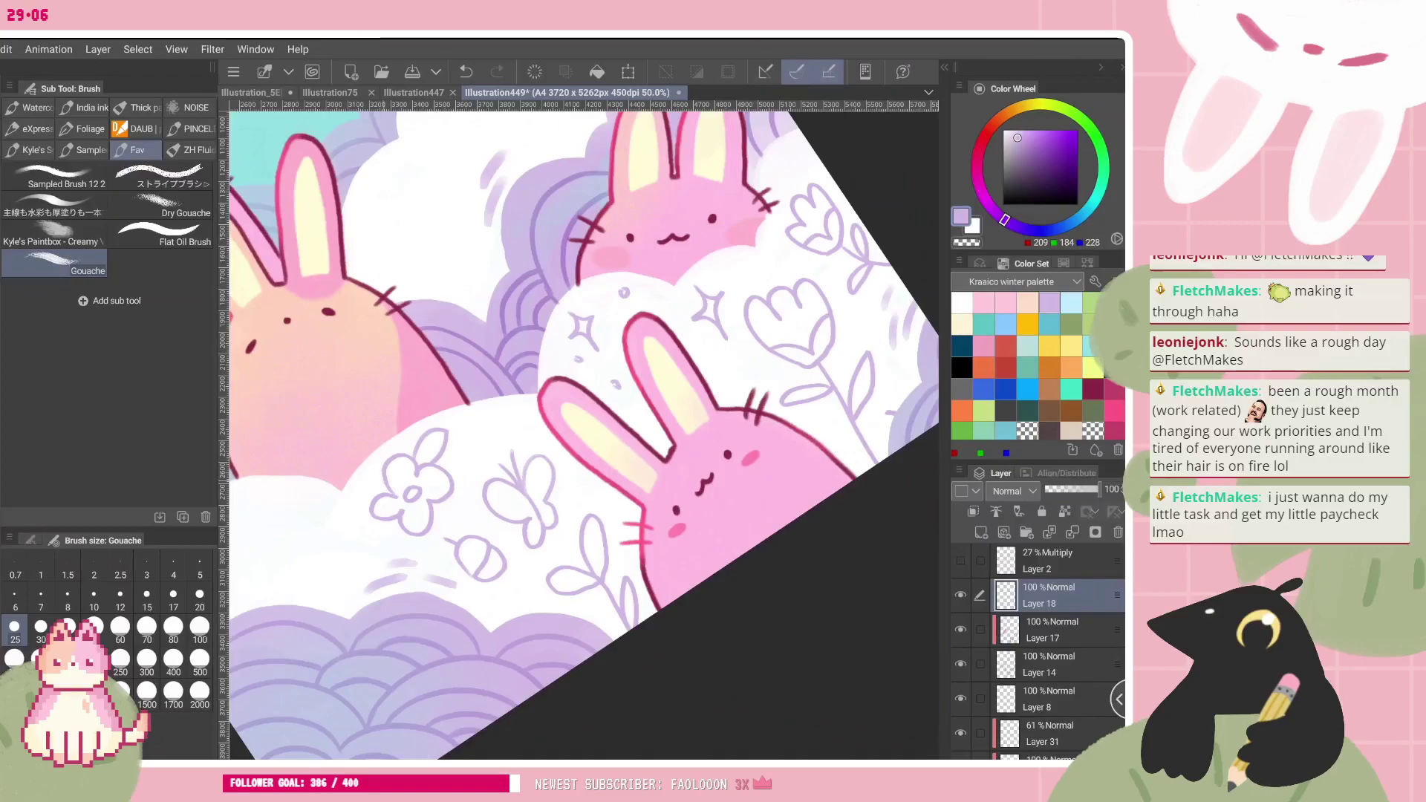
pyautogui.hotkey('ctrl', 'z')
pyautogui.moveTo(447, 496)
pyautogui.mouseDown()
pyautogui.moveTo(467, 508)
pyautogui.moveTo(433, 519)
pyautogui.mouseUp()
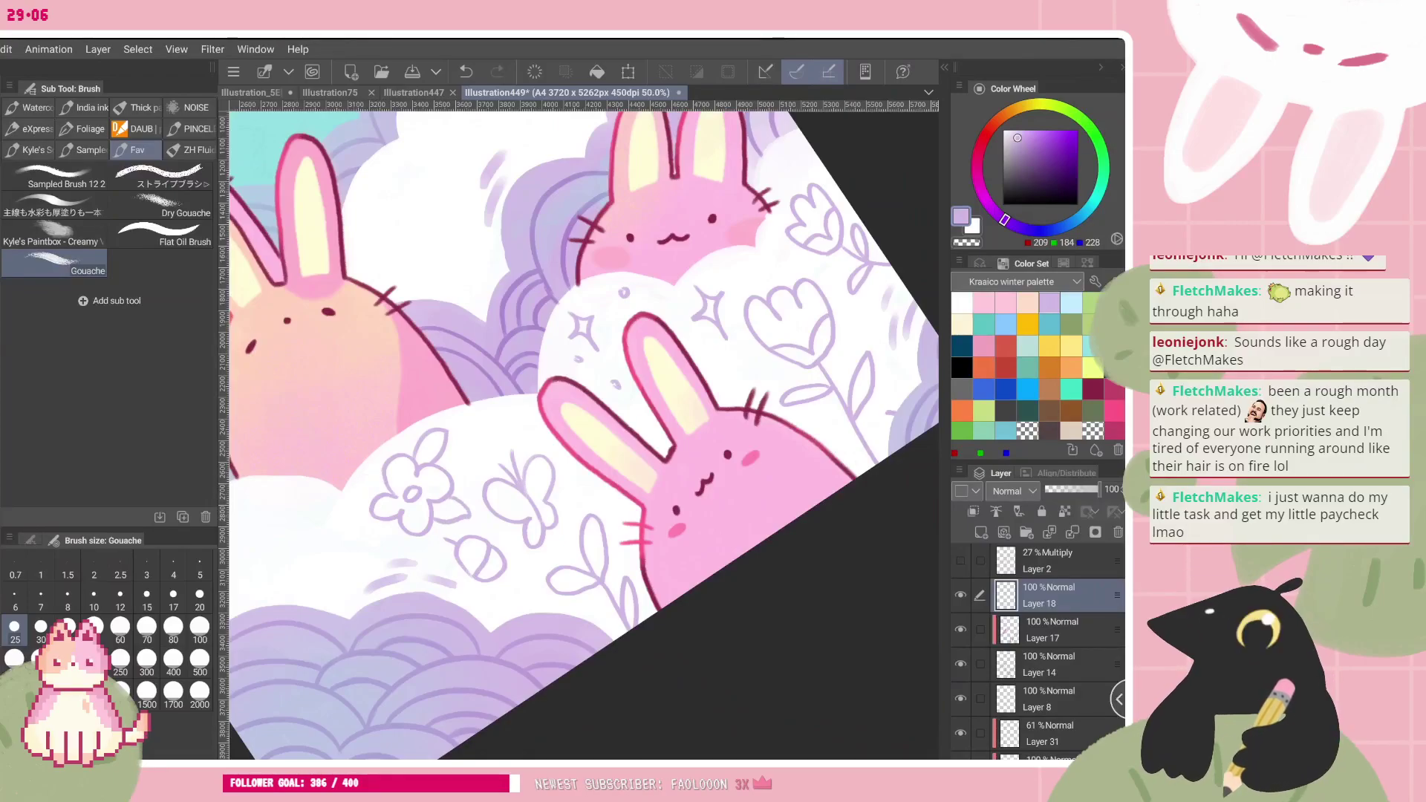
pyautogui.moveTo(557, 445); pyautogui.dragTo(616, 463)
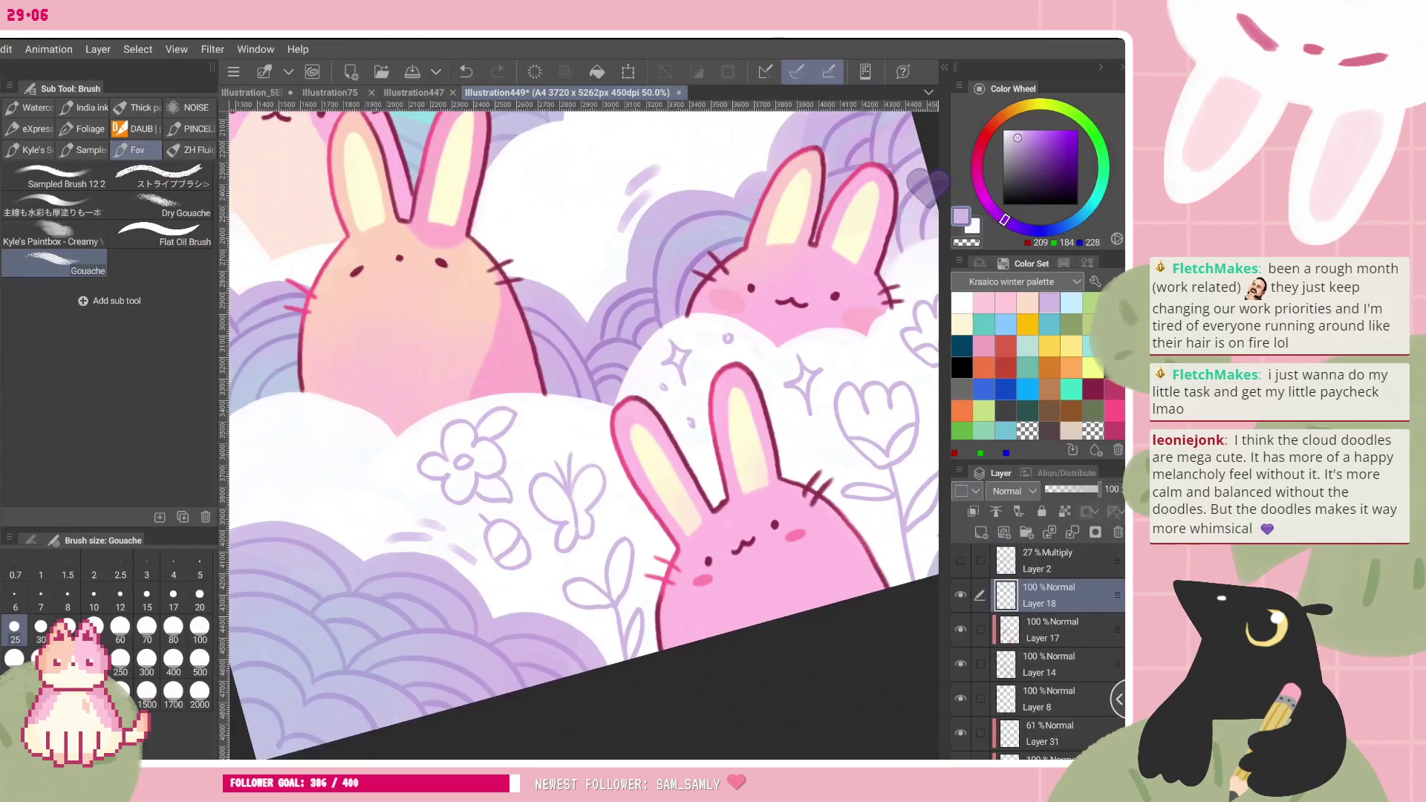
# - Draw a light purple outline tulip with a stem and two leaves on the white cloud below the peach rabbit
pyautogui.scroll(1, 584, 435)
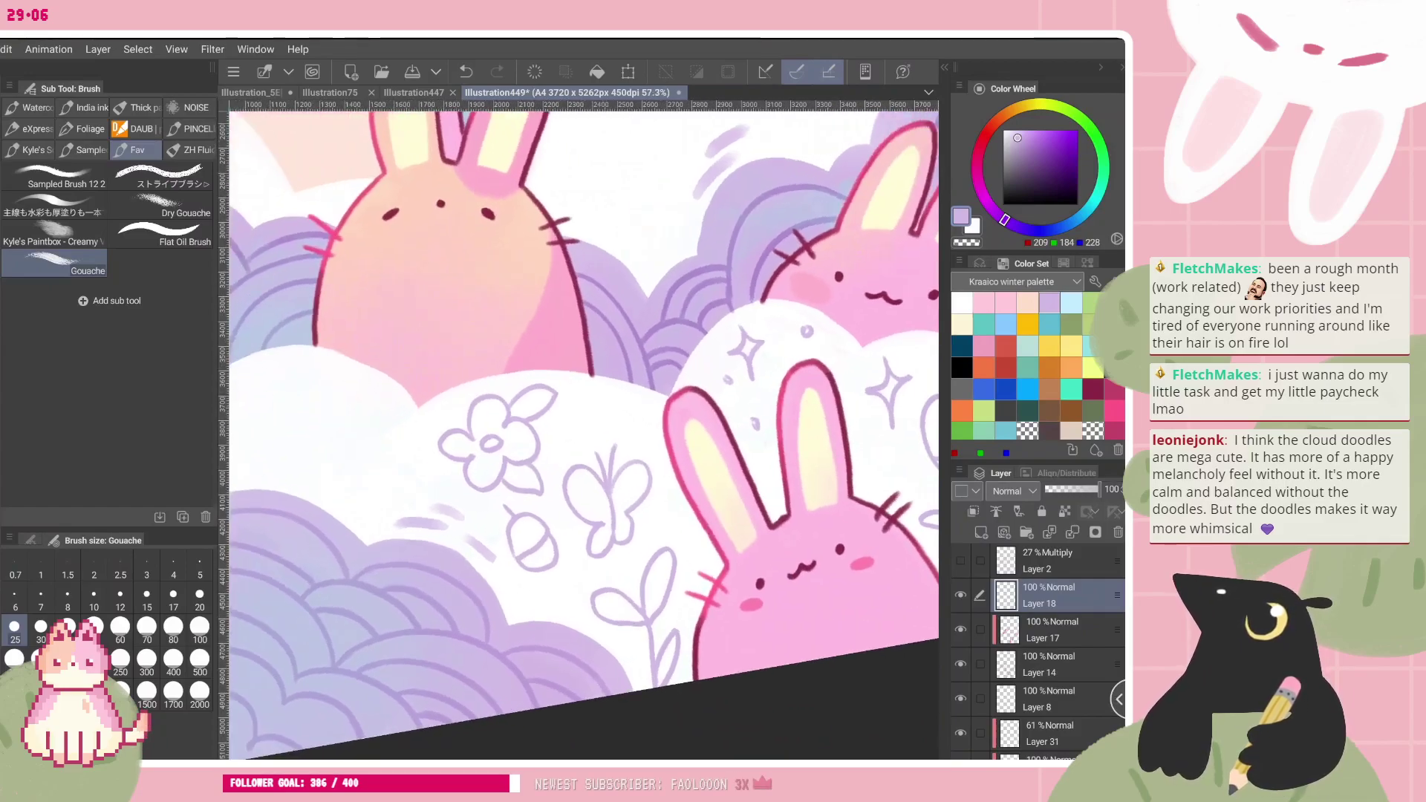
pyautogui.scroll(-5, 583, 435)
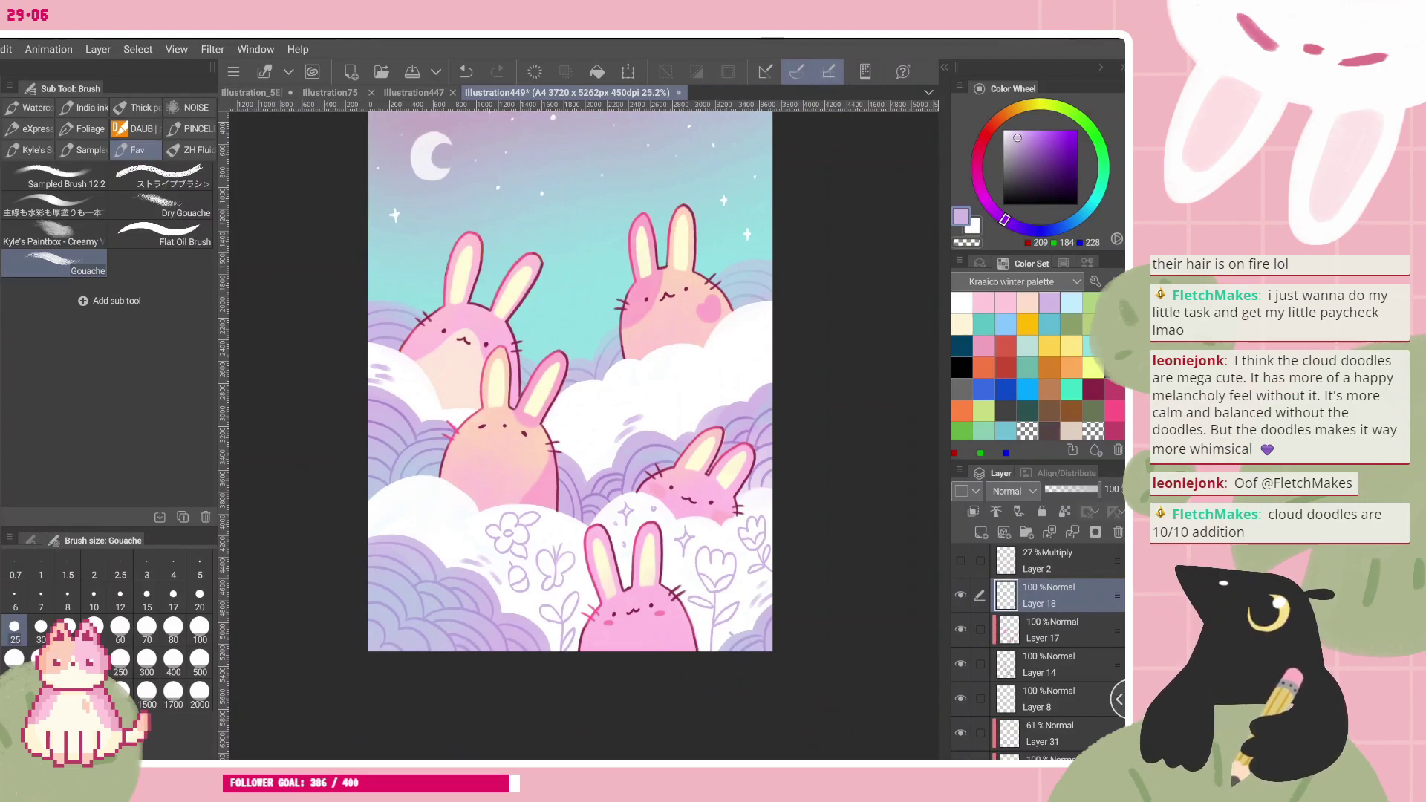
pyautogui.scroll(-3, 583, 438)
pyautogui.hotkey('ctrl', '+')
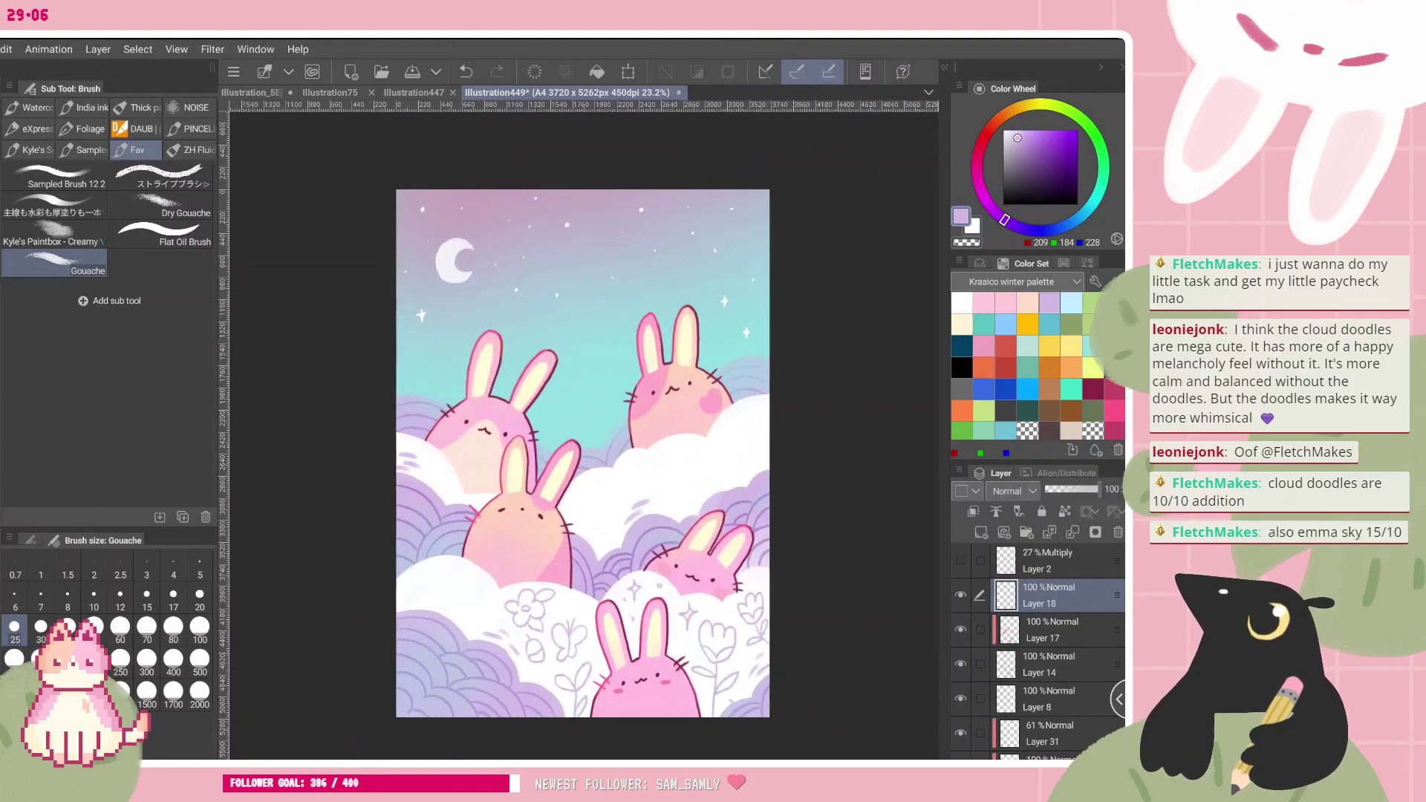
pyautogui.hotkey('ctrl', '+')
pyautogui.press('-')
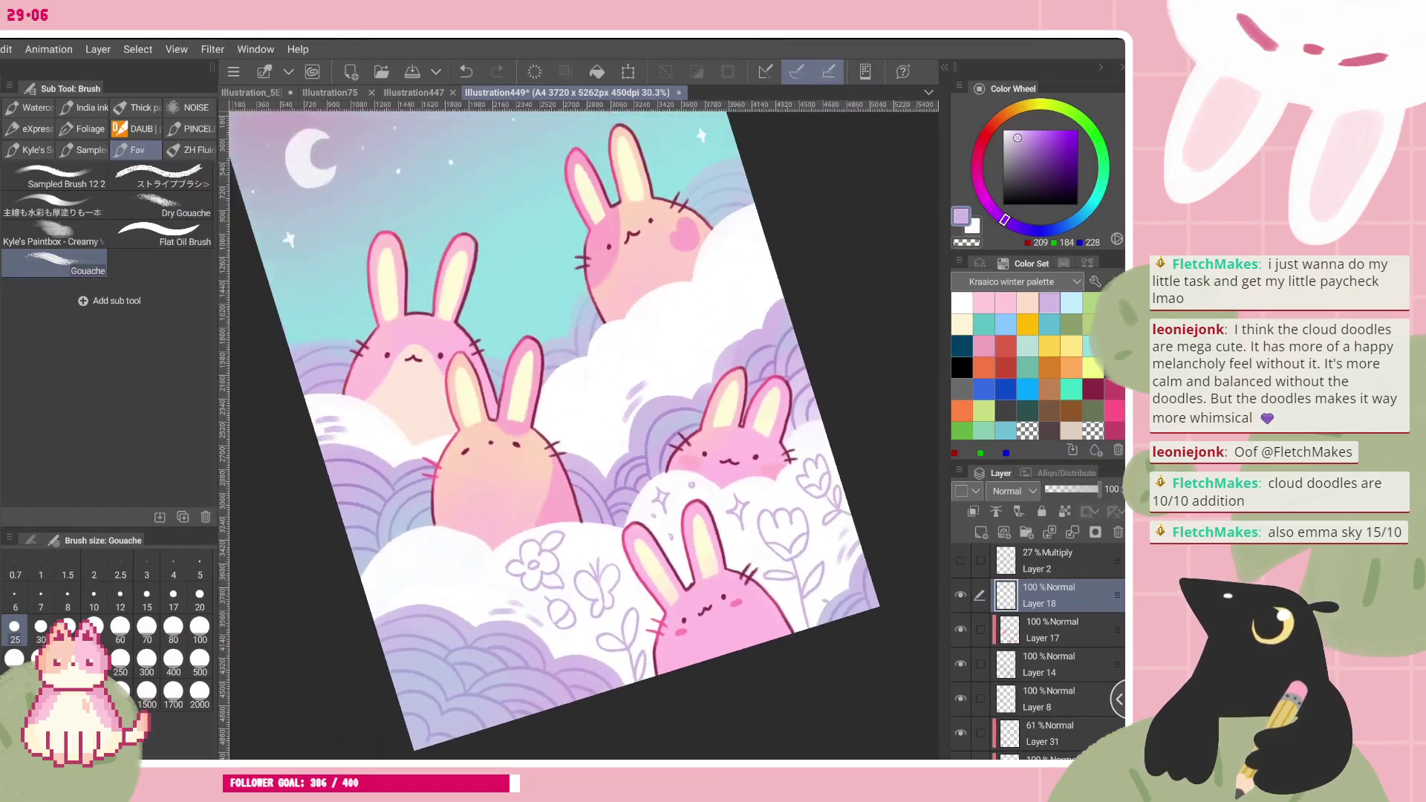
pyautogui.scroll(2, 584, 435)
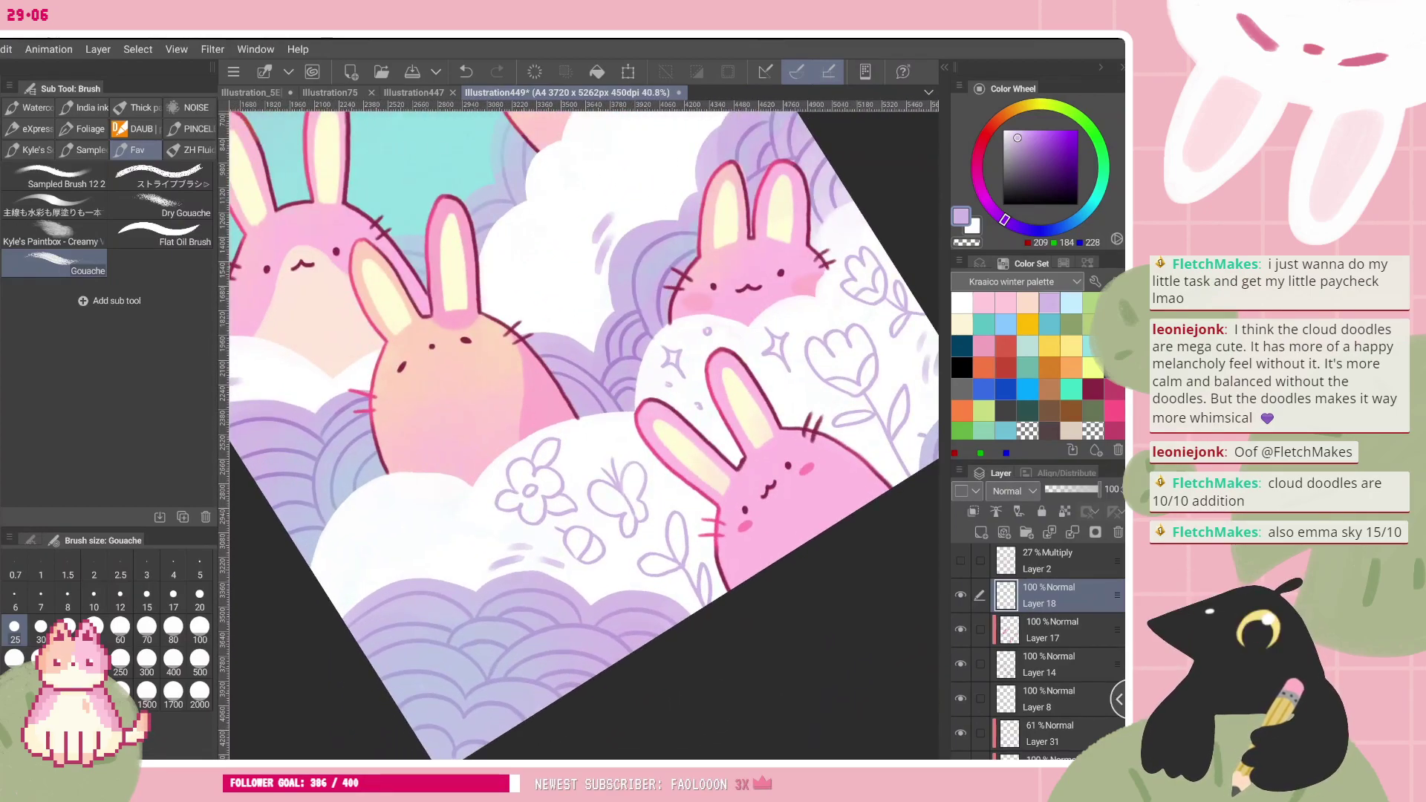
pyautogui.hotkey('ctrl', '+')
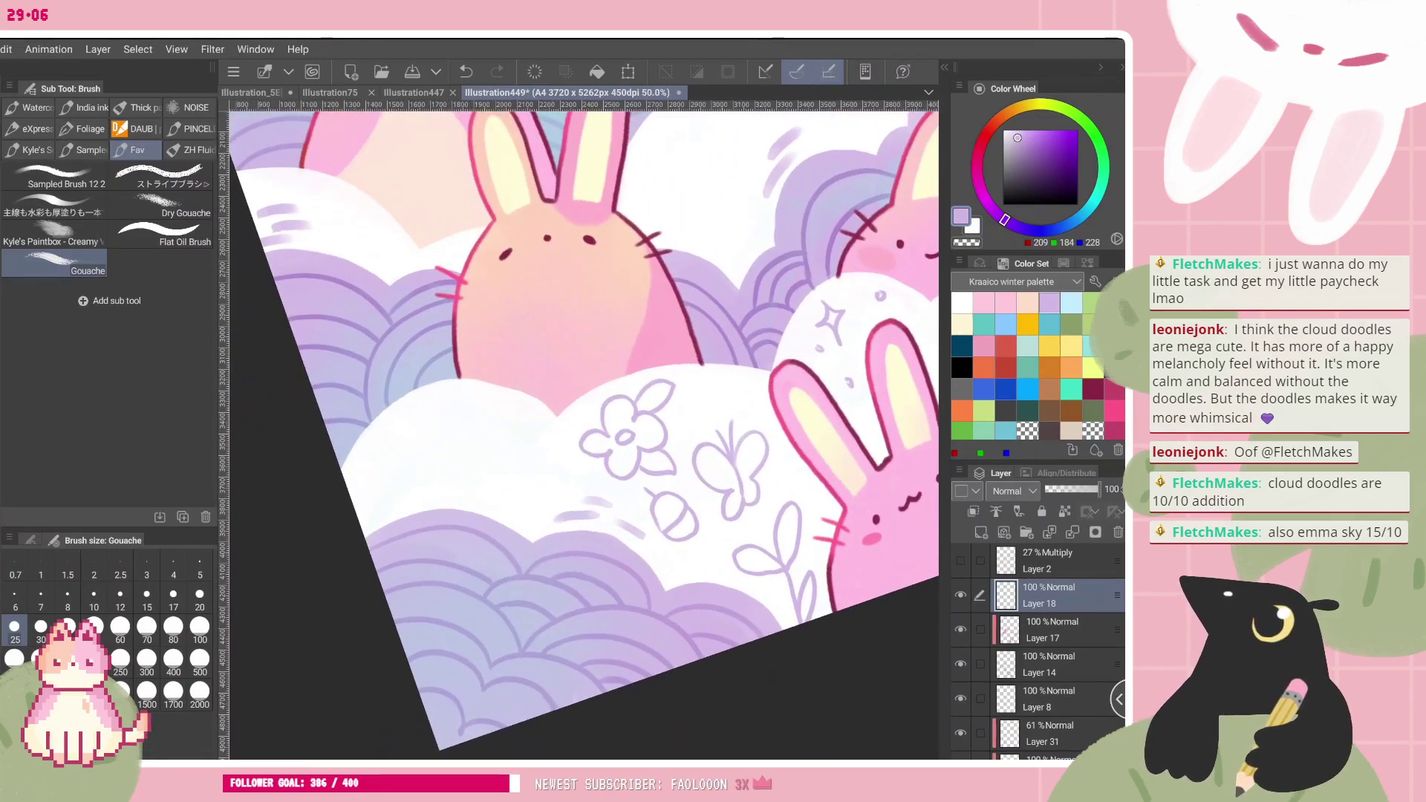
pyautogui.moveTo(411, 435)
pyautogui.mouseDown()
pyautogui.moveTo(430, 466)
pyautogui.moveTo(454, 445)
pyautogui.moveTo(429, 403)
pyautogui.moveTo(406, 421)
pyautogui.moveTo(423, 465)
pyautogui.mouseUp()
pyautogui.hotkey('ctrl', 'z')
pyautogui.hotkey('ctrl', 'z')
pyautogui.hotkey('ctrl', 'z')
pyautogui.hotkey('ctrl', 'z')
pyautogui.hotkey('ctrl', 'z')
pyautogui.moveTo(448, 402)
pyautogui.mouseDown()
pyautogui.moveTo(438, 470)
pyautogui.moveTo(459, 437)
pyautogui.mouseUp()
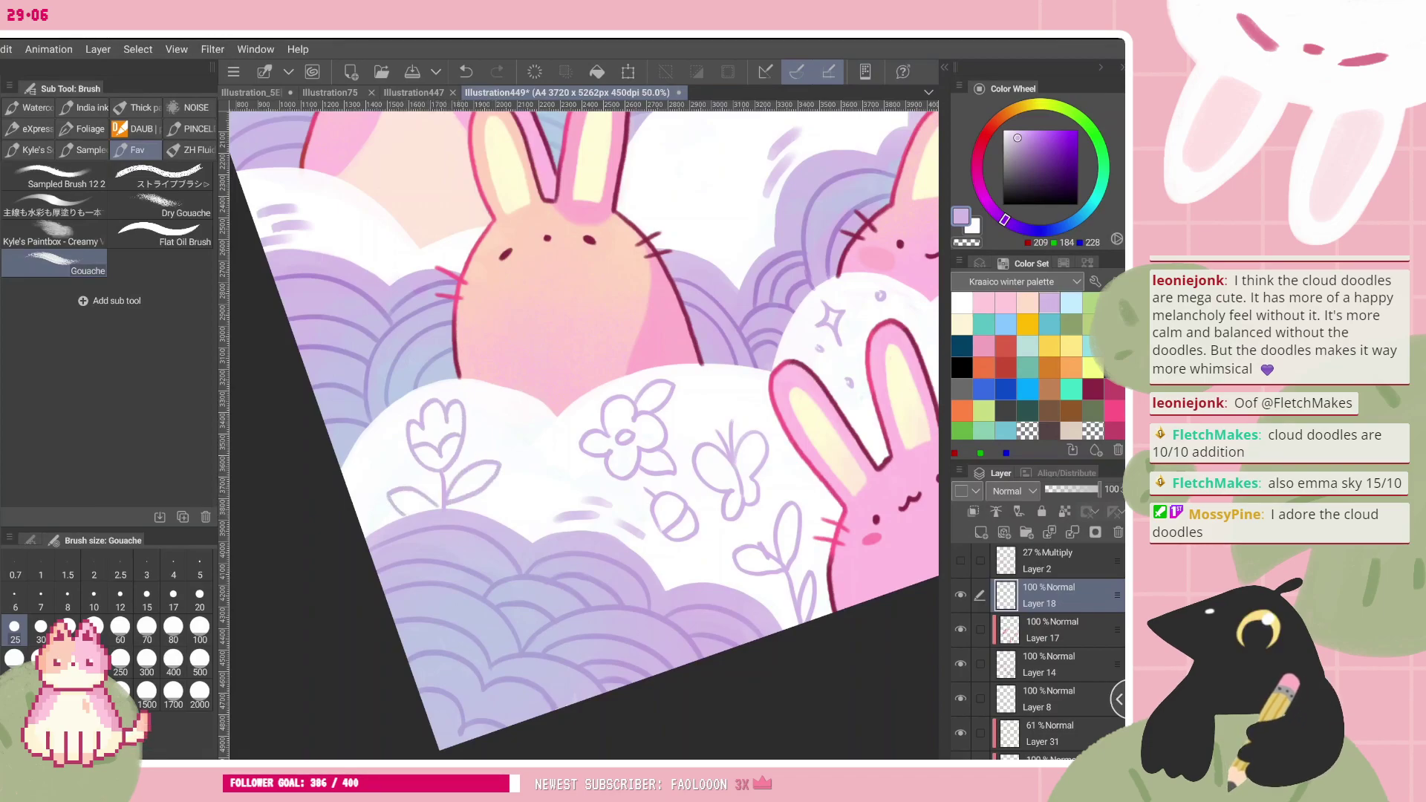
# - Draw two small four-pointed sparkles, one beside the five-petal flower and one below the acorn doodle
pyautogui.scroll(-4, 583, 435)
pyautogui.scroll(1, 583, 435)
pyautogui.scroll(4, 604, 567)
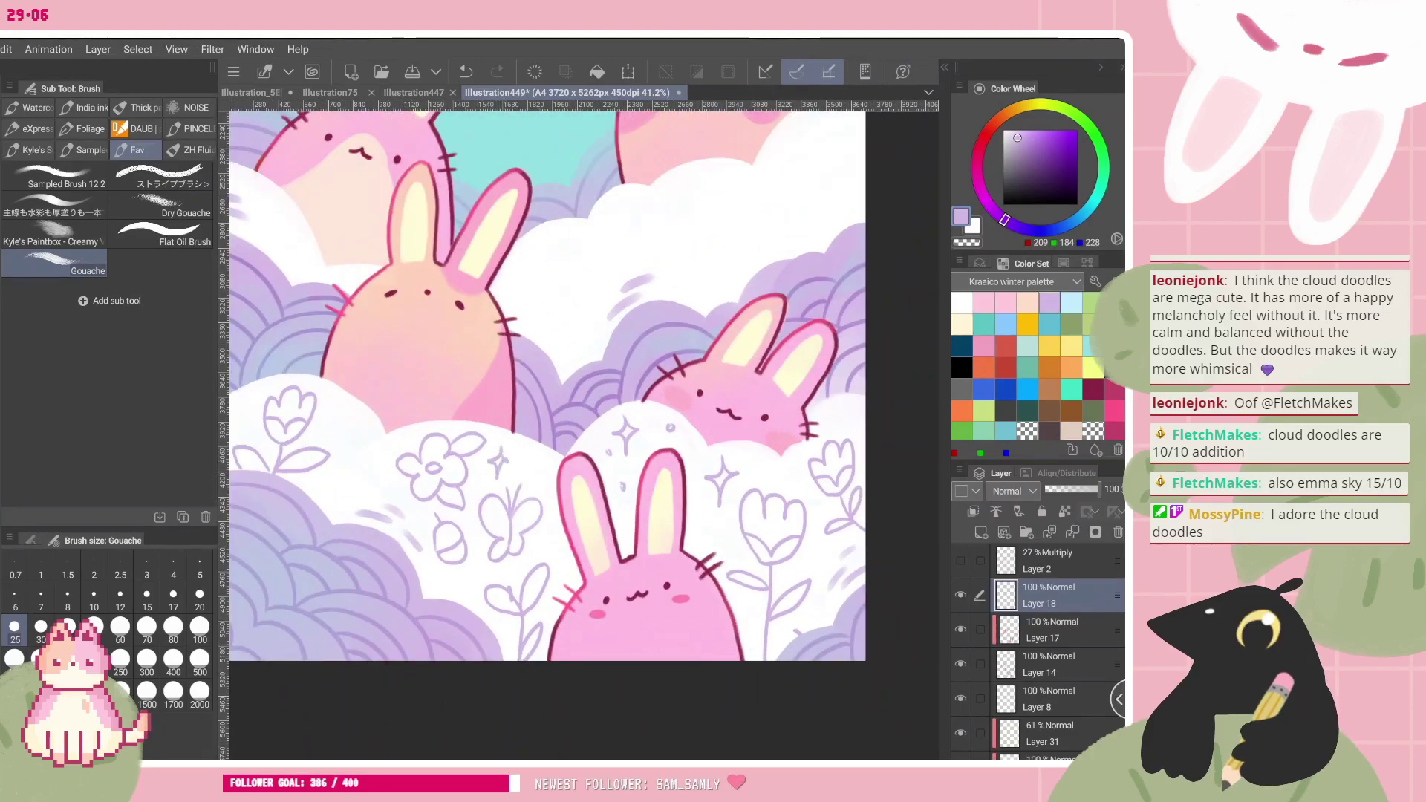
pyautogui.moveTo(474, 582); pyautogui.dragTo(464, 572)
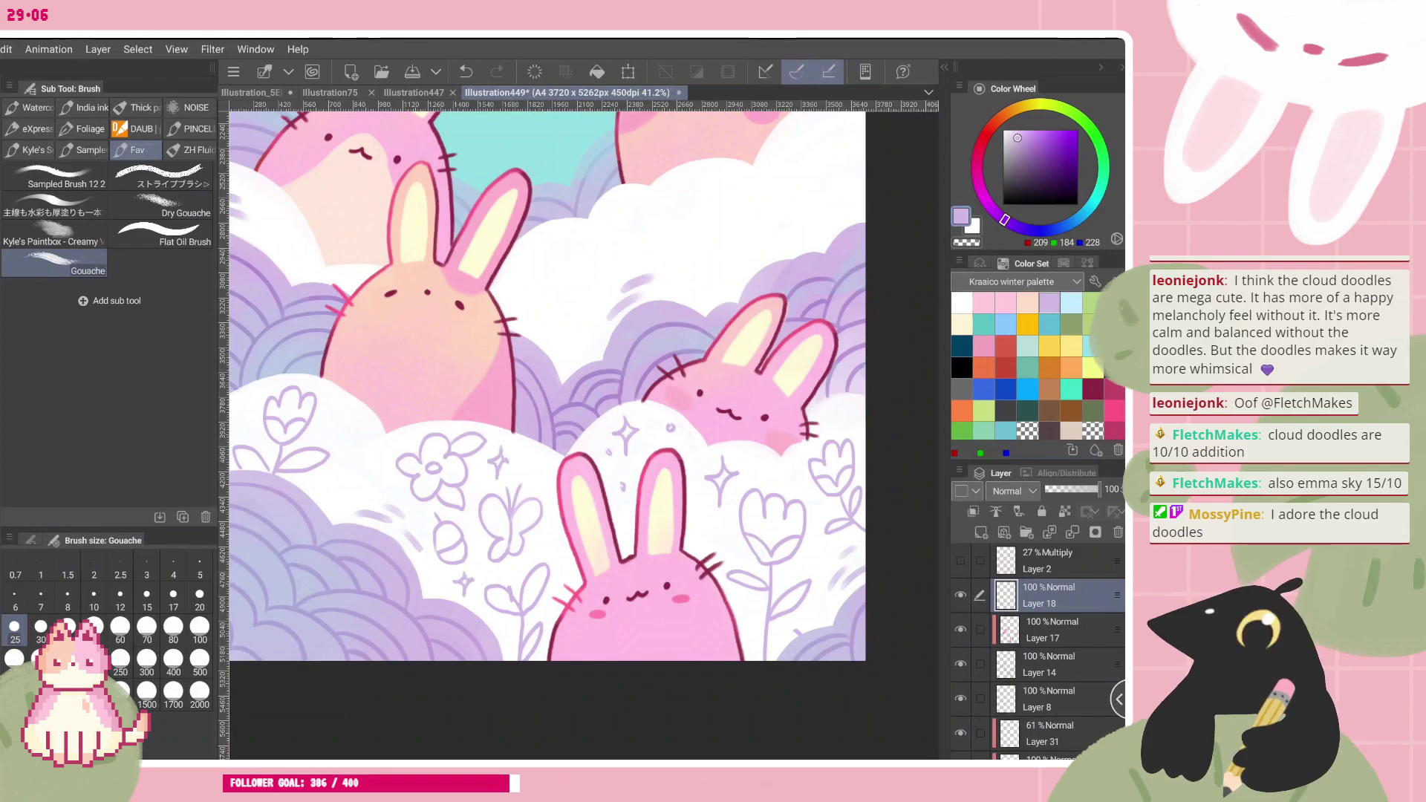
# - Examine the doodled clouds up close and within the whole composition
pyautogui.scroll(-1, 583, 435)
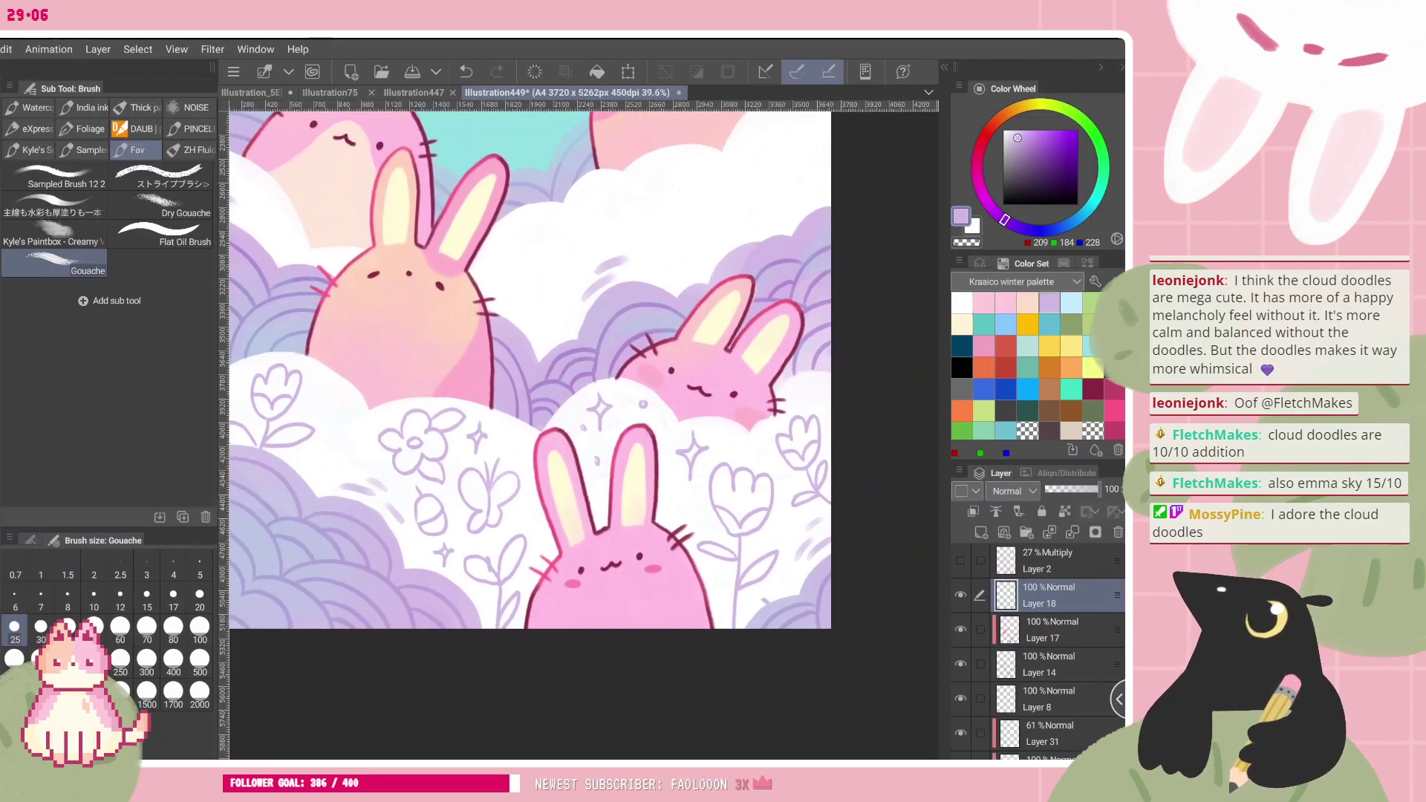
pyautogui.scroll(-3, 476, 520)
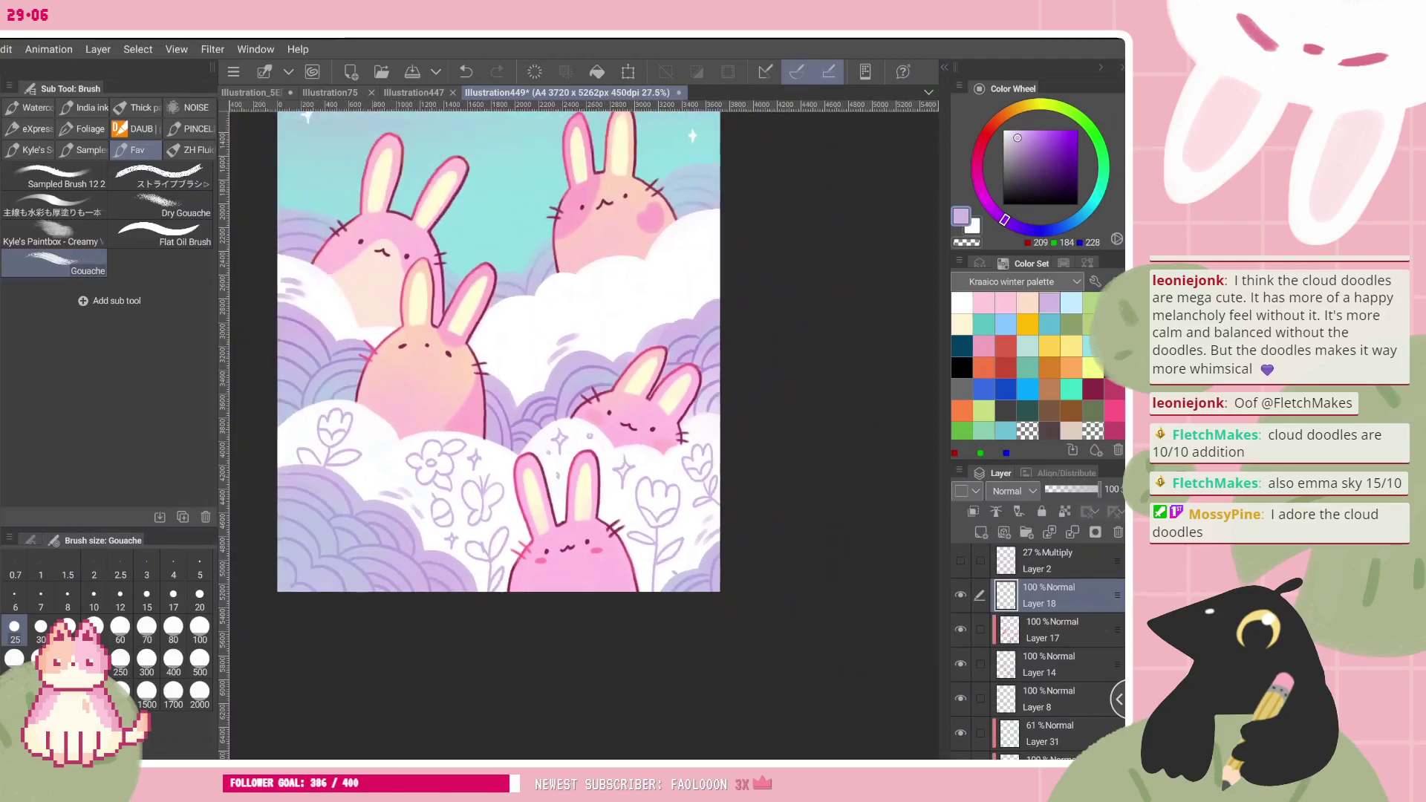
pyautogui.moveTo(496, 372); pyautogui.dragTo(508, 400)
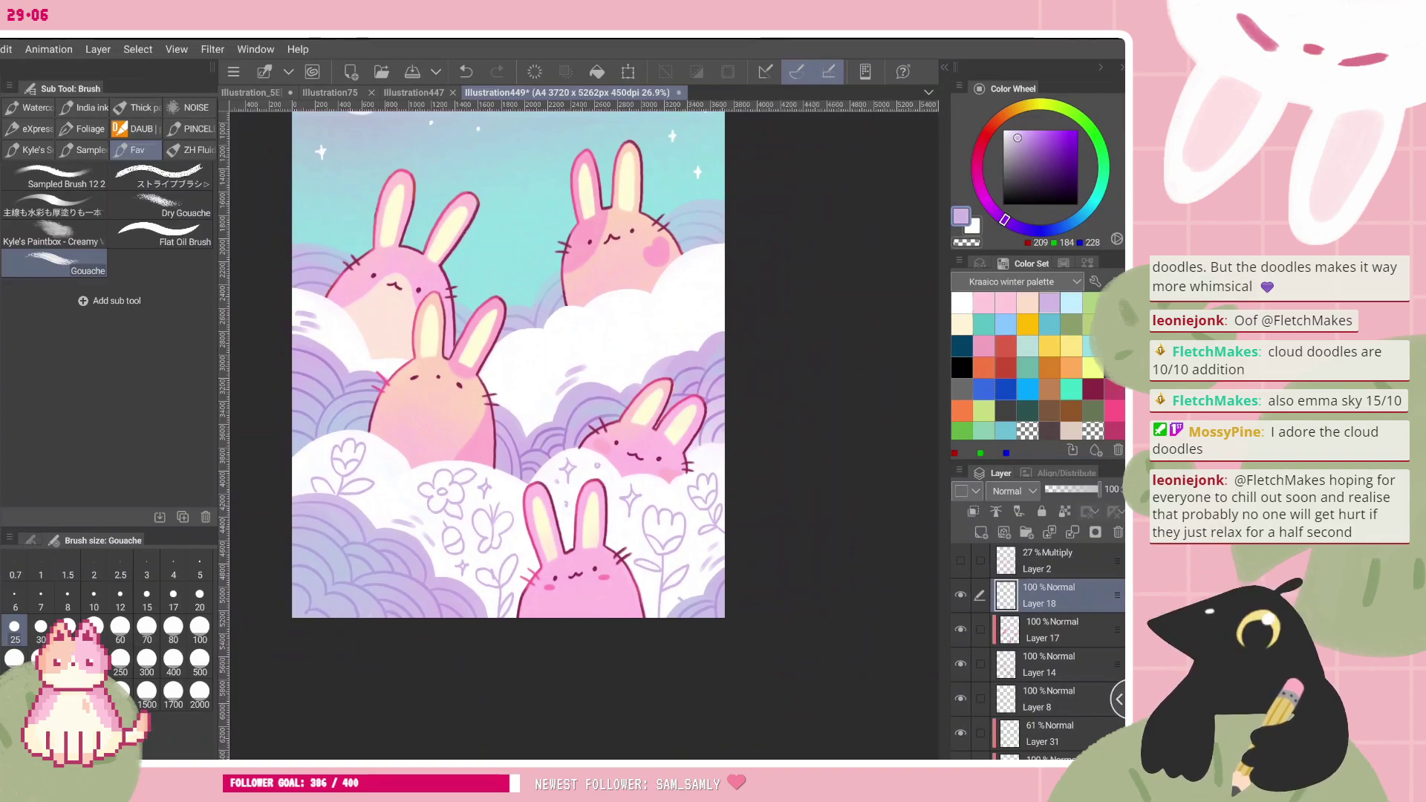
pyautogui.scroll(3, 416, 455)
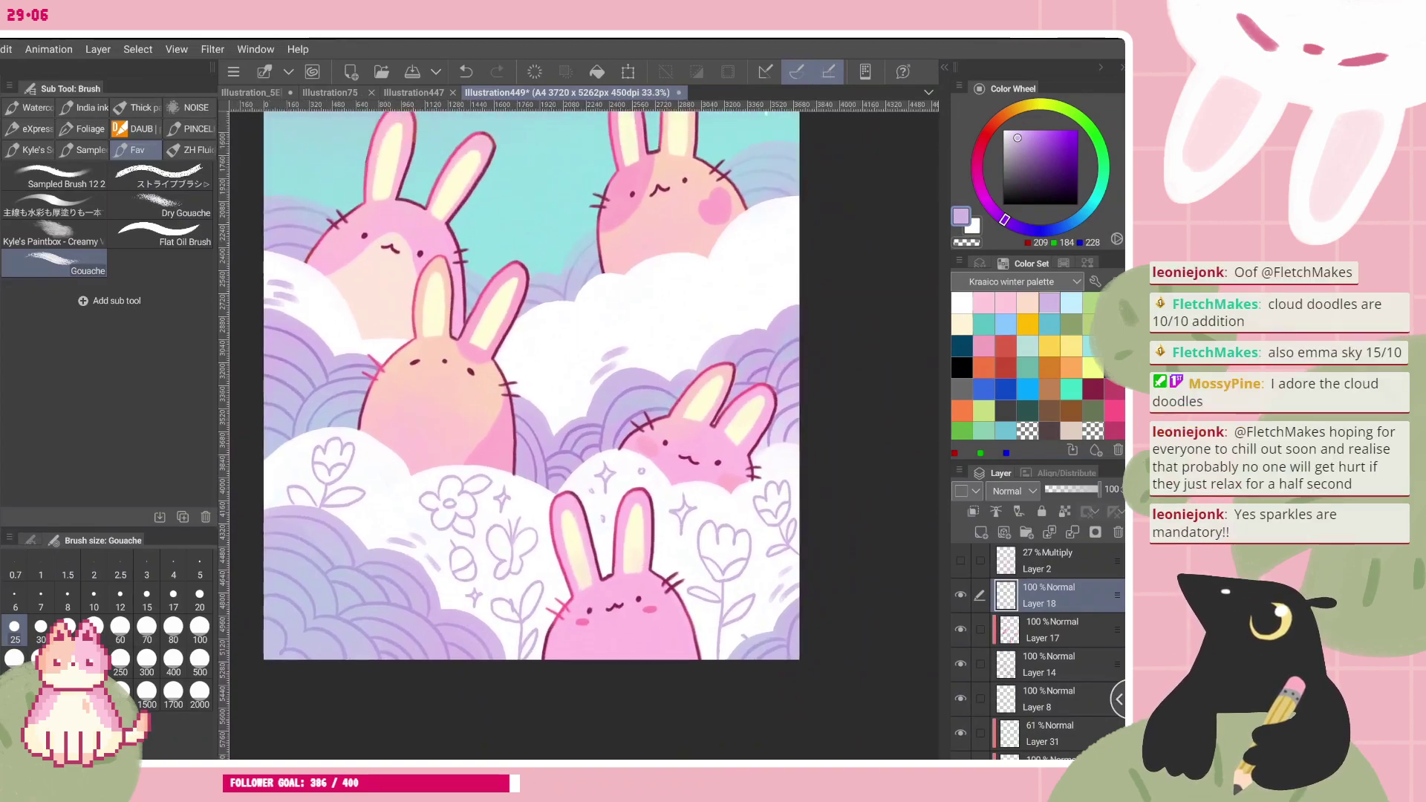
pyautogui.scroll(1, 475, 446)
pyautogui.scroll(1, 413, 483)
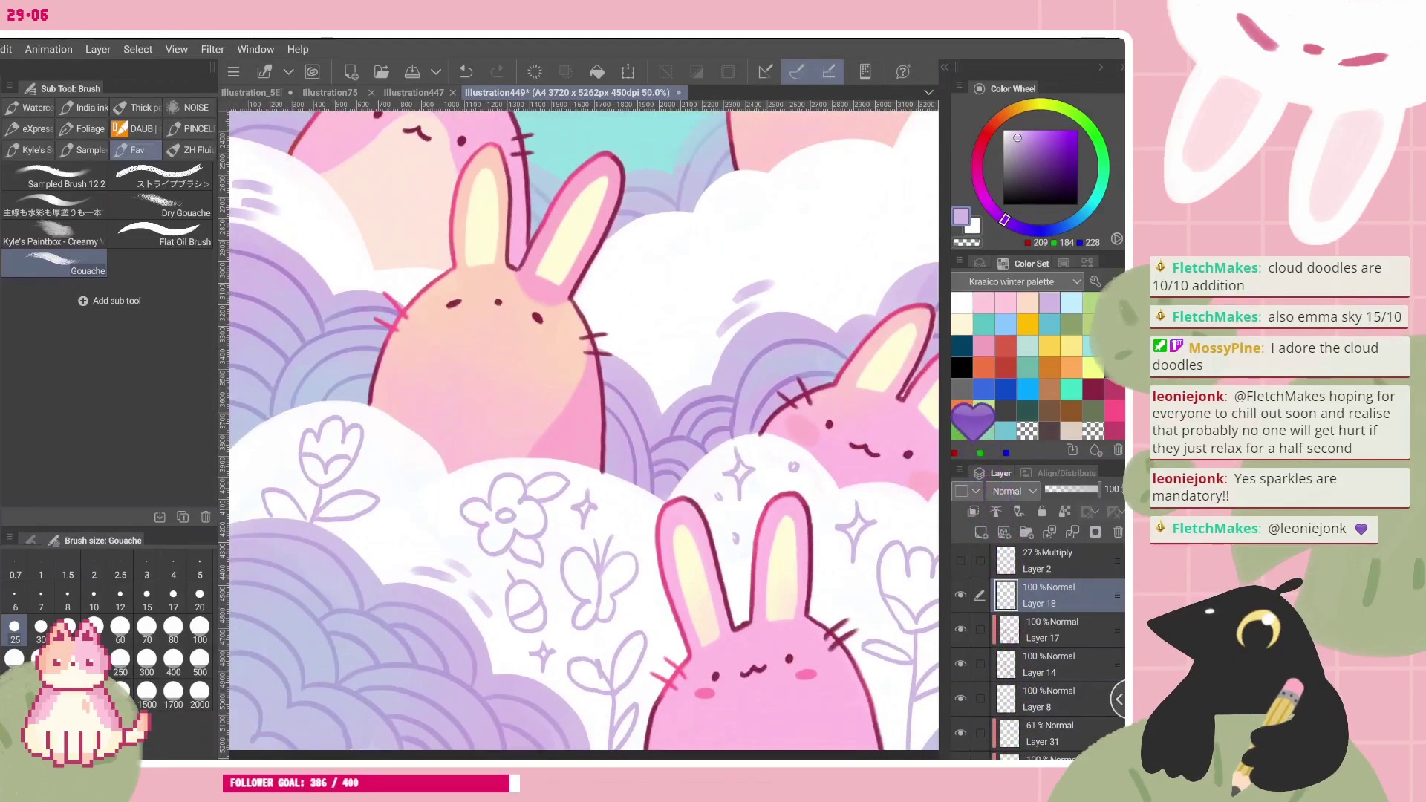
pyautogui.moveTo(727, 486); pyautogui.dragTo(661, 453)
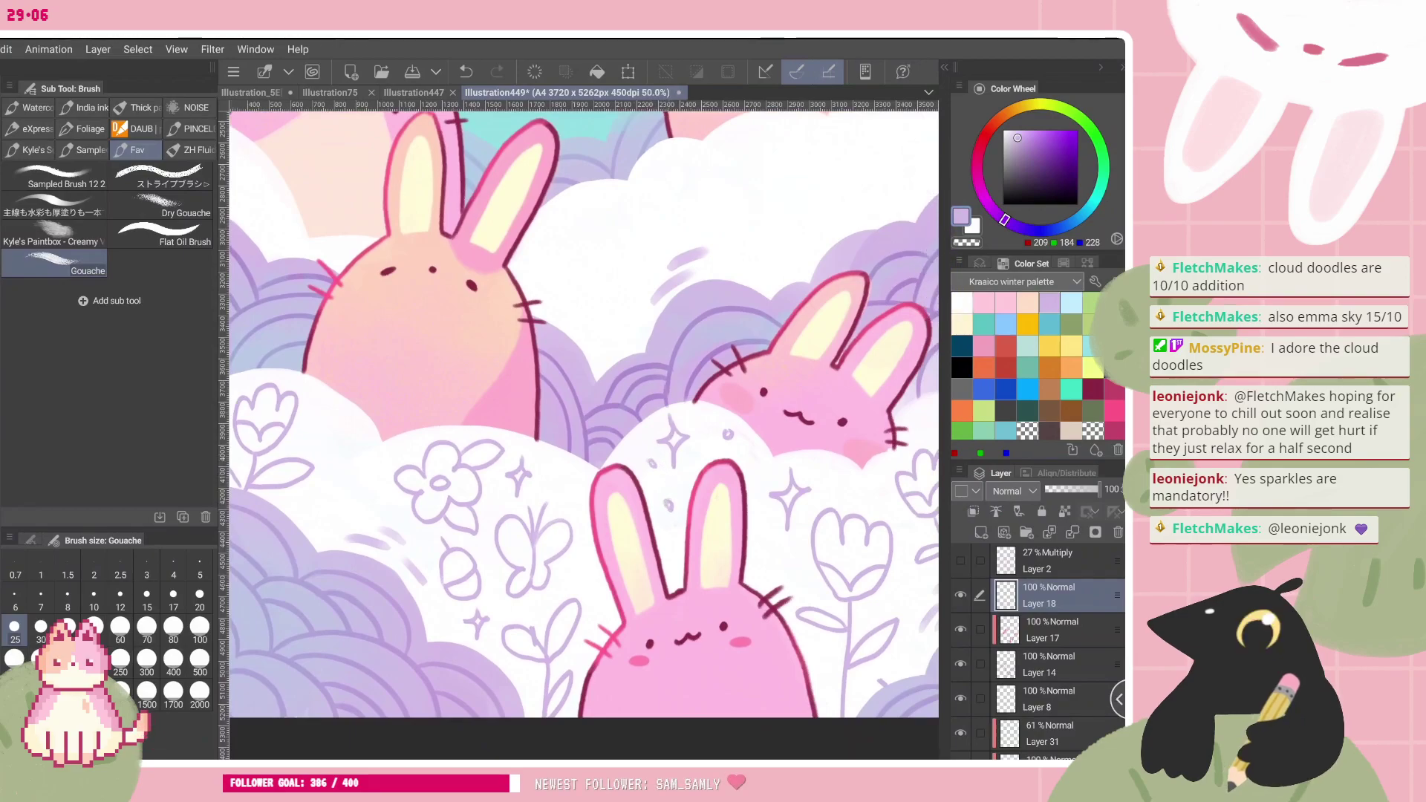
pyautogui.moveTo(520, 416); pyautogui.dragTo(647, 449)
pyautogui.scroll(1, 691, 564)
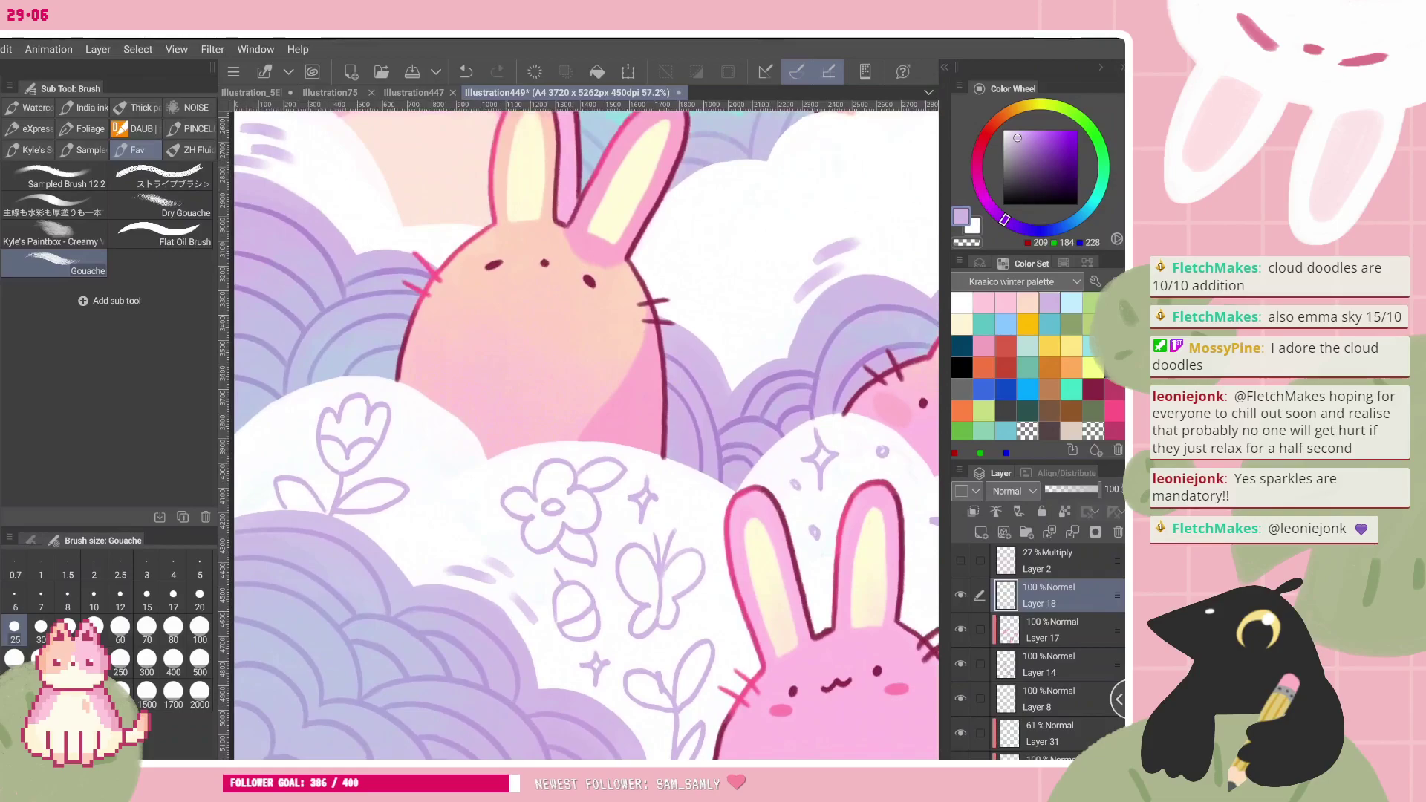
pyautogui.scroll(-1, 579, 431)
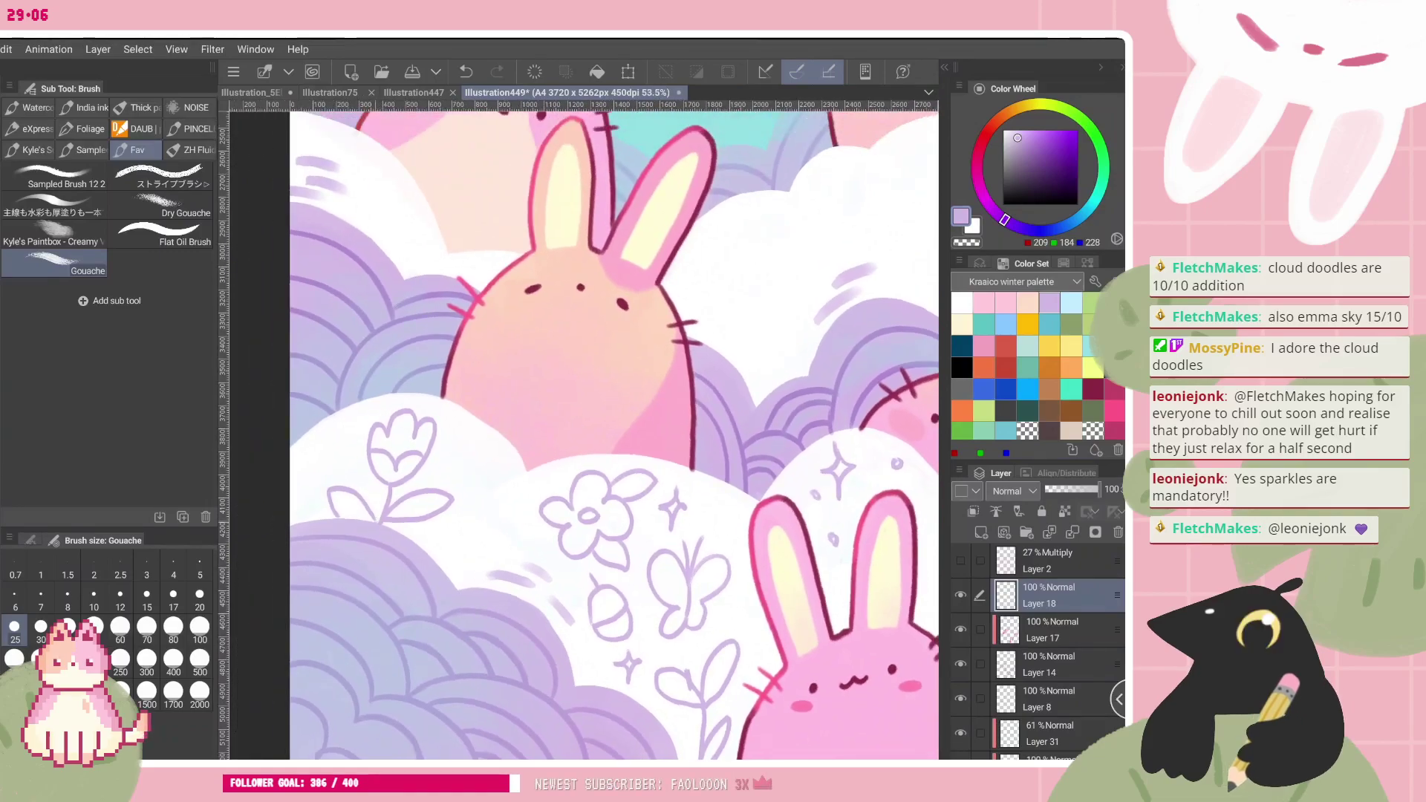
pyautogui.scroll(-5, 505, 564)
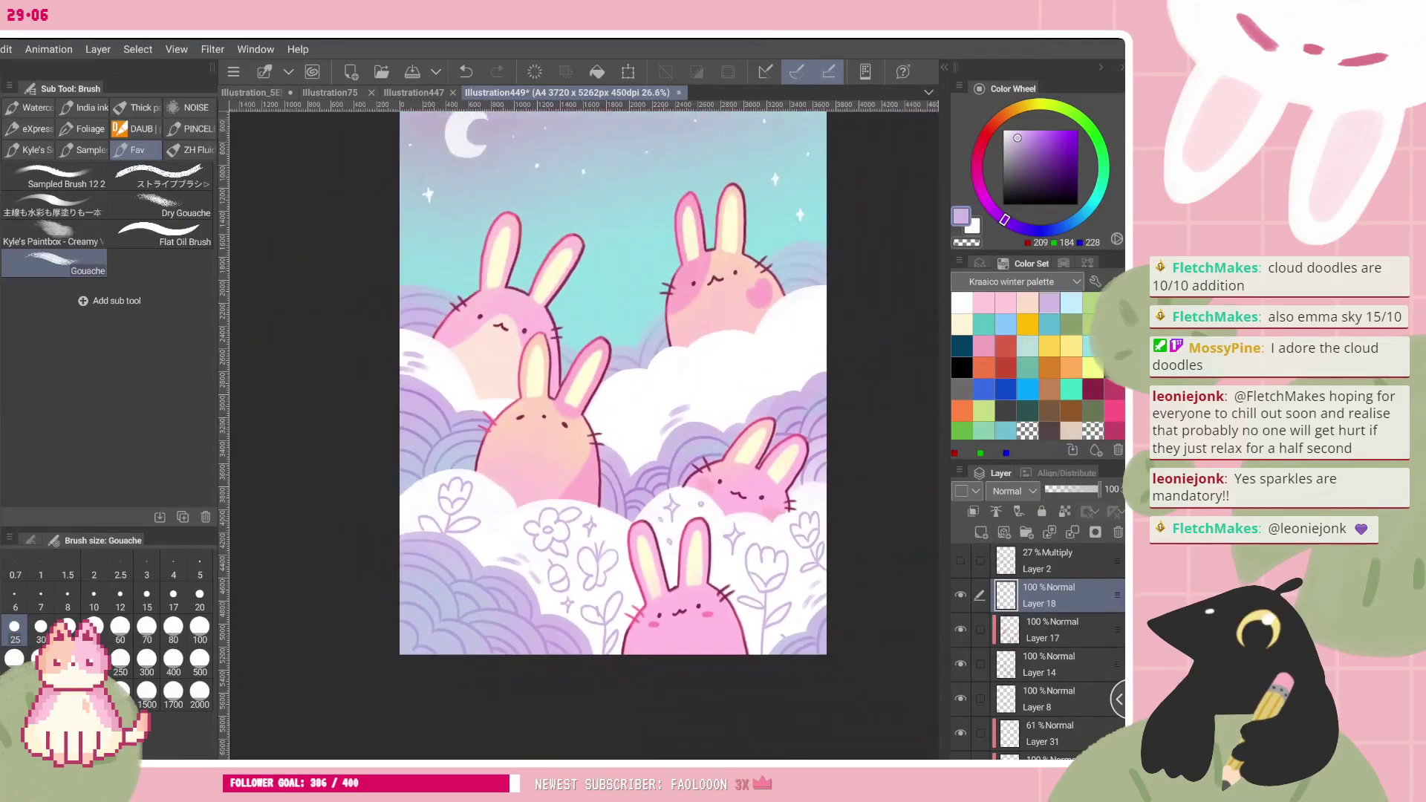
# - Draw a leafy sprig with a curved stem on the cloud between the tulip and the five-petal flower
pyautogui.scroll(3, 637, 566)
pyautogui.scroll(1, 594, 431)
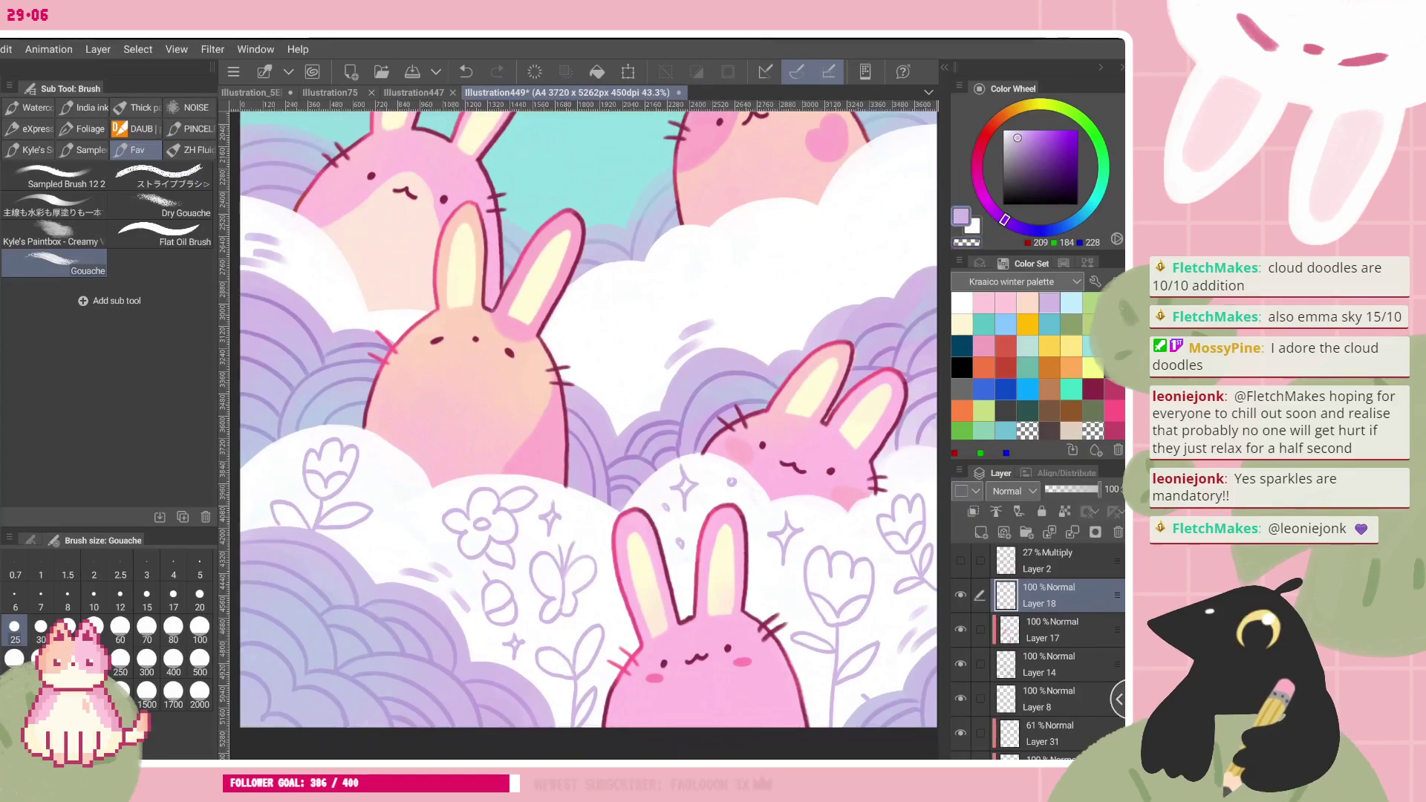
pyautogui.scroll(2, 583, 435)
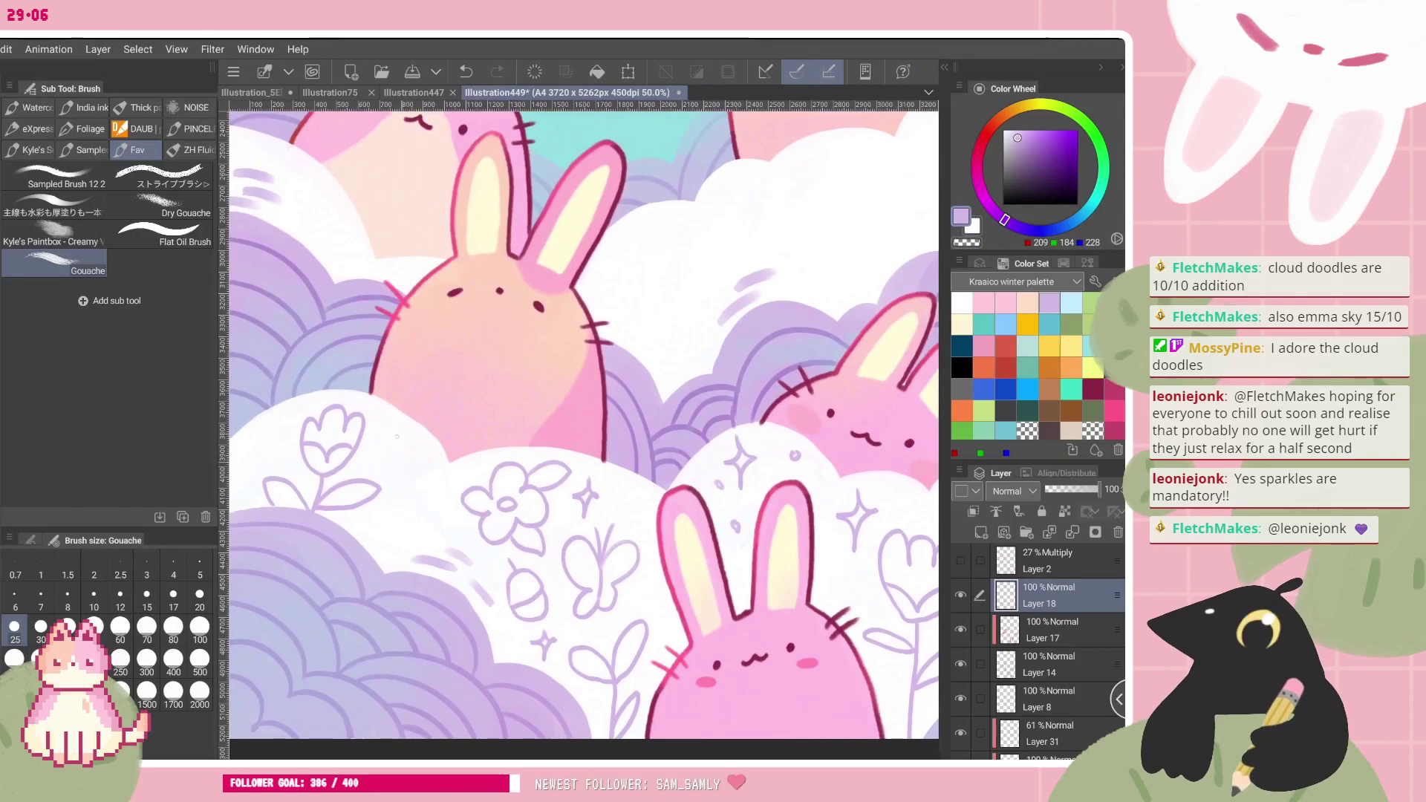
pyautogui.moveTo(412, 491)
pyautogui.mouseDown()
pyautogui.moveTo(409, 454)
pyautogui.moveTo(416, 495)
pyautogui.mouseUp()
pyautogui.moveTo(418, 493)
pyautogui.mouseDown()
pyautogui.moveTo(447, 486)
pyautogui.moveTo(418, 501)
pyautogui.moveTo(402, 570)
pyautogui.mouseUp()
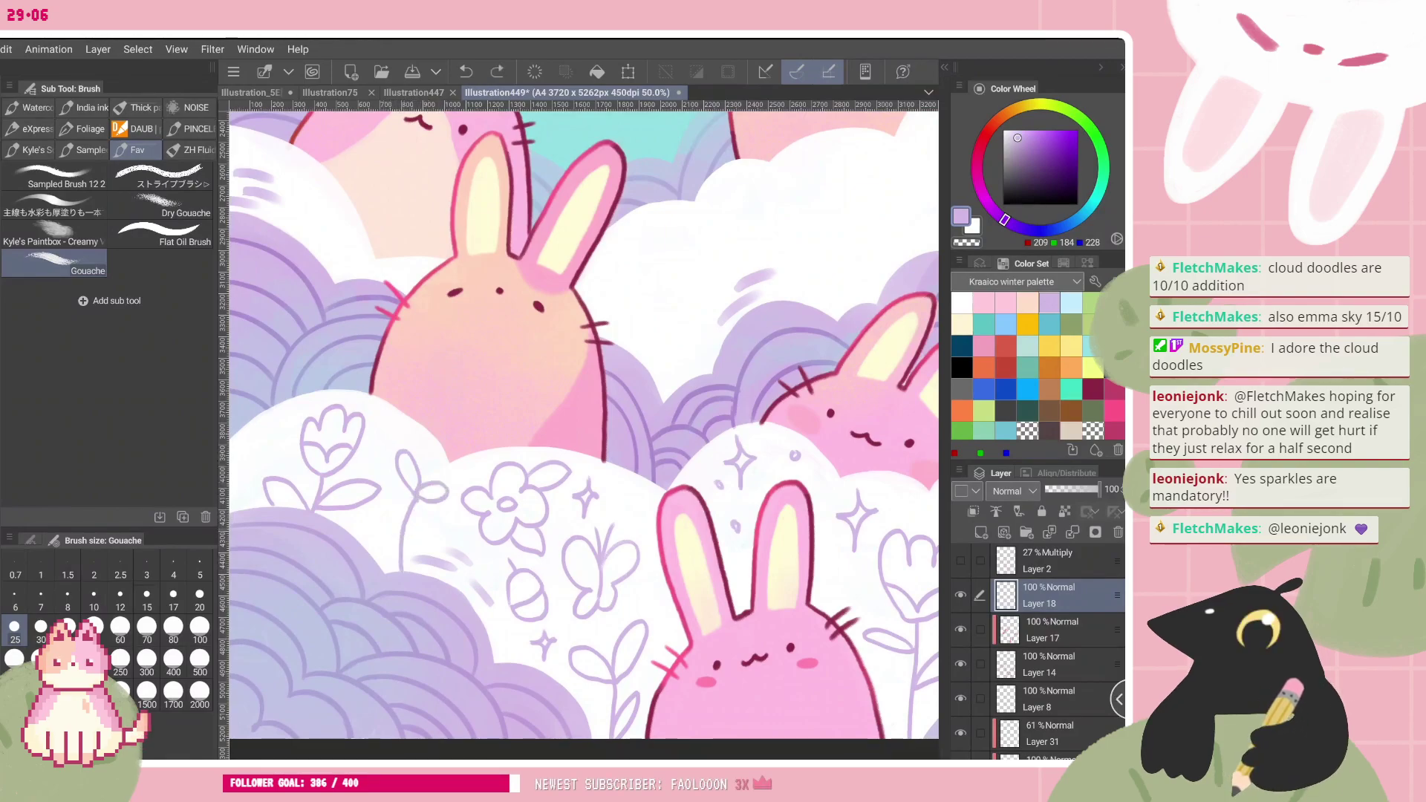
pyautogui.moveTo(405, 532); pyautogui.dragTo(432, 522)
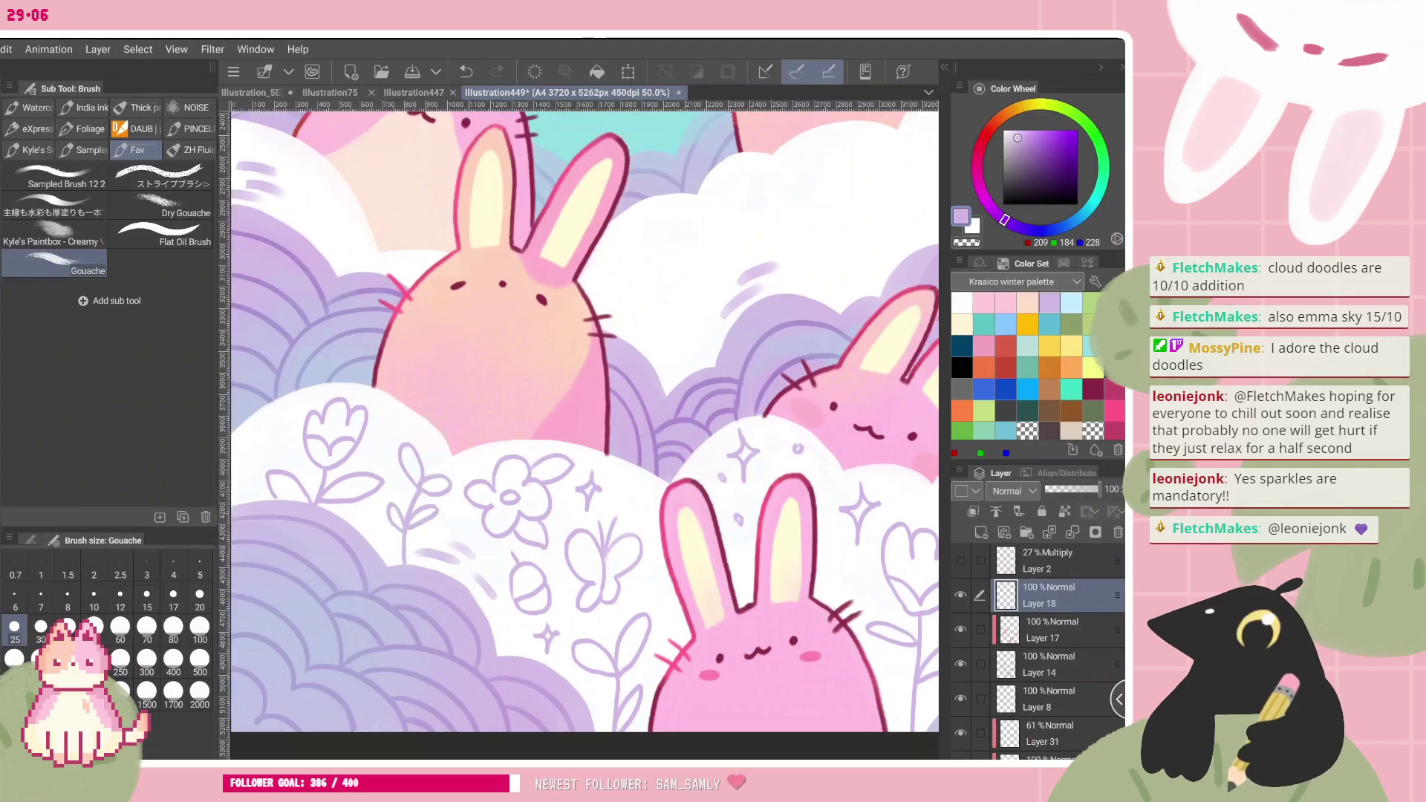
pyautogui.hotkey('ctrl', '-')
pyautogui.hotkey('ctrl', '+')
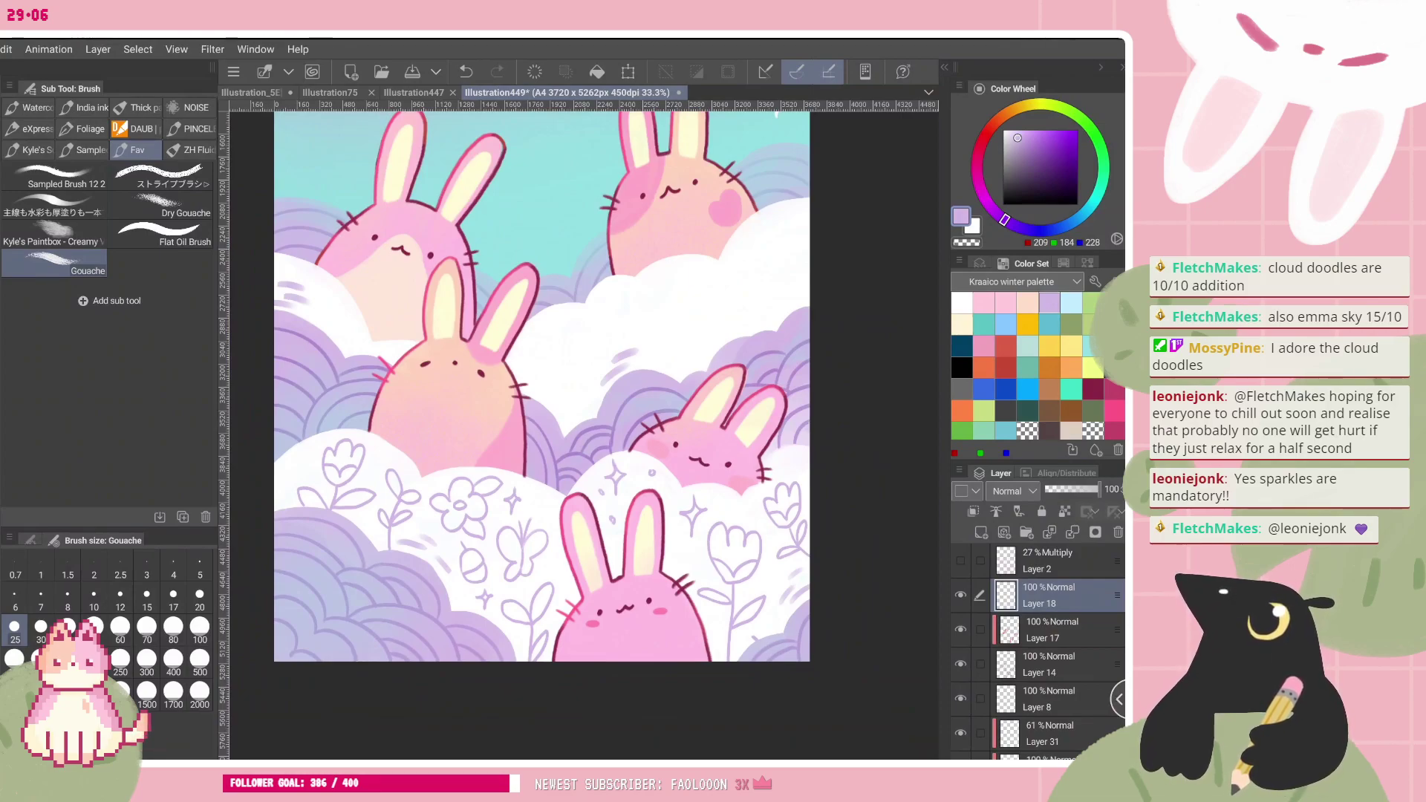
# - Draw a four-pointed sparkle on the outer side of the tulip and a small circle on its other side
pyautogui.scroll(2, 583, 435)
pyautogui.scroll(1, 583, 435)
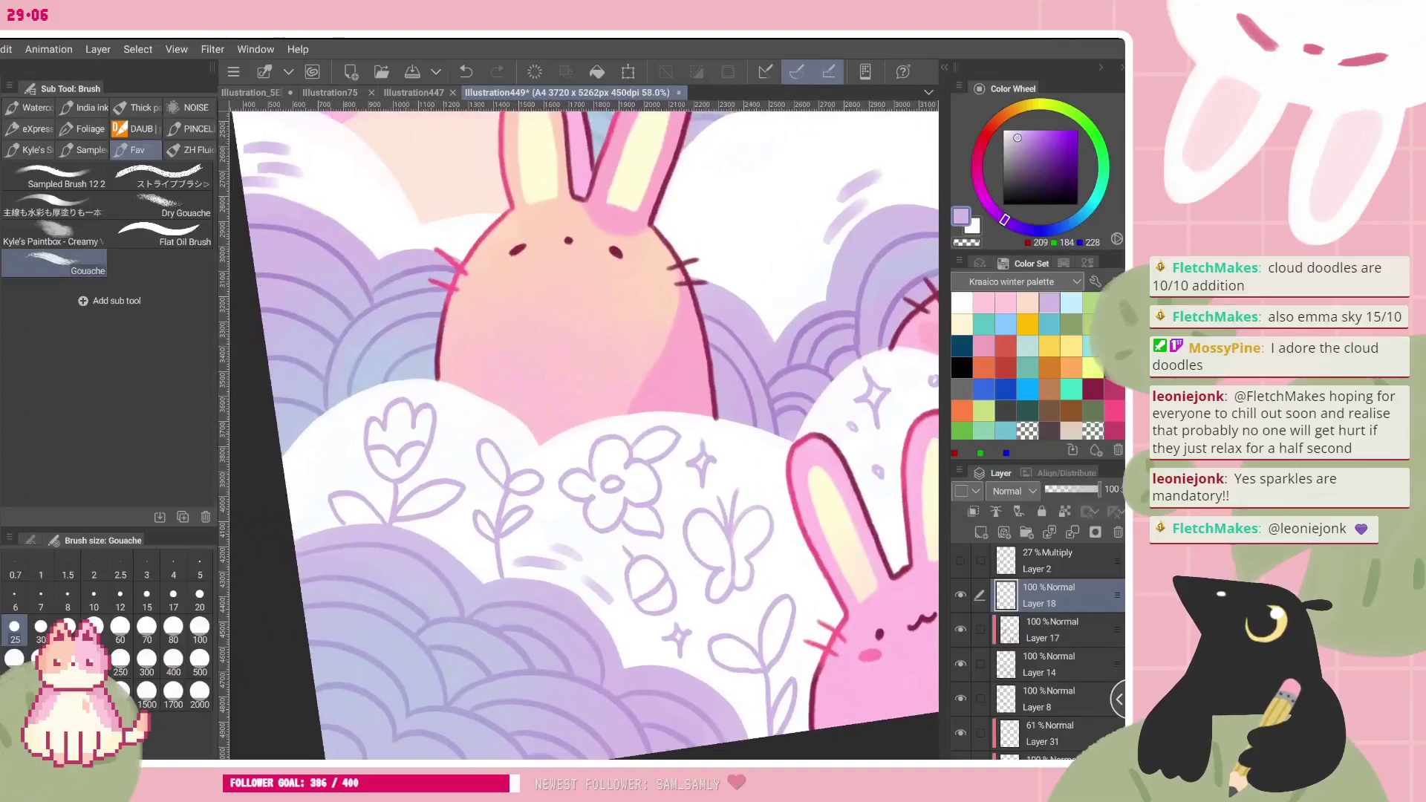
pyautogui.moveTo(371, 440)
pyautogui.mouseDown()
pyautogui.moveTo(356, 458)
pyautogui.moveTo(382, 458)
pyautogui.mouseUp()
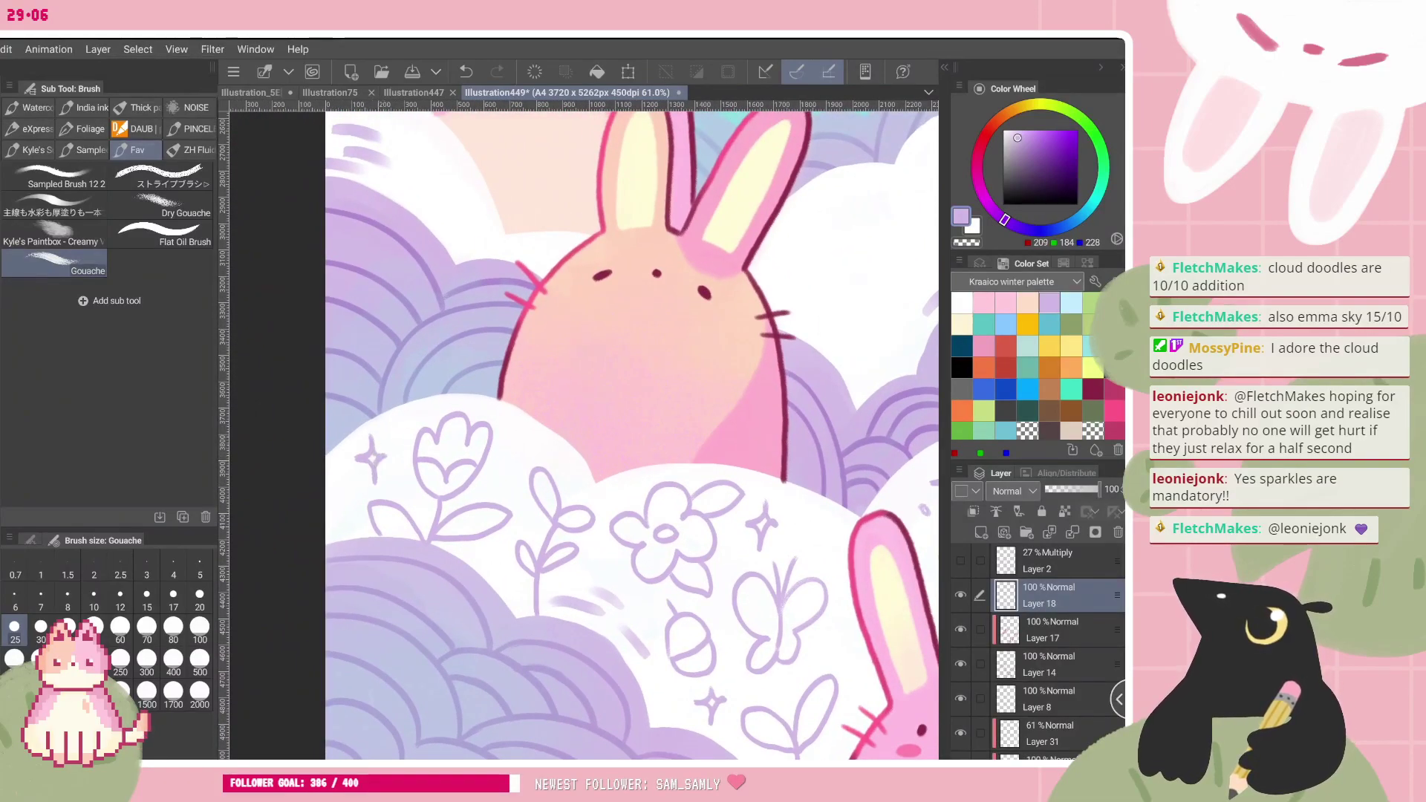
pyautogui.hotkey('ctrl', '-')
pyautogui.hotkey('ctrl', '-')
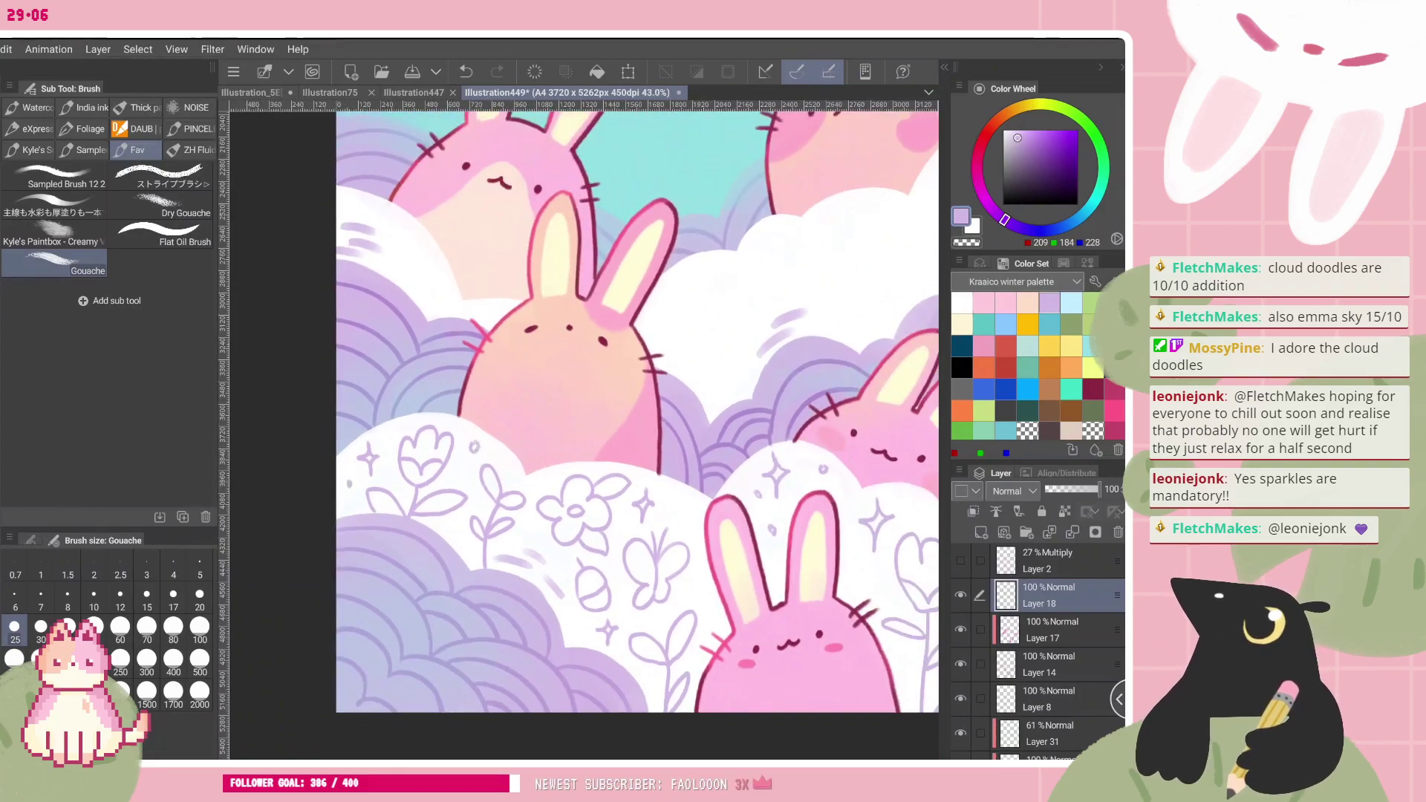
pyautogui.hotkey('ctrl', 'z')
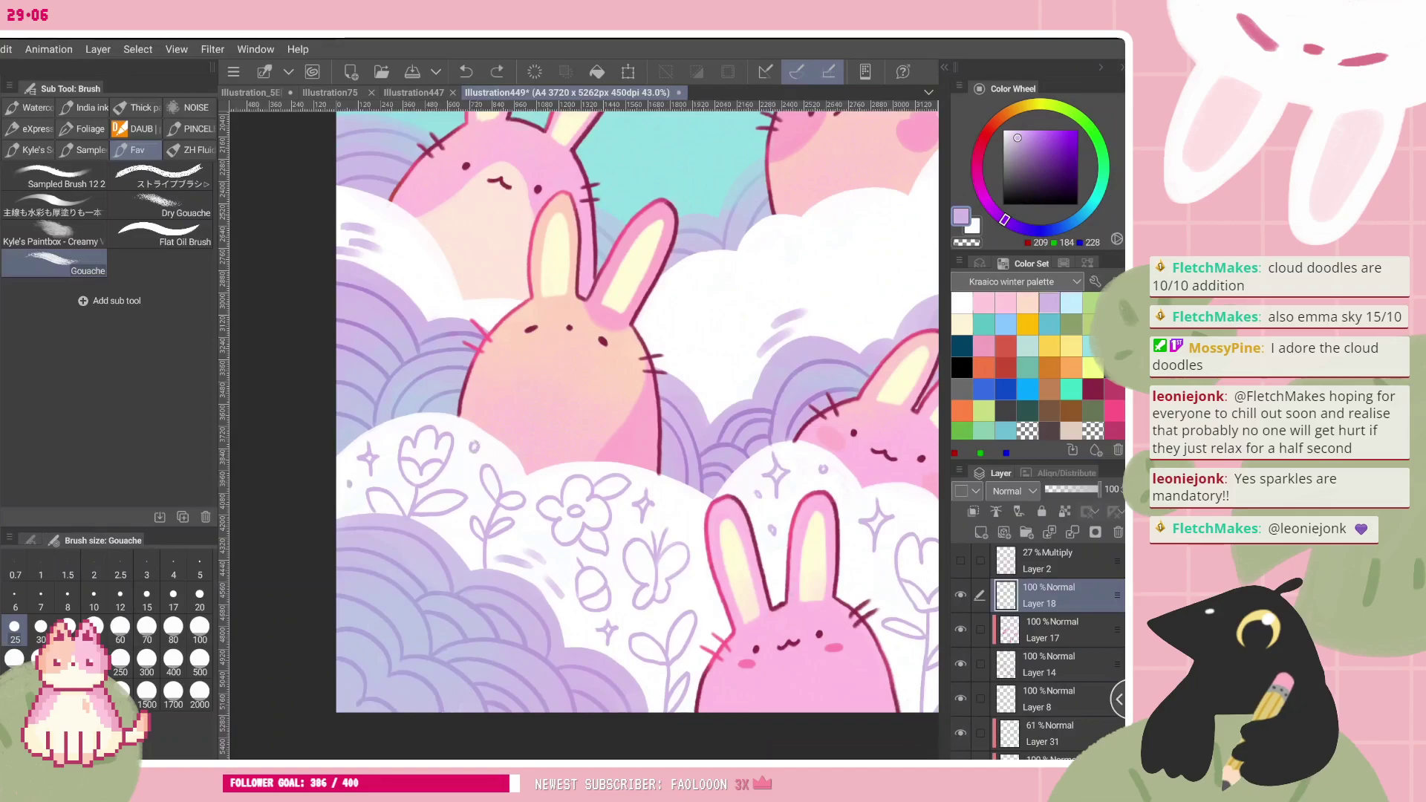
pyautogui.hotkey('ctrl', 'y')
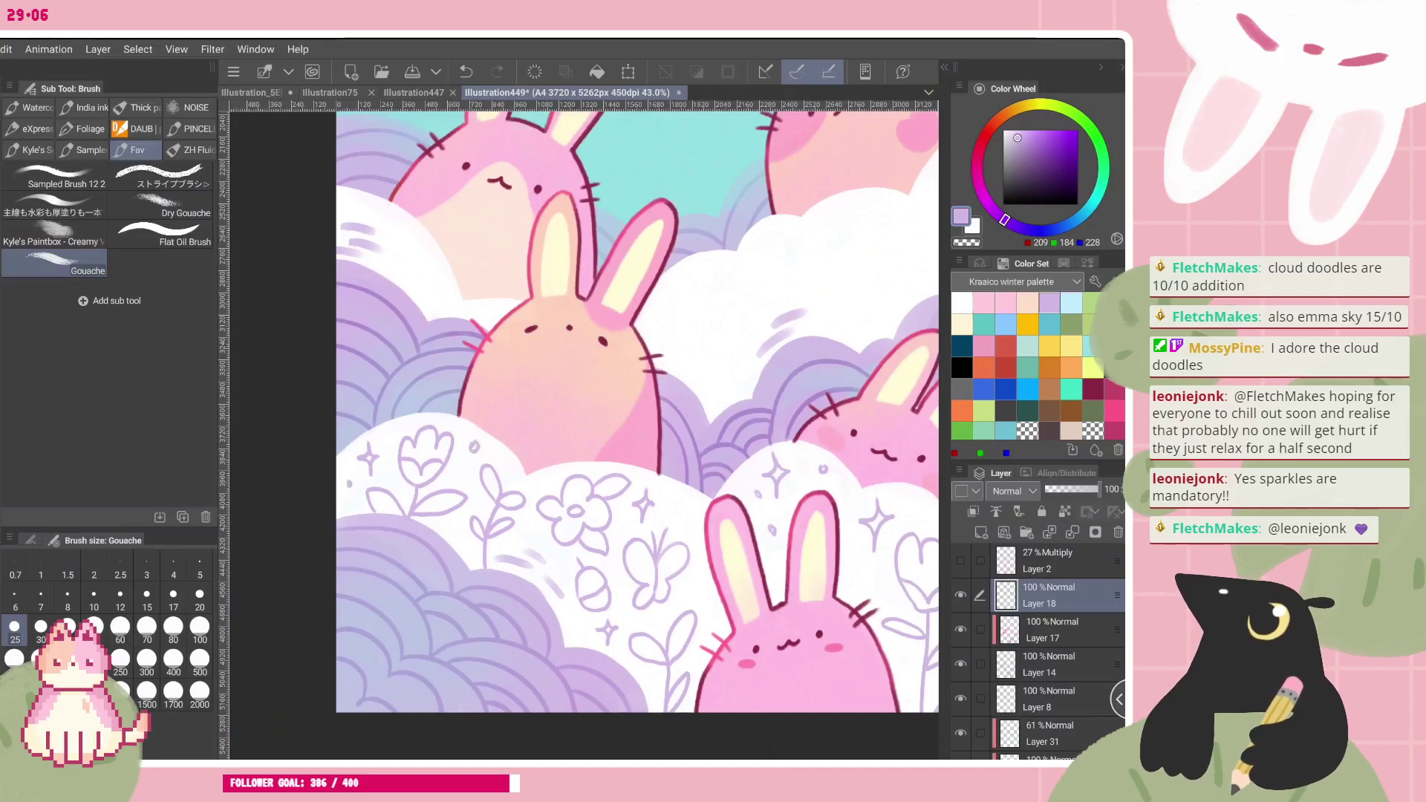
# - Rework the four-pointed sparkle above the butterfly, undoing the last stroke and redrawing its points
pyautogui.scroll(-3, 583, 435)
pyautogui.scroll(4, 742, 535)
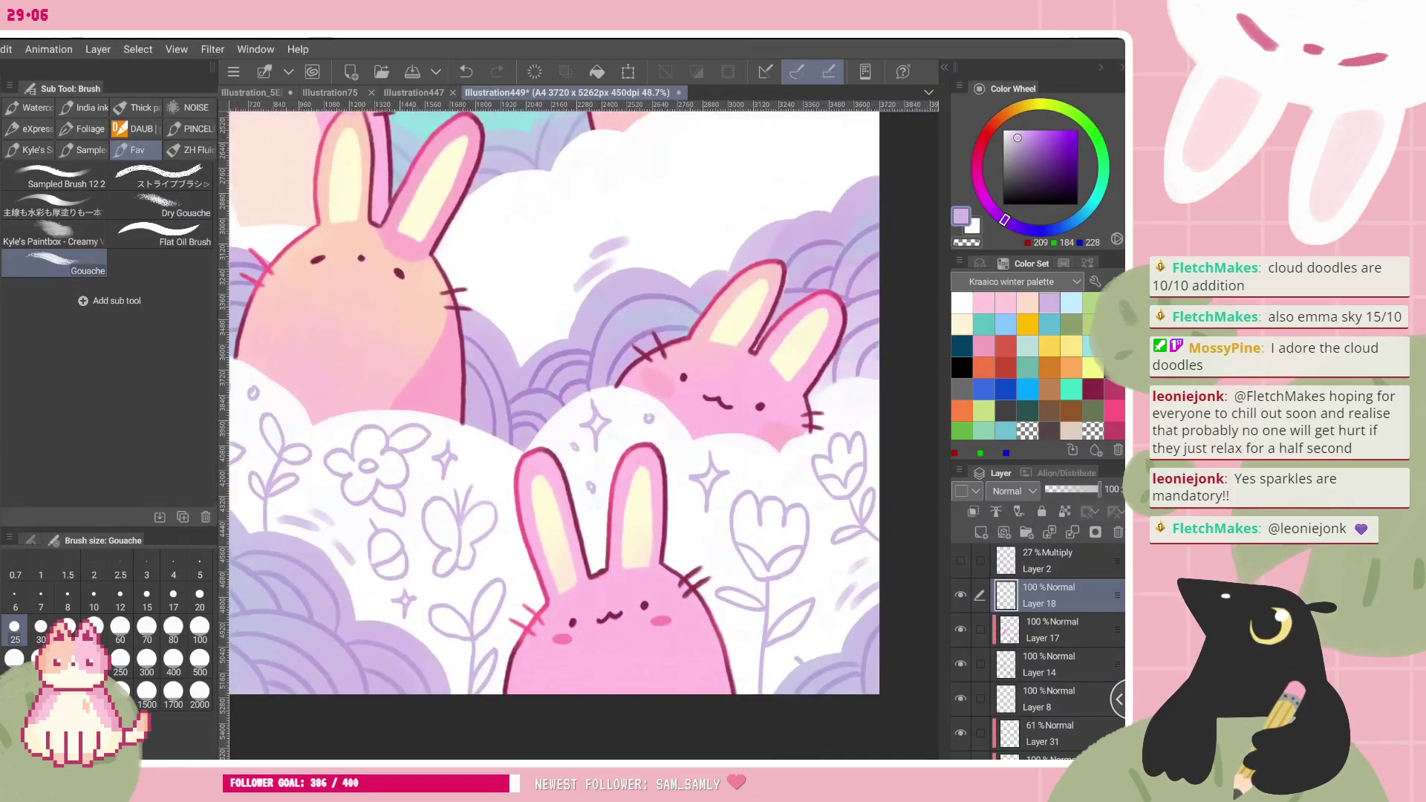
pyautogui.press('c')
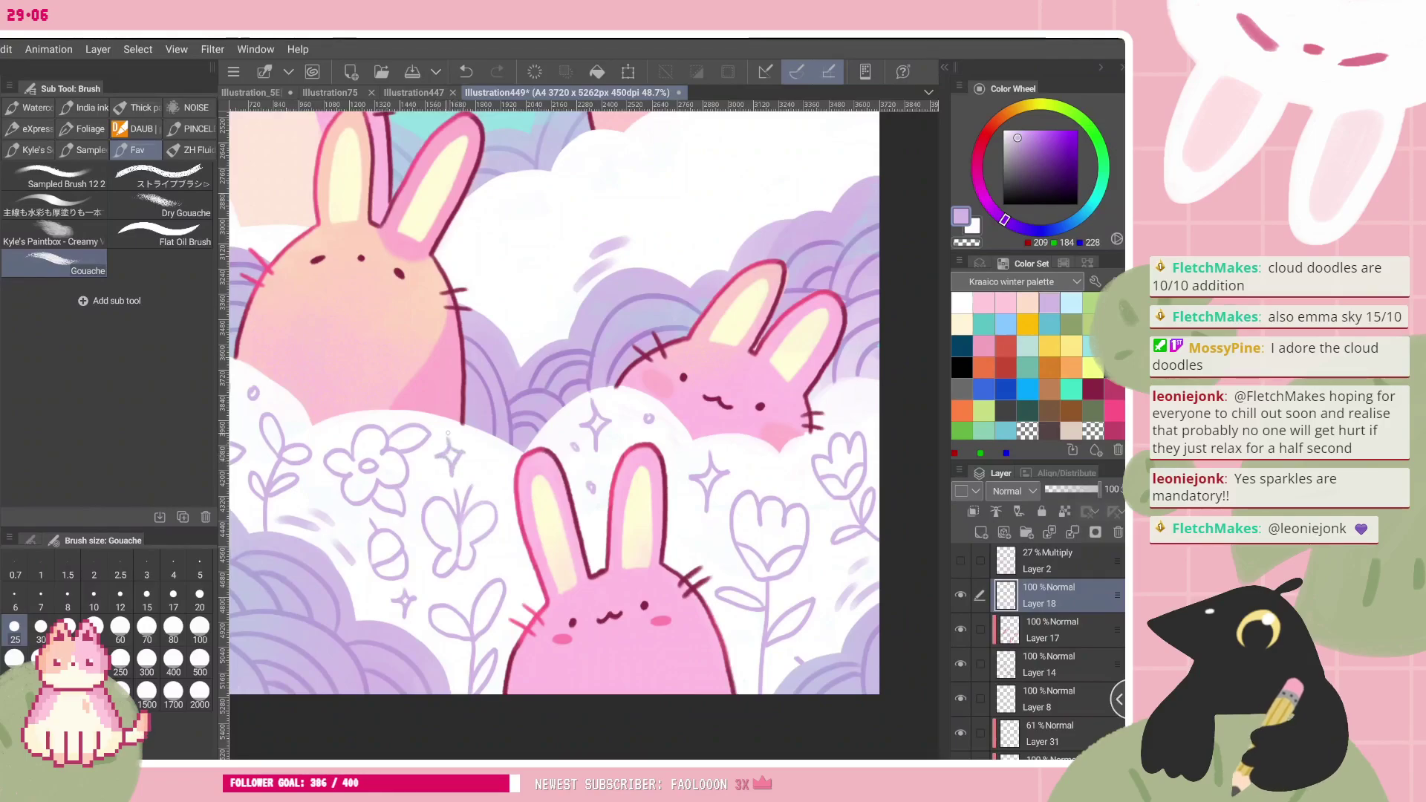
pyautogui.scroll(4, 495, 442)
pyautogui.hotkey('ctrl', 'z')
pyautogui.moveTo(402, 446); pyautogui.dragTo(406, 520)
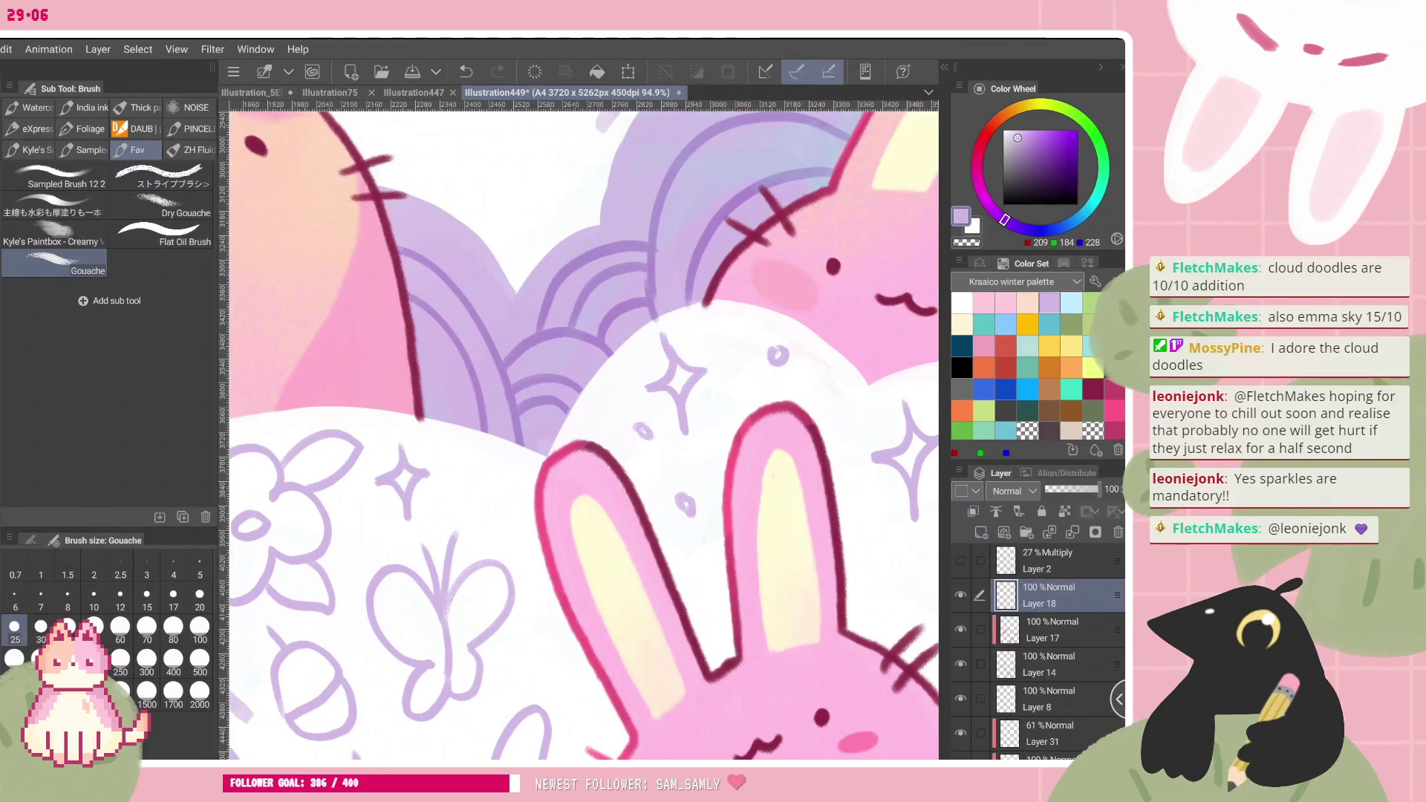
pyautogui.moveTo(400, 440); pyautogui.dragTo(403, 462)
pyautogui.scroll(-6, 498, 460)
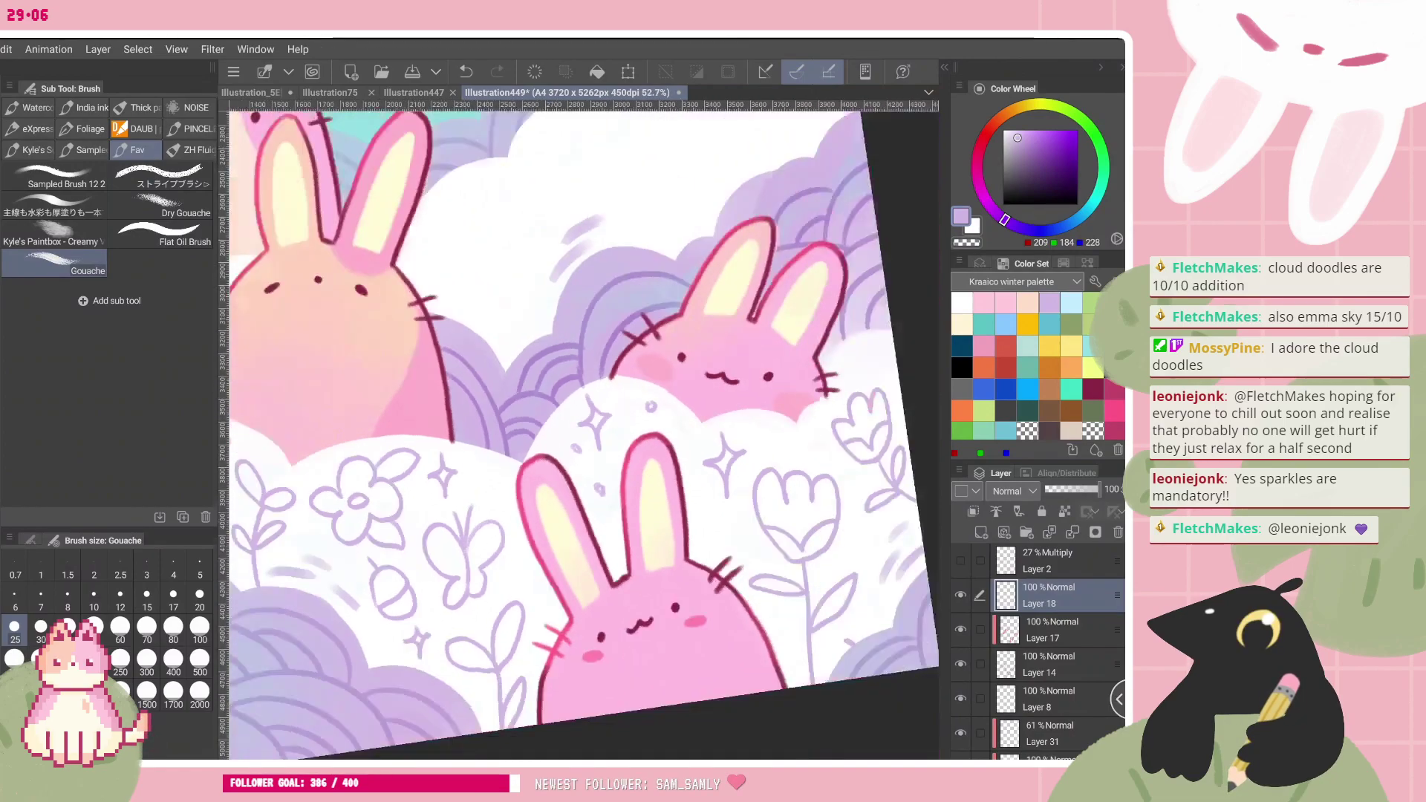
# - Add a small circle between the butterfly's sparkle and the front rabbit's ear, plus a short stroke among the neighbouring doodles
pyautogui.scroll(2, 613, 533)
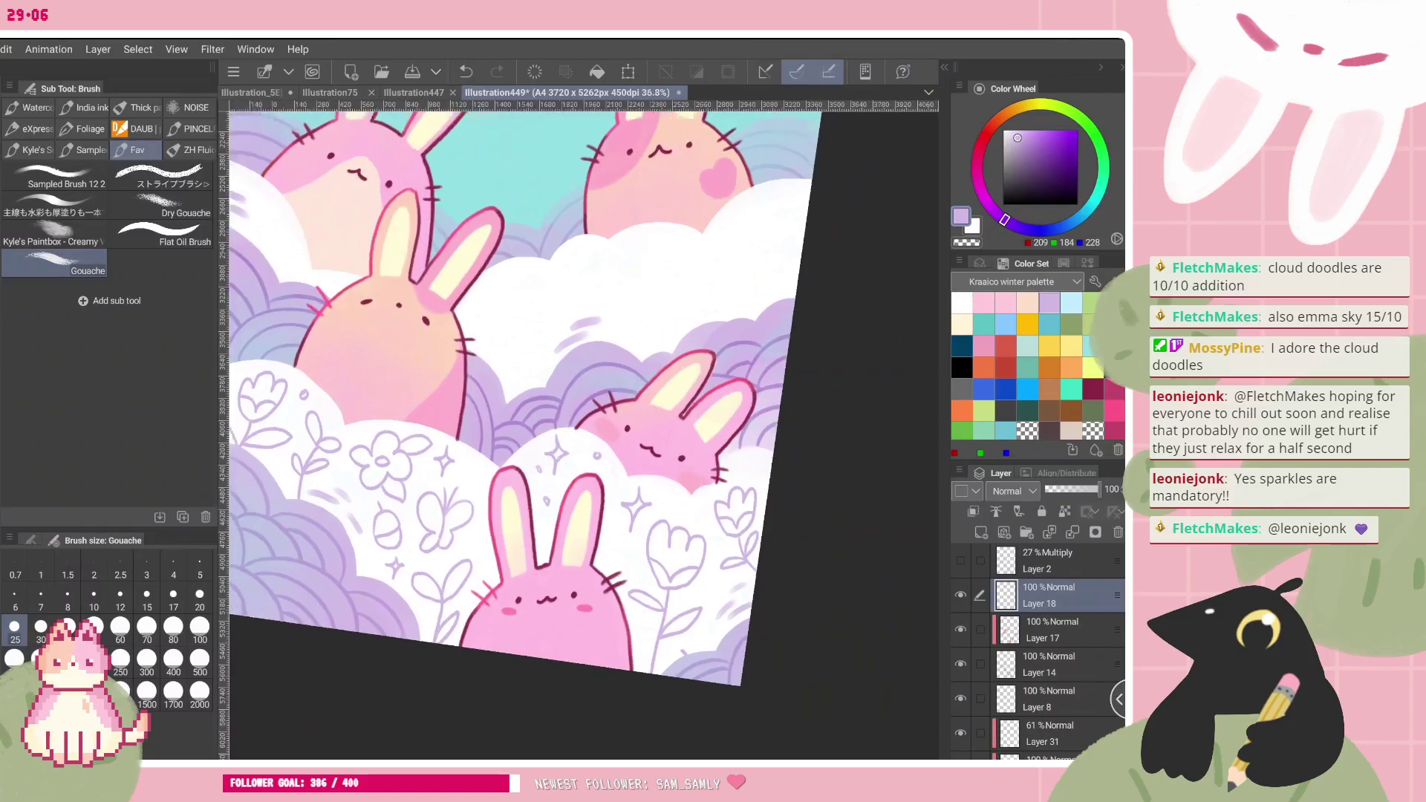
pyautogui.scroll(-2, 584, 435)
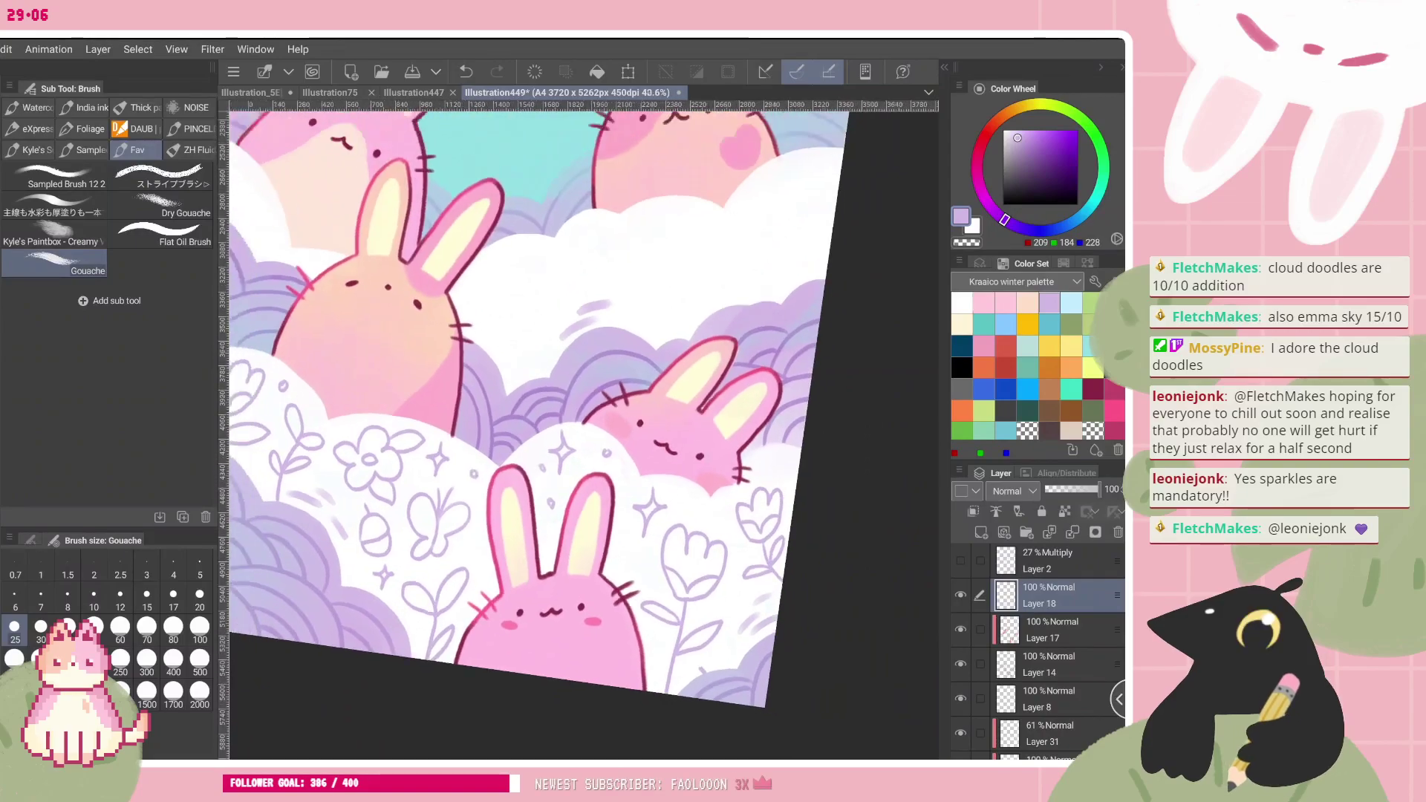
pyautogui.scroll(3, 461, 579)
pyautogui.moveTo(393, 510); pyautogui.dragTo(404, 528)
pyautogui.scroll(-5, 584, 435)
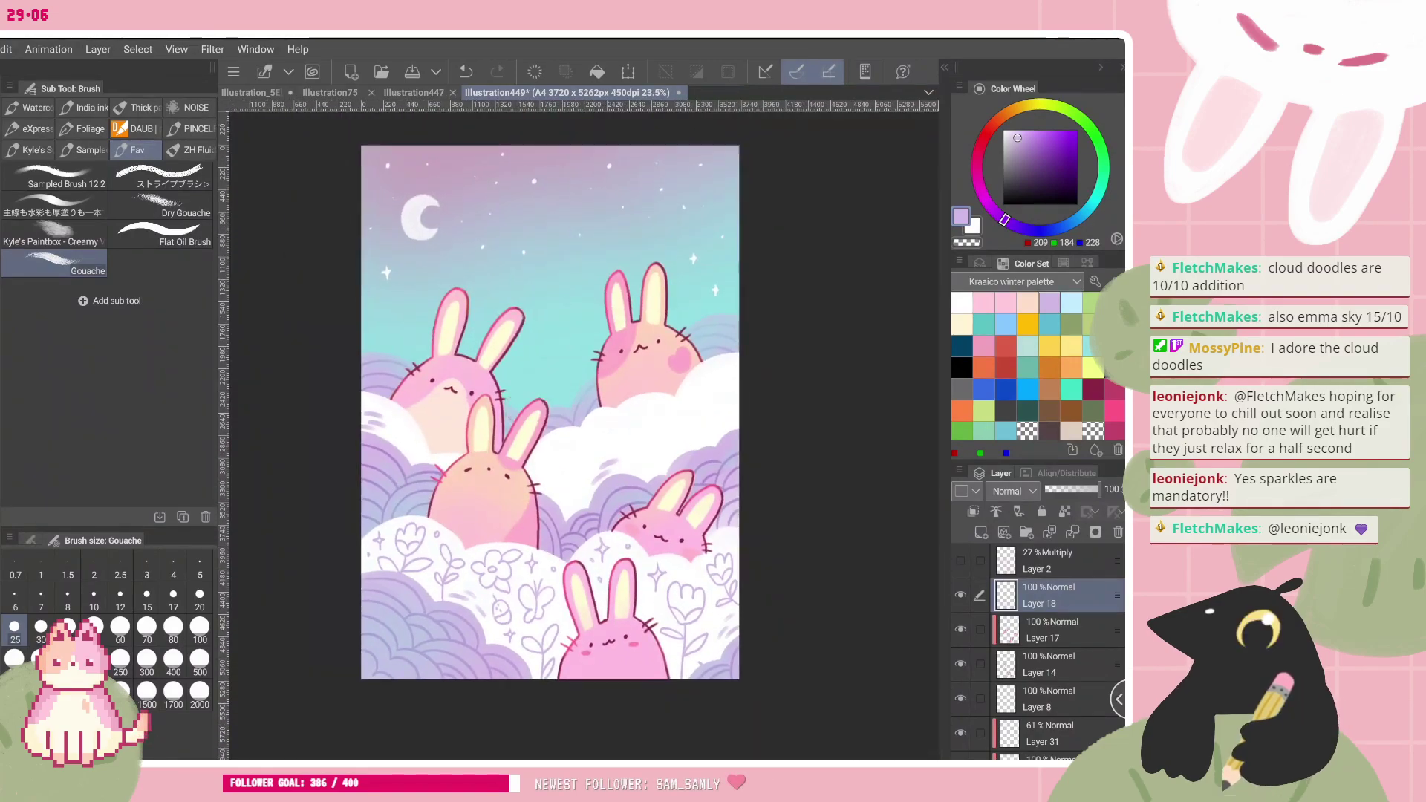
# - Draw a small round beetle with short legs on the white cloud below the heart-cheeked rabbit, undoing the last stroke
pyautogui.scroll(5, 584, 436)
pyautogui.moveTo(494, 438)
pyautogui.mouseDown()
pyautogui.moveTo(519, 449)
pyautogui.moveTo(502, 489)
pyautogui.moveTo(504, 445)
pyautogui.moveTo(529, 481)
pyautogui.moveTo(508, 475)
pyautogui.moveTo(536, 488)
pyautogui.moveTo(487, 440)
pyautogui.moveTo(469, 456)
pyautogui.moveTo(487, 506)
pyautogui.mouseUp()
pyautogui.hotkey('ctrl', 'z')
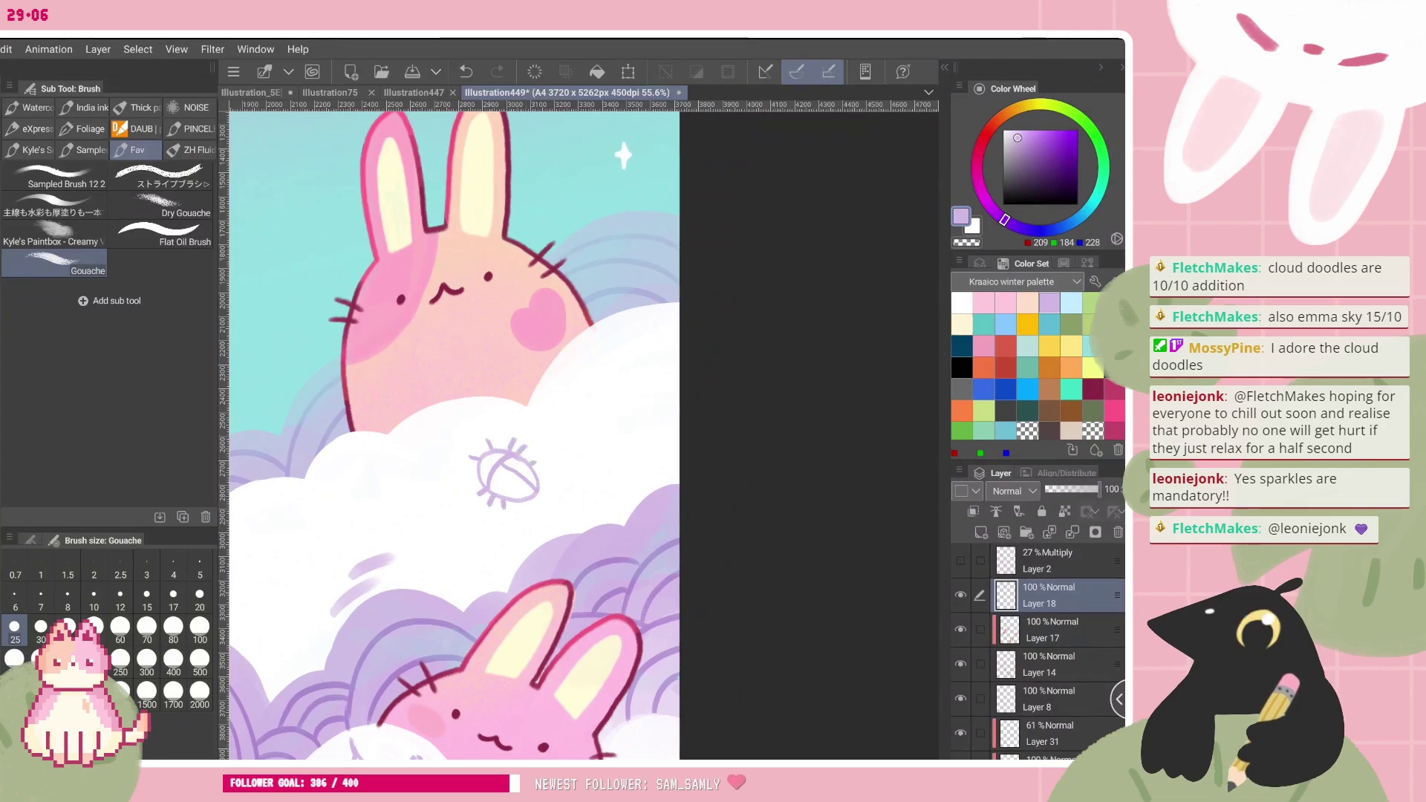
# - Draw a five-petal flower with a leaf on the raised part of the cloud beside the heart-cheeked rabbit
pyautogui.scroll(-5, 520, 475)
pyautogui.scroll(3, 519, 475)
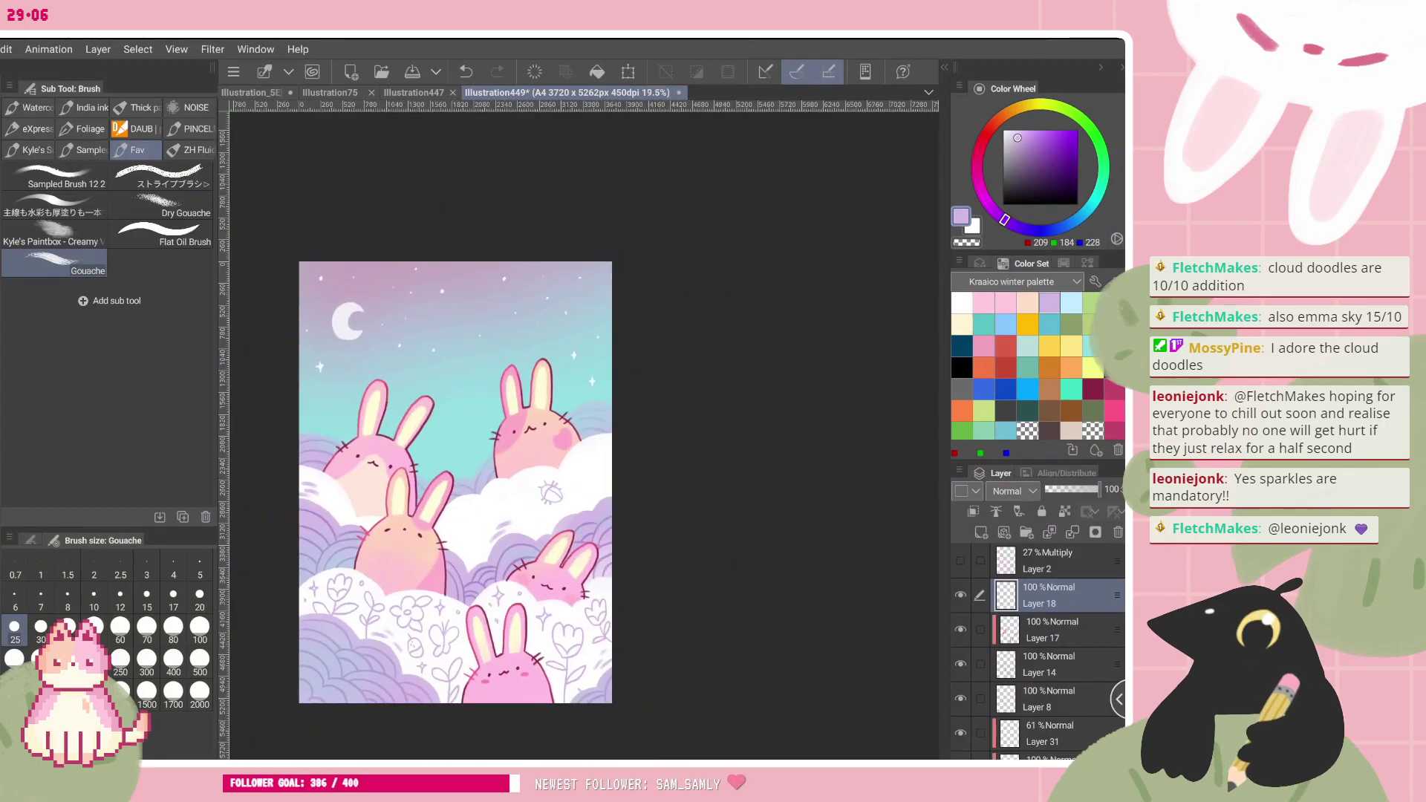
pyautogui.scroll(1, 496, 456)
pyautogui.moveTo(496, 448)
pyautogui.mouseDown()
pyautogui.moveTo(526, 466)
pyautogui.moveTo(513, 427)
pyautogui.moveTo(496, 444)
pyautogui.moveTo(514, 452)
pyautogui.mouseUp()
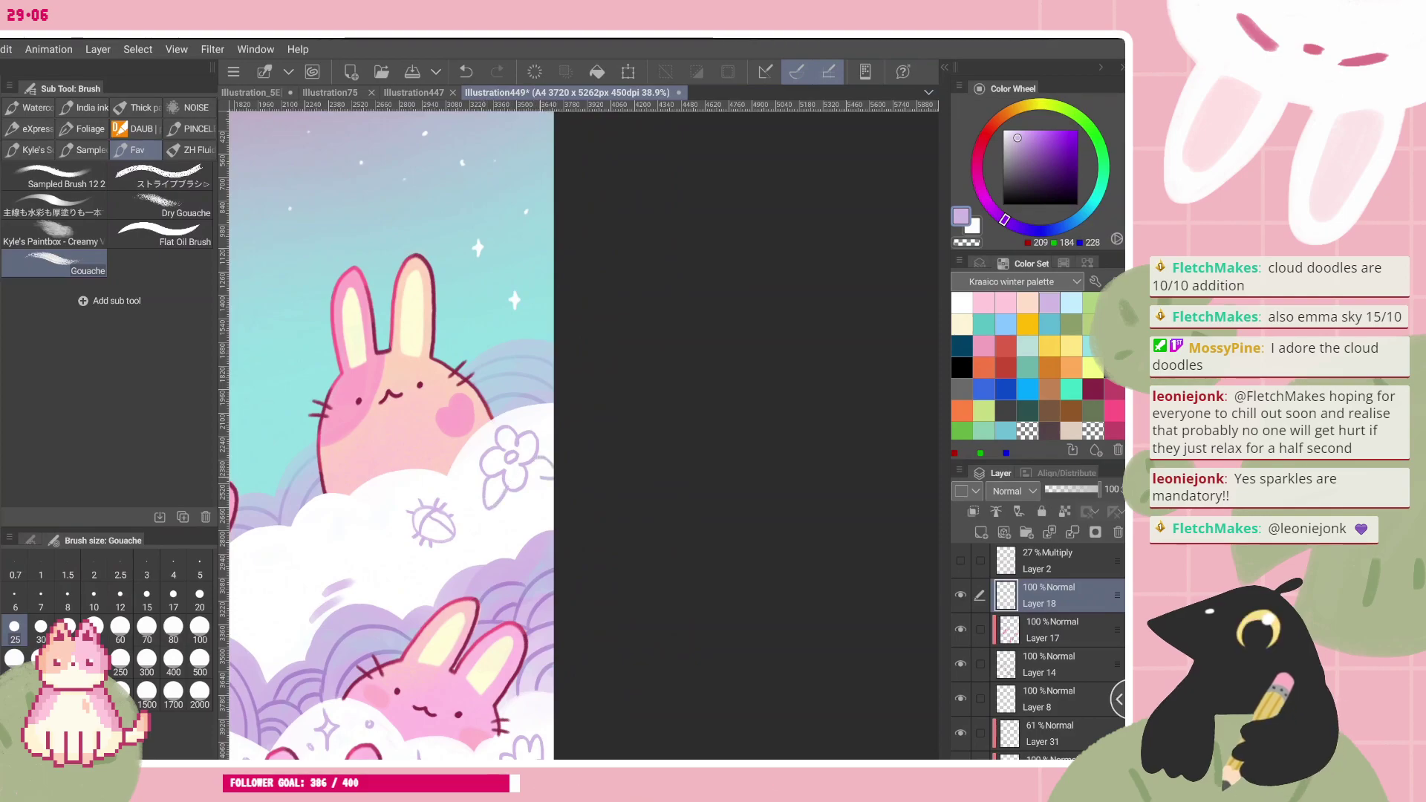
# - Undo a trial zigzag doodle under the new flower and draw a curved, forked twig there instead
pyautogui.scroll(1, 445, 483)
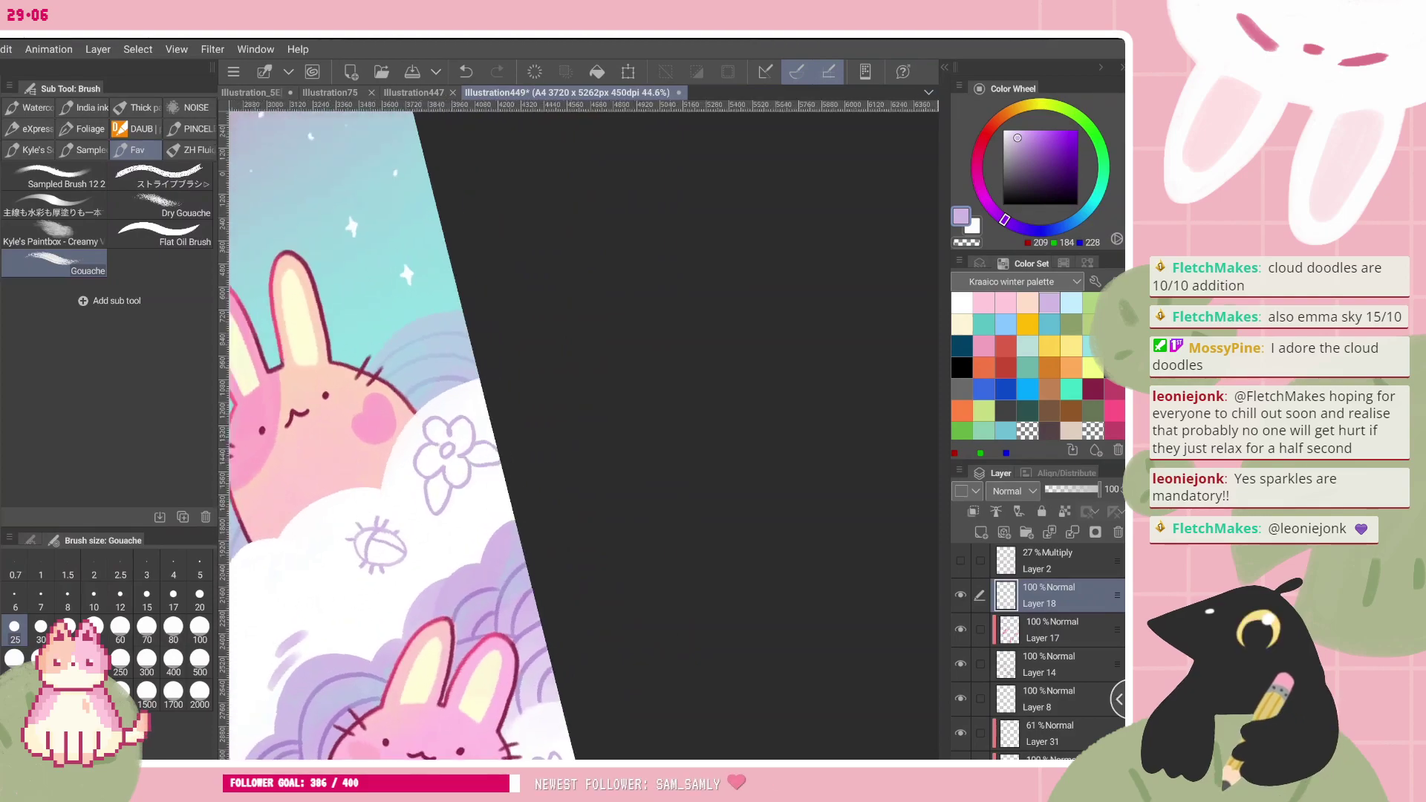
pyautogui.moveTo(475, 502); pyautogui.dragTo(469, 527)
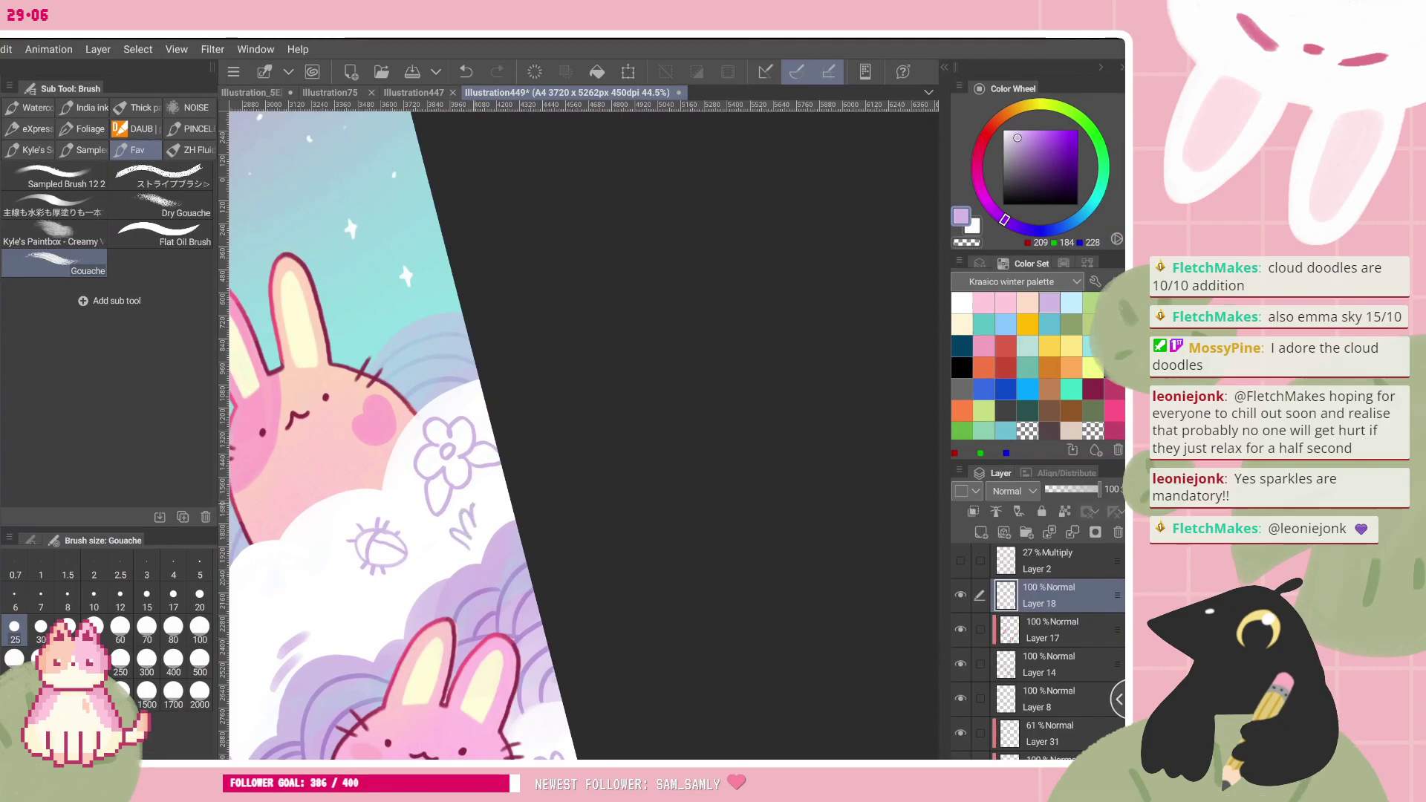
pyautogui.hotkey('ctrl', 'z')
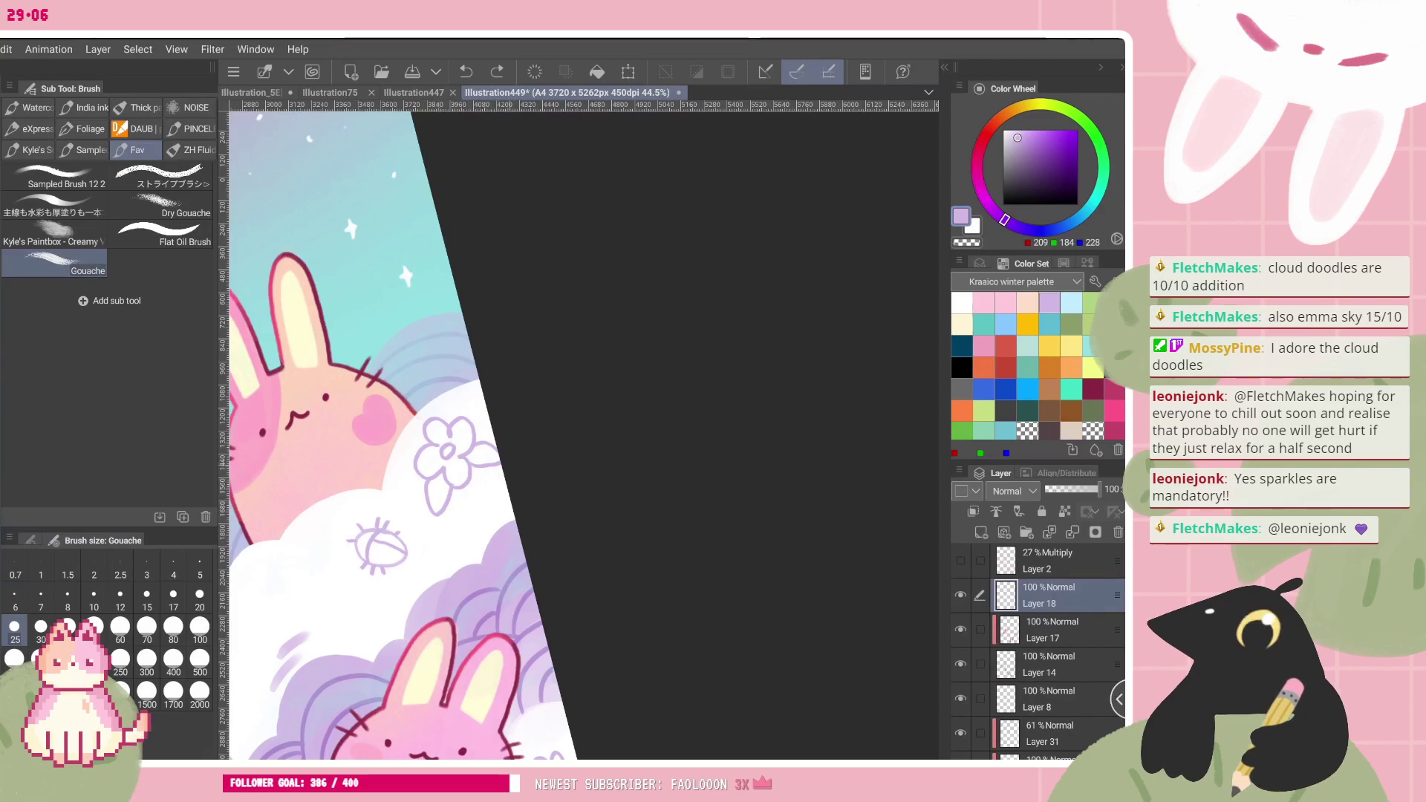
pyautogui.moveTo(418, 538)
pyautogui.mouseDown()
pyautogui.moveTo(446, 530)
pyautogui.moveTo(457, 548)
pyautogui.moveTo(504, 478)
pyautogui.mouseUp()
pyautogui.scroll(-3, 416, 445)
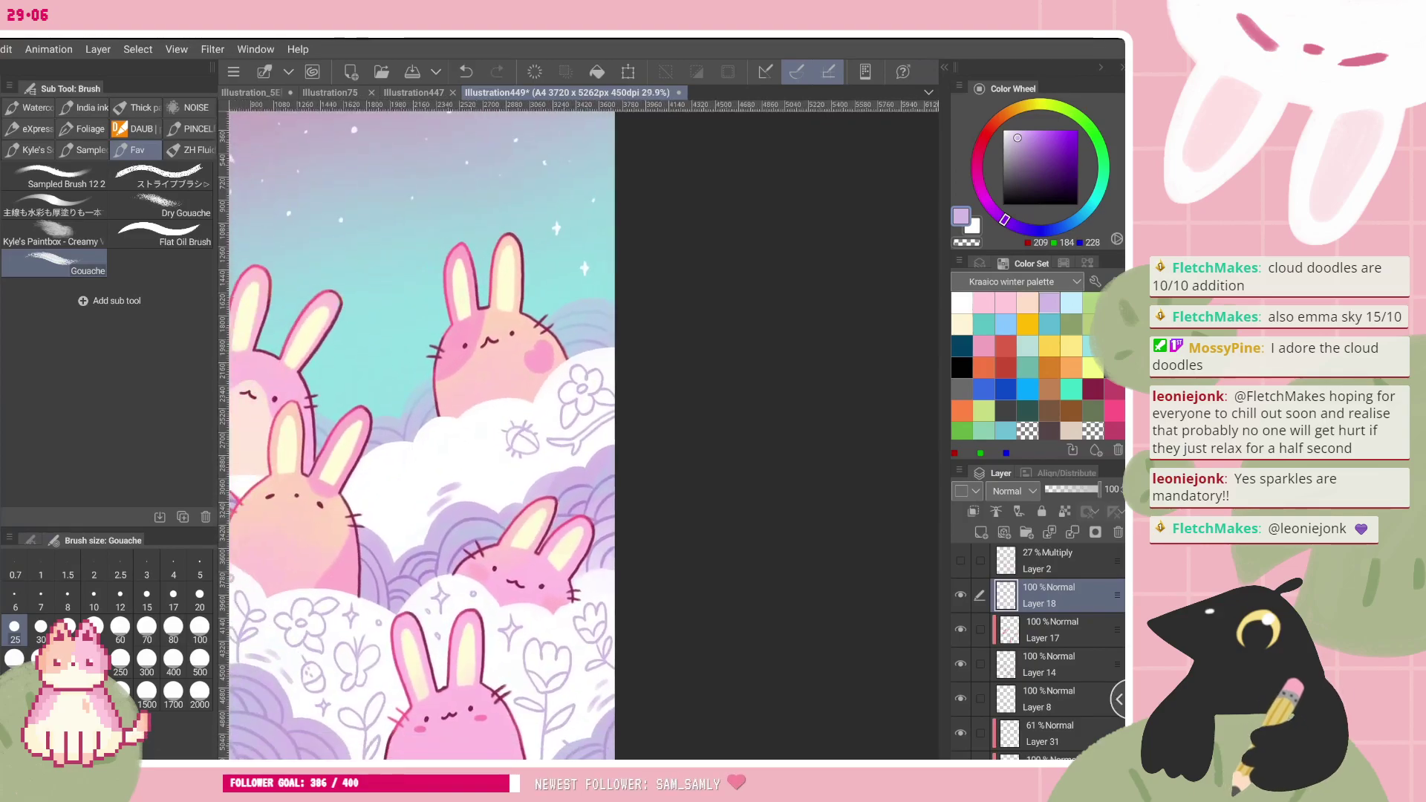
# - Draw a four-pointed sparkle just below the beetle, undoing its first stroke and redrawing it
pyautogui.scroll(-1, 546, 410)
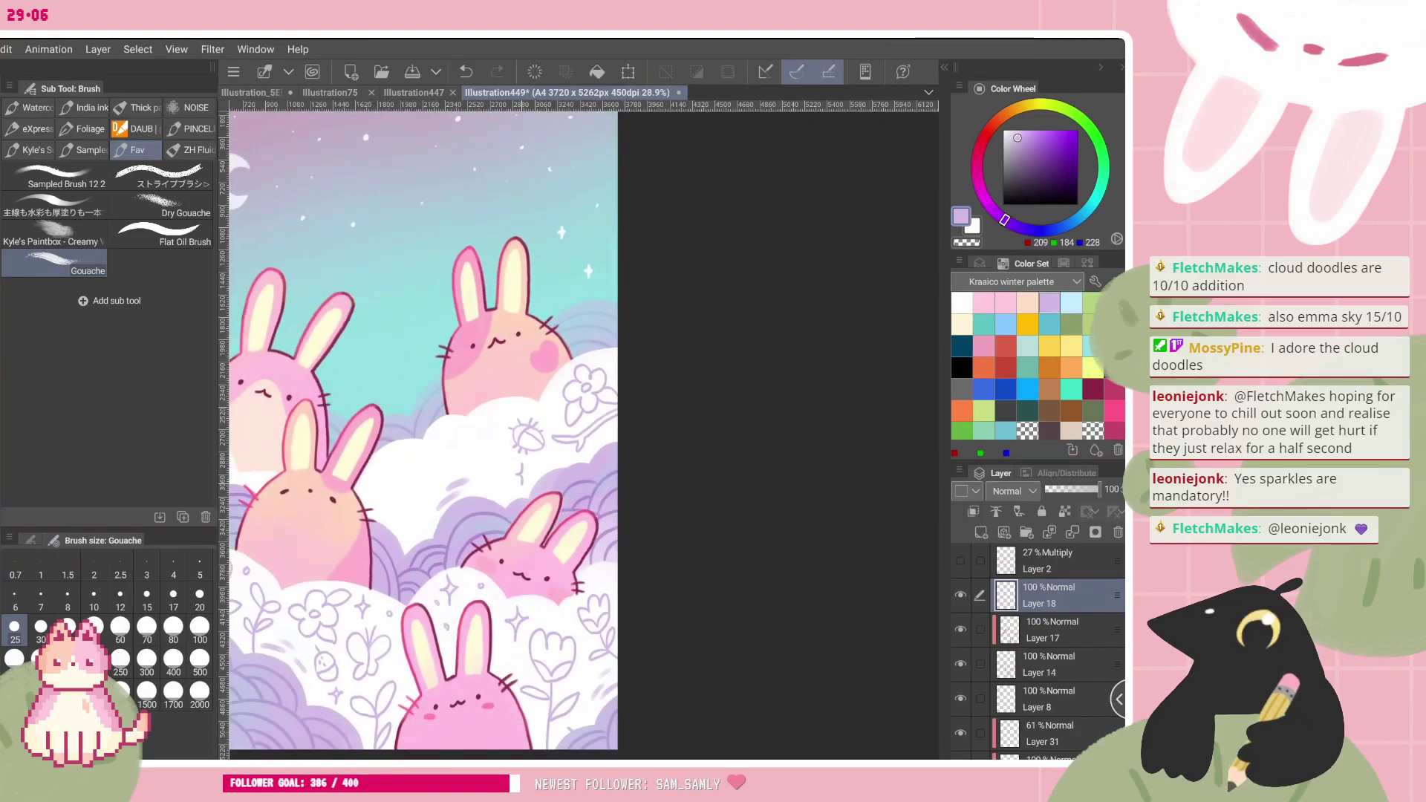
pyautogui.scroll(4, 445, 431)
pyautogui.hotkey('ctrl', 'z')
pyautogui.moveTo(466, 477)
pyautogui.mouseDown()
pyautogui.moveTo(471, 502)
pyautogui.moveTo(470, 462)
pyautogui.mouseUp()
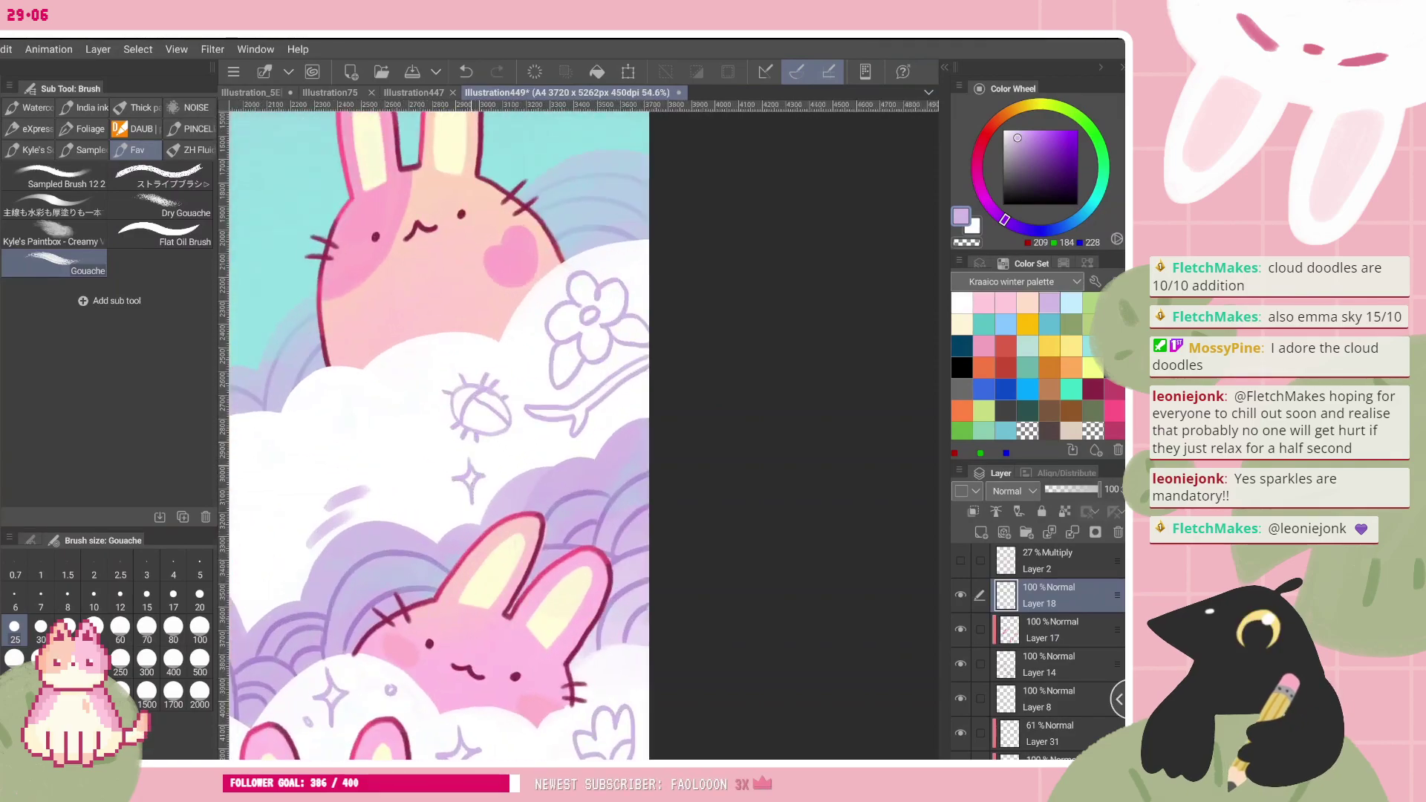
pyautogui.scroll(-4, 561, 512)
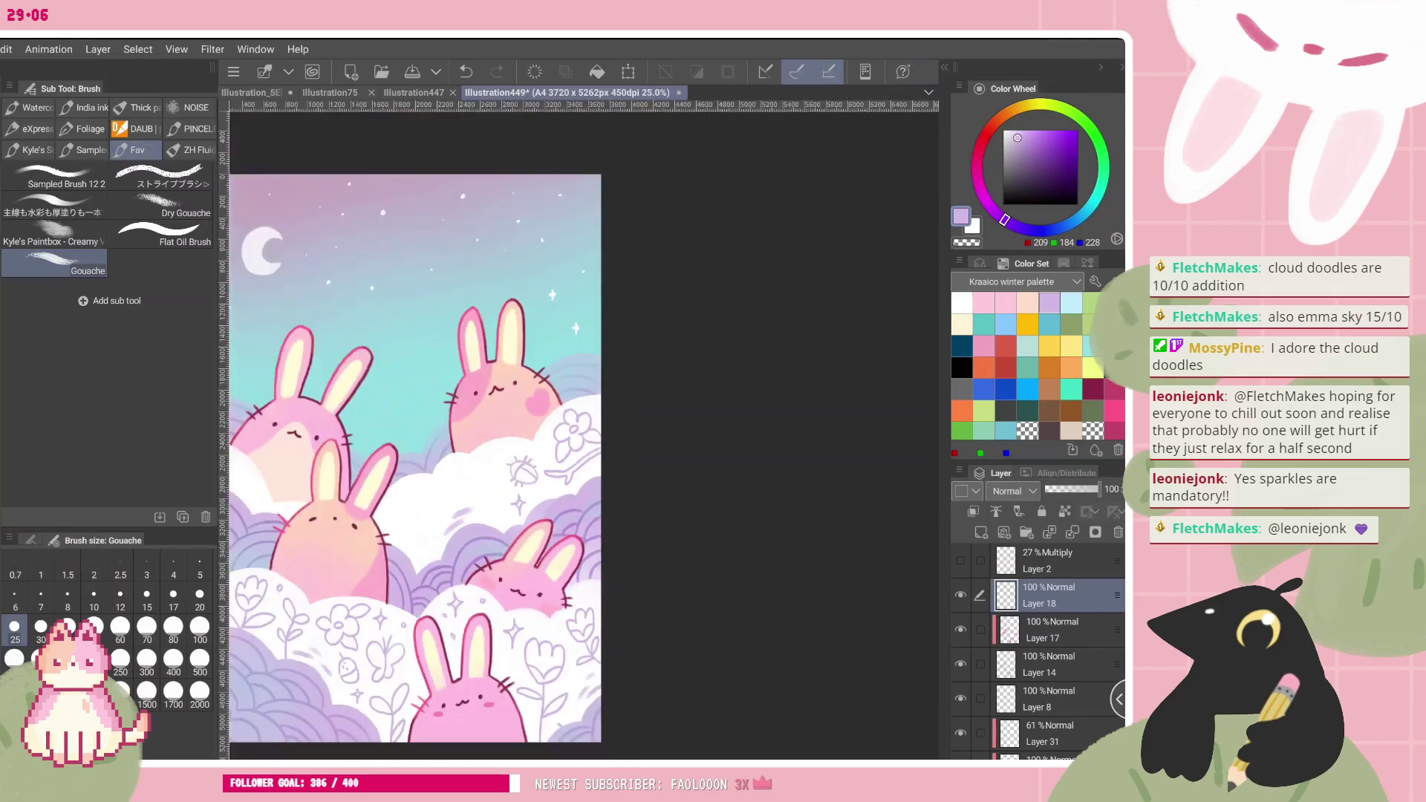
# - Add small circles around the twig, between the beetle, the flower and the sparkle
pyautogui.scroll(3, 564, 461)
pyautogui.moveTo(487, 505); pyautogui.dragTo(489, 504)
pyautogui.moveTo(482, 434); pyautogui.dragTo(486, 463)
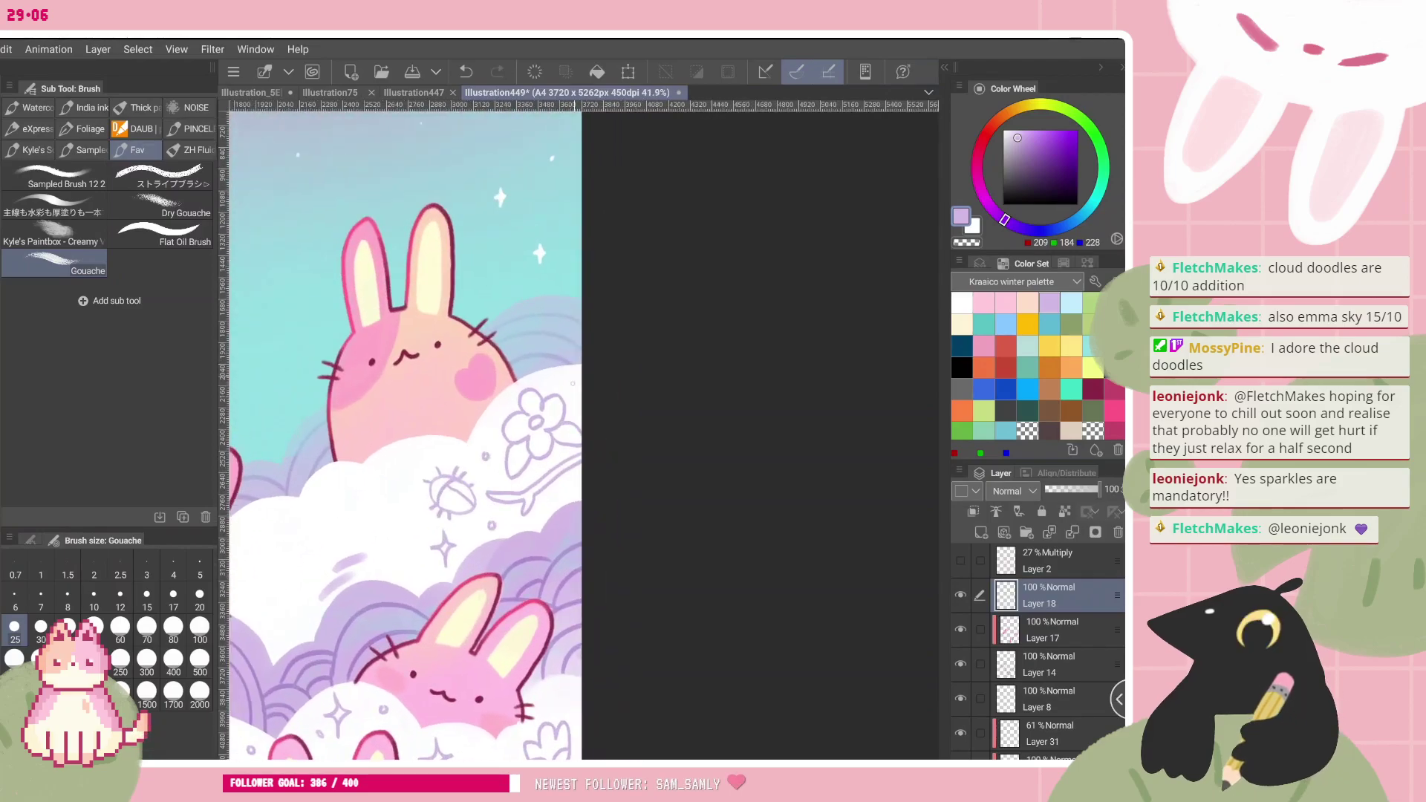
pyautogui.scroll(-2, 517, 268)
pyautogui.scroll(-1, 517, 267)
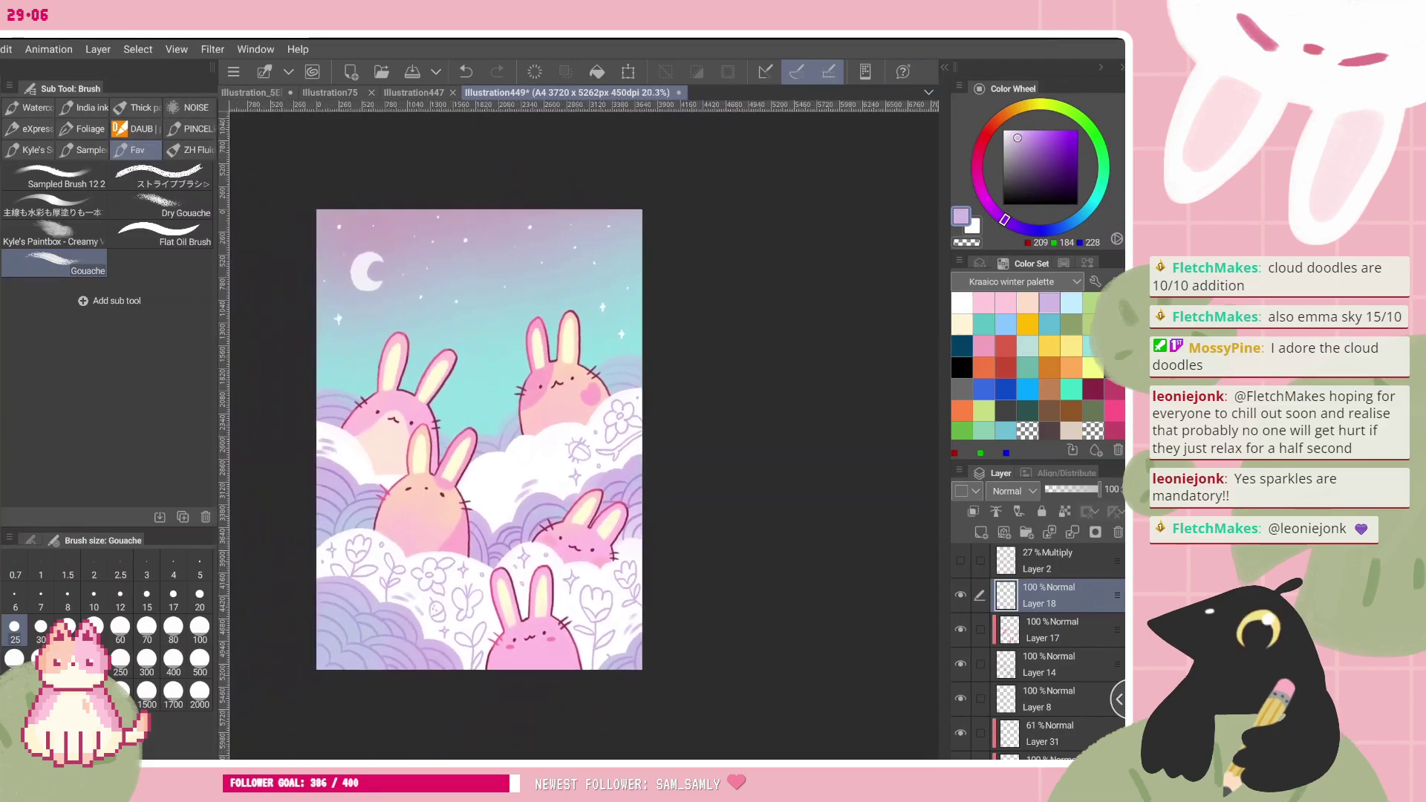
# - Draw a small spotted mushroom on the white cloud beside the middle rabbit's ear, undoing stray strokes
pyautogui.scroll(2, 562, 439)
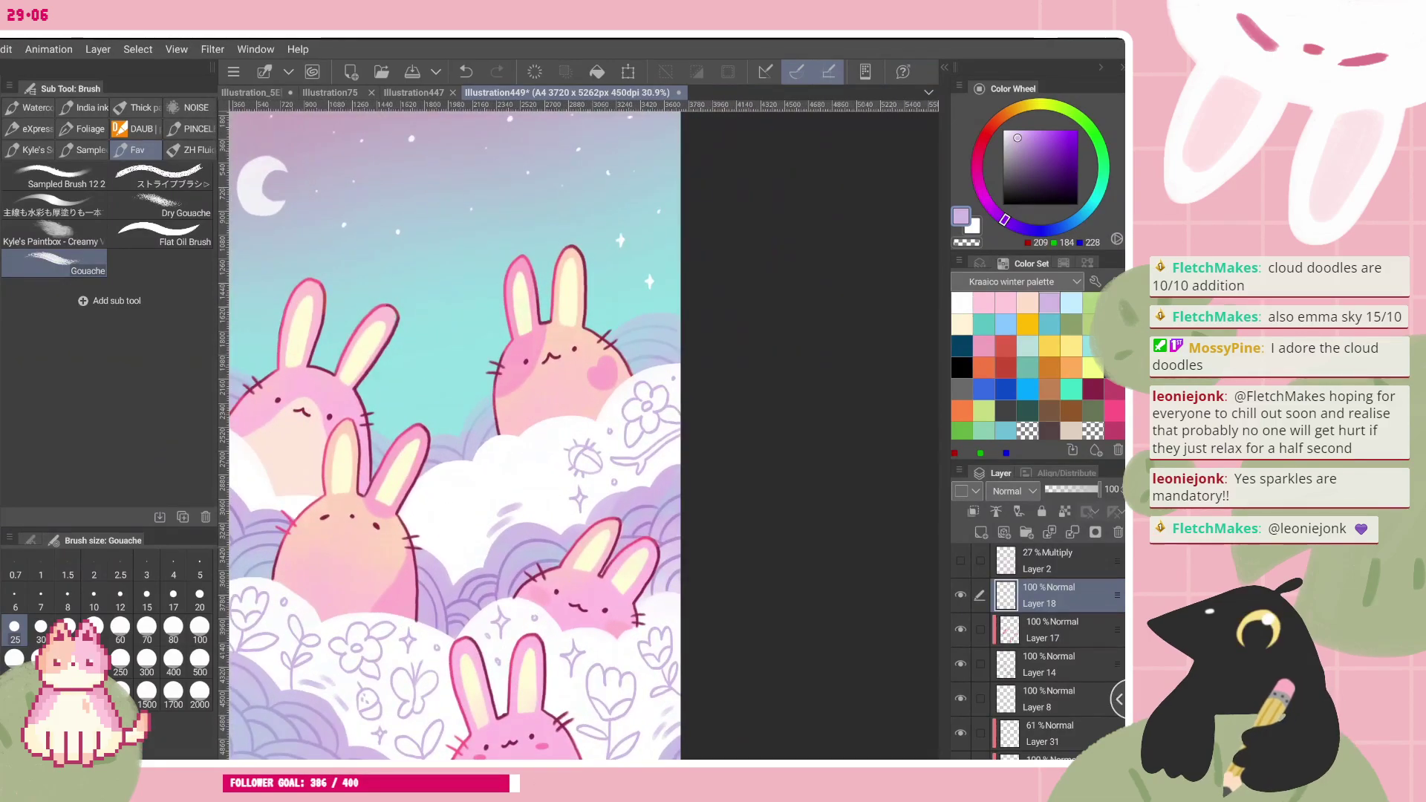
pyautogui.scroll(2, 622, 269)
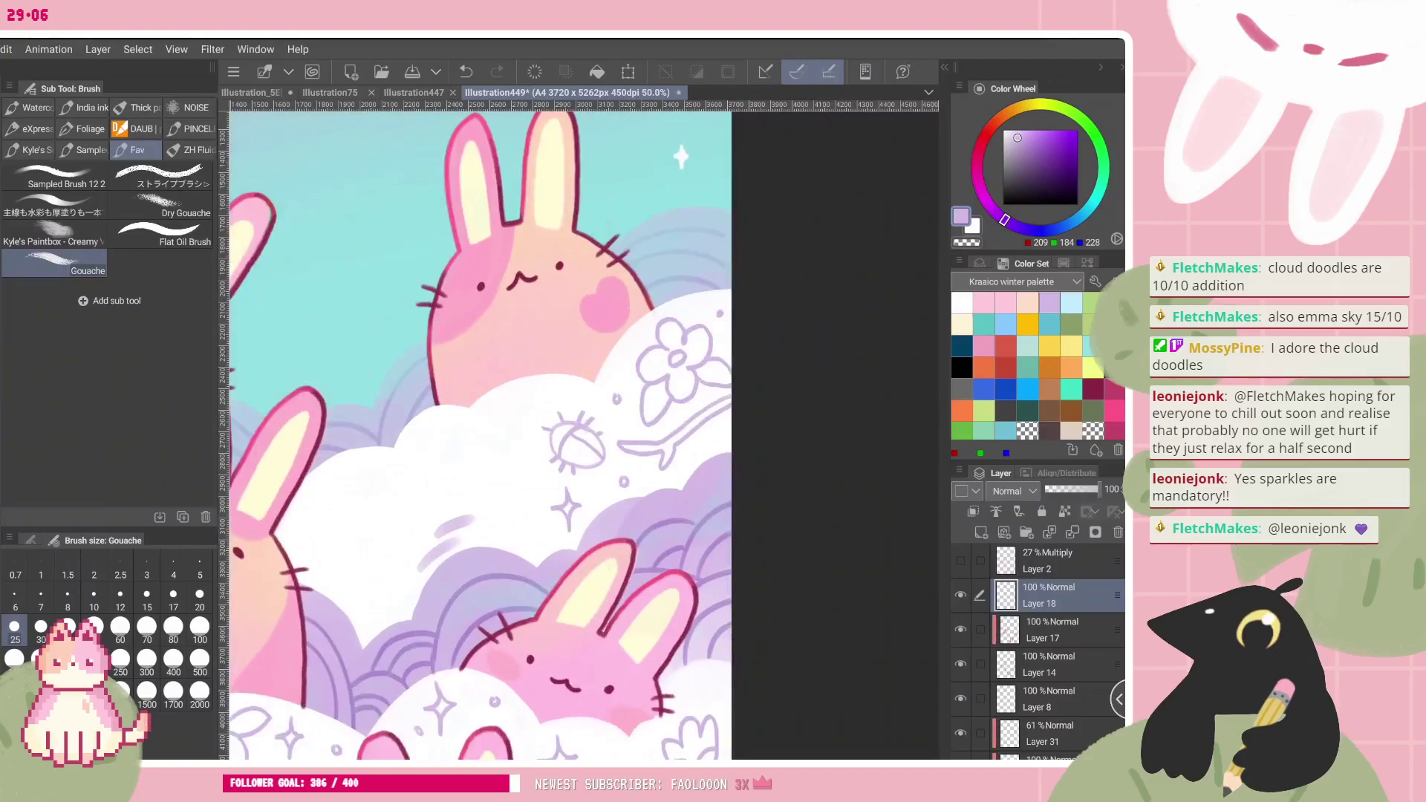
pyautogui.moveTo(295, 532)
pyautogui.mouseDown()
pyautogui.moveTo(347, 520)
pyautogui.moveTo(350, 545)
pyautogui.moveTo(299, 530)
pyautogui.moveTo(326, 549)
pyautogui.mouseUp()
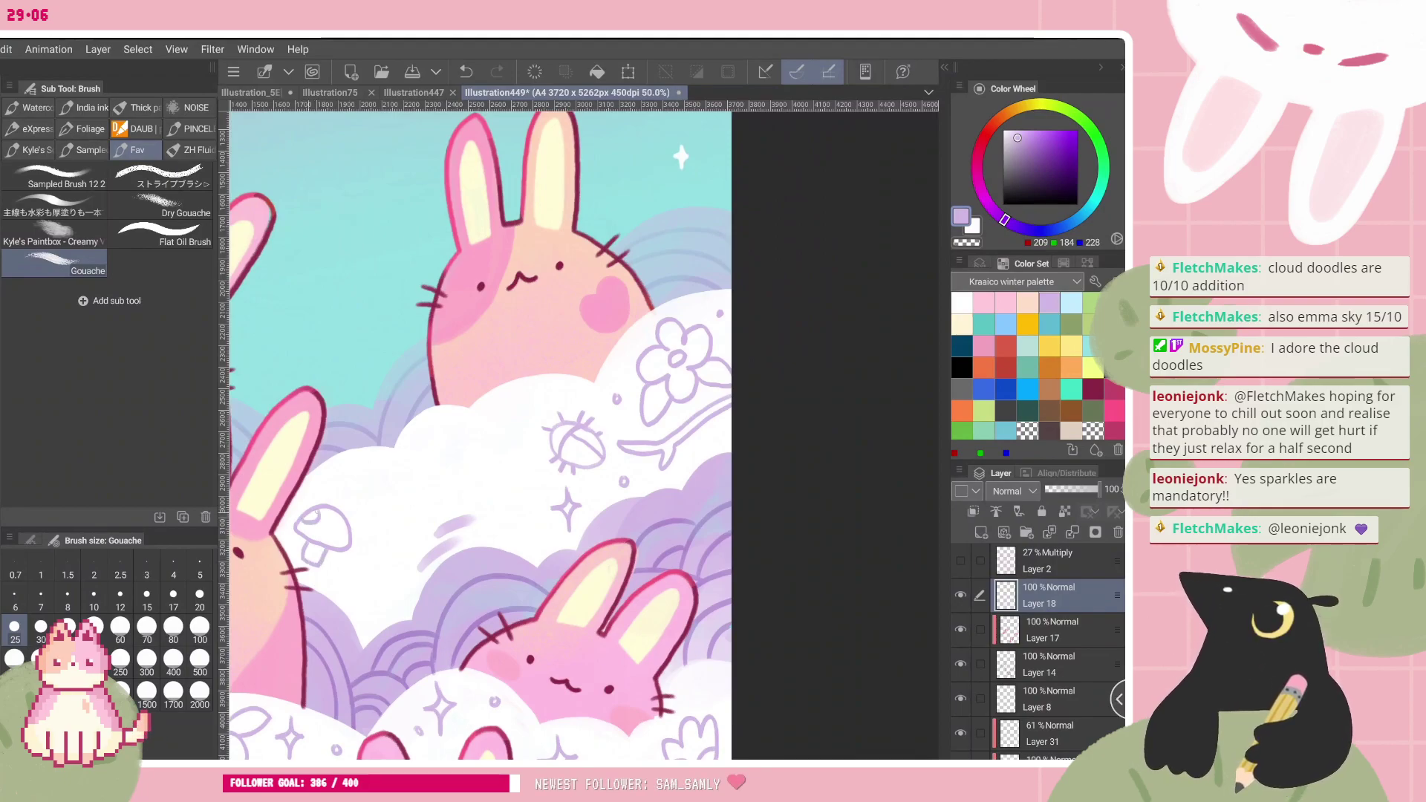
pyautogui.moveTo(332, 540); pyautogui.dragTo(337, 542)
pyautogui.hotkey('ctrl', 'z')
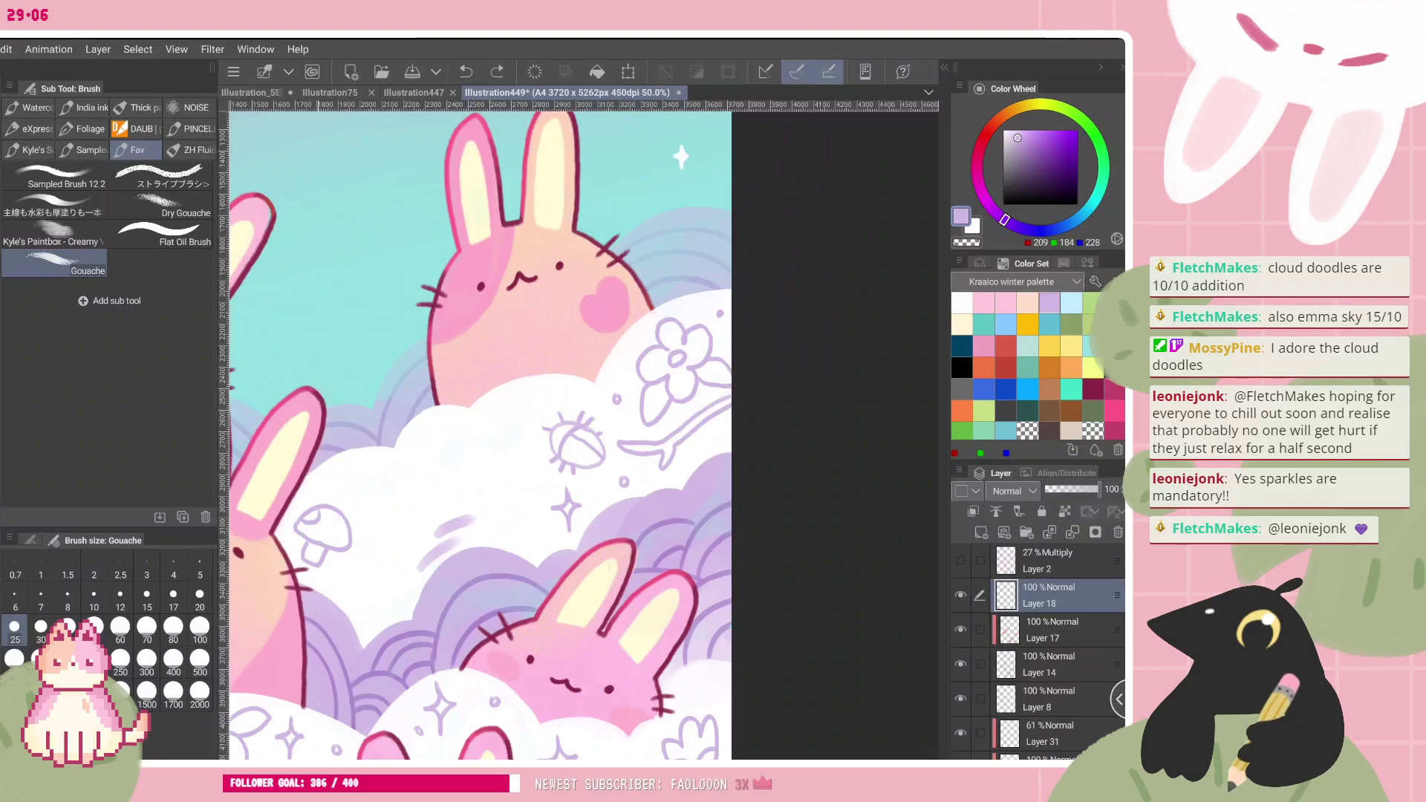
pyautogui.scroll(-2, 433, 517)
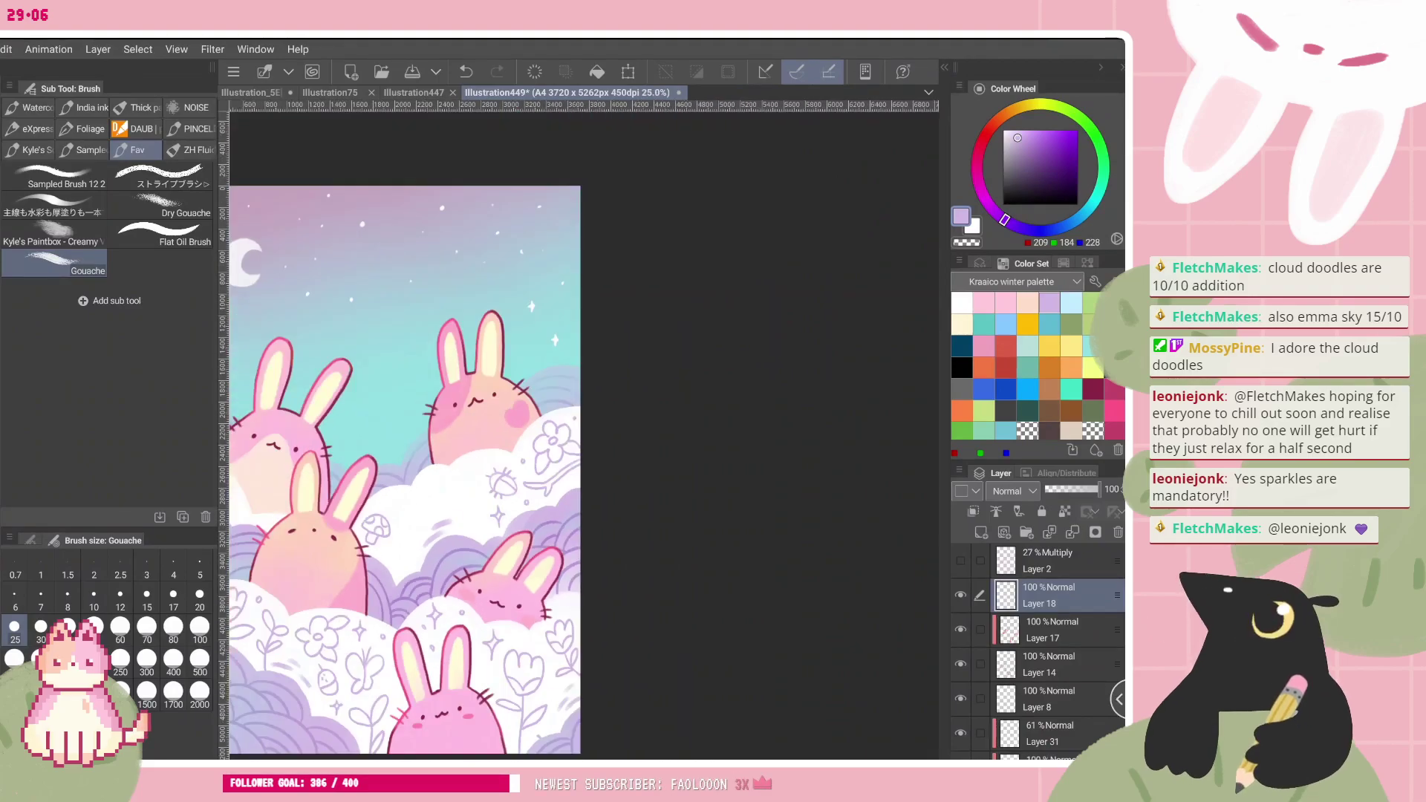
pyautogui.scroll(2, 421, 504)
pyautogui.hotkey('ctrl', 'z')
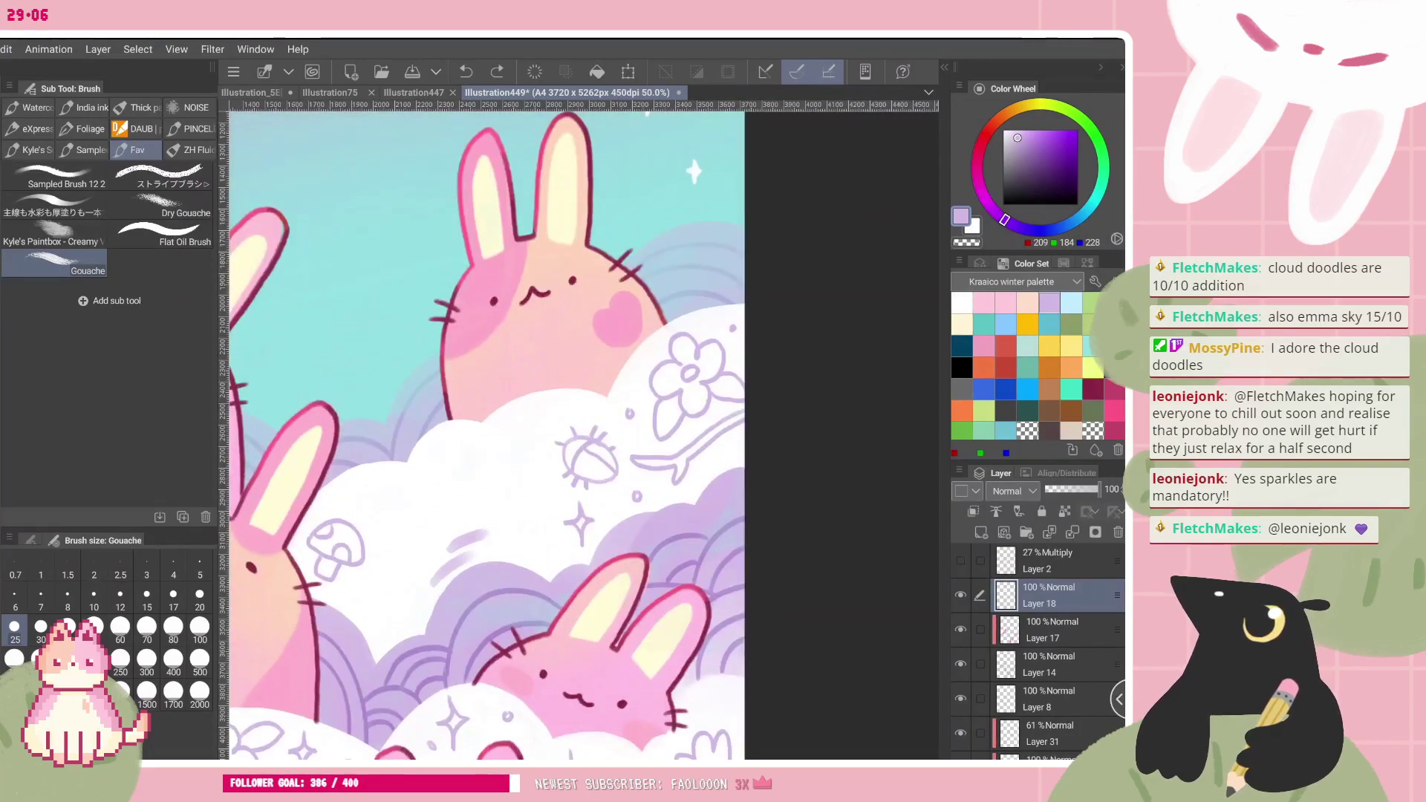
pyautogui.hotkey('ctrl', 'y')
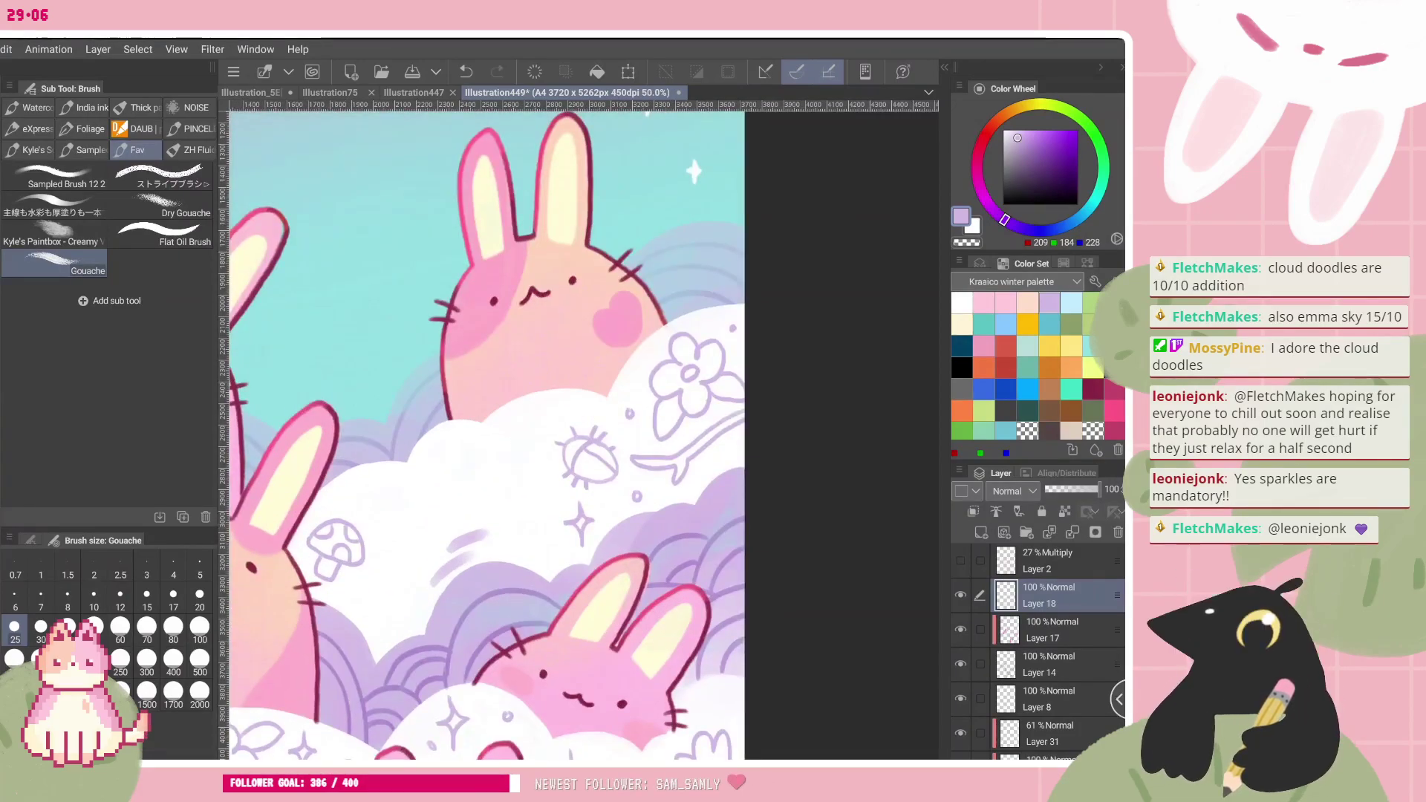
pyautogui.moveTo(365, 504); pyautogui.dragTo(397, 499)
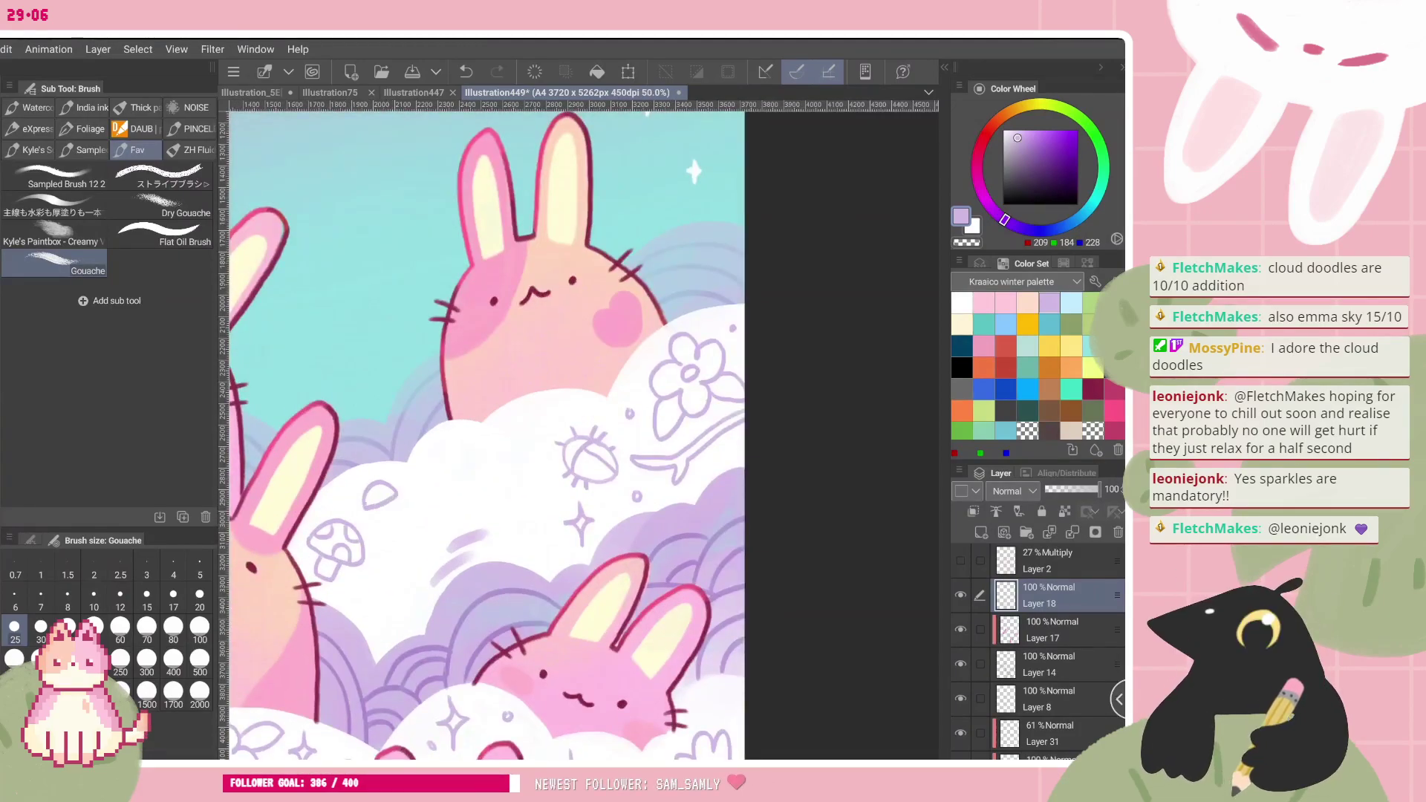
pyautogui.hotkey('ctrl', 'z')
pyautogui.hotkey('ctrl', 'z')
pyautogui.moveTo(393, 482)
pyautogui.mouseDown()
pyautogui.moveTo(369, 507)
pyautogui.moveTo(397, 490)
pyautogui.mouseUp()
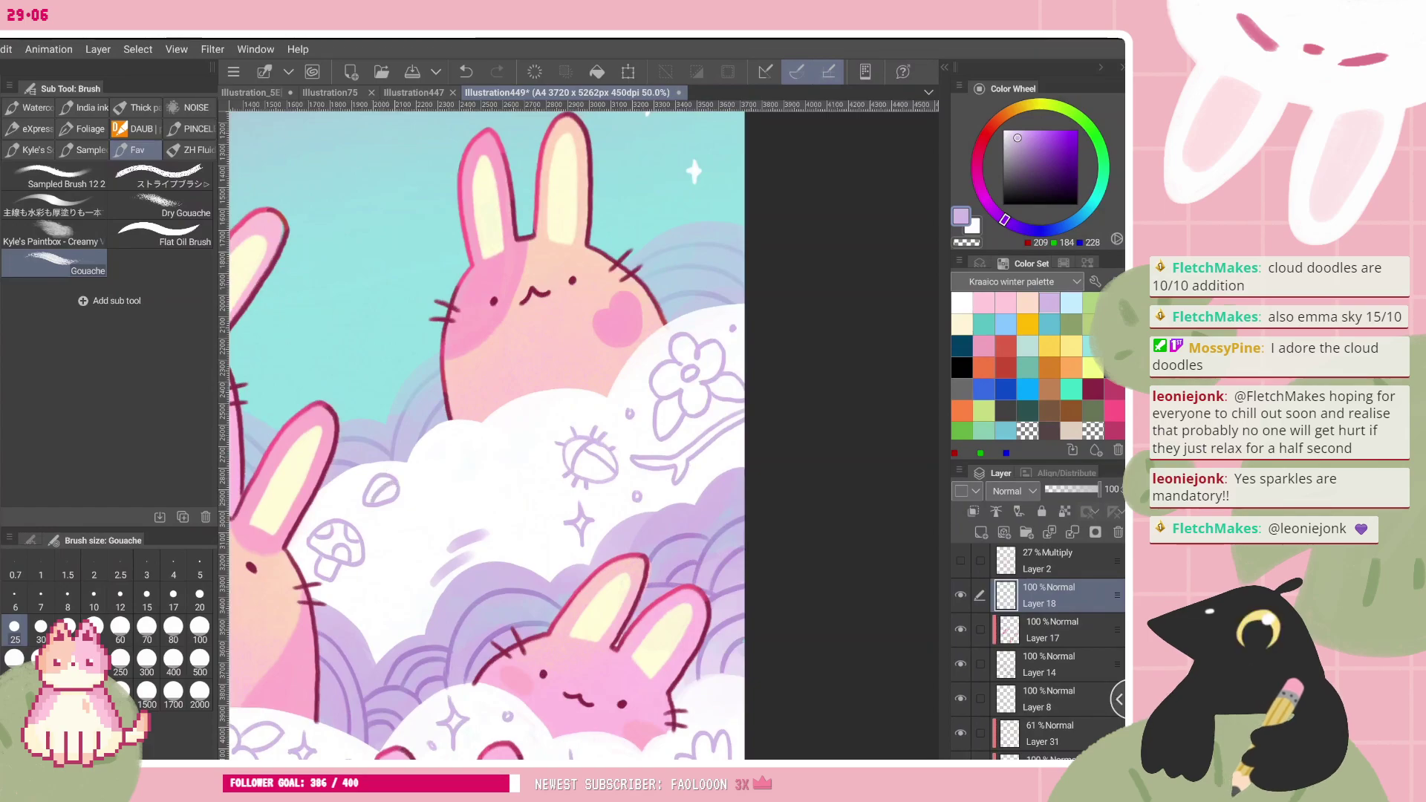
pyautogui.hotkey('ctrl', 'z')
pyautogui.scroll(3, 486, 438)
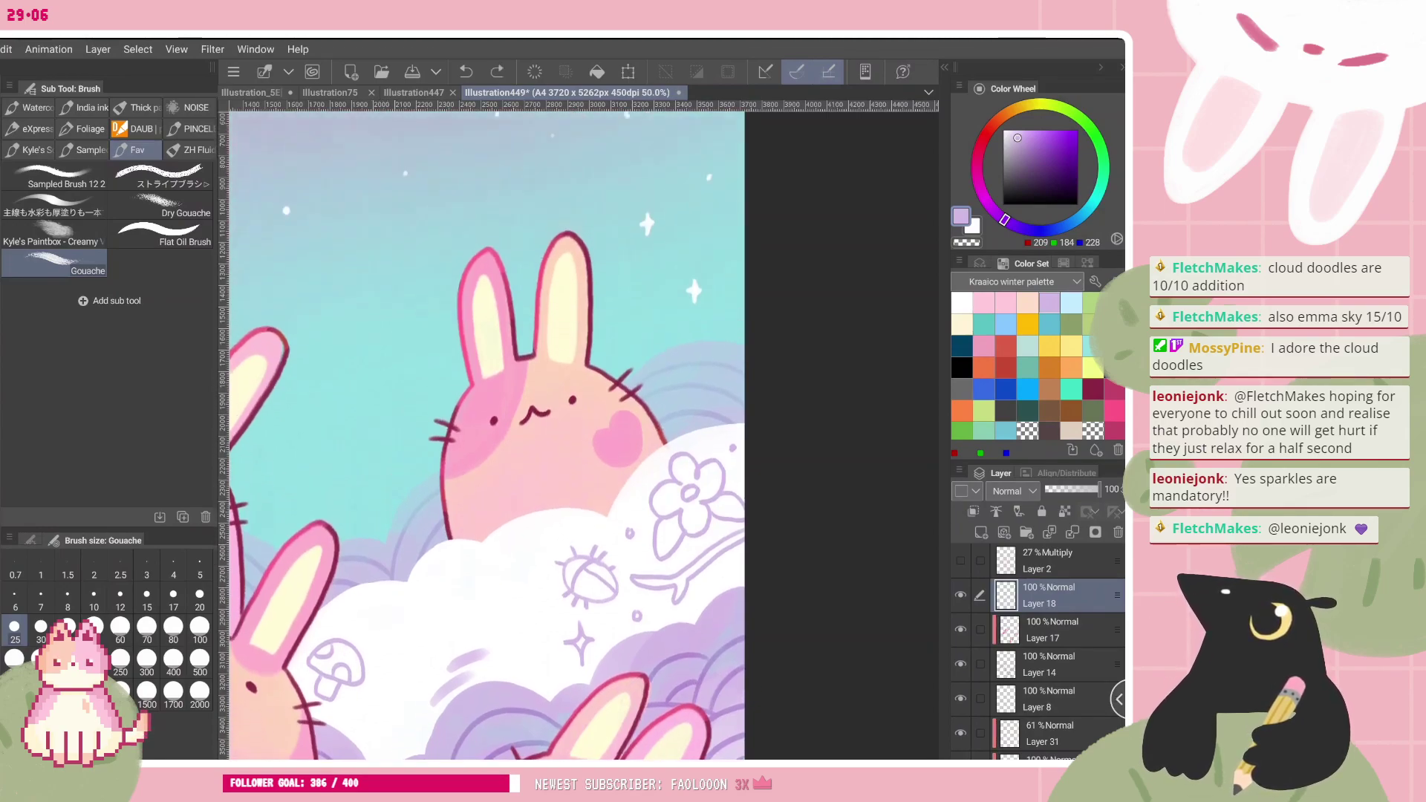
pyautogui.scroll(-4, 484, 441)
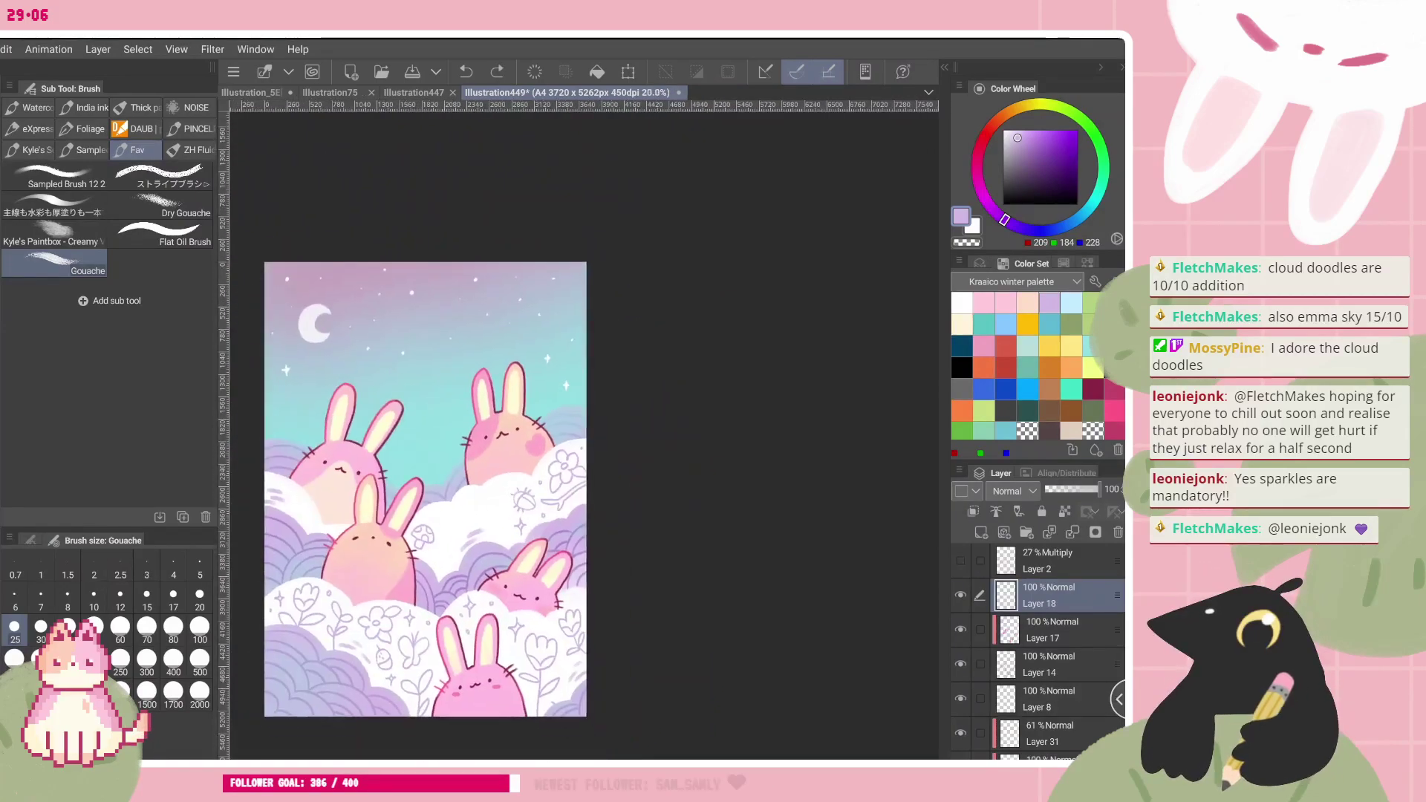
pyautogui.scroll(1, 461, 394)
pyautogui.scroll(1, 460, 393)
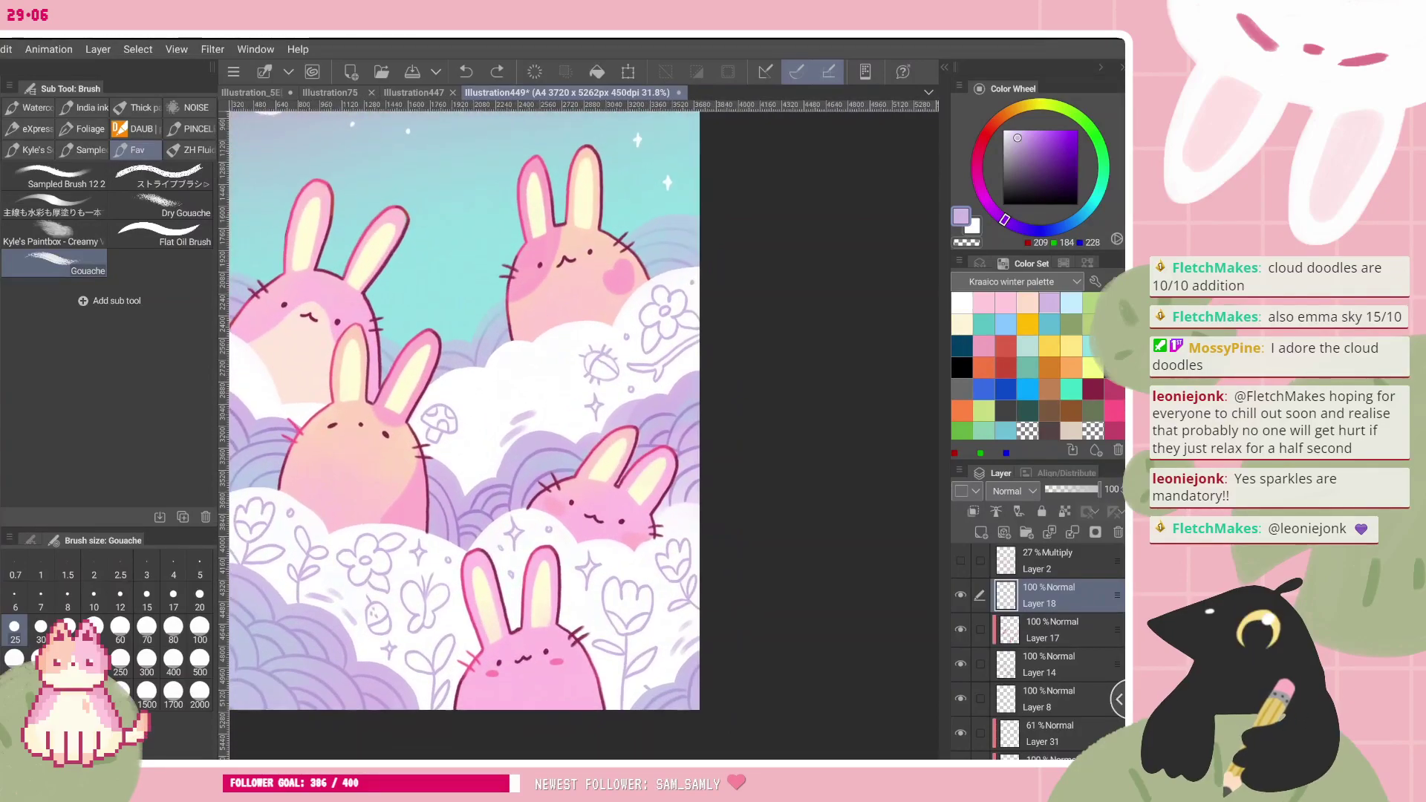
pyautogui.moveTo(464, 416)
pyautogui.mouseDown()
pyautogui.moveTo(488, 393)
pyautogui.moveTo(477, 426)
pyautogui.moveTo(495, 397)
pyautogui.mouseUp()
pyautogui.hotkey('ctrl', 'z')
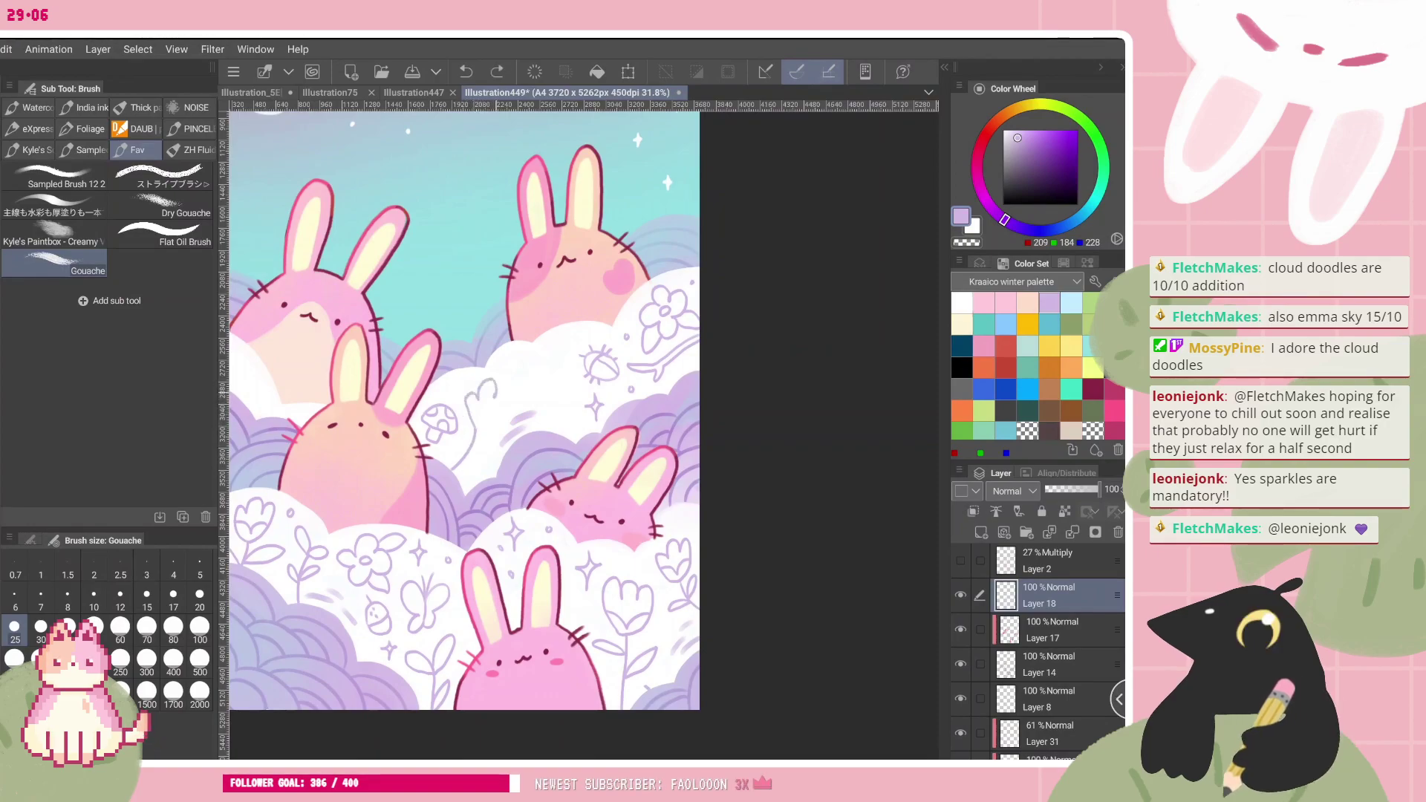
pyautogui.hotkey('ctrl', 'z')
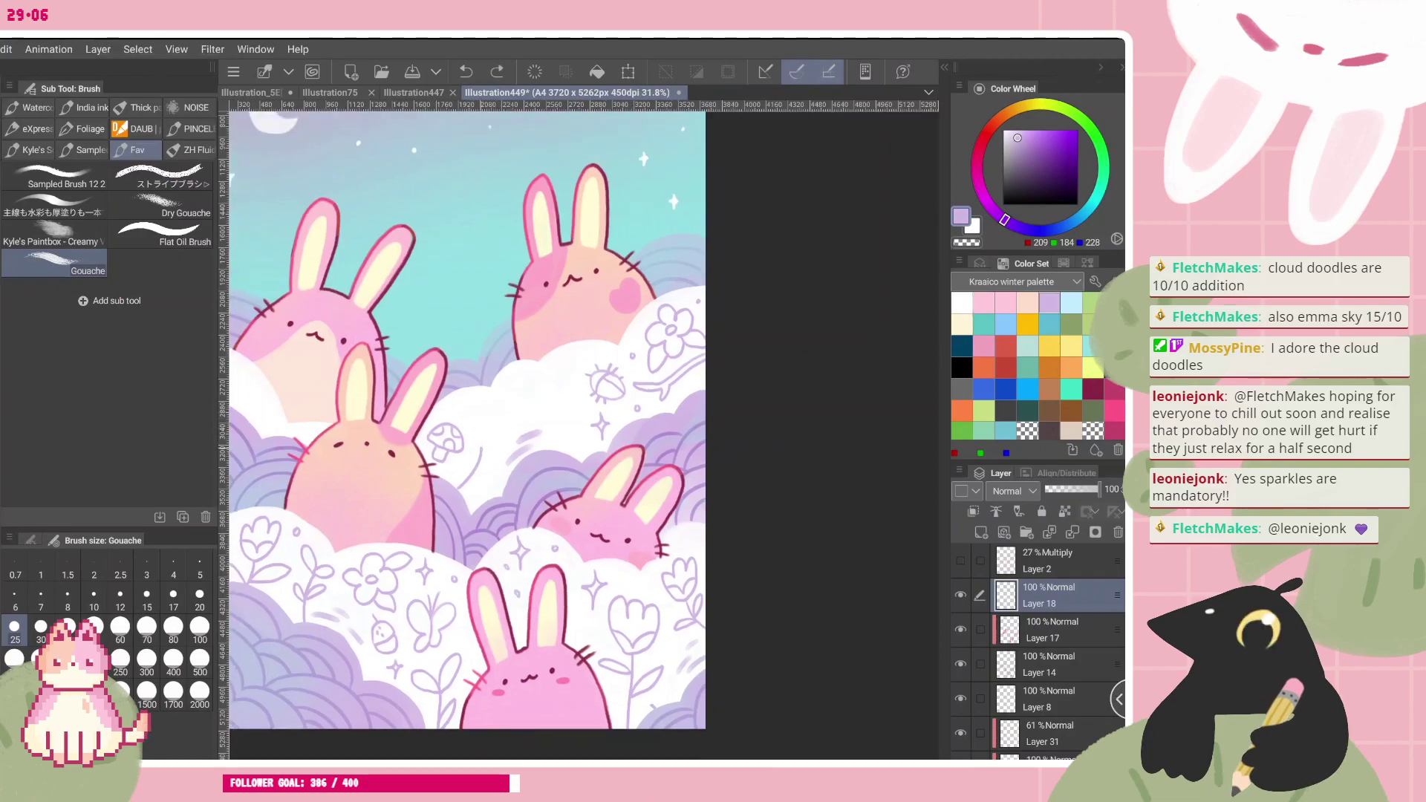
# - Draw a tulip with a curved stem and two leaves beside the mushroom, undoing the last stray stroke
pyautogui.moveTo(475, 413); pyautogui.dragTo(499, 413)
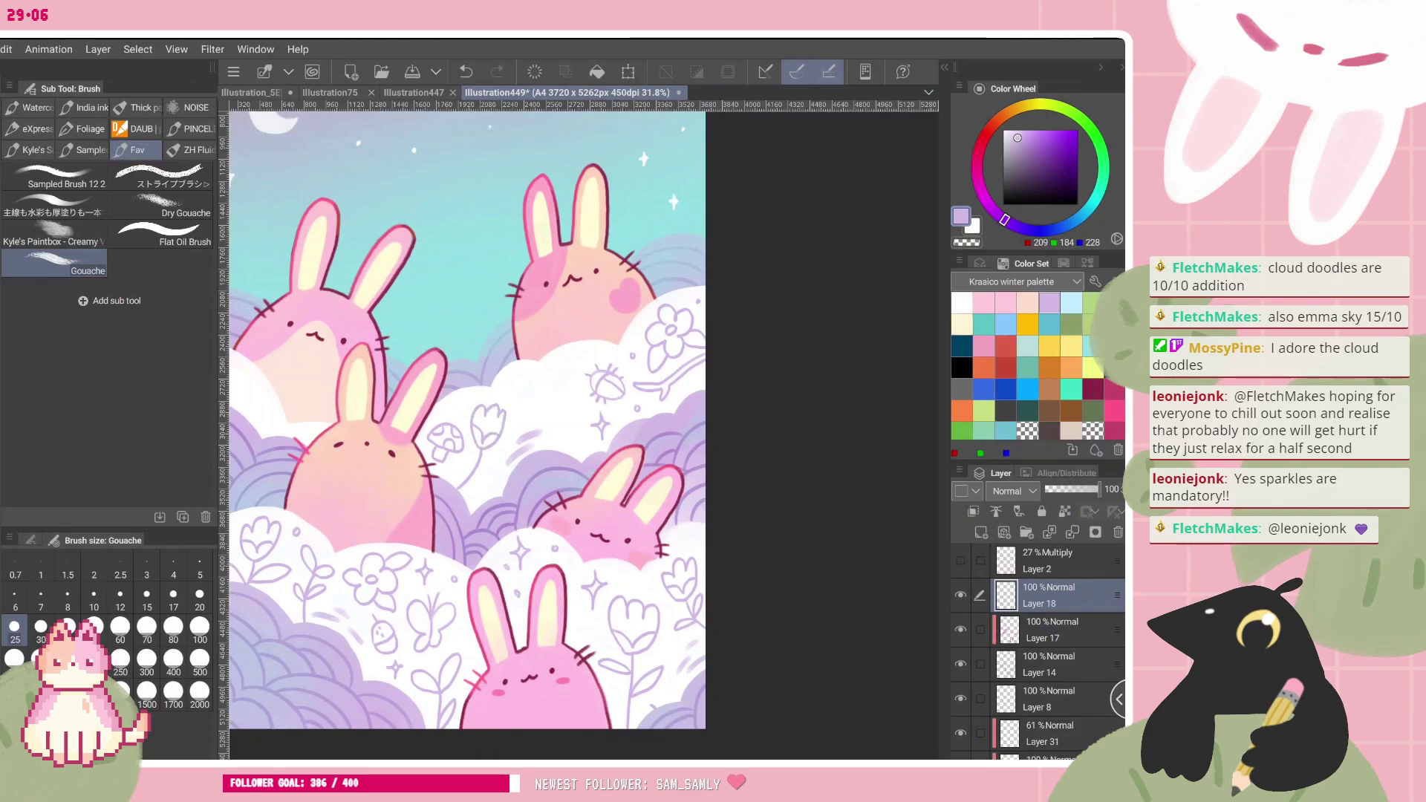
pyautogui.scroll(3, 584, 435)
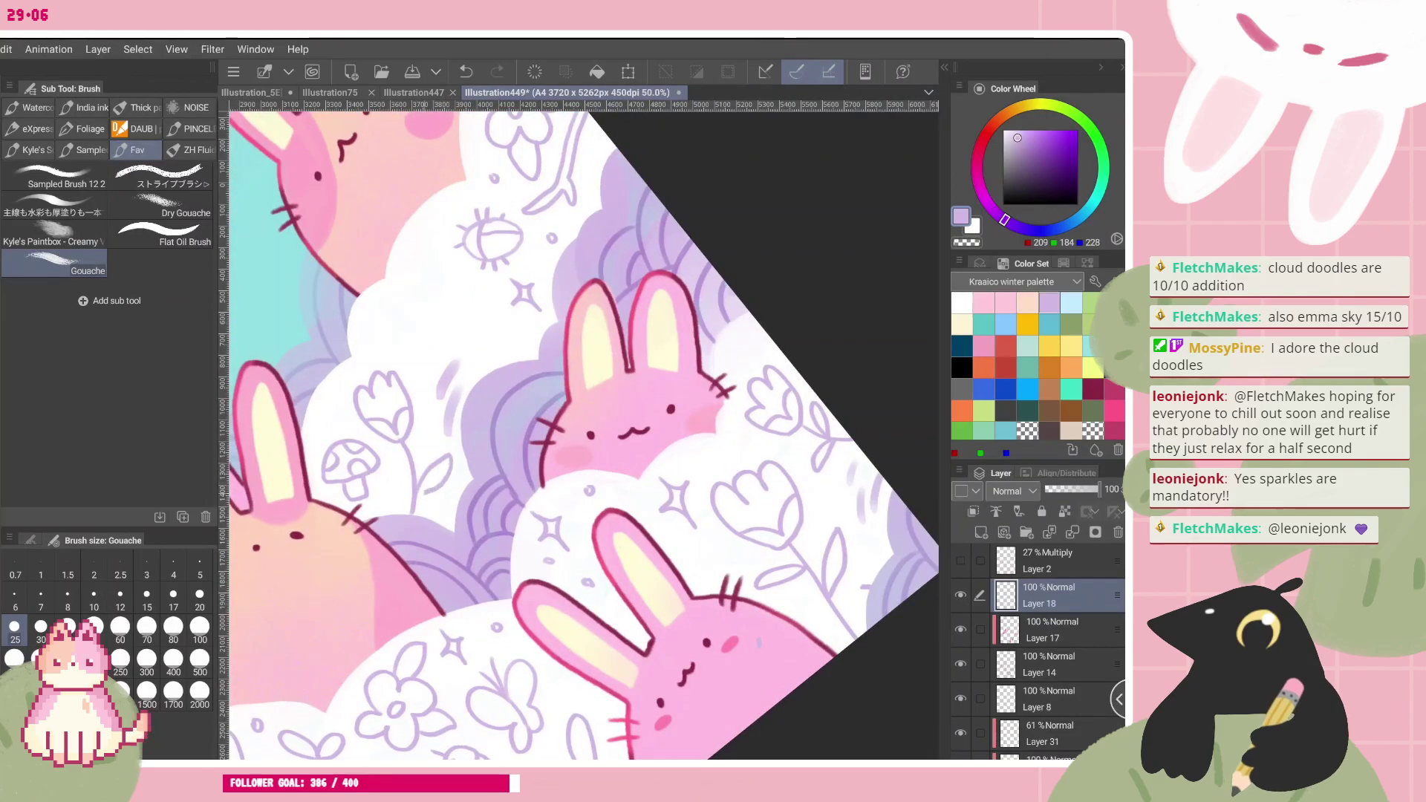
pyautogui.hotkey('ctrl', 'z')
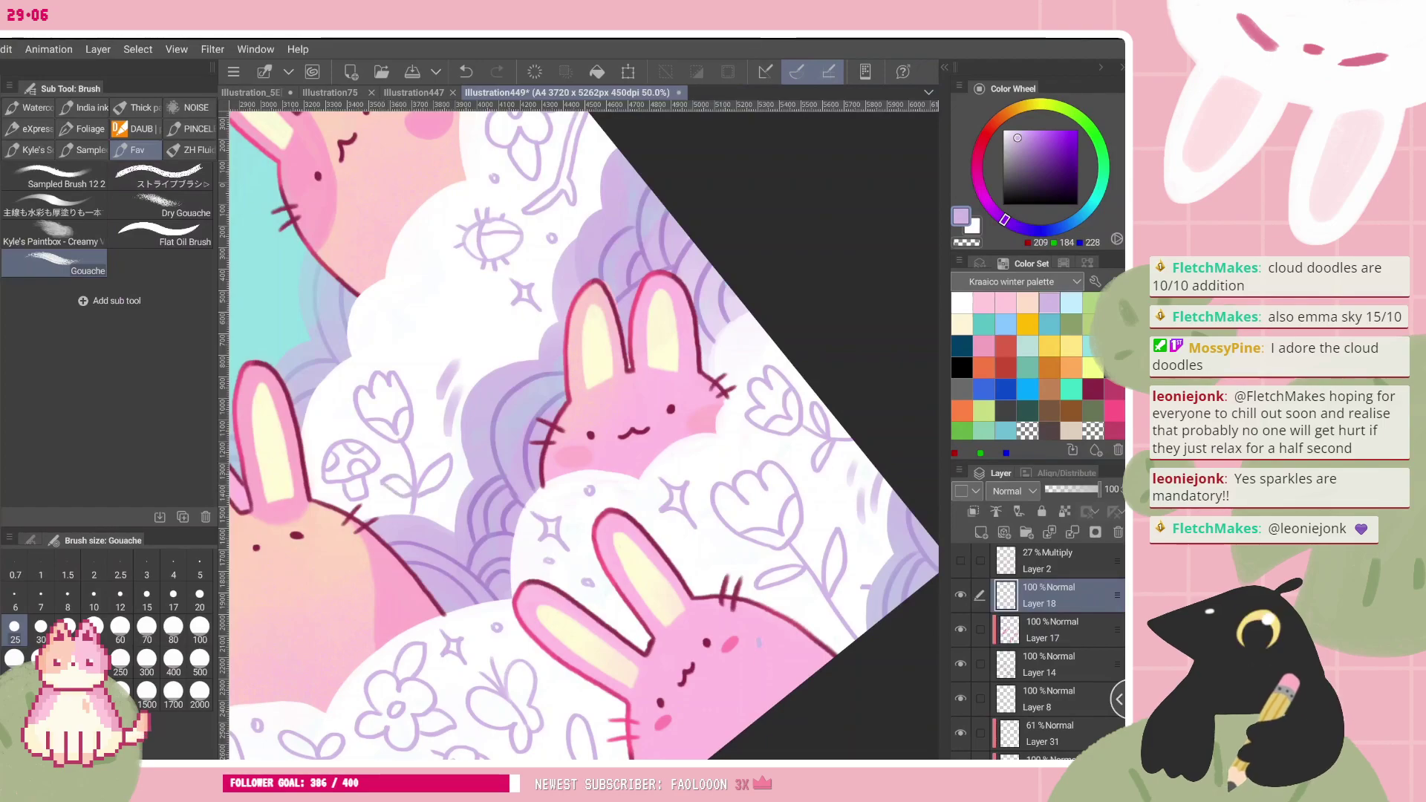
# - Draw a four-pointed sparkle on the cloud above the new tulip
pyautogui.hotkey('ctrl', '0')
pyautogui.scroll(2, 546, 418)
pyautogui.scroll(-1, 484, 417)
pyautogui.moveTo(470, 392); pyautogui.dragTo(462, 402)
pyautogui.moveTo(462, 403)
pyautogui.mouseDown()
pyautogui.moveTo(471, 413)
pyautogui.moveTo(480, 401)
pyautogui.mouseUp()
pyautogui.moveTo(480, 401); pyautogui.dragTo(472, 413)
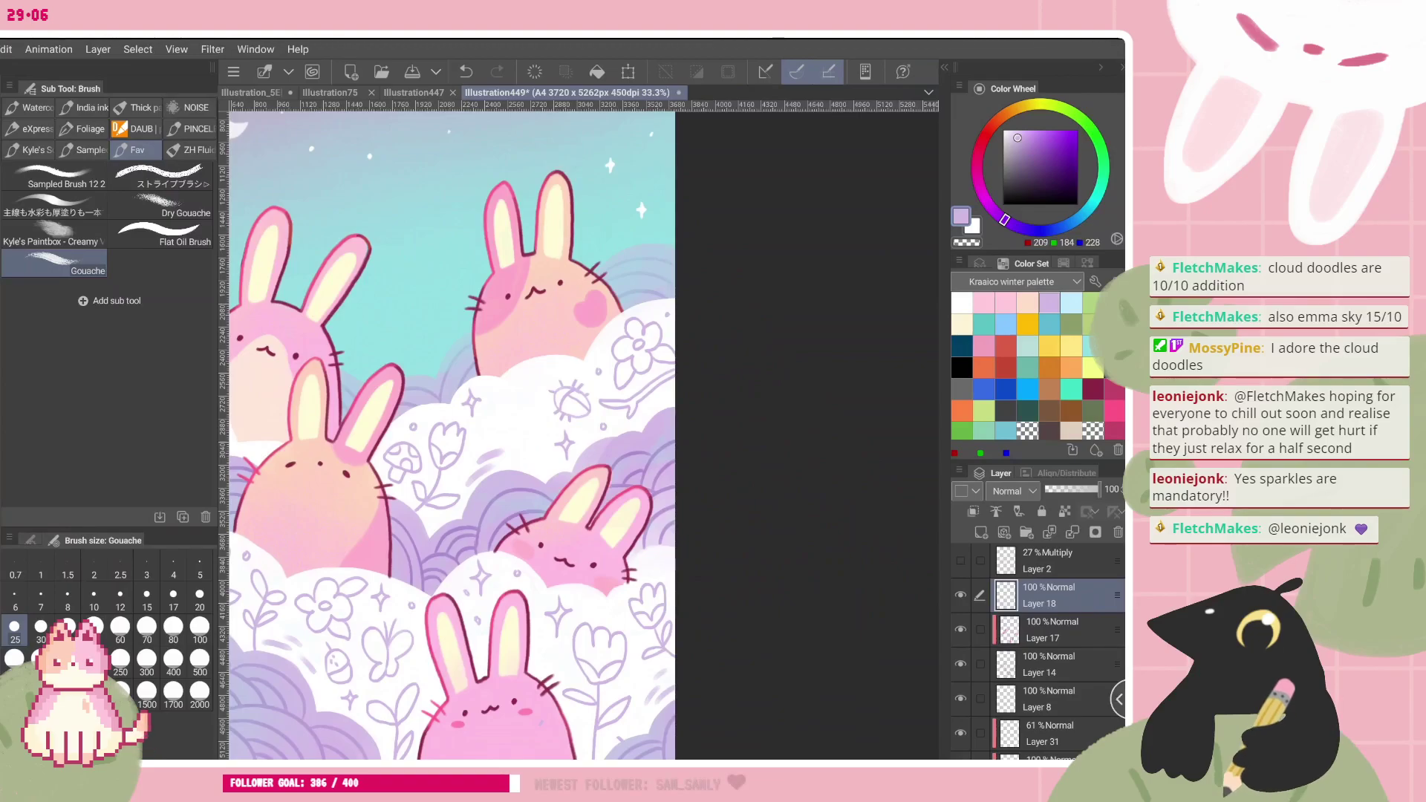
pyautogui.scroll(3, 478, 512)
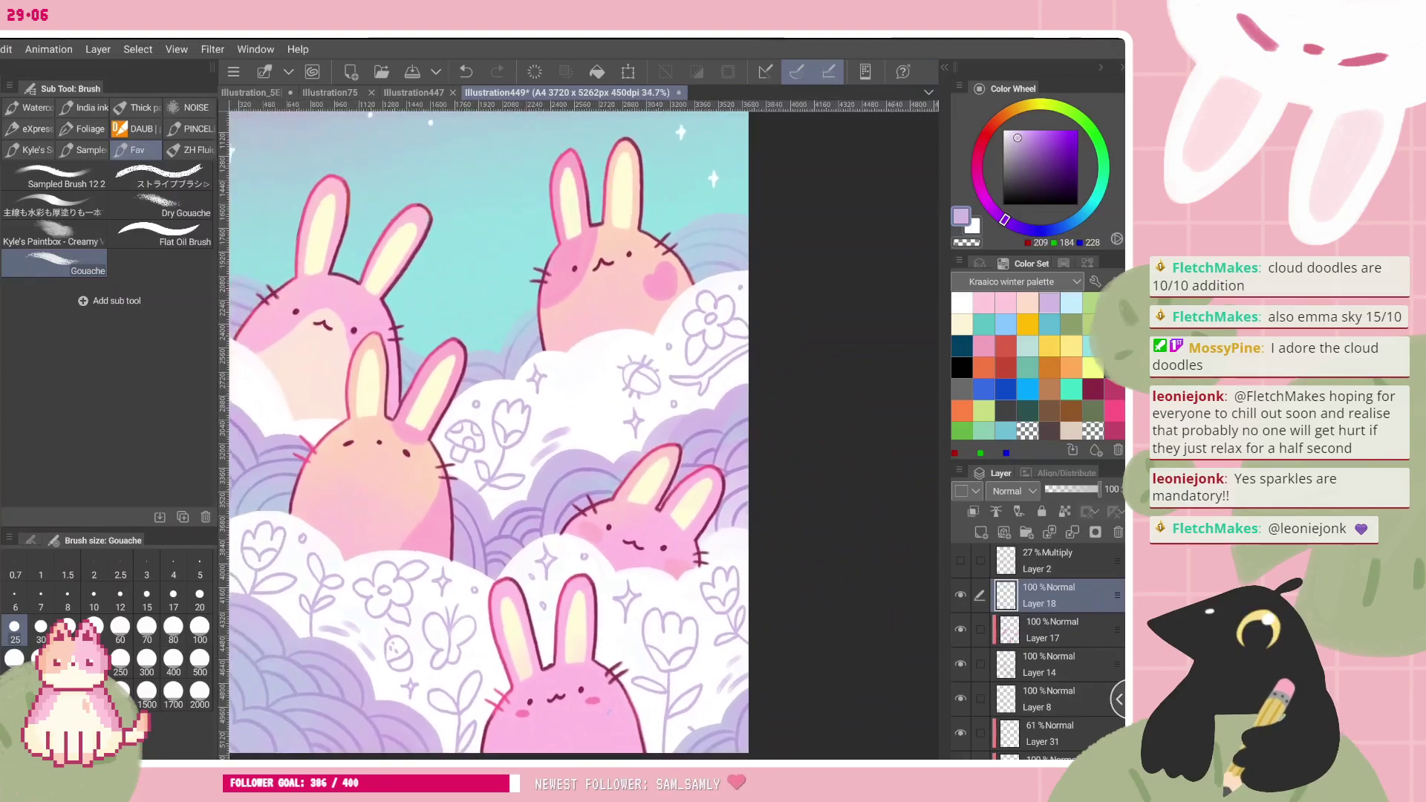
pyautogui.scroll(1, 493, 435)
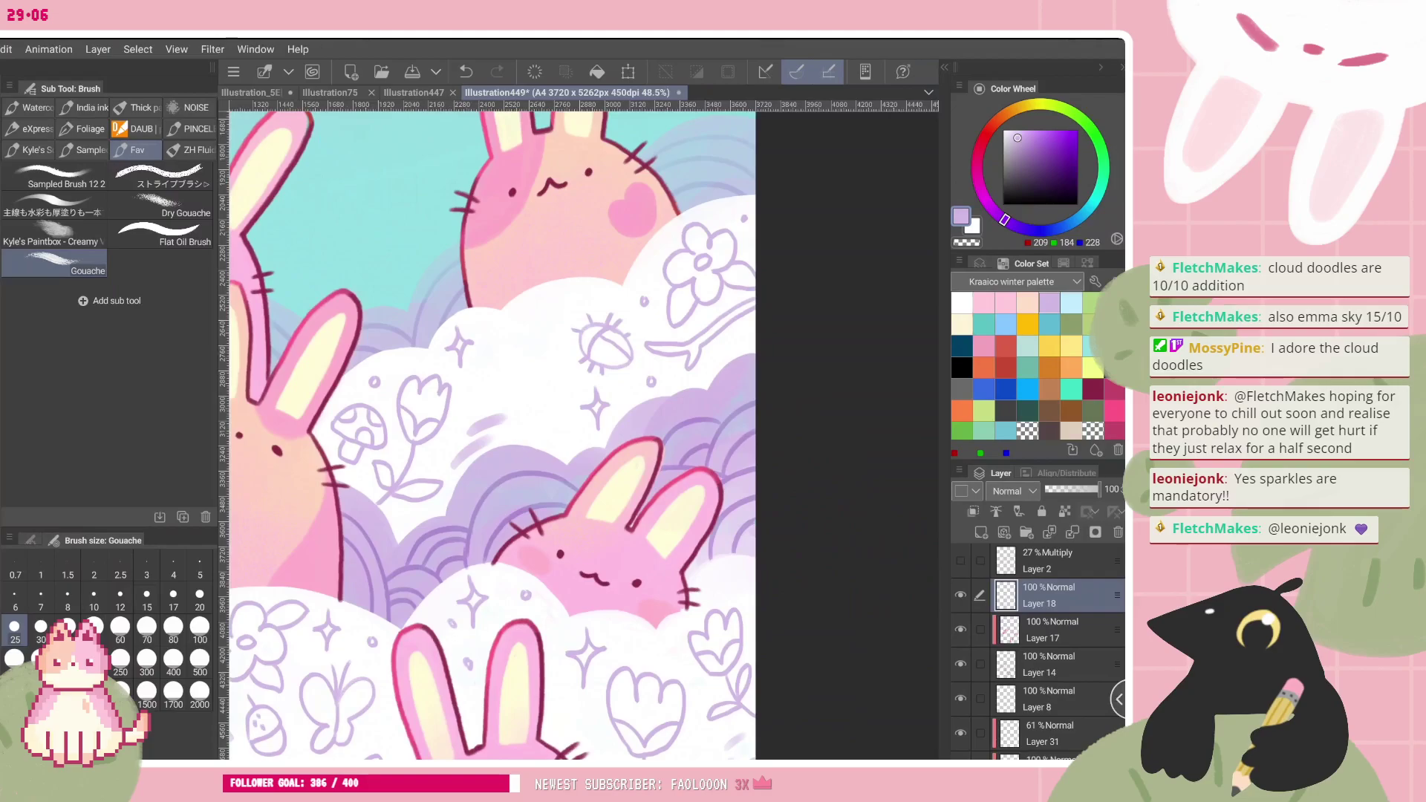
pyautogui.scroll(-3, 583, 435)
pyautogui.hotkey('ctrl', 'z')
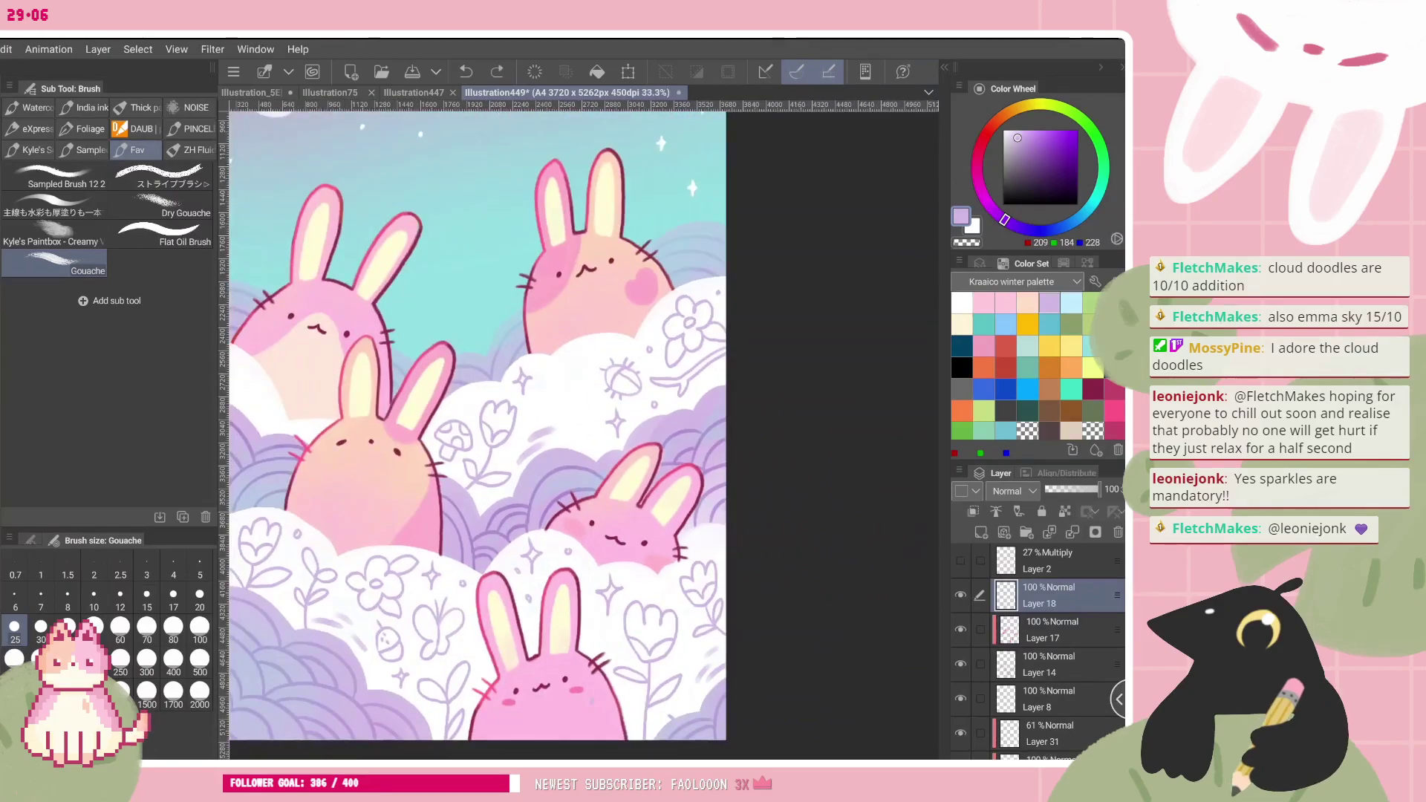
pyautogui.scroll(-2, 447, 125)
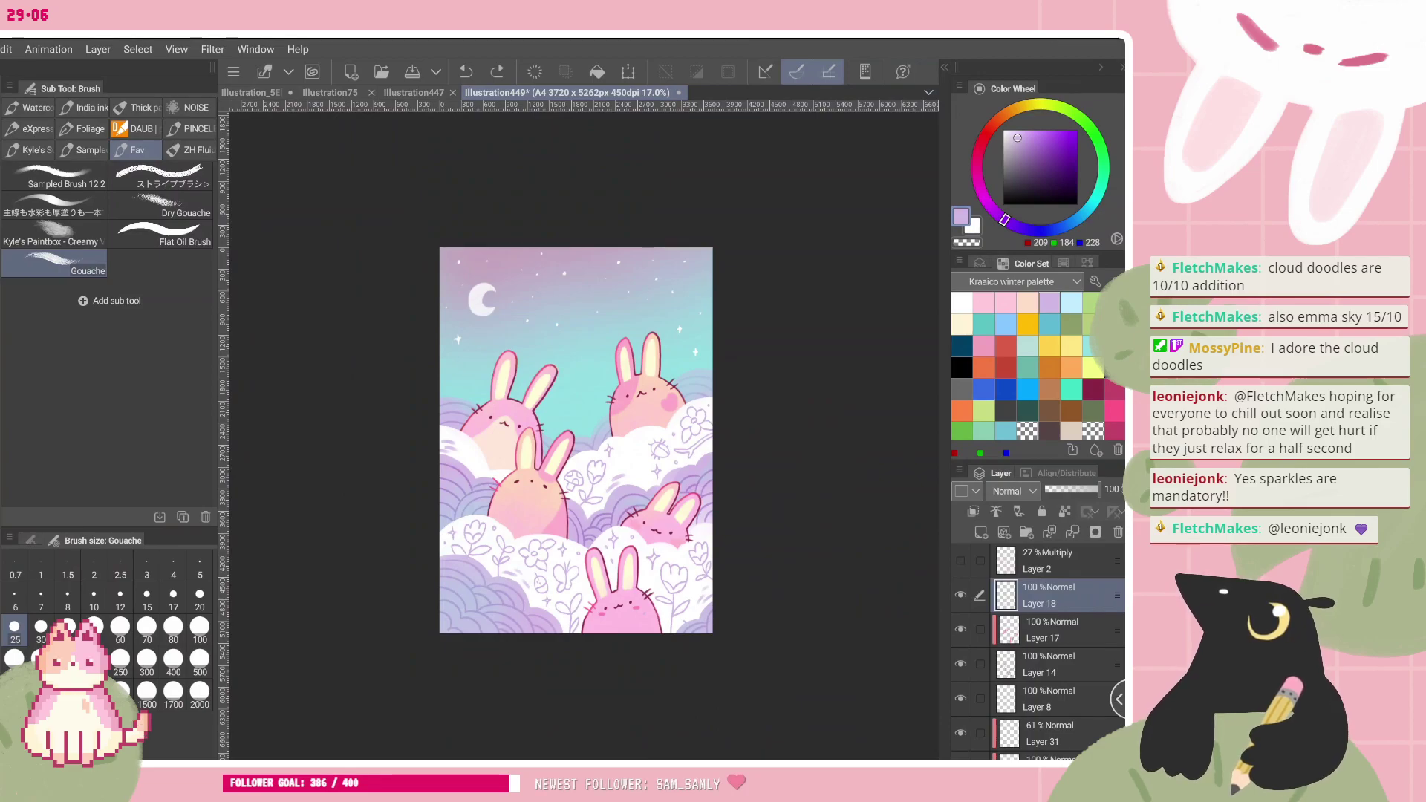
# - Try a small sun doodle with short rays on the white cloud between the sparkle and the beetle
pyautogui.scroll(5, 661, 451)
pyautogui.moveTo(579, 435); pyautogui.dragTo(583, 445)
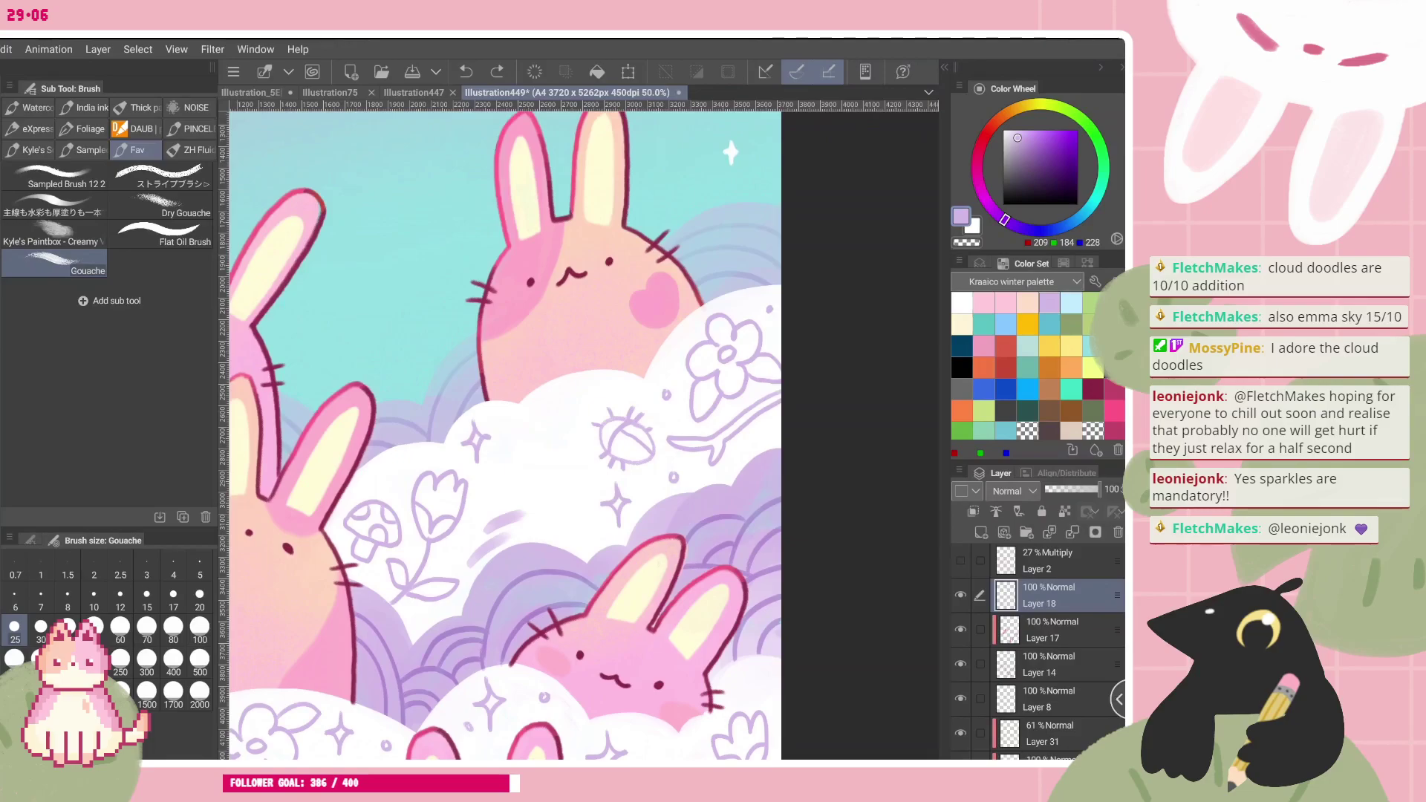
pyautogui.moveTo(530, 418)
pyautogui.mouseDown()
pyautogui.moveTo(577, 447)
pyautogui.moveTo(512, 486)
pyautogui.mouseUp()
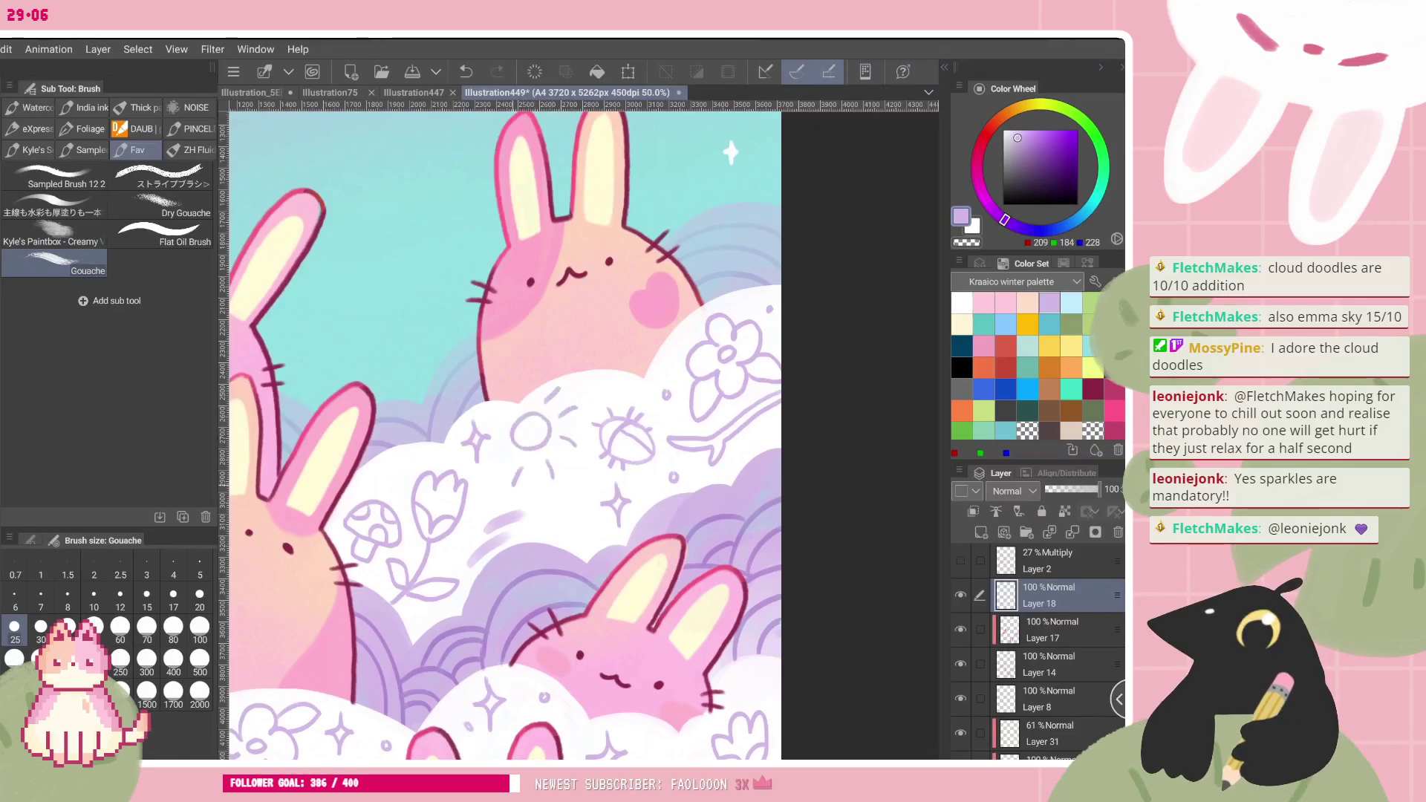
pyautogui.scroll(-5, 594, 485)
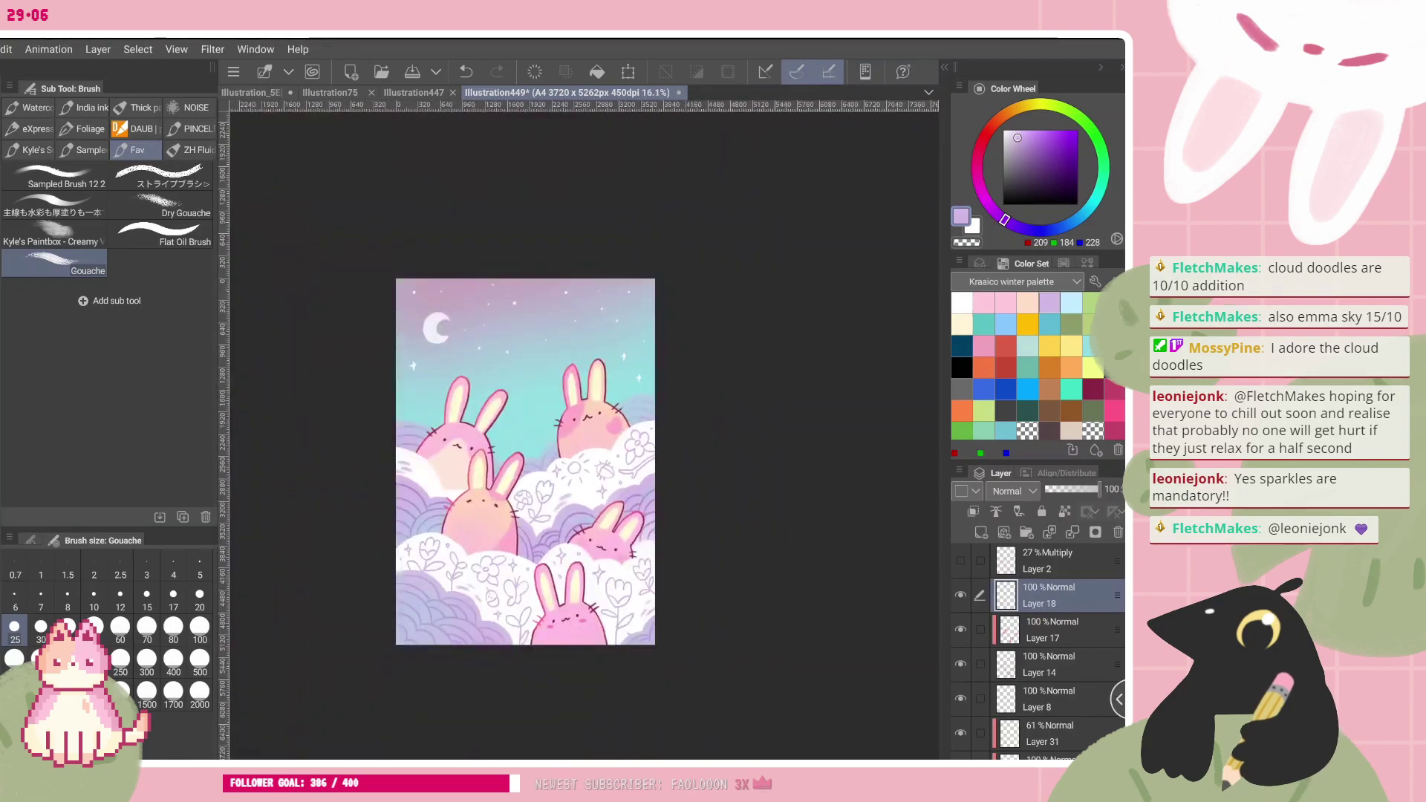
pyautogui.hotkey('ctrl', 'z')
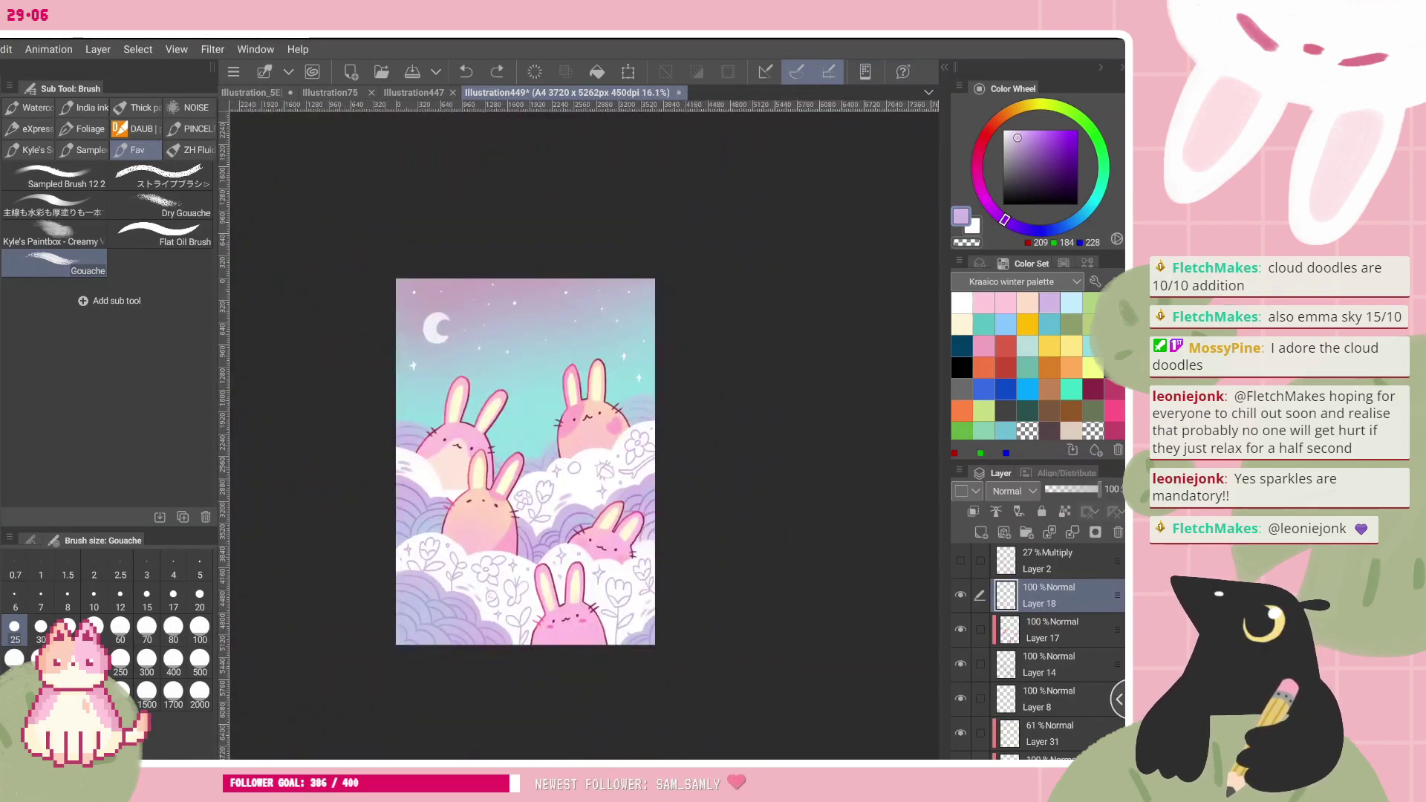
pyautogui.scroll(3, 644, 460)
pyautogui.scroll(4, 569, 521)
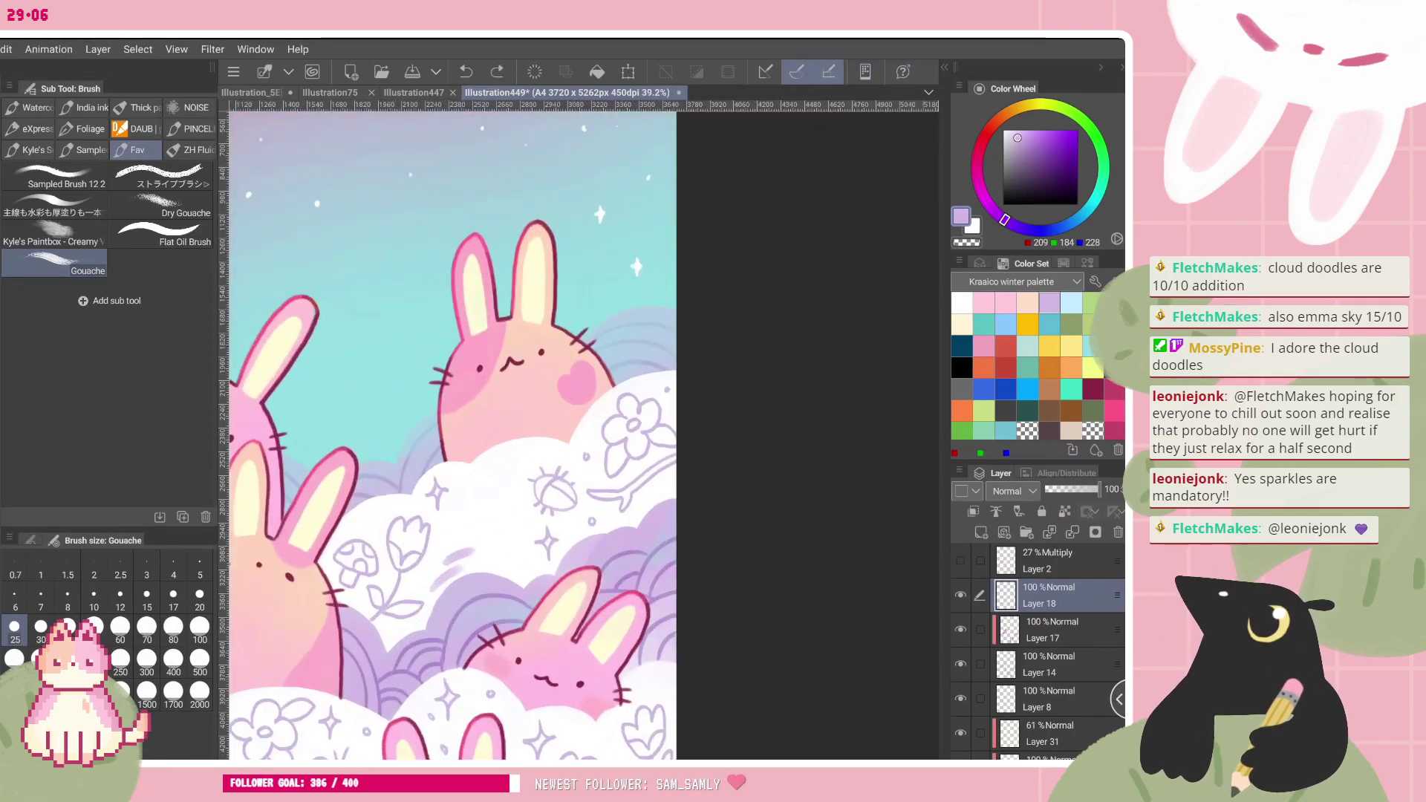
pyautogui.hotkey('ctrl', 'y')
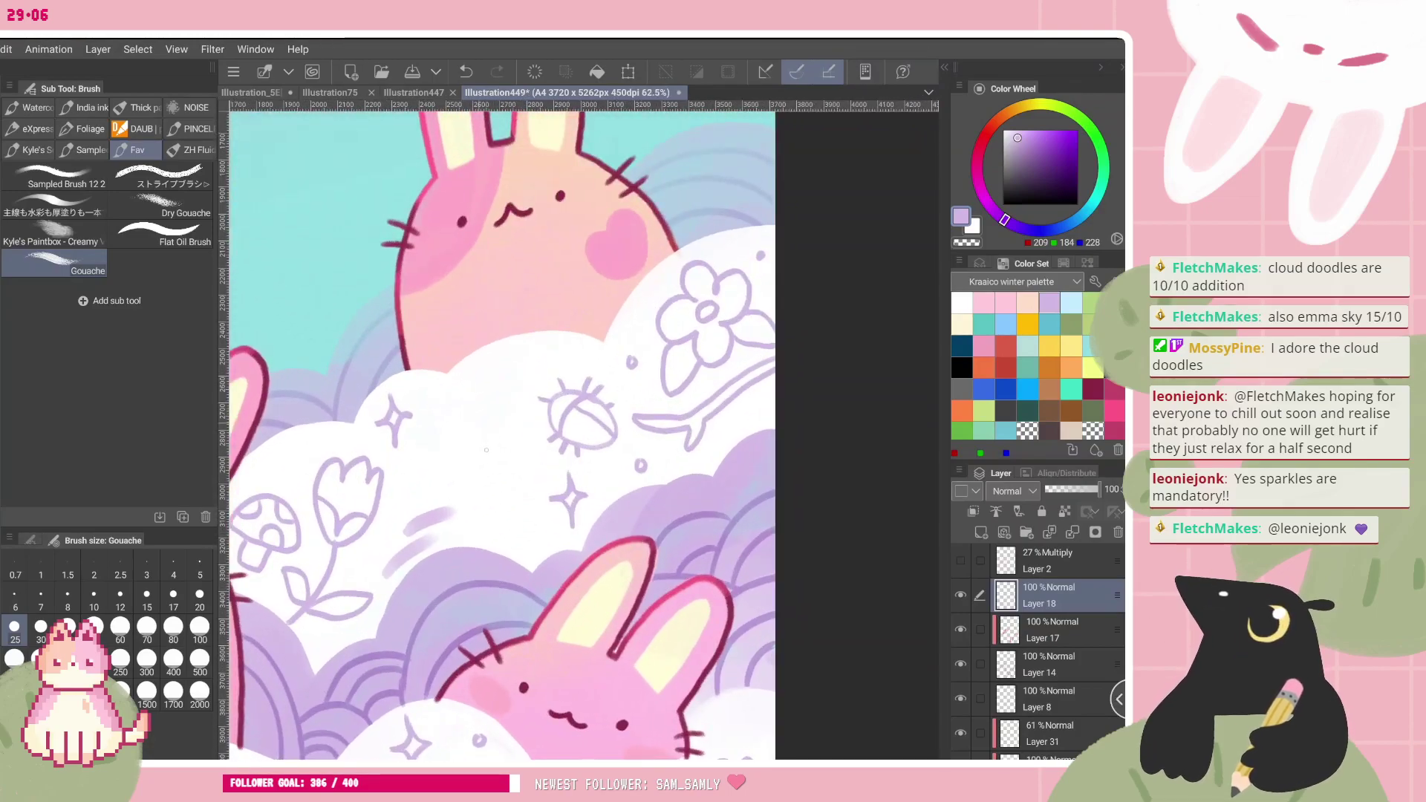
# - Draw a spiral-shelled snail on the white cloud below the upper-left rabbit, undoing its feeler strokes
pyautogui.scroll(-3, 576, 454)
pyautogui.scroll(1, 641, 475)
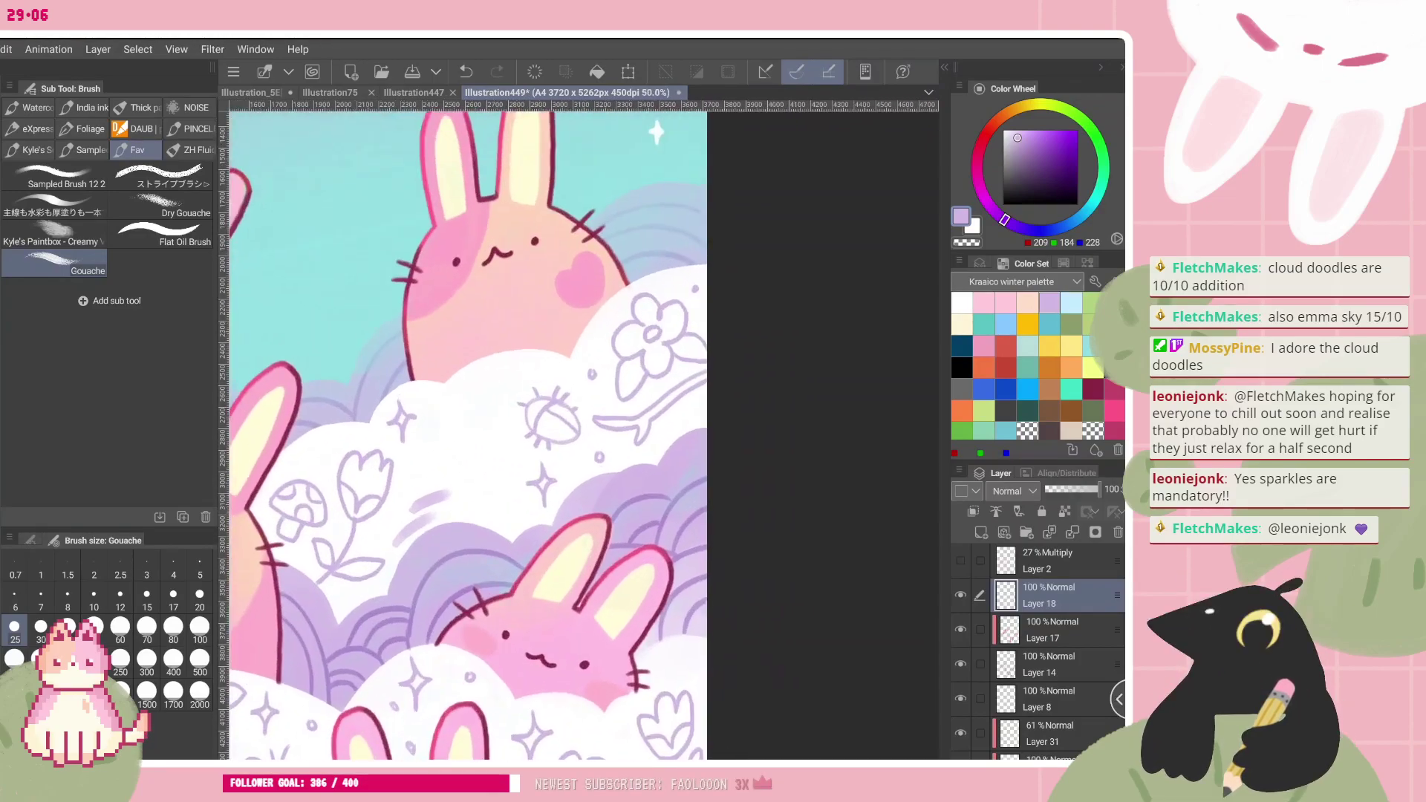
pyautogui.moveTo(476, 446); pyautogui.dragTo(780, 423)
pyautogui.scroll(2, 584, 435)
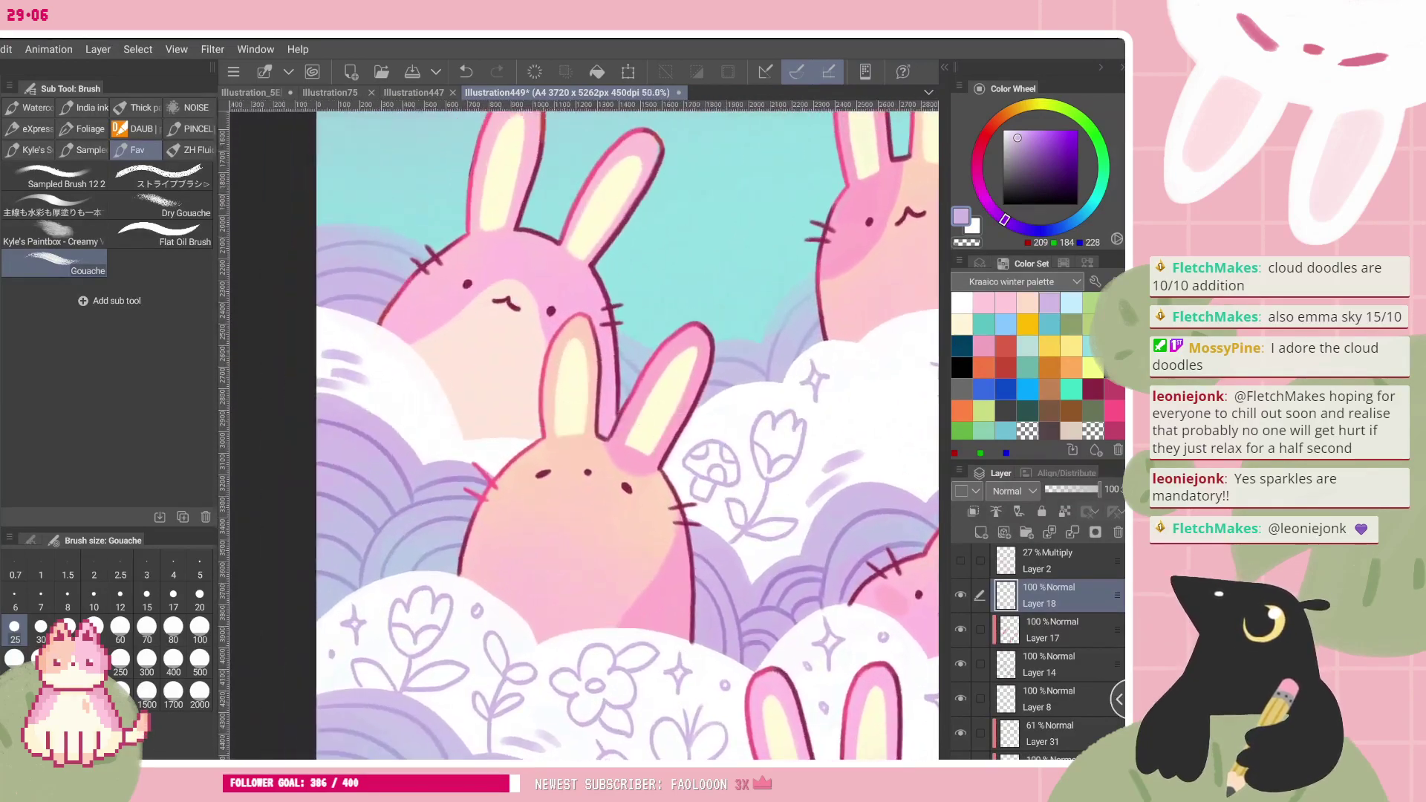
pyautogui.moveTo(587, 505); pyautogui.dragTo(596, 397)
pyautogui.scroll(1, 596, 416)
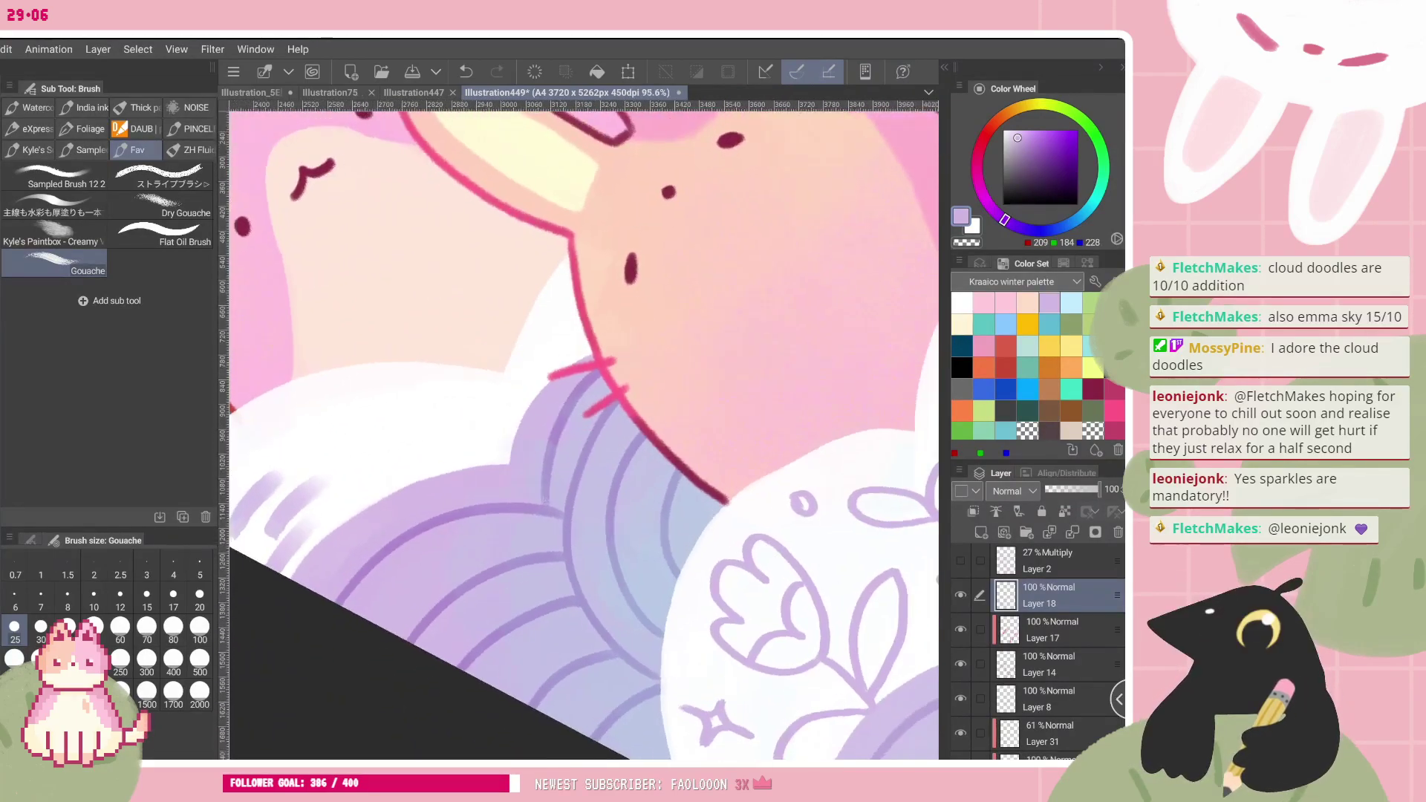
pyautogui.moveTo(407, 443)
pyautogui.mouseDown()
pyautogui.moveTo(431, 399)
pyautogui.moveTo(406, 444)
pyautogui.mouseUp()
pyautogui.moveTo(338, 486); pyautogui.dragTo(405, 442)
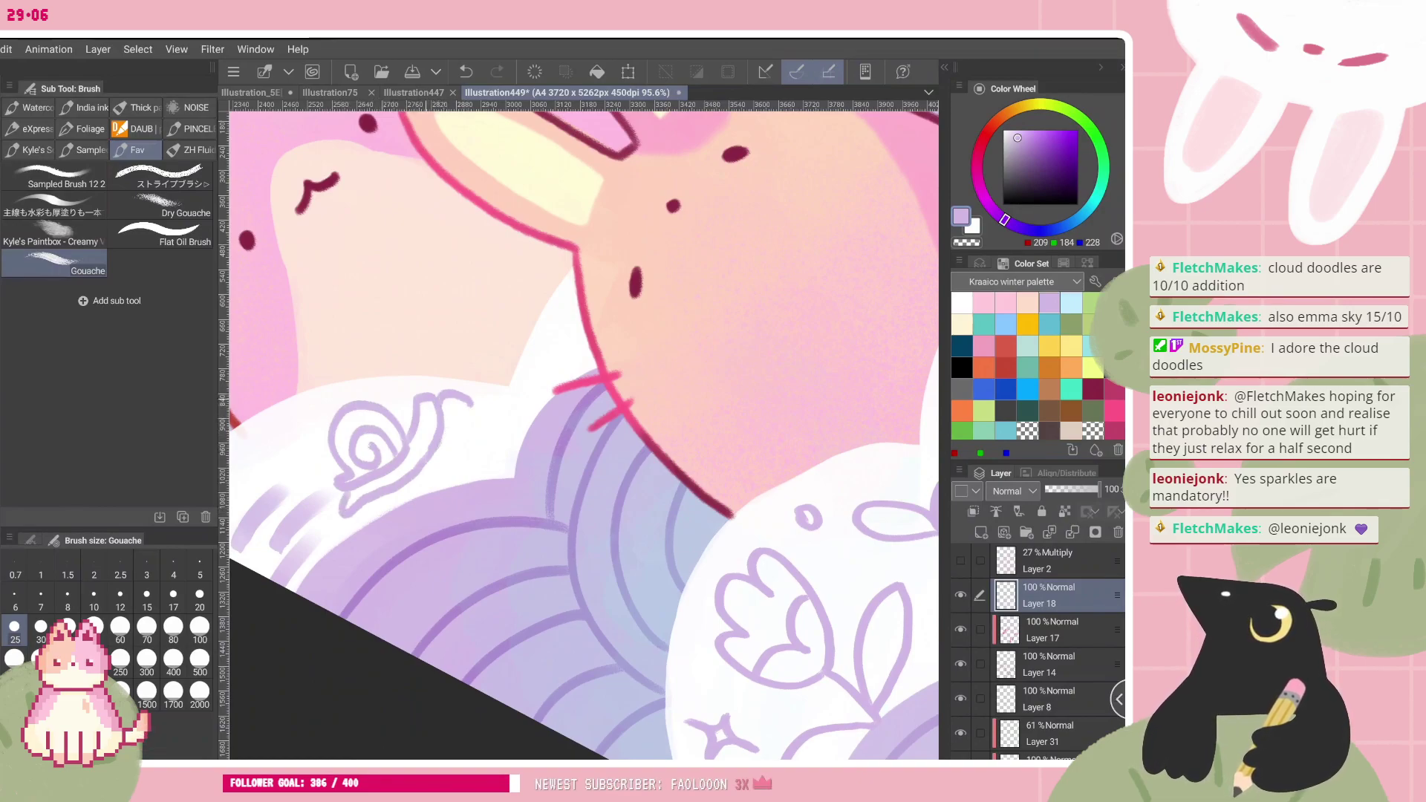
pyautogui.moveTo(584, 435); pyautogui.dragTo(590, 457)
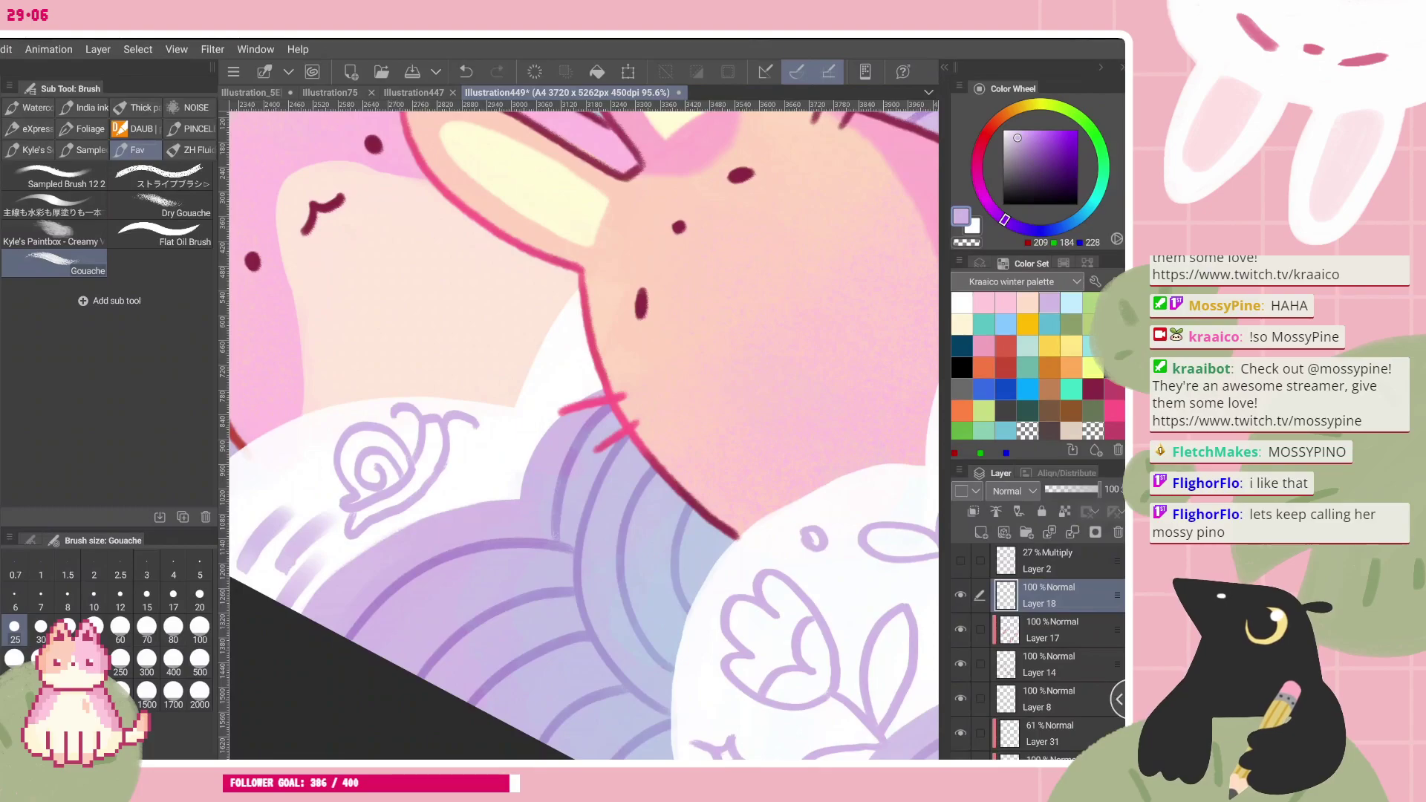
pyautogui.scroll(-4, 583, 435)
pyautogui.scroll(3, 584, 435)
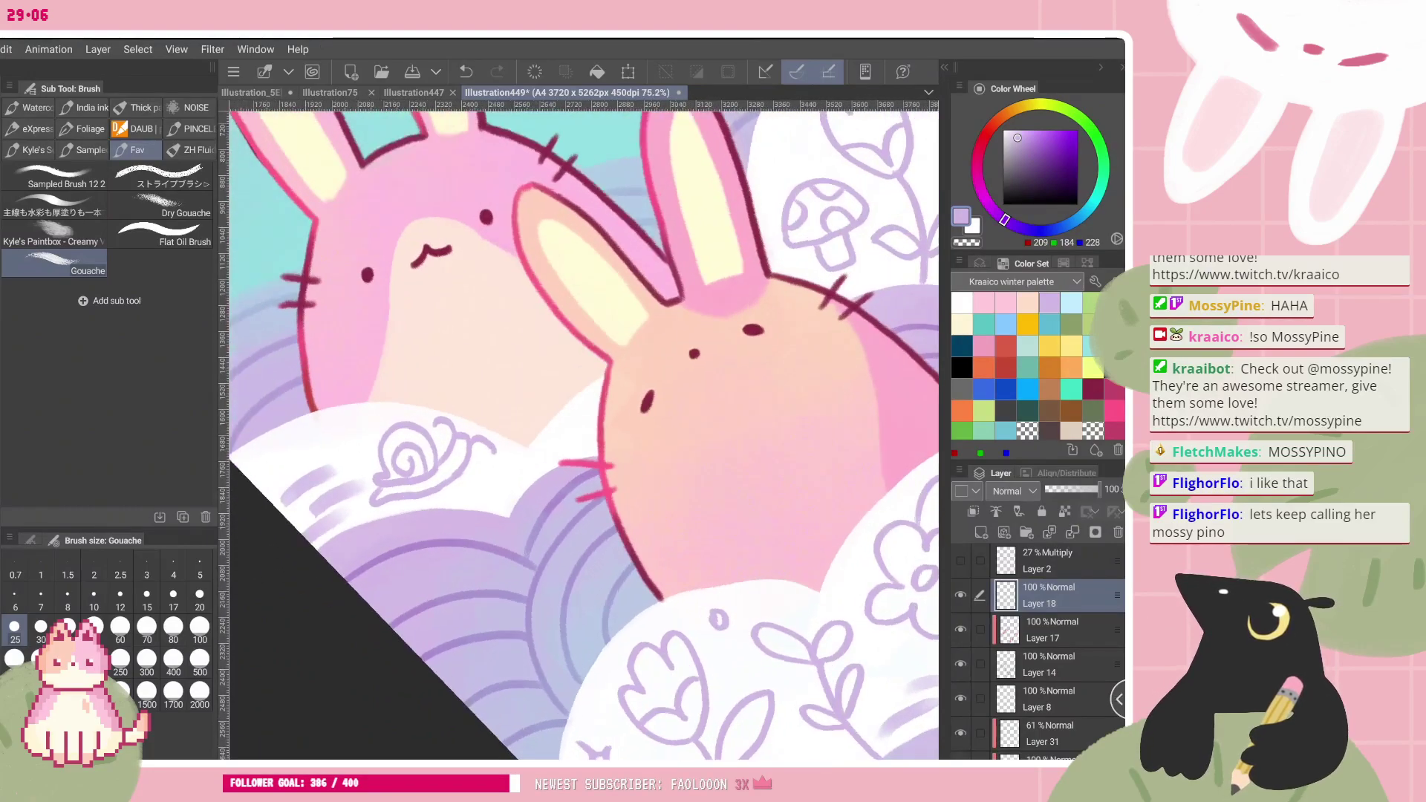
pyautogui.hotkey('ctrl', 'z')
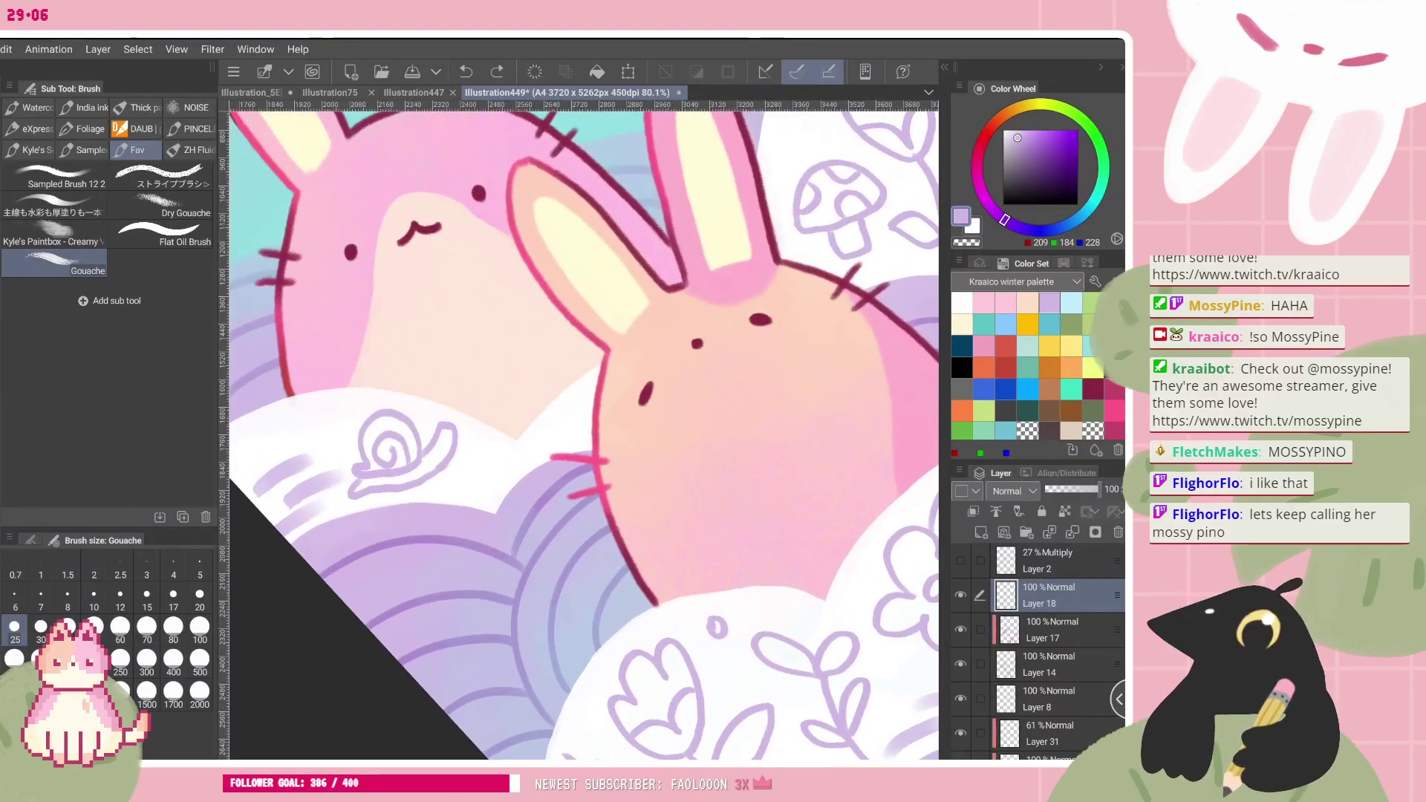
# - Lasso the snail doodle and rotate it slightly to sit flatter on the cloud, and redraw its feelers
pyautogui.press('m')
pyautogui.moveTo(354, 395)
pyautogui.mouseDown()
pyautogui.moveTo(337, 515)
pyautogui.moveTo(502, 444)
pyautogui.mouseUp()
pyautogui.hotkey('ctrl', 't')
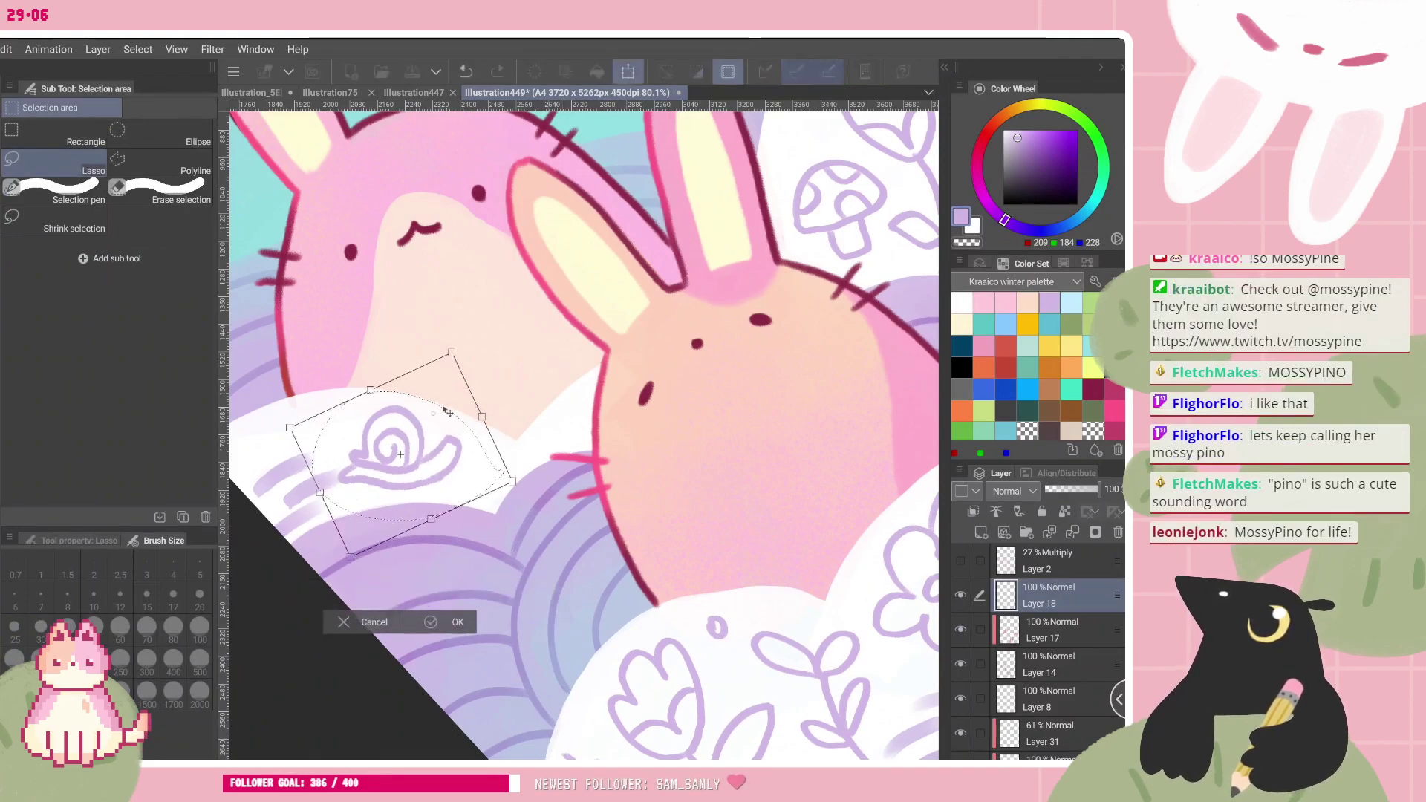
pyautogui.press('Return')
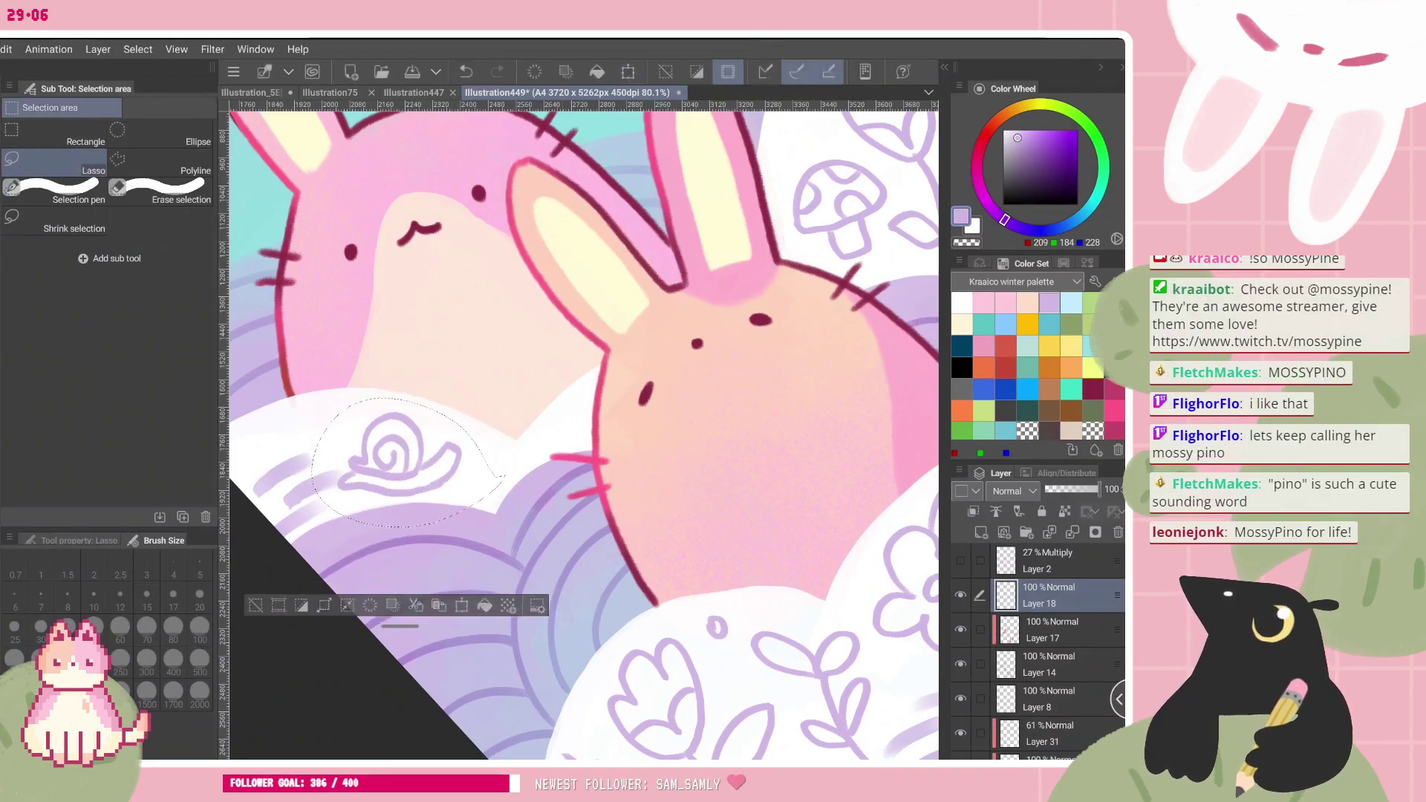
pyautogui.press('b')
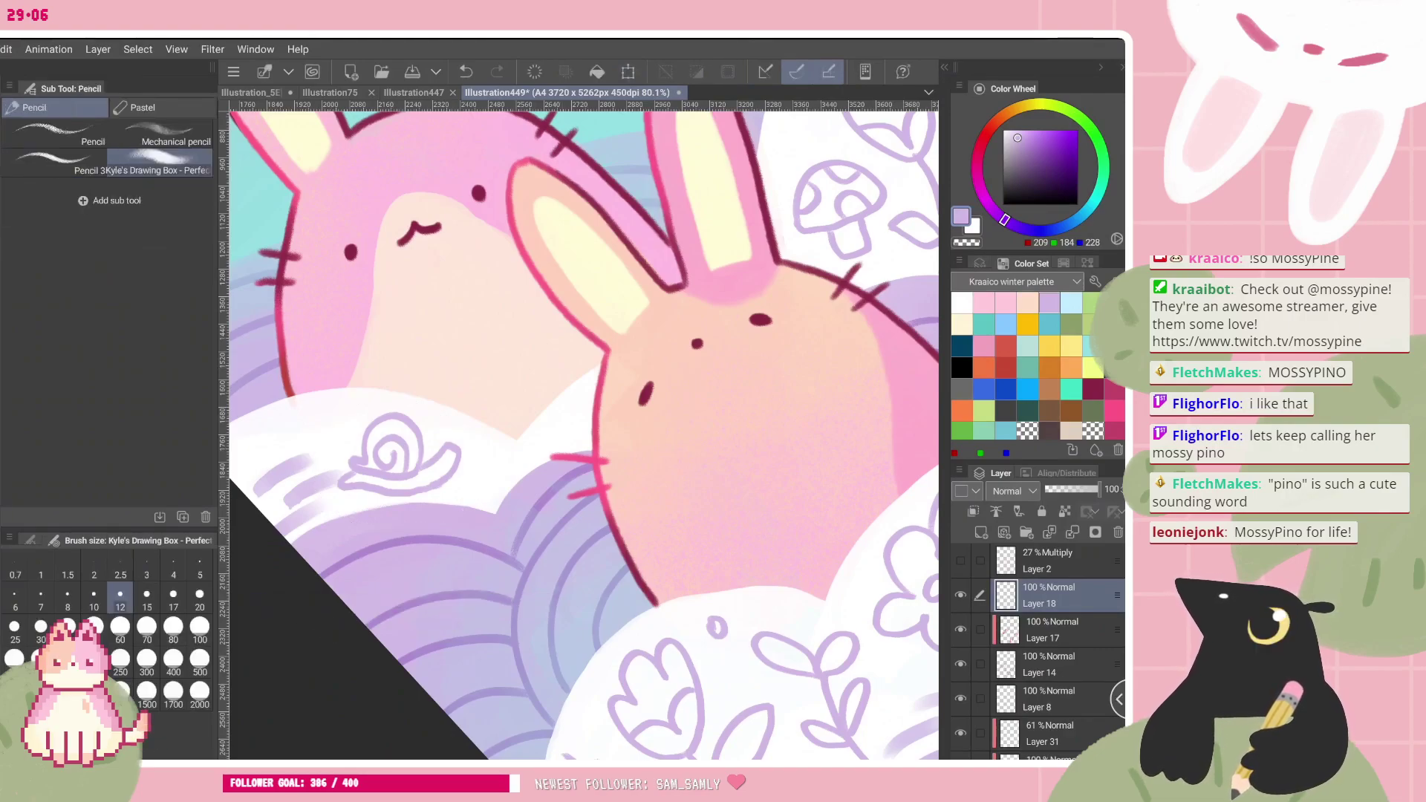
pyautogui.moveTo(435, 421); pyautogui.dragTo(458, 449)
pyautogui.scroll(-3, 584, 435)
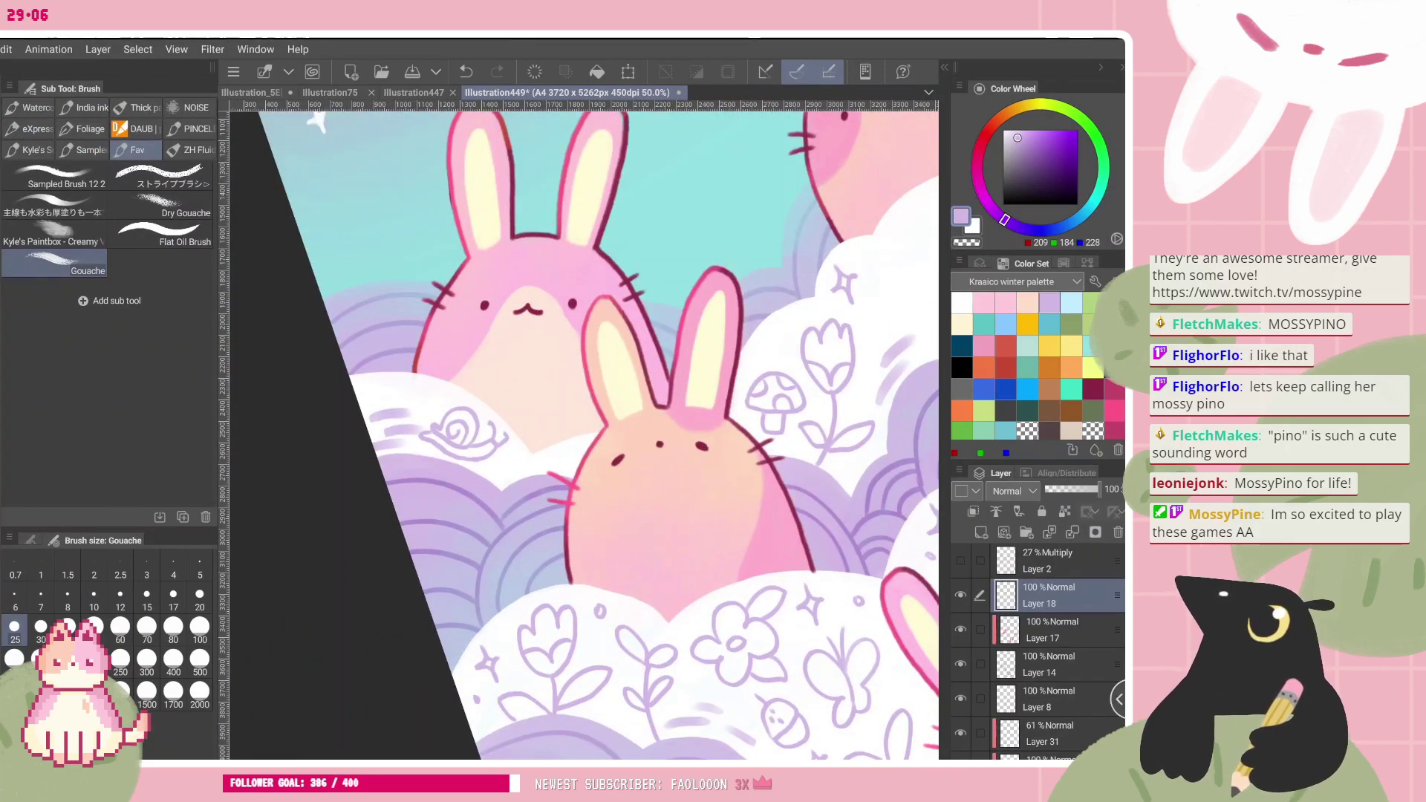
pyautogui.moveTo(659, 444); pyautogui.dragTo(616, 409)
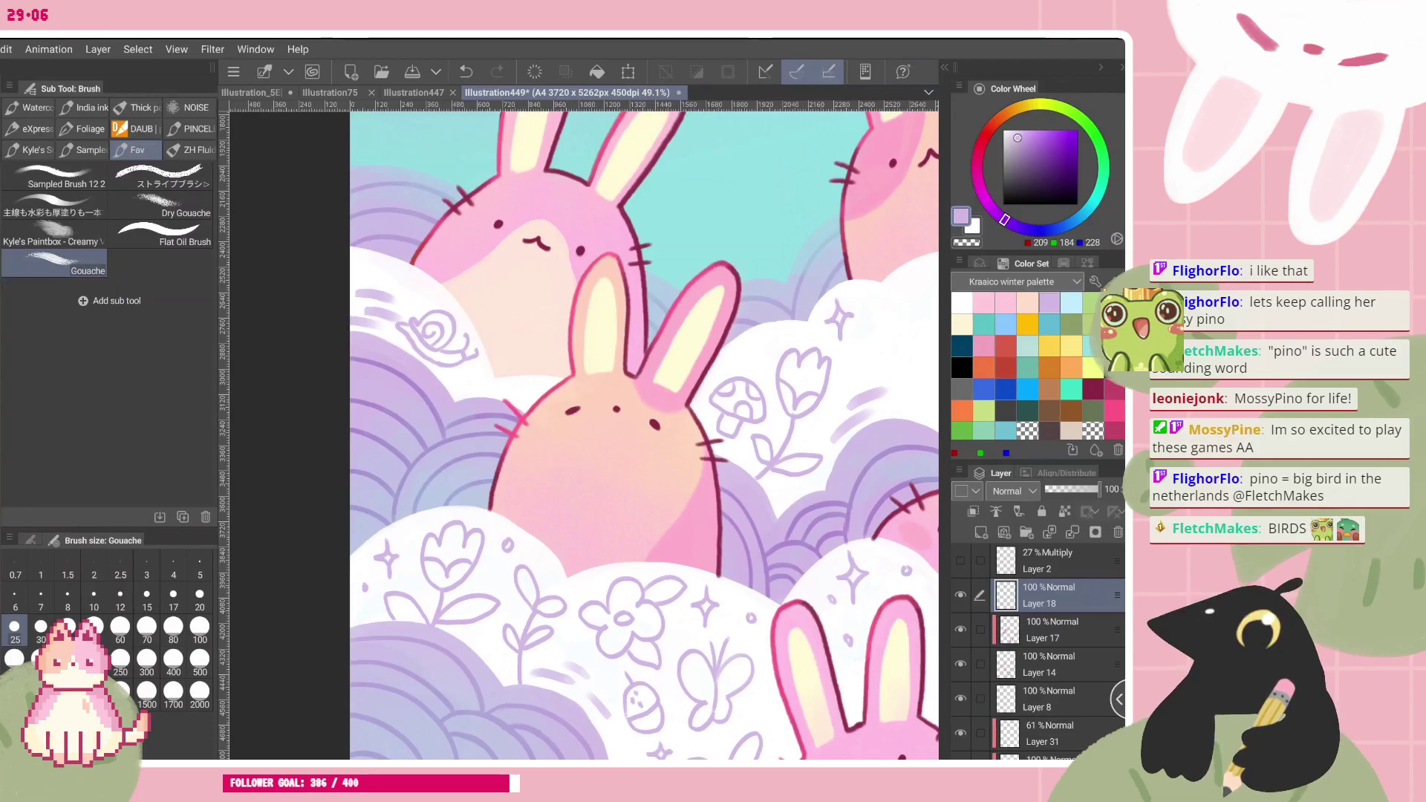
# - Lasso the snail doodle, delete it from the cloud and clear the selection
pyautogui.scroll(-1, 617, 431)
pyautogui.scroll(4, 617, 431)
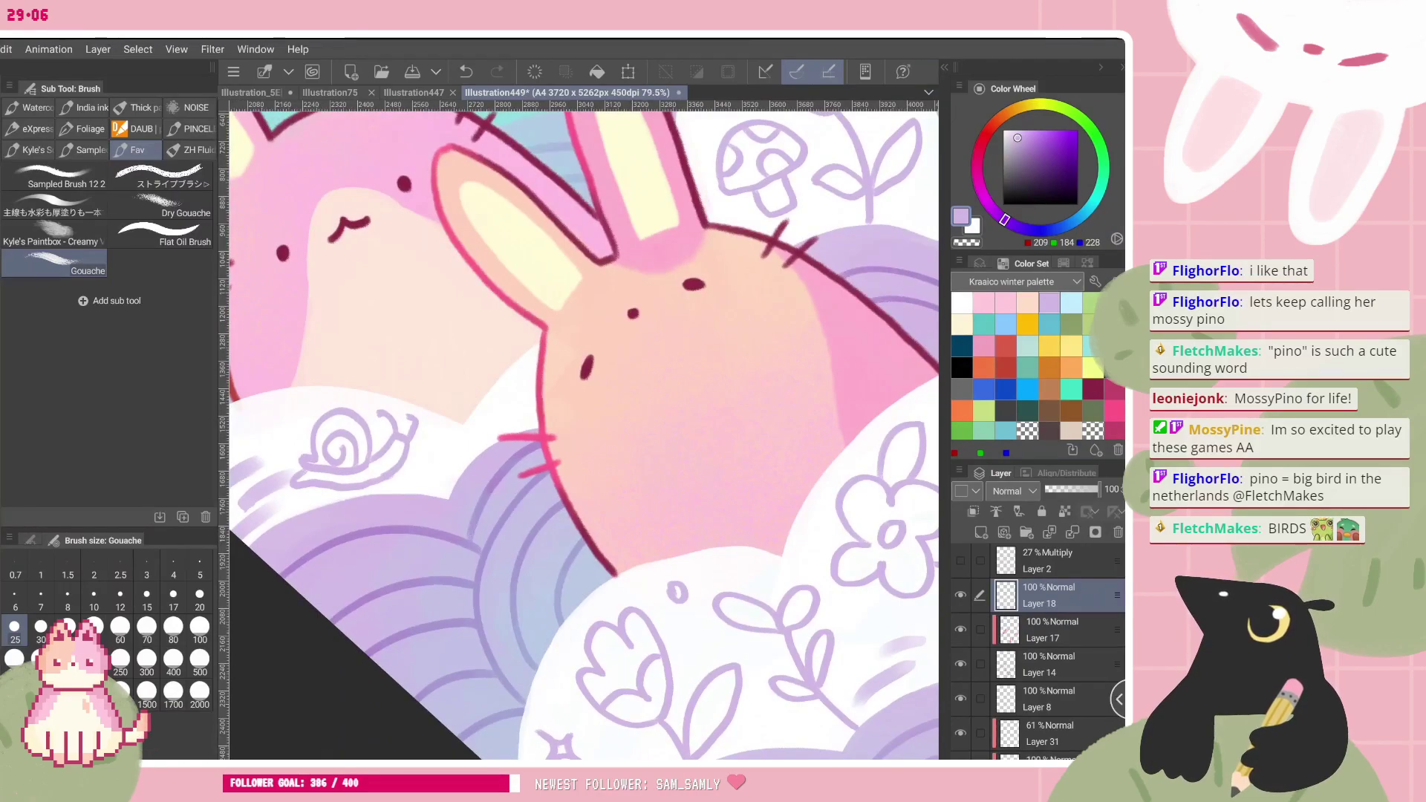
pyautogui.press('m')
pyautogui.moveTo(334, 357)
pyautogui.mouseDown()
pyautogui.moveTo(374, 523)
pyautogui.moveTo(468, 460)
pyautogui.mouseUp()
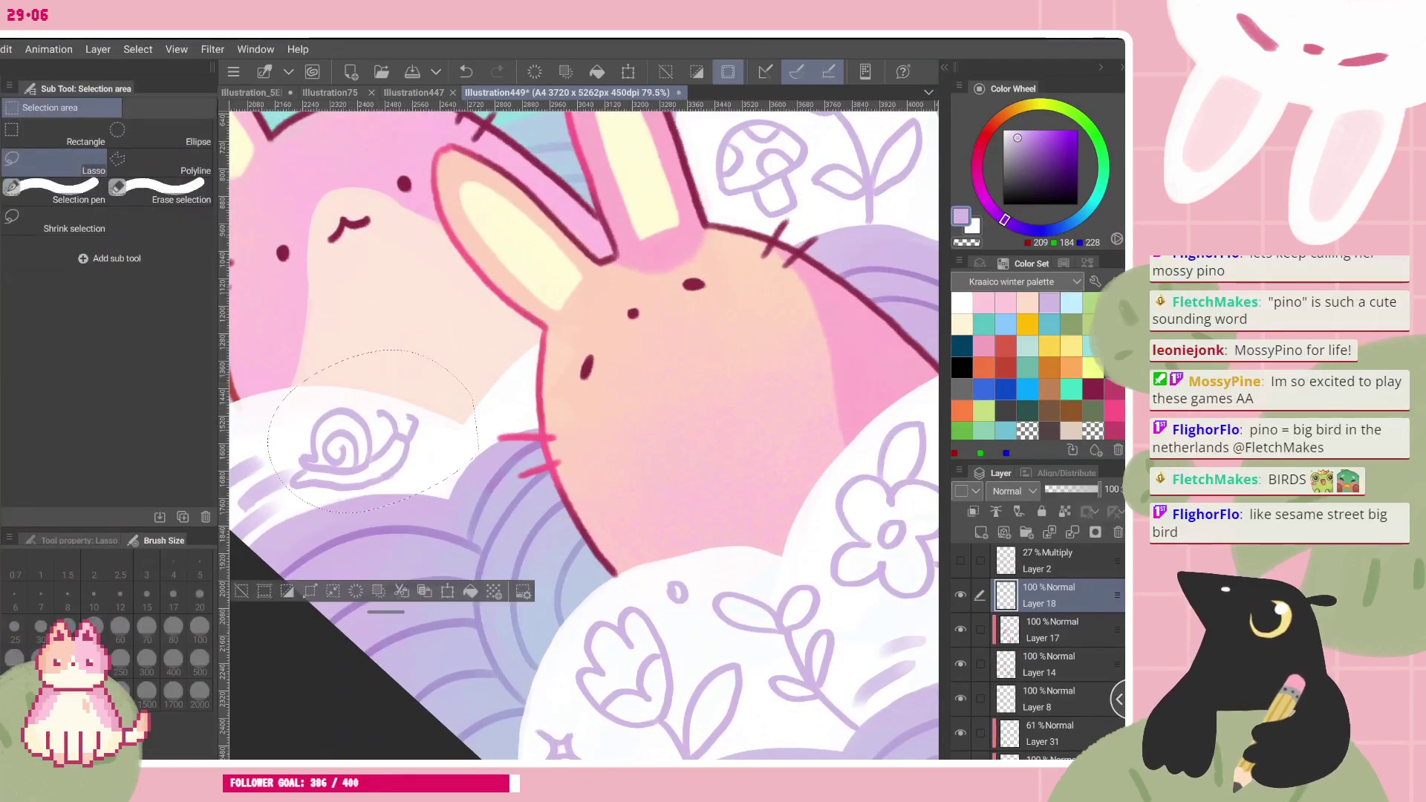
pyautogui.press('Delete')
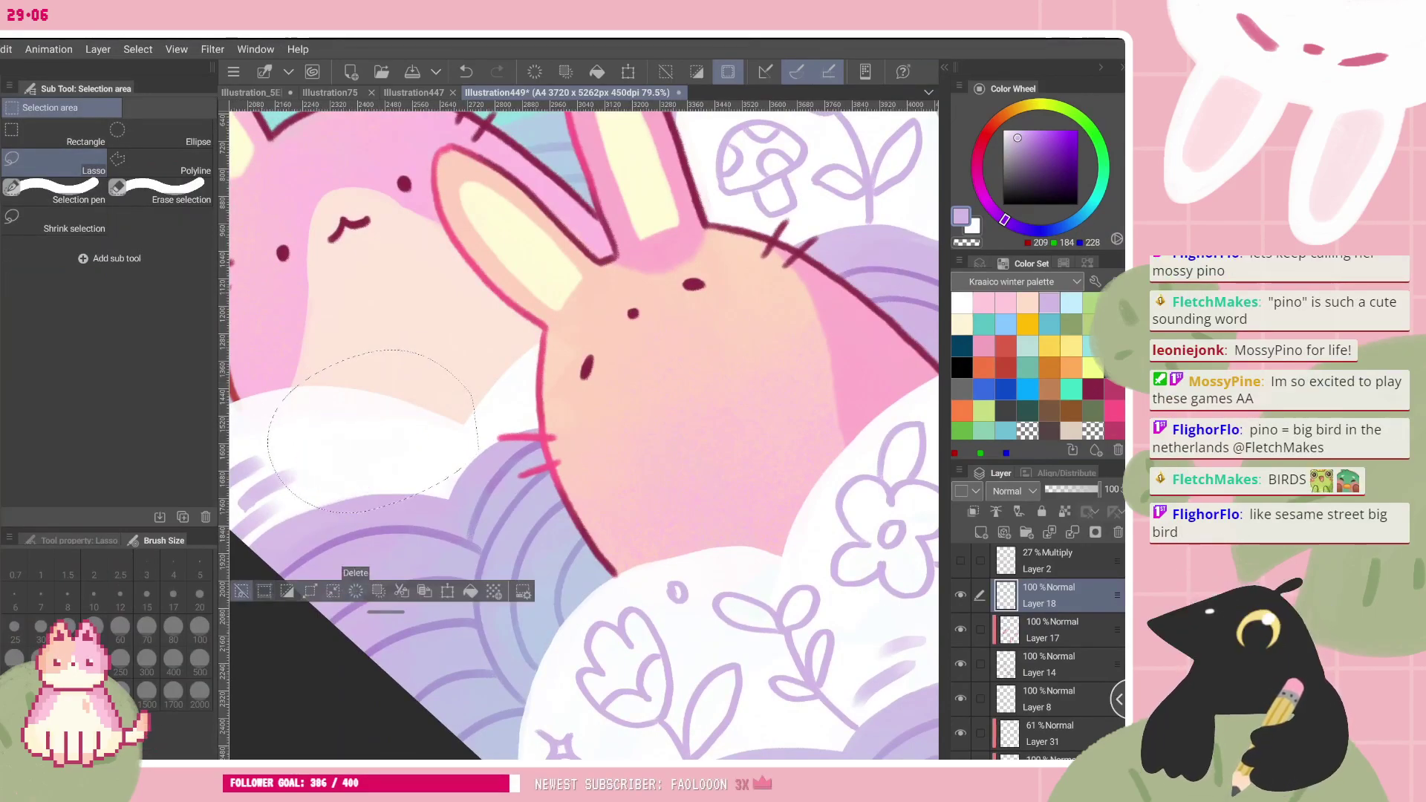
pyautogui.hotkey('ctrl', 'd')
pyautogui.press('p')
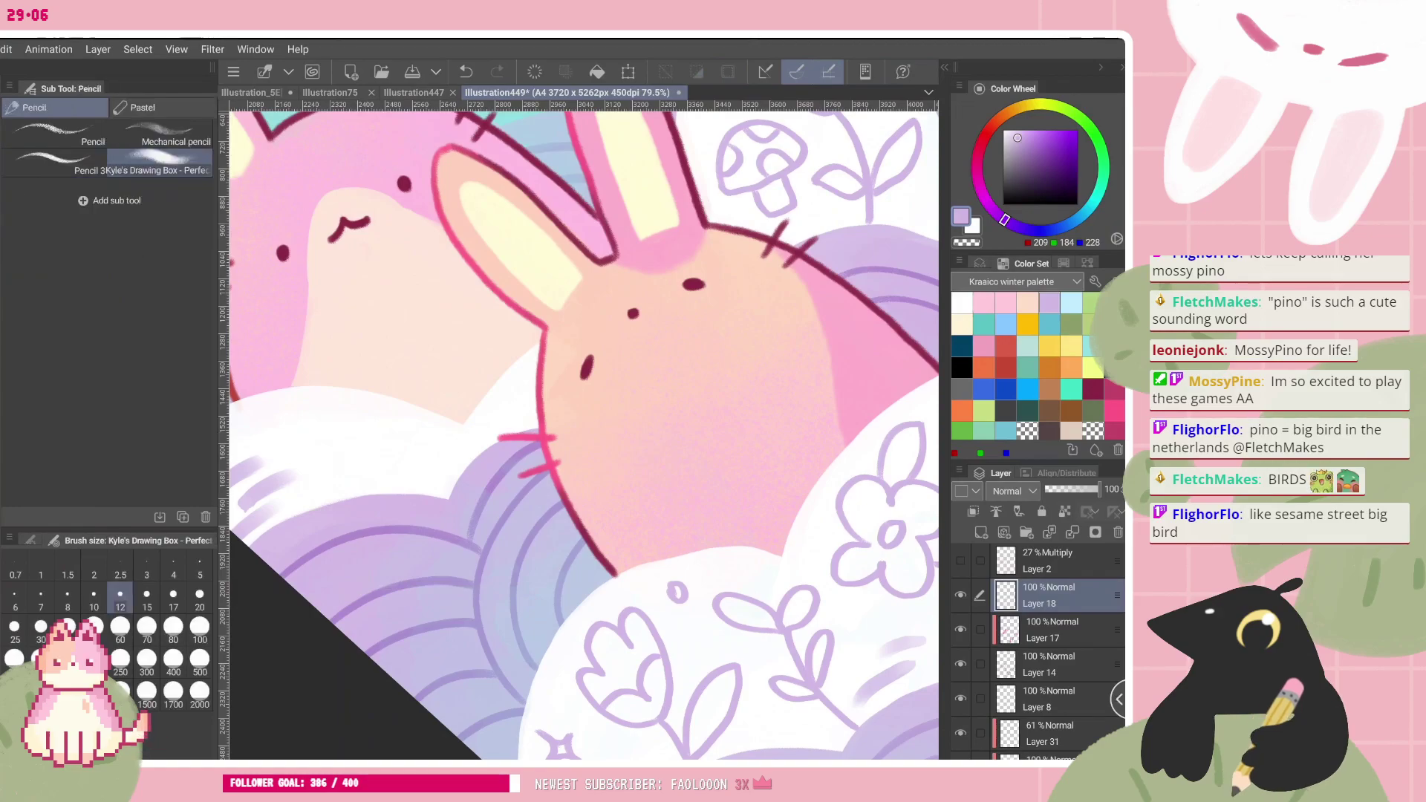
# - View the food cart scene in the Illustration75 document and return to the rabbit illustration
pyautogui.click(330, 92)
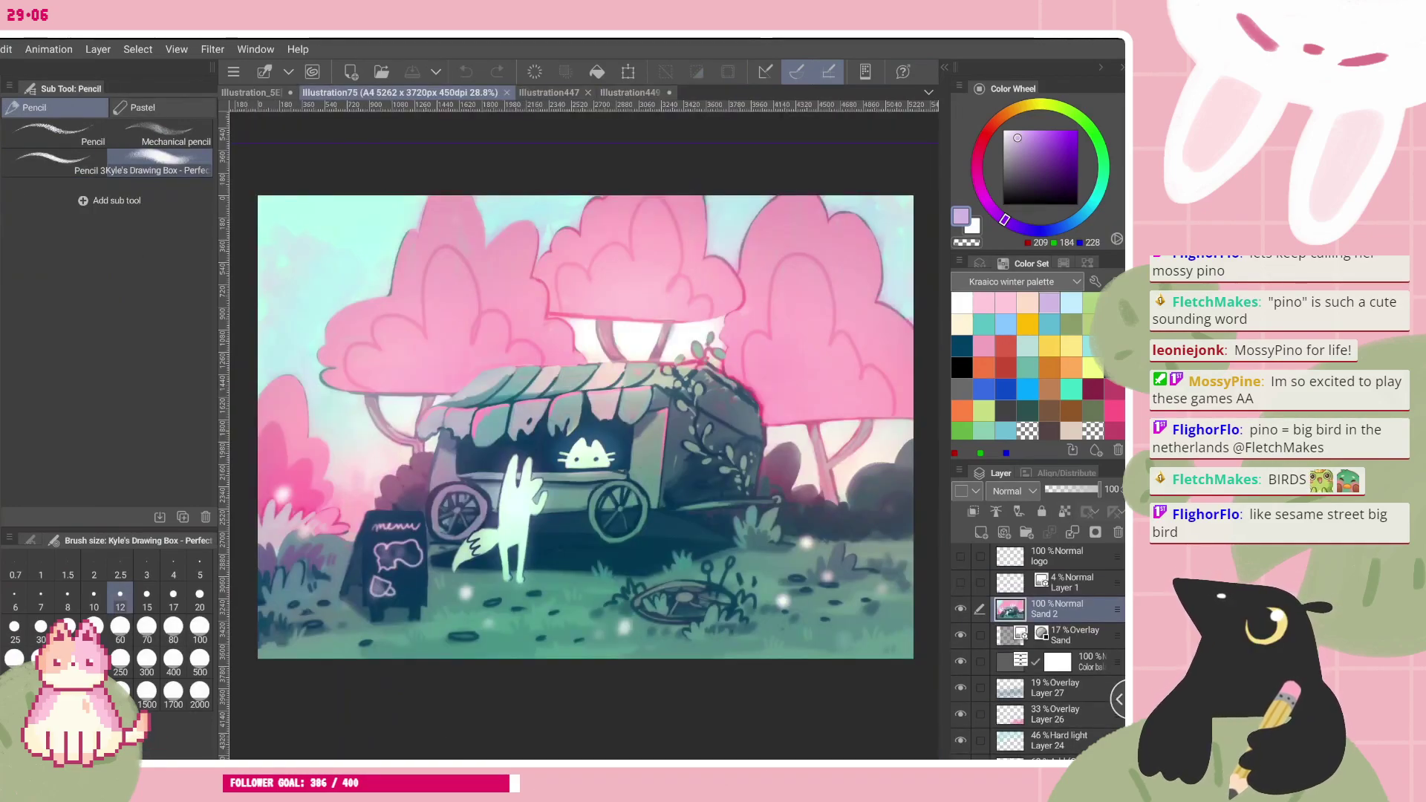
pyautogui.scroll(-1, 585, 427)
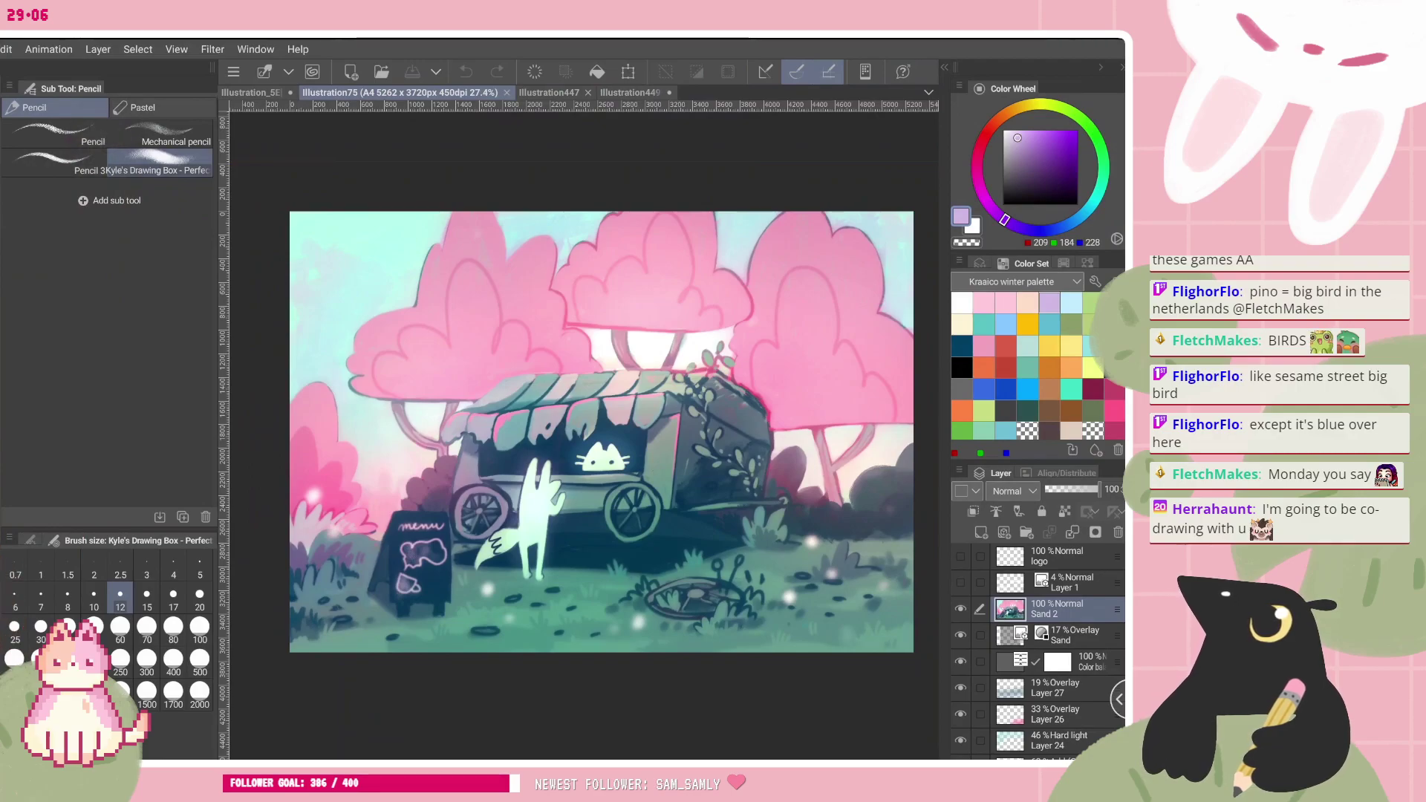
pyautogui.click(629, 92)
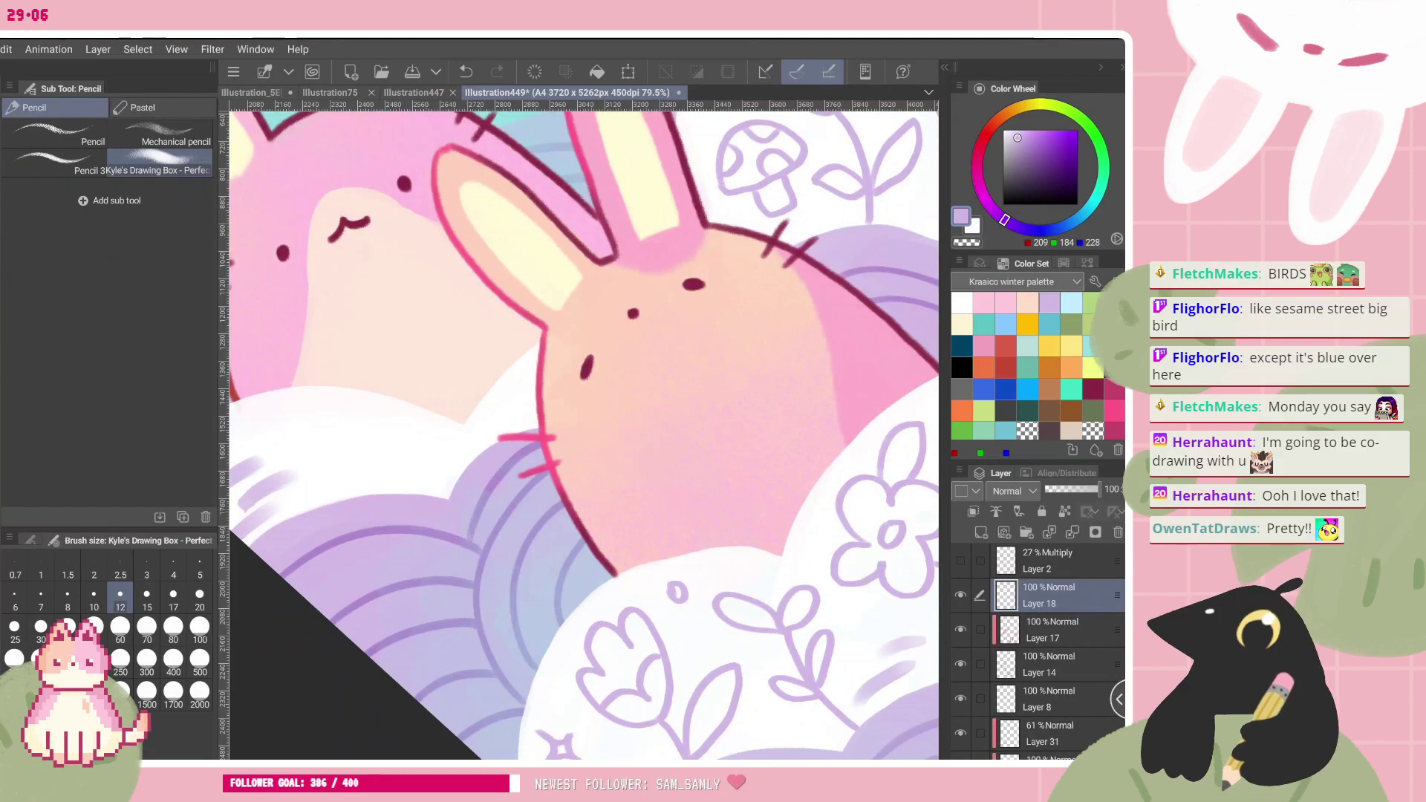
pyautogui.scroll(-3, 583, 435)
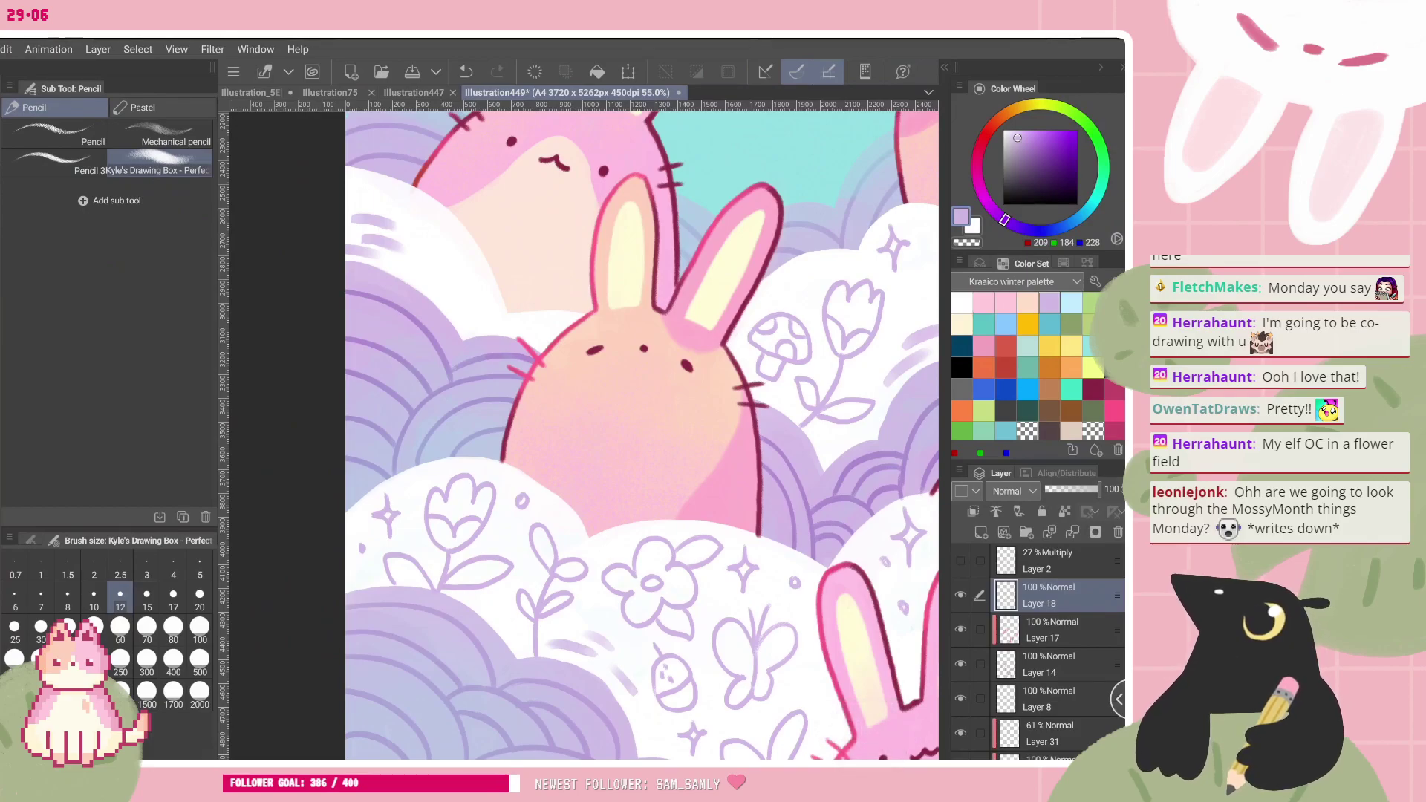
pyautogui.scroll(-1, 469, 320)
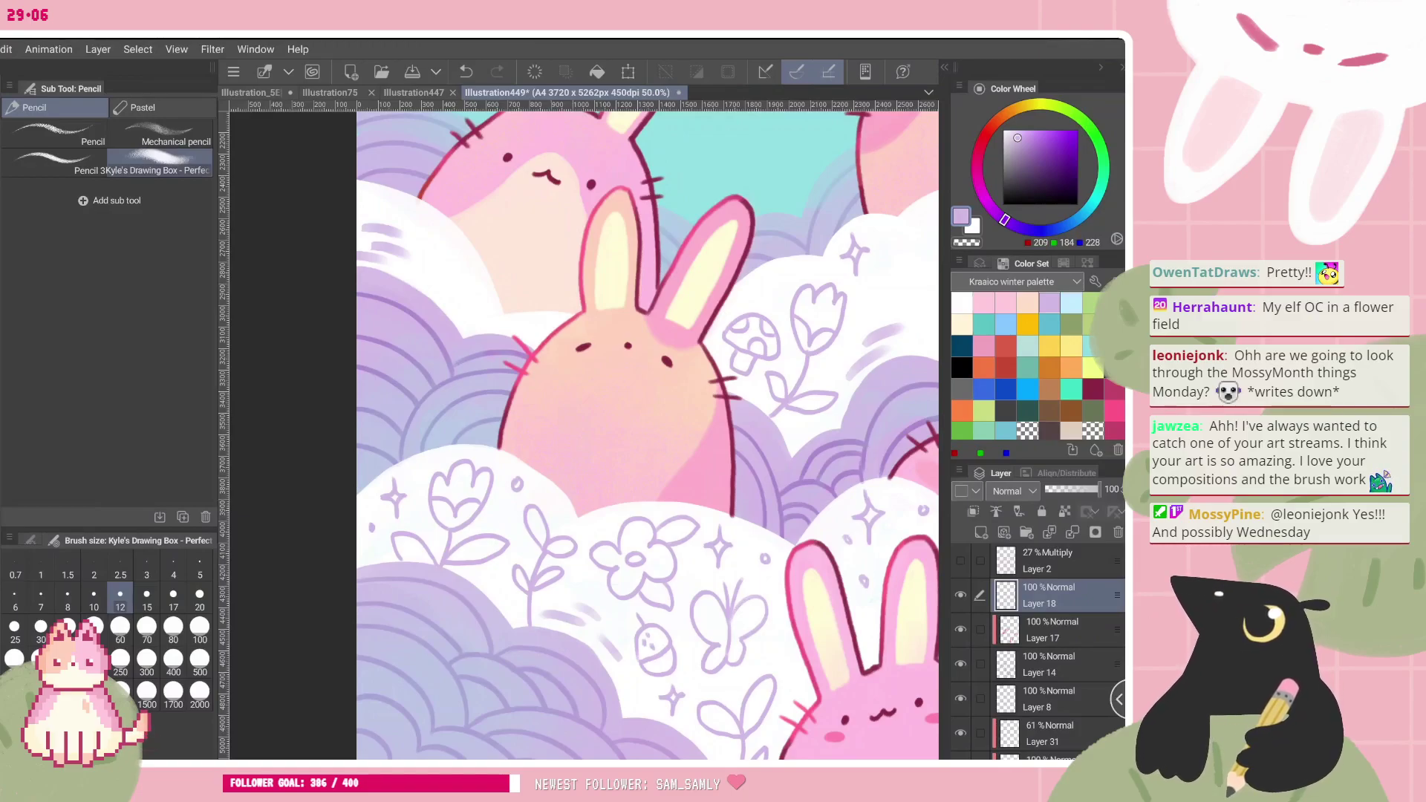
pyautogui.scroll(-2, 683, 437)
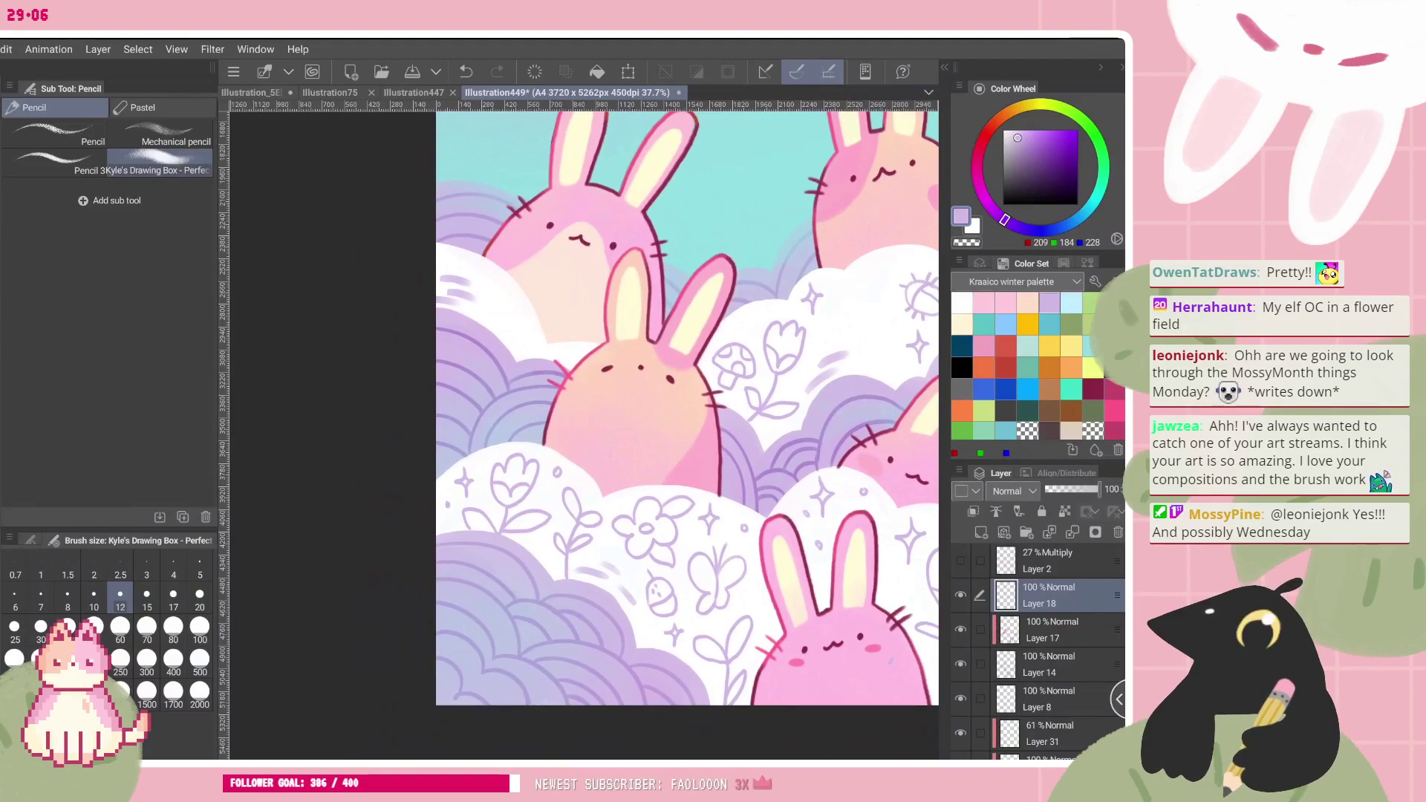
pyautogui.moveTo(683, 437); pyautogui.dragTo(633, 464)
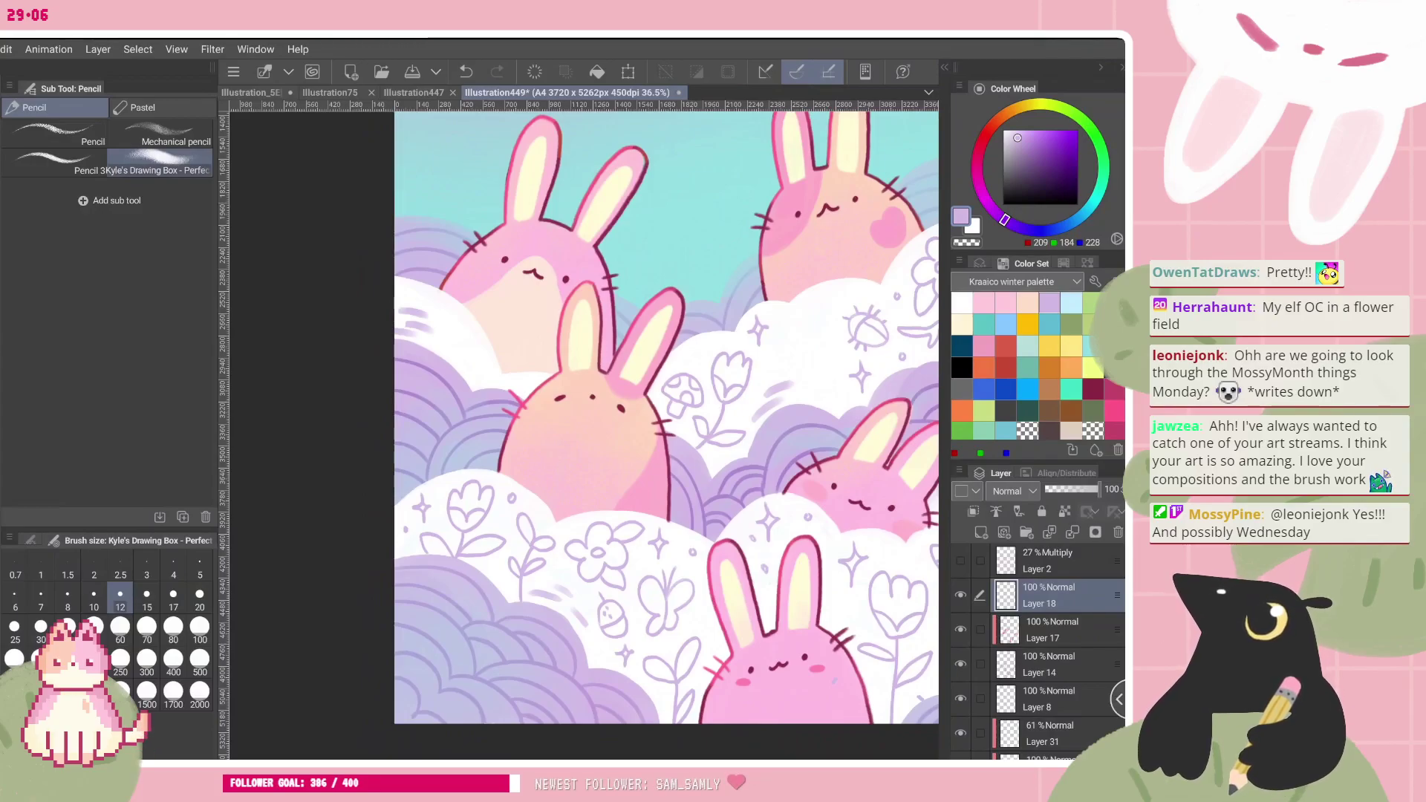
pyautogui.press('w')
pyautogui.press('w')
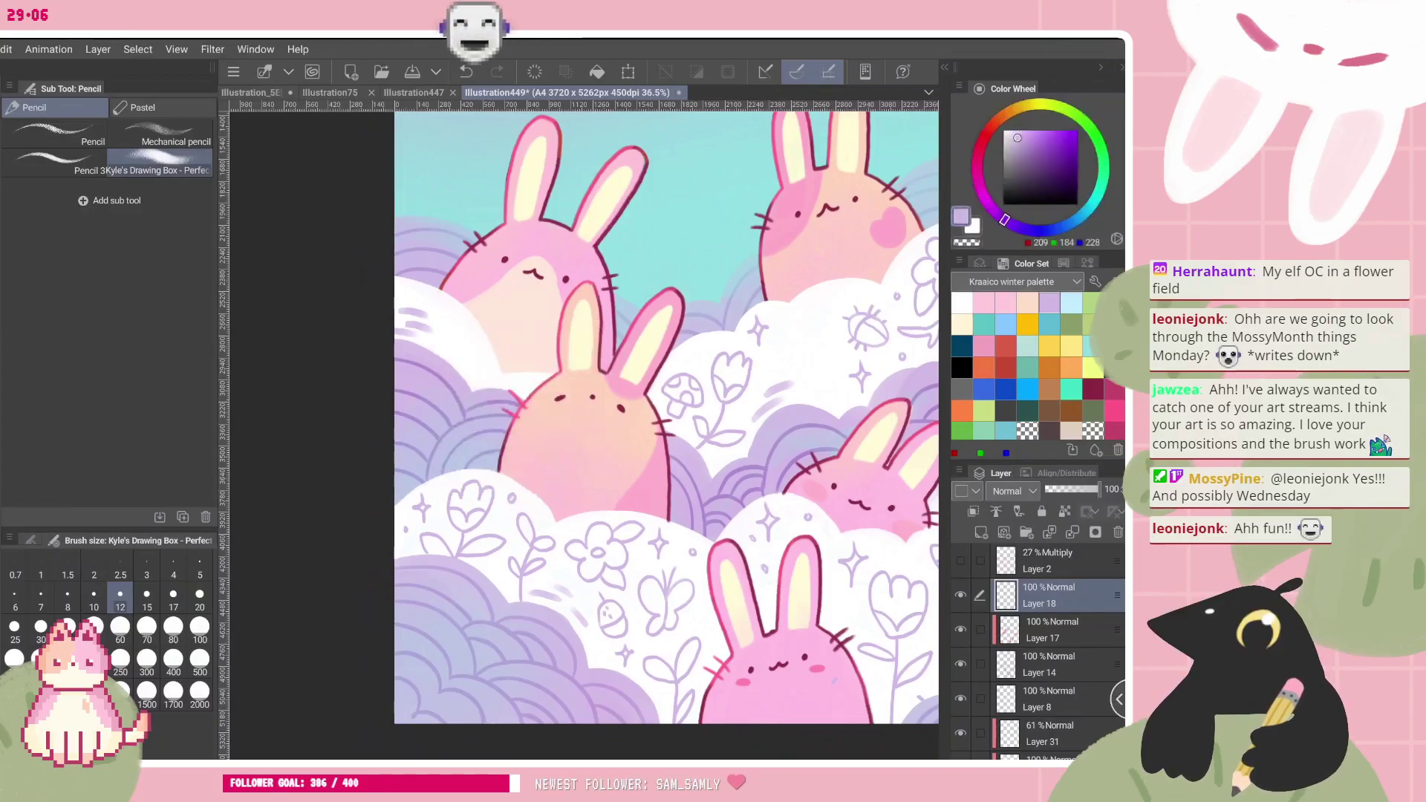
pyautogui.scroll(2, 683, 322)
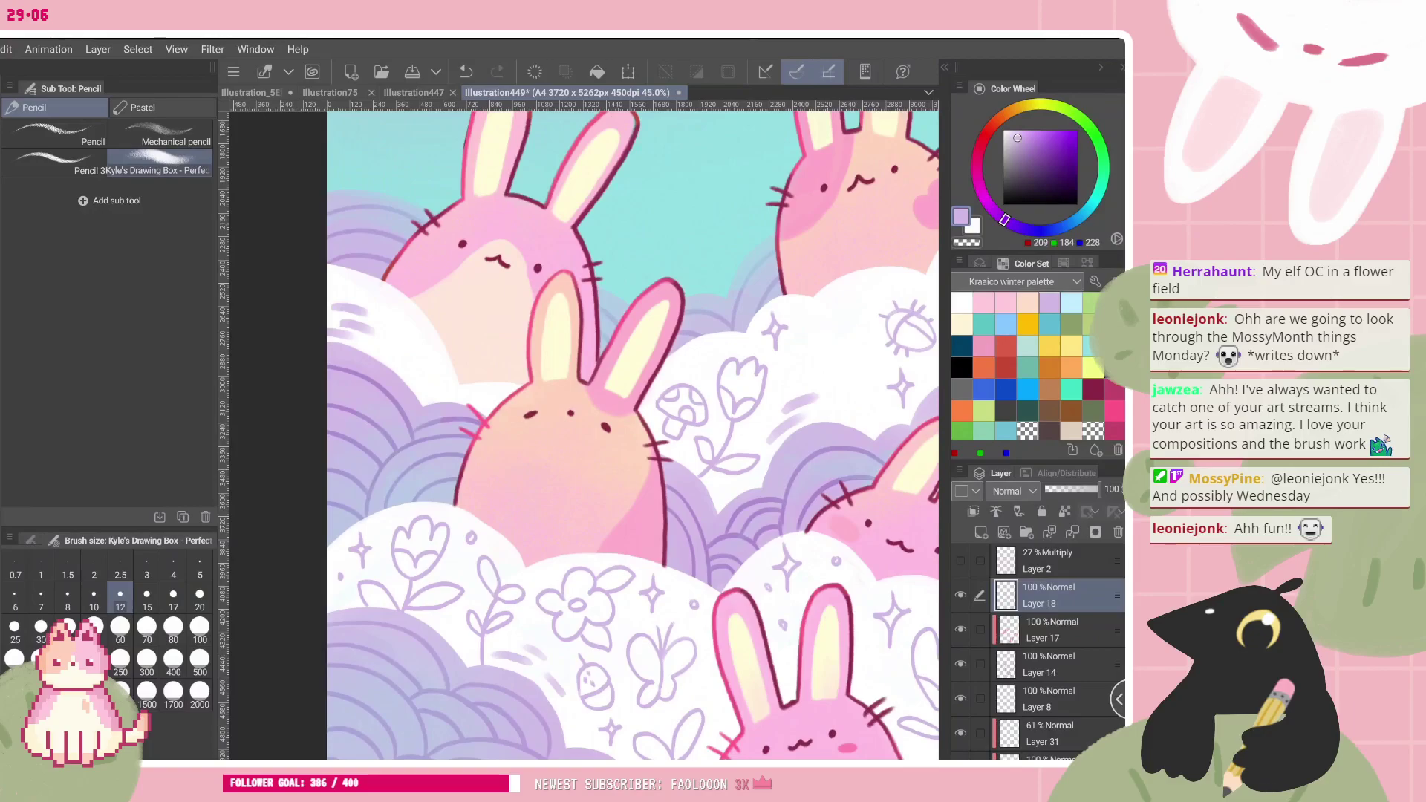
# - Compare the white cloud below the upper-right rabbit with Layer 18's doodles hidden and shown
pyautogui.scroll(2, 519, 368)
pyautogui.moveTo(780, 416); pyautogui.dragTo(412, 424)
pyautogui.click(960, 595)
pyautogui.click(960, 595)
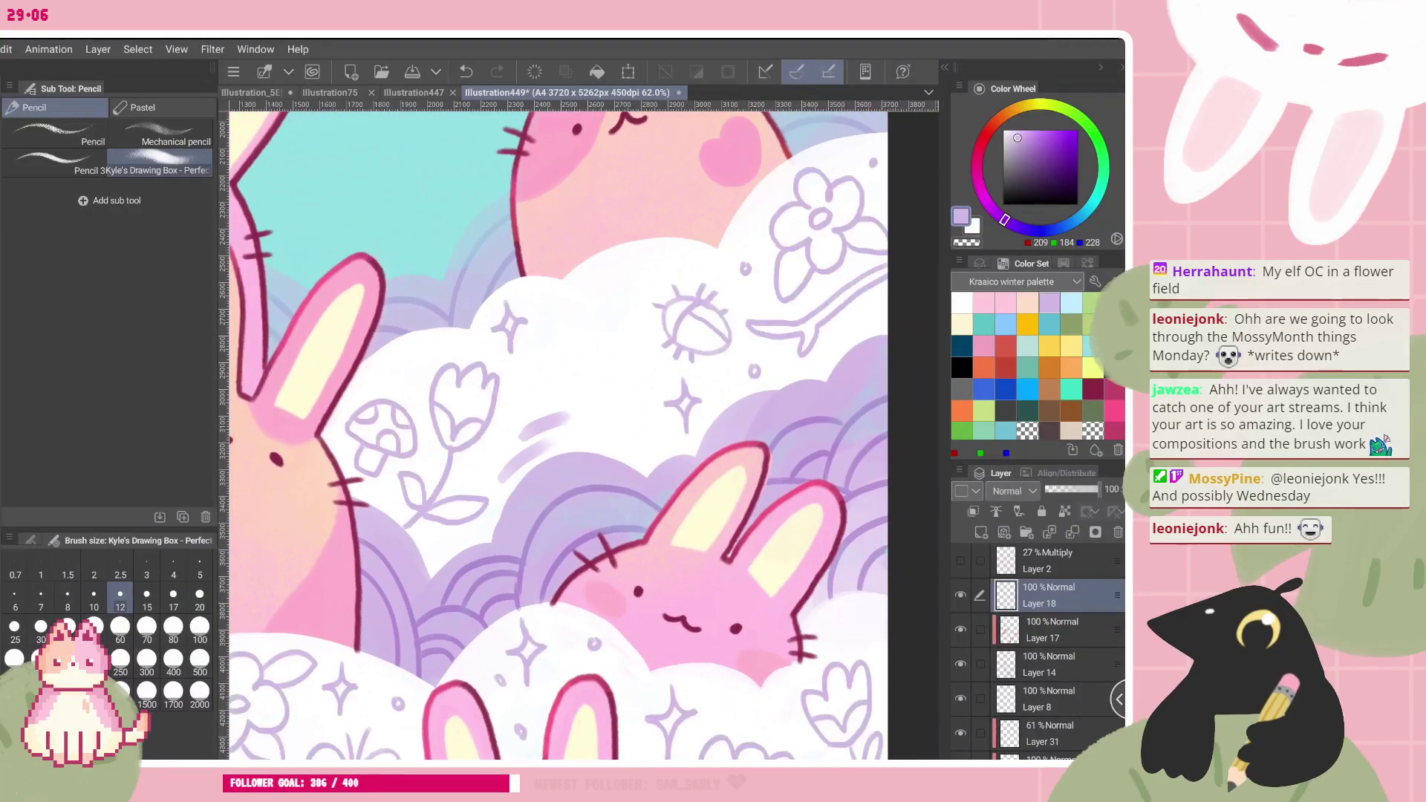
# - Draw a spiral-shelled snail with feelers using the Gouache brush, between the sparkle and the beetle on the white cloud below the upper-right rabbit
pyautogui.moveTo(557, 424); pyautogui.dragTo(480, 447)
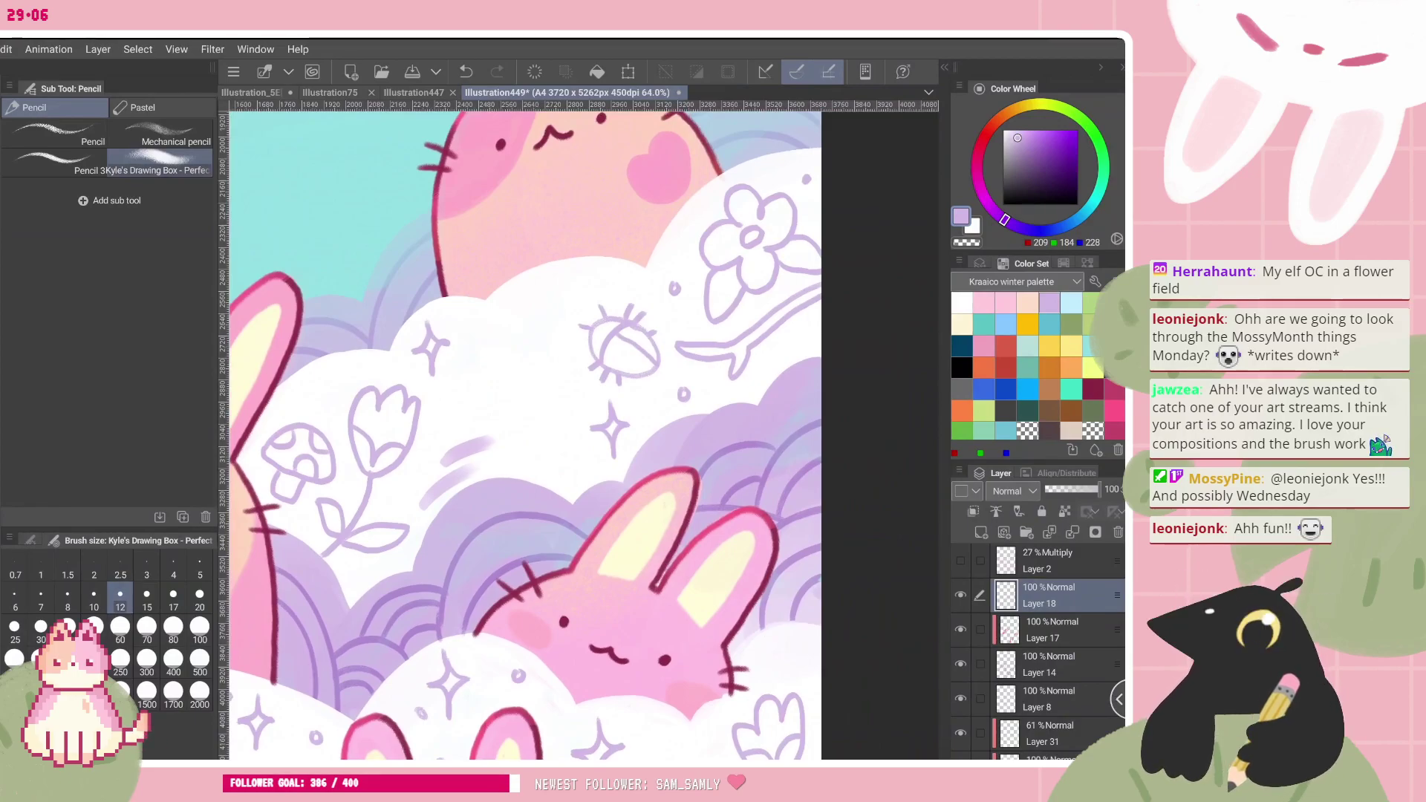
pyautogui.scroll(1, 557, 431)
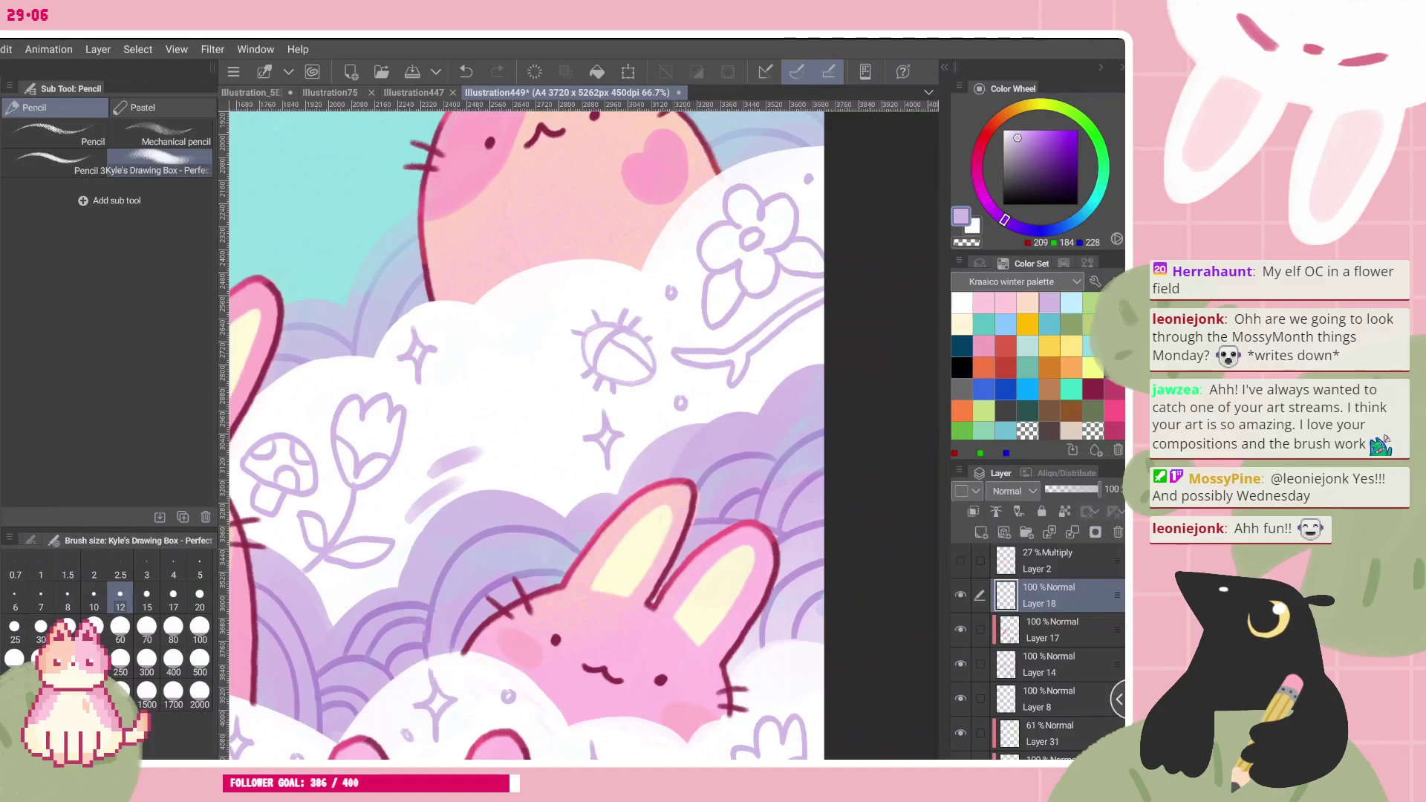
pyautogui.scroll(3, 683, 446)
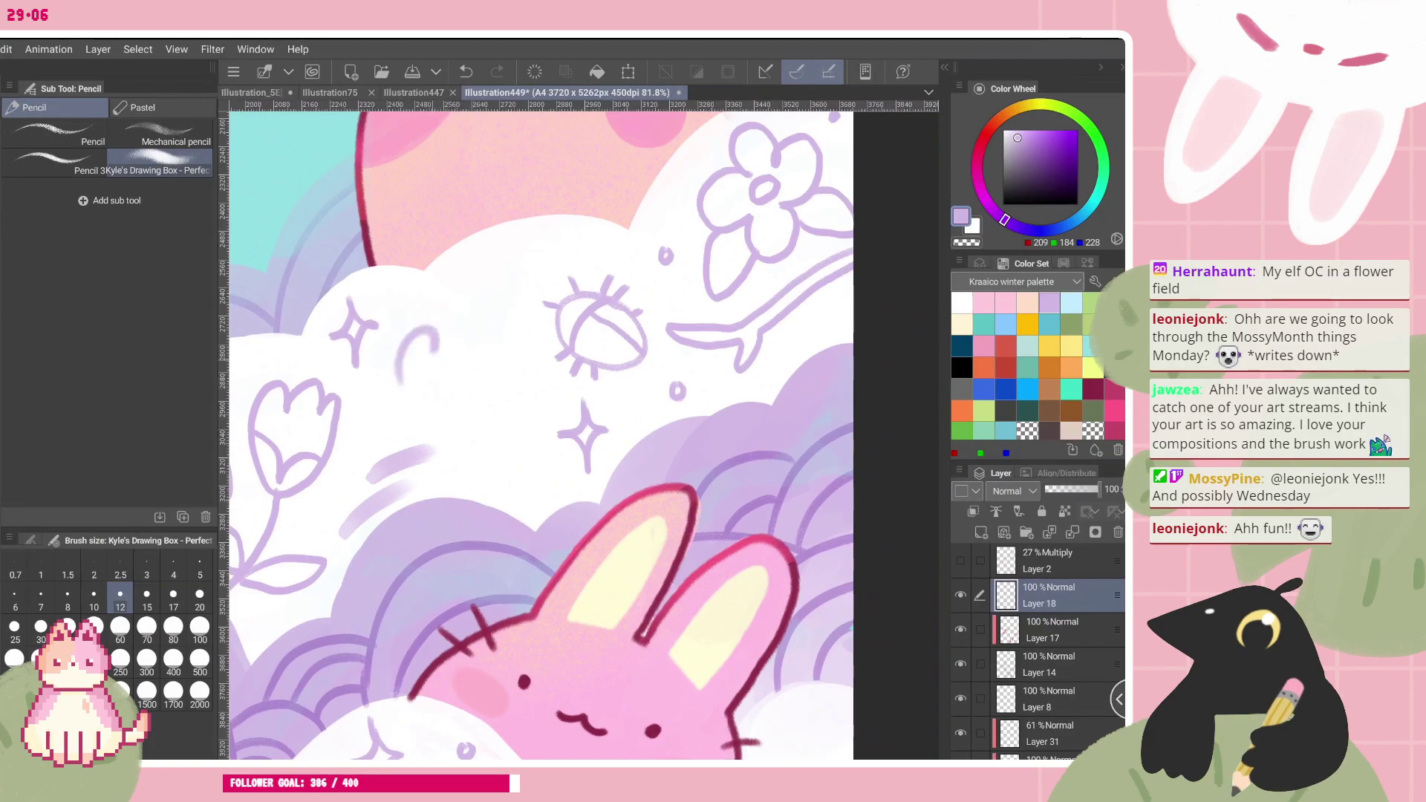
pyautogui.press('b')
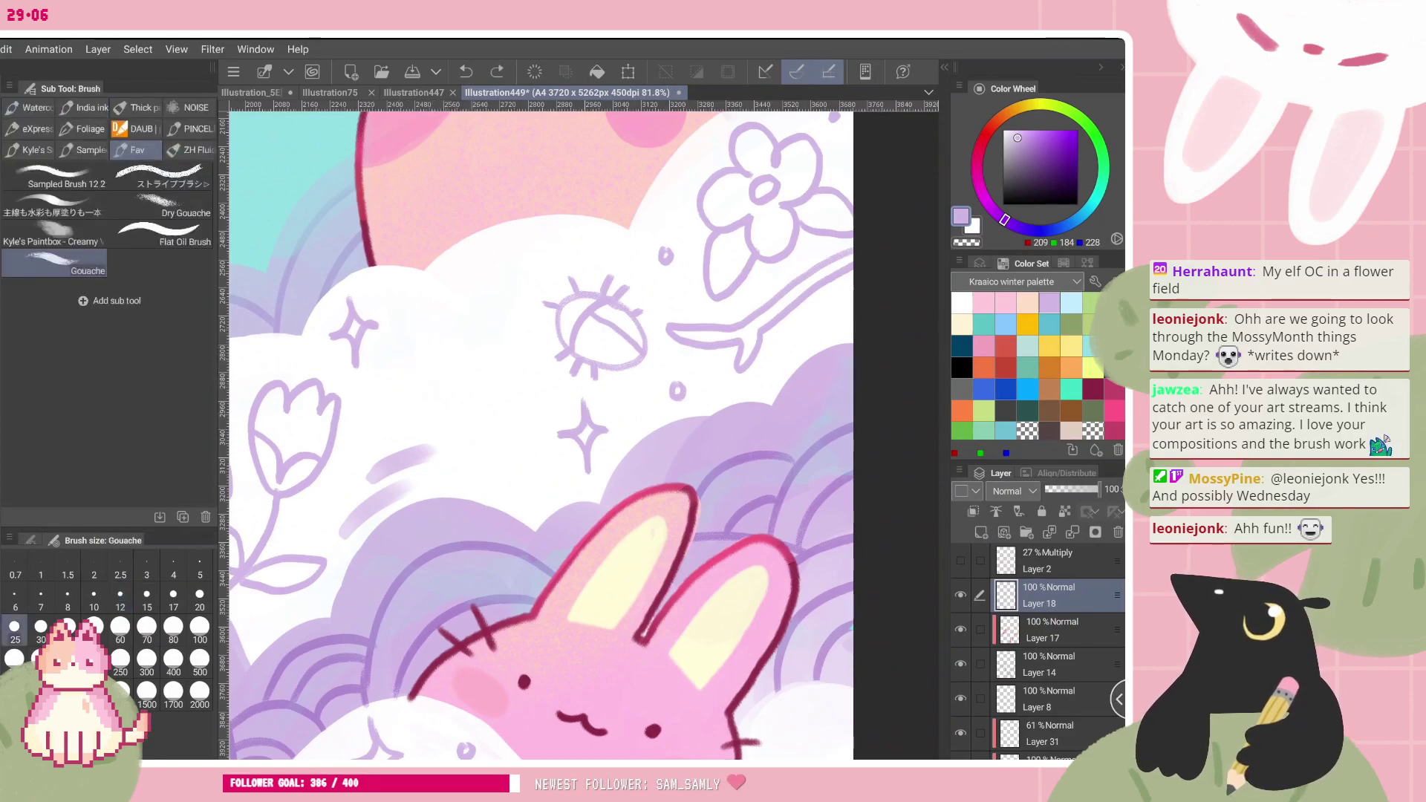
pyautogui.moveTo(402, 394)
pyautogui.mouseDown()
pyautogui.moveTo(400, 358)
pyautogui.moveTo(425, 348)
pyautogui.moveTo(434, 382)
pyautogui.mouseUp()
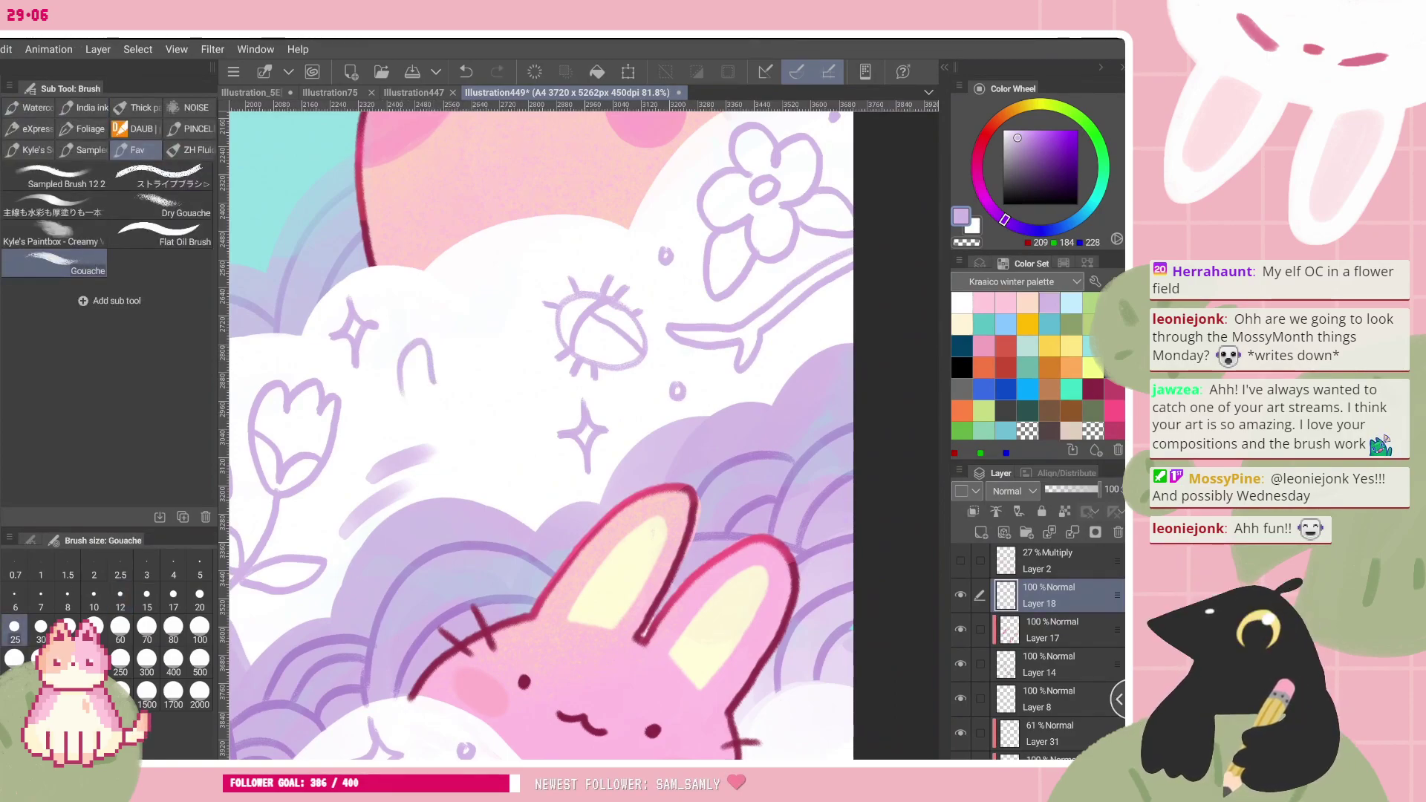
pyautogui.moveTo(529, 400)
pyautogui.mouseDown()
pyautogui.moveTo(482, 411)
pyautogui.moveTo(443, 374)
pyautogui.moveTo(483, 379)
pyautogui.mouseUp()
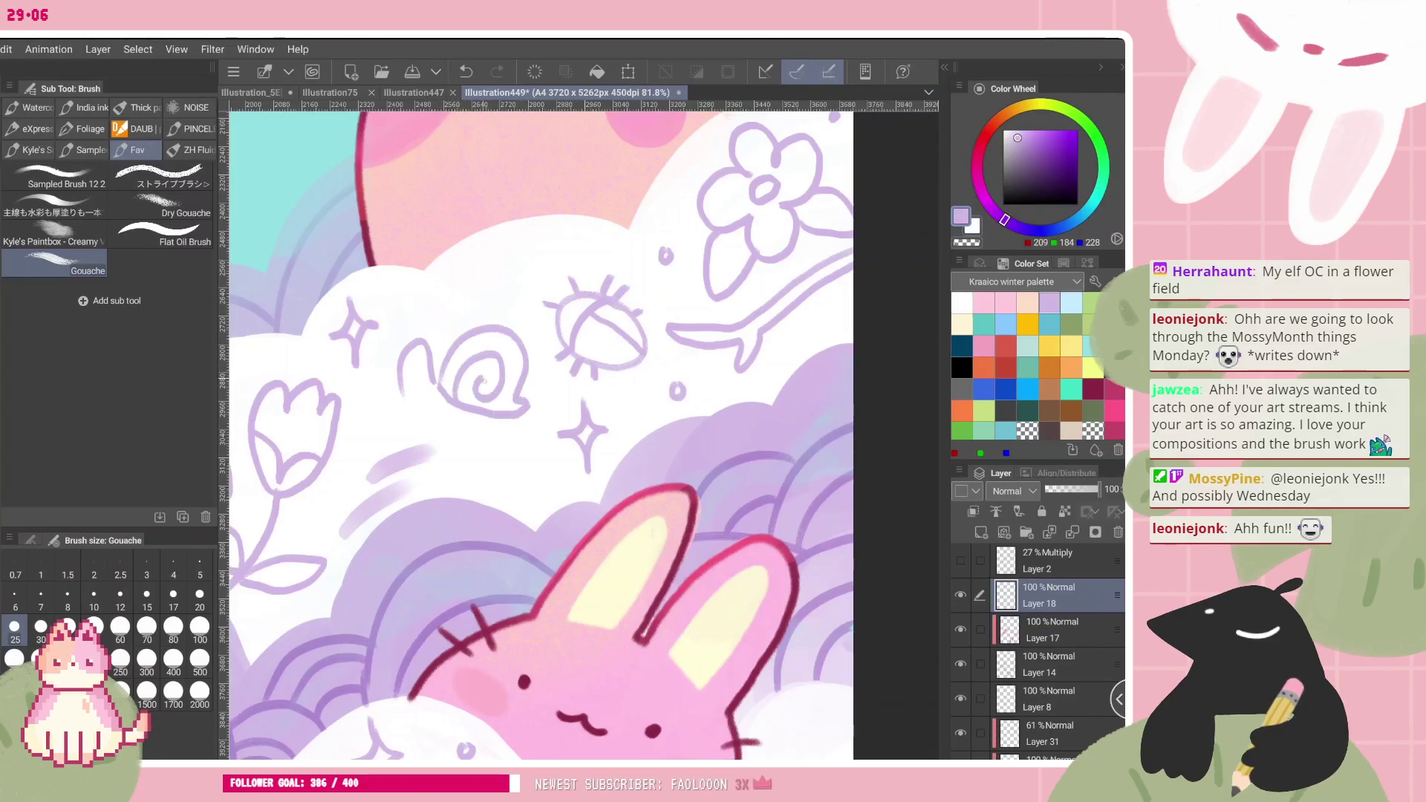
pyautogui.moveTo(410, 344); pyautogui.dragTo(417, 358)
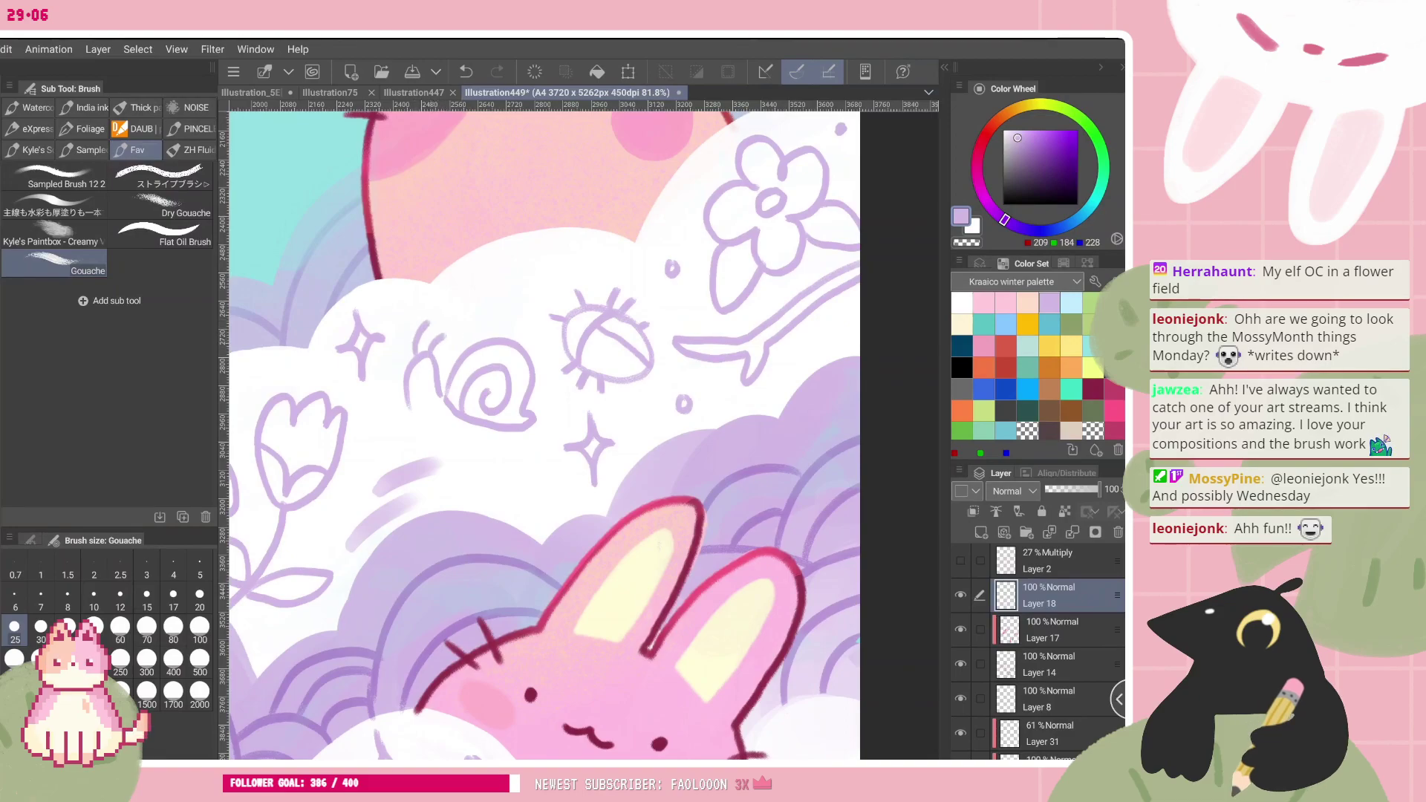
pyautogui.moveTo(465, 447); pyautogui.dragTo(544, 446)
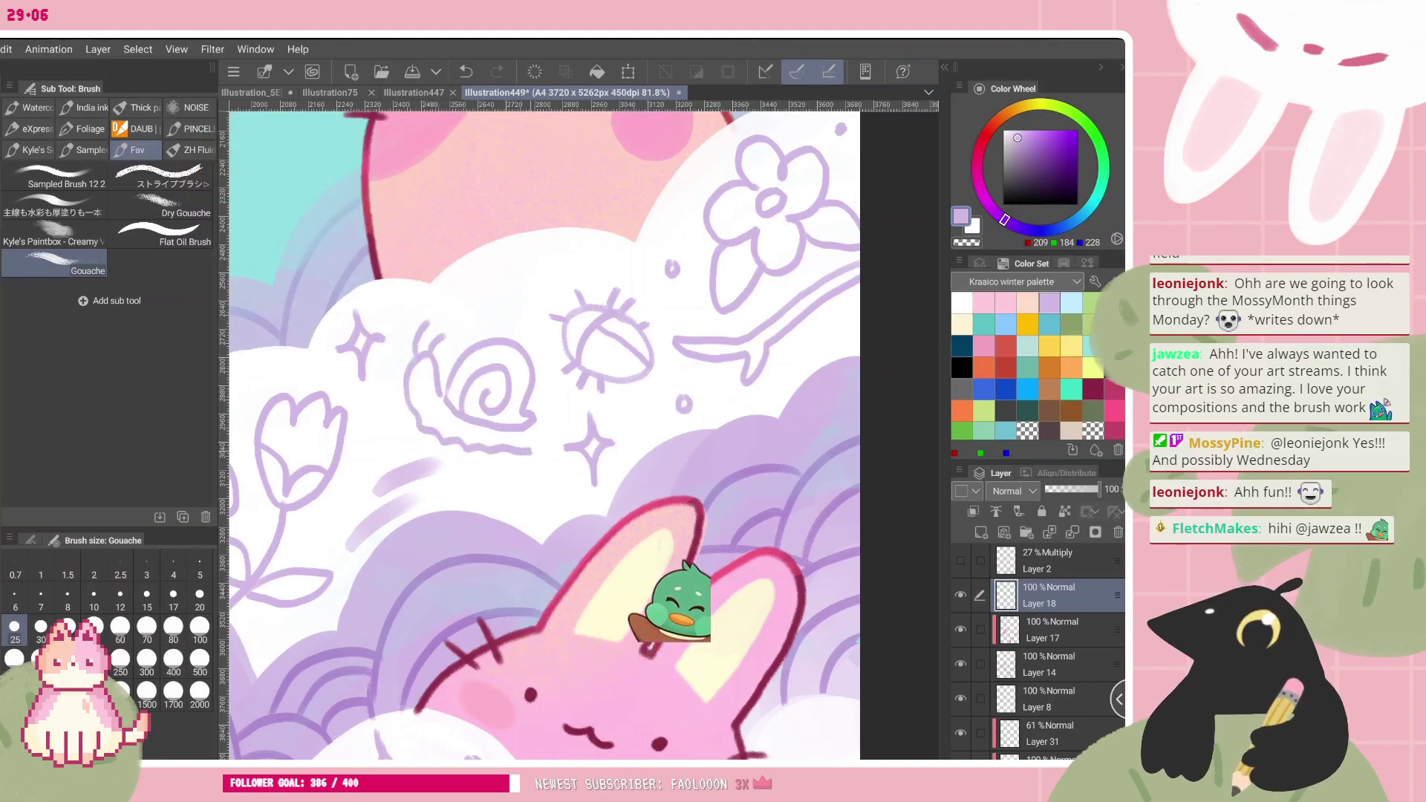
pyautogui.scroll(-2, 542, 438)
pyautogui.scroll(-10, 549, 431)
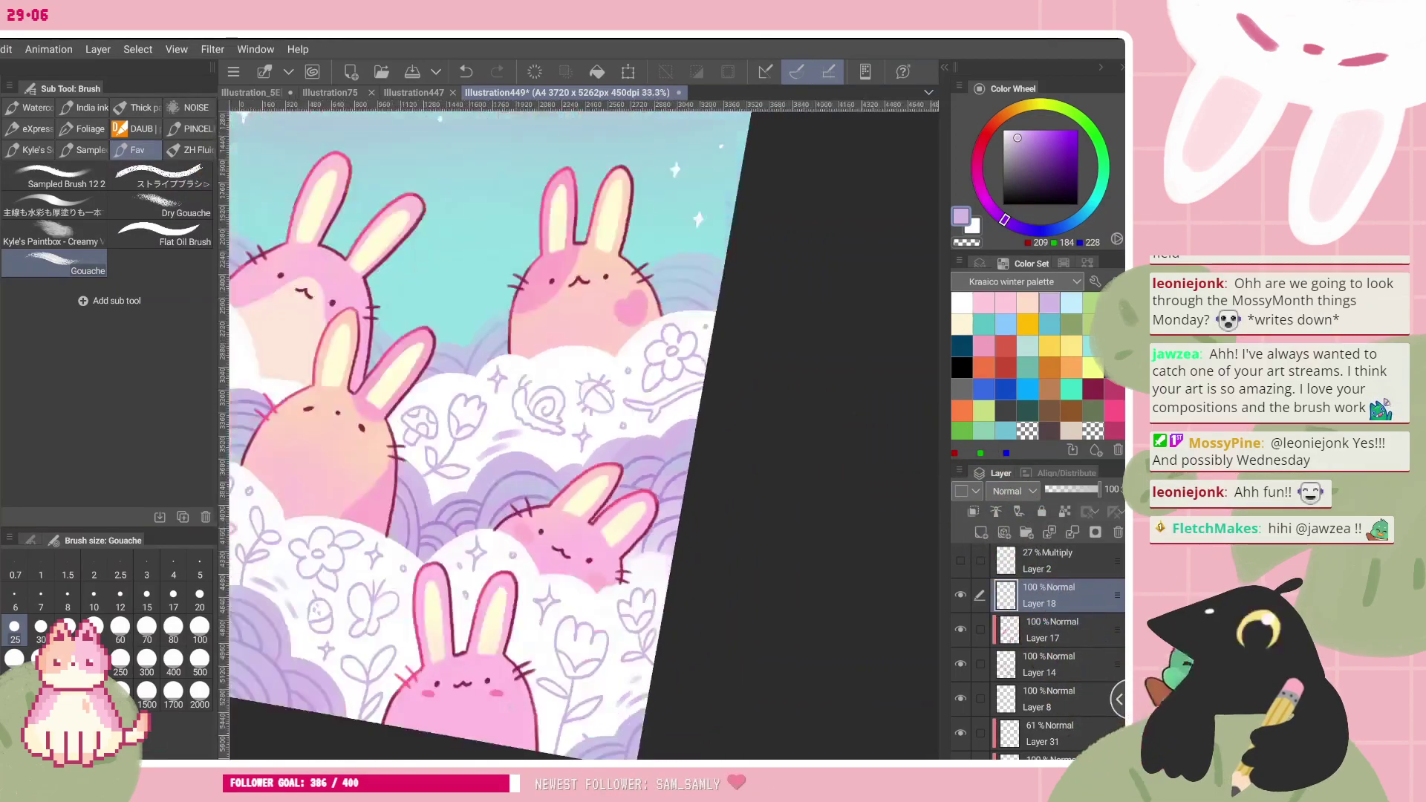
# - Draw a small four-pointed sparkle above the gap between the snail and the beetle
pyautogui.scroll(3, 608, 404)
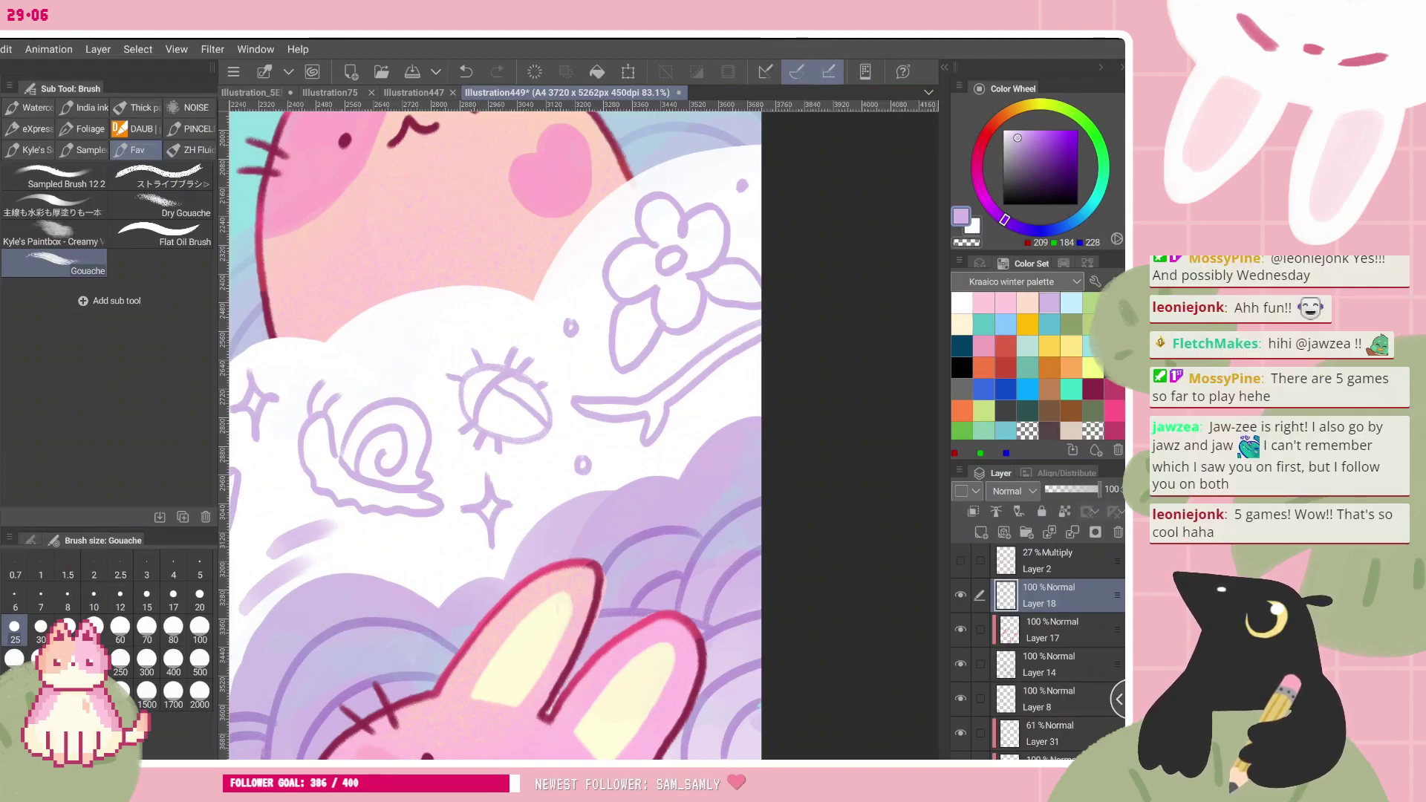
pyautogui.scroll(2, 584, 542)
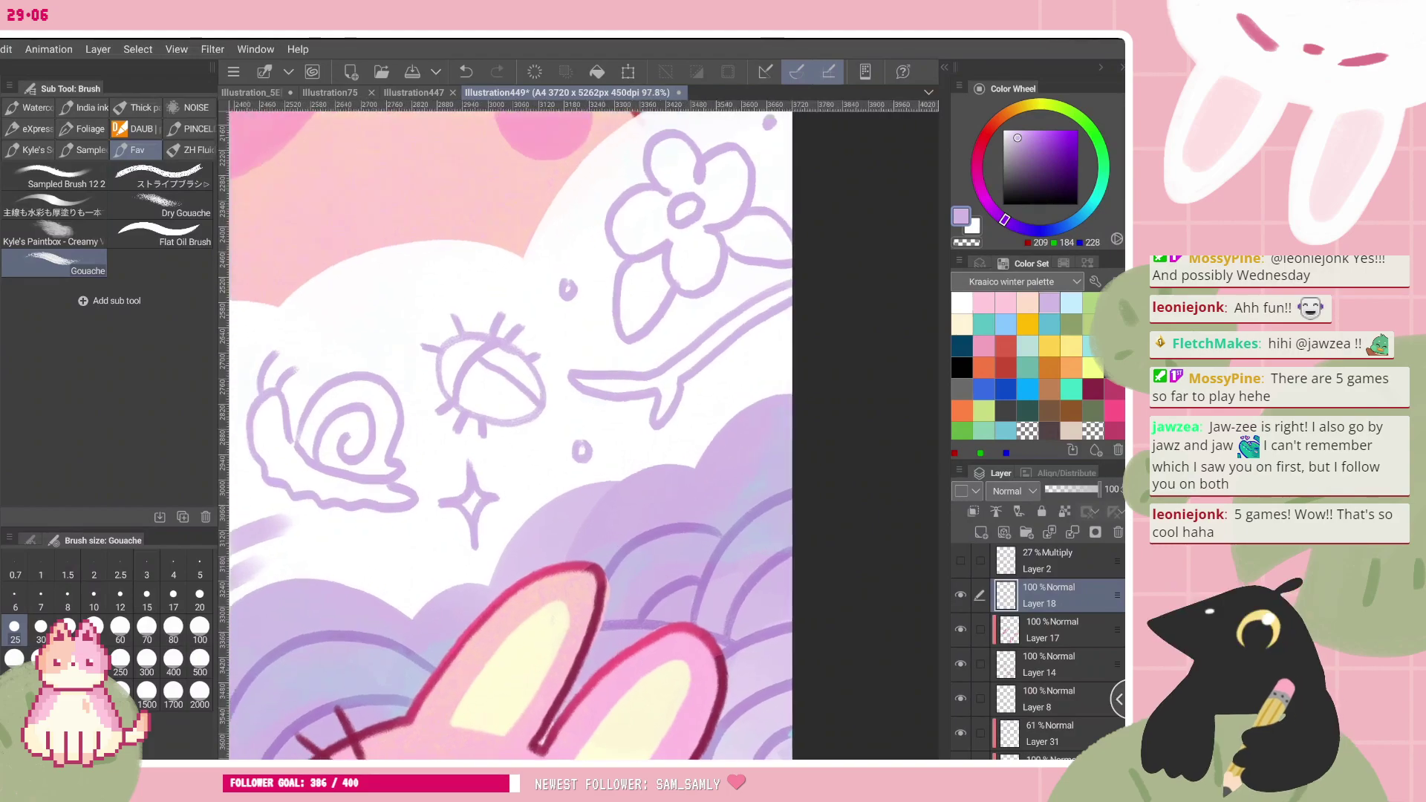
pyautogui.moveTo(513, 438); pyautogui.dragTo(559, 489)
pyautogui.scroll(-1, 690, 442)
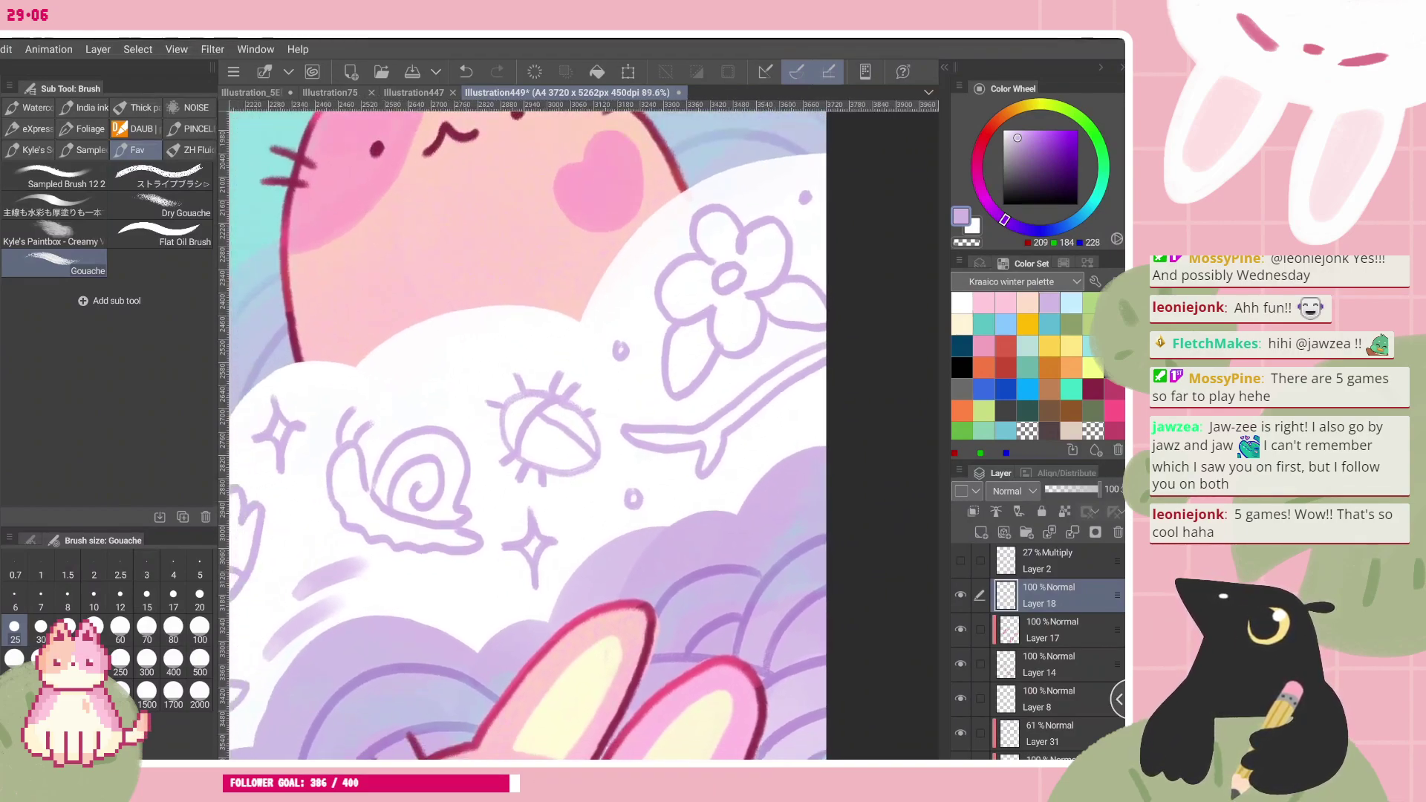
pyautogui.moveTo(447, 341); pyautogui.dragTo(444, 394)
pyautogui.moveTo(446, 382); pyautogui.dragTo(467, 360)
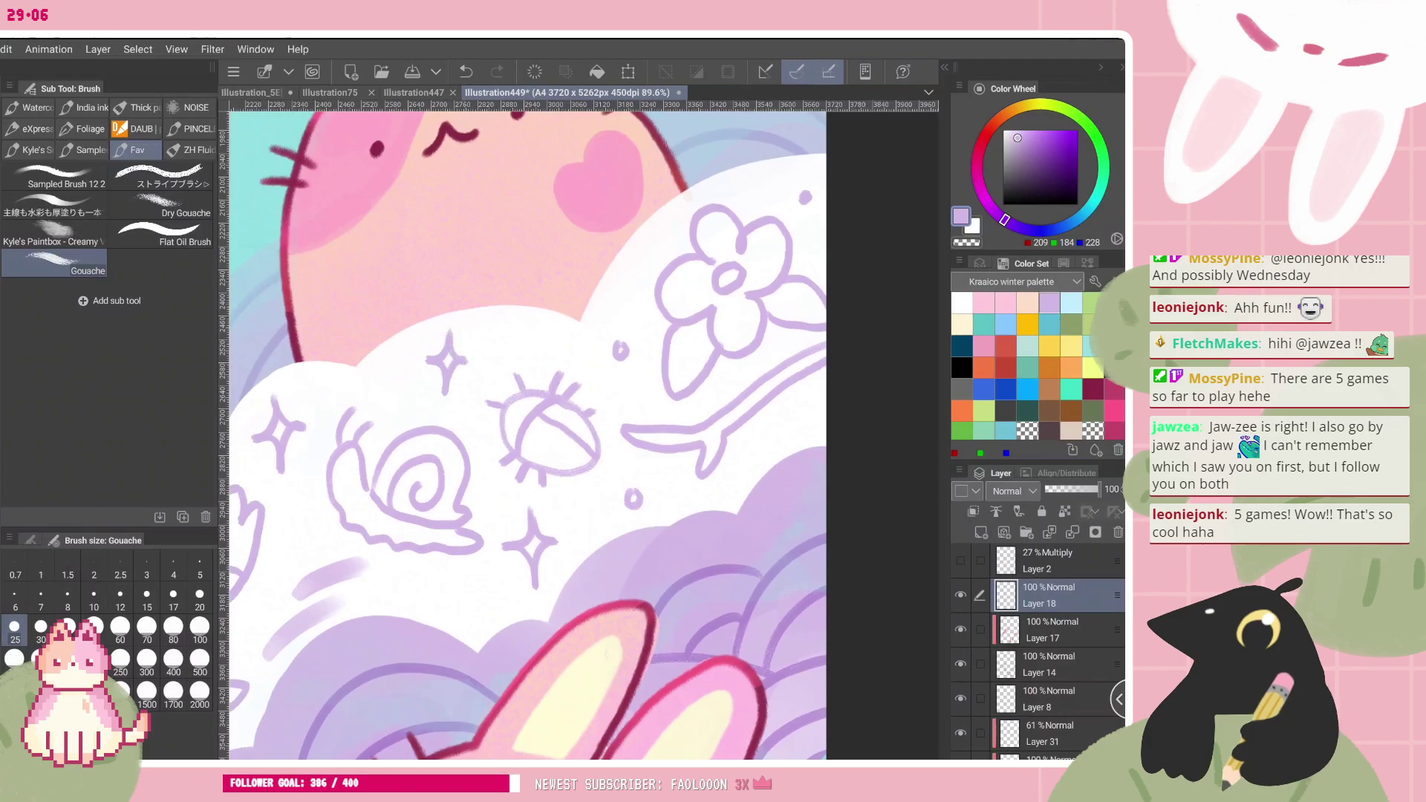
# - Add small circles above and below the snail on the same cloud
pyautogui.scroll(-5, 577, 433)
pyautogui.scroll(4, 565, 427)
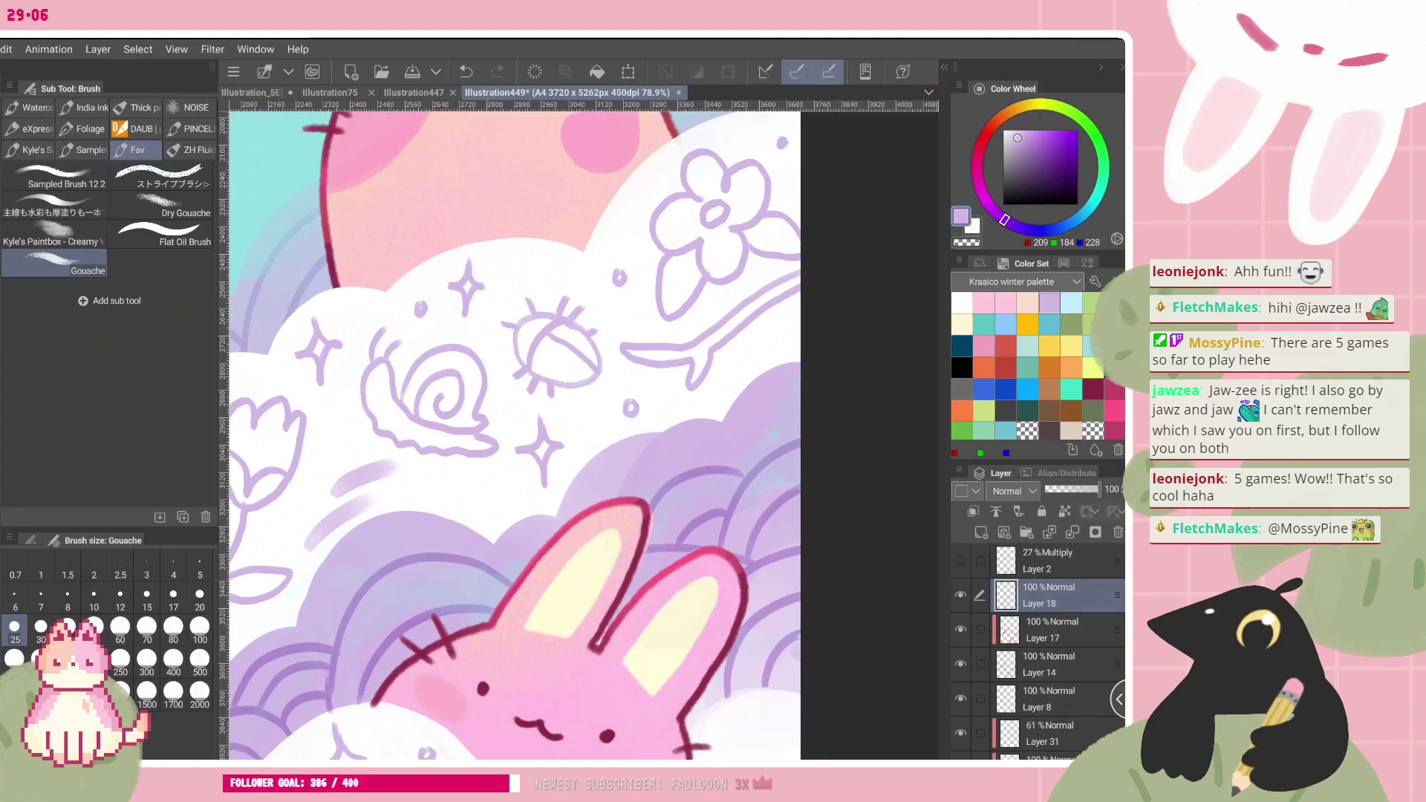
pyautogui.scroll(-2, 491, 356)
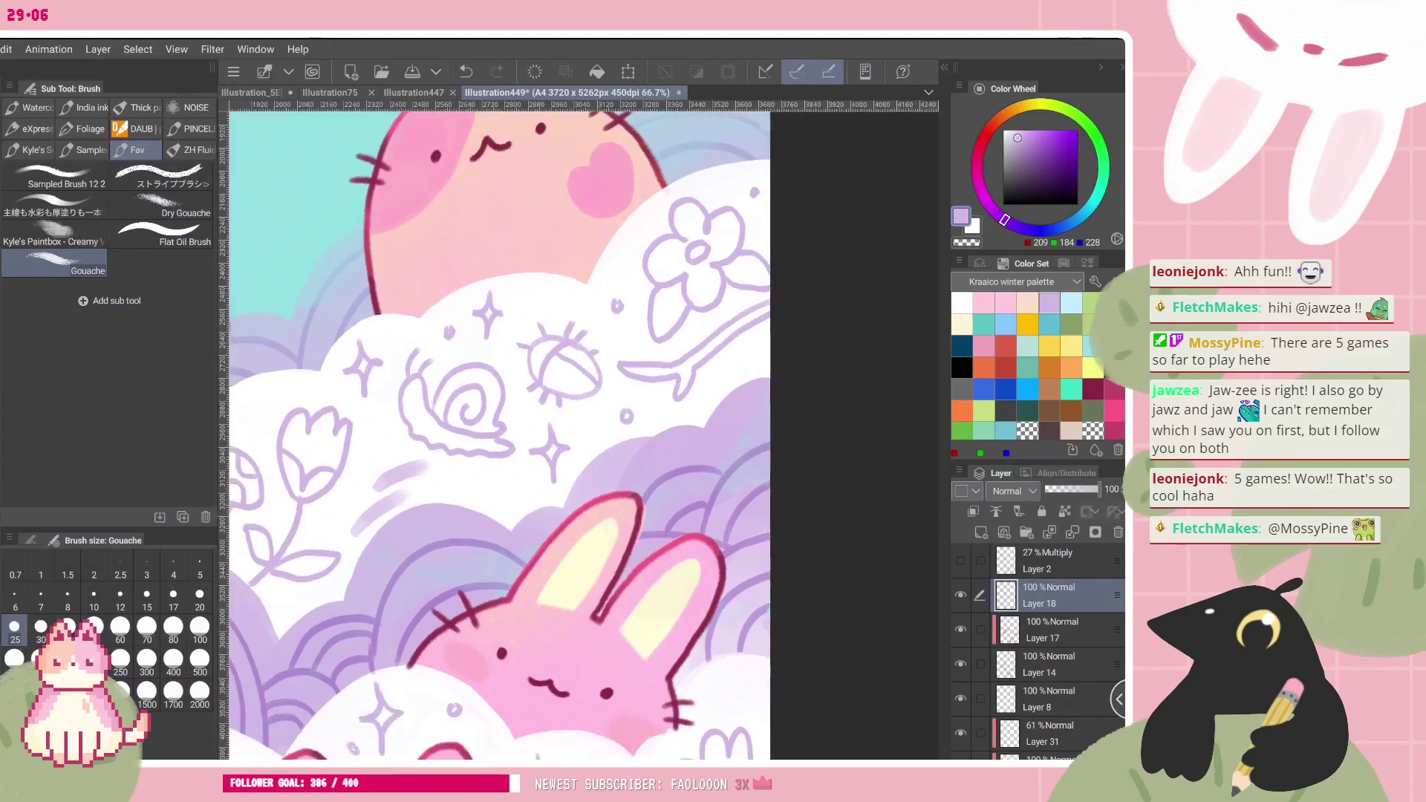
pyautogui.scroll(3, 483, 441)
pyautogui.moveTo(473, 441); pyautogui.dragTo(475, 438)
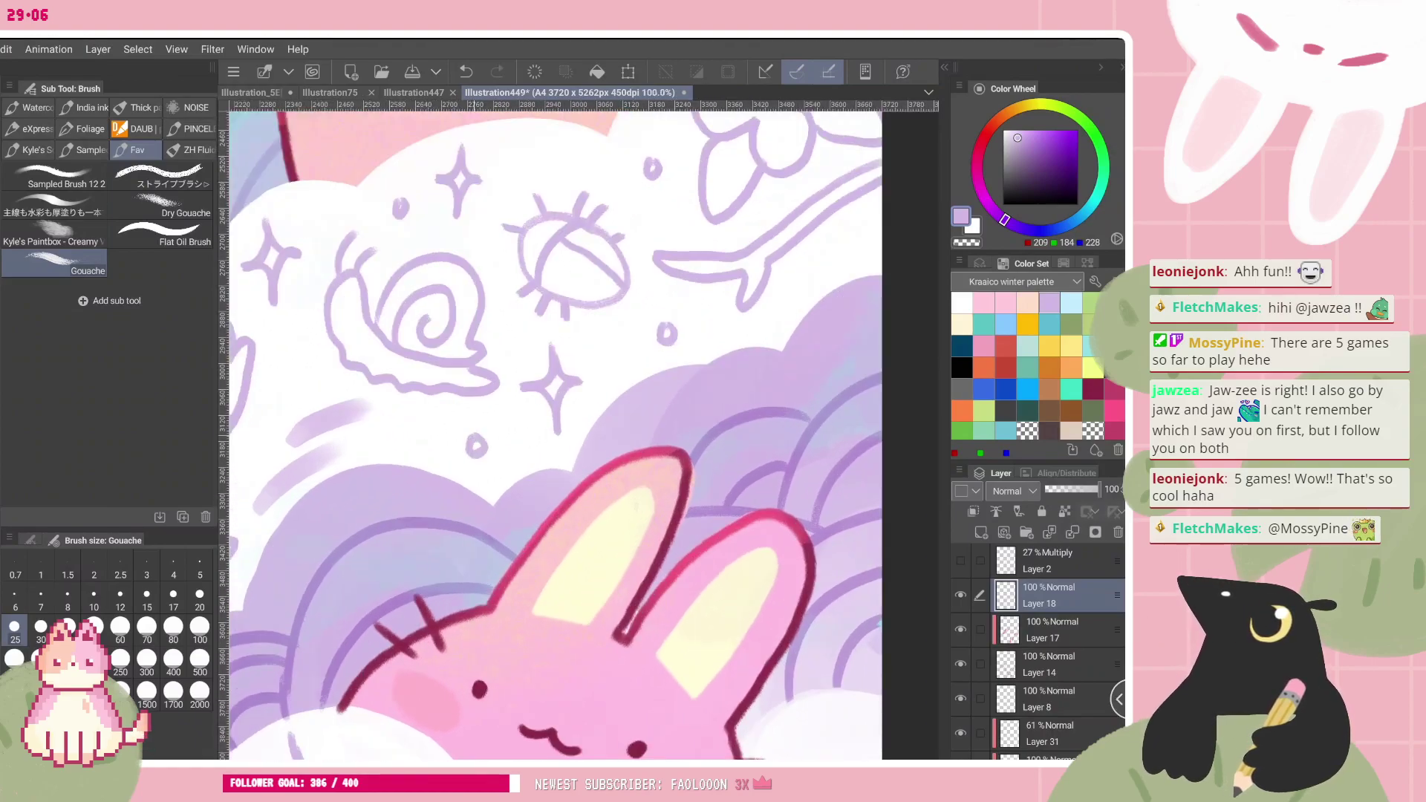
pyautogui.scroll(-5, 586, 475)
pyautogui.scroll(-2, 594, 460)
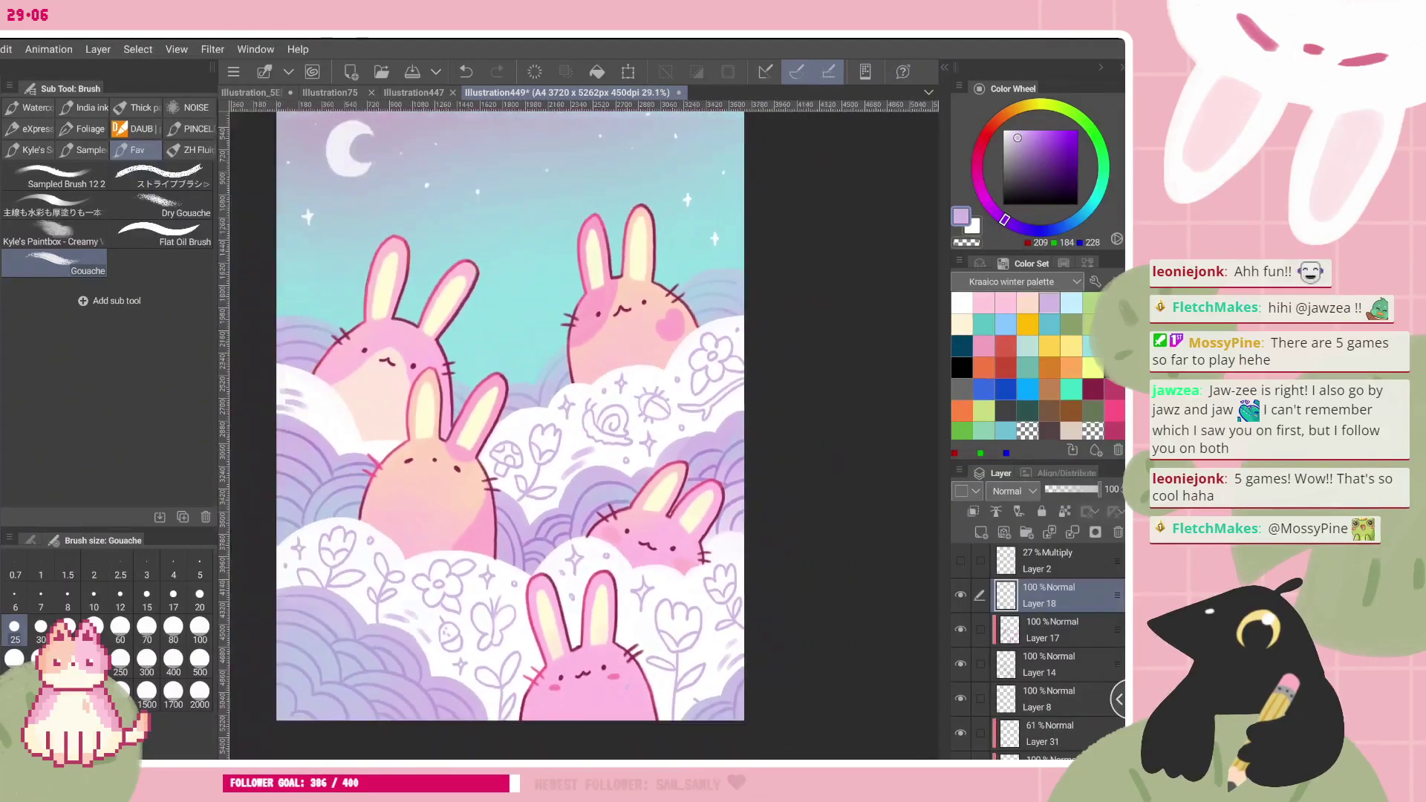
# - Draw a small four-pointed sparkle above the mushroom beside the tulip, checking the cloud with and without it
pyautogui.scroll(4, 528, 468)
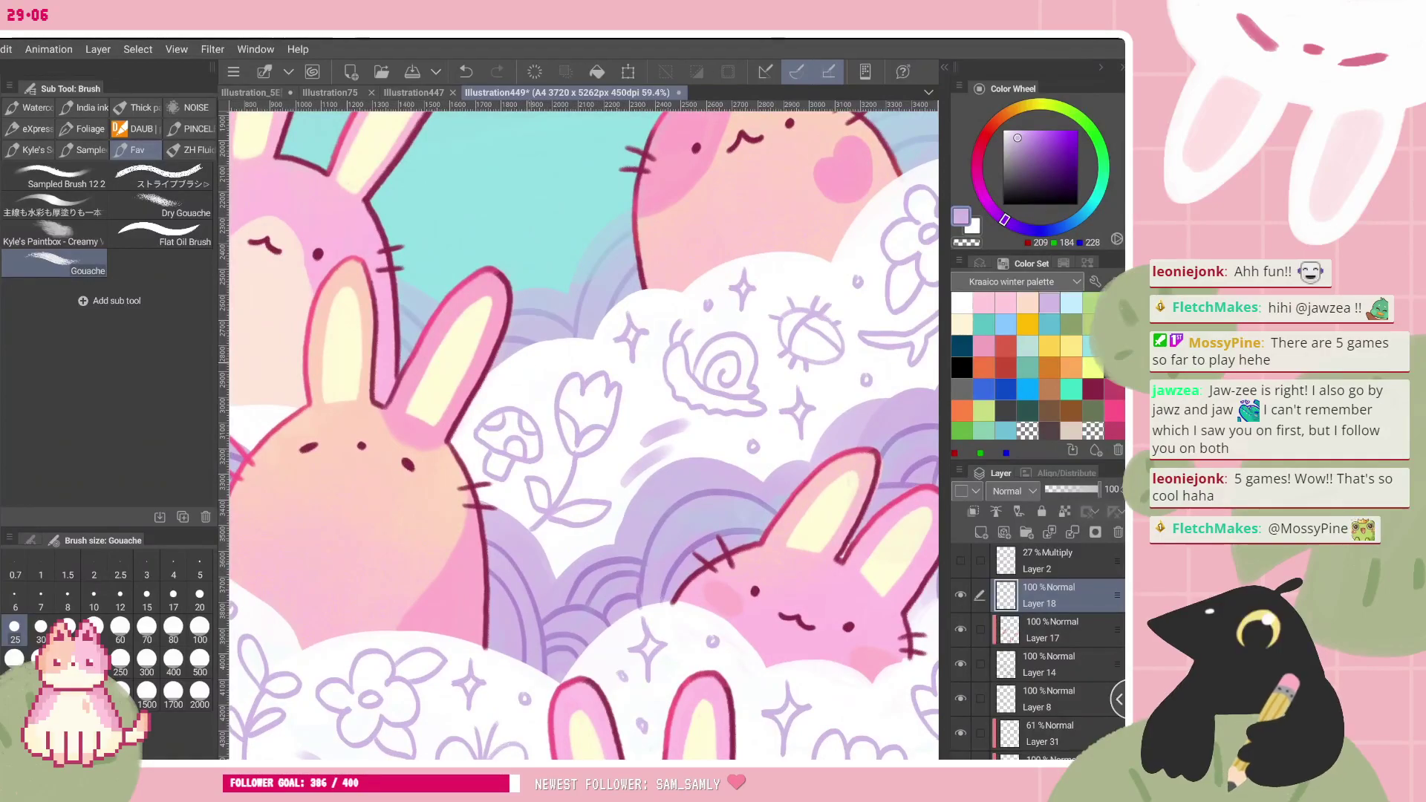
pyautogui.hotkey('ctrl', 'z')
pyautogui.hotkey('ctrl', 'y')
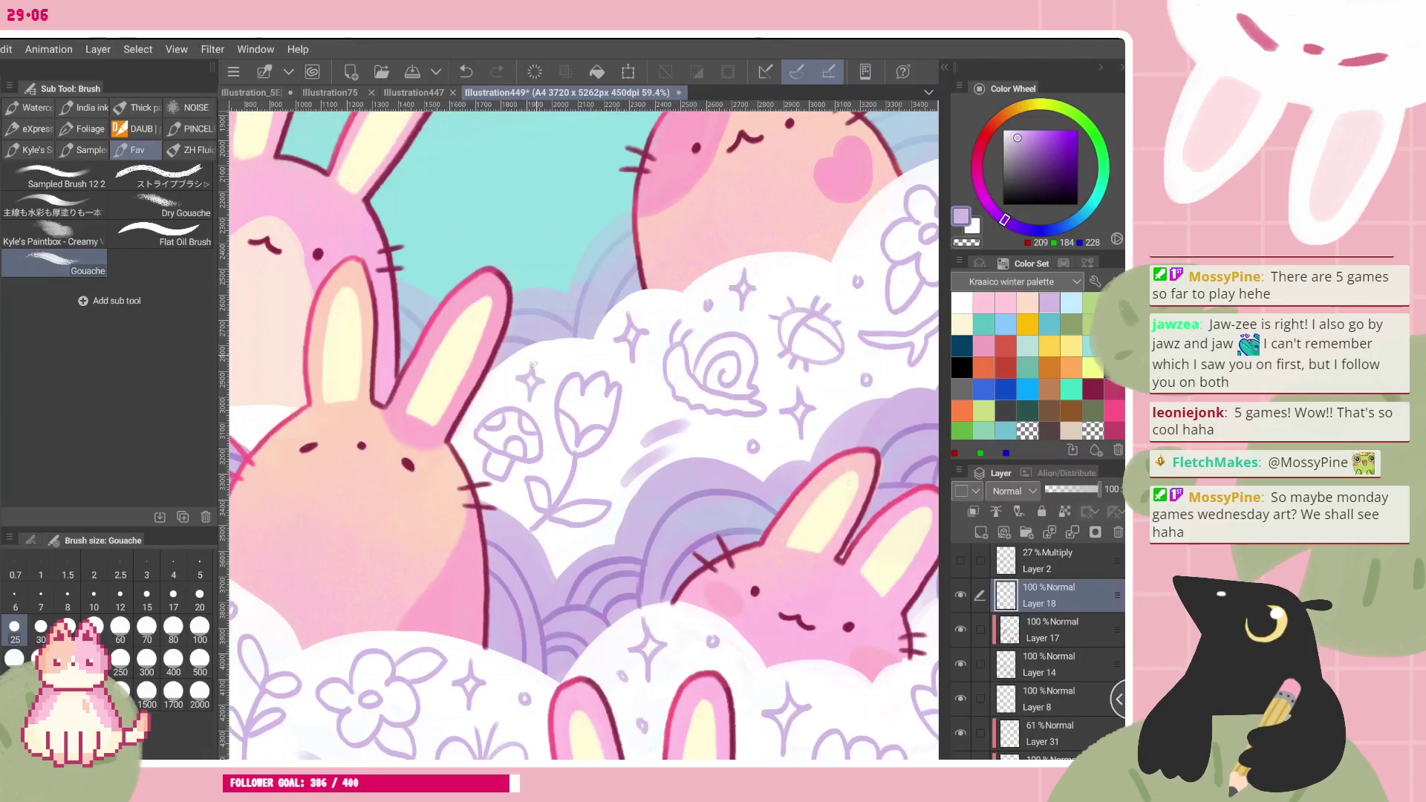
pyautogui.scroll(-2, 613, 420)
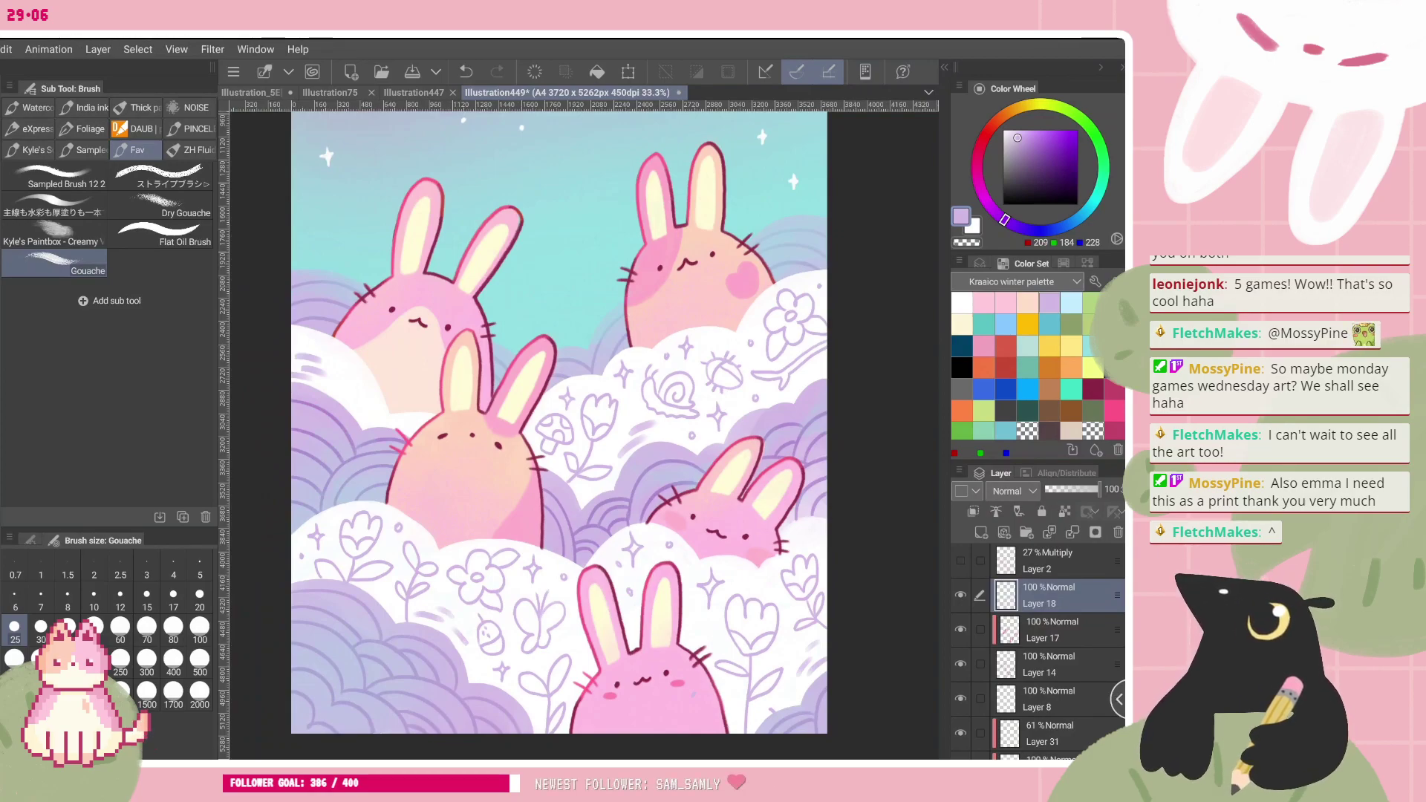
# - Draw a small tulip blossom on the white cloud below the upper-left rabbit
pyautogui.scroll(-2, 668, 438)
pyautogui.scroll(3, 583, 437)
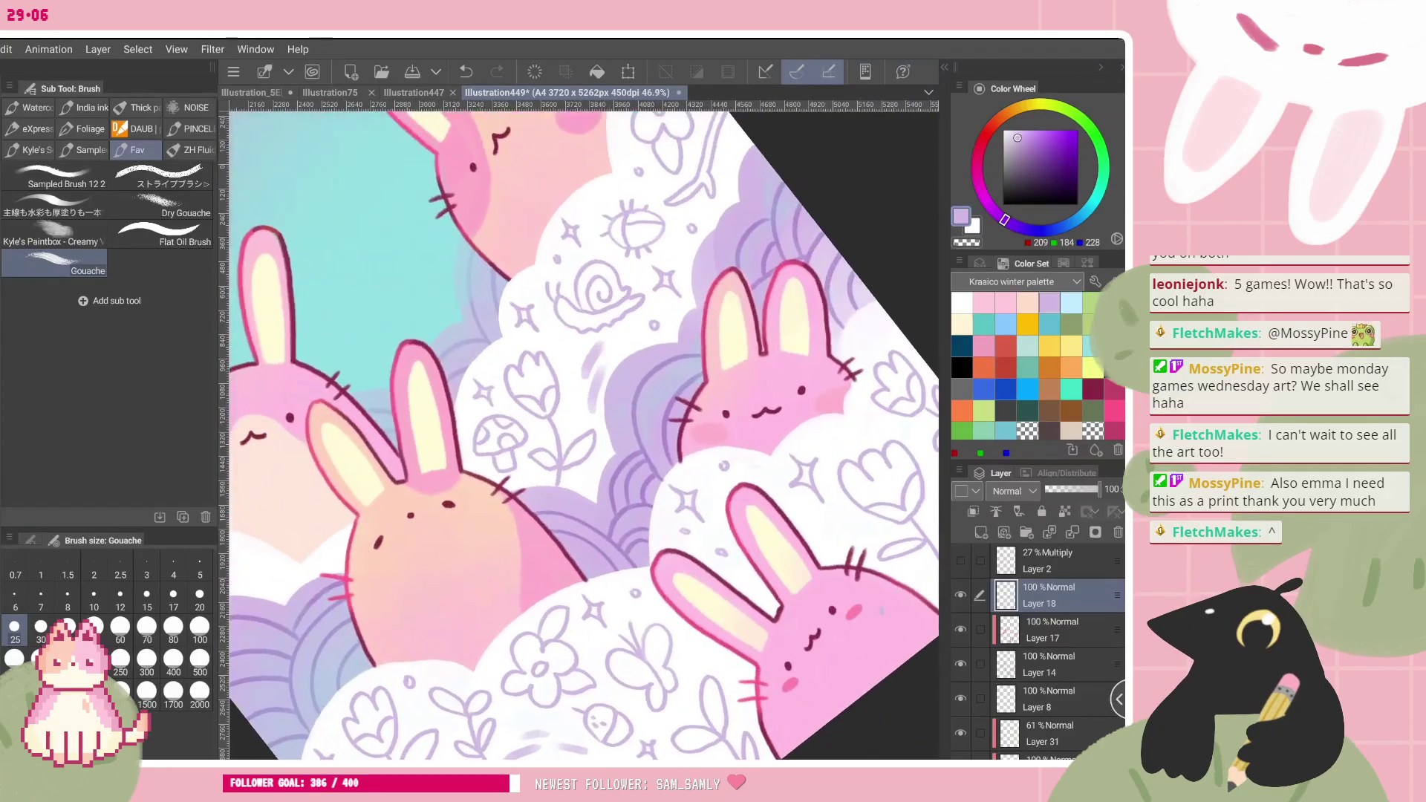
pyautogui.scroll(1, 583, 437)
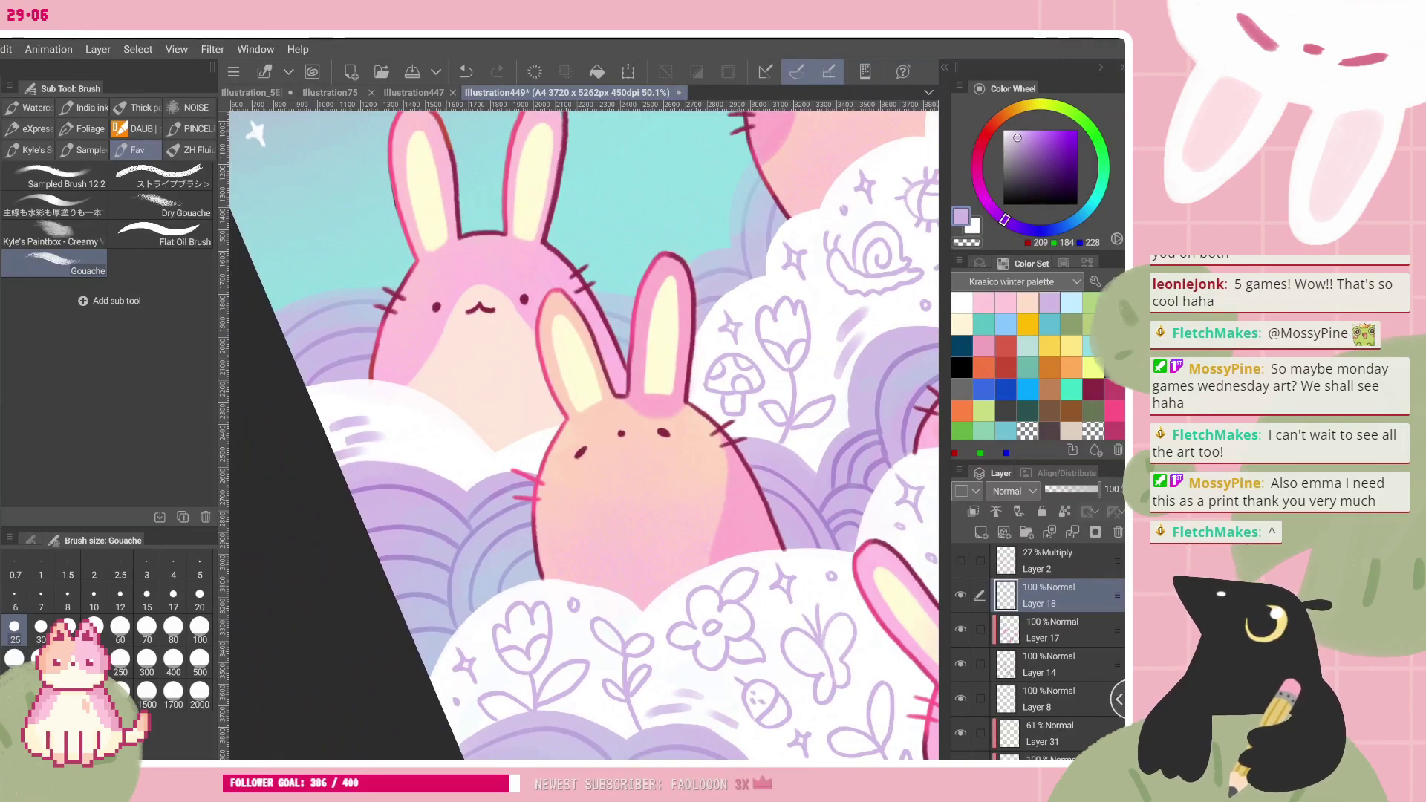
pyautogui.scroll(1, 583, 436)
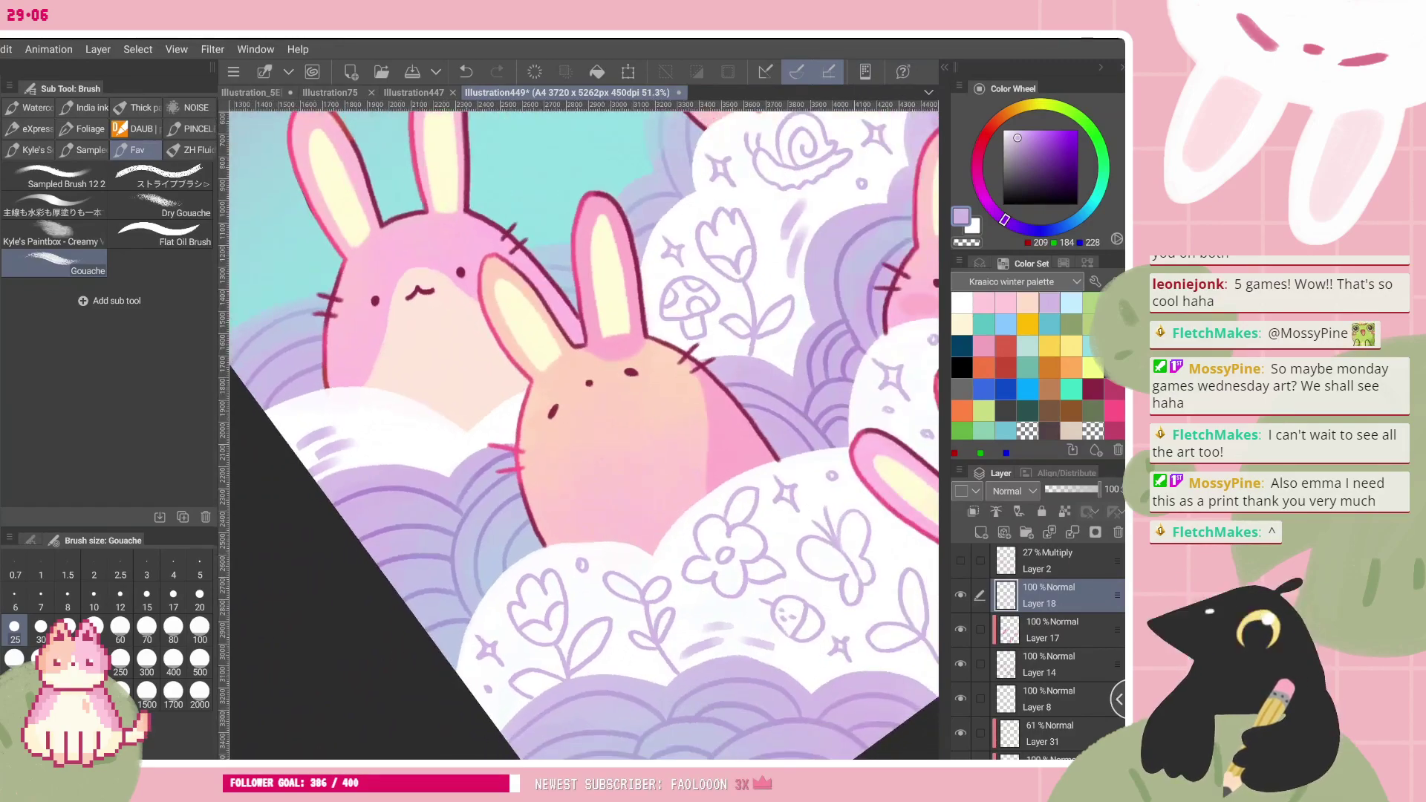
pyautogui.moveTo(373, 427)
pyautogui.mouseDown()
pyautogui.moveTo(385, 440)
pyautogui.moveTo(415, 427)
pyautogui.moveTo(393, 462)
pyautogui.mouseUp()
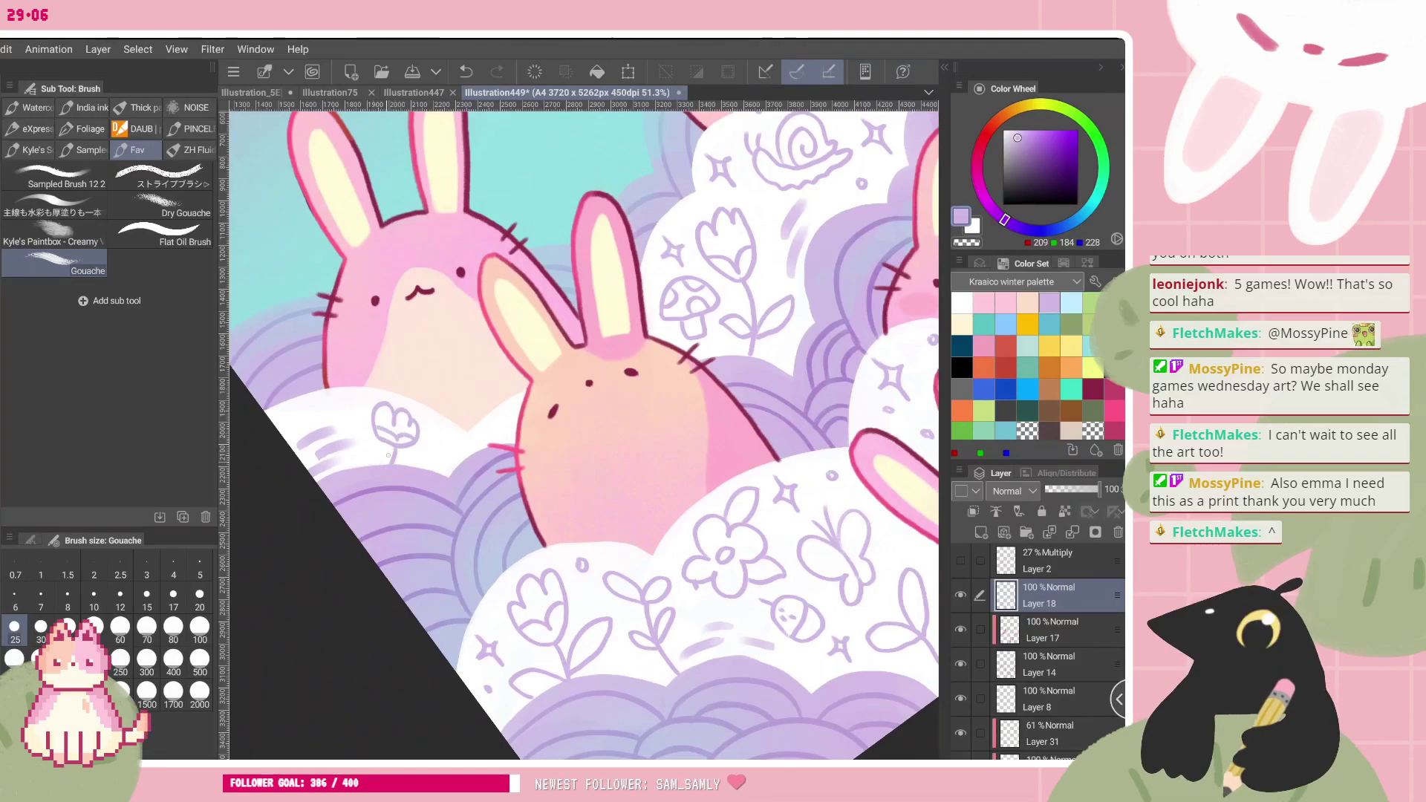
pyautogui.scroll(-2, 586, 435)
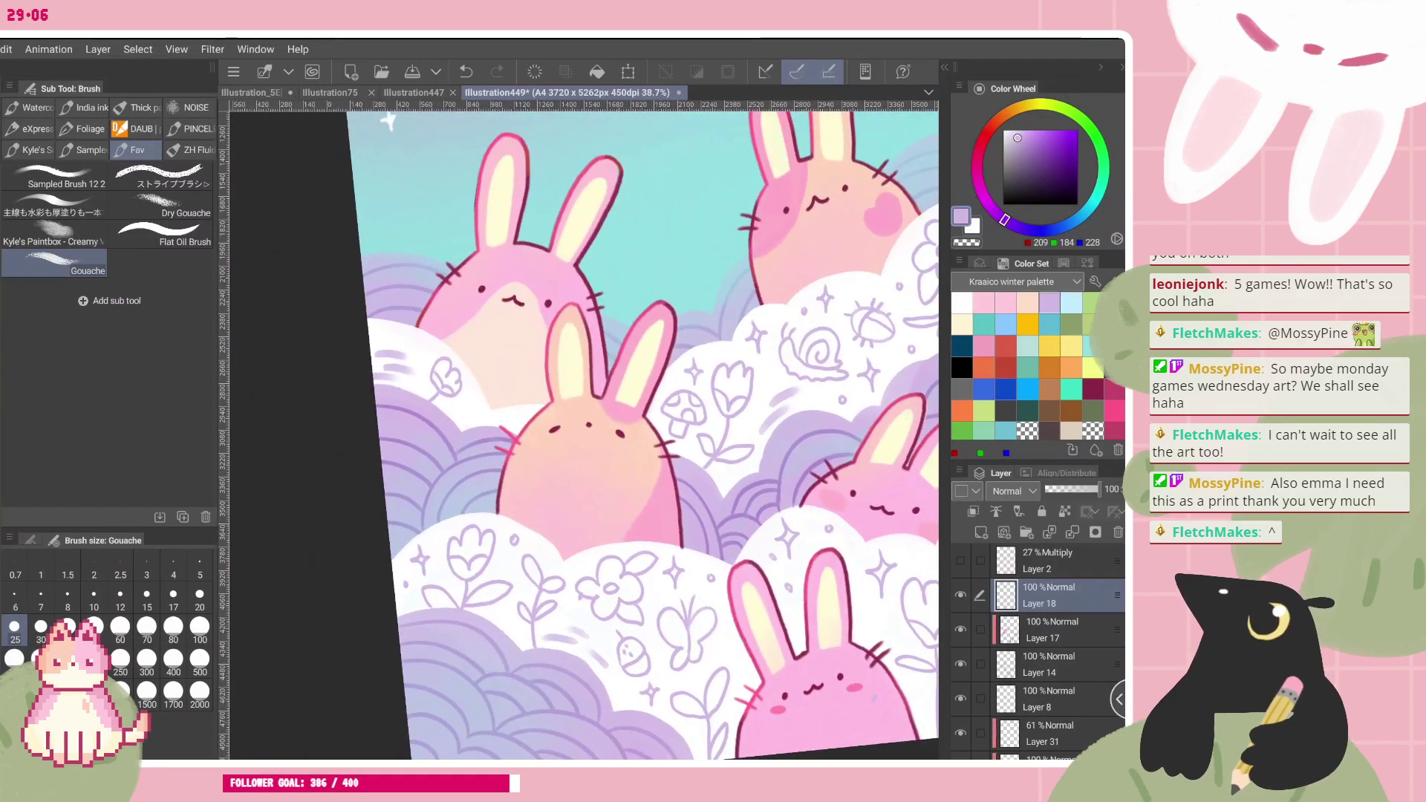
pyautogui.scroll(-2, 387, 121)
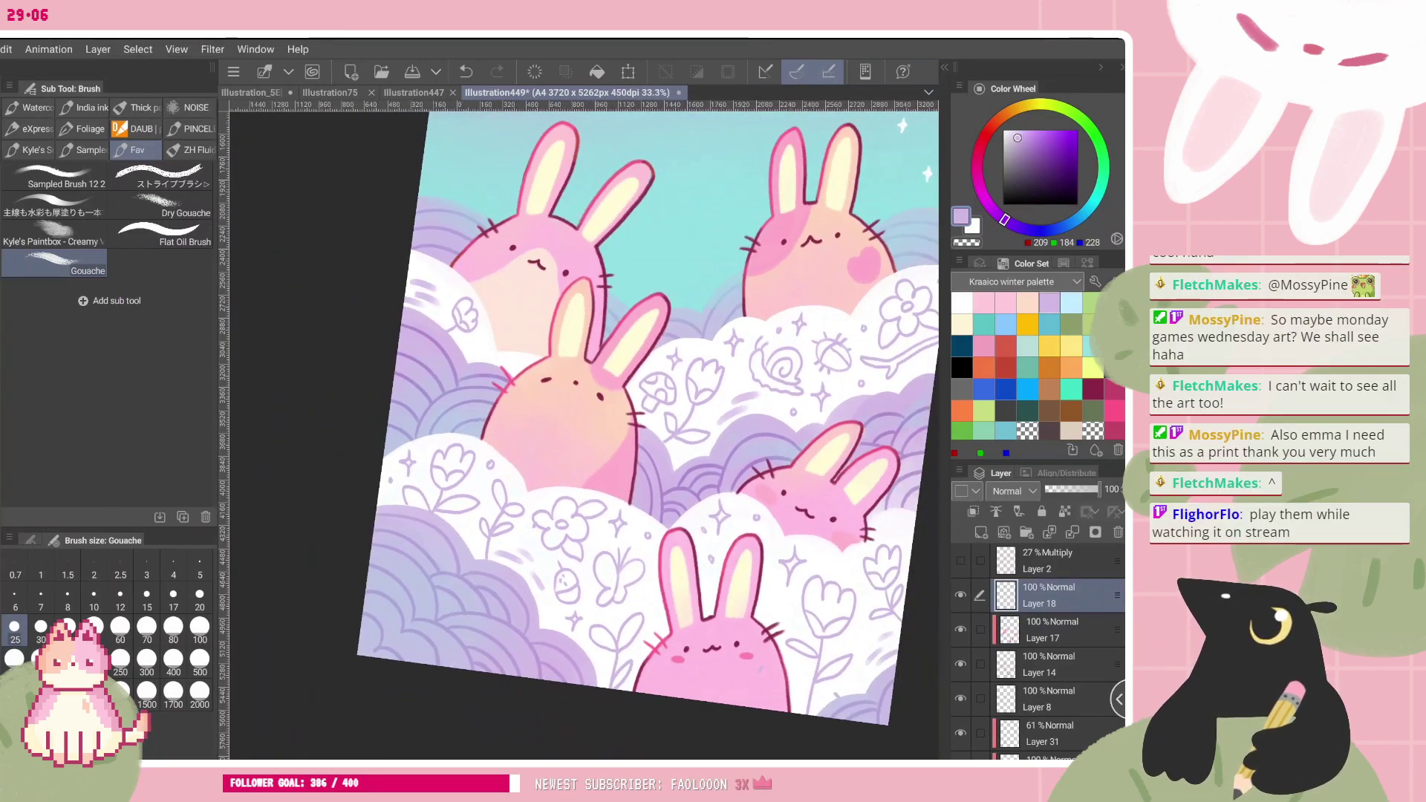
pyautogui.scroll(-3, 584, 435)
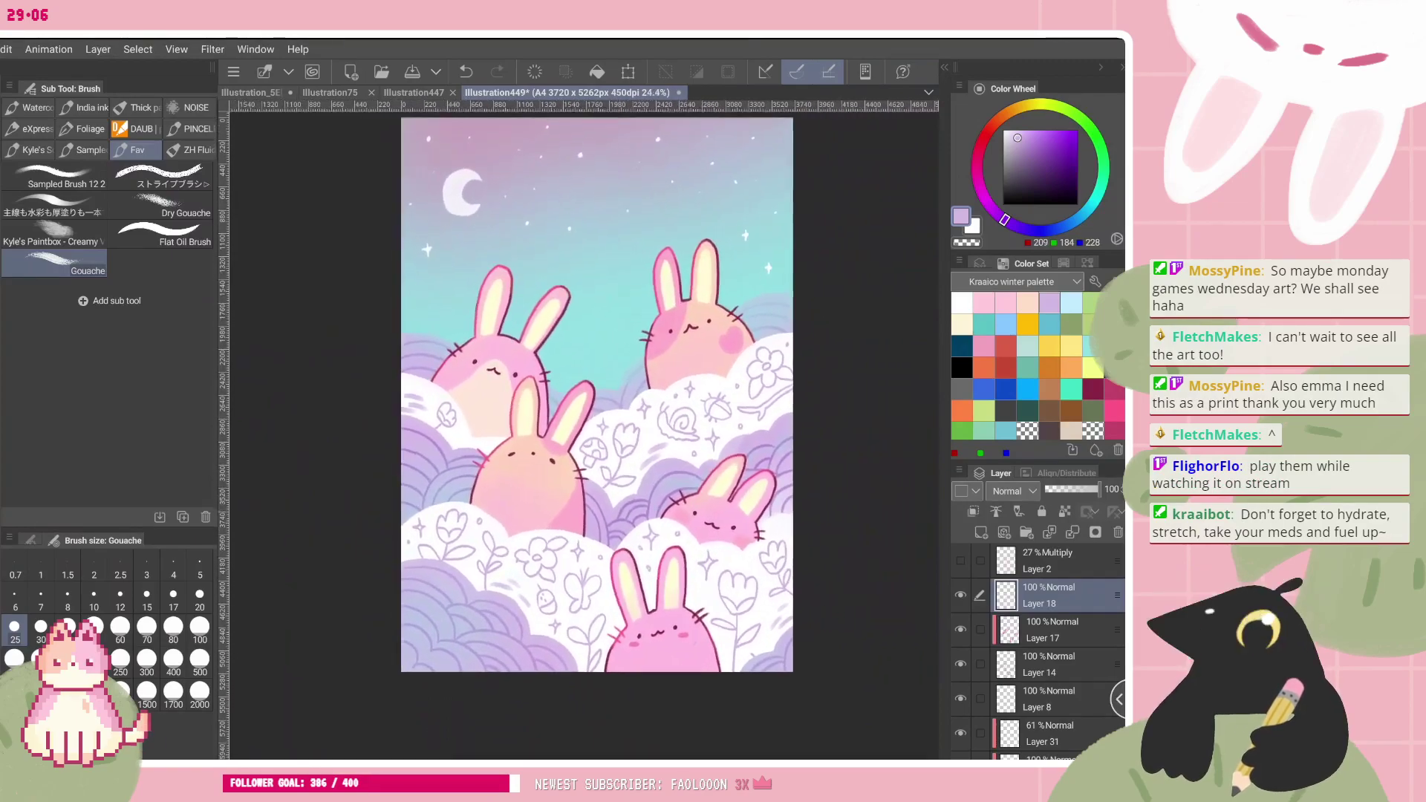
# - Add a short stem and two leaves to the small tulip below the upper-left rabbit, undoing stray strokes
pyautogui.scroll(1, 561, 468)
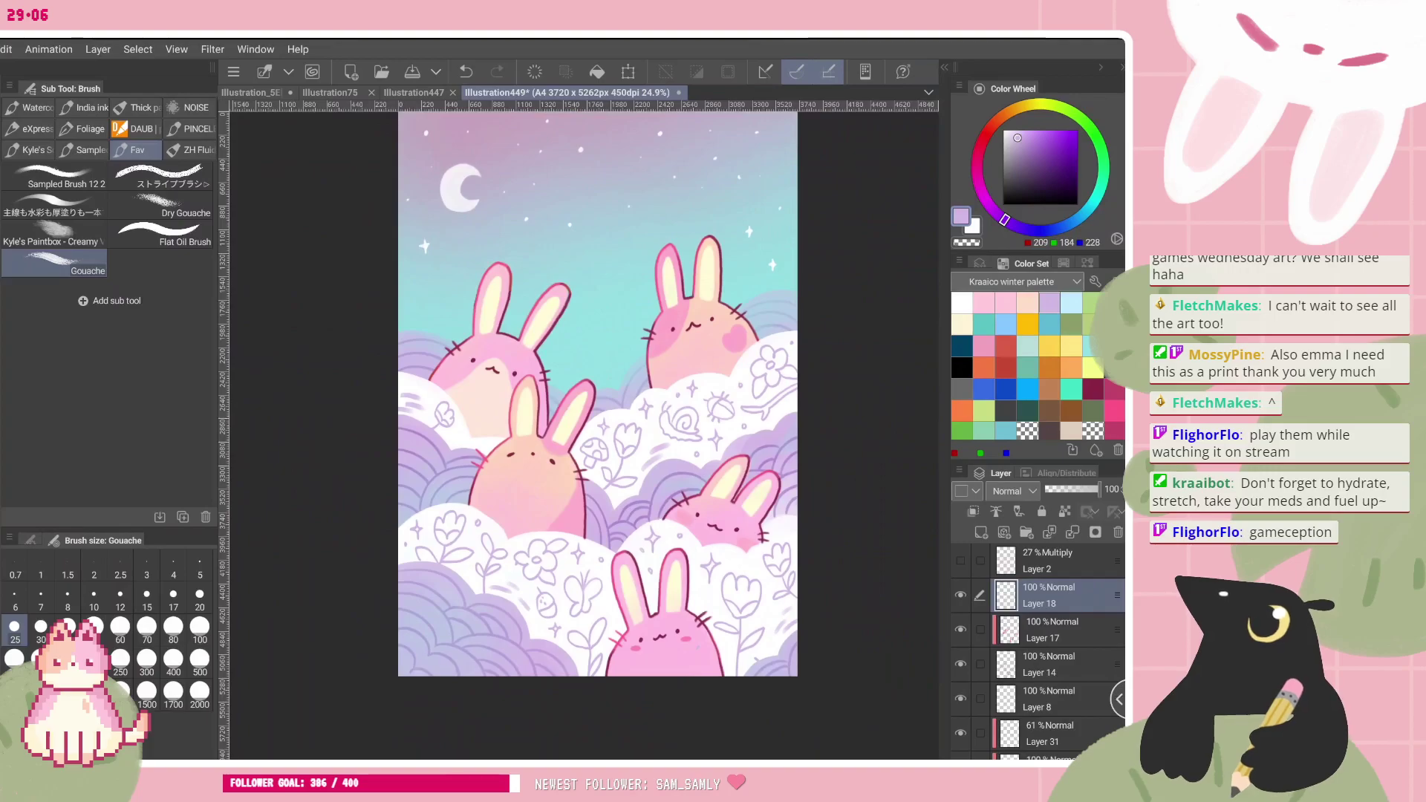
pyautogui.scroll(6, 579, 435)
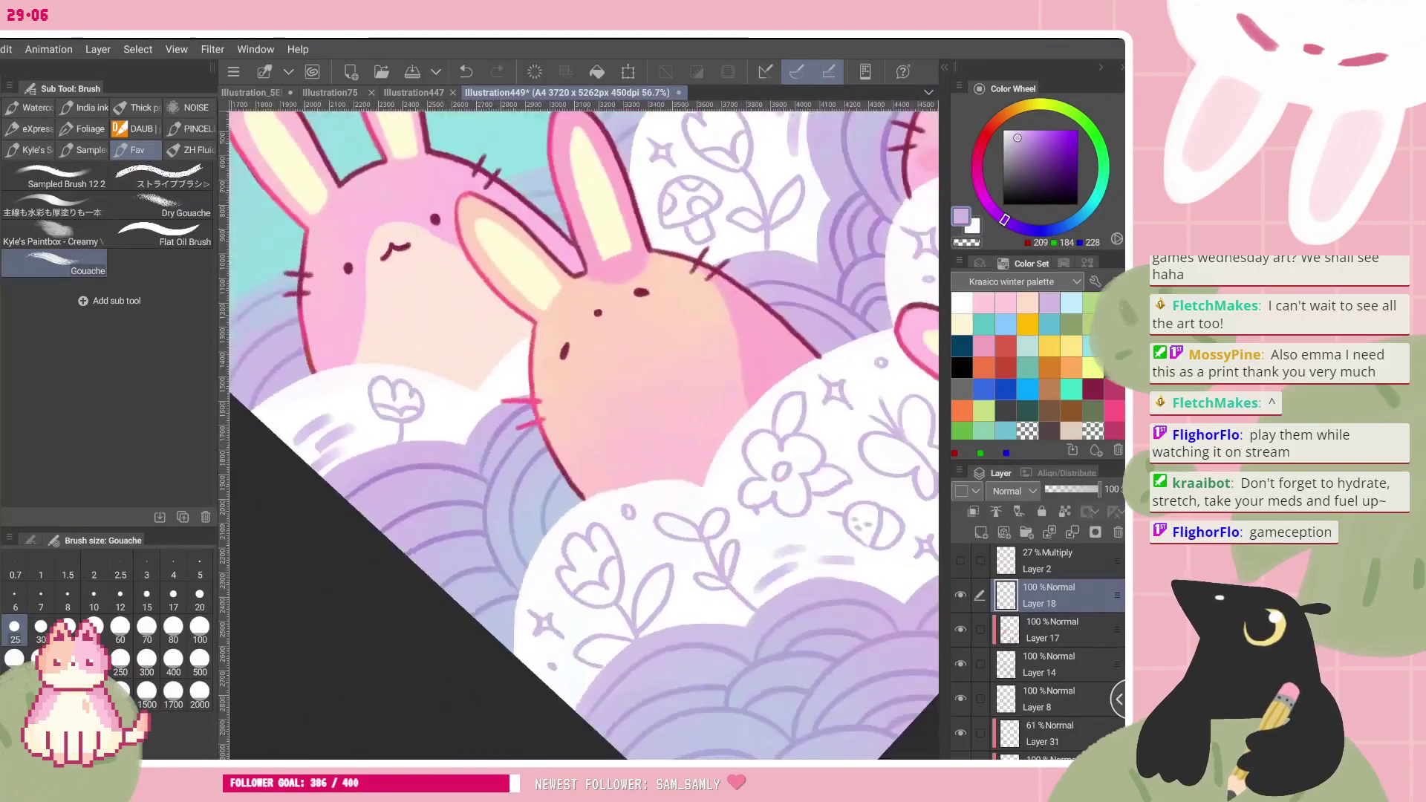
pyautogui.moveTo(727, 589); pyautogui.dragTo(736, 609)
pyautogui.moveTo(366, 450); pyautogui.dragTo(370, 453)
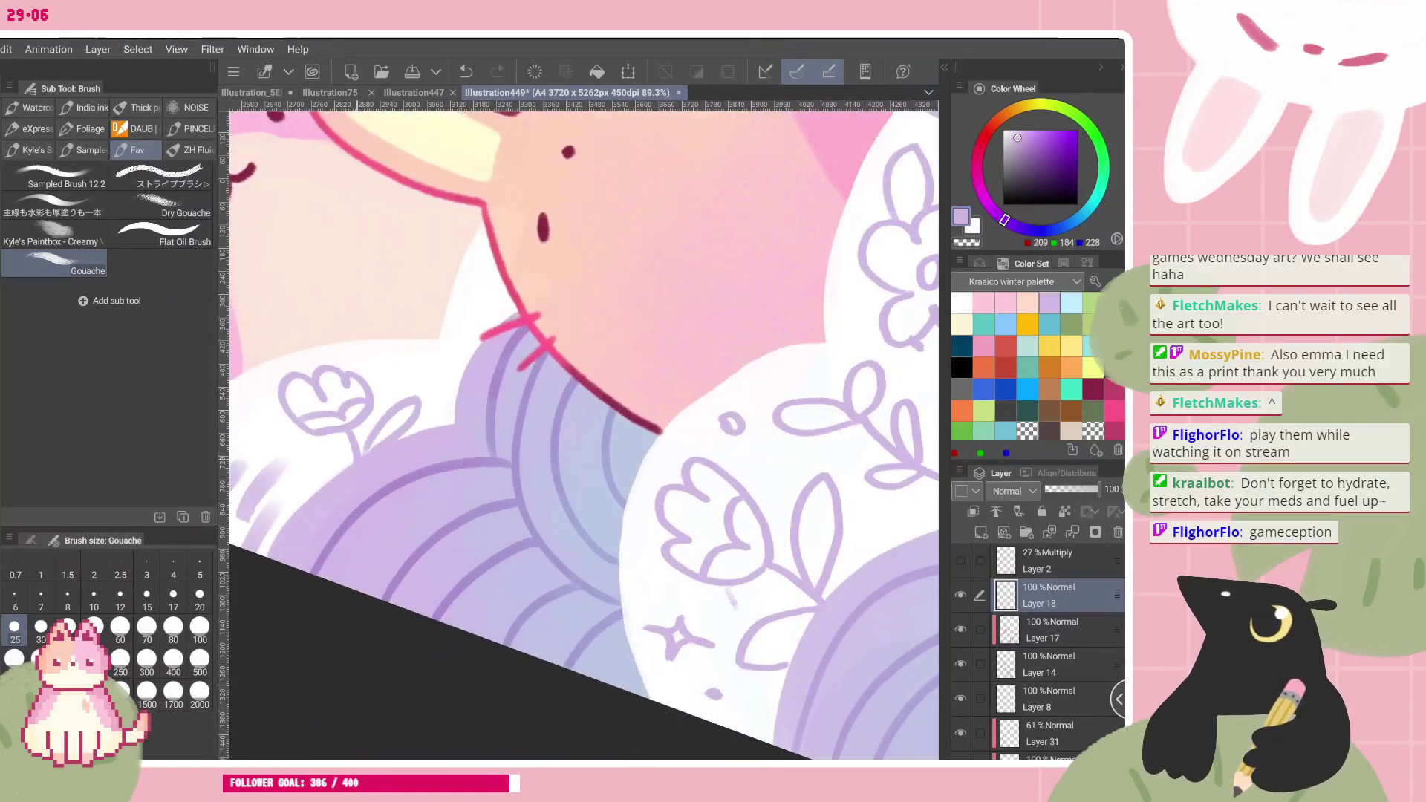
pyautogui.hotkey('ctrl', 'z')
pyautogui.moveTo(288, 468)
pyautogui.mouseDown()
pyautogui.moveTo(367, 453)
pyautogui.moveTo(404, 411)
pyautogui.moveTo(365, 451)
pyautogui.mouseUp()
pyautogui.hotkey('ctrl', 'z')
pyautogui.moveTo(475, 445); pyautogui.dragTo(639, 425)
pyautogui.hotkey('ctrl', 'z')
pyautogui.moveTo(522, 433); pyautogui.dragTo(554, 395)
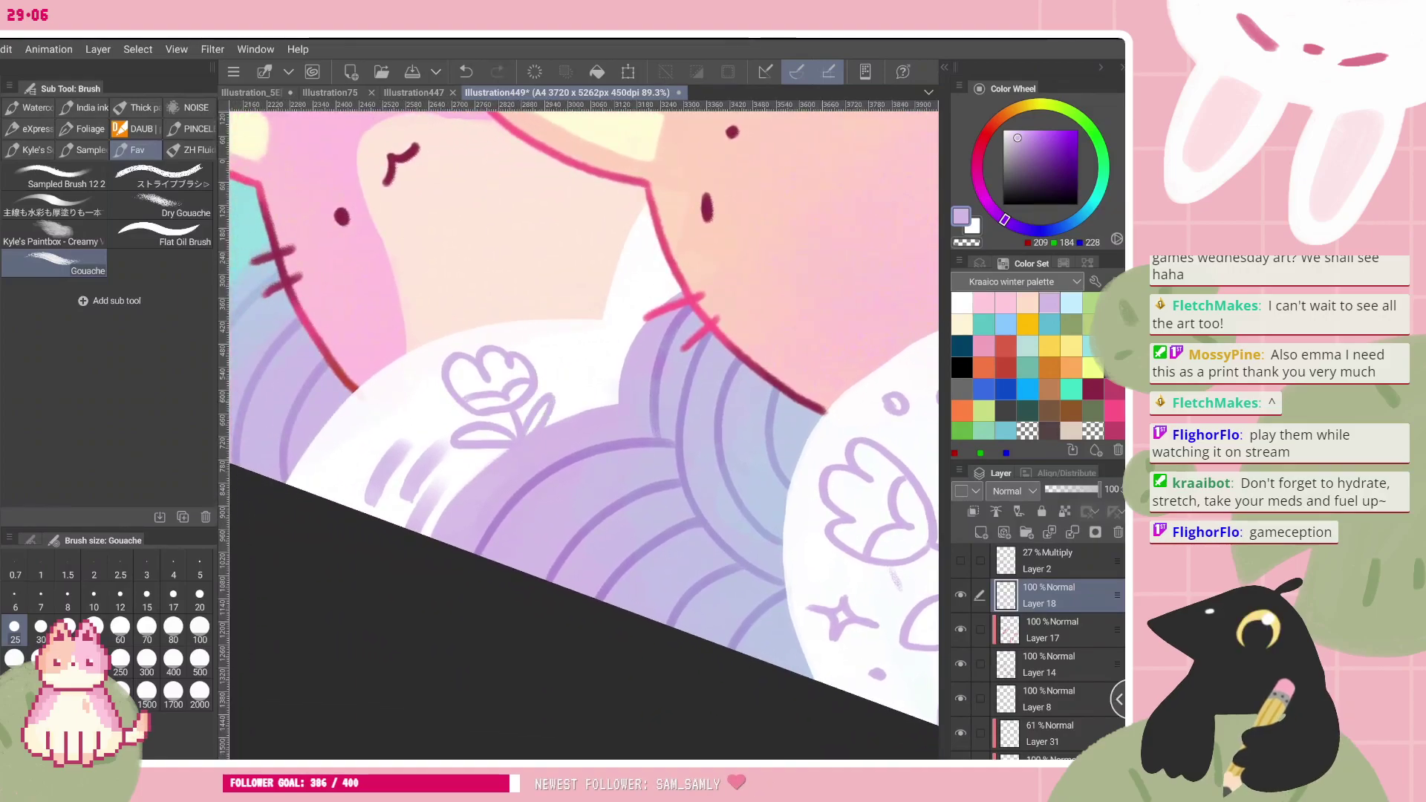
# - Try a small four-pointed sparkle beside the tulip below the upper-left rabbit, comparing the cloud with and without it
pyautogui.scroll(-2, 583, 357)
pyautogui.hotkey('ctrl', 'z')
pyautogui.moveTo(533, 346); pyautogui.dragTo(534, 356)
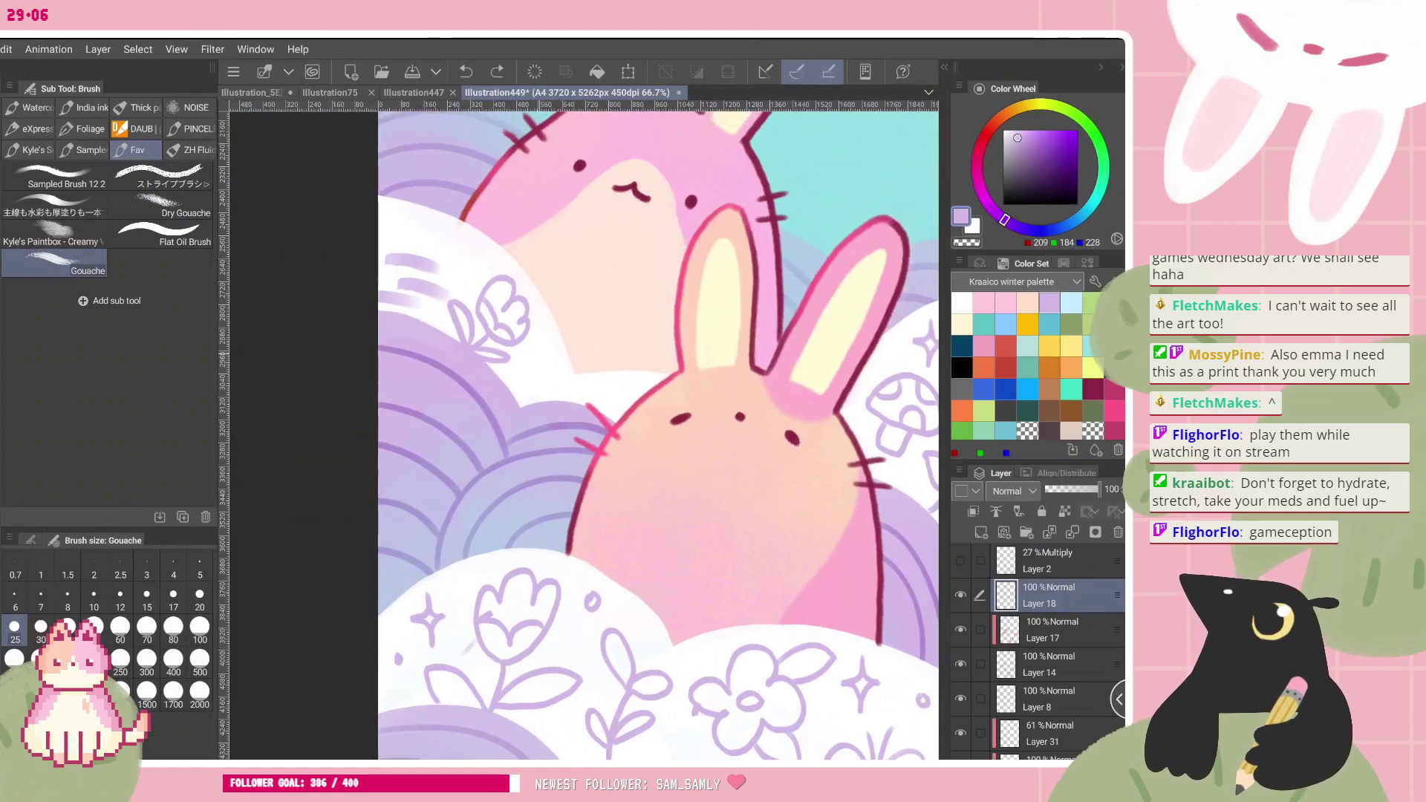
pyautogui.hotkey('ctrl', 'y')
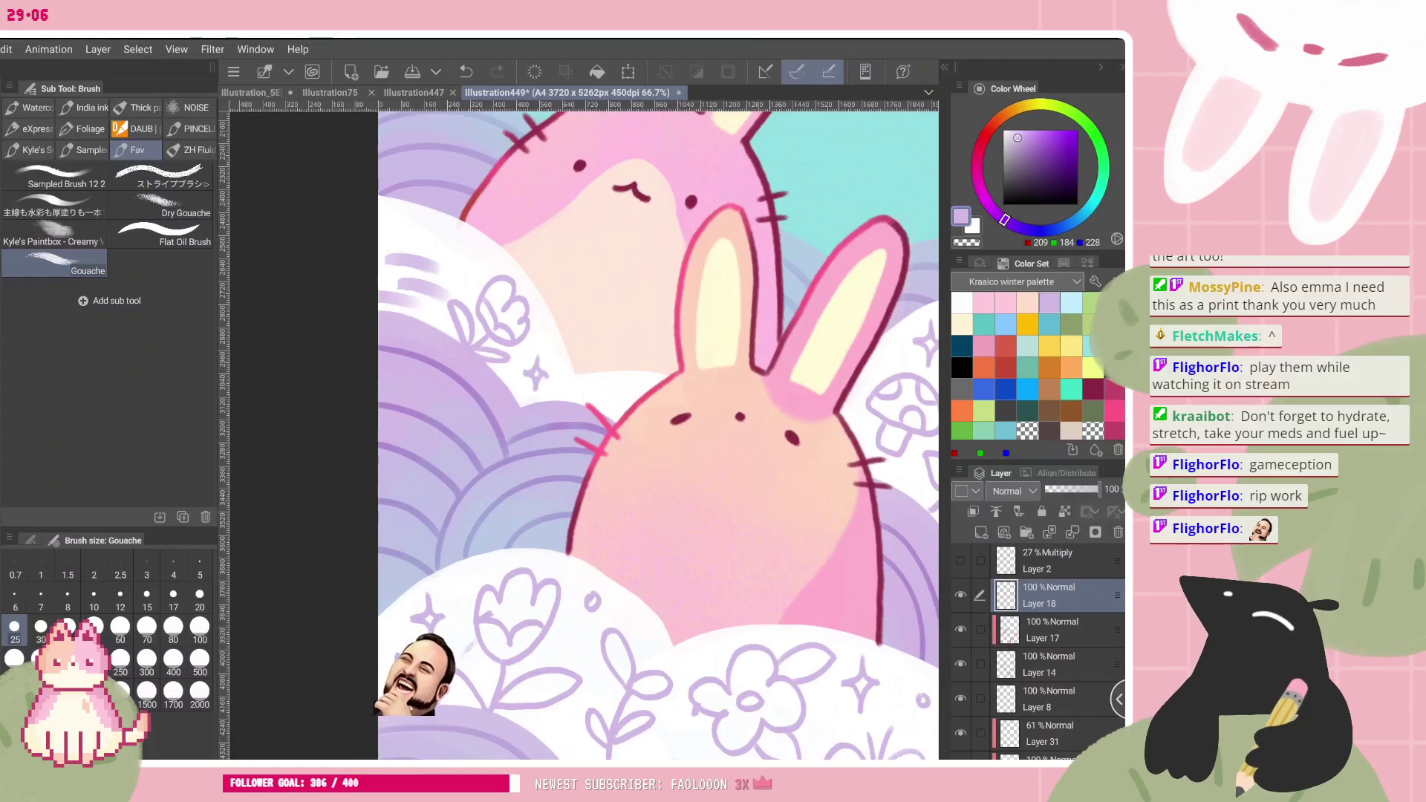
pyautogui.hotkey('ctrl', 'z')
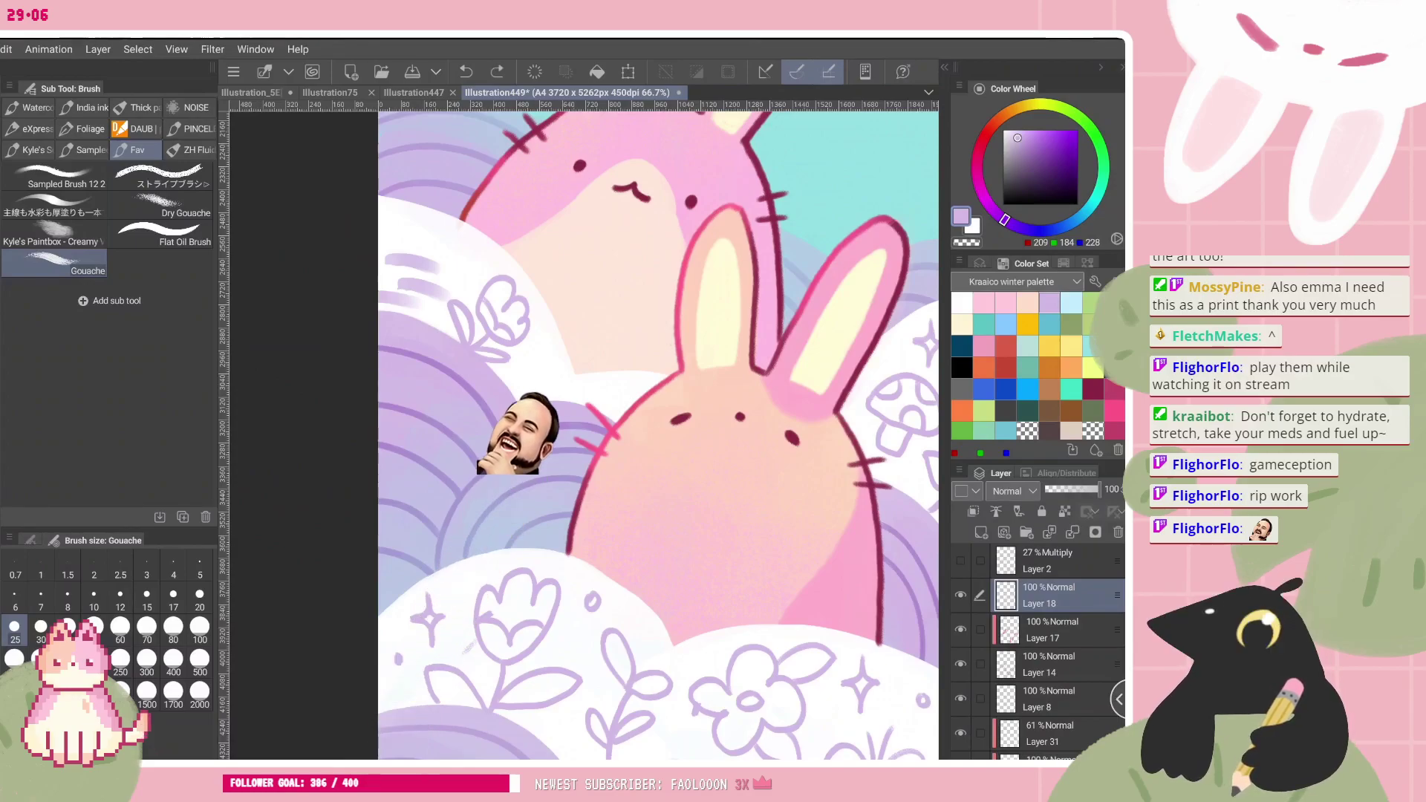
# - Restore the small four-pointed sparkle beside the tulip below the upper-left rabbit and check it against the whole illustration
pyautogui.hotkey('ctrl', 'y')
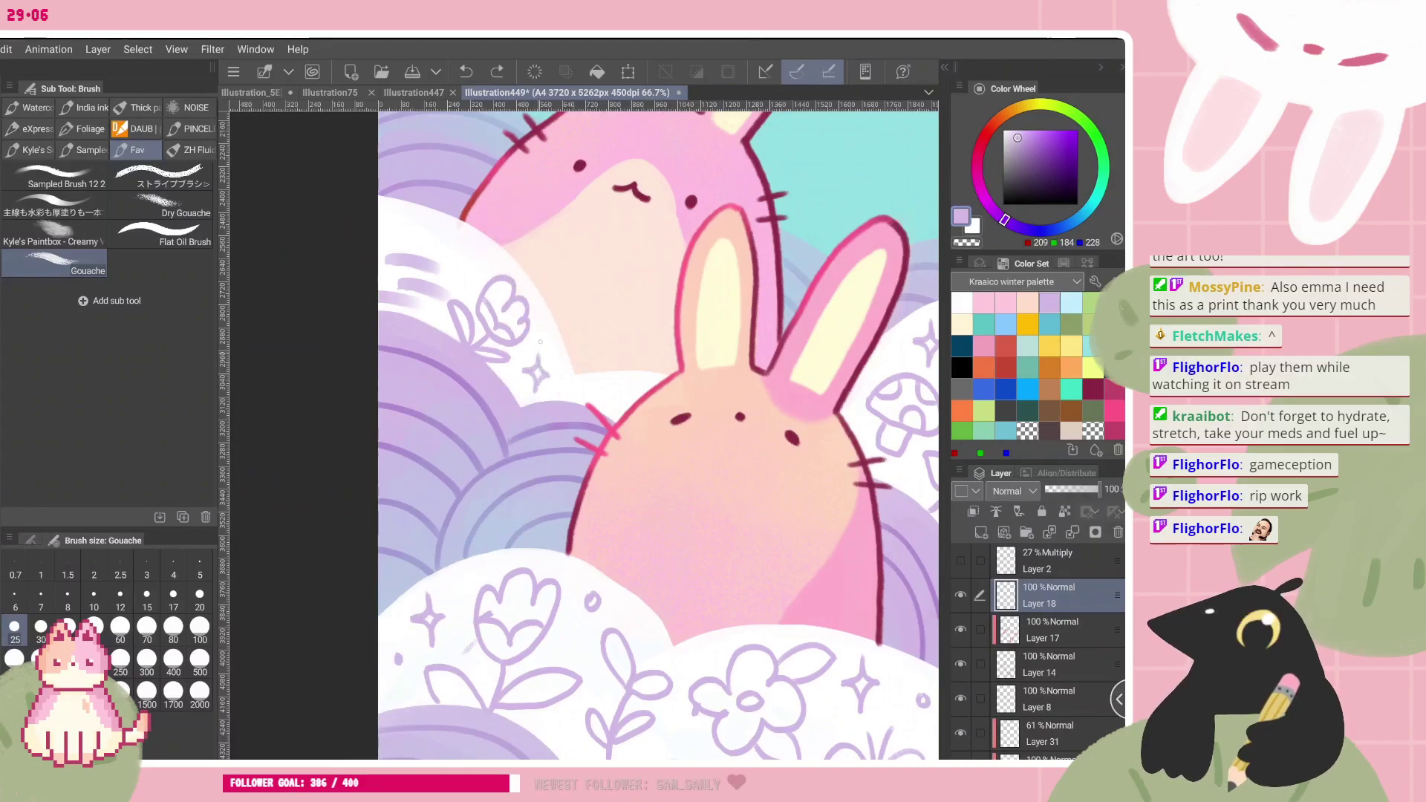
pyautogui.scroll(-5, 608, 482)
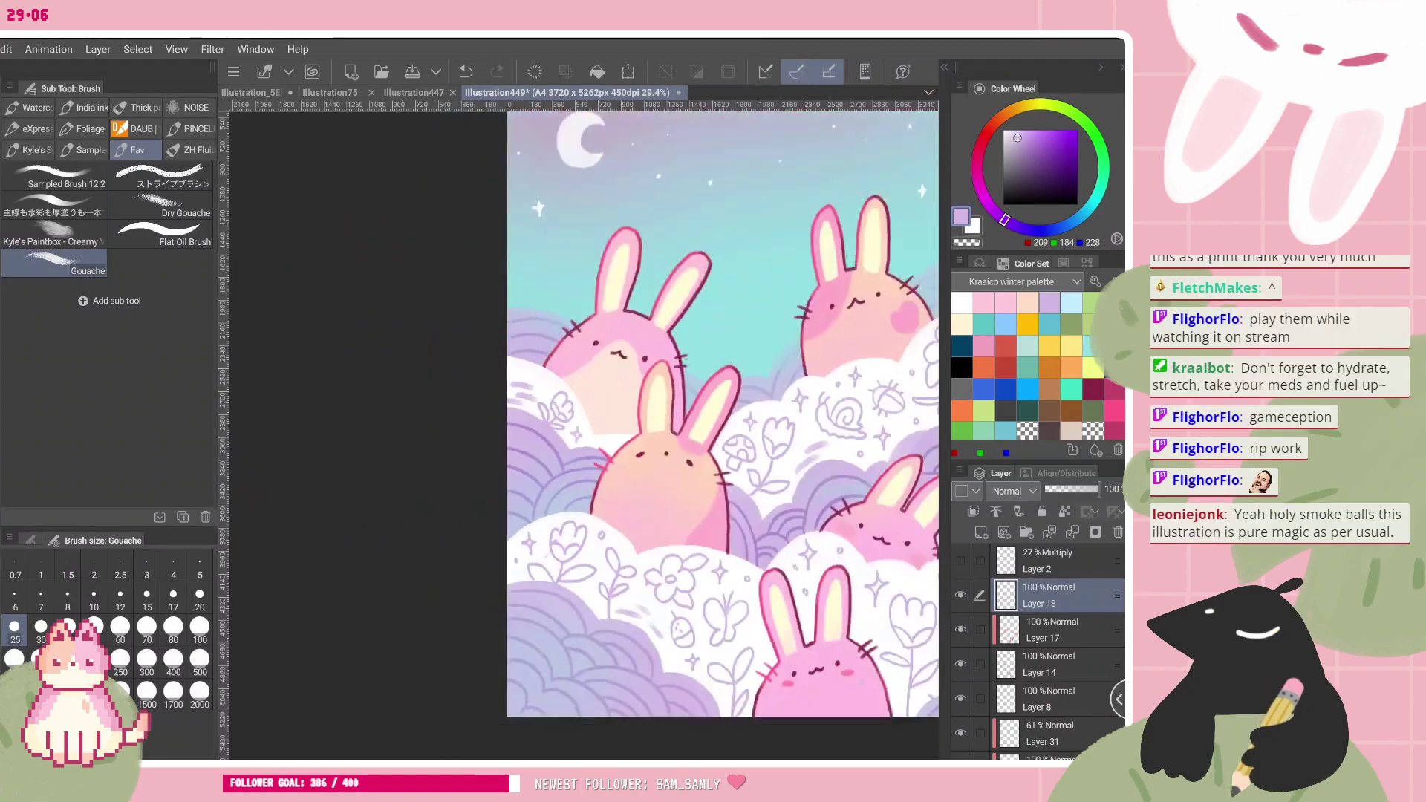
pyautogui.scroll(5, 617, 394)
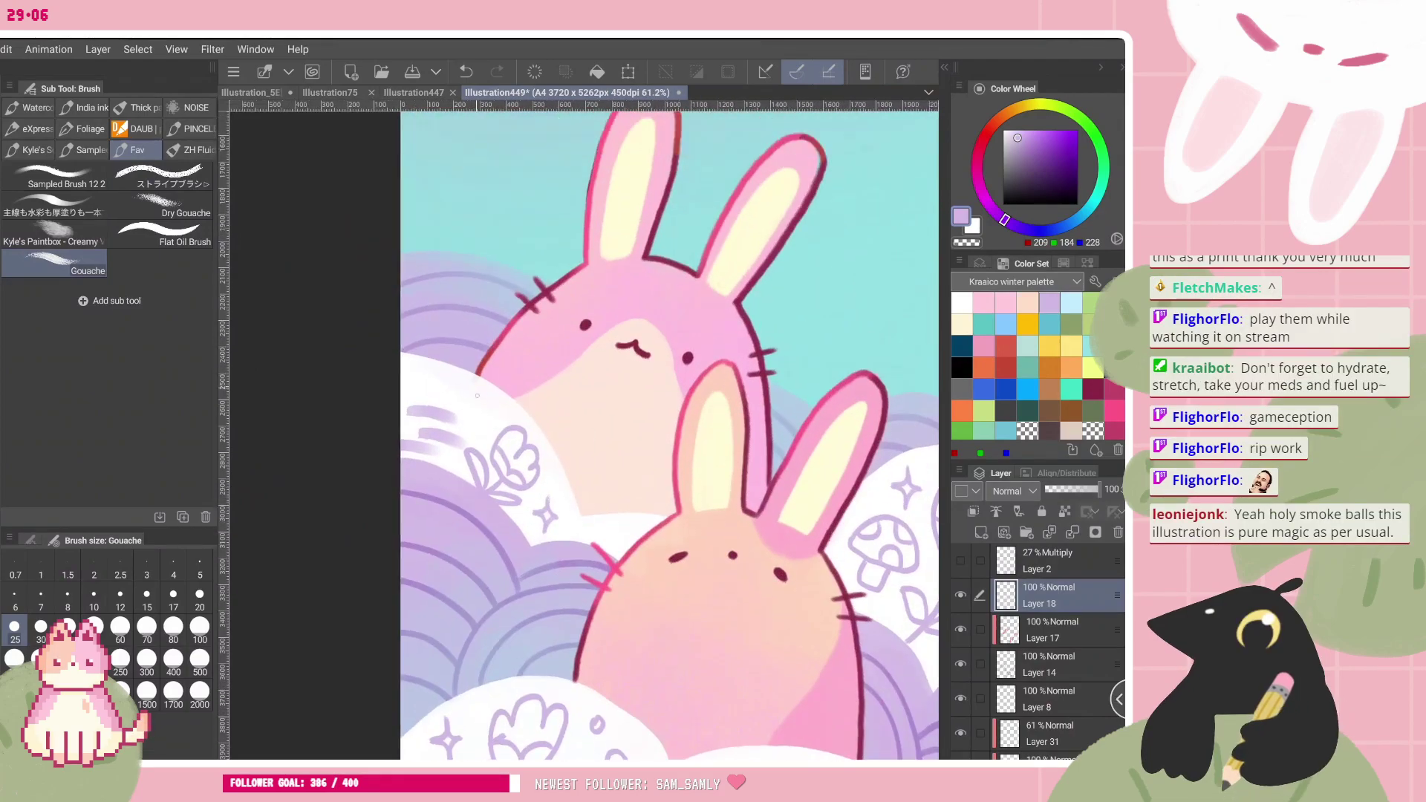
# - Draw small open ovals on the white cloud around the tulip below the upper-left rabbit, undoing stray ones
pyautogui.moveTo(476, 410); pyautogui.dragTo(480, 398)
pyautogui.click(435, 377)
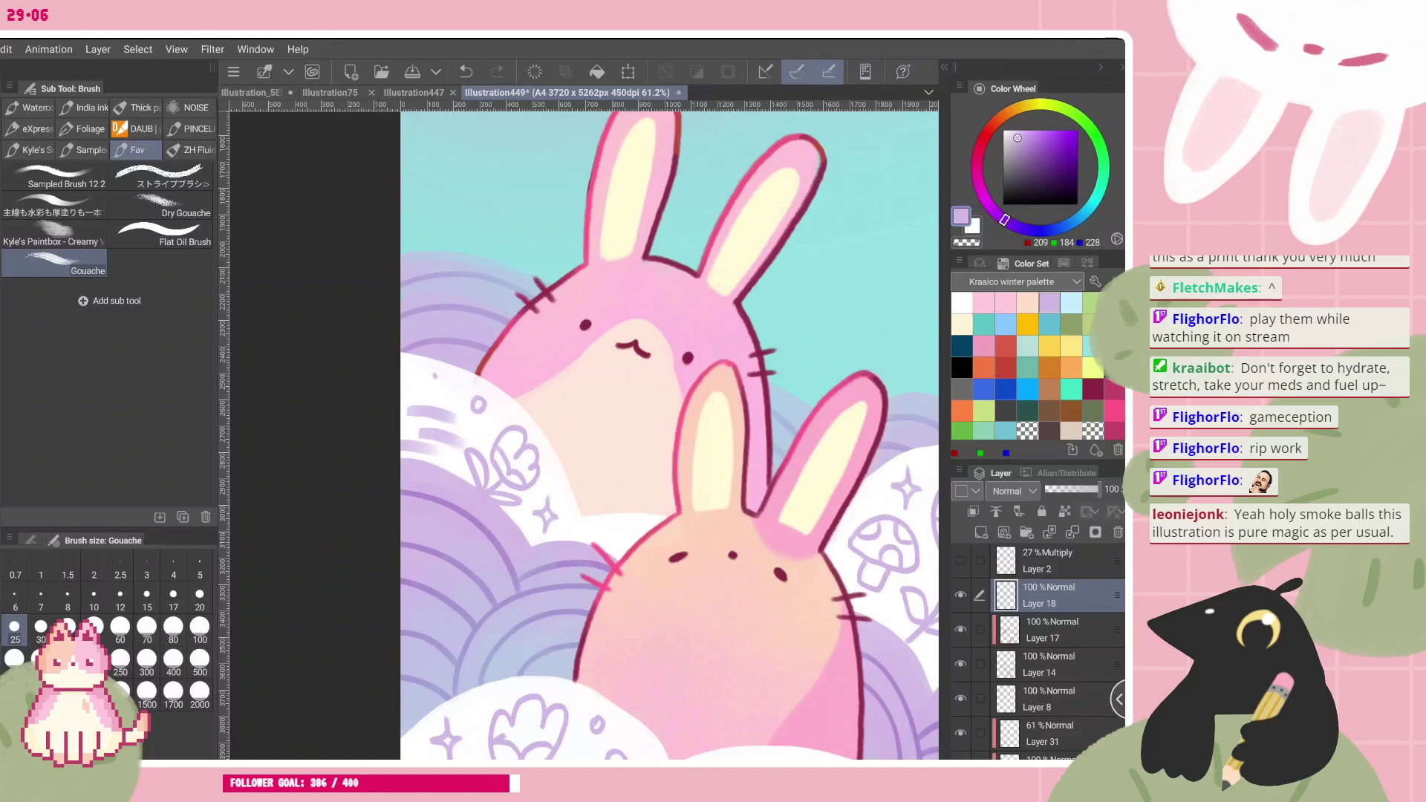
pyautogui.moveTo(619, 533); pyautogui.dragTo(616, 530)
pyautogui.hotkey('ctrl', 'z')
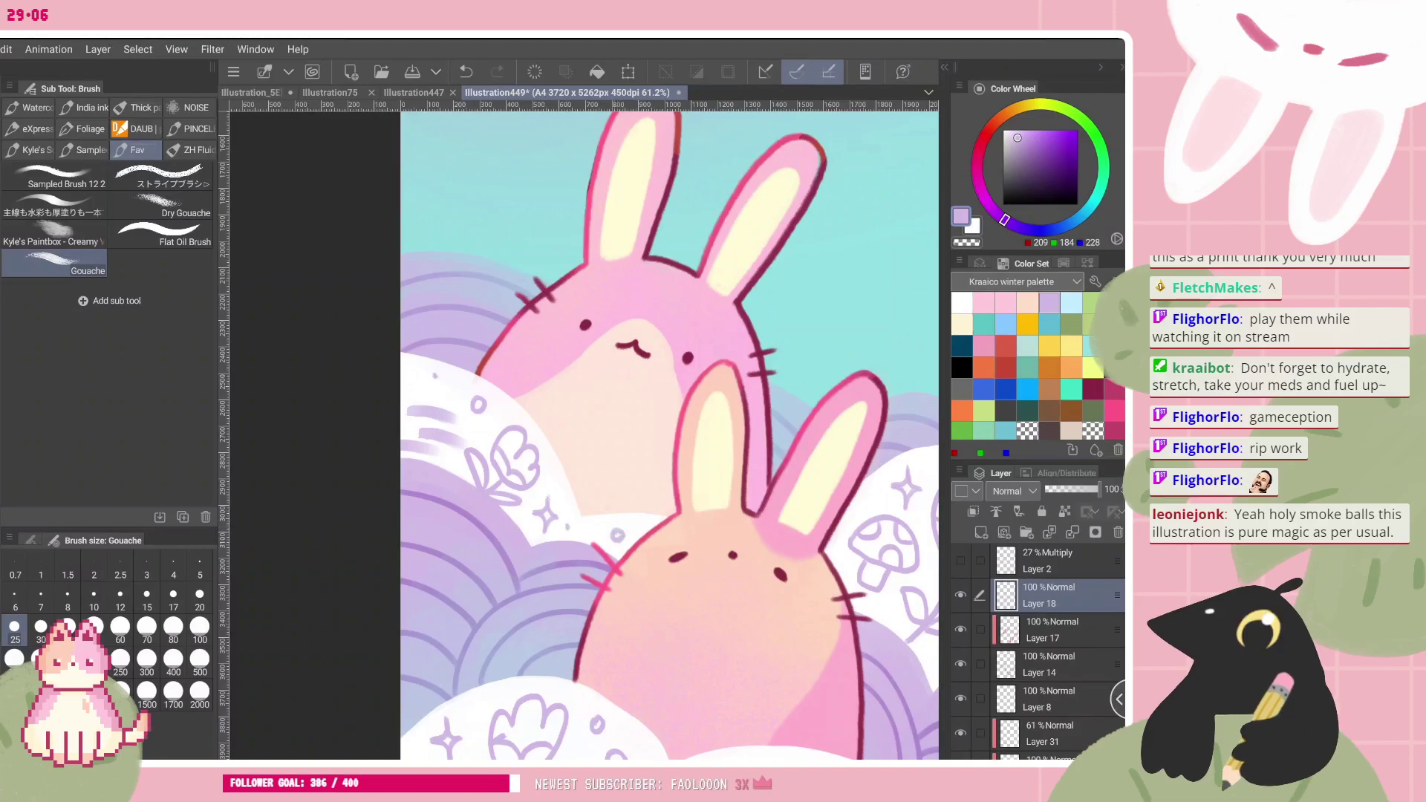
pyautogui.moveTo(416, 385); pyautogui.dragTo(418, 385)
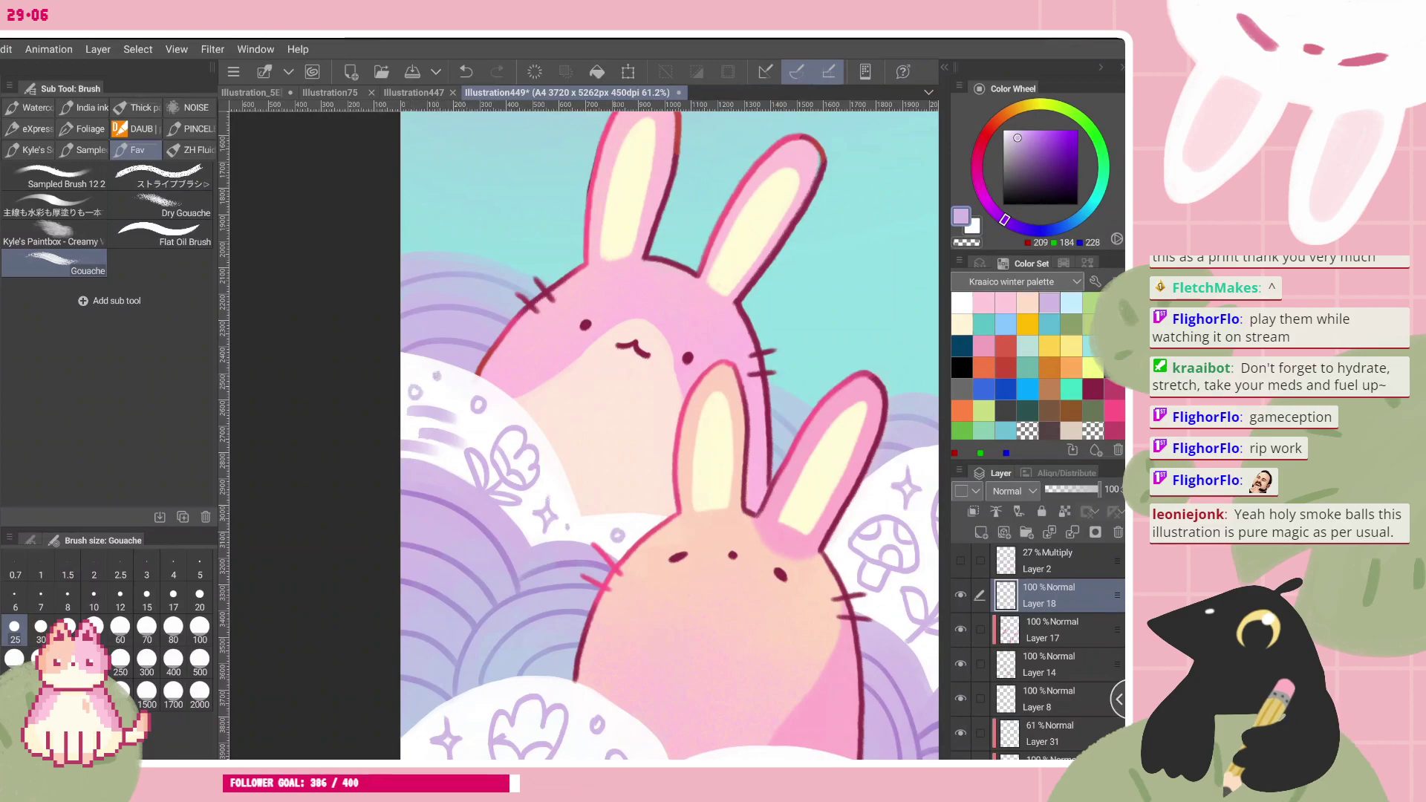
pyautogui.hotkey('ctrl', 'z')
# - Try a small doodle at the outer edge of the white cloud below the upper-left rabbit, then undo it
pyautogui.scroll(-3, 554, 479)
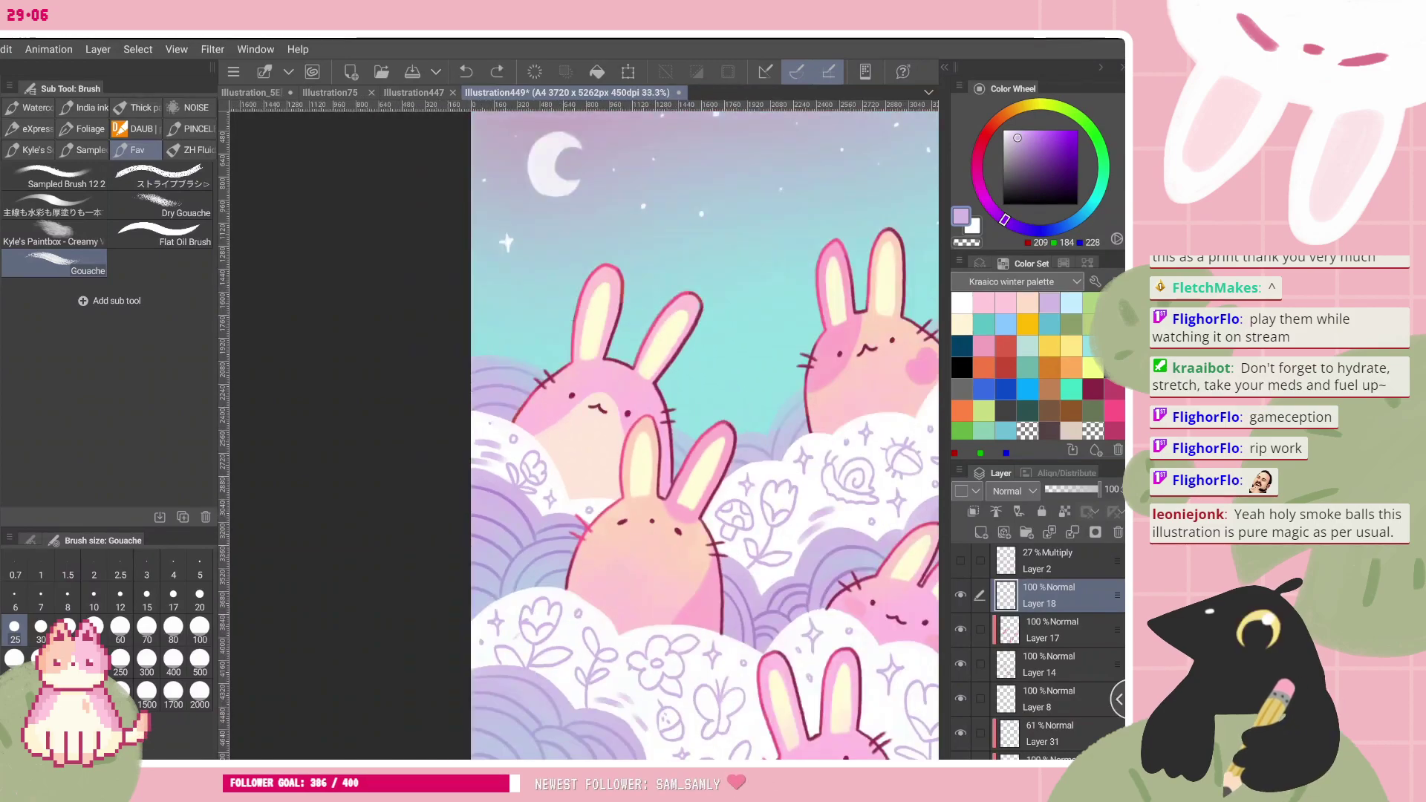
pyautogui.hotkey('ctrl', '+')
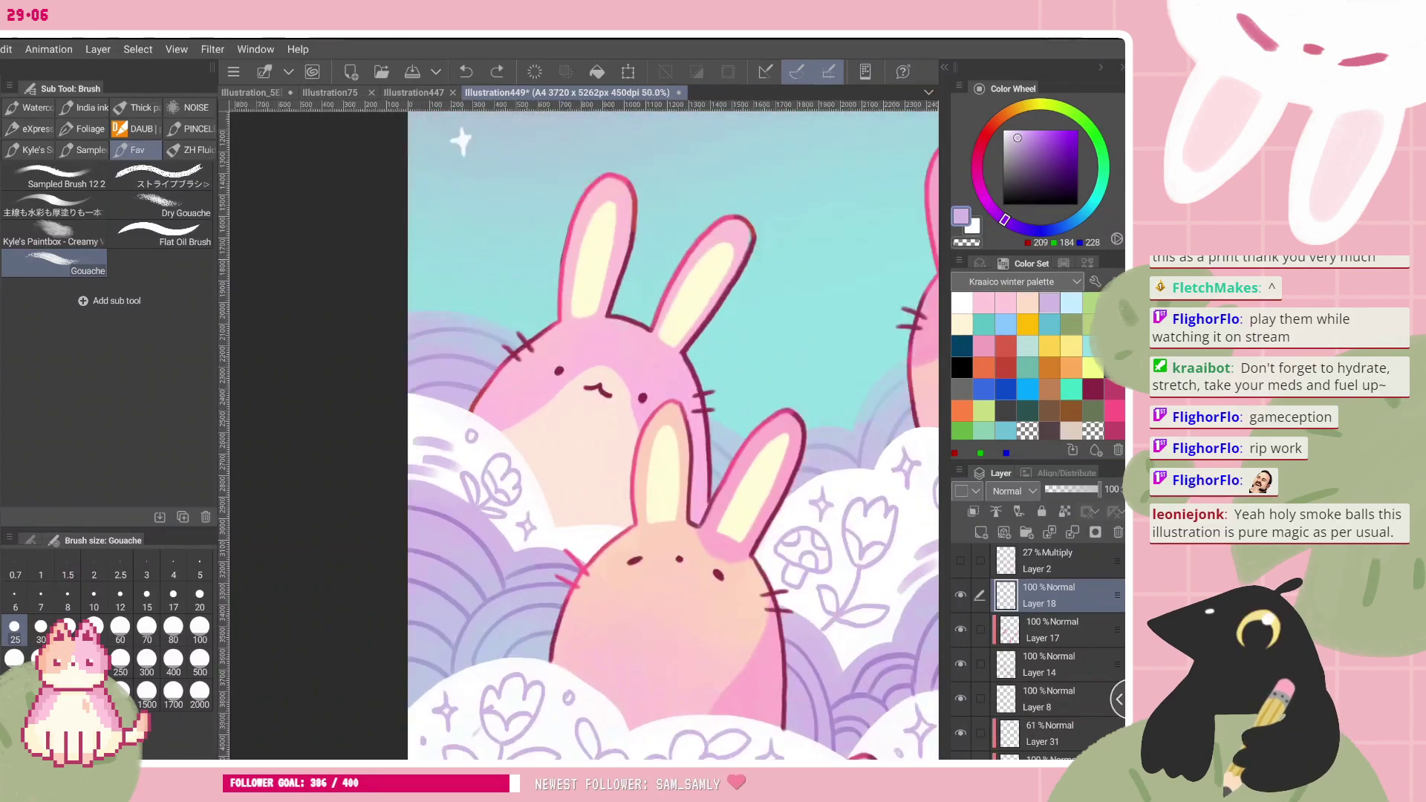
pyautogui.moveTo(421, 427)
pyautogui.mouseDown()
pyautogui.moveTo(444, 419)
pyautogui.moveTo(415, 419)
pyautogui.mouseUp()
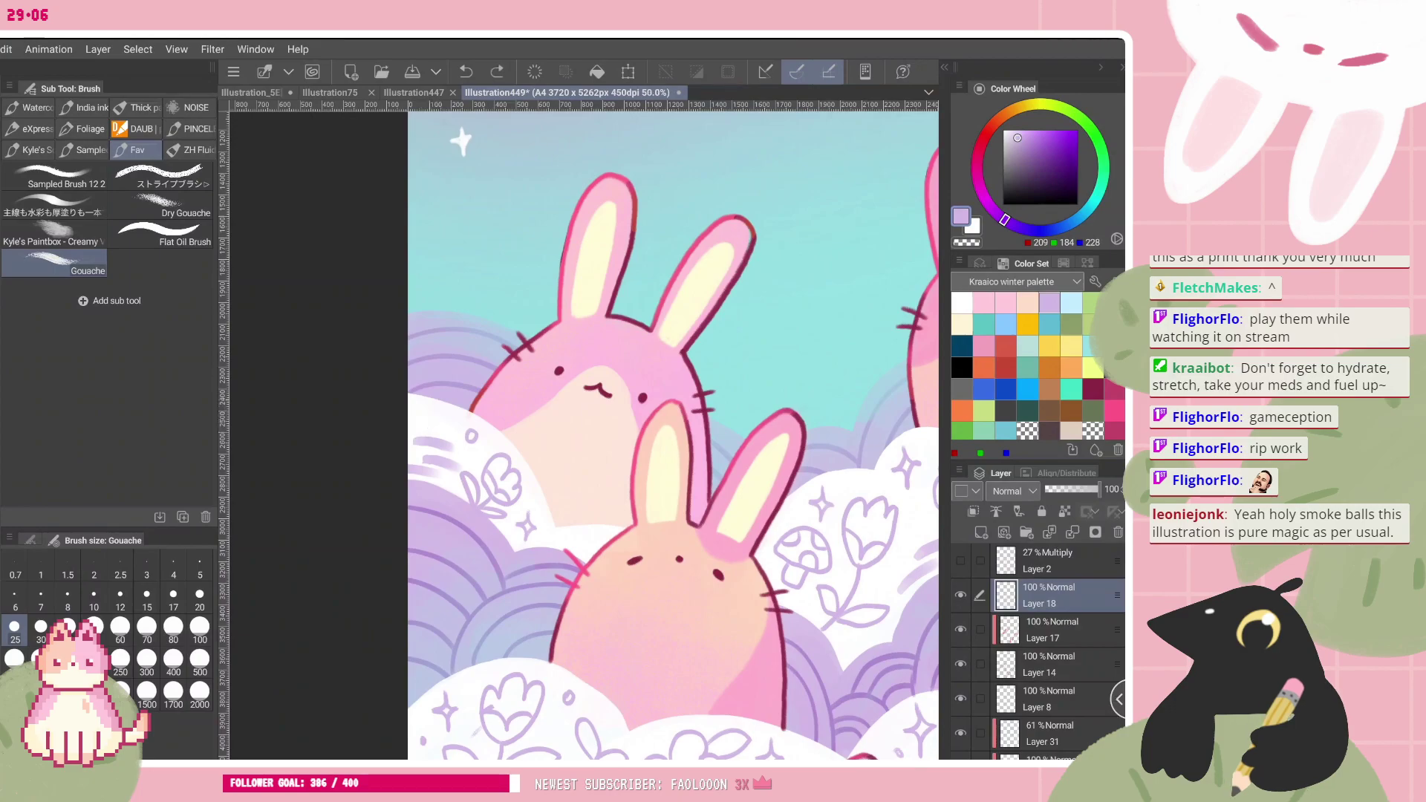
pyautogui.moveTo(420, 402); pyautogui.dragTo(431, 419)
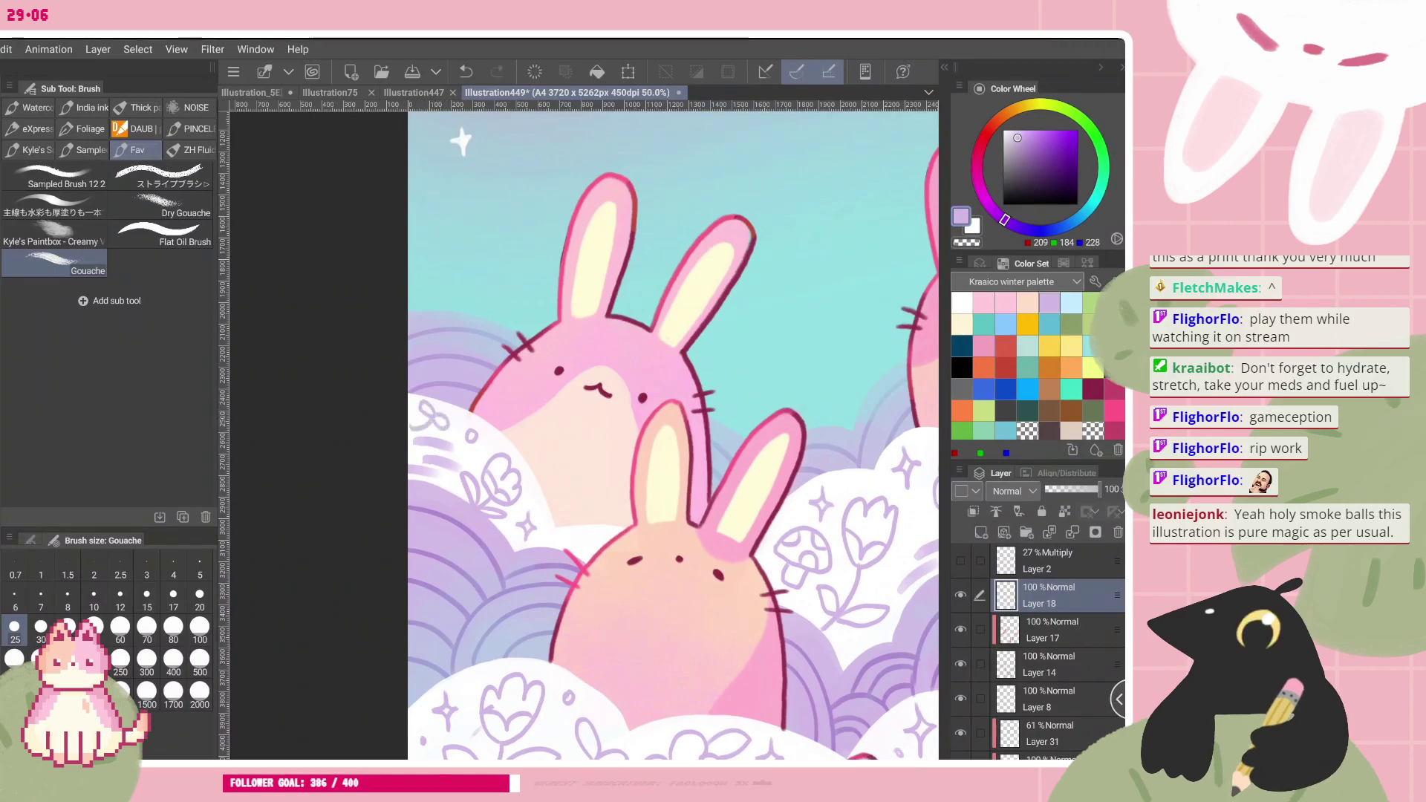
pyautogui.hotkey('ctrl', 'z')
pyautogui.hotkey('ctrl', 'z')
pyautogui.hotkey('ctrl', 'z')
pyautogui.hotkey('ctrl', 'z')
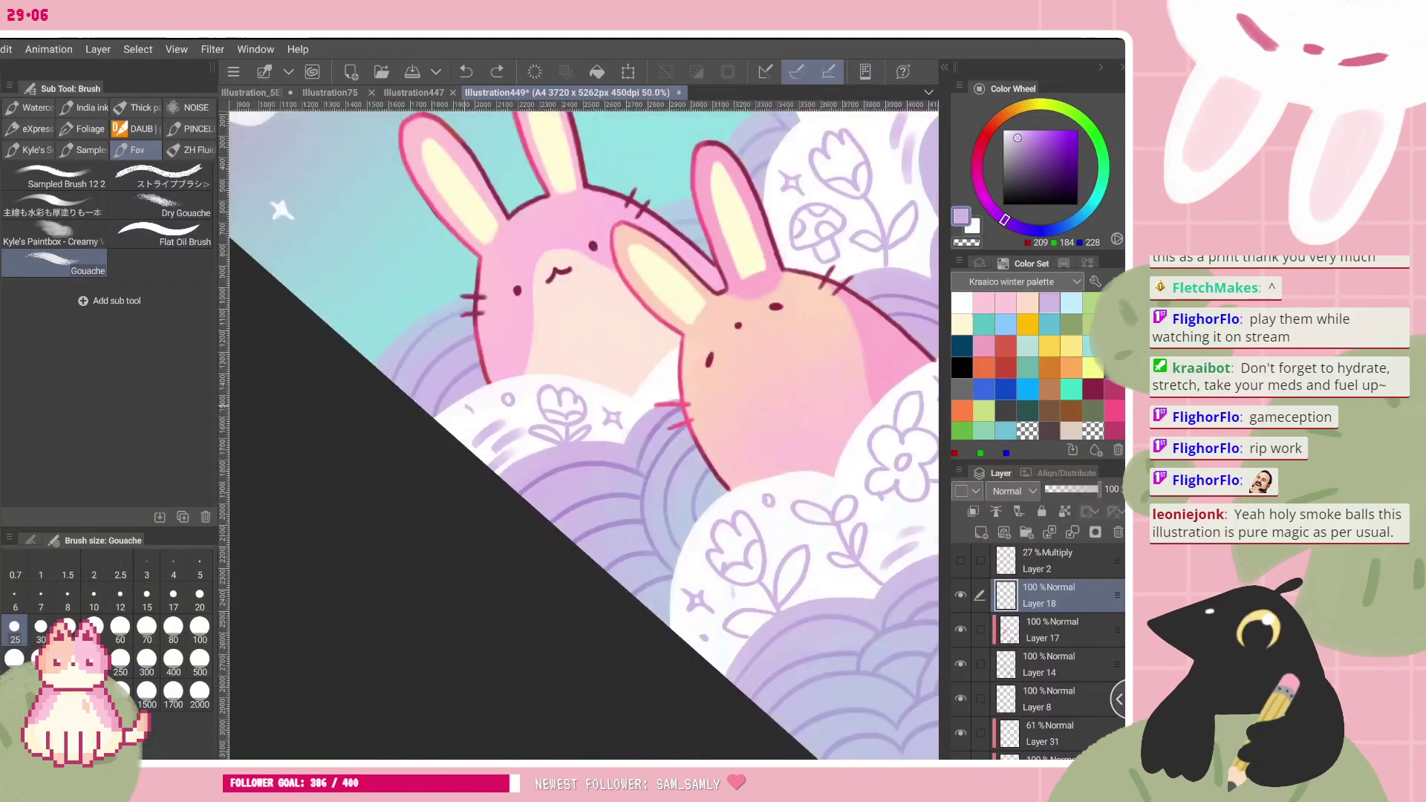
# - Draw small four-pointed sparkles at the outer edge of the upper-left rabbit's cloud and above the middle rabbit's left whiskers
pyautogui.moveTo(475, 418); pyautogui.dragTo(460, 443)
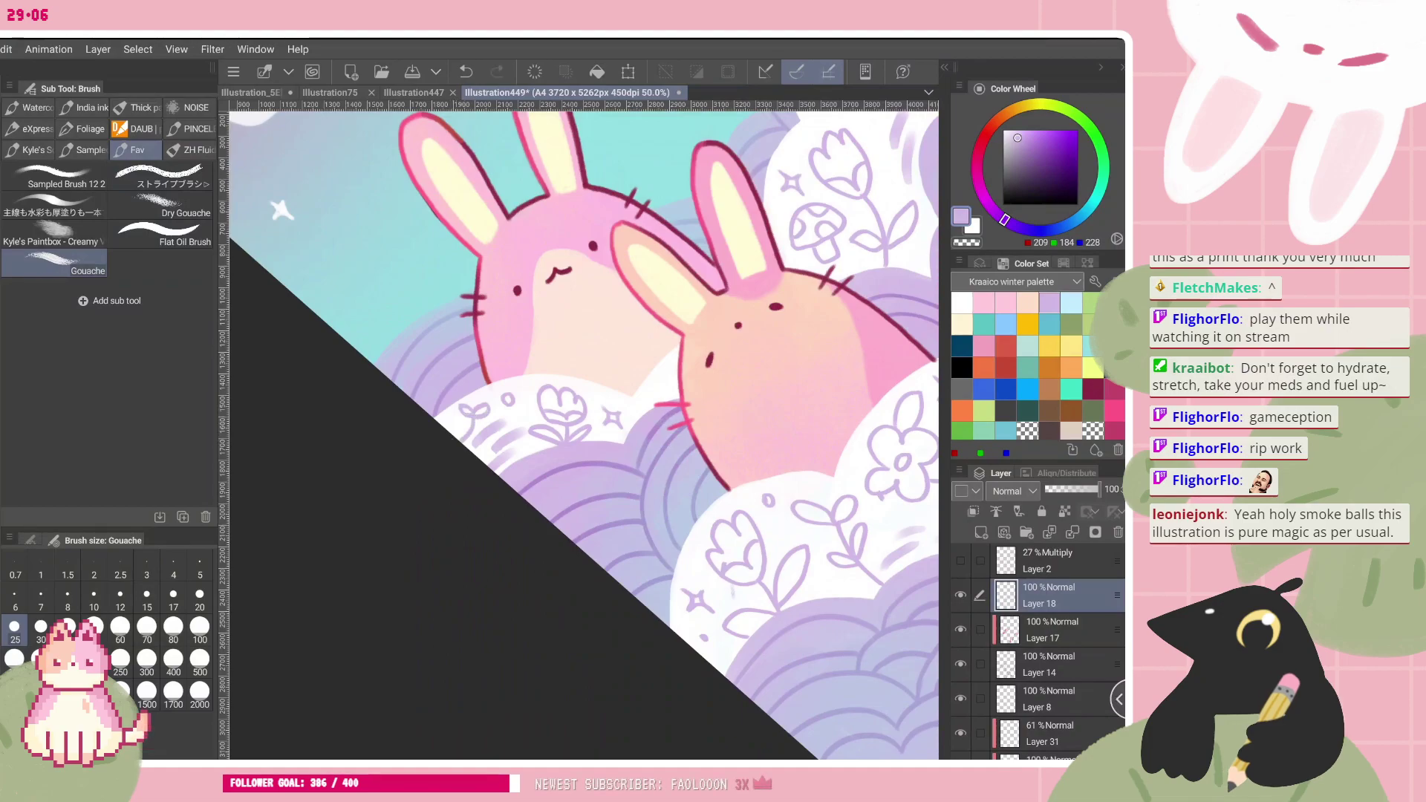
pyautogui.scroll(-3, 583, 436)
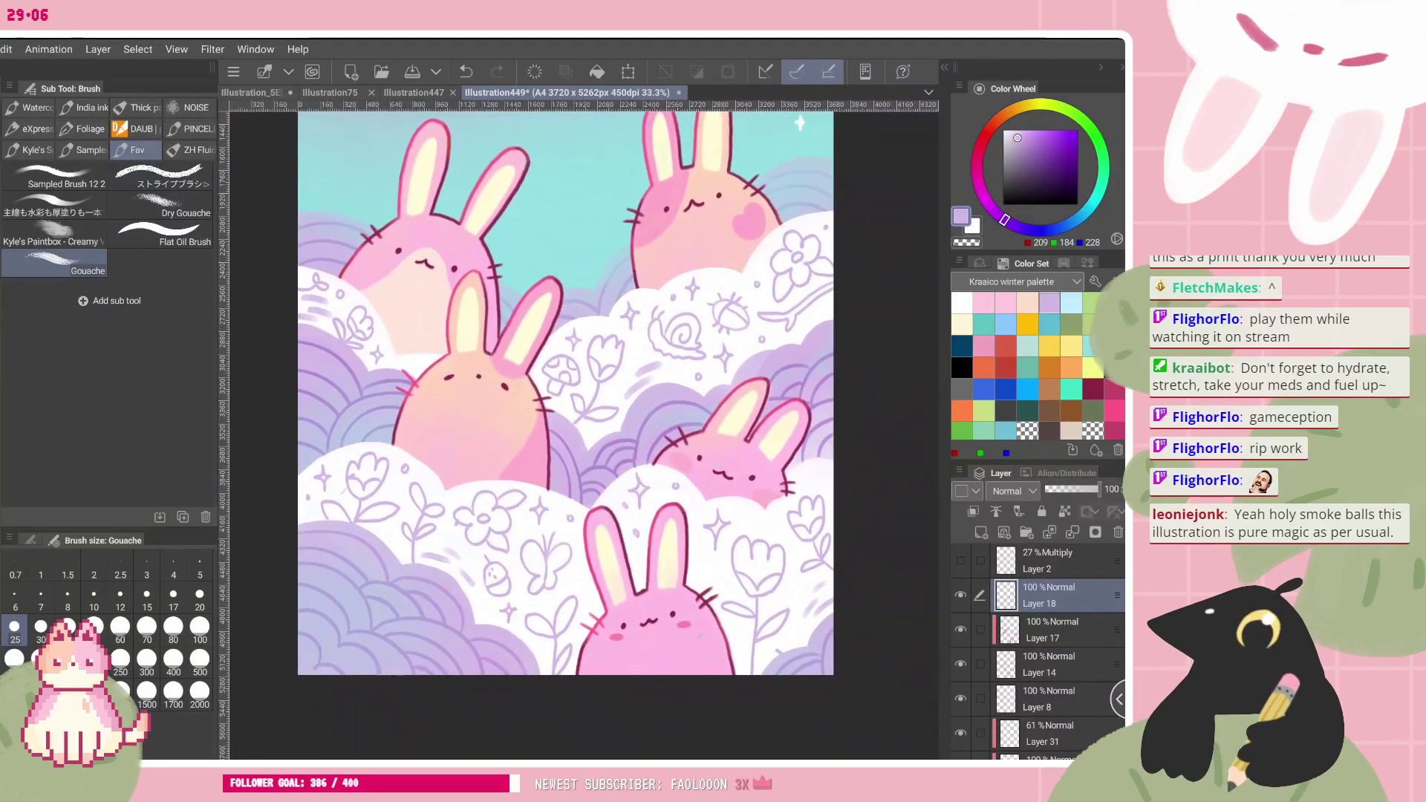
pyautogui.scroll(-1, 584, 435)
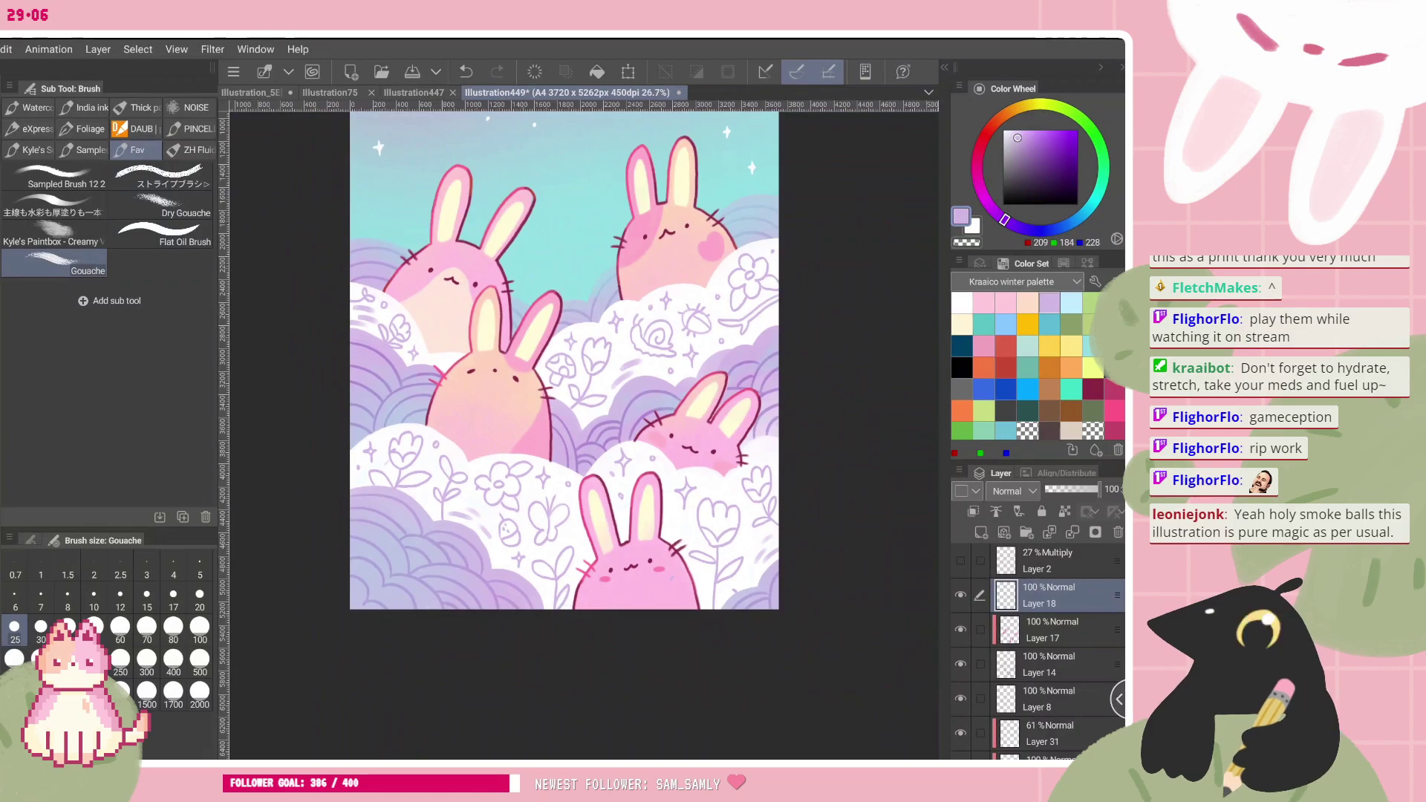
pyautogui.scroll(3, 415, 282)
pyautogui.scroll(-1, 694, 223)
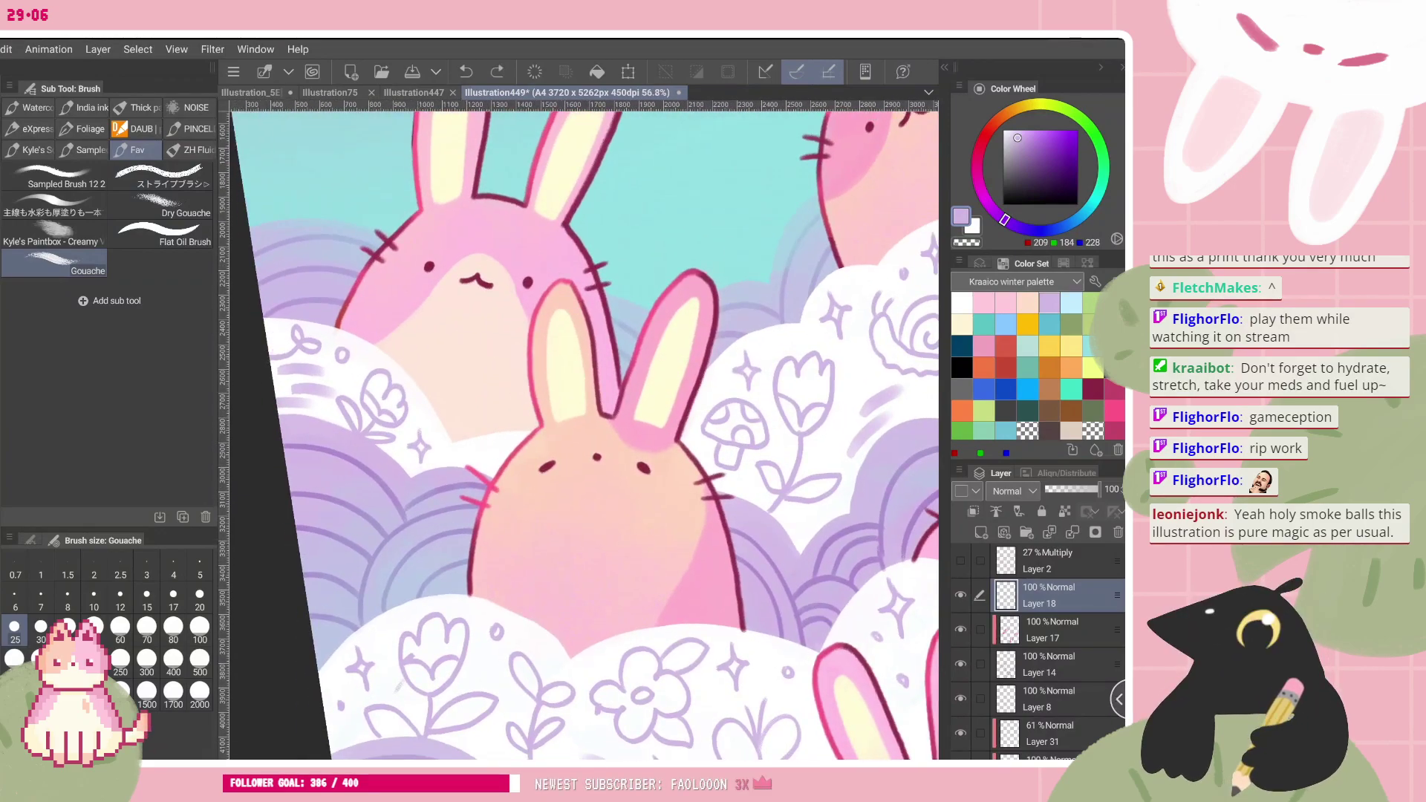
pyautogui.moveTo(490, 445); pyautogui.dragTo(482, 455)
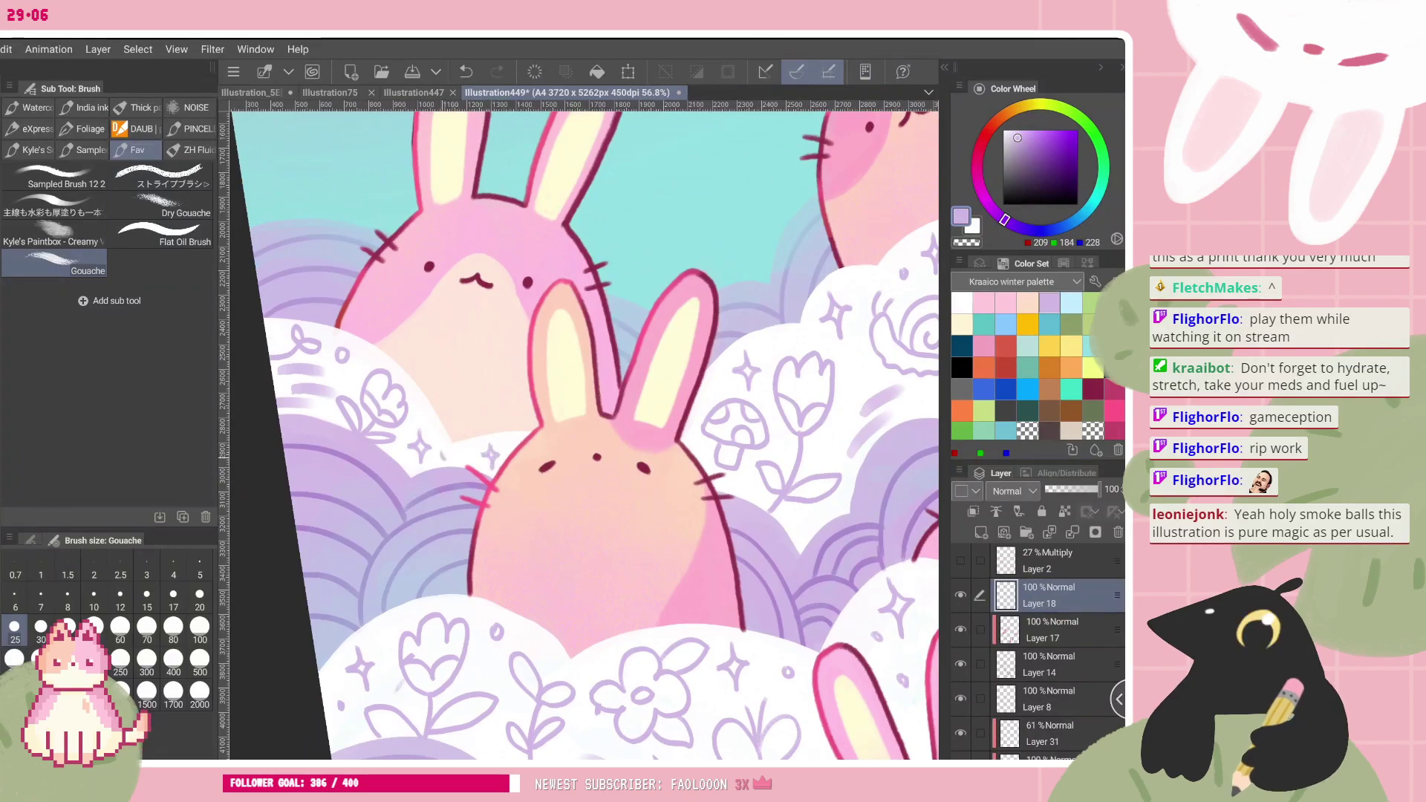
# - Examine the whole illustration and toggle the visibility of Layer 14 and Layer 17 to check what they contain
pyautogui.scroll(-5, 584, 435)
pyautogui.moveTo(646, 416); pyautogui.dragTo(520, 394)
pyautogui.scroll(1, 538, 390)
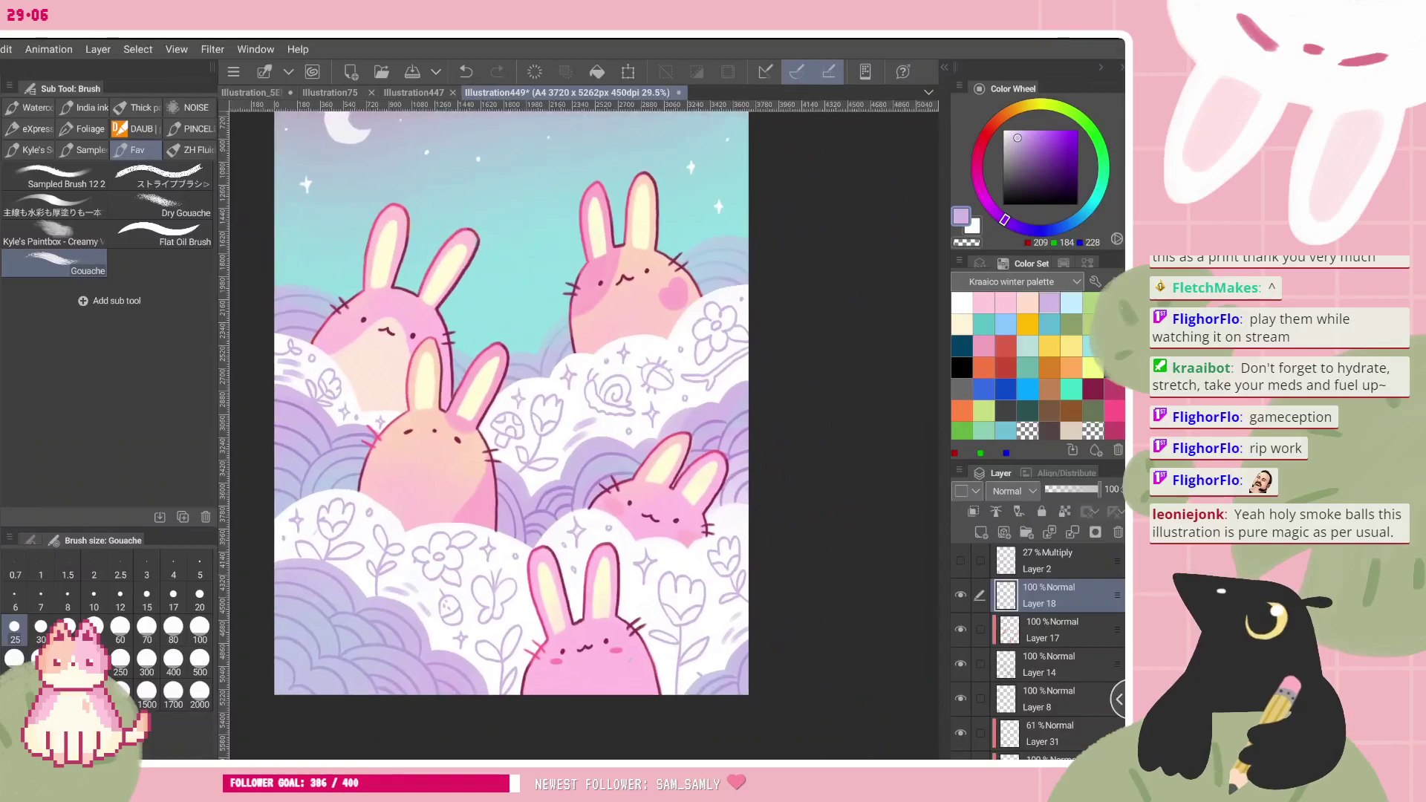
pyautogui.scroll(-1, 539, 390)
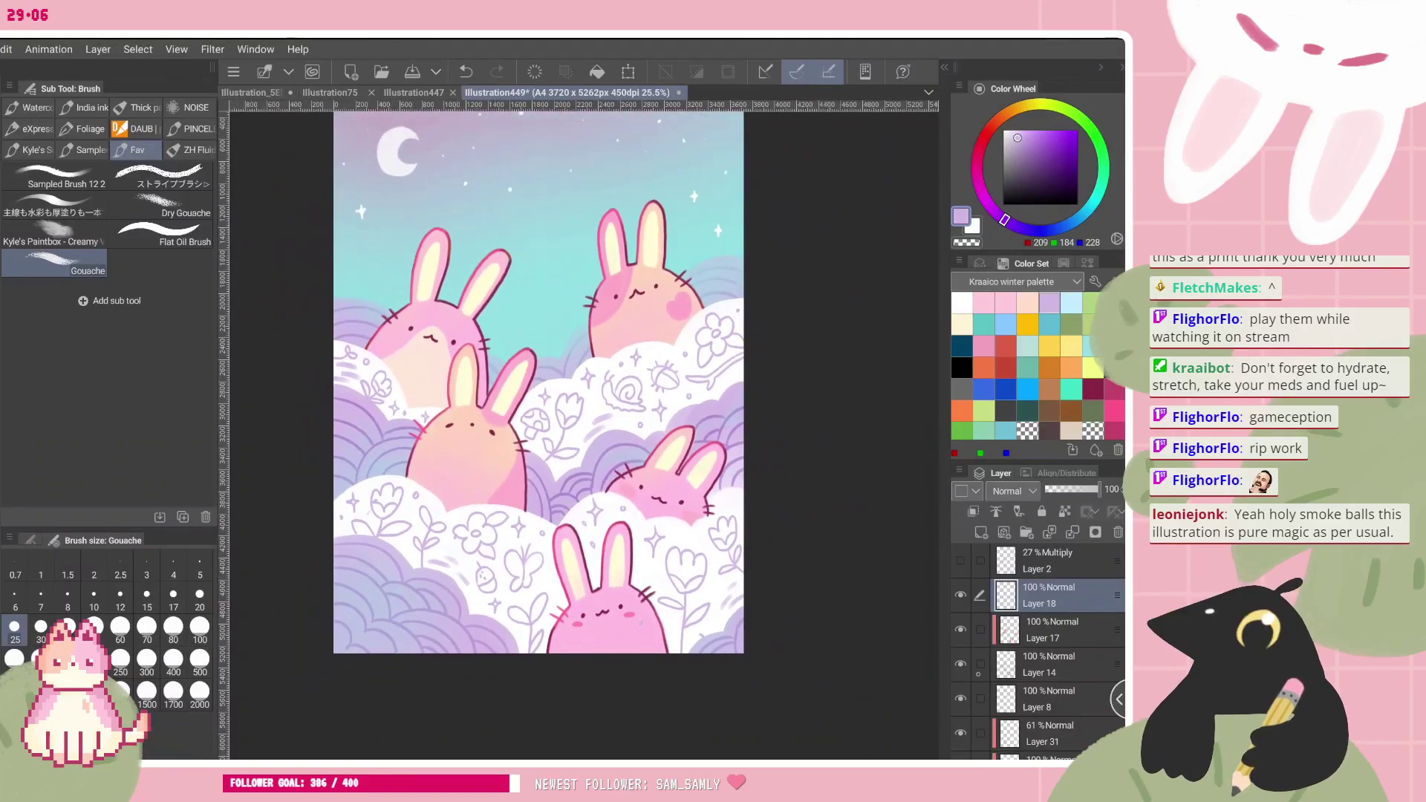
pyautogui.scroll(-2, 576, 461)
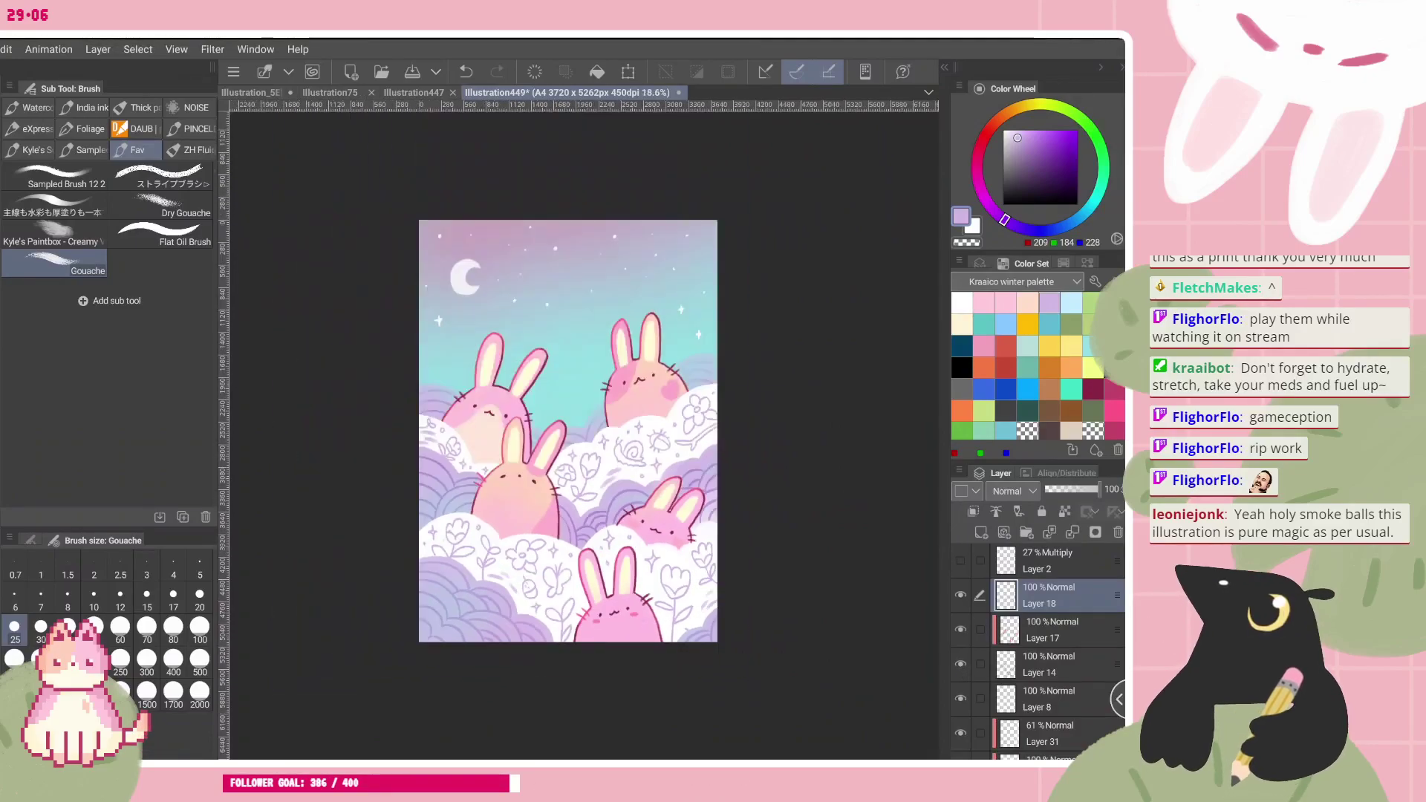
pyautogui.scroll(1, 660, 518)
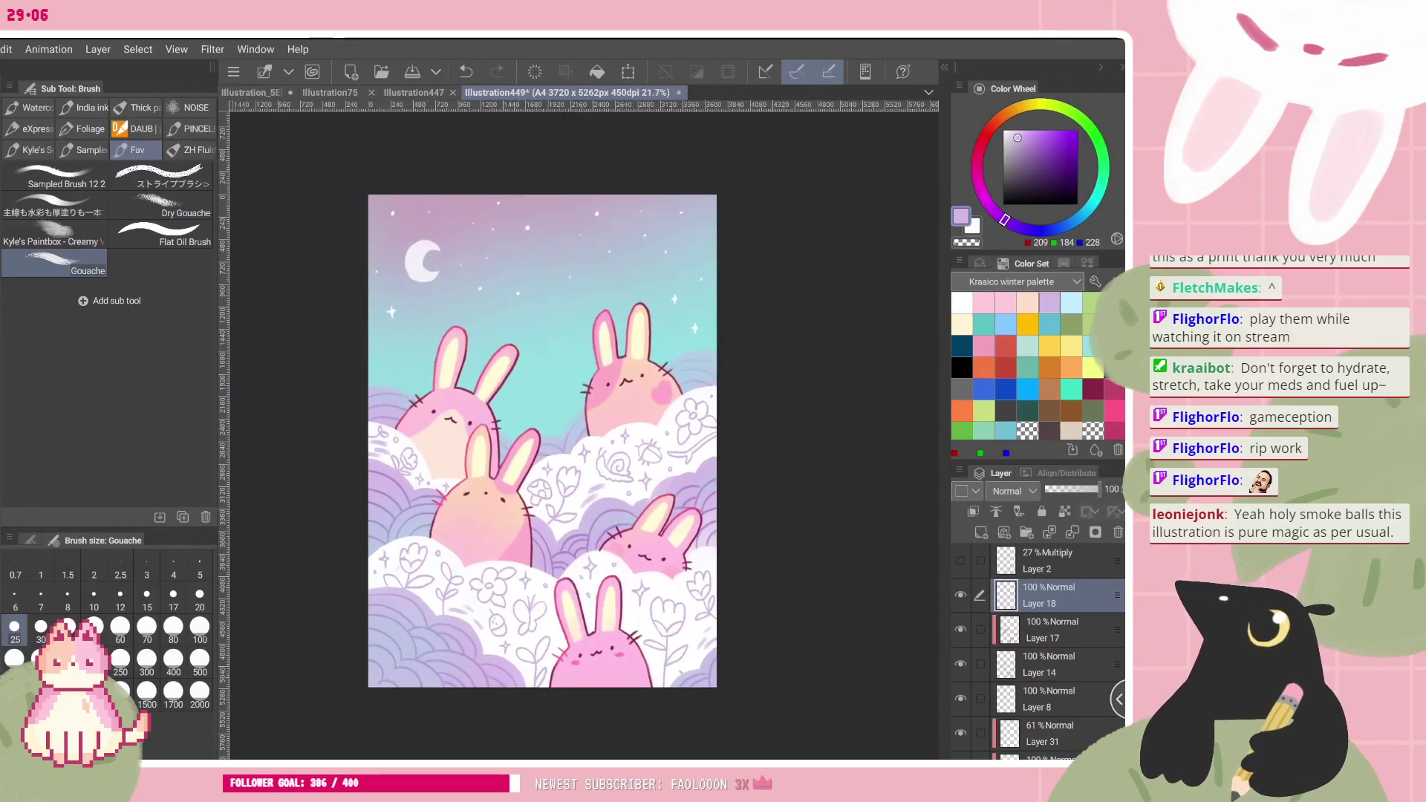
pyautogui.click(1018, 672)
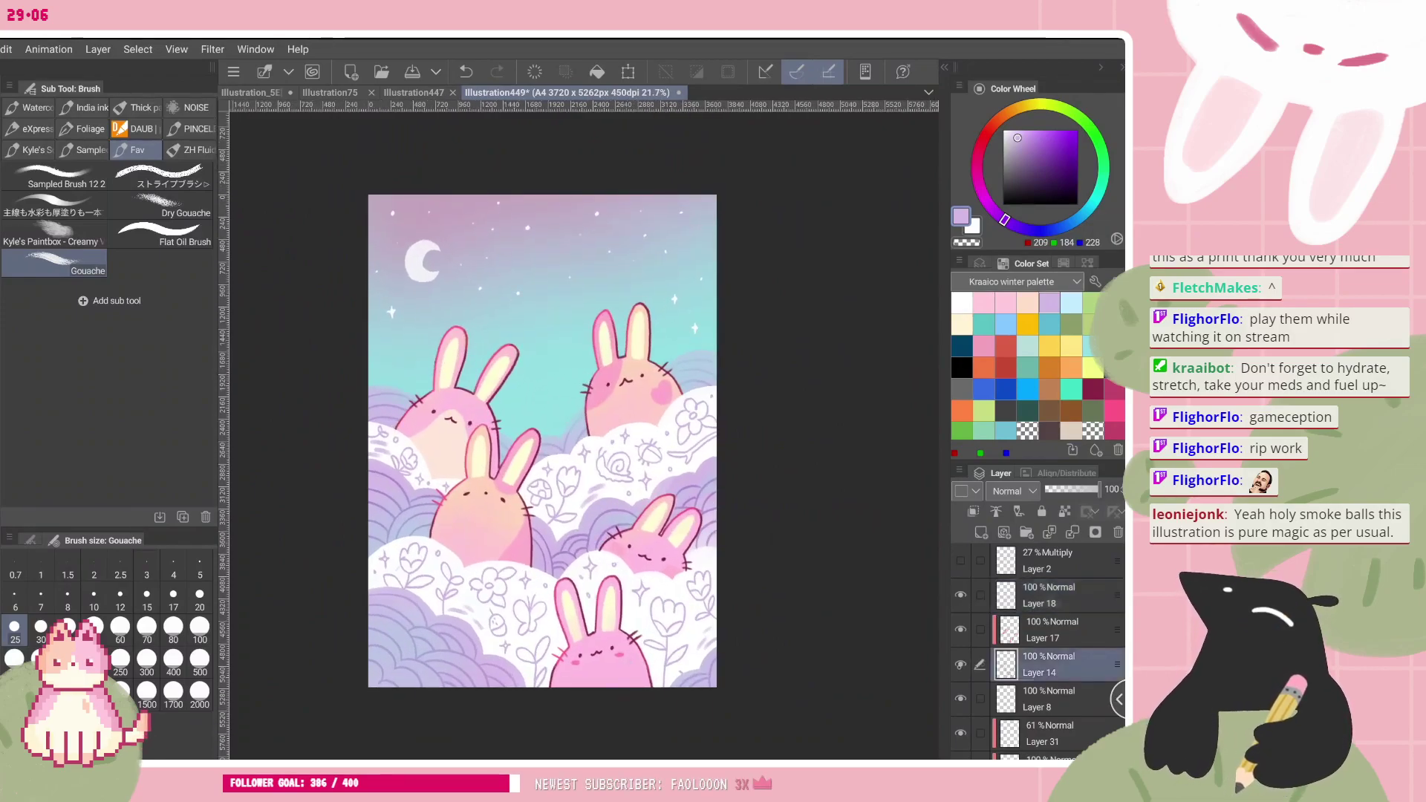
pyautogui.click(960, 664)
pyautogui.click(960, 664)
pyautogui.click(989, 641)
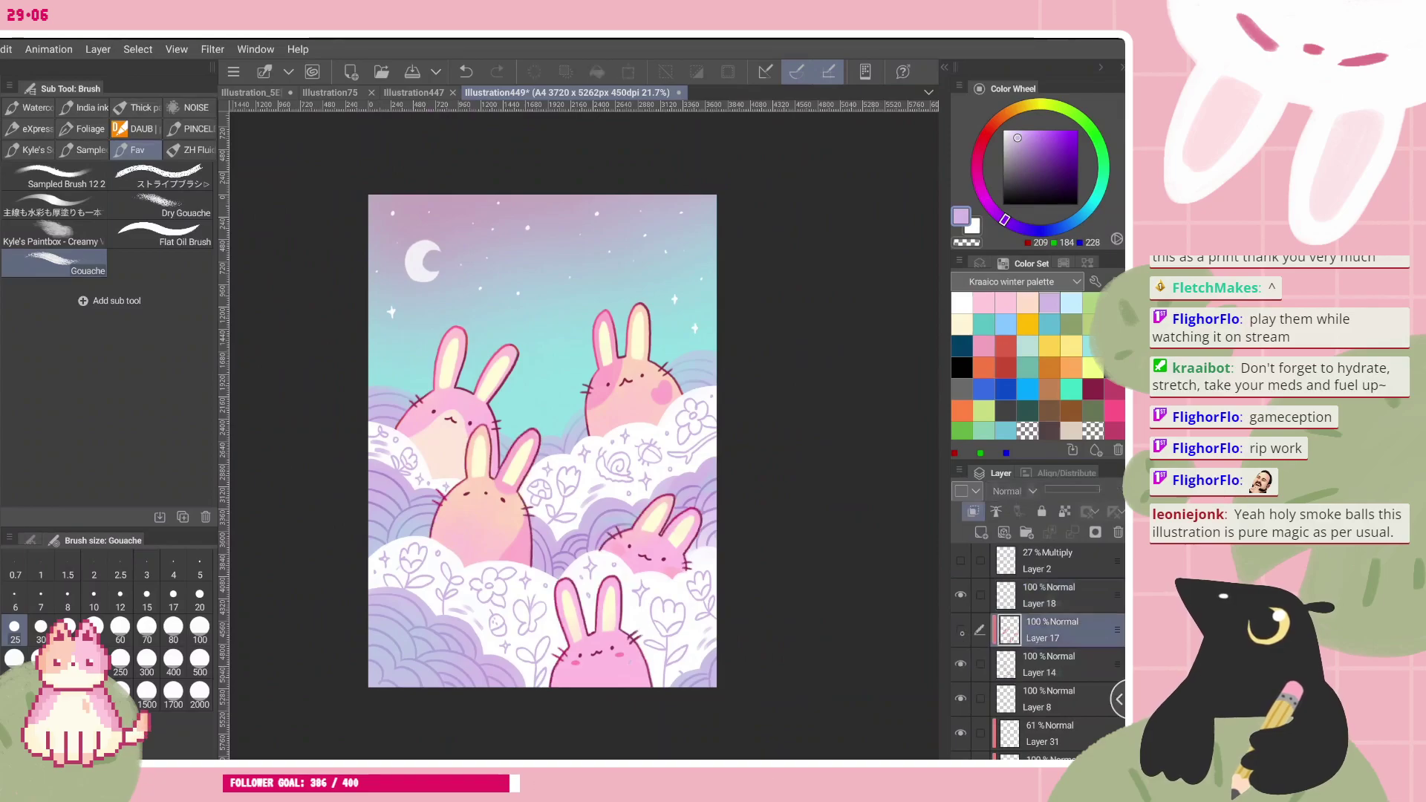
# - Lock the transparent pixels of Layer 14 and choose a dark purple, RGB 120, 52, 128, for recolouring it
pyautogui.click(1054, 664)
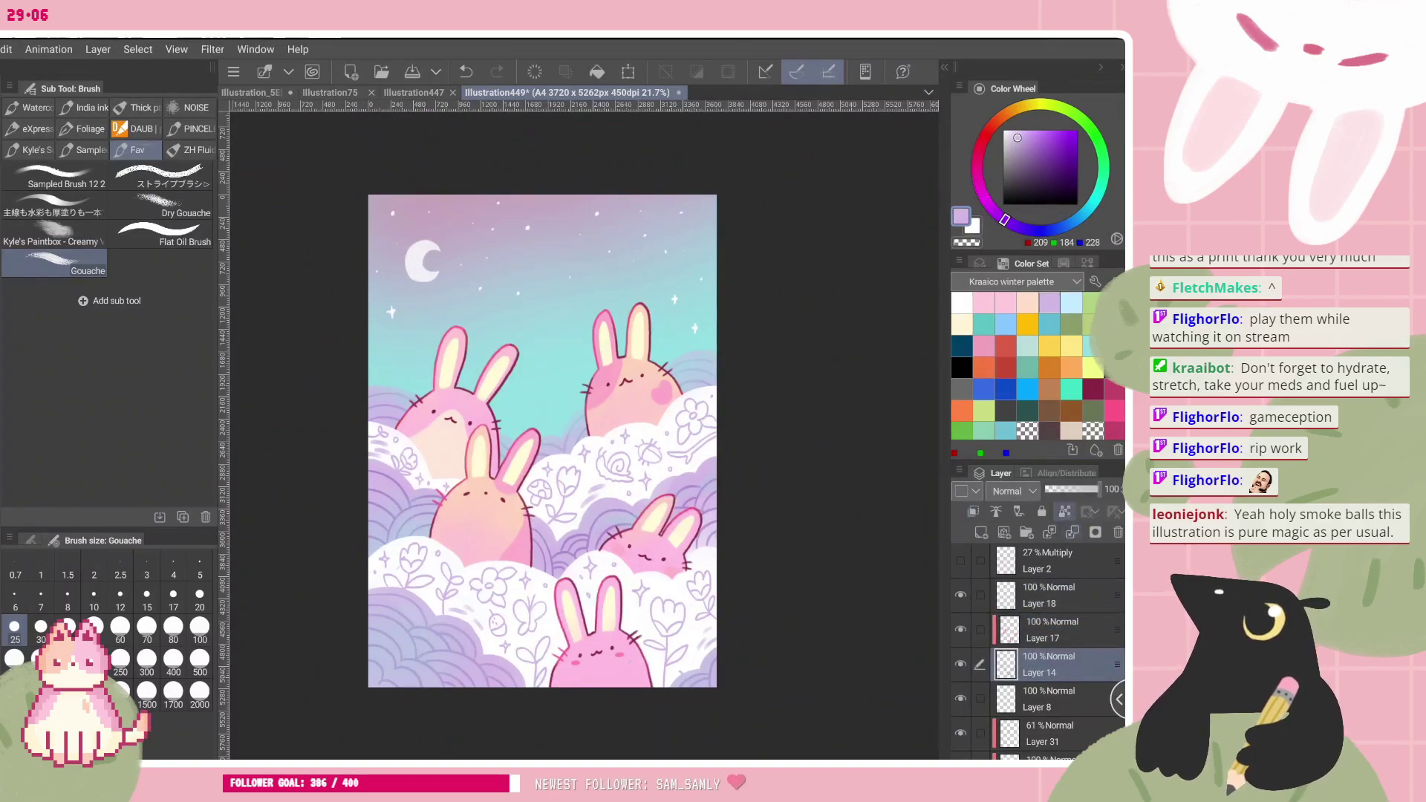
pyautogui.click(1064, 512)
pyautogui.click(1052, 161)
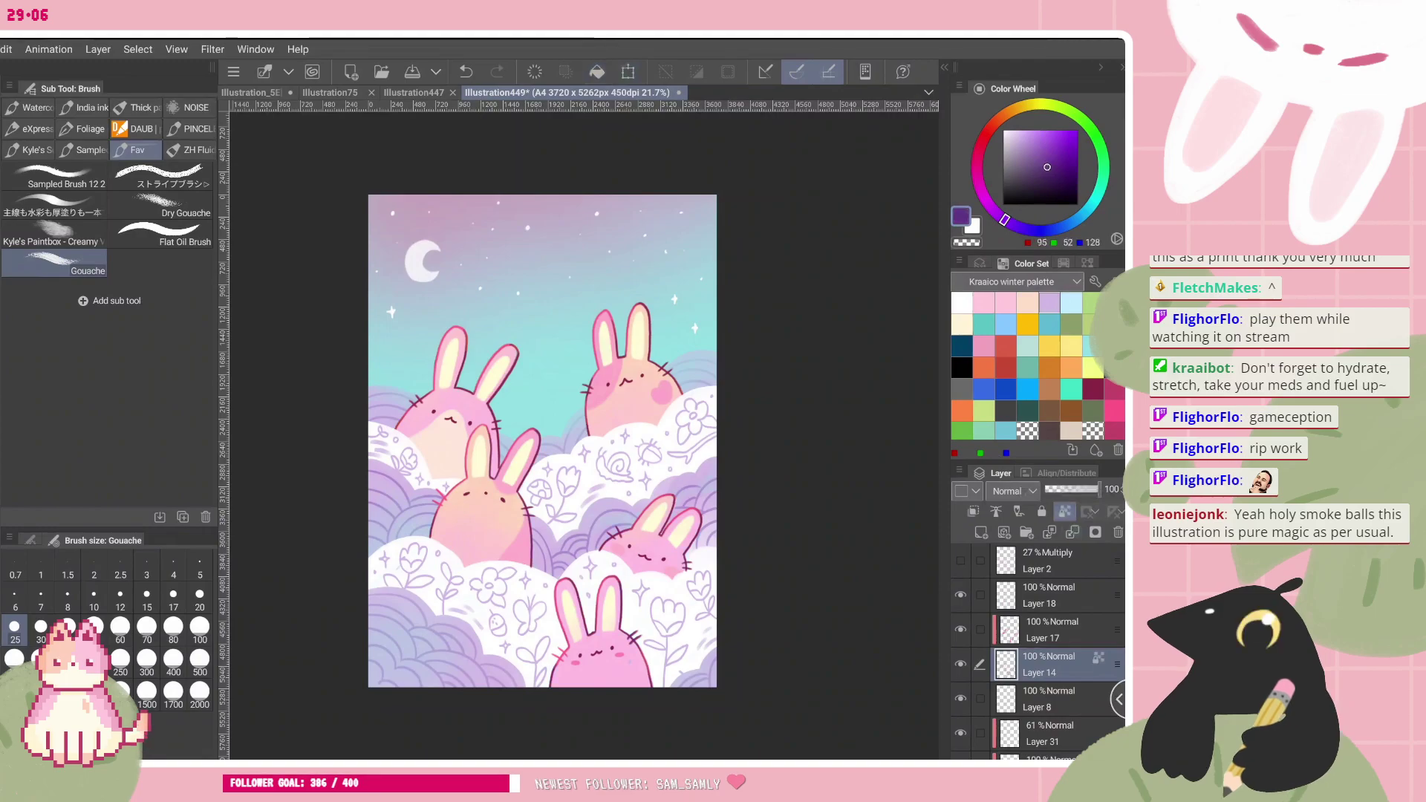
pyautogui.click(988, 205)
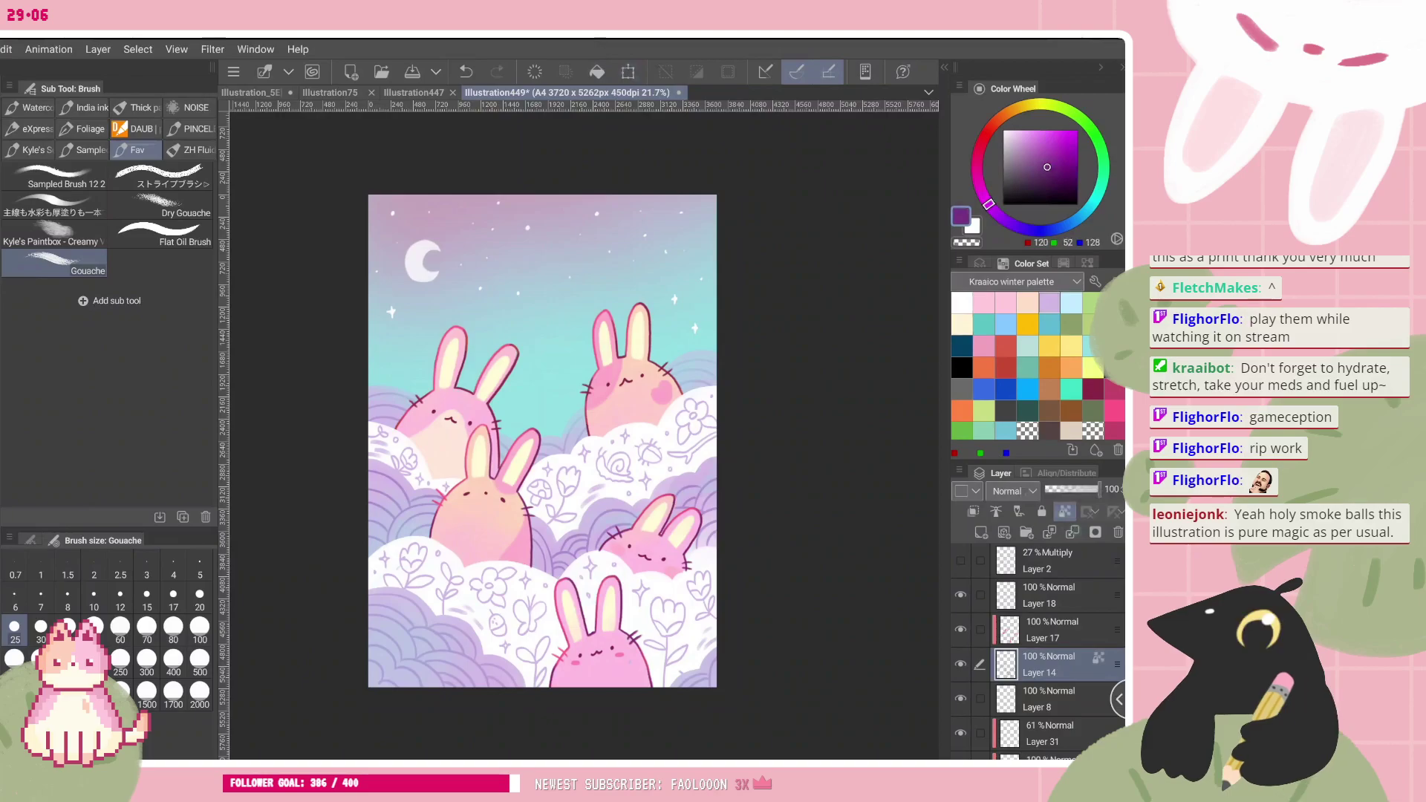
pyautogui.scroll(1, 770, 392)
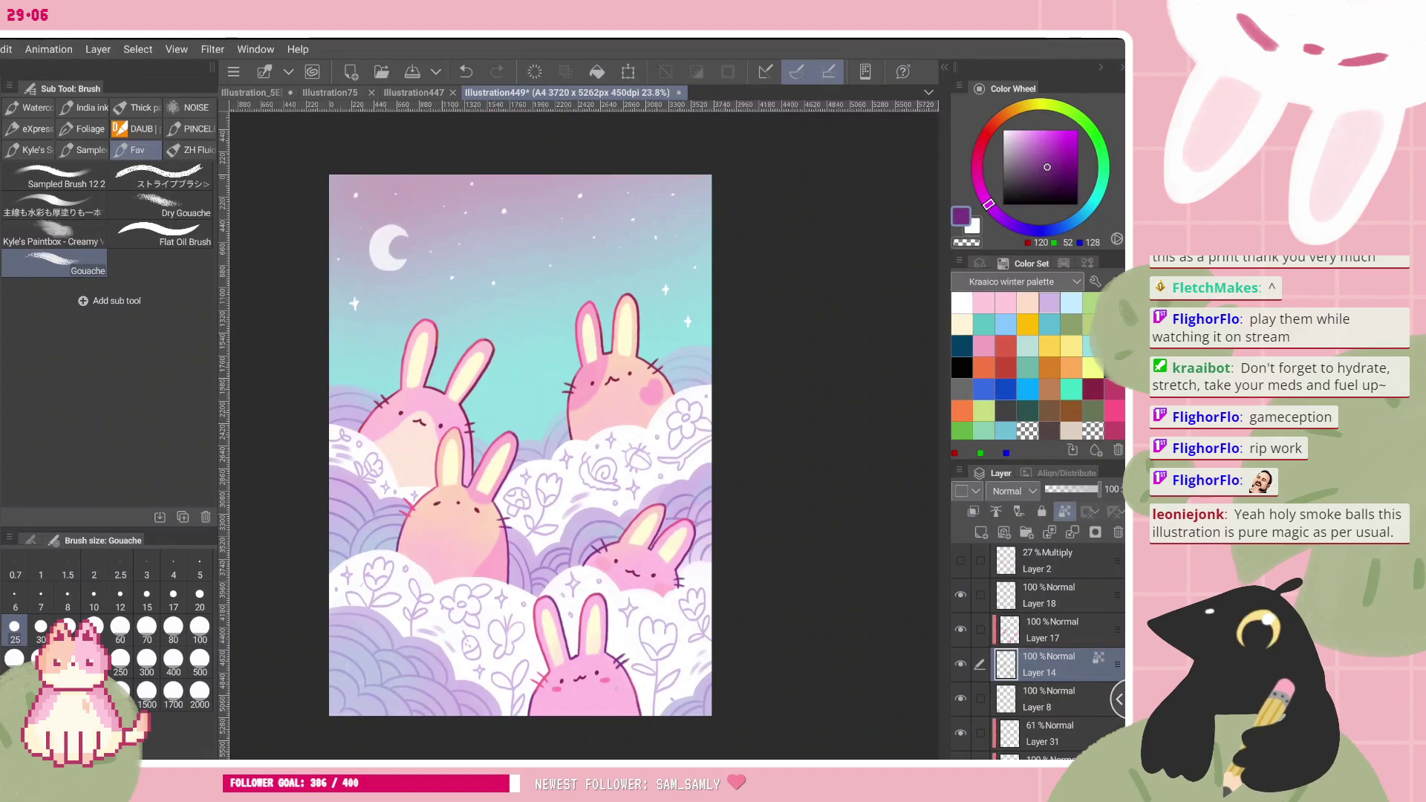
# - Lock the transparent pixels of Layer 17 and fill it with dark pink, RGB 194, 69, 104, comparing with and without the fill
pyautogui.click(1053, 630)
pyautogui.click(1064, 512)
pyautogui.click(1113, 389)
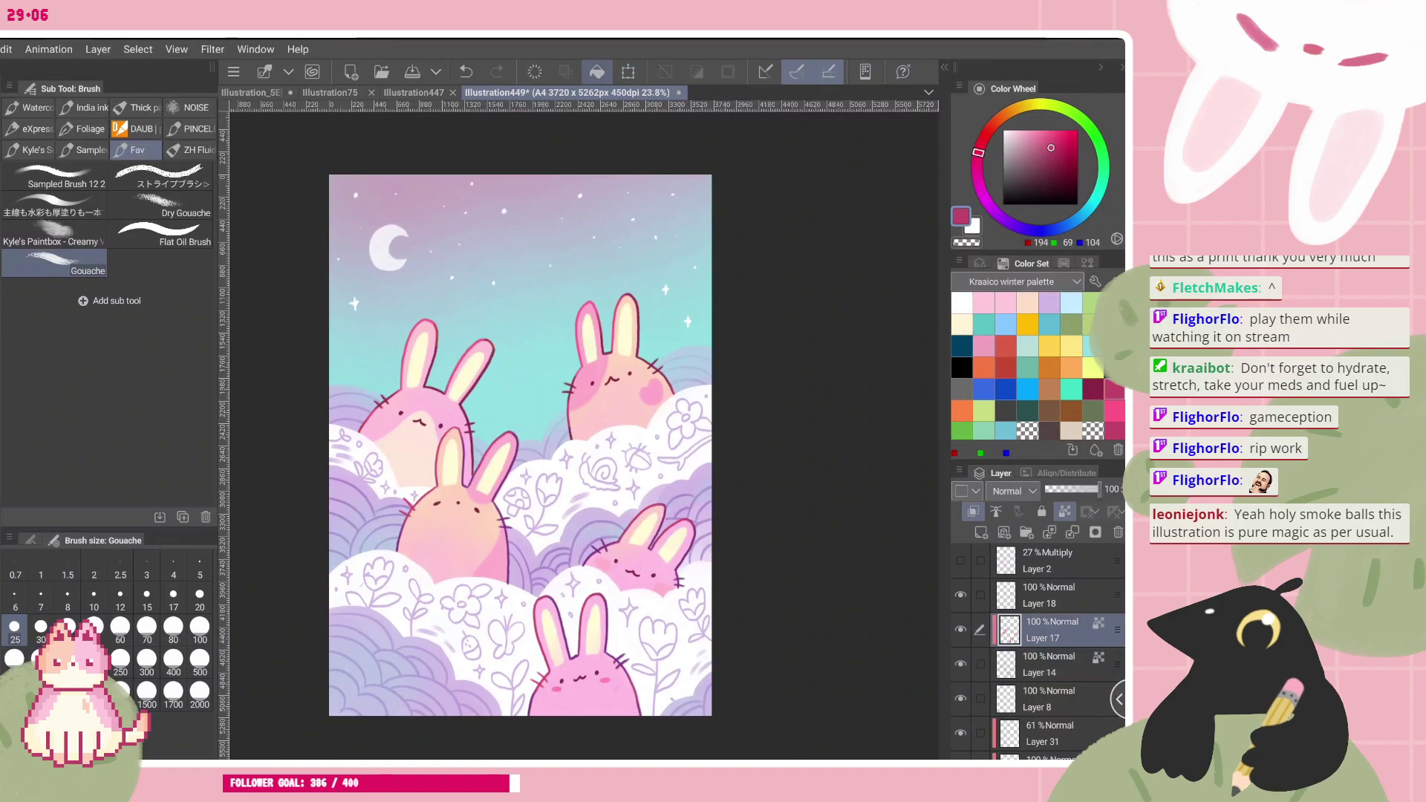
pyautogui.hotkey('ctrl', 'z')
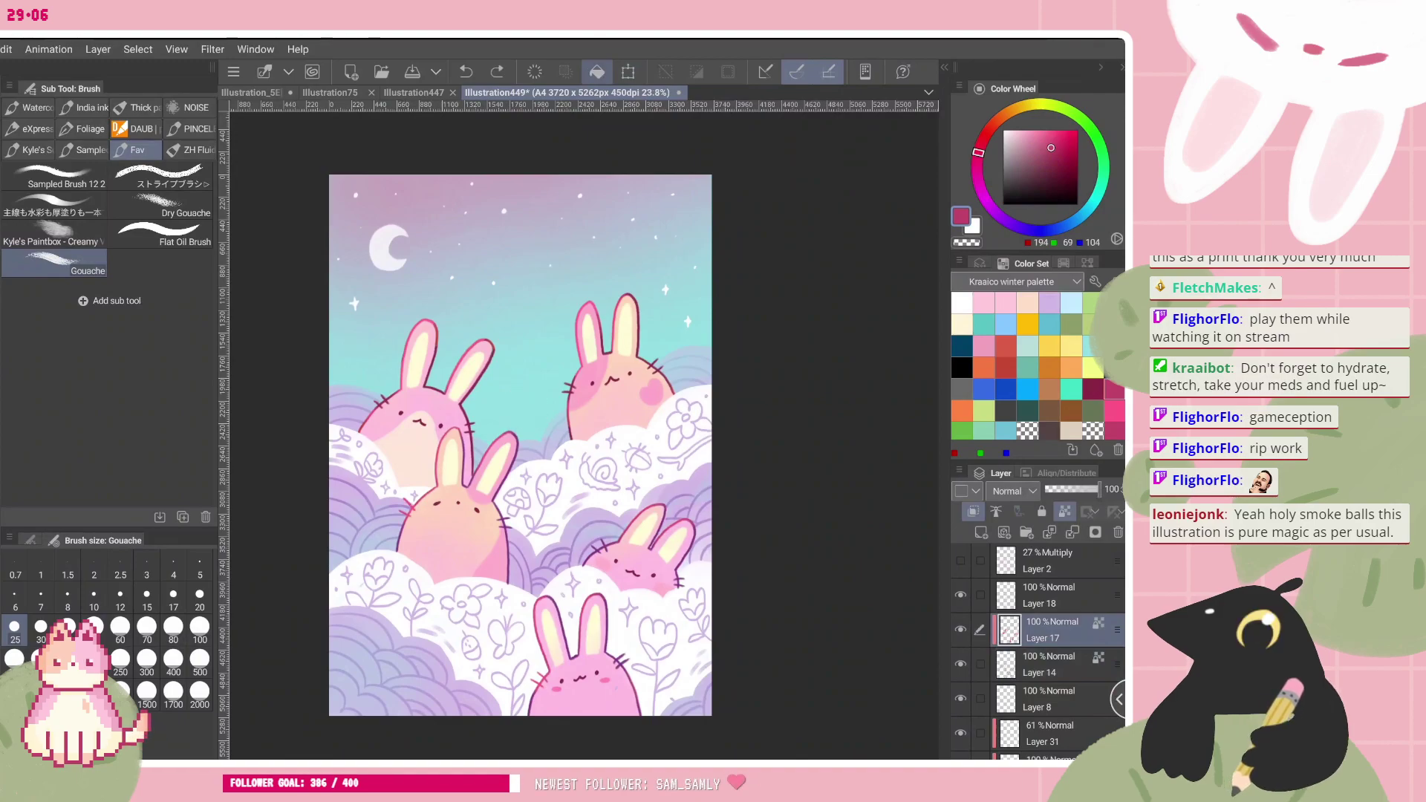
pyautogui.hotkey('ctrl', 'y')
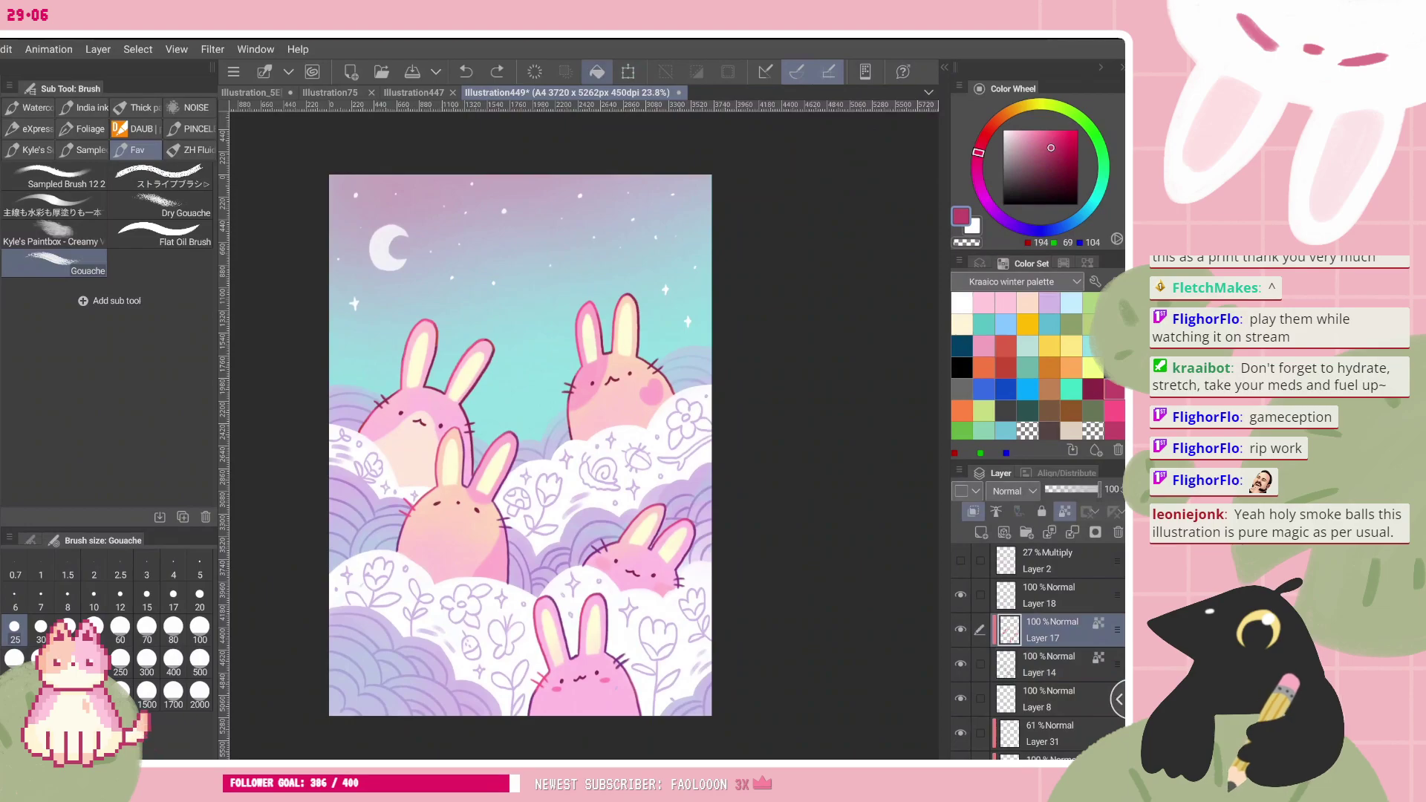
# - Fill the locked Layer 14 with the dark magenta palette colour, RGB 138, 39, 97
pyautogui.click(1048, 664)
pyautogui.click(1092, 389)
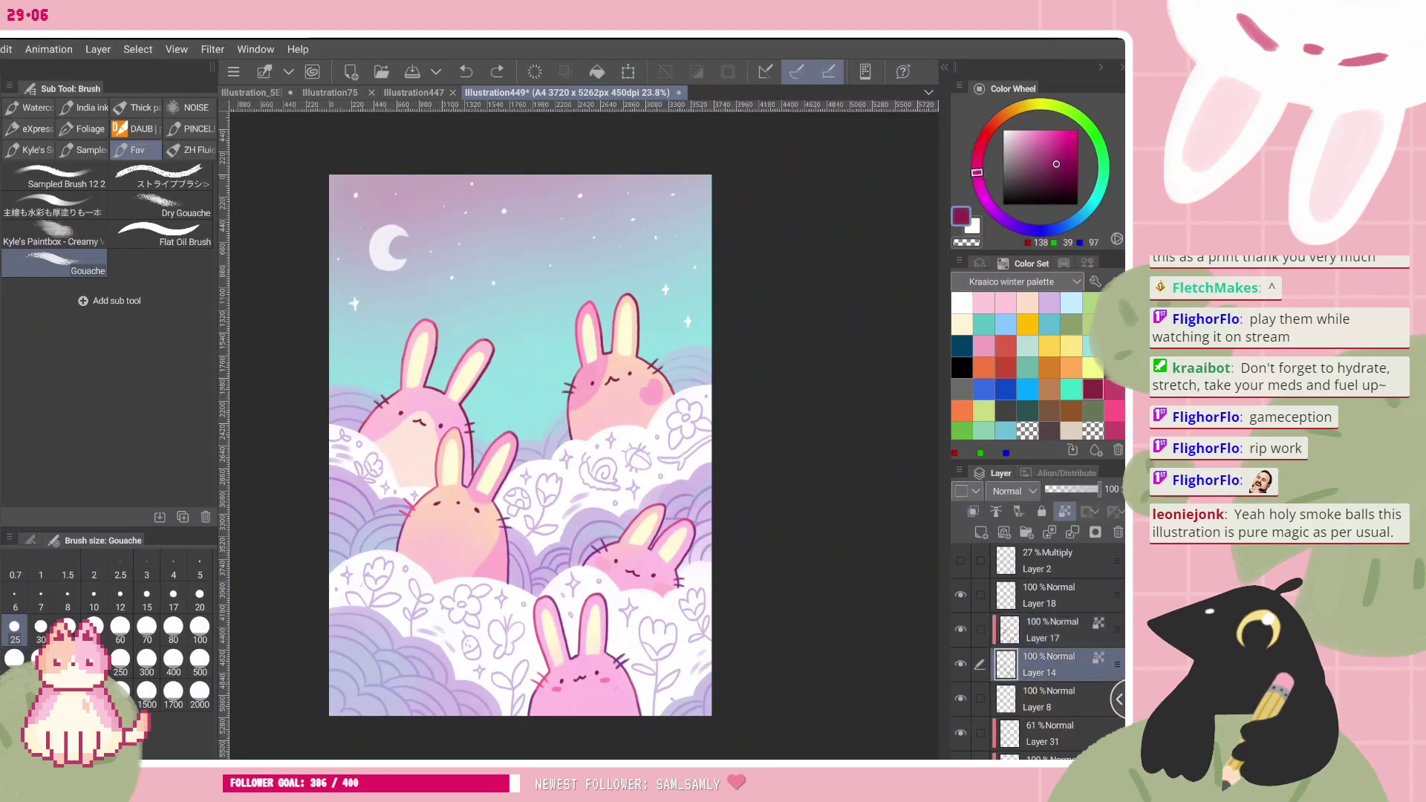
pyautogui.click(597, 72)
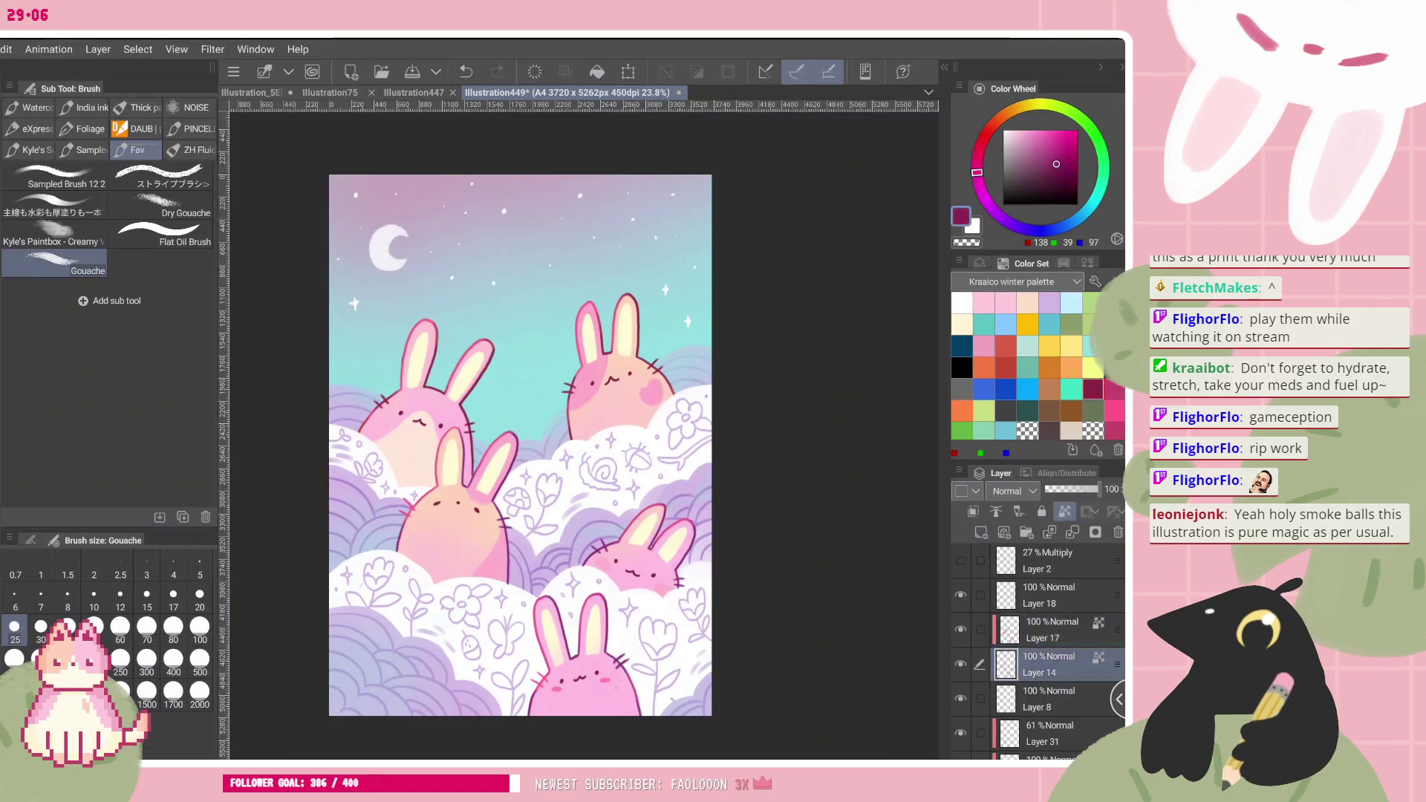
pyautogui.scroll(1, 520, 445)
pyautogui.moveTo(520, 445); pyautogui.dragTo(507, 425)
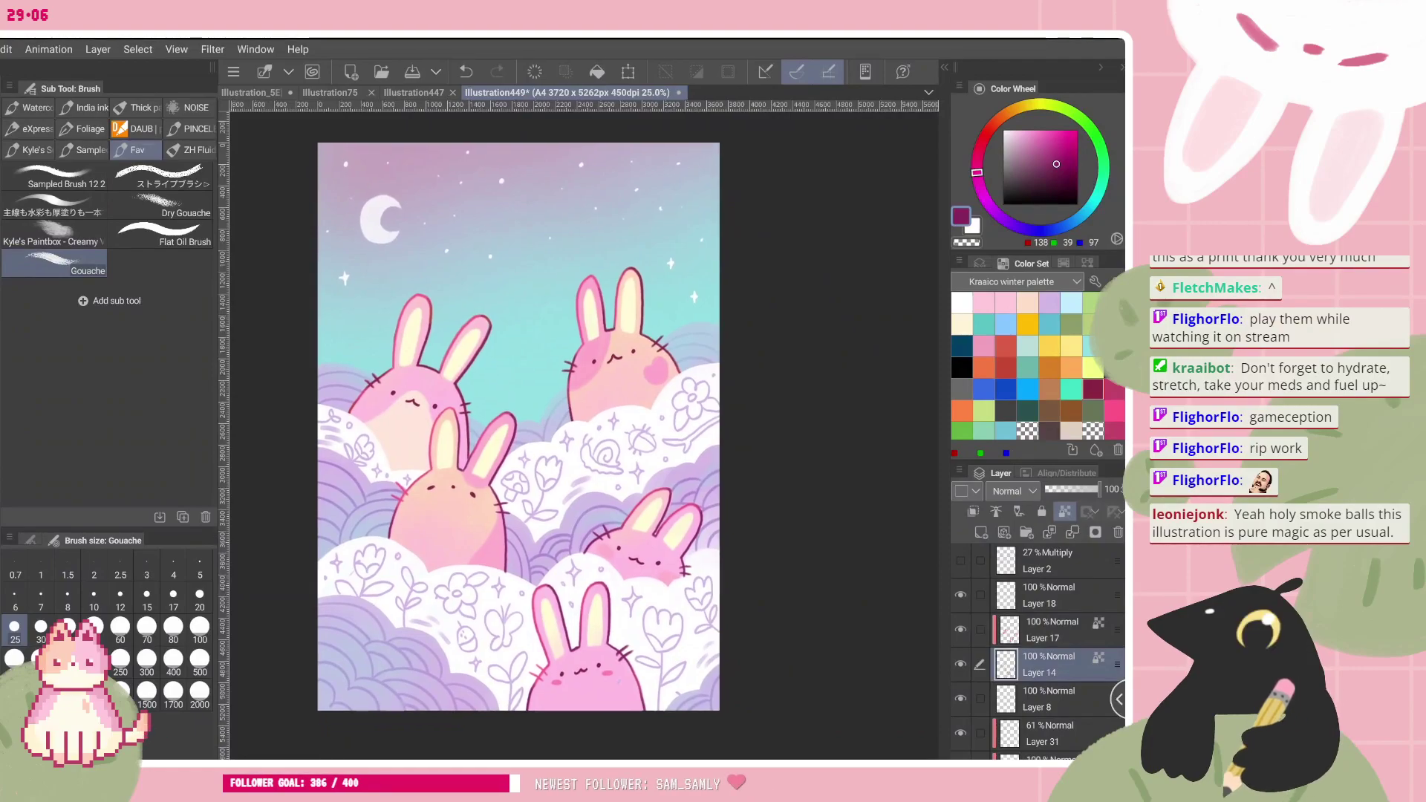
pyautogui.scroll(3, 657, 731)
pyautogui.press('o')
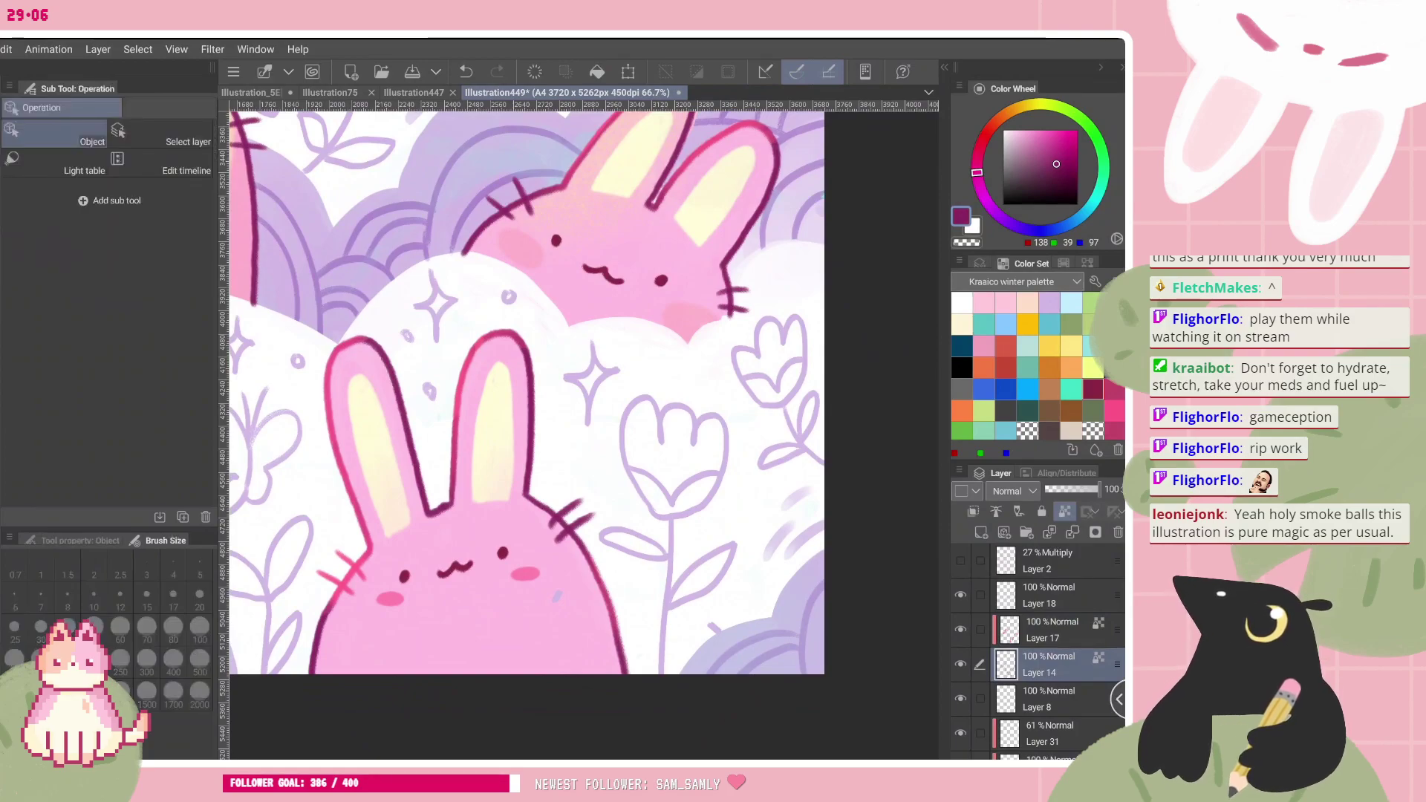
pyautogui.click(1048, 595)
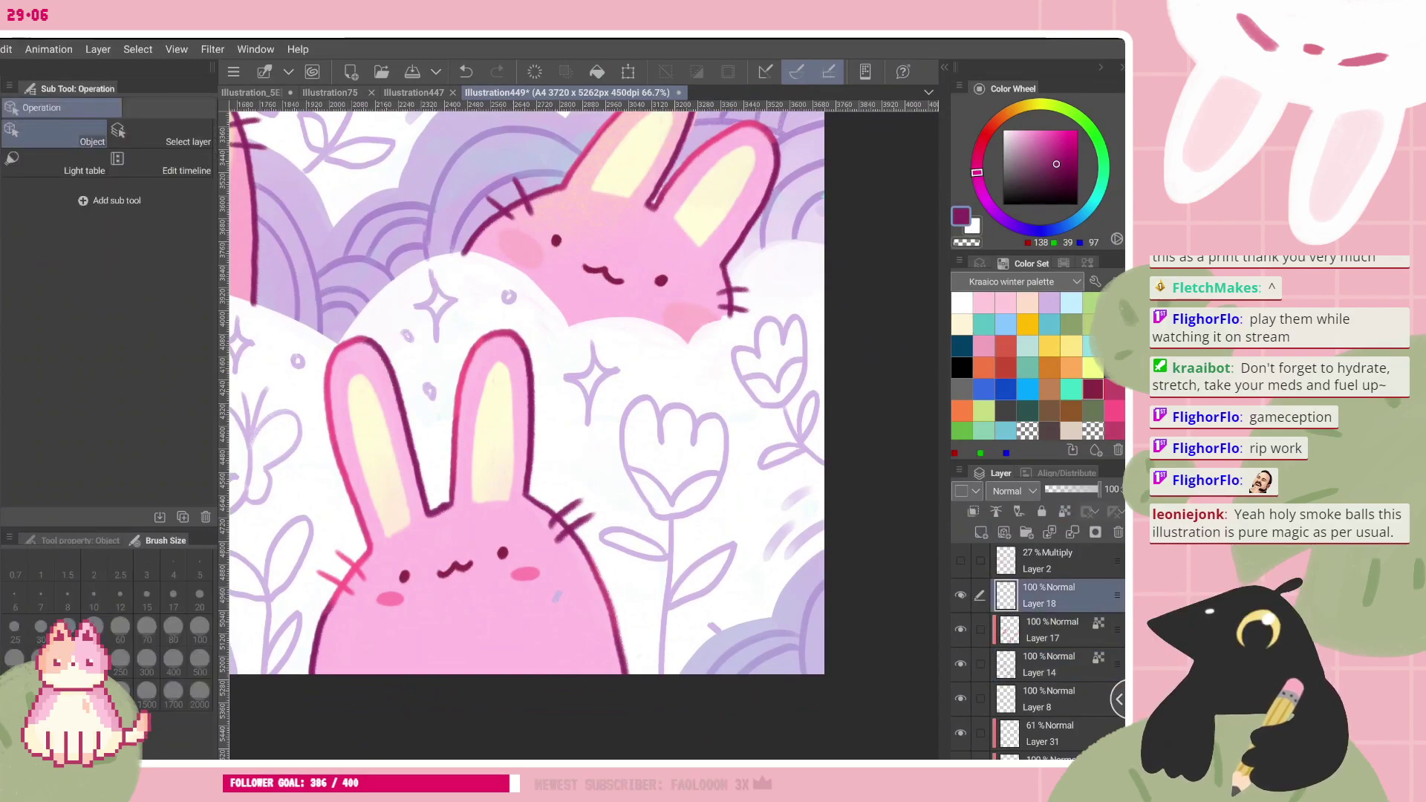
pyautogui.press('p')
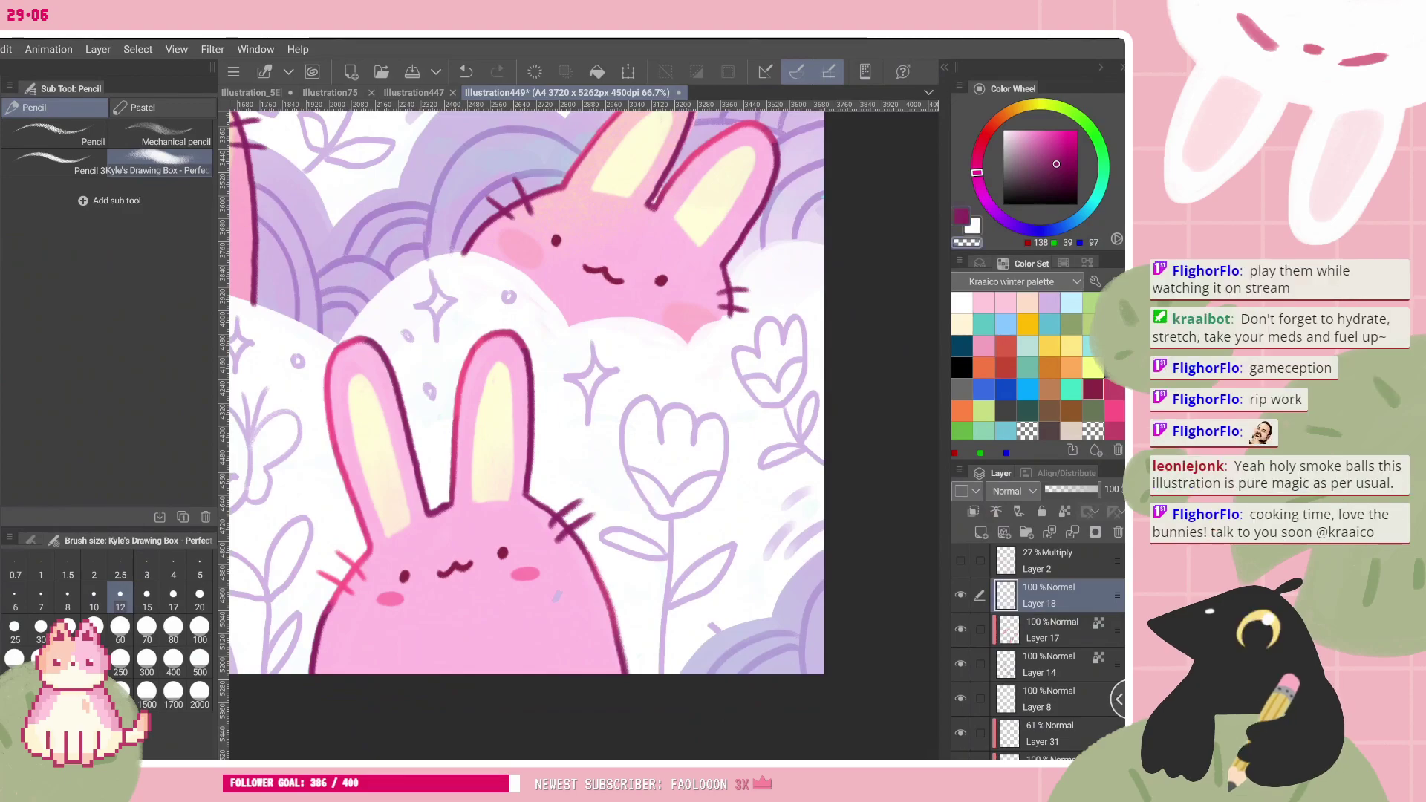
pyautogui.click(120, 630)
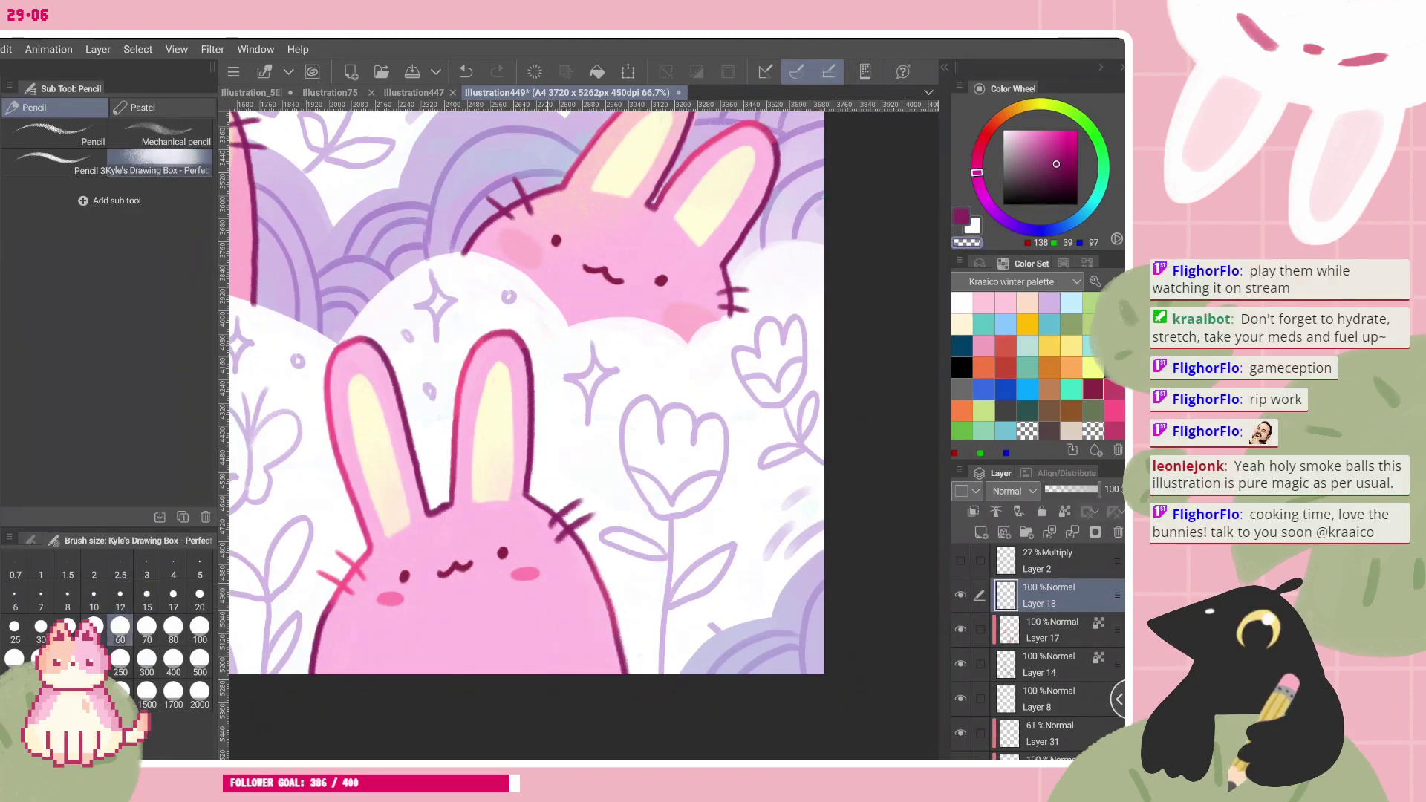
pyautogui.scroll(-3, 584, 435)
pyautogui.scroll(-3, 520, 386)
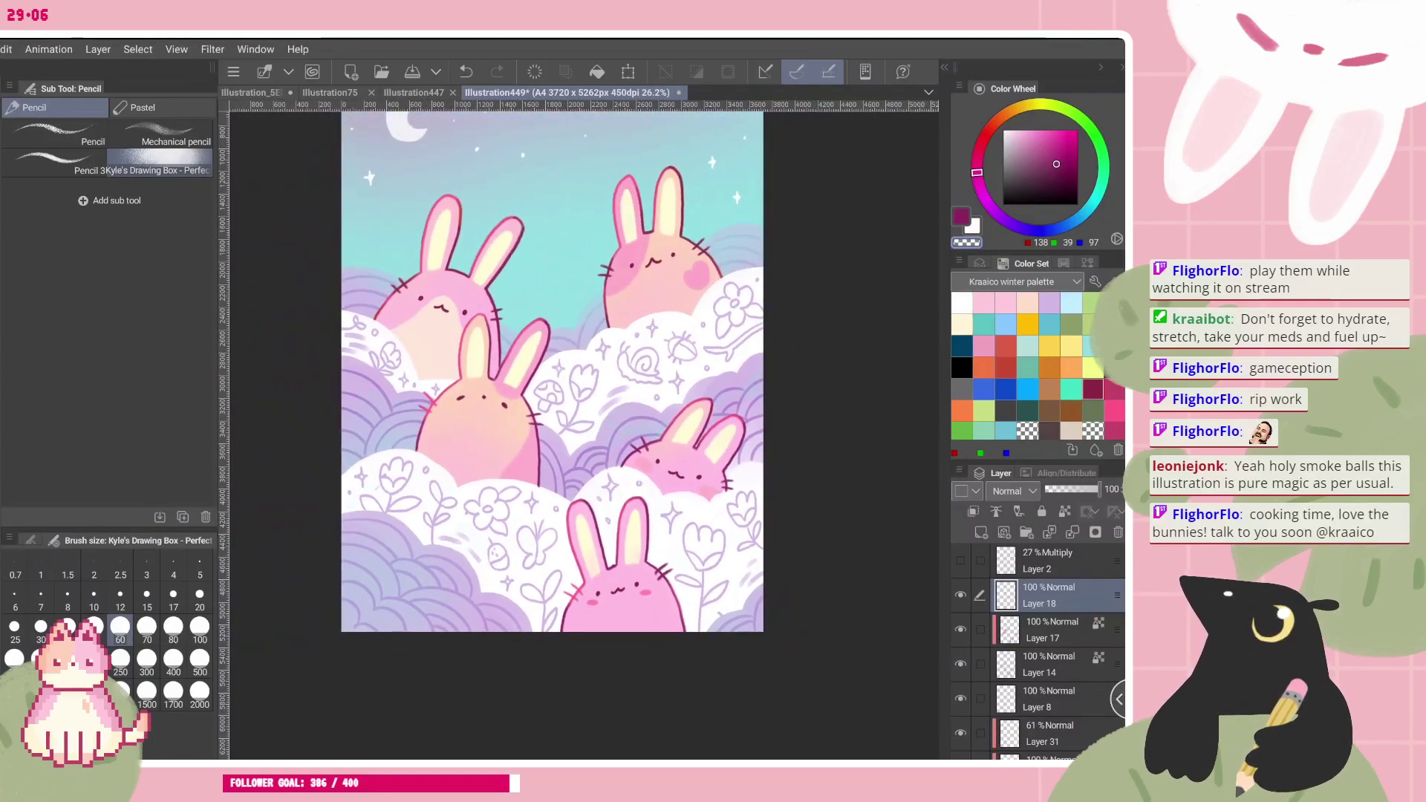
pyautogui.scroll(2, 552, 435)
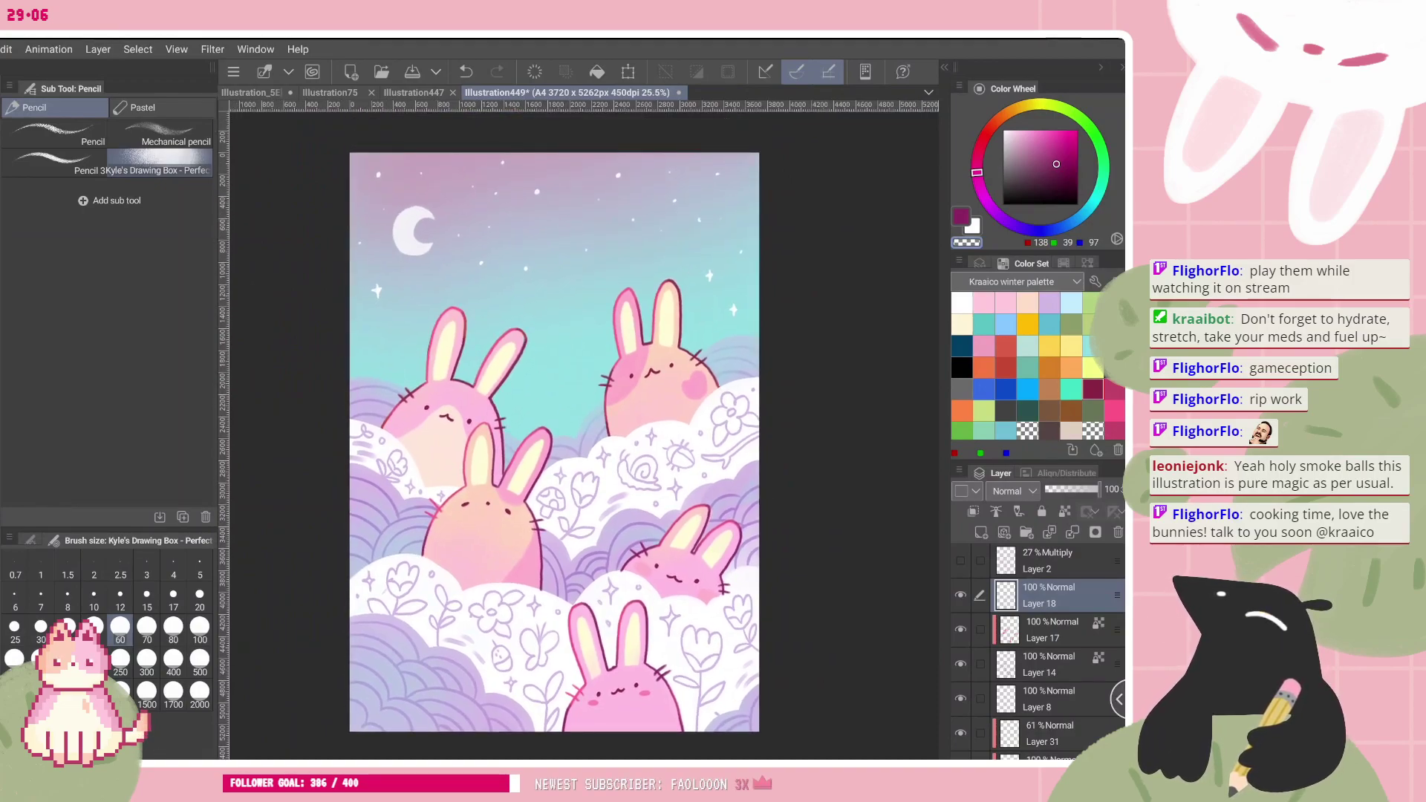
# - Check Layer 30 by toggling its visibility, make it the active layer and choose white, RGB 255, 255, 255
pyautogui.scroll(-5, 1040, 652)
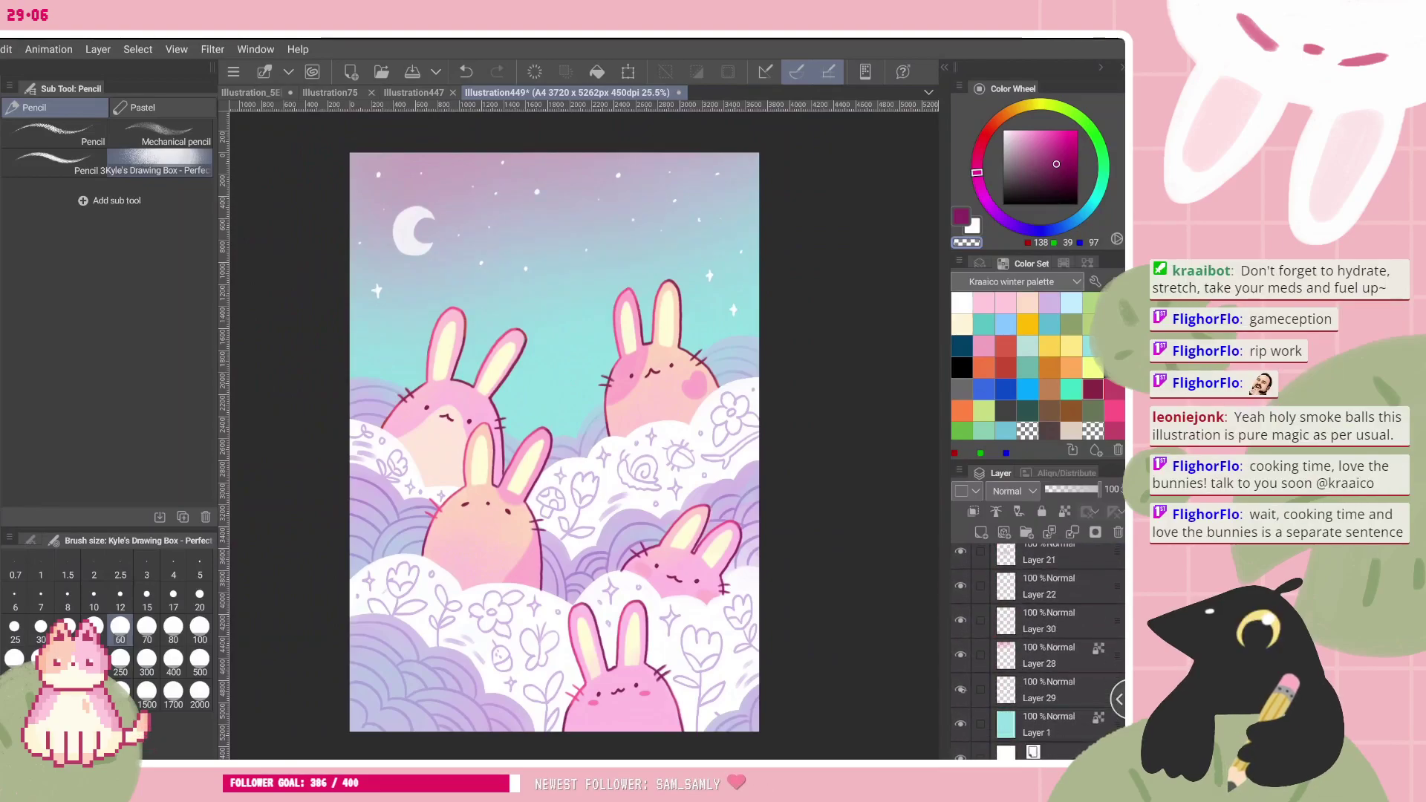
pyautogui.click(1019, 698)
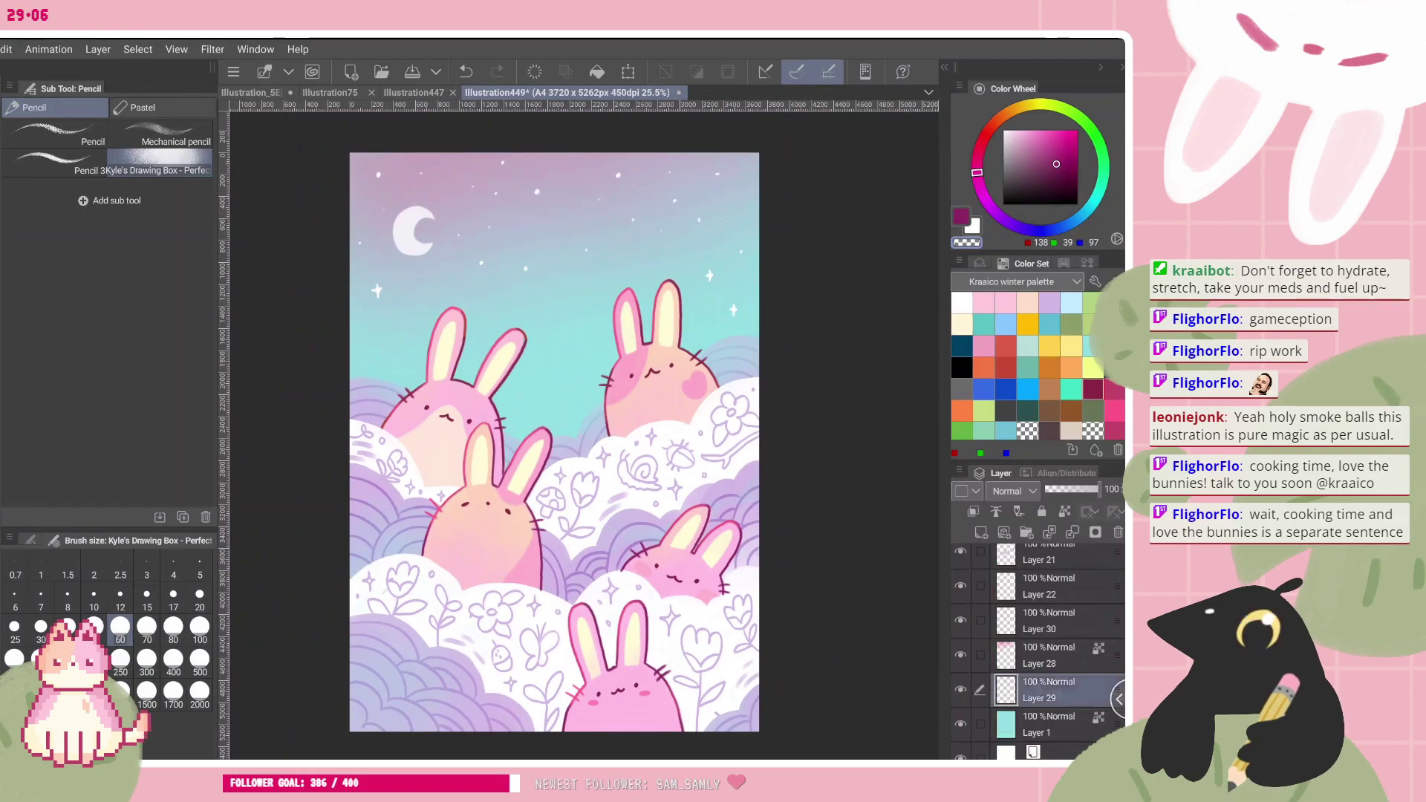
pyautogui.click(961, 621)
pyautogui.click(961, 620)
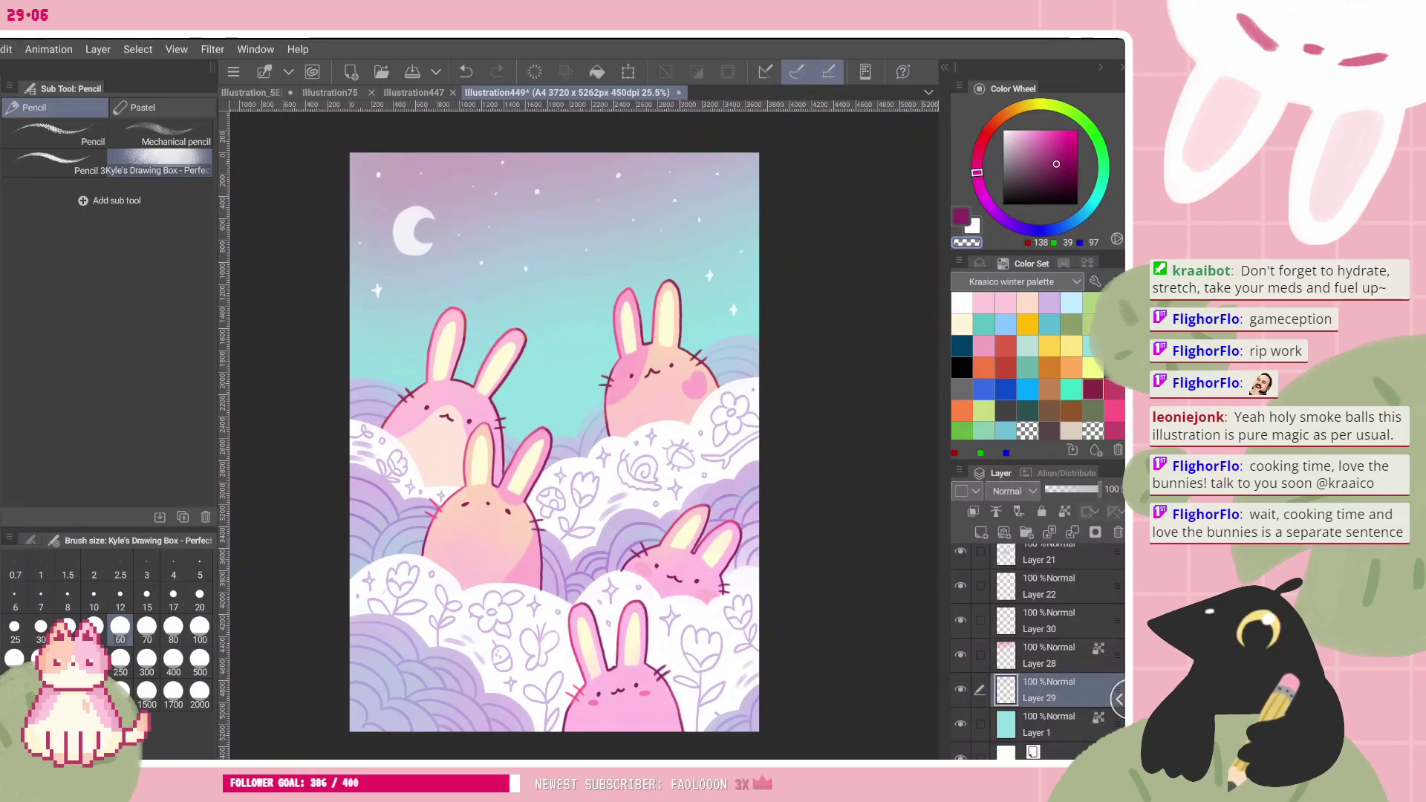
pyautogui.click(1047, 622)
pyautogui.click(962, 303)
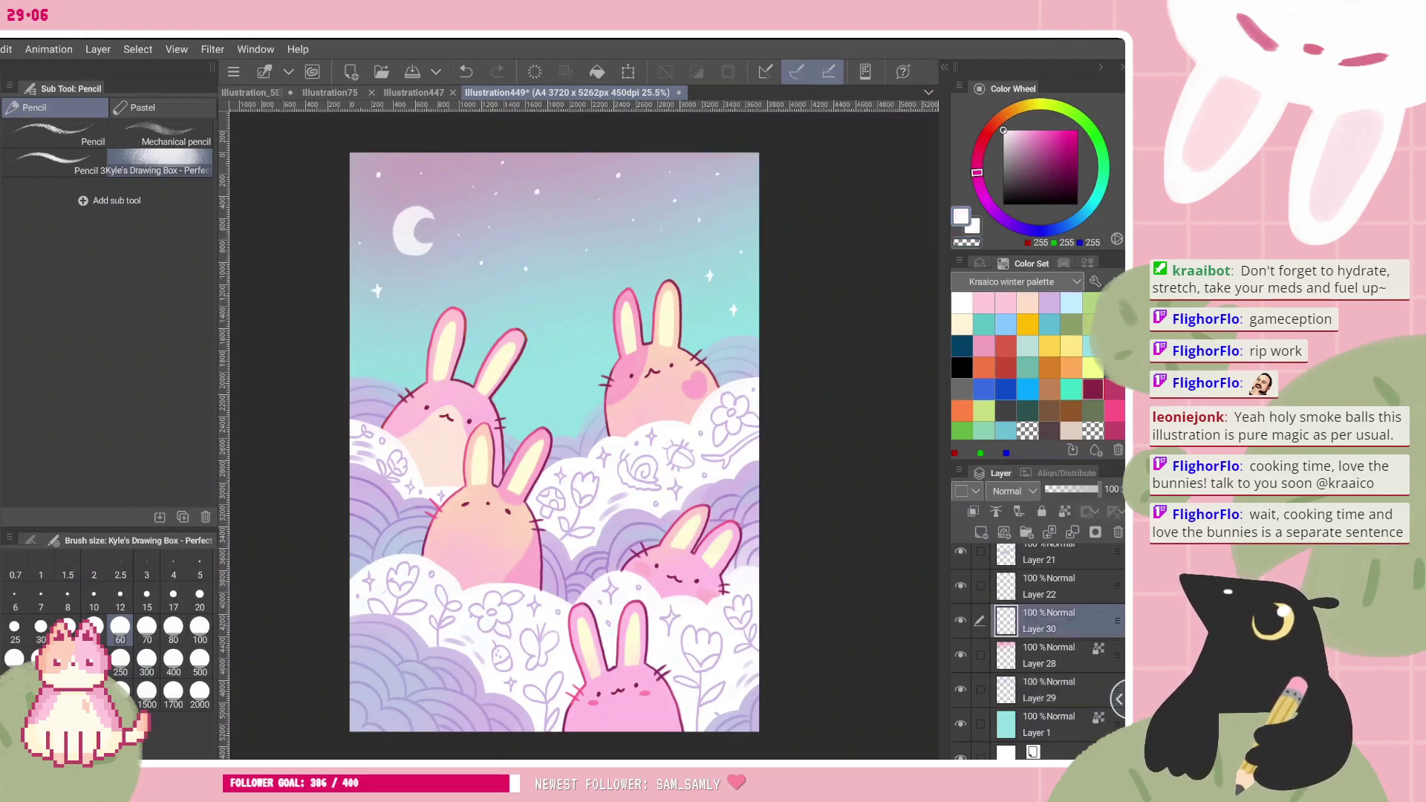
# - Add a small white dot star below the moon on Layer 30 with the Kyle's Drawing Box pencil at size 10
pyautogui.press('b')
pyautogui.click(119, 598)
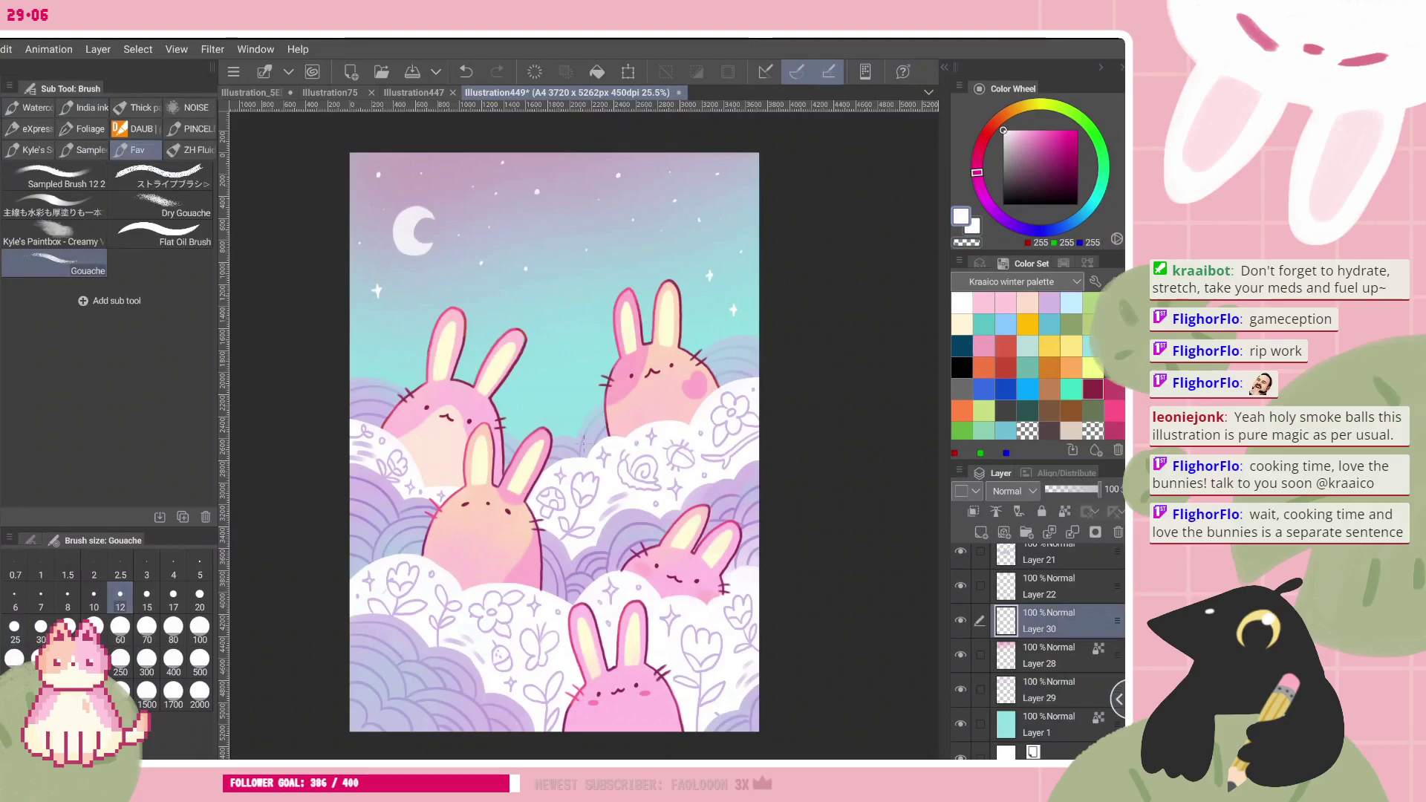
pyautogui.scroll(3, 482, 223)
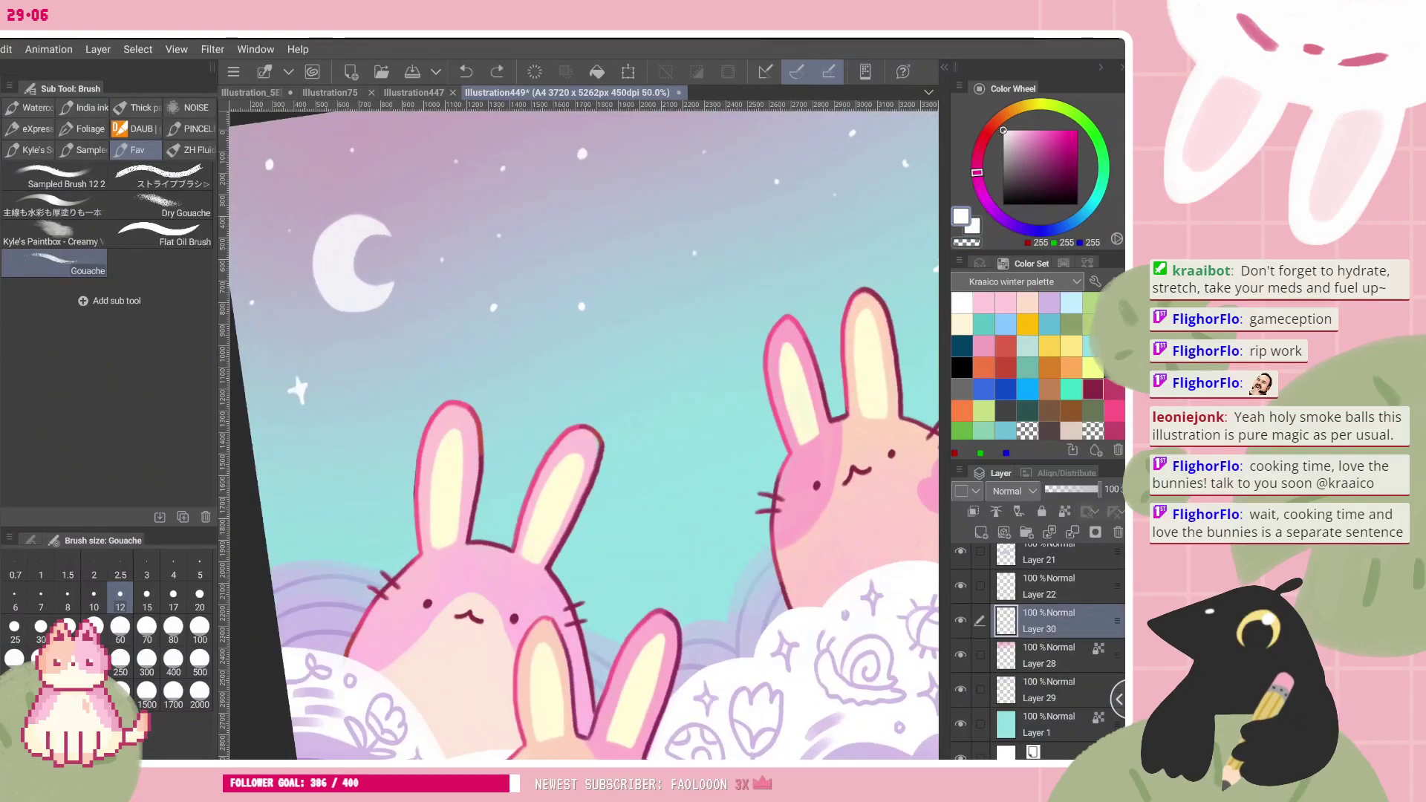
pyautogui.press('p')
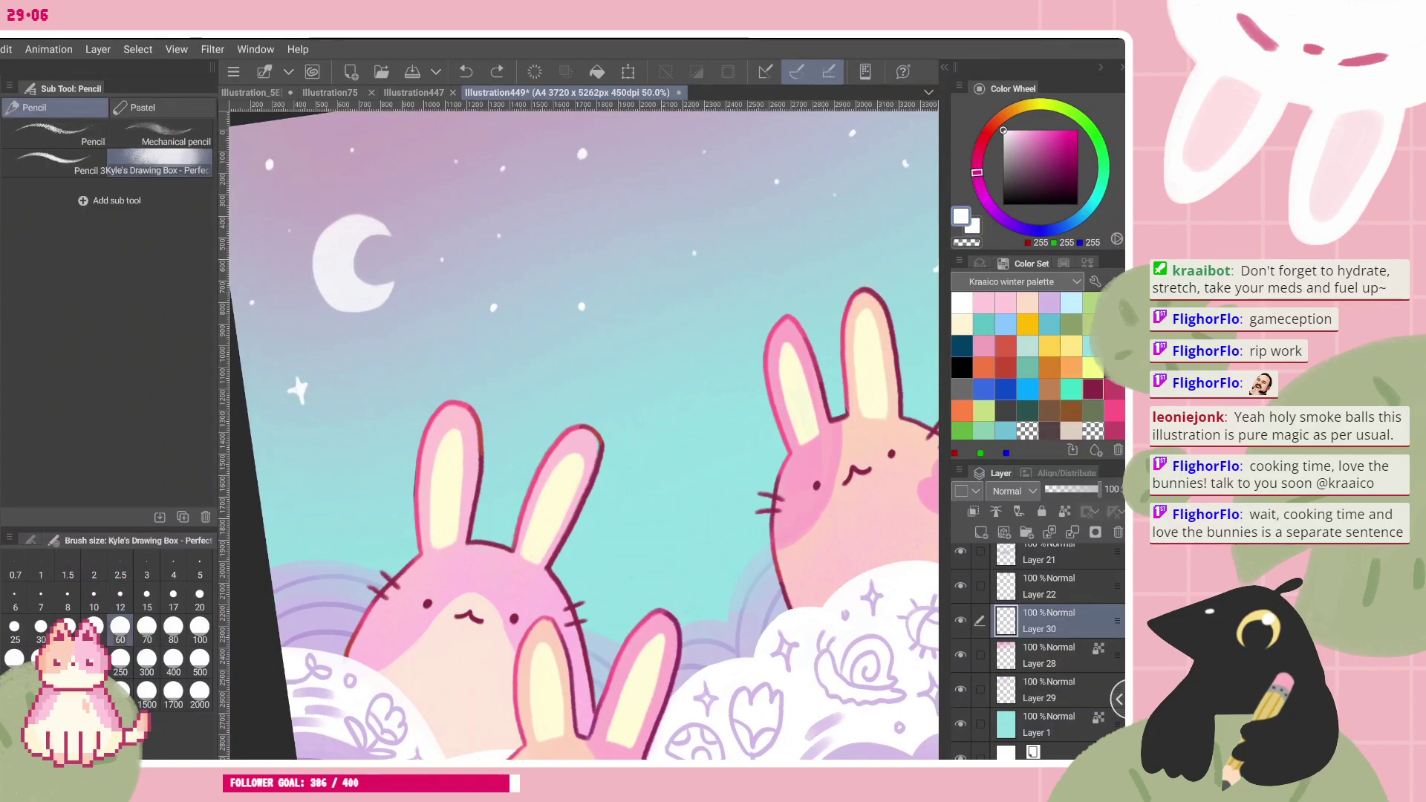
pyautogui.click(93, 598)
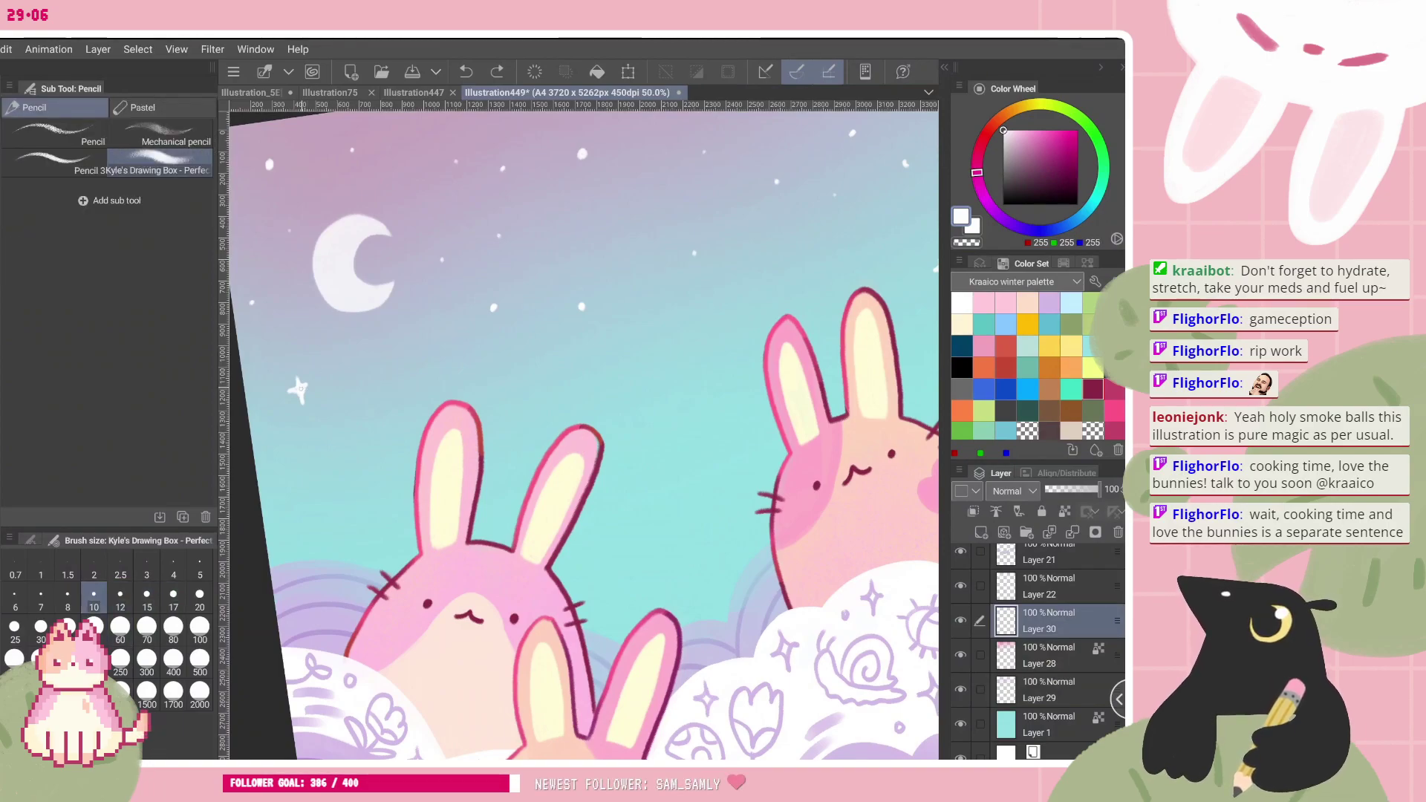
pyautogui.click(388, 364)
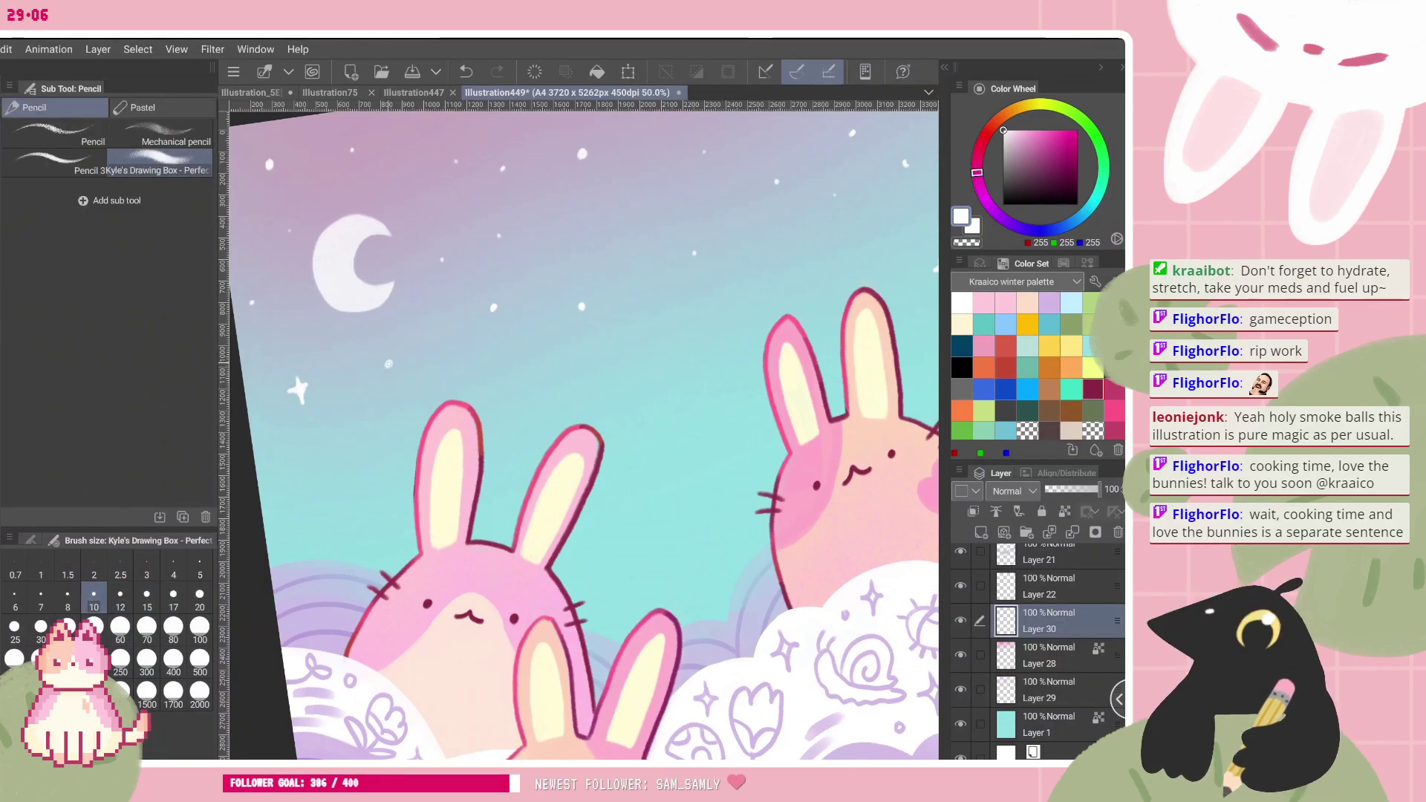
# - Draw a small white four-pointed star beside the upper-left rabbit's ear with the pencil at size 7
pyautogui.moveTo(349, 444); pyautogui.dragTo(349, 466)
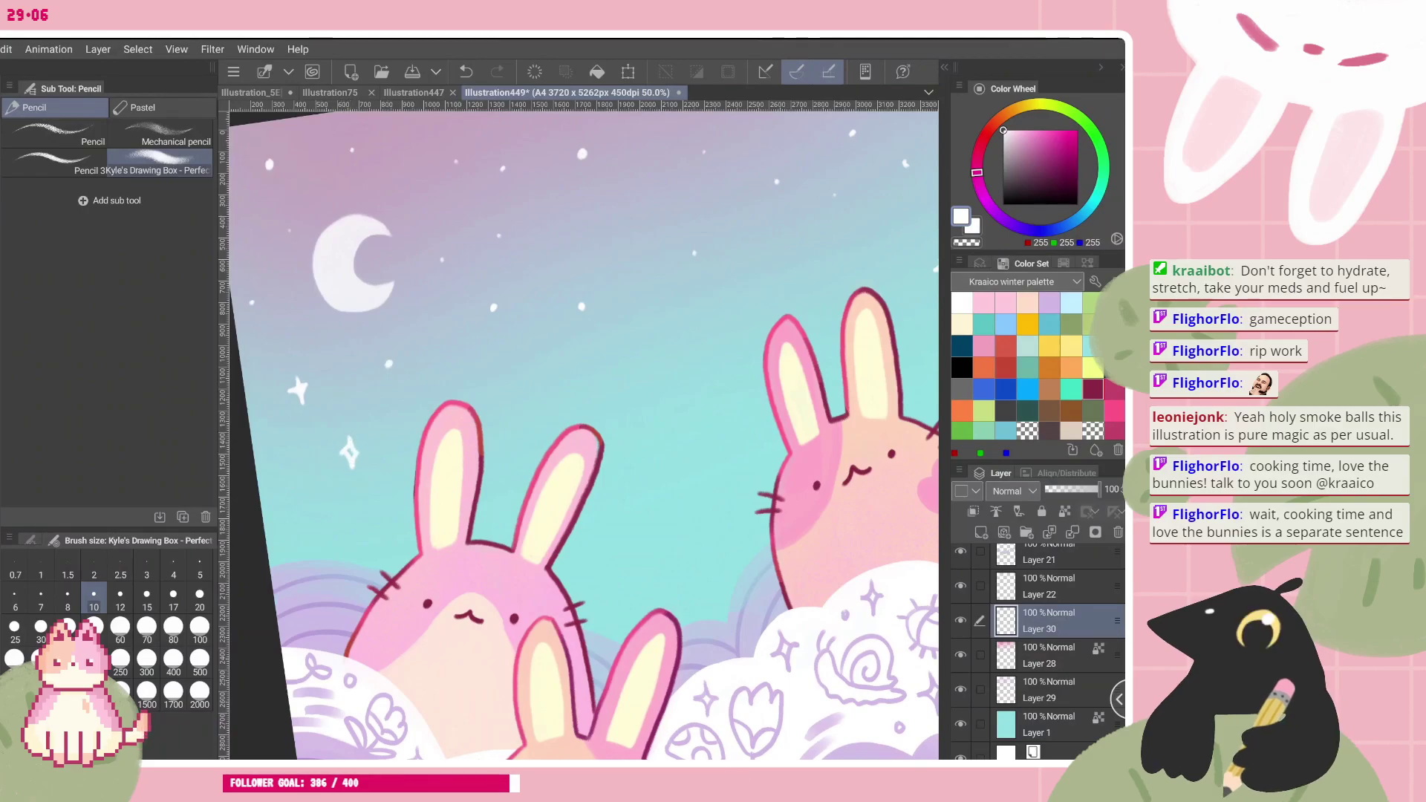
pyautogui.click(41, 598)
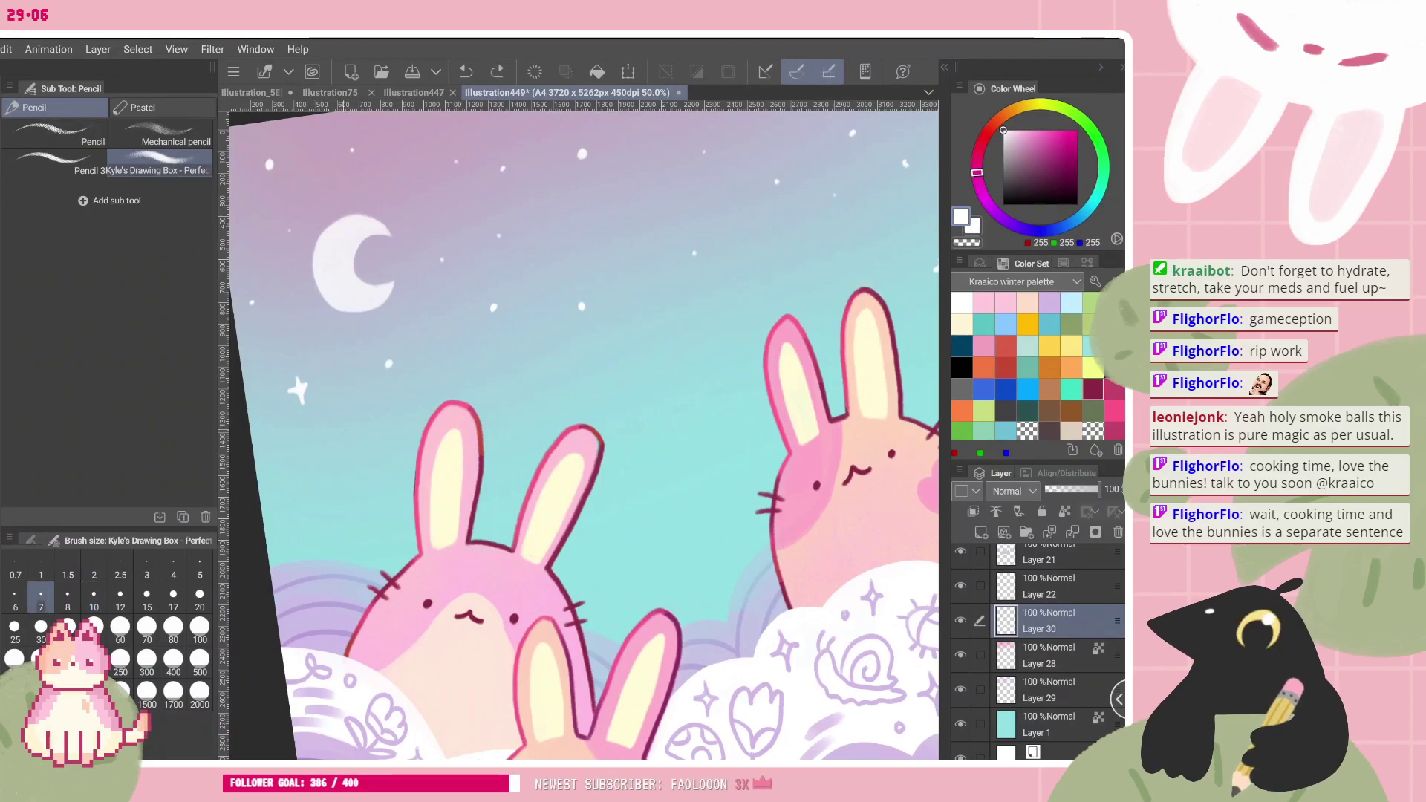
pyautogui.moveTo(343, 432)
pyautogui.mouseDown()
pyautogui.moveTo(344, 455)
pyautogui.moveTo(352, 444)
pyautogui.mouseUp()
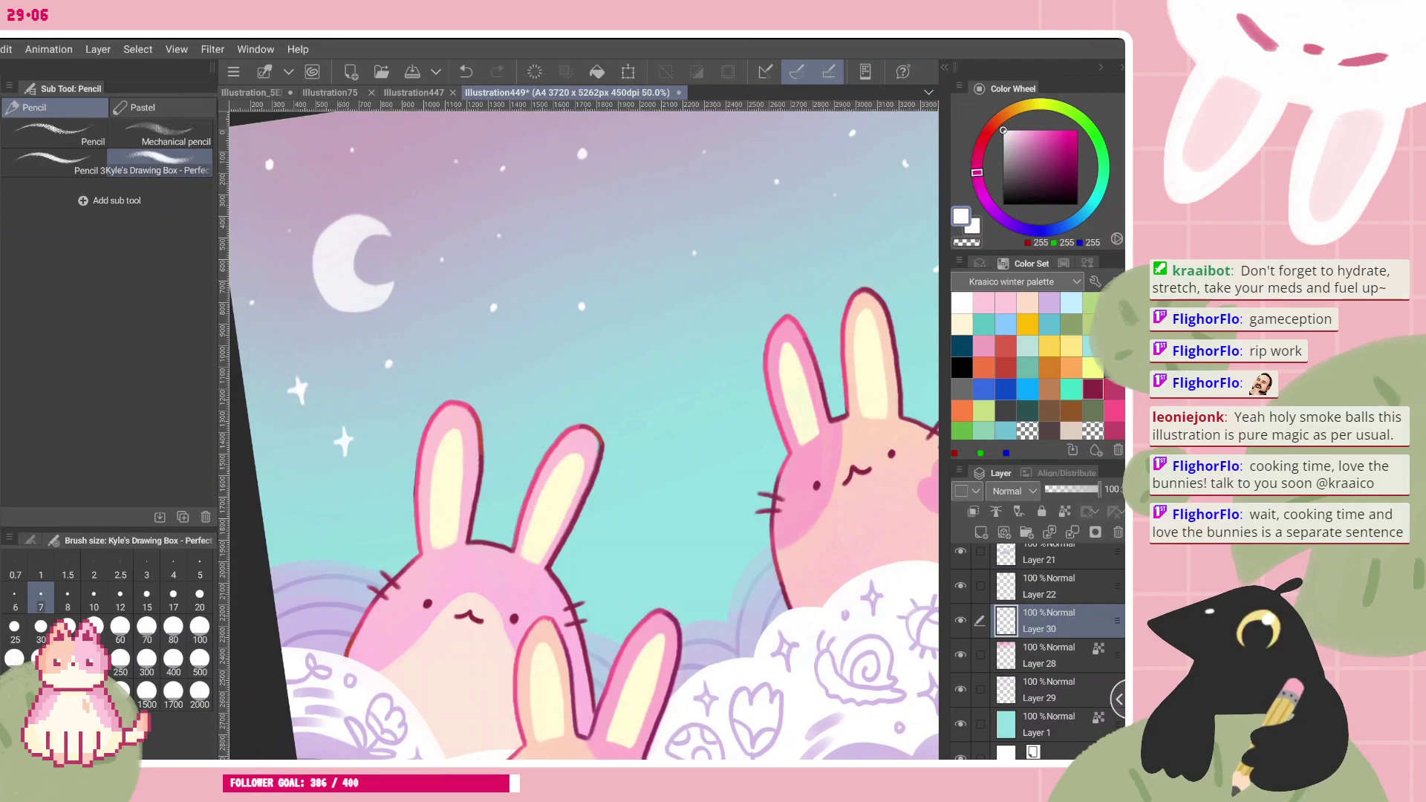
pyautogui.scroll(-2, 579, 435)
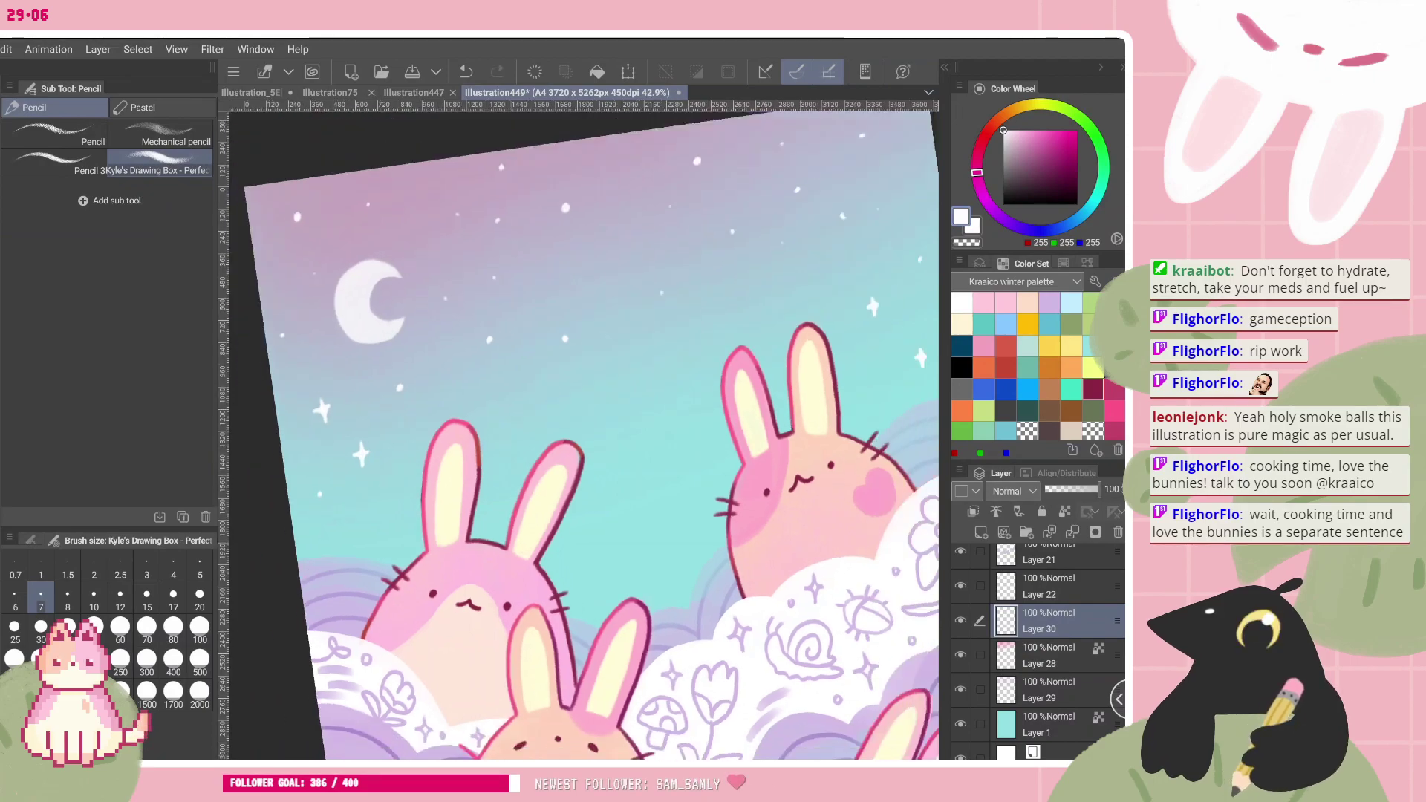
# - Draw a white four-pointed star above the upper-left rabbit's tilted ear, redoing unsatisfactory strokes, and add small dot stars in the sky
pyautogui.moveTo(526, 386); pyautogui.dragTo(527, 398)
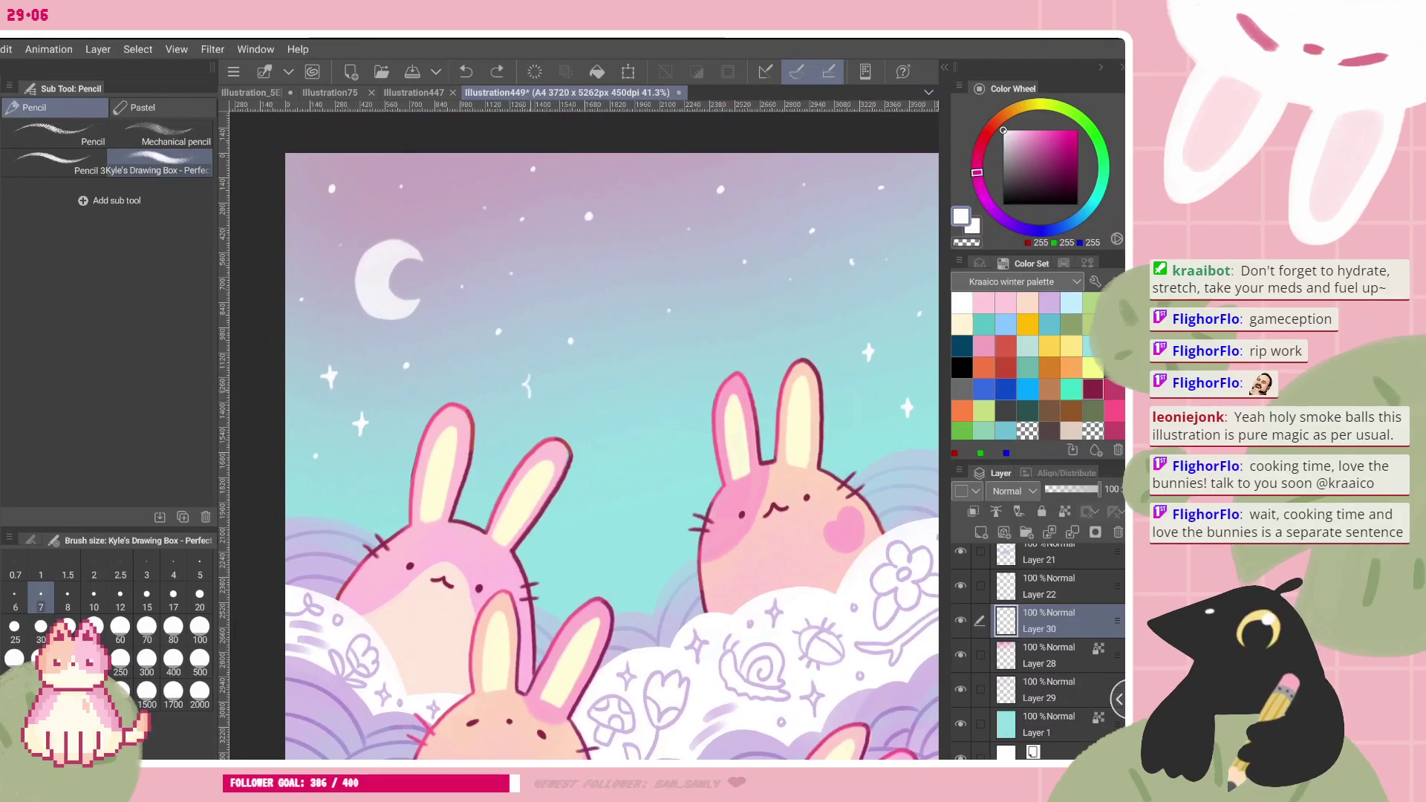
pyautogui.hotkey('ctrl', 'z')
pyautogui.moveTo(579, 435); pyautogui.dragTo(546, 471)
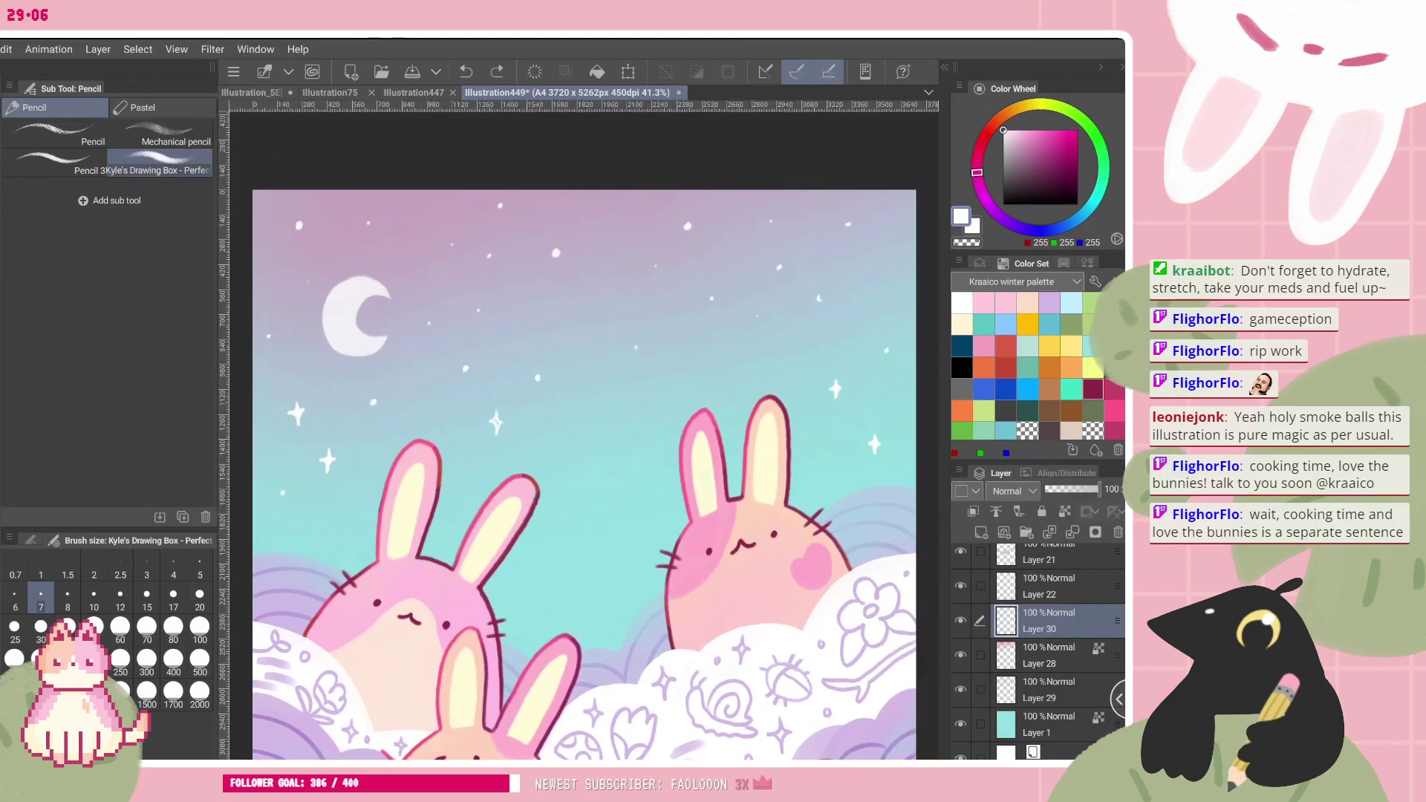
pyautogui.hotkey('ctrl', 'y')
pyautogui.moveTo(493, 407); pyautogui.dragTo(493, 432)
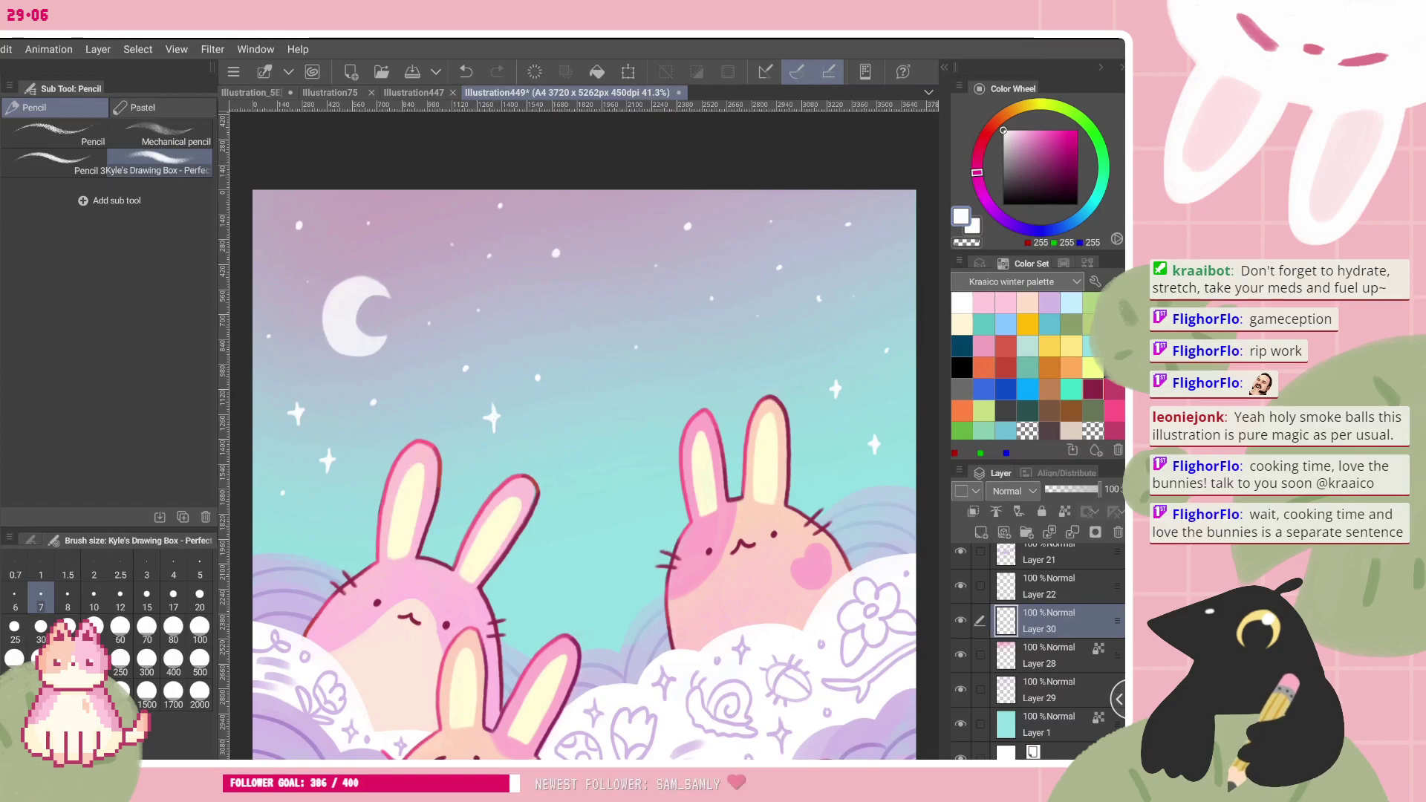
pyautogui.hotkey('ctrl', '-')
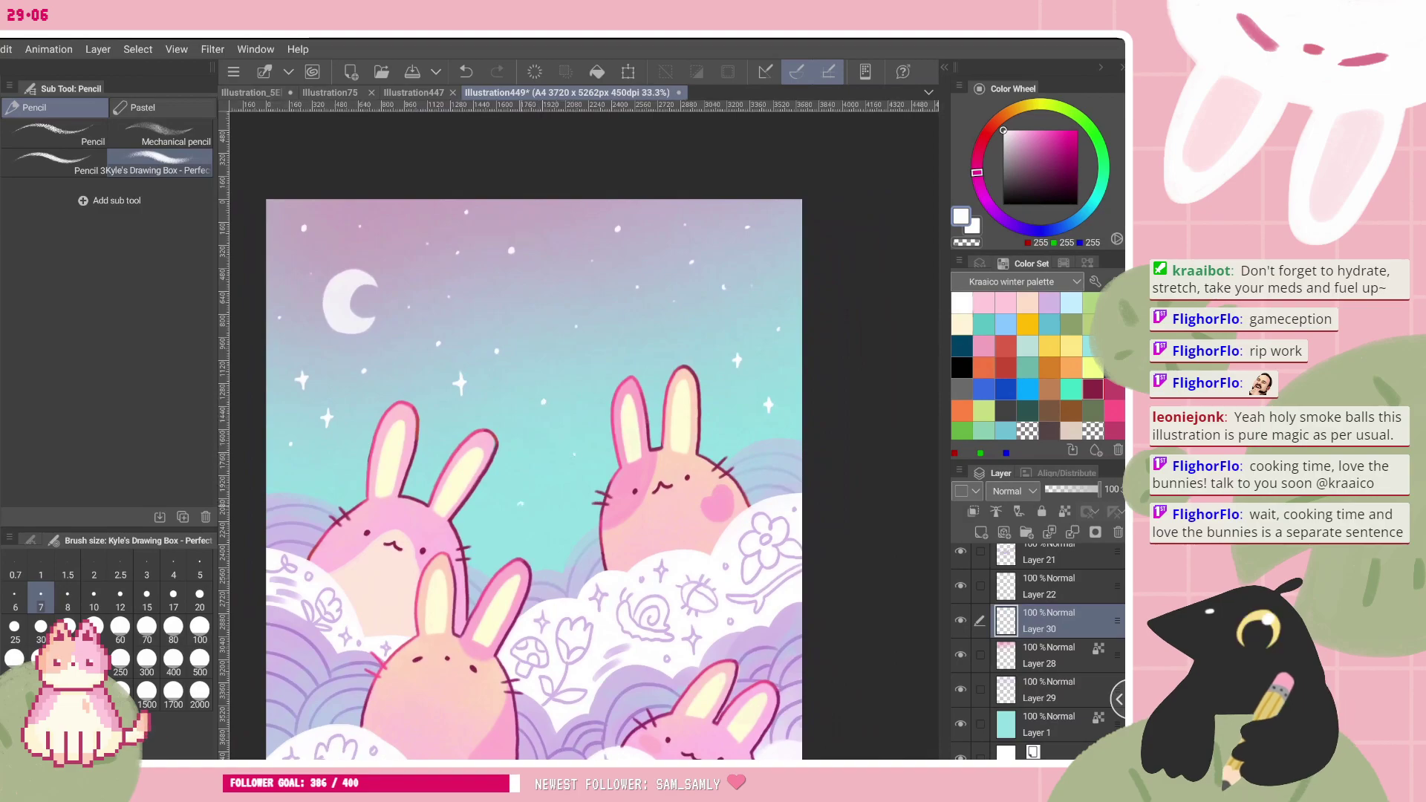
pyautogui.hotkey('ctrl', '-')
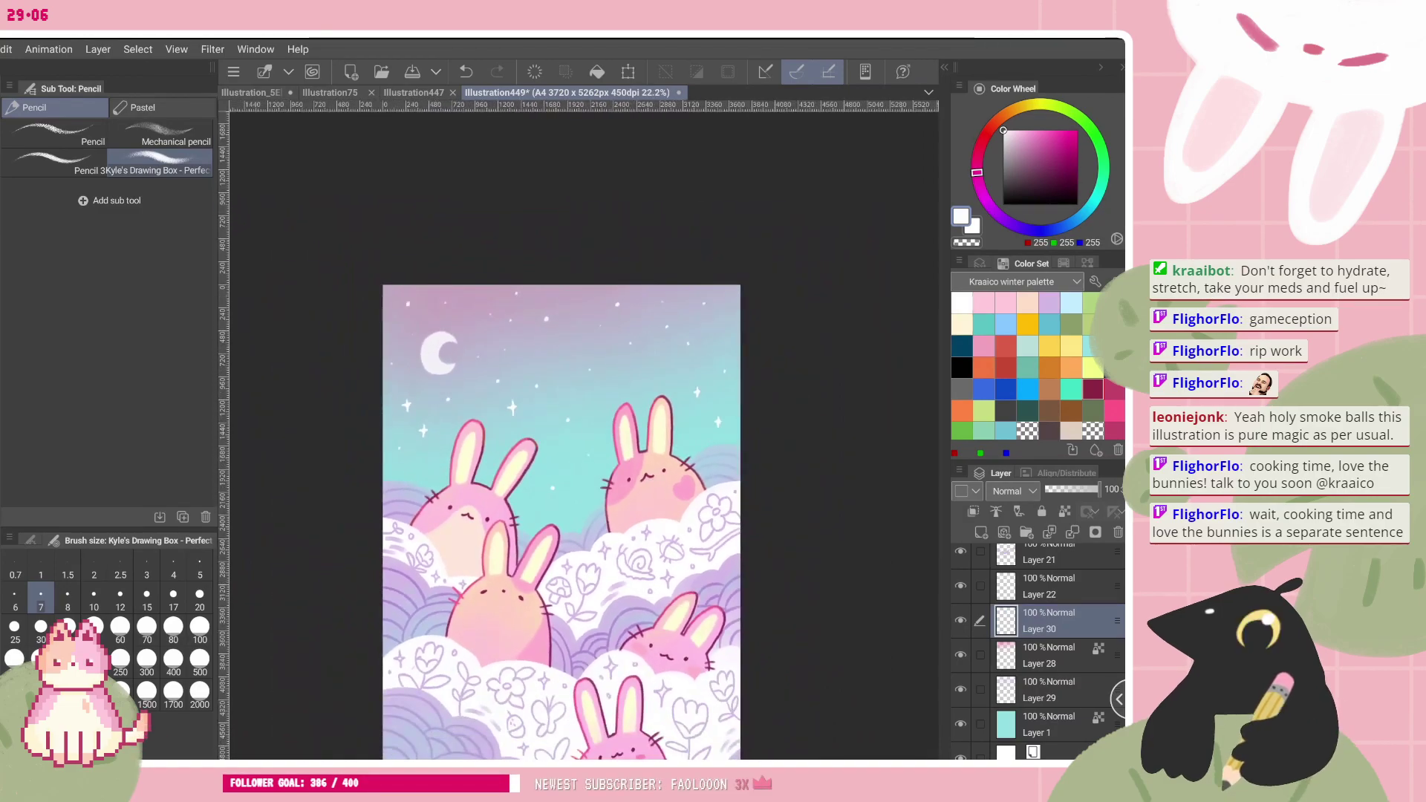
pyautogui.moveTo(529, 475); pyautogui.dragTo(512, 388)
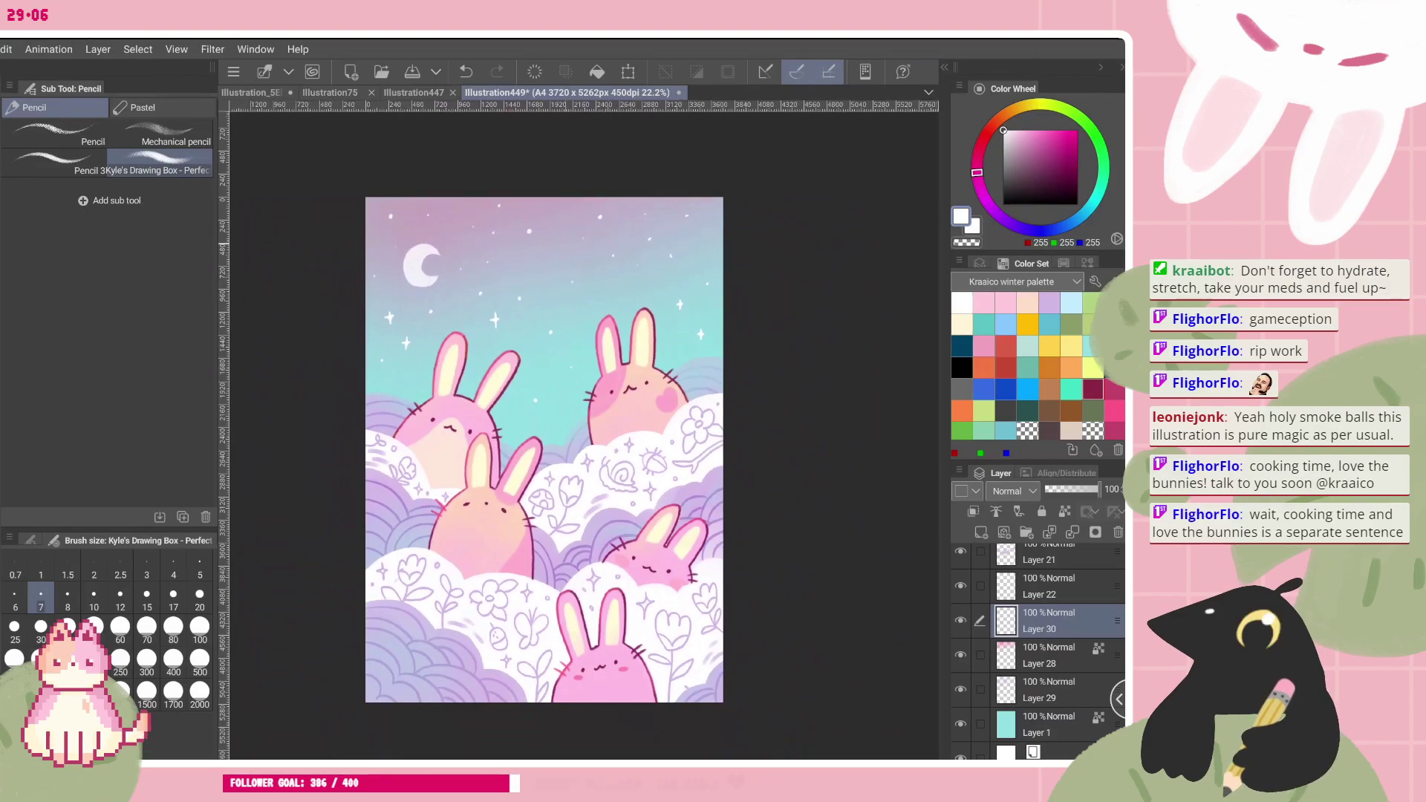
pyautogui.hotkey('ctrl', 'z')
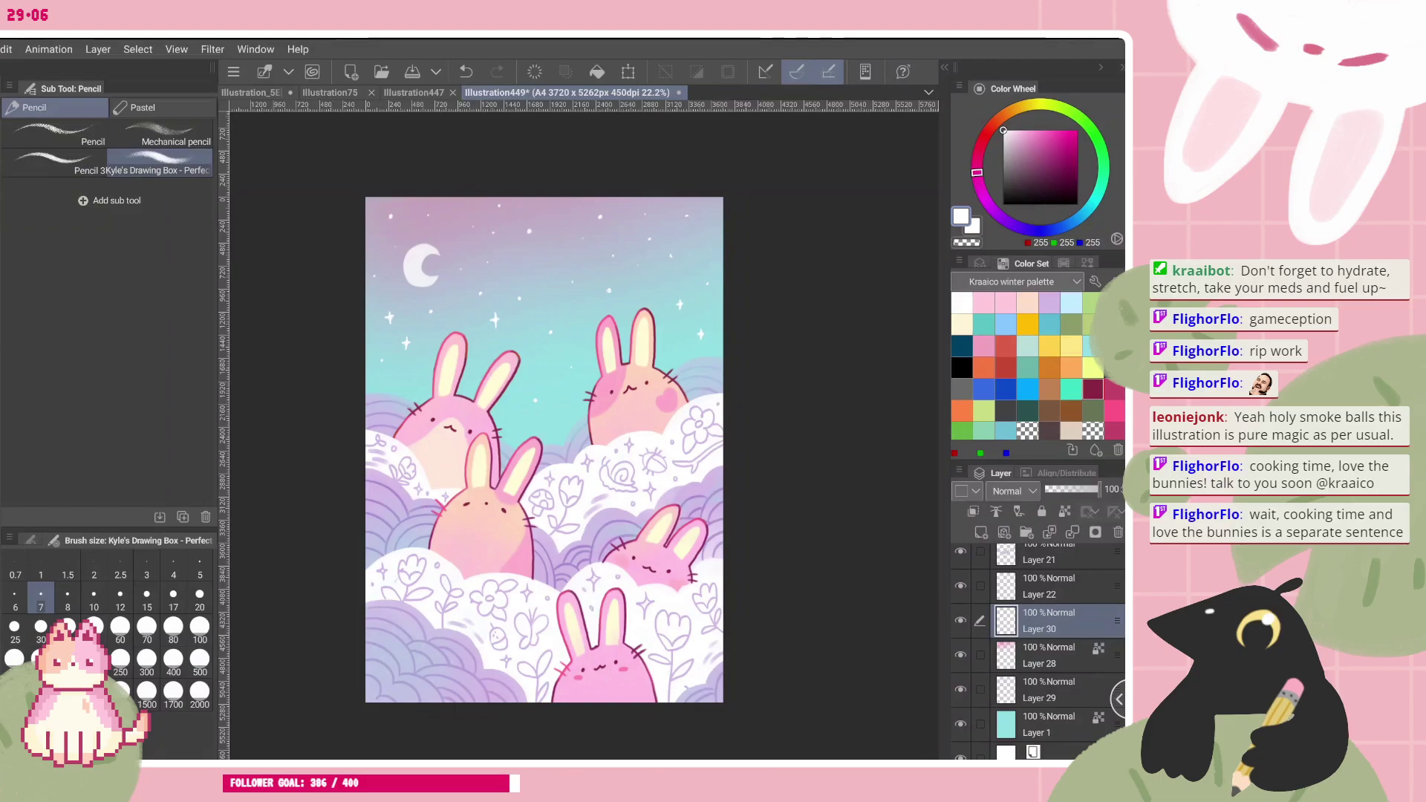
pyautogui.hotkey('ctrl', '+')
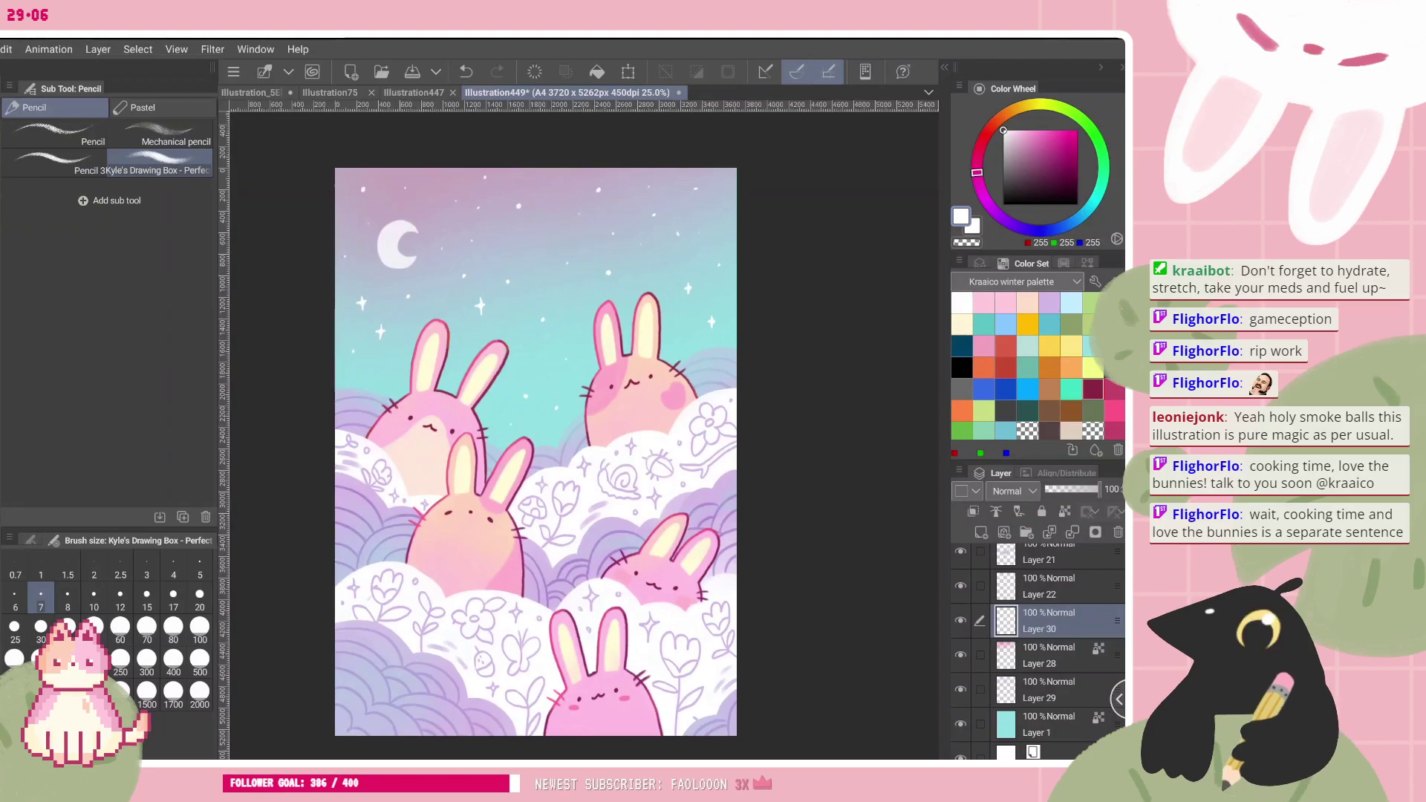
pyautogui.scroll(-1, 535, 452)
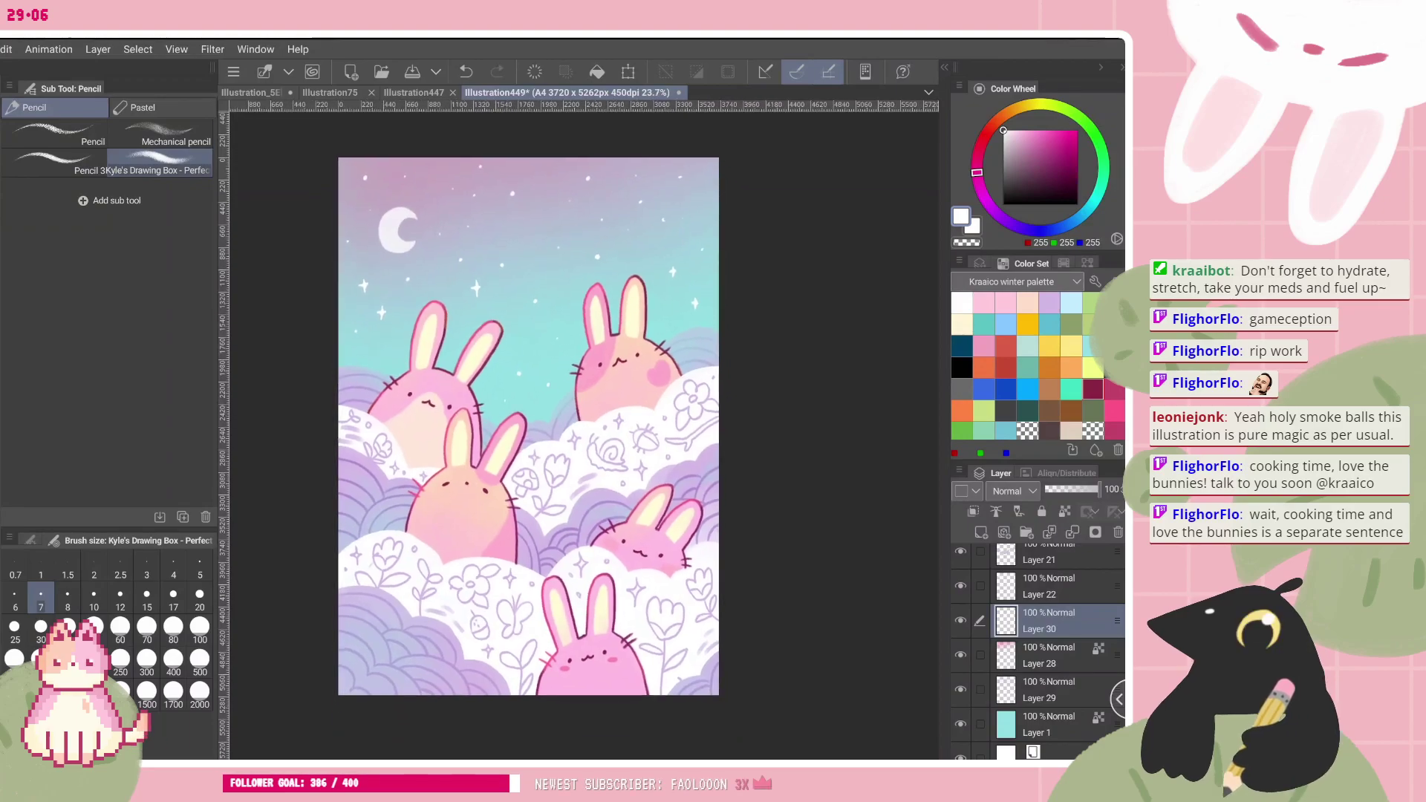
# - Toggle the visibility of Layer 7 and Layer 12 to check which parts of the rabbits they contain
pyautogui.scroll(4, 1039, 651)
pyautogui.scroll(4, 1039, 651)
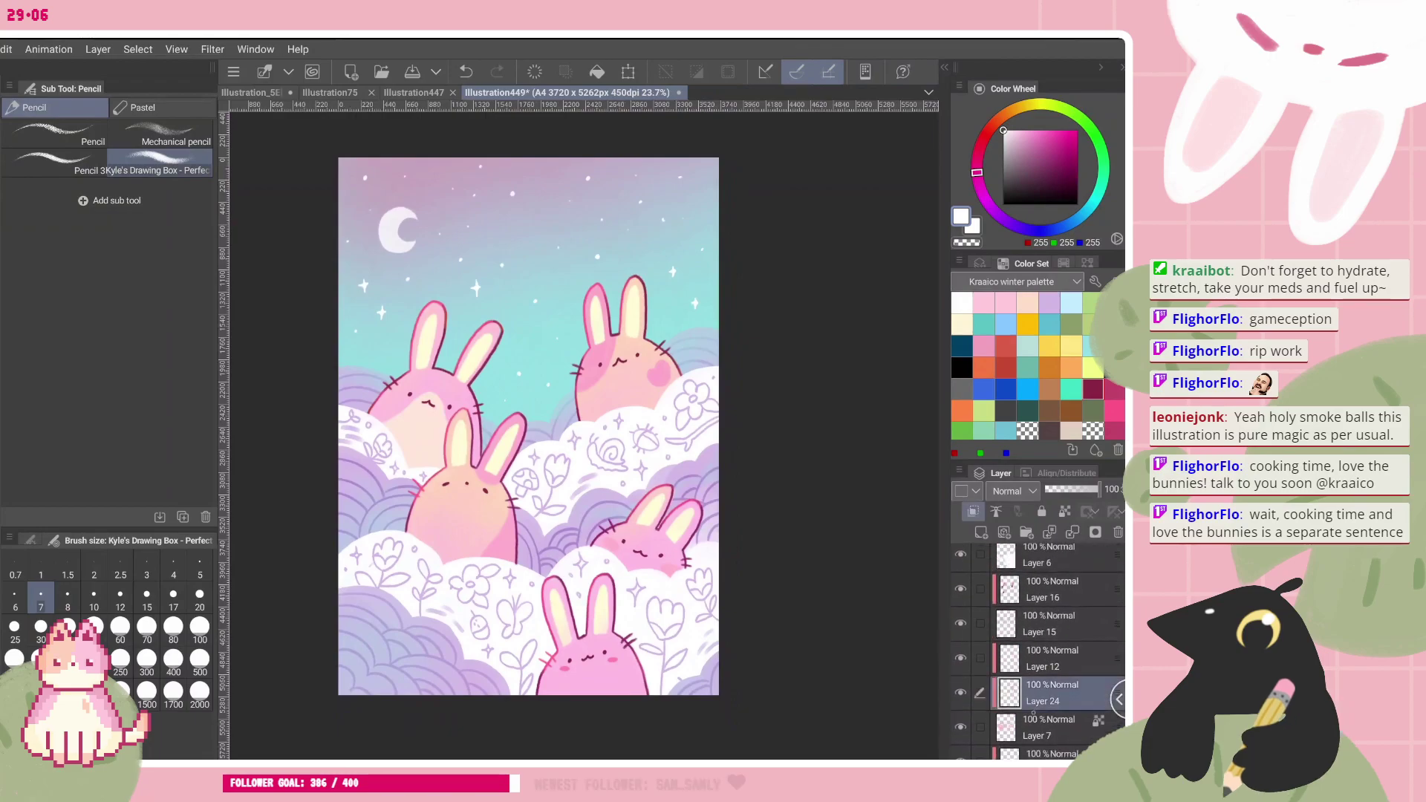
pyautogui.click(1048, 692)
pyautogui.click(1049, 727)
pyautogui.click(960, 727)
pyautogui.click(960, 727)
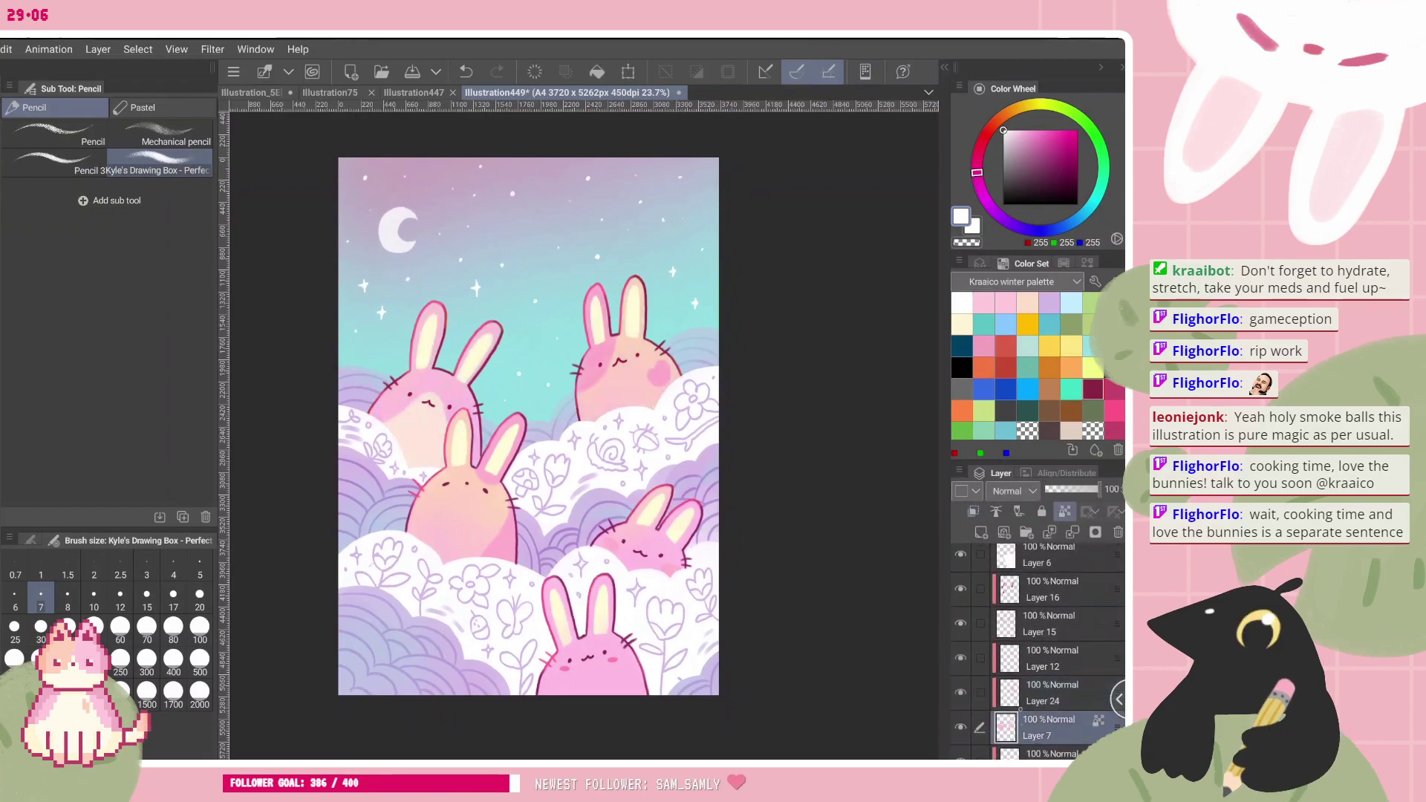
pyautogui.click(1051, 692)
pyautogui.click(1050, 658)
pyautogui.click(960, 658)
pyautogui.click(960, 657)
# - Create a new raster layer directly above Layer 24 and choose the light purple palette colour, RGB 209, 184, 228
pyautogui.click(1050, 693)
pyautogui.click(981, 533)
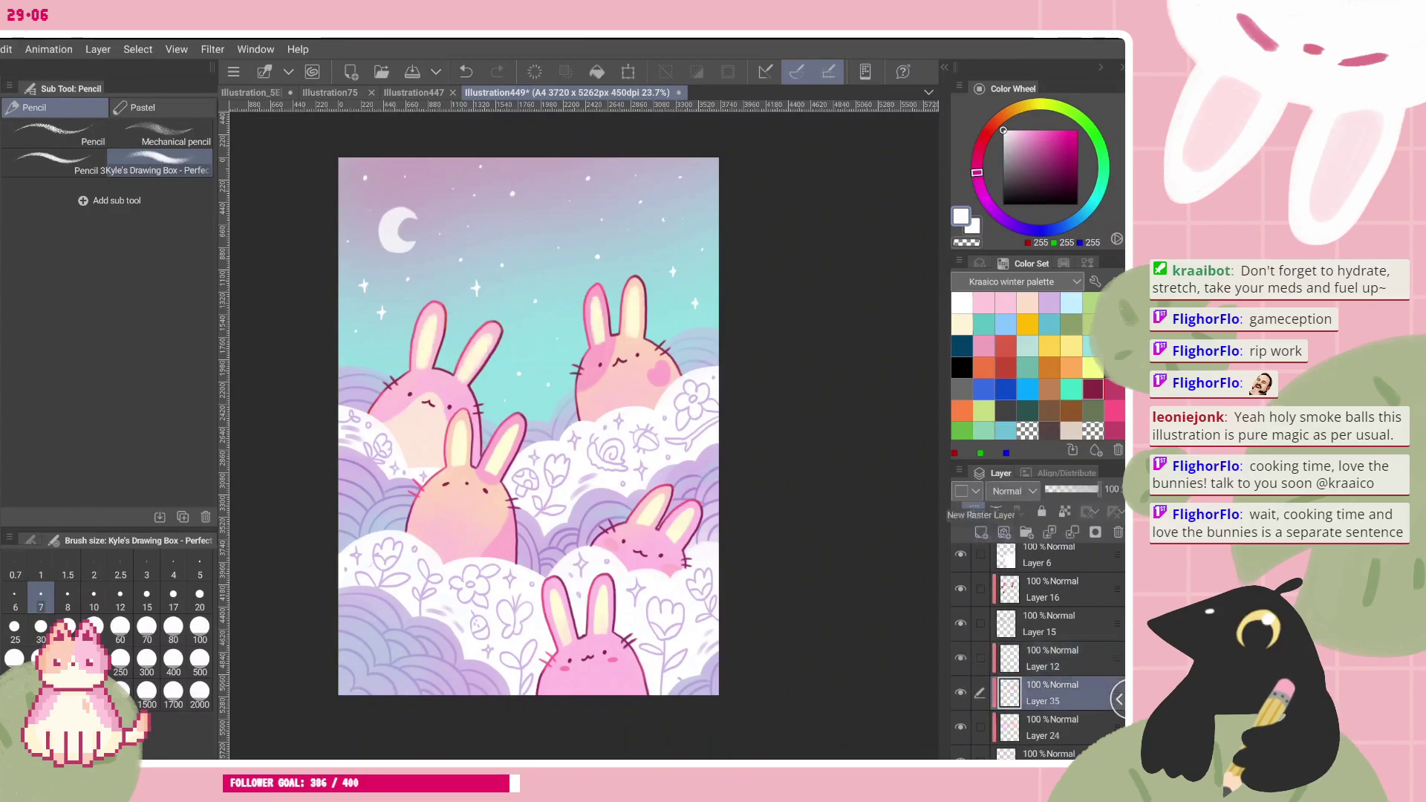
pyautogui.click(1049, 303)
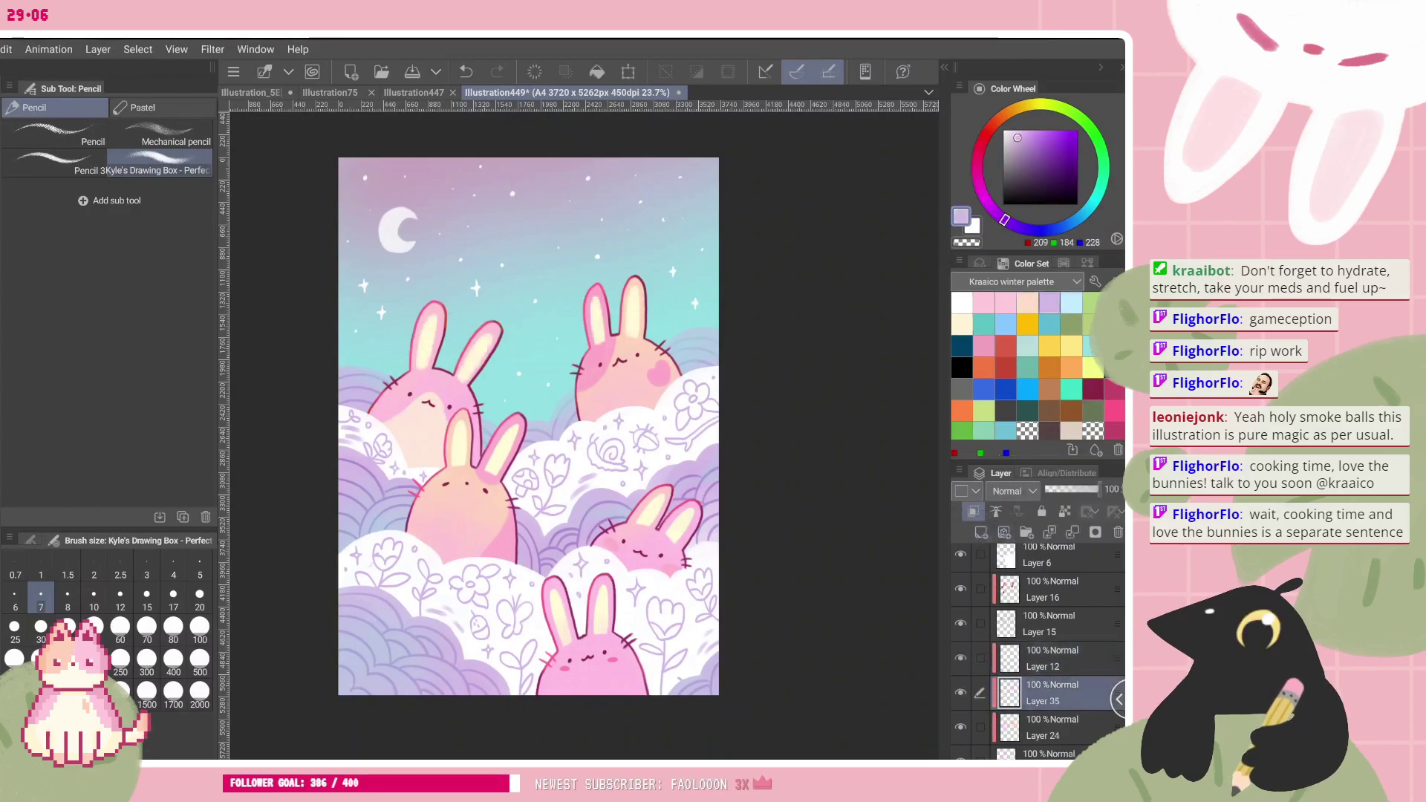
# - Set the new layer's blending mode to Multiply and hatch light purple pencil shading along the upper-left rabbit's outer side
pyautogui.scroll(5, 436, 346)
pyautogui.moveTo(281, 500); pyautogui.dragTo(301, 583)
pyautogui.click(1012, 491)
pyautogui.click(1011, 96)
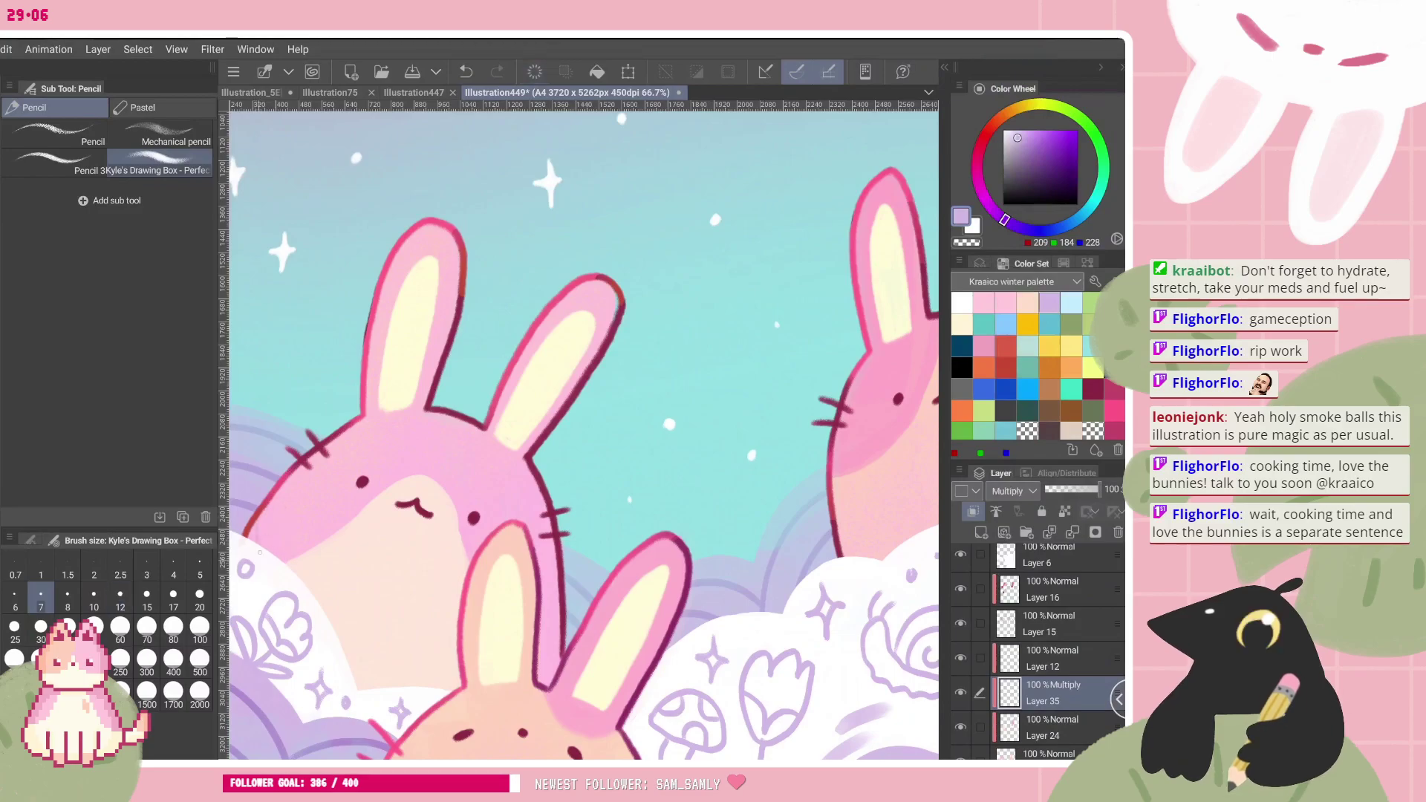
pyautogui.moveTo(271, 517)
pyautogui.mouseDown()
pyautogui.moveTo(275, 565)
pyautogui.moveTo(294, 570)
pyautogui.moveTo(317, 541)
pyautogui.mouseUp()
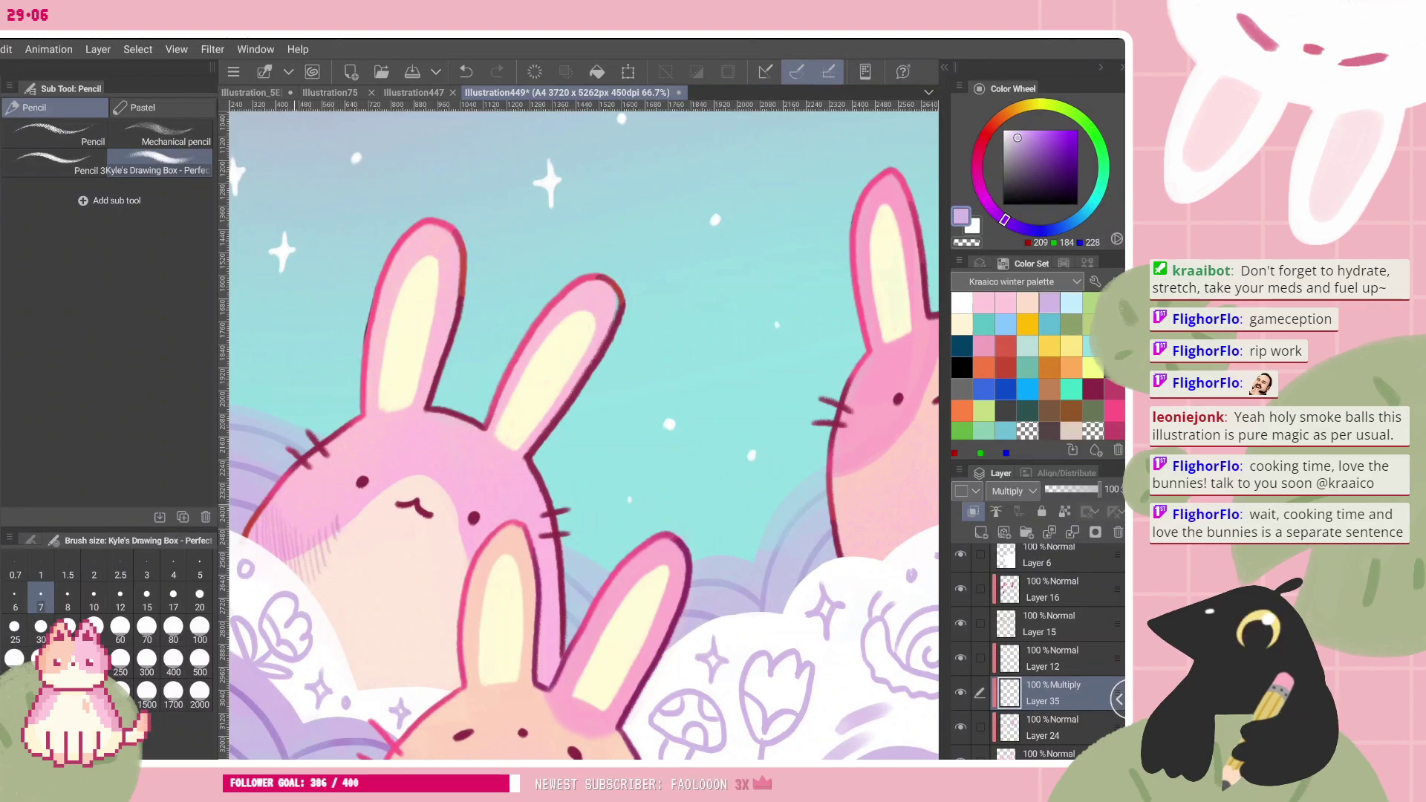
pyautogui.scroll(-5, 484, 483)
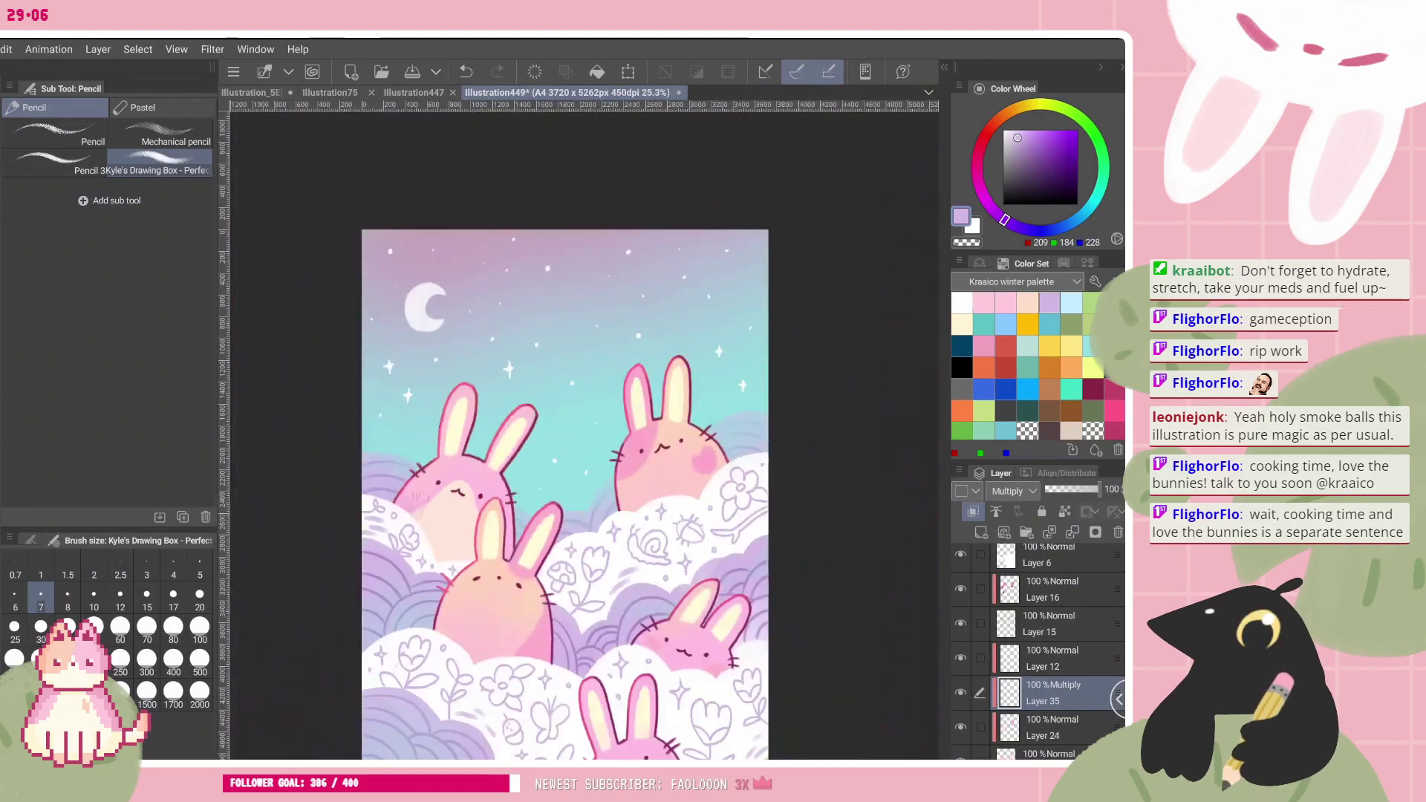
# - Clear the pencil shading from the Multiply layer and try Pencil 3 hatching on the upper-left rabbit's lower side
pyautogui.click(534, 72)
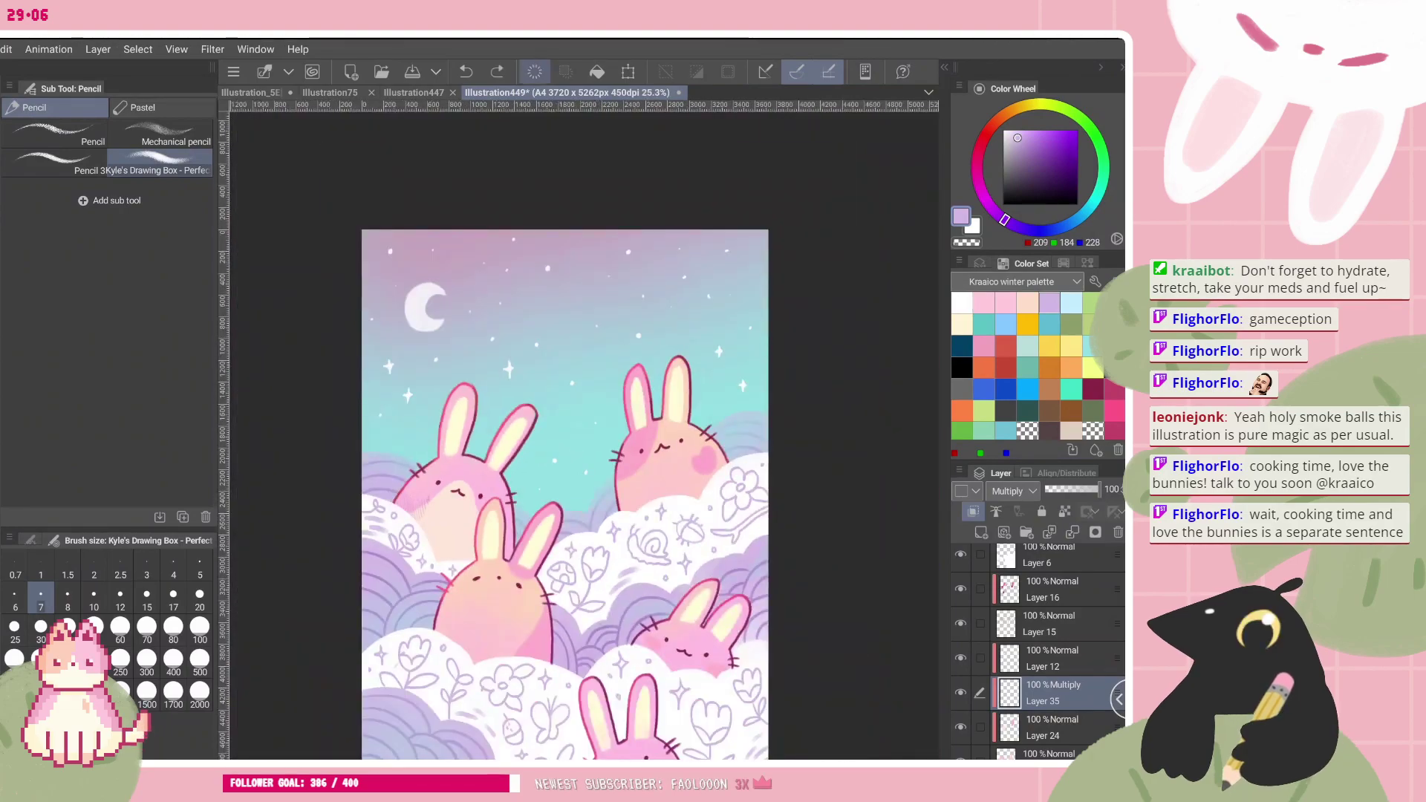
pyautogui.scroll(5, 467, 516)
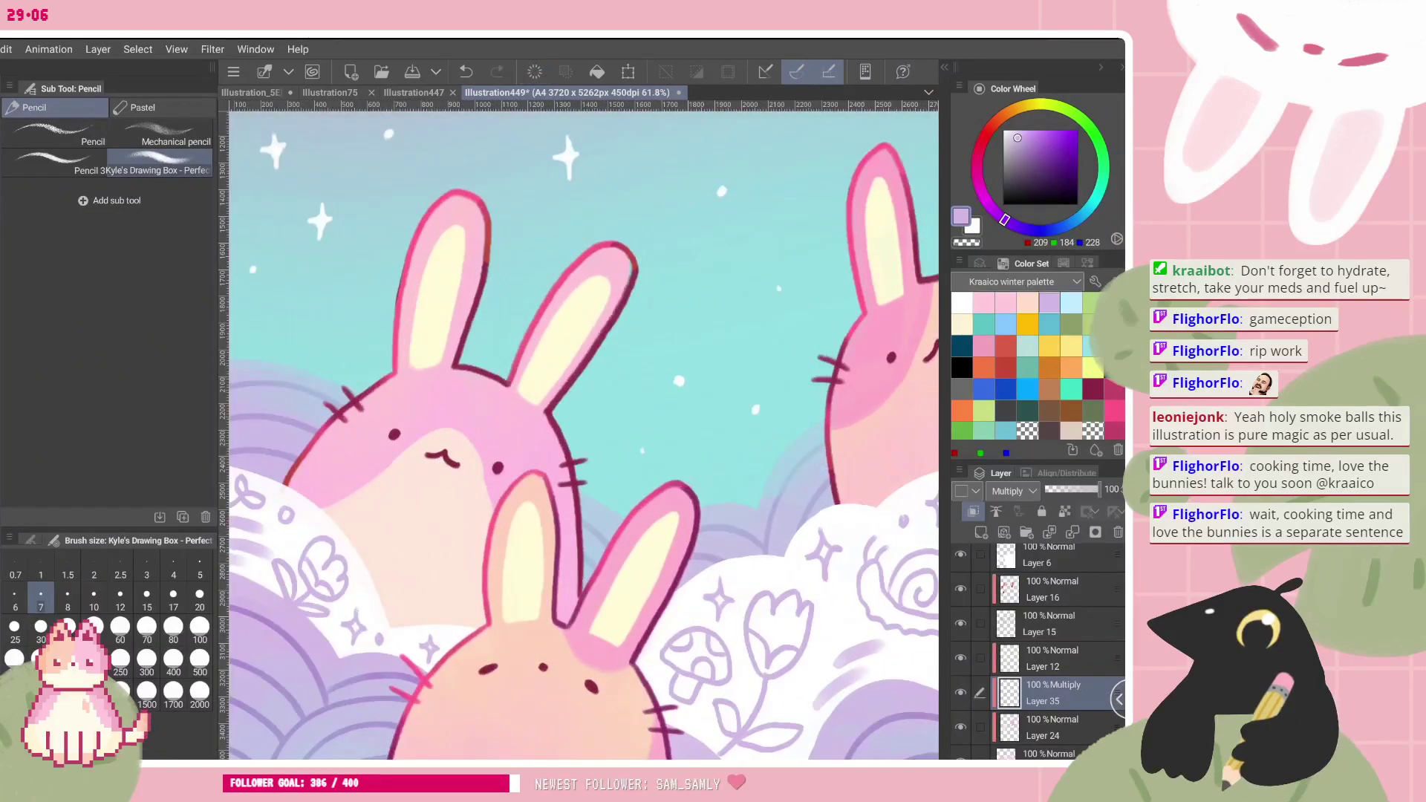
pyautogui.click(54, 162)
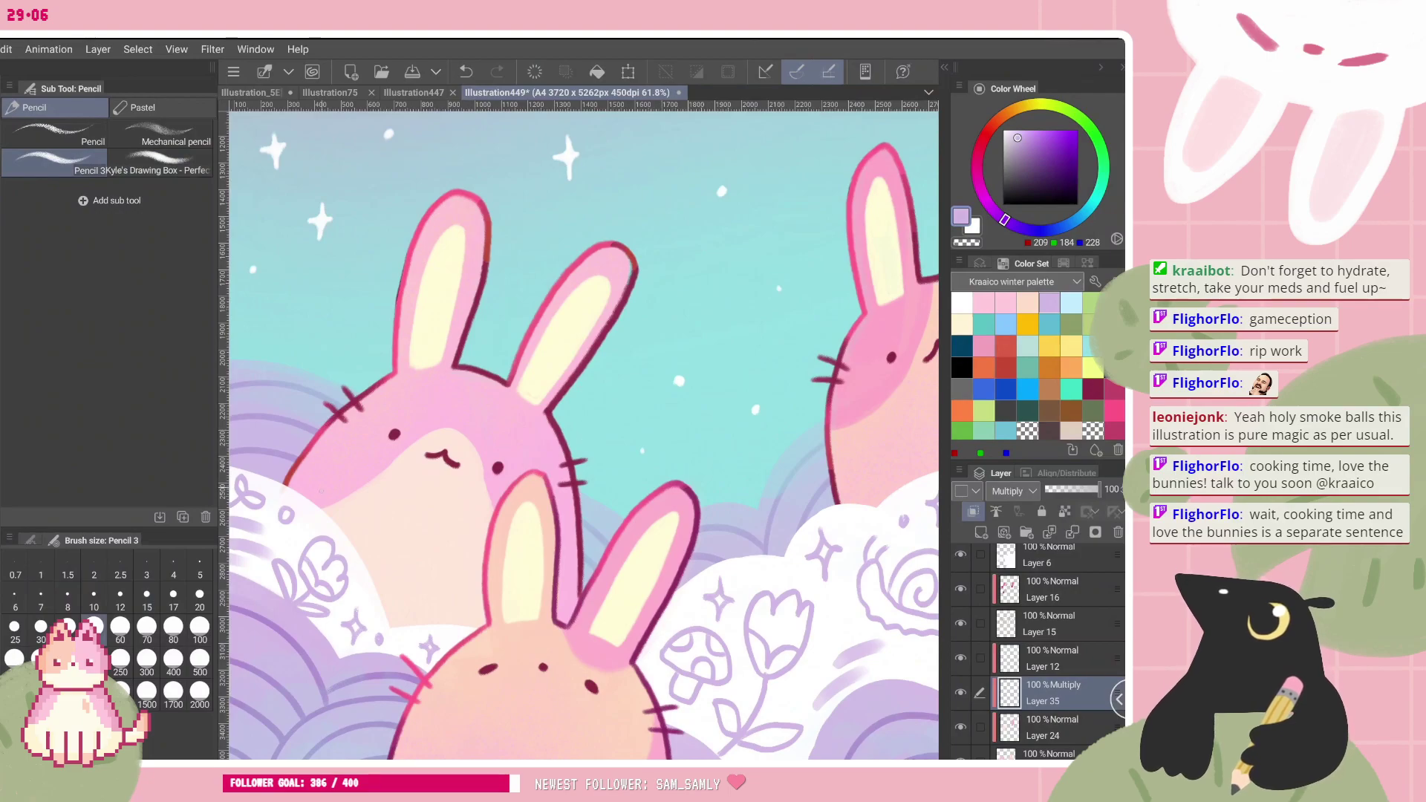
pyautogui.moveTo(327, 474)
pyautogui.mouseDown()
pyautogui.moveTo(322, 523)
pyautogui.moveTo(339, 509)
pyautogui.mouseUp()
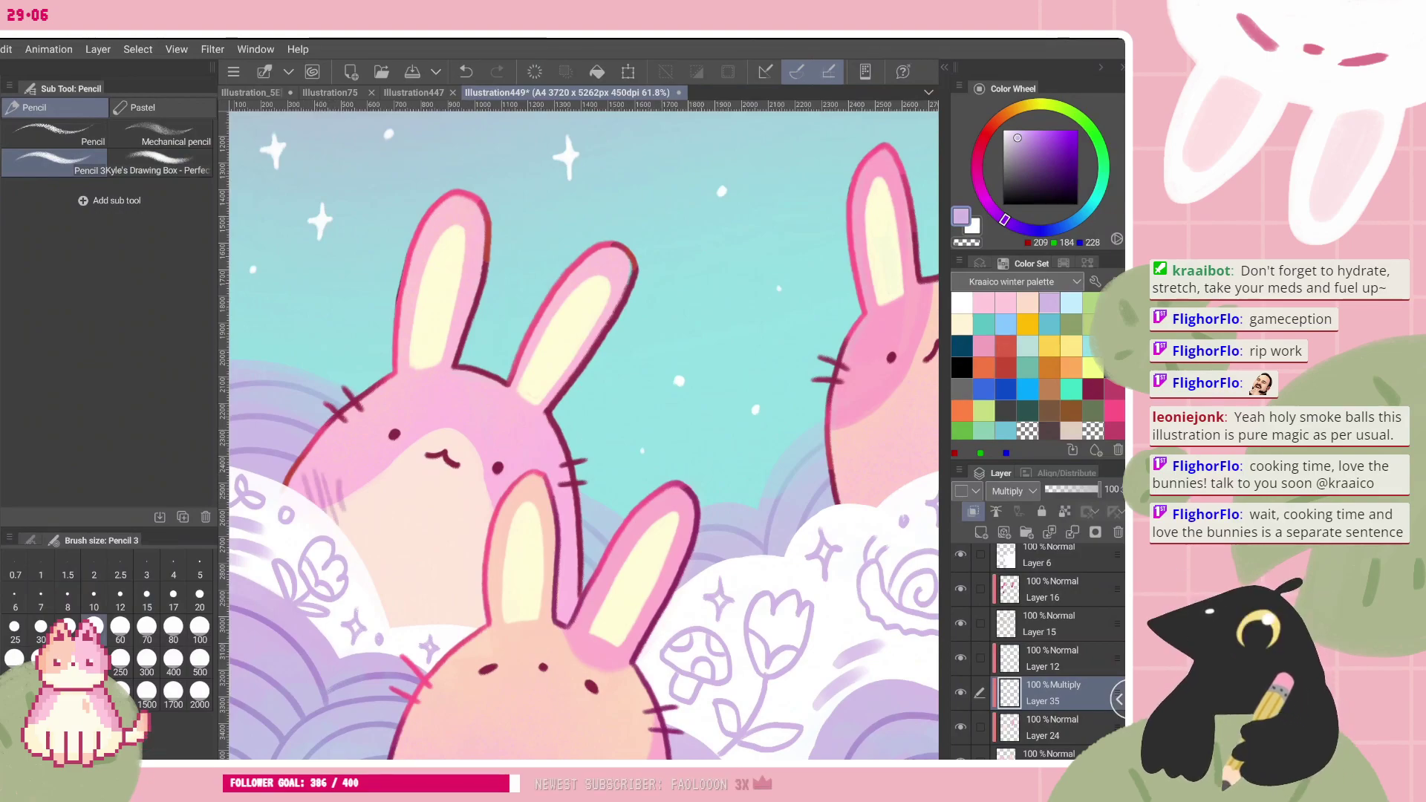
pyautogui.hotkey('ctrl', 'z')
pyautogui.hotkey('ctrl', 'z')
pyautogui.press('b')
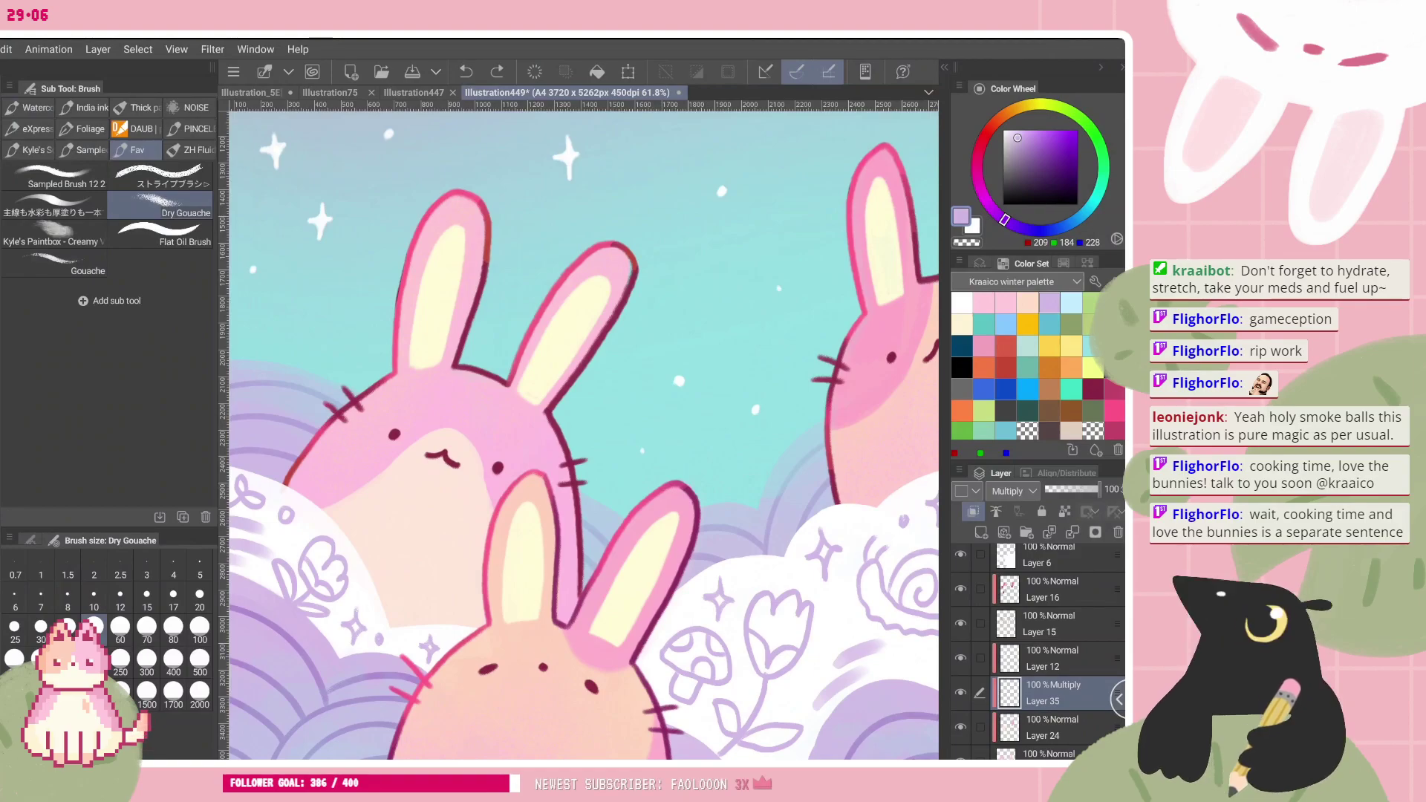
# - Toggle the visibility of Layer 12 and Layer 9 to check which parts of the illustration they contain
pyautogui.scroll(-5, 583, 434)
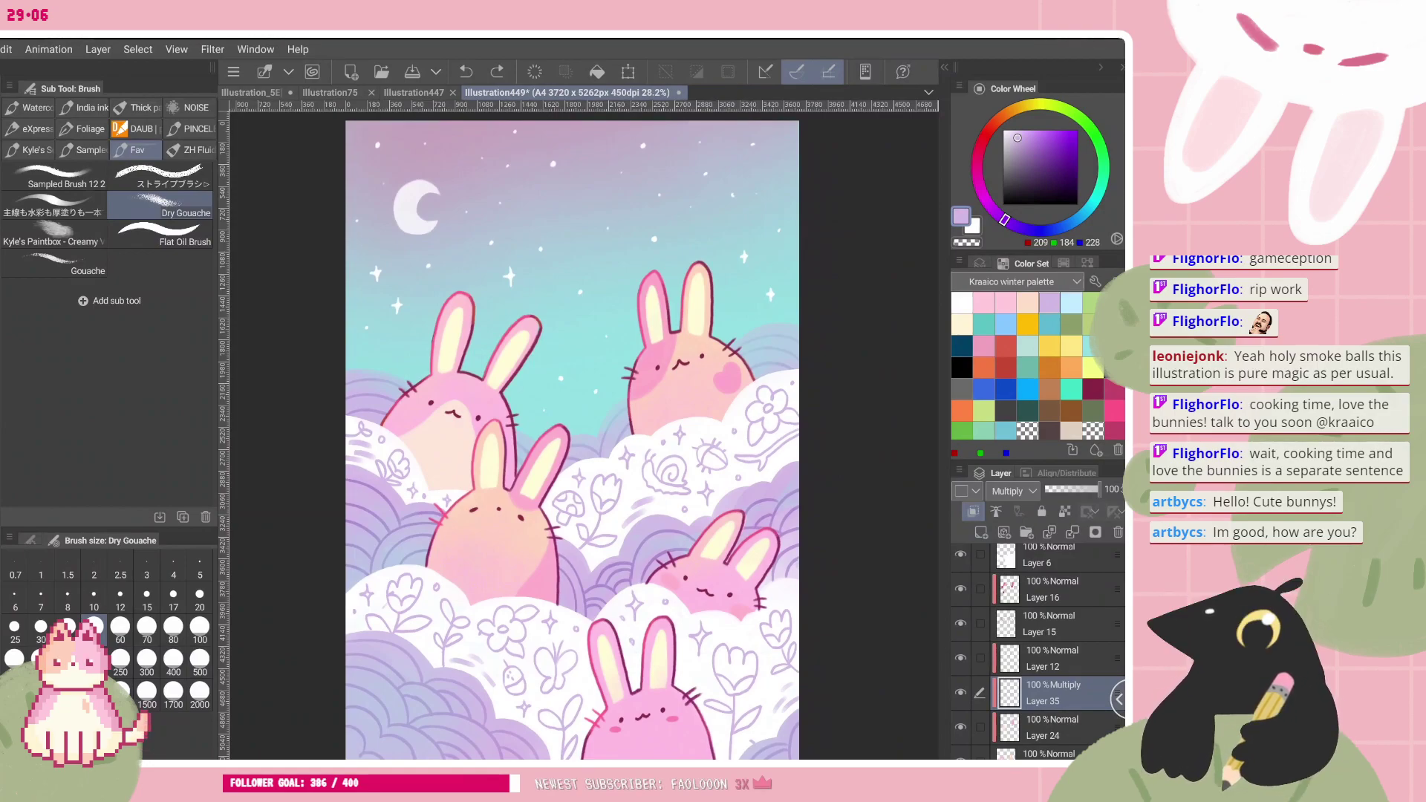
pyautogui.scroll(-1, 637, 529)
pyautogui.scroll(1, 791, 582)
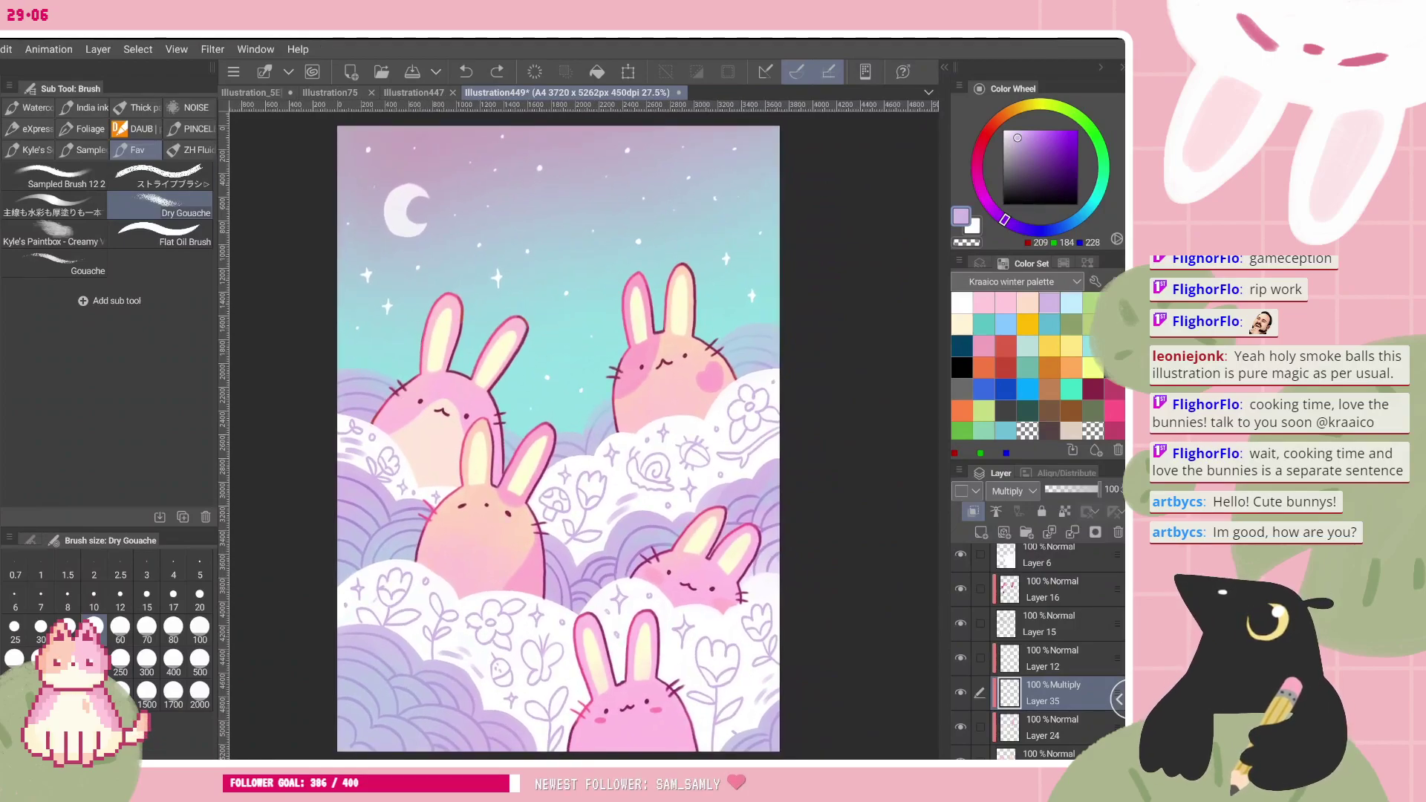
pyautogui.scroll(1, 1039, 652)
pyautogui.click(961, 652)
pyautogui.click(964, 653)
pyautogui.scroll(4, 964, 654)
pyautogui.scroll(3, 1040, 653)
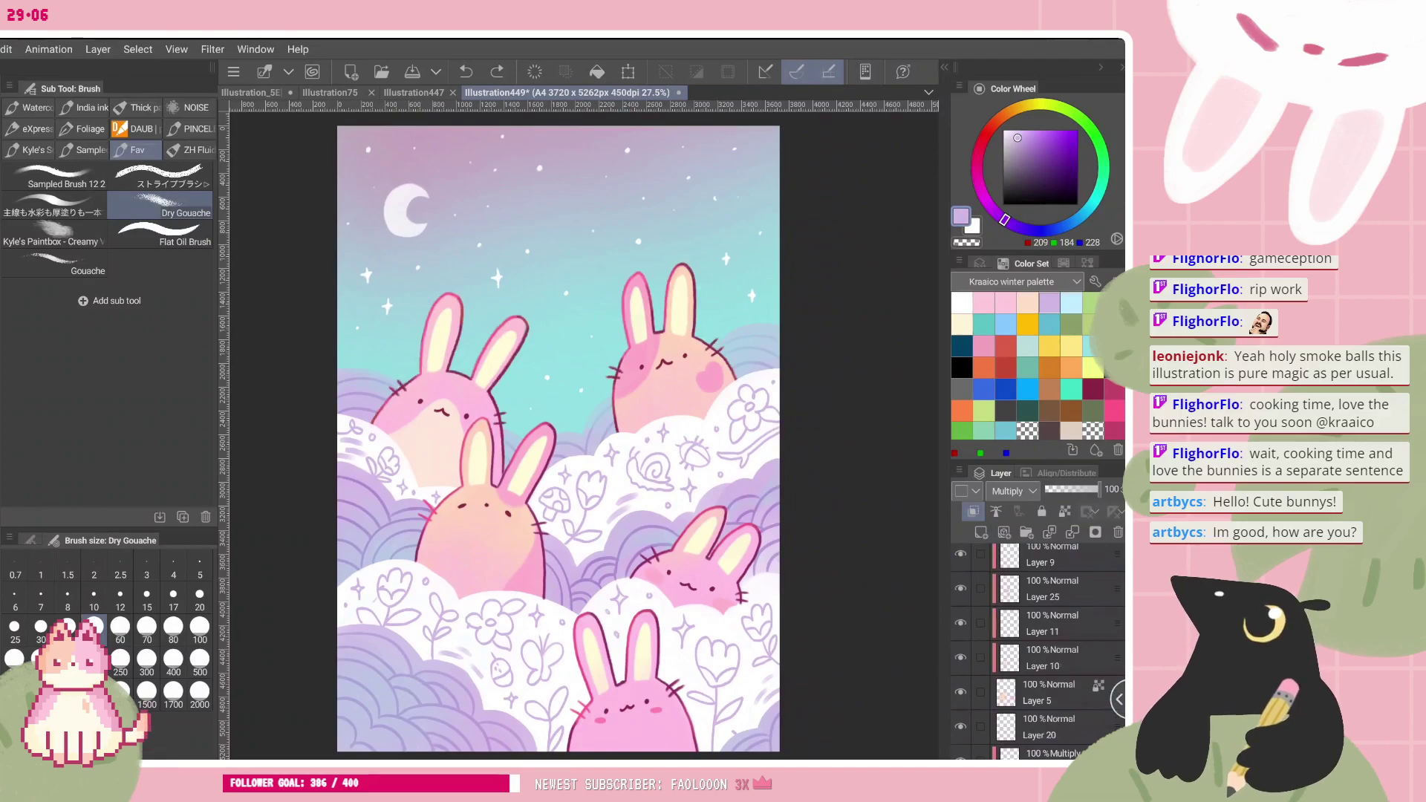
pyautogui.scroll(2, 1039, 653)
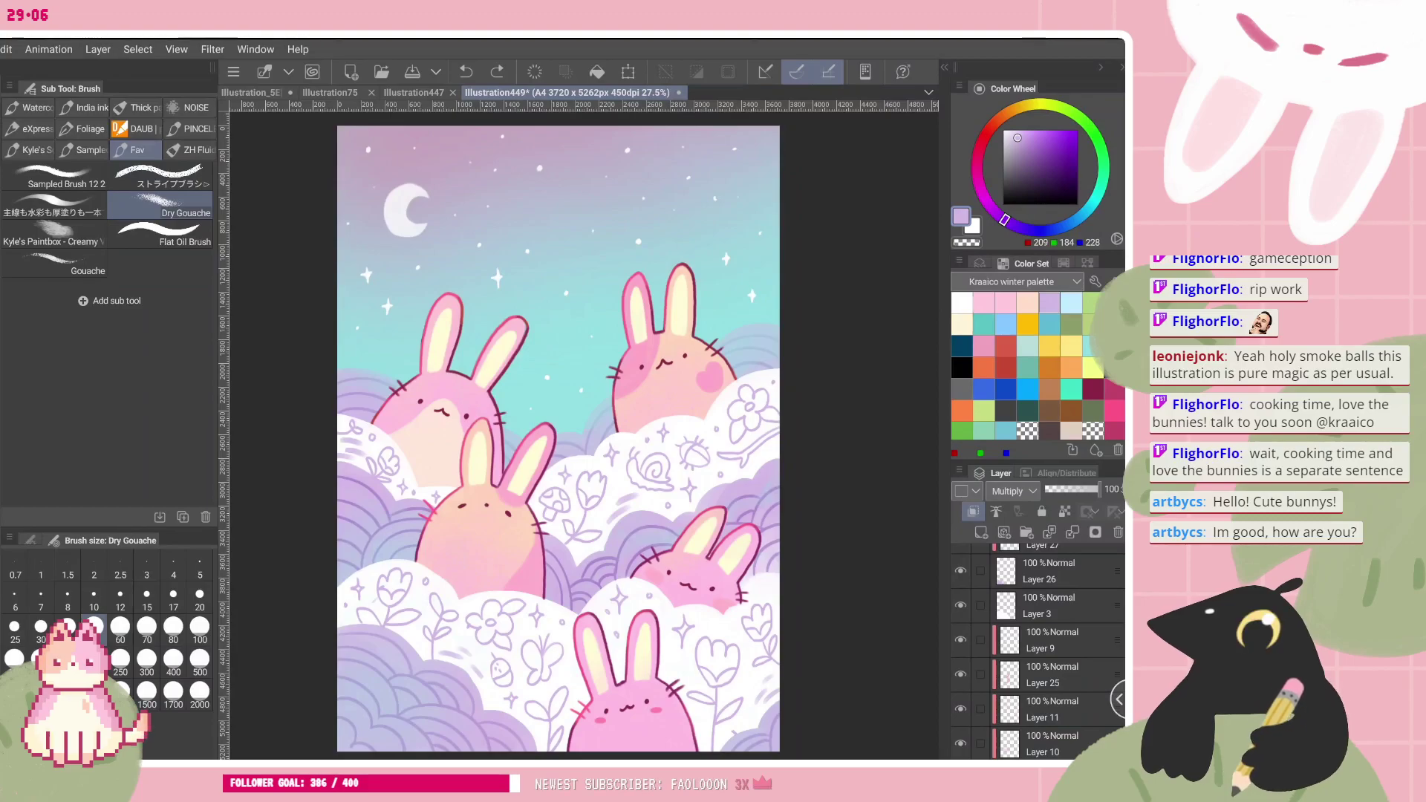
pyautogui.scroll(-1, 675, 384)
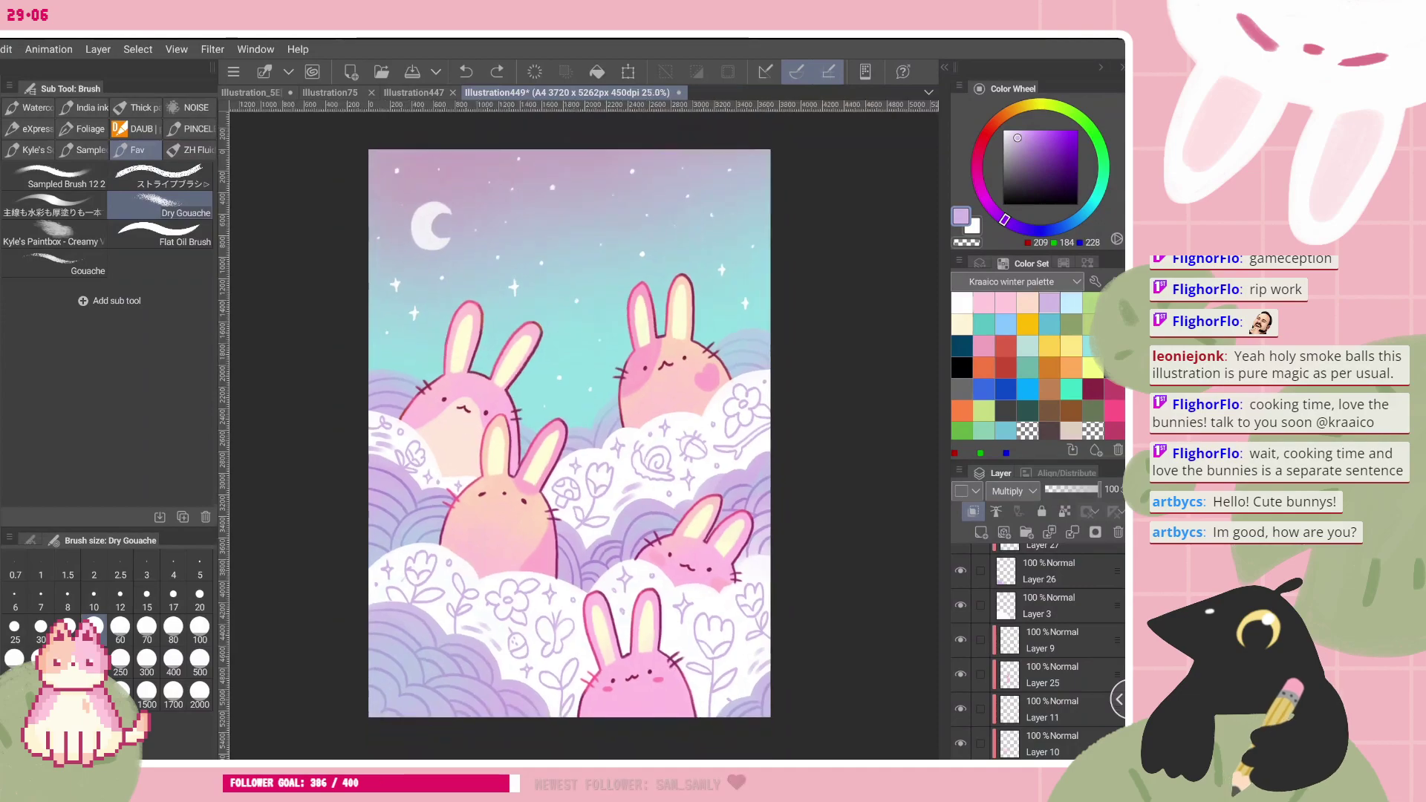
pyautogui.scroll(1, 1050, 648)
pyautogui.click(1040, 675)
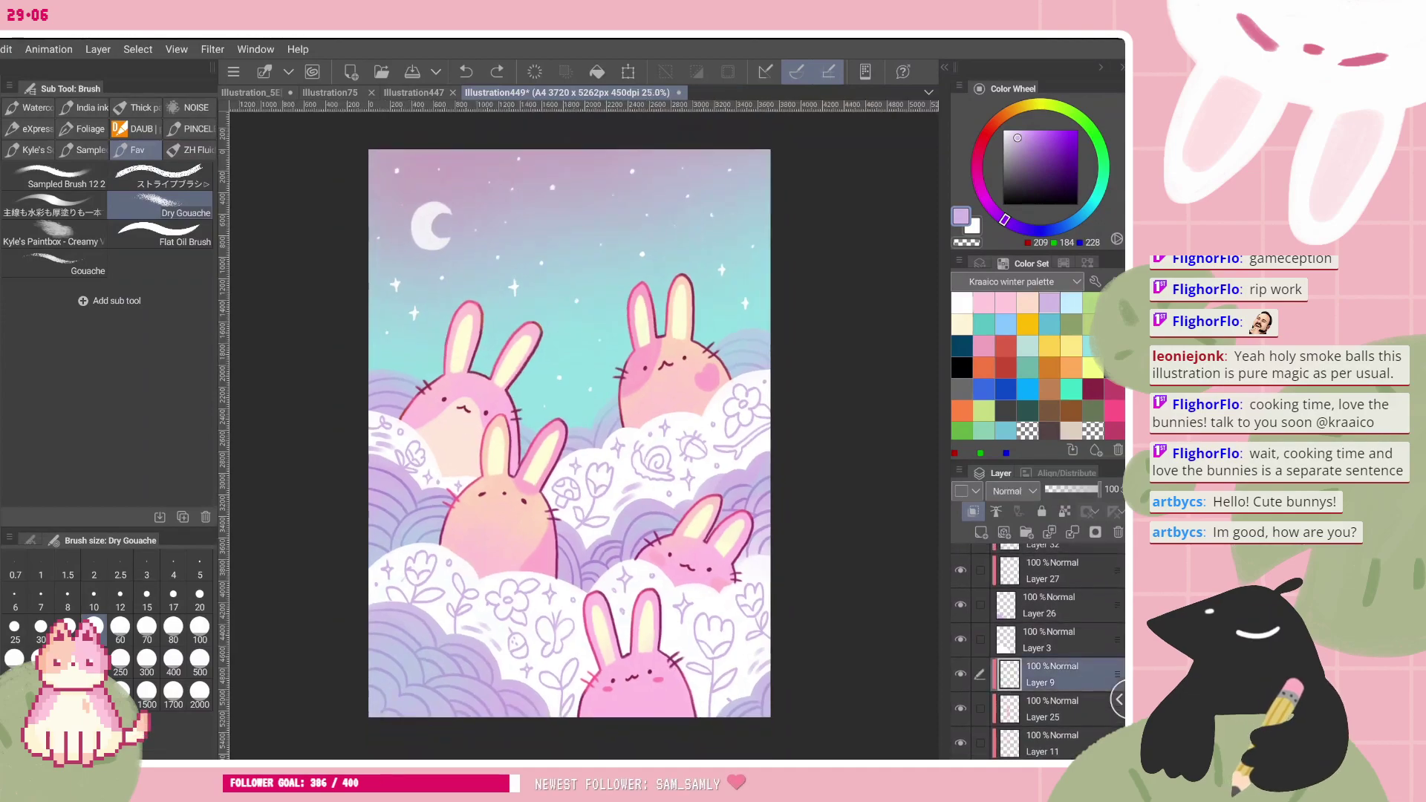
pyautogui.click(960, 674)
pyautogui.click(960, 673)
pyautogui.scroll(-1, 1039, 669)
# - Create a new raster layer directly above Layer 25 and set its blending mode to Overlay
pyautogui.click(1026, 682)
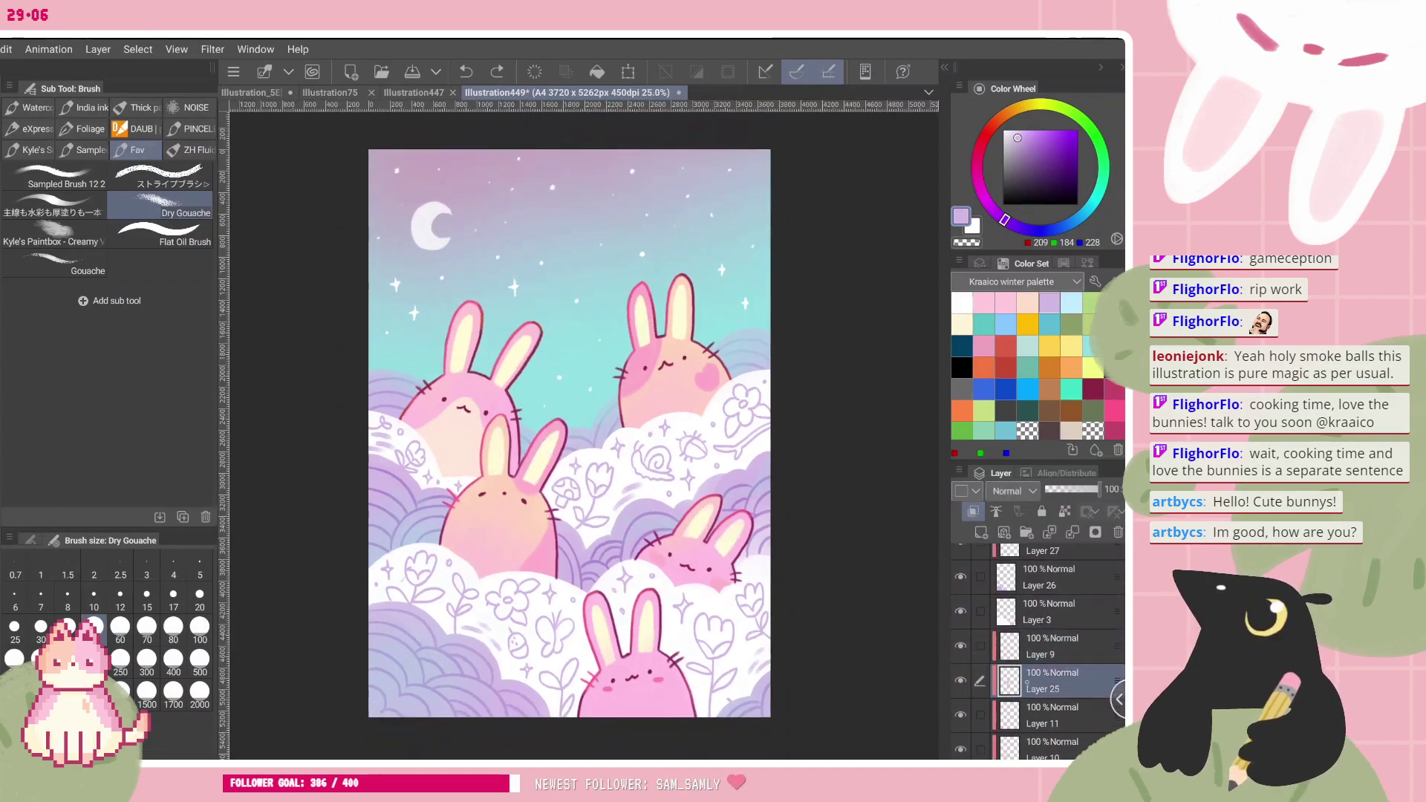
pyautogui.click(980, 531)
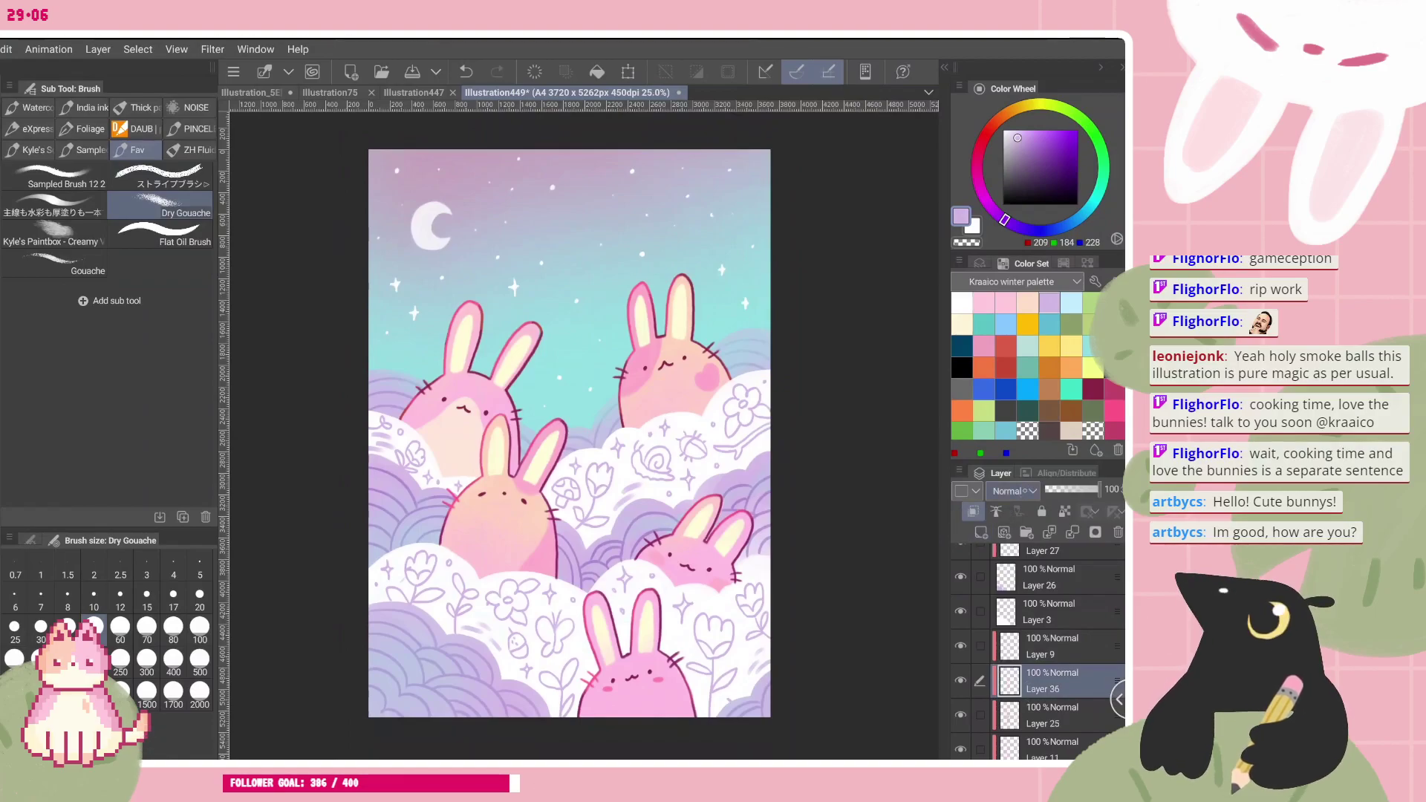
pyautogui.click(1010, 491)
pyautogui.click(1017, 264)
# - Try Dry Gouache shading on the middle rabbit's lower body in purple, RGB 146, 114, 171, and pink, RGB 255, 87, 135
pyautogui.scroll(2, 497, 544)
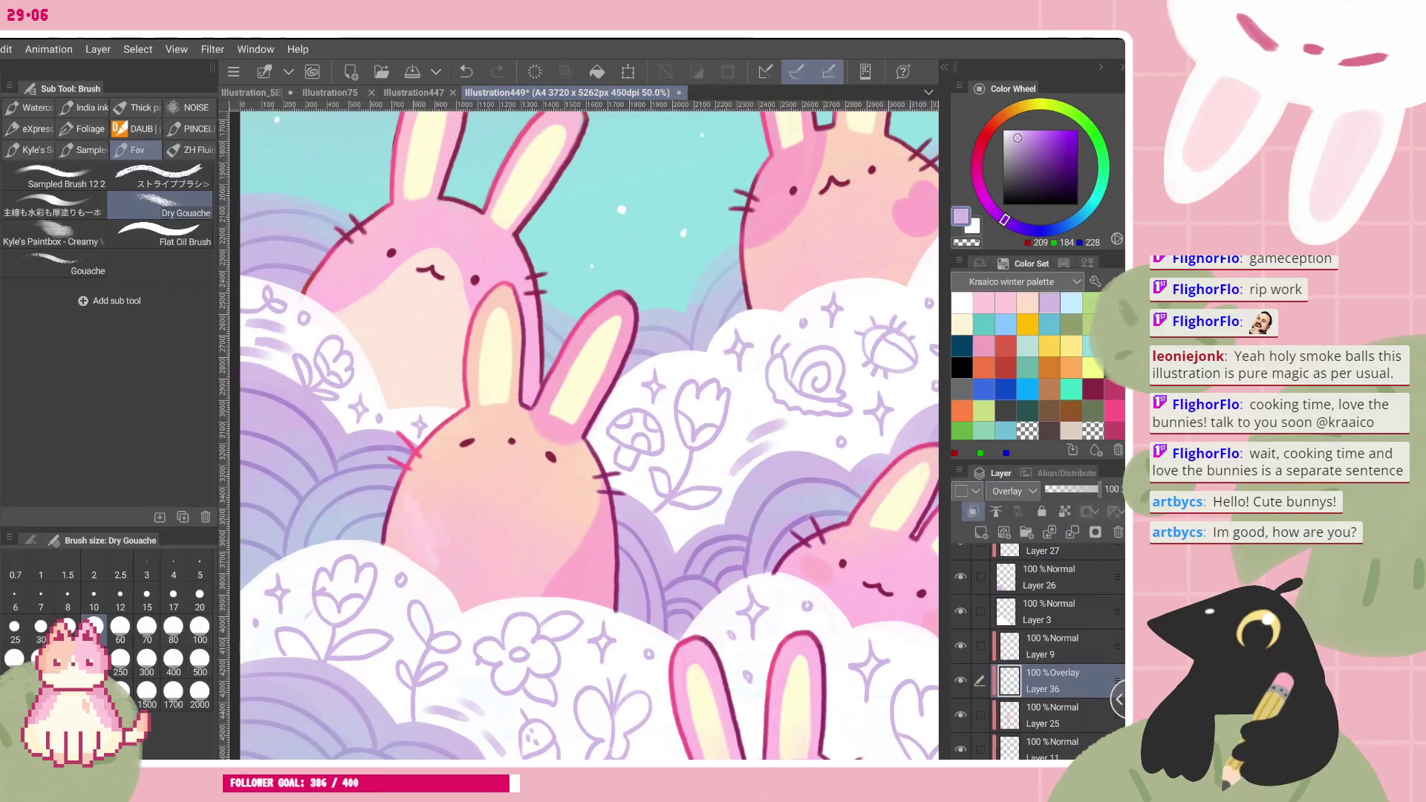
pyautogui.scroll(1, 525, 485)
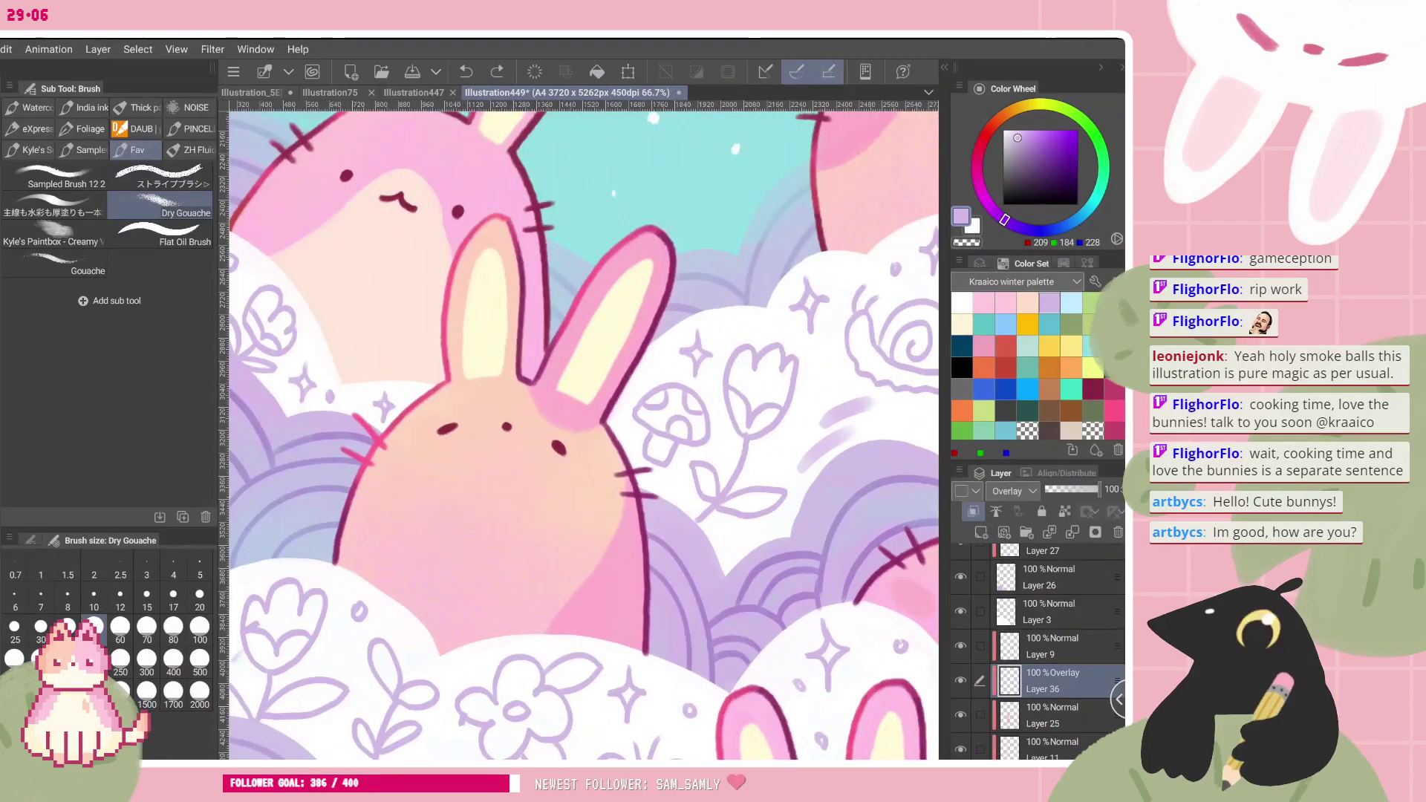
pyautogui.moveTo(1029, 158); pyautogui.dragTo(1027, 155)
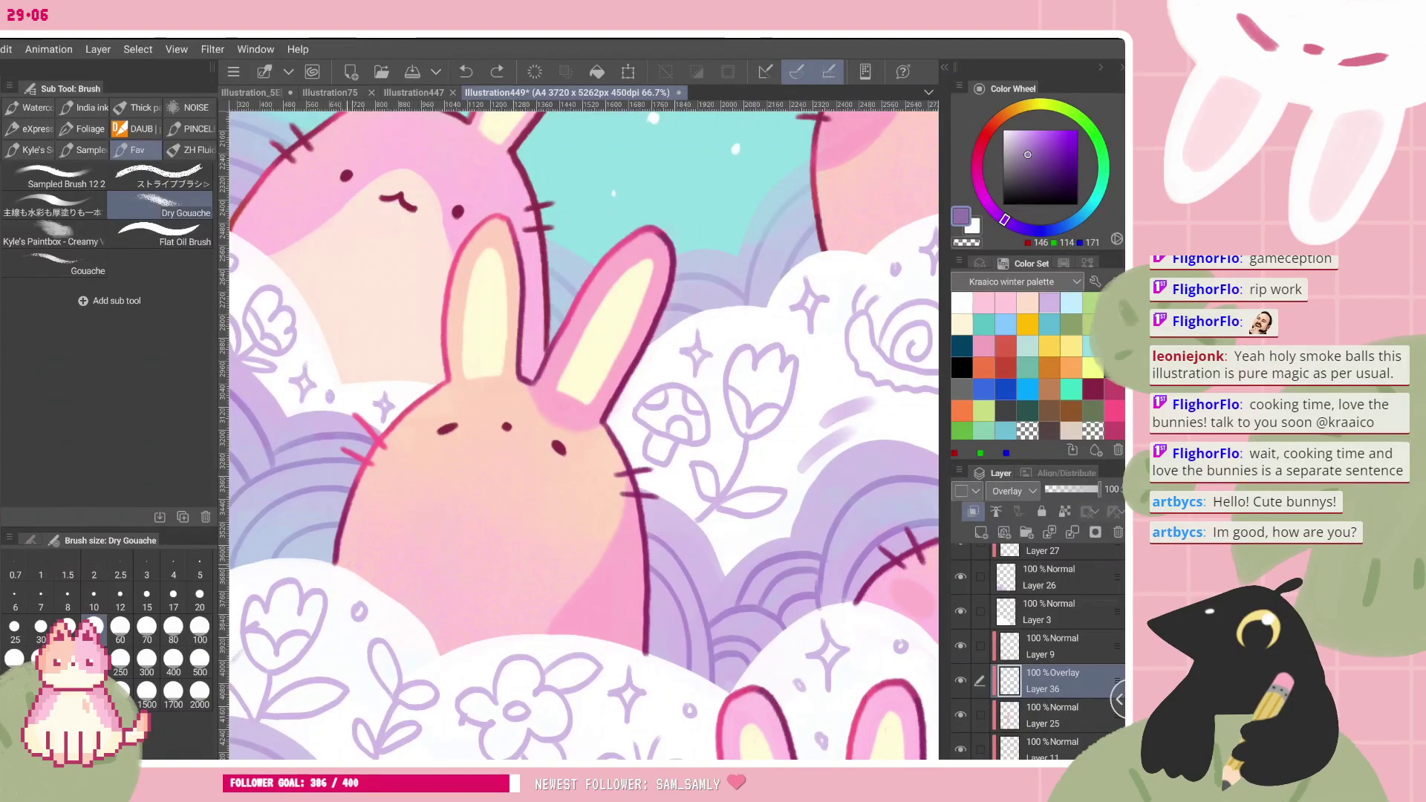
pyautogui.hotkey('ctrl', 'z')
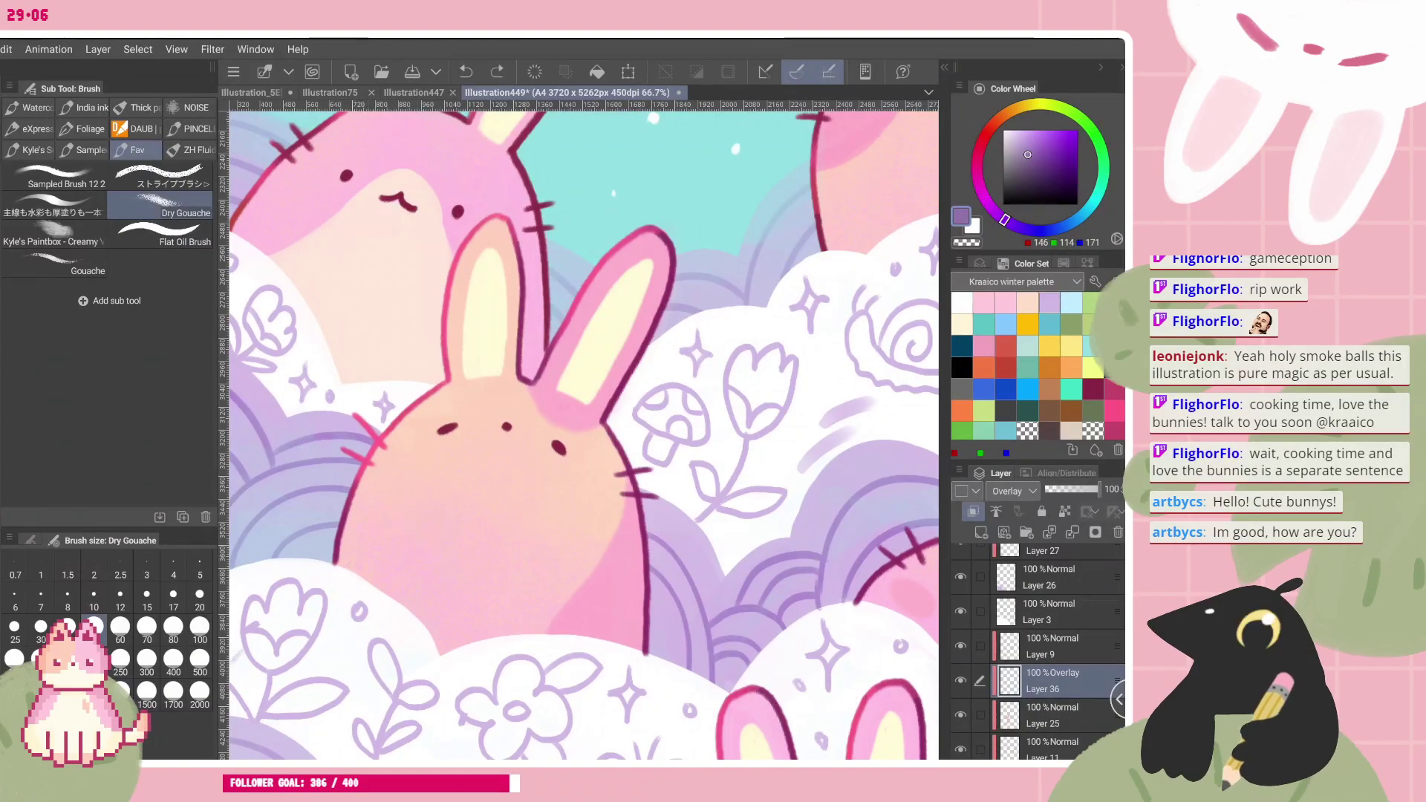
pyautogui.click(1114, 411)
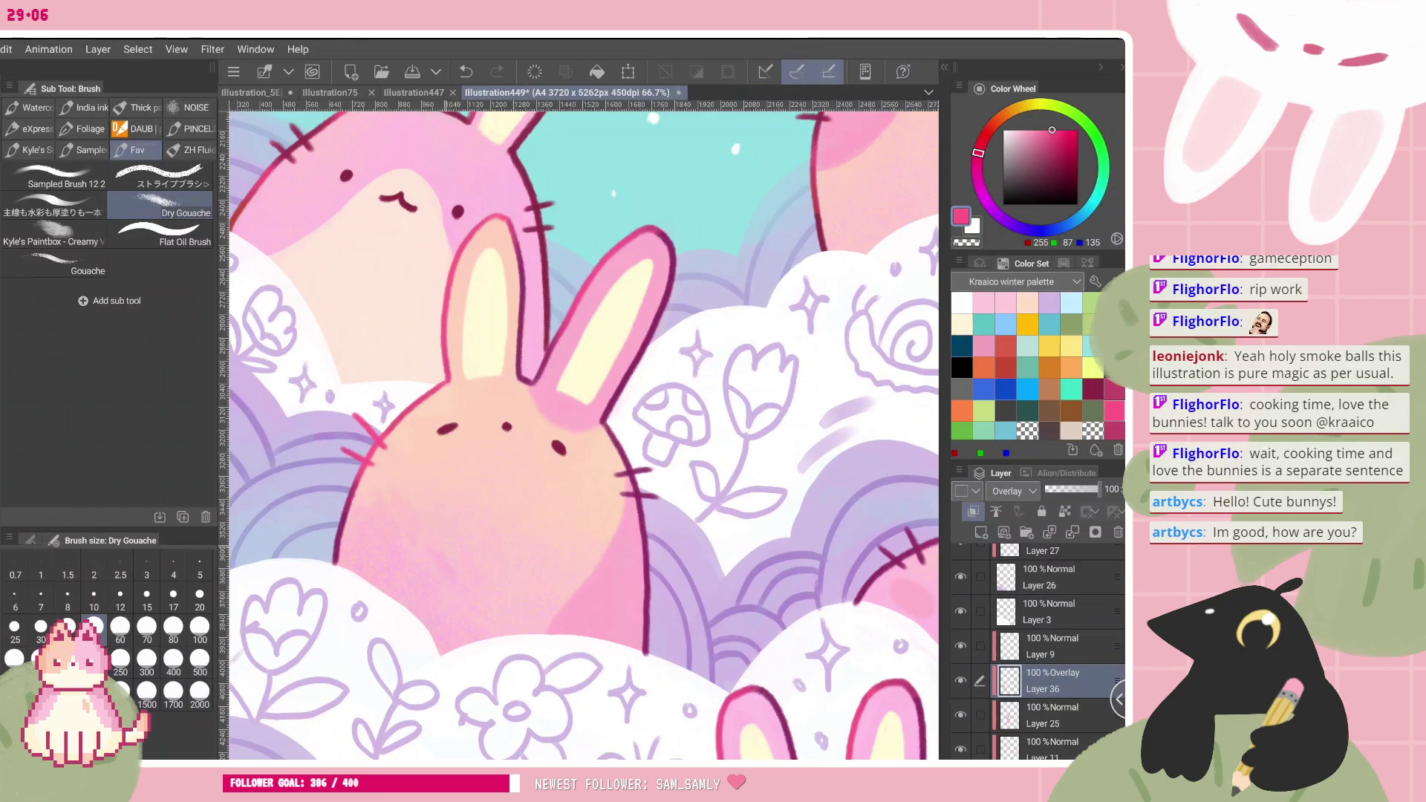
# - Examine the rabbits' colours up close and across the whole illustration
pyautogui.scroll(-4, 583, 435)
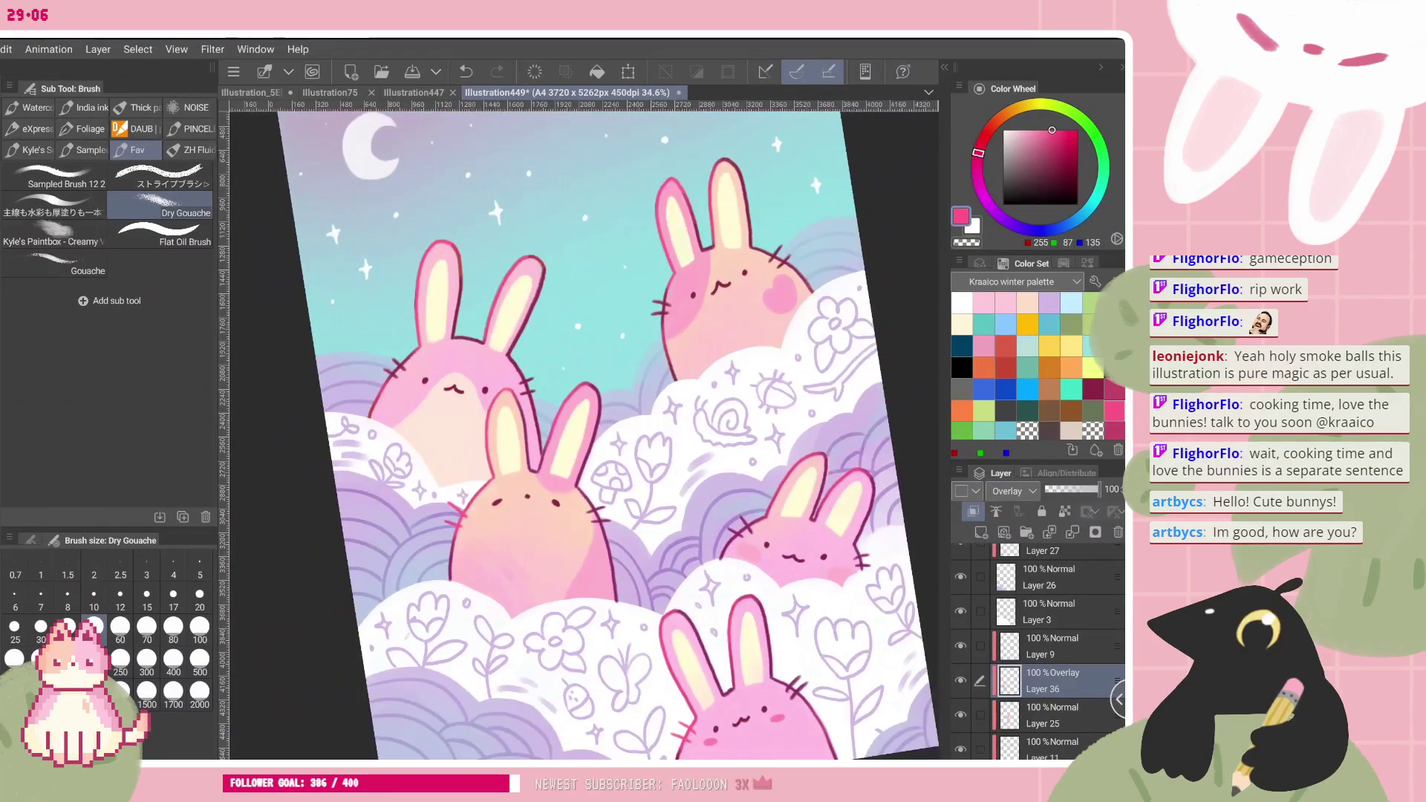
pyautogui.scroll(1, 583, 435)
pyautogui.scroll(1, 583, 435)
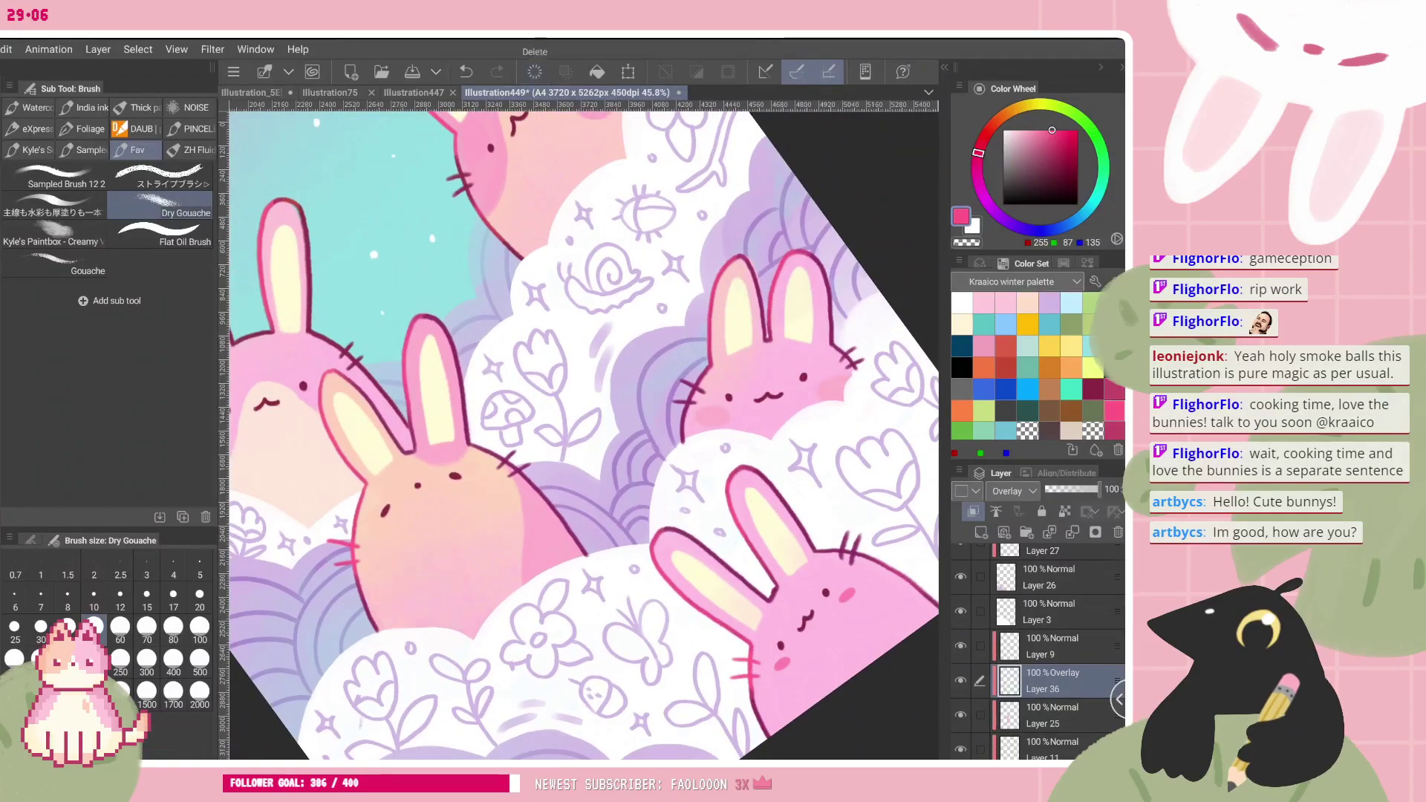
pyautogui.scroll(3, 580, 431)
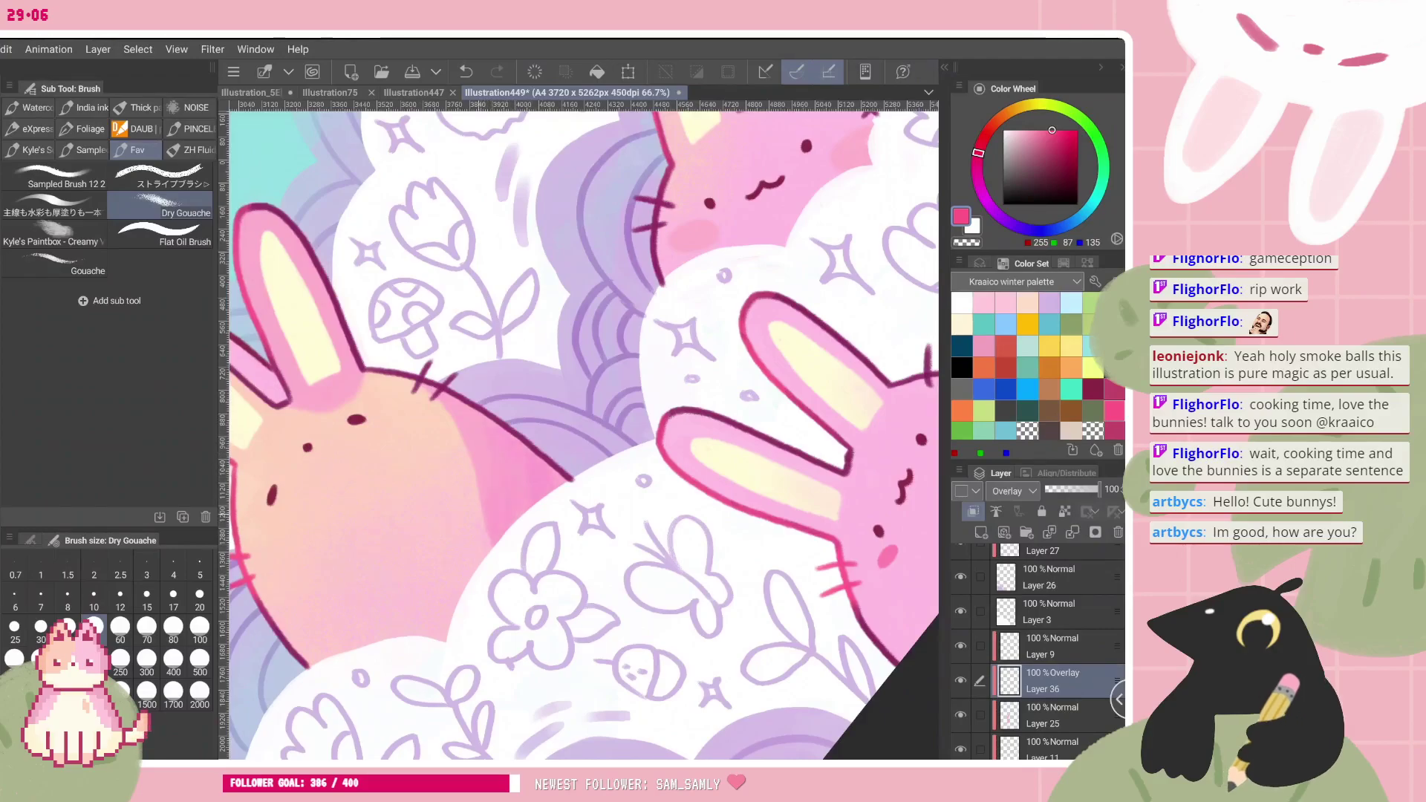
pyautogui.scroll(-5, 583, 435)
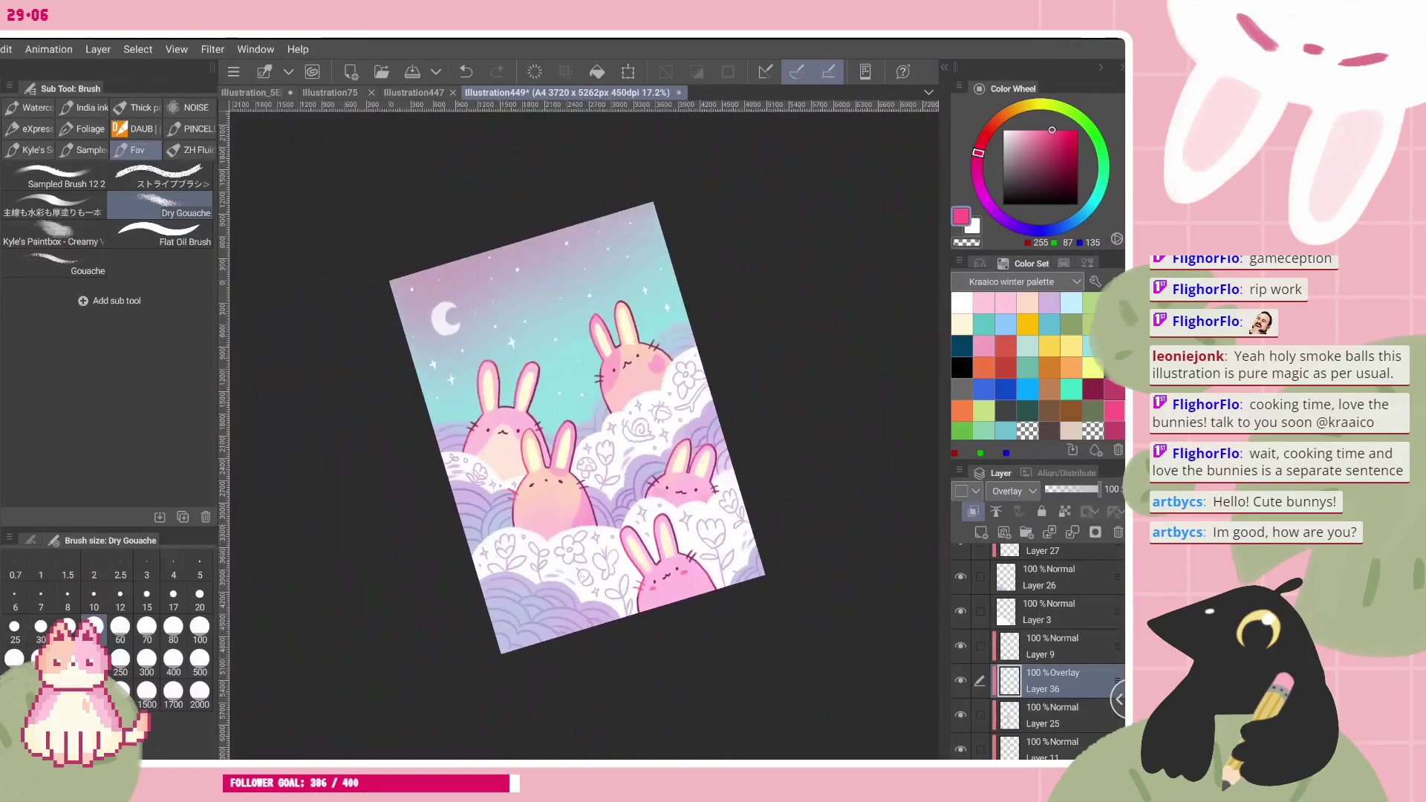
pyautogui.scroll(1, 572, 413)
pyautogui.hotkey('ctrl', '+')
pyautogui.hotkey('ctrl', '+')
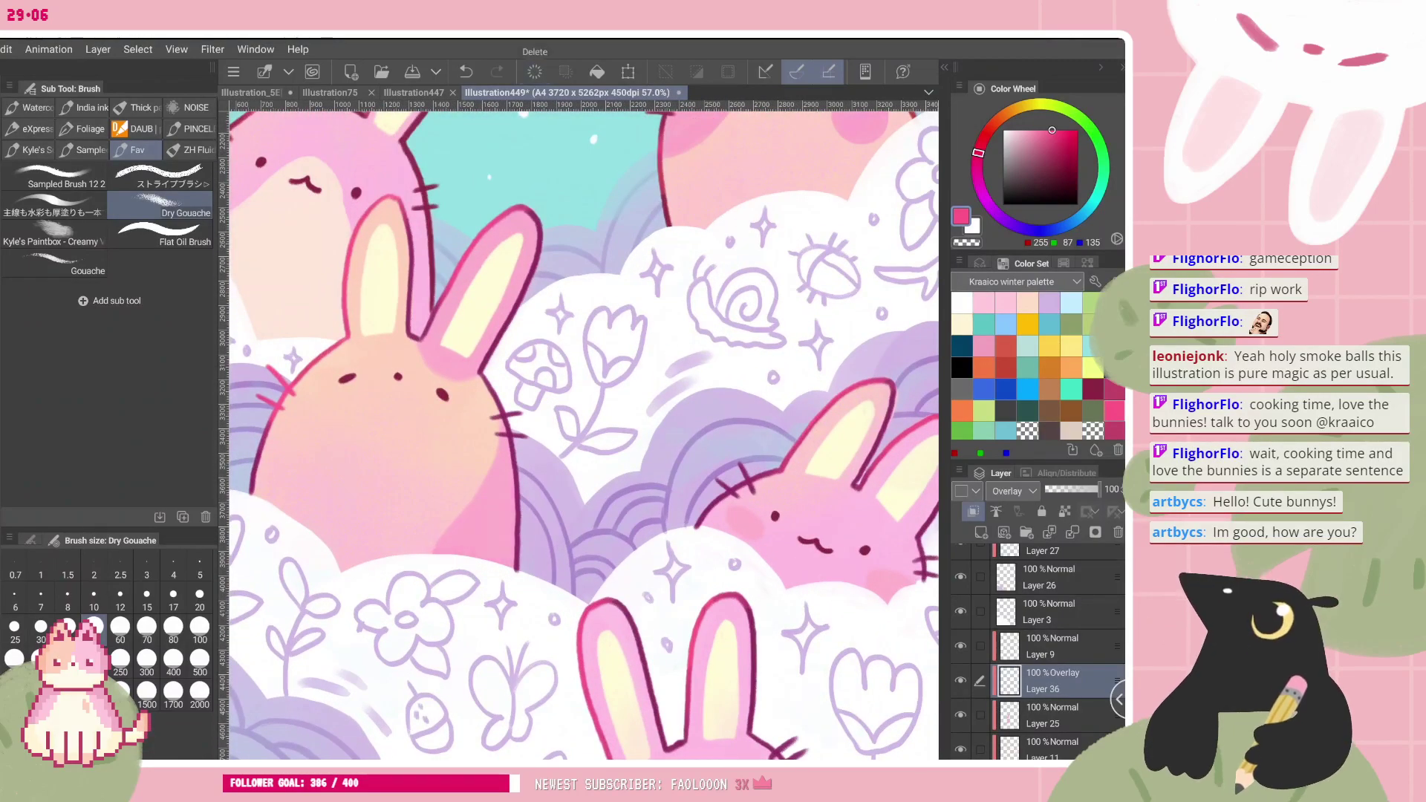
# - Choose the Kyle's Paintbox - Creamy brush at size 100 and test it with the current pink
pyautogui.click(53, 205)
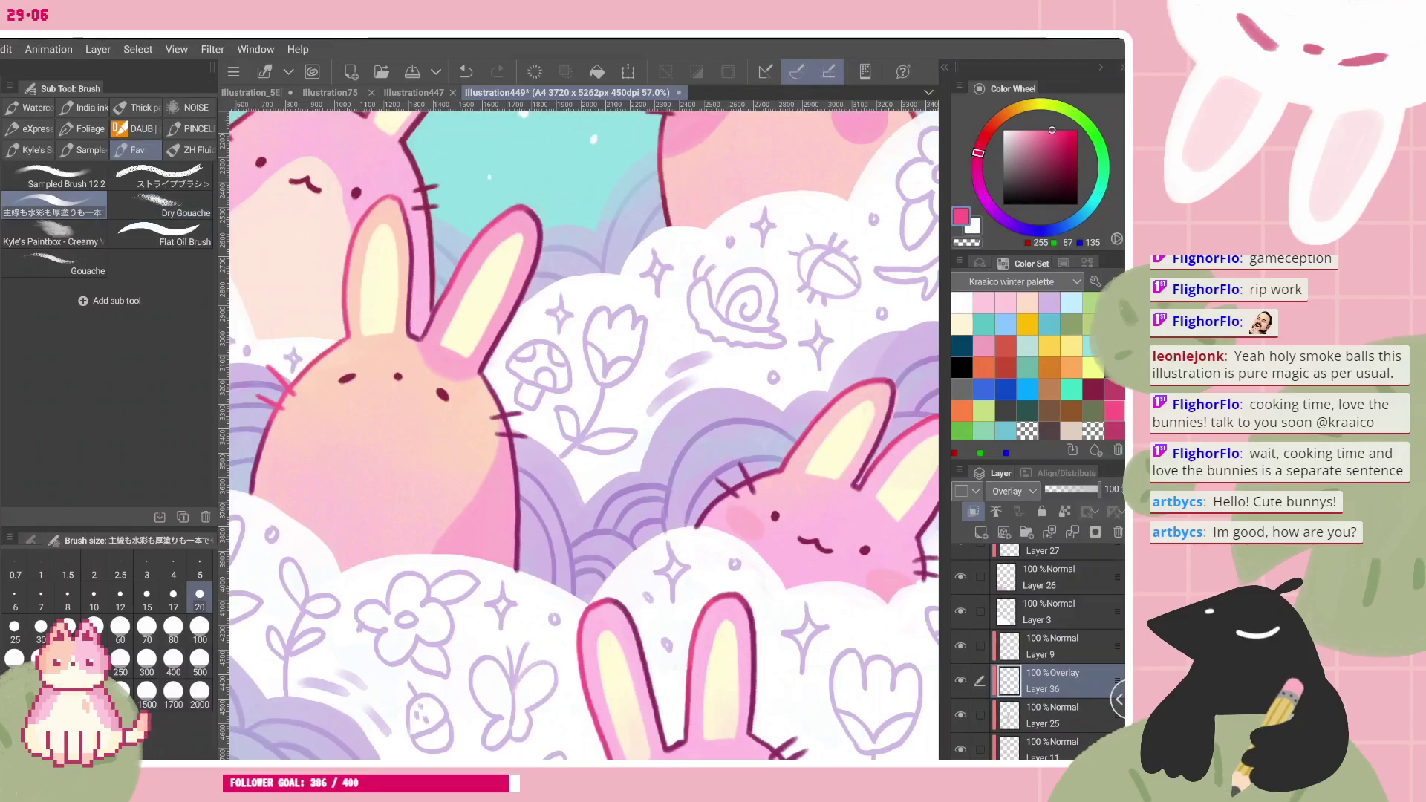
pyautogui.click(54, 234)
pyautogui.click(147, 628)
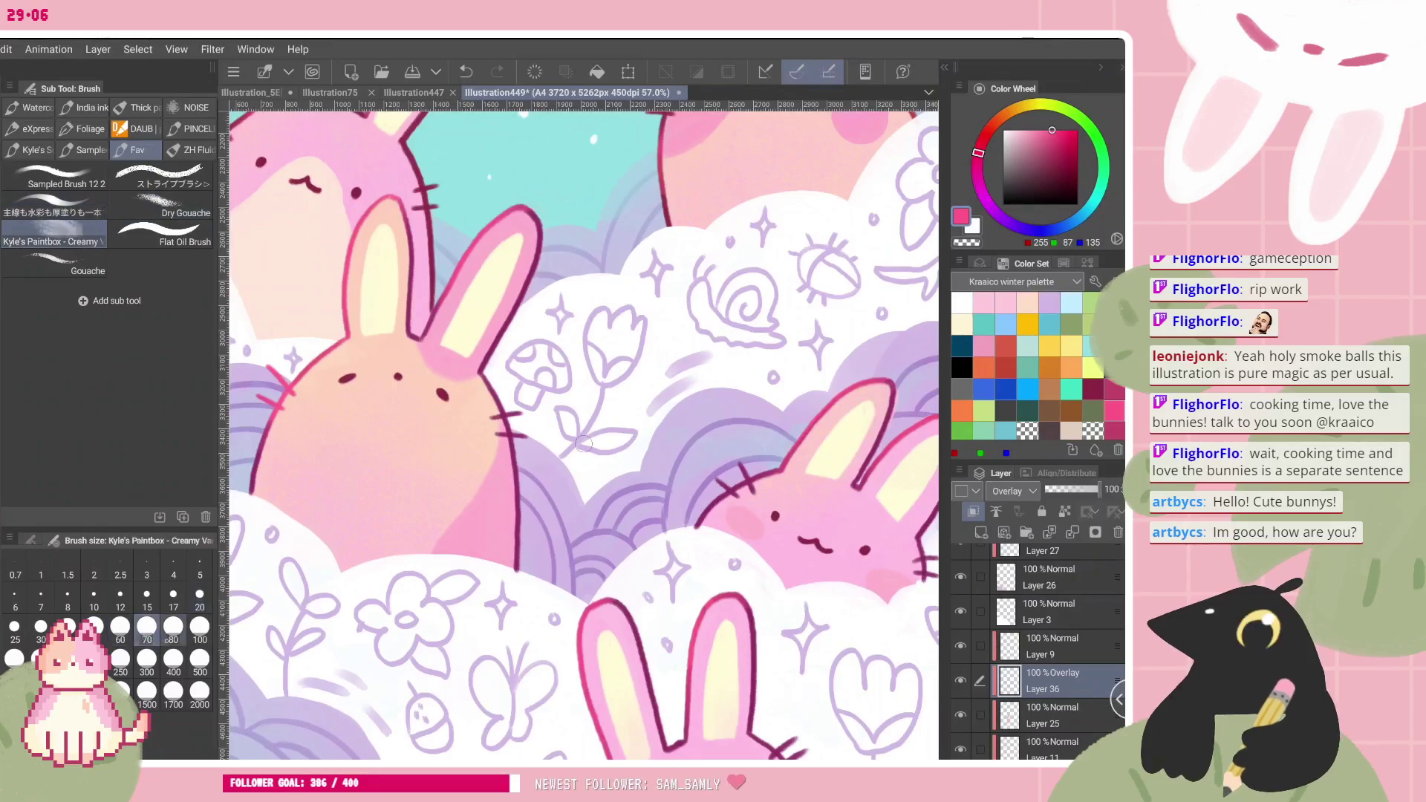
pyautogui.press(']')
pyautogui.press(']')
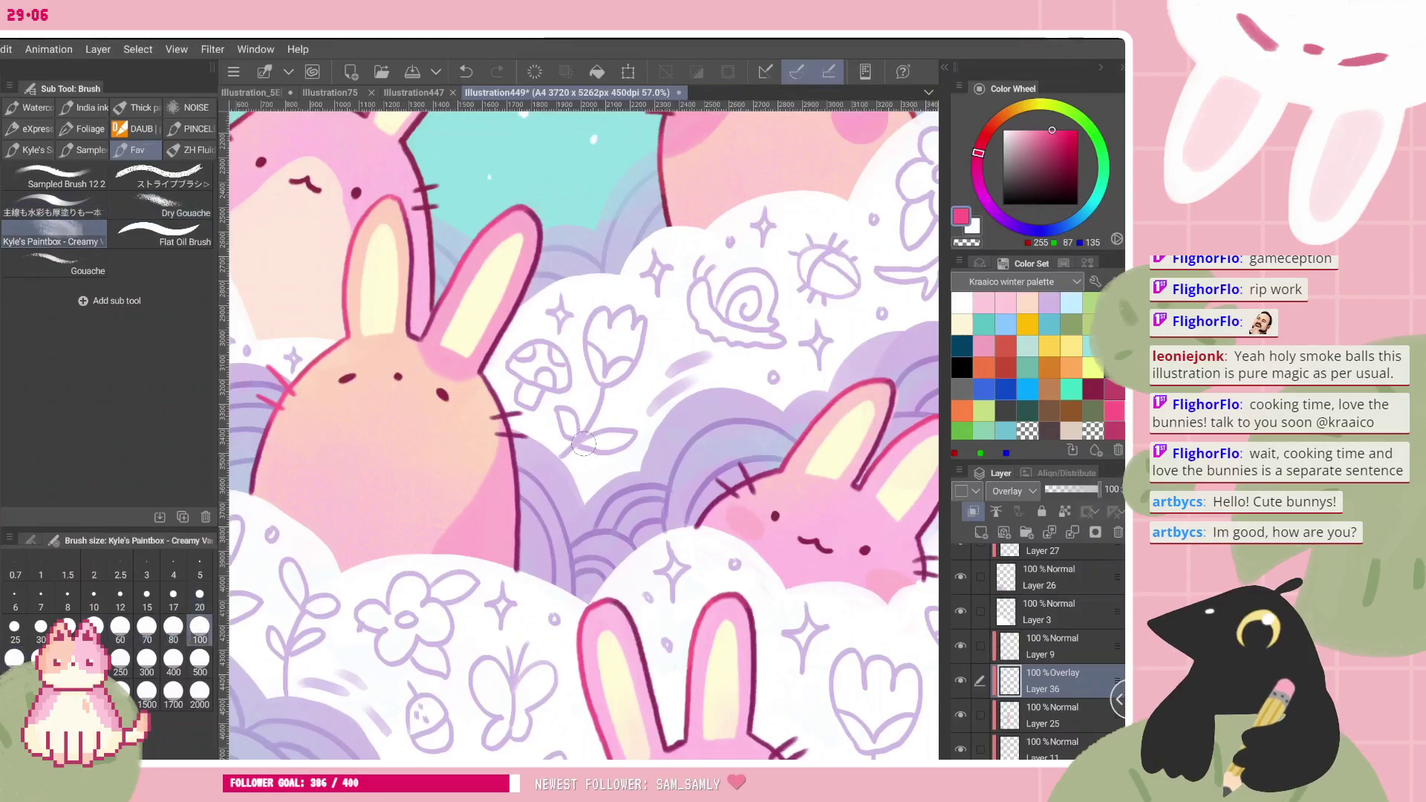
pyautogui.hotkey('ctrl', 'z')
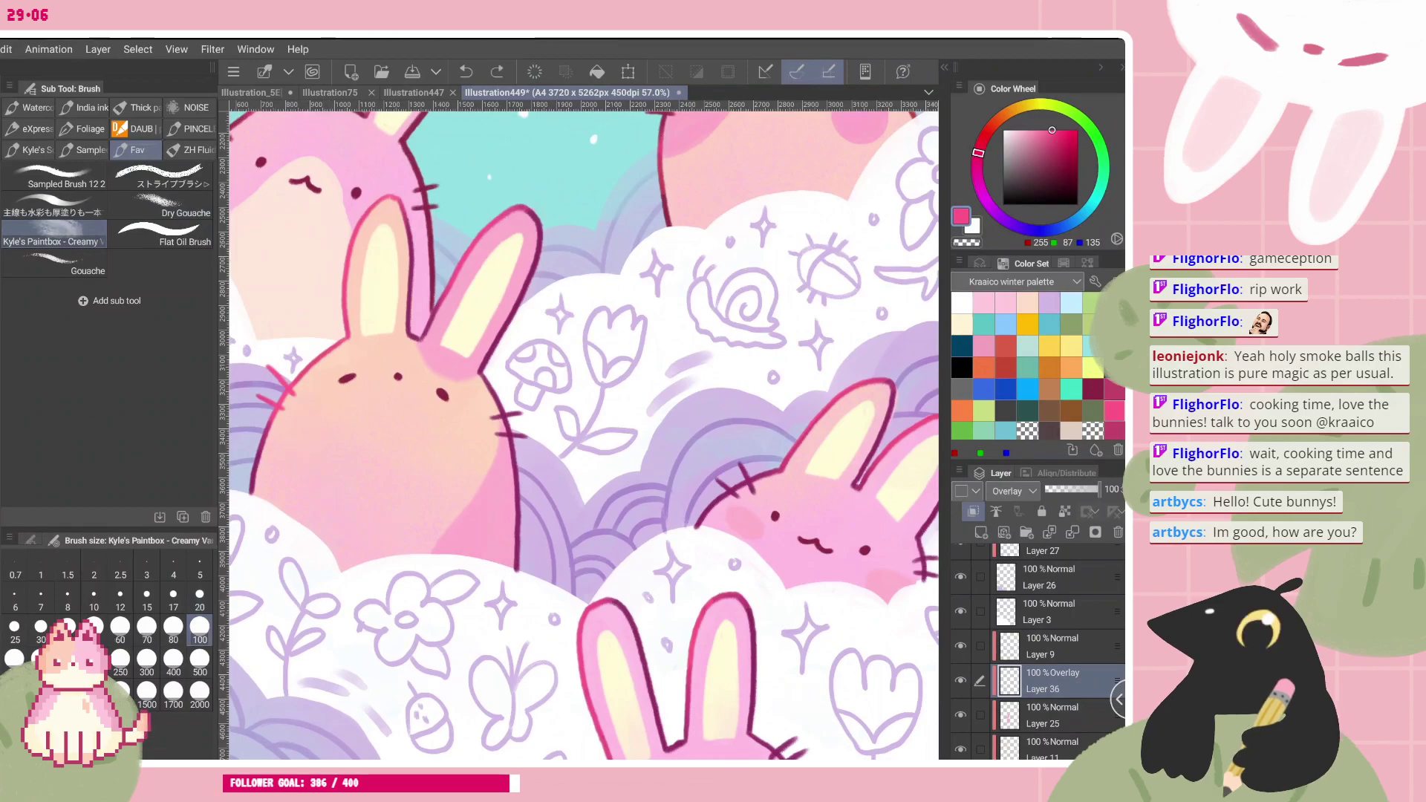
# - Try muted pink shading, RGB 194, 123, 144 and 136, 76, 93, on the middle rabbit's lower body and clear the Overlay layer
pyautogui.moveTo(1037, 147); pyautogui.dragTo(1030, 148)
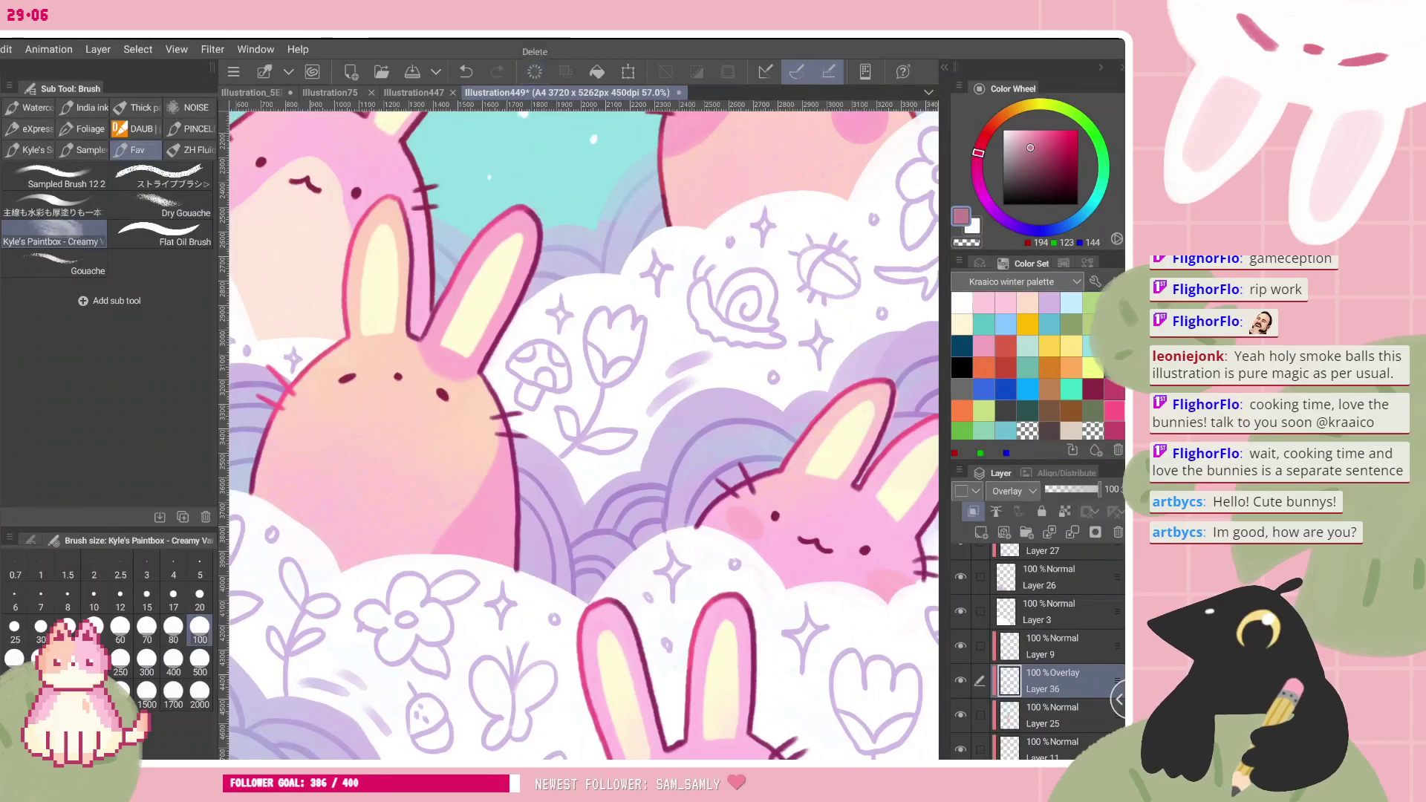
pyautogui.click(1035, 162)
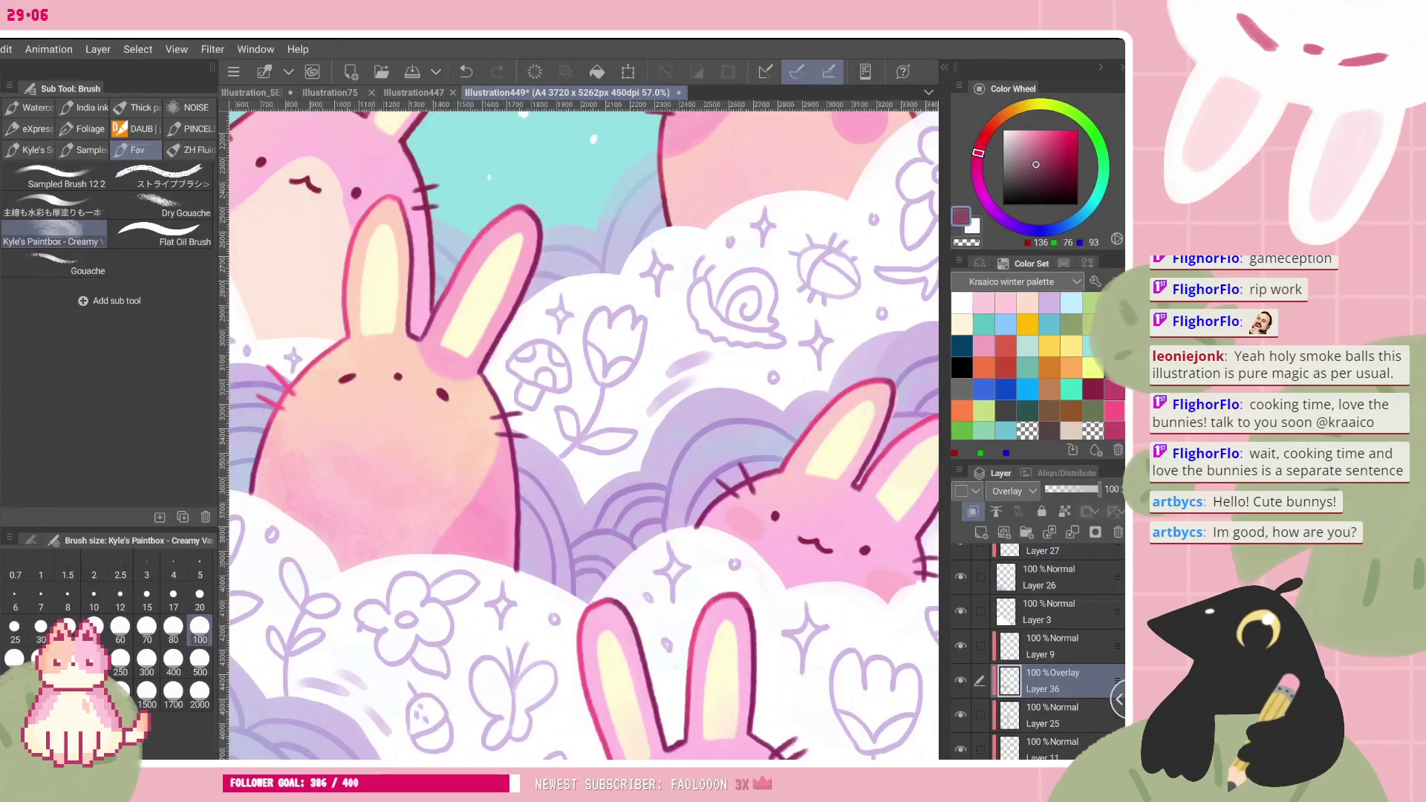
pyautogui.scroll(-3, 509, 536)
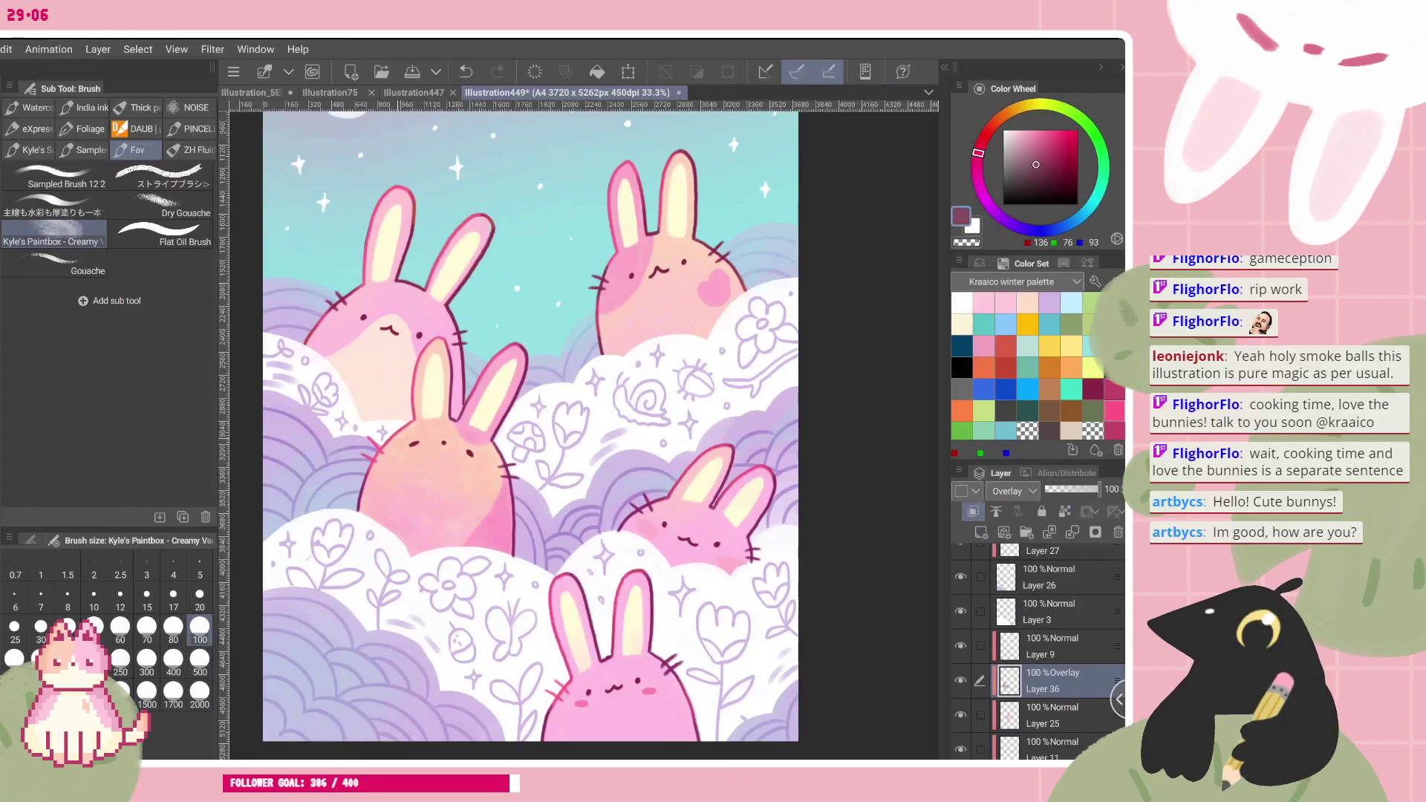
pyautogui.scroll(-4, 505, 545)
pyautogui.click(534, 72)
pyautogui.scroll(4, 520, 438)
pyautogui.scroll(-4, 535, 438)
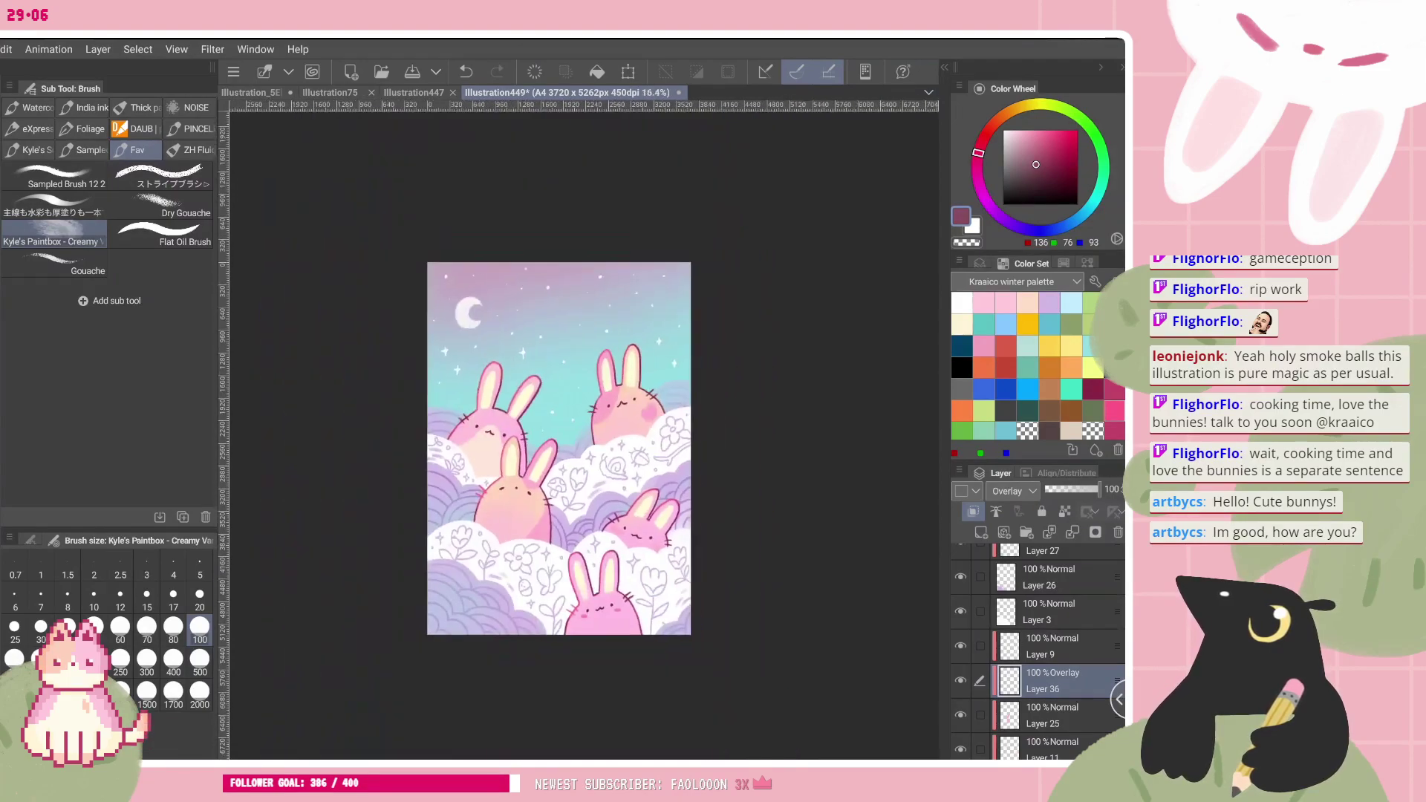
# - Select Layer 18 near the top of the layer stack and toggle its visibility to check its content
pyautogui.scroll(-8, 1047, 653)
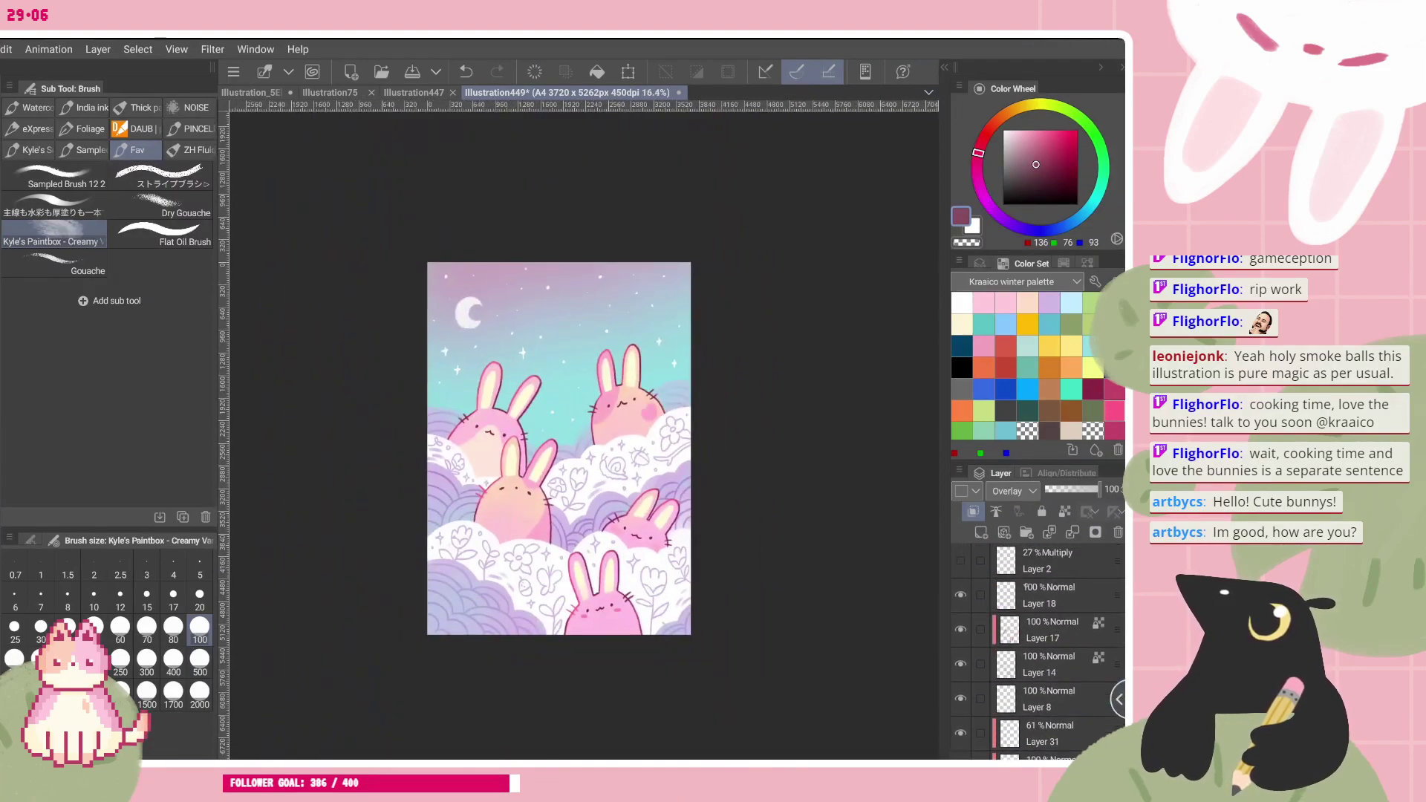
pyautogui.click(1048, 594)
pyautogui.click(960, 595)
pyautogui.click(960, 595)
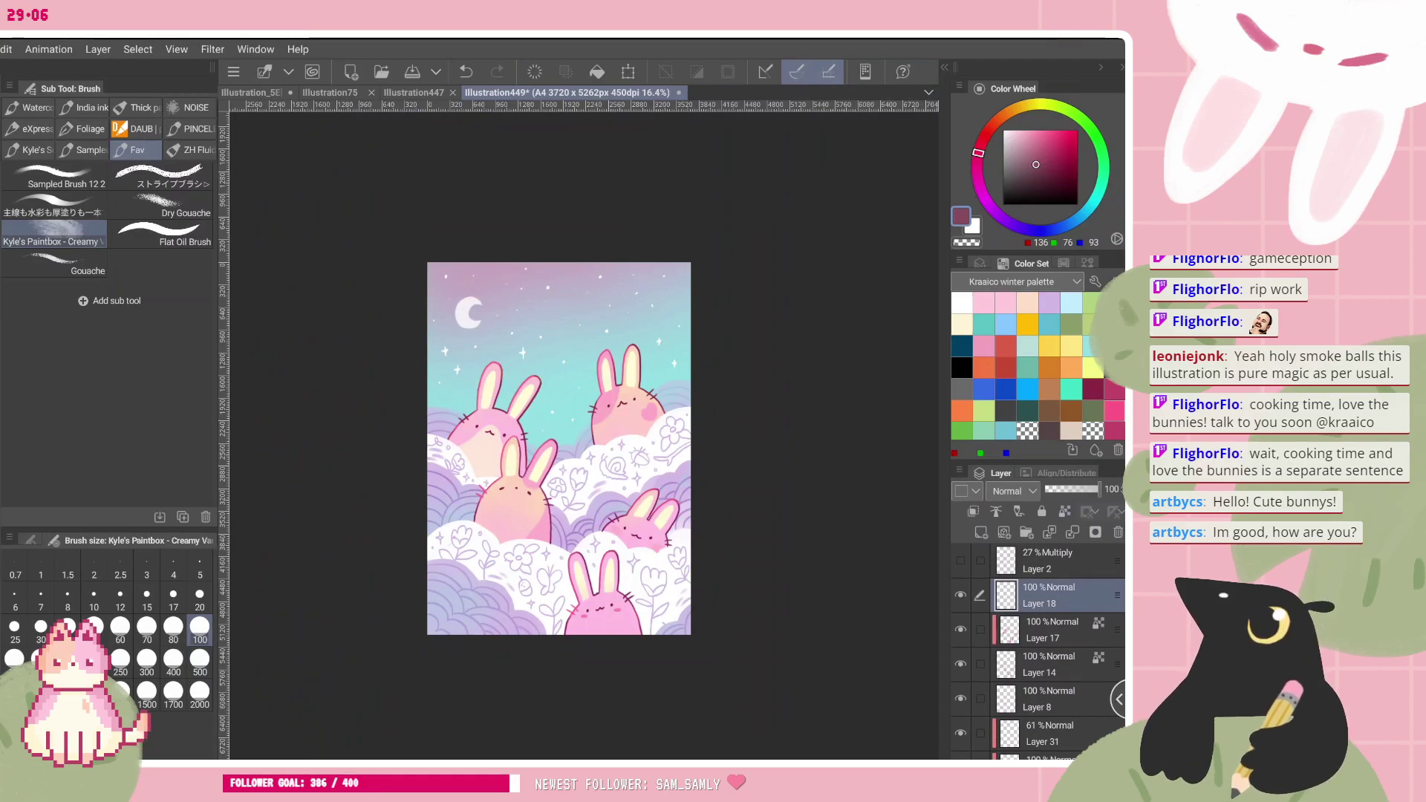
# - Add a Color balance correction layer above Layer 18 and set its shadow levels to Cyan–Red 19, Magenta–Green -6 and Yellow–Blue 26
pyautogui.click(98, 49)
pyautogui.moveTo(156, 97)
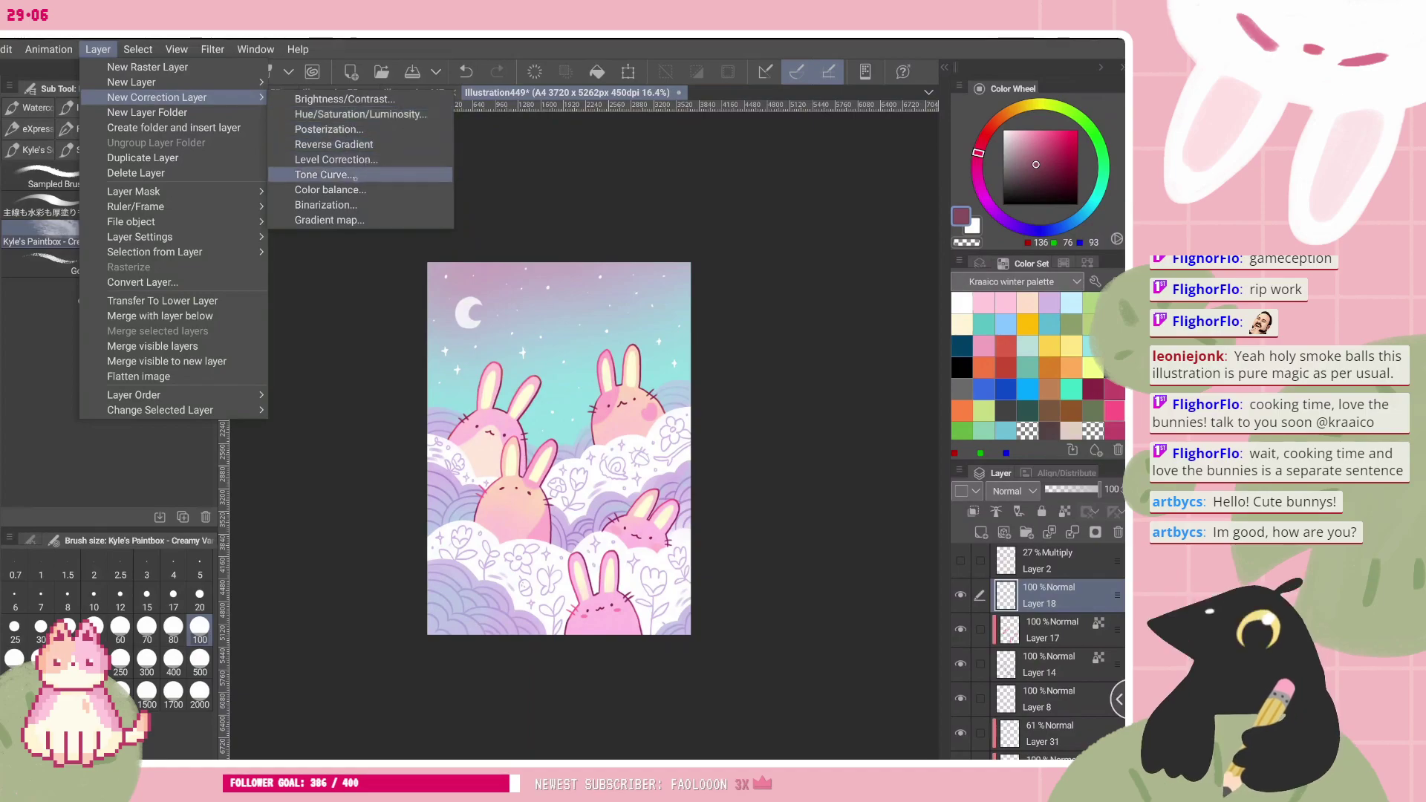
pyautogui.press('Escape')
pyautogui.press('Escape')
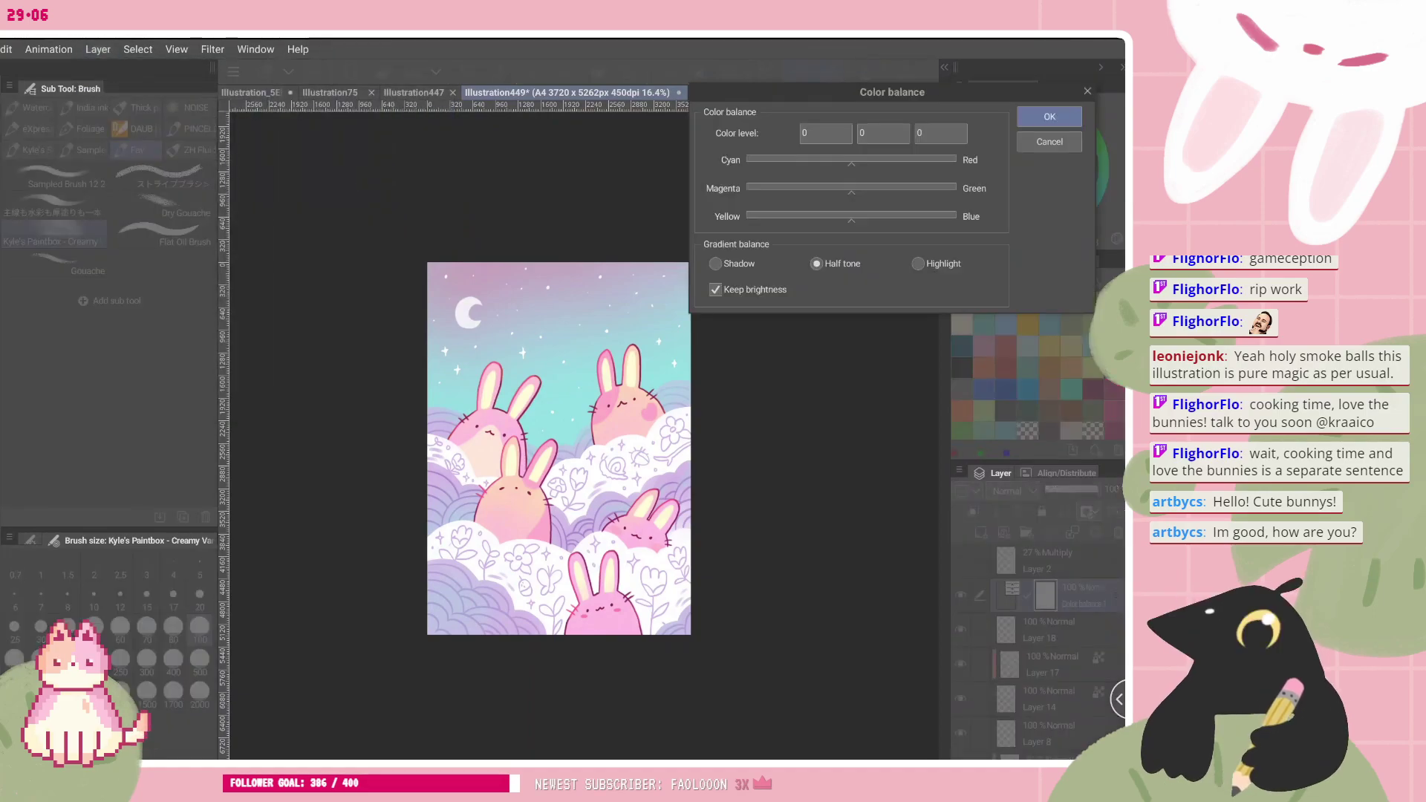
pyautogui.moveTo(851, 163); pyautogui.dragTo(853, 163)
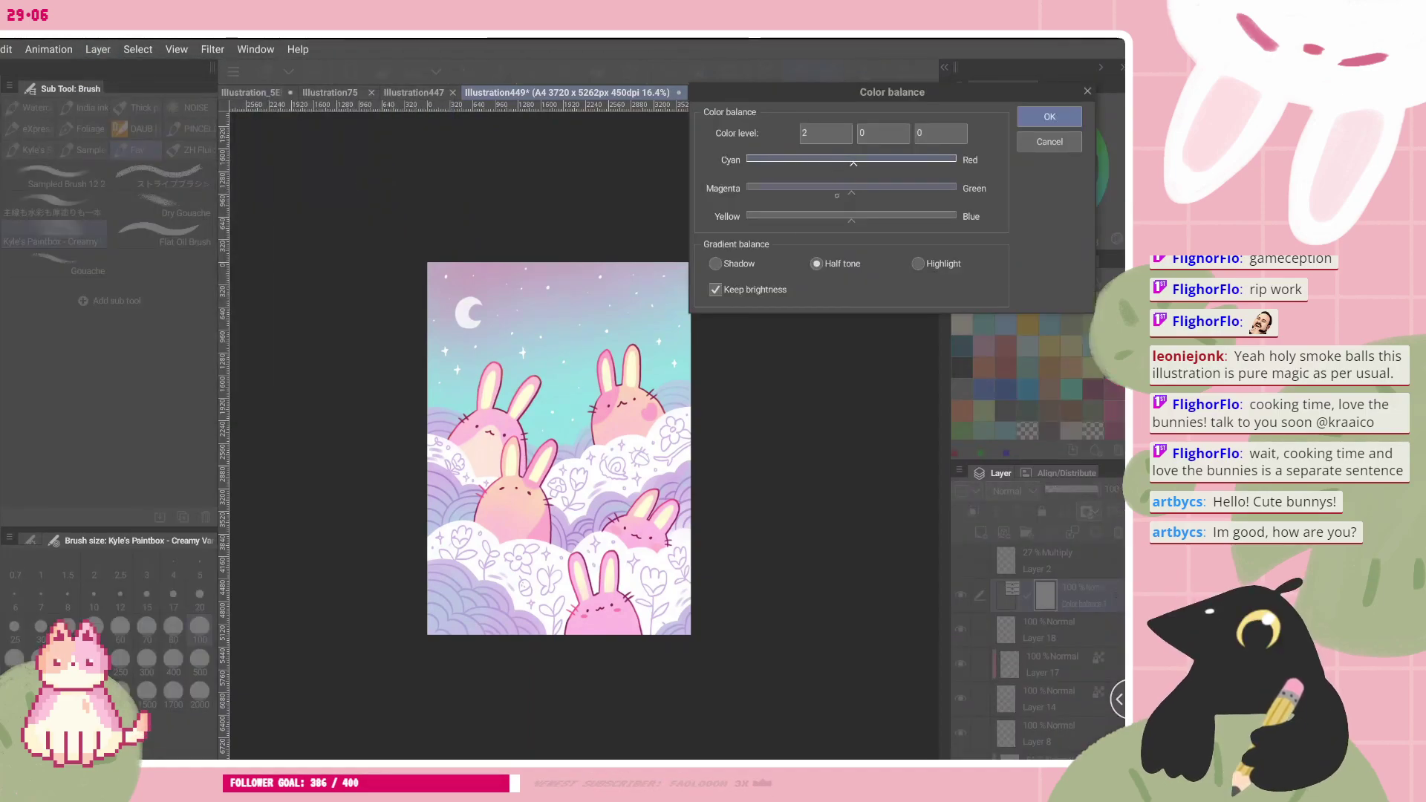
pyautogui.click(744, 265)
pyautogui.moveTo(851, 221); pyautogui.dragTo(862, 219)
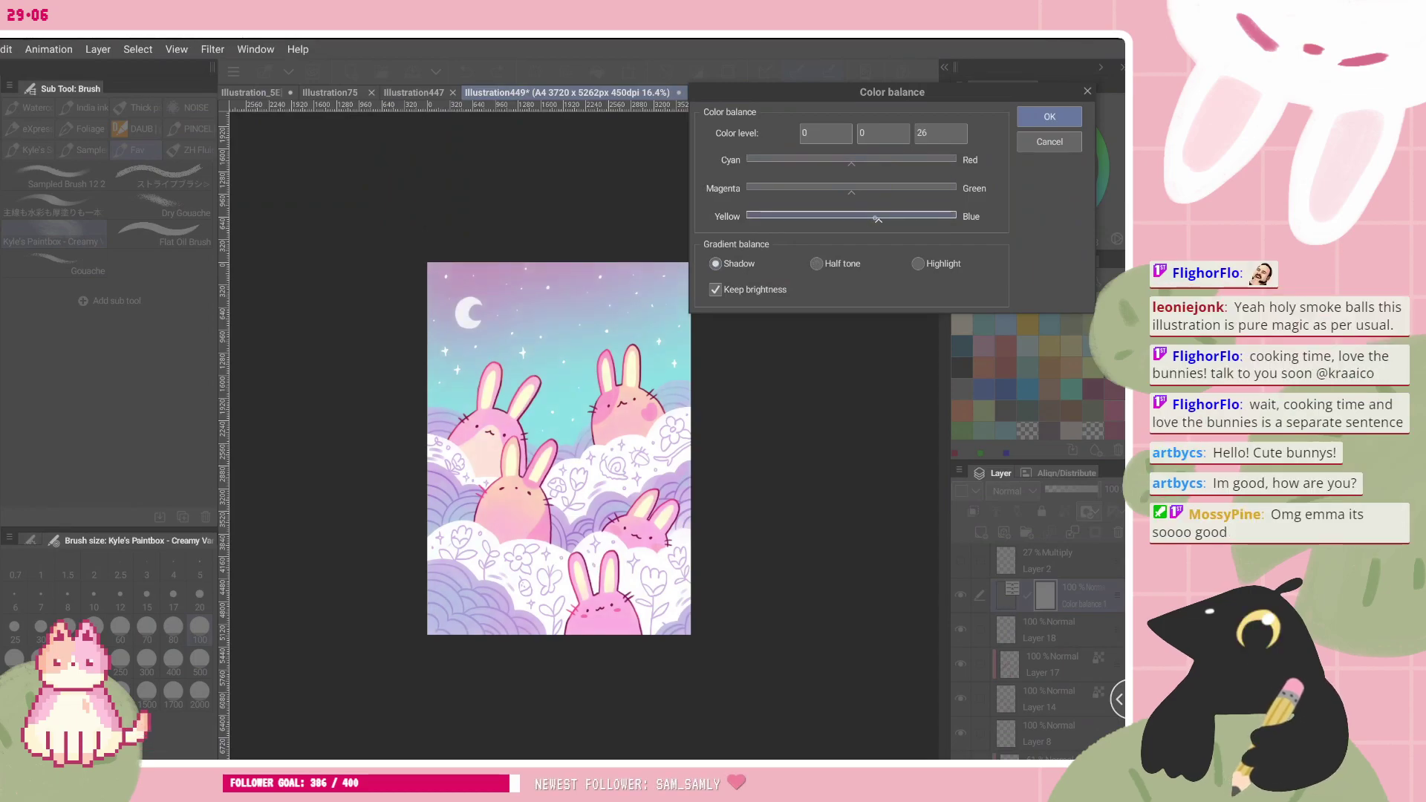
pyautogui.moveTo(851, 191)
pyautogui.mouseDown()
pyautogui.moveTo(837, 192)
pyautogui.moveTo(850, 190)
pyautogui.mouseUp()
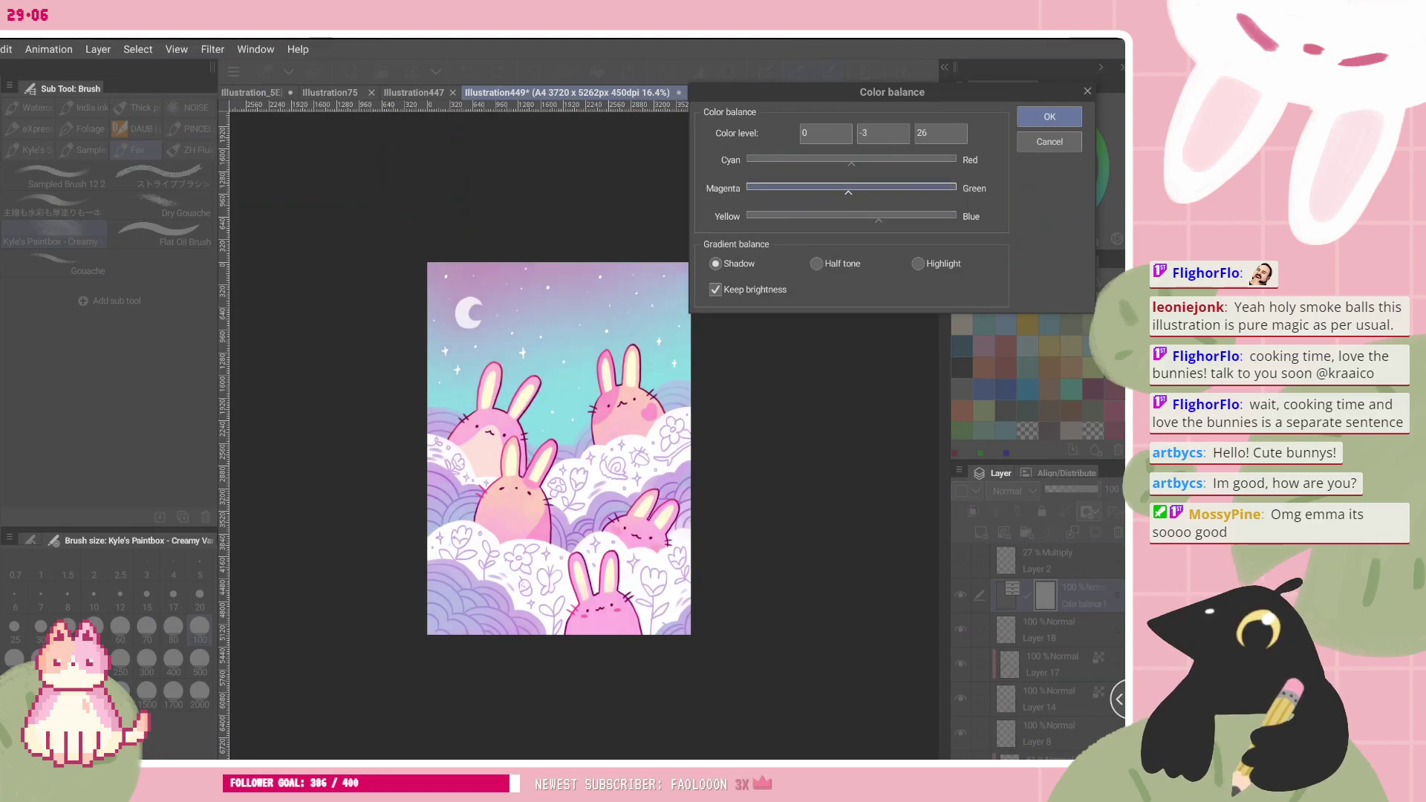
pyautogui.moveTo(851, 163); pyautogui.dragTo(868, 162)
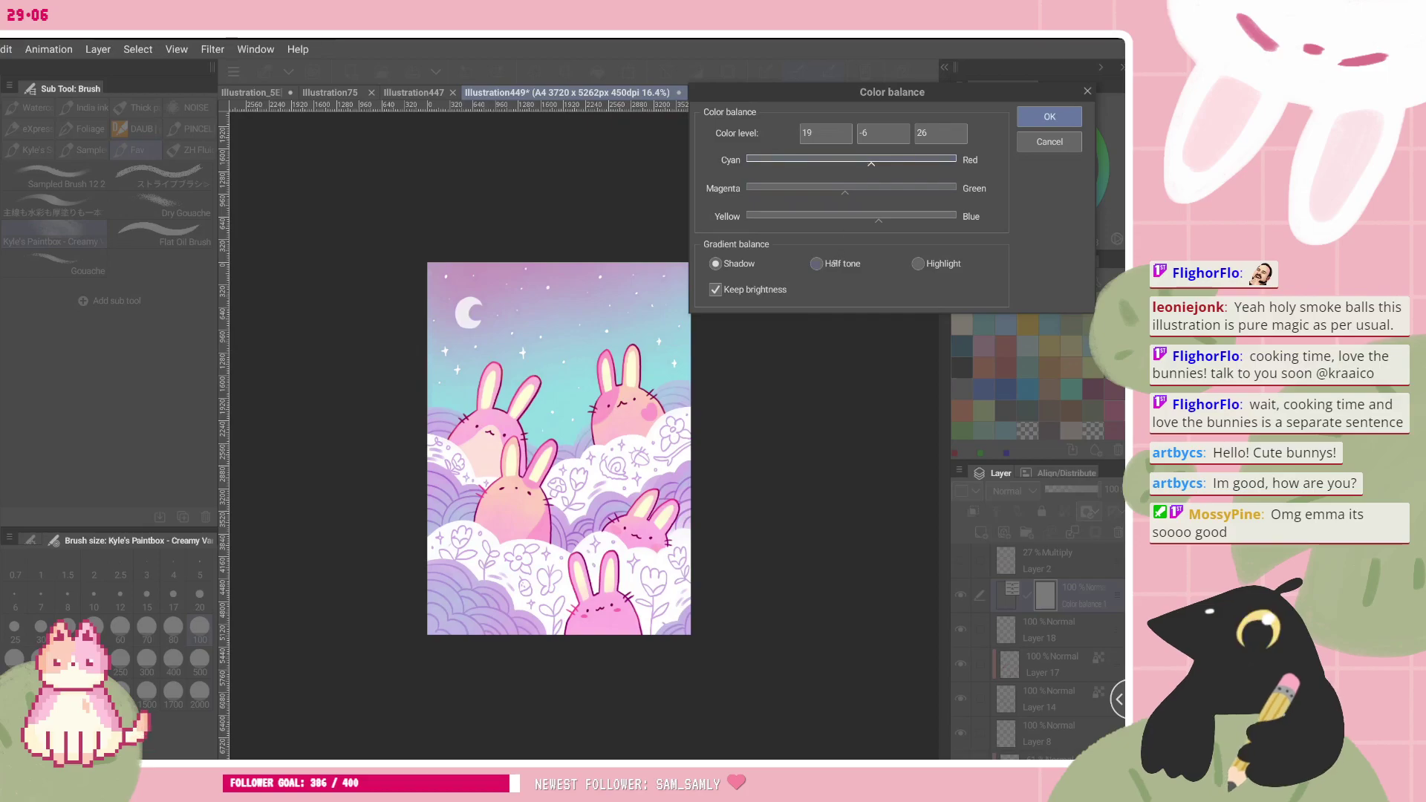
# - Set the half-tone levels to Cyan–Red 13 and Magenta–Green -13, and fine-tune the Yellow–Blue balance
pyautogui.click(816, 263)
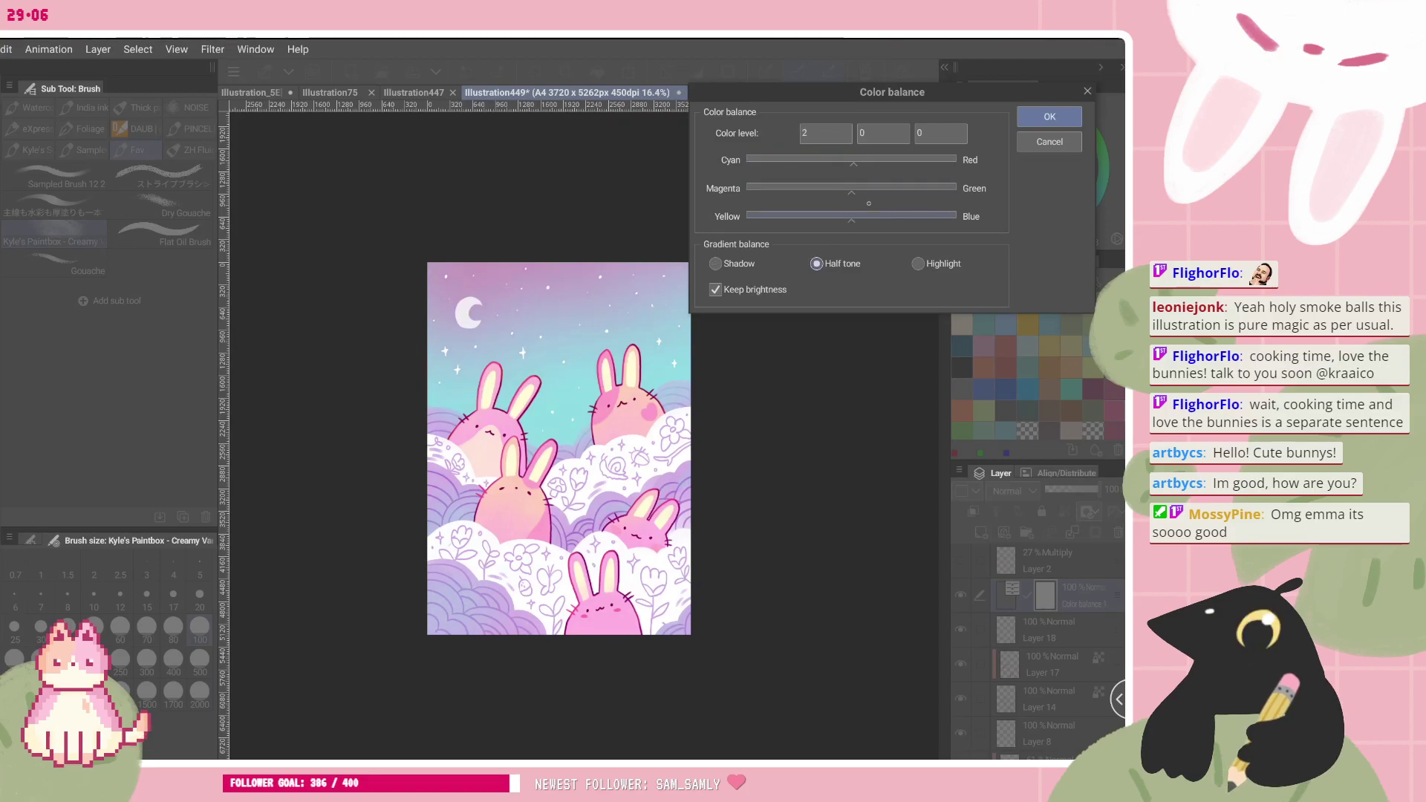
pyautogui.moveTo(853, 162); pyautogui.dragTo(949, 162)
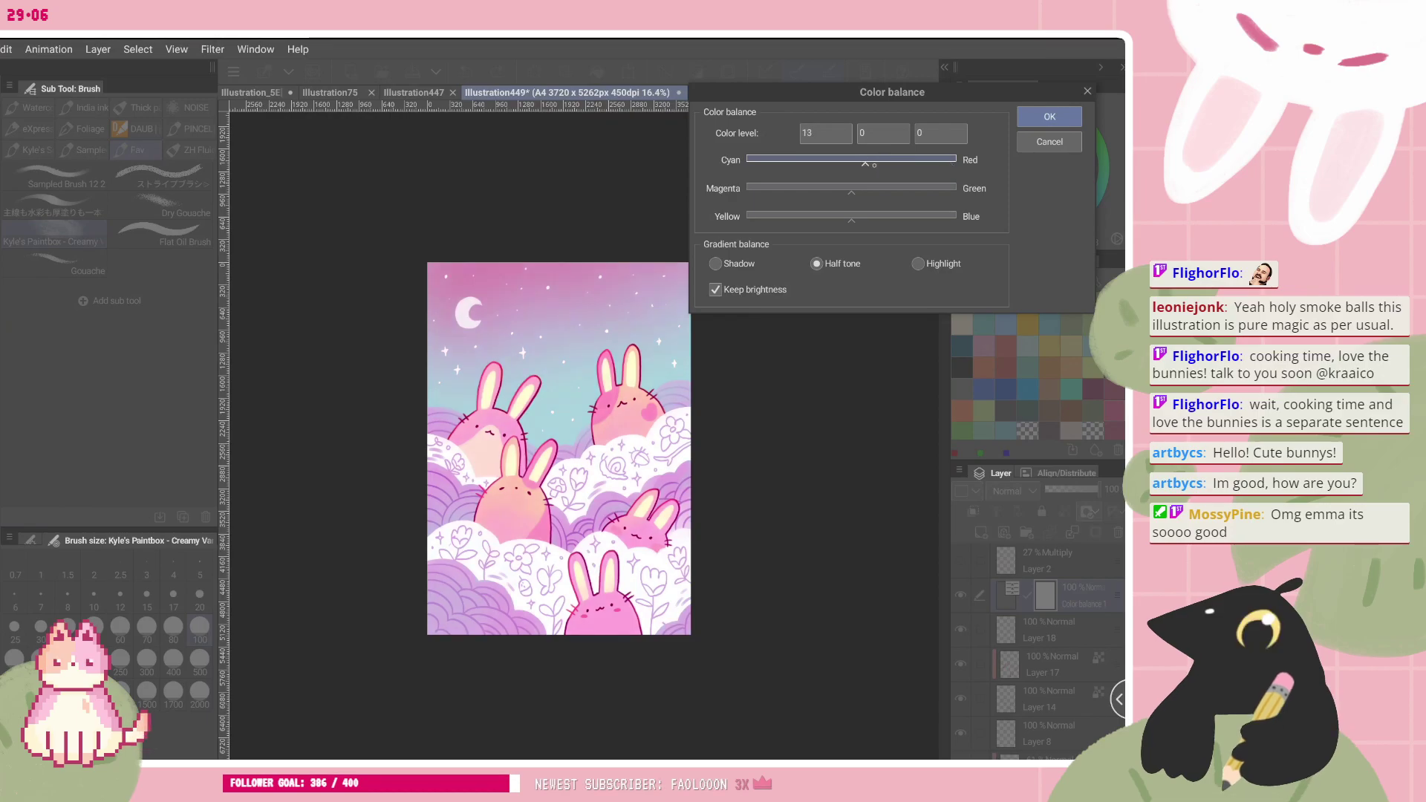
pyautogui.moveTo(851, 216); pyautogui.dragTo(853, 191)
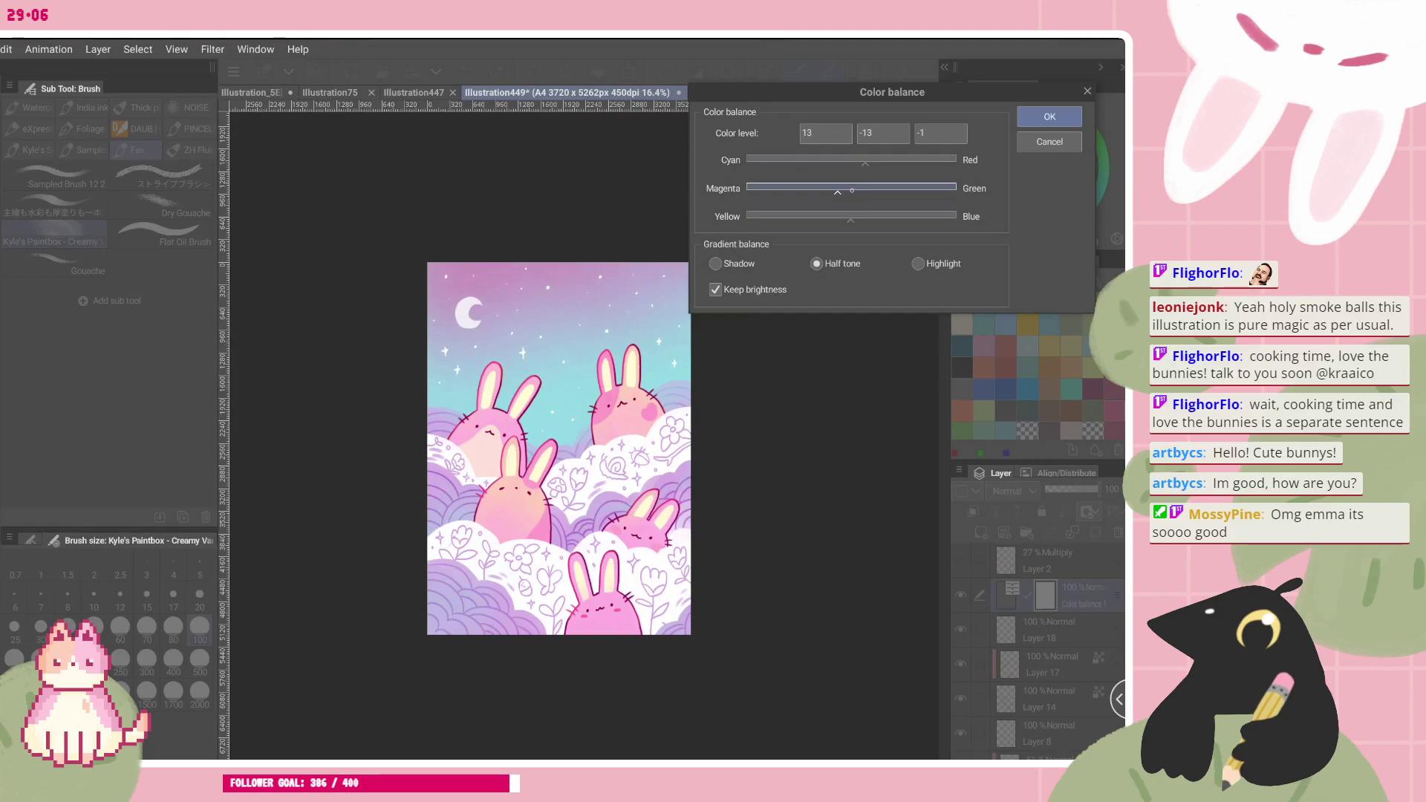
pyautogui.click(861, 216)
# - Set the highlight Yellow–Blue level to -4 and apply the Color balance correction
pyautogui.click(918, 264)
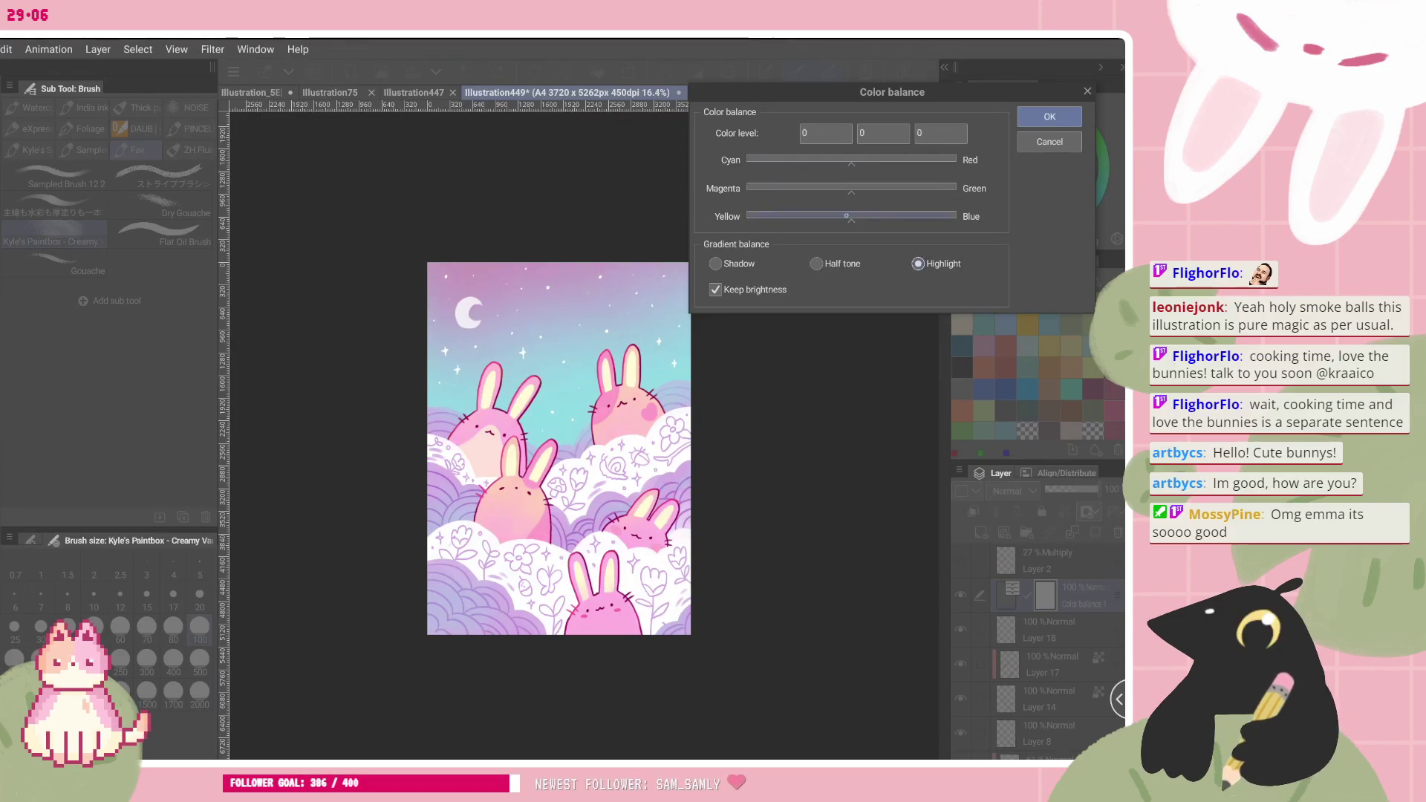
pyautogui.click(846, 216)
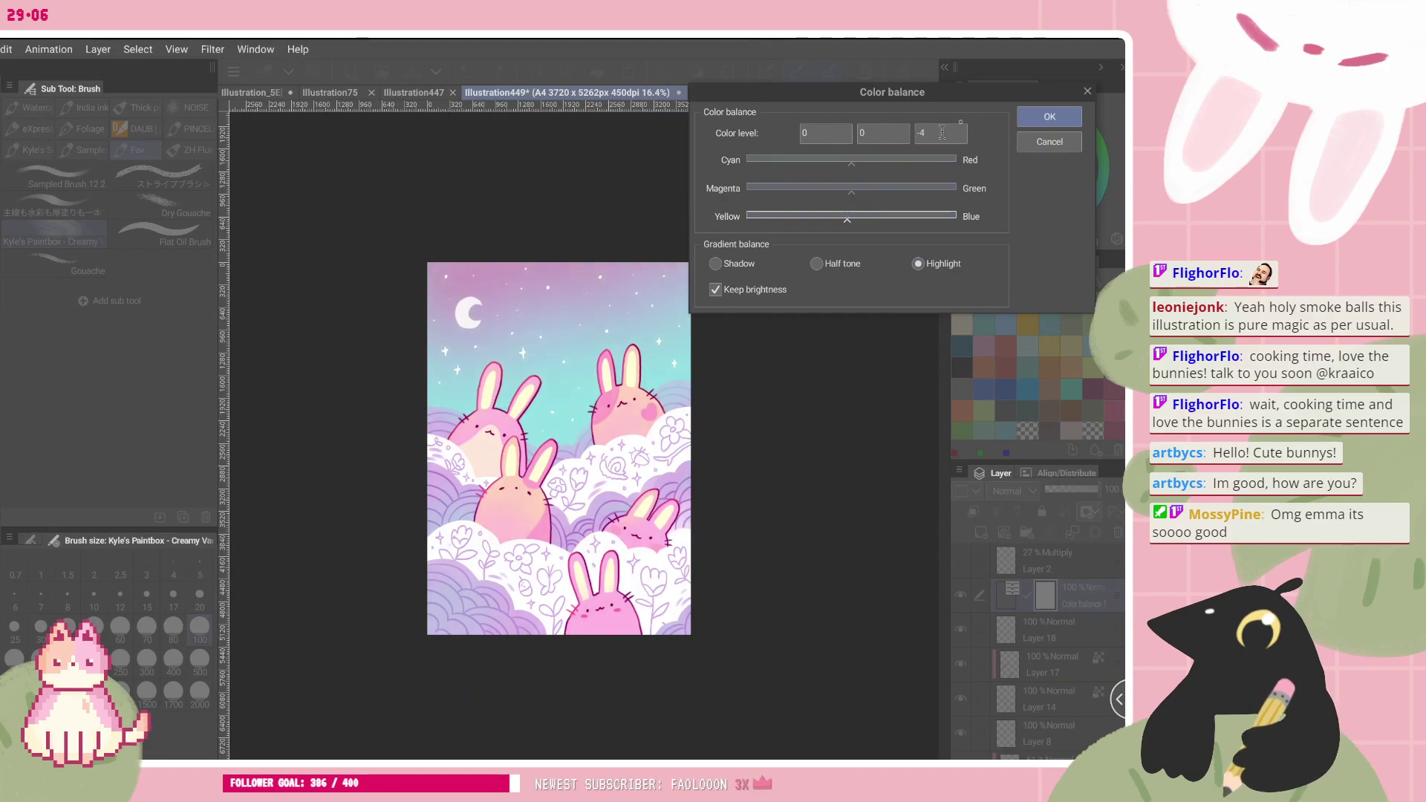
pyautogui.press('Return')
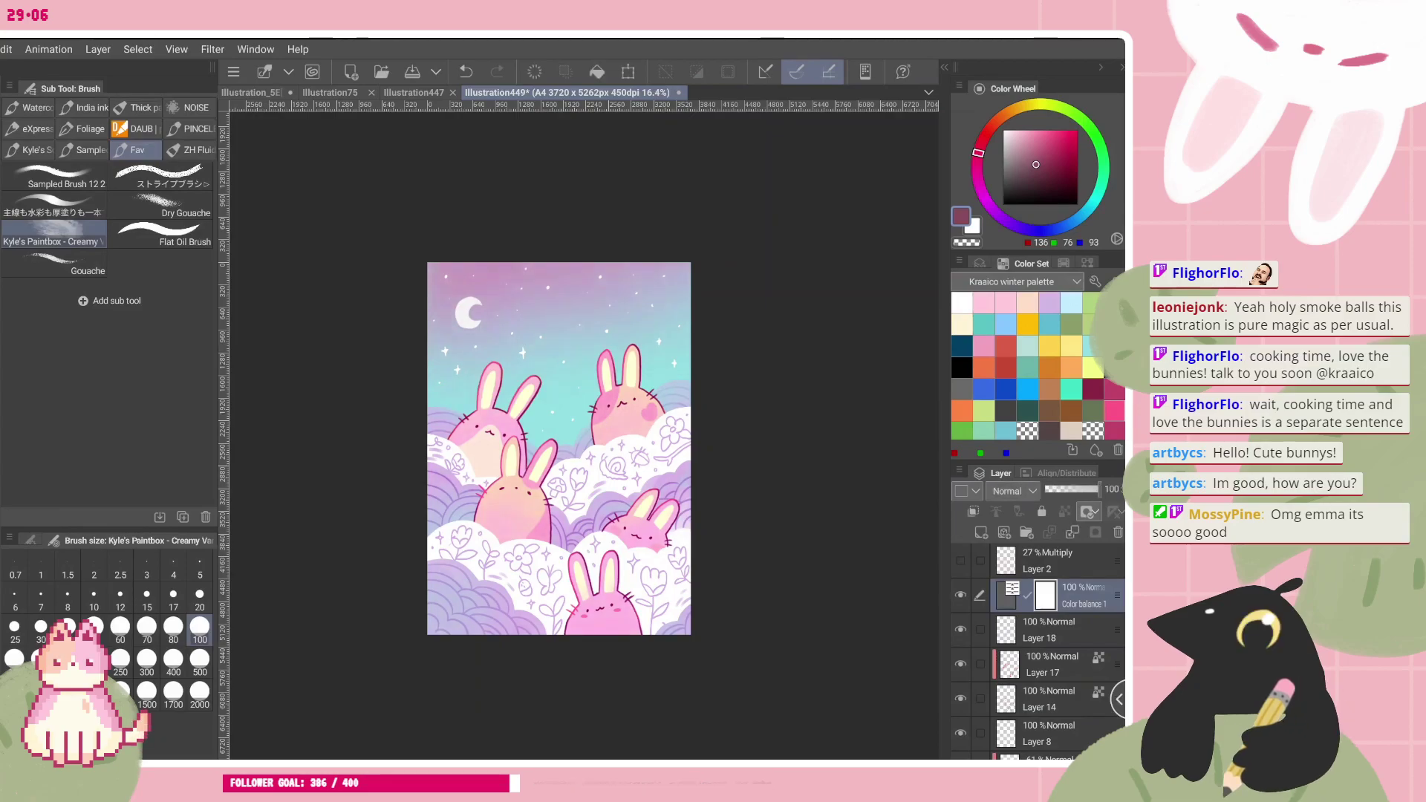
# - Try a Hue/Saturation/Luminosity correction layer, testing saturation 17 and luminosity -2
pyautogui.scroll(3, 558, 505)
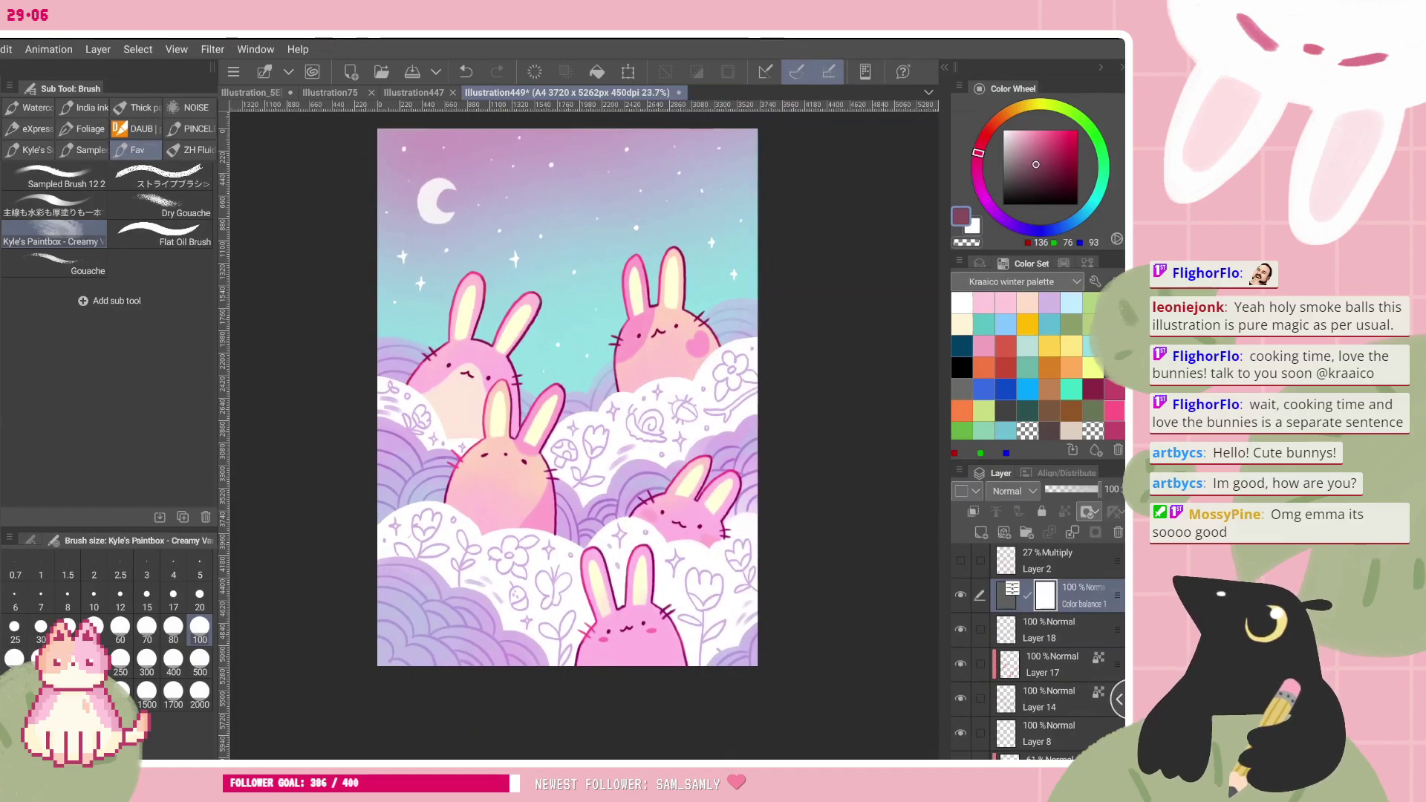
pyautogui.scroll(1, 568, 416)
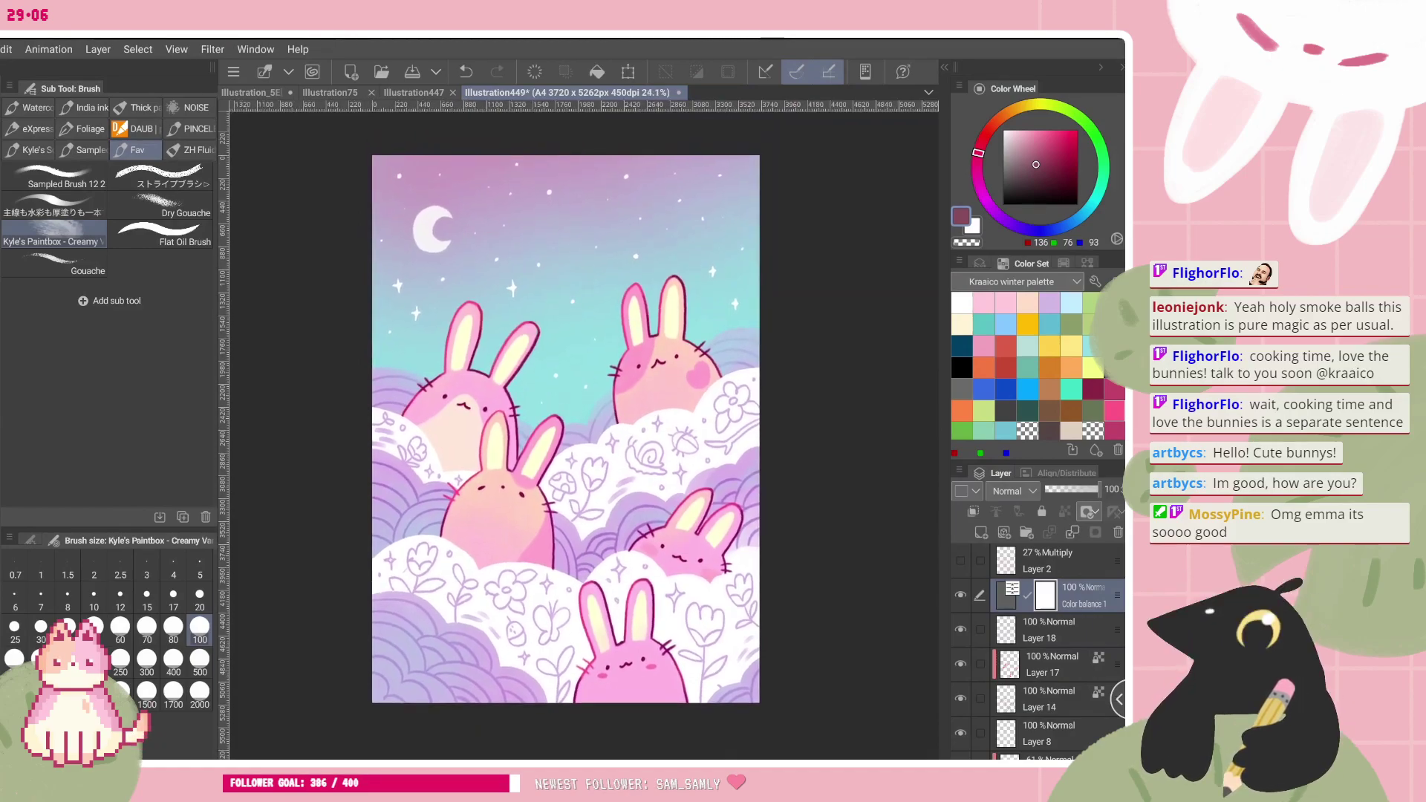
pyautogui.click(49, 50)
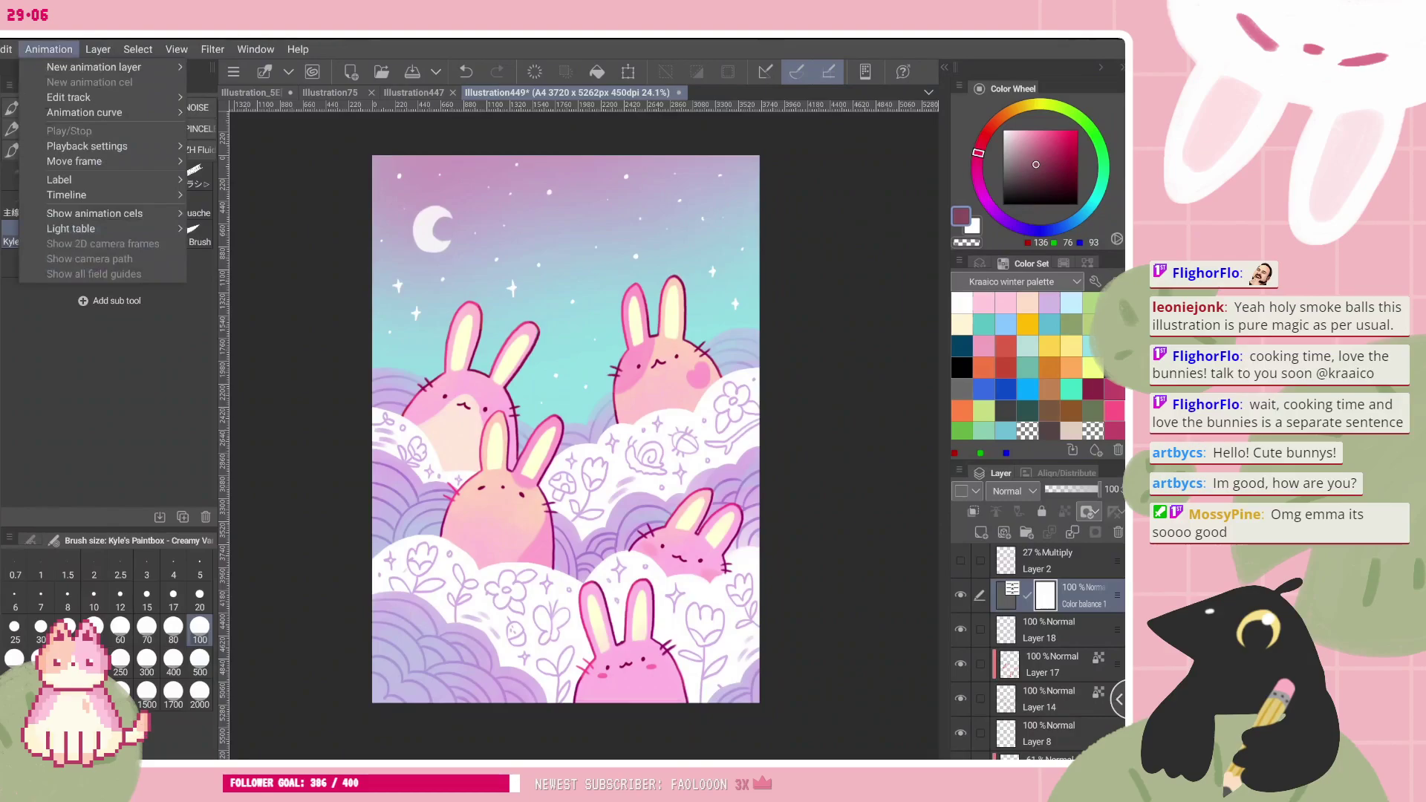
pyautogui.moveTo(98, 49)
pyautogui.moveTo(156, 97)
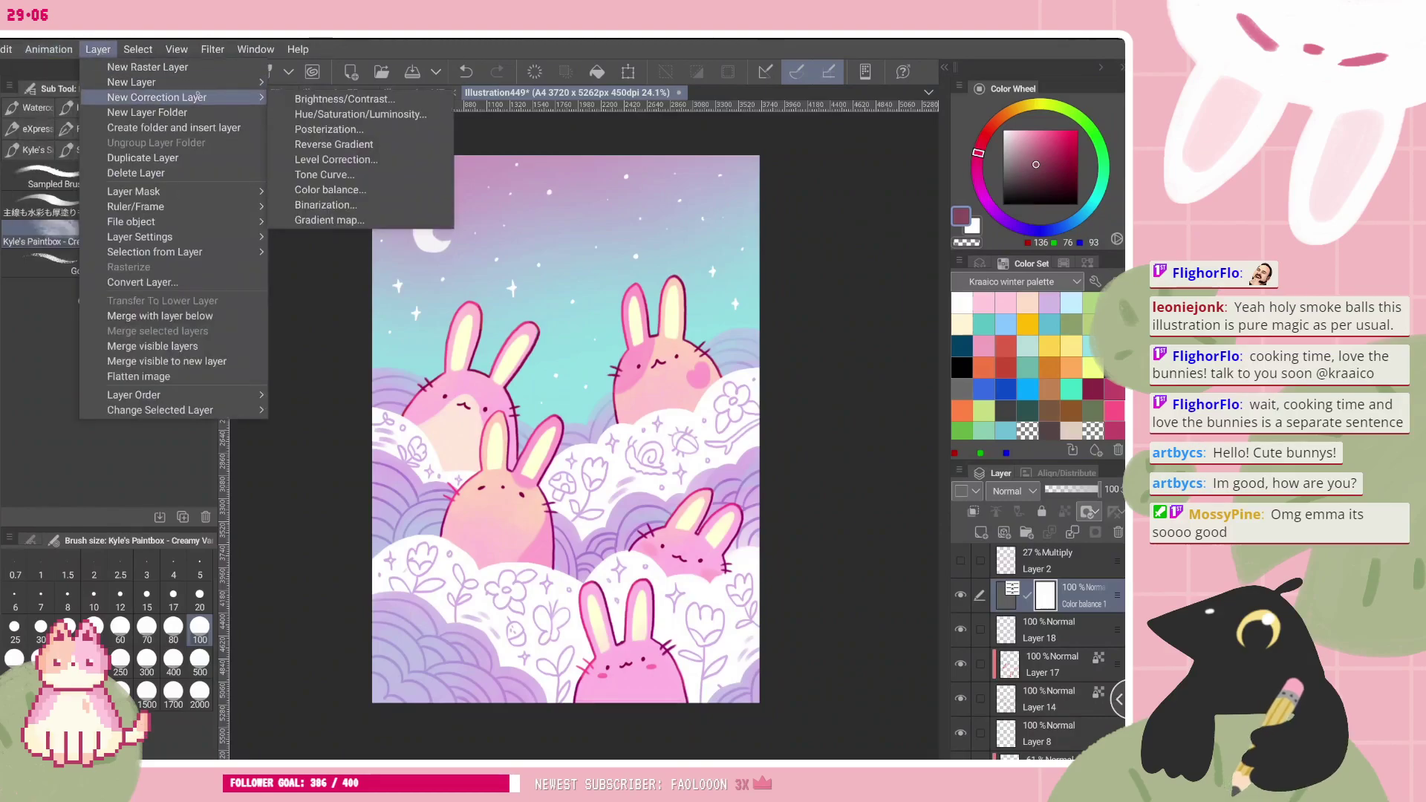
pyautogui.click(400, 115)
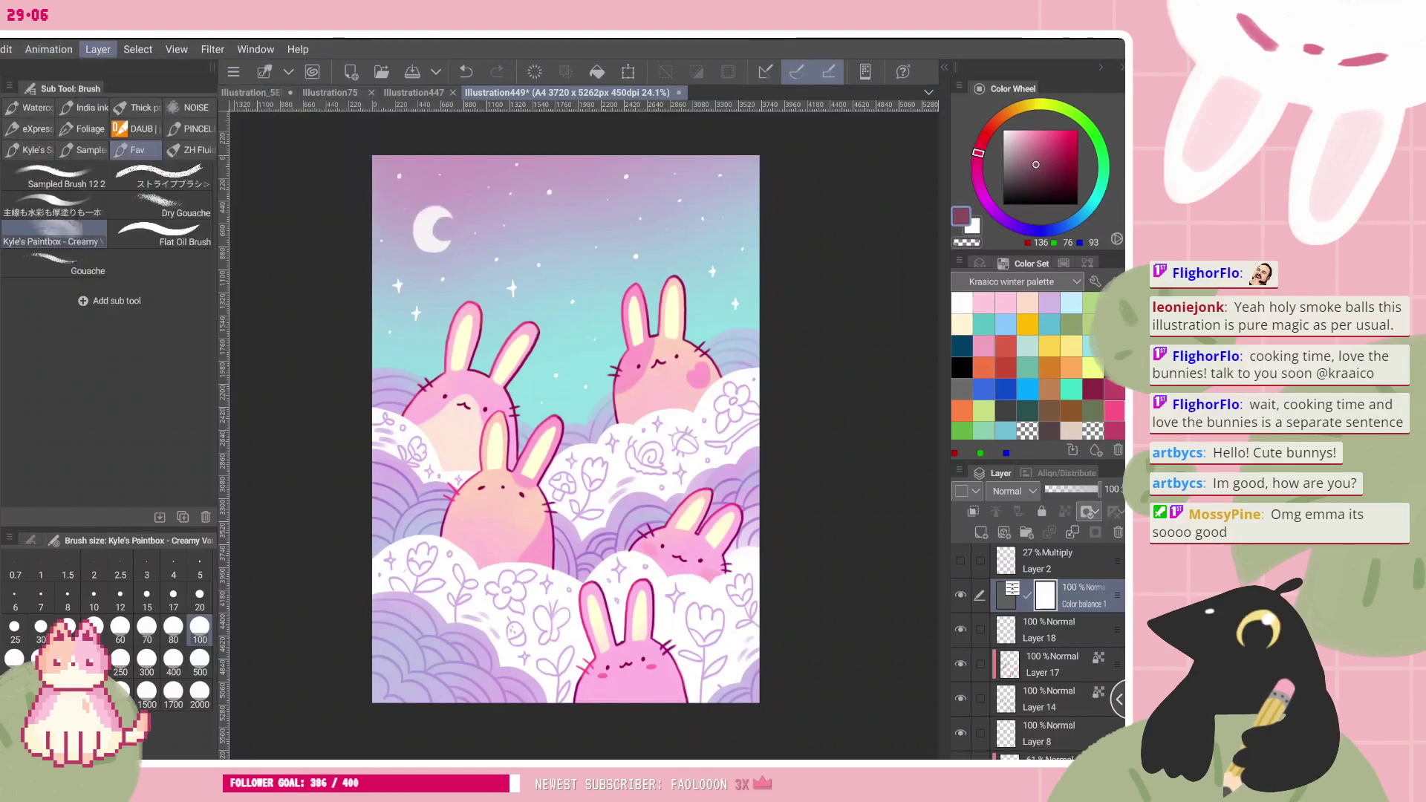
pyautogui.moveTo(886, 580); pyautogui.dragTo(903, 625)
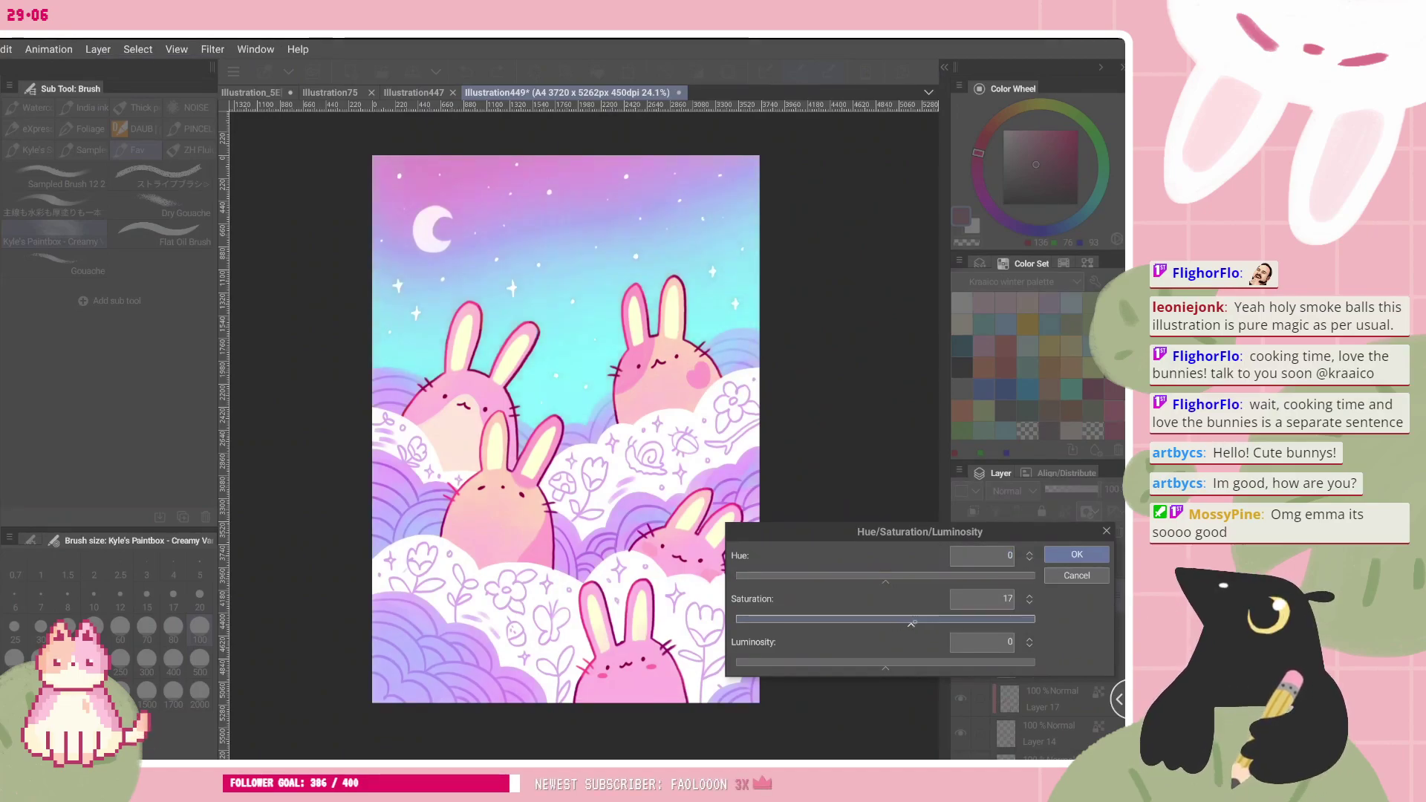
pyautogui.moveTo(902, 624); pyautogui.dragTo(888, 666)
pyautogui.doubleClick(1029, 603)
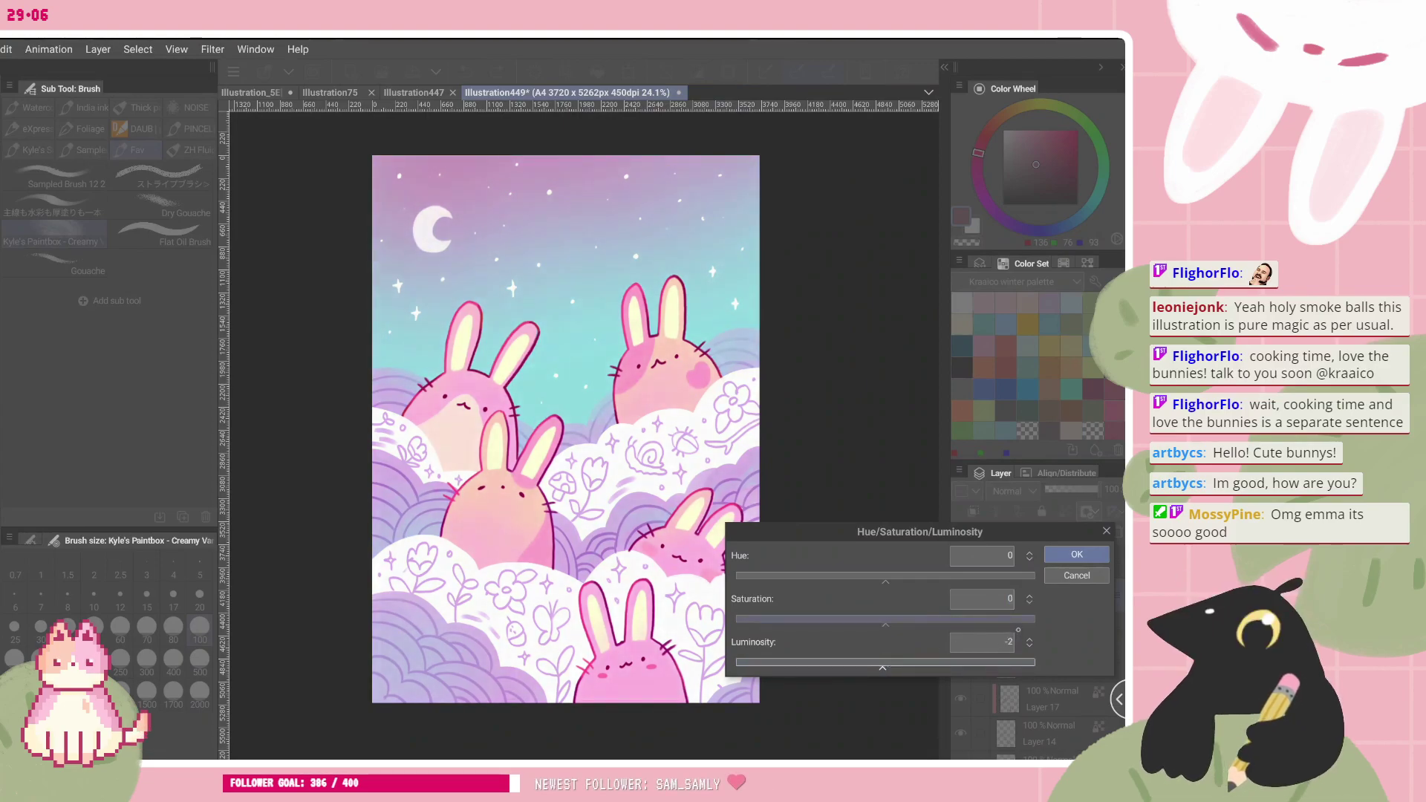
pyautogui.press('Return')
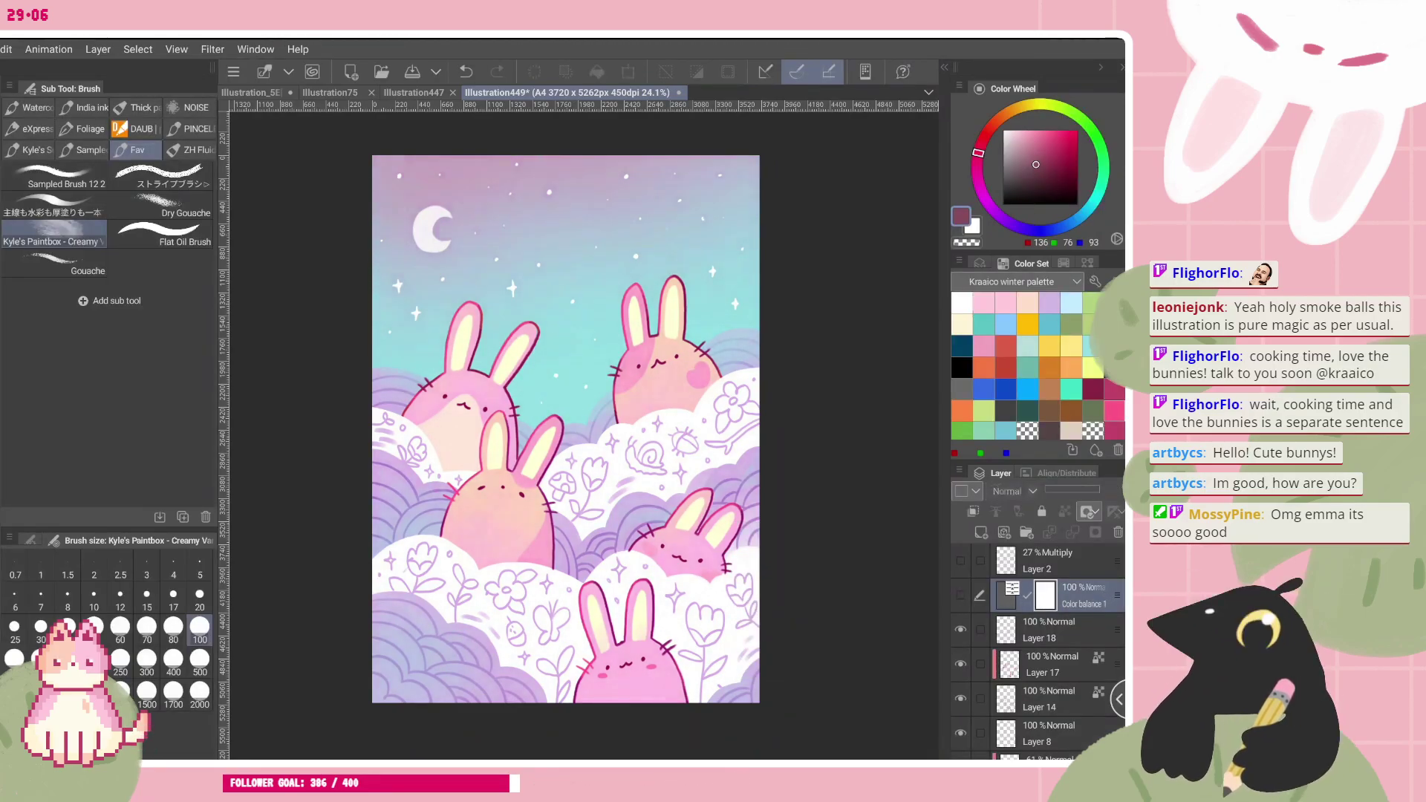
# - Compare the whole illustration with the Color balance layer hidden and shown
pyautogui.click(960, 595)
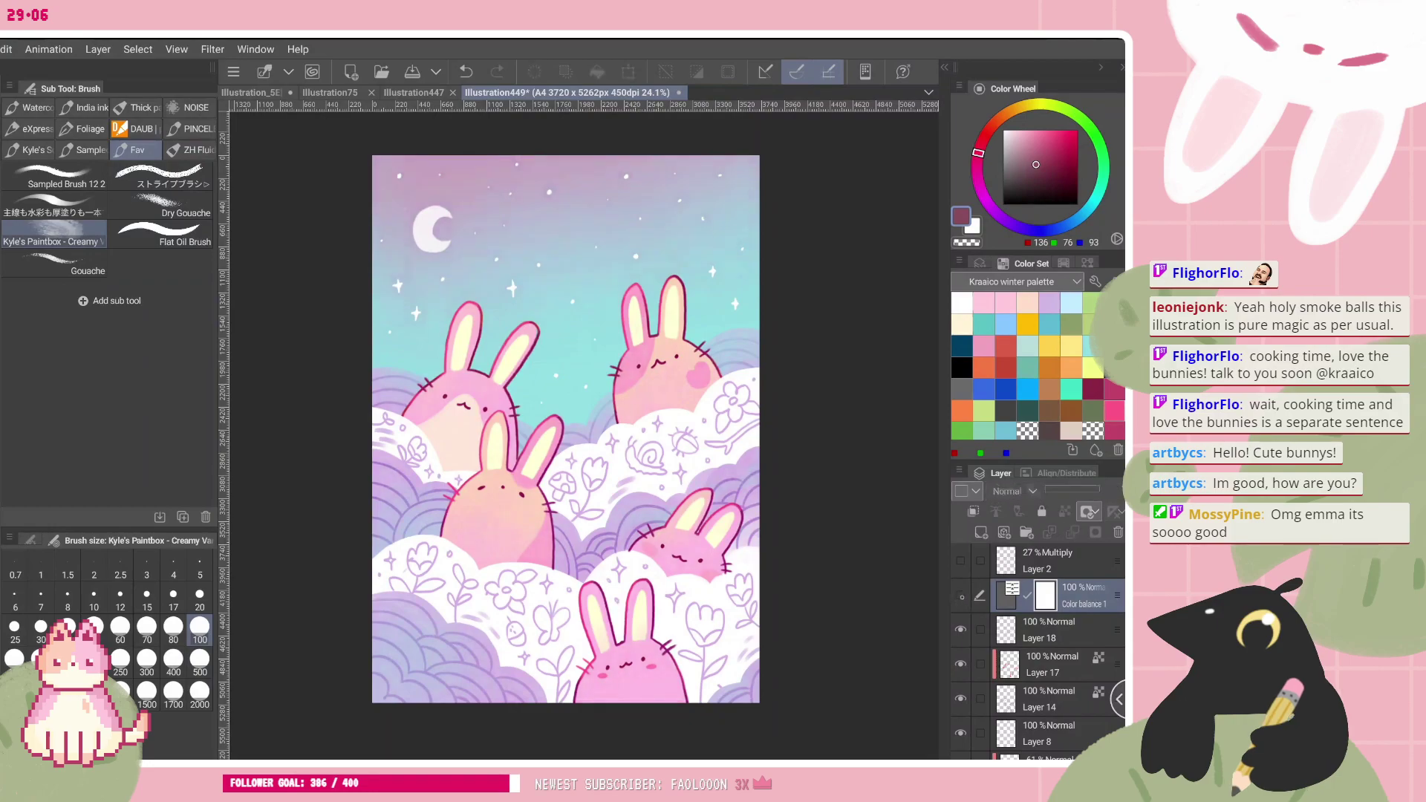
pyautogui.click(960, 595)
pyautogui.scroll(-5, 578, 486)
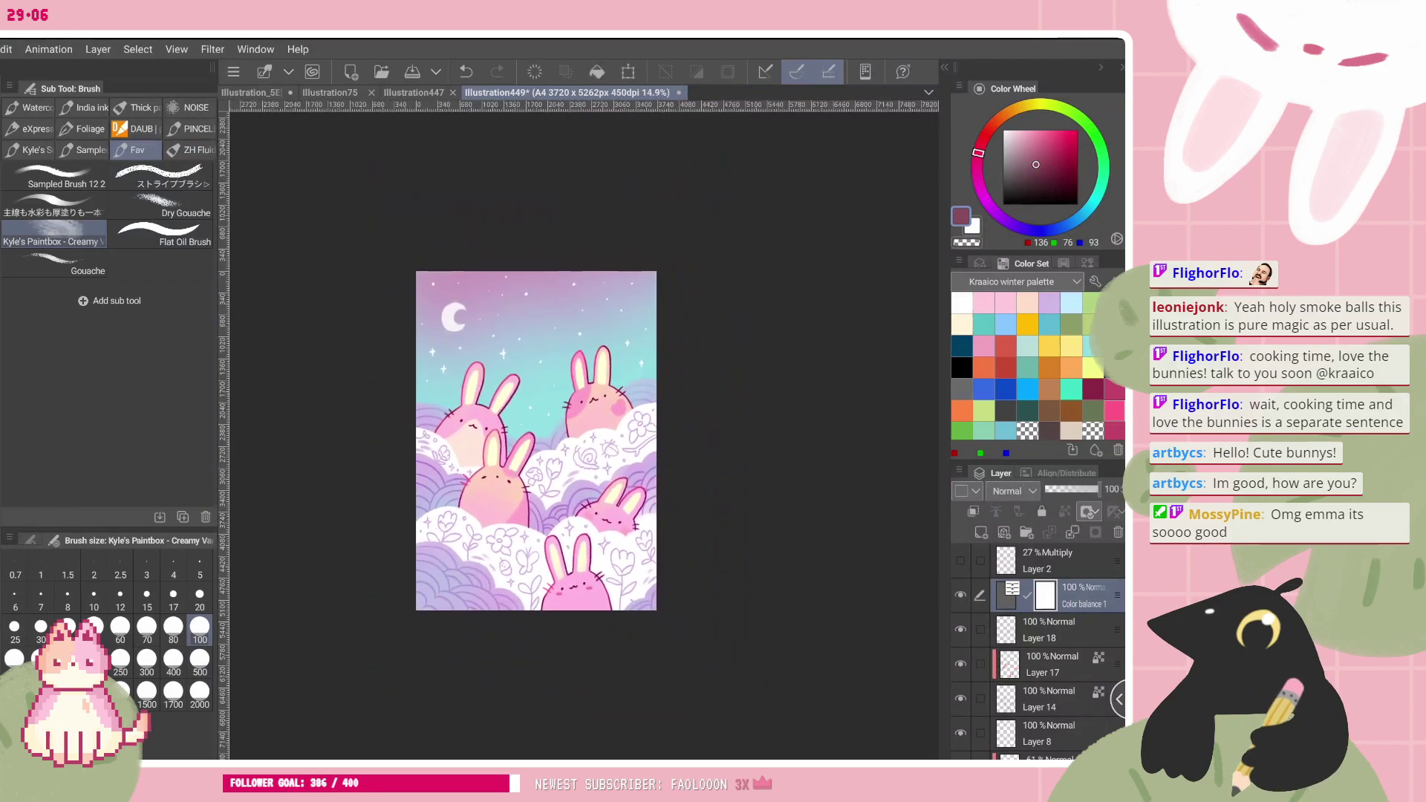
# - Create an Add (Glow) layer above Color balance 1 and ready the Soft airbrush at size 500 with cream, RGB 255, 245, 214
pyautogui.hotkey('ctrl', '+')
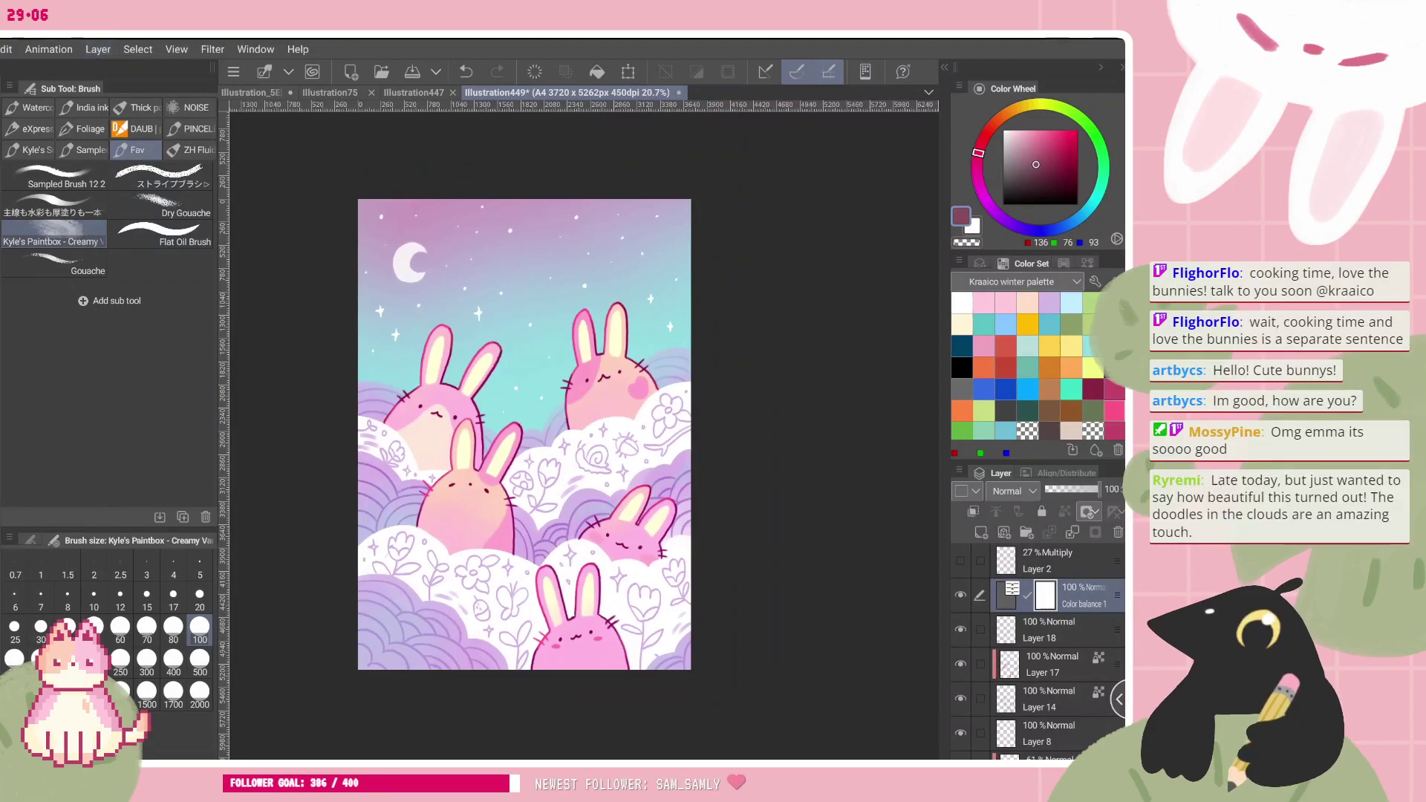
pyautogui.hotkey('ctrl', '+')
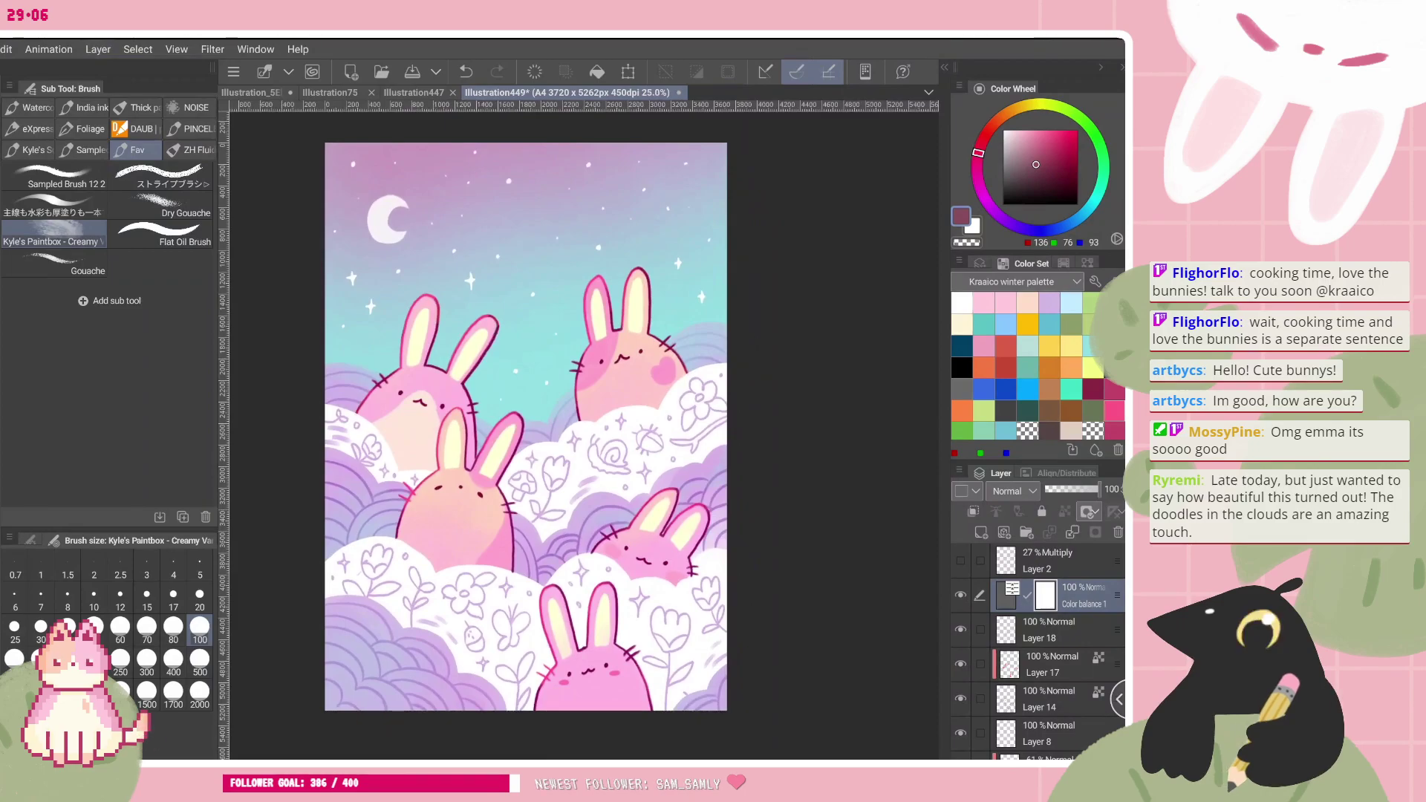
pyautogui.click(980, 532)
pyautogui.click(961, 325)
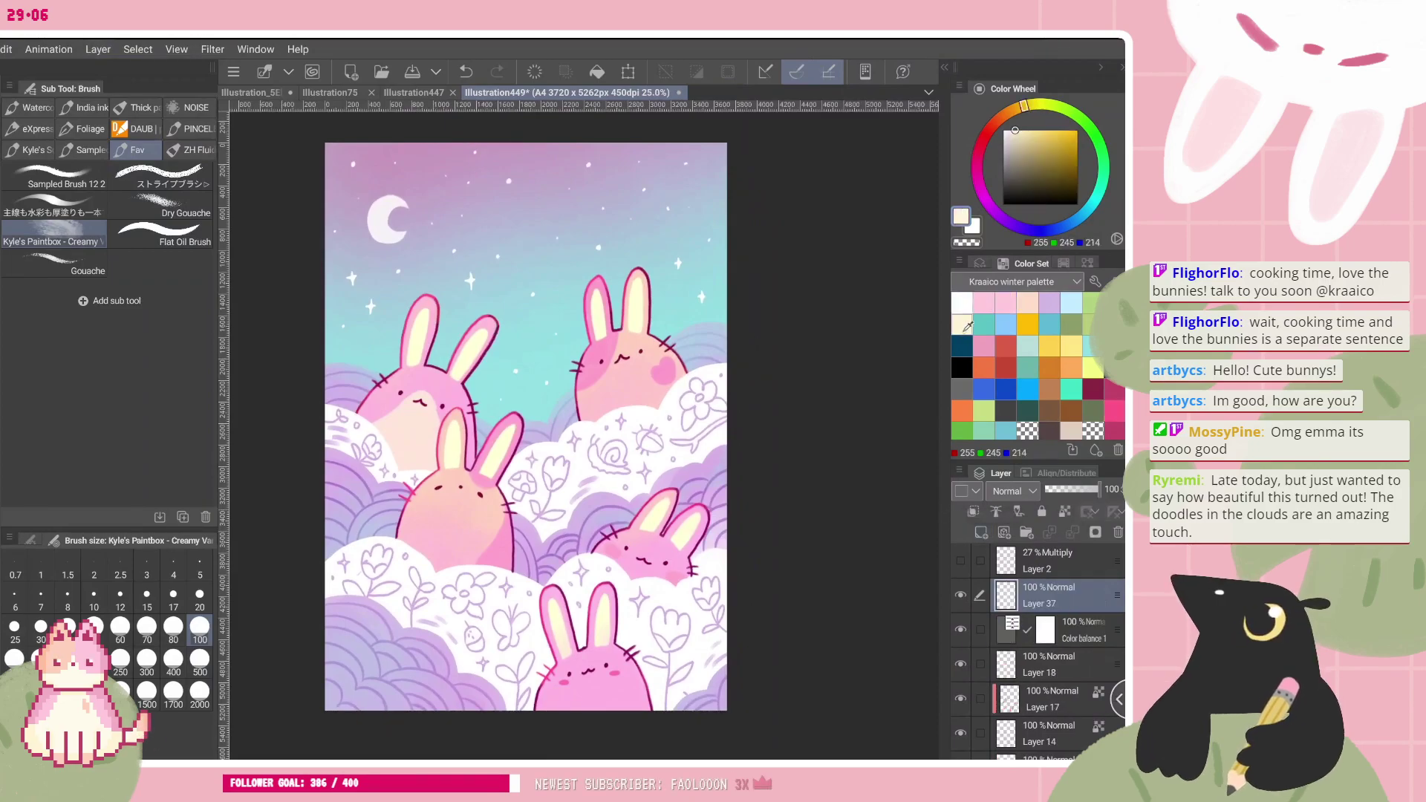
pyautogui.press('b')
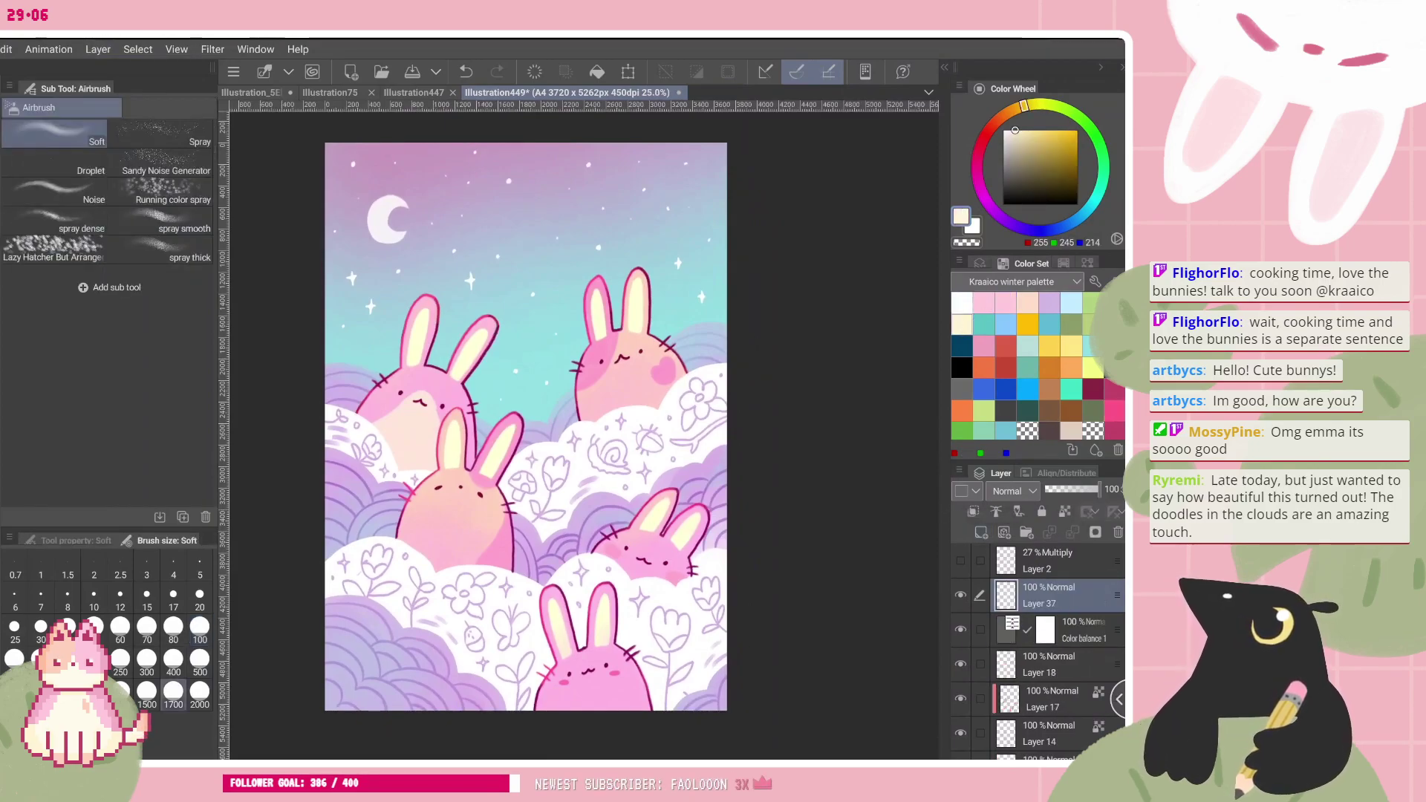
pyautogui.click(200, 658)
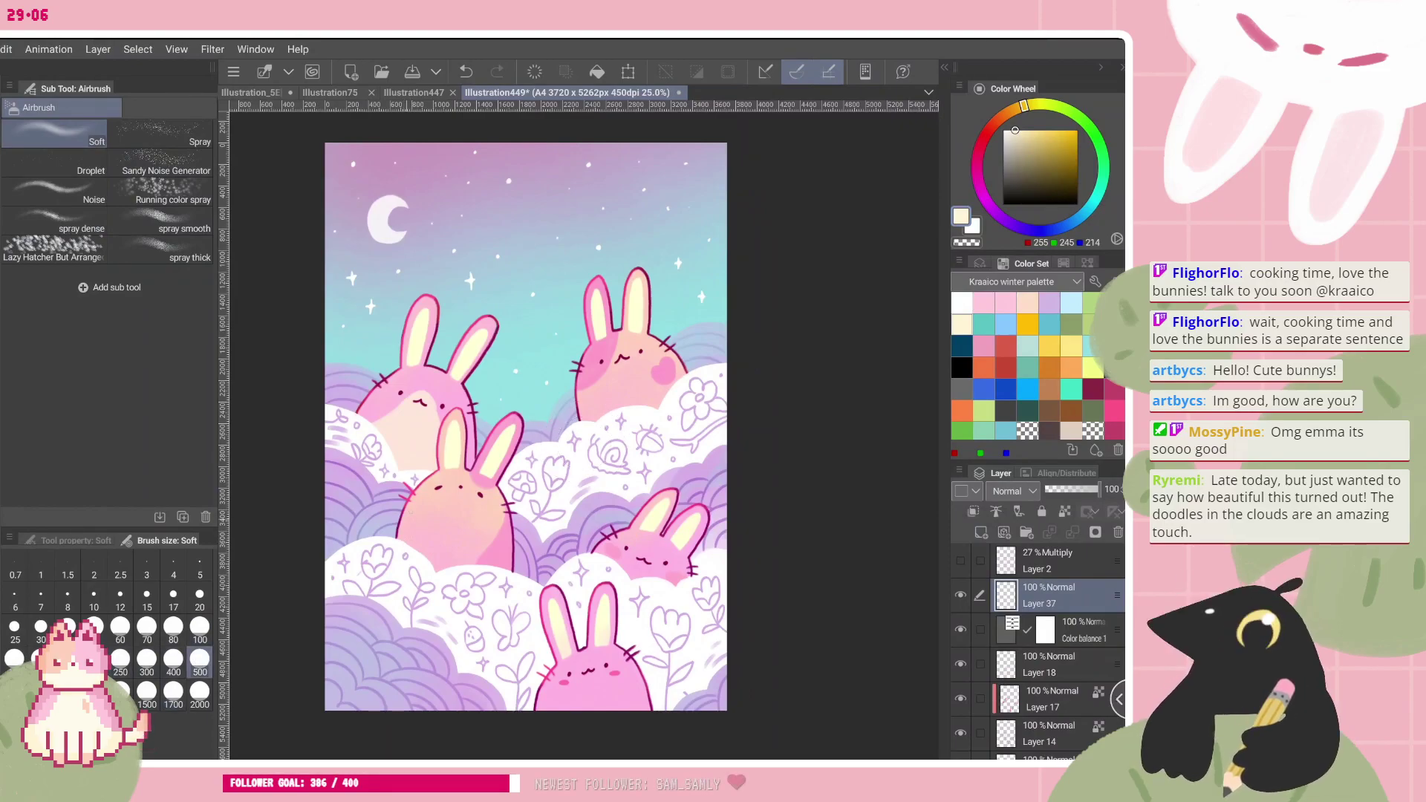
pyautogui.click(1010, 491)
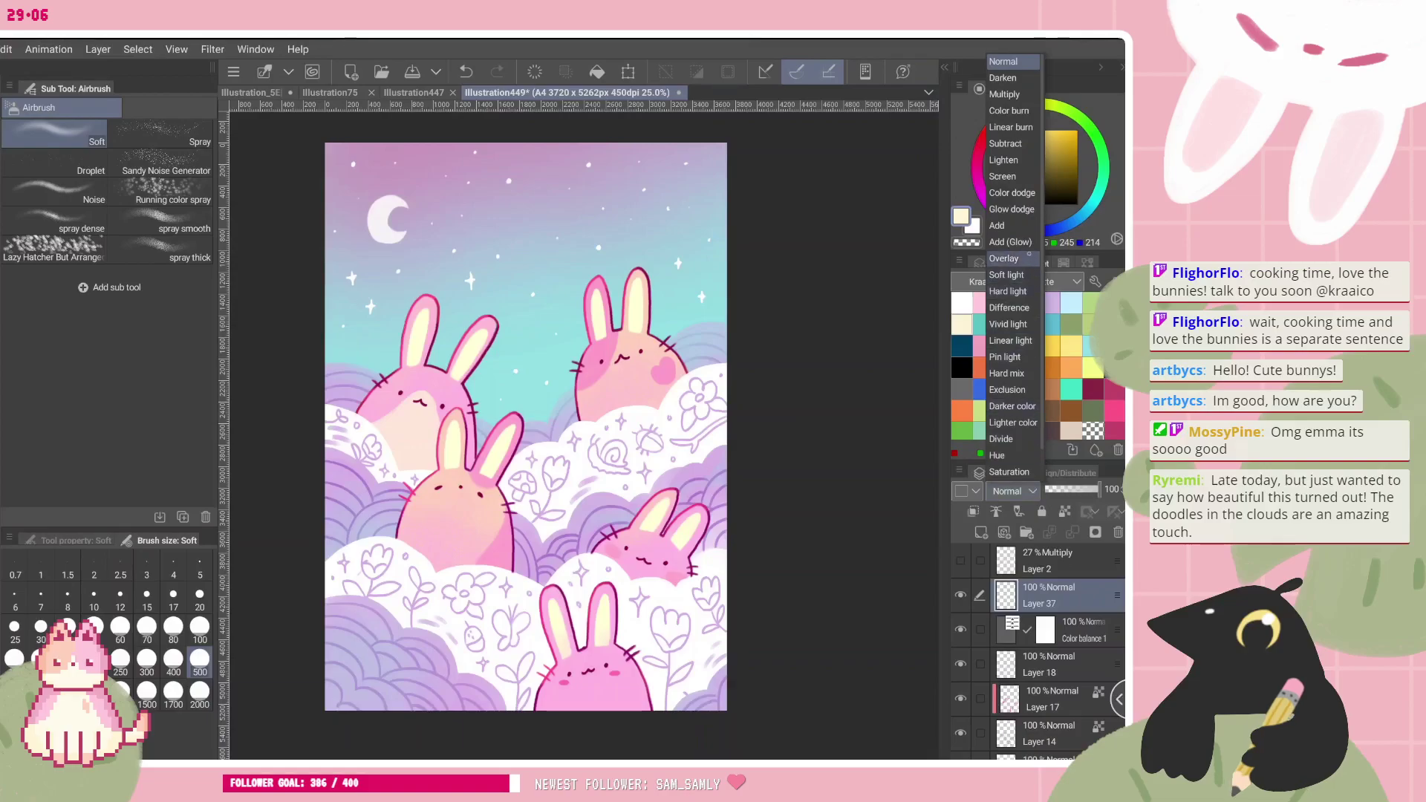
pyautogui.click(1014, 242)
# - Airbrush a soft cream glow over the moon, and smaller glows around the stars across the sky with brush size 250
pyautogui.click(388, 222)
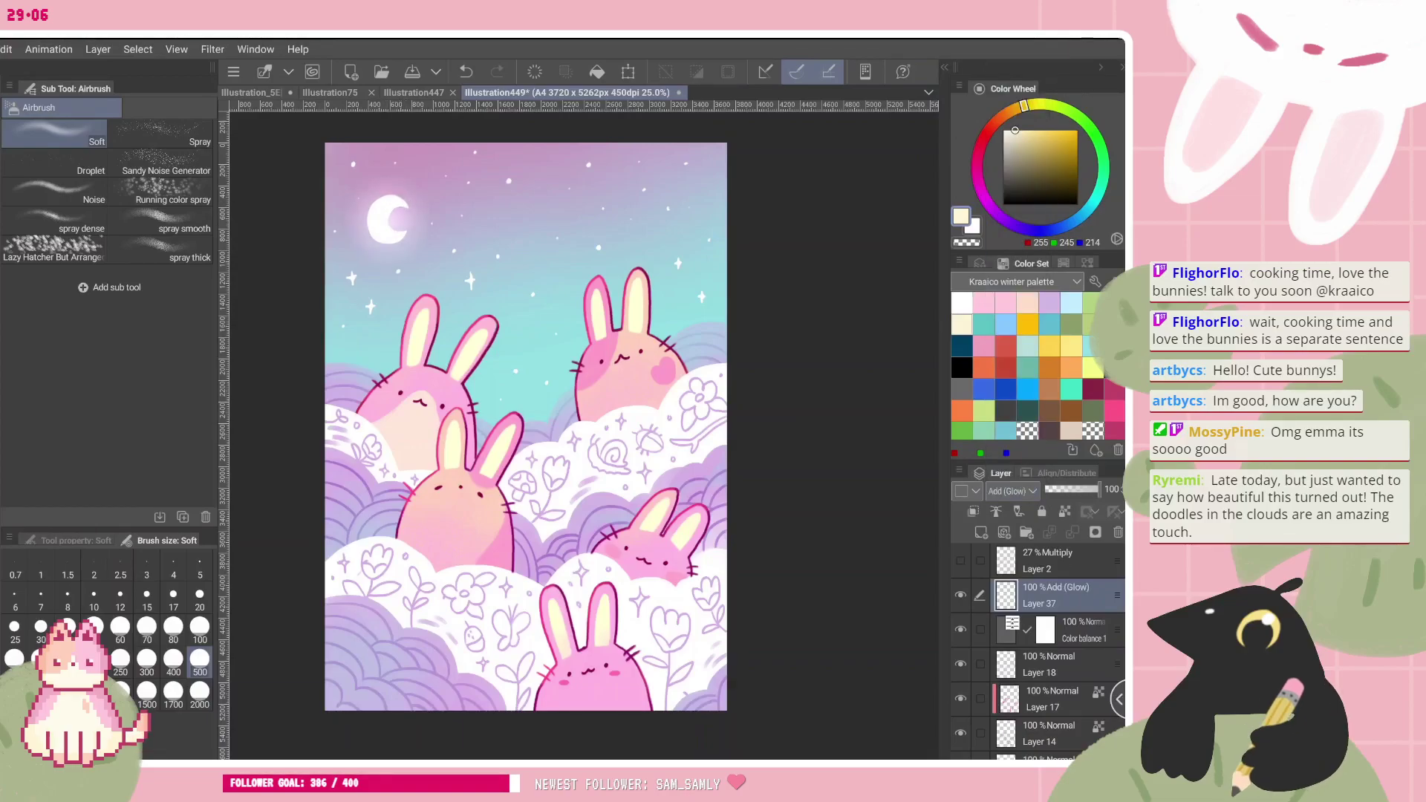
pyautogui.click(121, 629)
pyautogui.hotkey('ctrl', 'z')
pyautogui.click(120, 662)
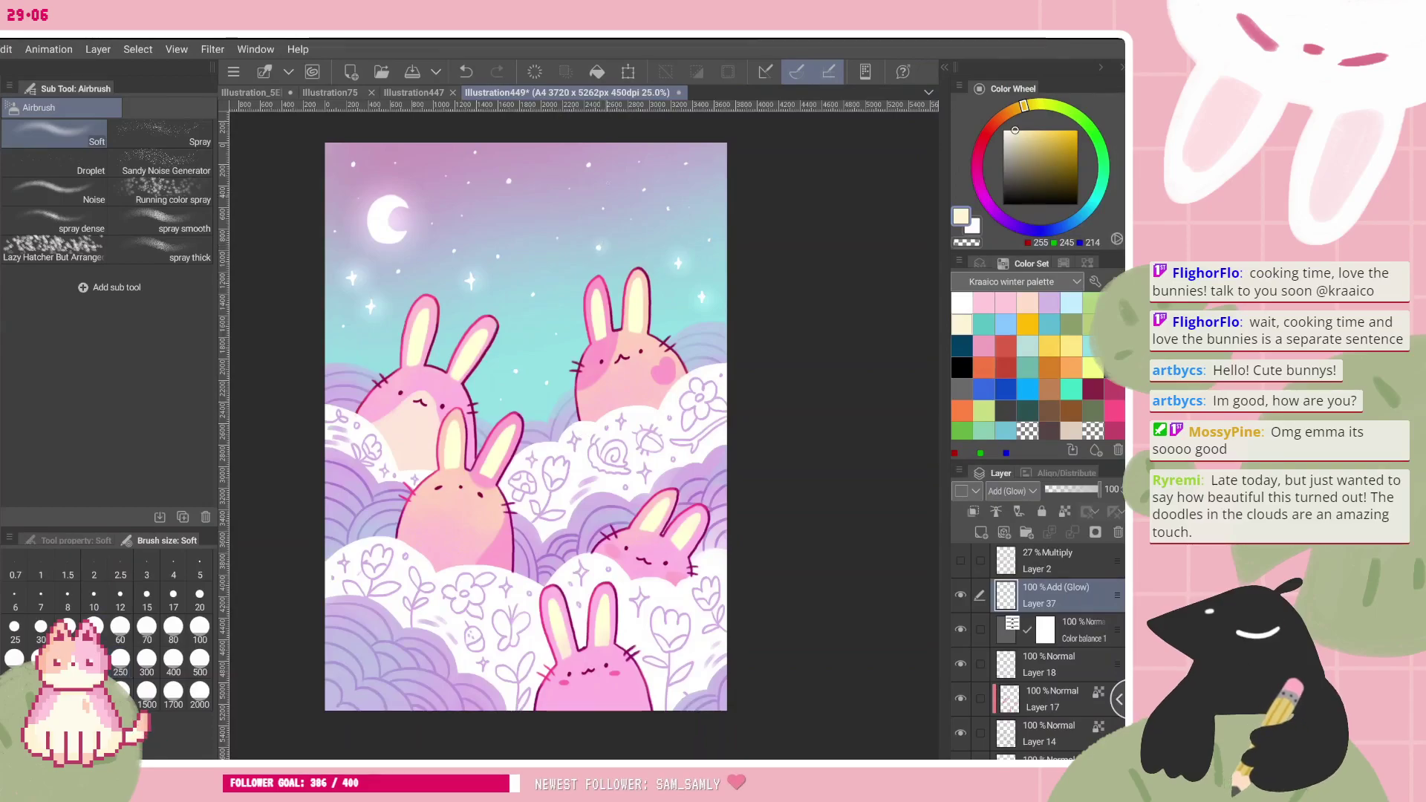
pyautogui.click(588, 165)
pyautogui.click(532, 295)
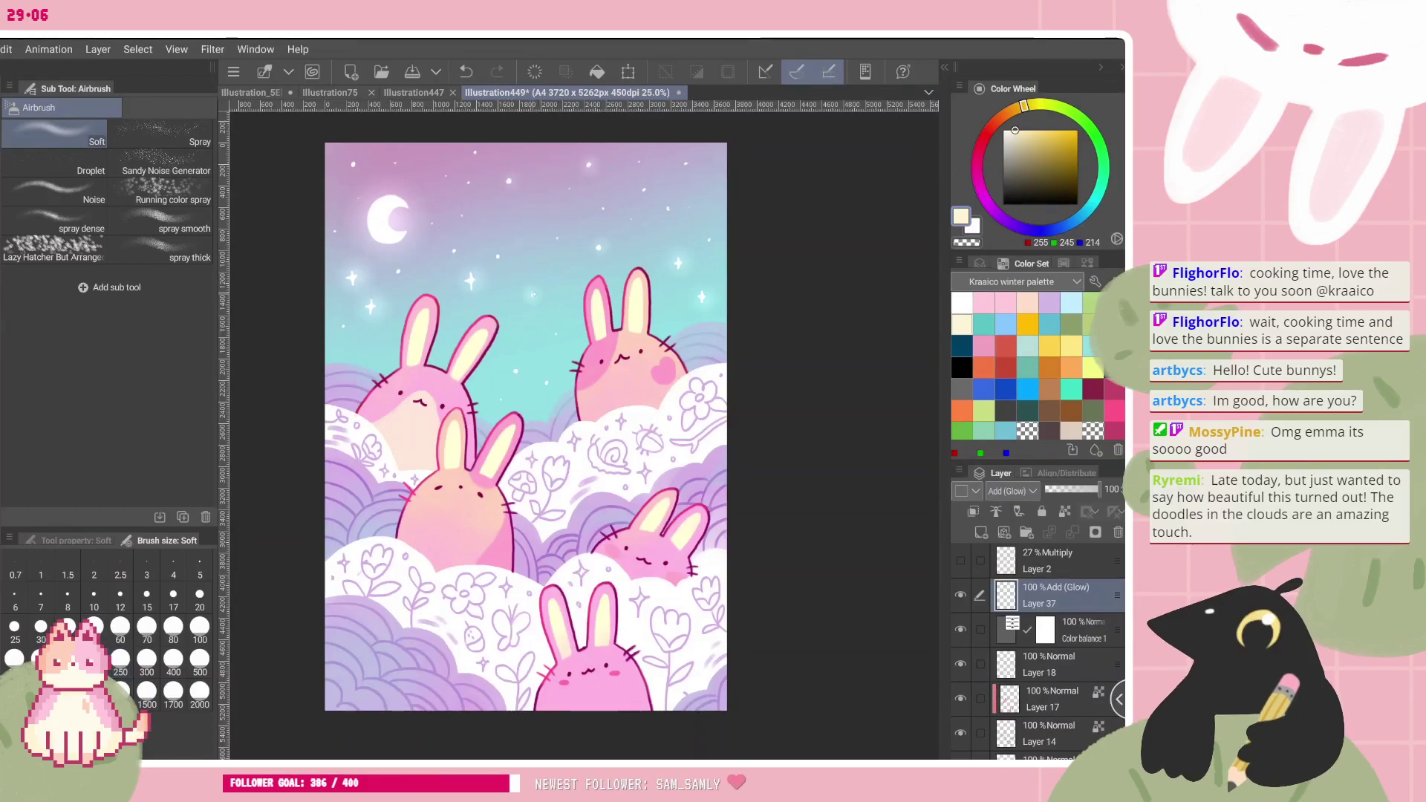
pyautogui.click(547, 382)
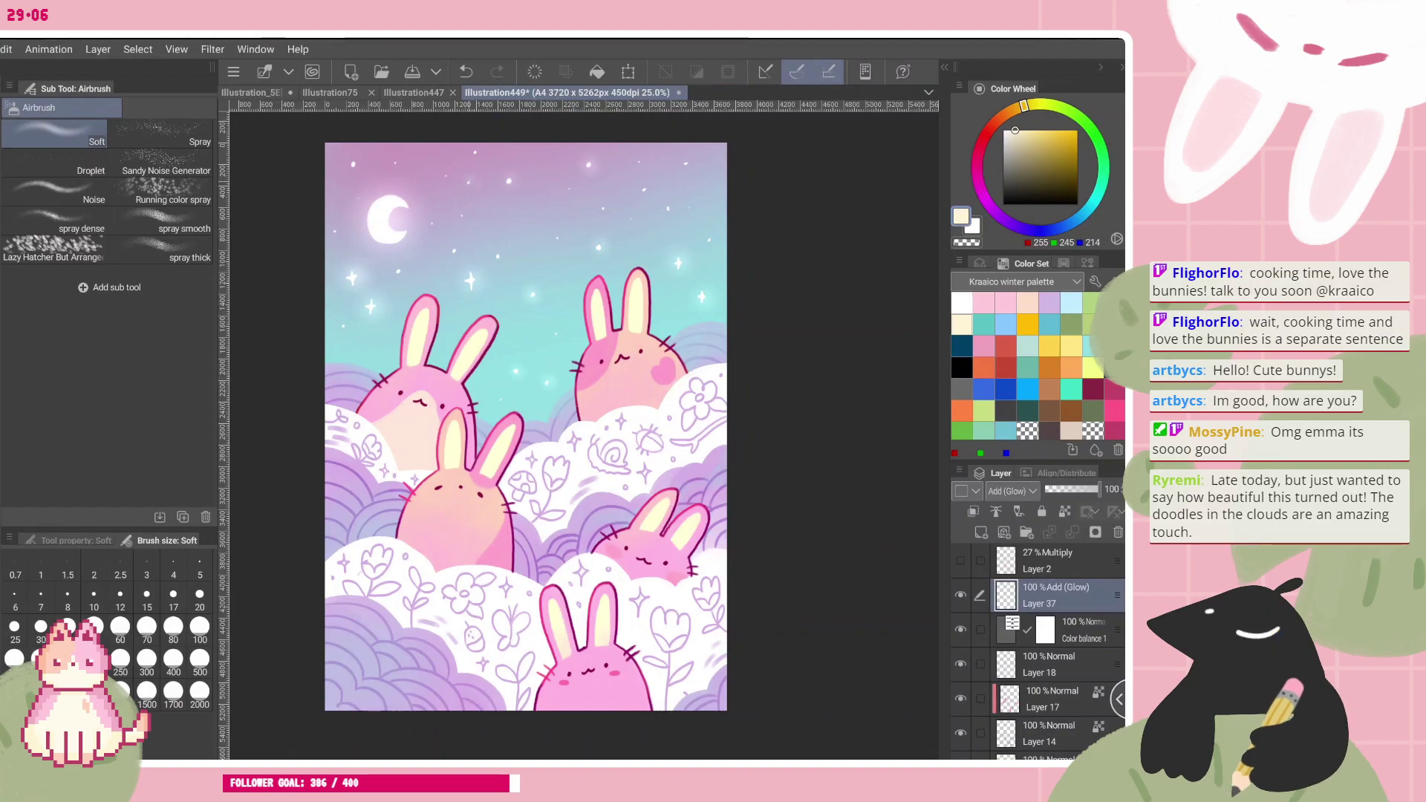
pyautogui.click(475, 153)
pyautogui.click(462, 216)
pyautogui.click(454, 251)
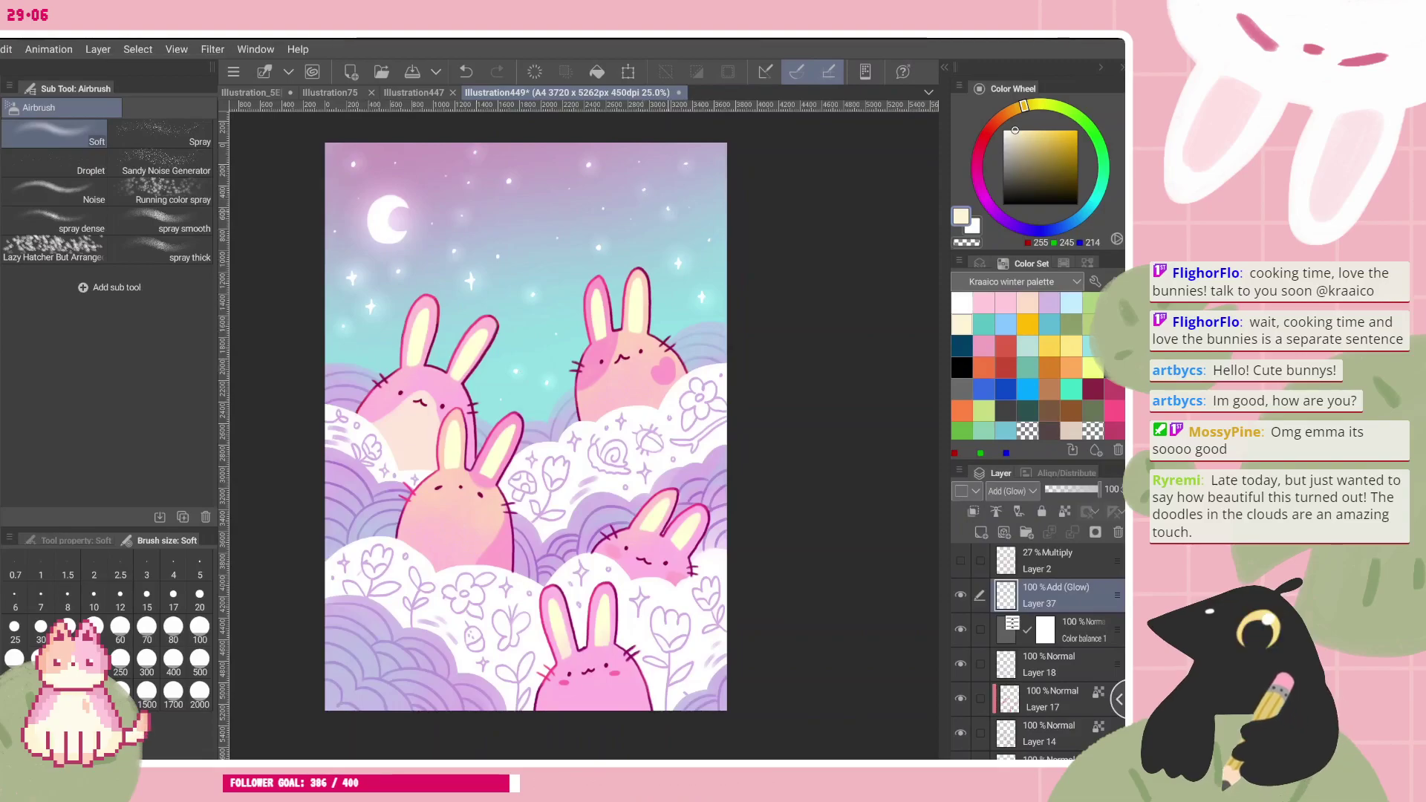
# - Soften the glow layer with the Soft airbrush in transparent colour at brush size 1500 and check the whole illustration
pyautogui.scroll(-2, 616, 416)
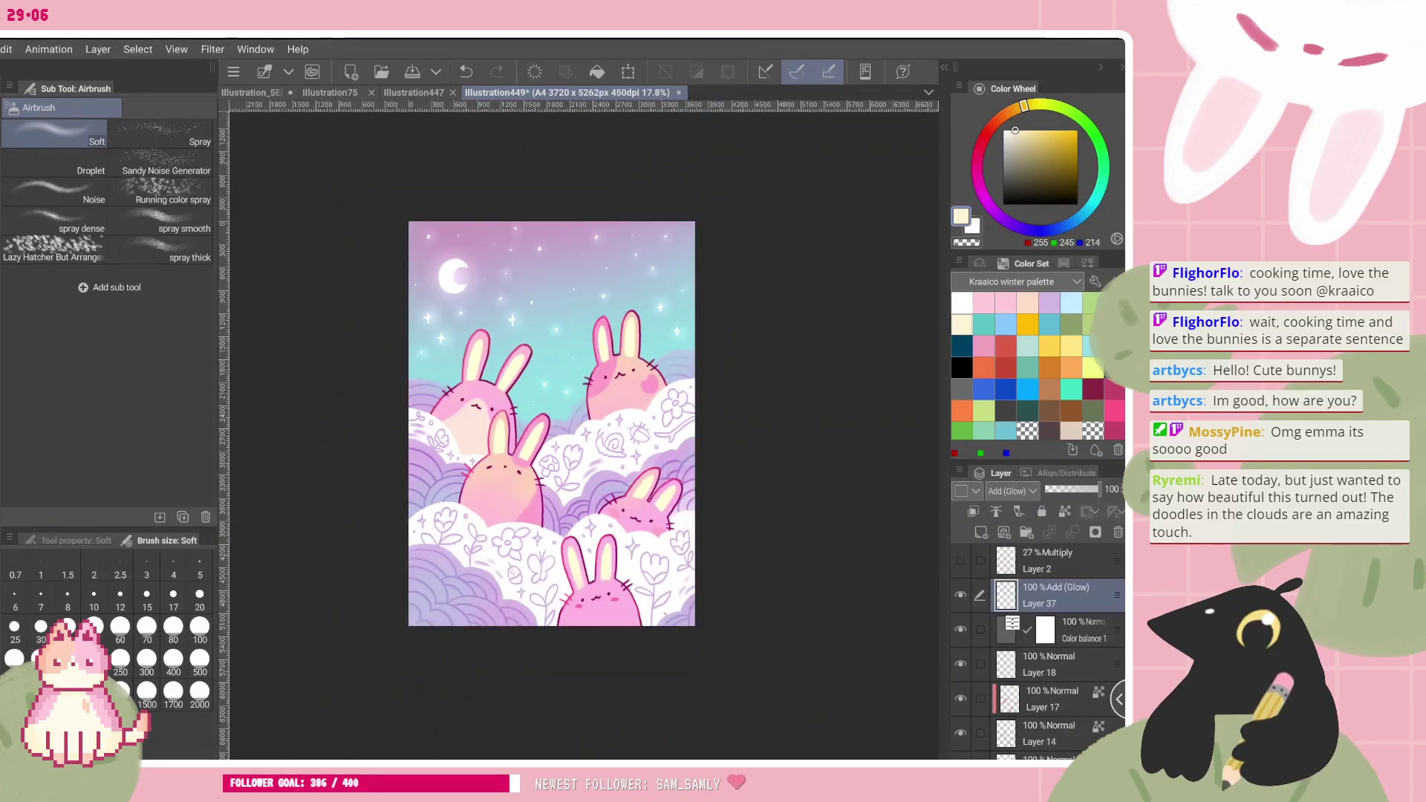
pyautogui.click(147, 691)
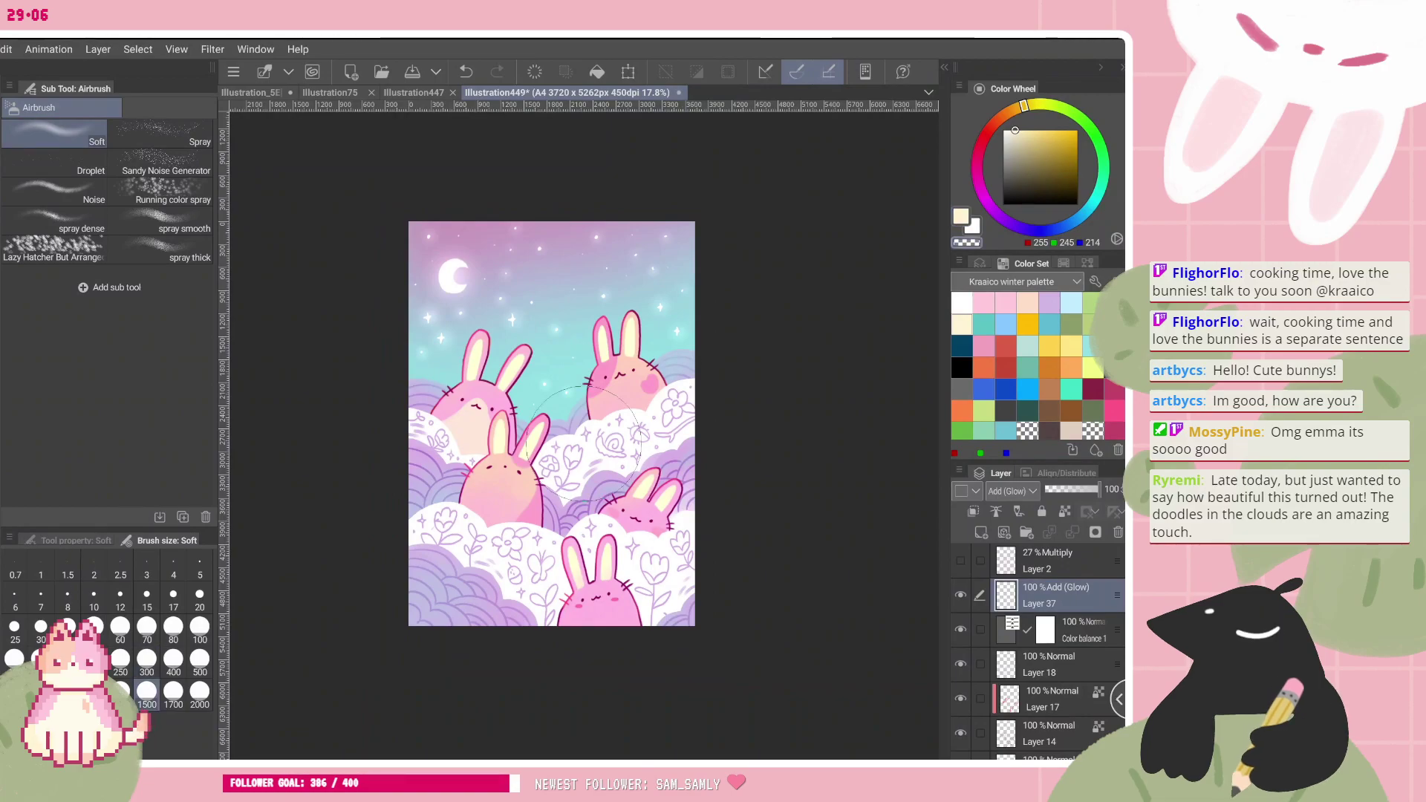
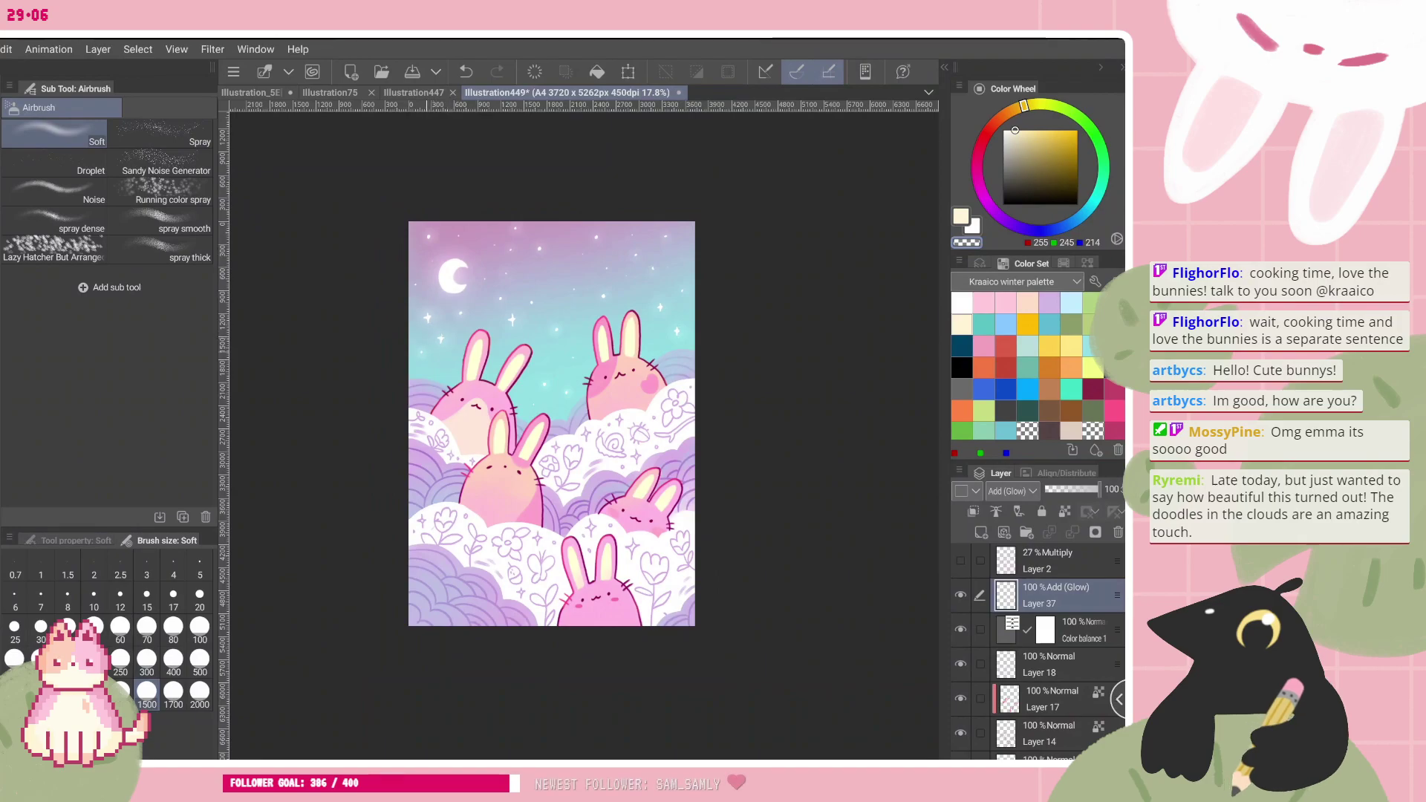
pyautogui.scroll(2, 551, 446)
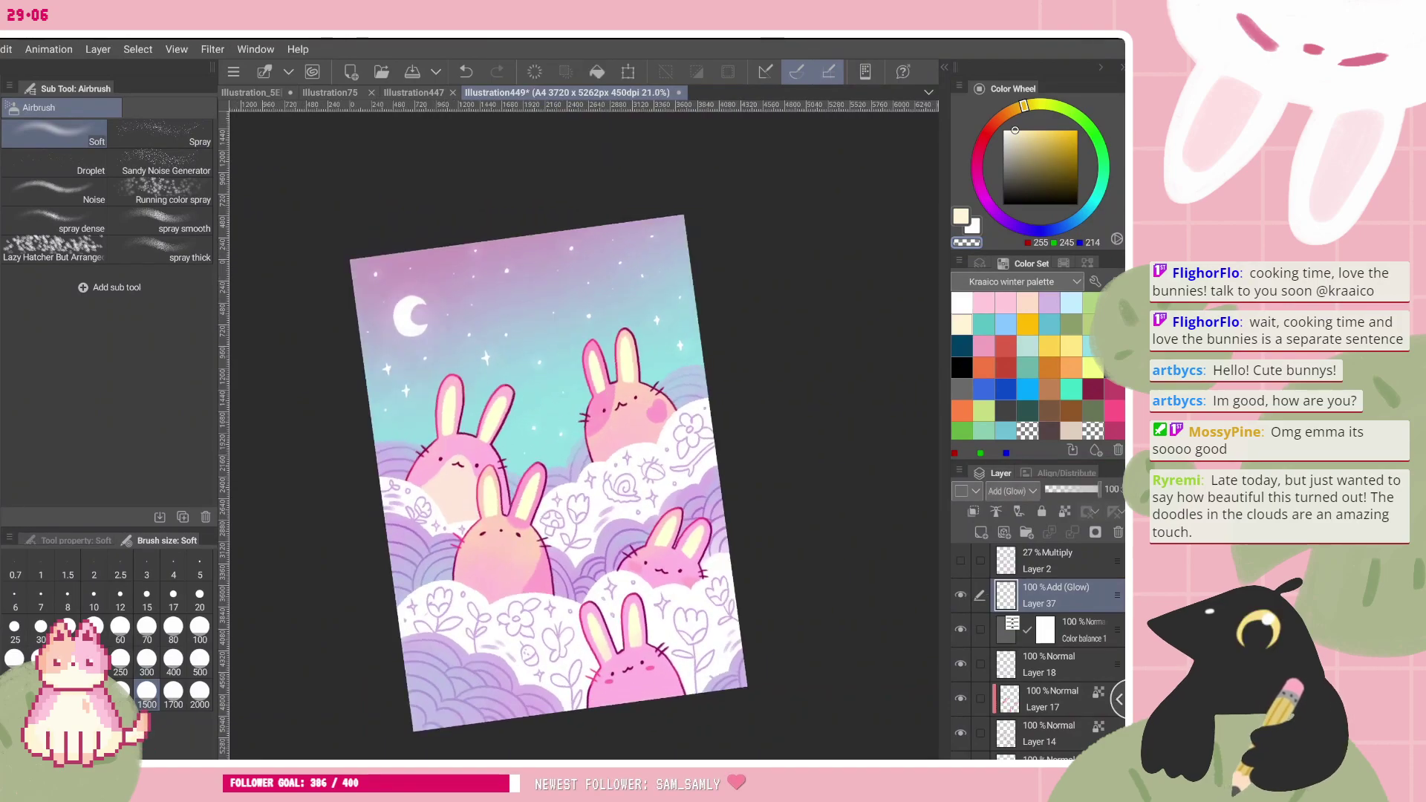
pyautogui.scroll(-1, 549, 468)
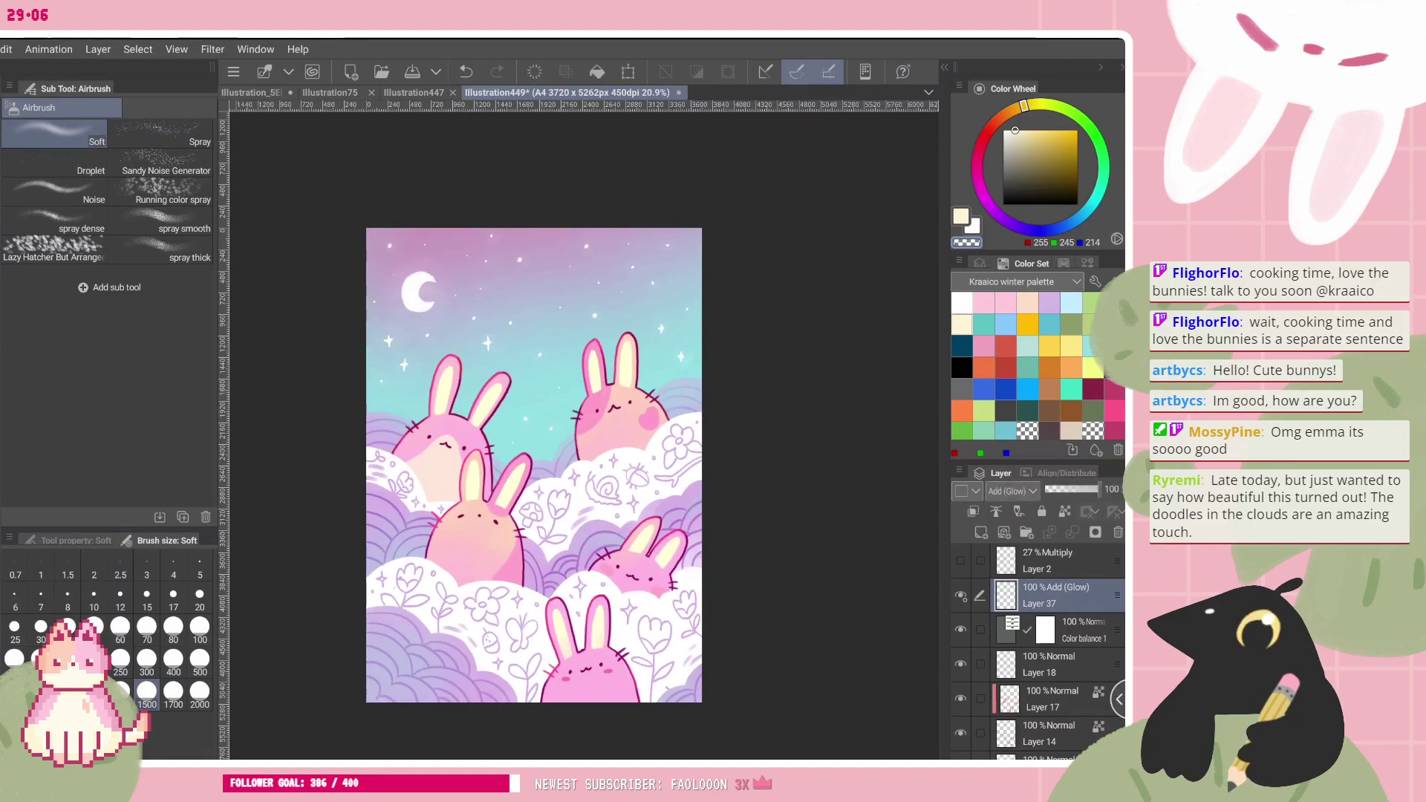
pyautogui.scroll(1, 520, 430)
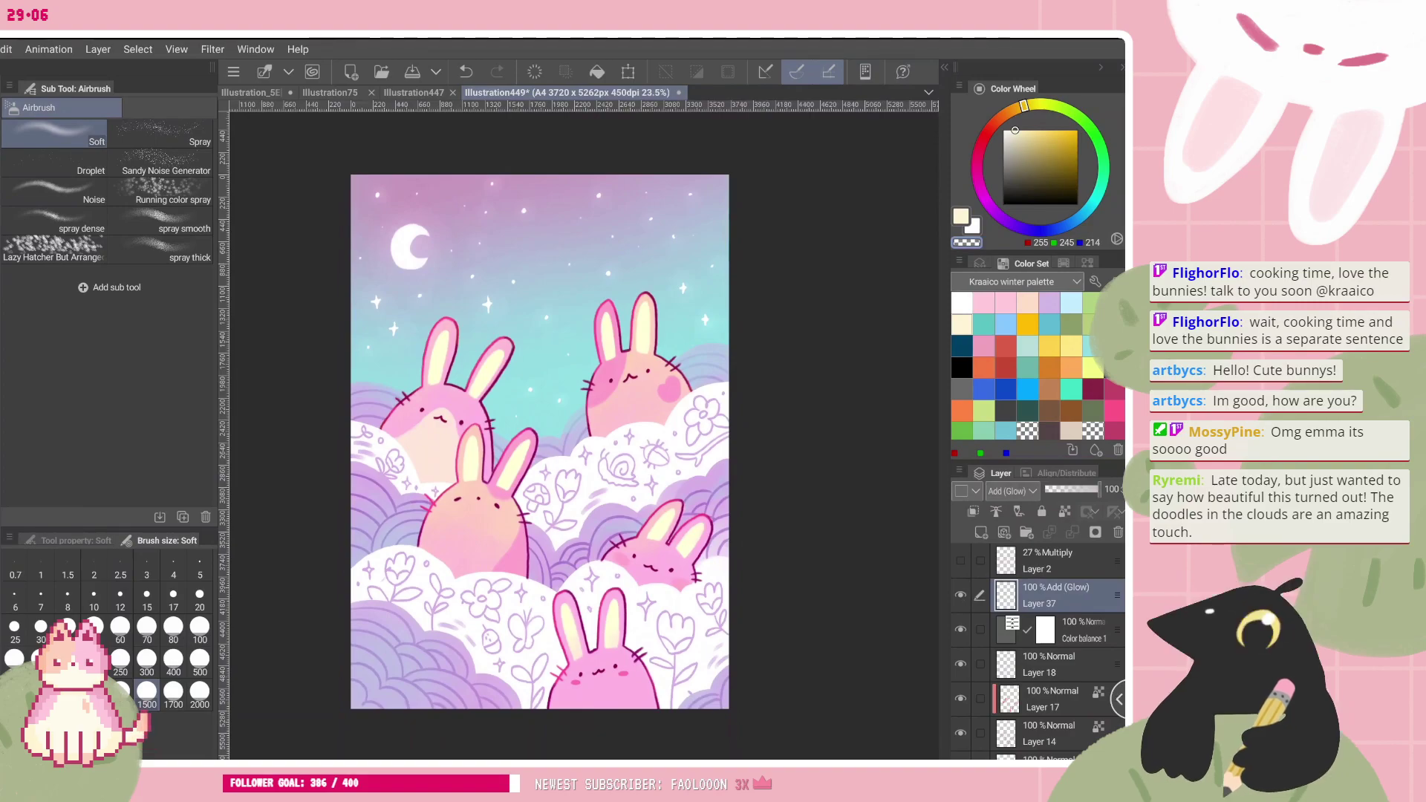
pyautogui.scroll(1, 540, 442)
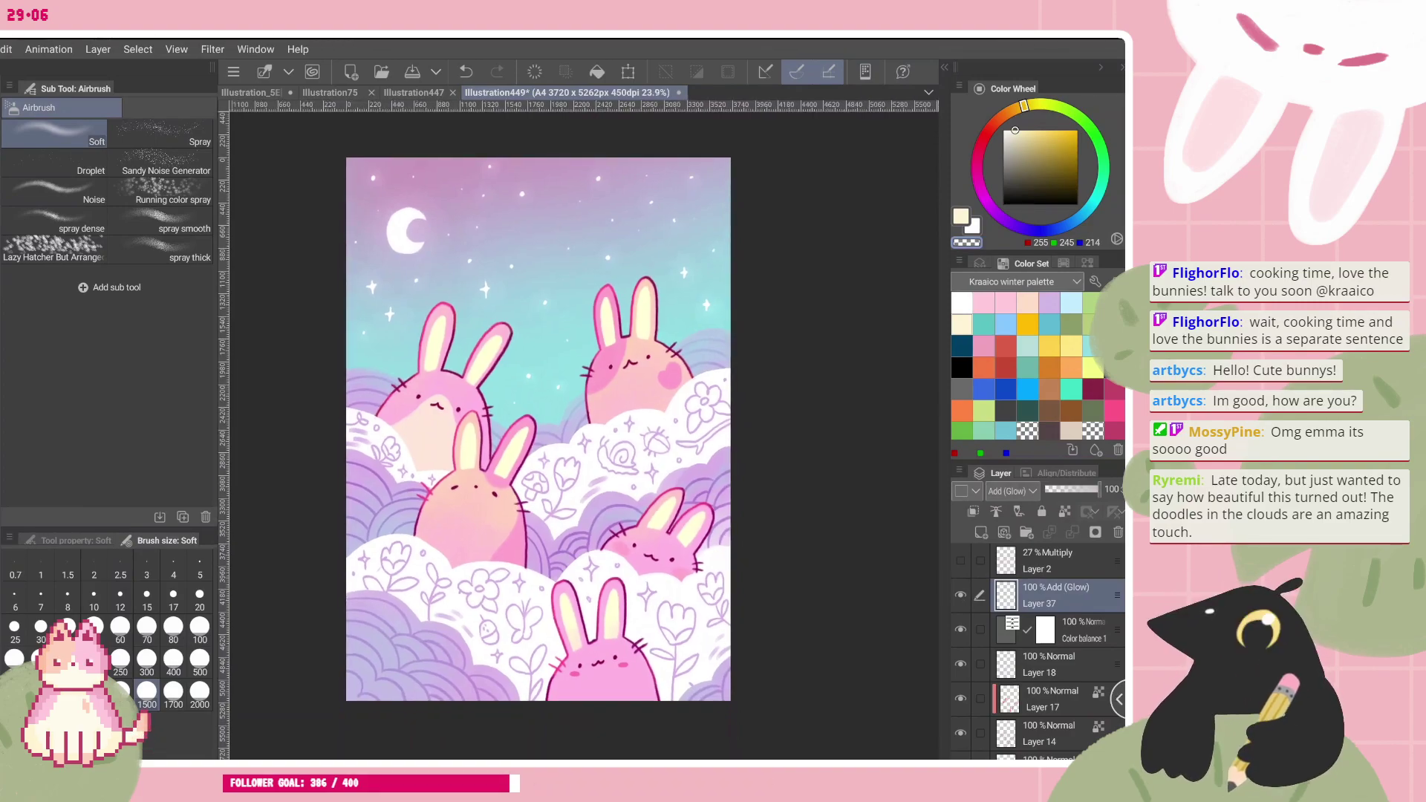
pyautogui.scroll(1, 538, 431)
pyautogui.moveTo(539, 431); pyautogui.dragTo(542, 436)
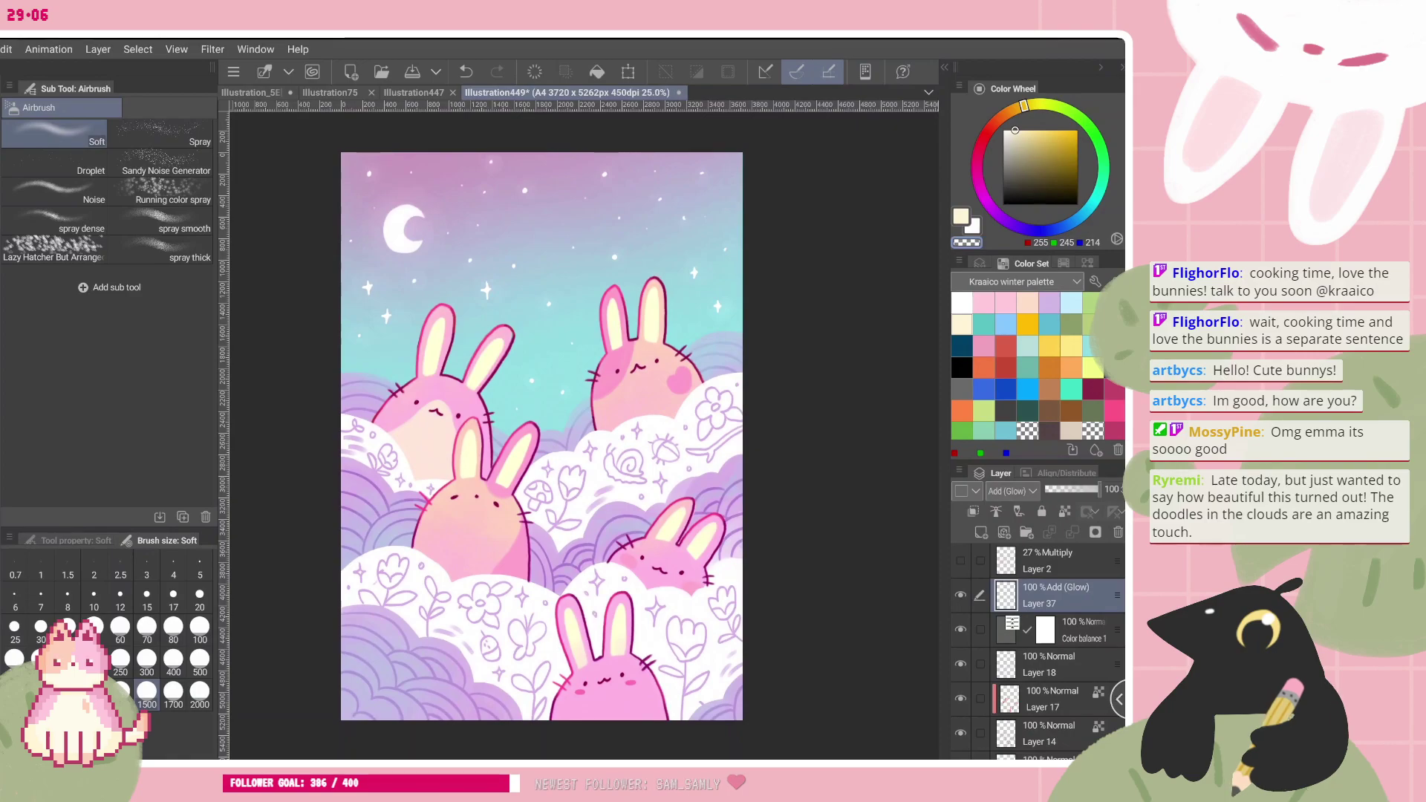
# - Try airbrushing large soft cream glows over the middle rabbit, the lower-right rabbit and the lower-left clouds
pyautogui.press('c')
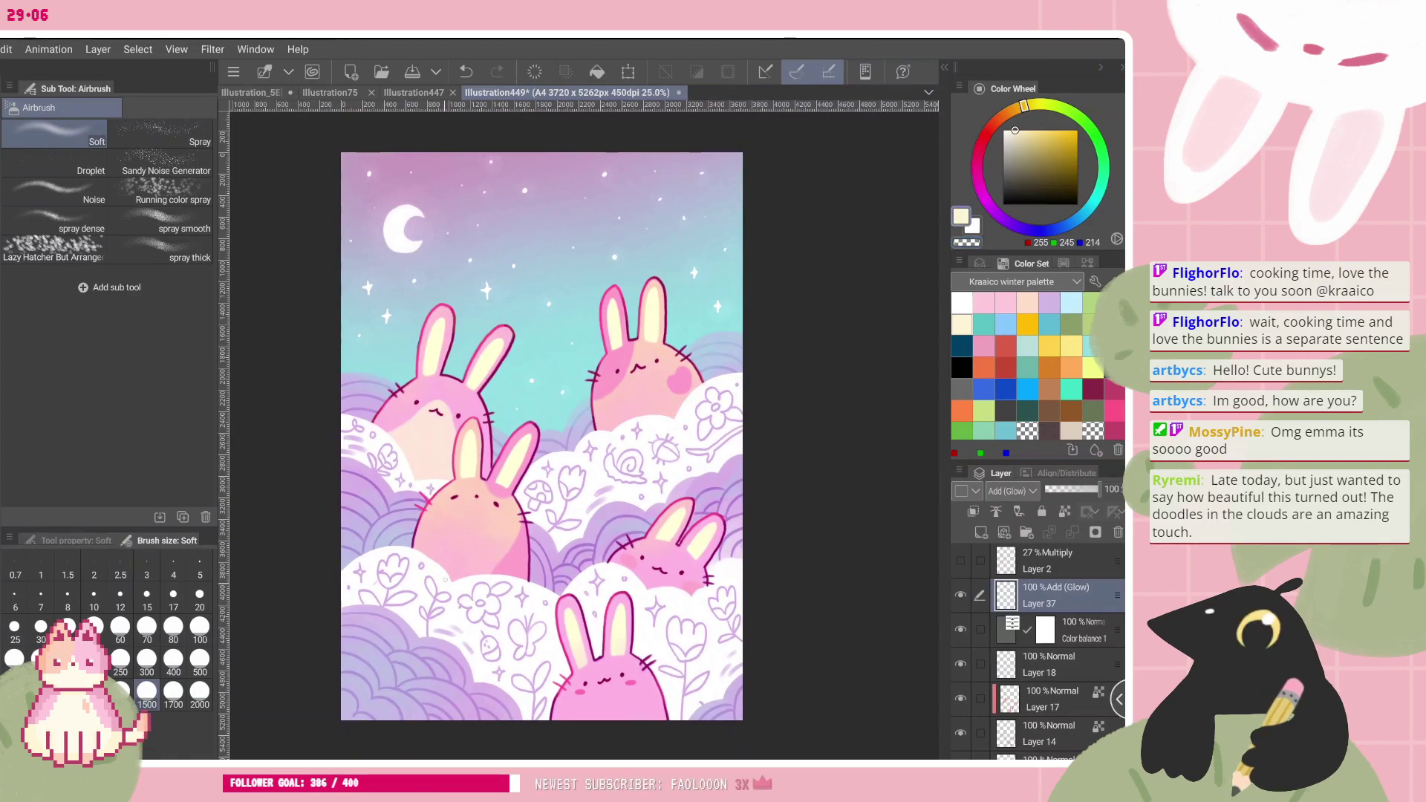
pyautogui.moveTo(510, 474); pyautogui.dragTo(513, 469)
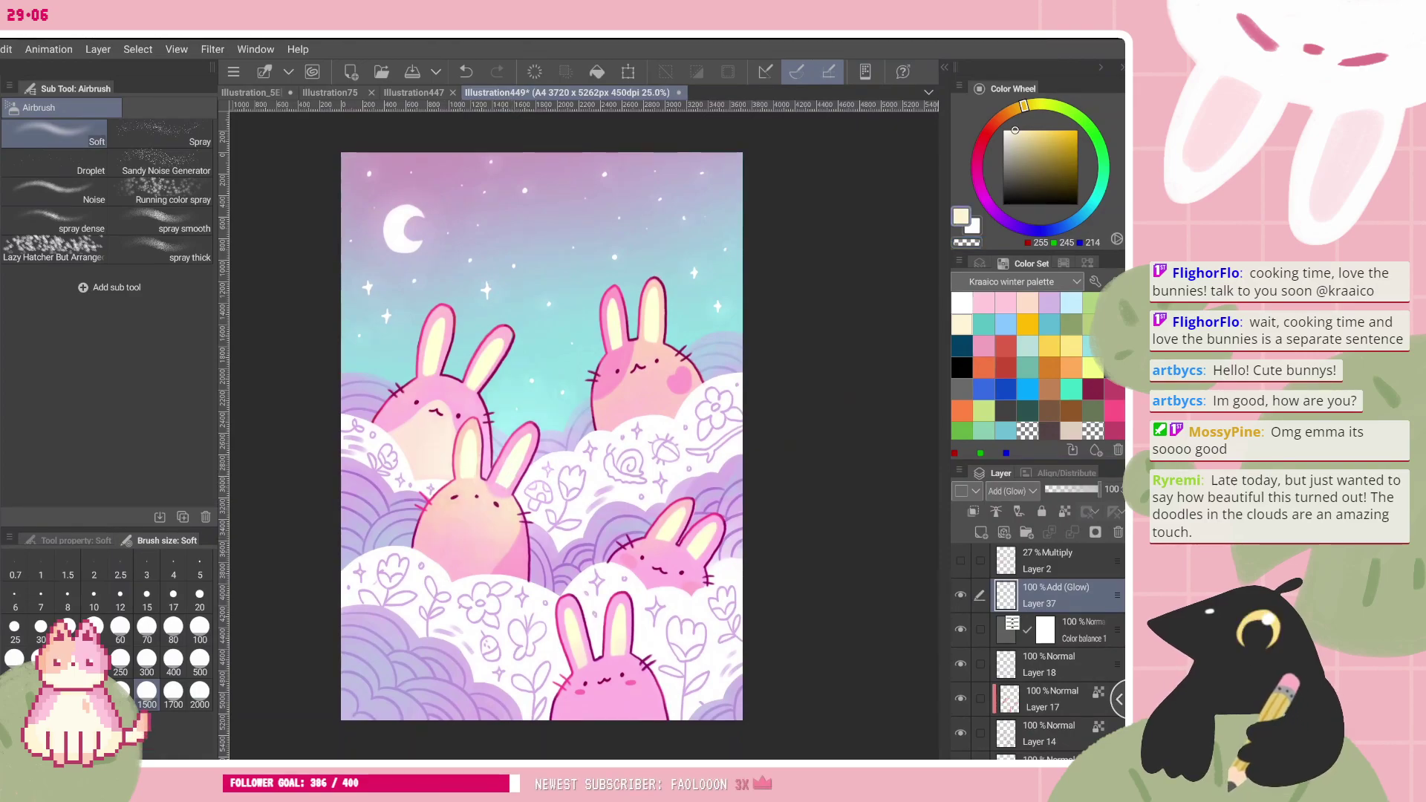
pyautogui.hotkey('ctrl', 'z')
pyautogui.moveTo(670, 551); pyautogui.dragTo(674, 554)
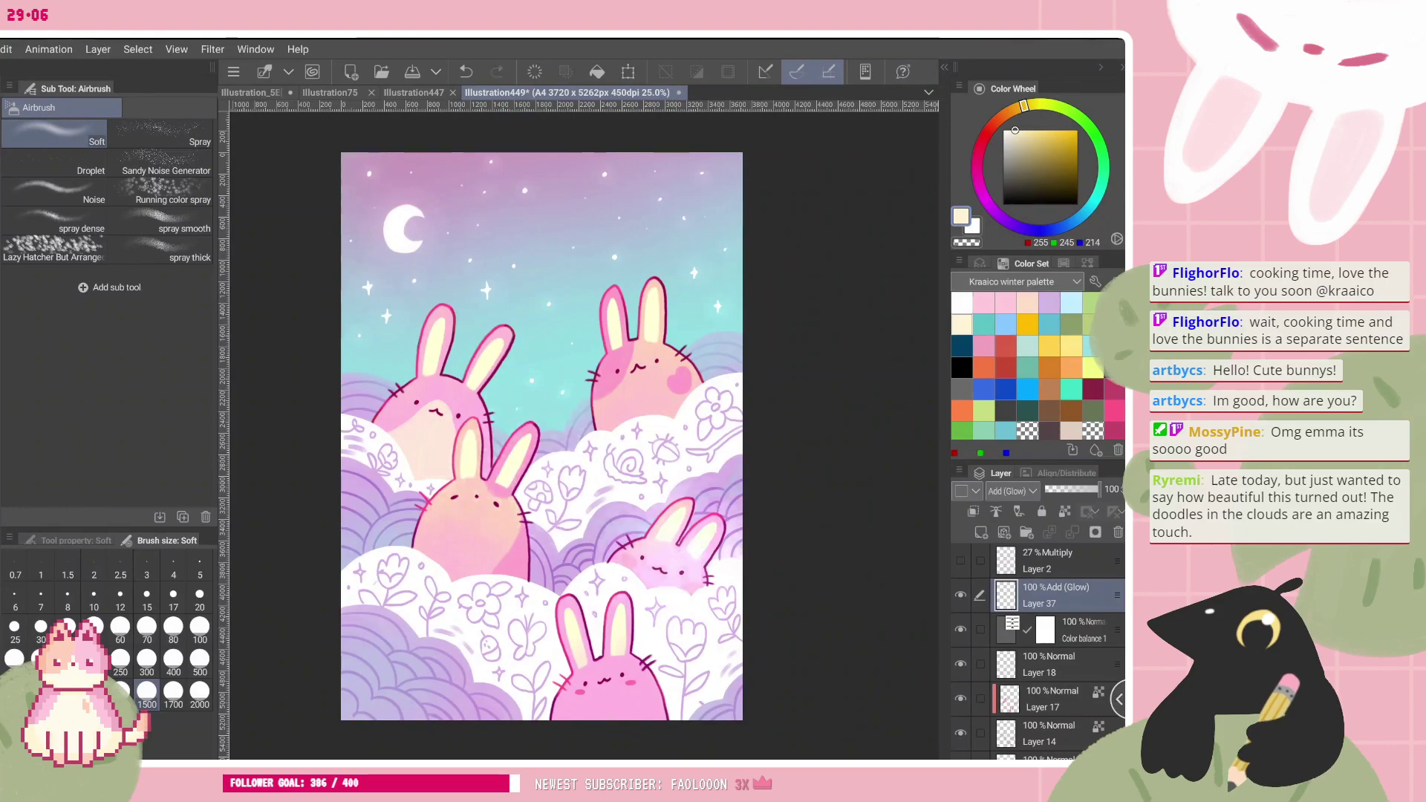
pyautogui.moveTo(542, 437); pyautogui.dragTo(493, 437)
pyautogui.hotkey('ctrl', 'z')
pyautogui.moveTo(409, 665); pyautogui.dragTo(417, 661)
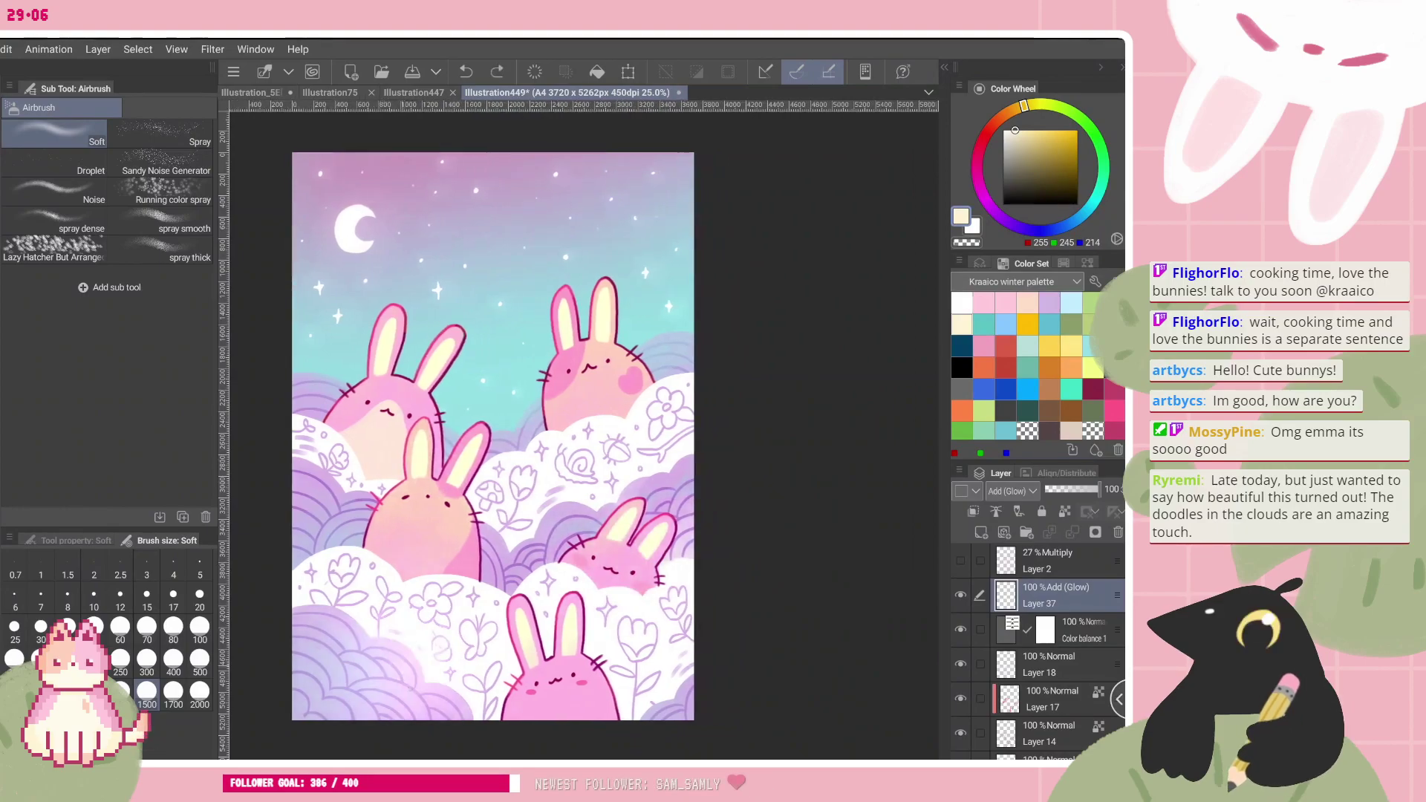
pyautogui.hotkey('ctrl', 'z')
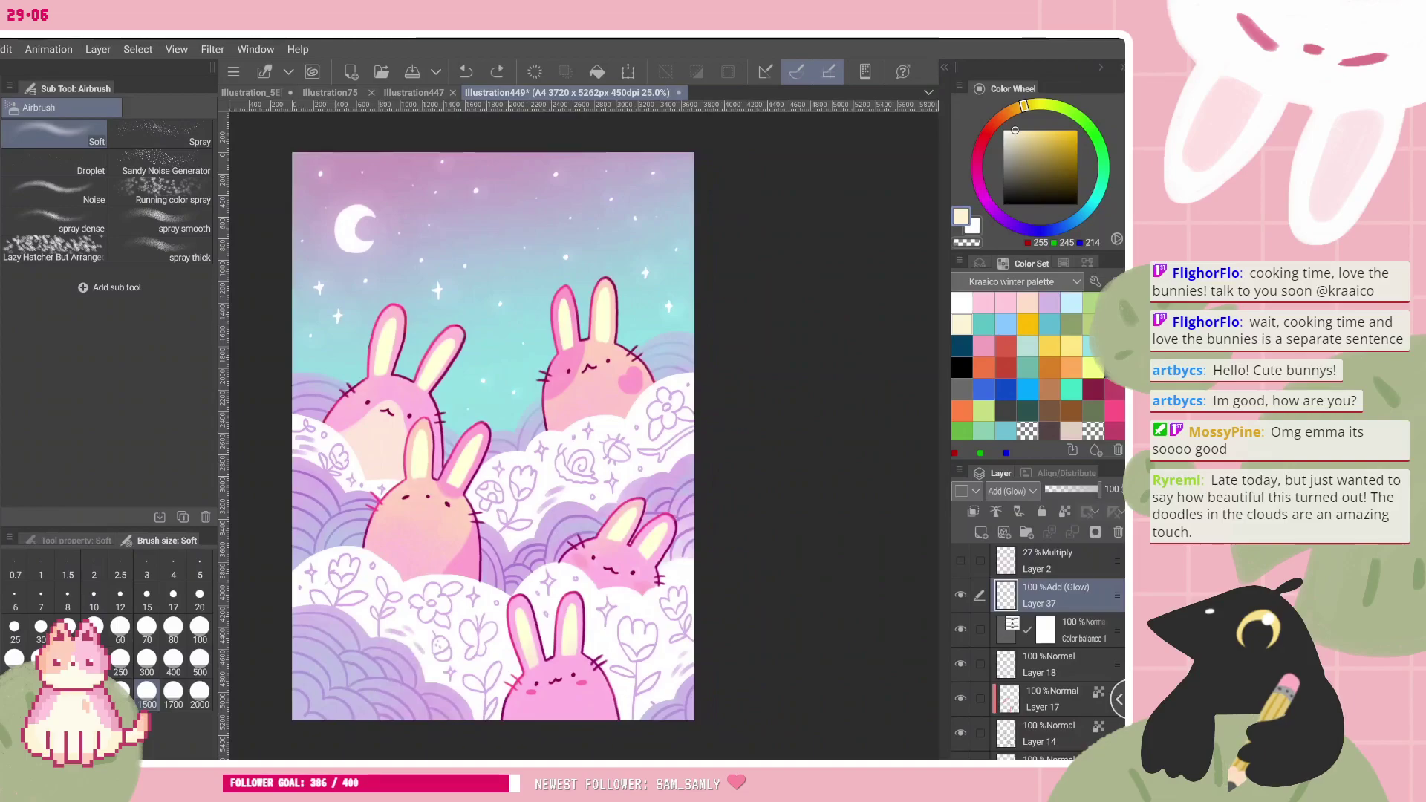
pyautogui.moveTo(312, 698); pyautogui.dragTo(364, 639)
pyautogui.hotkey('ctrl', 'z')
# - Create an Overlay layer above the Add (Glow) layer and ready dark purple, RGB 47, 0, 100
pyautogui.click(996, 511)
pyautogui.click(961, 346)
pyautogui.click(1010, 222)
pyautogui.click(1012, 490)
pyautogui.click(1013, 259)
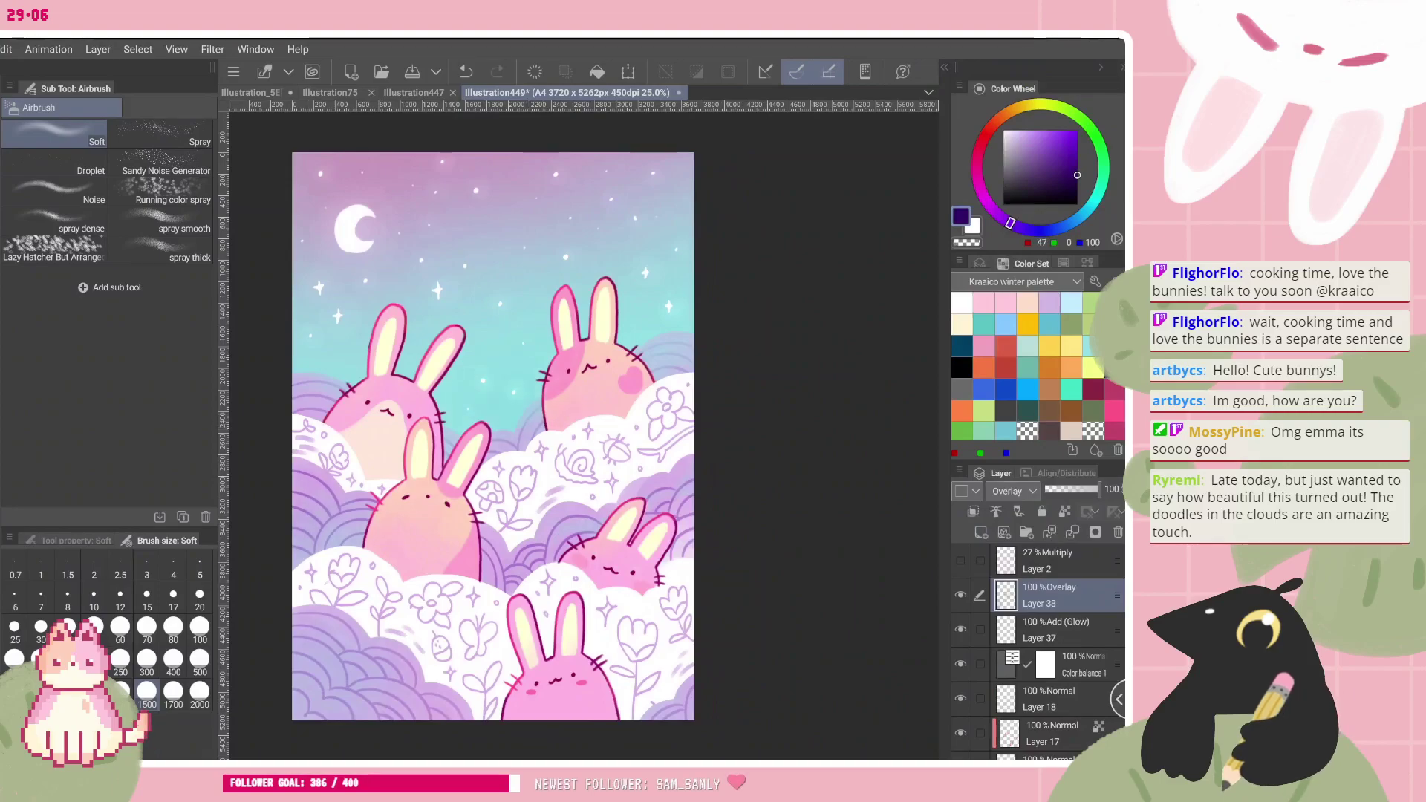
# - Try airbrushing soft dark purple shading over the artwork on the new Overlay layer
pyautogui.hotkey('ctrl', 'z')
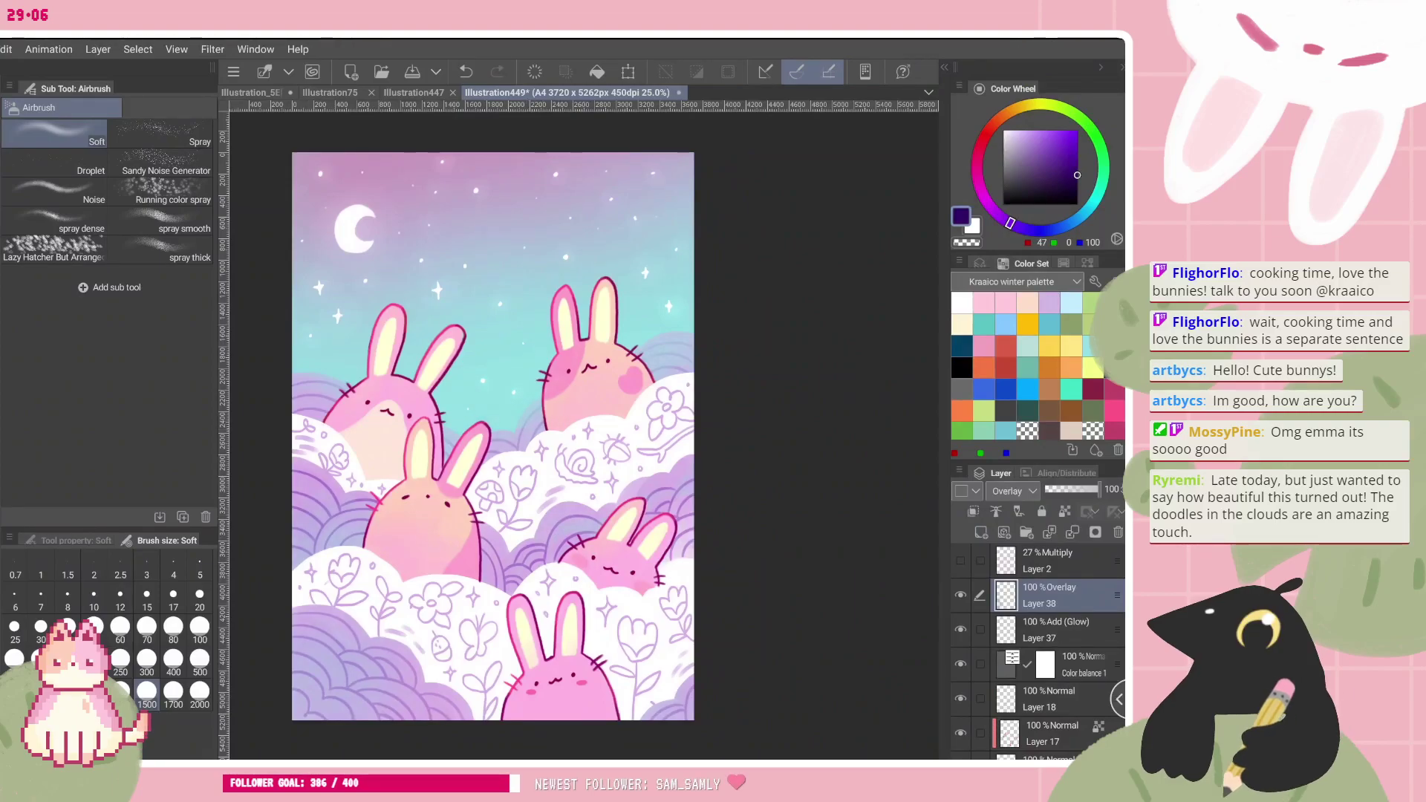
pyautogui.scroll(-4, 549, 490)
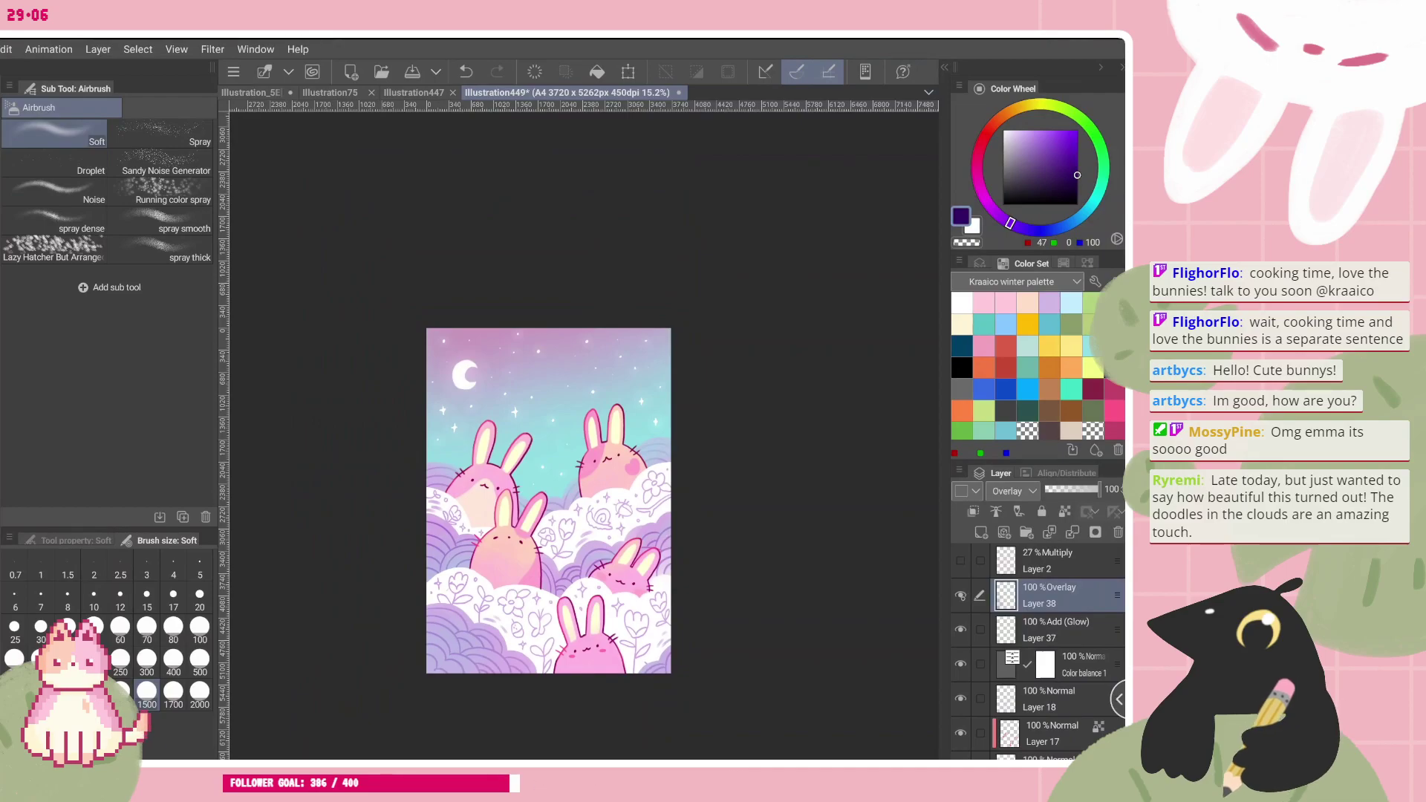
pyautogui.scroll(5, 549, 475)
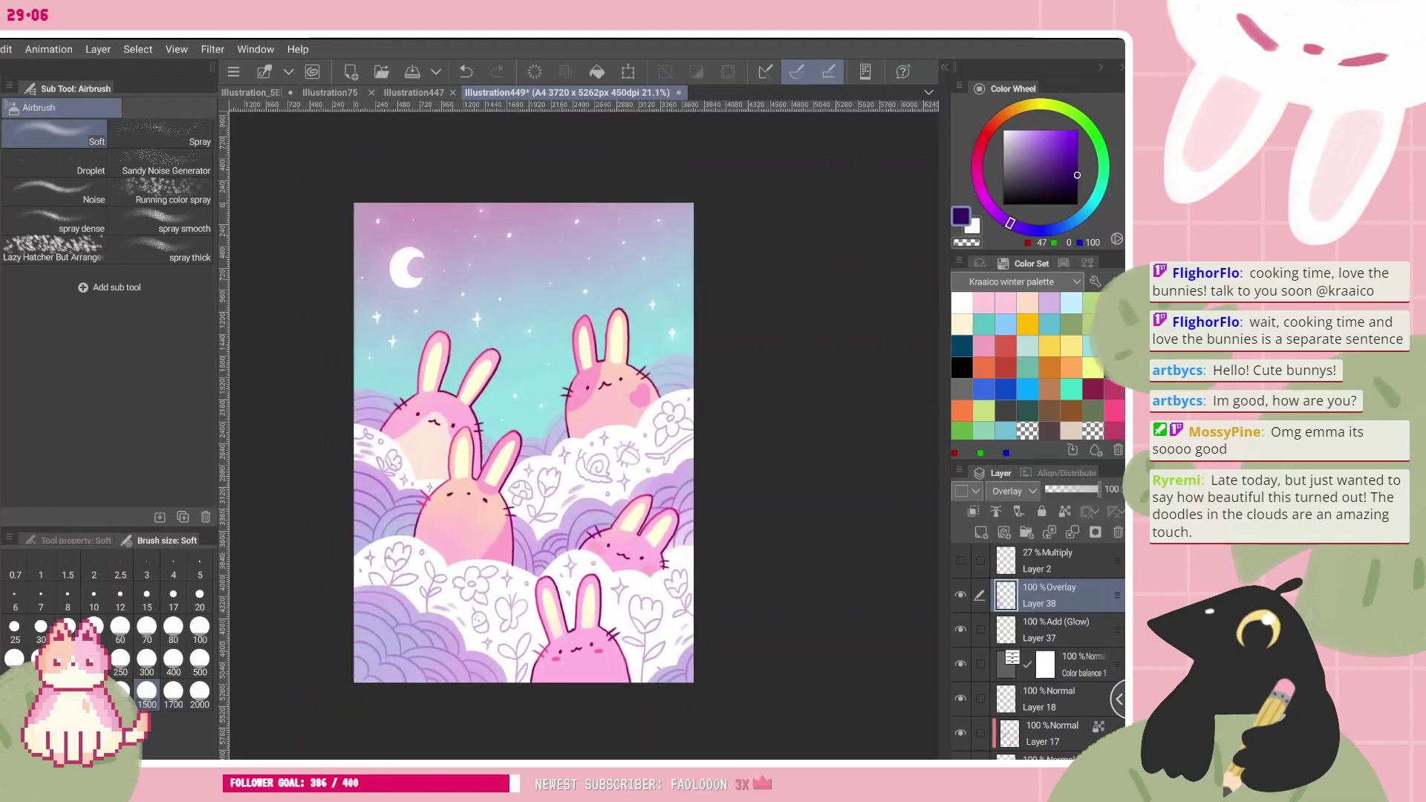
pyautogui.scroll(1, 538, 440)
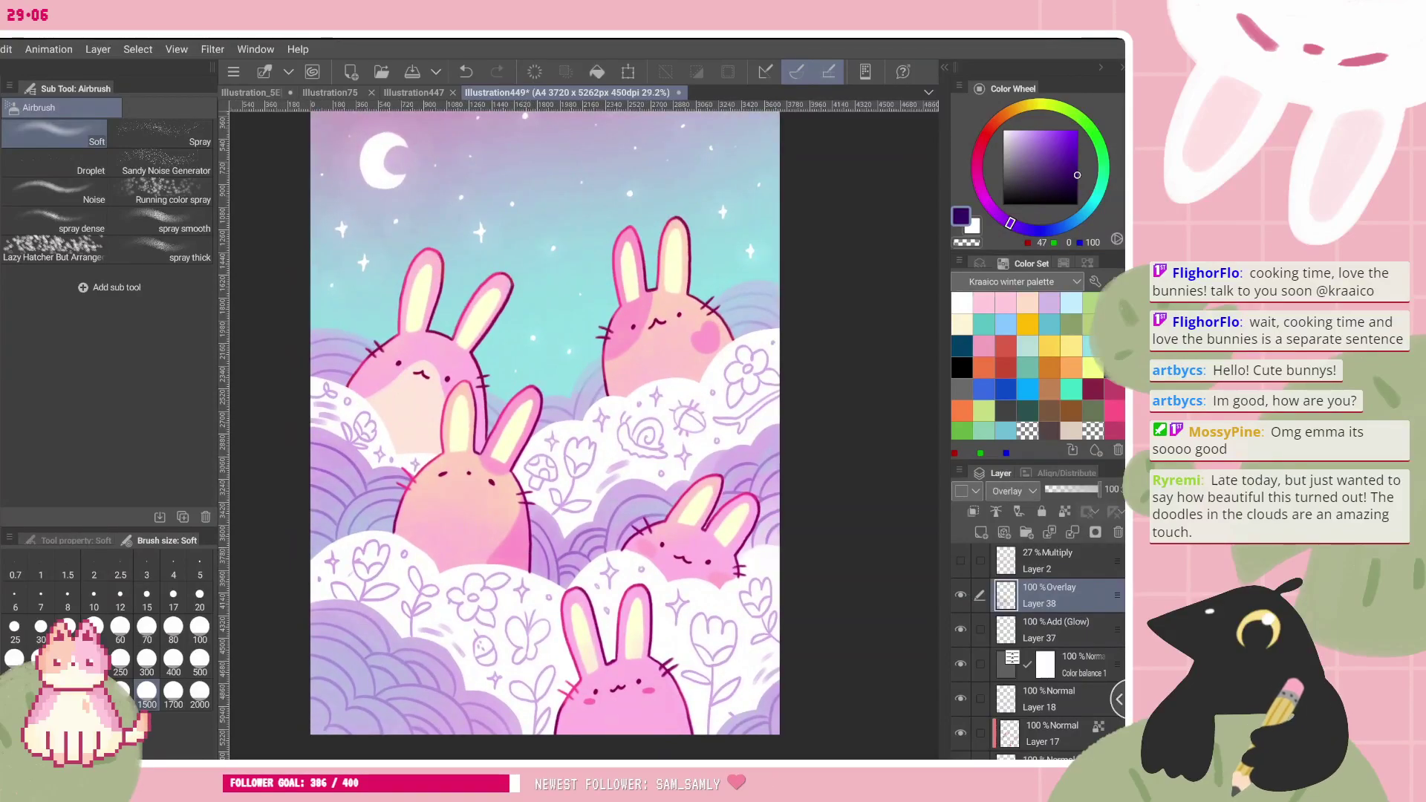
pyautogui.hotkey('ctrl', 'z')
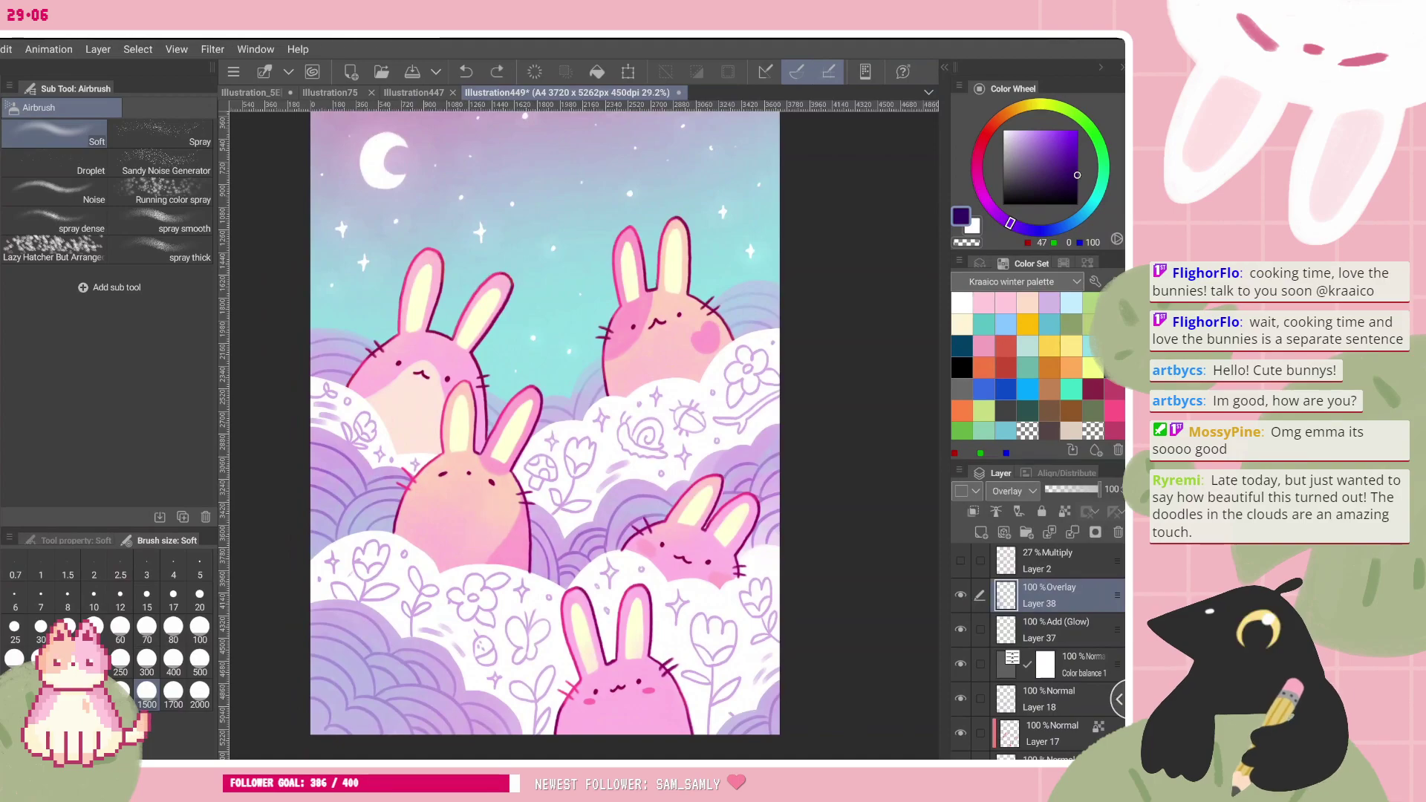
# - Create a second Overlay layer above the purple one's layer and ready a strong pink, RGB 255, 87, 135
pyautogui.click(982, 344)
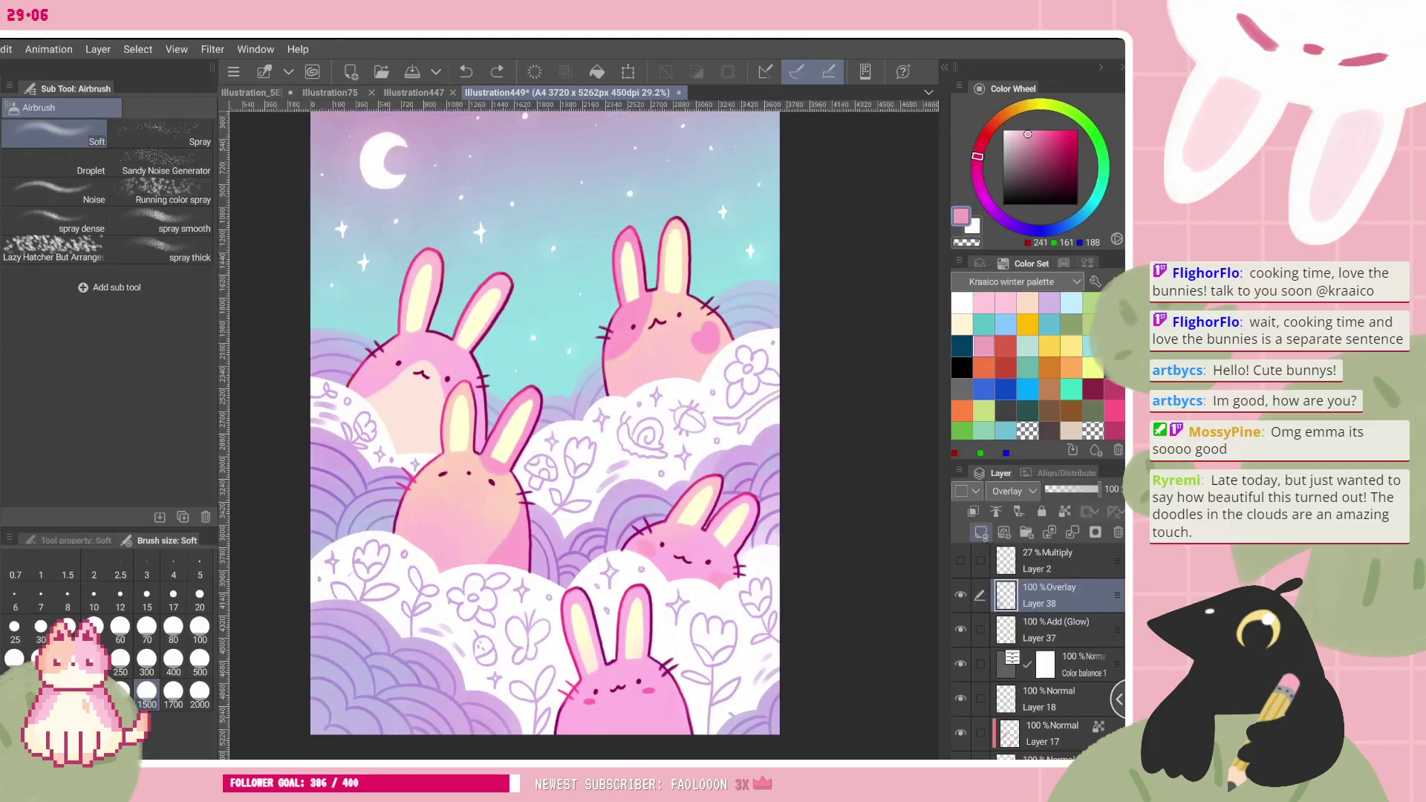
pyautogui.click(980, 532)
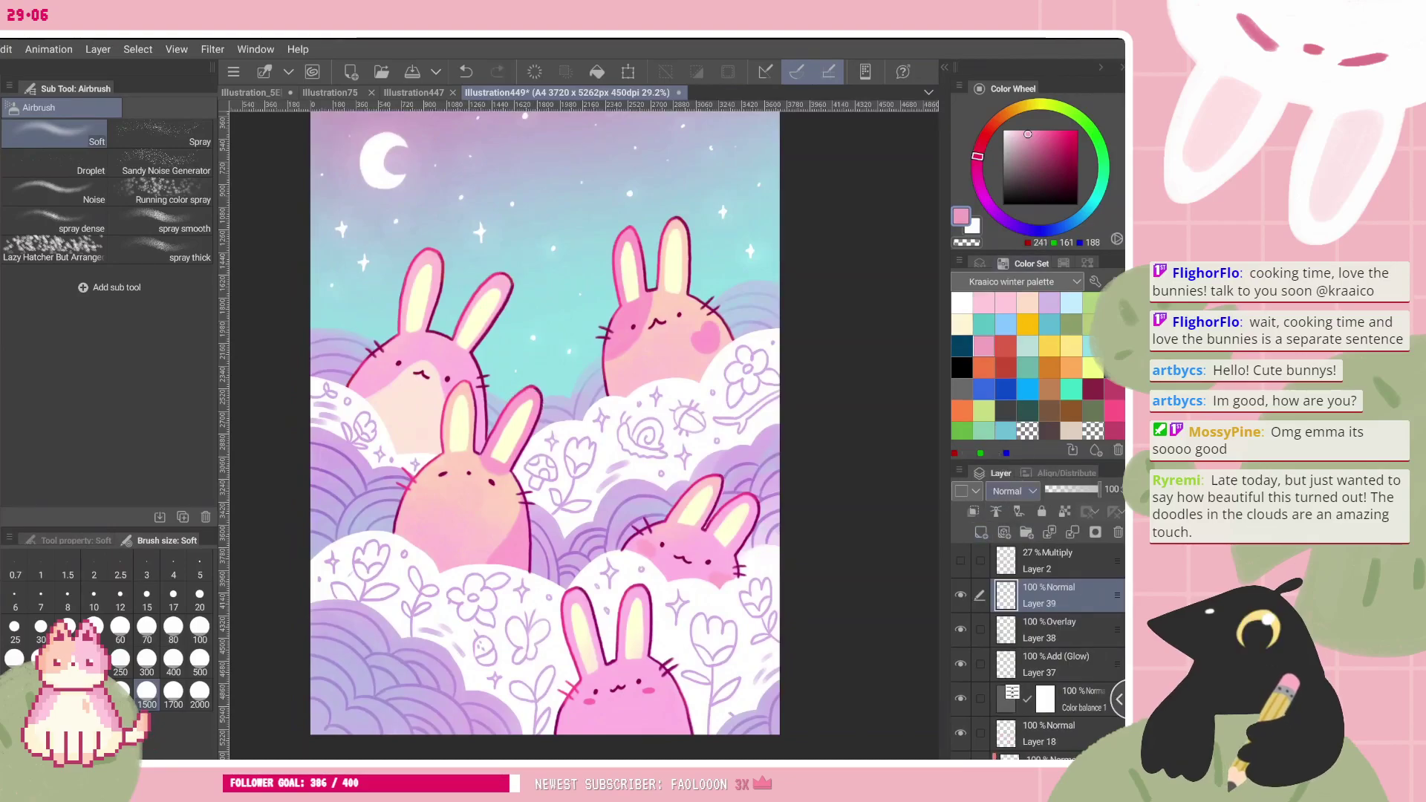
pyautogui.click(1010, 491)
pyautogui.click(1007, 259)
pyautogui.click(1116, 409)
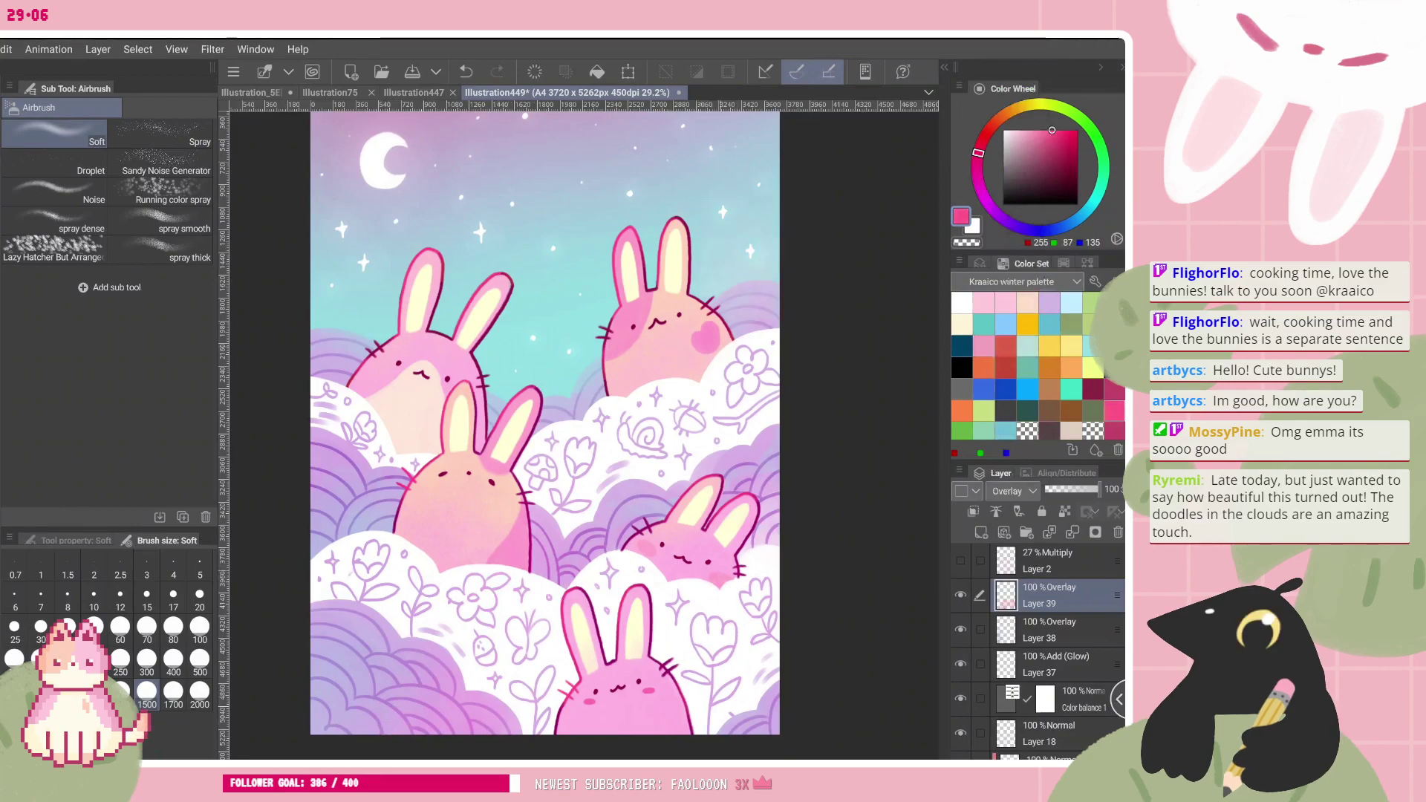
# - Compare the artwork with and without the soft pink airbrushing, keep it, and lower that Overlay layer's opacity to 61%
pyautogui.scroll(-5, 618, 581)
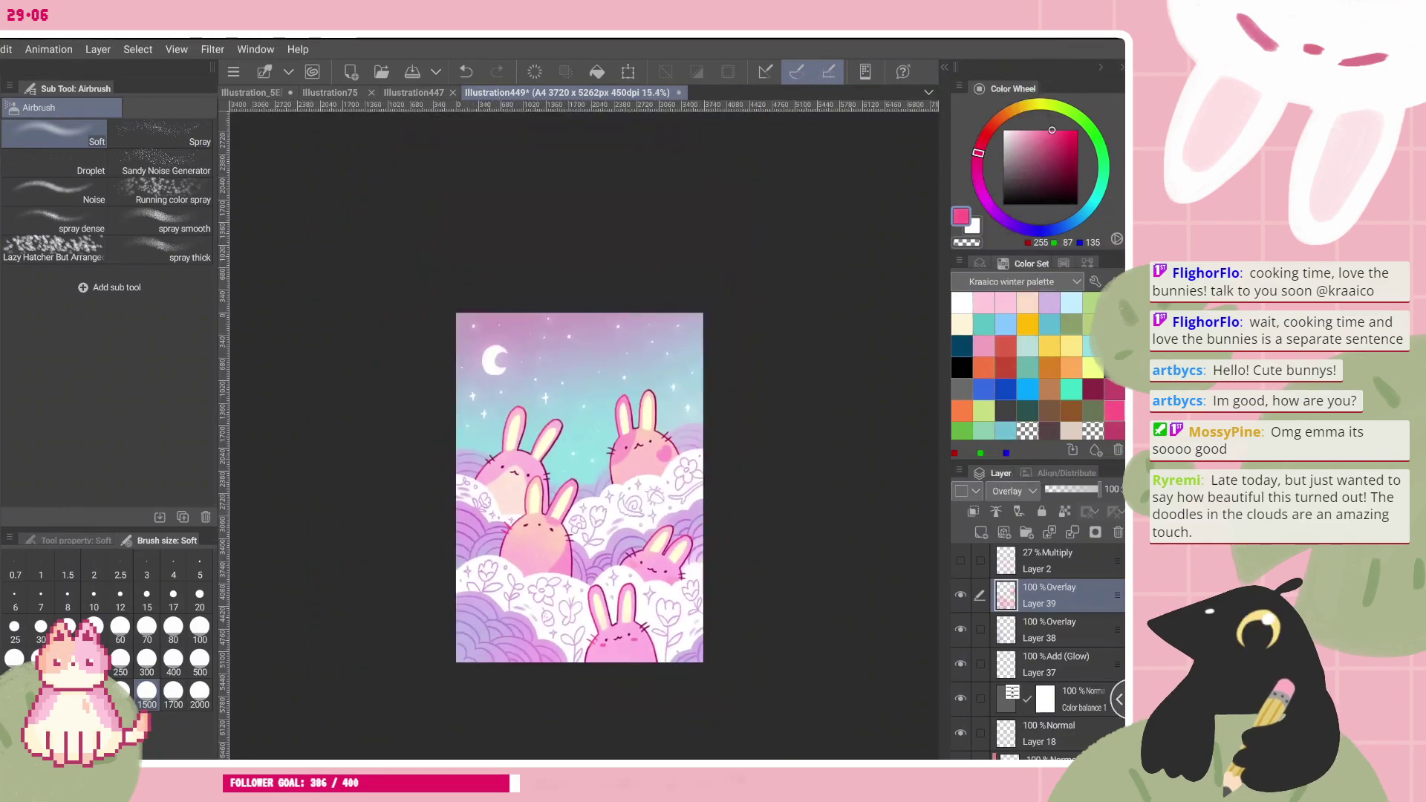
pyautogui.hotkey('ctrl', 'z')
pyautogui.hotkey('ctrl', 'y')
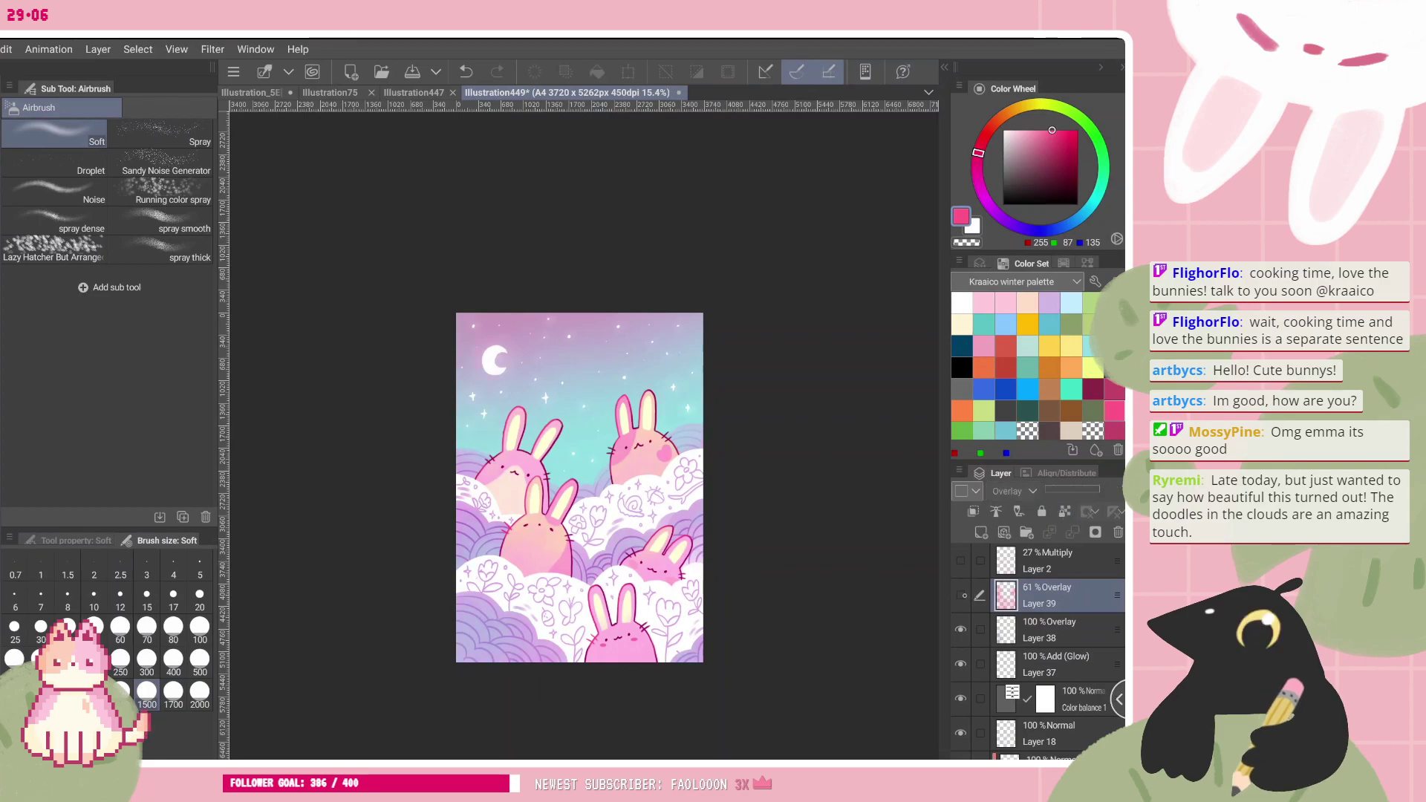
# - Compare the illustration with the 61% pink Overlay layer hidden and shown
pyautogui.scroll(3, 639, 568)
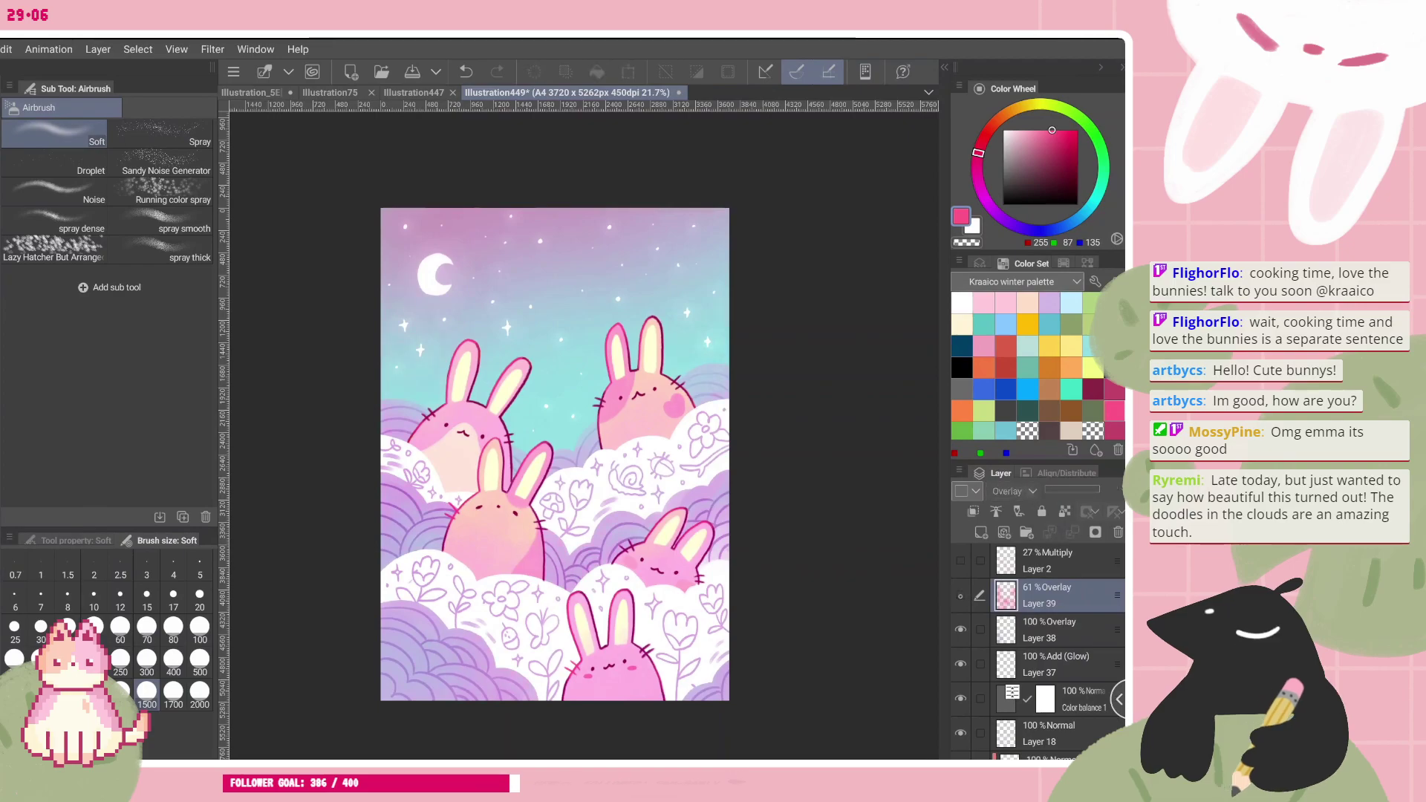
pyautogui.click(963, 594)
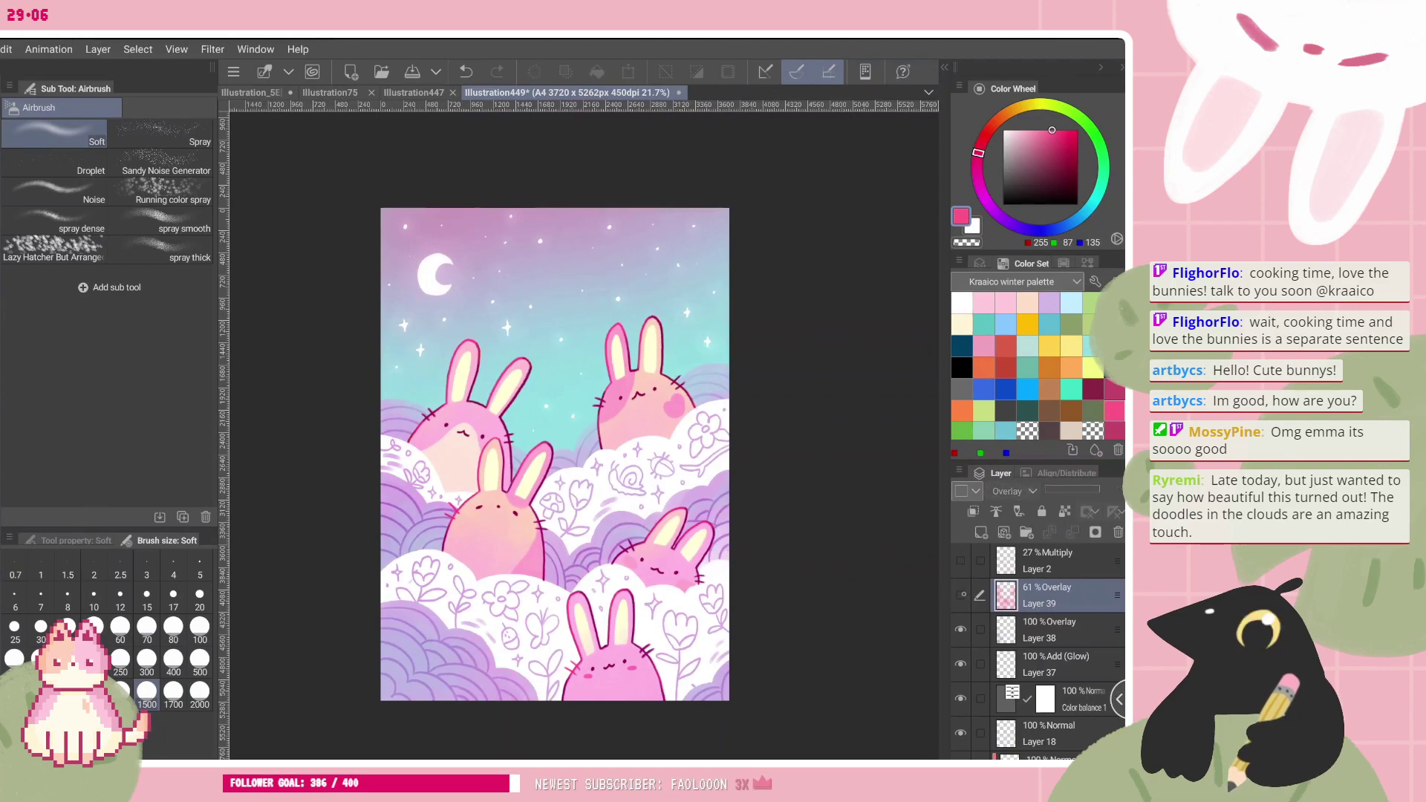
pyautogui.click(960, 595)
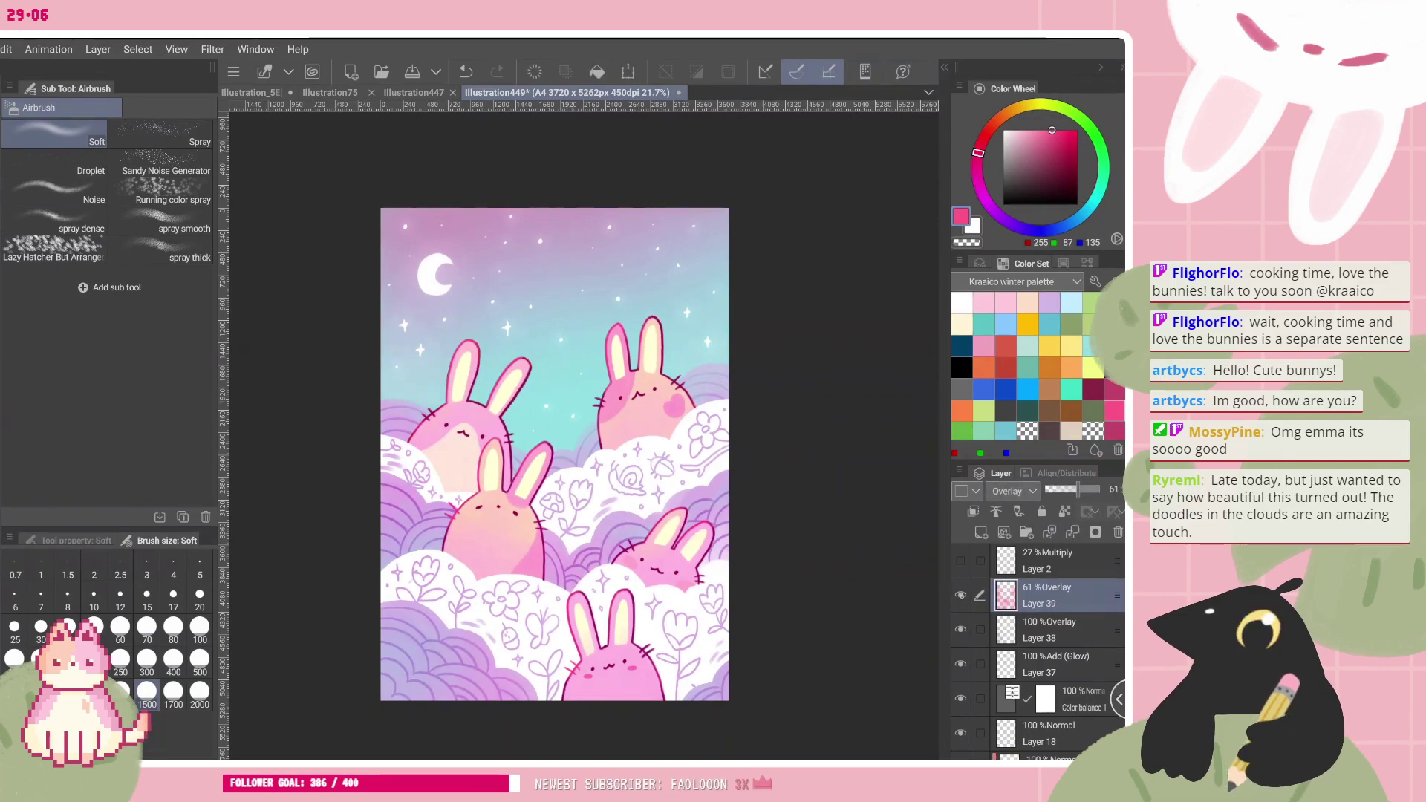
pyautogui.click(960, 595)
pyautogui.click(960, 595)
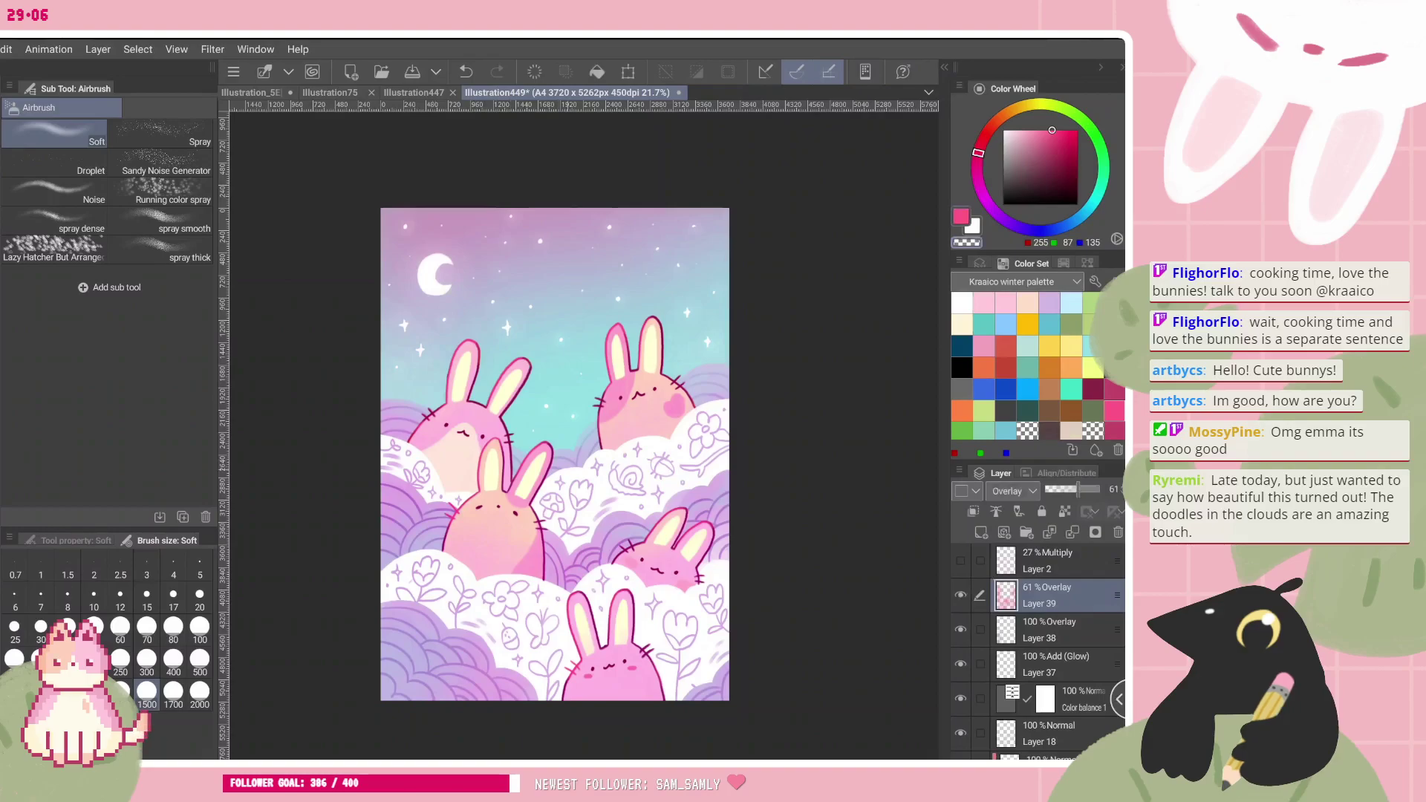
pyautogui.click(960, 595)
pyautogui.click(960, 595)
pyautogui.click(960, 595)
pyautogui.click(960, 595)
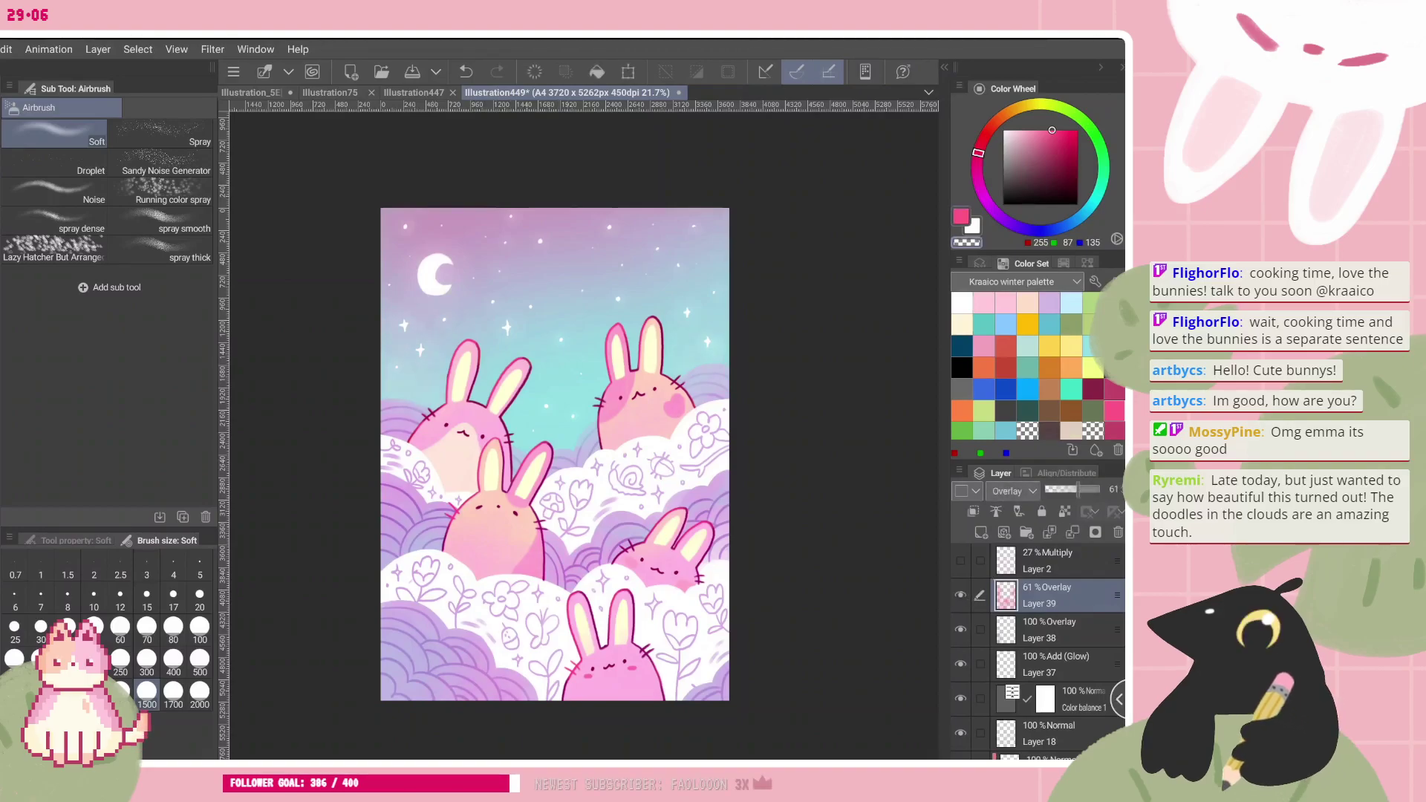
# - Examine the whole illustration at different sizes and look through the layers below Color balance 1
pyautogui.scroll(-1, 555, 453)
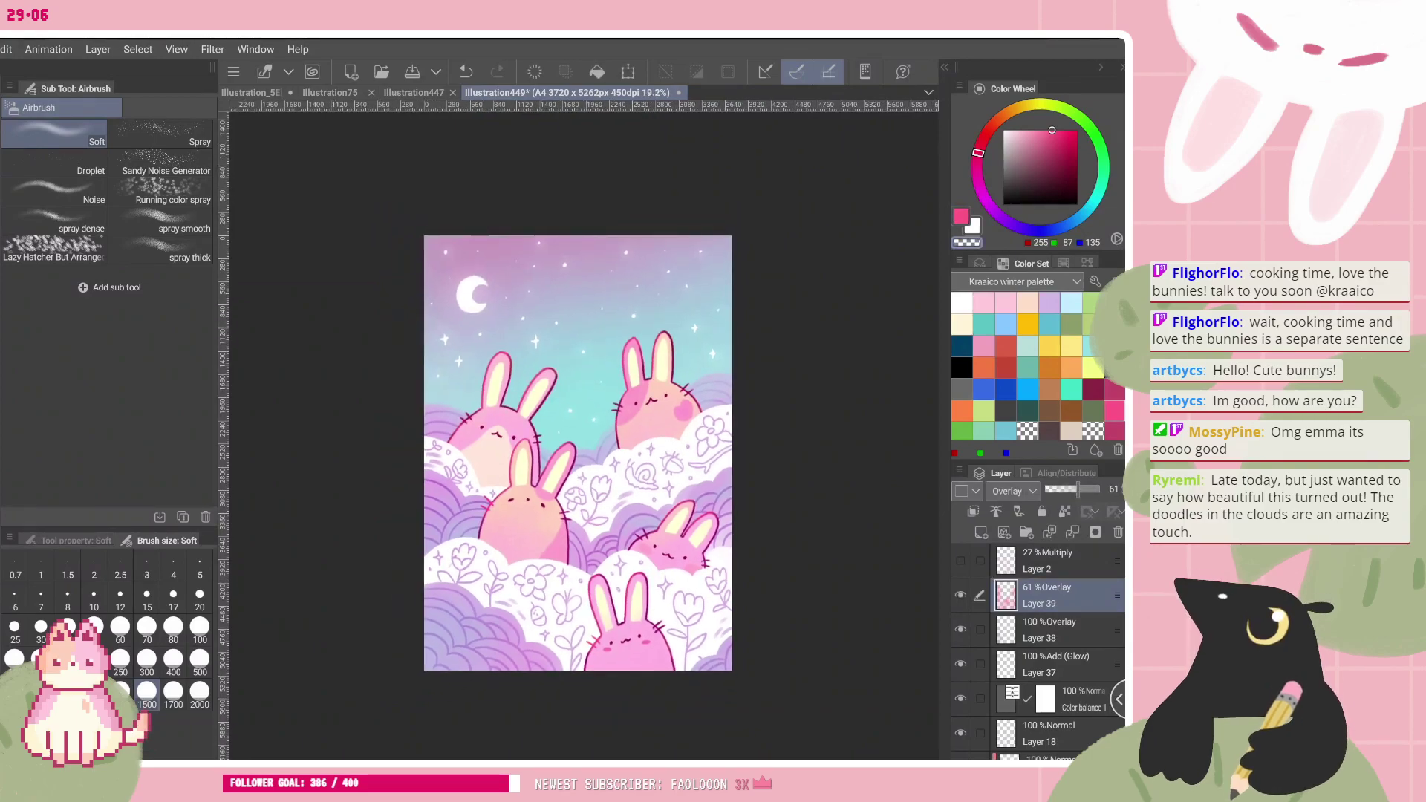
pyautogui.scroll(1, 576, 446)
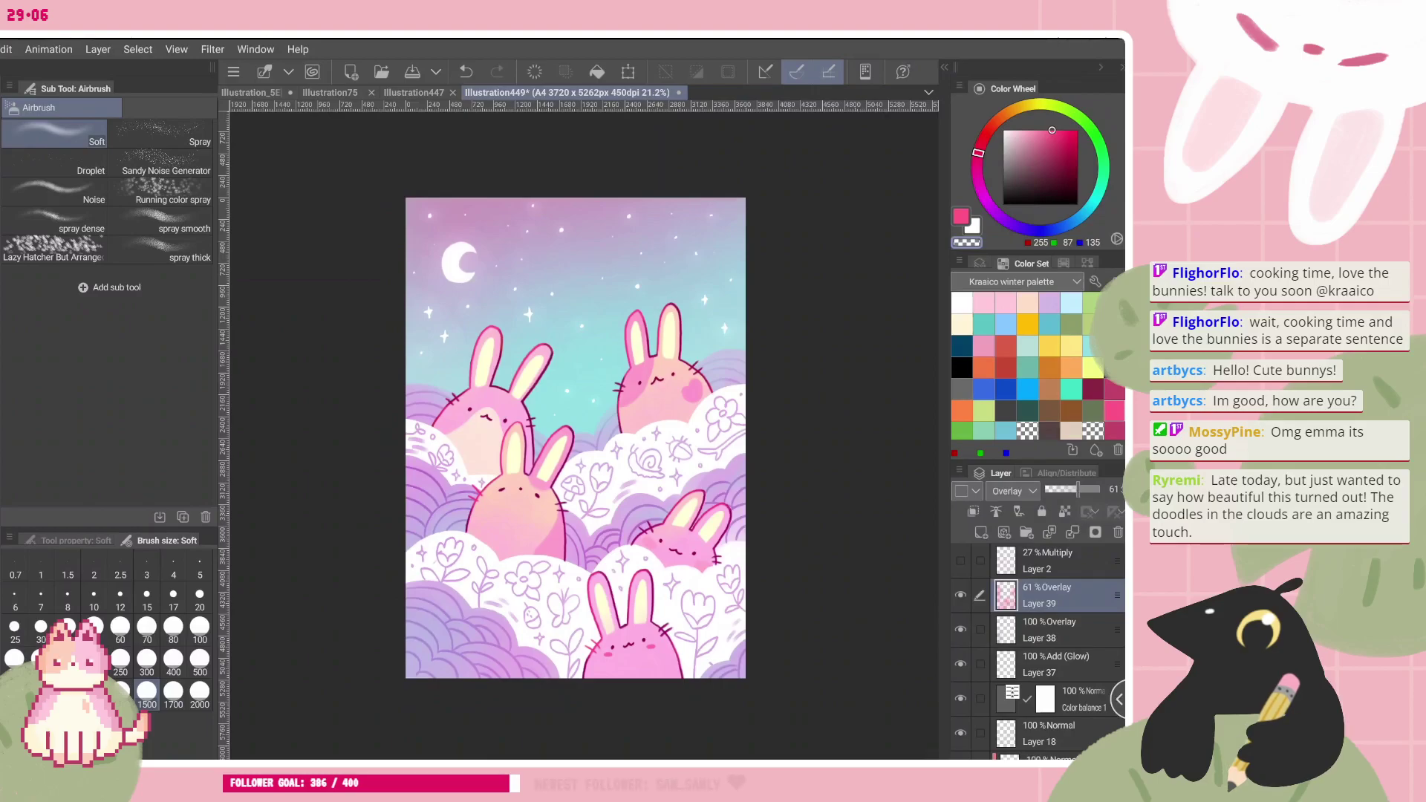
pyautogui.scroll(1, 684, 389)
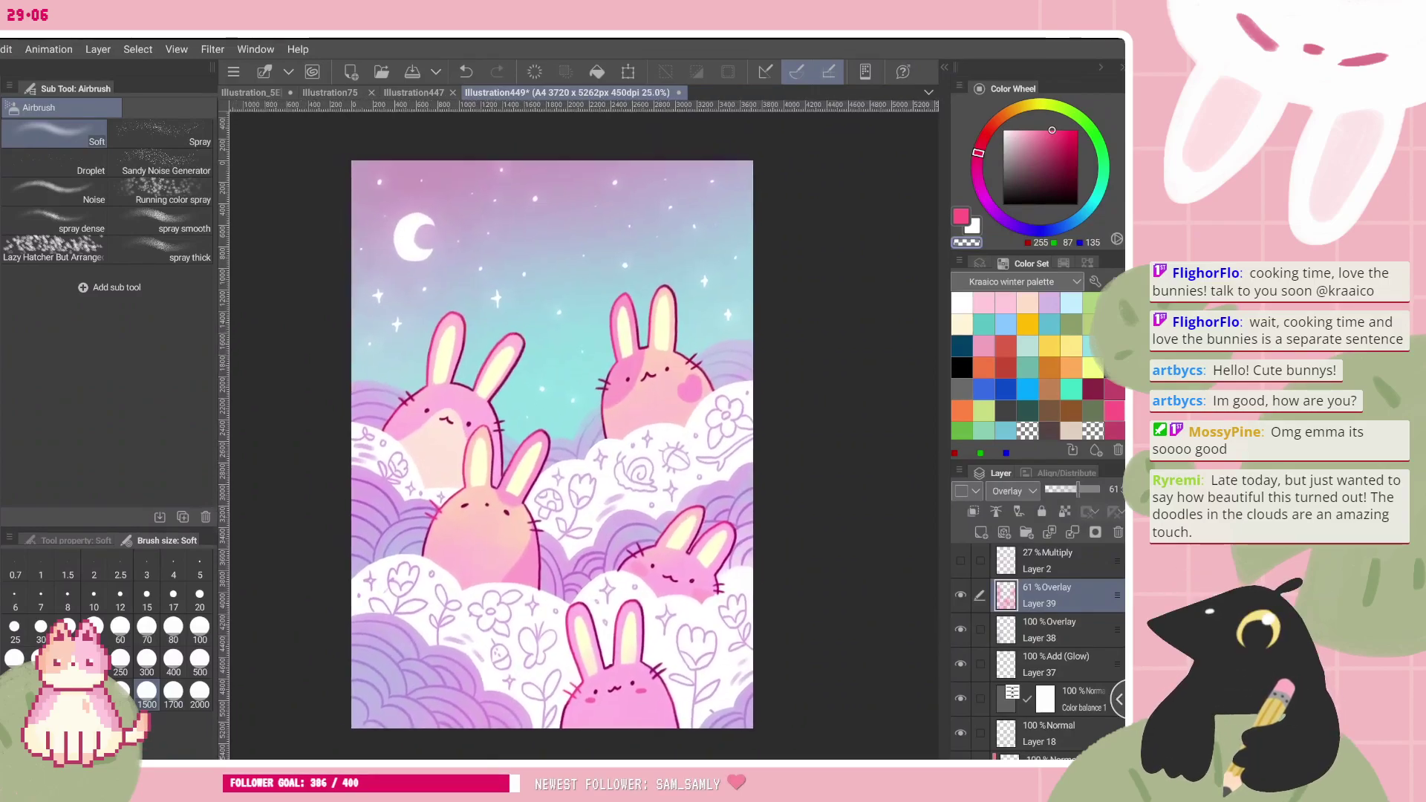
pyautogui.moveTo(556, 447); pyautogui.dragTo(557, 439)
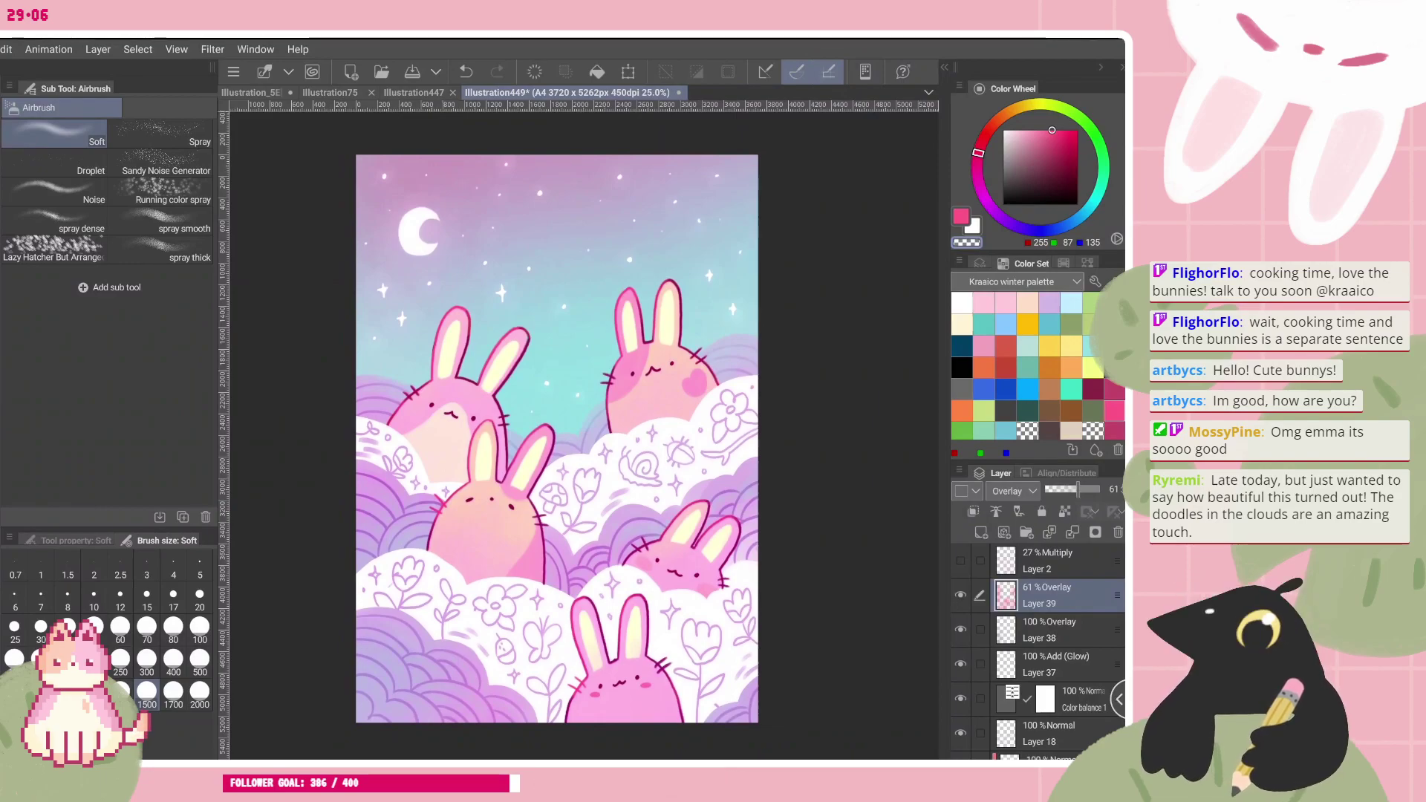
pyautogui.scroll(1, 557, 438)
pyautogui.scroll(-1, 557, 438)
pyautogui.scroll(1, 561, 437)
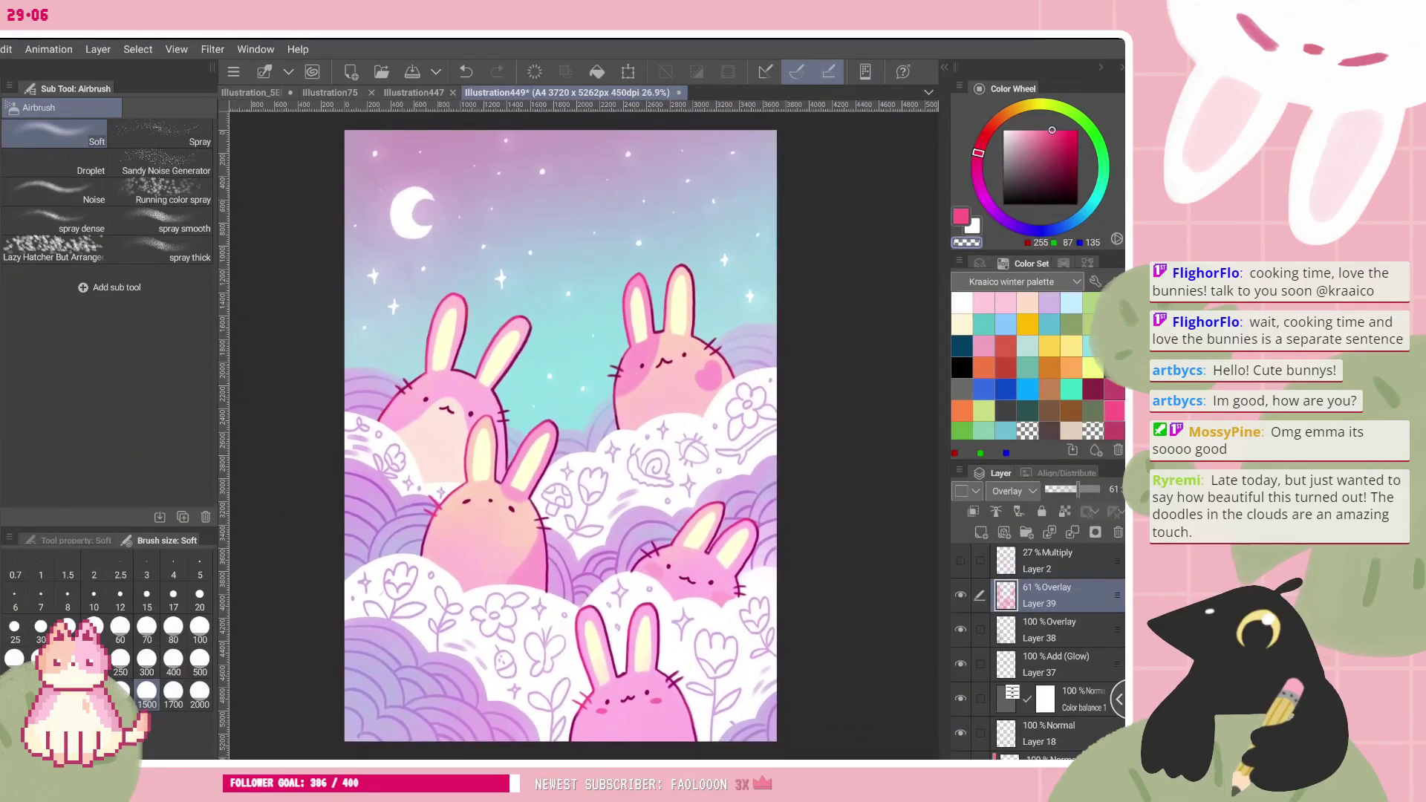
pyautogui.scroll(-10, 1039, 646)
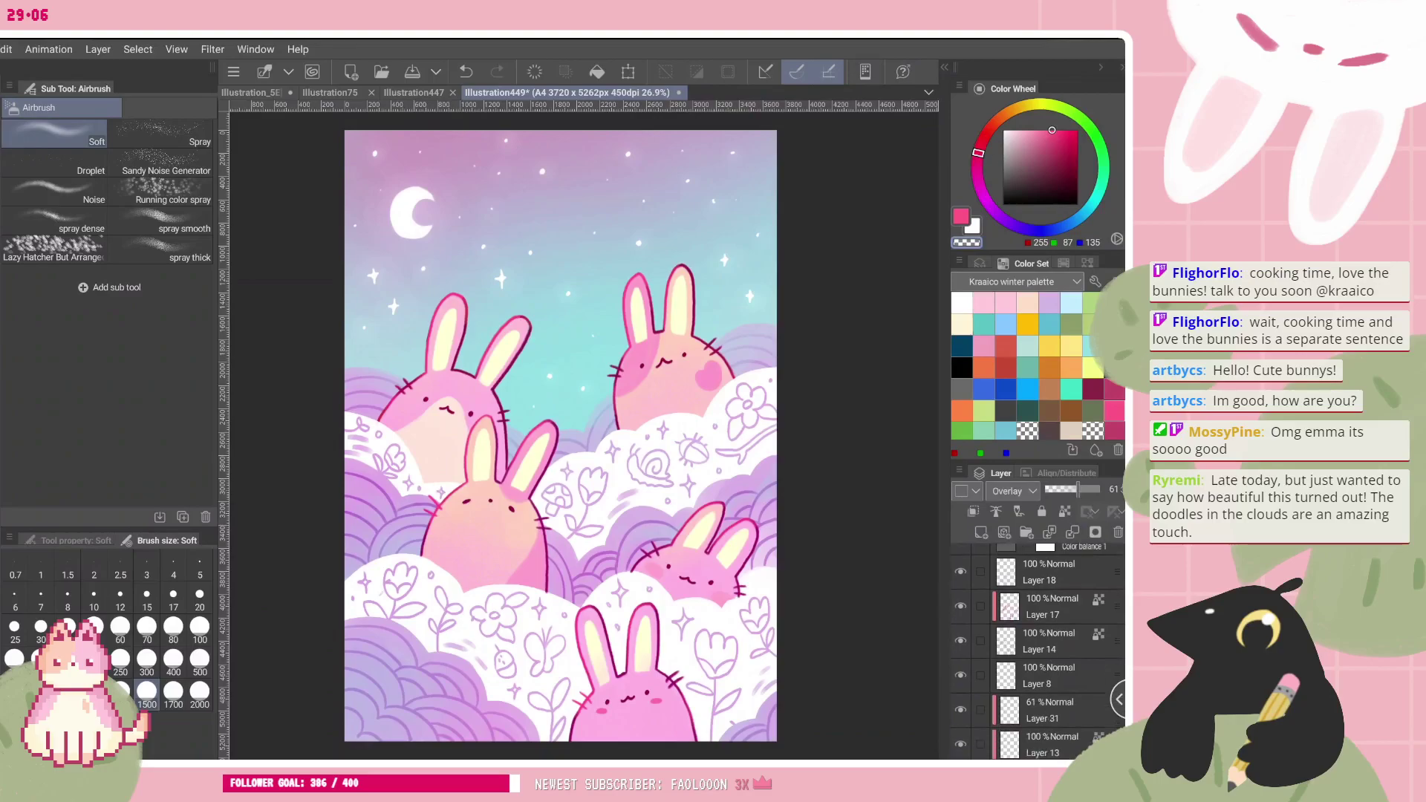
# - Make Layer 7 the active layer and ready the Pencil 3 brush with light pink, RGB 255, 201, 220
pyautogui.scroll(-10, 1038, 679)
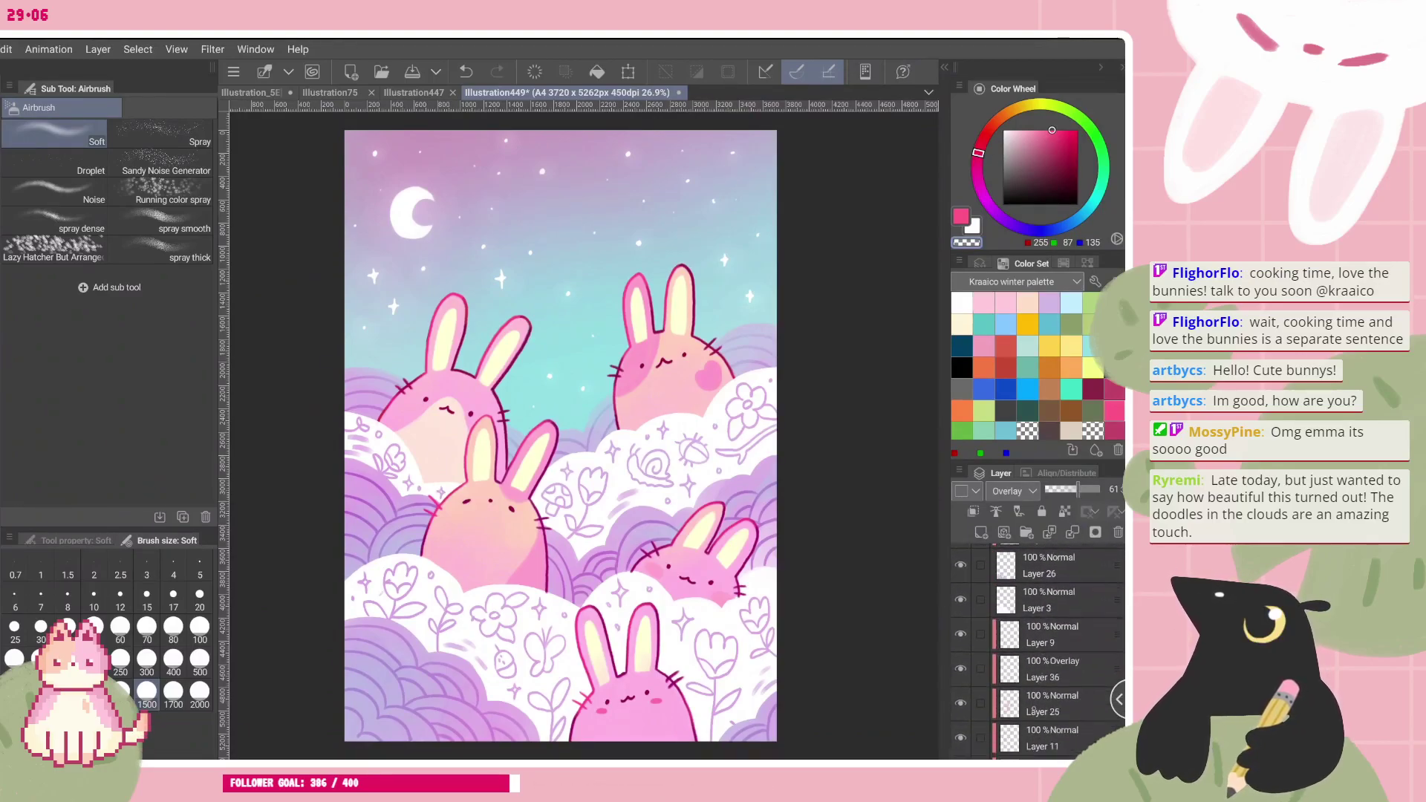
pyautogui.click(1043, 678)
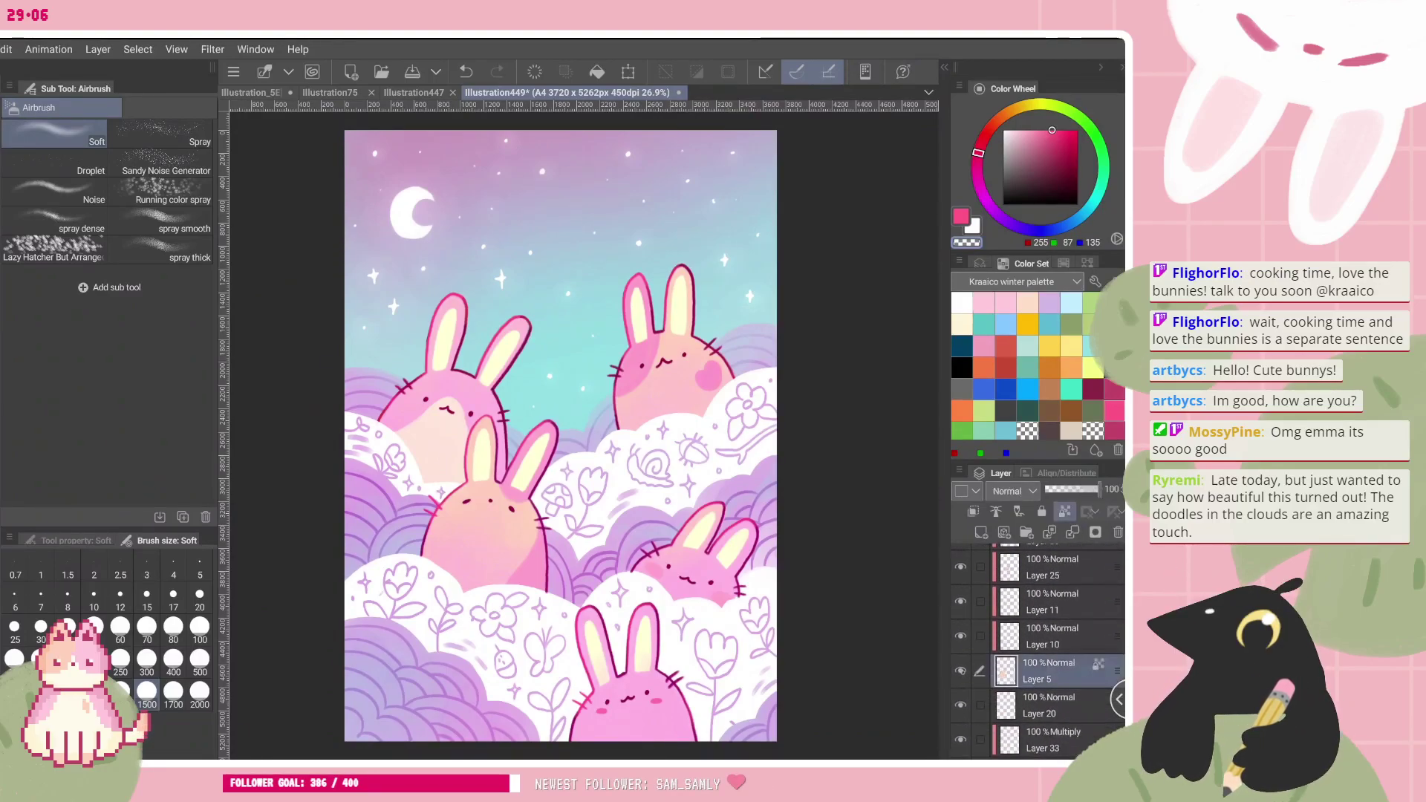
pyautogui.scroll(-5, 1040, 646)
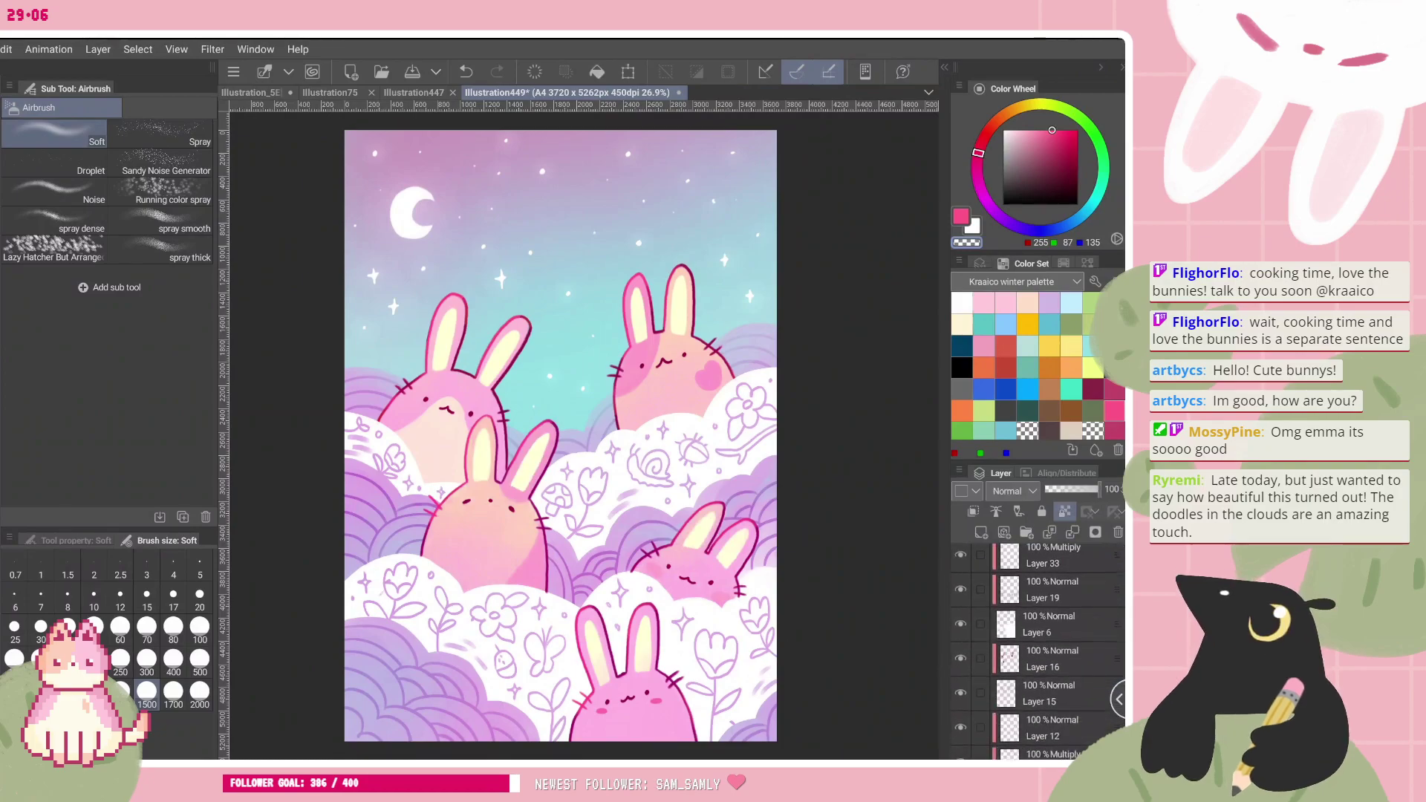
pyautogui.scroll(-4, 1039, 646)
pyautogui.click(1047, 699)
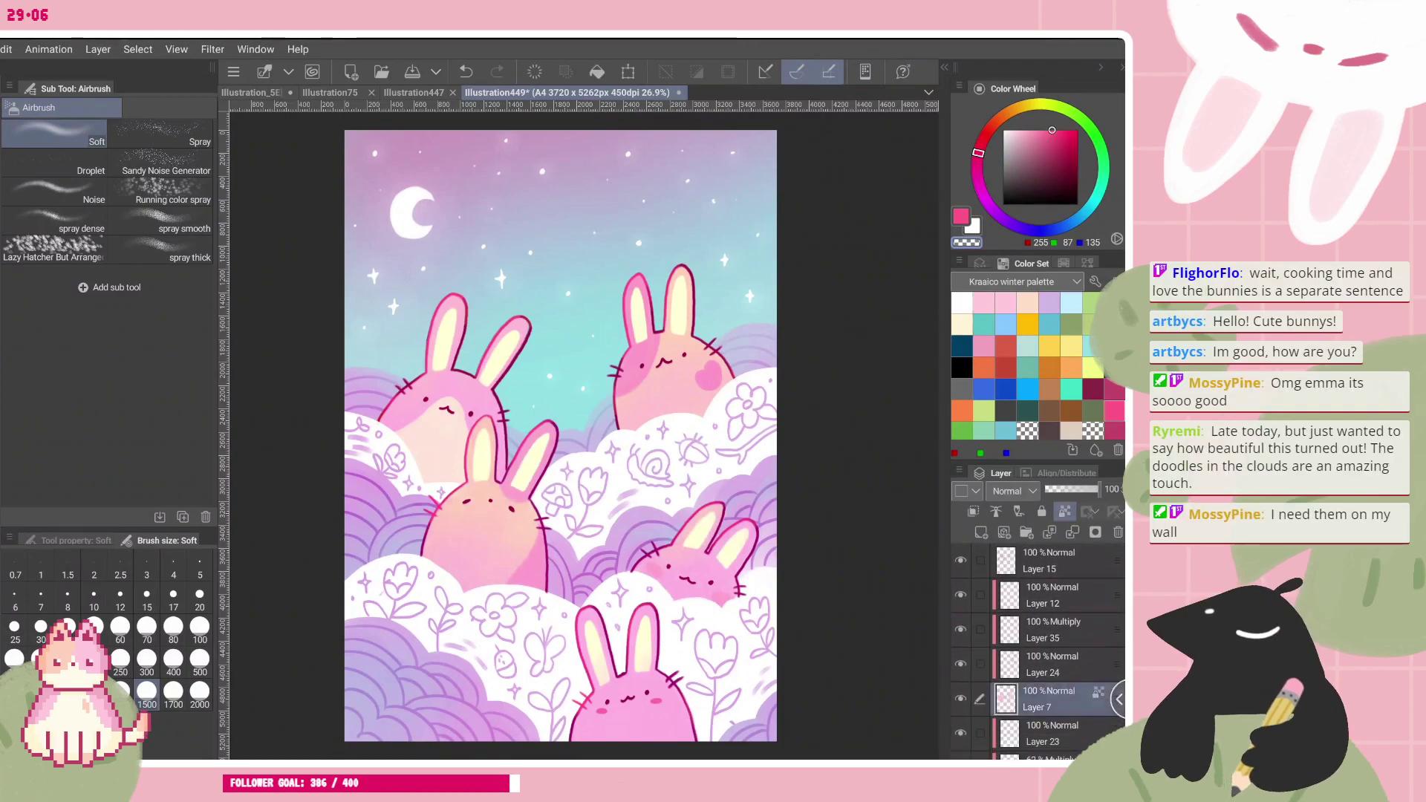
pyautogui.click(998, 301)
pyautogui.press('p')
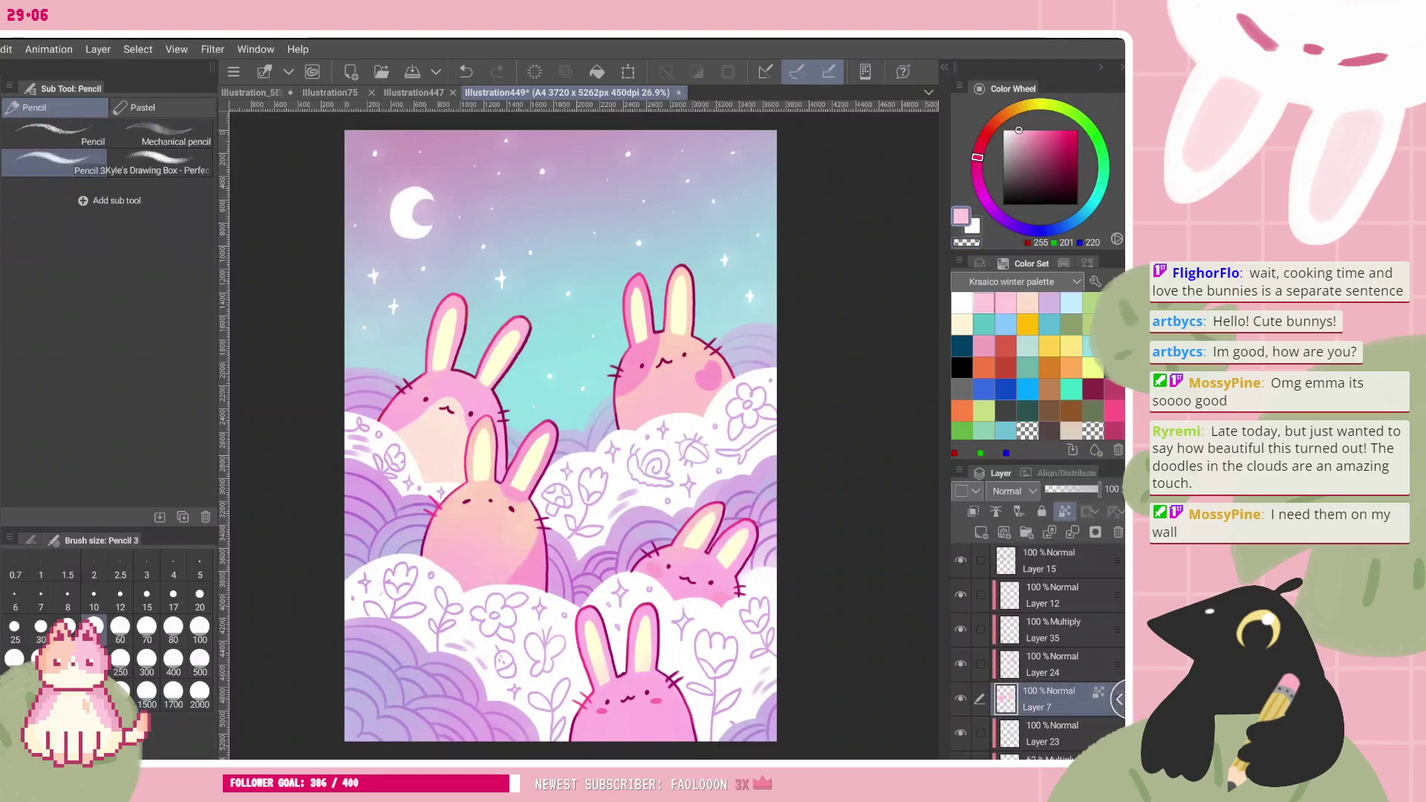
# - Check the rabbits up close and as a whole, and save the current state of Illustration449
pyautogui.scroll(5, 585, 444)
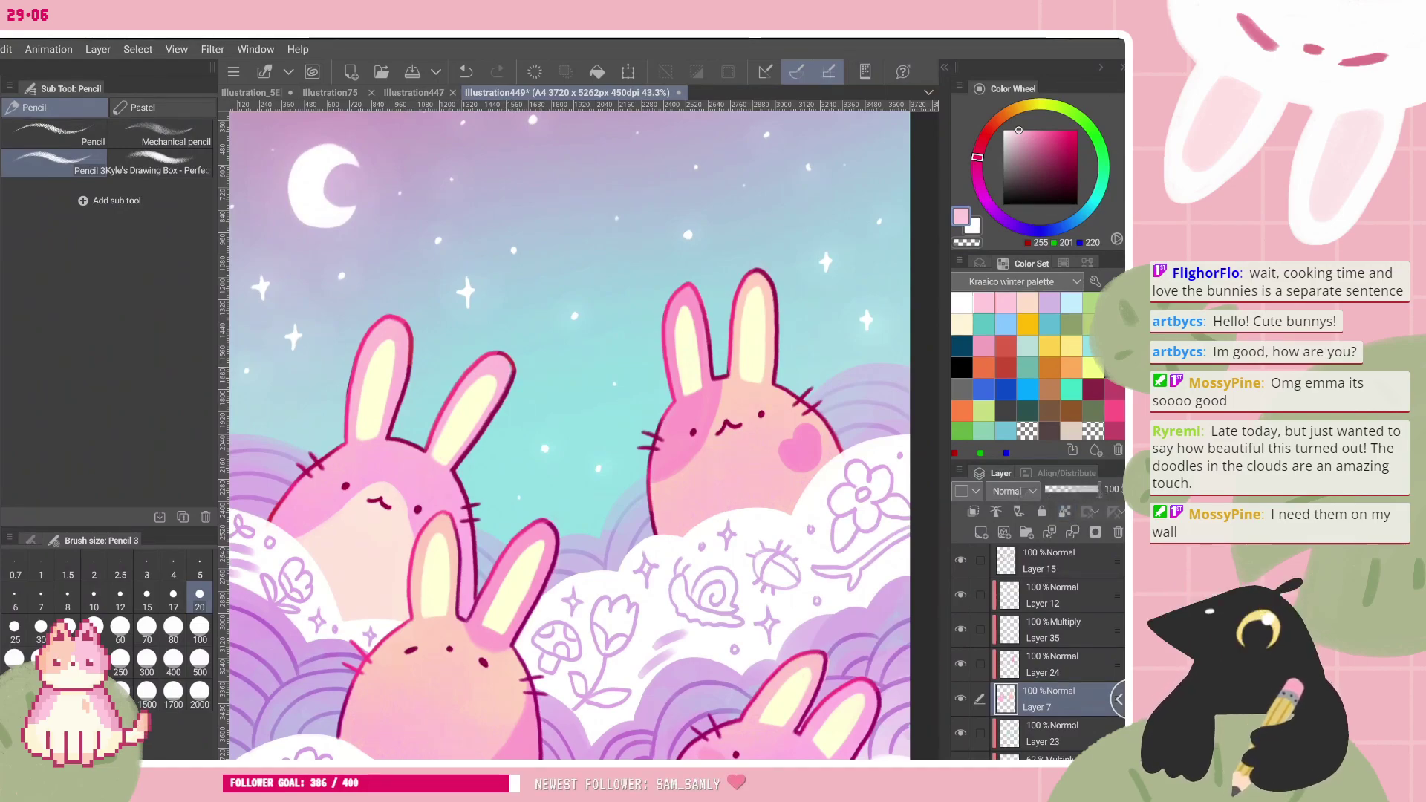
pyautogui.scroll(-1, 663, 486)
pyautogui.scroll(2, 647, 559)
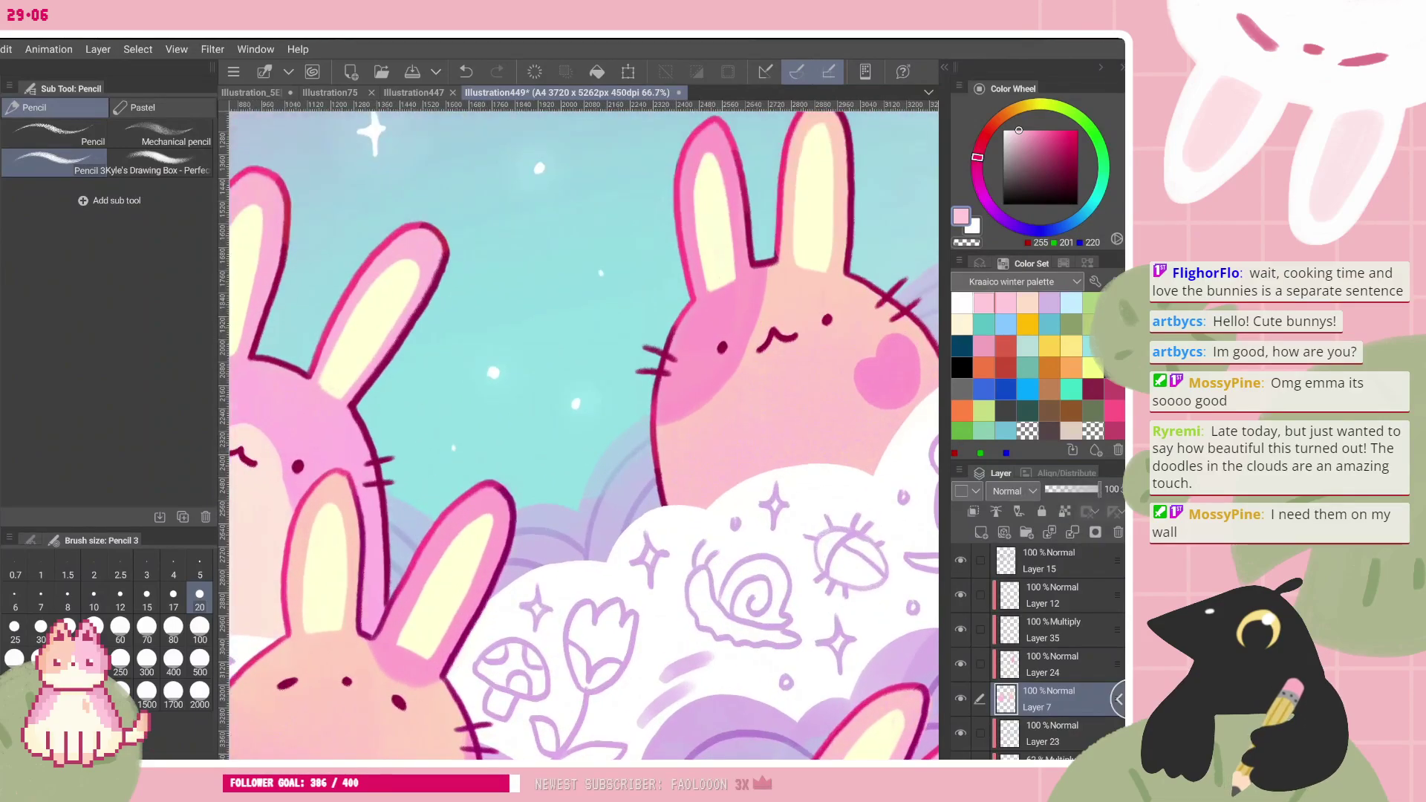
pyautogui.scroll(-5, 579, 431)
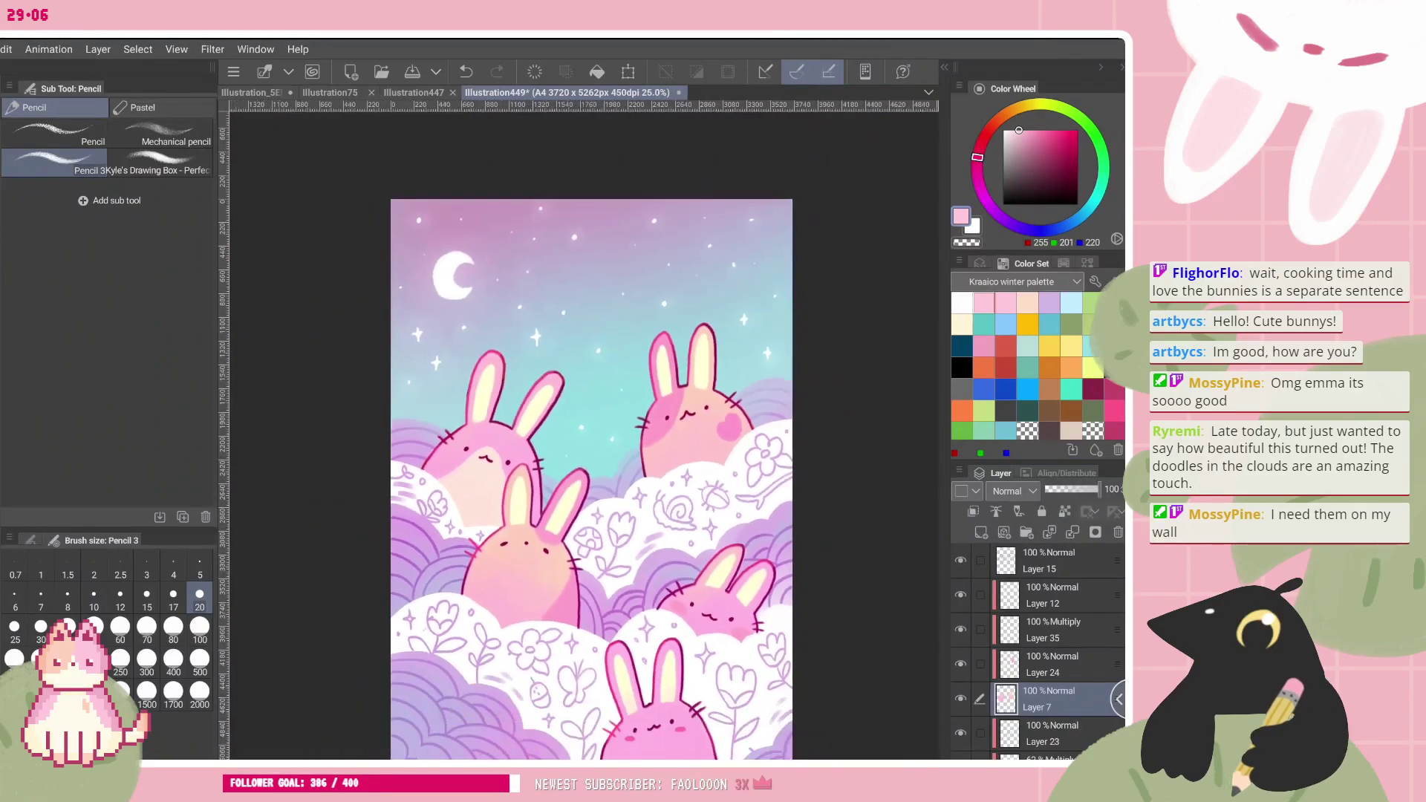
pyautogui.moveTo(582, 446); pyautogui.dragTo(569, 436)
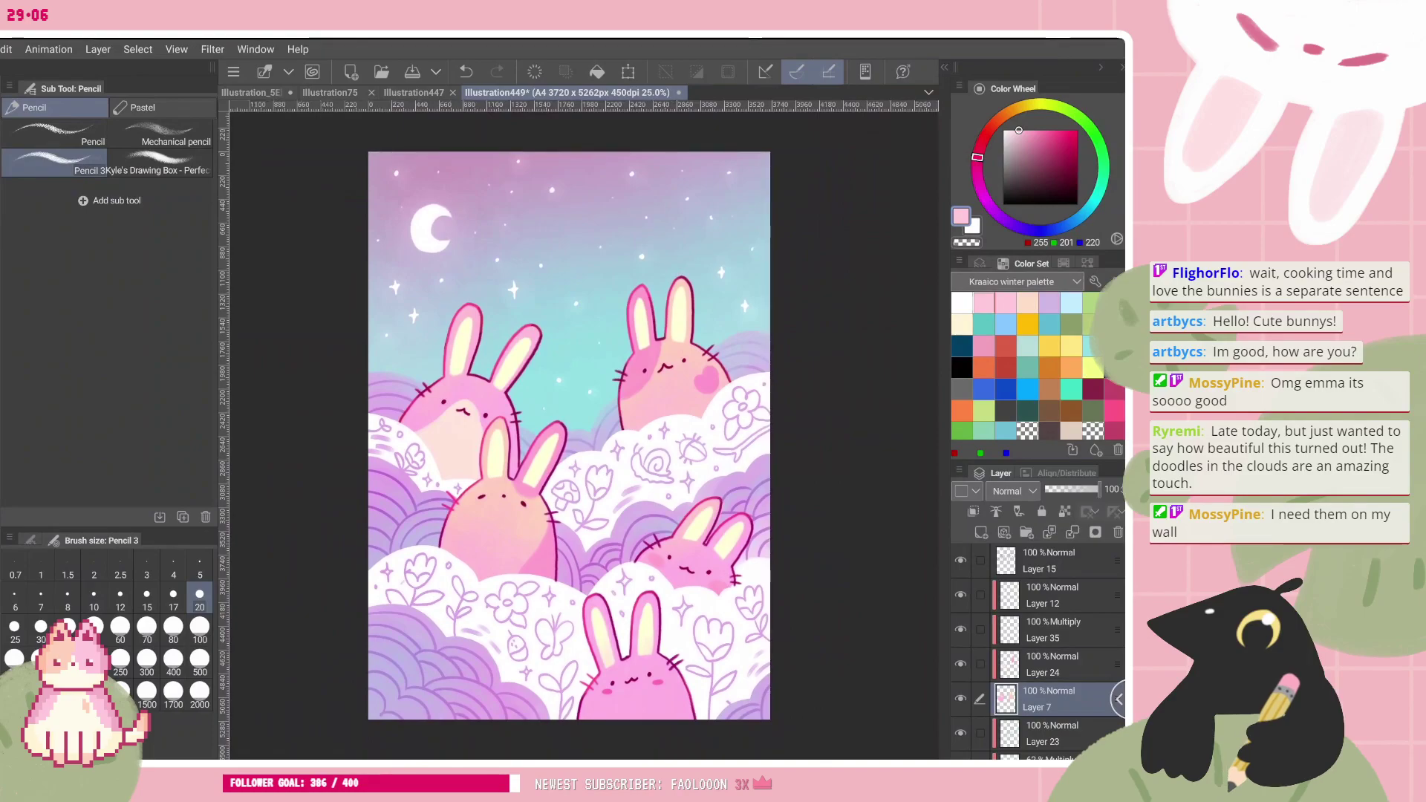
pyautogui.click(0, 49)
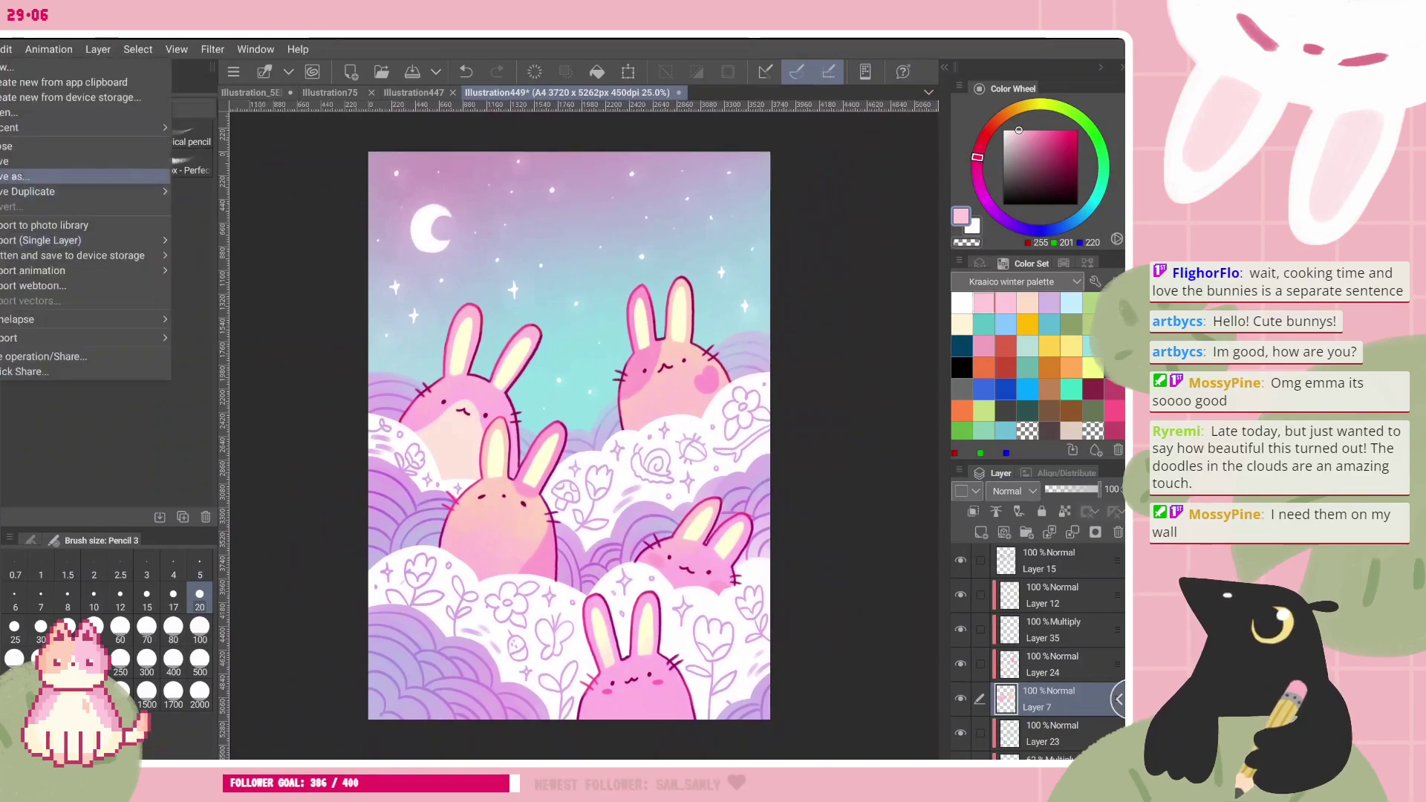
pyautogui.press('Return')
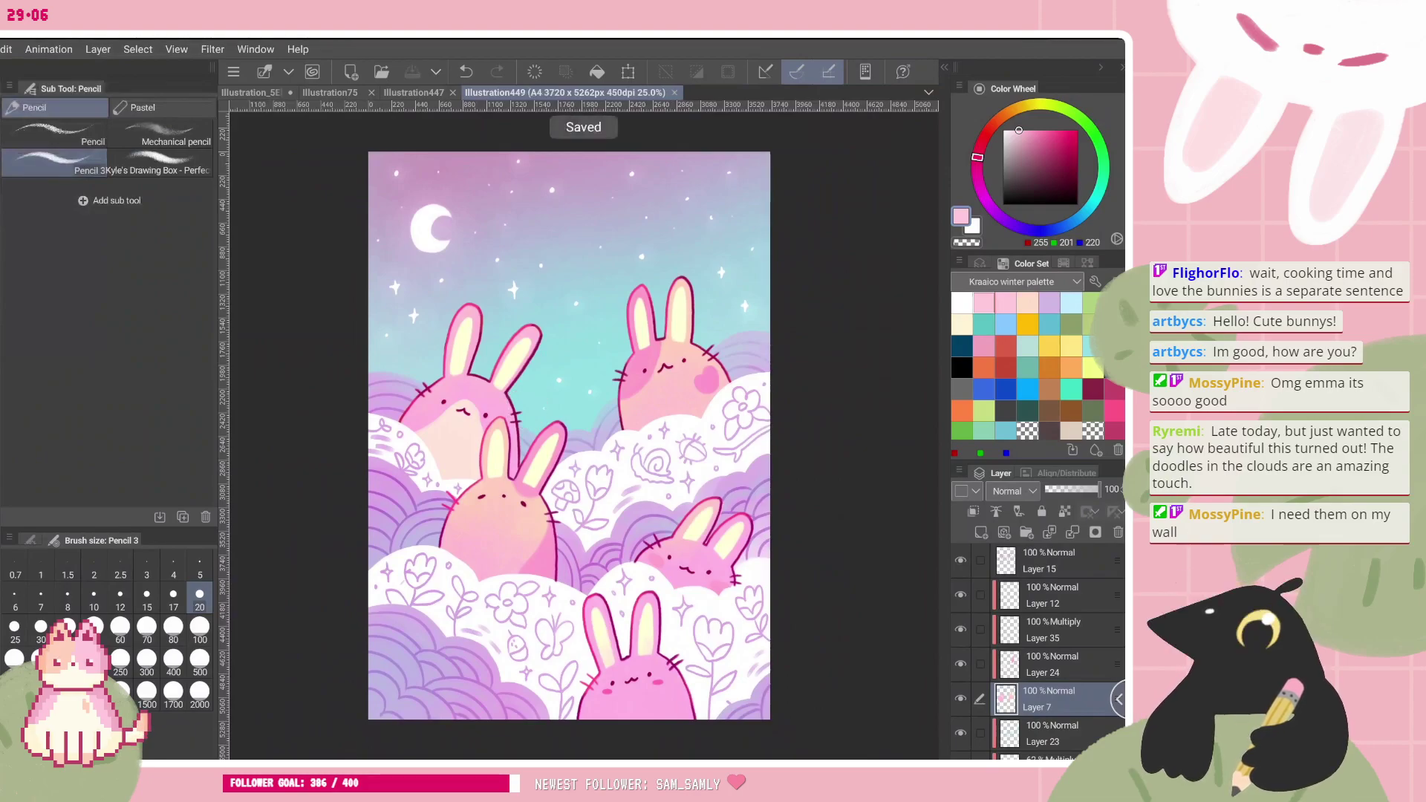
# - Examine the upper-right rabbit's face and texture up close, the cloud doodles beneath it, and the whole illustration
pyautogui.scroll(1, 568, 435)
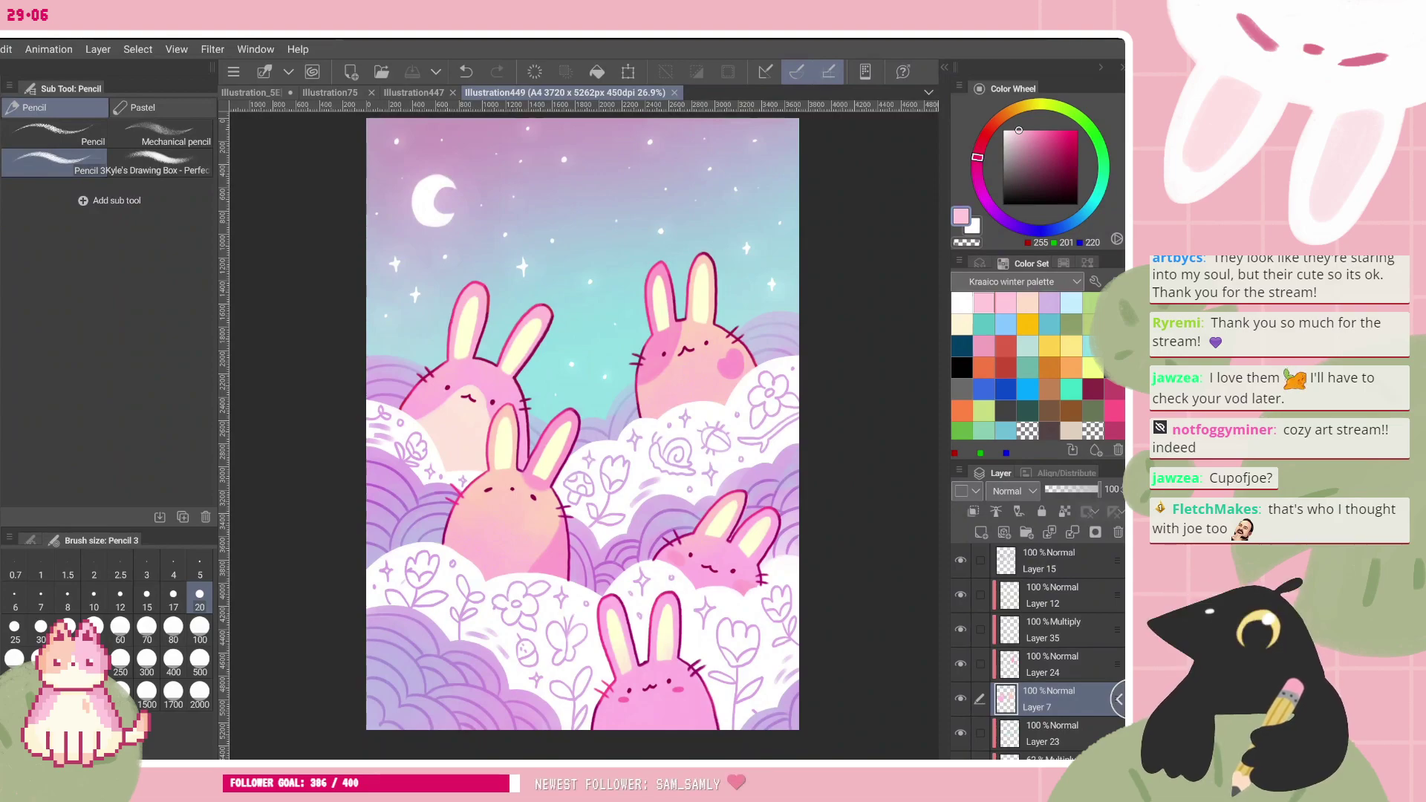
pyautogui.moveTo(582, 424); pyautogui.dragTo(573, 401)
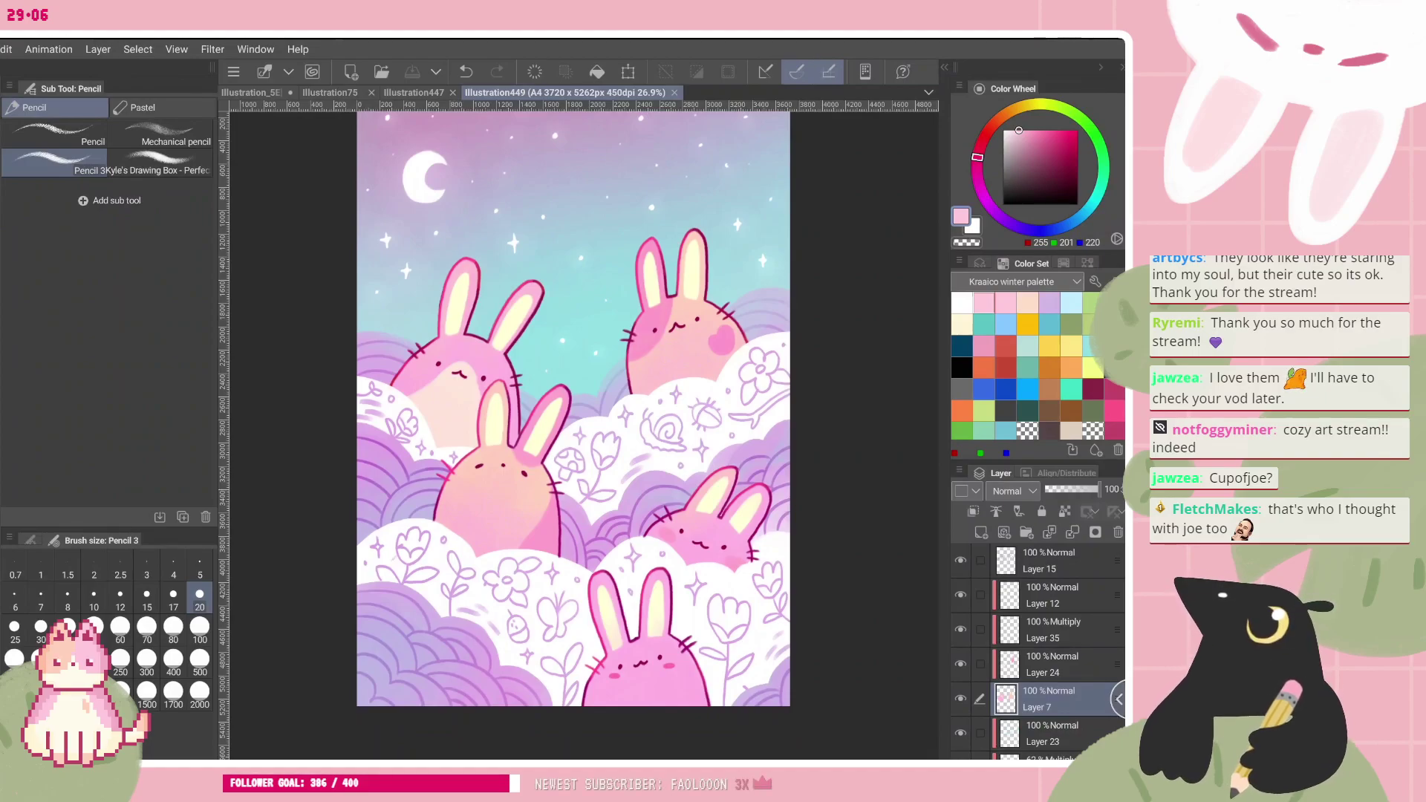
pyautogui.scroll(1, 573, 408)
pyautogui.scroll(10, 695, 300)
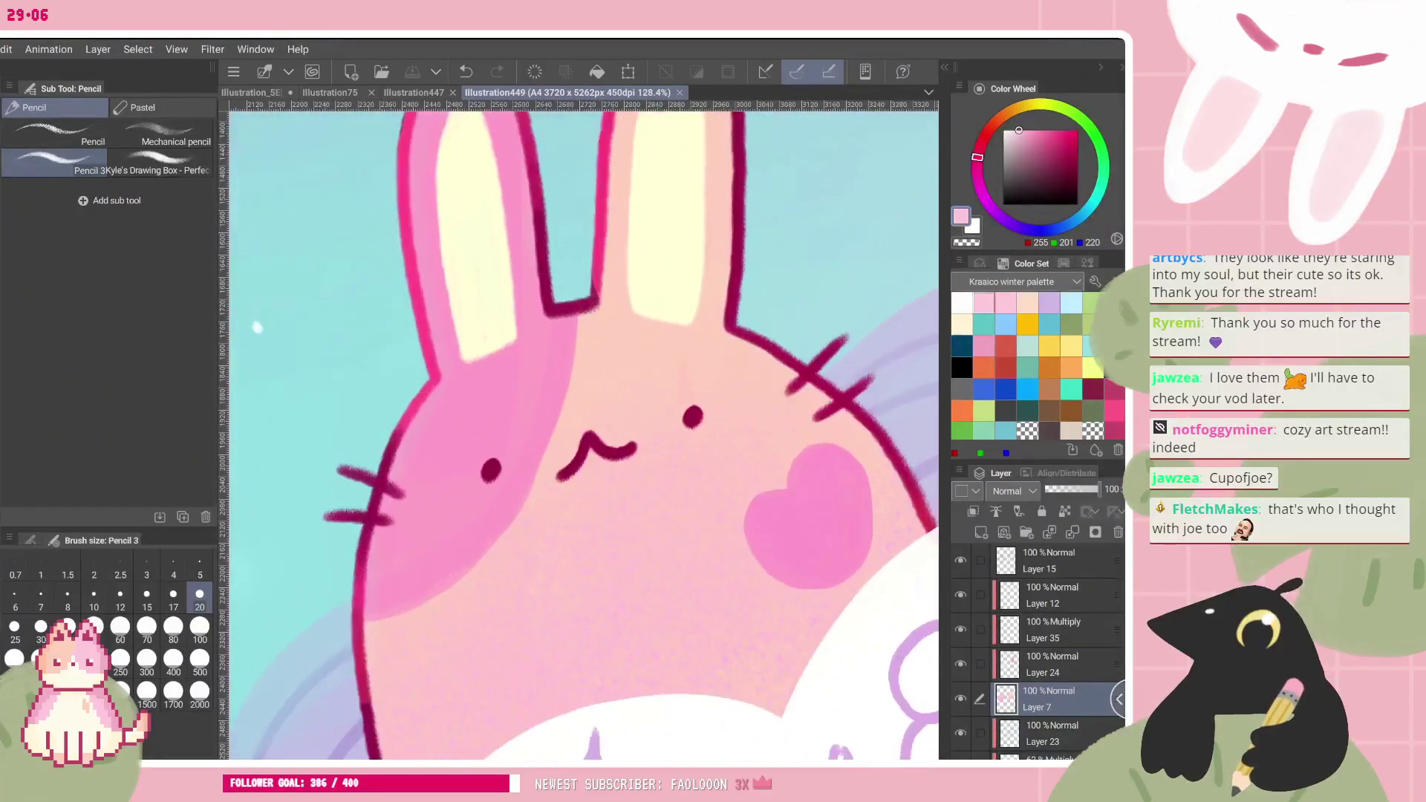
pyautogui.scroll(1, 677, 453)
pyautogui.scroll(-1, 787, 415)
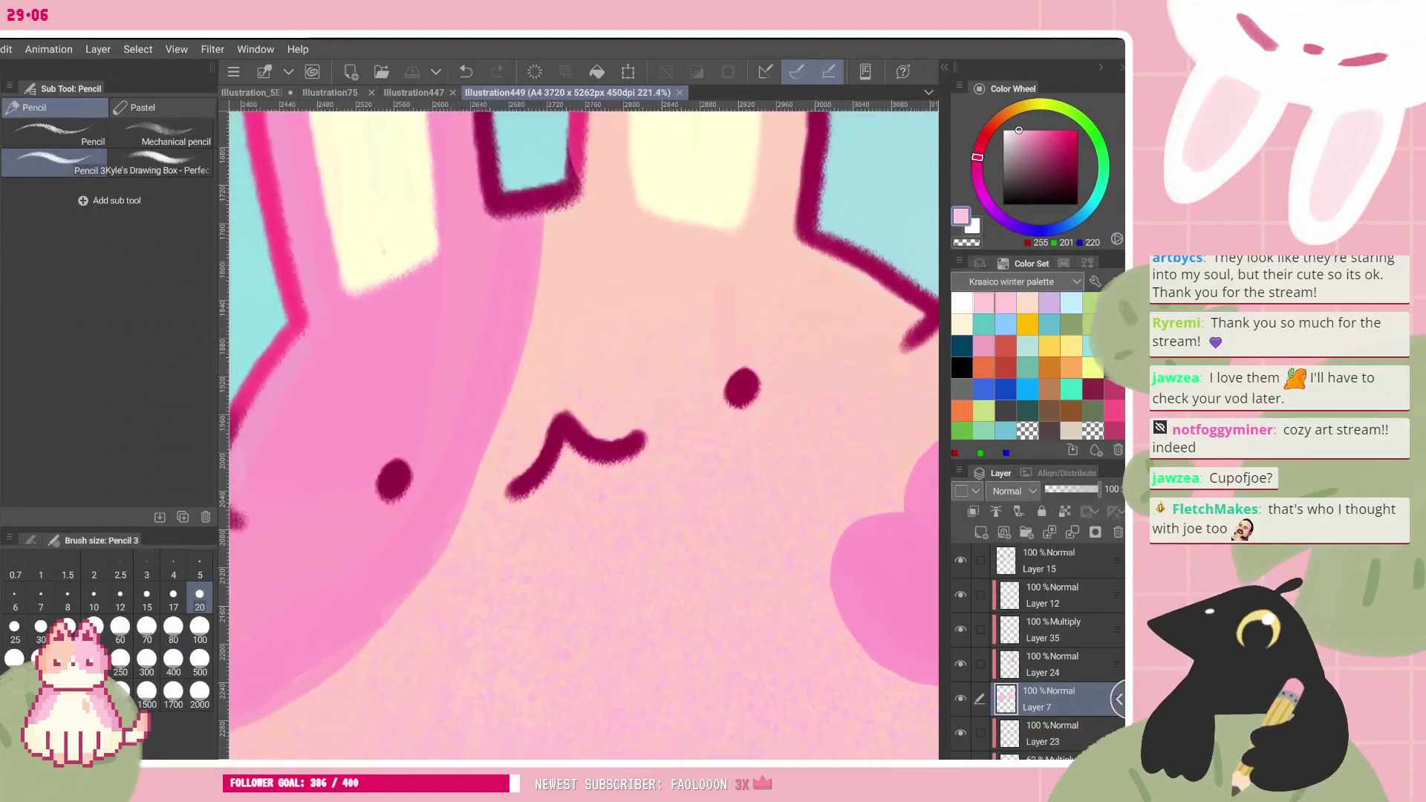
pyautogui.scroll(1, 772, 461)
pyautogui.scroll(1, 579, 423)
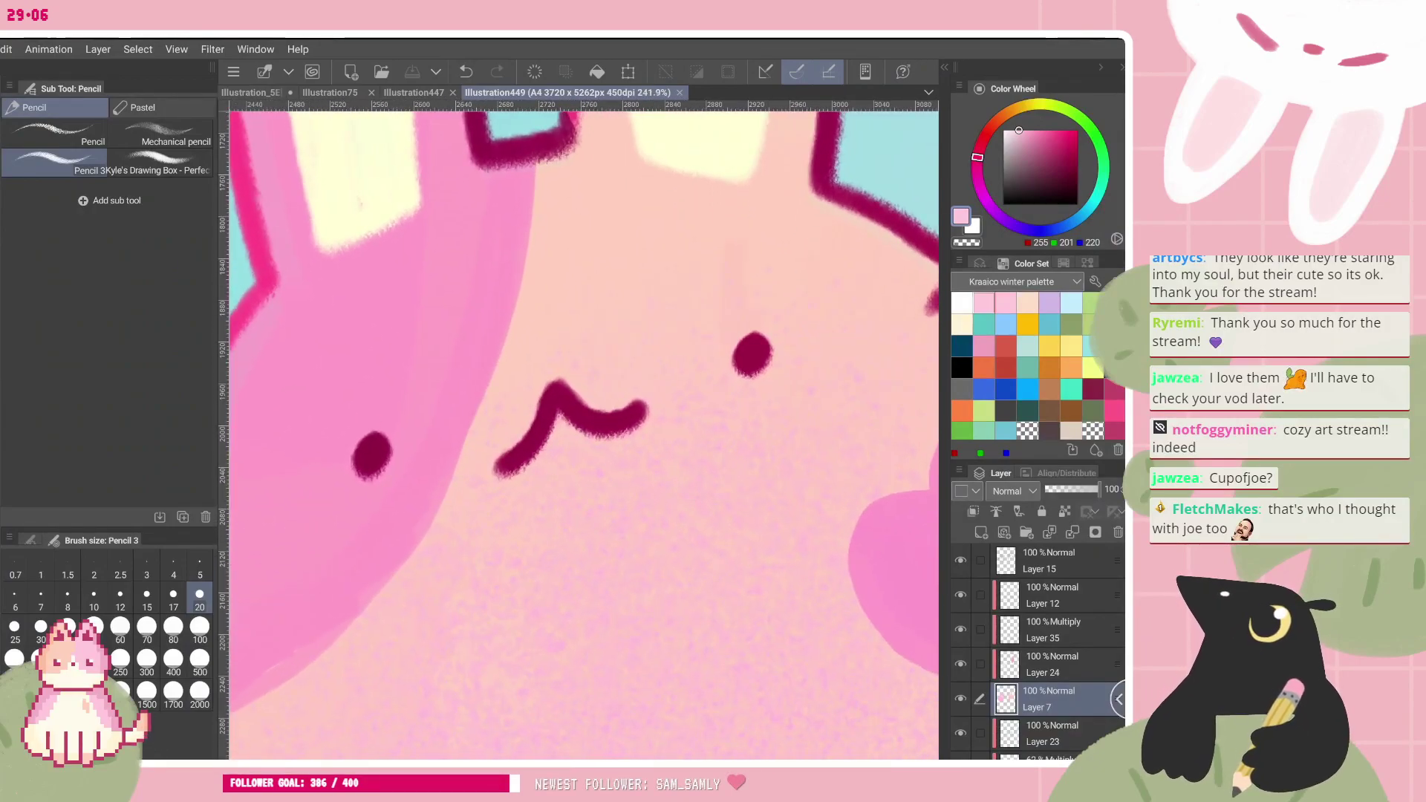
pyautogui.scroll(-3, 579, 424)
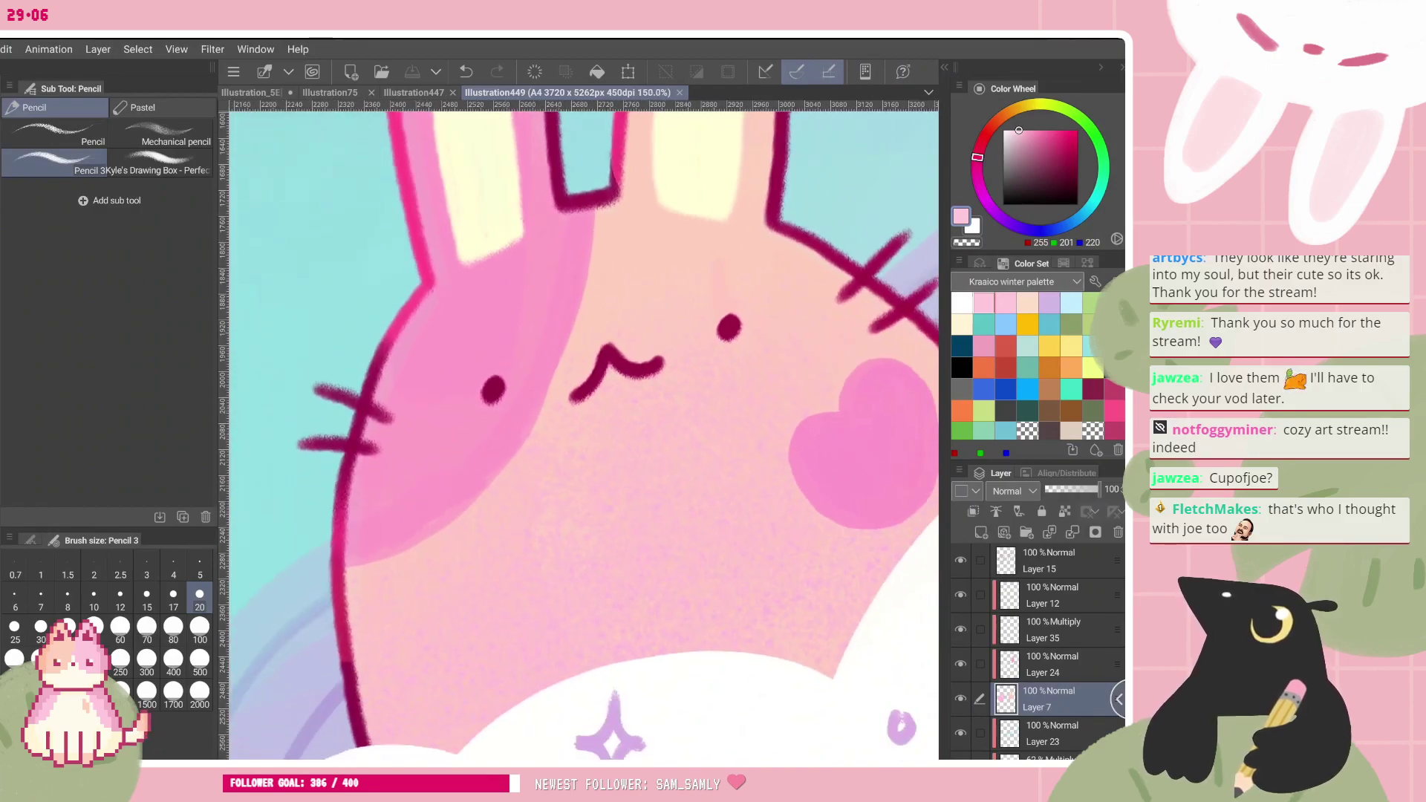
pyautogui.scroll(-2, 579, 423)
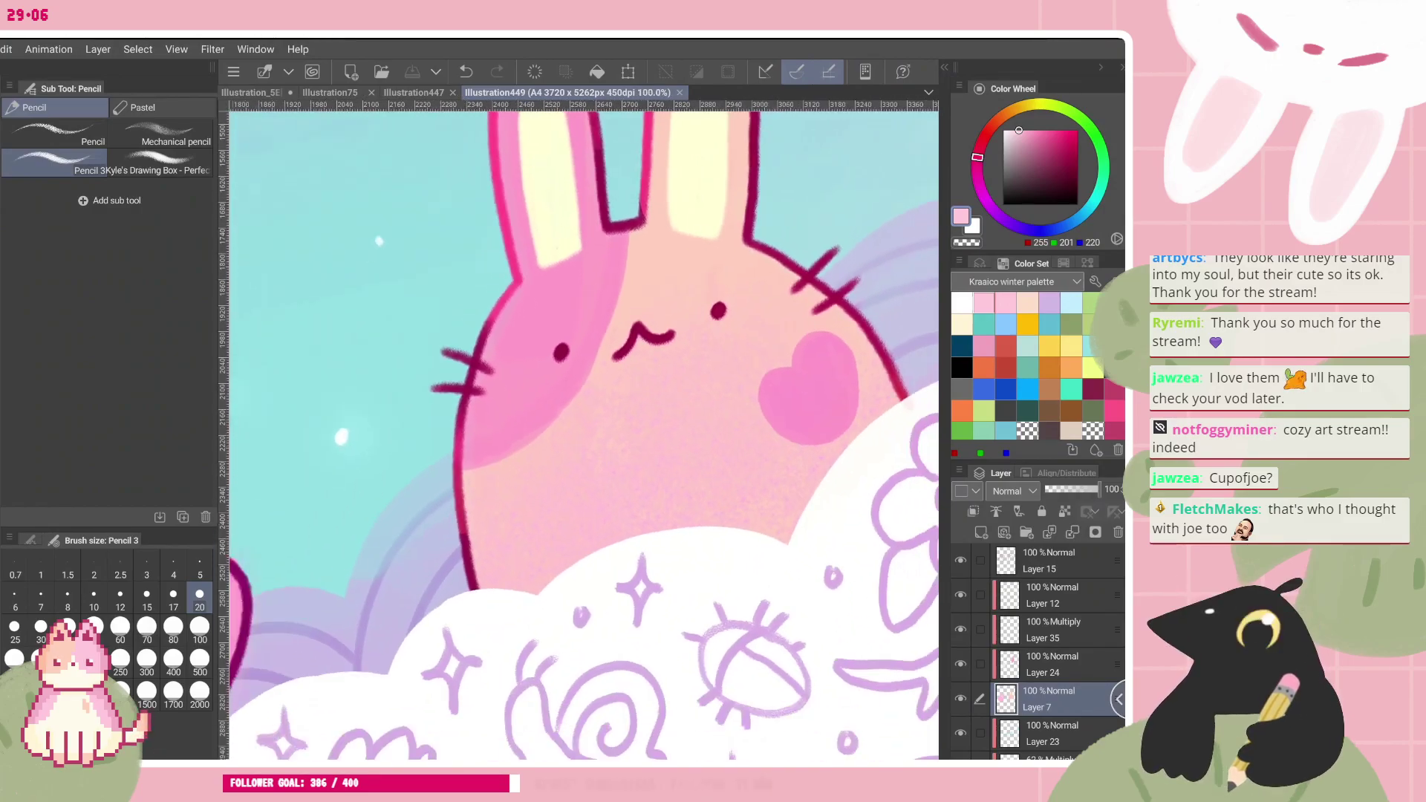
pyautogui.scroll(-3, 579, 423)
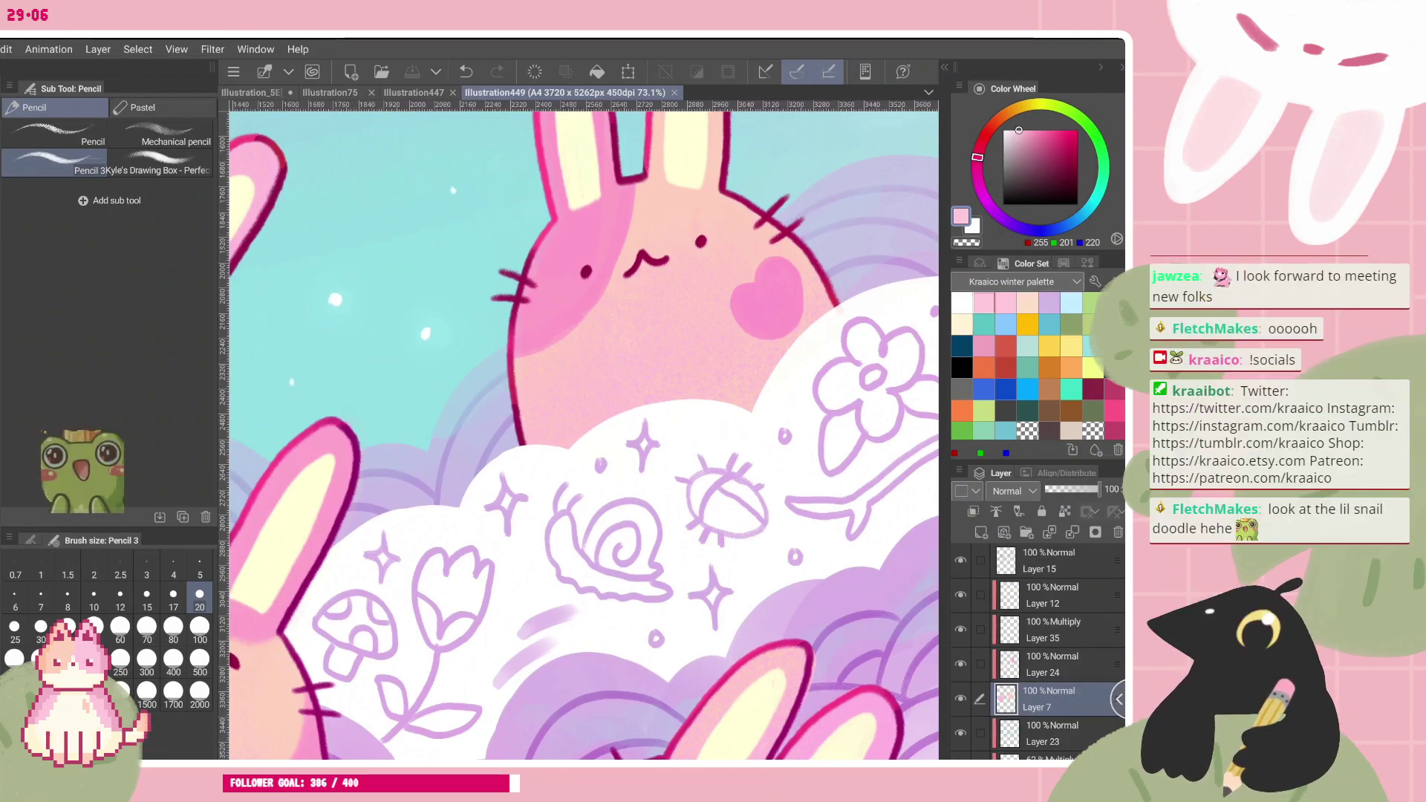
pyautogui.scroll(-6, 691, 392)
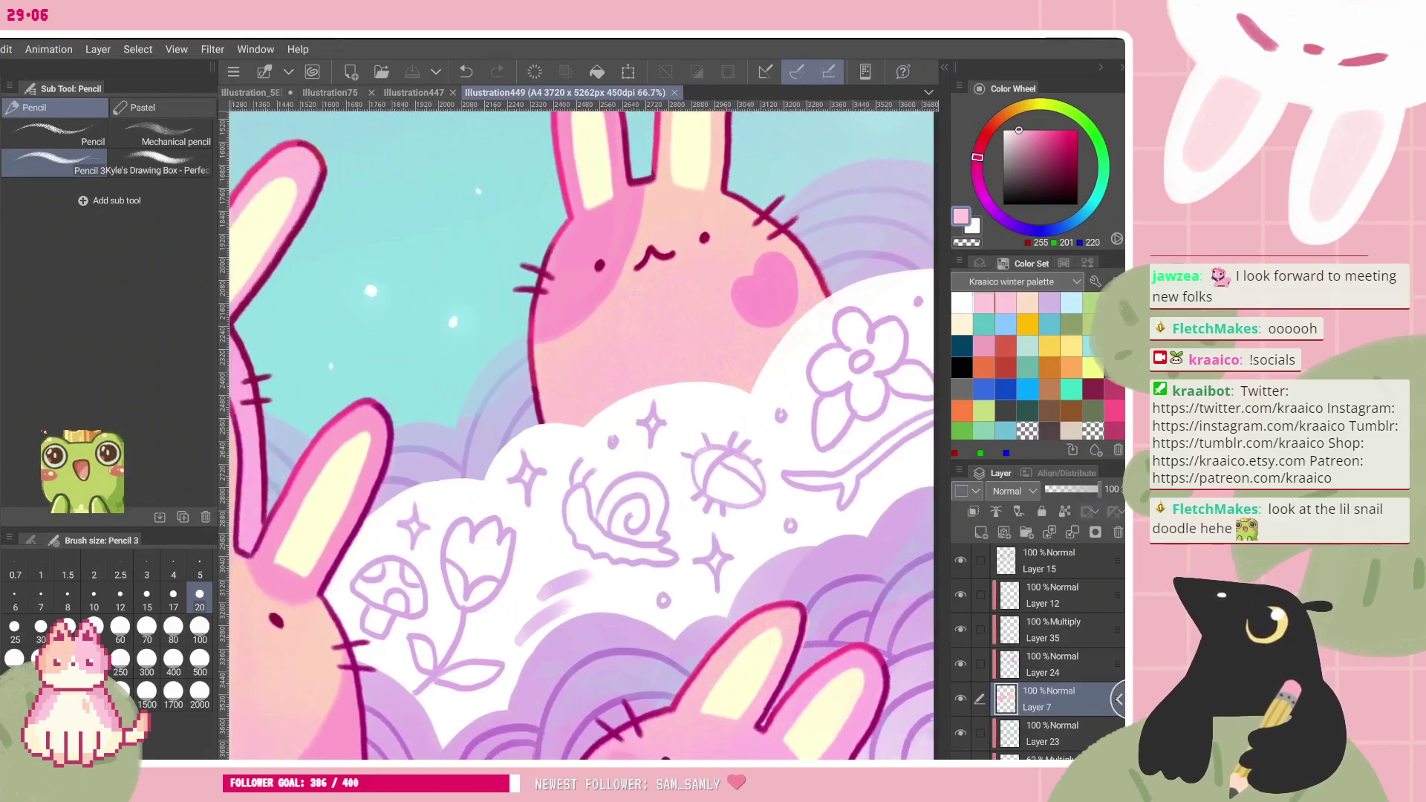
pyautogui.scroll(-1, 567, 416)
pyautogui.scroll(2, 567, 416)
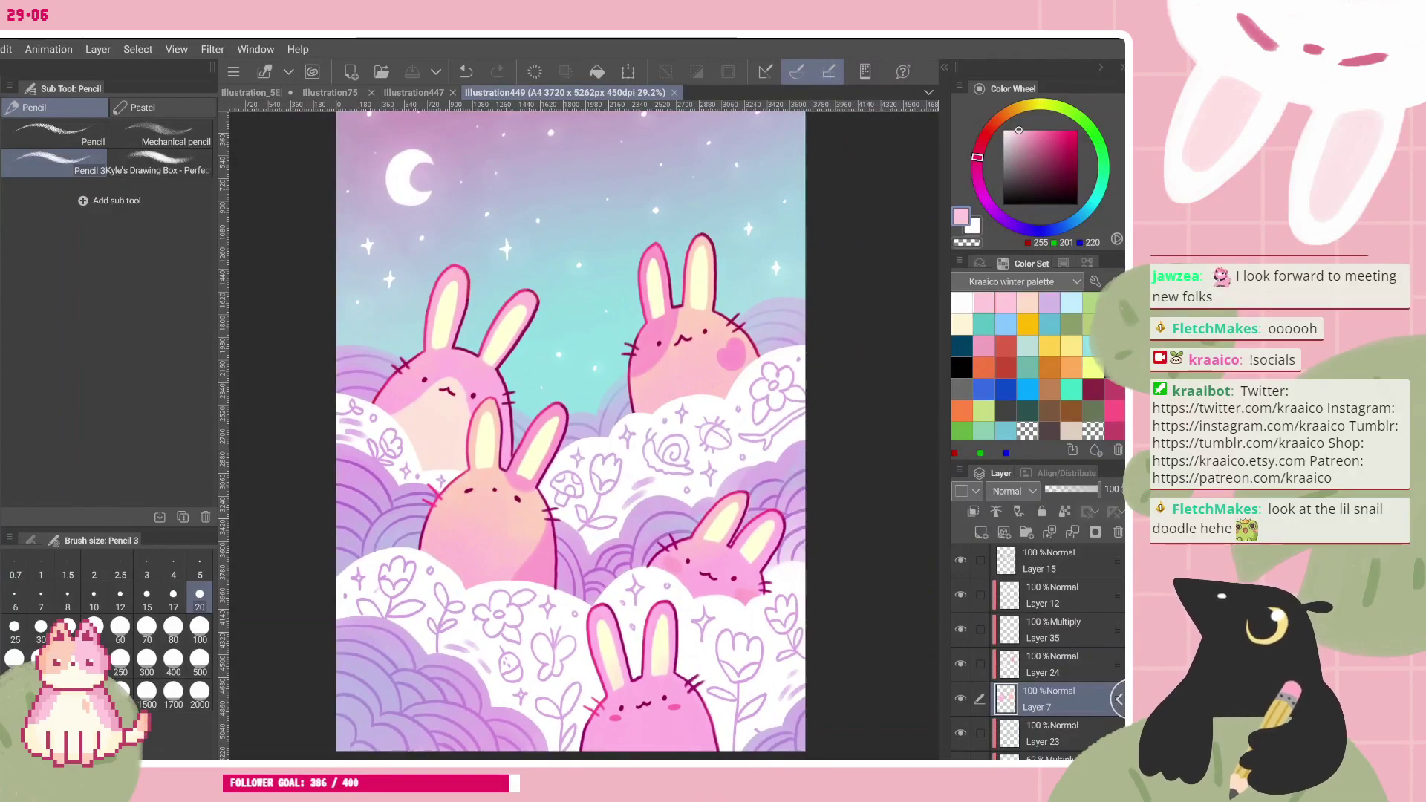